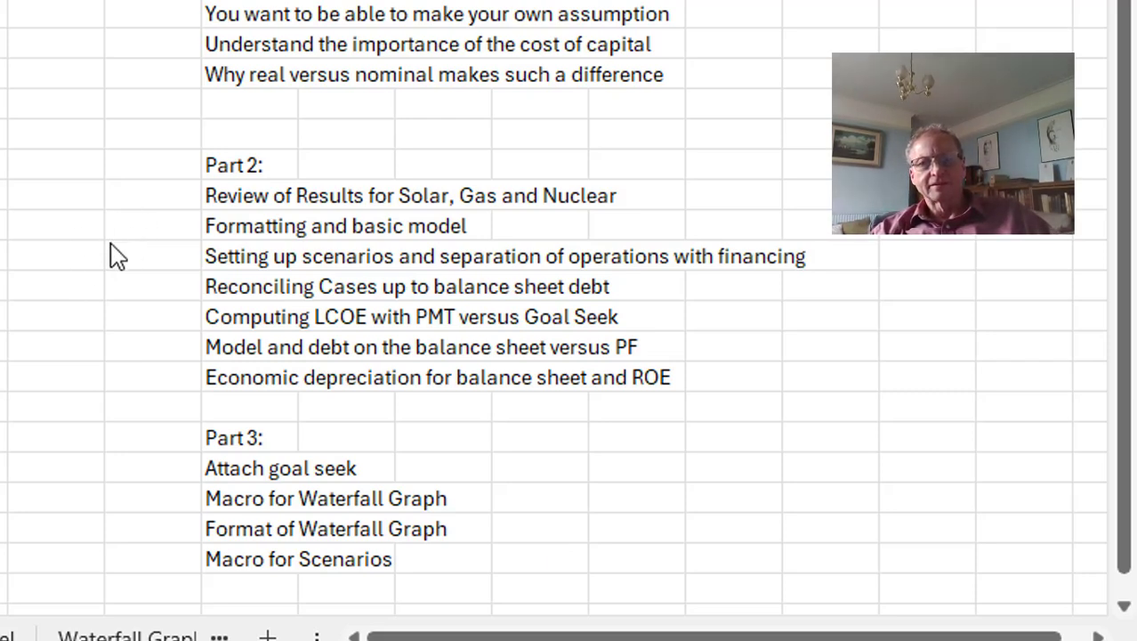
# Step: Go to the Waterfall Graph sheet and examine the scenario results and the waterfall chart through to its far columns
pyautogui.hotkey('ctrl', 'pagedown')
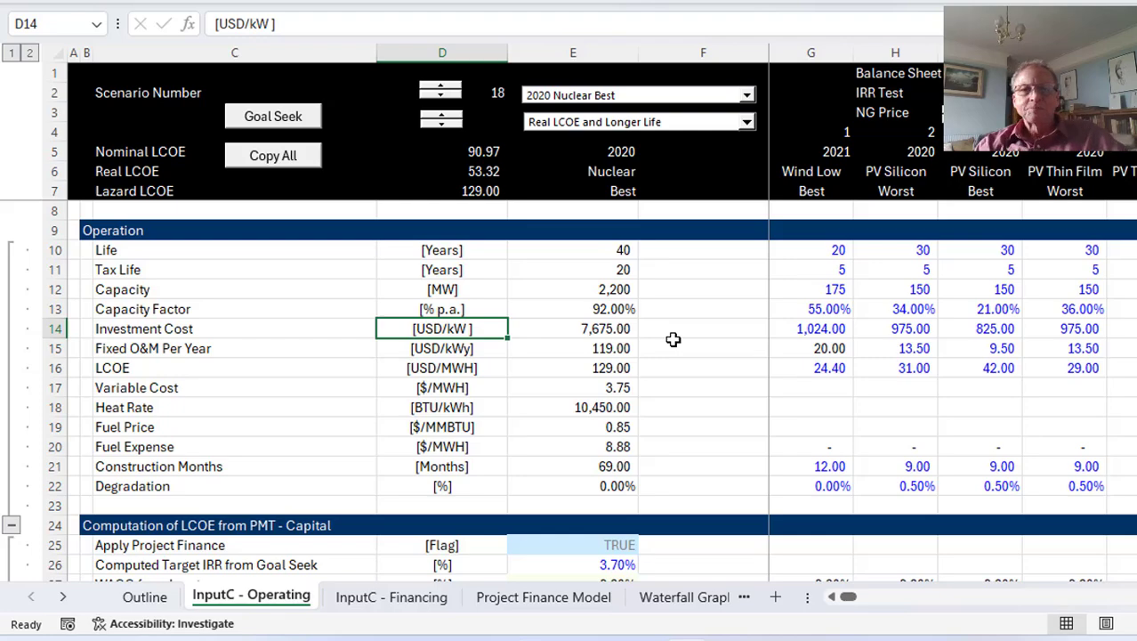
pyautogui.hotkey('ctrl', 'pagedown')
pyautogui.hotkey('ctrl', 'pagedown')
pyautogui.hotkey('ctrl', 'pagedown')
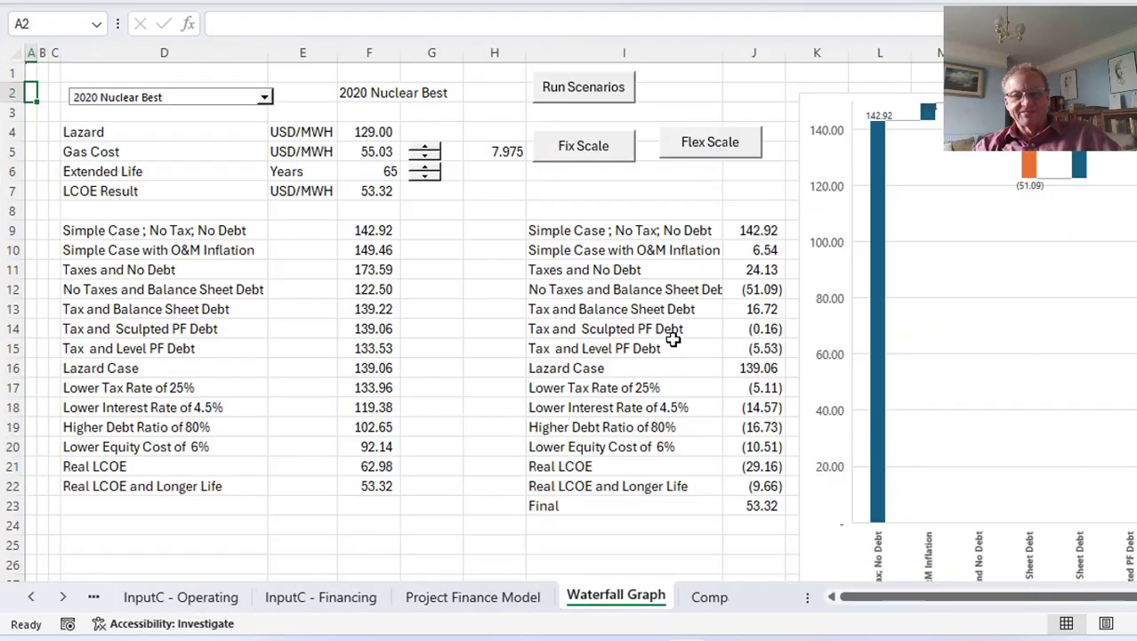
pyautogui.press('Right')
pyautogui.press('Right')
pyautogui.press('Right')
pyautogui.press('Right')
pyautogui.press('Right')
pyautogui.press('Right')
pyautogui.press('Right')
pyautogui.press('Right')
pyautogui.press('Right')
pyautogui.press('Right')
pyautogui.press('Right')
pyautogui.press('Right')
pyautogui.press('Right')
pyautogui.press('Right')
pyautogui.press('Right')
pyautogui.press('Right')
pyautogui.press('Right')
pyautogui.press('Right')
pyautogui.press('Right')
pyautogui.press('Right')
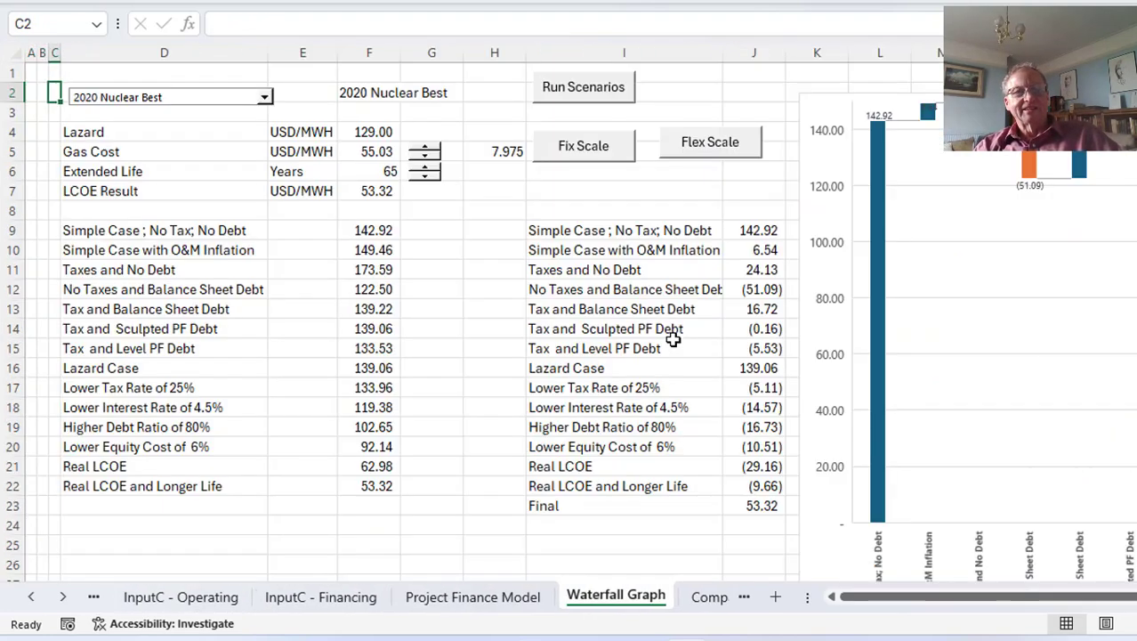
pyautogui.press('Right')
pyautogui.press('Right')
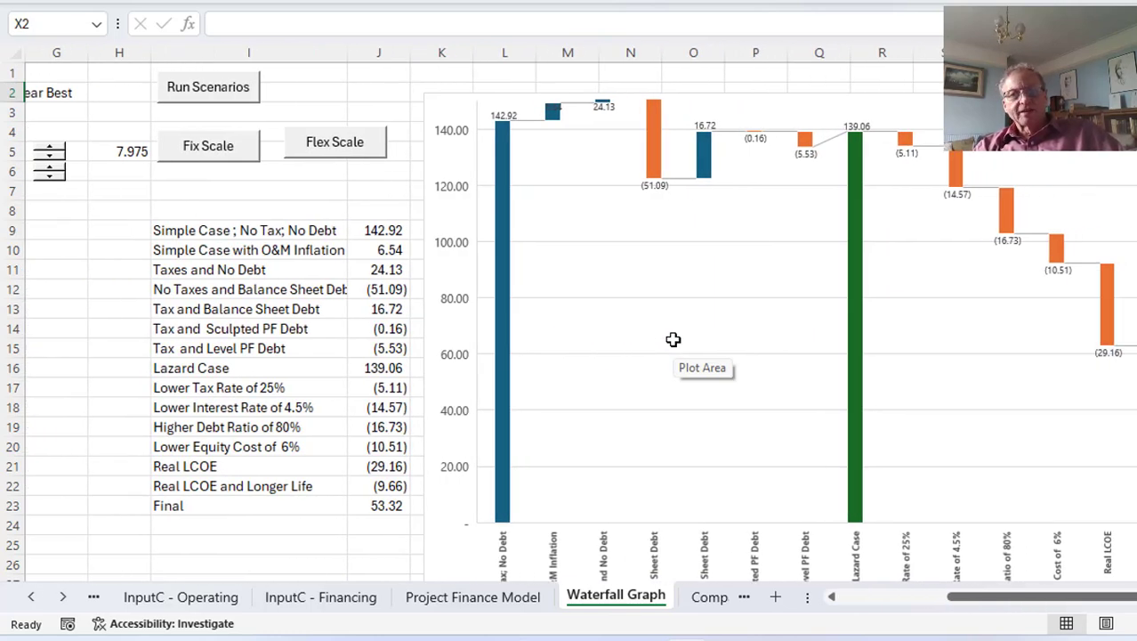
# Step: Return from the waterfall chart to the InputC - Operating sheet
pyautogui.press('Left')
pyautogui.hotkey('ctrl', 'Left')
pyautogui.hotkey('ctrl', 'pageup')
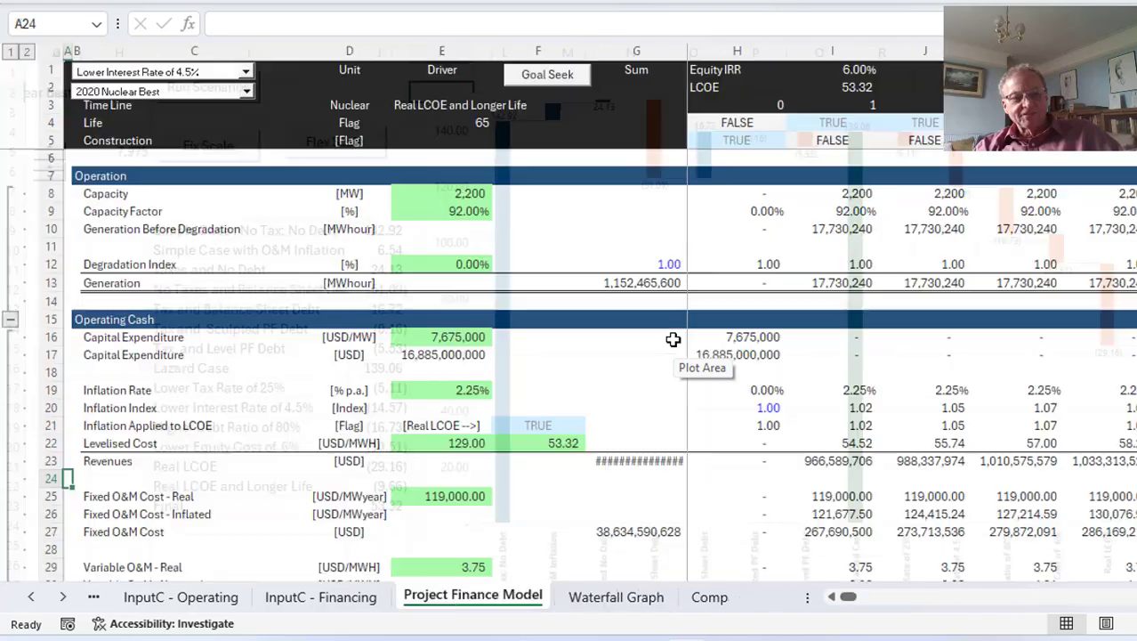
pyautogui.hotkey('ctrl', 'pageup')
pyautogui.hotkey('ctrl', 'pageup')
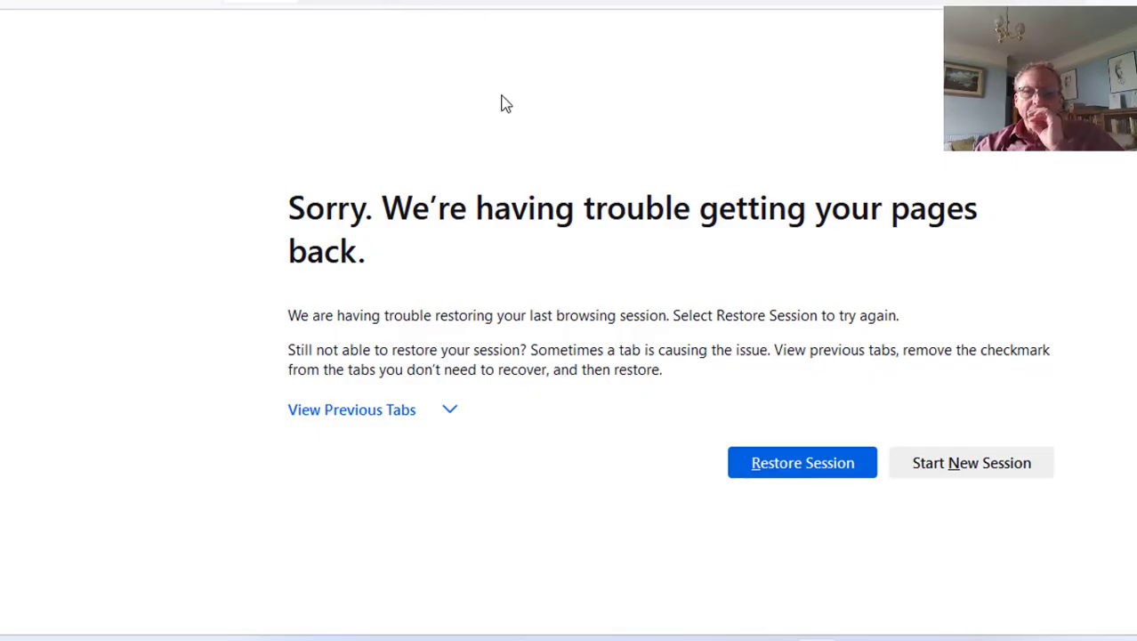
# Step: Start a new session in Firefox, open the edbodmer website and look through its Energy Analysis topics, including Levelised Cost of Energy
pyautogui.click(954, 472)
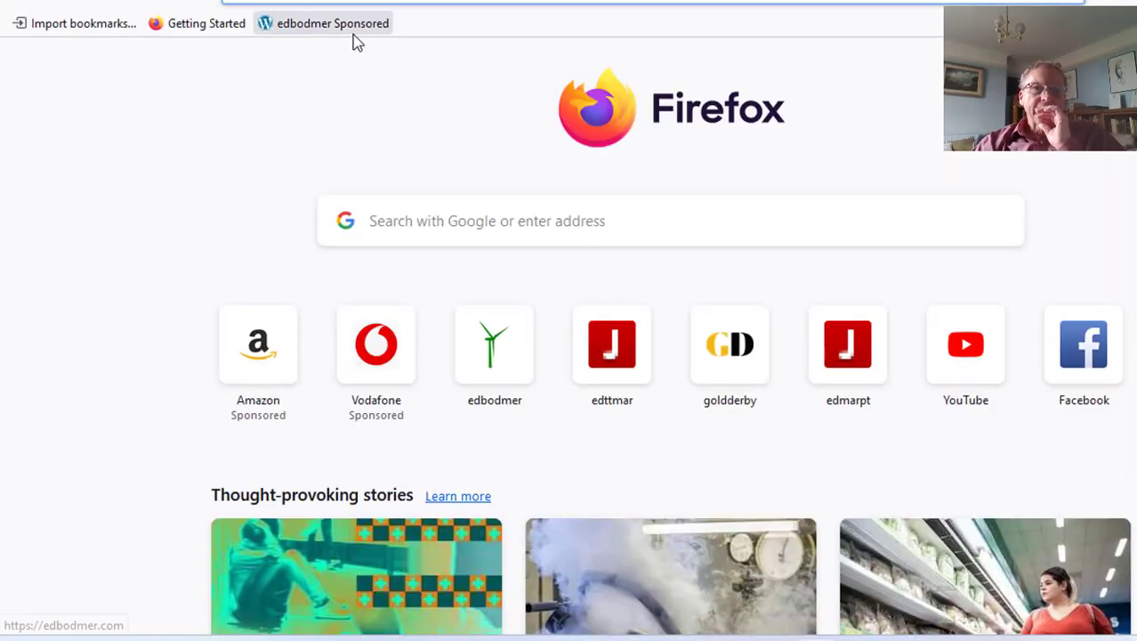
pyautogui.click(355, 35)
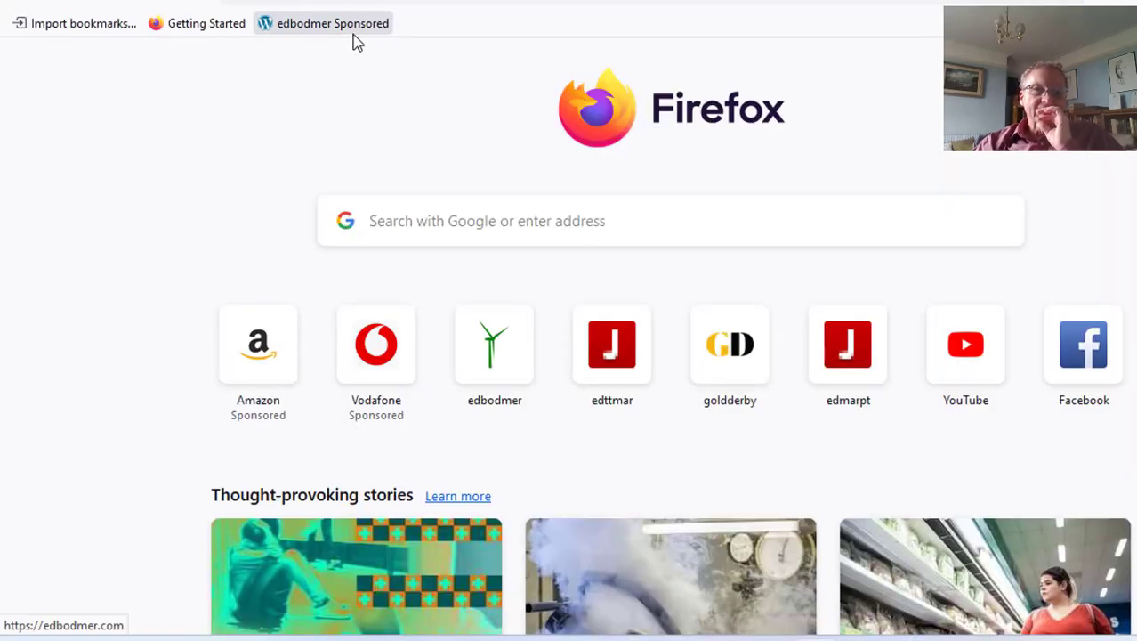
pyautogui.click(358, 27)
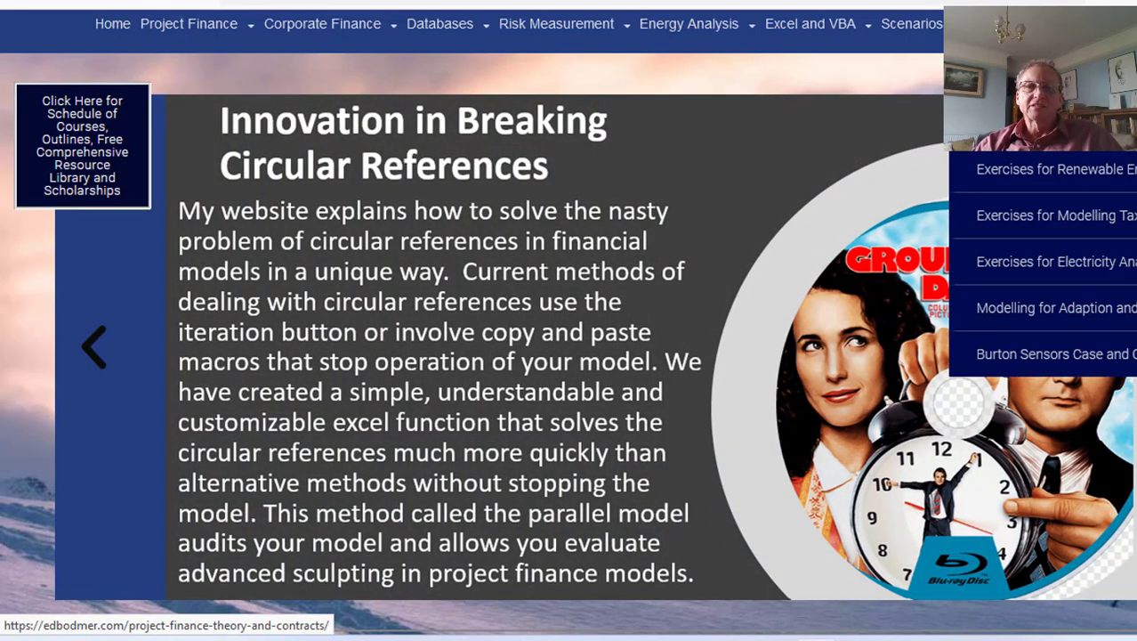
pyautogui.moveTo(744, 36)
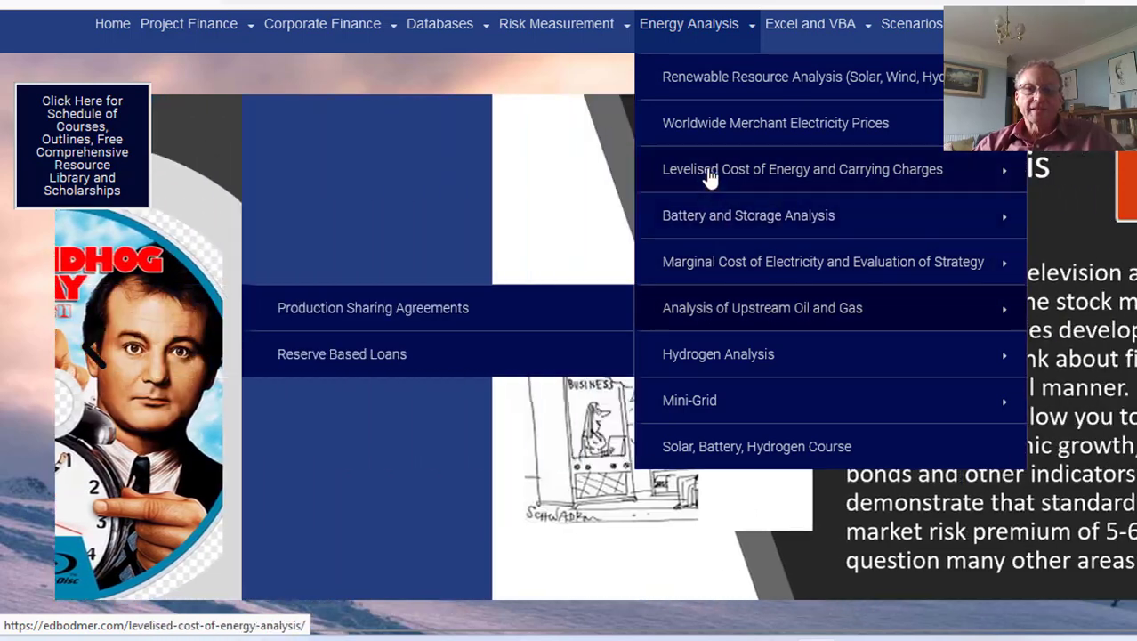
pyautogui.moveTo(710, 178)
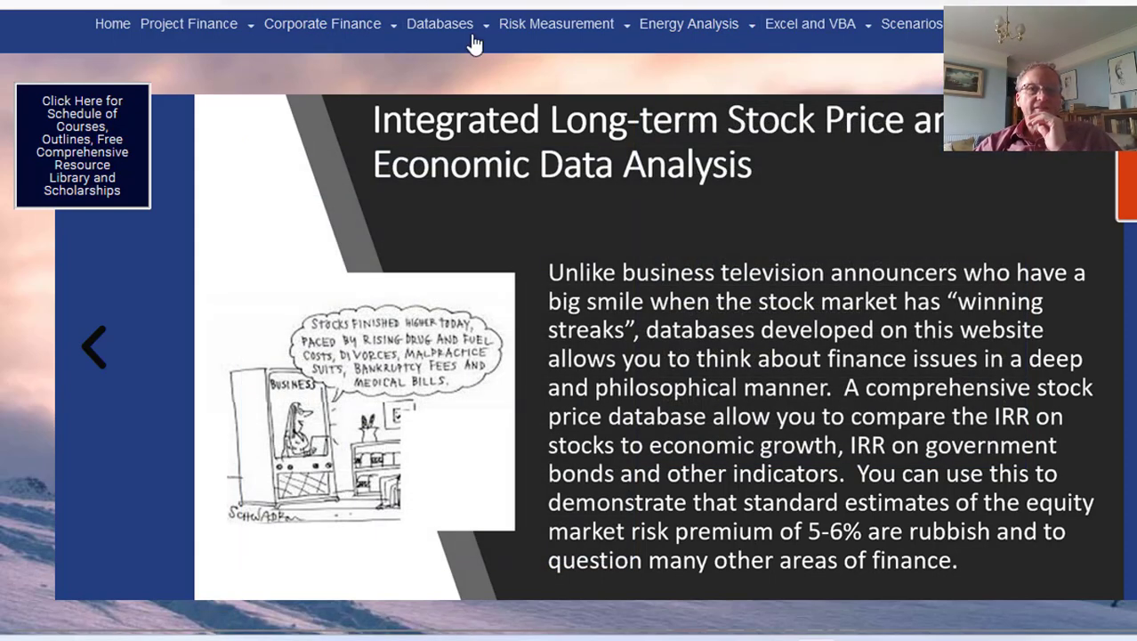
pyautogui.moveTo(445, 24)
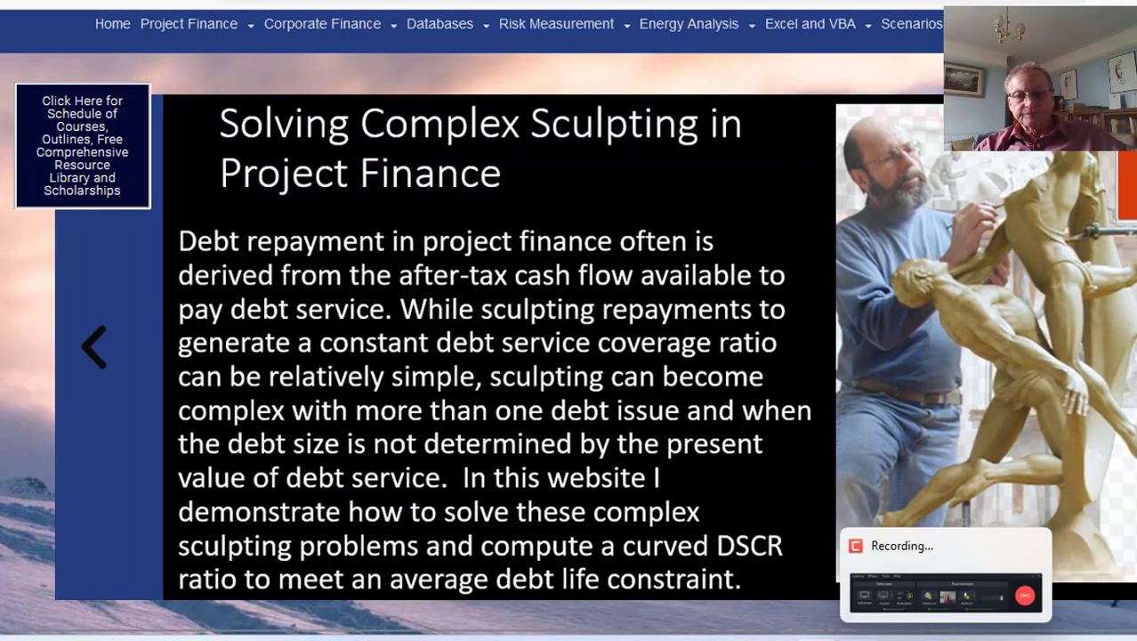
# Step: Switch back to the Excel workbook and examine the operating inputs for each technology on the InputC - Operating sheet
pyautogui.click(685, 637)
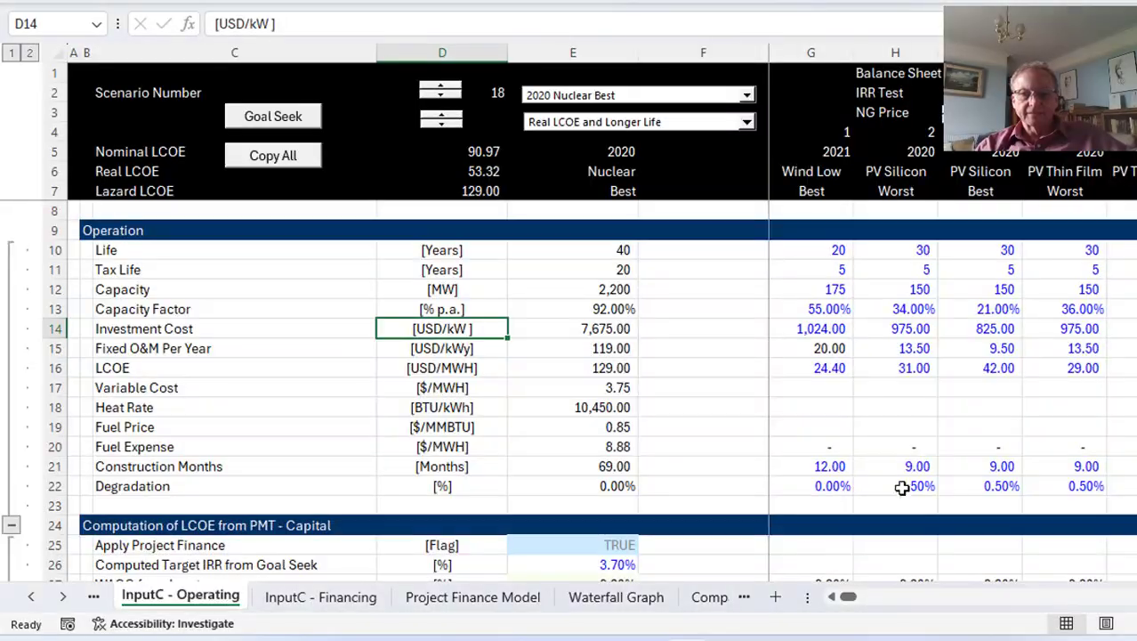
pyautogui.press('Up')
pyautogui.press('Up')
pyautogui.press('Up')
pyautogui.press('Up')
pyautogui.press('Up')
pyautogui.press('Up')
pyautogui.press('Up')
pyautogui.press('Up')
pyautogui.press('Up')
pyautogui.press('Up')
pyautogui.press('Right')
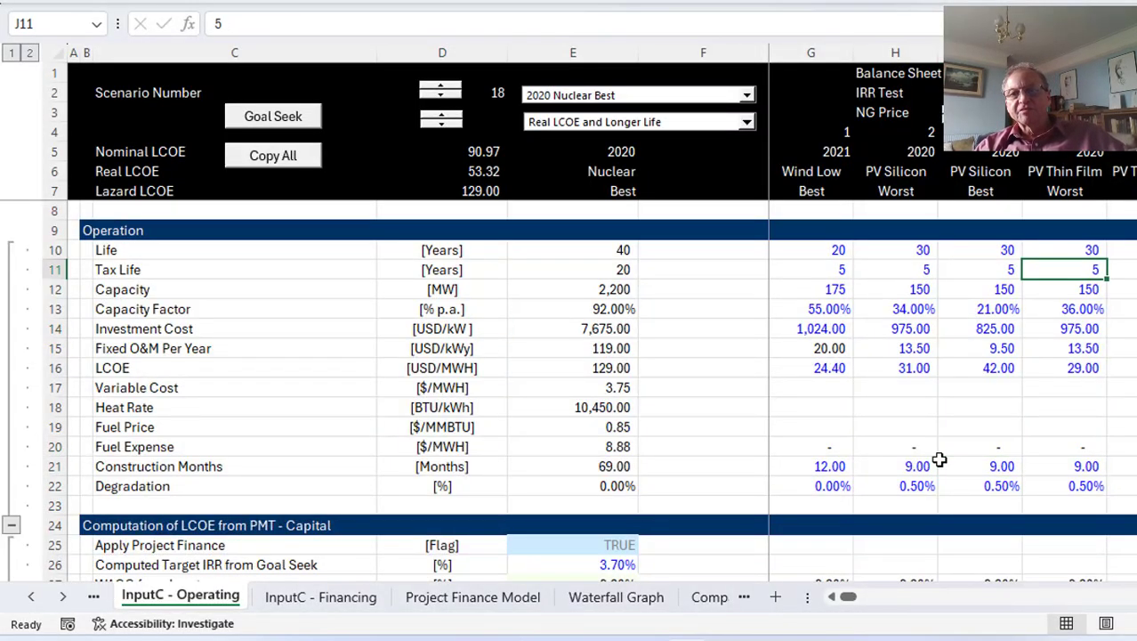
# Step: View the Project Finance Model sheet, and on InputC - Financing compare the Lazard Case flags with those of Tax and Level PF Debt
pyautogui.hotkey('ctrl', 'pagedown')
pyautogui.hotkey('ctrl', 'pagedown')
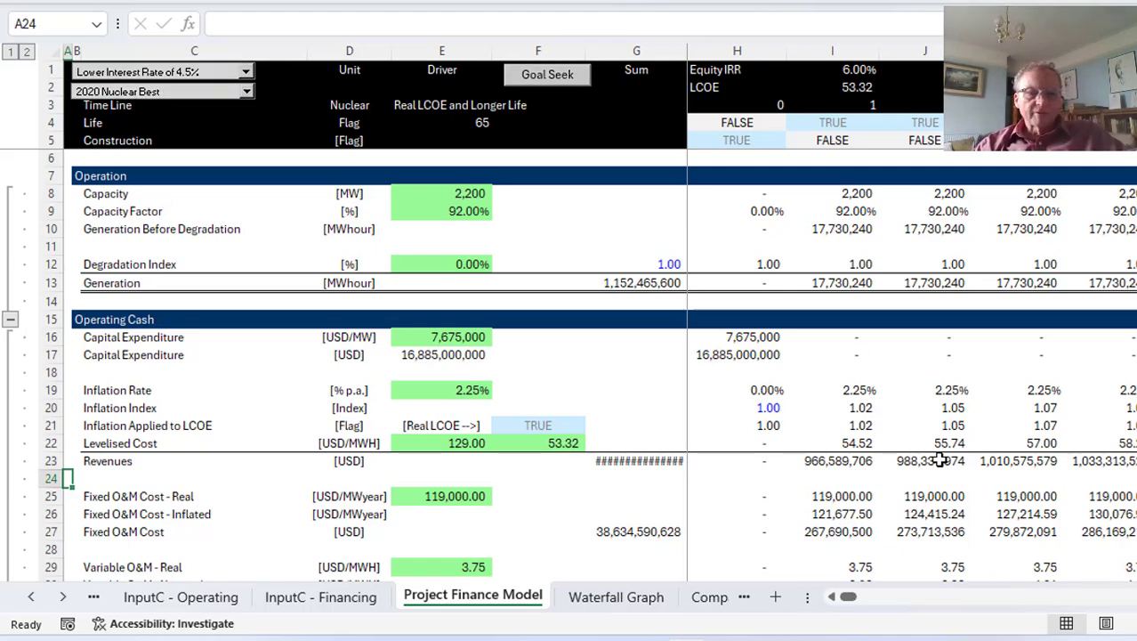
pyautogui.hotkey('ctrl', 'pageup')
pyautogui.press('Left')
pyautogui.press('Down')
pyautogui.press('Down')
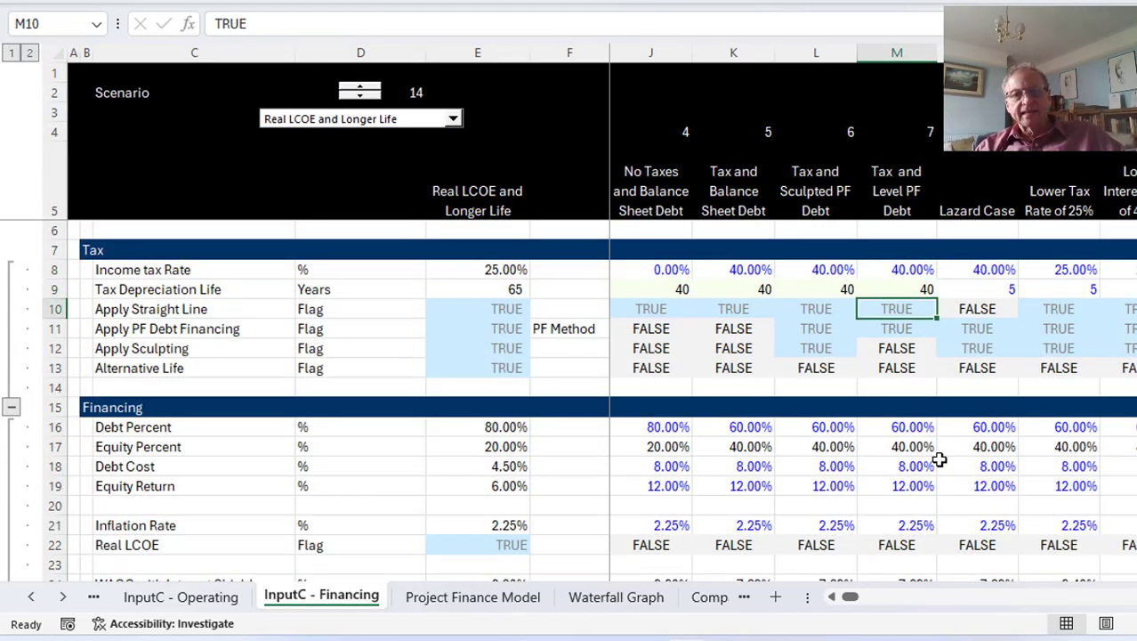
pyautogui.press('Left')
pyautogui.press('Right')
pyautogui.press('Right')
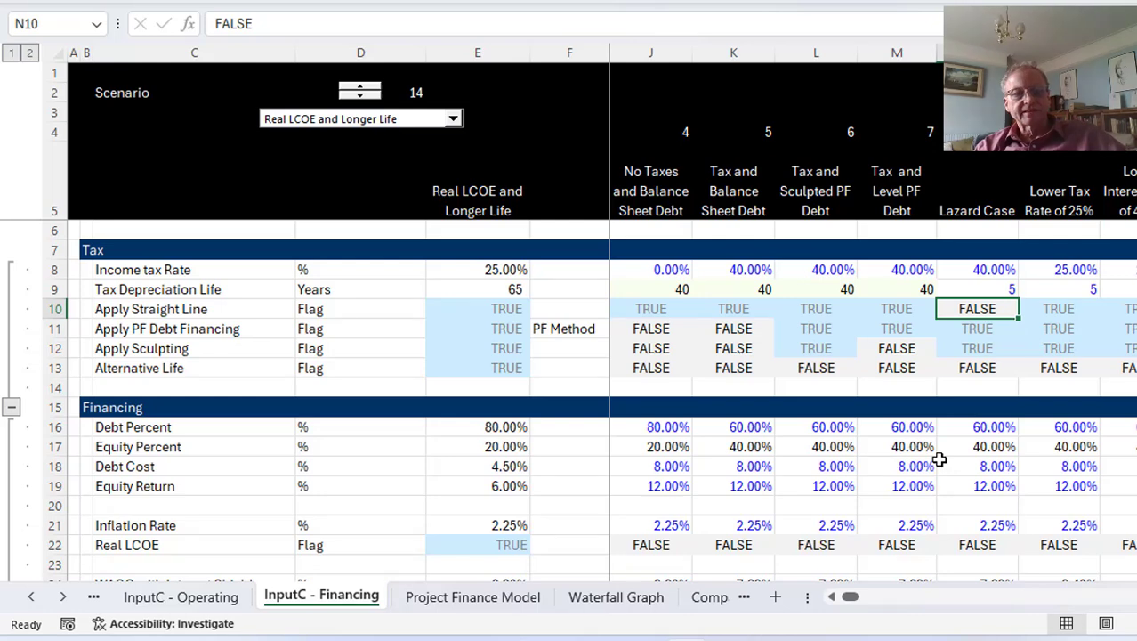
pyautogui.press('Down')
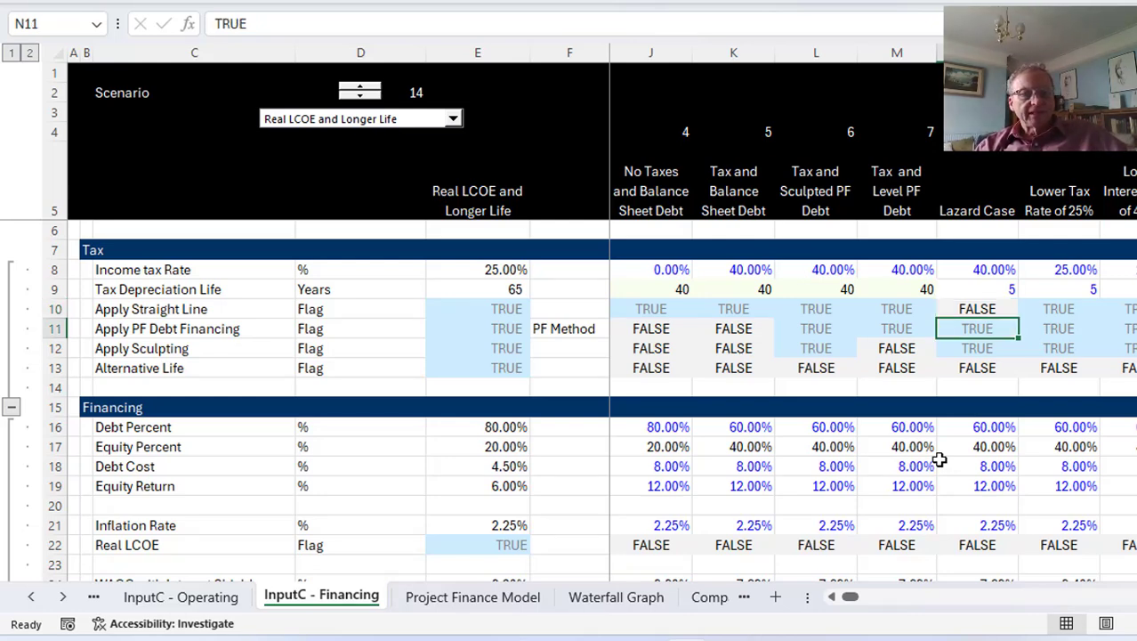
pyautogui.press('Left')
pyautogui.press('Right')
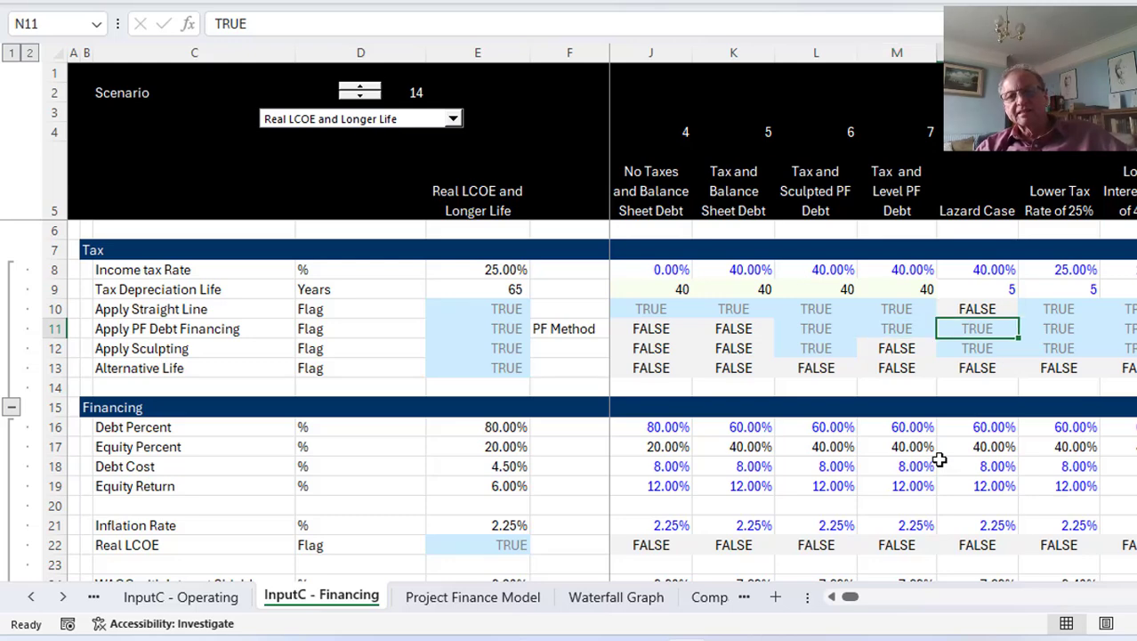
pyautogui.press('Left')
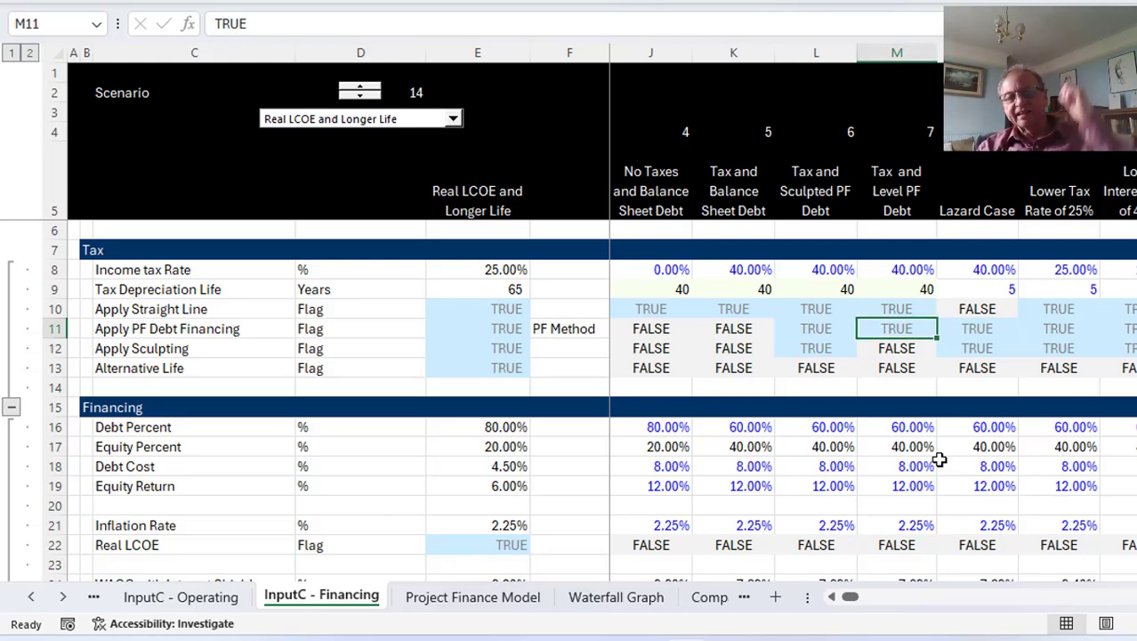
pyautogui.press('Right')
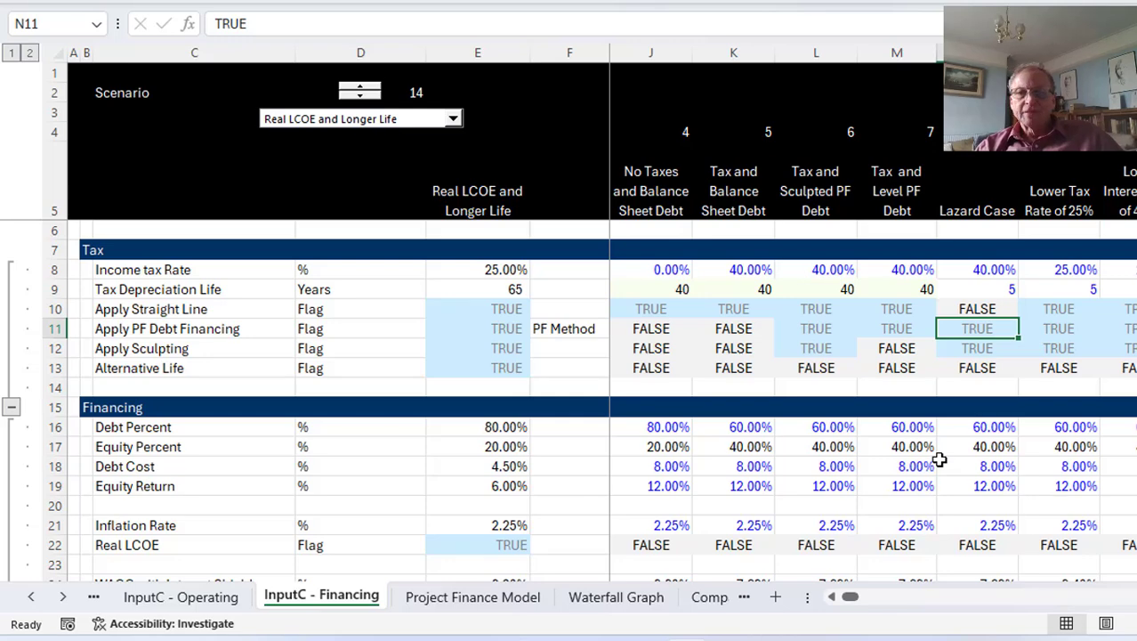
# Step: Examine the Apply PF Debt Financing flags from the Lazard Case across to the Higher Debt Ratio of 80% scenario
pyautogui.press('Right')
pyautogui.press('Right')
pyautogui.press('Right')
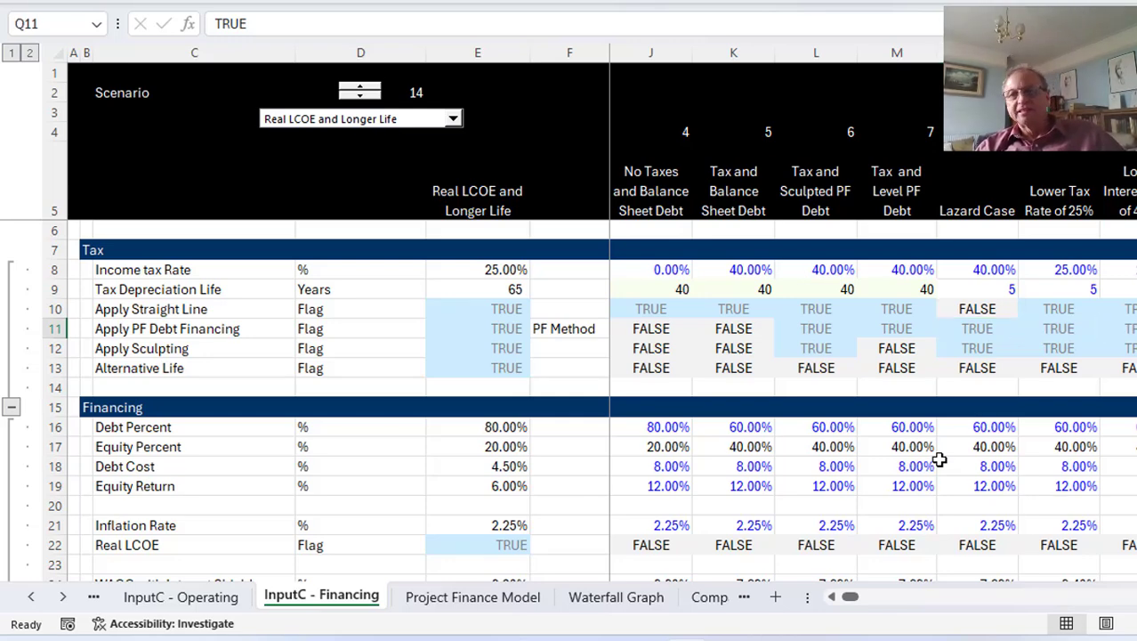
pyautogui.press('Left')
pyautogui.press('Left')
pyautogui.press('Left')
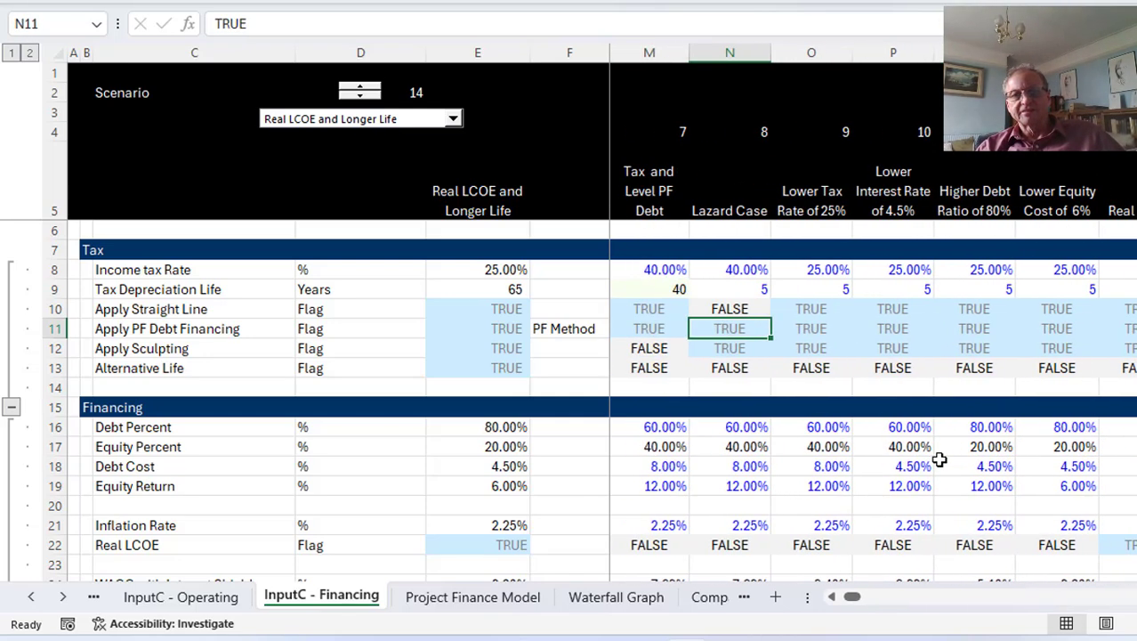
pyautogui.press('Right')
pyautogui.press('Right')
pyautogui.press('Right')
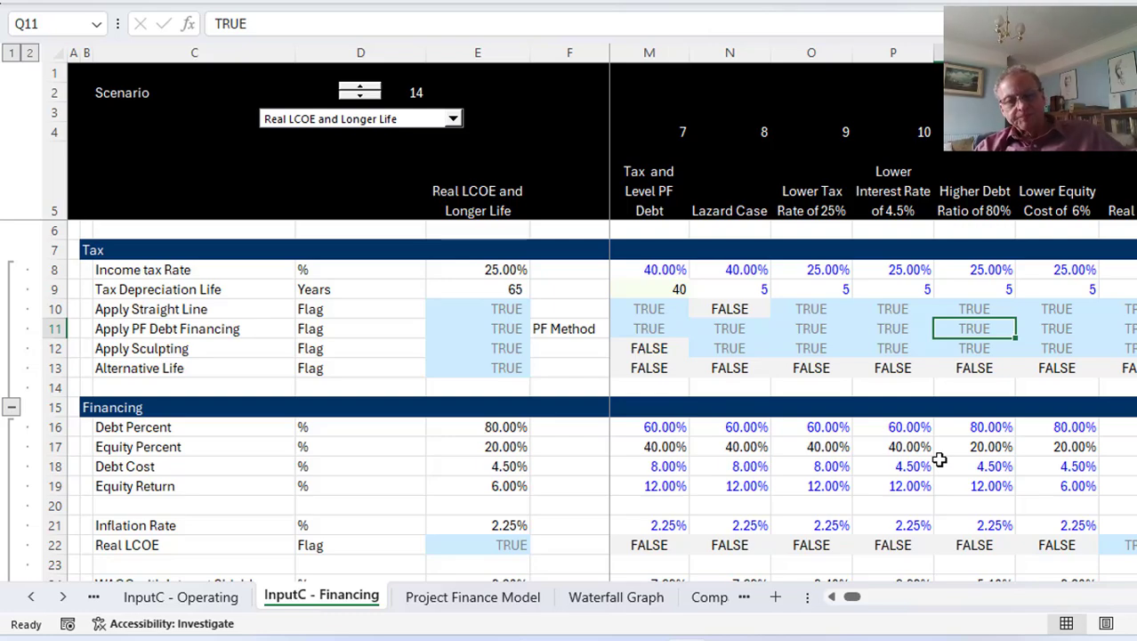
# Step: Glance at the Comparison sheet, and return to the case selector and LCOE results table on the Waterfall Graph sheet
pyautogui.hotkey('ctrl', 'pagedown')
pyautogui.hotkey('ctrl', 'pagedown')
pyautogui.hotkey('ctrl', 'pagedown')
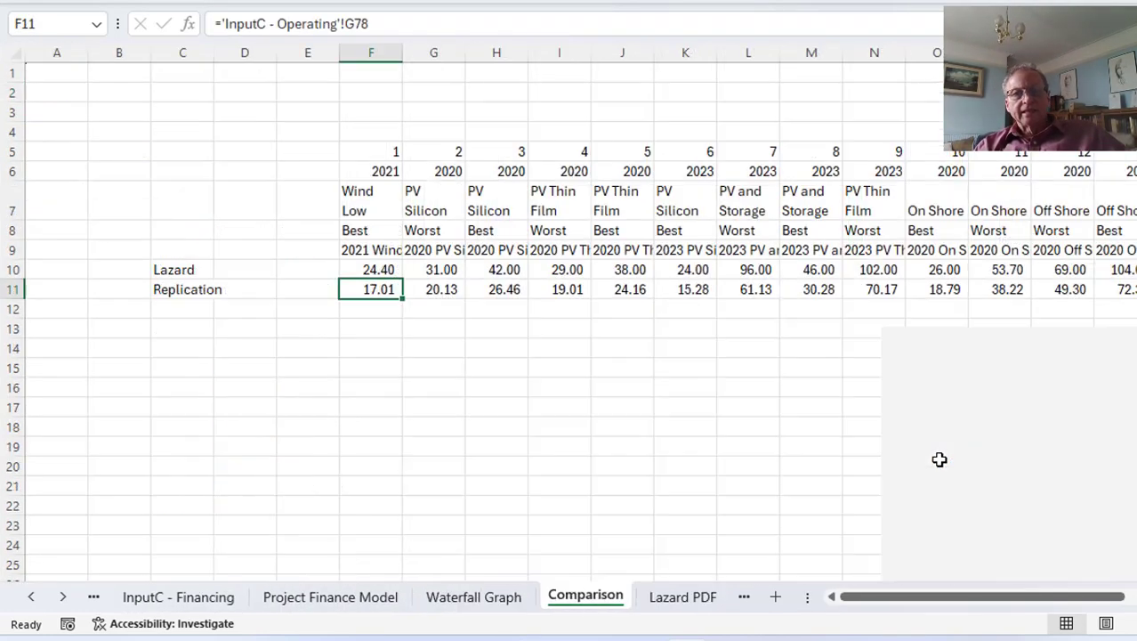
pyautogui.hotkey('ctrl', 'pageup')
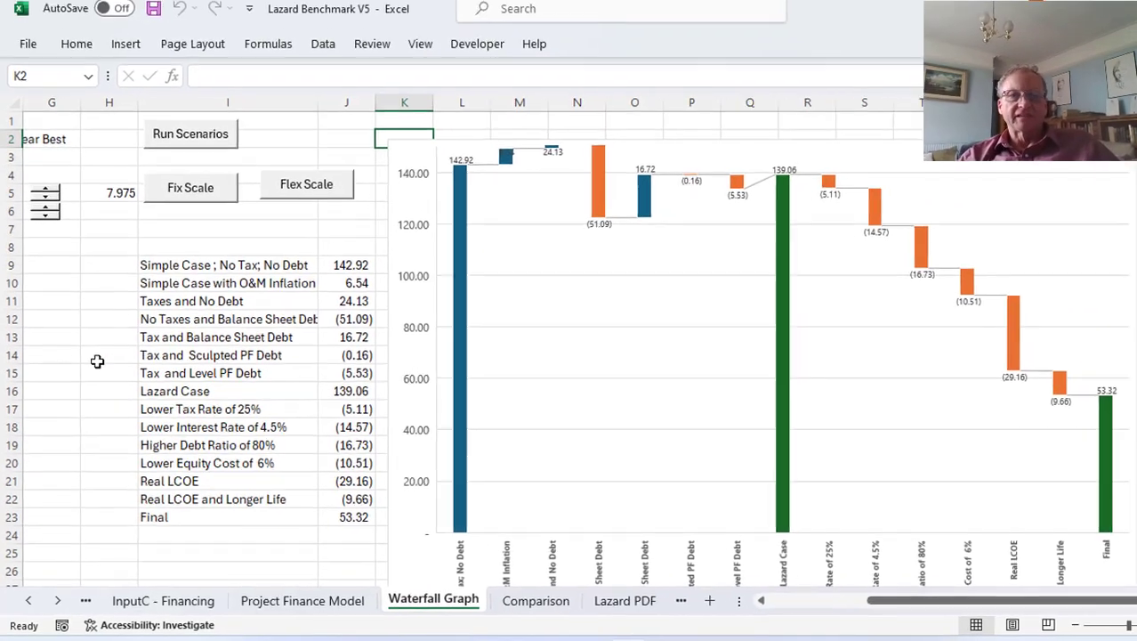
pyautogui.click(80, 329)
pyautogui.press('Left')
pyautogui.press('Left')
pyautogui.press('Left')
pyautogui.press('Left')
pyautogui.press('Left')
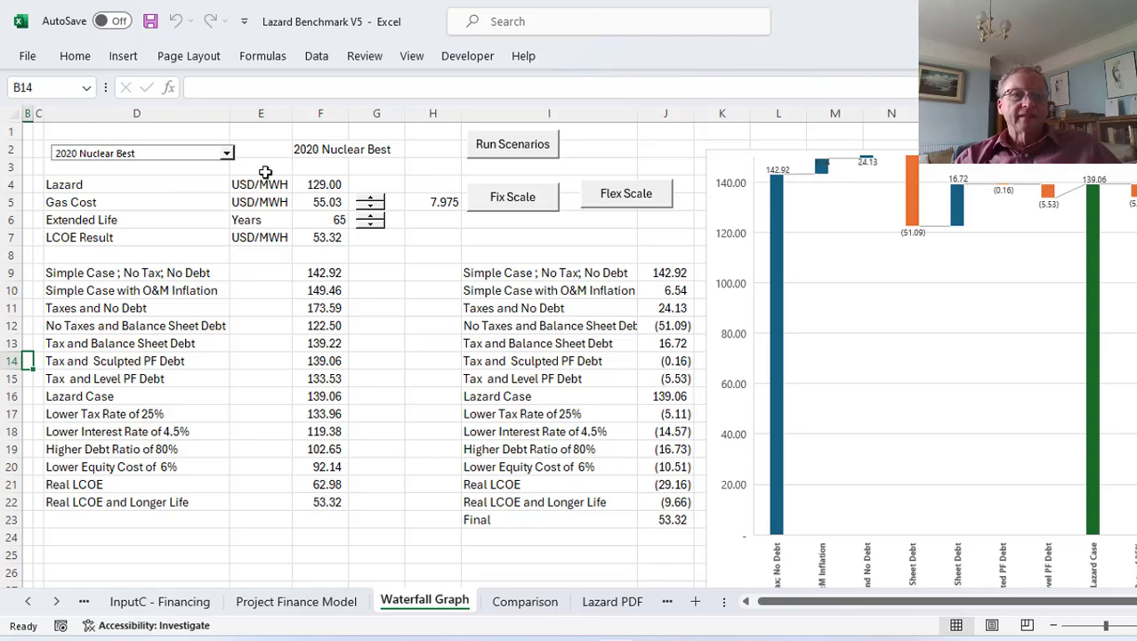
# Step: Select the 2020 PV Silicon Best case on the Waterfall Graph sheet and run all scenarios for it
pyautogui.click(225, 153)
pyautogui.press('Up')
pyautogui.press('Up')
pyautogui.press('Up')
pyautogui.press('Up')
pyautogui.press('Up')
pyautogui.press('Up')
pyautogui.press('Up')
pyautogui.press('Up')
pyautogui.press('Up')
pyautogui.press('Up')
pyautogui.press('Up')
pyautogui.press('Up')
pyautogui.press('Up')
pyautogui.press('Up')
pyautogui.press('Up')
pyautogui.press('Up')
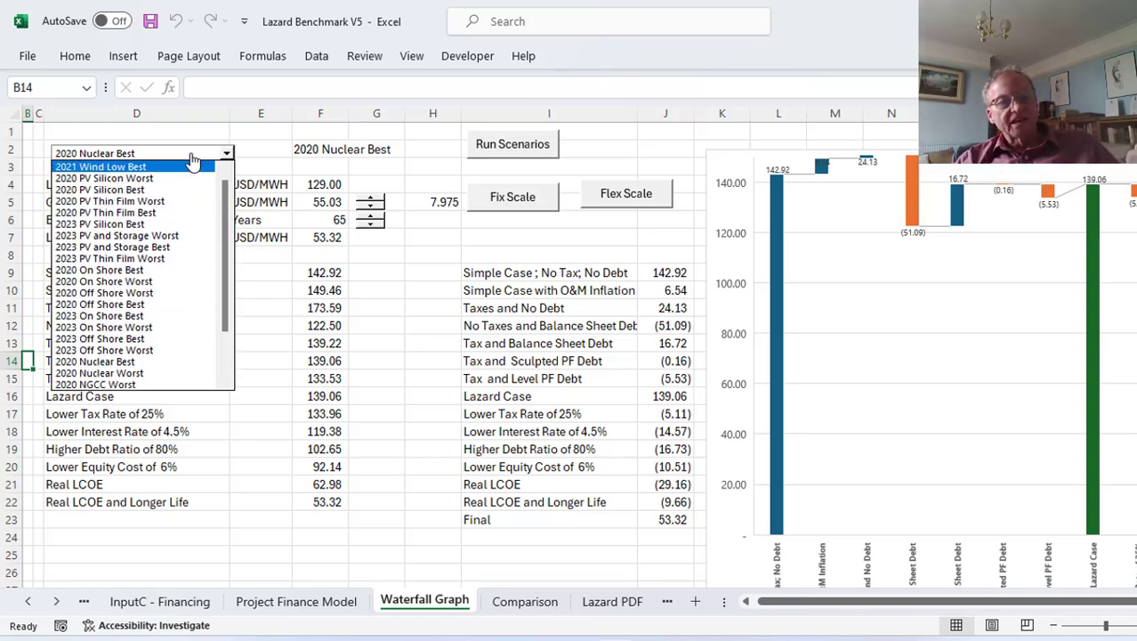
pyautogui.press('Down')
pyautogui.press('Down')
pyautogui.press('Return')
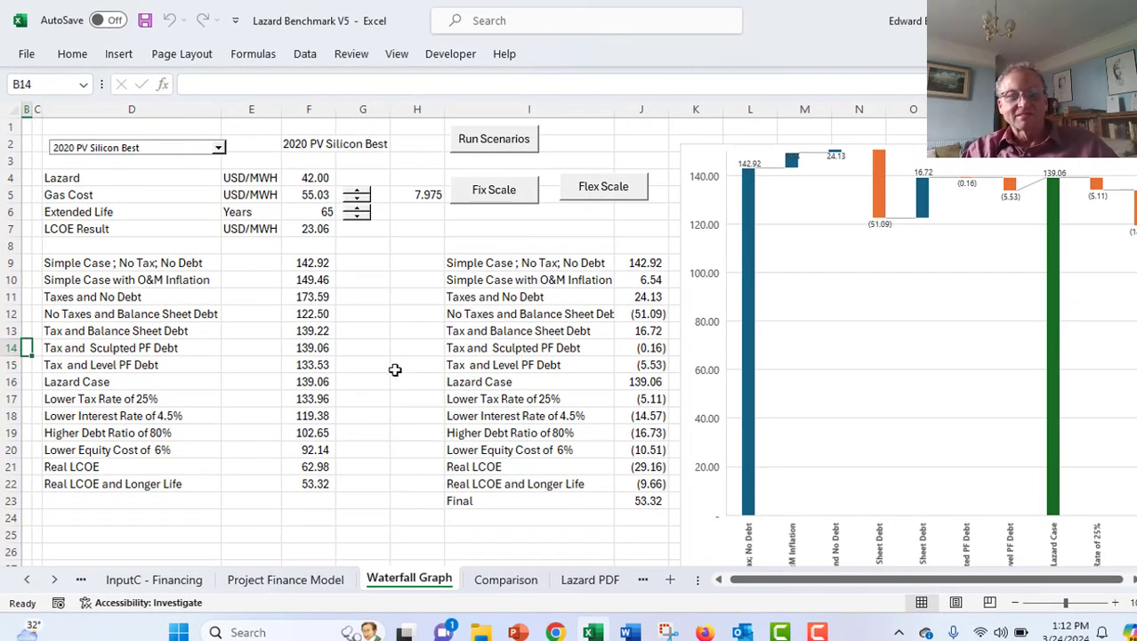
pyautogui.click(394, 335)
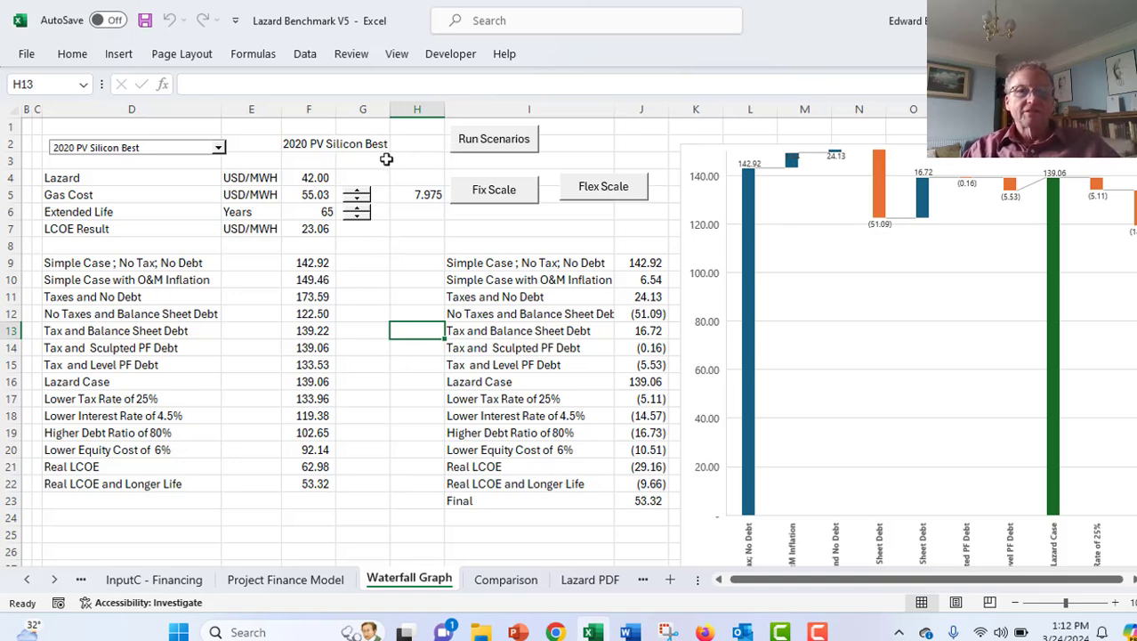
pyautogui.click(477, 144)
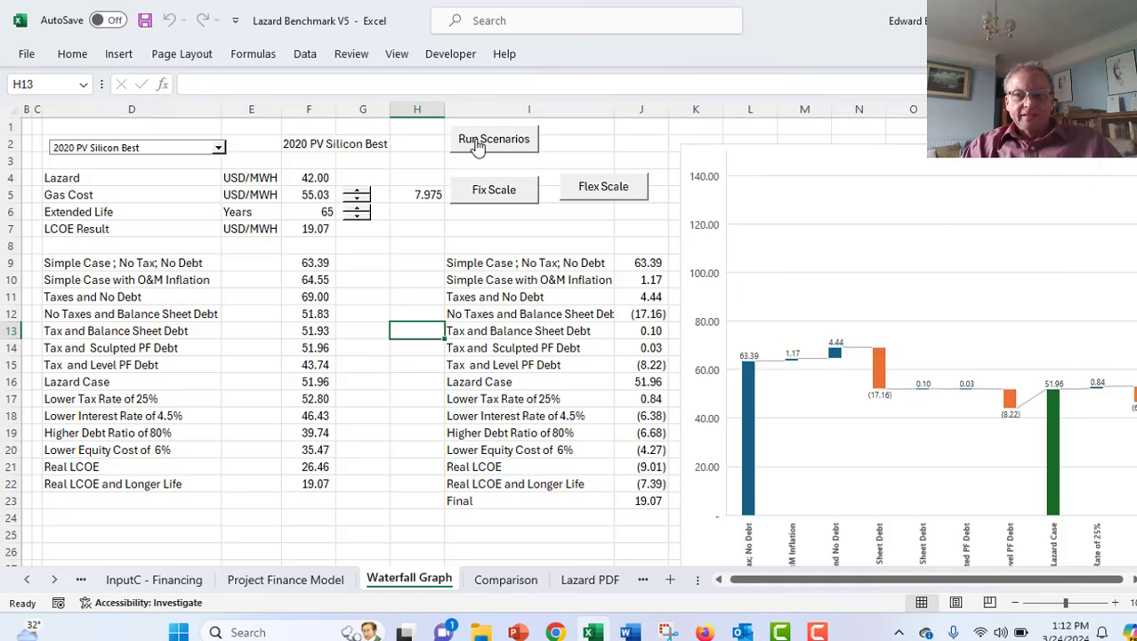
# Step: Reduce the Extended Life to 40 years and rerun all scenarios for the 2020 PV Silicon Best case
pyautogui.click(359, 218)
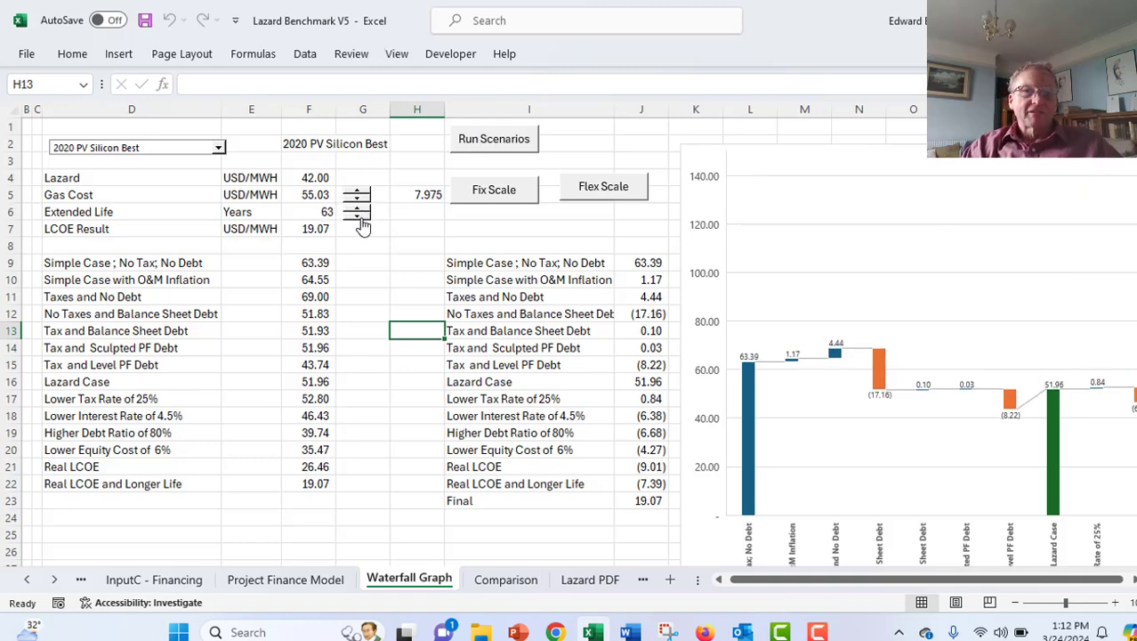
pyautogui.click(359, 218)
pyautogui.click(358, 218)
pyautogui.click(359, 218)
pyautogui.click(359, 218)
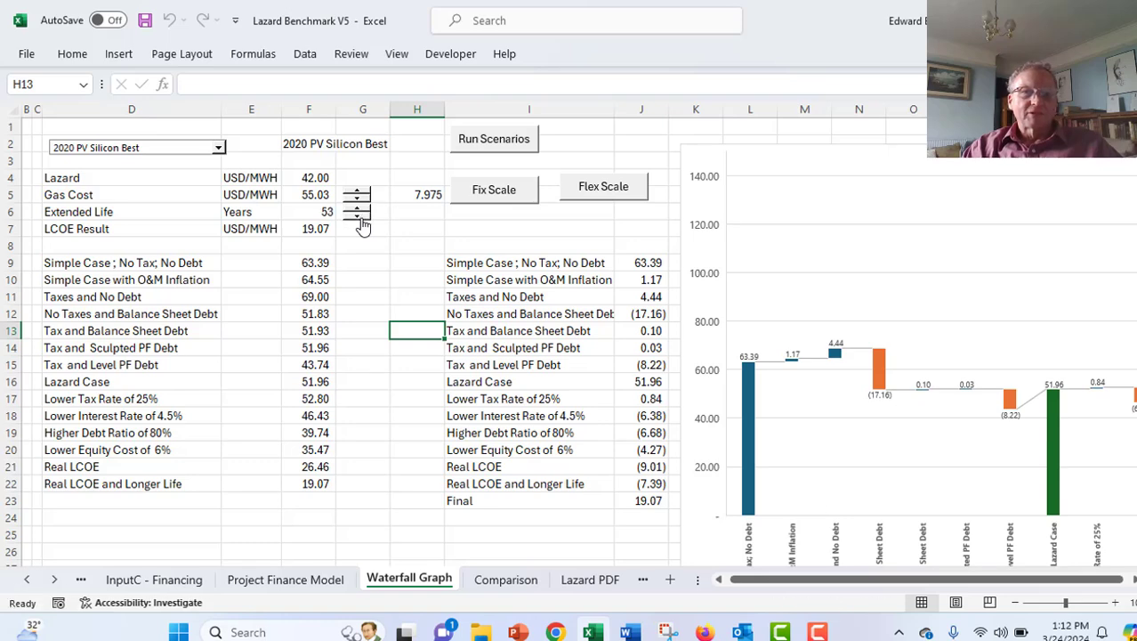
pyautogui.click(360, 219)
pyautogui.click(360, 219)
pyautogui.click(361, 219)
pyautogui.click(361, 218)
pyautogui.click(360, 219)
pyautogui.click(361, 219)
pyautogui.click(360, 219)
pyautogui.click(360, 219)
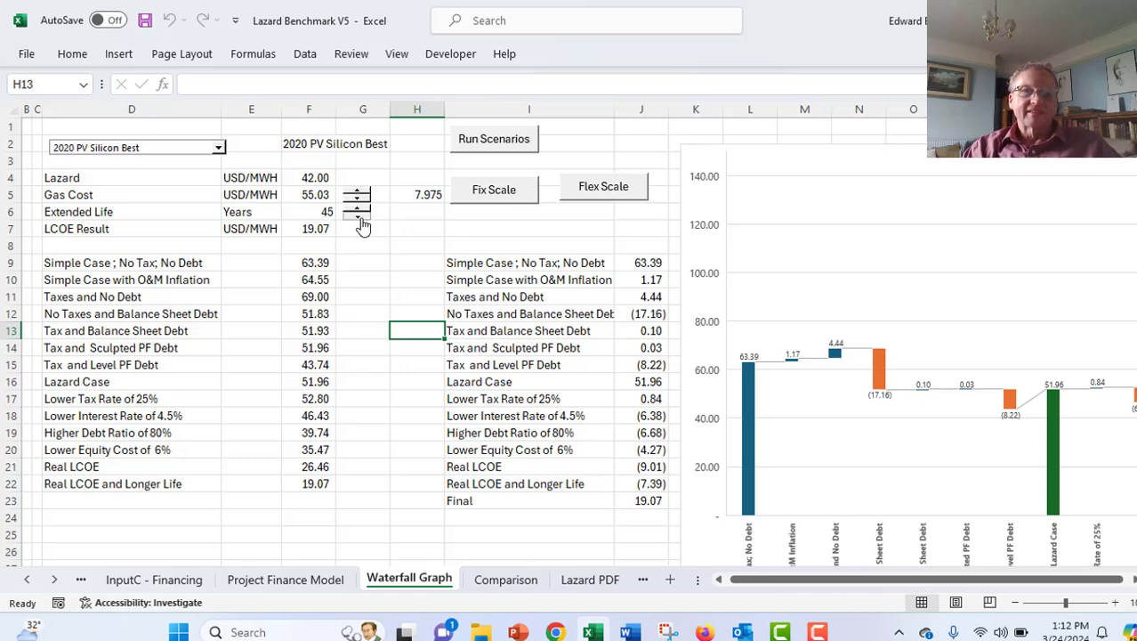
pyautogui.click(360, 219)
pyautogui.click(360, 219)
pyautogui.click(361, 219)
pyautogui.click(361, 219)
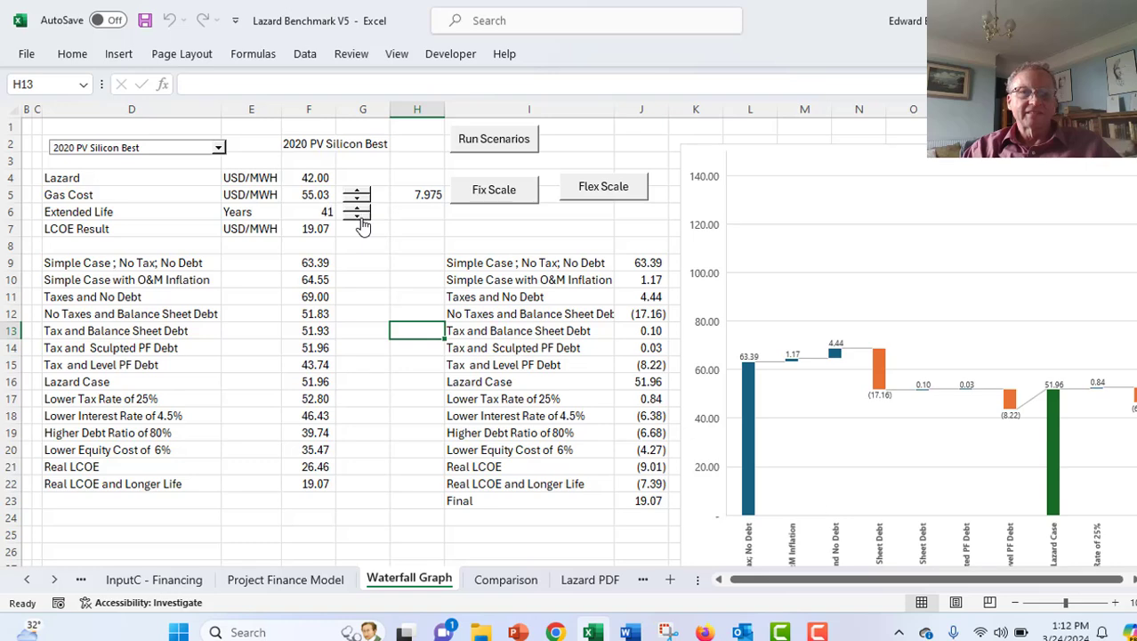
pyautogui.click(361, 219)
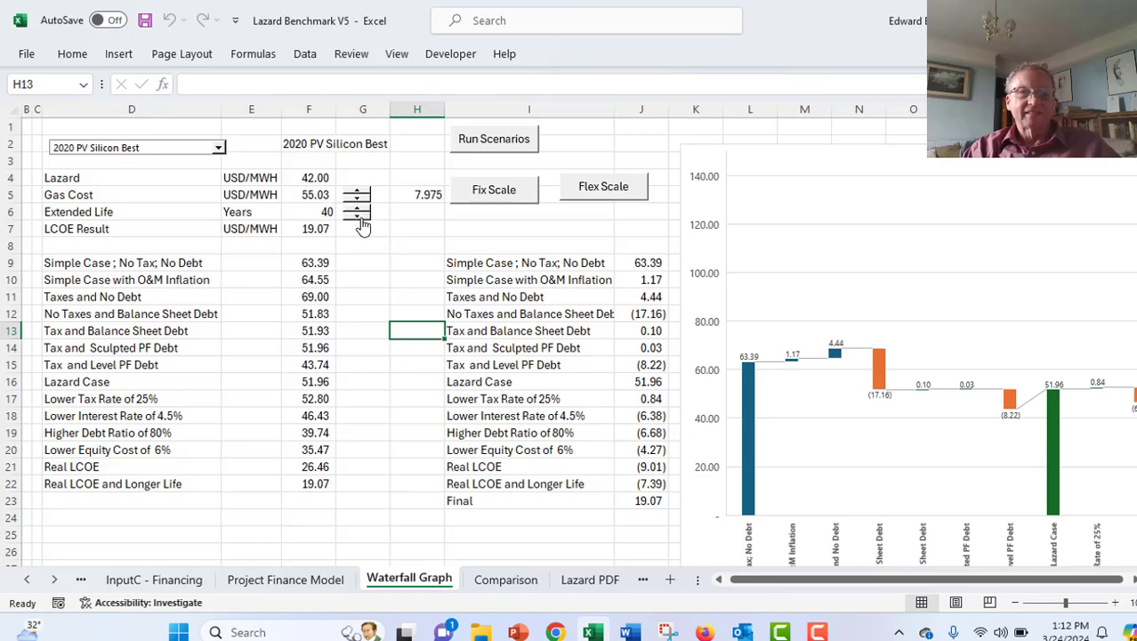
pyautogui.click(478, 145)
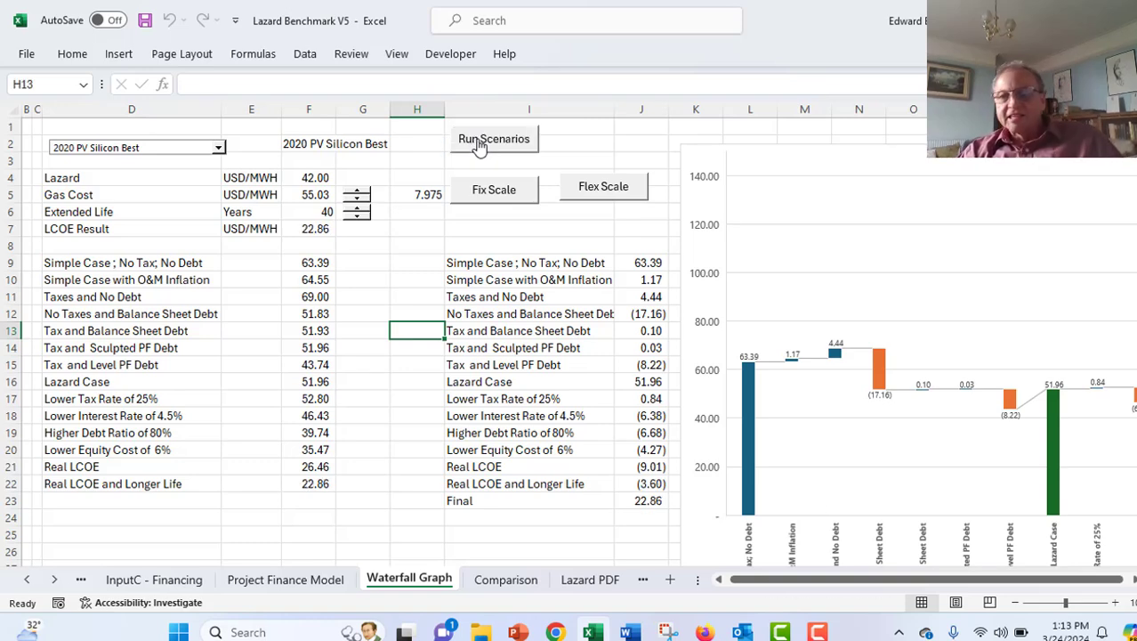
# Step: Examine the full PV Silicon waterfall chart through to the Final bar, including the scenario labels along its axis
pyautogui.press('Right')
pyautogui.press('Right')
pyautogui.press('Right')
pyautogui.press('Right')
pyautogui.press('Right')
pyautogui.press('Right')
pyautogui.press('Right')
pyautogui.press('Right')
pyautogui.press('Right')
pyautogui.press('Right')
pyautogui.press('Right')
pyautogui.press('Right')
pyautogui.press('Right')
pyautogui.press('Right')
pyautogui.press('Right')
pyautogui.press('Right')
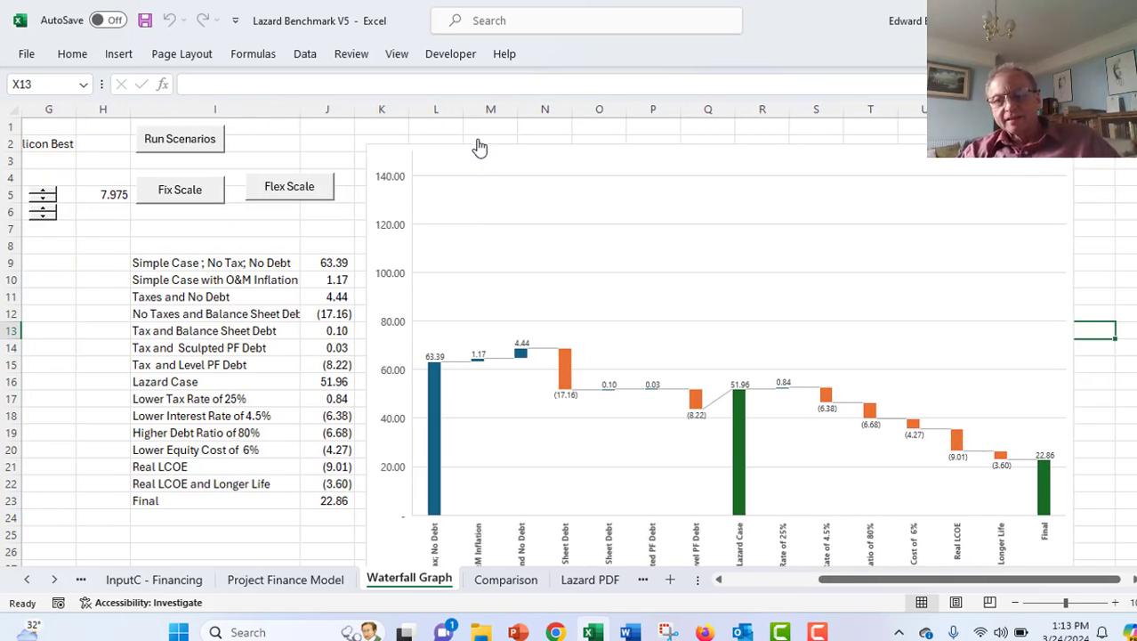
pyautogui.press('Down')
pyautogui.press('Down')
pyautogui.press('Down')
pyautogui.press('Down')
pyautogui.press('Down')
pyautogui.press('Down')
pyautogui.press('Down')
pyautogui.press('Down')
pyautogui.press('Down')
pyautogui.press('Down')
pyautogui.press('Down')
pyautogui.press('Down')
pyautogui.press('Down')
pyautogui.press('Down')
pyautogui.press('Down')
pyautogui.press('Down')
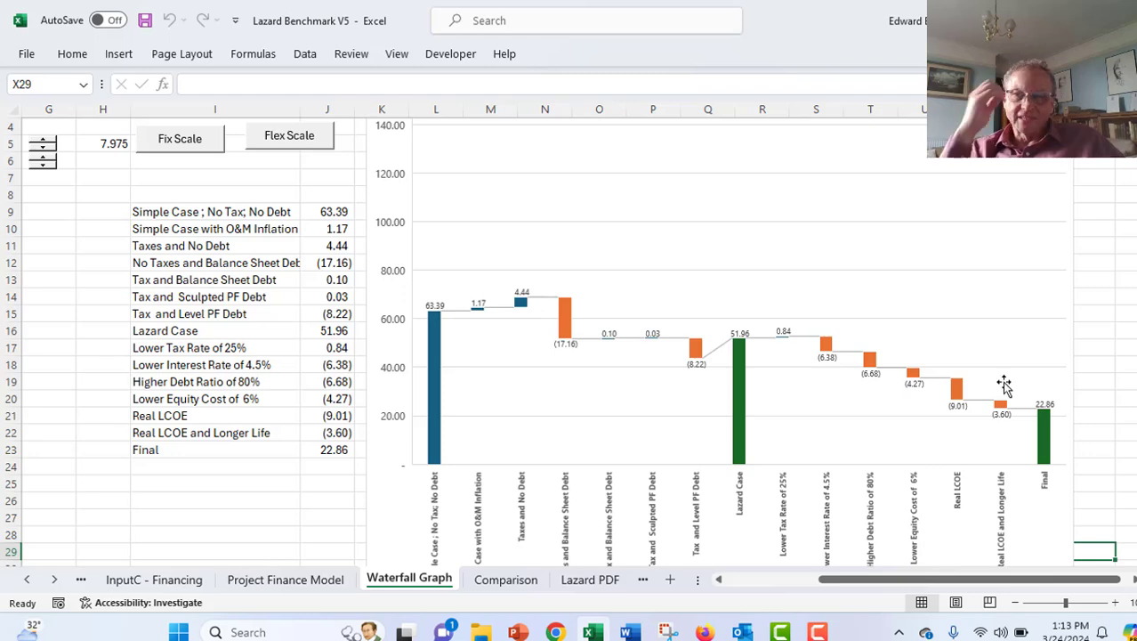
# Step: Return to the case inputs and set the Extended Life to 20 years
pyautogui.click(98, 314)
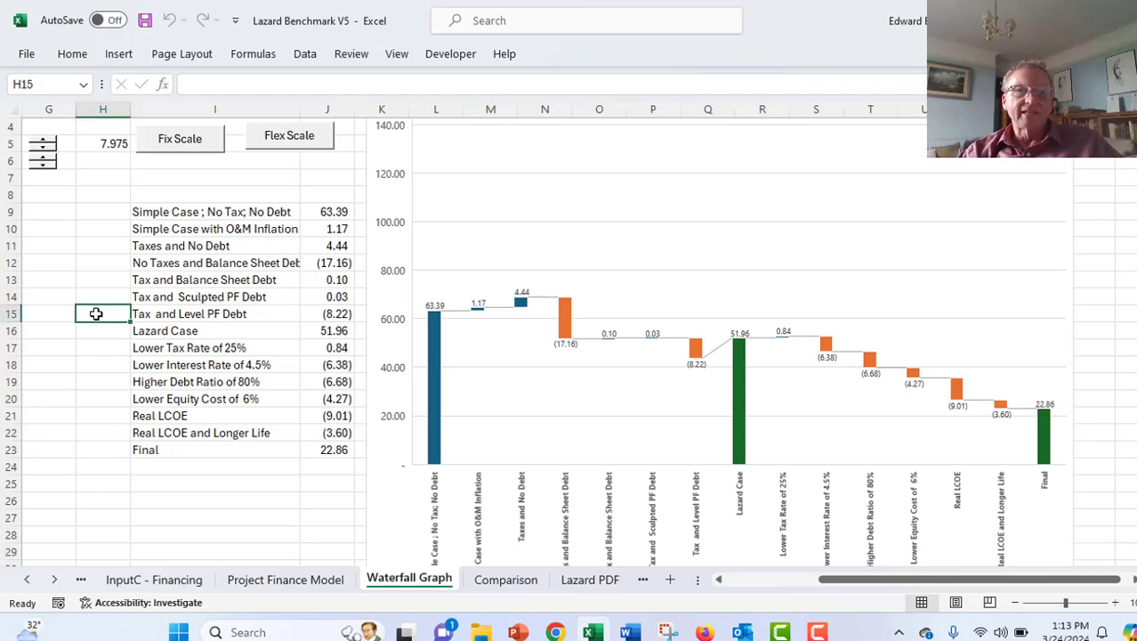
pyautogui.press('Home')
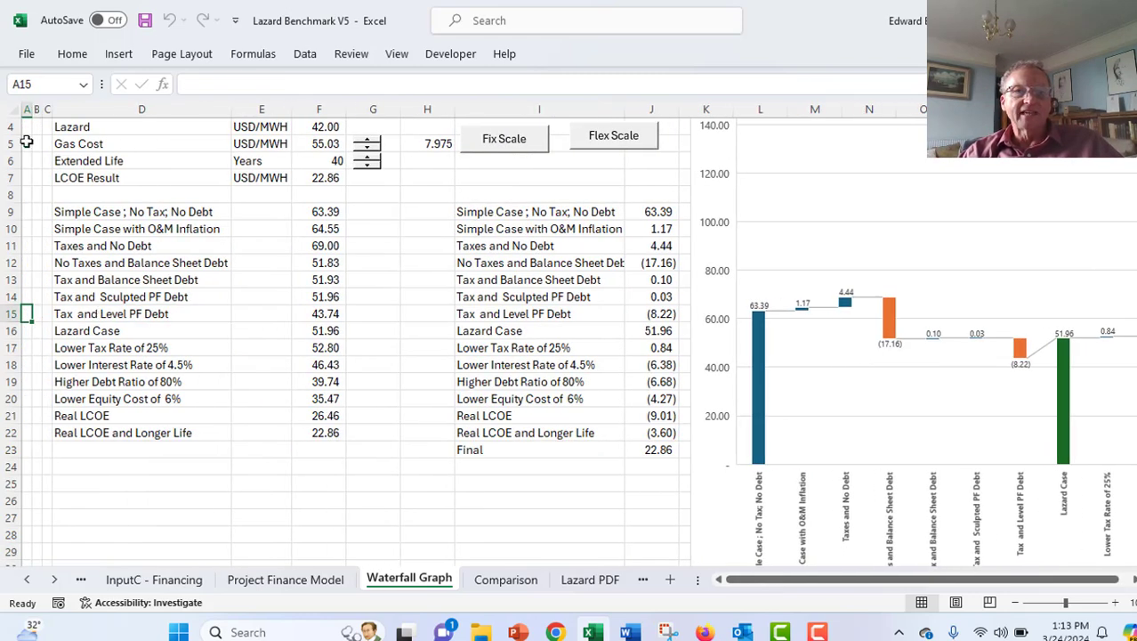
pyautogui.click(366, 166)
pyautogui.click(366, 165)
pyautogui.click(366, 166)
pyautogui.click(366, 166)
pyautogui.click(366, 165)
pyautogui.click(366, 166)
pyautogui.click(366, 165)
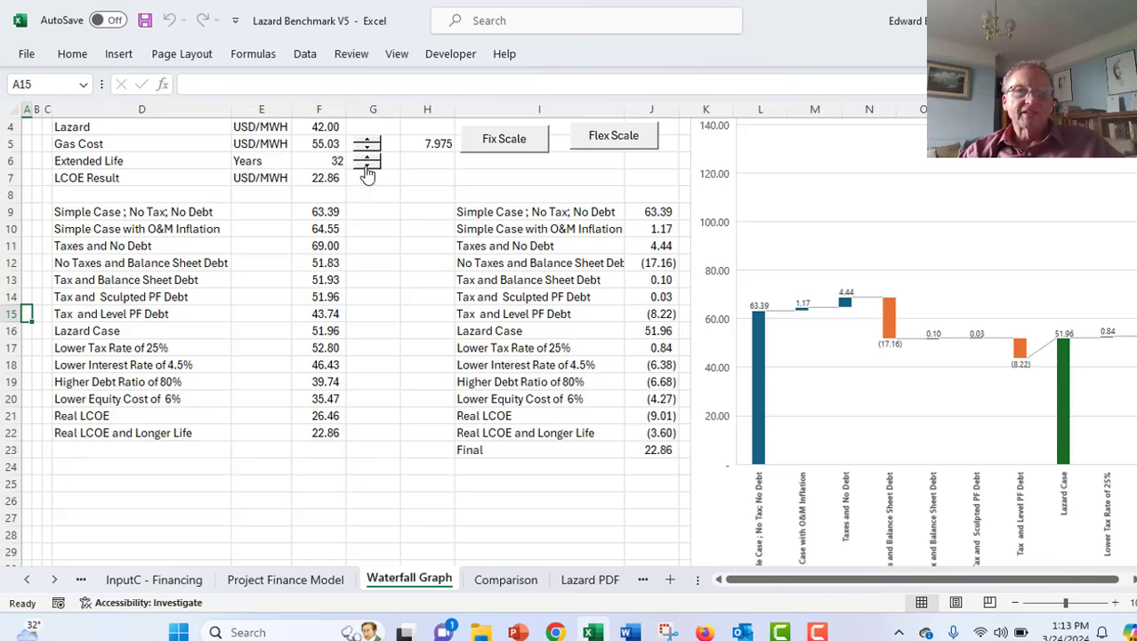
pyautogui.doubleClick(366, 165)
pyautogui.doubleClick(366, 165)
pyautogui.click(366, 166)
pyautogui.doubleClick(366, 165)
pyautogui.doubleClick(366, 166)
pyautogui.click(366, 166)
pyautogui.doubleClick(367, 165)
pyautogui.click(367, 165)
pyautogui.click(367, 166)
pyautogui.click(369, 166)
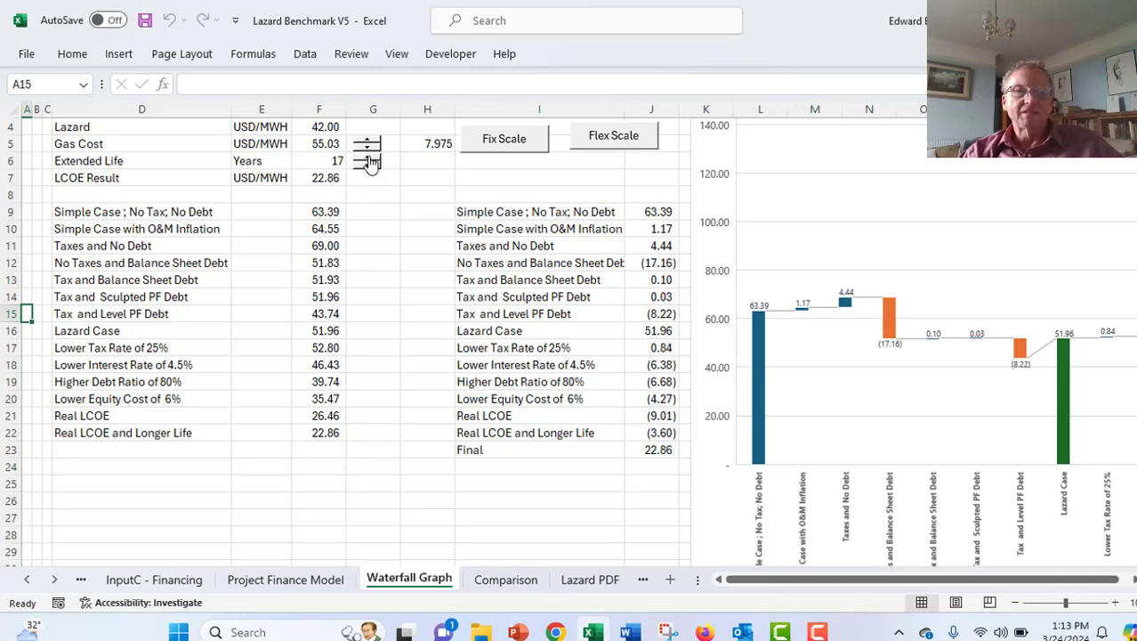
pyautogui.click(367, 157)
pyautogui.doubleClick(368, 158)
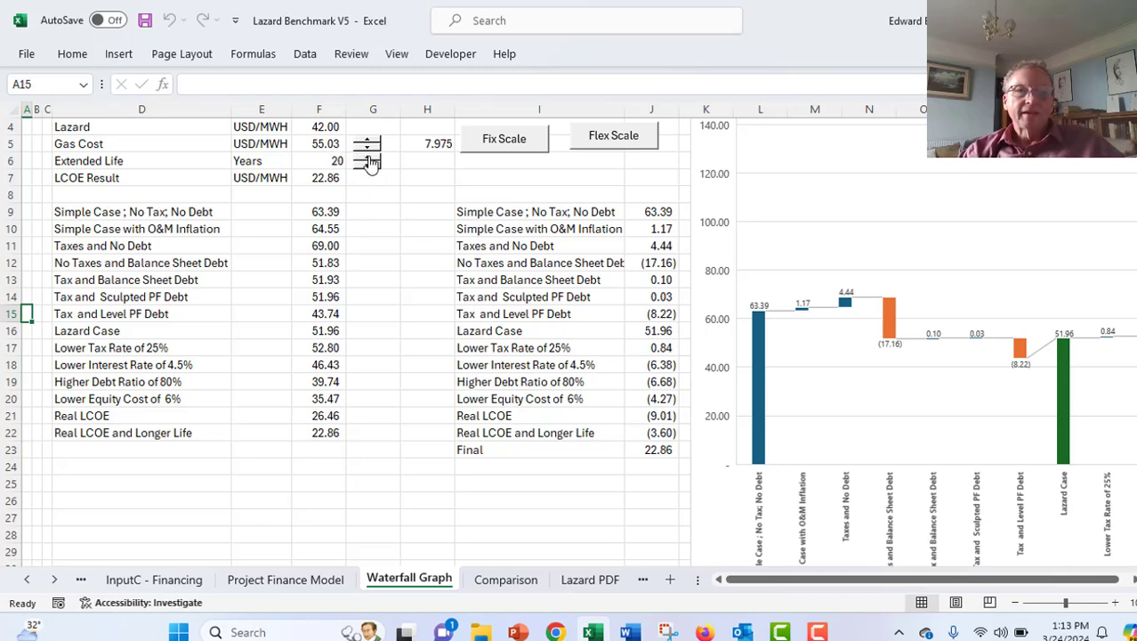
pyautogui.click(408, 228)
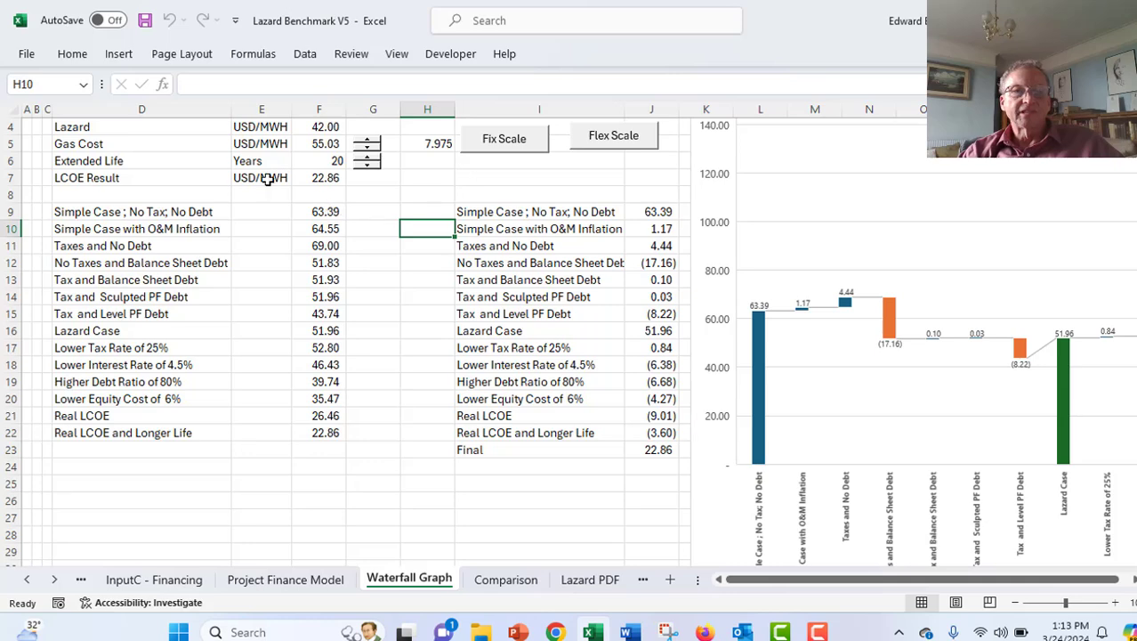
# Step: Switch the waterfall case to 2023 NGCC Best and run all scenarios for it
pyautogui.click(202, 172)
pyautogui.press('Up')
pyautogui.press('Up')
pyautogui.press('Up')
pyautogui.press('Up')
pyautogui.press('Up')
pyautogui.press('Up')
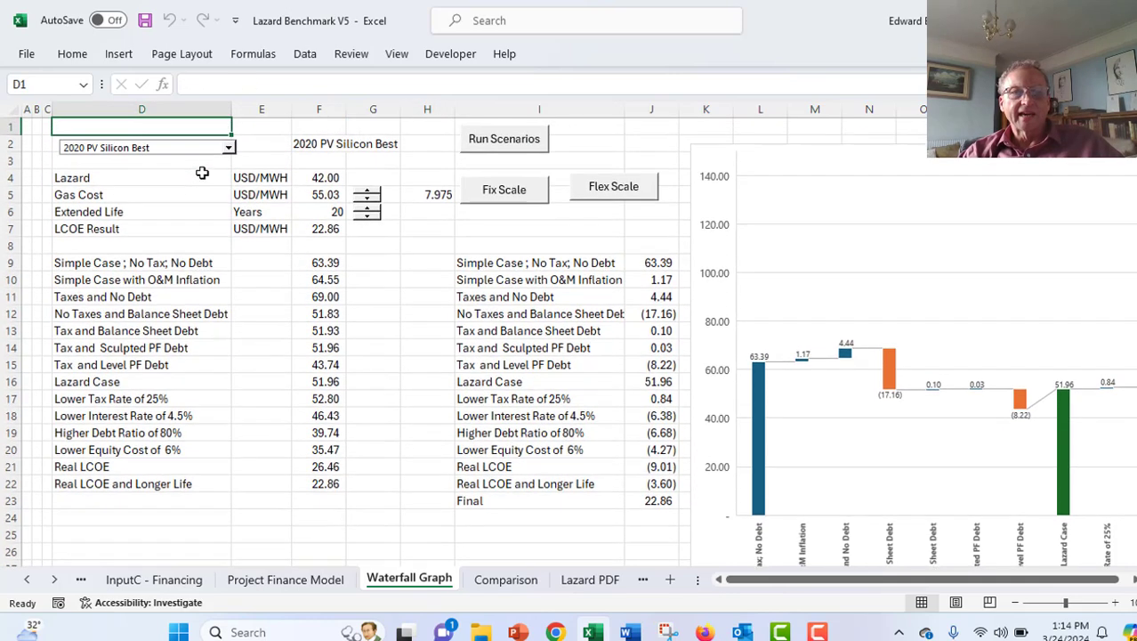
pyautogui.click(180, 147)
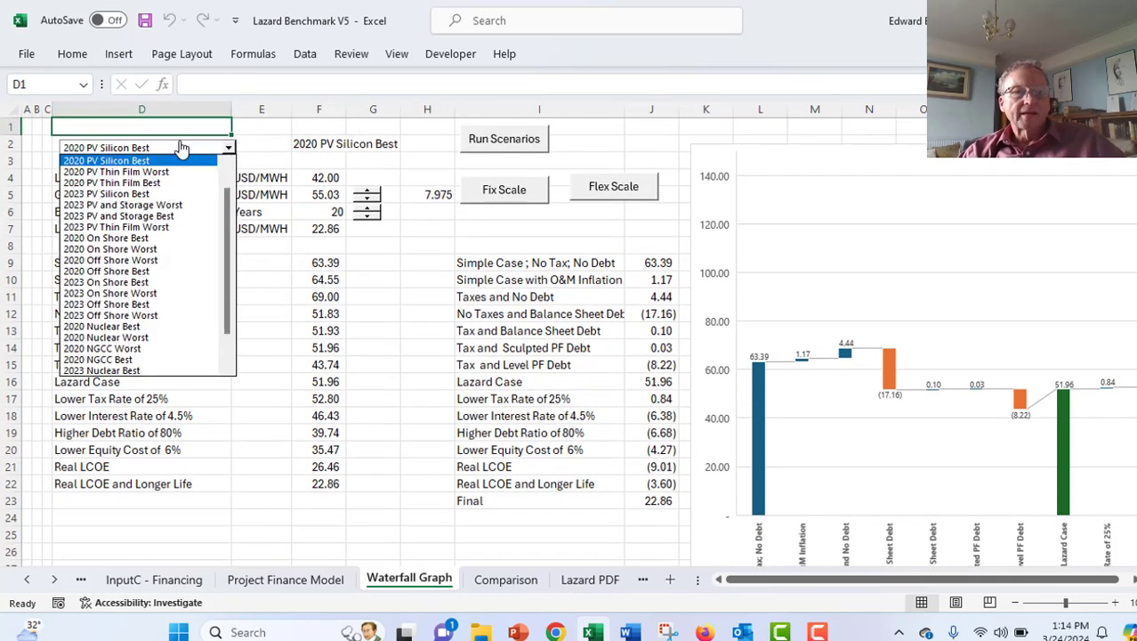
pyautogui.press('Down')
pyautogui.press('Down')
pyautogui.press('Down')
pyautogui.press('Down')
pyautogui.press('Down')
pyautogui.press('Down')
pyautogui.press('Down')
pyautogui.press('Down')
pyautogui.press('Down')
pyautogui.press('Down')
pyautogui.press('Down')
pyautogui.press('Down')
pyautogui.press('Down')
pyautogui.press('Down')
pyautogui.press('Down')
pyautogui.press('Down')
pyautogui.press('Down')
pyautogui.press('Down')
pyautogui.press('Down')
pyautogui.press('Down')
pyautogui.press('Up')
pyautogui.press('Up')
pyautogui.press('Up')
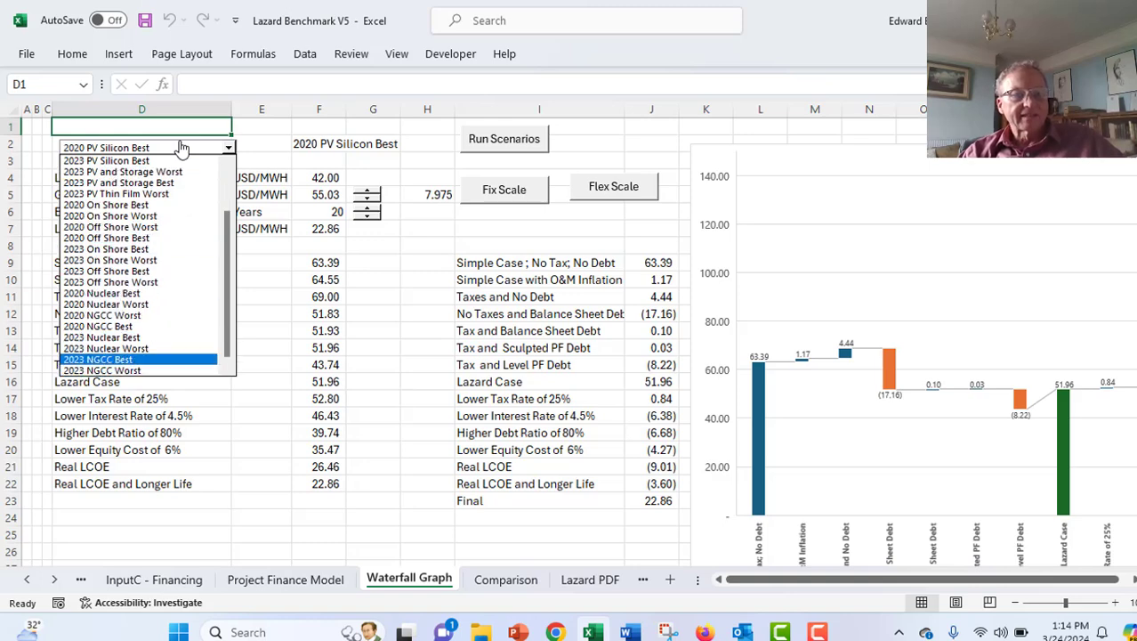
pyautogui.press('Up')
pyautogui.press('Down')
pyautogui.press('Down')
pyautogui.press('Down')
pyautogui.press('Down')
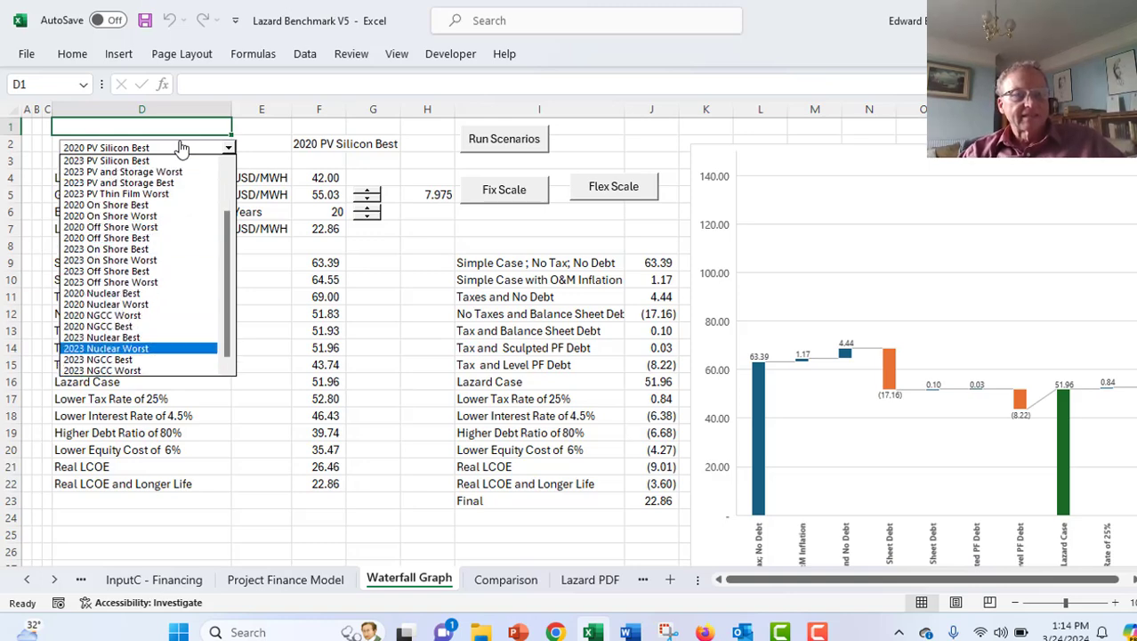
pyautogui.press('Up')
pyautogui.press('Return')
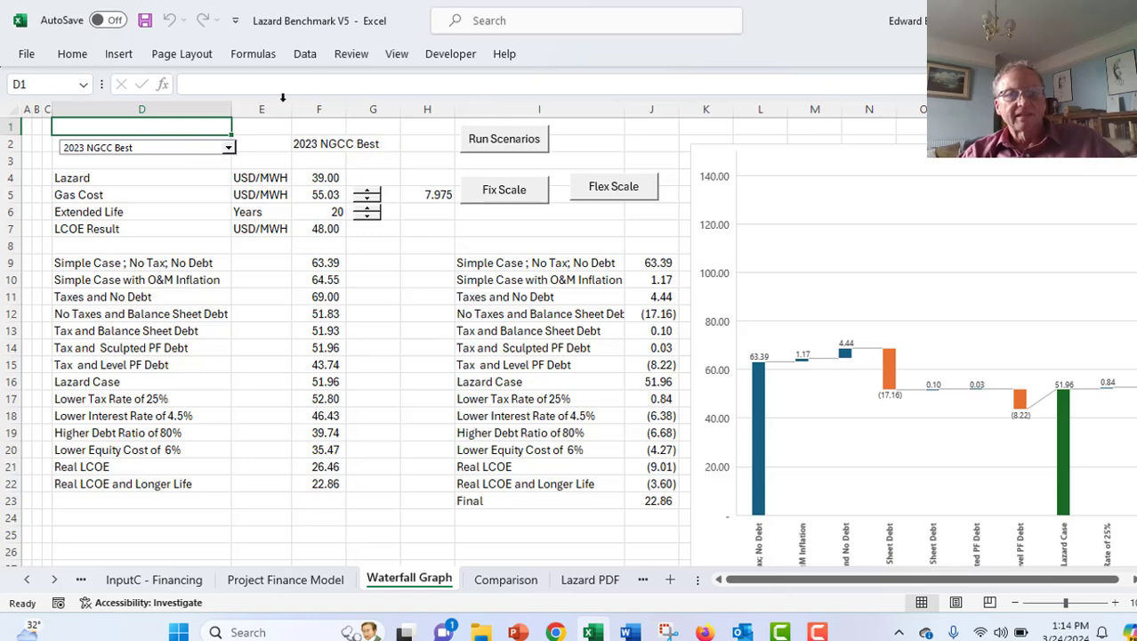
pyautogui.click(488, 147)
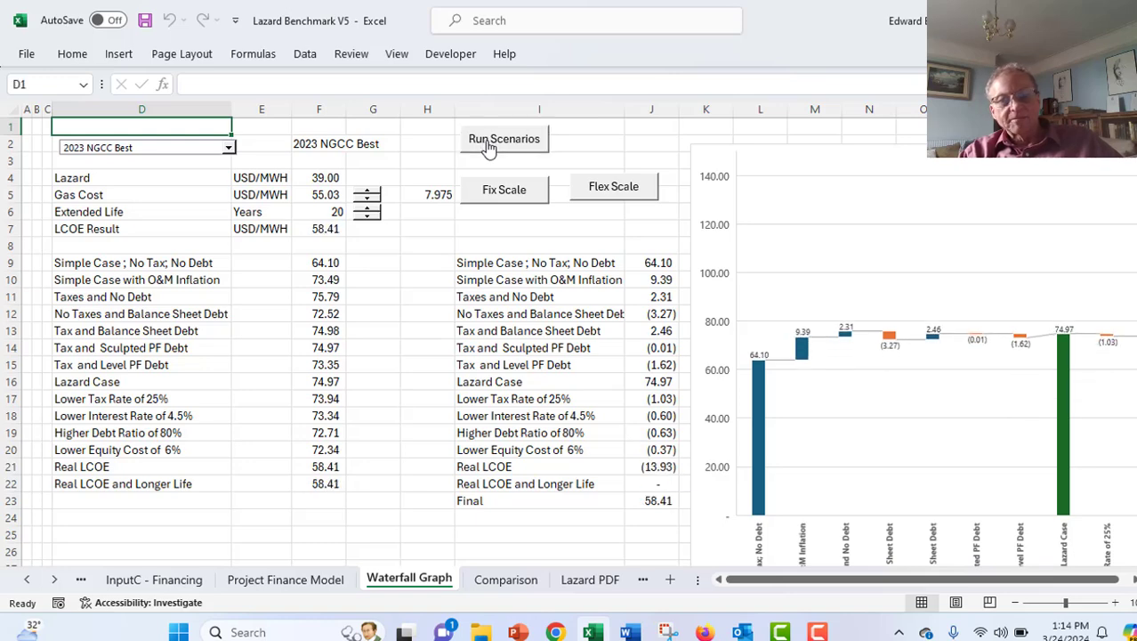
# Step: Examine the NGCC waterfall chart across to the Final bar, and return to the case inputs and results table
pyautogui.click(393, 392)
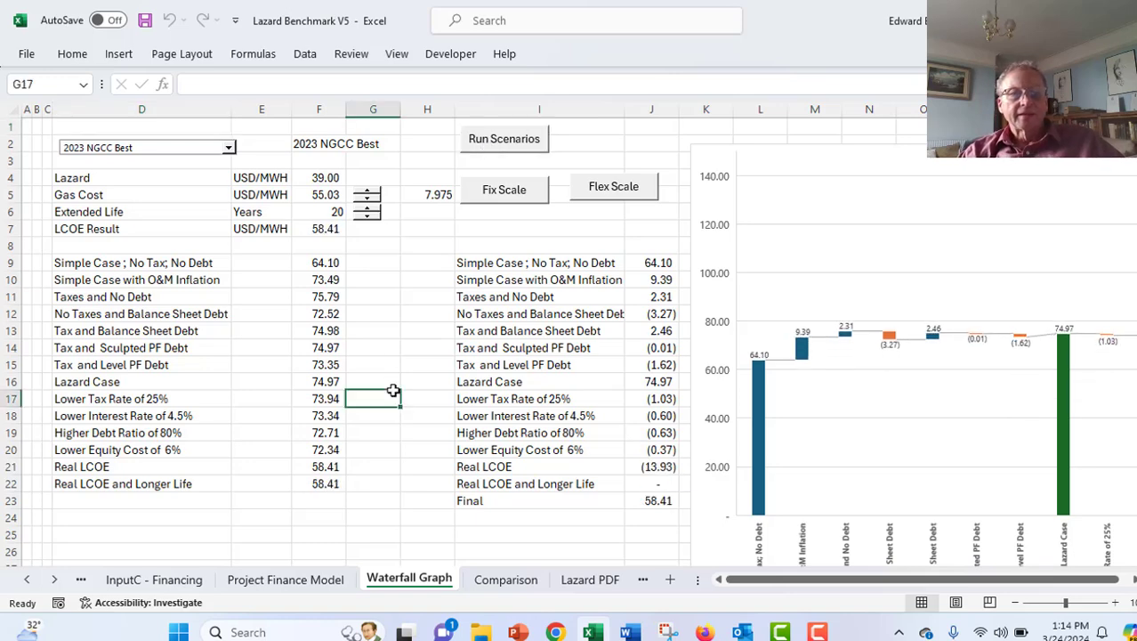
pyautogui.press('Right')
pyautogui.press('Right')
pyautogui.press('Right')
pyautogui.press('Right')
pyautogui.press('Right')
pyautogui.press('Right')
pyautogui.press('Right')
pyautogui.press('Right')
pyautogui.press('Right')
pyautogui.press('Right')
pyautogui.press('Right')
pyautogui.press('Right')
pyautogui.press('Right')
pyautogui.press('Right')
pyautogui.press('Right')
pyautogui.press('Right')
pyautogui.press('Right')
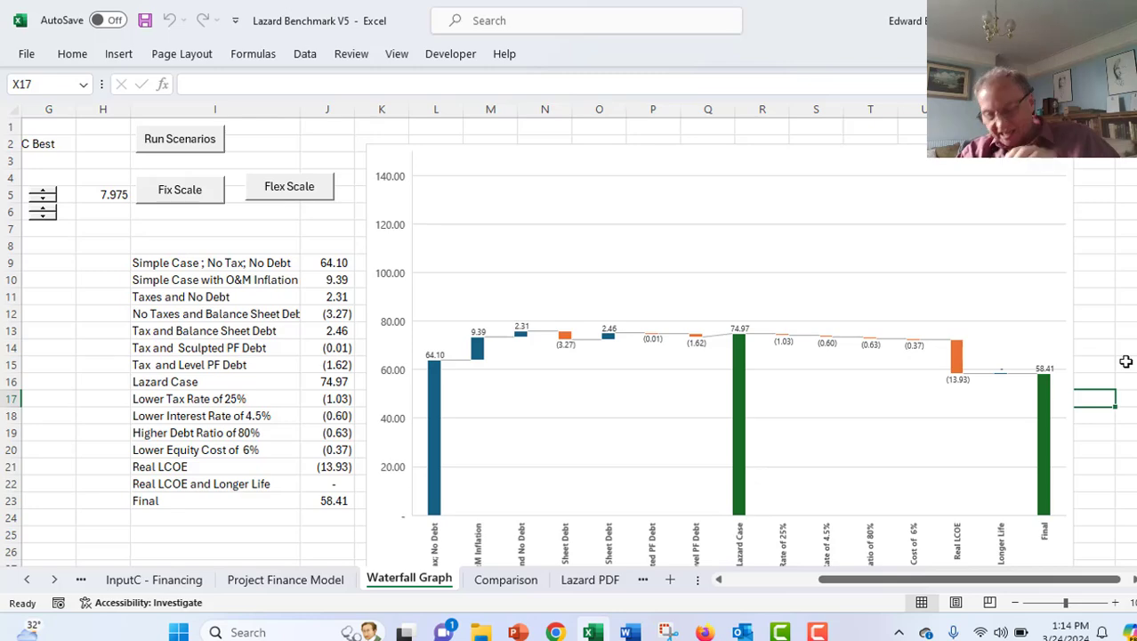
pyautogui.press('Left')
pyautogui.press('Left')
pyautogui.press('Left')
pyautogui.press('Left')
pyautogui.press('Left')
pyautogui.press('Left')
pyautogui.press('Left')
pyautogui.press('Left')
pyautogui.press('Left')
pyautogui.press('Left')
pyautogui.press('Left')
pyautogui.press('Left')
pyautogui.press('Left')
pyautogui.press('Left')
pyautogui.press('Left')
pyautogui.press('Left')
pyautogui.press('Left')
pyautogui.press('Left')
pyautogui.press('Left')
pyautogui.press('Left')
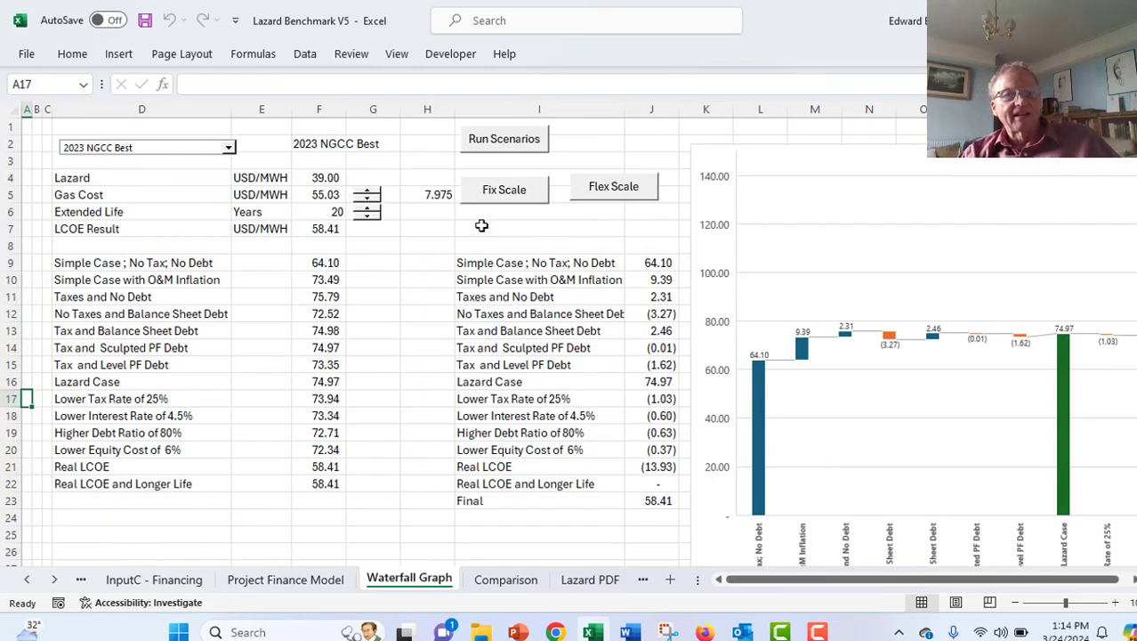
# Step: Check the source formula of the Gas Cost value in cell F5
pyautogui.click(385, 285)
pyautogui.press('Up')
pyautogui.press('Up')
pyautogui.press('Up')
pyautogui.press('Up')
pyautogui.press('Up')
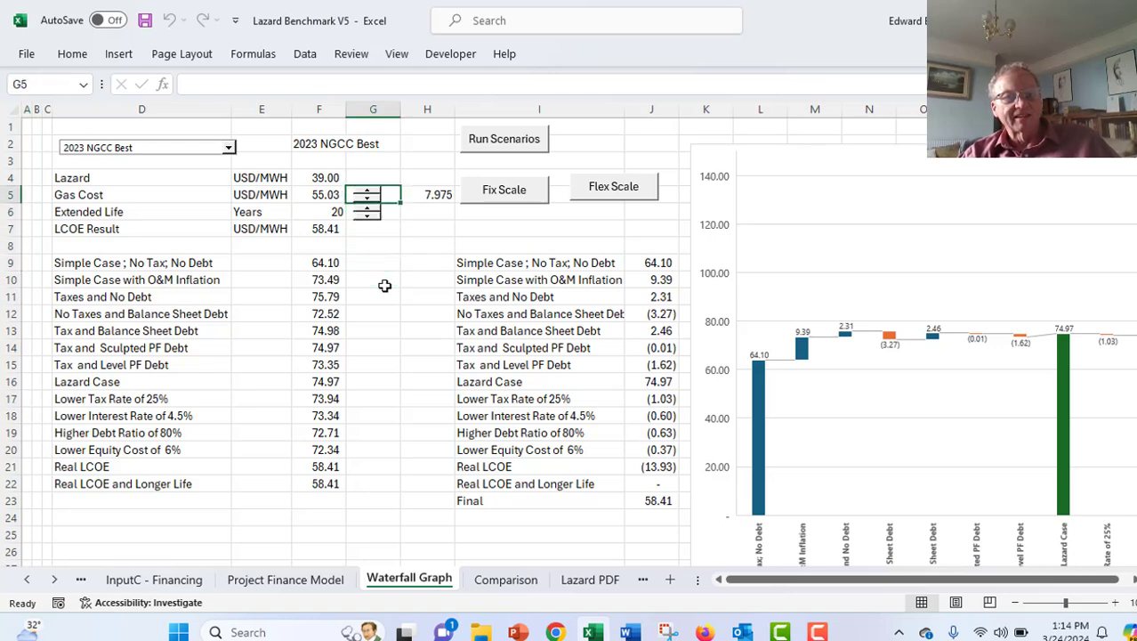
pyautogui.press('Left')
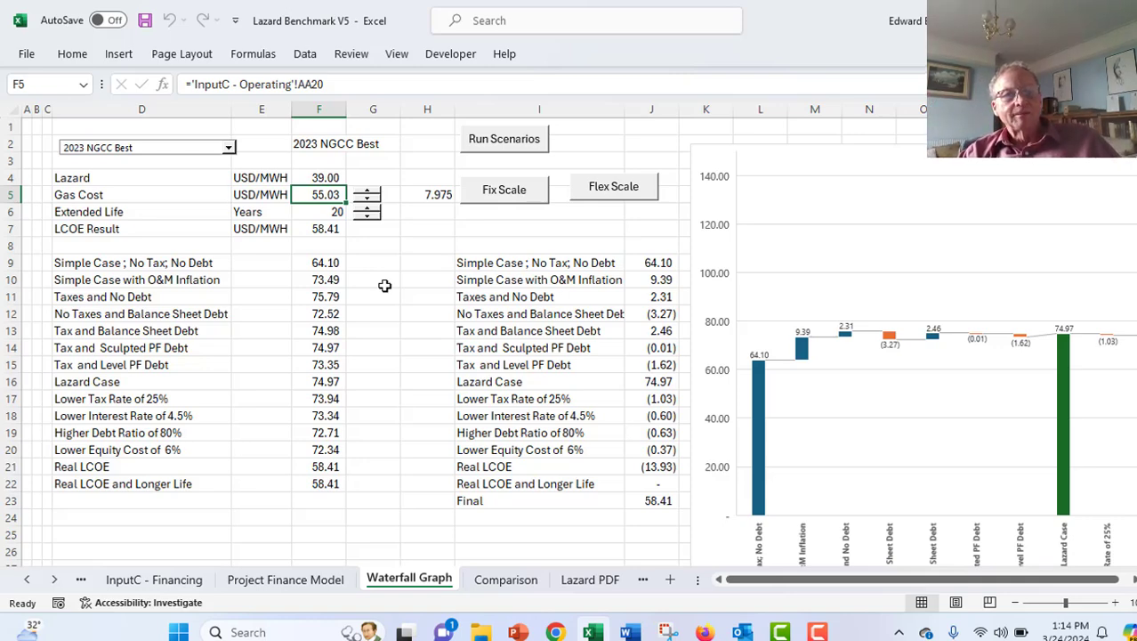
# Step: Examine the 2023 NGCC Best scenario results in column F, from the case inputs through Real LCOE and Longer Life
pyautogui.press('Down')
pyautogui.press('Down')
pyautogui.press('Down')
pyautogui.press('Down')
pyautogui.press('Down')
pyautogui.press('Down')
pyautogui.press('Down')
pyautogui.press('Down')
pyautogui.press('Down')
pyautogui.press('Down')
pyautogui.press('Down')
pyautogui.press('Down')
pyautogui.press('Down')
pyautogui.press('Down')
pyautogui.press('Down')
pyautogui.press('Down')
pyautogui.press('Down')
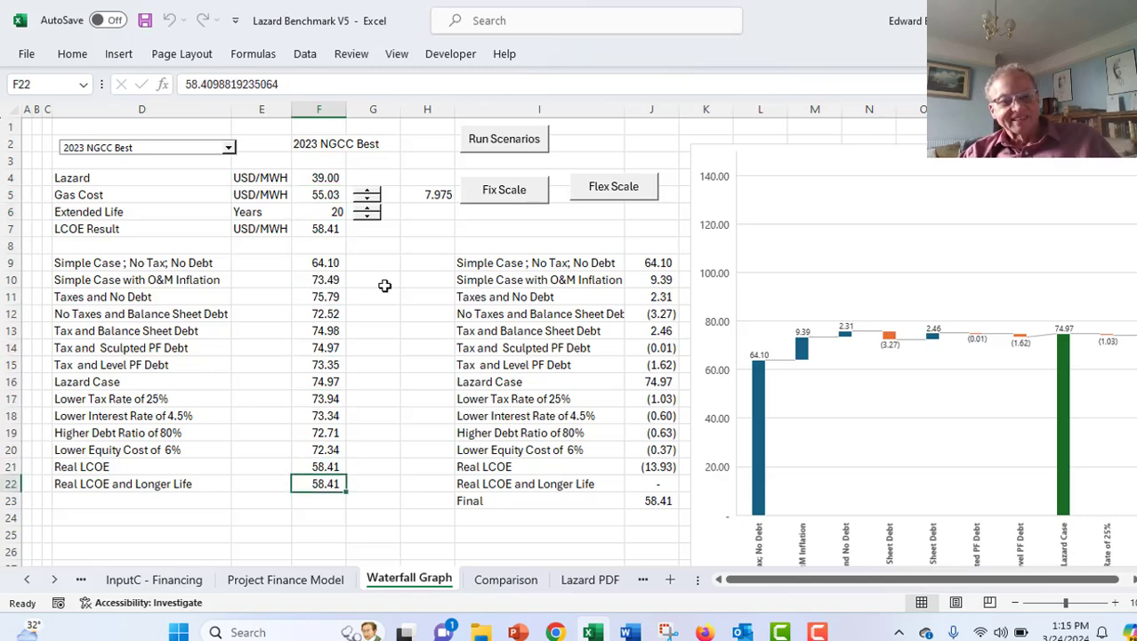
pyautogui.press('Up')
pyautogui.press('Down')
pyautogui.press('Up')
pyautogui.press('Up')
pyautogui.press('Up')
pyautogui.press('Up')
pyautogui.press('Up')
pyautogui.press('Up')
pyautogui.press('Up')
pyautogui.press('Up')
pyautogui.press('Up')
pyautogui.press('Up')
pyautogui.press('Up')
pyautogui.press('Up')
pyautogui.press('Up')
pyautogui.press('Up')
pyautogui.press('Up')
pyautogui.press('Up')
pyautogui.press('Up')
pyautogui.press('Up')
pyautogui.press('Up')
pyautogui.press('Up')
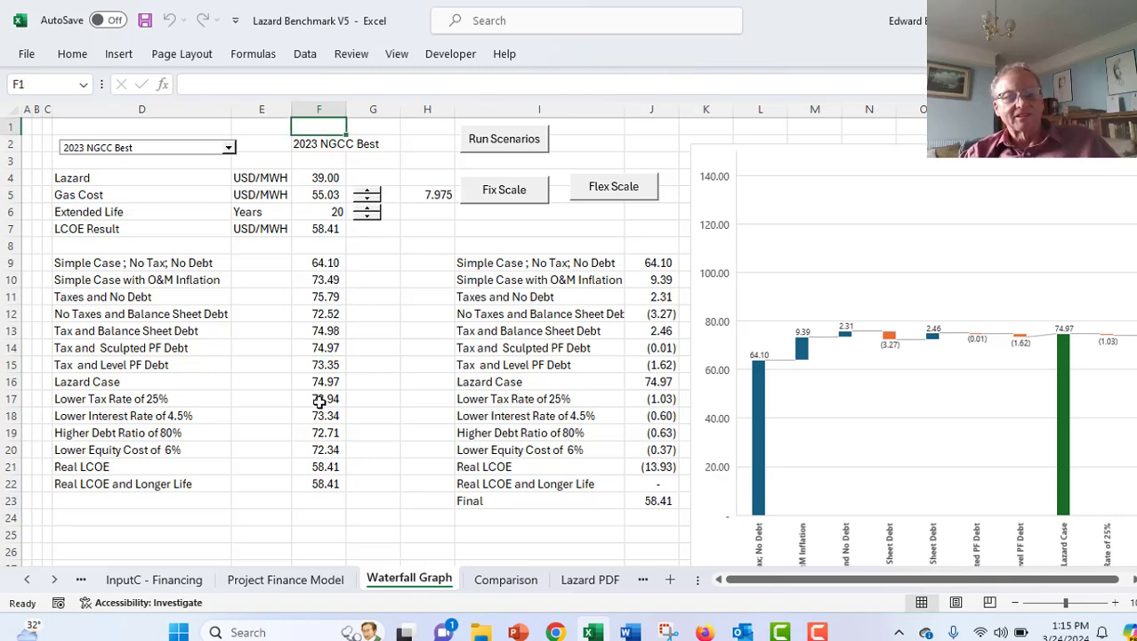
pyautogui.click(405, 286)
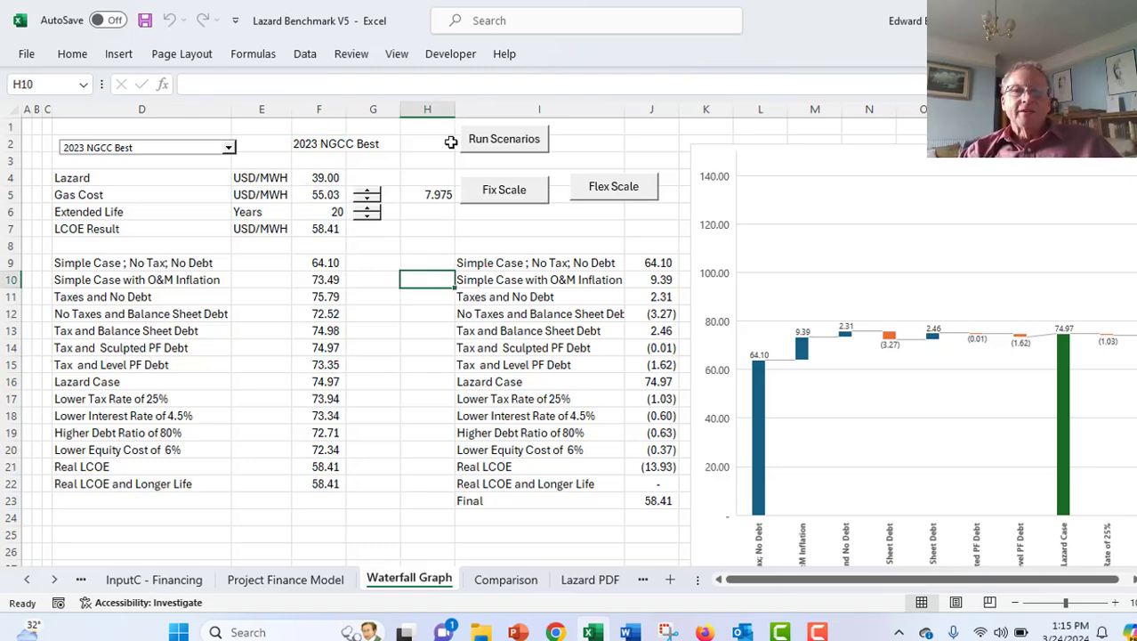
# Step: Switch the waterfall case to 2023 Nuclear Best
pyautogui.click(172, 150)
pyautogui.press('Up')
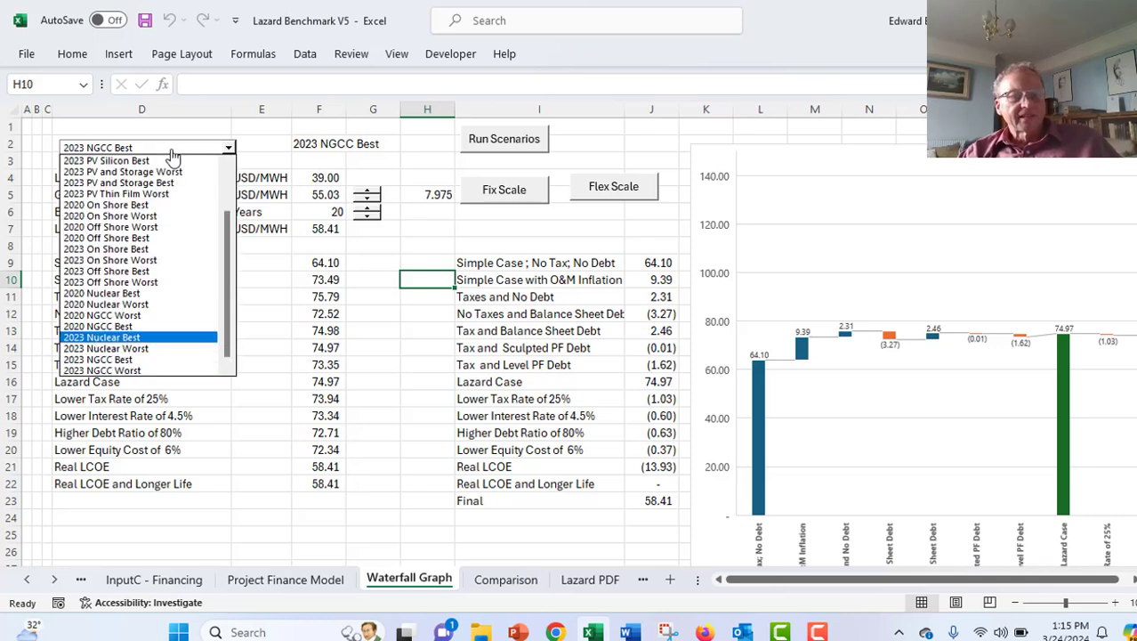
pyautogui.press('Return')
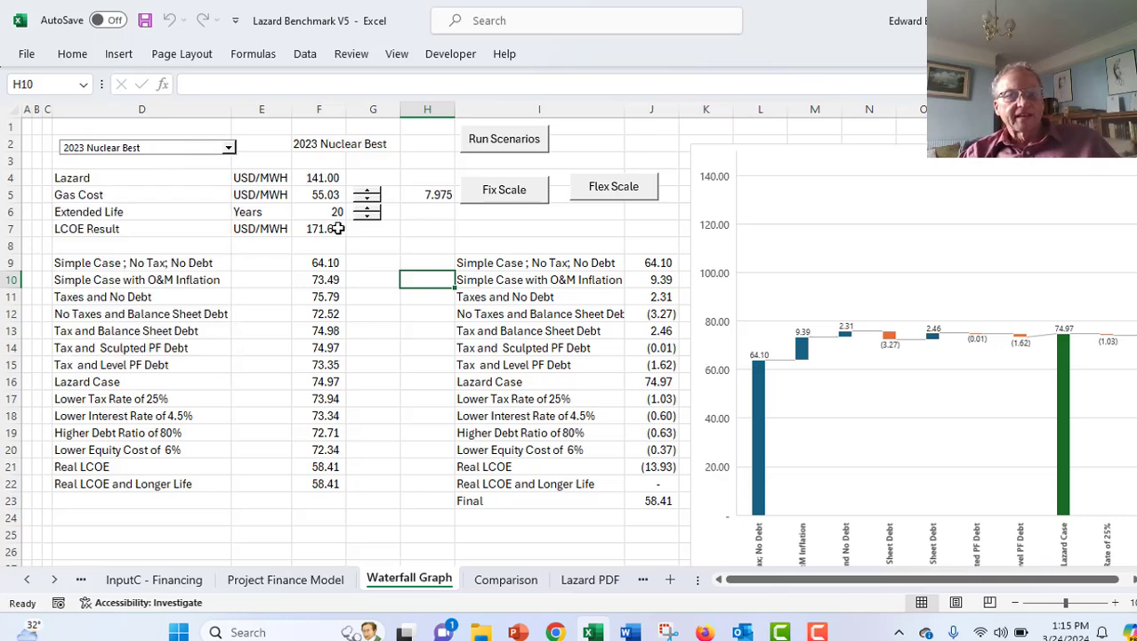
# Step: Set the Extended Life to 65 years and run all scenarios for the nuclear case
pyautogui.click(366, 208)
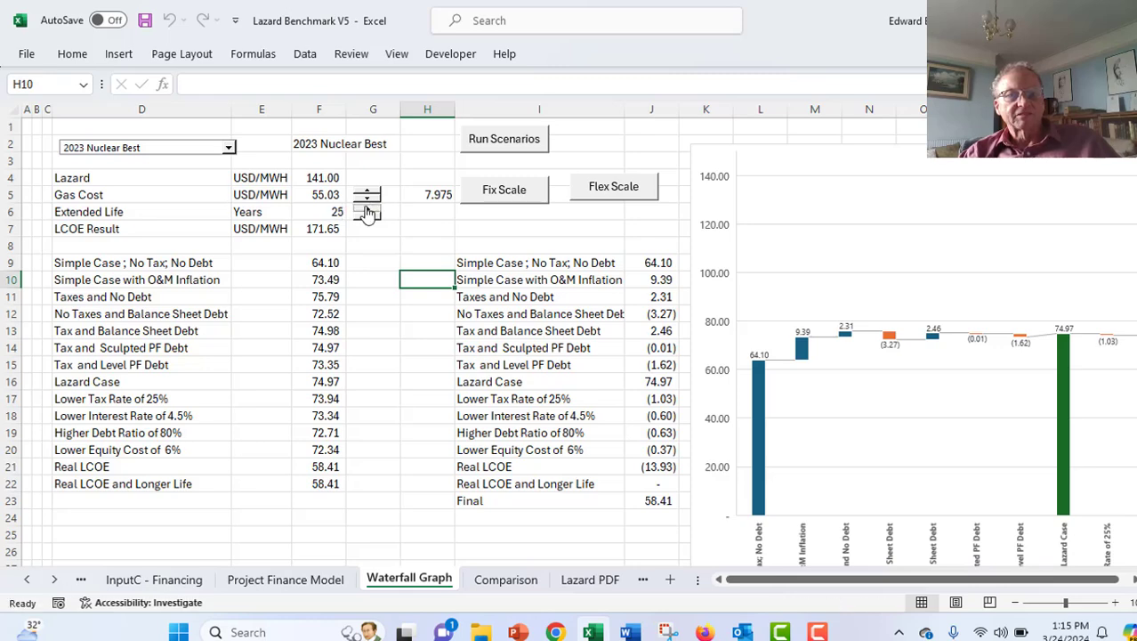
pyautogui.click(366, 209)
pyautogui.click(368, 211)
pyautogui.click(367, 211)
pyautogui.click(367, 210)
pyautogui.click(368, 211)
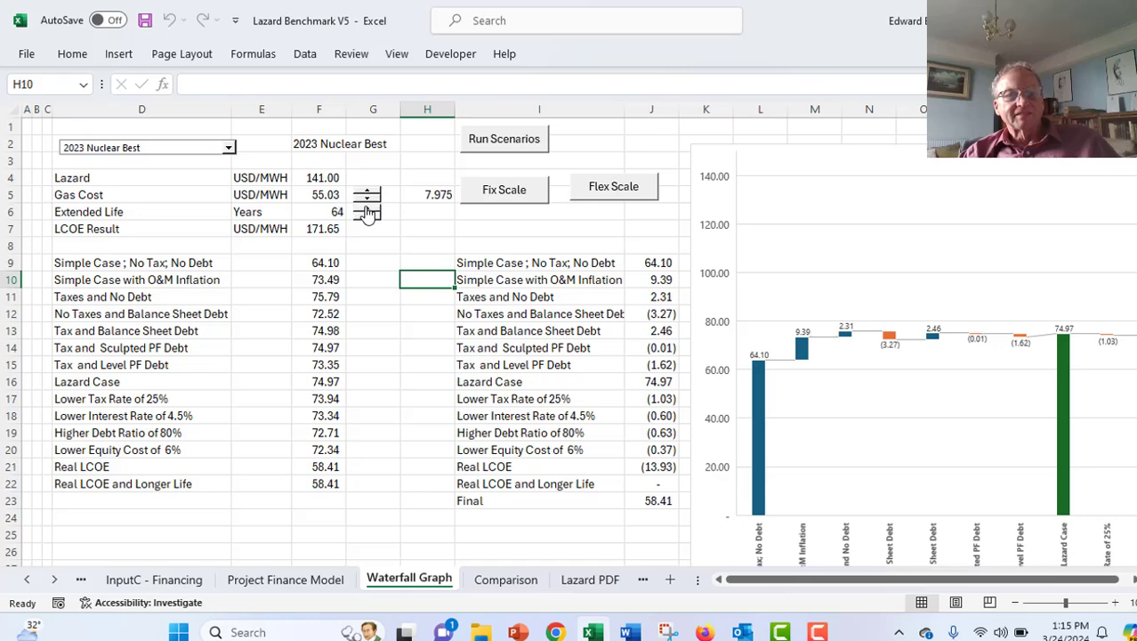
pyautogui.click(505, 140)
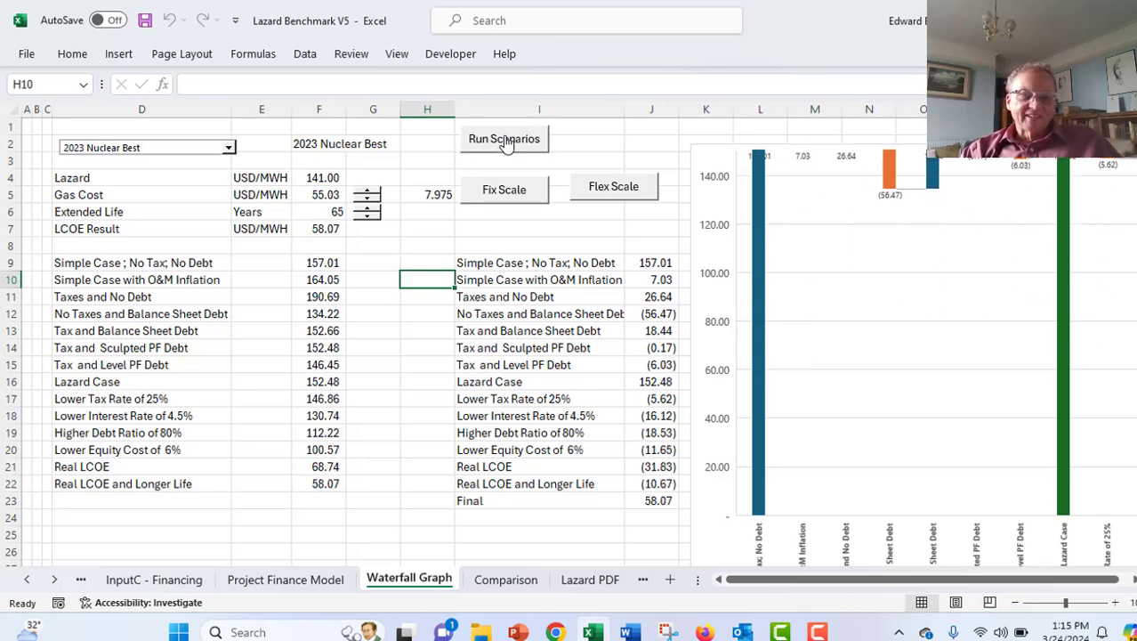
# Step: Examine the nuclear waterfall chart from the simple case across to the Final bar
pyautogui.click(410, 372)
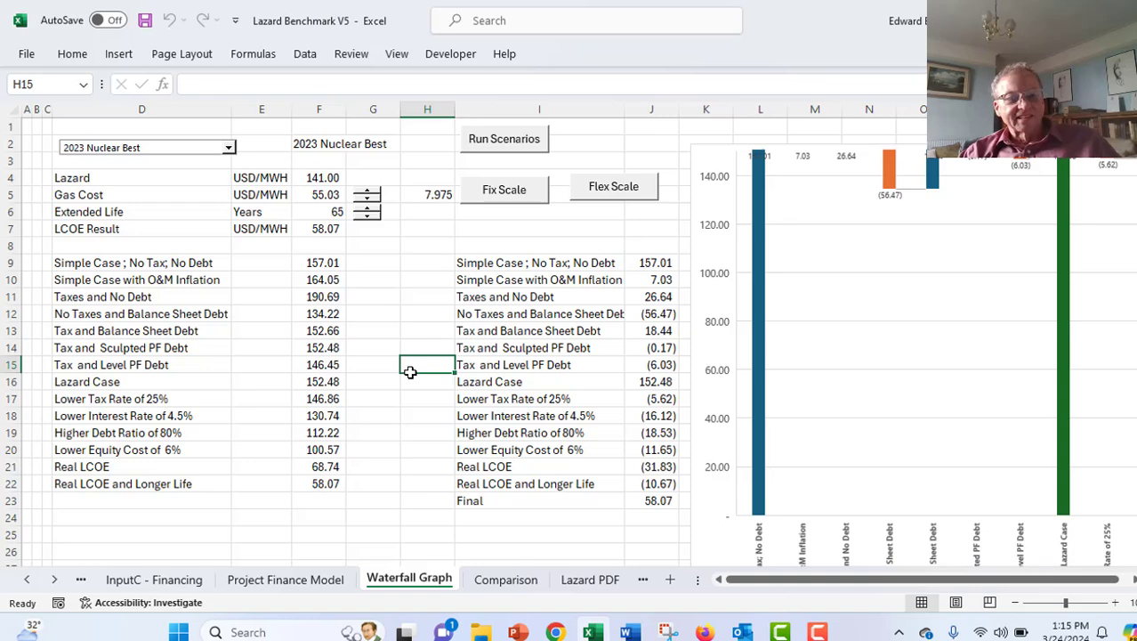
pyautogui.press('Right')
pyautogui.press('Right')
pyautogui.press('Right')
pyautogui.press('Right')
pyautogui.press('Right')
pyautogui.press('Right')
pyautogui.press('Right')
pyautogui.press('Right')
pyautogui.press('Right')
pyautogui.press('Right')
pyautogui.press('Right')
pyautogui.press('Right')
pyautogui.press('Right')
pyautogui.press('Right')
pyautogui.press('Right')
pyautogui.press('Right')
pyautogui.press('Right')
pyautogui.press('Up')
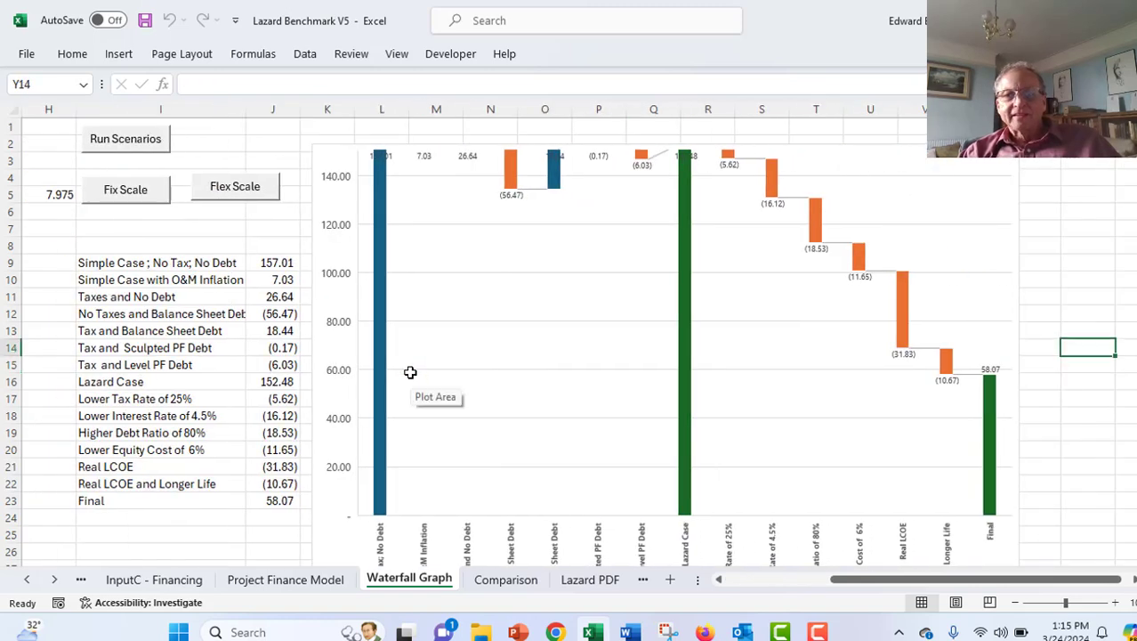
pyautogui.press('Up')
pyautogui.press('Up')
pyautogui.press('Up')
pyautogui.press('Up')
pyautogui.press('Up')
pyautogui.press('Up')
pyautogui.press('Up')
pyautogui.press('Up')
pyautogui.press('Up')
pyautogui.press('Up')
pyautogui.press('Up')
pyautogui.press('Up')
pyautogui.press('Up')
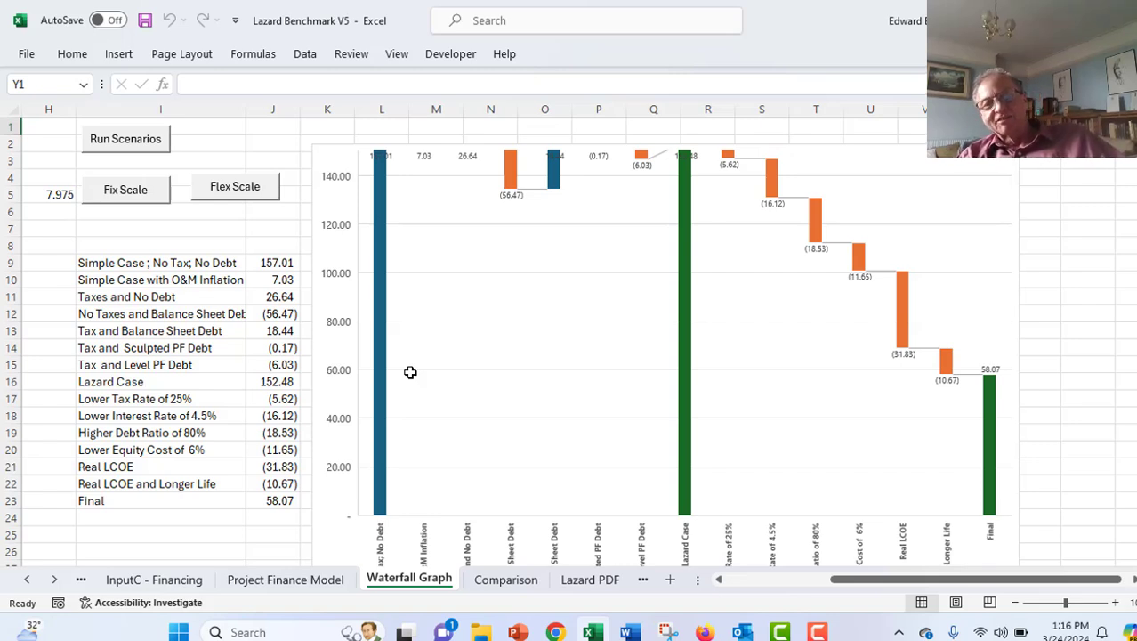
# Step: Return from the nuclear chart to the case inputs and scenario results table
pyautogui.press('Left')
pyautogui.press('Left')
pyautogui.press('Left')
pyautogui.press('Left')
pyautogui.press('Left')
pyautogui.press('Left')
pyautogui.press('Left')
pyautogui.press('Left')
pyautogui.press('Left')
pyautogui.press('Left')
pyautogui.press('Left')
pyautogui.press('Left')
pyautogui.press('Left')
pyautogui.press('Left')
pyautogui.press('Left')
pyautogui.press('Left')
pyautogui.press('Left')
pyautogui.press('Left')
pyautogui.press('Left')
pyautogui.press('Left')
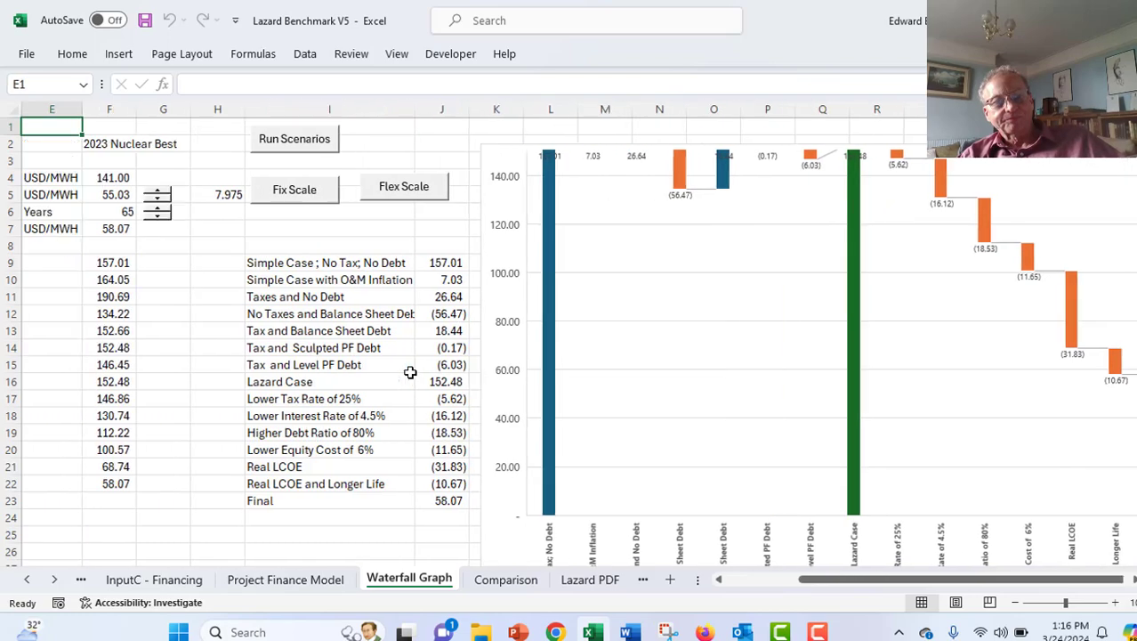
# Step: Go to the Outline sheet and review the Part 2 topics around Formatting and basic model
pyautogui.hotkey('ctrl', 'pageup')
pyautogui.hotkey('ctrl', 'pageup')
pyautogui.hotkey('ctrl', 'pageup')
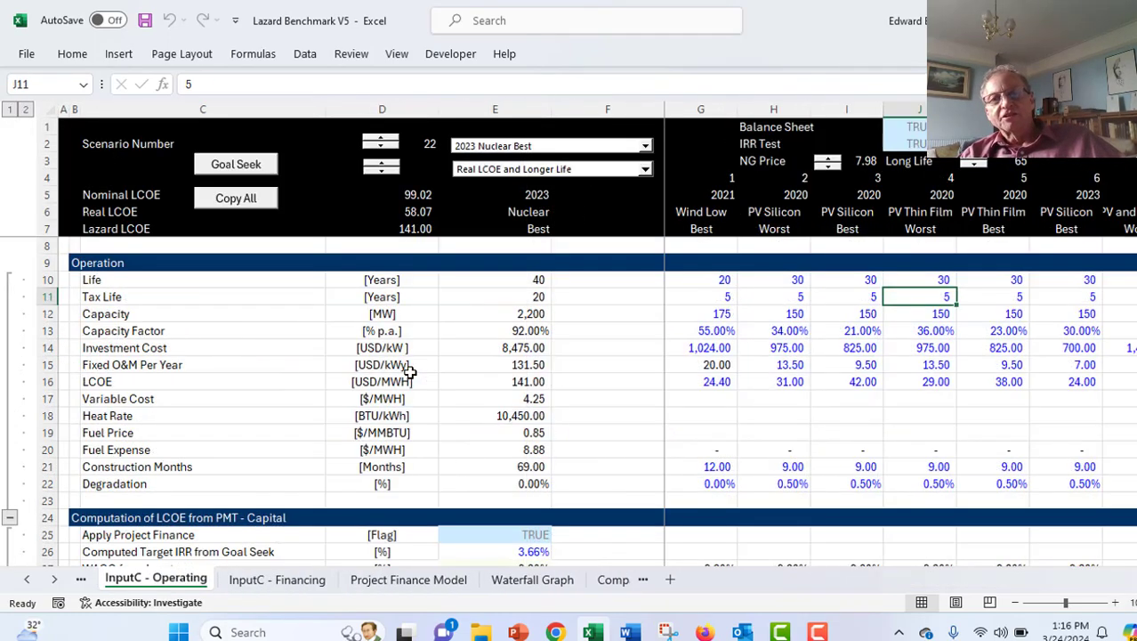
pyautogui.hotkey('ctrl', 'pageup')
pyautogui.press('Up')
pyautogui.press('Up')
pyautogui.press('Up')
pyautogui.press('Up')
pyautogui.press('Up')
pyautogui.press('Up')
pyautogui.press('Up')
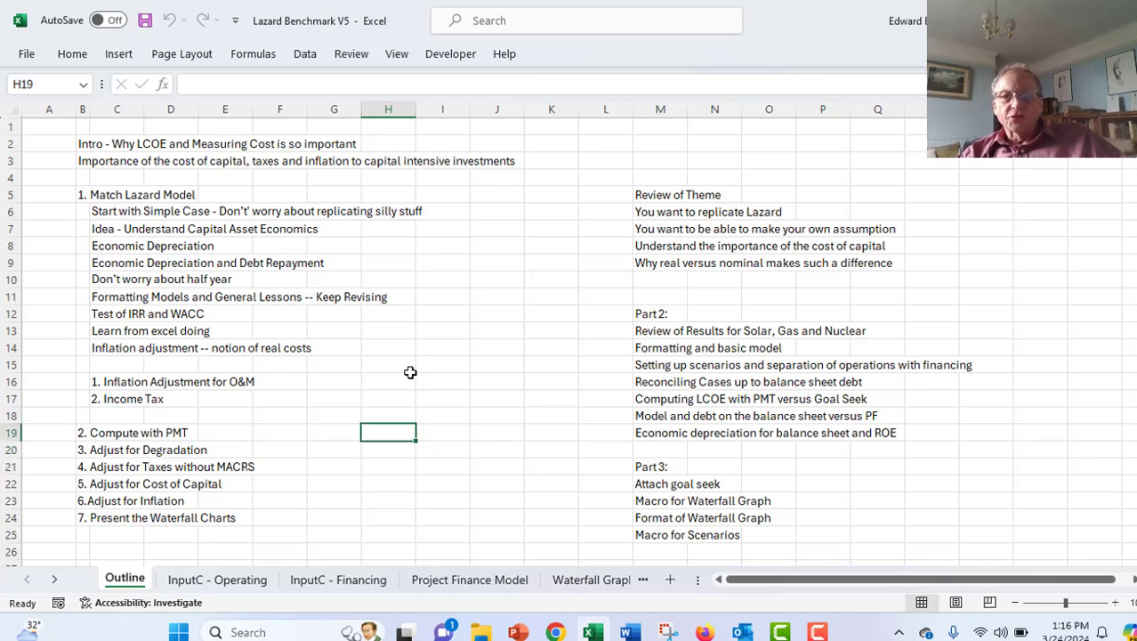
pyautogui.press('Right')
pyautogui.press('Right')
pyautogui.press('Right')
pyautogui.press('Right')
pyautogui.press('Right')
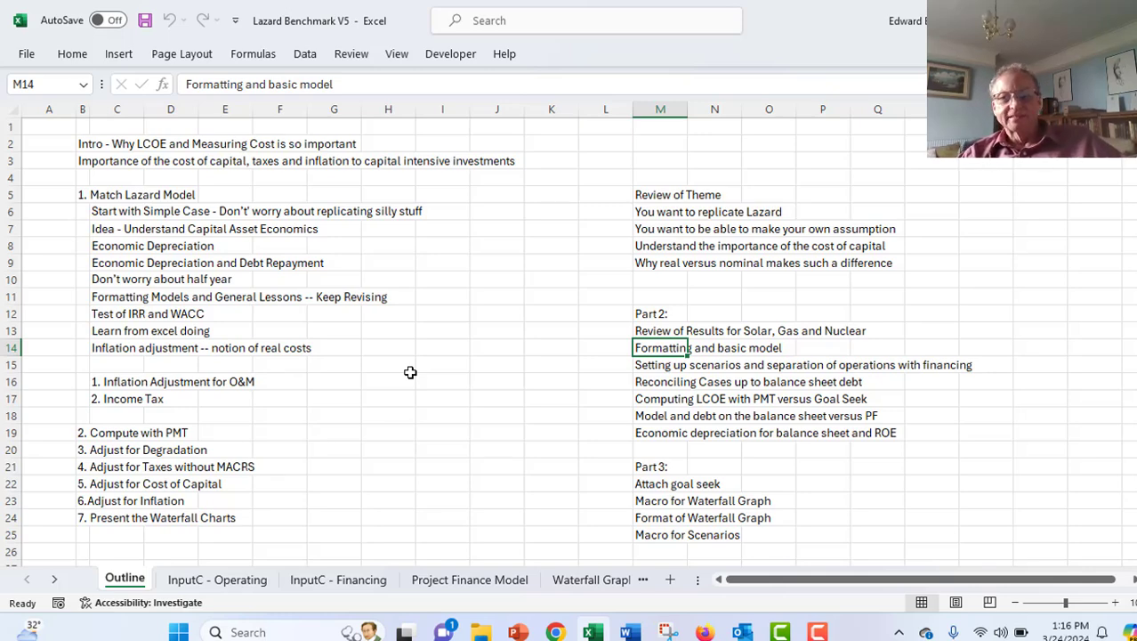
# Step: Go to the InputC - Operating sheet and review the Tax Life inputs back to the first technology column, Wind Low
pyautogui.hotkey('ctrl', 'pagedown')
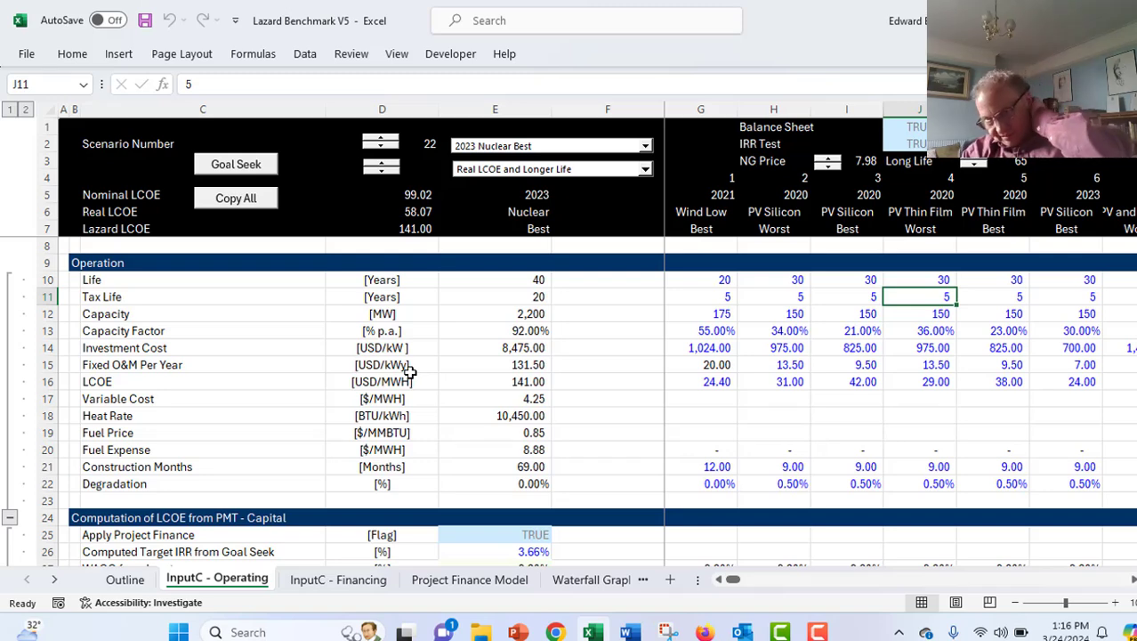
pyautogui.press('Left')
pyautogui.press('Left')
pyautogui.press('Left')
pyautogui.press('Left')
pyautogui.press('Left')
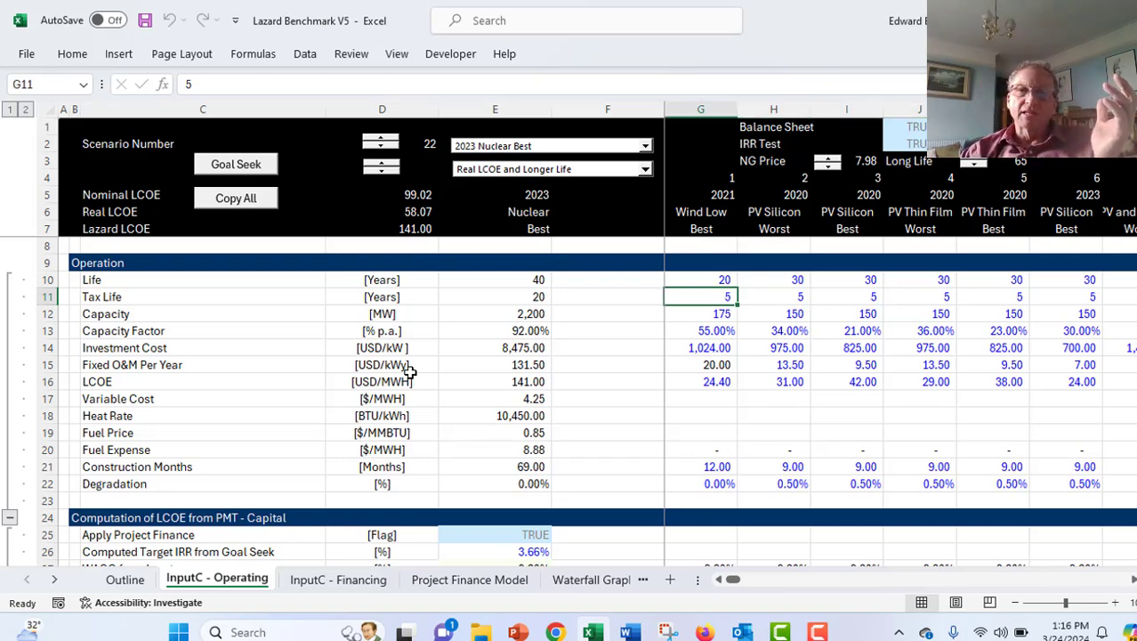
pyautogui.press('Right')
pyautogui.press('Right')
pyautogui.press('Up')
pyautogui.press('Down')
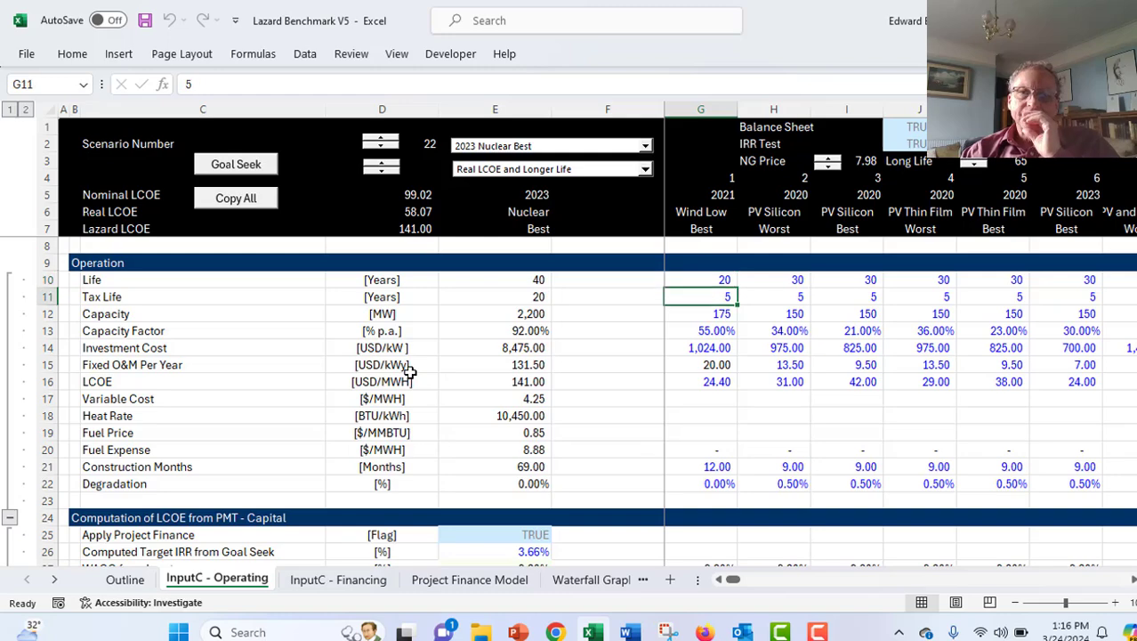
# Step: Examine the LCOE row from the Wind Low column across to the 2023 Nuclear scenarios
pyautogui.press('Down')
pyautogui.press('Down')
pyautogui.press('Down')
pyautogui.press('Down')
pyautogui.press('Down')
pyautogui.press('Right')
pyautogui.press('Right')
pyautogui.press('Right')
pyautogui.press('Right')
pyautogui.press('Right')
pyautogui.press('Right')
pyautogui.press('Right')
pyautogui.press('Right')
pyautogui.press('Right')
pyautogui.press('Right')
pyautogui.press('Right')
pyautogui.press('Right')
pyautogui.press('Right')
pyautogui.press('Right')
pyautogui.press('Right')
pyautogui.press('Right')
pyautogui.press('Right')
pyautogui.press('Right')
pyautogui.press('Right')
pyautogui.press('Right')
pyautogui.press('Right')
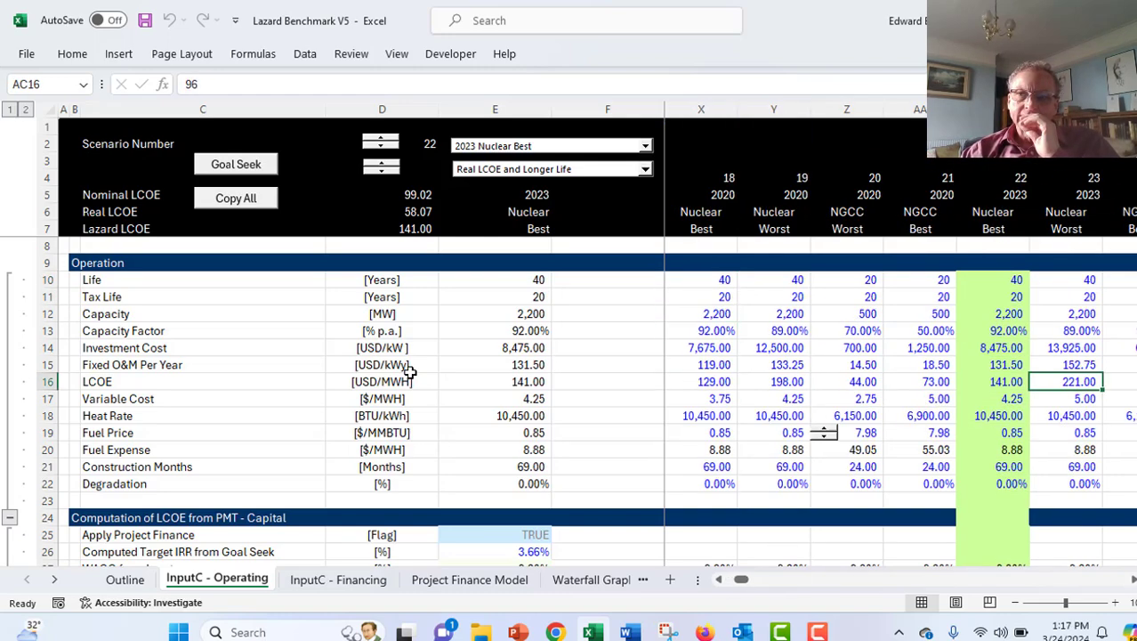
# Step: Review the LCOE inputs back from the nuclear scenarios through the offshore and onshore wind columns
pyautogui.press('Left')
pyautogui.press('Left')
pyautogui.press('Left')
pyautogui.press('Left')
pyautogui.press('Left')
pyautogui.press('Left')
pyautogui.press('Left')
pyautogui.press('Left')
pyautogui.press('Left')
pyautogui.press('Left')
pyautogui.press('Left')
pyautogui.press('Left')
pyautogui.press('Left')
pyautogui.press('Left')
pyautogui.press('Left')
pyautogui.press('Left')
pyautogui.press('Left')
pyautogui.press('Left')
pyautogui.press('Left')
pyautogui.press('Left')
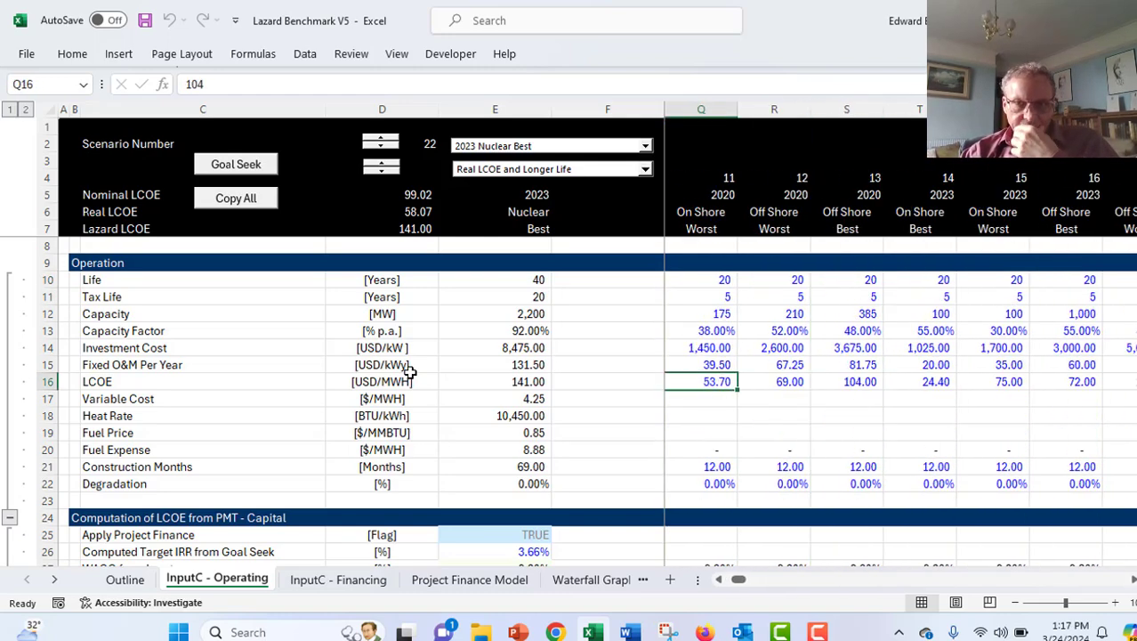
# Step: Look through the Computation of LCOE from PMT - Capital section and return to the top of the Operation inputs
pyautogui.press('Down')
pyautogui.press('Down')
pyautogui.press('Down')
pyautogui.press('Down')
pyautogui.press('Down')
pyautogui.press('Down')
pyautogui.press('Down')
pyautogui.press('Down')
pyautogui.press('Down')
pyautogui.press('Down')
pyautogui.press('Down')
pyautogui.press('Down')
pyautogui.press('Down')
pyautogui.press('Down')
pyautogui.press('Down')
pyautogui.press('Down')
pyautogui.press('Down')
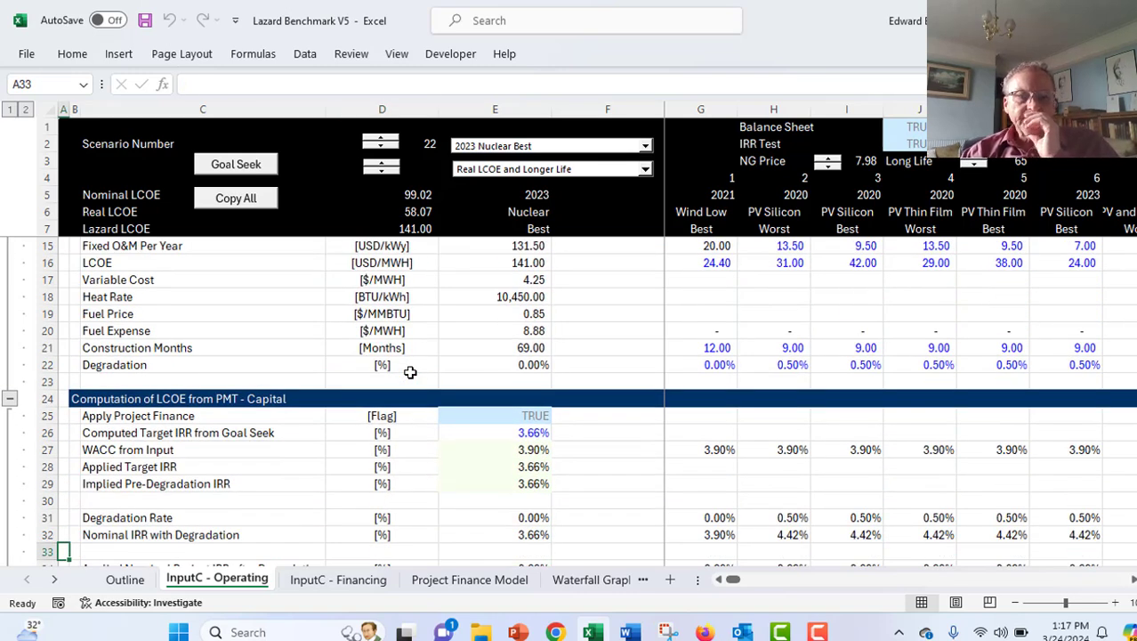
pyautogui.press('Up')
pyautogui.press('Up')
pyautogui.press('Up')
pyautogui.press('Up')
pyautogui.press('Up')
pyautogui.press('Up')
pyautogui.press('Up')
pyautogui.press('Up')
pyautogui.press('Up')
pyautogui.press('Up')
pyautogui.press('Up')
pyautogui.press('Up')
pyautogui.press('Up')
pyautogui.press('Up')
pyautogui.press('Up')
pyautogui.press('Up')
pyautogui.press('Up')
pyautogui.press('Up')
pyautogui.press('Up')
pyautogui.press('Up')
pyautogui.press('Up')
pyautogui.press('Up')
pyautogui.press('Up')
pyautogui.press('Up')
pyautogui.press('Up')
pyautogui.press('Up')
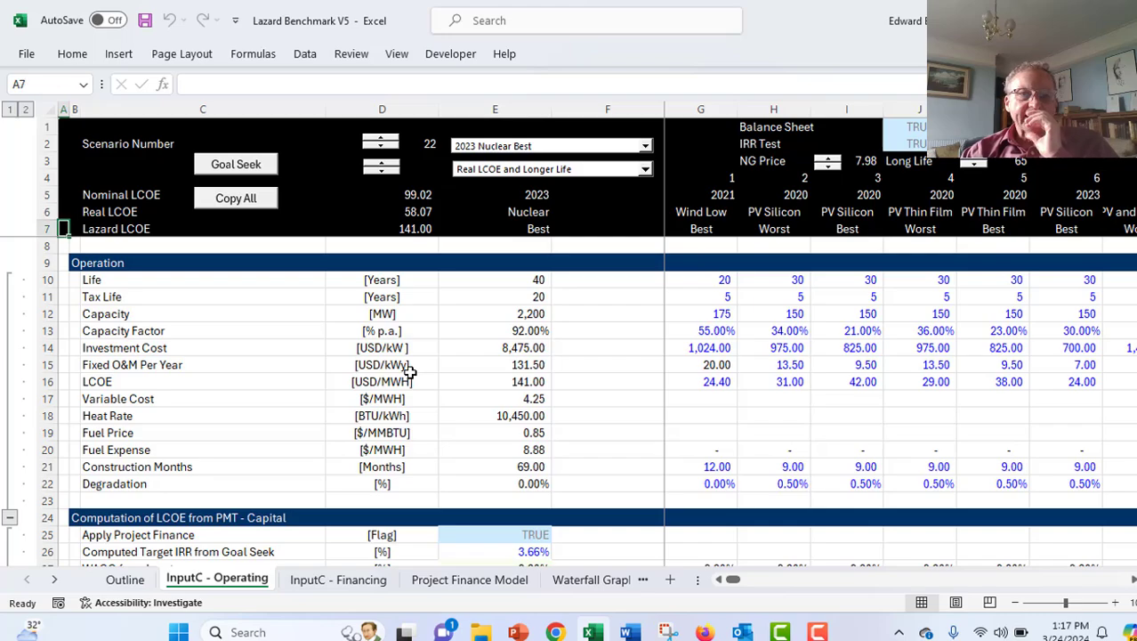
# Step: Inspect the Capacity formula for the selected scenario in column E
pyautogui.press('Down')
pyautogui.press('Down')
pyautogui.press('Down')
pyautogui.press('Down')
pyautogui.press('Down')
pyautogui.press('Down')
pyautogui.press('Right')
pyautogui.press('Right')
pyautogui.press('Right')
pyautogui.press('Right')
pyautogui.press('Up')
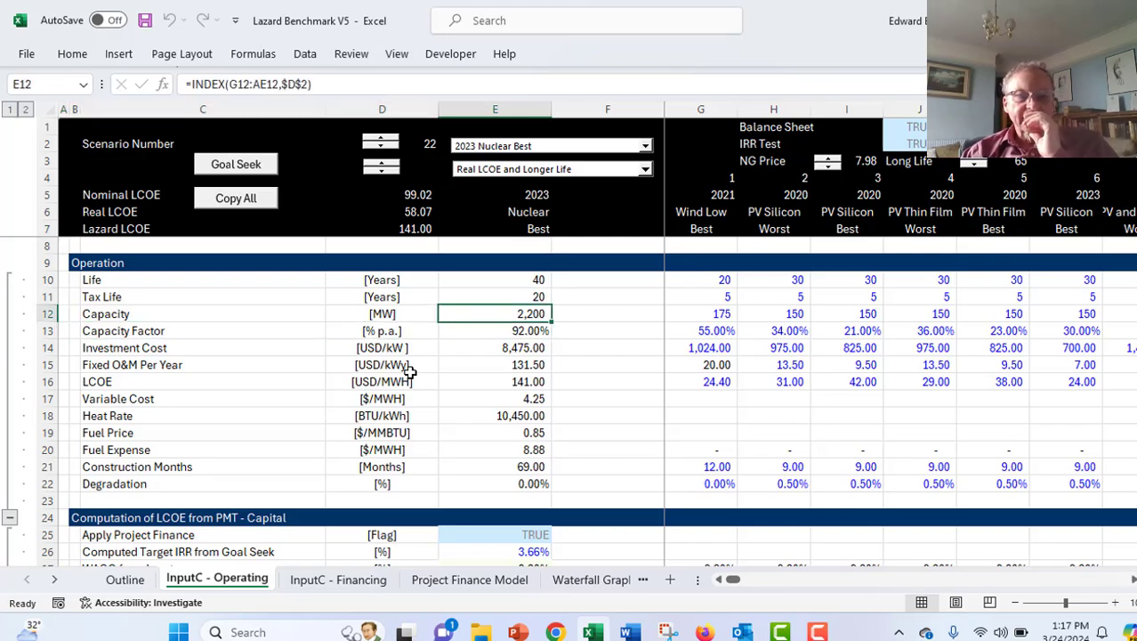
# Step: Review the bracketed unit labels in column D from Investment Cost down to Construction Months and back up to Fixed O&M
pyautogui.press('Left')
pyautogui.press('Down')
pyautogui.press('Down')
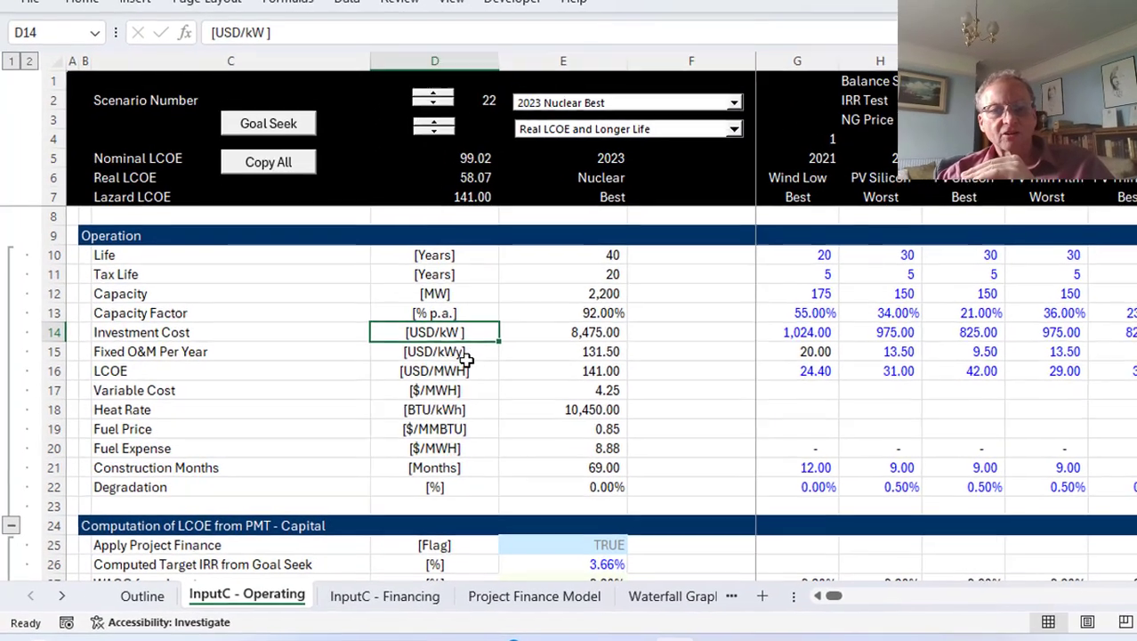
pyautogui.press('Down')
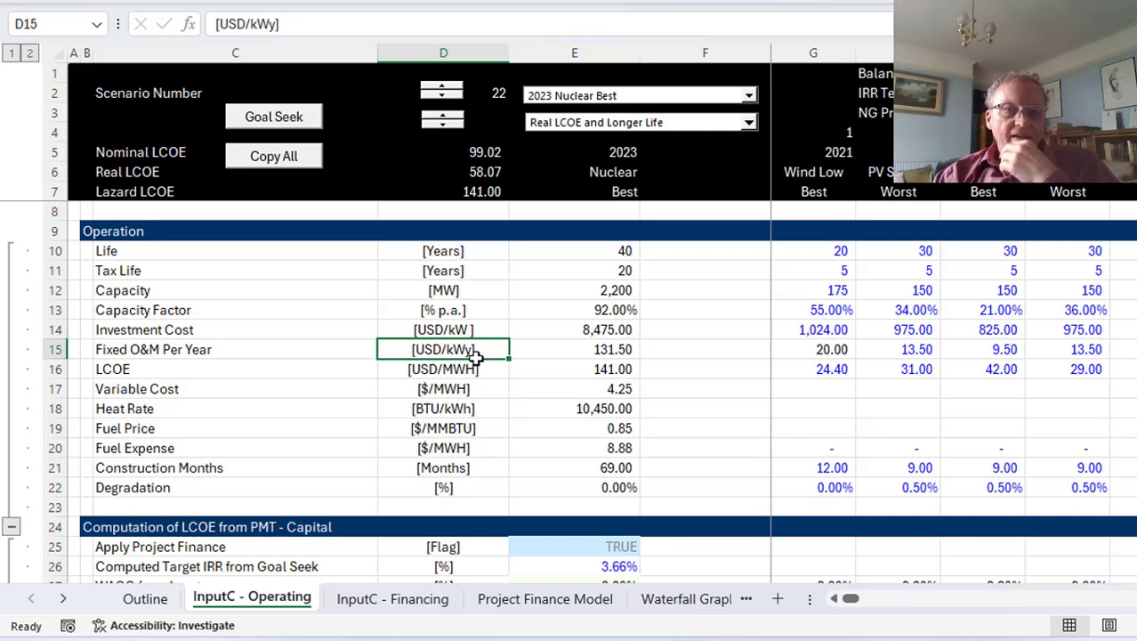
pyautogui.press('Down')
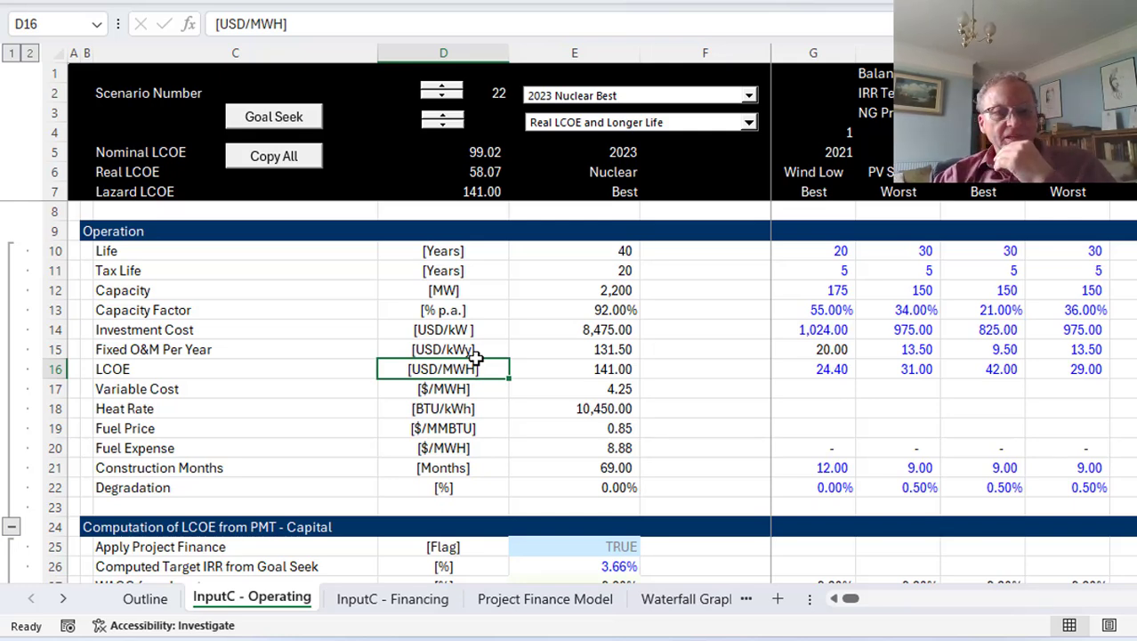
pyautogui.press('Down')
pyautogui.press('Down')
pyautogui.press('Down')
pyautogui.press('Down')
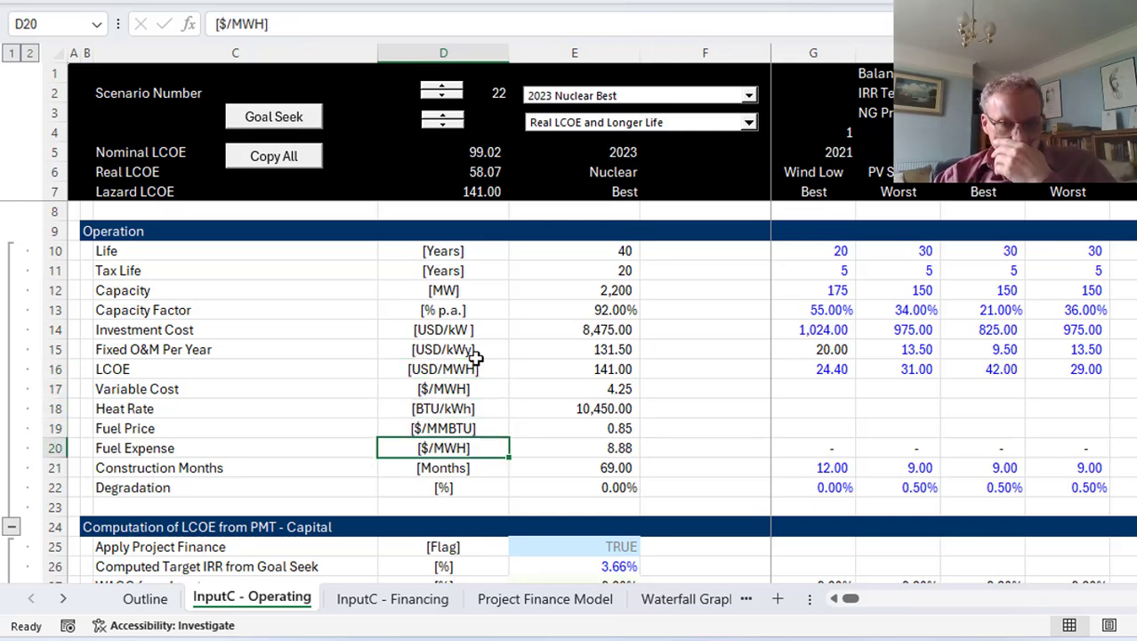
pyautogui.press('Down')
pyautogui.press('Up')
pyautogui.press('Up')
pyautogui.press('Up')
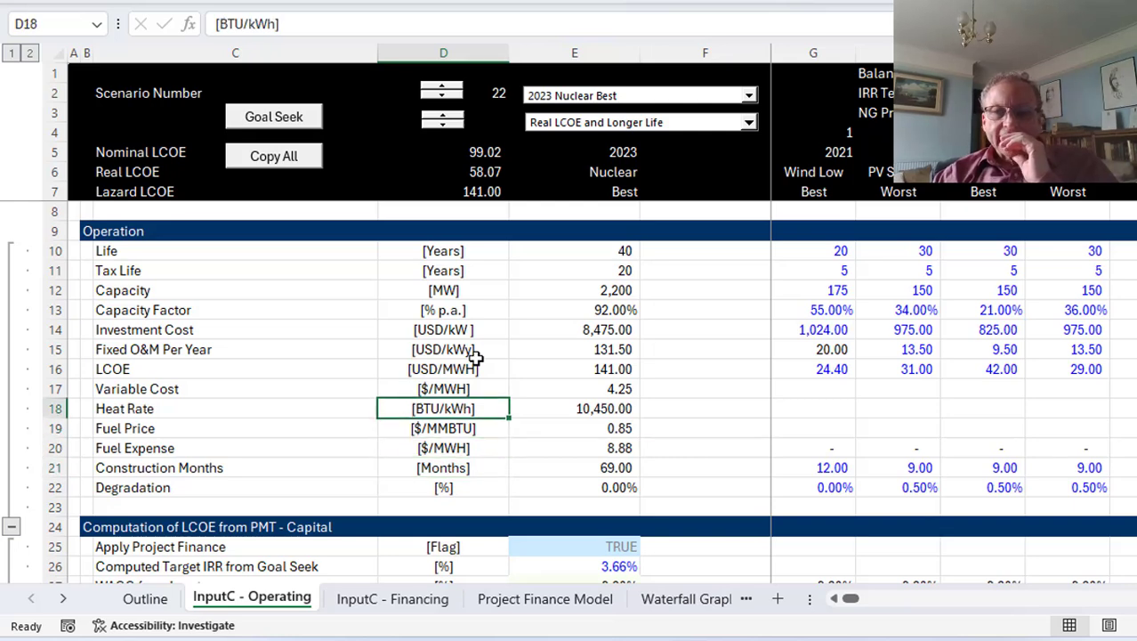
pyautogui.press('Up')
pyautogui.press('Up')
pyautogui.press('Up')
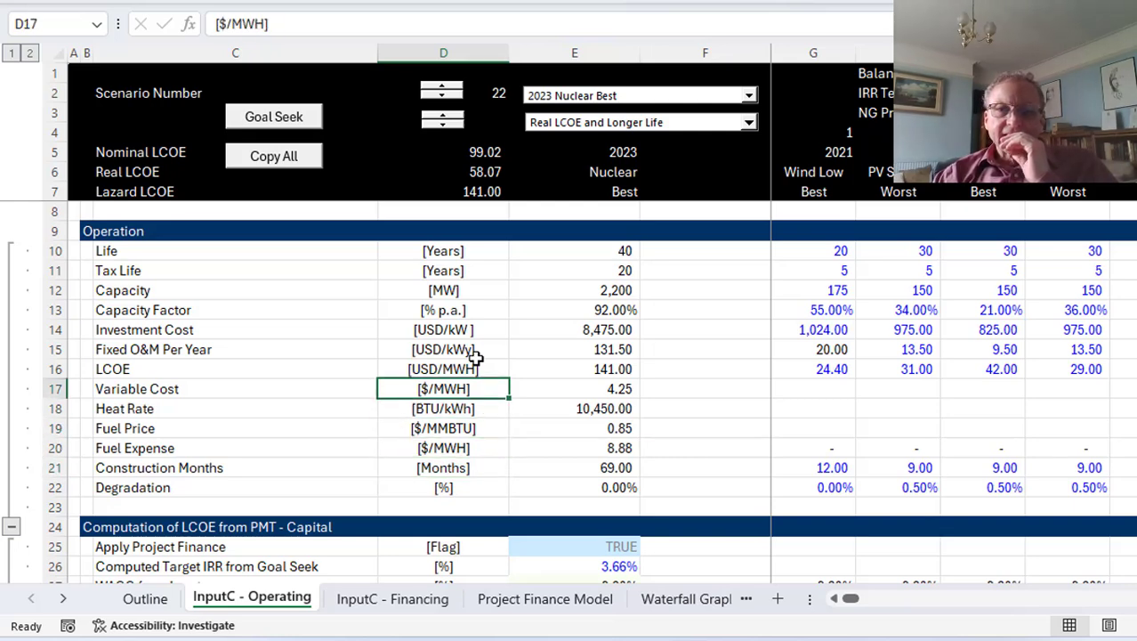
# Step: Convert the Wind Low Fixed O&M Per Year formula in G15 to the plain value 20
pyautogui.press('Right')
pyautogui.press('Right')
pyautogui.press('Right')
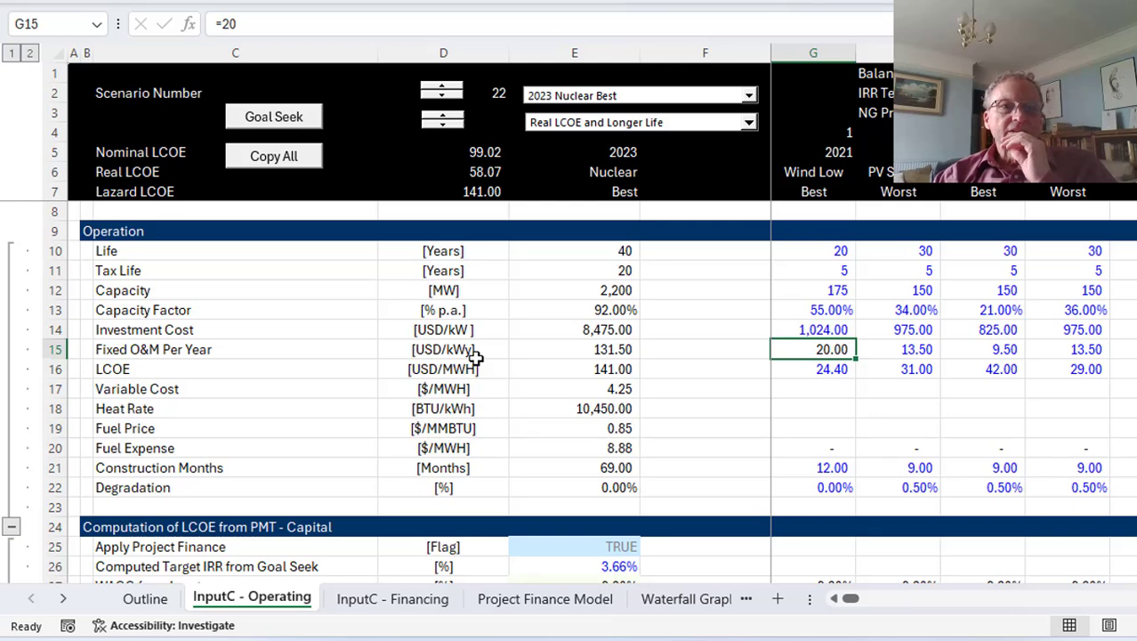
pyautogui.press('F2')
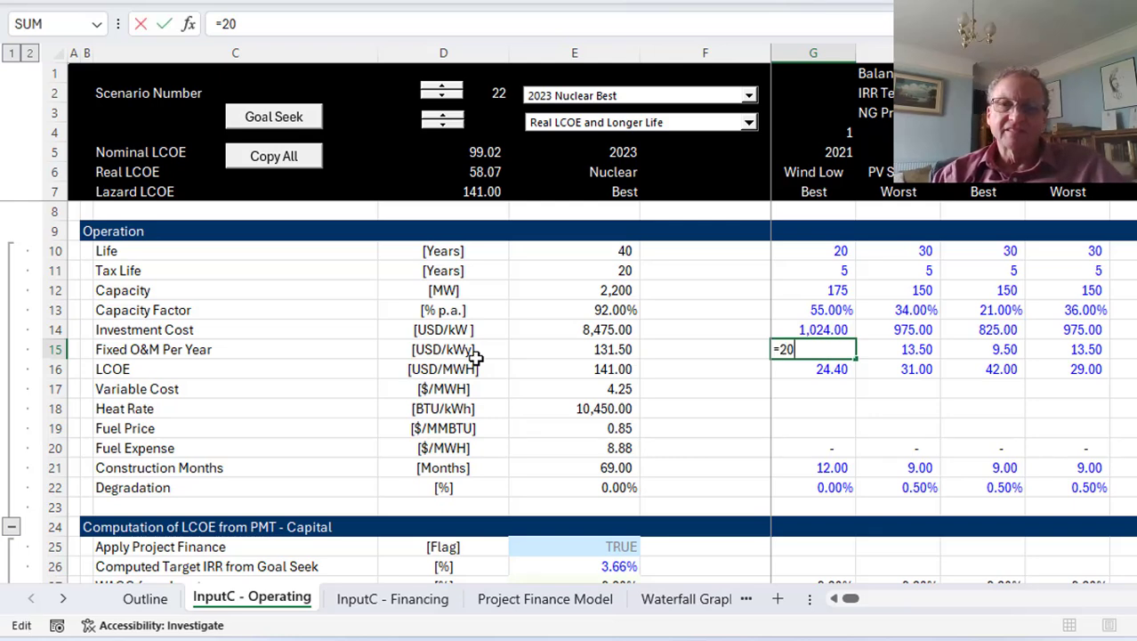
pyautogui.press('Home')
pyautogui.press('Delete')
pyautogui.press('Return')
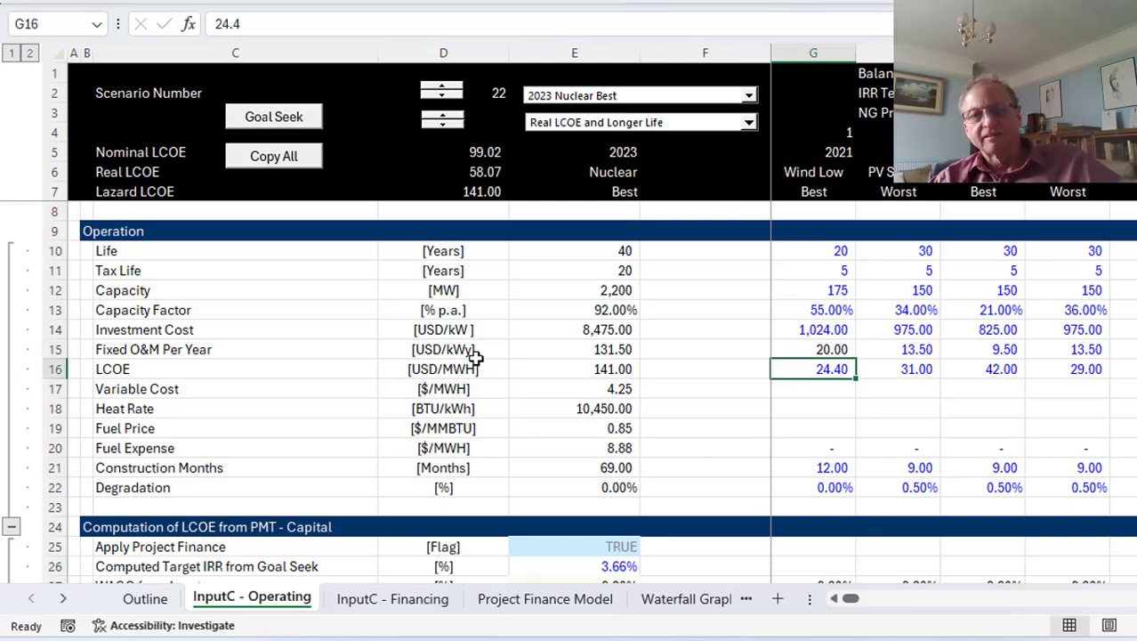
pyautogui.press('Up')
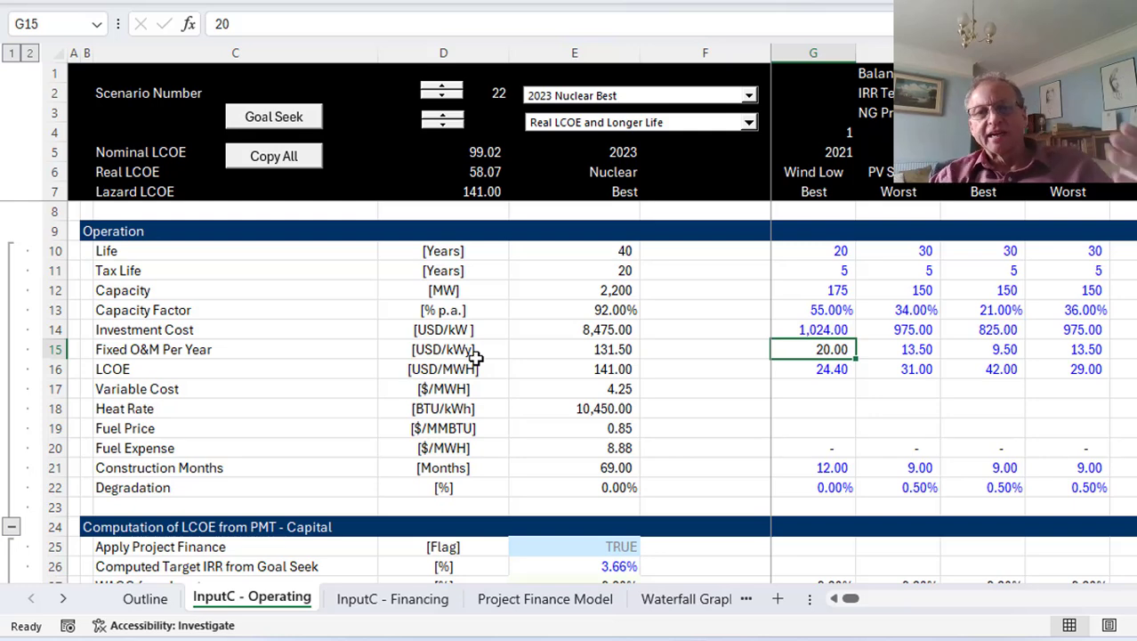
# Step: Open the recent Generic-Macros workbook and initialise its macro shortcuts from the Introduction sheet
pyautogui.click(47, 3)
pyautogui.click(69, 120)
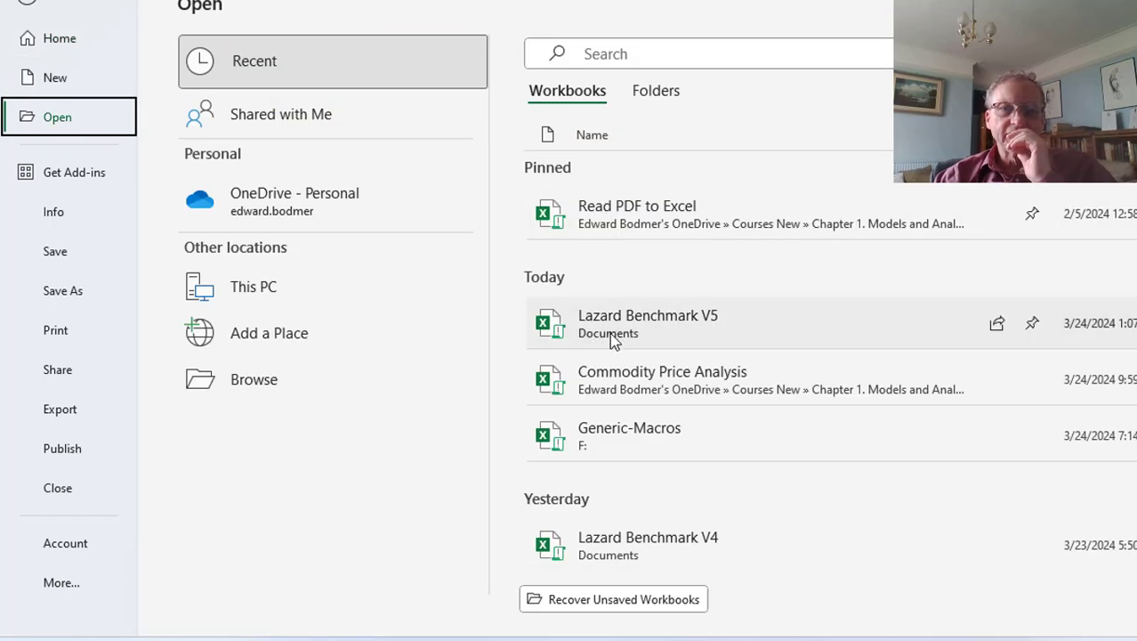
pyautogui.click(611, 437)
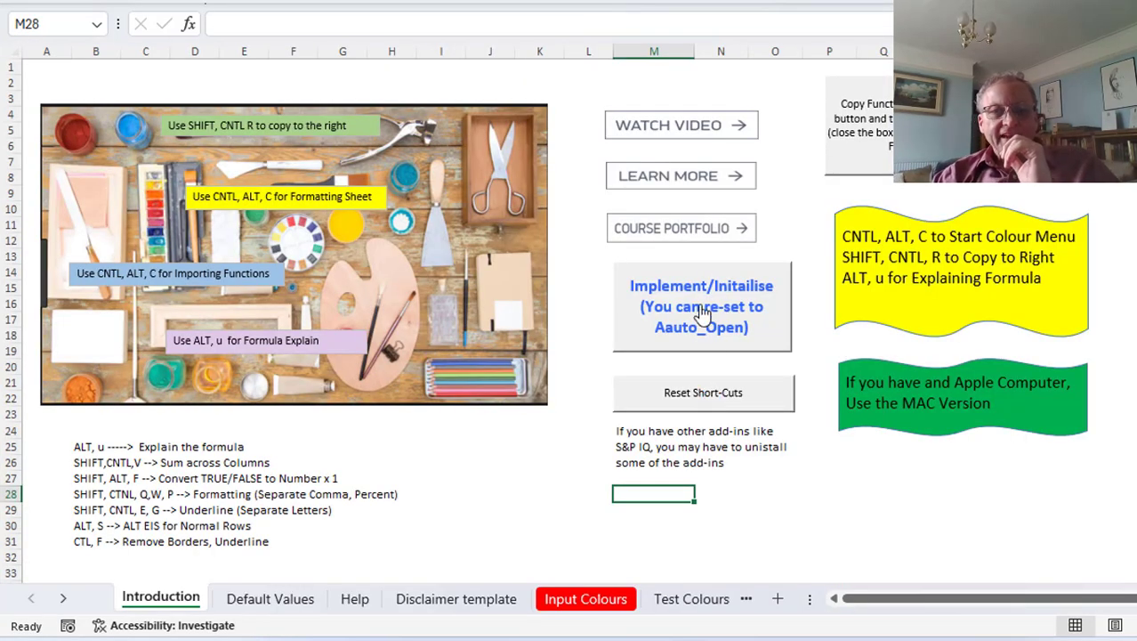
pyautogui.click(703, 312)
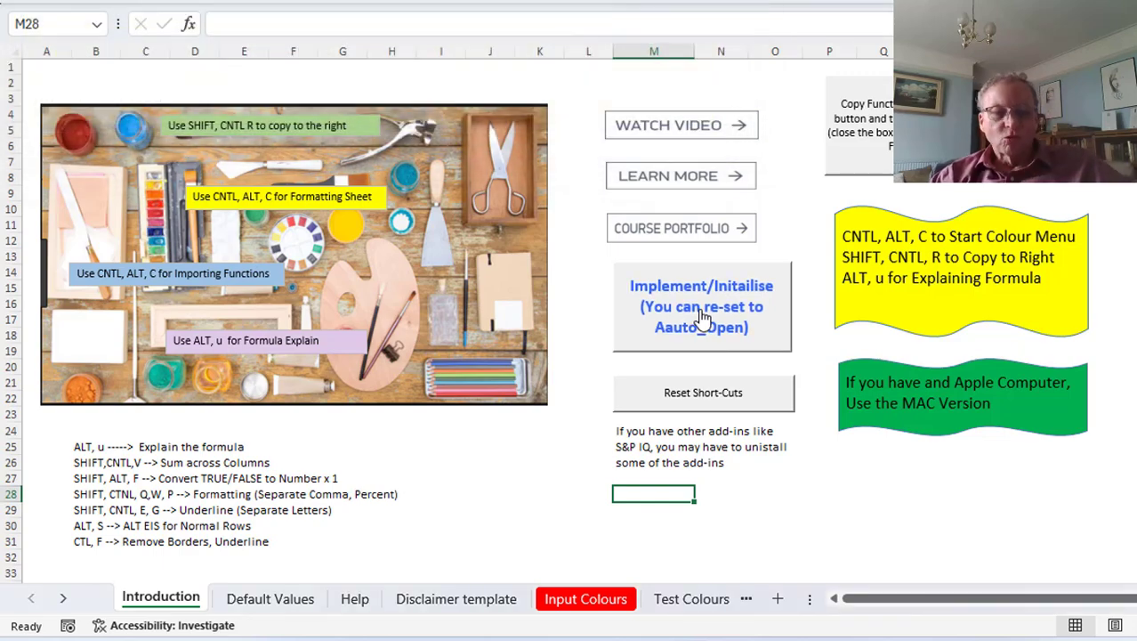
# Step: Return to the Lazard Benchmark workbook and change the Life and Tax Life units to Years without brackets
pyautogui.hotkey('alt', 'Tab')
pyautogui.press('Left')
pyautogui.press('Left')
pyautogui.press('Left')
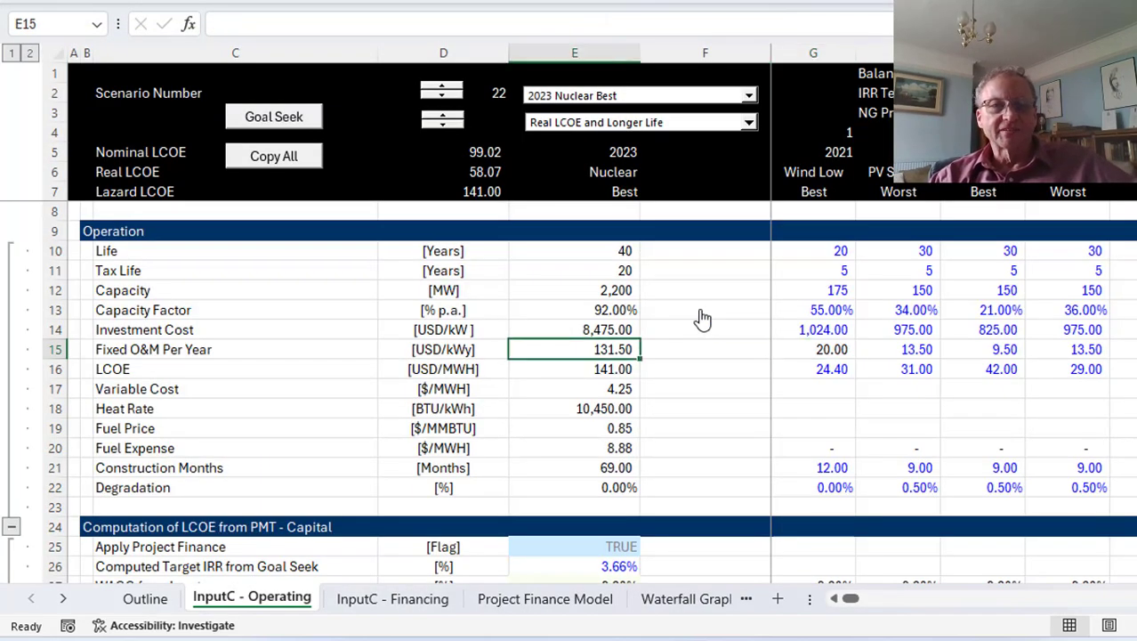
pyautogui.press('Up')
pyautogui.press('Up')
pyautogui.press('Up')
pyautogui.press('Up')
pyautogui.press('Up')
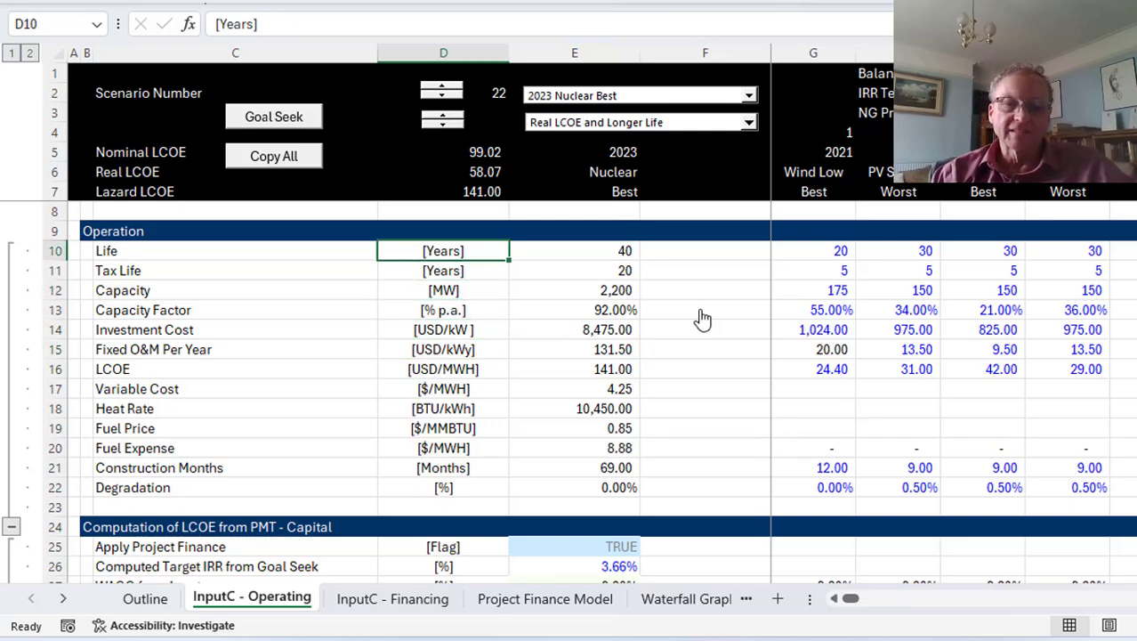
pyautogui.write('Year')
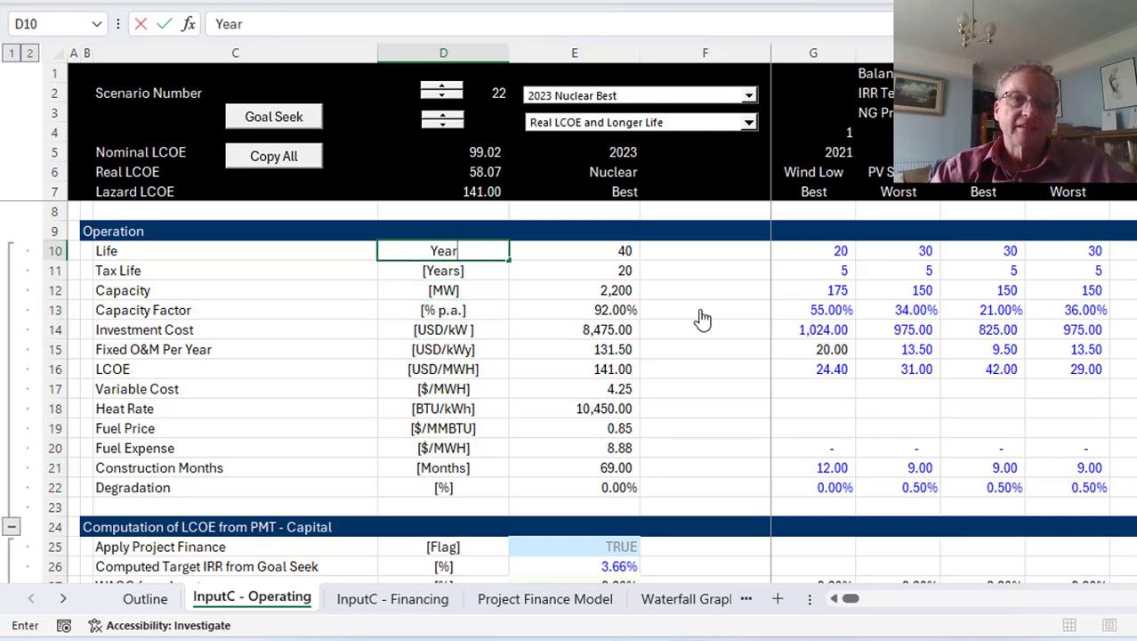
pyautogui.write('s')
pyautogui.press('Return')
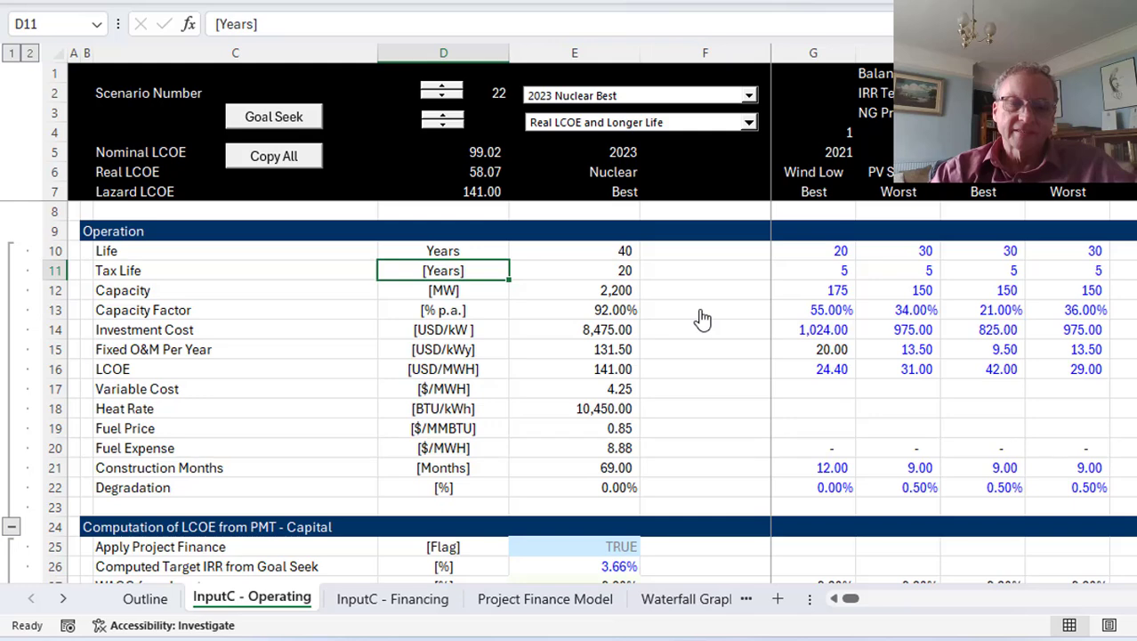
pyautogui.write('Years')
pyautogui.press('Return')
# Step: Enter MW as the Capacity unit and USD/MW as the Investment Cost unit, both without brackets
pyautogui.write('MWW')
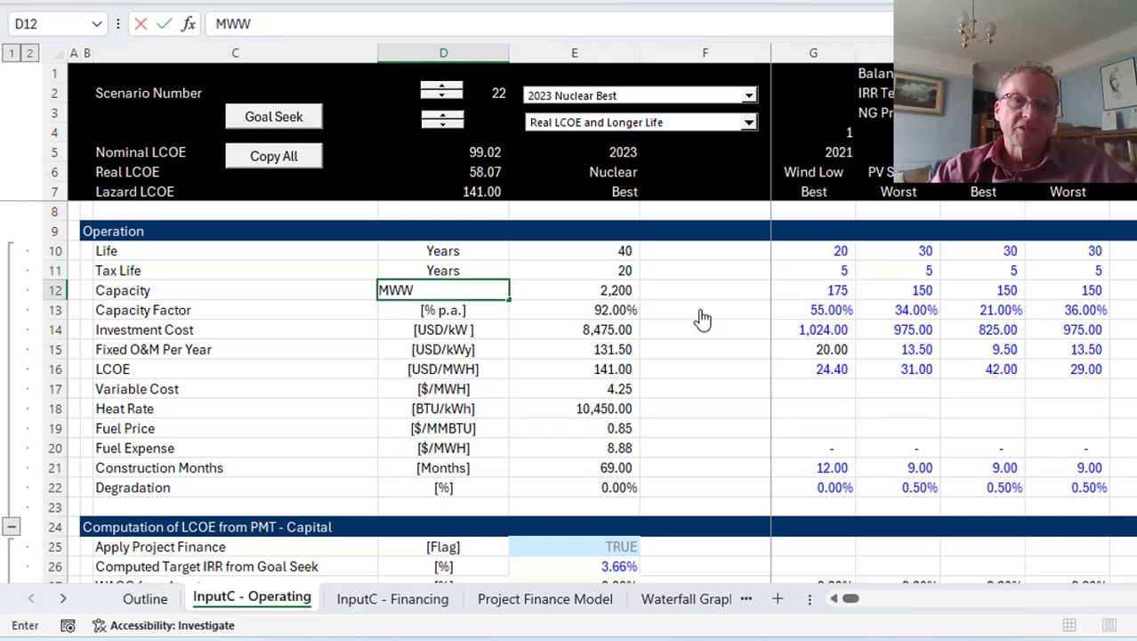
pyautogui.press('BackSpace')
pyautogui.press('Return')
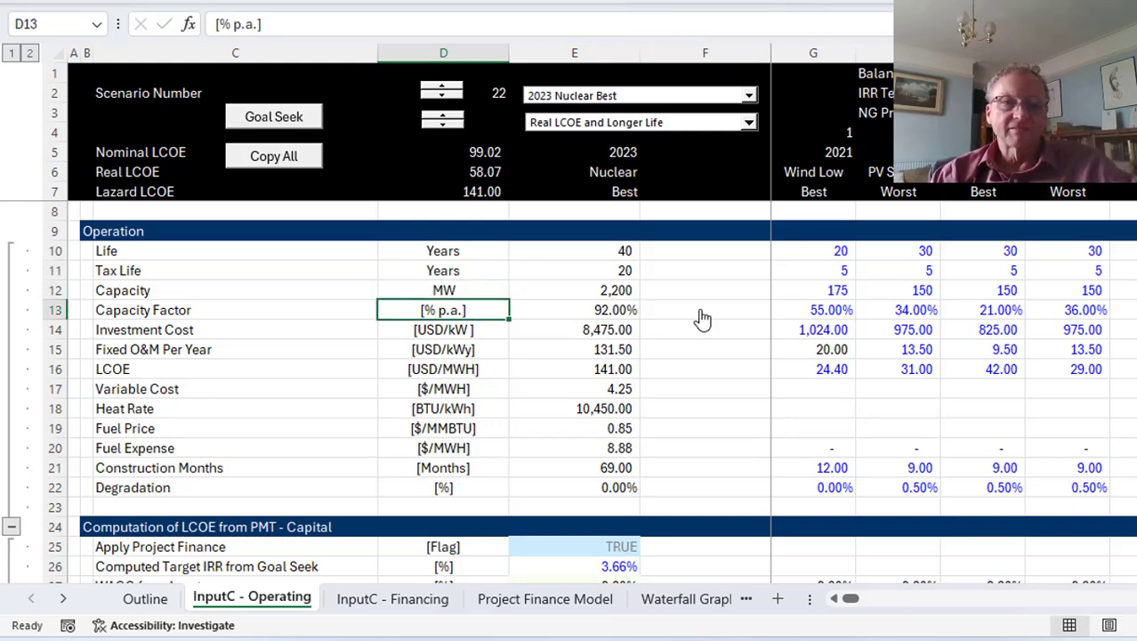
pyautogui.press('Return')
pyautogui.write('USE')
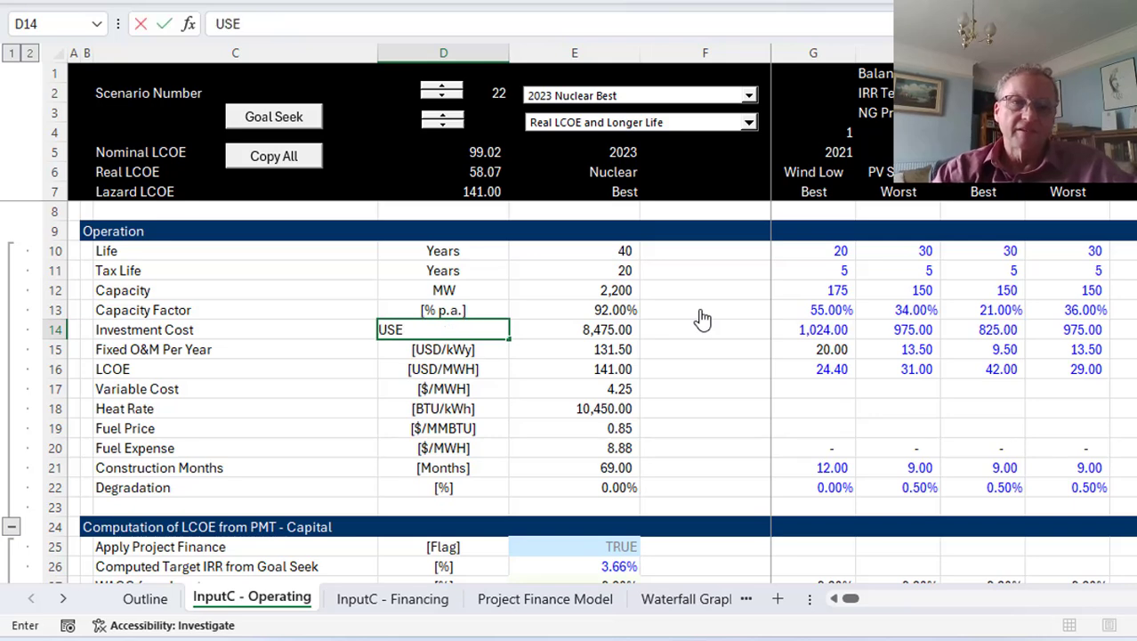
pyautogui.press('BackSpace')
pyautogui.write('D')
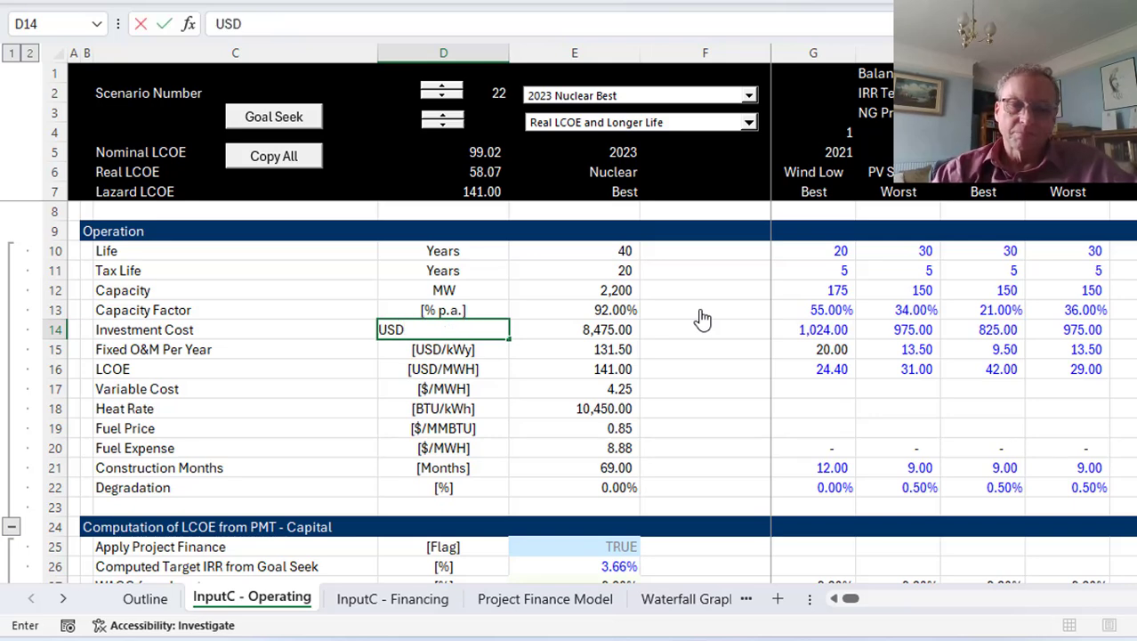
pyautogui.write('/MW')
pyautogui.press('Return')
pyautogui.press('Up')
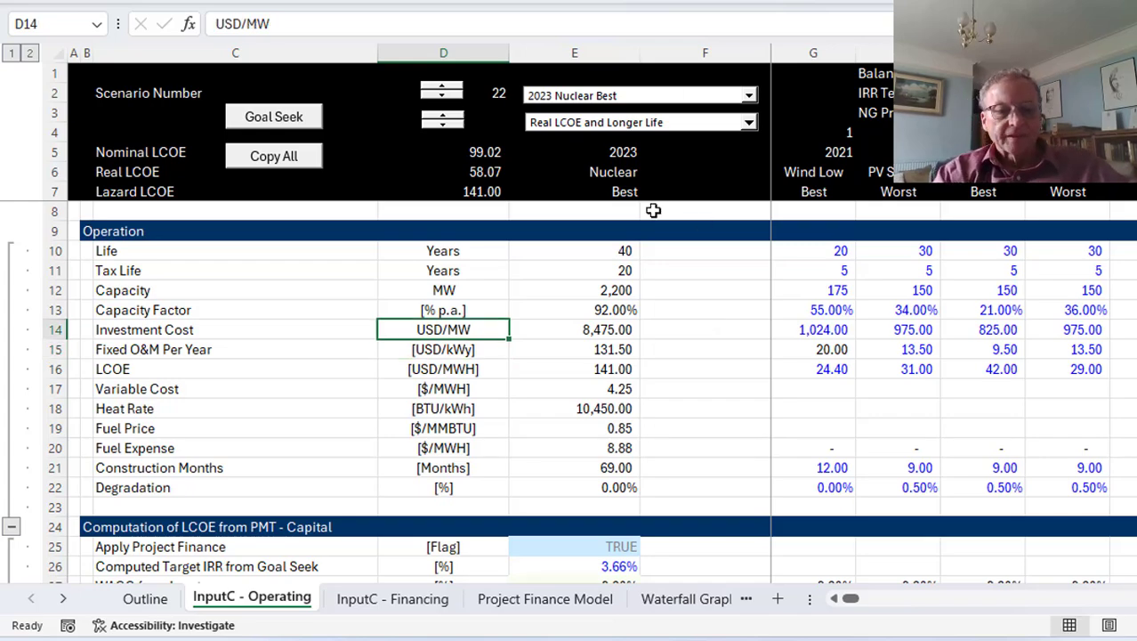
# Step: Reset the sheet's formatting from the Format Options form, deleting its format conditions, and toggle Clean Conditional Formatting in Sheet
pyautogui.hotkey('ctrl', 'alt', 'c')
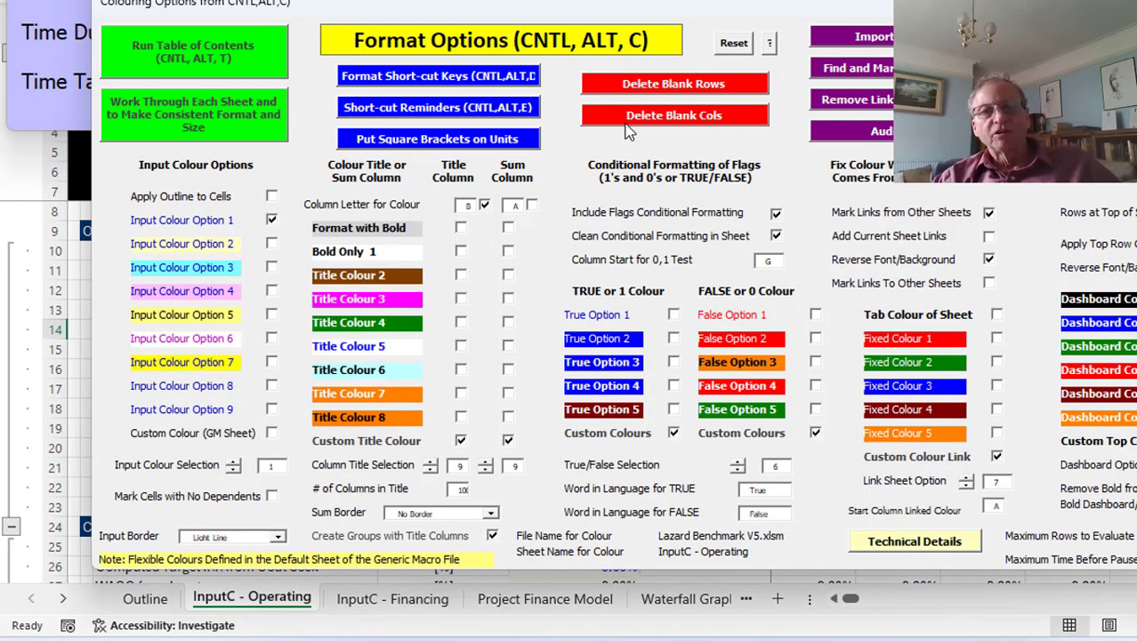
pyautogui.click(730, 50)
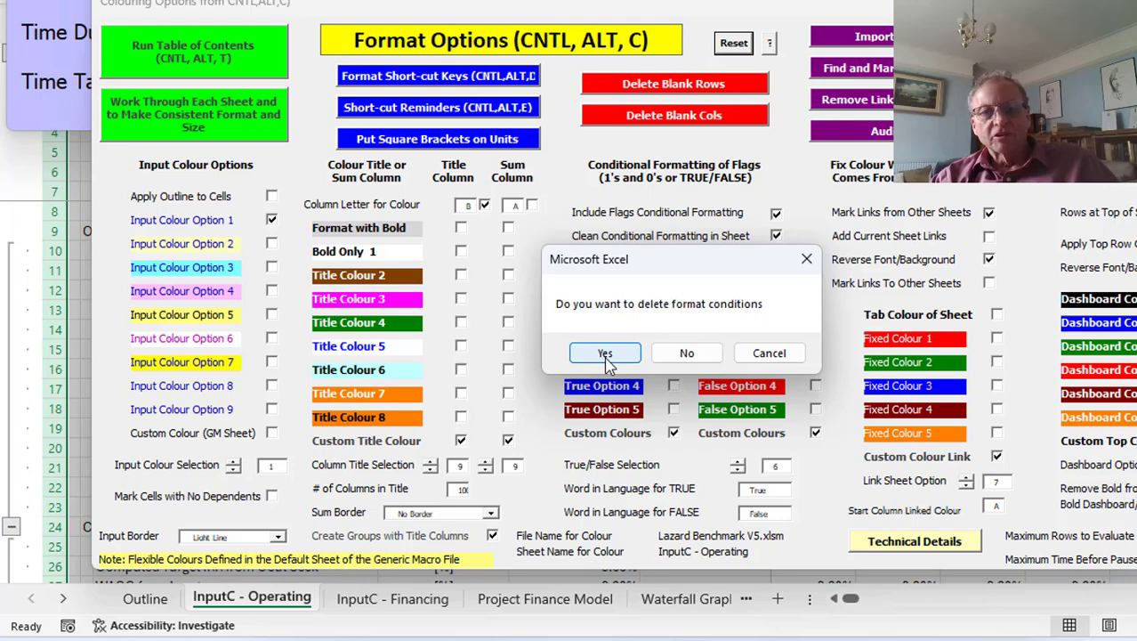
pyautogui.click(605, 354)
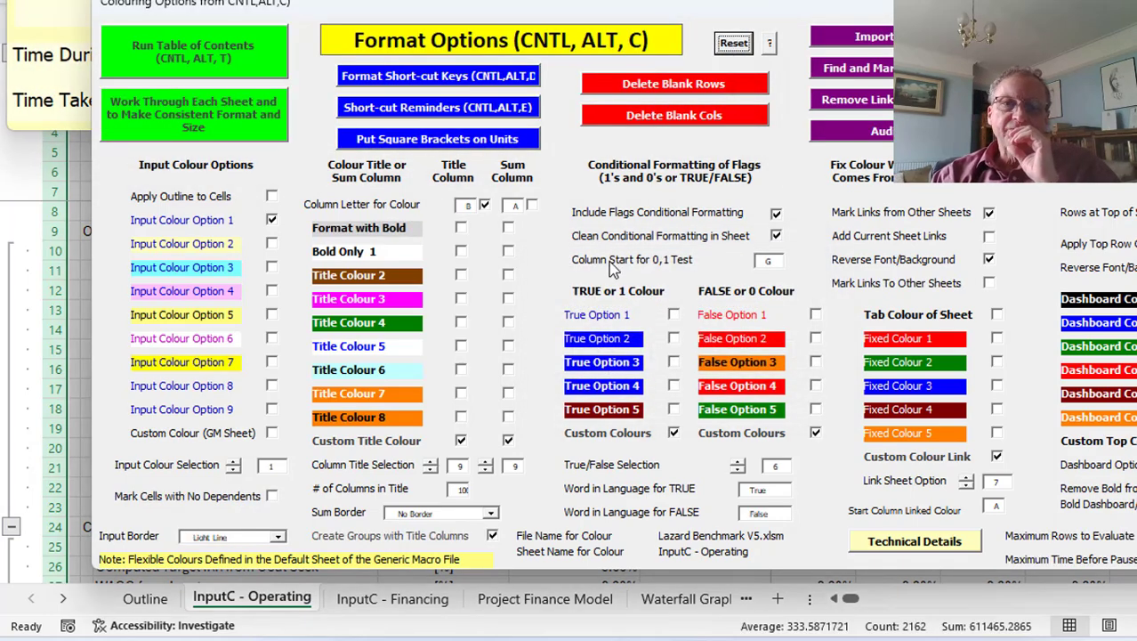
pyautogui.click(776, 237)
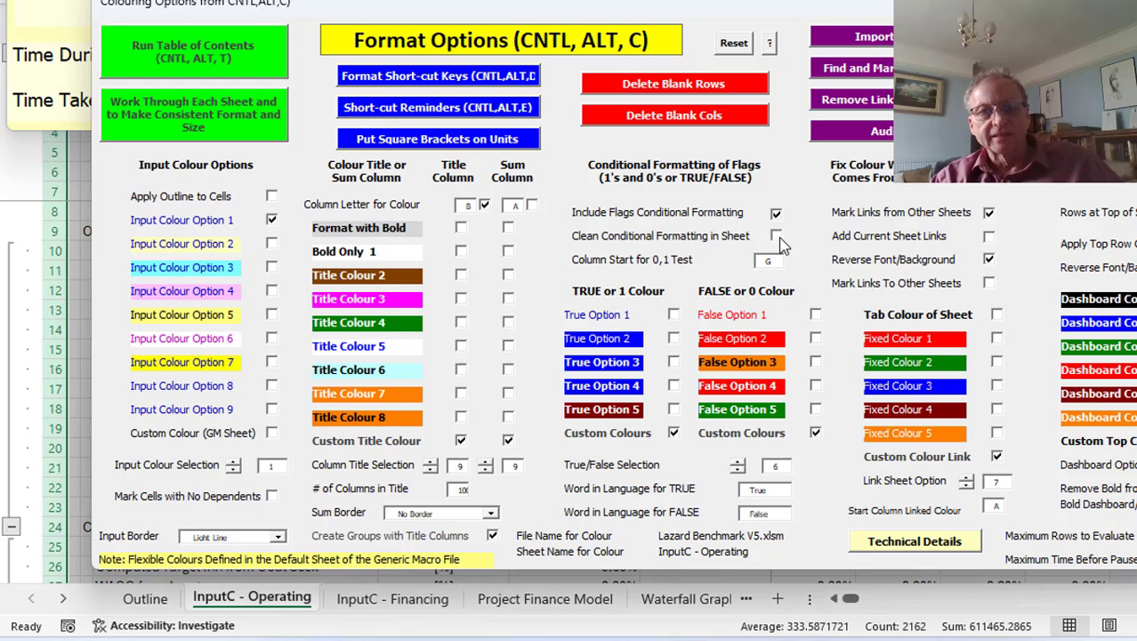
pyautogui.click(777, 239)
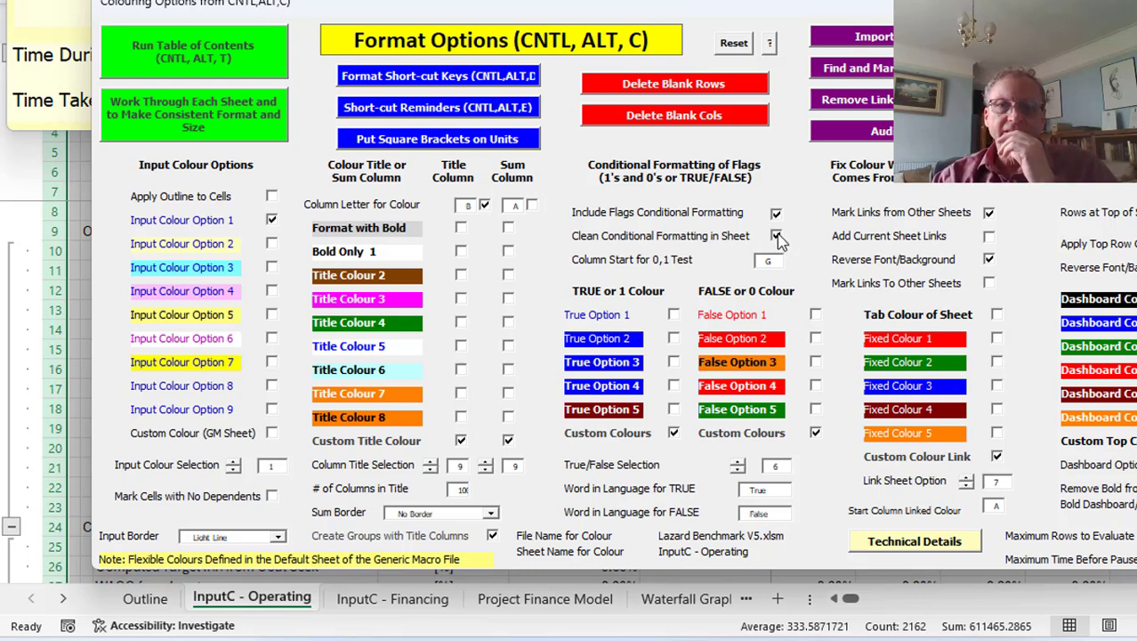
pyautogui.click(778, 237)
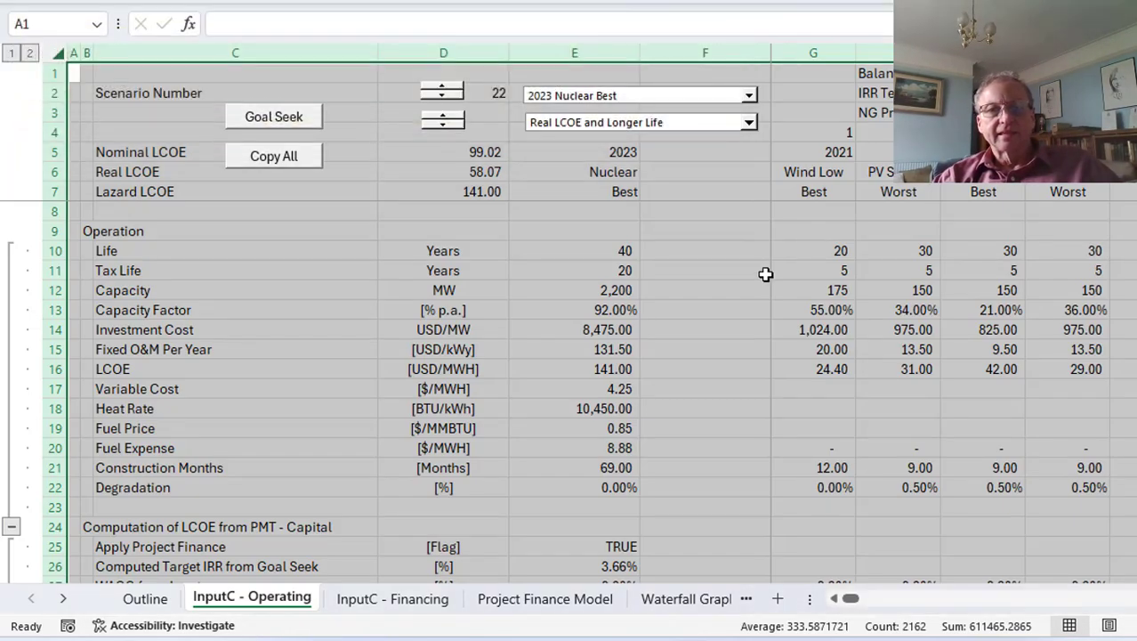
# Step: Look through the operating inputs and the LCOE computation rows beneath them on the InputC - Operating sheet
pyautogui.click(746, 292)
pyautogui.press('Right')
pyautogui.press('pagedown')
pyautogui.press('pagedown')
pyautogui.press('pagedown')
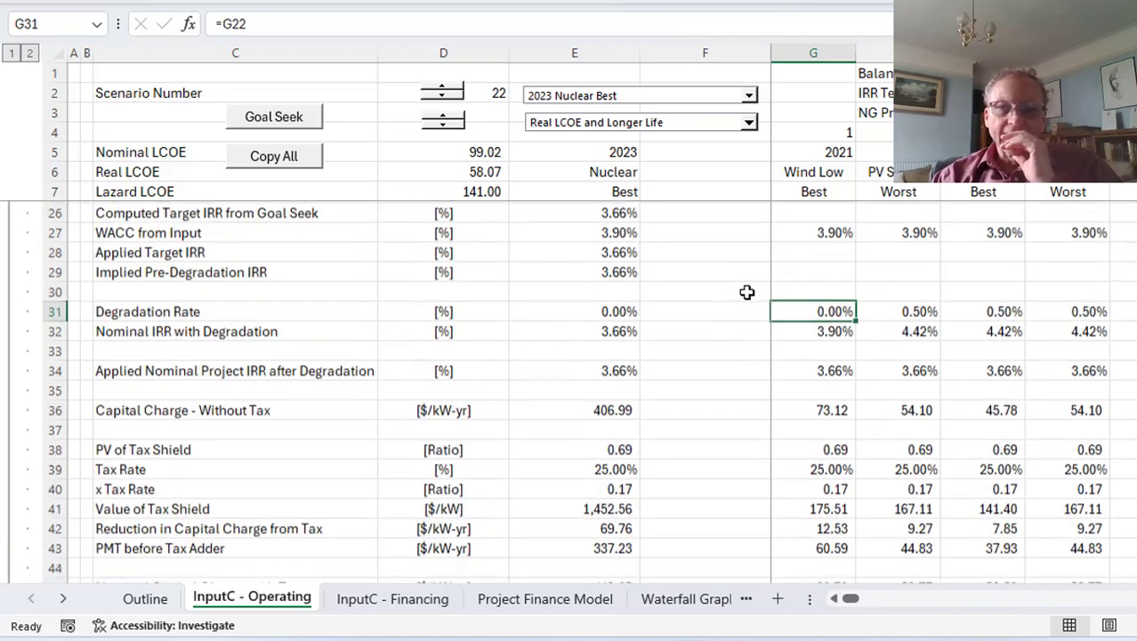
pyautogui.press('pageup')
pyautogui.press('pageup')
pyautogui.press('pageup')
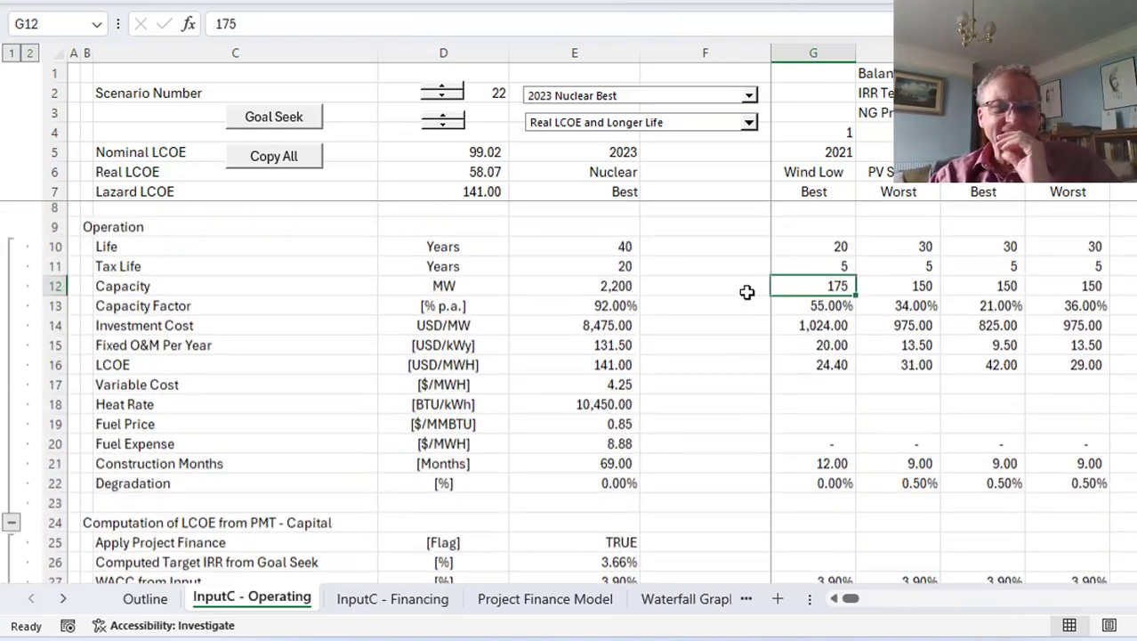
pyautogui.press('Left')
pyautogui.press('Left')
pyautogui.press('Left')
pyautogui.press('Left')
pyautogui.press('Up')
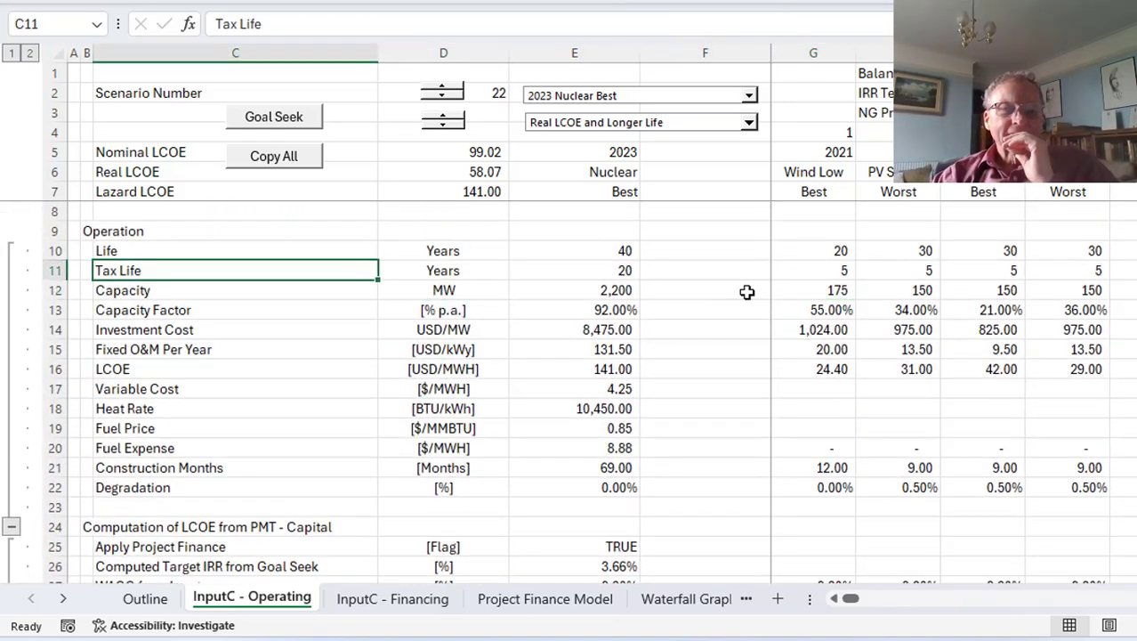
# Step: Put square brackets on the units from the Format Options form, giving 4 as the column number for units
pyautogui.press('Right')
pyautogui.press('Up')
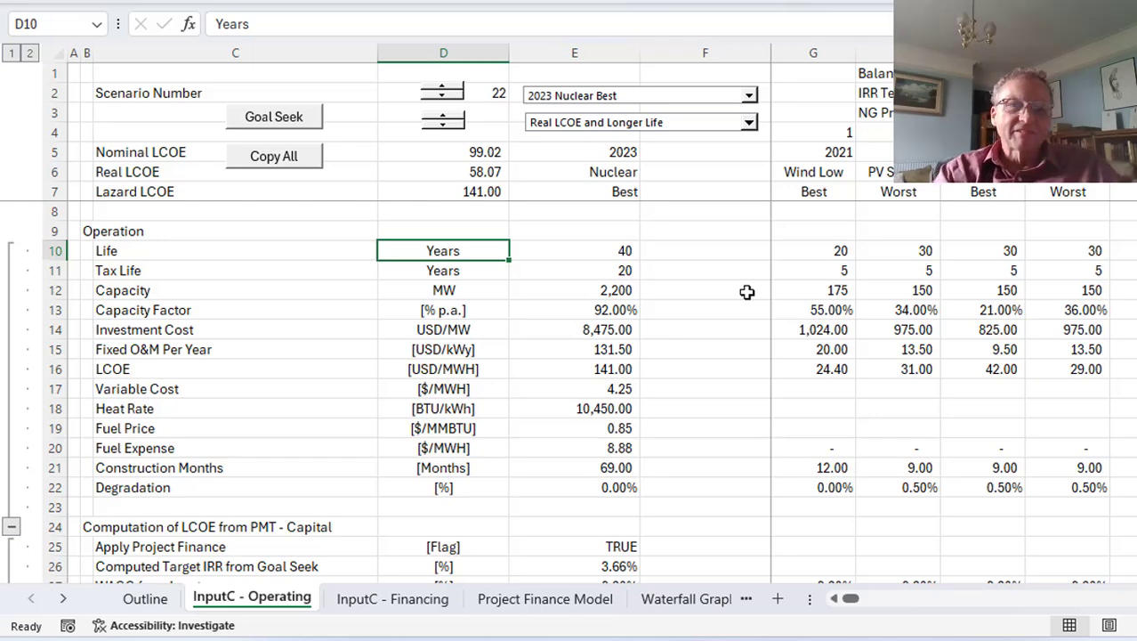
pyautogui.hotkey('ctrl', 'alt', 'c')
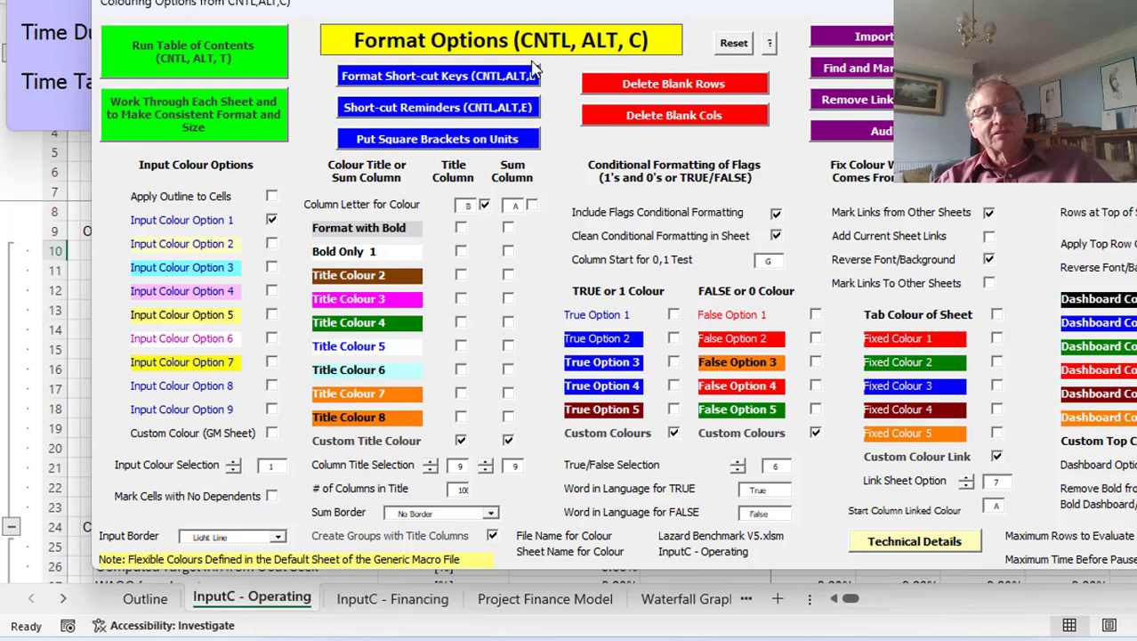
pyautogui.moveTo(783, 4); pyautogui.dragTo(746, 334)
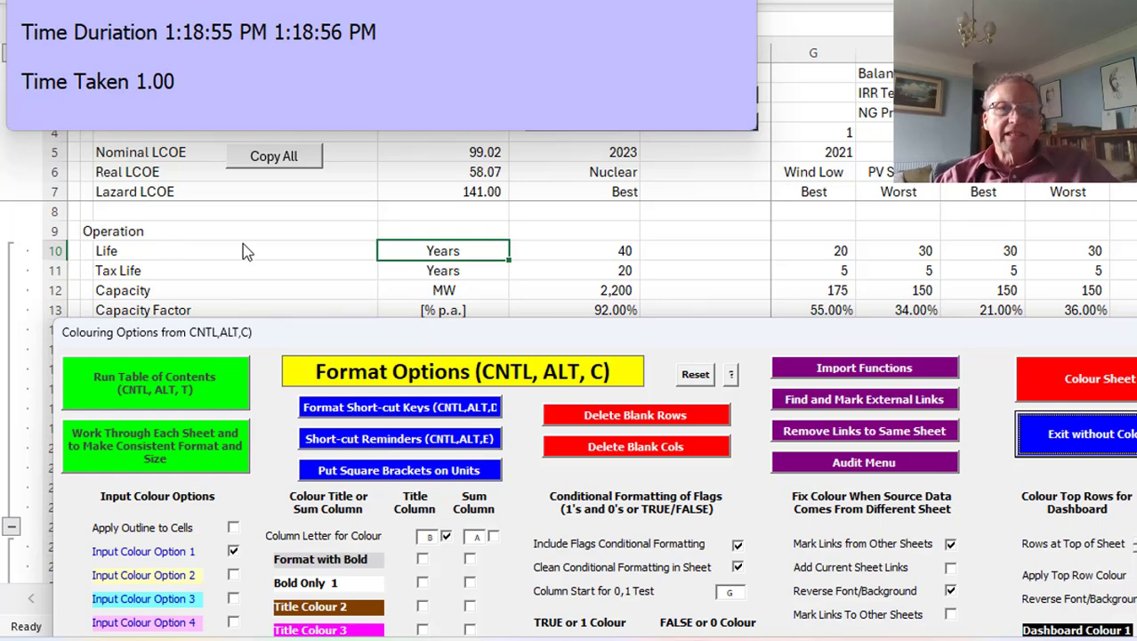
pyautogui.click(425, 472)
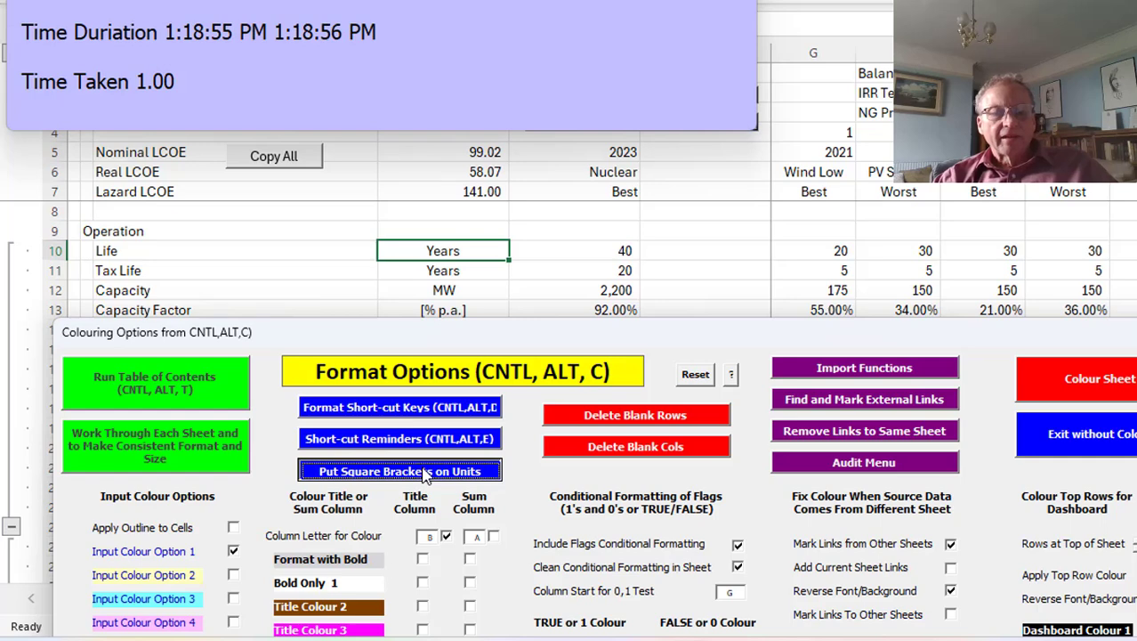
pyautogui.write('4')
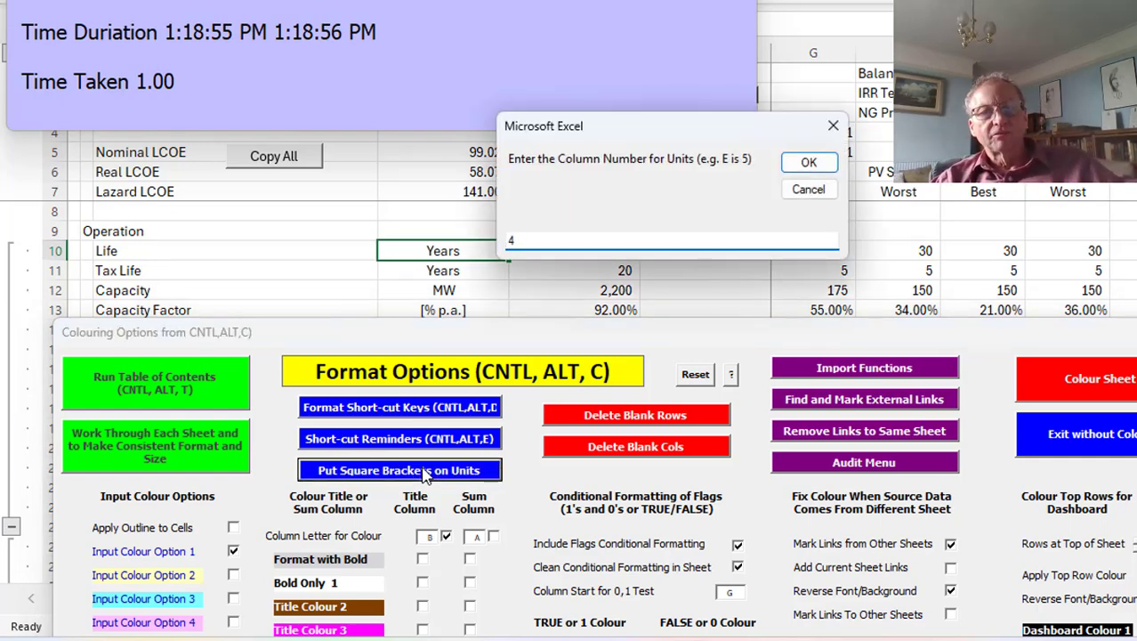
pyautogui.press('Return')
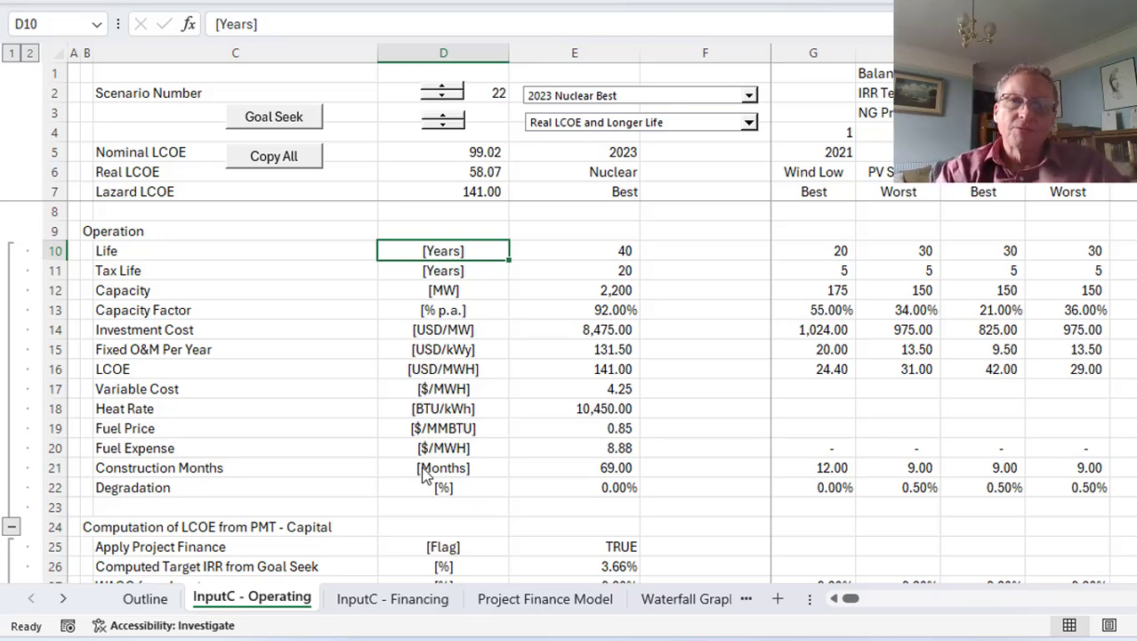
# Step: Examine the INDEX formula that retrieves the selected scenario's Life in E10
pyautogui.press('Right')
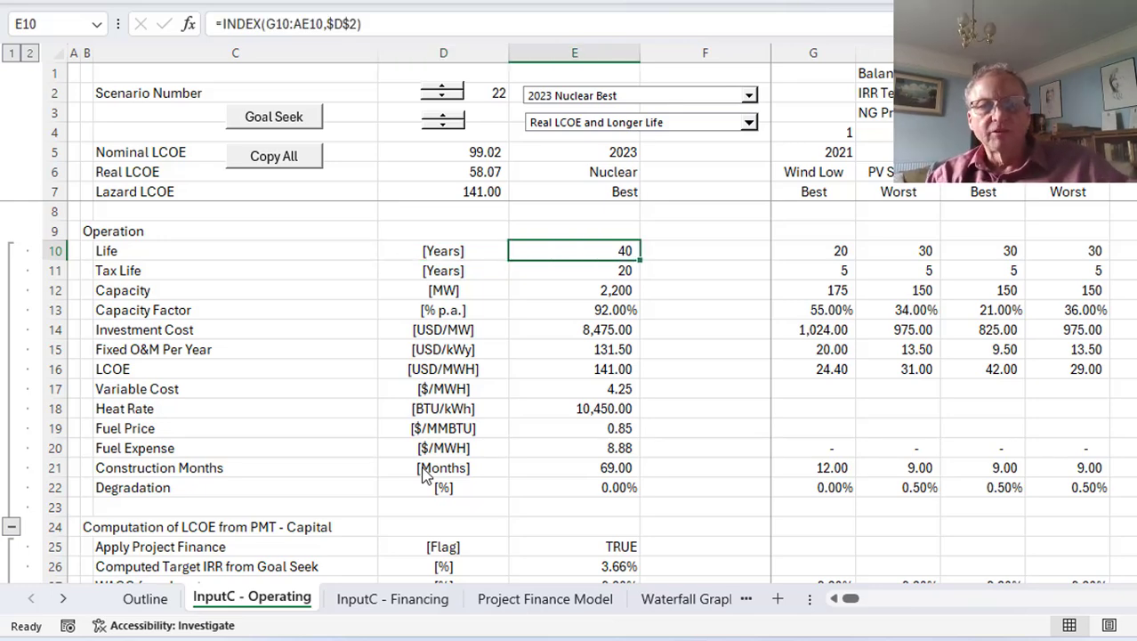
pyautogui.press('F2')
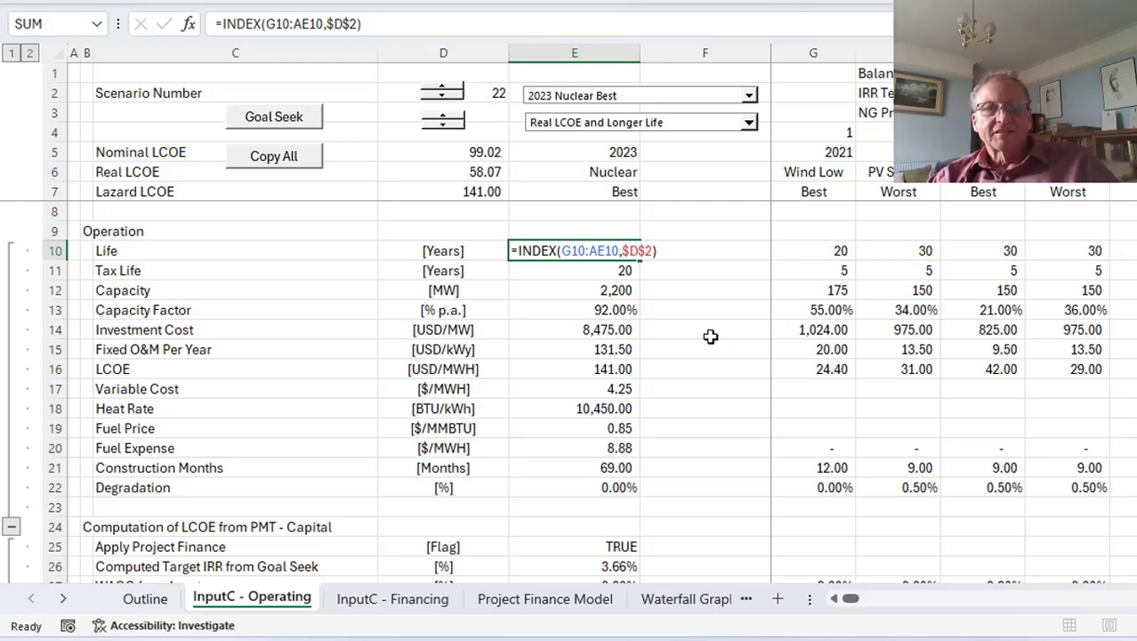
pyautogui.press('Return')
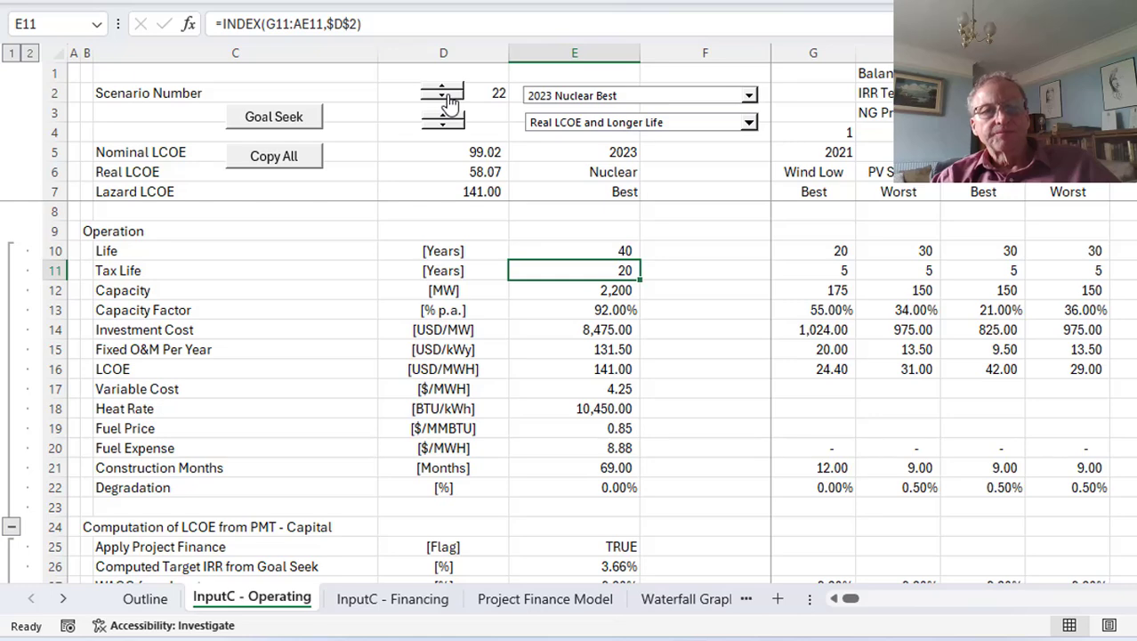
# Step: Try scenario 1 and switch the Scenario Number to 2
pyautogui.click(495, 91)
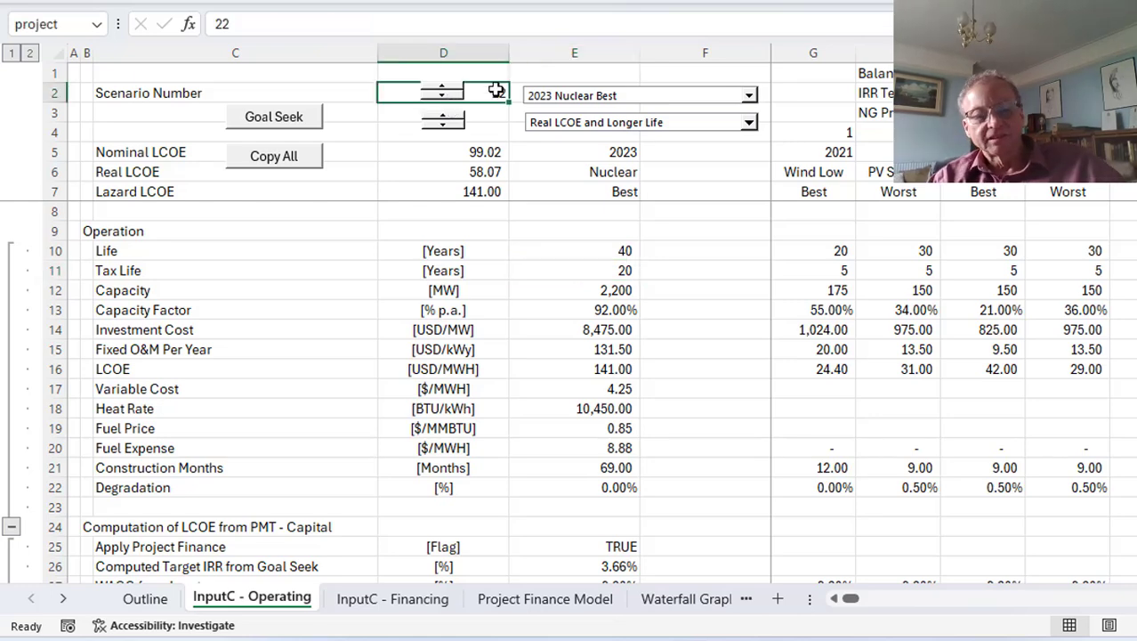
pyautogui.write('1')
pyautogui.press('Return')
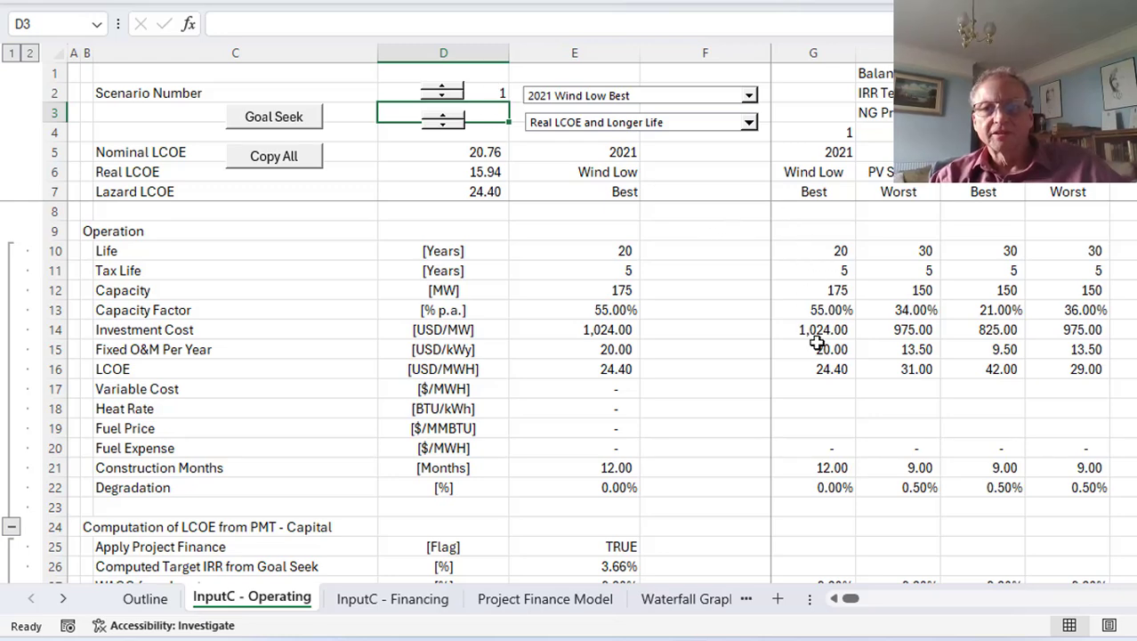
pyautogui.press('Up')
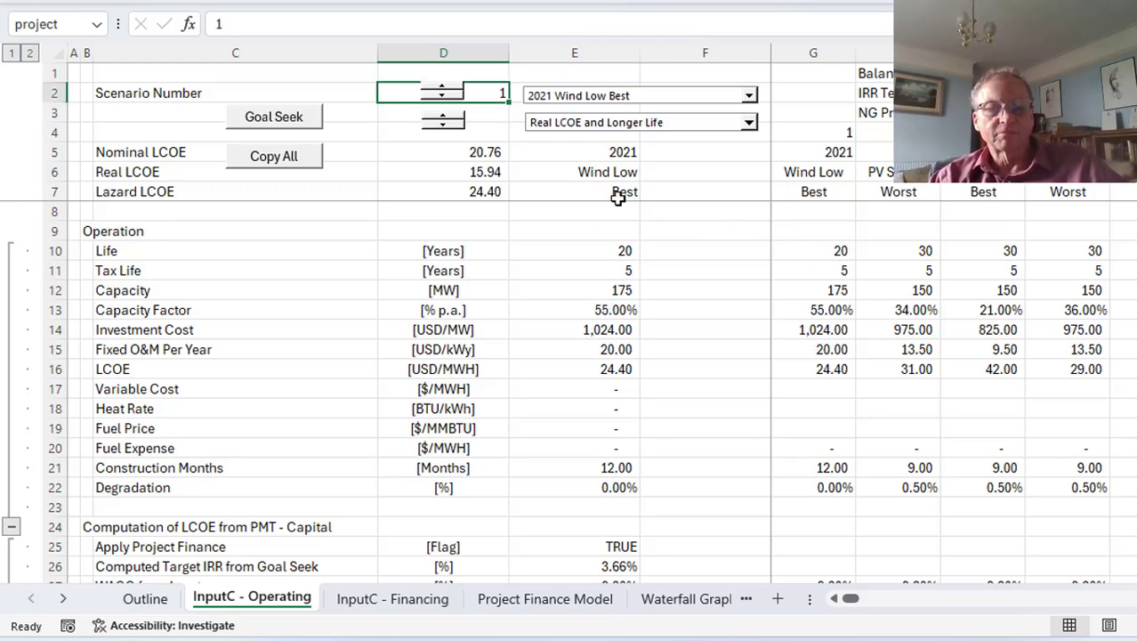
pyautogui.write('2')
pyautogui.press('Return')
# Step: Examine the Tax Life INDEX formula in E11 and the cells it refers to
pyautogui.press('Down')
pyautogui.press('Down')
pyautogui.press('Down')
pyautogui.press('Down')
pyautogui.press('Down')
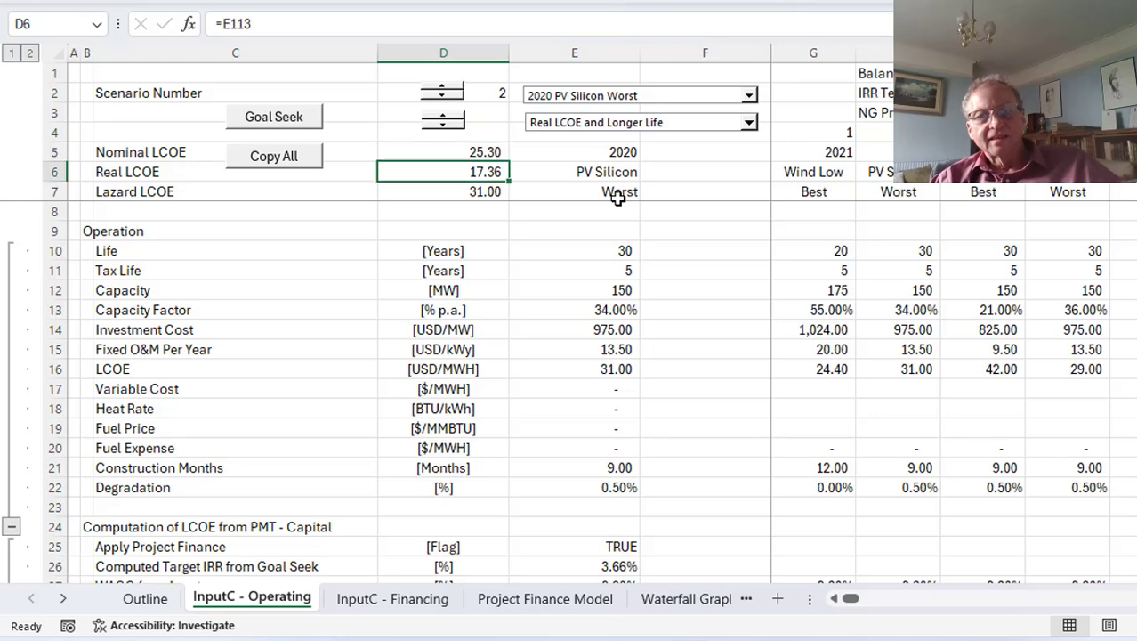
pyautogui.press('Down')
pyautogui.press('Down')
pyautogui.press('Right')
pyautogui.press('Down')
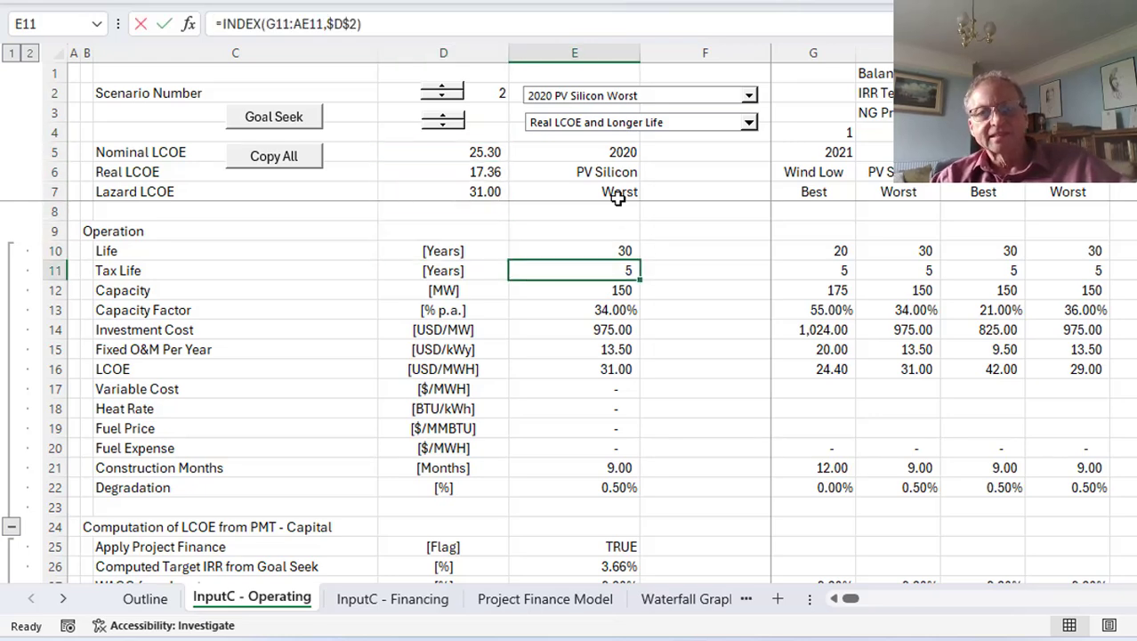
pyautogui.press('F2')
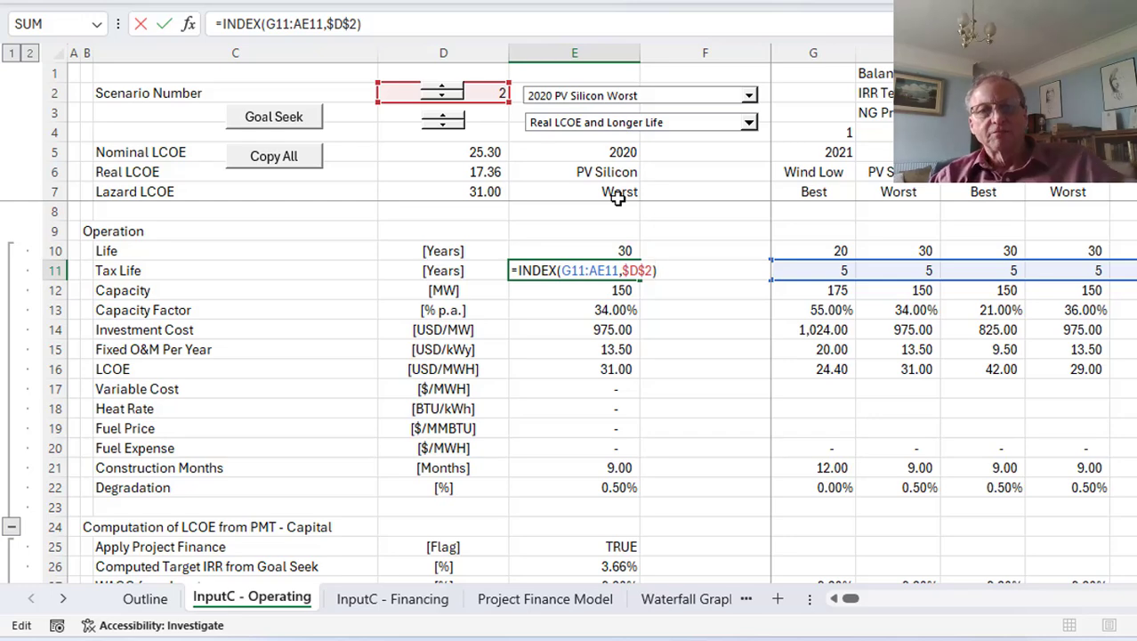
pyautogui.press('Escape')
# Step: Colour the operating sheet from the Format Options form with Mark Links from Other Sheets switched off
pyautogui.press('Up')
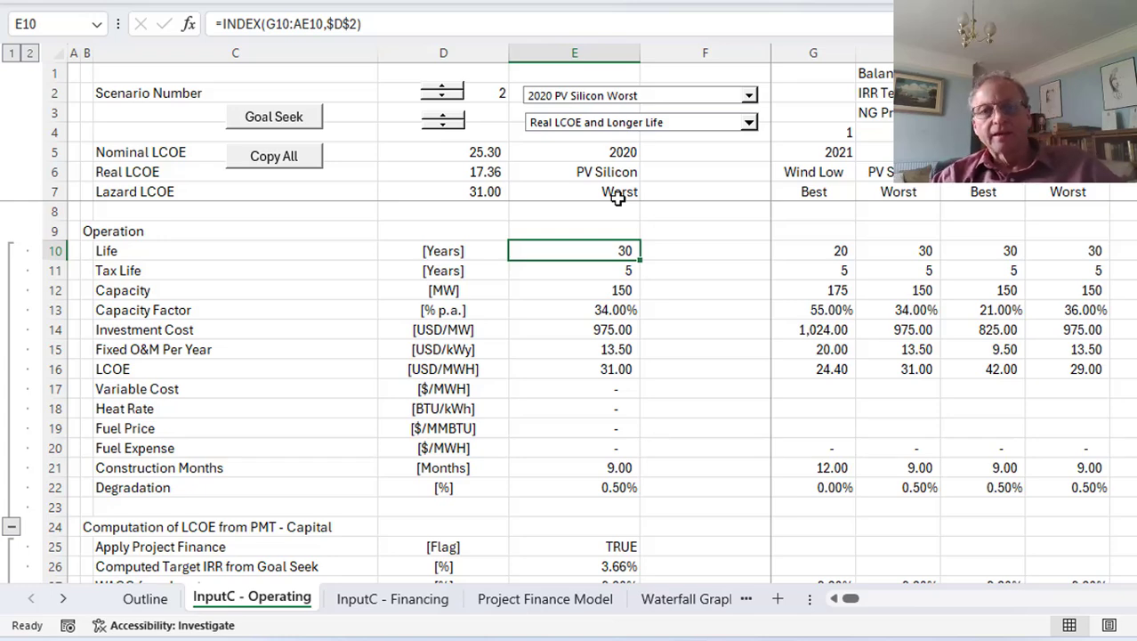
pyautogui.hotkey('ctrl', 'alt', 'c')
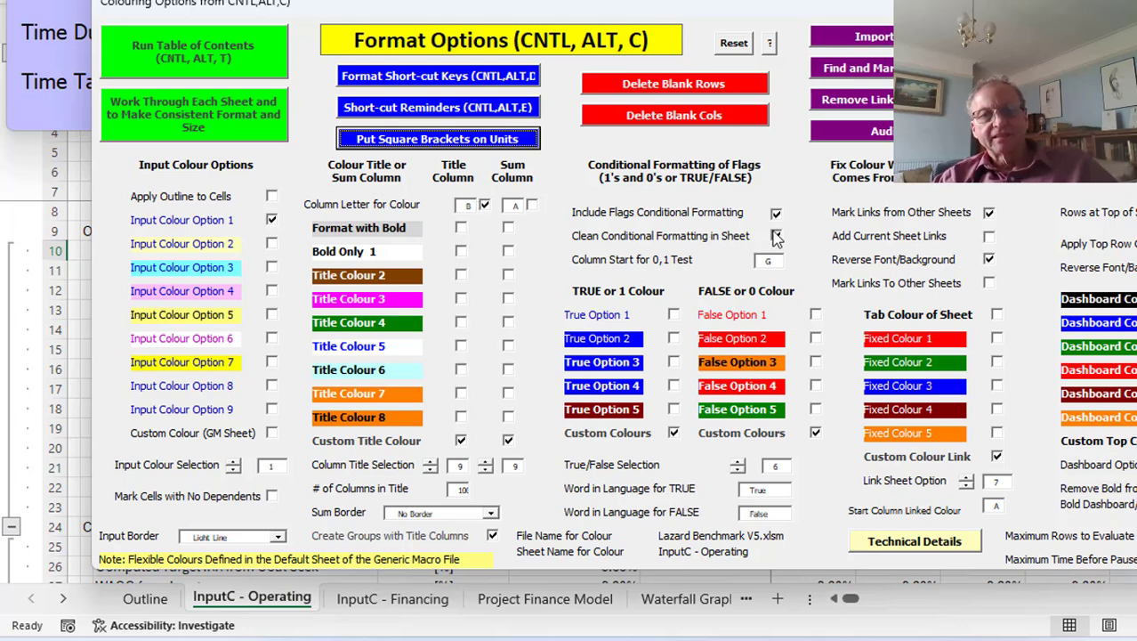
pyautogui.click(988, 213)
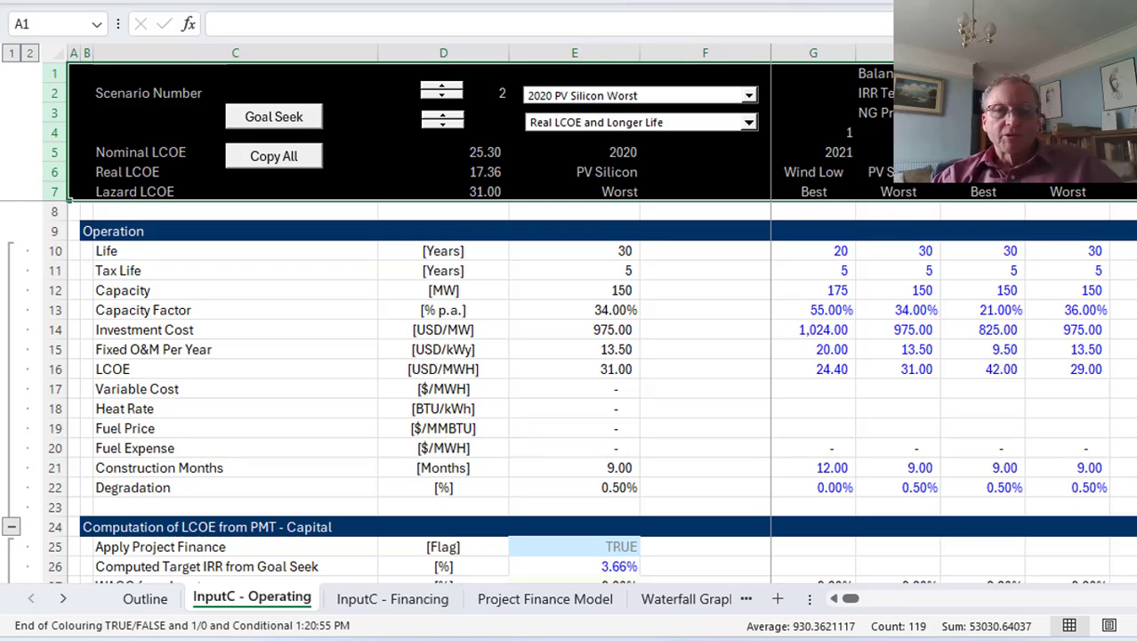
# Step: Select the scenario data block from G10 across all scenario columns and down to row 200
pyautogui.click(941, 294)
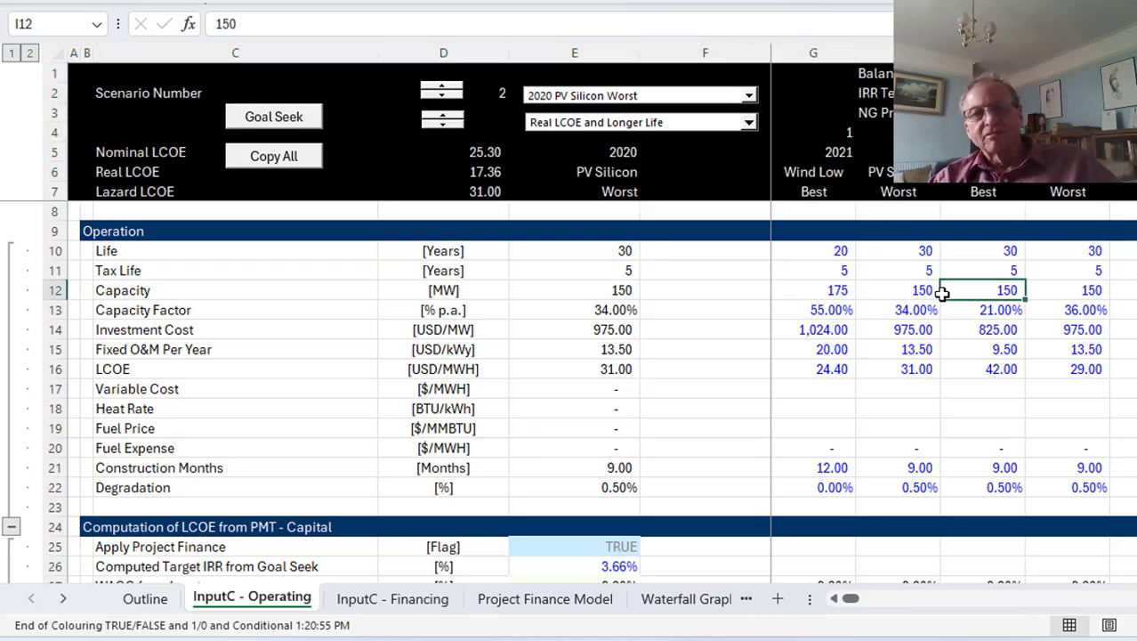
pyautogui.press('Up')
pyautogui.press('Up')
pyautogui.press('Up')
pyautogui.press('Left')
pyautogui.press('Left')
pyautogui.press('Down')
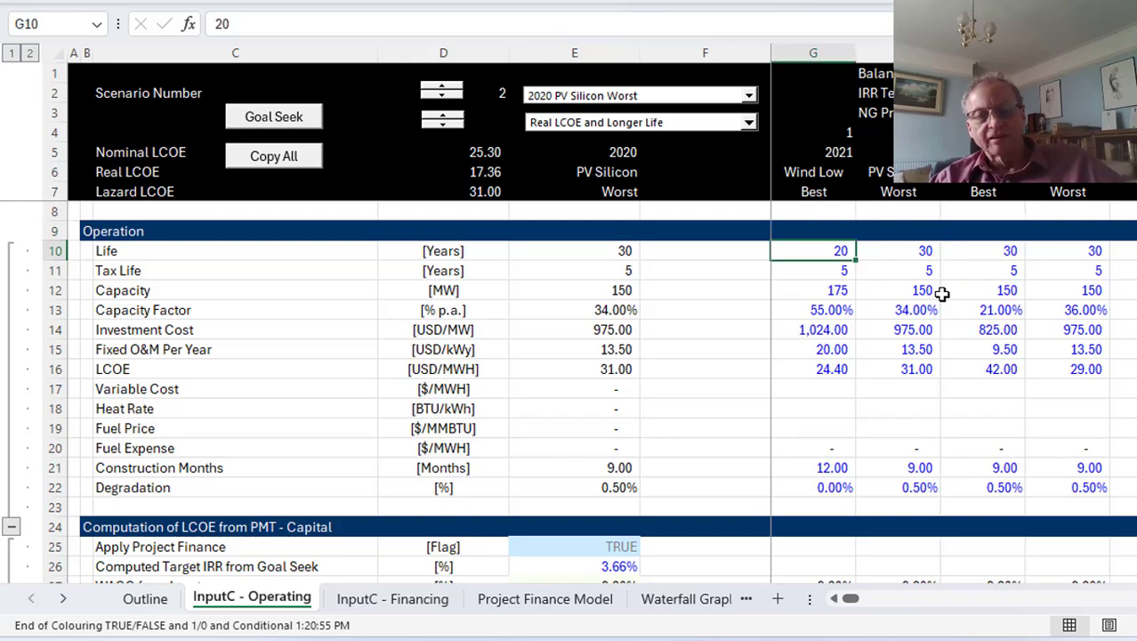
pyautogui.hotkey('ctrl', 'shift', 'Right')
pyautogui.hotkey('ctrl', 'shift', 'Down')
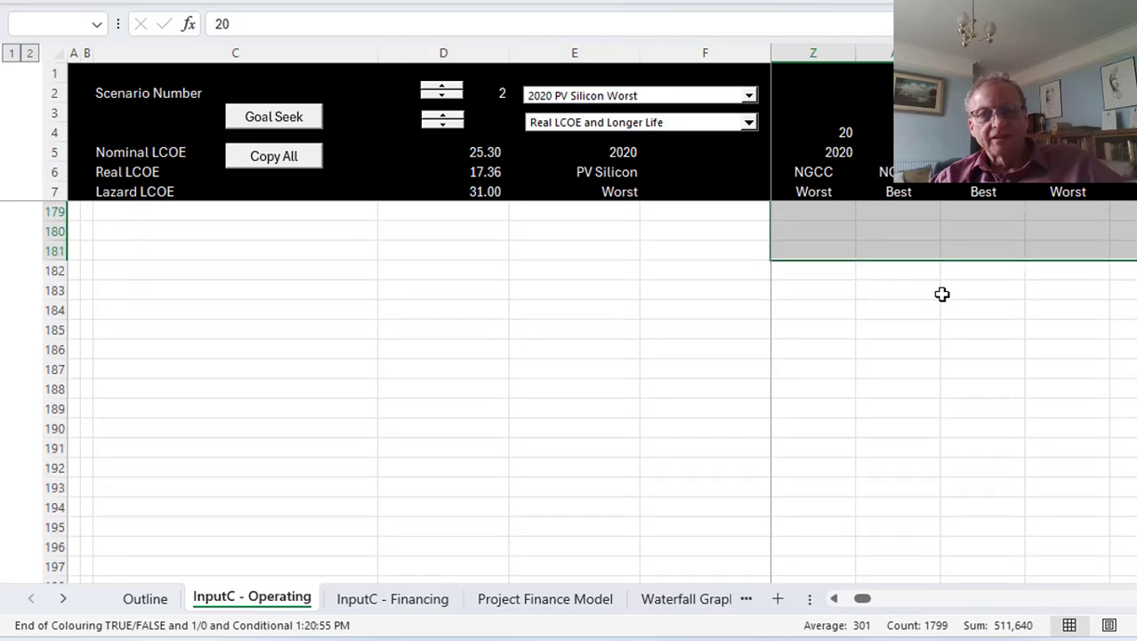
pyautogui.hotkey('ctrl', 'shift', 'Down')
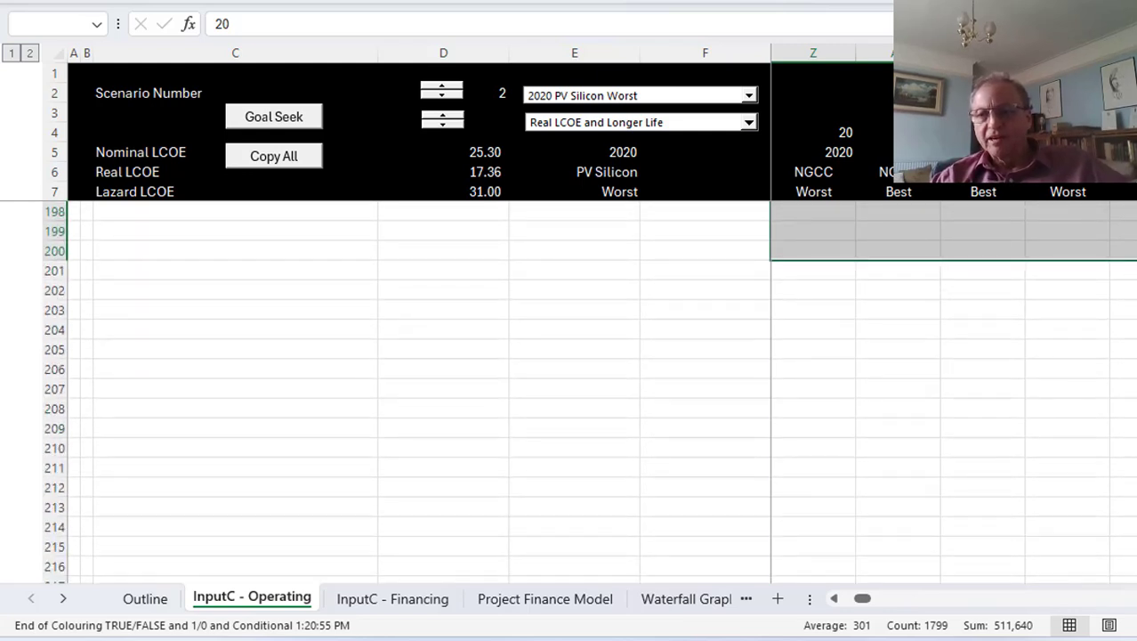
pyautogui.scroll(20, 589, 392)
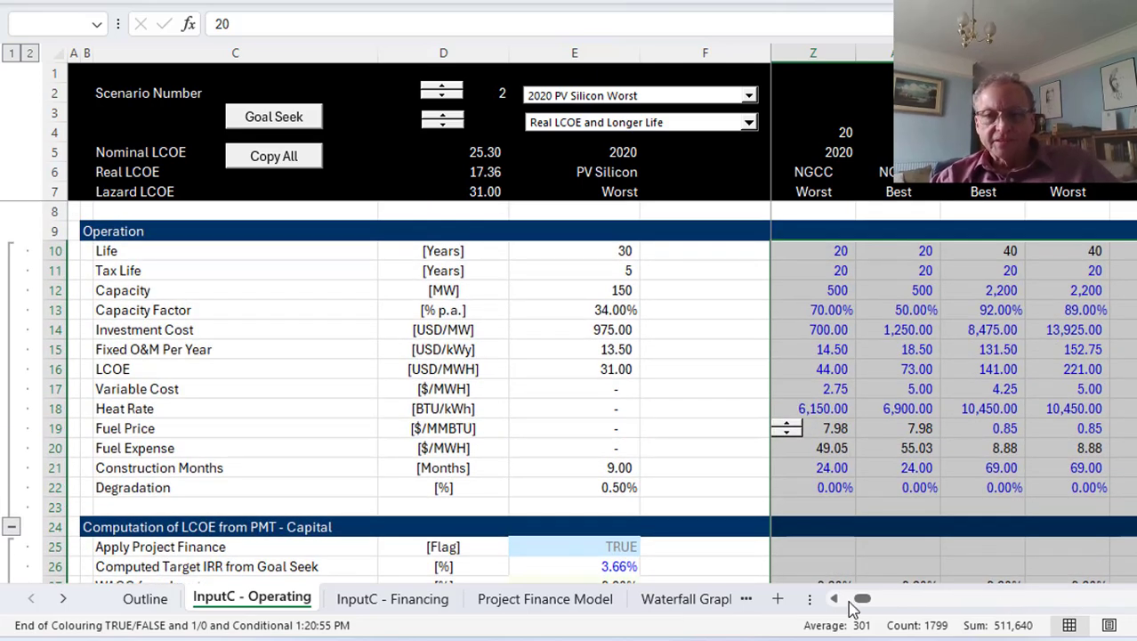
pyautogui.moveTo(861, 603); pyautogui.dragTo(850, 602)
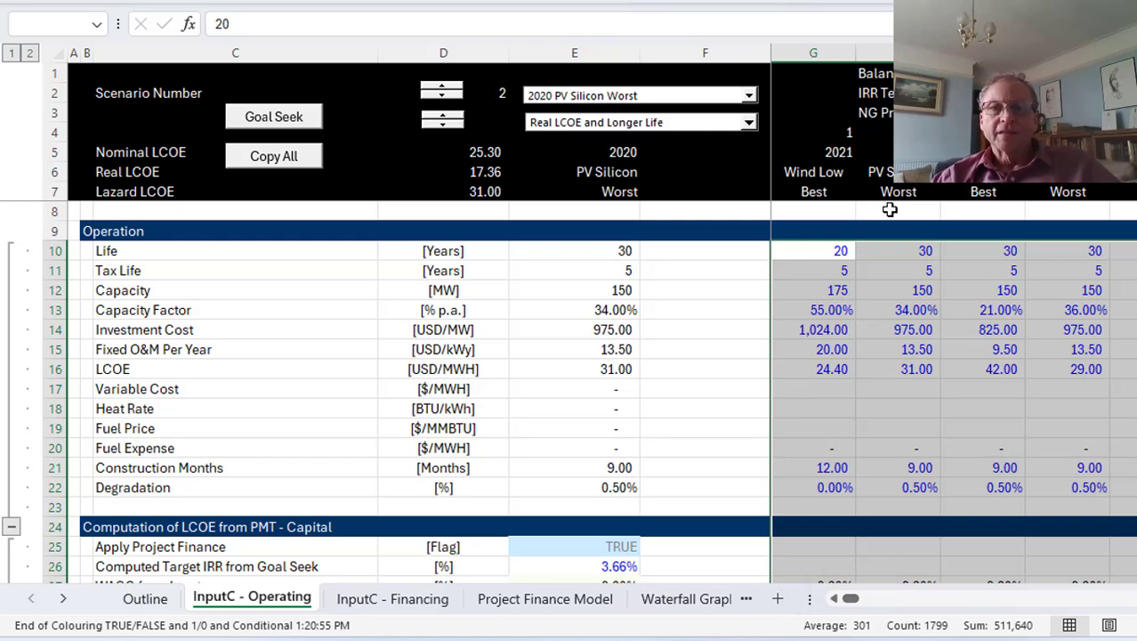
# Step: Create a formula-based conditional formatting rule for the selected scenario data using =$D$2=G$4
pyautogui.click(67, 2)
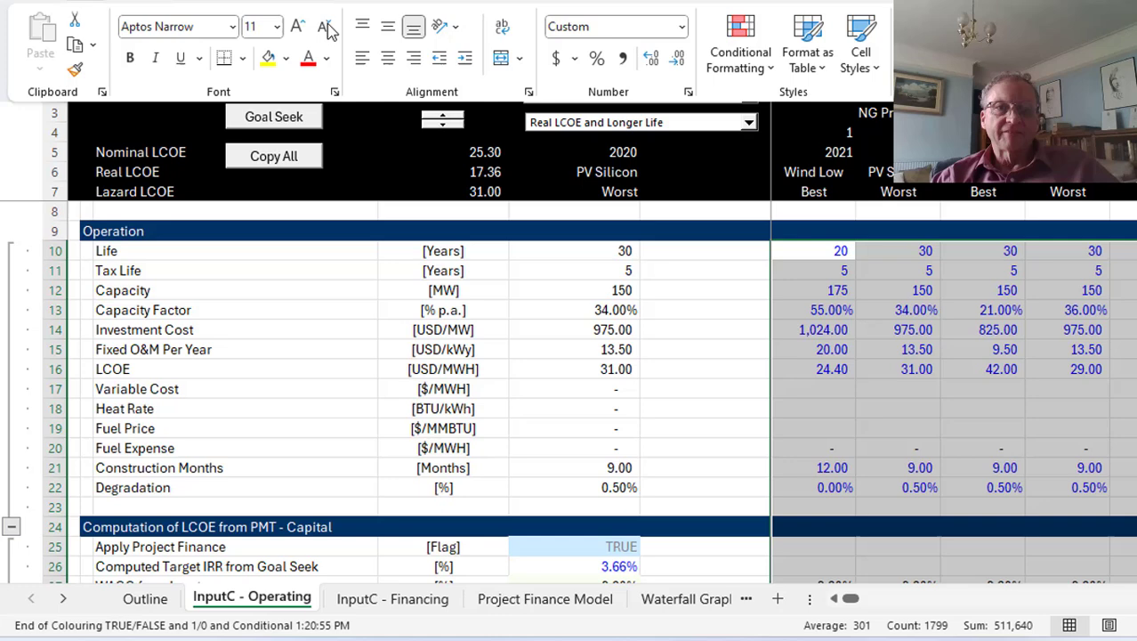
pyautogui.click(750, 59)
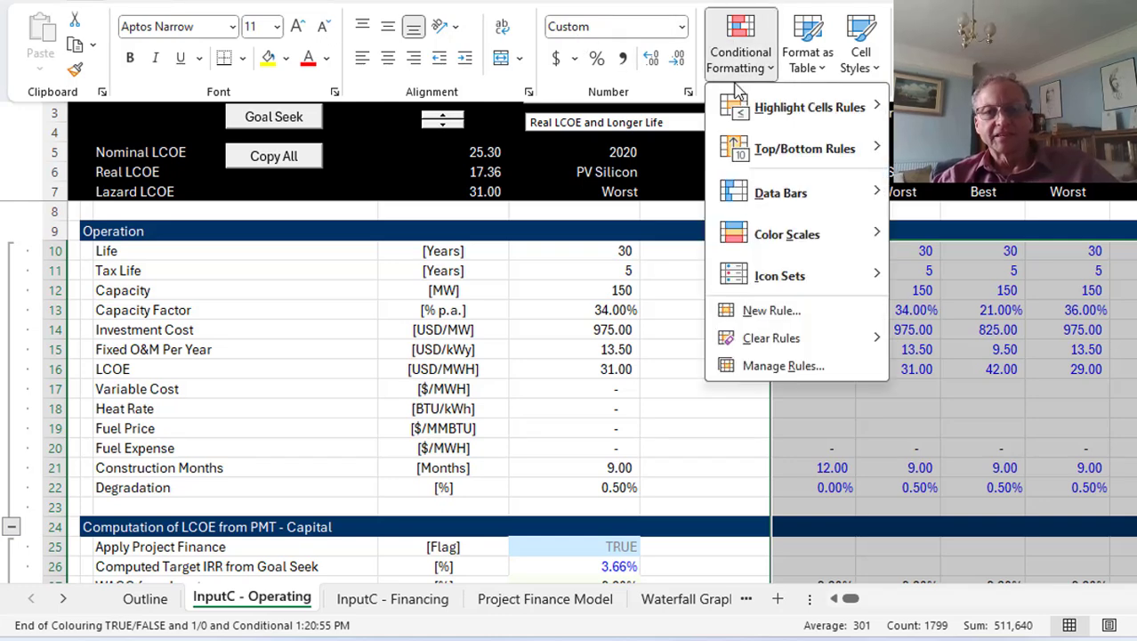
pyautogui.click(771, 311)
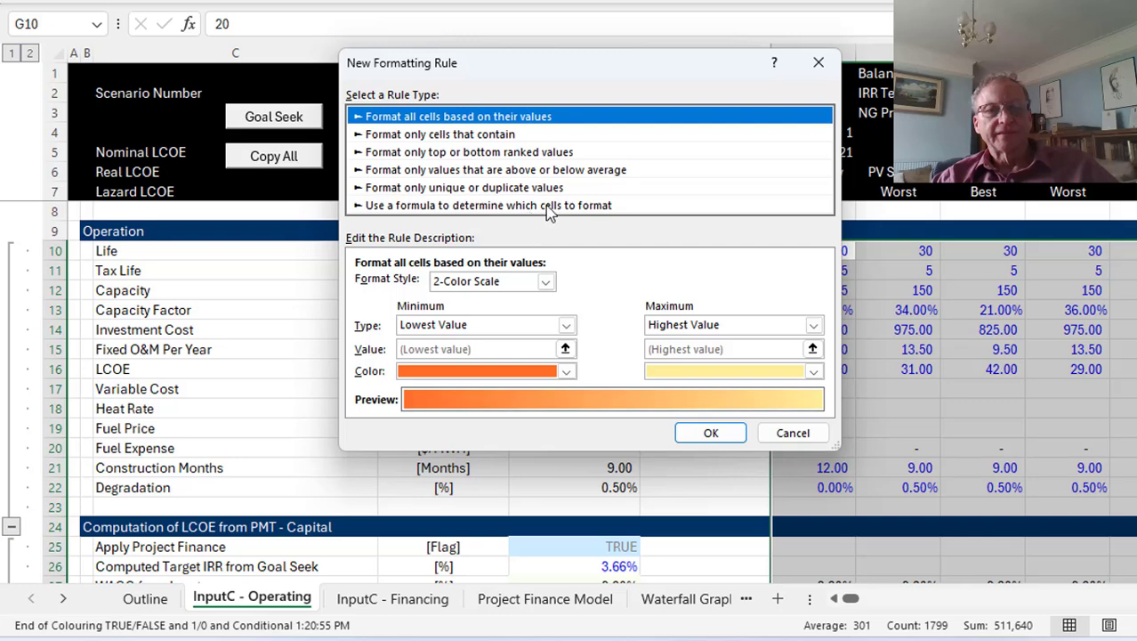
pyautogui.click(545, 205)
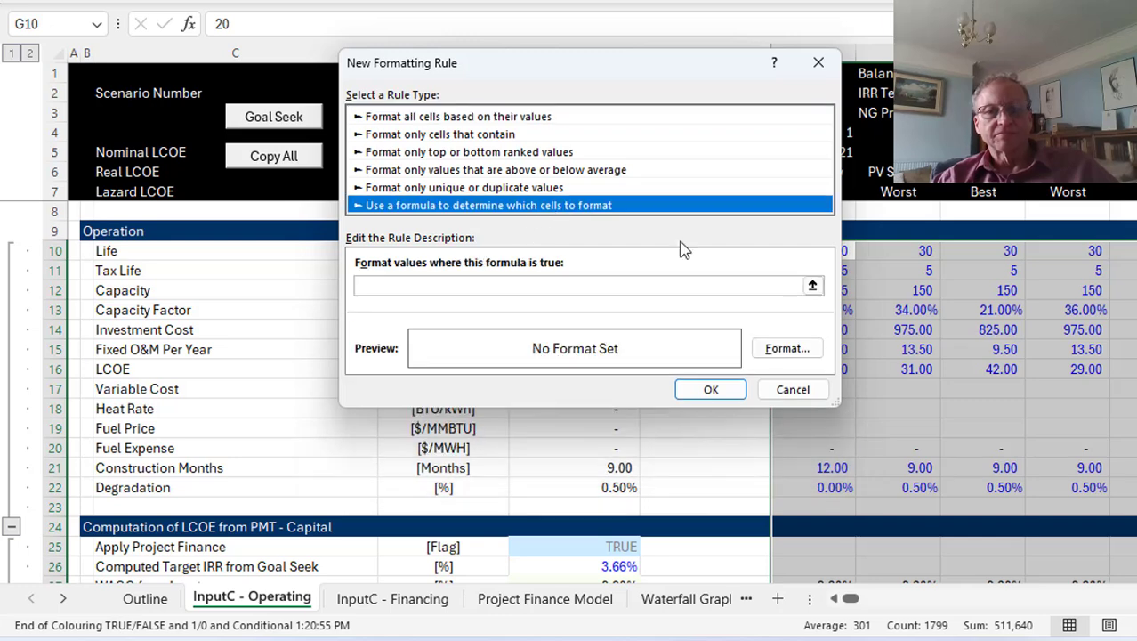
pyautogui.click(813, 286)
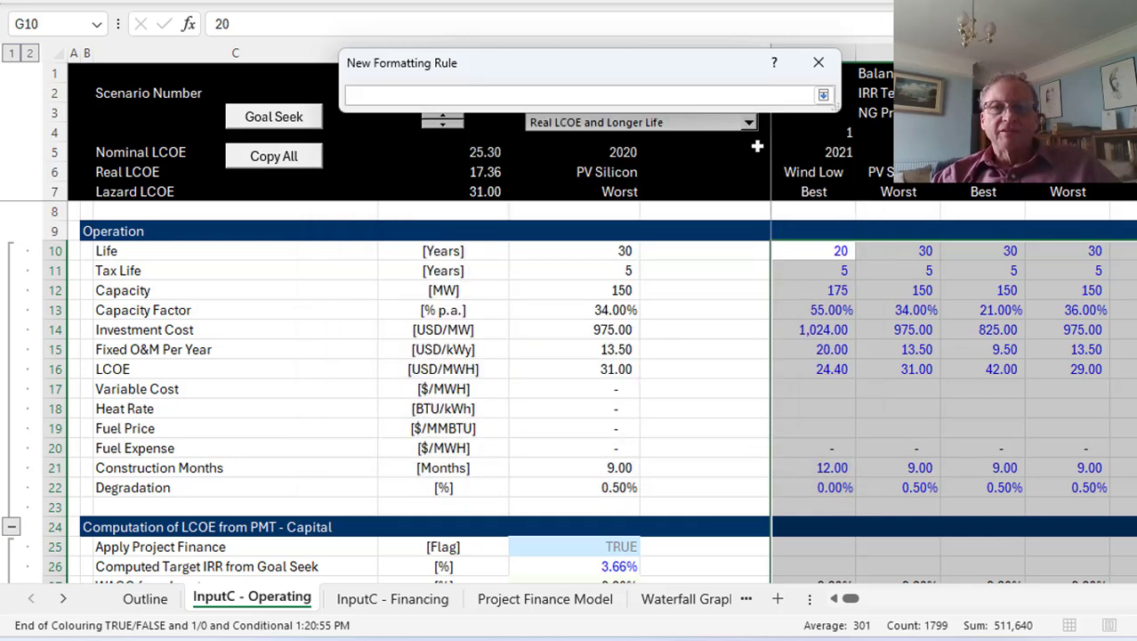
pyautogui.moveTo(706, 83); pyautogui.dragTo(570, 350)
pyautogui.click(500, 92)
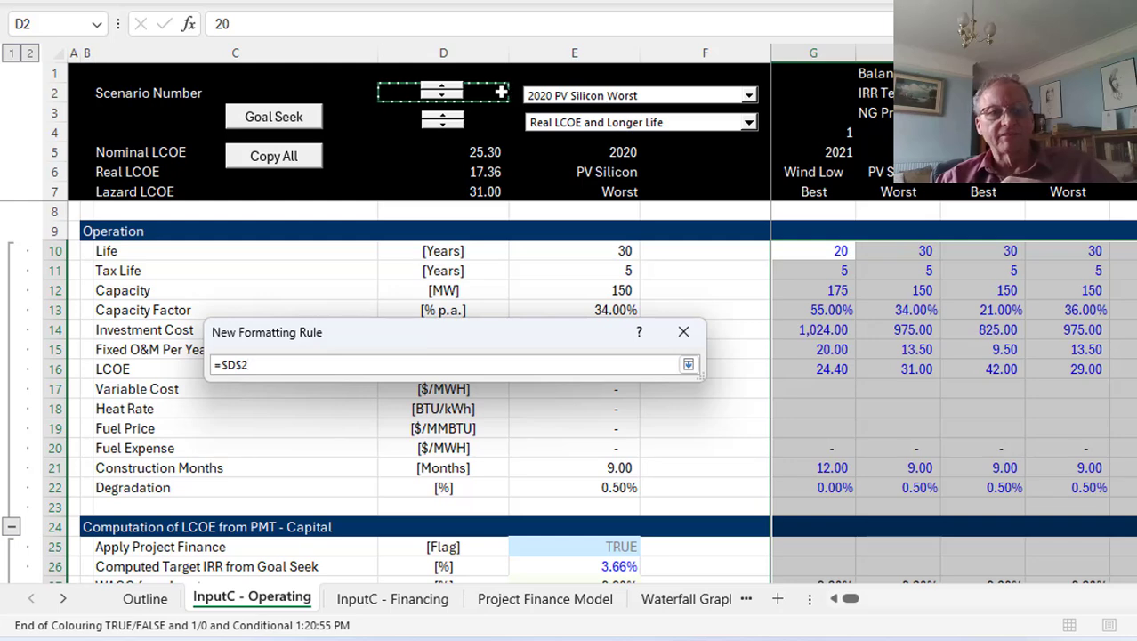
pyautogui.write('=')
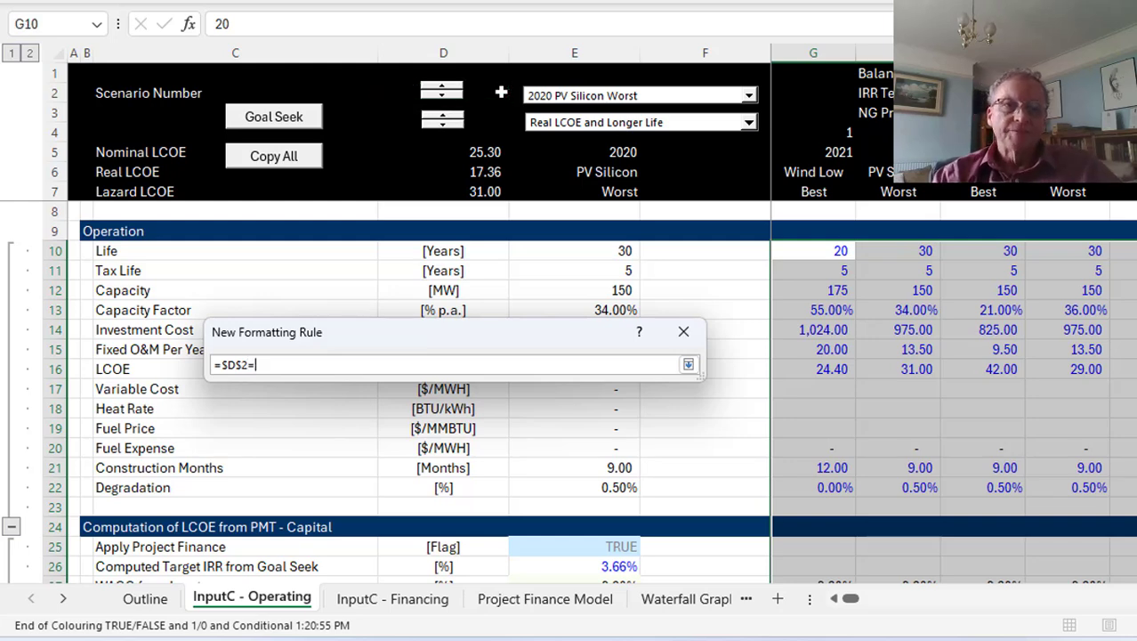
pyautogui.click(832, 133)
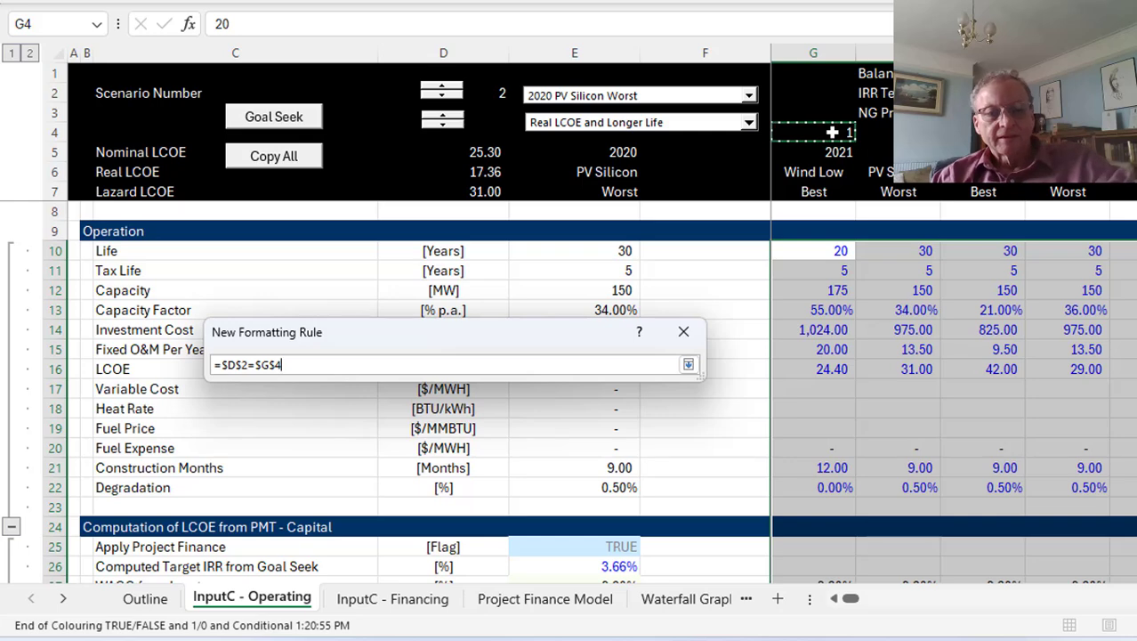
pyautogui.press('F4')
pyautogui.press('Return')
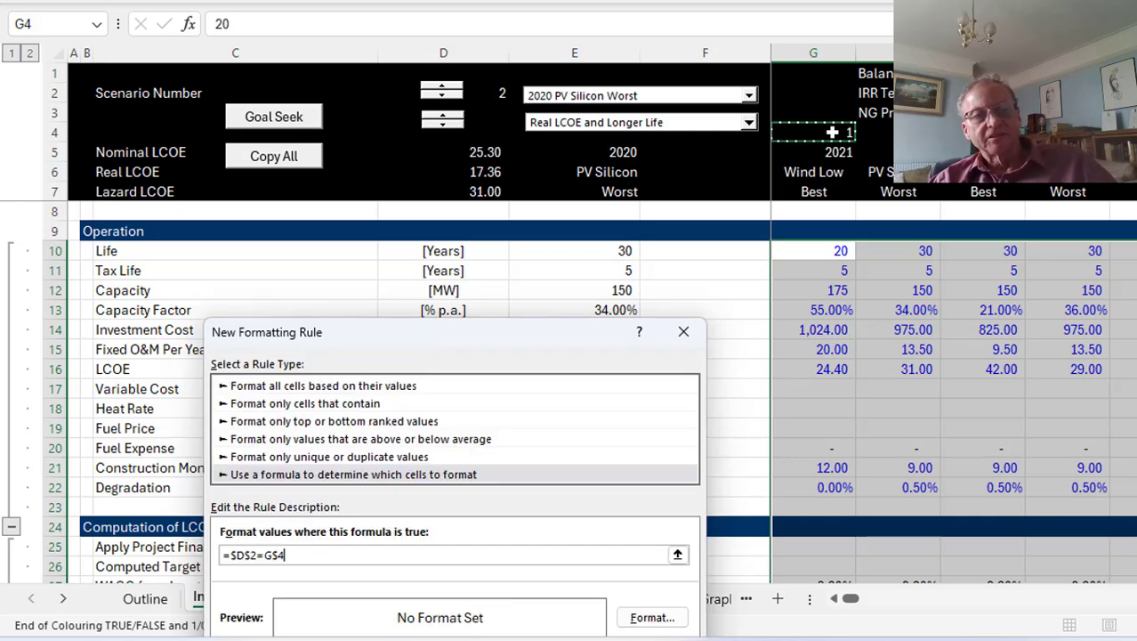
# Step: Give the rule a light pink fill from the standard colours and apply it to the scenario data block
pyautogui.click(652, 617)
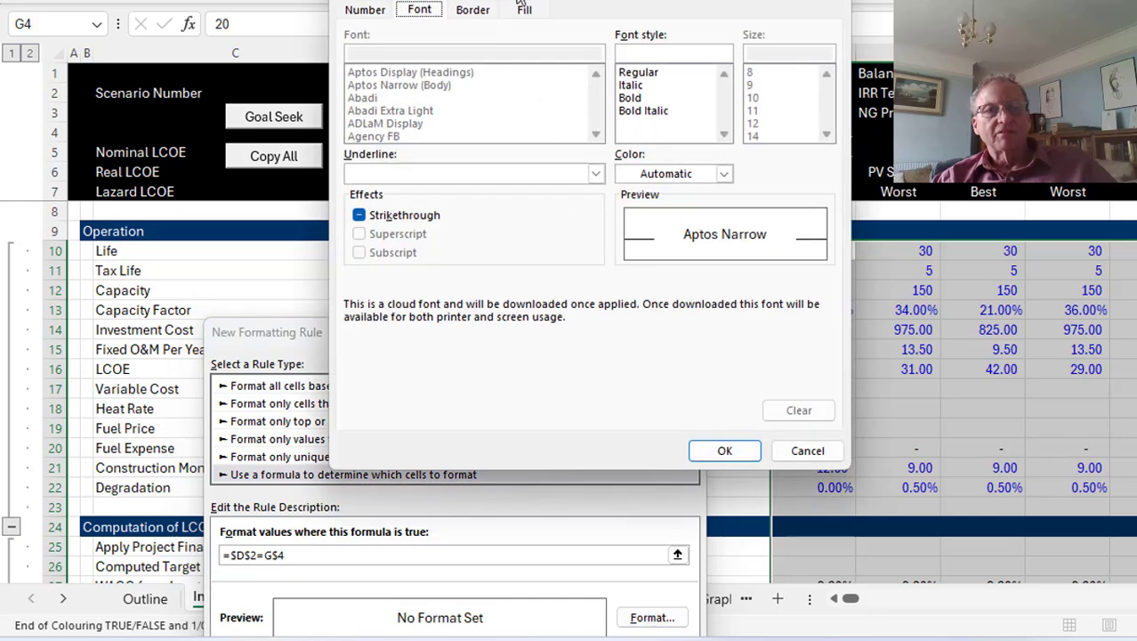
pyautogui.click(525, 10)
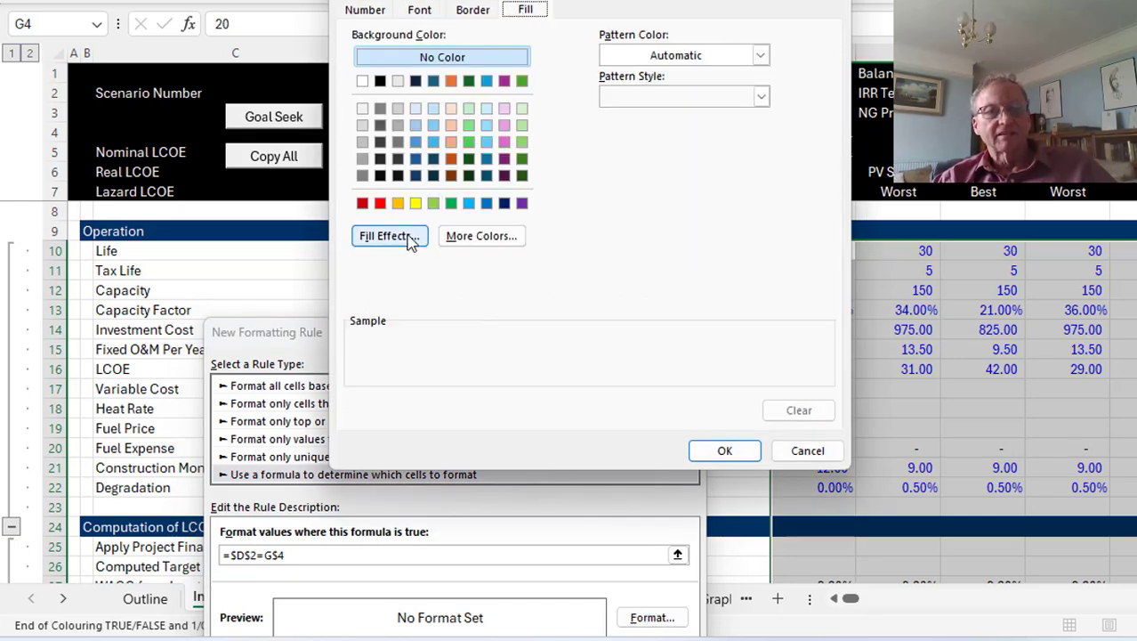
pyautogui.click(482, 236)
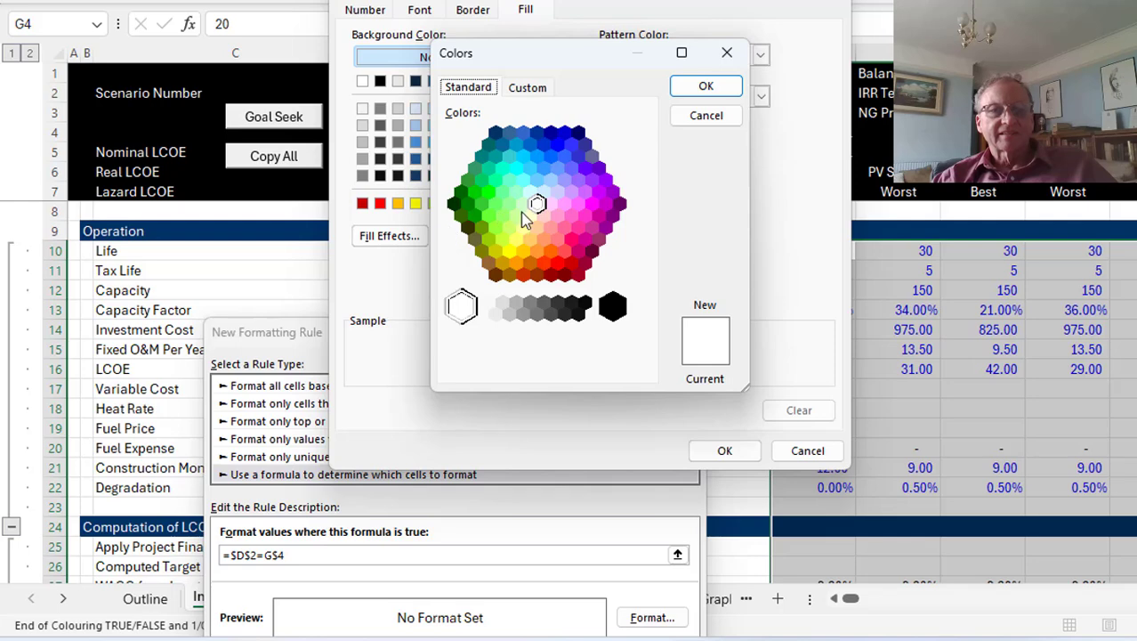
pyautogui.click(523, 205)
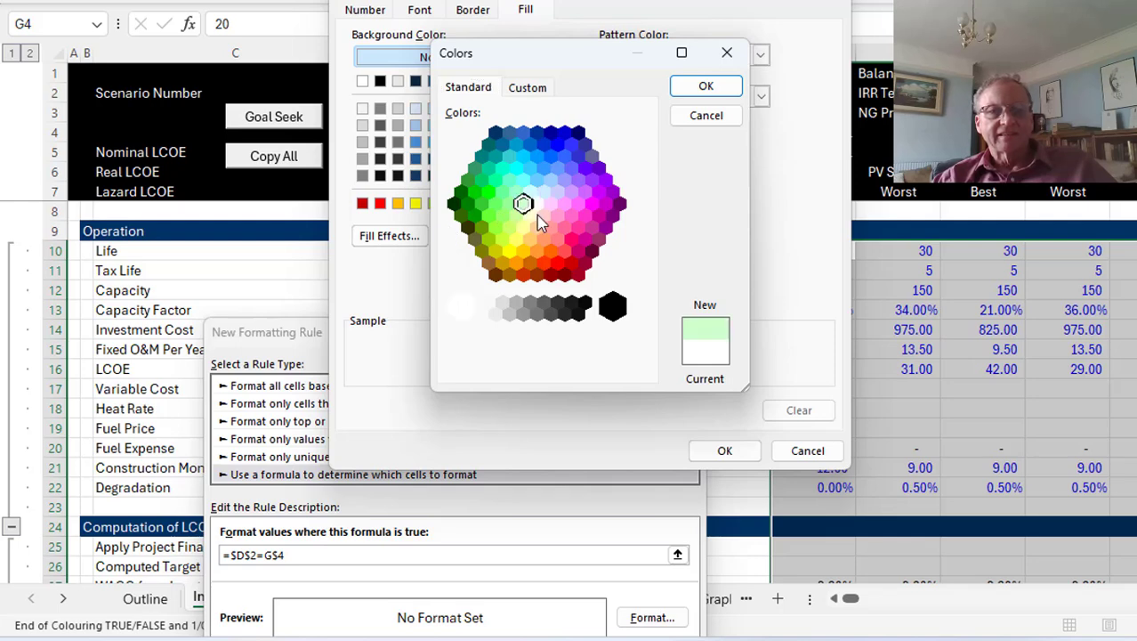
pyautogui.click(551, 204)
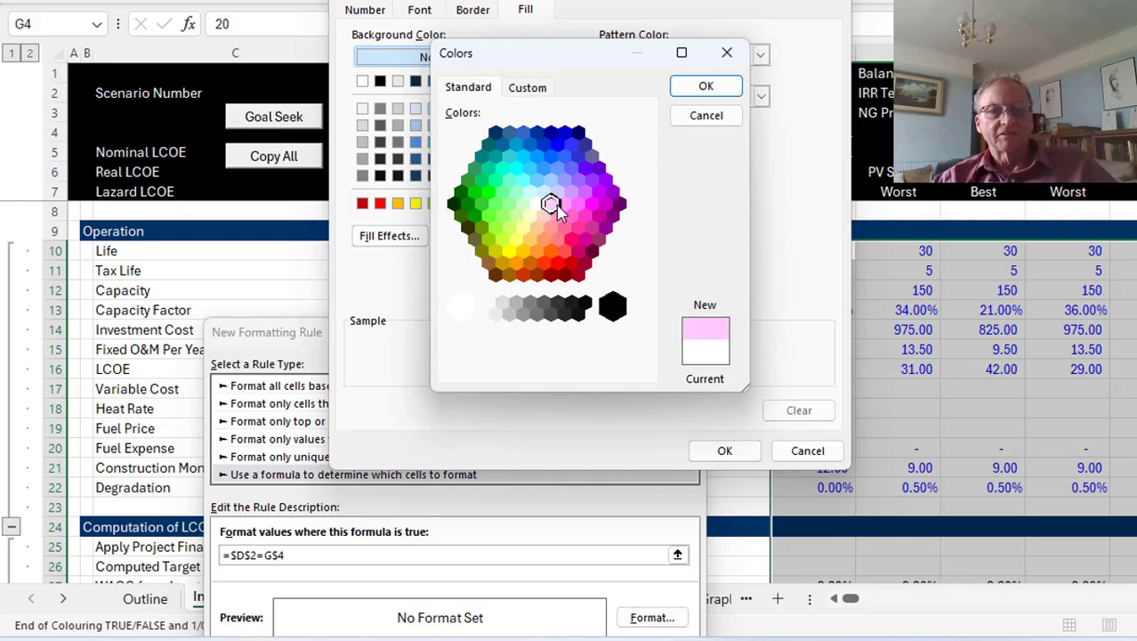
pyautogui.click(703, 88)
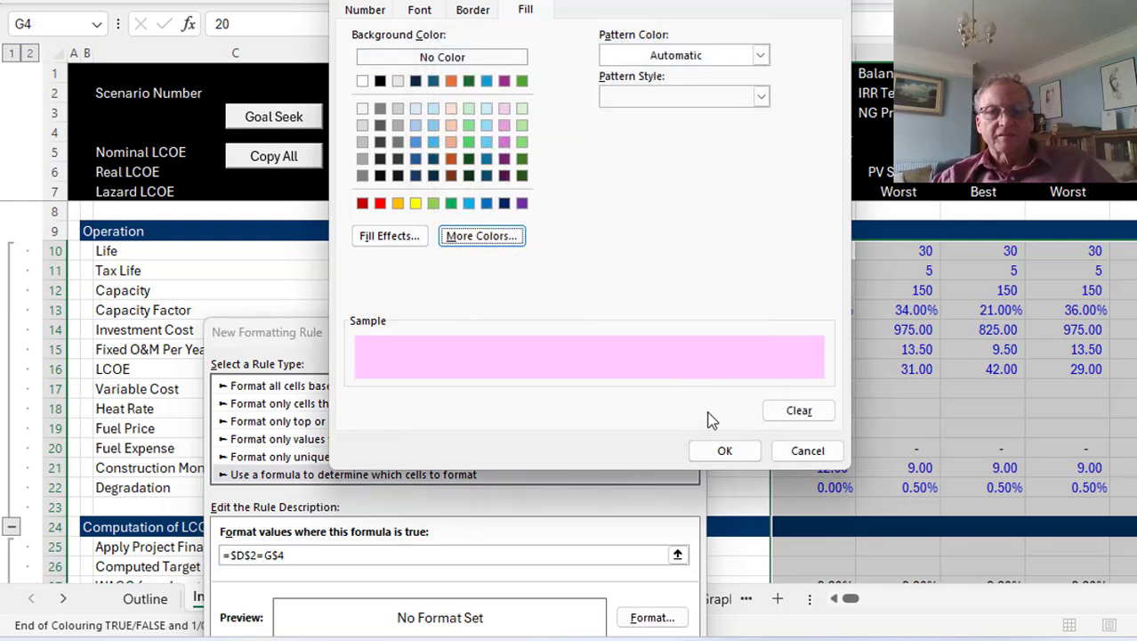
pyautogui.click(723, 451)
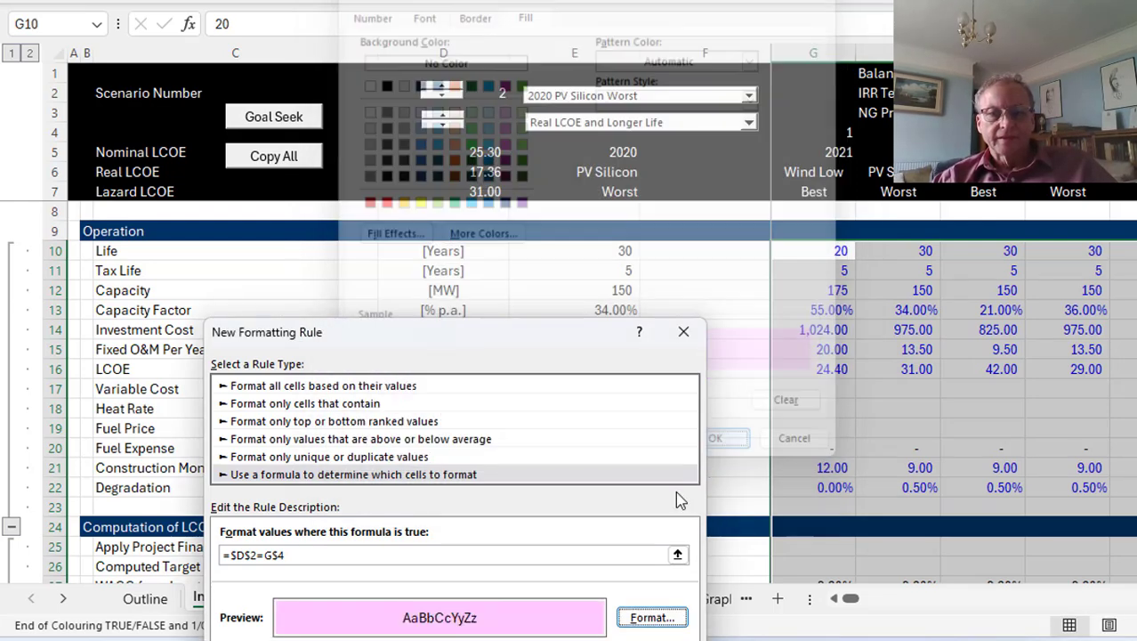
pyautogui.moveTo(567, 336); pyautogui.dragTo(567, 134)
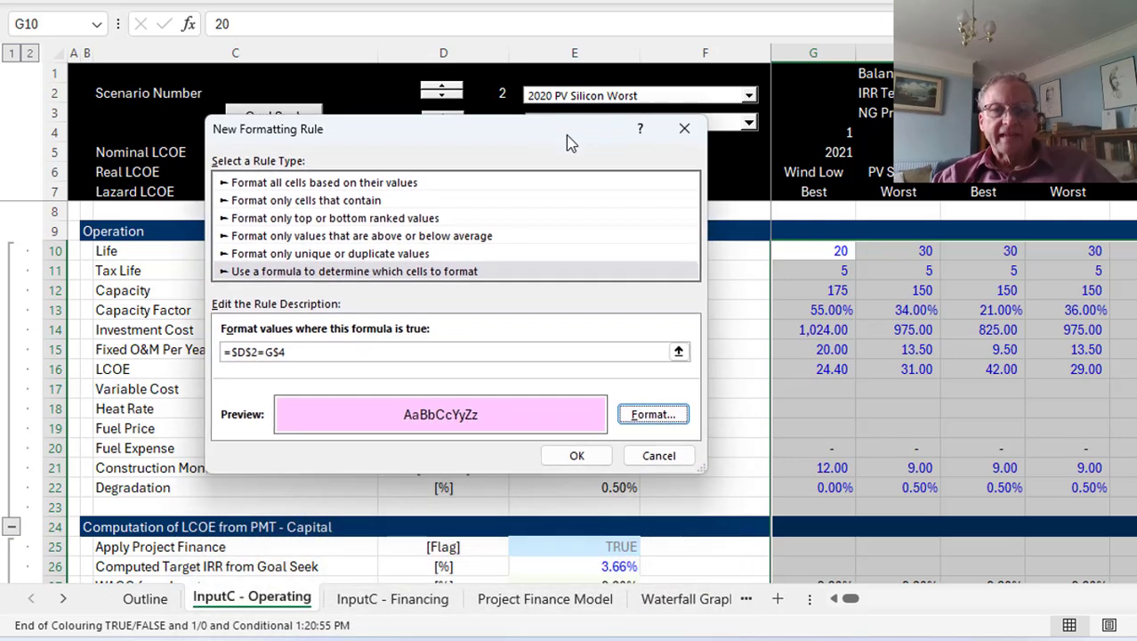
pyautogui.click(577, 454)
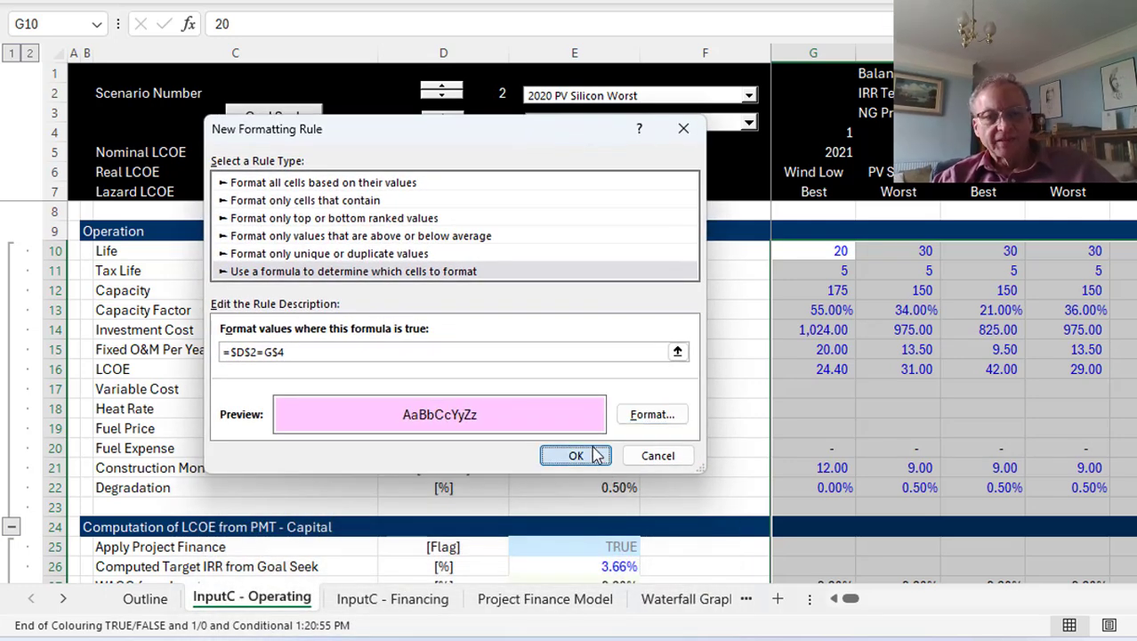
pyautogui.click(812, 351)
pyautogui.press('Left')
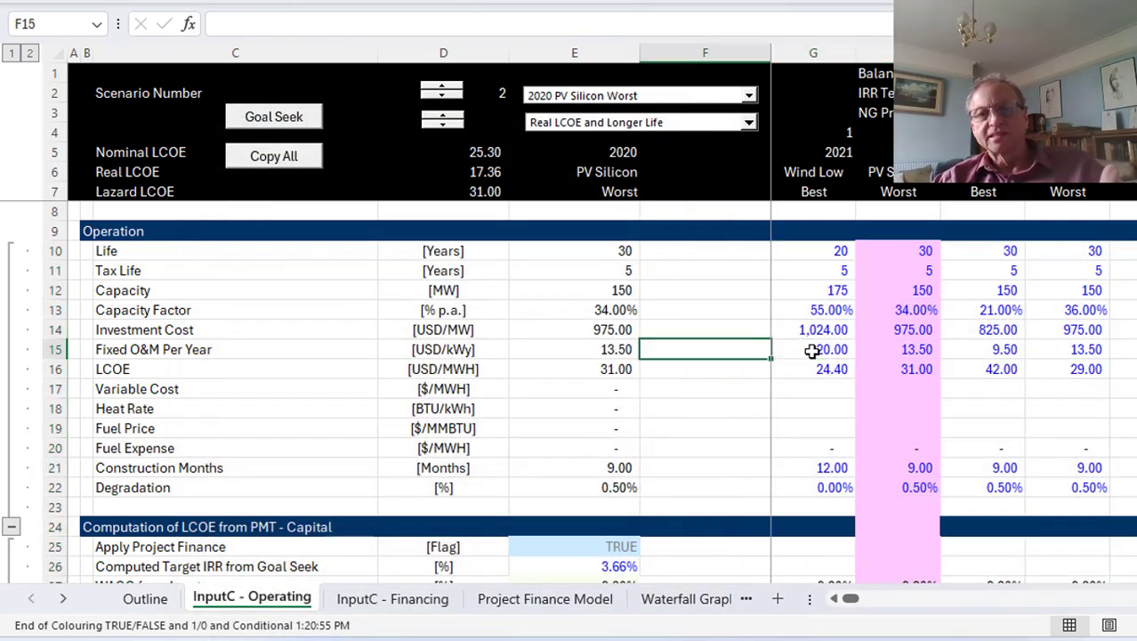
pyautogui.press('Right')
pyautogui.press('Right')
pyautogui.press('Left')
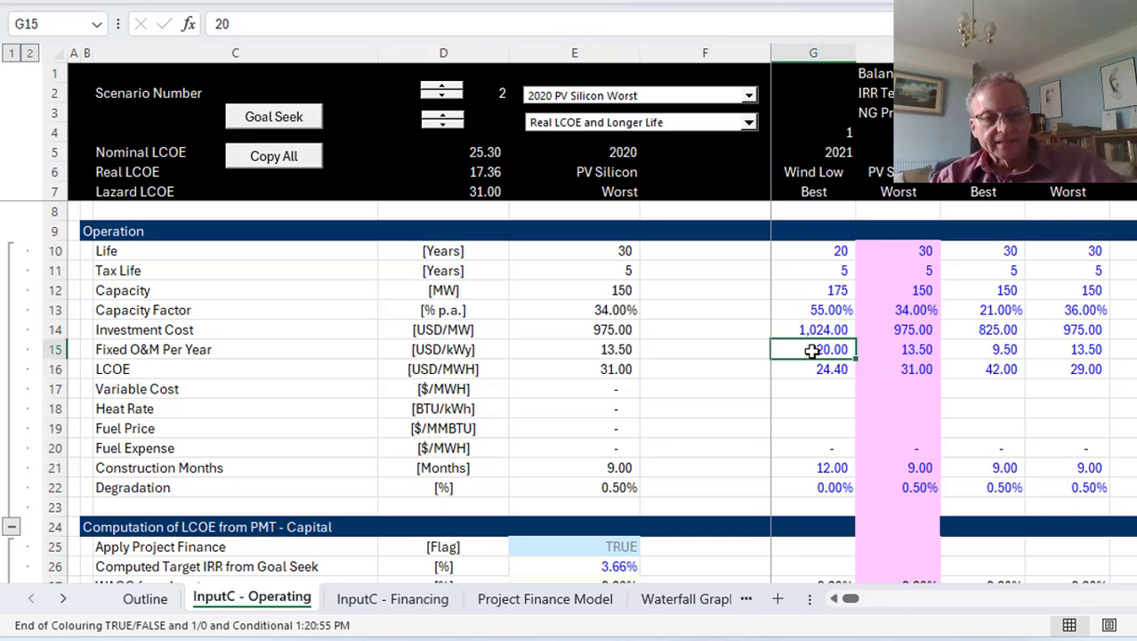
# Step: In the Generic-Macros workbook's Default Values sheet, copy the dark red custom title colour in J22 to the custom column title cell J15
pyautogui.hotkey('ctrl', 'pageup')
pyautogui.hotkey('ctrl', 'pageup')
pyautogui.hotkey('ctrl', 'pageup')
pyautogui.hotkey('ctrl', 'pageup')
pyautogui.hotkey('ctrl', 'pagedown')
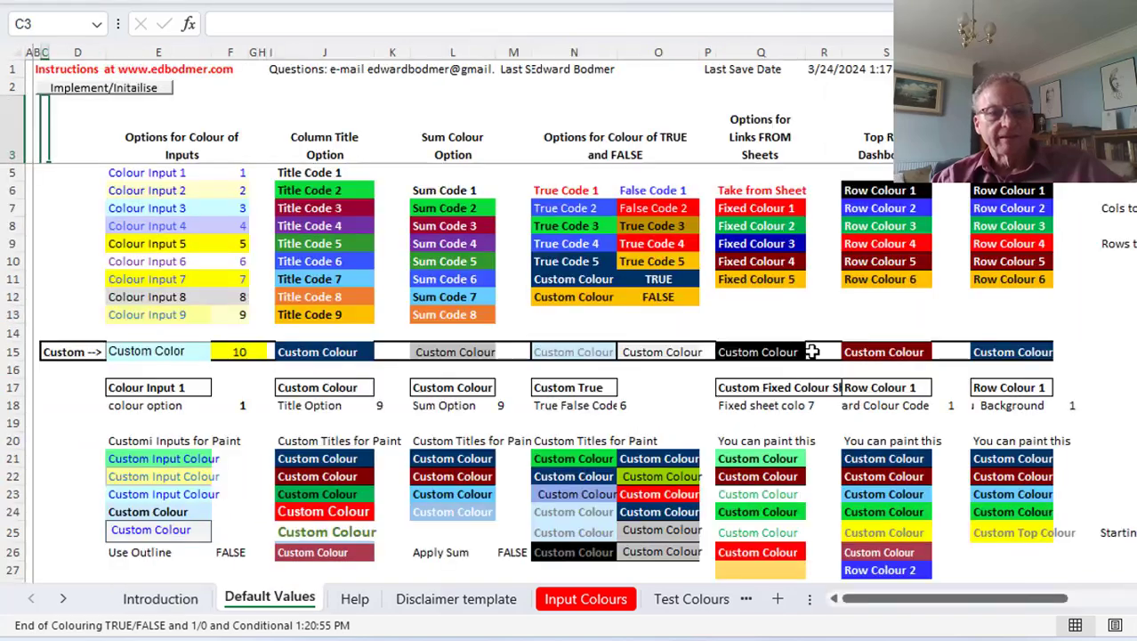
pyautogui.press('Left')
pyautogui.press('Right')
pyautogui.press('Right')
pyautogui.press('Down')
pyautogui.press('Down')
pyautogui.press('Down')
pyautogui.press('Down')
pyautogui.press('Down')
pyautogui.press('Down')
pyautogui.press('Down')
pyautogui.press('Down')
pyautogui.press('Down')
pyautogui.press('Down')
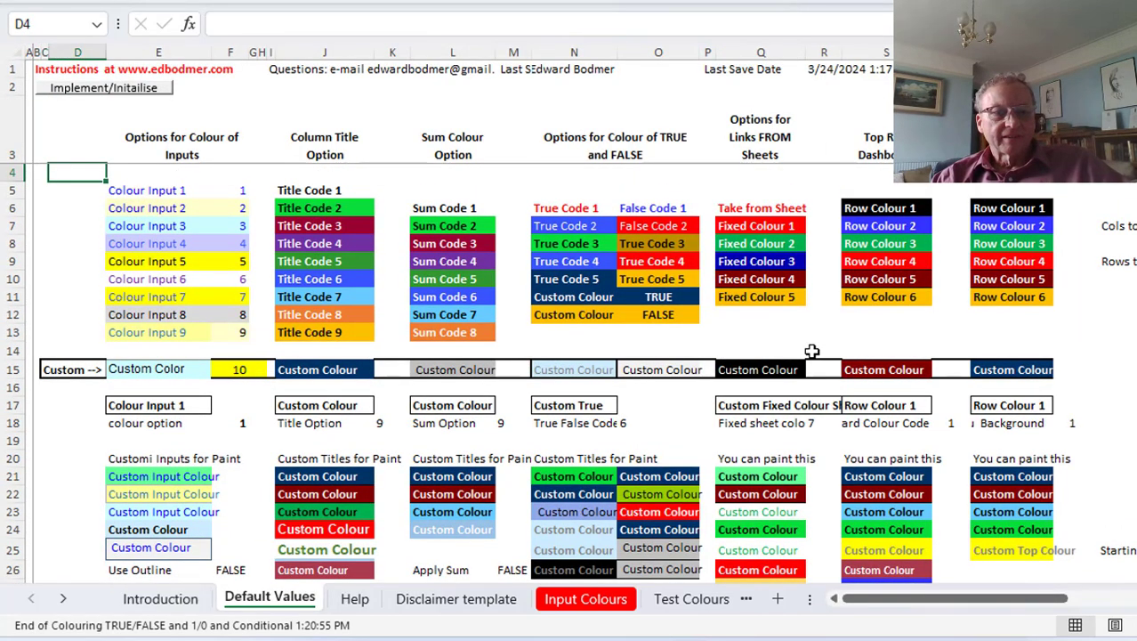
pyautogui.press('Down')
pyautogui.press('Down')
pyautogui.press('Down')
pyautogui.press('Down')
pyautogui.press('Down')
pyautogui.press('Down')
pyautogui.press('Down')
pyautogui.press('Right')
pyautogui.press('Right')
pyautogui.press('Right')
pyautogui.press('Down')
pyautogui.press('Down')
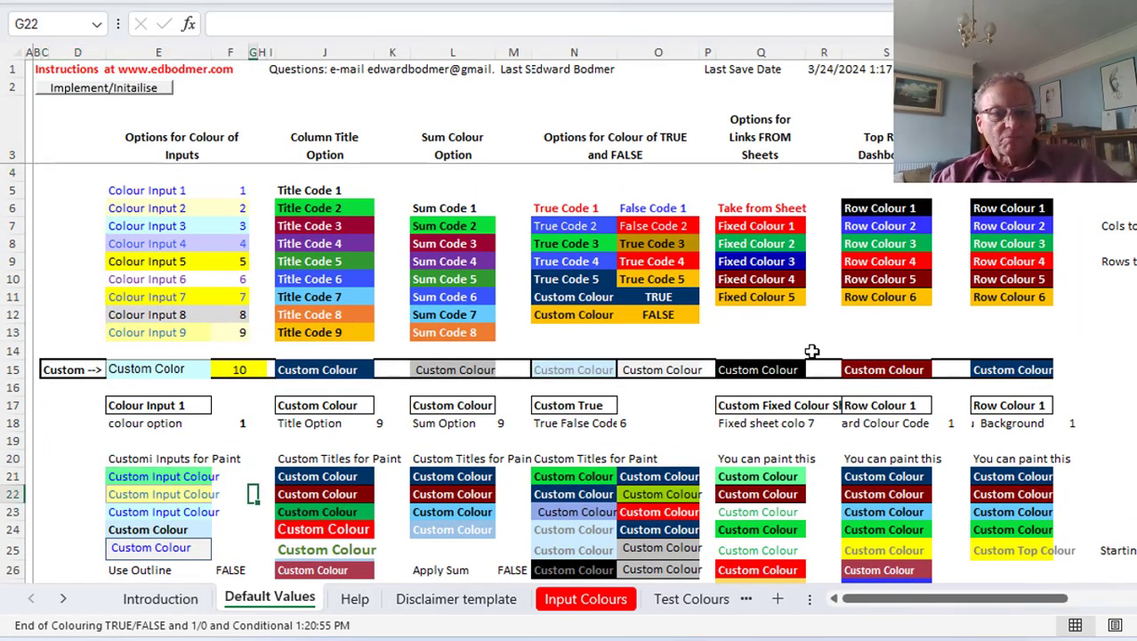
pyautogui.press('Right')
pyautogui.press('Right')
pyautogui.press('Right')
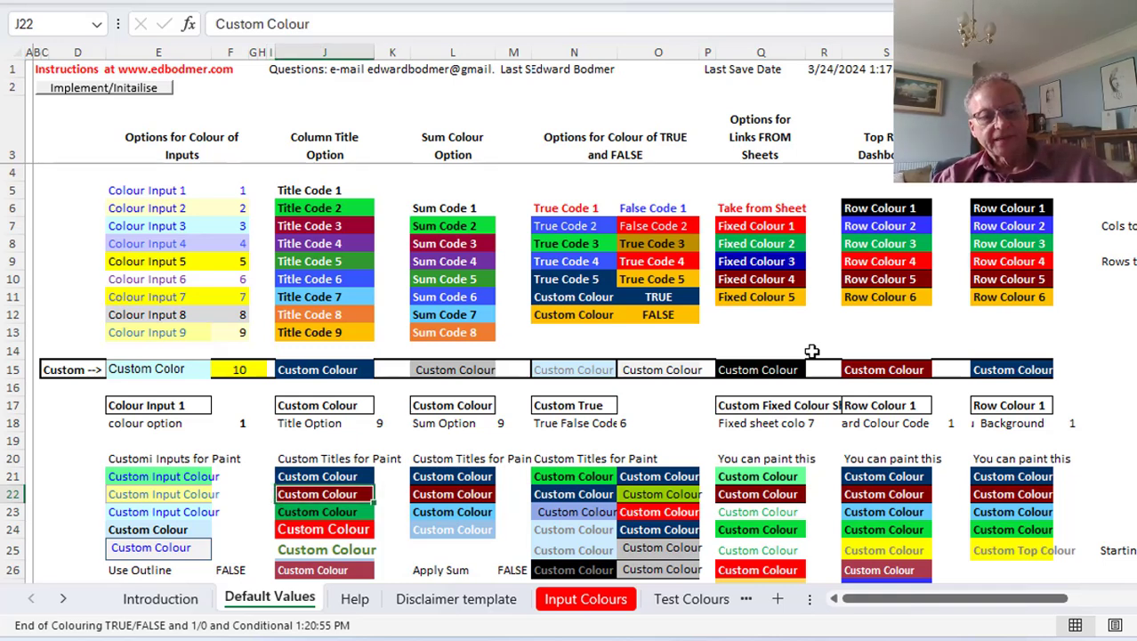
pyautogui.hotkey('ctrl', 'c')
pyautogui.press('Up')
pyautogui.press('Up')
pyautogui.press('Up')
pyautogui.press('Up')
pyautogui.press('Up')
pyautogui.press('Up')
pyautogui.press('Up')
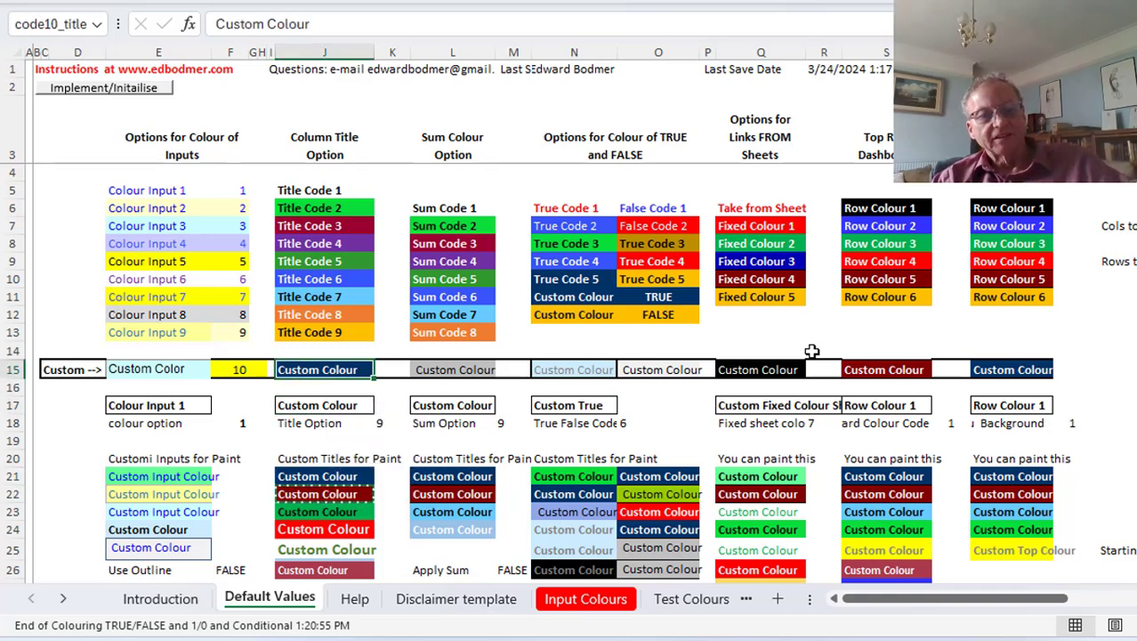
pyautogui.hotkey('ctrl', 'v')
pyautogui.press('Escape')
pyautogui.press('Up')
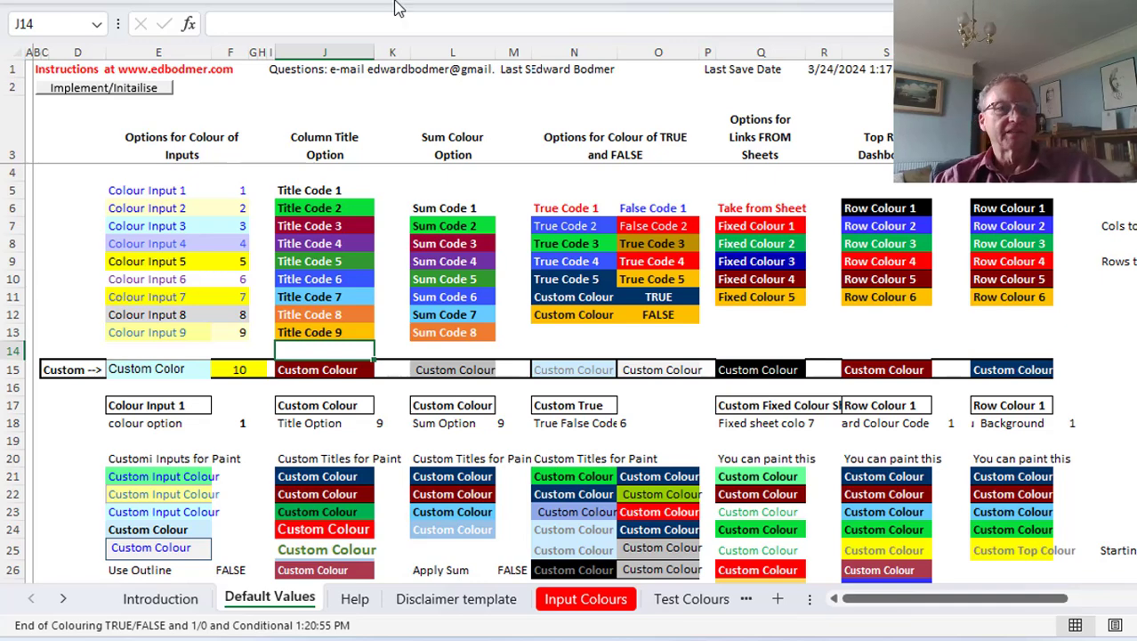
# Step: Initialise the updated colour defaults and recolour the InputC - Operating sheet of the LCOE workbook with them
pyautogui.click(134, 89)
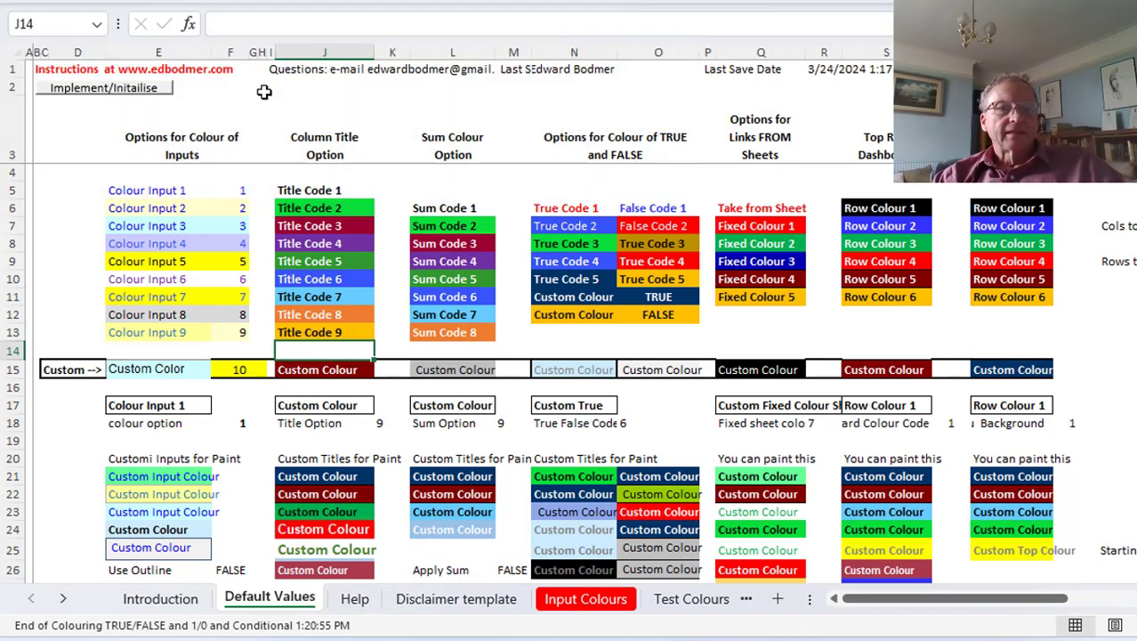
pyautogui.hotkey('alt', 'Tab')
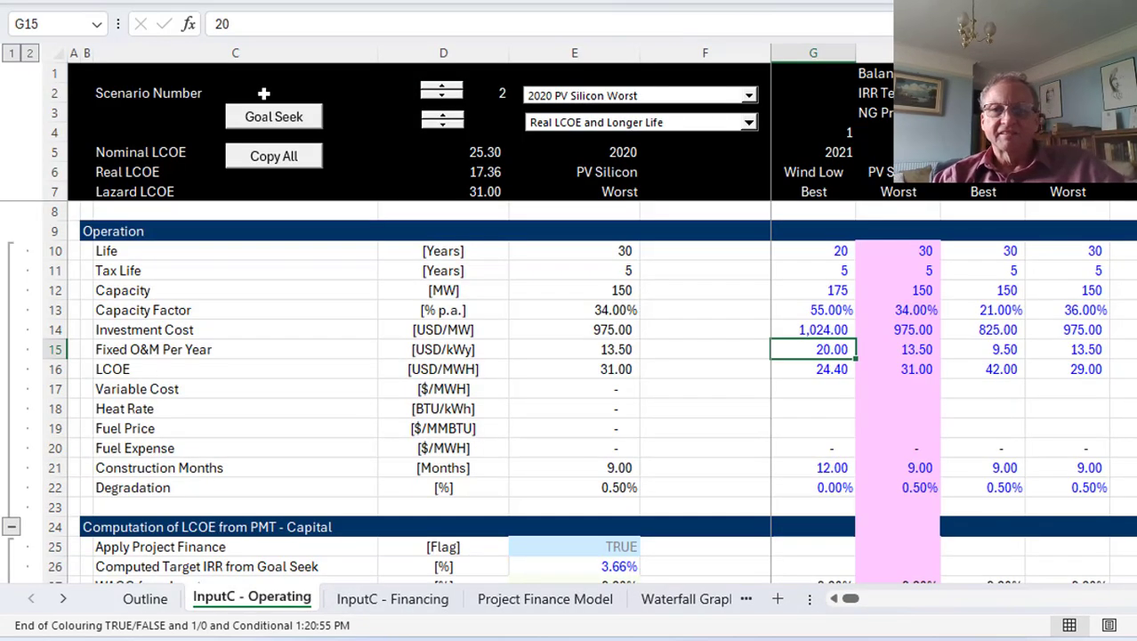
pyautogui.hotkey('ctrl', 'alt', 'c')
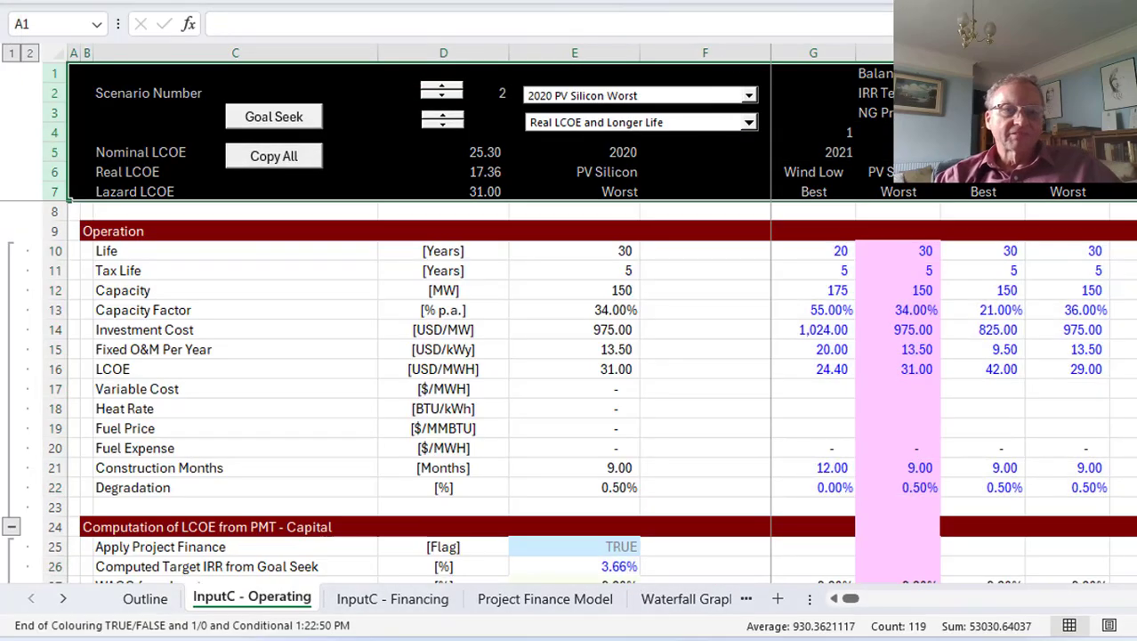
pyautogui.click(754, 425)
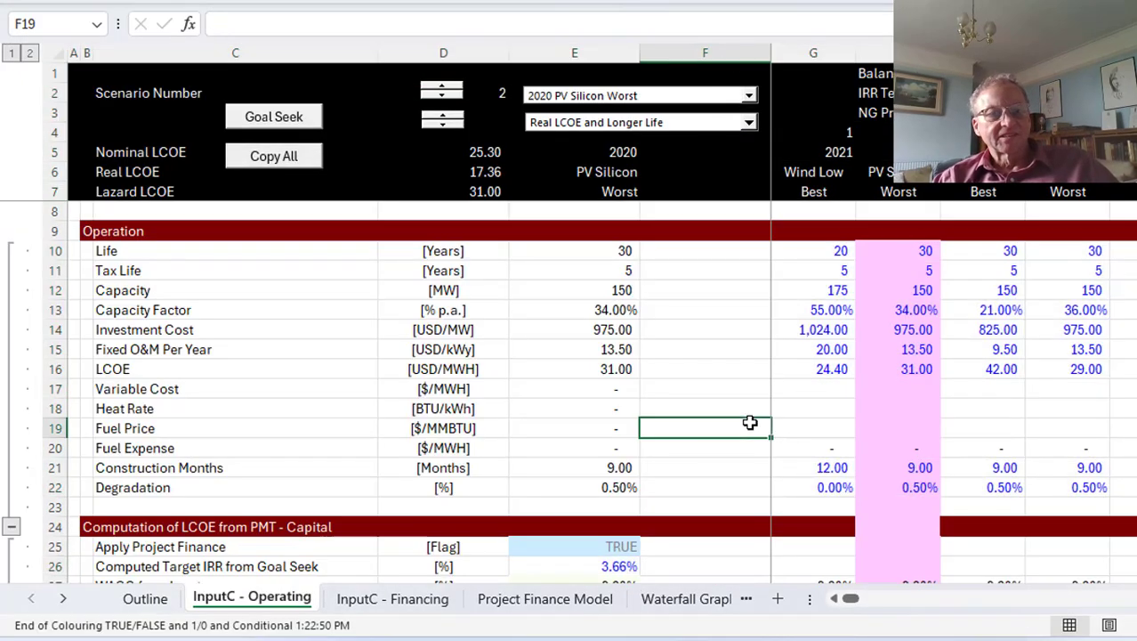
# Step: Examine the recoloured section headings and the highlighted scenario column down through the LCOE calculation sections
pyautogui.press('Left')
pyautogui.press('Home')
pyautogui.hotkey('ctrl', 'Down')
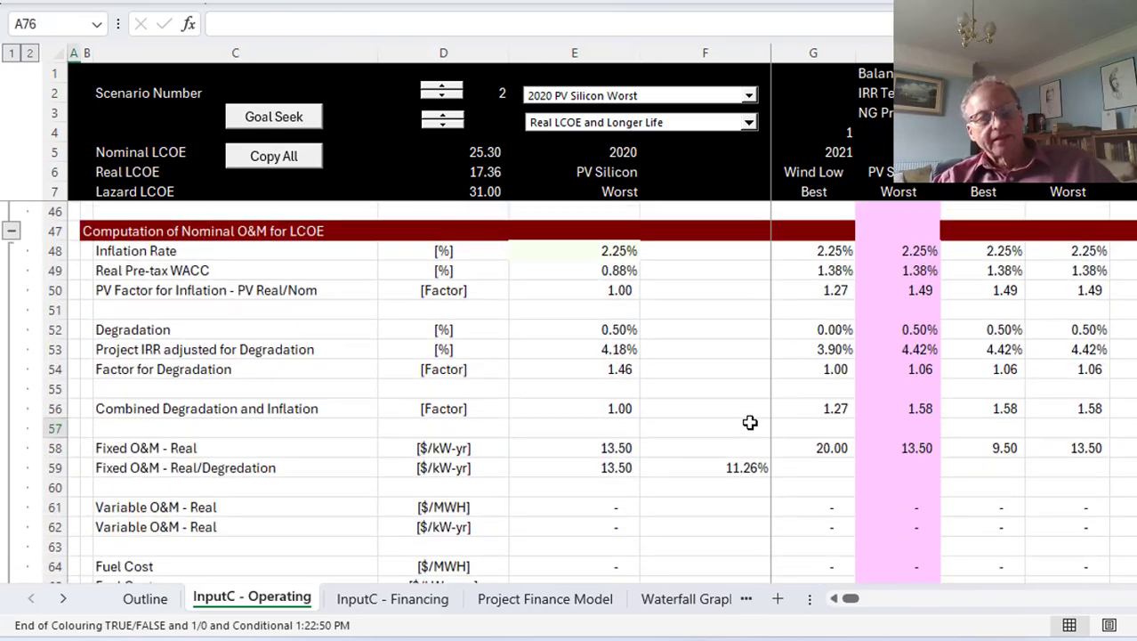
pyautogui.press('pageup')
pyautogui.press('pageup')
pyautogui.press('pageup')
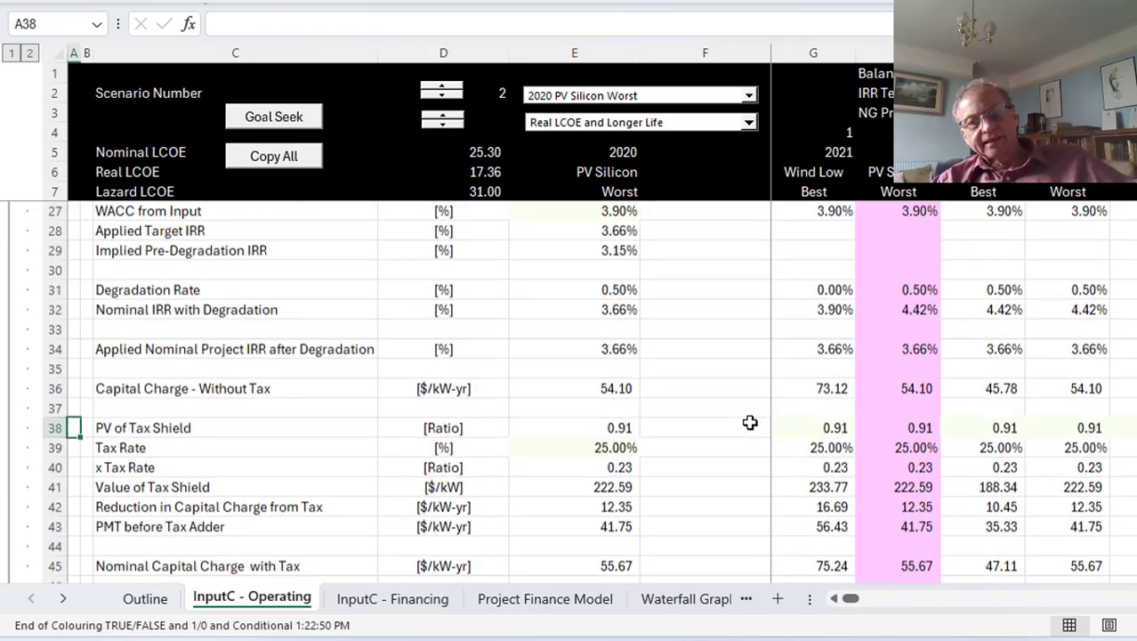
pyautogui.press('Down')
pyautogui.press('Down')
pyautogui.press('pagedown')
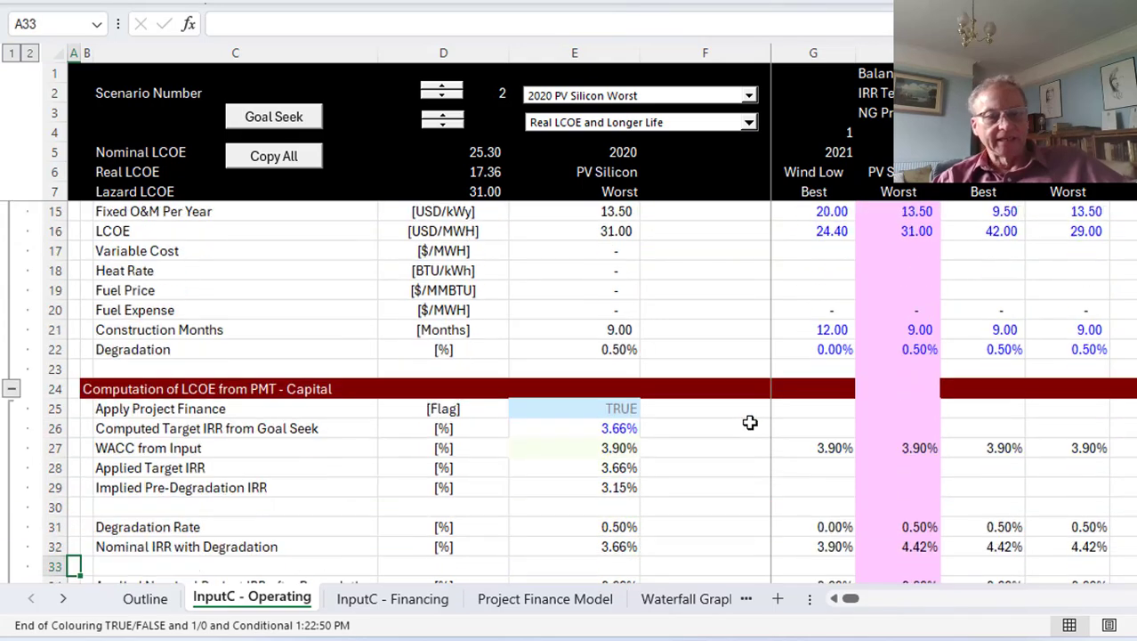
pyautogui.press('Down')
pyautogui.press('Down')
pyautogui.press('Up')
pyautogui.press('Up')
pyautogui.press('Up')
pyautogui.press('Up')
pyautogui.press('Up')
pyautogui.press('Up')
pyautogui.press('Up')
pyautogui.press('Up')
pyautogui.press('Up')
pyautogui.press('Up')
pyautogui.press('Up')
pyautogui.press('Up')
pyautogui.press('Up')
pyautogui.press('Up')
pyautogui.press('Up')
pyautogui.press('Up')
pyautogui.press('Up')
pyautogui.press('Up')
pyautogui.press('Up')
pyautogui.press('Up')
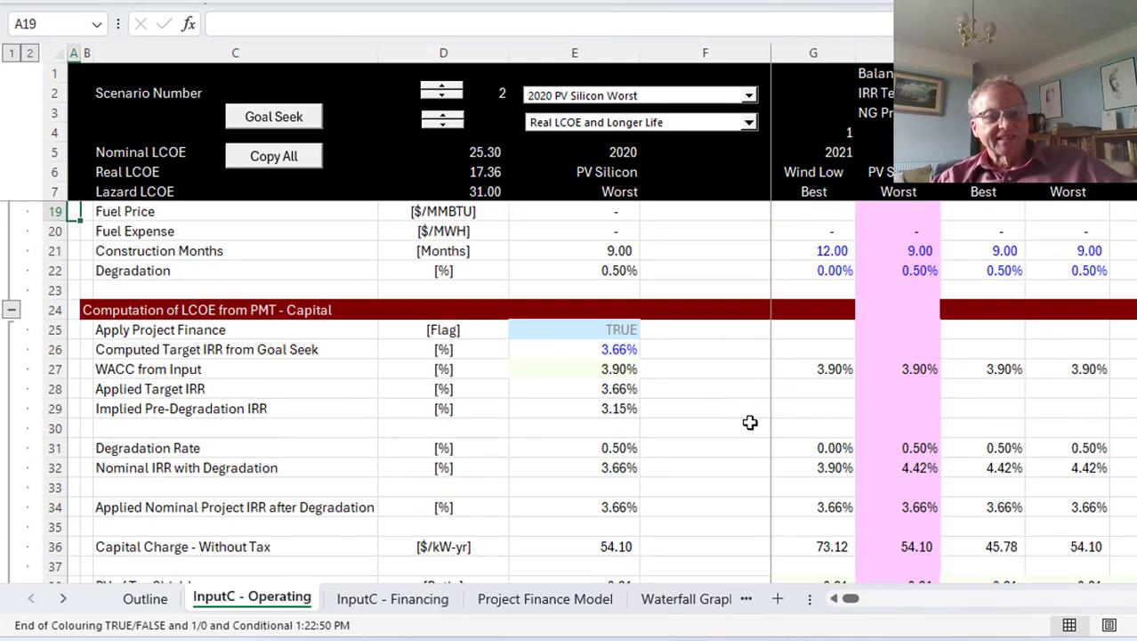
pyautogui.press('Down')
pyautogui.press('Down')
pyautogui.press('Down')
pyautogui.press('Down')
pyautogui.press('Down')
pyautogui.press('Down')
pyautogui.press('Down')
pyautogui.press('Down')
pyautogui.press('Down')
pyautogui.press('Down')
pyautogui.press('Down')
pyautogui.press('Down')
pyautogui.press('Down')
pyautogui.press('Down')
pyautogui.press('Down')
pyautogui.press('Down')
pyautogui.press('Down')
pyautogui.press('Down')
pyautogui.press('Down')
pyautogui.press('Down')
pyautogui.press('Down')
pyautogui.press('Down')
pyautogui.press('Down')
pyautogui.press('Down')
pyautogui.press('Down')
pyautogui.press('Down')
pyautogui.press('Down')
pyautogui.press('Down')
pyautogui.press('Down')
pyautogui.press('Down')
pyautogui.press('Down')
pyautogui.press('Down')
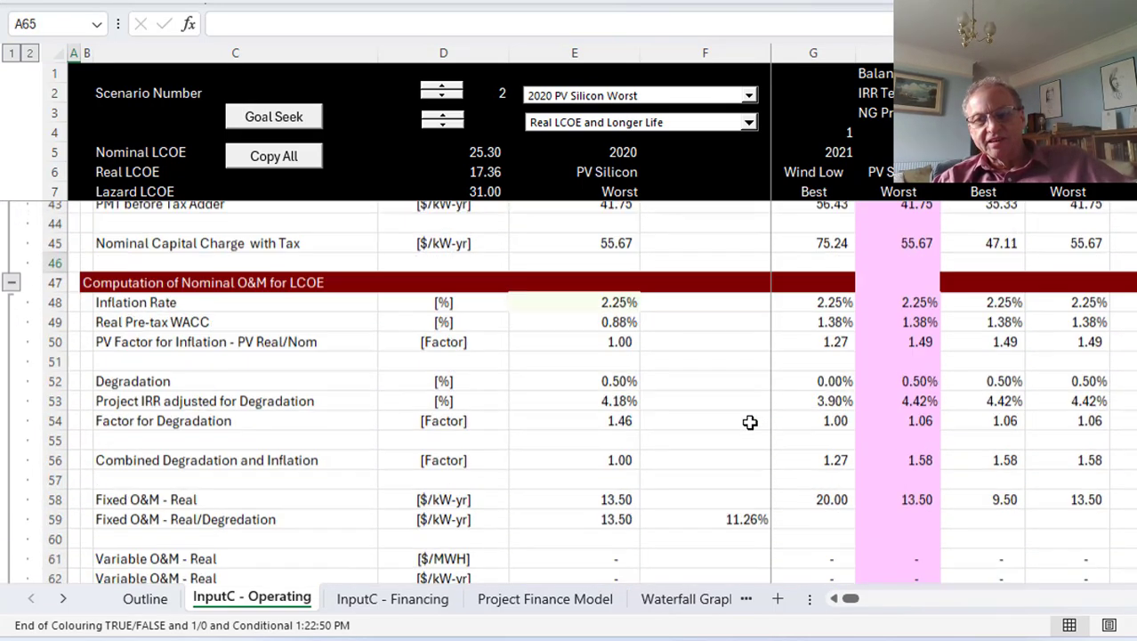
# Step: Review the capital charge, total O&M and LCOE rows as far as the start of the Real LCOE section
pyautogui.press('pageup')
pyautogui.press('pageup')
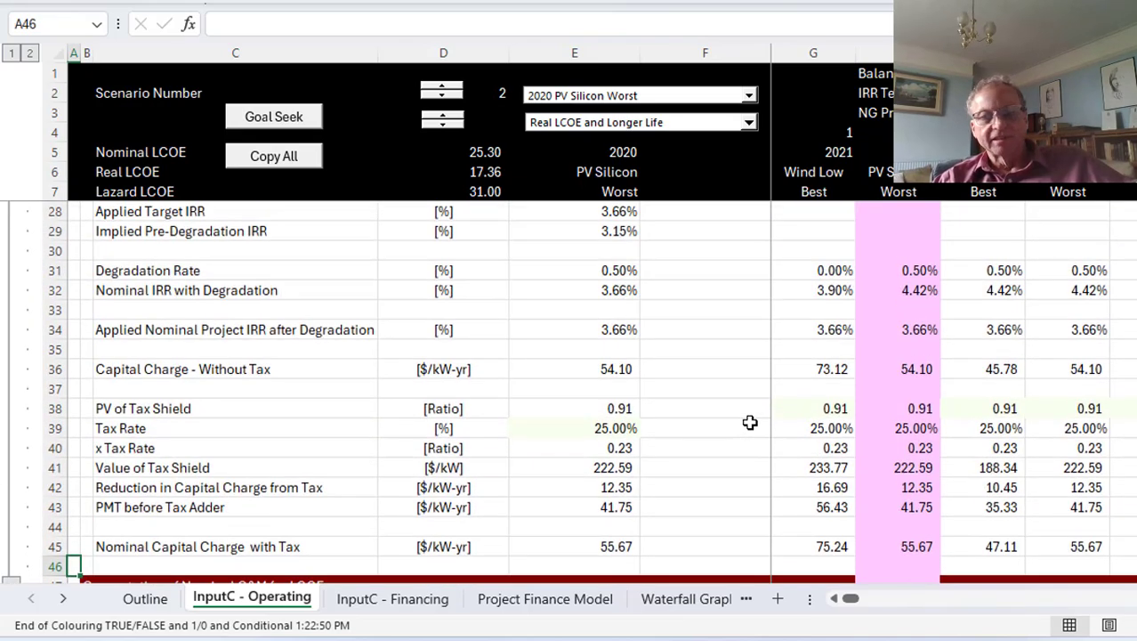
pyautogui.press('Down')
pyautogui.press('Down')
pyautogui.press('Down')
pyautogui.press('Down')
pyautogui.press('Down')
pyautogui.press('Down')
pyautogui.press('Down')
pyautogui.press('Down')
pyautogui.press('Down')
pyautogui.press('Down')
pyautogui.press('Down')
pyautogui.press('Down')
pyautogui.press('Down')
pyautogui.press('Down')
pyautogui.press('Down')
pyautogui.press('Down')
pyautogui.press('Down')
pyautogui.press('Down')
pyautogui.press('Down')
pyautogui.press('Down')
pyautogui.press('Up')
pyautogui.press('pageup')
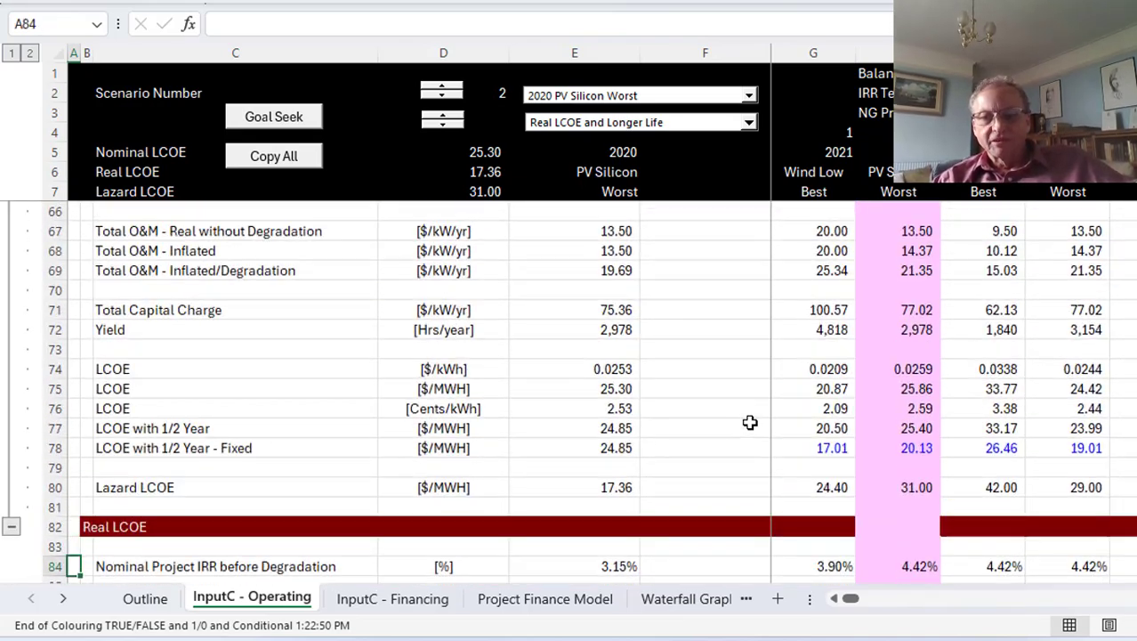
pyautogui.press('Down')
pyautogui.press('Down')
pyautogui.press('Down')
pyautogui.press('Down')
pyautogui.press('Down')
pyautogui.press('Up')
pyautogui.press('Up')
pyautogui.press('Up')
pyautogui.press('Up')
pyautogui.press('Up')
pyautogui.press('Up')
pyautogui.press('Up')
pyautogui.press('Up')
pyautogui.press('Up')
pyautogui.press('Up')
pyautogui.press('Up')
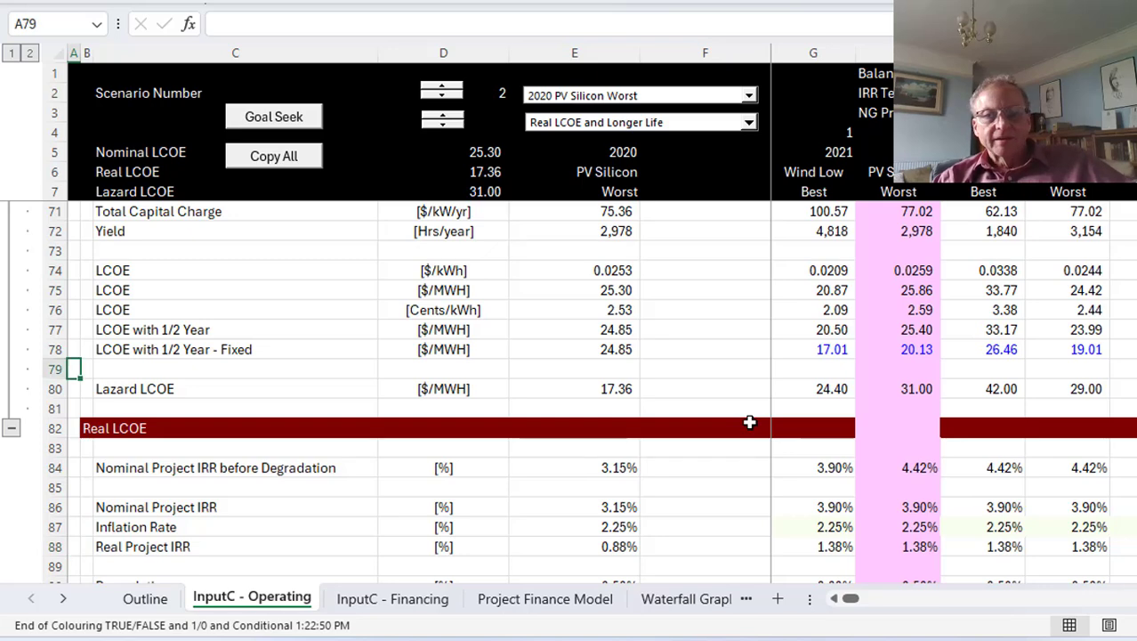
# Step: Inspect the LCOE with 1/2 Year - Fixed row from the selected-scenario column across to the first scenario column
pyautogui.press('Right')
pyautogui.press('Right')
pyautogui.press('Right')
pyautogui.press('Right')
pyautogui.press('Right')
pyautogui.press('Right')
pyautogui.press('Right')
pyautogui.press('Right')
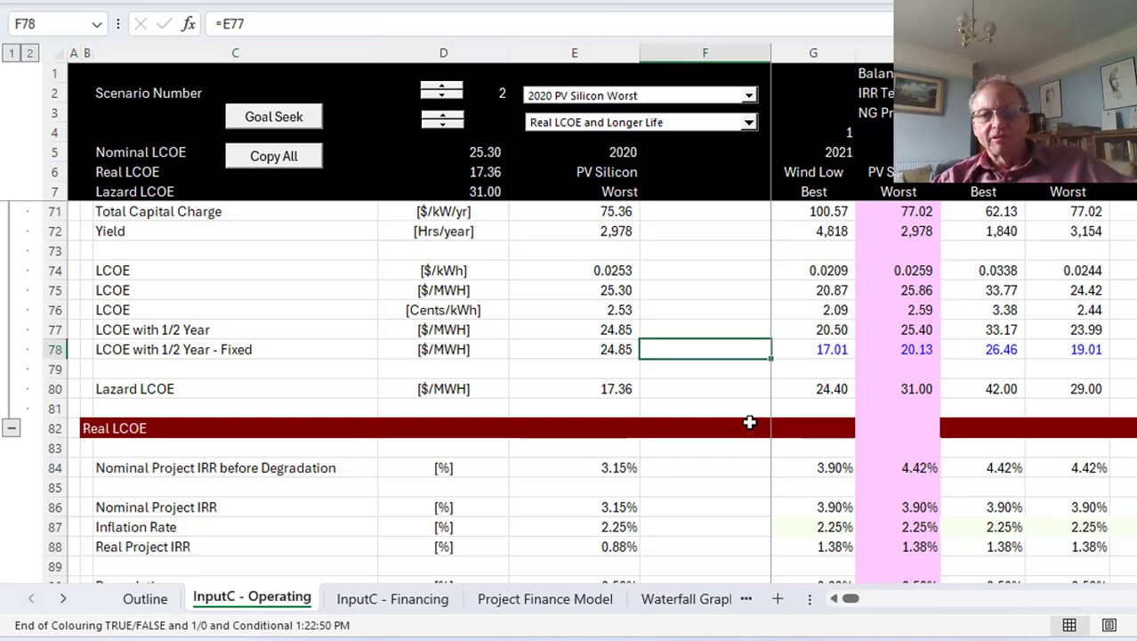
pyautogui.press('Left')
pyautogui.press('Left')
pyautogui.press('Left')
pyautogui.press('Left')
pyautogui.press('Right')
pyautogui.press('Right')
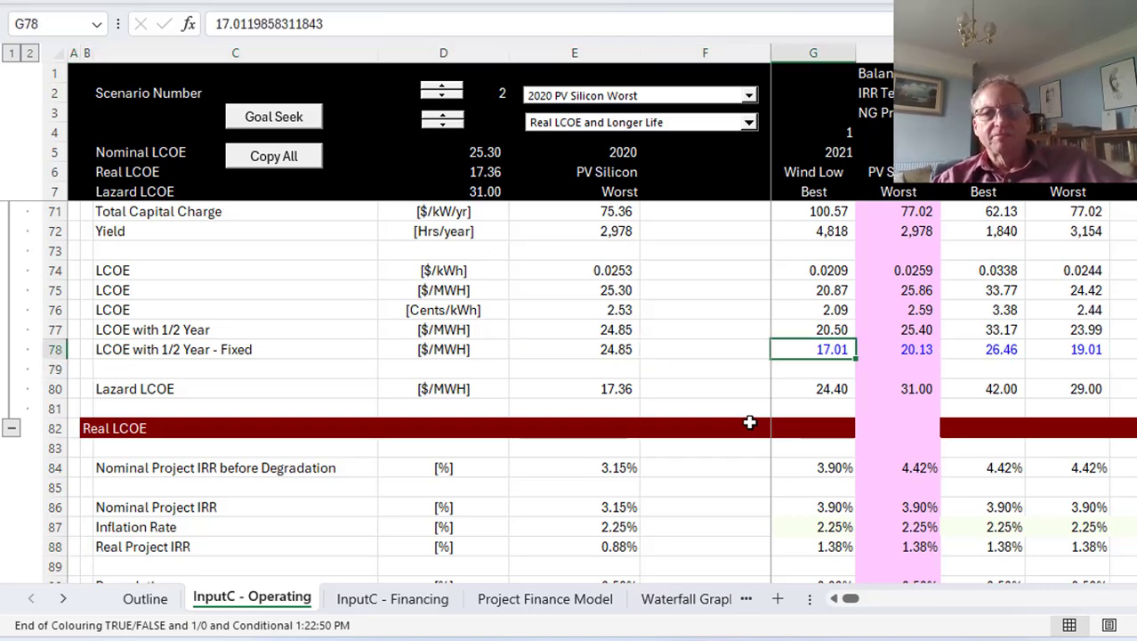
# Step: Trace the first scenario's formulas in column G through the tax shield, capital charge and nominal O&M sections
pyautogui.press('Up')
pyautogui.press('Up')
pyautogui.press('Up')
pyautogui.press('Up')
pyautogui.press('Up')
pyautogui.press('Up')
pyautogui.press('Up')
pyautogui.press('Up')
pyautogui.press('Up')
pyautogui.press('Up')
pyautogui.press('Up')
pyautogui.press('Up')
pyautogui.press('Up')
pyautogui.press('Up')
pyautogui.press('Up')
pyautogui.press('Up')
pyautogui.press('Up')
pyautogui.press('Up')
pyautogui.press('Up')
pyautogui.press('Up')
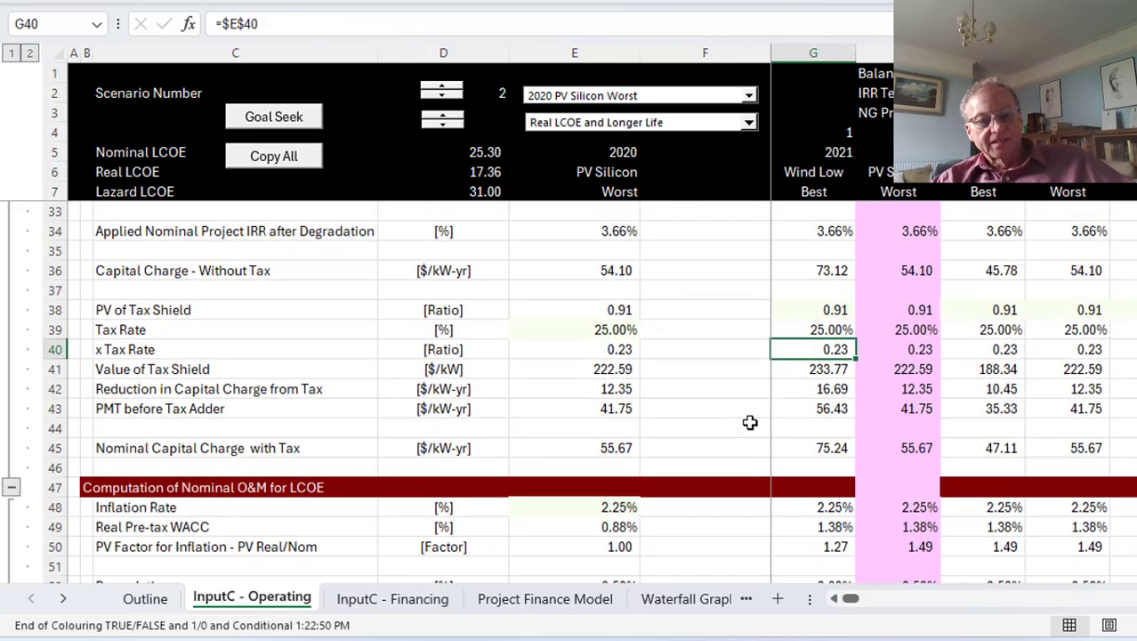
pyautogui.press('Down')
pyautogui.press('Down')
pyautogui.press('Down')
pyautogui.press('Down')
pyautogui.press('Down')
pyautogui.press('Down')
pyautogui.press('Down')
pyautogui.press('Down')
pyautogui.press('Down')
pyautogui.press('Down')
pyautogui.press('Down')
pyautogui.press('Down')
pyautogui.press('Down')
pyautogui.press('Down')
pyautogui.press('Down')
pyautogui.press('Down')
pyautogui.press('Down')
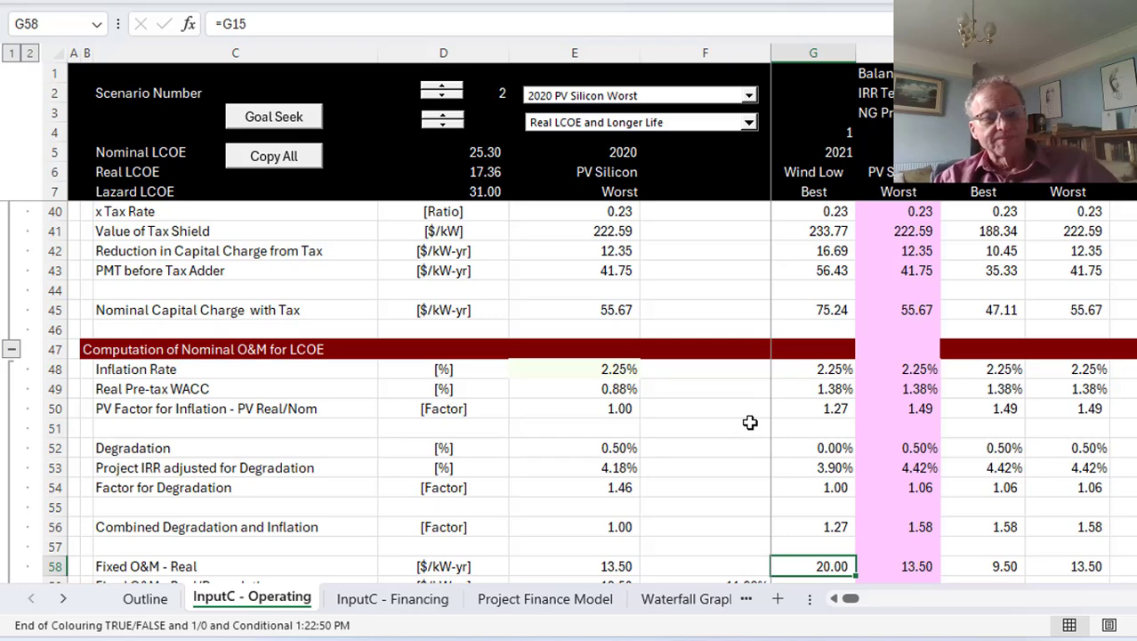
# Step: Inspect the selected scenario's inflation rate, real pre-tax WACC and PV inflation factor formulas in E48 to E50
pyautogui.click(594, 370)
pyautogui.press('Down')
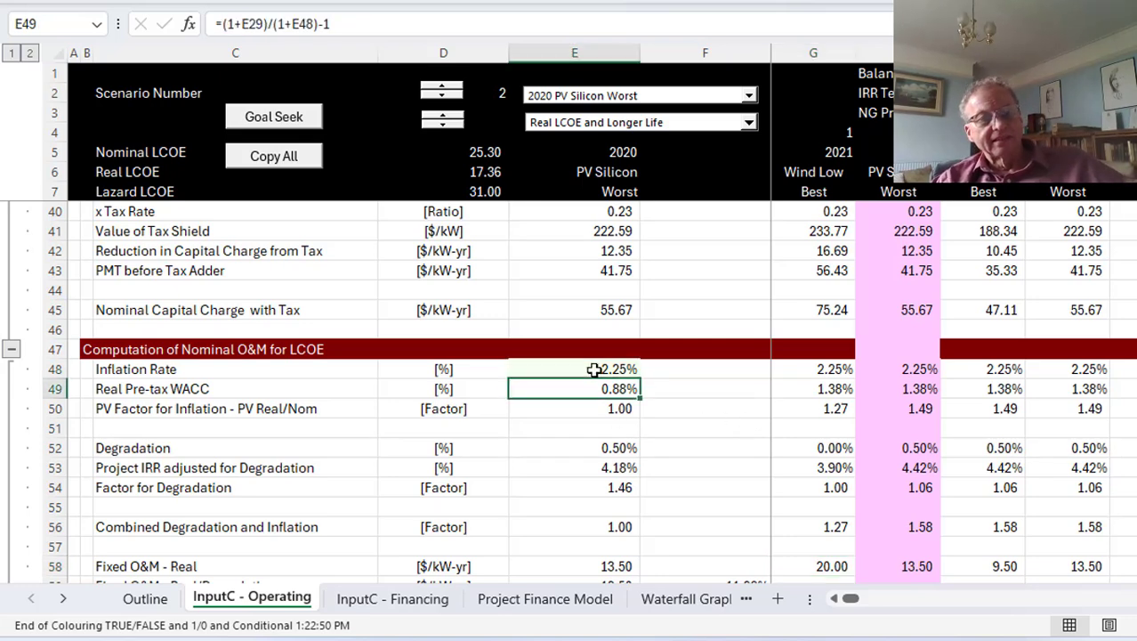
pyautogui.press('Down')
pyautogui.press('Down')
pyautogui.press('Up')
pyautogui.press('Up')
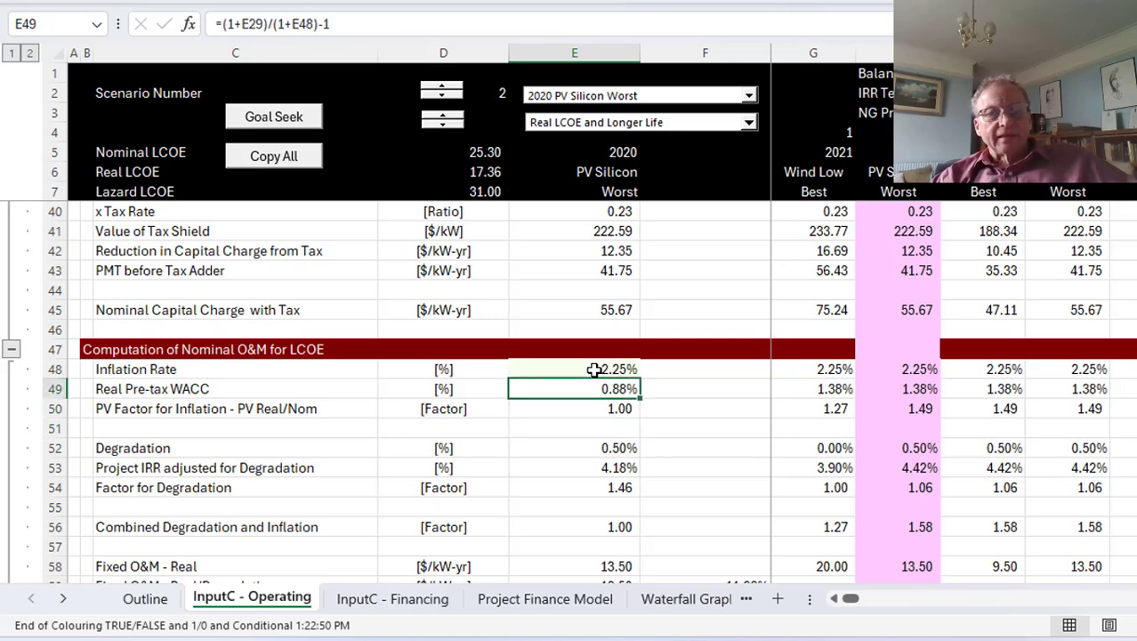
# Step: Run the goal seek, switch the case to Simple Case; No Tax; No Debt, and run the goal seek again
pyautogui.click(300, 129)
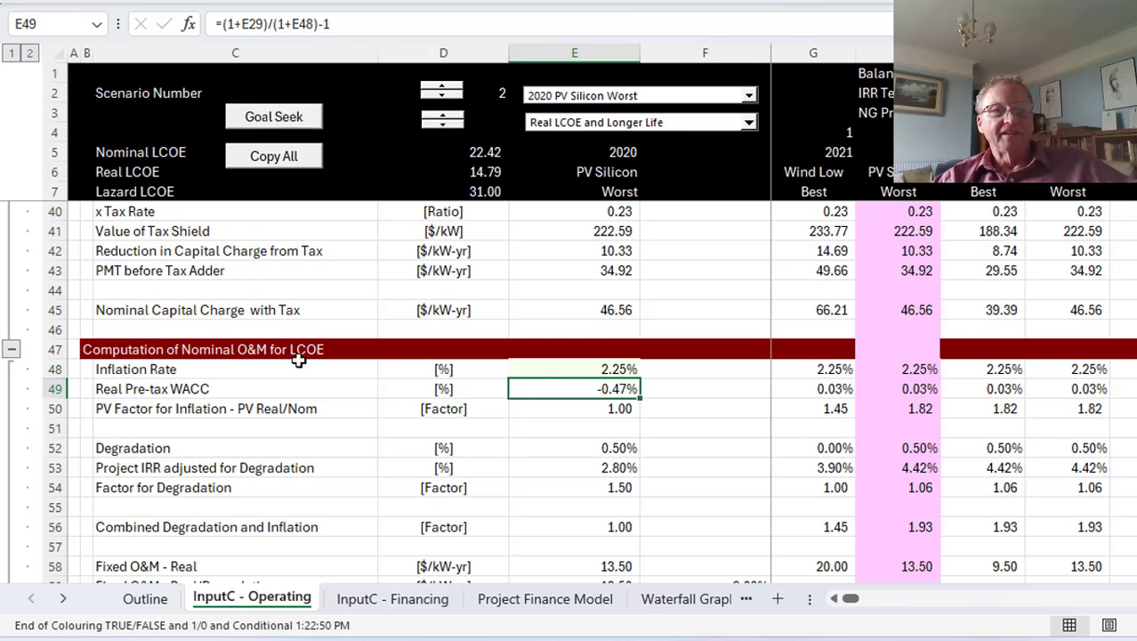
pyautogui.click(581, 124)
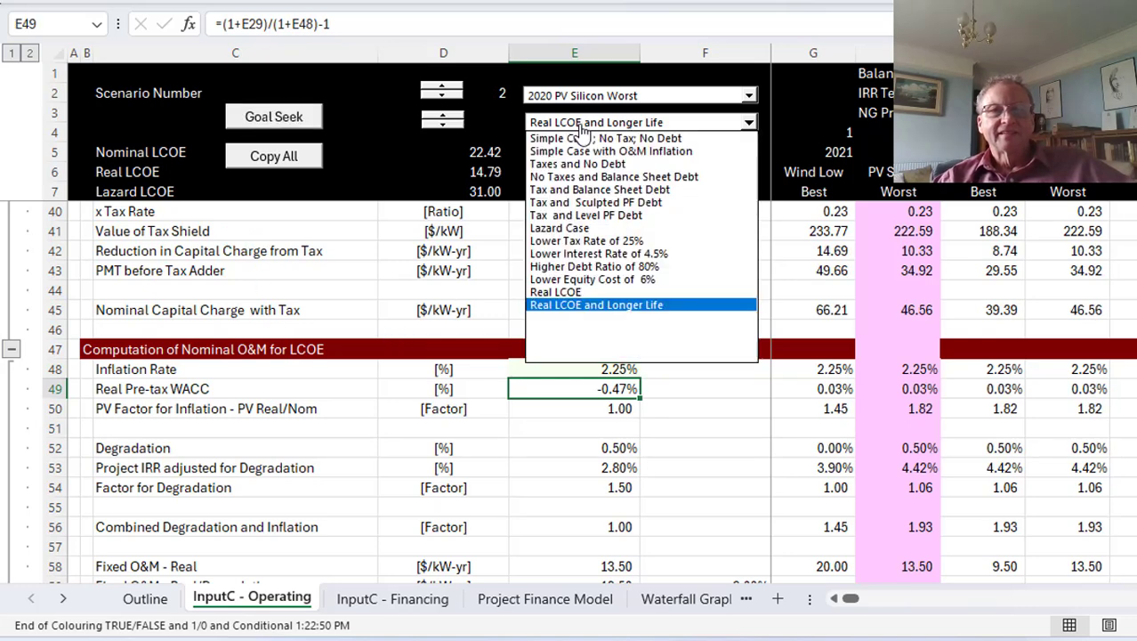
pyautogui.click(583, 138)
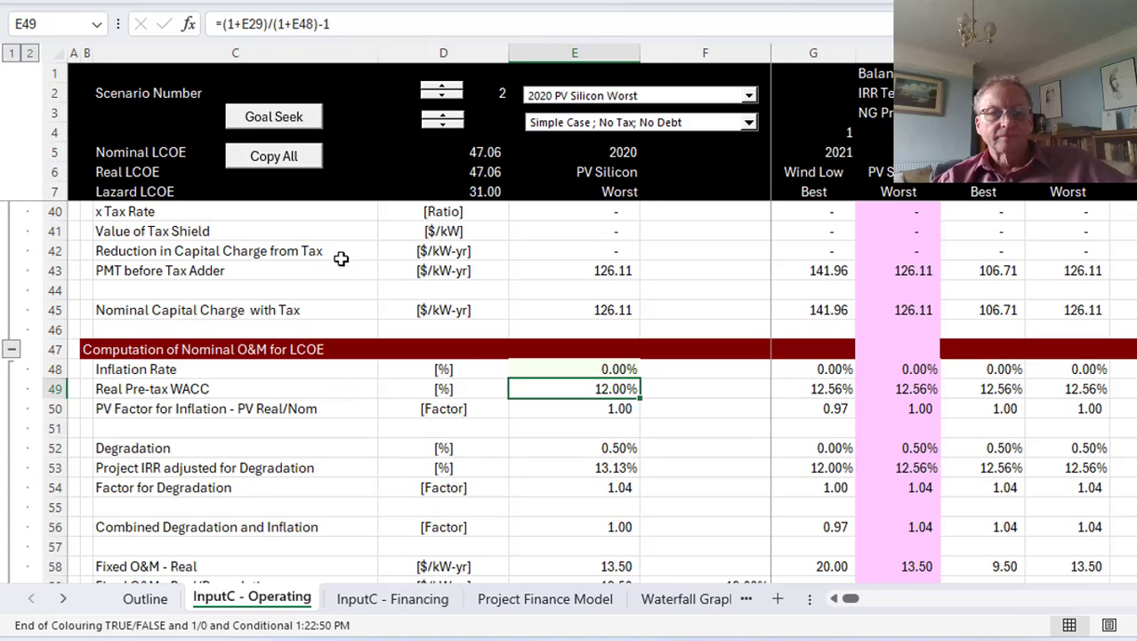
pyautogui.click(291, 116)
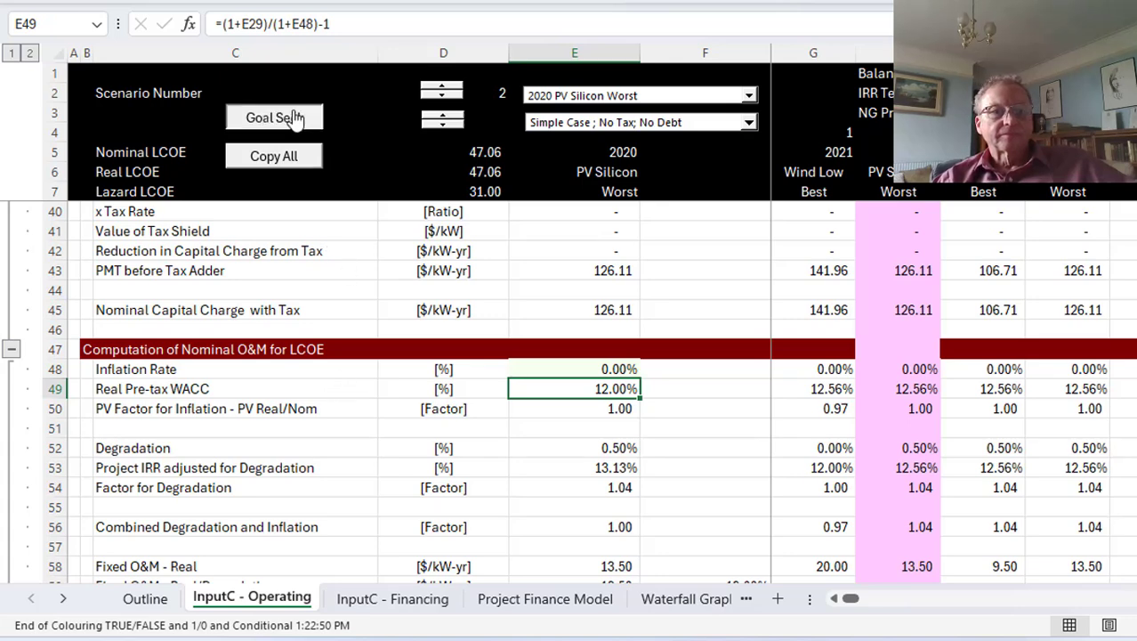
pyautogui.click(441, 383)
pyautogui.press('Right')
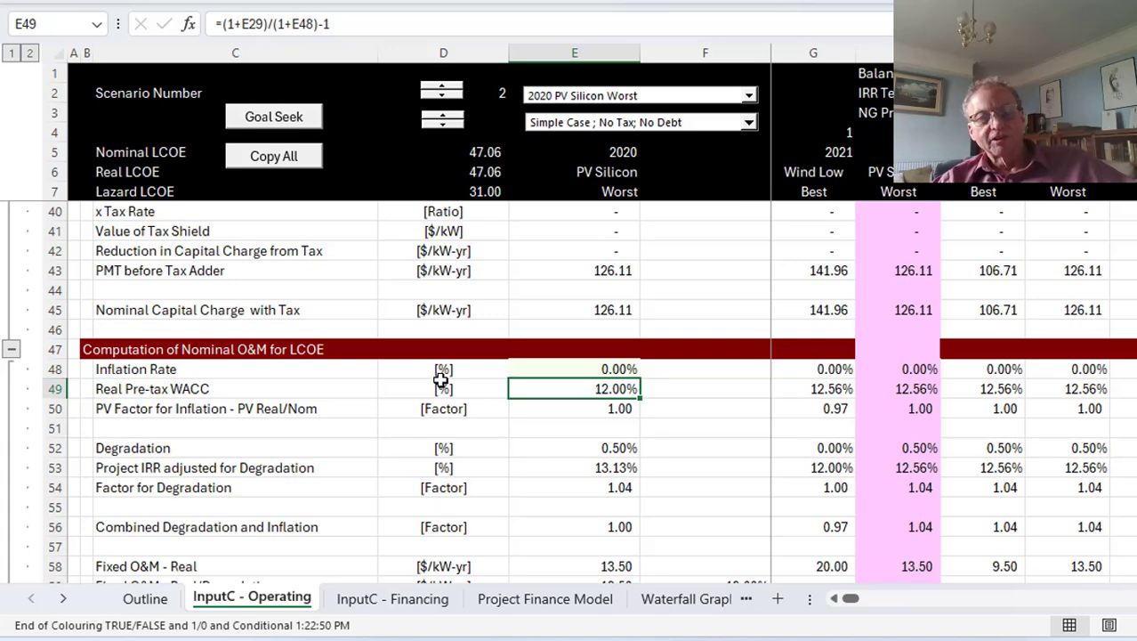
# Step: Examine the degradation, inflation and fixed O&M formulas in column E for the simple case
pyautogui.press('Down')
pyautogui.press('Down')
pyautogui.press('Down')
pyautogui.press('Down')
pyautogui.press('Down')
pyautogui.press('Down')
pyautogui.press('Down')
pyautogui.press('Down')
pyautogui.press('Down')
pyautogui.press('Down')
pyautogui.press('Down')
pyautogui.press('Down')
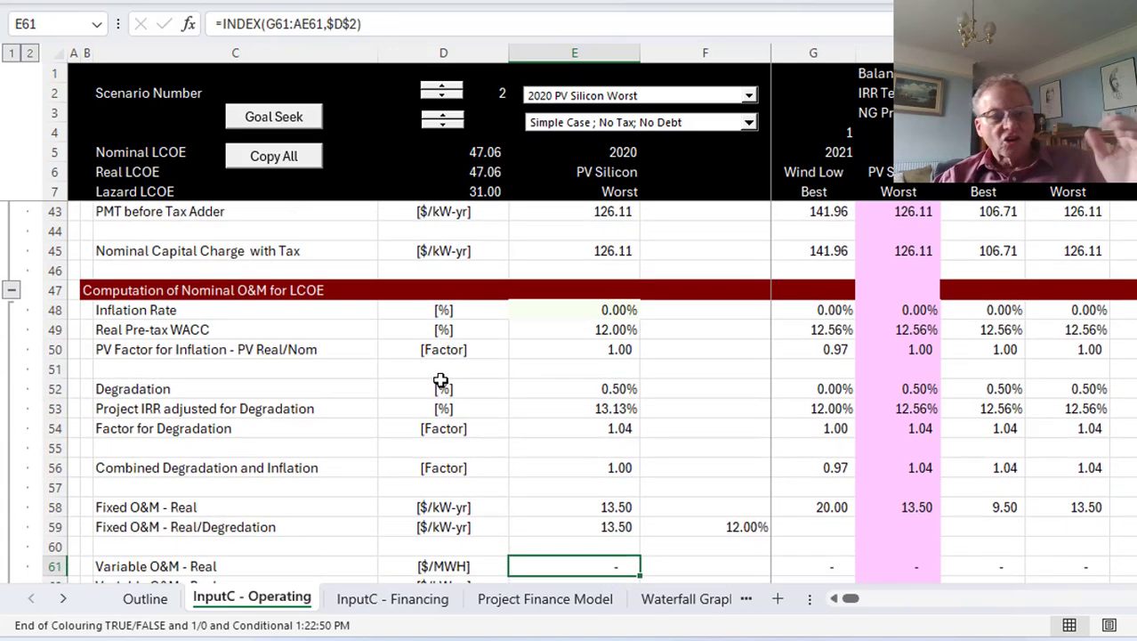
pyautogui.press('Up')
pyautogui.press('Up')
pyautogui.press('Up')
pyautogui.press('Up')
pyautogui.press('Up')
pyautogui.press('Up')
pyautogui.press('Up')
pyautogui.press('Up')
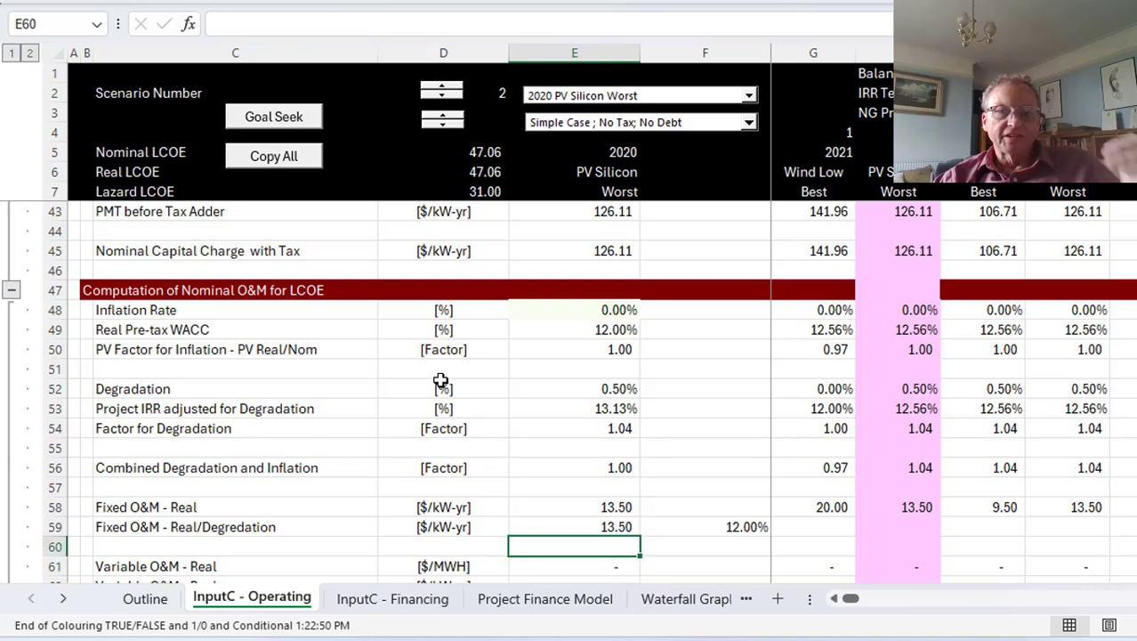
pyautogui.press('Down')
pyautogui.press('Down')
pyautogui.press('Down')
pyautogui.press('Down')
pyautogui.press('Down')
pyautogui.press('Down')
pyautogui.press('Down')
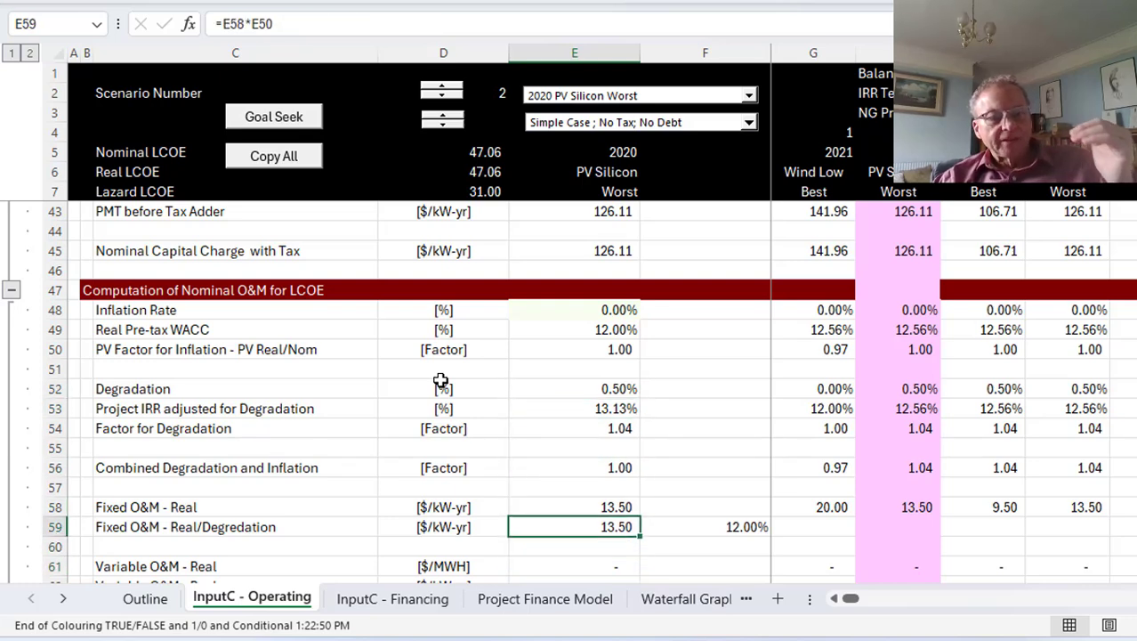
# Step: Review column E from variable O&M and fuel cost down through total capital charge, yield and the LCOE rows
pyautogui.press('Down')
pyautogui.press('Down')
pyautogui.press('Down')
pyautogui.press('Down')
pyautogui.press('Down')
pyautogui.press('Down')
pyautogui.press('Down')
pyautogui.press('Down')
pyautogui.press('Down')
pyautogui.press('Down')
pyautogui.press('Down')
pyautogui.press('Down')
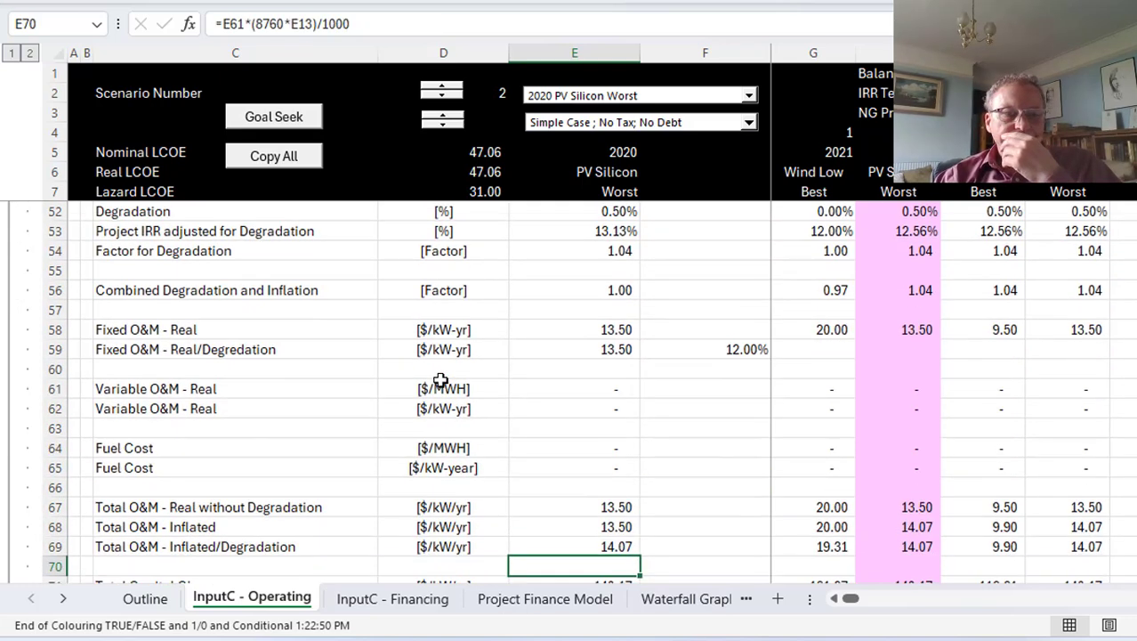
pyautogui.press('Down')
pyautogui.press('Down')
pyautogui.press('Down')
pyautogui.press('Down')
pyautogui.press('Down')
pyautogui.press('Down')
pyautogui.press('Down')
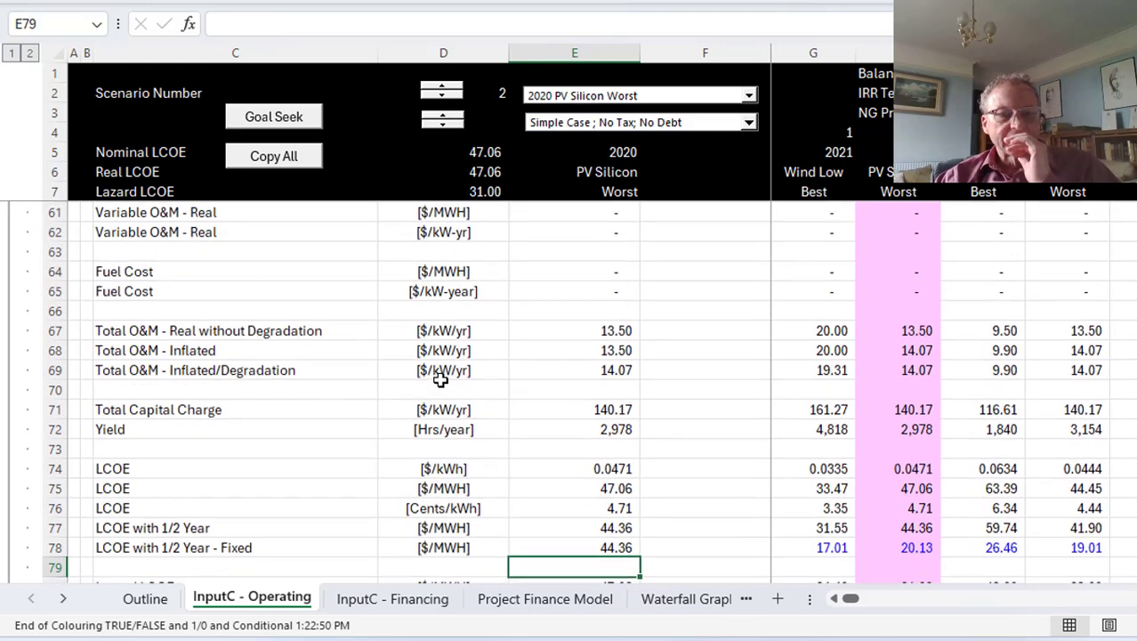
# Step: Inspect the $/MWH LCOE row and its column E formula in row 75
pyautogui.press('Up')
pyautogui.press('Up')
pyautogui.press('Up')
pyautogui.press('Up')
pyautogui.press('Left')
pyautogui.press('Left')
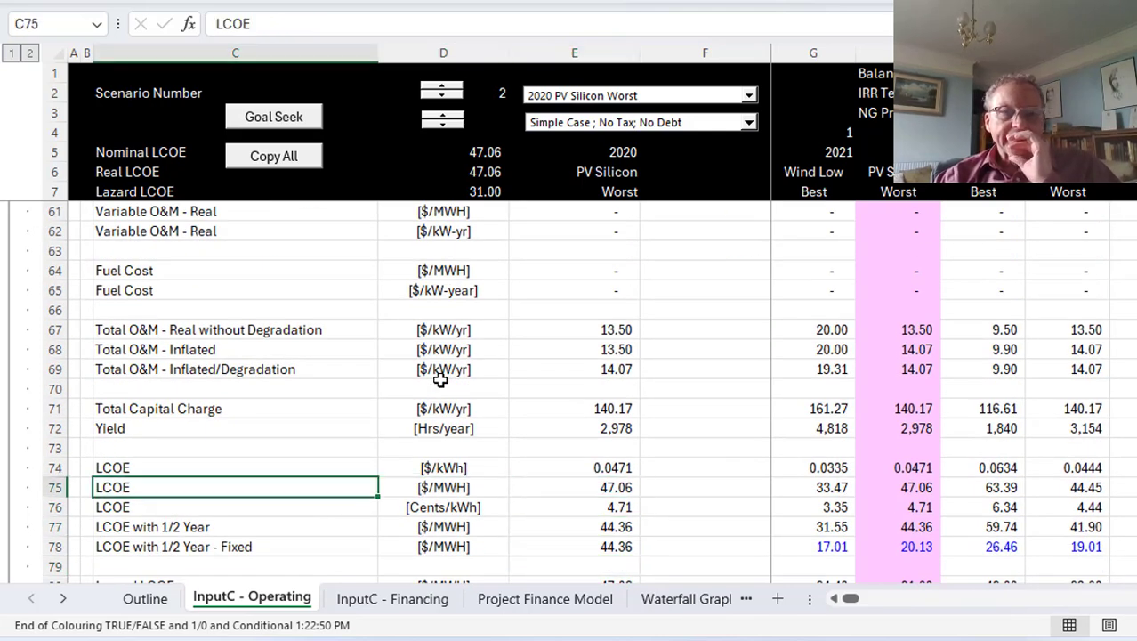
pyautogui.press('Left')
pyautogui.press('Right')
pyautogui.press('Right')
pyautogui.press('Right')
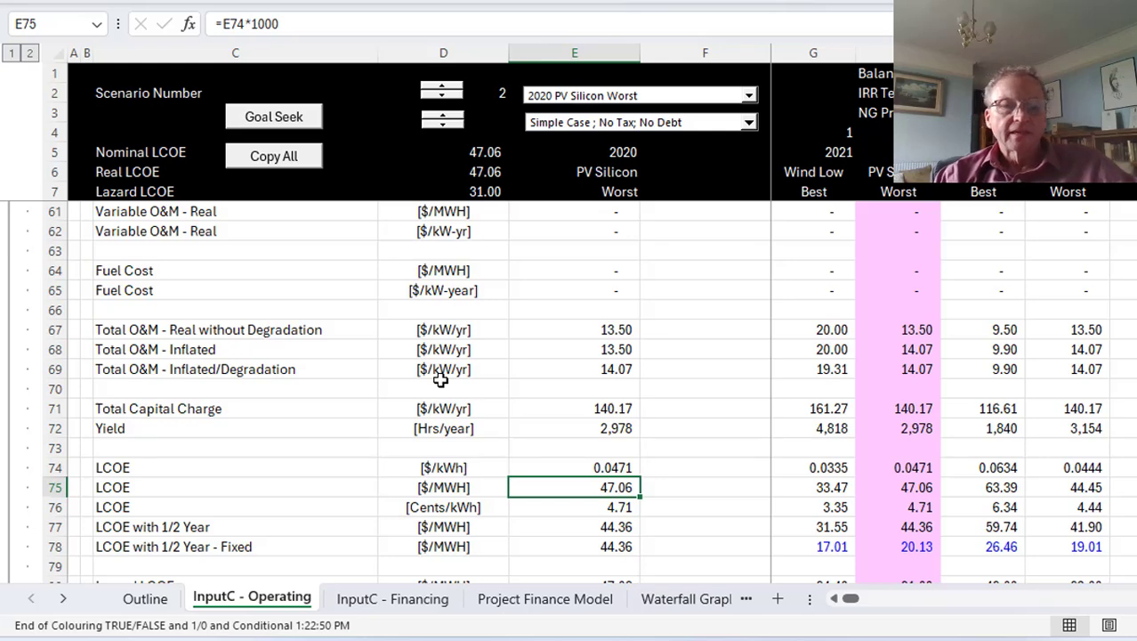
# Step: Inspect the column E formulas for the $/MWH and $/kWh LCOE, the total capital charge and the yield
pyautogui.press('F2')
pyautogui.press('Escape')
pyautogui.press('Up')
pyautogui.press('F2')
pyautogui.press('Escape')
pyautogui.press('Up')
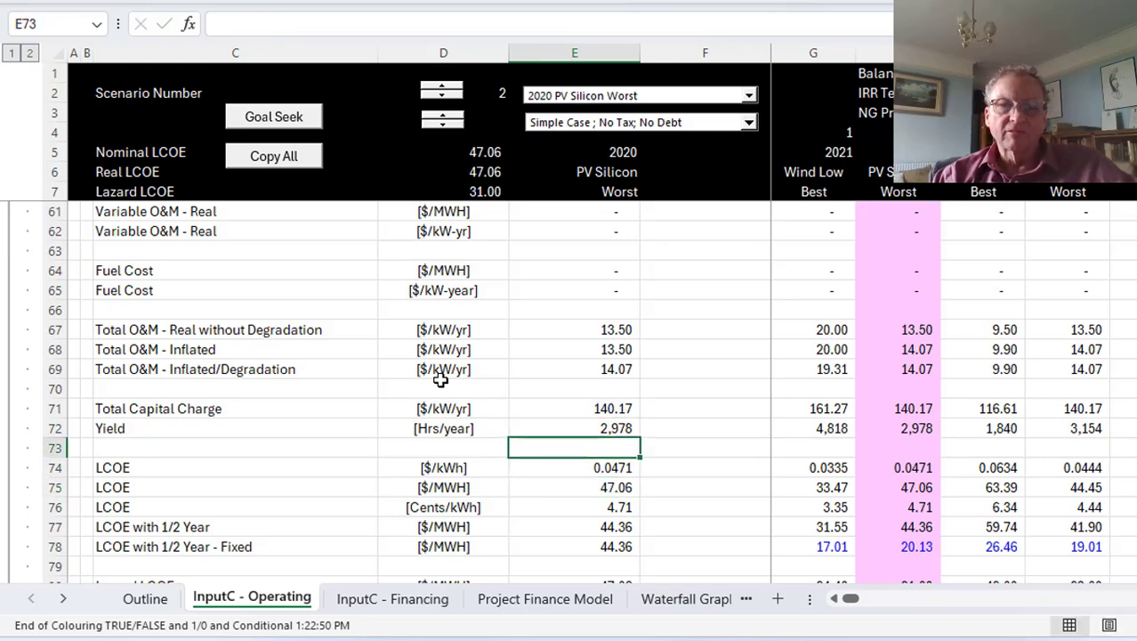
pyautogui.press('Up')
pyautogui.press('F2')
pyautogui.press('Escape')
pyautogui.press('Up')
pyautogui.press('F2')
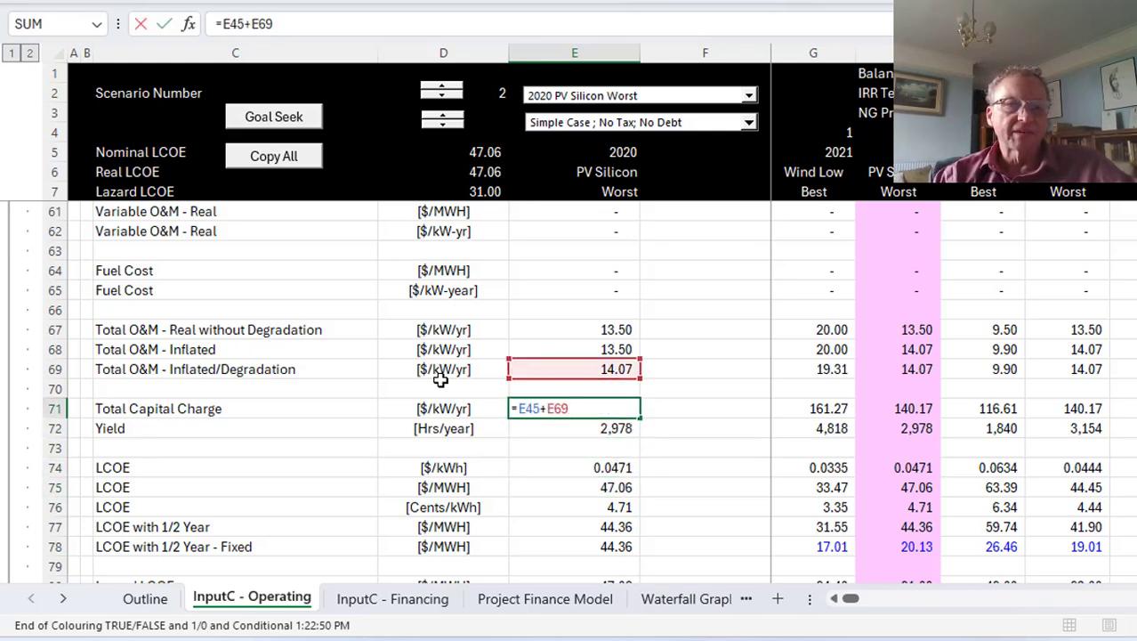
pyautogui.press('Escape')
pyautogui.press('Down')
pyautogui.press('F2')
pyautogui.press('Escape')
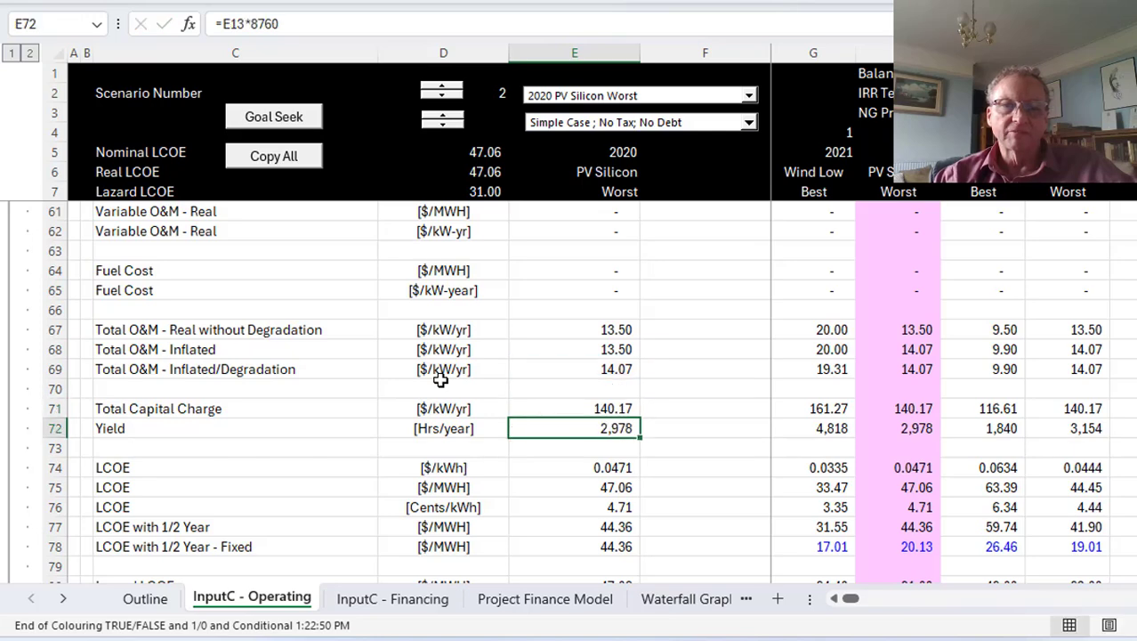
# Step: Review column E from the yield row up to the tax rate, and back down through the nominal O&M computation
pyautogui.press('Up')
pyautogui.press('Up')
pyautogui.press('Up')
pyautogui.press('Up')
pyautogui.press('Up')
pyautogui.press('Up')
pyautogui.press('Up')
pyautogui.press('Up')
pyautogui.press('Up')
pyautogui.press('Up')
pyautogui.press('Up')
pyautogui.press('Up')
pyautogui.press('Up')
pyautogui.press('Up')
pyautogui.press('Up')
pyautogui.press('Up')
pyautogui.press('Up')
pyautogui.press('Up')
pyautogui.press('Up')
pyautogui.press('Up')
pyautogui.press('Up')
pyautogui.press('Up')
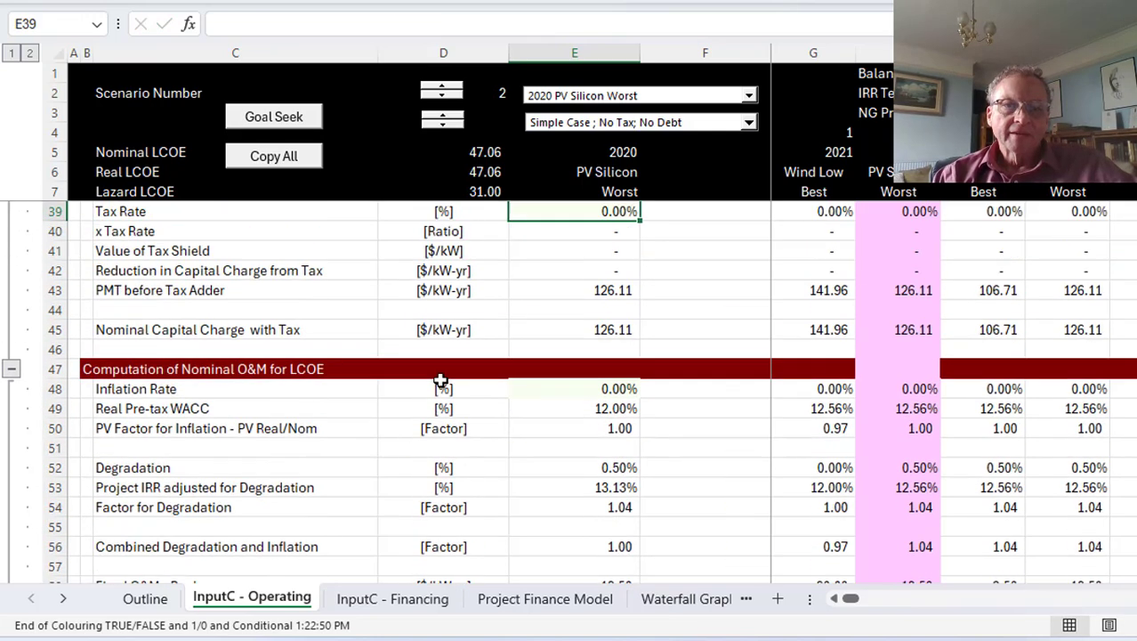
pyautogui.press('Down')
pyautogui.press('Down')
pyautogui.press('Down')
pyautogui.press('Down')
pyautogui.press('Down')
pyautogui.press('Down')
pyautogui.press('Down')
pyautogui.press('Down')
pyautogui.press('Down')
pyautogui.press('Down')
pyautogui.press('Down')
pyautogui.press('Down')
pyautogui.press('Down')
pyautogui.press('Down')
pyautogui.press('Down')
pyautogui.press('Down')
pyautogui.press('Down')
pyautogui.press('Down')
pyautogui.press('Down')
pyautogui.press('Down')
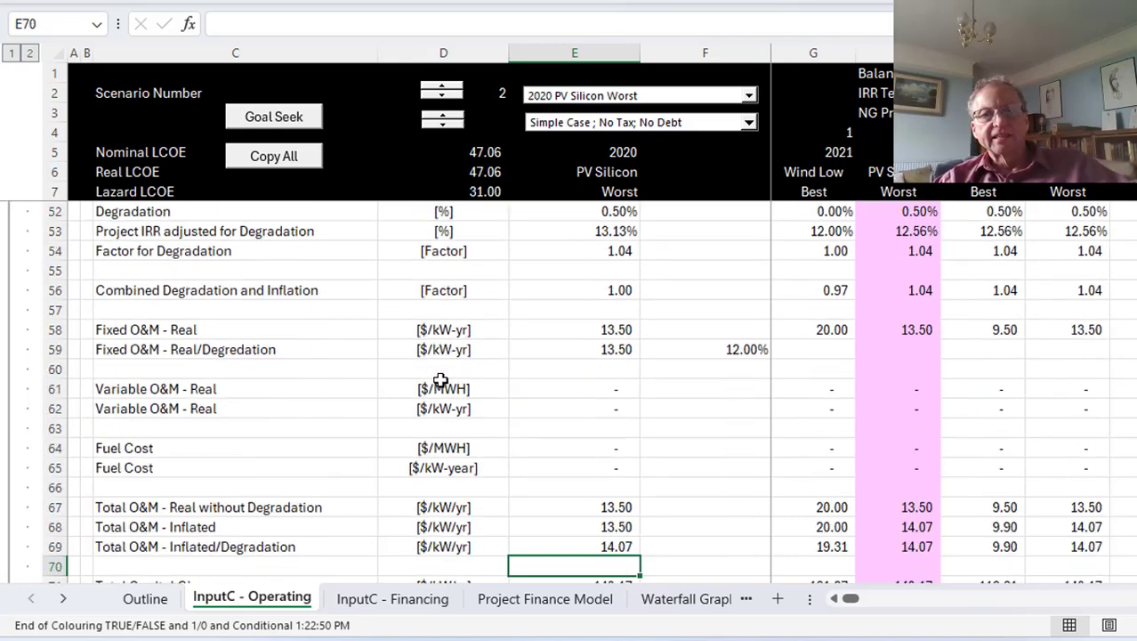
# Step: Review the O&M, capital charge and yield rows down to the LCOE with 1/2 Year formula in row 77
pyautogui.press('Up')
pyautogui.press('Up')
pyautogui.press('Up')
pyautogui.press('Up')
pyautogui.press('Up')
pyautogui.press('Up')
pyautogui.press('Up')
pyautogui.press('Up')
pyautogui.press('Up')
pyautogui.press('Up')
pyautogui.press('Up')
pyautogui.press('Up')
pyautogui.press('Up')
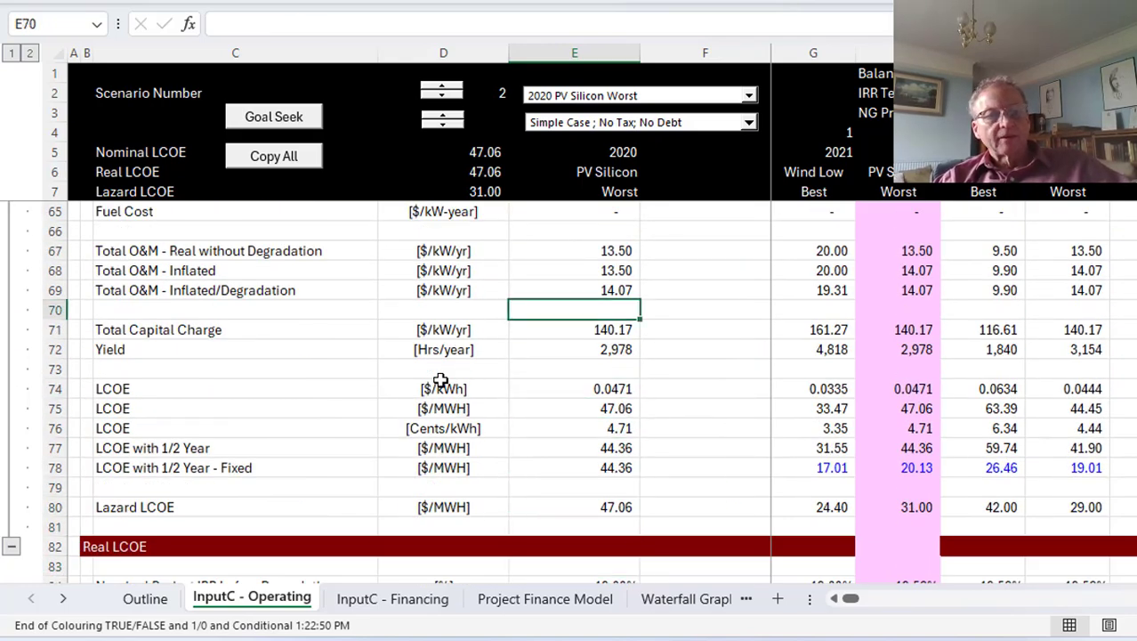
pyautogui.press('Down')
pyautogui.press('Down')
pyautogui.press('Down')
pyautogui.press('Down')
pyautogui.press('Down')
pyautogui.press('Down')
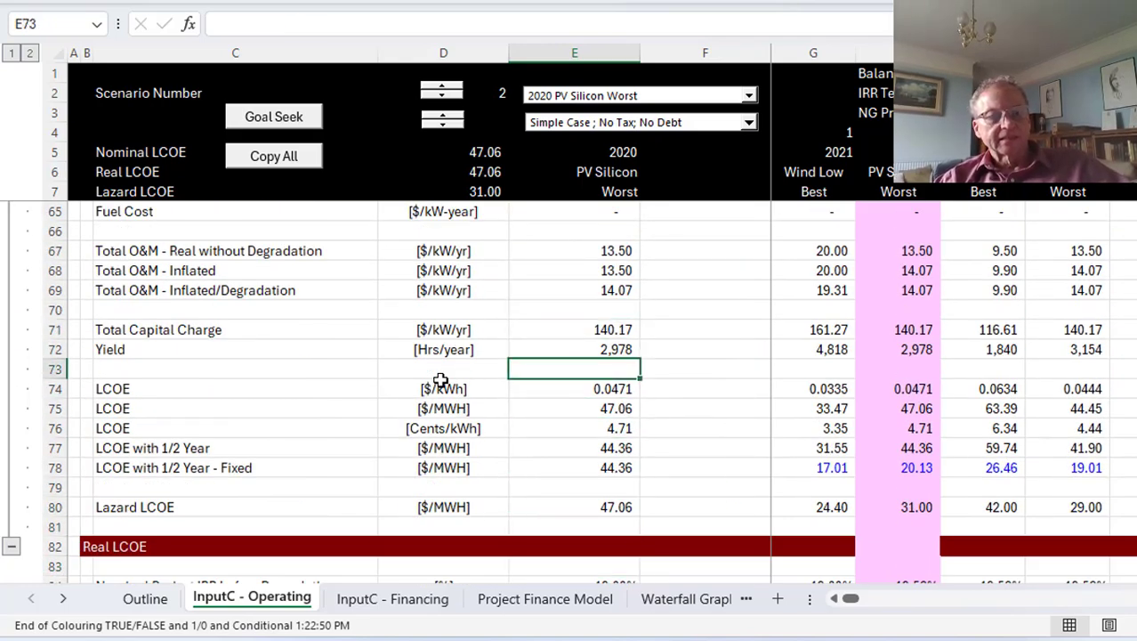
pyautogui.press('Down')
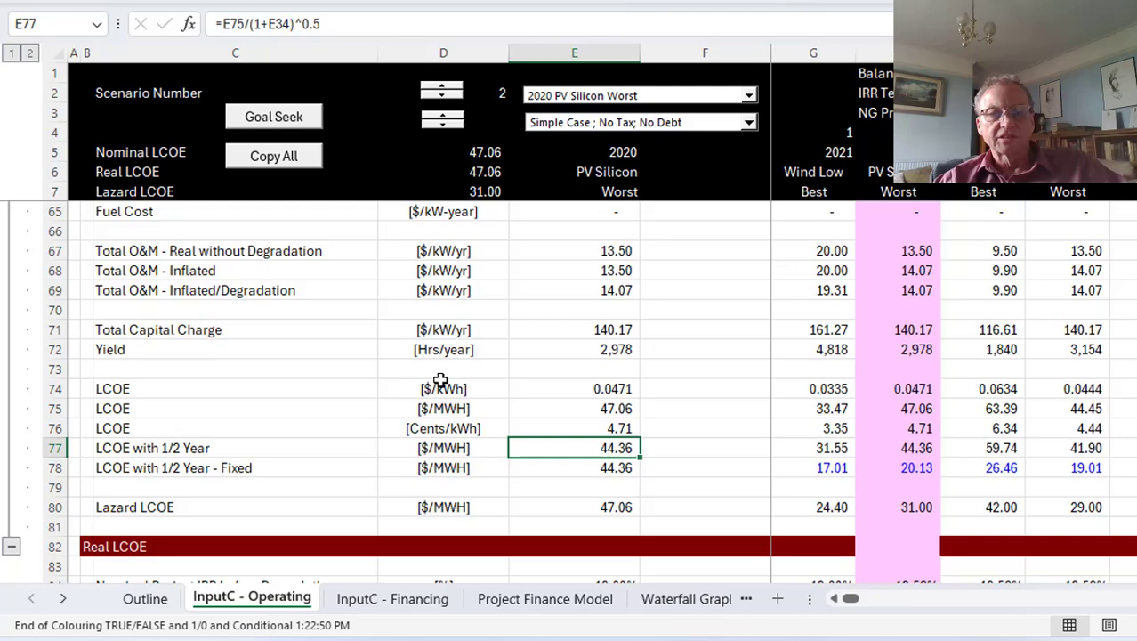
# Step: Trace the Levelised Cost in F22 of the Project Finance Model sheet to its source, the LCOE Applied row on InputC - Operating
pyautogui.hotkey('ctrl', 'pagedown')
pyautogui.press('Left')
pyautogui.press('Left')
pyautogui.press('Left')
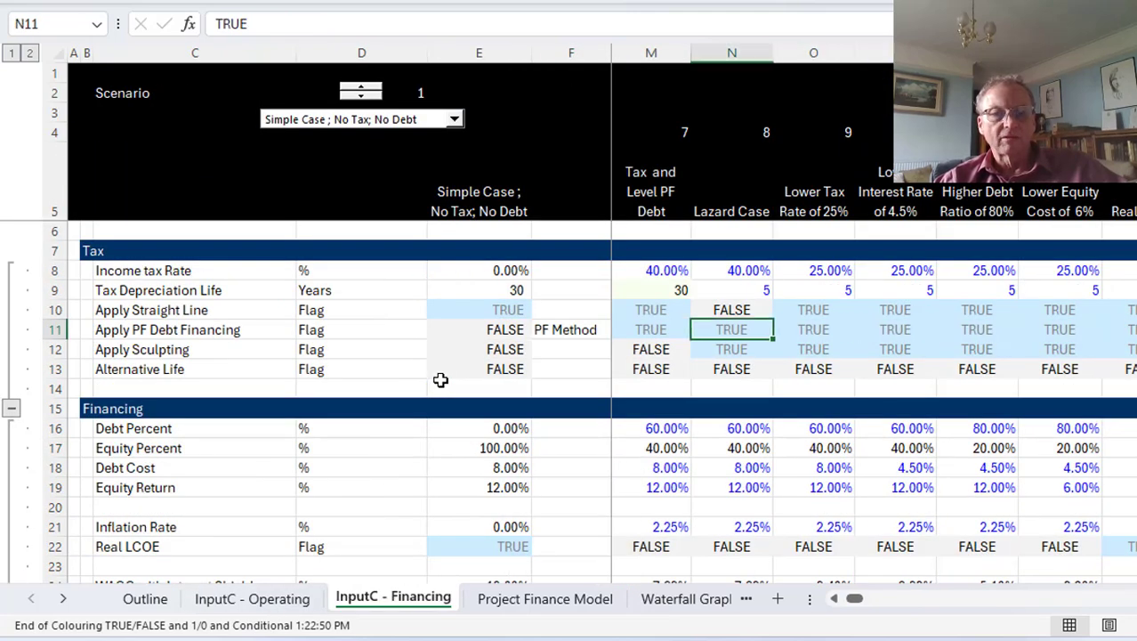
pyautogui.hotkey('ctrl', 'pagedown')
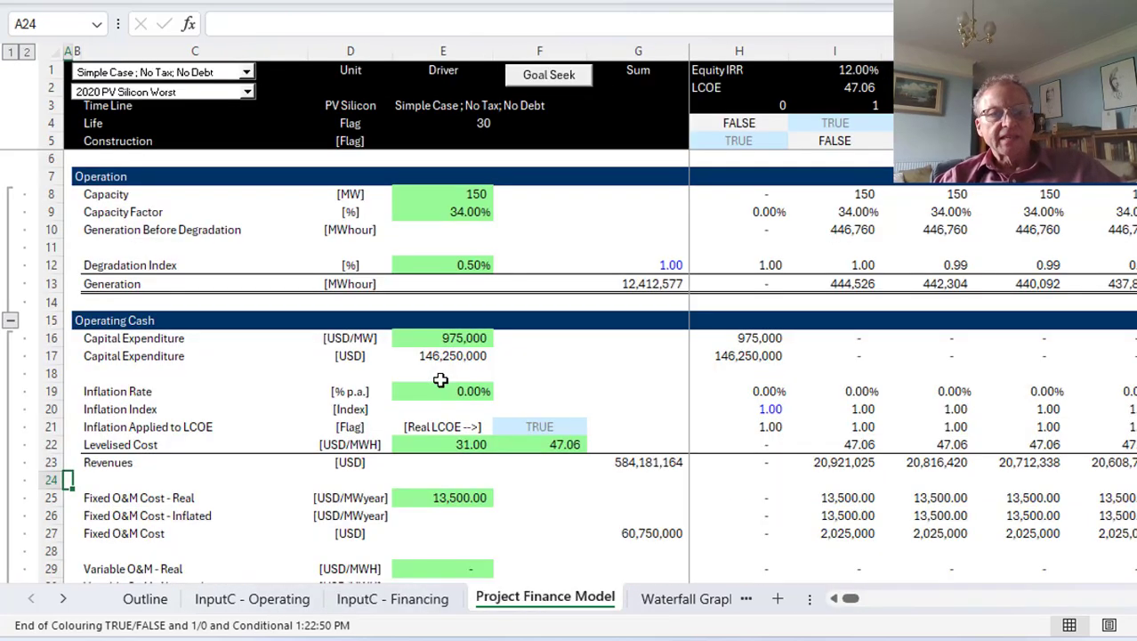
pyautogui.click(540, 440)
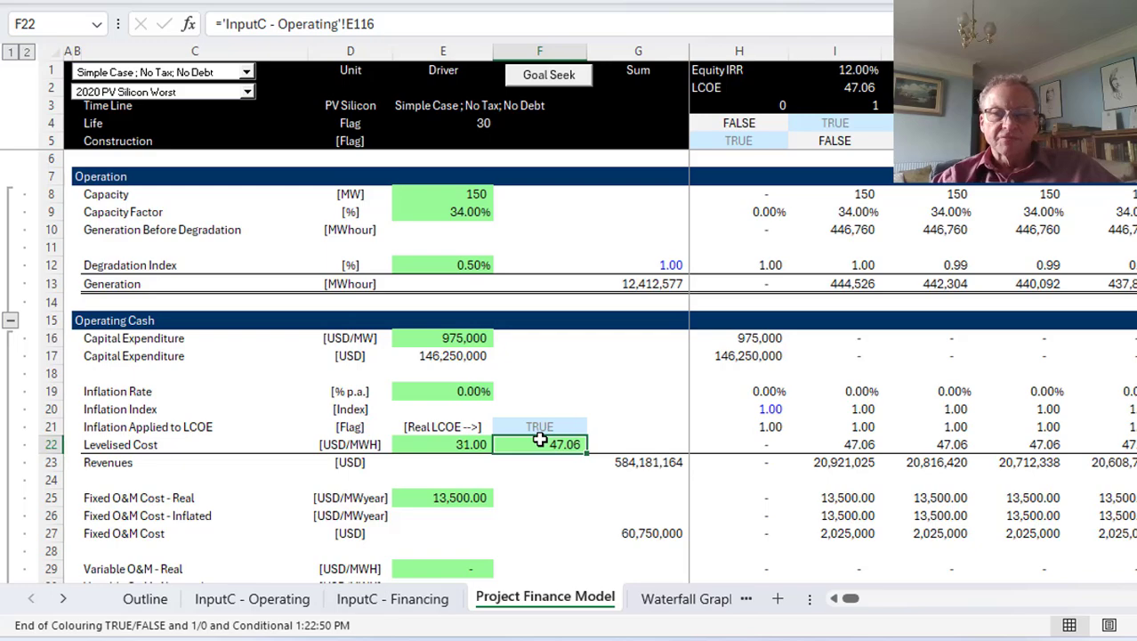
pyautogui.hotkey('ctrl', '[')
pyautogui.press('Left')
pyautogui.press('Right')
pyautogui.press('Left')
pyautogui.press('Left')
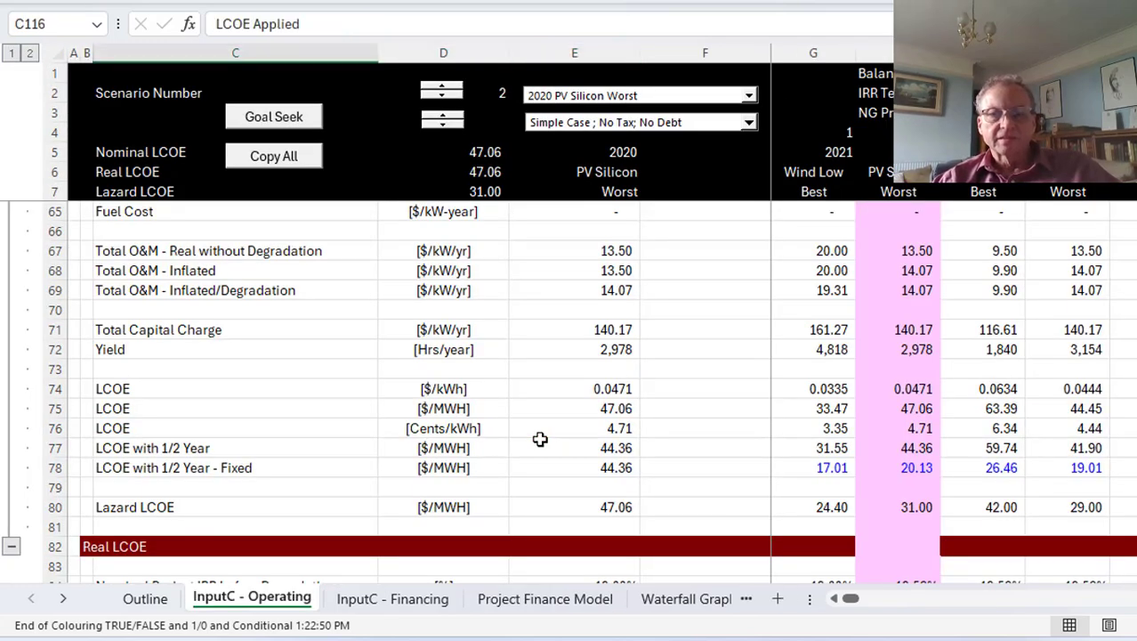
# Step: Review the Real LCOE section from the LCOE Applied row back up to the Cents/kWh LCOE formula in E76
pyautogui.press('Right')
pyautogui.press('Down')
pyautogui.press('Up')
pyautogui.press('Up')
pyautogui.press('Up')
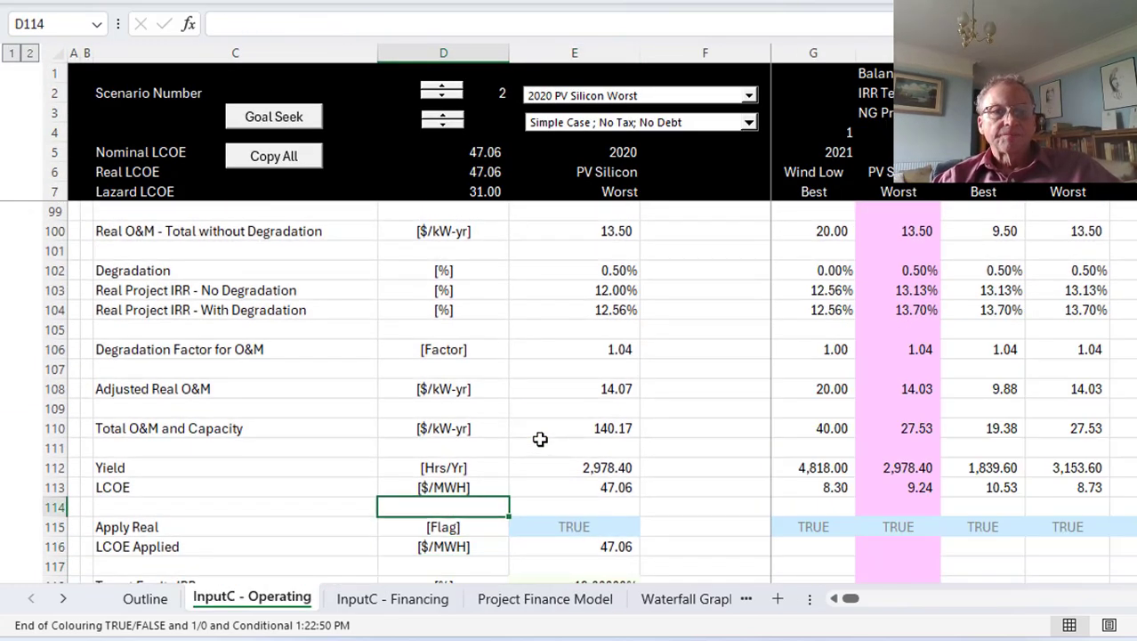
pyautogui.press('pageup')
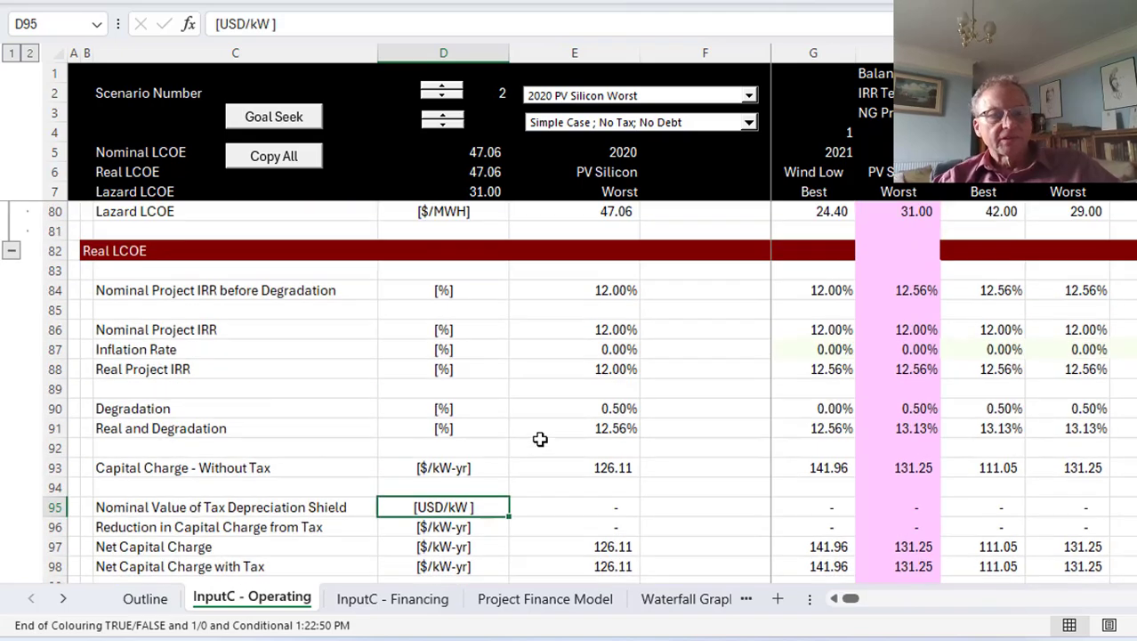
pyautogui.press('pageup')
pyautogui.press('Right')
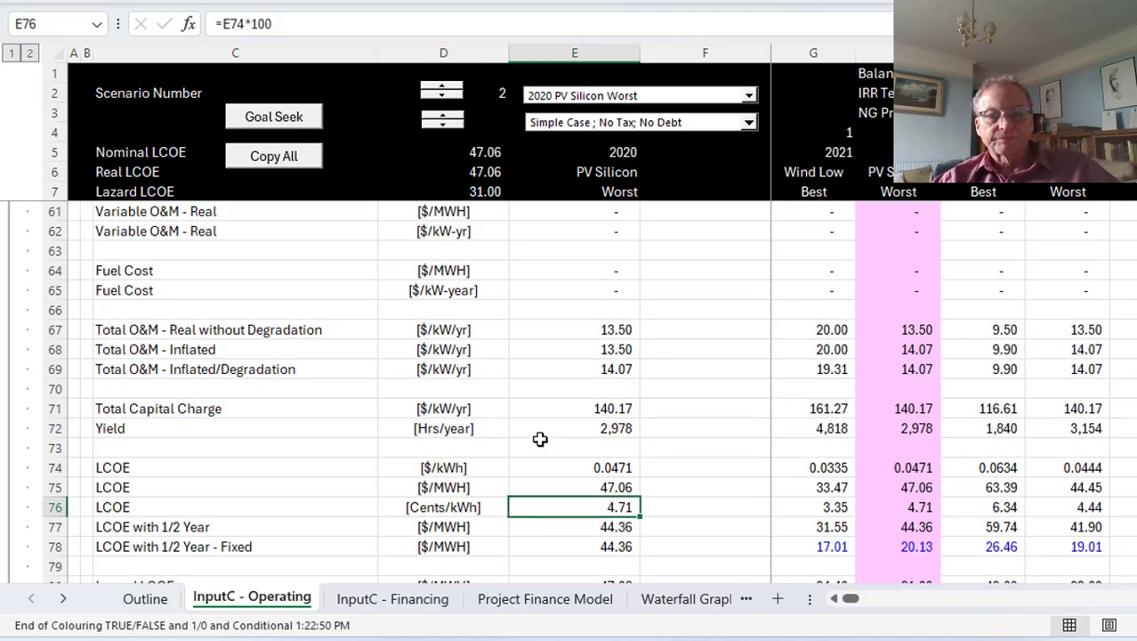
# Step: Compare the units and column E formulas of the LCOE rows 75 to 77
pyautogui.press('Up')
pyautogui.press('Left')
pyautogui.press('Down')
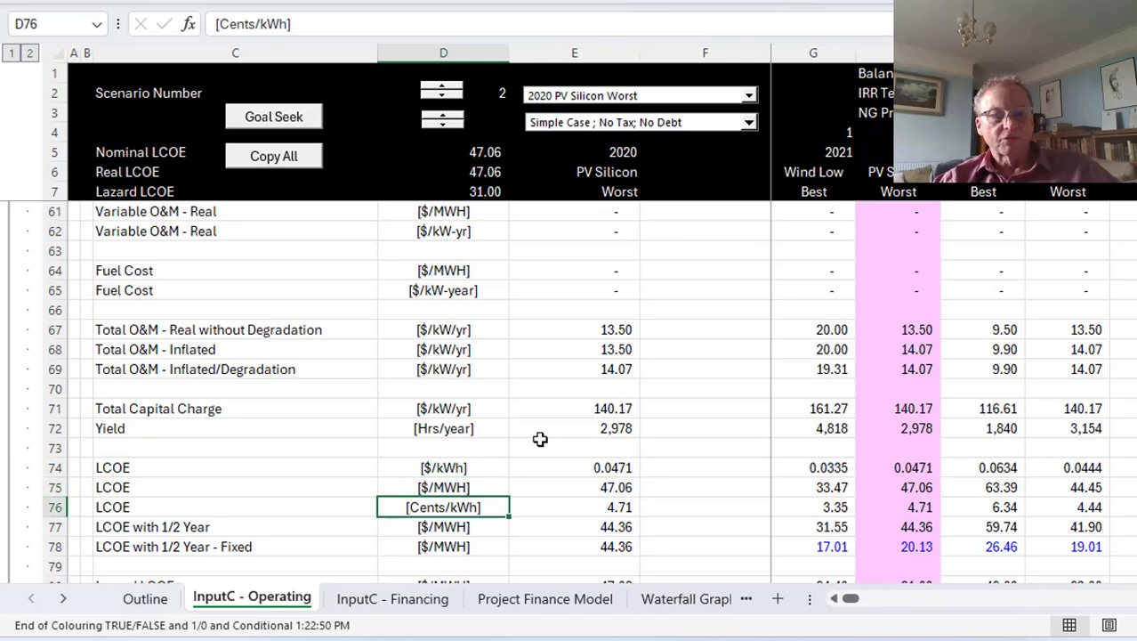
pyautogui.press('Down')
pyautogui.press('Right')
pyautogui.press('Right')
pyautogui.press('Up')
pyautogui.press('Left')
pyautogui.press('Up')
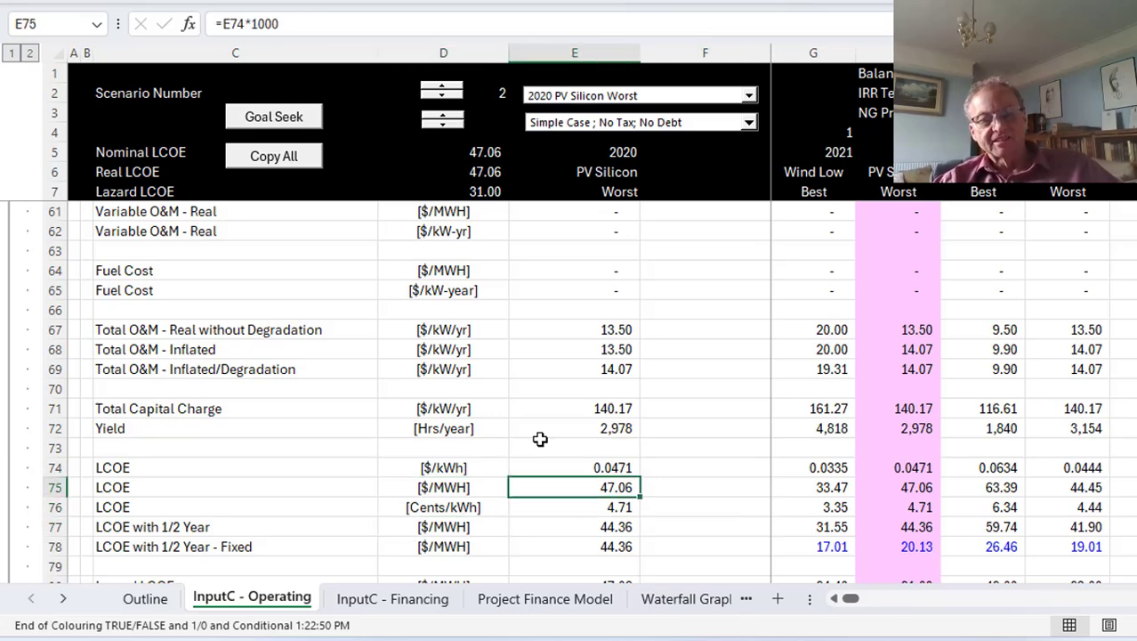
# Step: Check the LCOE Applied formula behind cell F22 of the Project Finance Model sheet and return to that cell
pyautogui.hotkey('ctrl', 'pagedown')
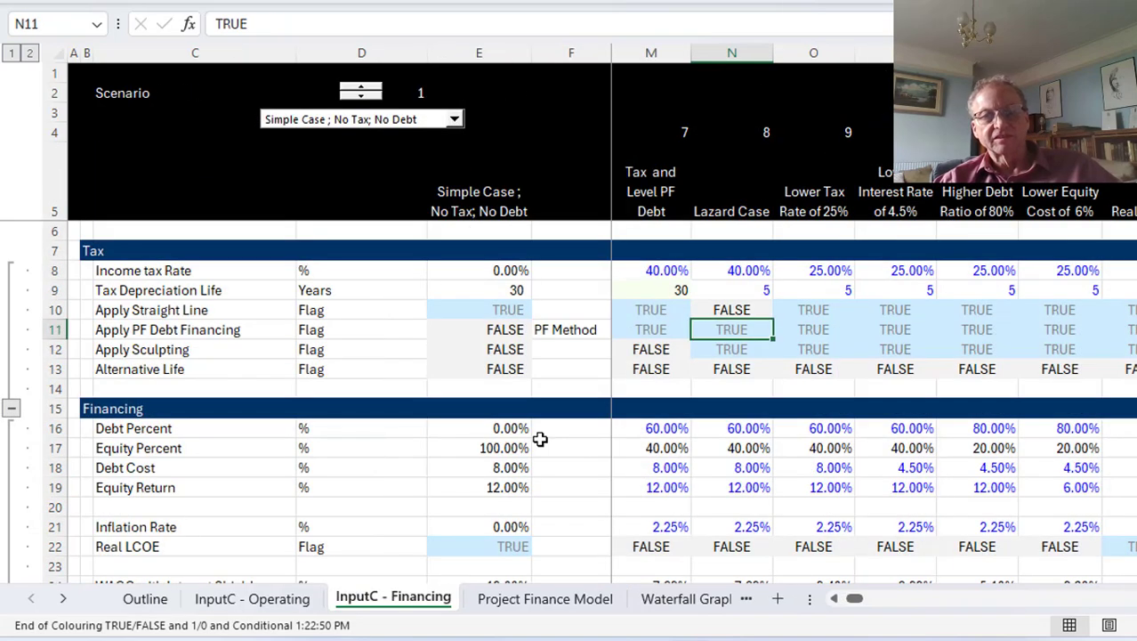
pyautogui.hotkey('ctrl', 'pagedown')
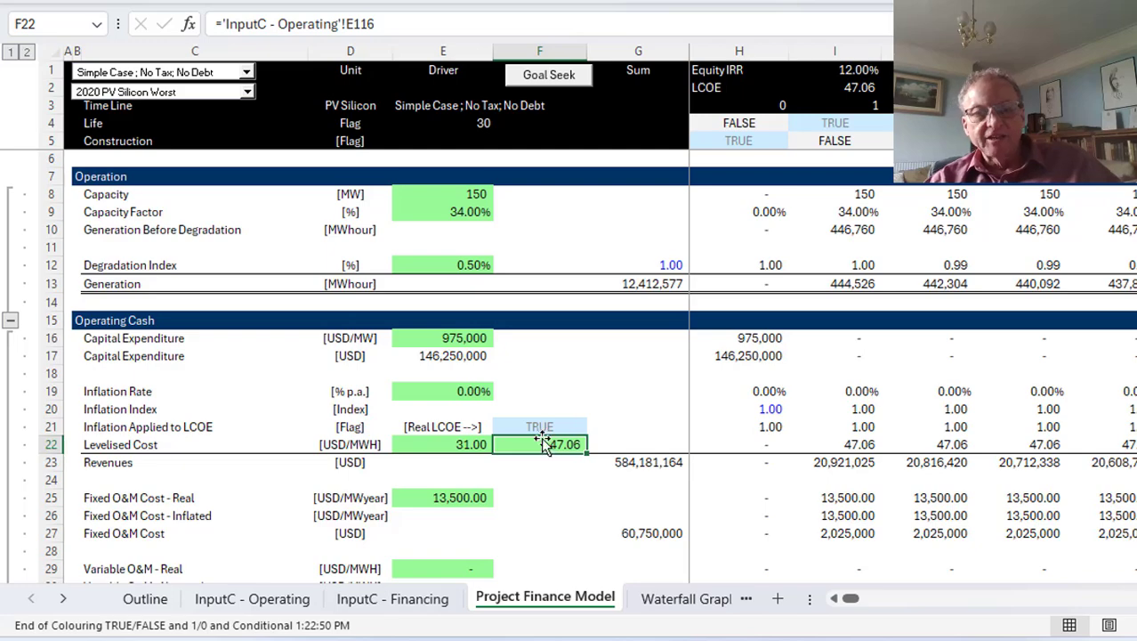
pyautogui.hotkey('ctrl', '[')
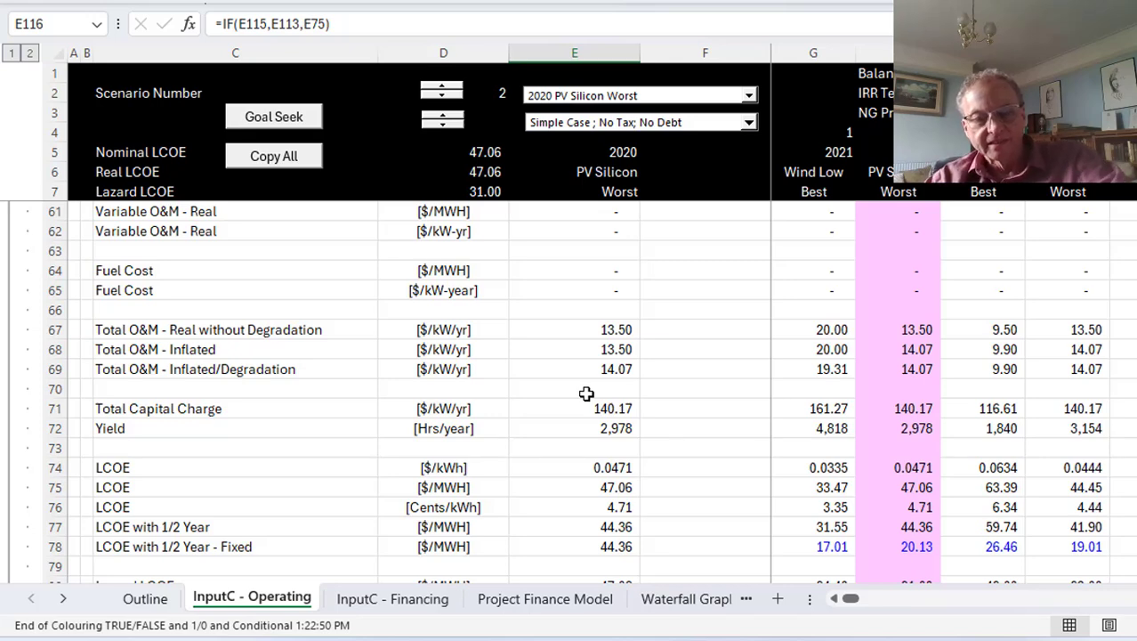
pyautogui.press('F5')
pyautogui.press('Return')
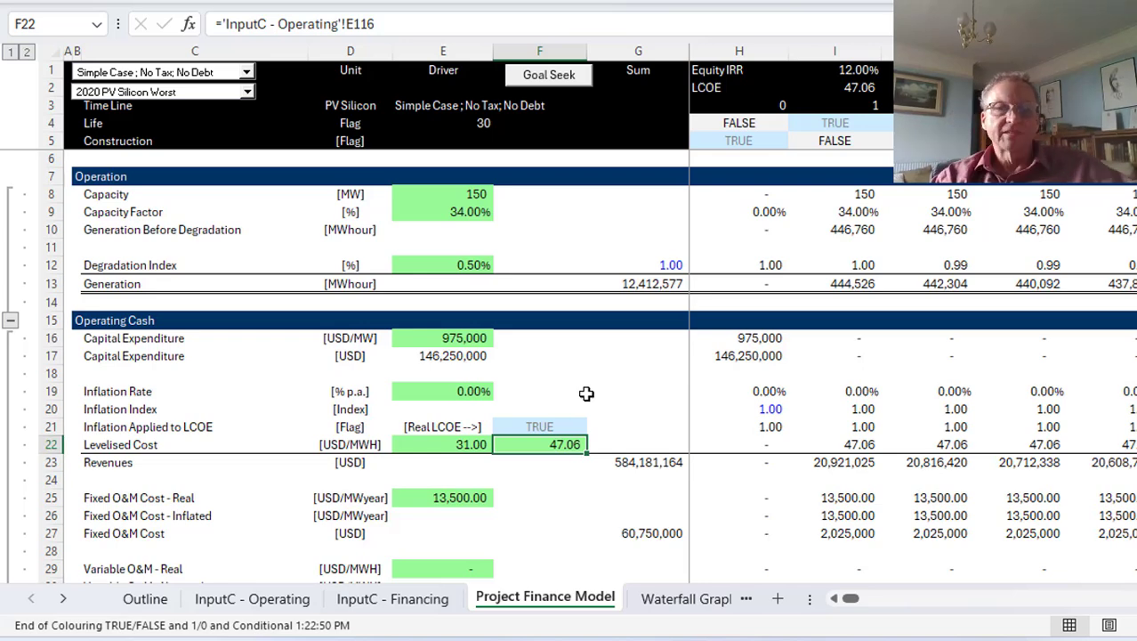
# Step: Review the InputC - Financing cases from Lazard Case back to Simple Case; No Tax; No Debt, and check the scenario number cell
pyautogui.hotkey('ctrl', 'pageup')
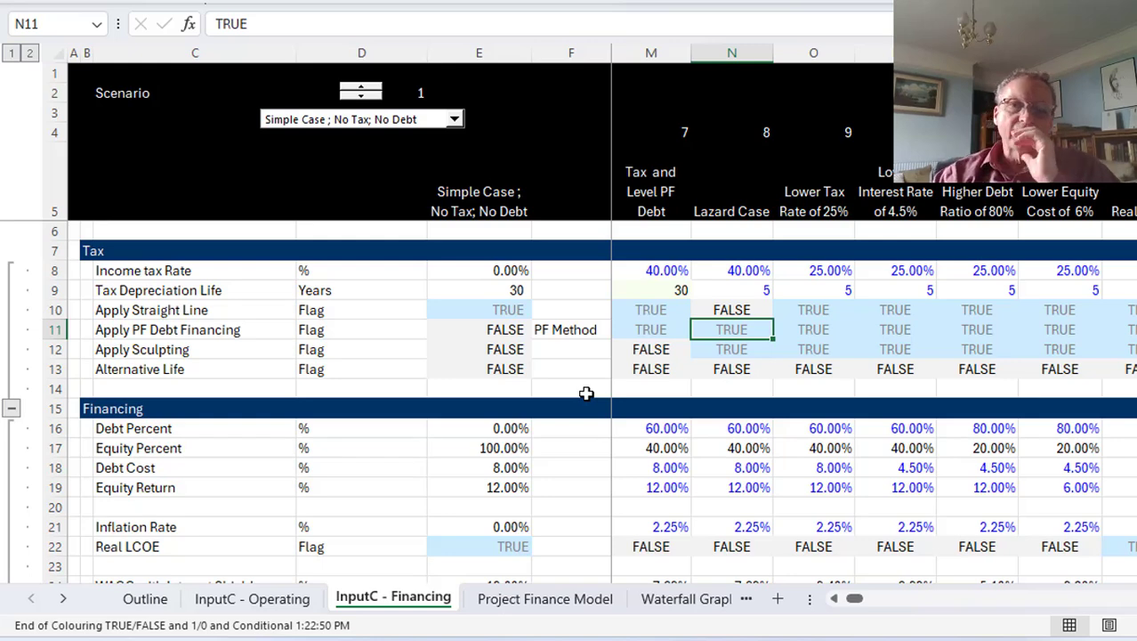
pyautogui.press('Left')
pyautogui.press('Left')
pyautogui.press('Left')
pyautogui.press('Left')
pyautogui.press('Left')
pyautogui.press('Left')
pyautogui.press('Left')
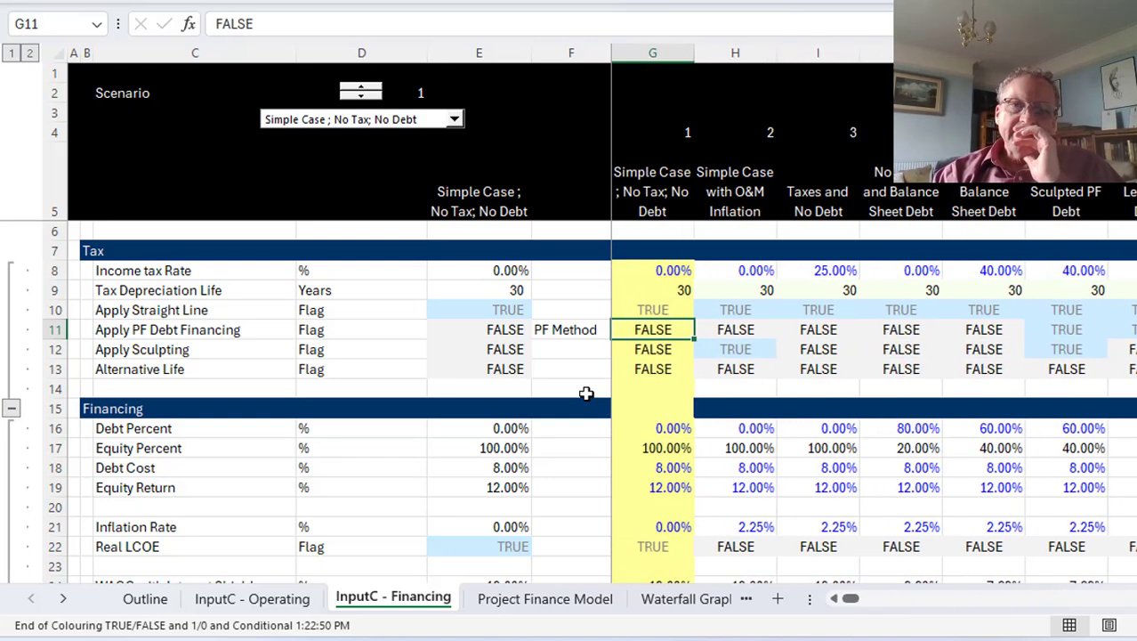
pyautogui.press('Left')
pyautogui.press('Left')
pyautogui.press('Left')
pyautogui.press('Left')
pyautogui.press('Left')
pyautogui.press('Left')
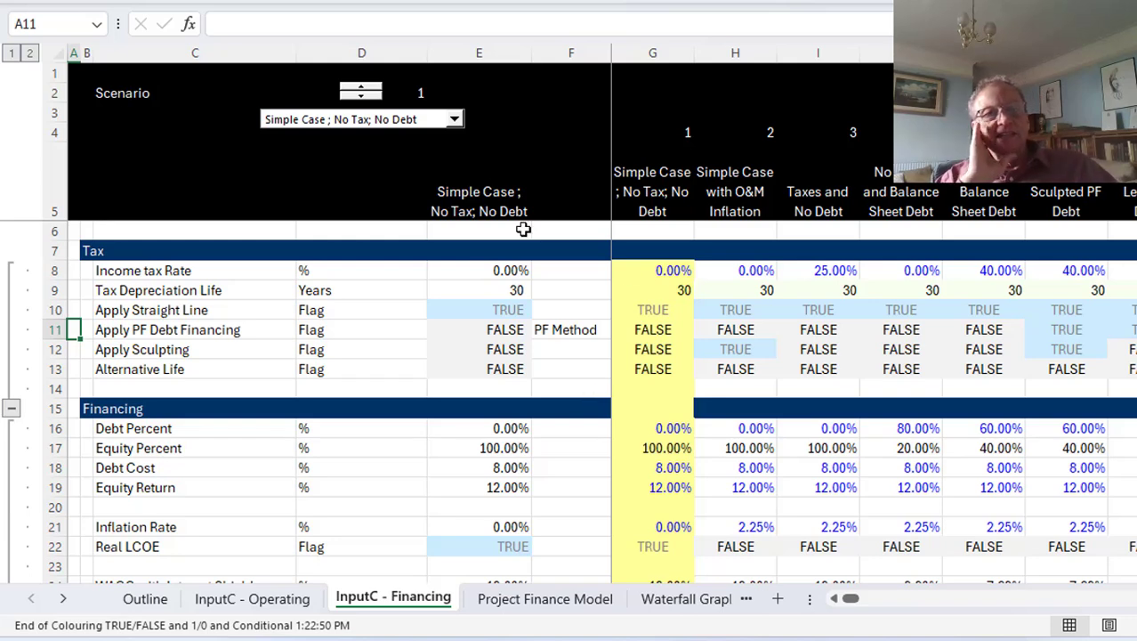
pyautogui.click(416, 90)
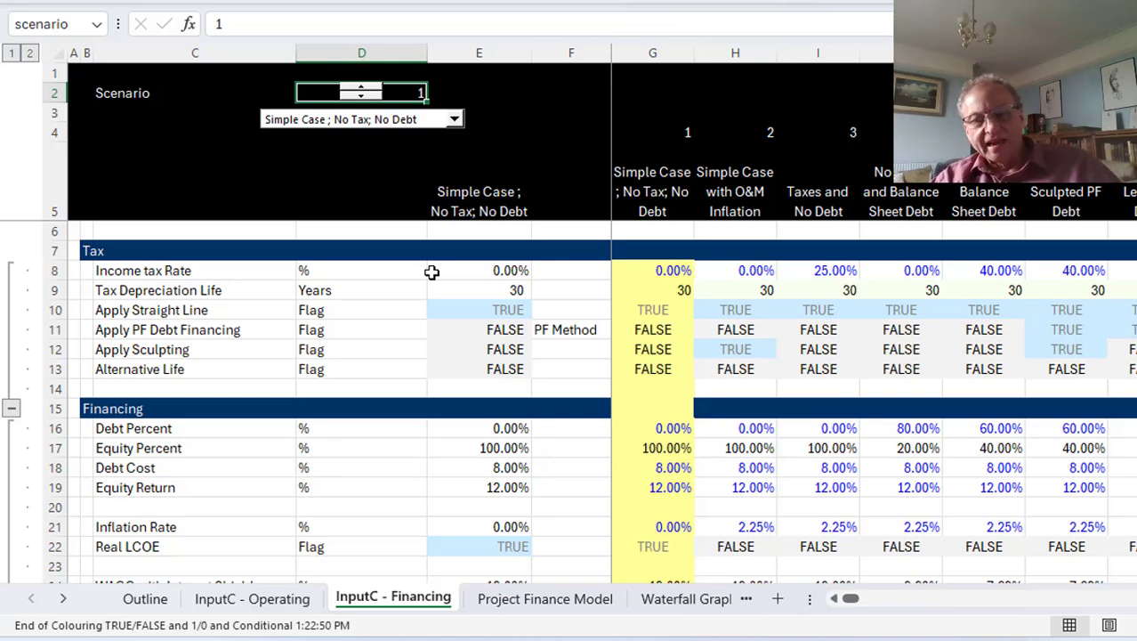
pyautogui.press('Right')
pyautogui.press('Right')
pyautogui.press('Left')
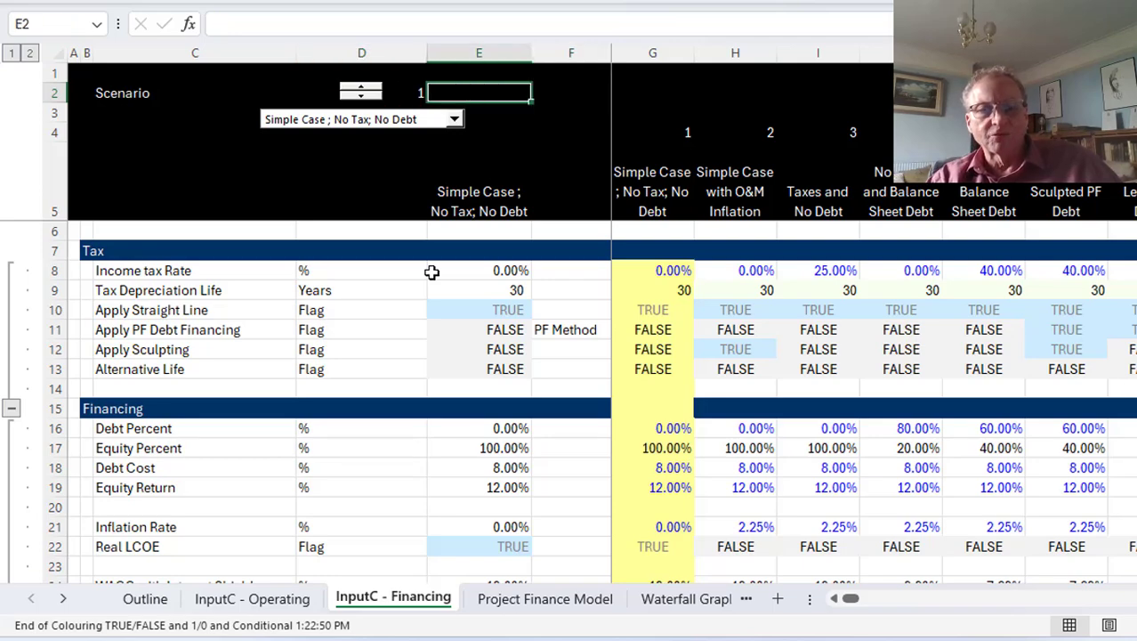
# Step: Recolour the Project Finance Model sheet with the Format Options colouring macro, giving the section titles a dark red fill
pyautogui.hotkey('ctrl', 'pagedown')
pyautogui.press('Left')
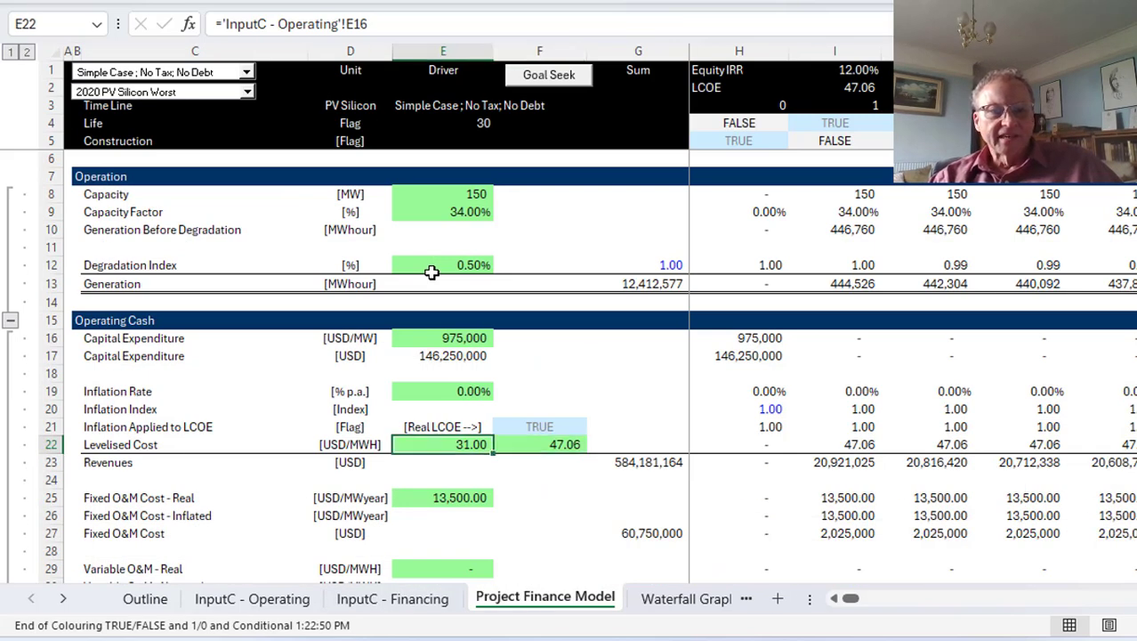
pyautogui.press('Left')
pyautogui.press('Right')
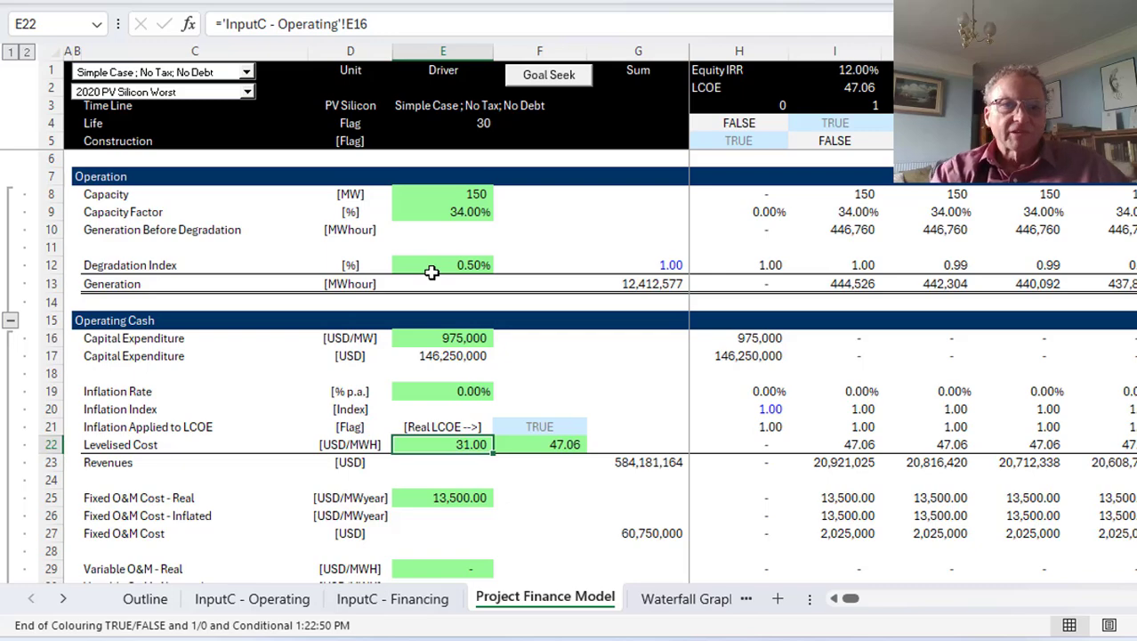
pyautogui.hotkey('ctrl', 'alt', 'c')
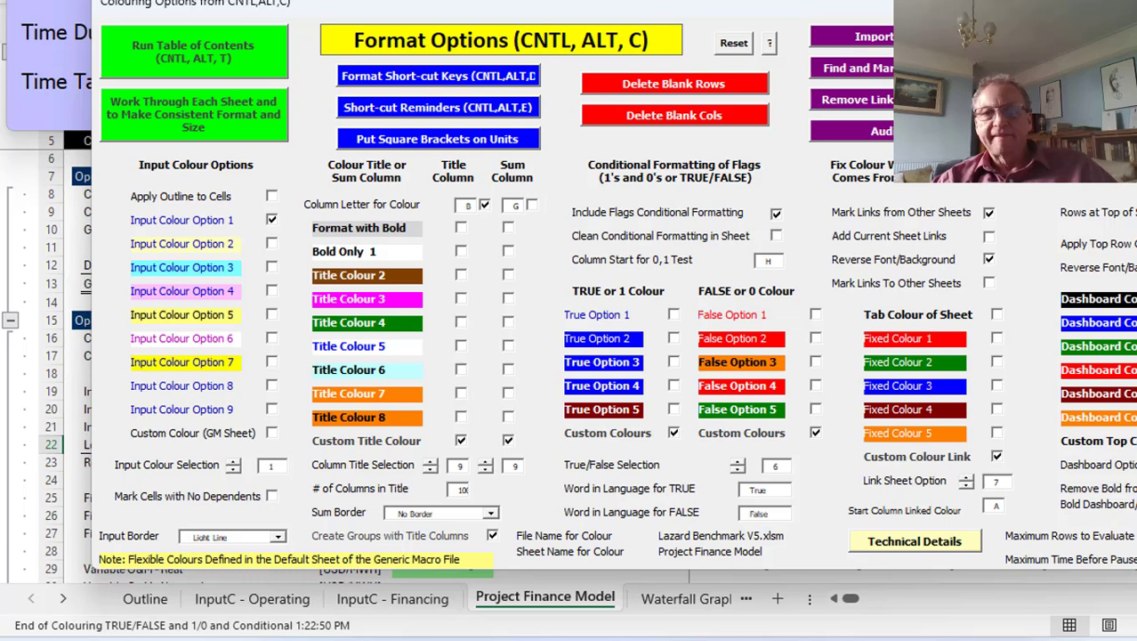
pyautogui.click(998, 362)
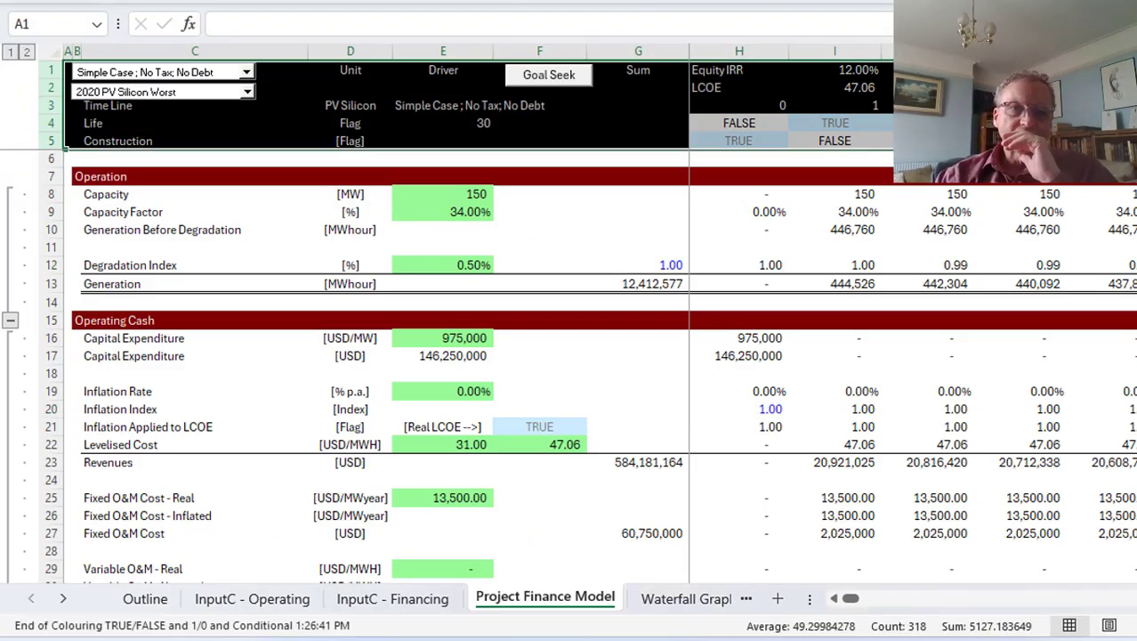
# Step: Review the recoloured Project Finance Model sheet from Operation to Free Cash Flow and return to LCOE Applied on InputC - Operating
pyautogui.press('Down')
pyautogui.press('Down')
pyautogui.press('Down')
pyautogui.press('Down')
pyautogui.press('Down')
pyautogui.press('Down')
pyautogui.press('Down')
pyautogui.press('Down')
pyautogui.press('Down')
pyautogui.press('Down')
pyautogui.press('Down')
pyautogui.press('Down')
pyautogui.press('Down')
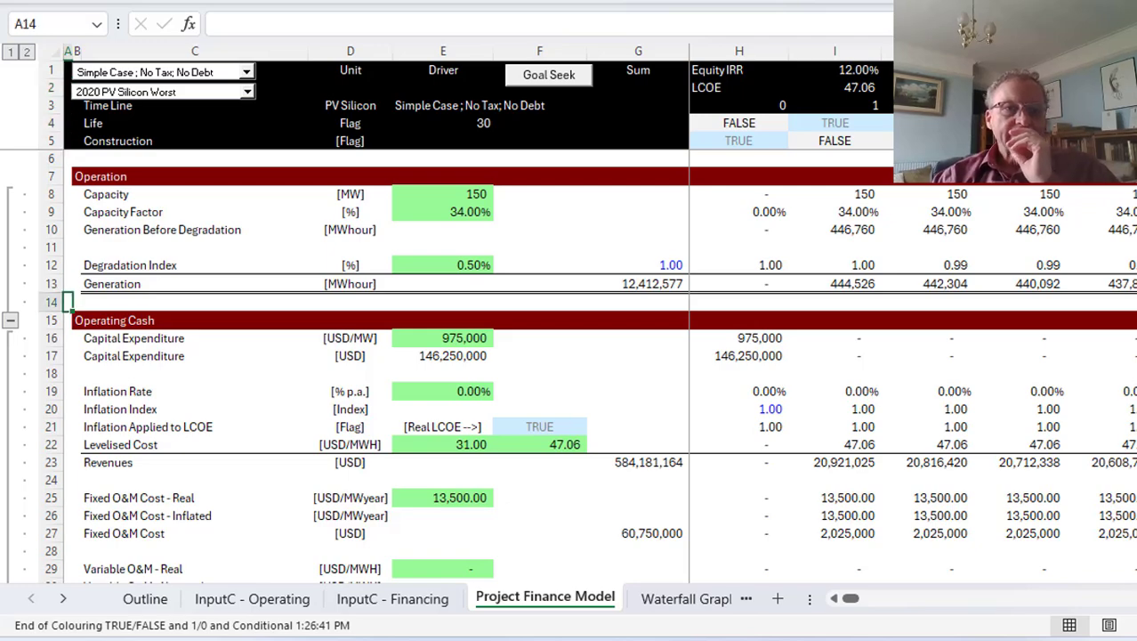
pyautogui.press('pagedown')
pyautogui.scroll(3, 569, 365)
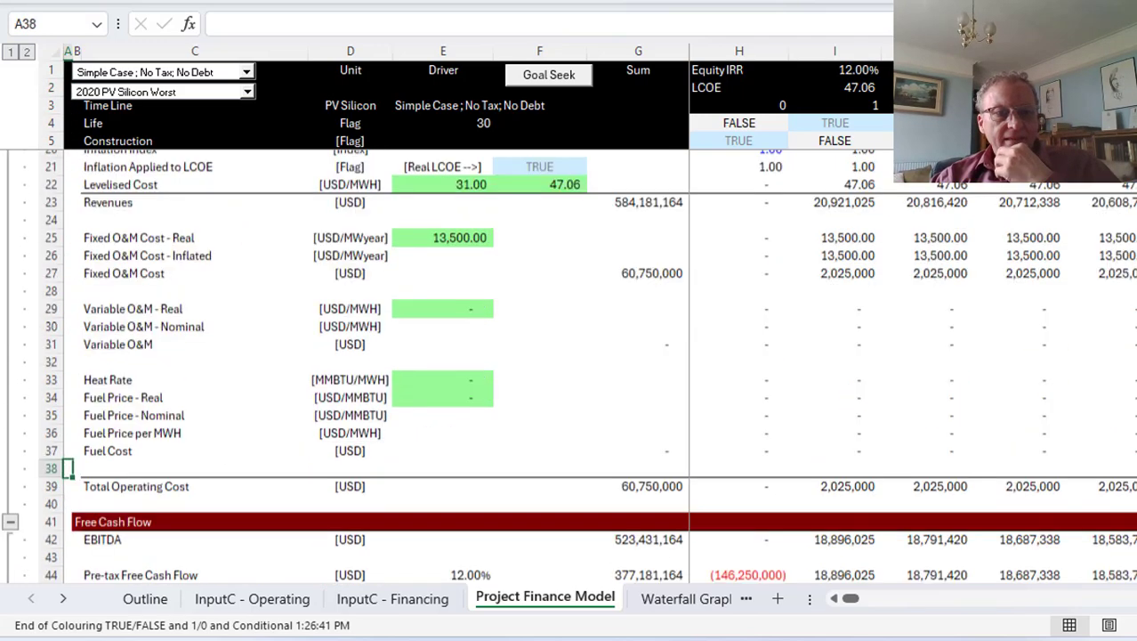
pyautogui.scroll(-3, 570, 365)
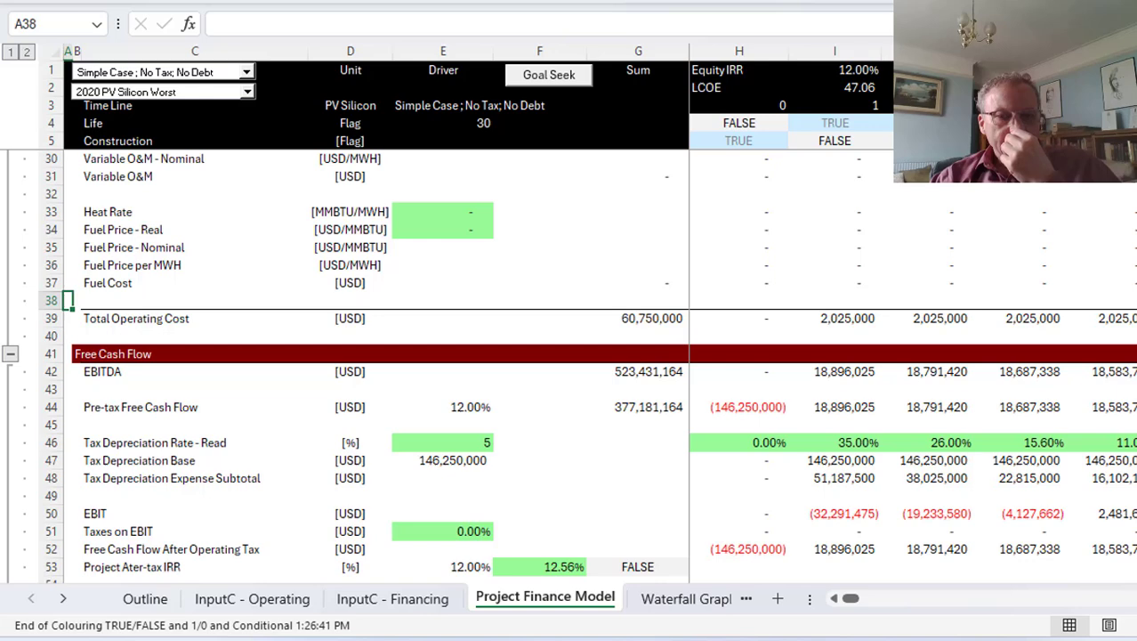
pyautogui.press('pageup')
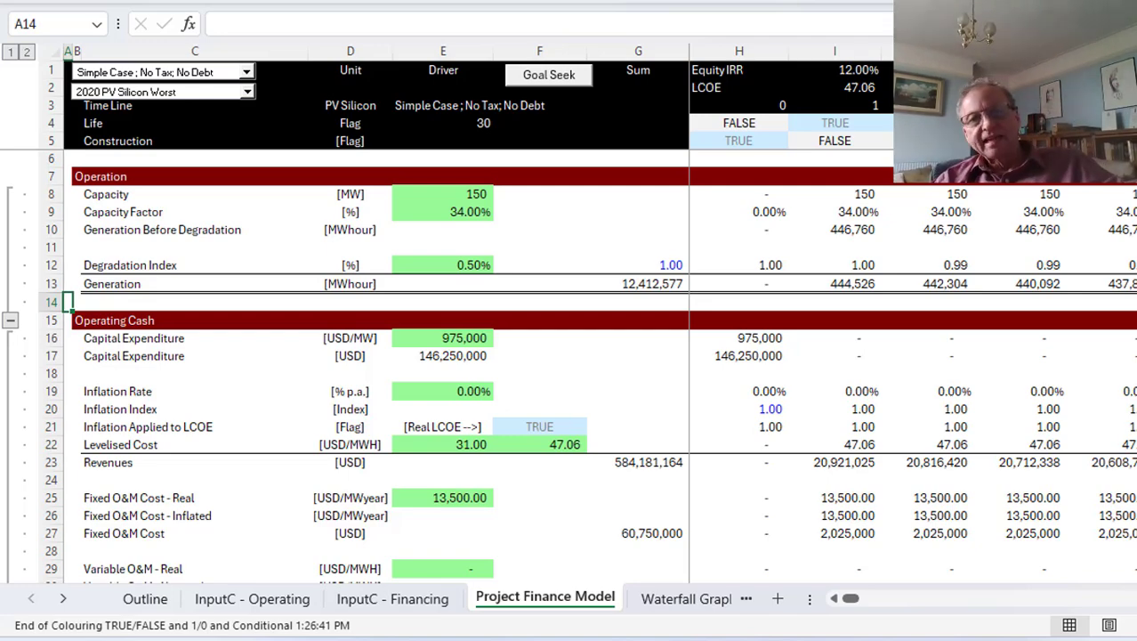
pyautogui.hotkey('ctrl', 'pageup')
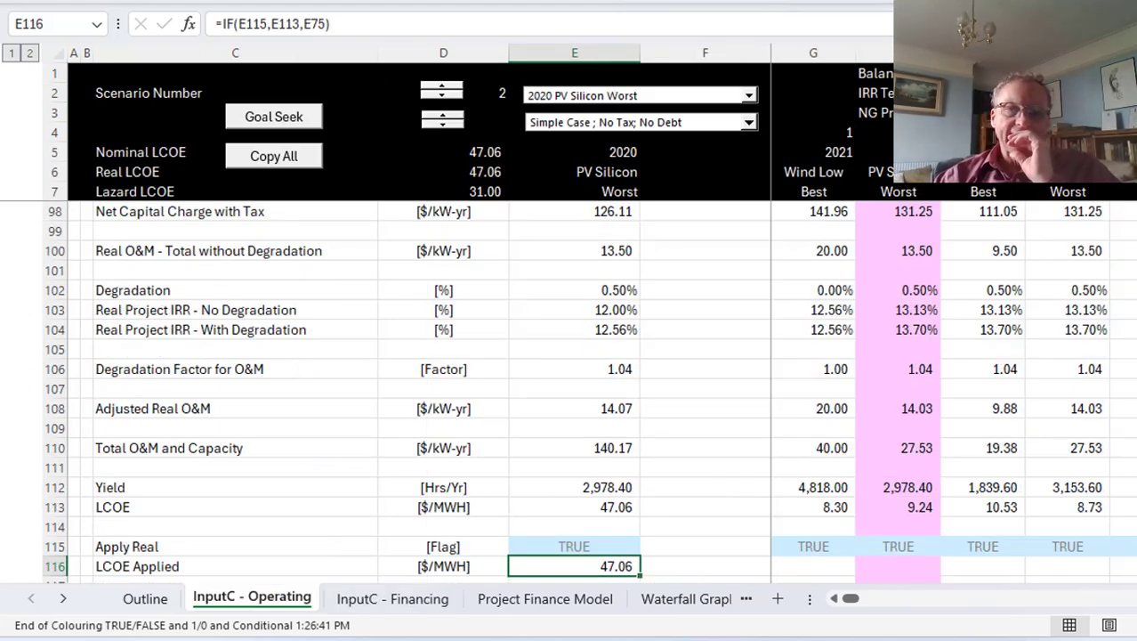
# Step: Check the Apply Real flag on InputC - Operating and switch the operating scenario to 2021 Wind Low Best
pyautogui.press('Down')
pyautogui.press('Down')
pyautogui.press('Up')
pyautogui.press('Up')
pyautogui.press('Up')
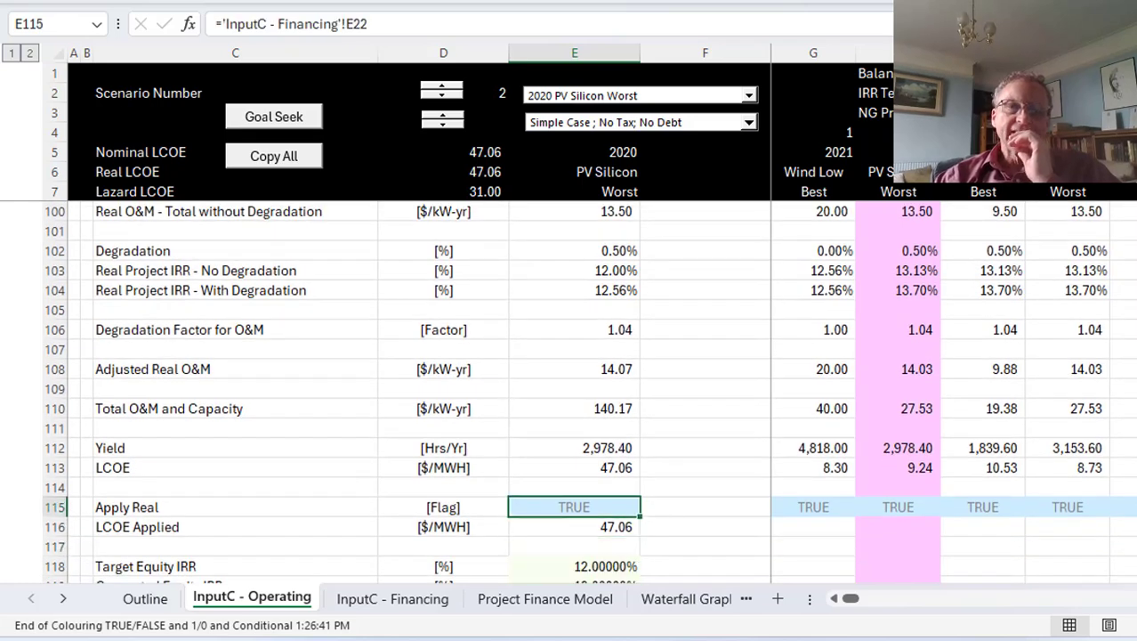
pyautogui.click(712, 97)
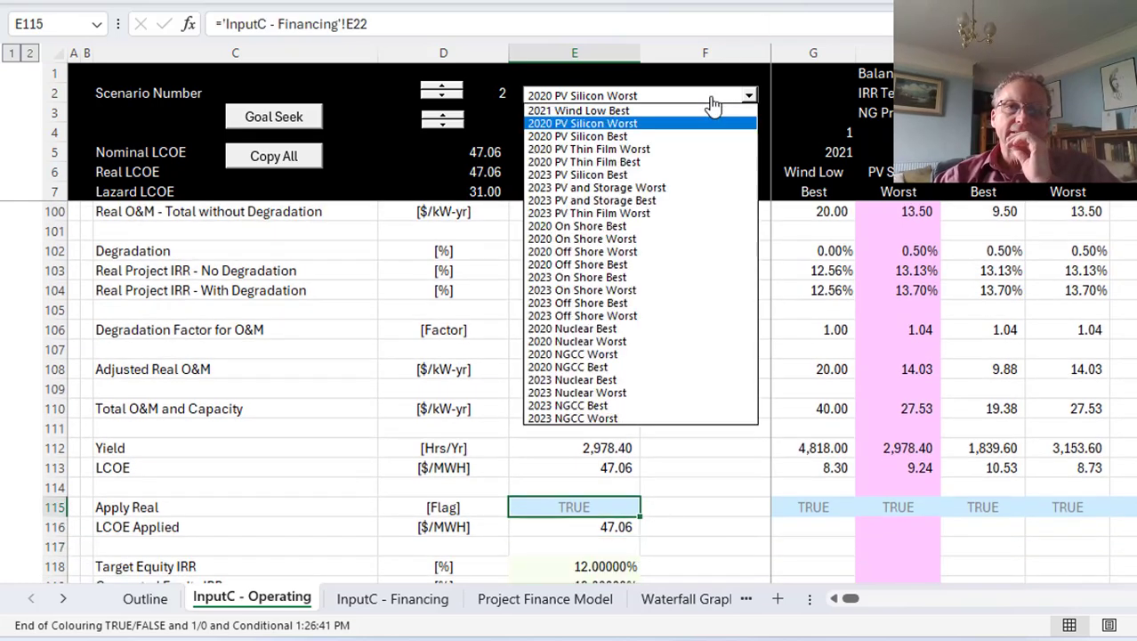
pyautogui.click(712, 109)
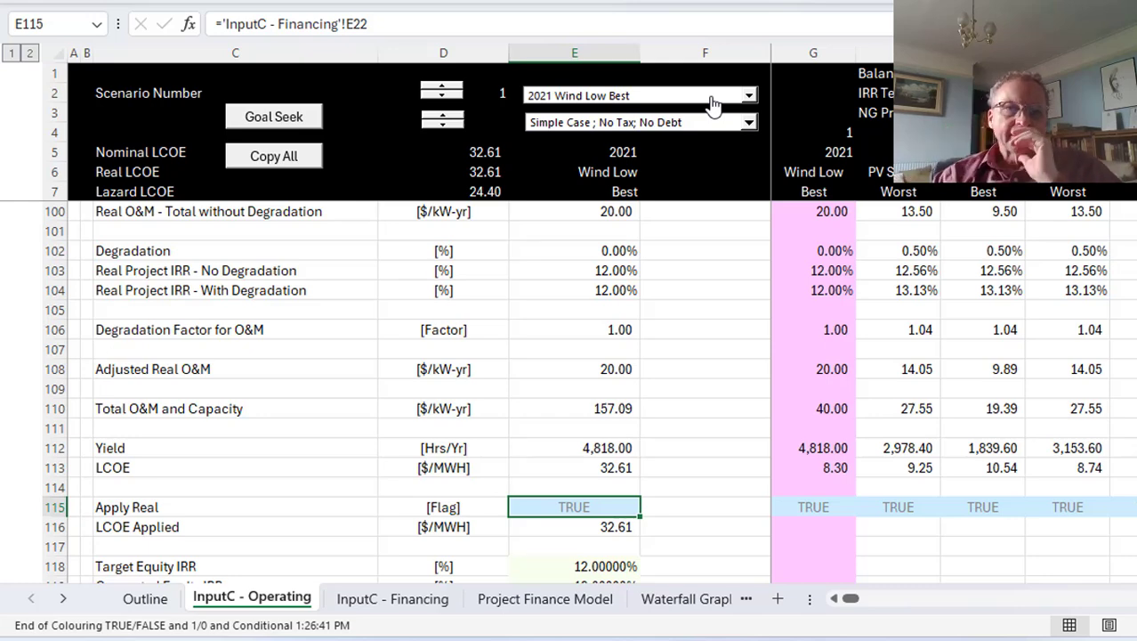
# Step: Review the Operation inputs of the selected wind scenario, including Capacity and Tax Life
pyautogui.press('pageup')
pyautogui.press('Down')
pyautogui.press('pageup')
pyautogui.press('pageup')
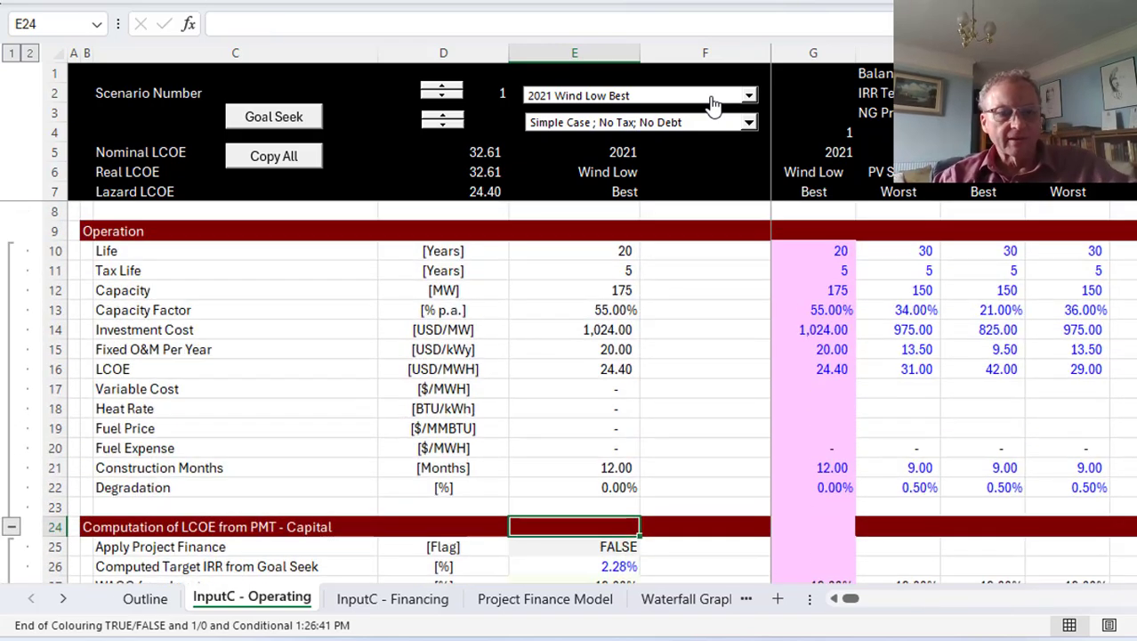
pyautogui.press('Up')
pyautogui.press('Up')
pyautogui.press('Up')
pyautogui.press('Up')
pyautogui.press('Up')
pyautogui.press('Up')
pyautogui.press('Up')
pyautogui.press('Up')
pyautogui.press('Up')
pyautogui.press('Up')
pyautogui.press('Up')
pyautogui.press('Up')
pyautogui.press('Up')
pyautogui.press('Up')
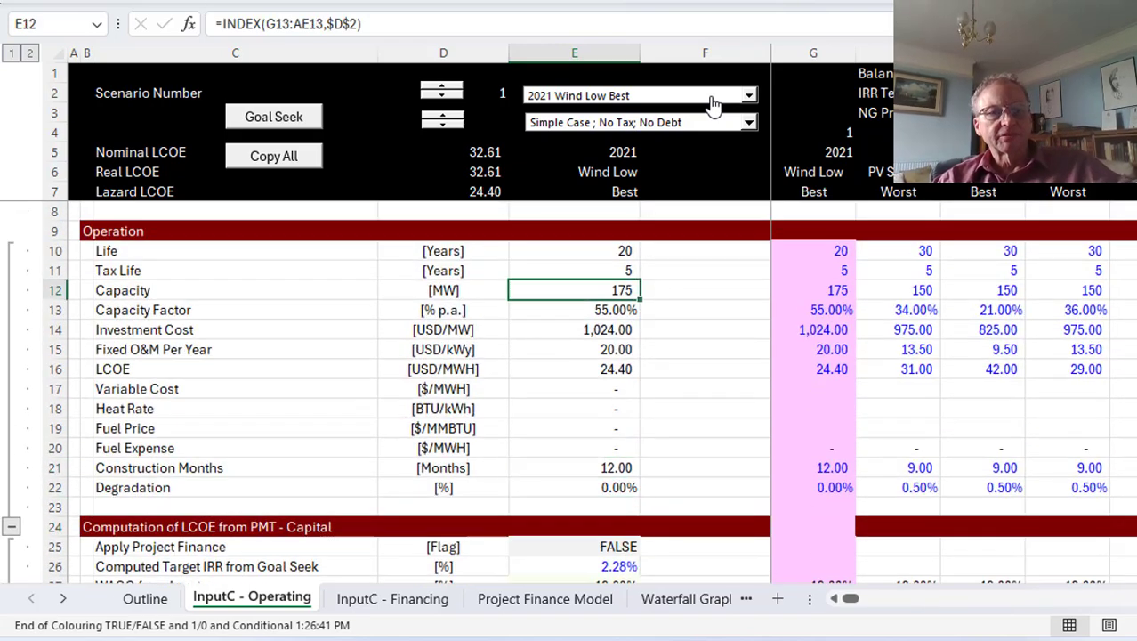
pyautogui.press('Down')
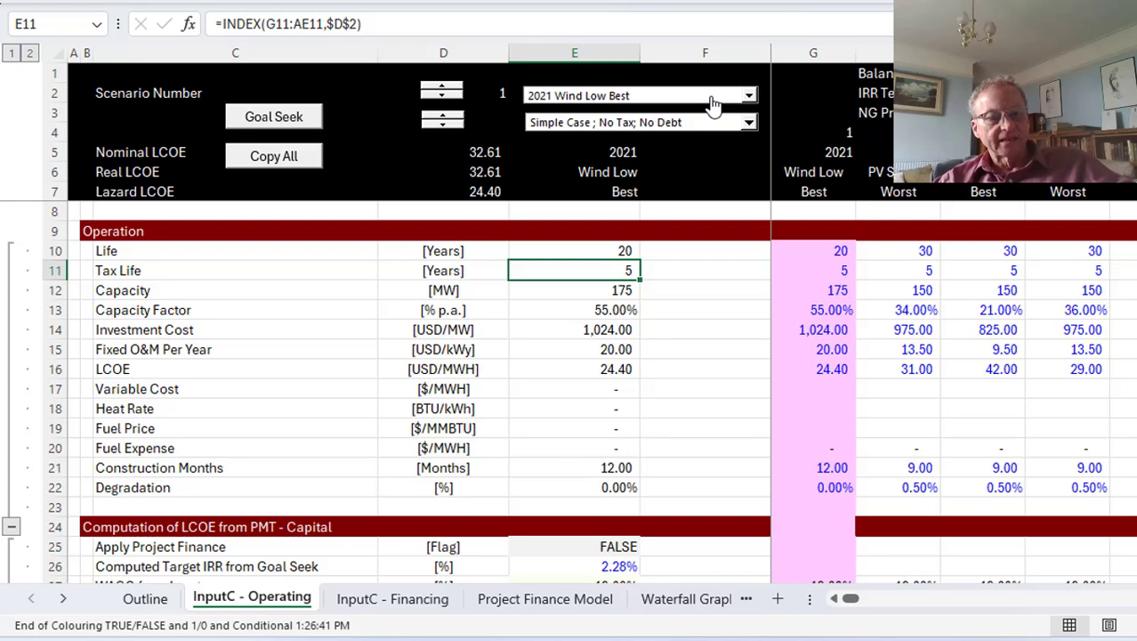
# Step: Examine the target IRR rows down to Nominal IRR with Degradation and return to the LCOE input in row 16
pyautogui.press('Down')
pyautogui.press('Down')
pyautogui.press('Down')
pyautogui.press('Down')
pyautogui.press('Down')
pyautogui.press('Down')
pyautogui.press('Down')
pyautogui.press('Down')
pyautogui.press('Down')
pyautogui.press('Down')
pyautogui.press('Down')
pyautogui.press('Down')
pyautogui.press('Down')
pyautogui.press('Down')
pyautogui.press('Down')
pyautogui.press('Down')
pyautogui.press('Down')
pyautogui.press('Down')
pyautogui.press('Down')
pyautogui.press('Down')
pyautogui.scroll(-2, 712, 104)
pyautogui.press('Down')
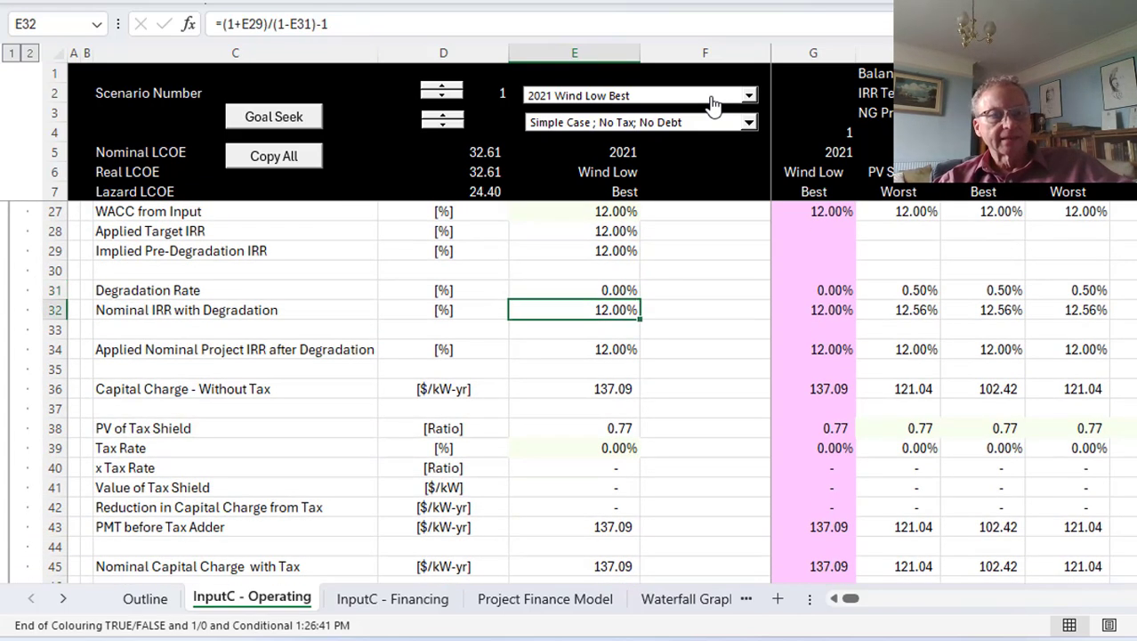
pyautogui.press('Up')
pyautogui.press('Up')
pyautogui.press('Up')
pyautogui.press('Up')
pyautogui.press('Up')
pyautogui.press('Up')
pyautogui.press('Up')
pyautogui.press('Up')
pyautogui.press('Up')
pyautogui.press('Up')
pyautogui.press('Up')
pyautogui.press('Up')
pyautogui.press('Up')
pyautogui.press('Up')
pyautogui.press('Up')
pyautogui.press('Up')
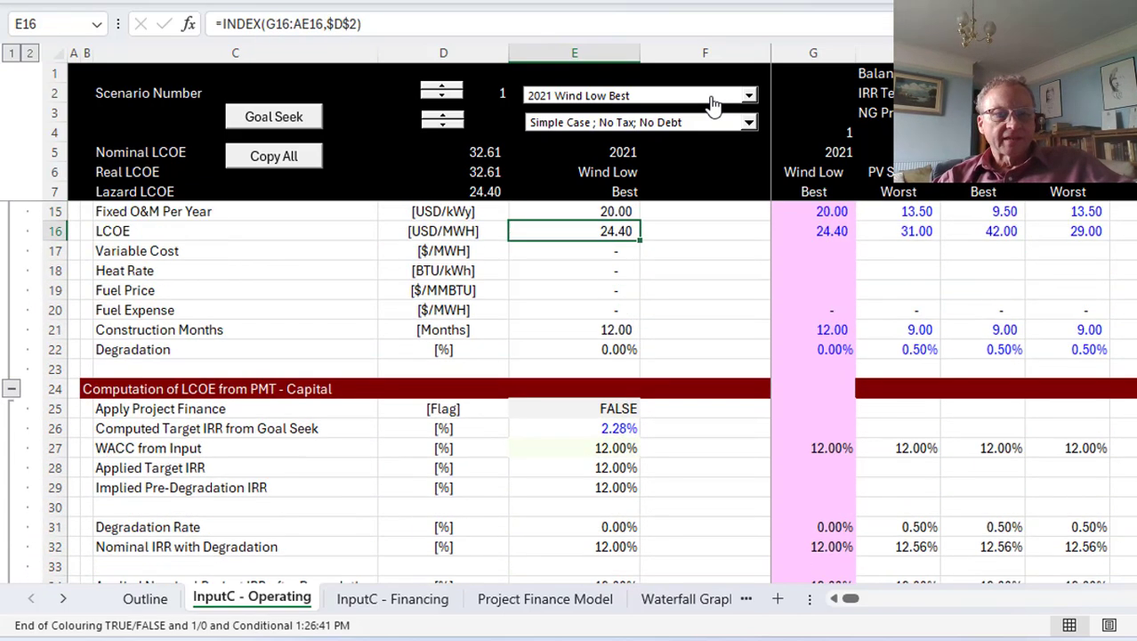
# Step: Trace the capital charge computation from the target IRR rows down to PMT before Tax Adder
pyautogui.press('Down')
pyautogui.press('Down')
pyautogui.press('Down')
pyautogui.press('Down')
pyautogui.press('Down')
pyautogui.press('Down')
pyautogui.press('Down')
pyautogui.press('Down')
pyautogui.press('Down')
pyautogui.press('Down')
pyautogui.press('Down')
pyautogui.press('Down')
pyautogui.press('Down')
pyautogui.press('Down')
pyautogui.press('Down')
pyautogui.press('Down')
pyautogui.press('Down')
pyautogui.press('Down')
pyautogui.press('Down')
pyautogui.press('Down')
pyautogui.press('Down')
pyautogui.press('Down')
pyautogui.press('Down')
pyautogui.press('Down')
pyautogui.press('Down')
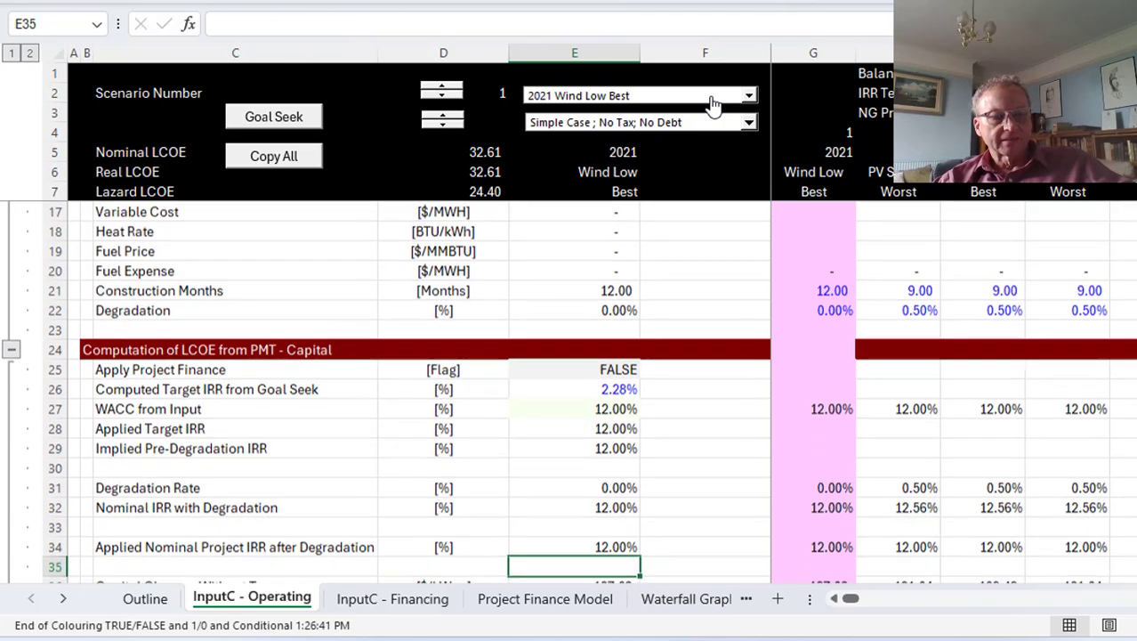
pyautogui.press('Down')
pyautogui.press('Down')
pyautogui.press('Down')
pyautogui.press('Up')
pyautogui.press('Up')
pyautogui.press('Up')
pyautogui.press('Up')
pyautogui.press('Up')
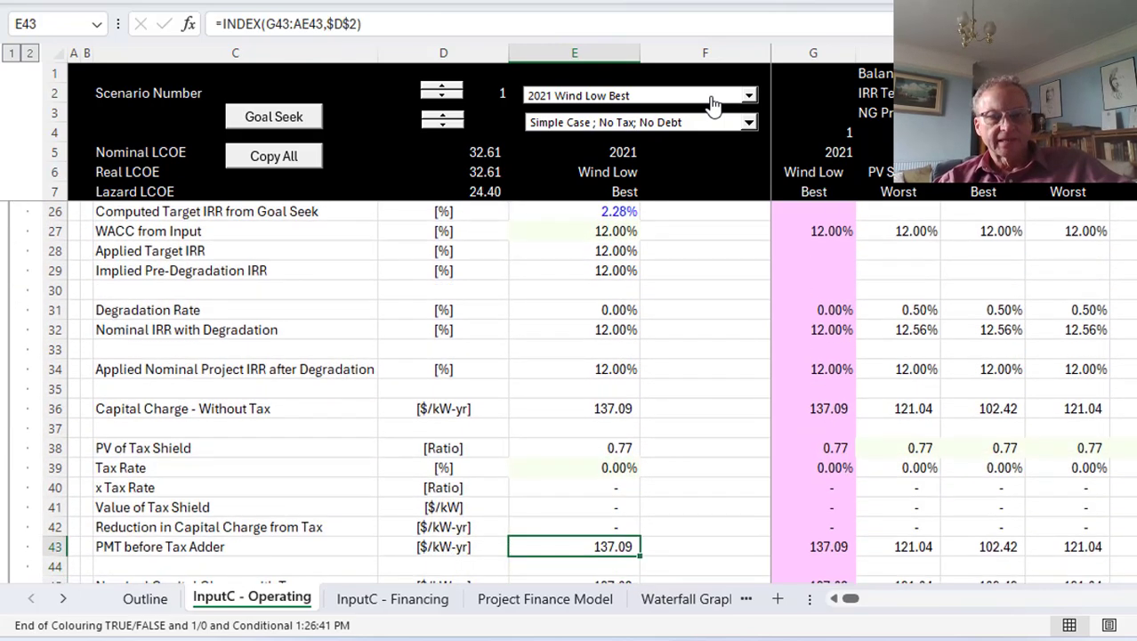
# Step: Return to the Operation section and check the Construction Months and Capacity Factor inputs
pyautogui.press('Up')
pyautogui.press('Up')
pyautogui.press('Up')
pyautogui.press('Up')
pyautogui.press('Up')
pyautogui.press('Up')
pyautogui.press('Up')
pyautogui.press('Up')
pyautogui.press('Up')
pyautogui.press('Up')
pyautogui.press('Up')
pyautogui.press('Up')
pyautogui.press('Up')
pyautogui.press('Up')
pyautogui.press('Up')
pyautogui.press('Up')
pyautogui.press('Up')
pyautogui.press('Up')
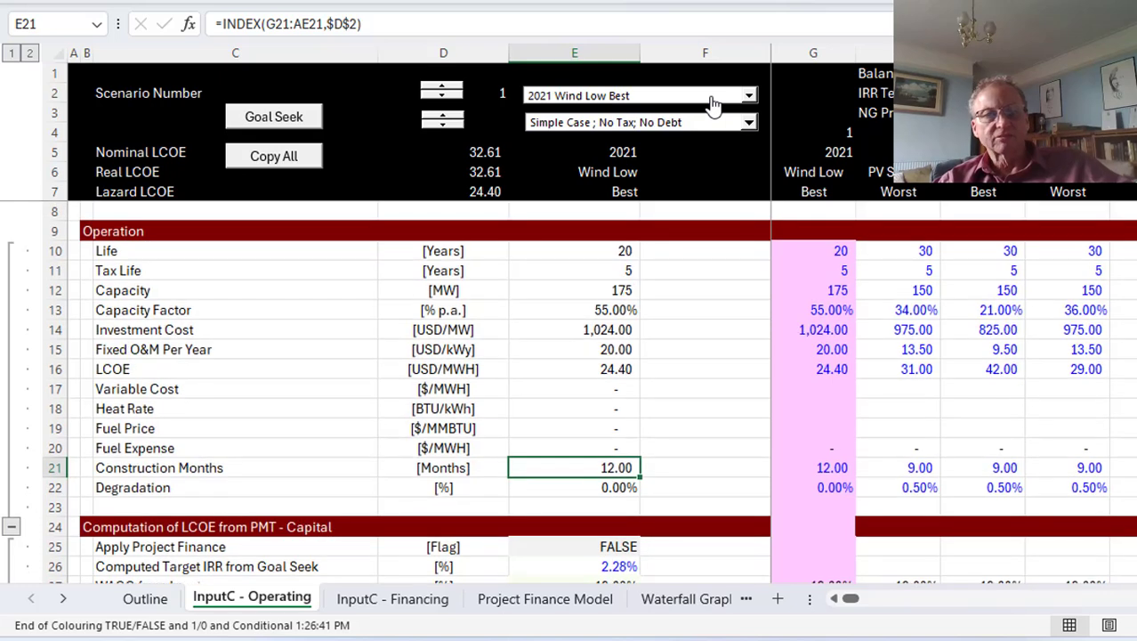
pyautogui.press('Up')
pyautogui.press('Up')
pyautogui.press('Up')
pyautogui.press('Up')
pyautogui.press('Up')
pyautogui.press('Up')
pyautogui.press('Up')
pyautogui.press('Up')
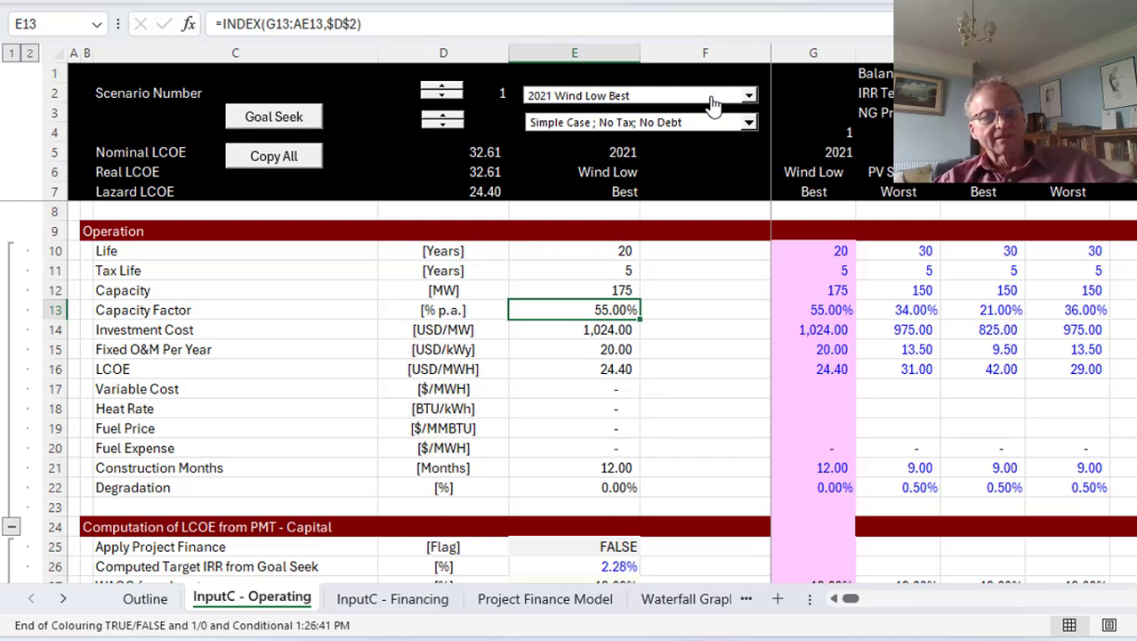
# Step: Compare the Investment Cost, Fixed O&M Per Year and LCOE inputs of the wind scenario
pyautogui.press('Down')
pyautogui.press('Down')
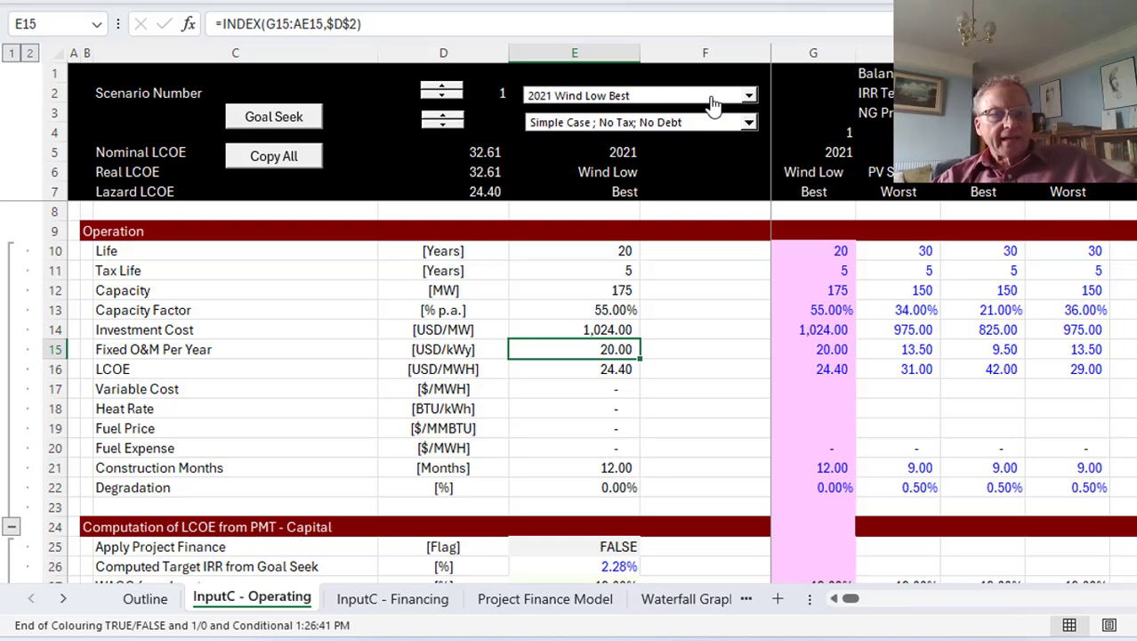
pyautogui.press('Down')
pyautogui.press('Up')
pyautogui.press('Up')
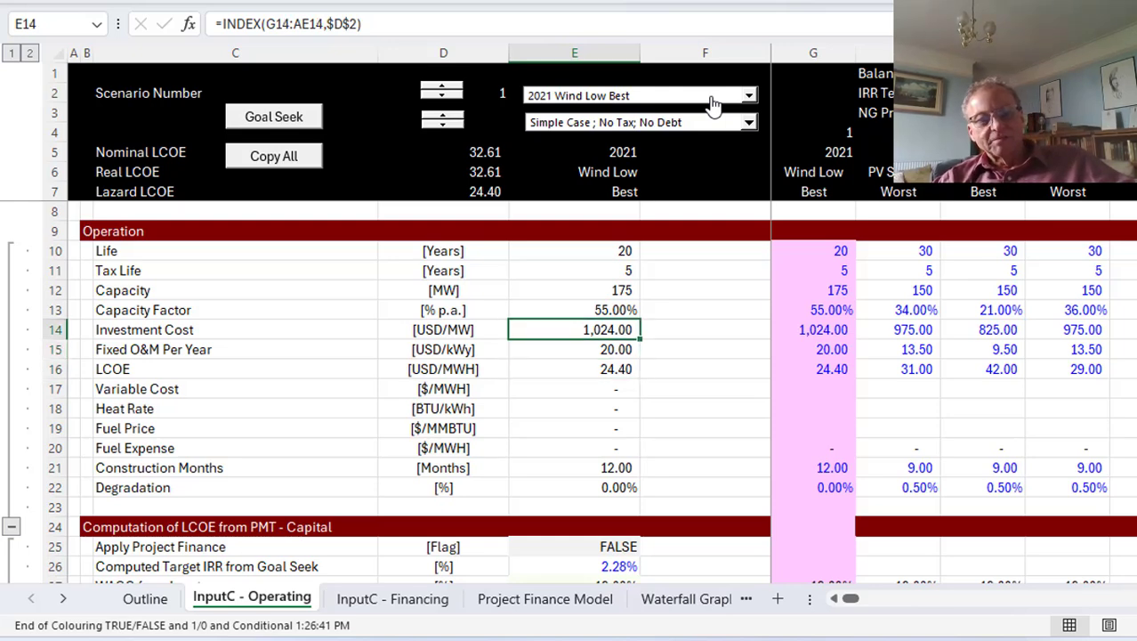
pyautogui.press('Down')
pyautogui.press('Up')
pyautogui.press('Down')
pyautogui.press('Up')
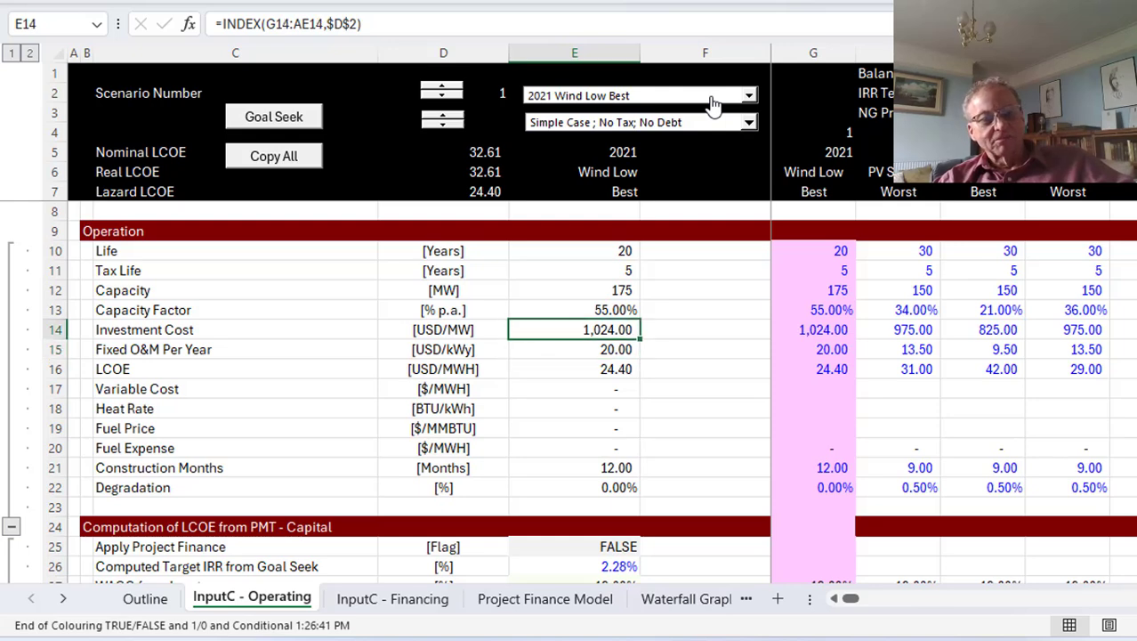
pyautogui.press('Down')
pyautogui.press('Down')
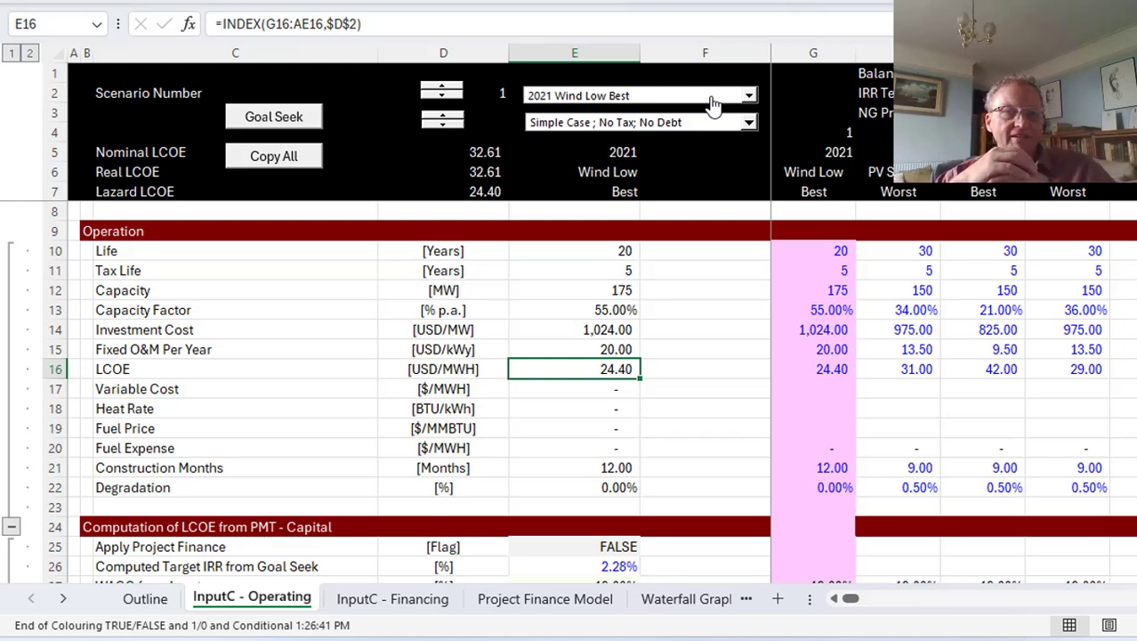
# Step: Rename the LCOE label in cell C16 as Lazard LCOE
pyautogui.press('Left')
pyautogui.press('Left')
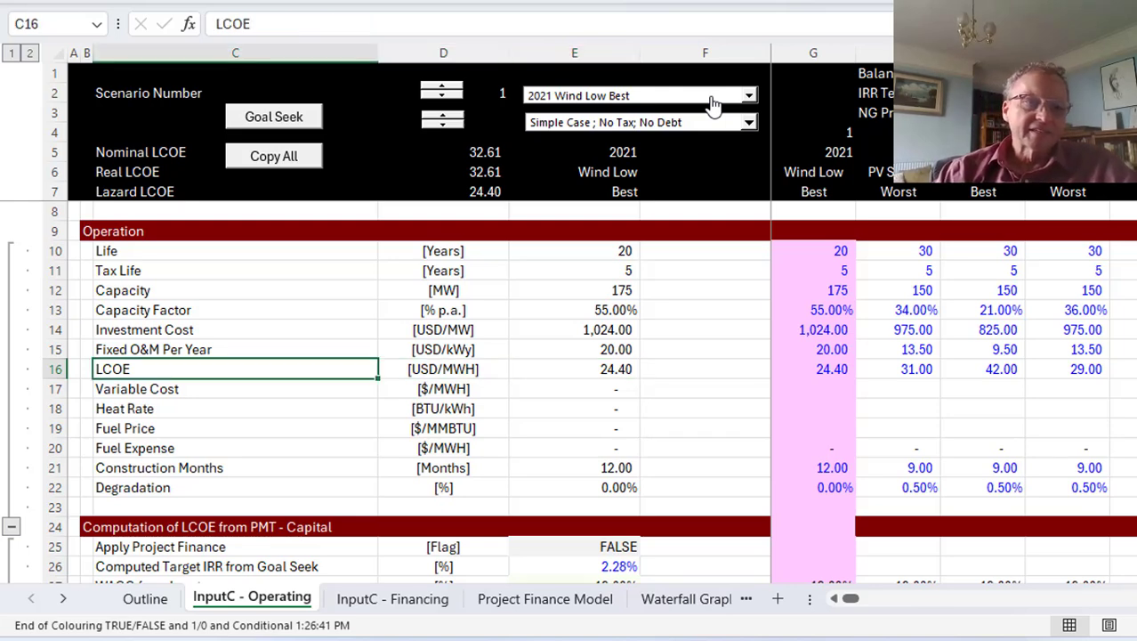
pyautogui.press('F2')
pyautogui.press('Home')
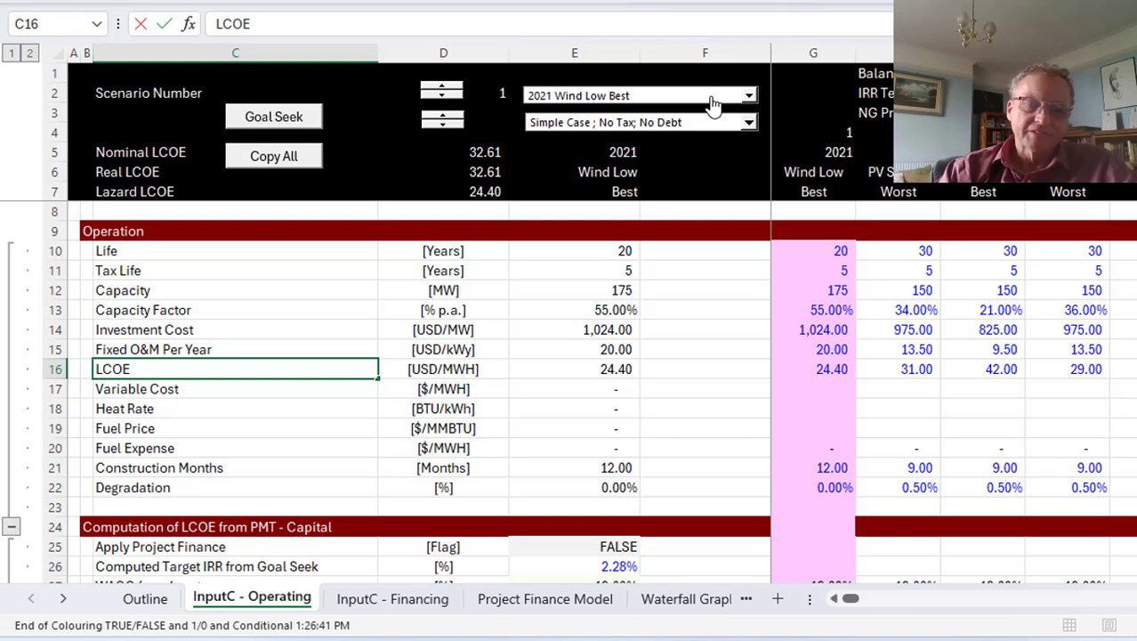
pyautogui.write('Lazard')
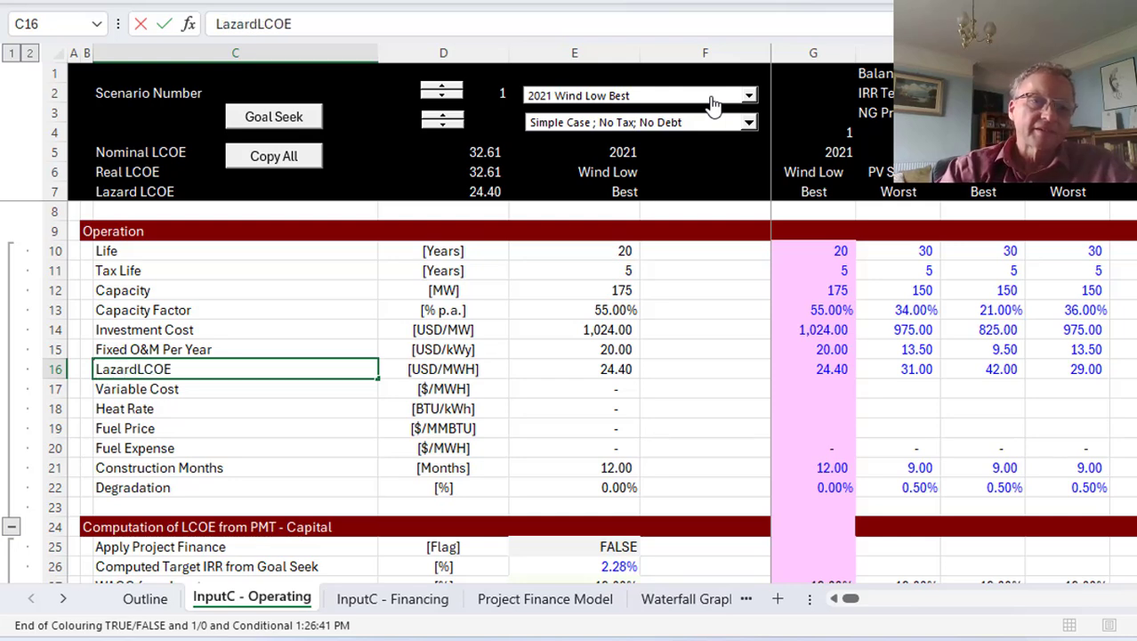
pyautogui.press('Return')
pyautogui.press('Up')
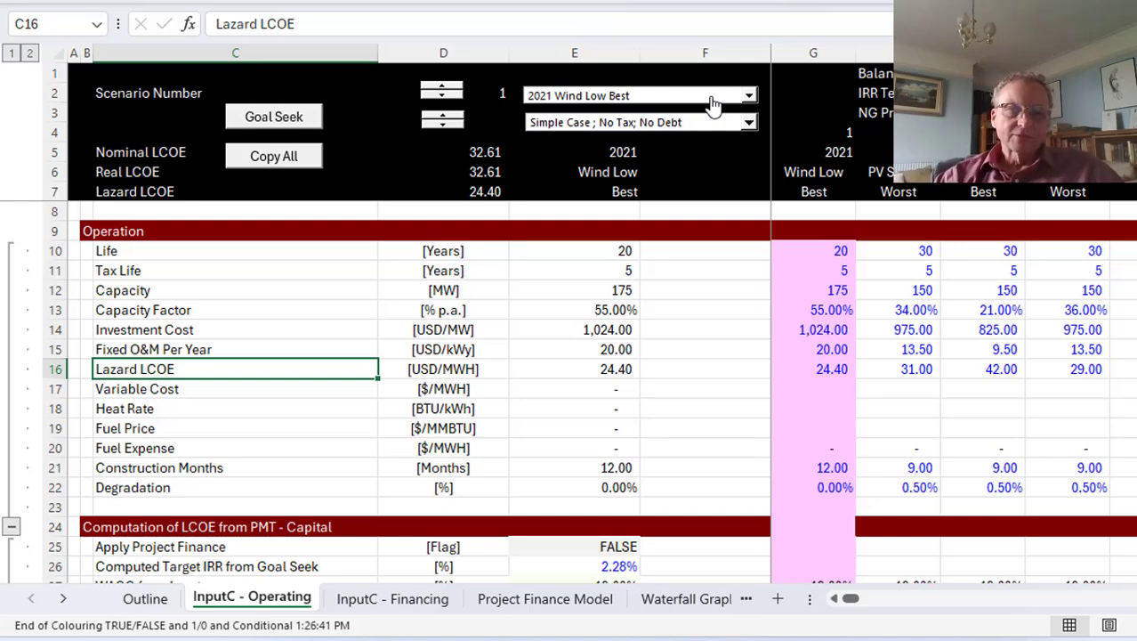
# Step: Review the remaining Operation inputs in column E, from Variable Cost down to Construction Months and Degradation
pyautogui.press('Right')
pyautogui.press('Right')
pyautogui.press('Down')
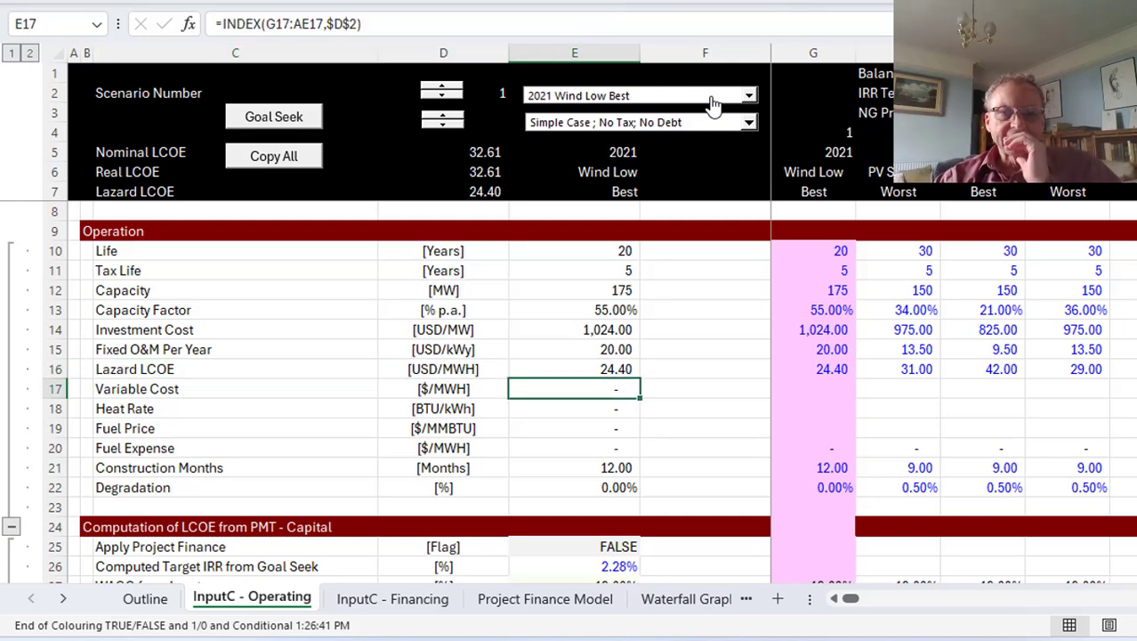
pyautogui.press('Down')
pyautogui.press('Down')
pyautogui.press('Down')
pyautogui.press('Down')
pyautogui.press('Down')
pyautogui.press('Down')
pyautogui.press('Down')
pyautogui.press('Up')
pyautogui.press('Up')
pyautogui.press('Up')
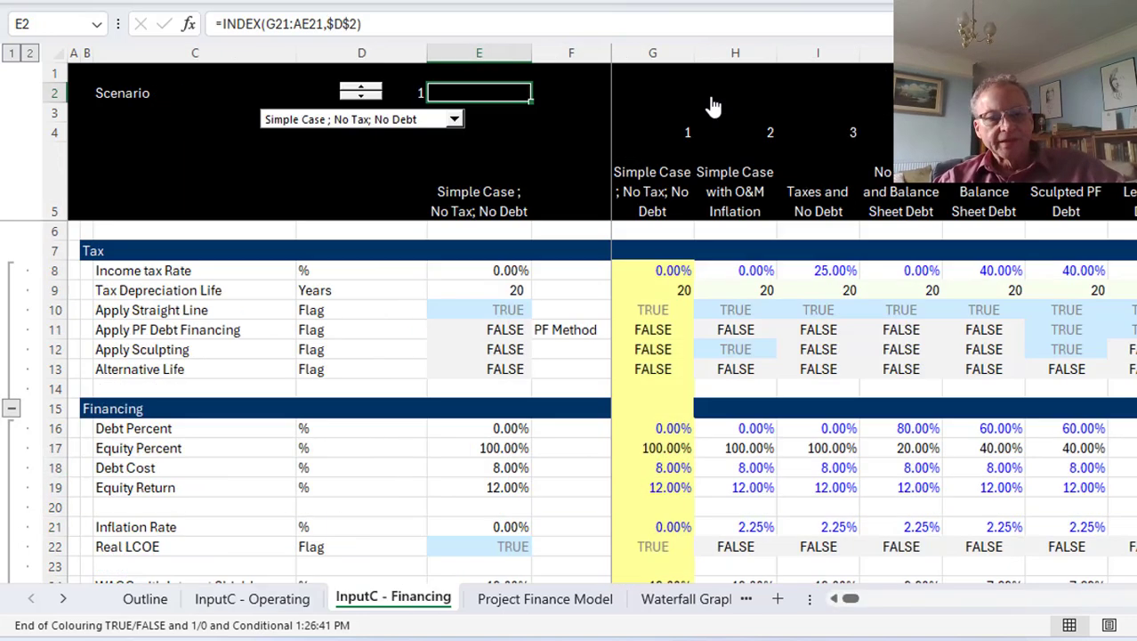
# Step: Review the Tax inputs in column E of the InputC - Financing sheet, from Income tax Rate down to Alternative Life
pyautogui.hotkey('ctrl', 'pagedown')
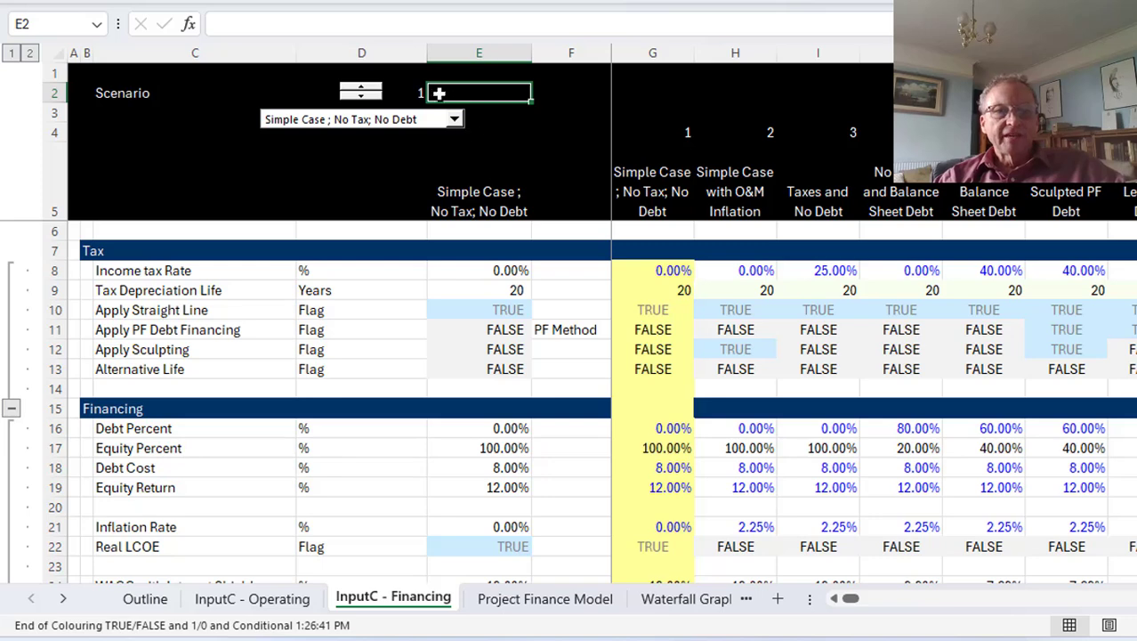
pyautogui.click(662, 306)
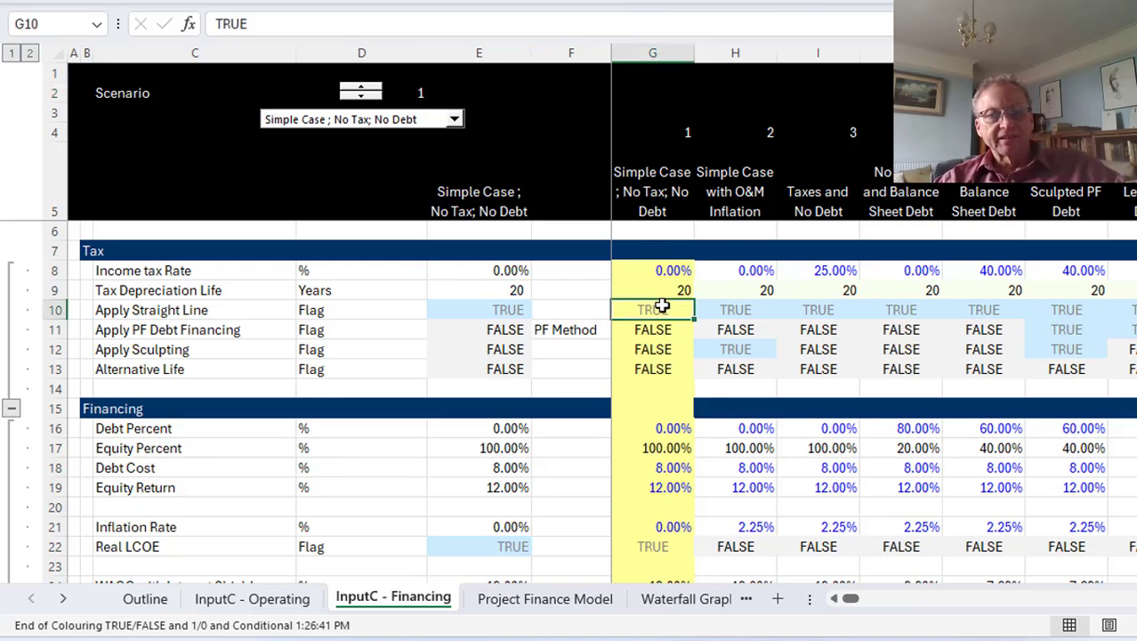
pyautogui.press('Left')
pyautogui.press('Left')
pyautogui.press('Up')
pyautogui.press('Up')
pyautogui.press('Up')
pyautogui.press('Down')
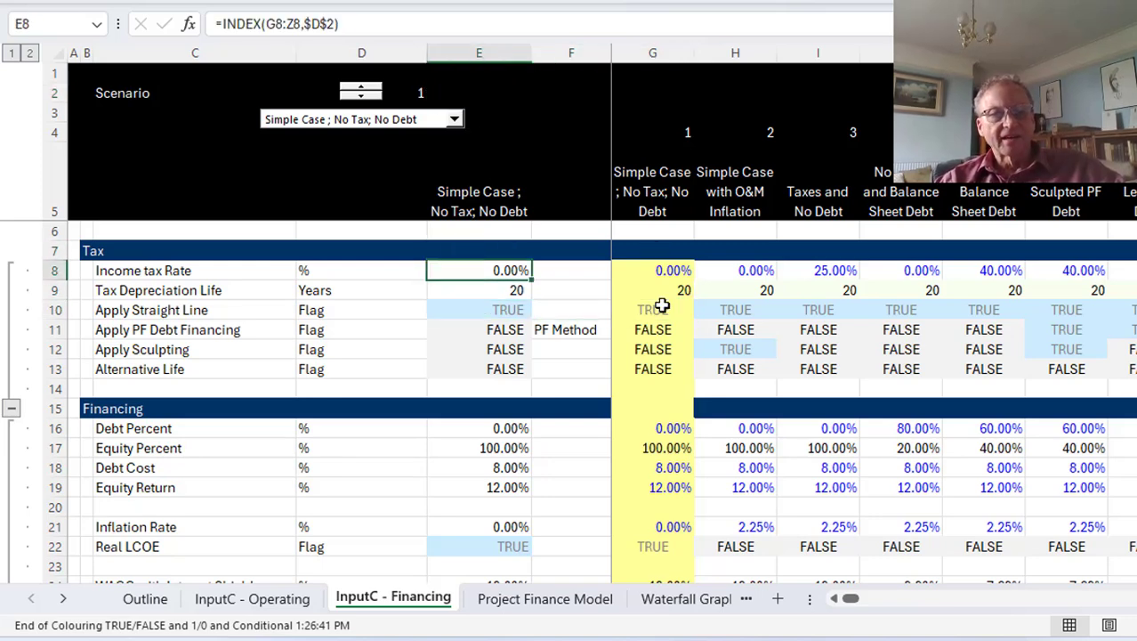
pyautogui.press('Down')
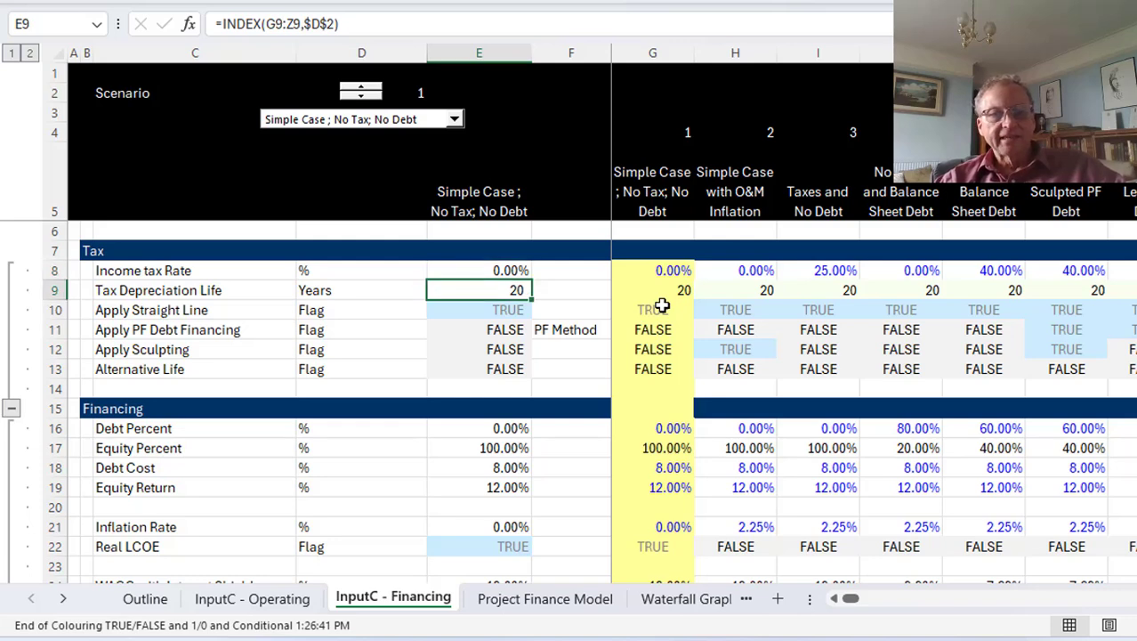
pyautogui.press('Down')
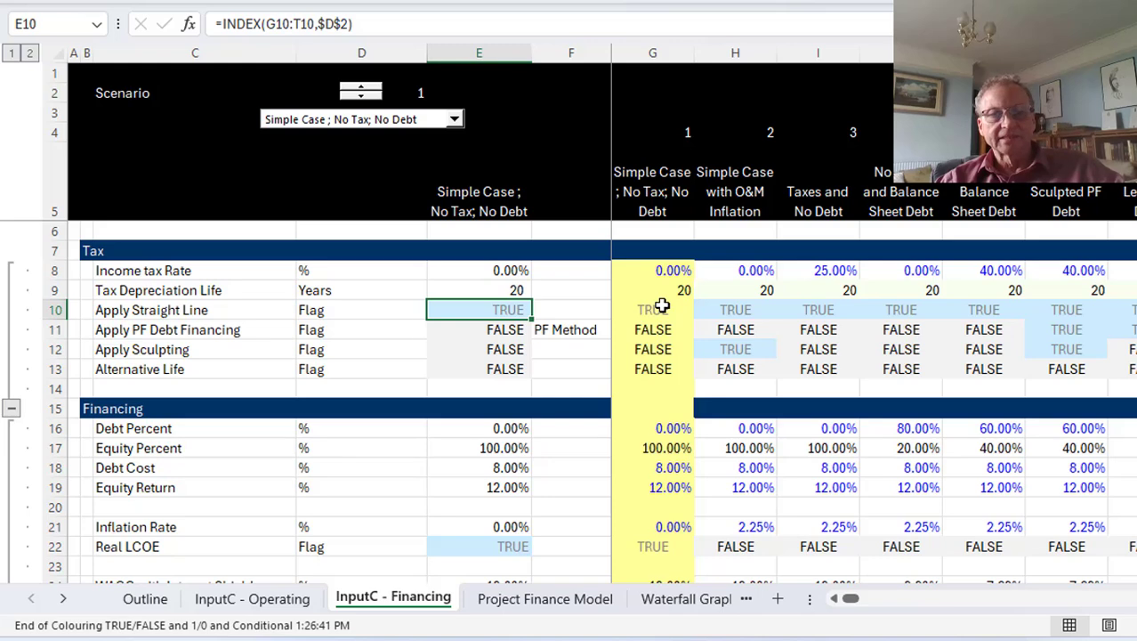
pyautogui.press('Down')
pyautogui.press('Down')
pyautogui.press('Up')
pyautogui.press('Down')
pyautogui.press('Down')
pyautogui.press('Down')
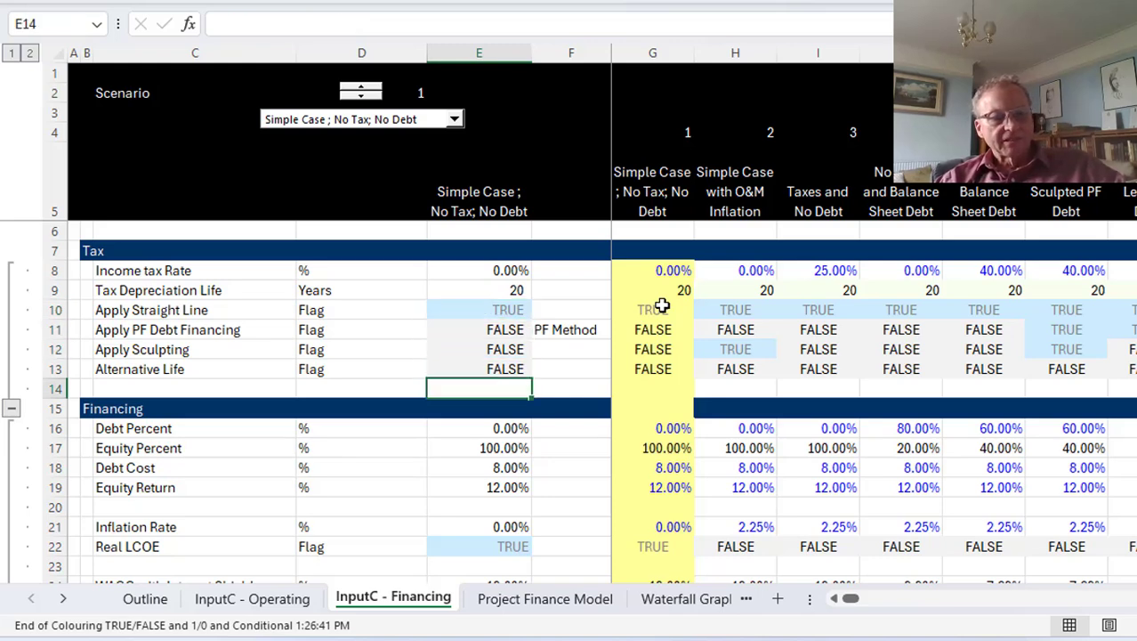
# Step: Review the Financing inputs in column E, from Debt Percent down to Inflation Rate
pyautogui.press('Down')
pyautogui.press('Down')
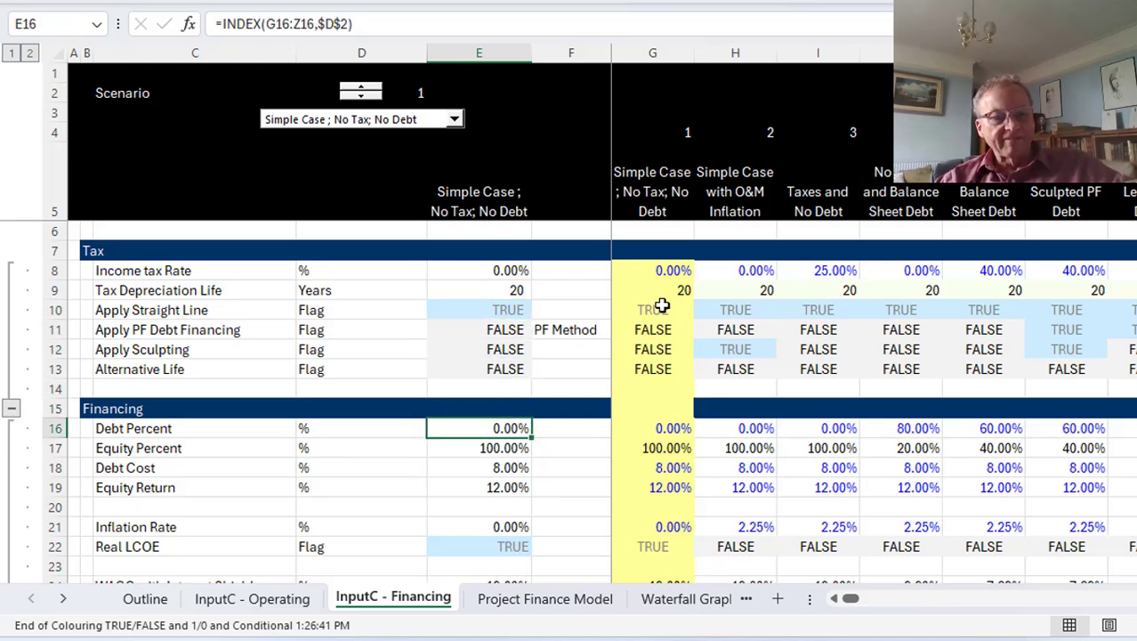
pyautogui.press('Down')
pyautogui.press('Down')
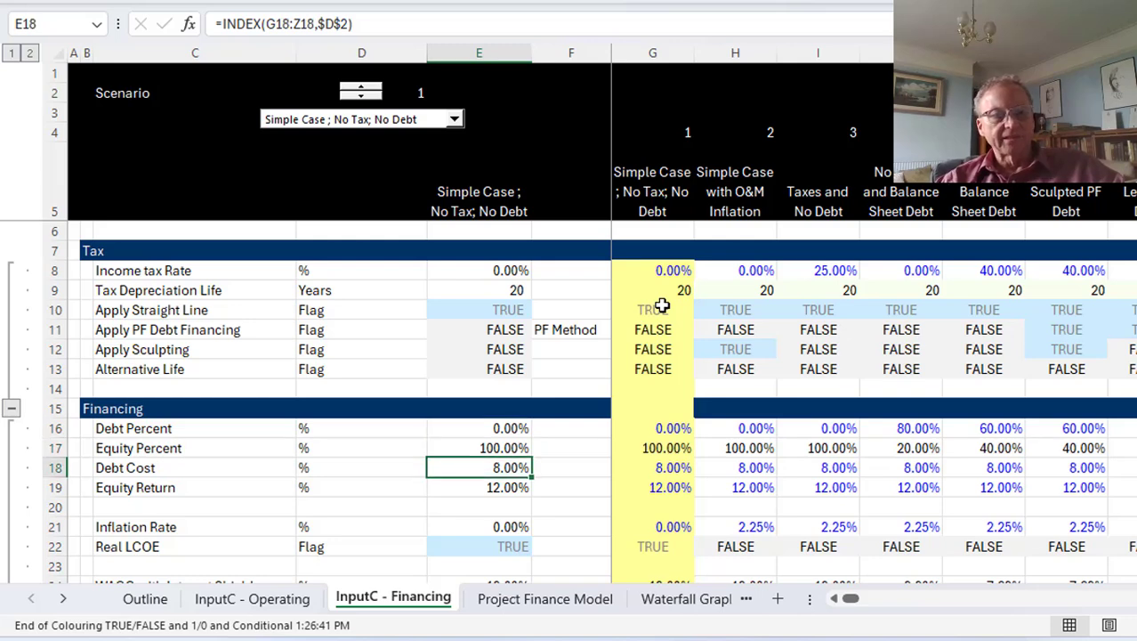
pyautogui.press('Down')
pyautogui.press('Down')
pyautogui.press('Down')
pyautogui.press('Down')
pyautogui.press('Up')
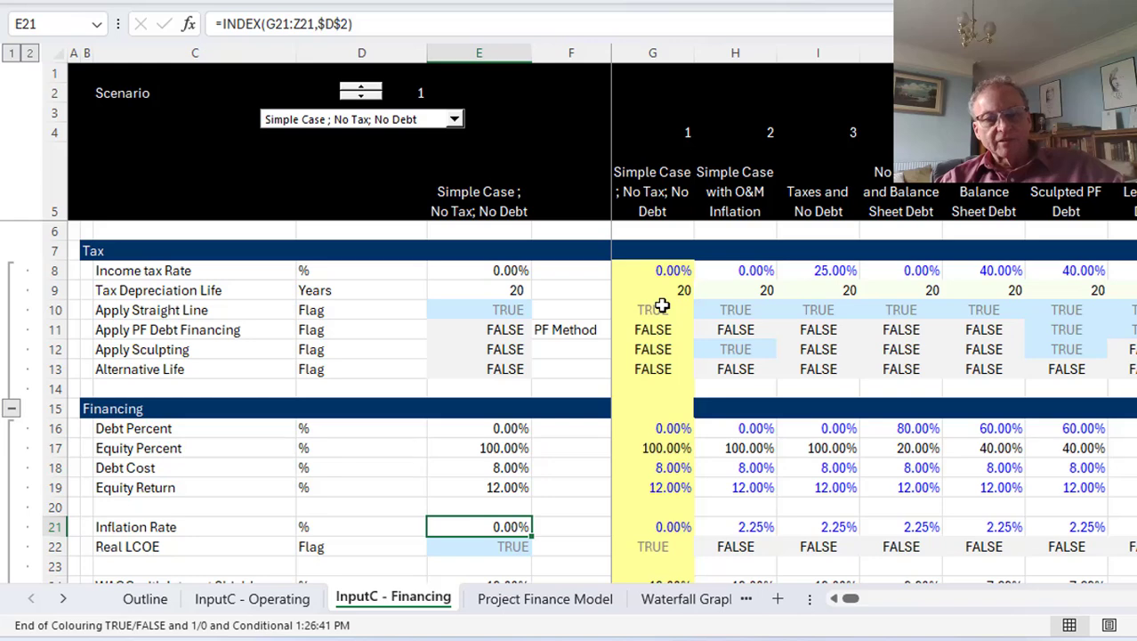
# Step: Look past the Real LCOE flag to the Depreciation section, returning to check the WACC with Interest Shield in column E
pyautogui.press('Down')
pyautogui.press('Down')
pyautogui.press('Down')
pyautogui.press('Down')
pyautogui.press('Down')
pyautogui.press('Down')
pyautogui.press('Down')
pyautogui.press('Down')
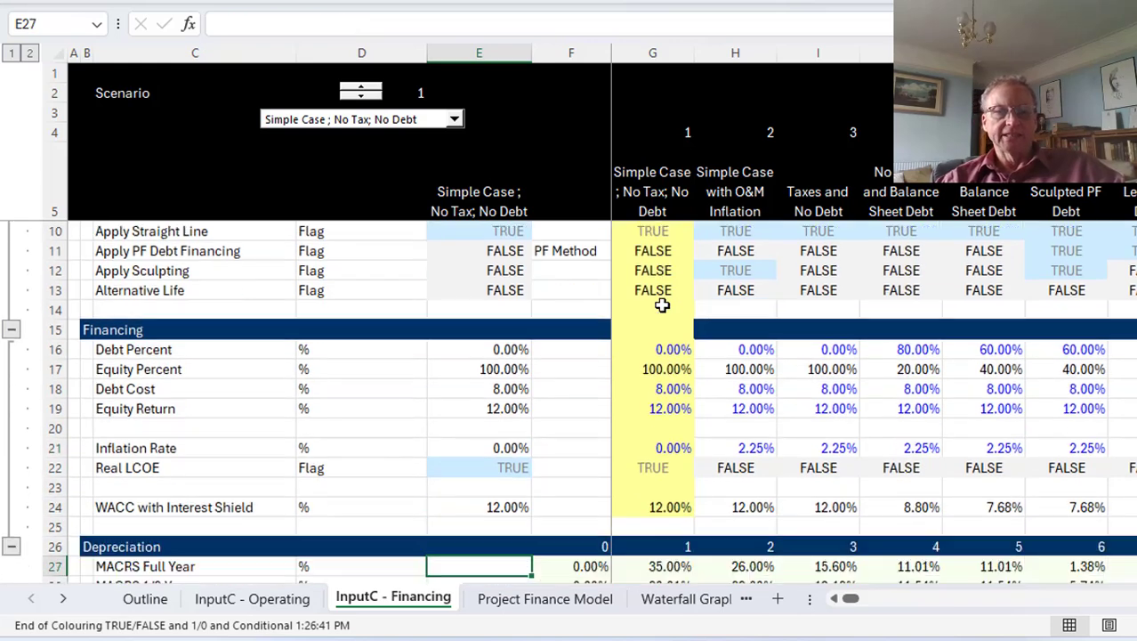
pyautogui.press('Up')
pyautogui.press('Up')
pyautogui.press('Up')
pyautogui.press('Up')
pyautogui.press('Up')
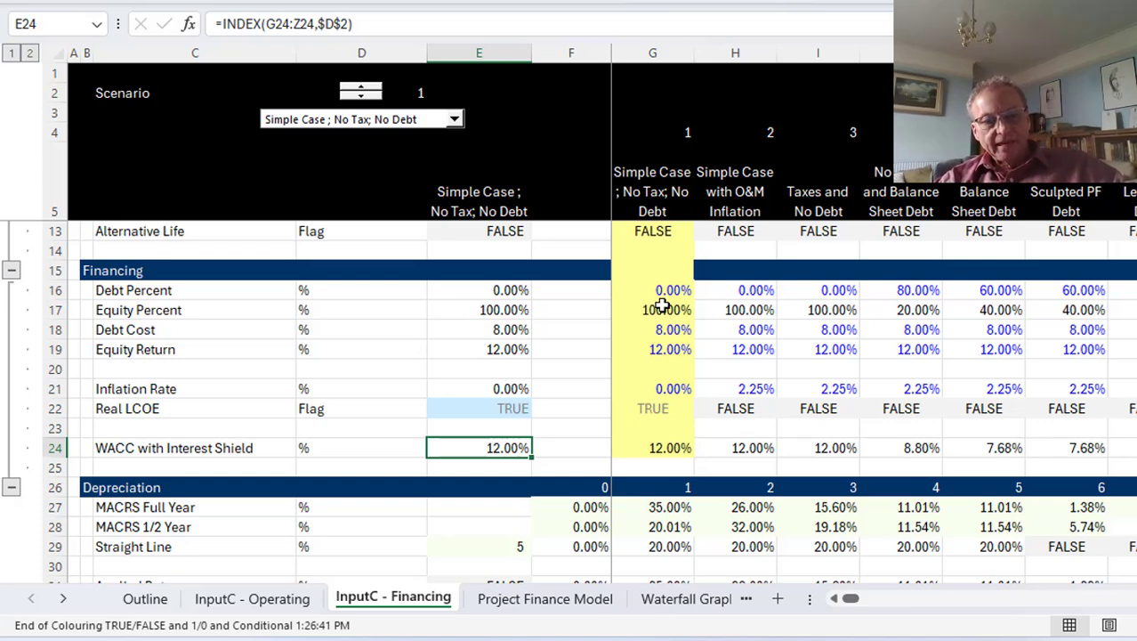
# Step: Switch to the Project Finance Model sheet and go to the Capacity row of the Operation section
pyautogui.hotkey('ctrl', 'pagedown')
pyautogui.press('Up')
pyautogui.press('Up')
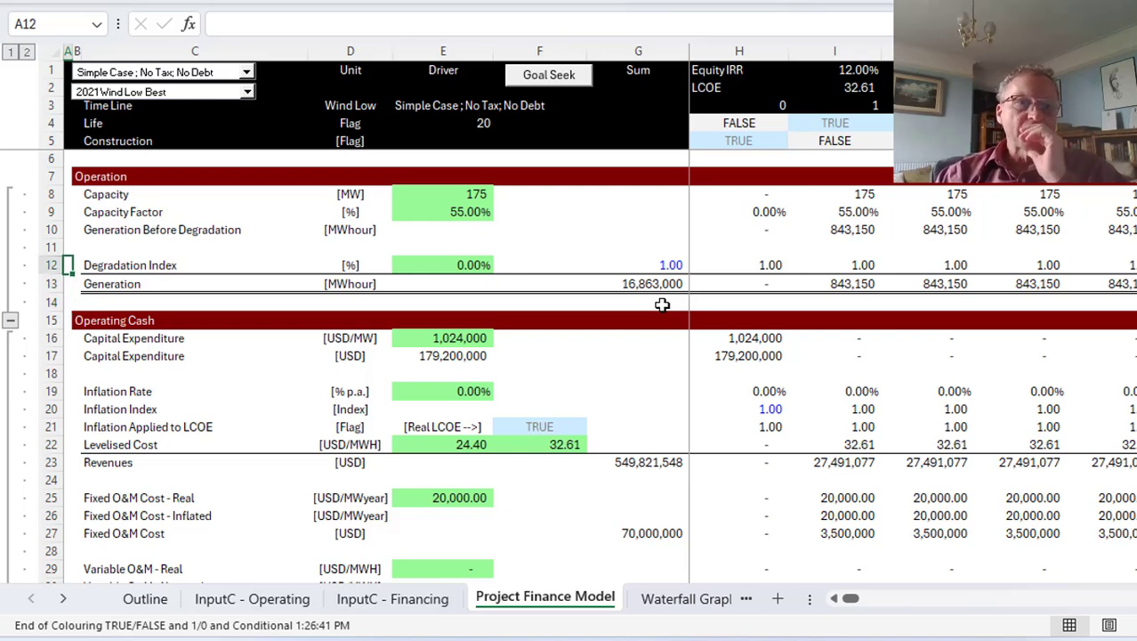
pyautogui.press('Up')
pyautogui.press('Up')
pyautogui.press('Up')
pyautogui.press('Up')
pyautogui.press('Right')
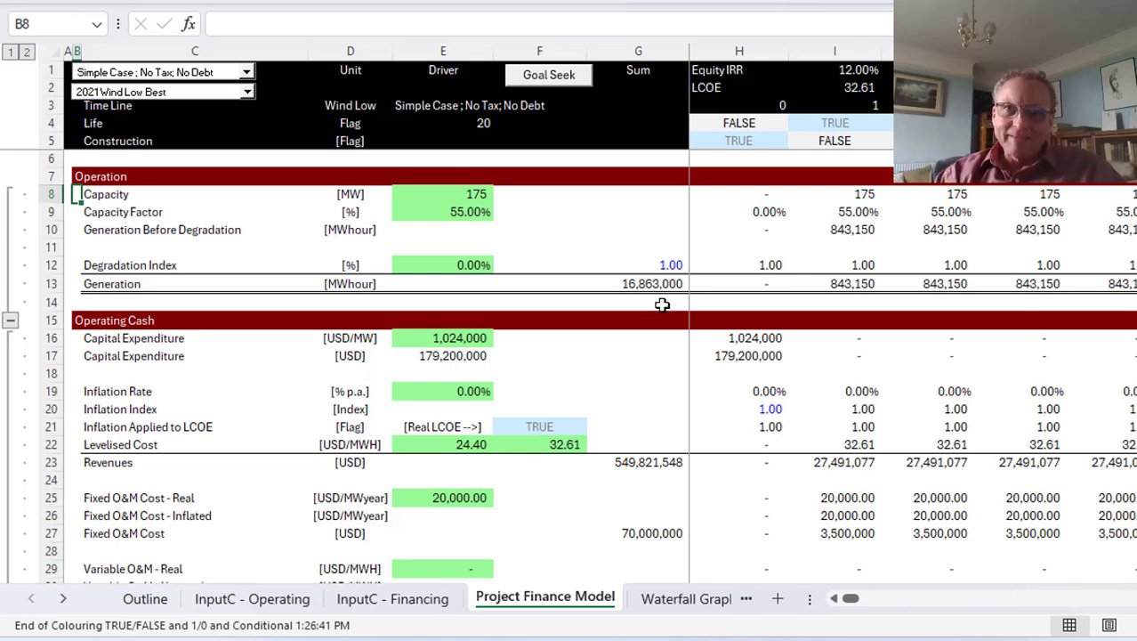
pyautogui.press('Right')
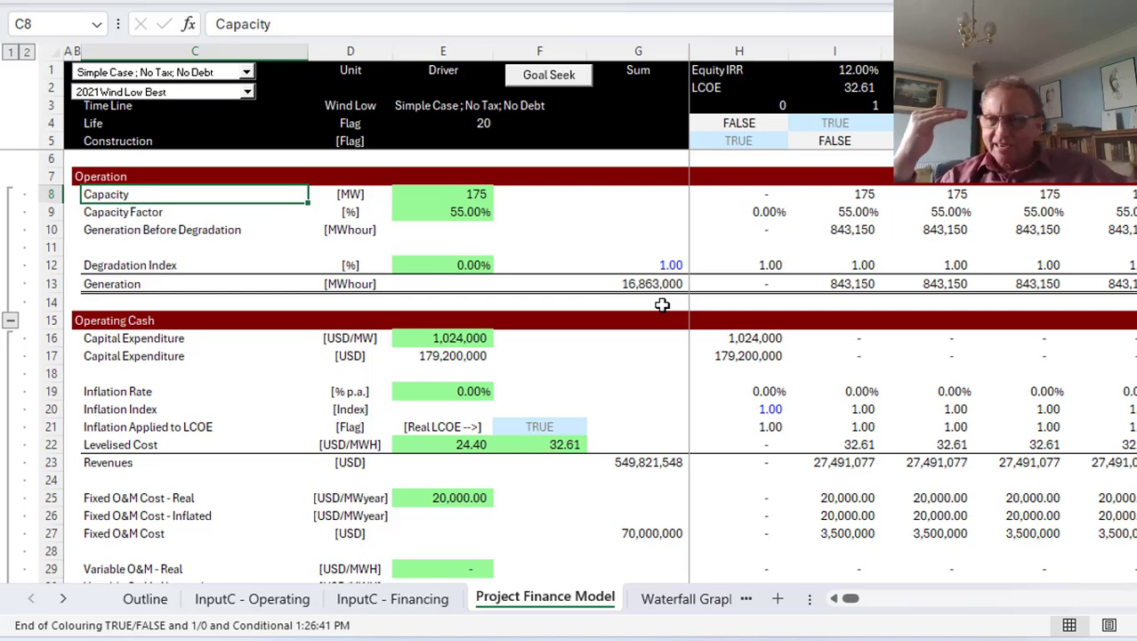
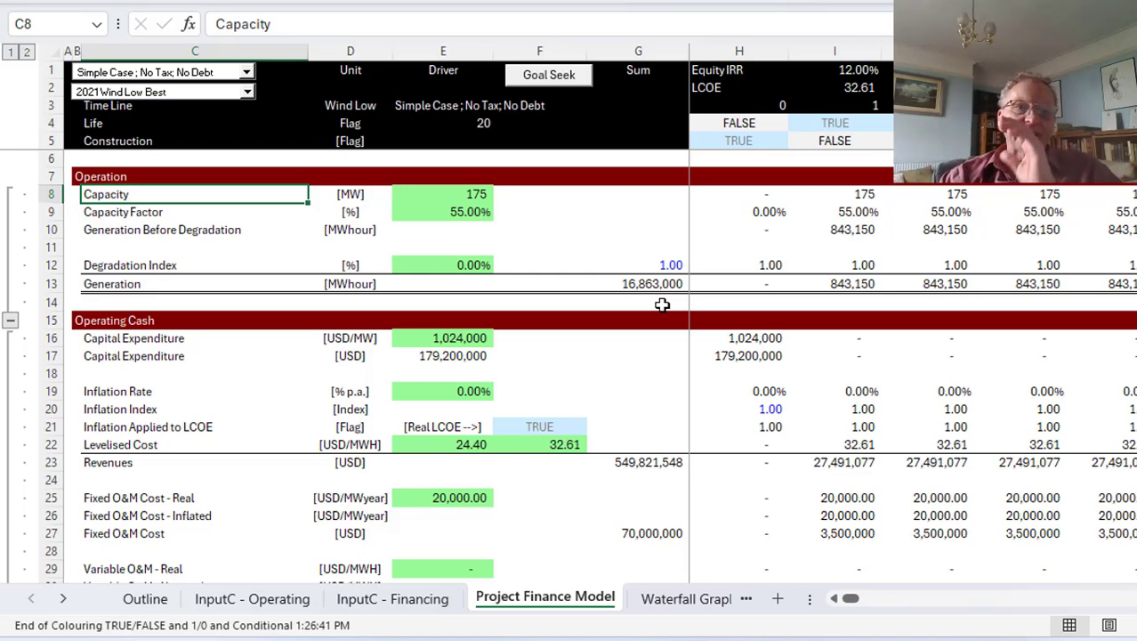
# Step: Examine the units of the generation rows, the Capital Expenditure driver per MW and the Inflation Rate driver
pyautogui.press('Down')
pyautogui.press('Down')
pyautogui.press('Right')
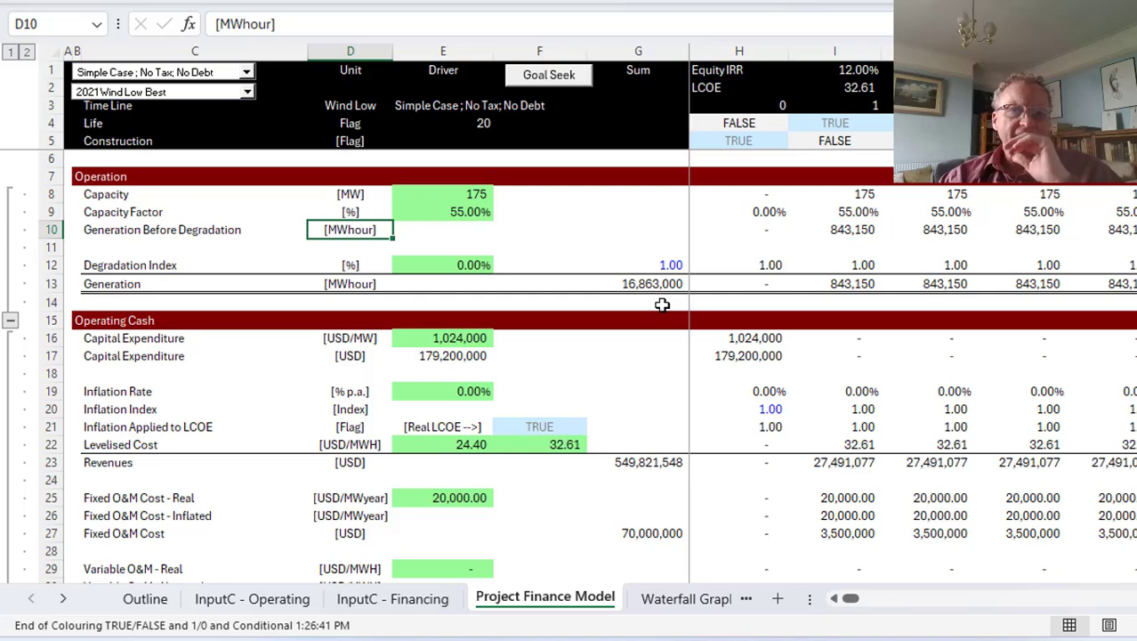
pyautogui.press('Down')
pyautogui.press('Down')
pyautogui.press('Down')
pyautogui.press('Down')
pyautogui.press('Down')
pyautogui.press('Down')
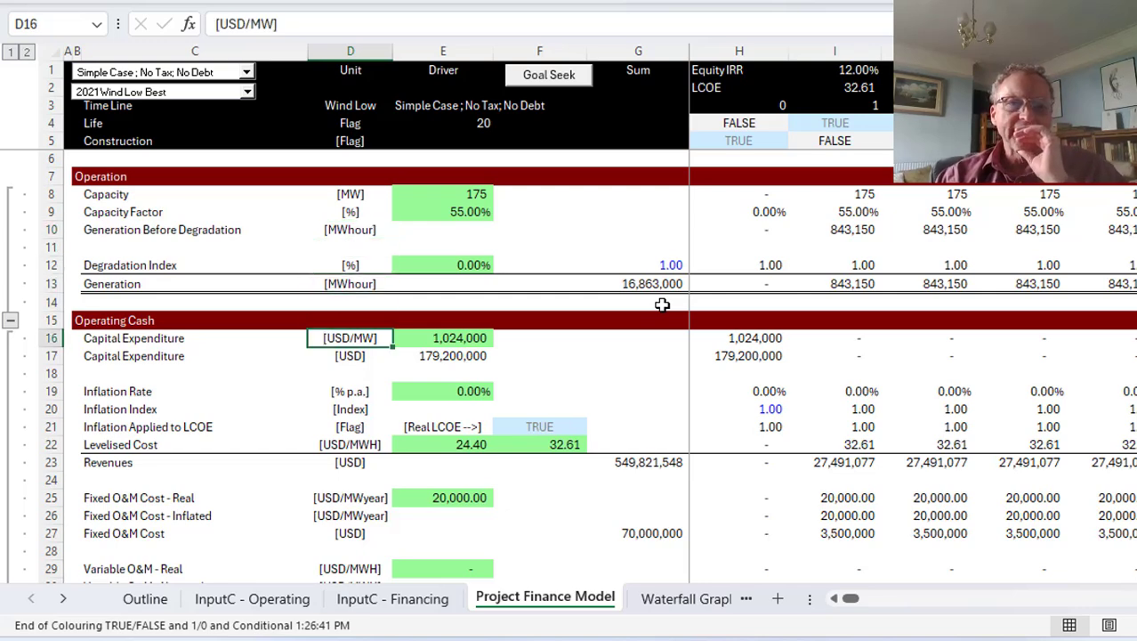
pyautogui.press('Right')
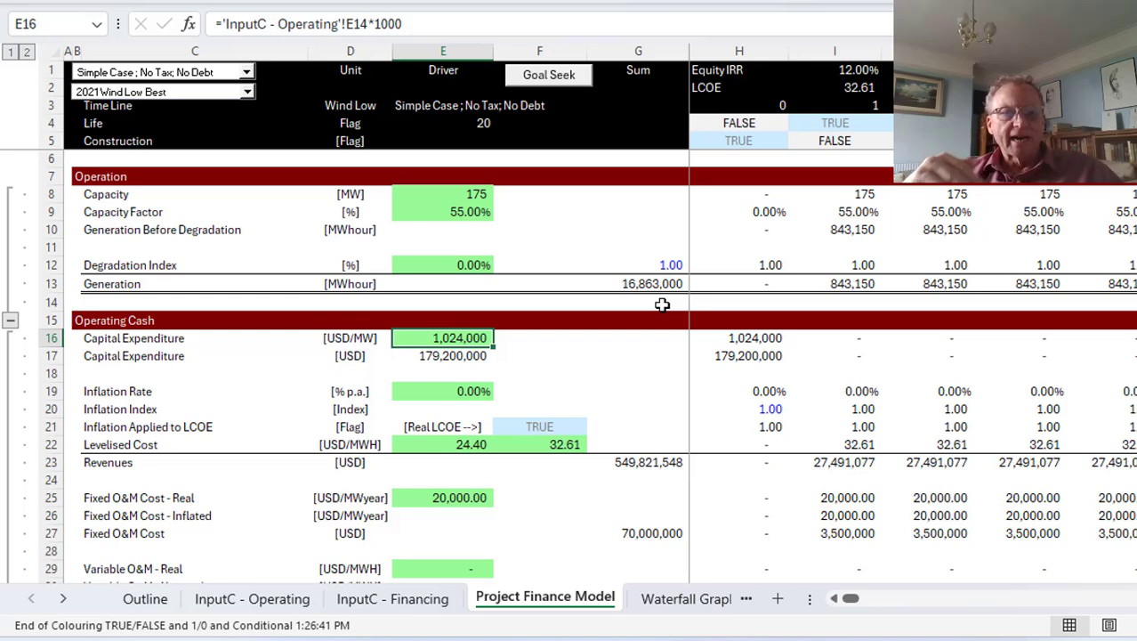
pyautogui.press('Down')
pyautogui.press('Down')
pyautogui.press('Down')
pyautogui.press('Down')
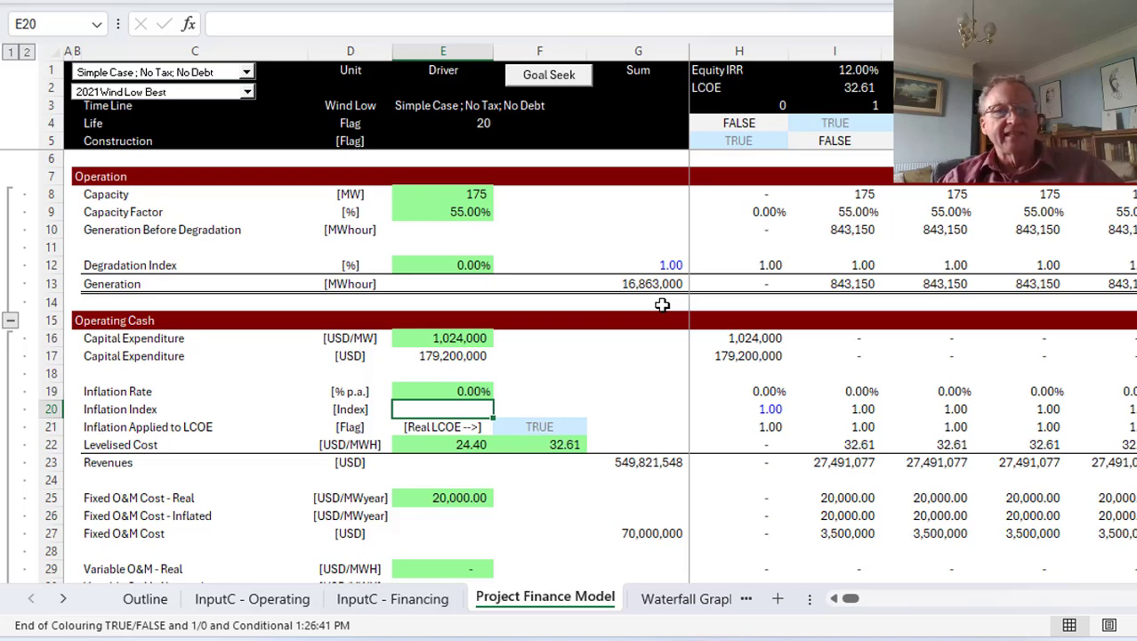
# Step: Return to the Operation section and check how the Capacity Factor is calculated in the first timeline column
pyautogui.press('Up')
pyautogui.press('Up')
pyautogui.press('Up')
pyautogui.press('Up')
pyautogui.press('Up')
pyautogui.press('Up')
pyautogui.press('Up')
pyautogui.press('Up')
pyautogui.press('Up')
pyautogui.press('Up')
pyautogui.press('Up')
pyautogui.press('Left')
pyautogui.press('Up')
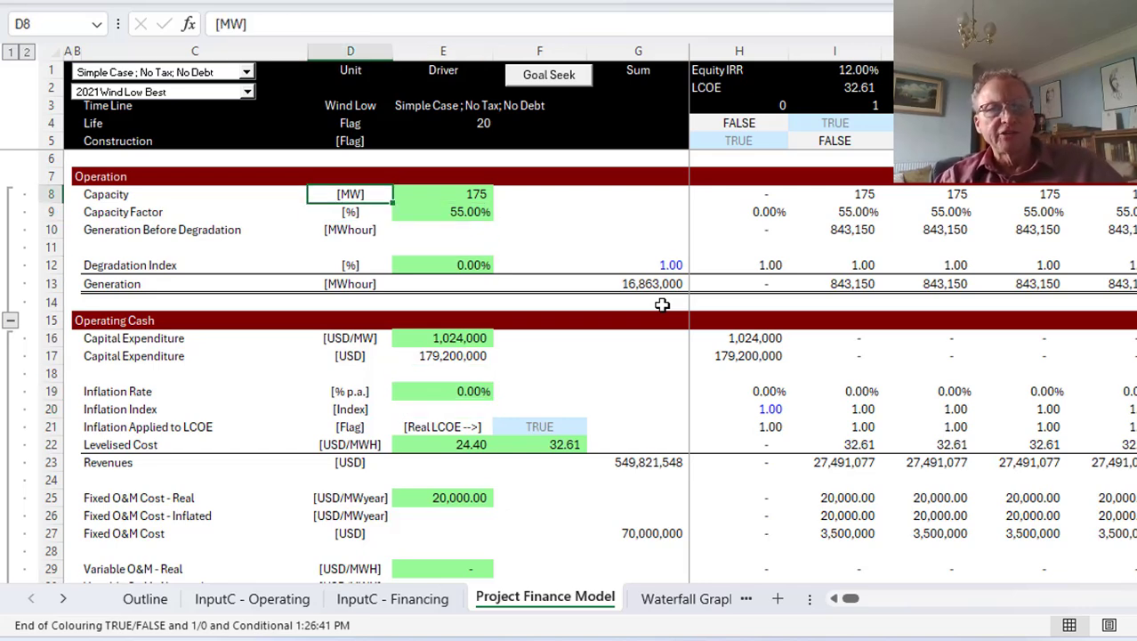
pyautogui.press('Right')
pyautogui.press('Right')
pyautogui.press('Right')
pyautogui.press('Right')
pyautogui.press('Down')
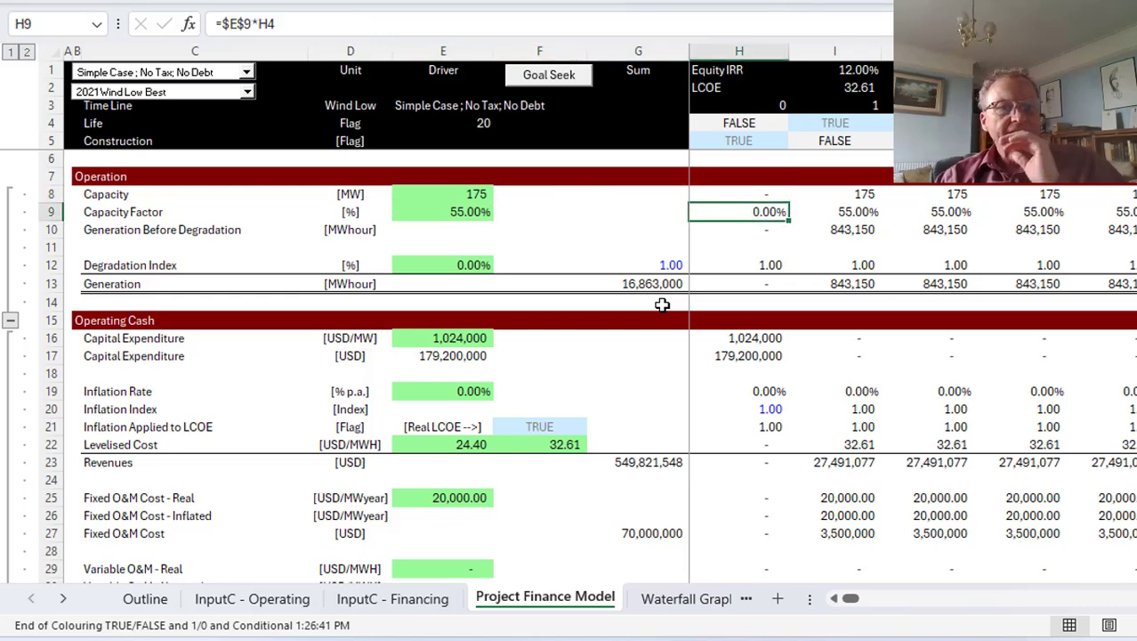
# Step: Review the Generation Before Degradation, Degradation Index and Generation rows of the Operation section
pyautogui.press('Left')
pyautogui.press('Left')
pyautogui.press('Left')
pyautogui.press('Left')
pyautogui.press('Down')
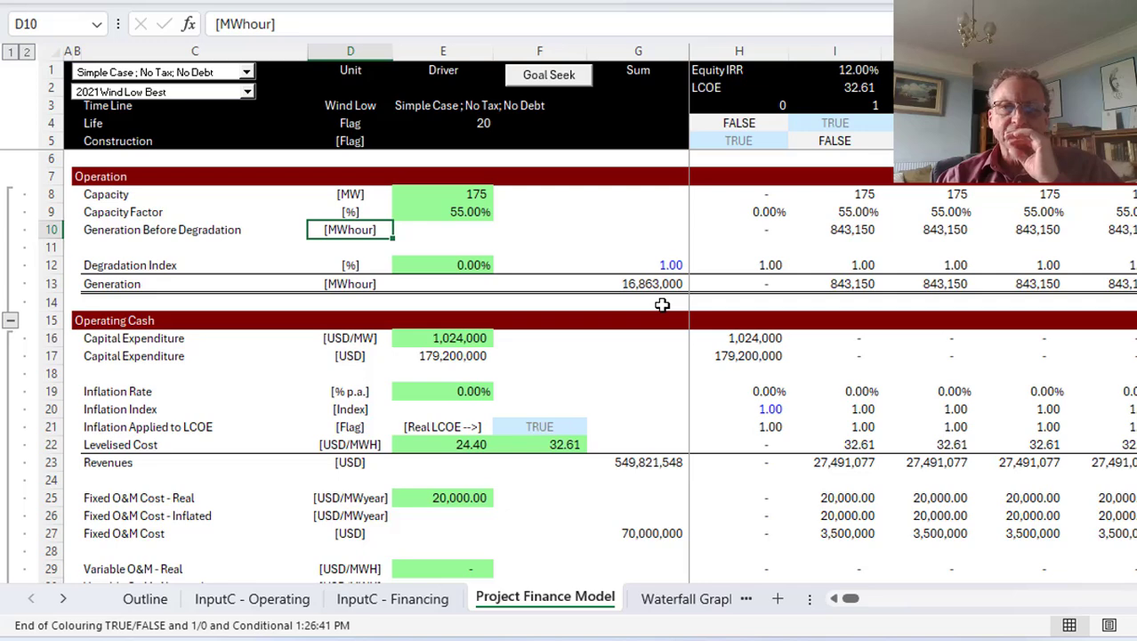
pyautogui.press('Down')
pyautogui.press('Down')
pyautogui.press('Down')
pyautogui.press('Up')
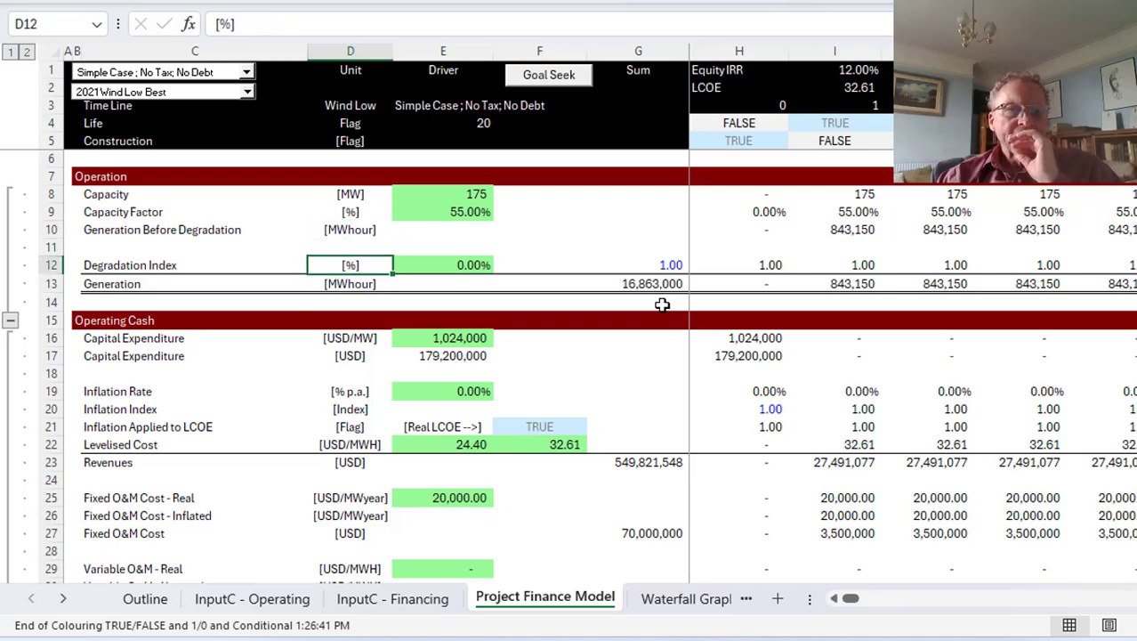
pyautogui.press('Right')
pyautogui.press('Down')
pyautogui.press('Down')
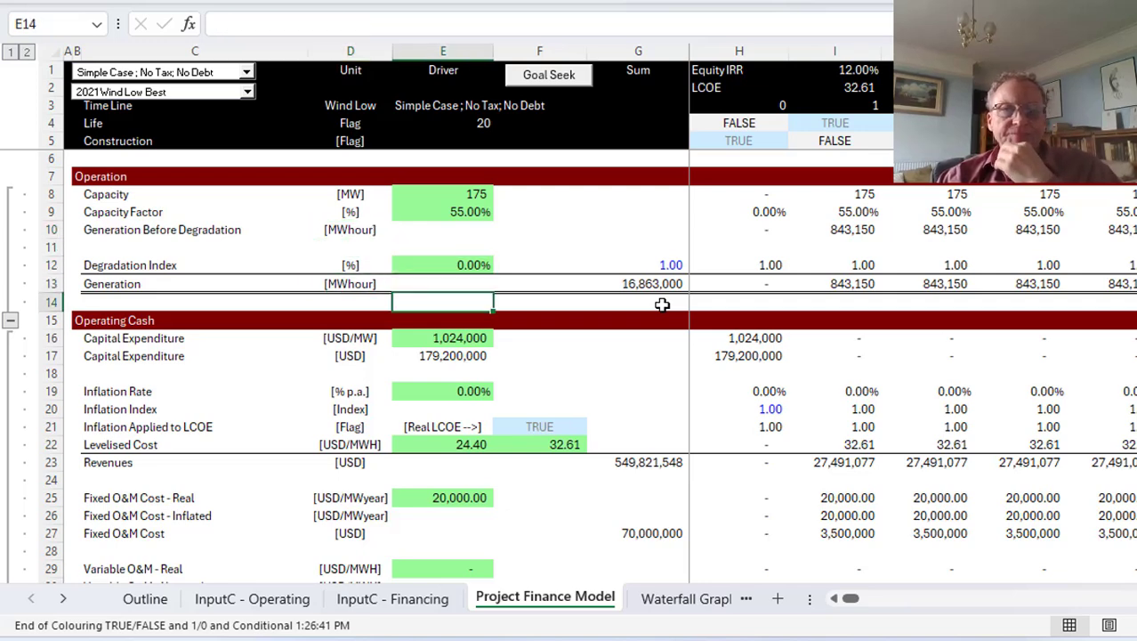
# Step: Go up to the Life driver in cell E4 and check its source reference
pyautogui.press('Up')
pyautogui.press('Up')
pyautogui.press('Up')
pyautogui.press('Up')
pyautogui.press('Up')
pyautogui.press('Up')
pyautogui.press('Up')
pyautogui.press('Up')
pyautogui.press('Up')
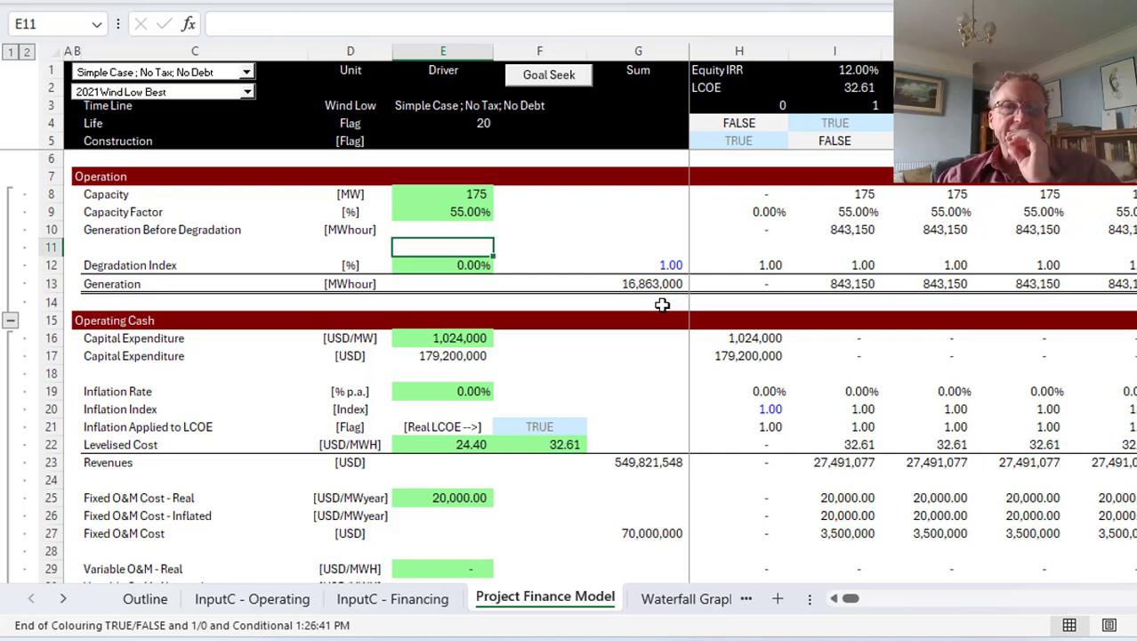
pyautogui.press('Up')
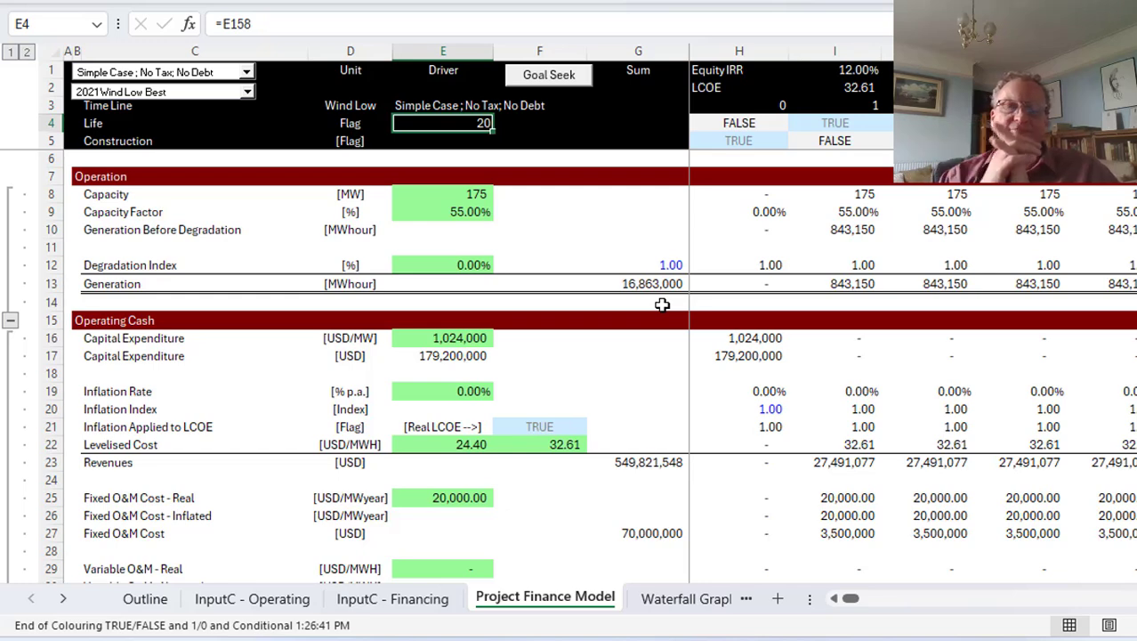
# Step: Trace the Life flags in row 4 along the timeline beyond year 24 and return to the first periods
pyautogui.press('Right')
pyautogui.press('Right')
pyautogui.press('Right')
pyautogui.press('Right')
pyautogui.press('Right')
pyautogui.press('Right')
pyautogui.press('Right')
pyautogui.press('Right')
pyautogui.press('Right')
pyautogui.press('Right')
pyautogui.press('Right')
pyautogui.press('Right')
pyautogui.press('Right')
pyautogui.press('Right')
pyautogui.press('Right')
pyautogui.press('Right')
pyautogui.press('Right')
pyautogui.press('Right')
pyautogui.press('Right')
pyautogui.press('Right')
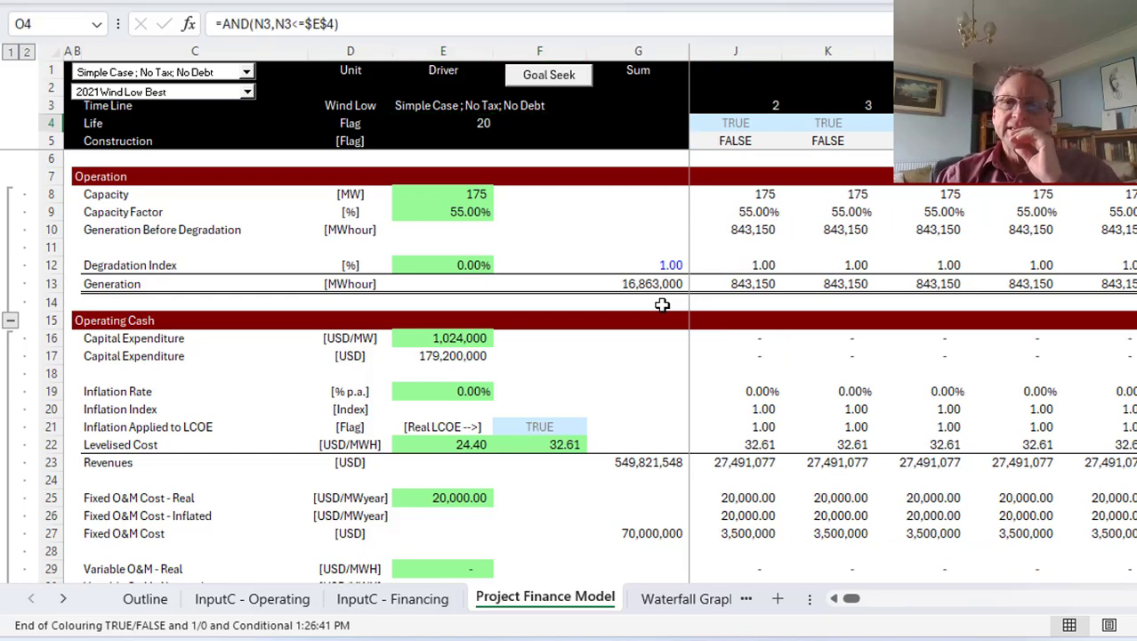
pyautogui.press('Left')
pyautogui.press('Left')
pyautogui.press('Left')
pyautogui.press('Left')
pyautogui.press('Left')
pyautogui.press('Left')
pyautogui.press('Left')
pyautogui.press('Left')
pyautogui.press('Left')
pyautogui.press('Left')
pyautogui.press('Left')
pyautogui.press('Left')
pyautogui.press('Left')
pyautogui.press('Left')
pyautogui.press('Left')
pyautogui.press('Left')
pyautogui.press('Left')
pyautogui.press('Left')
pyautogui.press('Left')
pyautogui.press('Left')
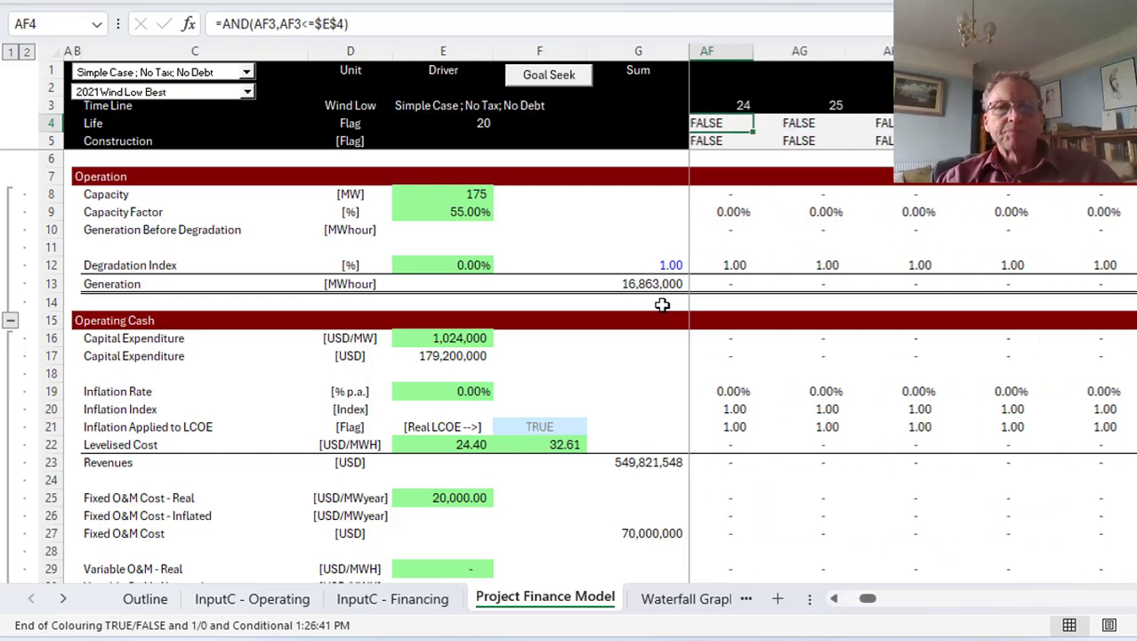
pyautogui.press('Left')
pyautogui.press('Right')
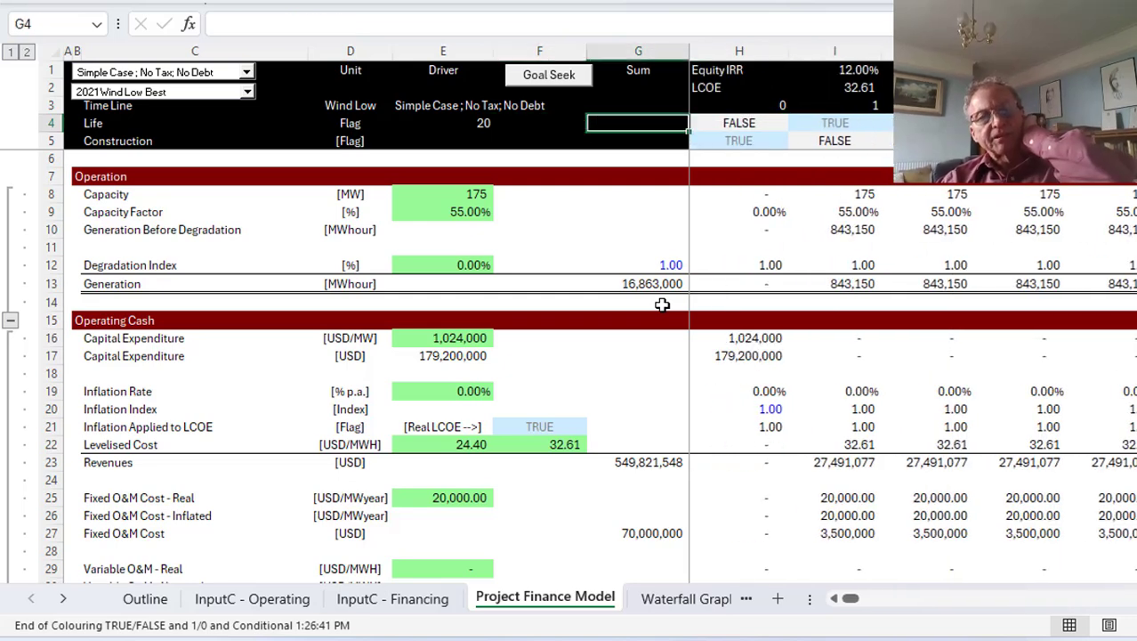
# Step: Inspect the Life flag formula in cell H4 and its references to the timeline and the life driver
pyautogui.press('Right')
pyautogui.press('F2')
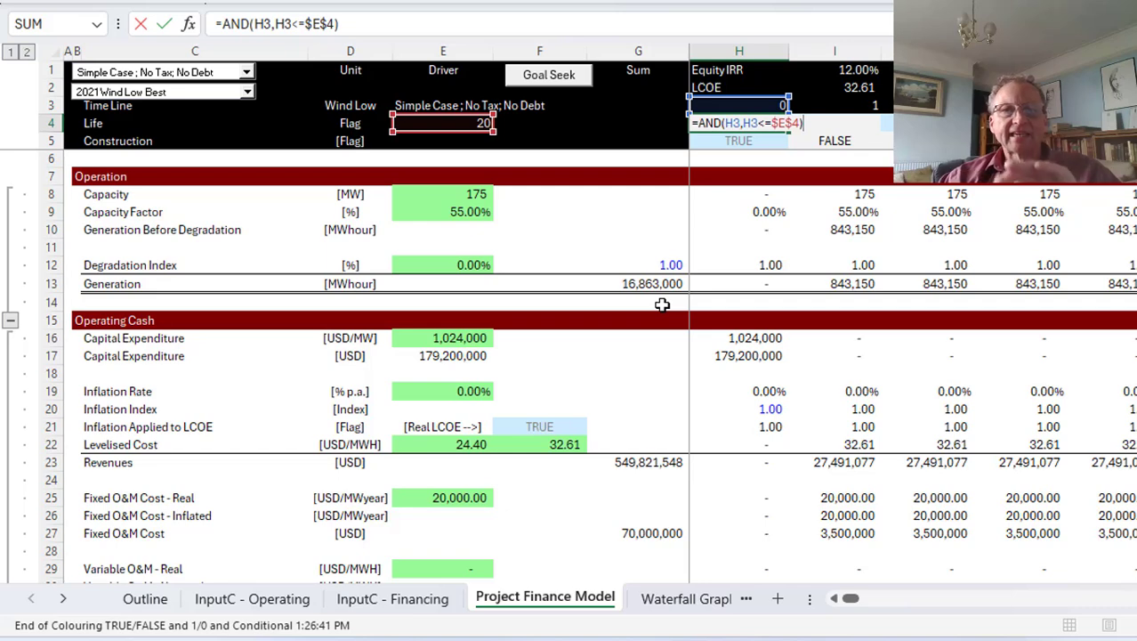
pyautogui.press('Escape')
pyautogui.hotkey('ctrl', 'Return')
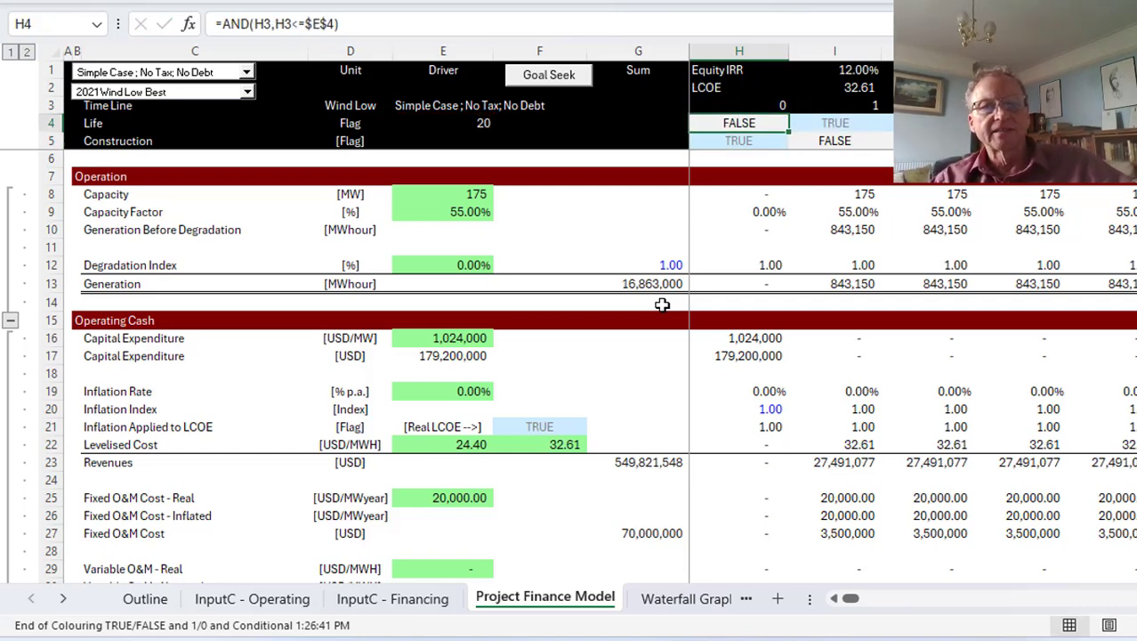
# Step: Rename the Life label in cell C4 as Operation Period
pyautogui.press('Left')
pyautogui.press('Left')
pyautogui.press('Left')
pyautogui.press('Left')
pyautogui.press('Left')
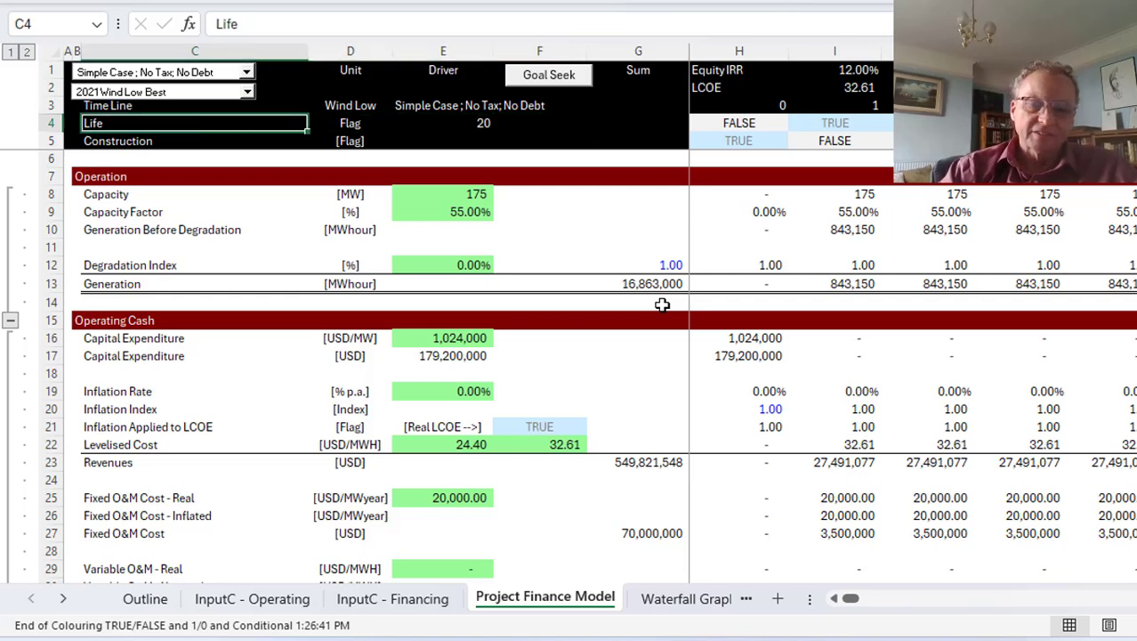
pyautogui.write('Operation PEri')
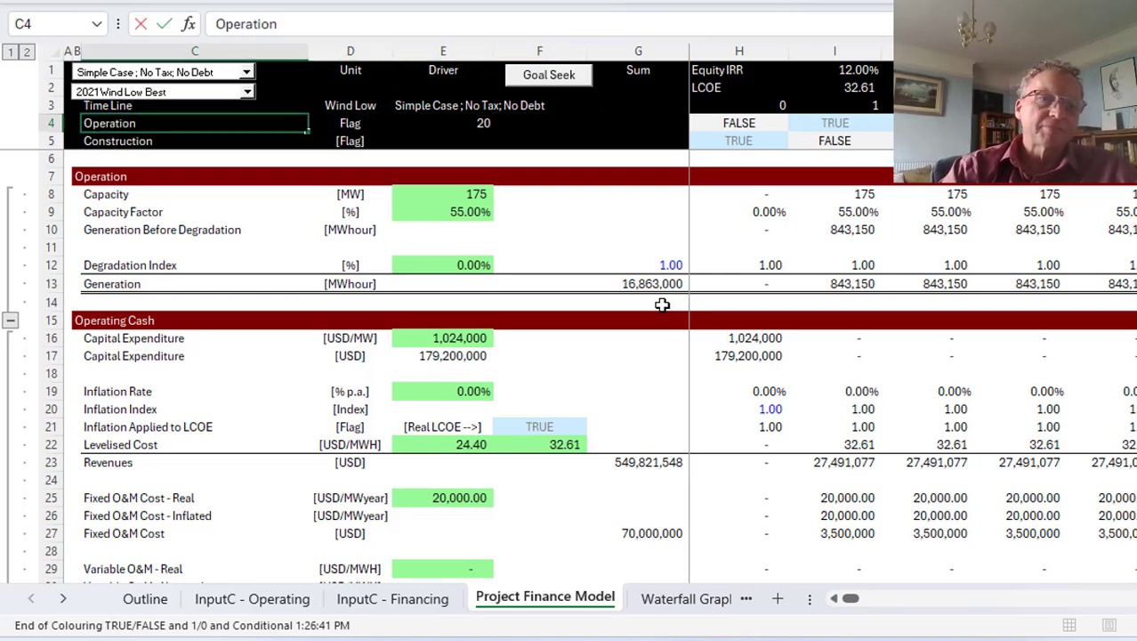
pyautogui.press('BackSpace')
pyautogui.press('BackSpace')
pyautogui.press('BackSpace')
pyautogui.write('eriod')
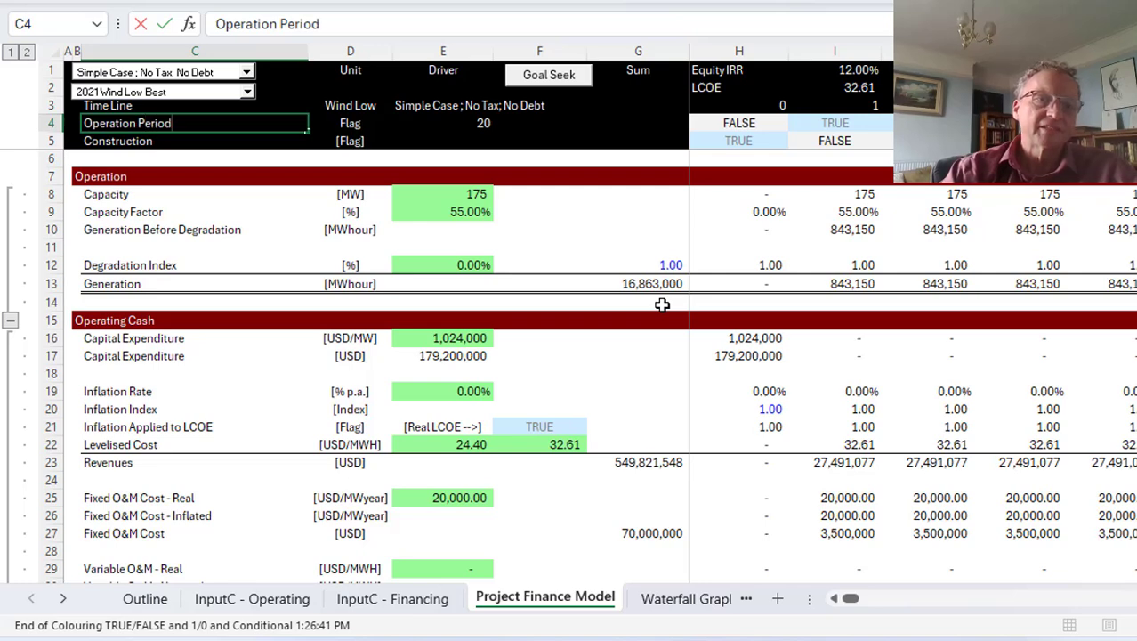
pyautogui.press('Return')
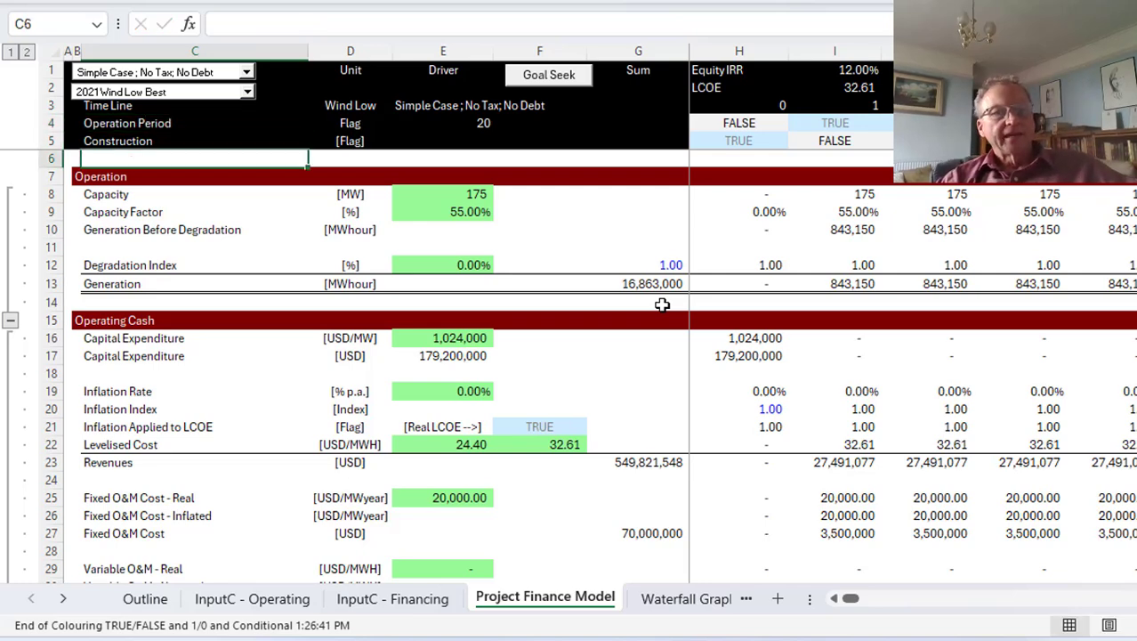
# Step: Rename the Construction label in cell C5 as Construction Period
pyautogui.press('F2')
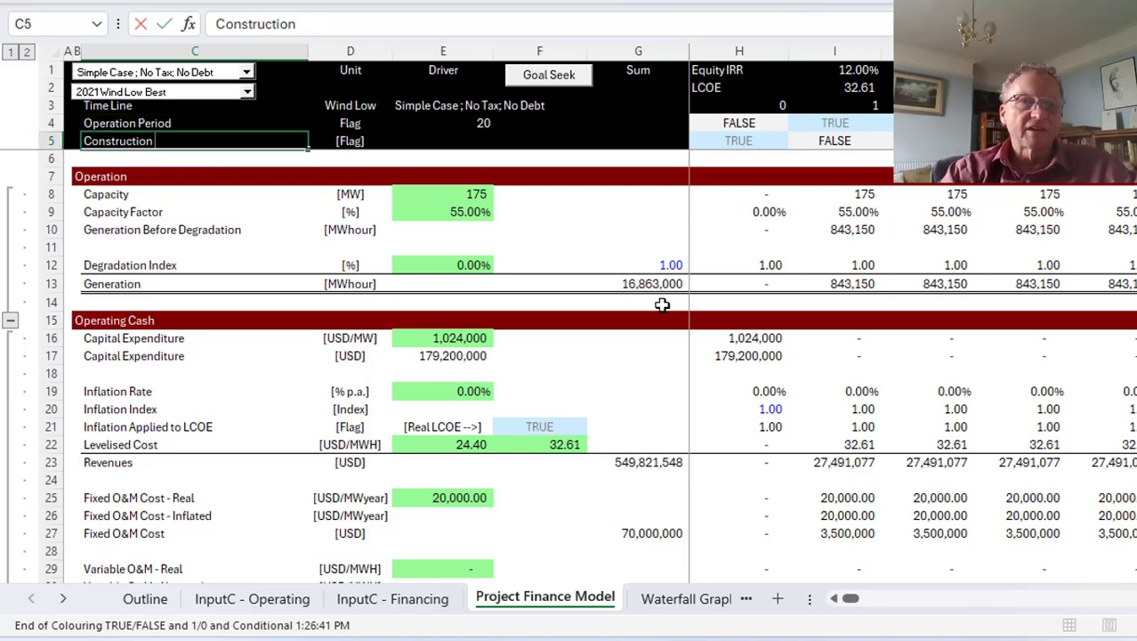
pyautogui.write('PEr')
pyautogui.press('BackSpace')
pyautogui.press('BackSpace')
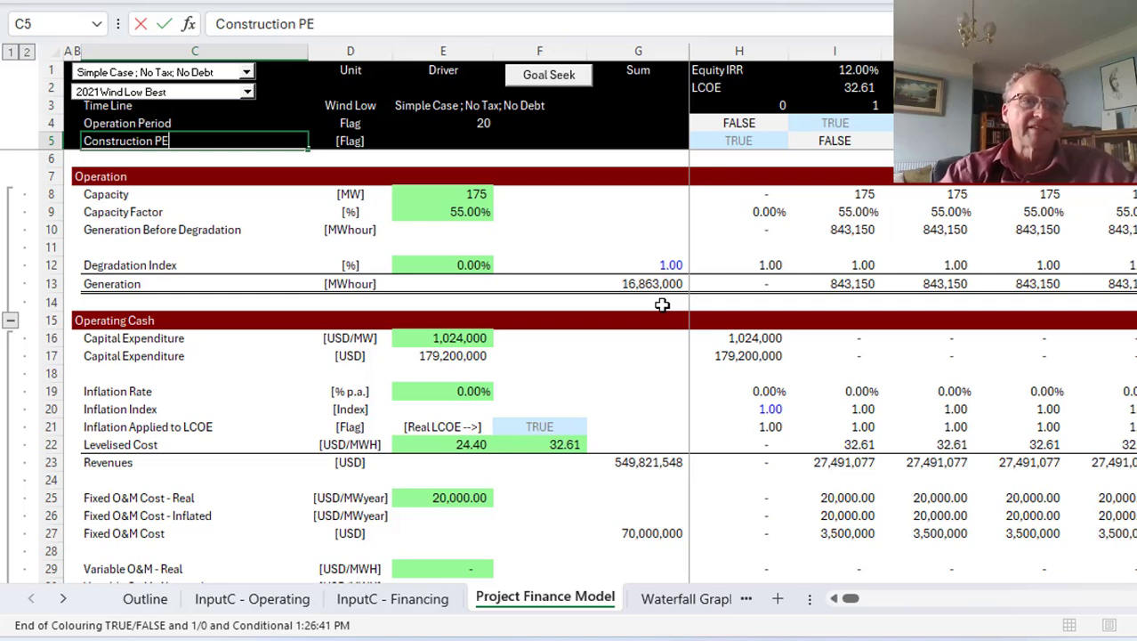
pyautogui.write('eriod')
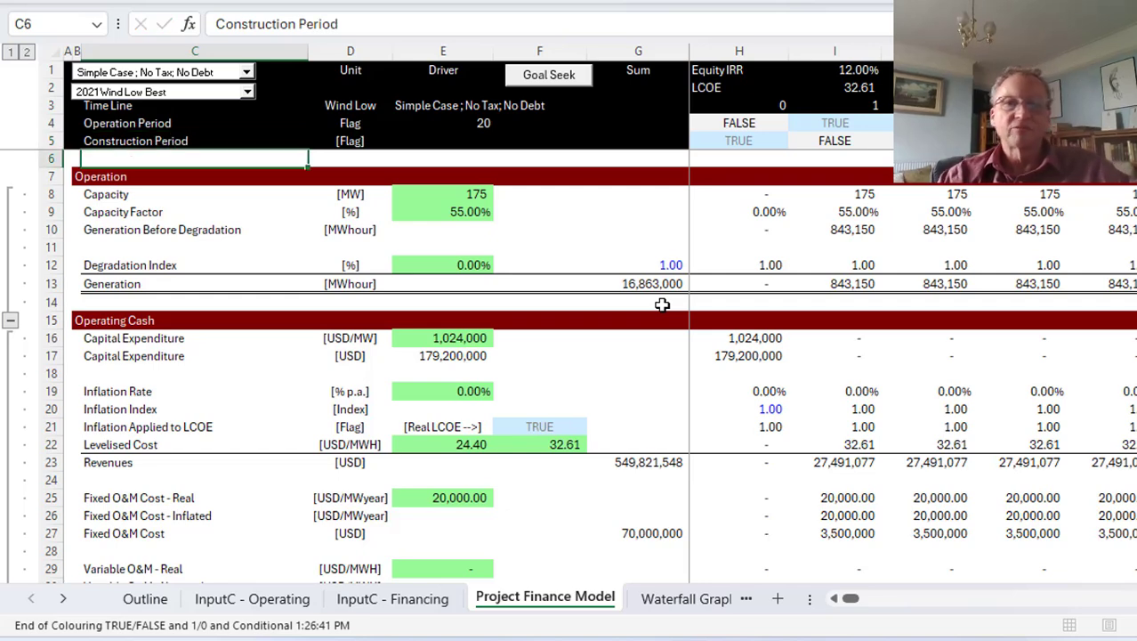
# Step: Check the first-period formulas of the operation and construction flags in cells H4 and H5
pyautogui.press('Tab')
pyautogui.press('Tab')
pyautogui.press('Tab')
pyautogui.press('Tab')
pyautogui.press('Tab')
pyautogui.press('Up')
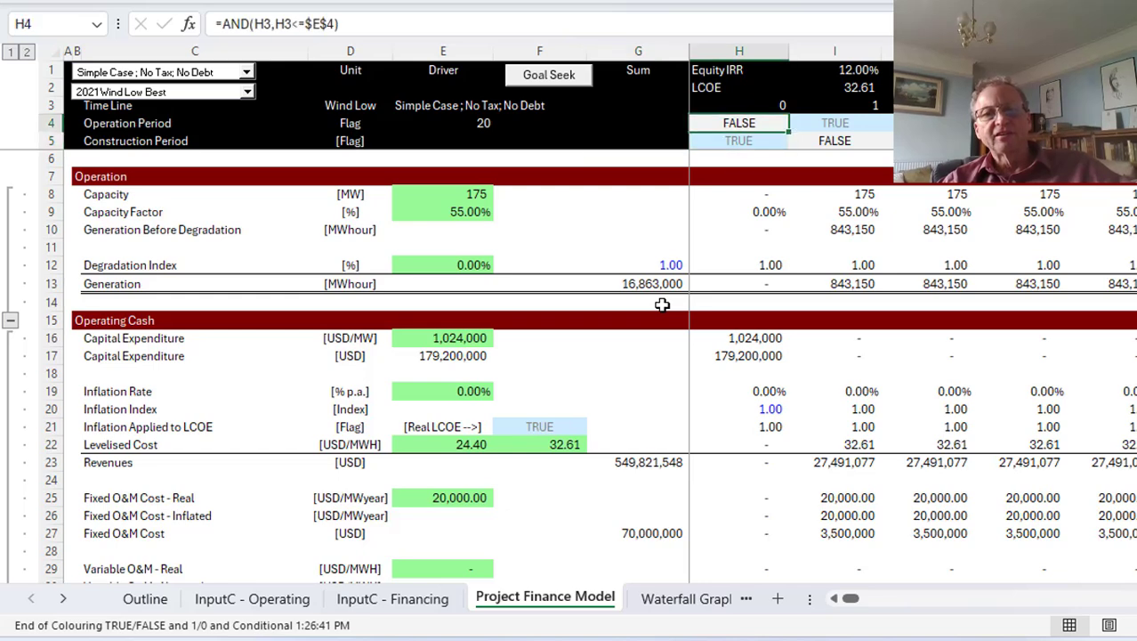
pyautogui.press('Down')
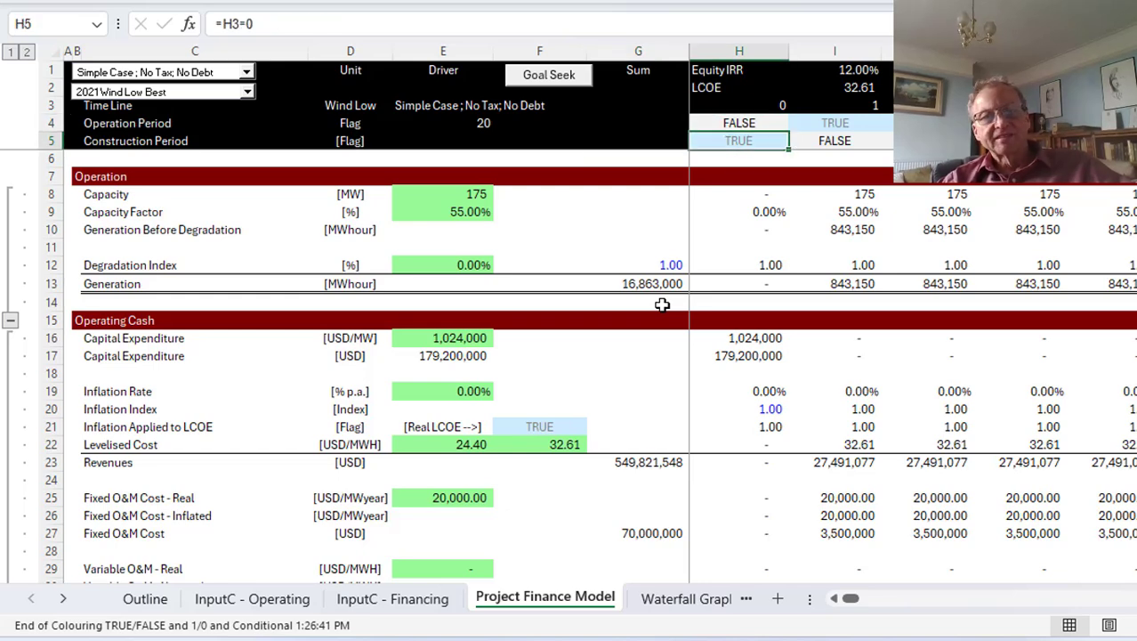
pyautogui.press('Up')
pyautogui.press('Up')
# Step: Go down column H through the Operation section, checking how capacity and capacity factor use the operation flag
pyautogui.press('Down')
pyautogui.press('Down')
pyautogui.press('Down')
pyautogui.press('Down')
pyautogui.press('Down')
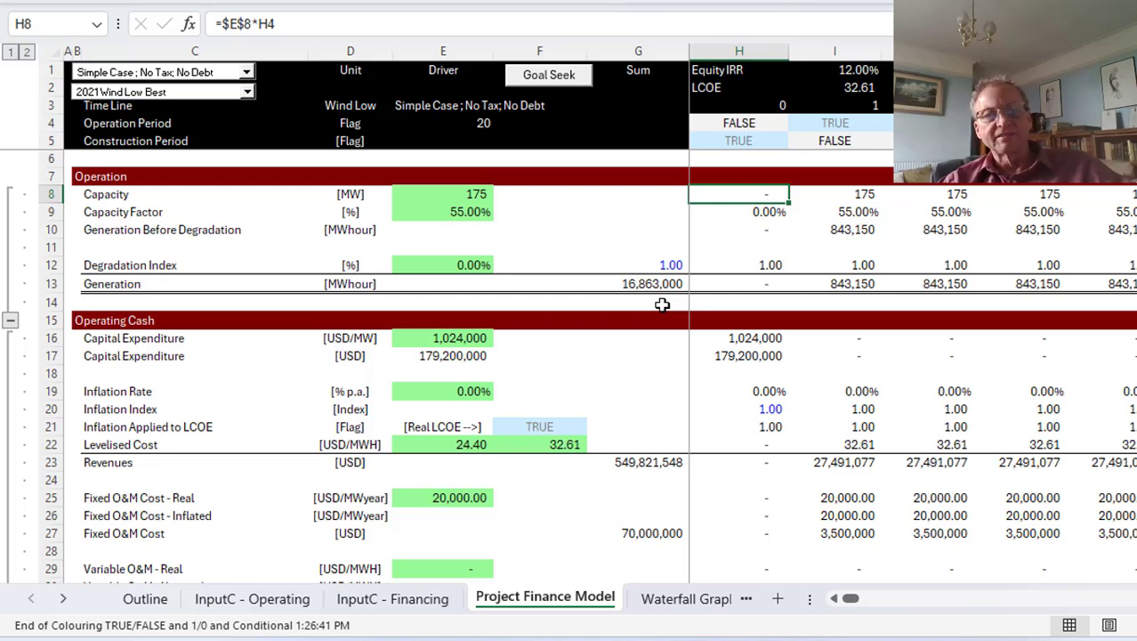
pyautogui.press('Down')
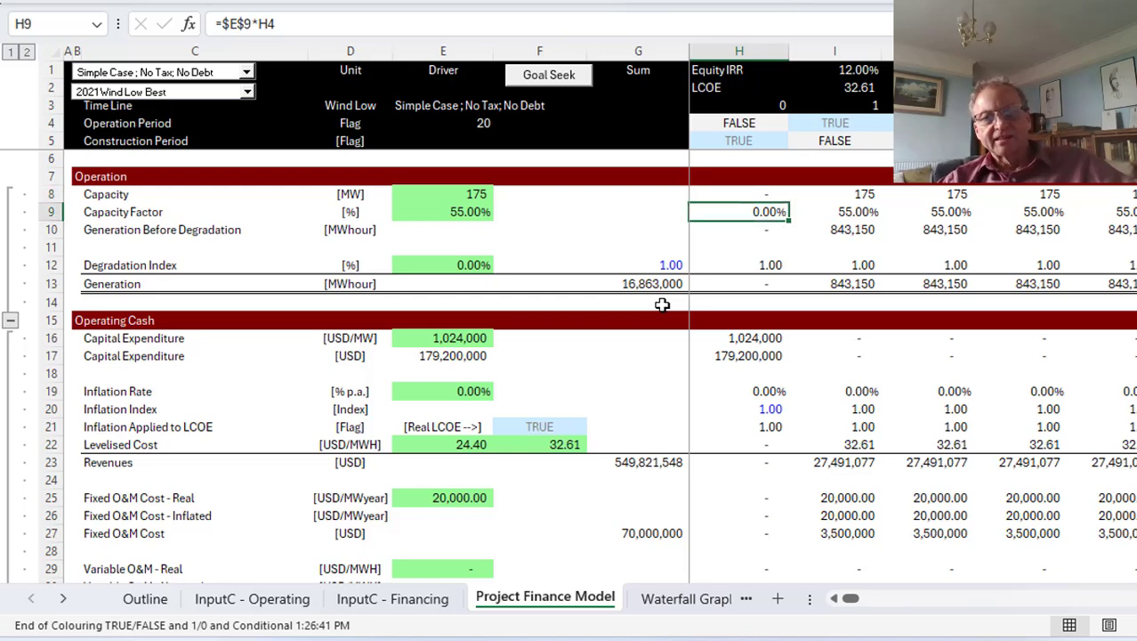
pyautogui.press('Down')
pyautogui.press('Down')
pyautogui.press('Down')
pyautogui.press('Down')
pyautogui.press('Down')
pyautogui.press('Down')
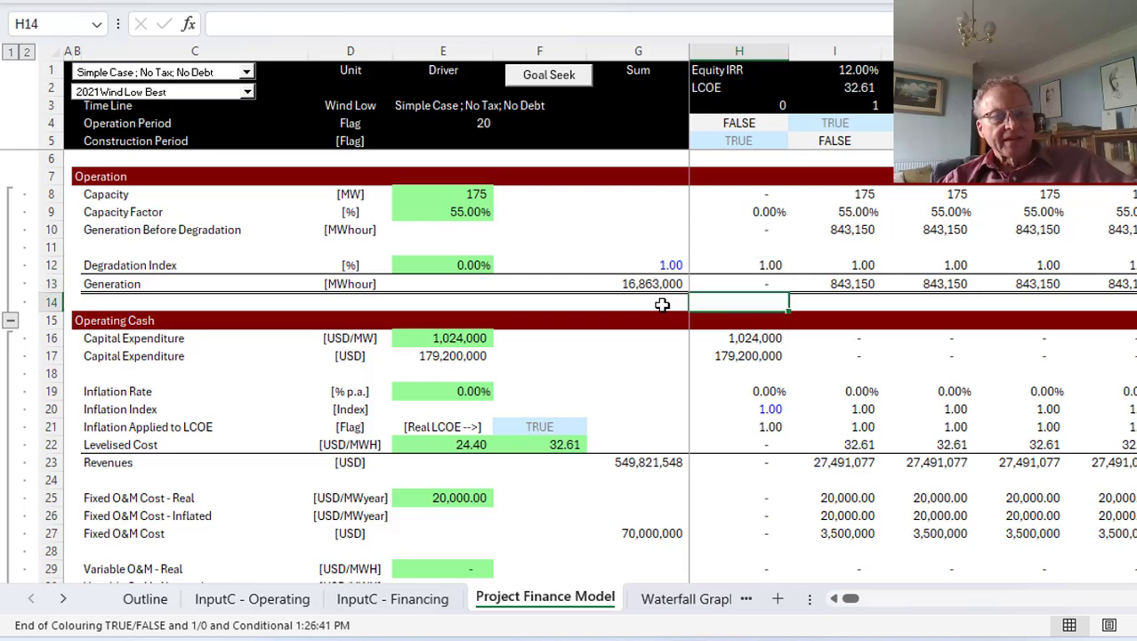
# Step: Inspect the capital expenditure formulas in H16 and H17 and their references to the construction flag
pyautogui.press('Down')
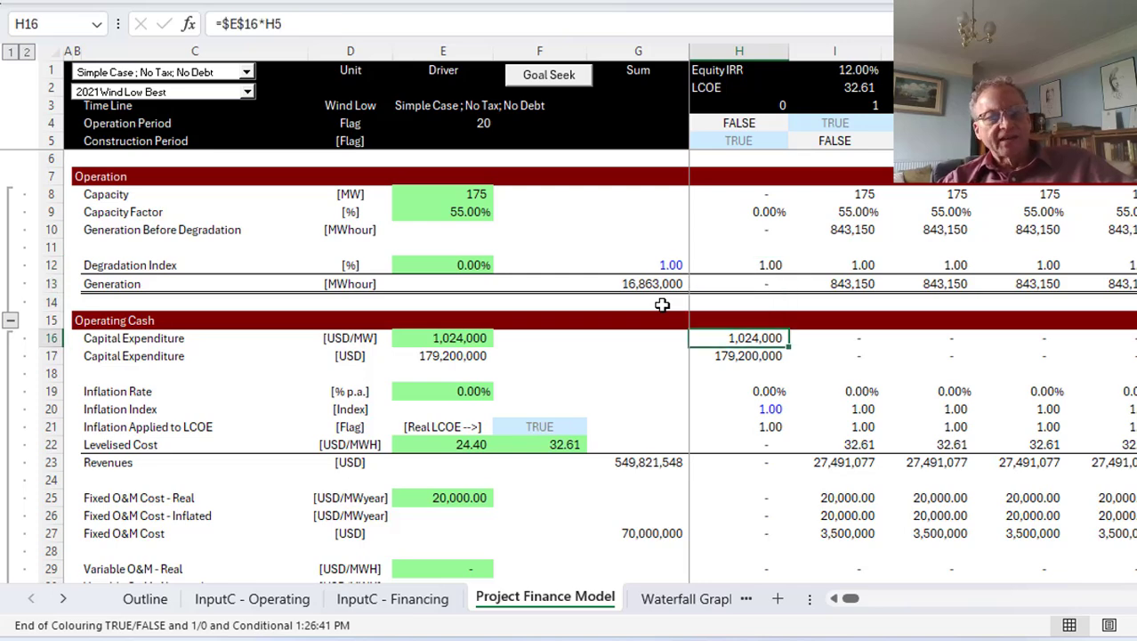
pyautogui.press('Left')
pyautogui.press('Right')
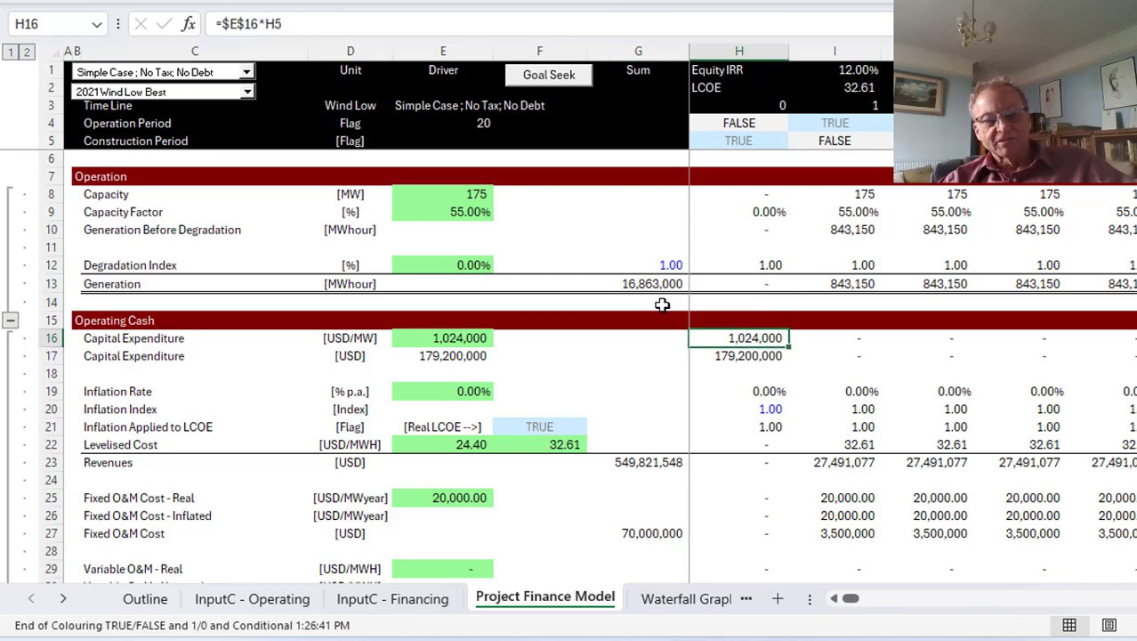
pyautogui.press('Down')
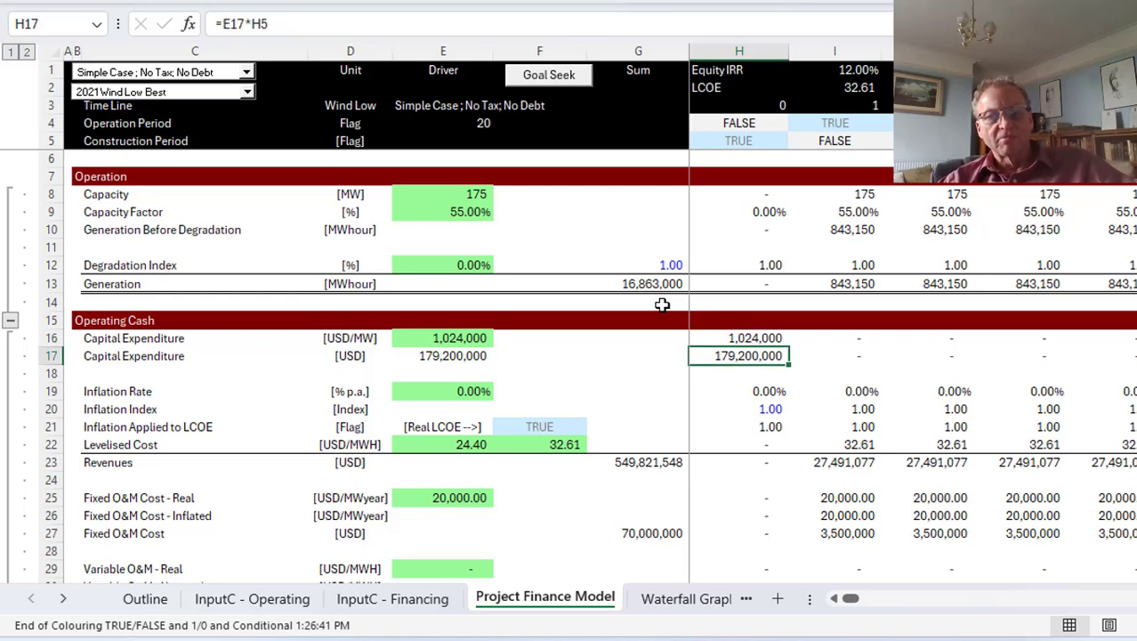
pyautogui.press('F2')
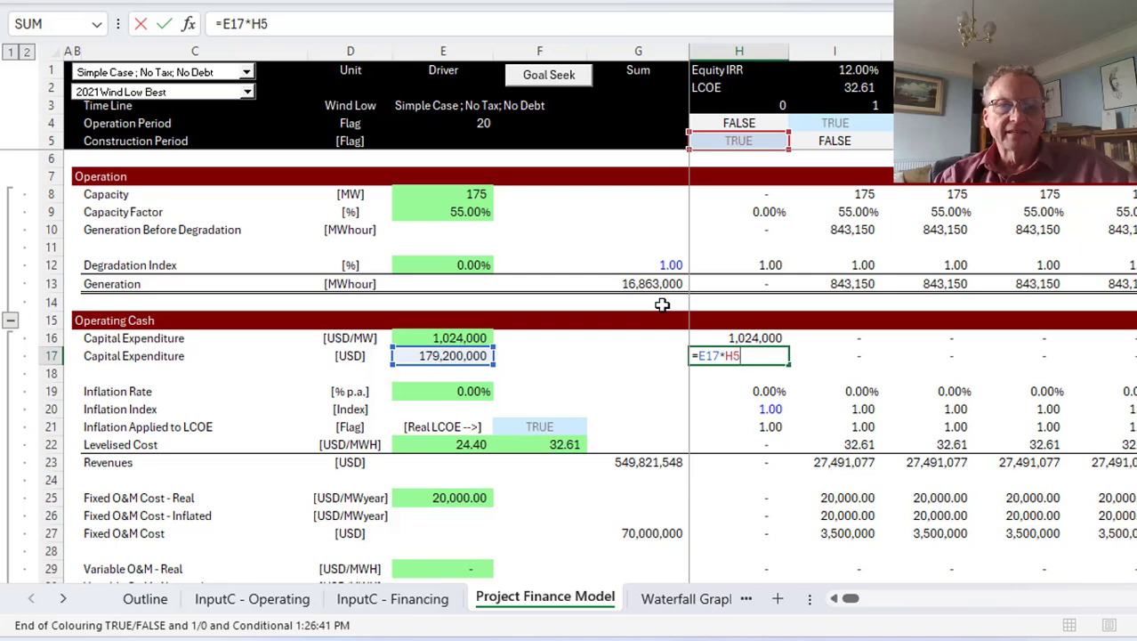
pyautogui.press('Escape')
# Step: Inspect the total capital expenditure formula in E17 and its references to unit cost and capacity
pyautogui.press('Left')
pyautogui.press('Left')
pyautogui.press('Left')
pyautogui.press('F2')
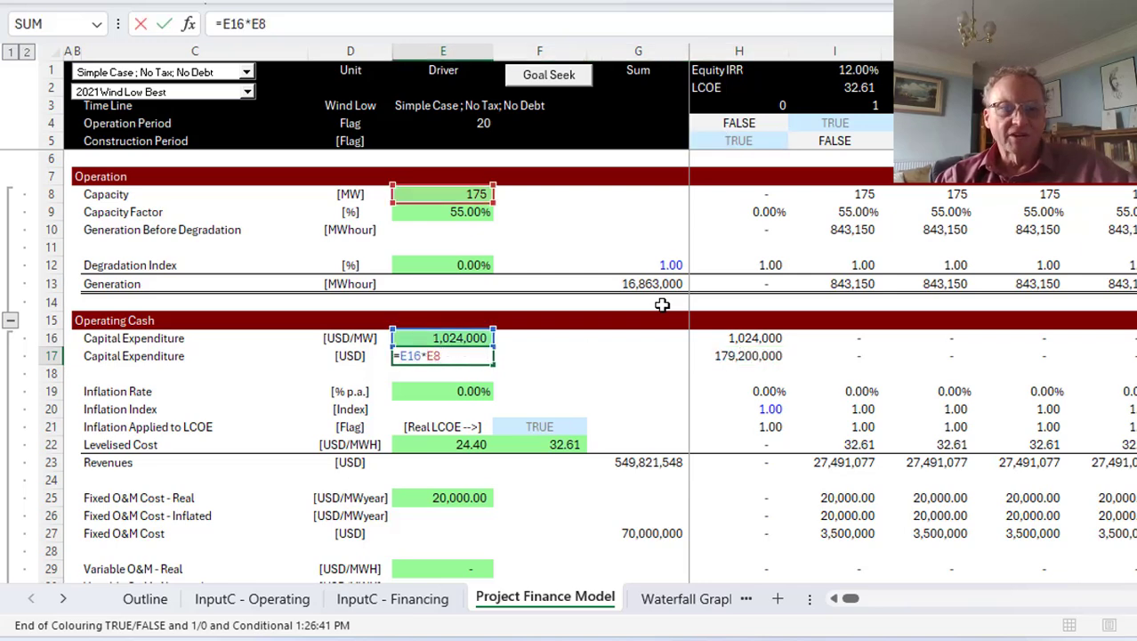
pyautogui.press('Escape')
# Step: Review the first-period inflation rate in H19 and the starting inflation index in H20
pyautogui.press('Down')
pyautogui.press('Down')
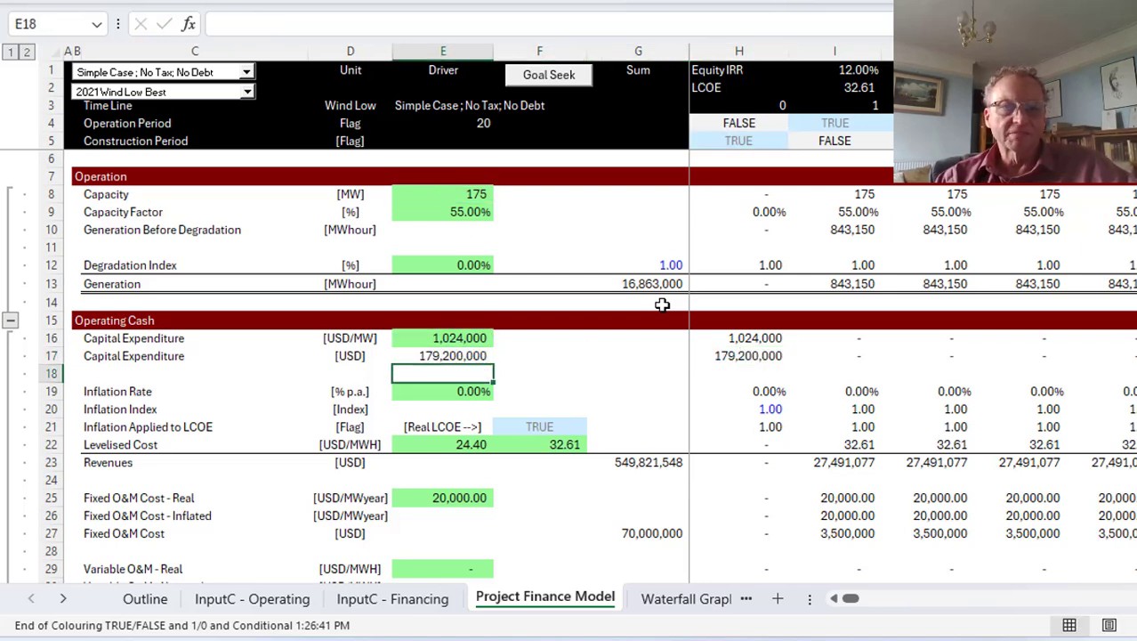
pyautogui.press('Right')
pyautogui.press('Right')
pyautogui.press('Right')
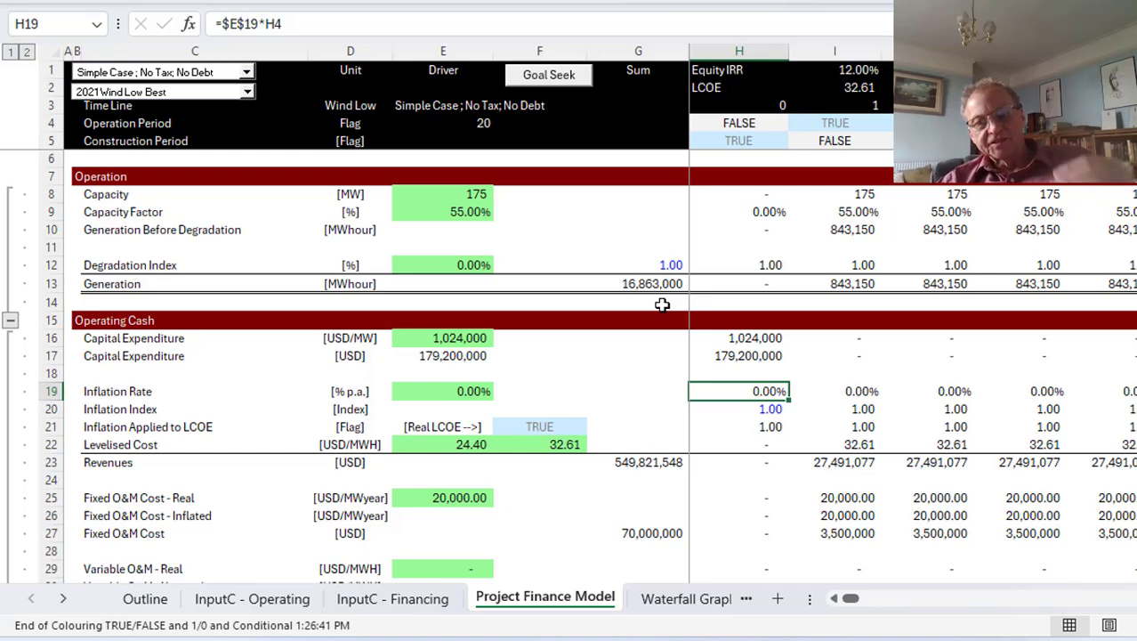
pyautogui.press('Down')
pyautogui.press('Left')
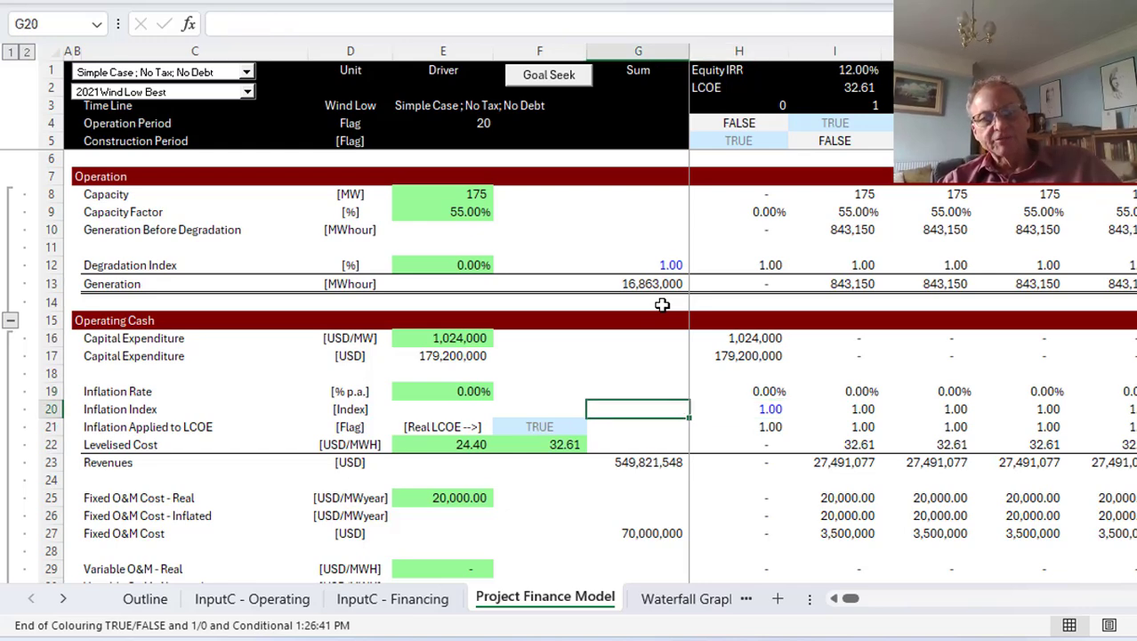
pyautogui.press('Right')
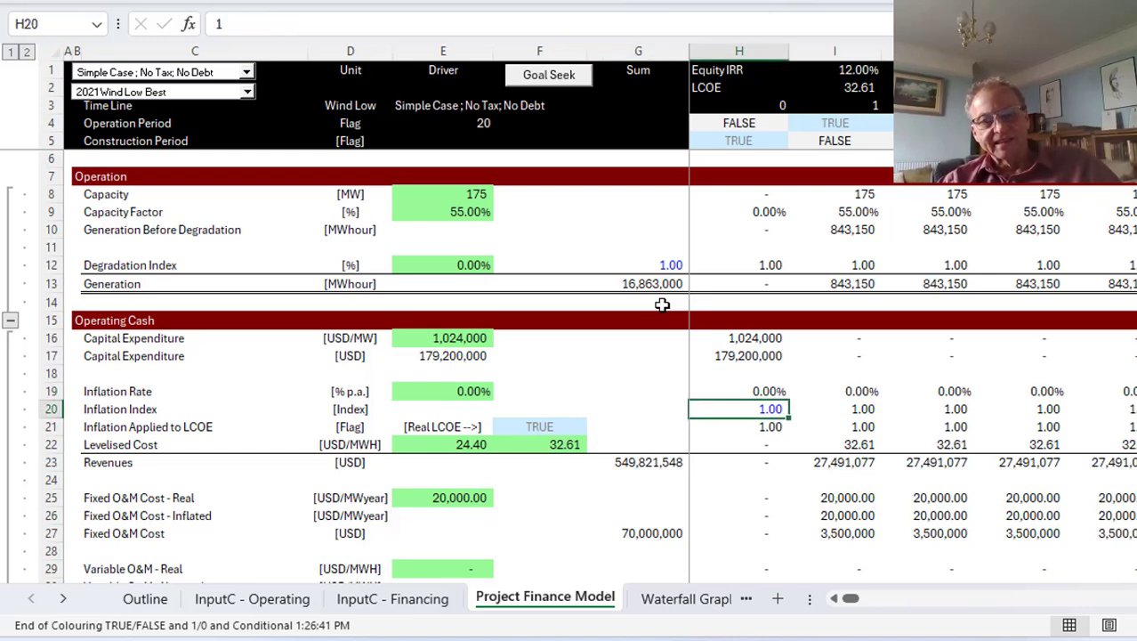
# Step: Enter a starting inflation index of 1 in G20 and format it with two decimals
pyautogui.press('Left')
pyautogui.press('Right')
pyautogui.press('Left')
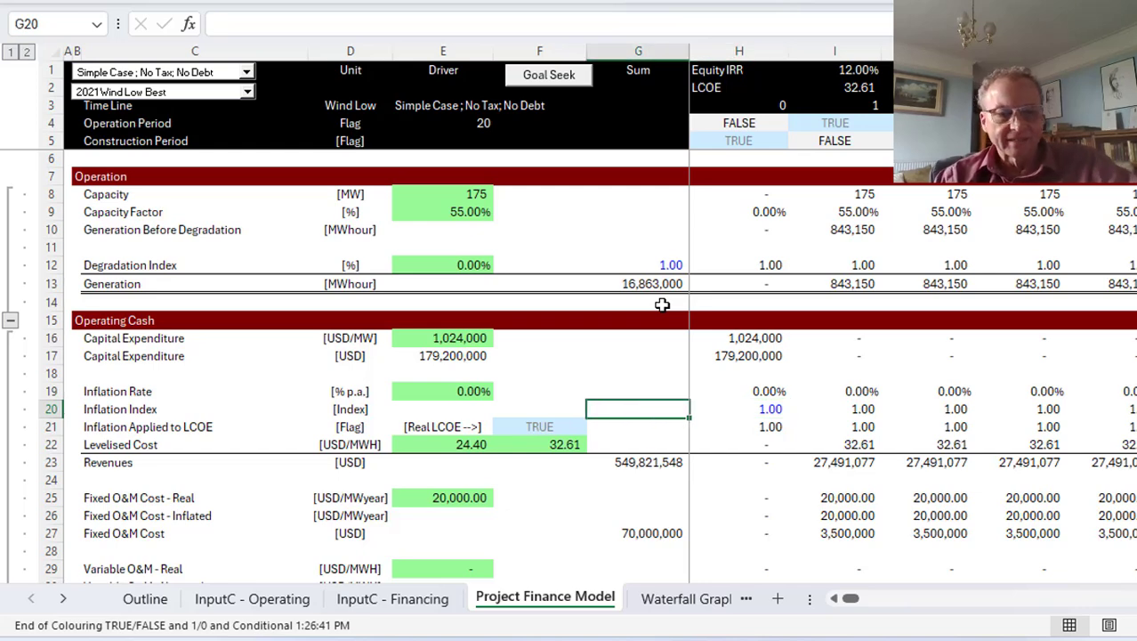
pyautogui.write('1')
pyautogui.press('Return')
pyautogui.press('Up')
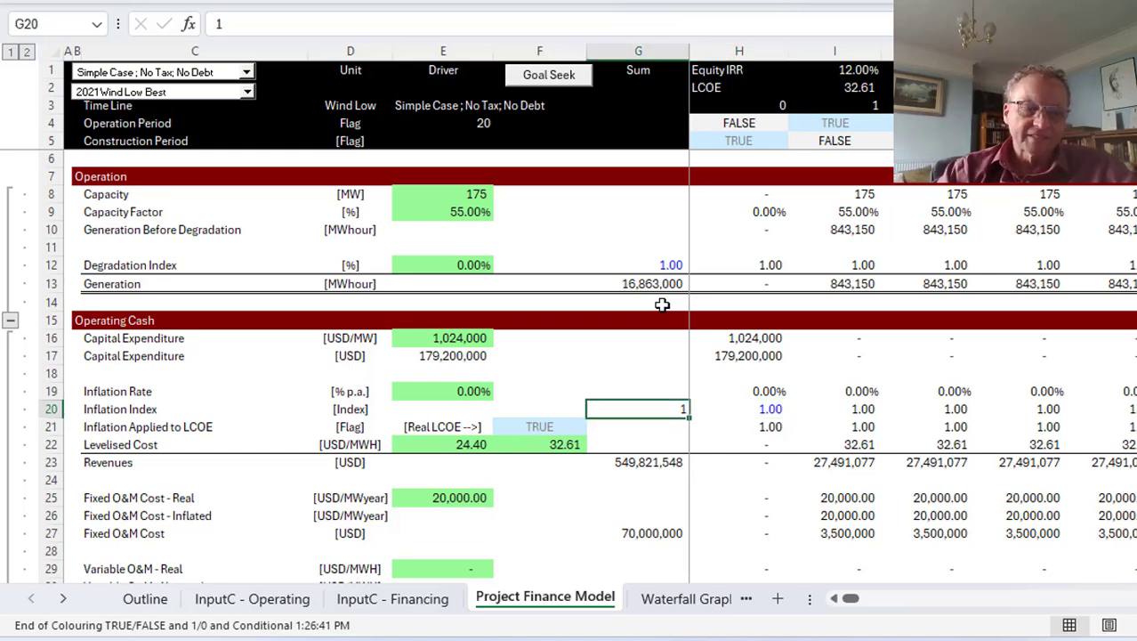
pyautogui.hotkey('ctrl', 'shift', '1')
# Step: Replace the fixed inflation index in H20 with the formula =G20*(1+H19*H4)
pyautogui.press('Right')
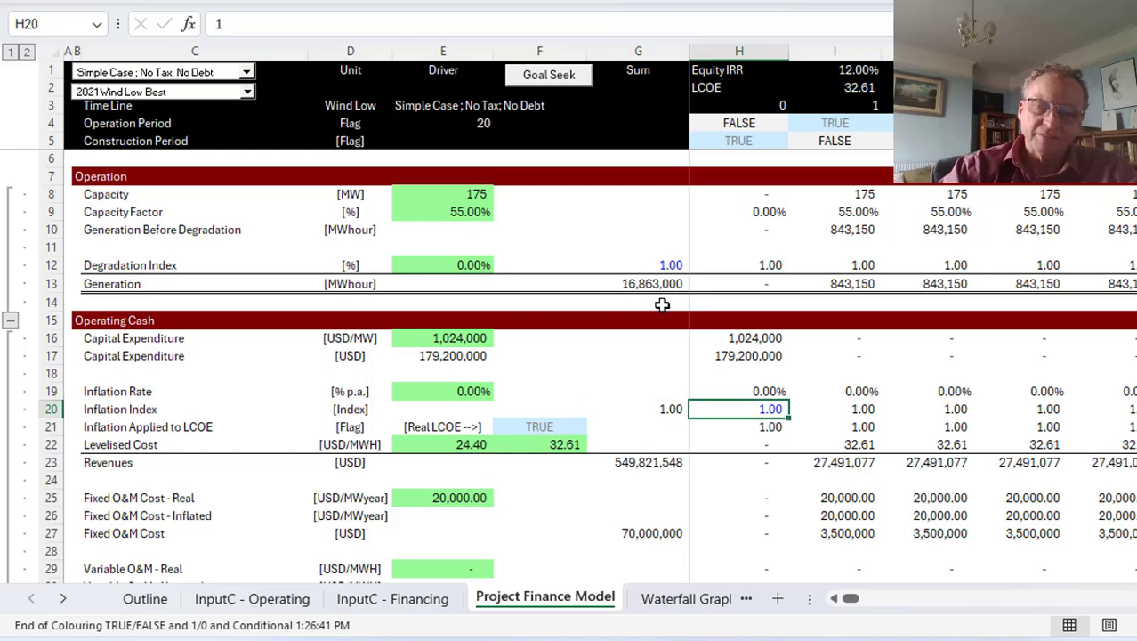
pyautogui.write('=(')
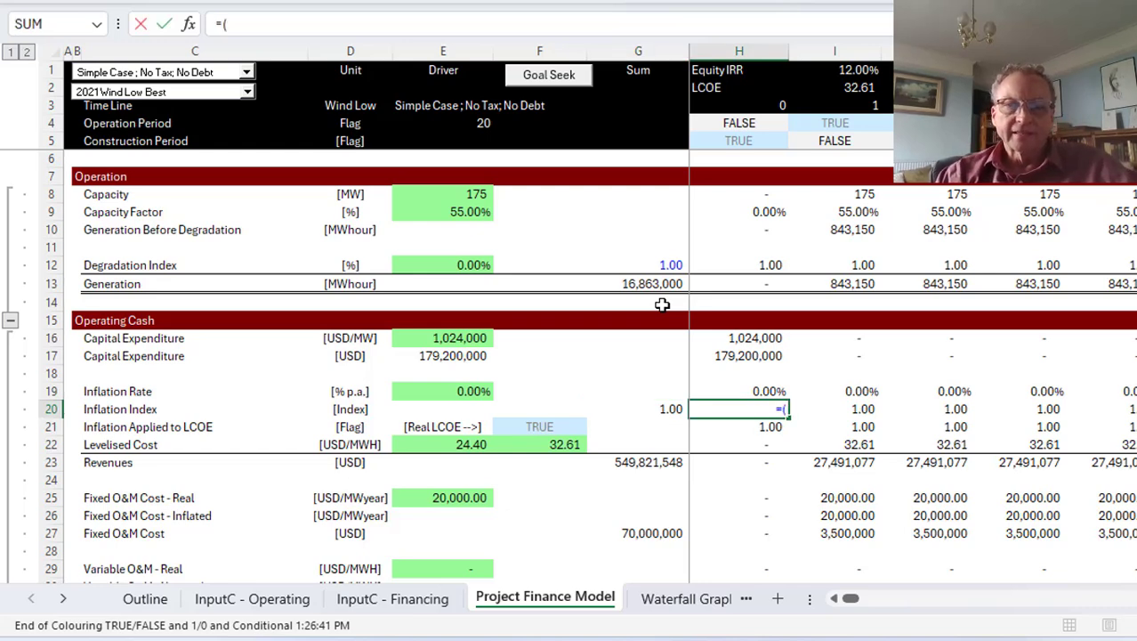
pyautogui.press('BackSpace')
pyautogui.press('Left')
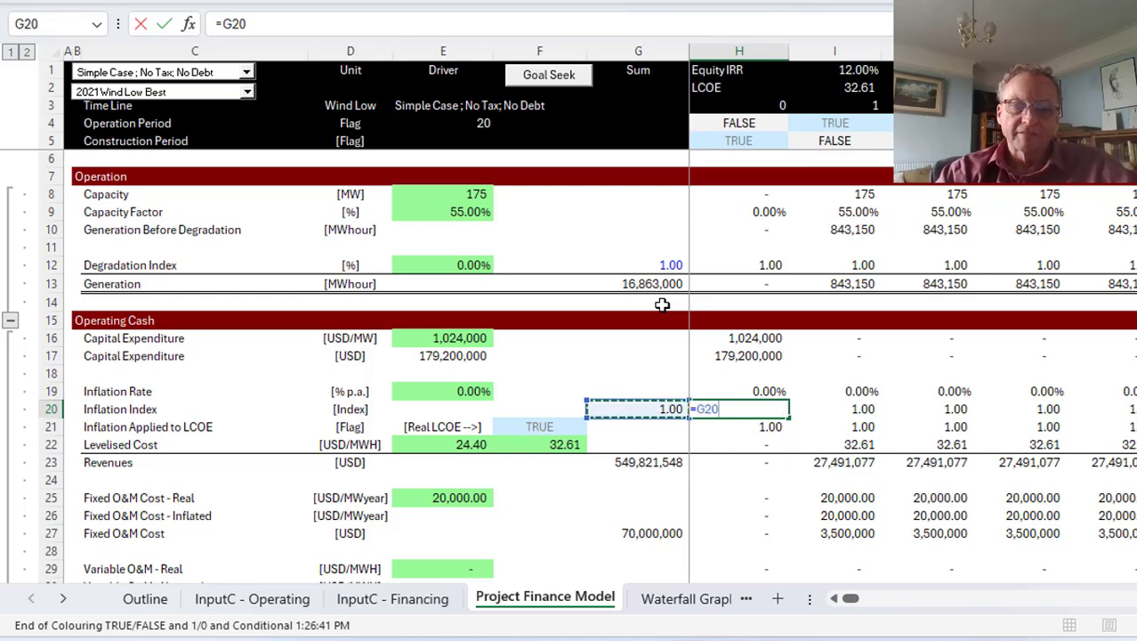
pyautogui.write('*(1')
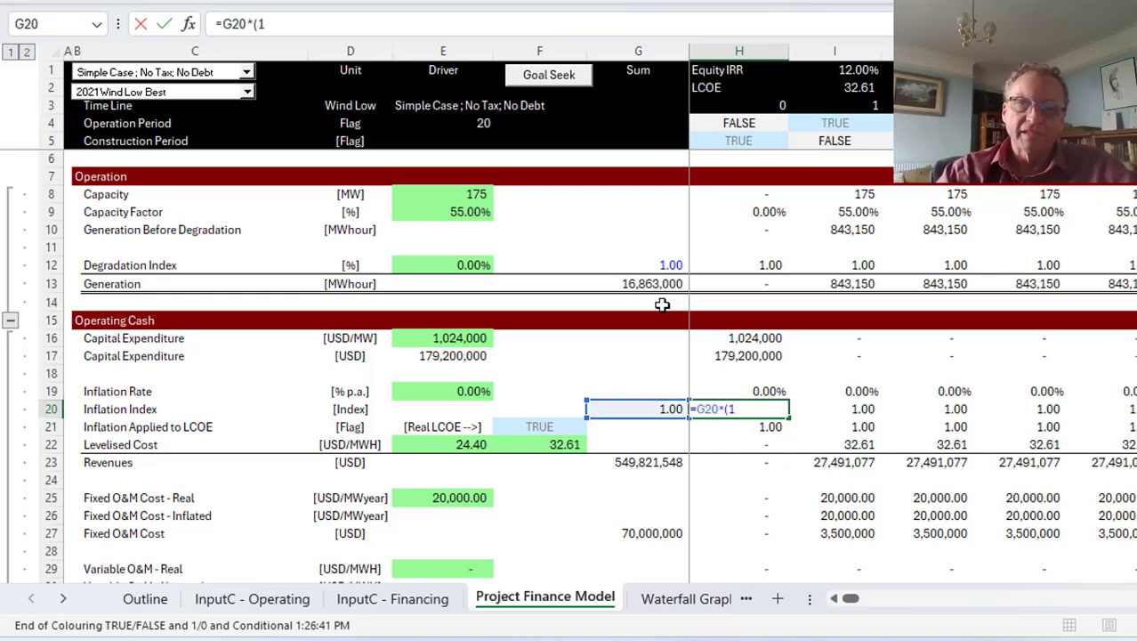
pyautogui.write('+')
pyautogui.press('Up')
pyautogui.write('*')
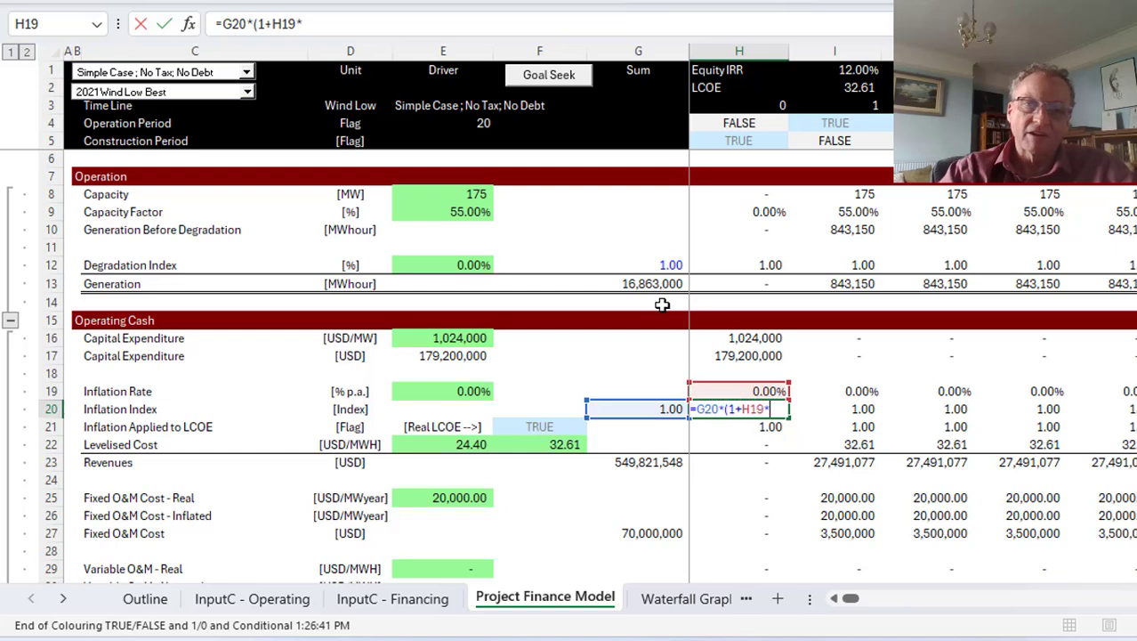
pyautogui.click(728, 118)
pyautogui.press('Return')
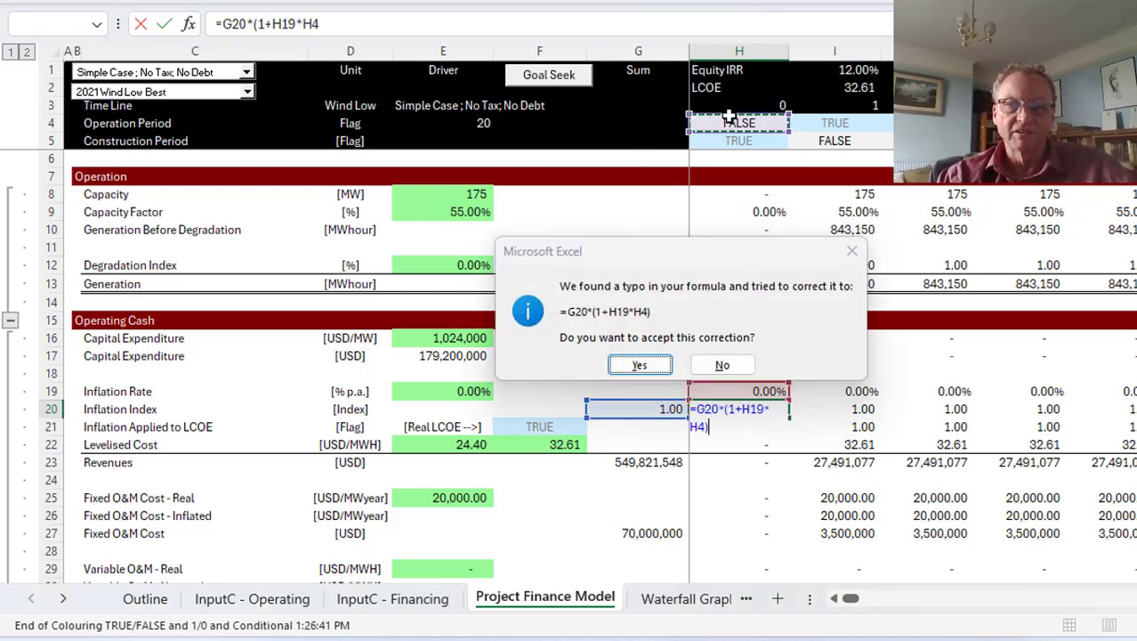
pyautogui.press('Return')
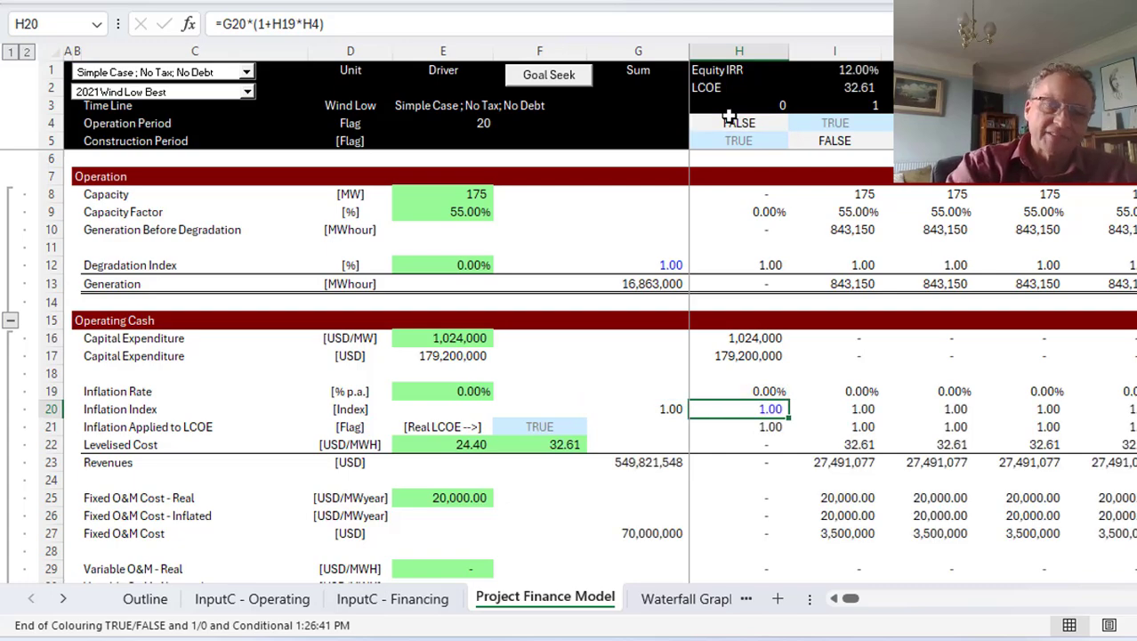
# Step: Fill the inflation index formula from H20 across the rest of the timeline in row 20
pyautogui.hotkey('ctrl', 'shift', 'Right')
pyautogui.hotkey('ctrl', 'r')
pyautogui.press('Left')
pyautogui.press('Right')
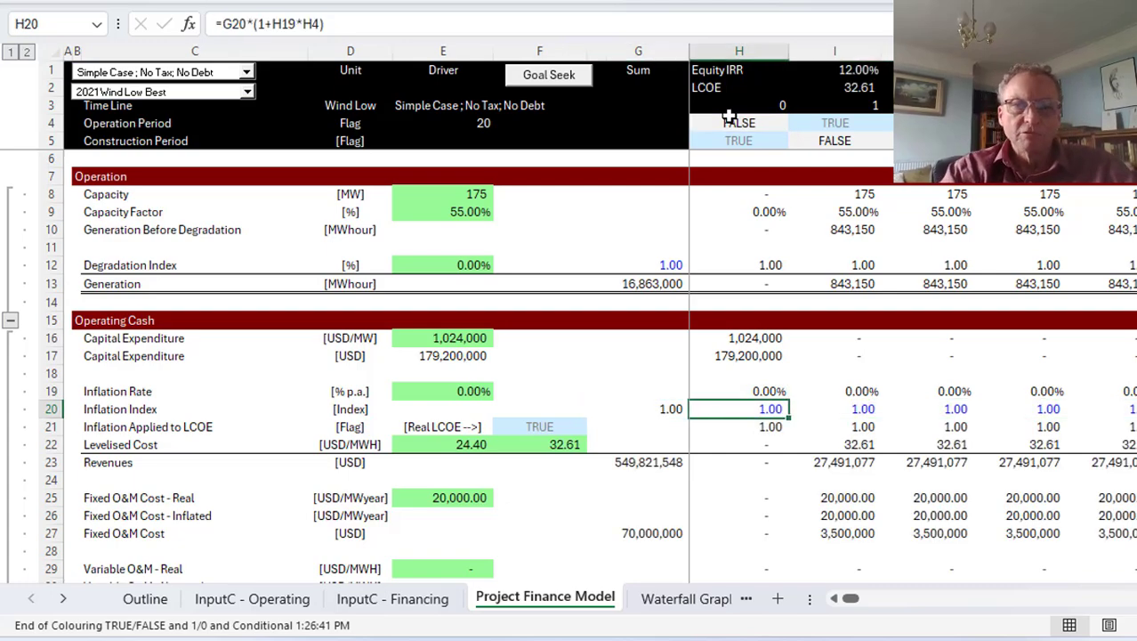
# Step: Run the colouring macro on the Project Finance Model sheet and return to the inflation index in H20
pyautogui.hotkey('ctrl', 'alt', 'c')
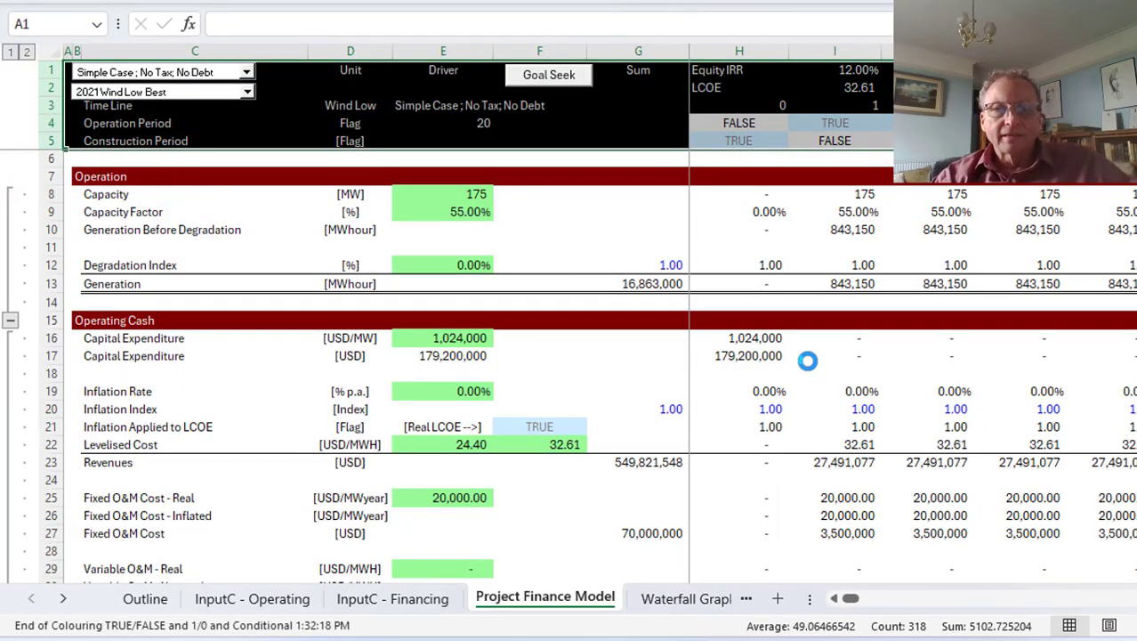
pyautogui.click(768, 413)
pyautogui.press('Left')
pyautogui.press('Right')
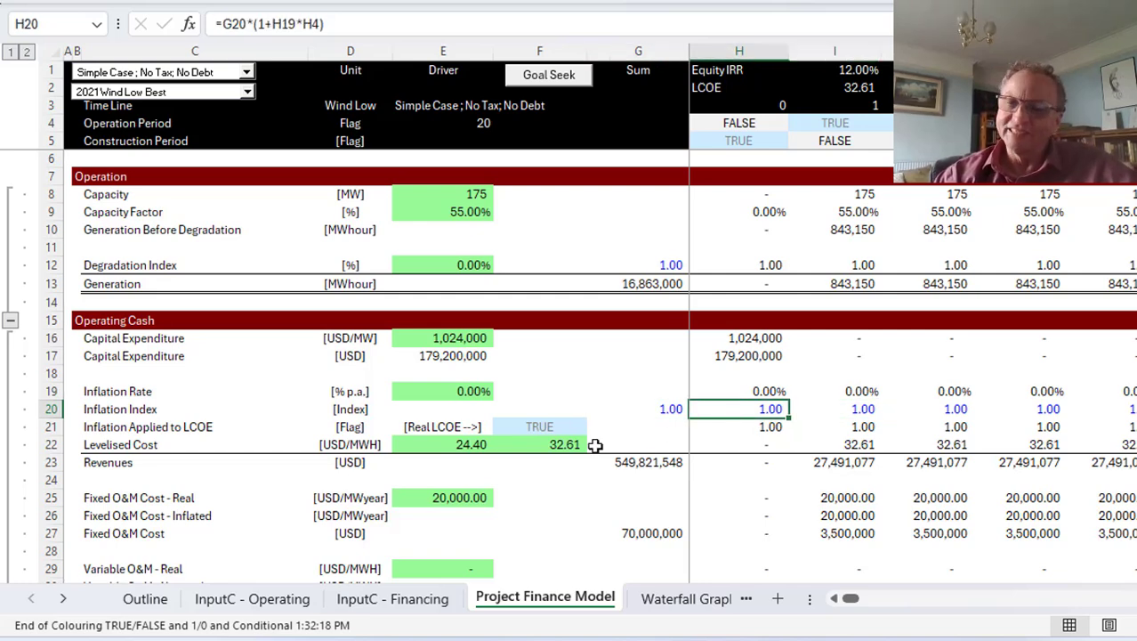
# Step: Check the levelised cost formula in H22 and the source reference of its driver in F22
pyautogui.press('Down')
pyautogui.press('Down')
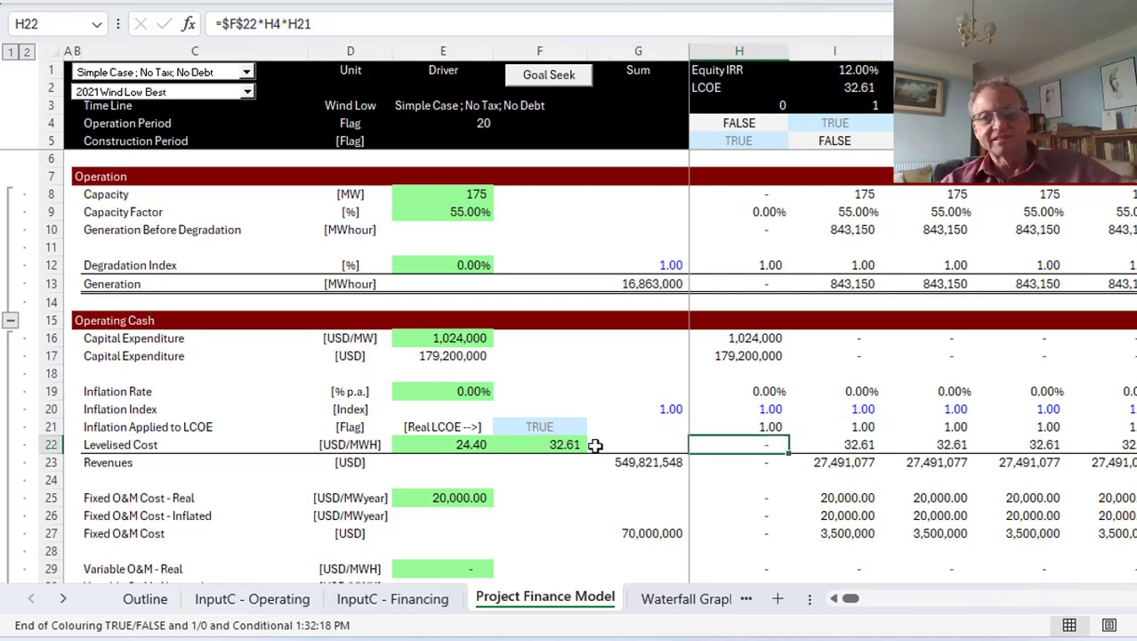
pyautogui.press('Right')
pyautogui.press('Left')
pyautogui.press('Left')
pyautogui.press('Left')
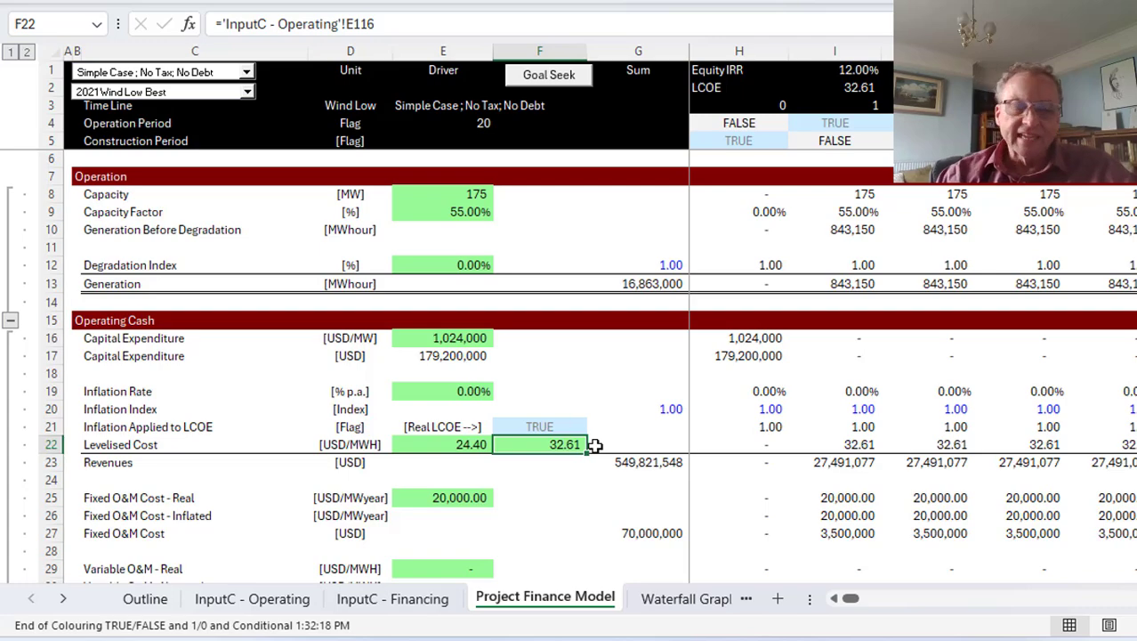
pyautogui.press('F2')
pyautogui.press('Escape')
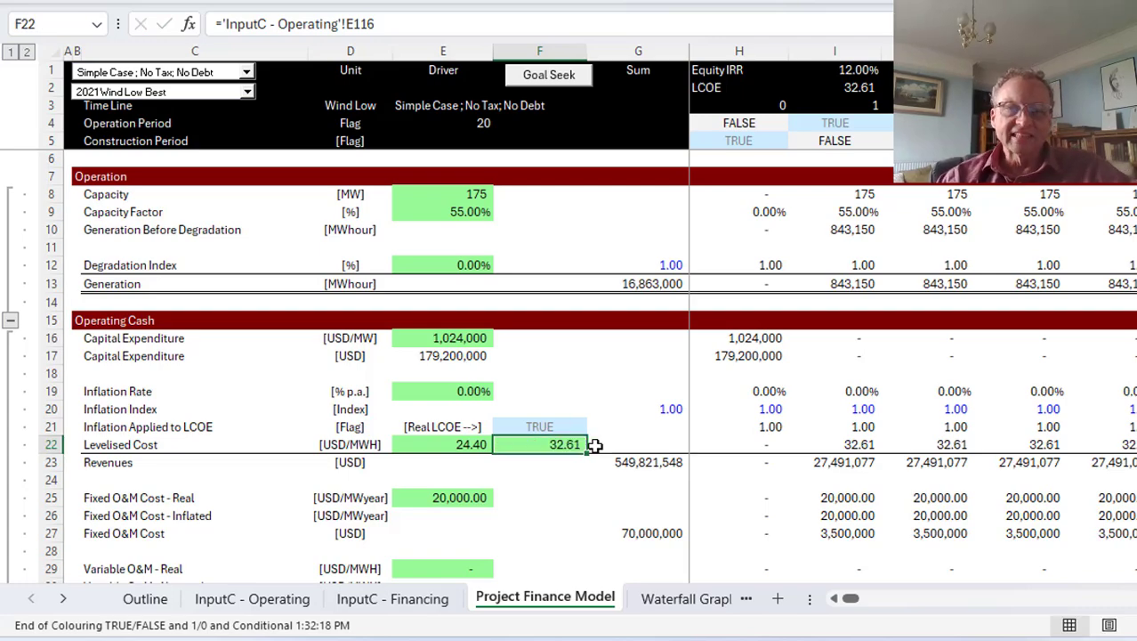
# Step: Trace F22 to LCOE Applied in E116 on the InputC - Operating sheet and inspect its formula
pyautogui.hotkey('ctrl', '[')
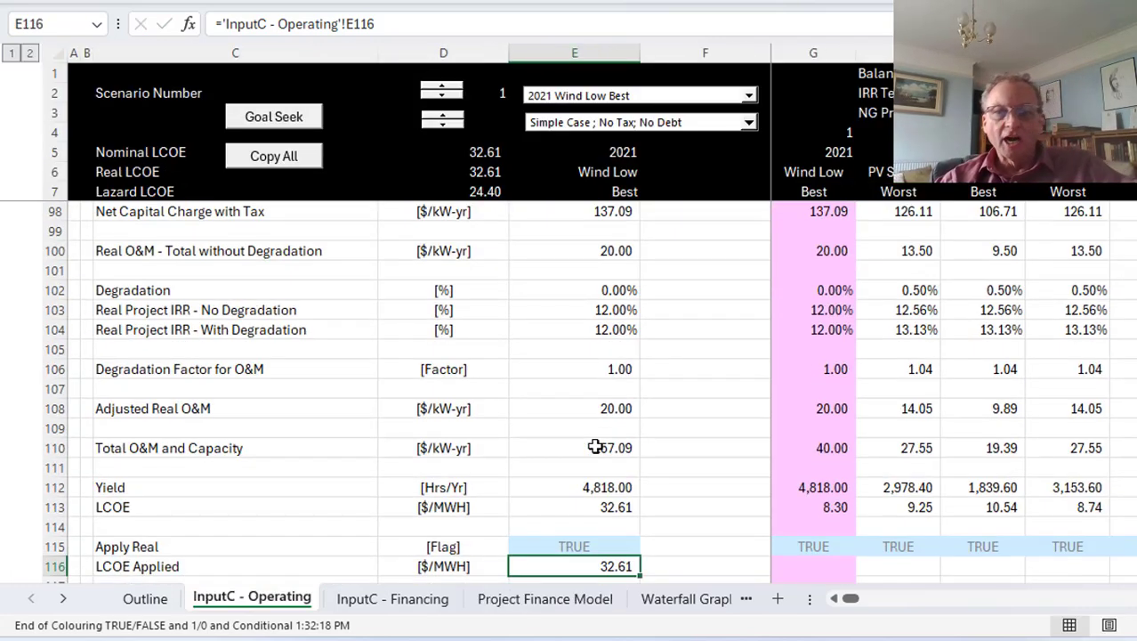
pyautogui.press('Down')
pyautogui.press('Down')
pyautogui.press('Up')
pyautogui.press('Up')
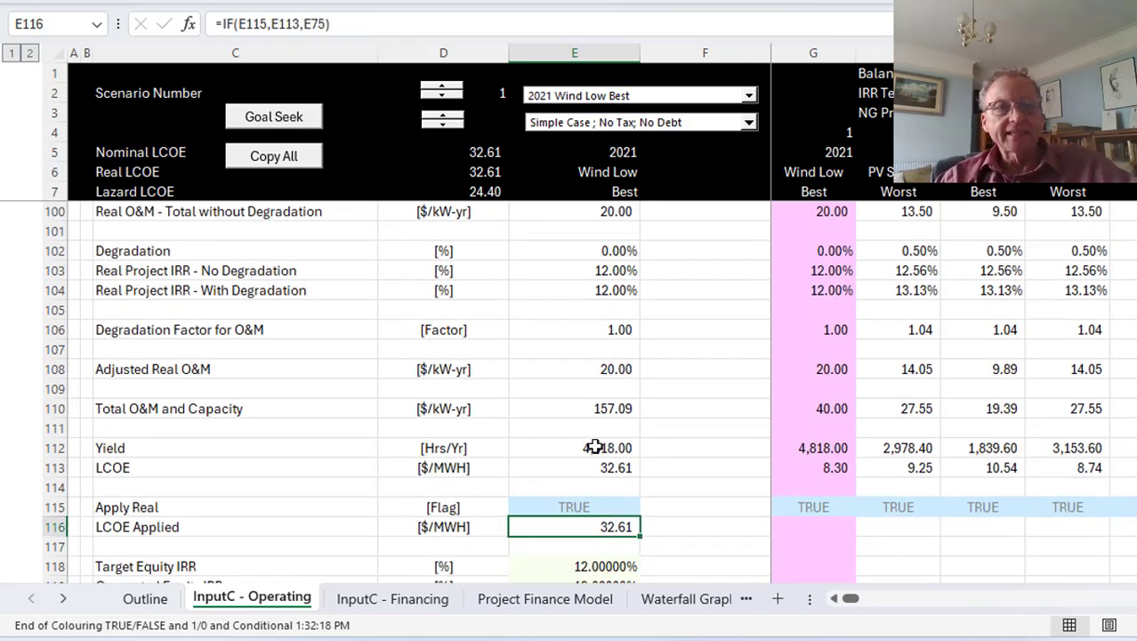
pyautogui.press('F2')
pyautogui.press('Escape')
# Step: Go up to the LCOE calculation in cell E113 and check its formula
pyautogui.press('Up')
pyautogui.press('Up')
pyautogui.press('Up')
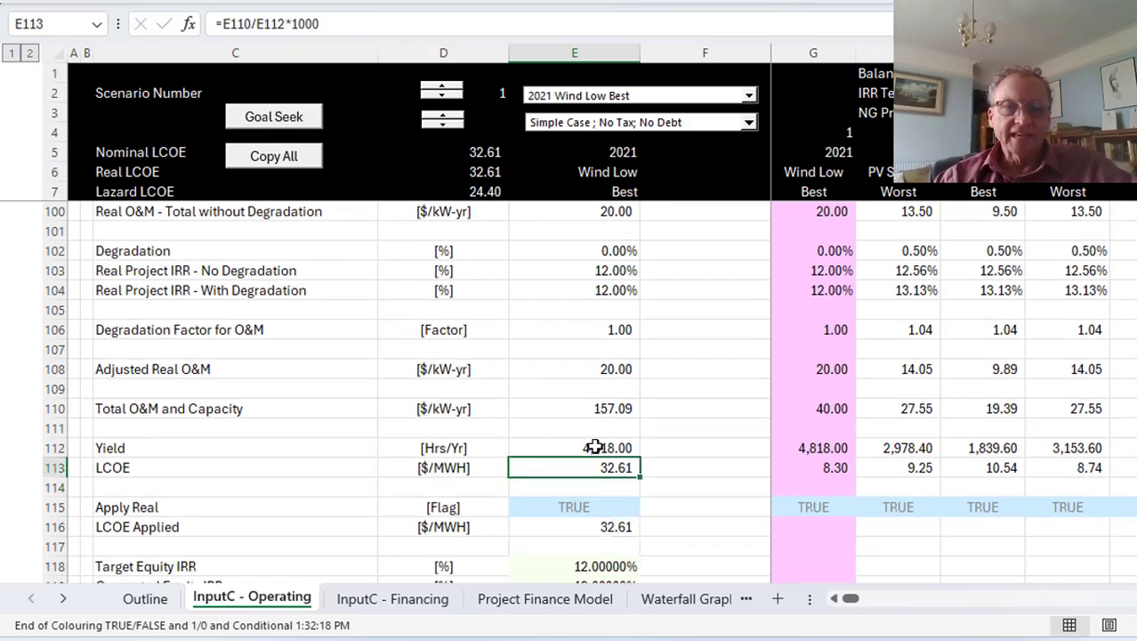
# Step: Inspect the LCOE formula in E113 and go up column E to the LCOE per kWh formula in E74
pyautogui.press('F2')
pyautogui.press('Escape')
pyautogui.press('Up')
pyautogui.press('Up')
pyautogui.press('Up')
pyautogui.press('Up')
pyautogui.press('Up')
pyautogui.press('Up')
pyautogui.press('Up')
pyautogui.press('Up')
pyautogui.press('Up')
pyautogui.press('Up')
pyautogui.press('Up')
pyautogui.press('Up')
pyautogui.press('Up')
pyautogui.press('Up')
pyautogui.press('Up')
pyautogui.press('Up')
pyautogui.press('Up')
pyautogui.press('Up')
pyautogui.press('Up')
pyautogui.press('Up')
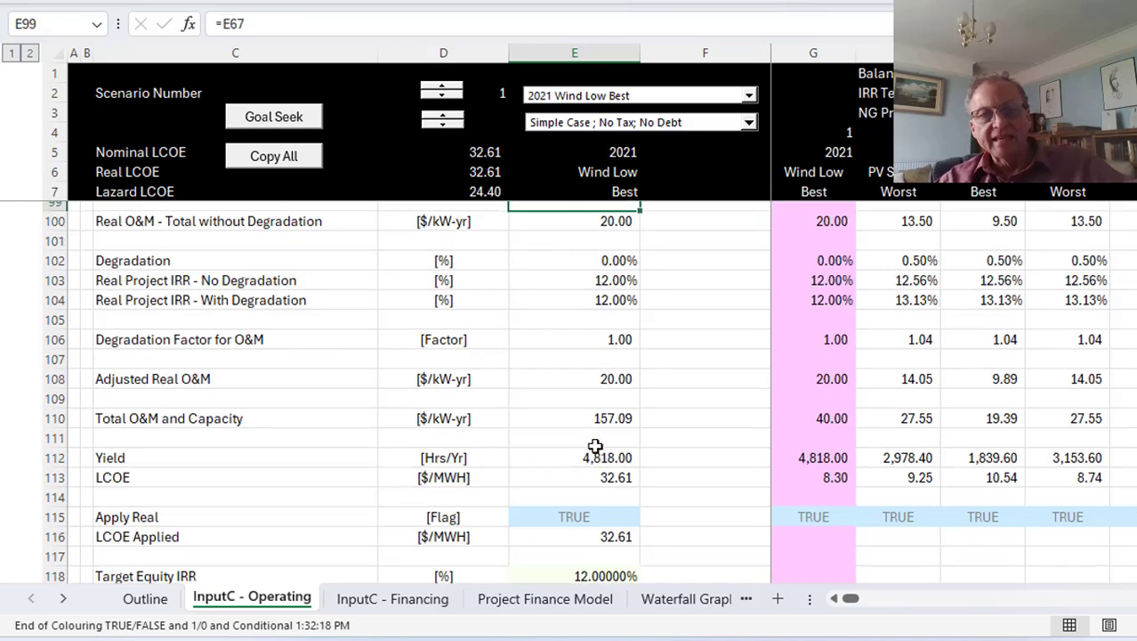
pyautogui.press('Up')
pyautogui.press('Up')
pyautogui.press('Up')
pyautogui.press('Up')
pyautogui.press('Up')
pyautogui.press('Up')
pyautogui.press('Up')
pyautogui.press('Up')
pyautogui.press('Up')
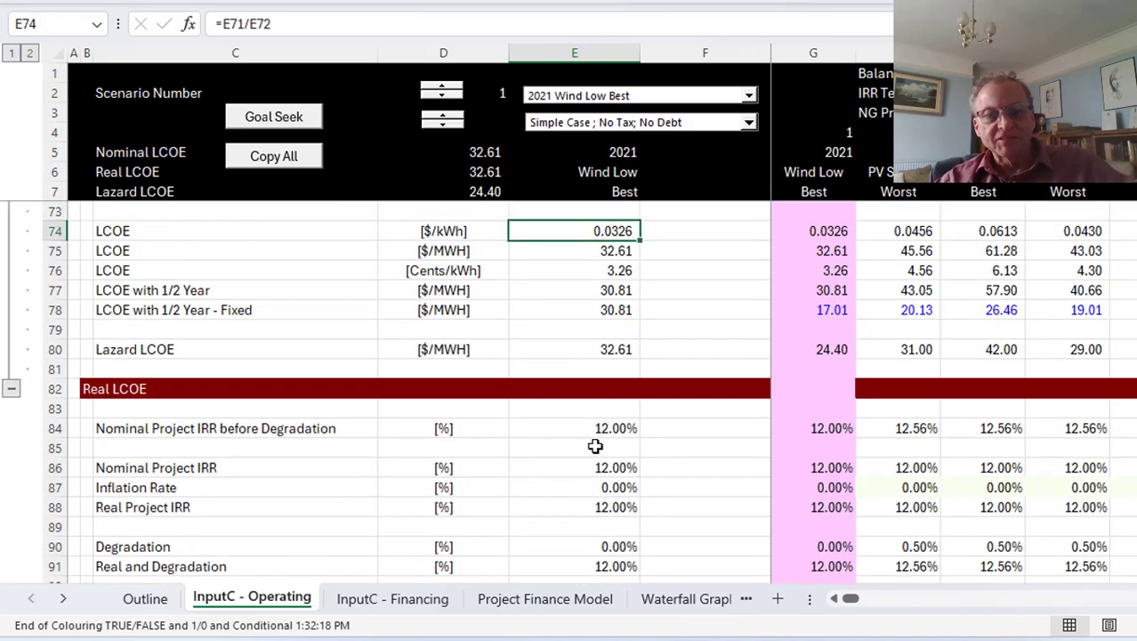
# Step: Go down to the Real LCOE section and view the capital charge without tax in E93
pyautogui.press('Down')
pyautogui.press('Down')
pyautogui.press('Down')
pyautogui.press('Down')
pyautogui.press('Down')
pyautogui.press('Down')
pyautogui.press('Down')
pyautogui.press('Down')
pyautogui.press('Down')
pyautogui.press('Down')
pyautogui.press('Down')
pyautogui.press('Down')
pyautogui.press('Down')
pyautogui.press('Down')
pyautogui.press('Down')
pyautogui.press('Down')
pyautogui.press('Down')
pyautogui.press('Down')
pyautogui.press('Down')
pyautogui.press('Down')
pyautogui.press('Down')
pyautogui.press('Down')
pyautogui.press('Down')
pyautogui.press('Up')
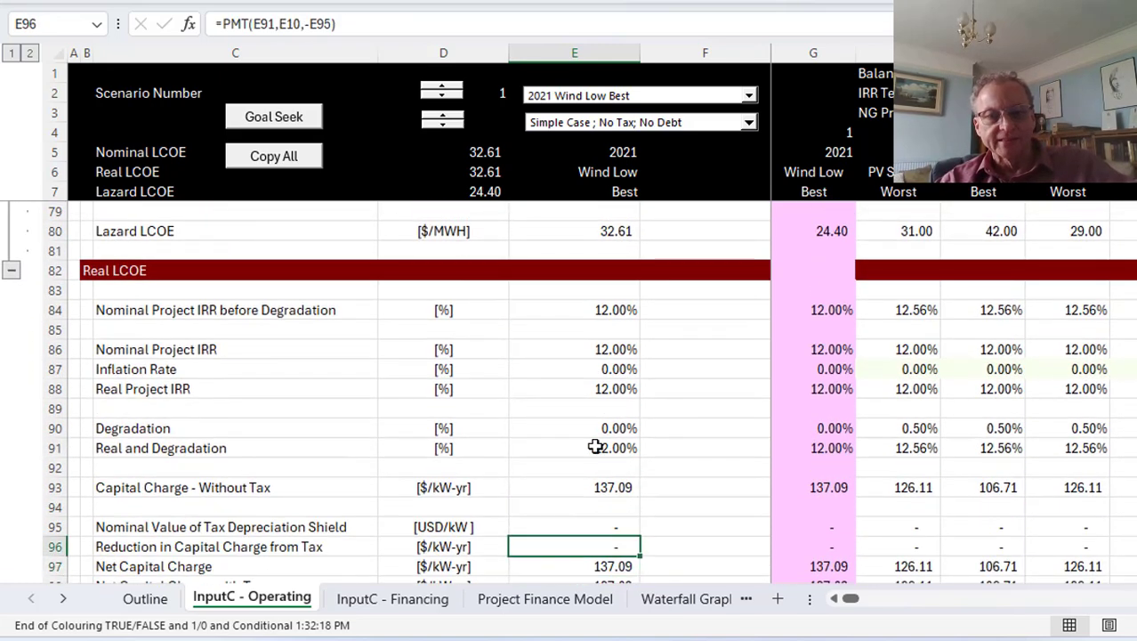
pyautogui.press('Up')
pyautogui.press('Up')
pyautogui.press('Up')
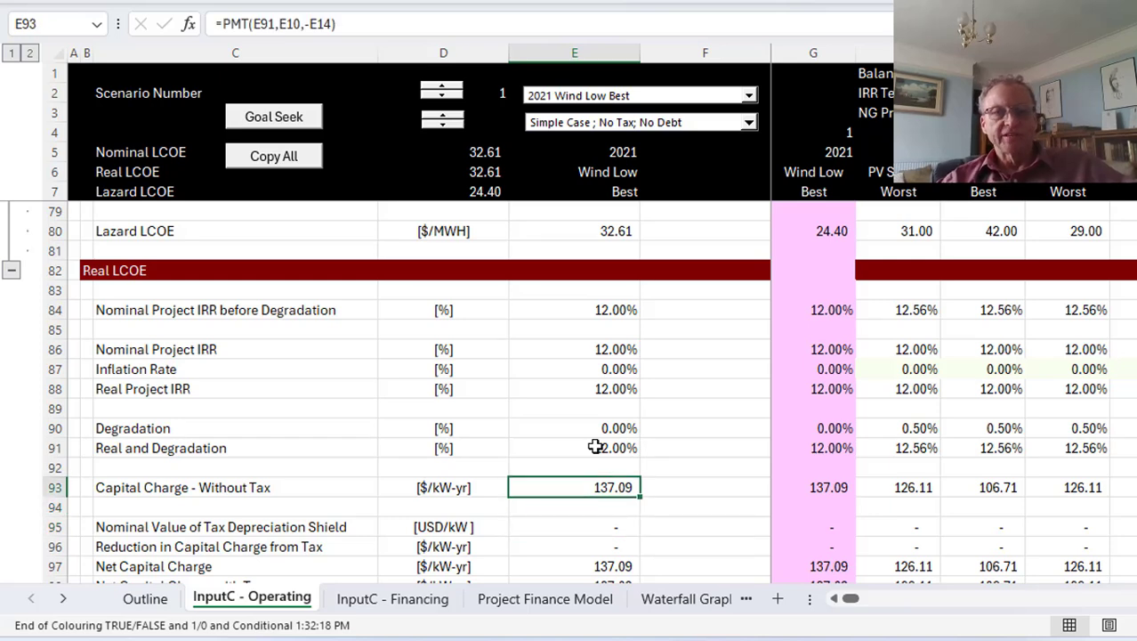
# Step: Review the project IRR, inflation and degradation rows above the capital charge, ending on Nominal Project IRR in E86
pyautogui.press('Up')
pyautogui.press('Up')
pyautogui.press('Up')
pyautogui.press('Up')
pyautogui.press('Up')
pyautogui.press('Up')
pyautogui.press('Down')
pyautogui.press('Down')
pyautogui.press('Down')
pyautogui.press('Down')
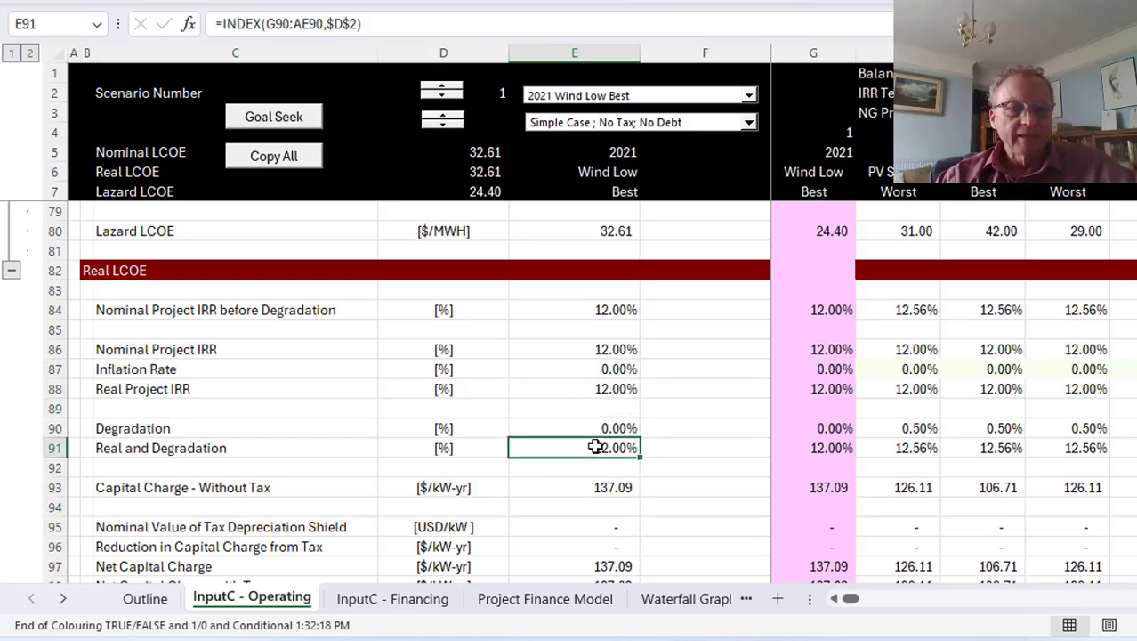
pyautogui.press('Down')
pyautogui.press('Up')
pyautogui.press('Up')
pyautogui.press('Up')
pyautogui.press('Up')
pyautogui.press('Up')
pyautogui.press('Up')
pyautogui.press('Up')
pyautogui.press('Down')
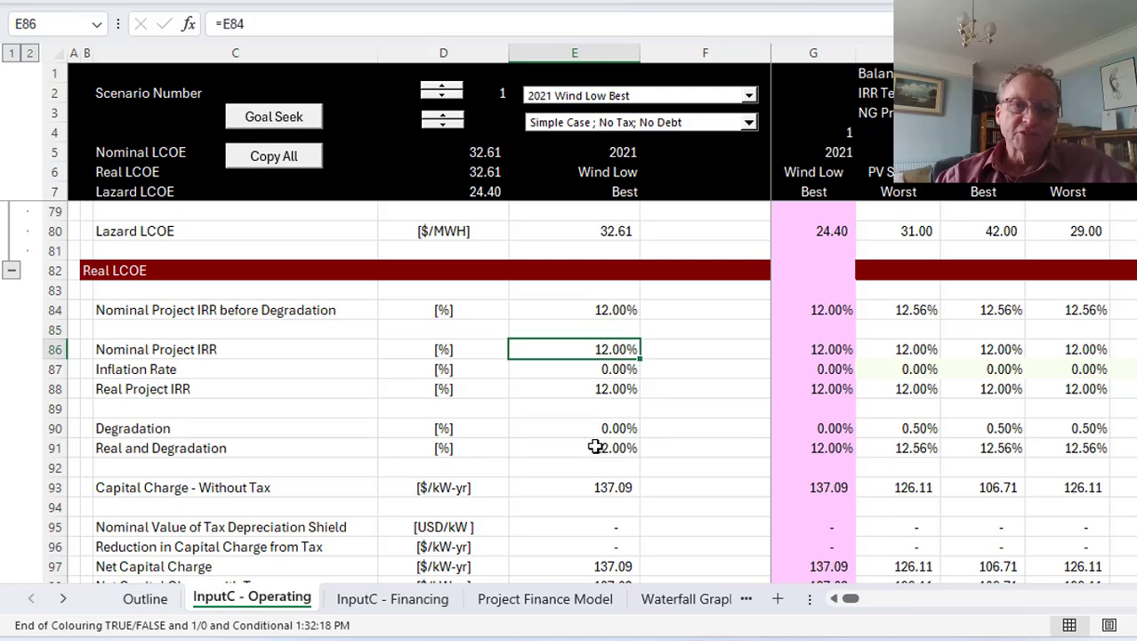
# Step: Inspect the cell references of the PMT formula for Capital Charge - Without Tax in E93
pyautogui.press('Down')
pyautogui.press('Down')
pyautogui.press('Down')
pyautogui.press('Down')
pyautogui.press('Down')
pyautogui.press('Down')
pyautogui.press('Down')
pyautogui.press('F2')
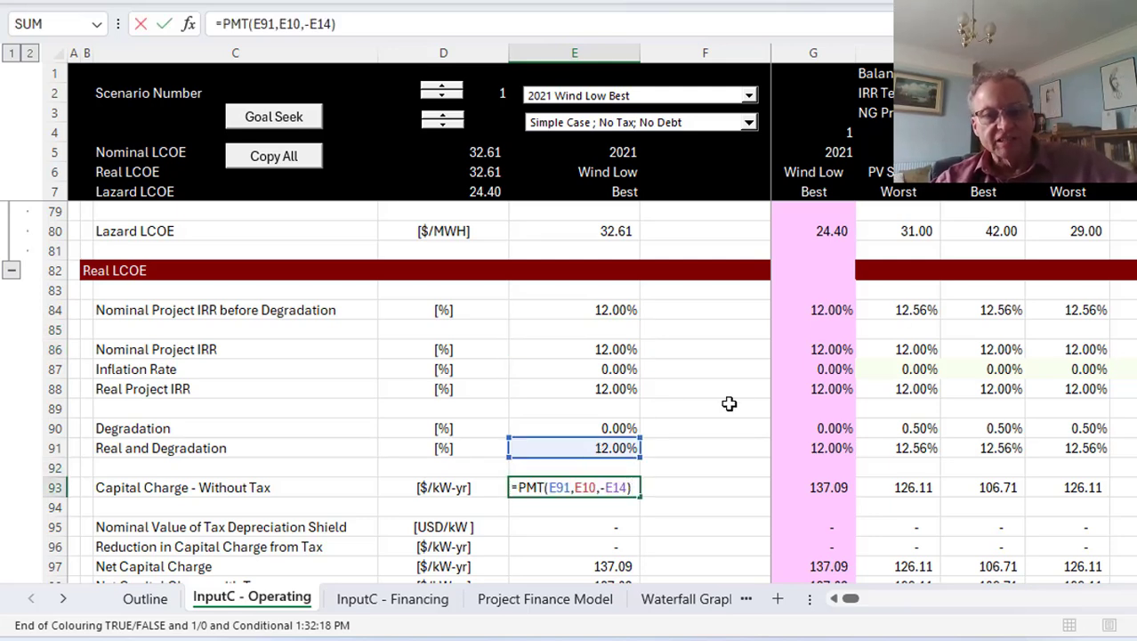
pyautogui.press('Return')
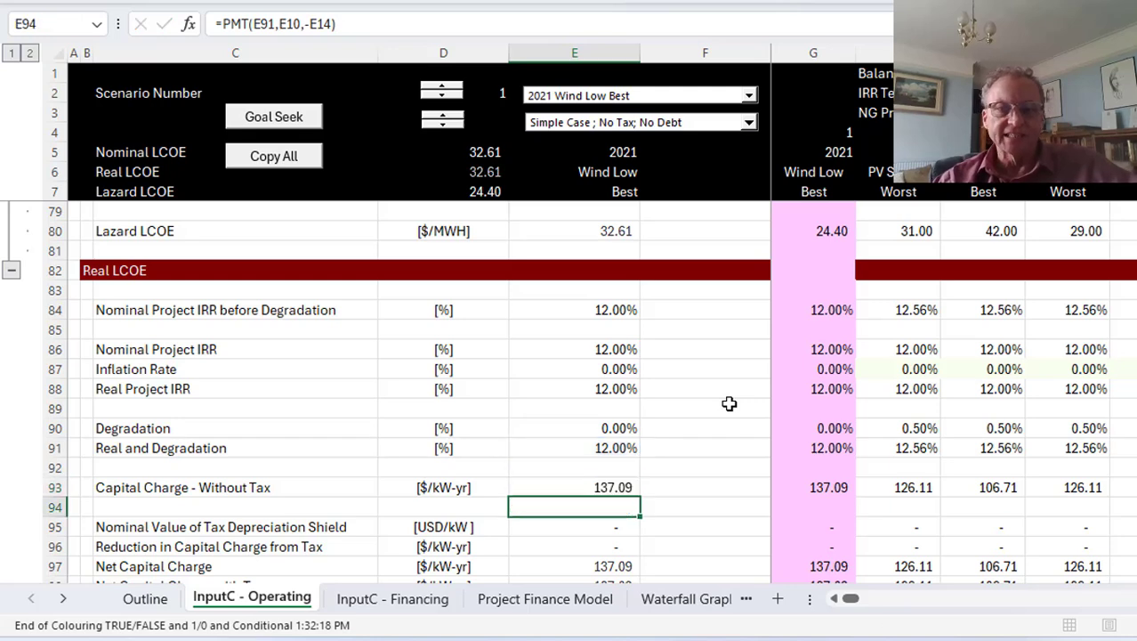
# Step: Look through the tax shield and net capital charge rows, ending on the depreciation shield value in E95
pyautogui.press('Down')
pyautogui.press('Down')
pyautogui.press('Down')
pyautogui.press('Down')
pyautogui.press('Down')
pyautogui.press('Down')
pyautogui.press('Up')
pyautogui.press('Up')
pyautogui.press('Up')
pyautogui.press('Up')
pyautogui.press('Up')
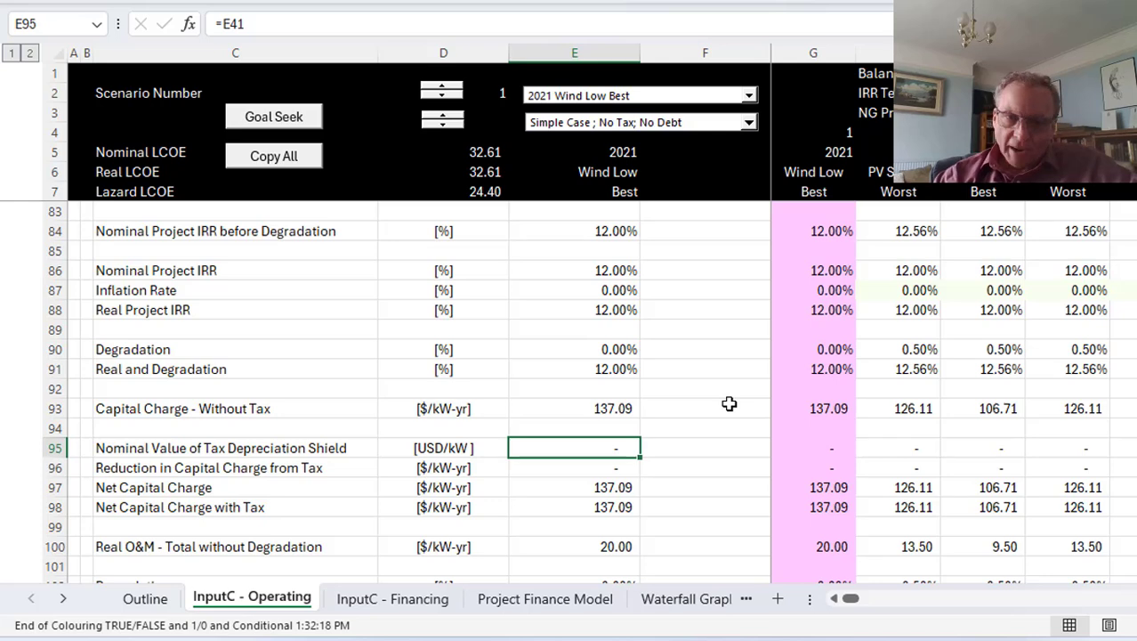
# Step: Check the source reference of Real O&M - Total without Degradation in E100
pyautogui.press('Down')
pyautogui.press('Down')
pyautogui.press('Down')
pyautogui.press('Down')
pyautogui.press('Down')
pyautogui.press('Down')
pyautogui.press('Down')
pyautogui.press('Up')
pyautogui.press('Up')
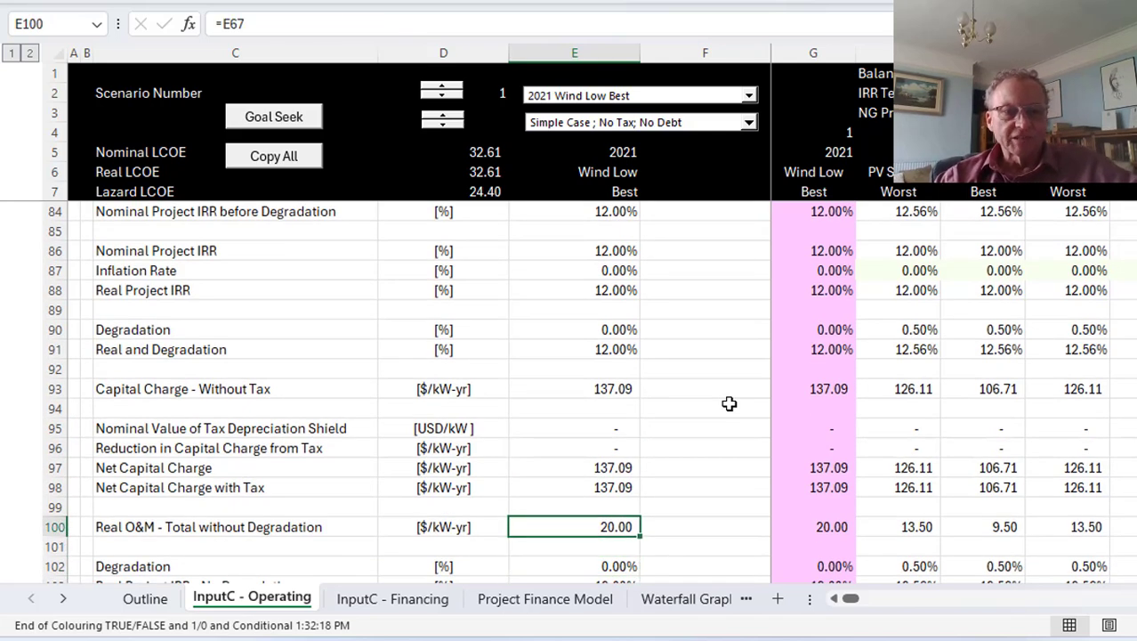
pyautogui.press('F2')
pyautogui.press('Escape')
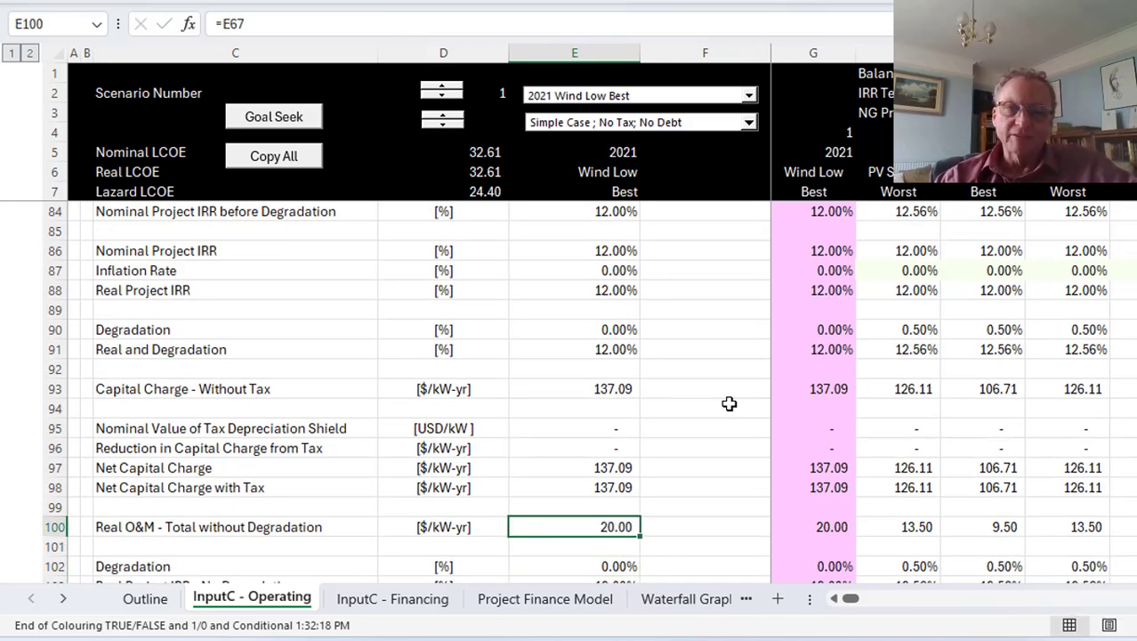
# Step: Look over the degradation and real project IRR rows down to E105, and recheck the O&M reference in E100
pyautogui.press('Down')
pyautogui.press('Down')
pyautogui.press('Down')
pyautogui.press('Down')
pyautogui.press('Down')
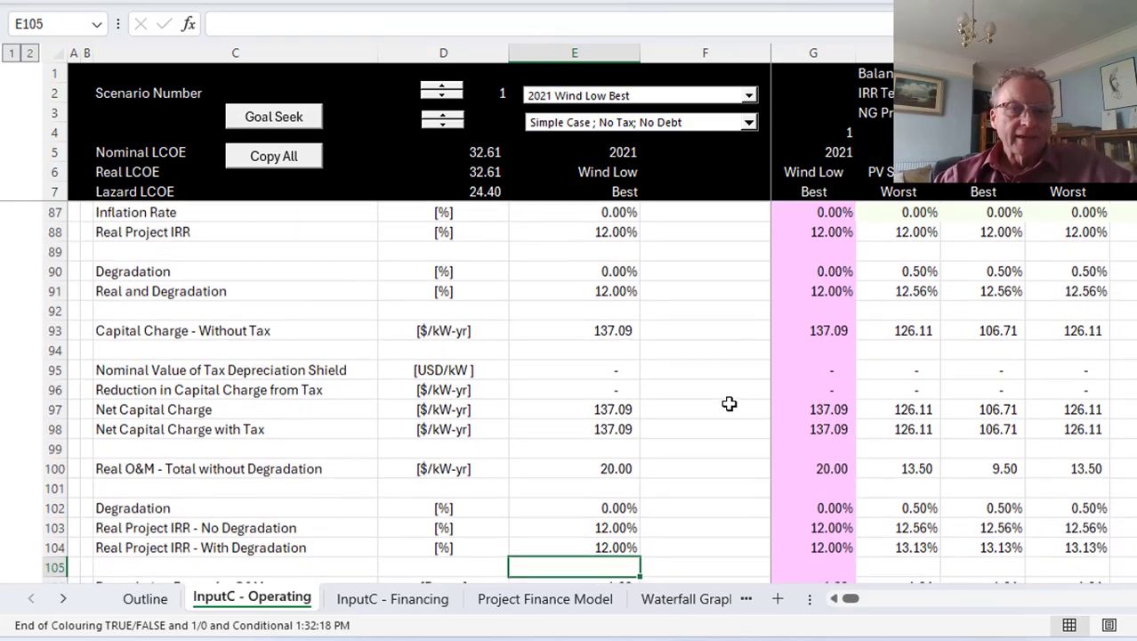
pyautogui.press('Up')
pyautogui.press('Up')
pyautogui.press('Up')
pyautogui.press('Up')
pyautogui.press('Up')
pyautogui.press('F2')
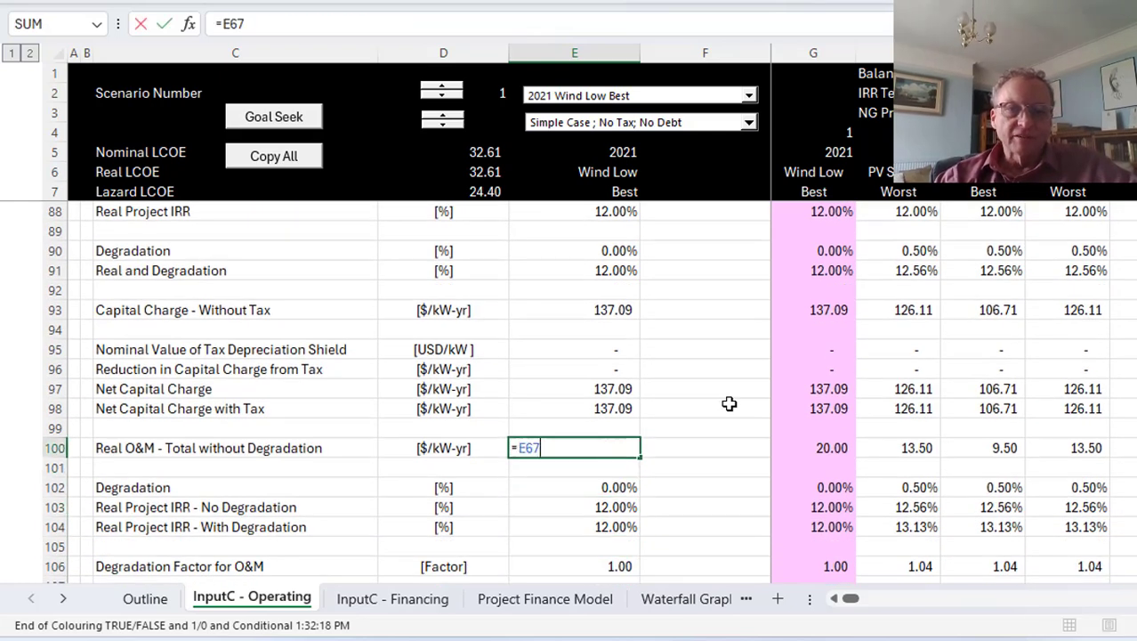
pyautogui.press('Escape')
# Step: View the Real Project IRR - With Degradation formula in E104 and the capital charge tax reduction formula in E96
pyautogui.press('Down')
pyautogui.press('Down')
pyautogui.press('Down')
pyautogui.press('Down')
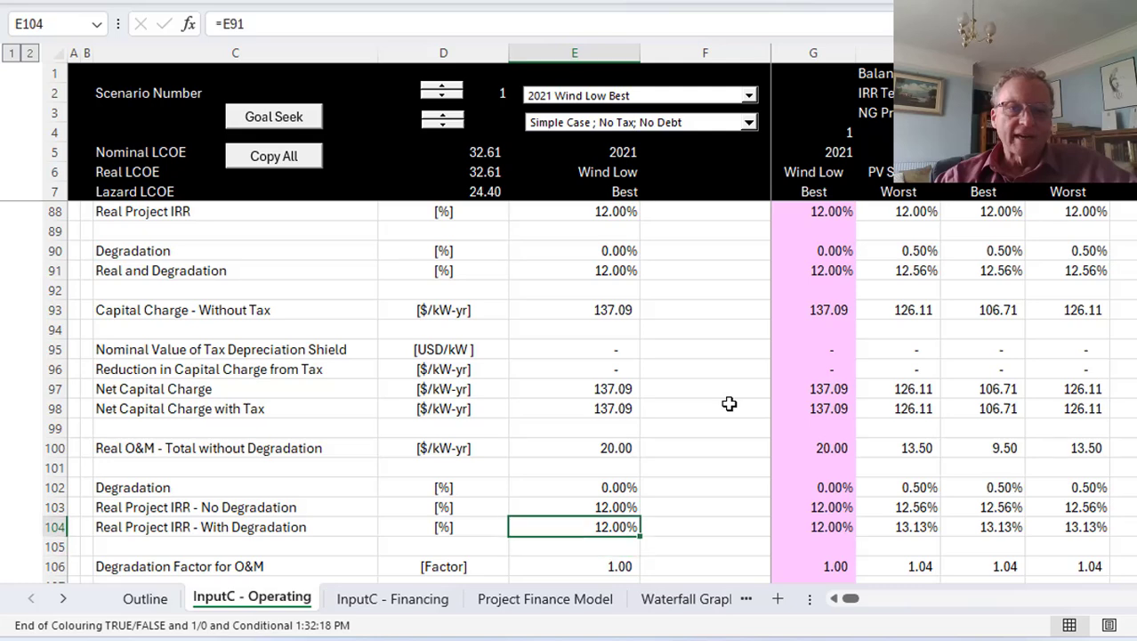
pyautogui.press('Up')
pyautogui.press('Up')
pyautogui.press('Up')
pyautogui.press('Up')
pyautogui.press('Up')
pyautogui.press('Up')
pyautogui.press('Up')
pyautogui.press('Up')
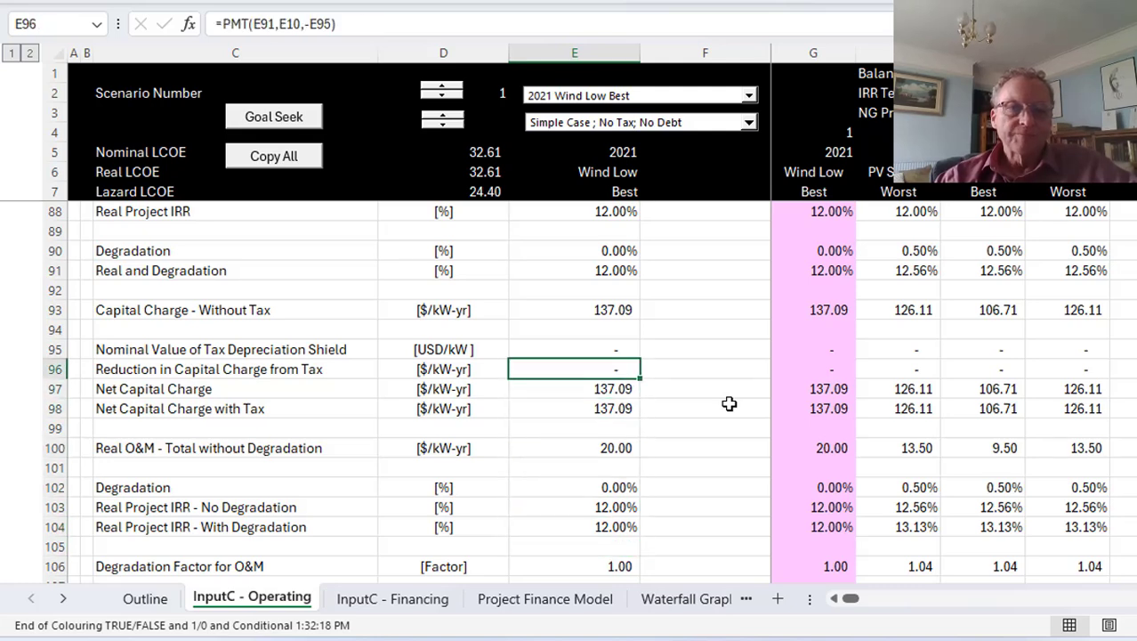
# Step: Review the Net Capital Charge formula in E97 and return to the real O&M total in E100
pyautogui.press('Down')
pyautogui.press('Down')
pyautogui.press('Down')
pyautogui.press('Down')
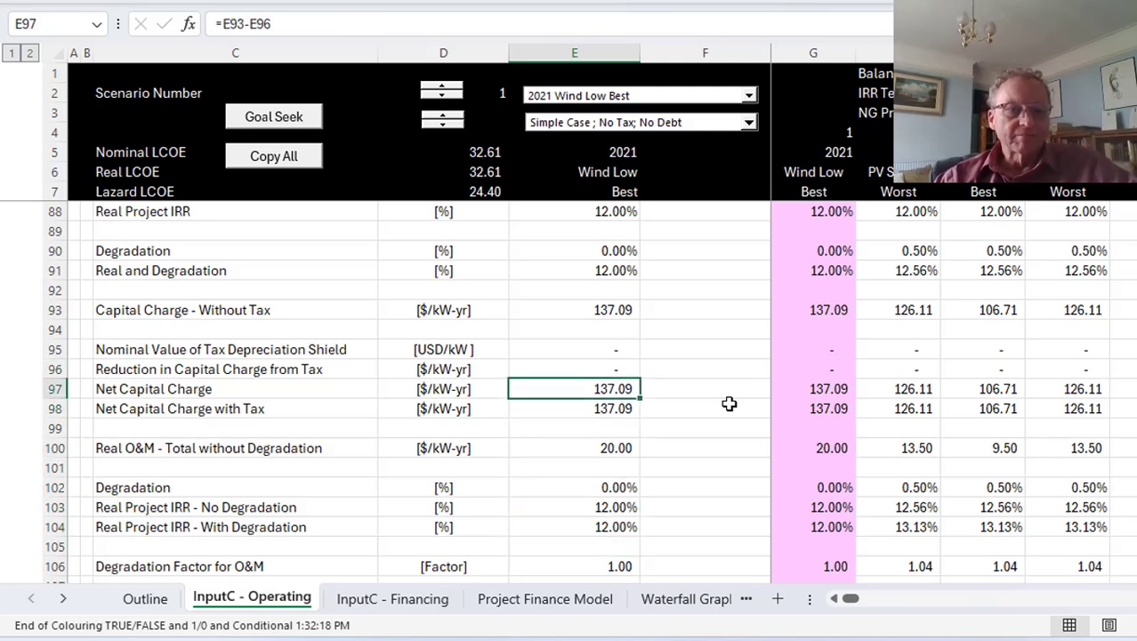
pyautogui.press('Up')
pyautogui.press('Down')
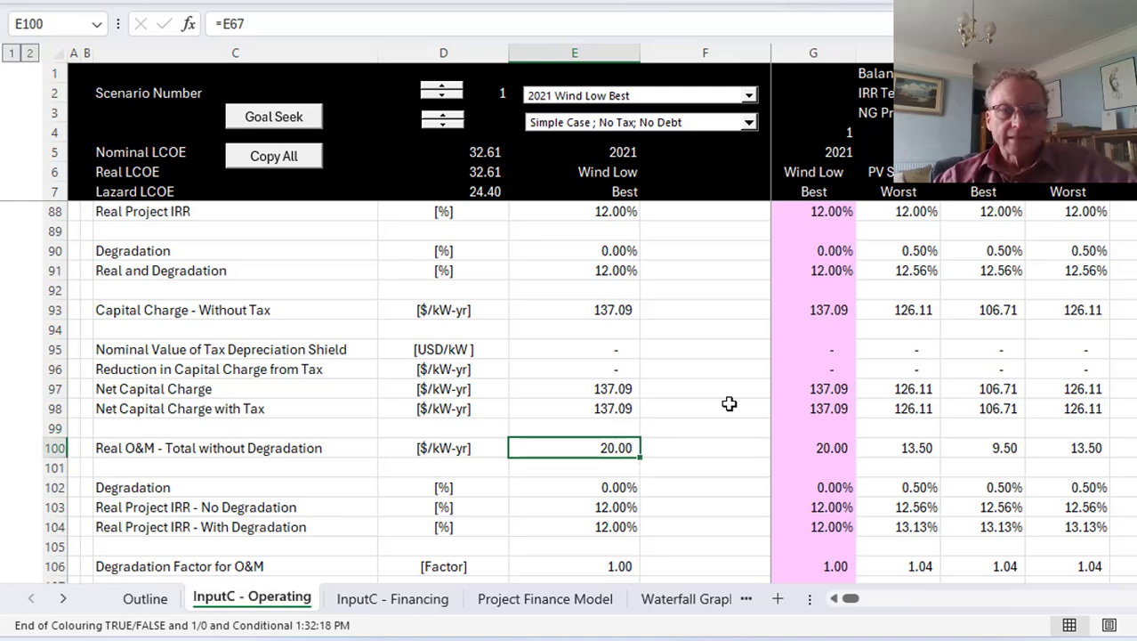
# Step: Look over the rows below the real O&M total in E100, and review the Real LCOE section back up to E89
pyautogui.press('Down')
pyautogui.press('Down')
pyautogui.press('Down')
pyautogui.press('Down')
pyautogui.press('Down')
pyautogui.press('Down')
pyautogui.press('Down')
pyautogui.press('Down')
pyautogui.press('Up')
pyautogui.press('Up')
pyautogui.press('Up')
pyautogui.press('Up')
pyautogui.press('Up')
pyautogui.press('Up')
pyautogui.press('Up')
pyautogui.press('Up')
pyautogui.press('Up')
pyautogui.press('Up')
pyautogui.press('Up')
pyautogui.press('Up')
pyautogui.press('Up')
pyautogui.press('Up')
pyautogui.press('Up')
pyautogui.press('Up')
pyautogui.press('Up')
pyautogui.press('Up')
pyautogui.press('Up')
pyautogui.press('Up')
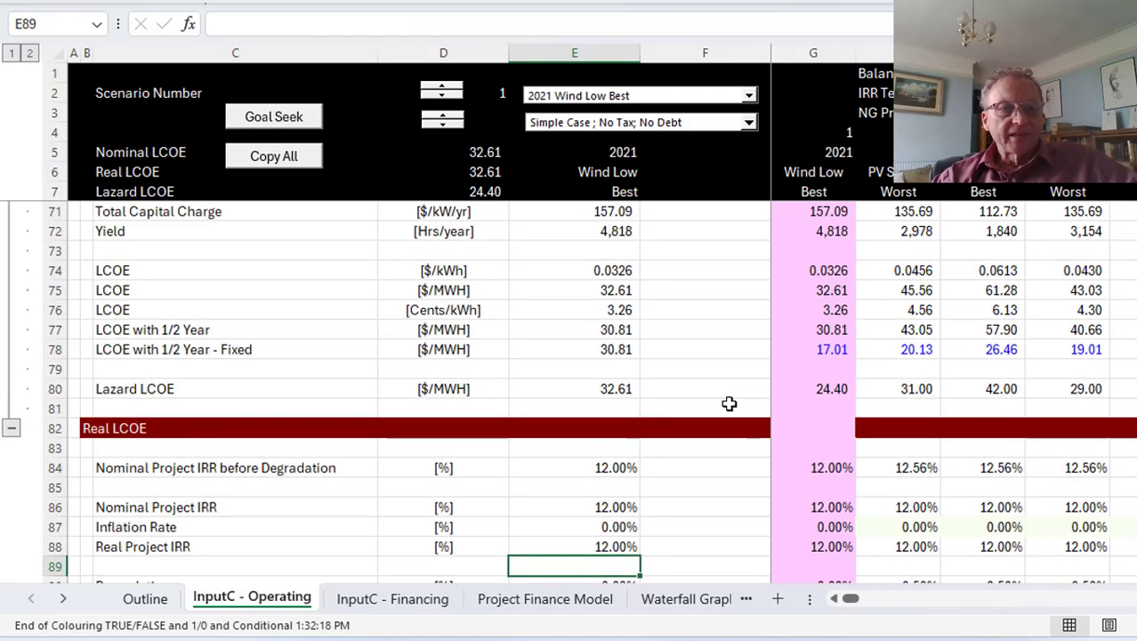
# Step: Review the nominal LCOE results and the O&M totals, going back up to the Degradation row in E52
pyautogui.press('Up')
pyautogui.press('Up')
pyautogui.press('Up')
pyautogui.press('Up')
pyautogui.press('Up')
pyautogui.press('Up')
pyautogui.press('Up')
pyautogui.press('Up')
pyautogui.press('Up')
pyautogui.press('Up')
pyautogui.press('Up')
pyautogui.press('Up')
pyautogui.press('Up')
pyautogui.press('Up')
pyautogui.press('Up')
pyautogui.press('Up')
pyautogui.press('Up')
pyautogui.press('Up')
pyautogui.press('Up')
pyautogui.press('Up')
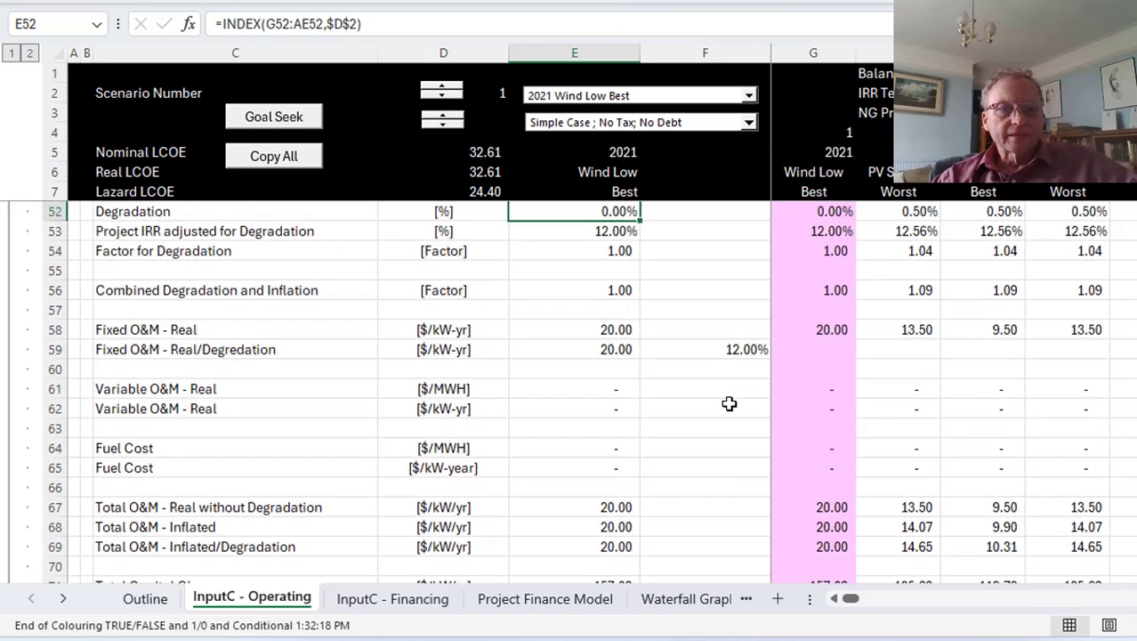
# Step: Examine the Tax Rate lookup in E39 and the Fixed O&M - Real/Degradation formula in E59
pyautogui.press('Down')
pyautogui.press('Down')
pyautogui.press('Down')
pyautogui.press('Down')
pyautogui.press('Down')
pyautogui.press('Down')
pyautogui.press('Down')
pyautogui.press('Down')
pyautogui.press('Down')
pyautogui.press('Down')
pyautogui.press('Down')
pyautogui.press('Down')
pyautogui.press('Down')
pyautogui.press('Down')
pyautogui.press('Down')
pyautogui.press('Down')
pyautogui.press('Down')
pyautogui.press('Down')
pyautogui.press('Down')
pyautogui.press('Down')
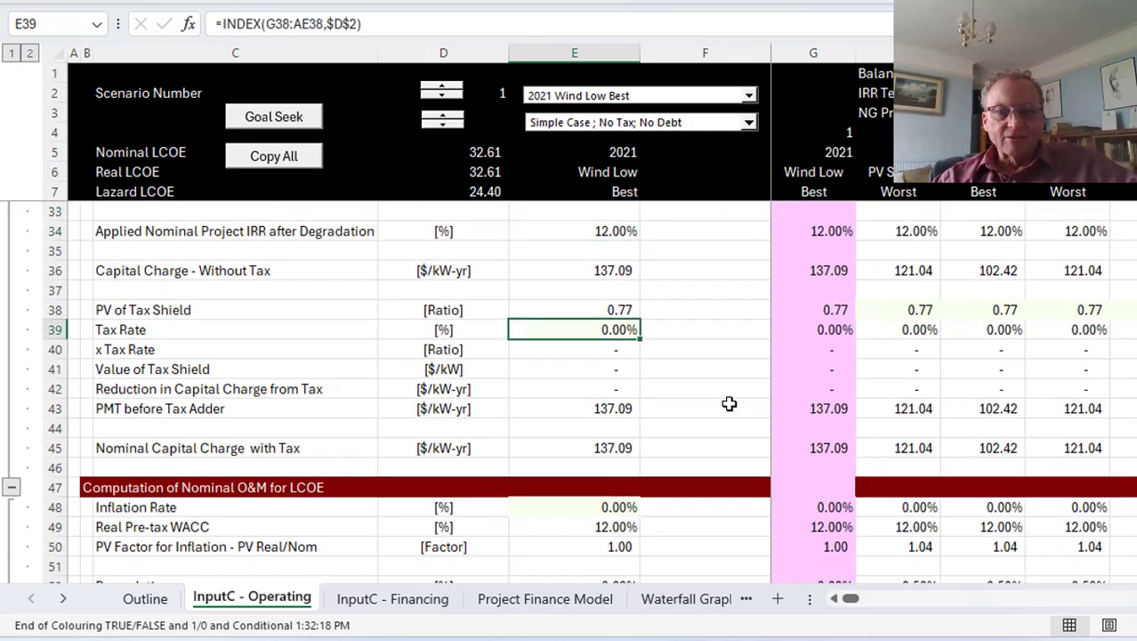
pyautogui.press('Up')
pyautogui.press('Up')
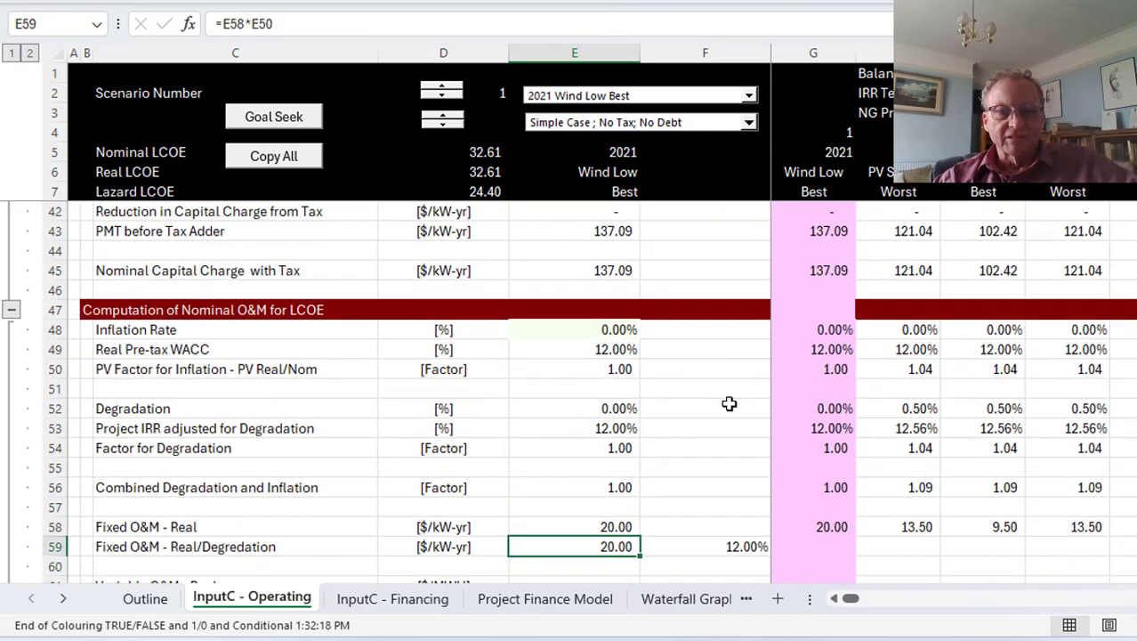
# Step: Trace the variable O&M and fuel cost rows down to the Total O&M - Real without Degradation formula in E67
pyautogui.press('Down')
pyautogui.press('Down')
pyautogui.press('Down')
pyautogui.press('Down')
pyautogui.press('Down')
pyautogui.press('Down')
pyautogui.press('Up')
pyautogui.press('Up')
pyautogui.press('Up')
pyautogui.press('Up')
pyautogui.press('Up')
pyautogui.press('Up')
pyautogui.press('Up')
pyautogui.press('Up')
pyautogui.press('Up')
pyautogui.press('Up')
pyautogui.press('Up')
pyautogui.press('Up')
pyautogui.press('Up')
pyautogui.press('Up')
pyautogui.press('Up')
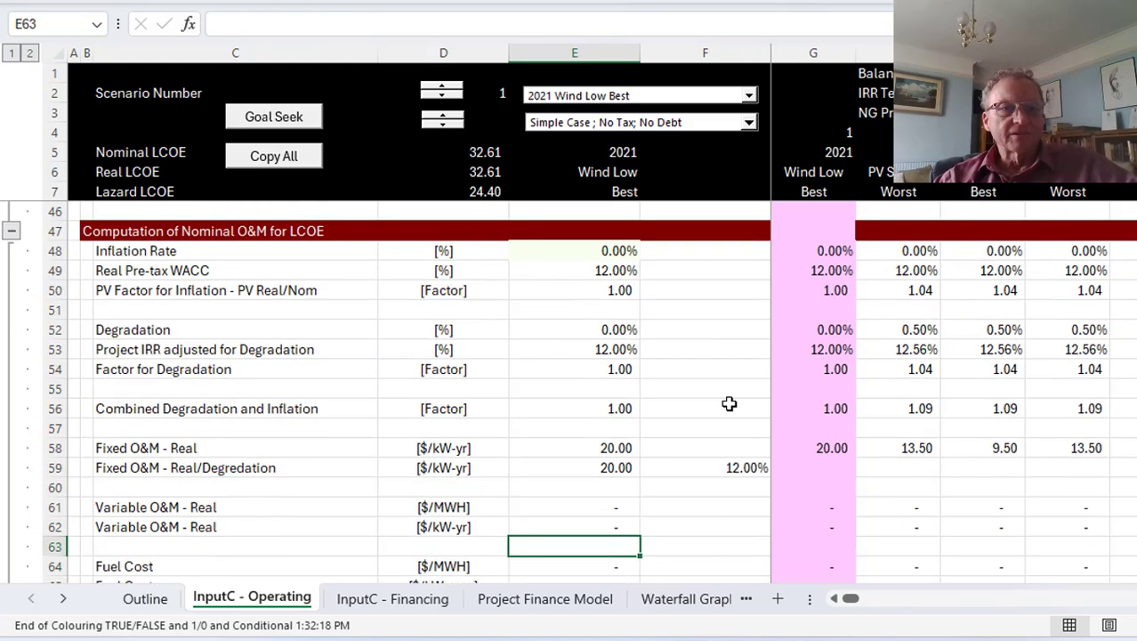
pyautogui.press('Down')
pyautogui.press('Down')
pyautogui.press('Down')
pyautogui.press('Down')
pyautogui.press('Down')
pyautogui.press('Down')
pyautogui.press('Down')
pyautogui.press('Down')
pyautogui.press('Down')
pyautogui.press('Down')
pyautogui.press('Down')
pyautogui.press('Down')
pyautogui.press('Down')
pyautogui.press('Down')
pyautogui.press('Down')
pyautogui.press('Down')
pyautogui.press('Down')
pyautogui.press('Down')
pyautogui.press('Down')
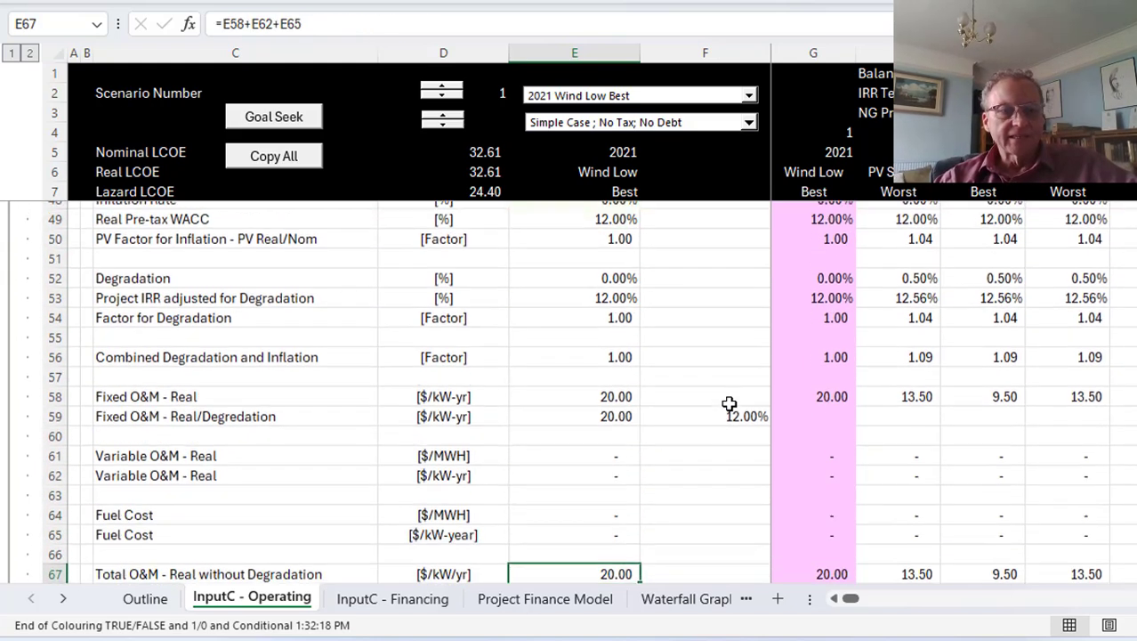
# Step: Review the O&M inflation and degradation factors back up to the Real Pre-tax WACC formula in E49
pyautogui.press('Up')
pyautogui.press('Up')
pyautogui.press('Up')
pyautogui.press('Up')
pyautogui.press('Up')
pyautogui.press('Up')
pyautogui.press('Up')
pyautogui.press('Up')
pyautogui.press('Up')
pyautogui.press('Up')
pyautogui.press('Up')
pyautogui.press('Up')
pyautogui.press('Up')
pyautogui.press('Up')
pyautogui.press('Up')
pyautogui.press('Up')
pyautogui.press('Up')
pyautogui.press('Up')
pyautogui.press('Up')
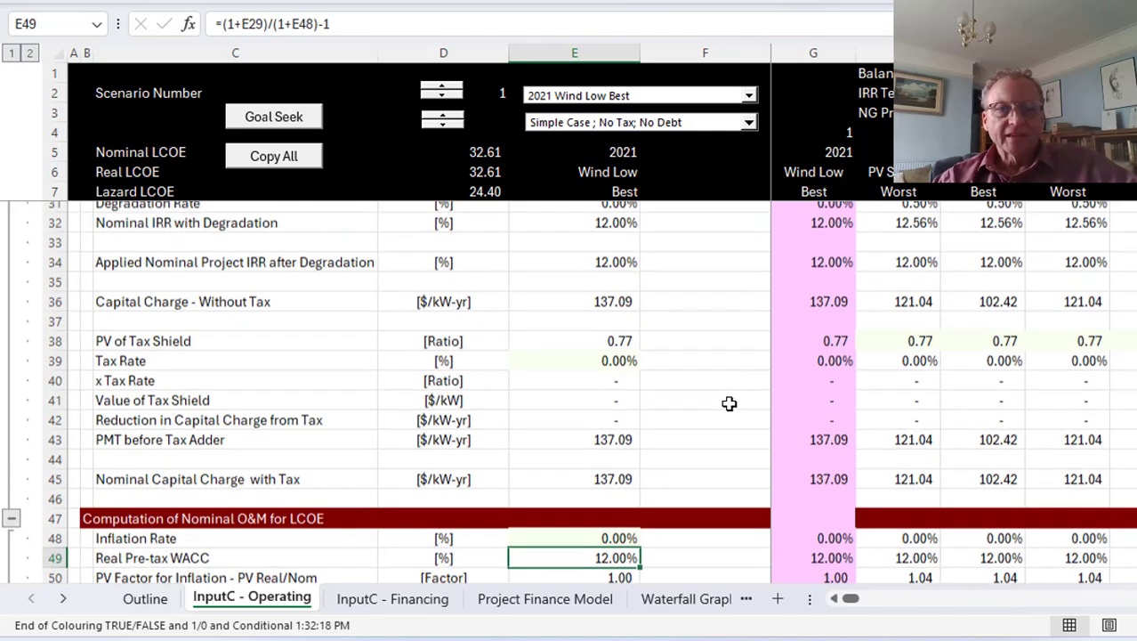
# Step: Look over the nominal capital charge and tax shield rows up to E30, beneath Implied Pre-Degradation IRR
pyautogui.press('Up')
pyautogui.press('Up')
pyautogui.press('Up')
pyautogui.press('Up')
pyautogui.press('Up')
pyautogui.press('Up')
pyautogui.press('Up')
pyautogui.press('Up')
pyautogui.press('Up')
pyautogui.press('Up')
pyautogui.press('Up')
pyautogui.press('Up')
pyautogui.press('Up')
pyautogui.press('Up')
pyautogui.press('Up')
pyautogui.press('Up')
pyautogui.press('Up')
pyautogui.press('Up')
pyautogui.press('Up')
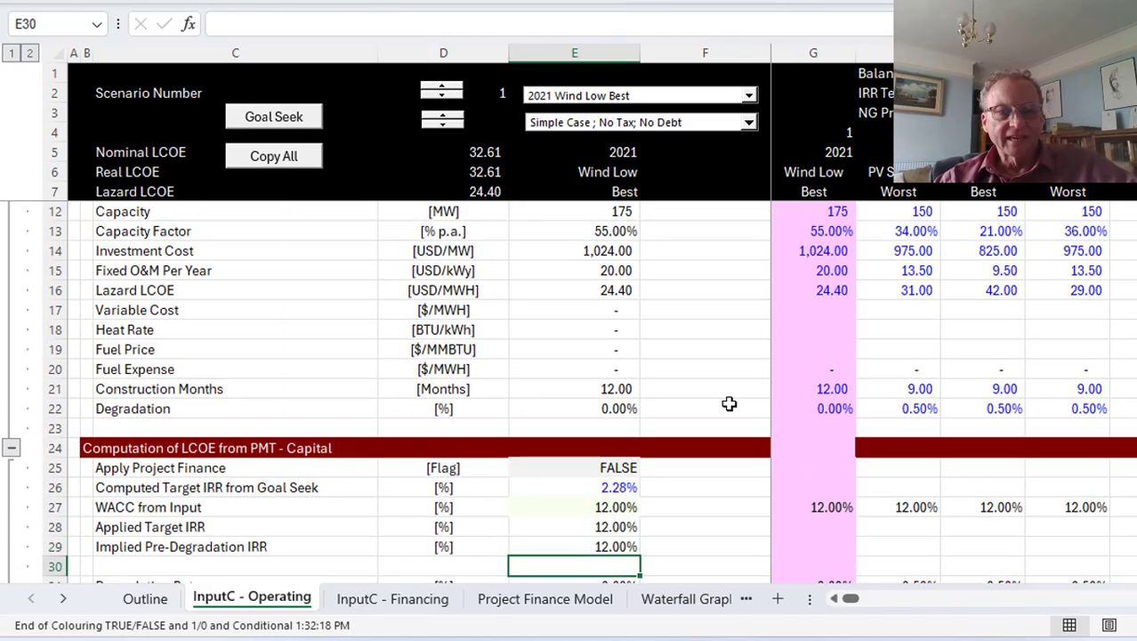
# Step: Examine the Capital Charge - Without Tax formula in E36, below the degradation and project IRR rows
pyautogui.press('Down')
pyautogui.press('Down')
pyautogui.press('Down')
pyautogui.press('Down')
pyautogui.press('Down')
pyautogui.press('Down')
pyautogui.press('Down')
pyautogui.press('Down')
pyautogui.press('Down')
pyautogui.press('Down')
pyautogui.press('Down')
pyautogui.press('Up')
pyautogui.press('Up')
pyautogui.press('Up')
pyautogui.press('Up')
pyautogui.press('Up')
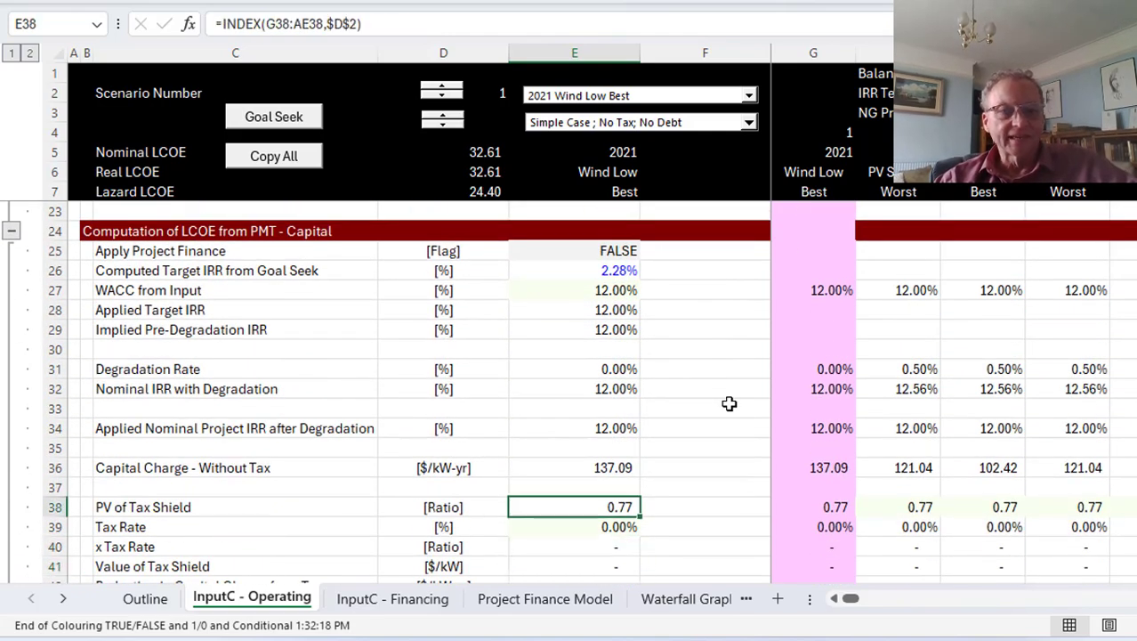
pyautogui.press('F2')
pyautogui.press('Escape')
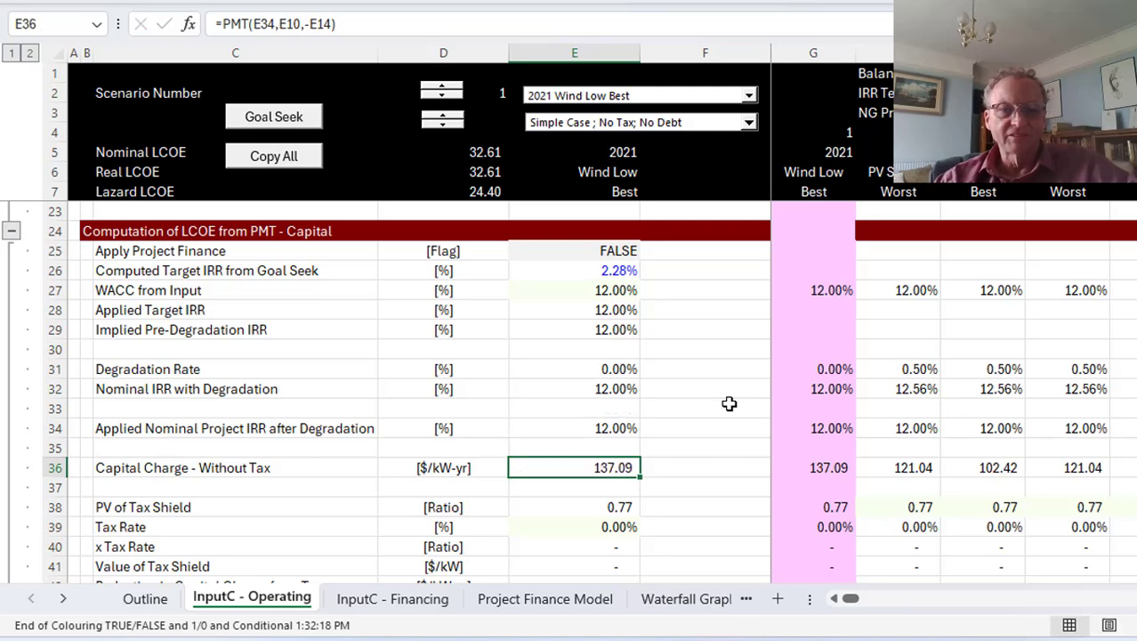
# Step: Examine the scenario lookups for PMT before Tax Adder in E43 and Reduction in Capital Charge from Tax in E42
pyautogui.press('Down')
pyautogui.press('Down')
pyautogui.press('Down')
pyautogui.press('Down')
pyautogui.press('Down')
pyautogui.press('Down')
pyautogui.press('Down')
pyautogui.press('Down')
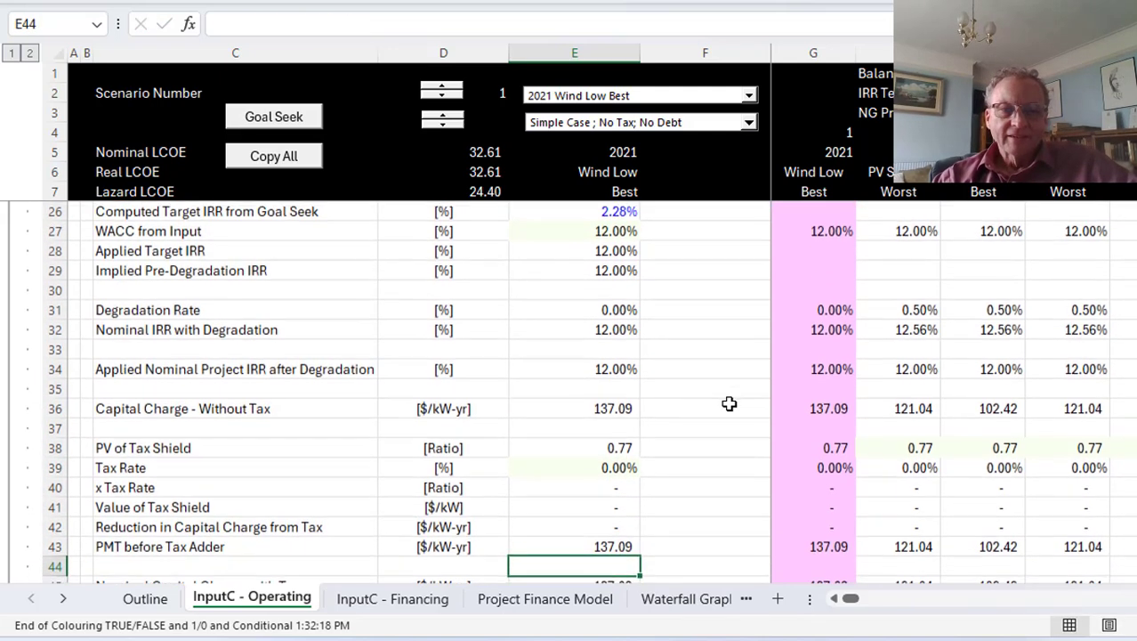
pyautogui.press('Up')
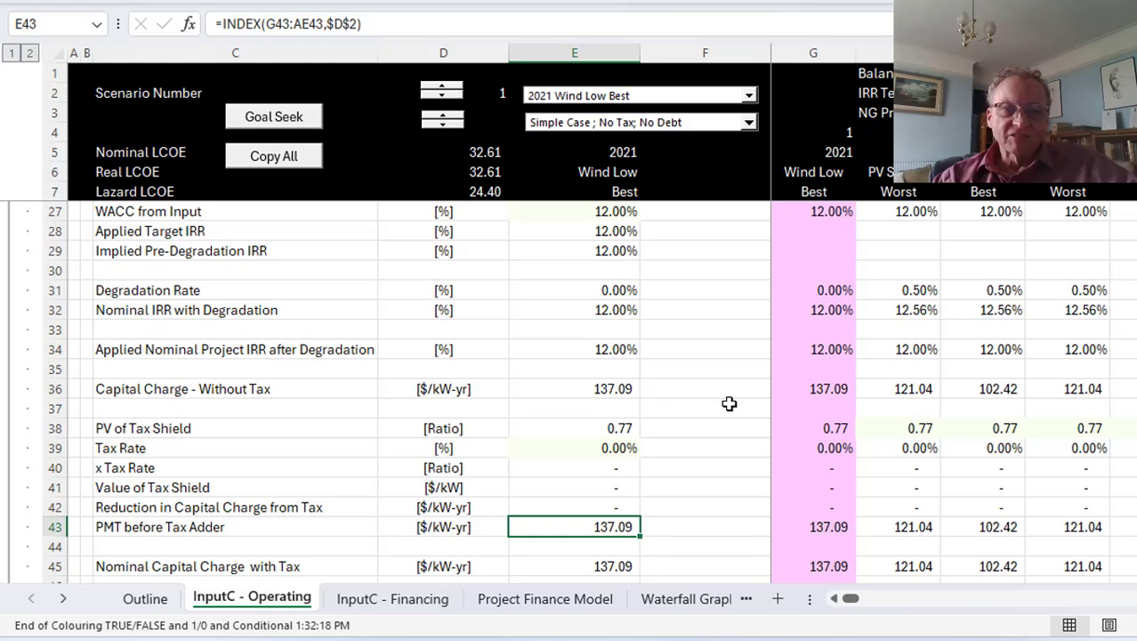
pyautogui.press('F2')
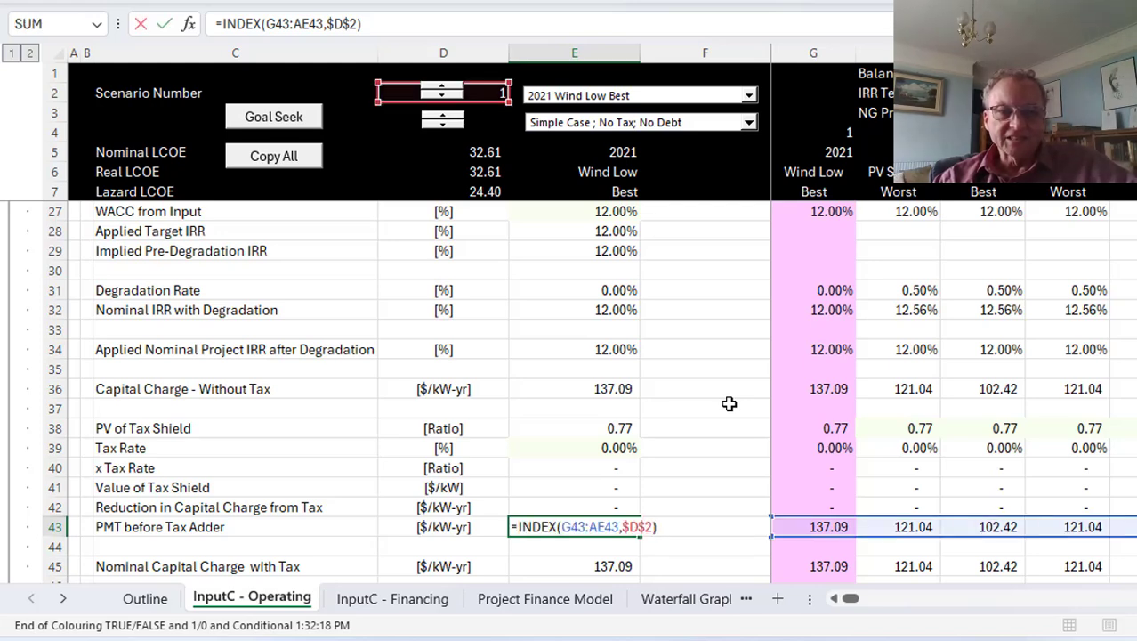
pyautogui.press('Escape')
pyautogui.press('Up')
pyautogui.press('F2')
pyautogui.press('Escape')
pyautogui.press('Up')
pyautogui.press('Down')
pyautogui.press('Down')
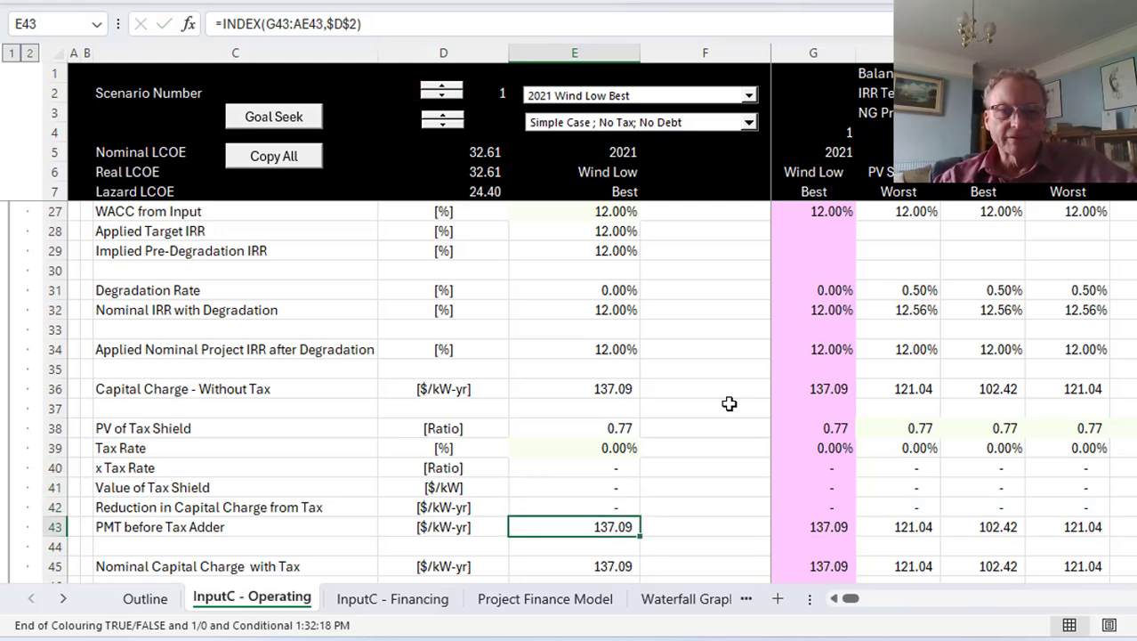
pyautogui.press('Down')
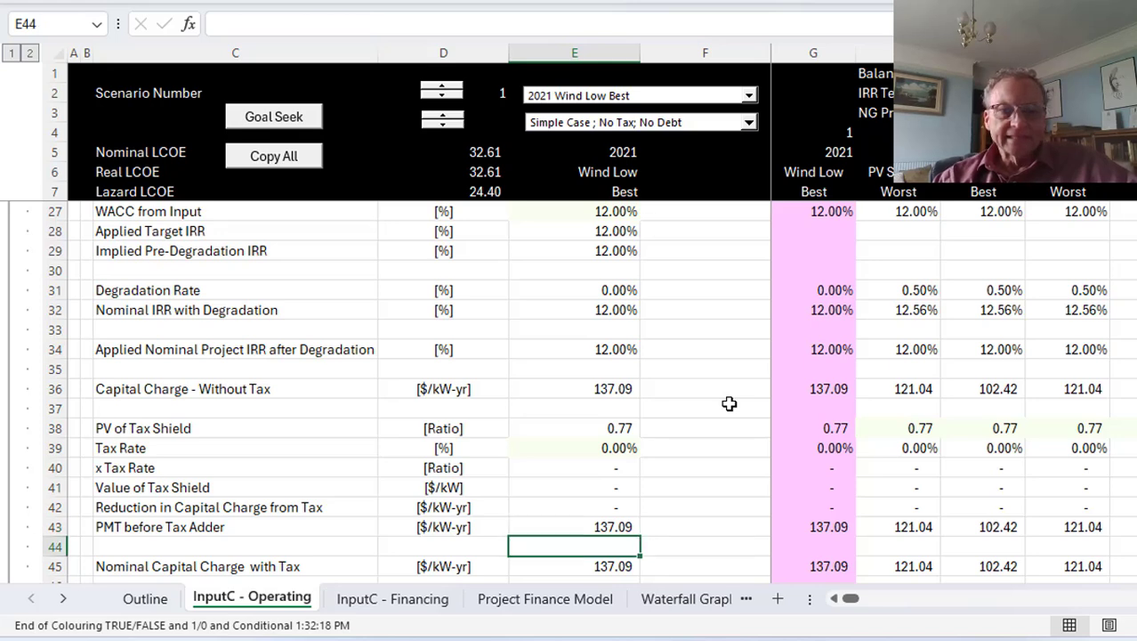
# Step: Compare the underlying PMT before Tax Adder formula in G43 with its scenario lookup in E43
pyautogui.press('Up')
pyautogui.press('Right')
pyautogui.press('Right')
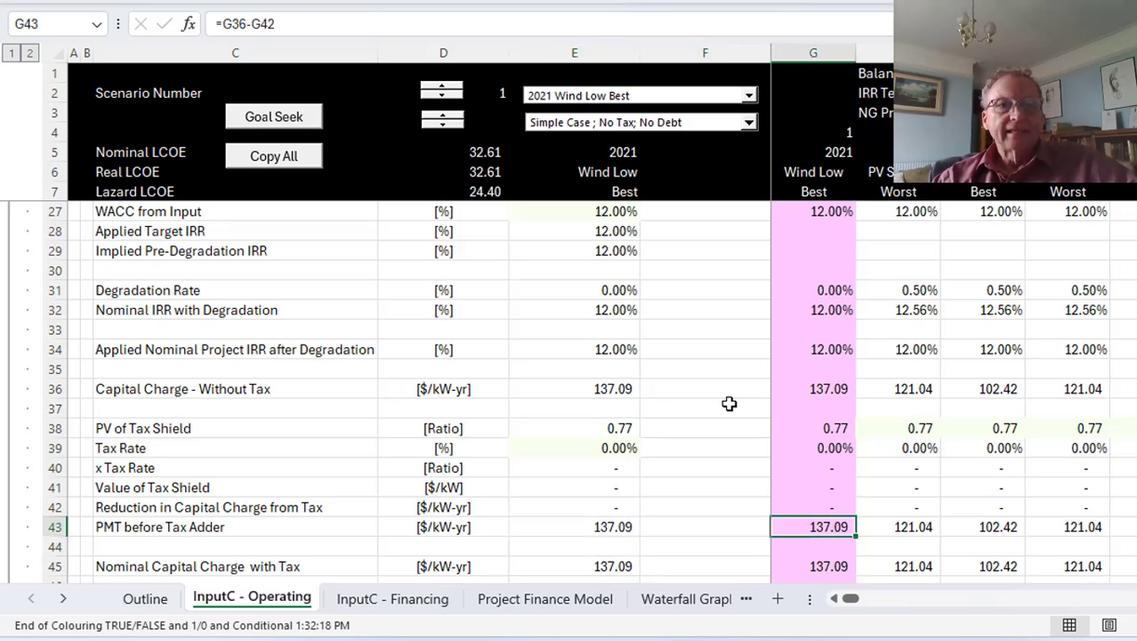
pyautogui.press('Right')
pyautogui.press('Left')
pyautogui.press('Left')
pyautogui.press('Left')
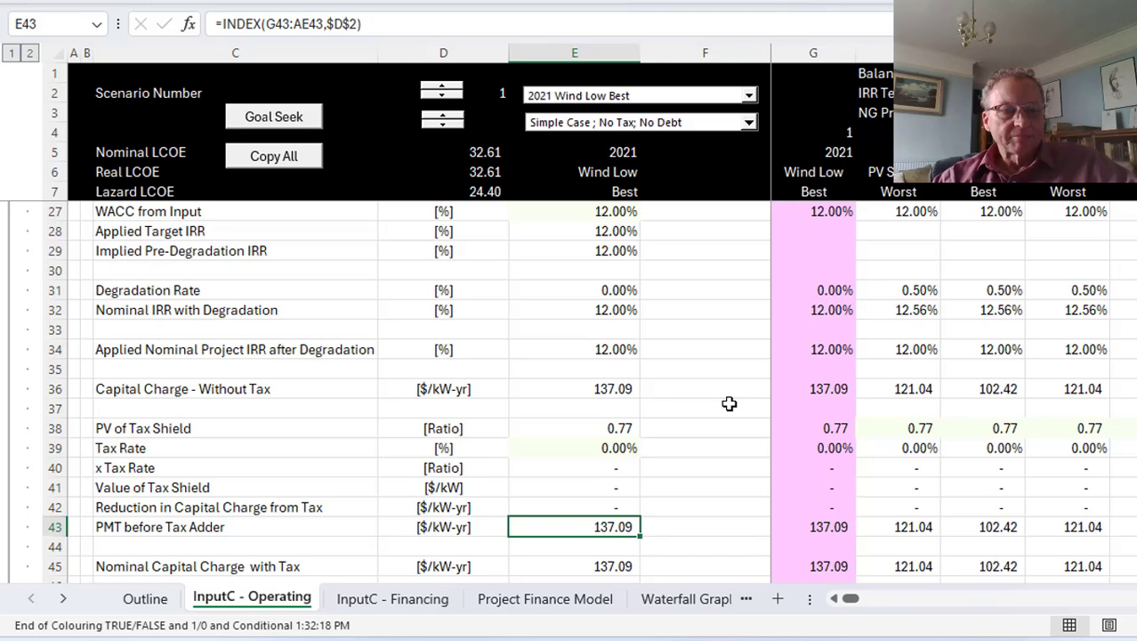
# Step: Review Nominal Capital Charge with Tax in E45 and the nominal O&M factors down to Combined Degradation and Inflation in E56
pyautogui.press('Down')
pyautogui.press('Down')
pyautogui.press('Down')
pyautogui.press('Up')
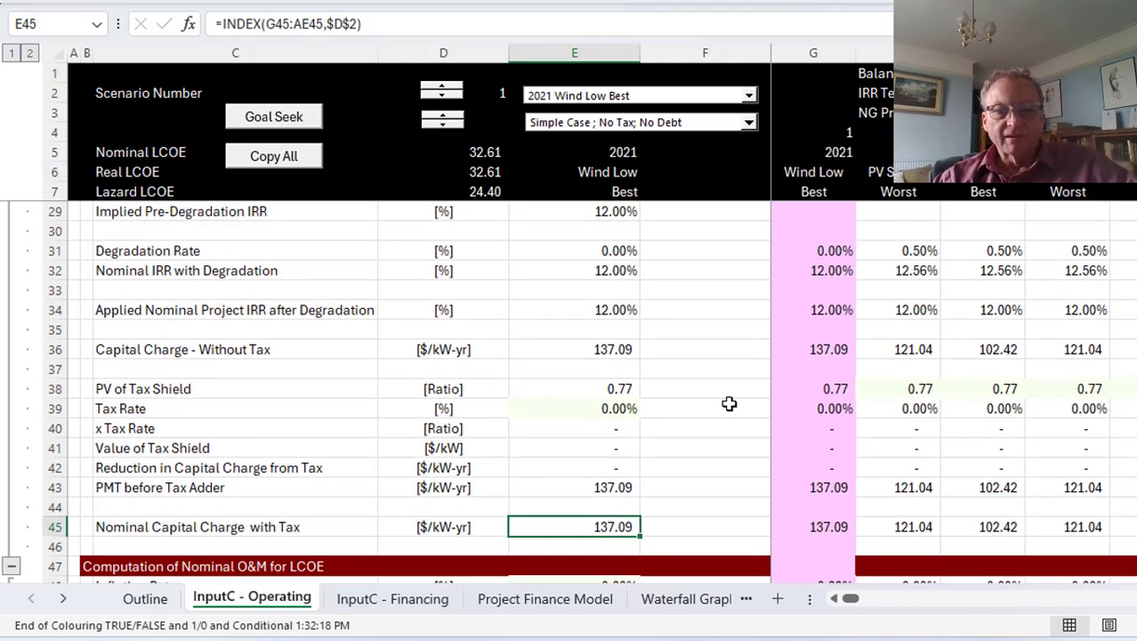
pyautogui.press('Down')
pyautogui.press('Down')
pyautogui.press('Down')
pyautogui.press('Down')
pyautogui.press('Down')
pyautogui.press('Down')
pyautogui.press('Down')
pyautogui.press('Down')
pyautogui.press('Down')
pyautogui.press('Down')
pyautogui.press('Down')
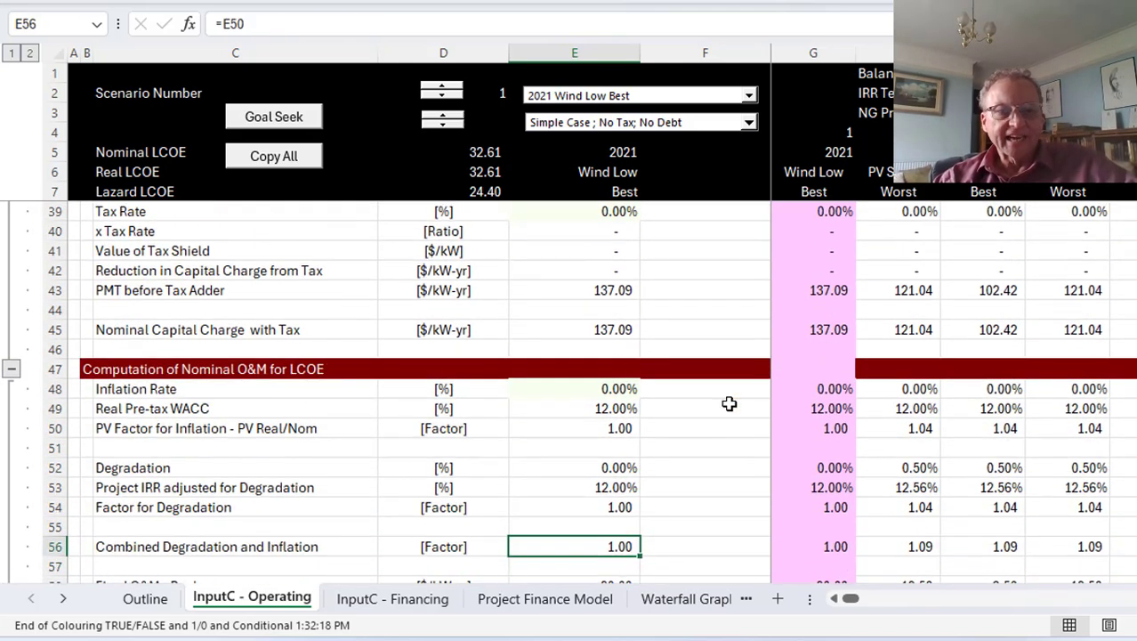
pyautogui.press('Up')
pyautogui.press('Up')
pyautogui.press('Up')
pyautogui.press('Up')
pyautogui.press('Up')
pyautogui.press('Up')
pyautogui.press('Up')
pyautogui.press('Up')
pyautogui.press('Up')
pyautogui.press('Up')
pyautogui.press('Up')
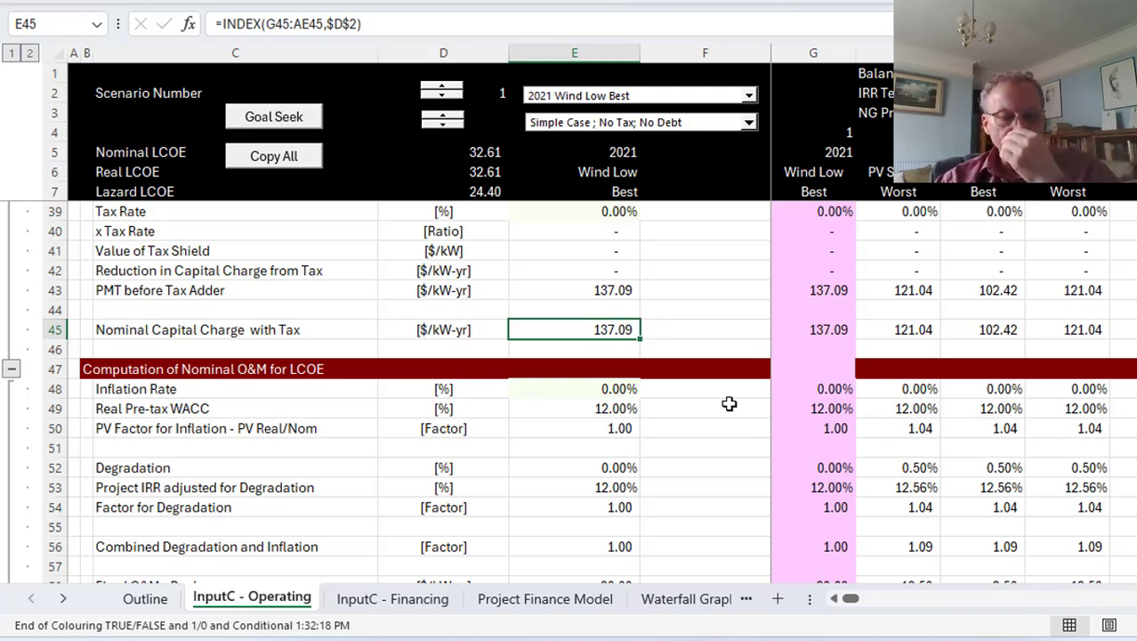
# Step: Trace the nominal O&M computation from the Inflation Rate in E48 down to the Yield row in E72
pyautogui.press('Down')
pyautogui.press('Down')
pyautogui.press('Down')
pyautogui.press('Down')
pyautogui.press('Down')
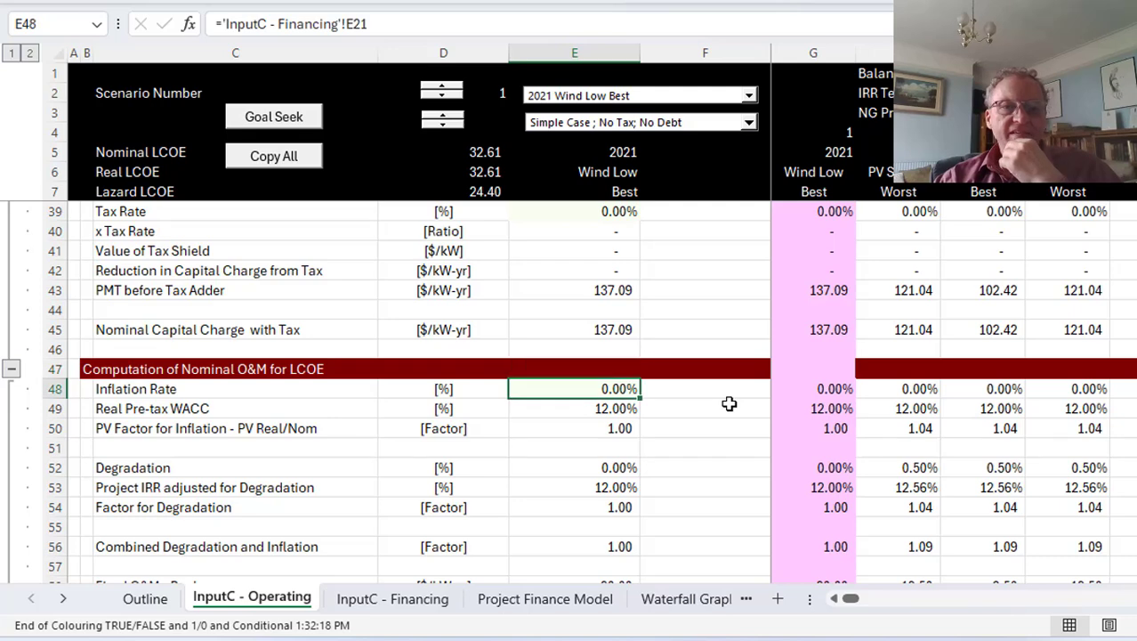
pyautogui.press('Down')
pyautogui.press('Down')
pyautogui.press('Down')
pyautogui.press('Down')
pyautogui.press('Down')
pyautogui.press('Down')
pyautogui.press('Down')
pyautogui.press('Down')
pyautogui.press('Down')
pyautogui.press('Down')
pyautogui.press('Down')
pyautogui.press('Down')
pyautogui.press('Down')
pyautogui.press('Down')
pyautogui.press('Down')
pyautogui.press('Down')
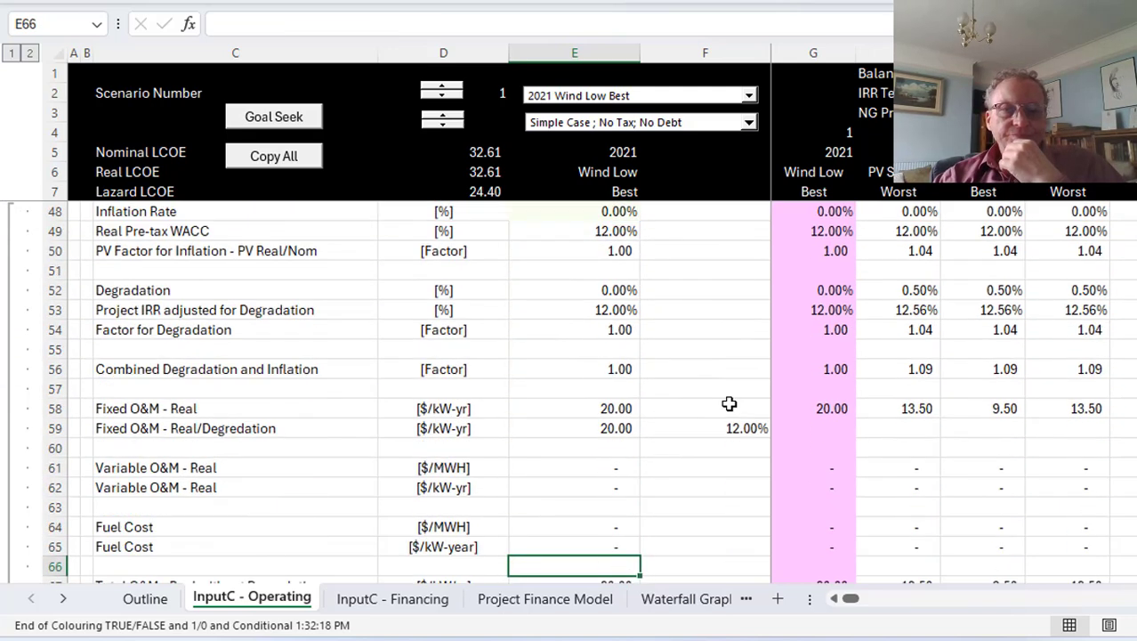
pyautogui.press('Down')
pyautogui.press('Down')
pyautogui.press('Down')
pyautogui.press('Down')
pyautogui.press('Down')
pyautogui.press('Down')
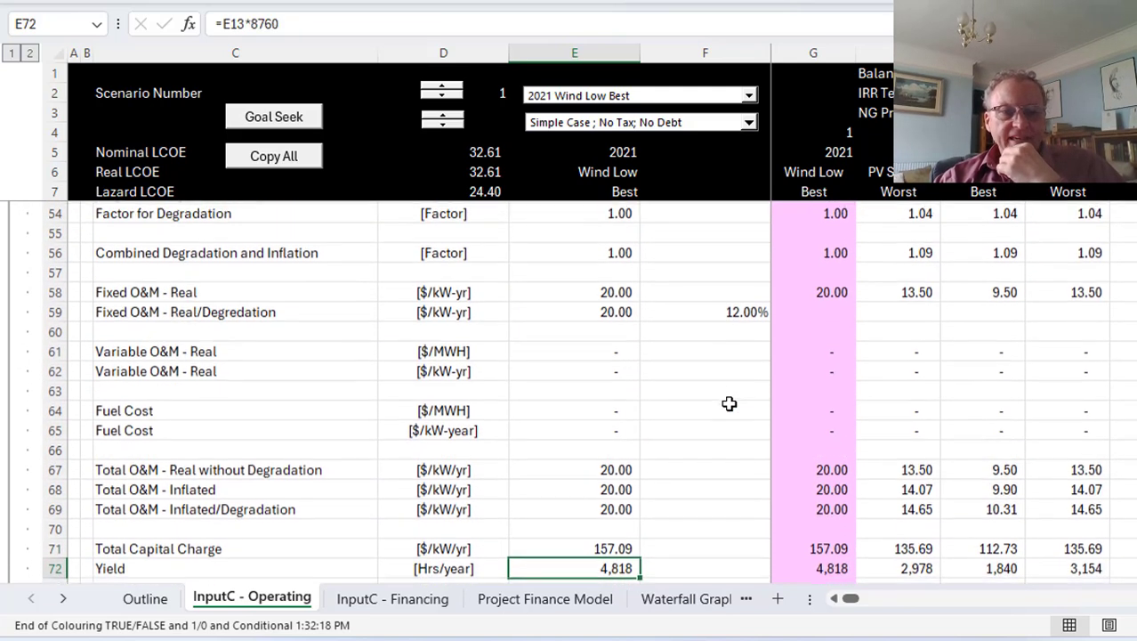
# Step: Inspect which cells feed the Total Capital Charge formula in E71
pyautogui.press('Up')
pyautogui.press('Up')
pyautogui.press('Down')
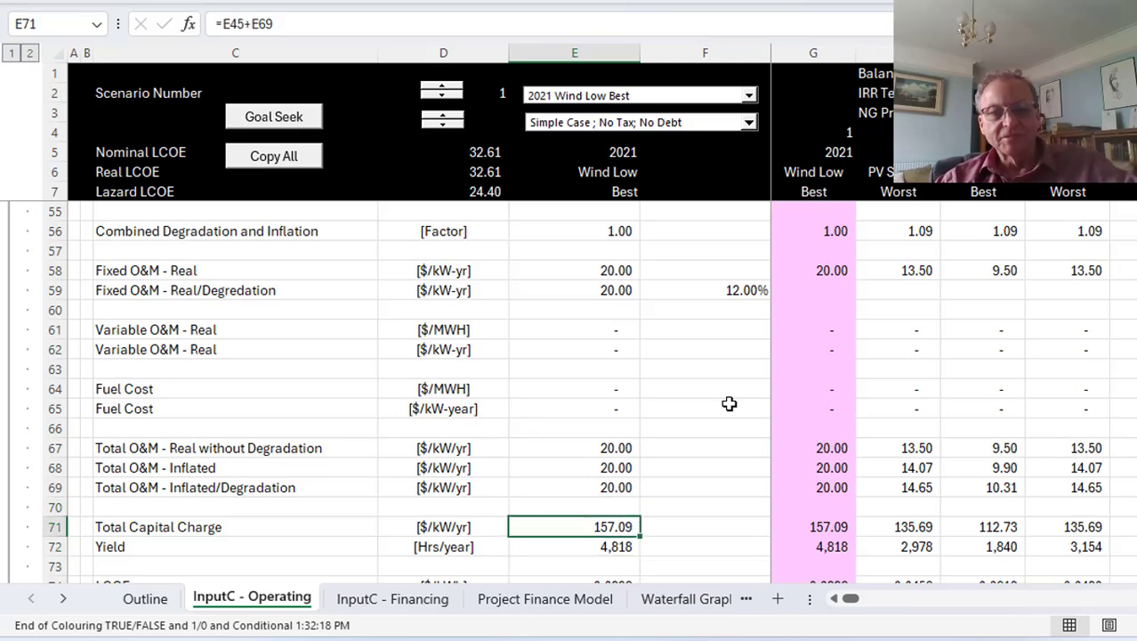
pyautogui.press('F2')
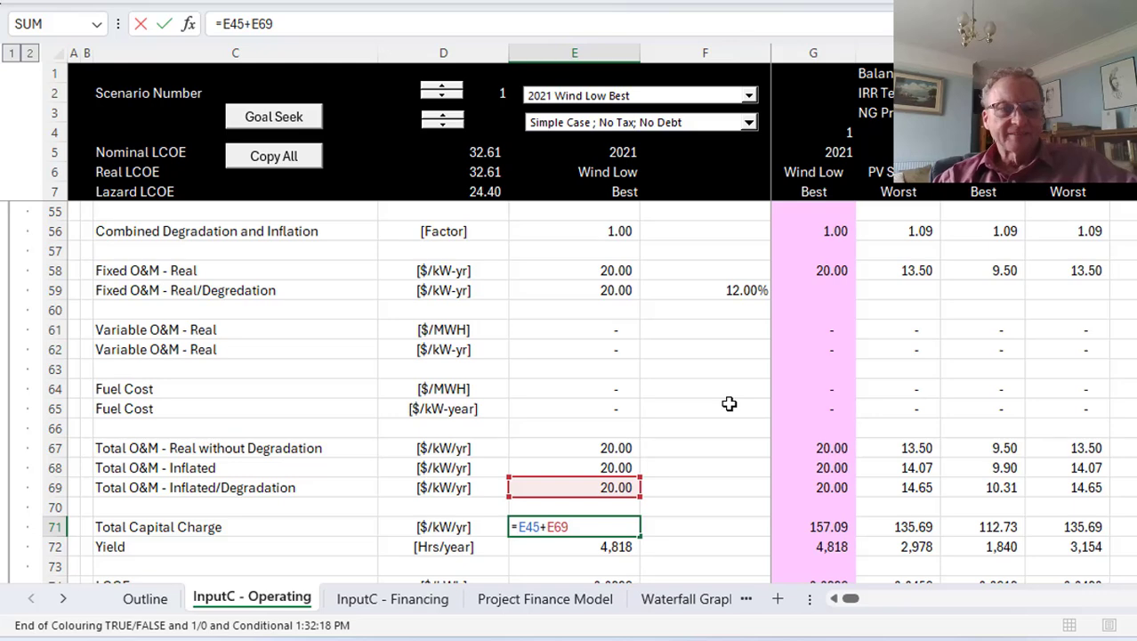
pyautogui.press('Escape')
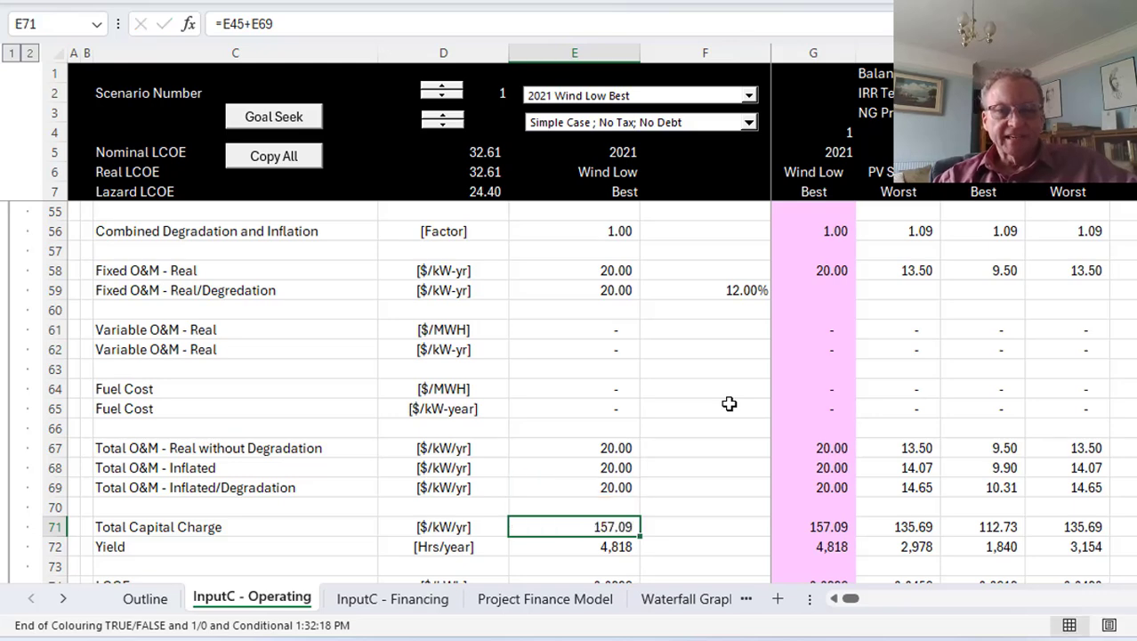
# Step: Inspect how the Yield formula in E72 derives annual hours from the capacity factor
pyautogui.press('Down')
pyautogui.press('Down')
pyautogui.press('Down')
pyautogui.press('Up')
pyautogui.press('Up')
pyautogui.press('F2')
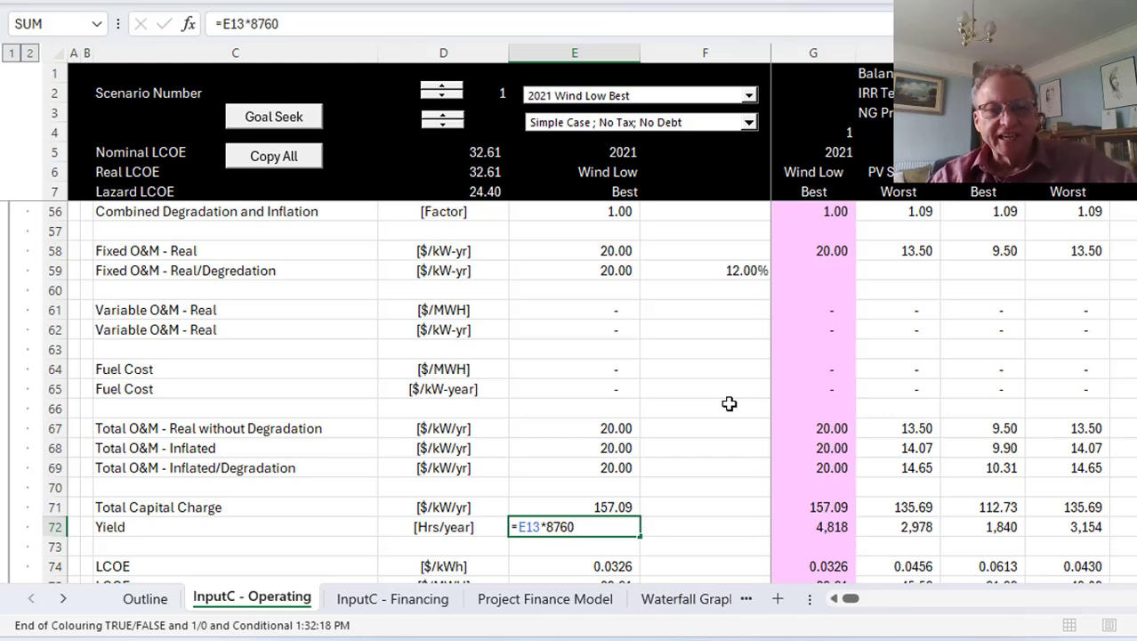
pyautogui.press('Escape')
pyautogui.press('F2')
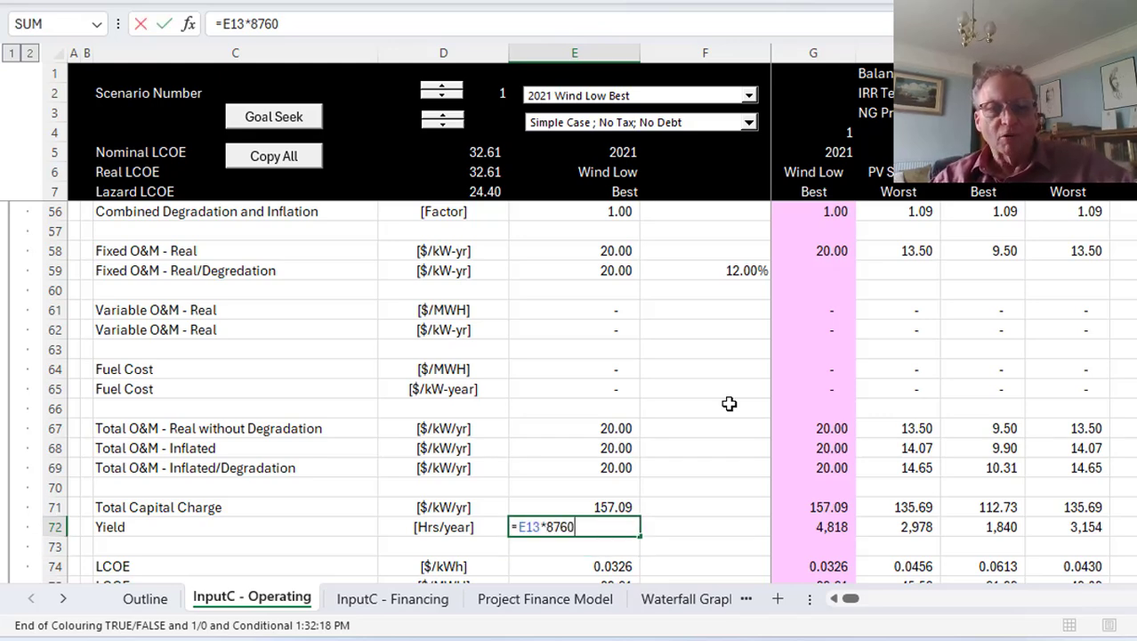
pyautogui.press('Escape')
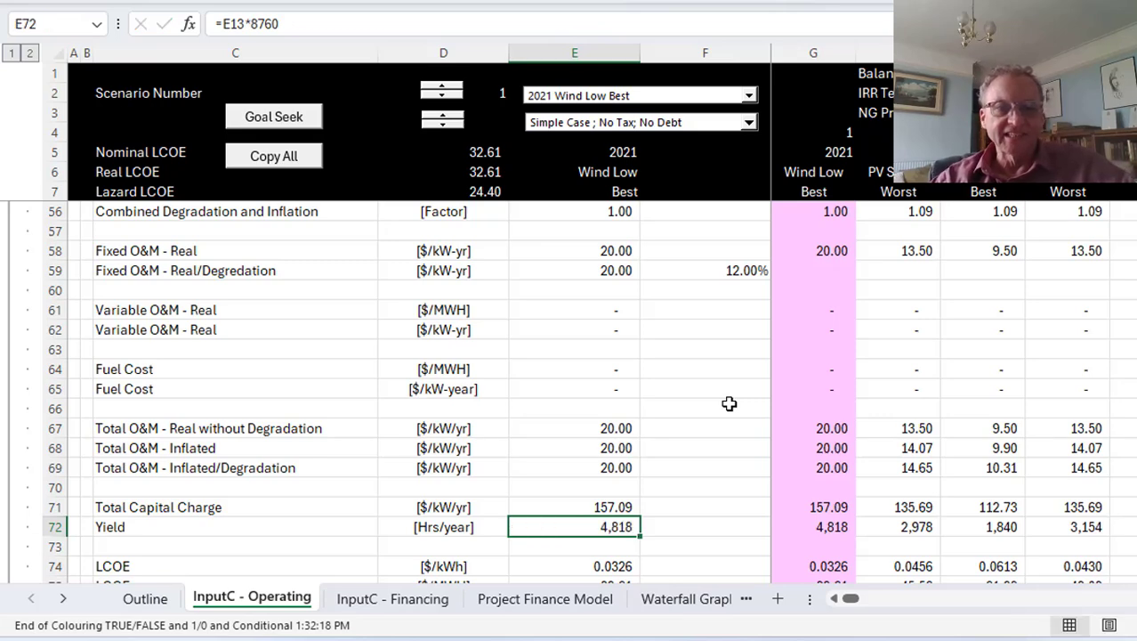
# Step: Examine the LCOE formulas in E74 to E76 for the $/kWh, $/MWH and Cents/kWh units
pyautogui.press('Down')
pyautogui.press('Down')
pyautogui.press('Down')
pyautogui.press('Down')
pyautogui.press('Down')
pyautogui.press('Up')
pyautogui.press('Up')
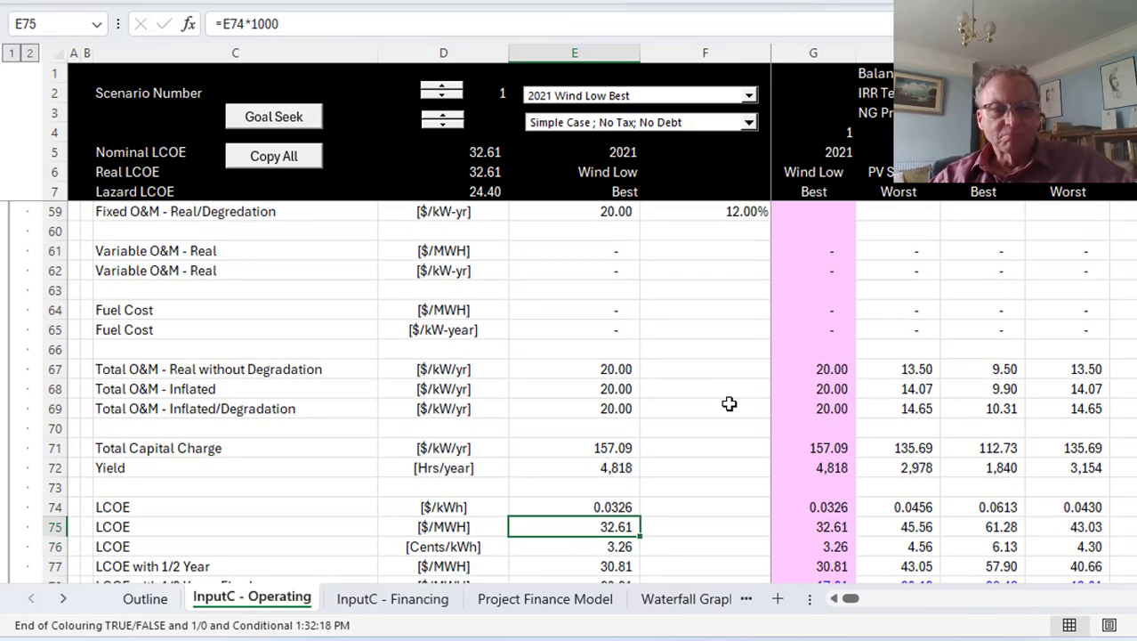
pyautogui.press('Up')
pyautogui.press('F2')
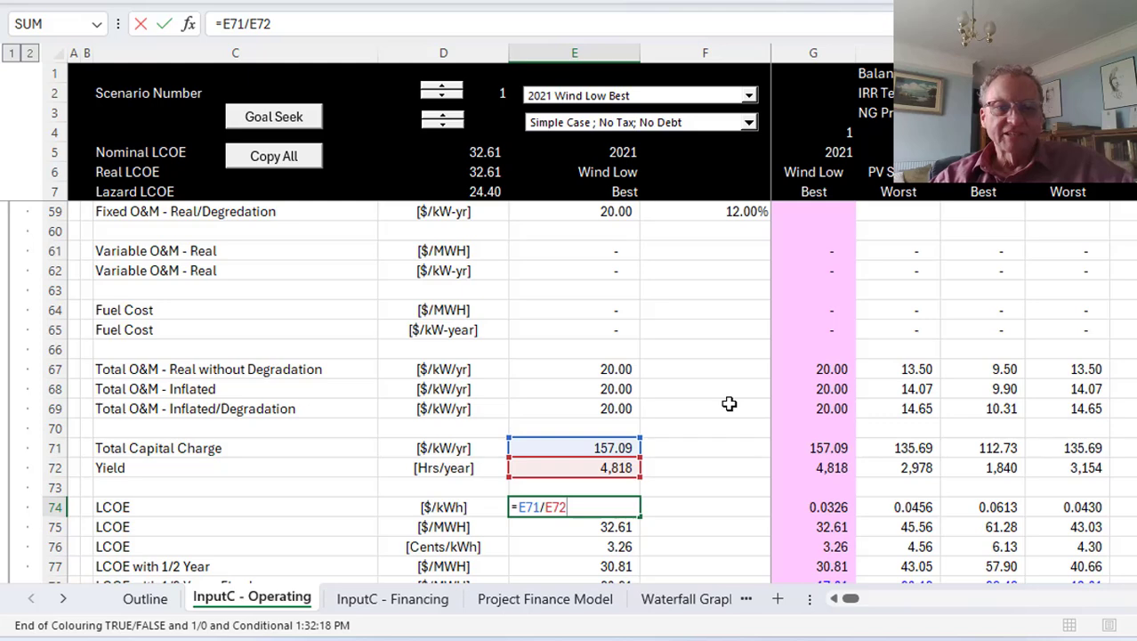
pyautogui.press('Escape')
pyautogui.press('Down')
pyautogui.press('F2')
pyautogui.press('Escape')
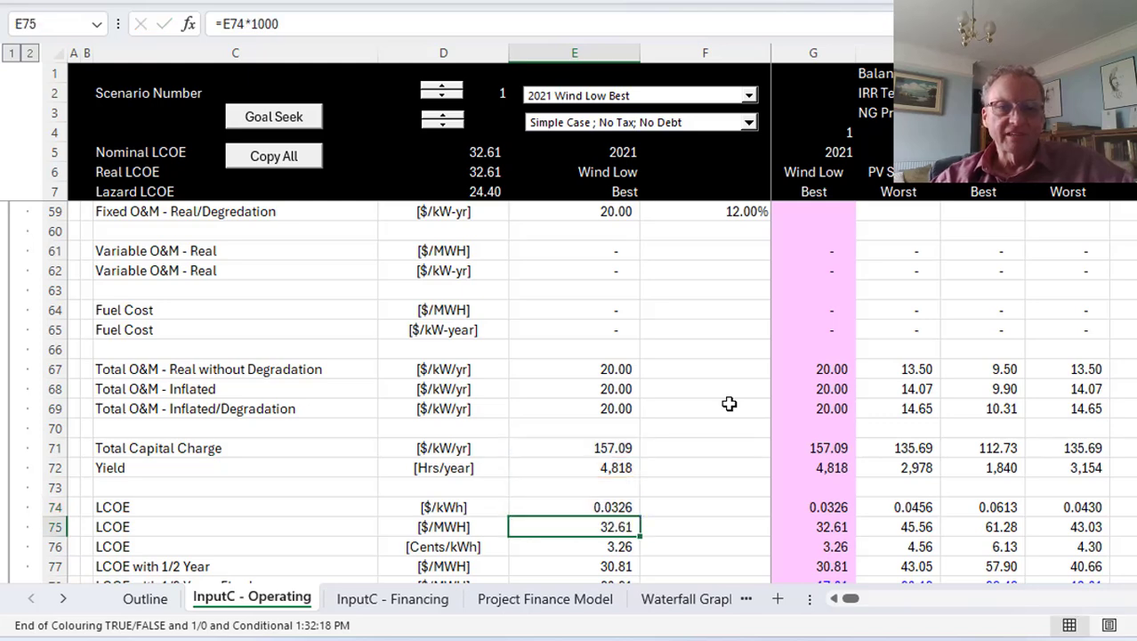
pyautogui.press('Down')
pyautogui.press('F2')
pyautogui.press('Escape')
pyautogui.press('Down')
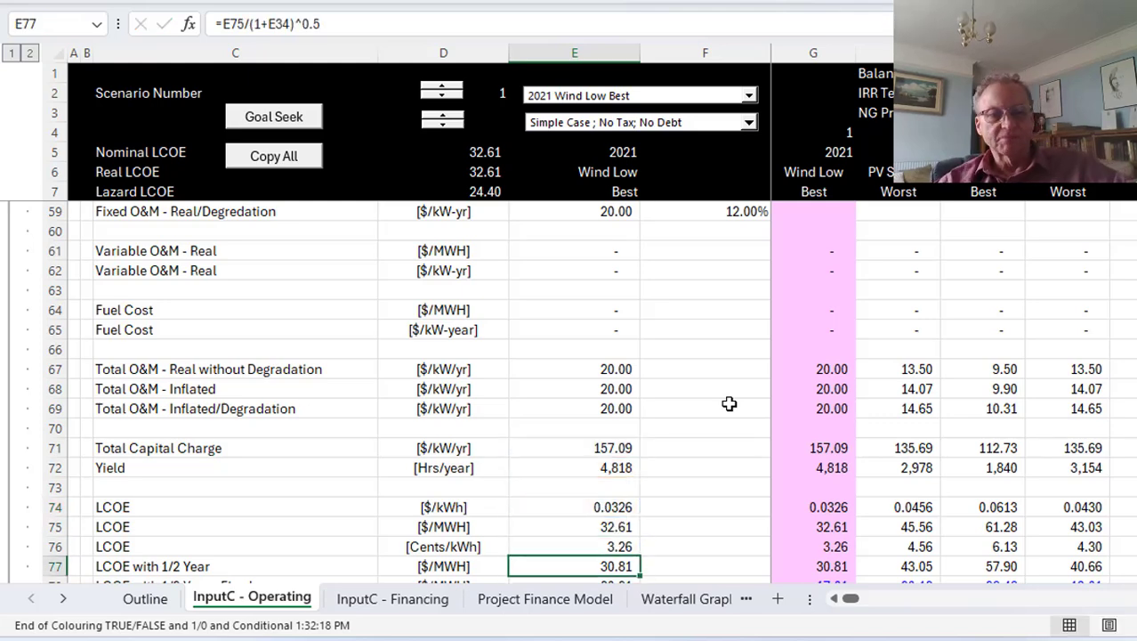
# Step: Examine the LCOE with 1/2 Year - Fixed formula in E78 and the LCOE with 1/2 Year formula in E77
pyautogui.press('Down')
pyautogui.press('Down')
pyautogui.press('Down')
pyautogui.press('Up')
pyautogui.press('Up')
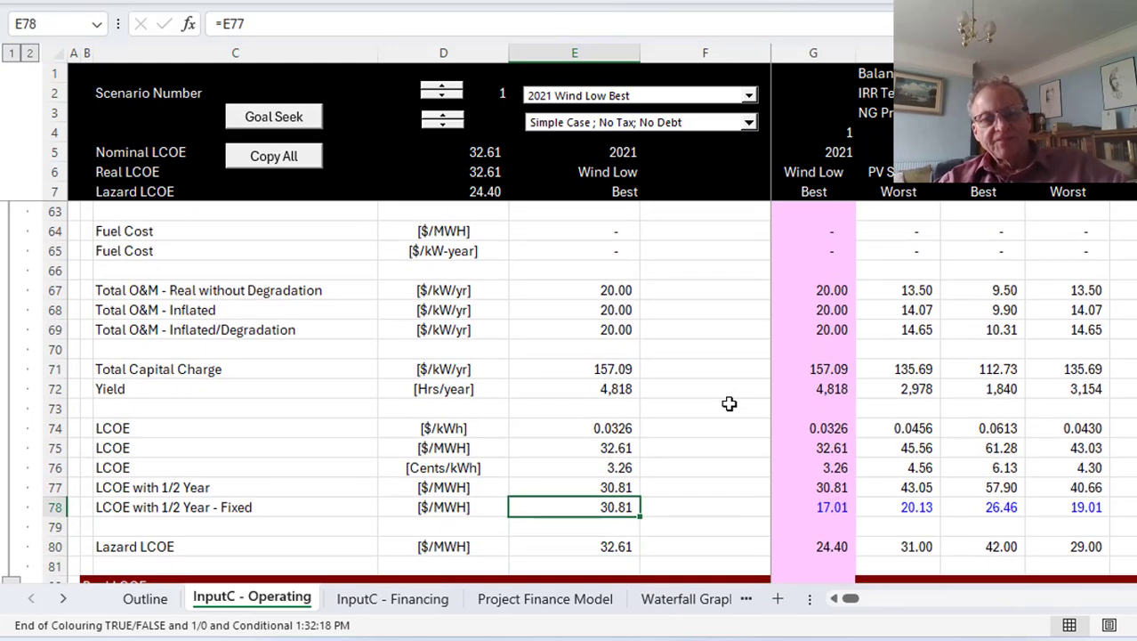
pyautogui.press('F2')
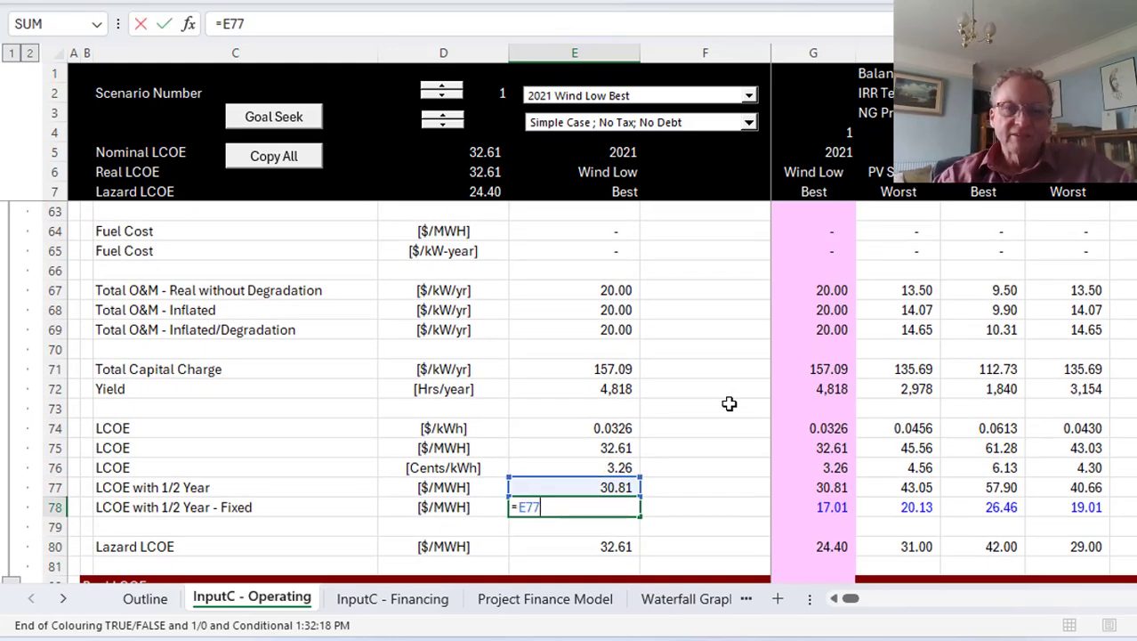
pyautogui.press('Escape')
pyautogui.press('Up')
pyautogui.press('F2')
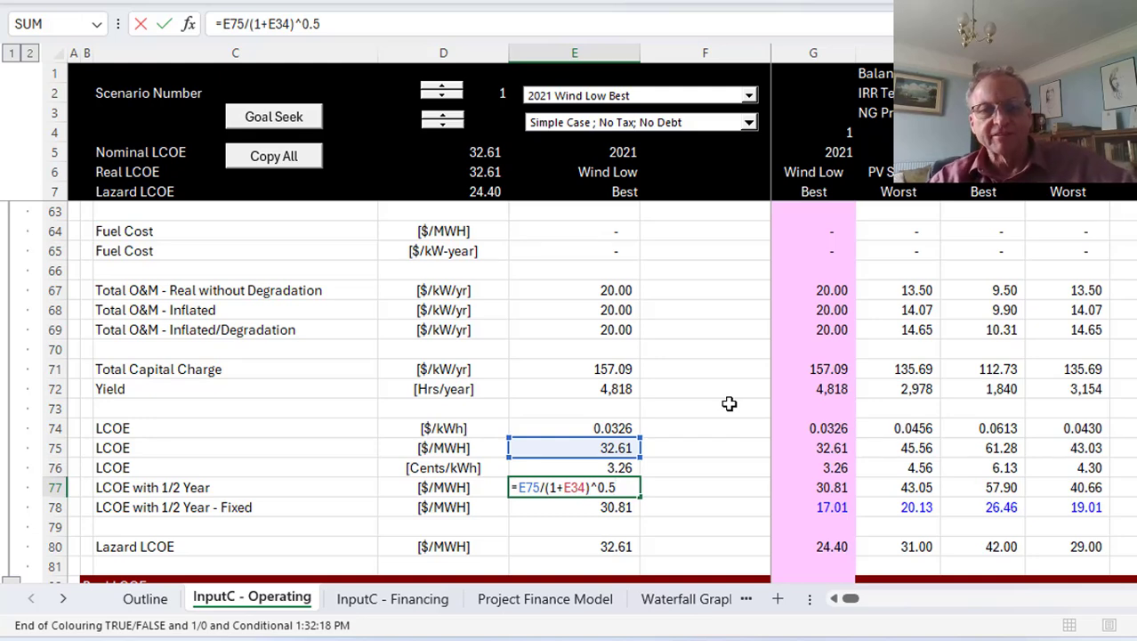
pyautogui.press('Return')
pyautogui.press('Up')
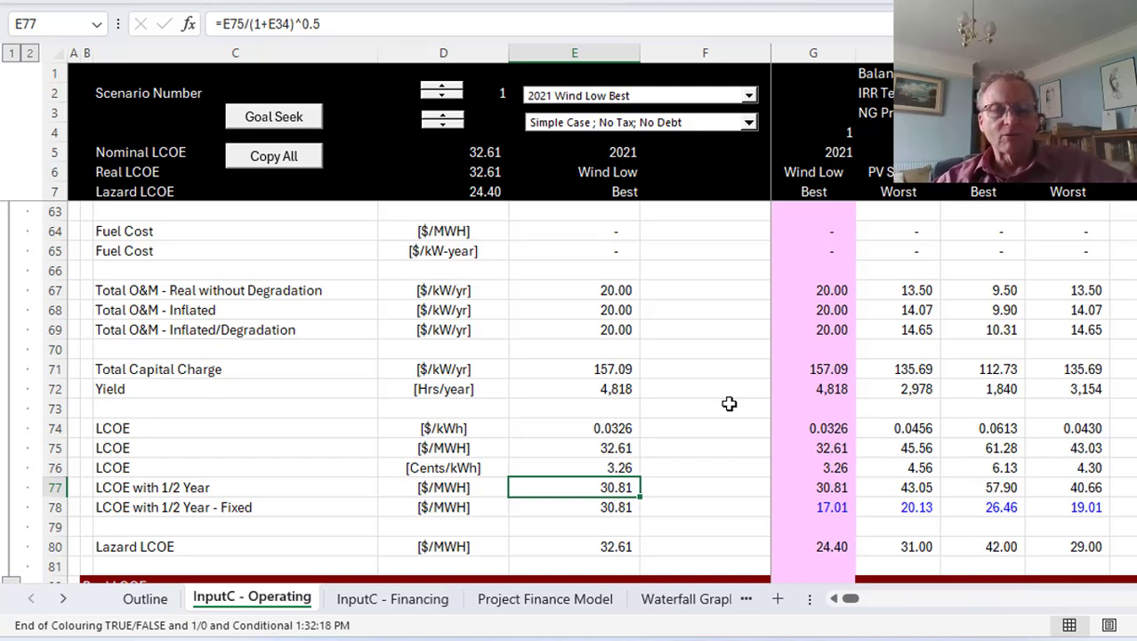
# Step: Look over the tax and financing inputs on the InputC - Financing sheet and open the Project Finance Model sheet
pyautogui.hotkey('ctrl', 'pagedown')
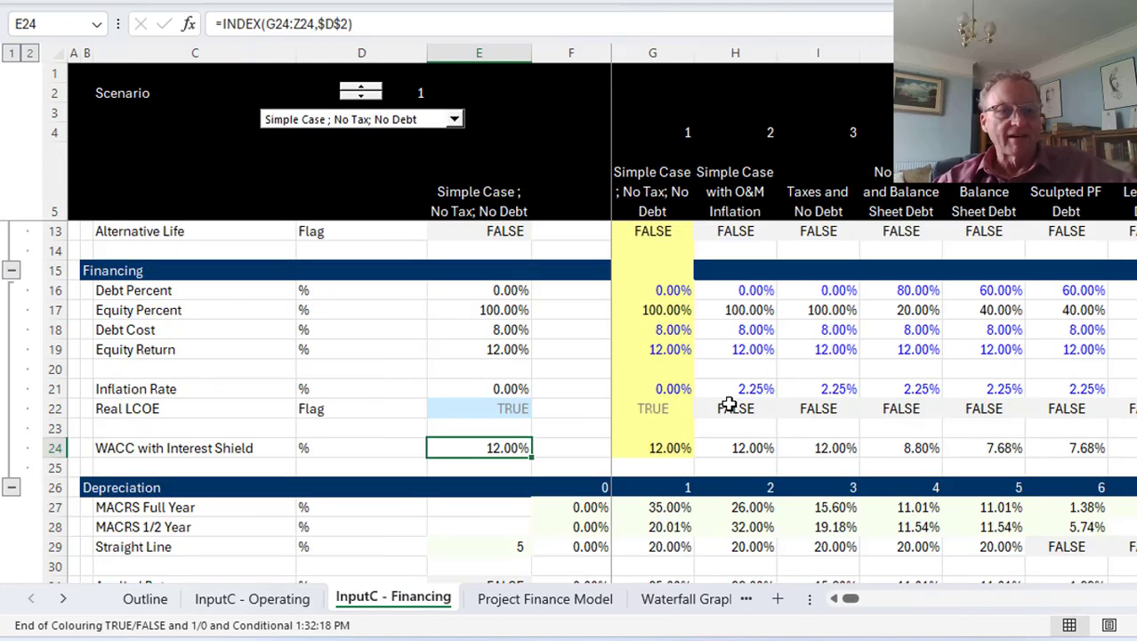
pyautogui.press('pageup')
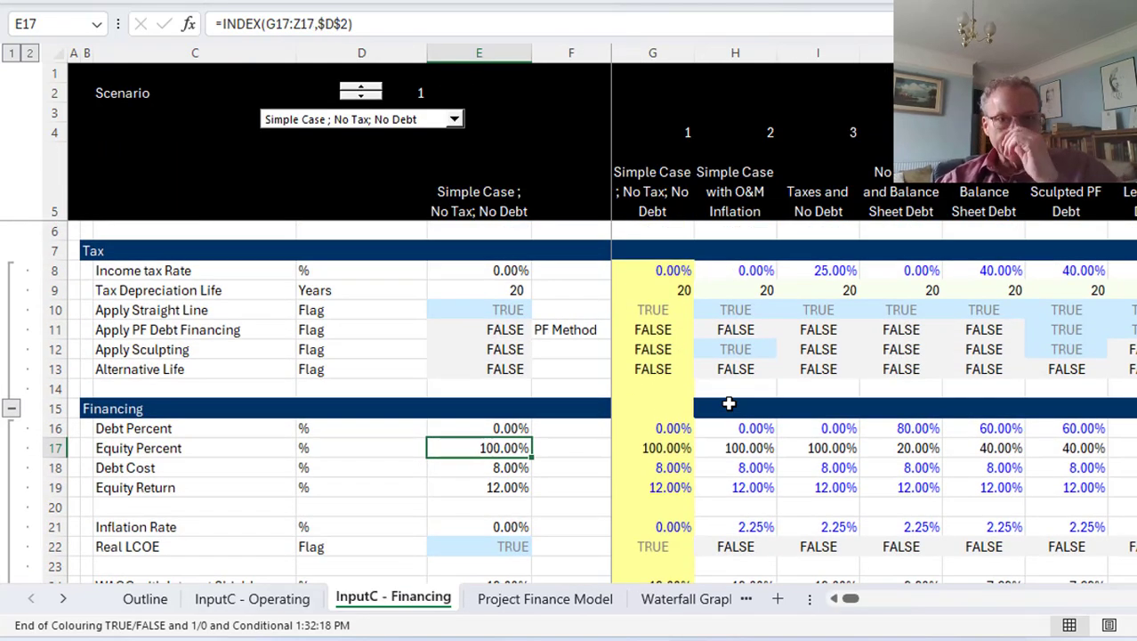
pyautogui.hotkey('ctrl', 'pagedown')
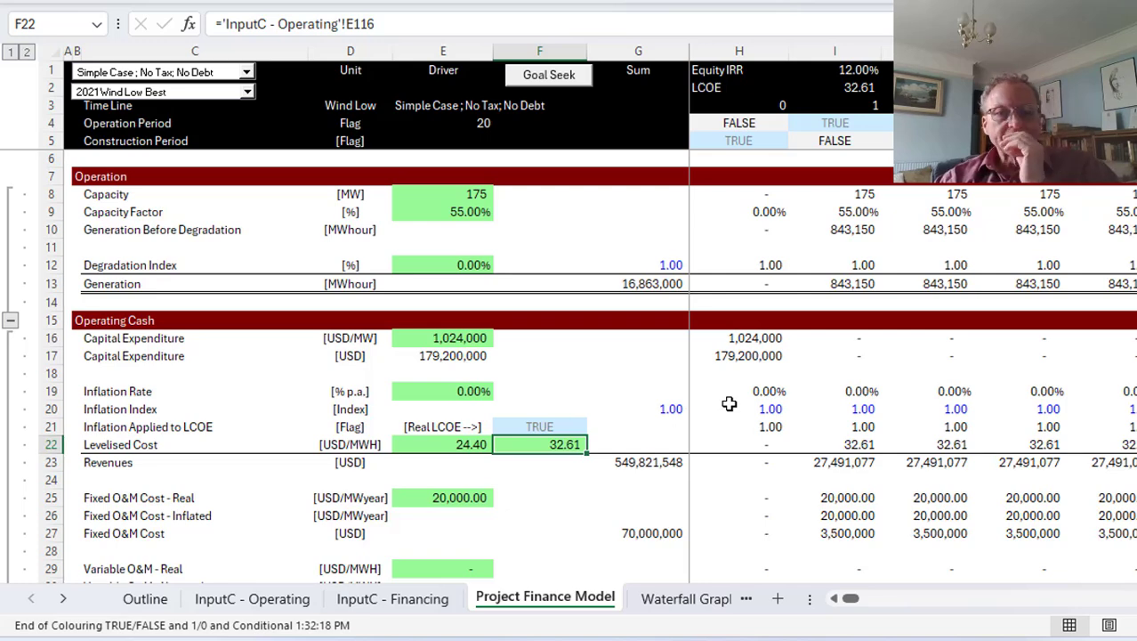
# Step: Review the levelised cost, revenue and fixed O&M rows in the Operating Cash section
pyautogui.press('Down')
pyautogui.press('Down')
pyautogui.press('Down')
pyautogui.press('Down')
pyautogui.press('Down')
pyautogui.press('Down')
pyautogui.press('Down')
pyautogui.press('Down')
pyautogui.press('Down')
pyautogui.press('Down')
pyautogui.press('Down')
pyautogui.press('Down')
pyautogui.press('Down')
pyautogui.press('Down')
pyautogui.press('Down')
pyautogui.press('Down')
pyautogui.press('Down')
pyautogui.press('Down')
pyautogui.press('Down')
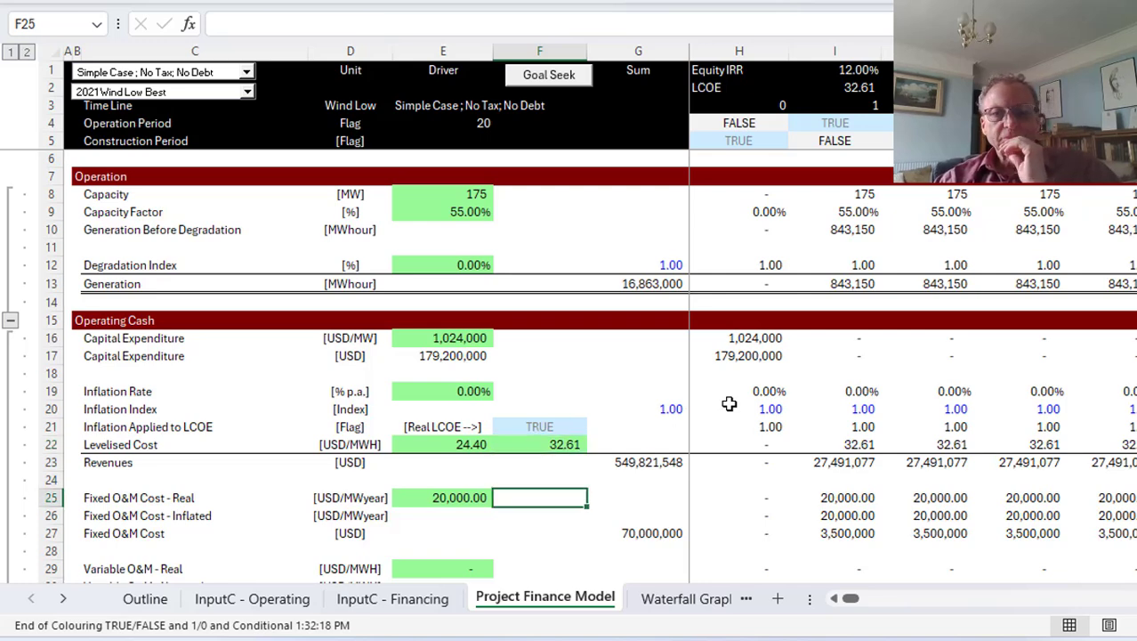
pyautogui.press('Up')
pyautogui.press('Up')
pyautogui.press('Up')
pyautogui.press('Up')
pyautogui.press('Up')
pyautogui.press('Up')
pyautogui.press('Up')
pyautogui.press('Up')
pyautogui.press('Up')
pyautogui.press('Up')
pyautogui.press('Up')
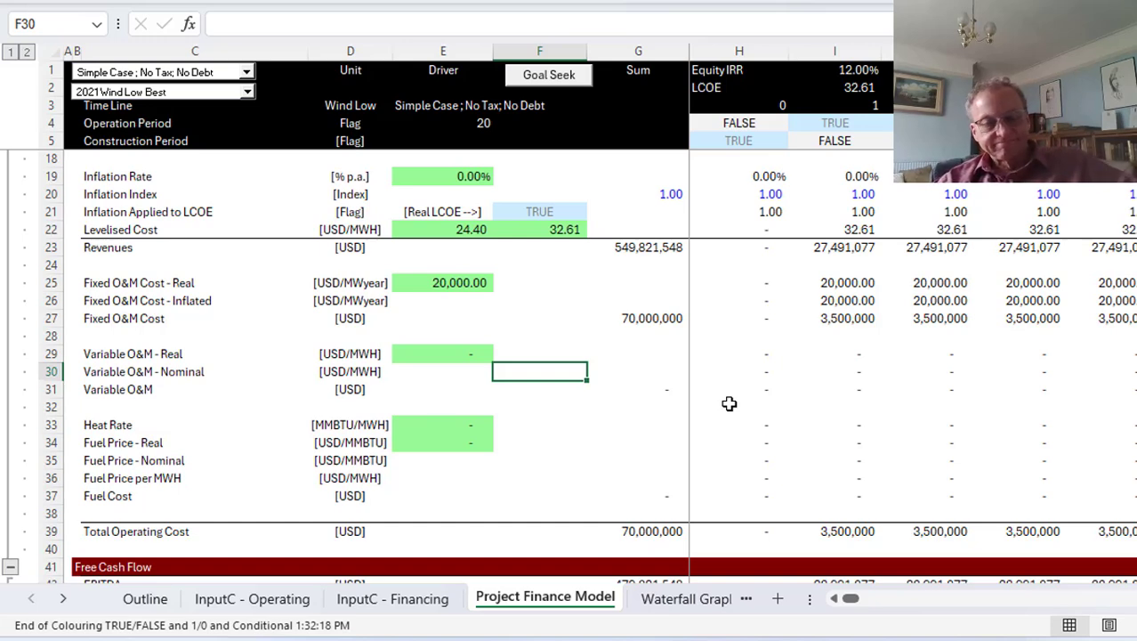
# Step: Examine the variable O&M, heat rate, fuel price and fuel cost rows down to Total Operating Cost
pyautogui.press('Left')
pyautogui.press('Up')
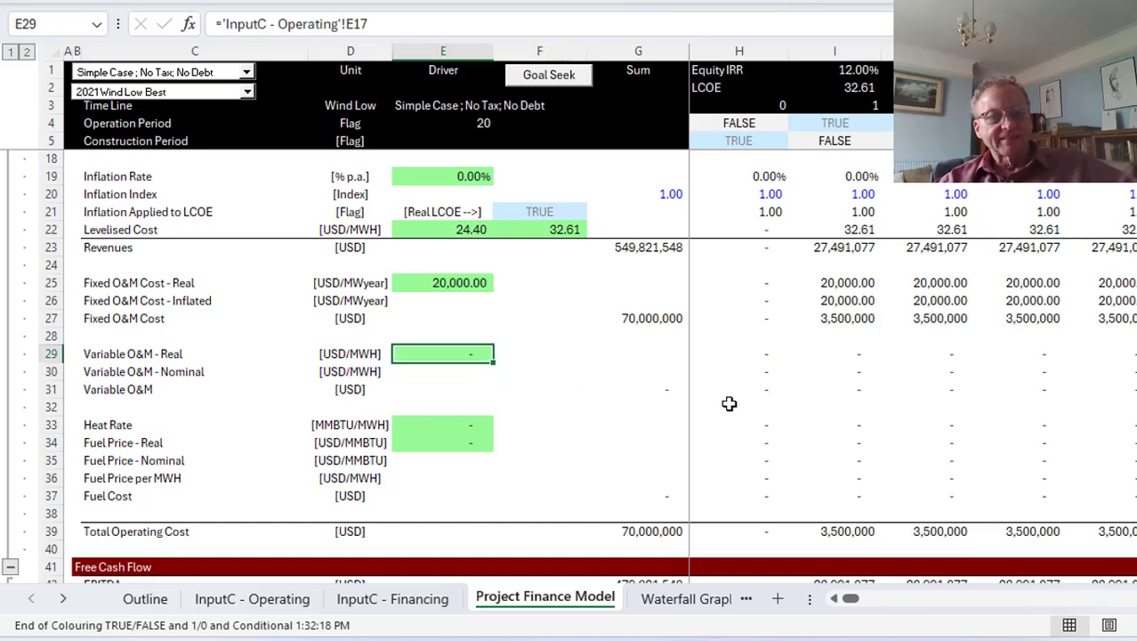
pyautogui.press('Down')
pyautogui.press('Down')
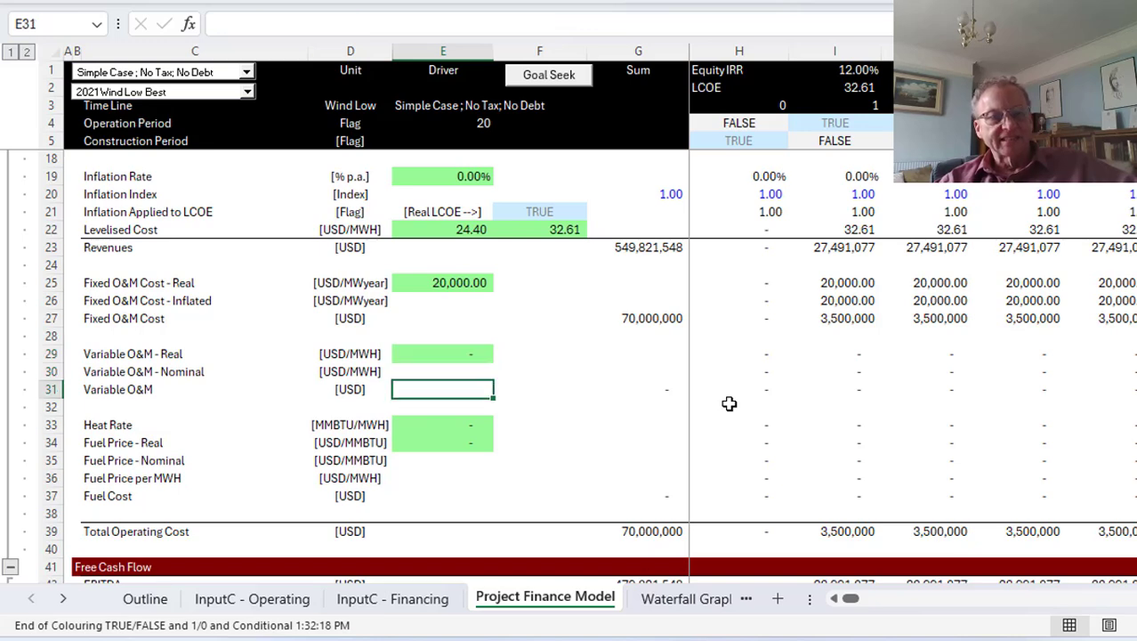
pyautogui.press('Down')
pyautogui.press('Down')
pyautogui.press('Down')
pyautogui.press('Down')
pyautogui.press('Down')
pyautogui.press('Down')
pyautogui.press('Down')
pyautogui.press('Down')
pyautogui.press('Down')
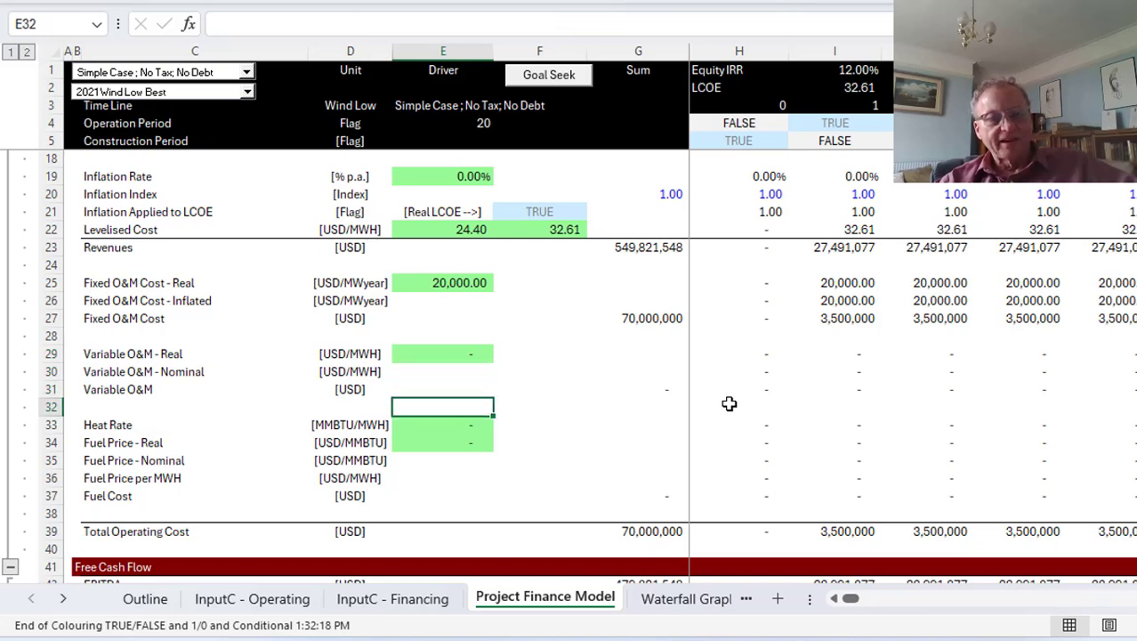
pyautogui.press('Up')
pyautogui.press('Up')
pyautogui.press('Up')
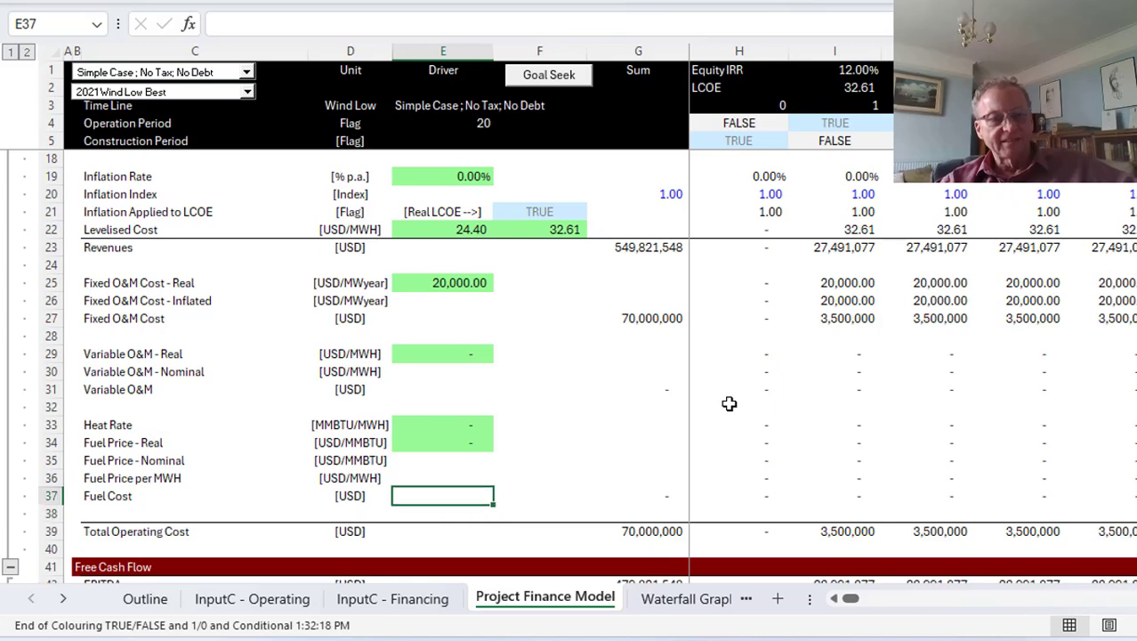
pyautogui.press('Down')
pyautogui.press('Down')
pyautogui.press('Down')
pyautogui.press('Down')
pyautogui.press('Down')
pyautogui.press('Down')
pyautogui.press('Down')
pyautogui.press('Down')
pyautogui.press('Down')
pyautogui.press('Down')
pyautogui.press('Up')
pyautogui.press('Up')
pyautogui.press('Up')
pyautogui.press('Up')
pyautogui.press('Up')
pyautogui.press('Up')
pyautogui.press('Up')
pyautogui.press('Right')
pyautogui.press('Right')
pyautogui.press('Right')
pyautogui.press('Right')
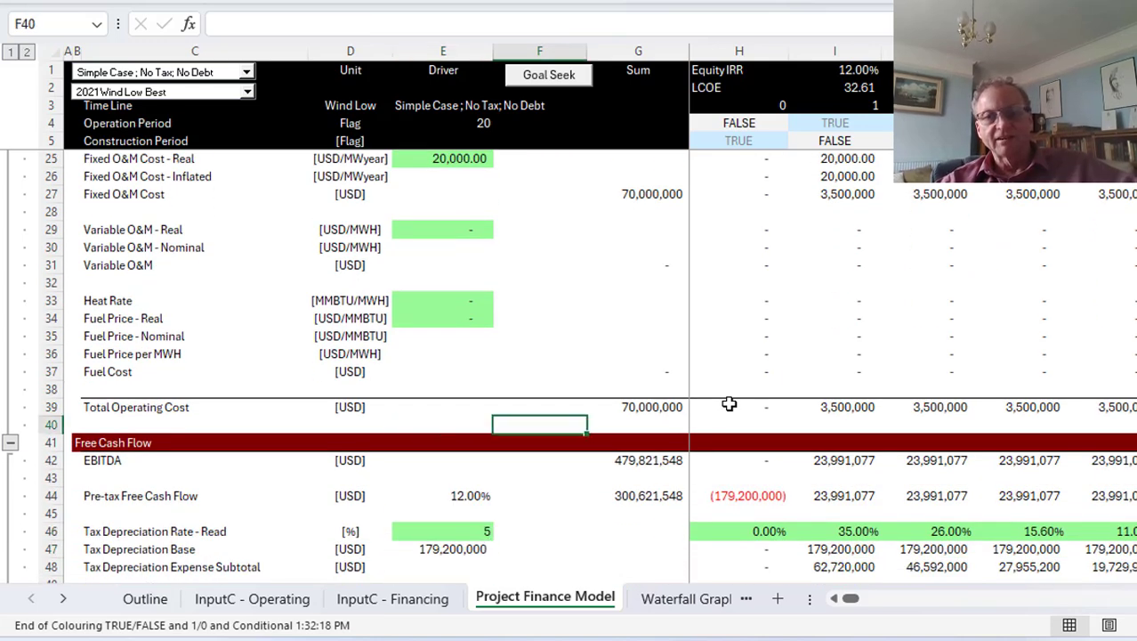
# Step: Inspect the Total Operating Cost formulas across the yearly timeline in row 39
pyautogui.press('Up')
pyautogui.press('Right')
pyautogui.press('Right')
pyautogui.press('Right')
pyautogui.press('Right')
pyautogui.press('Right')
pyautogui.press('Right')
pyautogui.press('Right')
pyautogui.press('Right')
pyautogui.press('Right')
pyautogui.press('Right')
pyautogui.press('Right')
pyautogui.press('Right')
pyautogui.press('Right')
pyautogui.press('Right')
pyautogui.press('Right')
pyautogui.press('Right')
pyautogui.press('Right')
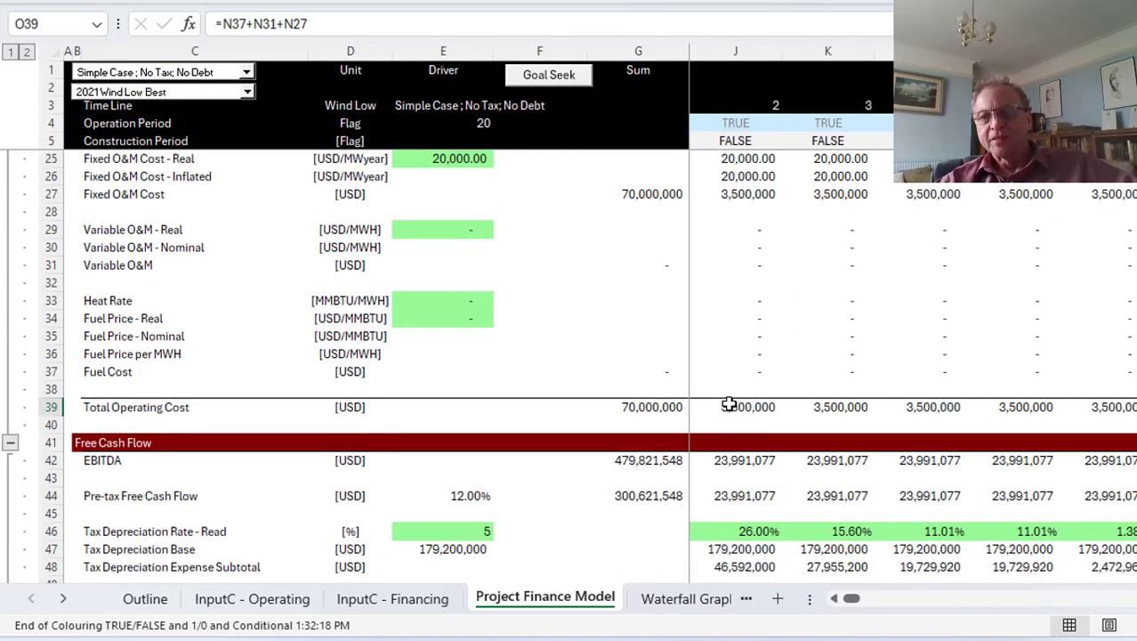
pyautogui.press('Left')
pyautogui.press('Left')
pyautogui.press('Left')
pyautogui.press('Left')
pyautogui.press('Left')
pyautogui.press('Left')
pyautogui.press('Left')
pyautogui.press('Left')
pyautogui.press('Left')
pyautogui.press('Left')
pyautogui.press('Left')
pyautogui.press('Left')
pyautogui.press('Left')
pyautogui.press('Left')
pyautogui.press('Left')
pyautogui.press('Left')
pyautogui.press('Left')
pyautogui.press('Left')
pyautogui.press('Left')
pyautogui.press('Left')
pyautogui.press('Left')
pyautogui.press('Left')
pyautogui.press('Left')
pyautogui.press('Left')
pyautogui.press('Left')
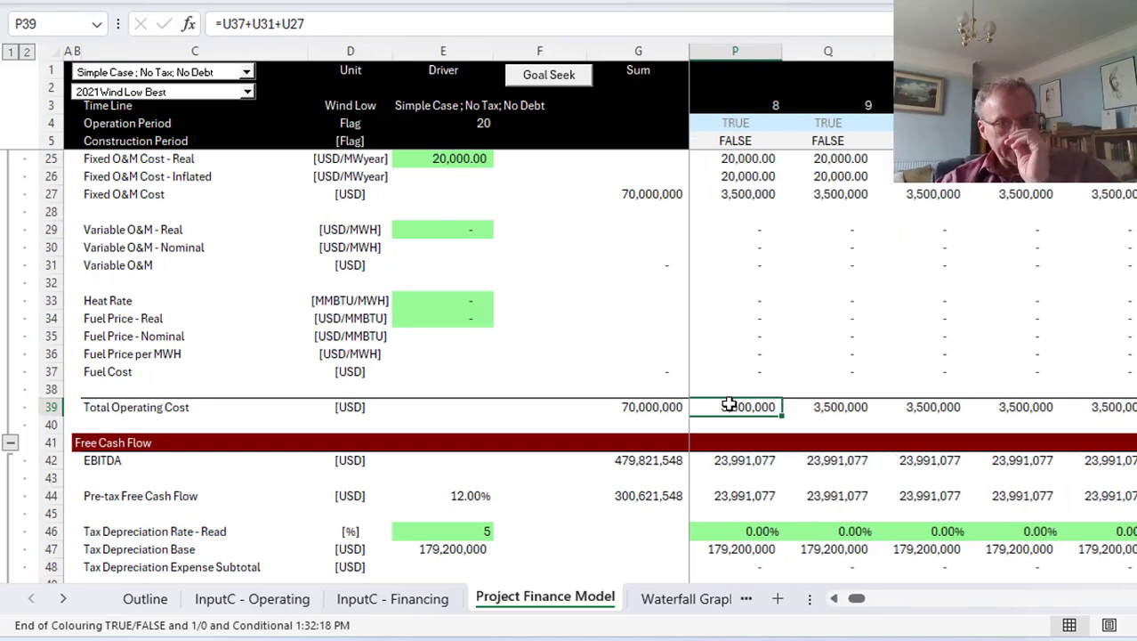
# Step: Go to the start of the Free Cash Flow section and review its rows from EBITDA downward
pyautogui.press('Down')
pyautogui.press('Down')
pyautogui.press('Down')
pyautogui.press('Down')
pyautogui.press('Down')
pyautogui.press('Down')
pyautogui.press('Down')
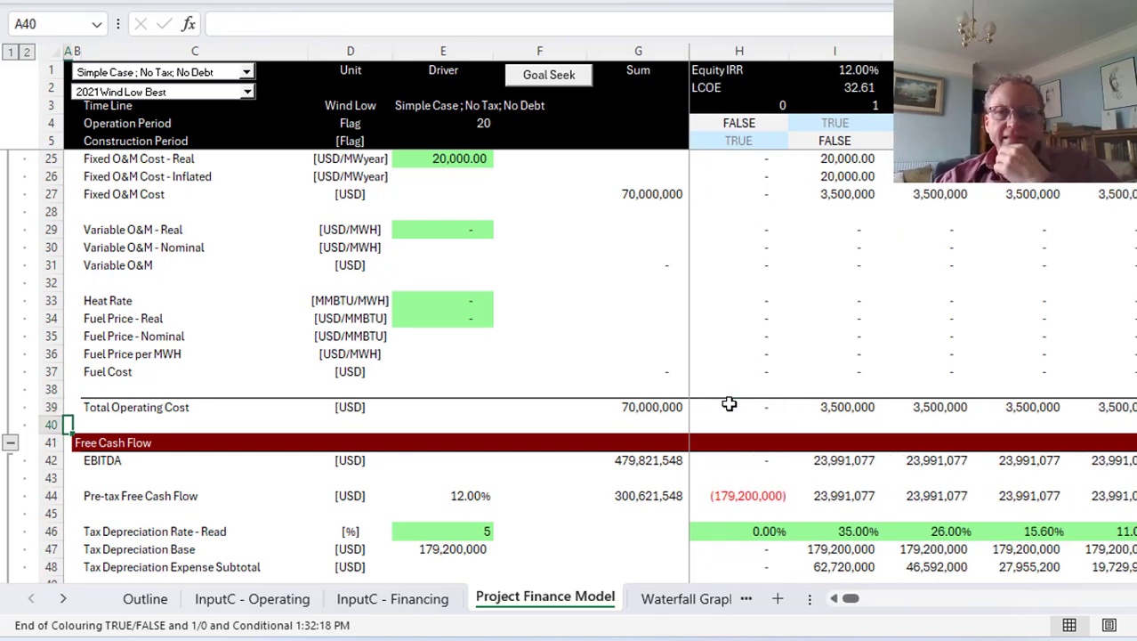
pyautogui.press('Up')
pyautogui.press('Up')
pyautogui.press('Up')
pyautogui.press('Up')
pyautogui.press('Up')
pyautogui.press('Up')
pyautogui.press('Down')
pyautogui.press('Down')
pyautogui.press('Down')
pyautogui.press('Down')
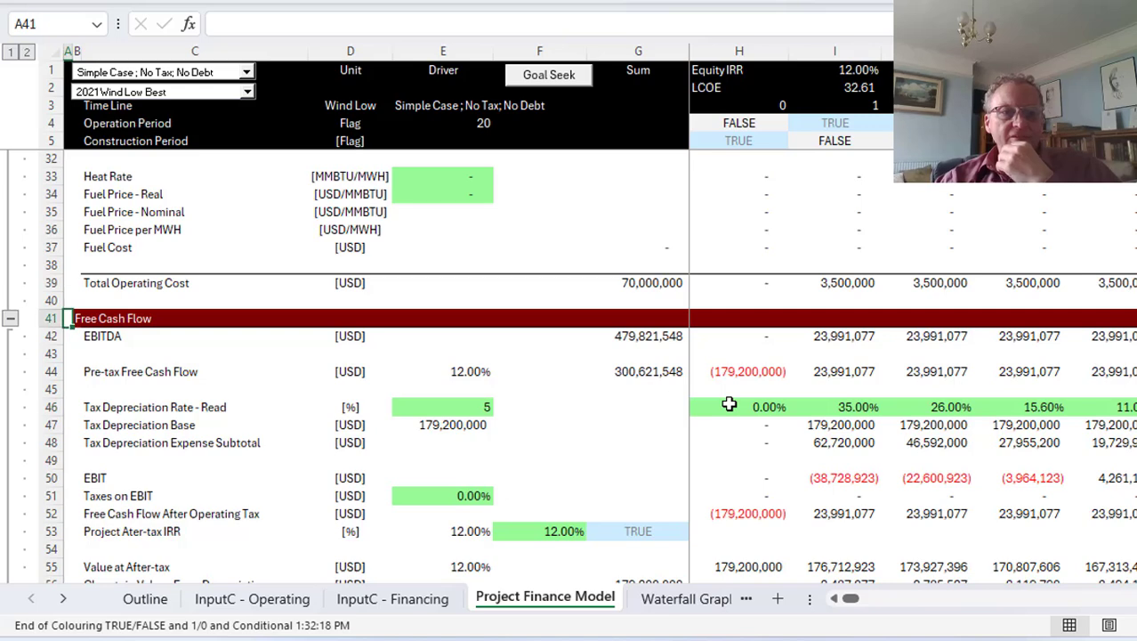
# Step: Inspect the sum and IRR formulas in the Pre-tax Free Cash Flow row
pyautogui.press('Right')
pyautogui.press('Right')
pyautogui.press('Right')
pyautogui.press('Right')
pyautogui.press('Right')
pyautogui.press('Right')
pyautogui.press('Right')
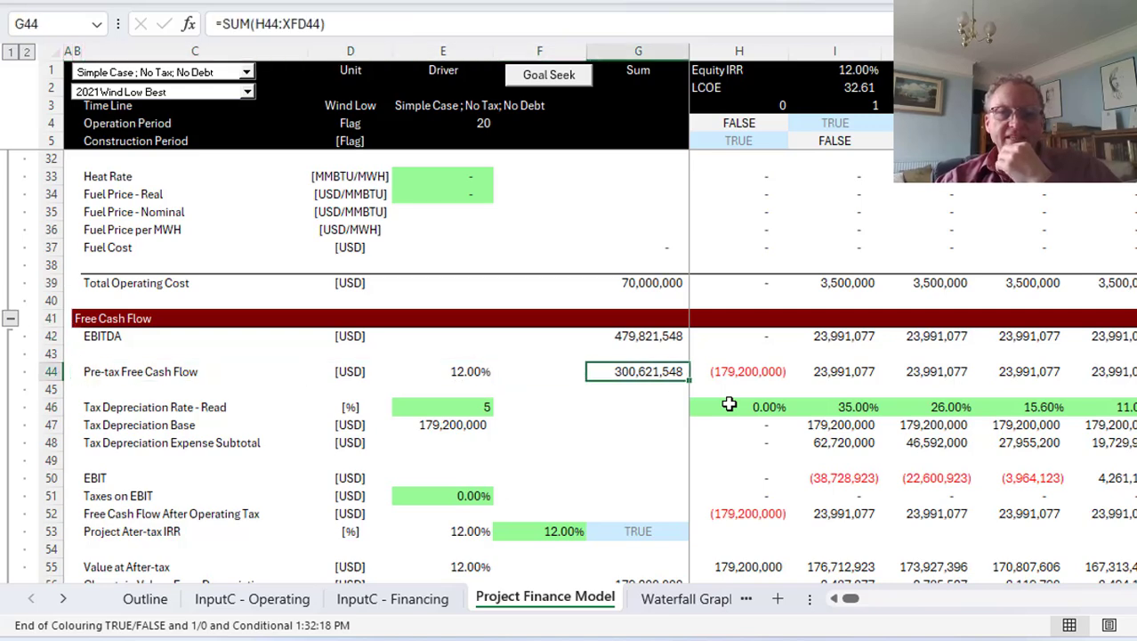
pyautogui.press('Left')
pyautogui.press('Left')
pyautogui.press('Left')
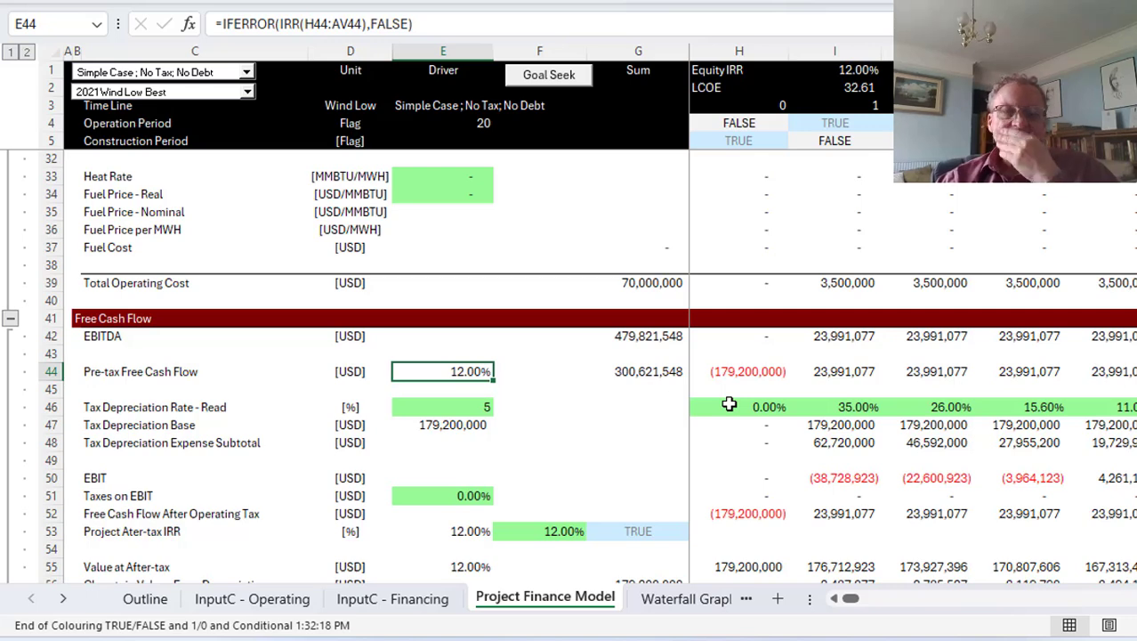
# Step: Examine the tax depreciation and EBIT rows, and check the source of the Taxes on EBIT rate
pyautogui.press('Down')
pyautogui.press('Down')
pyautogui.press('Down')
pyautogui.press('Down')
pyautogui.press('Down')
pyautogui.press('Down')
pyautogui.press('Down')
pyautogui.press('Down')
pyautogui.press('Up')
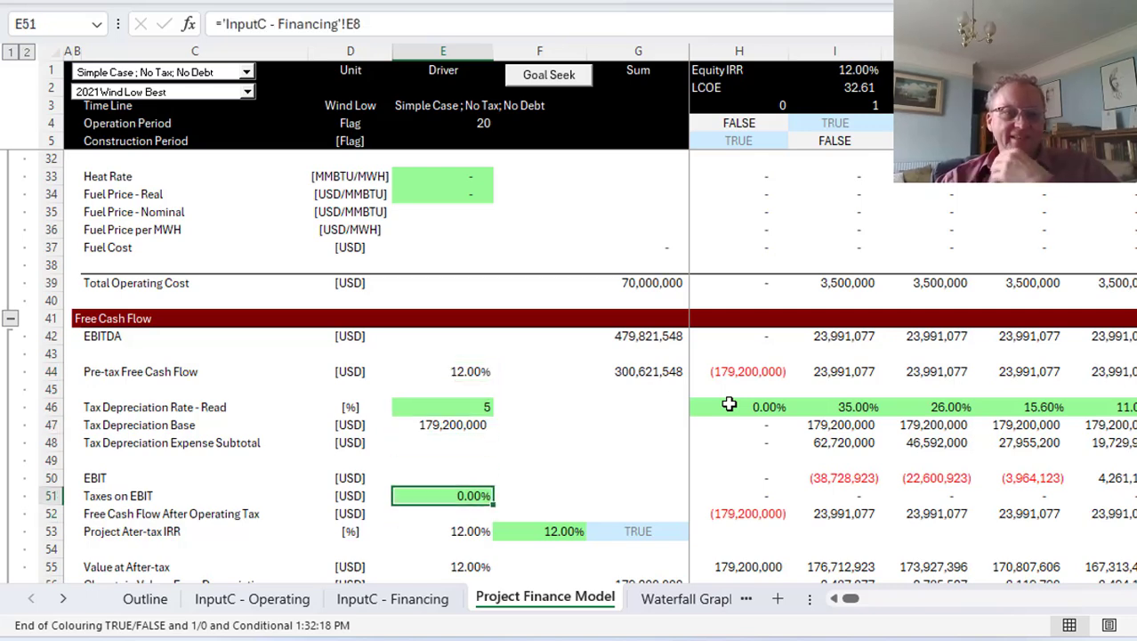
# Step: Review the rows from after-tax free cash flow and project IRR down through the start of the Financing section
pyautogui.press('Down')
pyautogui.press('Down')
pyautogui.press('Down')
pyautogui.press('Down')
pyautogui.press('Down')
pyautogui.press('Down')
pyautogui.press('Down')
pyautogui.press('Down')
pyautogui.press('Down')
pyautogui.press('Down')
pyautogui.press('Down')
pyautogui.press('Down')
pyautogui.press('Down')
pyautogui.press('Down')
pyautogui.press('Down')
pyautogui.press('Down')
pyautogui.press('Down')
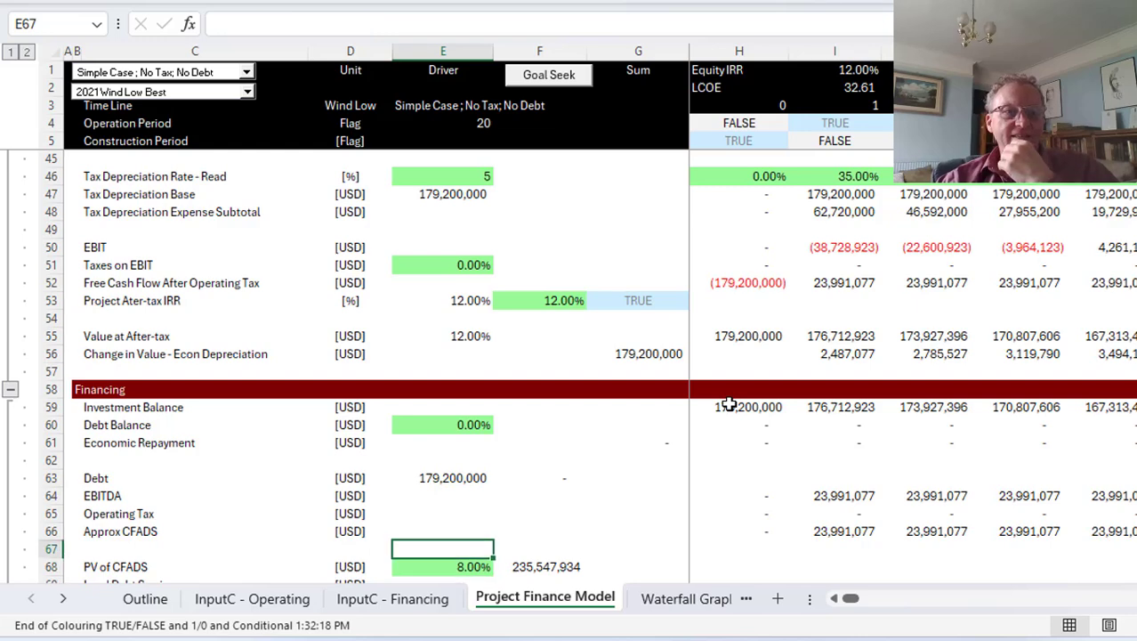
# Step: Review the Financing section's debt sizing, debt balance and interest rows down to the start of the Cash Flow section
pyautogui.press('Down')
pyautogui.press('Down')
pyautogui.press('Down')
pyautogui.press('Down')
pyautogui.press('Down')
pyautogui.press('Down')
pyautogui.press('Down')
pyautogui.press('Down')
pyautogui.press('Down')
pyautogui.press('Down')
pyautogui.press('Down')
pyautogui.press('Down')
pyautogui.press('Down')
pyautogui.press('Down')
pyautogui.press('Down')
pyautogui.press('Down')
pyautogui.press('Down')
pyautogui.press('Down')
pyautogui.press('Down')
pyautogui.press('Down')
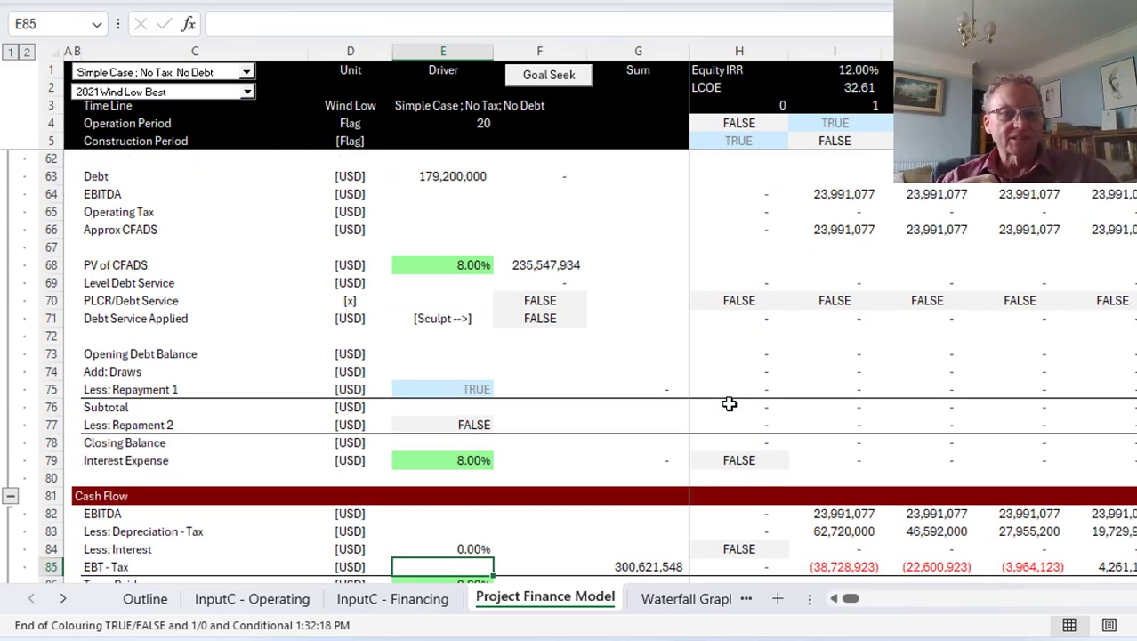
# Step: Inspect the EBT - Tax formula in the Cash Flow section for period 0
pyautogui.press('Up')
pyautogui.press('Up')
pyautogui.press('Up')
pyautogui.press('Up')
pyautogui.press('Up')
pyautogui.press('Up')
pyautogui.press('Up')
pyautogui.press('Up')
pyautogui.press('Up')
pyautogui.press('Up')
pyautogui.press('Up')
pyautogui.press('Up')
pyautogui.press('Up')
pyautogui.press('Up')
pyautogui.press('Up')
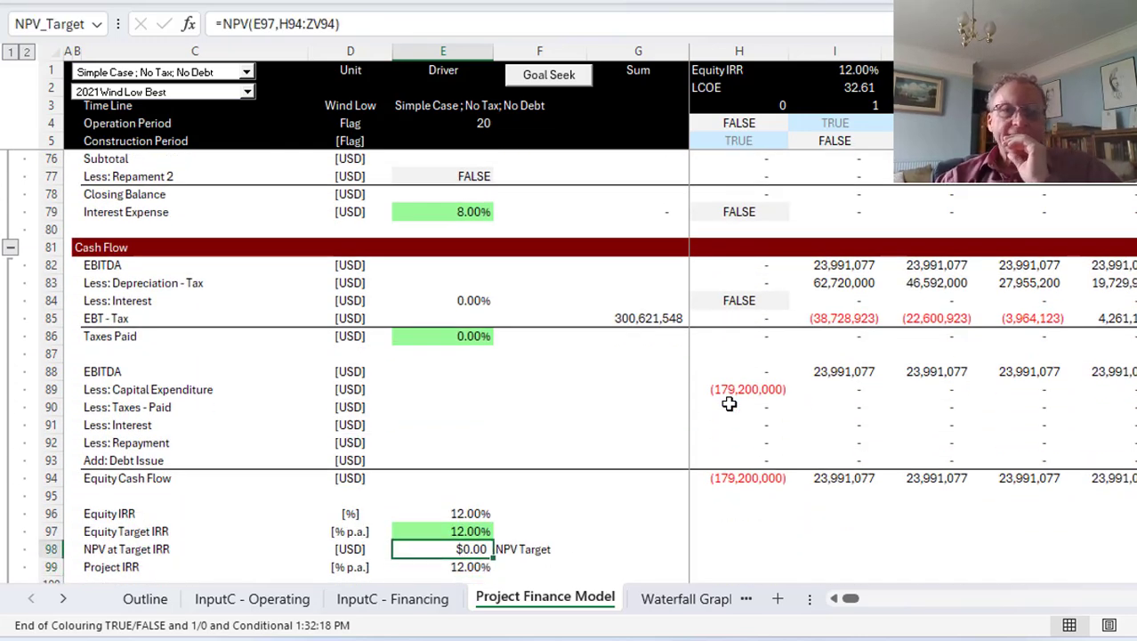
pyautogui.press('Down')
pyautogui.press('Right')
pyautogui.press('Right')
pyautogui.press('Right')
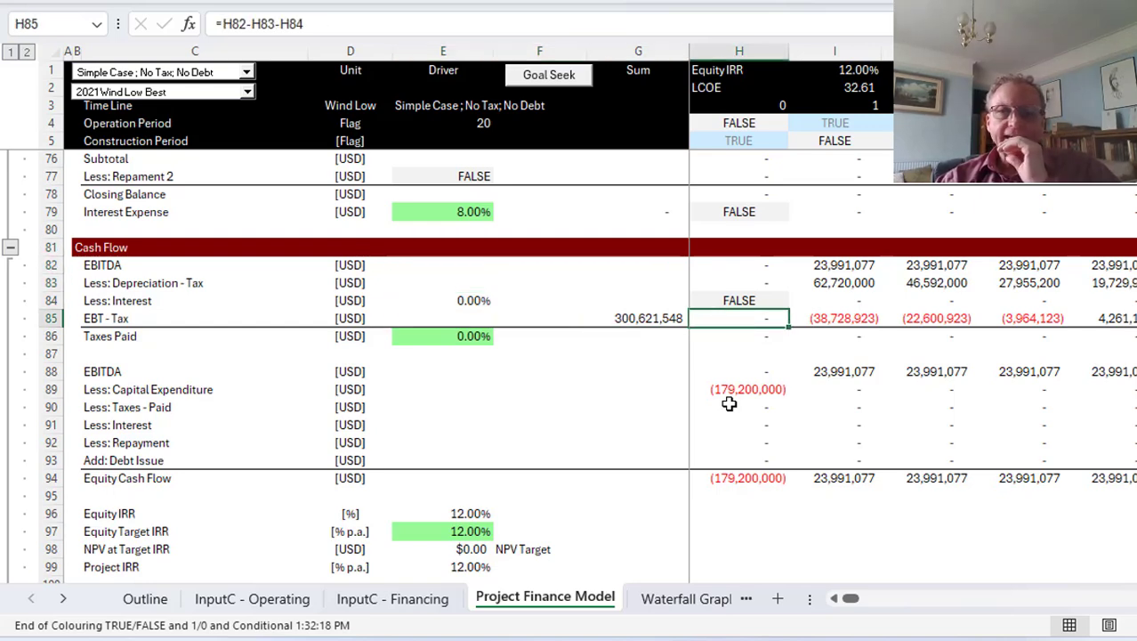
# Step: Examine the EBT - Tax formula for period 1 together with the depreciation and interest rows it subtracts
pyautogui.press('Right')
pyautogui.press('Up')
pyautogui.press('Up')
pyautogui.press('Left')
pyautogui.press('Left')
pyautogui.press('Left')
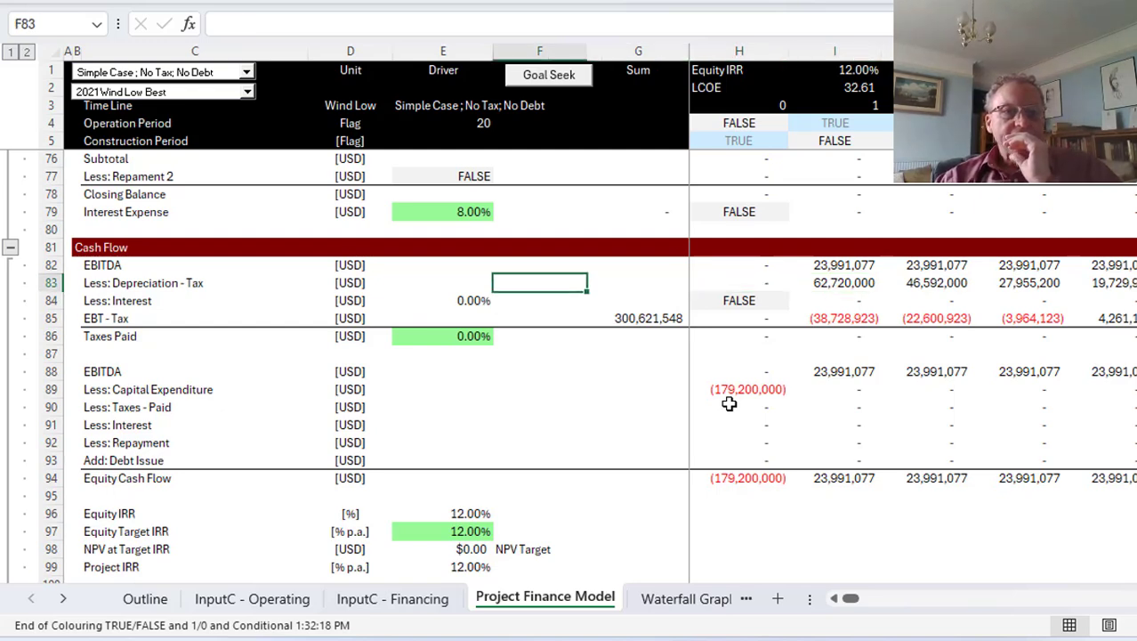
pyautogui.press('Down')
pyautogui.press('Down')
pyautogui.press('Right')
pyautogui.press('Right')
pyautogui.press('Right')
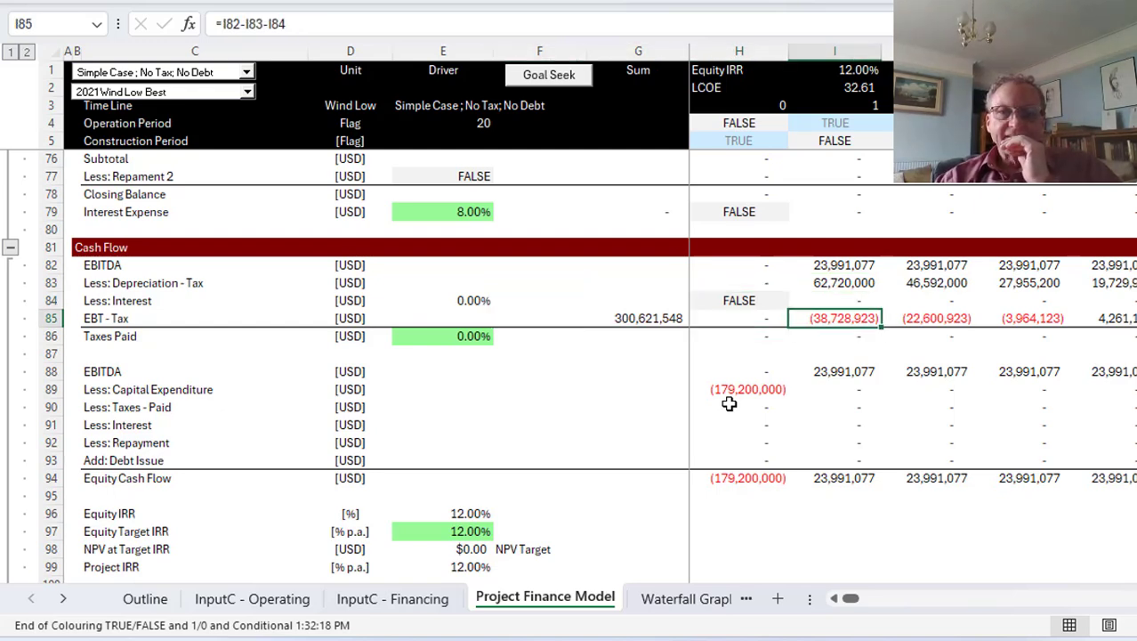
# Step: Review the period 1 rows from Taxes Paid through capital expenditure, interest and debt issue to Equity Cash Flow
pyautogui.press('Down')
pyautogui.press('Down')
pyautogui.press('Down')
pyautogui.press('Down')
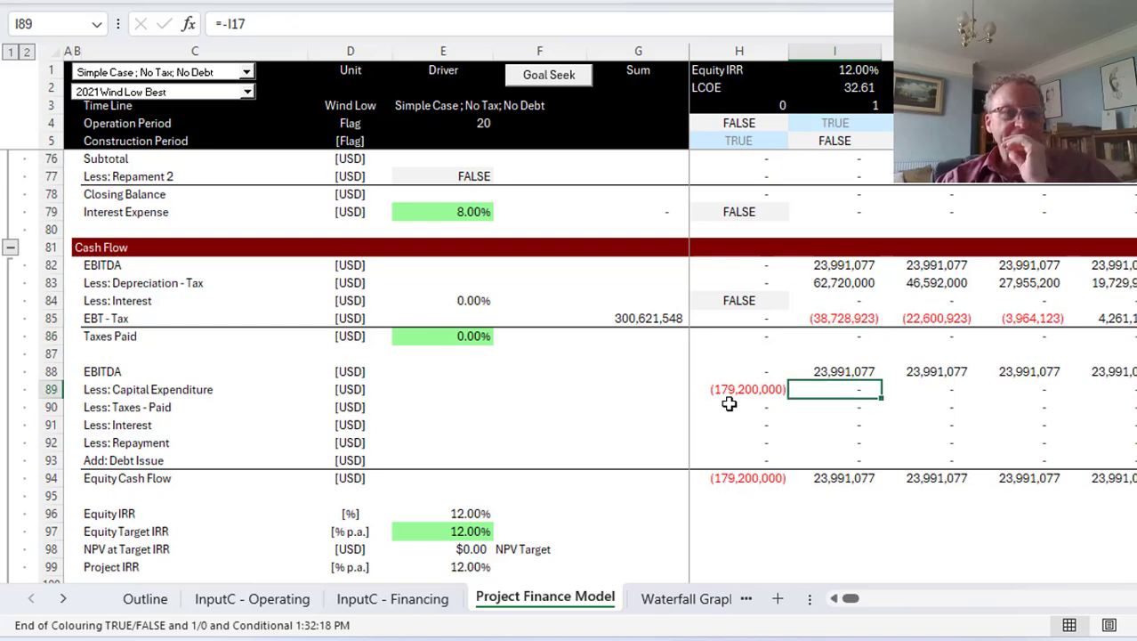
pyautogui.press('Down')
pyautogui.press('Down')
pyautogui.press('Down')
pyautogui.press('Down')
pyautogui.press('Down')
pyautogui.press('Down')
pyautogui.press('Down')
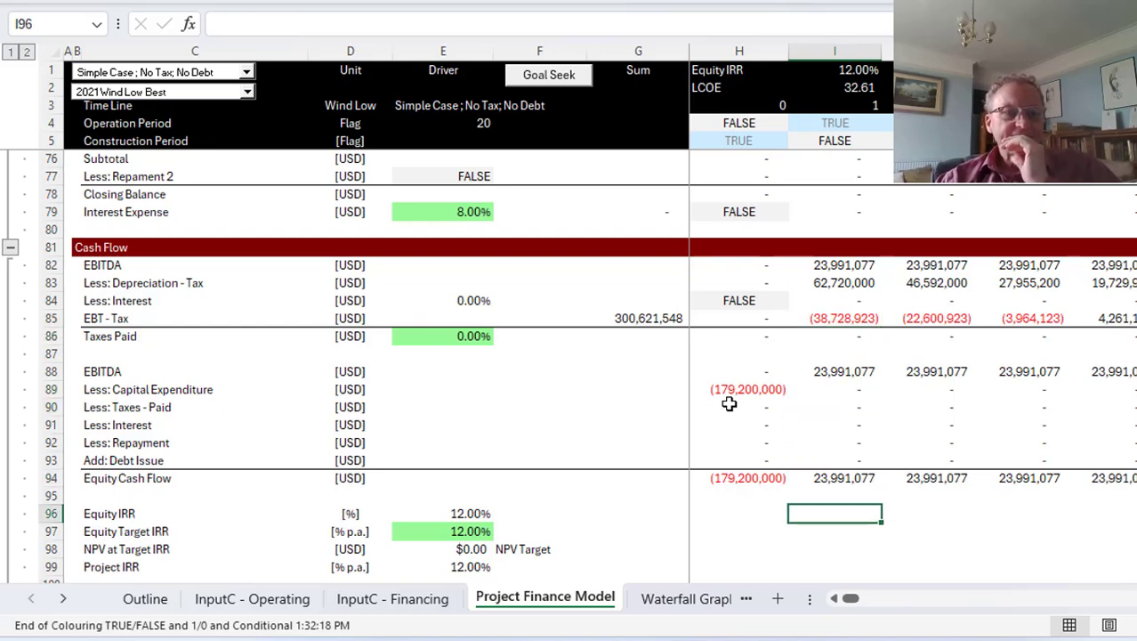
pyautogui.press('Down')
pyautogui.press('Up')
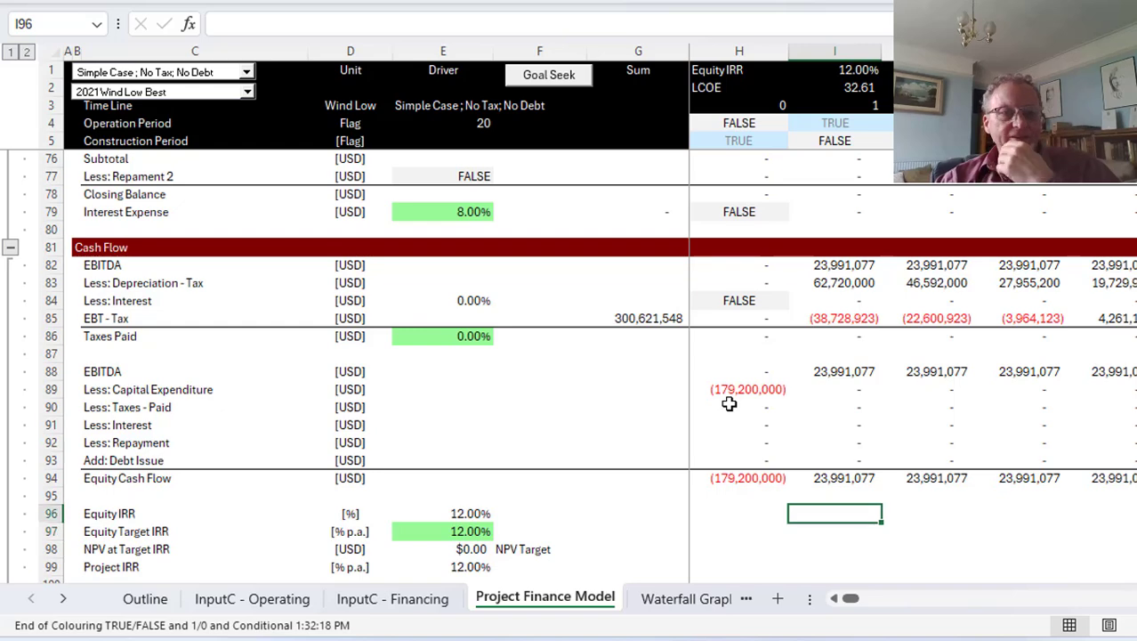
# Step: Go back over the second EBITDA block and follow its deductions down to Equity Cash Flow and the IRR rows
pyautogui.press('Down')
pyautogui.press('Up')
pyautogui.press('Up')
pyautogui.press('Up')
pyautogui.press('Up')
pyautogui.press('Up')
pyautogui.press('Up')
pyautogui.press('Up')
pyautogui.press('Up')
pyautogui.press('Up')
pyautogui.press('Up')
pyautogui.press('Up')
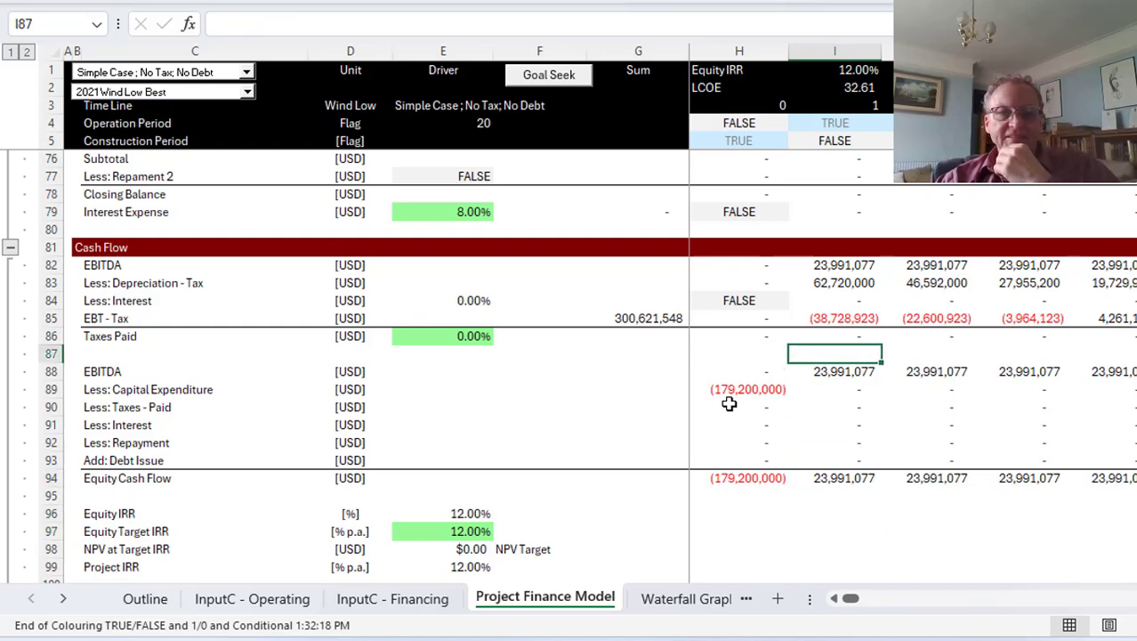
pyautogui.press('Down')
pyautogui.press('Down')
pyautogui.press('Down')
pyautogui.press('Down')
pyautogui.press('Down')
pyautogui.press('Down')
pyautogui.press('Down')
pyautogui.press('Down')
pyautogui.press('Down')
pyautogui.press('Down')
pyautogui.press('Down')
pyautogui.press('Down')
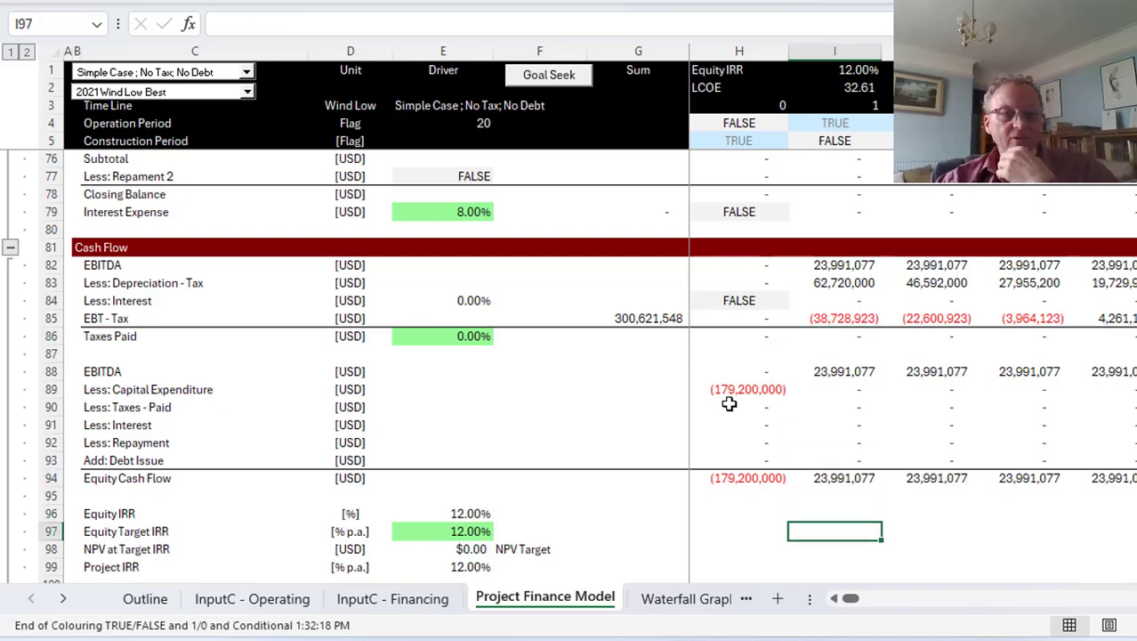
# Step: Examine the Equity Cash Flow row and check the source of the Equity Target IRR
pyautogui.press('Up')
pyautogui.press('Up')
pyautogui.press('Up')
pyautogui.press('Up')
pyautogui.press('Up')
pyautogui.press('Left')
pyautogui.press('Left')
pyautogui.press('Down')
pyautogui.press('Down')
pyautogui.press('Down')
pyautogui.press('Down')
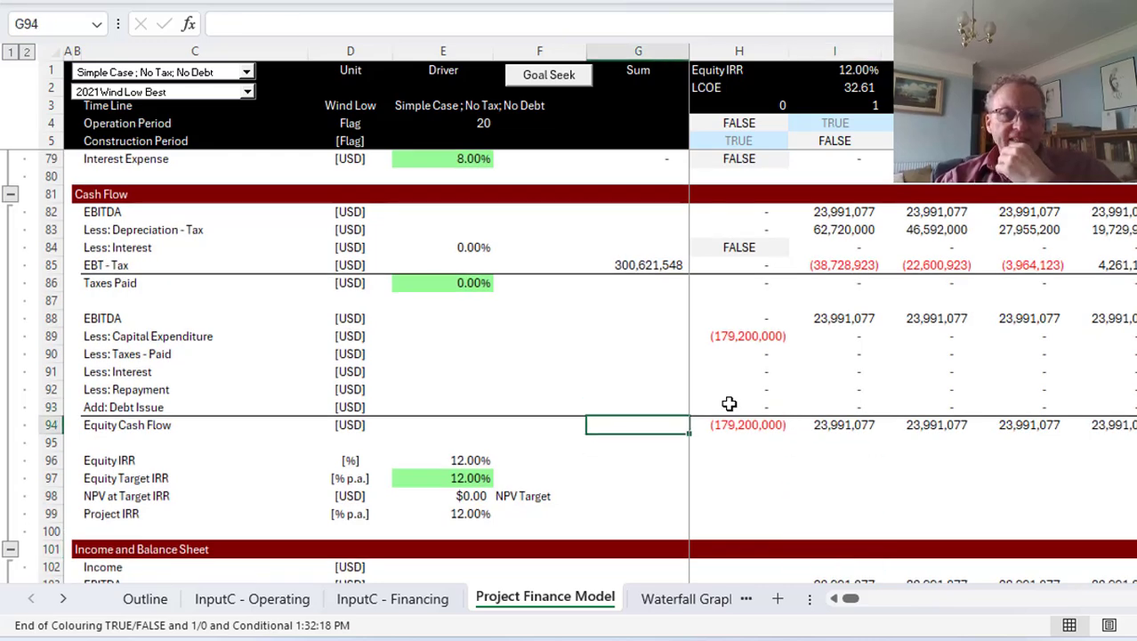
pyautogui.press('Left')
pyautogui.press('Left')
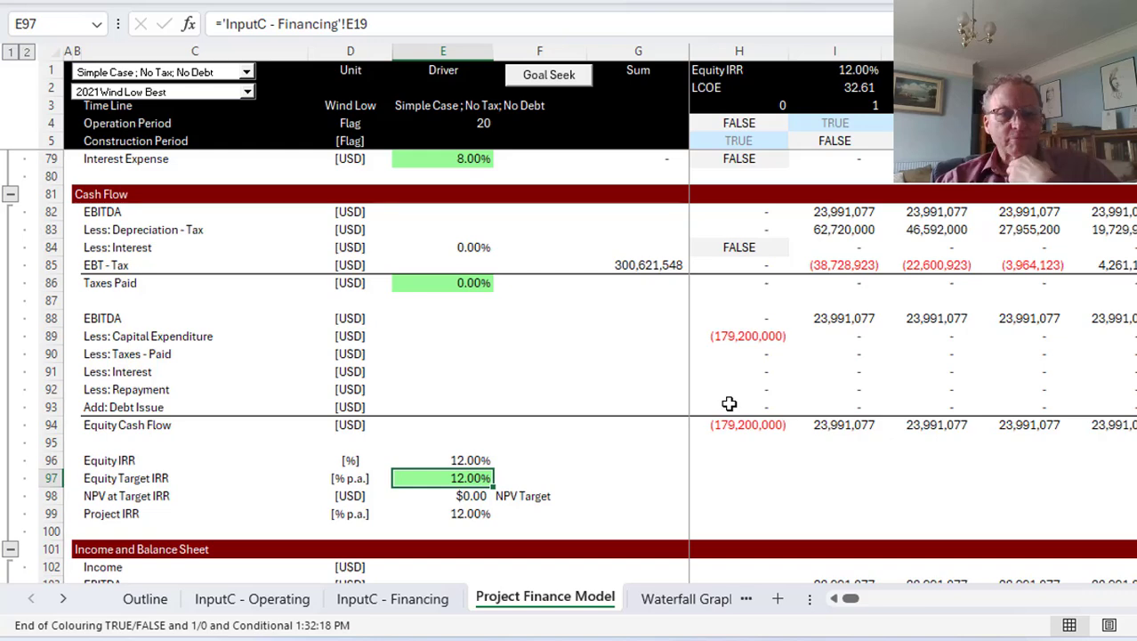
# Step: Inspect the NPV at Target IRR formula and the target rate and equity cash flow range it references
pyautogui.press('Down')
pyautogui.press('Down')
pyautogui.press('Down')
pyautogui.press('Down')
pyautogui.press('Down')
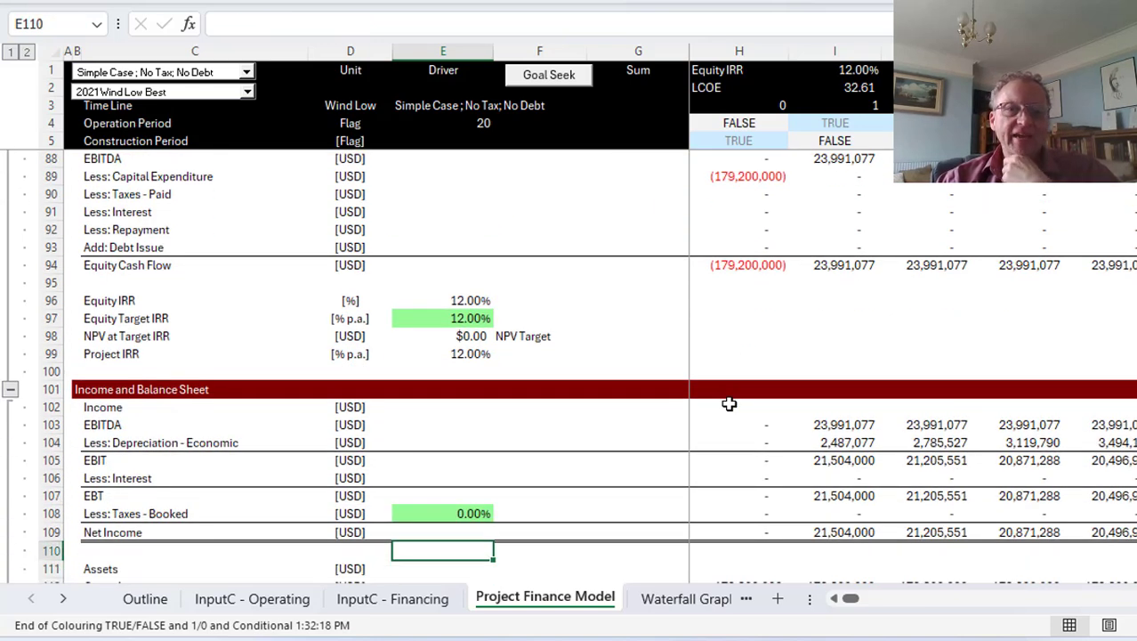
pyautogui.press('Up')
pyautogui.press('Up')
pyautogui.press('Up')
pyautogui.press('Up')
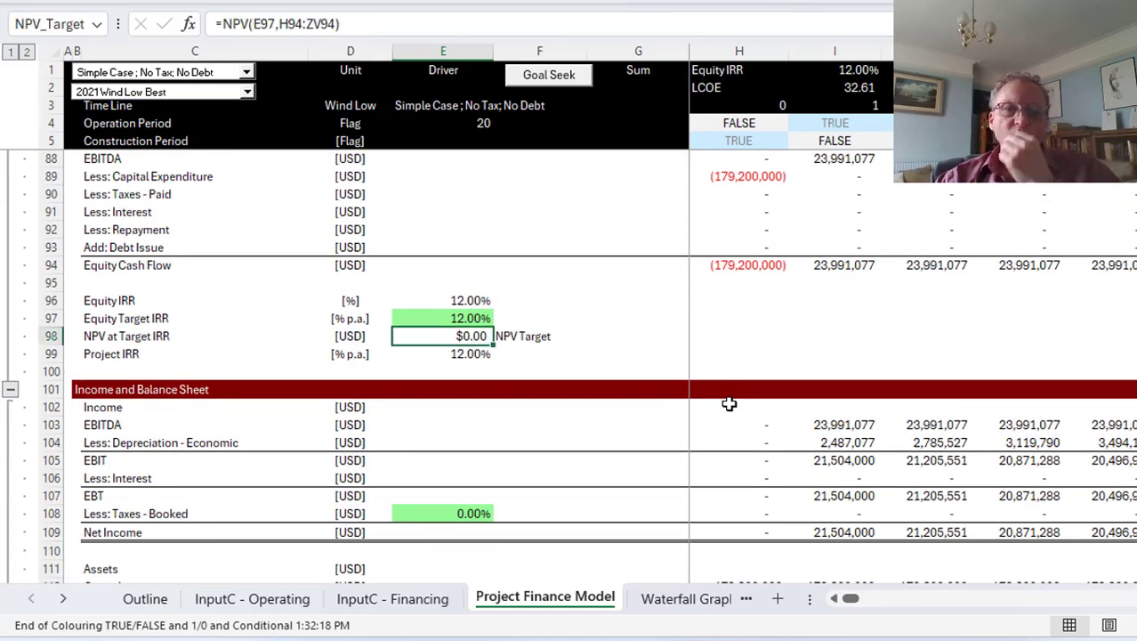
pyautogui.press('F2')
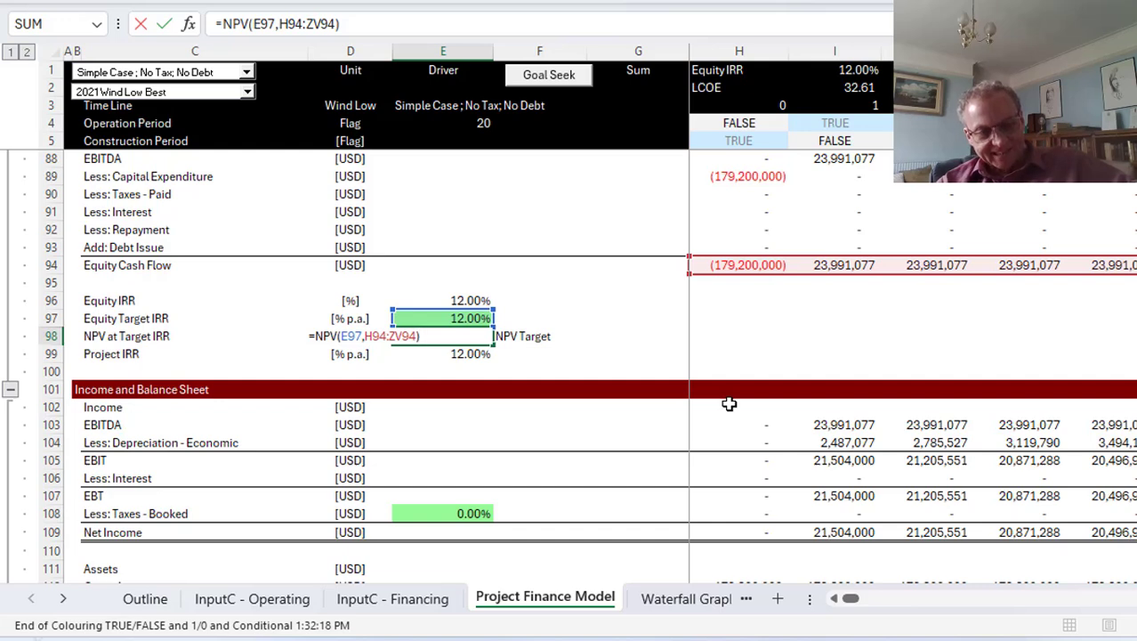
pyautogui.press('Return')
pyautogui.press('Up')
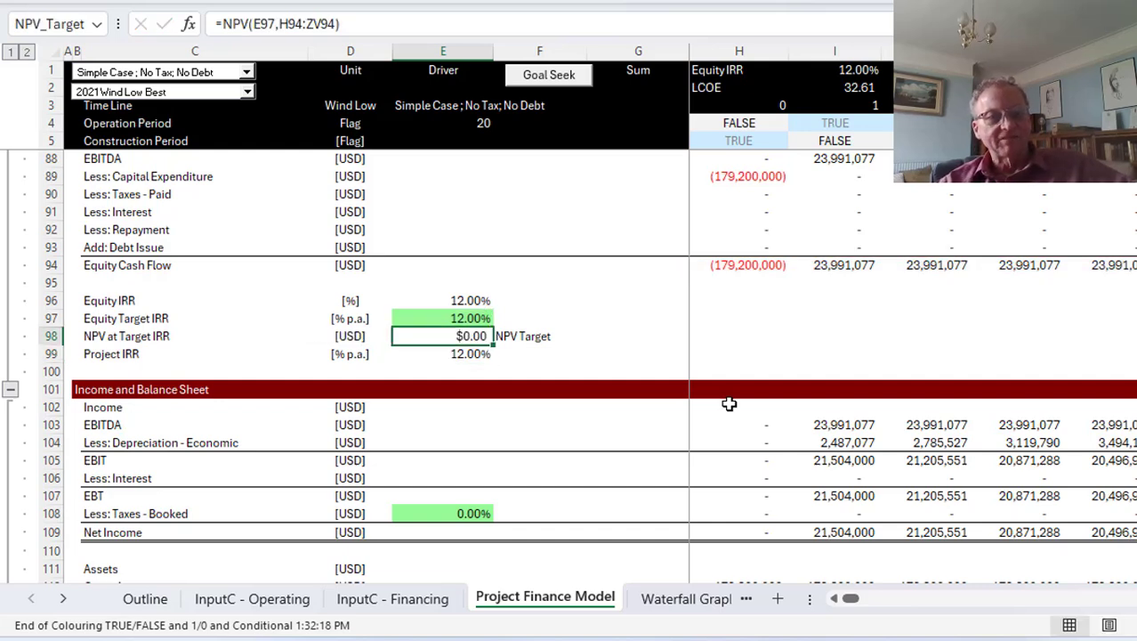
# Step: Check the source of the Project IRR in the Cash Flow section
pyautogui.press('Down')
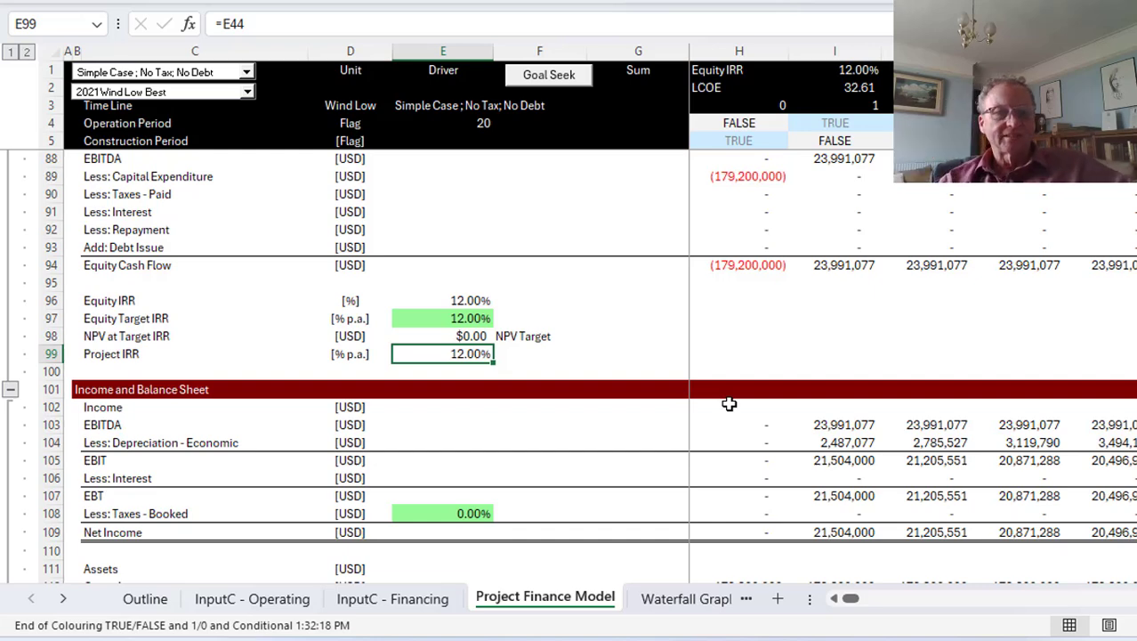
pyautogui.press('Left')
pyautogui.press('Left')
pyautogui.press('Left')
pyautogui.press('Right')
pyautogui.press('Right')
pyautogui.press('Right')
pyautogui.press('Right')
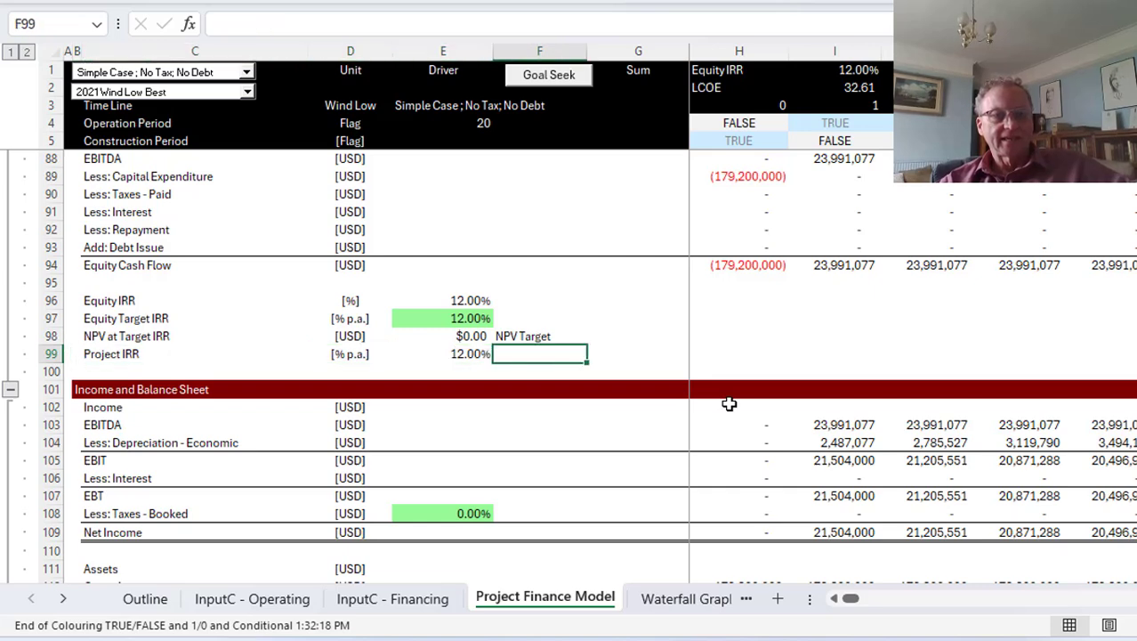
# Step: Review the Income and Balance Sheet section from EBITDA through Net Income and Net Assets to Debt Balance
pyautogui.press('Down')
pyautogui.press('Down')
pyautogui.press('Down')
pyautogui.press('Down')
pyautogui.press('Down')
pyautogui.press('Down')
pyautogui.press('Down')
pyautogui.press('Down')
pyautogui.press('Down')
pyautogui.press('Down')
pyautogui.press('Down')
pyautogui.press('Down')
pyautogui.press('Down')
pyautogui.press('Down')
pyautogui.press('Down')
pyautogui.press('Down')
pyautogui.press('Down')
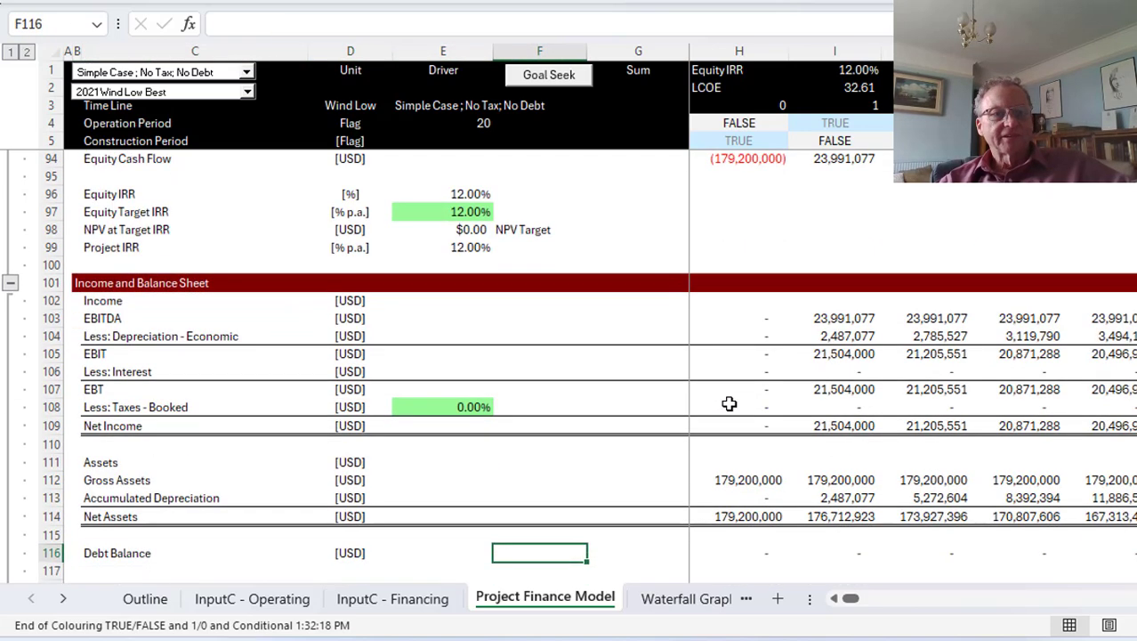
# Step: Inspect the first-year formulas for EBITDA, economic depreciation and EBIT in the Income and Balance Sheet section
pyautogui.press('Up')
pyautogui.press('Up')
pyautogui.press('Up')
pyautogui.press('Up')
pyautogui.press('Up')
pyautogui.press('Up')
pyautogui.press('Up')
pyautogui.press('Up')
pyautogui.press('Up')
pyautogui.press('Up')
pyautogui.press('Up')
pyautogui.press('Right')
pyautogui.press('Right')
pyautogui.press('Right')
pyautogui.press('Up')
pyautogui.press('Up')
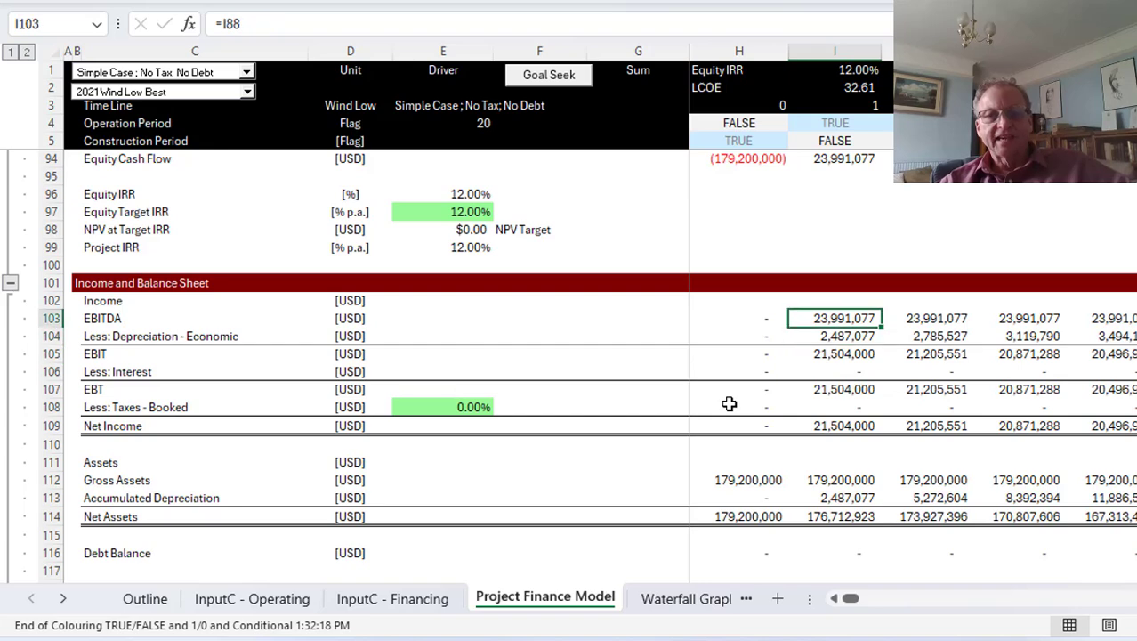
pyautogui.press('Down')
pyautogui.press('Down')
pyautogui.press('Up')
pyautogui.press('Down')
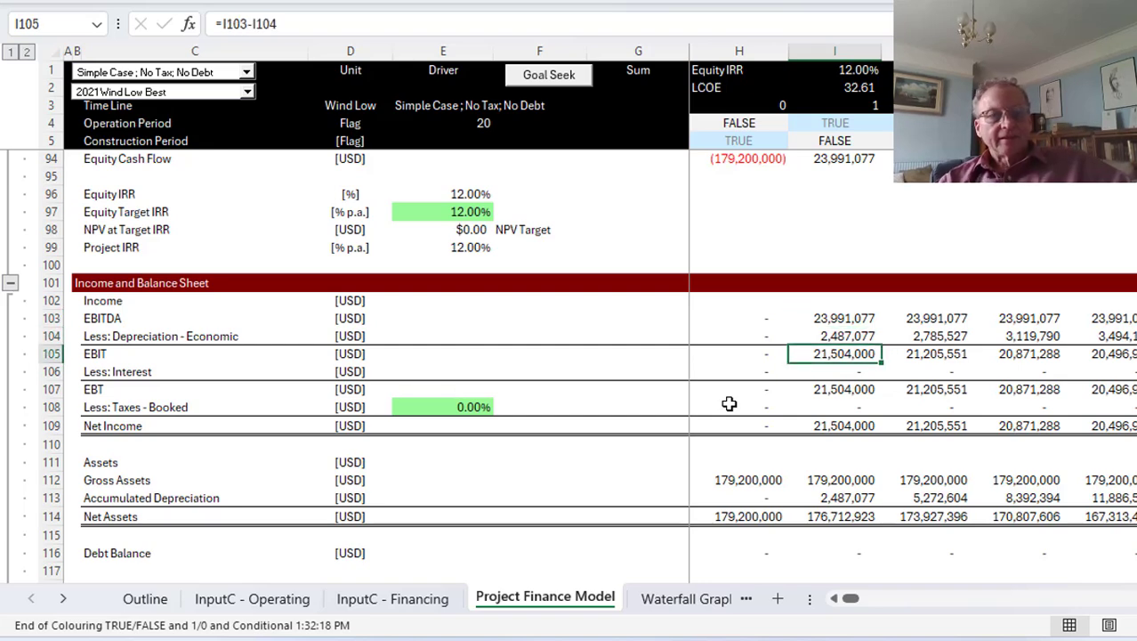
pyautogui.press('Up')
# Step: Trace the first-year Total Liabilities formula and the Net Income added in the equity balance roll-forward
pyautogui.press('Down')
pyautogui.press('Down')
pyautogui.press('Down')
pyautogui.press('Down')
pyautogui.press('Down')
pyautogui.press('Down')
pyautogui.press('Down')
pyautogui.press('Down')
pyautogui.press('Down')
pyautogui.press('Down')
pyautogui.press('Down')
pyautogui.press('Down')
pyautogui.press('Down')
pyautogui.press('Down')
pyautogui.press('Down')
pyautogui.press('Down')
pyautogui.press('Down')
pyautogui.press('Down')
pyautogui.press('Down')
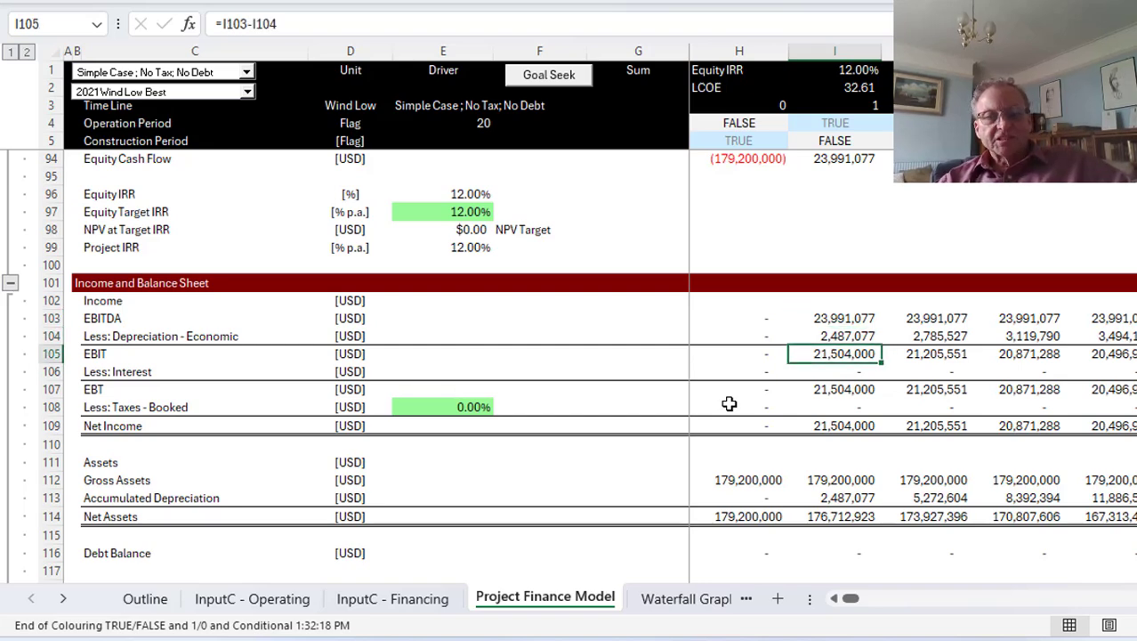
pyautogui.press('Down')
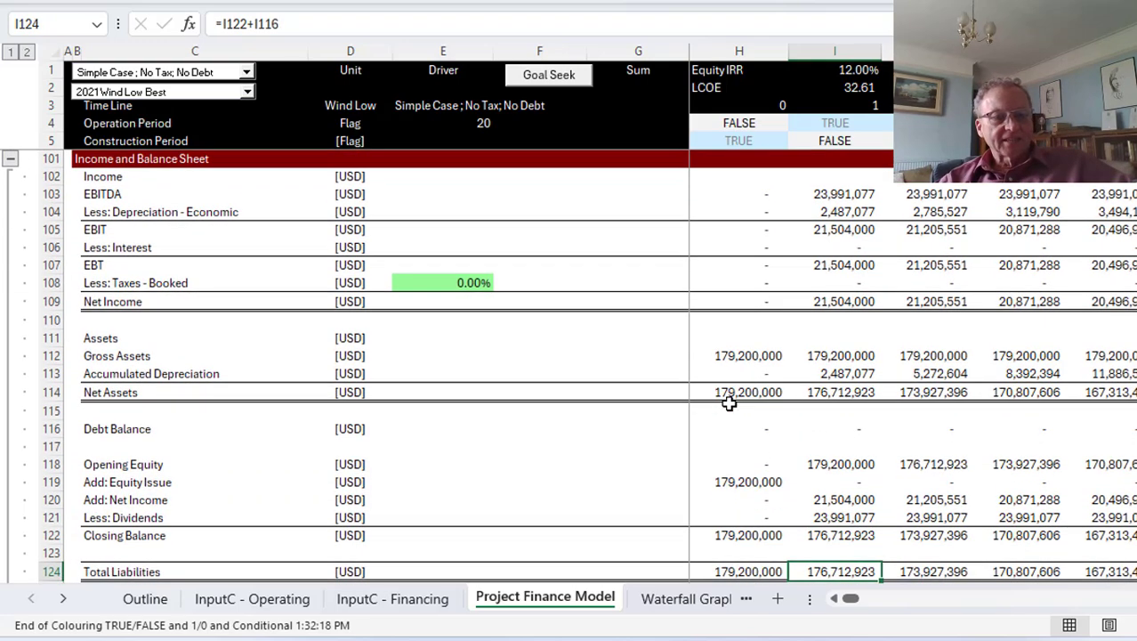
pyautogui.press('Up')
pyautogui.press('Up')
pyautogui.press('Up')
pyautogui.press('Up')
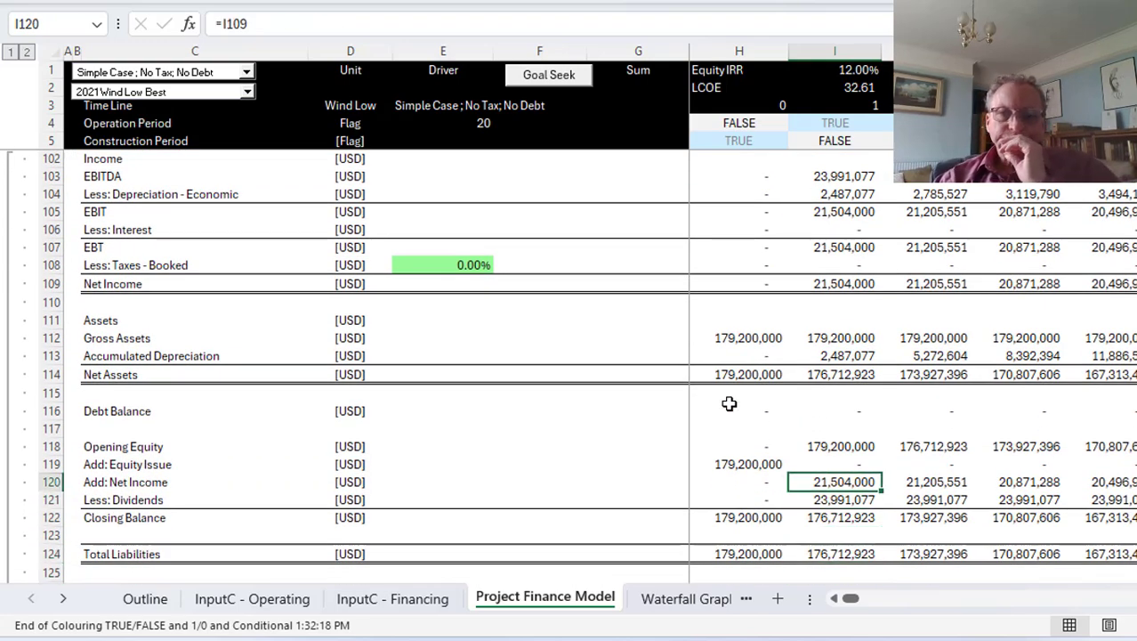
# Step: Review the balance sheet test and capital ratios, and inspect the first-year Return on Equity formula
pyautogui.press('Down')
pyautogui.press('Down')
pyautogui.press('Down')
pyautogui.press('Down')
pyautogui.press('Down')
pyautogui.press('Down')
pyautogui.press('Down')
pyautogui.press('Down')
pyautogui.press('Down')
pyautogui.press('Down')
pyautogui.press('Down')
pyautogui.press('Down')
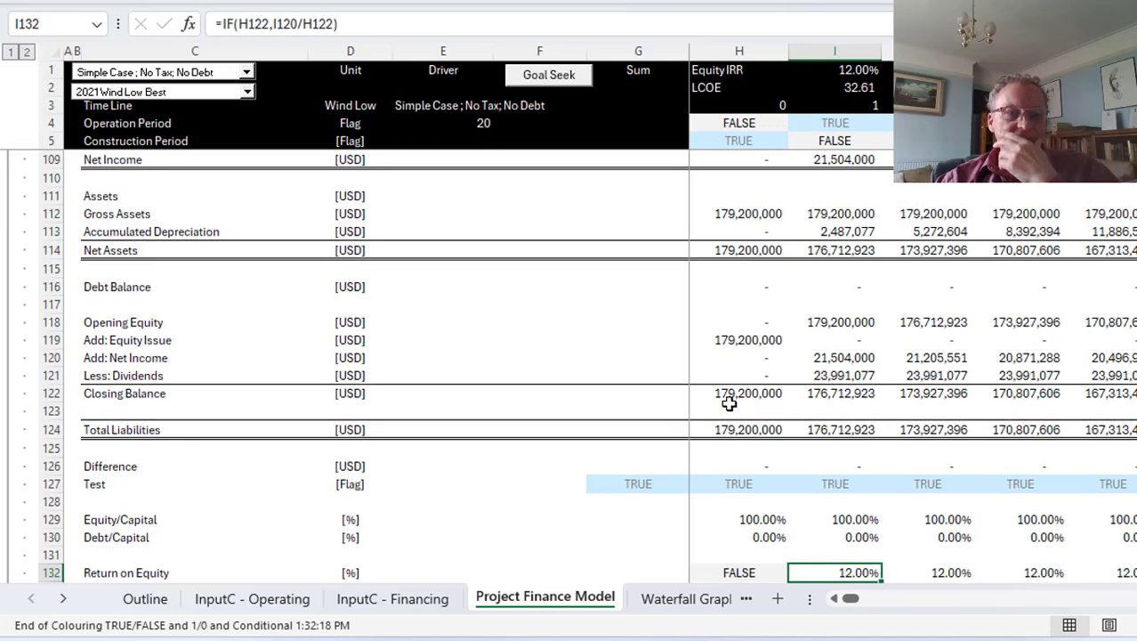
pyautogui.press('Down')
pyautogui.press('Down')
pyautogui.press('Up')
pyautogui.press('Up')
pyautogui.press('Up')
pyautogui.press('Up')
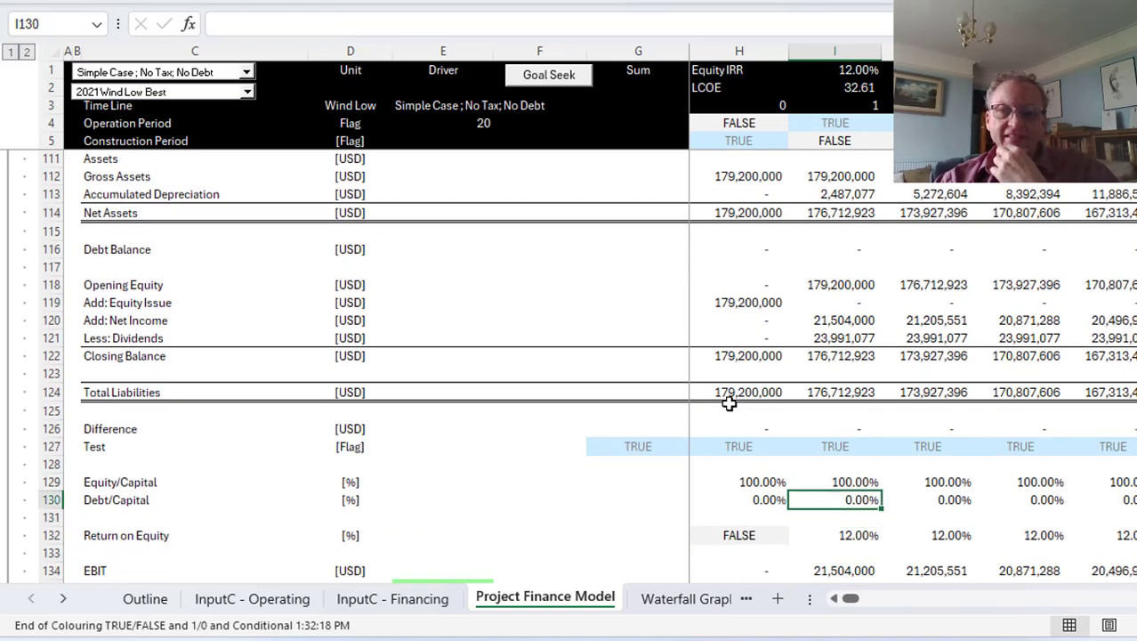
pyautogui.press('Up')
pyautogui.press('Down')
pyautogui.press('Down')
pyautogui.press('Down')
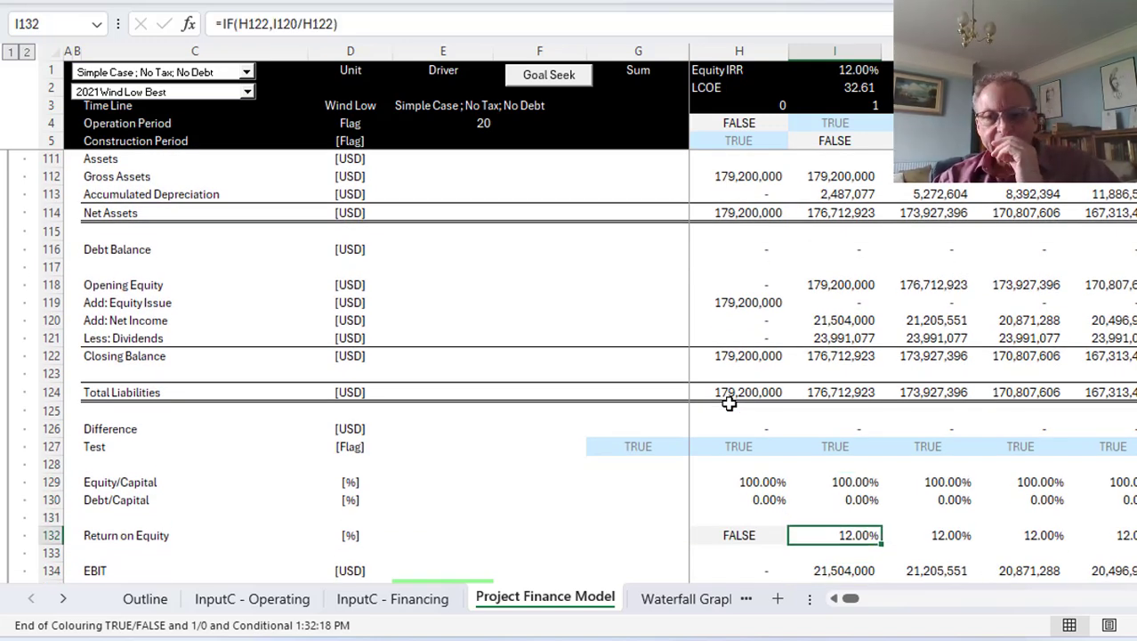
# Step: Review EBIT, NOPAT and Invested Capital, and inspect the first-year Return on Capital formula
pyautogui.press('Down')
pyautogui.press('Down')
pyautogui.press('Down')
pyautogui.press('Down')
pyautogui.press('Down')
pyautogui.press('Down')
pyautogui.press('Down')
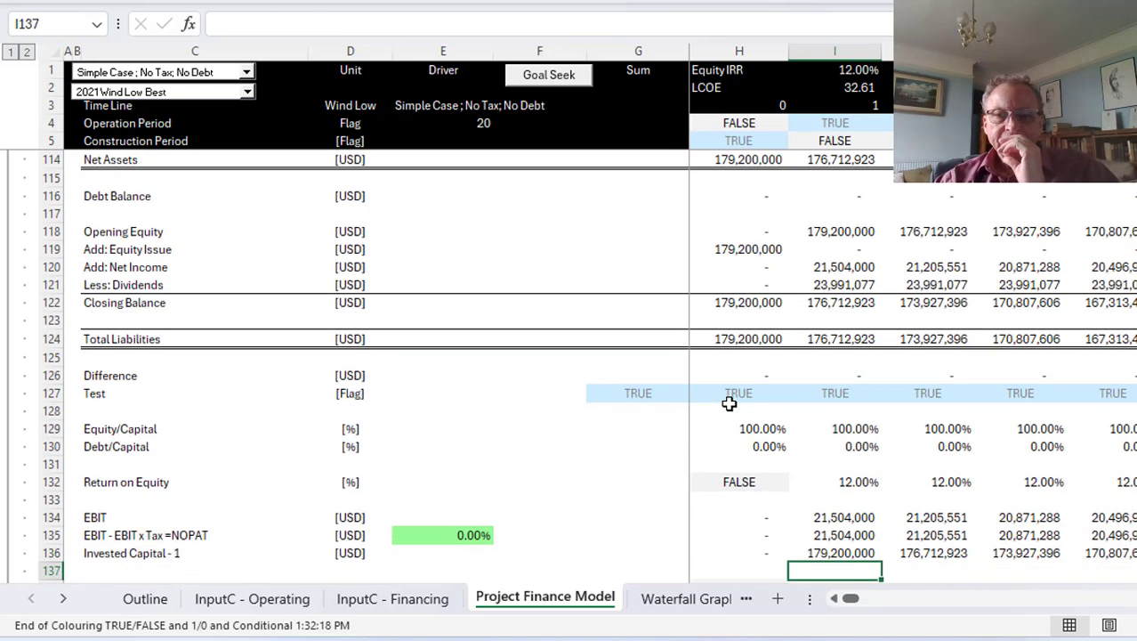
pyautogui.press('Up')
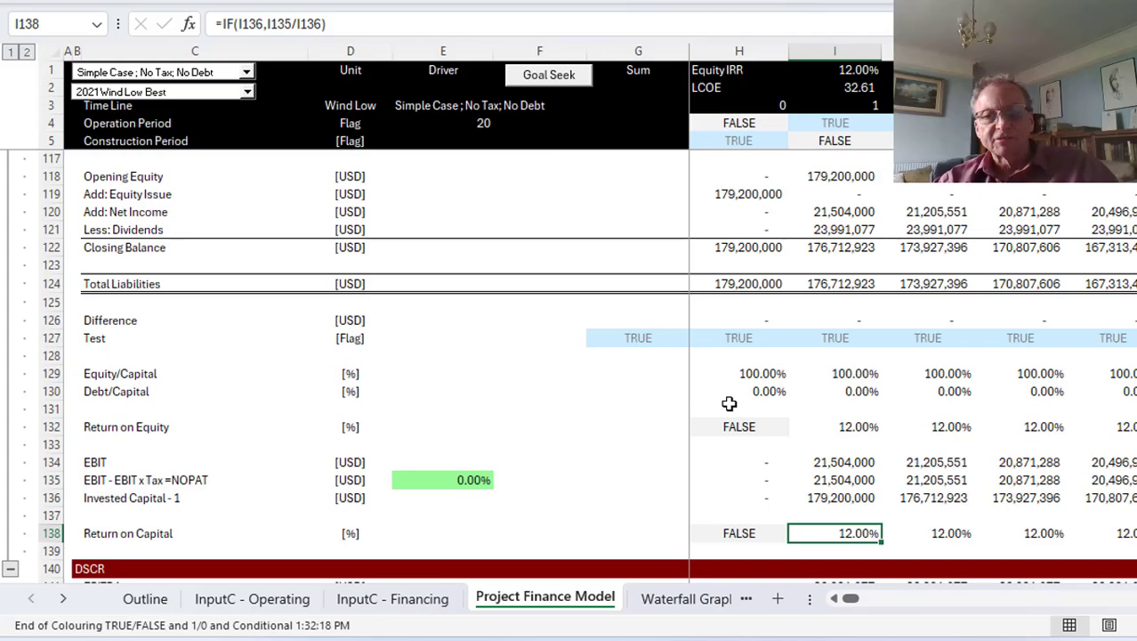
# Step: Go back to the Free Cash Flow section and review its rows from EBITDA through Value at After-tax to the Financing section's Debt Balance
pyautogui.press('pageup')
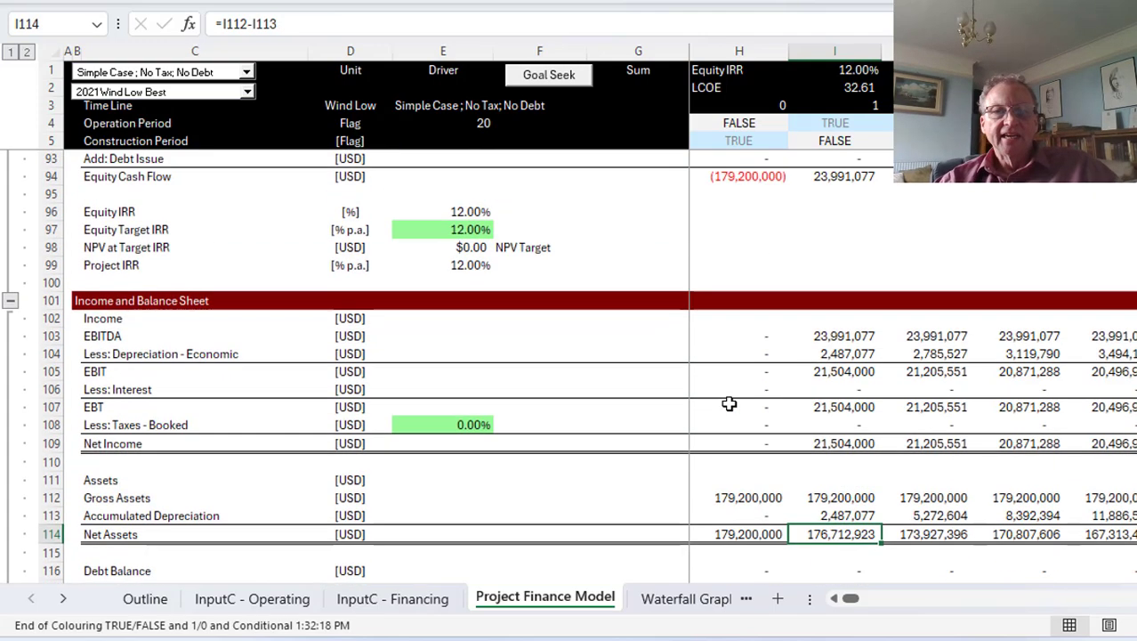
pyautogui.press('pageup')
pyautogui.press('pageup')
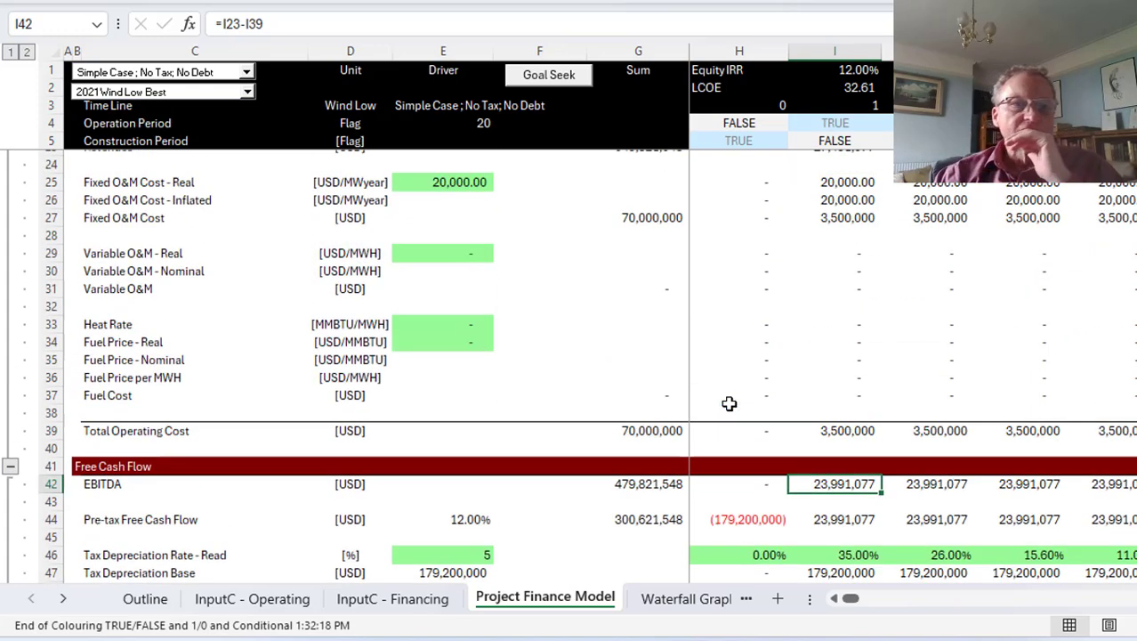
pyautogui.press('pageup')
pyautogui.press('Down')
pyautogui.press('Down')
pyautogui.press('Down')
pyautogui.press('Down')
pyautogui.press('Down')
pyautogui.press('Down')
pyautogui.press('Down')
pyautogui.press('Down')
pyautogui.press('Down')
pyautogui.press('Down')
pyautogui.press('Down')
pyautogui.press('Down')
pyautogui.press('Down')
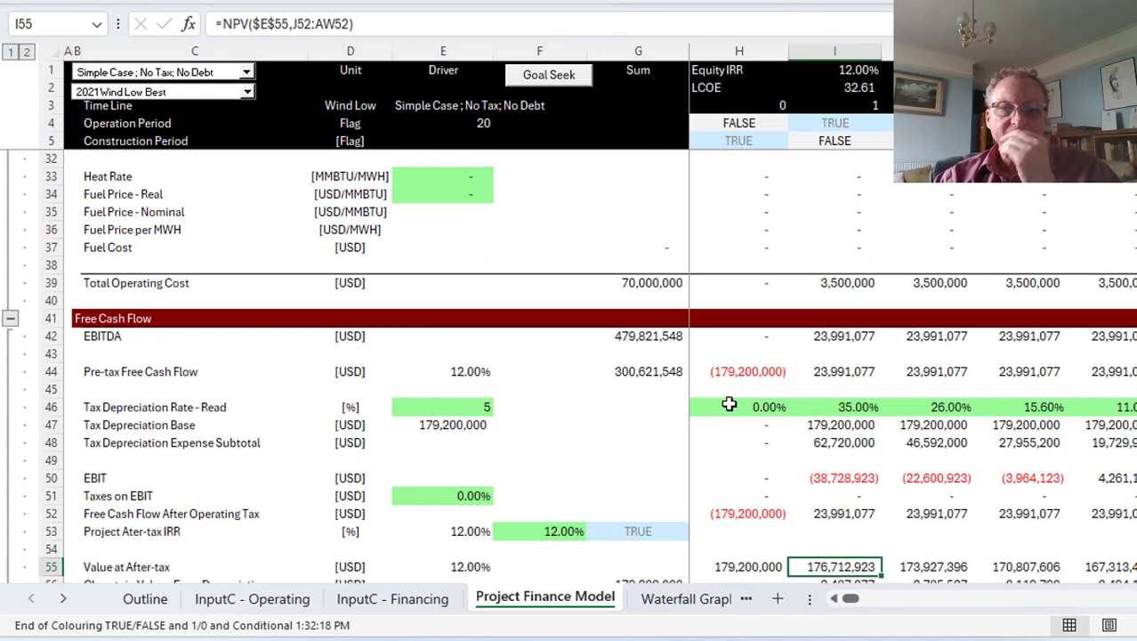
pyautogui.press('Up')
pyautogui.press('Up')
pyautogui.press('Up')
pyautogui.press('Up')
pyautogui.press('Up')
pyautogui.press('Up')
pyautogui.press('Up')
pyautogui.press('Up')
pyautogui.press('Up')
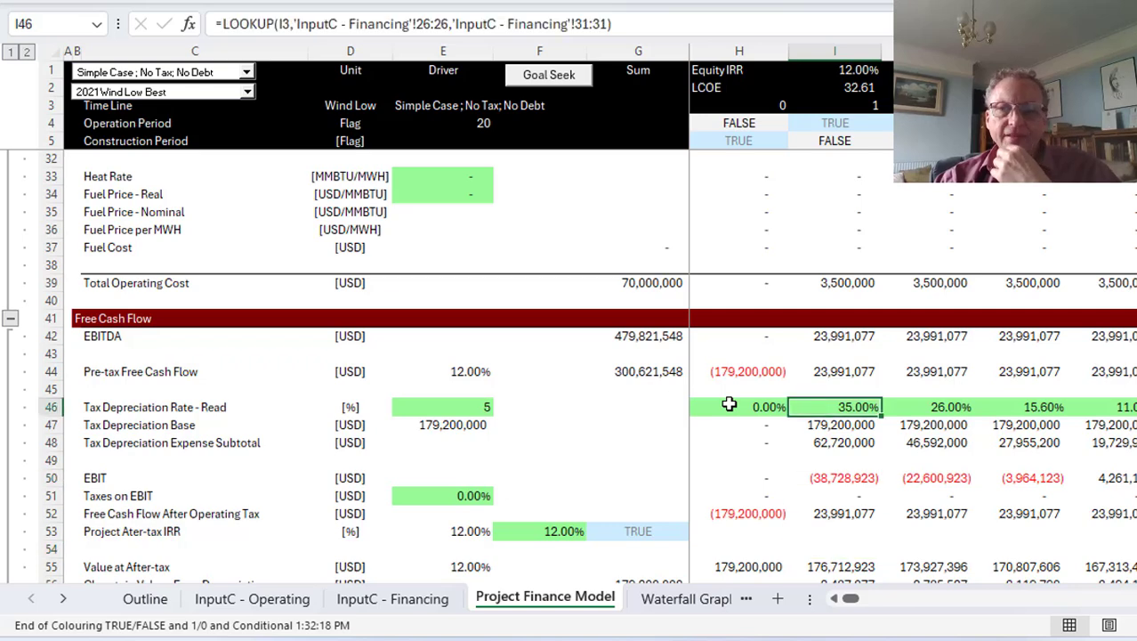
pyautogui.press('Down')
pyautogui.press('Down')
pyautogui.press('Down')
pyautogui.press('Down')
pyautogui.press('Down')
pyautogui.press('Down')
pyautogui.press('Down')
pyautogui.press('Down')
pyautogui.press('Down')
pyautogui.press('Down')
pyautogui.press('Down')
pyautogui.press('Down')
pyautogui.press('Down')
pyautogui.press('Down')
pyautogui.press('Down')
pyautogui.press('Down')
pyautogui.press('Down')
pyautogui.press('Down')
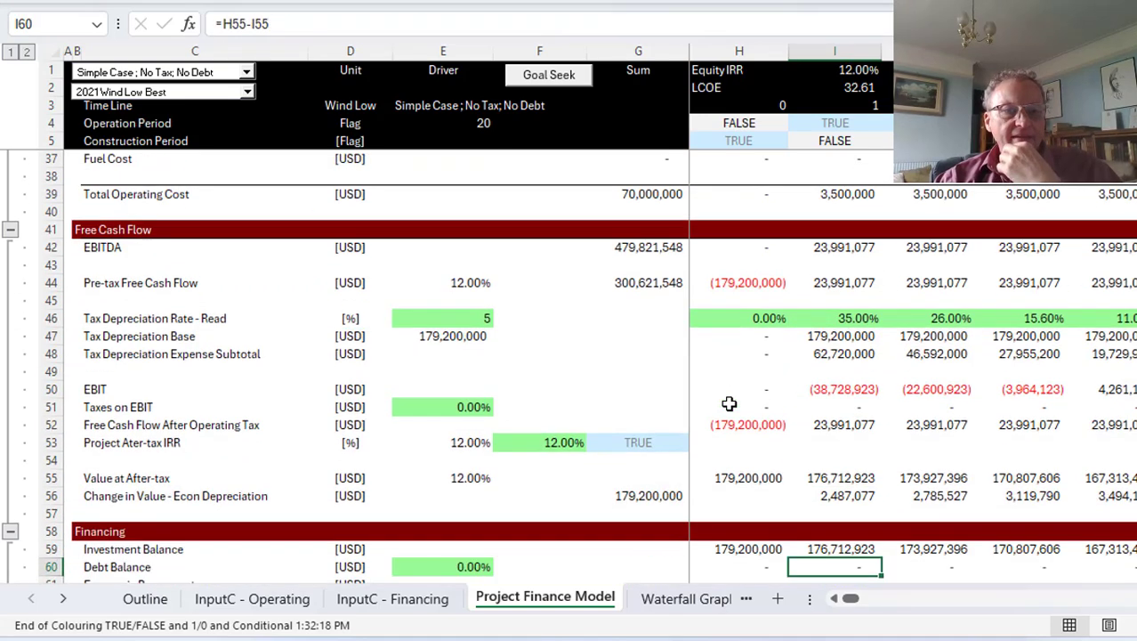
# Step: Inspect the period 0 Value at After-tax NPV formula with the discount rate and future free cash flows it references
pyautogui.press('Up')
pyautogui.press('Up')
pyautogui.press('Up')
pyautogui.press('Up')
pyautogui.press('Up')
pyautogui.press('Up')
pyautogui.press('Up')
pyautogui.press('Up')
pyautogui.press('Up')
pyautogui.press('Up')
pyautogui.press('Left')
pyautogui.press('Down')
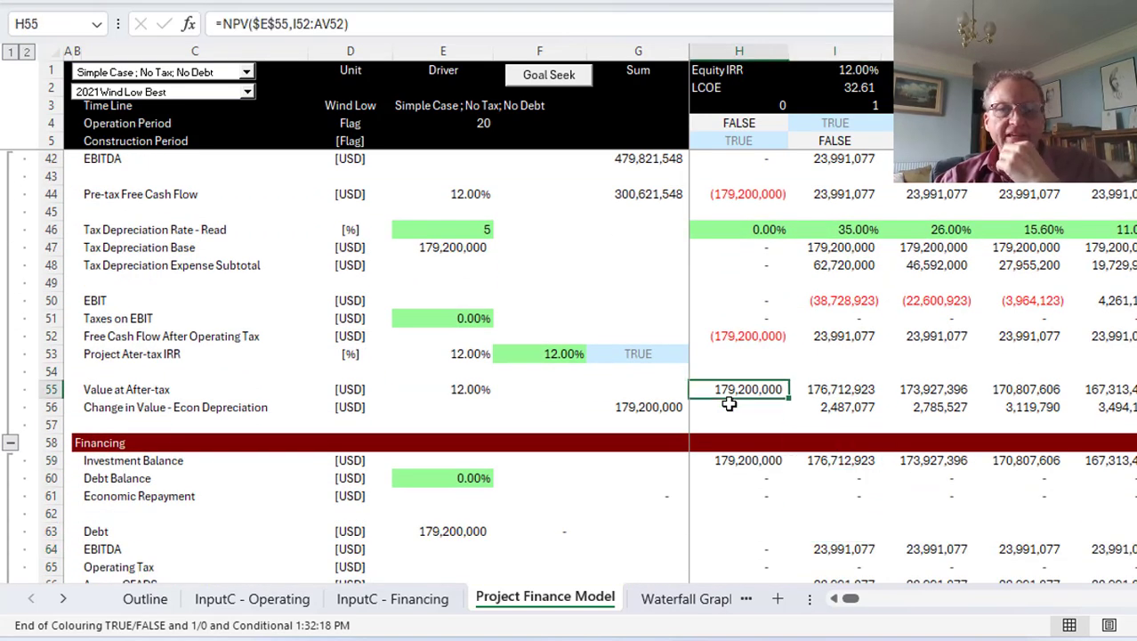
pyautogui.press('Left')
pyautogui.press('Right')
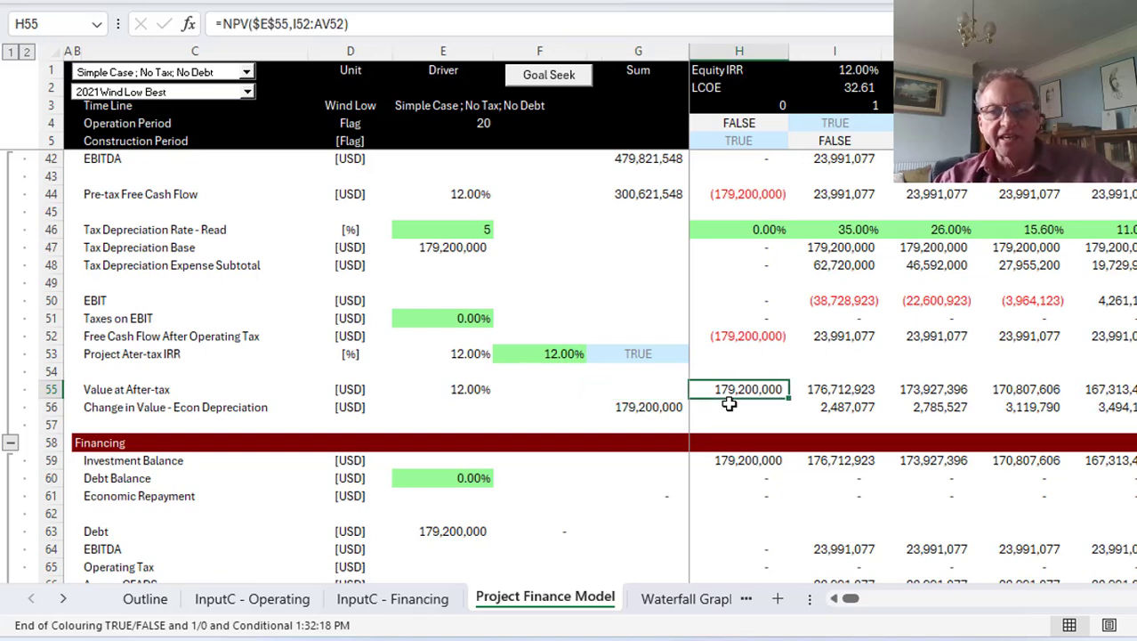
pyautogui.press('F2')
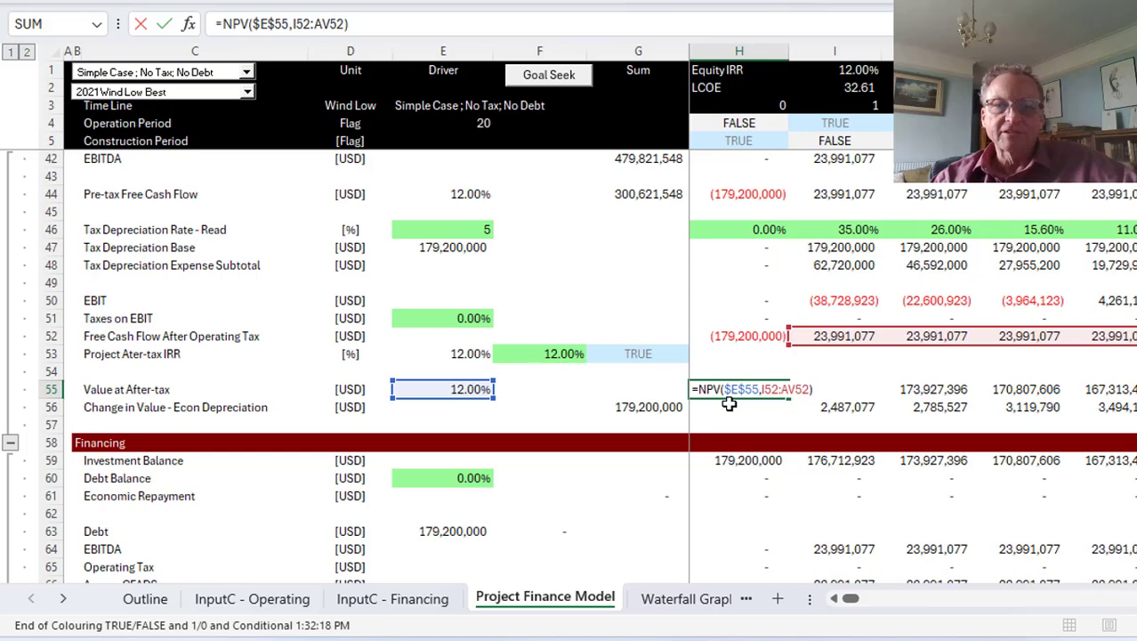
pyautogui.hotkey('ctrl', 'Return')
# Step: Check the source of the discount rate used in the Value at After-tax row
pyautogui.press('Left')
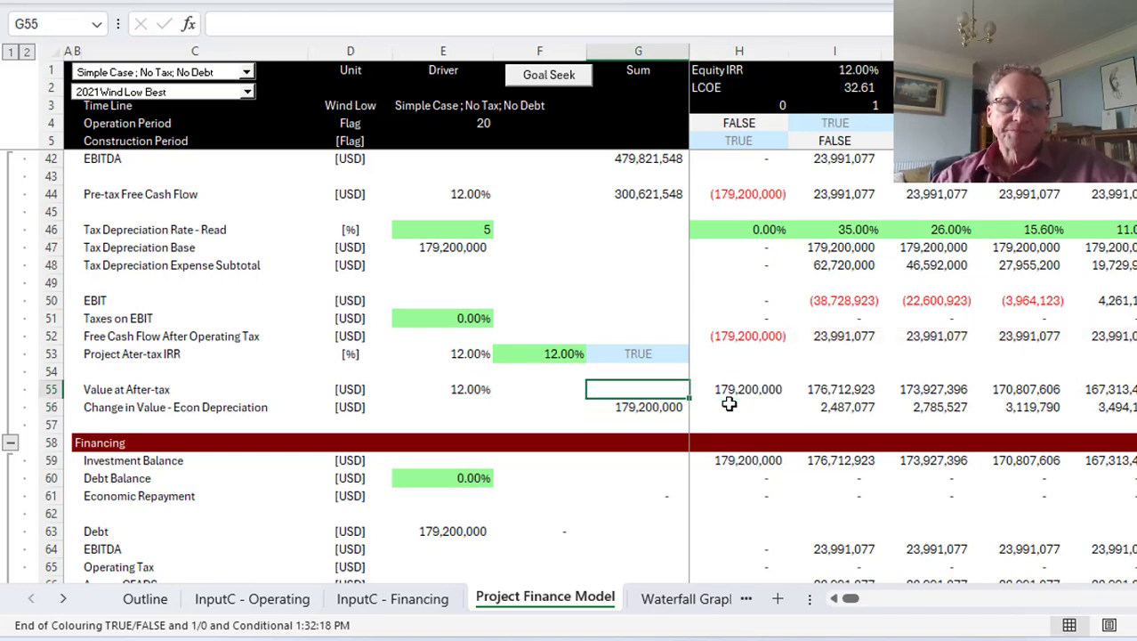
pyautogui.press('Left')
pyautogui.press('Left')
pyautogui.press('F2')
pyautogui.press('Escape')
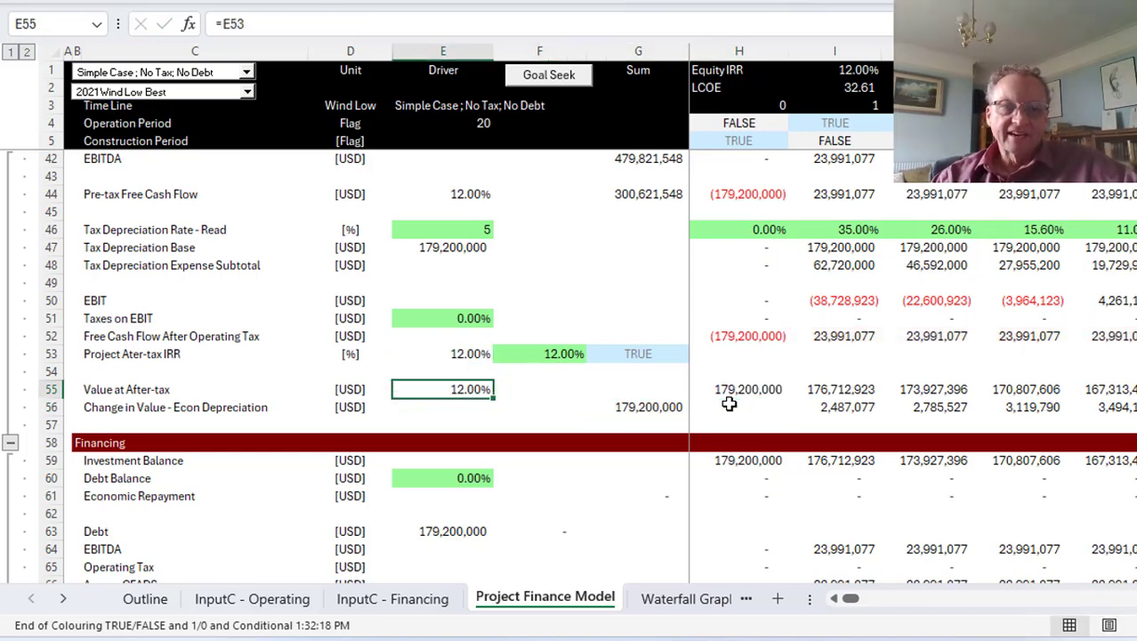
# Step: Compare the Value at After-tax NPV formulas in periods 1 and 2 to see how the cash flow range shifts
pyautogui.press('Right')
pyautogui.press('Right')
pyautogui.press('Right')
pyautogui.press('Right')
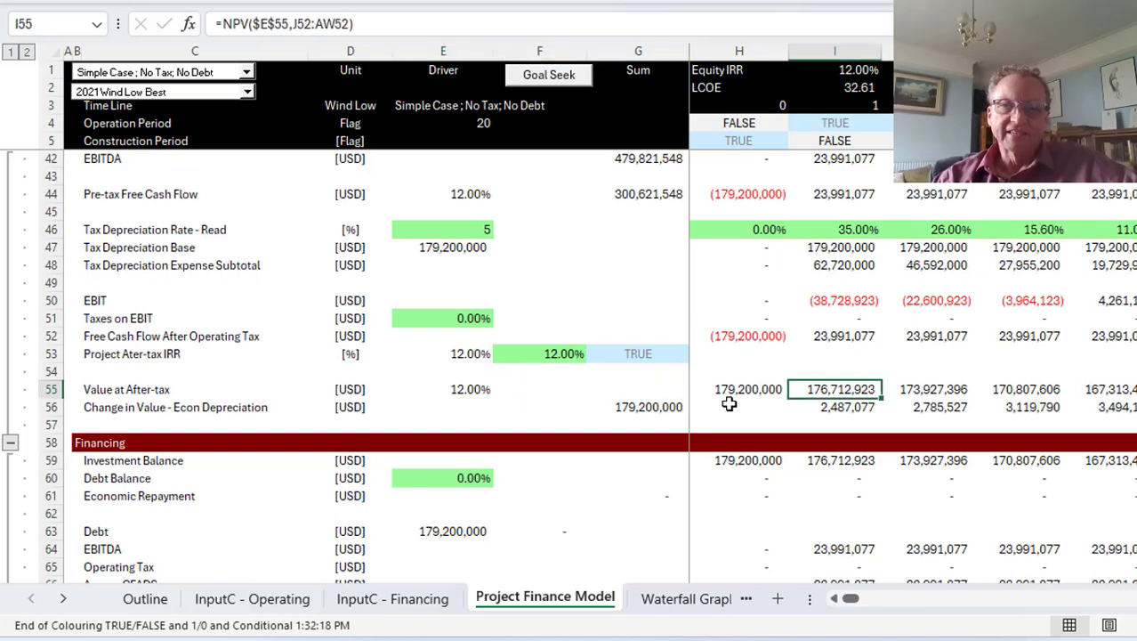
pyautogui.press('F2')
pyautogui.press('Escape')
pyautogui.press('Right')
pyautogui.press('F2')
pyautogui.press('Escape')
pyautogui.press('Right')
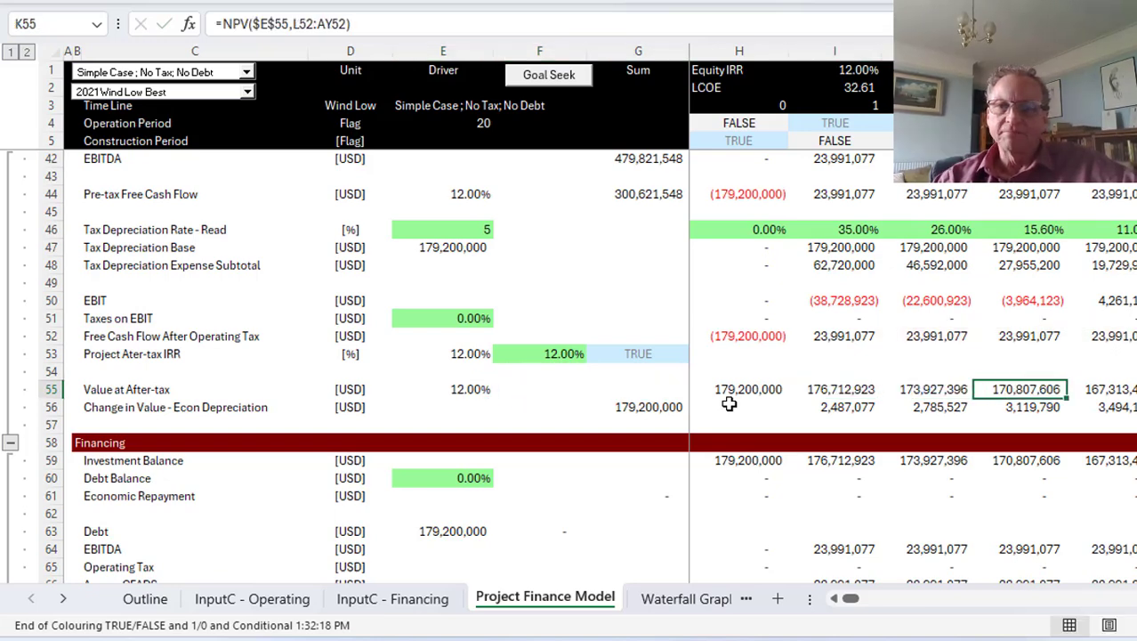
# Step: Follow the Value at After-tax row through to period 19 to examine how the value declines over the project life
pyautogui.press('Right')
pyautogui.press('Right')
pyautogui.press('Right')
pyautogui.press('Right')
pyautogui.press('Right')
pyautogui.press('Right')
pyautogui.press('Right')
pyautogui.press('Right')
pyautogui.press('Right')
pyautogui.press('Right')
pyautogui.press('Right')
pyautogui.press('Right')
pyautogui.press('Right')
pyautogui.press('Right')
pyautogui.press('Right')
pyautogui.press('Right')
pyautogui.press('Right')
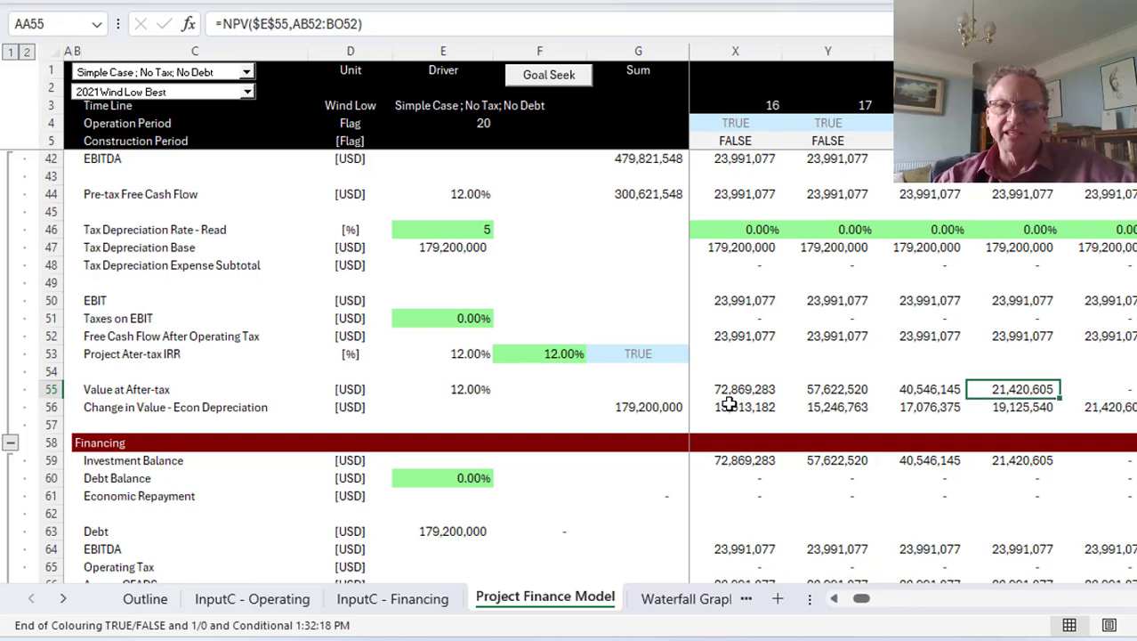
# Step: Insert a column sparkline in F55 for the Value at After-tax row, using data range H55:AB55
pyautogui.press('Left')
pyautogui.press('Left')
pyautogui.press('Left')
pyautogui.press('Left')
pyautogui.press('Left')
pyautogui.press('Left')
pyautogui.press('Left')
pyautogui.press('Left')
pyautogui.press('Left')
pyautogui.press('Left')
pyautogui.press('Left')
pyautogui.press('Left')
pyautogui.press('Left')
pyautogui.press('Left')
pyautogui.press('Left')
pyautogui.press('Left')
pyautogui.press('Left')
pyautogui.press('Left')
pyautogui.press('Left')
pyautogui.press('Left')
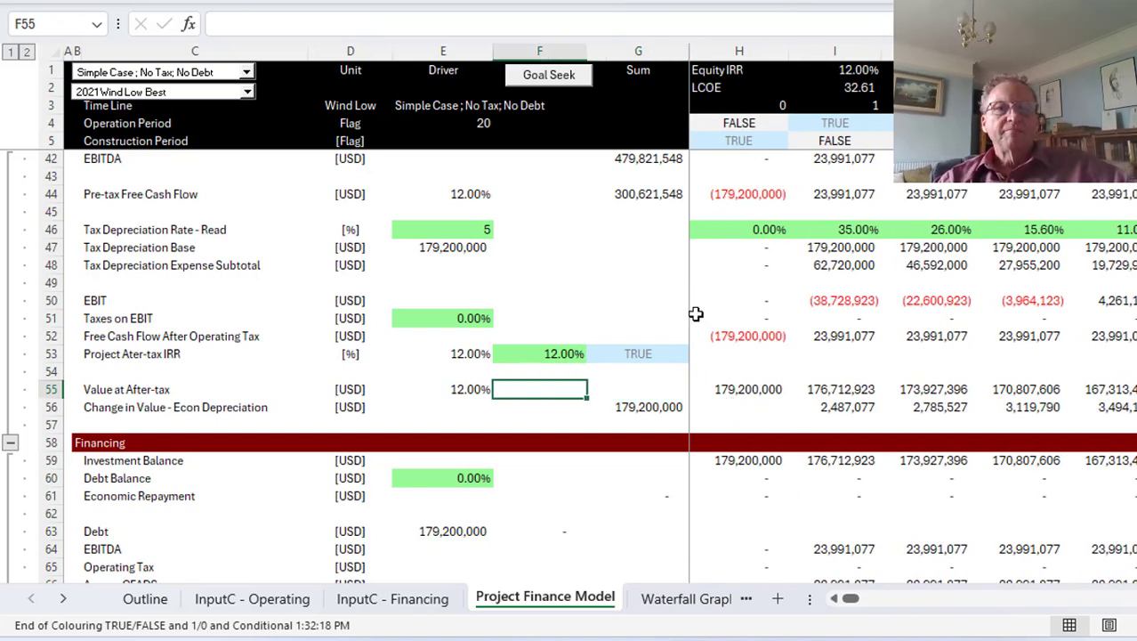
pyautogui.click(135, 0)
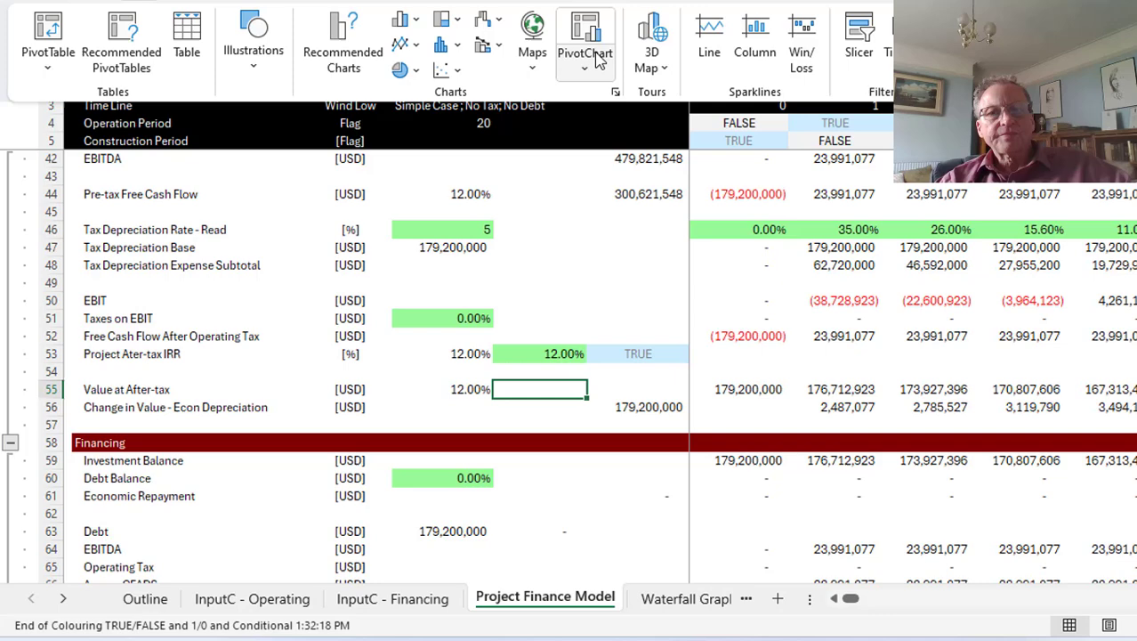
pyautogui.click(767, 45)
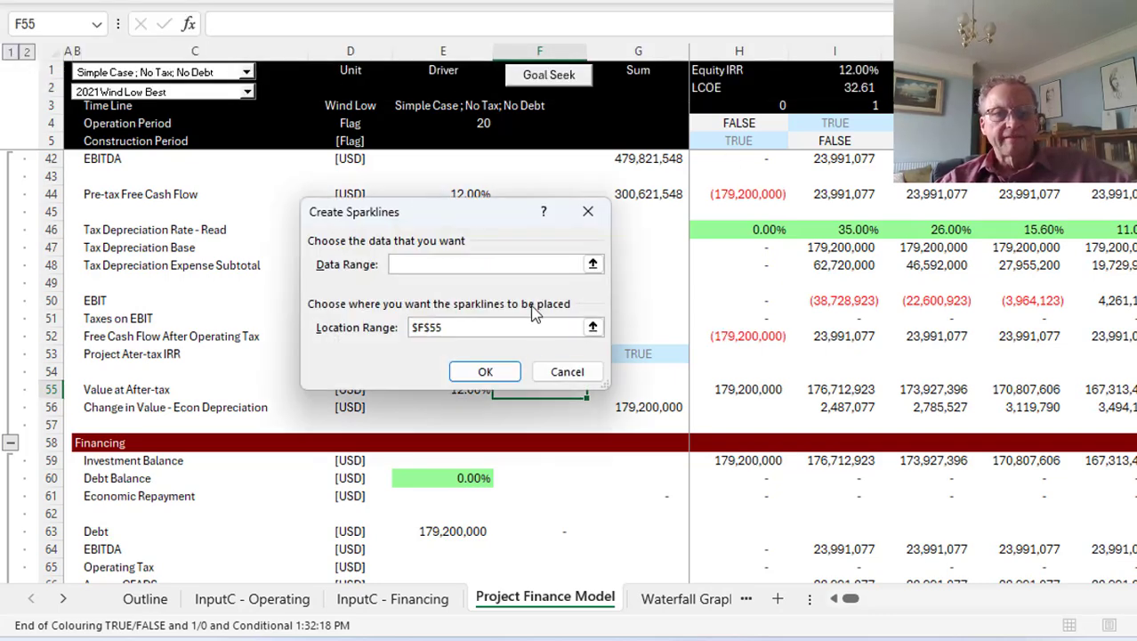
pyautogui.click(592, 263)
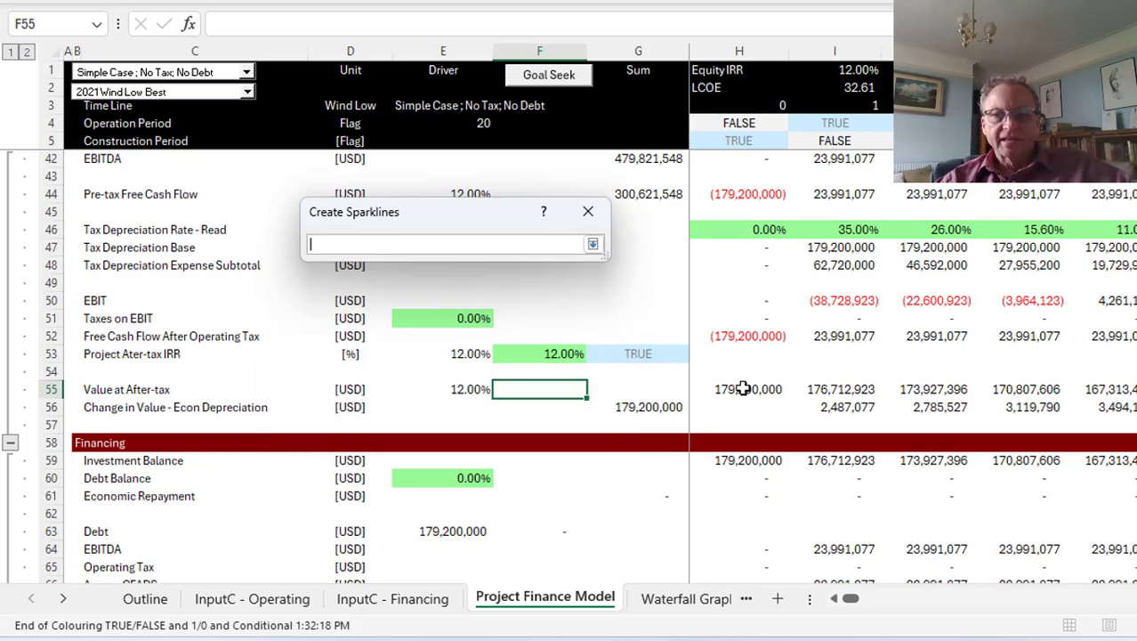
pyautogui.click(743, 389)
pyautogui.hotkey('shift', 'Right')
pyautogui.hotkey('shift', 'Right')
pyautogui.hotkey('shift', 'Right')
pyautogui.hotkey('shift', 'Right')
pyautogui.hotkey('shift', 'Right')
pyautogui.hotkey('shift', 'Right')
pyautogui.hotkey('shift', 'Right')
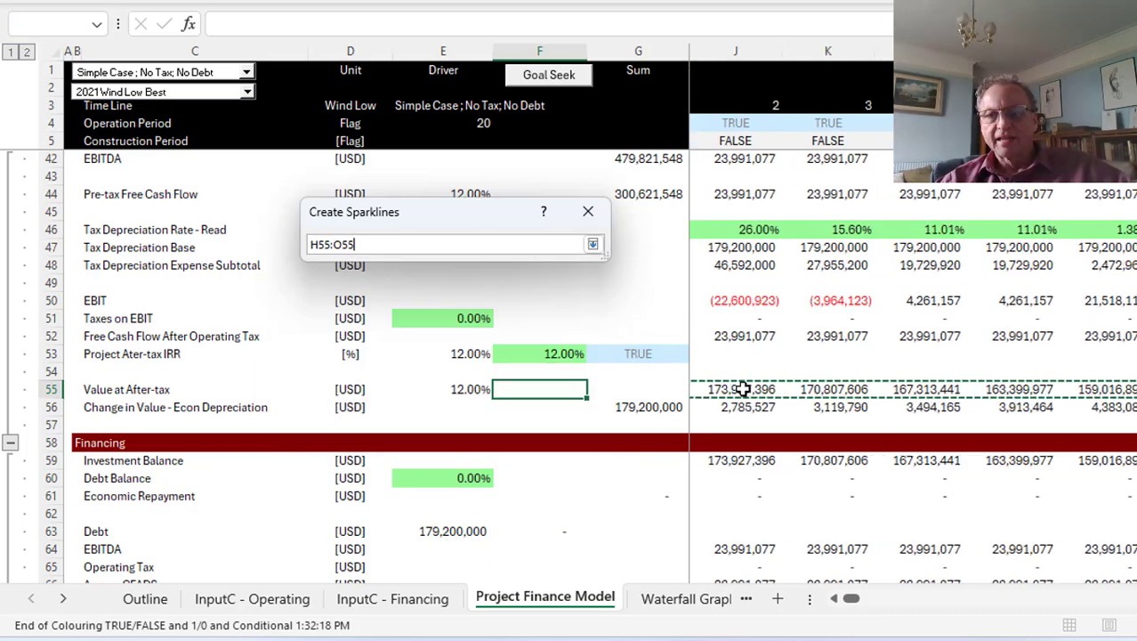
pyautogui.hotkey('shift', 'Right')
pyautogui.hotkey('shift', 'Right')
pyautogui.hotkey('shift', 'Right')
pyautogui.hotkey('shift', 'Right')
pyautogui.hotkey('shift', 'Right')
pyautogui.hotkey('shift', 'Right')
pyautogui.hotkey('shift', 'Right')
pyautogui.hotkey('shift', 'Right')
pyautogui.hotkey('shift', 'Right')
pyautogui.hotkey('shift', 'Right')
pyautogui.hotkey('shift', 'Right')
pyautogui.hotkey('shift', 'Right')
pyautogui.hotkey('shift', 'Right')
pyautogui.hotkey('shift', 'Right')
pyautogui.hotkey('shift', 'Right')
pyautogui.hotkey('shift', 'Left')
pyautogui.hotkey('shift', 'Left')
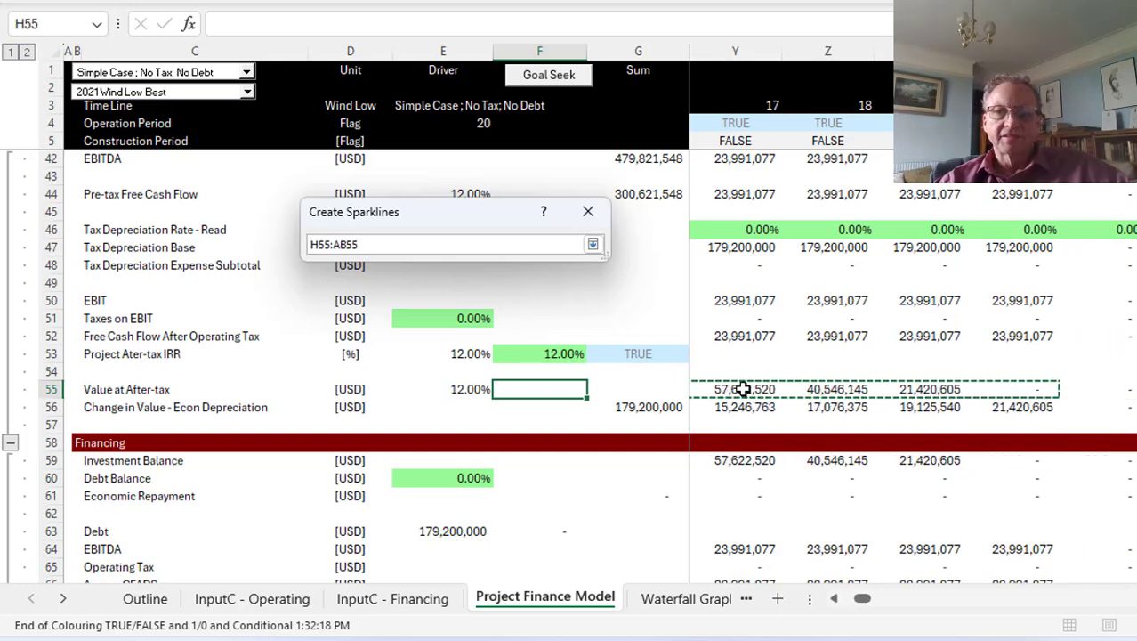
pyautogui.press('Return')
pyautogui.press('Return')
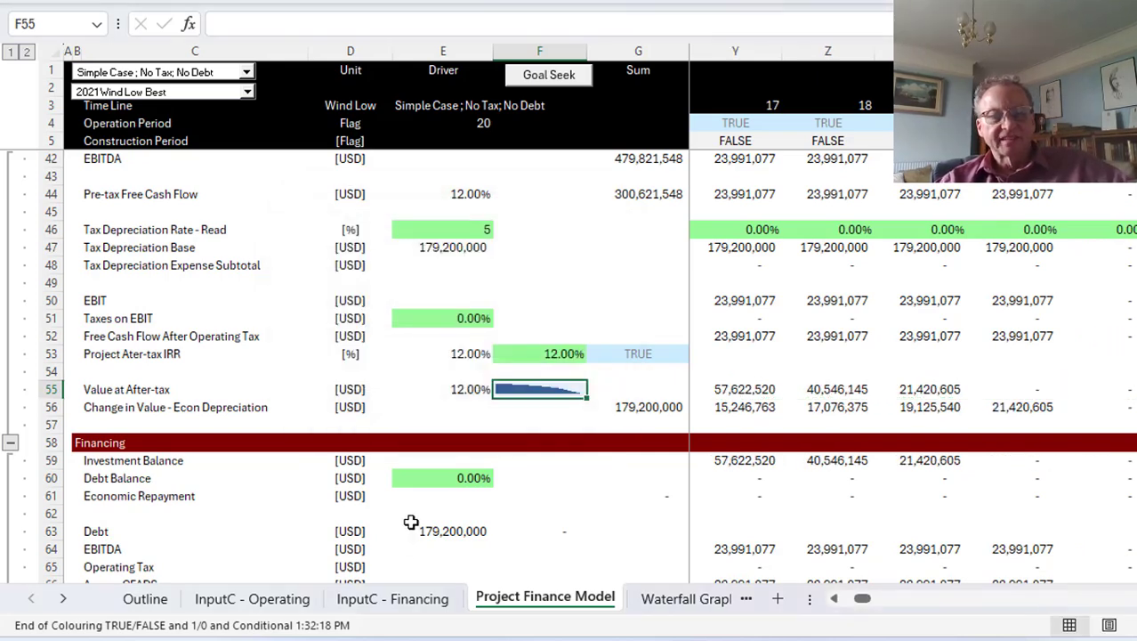
# Step: Inspect the period 1 Change in Value - Econ Depreciation formula and the two Value at After-tax cells it references
pyautogui.click(544, 425)
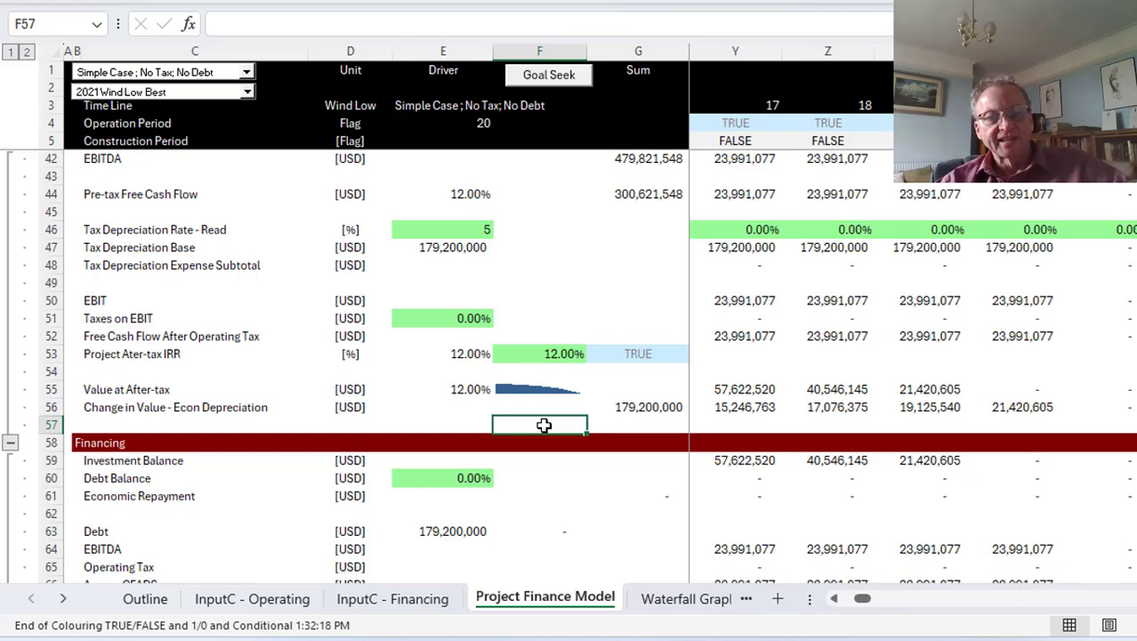
pyautogui.press('Up')
pyautogui.press('Right')
pyautogui.press('Right')
pyautogui.press('Right')
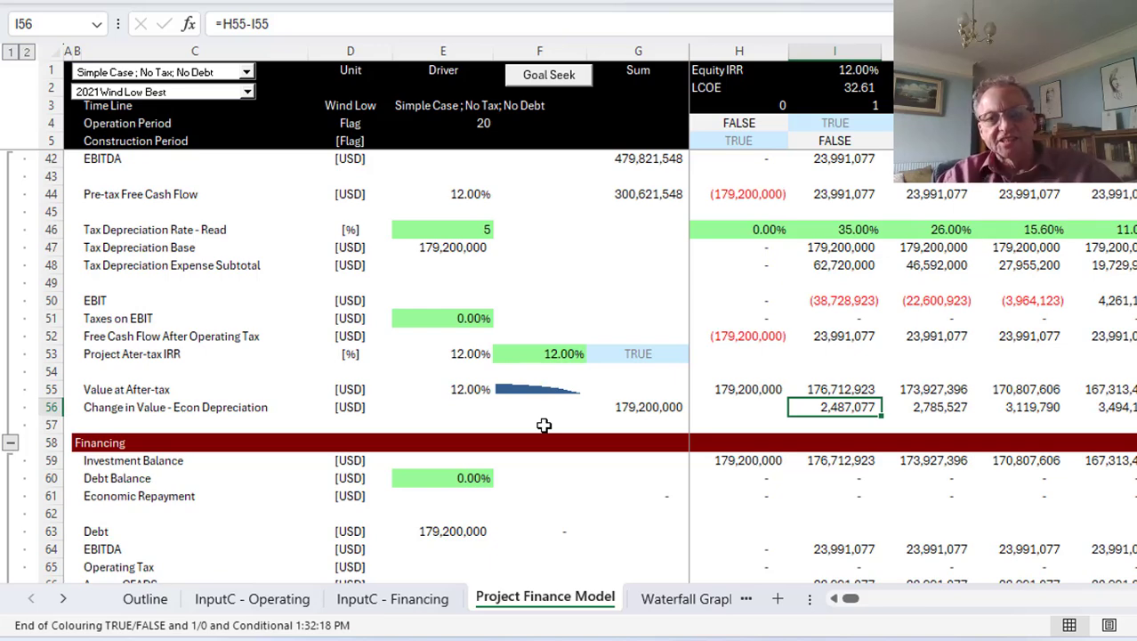
pyautogui.press('F2')
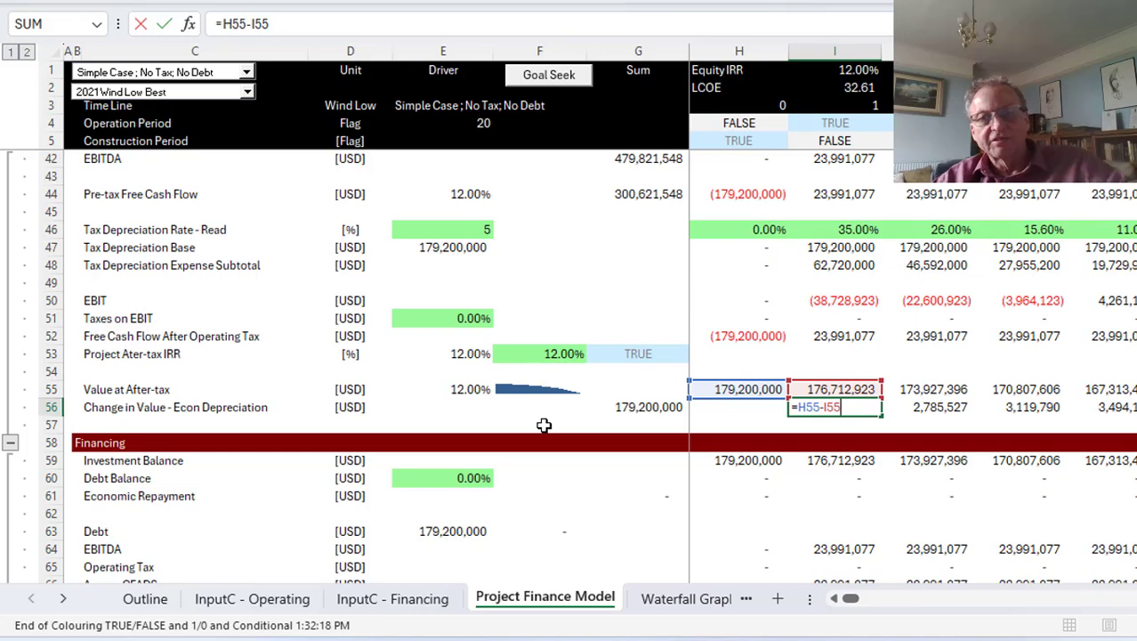
pyautogui.hotkey('ctrl', 'Return')
# Step: Follow the Change in Value - Econ Depreciation row to period 20 and inspect the formula in AB56
pyautogui.press('Right')
pyautogui.press('Right')
pyautogui.press('Right')
pyautogui.press('Right')
pyautogui.press('Right')
pyautogui.press('Right')
pyautogui.press('Right')
pyautogui.press('Right')
pyautogui.press('Right')
pyautogui.press('Right')
pyautogui.press('Right')
pyautogui.press('Right')
pyautogui.press('Right')
pyautogui.press('Right')
pyautogui.press('Right')
pyautogui.press('Right')
pyautogui.press('Right')
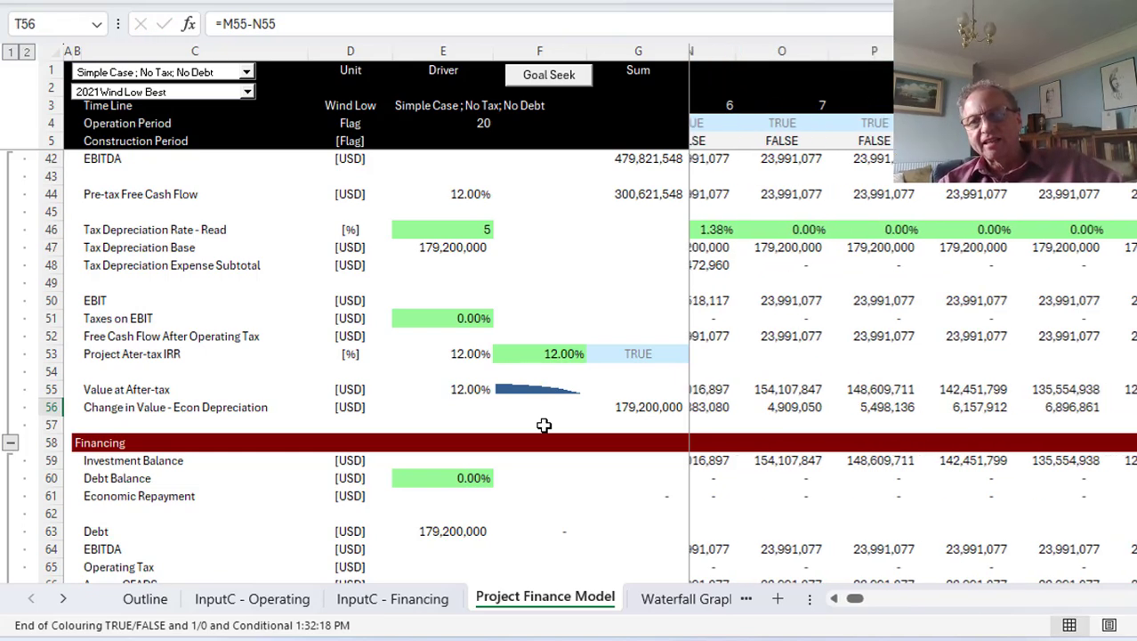
pyautogui.press('Right')
pyautogui.press('Right')
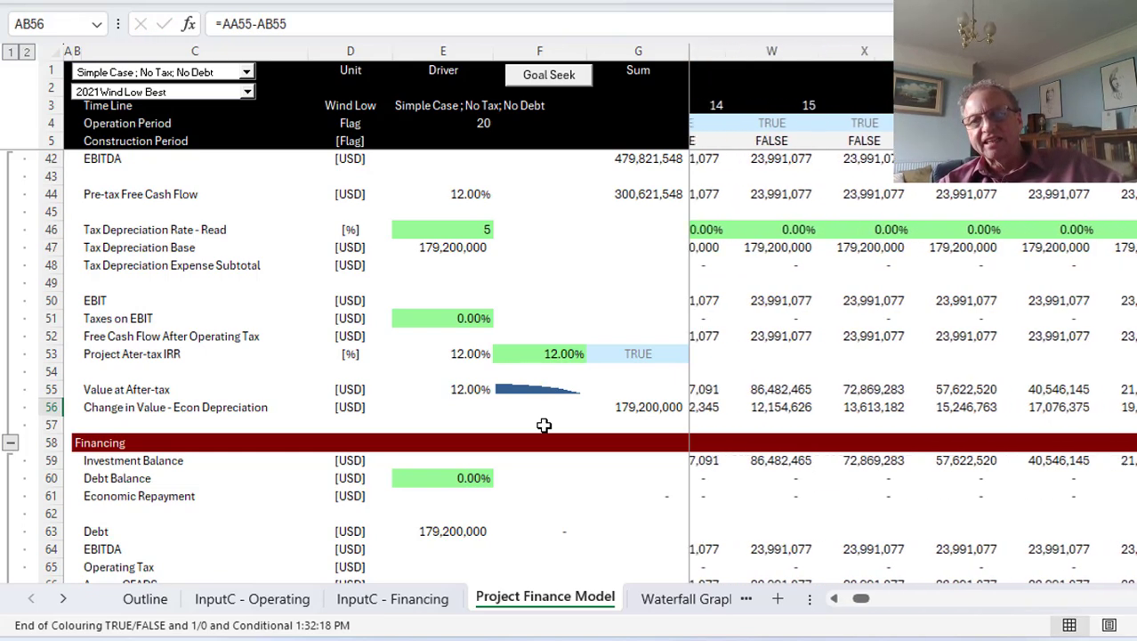
pyautogui.press('F2')
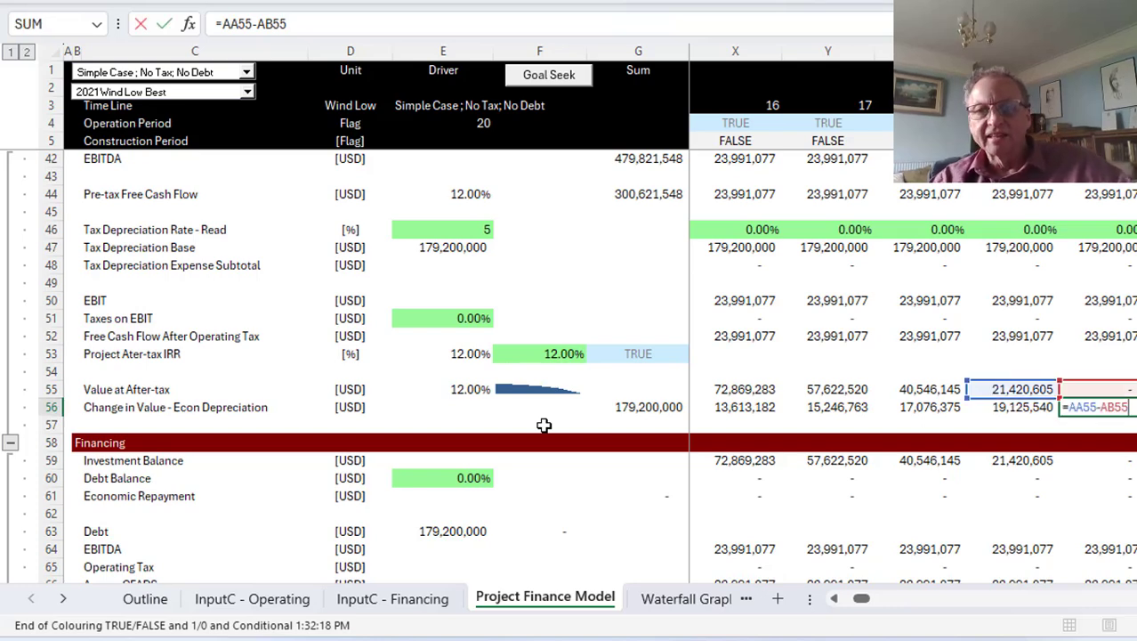
pyautogui.hotkey('ctrl', 'Return')
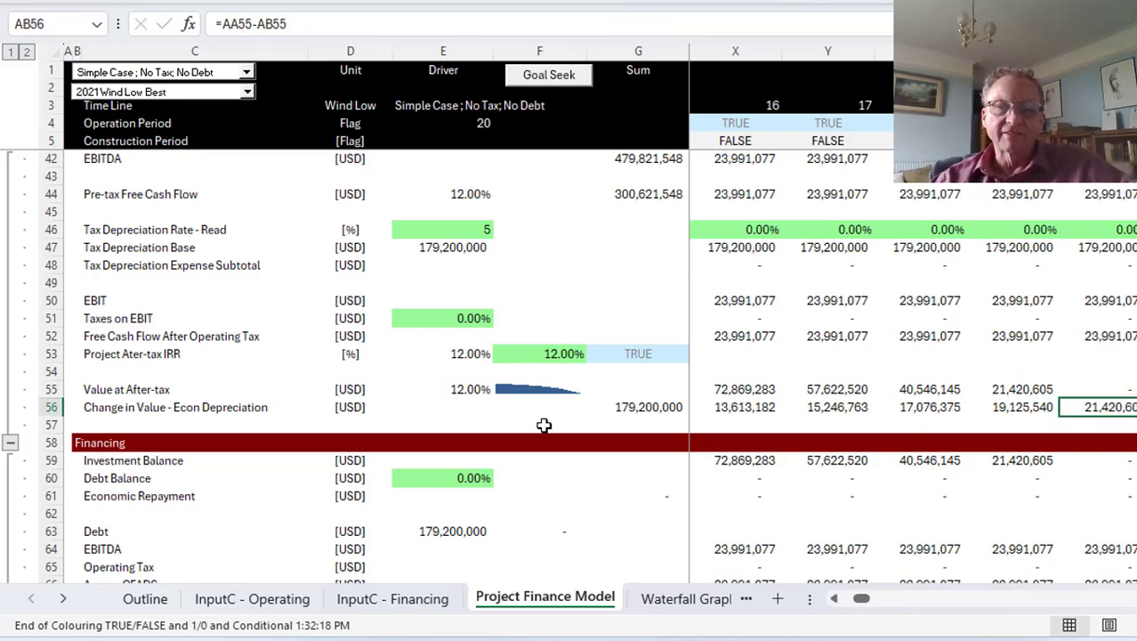
# Step: Fill the F55 sparkline down into F56 for the Change in Value - Econ Depreciation row
pyautogui.press('Left')
pyautogui.press('Left')
pyautogui.press('Left')
pyautogui.press('Left')
pyautogui.press('Left')
pyautogui.press('Left')
pyautogui.press('Left')
pyautogui.press('Left')
pyautogui.press('Left')
pyautogui.press('Left')
pyautogui.press('Left')
pyautogui.press('Left')
pyautogui.press('Left')
pyautogui.press('Left')
pyautogui.press('Left')
pyautogui.press('Left')
pyautogui.press('Left')
pyautogui.press('Left')
pyautogui.press('Left')
pyautogui.press('Left')
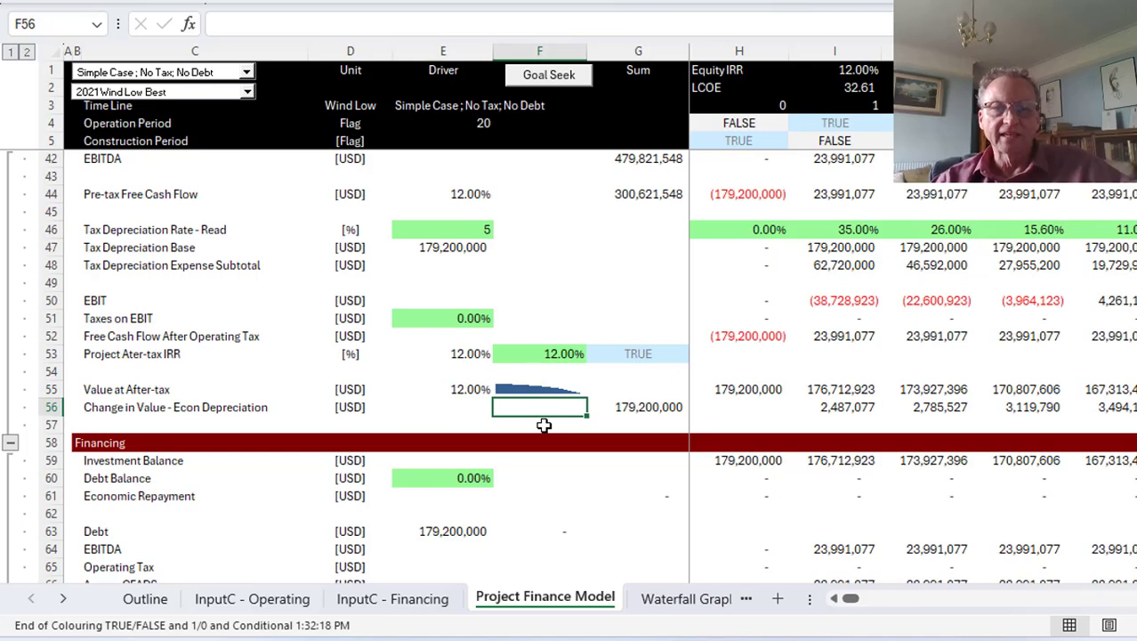
pyautogui.hotkey('ctrl', 'd')
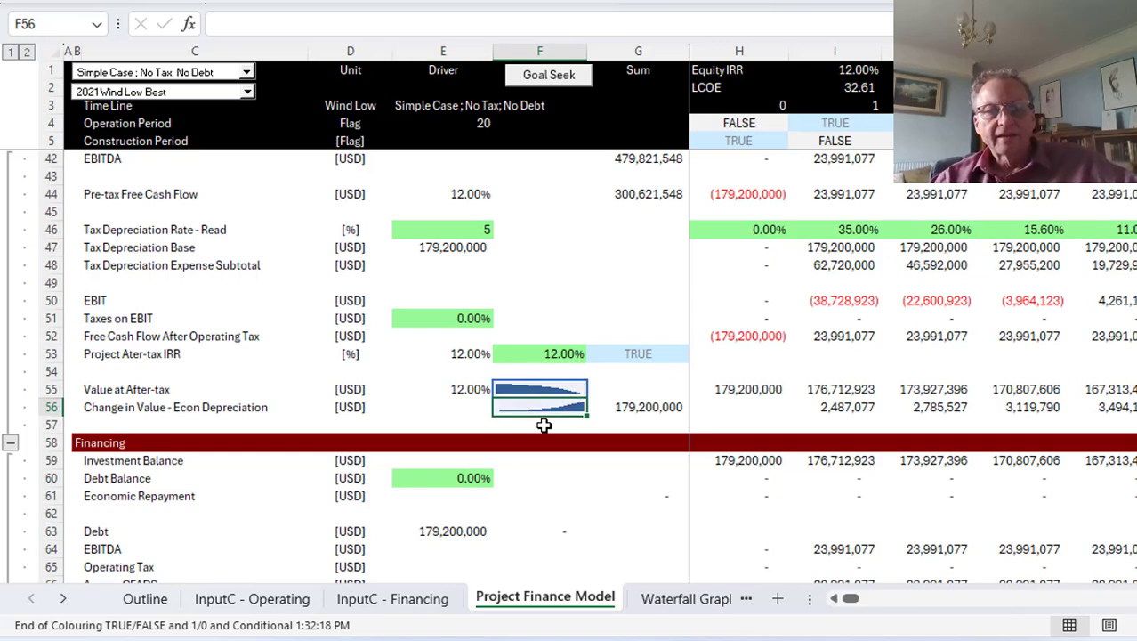
pyautogui.press('Down')
pyautogui.press('Up')
pyautogui.press('Down')
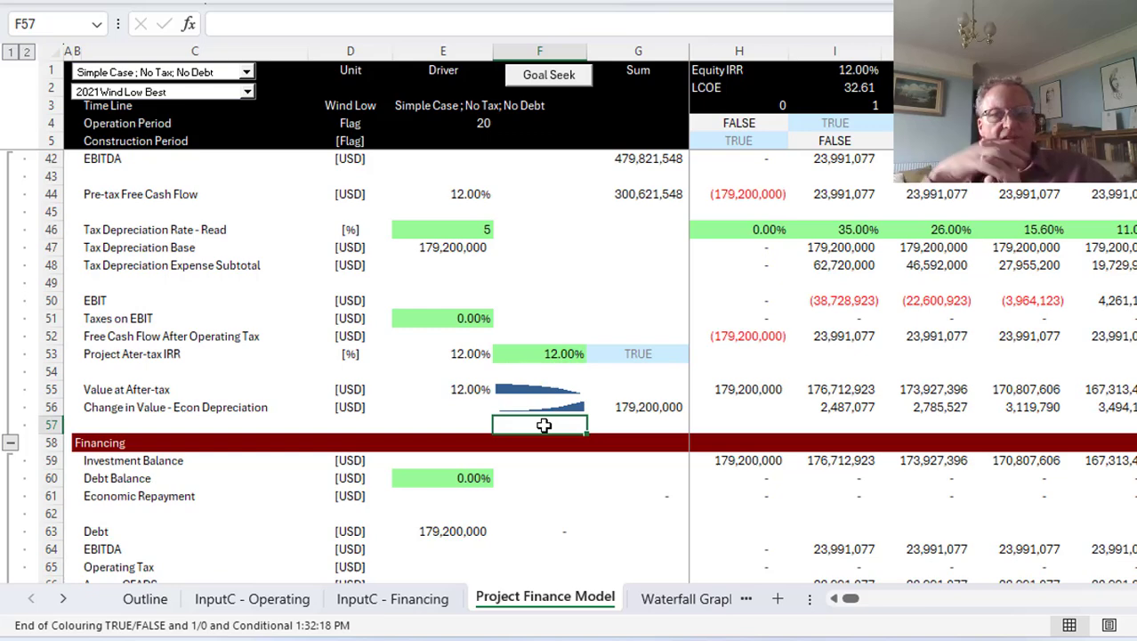
# Step: Review the Financing and Cash Flow sections down to the Less: Depreciation - Economic row in the Income and Balance Sheet section
pyautogui.press('Down')
pyautogui.press('Down')
pyautogui.press('Down')
pyautogui.press('Down')
pyautogui.press('Down')
pyautogui.press('Down')
pyautogui.press('Down')
pyautogui.press('Down')
pyautogui.press('Down')
pyautogui.press('Down')
pyautogui.press('Down')
pyautogui.press('Down')
pyautogui.press('Down')
pyautogui.press('Down')
pyautogui.press('Down')
pyautogui.press('Down')
pyautogui.press('Down')
pyautogui.press('Down')
pyautogui.press('Down')
pyautogui.press('Down')
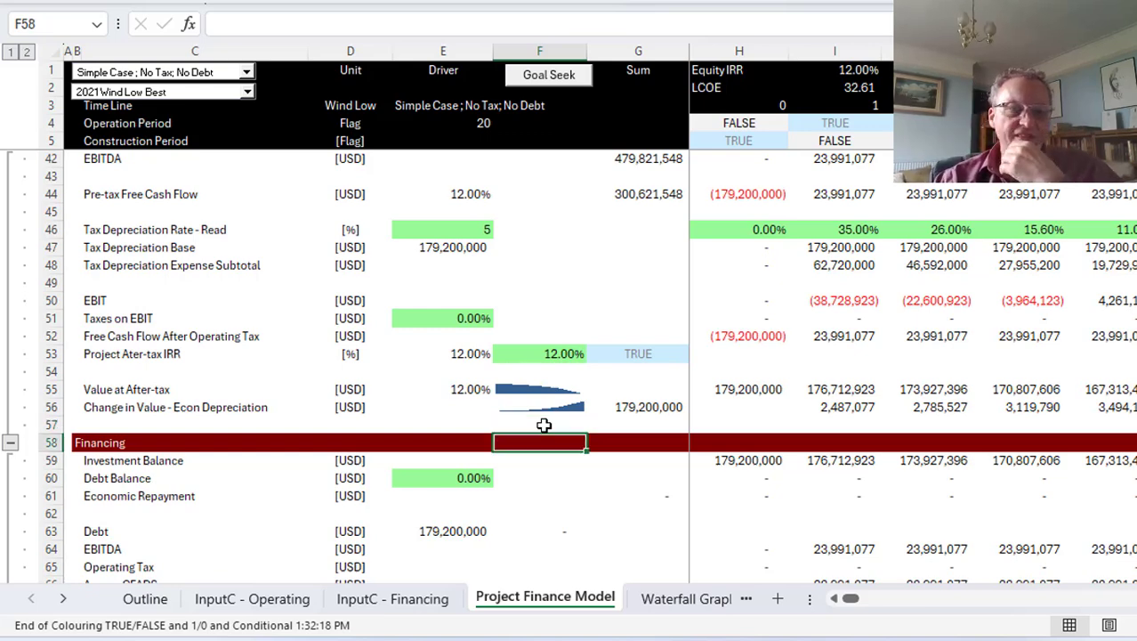
pyautogui.press('Down')
pyautogui.press('Down')
pyautogui.press('Down')
pyautogui.press('Down')
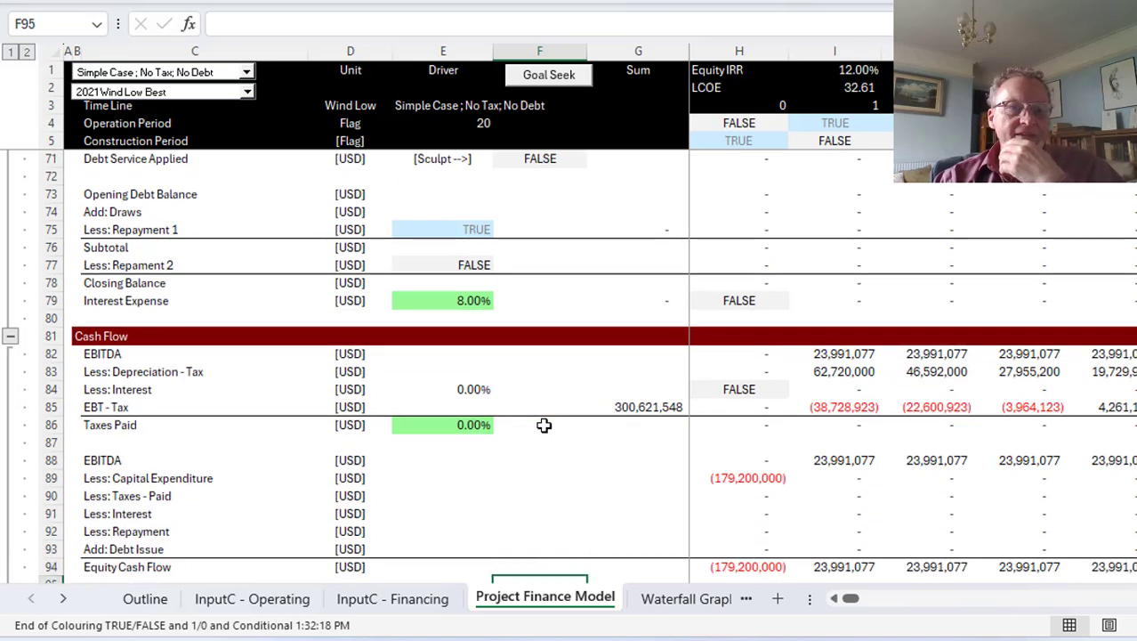
pyautogui.press('Down')
pyautogui.press('Down')
pyautogui.press('Down')
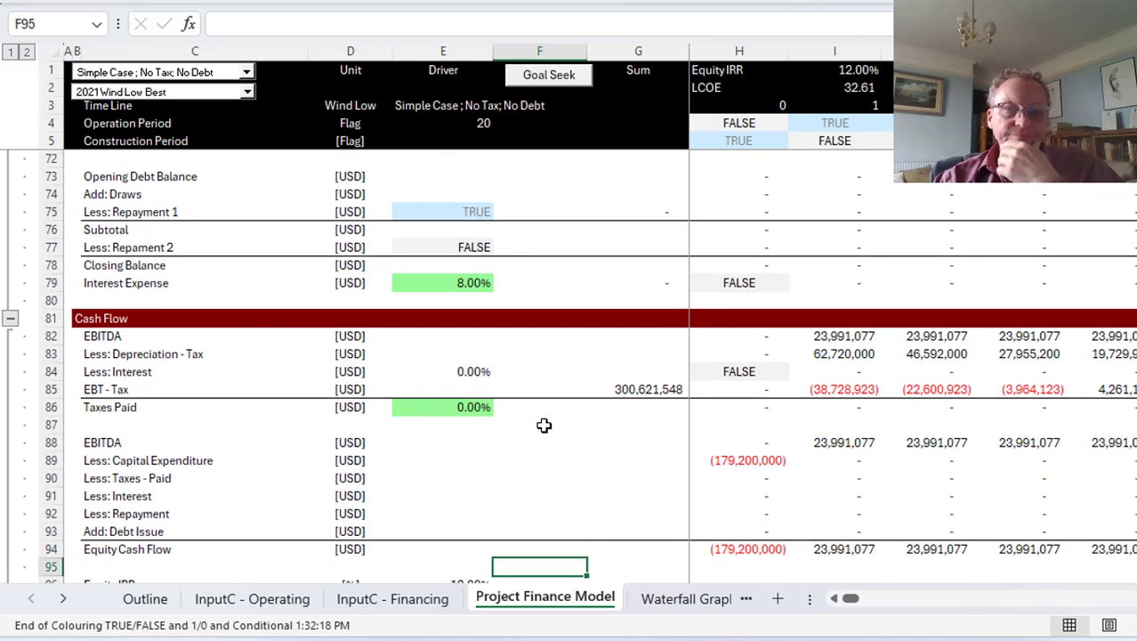
pyautogui.press('Down')
pyautogui.press('Down')
pyautogui.press('Down')
pyautogui.press('Down')
pyautogui.press('Down')
pyautogui.press('Down')
pyautogui.press('Down')
pyautogui.press('Down')
pyautogui.press('Down')
pyautogui.press('Down')
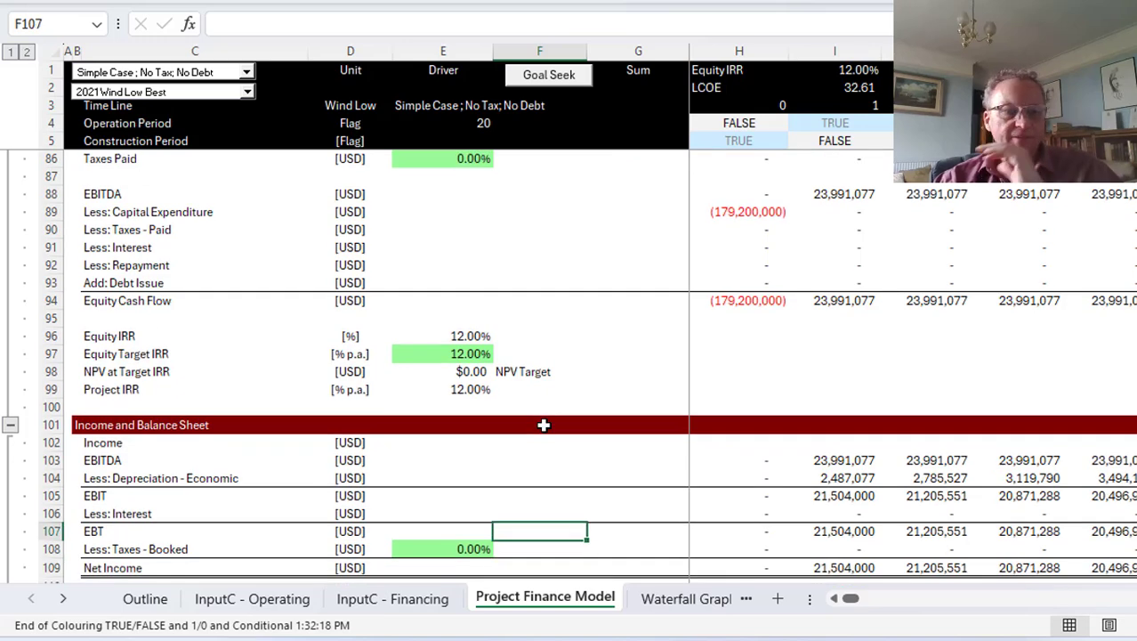
pyautogui.press('Up')
pyautogui.press('Up')
pyautogui.press('Up')
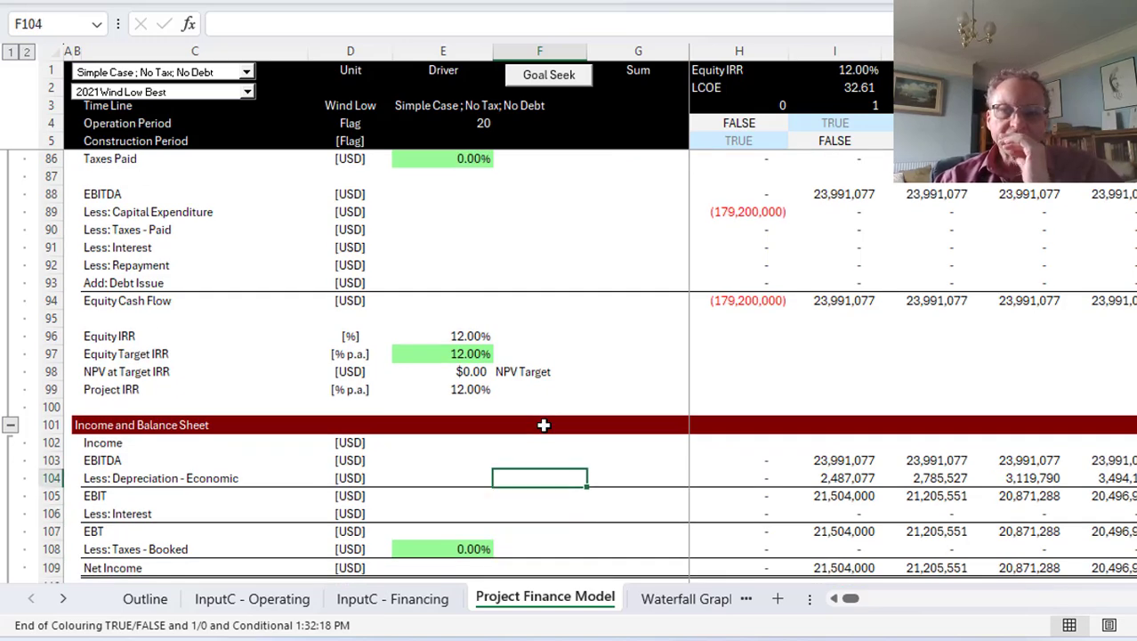
# Step: Follow the Less: Depreciation - Economic row across the operating periods from I104 and return to period 0
pyautogui.press('Right')
pyautogui.press('Right')
pyautogui.press('Right')
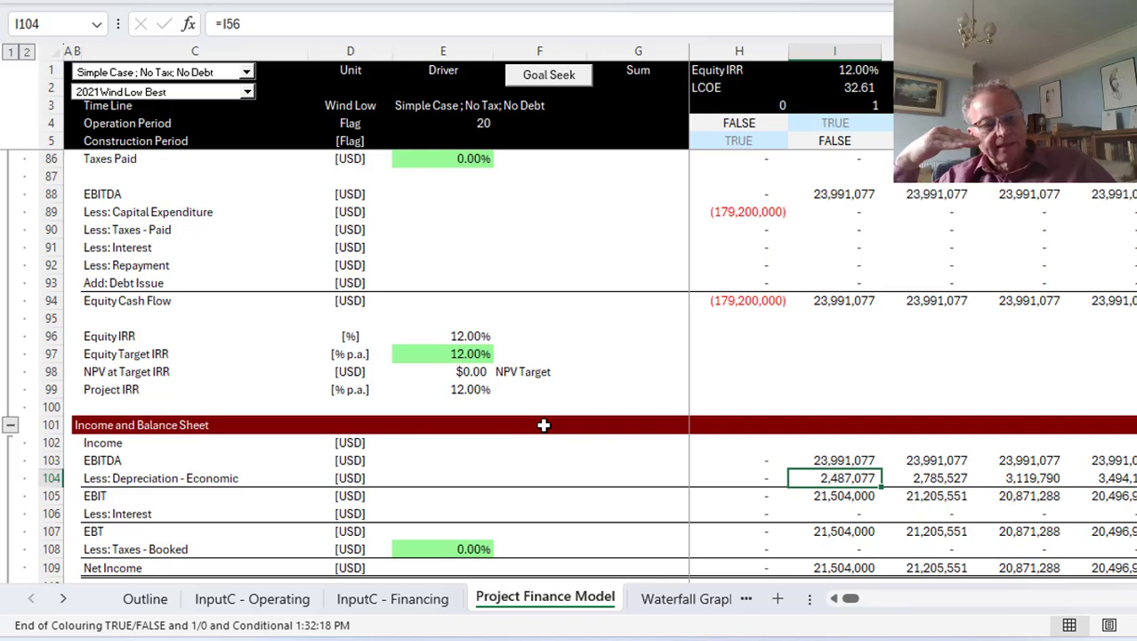
pyautogui.press('Right')
pyautogui.press('Right')
pyautogui.press('Right')
pyautogui.press('Right')
pyautogui.press('Right')
pyautogui.press('Right')
pyautogui.press('Right')
pyautogui.press('Right')
pyautogui.press('Right')
pyautogui.press('Right')
pyautogui.press('Right')
pyautogui.press('Right')
pyautogui.press('Right')
pyautogui.press('Right')
pyautogui.press('Right')
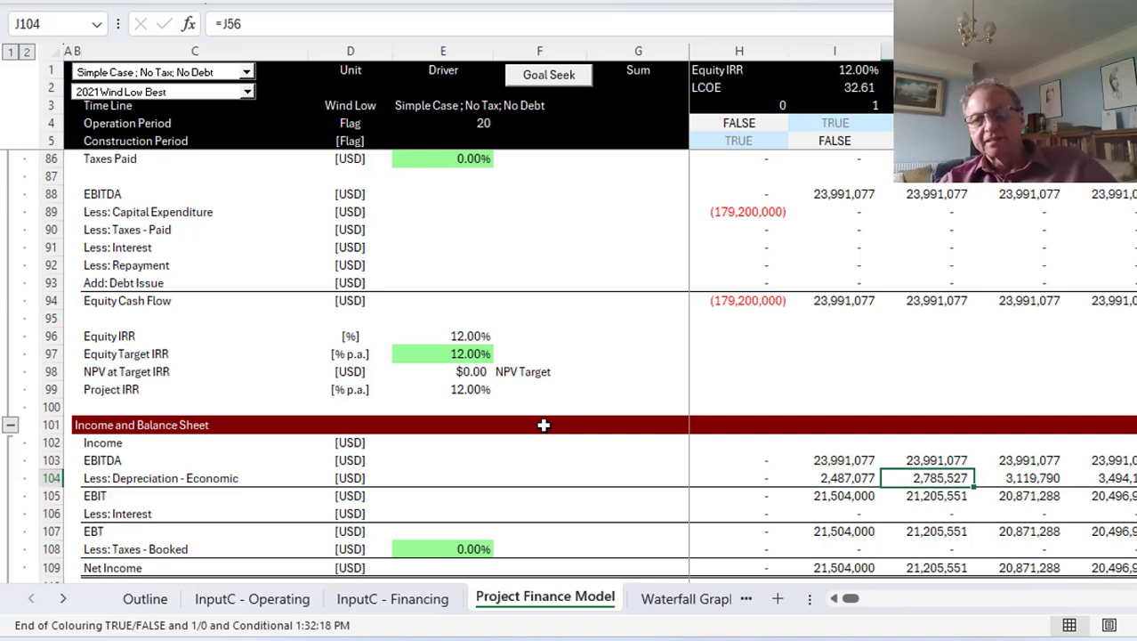
pyautogui.press('Left')
pyautogui.press('Left')
pyautogui.press('Left')
pyautogui.press('Left')
pyautogui.press('Left')
pyautogui.press('Left')
pyautogui.press('Left')
pyautogui.press('Left')
pyautogui.press('Left')
pyautogui.press('Left')
pyautogui.press('Left')
pyautogui.press('Left')
pyautogui.press('Left')
pyautogui.press('Left')
pyautogui.press('Left')
pyautogui.press('Left')
pyautogui.press('Left')
pyautogui.press('Left')
pyautogui.press('Left')
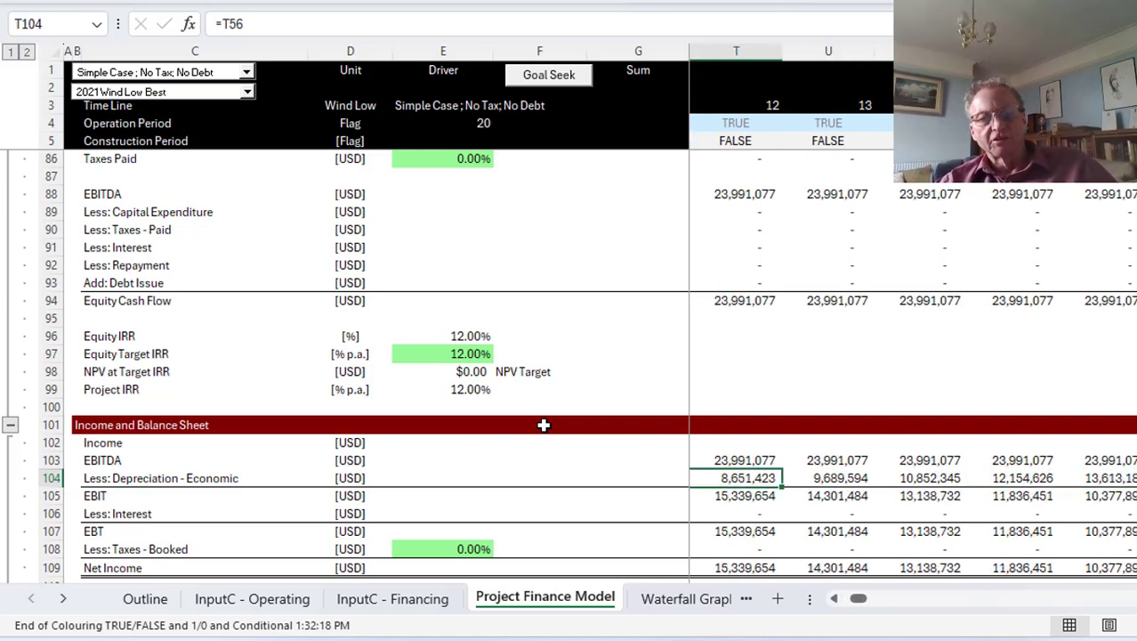
pyautogui.press('Right')
pyautogui.press('Right')
pyautogui.press('Right')
# Step: Review the income statement and balance sheet rows from EBIT down past the Debt/Capital ratio
pyautogui.press('Down')
pyautogui.press('Down')
pyautogui.press('Down')
pyautogui.press('Down')
pyautogui.press('Down')
pyautogui.press('Down')
pyautogui.press('Down')
pyautogui.press('Down')
pyautogui.press('Down')
pyautogui.press('Down')
pyautogui.press('Down')
pyautogui.press('Down')
pyautogui.press('Down')
pyautogui.press('Down')
pyautogui.press('Down')
pyautogui.press('Down')
pyautogui.press('Down')
pyautogui.press('Down')
pyautogui.press('Down')
pyautogui.press('Down')
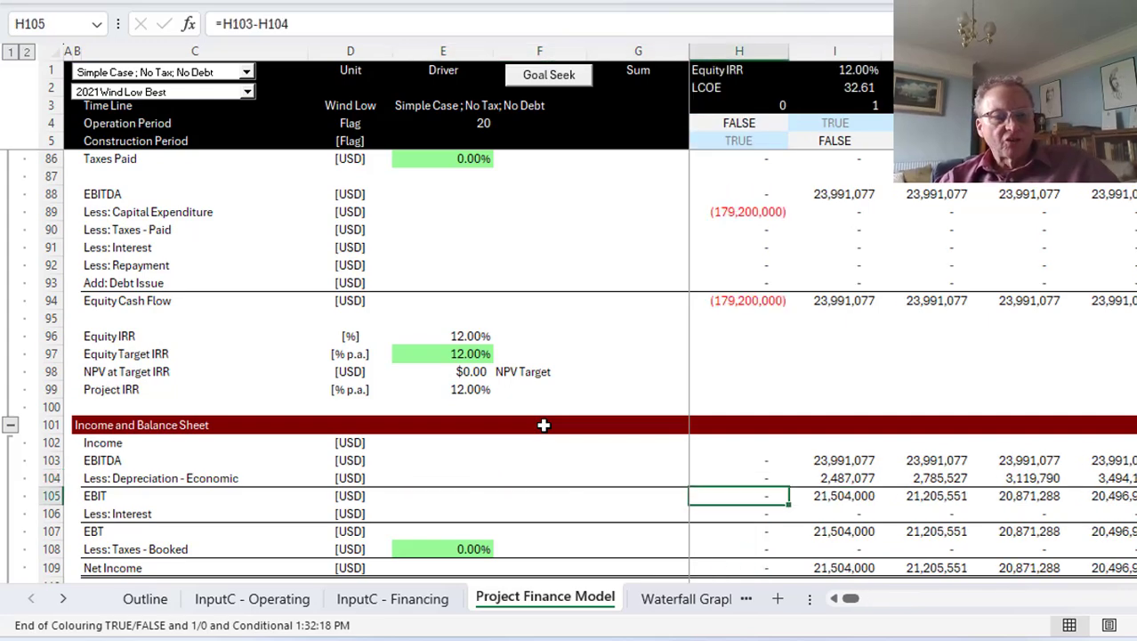
pyautogui.press('Down')
pyautogui.press('Down')
pyautogui.press('Down')
pyautogui.press('Down')
pyautogui.press('Down')
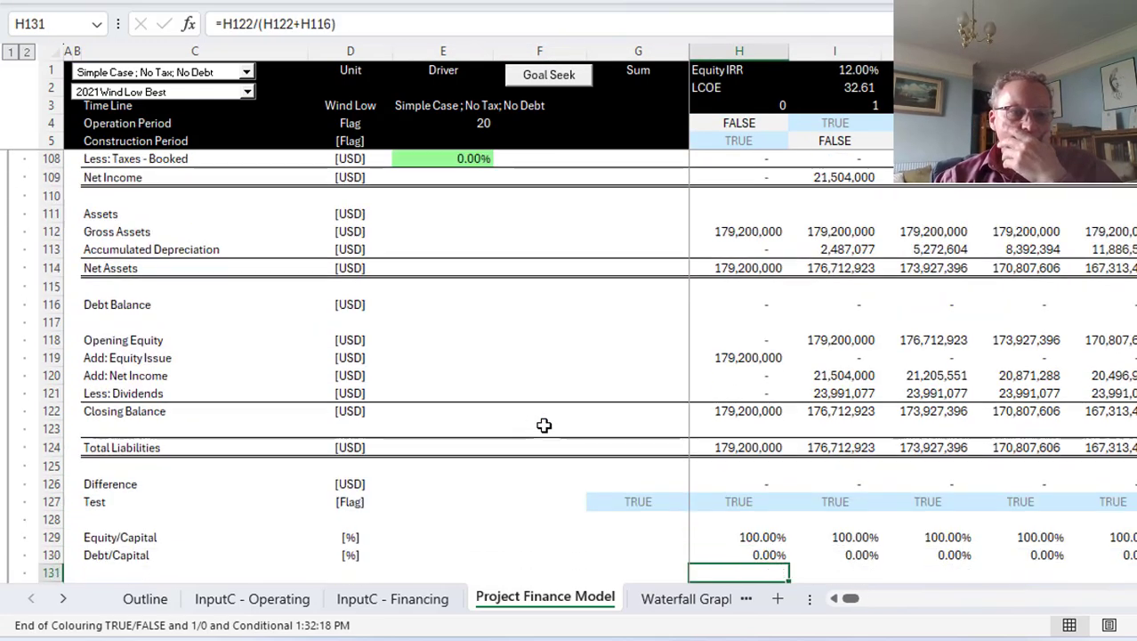
# Step: Go back up to the income rows, then inspect the period 1 Gross Assets formula in I112
pyautogui.press('Up')
pyautogui.press('Up')
pyautogui.press('Up')
pyautogui.press('Up')
pyautogui.press('Up')
pyautogui.press('Up')
pyautogui.press('Up')
pyautogui.press('Up')
pyautogui.press('Up')
pyautogui.press('Up')
pyautogui.press('Up')
pyautogui.press('Up')
pyautogui.press('Up')
pyautogui.press('Up')
pyautogui.press('Up')
pyautogui.press('Up')
pyautogui.press('Up')
pyautogui.press('Up')
pyautogui.press('Up')
pyautogui.press('Up')
pyautogui.press('Up')
pyautogui.press('Up')
pyautogui.press('Down')
pyautogui.press('Down')
pyautogui.press('Down')
pyautogui.press('Down')
pyautogui.press('Down')
pyautogui.press('Down')
pyautogui.press('Down')
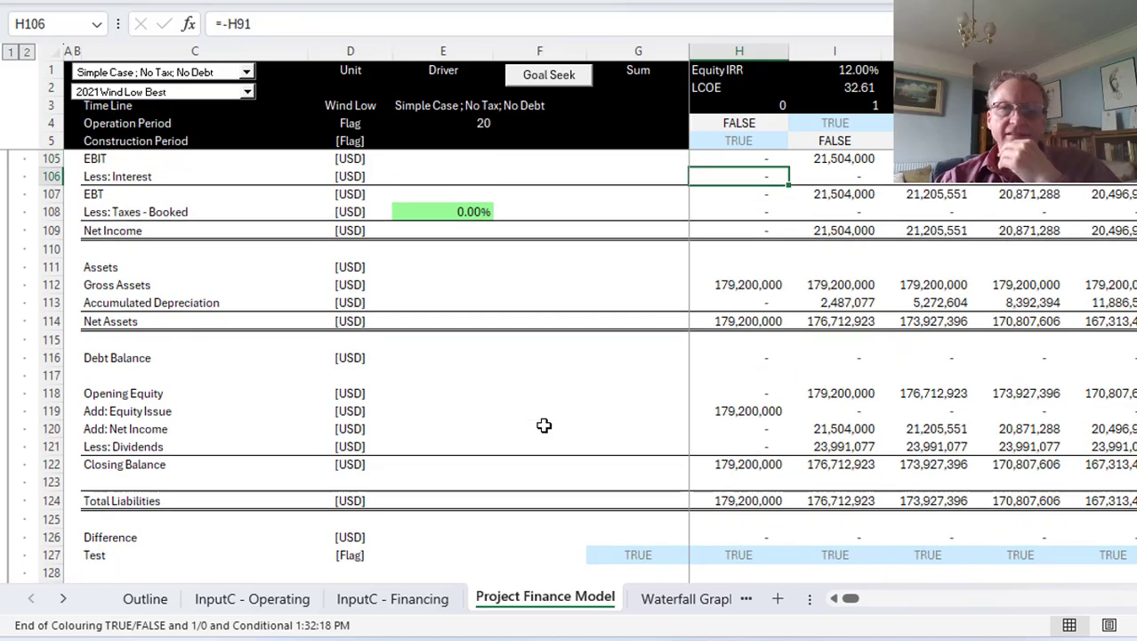
pyautogui.press('Right')
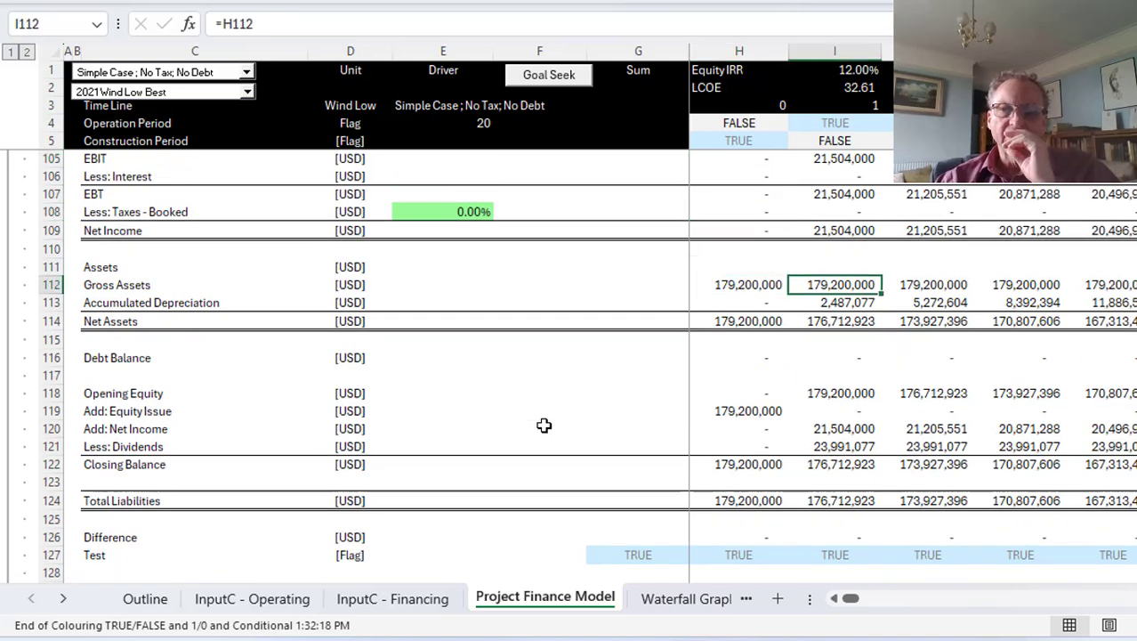
# Step: Follow the Accumulated Depreciation row from period 1 past the end of operations to AE113
pyautogui.press('Down')
pyautogui.press('Right')
pyautogui.press('Right')
pyautogui.press('Right')
pyautogui.press('Right')
pyautogui.press('Right')
pyautogui.press('Right')
pyautogui.press('Right')
pyautogui.press('Right')
pyautogui.press('Right')
pyautogui.press('Right')
pyautogui.press('Right')
pyautogui.press('Right')
pyautogui.press('Right')
pyautogui.press('Right')
pyautogui.press('Right')
pyautogui.press('Right')
pyautogui.press('Right')
pyautogui.press('Right')
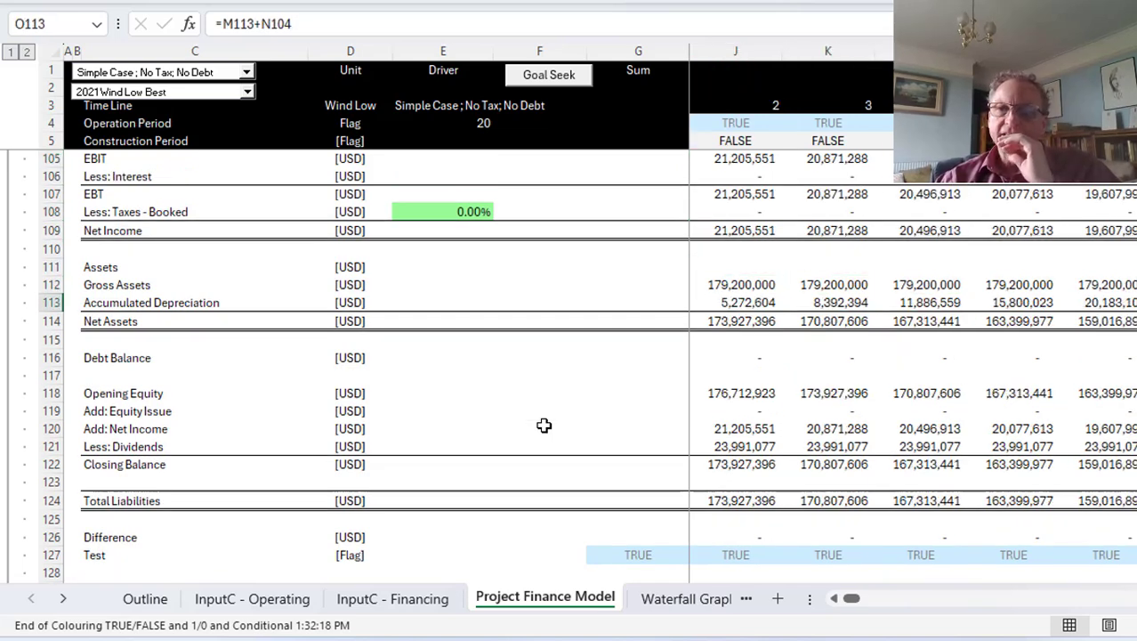
pyautogui.press('Right')
pyautogui.press('Right')
pyautogui.press('Right')
pyautogui.press('Right')
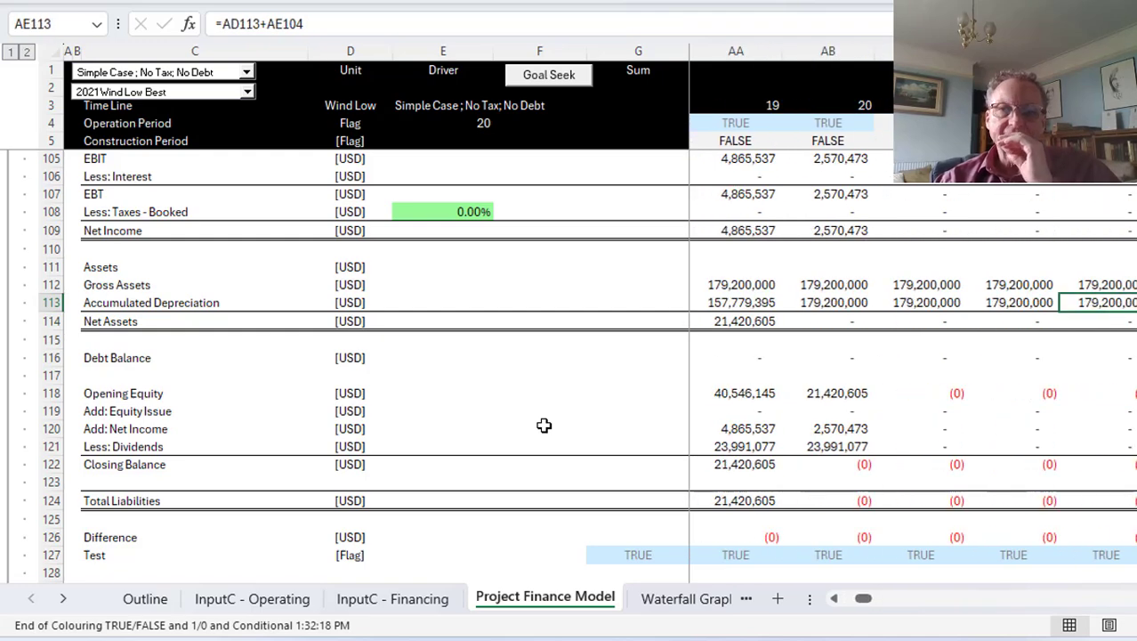
# Step: Return along the Accumulated Depreciation row and inspect the period 1 formula in I113
pyautogui.press('Left')
pyautogui.press('Left')
pyautogui.press('Left')
pyautogui.press('Left')
pyautogui.press('Left')
pyautogui.press('Left')
pyautogui.press('Left')
pyautogui.press('Left')
pyautogui.press('Left')
pyautogui.press('Left')
pyautogui.press('Left')
pyautogui.press('Left')
pyautogui.press('Left')
pyautogui.press('Left')
pyautogui.press('Left')
pyautogui.press('Left')
pyautogui.press('Left')
pyautogui.press('Left')
pyautogui.press('Left')
pyautogui.press('Left')
pyautogui.press('Left')
pyautogui.press('Left')
pyautogui.press('Left')
pyautogui.press('Left')
pyautogui.press('Left')
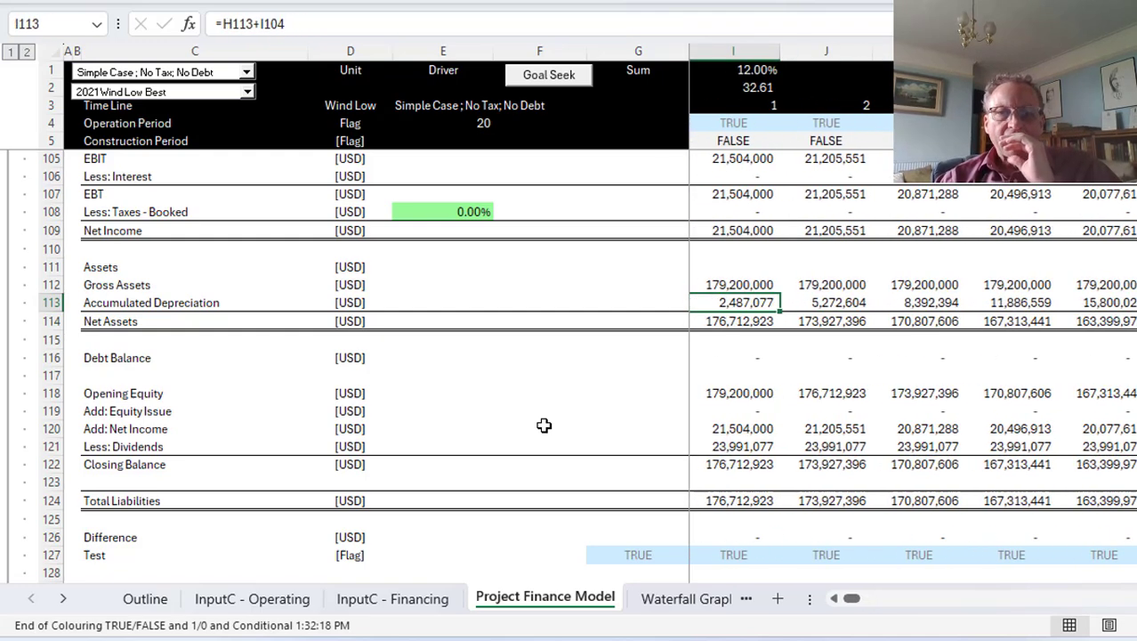
# Step: Move past the Net Assets row to the equity section and inspect the period 0 Add: Equity Issue formula in H119
pyautogui.press('Right')
pyautogui.press('Right')
pyautogui.press('Down')
pyautogui.press('Down')
pyautogui.press('Down')
pyautogui.press('Down')
pyautogui.press('Down')
pyautogui.press('Down')
pyautogui.press('Down')
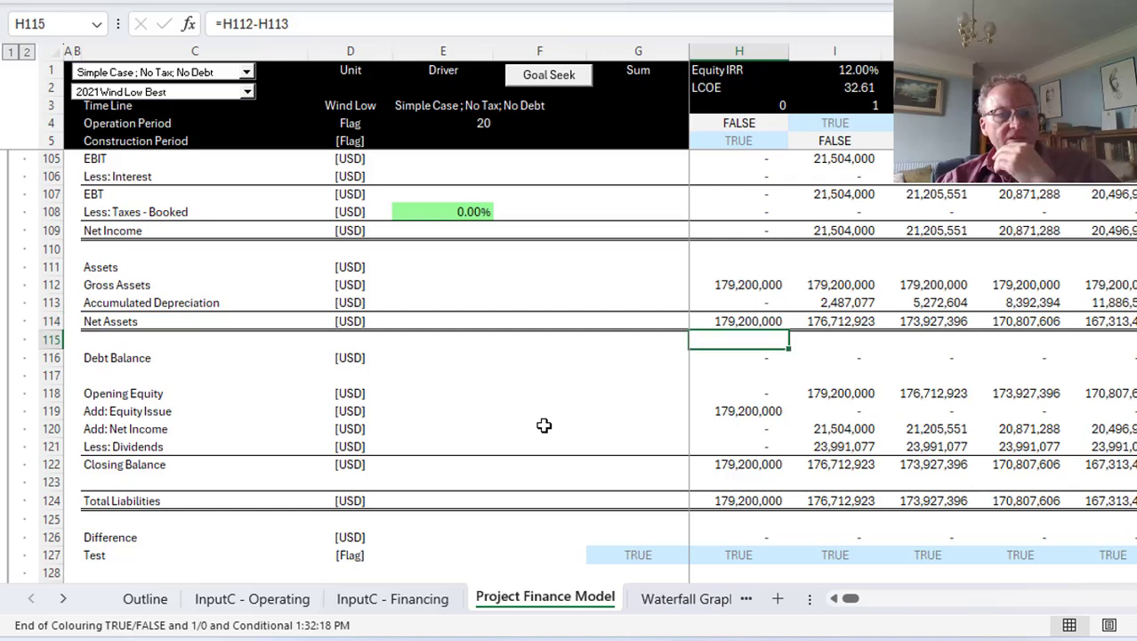
pyautogui.press('Up')
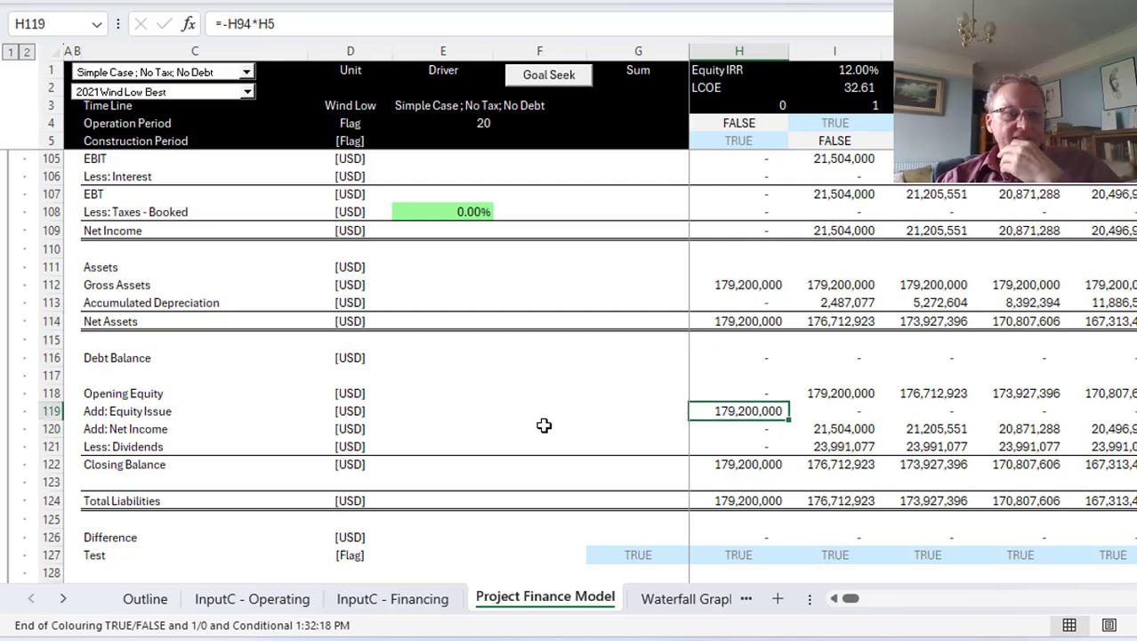
# Step: Inspect the period 1 Add: Net Income formula in I120 alongside the Less: Dividends cell beneath it
pyautogui.press('Down')
pyautogui.press('Right')
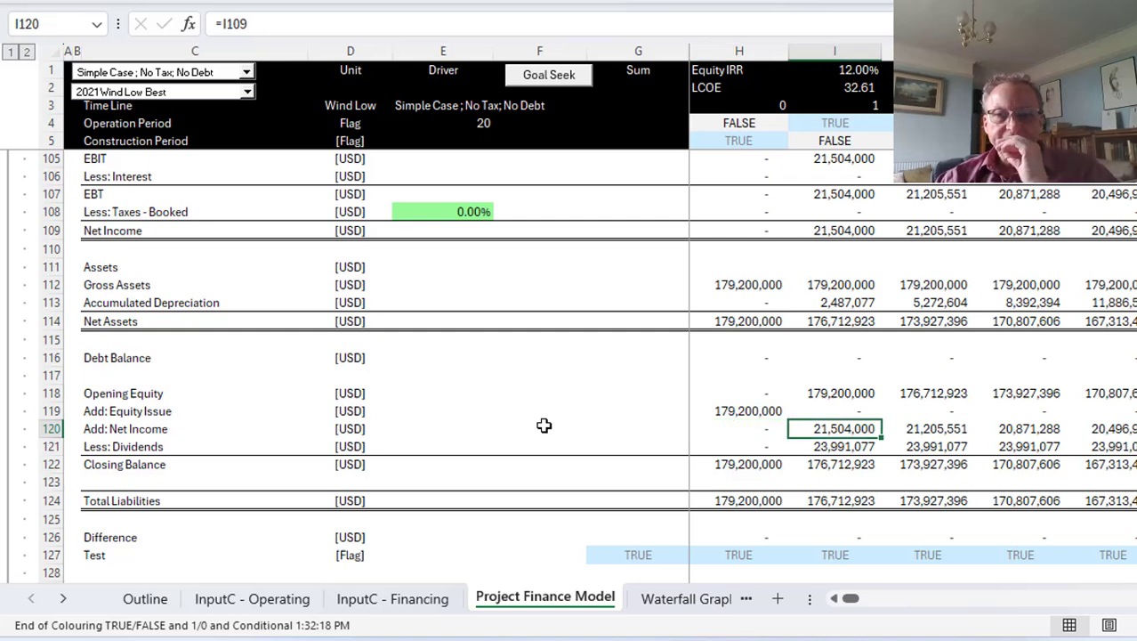
pyautogui.press('Down')
pyautogui.press('Up')
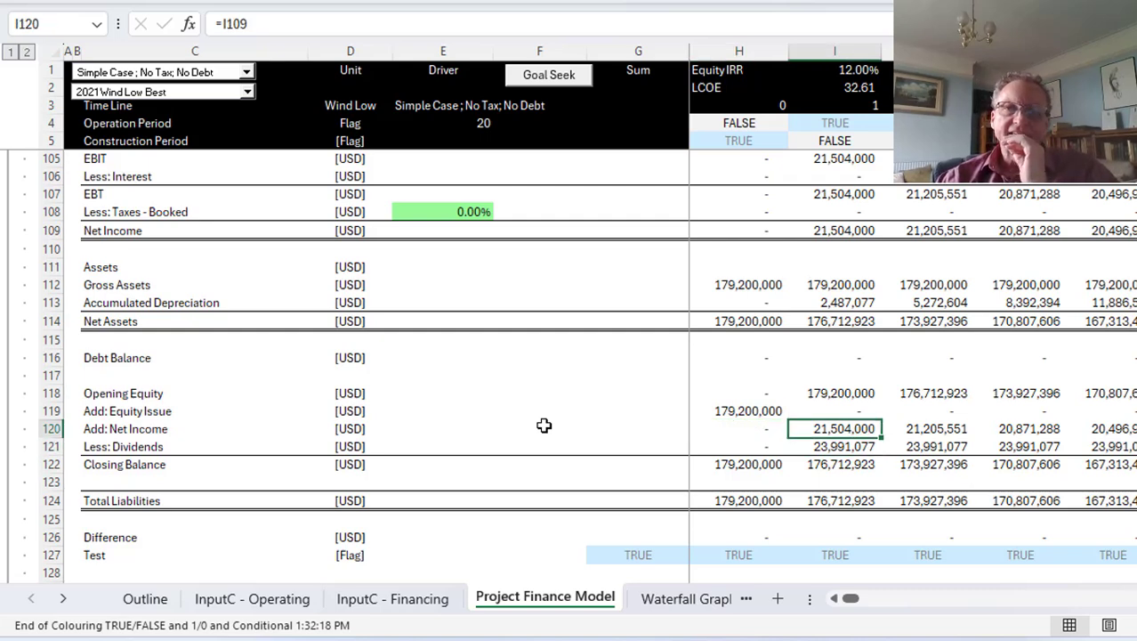
# Step: Look back over the income statement and equity cash flow sections up to the period 1 Taxes Paid formula in I86
pyautogui.press('Up')
pyautogui.press('Up')
pyautogui.press('Up')
pyautogui.press('Up')
pyautogui.press('Up')
pyautogui.press('Up')
pyautogui.press('Up')
pyautogui.press('Up')
pyautogui.press('Up')
pyautogui.press('Up')
pyautogui.press('Up')
pyautogui.press('Up')
pyautogui.press('Up')
pyautogui.press('Up')
pyautogui.press('Up')
pyautogui.press('Up')
pyautogui.press('Up')
pyautogui.press('Up')
pyautogui.press('Up')
pyautogui.press('Up')
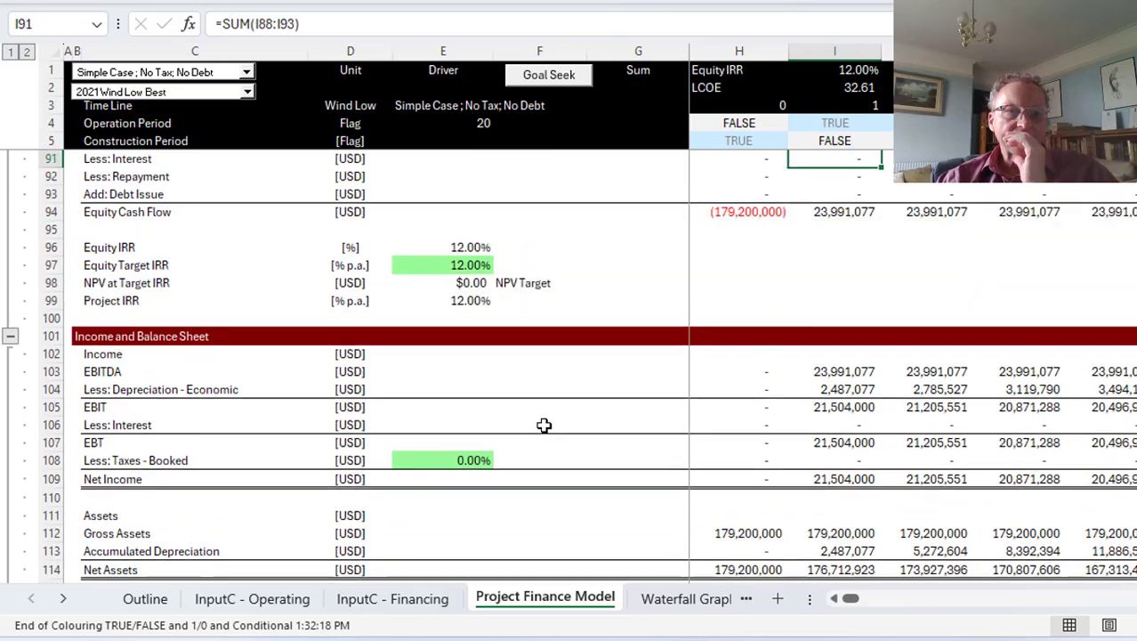
pyautogui.press('Up')
pyautogui.press('Up')
pyautogui.press('Up')
pyautogui.press('Up')
pyautogui.press('Up')
pyautogui.press('Up')
pyautogui.press('Down')
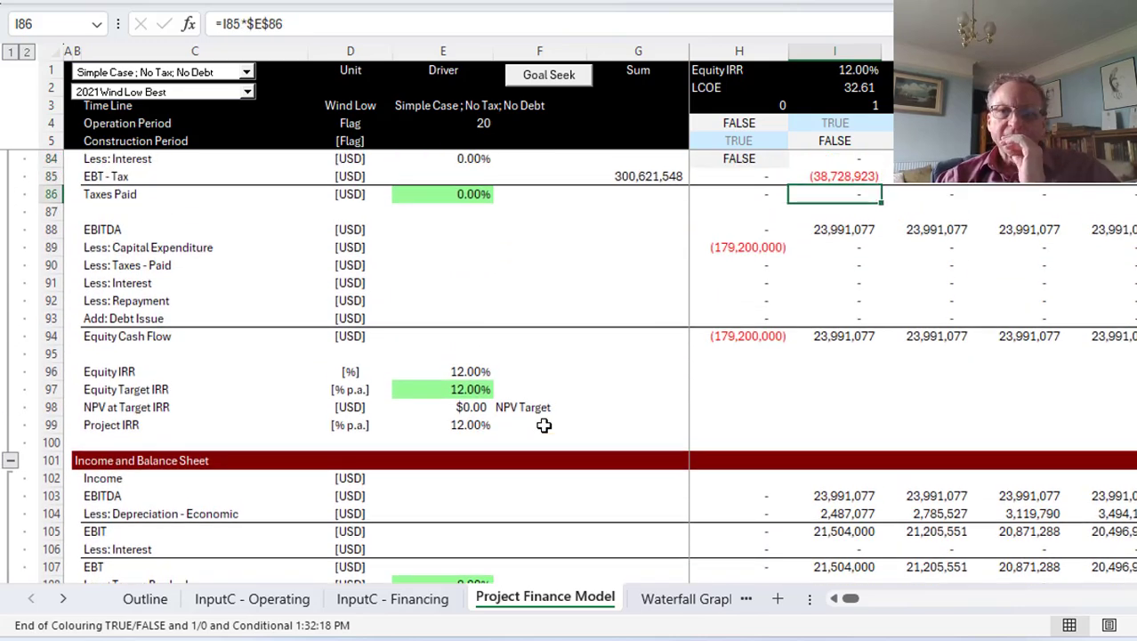
# Step: Go back through the income statement and balance sheet to the period 1 balance Test formula in I127
pyautogui.press('Down')
pyautogui.press('Down')
pyautogui.press('Down')
pyautogui.press('Down')
pyautogui.press('Down')
pyautogui.press('Down')
pyautogui.press('Down')
pyautogui.press('Down')
pyautogui.press('Down')
pyautogui.press('Down')
pyautogui.press('Down')
pyautogui.press('Down')
pyautogui.press('Down')
pyautogui.press('Down')
pyautogui.press('Down')
pyautogui.press('Down')
pyautogui.press('Down')
pyautogui.press('Down')
pyautogui.press('Down')
pyautogui.press('Down')
pyautogui.press('Down')
pyautogui.press('Down')
pyautogui.press('Down')
pyautogui.press('Down')
pyautogui.press('Down')
pyautogui.press('Down')
pyautogui.press('Down')
pyautogui.press('Down')
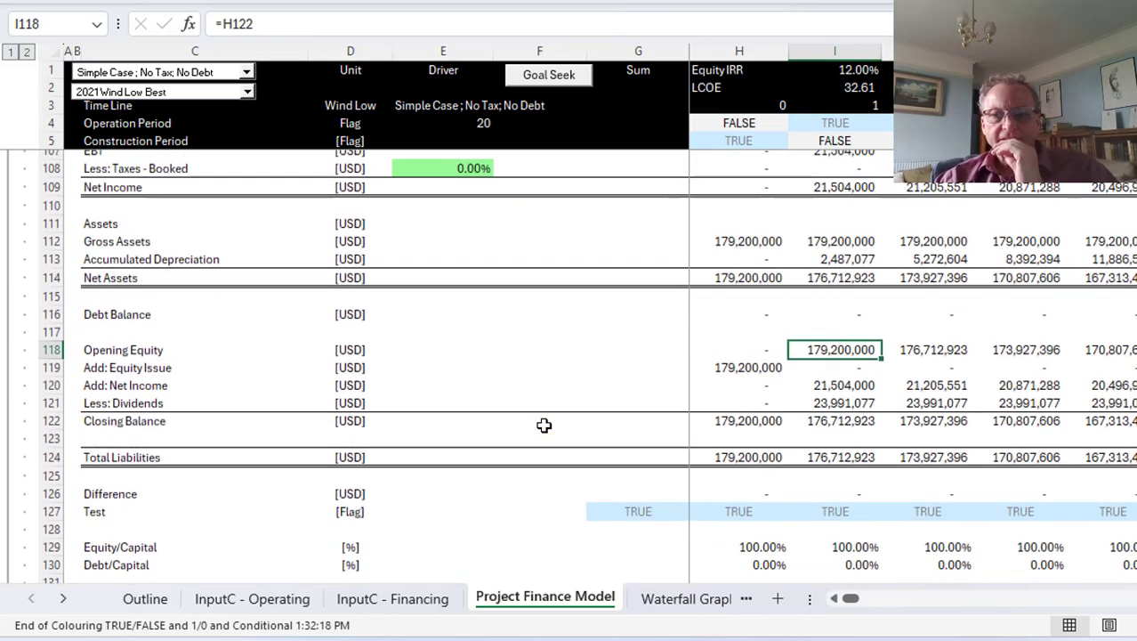
pyautogui.press('Up')
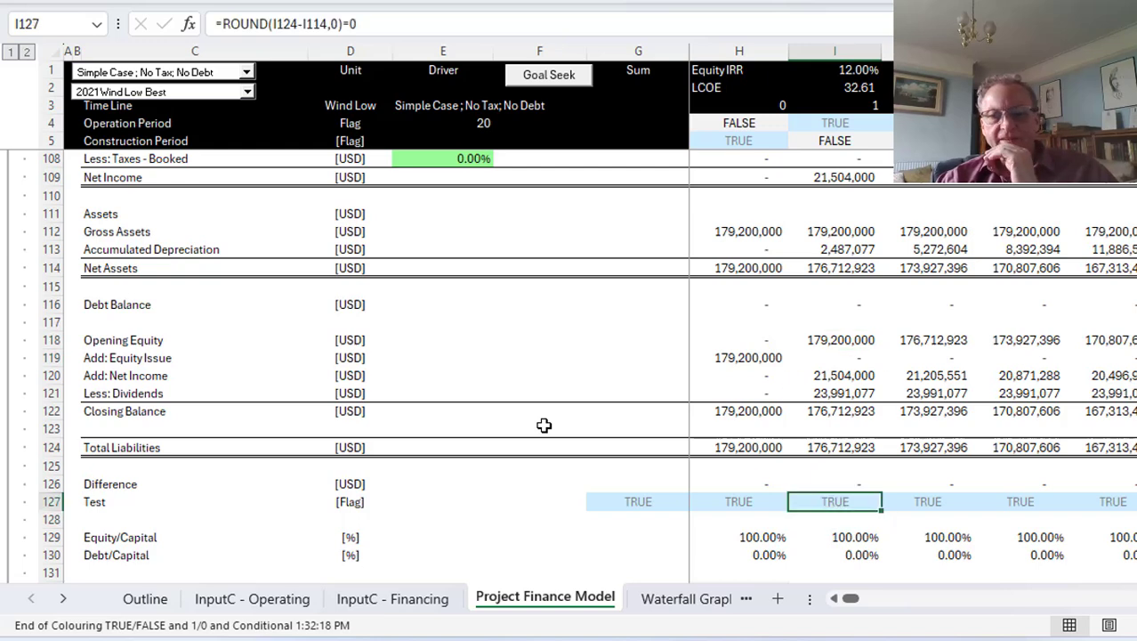
# Step: Inspect the period 0 balance Test formula in H127 and the overall AND check in G127
pyautogui.press('Left')
pyautogui.press('Left')
pyautogui.press('Right')
pyautogui.press('F2')
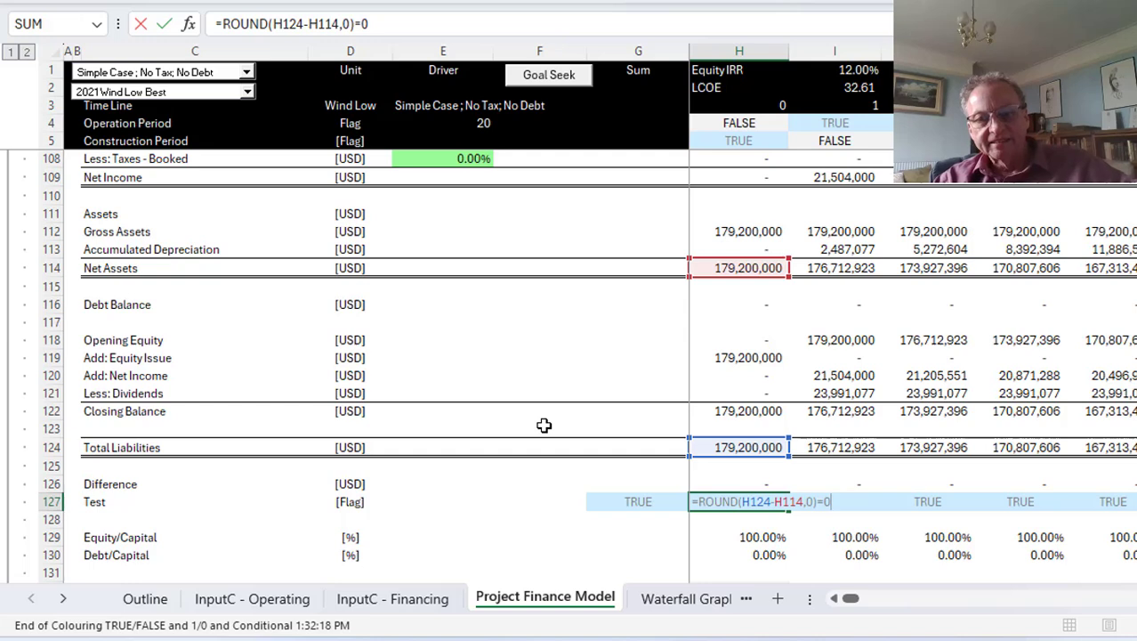
pyautogui.press('Escape')
pyautogui.press('Left')
pyautogui.press('F2')
pyautogui.press('Escape')
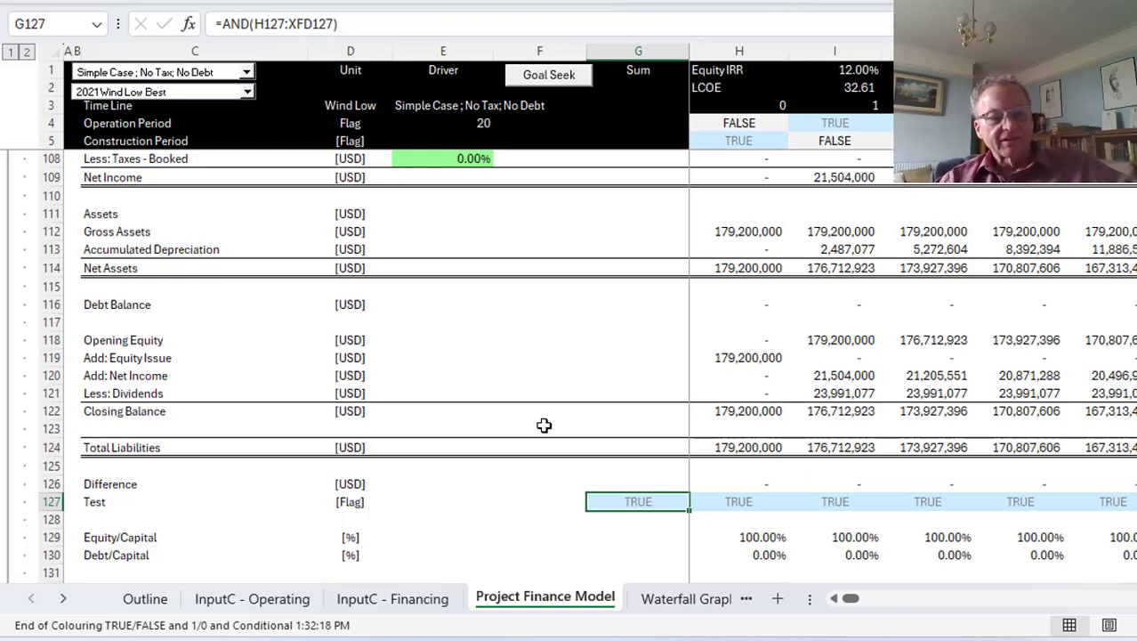
# Step: Look over the capital ratio, Return on Equity and NOPAT rows beneath the balance sheet test, as far as row 135
pyautogui.press('Down')
pyautogui.press('Down')
pyautogui.press('Down')
pyautogui.press('Down')
pyautogui.press('Down')
pyautogui.press('Down')
pyautogui.press('Down')
pyautogui.press('Down')
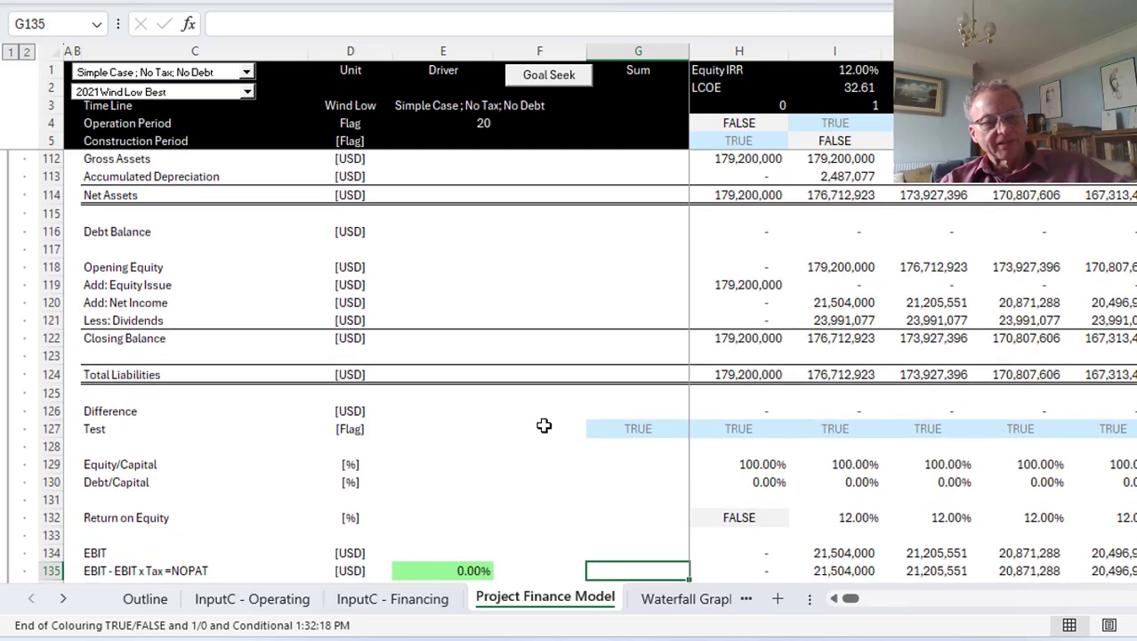
# Step: Select the Simple Case with O&M Inflation financing scenario on the InputC - Operating sheet
pyautogui.press('pageup')
pyautogui.press('pageup')
pyautogui.press('pageup')
pyautogui.press('pageup')
pyautogui.press('pageup')
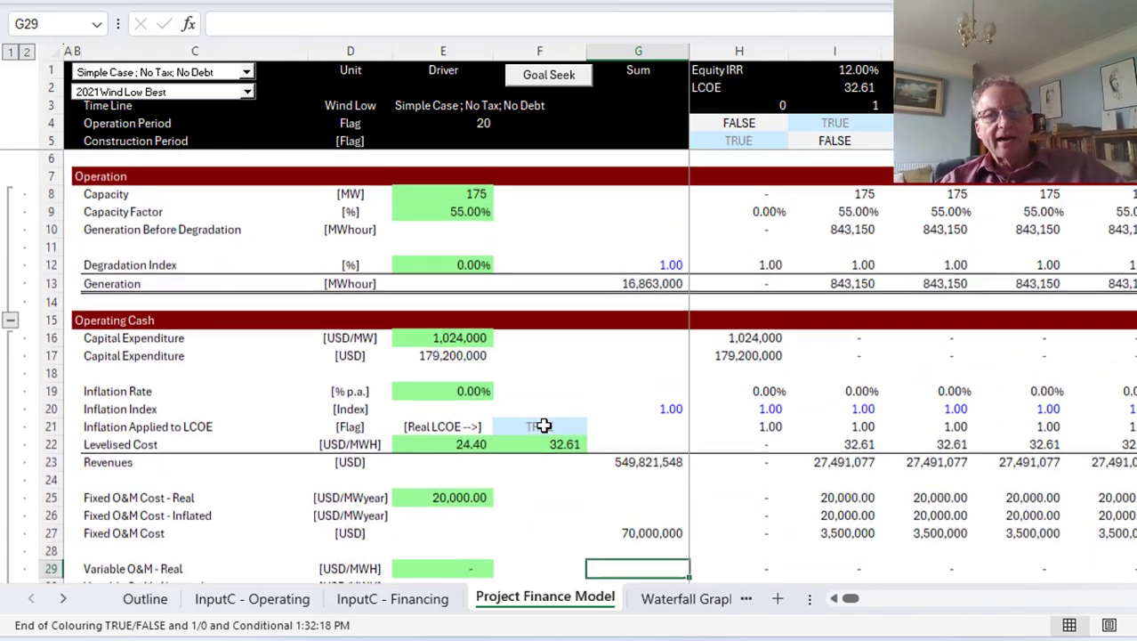
pyautogui.hotkey('ctrl', 'pageup')
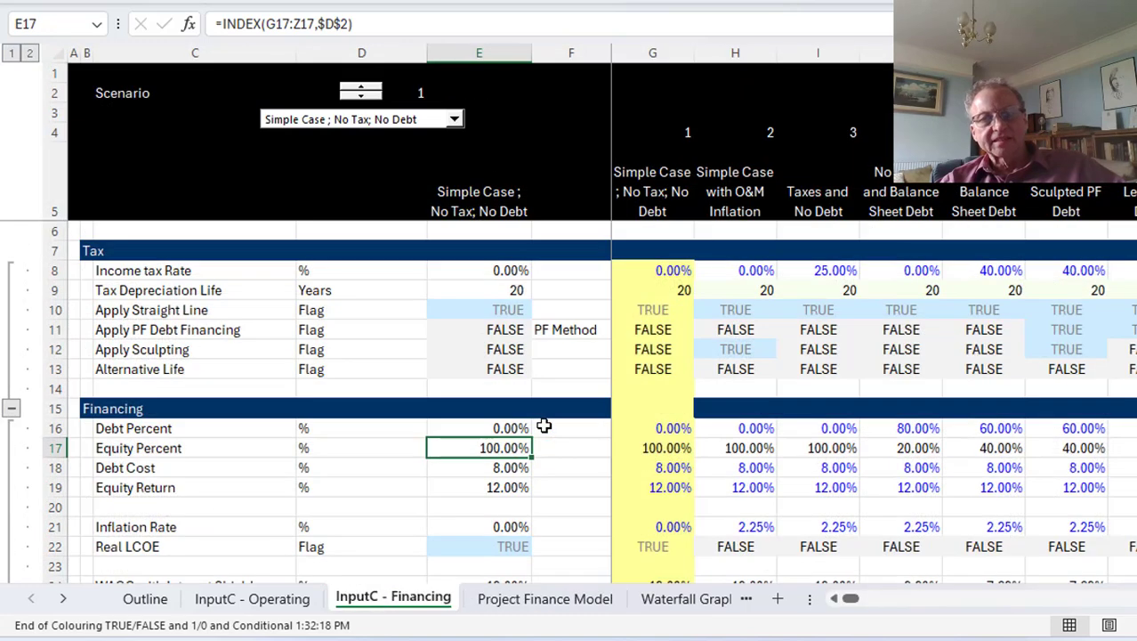
pyautogui.hotkey('ctrl', 'pageup')
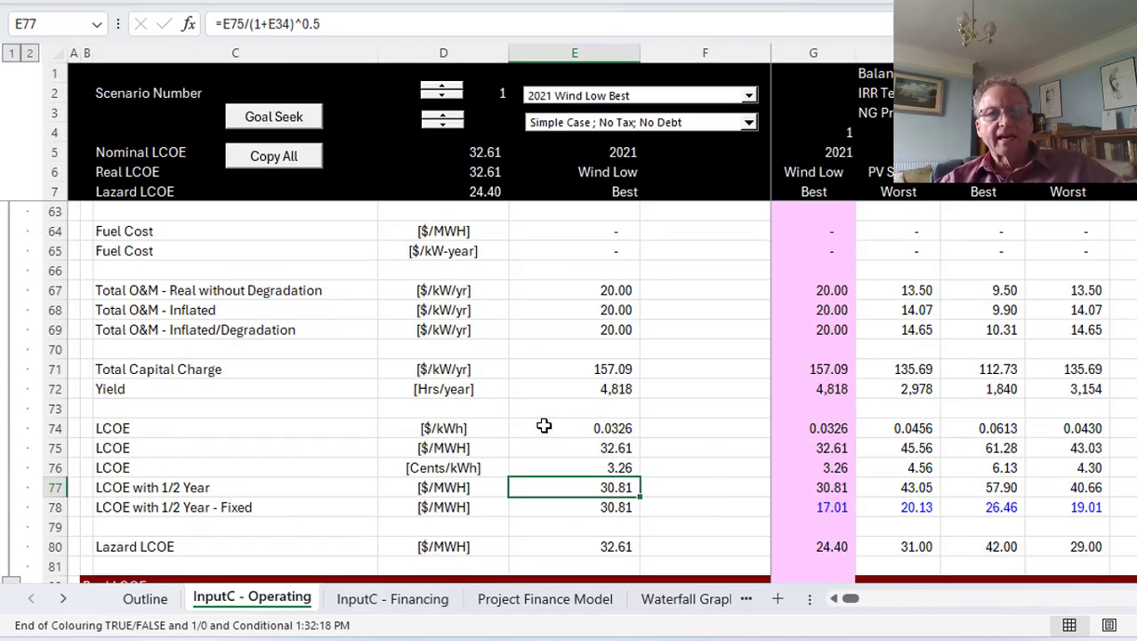
pyautogui.click(649, 125)
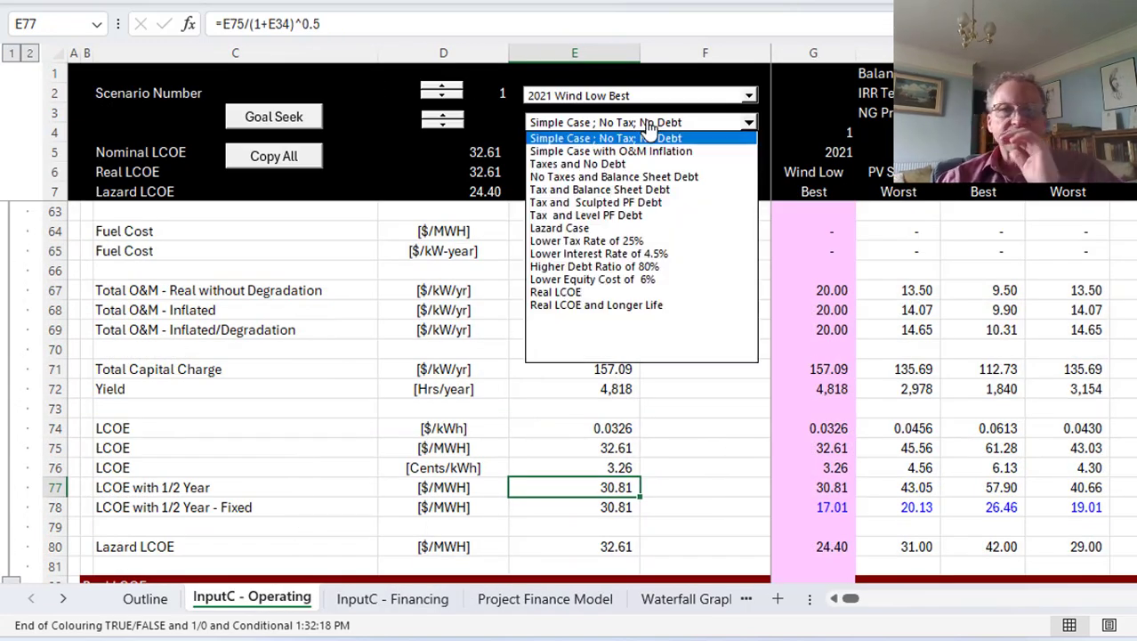
pyautogui.press('Down')
pyautogui.press('Return')
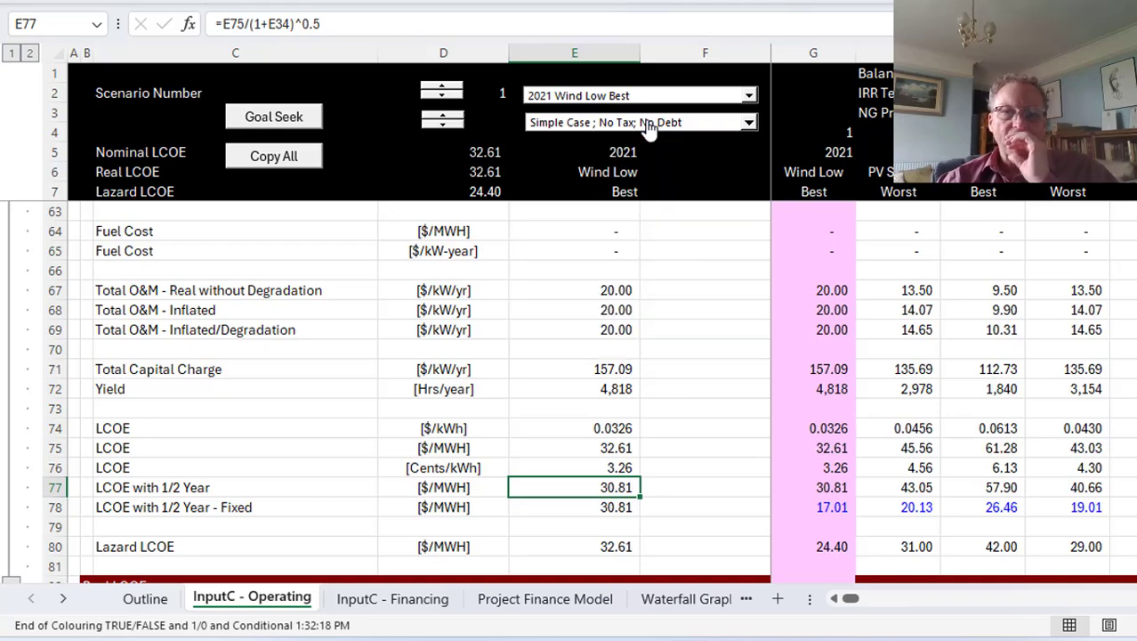
# Step: Review the InputC - Operating sheet from the LCOE results up to the Operation inputs and the Degradation cell E22
pyautogui.press('Up')
pyautogui.press('Up')
pyautogui.press('Up')
pyautogui.press('Up')
pyautogui.press('Up')
pyautogui.press('Up')
pyautogui.press('Up')
pyautogui.press('Up')
pyautogui.press('Up')
pyautogui.press('Up')
pyautogui.press('Up')
pyautogui.press('Up')
pyautogui.press('Up')
pyautogui.press('Up')
pyautogui.press('Up')
pyautogui.press('Up')
pyautogui.press('Up')
pyautogui.press('Up')
pyautogui.press('Up')
pyautogui.press('Up')
pyautogui.press('Up')
pyautogui.press('Up')
pyautogui.press('Up')
pyautogui.press('Up')
pyautogui.press('Up')
pyautogui.press('Up')
pyautogui.press('Up')
pyautogui.press('Up')
pyautogui.press('Up')
pyautogui.press('Up')
pyautogui.press('Up')
pyautogui.press('Up')
pyautogui.press('Up')
pyautogui.press('Up')
pyautogui.press('Up')
pyautogui.press('Up')
pyautogui.press('Up')
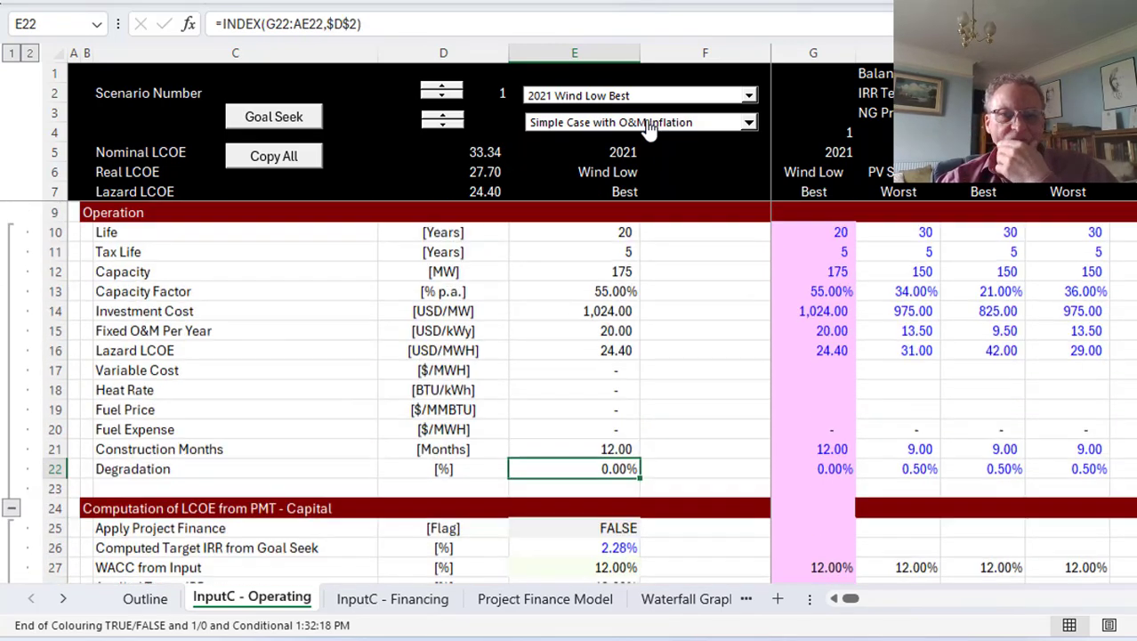
# Step: Return to the Project Finance Model sheet and inspect the period 1 Inflation Index formula in I20 alongside the neighbouring cells
pyautogui.hotkey('ctrl', 'pagedown')
pyautogui.hotkey('ctrl', 'pagedown')
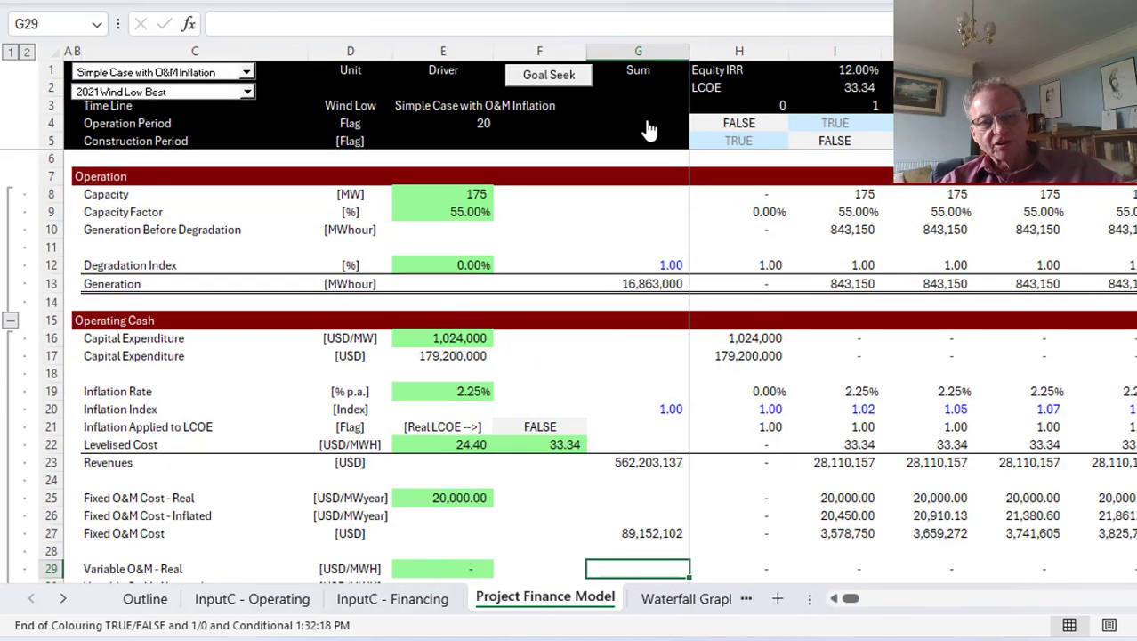
pyautogui.press('Down')
pyautogui.press('Down')
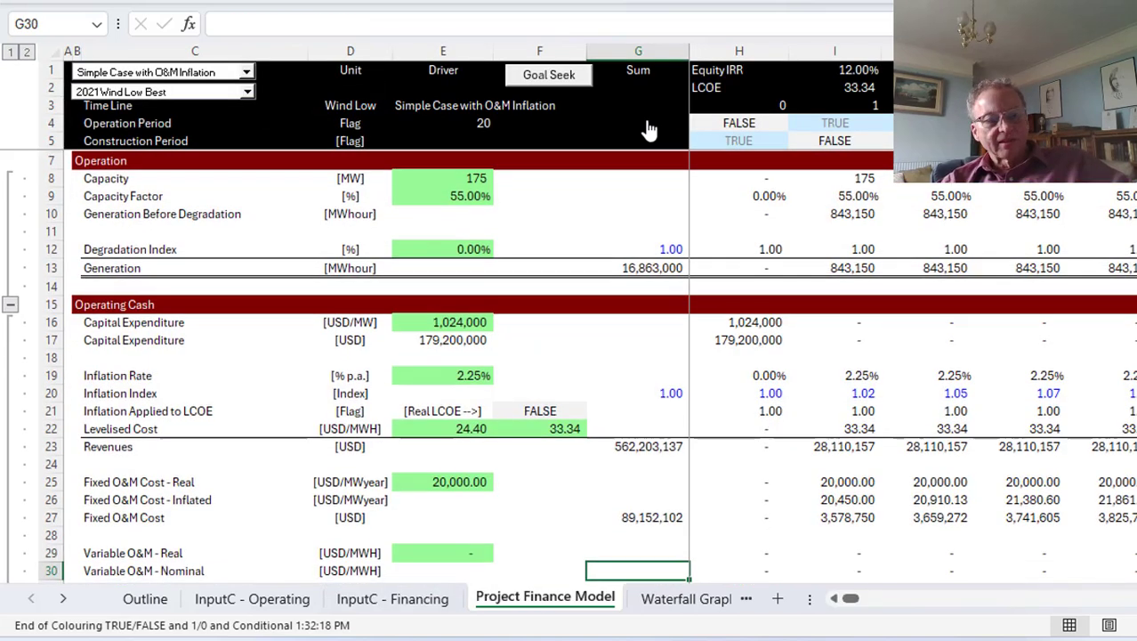
pyautogui.press('Up')
pyautogui.press('Up')
pyautogui.press('Up')
pyautogui.press('Up')
pyautogui.press('Up')
pyautogui.press('Up')
pyautogui.press('Up')
pyautogui.press('Up')
pyautogui.press('Up')
pyautogui.press('Up')
pyautogui.press('Up')
pyautogui.press('Right')
pyautogui.press('Right')
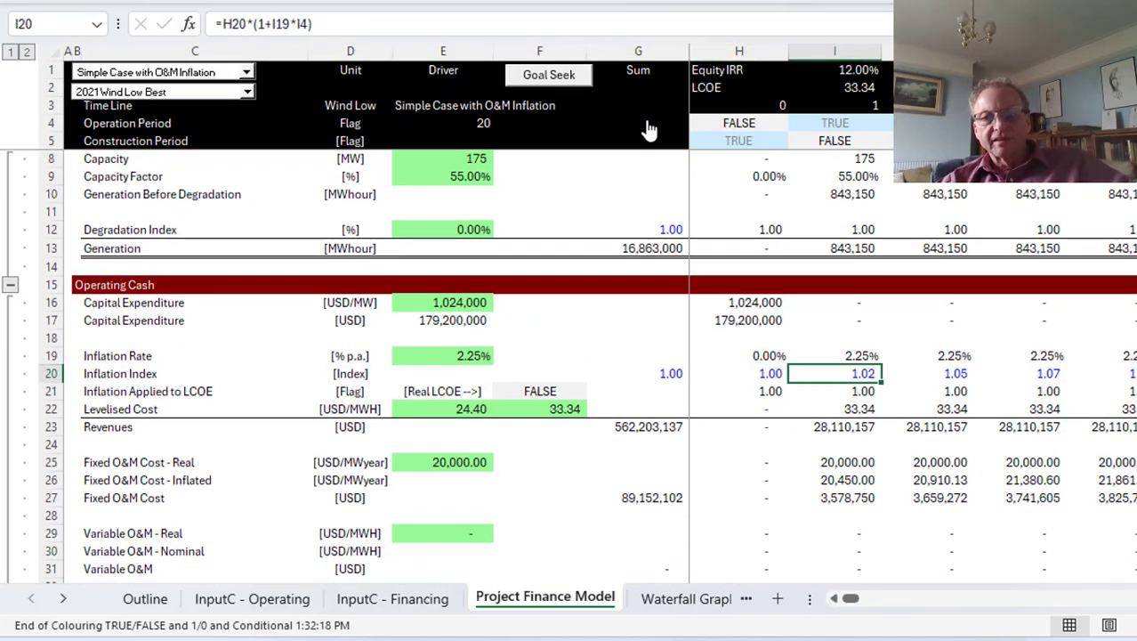
pyautogui.press('Up')
pyautogui.press('Down')
pyautogui.press('Left')
pyautogui.press('Right')
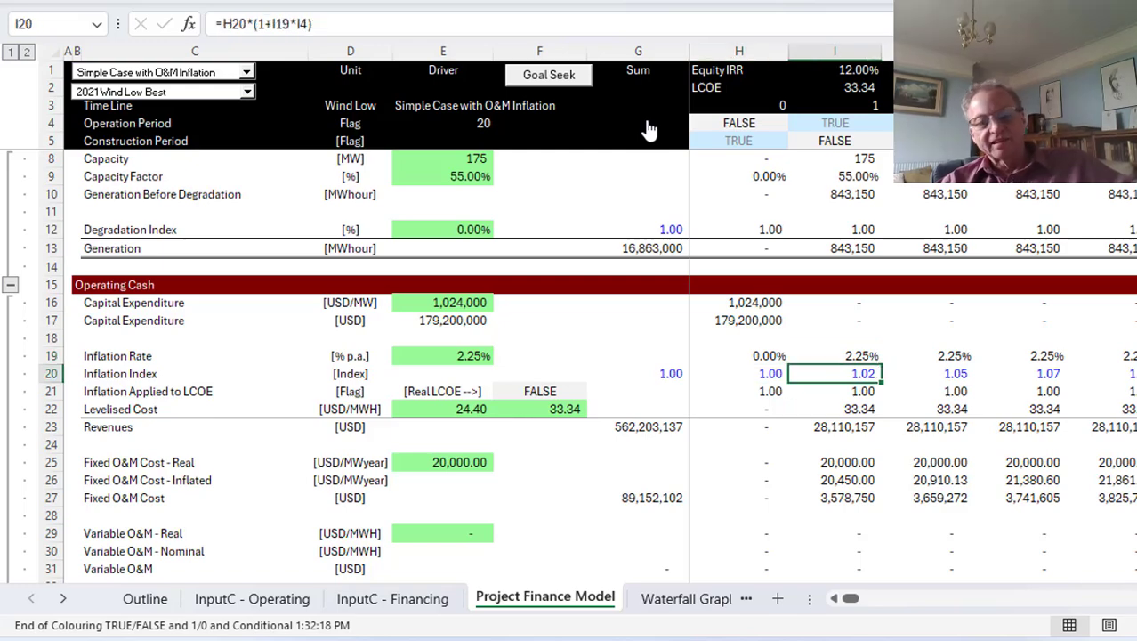
# Step: Reset the sheet's colouring through the macro's Format Options, agreeing to delete the format conditions
pyautogui.hotkey('ctrl', 'alt', 'c')
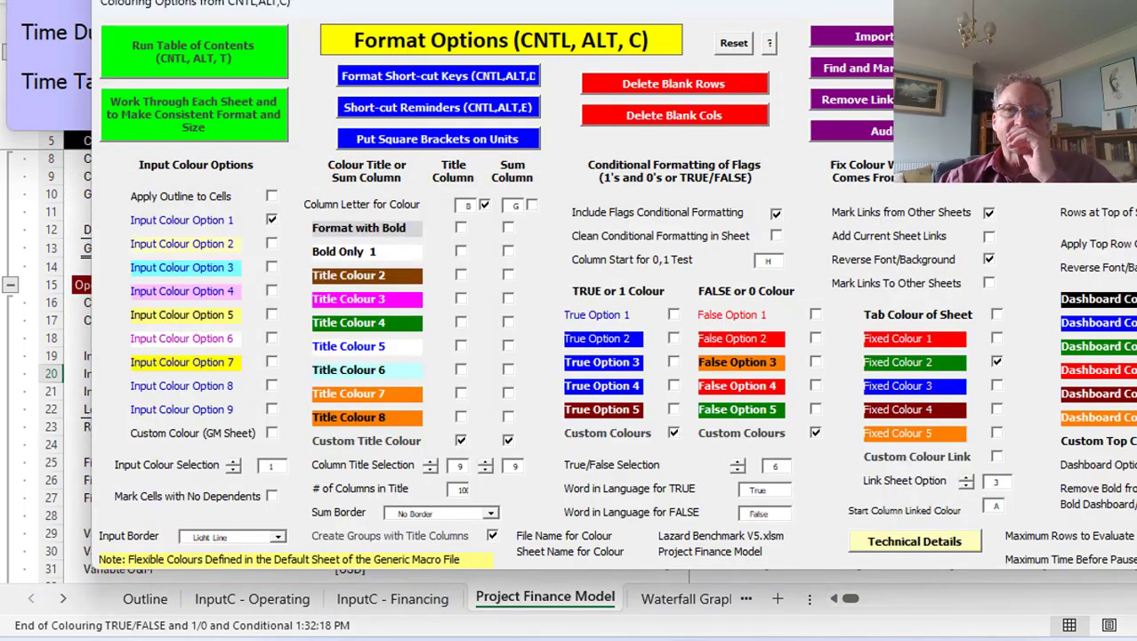
pyautogui.click(735, 44)
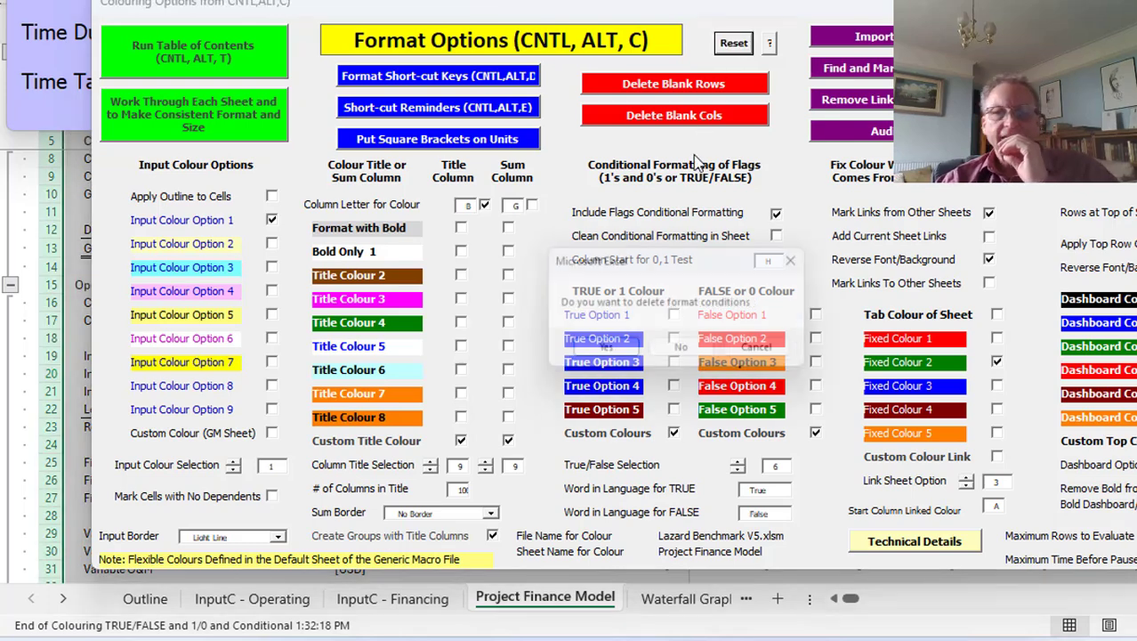
pyautogui.press('Return')
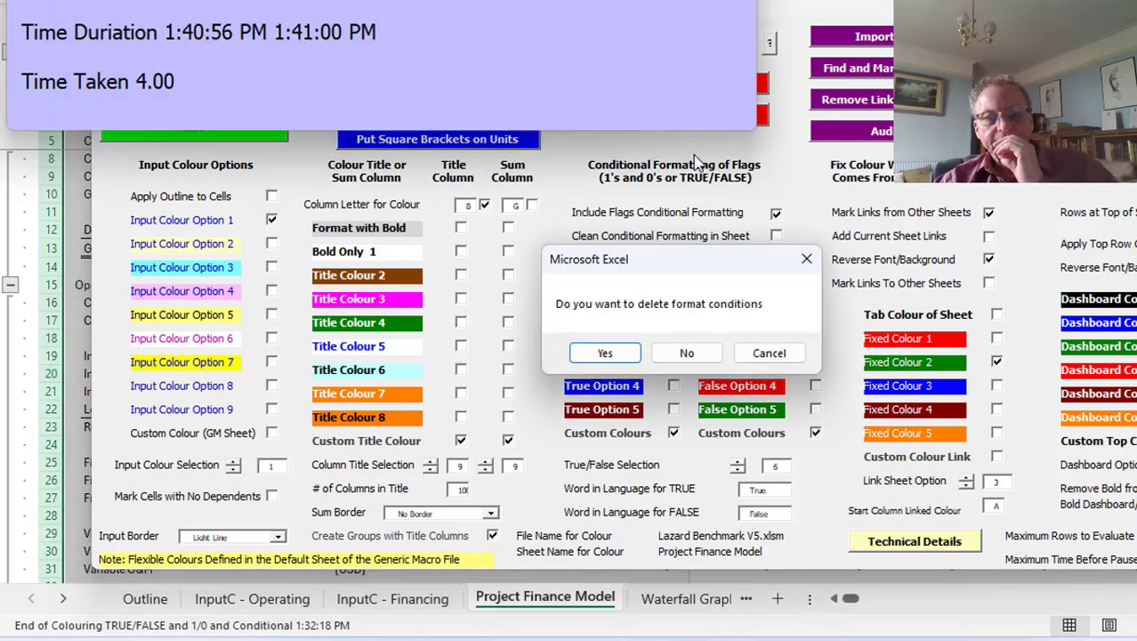
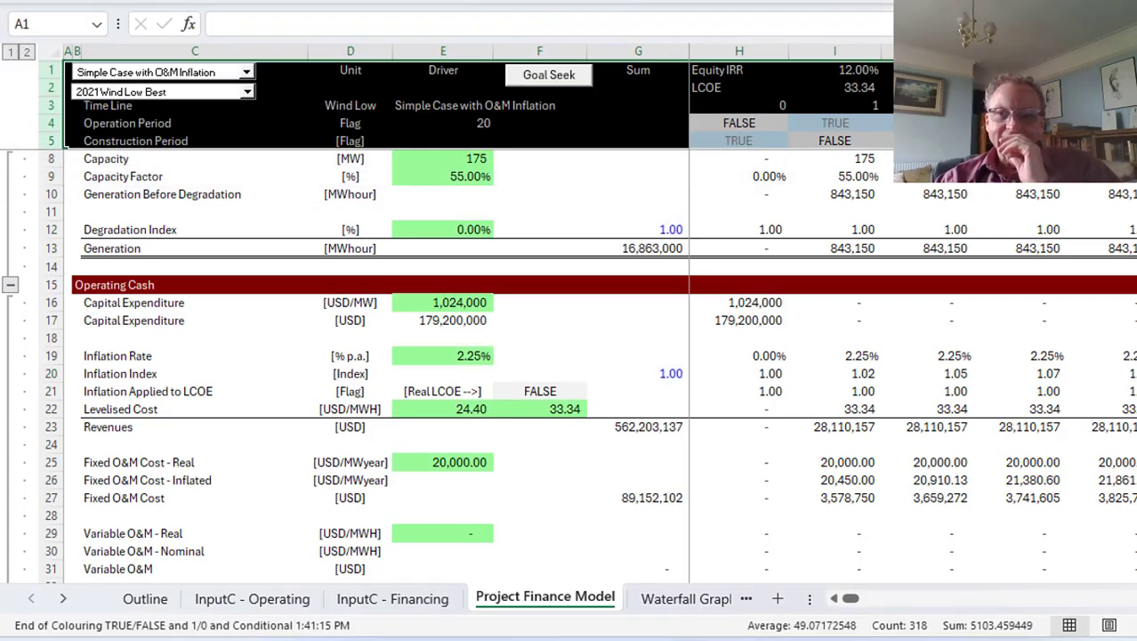
# Step: Inspect the Levelised Cost formulas for periods 0 and 1 in H22 and I22, together with the Inflation Applied to LCOE row
pyautogui.click(837, 420)
pyautogui.press('Left')
pyautogui.press('Up')
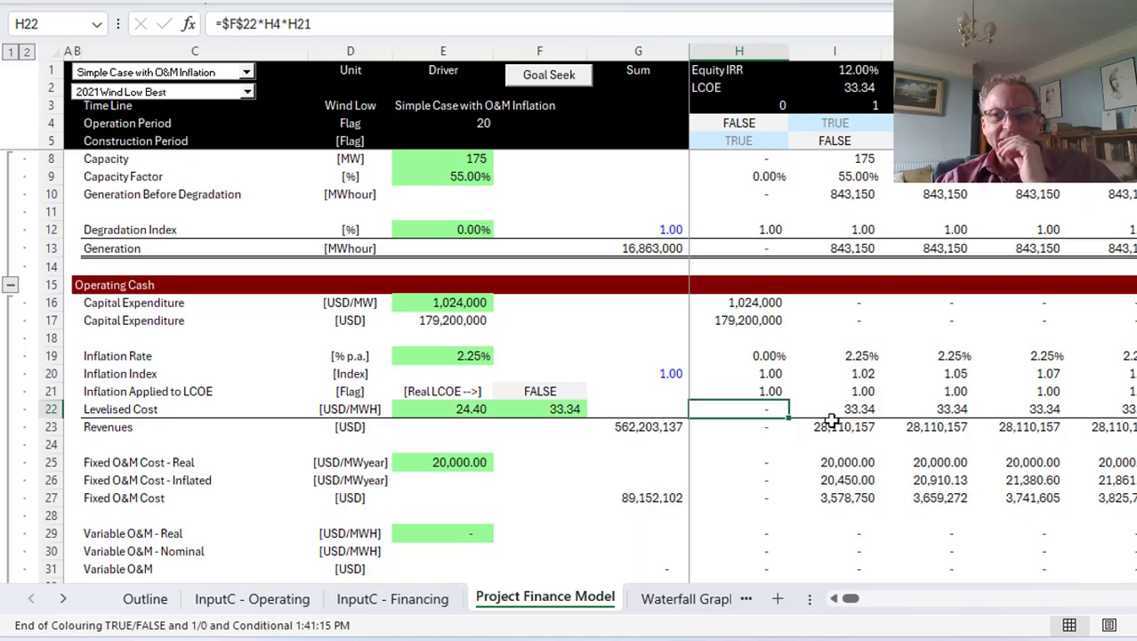
pyautogui.press('Up')
pyautogui.press('Right')
pyautogui.press('Down')
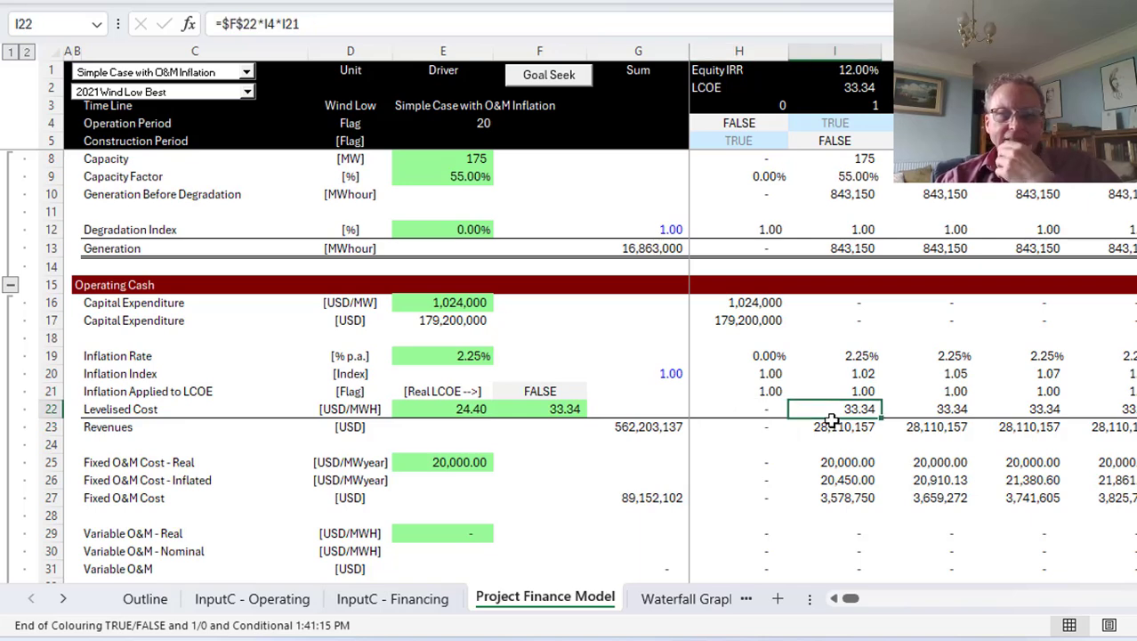
# Step: Follow the Revenues row from period 1 across to L23
pyautogui.press('Down')
pyautogui.press('Right')
pyautogui.press('Right')
pyautogui.press('Right')
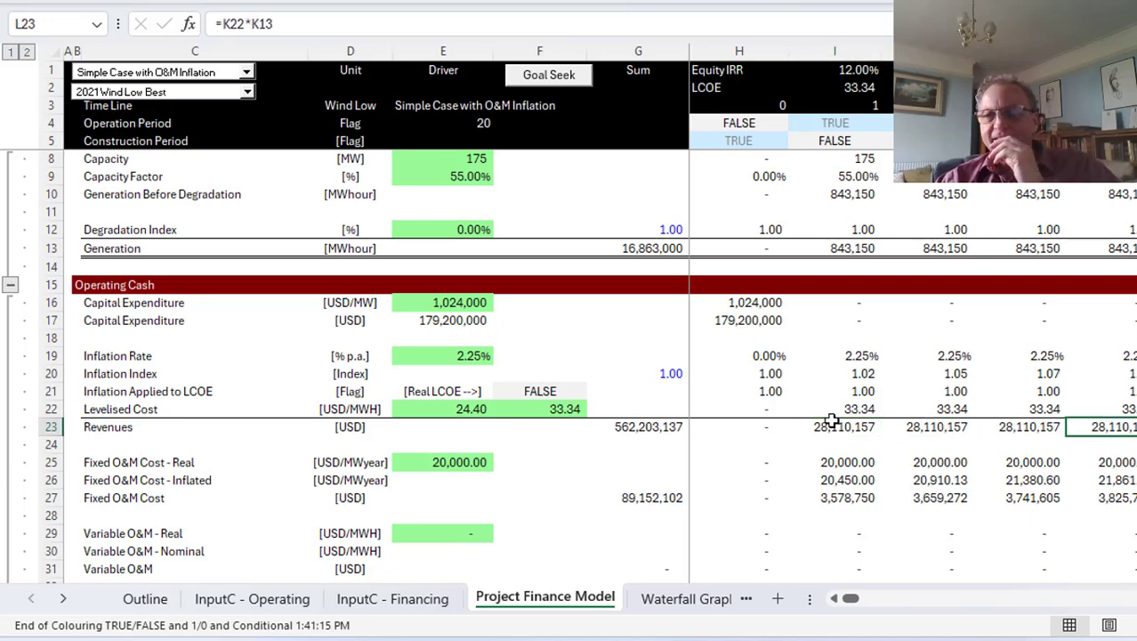
# Step: Follow the Revenues row across the operating periods and back to the period 1 formula in I23
pyautogui.press('Right')
pyautogui.press('Right')
pyautogui.press('Right')
pyautogui.press('Right')
pyautogui.press('Right')
pyautogui.press('Right')
pyautogui.press('Right')
pyautogui.press('Right')
pyautogui.press('Right')
pyautogui.press('Right')
pyautogui.press('Right')
pyautogui.press('Right')
pyautogui.press('Right')
pyautogui.press('Left')
pyautogui.press('Left')
pyautogui.press('Left')
pyautogui.press('Left')
pyautogui.press('Left')
pyautogui.press('Left')
pyautogui.press('Left')
pyautogui.press('Left')
pyautogui.press('Left')
pyautogui.press('Left')
pyautogui.press('Left')
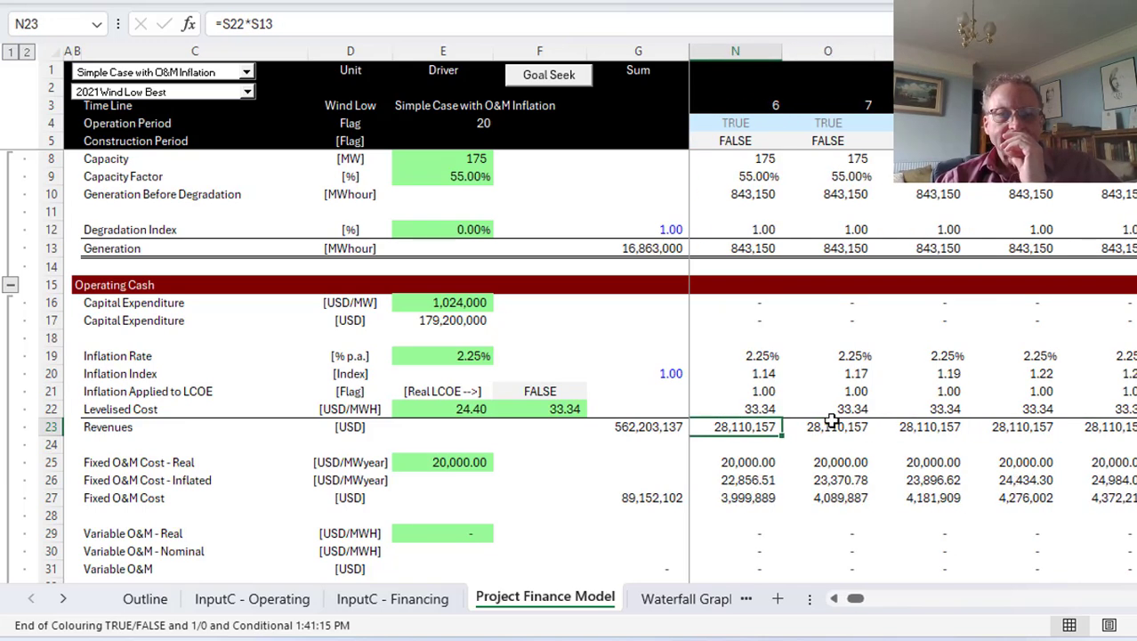
pyautogui.press('Left')
pyautogui.press('Left')
pyautogui.press('Left')
pyautogui.press('Left')
pyautogui.press('Left')
pyautogui.press('Left')
pyautogui.press('Home')
pyautogui.press('Right')
pyautogui.press('Right')
pyautogui.press('Right')
pyautogui.press('Right')
pyautogui.press('Right')
pyautogui.press('Right')
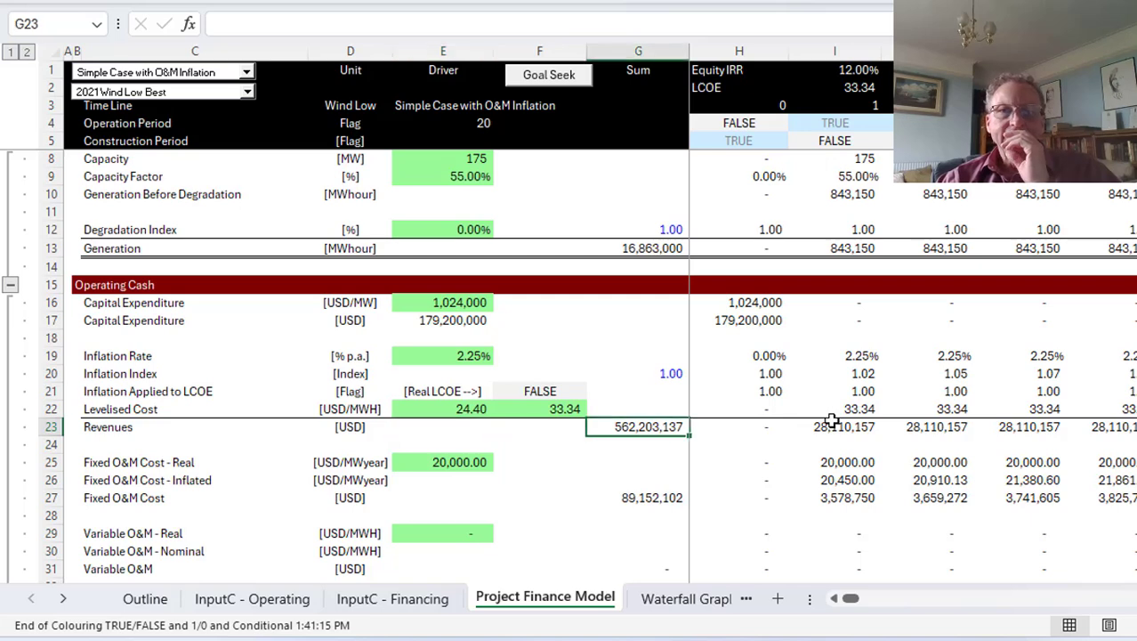
pyautogui.click(832, 421)
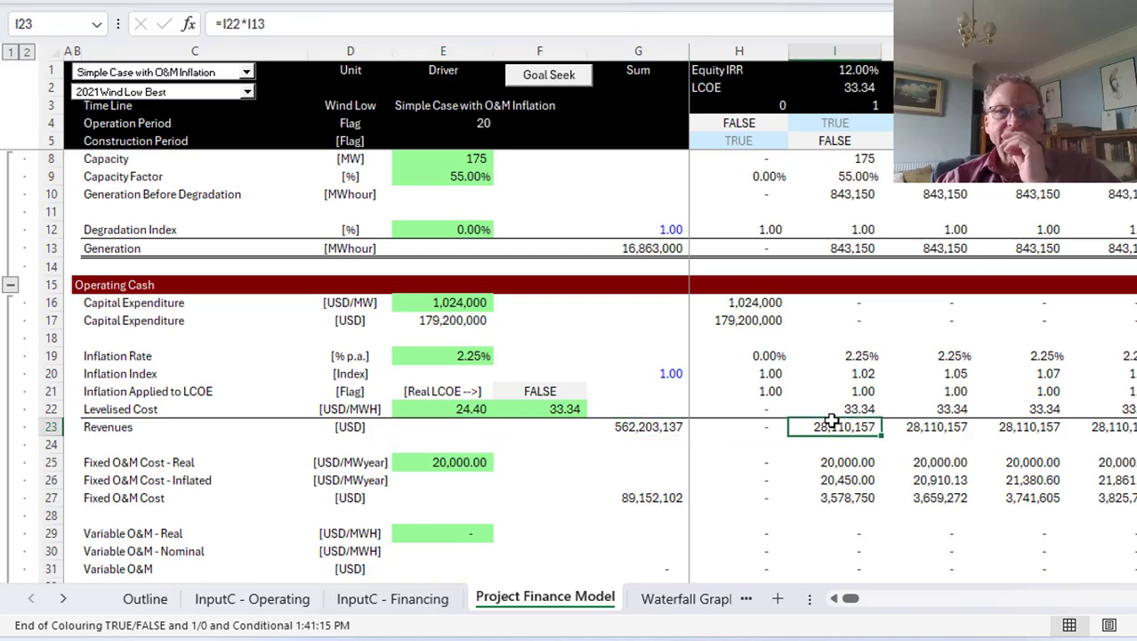
# Step: Inspect the LCOE and Equity IRR results in I2 and I1 above the timeline
pyautogui.click(844, 87)
pyautogui.click(844, 73)
pyautogui.click(843, 86)
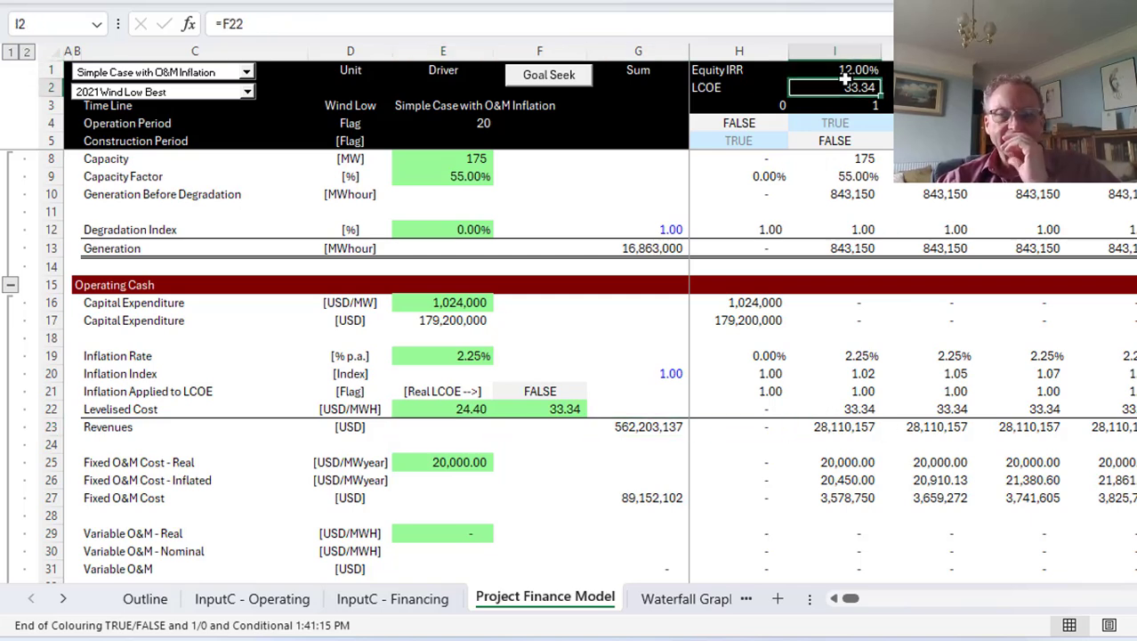
pyautogui.click(835, 442)
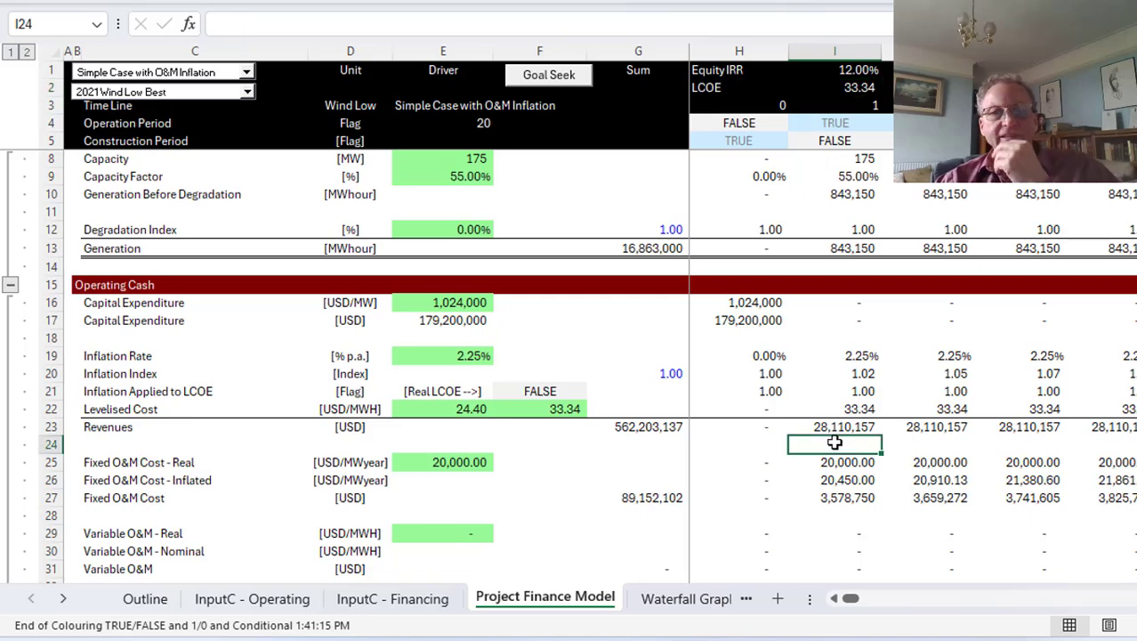
# Step: Compare the LCOE under the scenario Simple Case ; No Tax; No Debt, then return to Simple Case with O&M Inflation, keeping 2021 Wind Low Best
pyautogui.click(206, 96)
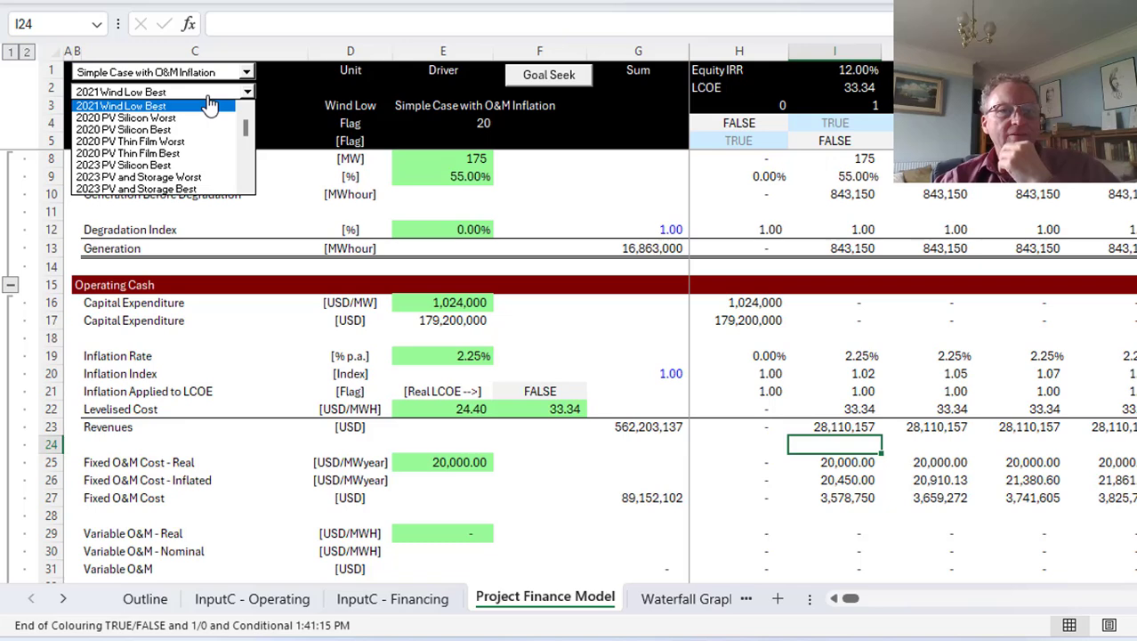
pyautogui.click(209, 105)
pyautogui.click(215, 72)
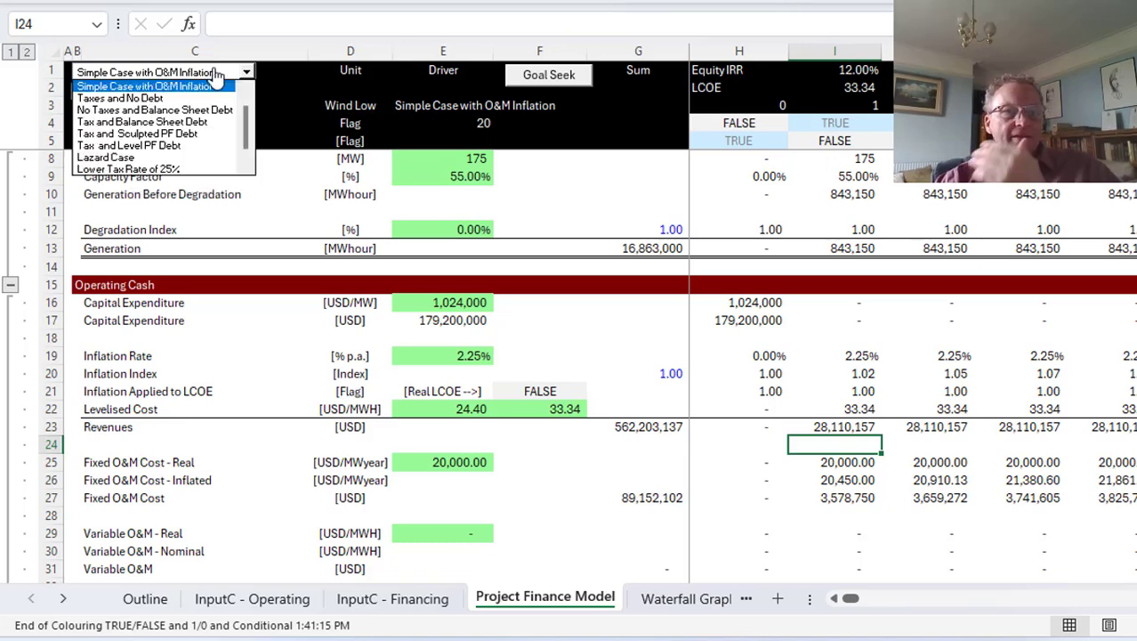
pyautogui.click(213, 85)
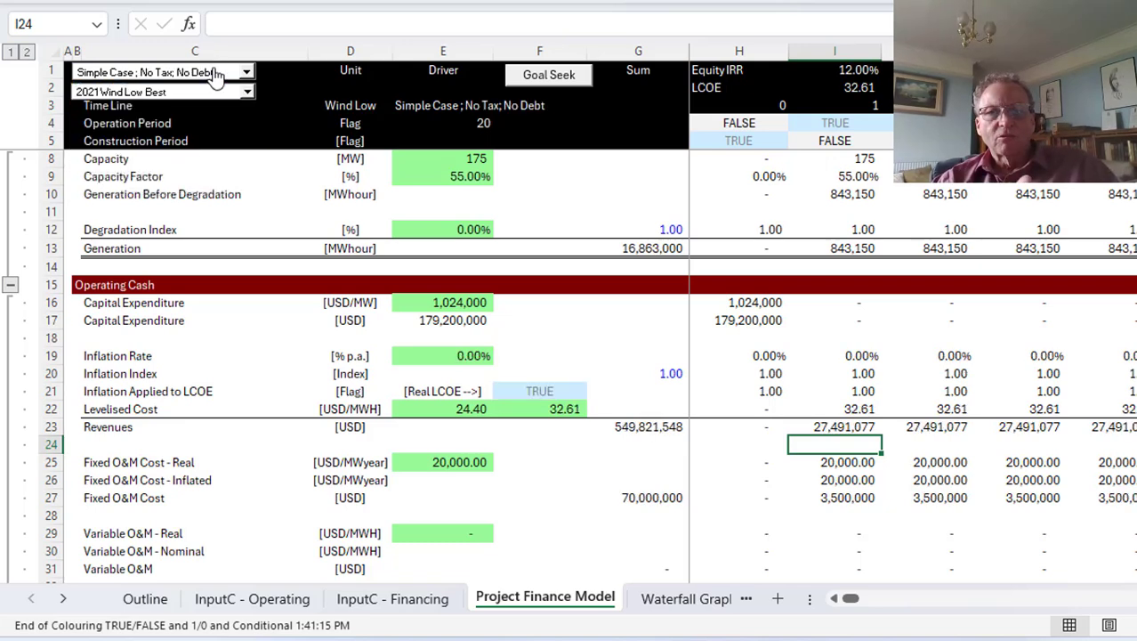
pyautogui.click(215, 74)
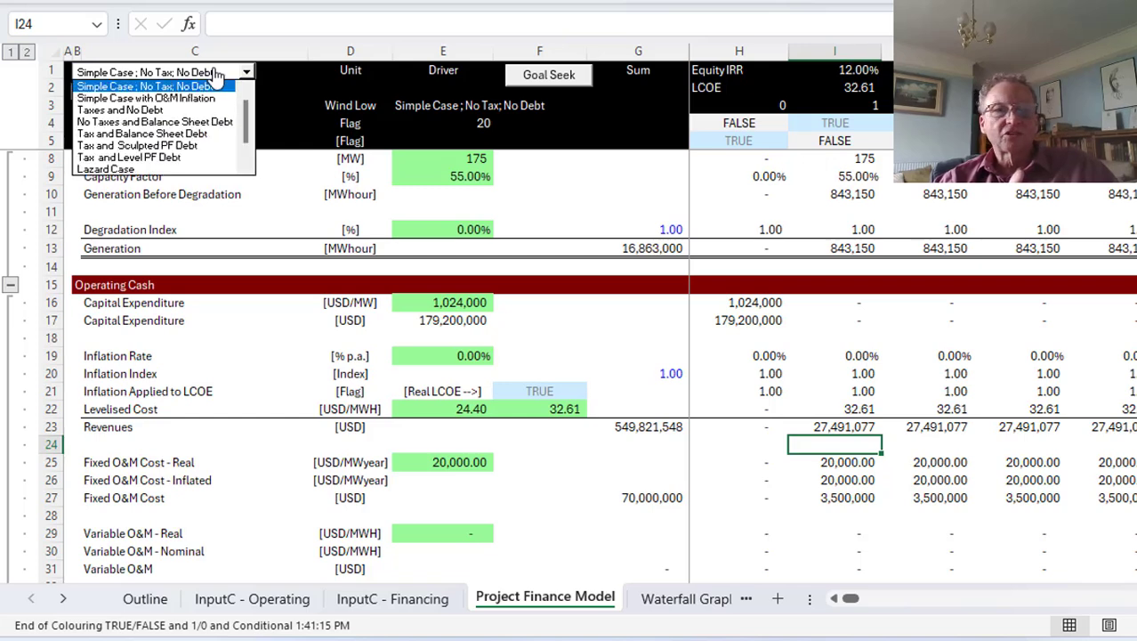
pyautogui.click(214, 89)
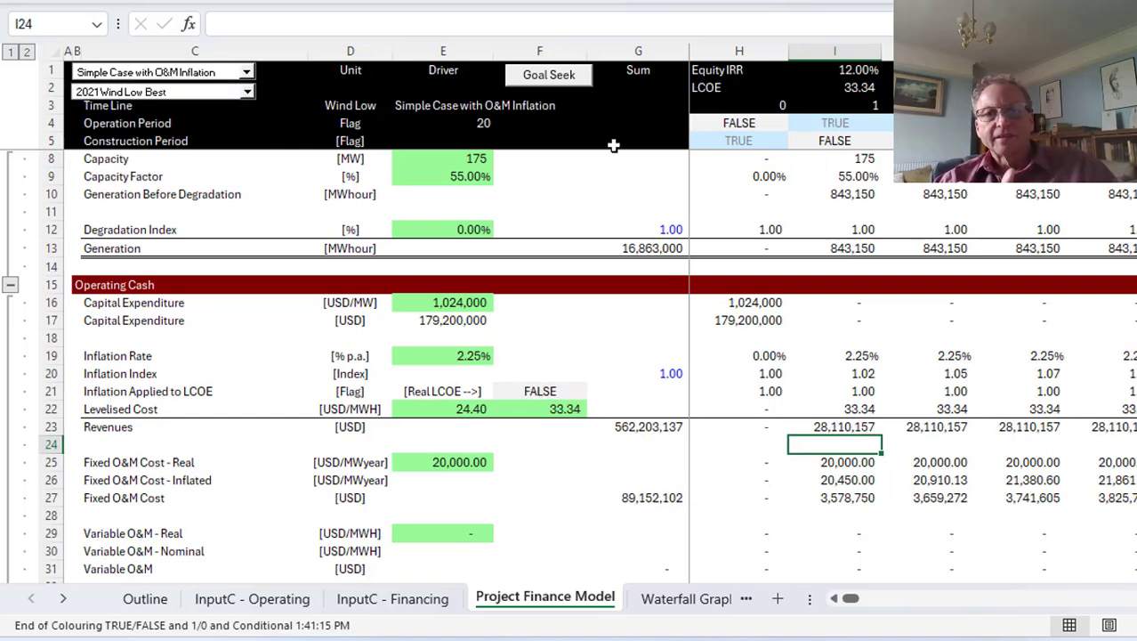
# Step: Inspect the period 1 real and inflated Fixed O&M Cost formulas and follow the costs down to Total Operating Cost in row 39
pyautogui.press('Down')
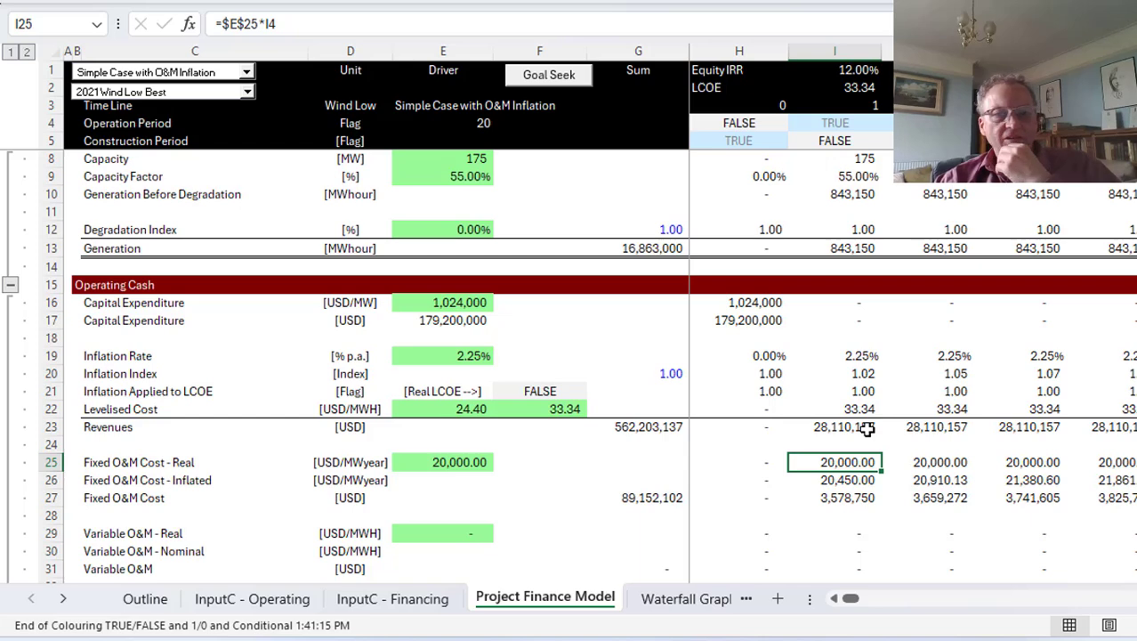
pyautogui.press('Left')
pyautogui.press('Right')
pyautogui.press('Down')
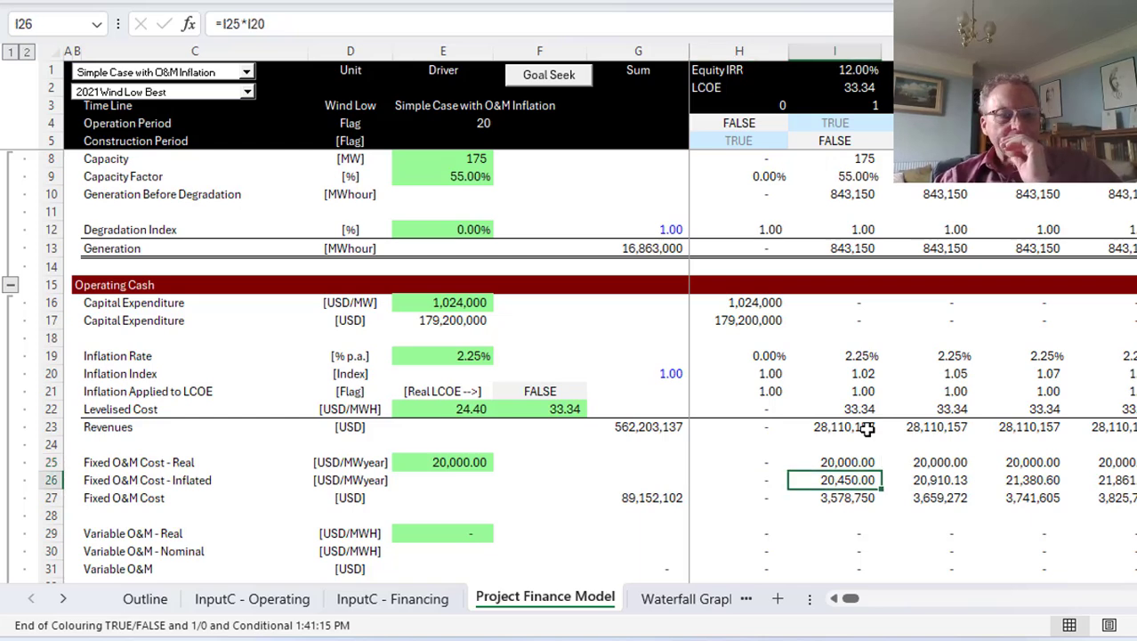
pyautogui.press('Down')
pyautogui.press('Down')
pyautogui.press('Down')
pyautogui.press('Down')
pyautogui.press('Down')
pyautogui.press('Down')
pyautogui.press('Down')
pyautogui.press('Down')
pyautogui.press('Down')
pyautogui.press('Down')
pyautogui.press('Down')
pyautogui.press('Down')
pyautogui.press('Down')
pyautogui.press('Down')
pyautogui.press('Down')
pyautogui.press('Down')
pyautogui.press('Up')
pyautogui.press('Up')
pyautogui.press('Up')
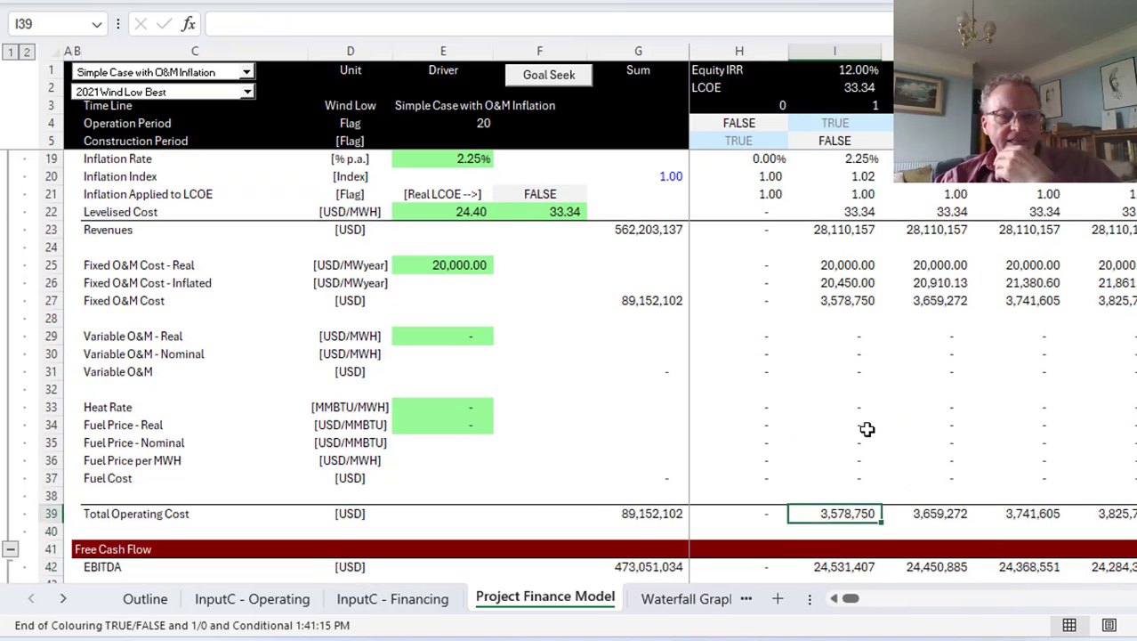
# Step: Inspect the period 1 EBITDA formula in I42 within the Free Cash Flow section
pyautogui.press('Down')
pyautogui.press('Down')
pyautogui.press('Down')
pyautogui.press('Down')
pyautogui.press('Down')
pyautogui.press('Down')
pyautogui.press('Up')
pyautogui.press('Up')
pyautogui.press('Up')
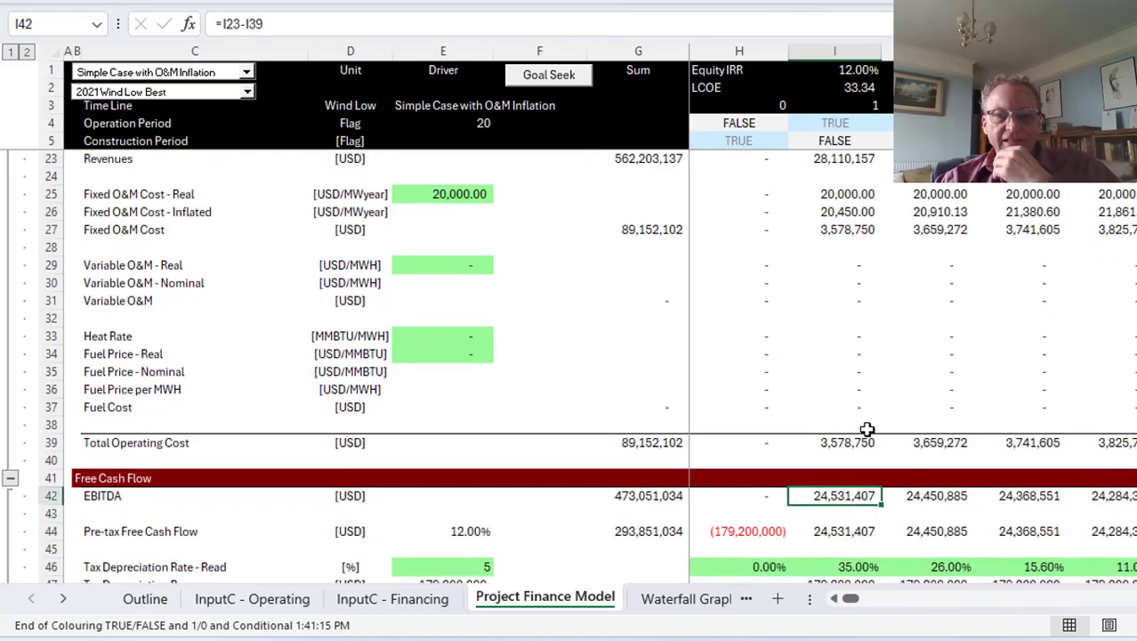
# Step: Insert a column sparkline in F42 from the yearly EBITDA values of the operating periods, starting at I42
pyautogui.press('Left')
pyautogui.press('Left')
pyautogui.press('Left')
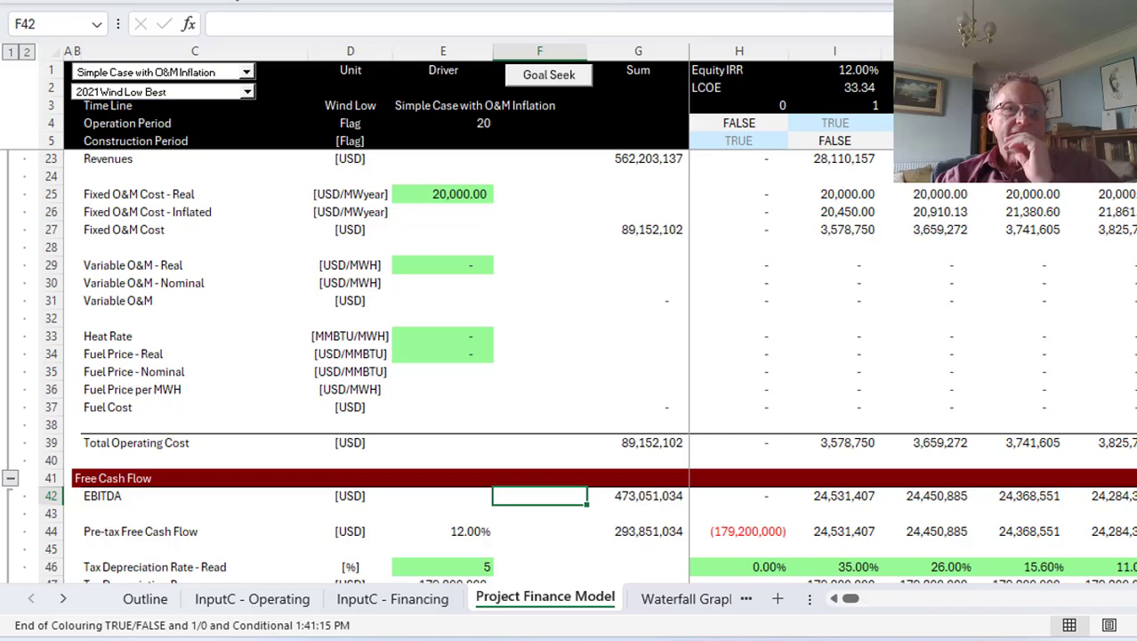
pyautogui.click(142, 0)
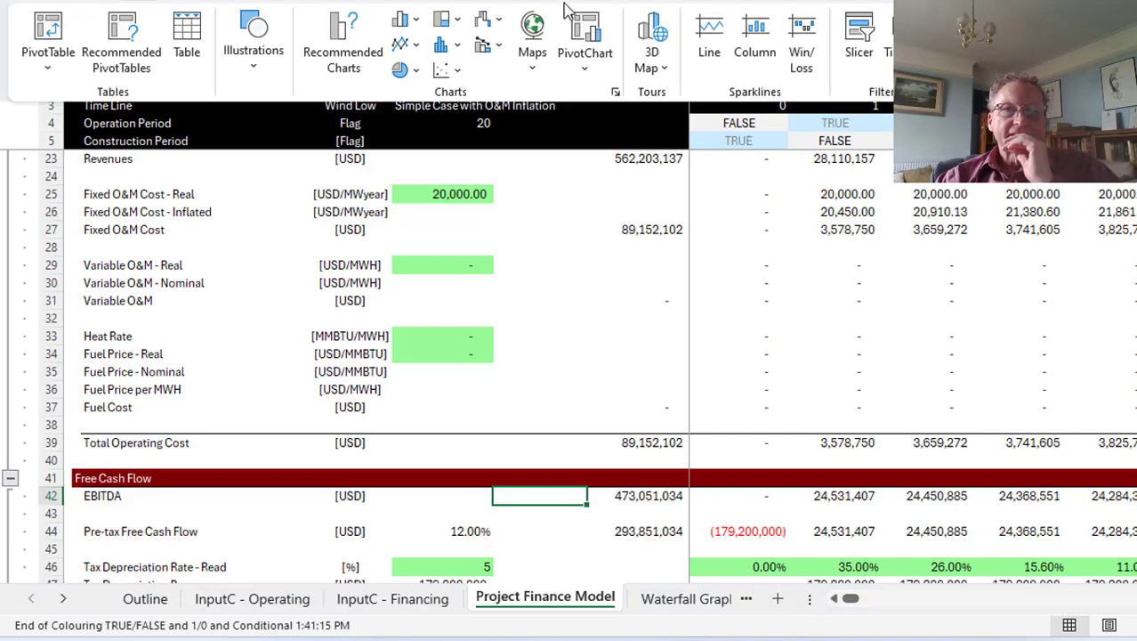
pyautogui.click(755, 52)
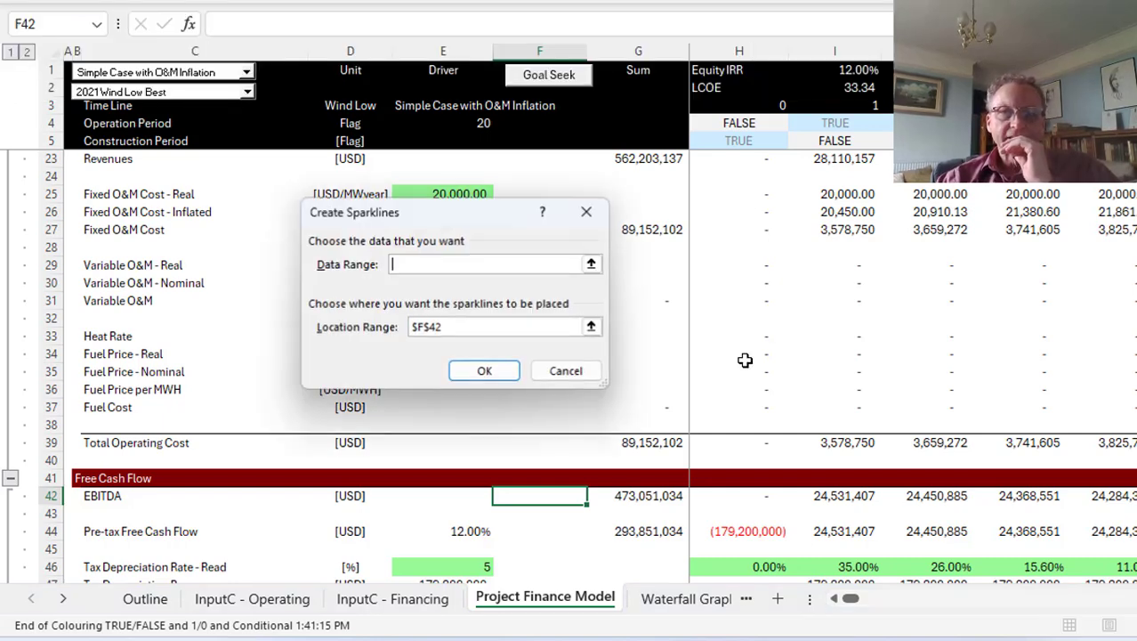
pyautogui.click(593, 265)
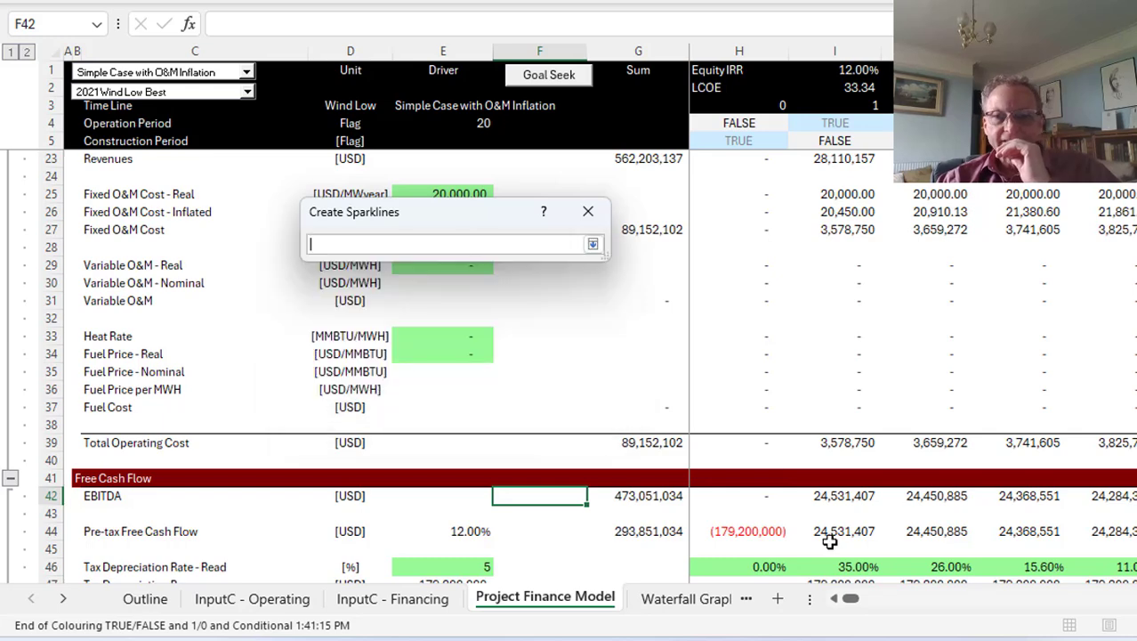
pyautogui.click(828, 496)
pyautogui.hotkey('shift', 'Right')
pyautogui.hotkey('shift', 'Right')
pyautogui.hotkey('shift', 'Right')
pyautogui.hotkey('shift', 'Right')
pyautogui.hotkey('shift', 'Right')
pyautogui.hotkey('shift', 'Right')
pyautogui.hotkey('shift', 'Right')
pyautogui.hotkey('shift', 'Right')
pyautogui.hotkey('shift', 'Right')
pyautogui.hotkey('shift', 'Right')
pyautogui.hotkey('shift', 'Right')
pyautogui.hotkey('shift', 'Right')
pyautogui.hotkey('shift', 'Right')
pyautogui.hotkey('shift', 'Right')
pyautogui.hotkey('shift', 'Right')
pyautogui.hotkey('shift', 'Right')
pyautogui.hotkey('shift', 'Right')
pyautogui.hotkey('shift', 'Right')
pyautogui.hotkey('shift', 'Right')
pyautogui.hotkey('shift', 'Right')
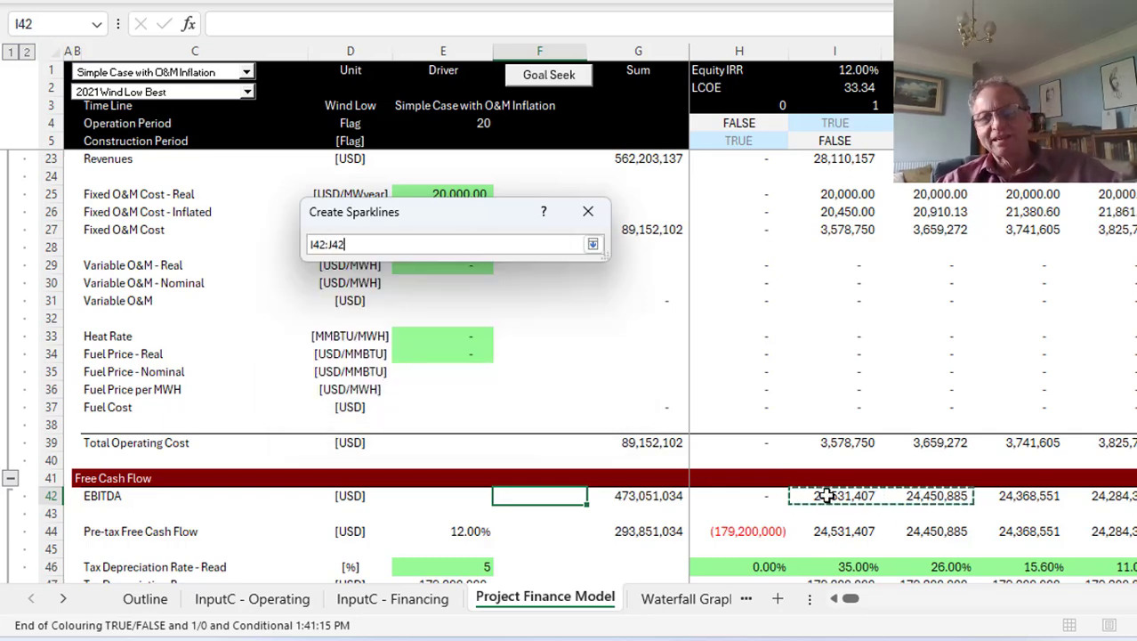
pyautogui.hotkey('shift', 'Left')
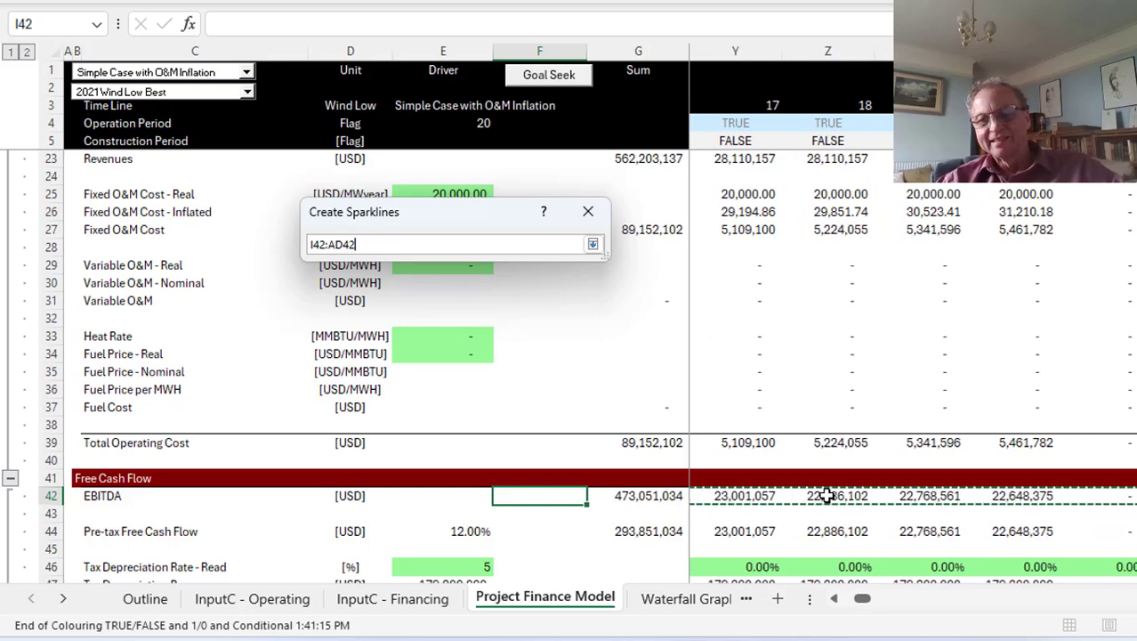
pyautogui.press('Return')
pyautogui.press('Return')
# Step: Review the tax depreciation, EBIT and tax rows down to the Project After-tax IRR input in F53
pyautogui.press('Down')
pyautogui.press('Down')
pyautogui.press('Down')
pyautogui.press('Down')
pyautogui.press('Down')
pyautogui.press('Down')
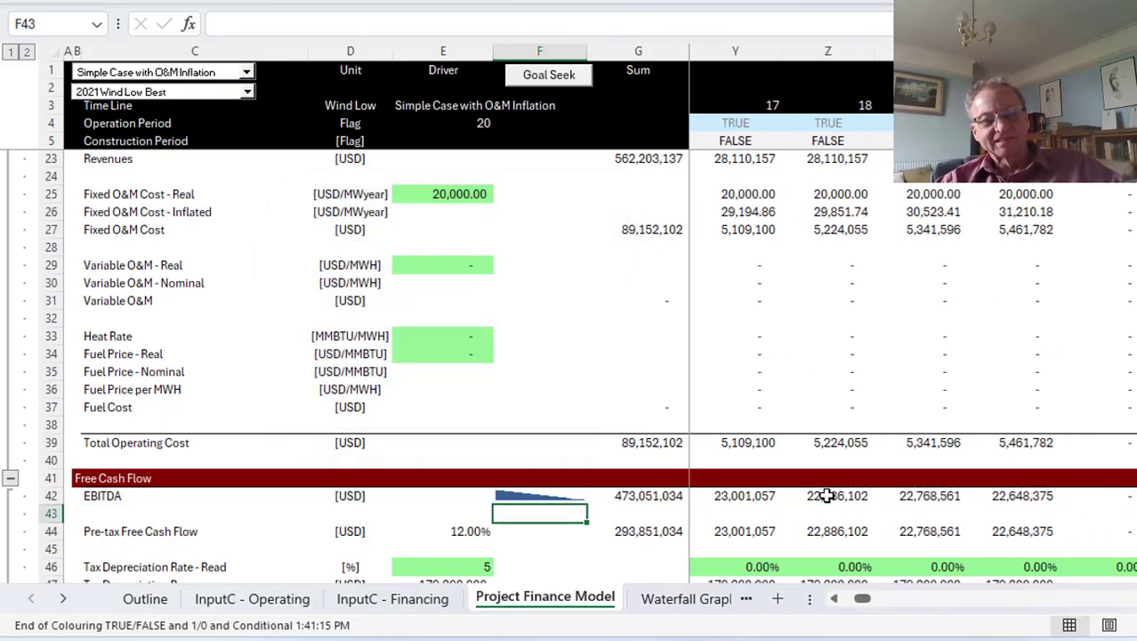
pyautogui.press('Down')
pyautogui.press('Down')
pyautogui.press('Down')
pyautogui.press('Down')
pyautogui.press('Down')
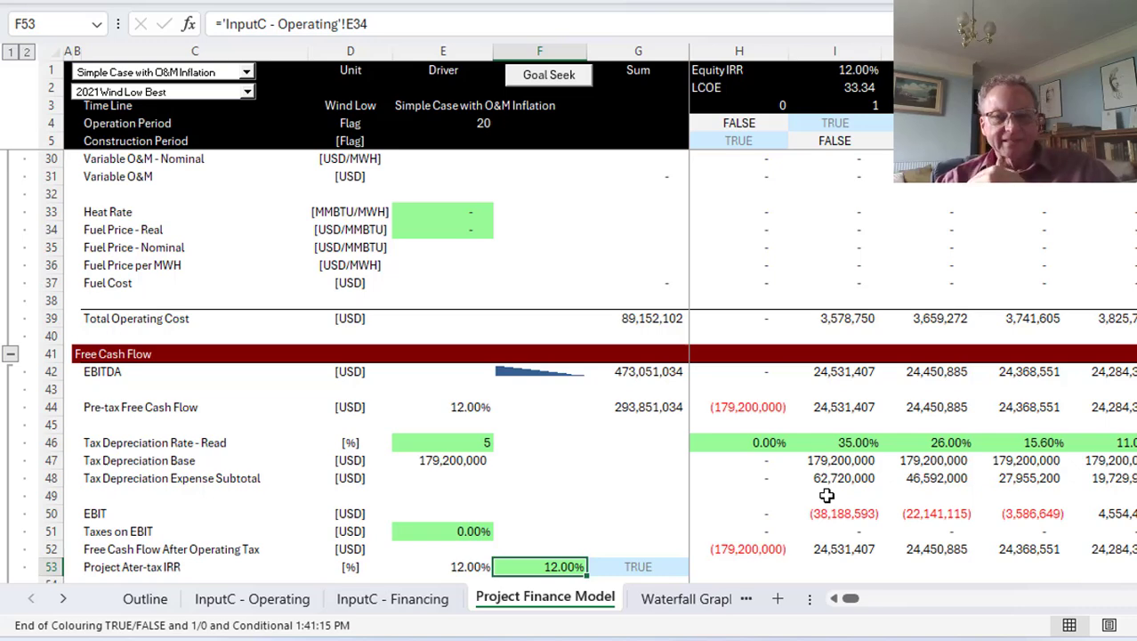
pyautogui.press('Up')
pyautogui.press('Up')
pyautogui.press('Up')
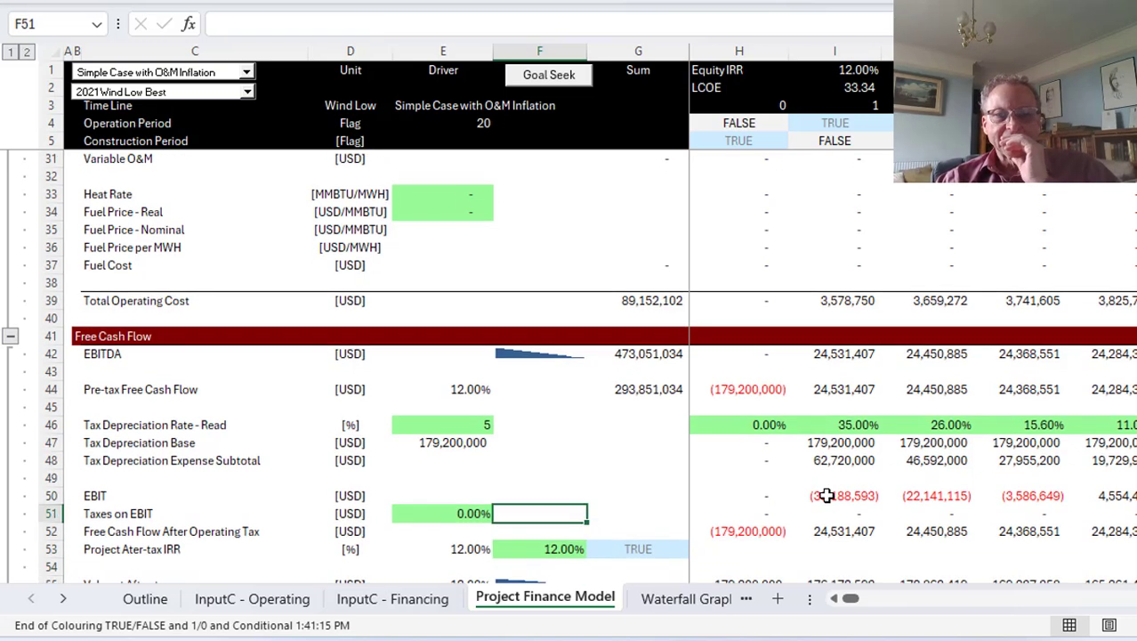
# Step: Examine the sparklines for Value at After-tax and Change in Value - Econ Depreciation in F55 and F56
pyautogui.press('Down')
pyautogui.press('Down')
pyautogui.press('Down')
pyautogui.scroll(-1, 826, 496)
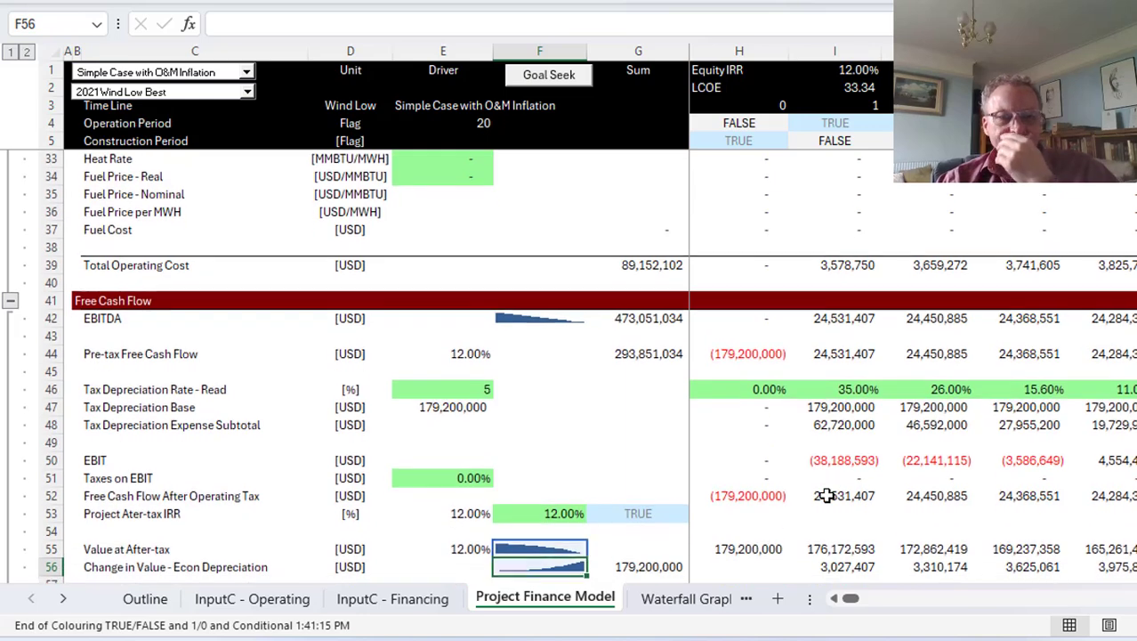
pyautogui.press('Up')
pyautogui.press('Up')
pyautogui.press('Left')
pyautogui.press('Left')
pyautogui.press('Down')
pyautogui.press('Right')
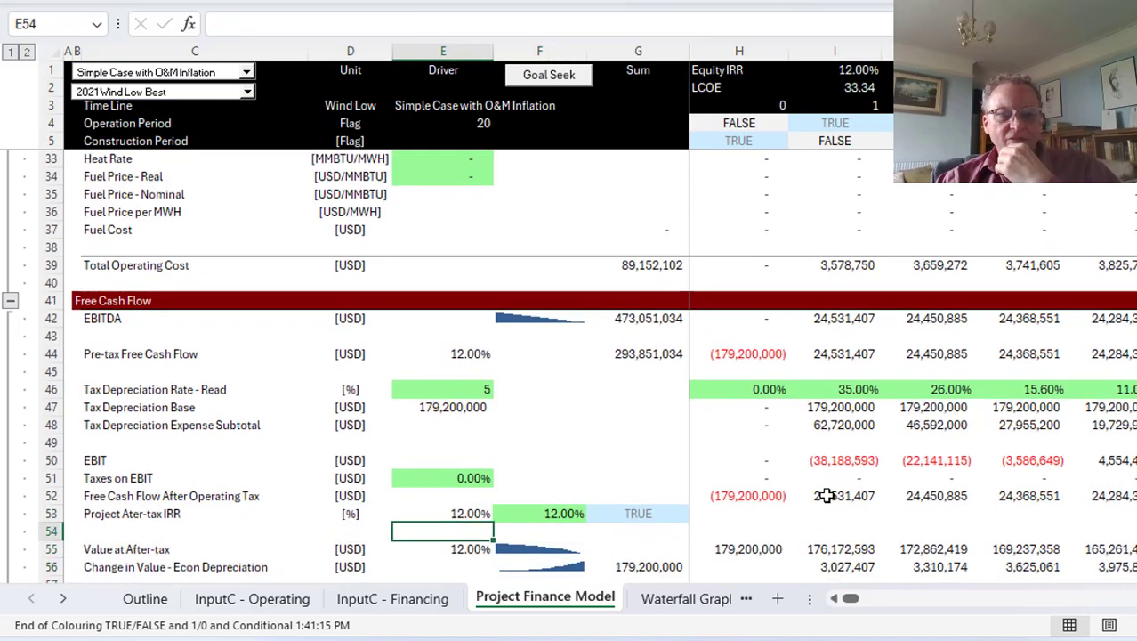
# Step: Review the Financing section from Investment Balance through the PV of CFADS, debt service and debt balance rows to Interest Expense
pyautogui.press('Down')
pyautogui.press('Down')
pyautogui.press('Down')
pyautogui.press('Down')
pyautogui.press('Down')
pyautogui.press('Down')
pyautogui.press('Down')
pyautogui.press('Down')
pyautogui.press('Down')
pyautogui.press('Down')
pyautogui.press('Down')
pyautogui.press('Down')
pyautogui.press('Down')
pyautogui.press('Down')
pyautogui.press('Down')
pyautogui.press('Down')
pyautogui.press('Down')
pyautogui.press('Down')
pyautogui.press('Down')
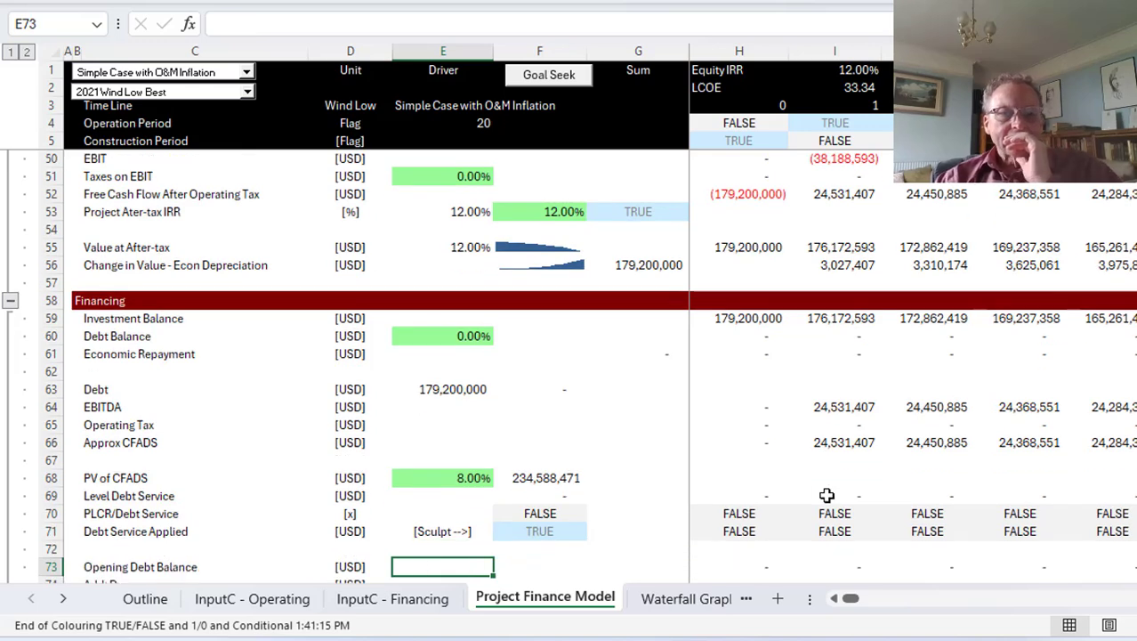
pyautogui.press('Down')
pyautogui.press('Down')
pyautogui.press('Down')
pyautogui.press('Down')
pyautogui.press('Down')
pyautogui.press('Down')
pyautogui.press('Down')
pyautogui.press('Down')
pyautogui.press('Down')
pyautogui.press('Down')
pyautogui.press('Down')
pyautogui.press('Down')
pyautogui.press('Down')
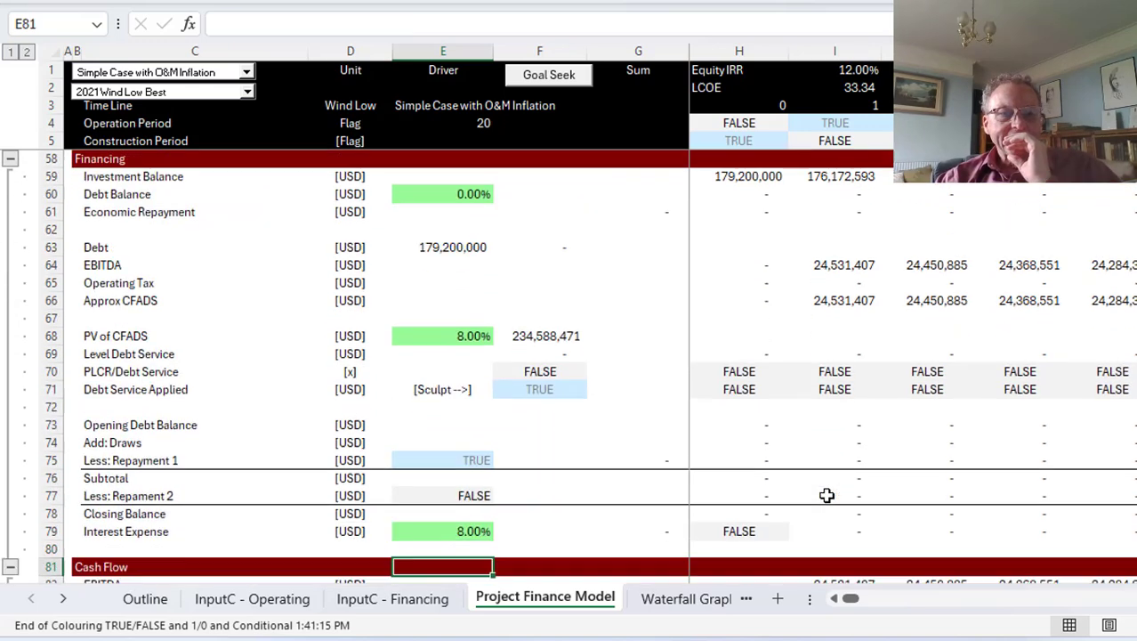
# Step: Examine the Cash Flow section from EBITDA and tax depreciation down to the Equity Cash Flow row
pyautogui.press('Down')
pyautogui.press('Down')
pyautogui.press('Down')
pyautogui.press('Down')
pyautogui.press('Down')
pyautogui.press('Down')
pyautogui.press('Down')
pyautogui.press('Down')
pyautogui.press('Down')
pyautogui.press('Down')
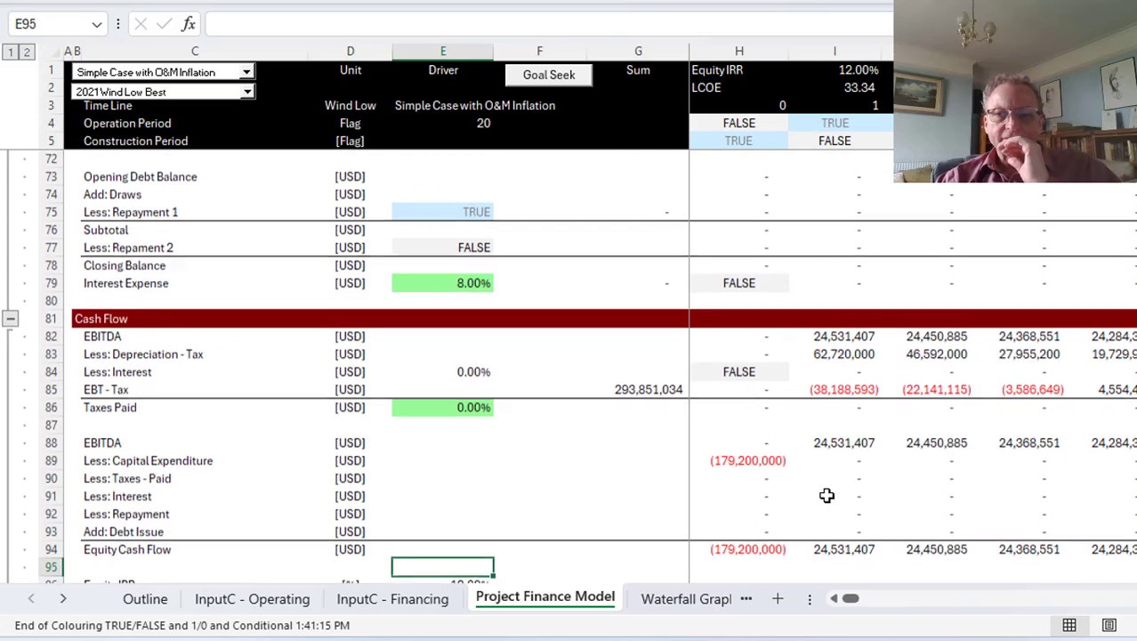
# Step: Review the Equity IRR and Project IRR rows and the income statement down to the booked tax rate in E108
pyautogui.press('Down')
pyautogui.press('Down')
pyautogui.press('Down')
pyautogui.press('Down')
pyautogui.press('Down')
pyautogui.press('Down')
pyautogui.press('Down')
pyautogui.press('Down')
pyautogui.press('Down')
pyautogui.press('Down')
pyautogui.press('Down')
pyautogui.press('Down')
pyautogui.press('Down')
pyautogui.press('Up')
pyautogui.press('Up')
pyautogui.press('Up')
pyautogui.press('Up')
pyautogui.press('Up')
pyautogui.press('Up')
pyautogui.press('Up')
pyautogui.press('Up')
pyautogui.press('Up')
pyautogui.press('Up')
pyautogui.press('Up')
pyautogui.press('Up')
pyautogui.press('Up')
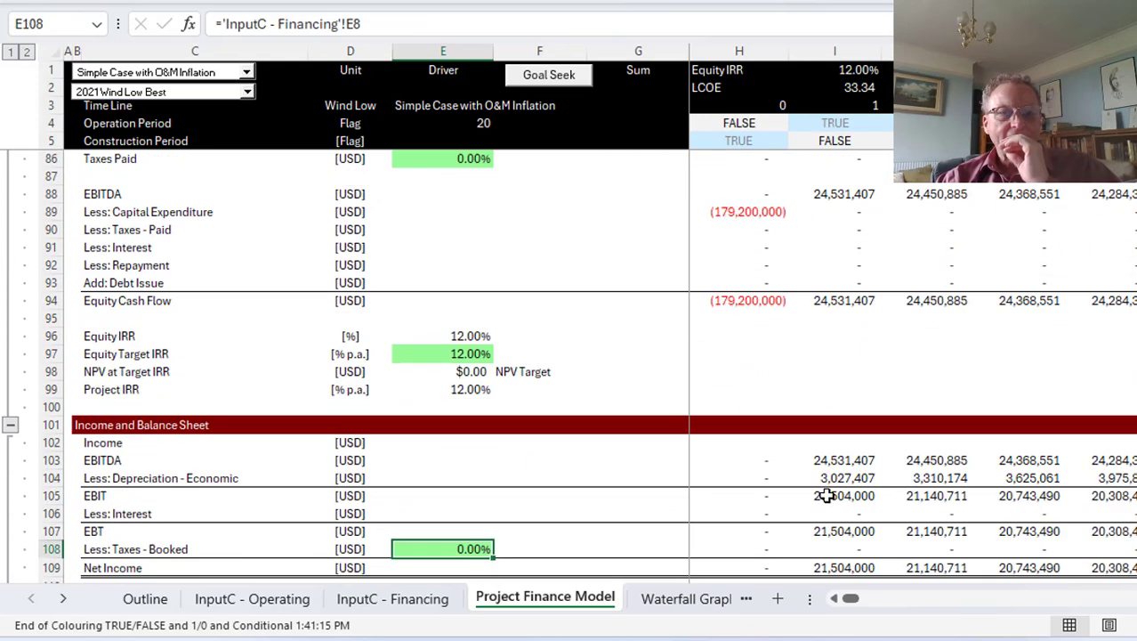
# Step: Review the balance sheet, balance test, capital ratios and Return on Equity rows down to the NOPAT tax rate in E135
pyautogui.press('Down')
pyautogui.press('Down')
pyautogui.press('Down')
pyautogui.press('Down')
pyautogui.press('Down')
pyautogui.press('Down')
pyautogui.press('Down')
pyautogui.press('Down')
pyautogui.press('Down')
pyautogui.press('Down')
pyautogui.press('Down')
pyautogui.press('Down')
pyautogui.press('Down')
pyautogui.press('Down')
pyautogui.press('Down')
pyautogui.press('Down')
pyautogui.press('Down')
pyautogui.press('Down')
pyautogui.press('Down')
pyautogui.press('Down')
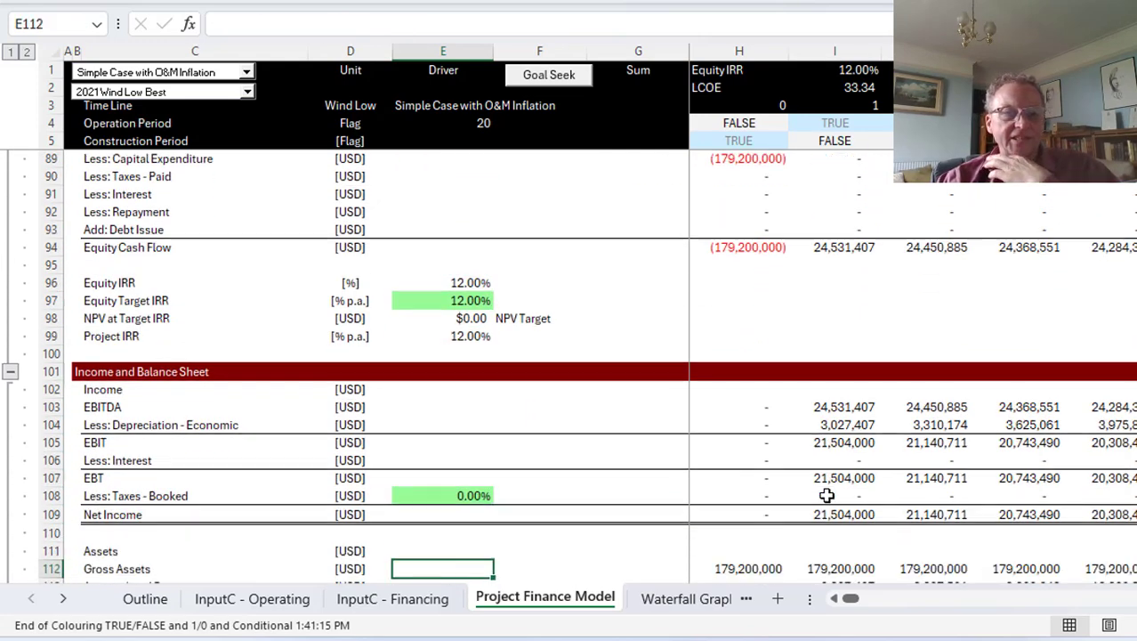
pyautogui.press('Down')
pyautogui.press('Down')
pyautogui.press('Down')
pyautogui.press('Down')
pyautogui.press('Down')
pyautogui.press('Down')
pyautogui.press('Down')
pyautogui.press('Down')
pyautogui.press('Down')
pyautogui.press('Down')
pyautogui.press('Down')
pyautogui.press('Down')
pyautogui.press('Down')
pyautogui.press('Down')
pyautogui.press('Down')
pyautogui.press('Down')
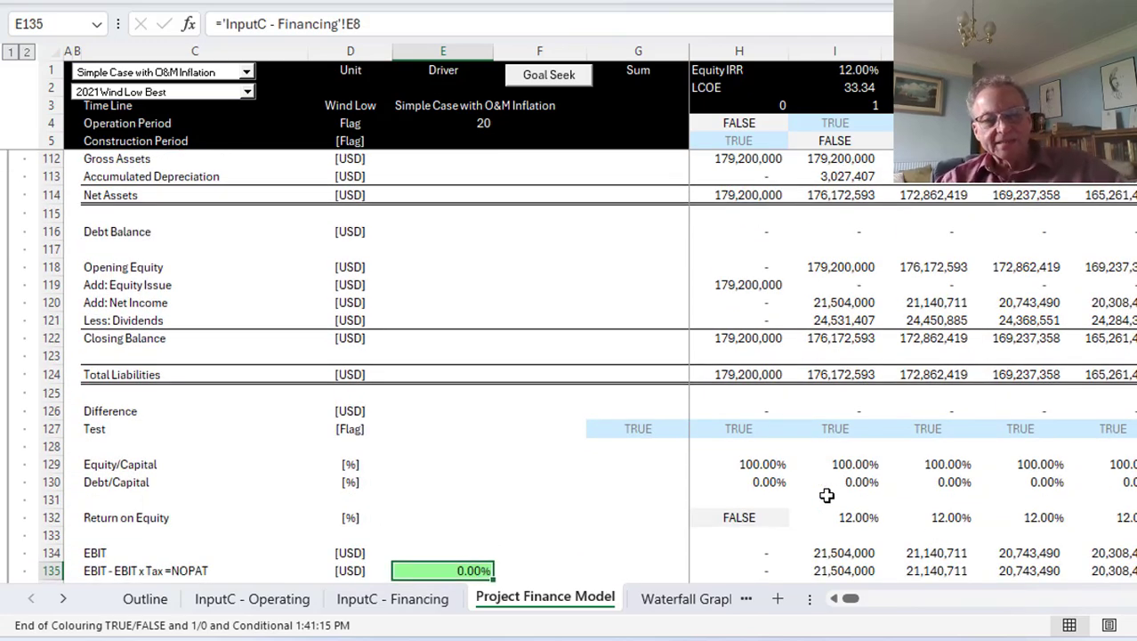
# Step: Go to the InputC - Operating sheet and review the Computation of LCOE from PMT - Capital section from its first row
pyautogui.hotkey('ctrl', 'pageup')
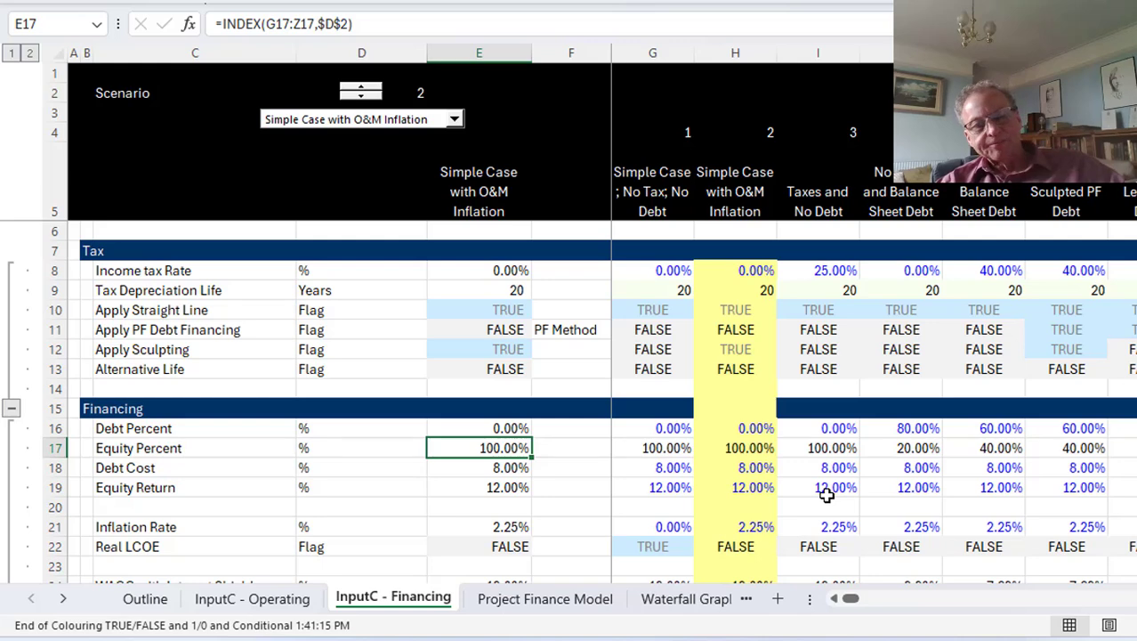
pyautogui.hotkey('ctrl', 'pageup')
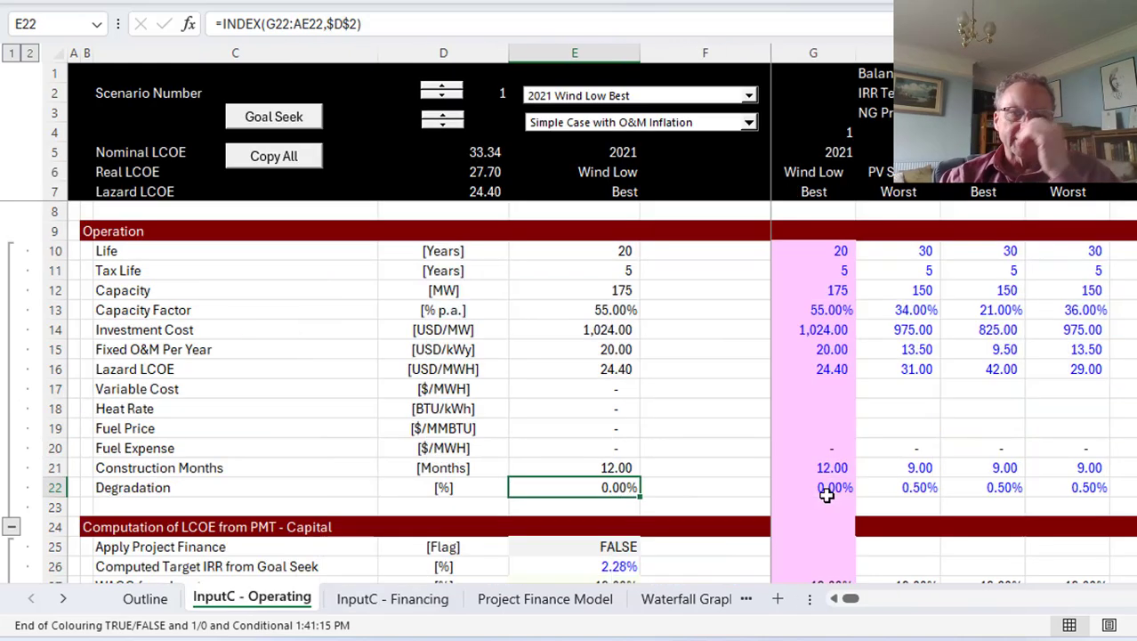
pyautogui.press('Down')
pyautogui.press('Down')
pyautogui.press('Down')
pyautogui.press('Down')
pyautogui.press('Down')
pyautogui.press('Down')
pyautogui.press('Down')
pyautogui.press('Down')
pyautogui.press('Down')
pyautogui.press('Down')
pyautogui.press('Down')
pyautogui.press('Down')
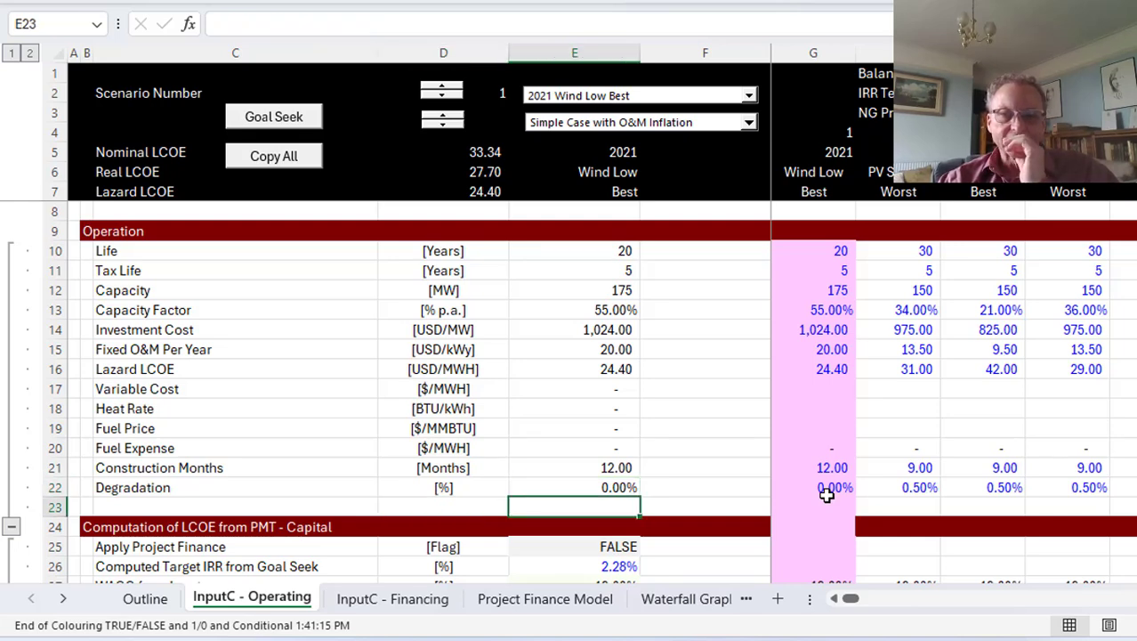
pyautogui.press('Down')
pyautogui.press('Down')
pyautogui.press('Down')
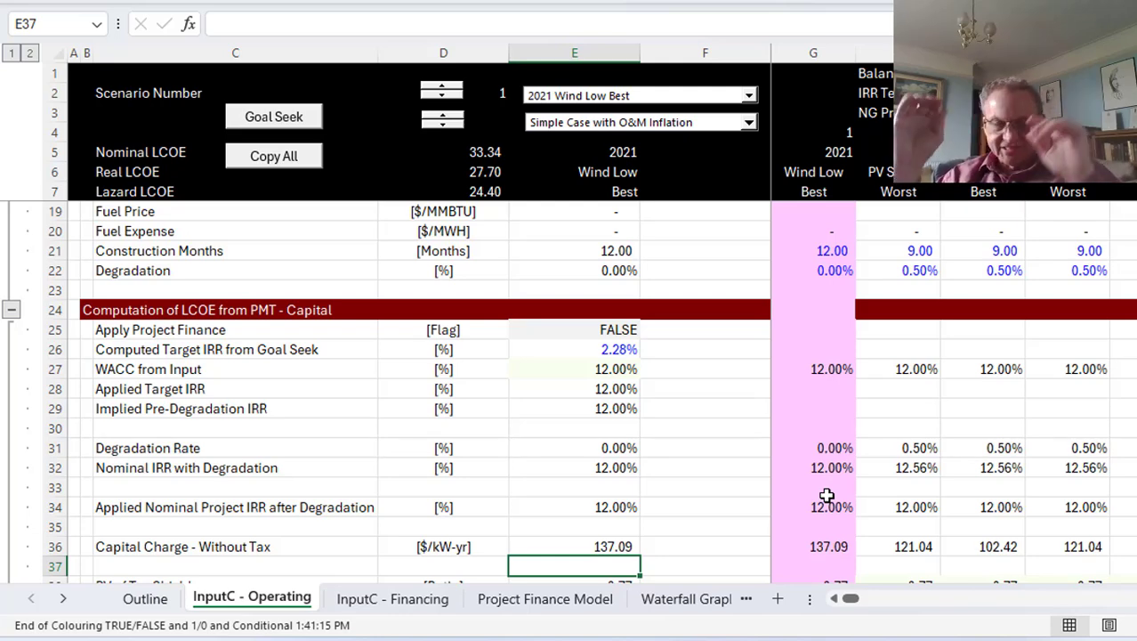
# Step: Inspect the PMT formula for Capital Charge - Without Tax in E36
pyautogui.press('Up')
pyautogui.press('Up')
pyautogui.press('Up')
pyautogui.press('Up')
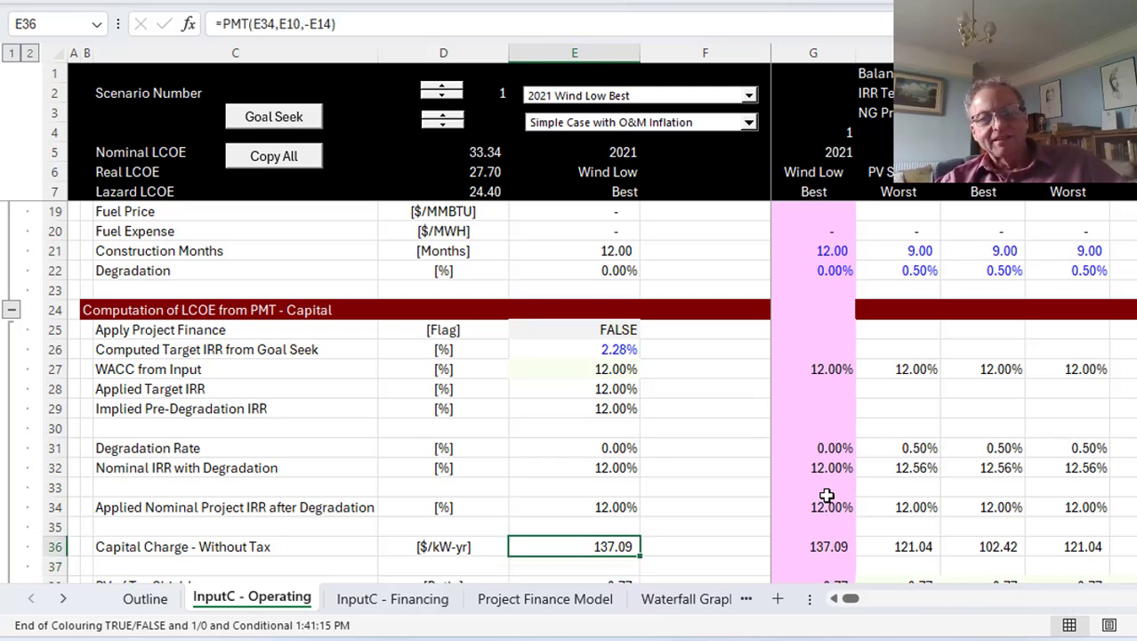
# Step: Examine the tax shield rows from PV of Tax Shield to Reduction in Capital Charge from Tax, including the Value of Tax Shield formula in E41
pyautogui.press('Down')
pyautogui.press('Down')
pyautogui.press('Down')
pyautogui.press('Down')
pyautogui.press('Down')
pyautogui.press('Down')
pyautogui.press('Down')
pyautogui.press('Down')
pyautogui.press('Down')
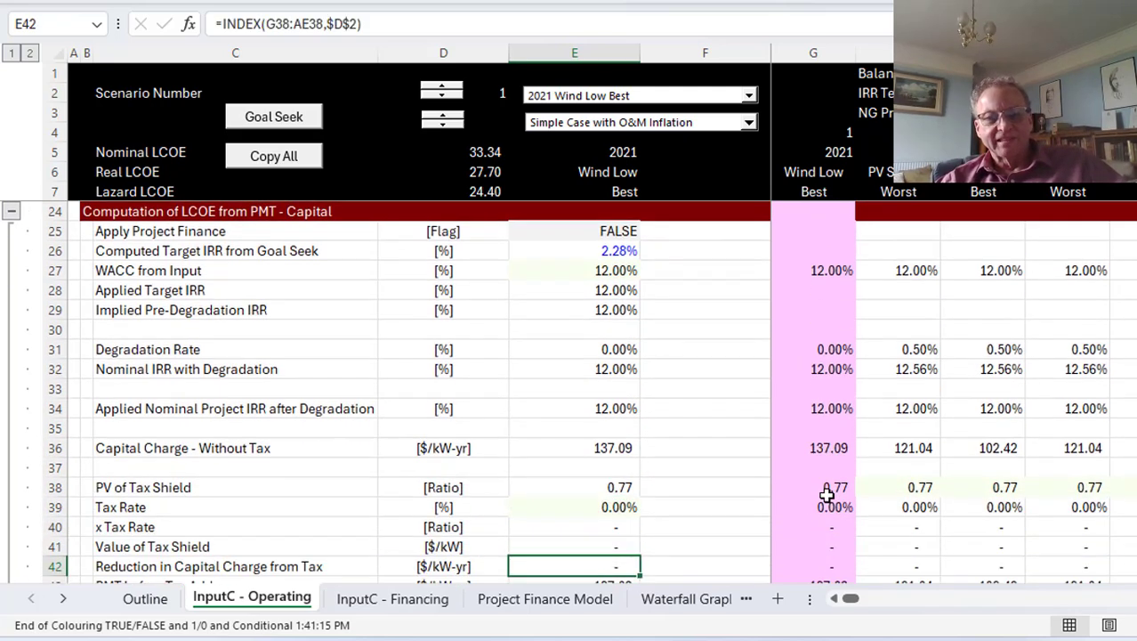
pyautogui.press('Up')
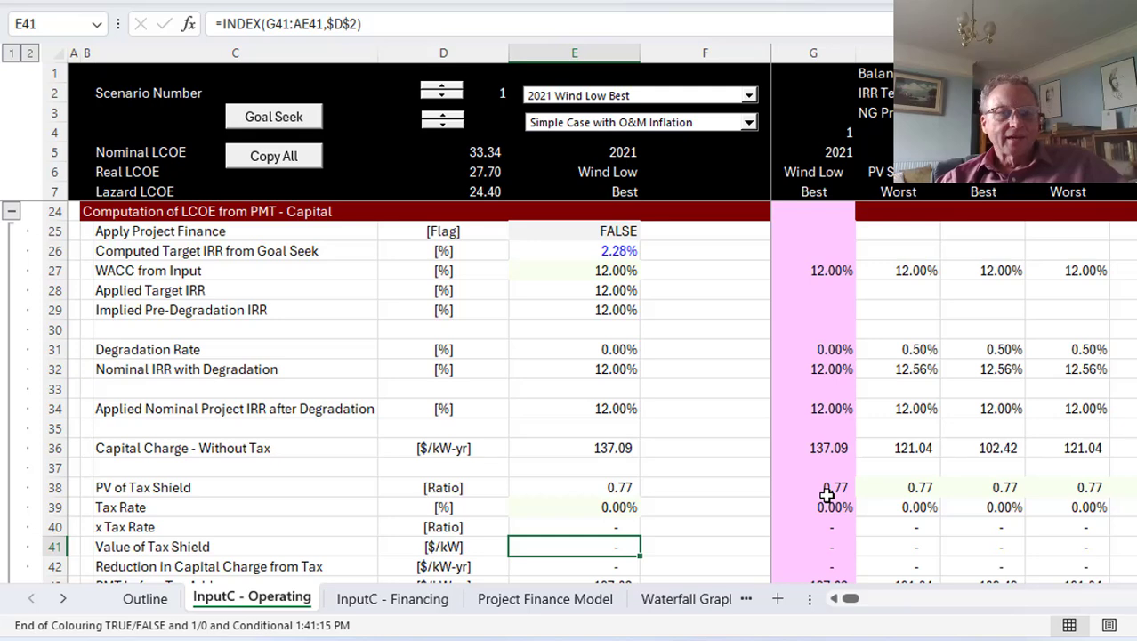
# Step: Look back through the target IRR and degradation rows of the capital charge computation to the Degradation input in E22
pyautogui.press('Up')
pyautogui.press('Up')
pyautogui.press('Up')
pyautogui.press('Up')
pyautogui.press('Up')
pyautogui.press('Up')
pyautogui.press('Up')
pyautogui.press('Up')
pyautogui.press('Up')
pyautogui.press('Up')
pyautogui.press('Up')
pyautogui.press('Up')
pyautogui.press('Up')
pyautogui.press('Up')
pyautogui.press('Up')
pyautogui.press('Up')
pyautogui.press('Up')
pyautogui.press('Up')
pyautogui.press('Up')
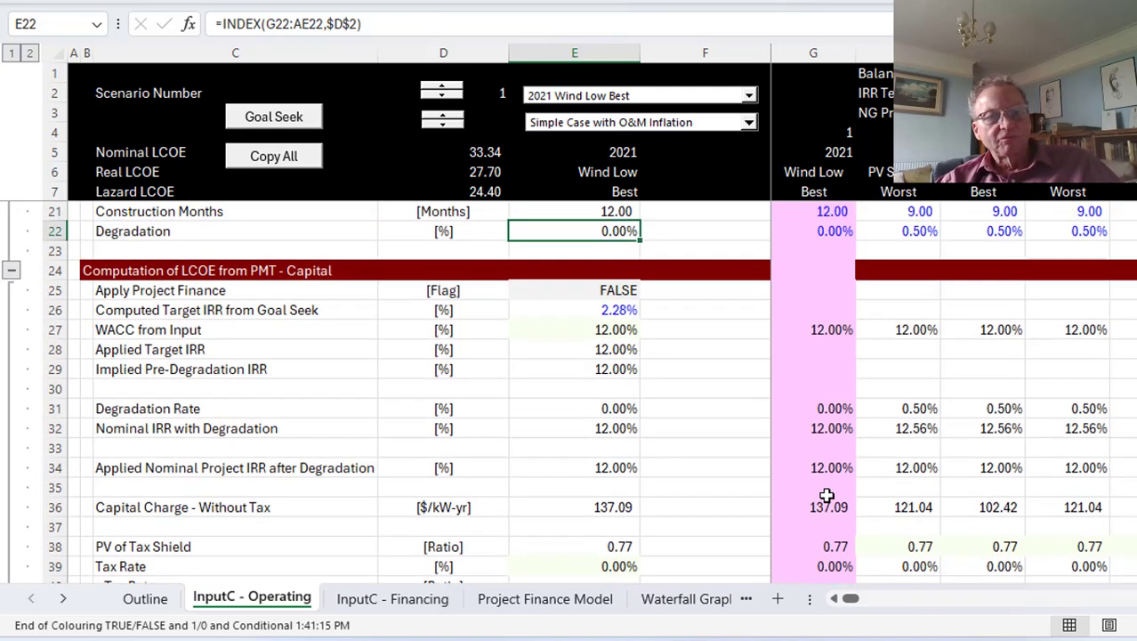
# Step: Review the capital charge rows from Degradation down to the Capital Charge - Without Tax formula in E36
pyautogui.press('Down')
pyautogui.press('Down')
pyautogui.press('Down')
pyautogui.press('Down')
pyautogui.press('Down')
pyautogui.press('Down')
pyautogui.press('Down')
pyautogui.press('Down')
pyautogui.press('Down')
pyautogui.press('Down')
pyautogui.press('Down')
pyautogui.press('Down')
pyautogui.press('Down')
pyautogui.press('Down')
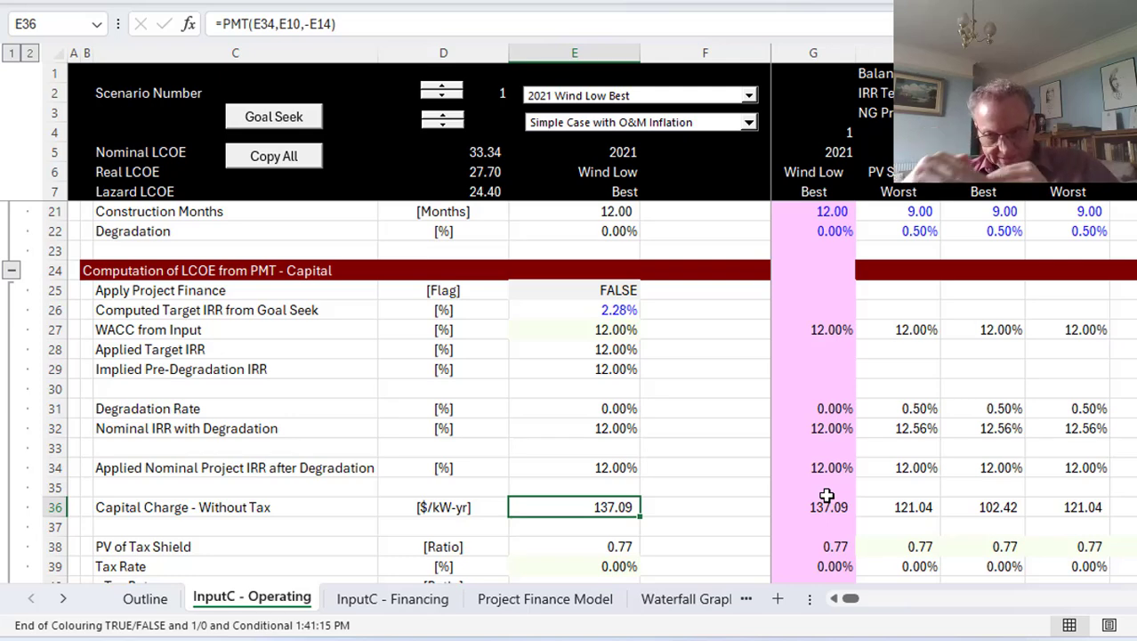
# Step: Look through the tax shield rows and the Computation of Nominal O&M for LCOE section down to Fixed O&M - Real/Degredation
pyautogui.press('Down')
pyautogui.press('Down')
pyautogui.press('Down')
pyautogui.press('Down')
pyautogui.press('Down')
pyautogui.press('Down')
pyautogui.press('Down')
pyautogui.press('Down')
pyautogui.press('Down')
pyautogui.press('Down')
pyautogui.press('Down')
pyautogui.press('Down')
pyautogui.press('Down')
pyautogui.press('Down')
pyautogui.press('Down')
pyautogui.press('Down')
pyautogui.press('Down')
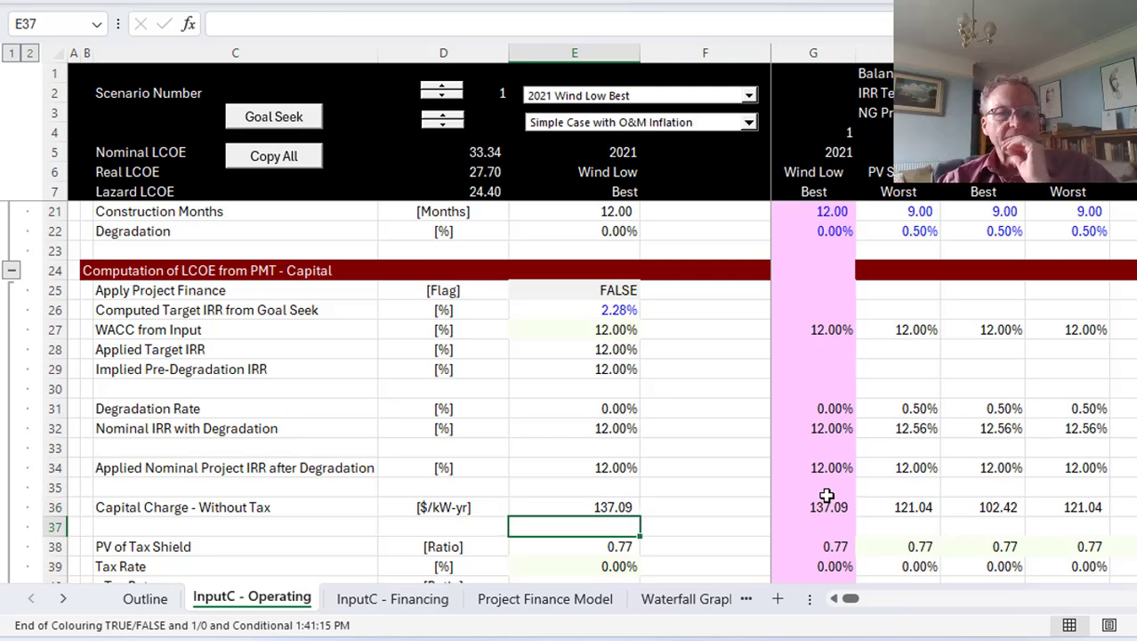
pyautogui.press('Down')
pyautogui.press('Down')
pyautogui.press('Down')
pyautogui.press('Down')
pyautogui.press('Down')
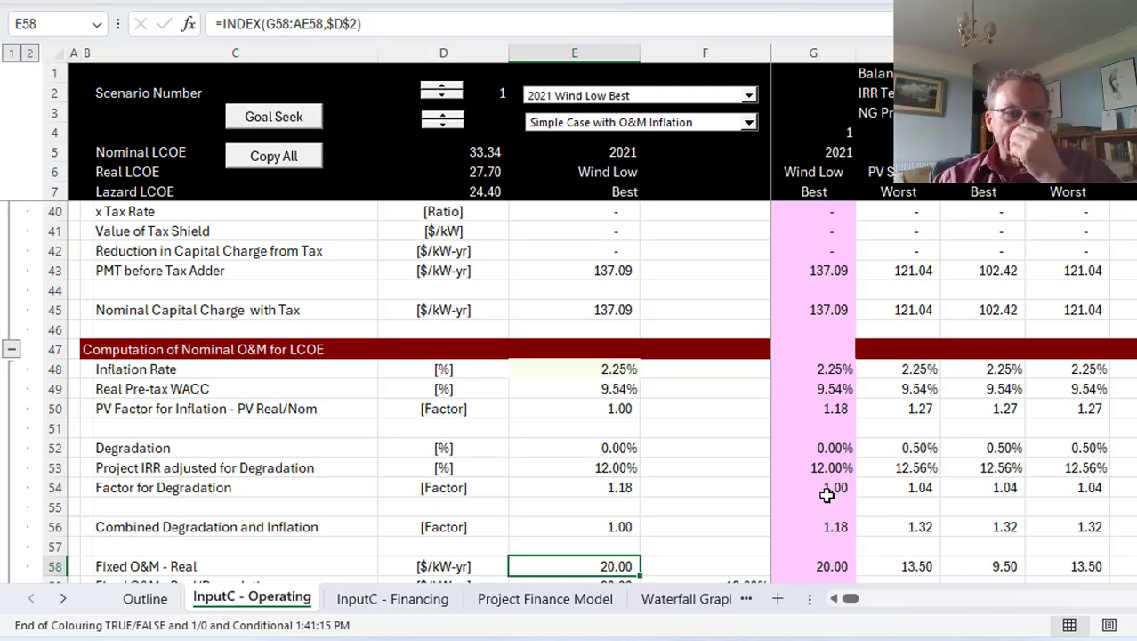
pyautogui.scroll(-1, 826, 495)
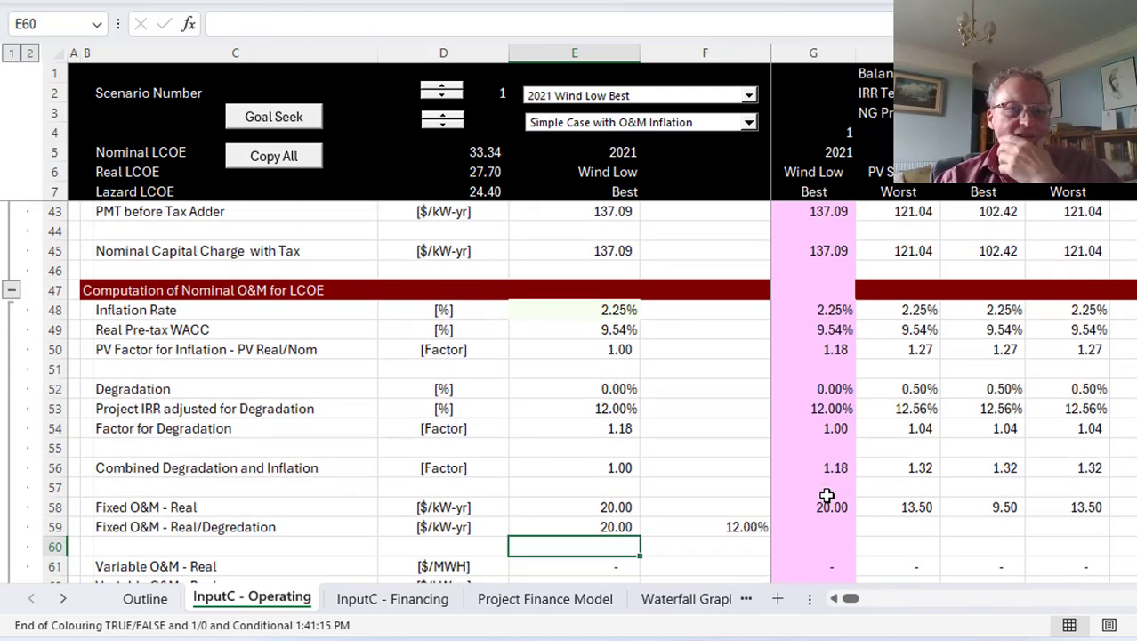
# Step: Check the Factor for Degradation formula in E54 and the PV Factor for Inflation formula in E50
pyautogui.press('Up')
pyautogui.press('Up')
pyautogui.press('Up')
pyautogui.press('Up')
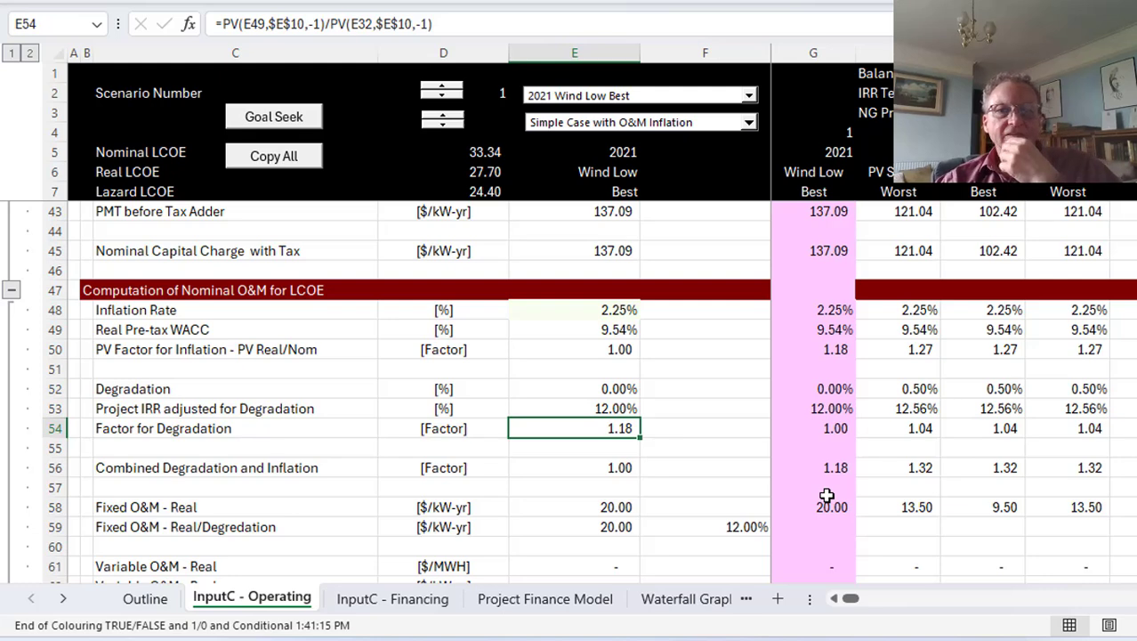
pyautogui.press('Up')
pyautogui.press('Up')
pyautogui.press('Up')
pyautogui.press('Up')
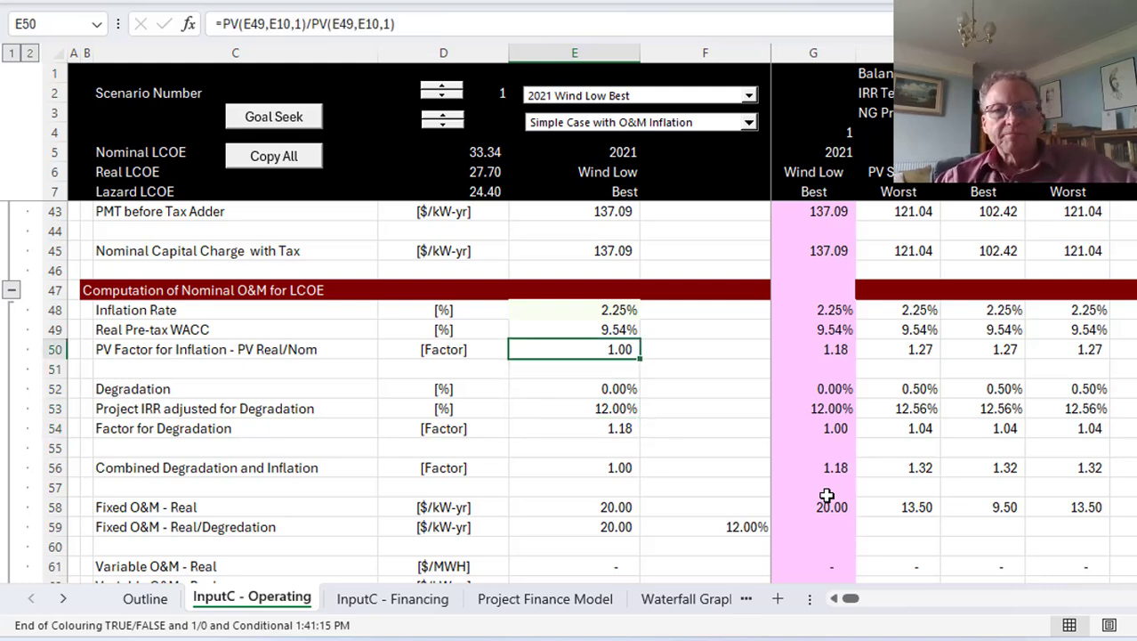
# Step: Inspect the Real Pre-tax WACC formula in E49 and the Inflation Rate above it
pyautogui.press('Up')
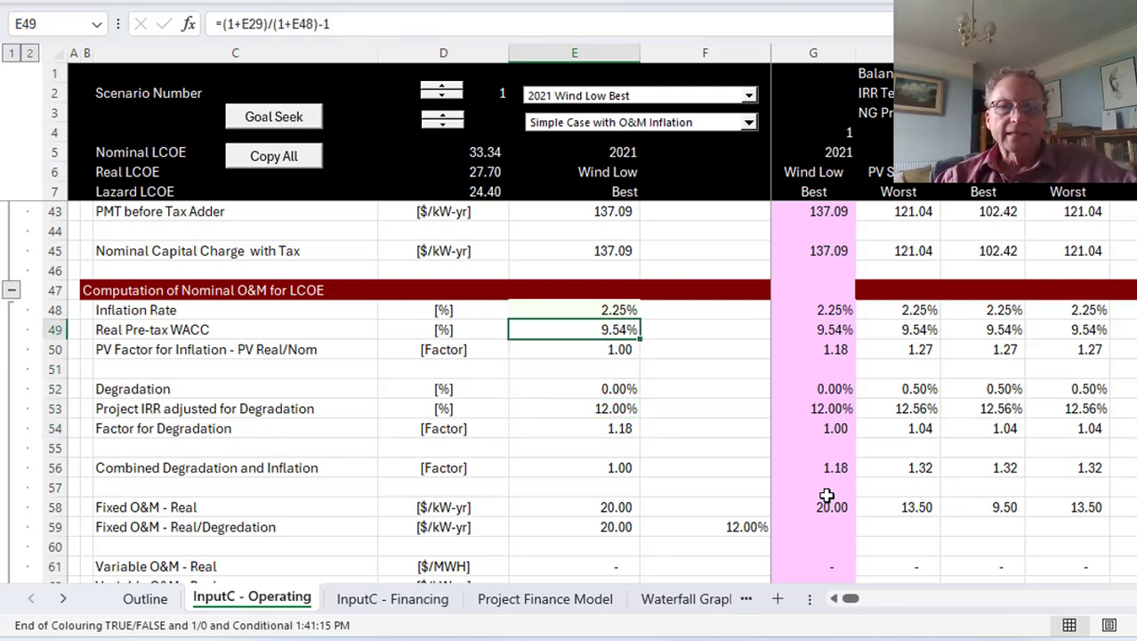
pyautogui.press('Up')
pyautogui.press('Down')
pyautogui.press('F2')
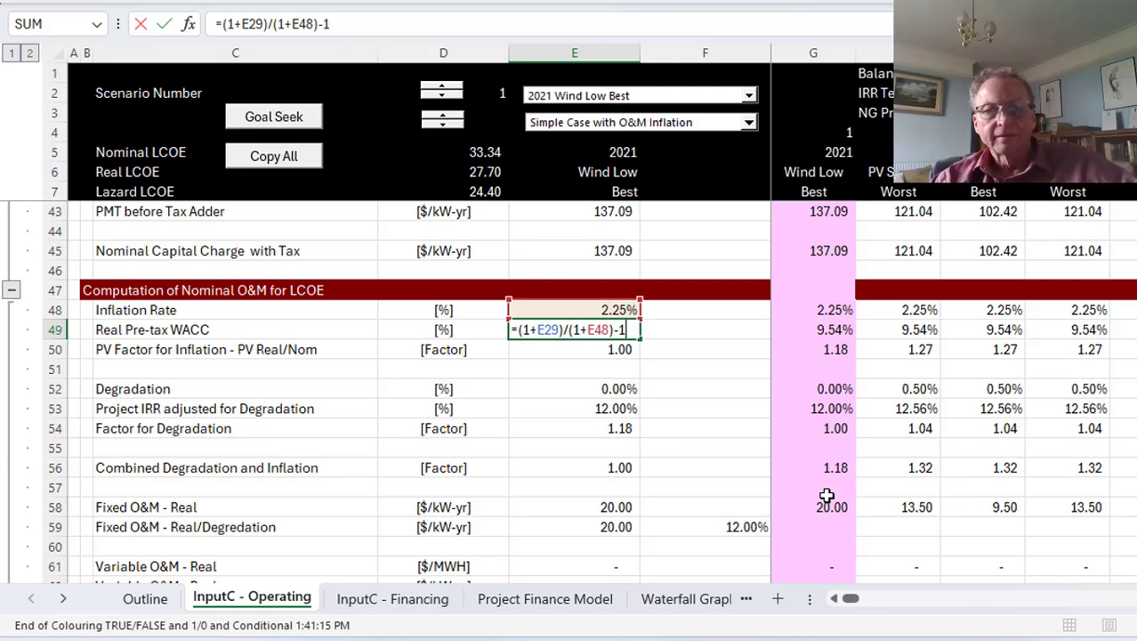
pyautogui.press('Return')
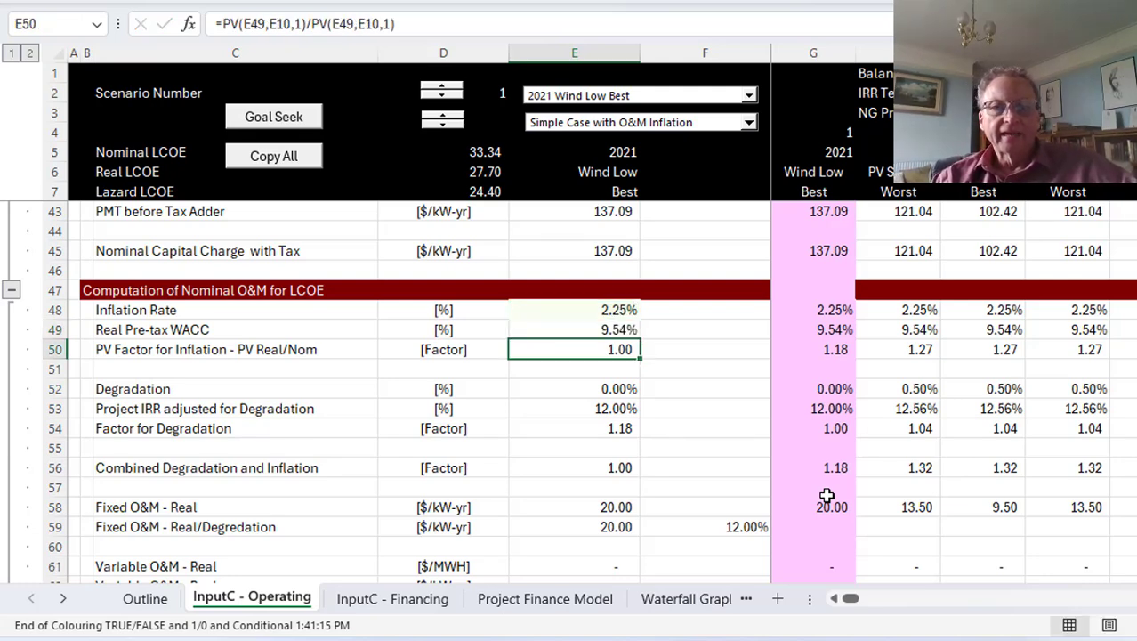
# Step: Compare the cell references in the PV Factor for Inflation formula in E50 with the Factor for Degradation formula in E54
pyautogui.press('F2')
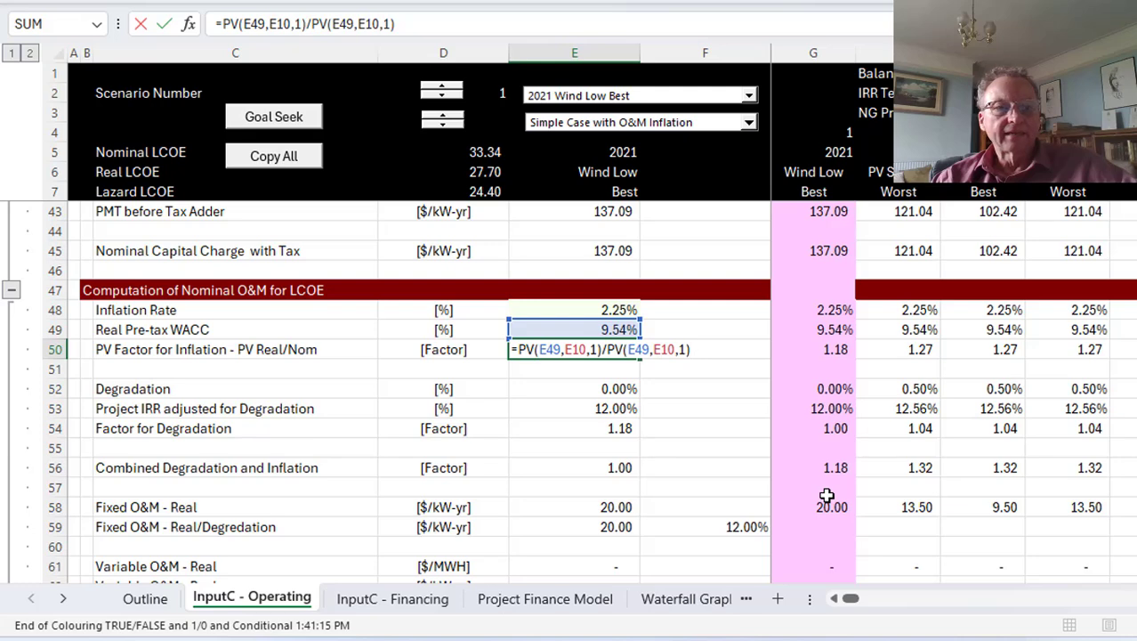
pyautogui.press('Escape')
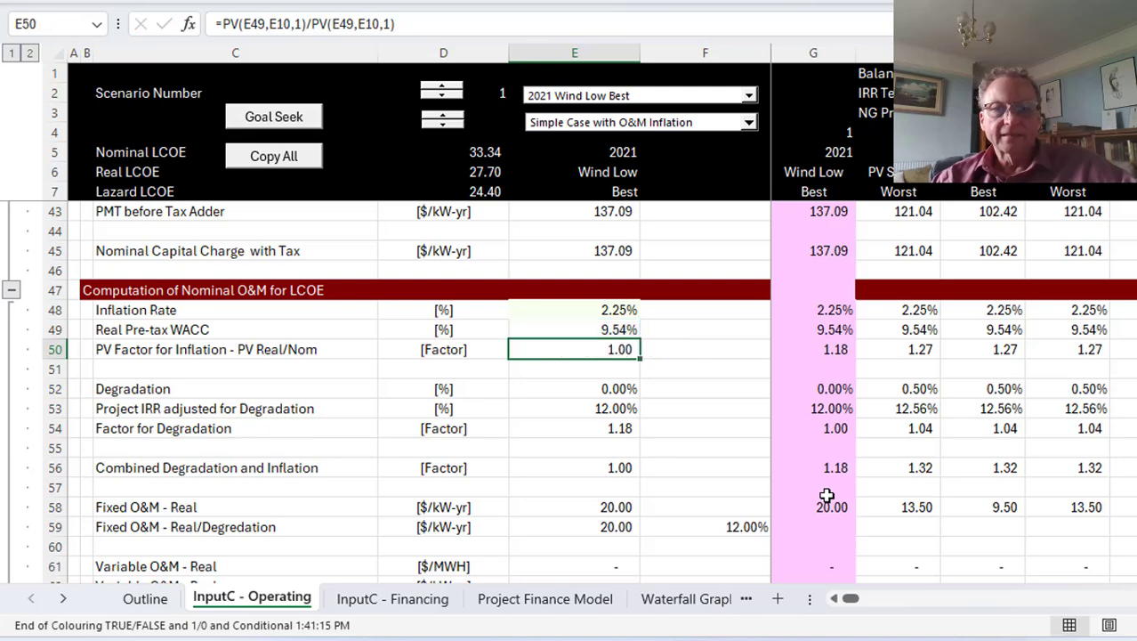
pyautogui.press('Down')
pyautogui.press('Down')
pyautogui.press('Down')
pyautogui.press('Down')
pyautogui.press('F2')
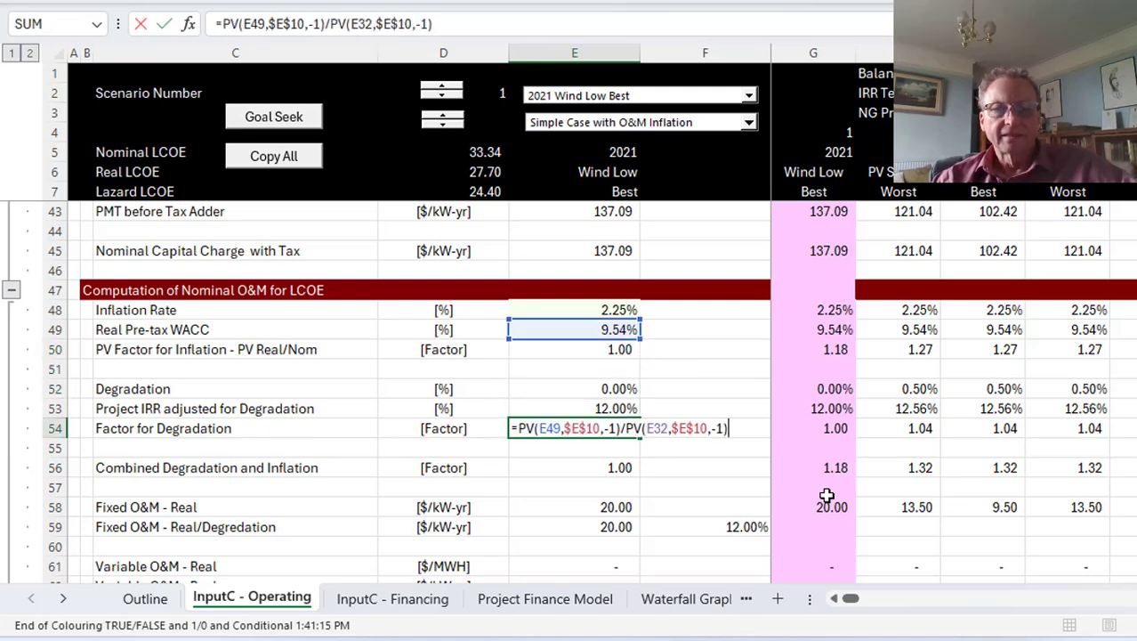
pyautogui.press('Escape')
# Step: Re-examine the two PV terms of the PV Factor for Inflation formula in E50
pyautogui.press('Up')
pyautogui.press('Up')
pyautogui.press('Up')
pyautogui.press('Up')
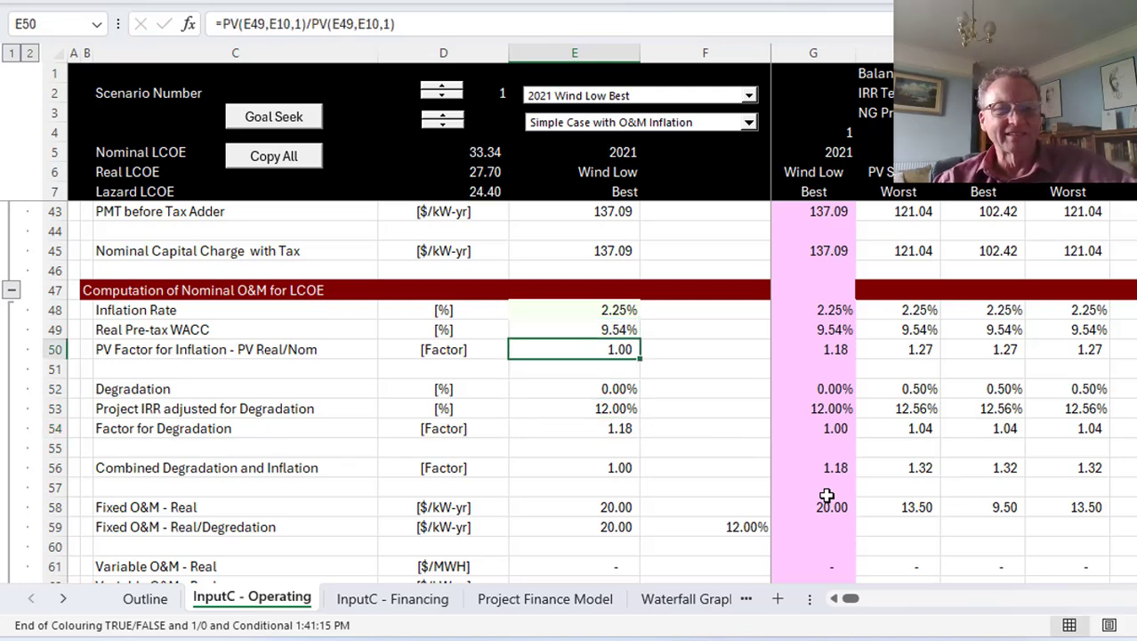
pyautogui.press('F2')
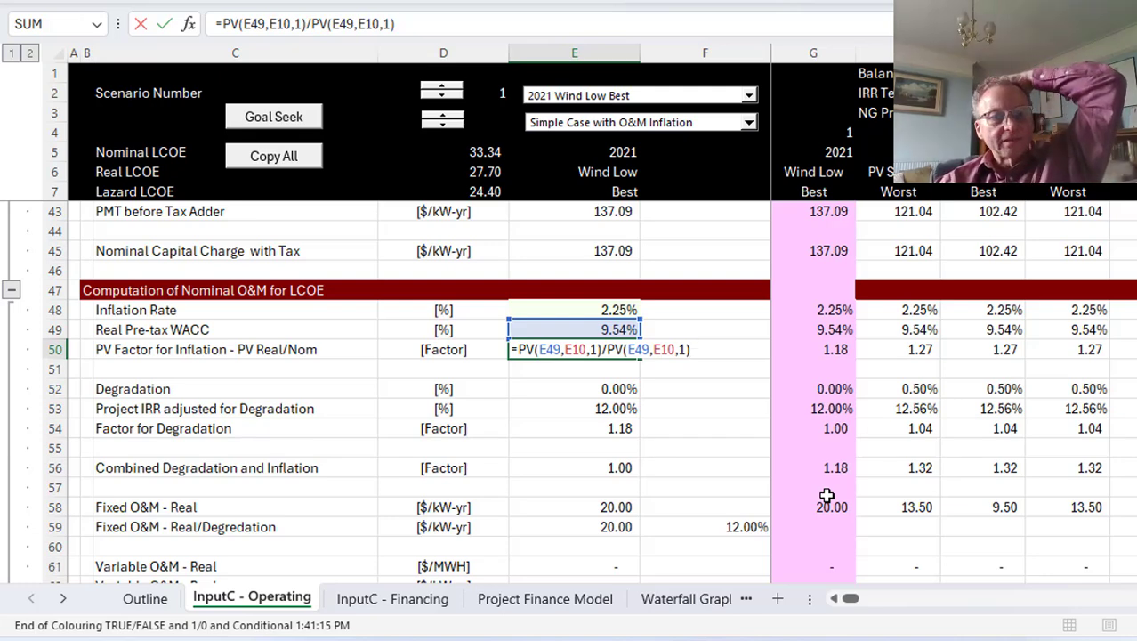
pyautogui.hotkey('ctrl', 'Return')
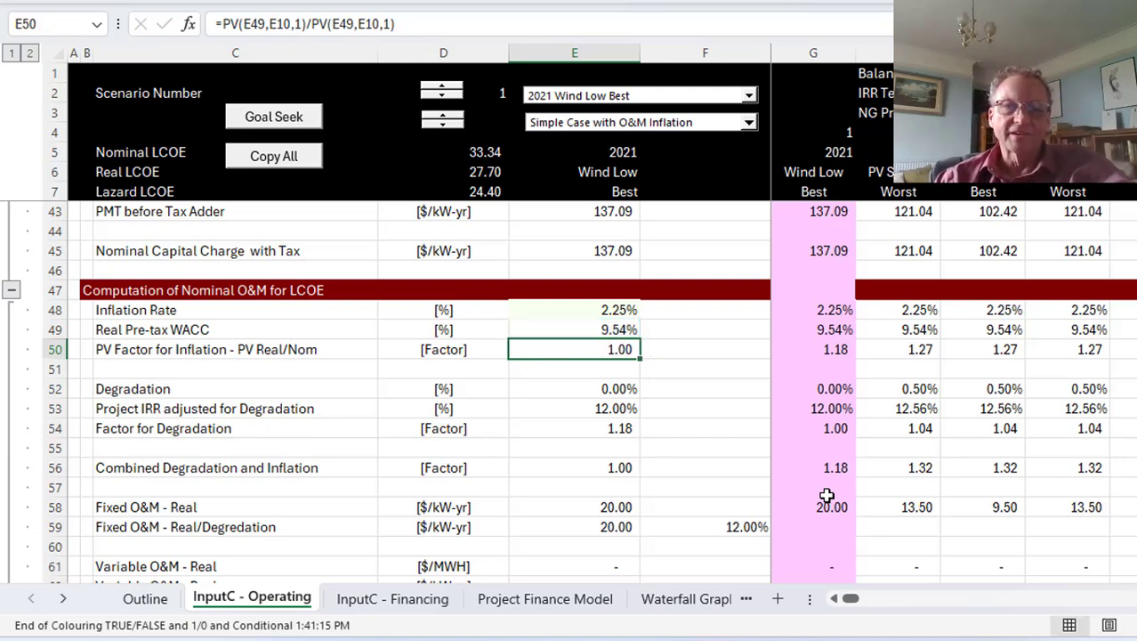
# Step: Inspect the discount rates used in the Factor for Degradation formula in E54
pyautogui.press('Down')
pyautogui.press('Down')
pyautogui.press('Down')
pyautogui.press('Down')
pyautogui.press('F2')
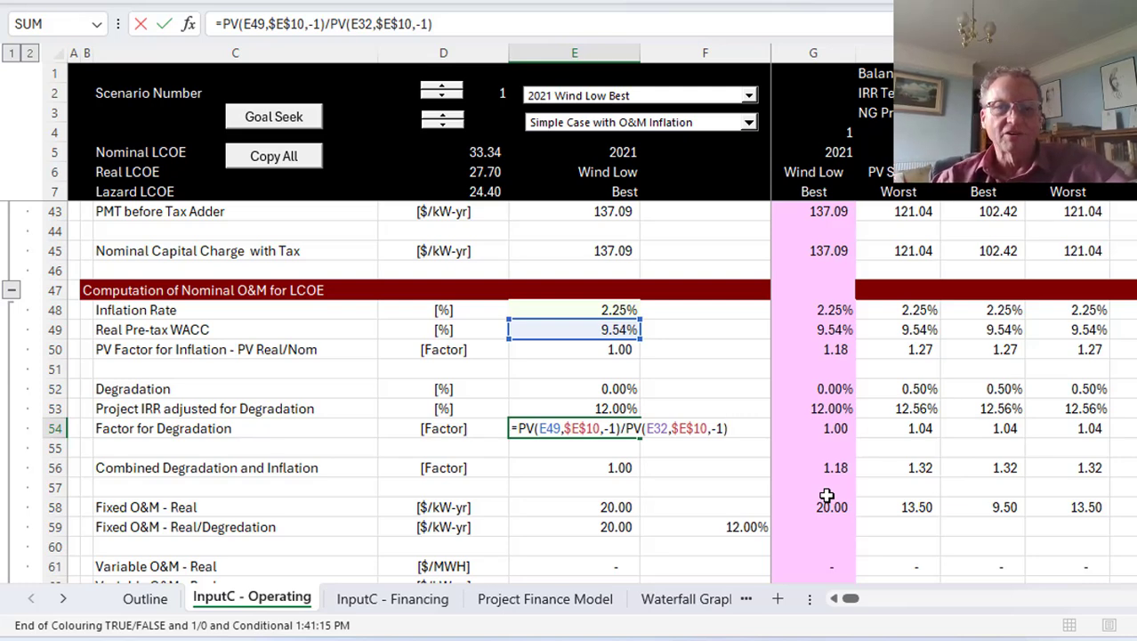
pyautogui.press('Return')
# Step: Rename the row label in C54 as "Factor for Degradation and Inflation"
pyautogui.press('Up')
pyautogui.press('Left')
pyautogui.press('Left')
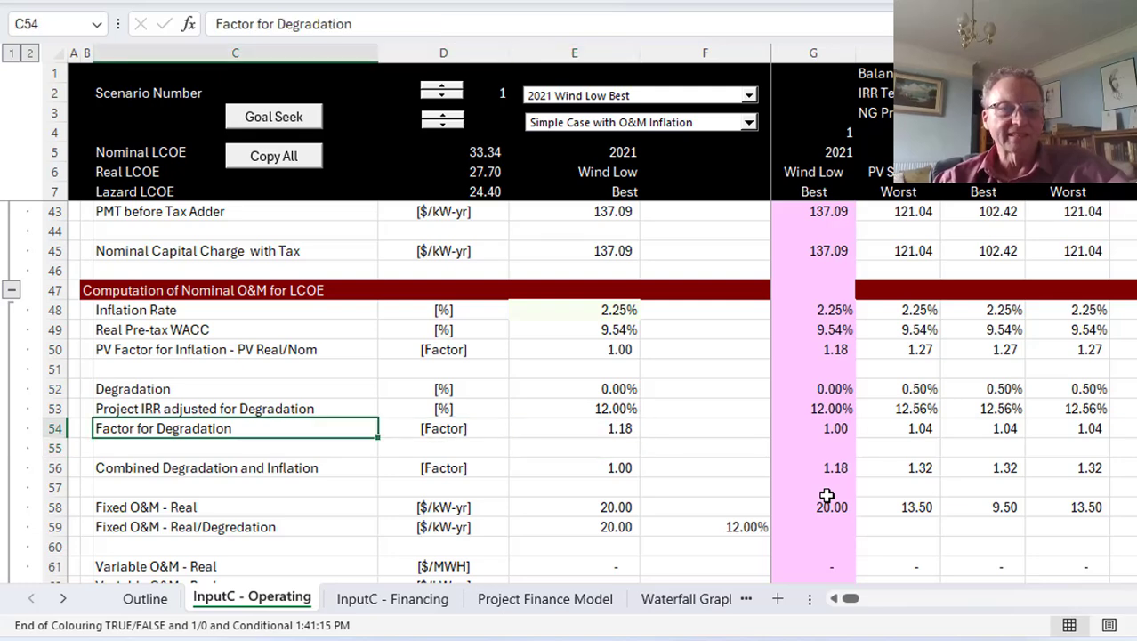
pyautogui.press('F2')
pyautogui.write('and')
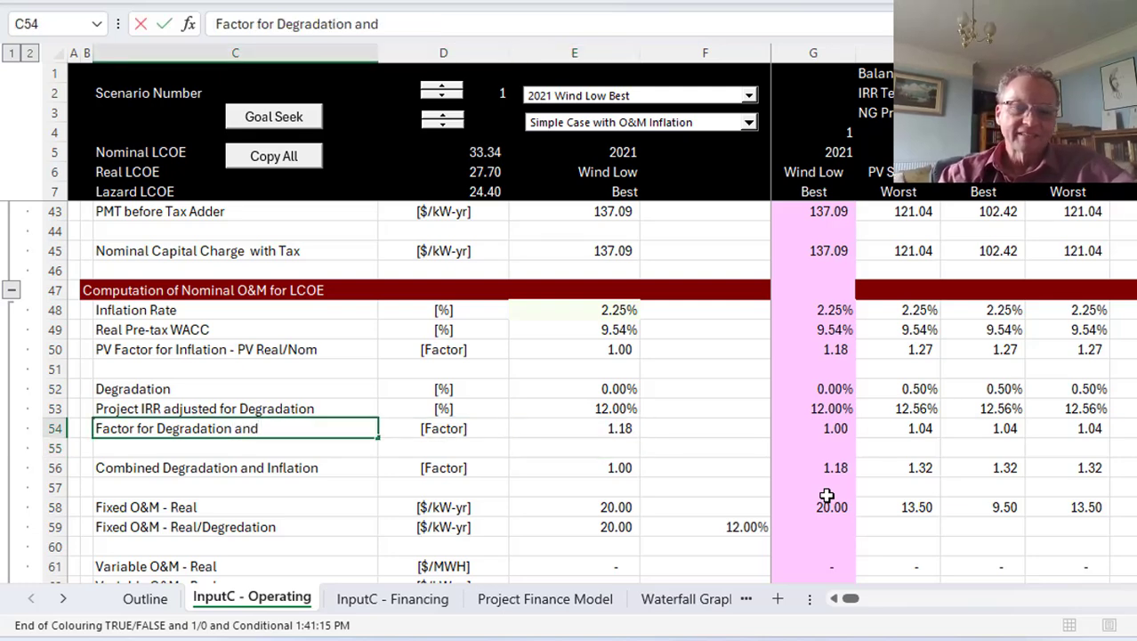
pyautogui.write(' Inflation')
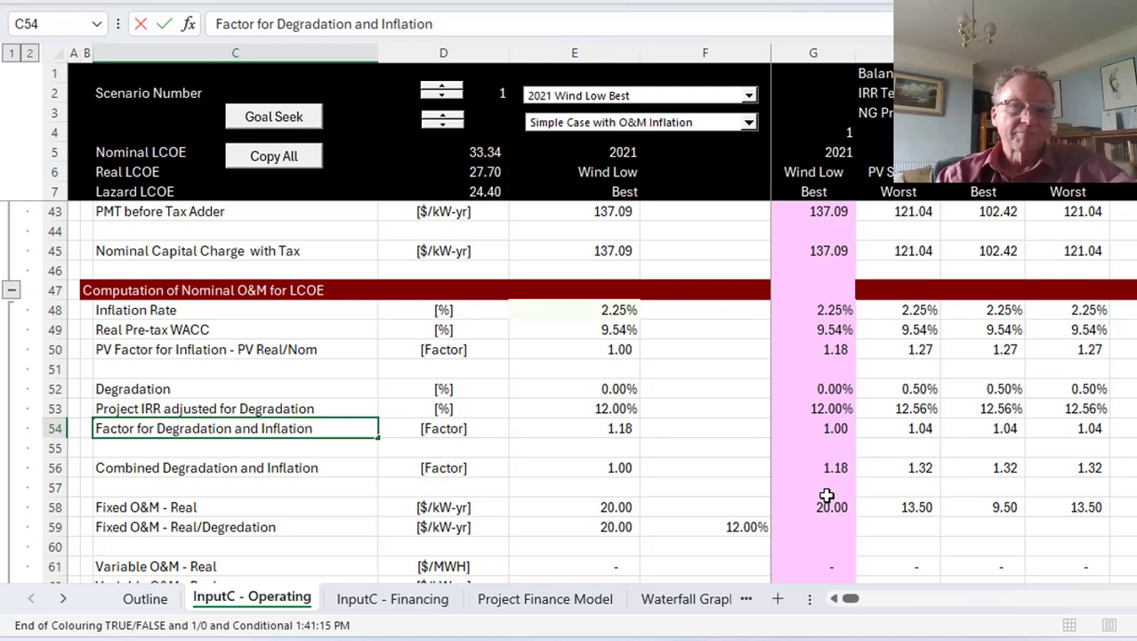
pyautogui.press('Return')
# Step: Check the Combined Degradation and Inflation formula in E56
pyautogui.press('Up')
pyautogui.press('Right')
pyautogui.press('Right')
pyautogui.press('Down')
pyautogui.press('Down')
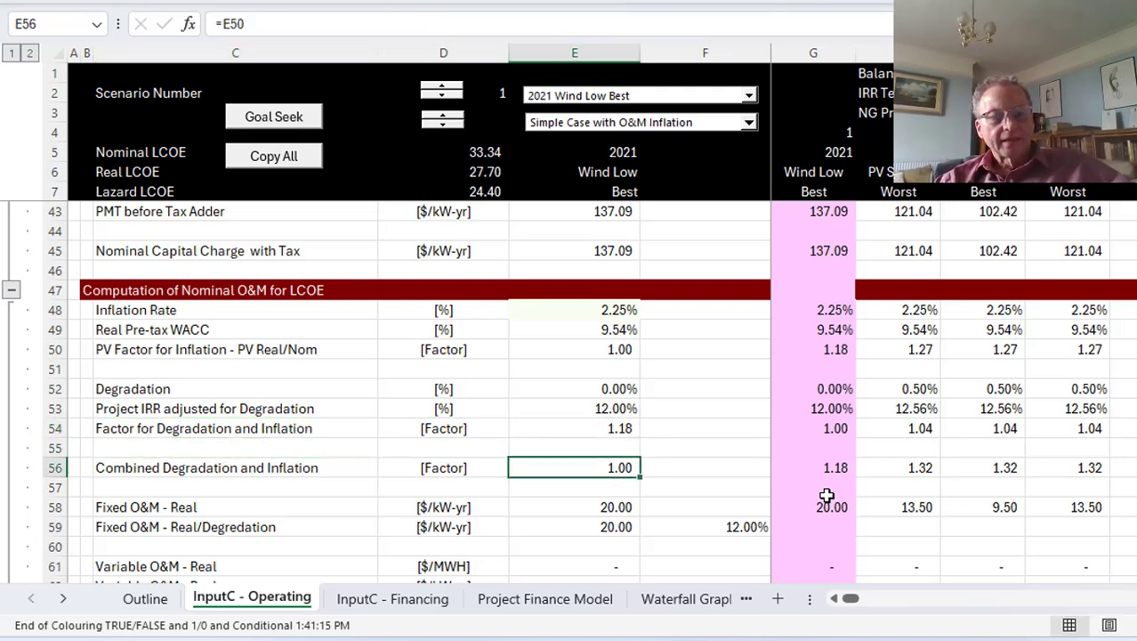
# Step: Go through the O&M and fuel cost rows and inspect the Total O&M - Inflated/Degradation formula in E69
pyautogui.press('Down')
pyautogui.press('Down')
pyautogui.press('Down')
pyautogui.press('Down')
pyautogui.press('Down')
pyautogui.press('Down')
pyautogui.press('Down')
pyautogui.press('Down')
pyautogui.press('Down')
pyautogui.press('Down')
pyautogui.press('Down')
pyautogui.press('Down')
pyautogui.press('Down')
pyautogui.press('Down')
pyautogui.press('Down')
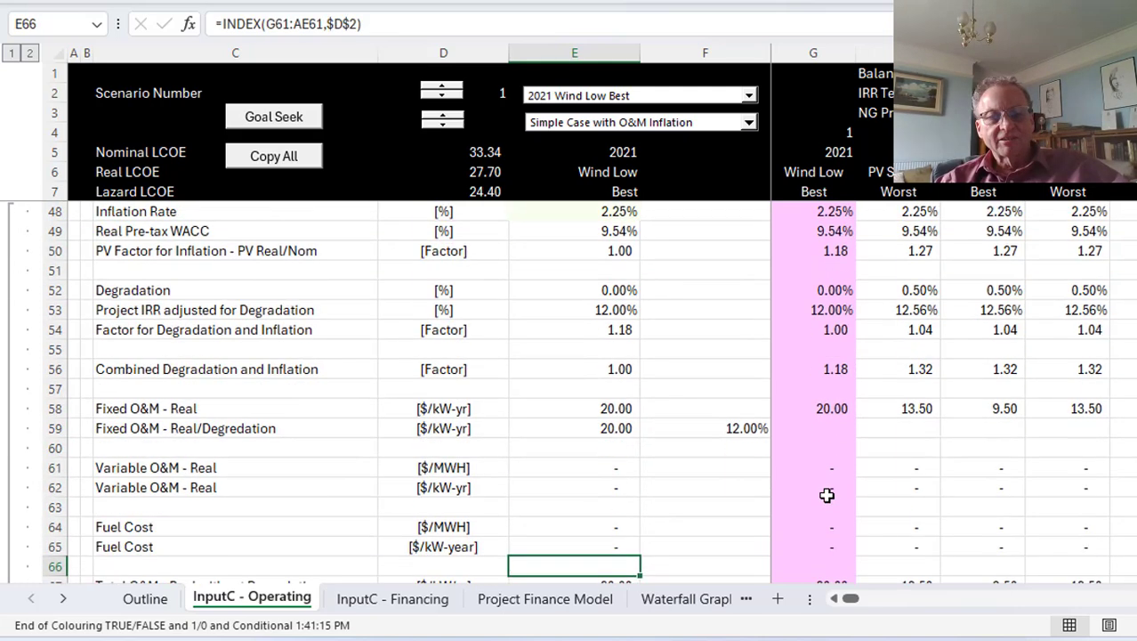
pyautogui.press('Down')
pyautogui.press('Down')
pyautogui.press('Up')
pyautogui.press('Up')
pyautogui.press('Up')
pyautogui.press('Up')
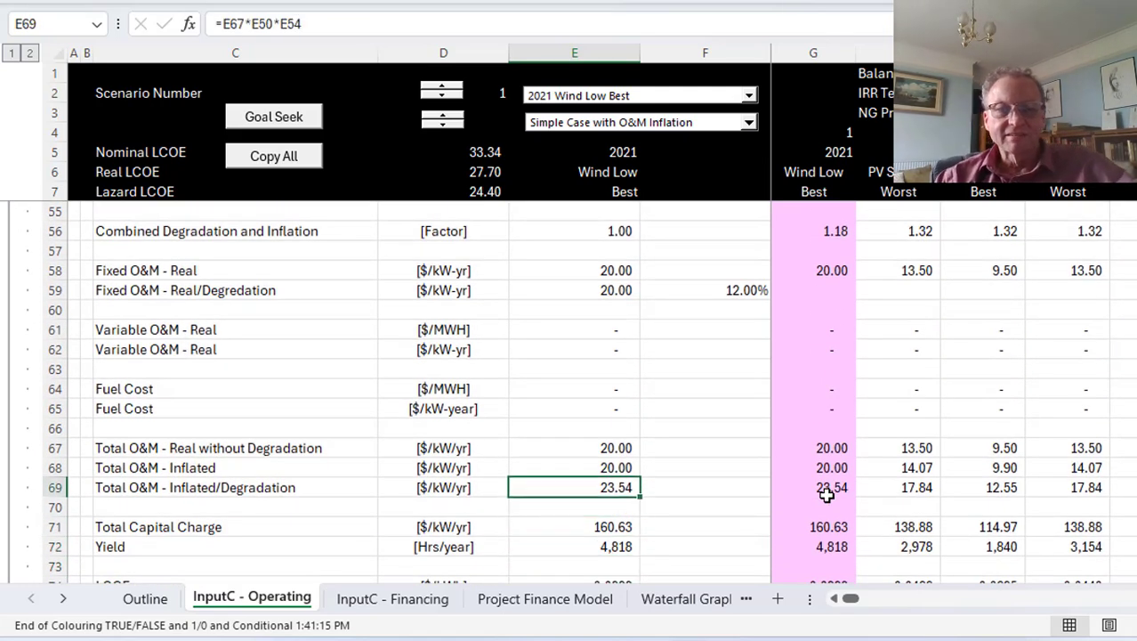
pyautogui.press('F2')
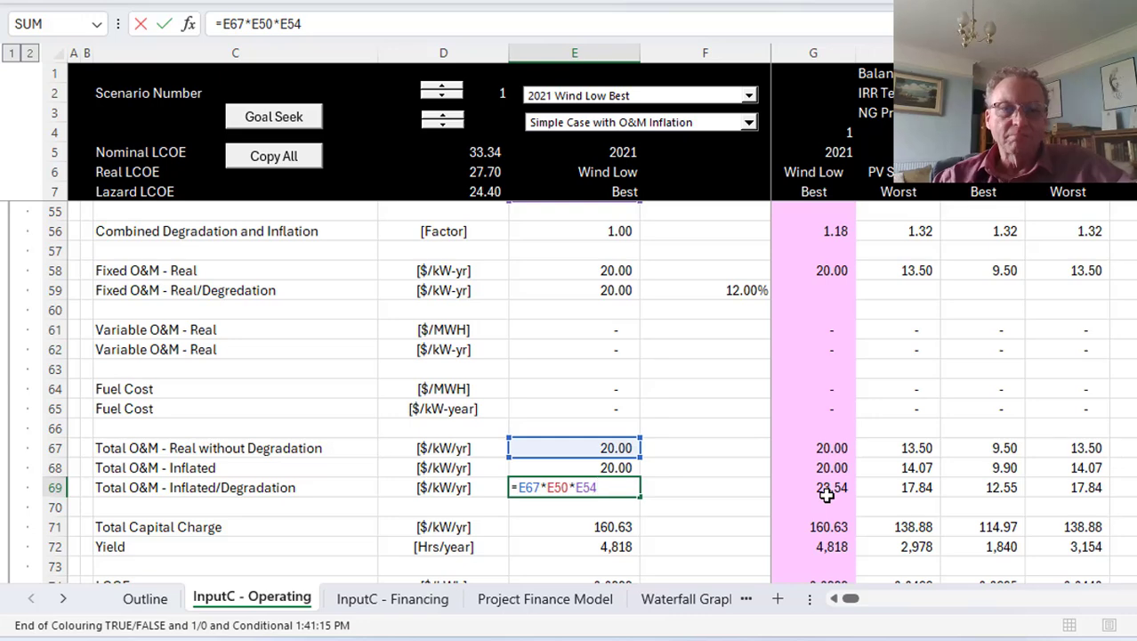
pyautogui.press('Escape')
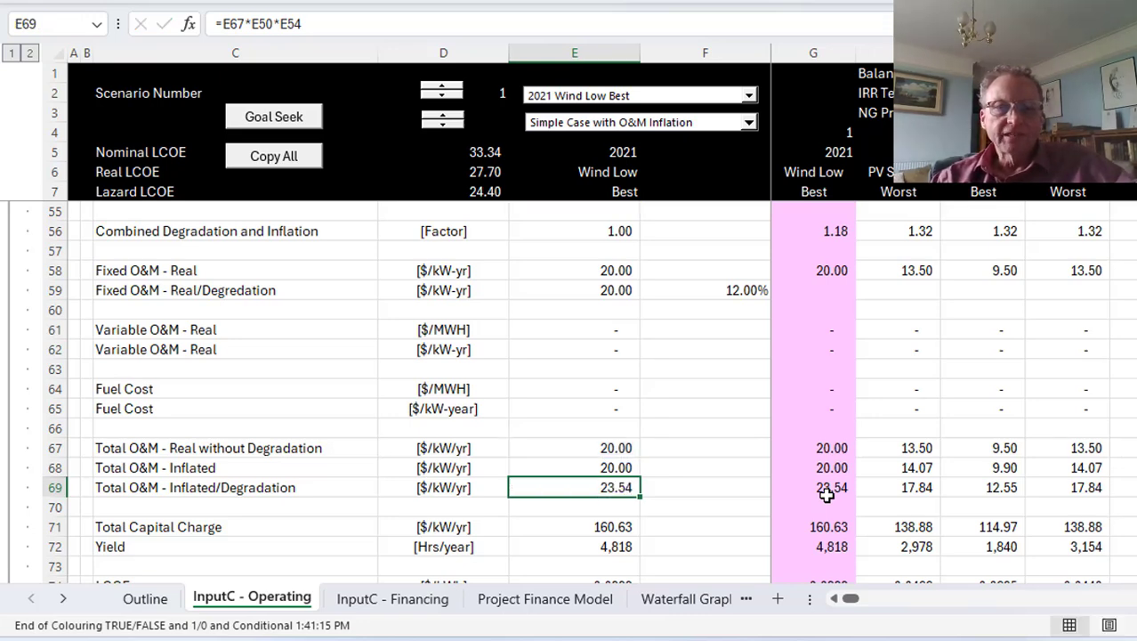
# Step: Return to E54 and inspect the Factor for Degradation and Inflation formula that feeds Total O&M
pyautogui.press('pageup')
pyautogui.press('Down')
pyautogui.press('Down')
pyautogui.press('Down')
pyautogui.press('Down')
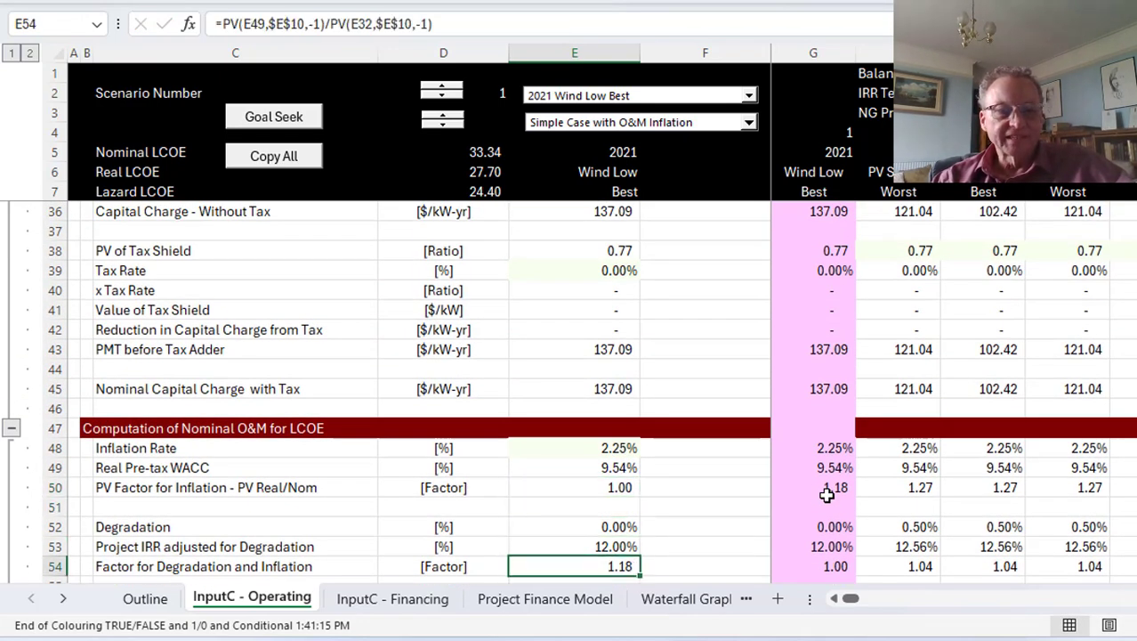
pyautogui.press('F2')
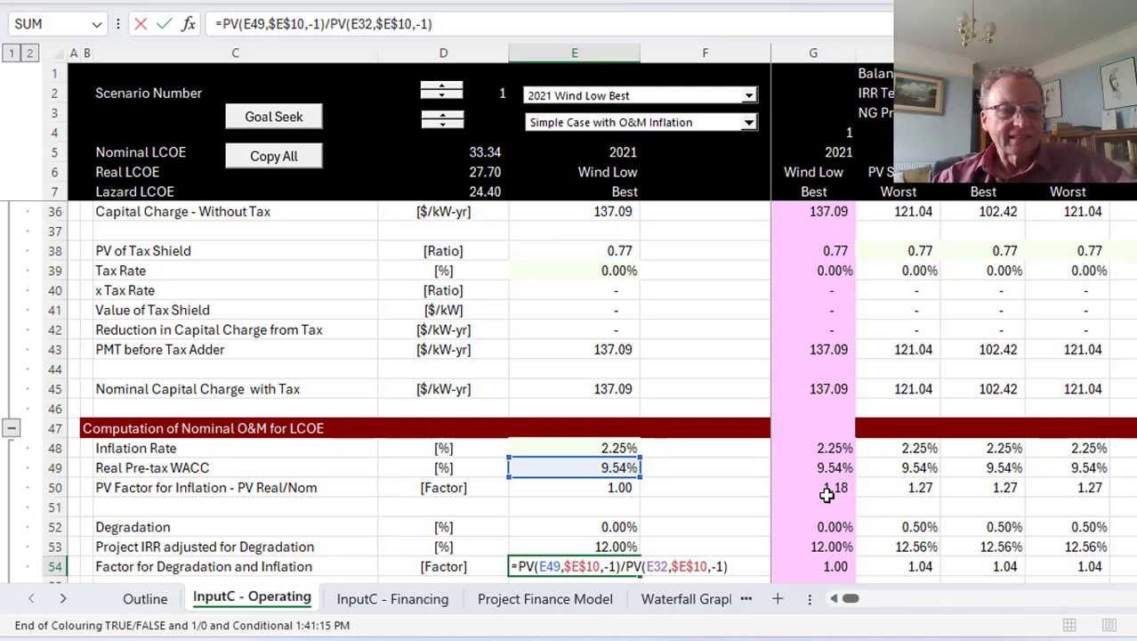
pyautogui.press('Escape')
# Step: Check the PV Factor for Inflation - PV Real/Nom formula in E50 again
pyautogui.press('Up')
pyautogui.press('Up')
pyautogui.press('Up')
pyautogui.press('Up')
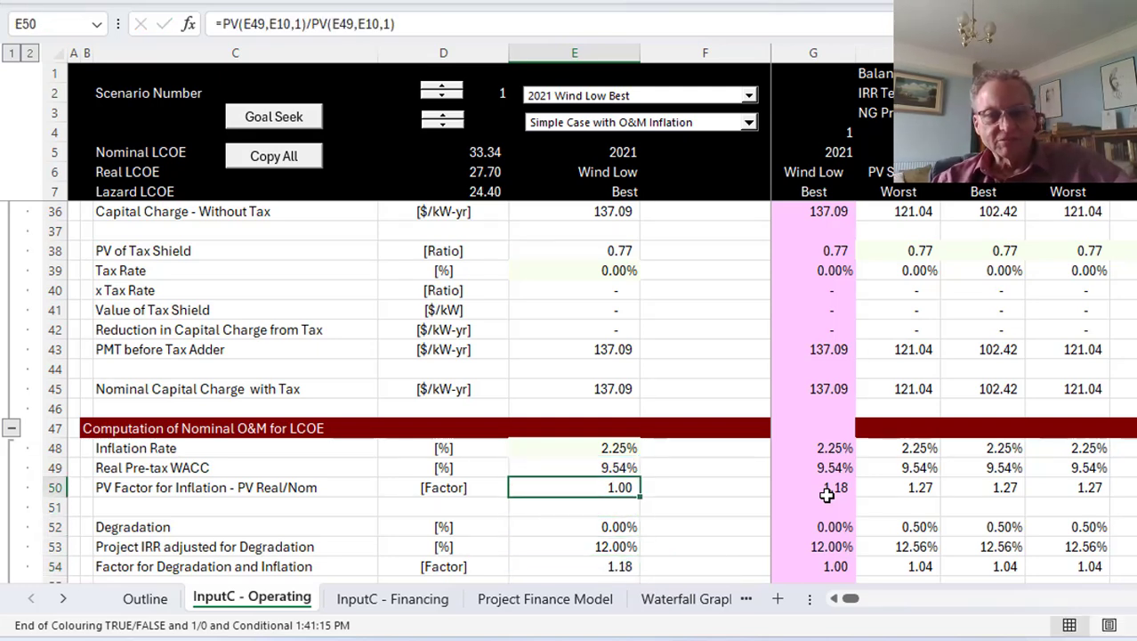
pyautogui.press('Down')
pyautogui.press('Up')
# Step: Review the rows from the inflation factor down to Total O&M - Inflated/Degradation in E69
pyautogui.press('Down')
pyautogui.press('Down')
pyautogui.press('Down')
pyautogui.press('Down')
pyautogui.press('Down')
pyautogui.press('Down')
pyautogui.press('Down')
pyautogui.press('Down')
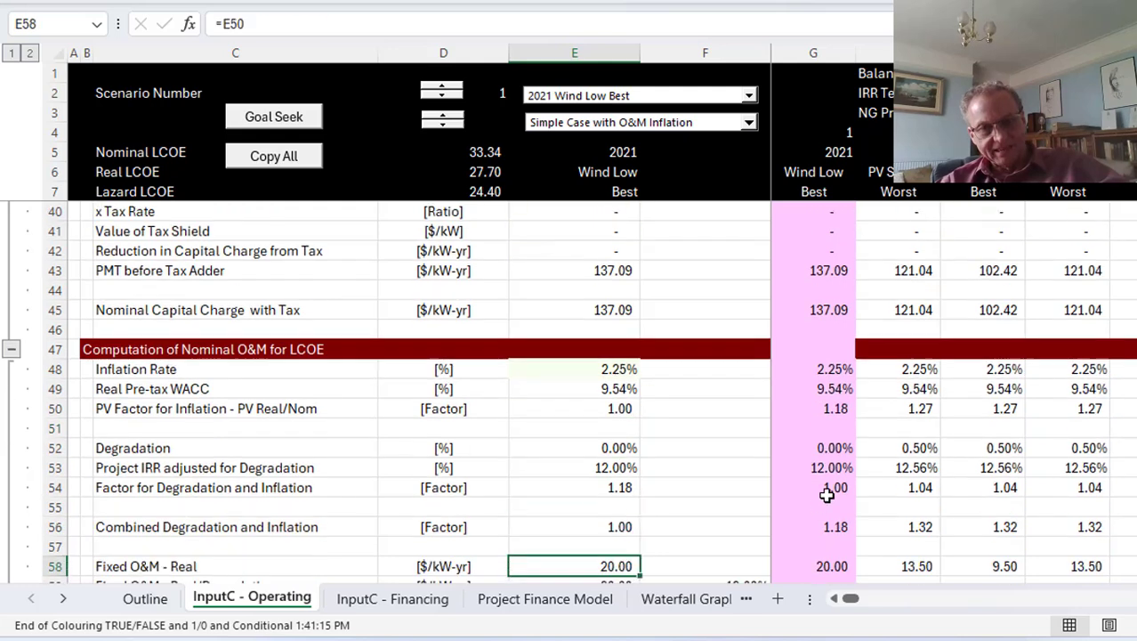
pyautogui.press('Down')
pyautogui.press('Down')
pyautogui.press('Down')
pyautogui.press('Down')
pyautogui.press('Down')
pyautogui.press('Down')
pyautogui.press('Down')
pyautogui.press('Down')
pyautogui.press('Down')
pyautogui.press('Down')
pyautogui.press('Down')
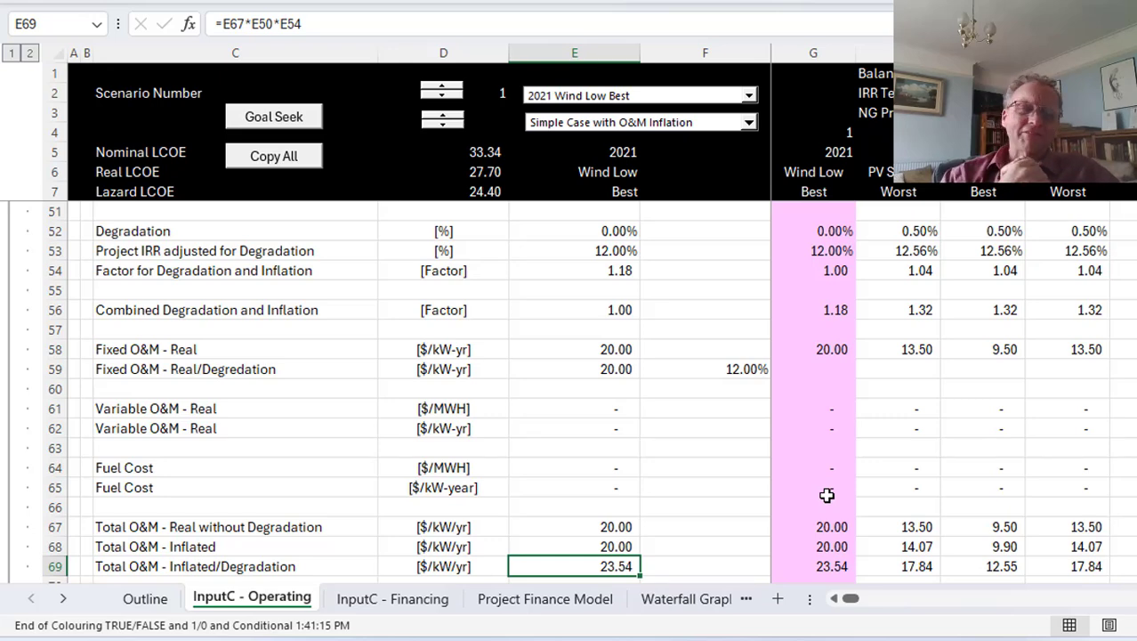
# Step: Check the Total Capital Charge formula in E71 and return to Total O&M - Inflated/Degradation
pyautogui.press('Down')
pyautogui.press('Down')
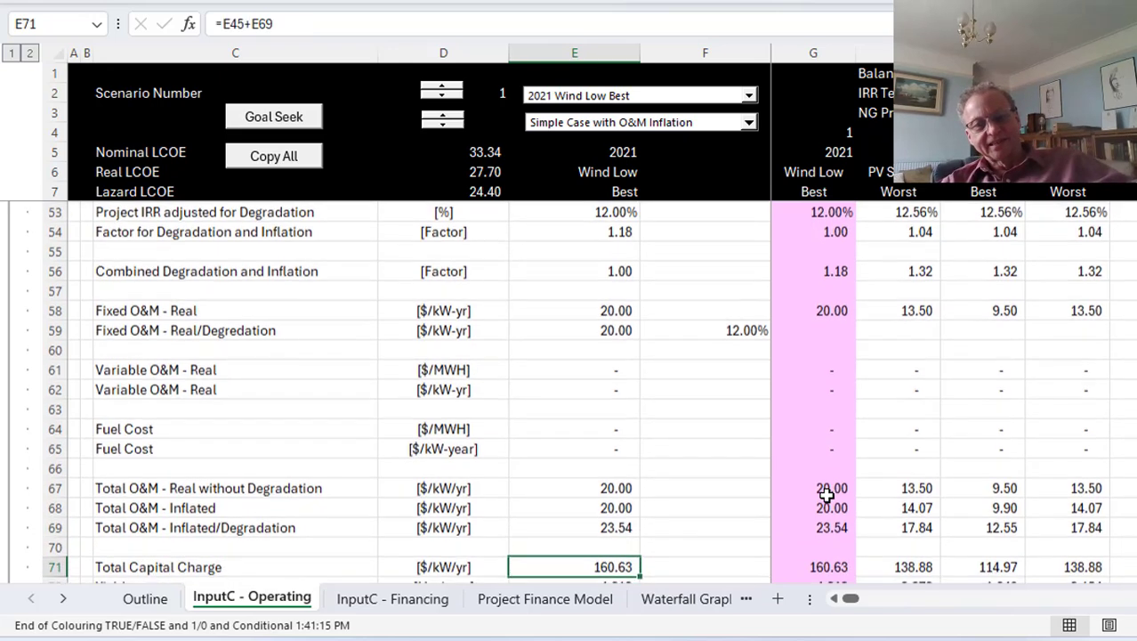
pyautogui.press('Up')
pyautogui.press('Up')
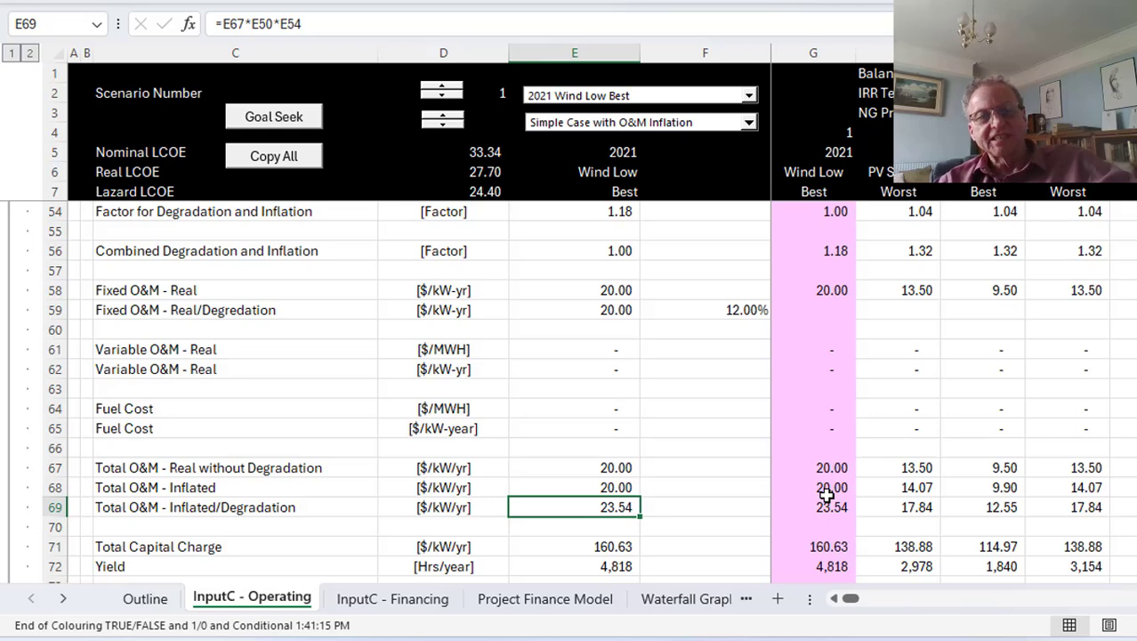
# Step: Go back to E54 and inspect the cell references in the Factor for Degradation and Inflation formula
pyautogui.press('Up')
pyautogui.press('Up')
pyautogui.press('Up')
pyautogui.press('Up')
pyautogui.press('Up')
pyautogui.press('Up')
pyautogui.press('Up')
pyautogui.press('Up')
pyautogui.press('Up')
pyautogui.press('Up')
pyautogui.press('Up')
pyautogui.press('Up')
pyautogui.press('Up')
pyautogui.press('Up')
pyautogui.press('Up')
pyautogui.press('Up')
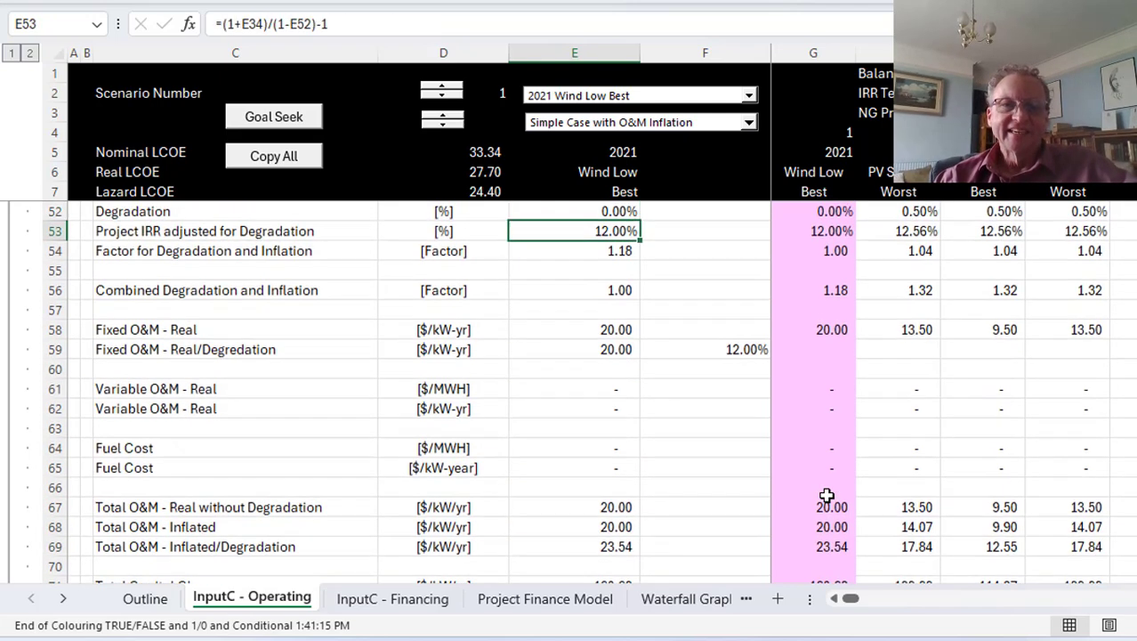
pyautogui.press('Down')
pyautogui.press('F2')
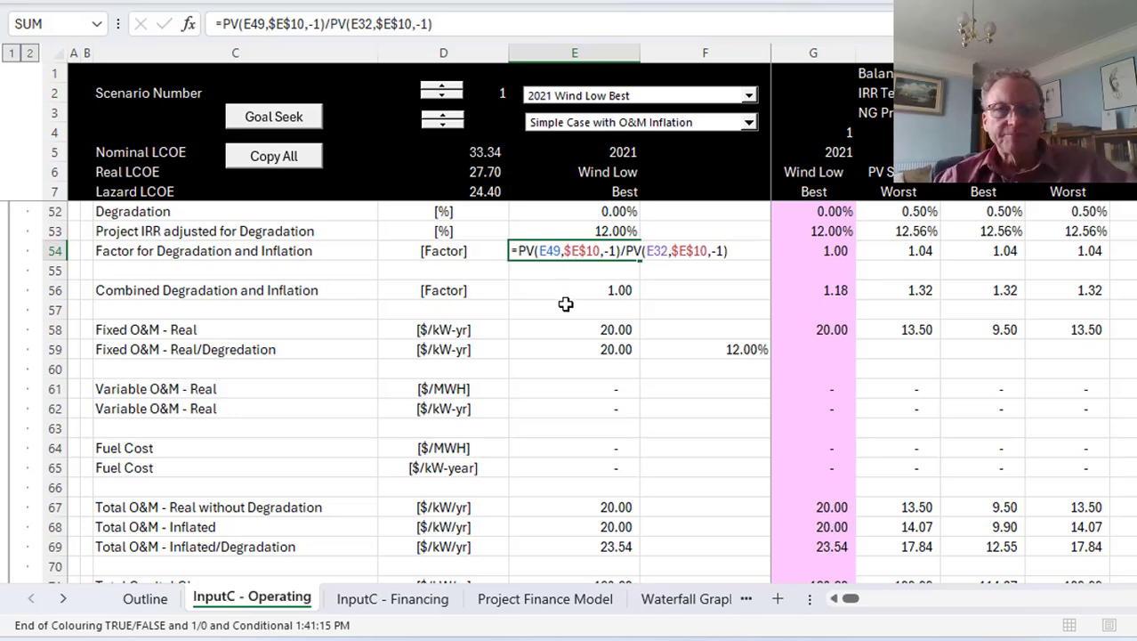
pyautogui.press('Return')
pyautogui.press('Up')
pyautogui.press('F2')
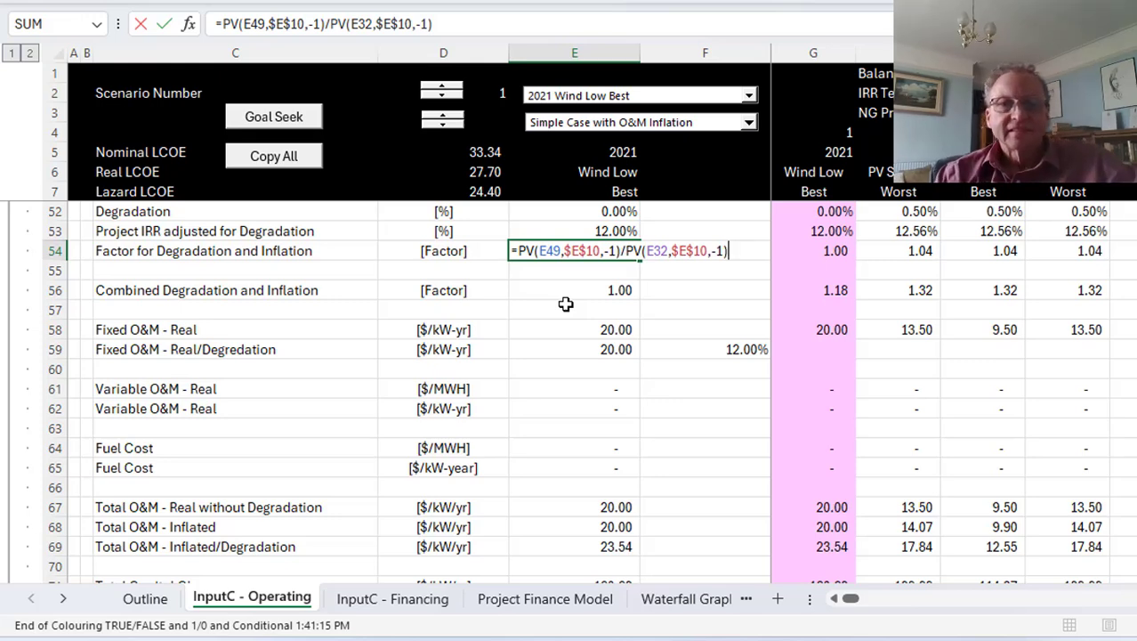
pyautogui.press('Return')
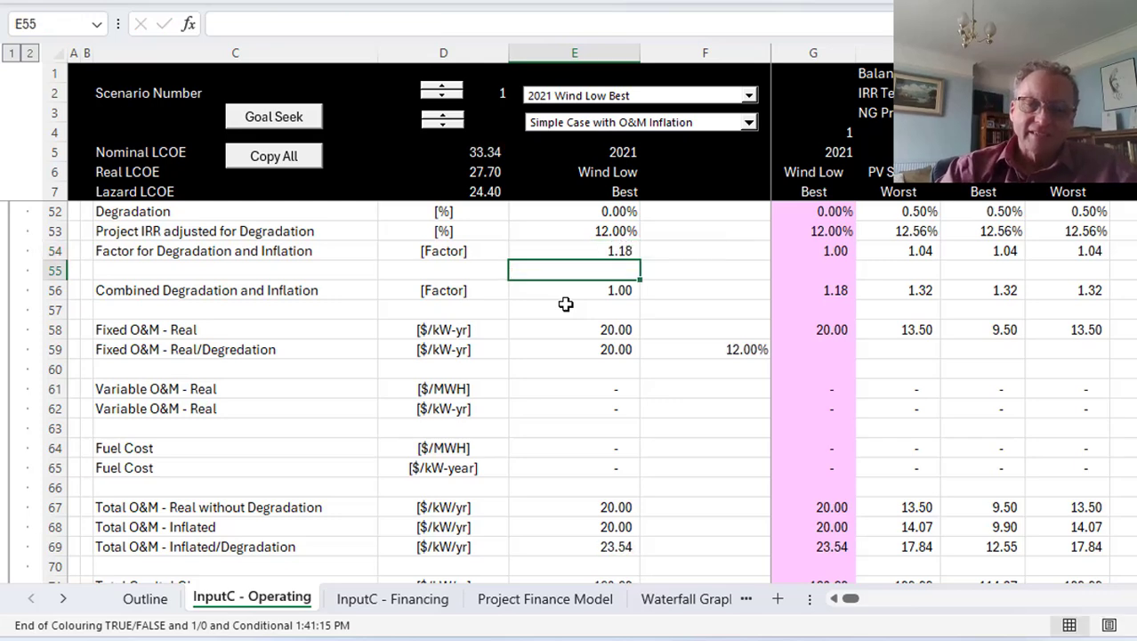
# Step: Enter the test formula =PV(E48,E10,-1) in E55, using the Inflation Rate and the Life
pyautogui.write('=pv(')
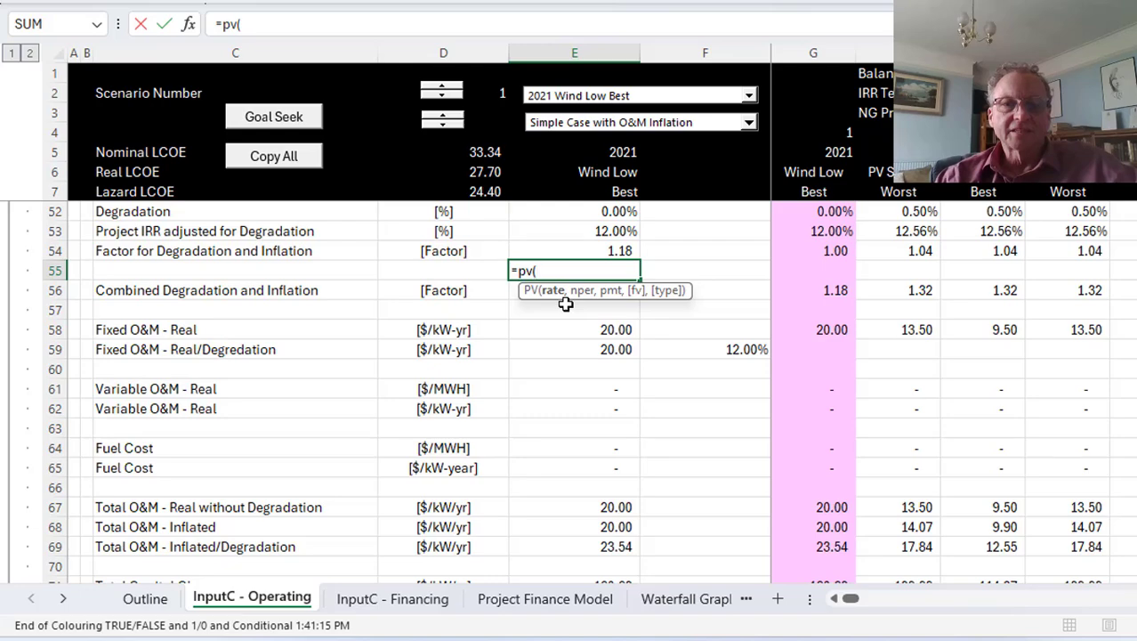
pyautogui.press('pageup')
pyautogui.press('Up')
pyautogui.press('Up')
pyautogui.press('Up')
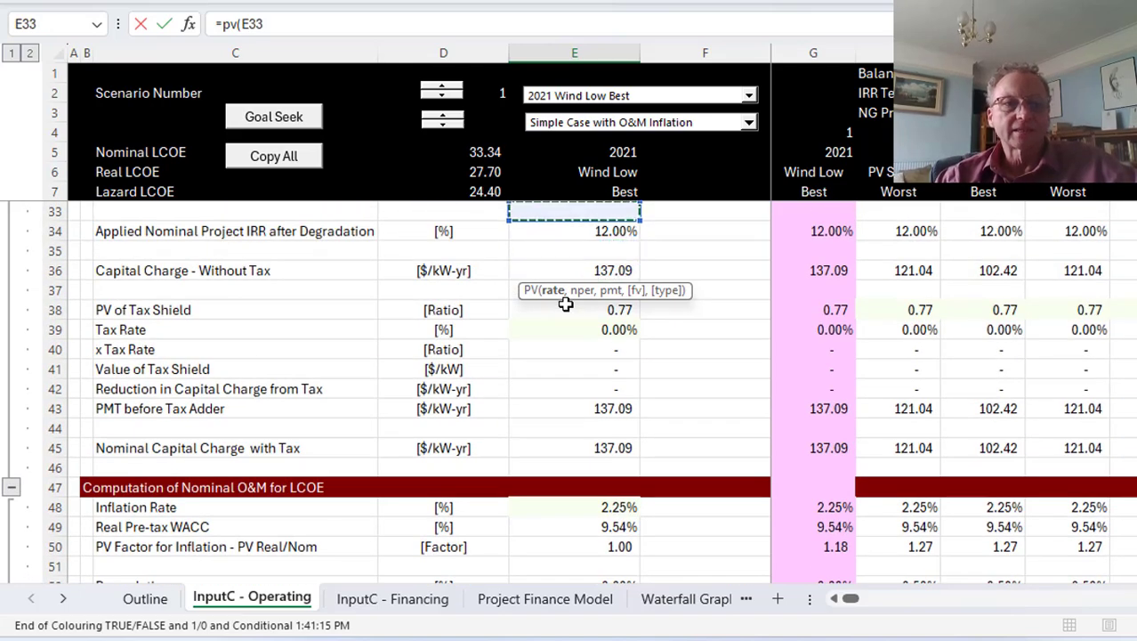
pyautogui.press('pageup')
pyautogui.press('Down')
pyautogui.press('Down')
pyautogui.press('Down')
pyautogui.press('Down')
pyautogui.press('Down')
pyautogui.press('Down')
pyautogui.press('Down')
pyautogui.press('Down')
pyautogui.press('Down')
pyautogui.press('Down')
pyautogui.press('Down')
pyautogui.press('Down')
pyautogui.press('Down')
pyautogui.press('Down')
pyautogui.press('Down')
pyautogui.press('Down')
pyautogui.press('Down')
pyautogui.press('Down')
pyautogui.press('Down')
pyautogui.press('Down')
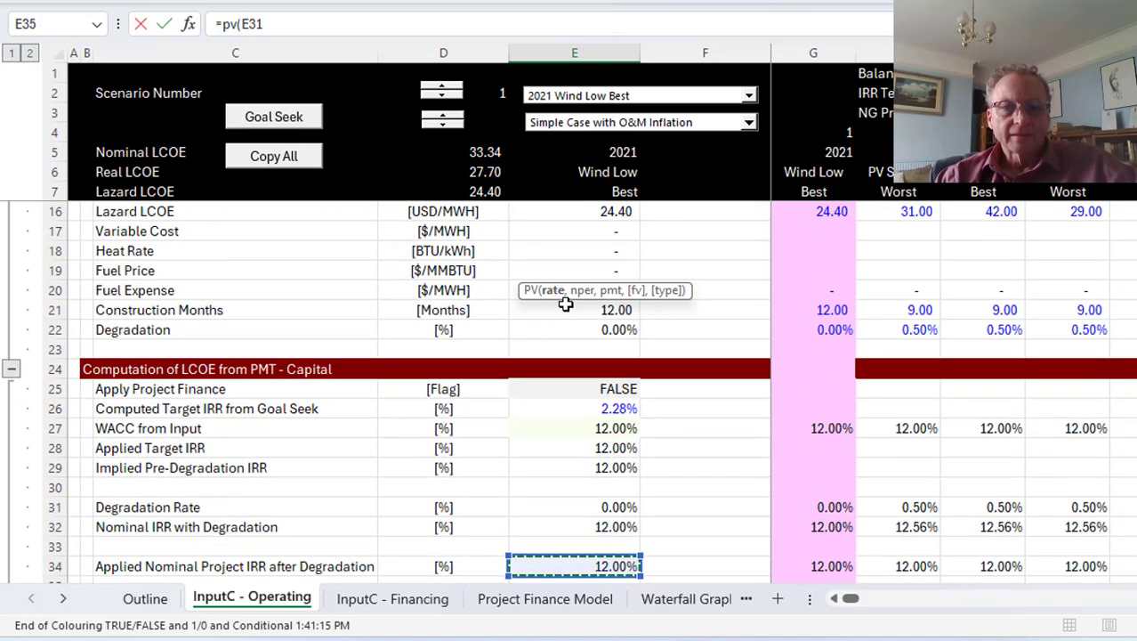
pyautogui.press('Down')
pyautogui.press('Up')
pyautogui.press('Up')
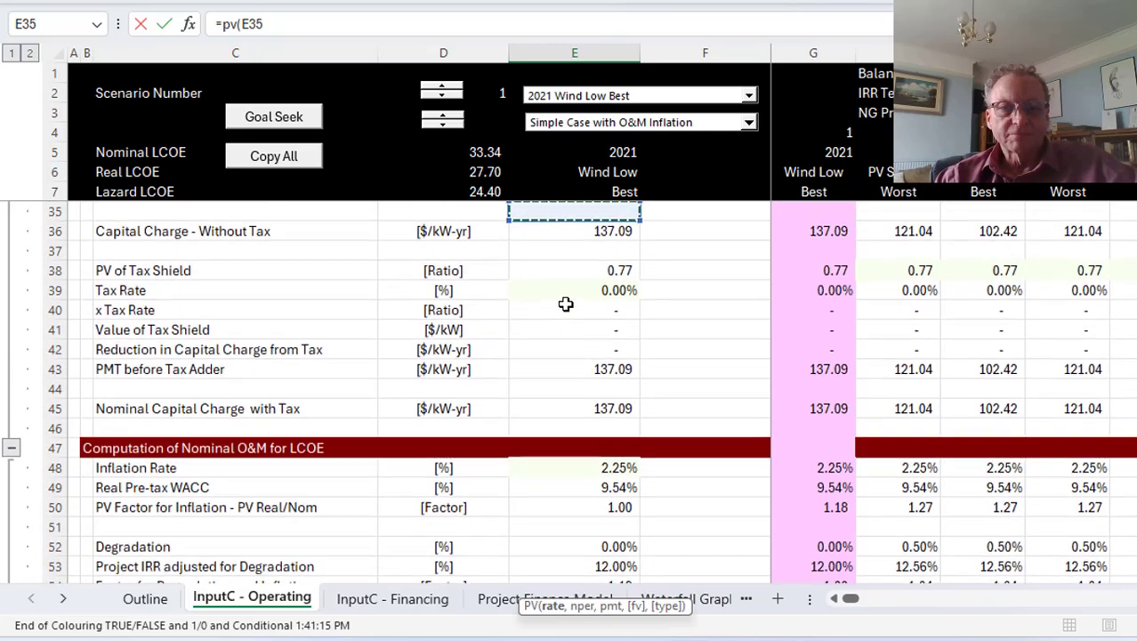
pyautogui.press('Down')
pyautogui.press('Down')
pyautogui.press('Down')
pyautogui.press('Down')
pyautogui.press('Down')
pyautogui.press('Down')
pyautogui.press('Down')
pyautogui.press('Down')
pyautogui.press('Down')
pyautogui.press('Down')
pyautogui.press('Down')
pyautogui.press('Down')
pyautogui.press('Down')
pyautogui.press('Down')
pyautogui.press('Up')
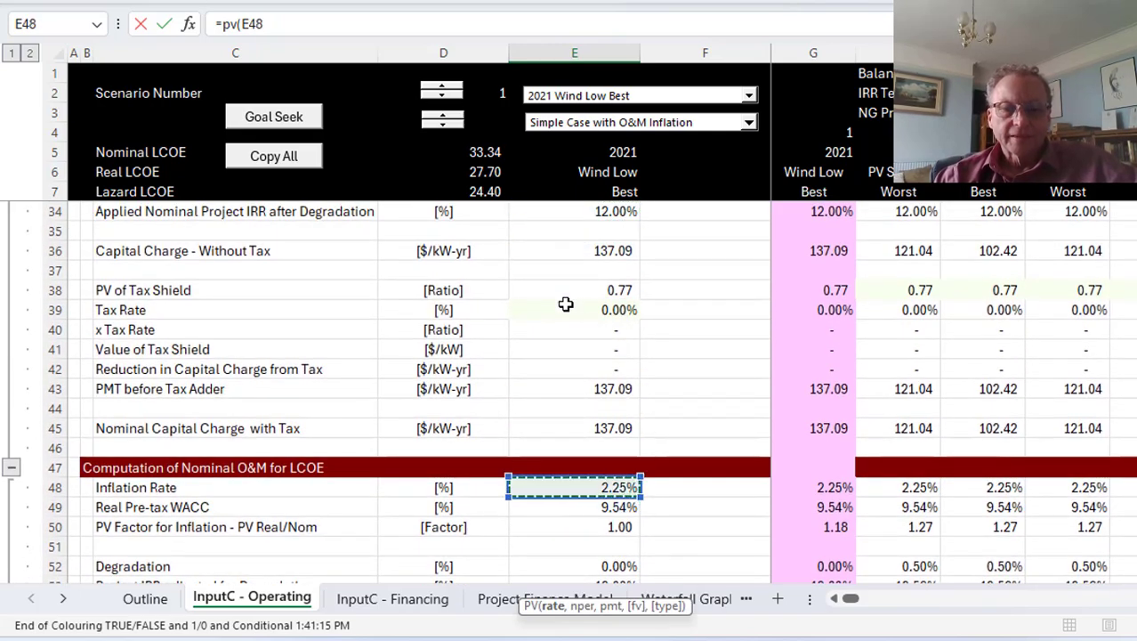
pyautogui.write(',')
pyautogui.press('Up')
pyautogui.press('Up')
pyautogui.press('Up')
pyautogui.press('Up')
pyautogui.press('Up')
pyautogui.press('Up')
pyautogui.press('Up')
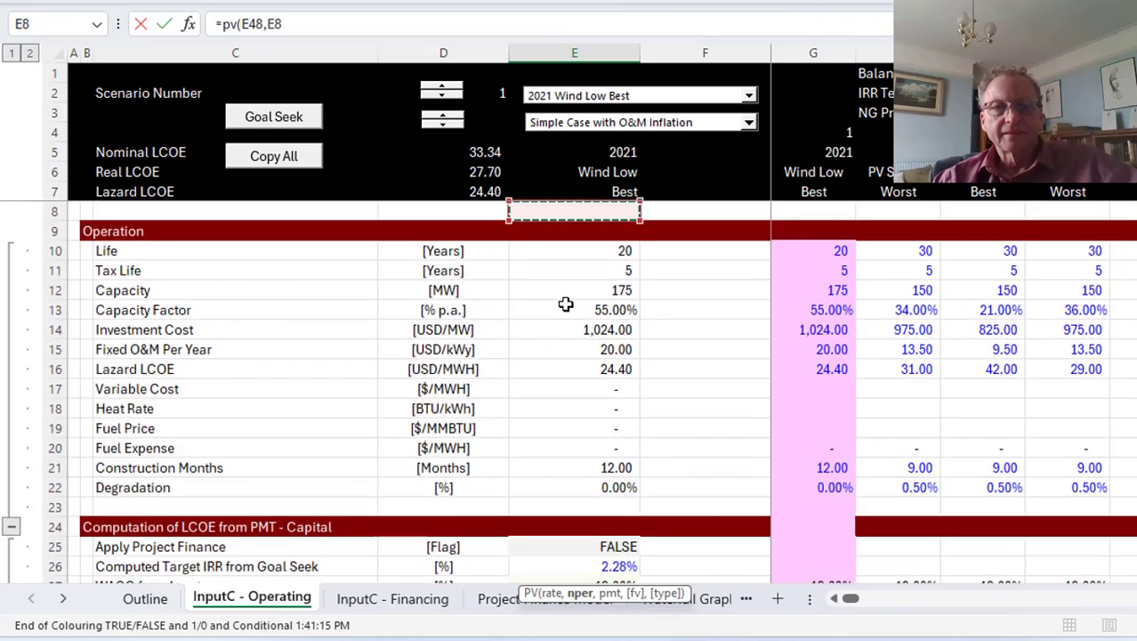
pyautogui.press('Down')
pyautogui.press('Down')
pyautogui.write(',')
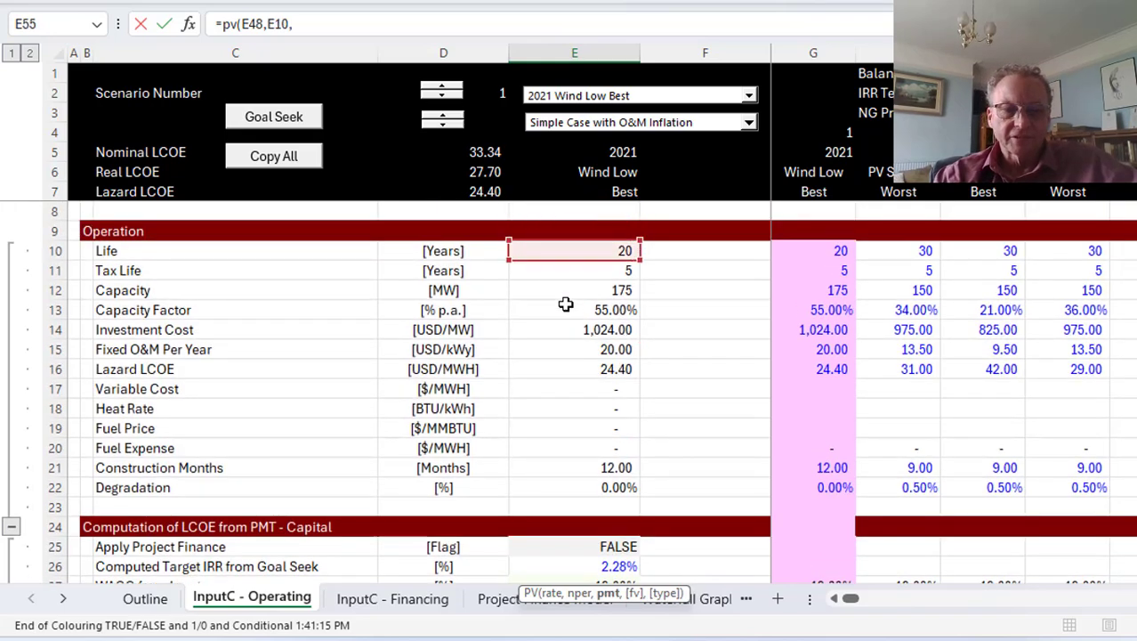
pyautogui.write('-1)')
pyautogui.press('Return')
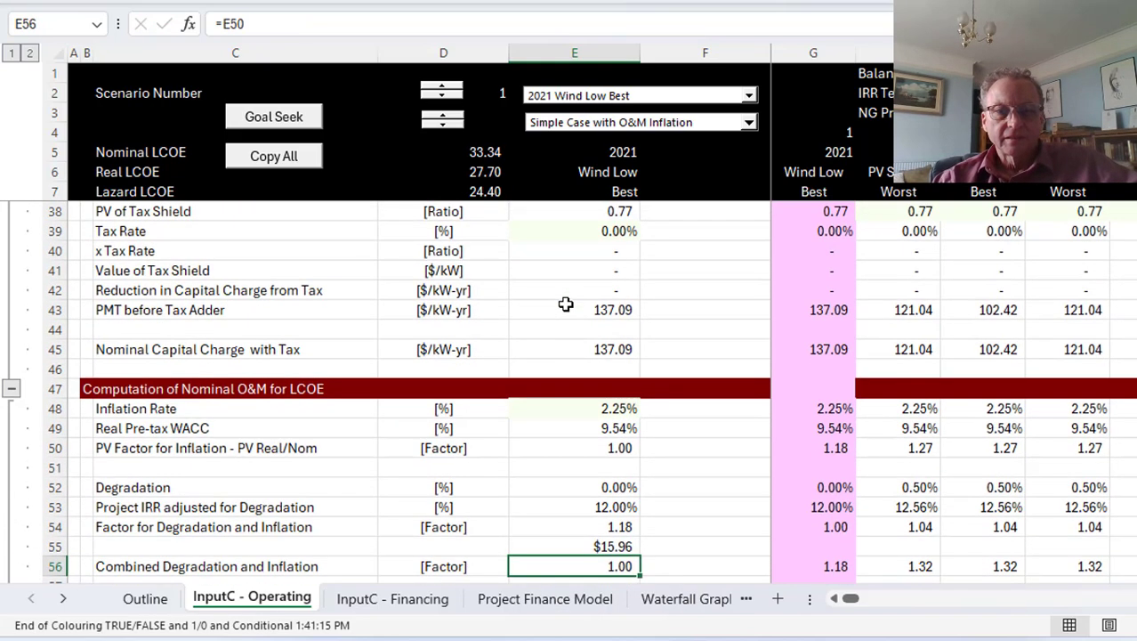
pyautogui.press('Up')
pyautogui.press('Down')
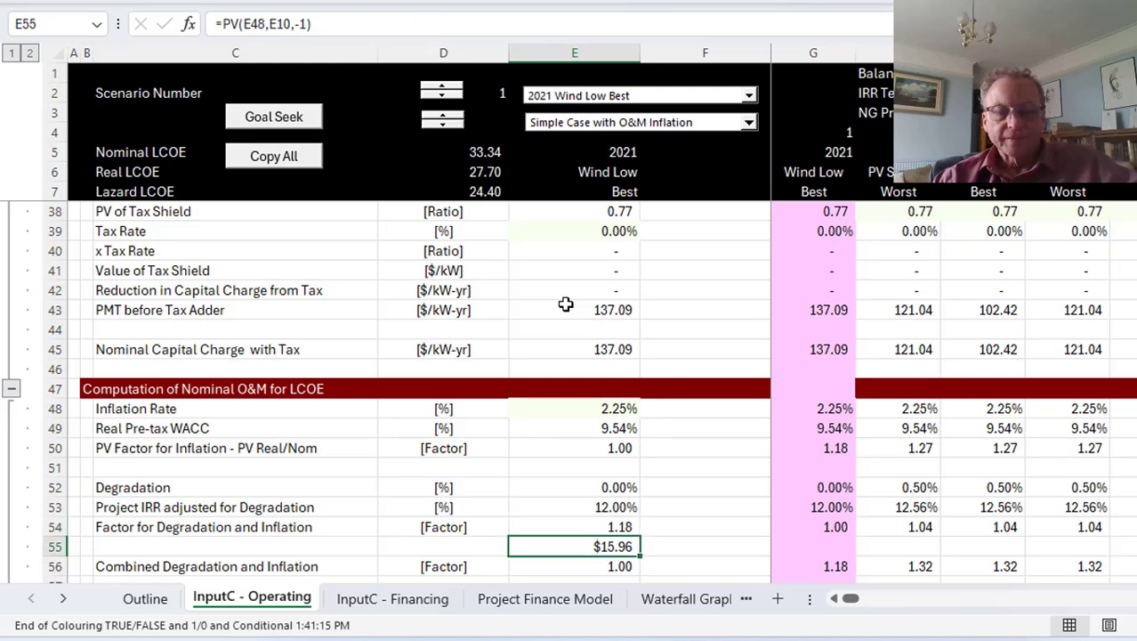
# Step: Extend the test formula in E55 to divide by the zero-rate present value, PV(0,E10,-1)
pyautogui.press('F2')
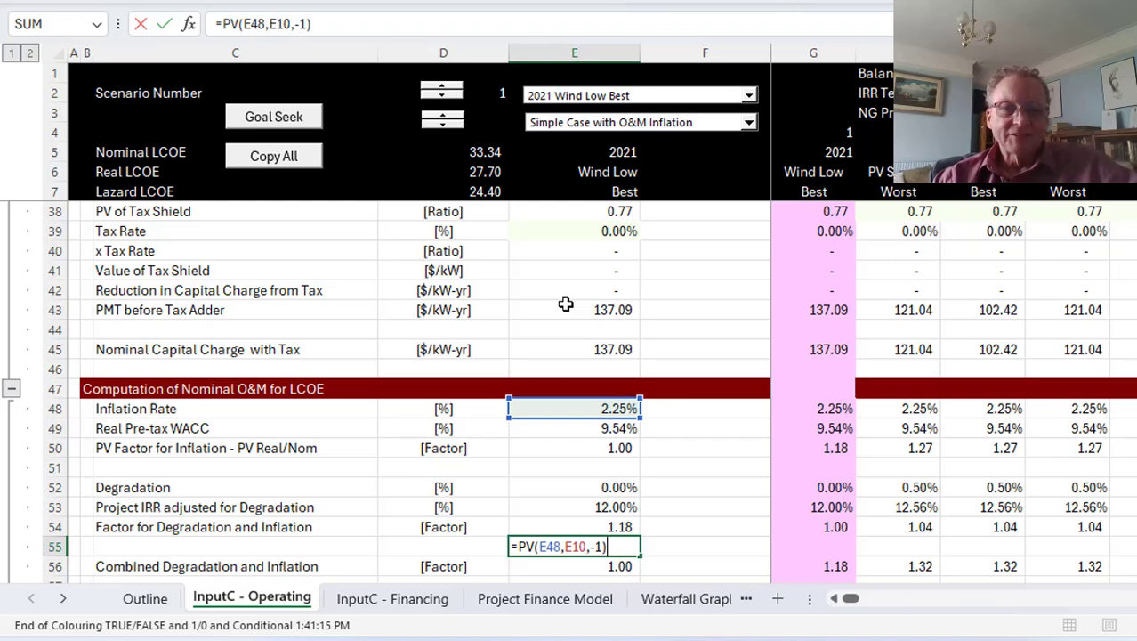
pyautogui.write('/')
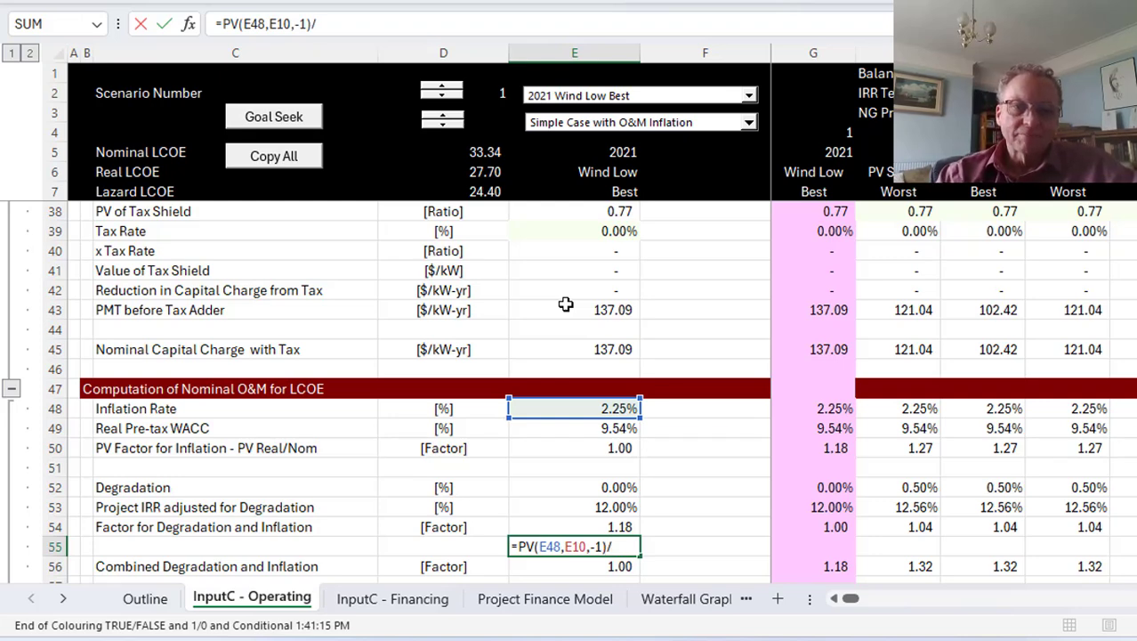
pyautogui.write('pv(')
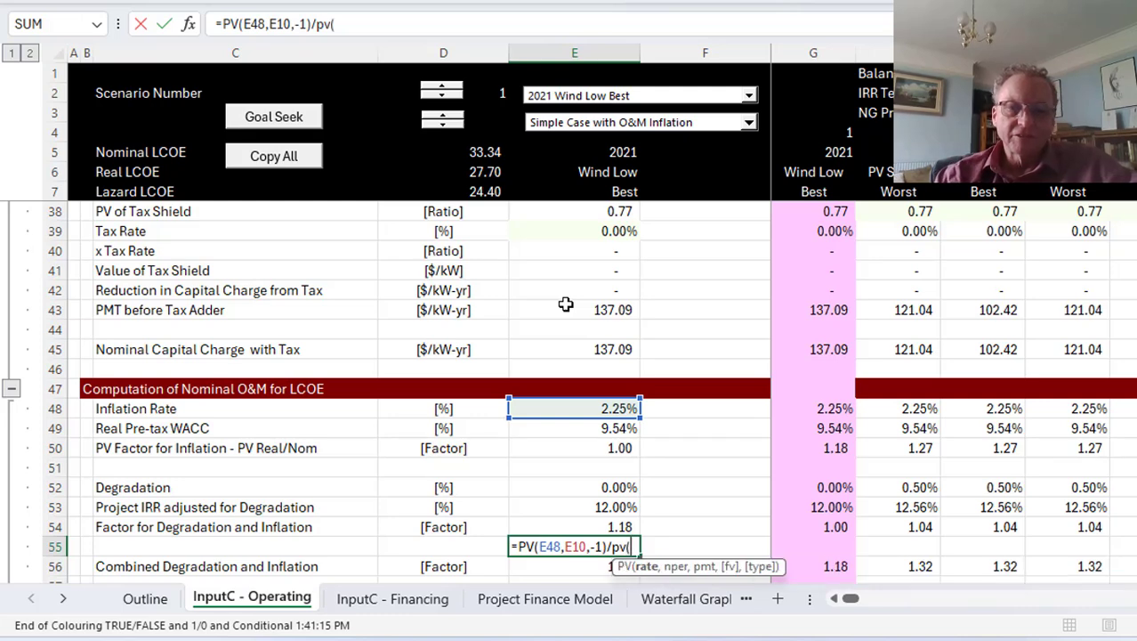
pyautogui.write('0,')
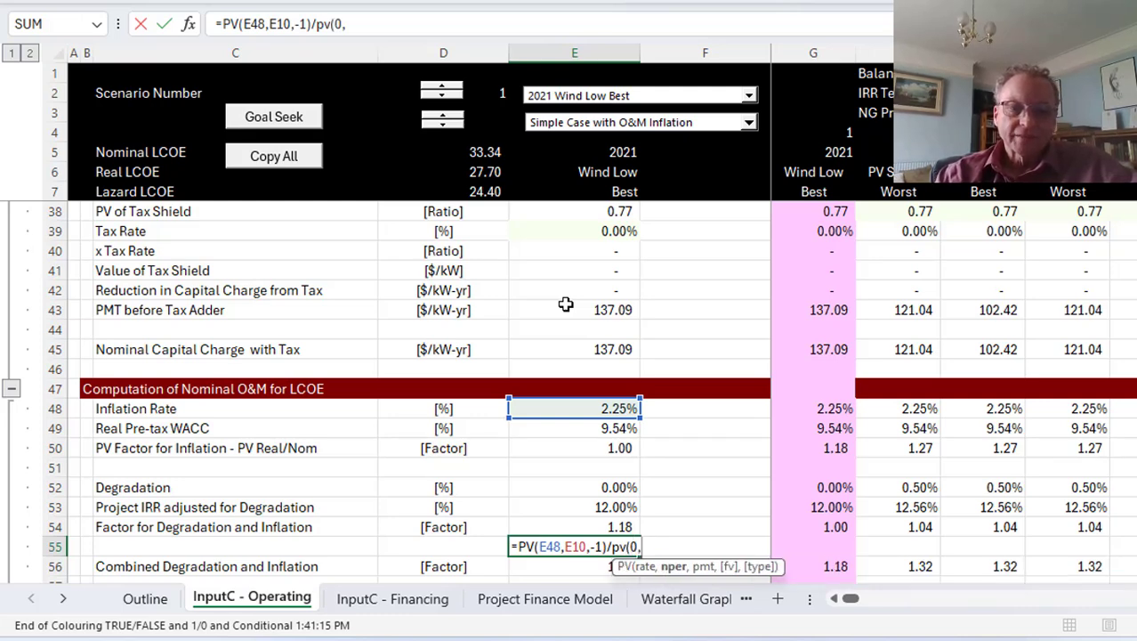
pyautogui.write('e10')
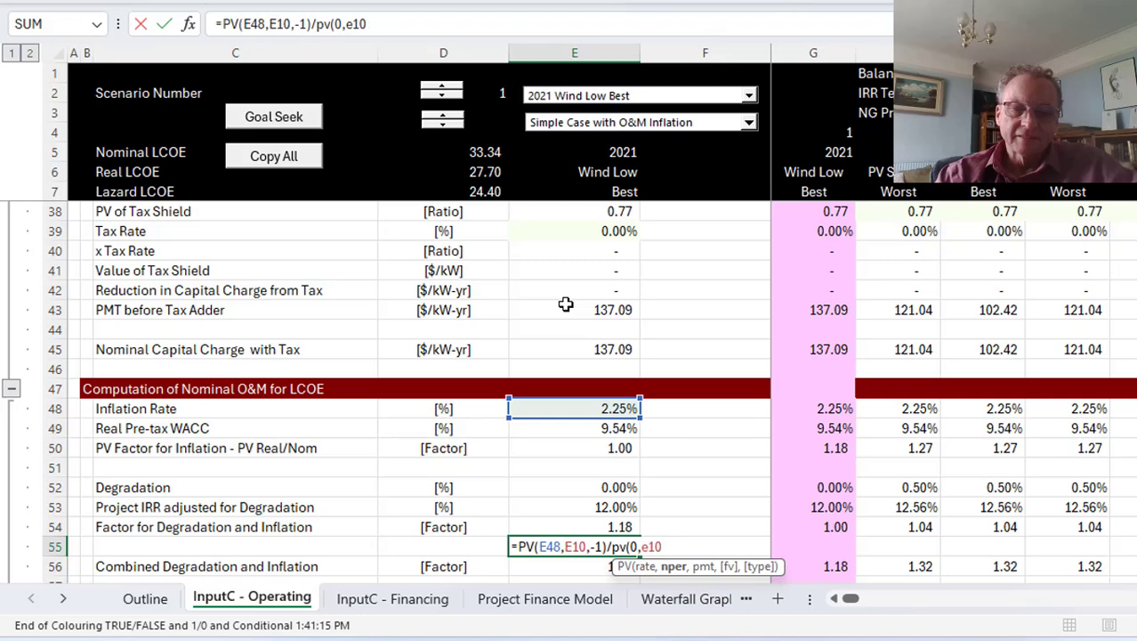
pyautogui.write(',-1')
pyautogui.press('Return')
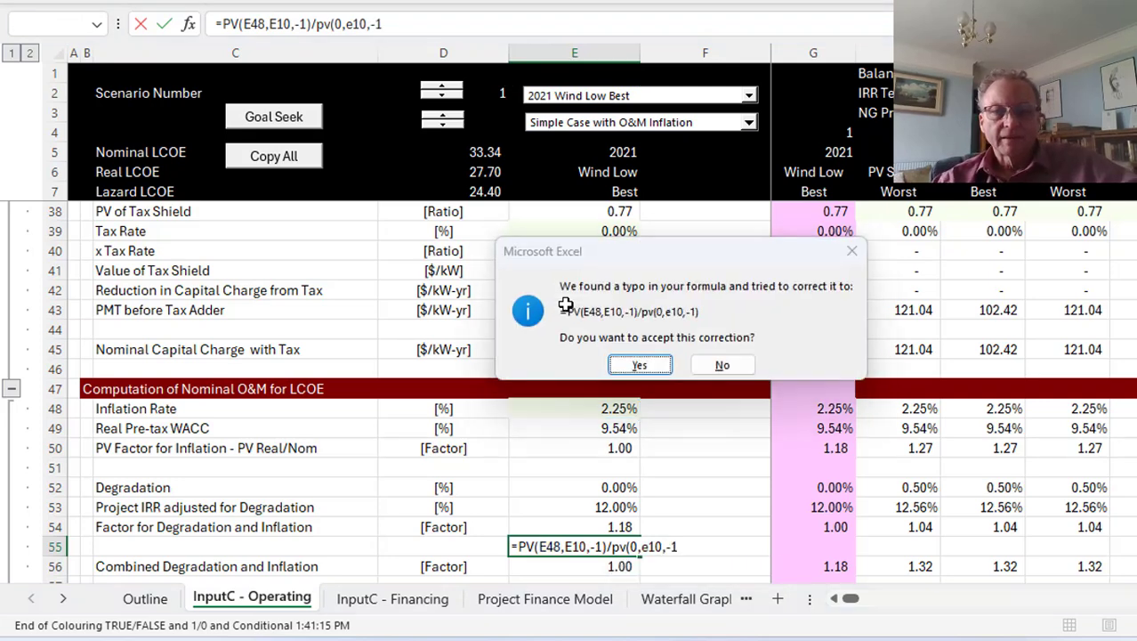
pyautogui.press('Return')
pyautogui.press('Up')
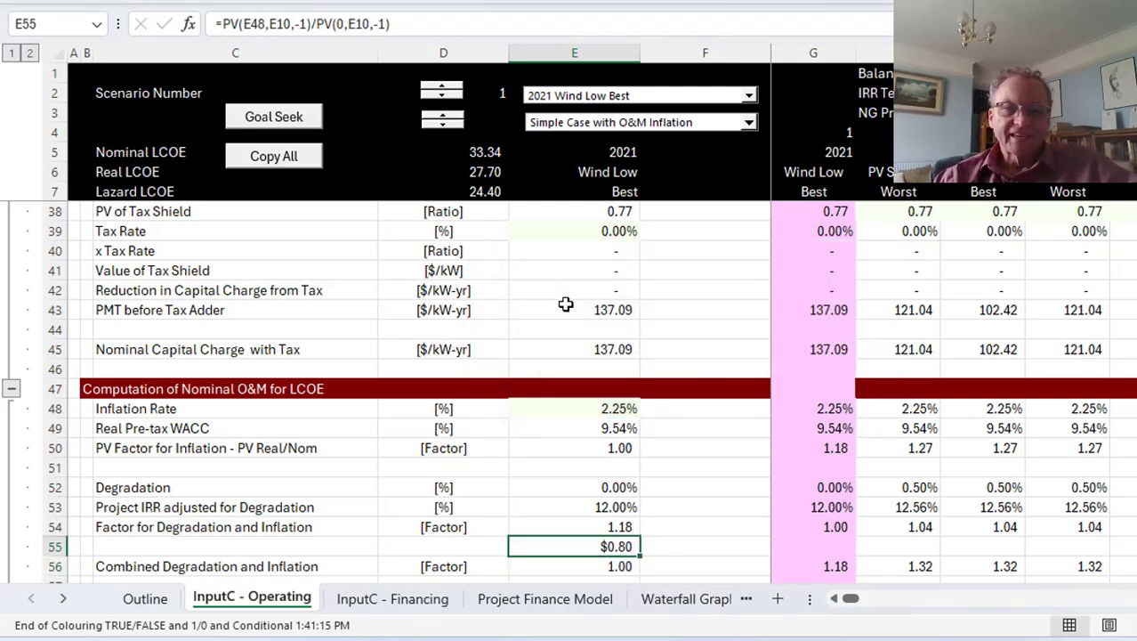
# Step: Replace the zero rate in the denominator PV of E55 with the Inflation Rate reference E48
pyautogui.press('F2')
pyautogui.press('Left')
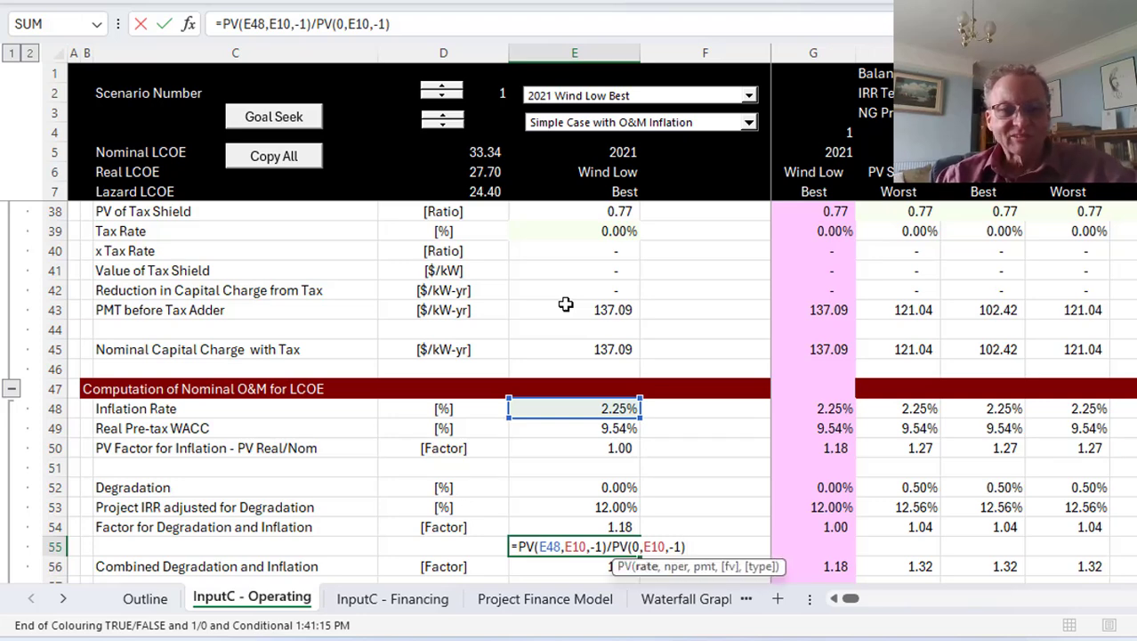
pyautogui.press('Left')
pyautogui.press('Left')
pyautogui.press('Left')
pyautogui.press('Left')
pyautogui.press('Left')
pyautogui.press('Left')
pyautogui.press('Left')
pyautogui.press('Left')
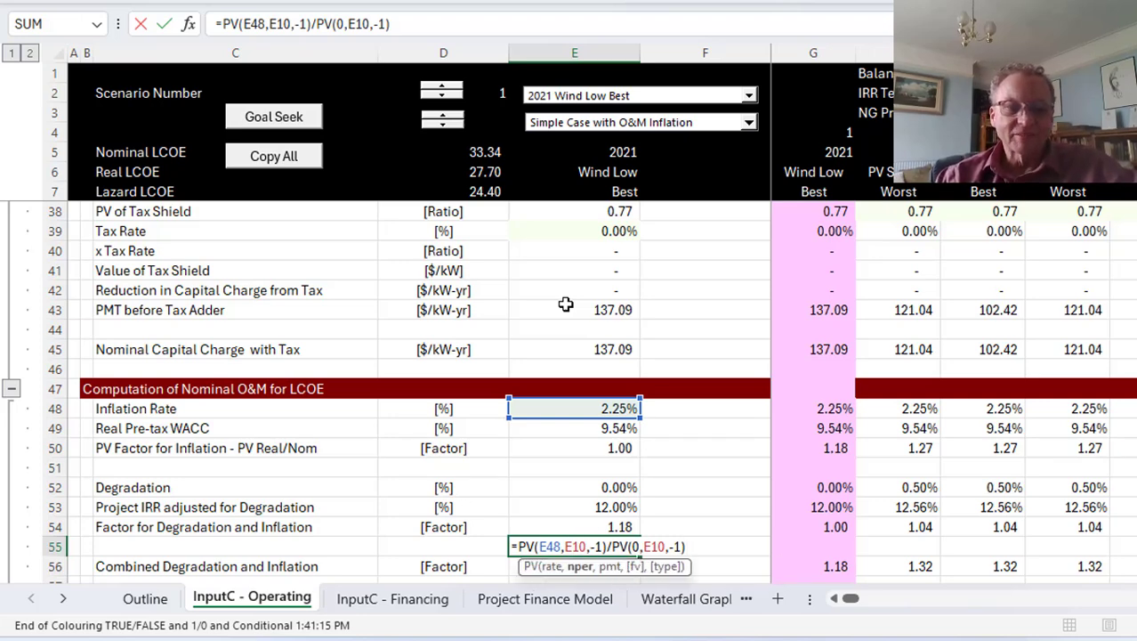
pyautogui.press('Right')
pyautogui.press('Right')
pyautogui.press('Right')
pyautogui.press('Right')
pyautogui.press('Right')
pyautogui.press('Right')
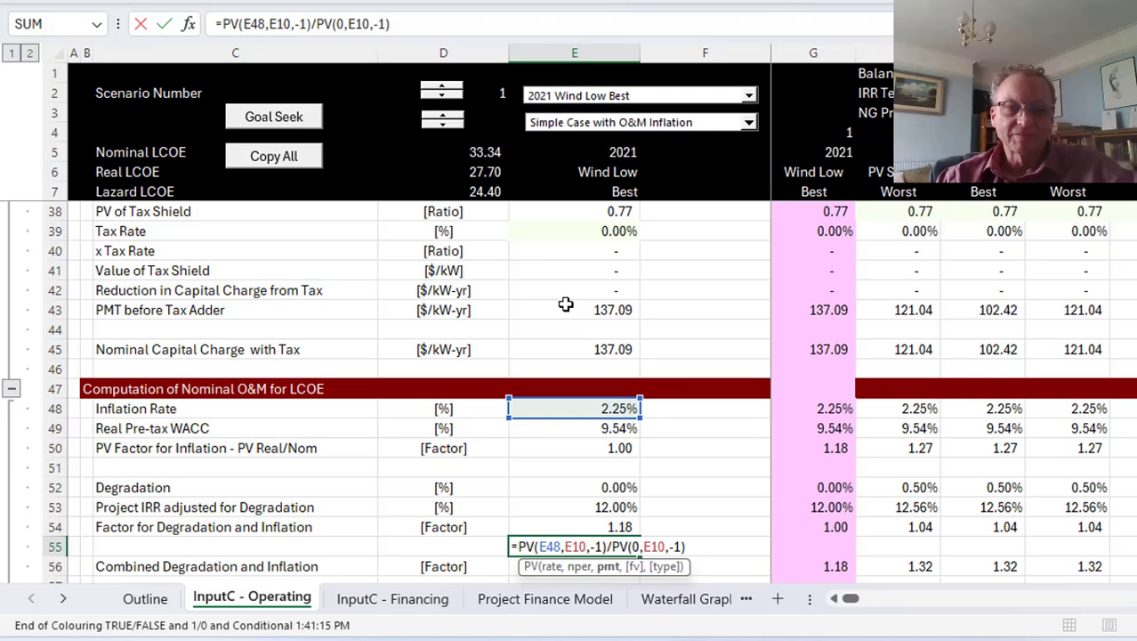
pyautogui.press('Right')
pyautogui.press('Right')
pyautogui.press('Right')
pyautogui.press('Right')
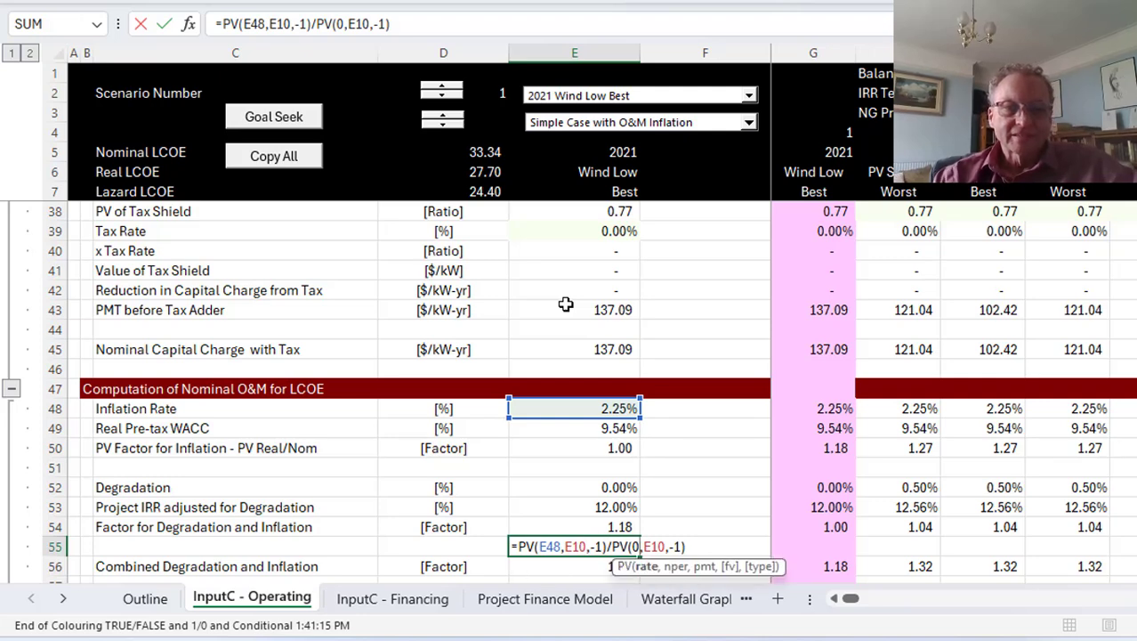
pyautogui.press('BackSpace')
pyautogui.write('e43')
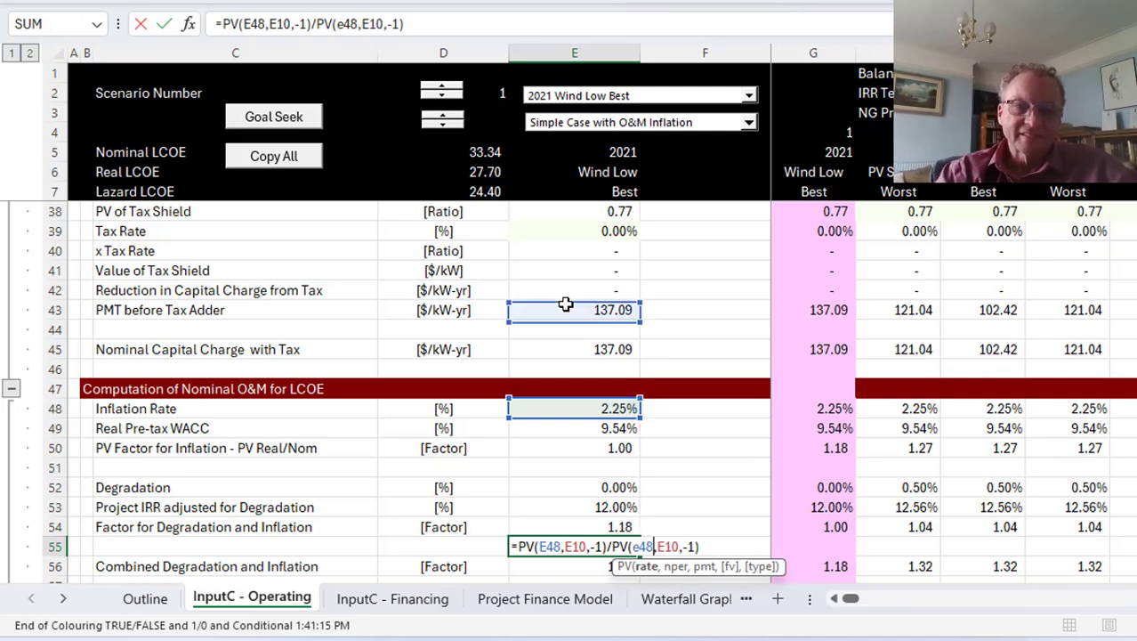
pyautogui.press('BackSpace')
pyautogui.write('8')
# Step: Set the numerator PV's rate in E55 to 0 so the formula reads =PV(0,E10,-1)/PV(E48,E10,-1)
pyautogui.press('Left')
pyautogui.press('Left')
pyautogui.press('Left')
pyautogui.press('Left')
pyautogui.press('Left')
pyautogui.press('Left')
pyautogui.press('Left')
pyautogui.press('Left')
pyautogui.press('Left')
pyautogui.press('Left')
pyautogui.press('Left')
pyautogui.press('Left')
pyautogui.press('Left')
pyautogui.press('Left')
pyautogui.press('Left')
pyautogui.press('Left')
pyautogui.press('Left')
pyautogui.press('Left')
pyautogui.press('Left')
pyautogui.press('Left')
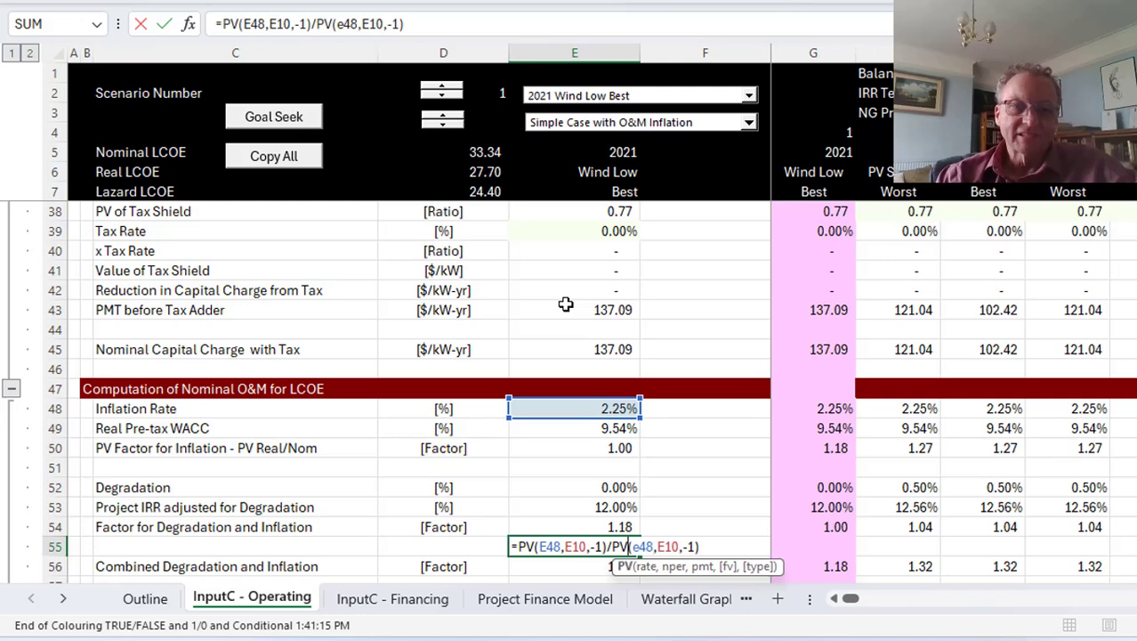
pyautogui.press('BackSpace')
pyautogui.press('BackSpace')
pyautogui.press('BackSpace')
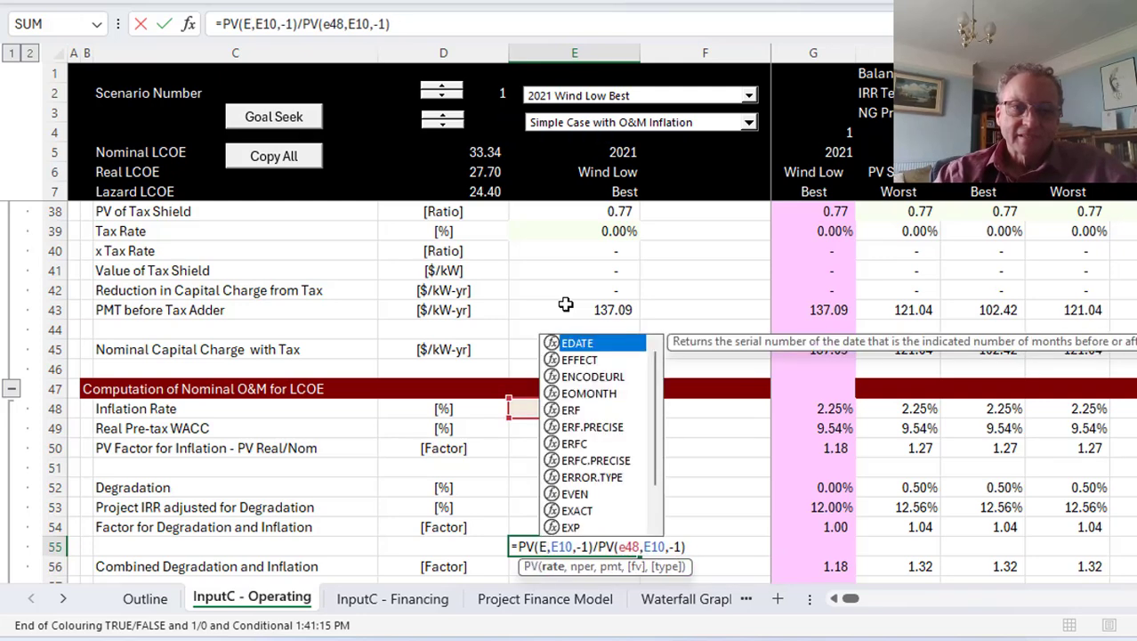
pyautogui.write('0')
pyautogui.press('Return')
pyautogui.press('Up')
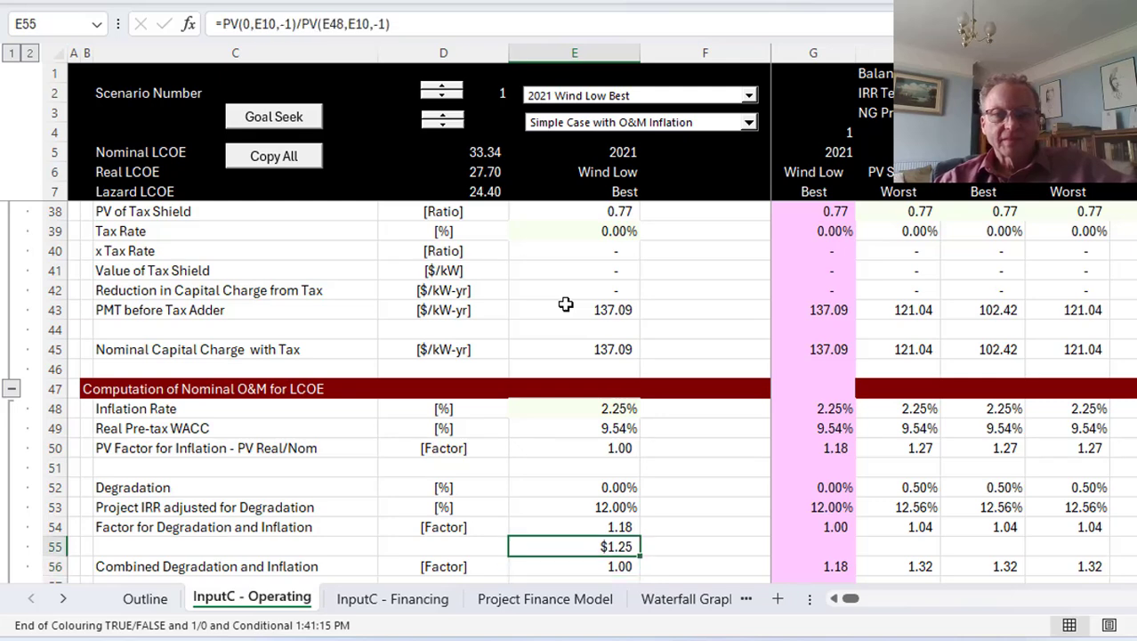
# Step: Clear the test formula from E55 and return to the Factor for Degradation and Inflation in E54
pyautogui.press('Delete')
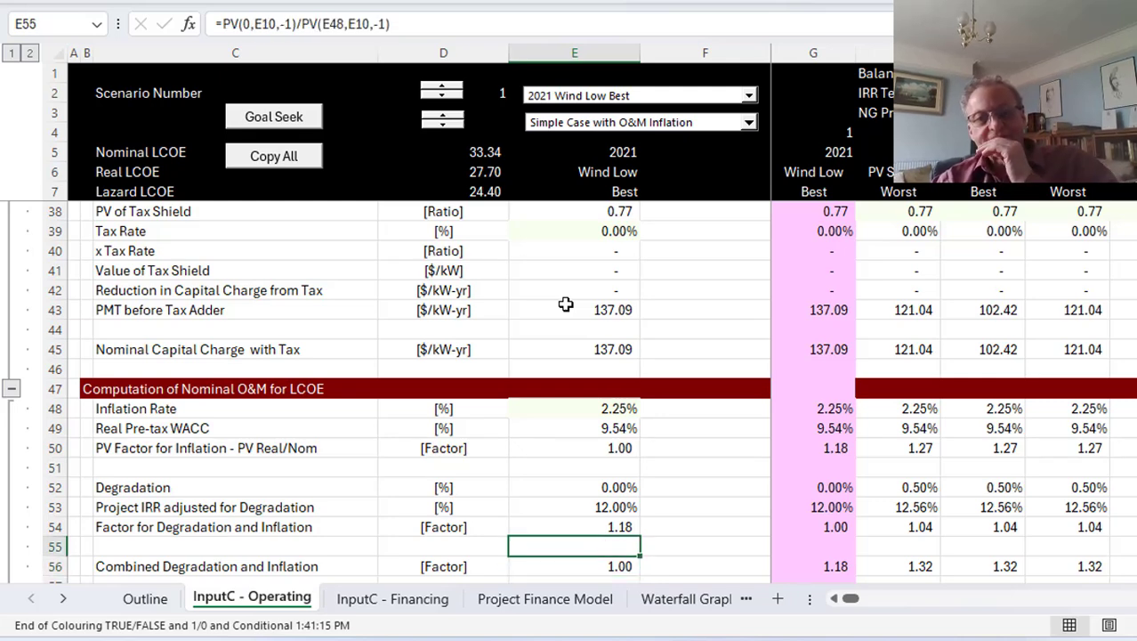
pyautogui.press('Up')
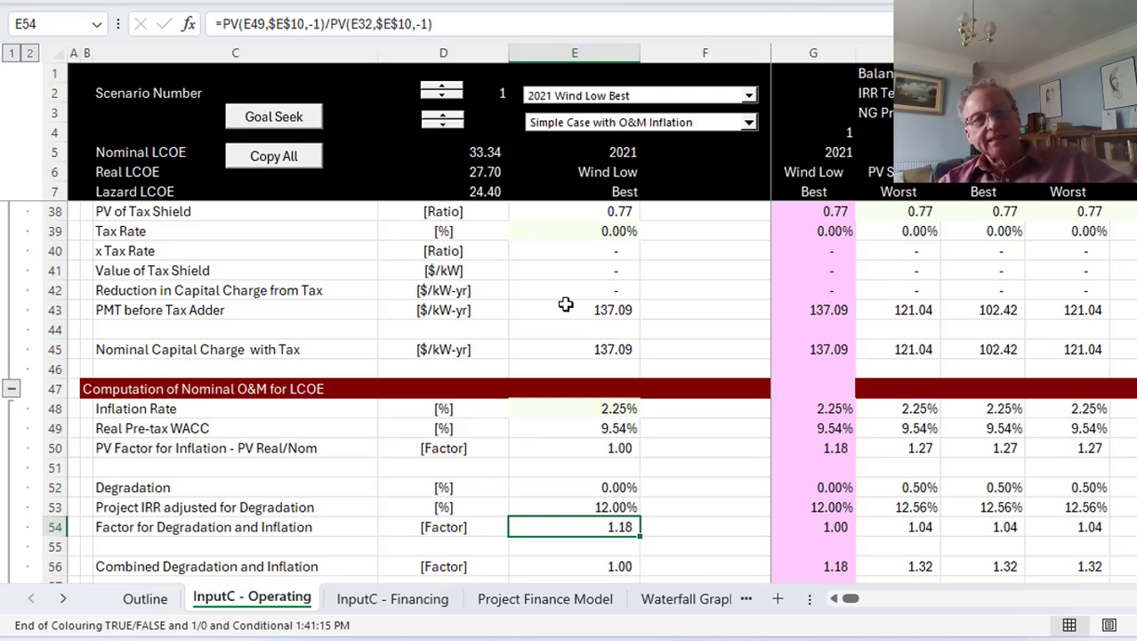
# Step: Look through the scenario list, keep 2021 Wind Low Best, and check cells D3 and D4 beside the case selector
pyautogui.click(570, 100)
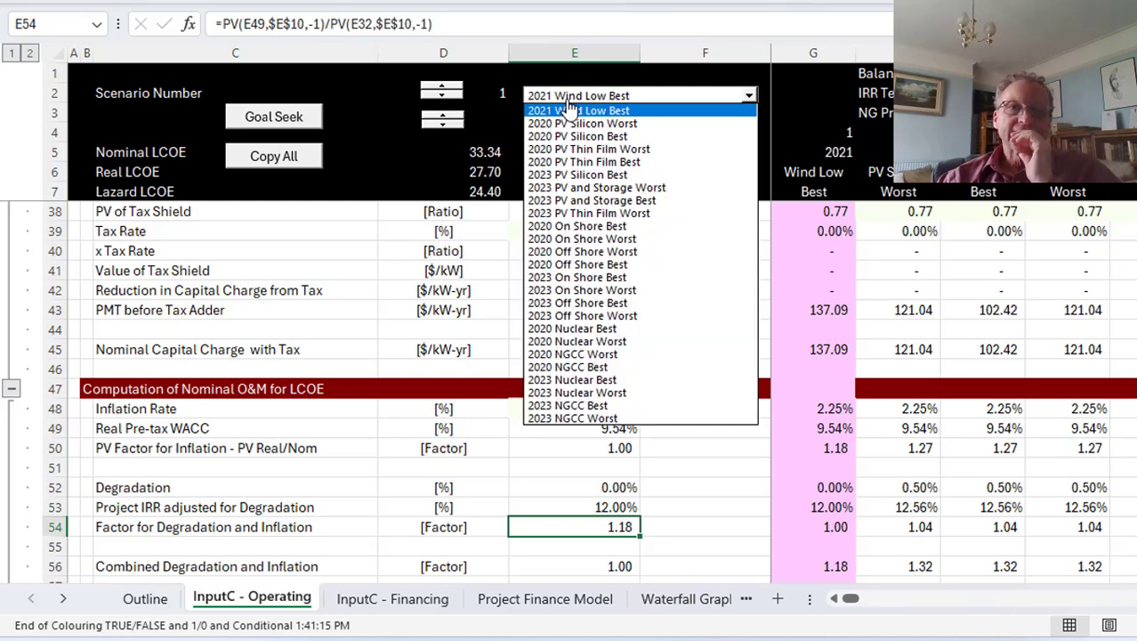
pyautogui.click(568, 107)
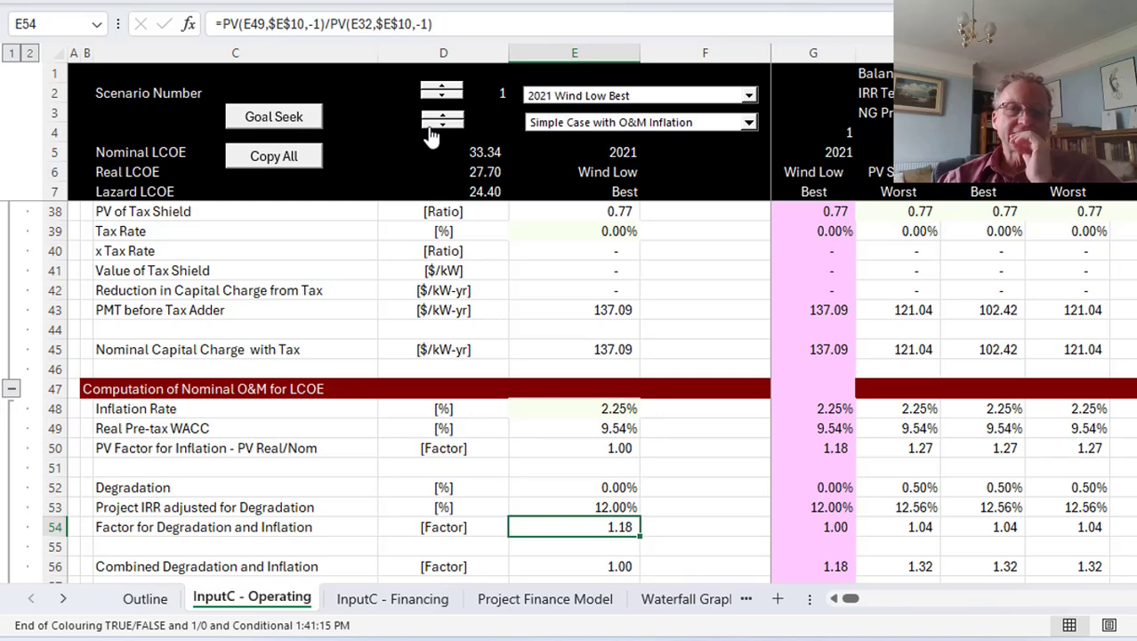
pyautogui.click(506, 123)
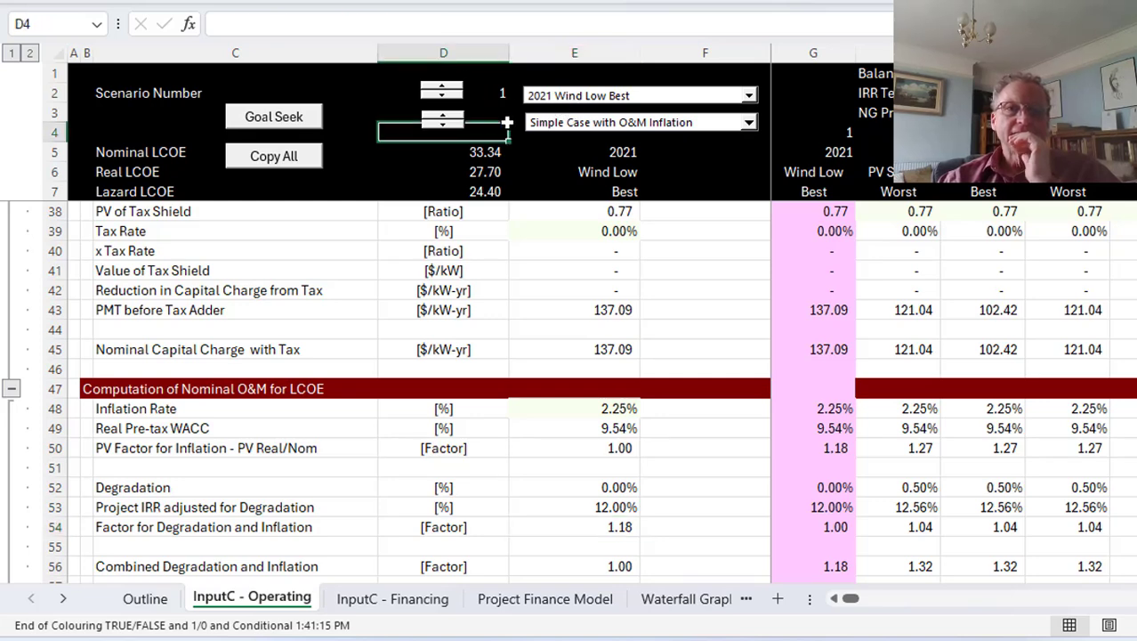
pyautogui.press('Up')
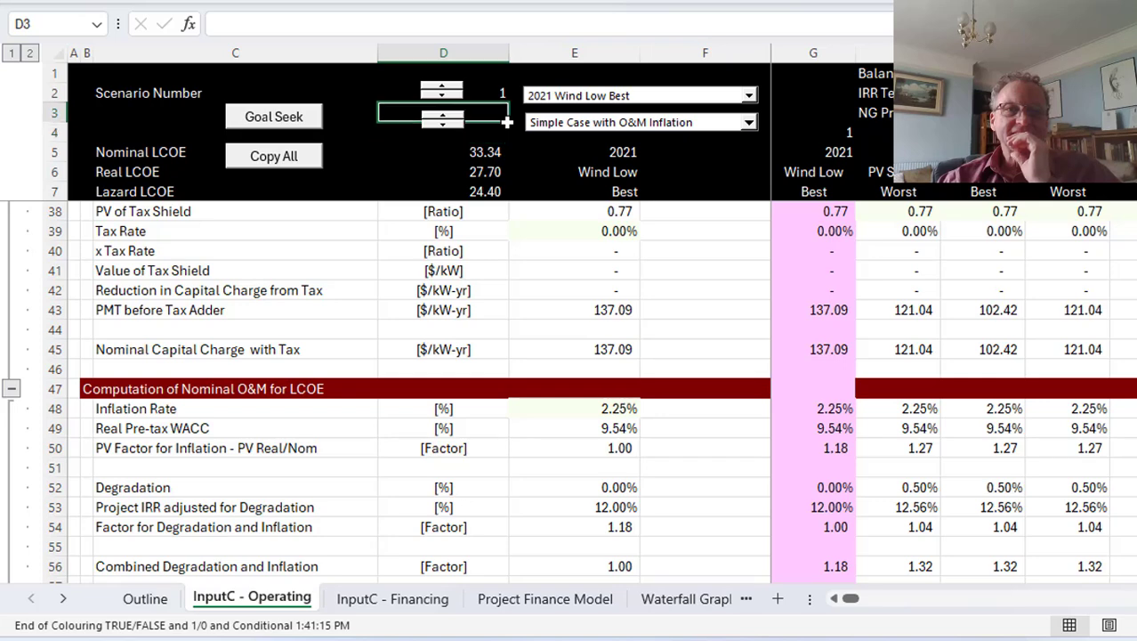
pyautogui.press('Down')
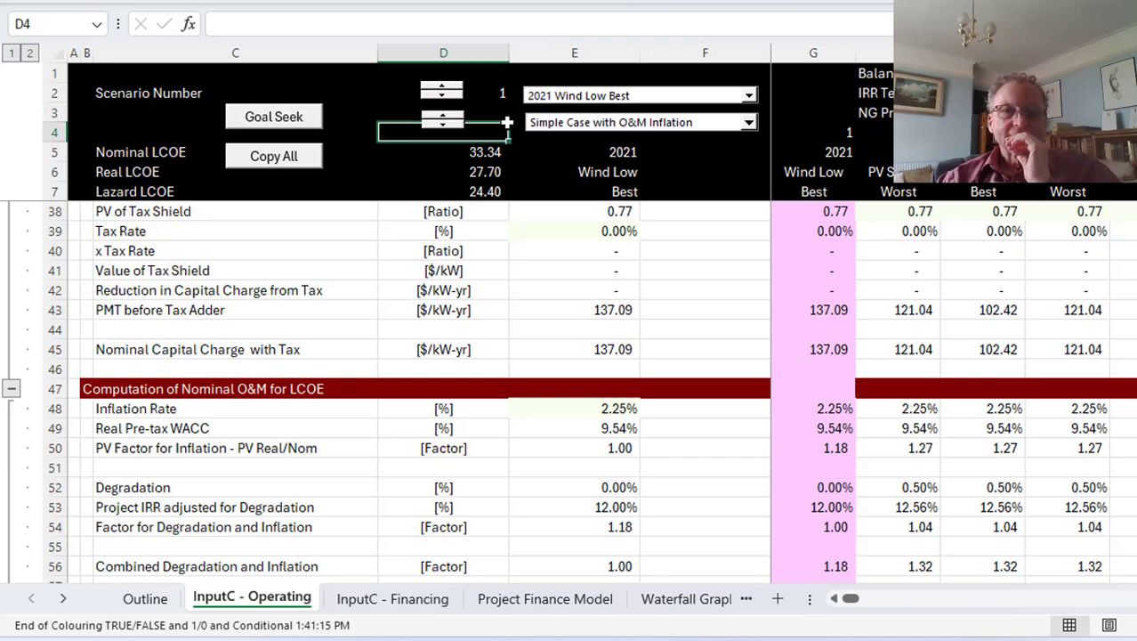
# Step: Link D3 on the InputC - Operating sheet to the scenario number in D2 of InputC - Financing
pyautogui.press('Up')
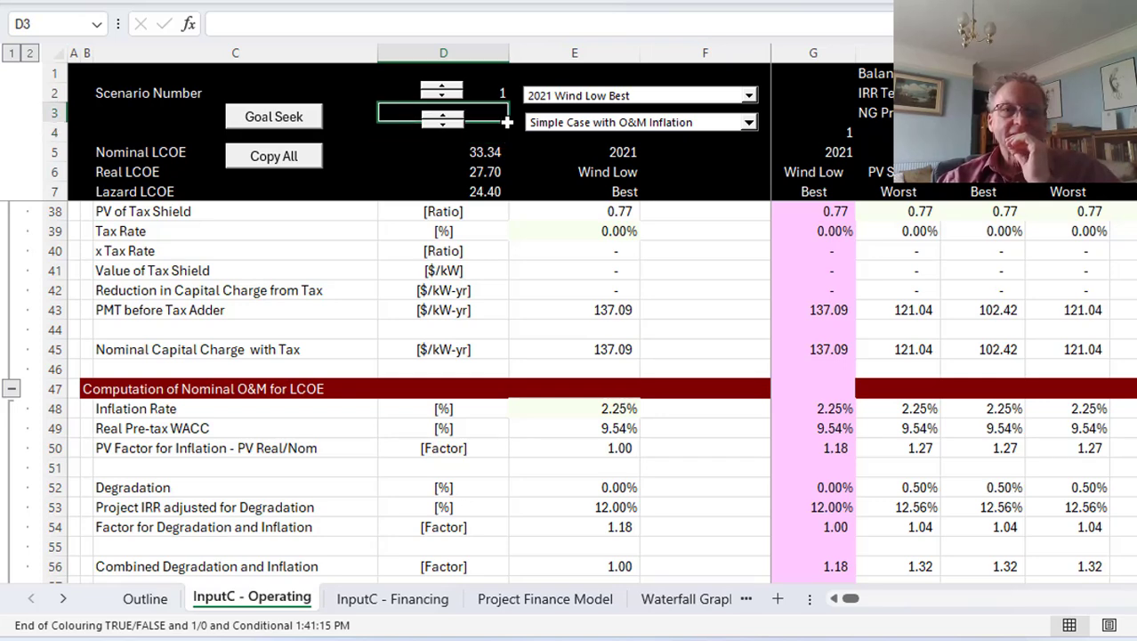
pyautogui.write('=')
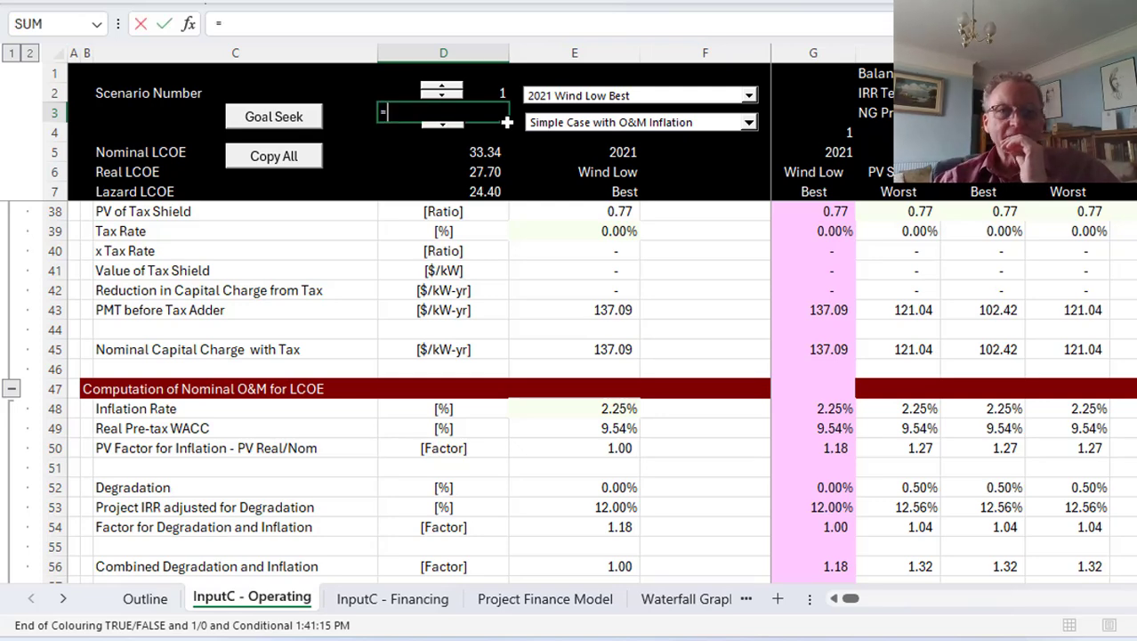
pyautogui.click(391, 599)
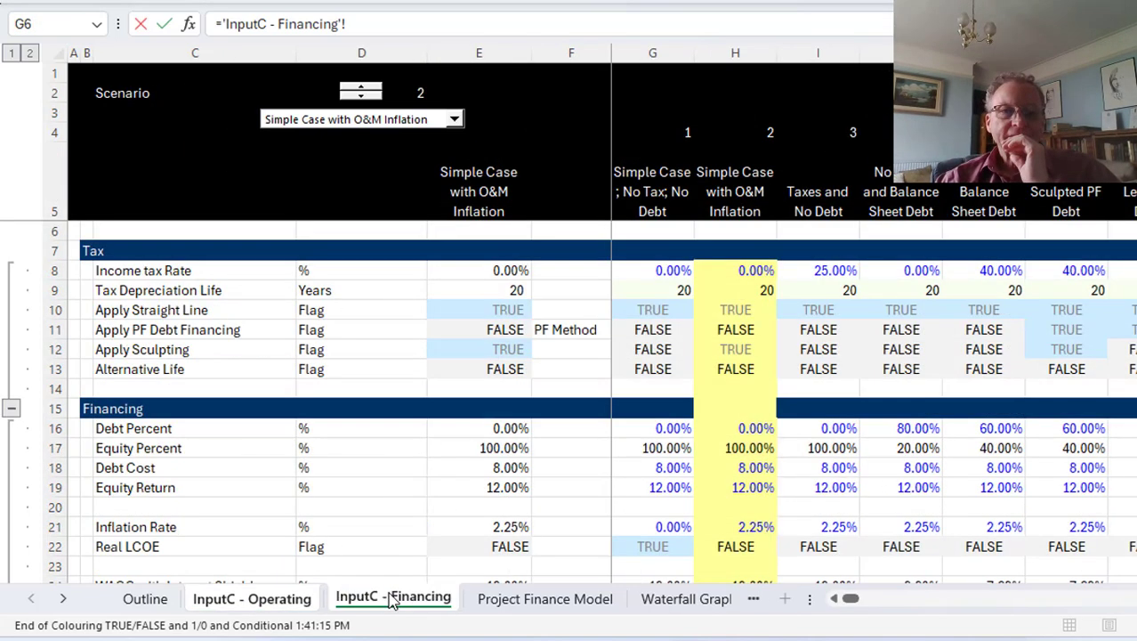
pyautogui.click(415, 91)
pyautogui.press('Return')
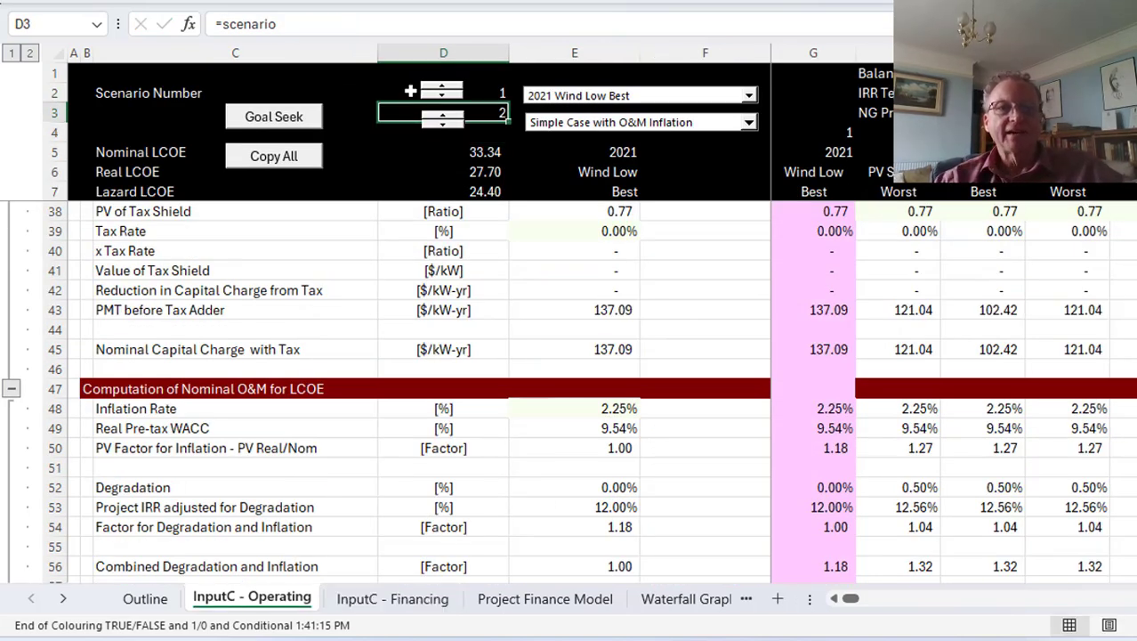
# Step: Move the financing scenario spinner up so it sits in row 3 directly beneath the operating scenario spinner
pyautogui.rightClick(441, 121)
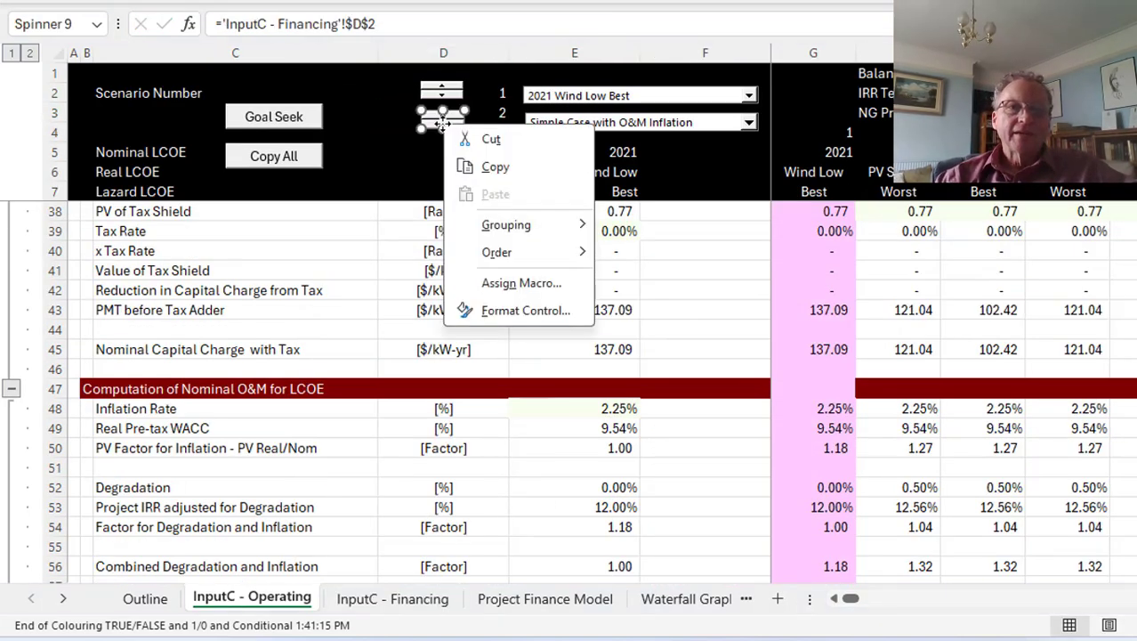
pyautogui.press('Escape')
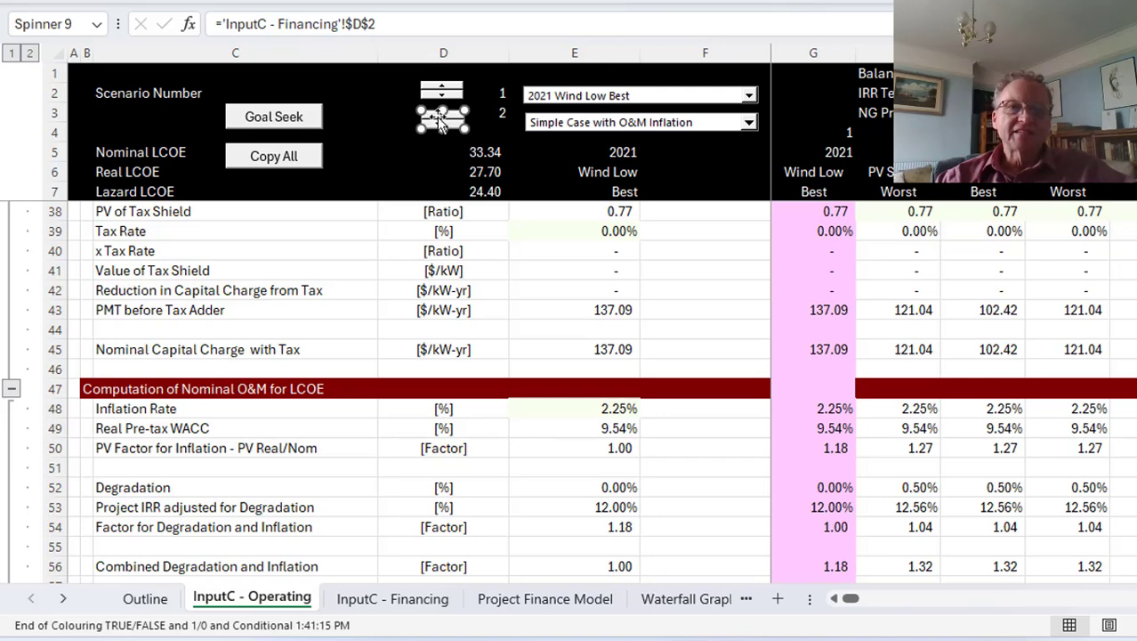
pyautogui.moveTo(441, 124); pyautogui.dragTo(436, 106)
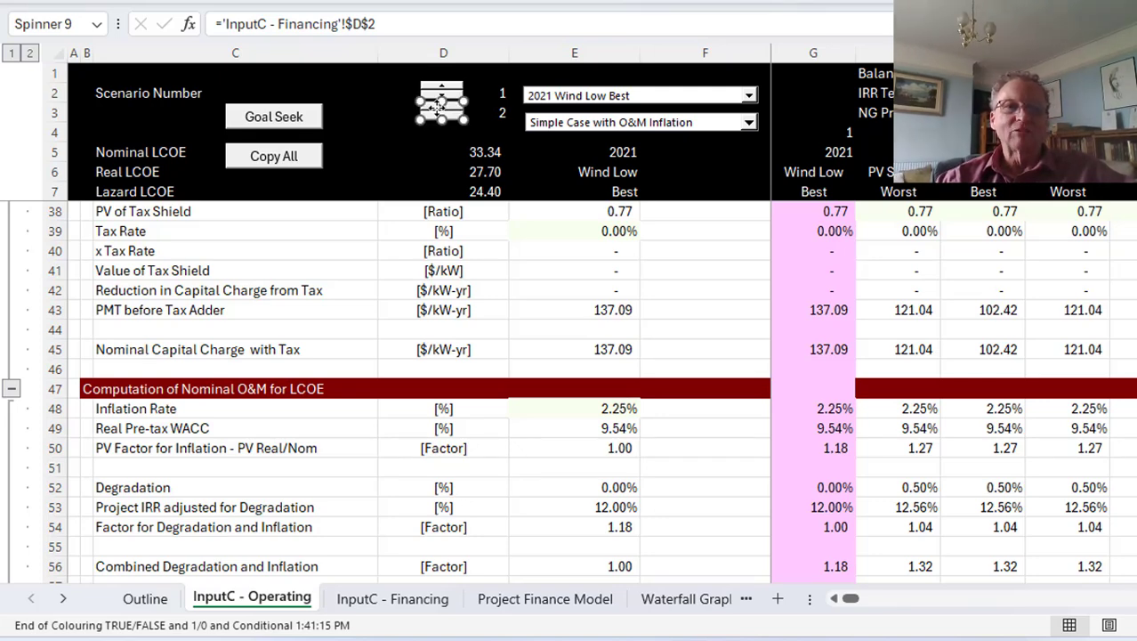
# Step: Align the operating and financing scenario drop-downs with rows 2 and 3, widening the financing one to match the other's width
pyautogui.keyDown('ctrl'); pyautogui.click(626, 105); pyautogui.keyUp('ctrl')
pyautogui.moveTo(621, 100); pyautogui.dragTo(618, 98)
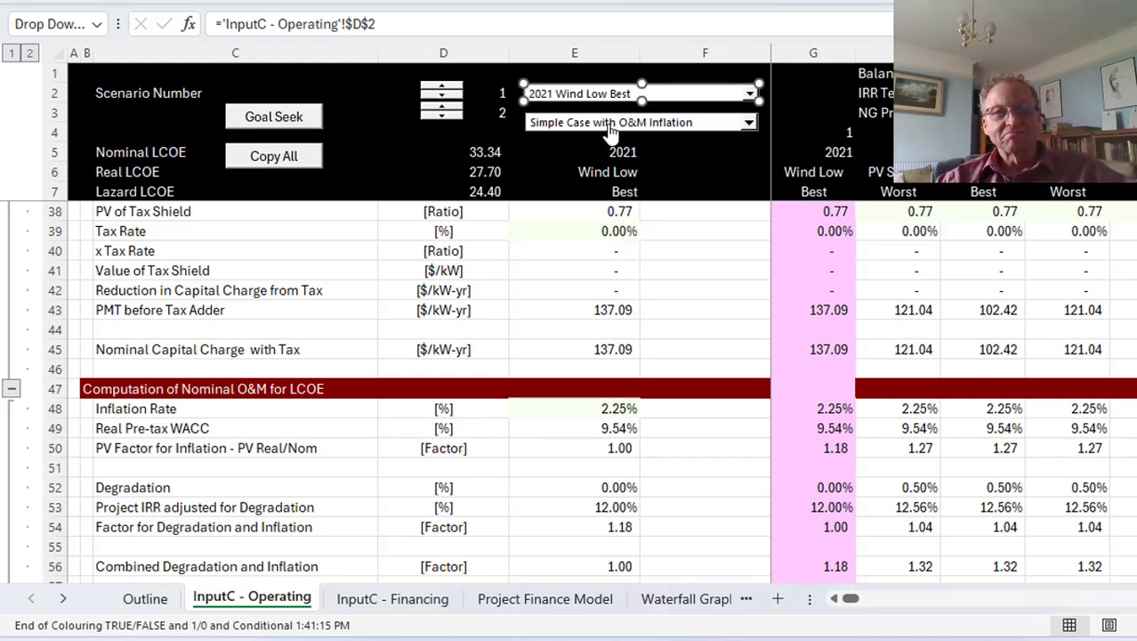
pyautogui.rightClick(611, 130)
pyautogui.press('Escape')
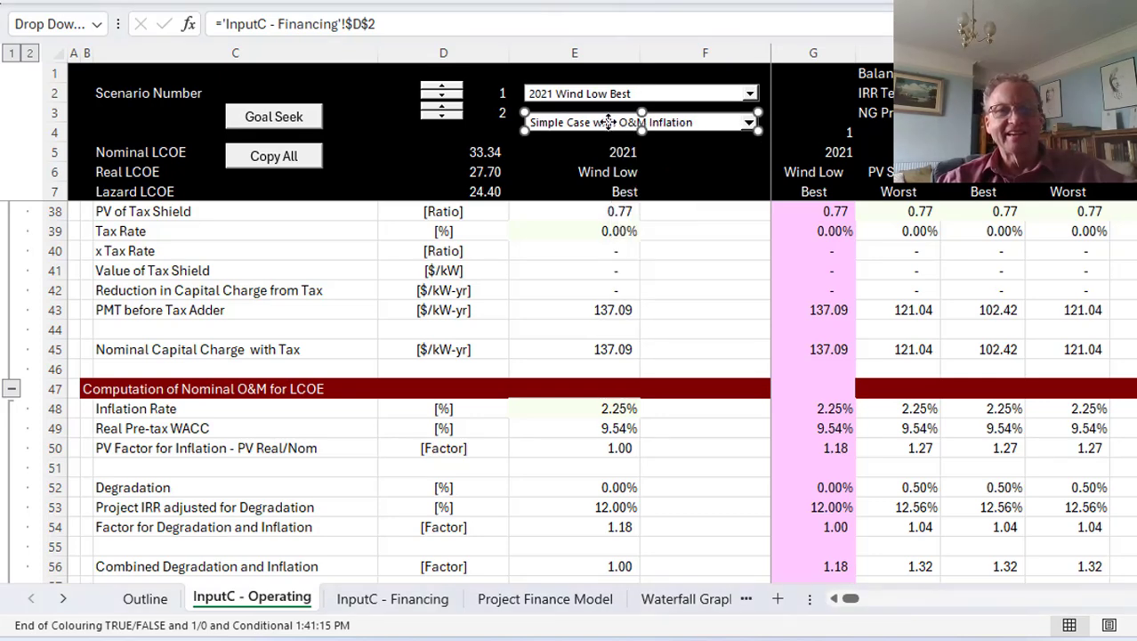
pyautogui.moveTo(609, 122); pyautogui.dragTo(607, 112)
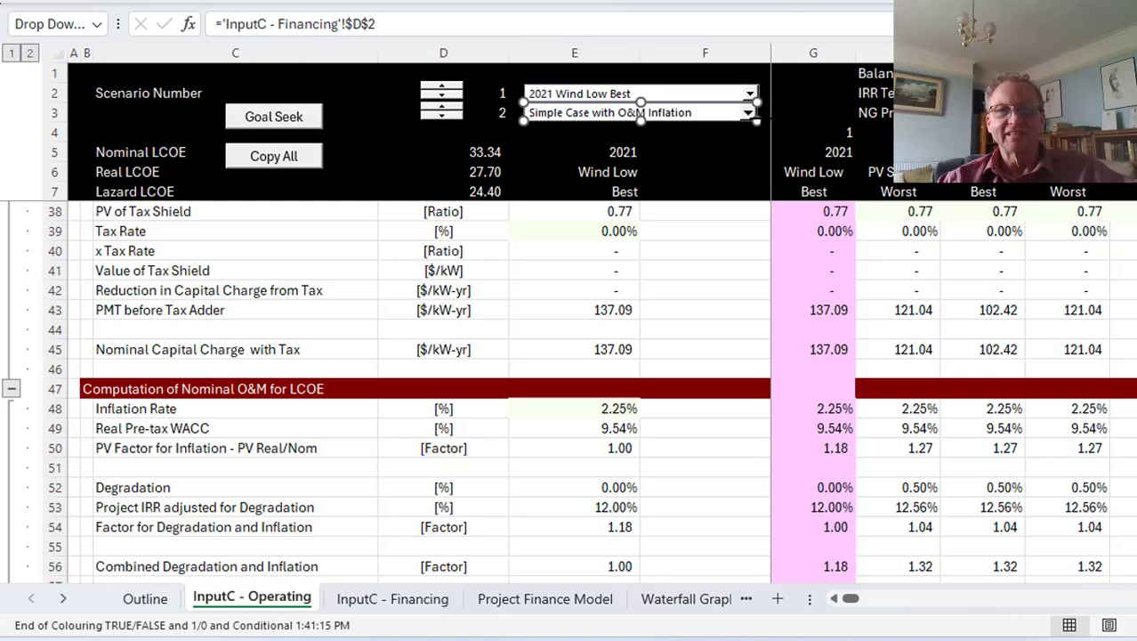
pyautogui.moveTo(757, 121); pyautogui.dragTo(759, 121)
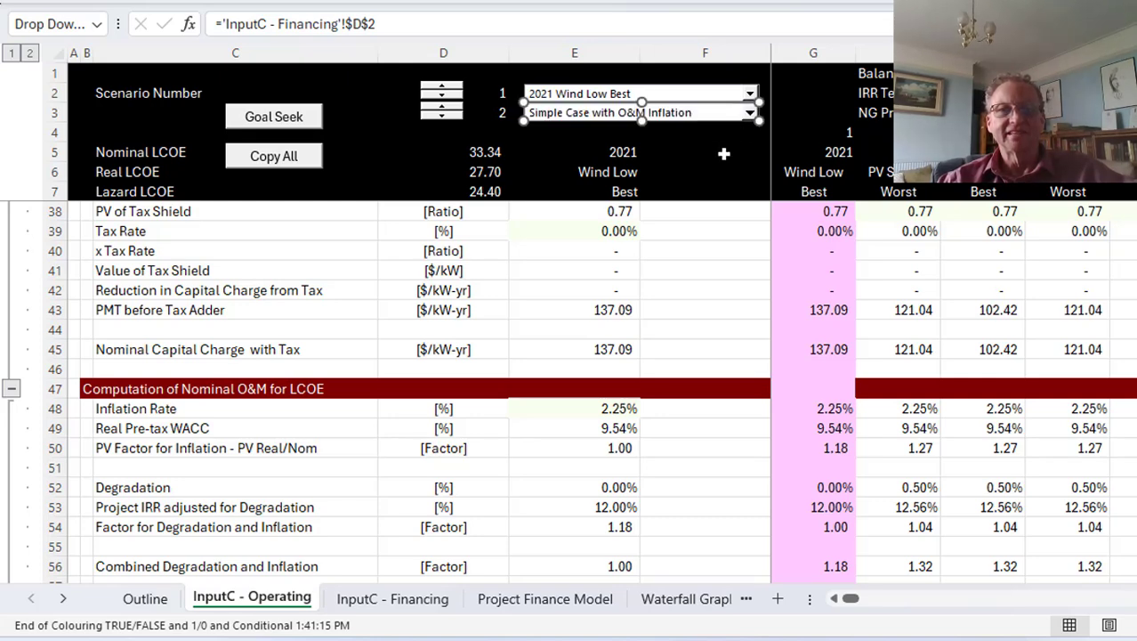
pyautogui.click(723, 153)
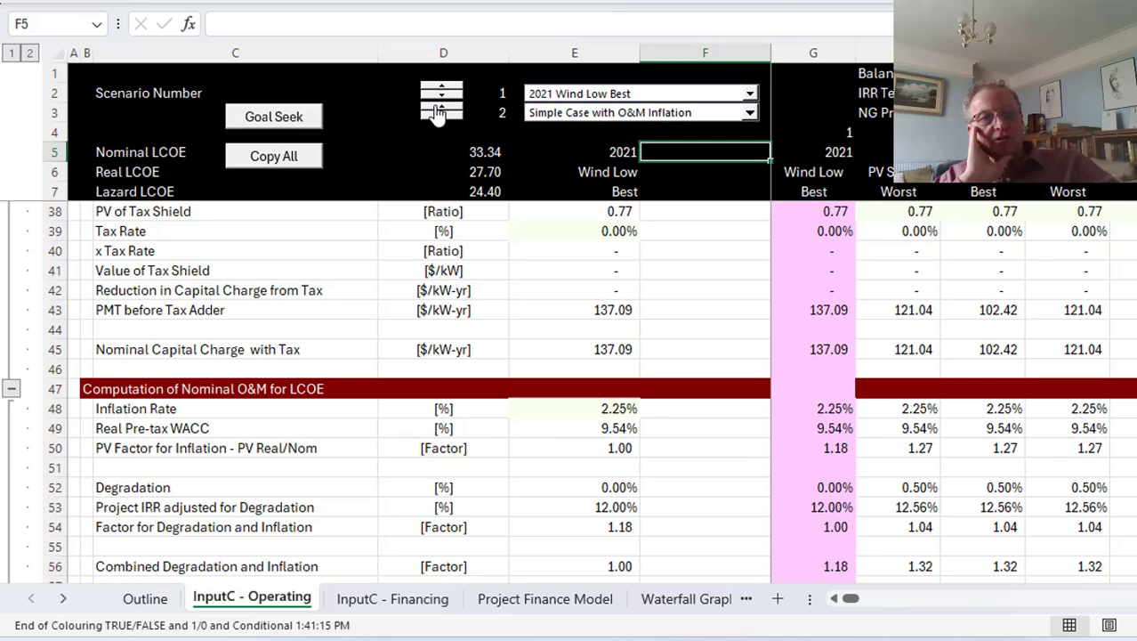
# Step: Try overwriting the scenario link in D3 with a hard-coded 1, and undo the entry
pyautogui.click(492, 108)
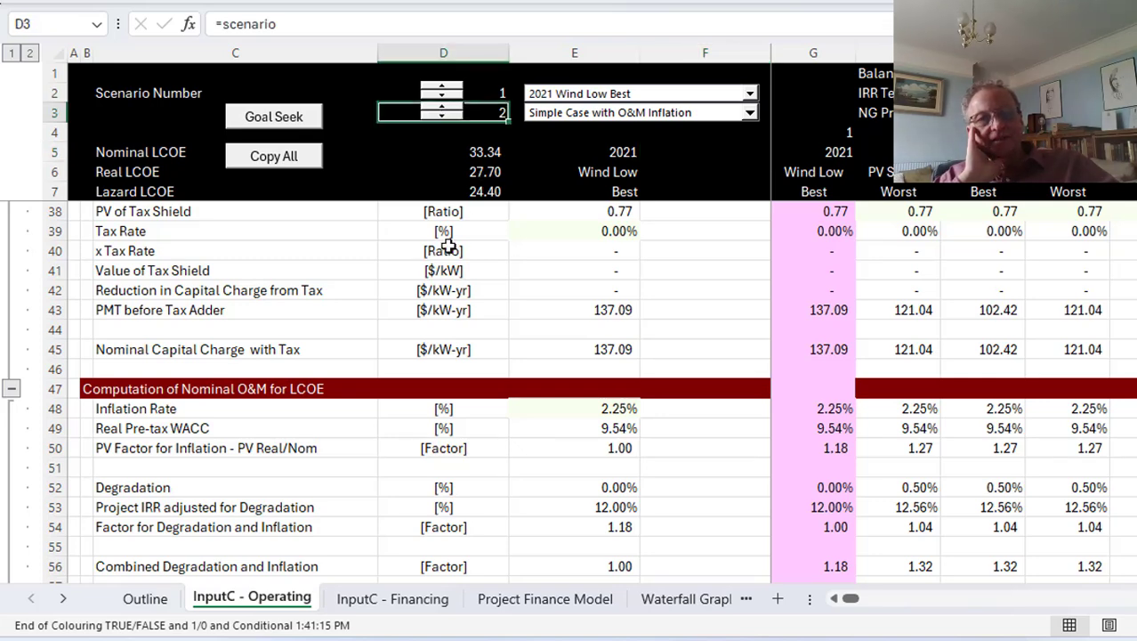
pyautogui.write('1')
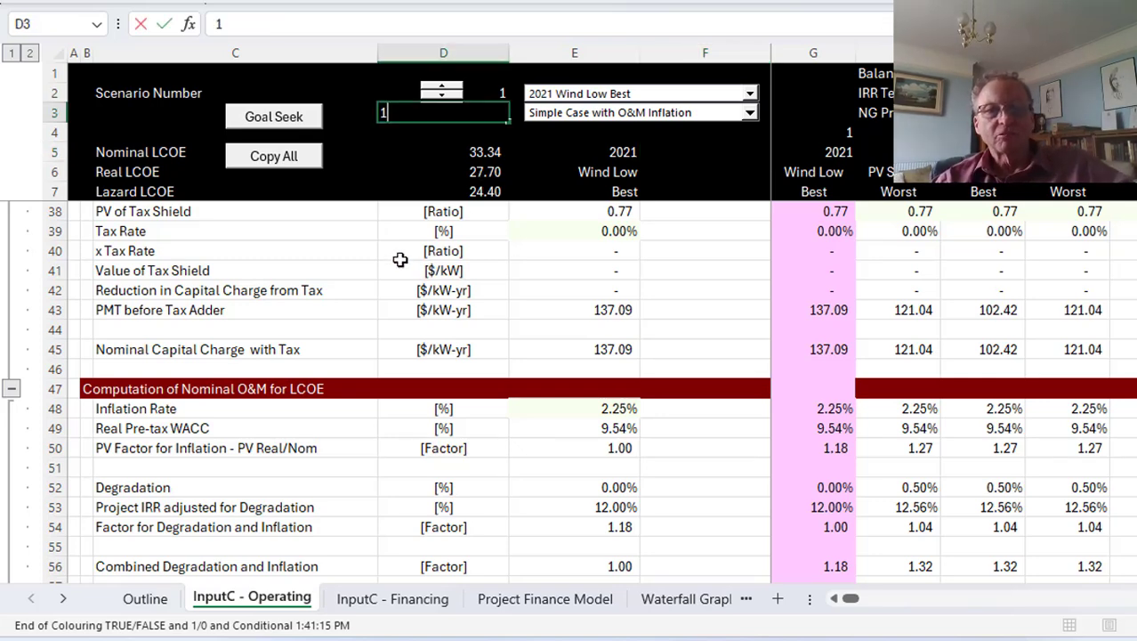
pyautogui.press('Return')
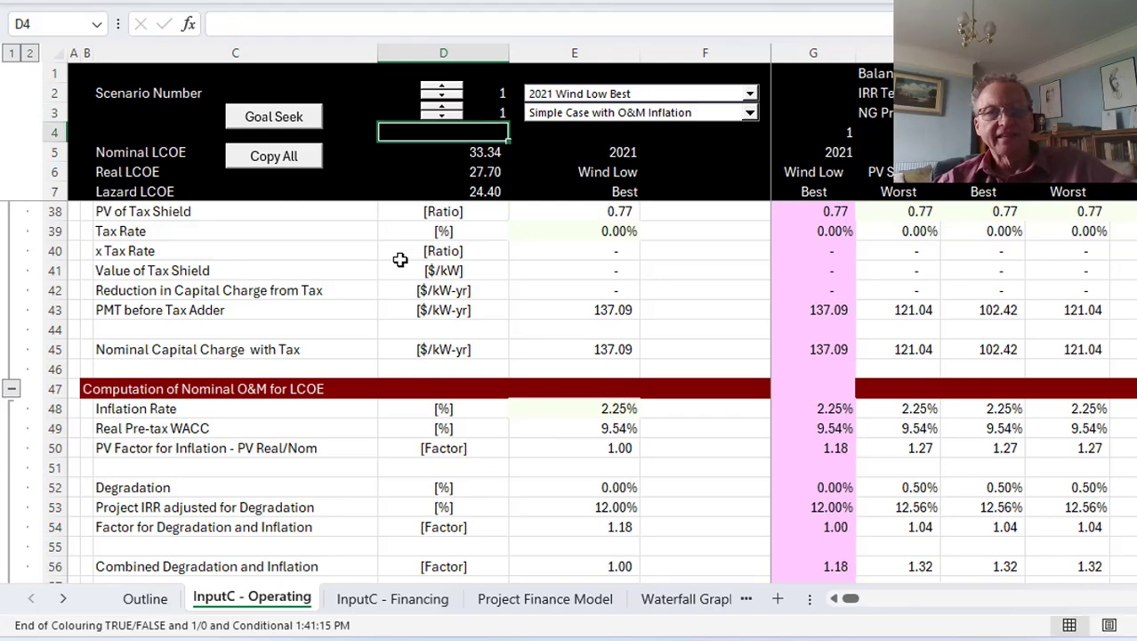
pyautogui.press('pagedown')
pyautogui.press('pageup')
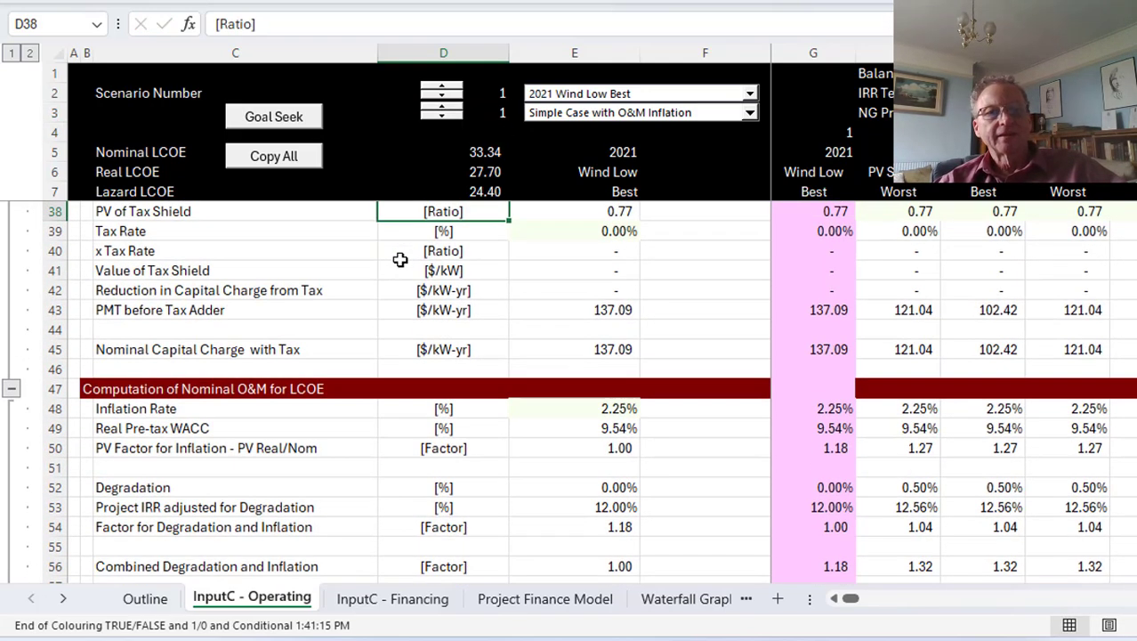
pyautogui.hotkey('ctrl', 'z')
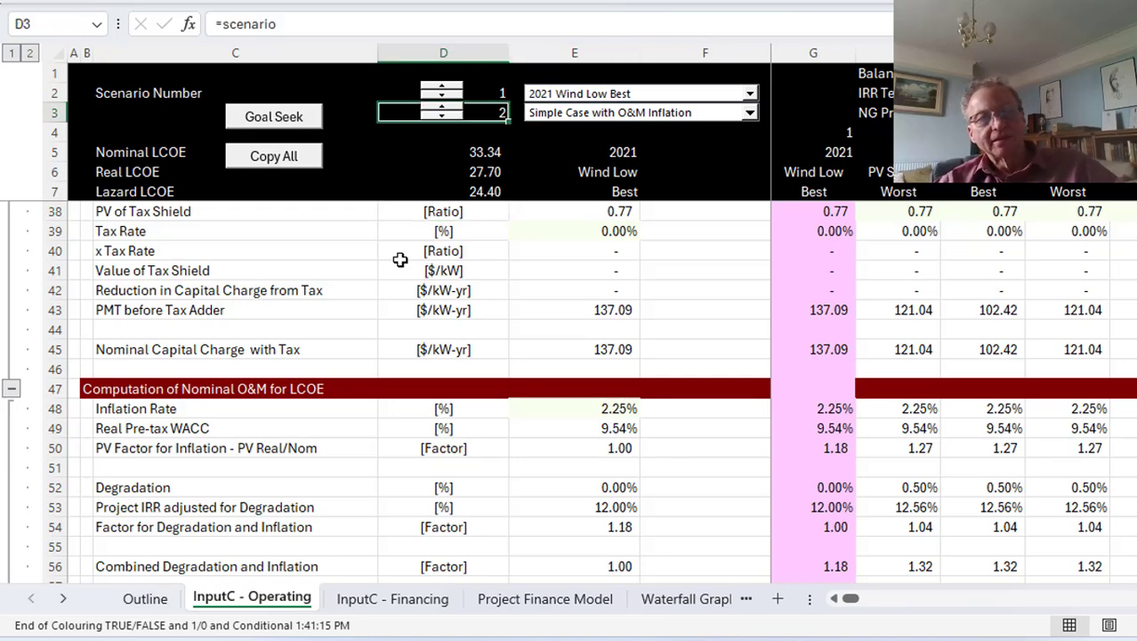
# Step: Examine the scenario number in cell D2 of the InputC - Financing sheet
pyautogui.hotkey('ctrl', 'pagedown')
pyautogui.press('Left')
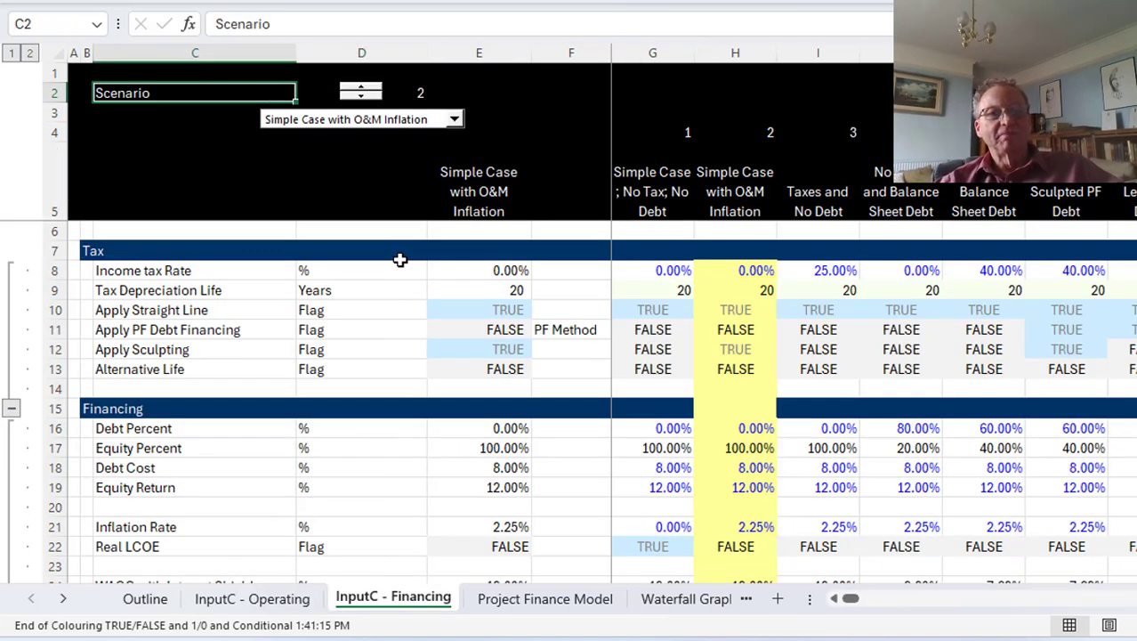
pyautogui.press('Right')
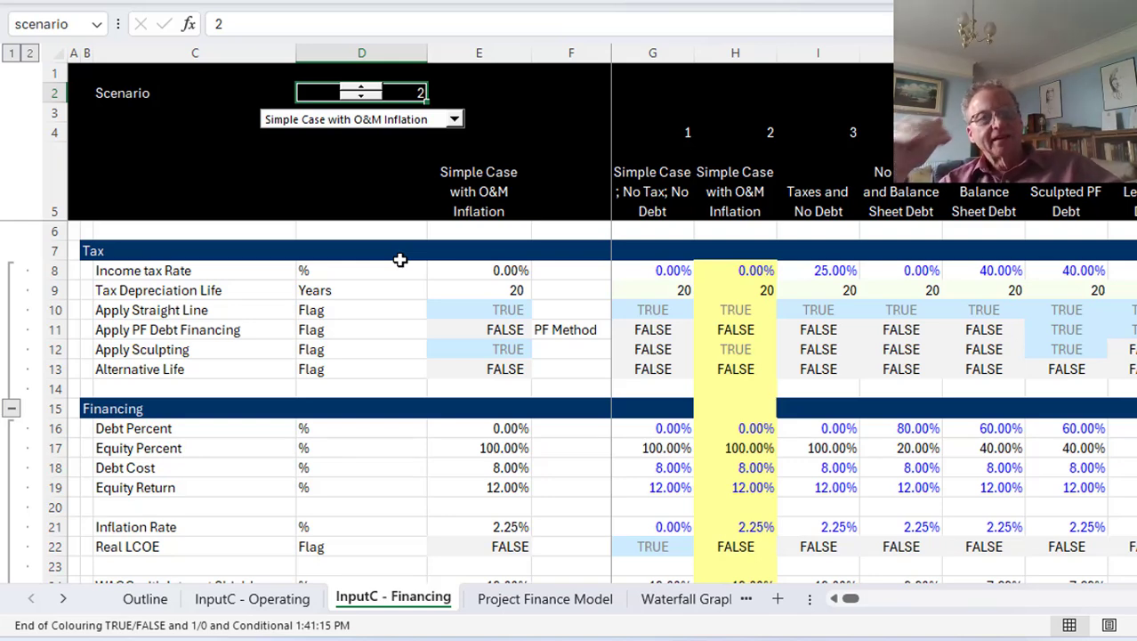
# Step: Test the scenario spinner by stepping up to scenario 3 and back to 2, leaving its settings unedited
pyautogui.click(361, 91)
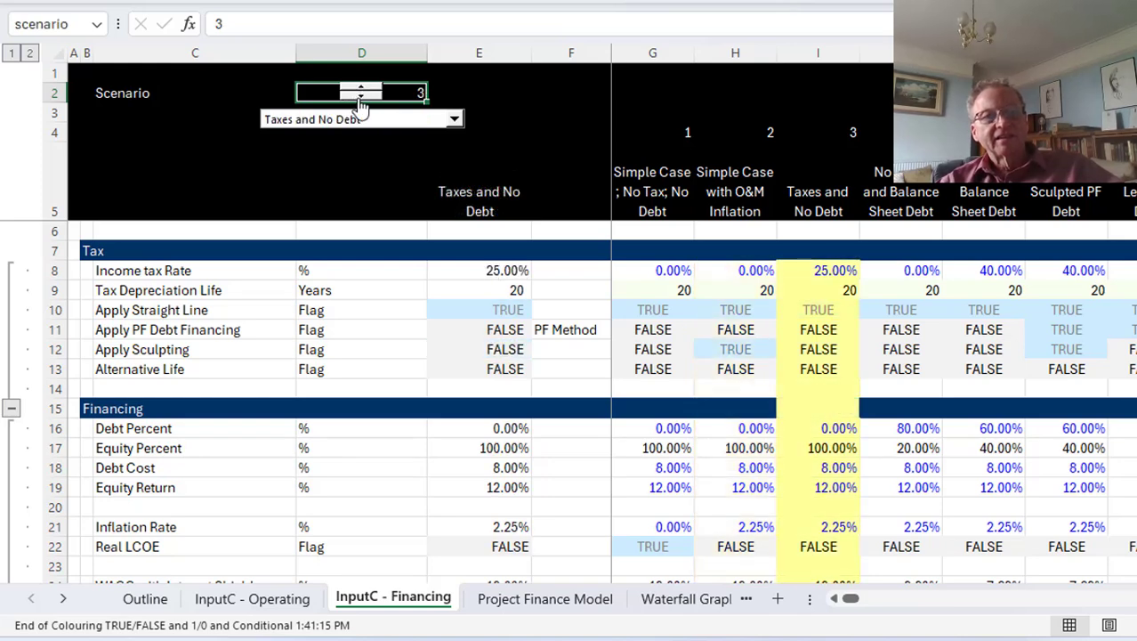
pyautogui.click(361, 96)
pyautogui.rightClick(360, 101)
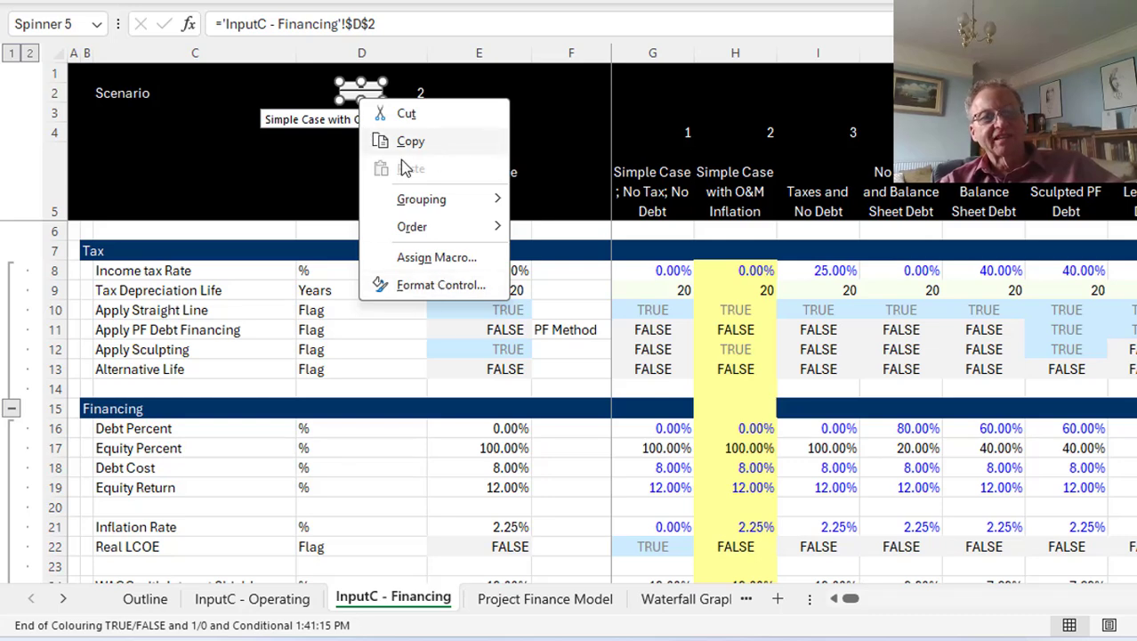
pyautogui.click(243, 173)
pyautogui.click(244, 172)
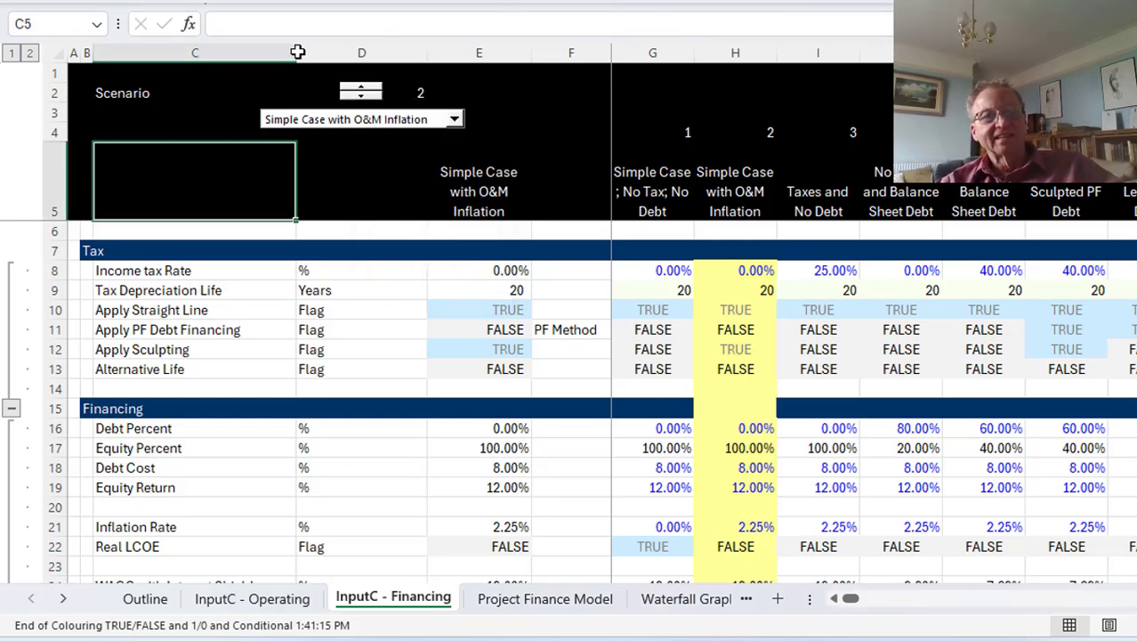
# Step: Insert a form-control spin button in row 5, across the boundary of columns C and D
pyautogui.click(454, 2)
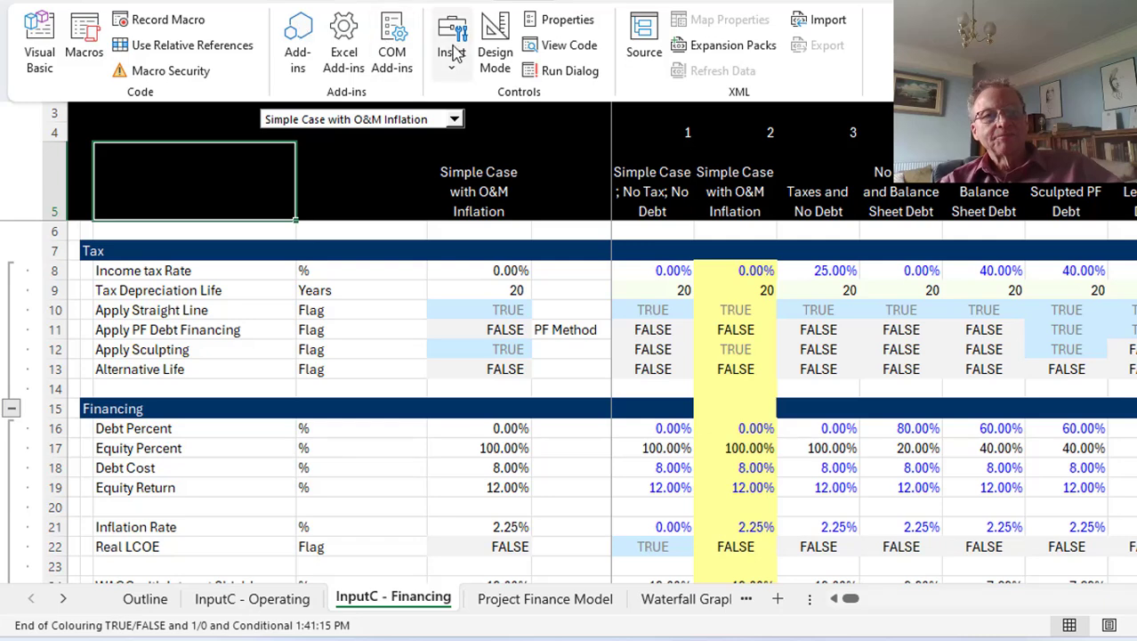
pyautogui.click(452, 40)
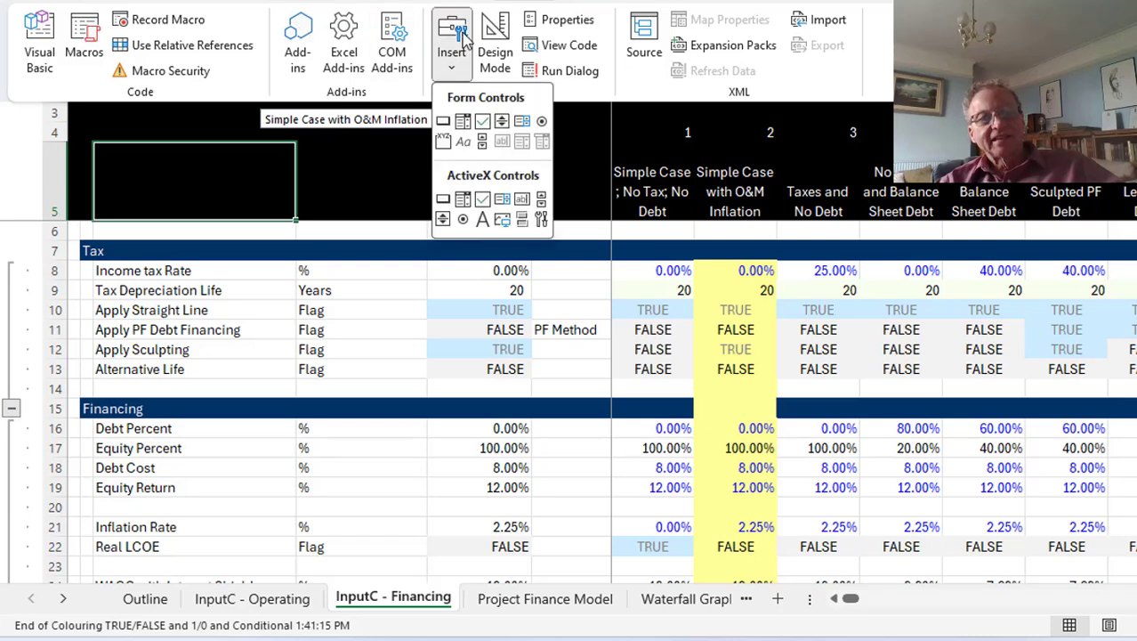
pyautogui.click(502, 123)
pyautogui.moveTo(280, 164); pyautogui.dragTo(348, 183)
# Step: Set the new spin button's minimum value to 1 and its maximum value to 20
pyautogui.rightClick(330, 178)
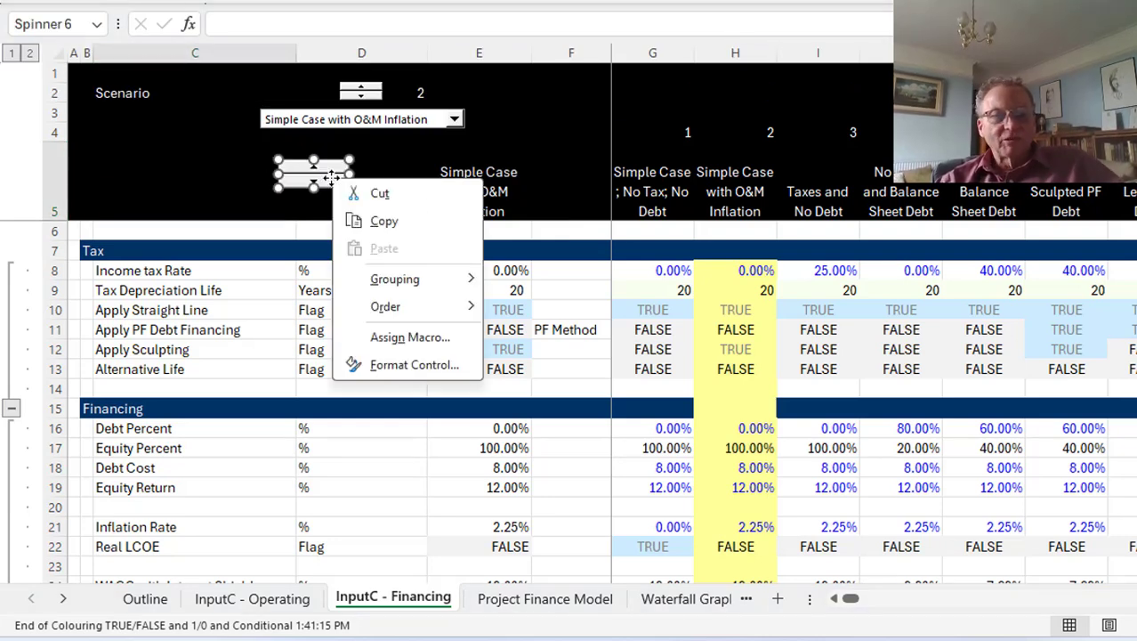
pyautogui.click(415, 366)
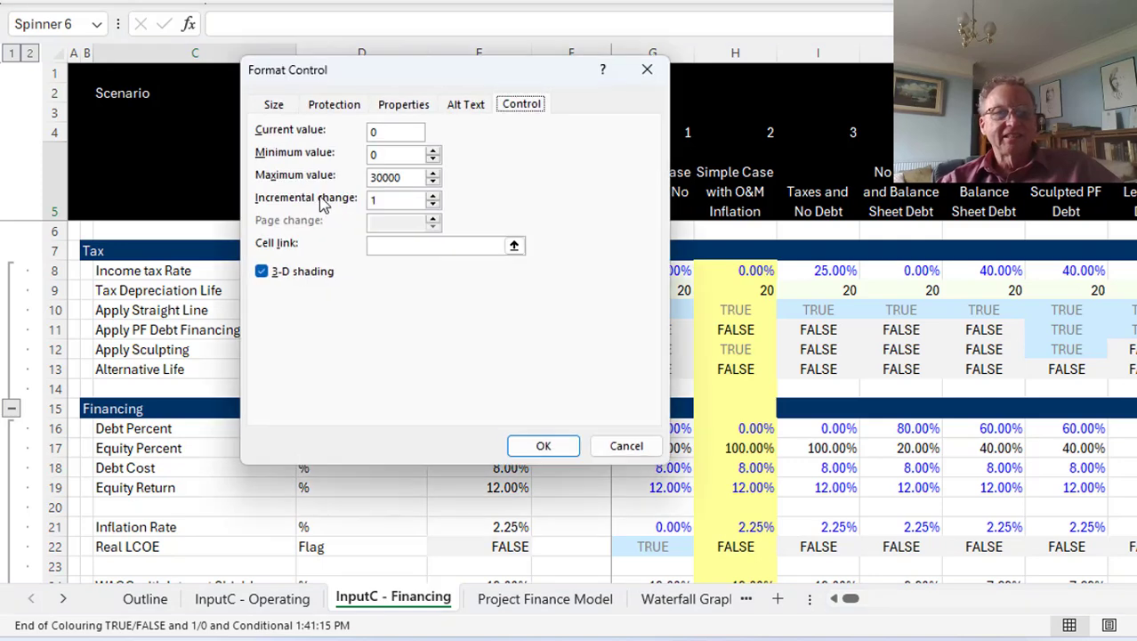
pyautogui.click(408, 155)
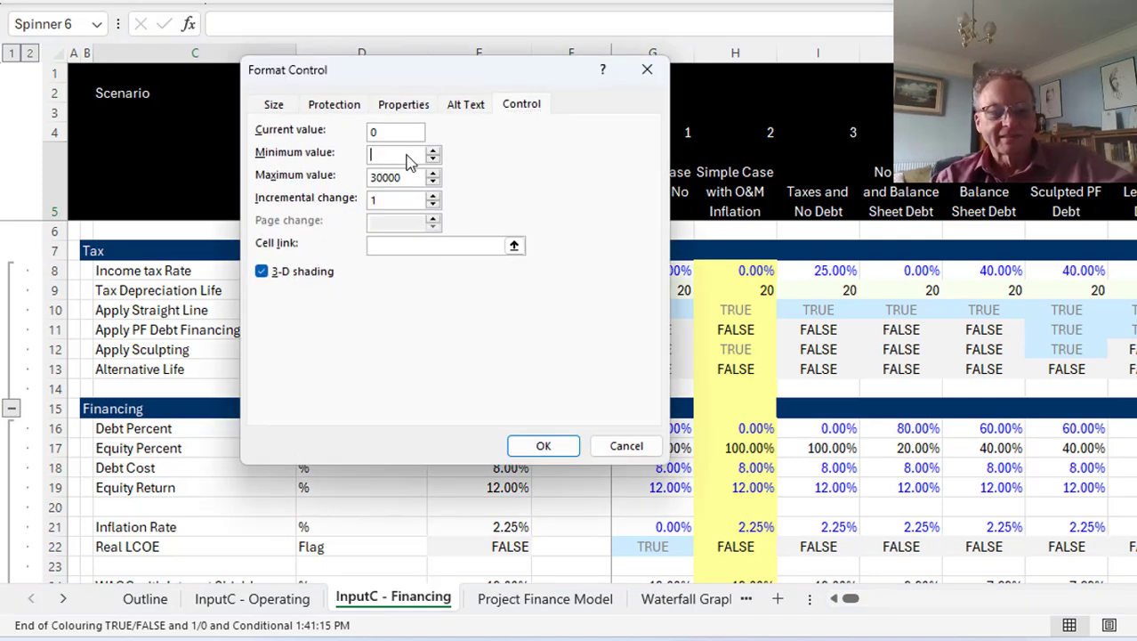
pyautogui.press('BackSpace')
pyautogui.press('BackSpace')
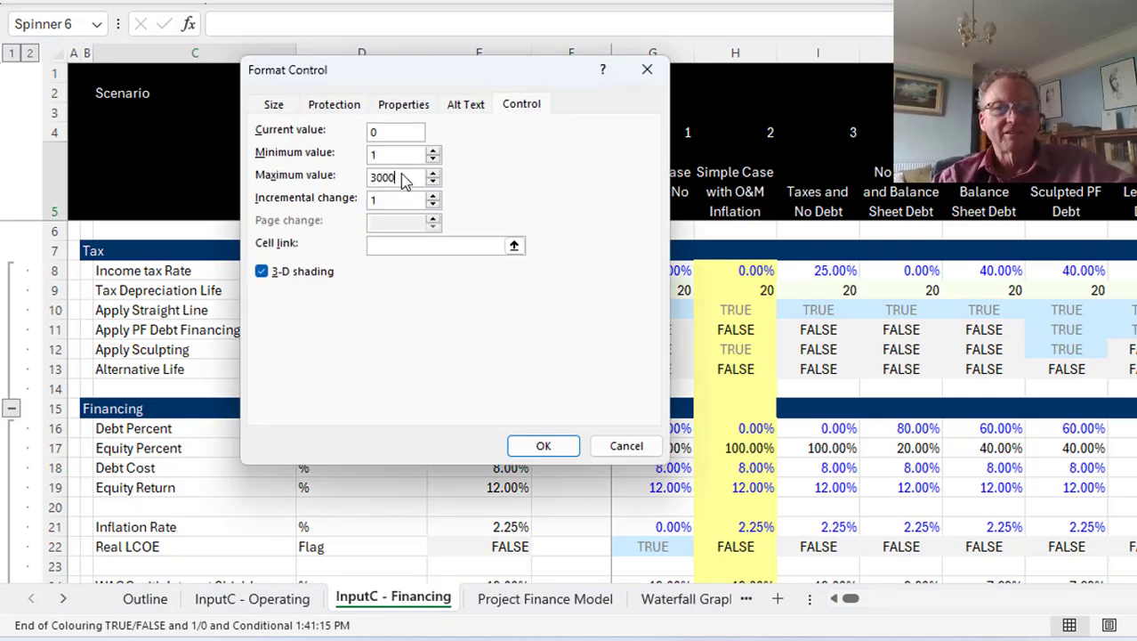
pyautogui.press('BackSpace')
pyautogui.press('BackSpace')
pyautogui.write('20')
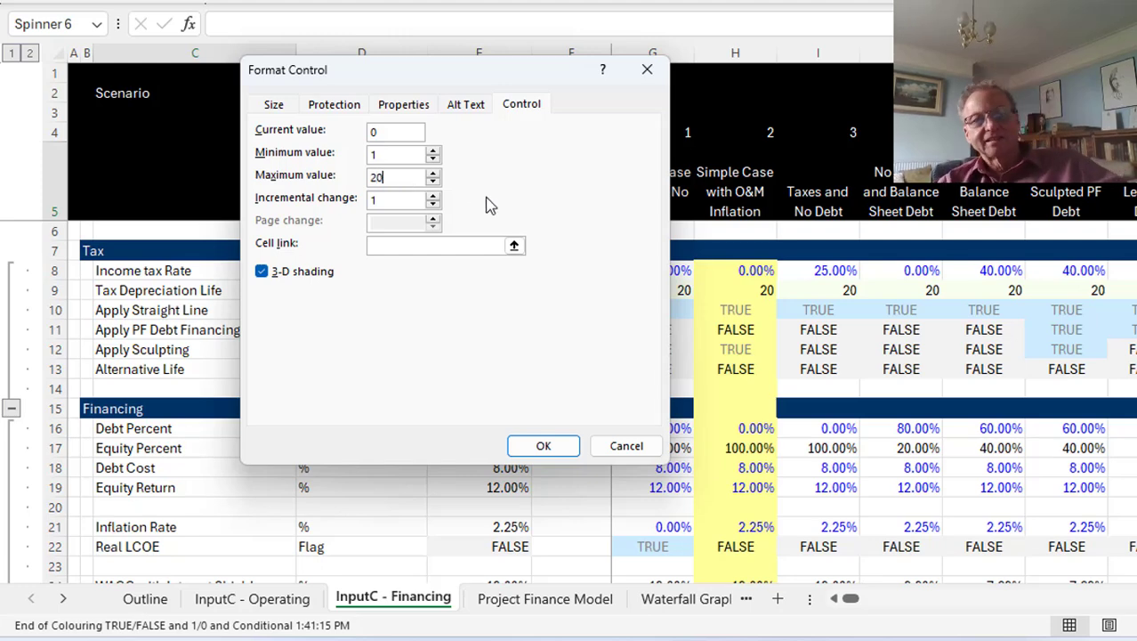
# Step: Link the new spin button to cell $D$2 on InputC - Financing and apply the control settings
pyautogui.click(515, 248)
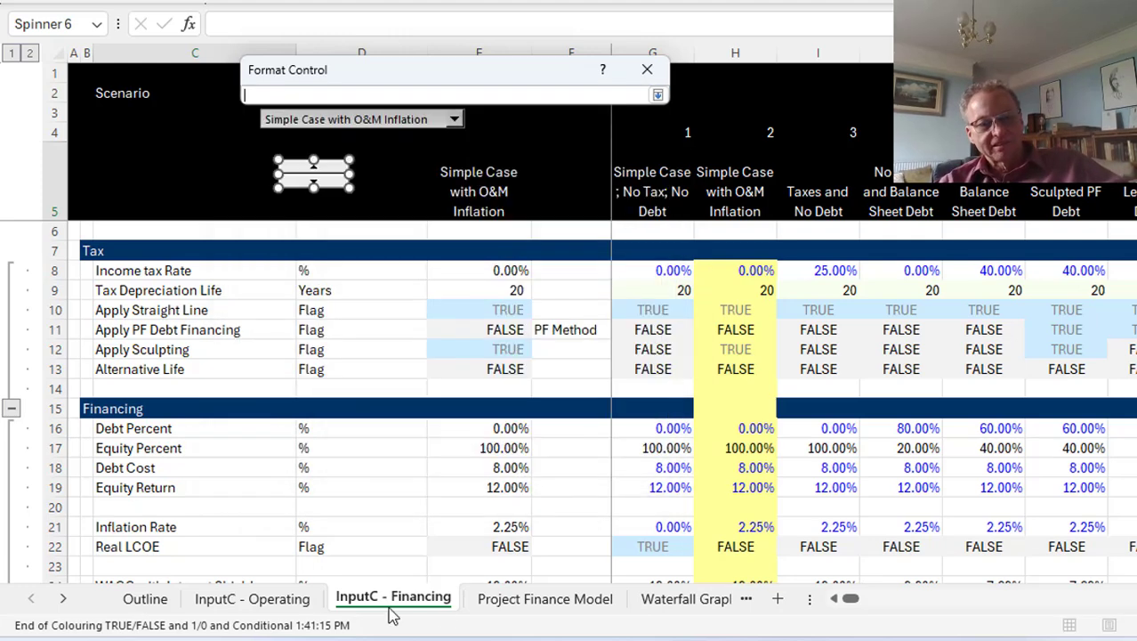
pyautogui.click(523, 595)
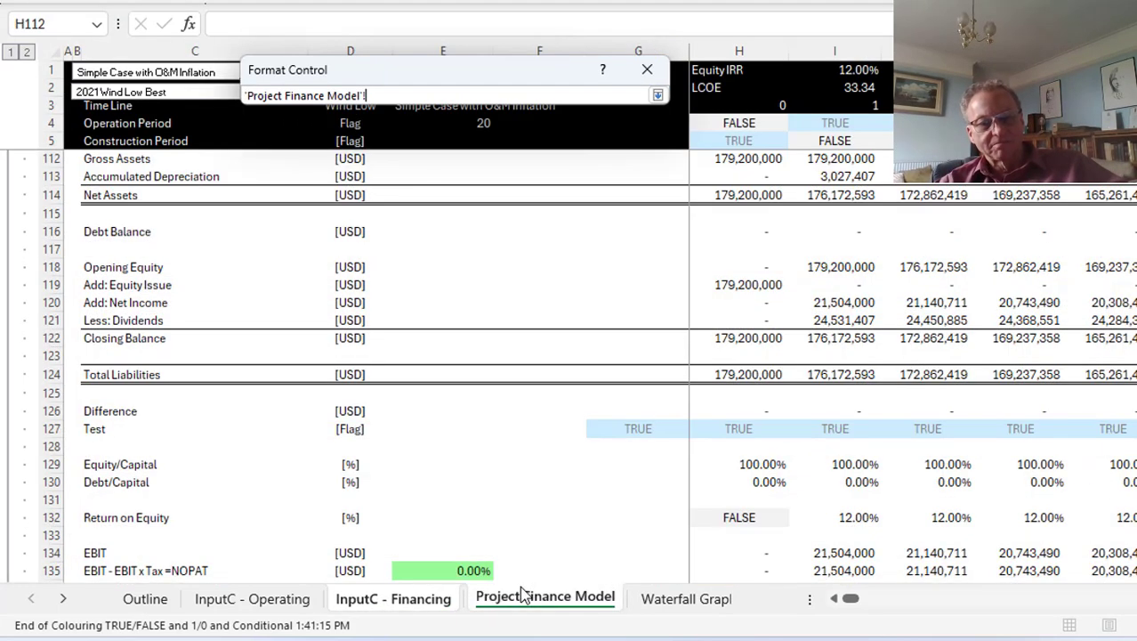
pyautogui.click(394, 598)
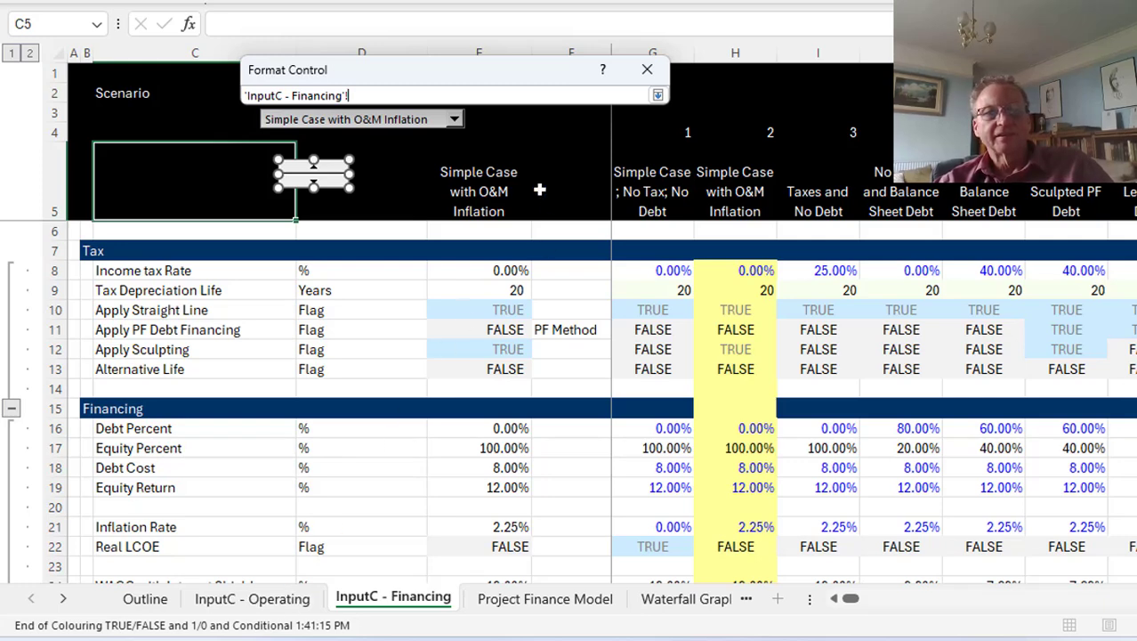
pyautogui.moveTo(530, 77); pyautogui.dragTo(926, 91)
pyautogui.click(424, 93)
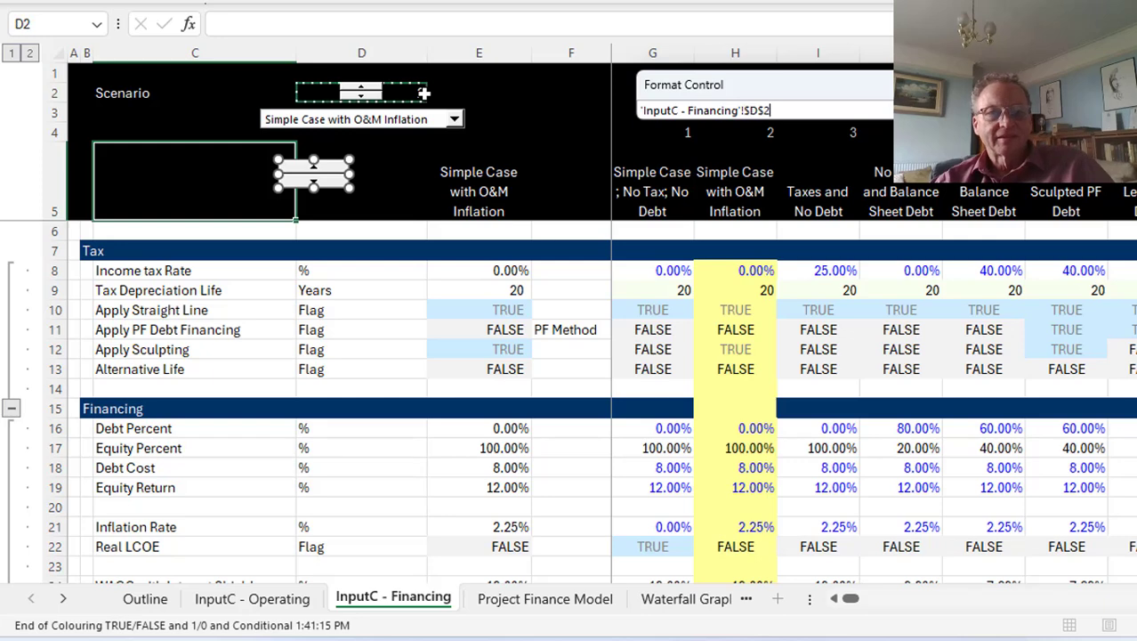
pyautogui.press('Return')
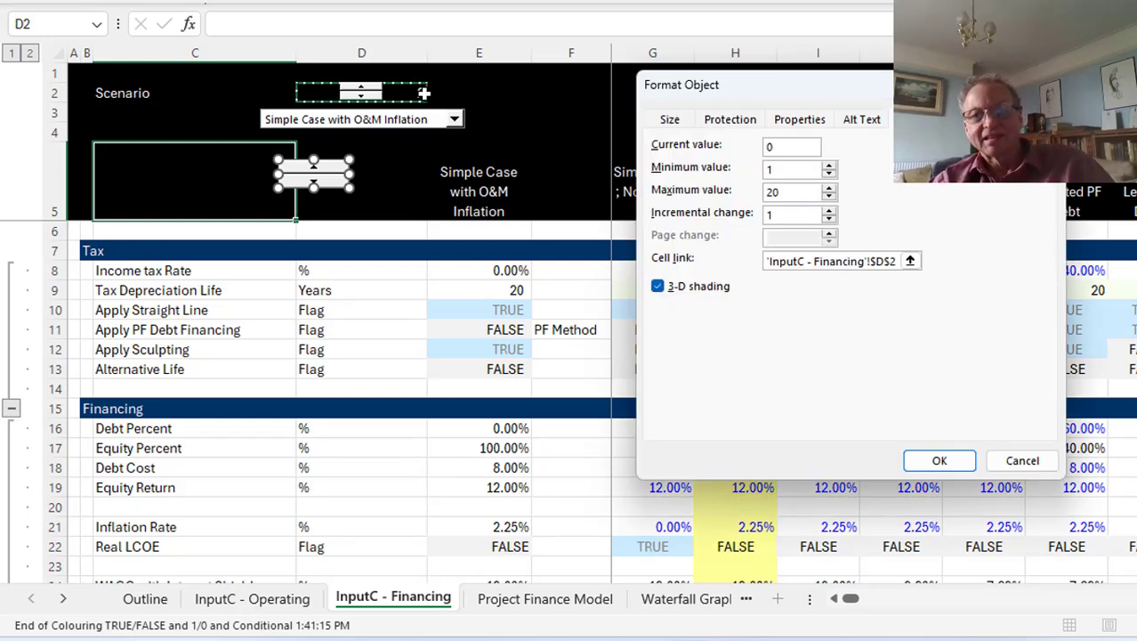
pyautogui.press('Return')
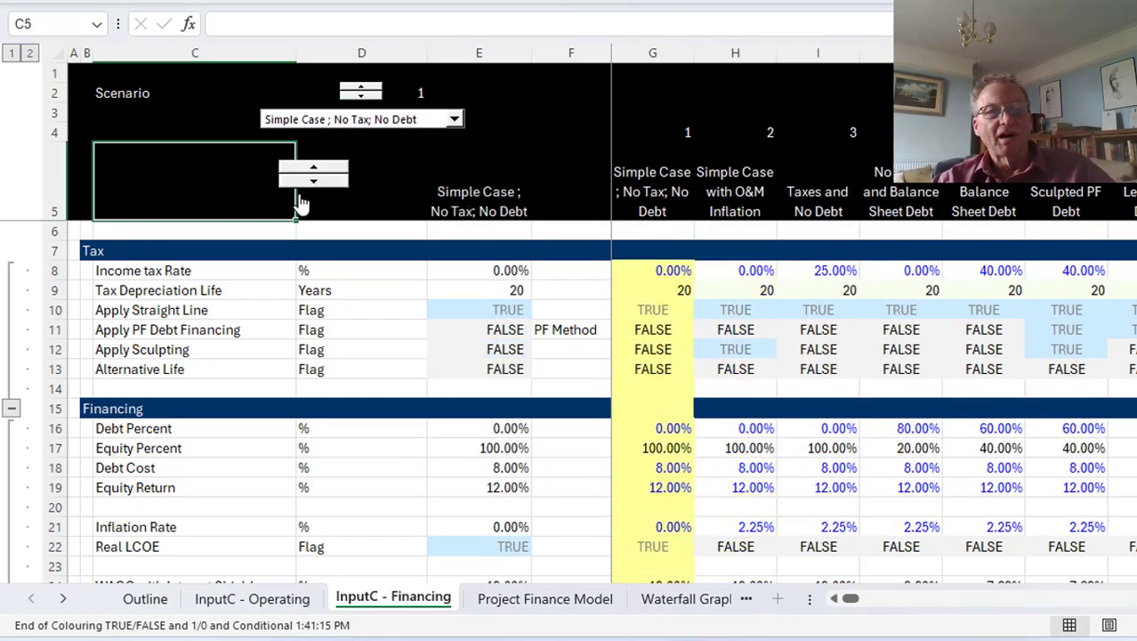
# Step: Cut the newly added spin button from row 5 on InputC - Financing
pyautogui.click(307, 185)
pyautogui.rightClick(307, 184)
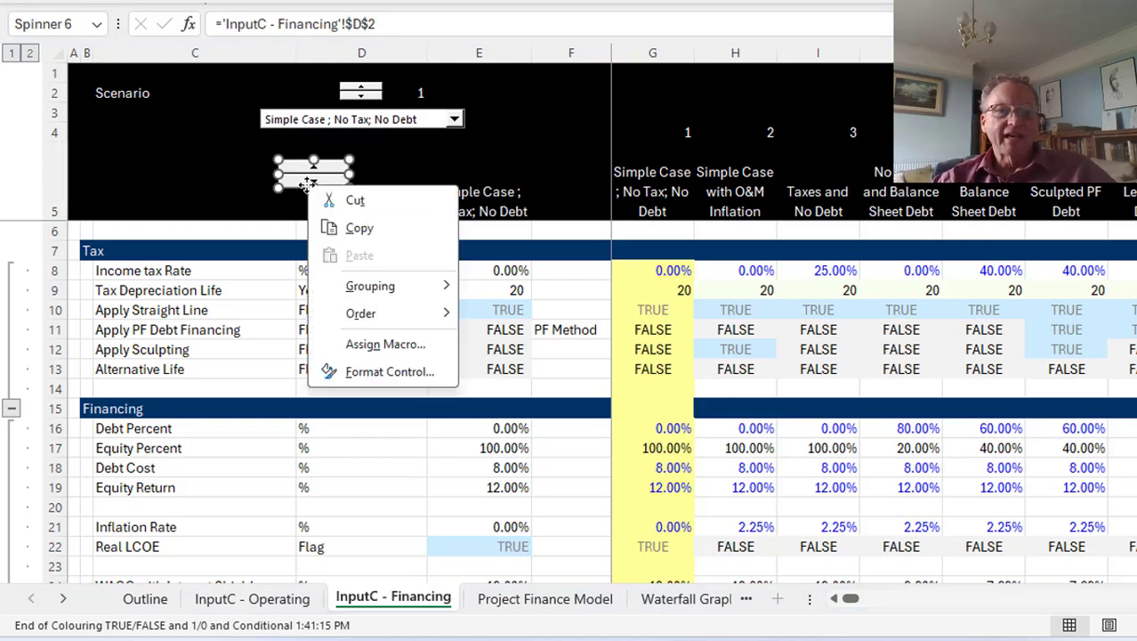
pyautogui.click(359, 200)
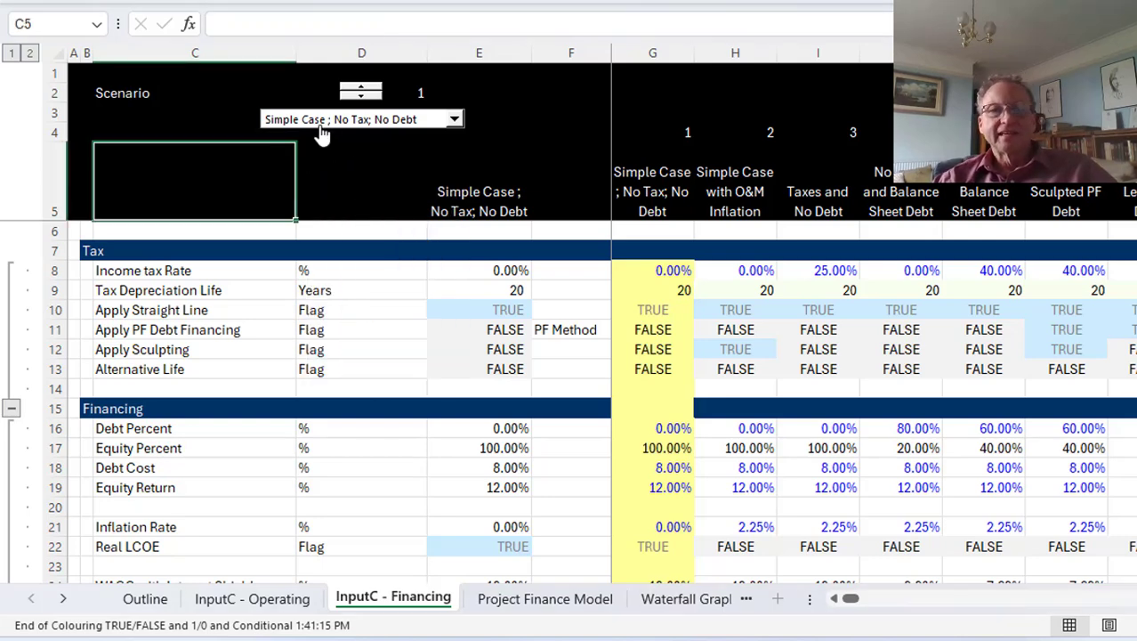
# Step: Examine the TRANSPOSE array formula behind the scenario name list in G42:G55, re-enter it unedited and return to the input rows
pyautogui.click(653, 189)
pyautogui.press('Left')
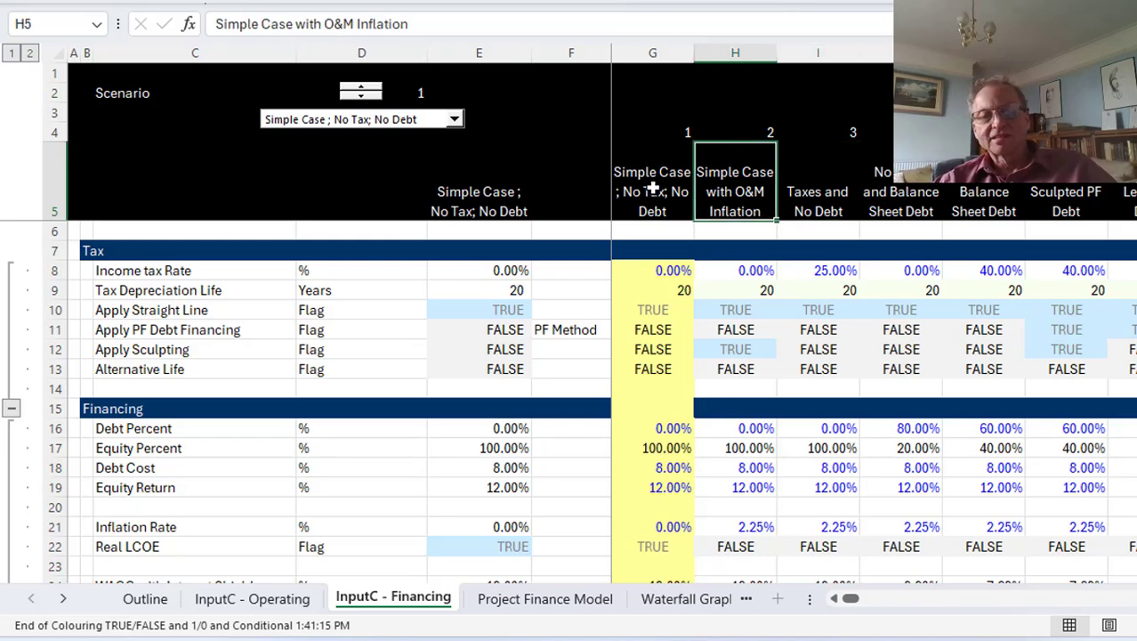
pyautogui.press('pagedown')
pyautogui.press('pagedown')
pyautogui.press('Up')
pyautogui.press('Up')
pyautogui.press('Up')
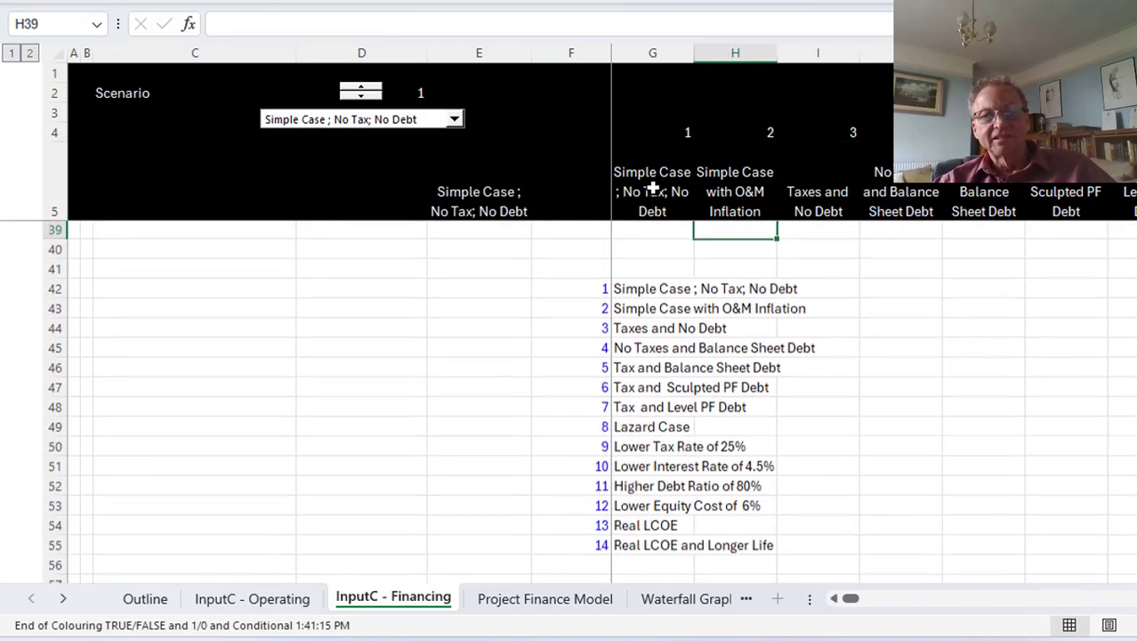
pyautogui.press('Down')
pyautogui.press('Down')
pyautogui.press('Down')
pyautogui.press('Left')
pyautogui.hotkey('shift', 'Down')
pyautogui.hotkey('shift', 'Down')
pyautogui.hotkey('shift', 'Down')
pyautogui.hotkey('shift', 'Down')
pyautogui.hotkey('shift', 'Down')
pyautogui.hotkey('shift', 'Down')
pyautogui.hotkey('shift', 'Down')
pyautogui.hotkey('shift', 'Down')
pyautogui.hotkey('shift', 'Down')
pyautogui.hotkey('shift', 'Down')
pyautogui.hotkey('shift', 'Down')
pyautogui.hotkey('shift', 'Down')
pyautogui.hotkey('shift', 'Down')
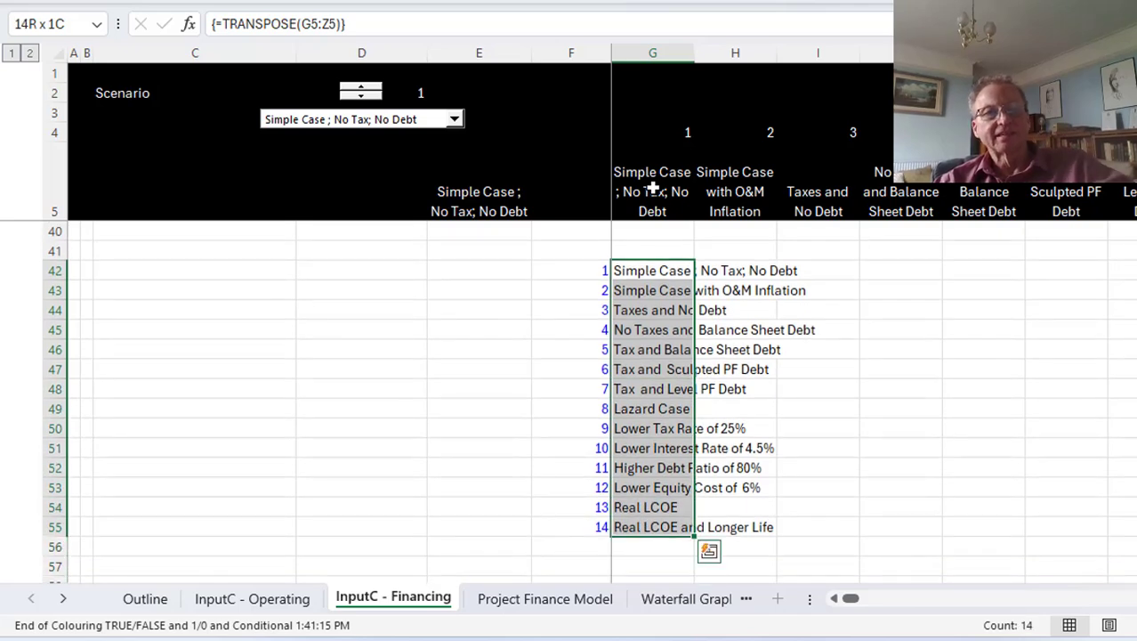
pyautogui.press('F2')
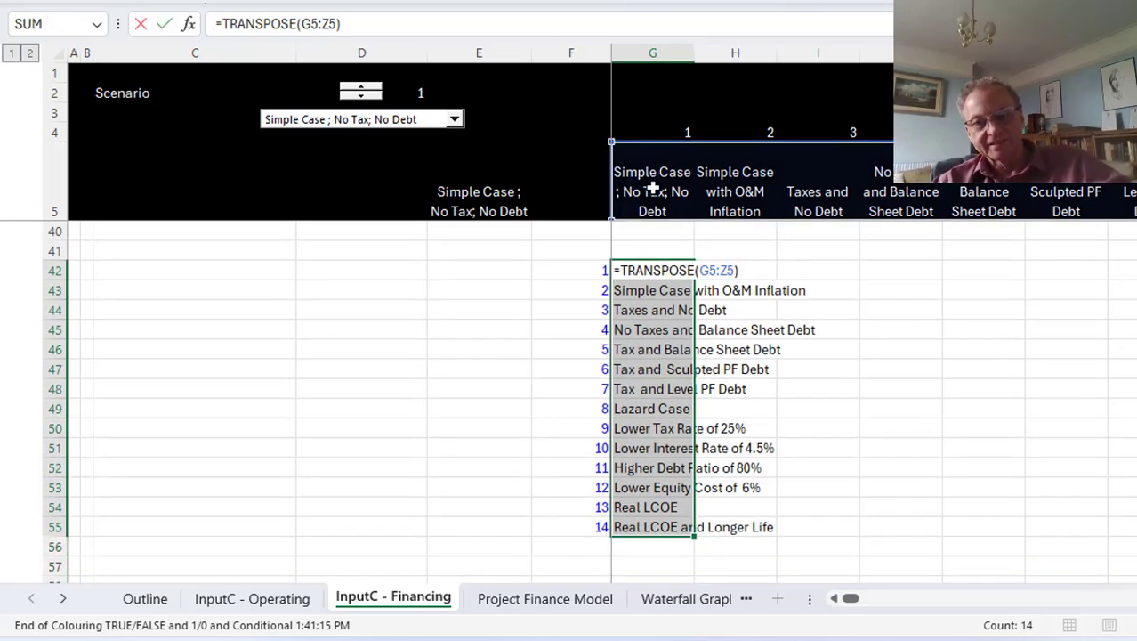
pyautogui.hotkey('ctrl', 'shift', 'Return')
pyautogui.press('pageup')
pyautogui.press('pageup')
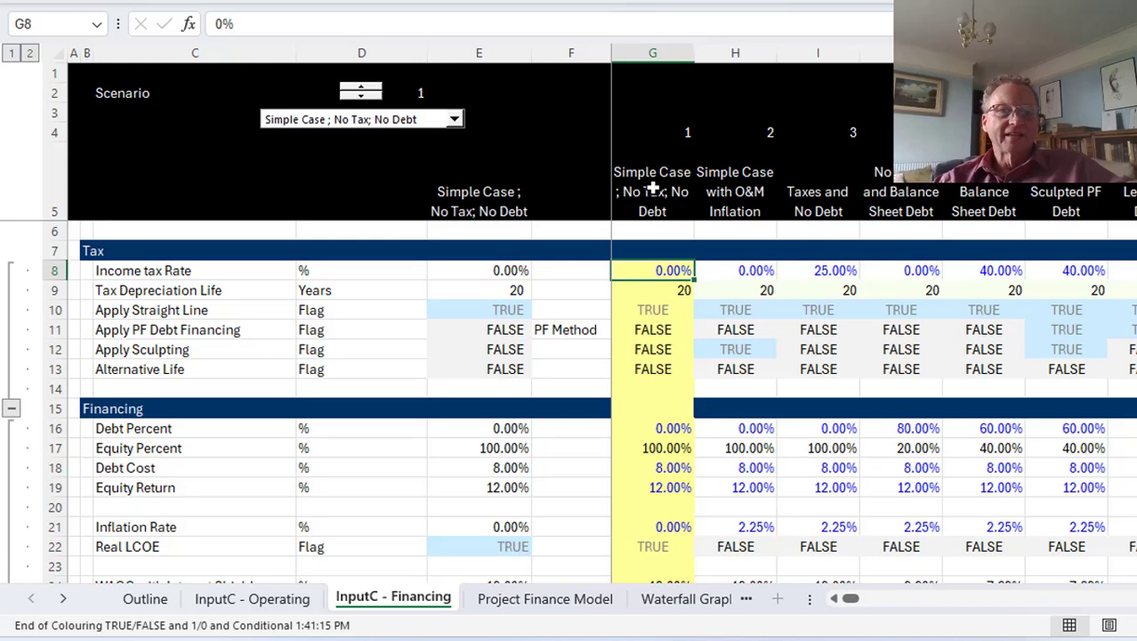
# Step: Review the input range and cell link in the scenario drop-down's control settings and accept them unedited
pyautogui.rightClick(374, 133)
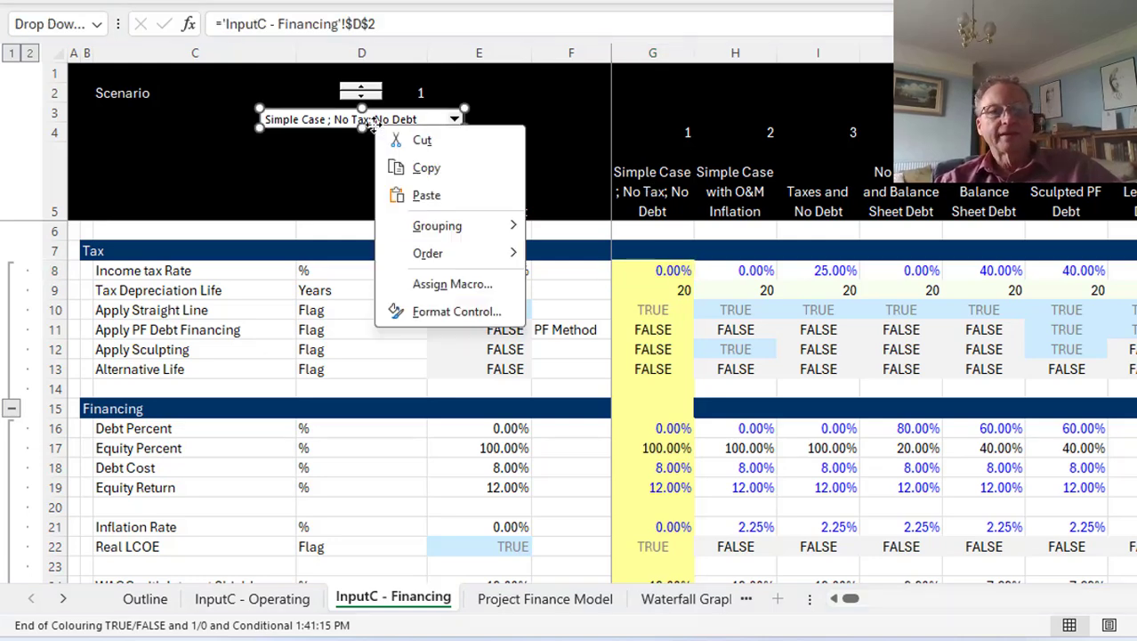
pyautogui.click(456, 311)
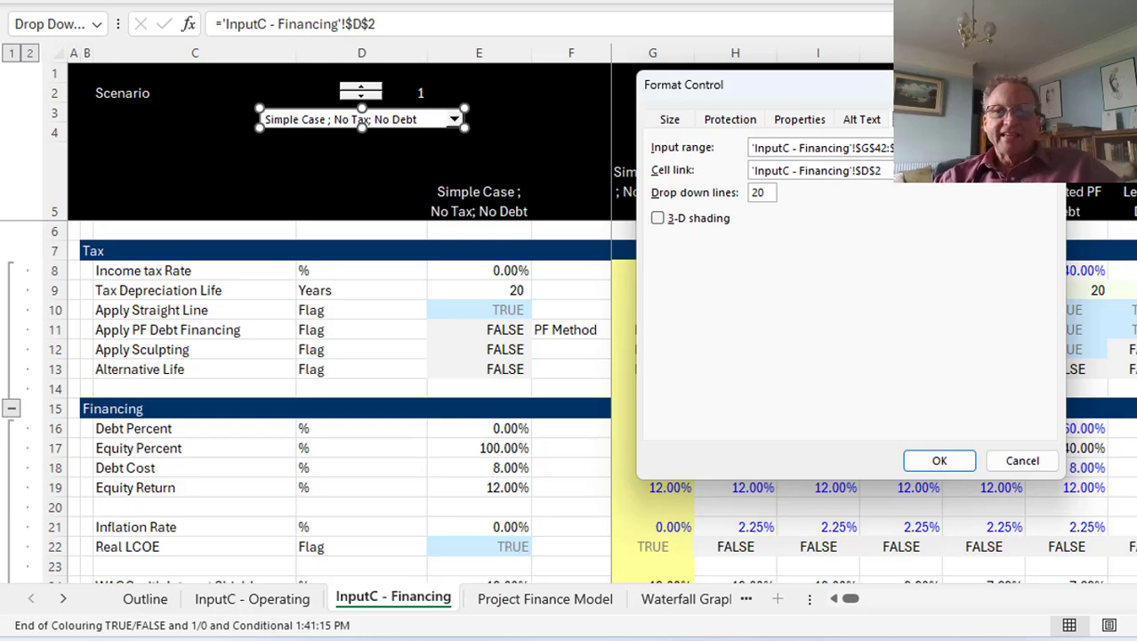
pyautogui.click(1046, 148)
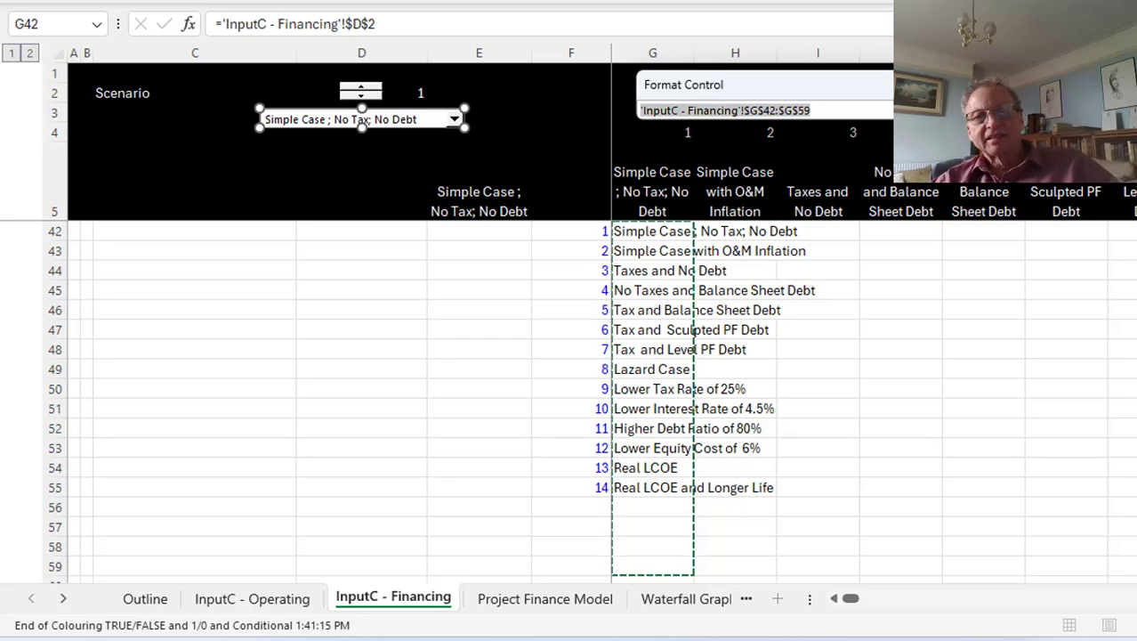
pyautogui.press('Return')
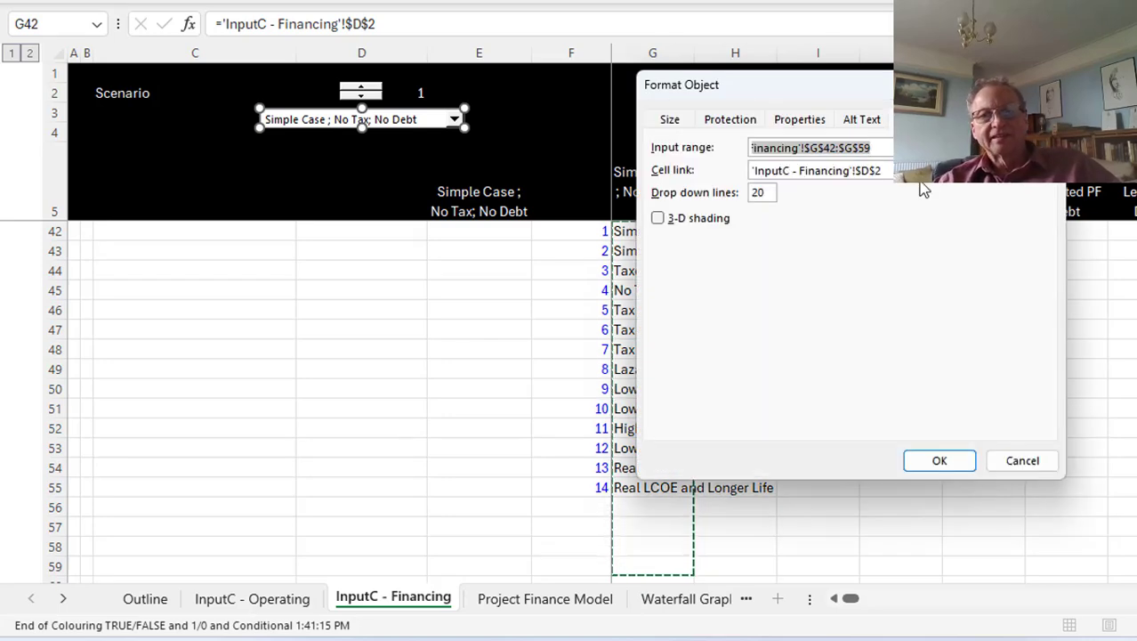
pyautogui.click(1046, 170)
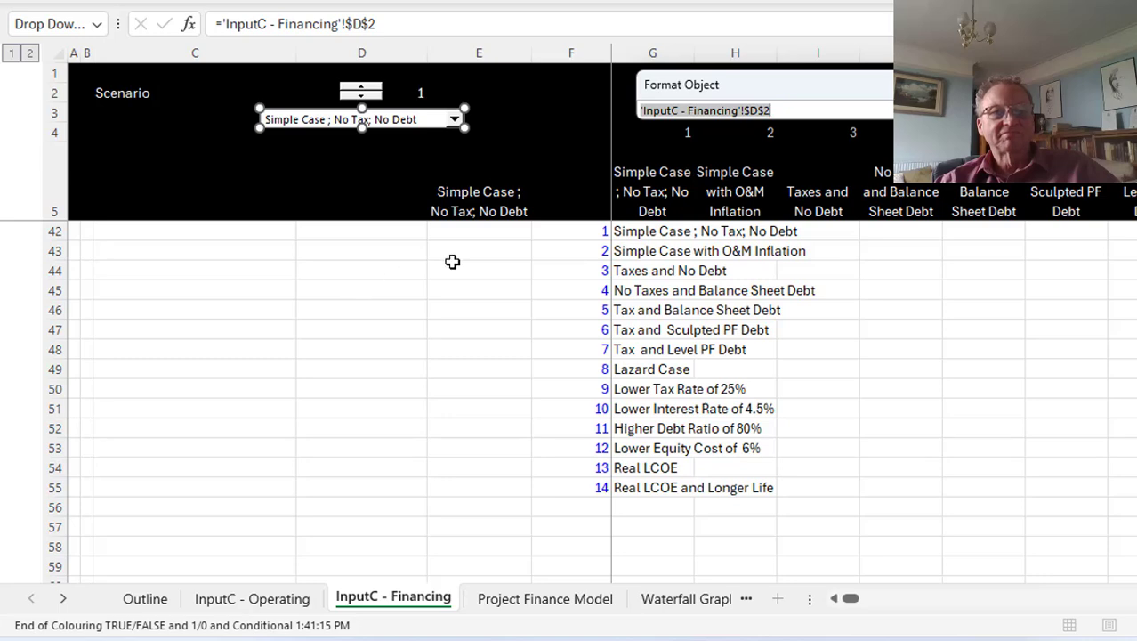
pyautogui.press('Return')
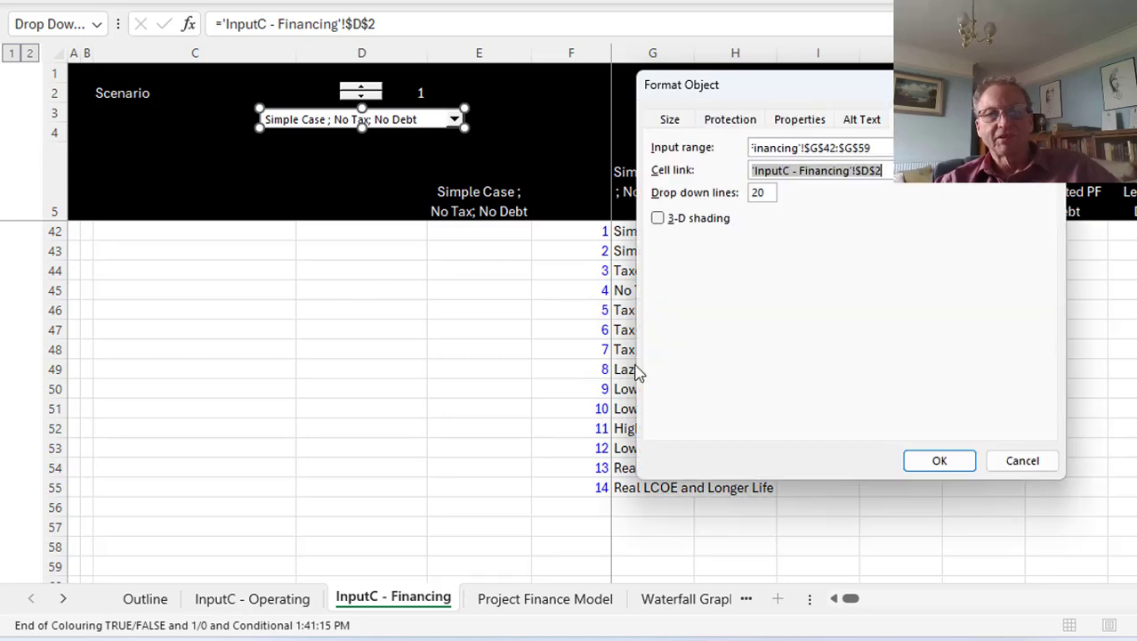
pyautogui.click(936, 463)
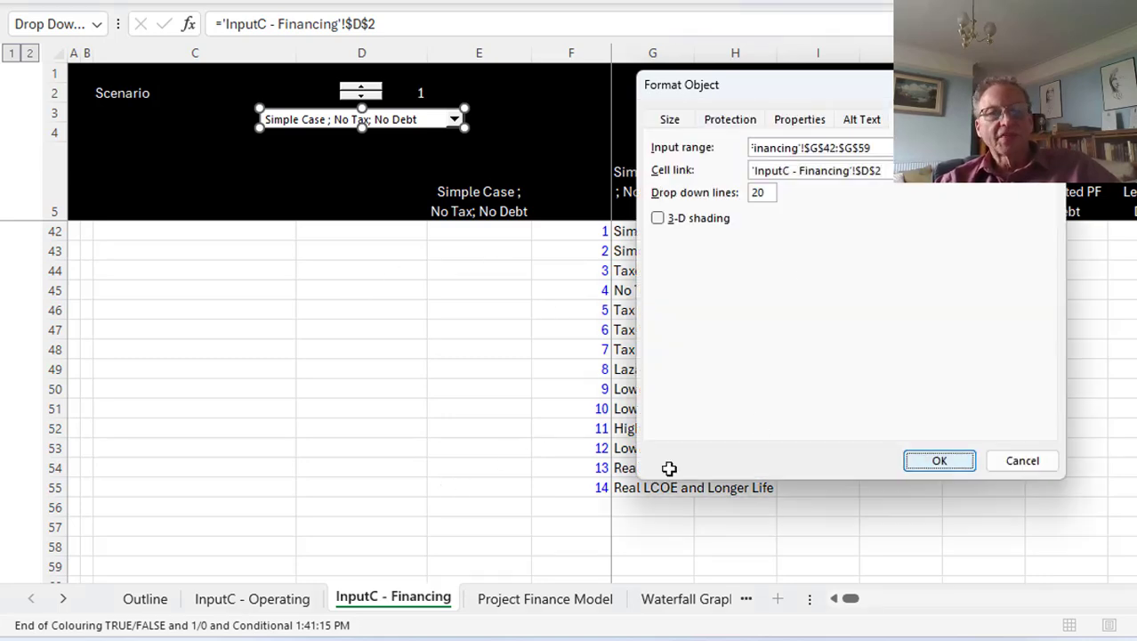
pyautogui.click(361, 444)
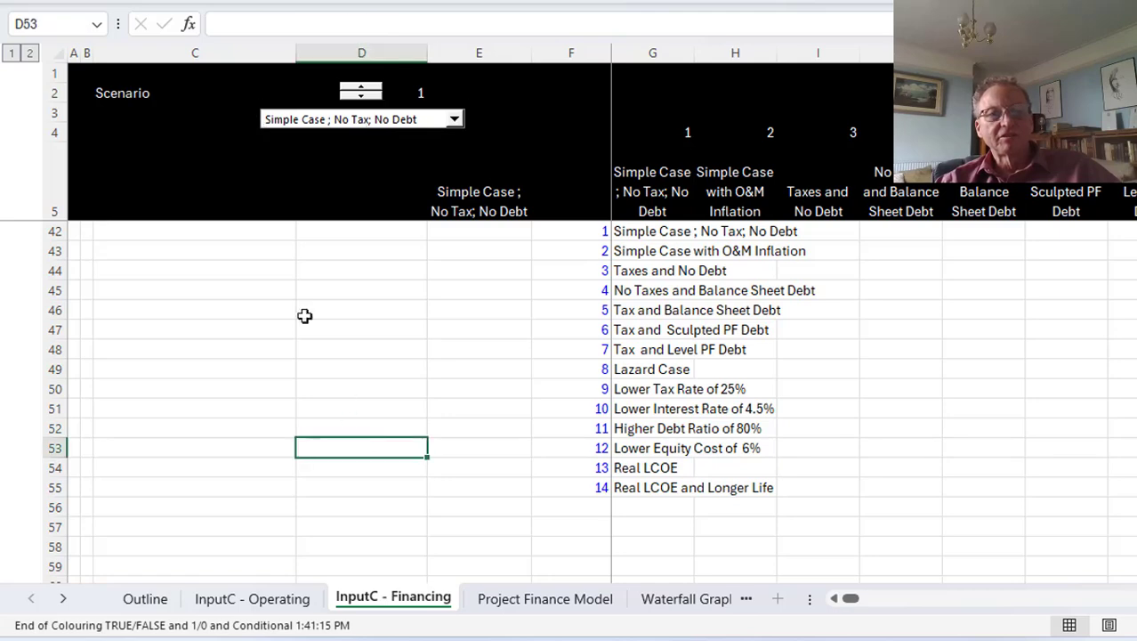
# Step: Look through the macros available for assignment to the scenario drop-down without assigning one
pyautogui.rightClick(336, 124)
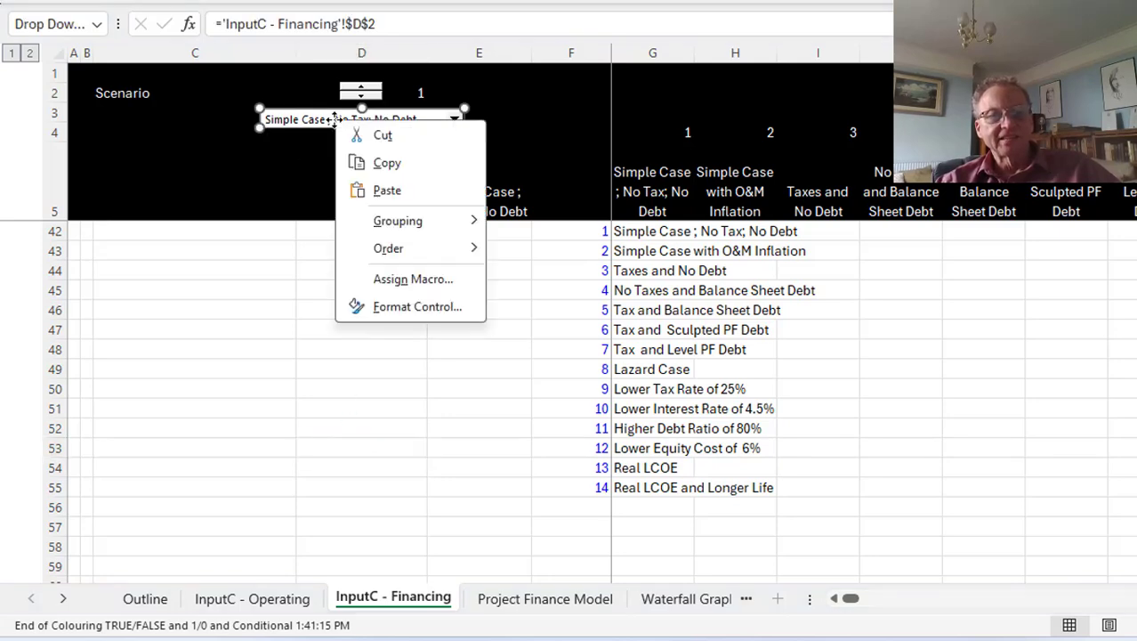
pyautogui.click(397, 283)
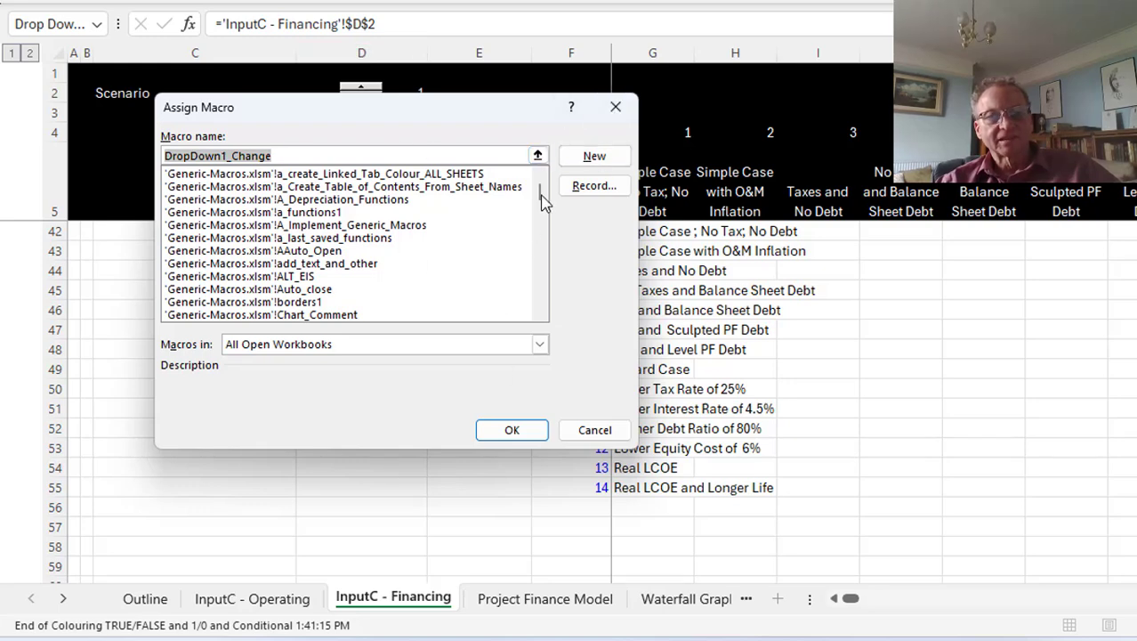
pyautogui.click(614, 108)
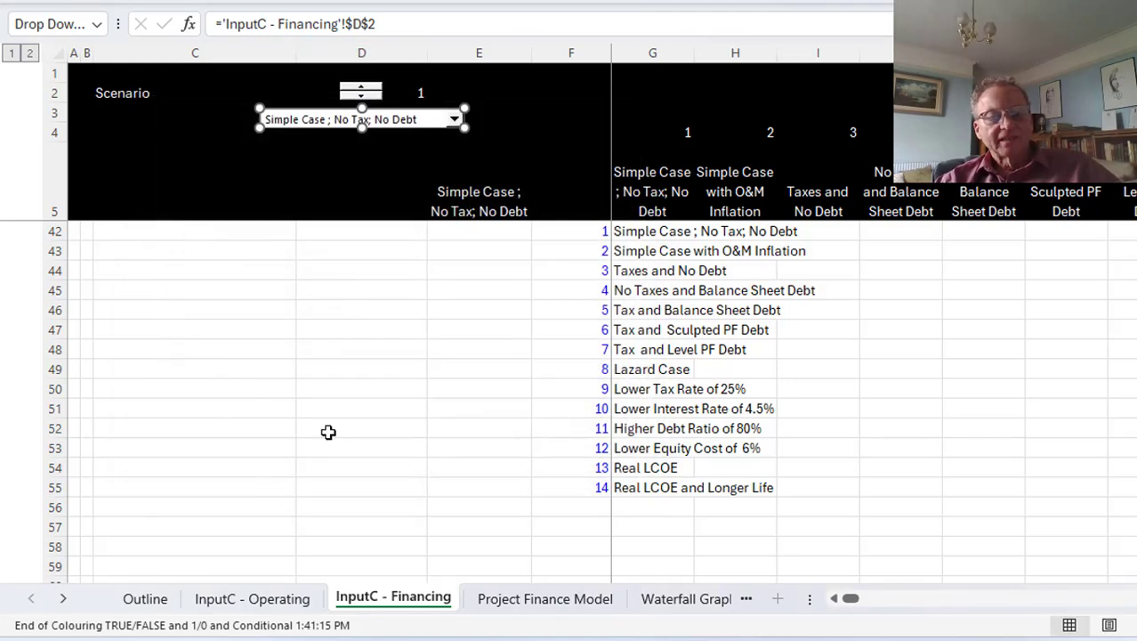
pyautogui.click(333, 428)
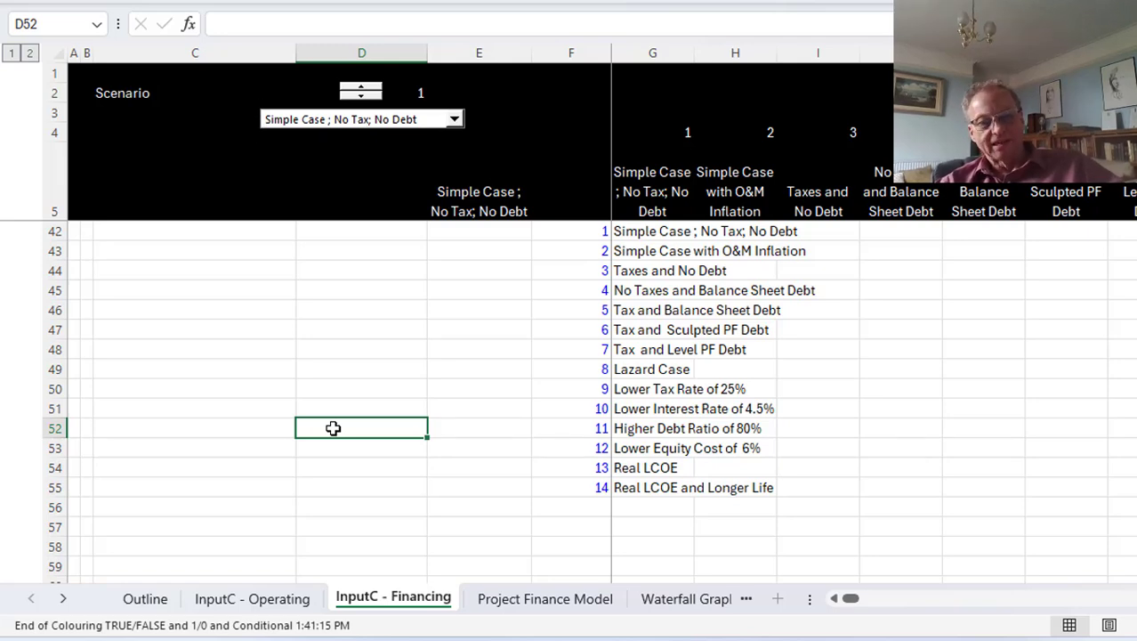
# Step: Glance at the Project Finance Model sheet and set the scenario drop-down on InputC - Financing to Taxes and No Debt
pyautogui.hotkey('ctrl', 'pagedown')
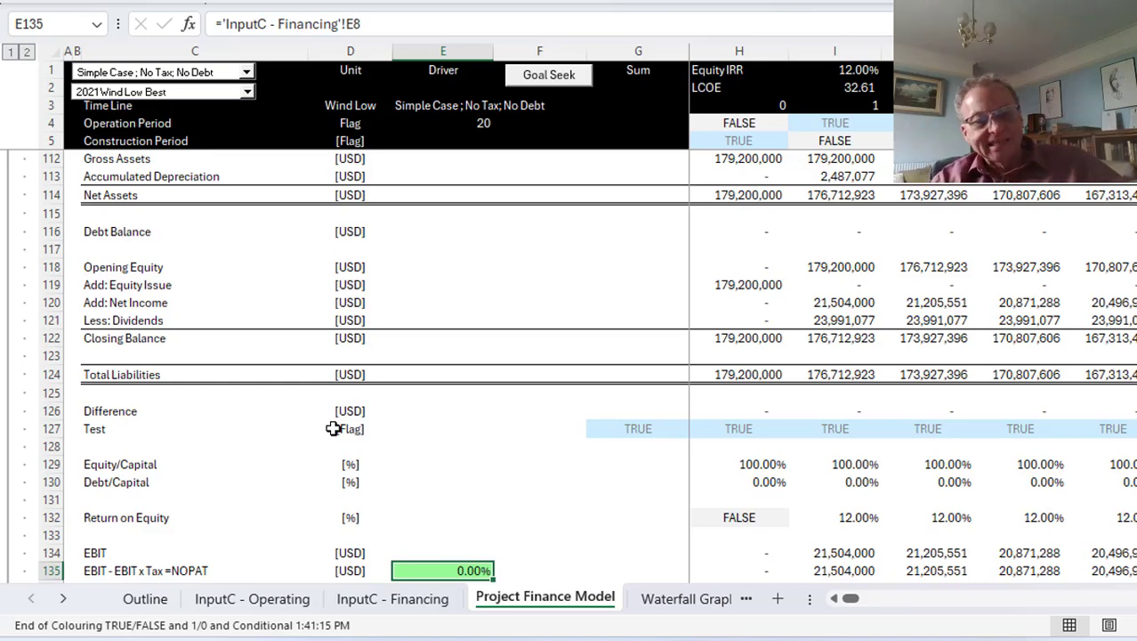
pyautogui.hotkey('ctrl', 'pageup')
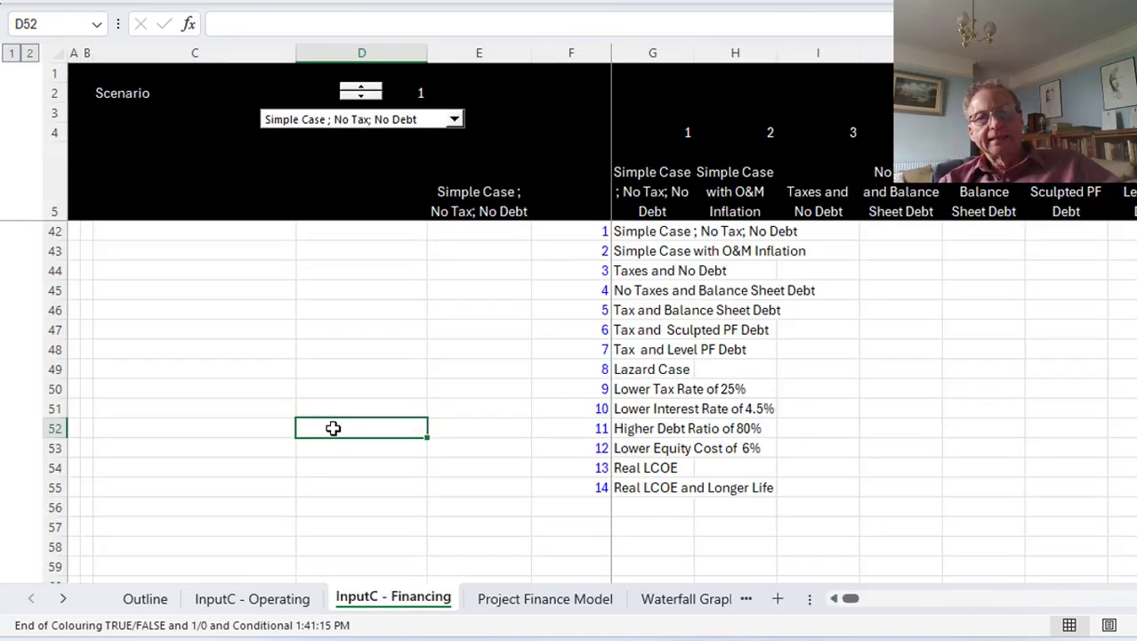
pyautogui.click(359, 123)
pyautogui.press('Down')
pyautogui.press('Down')
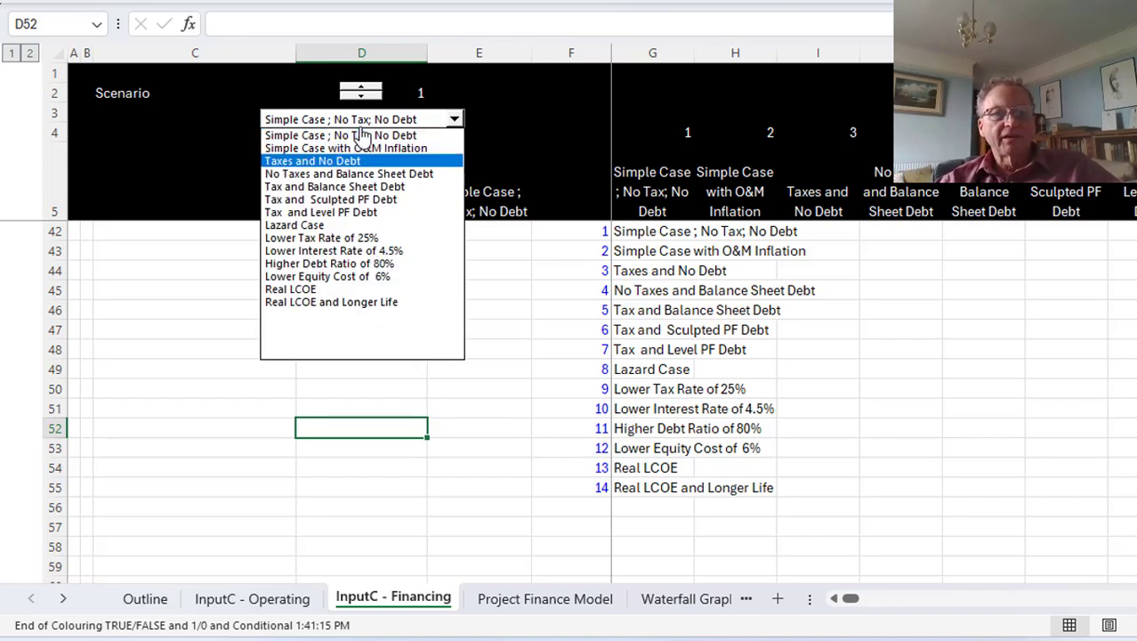
pyautogui.press('Return')
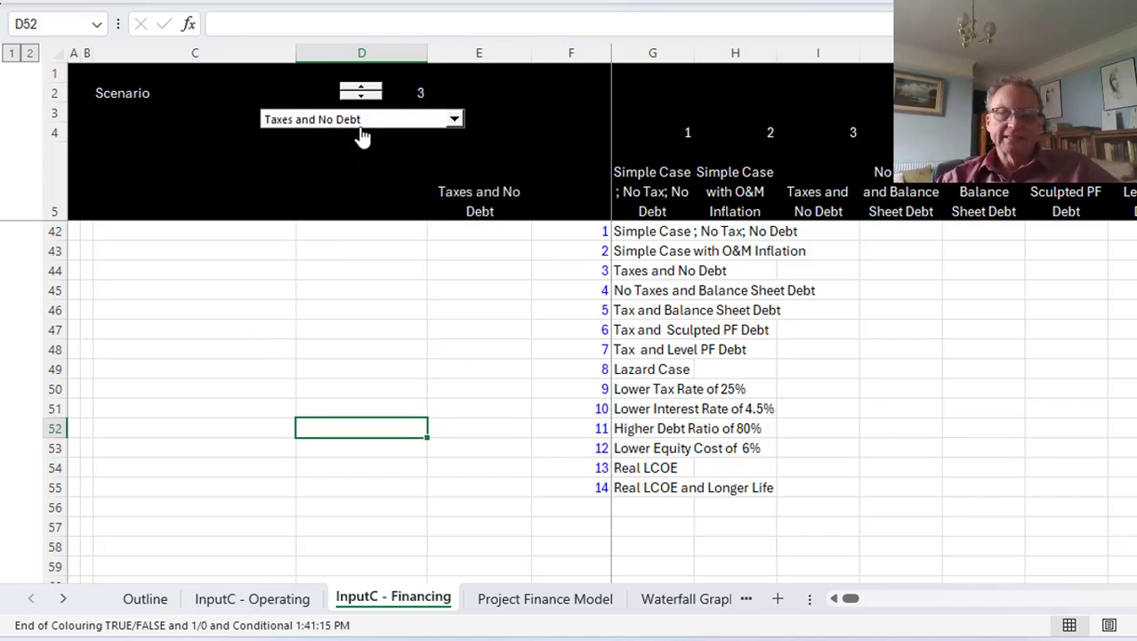
pyautogui.click(462, 350)
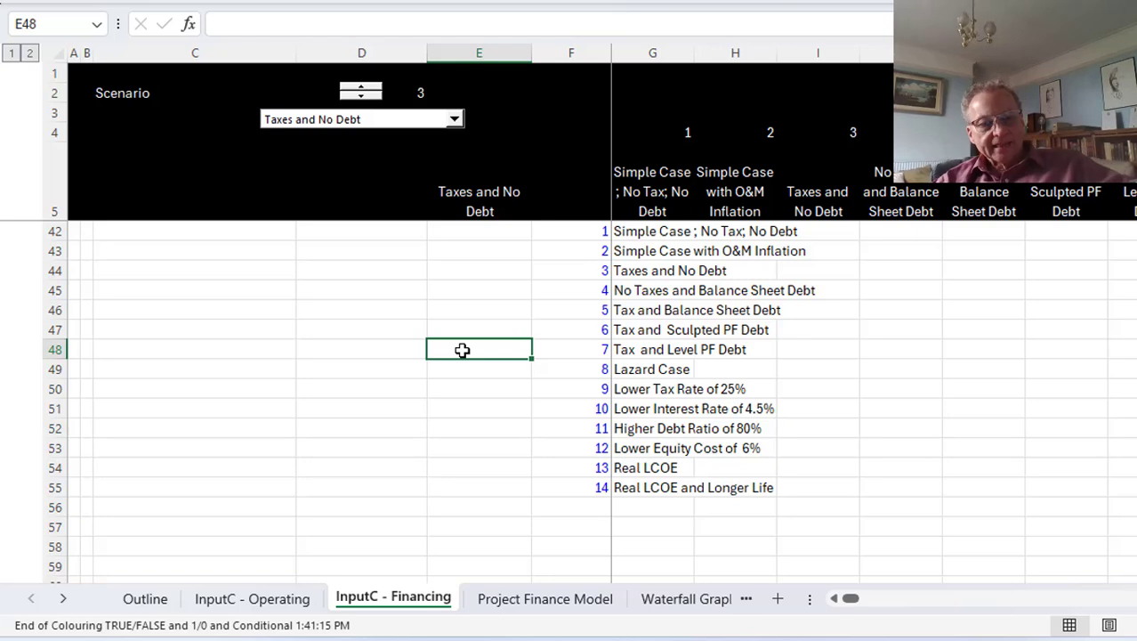
# Step: Go through the sheets to MACRS Backup and examine its mid-quarter and half-year depreciation rate tables, especially the 5-year column
pyautogui.hotkey('ctrl', 'pageup')
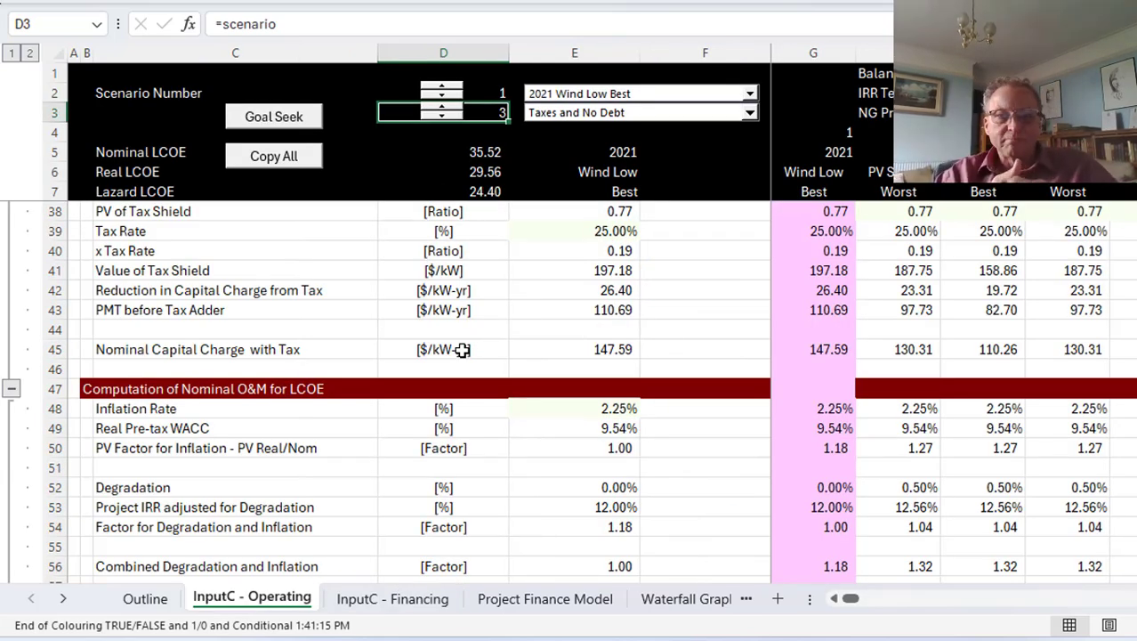
pyautogui.hotkey('ctrl', 'pagedown')
pyautogui.hotkey('ctrl', 'pagedown')
pyautogui.hotkey('ctrl', 'pagedown')
pyautogui.hotkey('ctrl', 'pagedown')
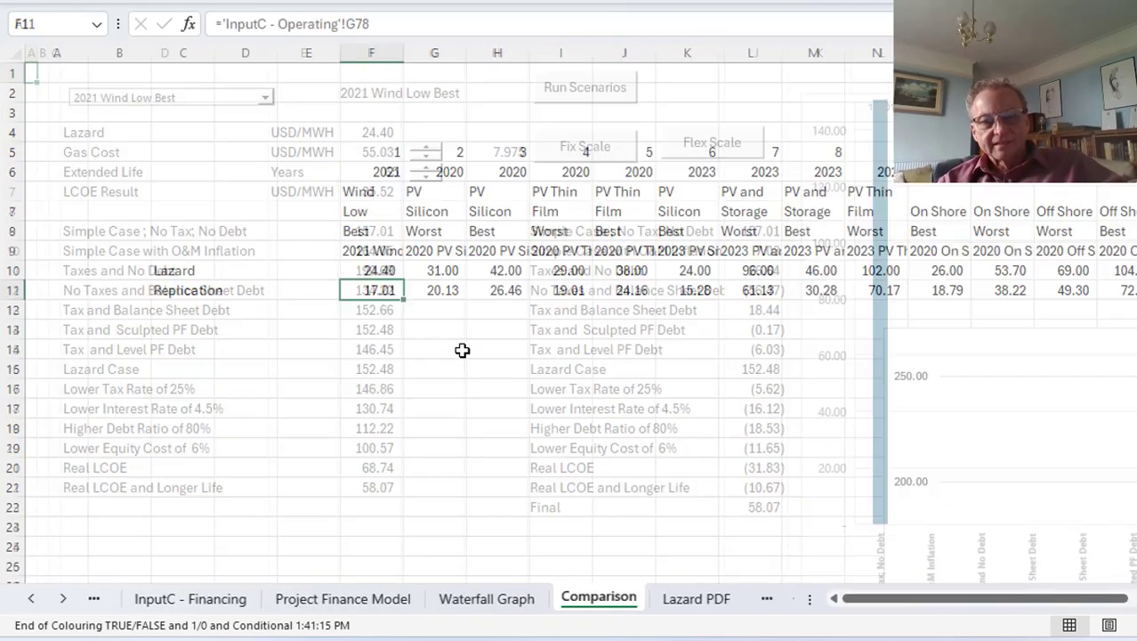
pyautogui.hotkey('ctrl', 'pagedown')
pyautogui.hotkey('ctrl', 'pagedown')
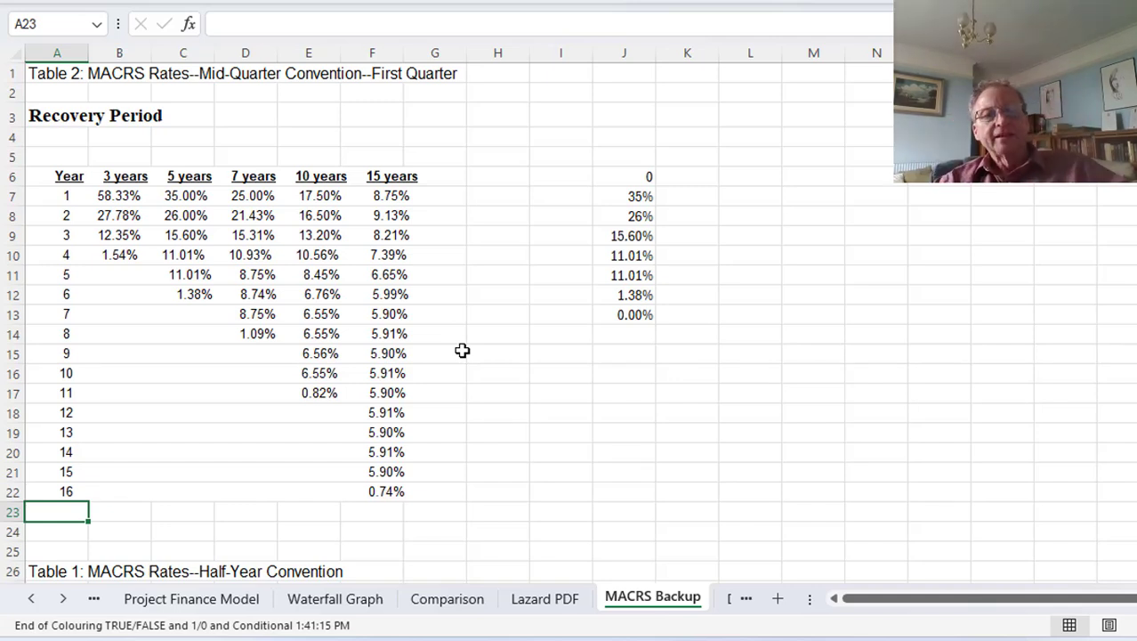
pyautogui.click(281, 204)
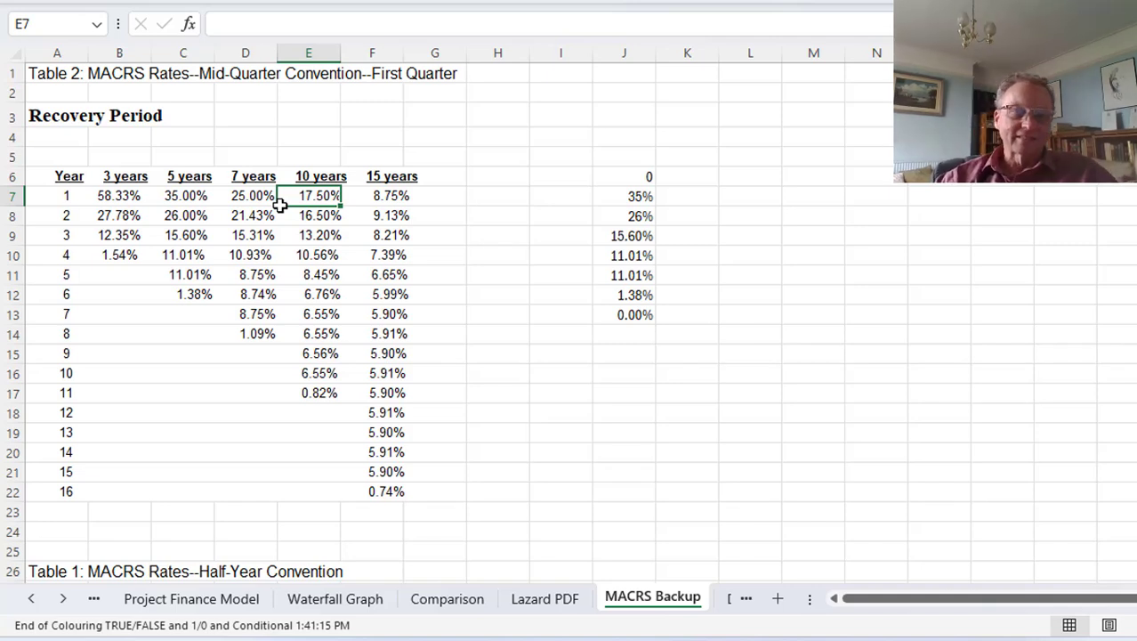
pyautogui.press('Left')
pyautogui.press('Home')
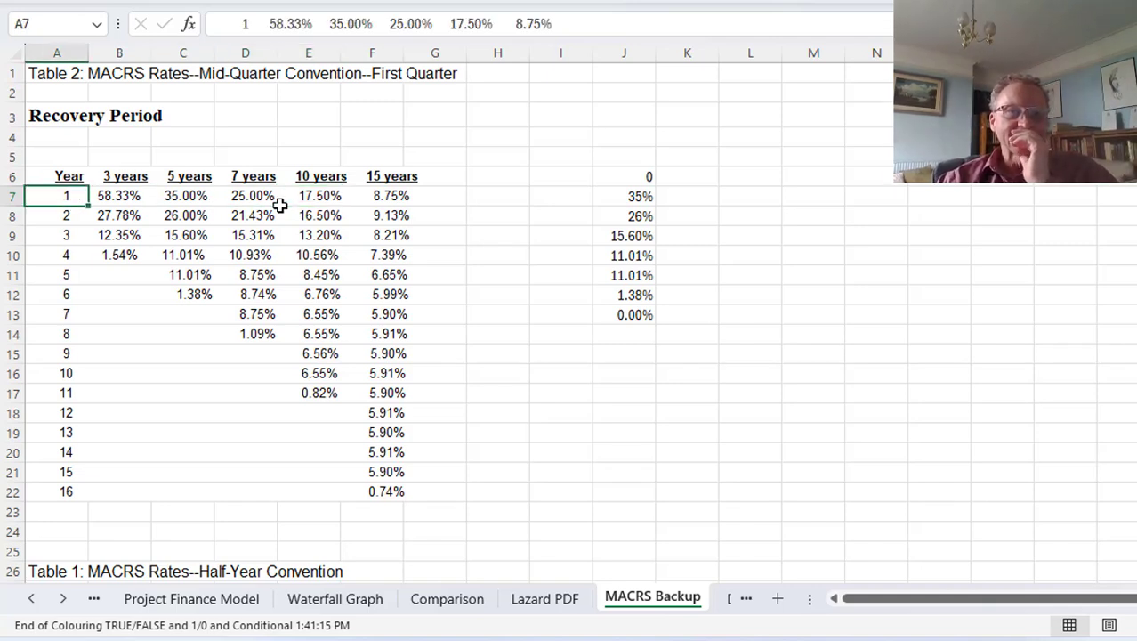
pyautogui.press('Right')
pyautogui.press('Right')
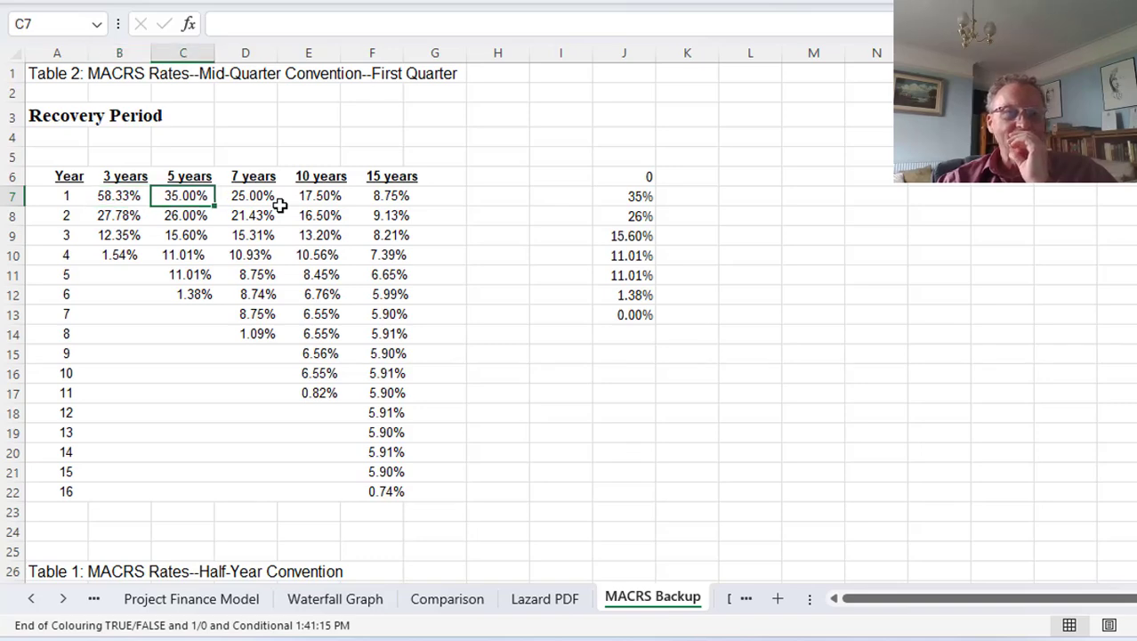
pyautogui.press('pagedown')
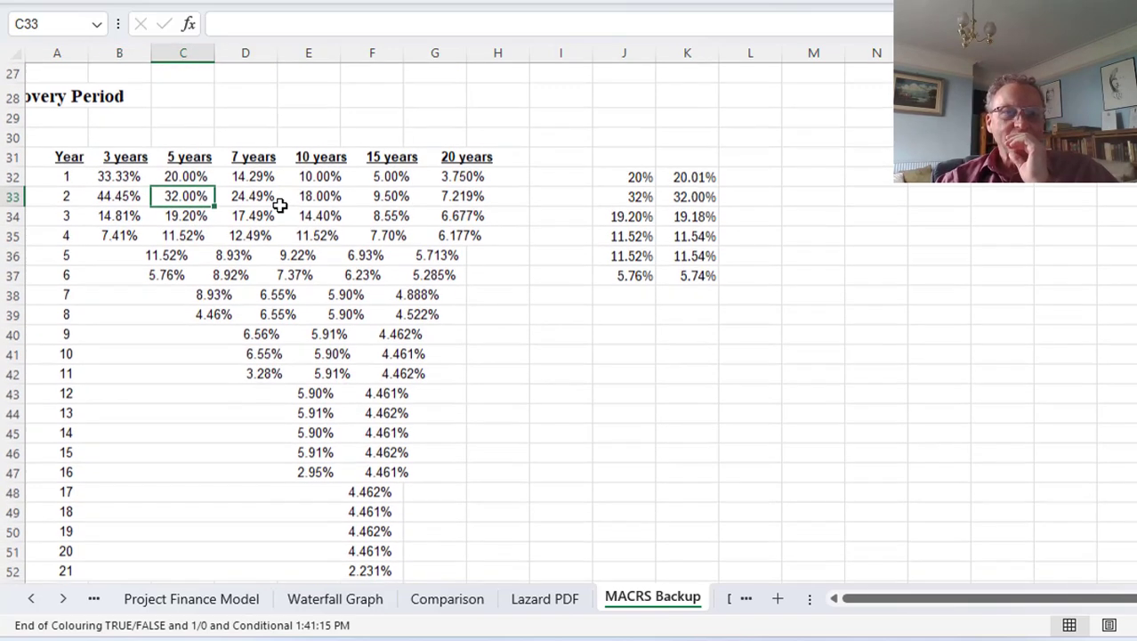
pyautogui.press('pagedown')
pyautogui.press('pageup')
pyautogui.press('pageup')
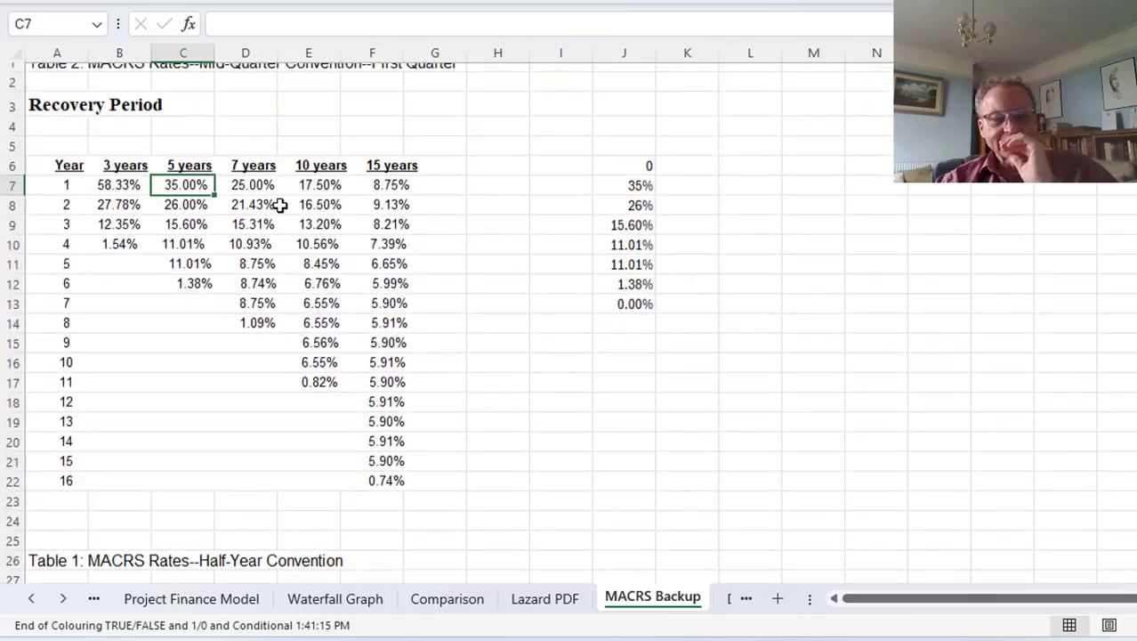
# Step: Review the Comparison sheet and the onshore wind sample calculations on Lazard PDF, and open the Waterfall Graph sheet
pyautogui.hotkey('ctrl', 'pageup')
pyautogui.hotkey('ctrl', 'pageup')
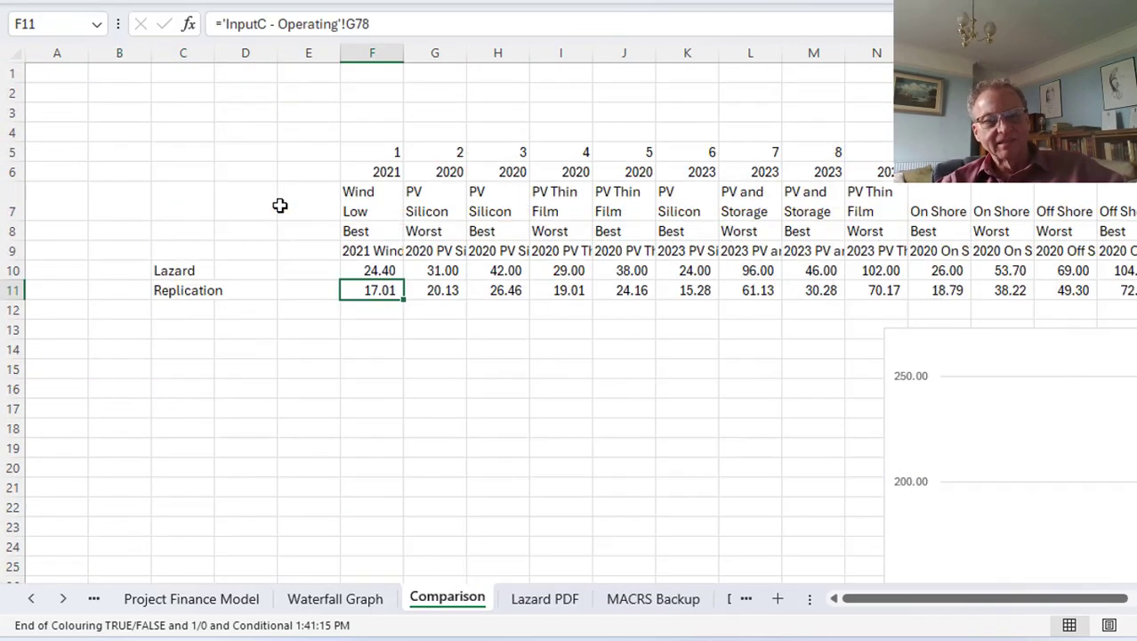
pyautogui.hotkey('ctrl', 'pagedown')
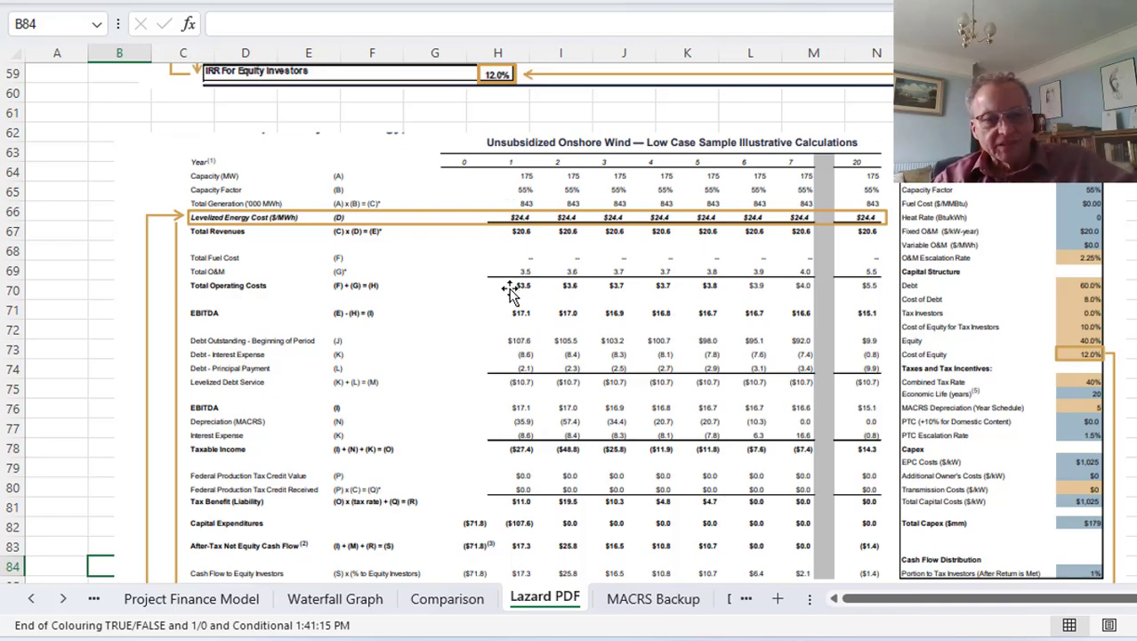
pyautogui.hotkey('ctrl', 'pageup')
pyautogui.hotkey('ctrl', 'pageup')
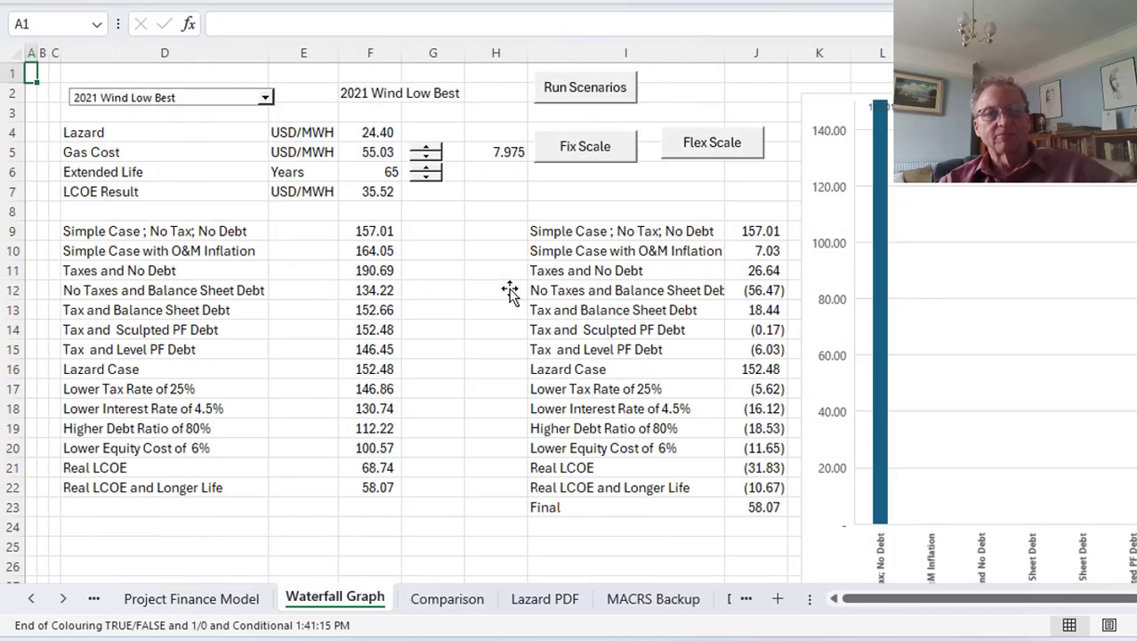
# Step: Return to the Project Finance Model sheet and look over its balance sheet, free cash flow and financing sections
pyautogui.hotkey('ctrl', 'pageup')
pyautogui.hotkey('ctrl', 'pageup')
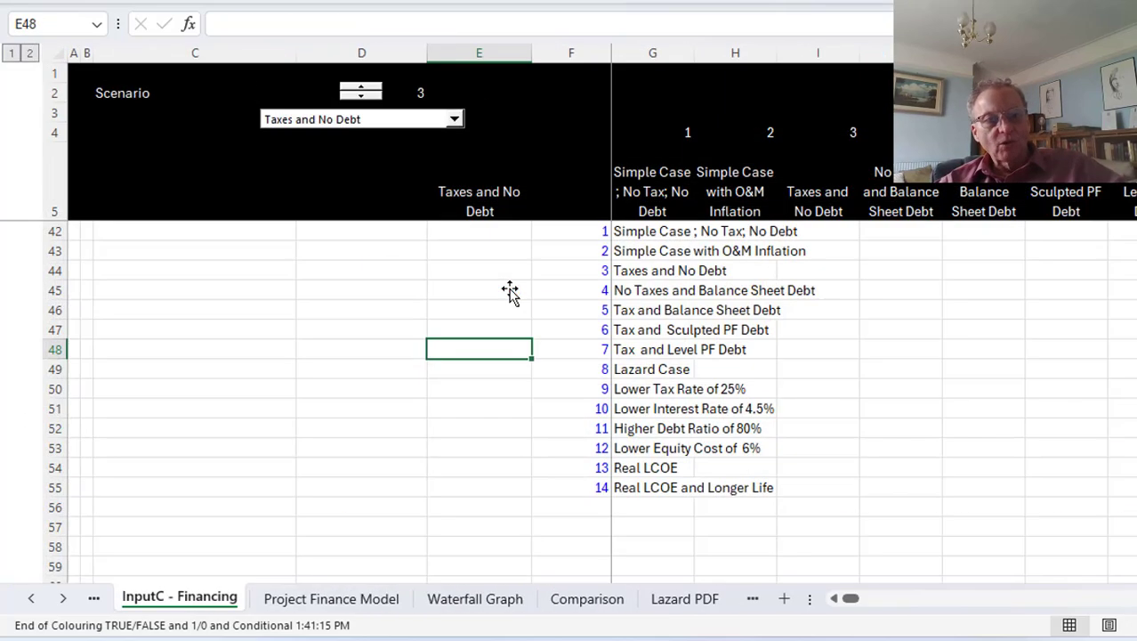
pyautogui.hotkey('ctrl', 'pagedown')
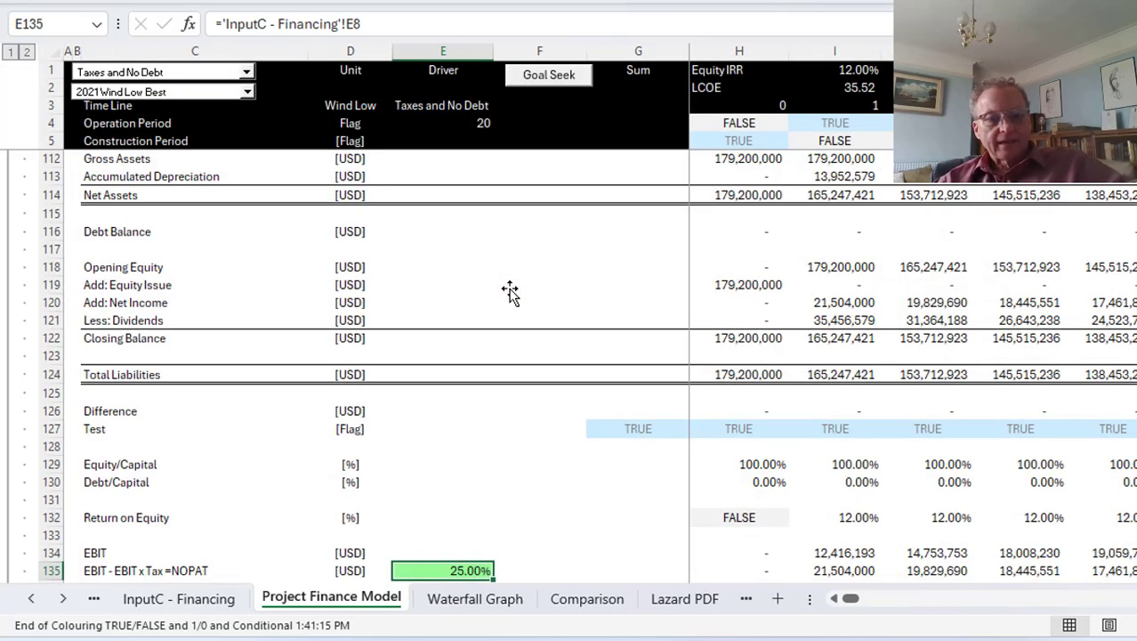
pyautogui.click(579, 260)
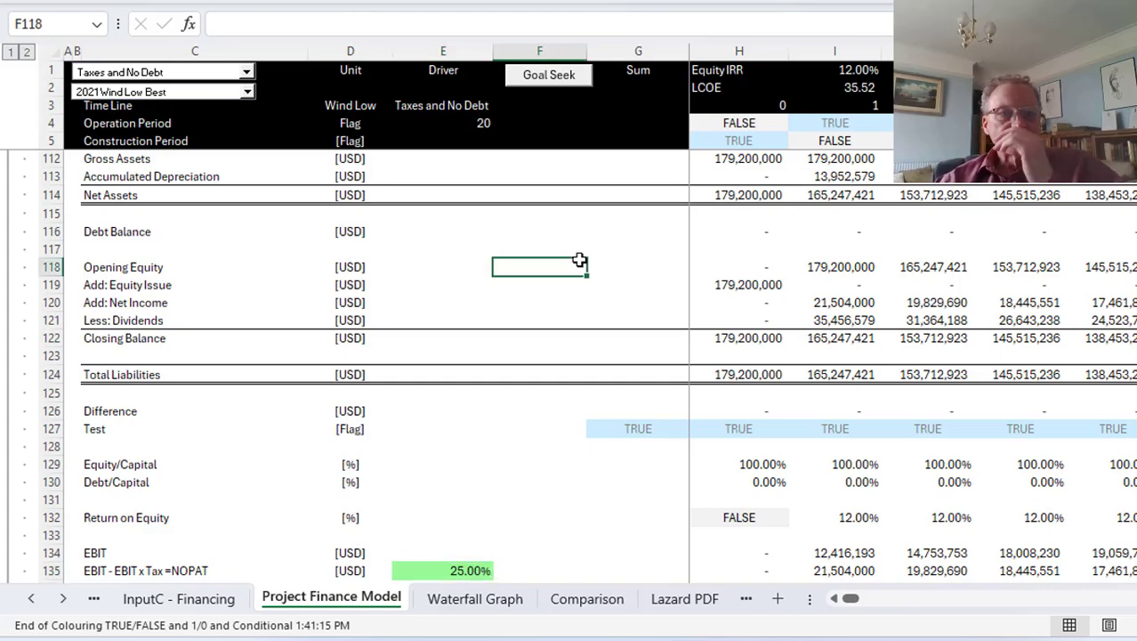
pyautogui.press('pageup')
pyautogui.press('pageup')
pyautogui.press('pageup')
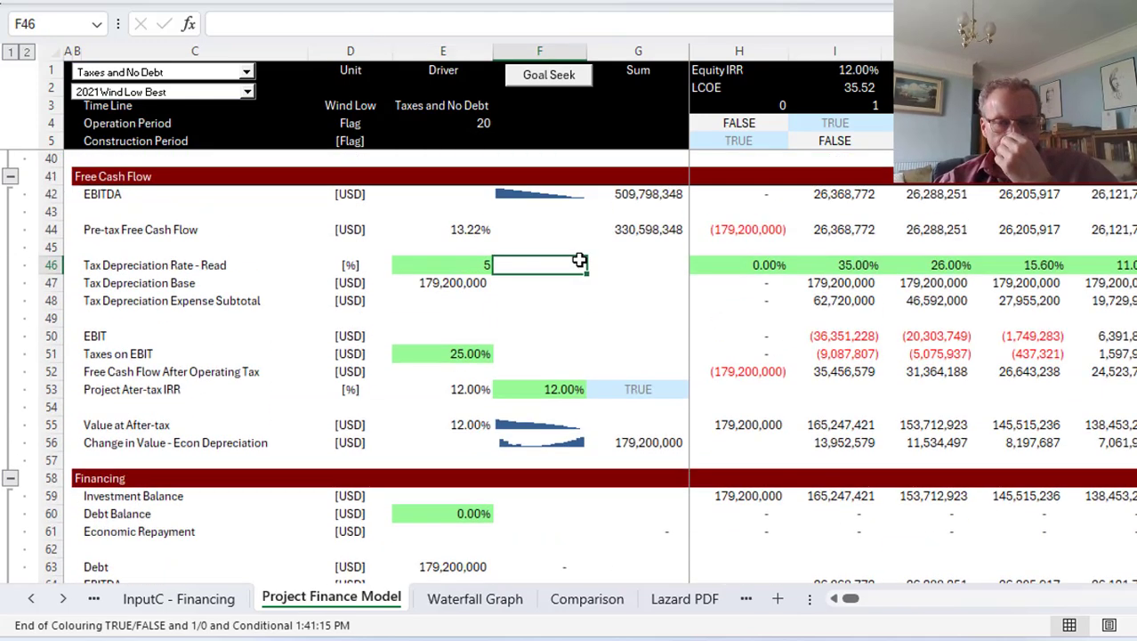
pyautogui.press('Down')
pyautogui.press('Down')
pyautogui.press('Down')
pyautogui.press('Down')
pyautogui.press('Down')
pyautogui.press('Down')
pyautogui.press('Down')
pyautogui.press('Down')
pyautogui.press('Down')
pyautogui.press('Down')
pyautogui.press('Down')
pyautogui.press('Down')
pyautogui.press('Down')
pyautogui.press('Down')
pyautogui.press('Down')
pyautogui.press('Down')
pyautogui.press('Down')
pyautogui.press('Down')
pyautogui.press('Down')
pyautogui.press('Down')
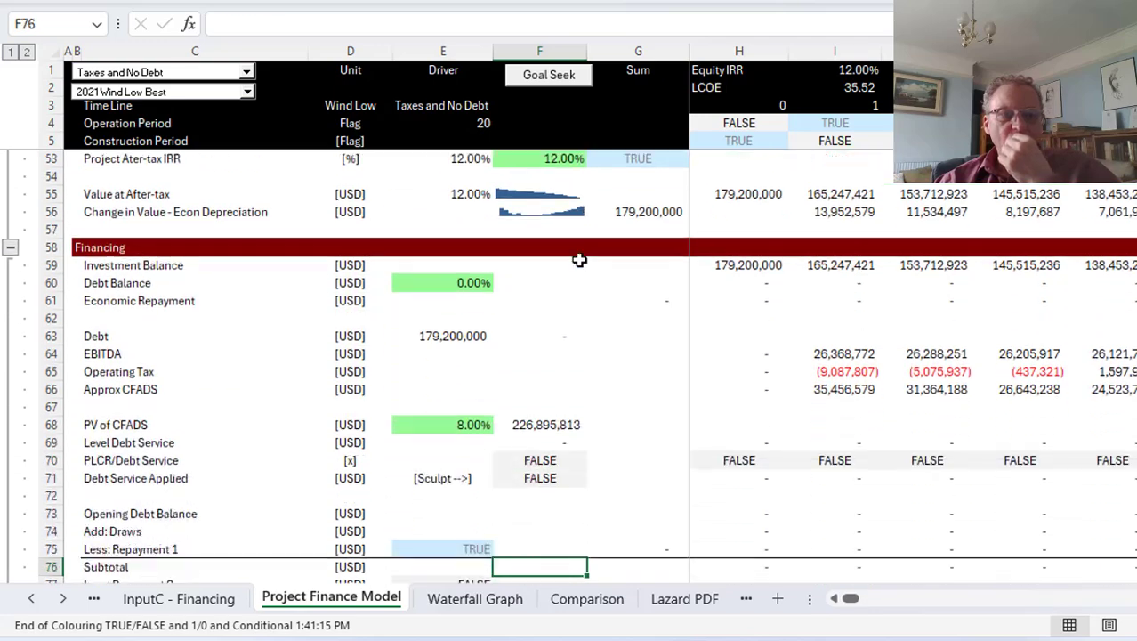
pyautogui.press('Up')
pyautogui.press('Up')
pyautogui.press('Up')
pyautogui.press('Up')
pyautogui.press('Up')
pyautogui.press('Up')
pyautogui.press('Up')
pyautogui.press('Up')
pyautogui.press('Up')
pyautogui.press('Up')
pyautogui.press('Up')
pyautogui.press('Up')
pyautogui.press('Up')
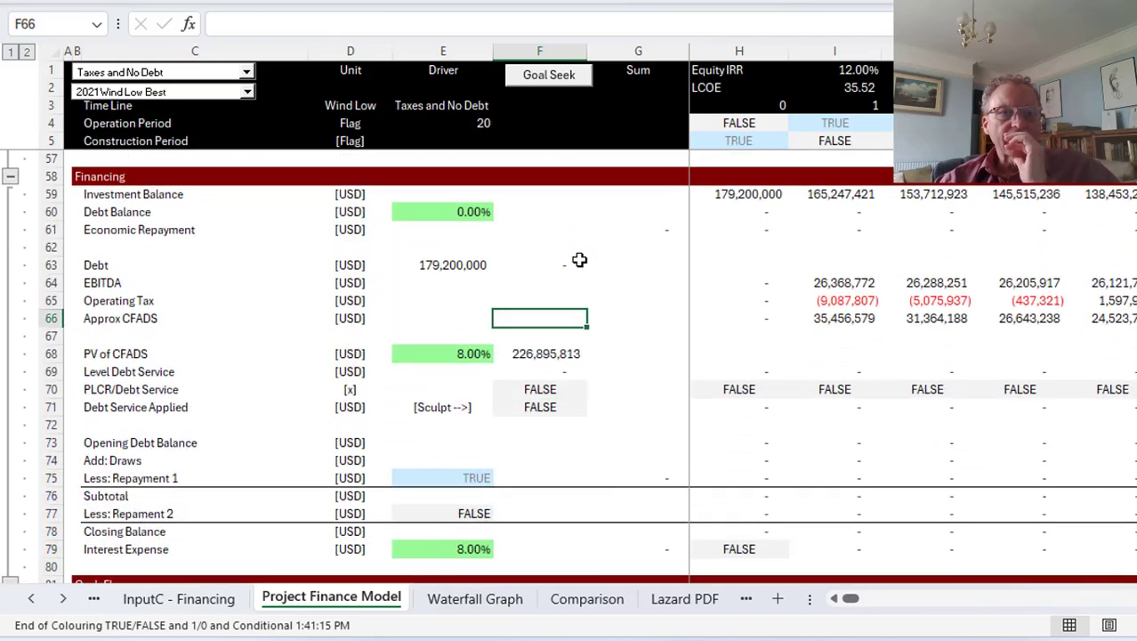
# Step: Review the Operating Cash section and follow the operating cost rows down to the after-tax free cash flow rows
pyautogui.press('pageup')
pyautogui.press('pageup')
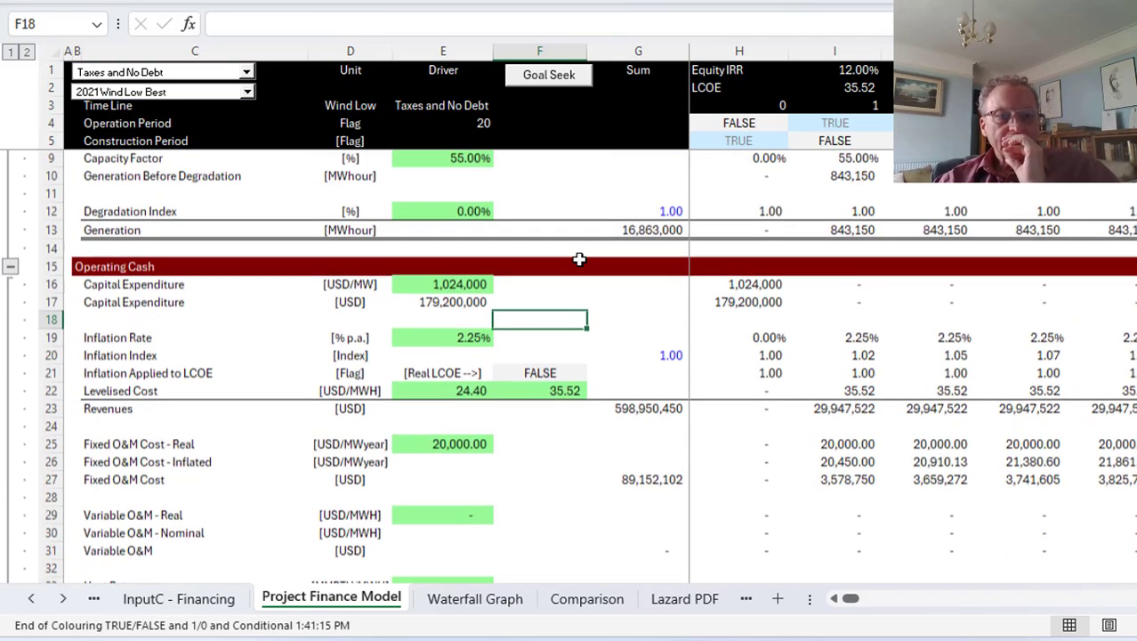
pyautogui.press('Down')
pyautogui.press('Down')
pyautogui.press('Down')
pyautogui.press('Down')
pyautogui.press('Down')
pyautogui.press('Down')
pyautogui.press('Down')
pyautogui.press('Down')
pyautogui.press('Down')
pyautogui.press('Down')
pyautogui.press('Down')
pyautogui.press('Down')
pyautogui.press('Down')
pyautogui.press('Down')
pyautogui.press('Down')
pyautogui.press('Down')
pyautogui.press('Down')
pyautogui.press('Down')
pyautogui.press('Down')
pyautogui.press('Down')
pyautogui.press('Down')
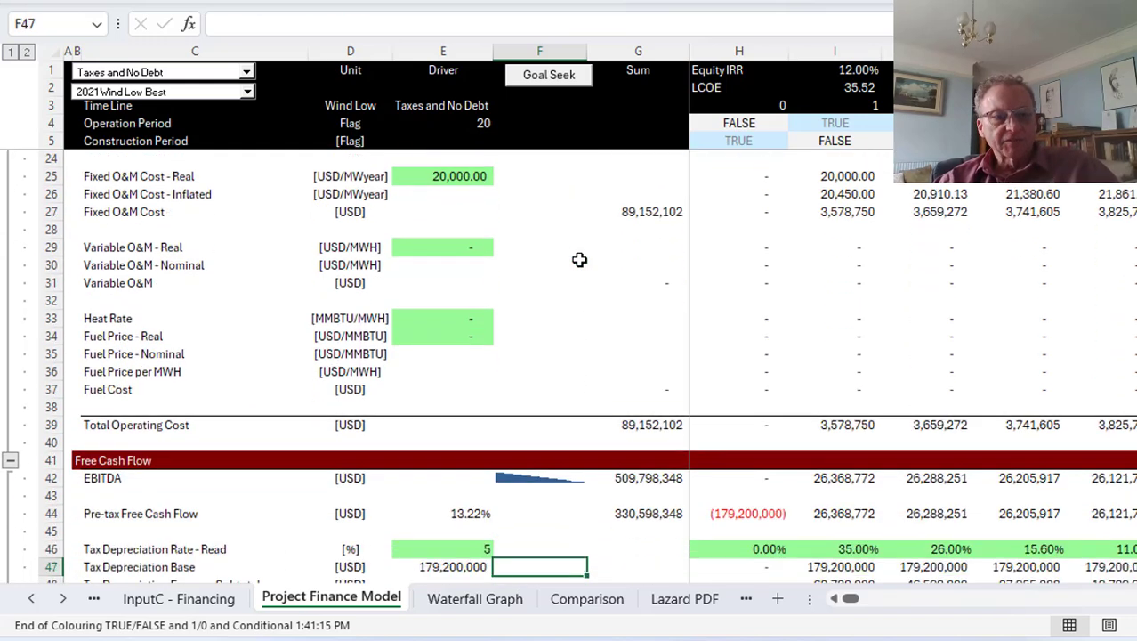
pyautogui.press('Down')
pyautogui.press('Down')
pyautogui.press('Down')
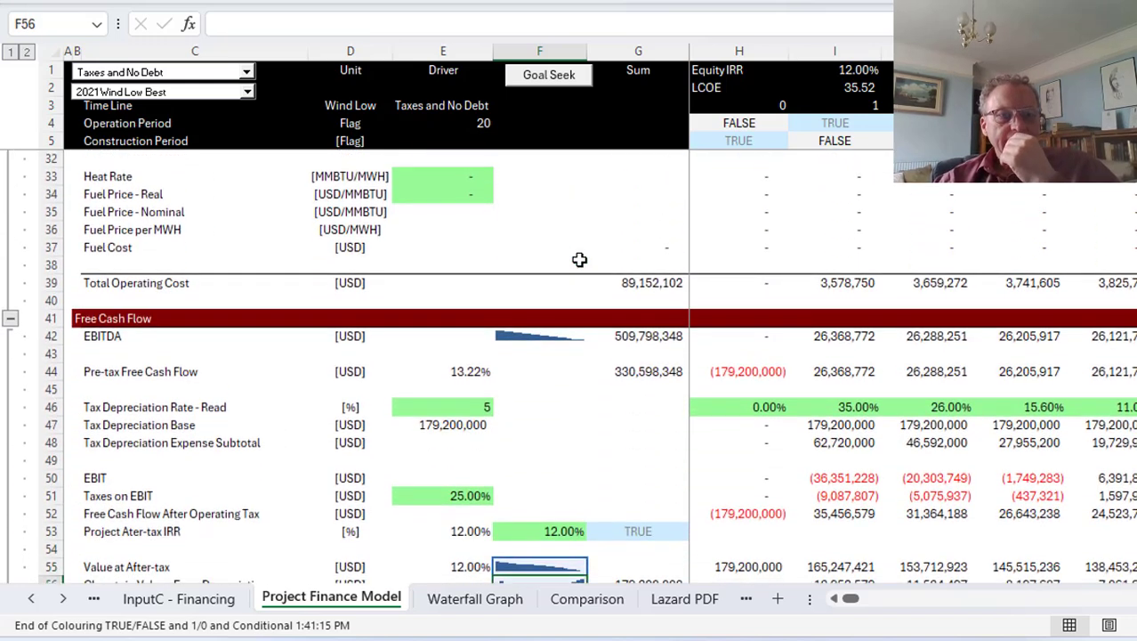
# Step: Extend the Free Cash Flow section heading in B41 to read "Free Cash Flow and Finanicng"
pyautogui.press('Up')
pyautogui.press('Up')
pyautogui.press('Up')
pyautogui.press('Up')
pyautogui.press('Up')
pyautogui.press('Up')
pyautogui.press('Up')
pyautogui.press('Up')
pyautogui.press('Up')
pyautogui.press('Up')
pyautogui.press('Up')
pyautogui.press('Up')
pyautogui.press('Up')
pyautogui.press('Up')
pyautogui.press('Left')
pyautogui.press('Left')
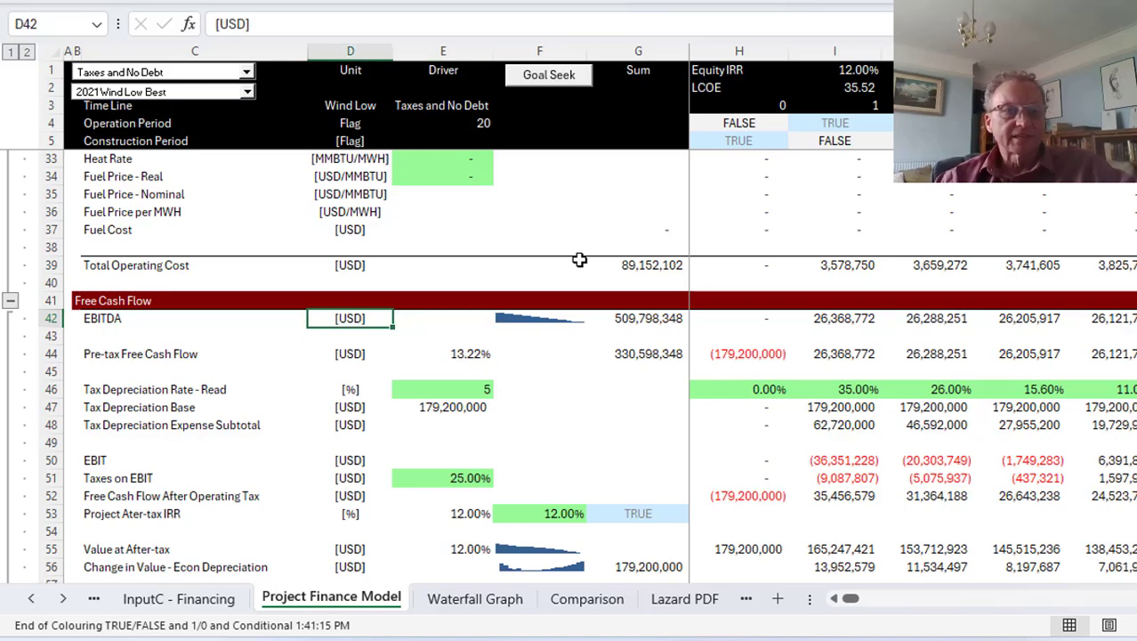
pyautogui.press('Up')
pyautogui.press('Left')
pyautogui.press('Left')
pyautogui.press('Left')
pyautogui.press('Right')
pyautogui.press('F2')
pyautogui.write('and F')
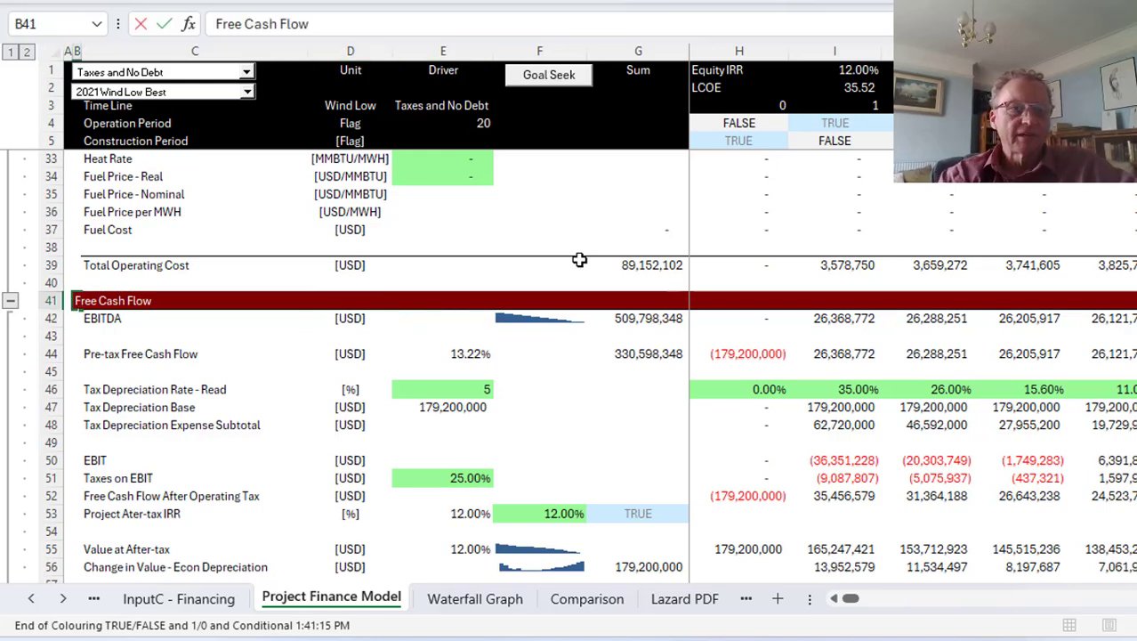
pyautogui.write('inanicng')
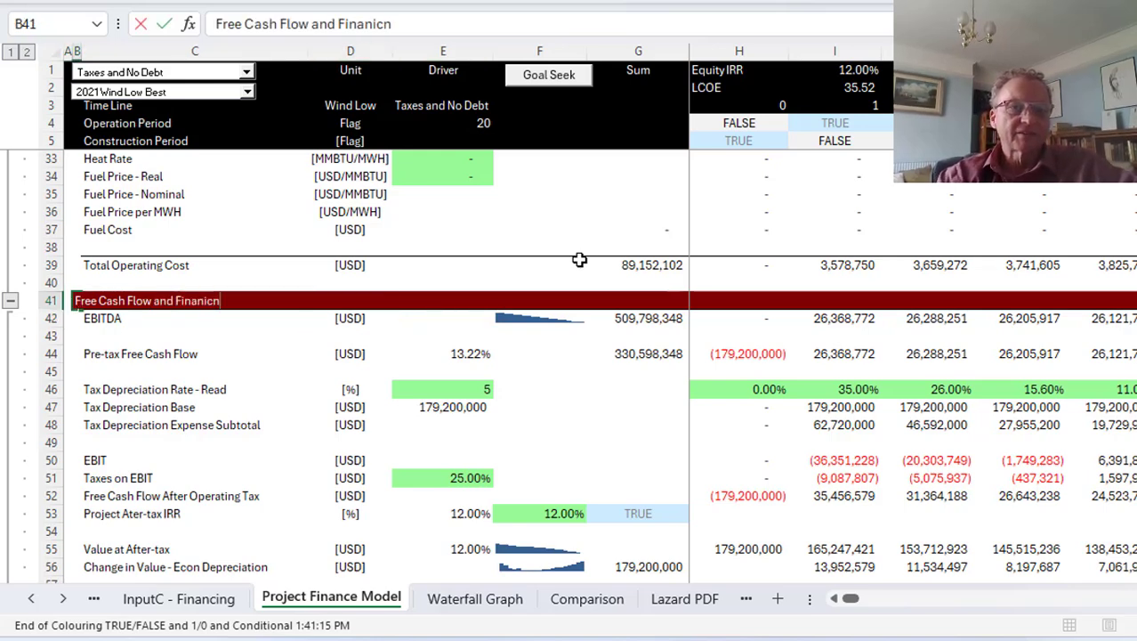
pyautogui.press('Return')
# Step: Examine the EBITDA and Pre-tax Free Cash Flow rows and the Tax Depreciation Rate lookups across the years
pyautogui.press('Down')
pyautogui.press('Up')
pyautogui.press('Right')
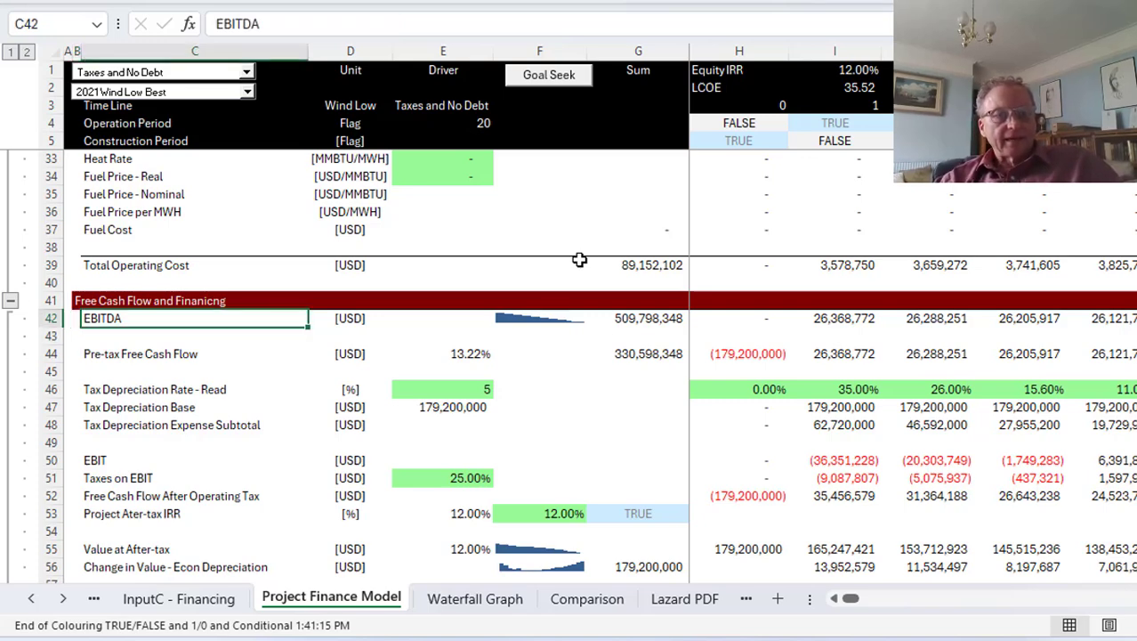
pyautogui.press('Down')
pyautogui.press('Down')
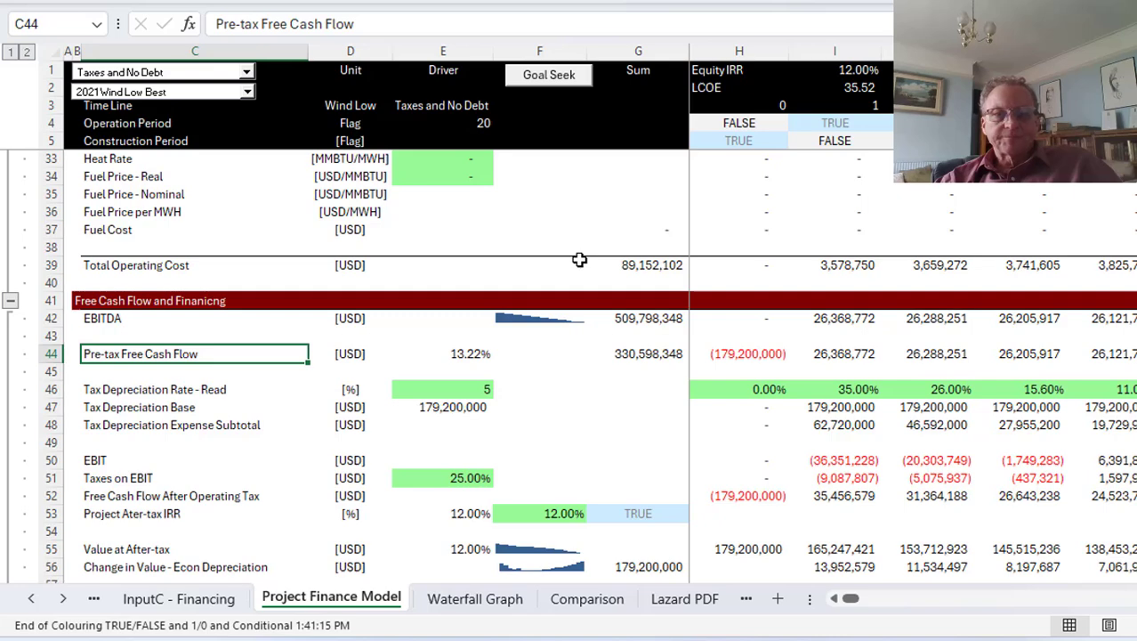
pyautogui.press('Right')
pyautogui.press('Right')
pyautogui.press('Right')
pyautogui.press('Right')
pyautogui.press('Right')
pyautogui.press('Right')
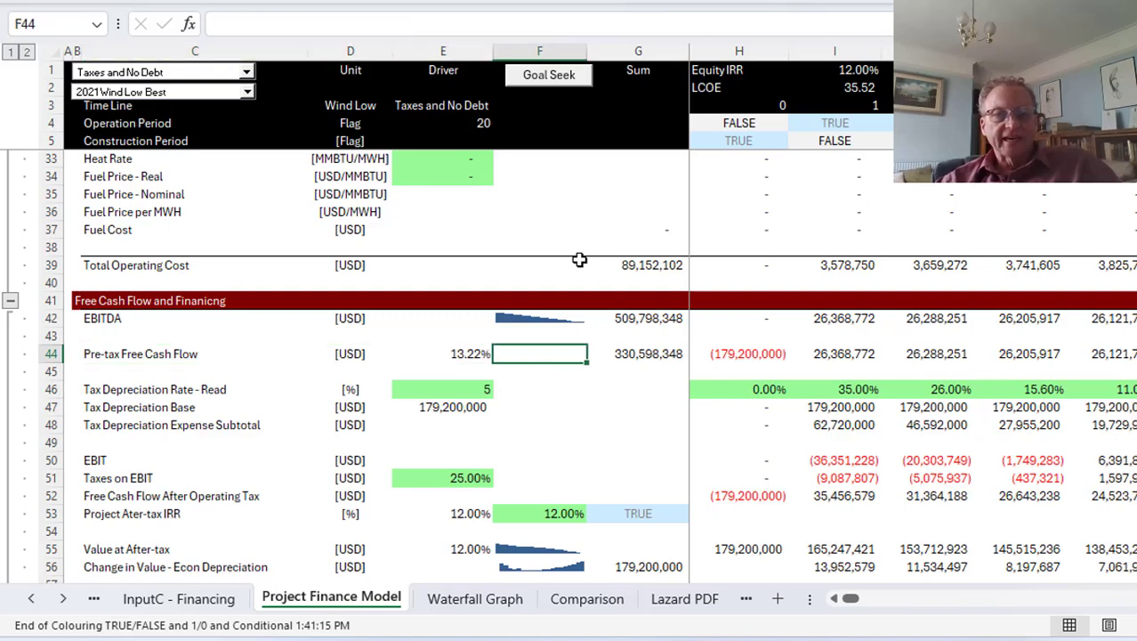
pyautogui.press('Down')
pyautogui.press('Down')
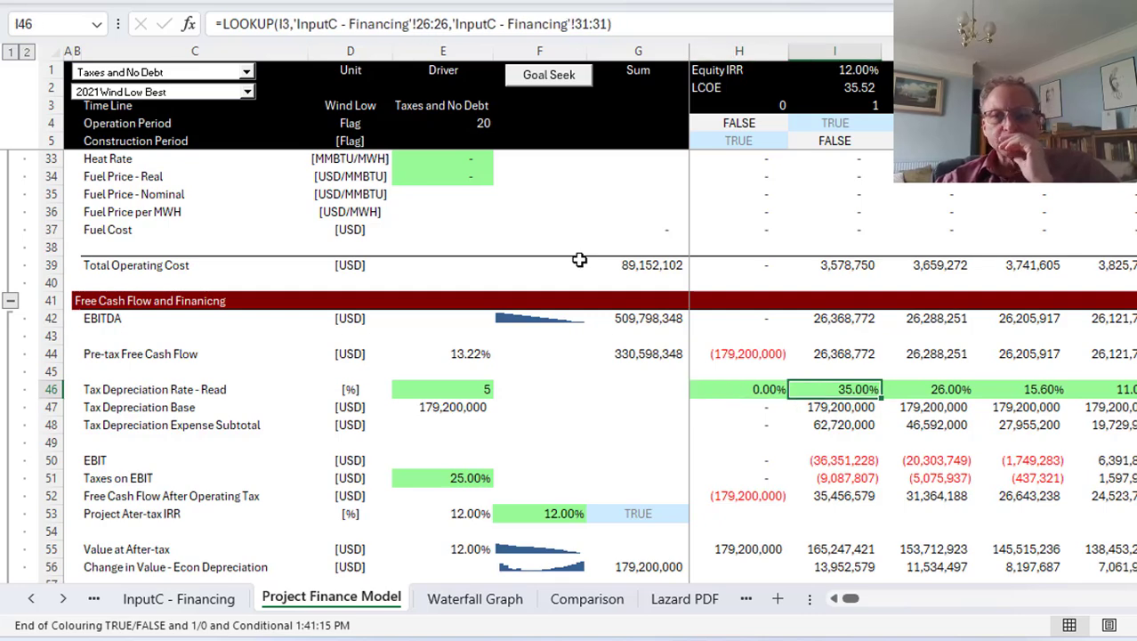
pyautogui.press('Right')
pyautogui.press('Right')
pyautogui.press('Right')
pyautogui.press('Right')
pyautogui.press('Right')
pyautogui.press('Right')
pyautogui.press('Right')
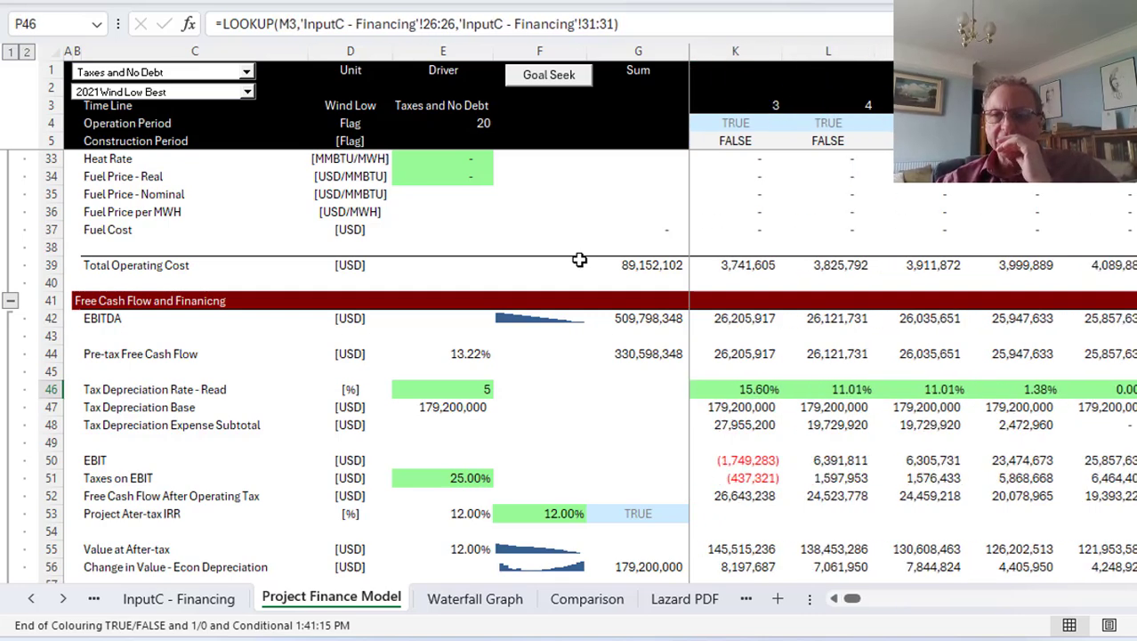
# Step: Total the Tax Depreciation Rate row in the Sum column, cell G46, with =SUM(H46:XFD46)
pyautogui.press('Left')
pyautogui.press('Left')
pyautogui.press('Left')
pyautogui.press('Left')
pyautogui.press('Left')
pyautogui.press('Left')
pyautogui.press('Left')
pyautogui.press('Left')
pyautogui.press('Left')
pyautogui.press('Left')
pyautogui.press('Left')
pyautogui.press('Left')
pyautogui.press('Left')
pyautogui.press('Left')
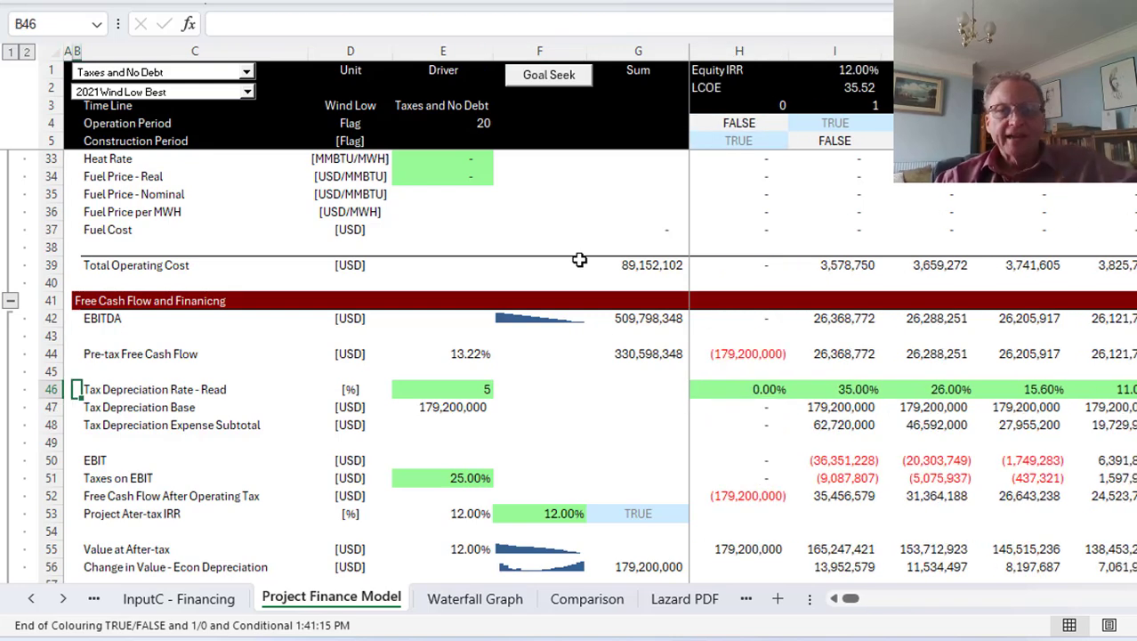
pyautogui.press('Right')
pyautogui.press('Right')
pyautogui.press('Right')
pyautogui.press('Right')
pyautogui.press('Right')
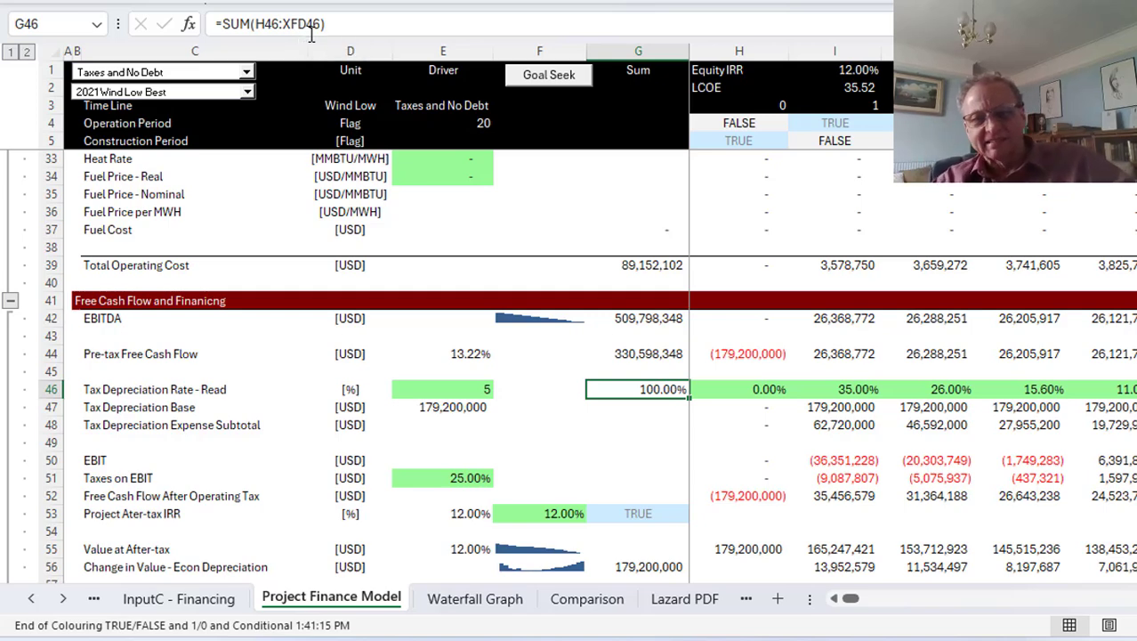
# Step: Total the Tax Depreciation Expense Subtotal row in cell G48 with =SUM(H48:XFD48)
pyautogui.press('Down')
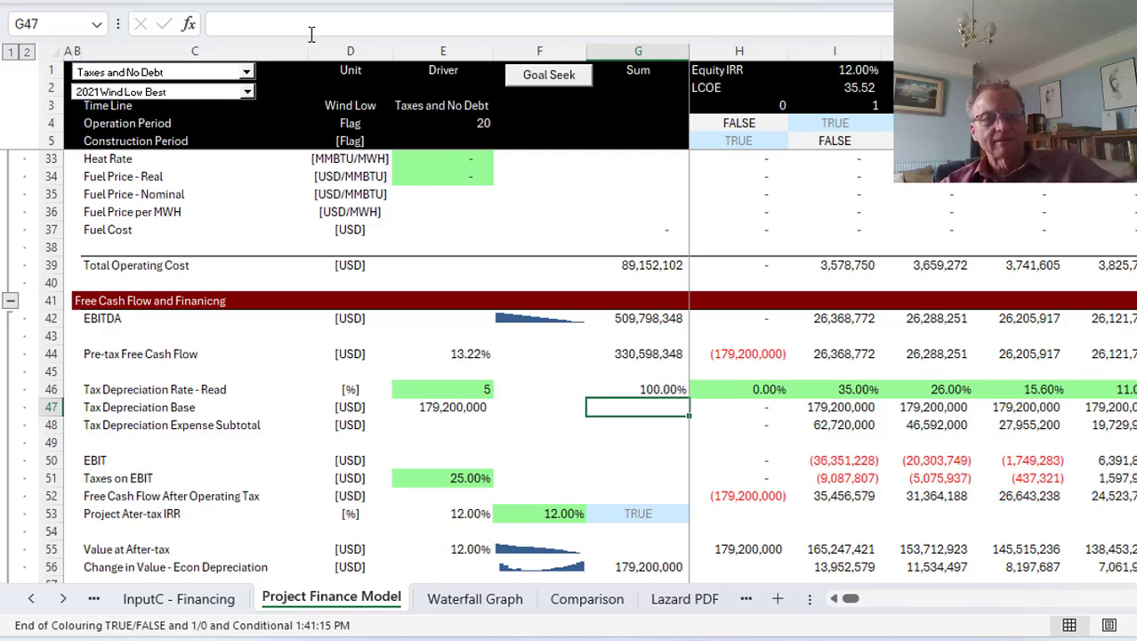
pyautogui.press('Right')
pyautogui.press('Right')
pyautogui.press('Left')
pyautogui.press('Left')
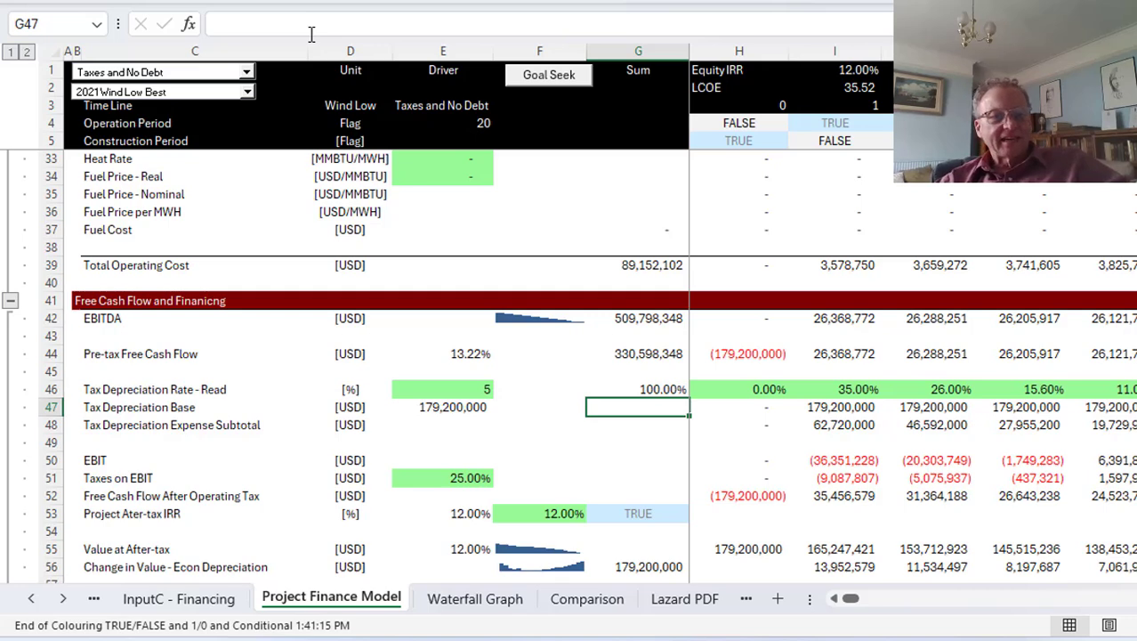
pyautogui.press('Down')
pyautogui.write('=SUM(H48:XFD48)')
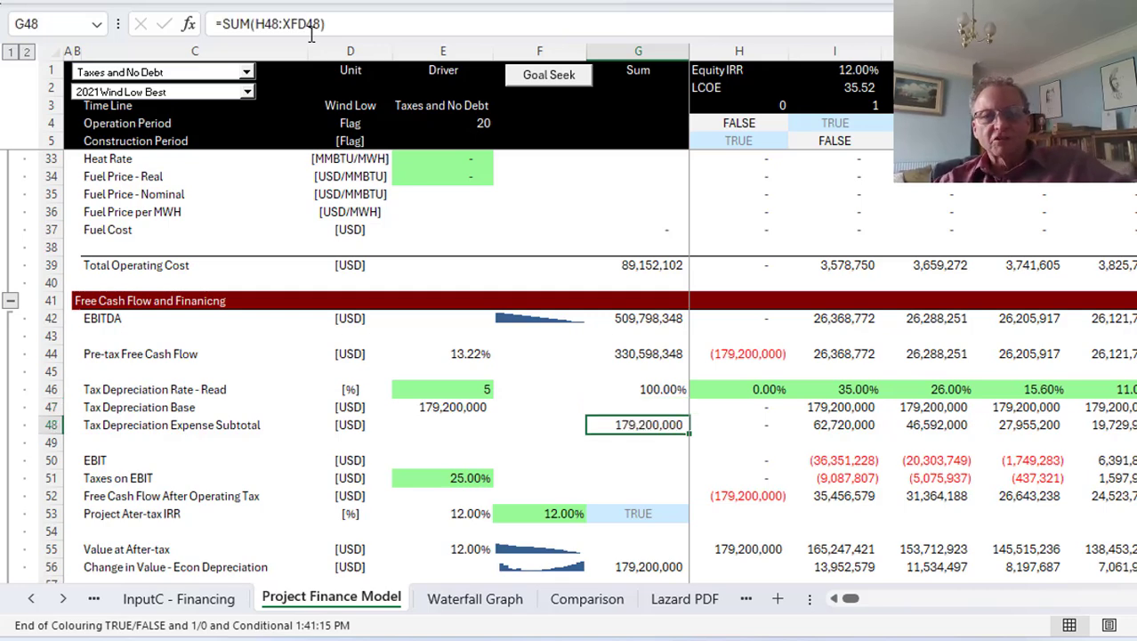
# Step: Compare the tax depreciation base in E47 with the depreciation expense total and inspect the first operating year's EBIT formula
pyautogui.press('Up')
pyautogui.press('Left')
pyautogui.press('Left')
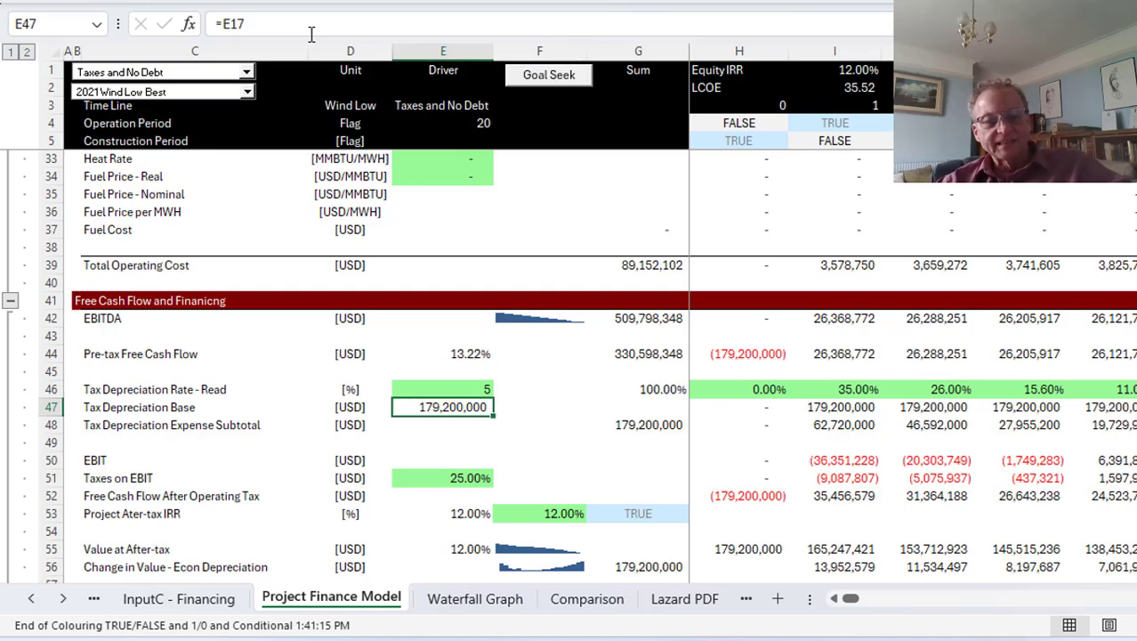
pyautogui.press('Right')
pyautogui.press('Right')
pyautogui.press('Down')
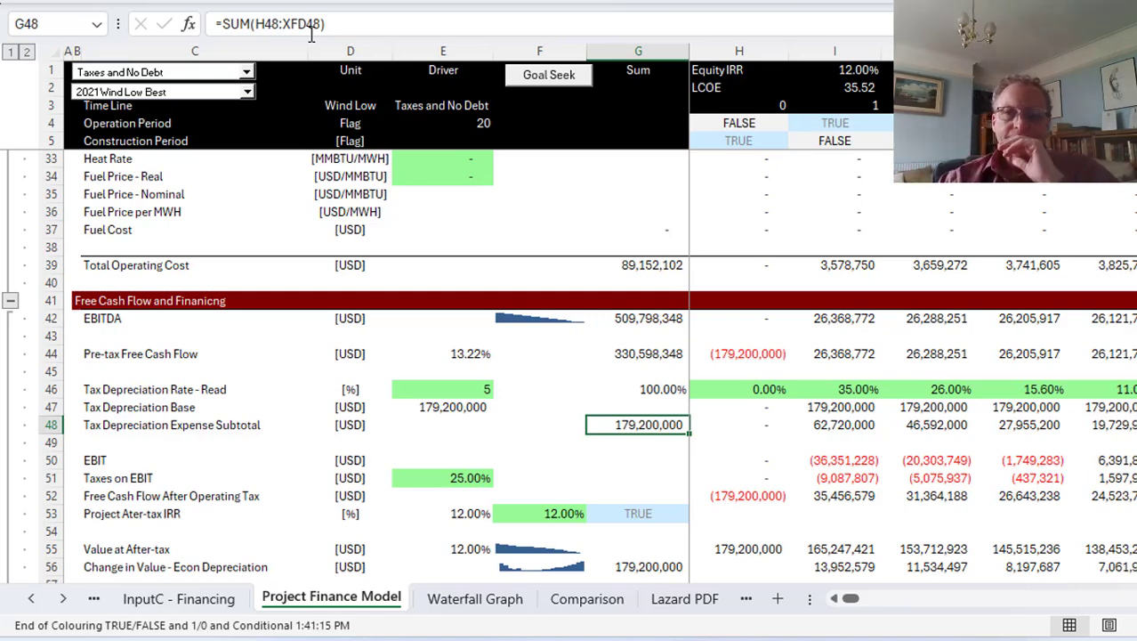
pyautogui.press('Right')
pyautogui.press('Right')
pyautogui.press('Down')
pyautogui.press('Down')
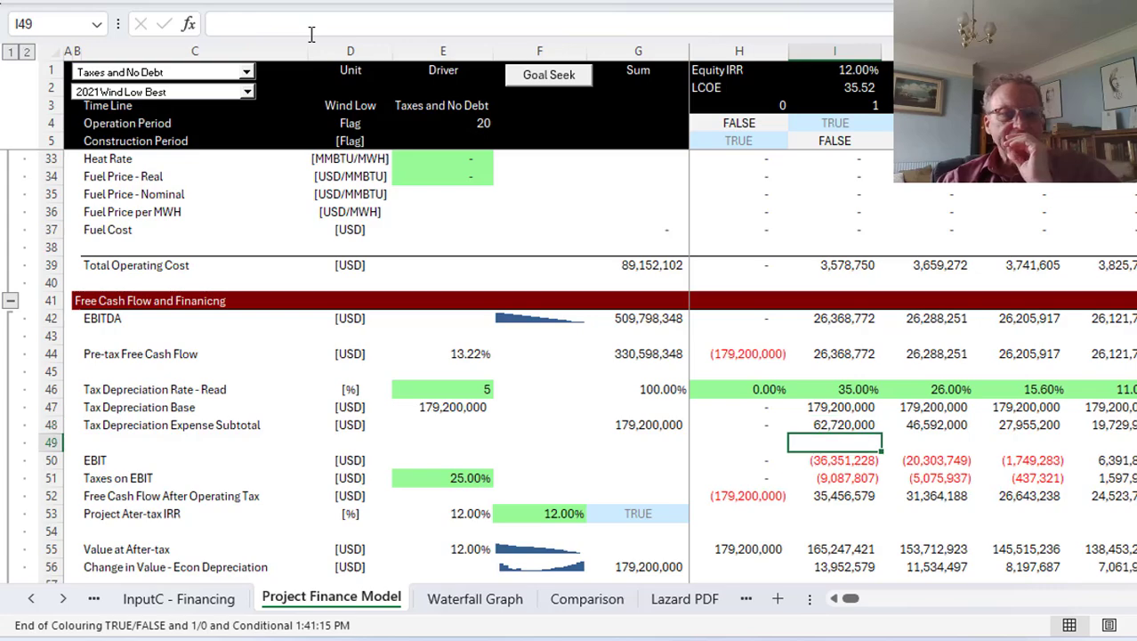
pyautogui.press('Left')
pyautogui.press('Right')
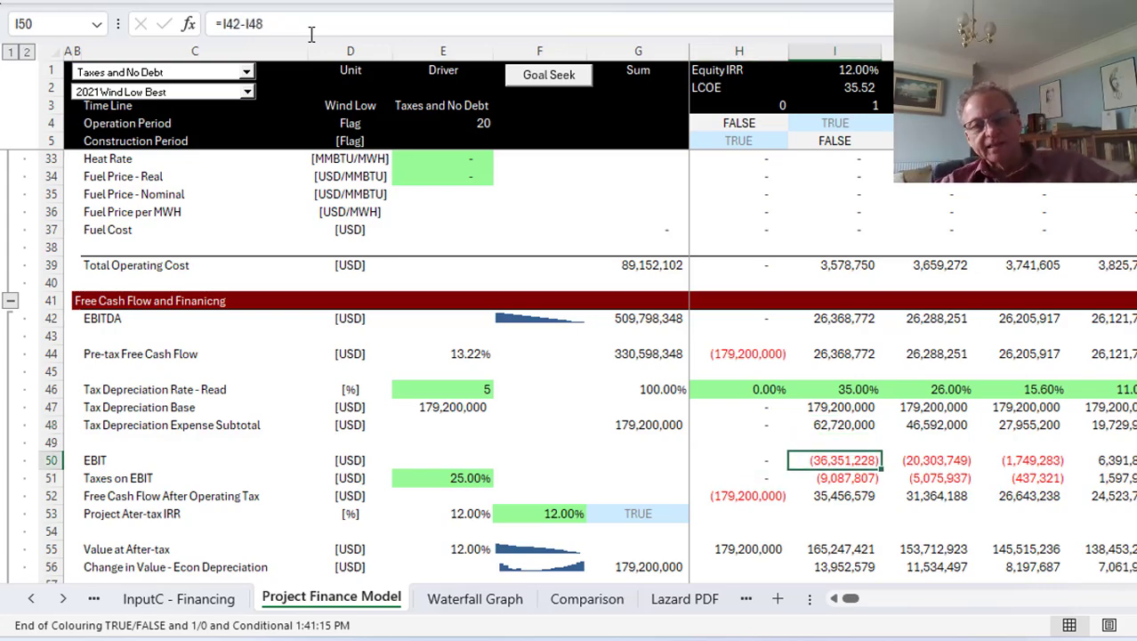
# Step: Go through the sheets to Footnotes and review the Lazard notes and the degradation rate calculation
pyautogui.hotkey('ctrl', 'pagedown')
pyautogui.hotkey('ctrl', 'pagedown')
pyautogui.hotkey('ctrl', 'pagedown')
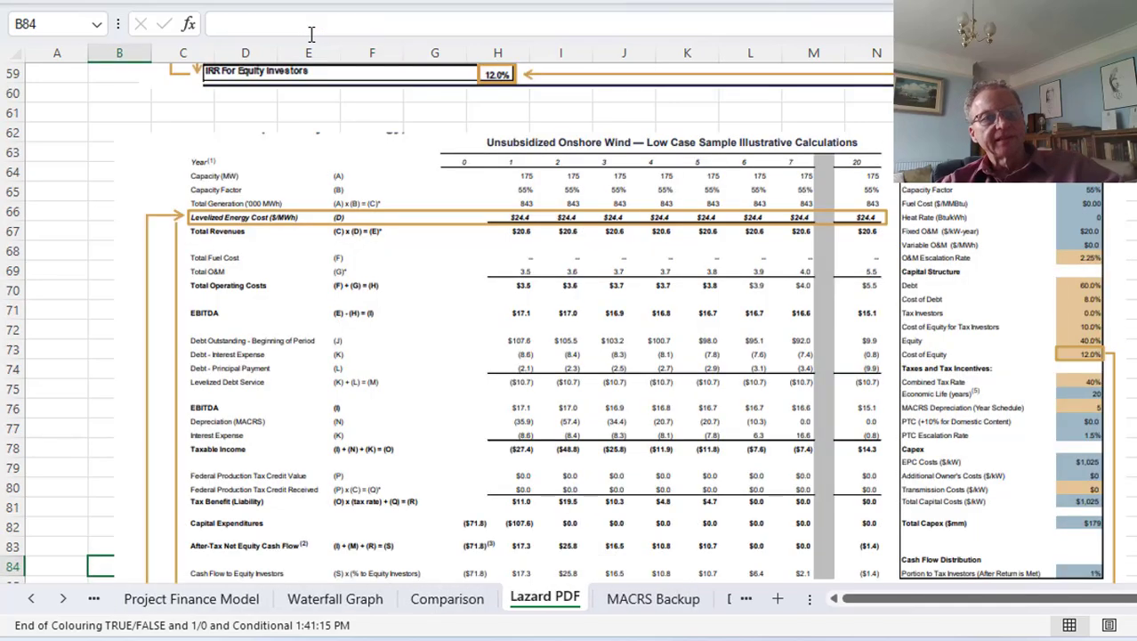
pyautogui.hotkey('ctrl', 'pagedown')
pyautogui.hotkey('ctrl', 'pagedown')
pyautogui.hotkey('ctrl', 'pagedown')
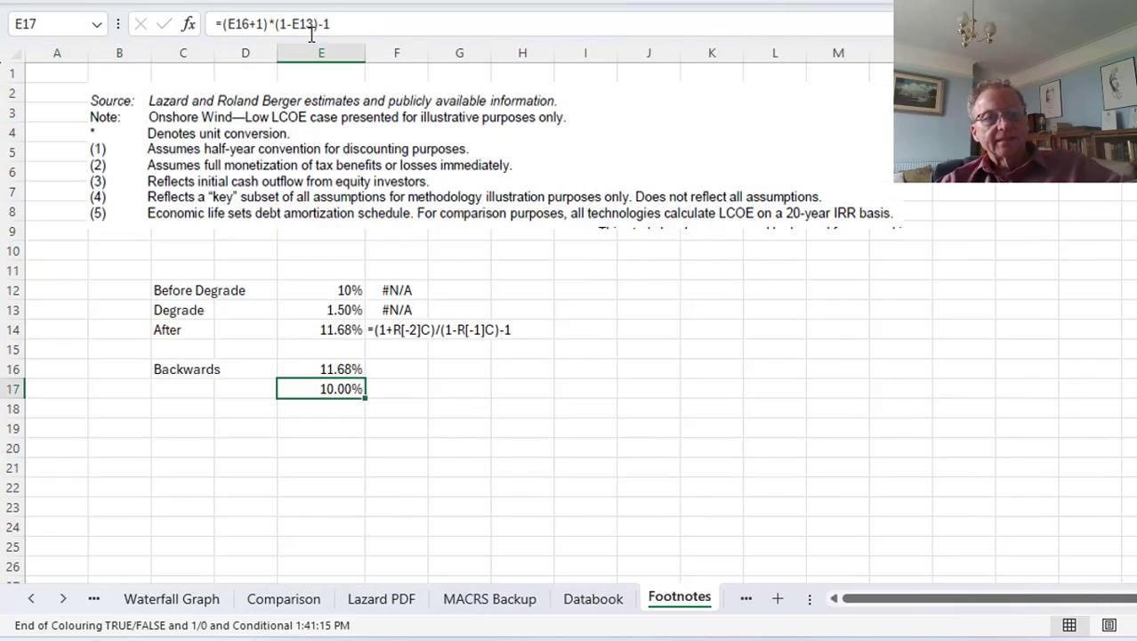
pyautogui.press('Up')
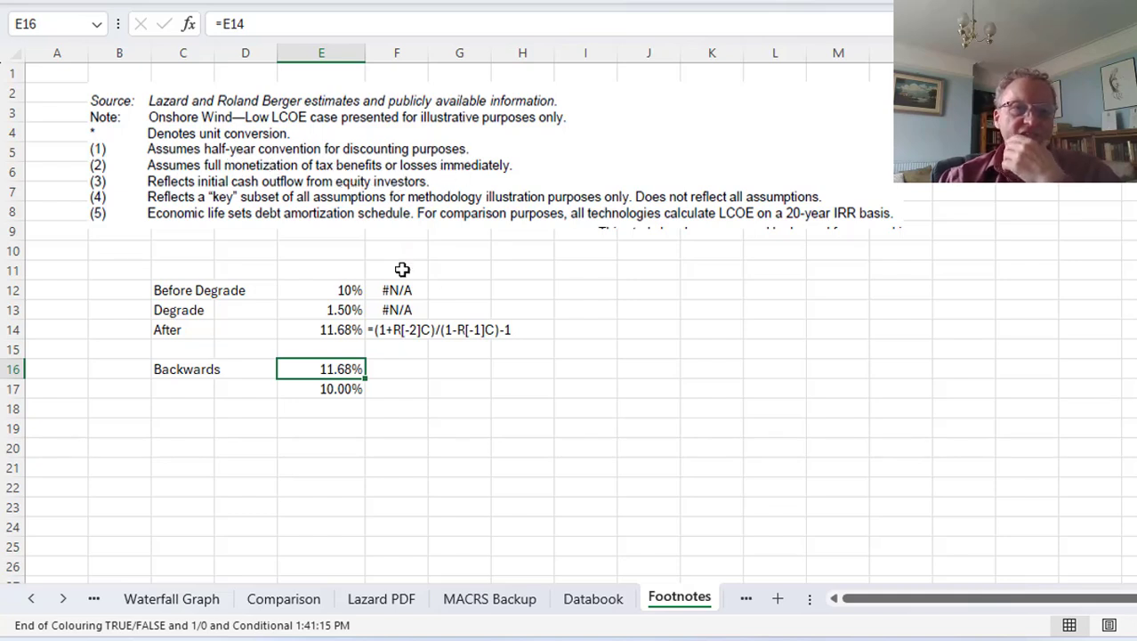
pyautogui.click(504, 296)
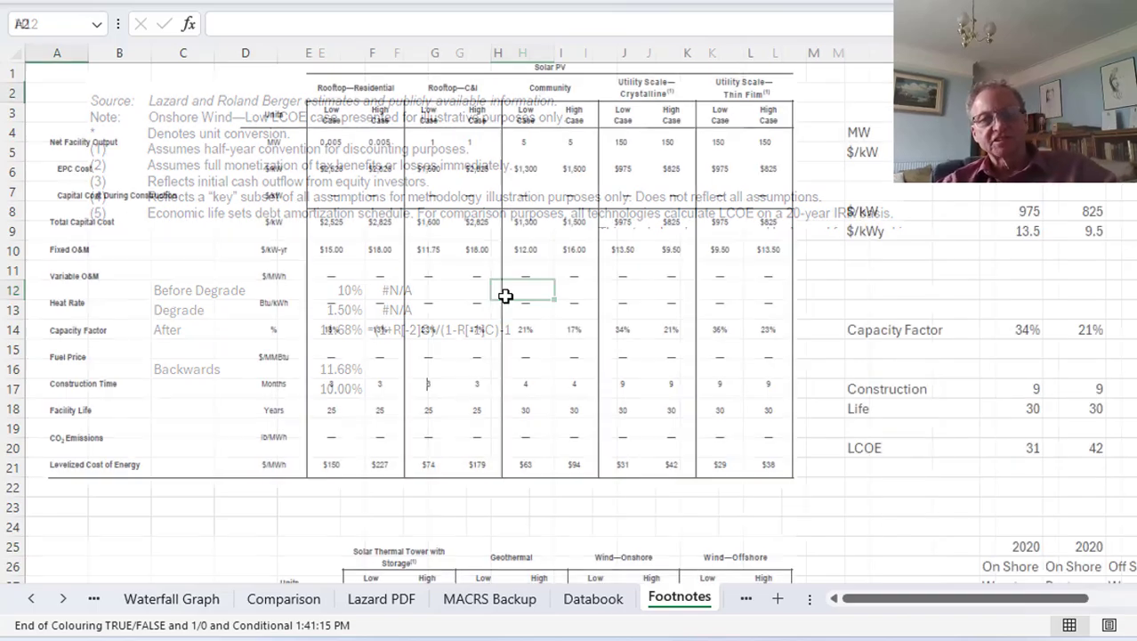
# Step: Go back through the Lazard and comparison sheets to the Project Finance Model sheet
pyautogui.hotkey('ctrl', 'pageup')
pyautogui.hotkey('ctrl', 'pageup')
pyautogui.hotkey('ctrl', 'pageup')
pyautogui.hotkey('ctrl', 'pageup')
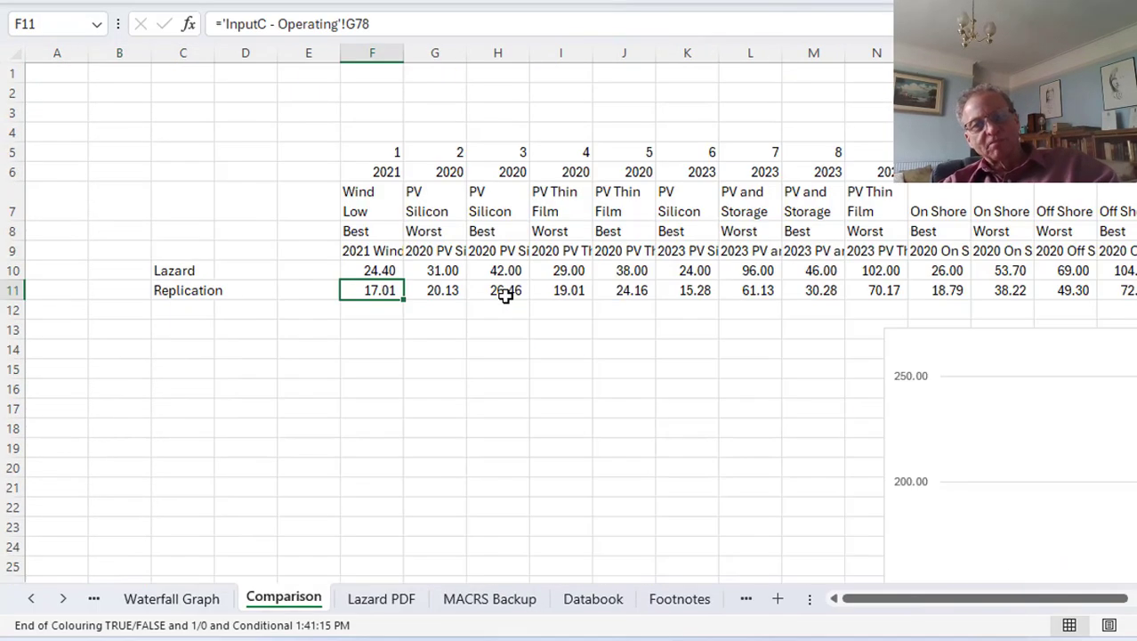
pyautogui.hotkey('ctrl', 'pageup')
pyautogui.hotkey('ctrl', 'pageup')
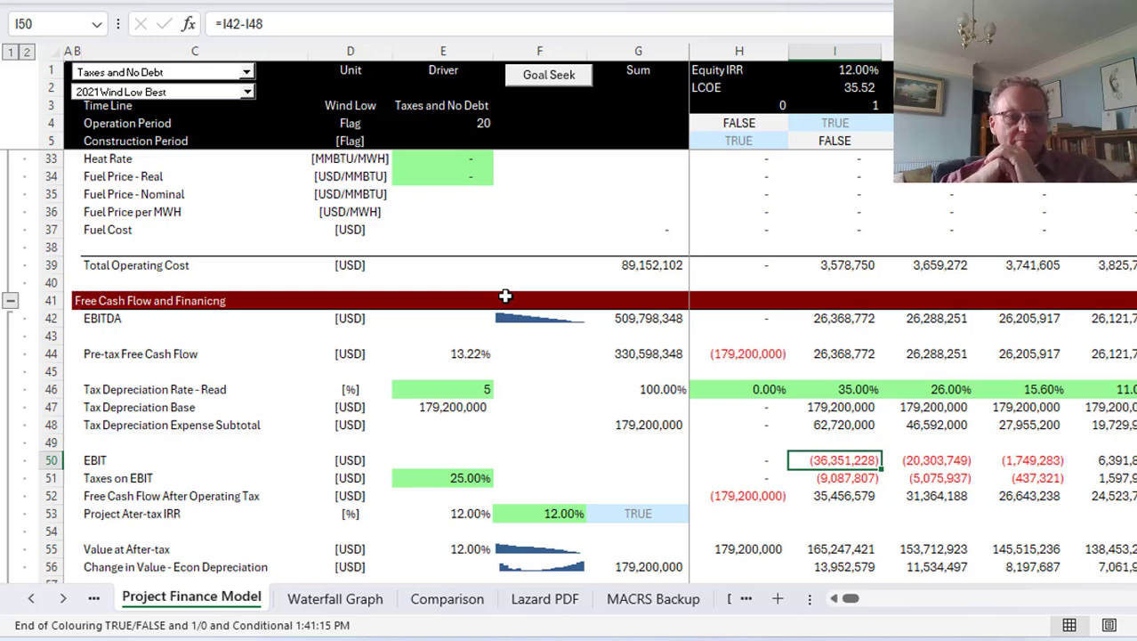
# Step: Examine the Taxes on EBIT row, focusing on the tax rate driver in E51 that reads from the financing inputs
pyautogui.press('Down')
pyautogui.press('Left')
pyautogui.press('Left')
pyautogui.press('Left')
pyautogui.press('Left')
pyautogui.press('Left')
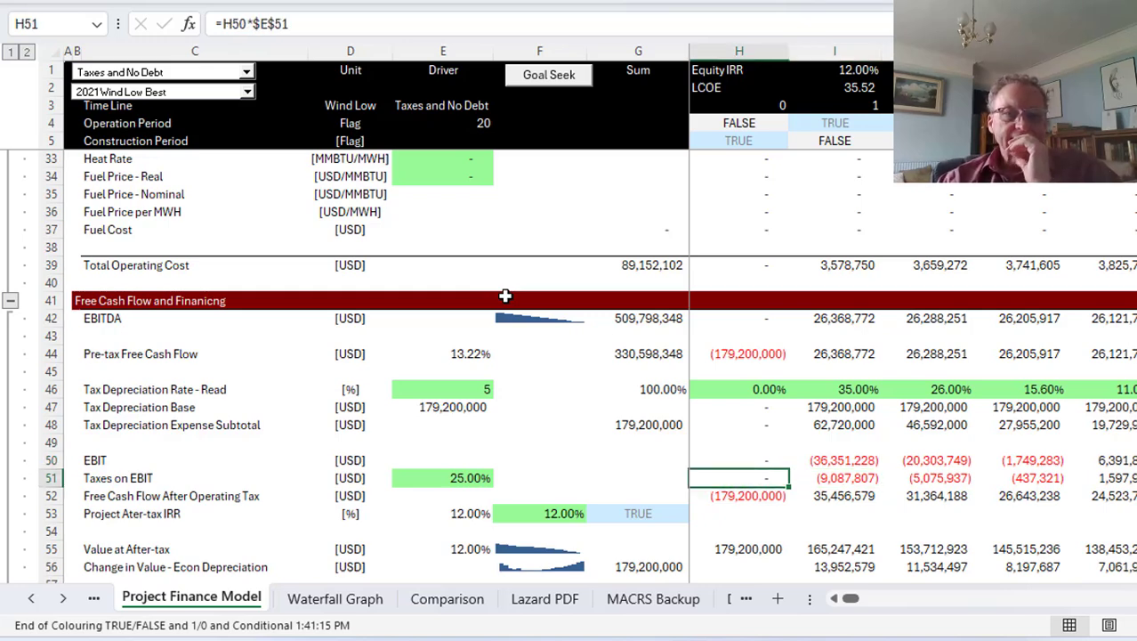
pyautogui.press('Right')
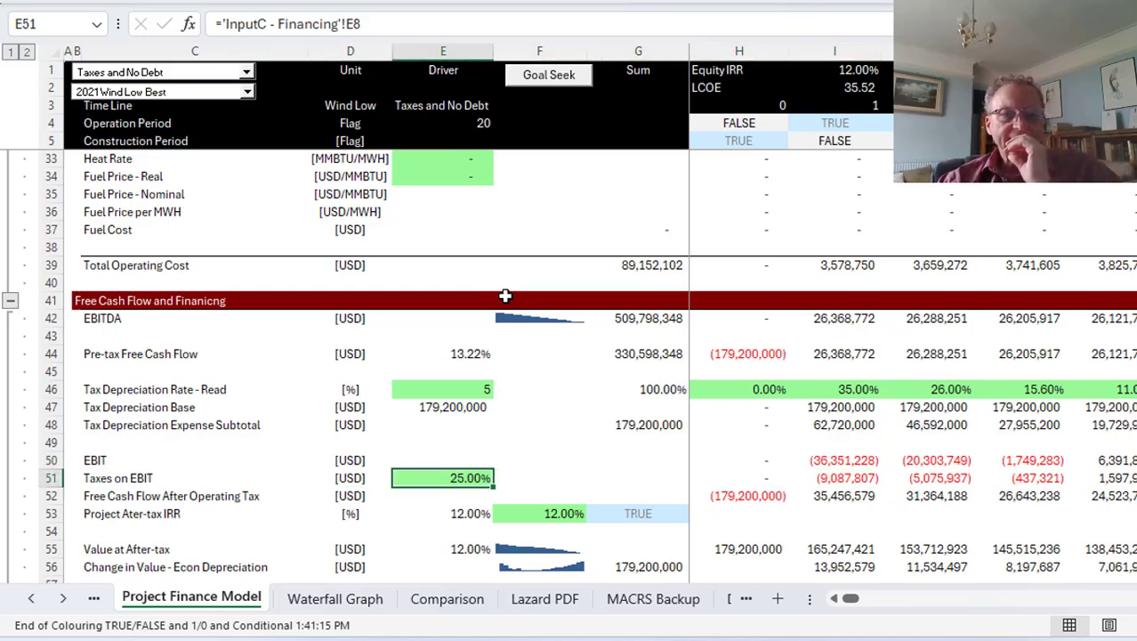
pyautogui.press('Left')
pyautogui.press('Right')
pyautogui.press('Left')
pyautogui.press('Right')
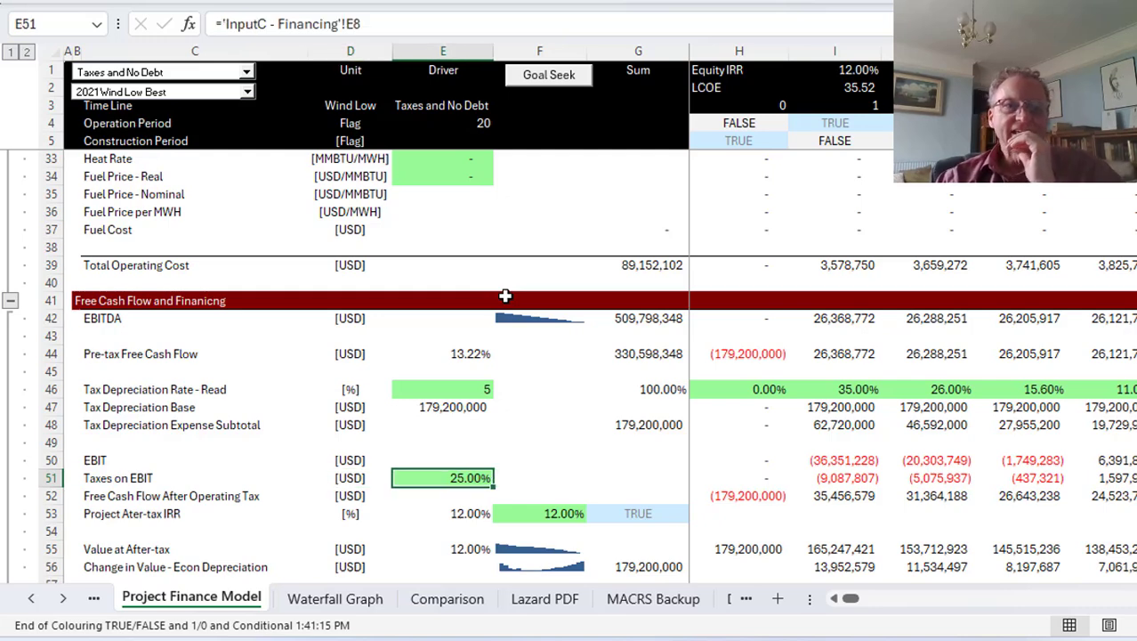
pyautogui.press('Left')
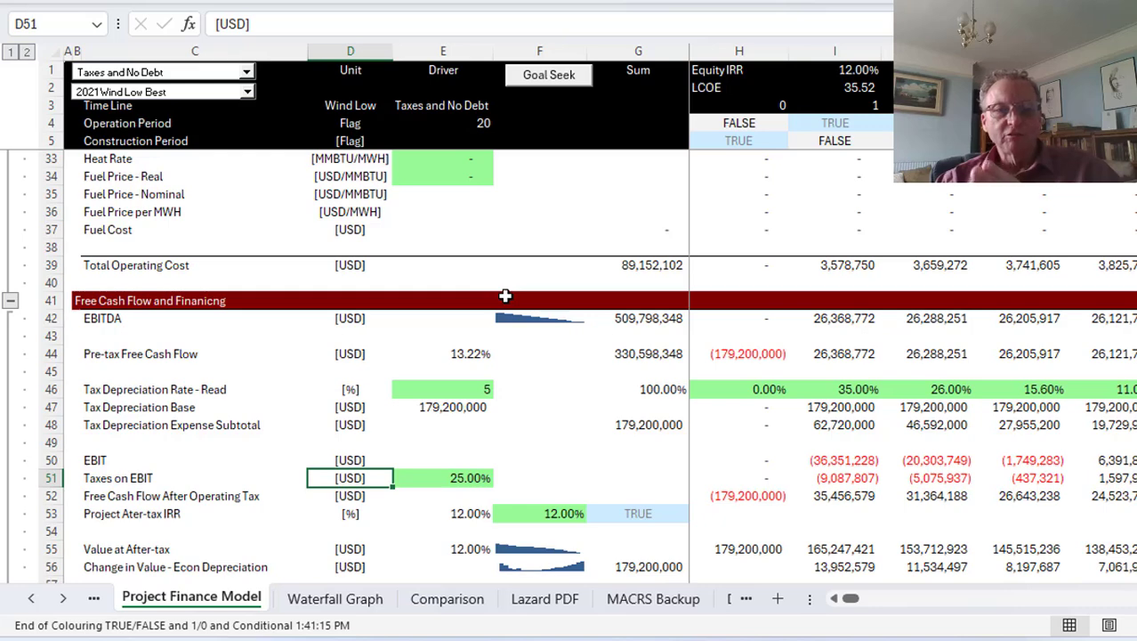
pyautogui.press('Right')
pyautogui.press('Right')
pyautogui.press('Right')
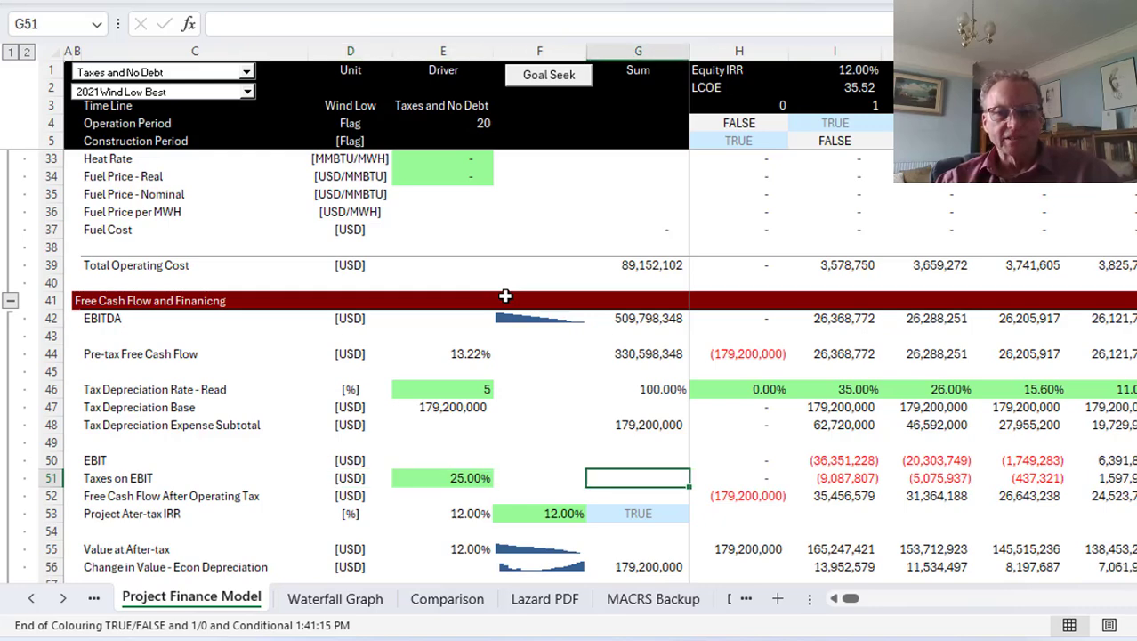
pyautogui.press('Right')
pyautogui.press('Left')
pyautogui.press('Left')
pyautogui.press('Left')
pyautogui.press('Left')
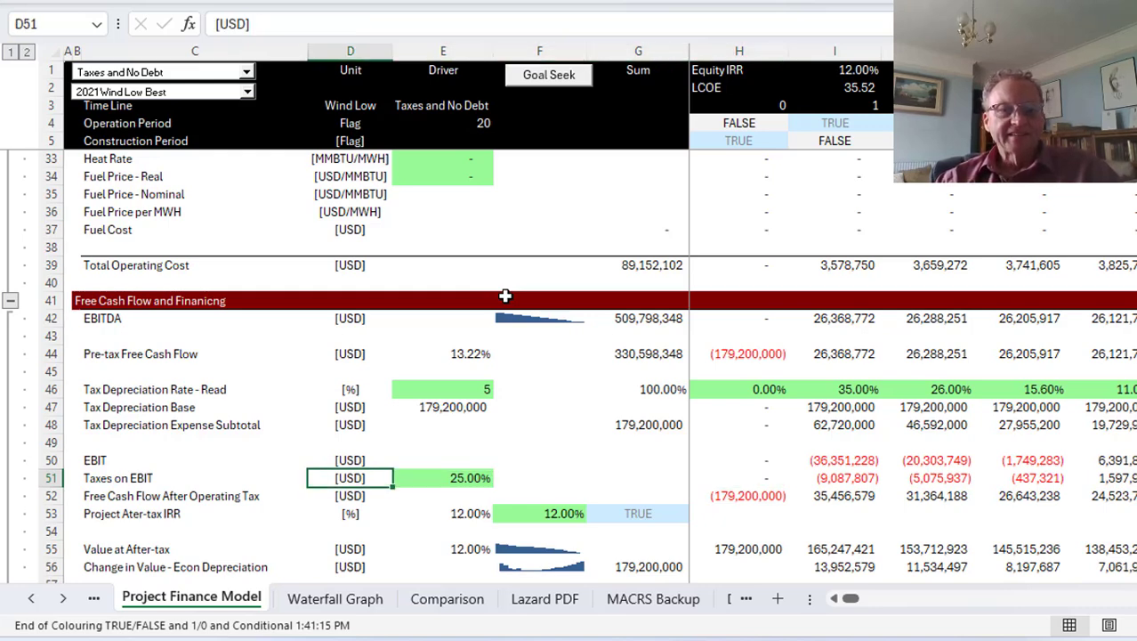
pyautogui.press('Right')
pyautogui.press('Right')
pyautogui.press('Left')
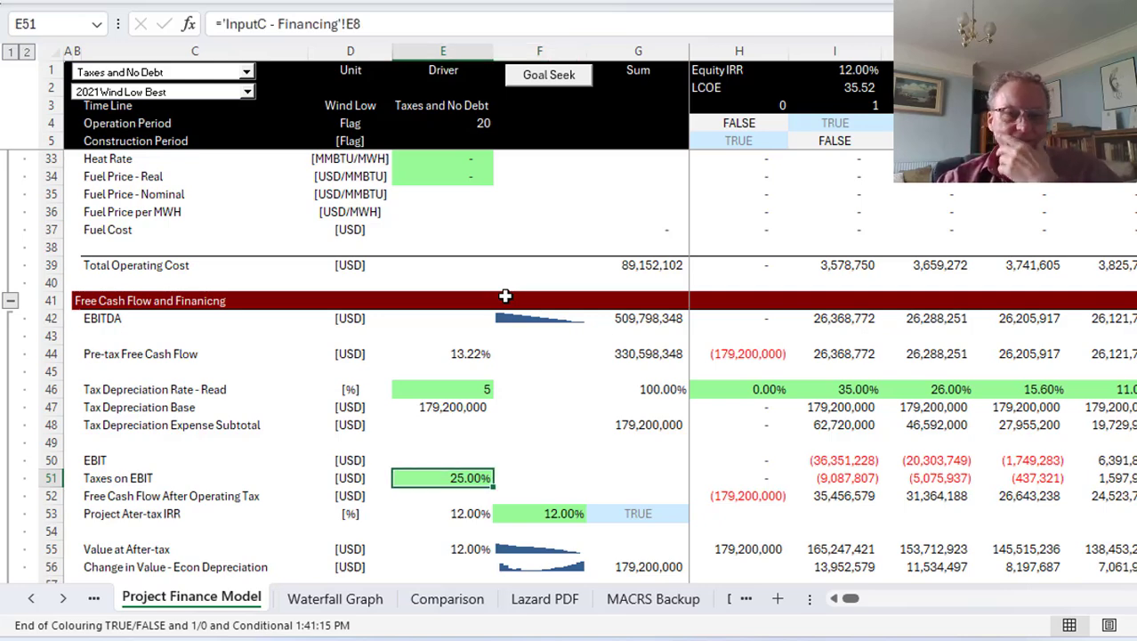
# Step: Inspect the Taxes on EBIT formula in I51 and the Free Cash Flow After Operating Tax formula in H52
pyautogui.press('Right')
pyautogui.press('Right')
pyautogui.press('Right')
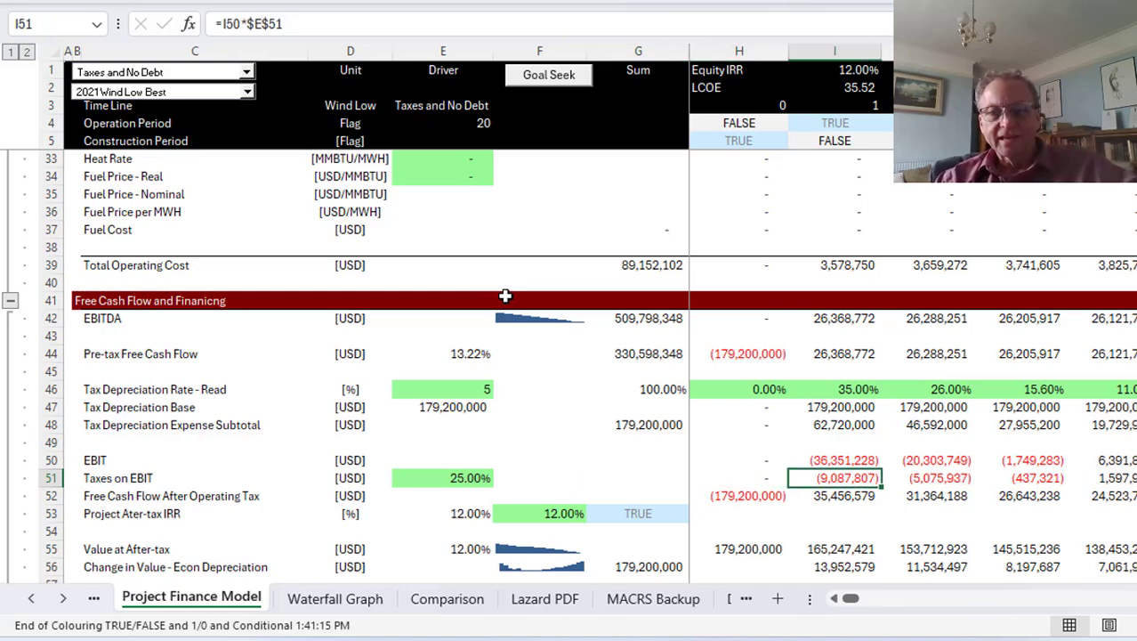
pyautogui.press('F2')
pyautogui.press('Return')
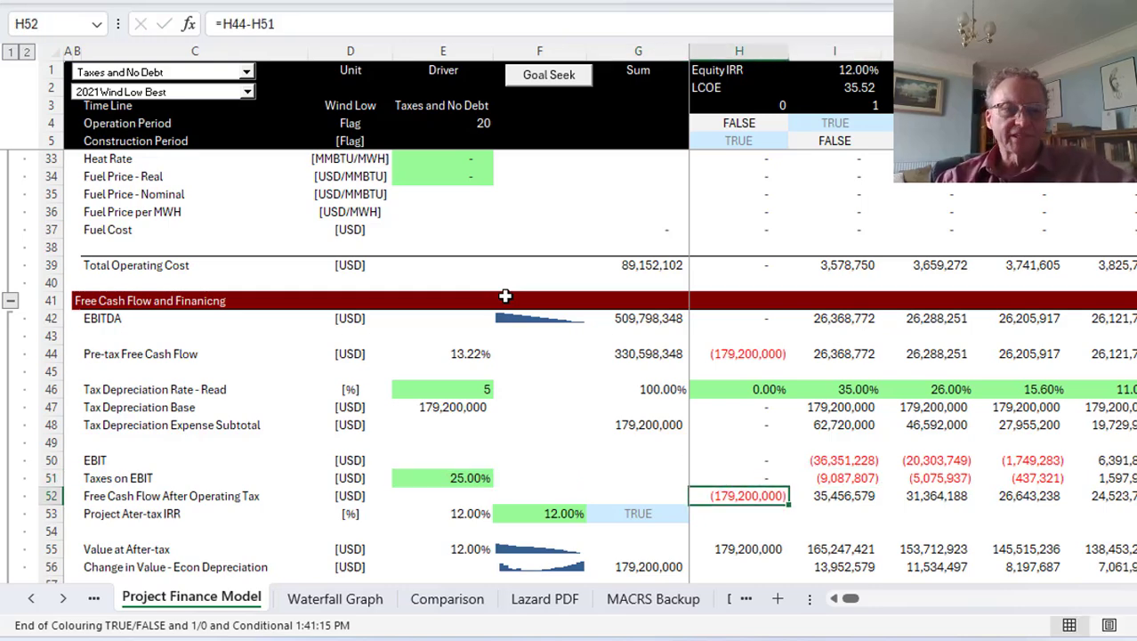
pyautogui.press('F2')
pyautogui.press('Escape')
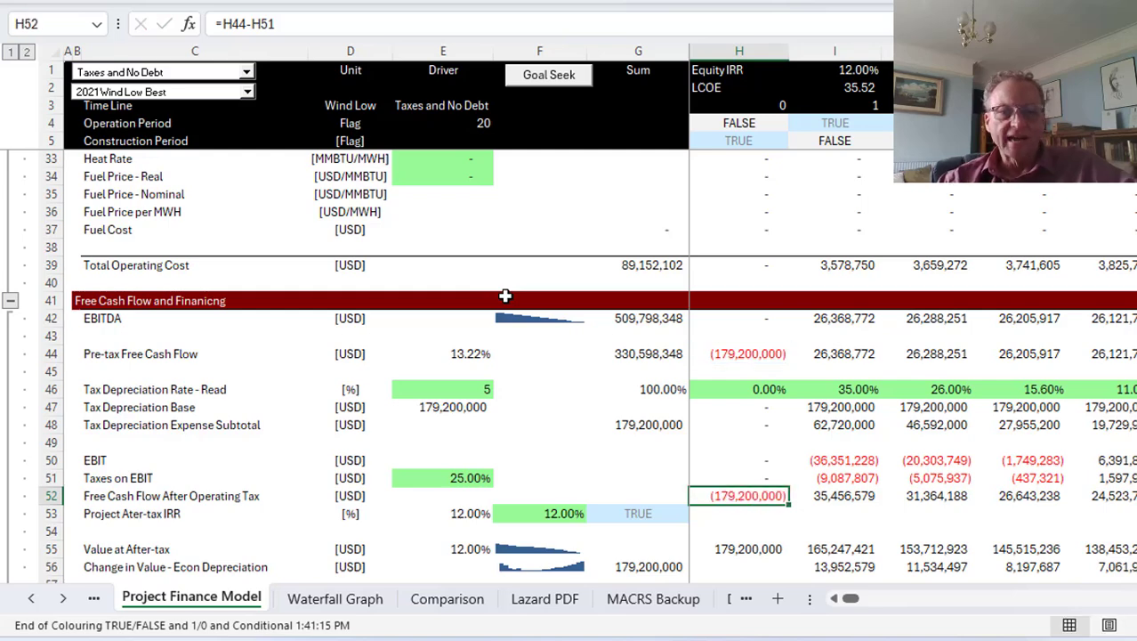
pyautogui.press('Down')
pyautogui.press('Up')
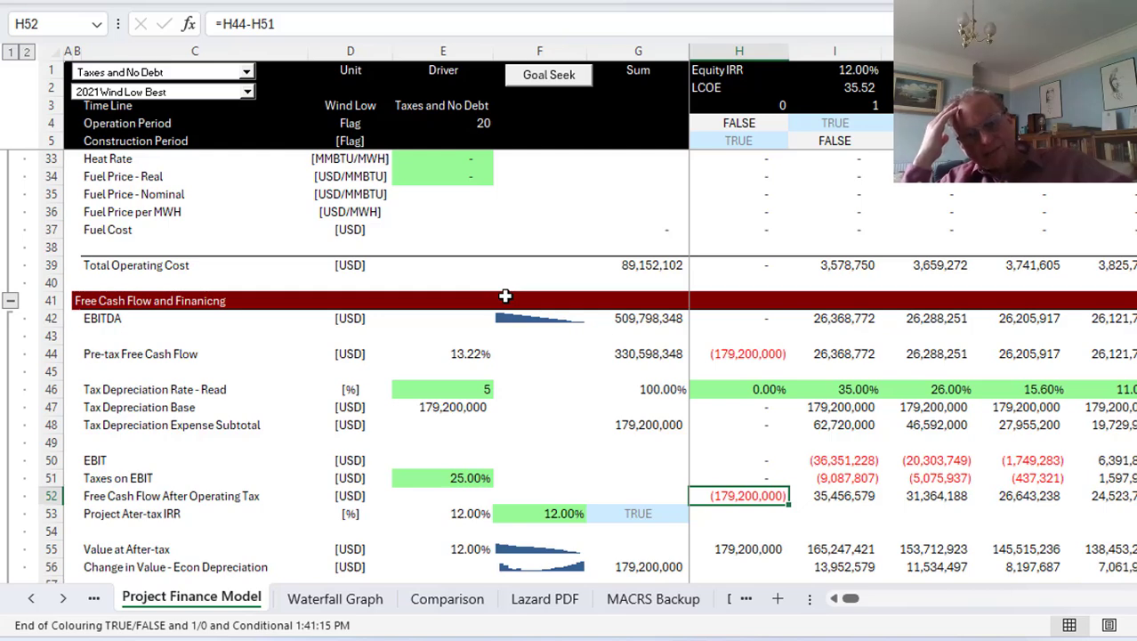
pyautogui.press('Left')
pyautogui.press('Left')
pyautogui.press('Left')
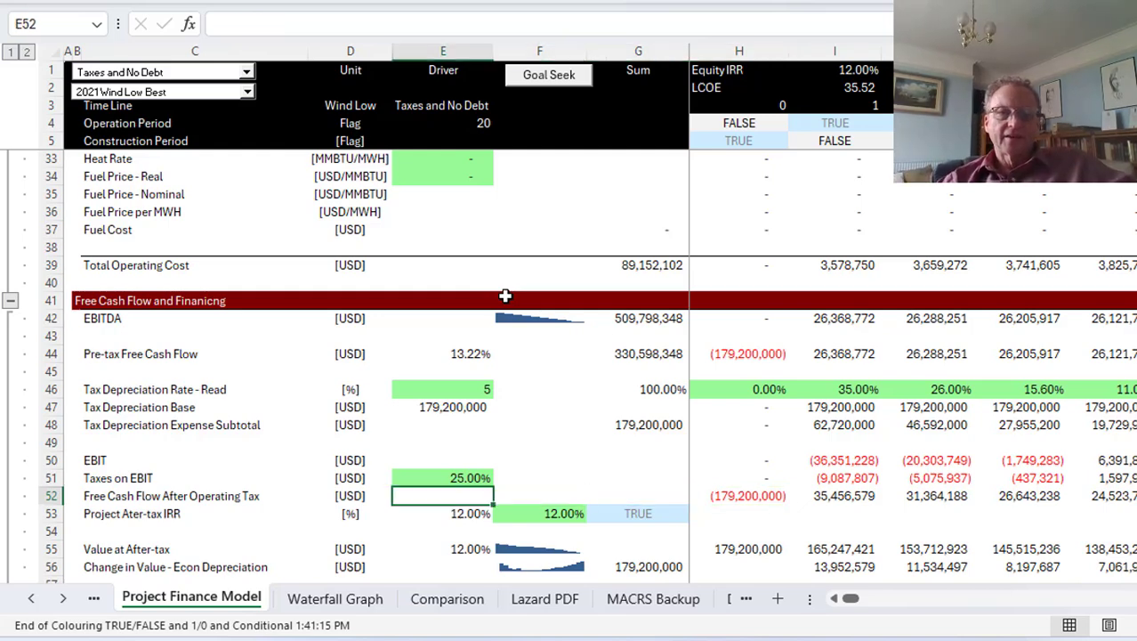
# Step: Compare the LCOE in I2 under Simple Case with O&M Inflation and under Taxes and No Debt, ending on Taxes and No Debt
pyautogui.click(228, 75)
pyautogui.press('Up')
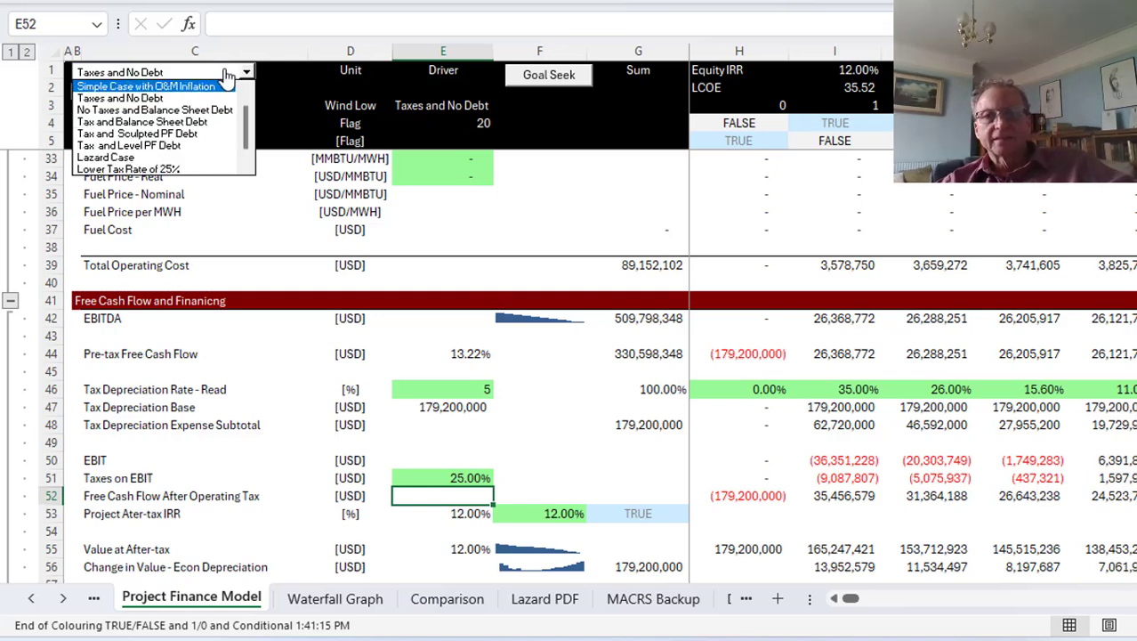
pyautogui.press('Return')
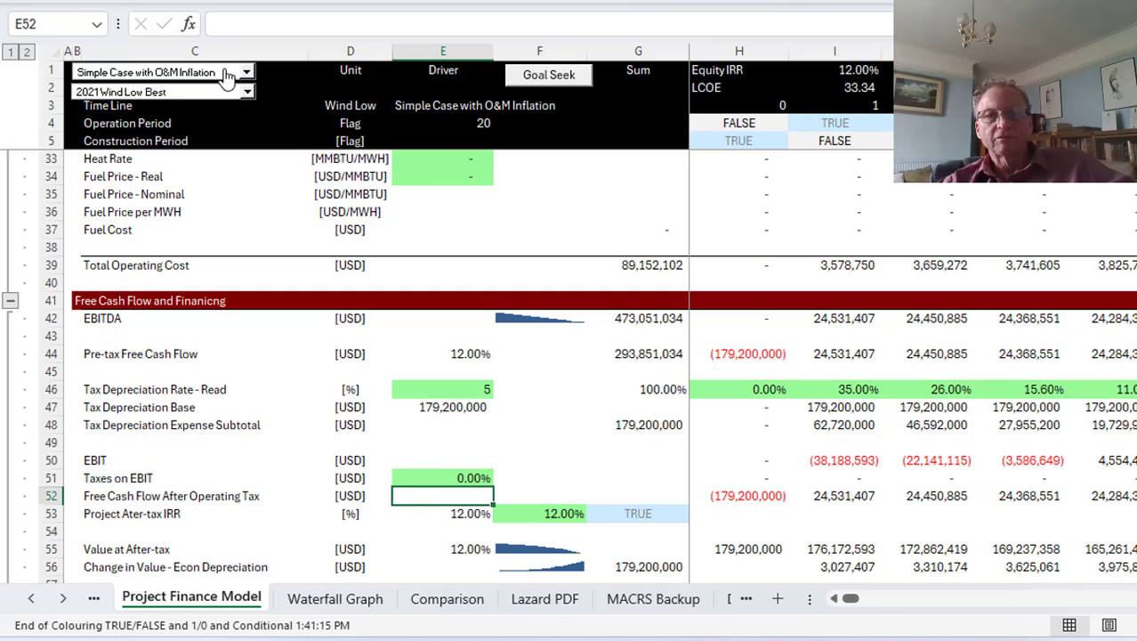
pyautogui.click(841, 88)
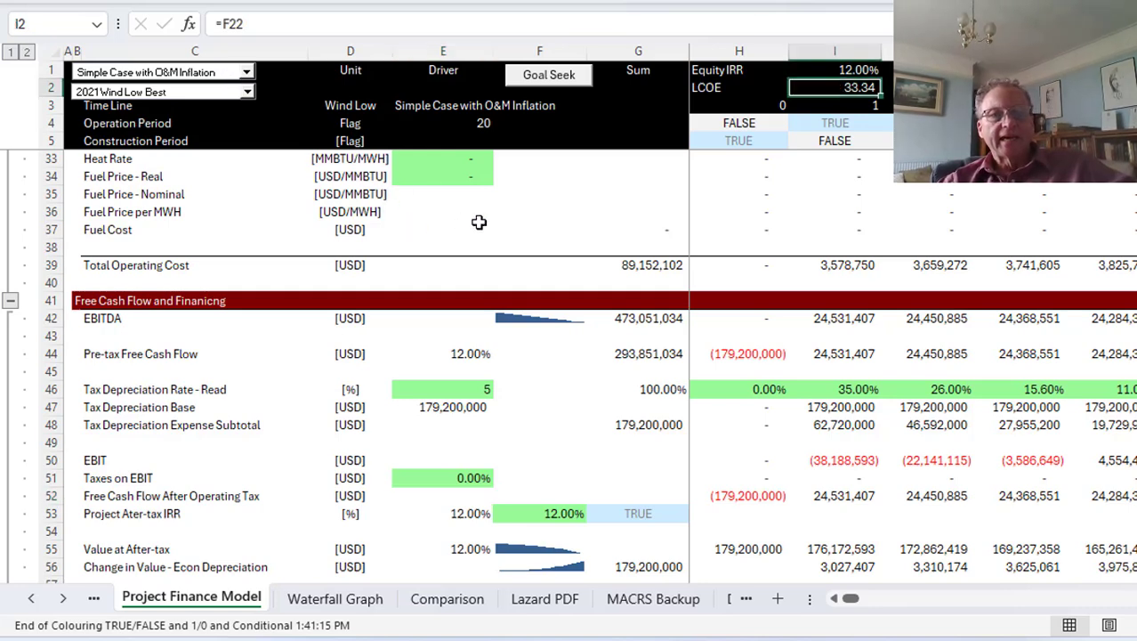
pyautogui.click(223, 77)
pyautogui.press('Down')
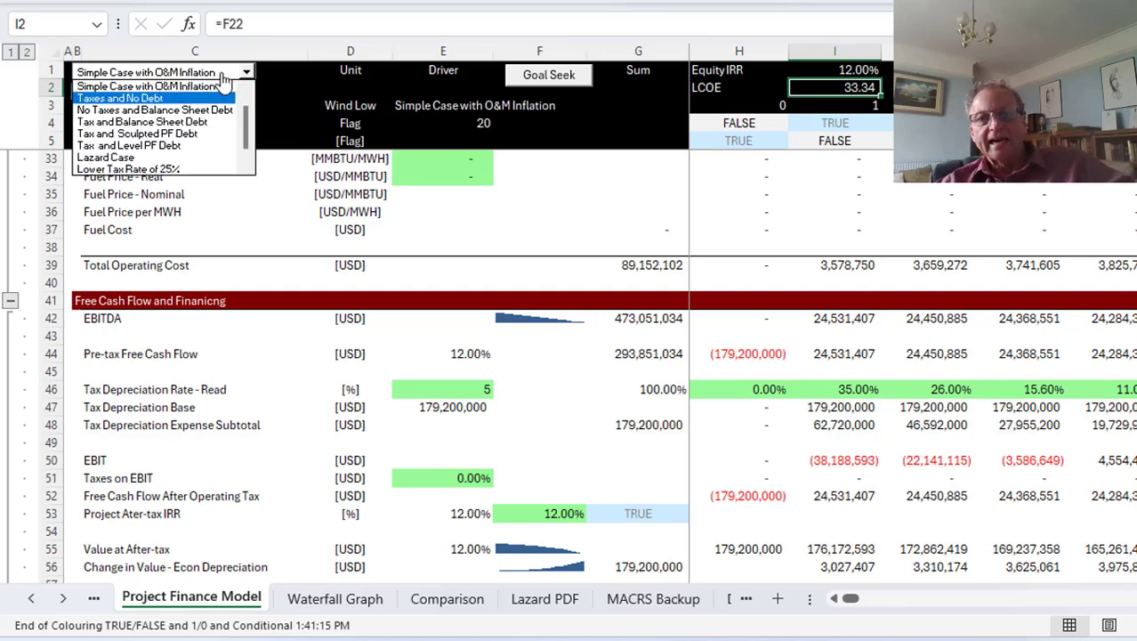
pyautogui.press('Return')
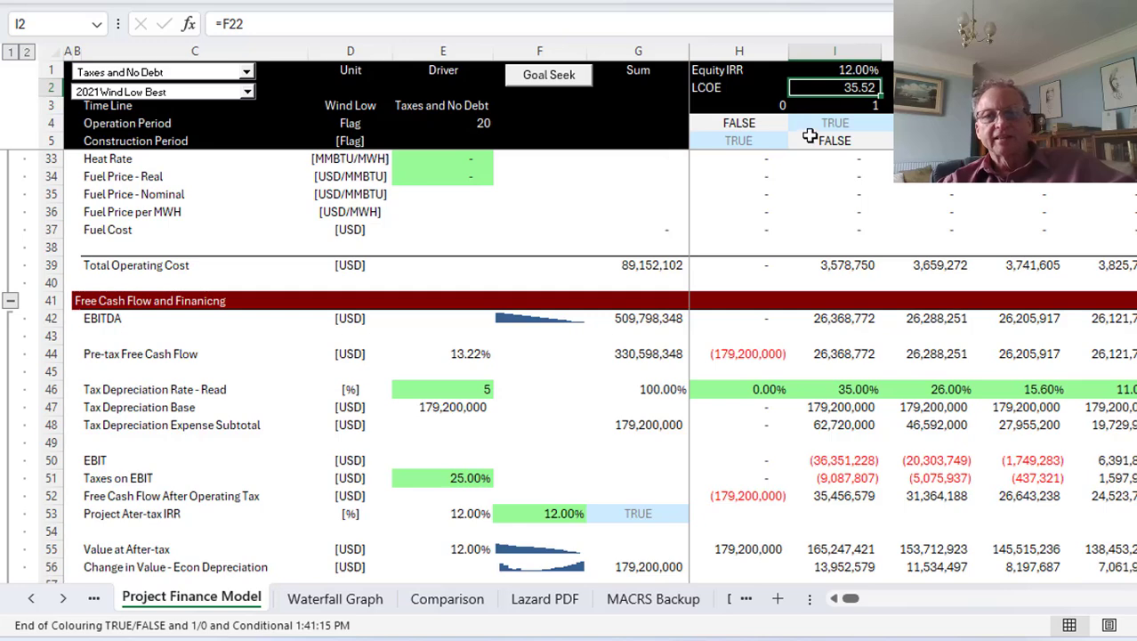
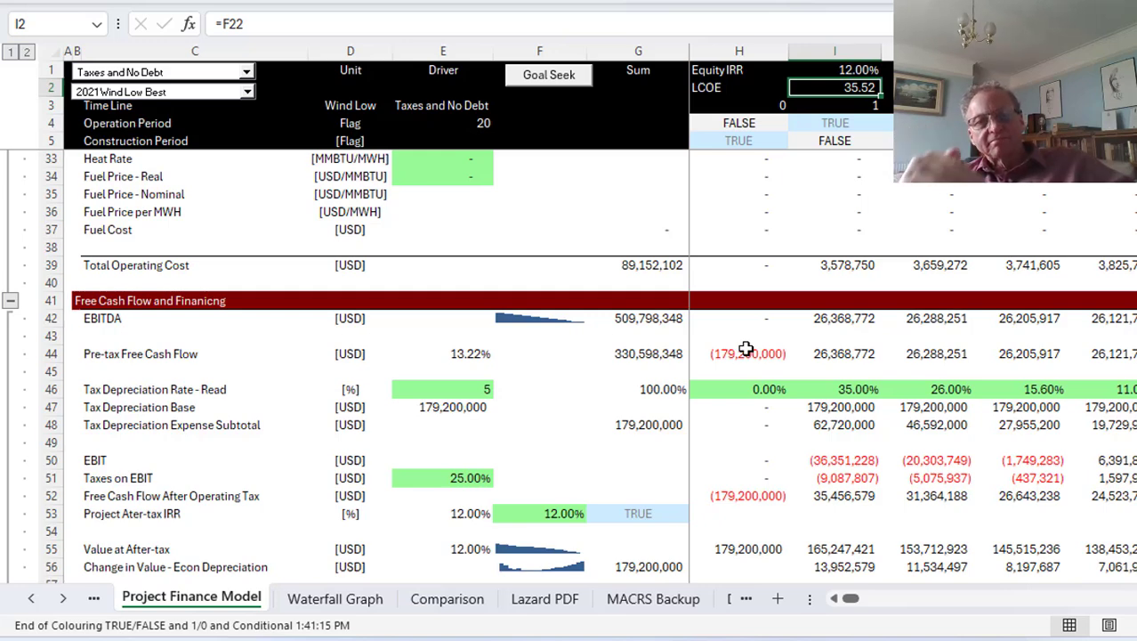
# Step: Trace the first operating year's column from EBIT through the after-tax value rows into the Financing section's debt service rows
pyautogui.click(836, 465)
pyautogui.press('Down')
pyautogui.press('Down')
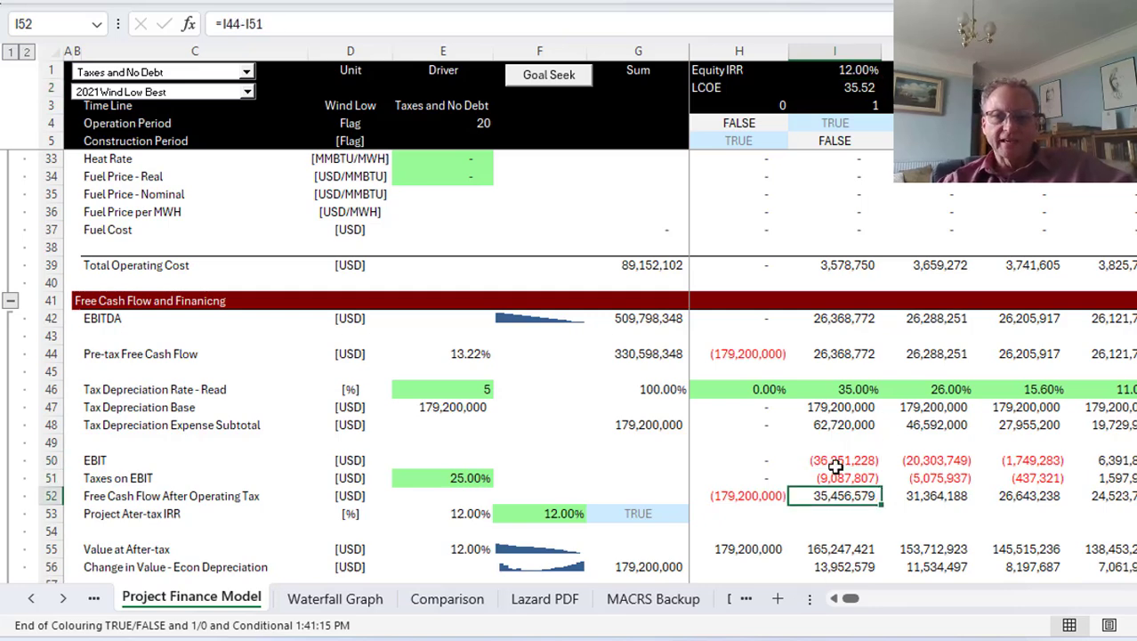
pyautogui.press('Down')
pyautogui.press('Down')
pyautogui.press('Down')
pyautogui.press('Down')
pyautogui.press('Down')
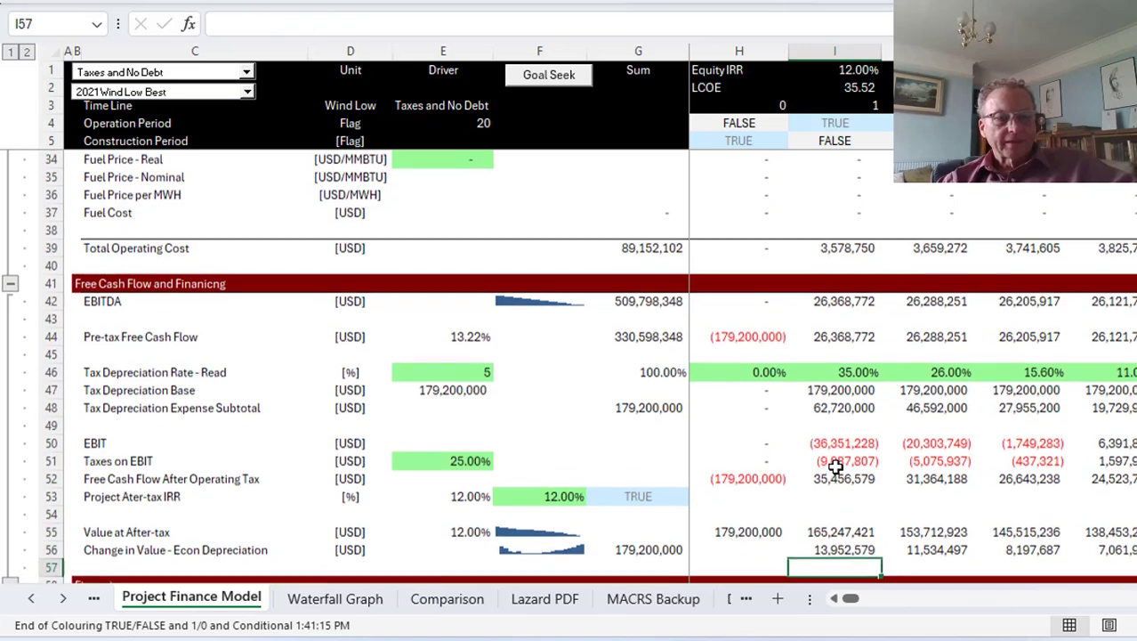
pyautogui.press('Up')
pyautogui.press('Down')
pyautogui.press('Down')
pyautogui.press('Down')
pyautogui.press('Down')
pyautogui.press('Down')
pyautogui.press('Down')
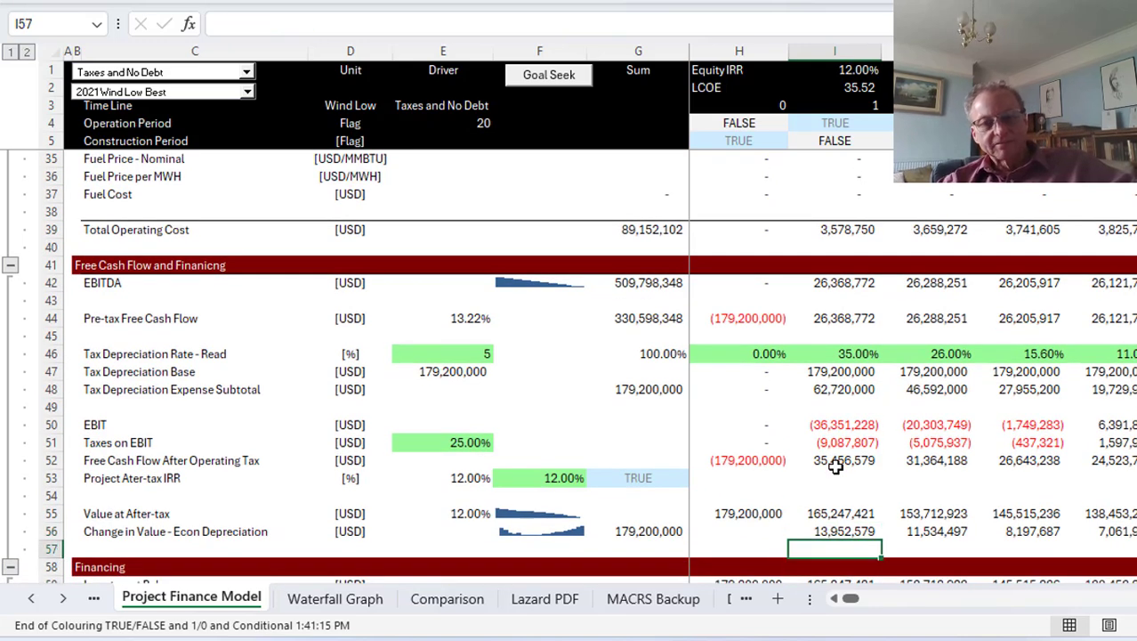
pyautogui.press('Down')
pyautogui.press('Down')
pyautogui.press('Down')
pyautogui.press('Down')
pyautogui.press('Down')
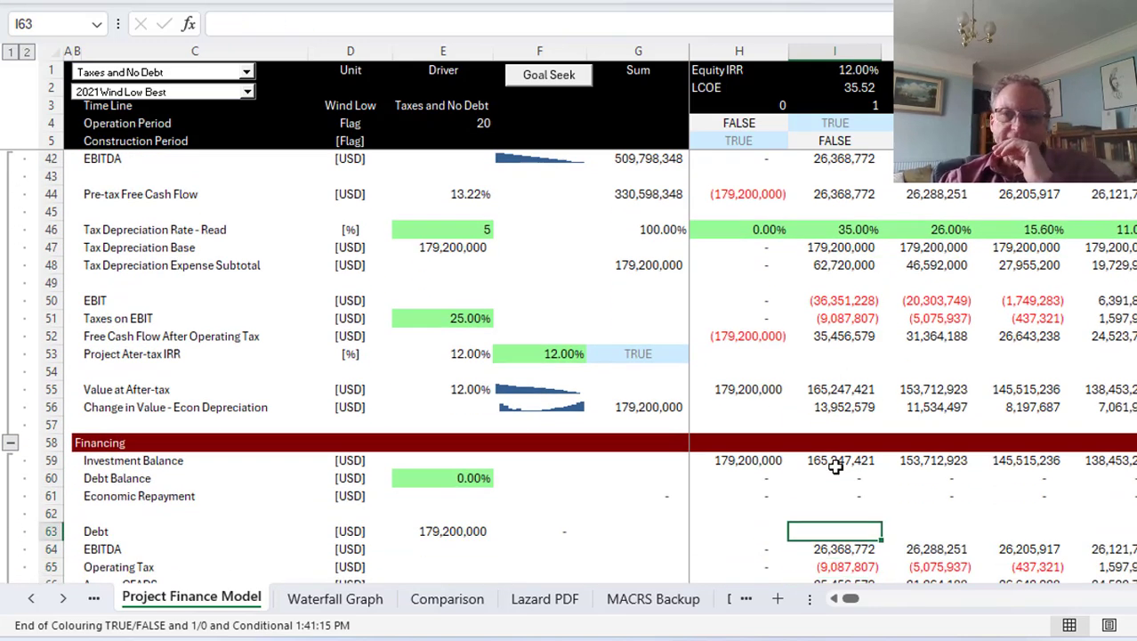
pyautogui.press('Down')
pyautogui.press('Down')
pyautogui.press('Down')
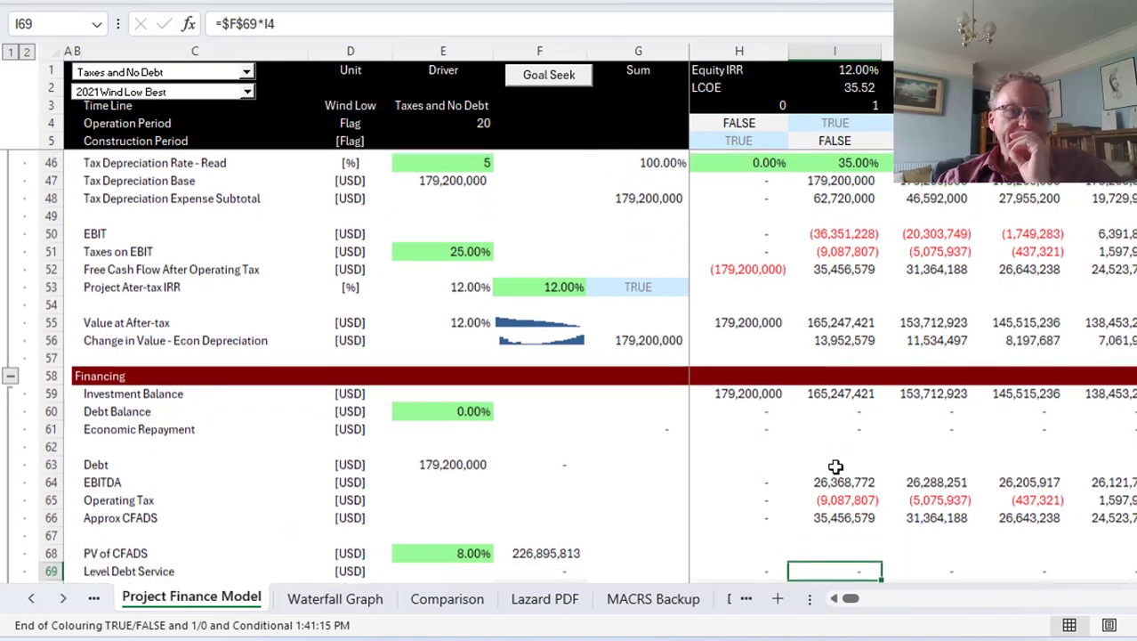
# Step: Inspect the NPV formula for the first operating year's Value at After-tax in I55 and the value change below it
pyautogui.press('Up')
pyautogui.press('Up')
pyautogui.press('Up')
pyautogui.press('Up')
pyautogui.press('Up')
pyautogui.press('Up')
pyautogui.press('Up')
pyautogui.press('Up')
pyautogui.press('Up')
pyautogui.press('Up')
pyautogui.press('Up')
pyautogui.press('Up')
pyautogui.press('Up')
pyautogui.press('Up')
pyautogui.press('Up')
pyautogui.press('Up')
pyautogui.press('Up')
pyautogui.press('Up')
pyautogui.press('Up')
pyautogui.press('Up')
pyautogui.press('Up')
pyautogui.press('Up')
pyautogui.press('Up')
pyautogui.press('Up')
pyautogui.press('Up')
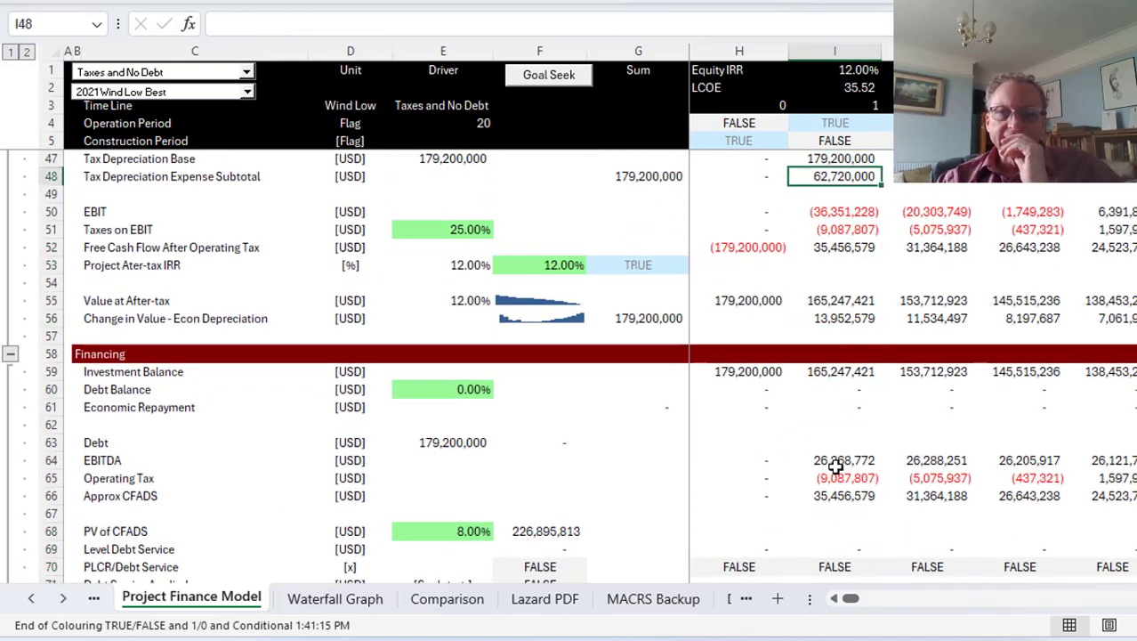
pyautogui.press('Down')
pyautogui.press('Down')
pyautogui.press('Down')
pyautogui.press('Down')
pyautogui.press('Down')
pyautogui.press('Down')
pyautogui.press('Down')
pyautogui.press('Down')
pyautogui.press('Down')
pyautogui.press('Down')
pyautogui.press('Down')
pyautogui.press('Down')
pyautogui.press('Down')
pyautogui.press('Down')
pyautogui.press('Down')
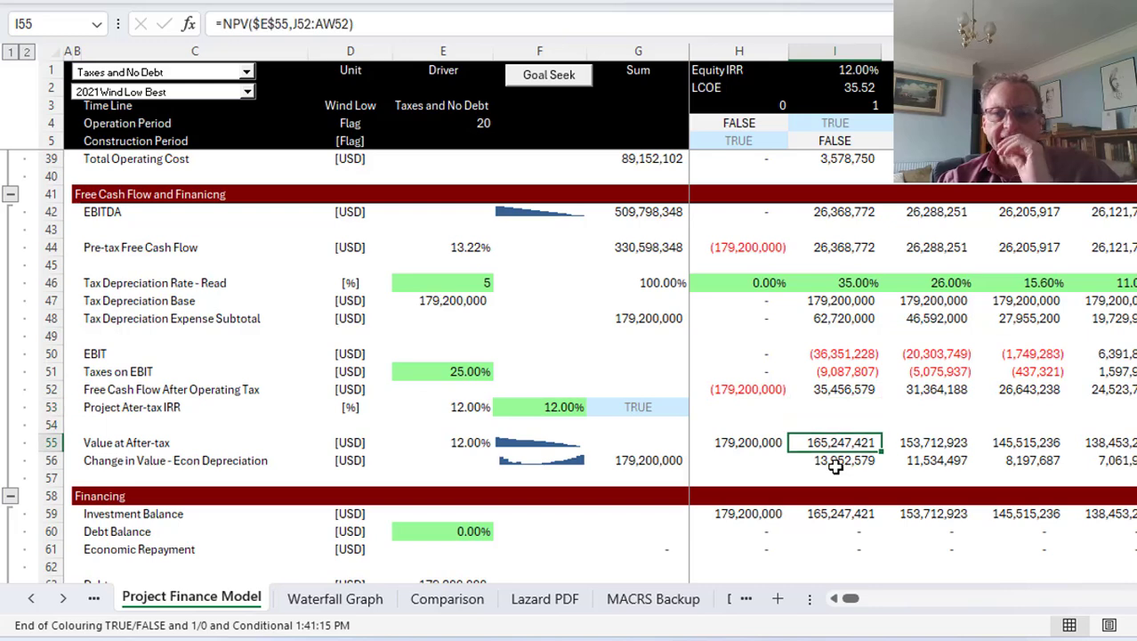
pyautogui.press('F2')
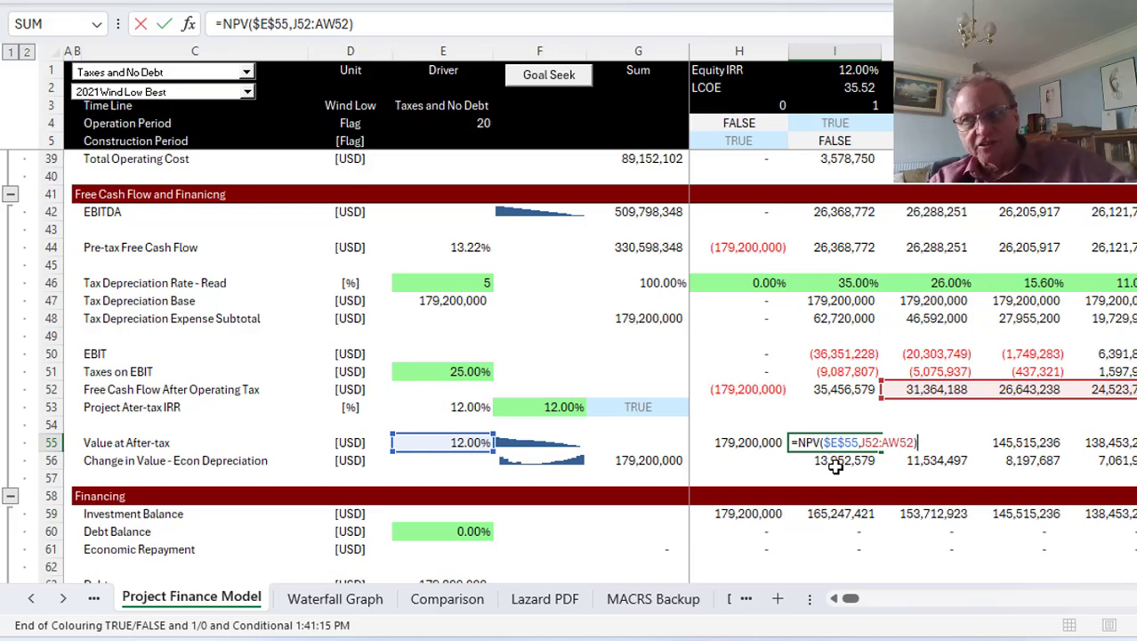
pyautogui.press('Return')
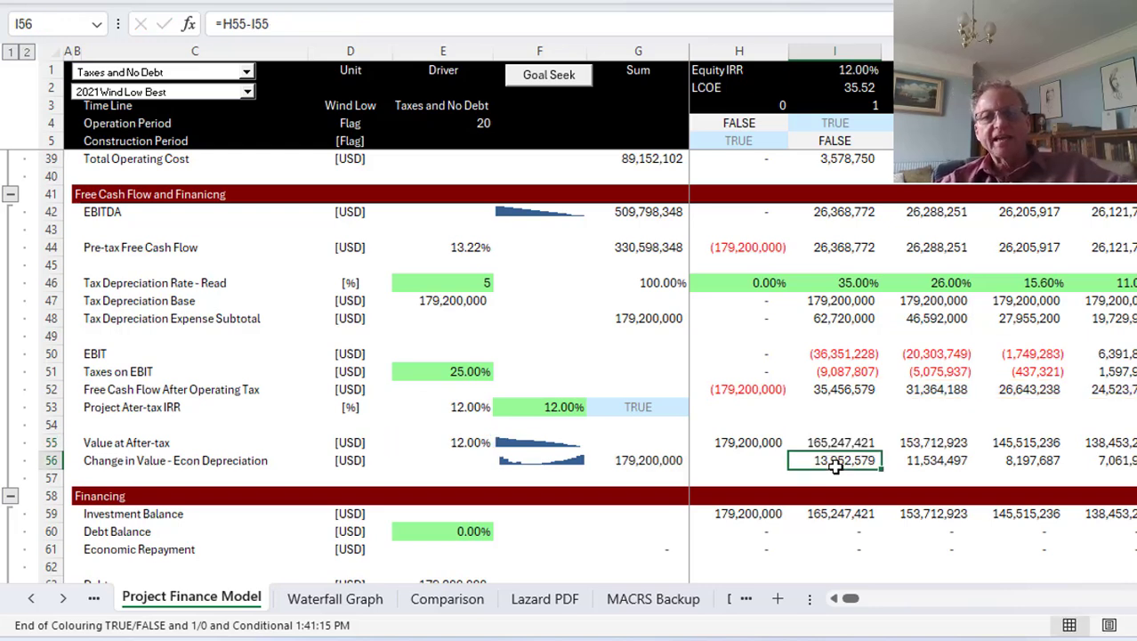
pyautogui.press('Up')
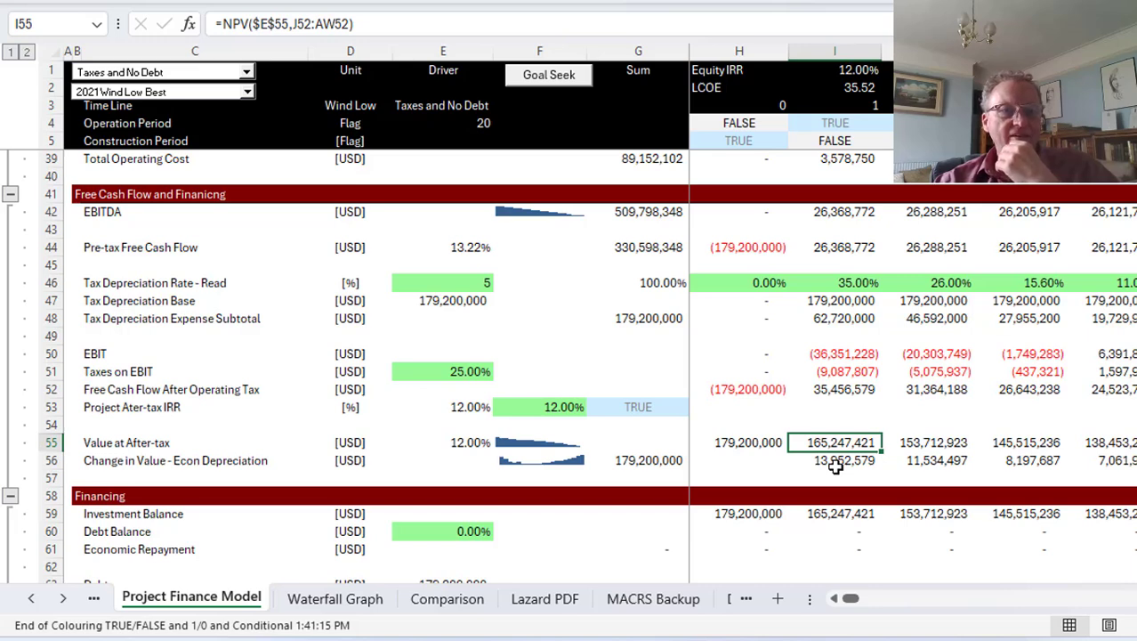
# Step: Check the project after-tax IRR formula in E53 and link the Value at After-tax rate in E55 to that cell
pyautogui.click(451, 405)
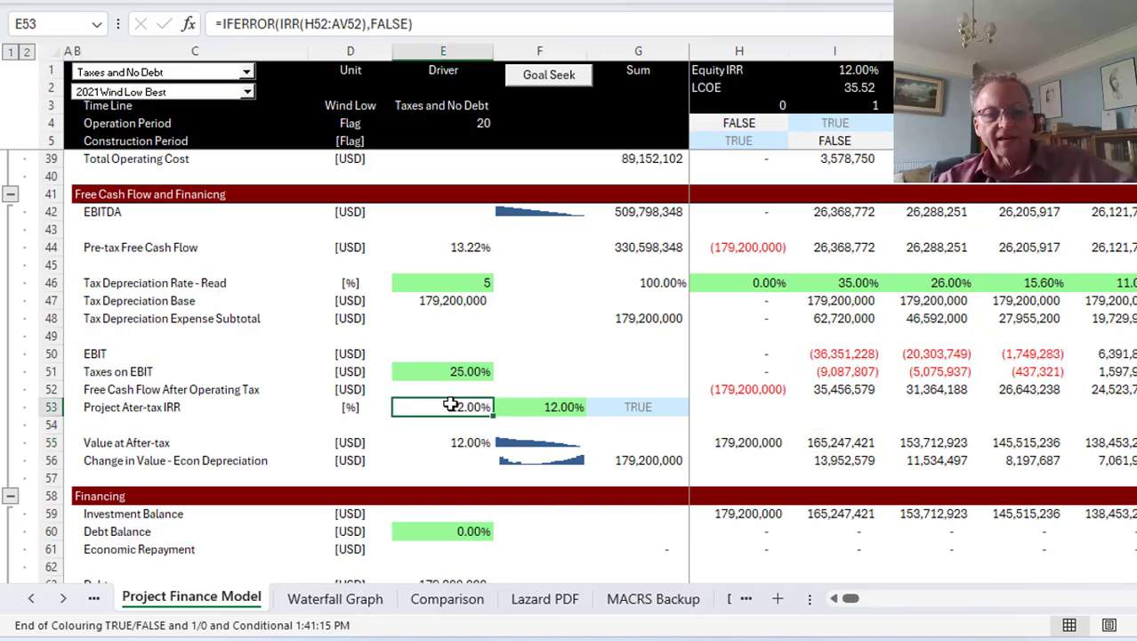
pyautogui.press('F2')
pyautogui.press('Escape')
pyautogui.press('Down')
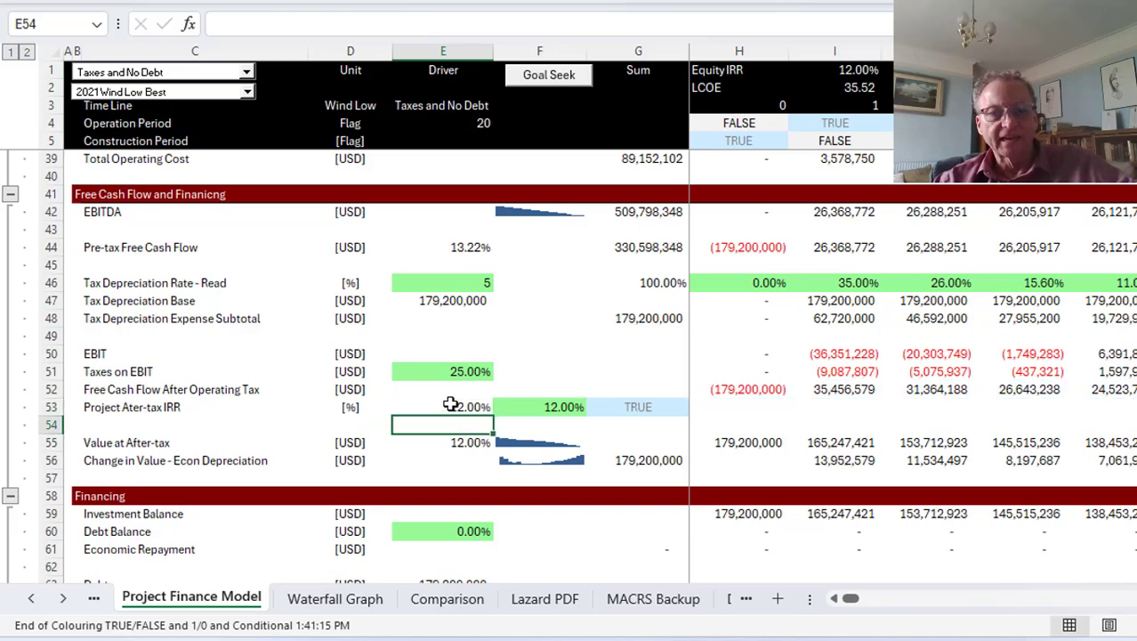
pyautogui.press('Down')
pyautogui.write('=')
pyautogui.click(451, 405)
pyautogui.press('Tab')
# Step: Inspect the opening Value at After-tax NPV formula in H55 and the first Change in Value formula in I56
pyautogui.press('Right')
pyautogui.press('Right')
pyautogui.press('Right')
pyautogui.press('F2')
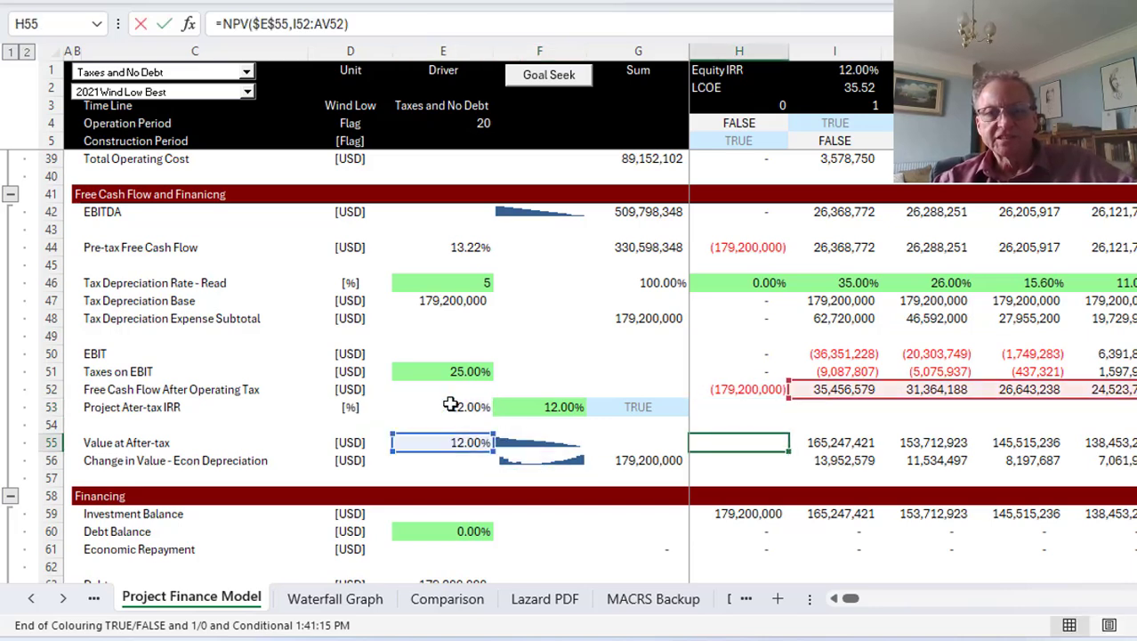
pyautogui.press('Escape')
pyautogui.press('F2')
pyautogui.press('Escape')
pyautogui.press('Down')
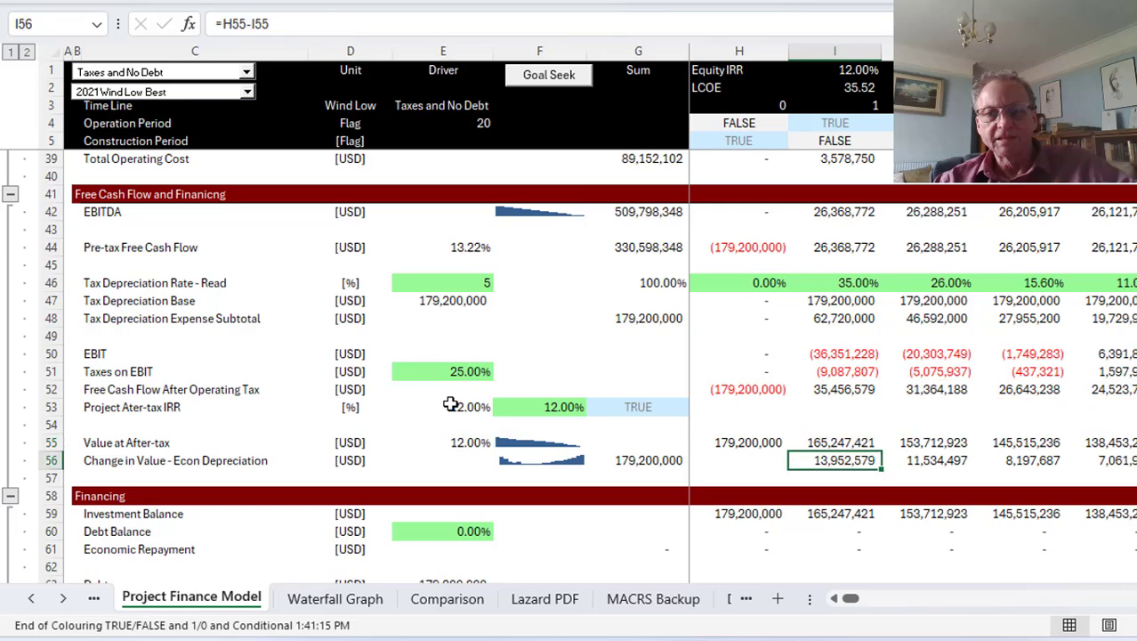
# Step: Review the Change in Value - Econ Depreciation row across the project's later operating years
pyautogui.press('Right')
pyautogui.press('Right')
pyautogui.press('Right')
pyautogui.press('Right')
pyautogui.press('Right')
pyautogui.press('Right')
pyautogui.press('Right')
pyautogui.press('Right')
pyautogui.press('Right')
pyautogui.press('Right')
pyautogui.press('Right')
pyautogui.press('Right')
pyautogui.press('Right')
pyautogui.press('Right')
pyautogui.press('Right')
pyautogui.press('Right')
pyautogui.press('Right')
pyautogui.press('Right')
pyautogui.press('Right')
pyautogui.press('Right')
pyautogui.press('Right')
pyautogui.press('Right')
pyautogui.press('Right')
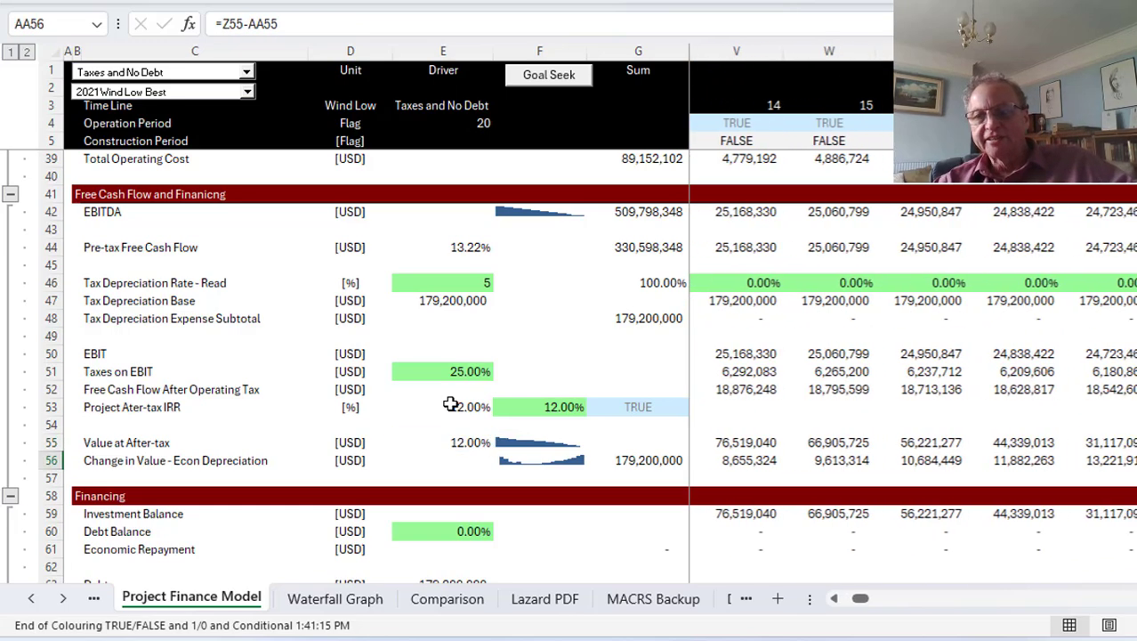
# Step: Review the Change in Value - Econ Depreciation row back to the first operating year in I56
pyautogui.press('Left')
pyautogui.press('Left')
pyautogui.press('Left')
pyautogui.press('Left')
pyautogui.press('Left')
pyautogui.press('Left')
pyautogui.press('Left')
pyautogui.press('Left')
pyautogui.press('Left')
pyautogui.press('Left')
pyautogui.press('Left')
pyautogui.press('Left')
pyautogui.press('Left')
pyautogui.press('Left')
pyautogui.press('Left')
pyautogui.press('Left')
pyautogui.press('Left')
pyautogui.press('Left')
pyautogui.press('Left')
pyautogui.press('Left')
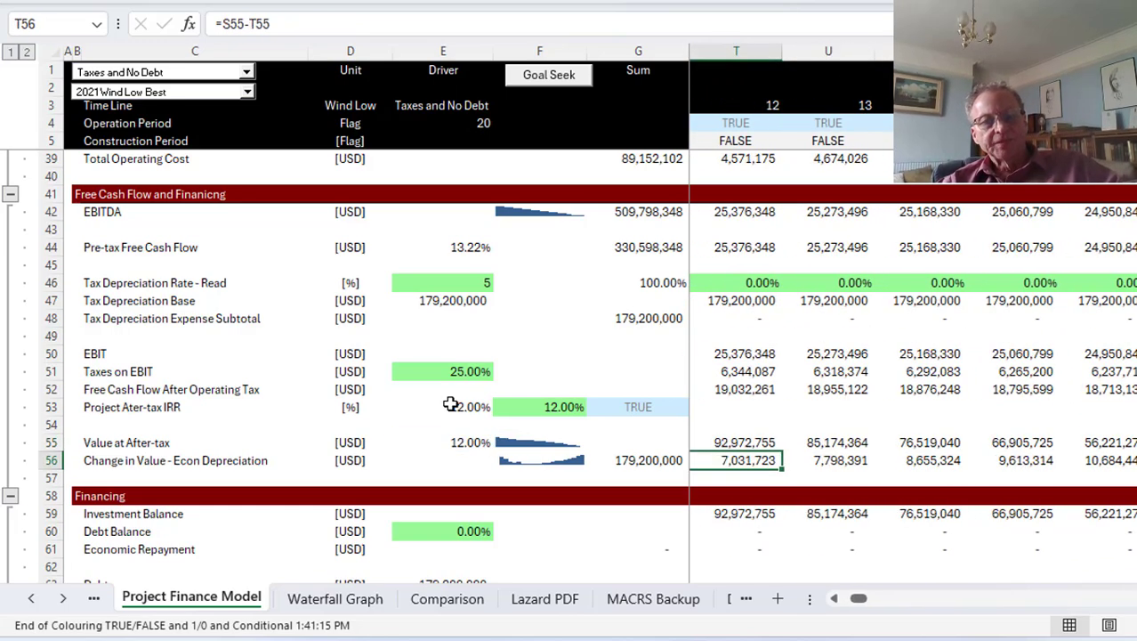
pyautogui.press('Left')
pyautogui.press('Right')
pyautogui.press('Right')
pyautogui.press('Right')
pyautogui.press('Right')
pyautogui.press('Right')
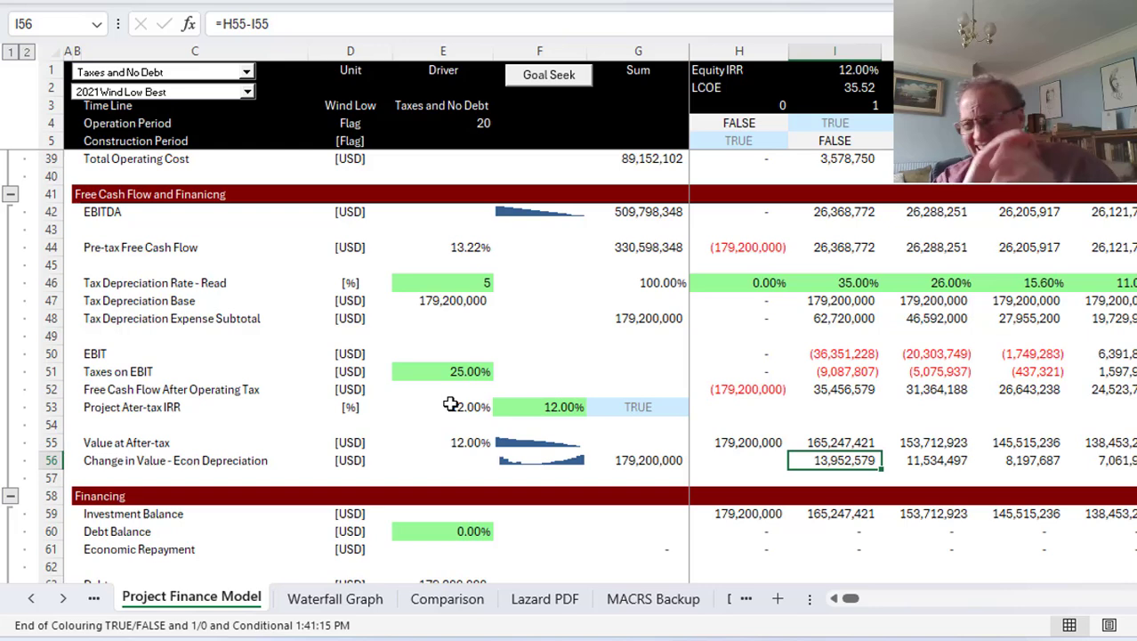
# Step: Examine the Financing section from the Investment Balance down to the debt repayment Subtotal in I76
pyautogui.press('Down')
pyautogui.press('Down')
pyautogui.press('Down')
pyautogui.press('Down')
pyautogui.press('Down')
pyautogui.press('Down')
pyautogui.press('Down')
pyautogui.press('Down')
pyautogui.press('Down')
pyautogui.press('Down')
pyautogui.press('Down')
pyautogui.press('Down')
pyautogui.press('Down')
pyautogui.press('Down')
pyautogui.press('Down')
pyautogui.press('Down')
pyautogui.press('Down')
pyautogui.press('Down')
pyautogui.press('Down')
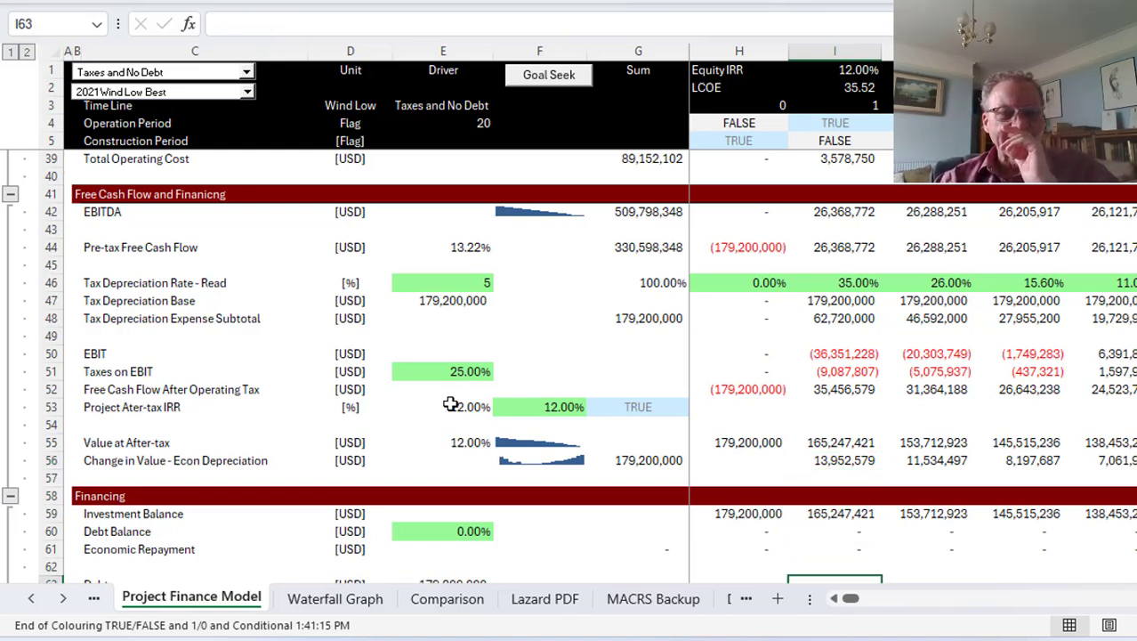
pyautogui.press('Down')
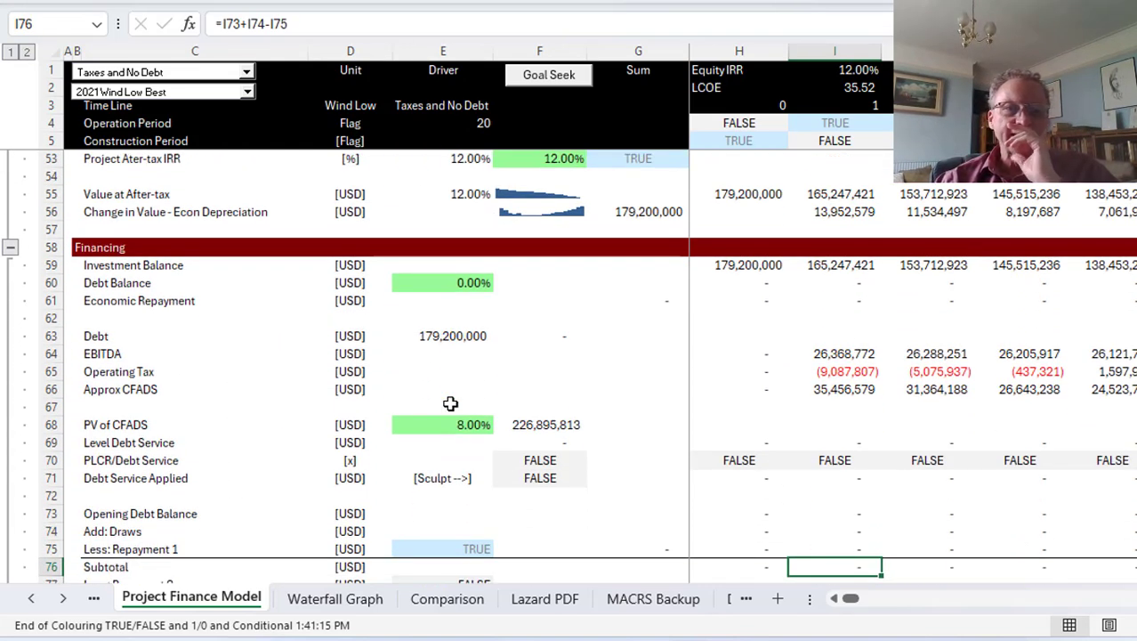
# Step: Examine the Debt Balance percentage and the Economic Repayment driver in the Financing section
pyautogui.press('Up')
pyautogui.press('Up')
pyautogui.press('Up')
pyautogui.press('Up')
pyautogui.press('Up')
pyautogui.press('Up')
pyautogui.press('Up')
pyautogui.press('Up')
pyautogui.press('Up')
pyautogui.press('Up')
pyautogui.press('Up')
pyautogui.press('Up')
pyautogui.press('Up')
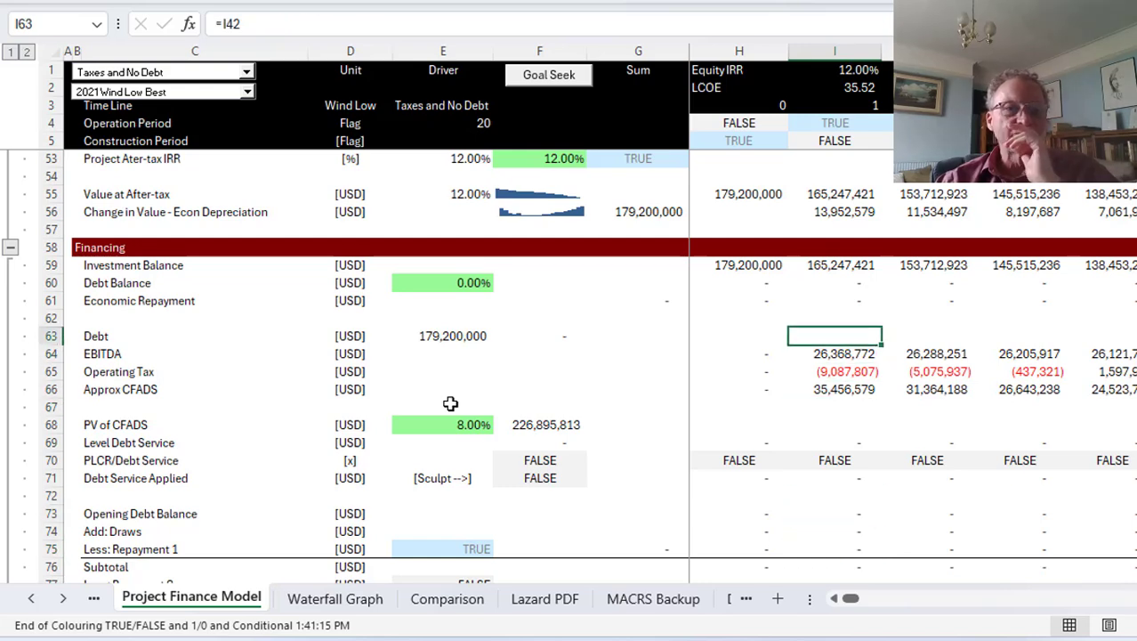
pyautogui.press('Up')
pyautogui.press('Left')
pyautogui.press('Left')
pyautogui.press('Left')
pyautogui.press('Left')
pyautogui.press('Up')
pyautogui.press('Up')
pyautogui.press('Down')
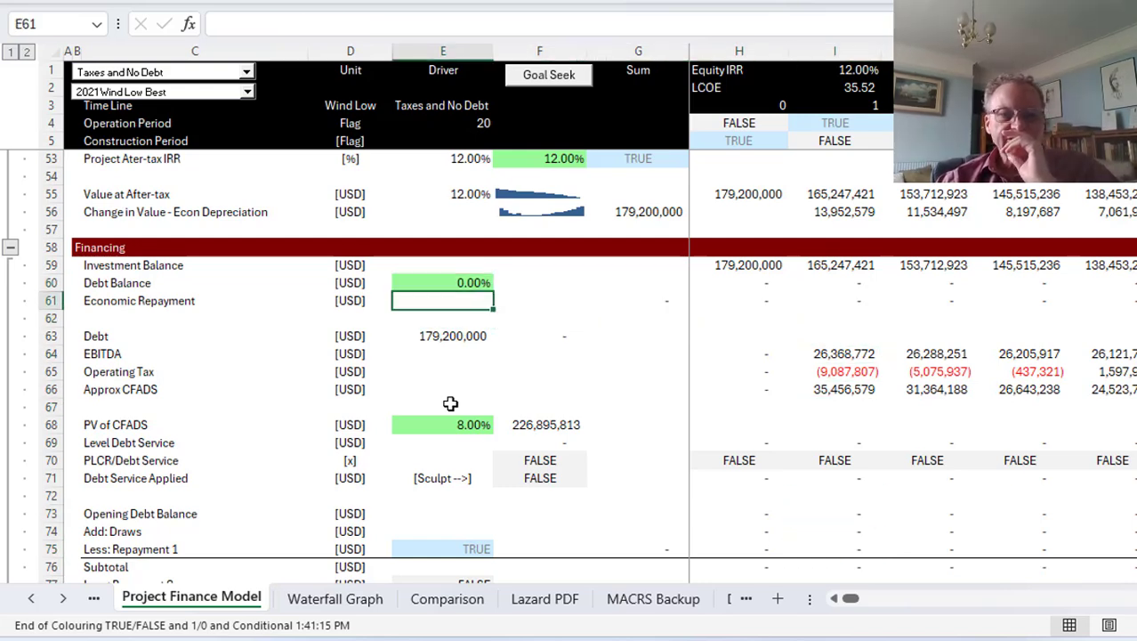
# Step: Review the driver column through the debt schedule and Cash Flow section down to the Equity IRR formula in E96
pyautogui.press('Down')
pyautogui.press('Down')
pyautogui.press('Down')
pyautogui.press('Down')
pyautogui.press('Down')
pyautogui.press('Down')
pyautogui.press('Down')
pyautogui.press('Down')
pyautogui.press('Down')
pyautogui.press('Down')
pyautogui.press('Down')
pyautogui.press('Down')
pyautogui.press('Down')
pyautogui.press('Down')
pyautogui.press('Down')
pyautogui.press('Down')
pyautogui.press('Down')
pyautogui.press('Down')
pyautogui.press('Down')
pyautogui.press('Down')
pyautogui.press('Down')
pyautogui.press('Down')
pyautogui.press('Down')
pyautogui.press('Down')
pyautogui.press('Down')
pyautogui.press('Down')
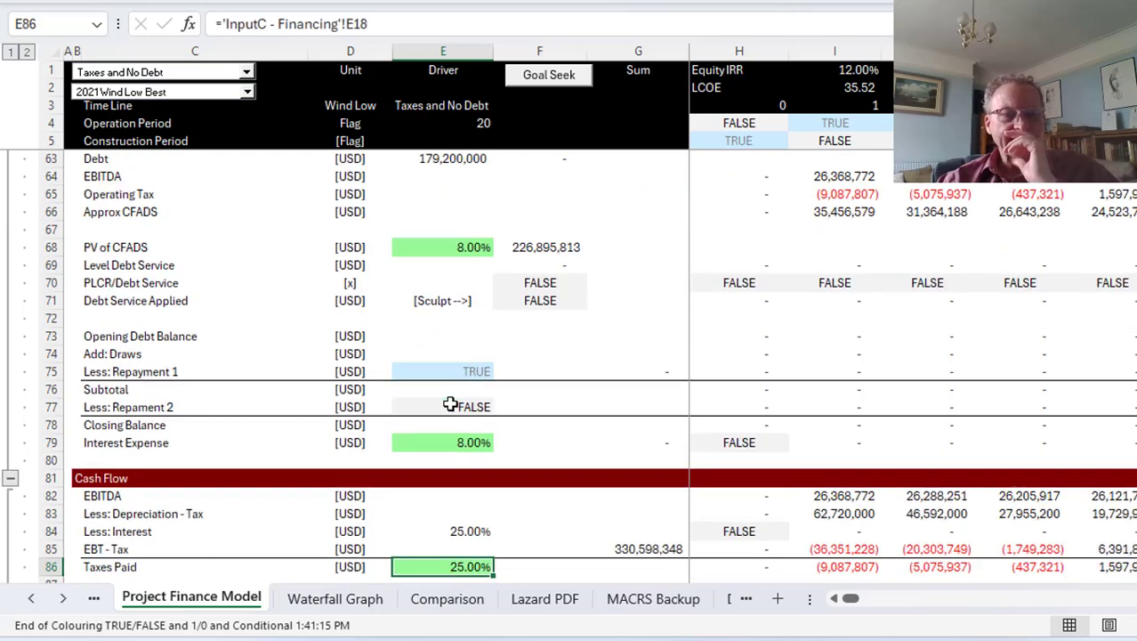
pyautogui.press('Down')
pyautogui.press('Down')
pyautogui.press('Down')
pyautogui.press('Down')
pyautogui.press('Down')
pyautogui.press('Down')
pyautogui.press('Down')
pyautogui.press('Down')
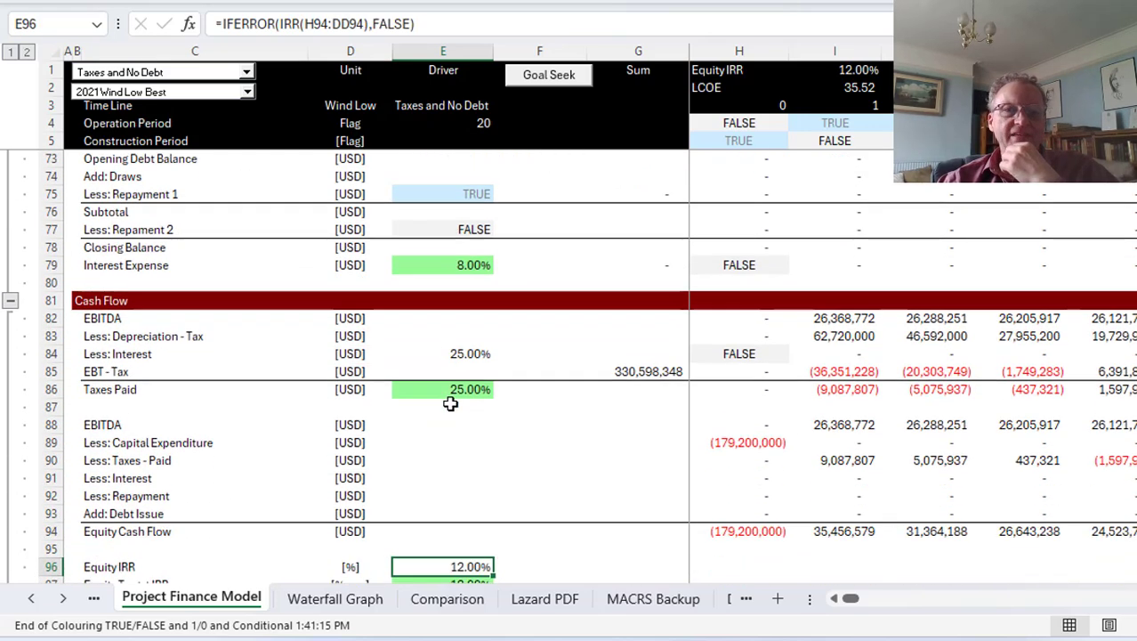
# Step: Inspect the first operating year's EBT - Tax formula in I85 and Taxes Paid formula in I86
pyautogui.press('Up')
pyautogui.press('Up')
pyautogui.press('Up')
pyautogui.press('Up')
pyautogui.press('Up')
pyautogui.press('Up')
pyautogui.press('Up')
pyautogui.press('Up')
pyautogui.press('Up')
pyautogui.press('Up')
pyautogui.press('Up')
pyautogui.press('Right')
pyautogui.press('Right')
pyautogui.press('Right')
pyautogui.press('Right')
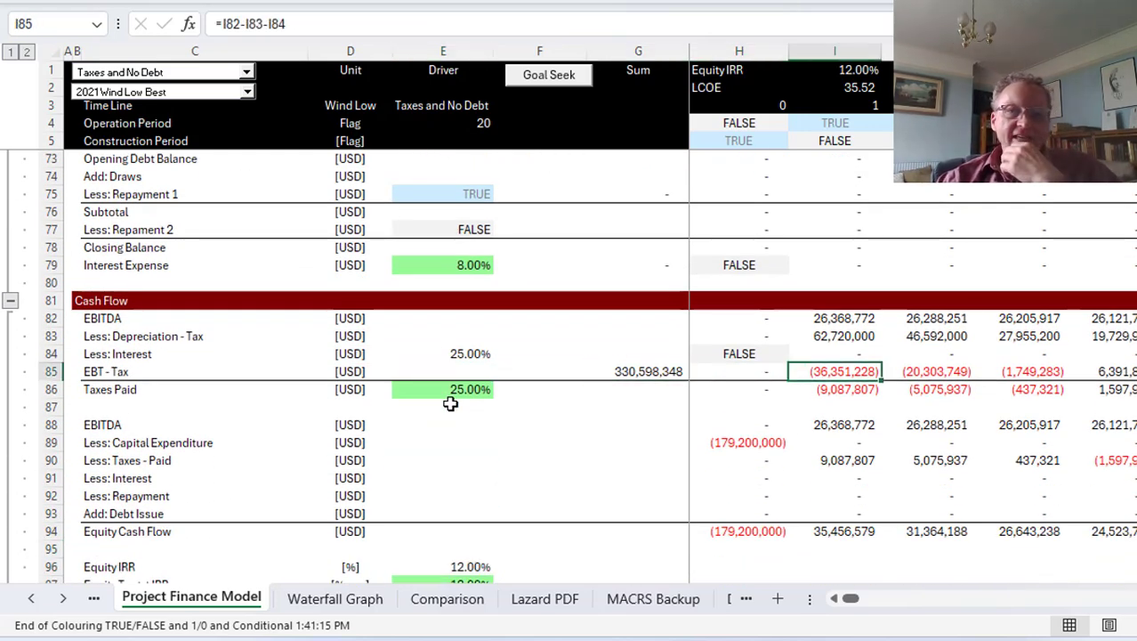
pyautogui.press('Down')
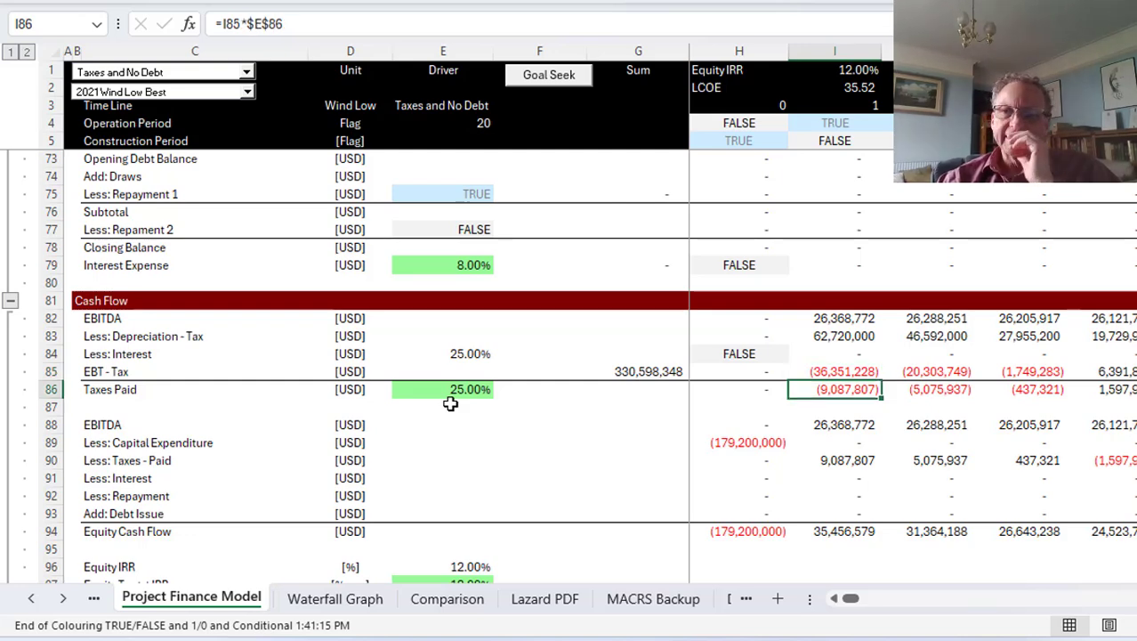
pyautogui.press('Right')
pyautogui.press('Right')
pyautogui.press('Left')
pyautogui.press('Left')
pyautogui.press('Left')
# Step: Trace the cash flow lines from EBITDA, capital expenditure and taxes paid to the Equity Cash Flow sum in I94
pyautogui.press('Down')
pyautogui.press('Down')
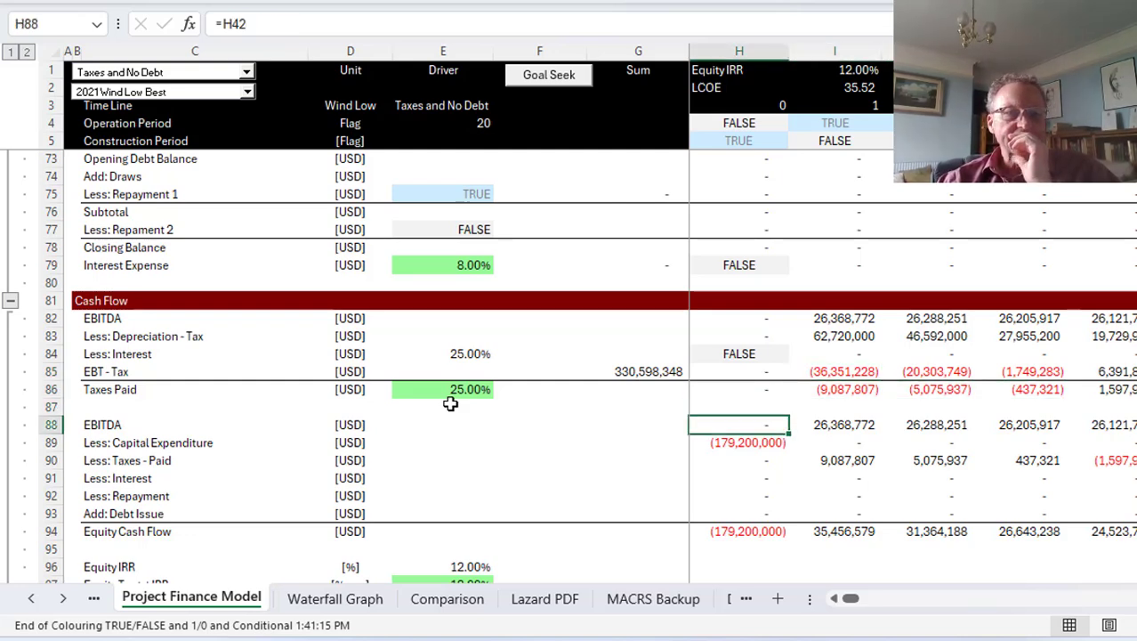
pyautogui.press('Right')
pyautogui.press('Down')
pyautogui.press('Left')
pyautogui.press('Down')
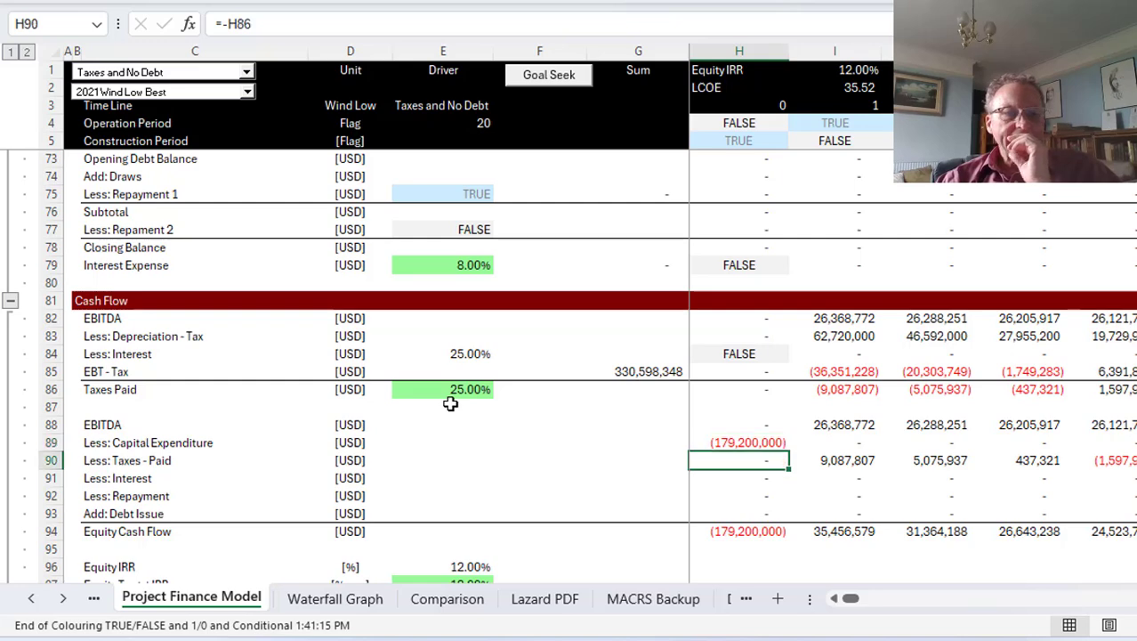
pyautogui.press('Right')
pyautogui.press('Down')
pyautogui.press('Down')
pyautogui.press('Down')
pyautogui.press('Down')
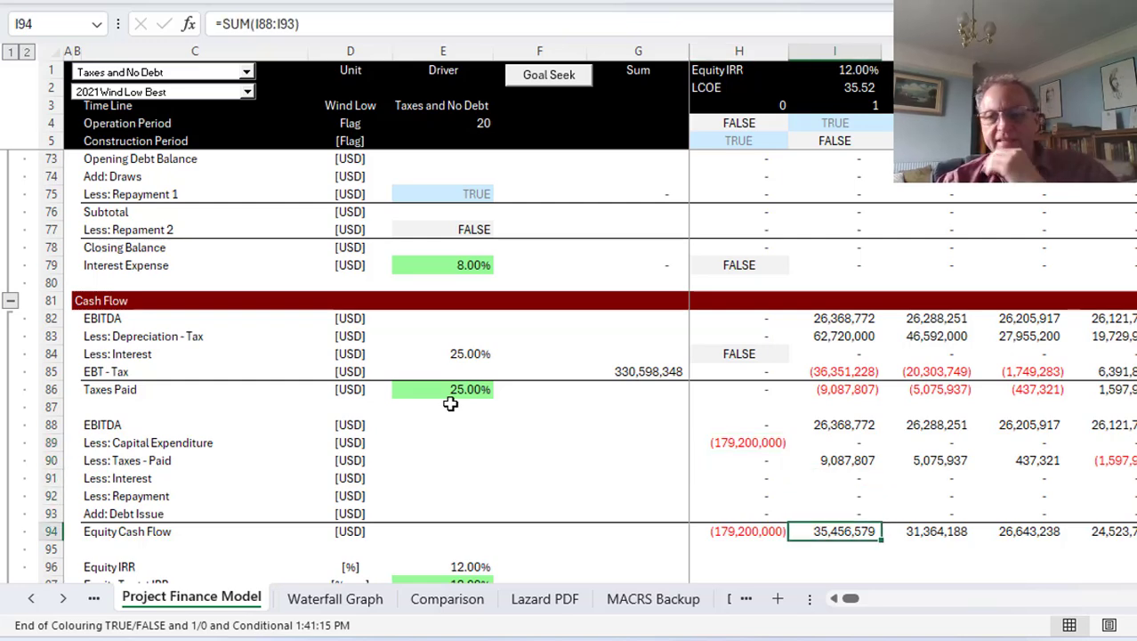
# Step: Review the Income and Balance Sheet section's income lines down to the Less: Taxes - Booked formula in I108
pyautogui.press('Down')
pyautogui.press('Down')
pyautogui.press('Down')
pyautogui.press('Down')
pyautogui.press('Down')
pyautogui.press('Down')
pyautogui.press('Down')
pyautogui.press('Down')
pyautogui.press('Down')
pyautogui.press('Down')
pyautogui.press('Down')
pyautogui.press('Down')
pyautogui.press('Down')
pyautogui.press('Down')
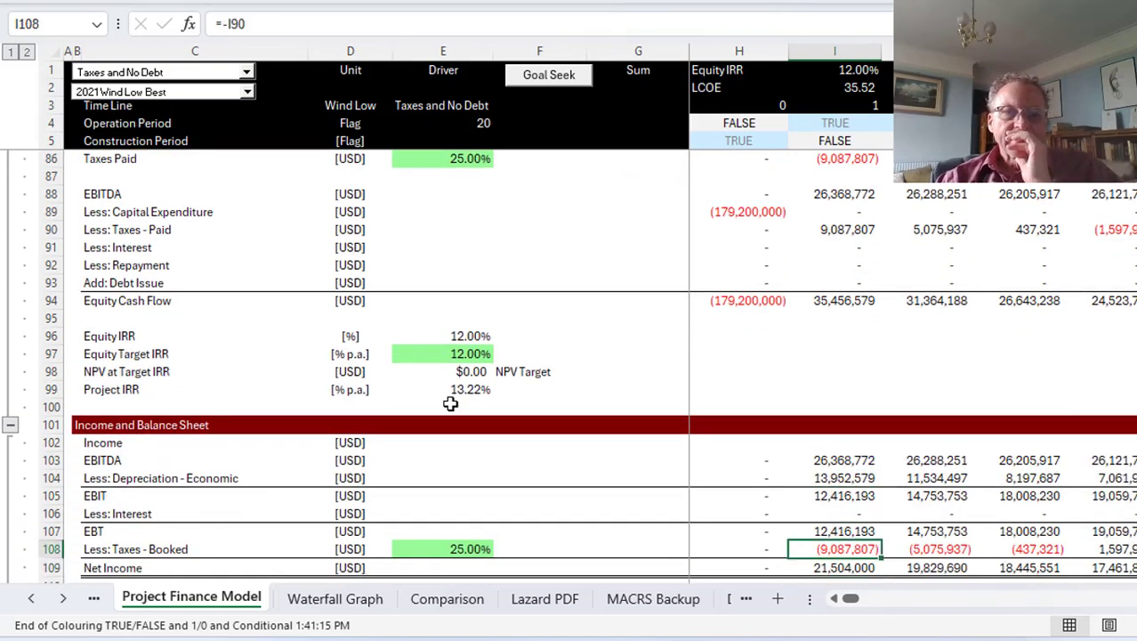
# Step: Return from the income statement to the Equity IRR and Equity Target IRR rows above it
pyautogui.press('Up')
pyautogui.press('Up')
pyautogui.press('Up')
pyautogui.press('Up')
pyautogui.press('Up')
pyautogui.press('Up')
pyautogui.press('Up')
pyautogui.press('Up')
pyautogui.press('Up')
pyautogui.press('Up')
pyautogui.press('Up')
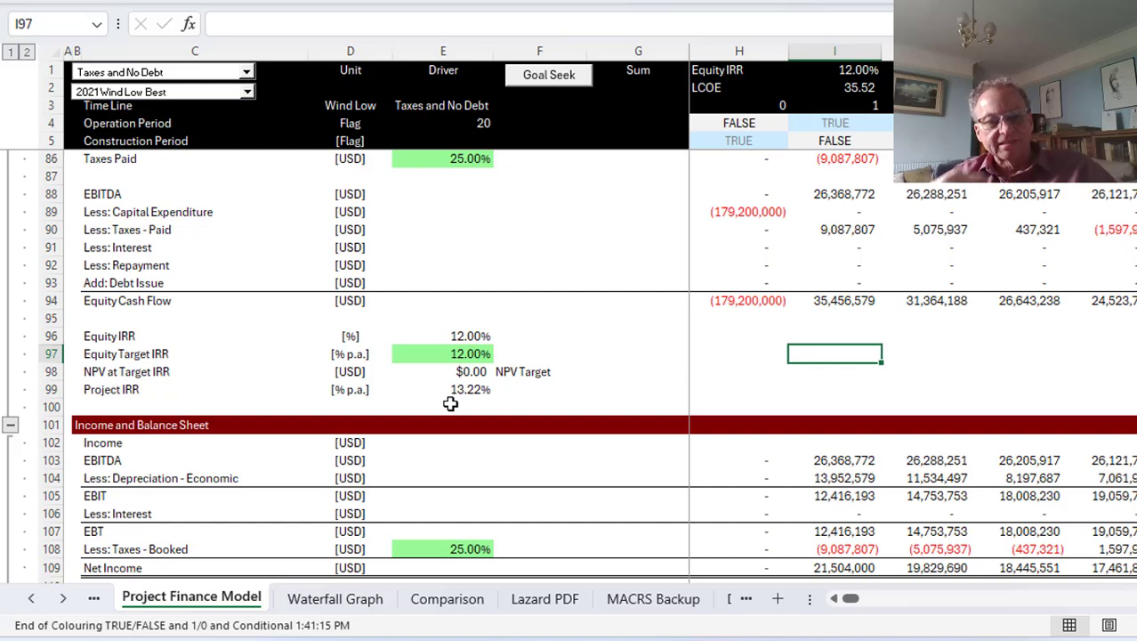
# Step: Move down through the income lines to examine the first operating year's Gross Assets formula in I112
pyautogui.press('Down')
pyautogui.press('Down')
pyautogui.press('Down')
pyautogui.press('Down')
pyautogui.press('Down')
pyautogui.press('Down')
pyautogui.press('Down')
pyautogui.press('Down')
pyautogui.press('Down')
pyautogui.press('Down')
pyautogui.press('Down')
pyautogui.press('Down')
pyautogui.press('Down')
pyautogui.press('Down')
pyautogui.press('Down')
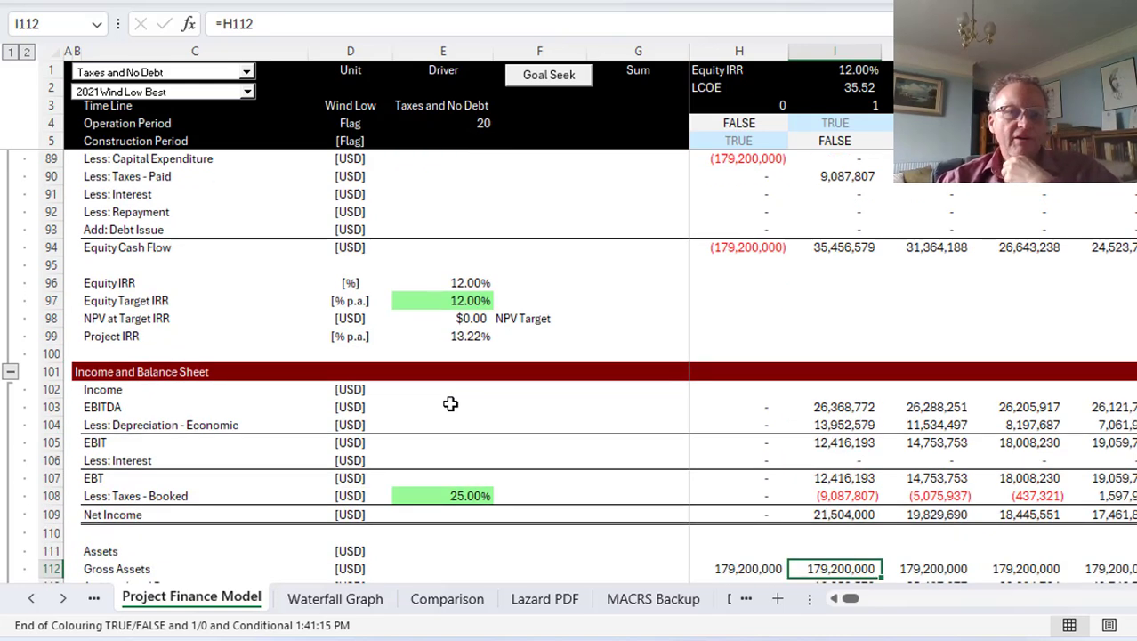
# Step: Review the first operating year's income rows from EBITDA down and inspect the formula behind the booked taxes
pyautogui.press('Up')
pyautogui.press('Up')
pyautogui.press('Up')
pyautogui.press('Up')
pyautogui.press('Up')
pyautogui.press('Up')
pyautogui.press('Up')
pyautogui.press('Up')
pyautogui.press('Up')
pyautogui.press('Down')
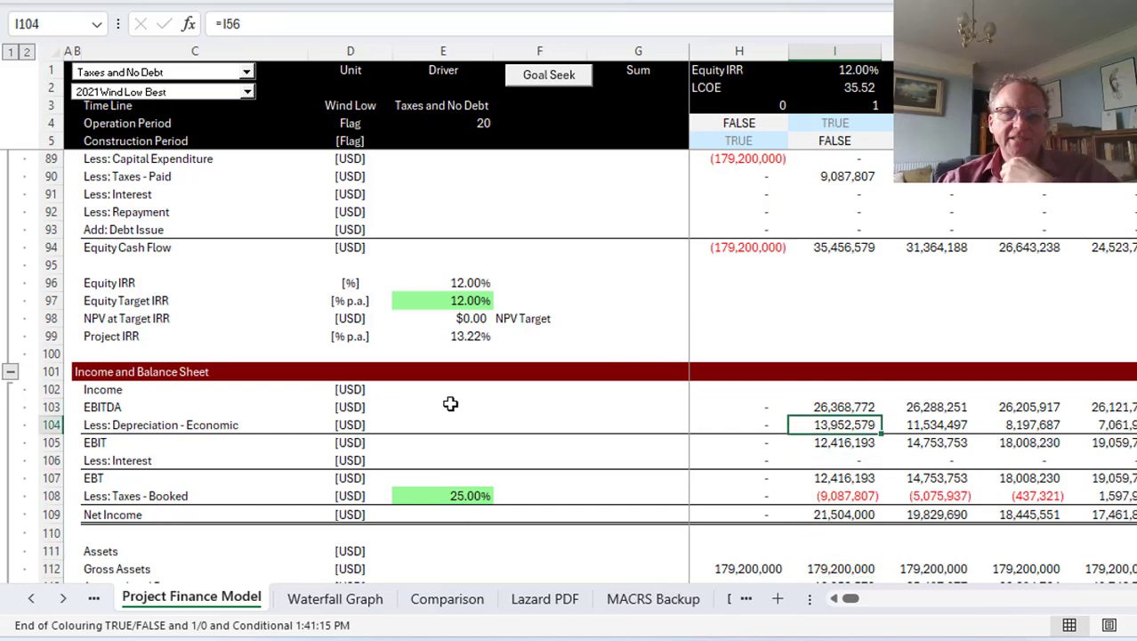
pyautogui.press('Down')
pyautogui.press('Down')
pyautogui.press('Down')
pyautogui.press('Down')
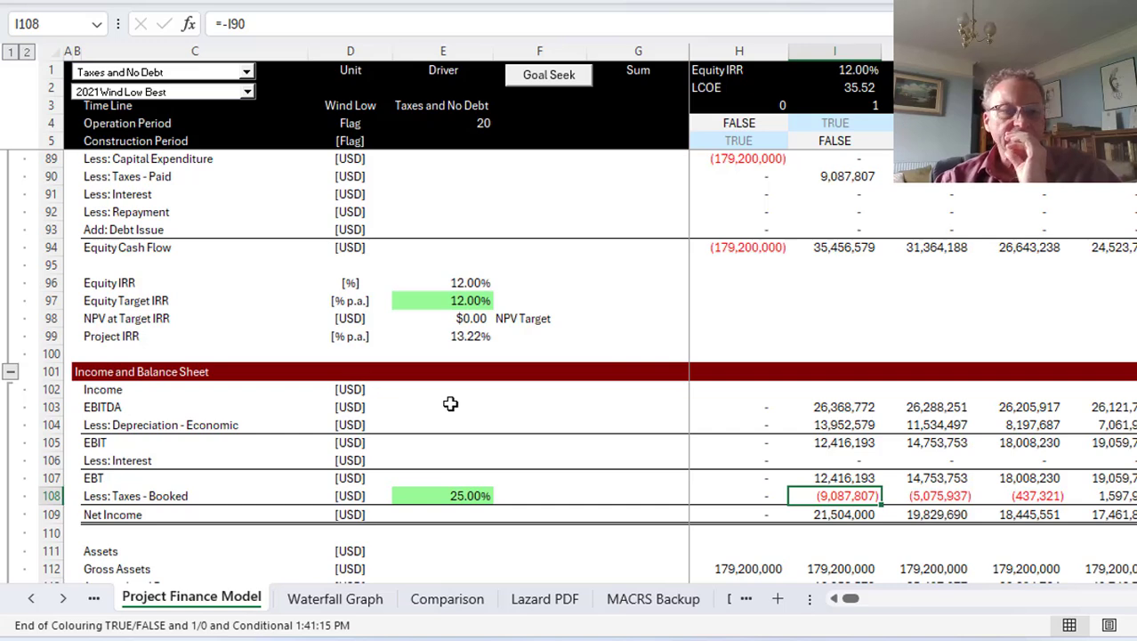
pyautogui.press('F2')
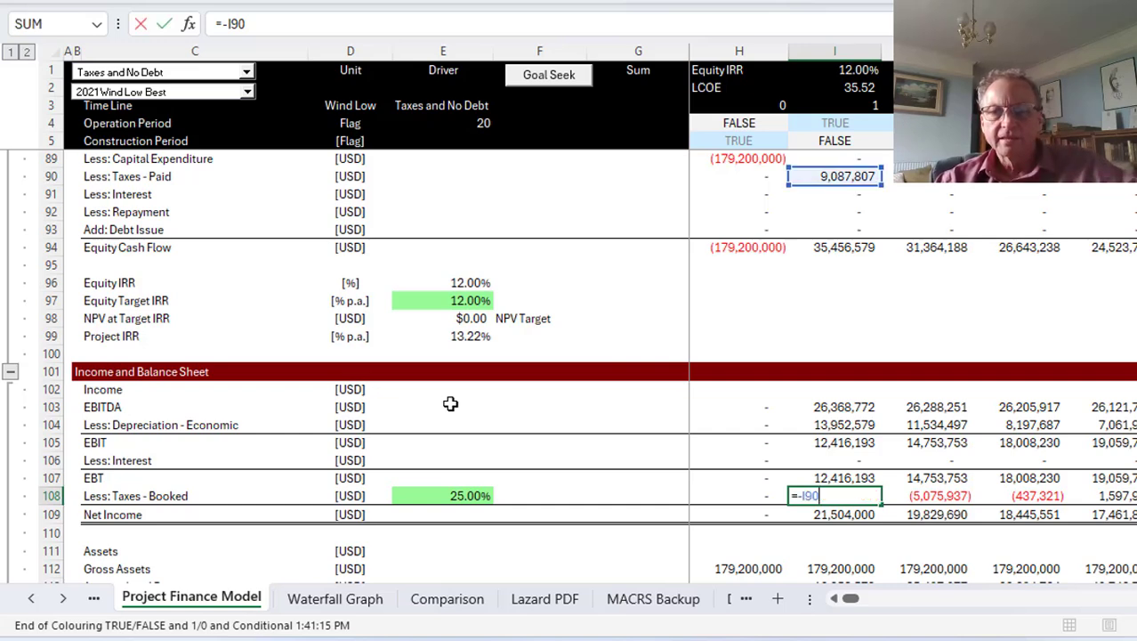
pyautogui.press('Escape')
# Step: Rename the booked taxes label in C108 to "Less: Taxes - Paid"
pyautogui.press('Left')
pyautogui.press('Left')
pyautogui.press('Left')
pyautogui.press('Left')
pyautogui.press('Left')
pyautogui.press('Left')
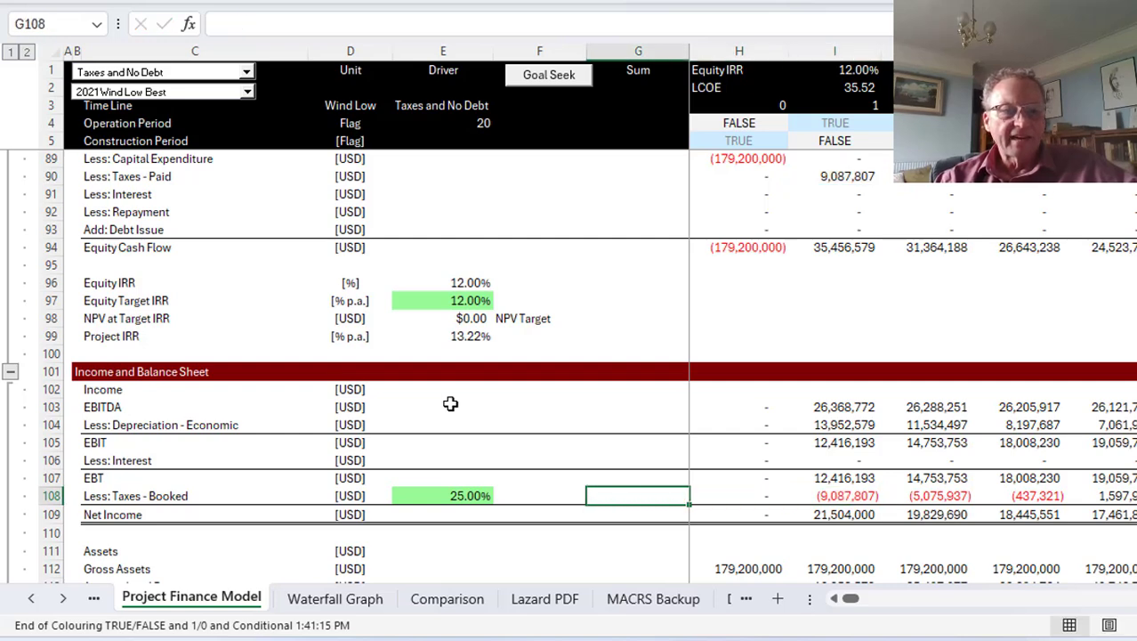
pyautogui.press('F2')
pyautogui.press('BackSpace')
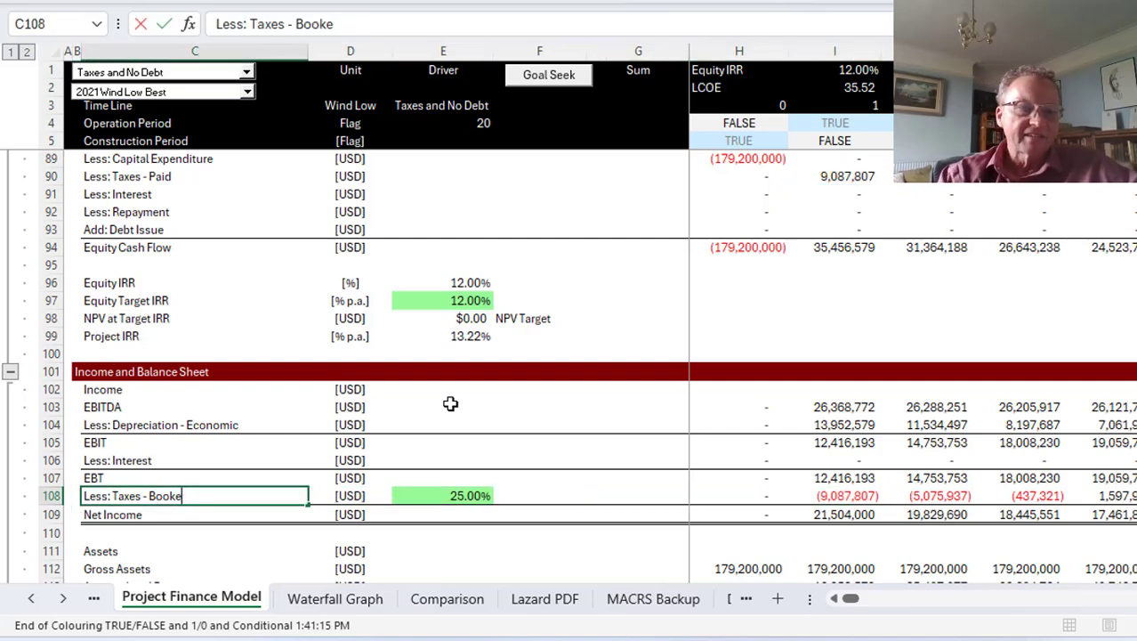
pyautogui.press('BackSpace')
pyautogui.press('BackSpace')
pyautogui.press('BackSpace')
pyautogui.write('P')
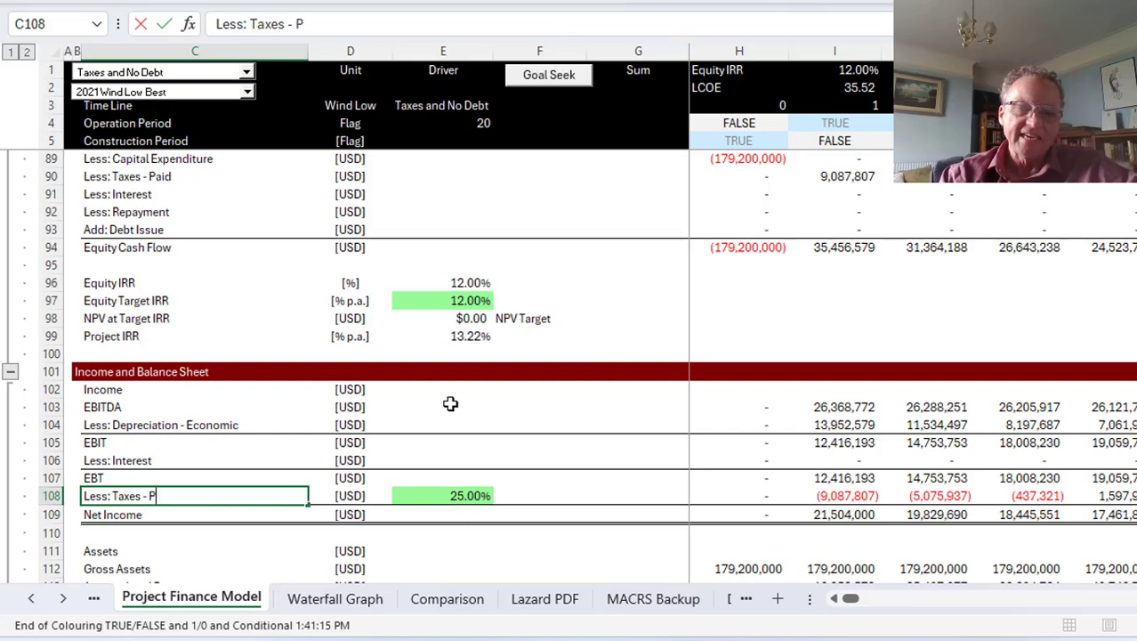
pyautogui.write('aid')
pyautogui.press('Return')
pyautogui.press('Up')
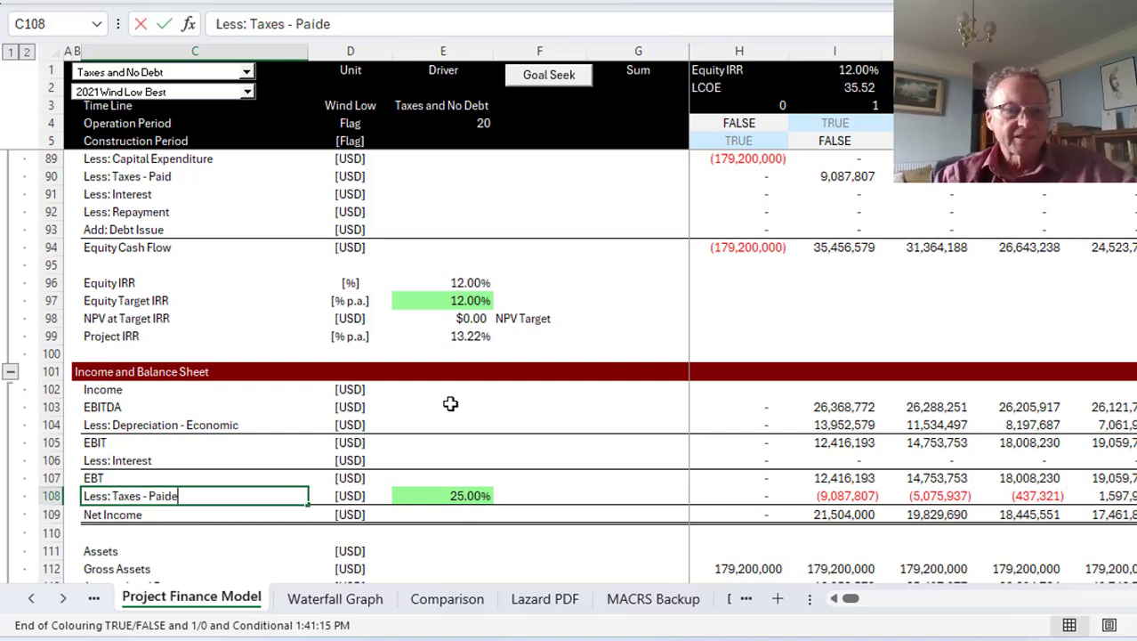
# Step: Check the formula for year 1 taxes in I108 against the relabelled row
pyautogui.press('Right')
pyautogui.press('Right')
pyautogui.press('Right')
pyautogui.press('Right')
pyautogui.press('Right')
pyautogui.press('Right')
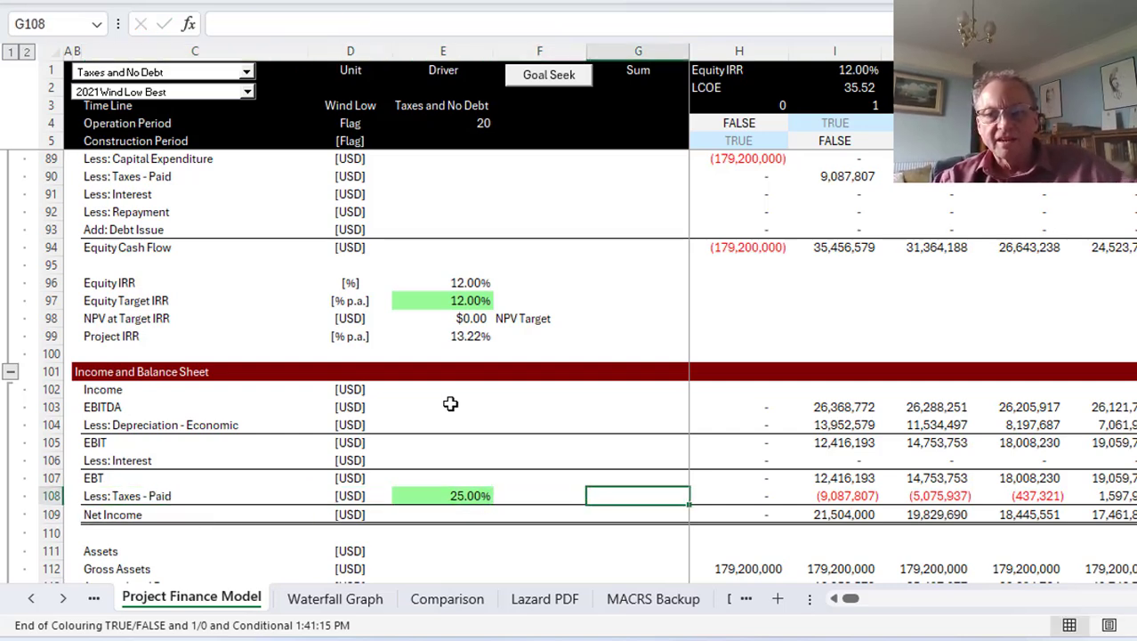
pyautogui.press('F2')
pyautogui.press('Escape')
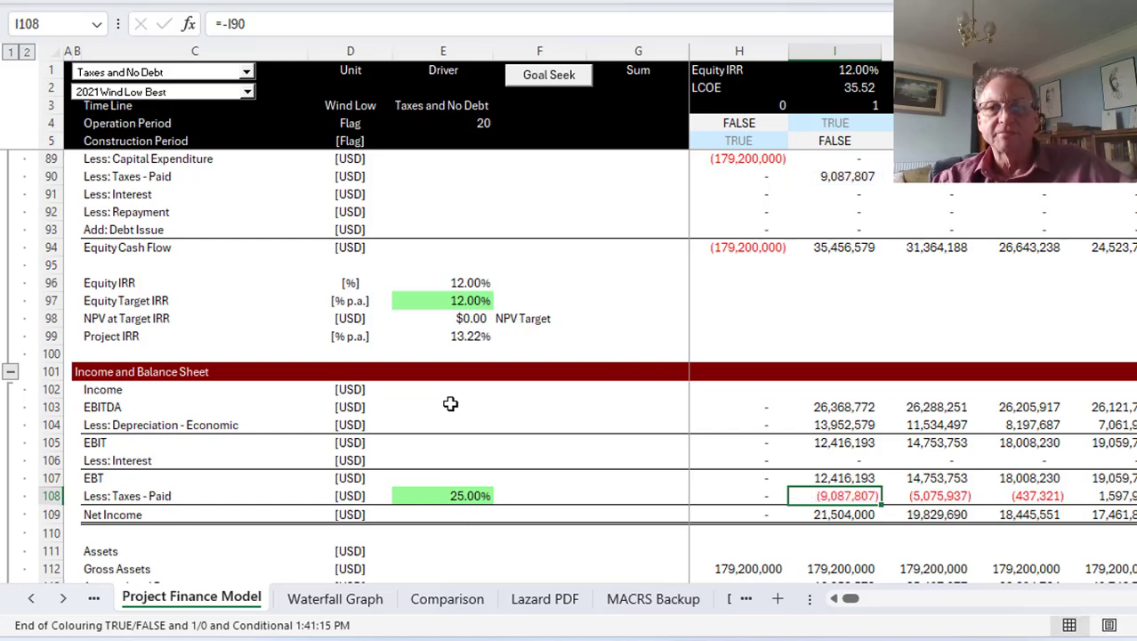
pyautogui.press('Up')
pyautogui.press('Down')
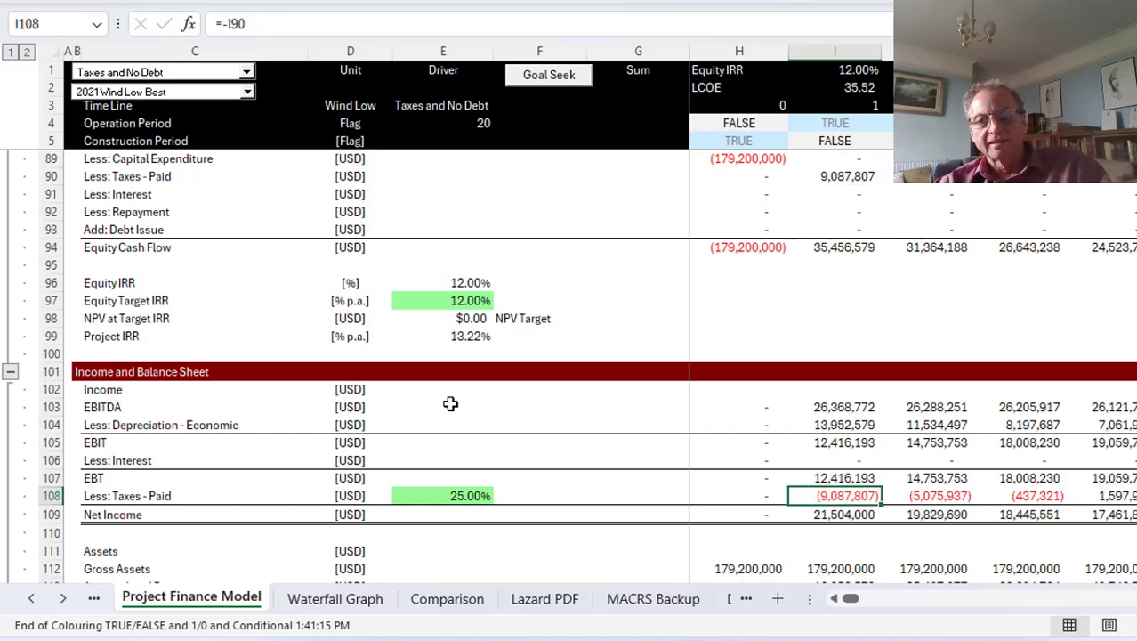
# Step: Examine the year 1 formulas from accumulated depreciation and net assets down through the debt and equity balances
pyautogui.press('Down')
pyautogui.press('Down')
pyautogui.press('Down')
pyautogui.press('Down')
pyautogui.press('Down')
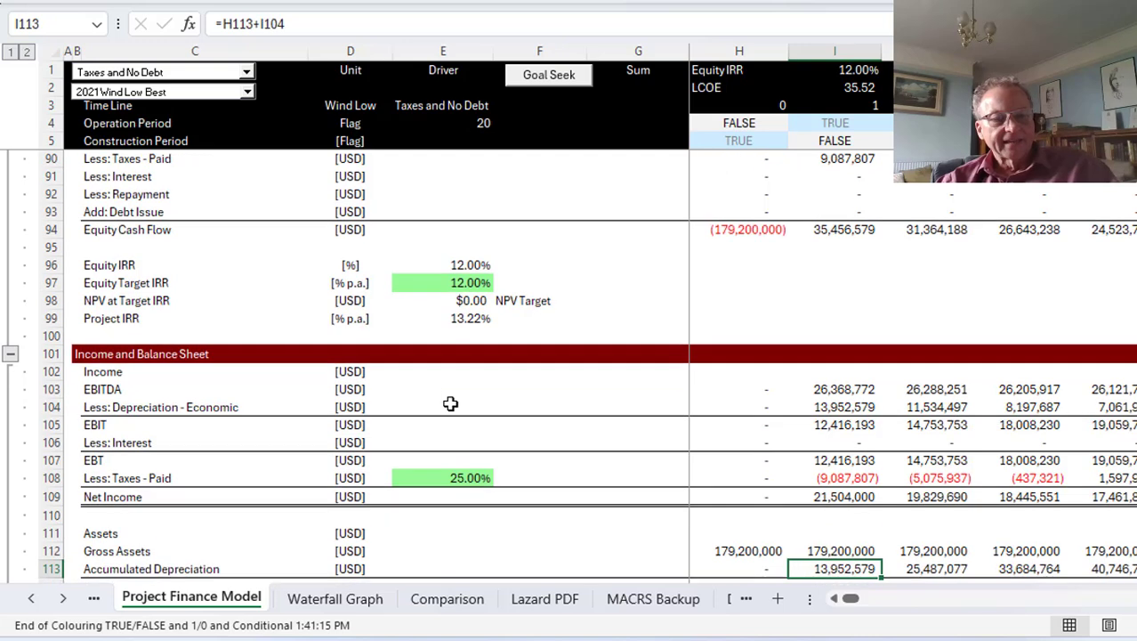
pyautogui.press('Down')
pyautogui.press('Down')
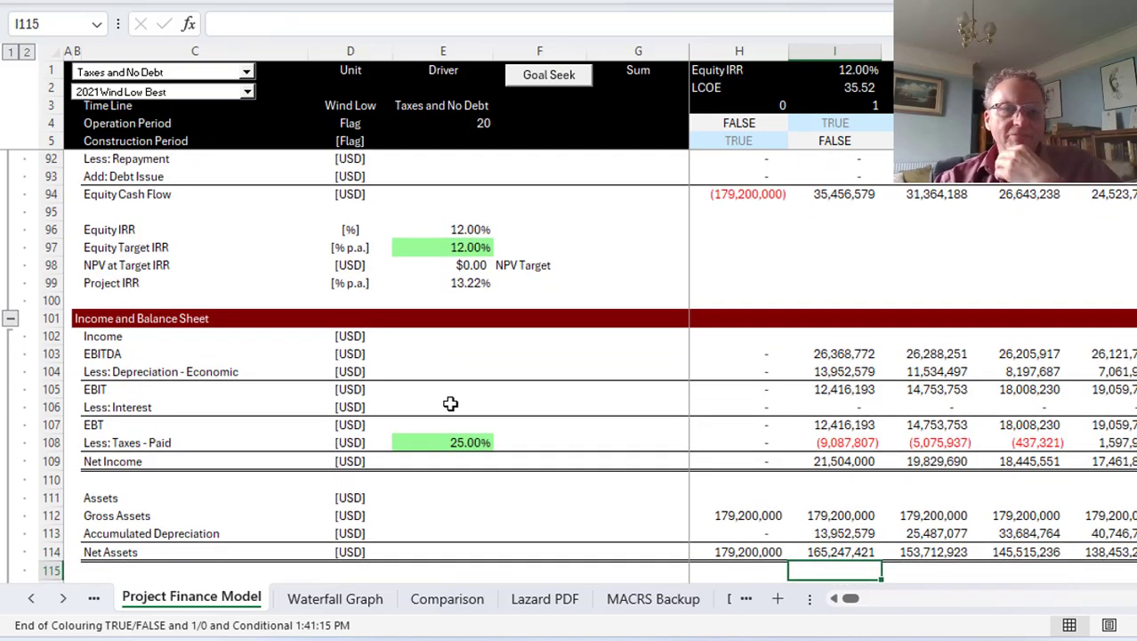
pyautogui.press('Down')
pyautogui.press('Down')
pyautogui.press('Up')
pyautogui.press('Up')
pyautogui.press('Up')
pyautogui.press('Up')
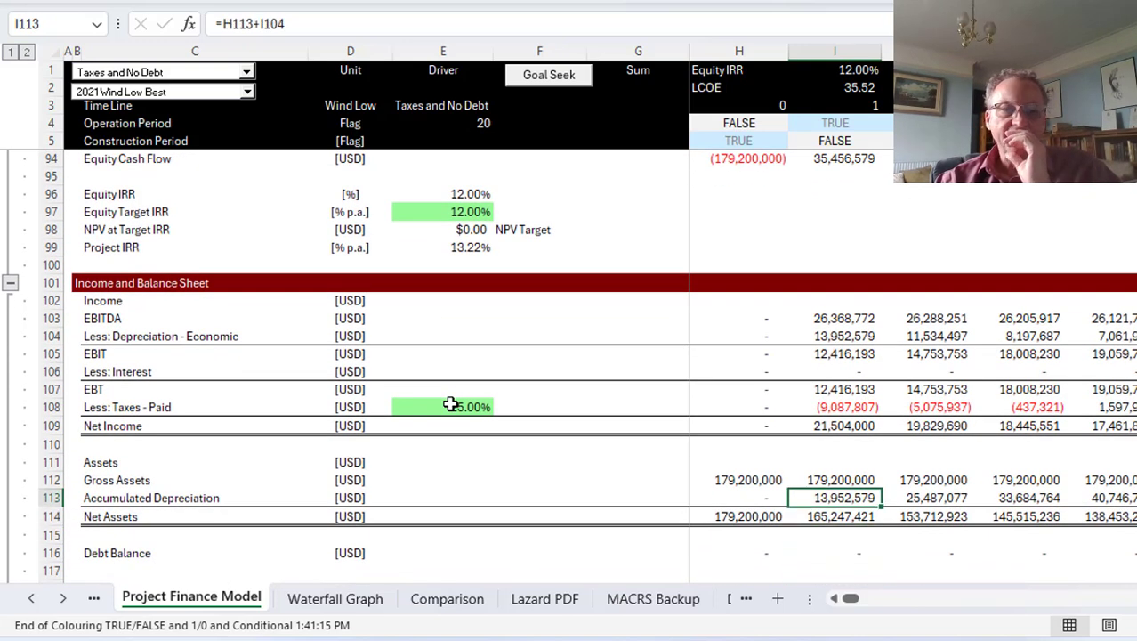
pyautogui.press('Down')
pyautogui.press('Up')
pyautogui.press('Down')
pyautogui.press('Down')
pyautogui.press('Down')
pyautogui.press('Down')
pyautogui.press('Down')
pyautogui.press('Down')
pyautogui.press('Down')
pyautogui.press('Down')
pyautogui.press('Down')
pyautogui.press('Down')
pyautogui.press('Down')
pyautogui.press('Down')
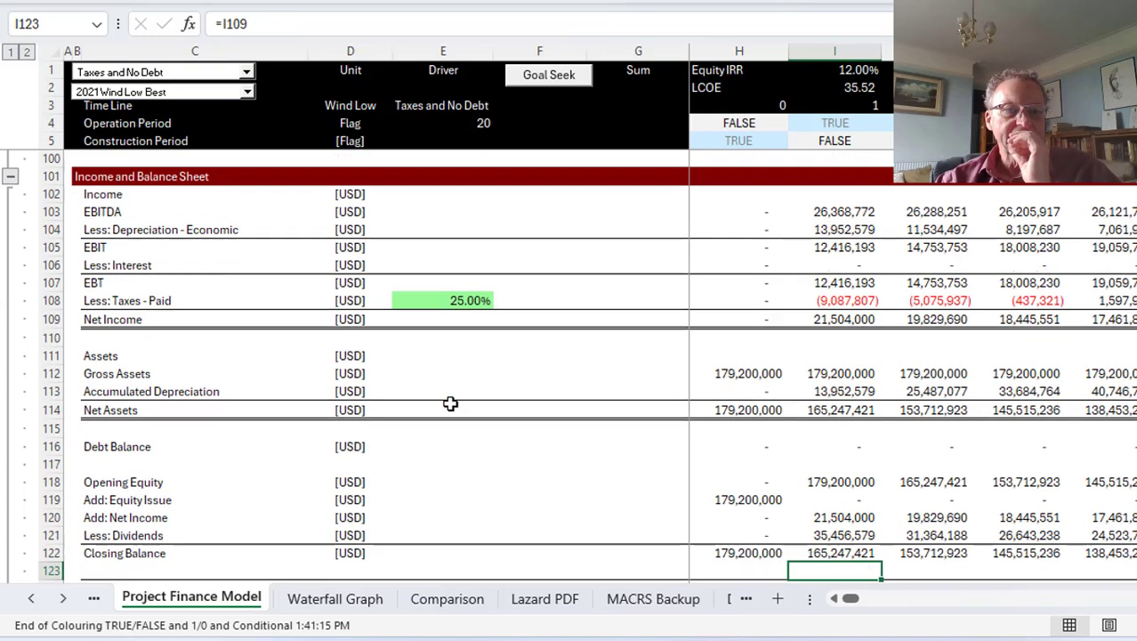
# Step: Insert a blank row directly above the Assets row
pyautogui.press('Up')
pyautogui.press('Up')
pyautogui.press('Up')
pyautogui.press('Up')
pyautogui.press('Up')
pyautogui.press('Up')
pyautogui.press('Up')
pyautogui.press('Up')
pyautogui.press('Up')
pyautogui.press('Up')
pyautogui.press('Up')
pyautogui.press('Left')
pyautogui.press('Left')
pyautogui.press('Left')
pyautogui.press('Left')
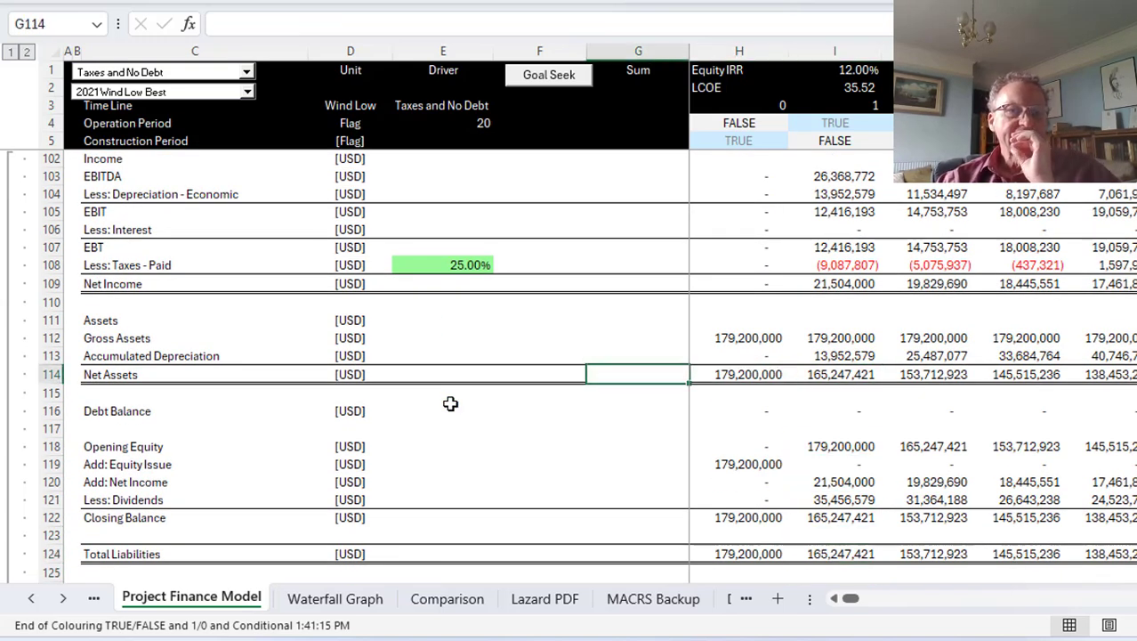
pyautogui.press('Left')
pyautogui.press('Up')
pyautogui.press('Up')
pyautogui.press('Up')
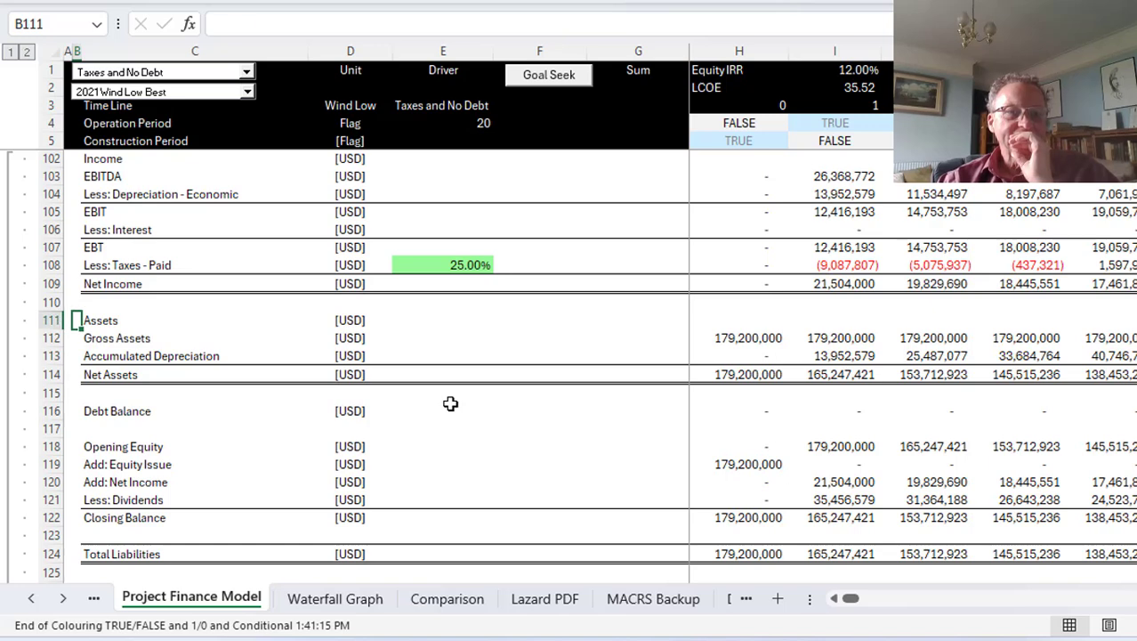
pyautogui.press('Left')
pyautogui.press('Left')
pyautogui.press('Right')
pyautogui.press('Left')
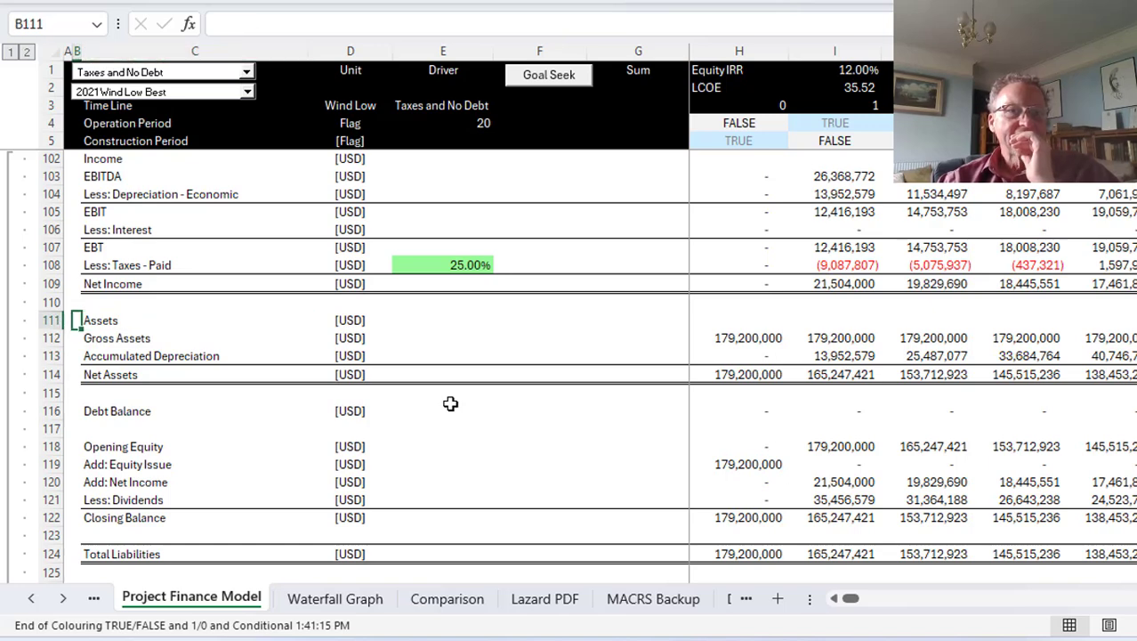
pyautogui.press('Right')
pyautogui.press('Left')
pyautogui.press('Right')
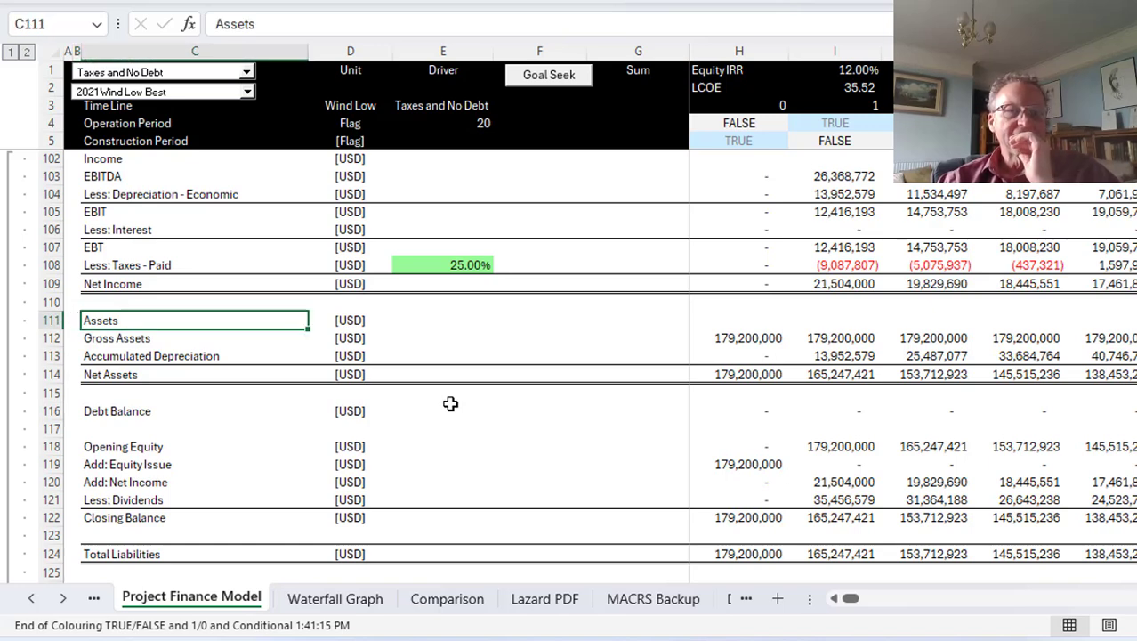
pyautogui.press('Right')
pyautogui.press('Left')
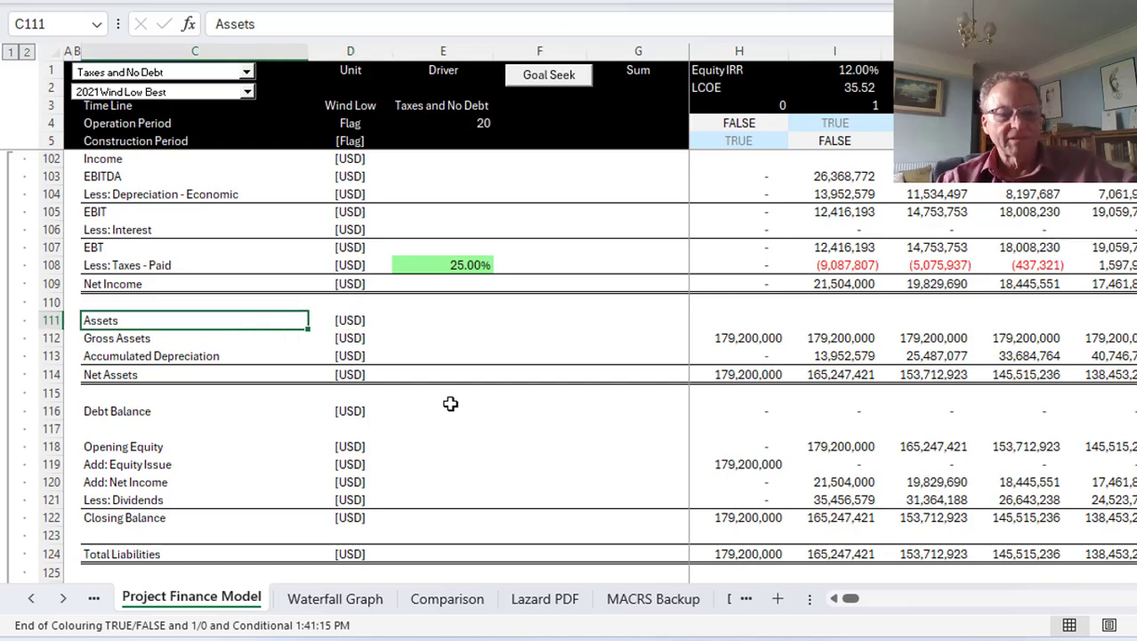
pyautogui.hotkey('shift', 'space')
pyautogui.hotkey('ctrl', 'shift', '+')
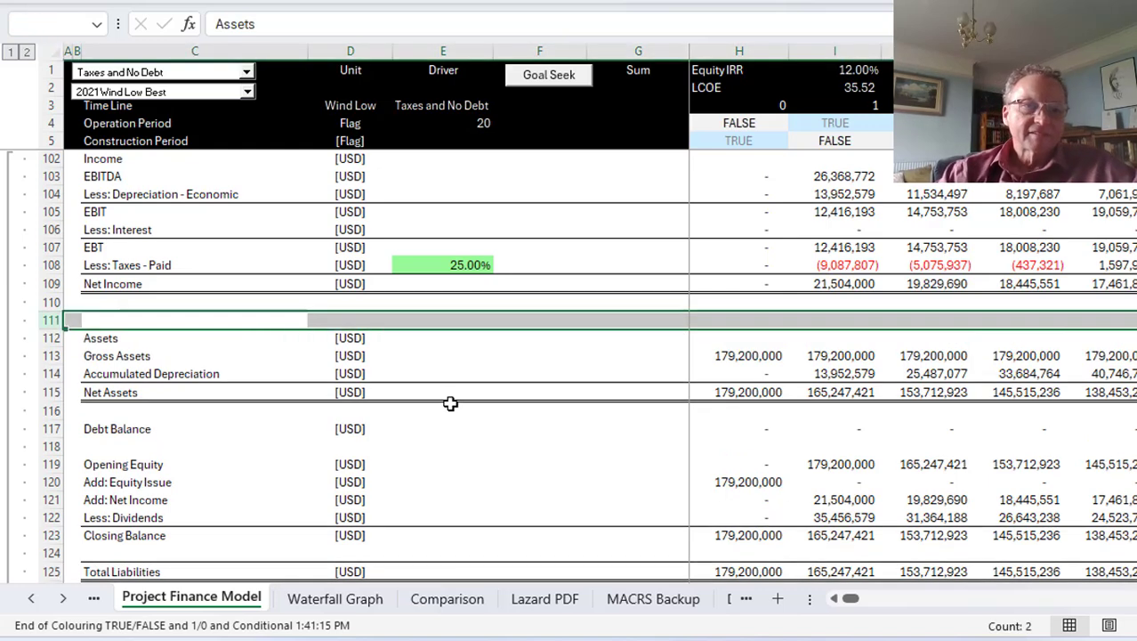
# Step: Enter the heading "Balance Sheet" in C111 of the new row and make it bold
pyautogui.write('Balan')
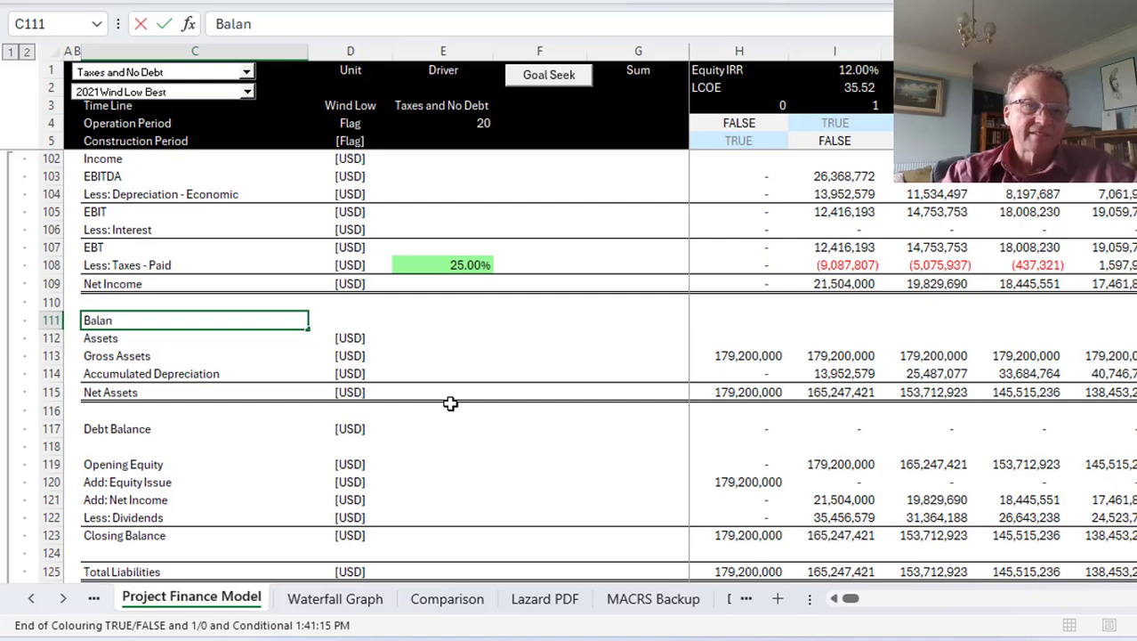
pyautogui.write('ce Seet')
pyautogui.press('Return')
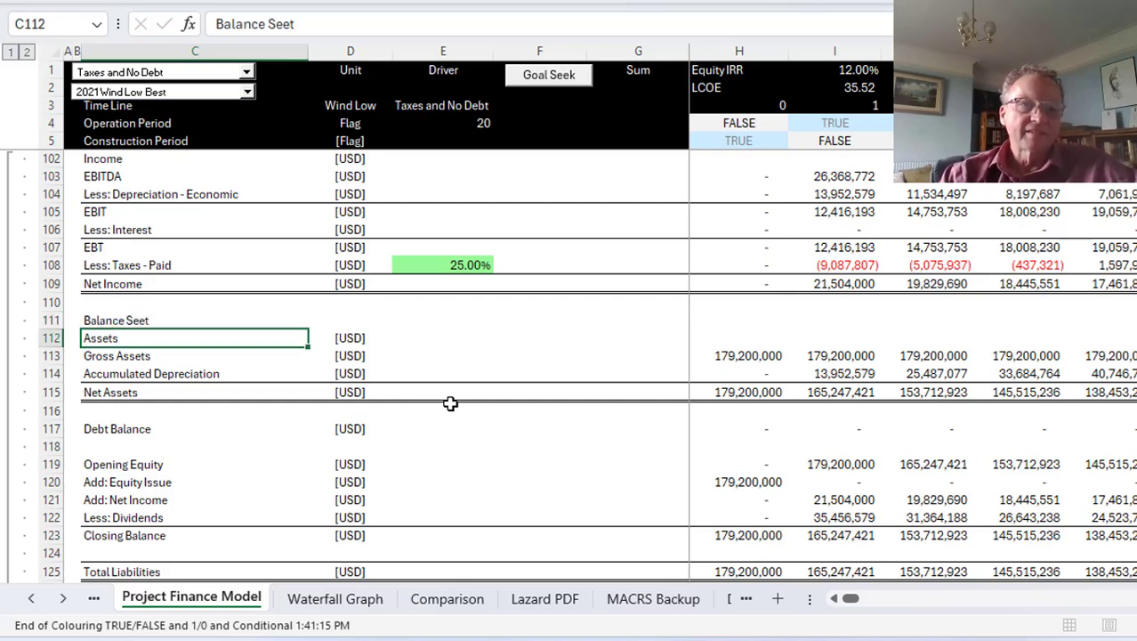
pyautogui.press('Up')
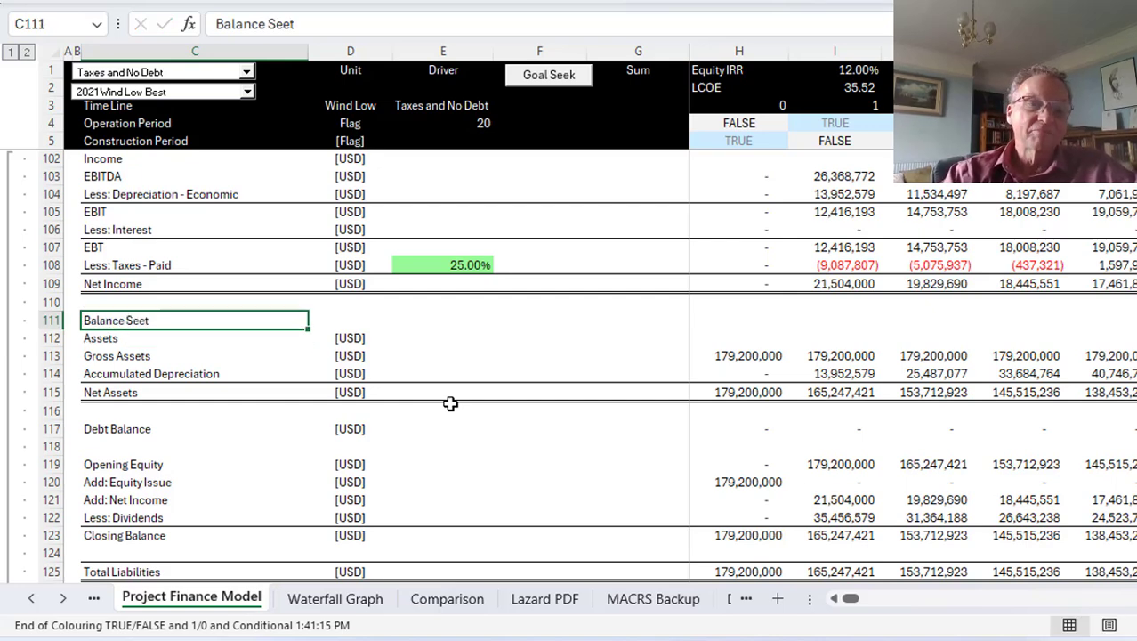
pyautogui.press('BackSpace')
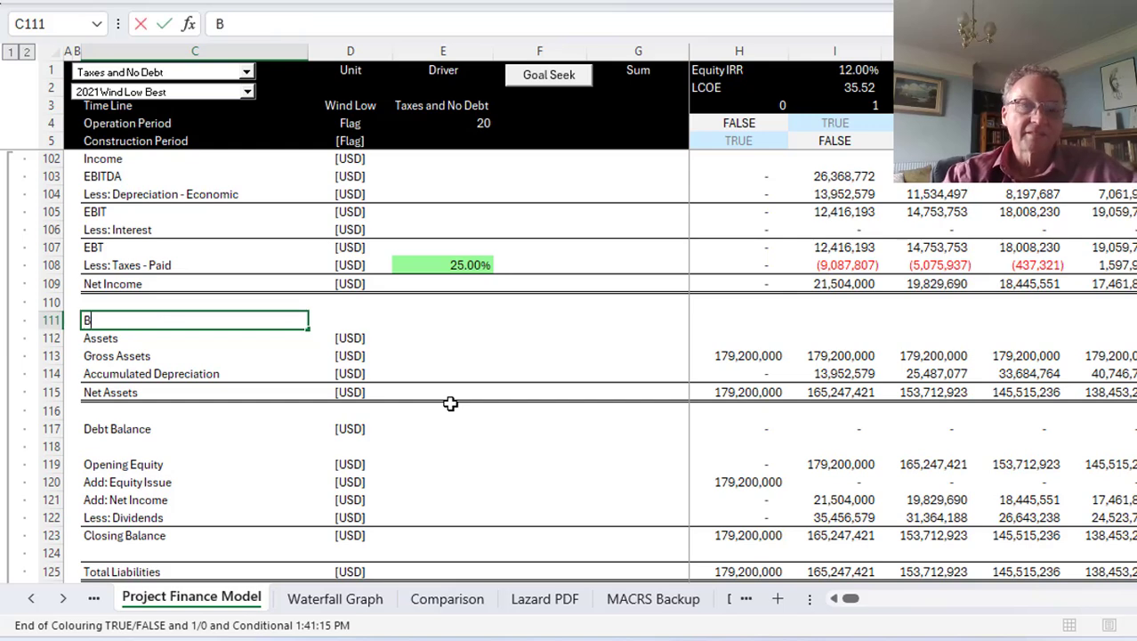
pyautogui.write('Balance ')
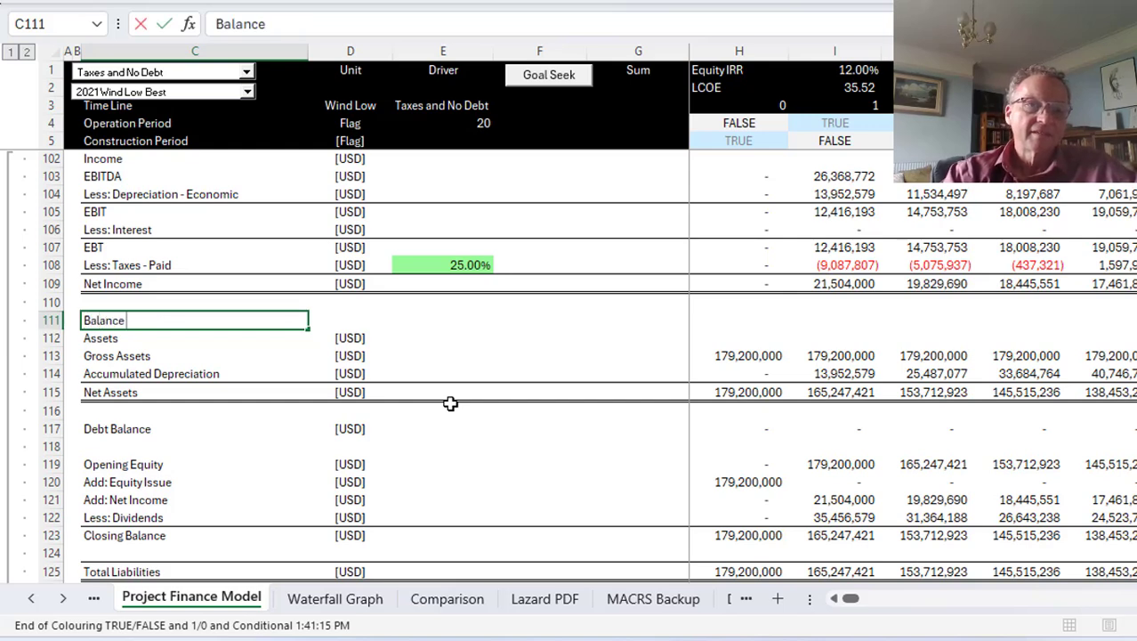
pyautogui.write('Sheet')
pyautogui.press('Return')
pyautogui.press('Up')
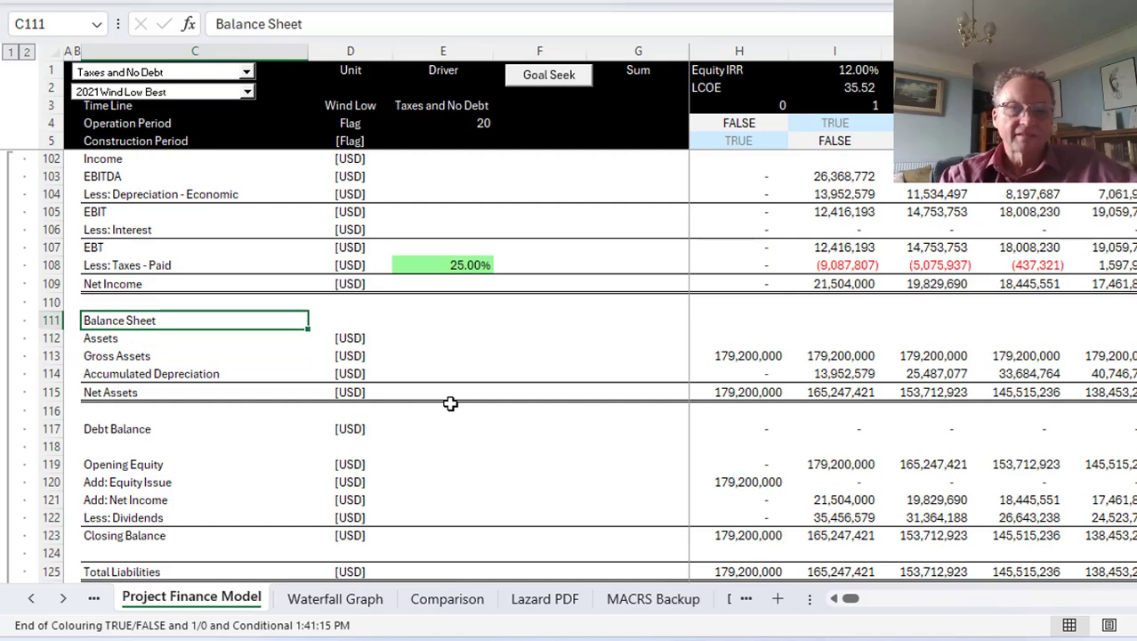
pyautogui.hotkey('ctrl', 'b')
# Step: Examine the balance sheet rows down to the equity issue in H120 and year 1 net income in I121
pyautogui.press('Down')
pyautogui.press('Down')
pyautogui.press('Up')
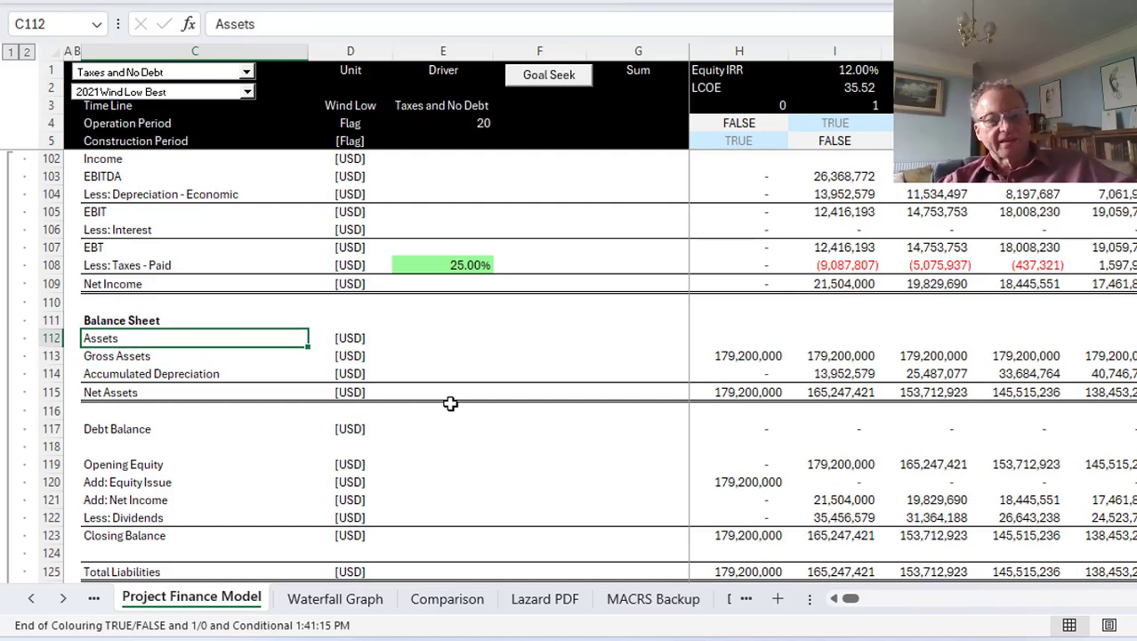
pyautogui.press('Down')
pyautogui.press('Down')
pyautogui.press('Down')
pyautogui.press('Right')
pyautogui.press('Down')
pyautogui.press('Down')
pyautogui.press('Down')
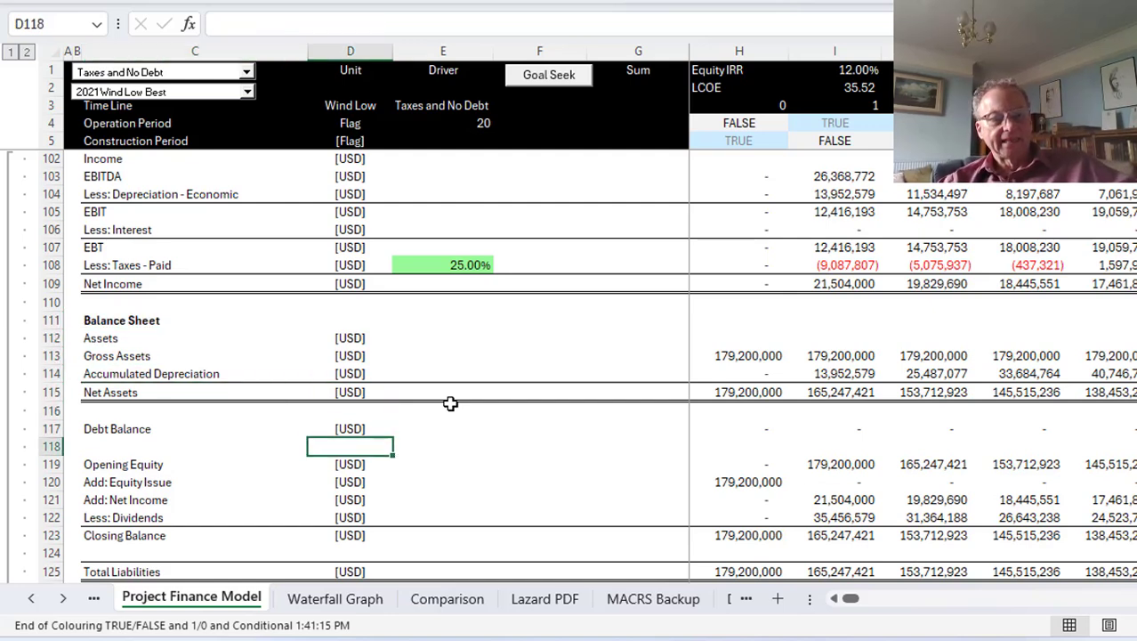
pyautogui.press('Down')
pyautogui.press('Right')
pyautogui.press('Right')
pyautogui.press('Right')
pyautogui.press('Right')
pyautogui.press('Down')
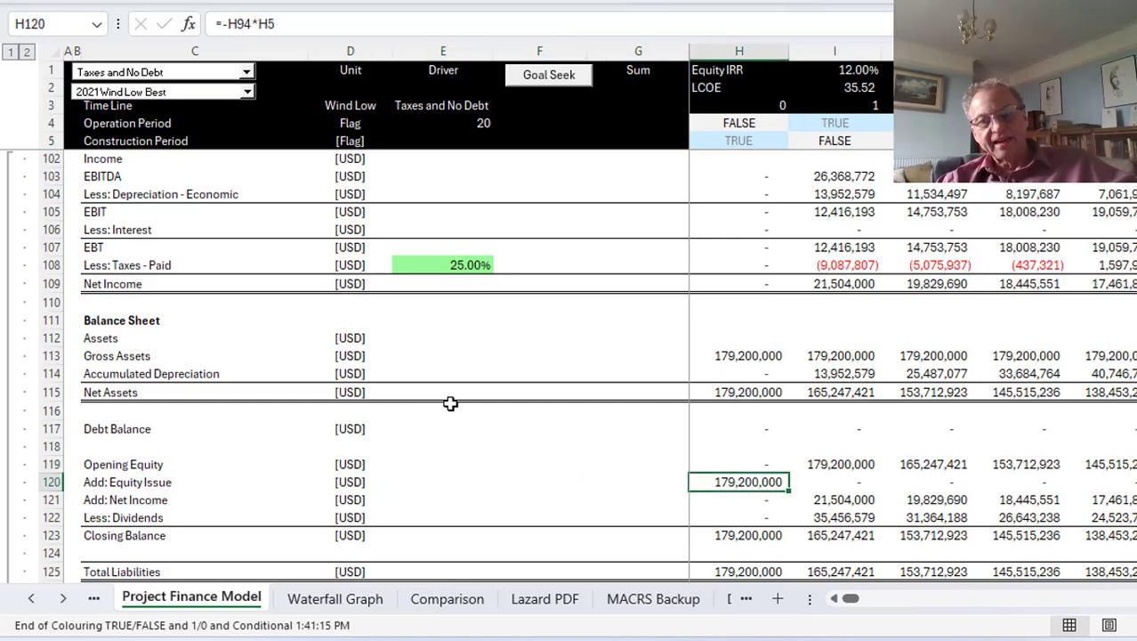
pyautogui.press('Down')
pyautogui.press('Right')
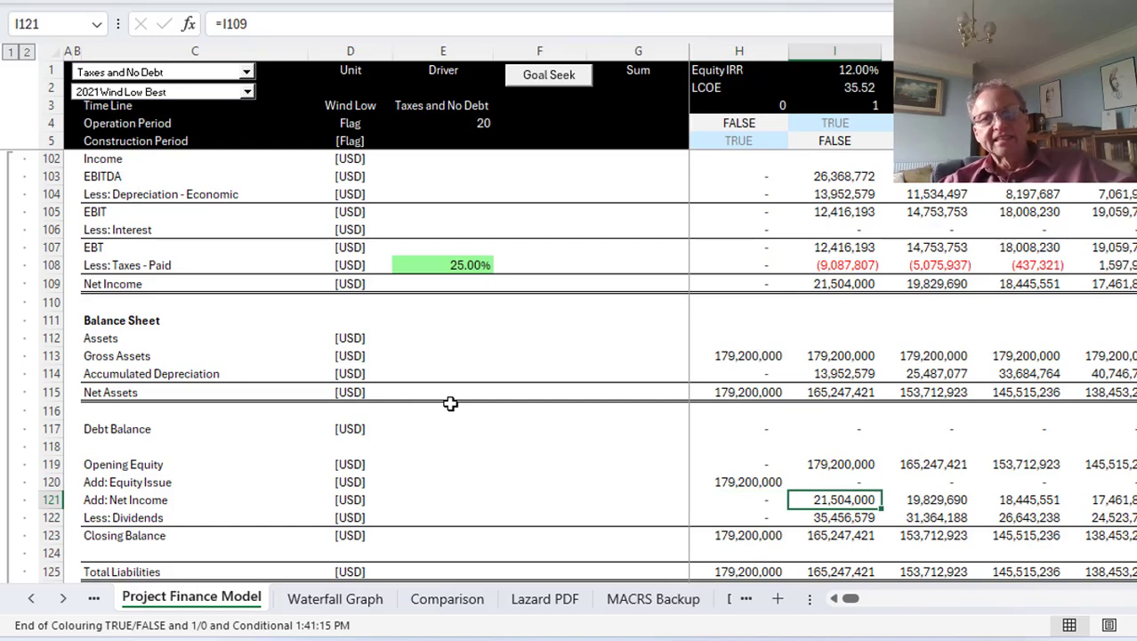
# Step: Go back through the income statement to review the year 1 Net Income formula in I109
pyautogui.press('Up')
pyautogui.press('Up')
pyautogui.press('Up')
pyautogui.press('Up')
pyautogui.press('Up')
pyautogui.press('Up')
pyautogui.press('Up')
pyautogui.press('Up')
pyautogui.press('Up')
pyautogui.press('Up')
pyautogui.press('Up')
pyautogui.press('Up')
pyautogui.press('Up')
pyautogui.press('Up')
pyautogui.press('Up')
pyautogui.press('Up')
pyautogui.press('Up')
pyautogui.press('Up')
pyautogui.press('Up')
pyautogui.press('Up')
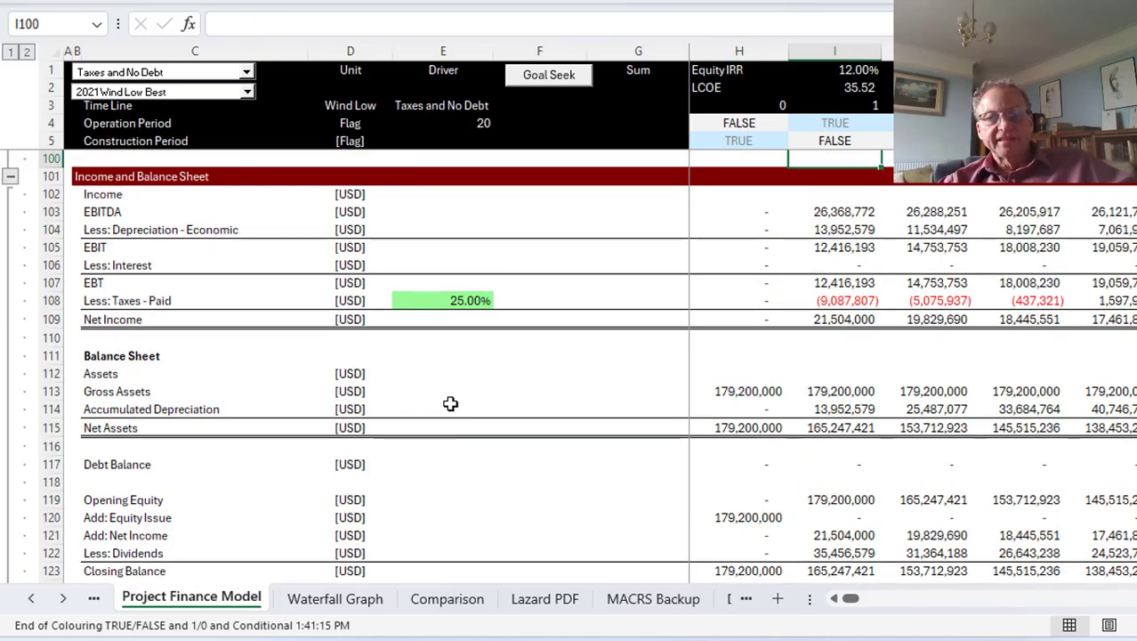
pyautogui.press('Down')
pyautogui.press('Down')
pyautogui.press('Down')
pyautogui.press('Down')
pyautogui.press('Down')
pyautogui.press('Down')
pyautogui.press('Down')
pyautogui.press('Down')
pyautogui.press('Down')
pyautogui.press('Down')
pyautogui.press('Down')
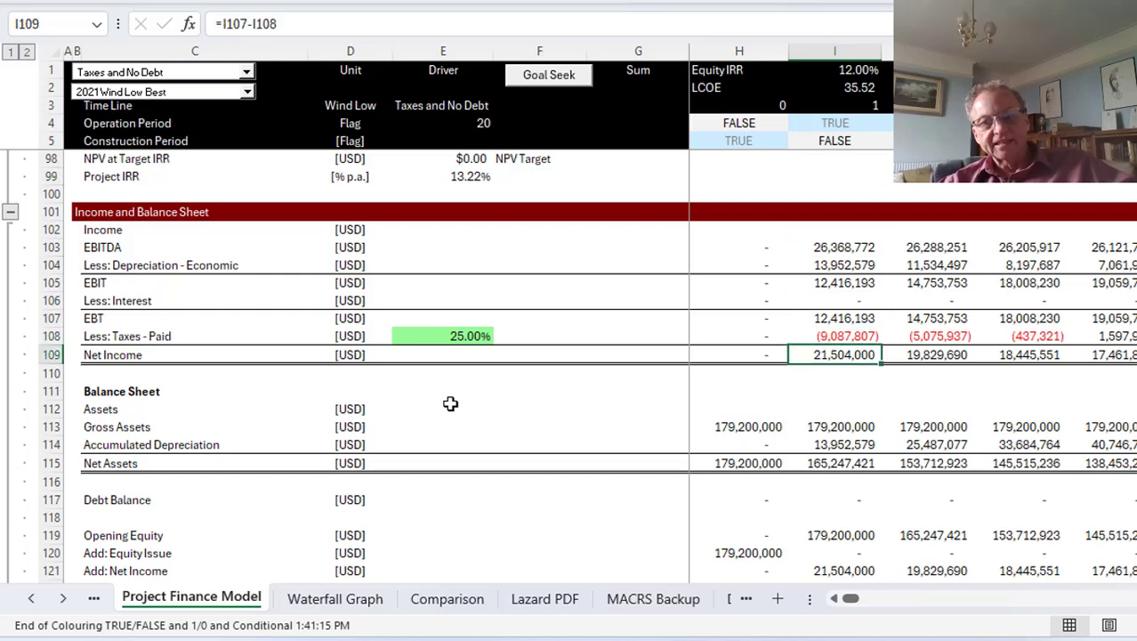
# Step: Examine the balance sheet down to the capital ratios and review the year 1 net income and dividends formulas in I121 and I122
pyautogui.press('Down')
pyautogui.press('Down')
pyautogui.press('Down')
pyautogui.press('Down')
pyautogui.press('Down')
pyautogui.press('Down')
pyautogui.press('Down')
pyautogui.press('Down')
pyautogui.press('Down')
pyautogui.press('Down')
pyautogui.press('Down')
pyautogui.press('Down')
pyautogui.press('Down')
pyautogui.press('Down')
pyautogui.press('Down')
pyautogui.press('Down')
pyautogui.press('Down')
pyautogui.press('Down')
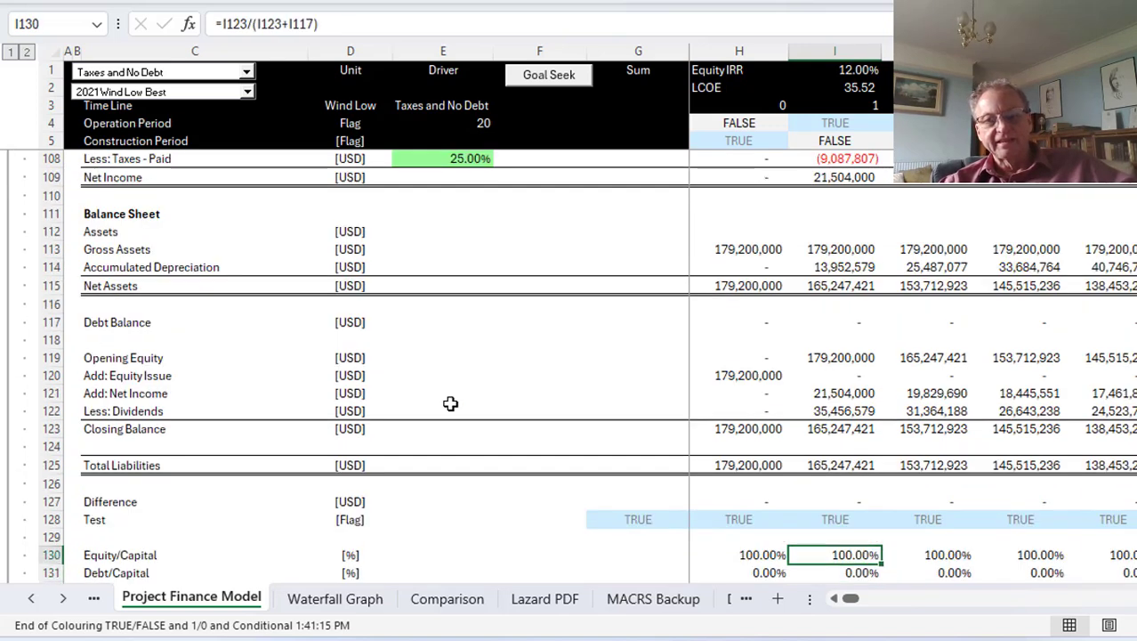
pyautogui.press('Up')
pyautogui.press('Up')
pyautogui.press('Up')
pyautogui.press('Up')
pyautogui.press('Up')
pyautogui.press('Up')
pyautogui.press('Up')
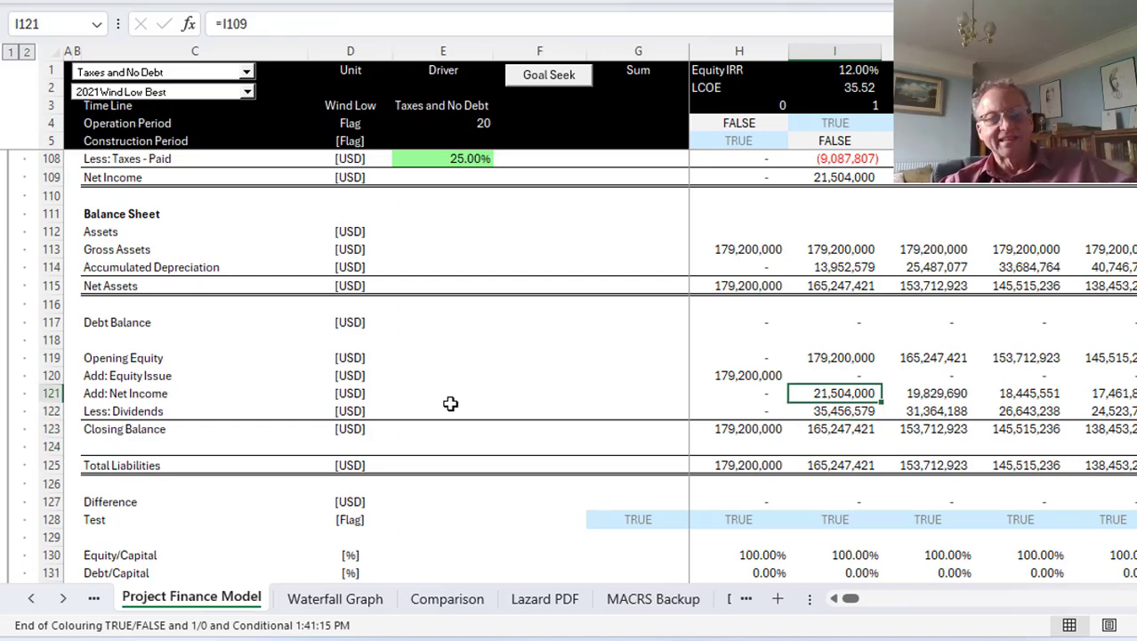
pyautogui.press('Down')
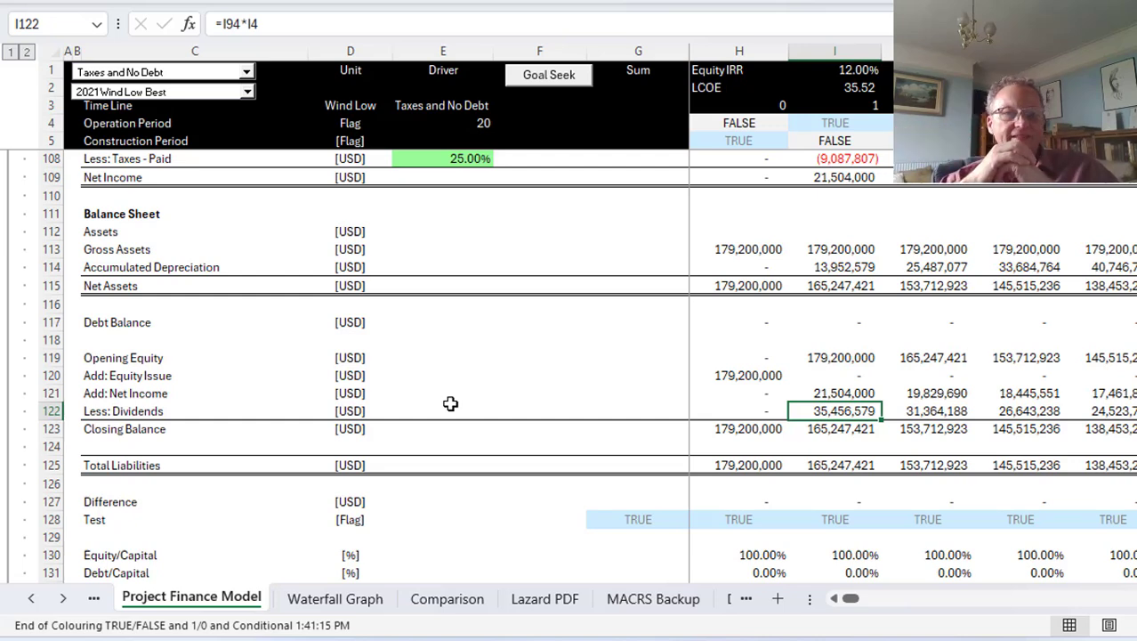
# Step: Trace the dividends from the balance sheet back to the Equity Cash Flow row in the cash flow section above
pyautogui.press('Up')
pyautogui.press('Up')
pyautogui.press('Up')
pyautogui.press('Up')
pyautogui.press('Up')
pyautogui.press('Up')
pyautogui.press('Up')
pyautogui.press('Up')
pyautogui.press('Up')
pyautogui.press('Up')
pyautogui.press('Up')
pyautogui.press('Up')
pyautogui.press('Up')
pyautogui.press('Up')
pyautogui.press('Up')
pyautogui.press('Up')
pyautogui.press('Up')
pyautogui.press('Up')
pyautogui.press('Up')
pyautogui.press('Up')
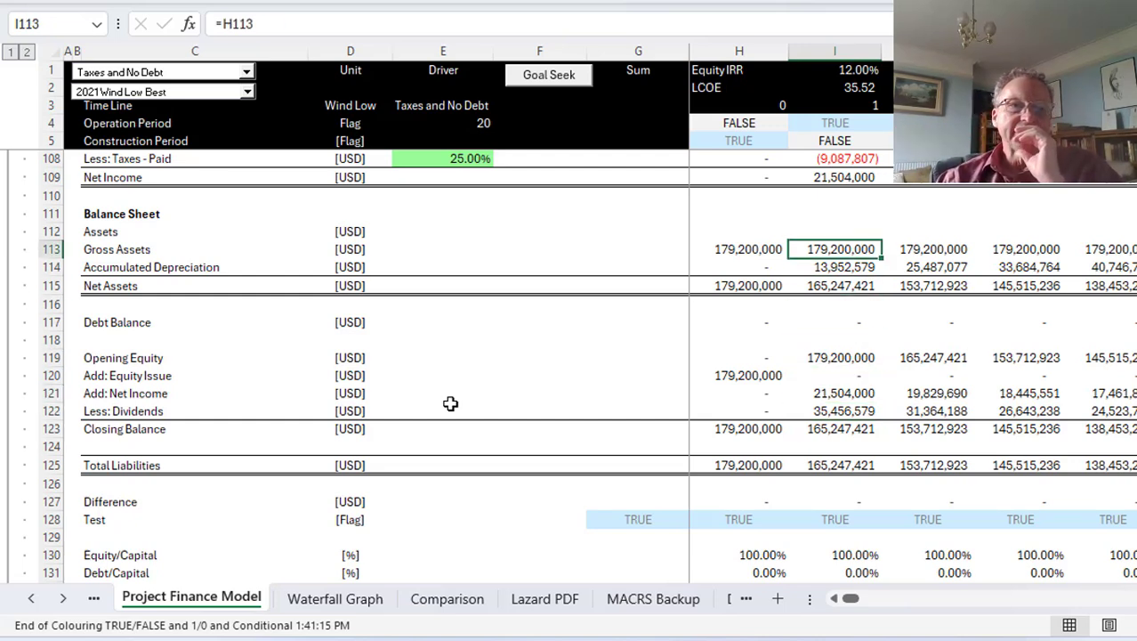
pyautogui.press('Down')
pyautogui.press('Down')
pyautogui.press('Down')
pyautogui.press('Down')
pyautogui.press('Down')
pyautogui.press('Down')
pyautogui.press('Down')
pyautogui.press('Down')
pyautogui.press('Down')
pyautogui.press('Down')
pyautogui.press('Down')
pyautogui.press('Down')
pyautogui.press('Down')
pyautogui.press('Down')
pyautogui.press('Down')
pyautogui.press('Down')
pyautogui.press('Down')
pyautogui.press('Down')
pyautogui.press('Down')
pyautogui.press('Down')
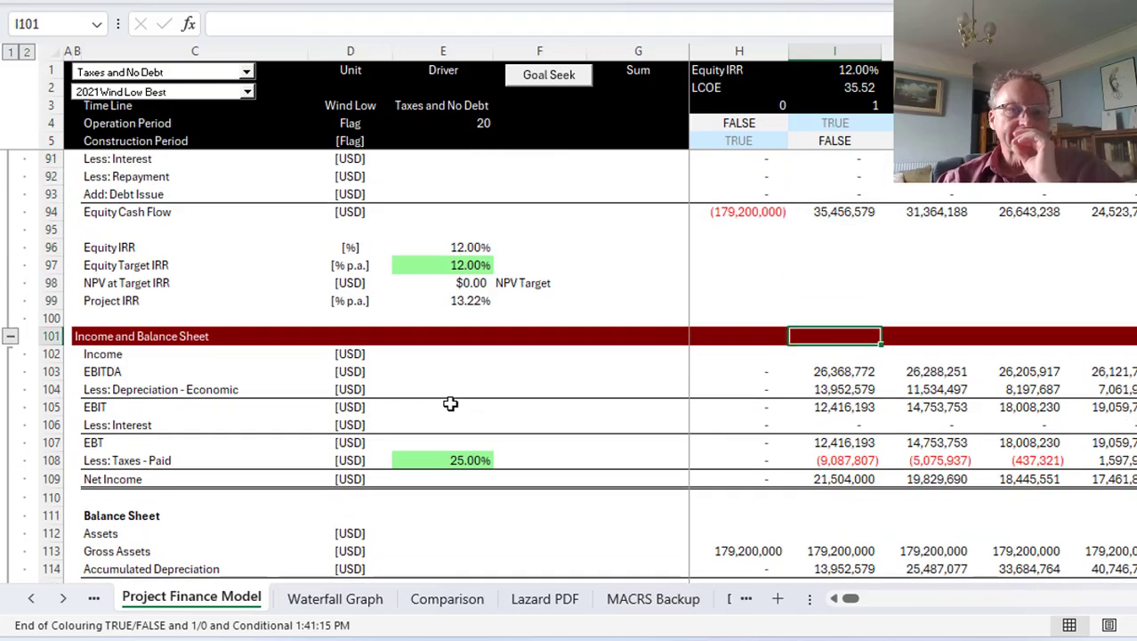
pyautogui.press('Up')
pyautogui.press('Up')
pyautogui.press('Up')
pyautogui.press('Up')
pyautogui.press('Up')
pyautogui.press('Up')
pyautogui.press('Up')
pyautogui.press('Up')
pyautogui.press('Up')
pyautogui.press('Up')
pyautogui.press('Up')
pyautogui.press('Up')
pyautogui.press('Up')
pyautogui.press('Up')
pyautogui.press('Up')
pyautogui.press('Up')
pyautogui.press('Up')
pyautogui.press('Up')
pyautogui.press('Up')
pyautogui.press('Up')
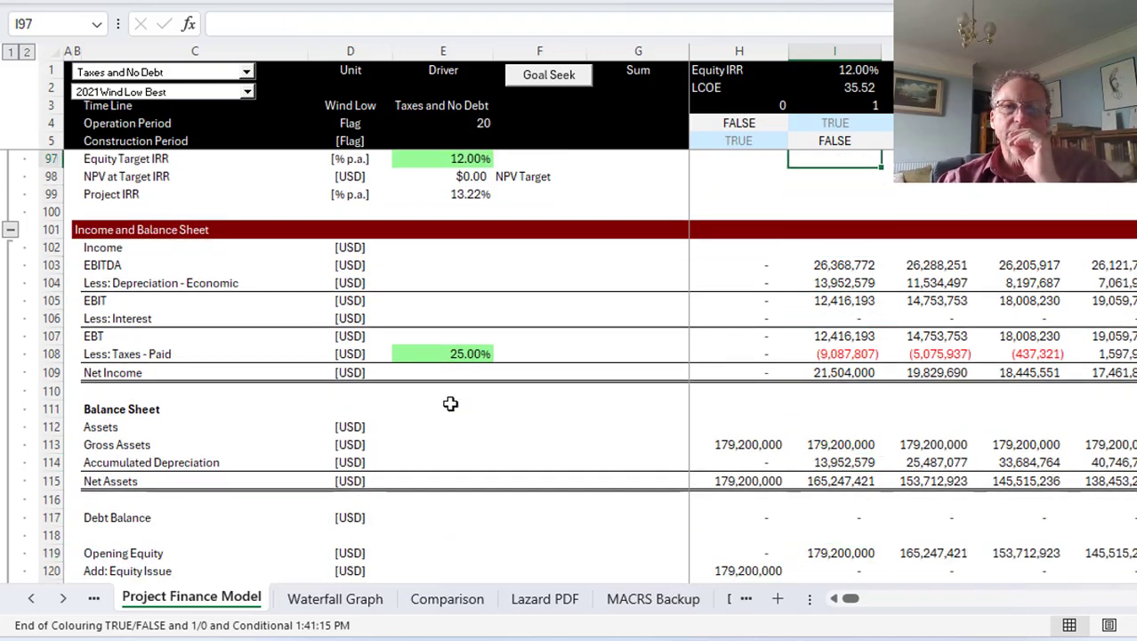
pyautogui.press('Down')
pyautogui.press('Down')
pyautogui.press('Down')
pyautogui.press('Down')
pyautogui.press('Down')
pyautogui.press('Down')
pyautogui.press('Down')
pyautogui.press('Down')
pyautogui.press('Down')
pyautogui.press('Down')
pyautogui.press('Down')
pyautogui.press('Down')
pyautogui.press('Down')
pyautogui.press('Down')
pyautogui.press('Down')
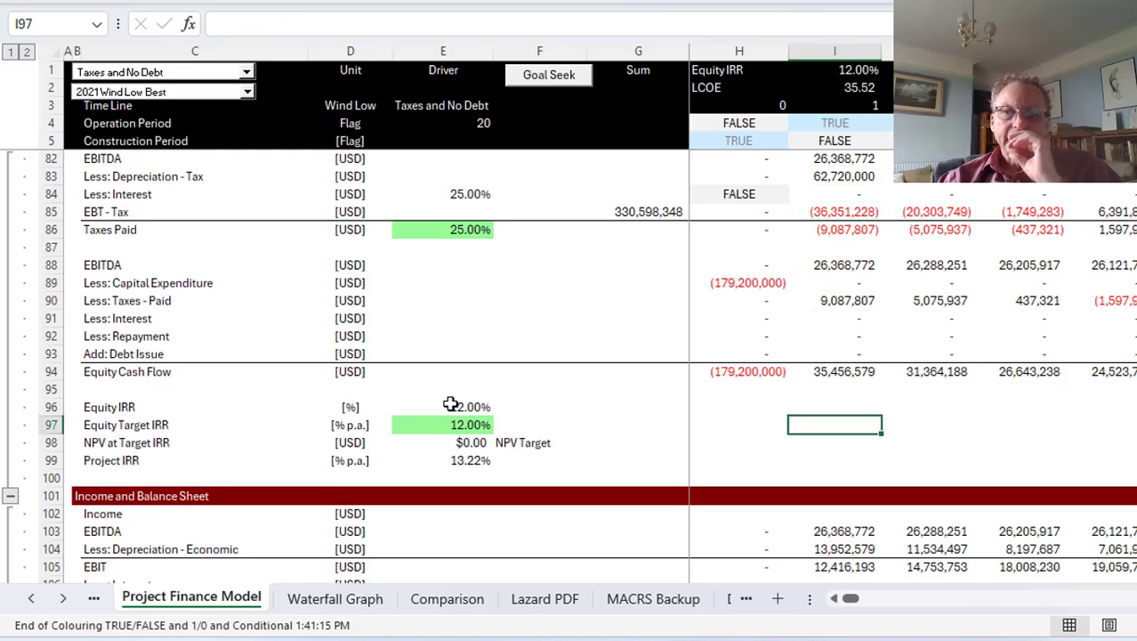
# Step: Format the Equity Cash Flow row from C94 across all periods as a total, with a single top border and double bottom border
pyautogui.press('Up')
pyautogui.press('Up')
pyautogui.press('Up')
pyautogui.press('Left')
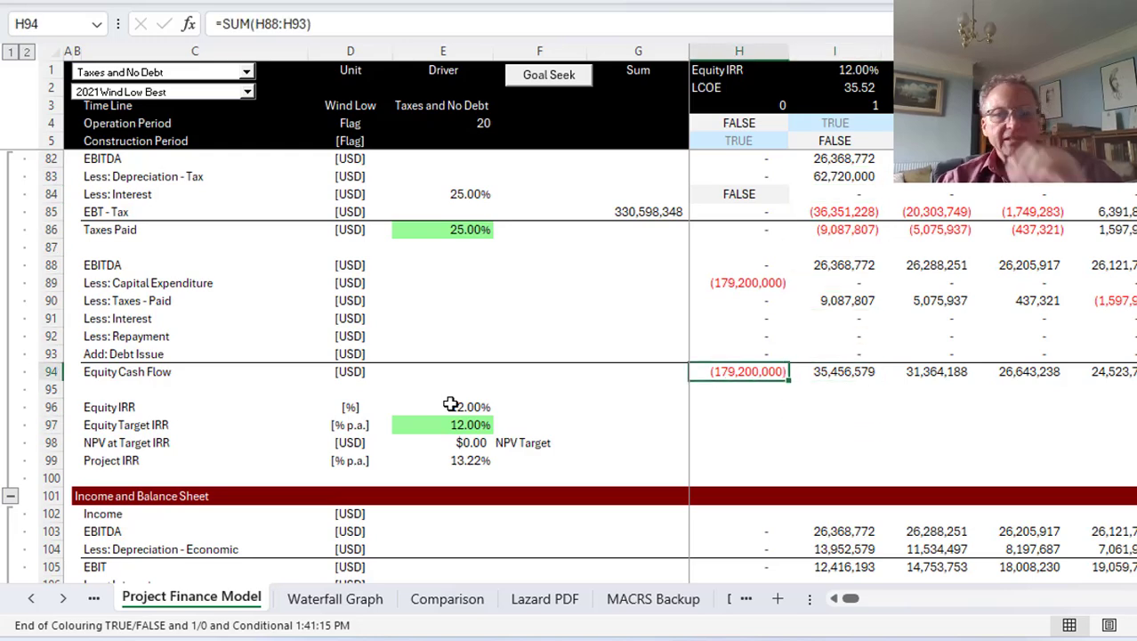
pyautogui.press('Left')
pyautogui.press('Left')
pyautogui.press('Left')
pyautogui.press('Left')
pyautogui.press('Left')
pyautogui.hotkey('shift', 'Right')
pyautogui.hotkey('shift', 'Right')
pyautogui.hotkey('shift', 'Right')
pyautogui.hotkey('shift', 'Right')
pyautogui.hotkey('shift', 'Right')
pyautogui.hotkey('ctrl', 'shift', 'Right')
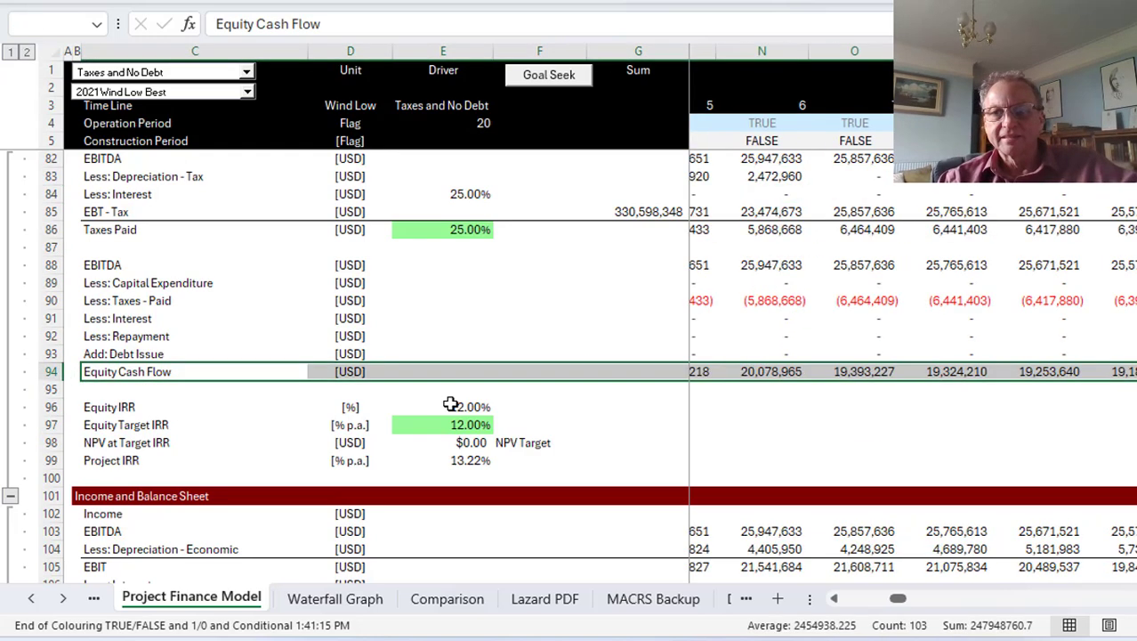
pyautogui.press('Right')
pyautogui.press('Right')
pyautogui.press('Right')
pyautogui.press('Right')
pyautogui.press('Right')
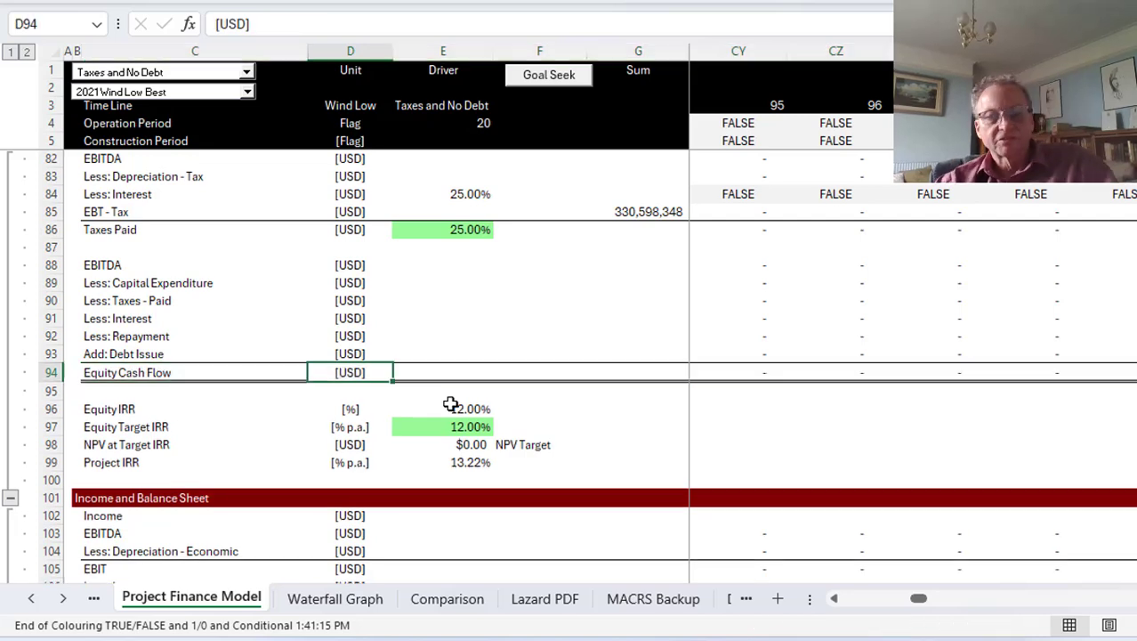
pyautogui.press('Right')
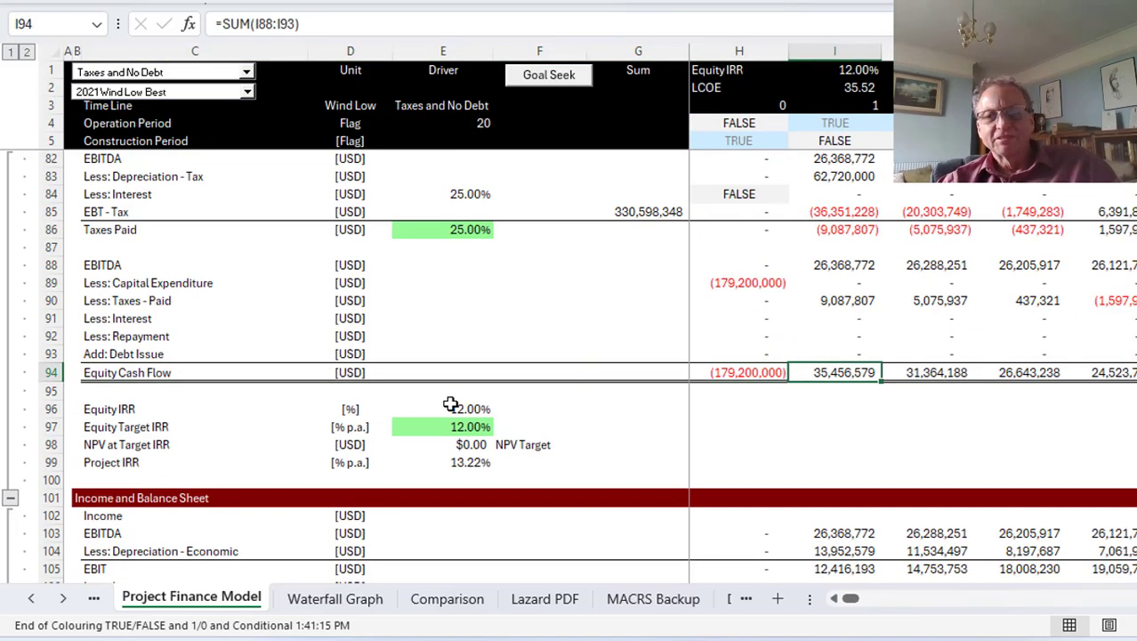
# Step: Return to the balance sheet and check the year 1 Difference formula in I127
pyautogui.press('Down')
pyautogui.press('Down')
pyautogui.press('Down')
pyautogui.press('Down')
pyautogui.press('Down')
pyautogui.press('Down')
pyautogui.press('Down')
pyautogui.press('Down')
pyautogui.press('Down')
pyautogui.press('Down')
pyautogui.press('Down')
pyautogui.press('Down')
pyautogui.press('Down')
pyautogui.press('Down')
pyautogui.press('Down')
pyautogui.press('Down')
pyautogui.press('Down')
pyautogui.press('Down')
pyautogui.press('Down')
pyautogui.press('Down')
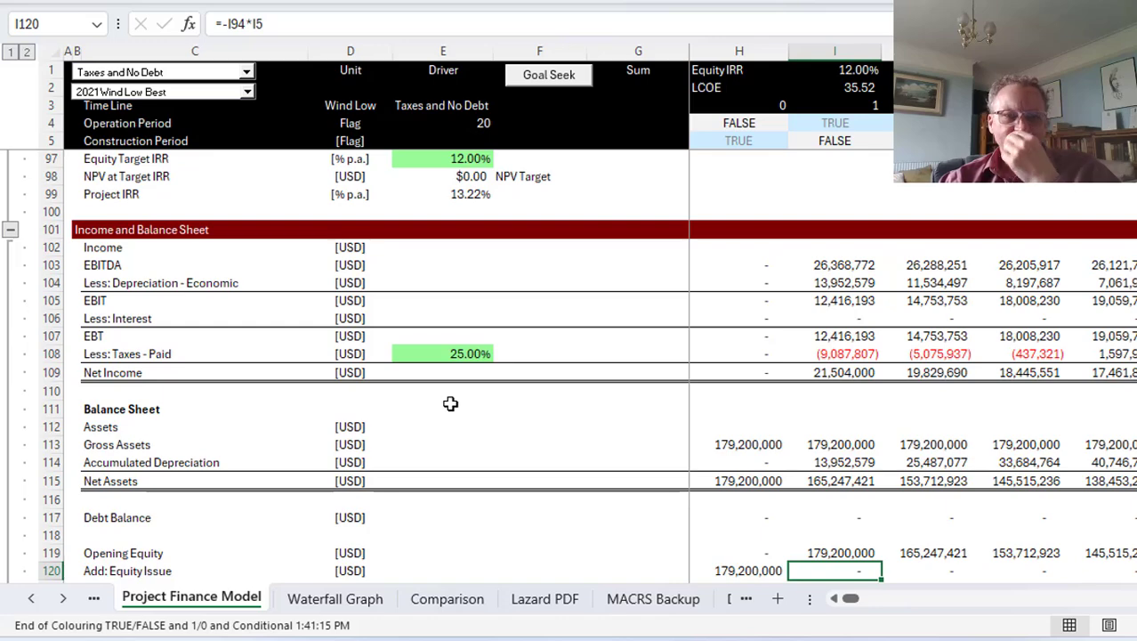
pyautogui.press('Down')
pyautogui.press('Down')
pyautogui.press('Down')
pyautogui.press('Down')
pyautogui.press('Down')
pyautogui.press('Down')
pyautogui.press('Down')
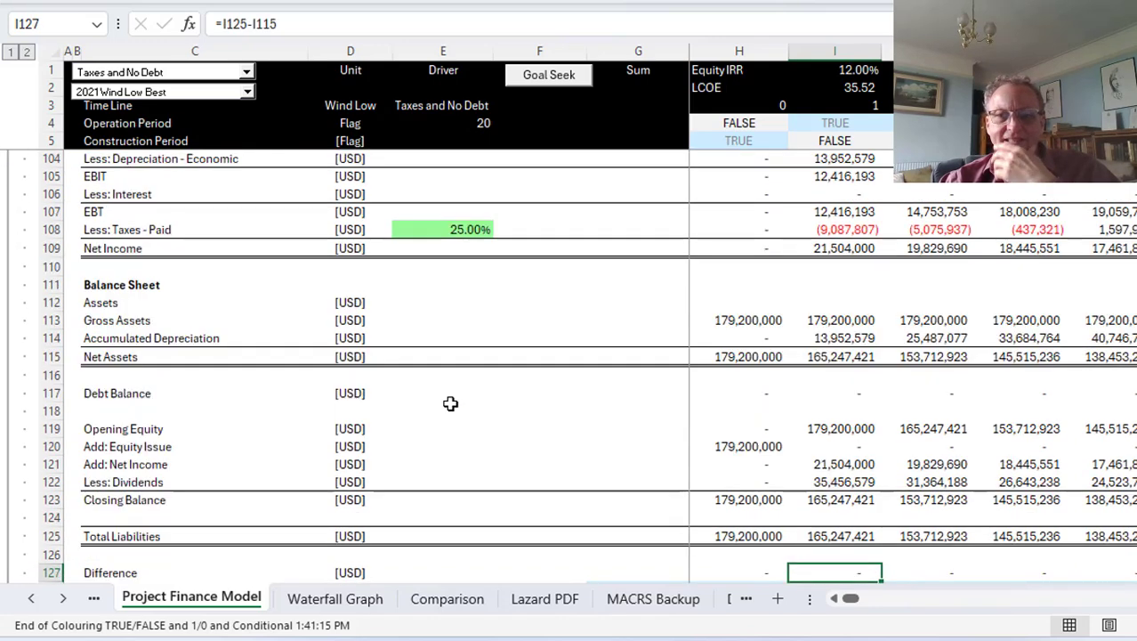
# Step: Review the year 1 equity roll-forward formulas, from the Closing Balance in I123 back to the Equity Issue in I120
pyautogui.press('Up')
pyautogui.press('Up')
pyautogui.press('Up')
pyautogui.press('Up')
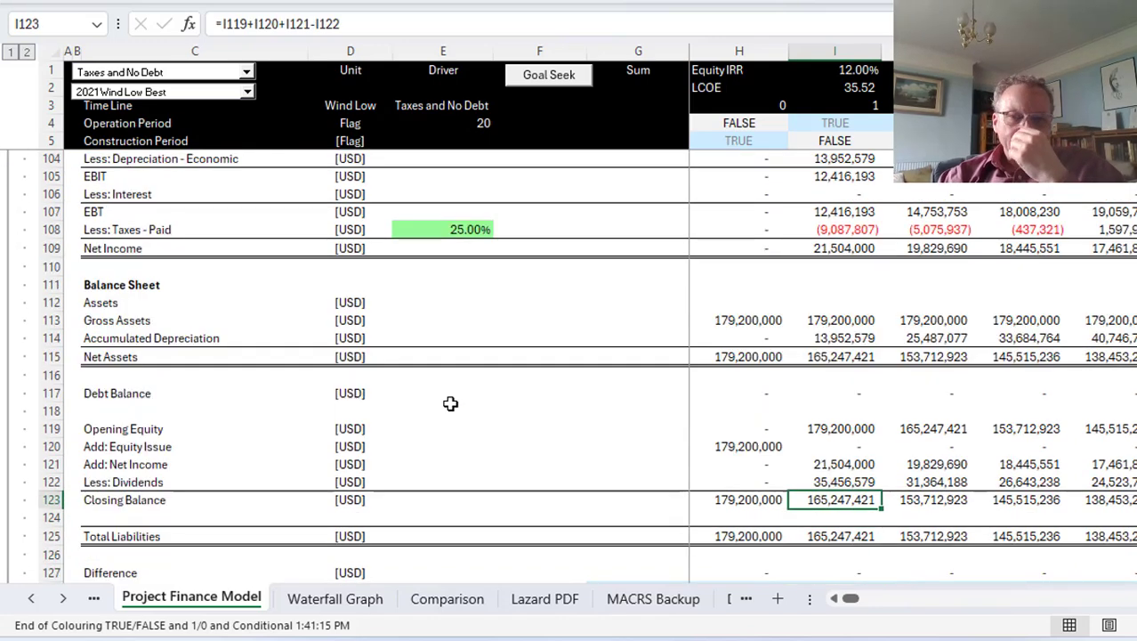
pyautogui.press('Down')
pyautogui.press('Up')
pyautogui.press('Up')
pyautogui.press('Up')
pyautogui.press('Up')
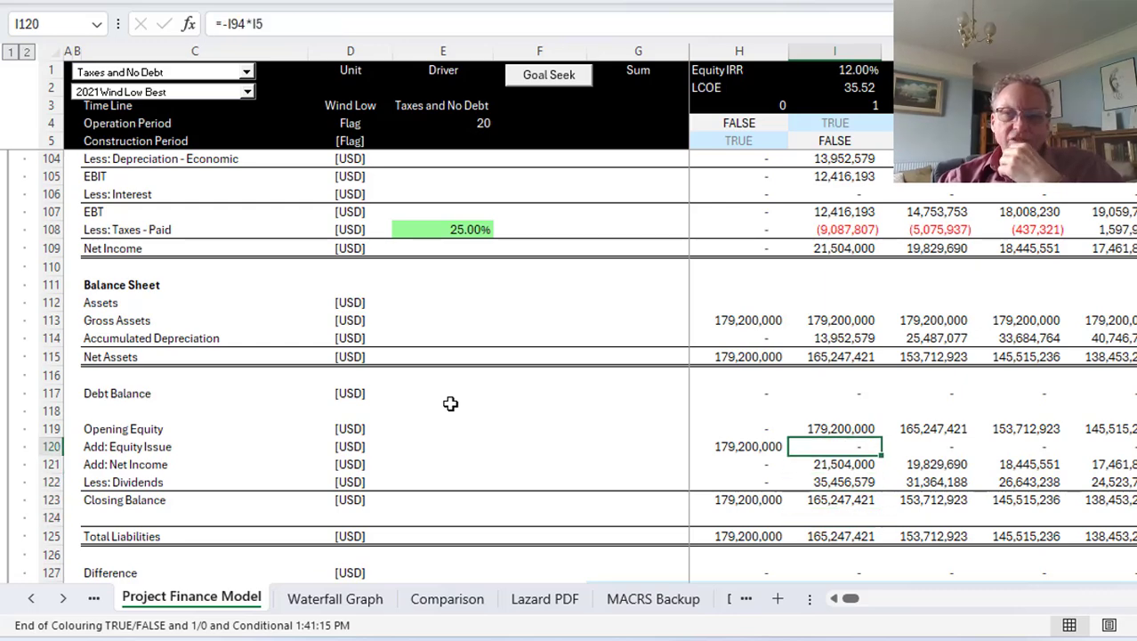
# Step: Look over the year 1 capital ratio and NOPAT rows below the balance sheet, from Equity/Capital in I130 to Invested Capital in I137
pyautogui.press('Down')
pyautogui.press('Down')
pyautogui.press('Down')
pyautogui.press('Down')
pyautogui.press('Down')
pyautogui.press('Down')
pyautogui.press('Down')
pyautogui.press('Down')
pyautogui.press('Down')
pyautogui.press('Down')
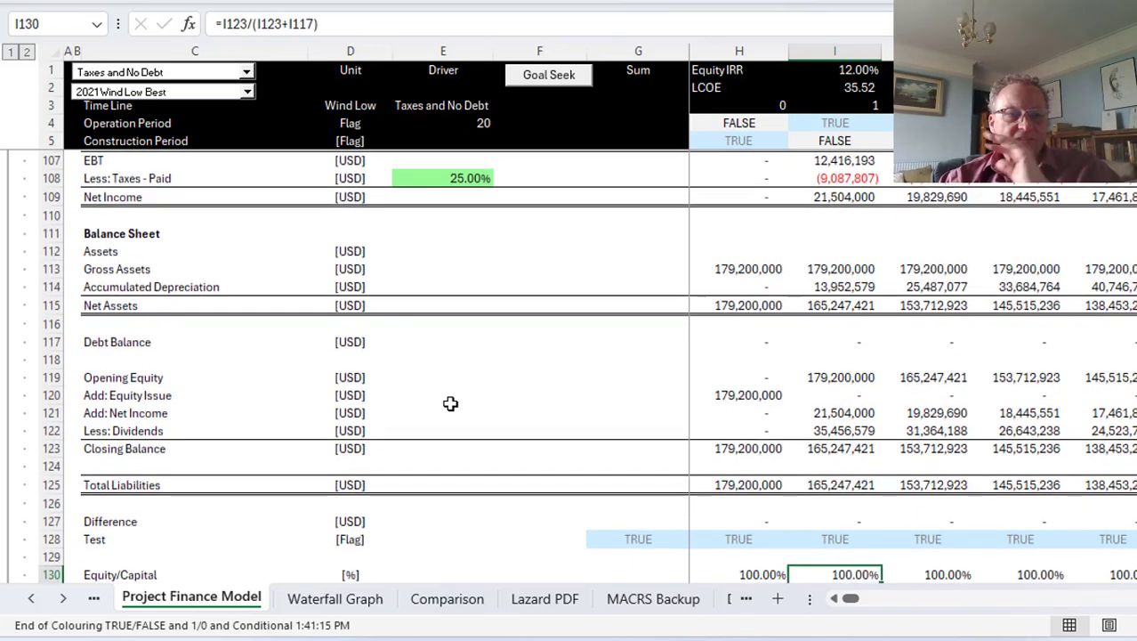
pyautogui.press('Down')
pyautogui.press('Down')
pyautogui.press('Down')
pyautogui.press('Down')
pyautogui.press('Down')
pyautogui.press('Down')
pyautogui.press('Down')
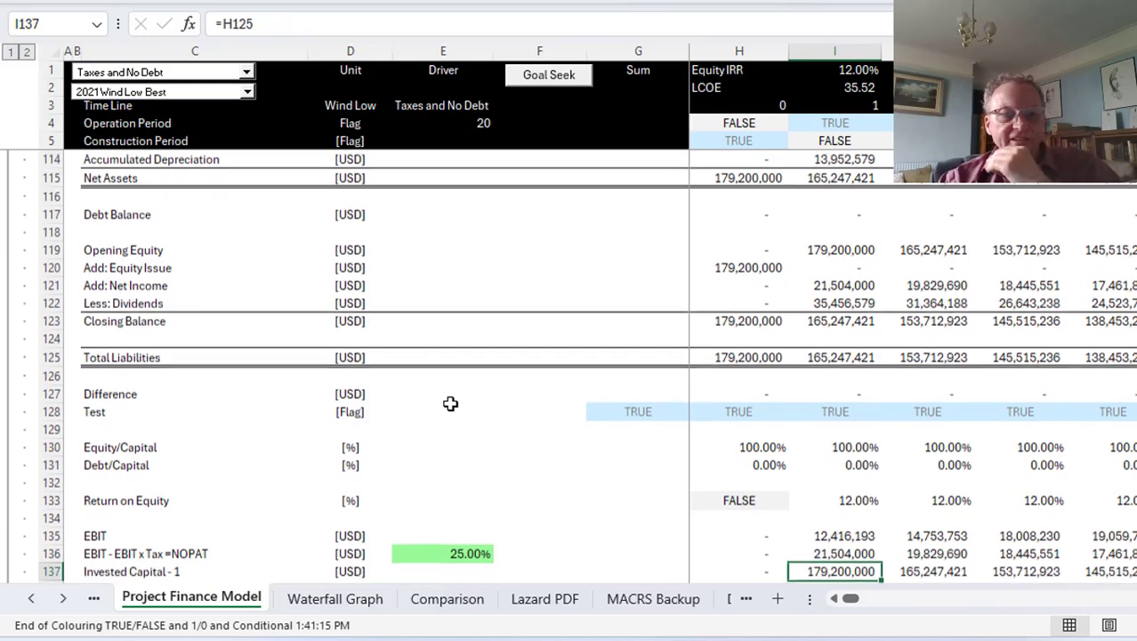
# Step: Go back to the year 1 Return on Equity in I133 and check its formula
pyautogui.press('Down')
pyautogui.press('Up')
pyautogui.press('Up')
pyautogui.press('Up')
pyautogui.press('Up')
pyautogui.press('Up')
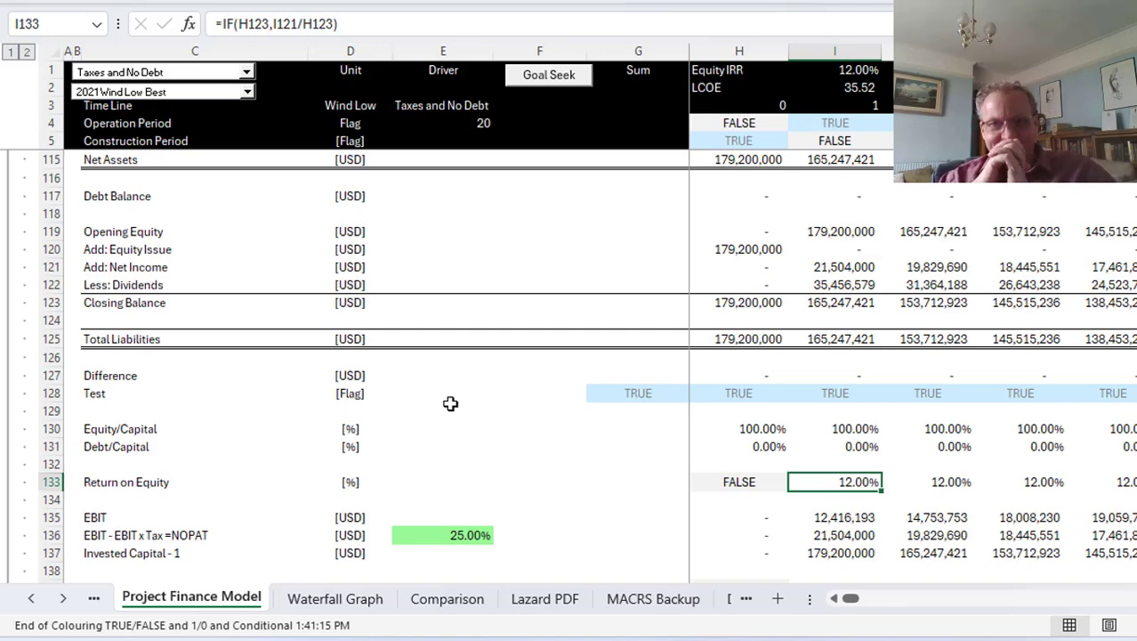
# Step: Check the year 1 Return on Capital formula in I139 below the NOPAT and Invested Capital rows
pyautogui.press('Down')
pyautogui.press('Down')
pyautogui.press('Down')
pyautogui.press('Down')
pyautogui.press('Down')
pyautogui.press('Down')
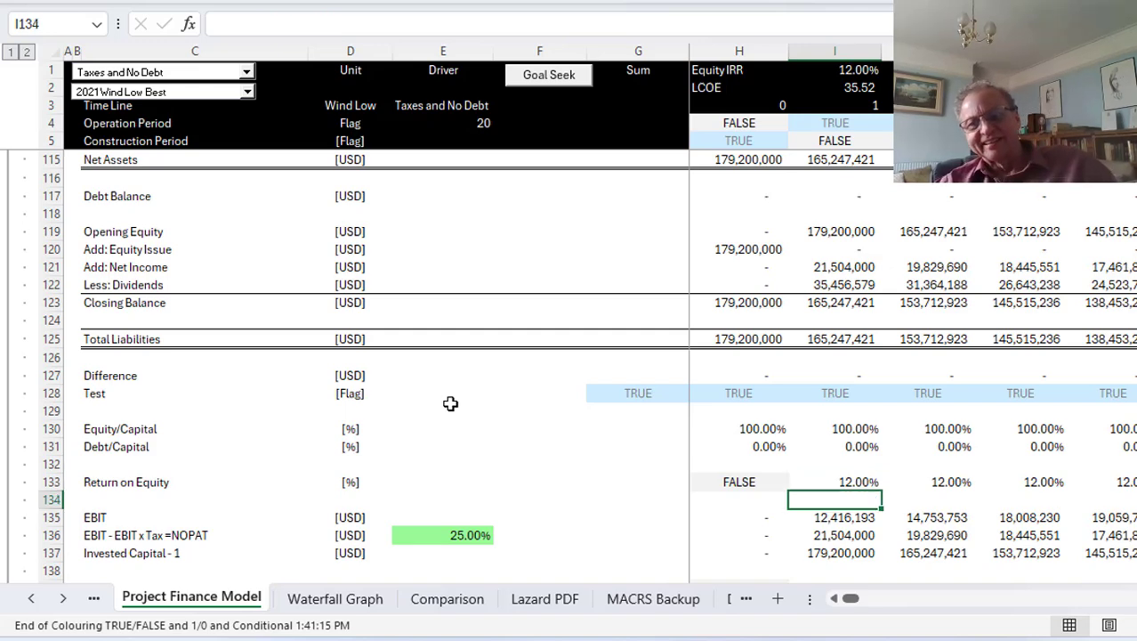
pyautogui.scroll(-1, 450, 404)
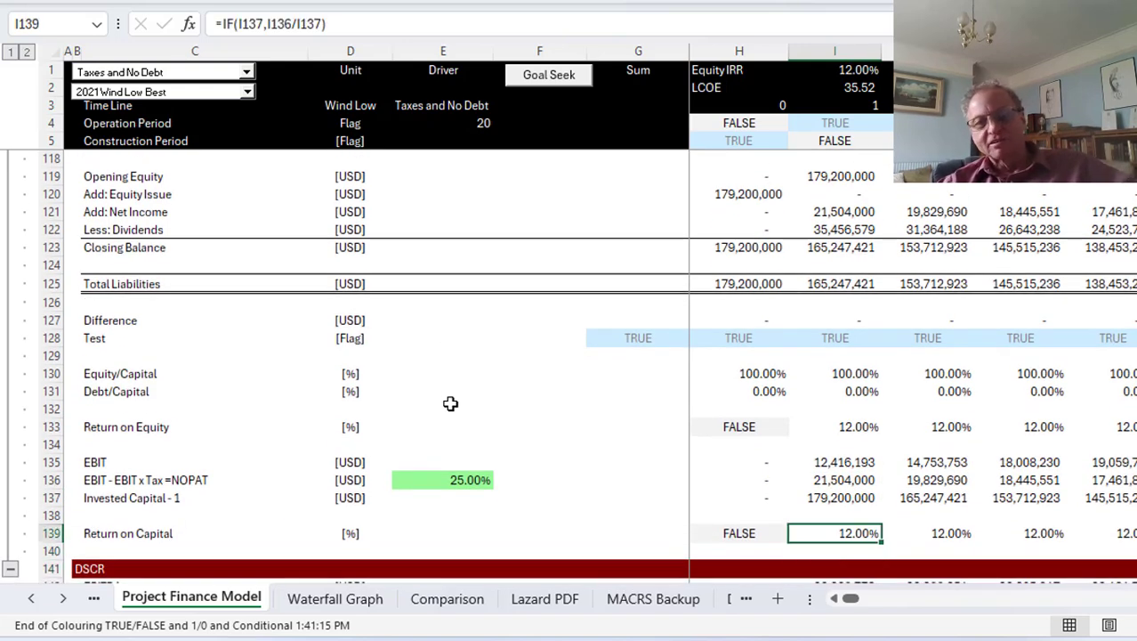
# Step: Look through the DSCR section and the Final Life inputs beneath it at the end of the model
pyautogui.press('Down')
pyautogui.press('Down')
pyautogui.press('Down')
pyautogui.press('Down')
pyautogui.press('Down')
pyautogui.press('Down')
pyautogui.press('Down')
pyautogui.press('Down')
pyautogui.press('Down')
pyautogui.press('Down')
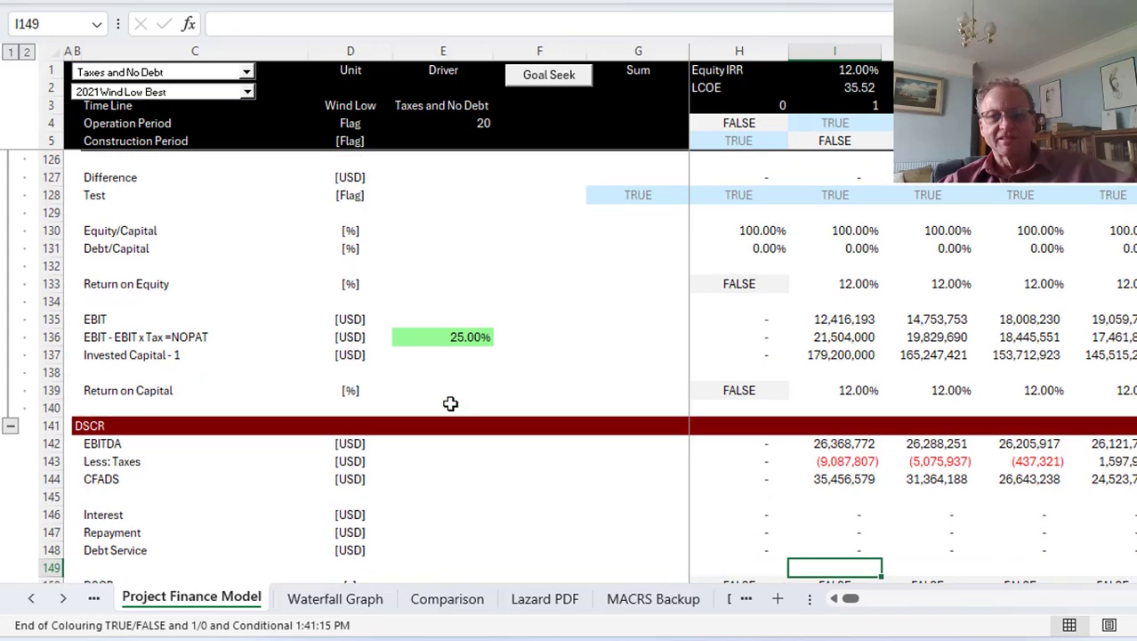
pyautogui.press('Down')
pyautogui.press('Down')
pyautogui.press('Down')
pyautogui.press('Down')
pyautogui.scroll(-3, 450, 404)
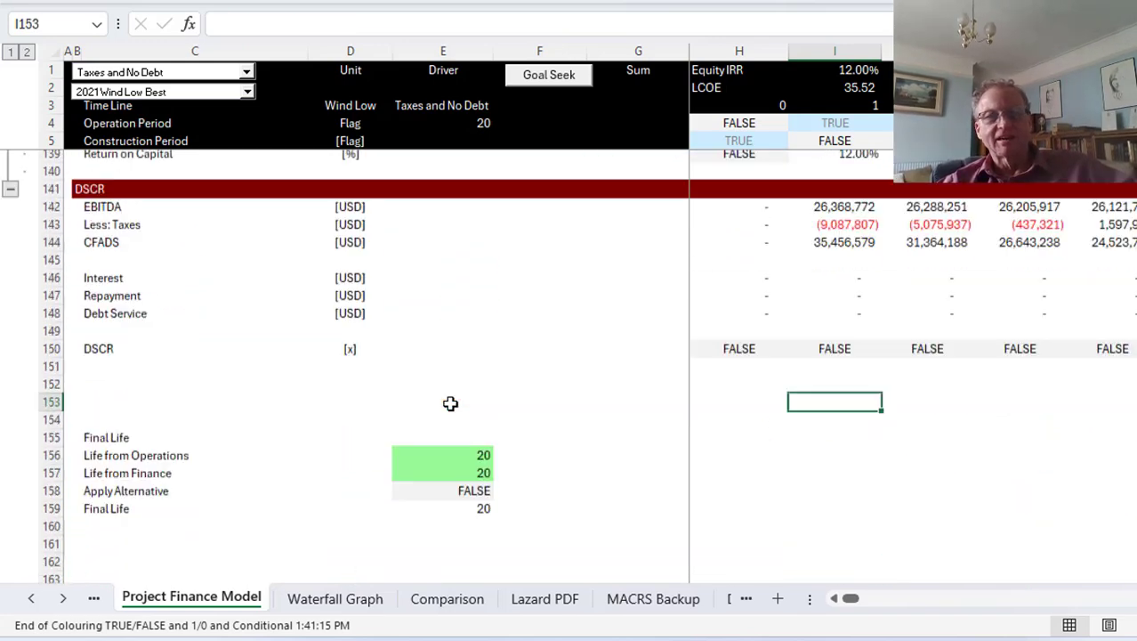
# Step: Return to the beginning of the project finance model, glance at the InputC - Operating sheet and open the InputC - Financing sheet
pyautogui.press('pageup')
pyautogui.press('pageup')
pyautogui.press('pageup')
pyautogui.press('pageup')
pyautogui.press('pageup')
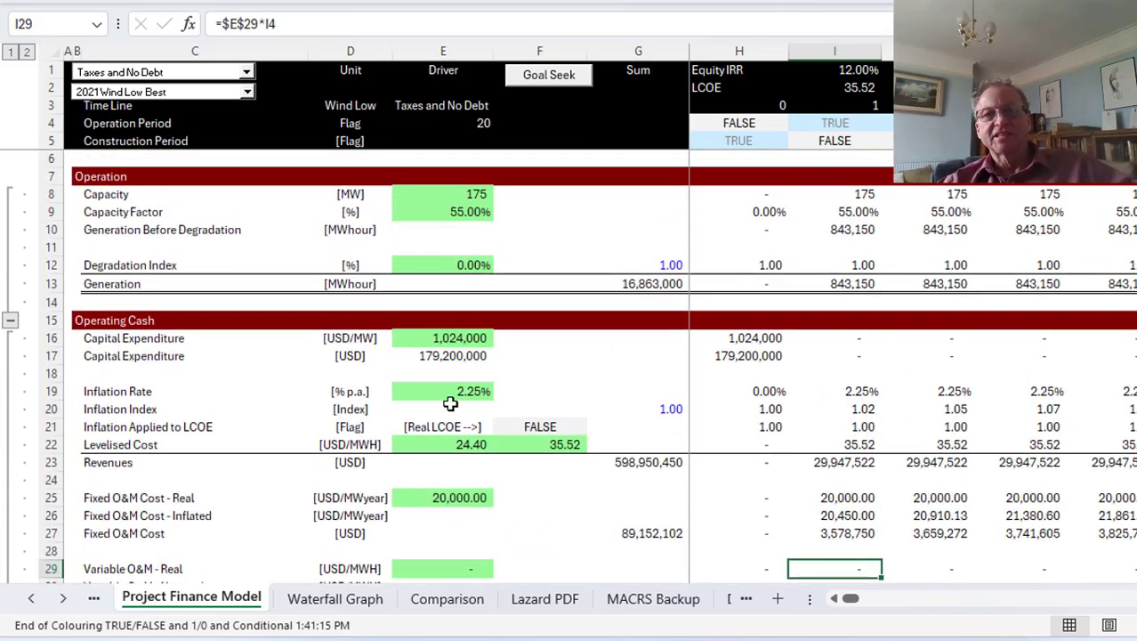
pyautogui.hotkey('ctrl', 'pageup')
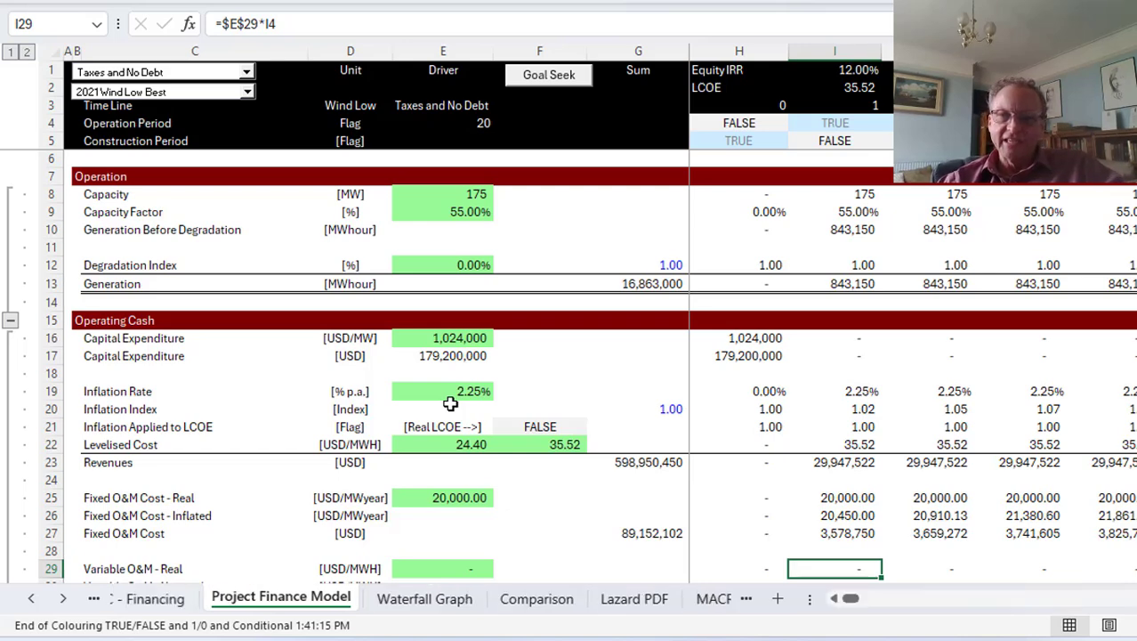
pyautogui.hotkey('ctrl', 'pageup')
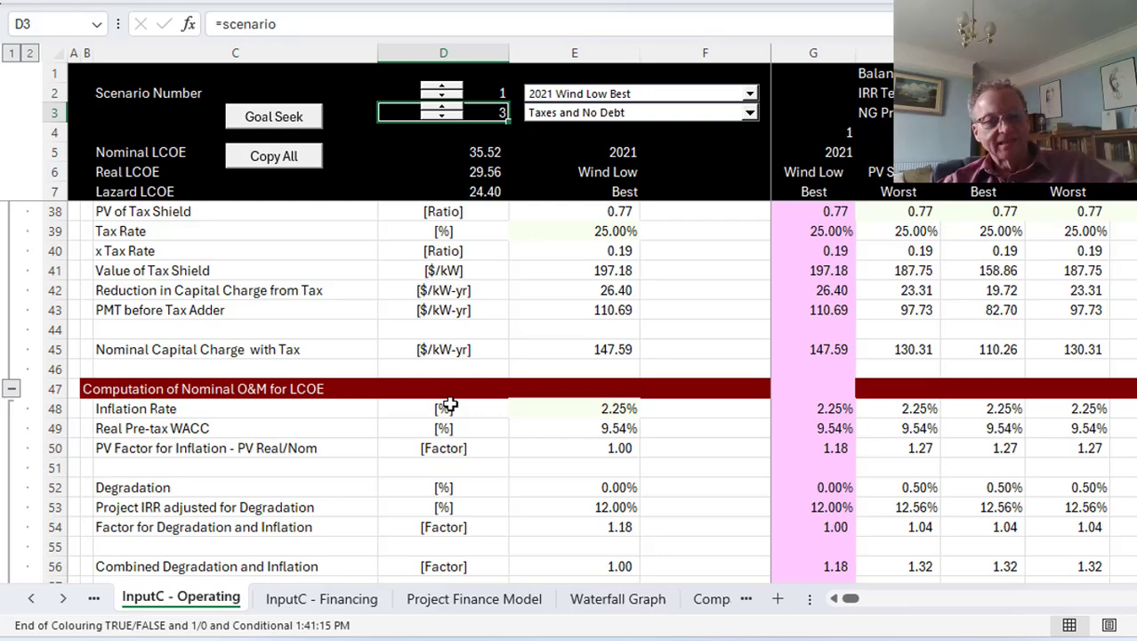
pyautogui.hotkey('ctrl', 'pageup')
pyautogui.hotkey('ctrl', 'pagedown')
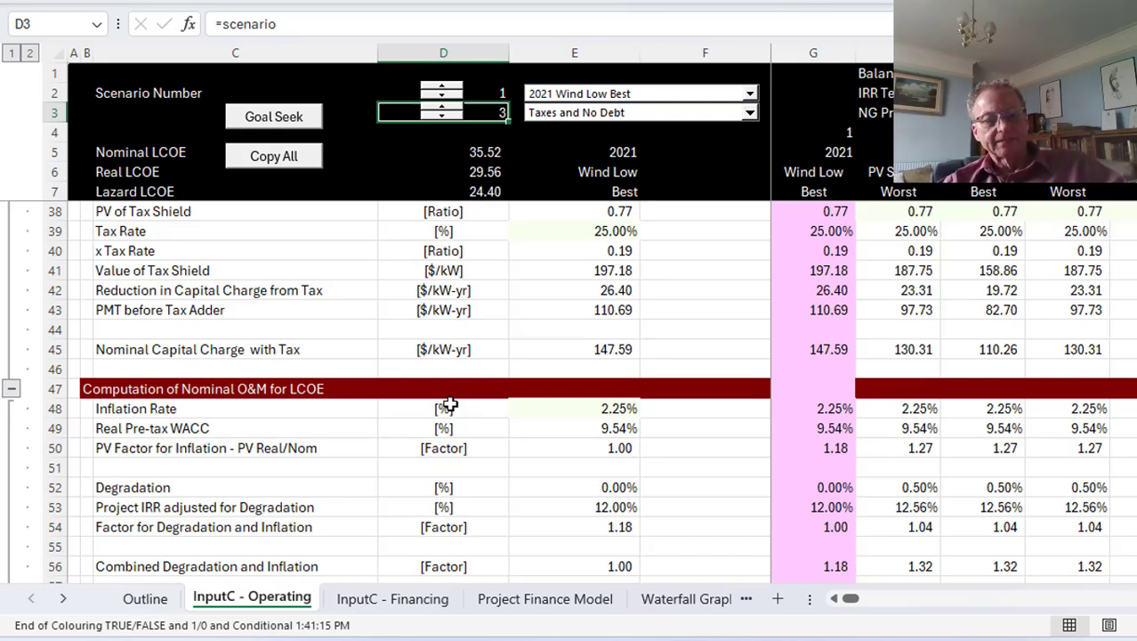
pyautogui.hotkey('ctrl', 'pagedown')
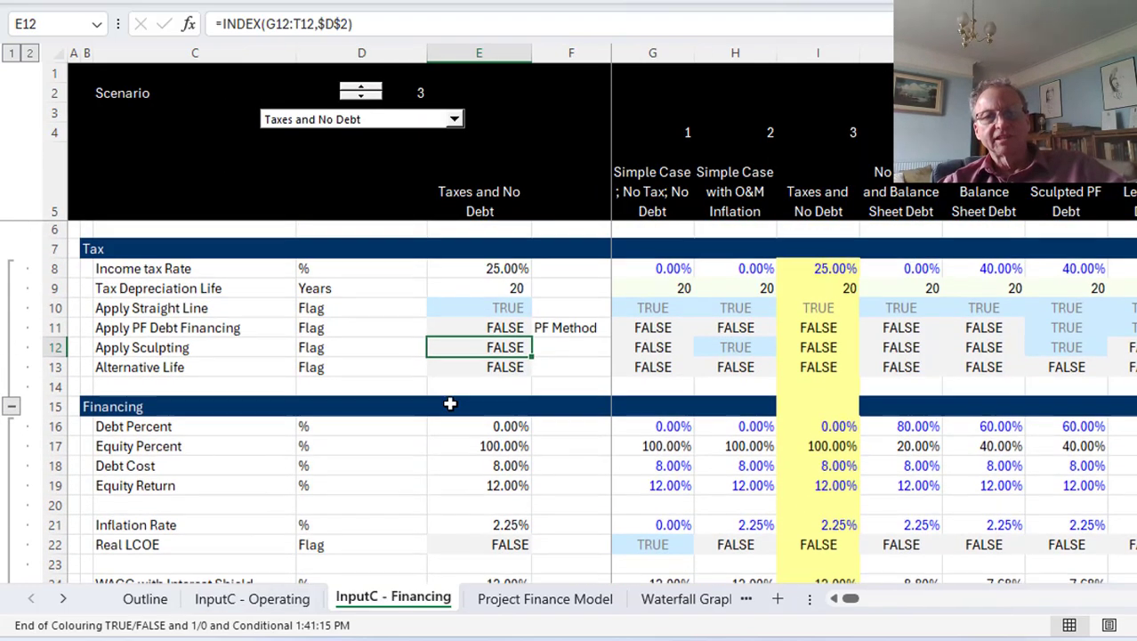
# Step: Try the No Taxes and Balance Sheet Debt scenario, checking its Income tax Rate in J8 and the LCOE on the InputC - Operating sheet
pyautogui.click(391, 123)
pyautogui.press('Down')
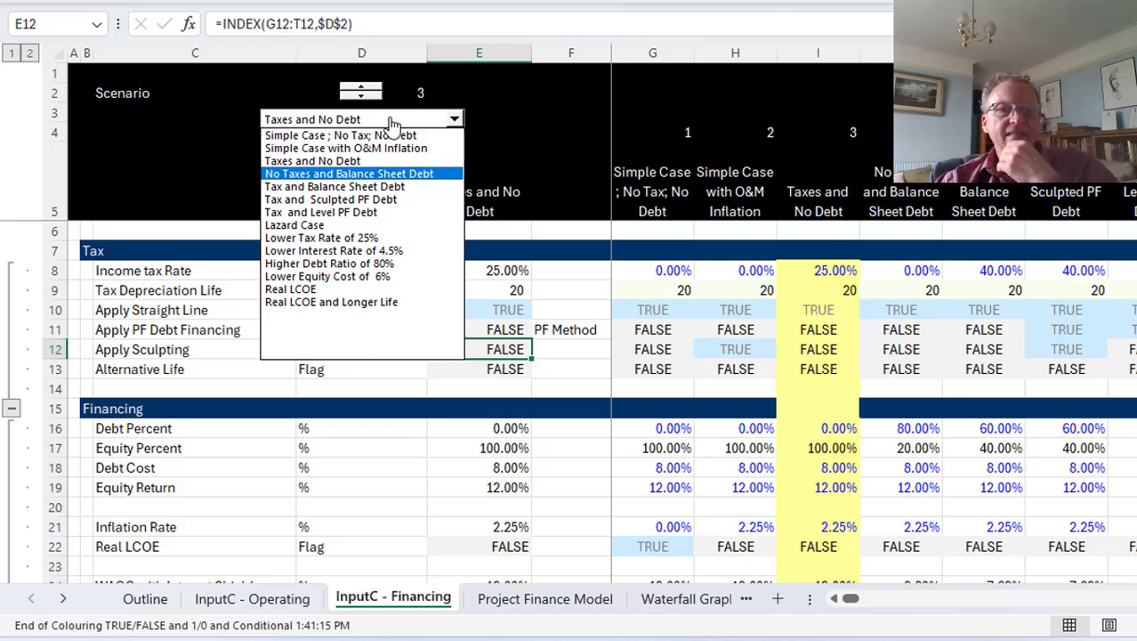
pyautogui.press('Return')
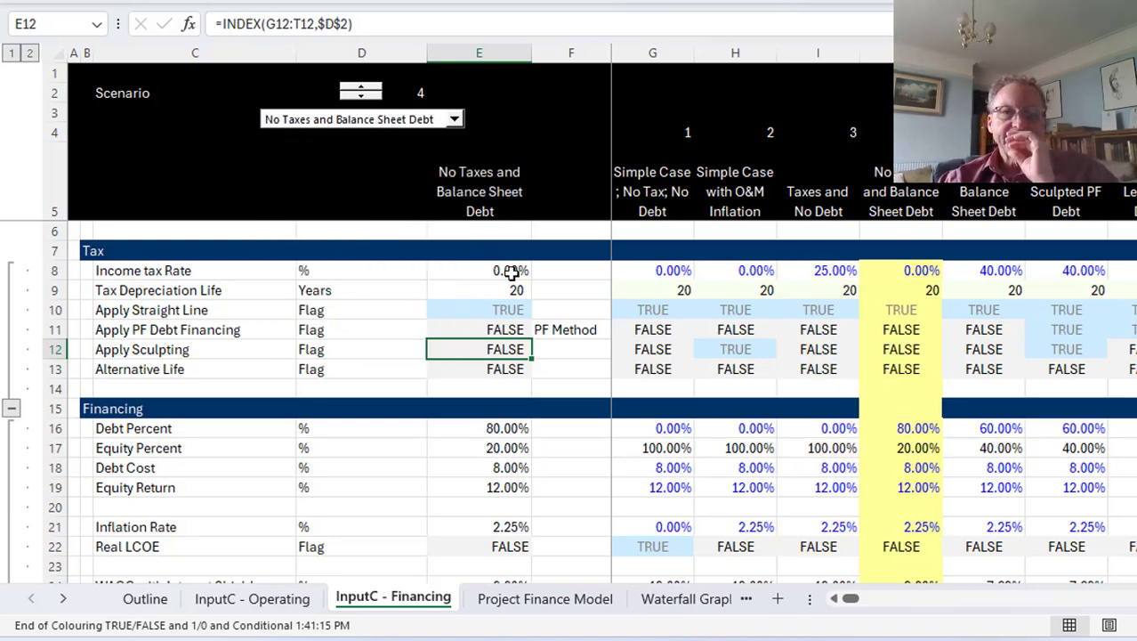
pyautogui.click(796, 295)
pyautogui.press('Right')
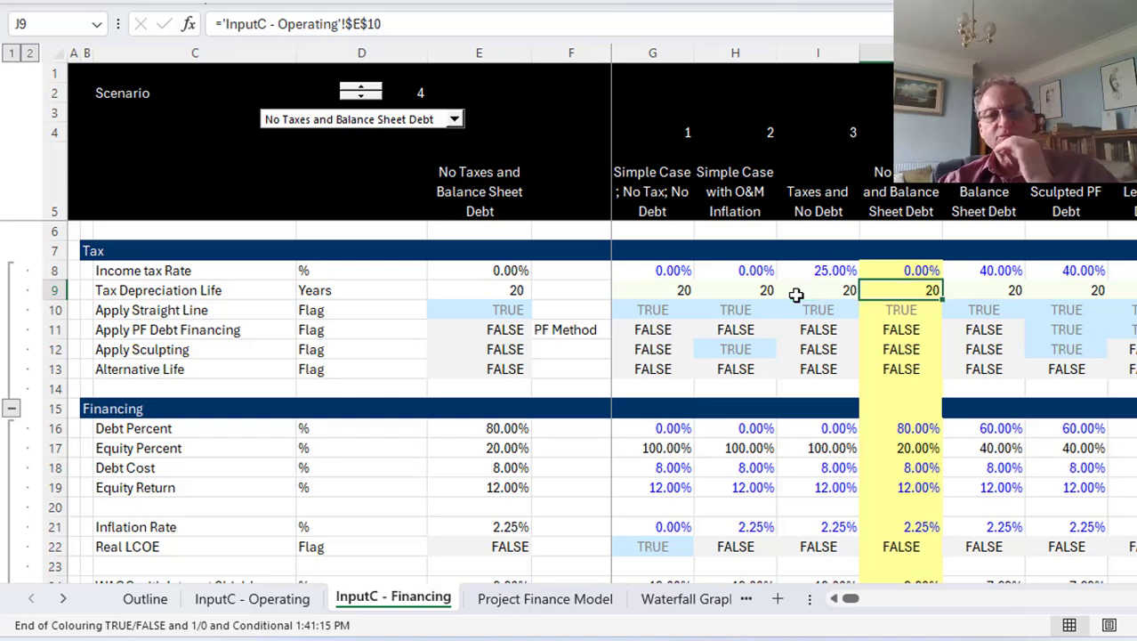
pyautogui.press('Up')
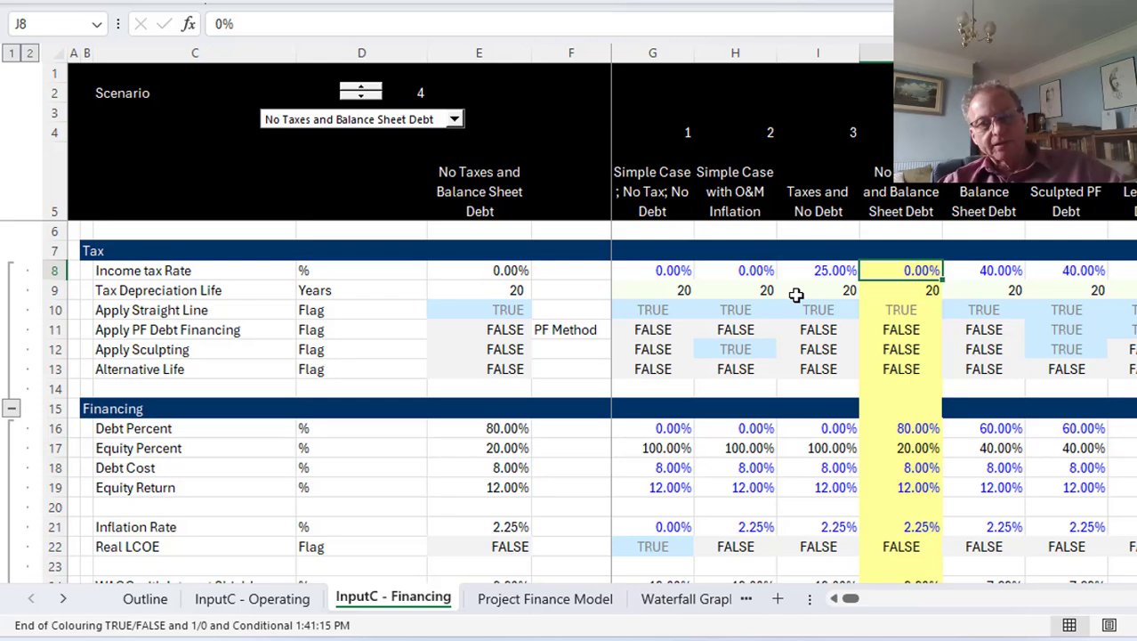
pyautogui.hotkey('ctrl', 'pageup')
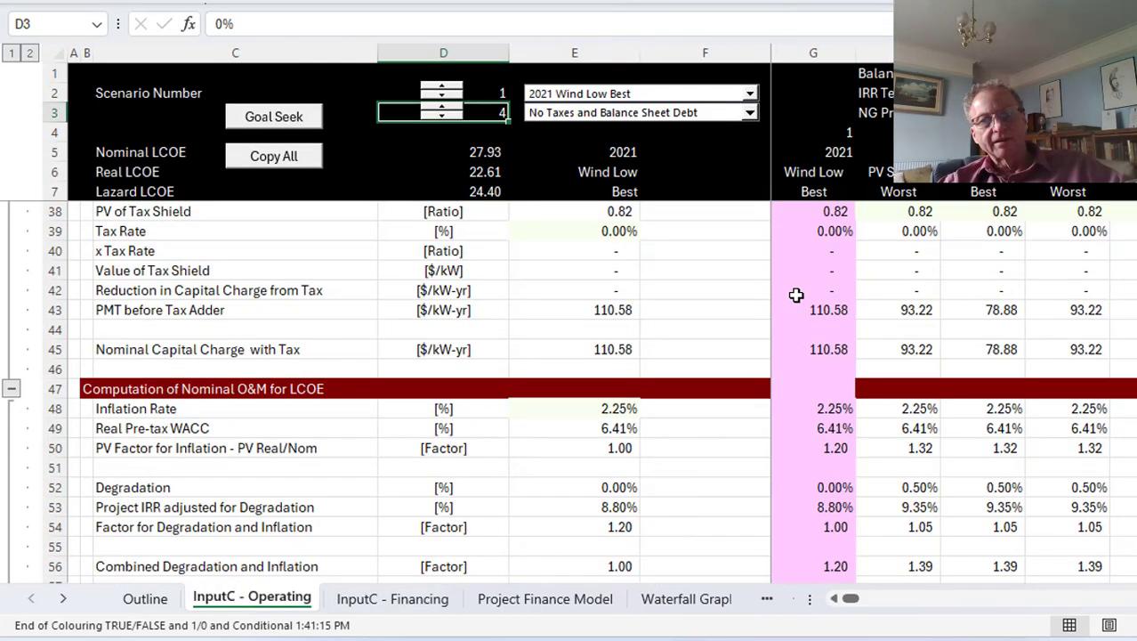
pyautogui.hotkey('ctrl', 'pagedown')
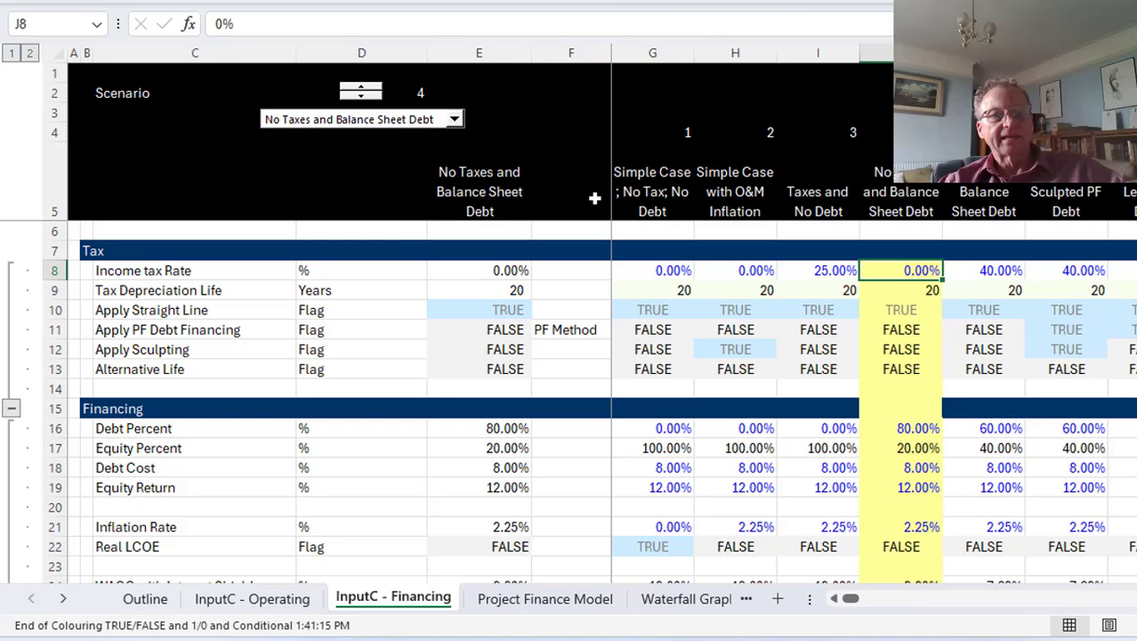
# Step: Set the financing scenario back to Taxes and No Debt and return to the InputC - Operating sheet
pyautogui.click(418, 120)
pyautogui.press('Return')
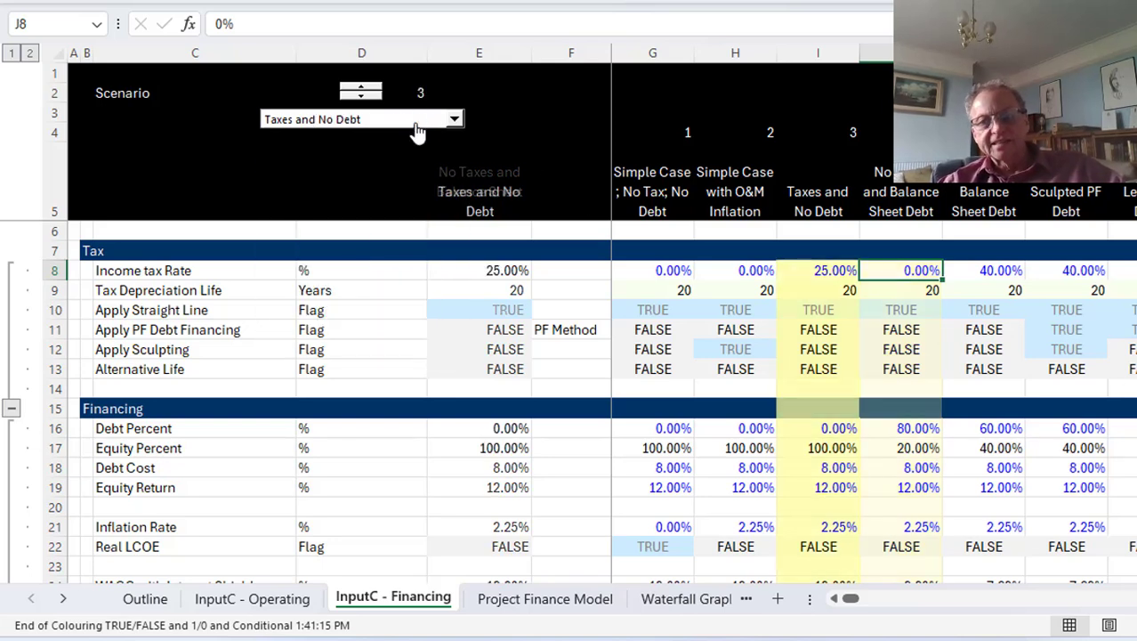
pyautogui.hotkey('ctrl', 'pageup')
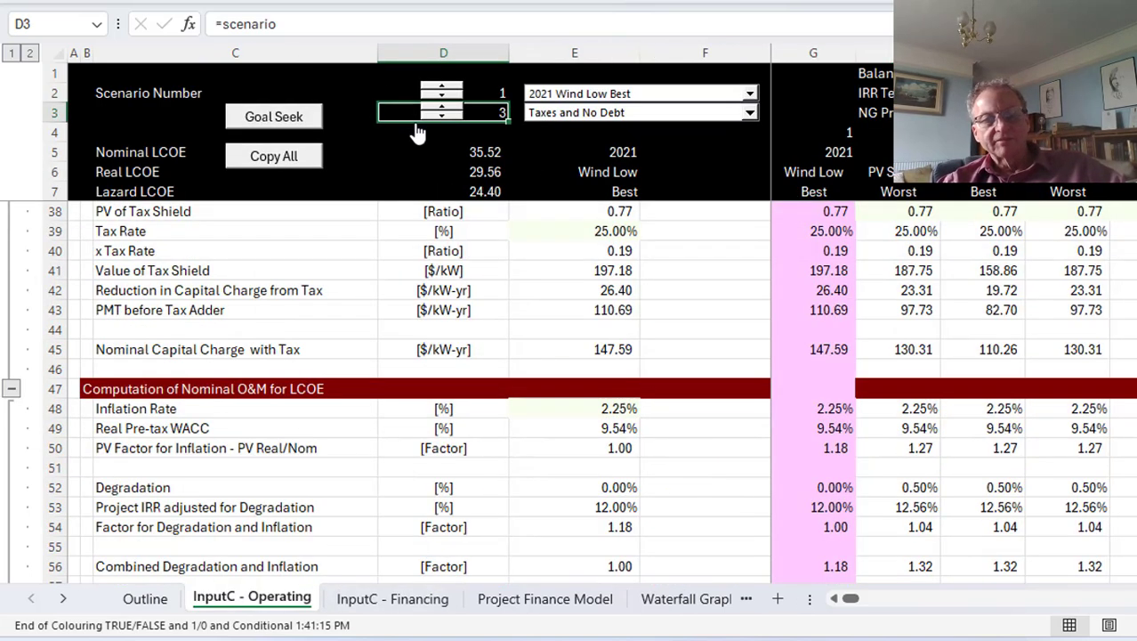
# Step: Read through the Operation inputs and the Computation of LCOE from PMT - Capital section as far as the Tax Rate row
pyautogui.press('Down')
pyautogui.press('Down')
pyautogui.press('Down')
pyautogui.press('Down')
pyautogui.press('Down')
pyautogui.press('Down')
pyautogui.press('Down')
pyautogui.press('Down')
pyautogui.press('Down')
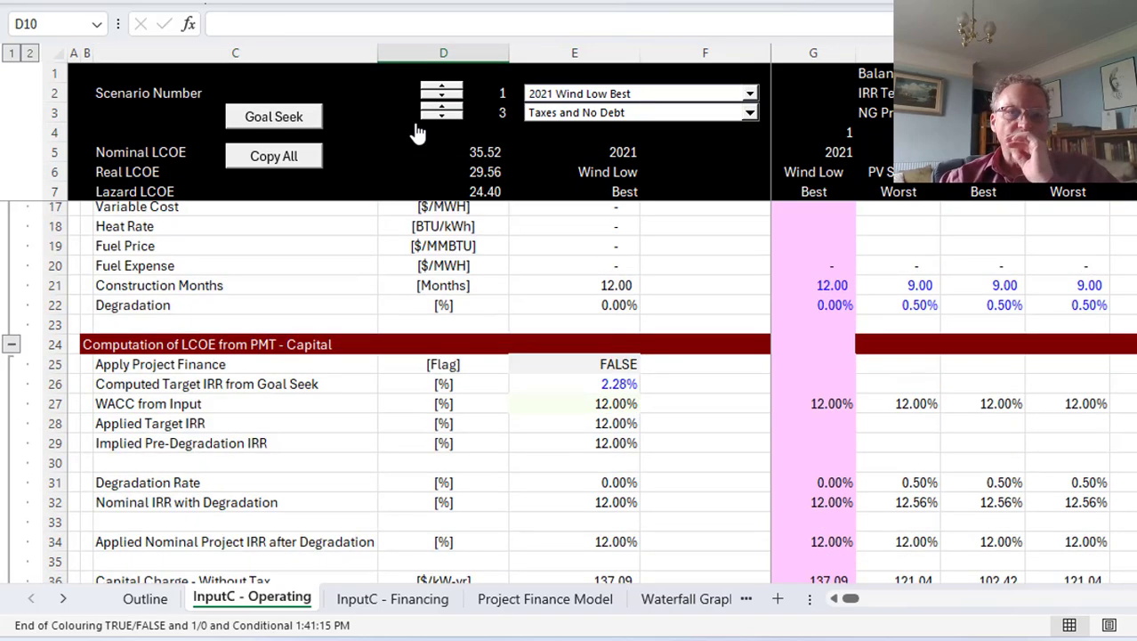
pyautogui.press('Down')
pyautogui.press('Down')
pyautogui.press('Down')
pyautogui.press('Down')
pyautogui.press('Down')
pyautogui.press('Down')
pyautogui.press('Down')
pyautogui.press('Down')
pyautogui.press('Down')
pyautogui.press('Down')
pyautogui.press('Down')
pyautogui.press('Down')
pyautogui.press('Down')
pyautogui.press('Down')
pyautogui.press('Down')
pyautogui.press('Down')
pyautogui.press('Down')
pyautogui.press('Down')
pyautogui.press('Down')
pyautogui.press('Down')
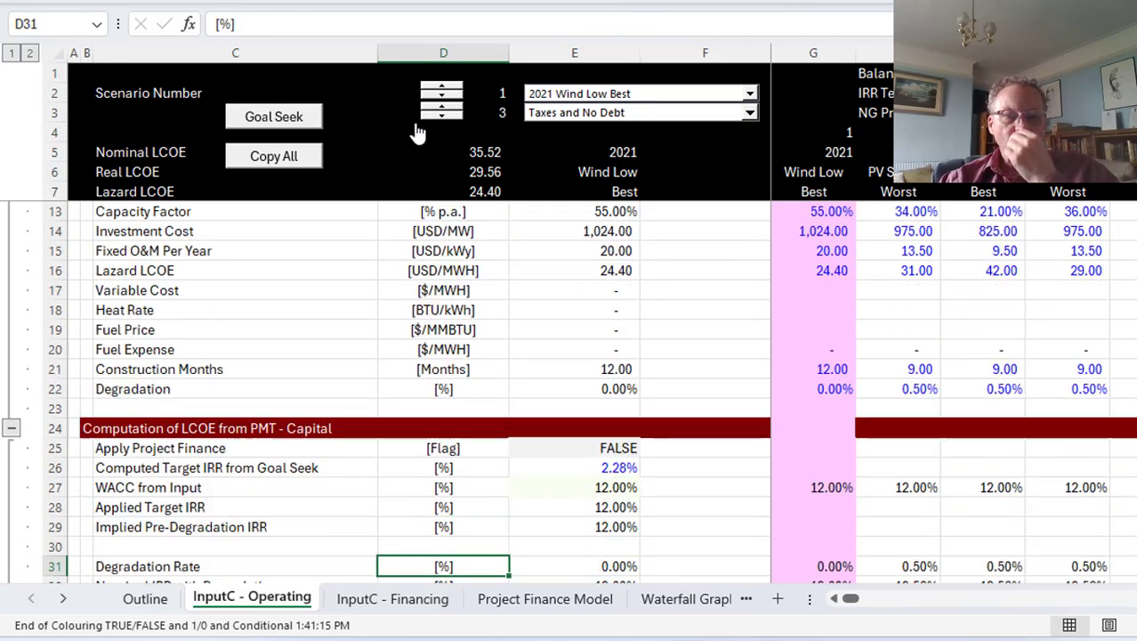
pyautogui.press('Down')
pyautogui.press('Down')
pyautogui.press('Down')
pyautogui.press('Down')
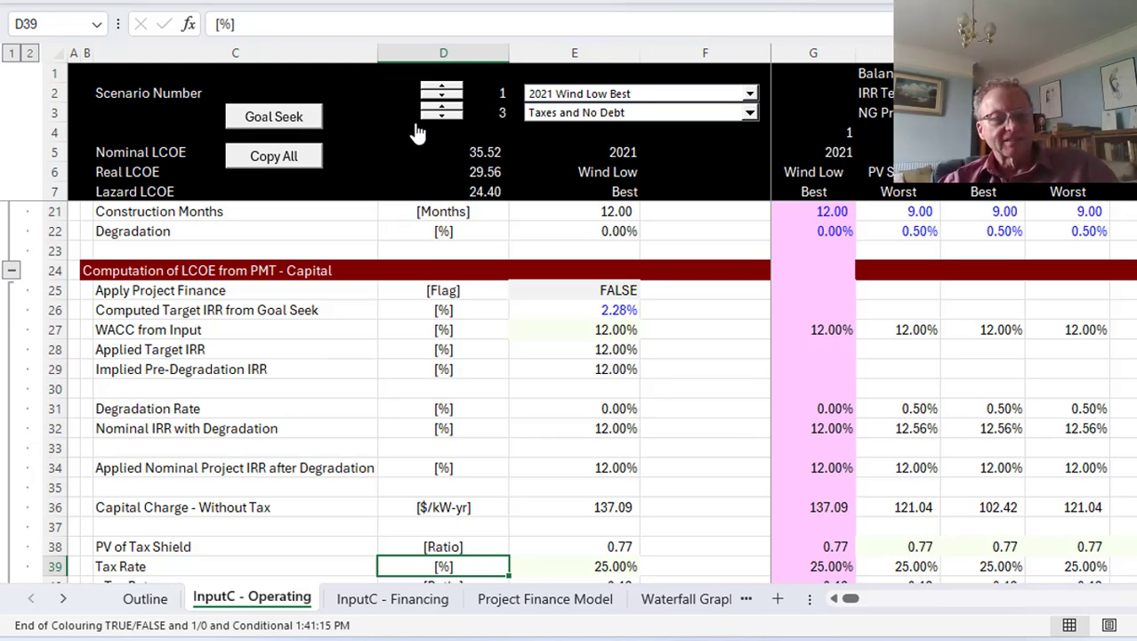
# Step: Go back over the operating inputs and inspect the Computed Target IRR from Goal Seek in E26
pyautogui.press('Up')
pyautogui.press('Up')
pyautogui.press('Up')
pyautogui.press('Up')
pyautogui.press('pageup')
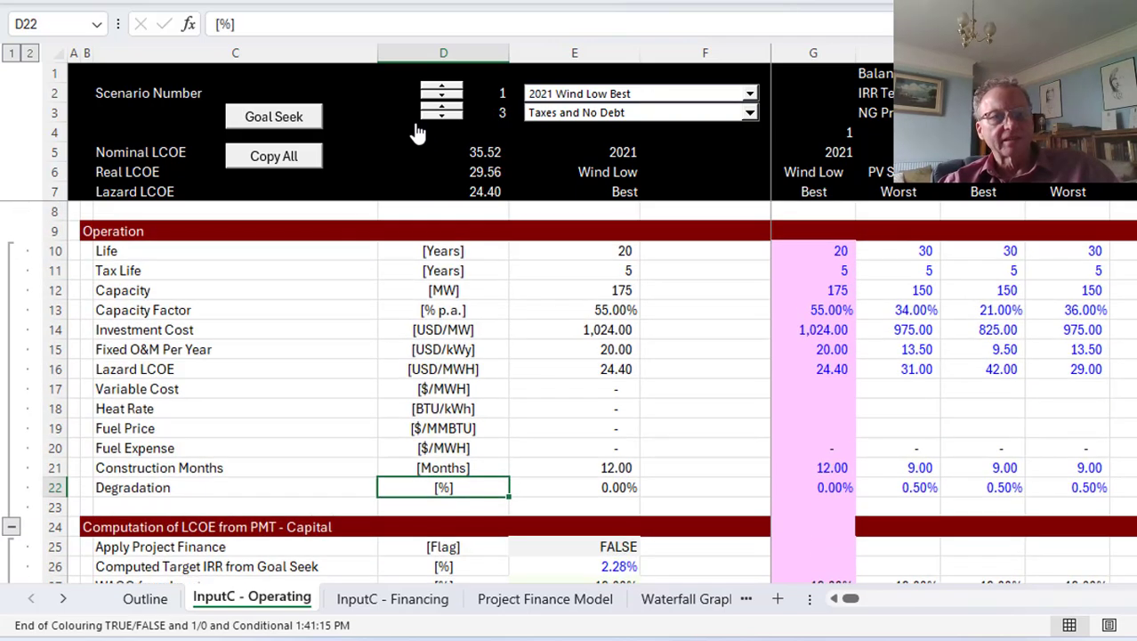
pyautogui.press('pagedown')
pyautogui.press('Up')
pyautogui.press('Up')
pyautogui.press('Up')
pyautogui.press('Up')
pyautogui.press('Up')
pyautogui.press('Up')
pyautogui.press('Up')
pyautogui.press('Up')
pyautogui.press('Up')
pyautogui.press('Up')
pyautogui.press('Up')
pyautogui.press('Up')
pyautogui.press('Up')
pyautogui.press('Up')
pyautogui.press('Up')
pyautogui.press('Up')
pyautogui.press('Up')
pyautogui.press('Up')
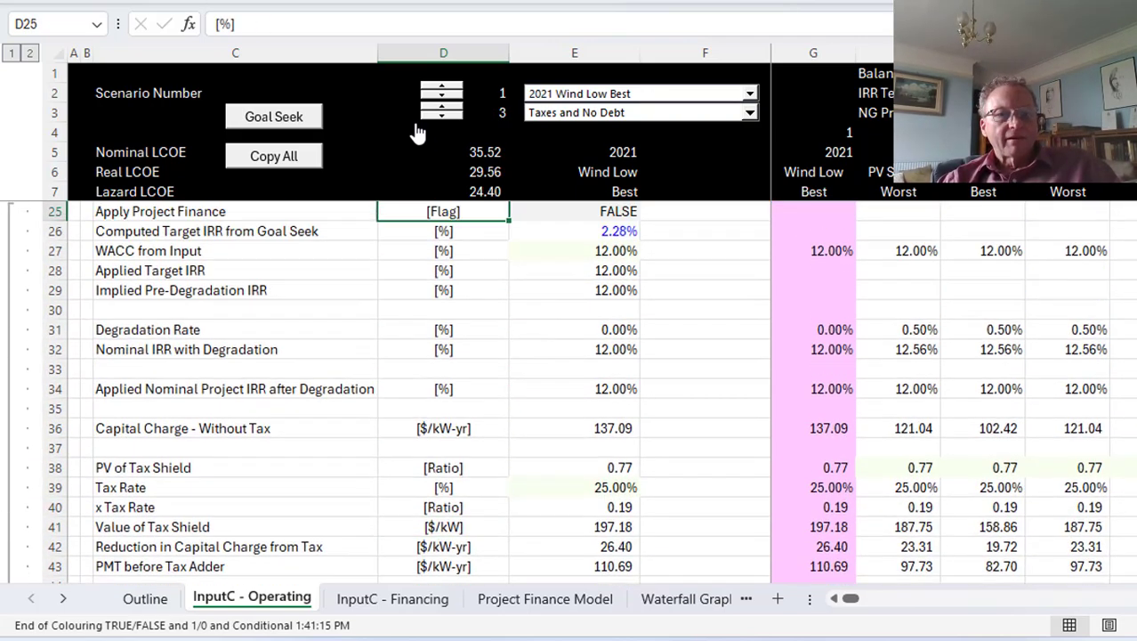
pyautogui.press('Down')
pyautogui.press('Down')
pyautogui.press('Down')
pyautogui.press('Right')
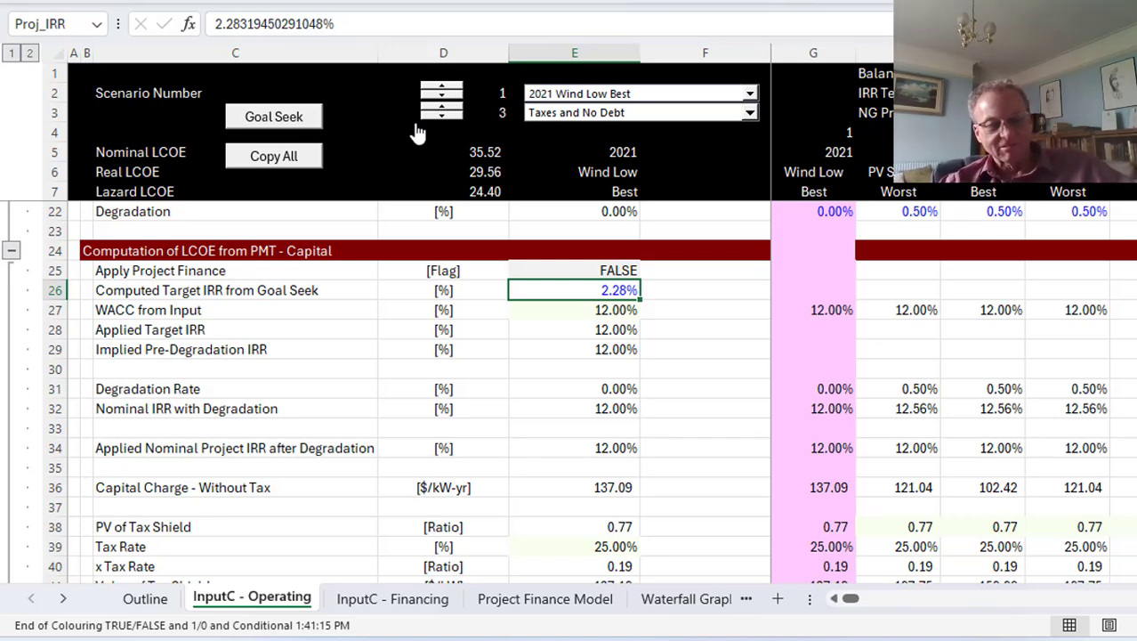
# Step: Review the Degradation Rate formula in E31 and the PMT formula for Capital Charge - Without Tax in E36
pyautogui.press('Down')
pyautogui.press('Down')
pyautogui.press('Down')
pyautogui.press('Down')
pyautogui.press('Down')
pyautogui.press('Down')
pyautogui.press('Up')
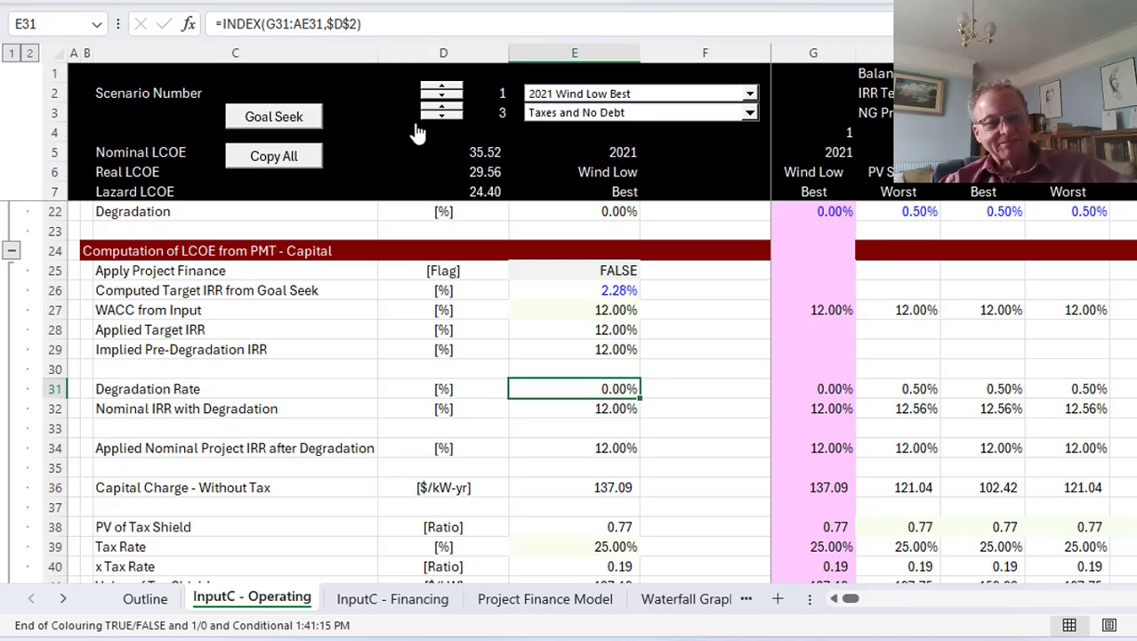
pyautogui.press('Down')
pyautogui.press('Down')
pyautogui.press('Down')
pyautogui.press('Down')
pyautogui.press('Down')
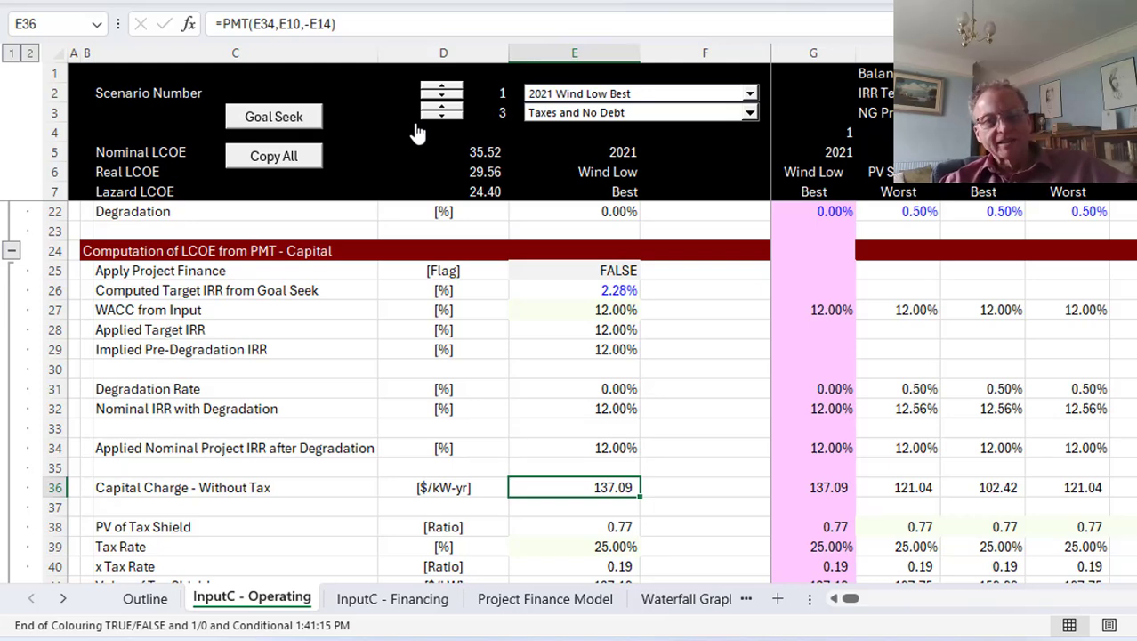
pyautogui.press('F2')
pyautogui.press('Return')
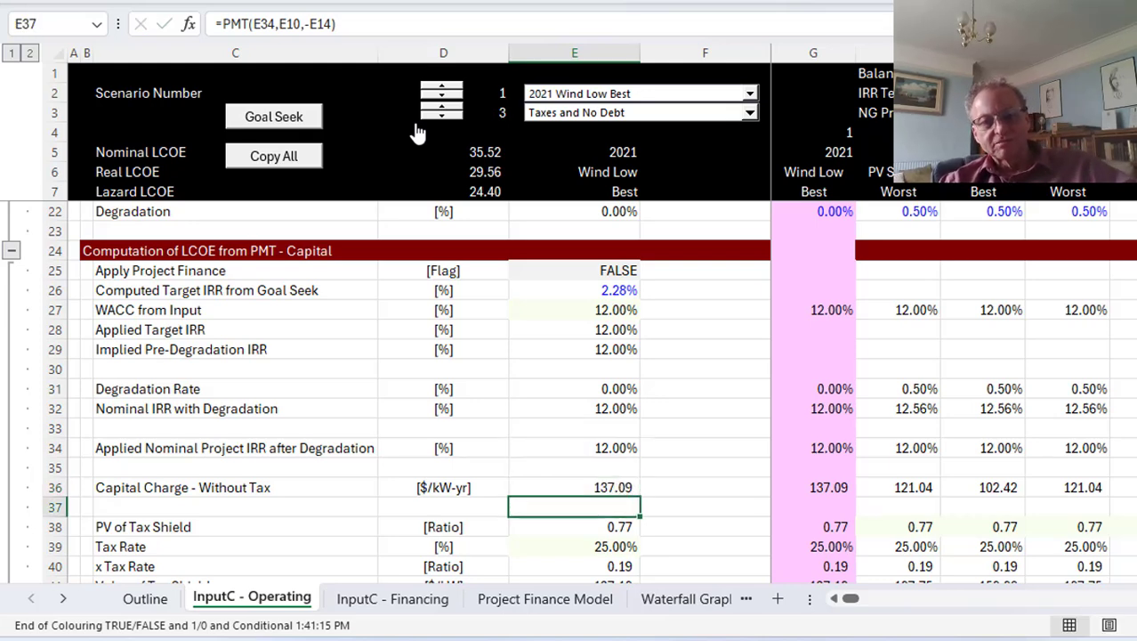
# Step: Look over the tax shield rows below the capital charge and check the PV of Tax Shield formula in E38
pyautogui.press('Down')
pyautogui.press('Down')
pyautogui.press('Down')
pyautogui.press('Down')
pyautogui.press('Down')
pyautogui.press('Down')
pyautogui.press('Down')
pyautogui.press('Up')
pyautogui.press('Up')
pyautogui.press('Up')
pyautogui.press('Up')
pyautogui.press('Up')
pyautogui.press('Up')
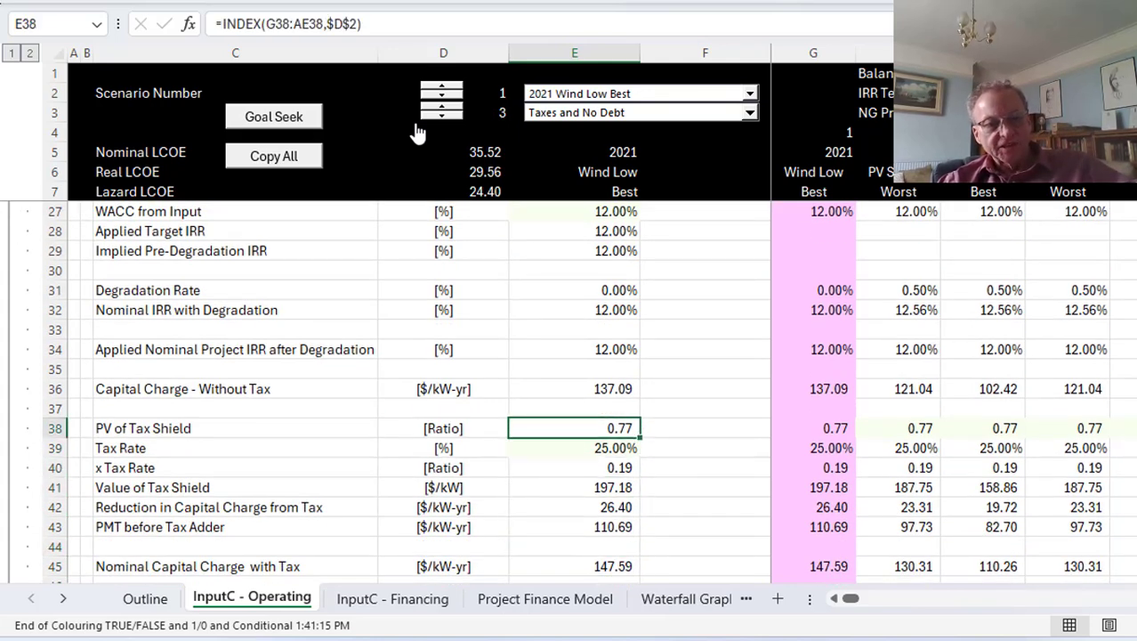
# Step: On the InputC - Financing sheet, rename the Depreciation section heading in B26 as Depreciation Rate
pyautogui.hotkey('ctrl', 'pagedown')
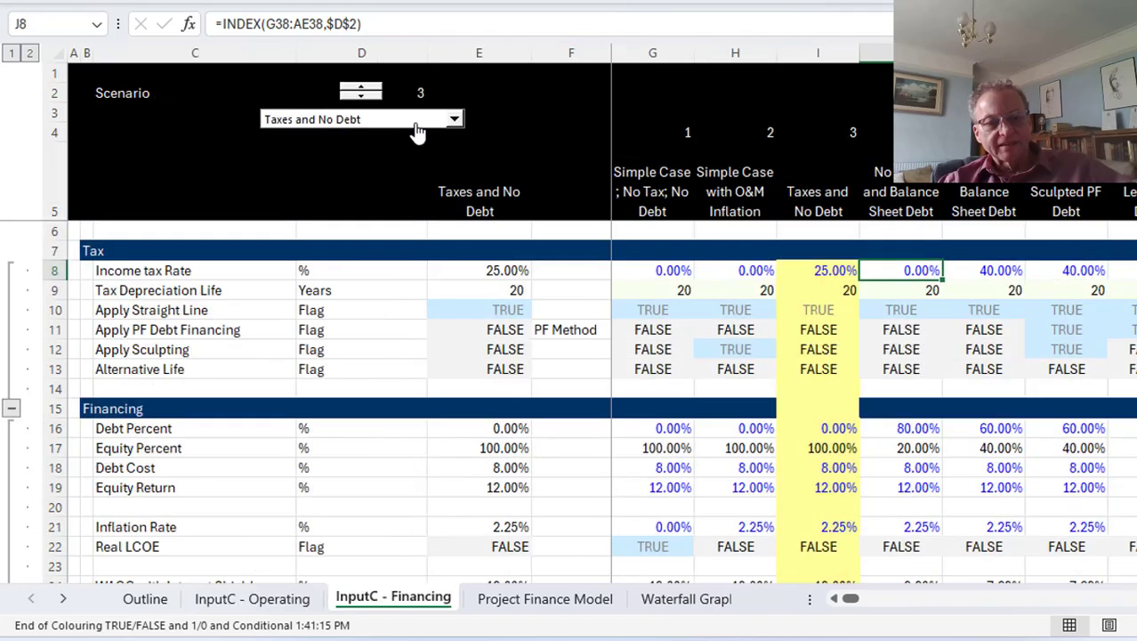
pyautogui.press('pagedown')
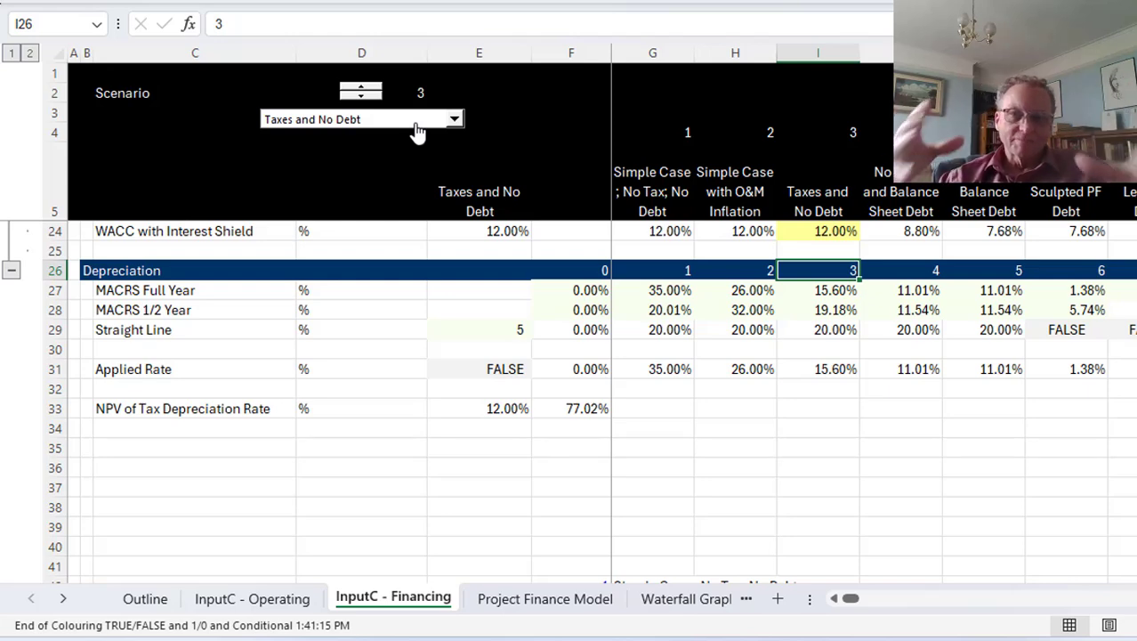
pyautogui.press('Left')
pyautogui.press('Left')
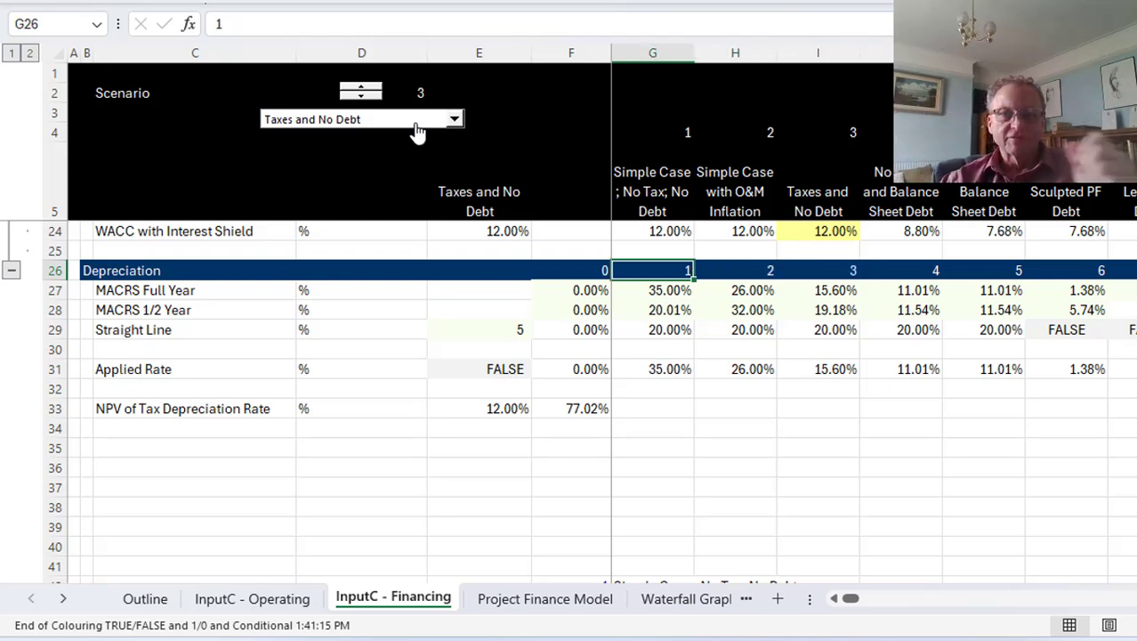
pyautogui.press('Left')
pyautogui.press('Down')
pyautogui.press('Up')
pyautogui.press('Left')
pyautogui.press('Left')
pyautogui.press('Left')
pyautogui.press('Left')
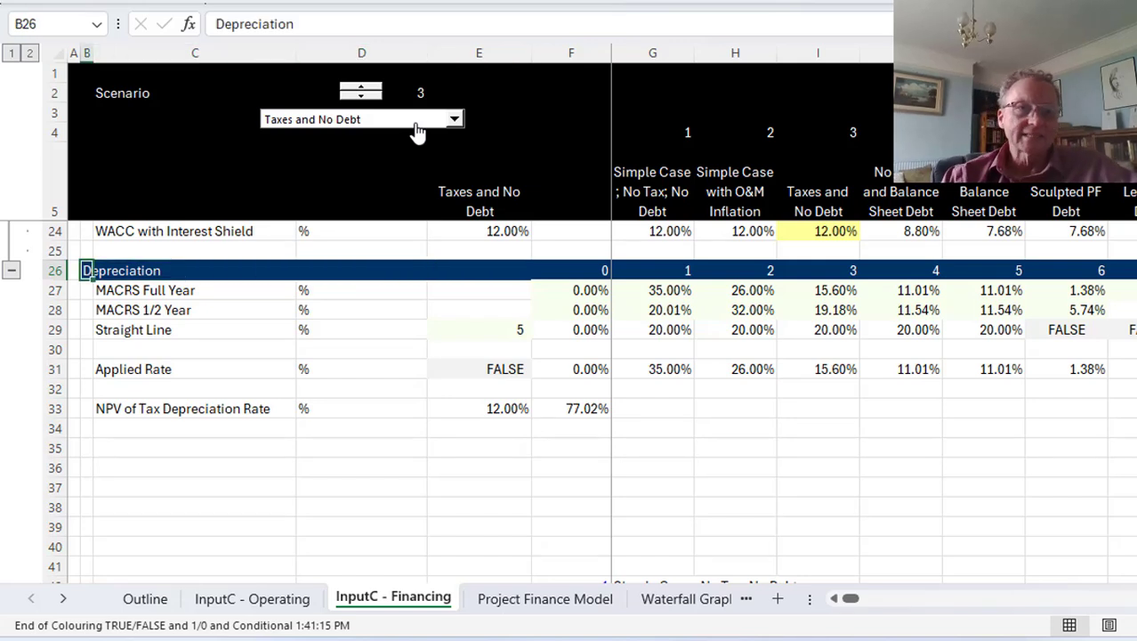
pyautogui.press('F2')
pyautogui.write('Rate')
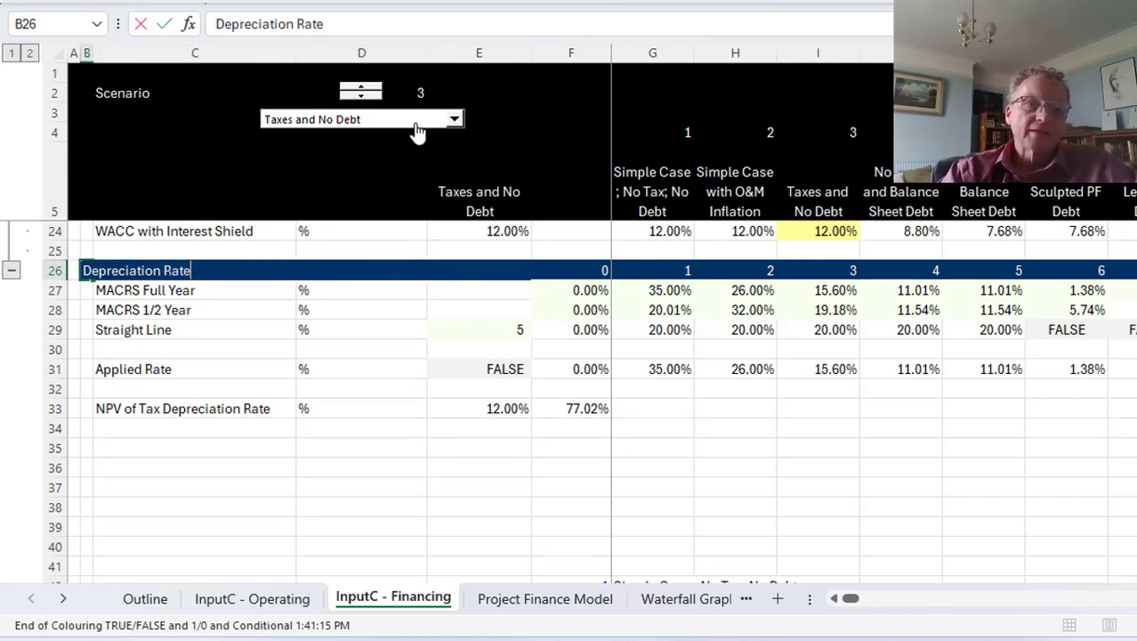
pyautogui.press('Return')
# Step: Examine the source formulas of the MACRS Full Year and MACRS 1/2 Year depreciation rates in rows 27 and 28
pyautogui.press('Right')
pyautogui.press('Right')
pyautogui.press('Right')
pyautogui.press('Right')
pyautogui.press('Right')
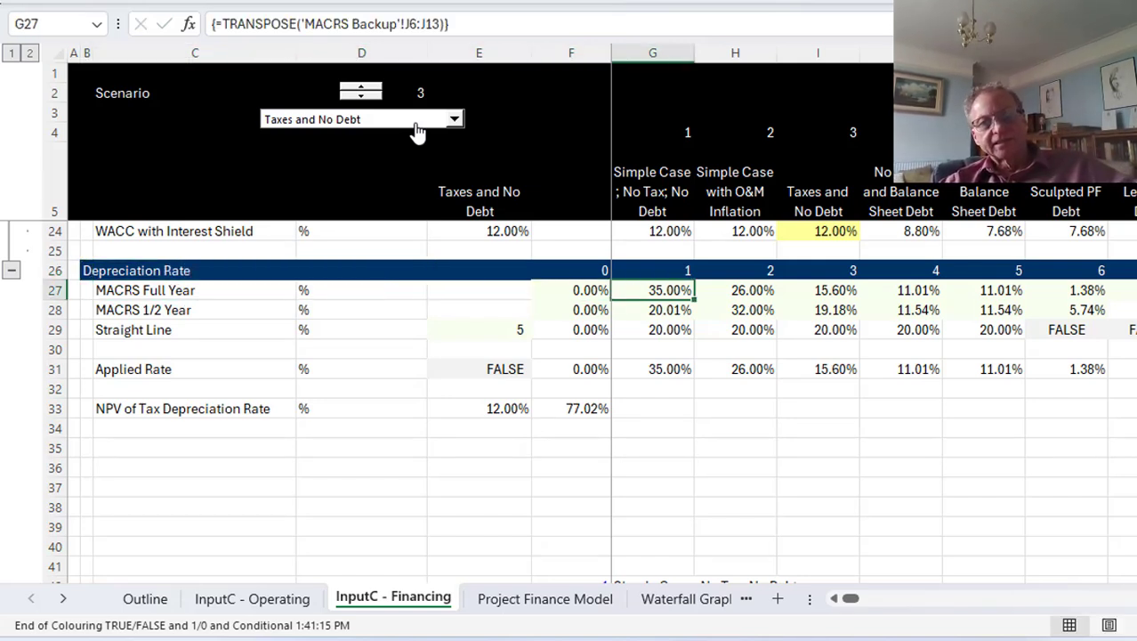
pyautogui.press('Left')
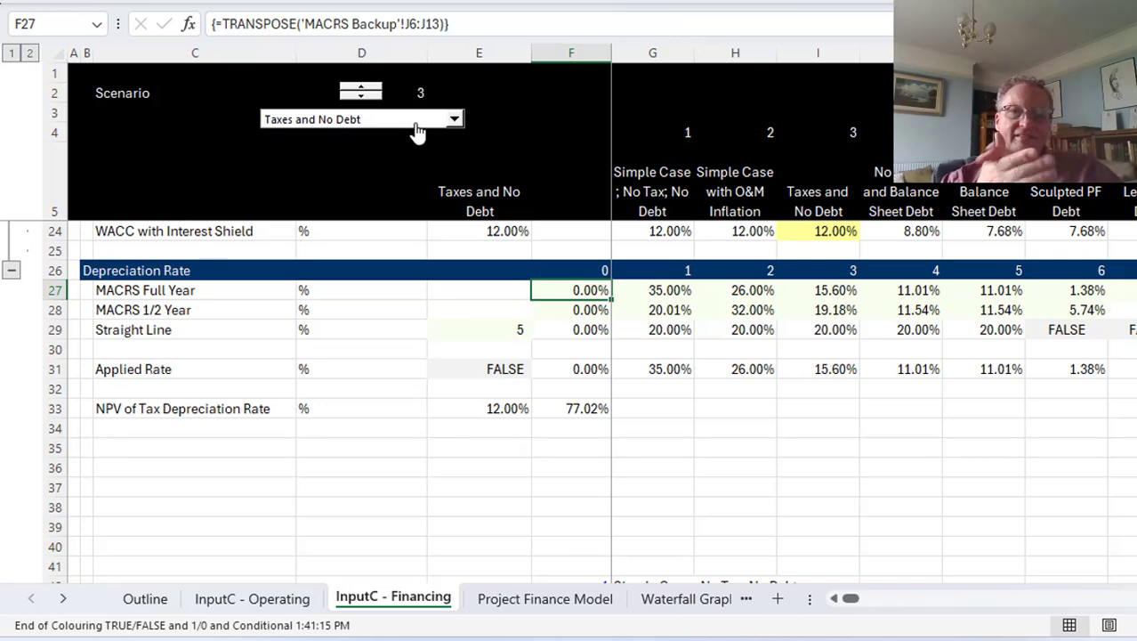
pyautogui.press('Down')
pyautogui.press('Down')
pyautogui.press('Down')
pyautogui.press('Down')
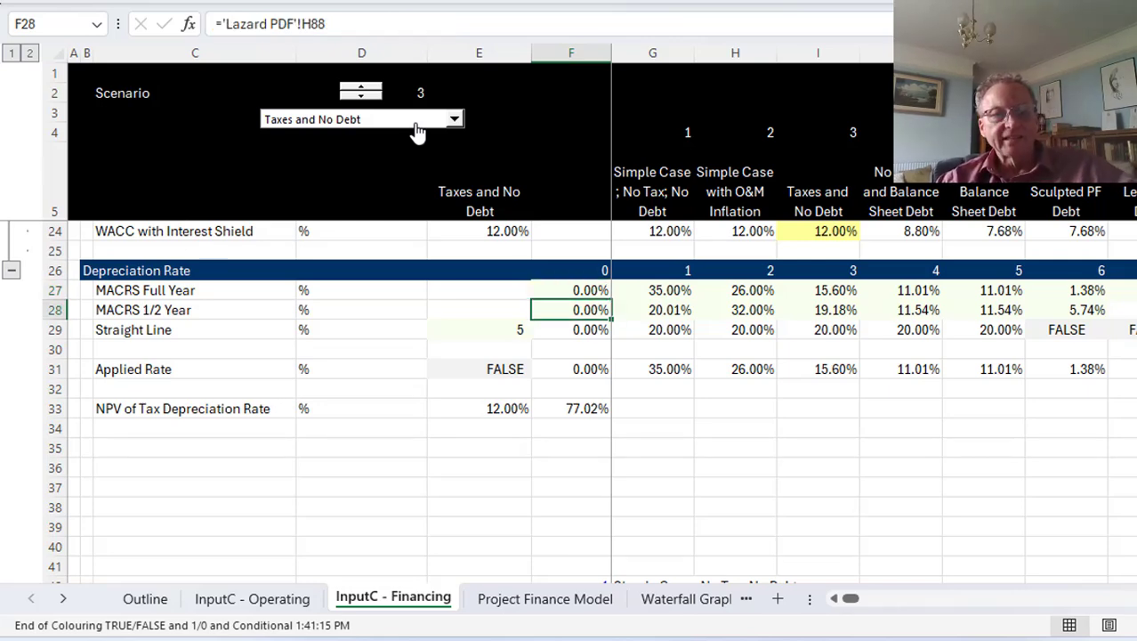
# Step: Inspect the Applied Rate flag formula in E31 and the IF formulas in F31 and G31
pyautogui.press('Left')
pyautogui.press('F2')
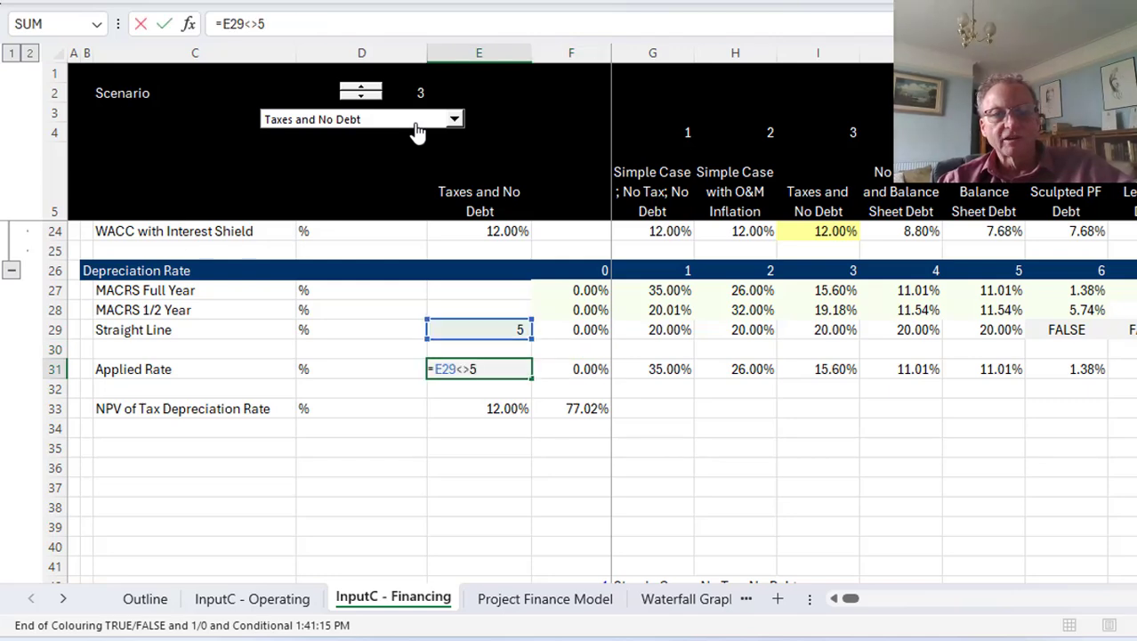
pyautogui.hotkey('ctrl', 'Return')
pyautogui.press('Right')
pyautogui.press('Right')
pyautogui.press('Left')
pyautogui.press('F2')
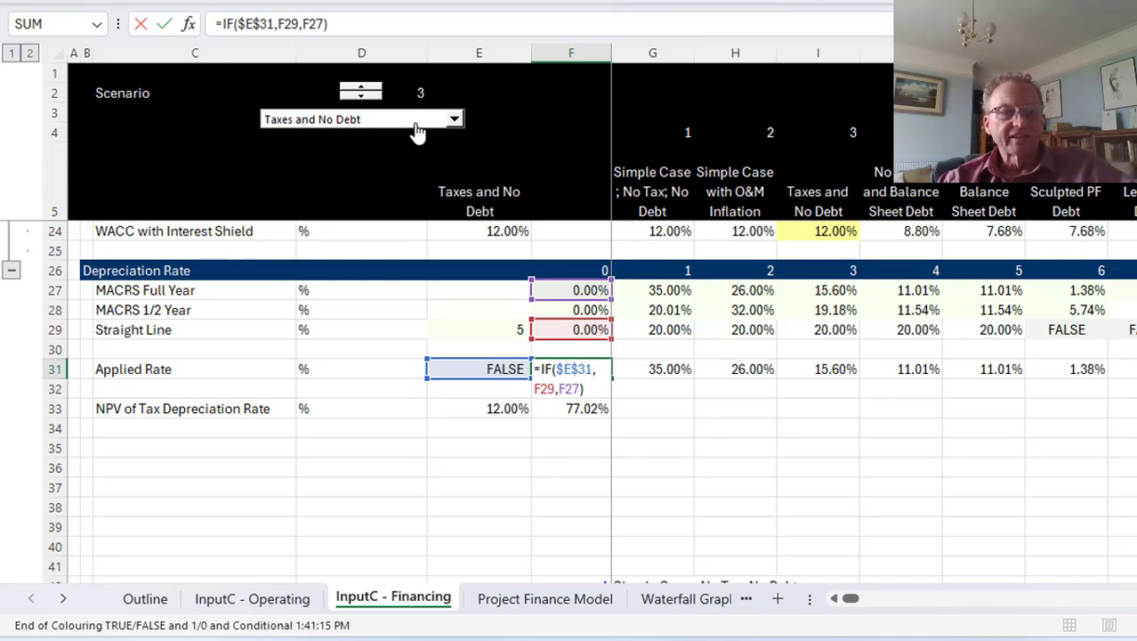
pyautogui.press('Tab')
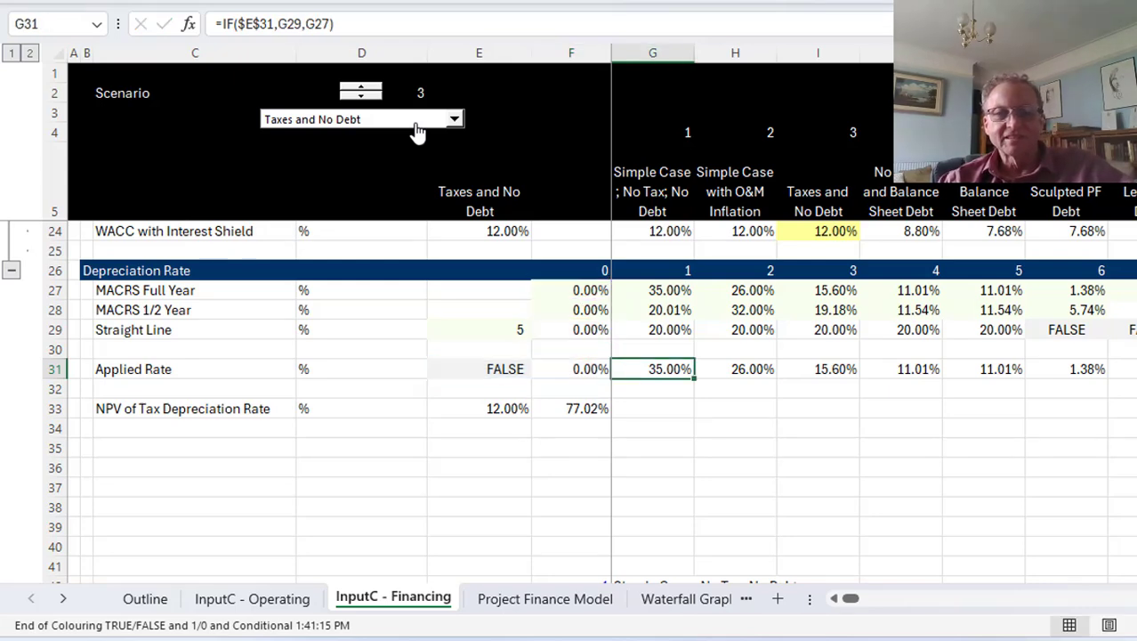
pyautogui.press('F2')
pyautogui.press('Escape')
# Step: Trace the Applied Rate flag in E31 to the Straight Line life in E29, which links to the InputC - Operating sheet
pyautogui.press('Left')
pyautogui.press('Left')
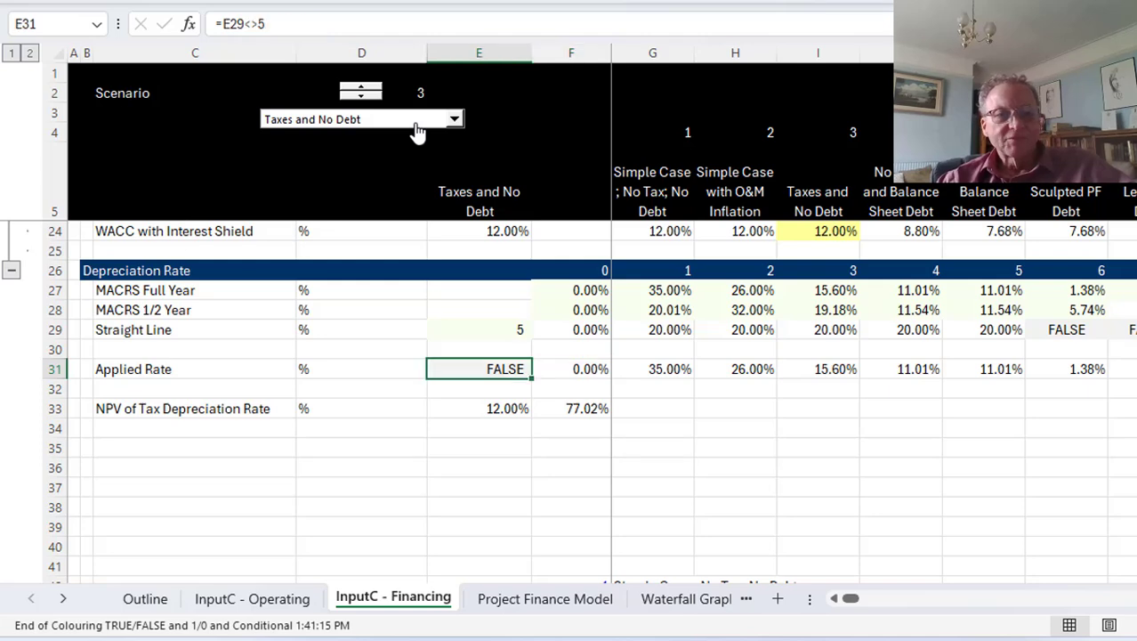
pyautogui.press('Left')
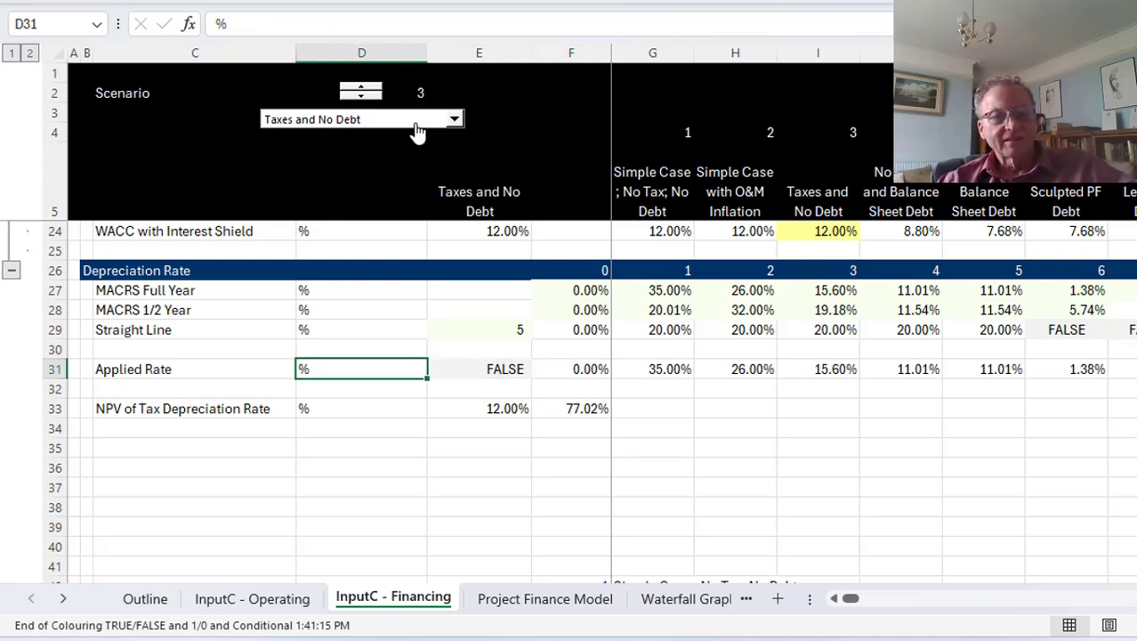
pyautogui.press('Right')
pyautogui.press('Up')
pyautogui.press('Up')
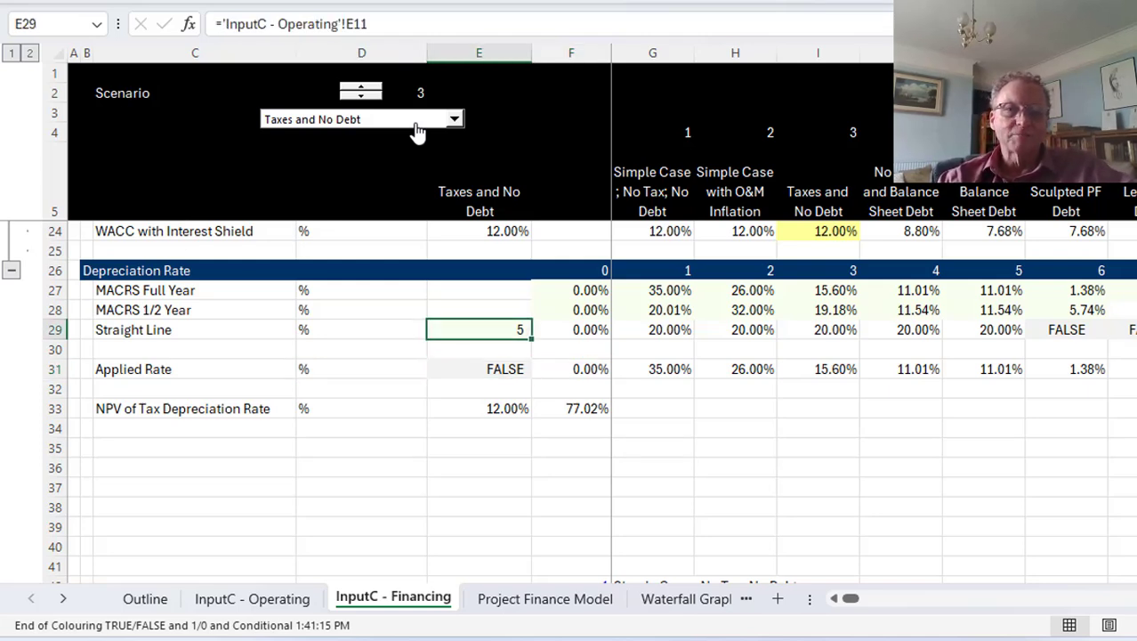
pyautogui.press('Down')
pyautogui.press('Down')
pyautogui.press('F2')
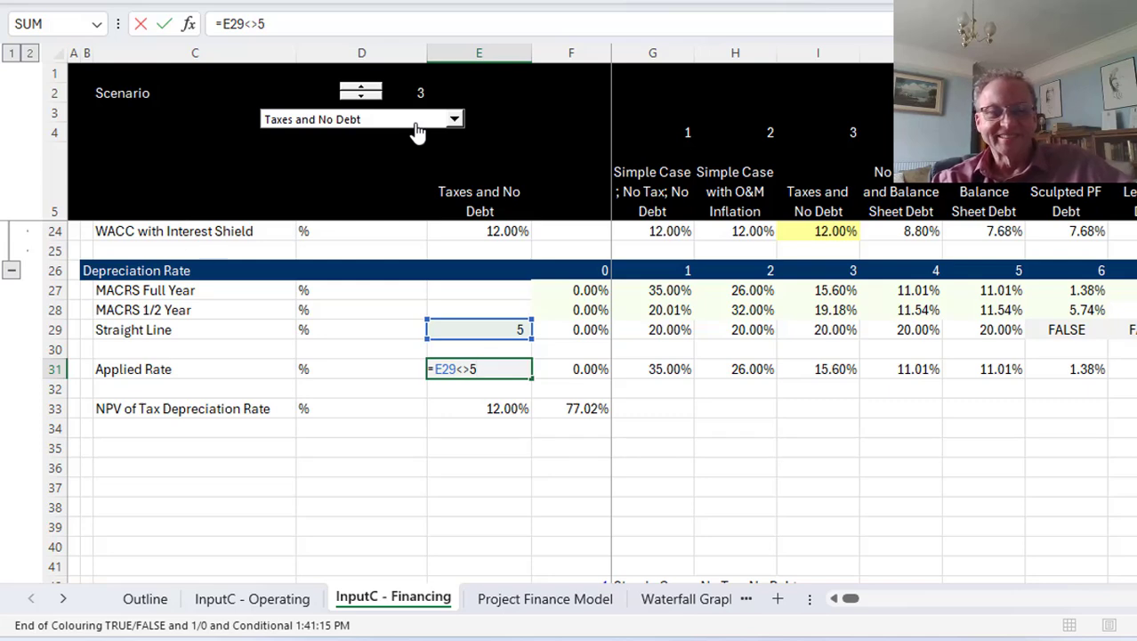
pyautogui.hotkey('ctrl', 'Return')
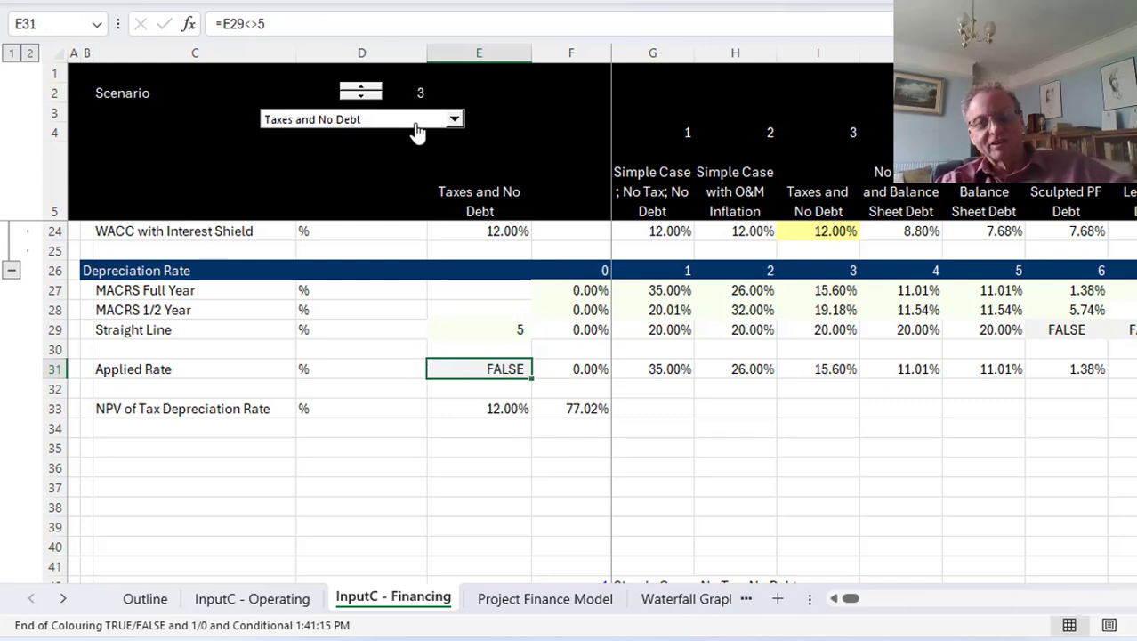
pyautogui.press('Right')
pyautogui.press('Right')
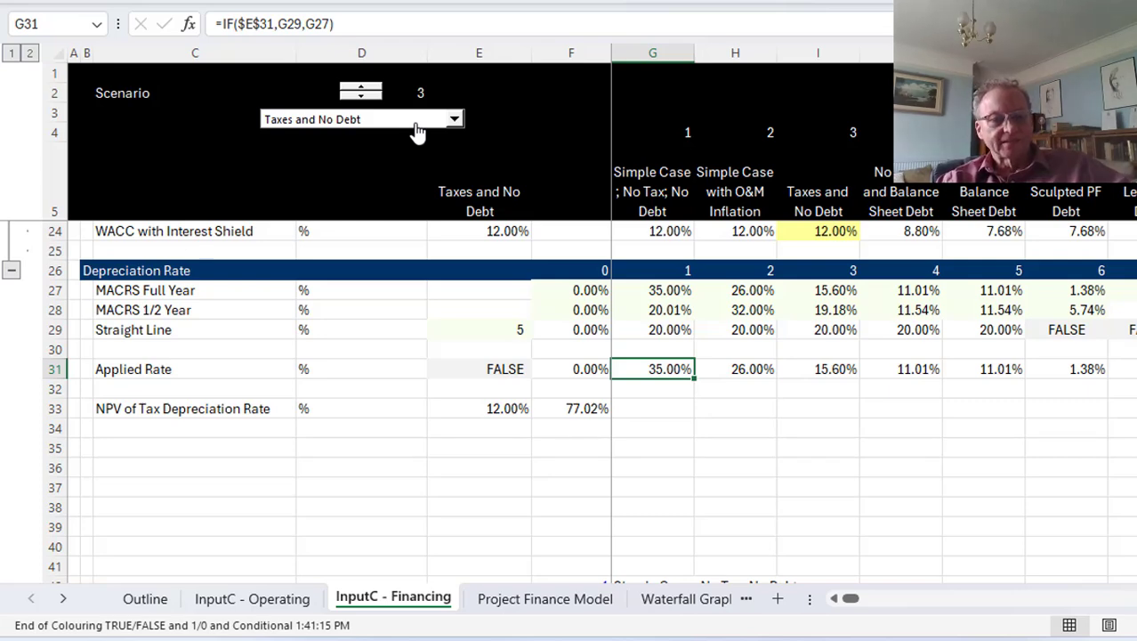
# Step: Glance at the Project Finance Model sheet and return to the Tax section of InputC - Financing to review its financing flags
pyautogui.hotkey('ctrl', 'pagedown')
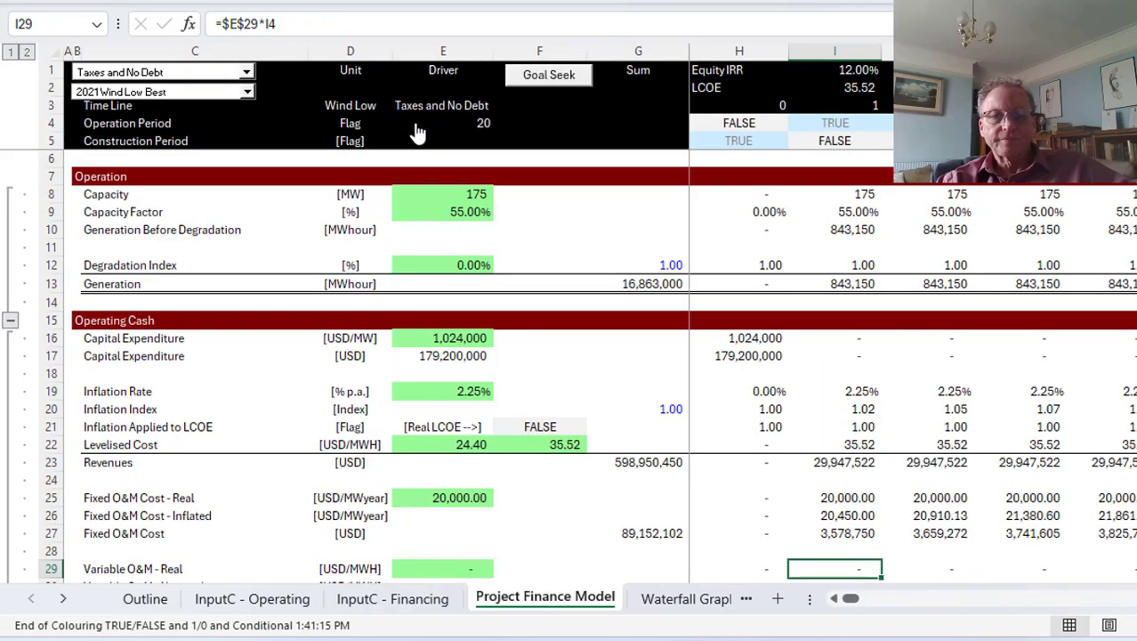
pyautogui.hotkey('ctrl', 'pageup')
pyautogui.press('Up')
pyautogui.press('Up')
pyautogui.press('Up')
pyautogui.press('Up')
pyautogui.press('Up')
pyautogui.press('Up')
pyautogui.press('Up')
pyautogui.press('Up')
pyautogui.press('Up')
pyautogui.press('Up')
pyautogui.press('Up')
pyautogui.press('Up')
pyautogui.press('Up')
pyautogui.press('Up')
pyautogui.press('Up')
pyautogui.press('Up')
pyautogui.press('Up')
pyautogui.press('Up')
pyautogui.press('Up')
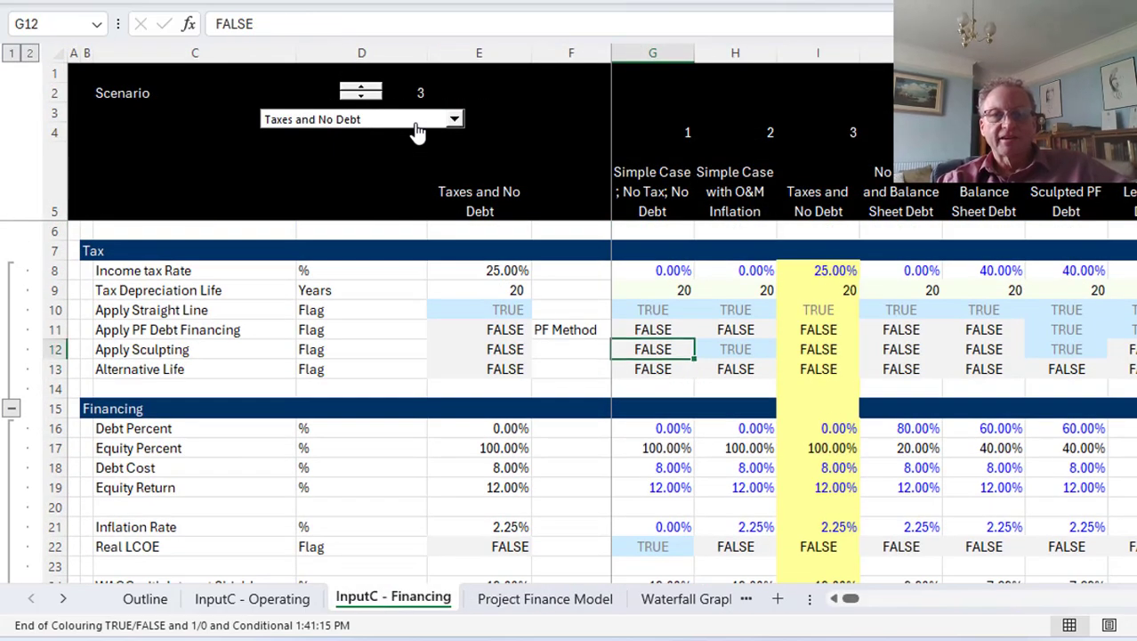
pyautogui.press('Up')
pyautogui.press('Up')
pyautogui.press('Left')
pyautogui.press('Left')
pyautogui.press('Right')
pyautogui.press('Down')
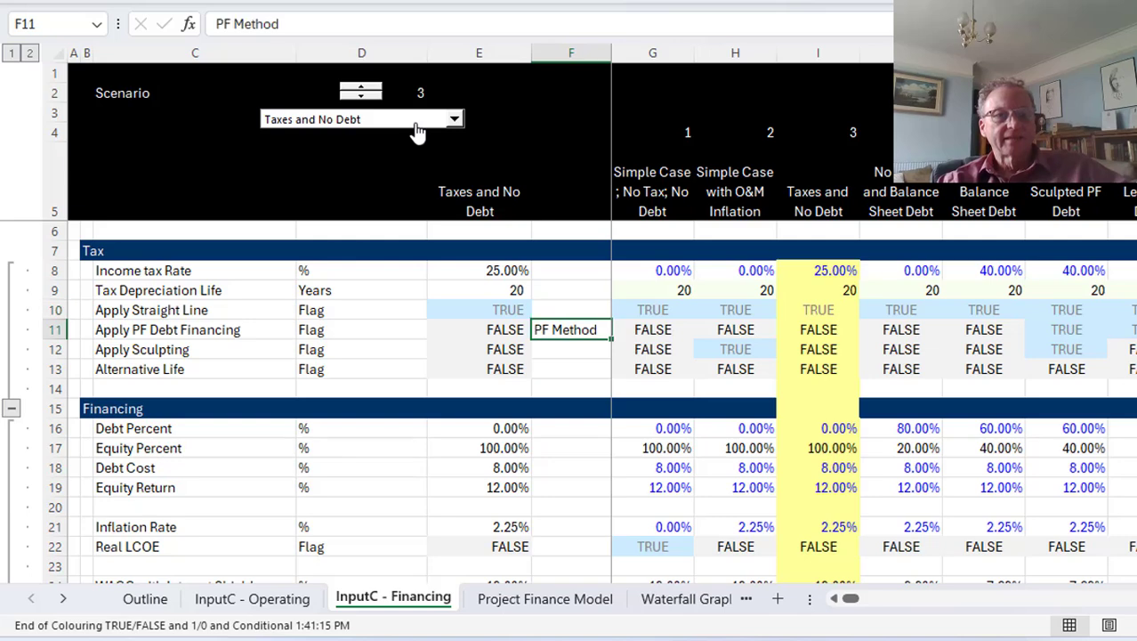
# Step: Check the Apply Straight Line flags in row 10 across the financing scenarios, including Taxes and No Debt in I10
pyautogui.press('Up')
pyautogui.press('Right')
pyautogui.press('Right')
pyautogui.press('Right')
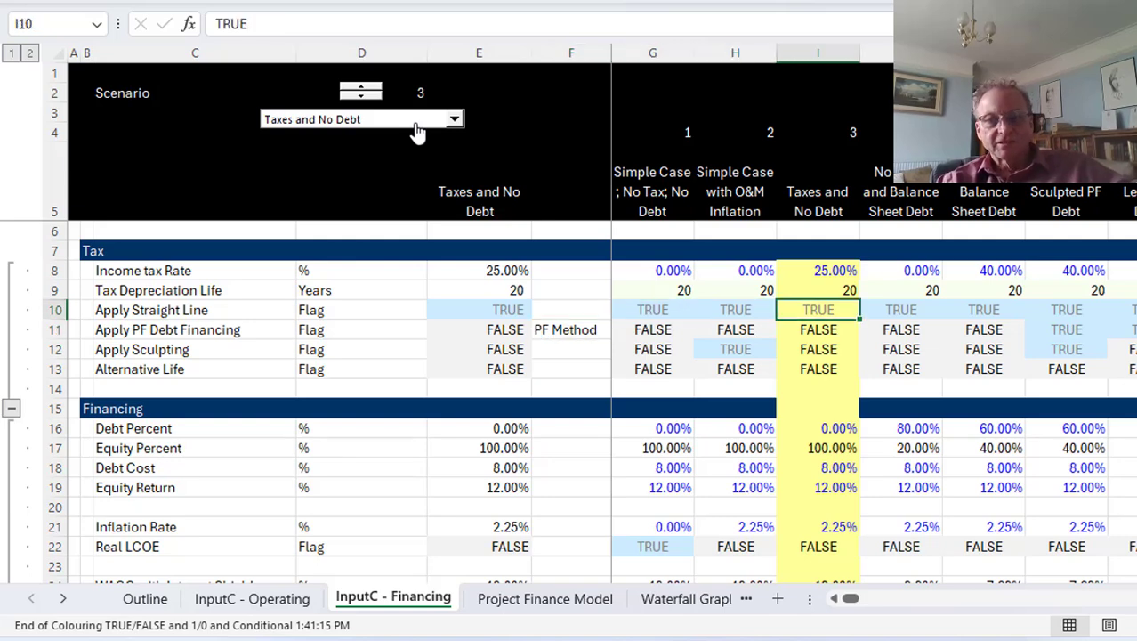
pyautogui.press('Down')
pyautogui.press('Left')
pyautogui.press('Left')
pyautogui.press('Left')
pyautogui.press('Right')
pyautogui.press('Right')
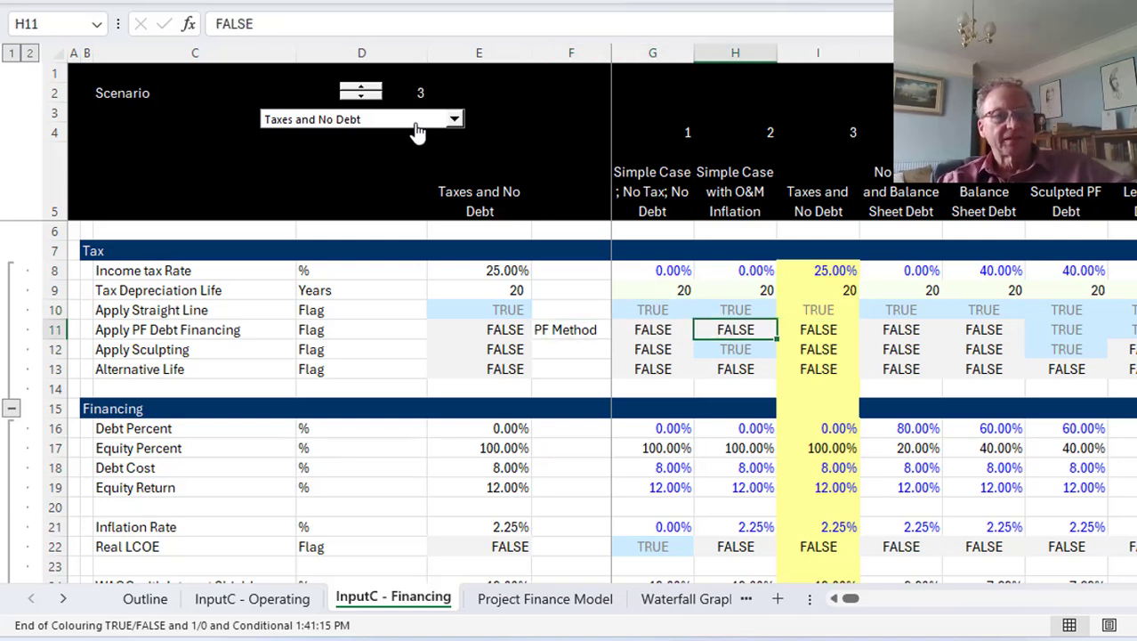
pyautogui.press('Up')
pyautogui.press('Right')
pyautogui.press('Left')
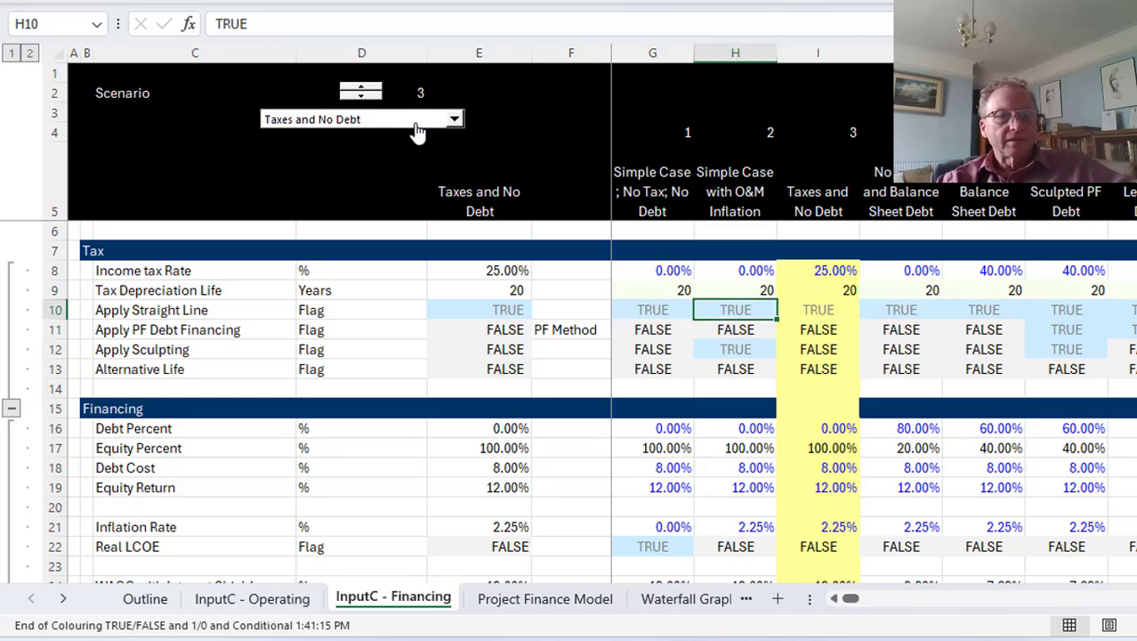
pyautogui.press('Home')
pyautogui.press('Right')
pyautogui.press('Right')
pyautogui.press('Right')
pyautogui.press('Right')
pyautogui.press('Right')
pyautogui.press('Right')
pyautogui.press('Right')
pyautogui.press('Right')
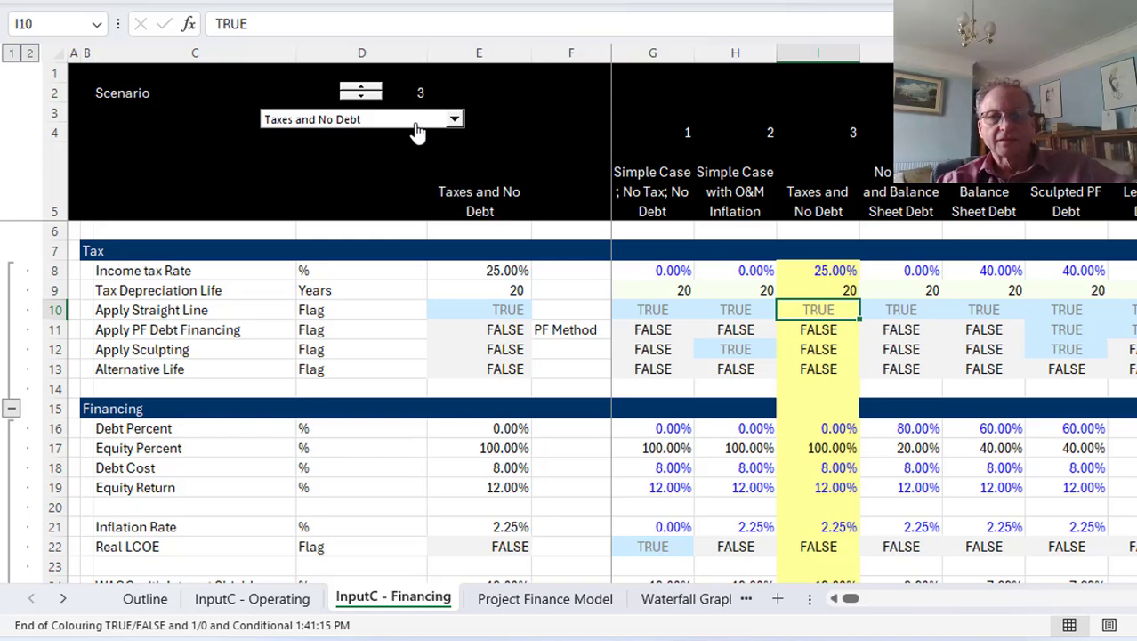
# Step: Go back to the Depreciation Rate section and compare the Applied Rate formulas across row 31
pyautogui.press('pagedown')
pyautogui.press('Down')
pyautogui.press('Down')
pyautogui.press('Down')
pyautogui.press('Left')
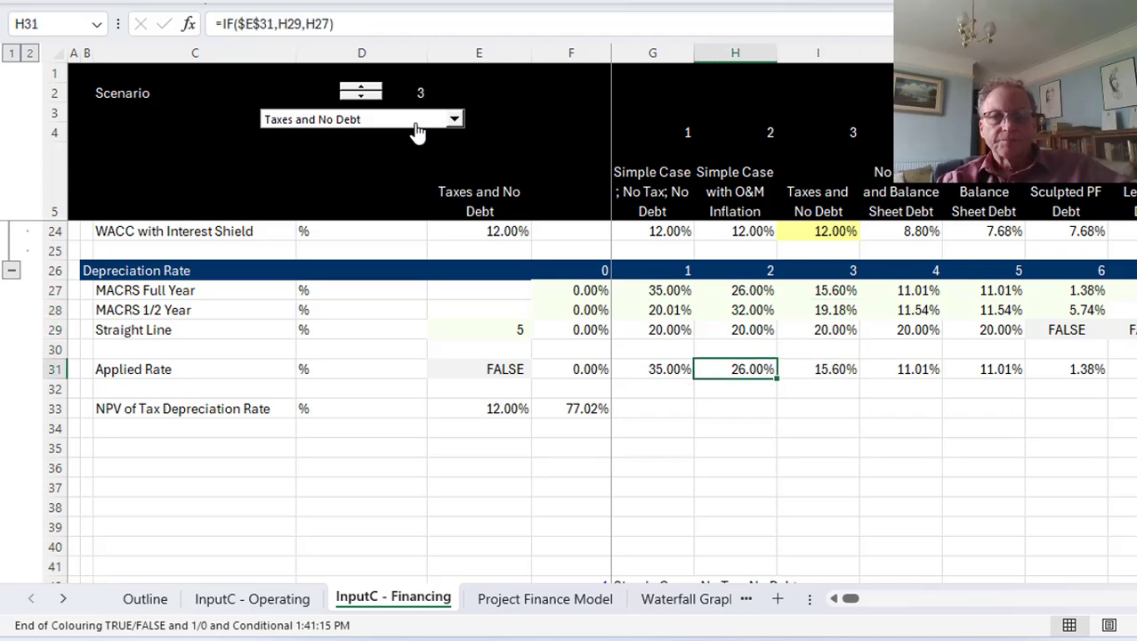
pyautogui.press('Left')
pyautogui.press('Left')
pyautogui.press('Left')
pyautogui.press('Right')
pyautogui.press('Left')
pyautogui.press('Right')
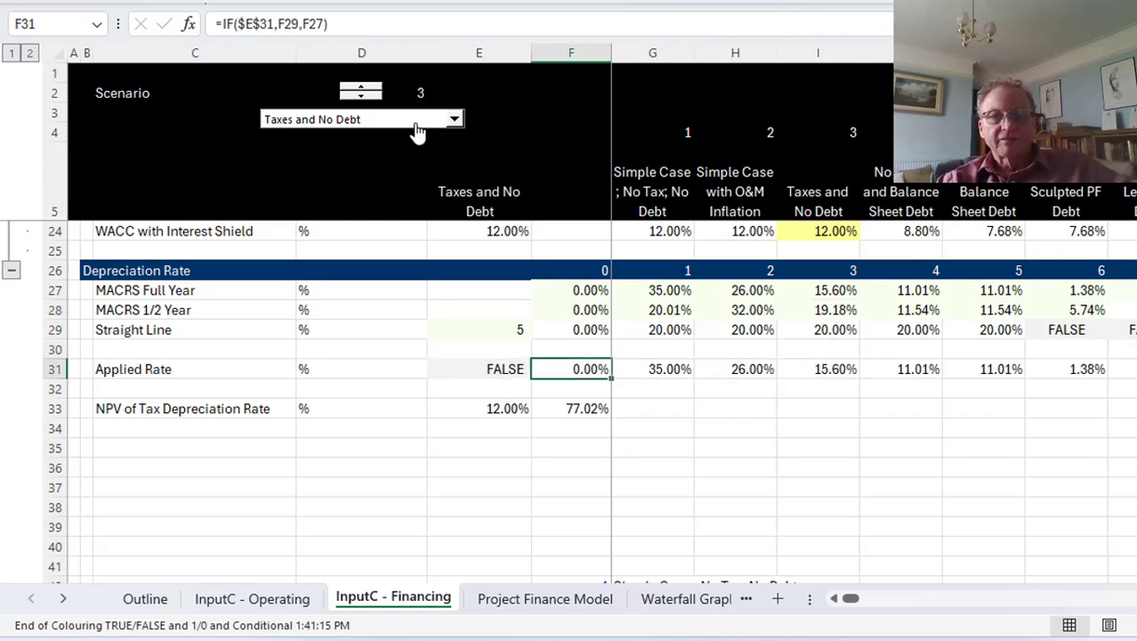
pyautogui.press('Right')
pyautogui.press('Right')
pyautogui.press('Right')
pyautogui.press('Right')
pyautogui.press('Left')
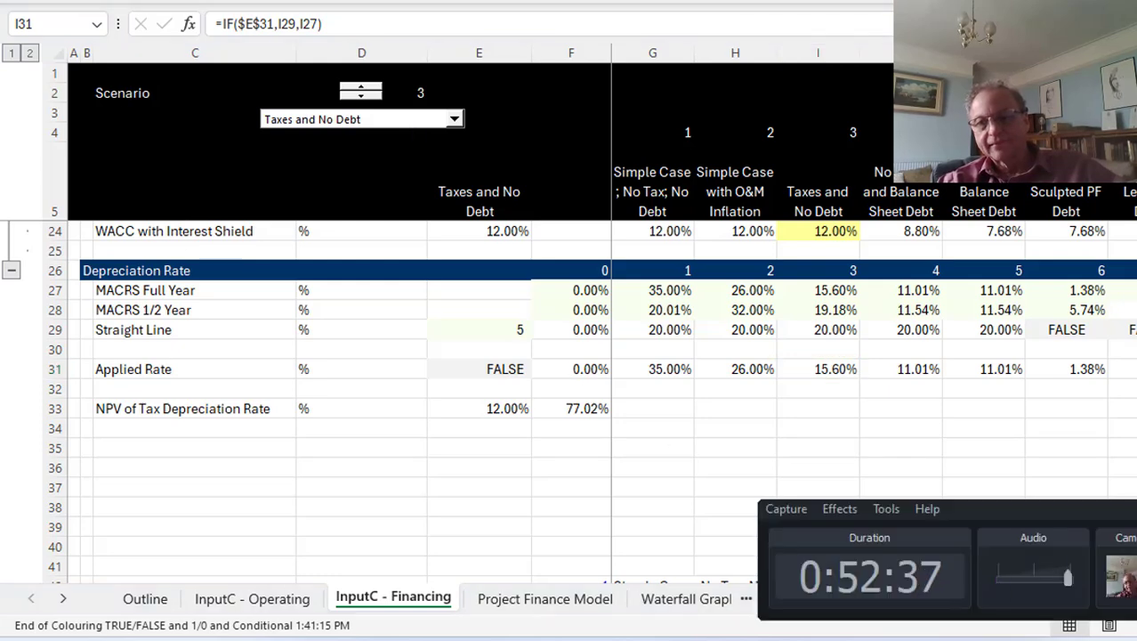
# Step: On the InputC - Operating sheet, inspect the Tax Life formula in E11 and the Nominal LCOE link in D5
pyautogui.click(252, 598)
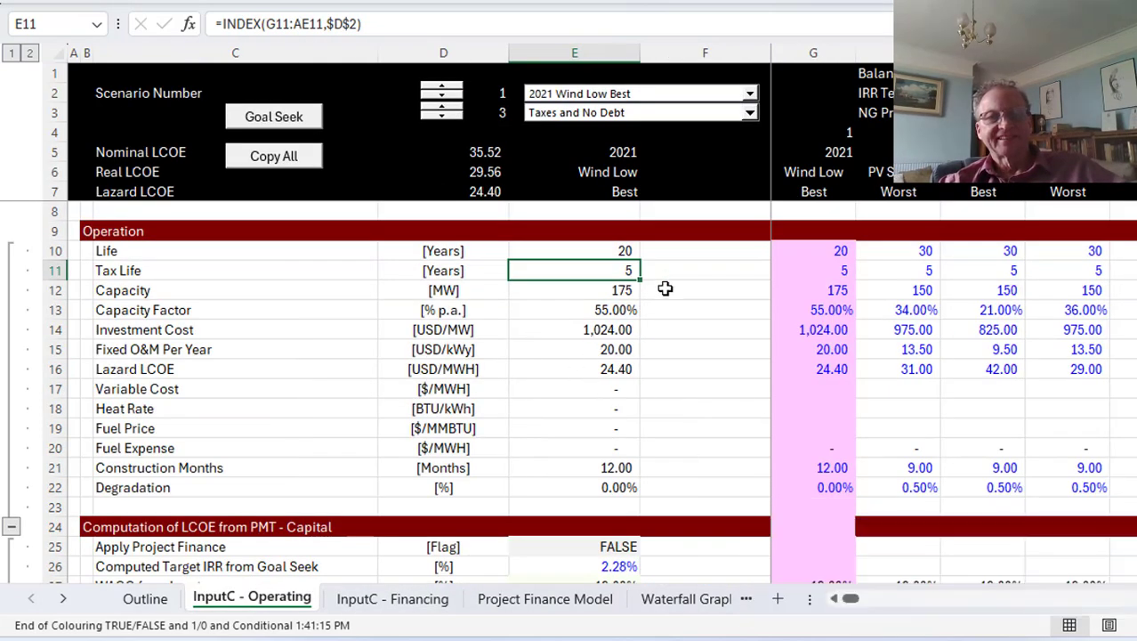
pyautogui.press('Left')
pyautogui.press('Right')
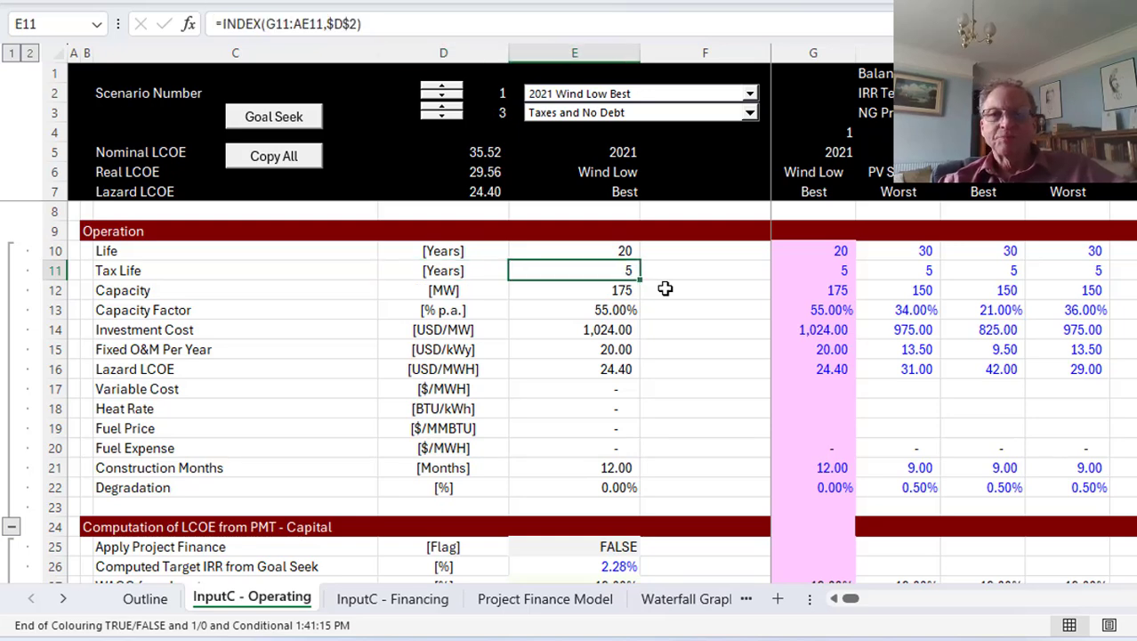
pyautogui.press('Right')
pyautogui.press('Right')
pyautogui.press('Left')
pyautogui.press('Right')
pyautogui.press('Left')
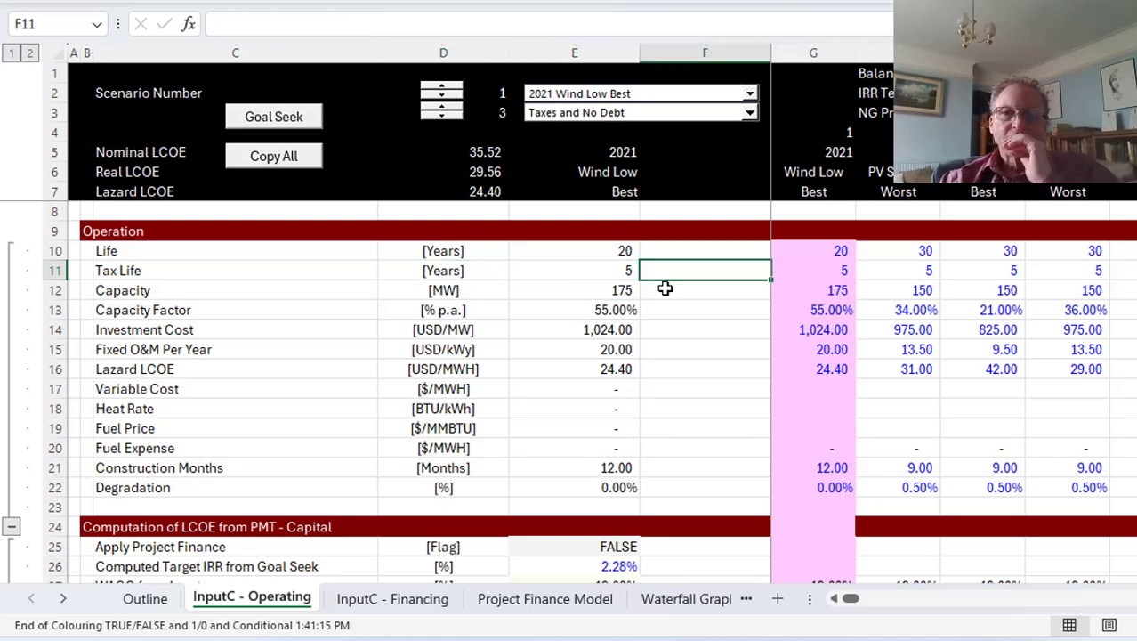
pyautogui.press('Left')
pyautogui.press('Right')
pyautogui.press('Left')
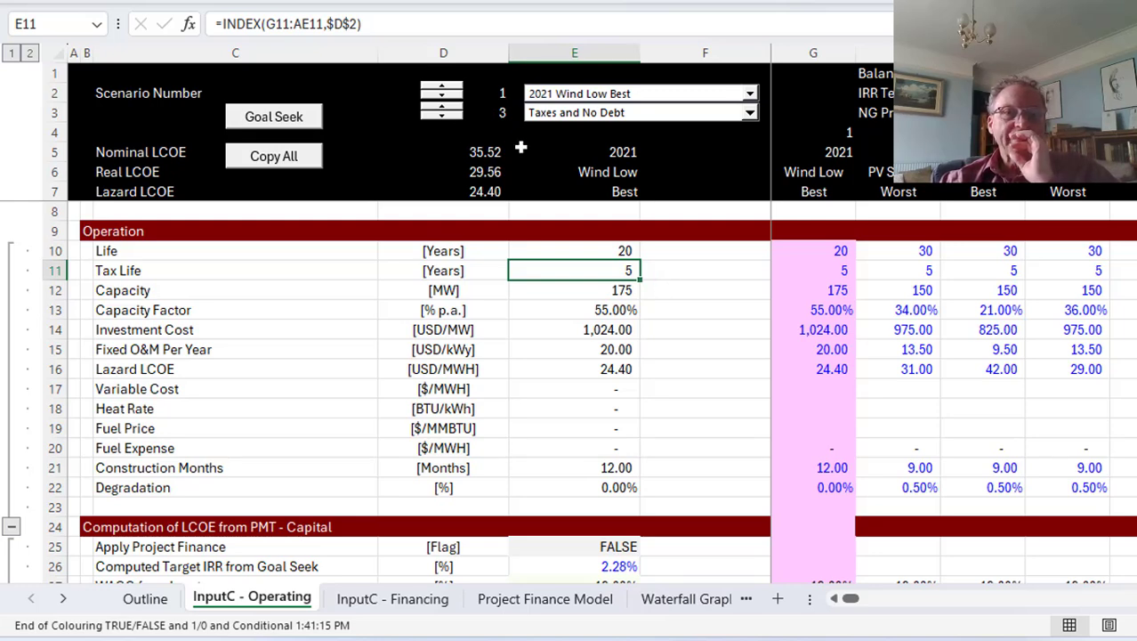
pyautogui.click(488, 151)
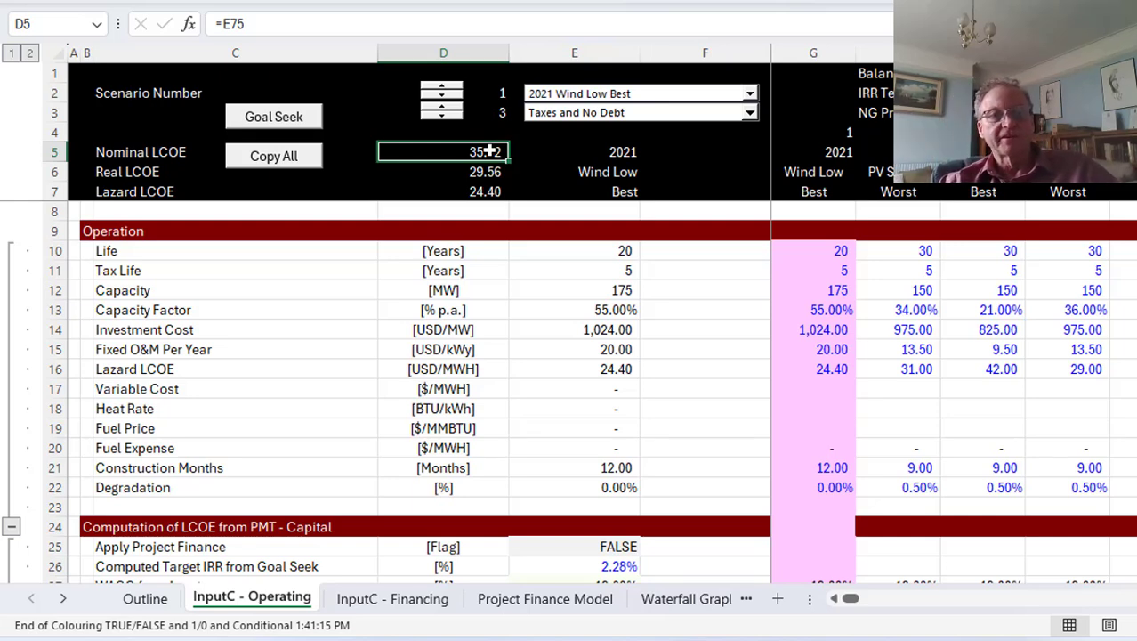
pyautogui.press('Down')
pyautogui.press('Up')
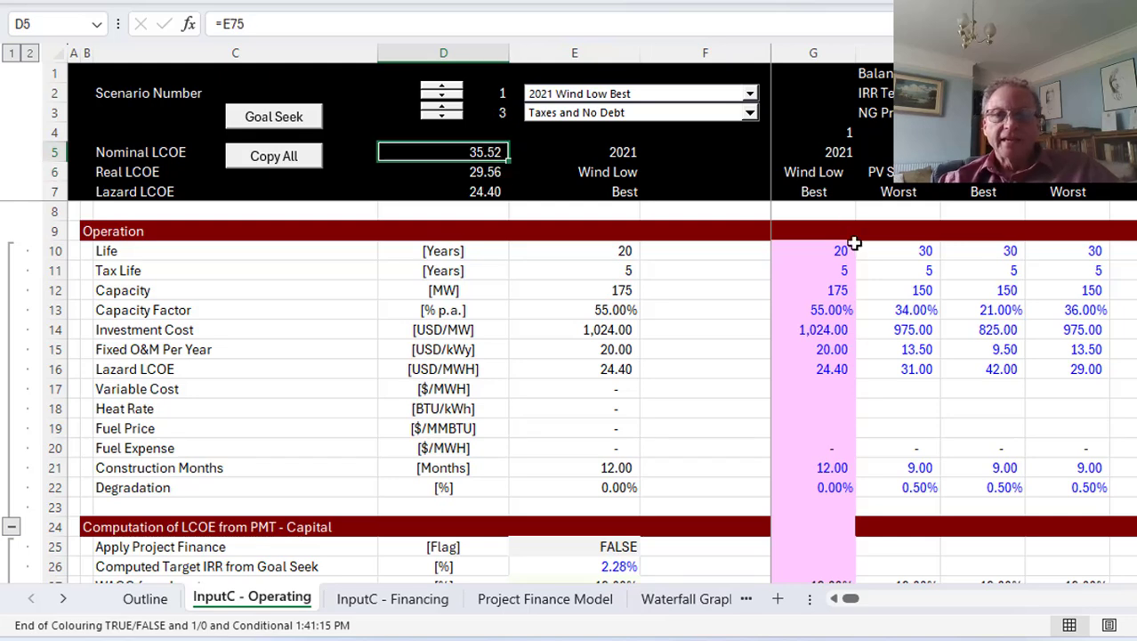
# Step: Set the Tax Life of the 2021 Wind Low Best scenario in G11 to 20 years
pyautogui.click(833, 285)
pyautogui.click(832, 278)
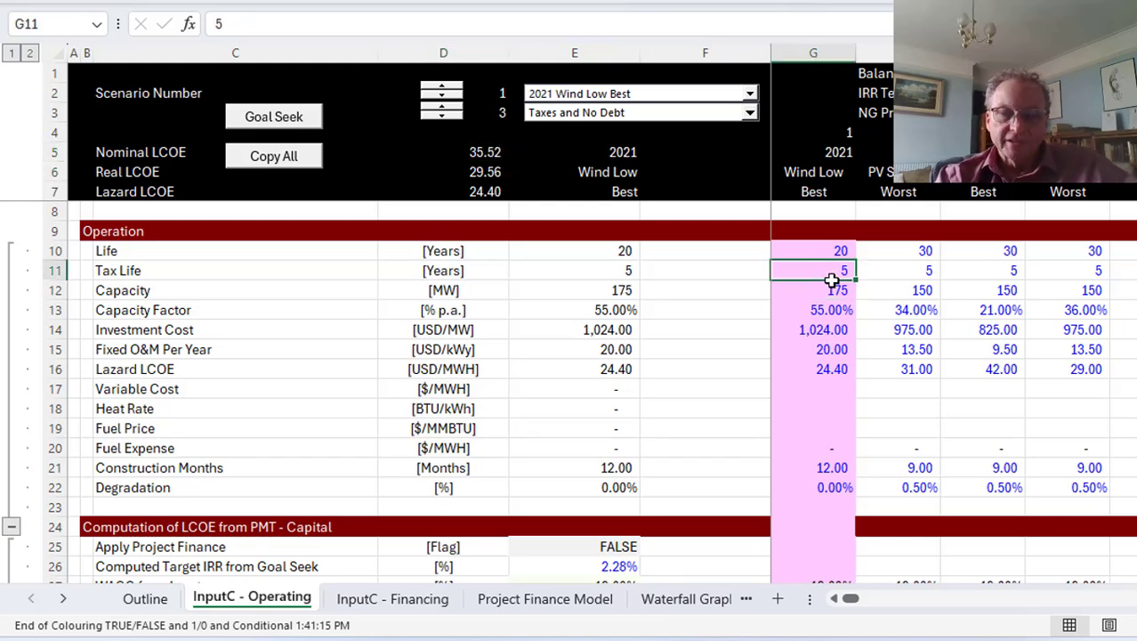
pyautogui.write('20')
pyautogui.hotkey('ctrl', 'Return')
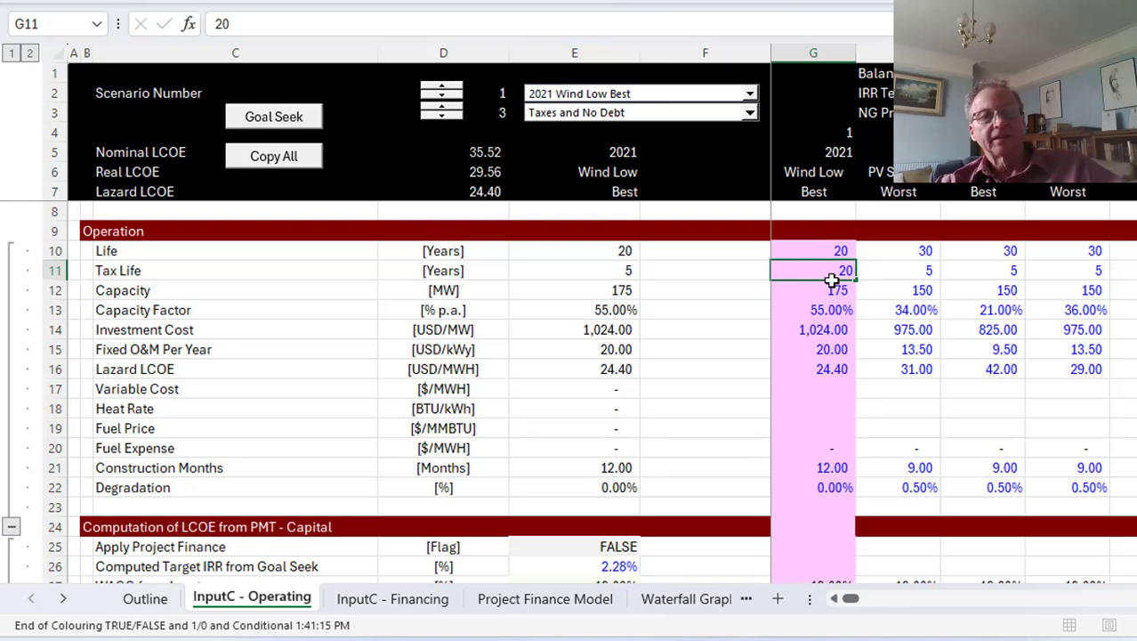
# Step: Restore the Tax Life of the 2021 Wind Low Best scenario in G11 to 5 years
pyautogui.press('Down')
pyautogui.press('Up')
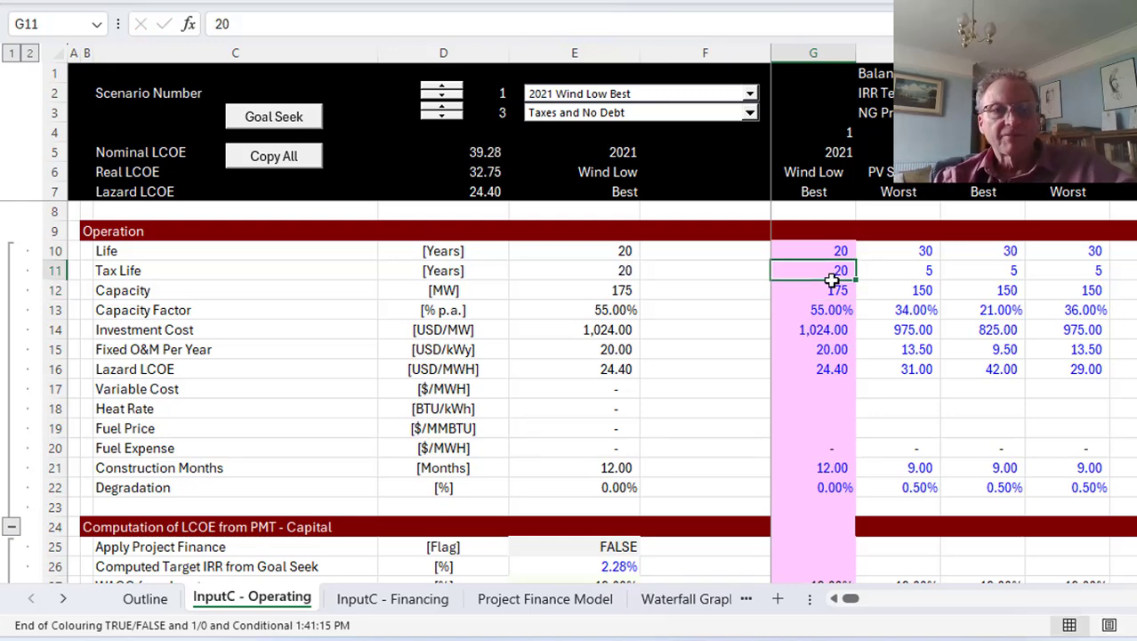
pyautogui.write('5')
pyautogui.press('Return')
pyautogui.press('Up')
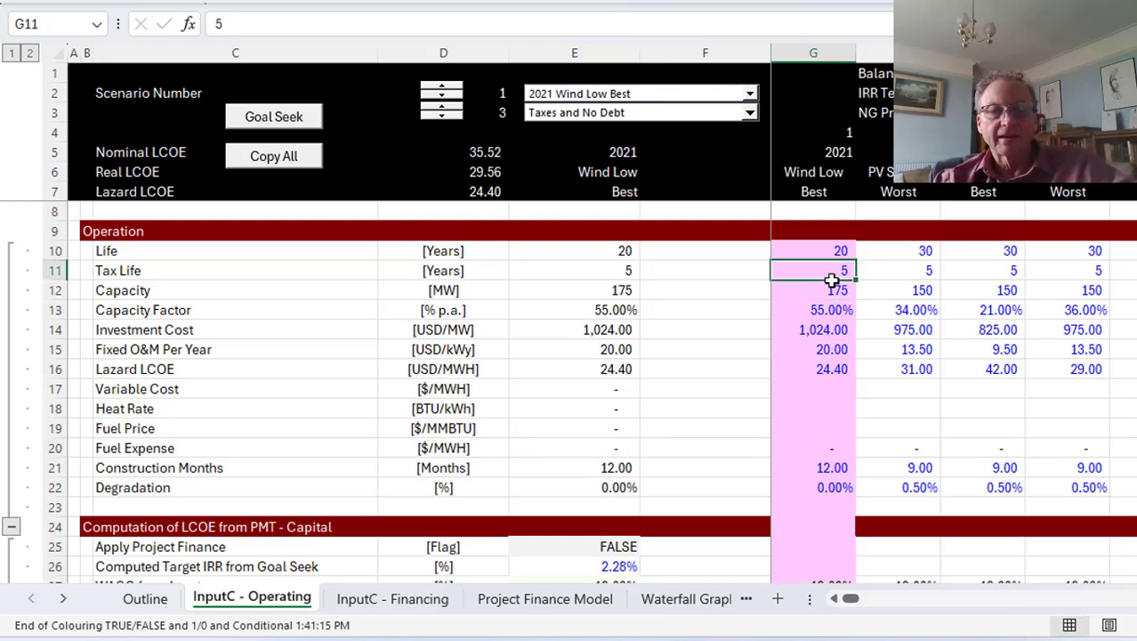
# Step: Switch the Tax Life in G11 to 20 years and back to 5 years to compare the Nominal LCOE
pyautogui.write('20')
pyautogui.press('Return')
pyautogui.press('Up')
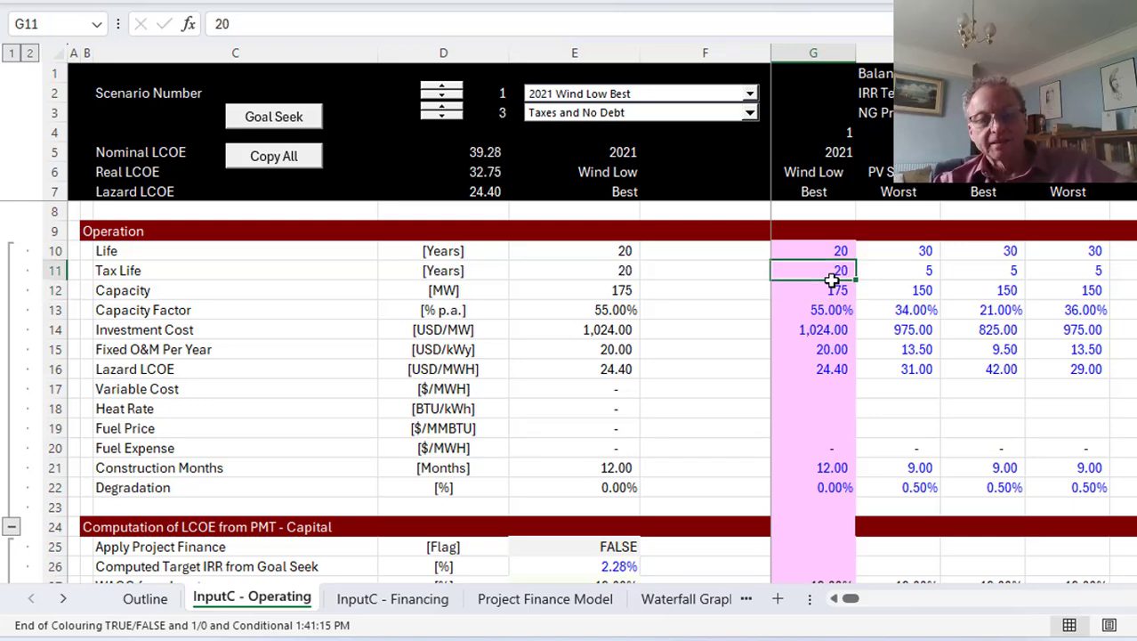
pyautogui.write('5')
pyautogui.press('Return')
pyautogui.press('Up')
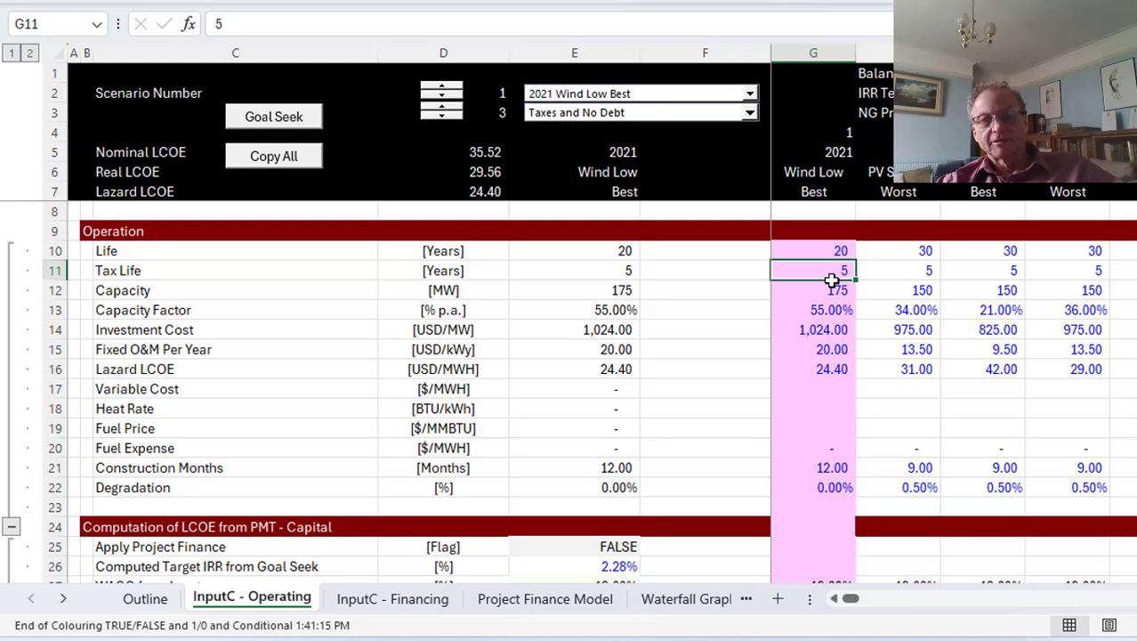
# Step: On the InputC - Financing sheet, inspect the Applied Rate flag in E31 and the rate formulas across row 31
pyautogui.hotkey('ctrl', 'pagedown')
pyautogui.press('Down')
pyautogui.press('Down')
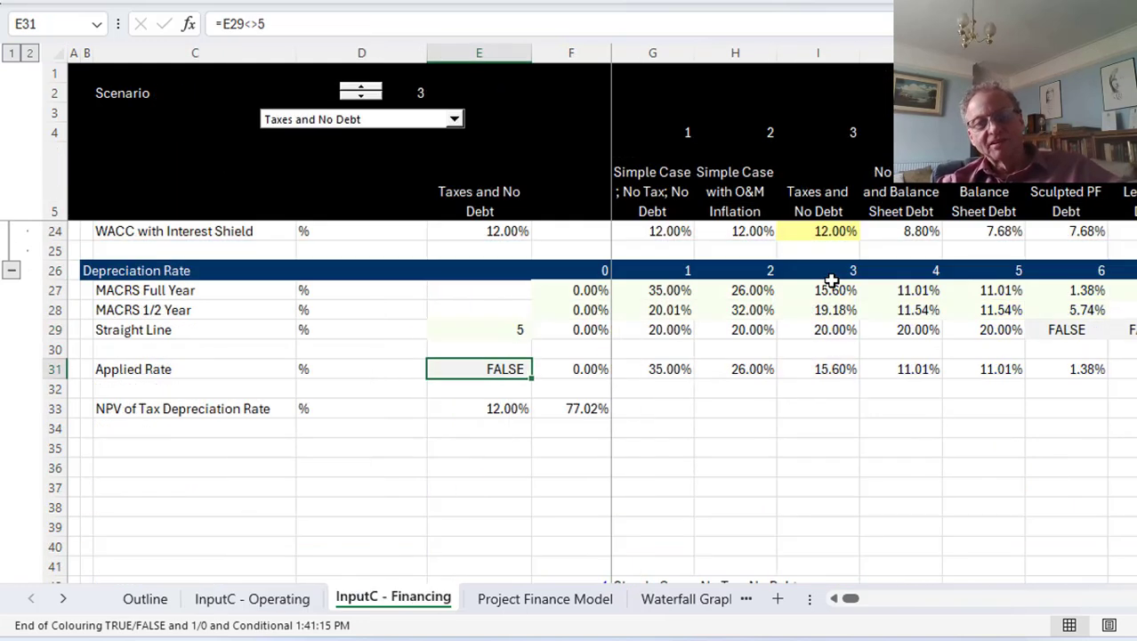
pyautogui.press('Right')
pyautogui.press('Right')
pyautogui.press('Right')
pyautogui.press('Right')
pyautogui.press('Right')
pyautogui.press('Right')
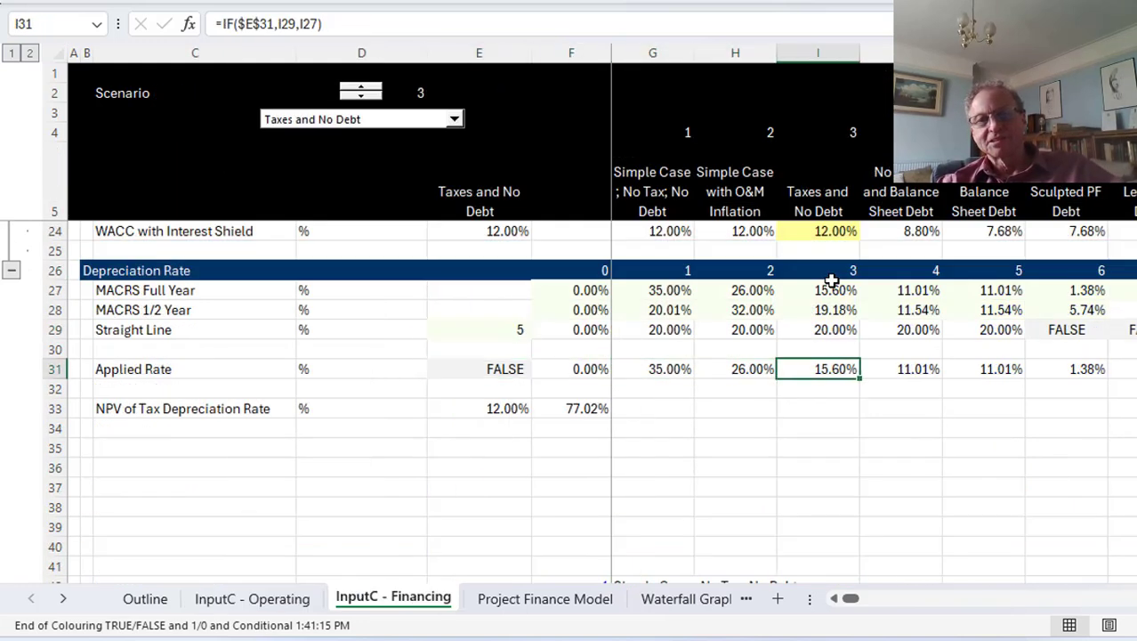
pyautogui.press('Right')
pyautogui.press('Left')
pyautogui.press('Left')
# Step: Examine the Straight Line depreciation formulas across row 29, from F29 through L29
pyautogui.press('Up')
pyautogui.press('Up')
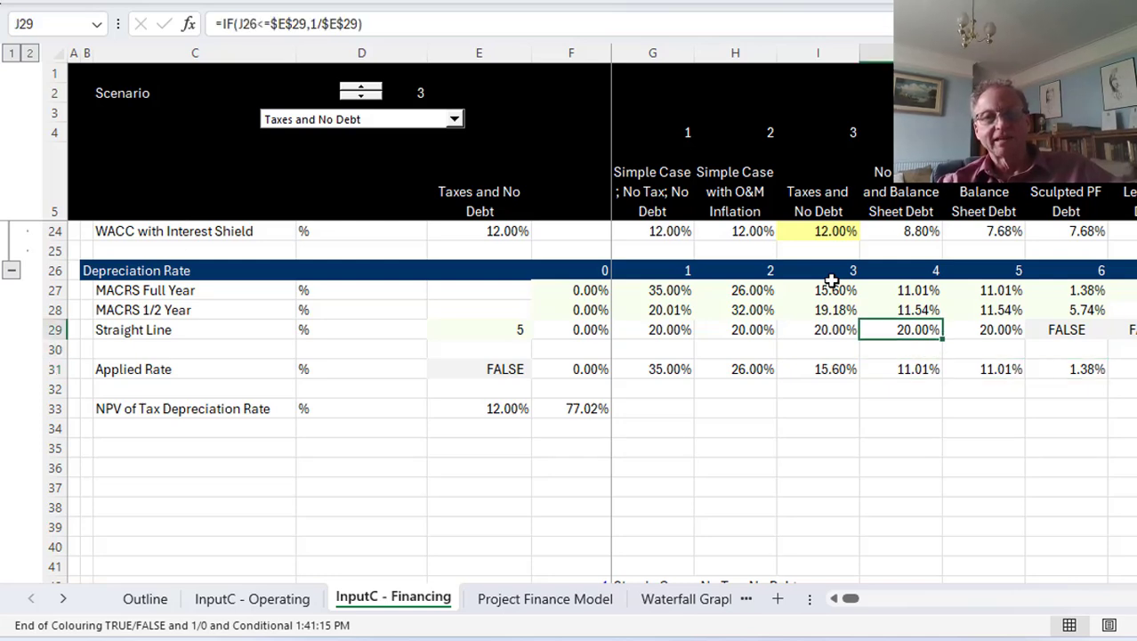
pyautogui.press('Left')
pyautogui.press('Left')
pyautogui.press('Left')
pyautogui.press('Right')
pyautogui.press('Right')
pyautogui.press('Right')
pyautogui.press('Right')
pyautogui.press('Right')
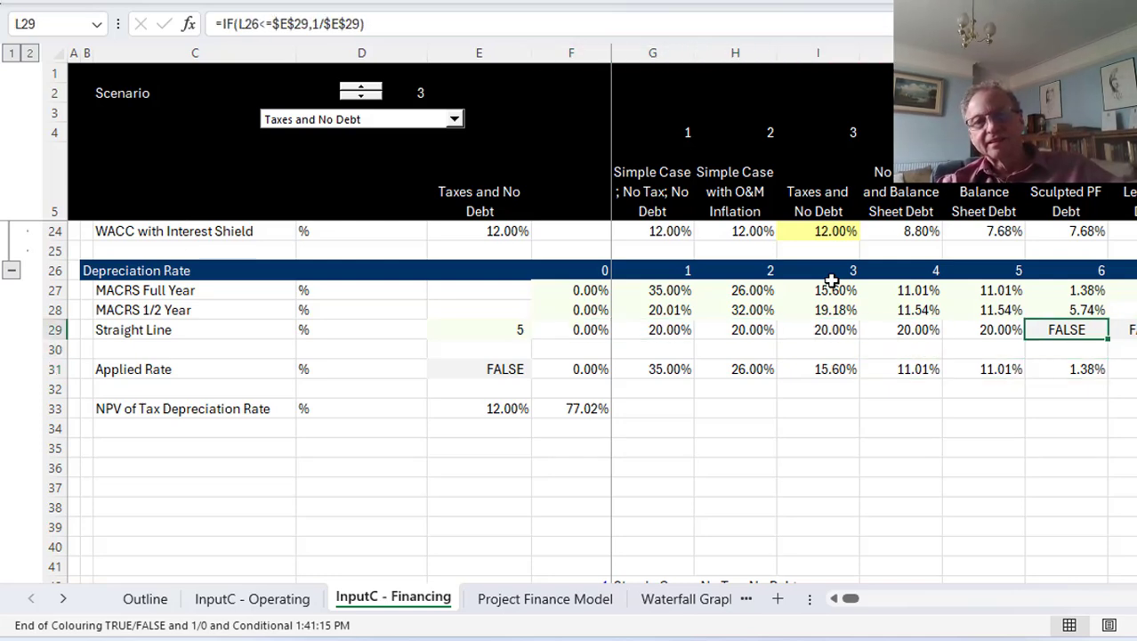
pyautogui.press('Left')
pyautogui.press('Left')
pyautogui.press('Left')
pyautogui.press('Left')
pyautogui.press('Left')
pyautogui.press('Left')
pyautogui.press('Right')
pyautogui.press('Right')
pyautogui.press('Right')
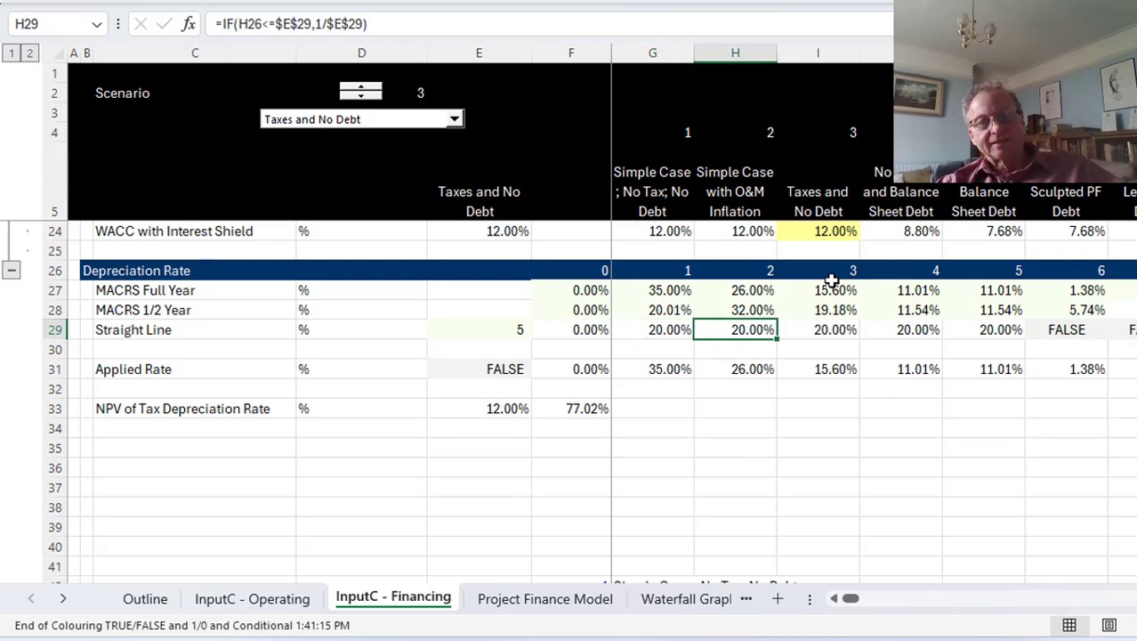
pyautogui.press('Left')
pyautogui.press('Left')
pyautogui.press('Left')
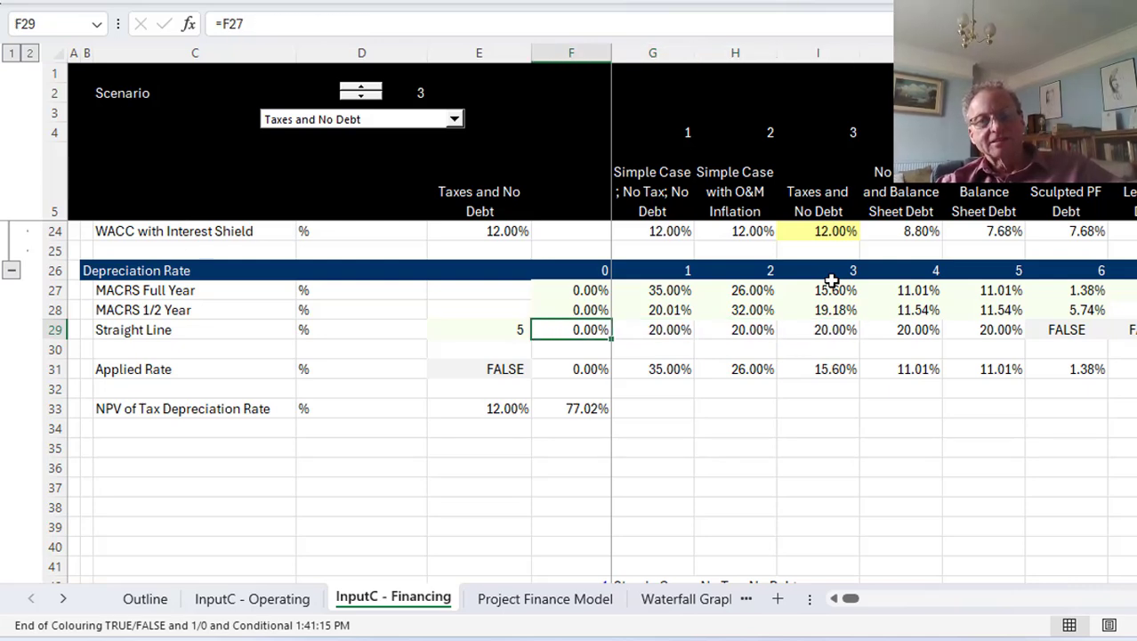
# Step: Set the Tax Life in G11 of InputC - Operating to 20 years and check the Applied Rate on InputC - Financing
pyautogui.hotkey('ctrl', 'pageup')
pyautogui.write('20')
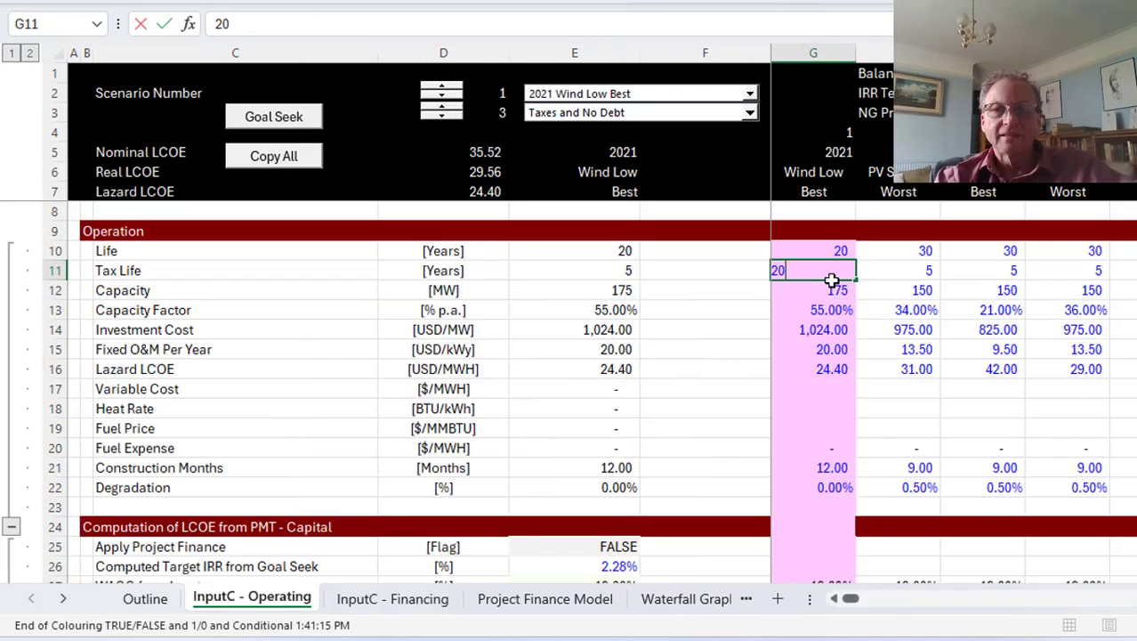
pyautogui.press('Return')
pyautogui.press('Up')
pyautogui.hotkey('ctrl', 'pagedown')
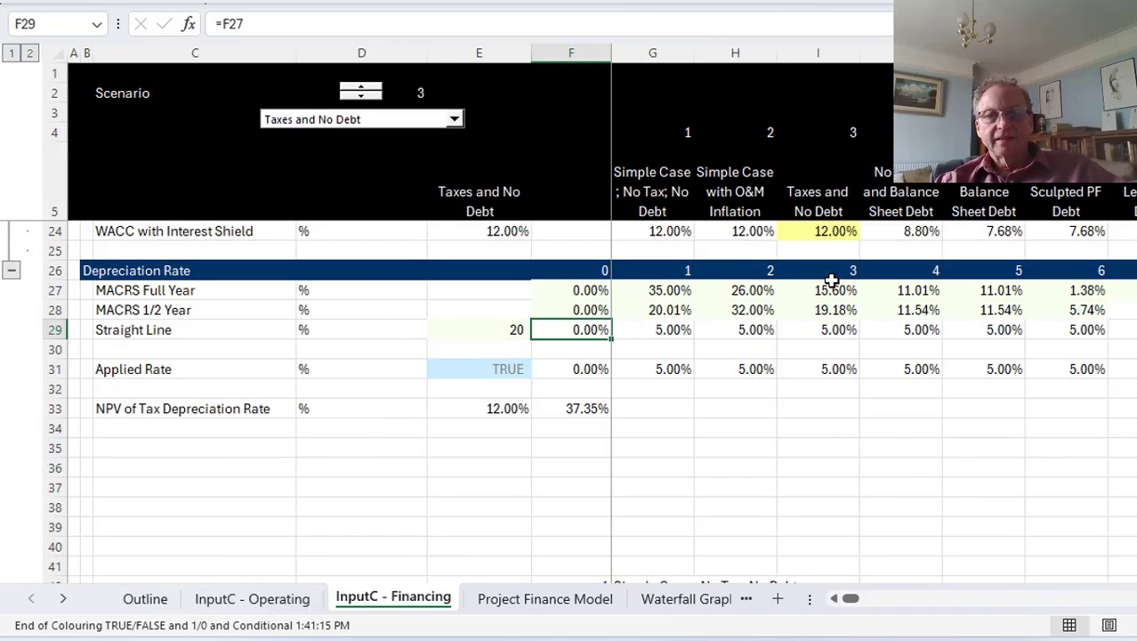
pyautogui.press('Down')
pyautogui.press('Down')
# Step: Return the Tax Life in G11 to 5 years and check the Applied Rate row on the InputC - Financing sheet again
pyautogui.hotkey('ctrl', 'pageup')
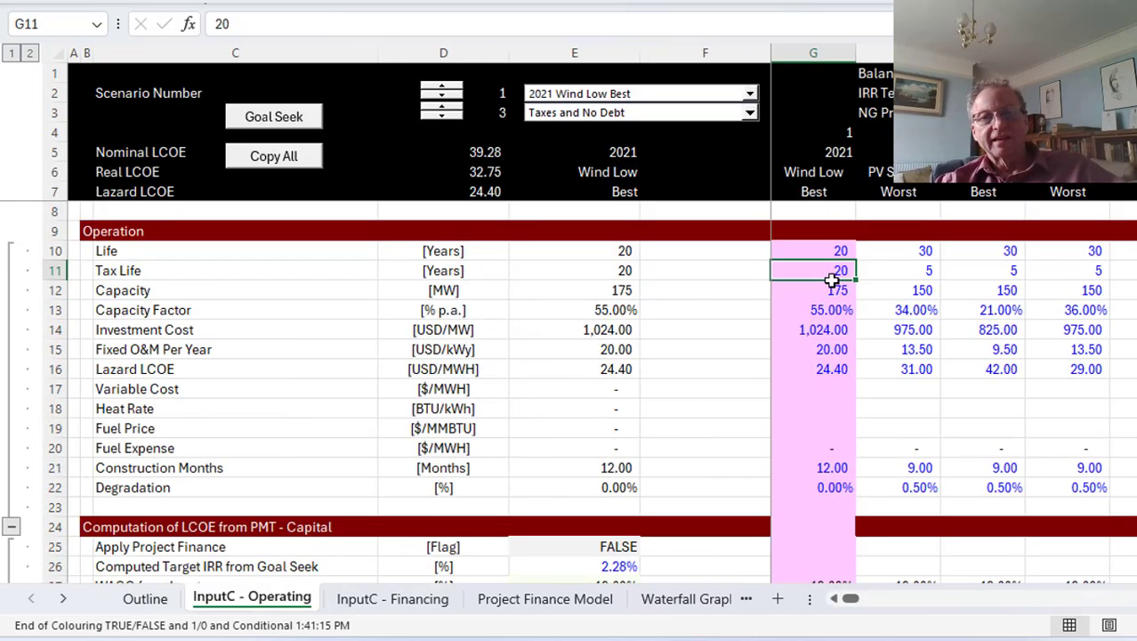
pyautogui.press('Up')
pyautogui.press('Down')
pyautogui.hotkey('ctrl', 'Return')
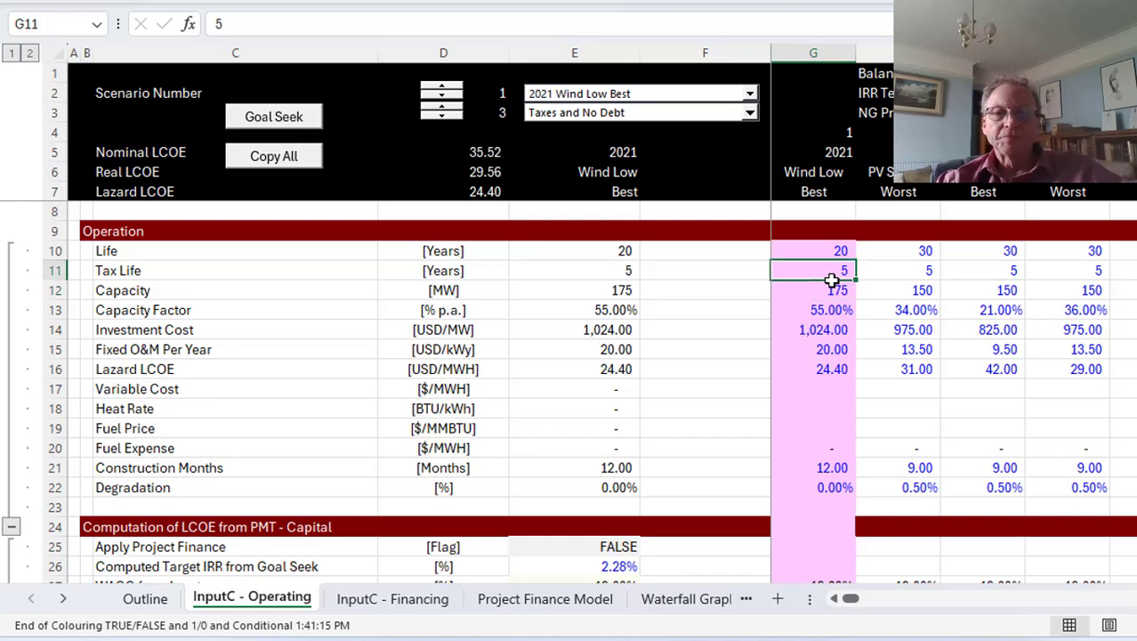
pyautogui.hotkey('ctrl', 'pagedown')
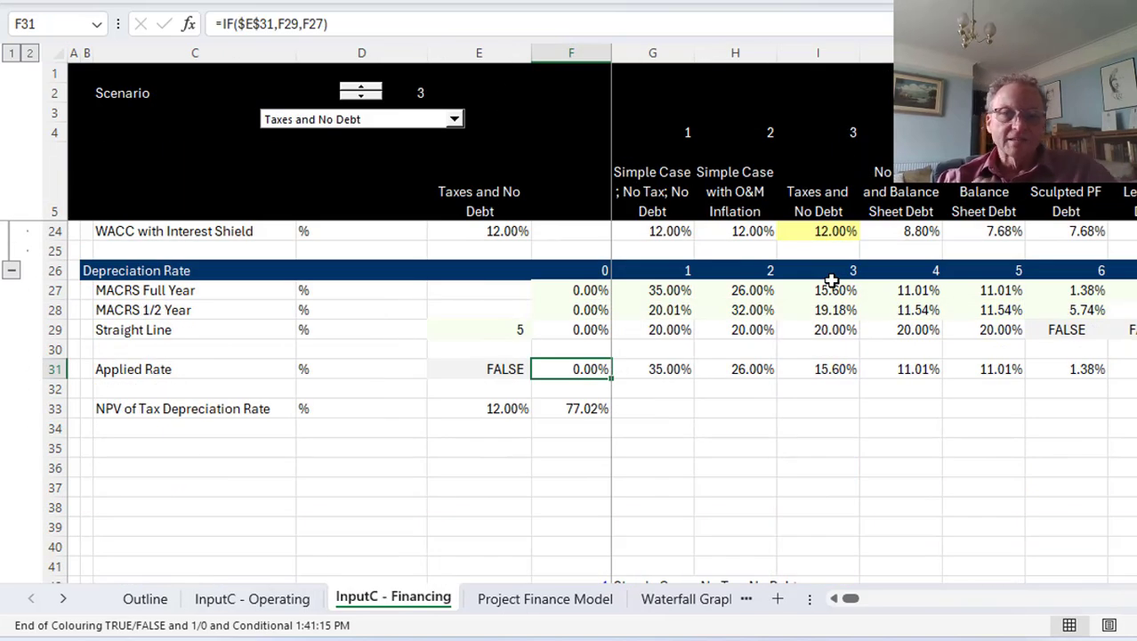
pyautogui.press('Right')
pyautogui.press('Left')
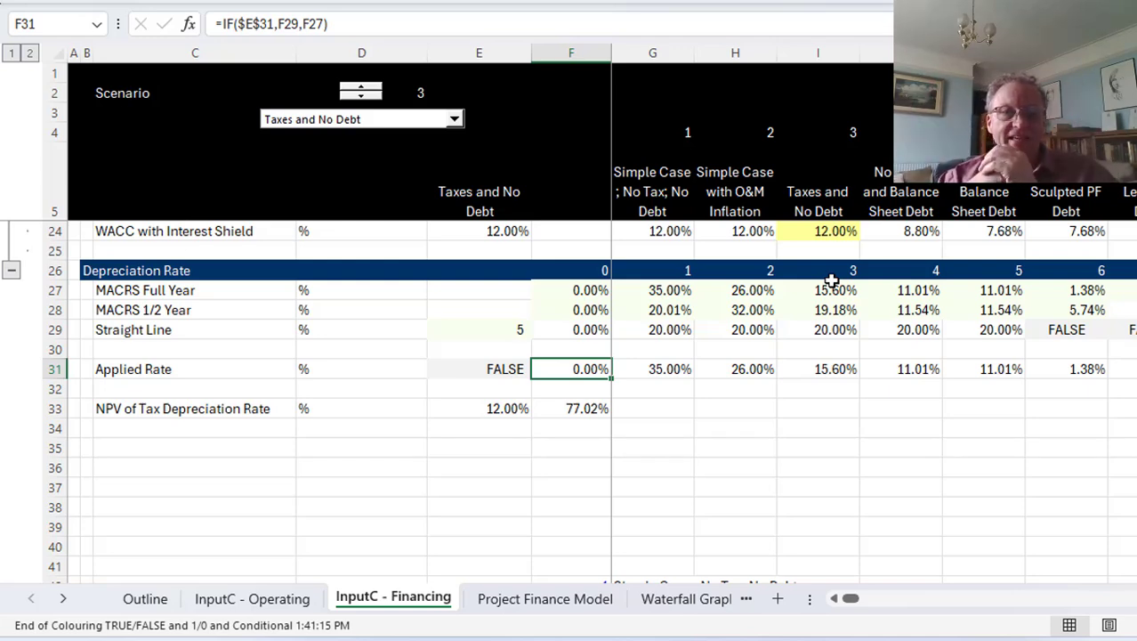
# Step: Inspect the NPV of Tax Depreciation Rate formula in F33 and format the cell as a percentage
pyautogui.press('Down')
pyautogui.press('Down')
pyautogui.press('F2')
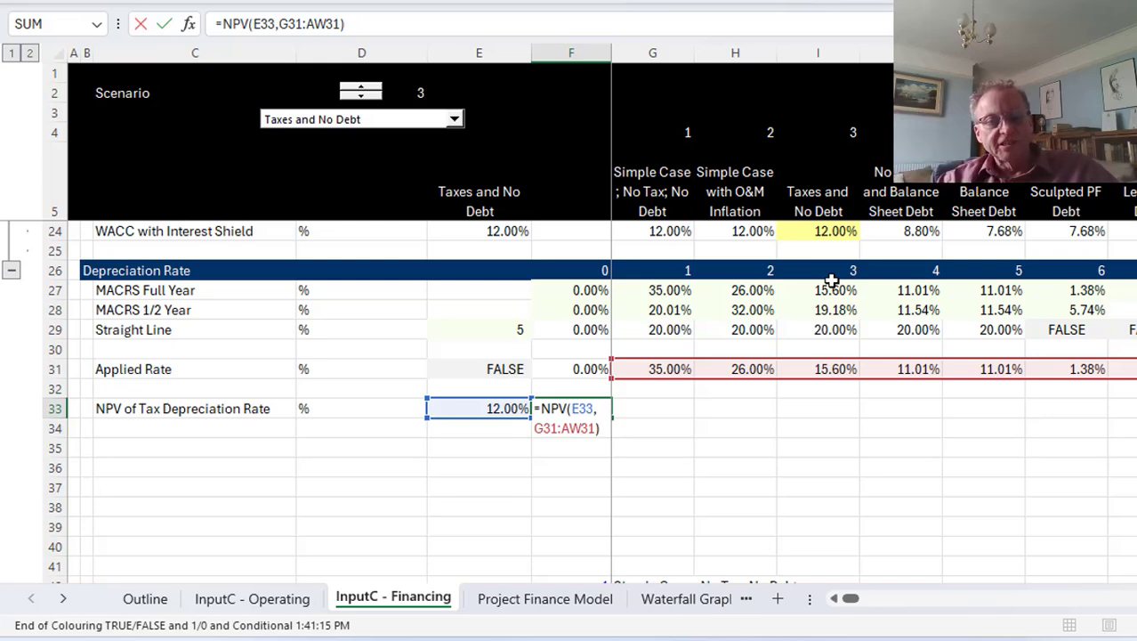
pyautogui.hotkey('ctrl', 'Return')
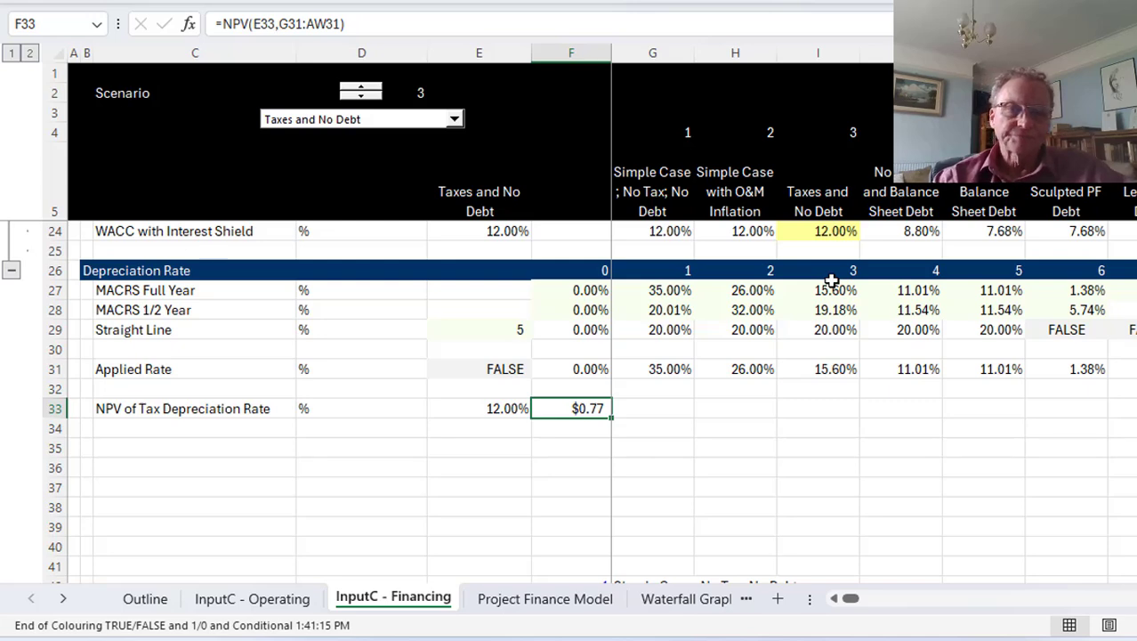
pyautogui.hotkey('ctrl', 'shift', '5')
# Step: On the InputC - Operating sheet, go to the Computation of LCOE from PMT - Capital section and check the Applied Target IRR formula in E28
pyautogui.hotkey('ctrl', 'pageup')
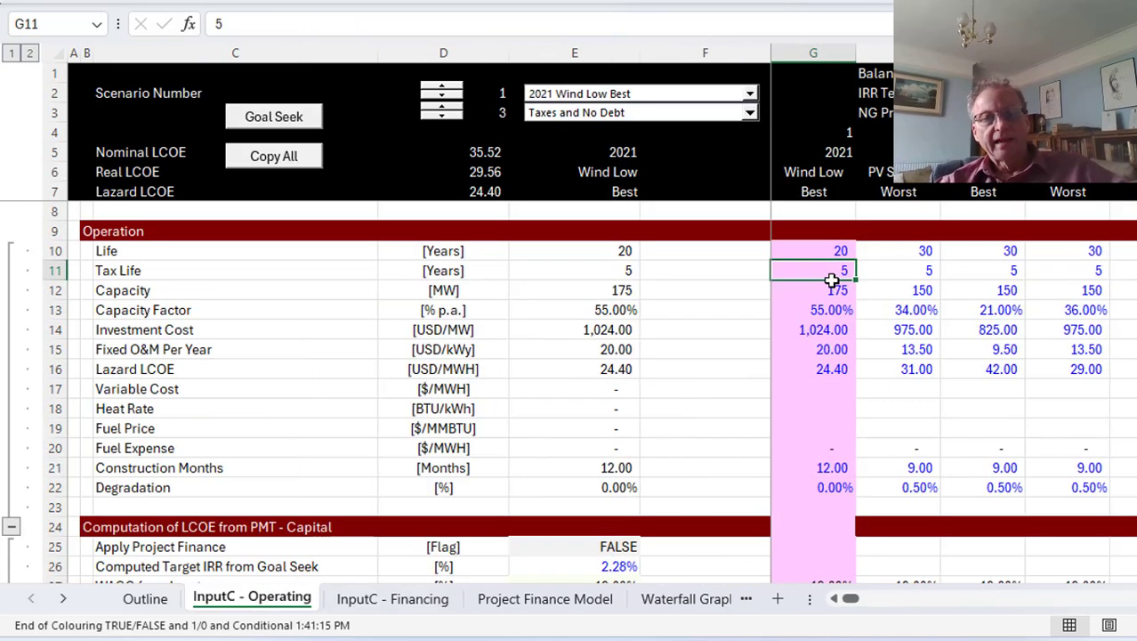
pyautogui.press('Left')
pyautogui.press('Left')
pyautogui.press('pagedown')
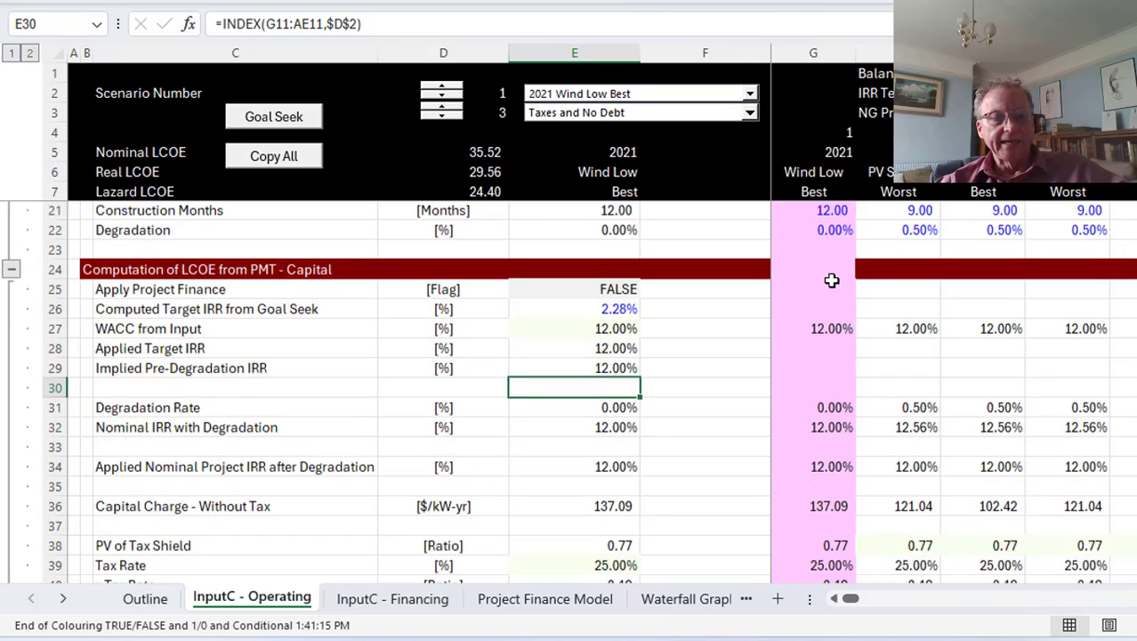
pyautogui.press('Up')
pyautogui.press('Up')
pyautogui.press('Up')
pyautogui.press('Down')
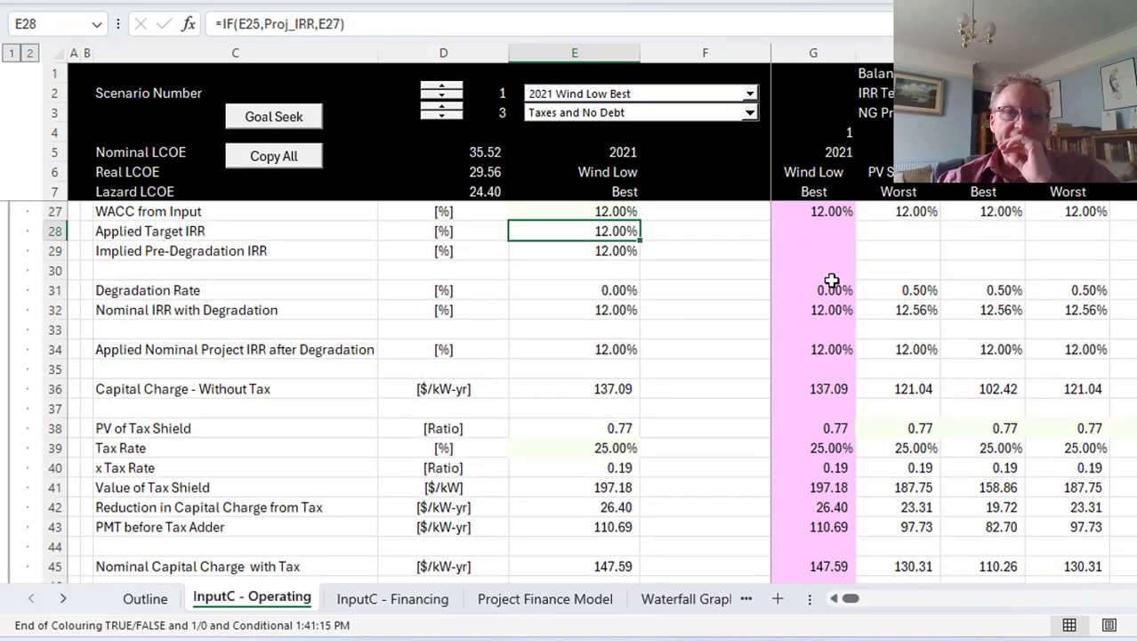
# Step: Review the capital charge and tax rows down column E, ending on the PV of Tax Shield in E38
pyautogui.press('Down')
pyautogui.press('Down')
pyautogui.press('Down')
pyautogui.press('Down')
pyautogui.press('Down')
pyautogui.press('Down')
pyautogui.press('Down')
pyautogui.press('Down')
pyautogui.press('Down')
pyautogui.press('Down')
pyautogui.press('Down')
pyautogui.press('Down')
pyautogui.press('Down')
pyautogui.press('Down')
pyautogui.press('Down')
pyautogui.press('Down')
pyautogui.press('Down')
pyautogui.press('Down')
pyautogui.press('Down')
pyautogui.press('Up')
pyautogui.press('Up')
pyautogui.press('Up')
pyautogui.press('Up')
pyautogui.press('Up')
pyautogui.press('Up')
pyautogui.press('Up')
pyautogui.press('Up')
pyautogui.press('Up')
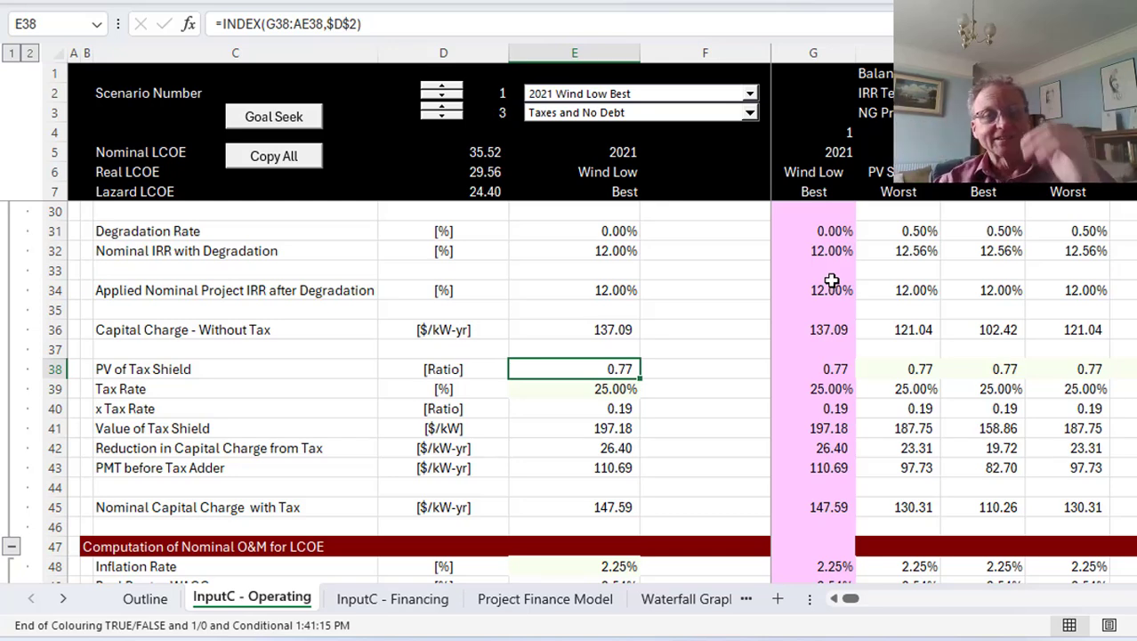
# Step: Inspect the Tax Rate link in E39 and the x Tax Rate formula in E40
pyautogui.press('Down')
pyautogui.press('F2')
pyautogui.press('Escape')
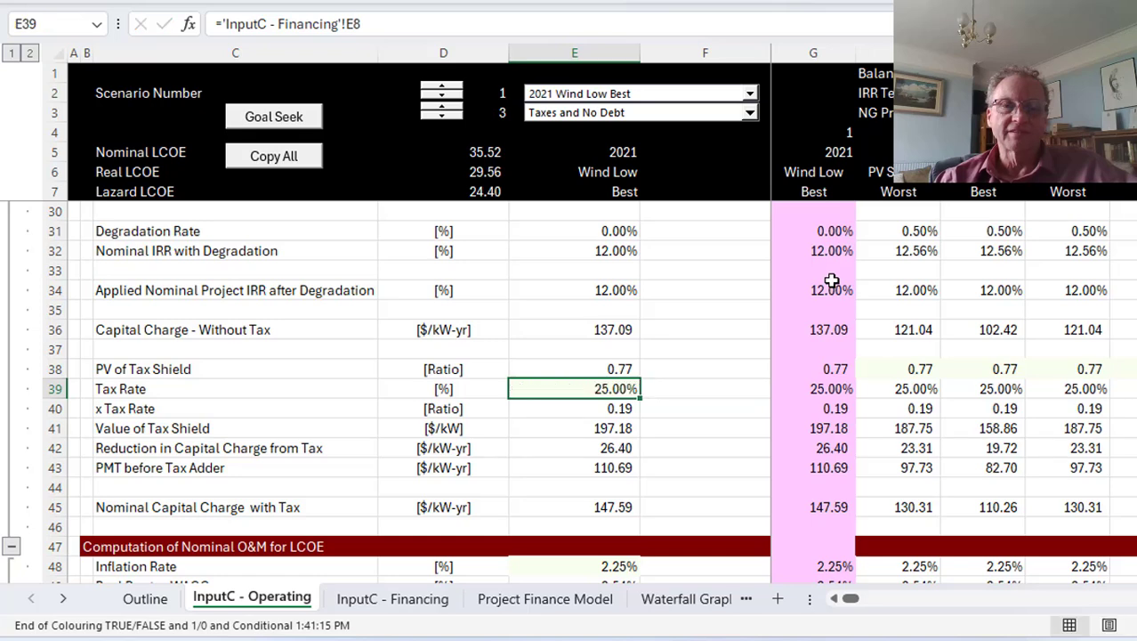
pyautogui.press('Up')
pyautogui.press('Down')
pyautogui.press('Down')
pyautogui.press('F2')
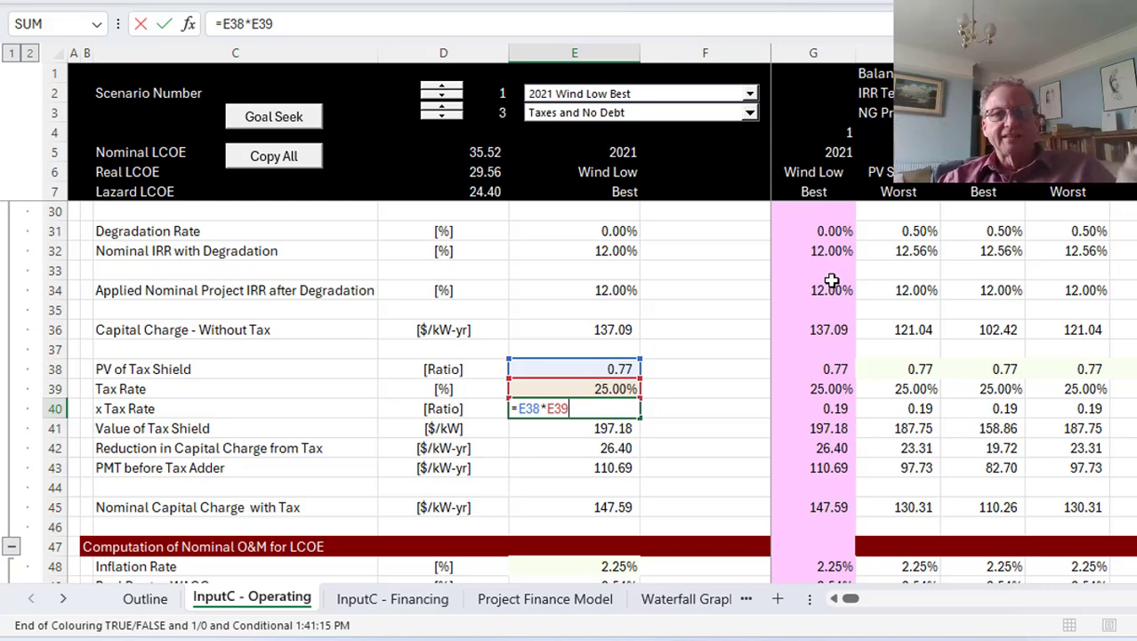
pyautogui.press('Return')
pyautogui.press('Up')
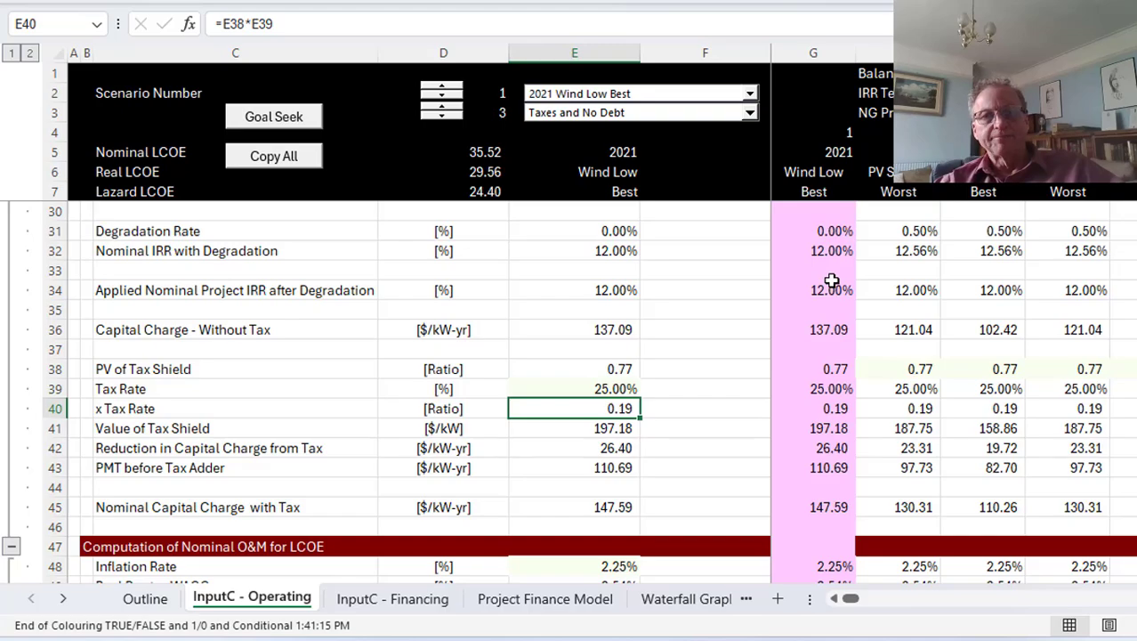
# Step: Check the NPV of Tax Depreciation Rate in F33 on InputC - Financing, and return to InputC - Operating
pyautogui.hotkey('ctrl', 'pageup')
pyautogui.hotkey('ctrl', 'pagedown')
pyautogui.hotkey('ctrl', 'pagedown')
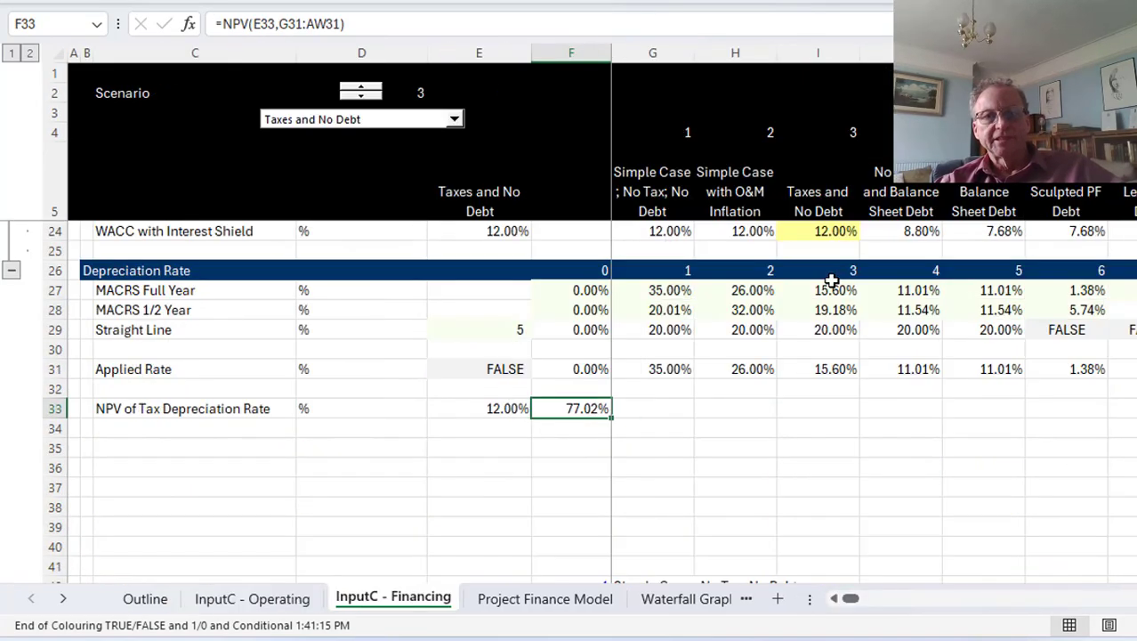
pyautogui.press('pageup')
pyautogui.hotkey('ctrl', 'pageup')
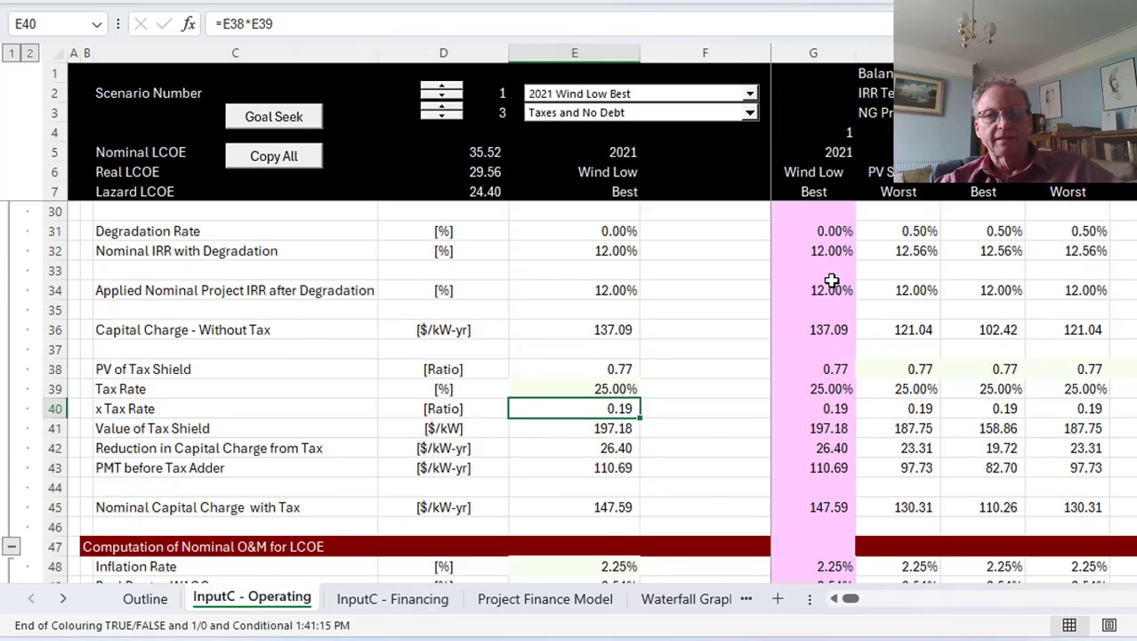
# Step: Set the Tax Life of the 2021 Wind Low Best scenario in G11 to 20 years
pyautogui.press('pageup')
pyautogui.press('Up')
pyautogui.press('Up')
pyautogui.press('Up')
pyautogui.press('Up')
pyautogui.press('Up')
pyautogui.press('Up')
pyautogui.press('Up')
pyautogui.press('Up')
pyautogui.press('Up')
pyautogui.press('Up')
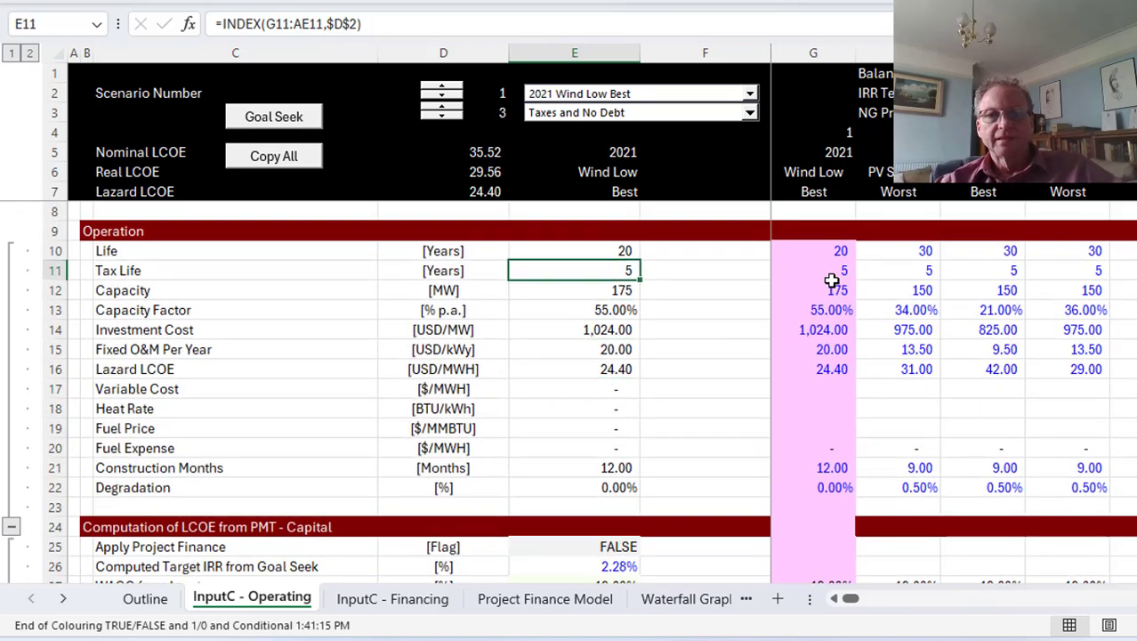
pyautogui.press('Right')
pyautogui.press('Right')
pyautogui.write('20')
pyautogui.press('Return')
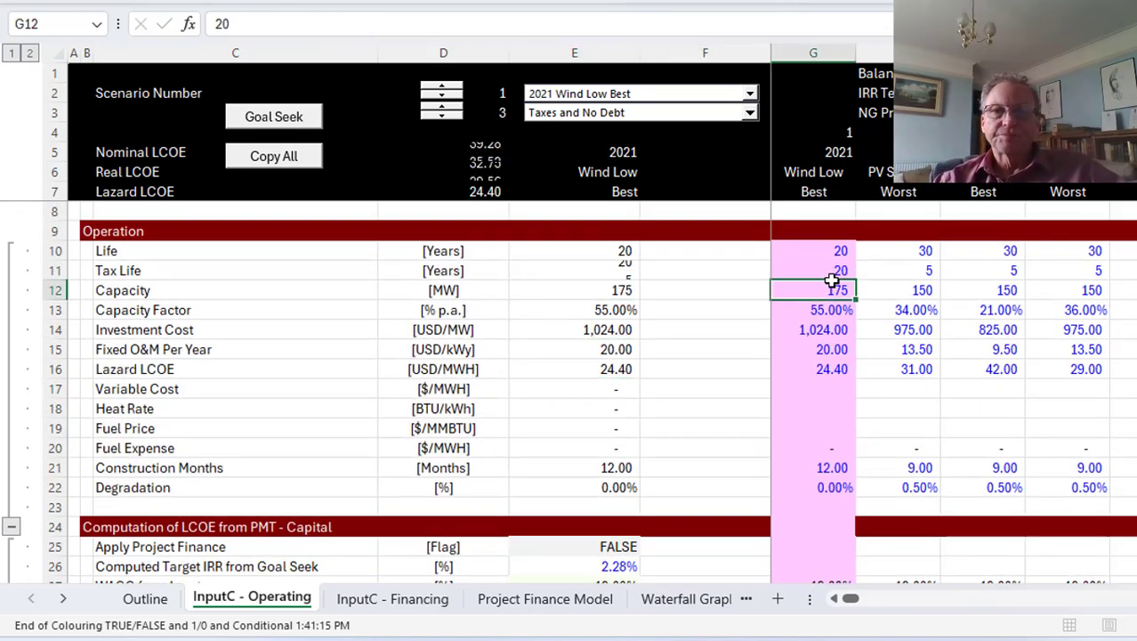
# Step: Examine the effect of the longer tax life on the PV of Tax Shield in E38 and the capital charge rows
pyautogui.press('Left')
pyautogui.press('pagedown')
pyautogui.scroll(-2, 832, 281)
pyautogui.press('Down')
pyautogui.press('Down')
pyautogui.press('Down')
pyautogui.press('Down')
pyautogui.press('Down')
pyautogui.press('Down')
pyautogui.press('Down')
pyautogui.press('Down')
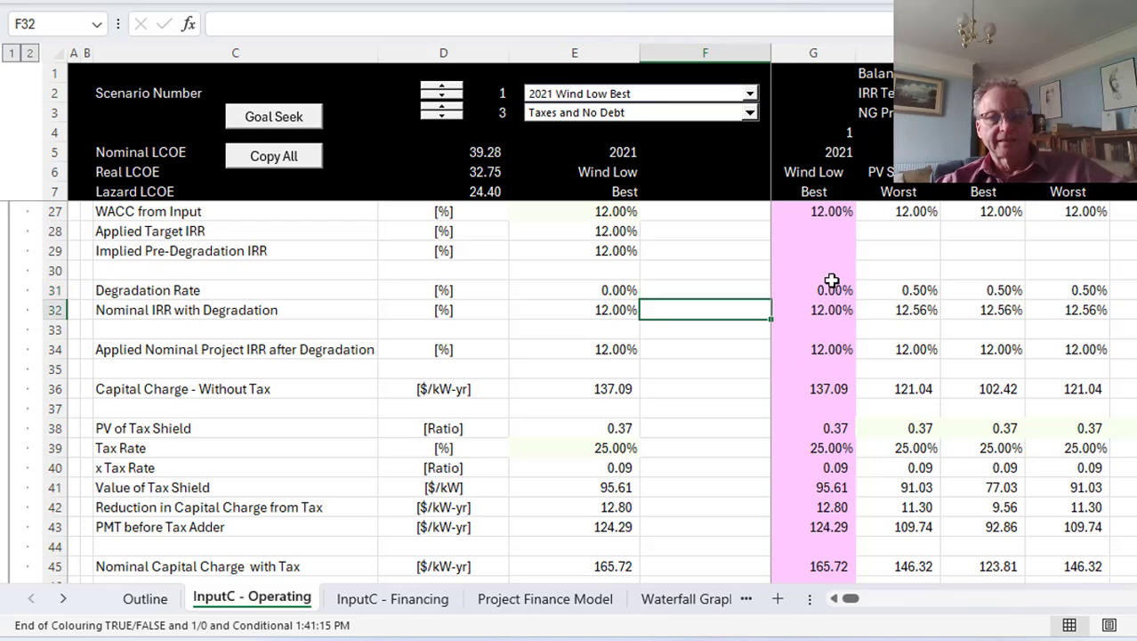
pyautogui.press('Left')
pyautogui.press('Up')
pyautogui.press('Left')
pyautogui.press('Right')
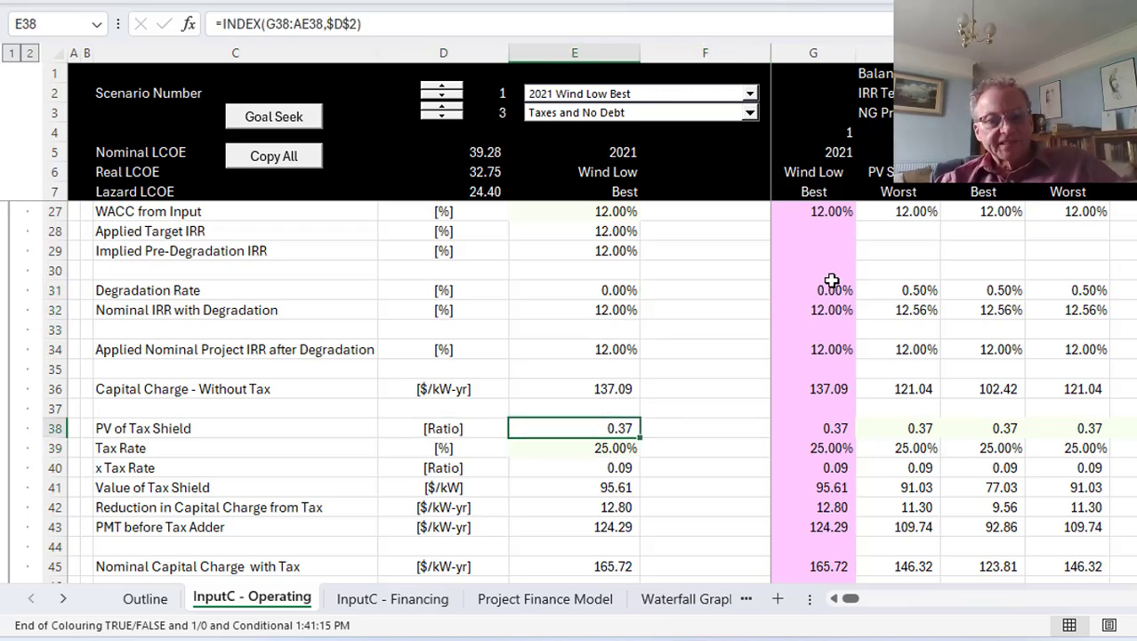
# Step: Go back to the Operation section and set the Tax Life in G11 to 5 years
pyautogui.press('pageup')
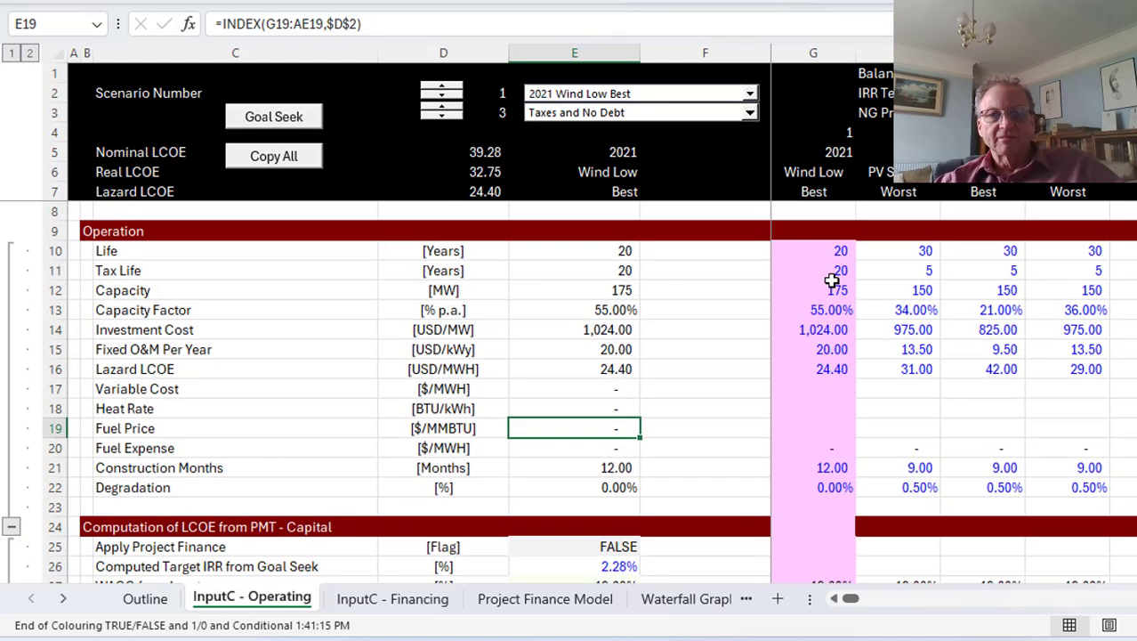
pyautogui.press('Up')
pyautogui.press('Up')
pyautogui.press('Up')
pyautogui.press('Up')
pyautogui.press('Up')
pyautogui.press('Up')
pyautogui.press('Up')
pyautogui.press('Up')
pyautogui.press('Right')
pyautogui.press('Right')
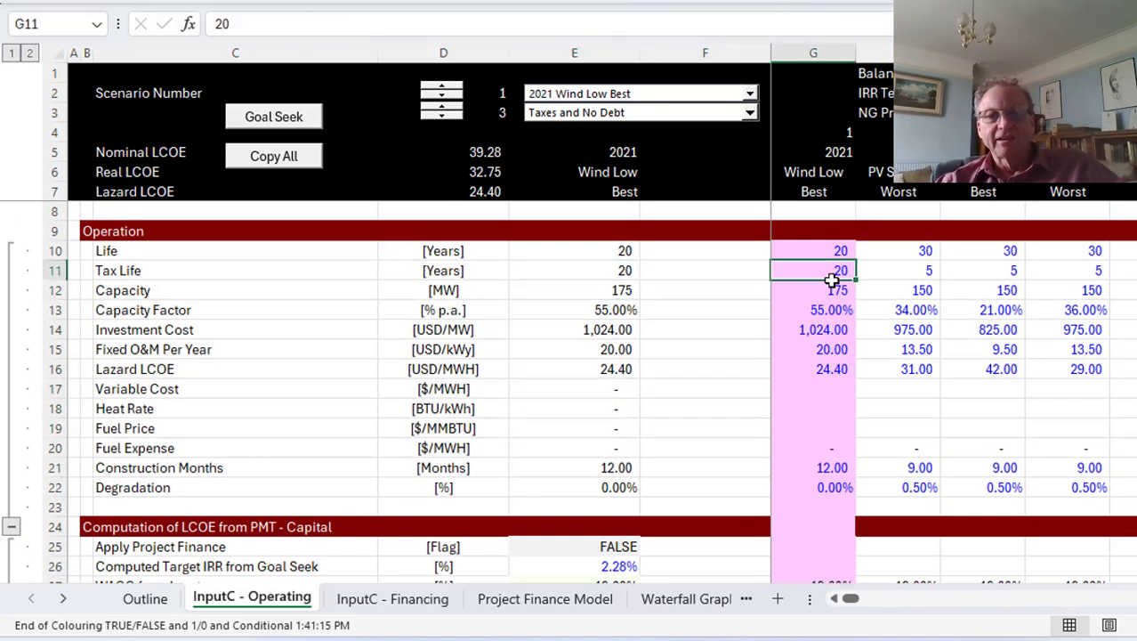
pyautogui.write('5')
pyautogui.press('Return')
pyautogui.press('Left')
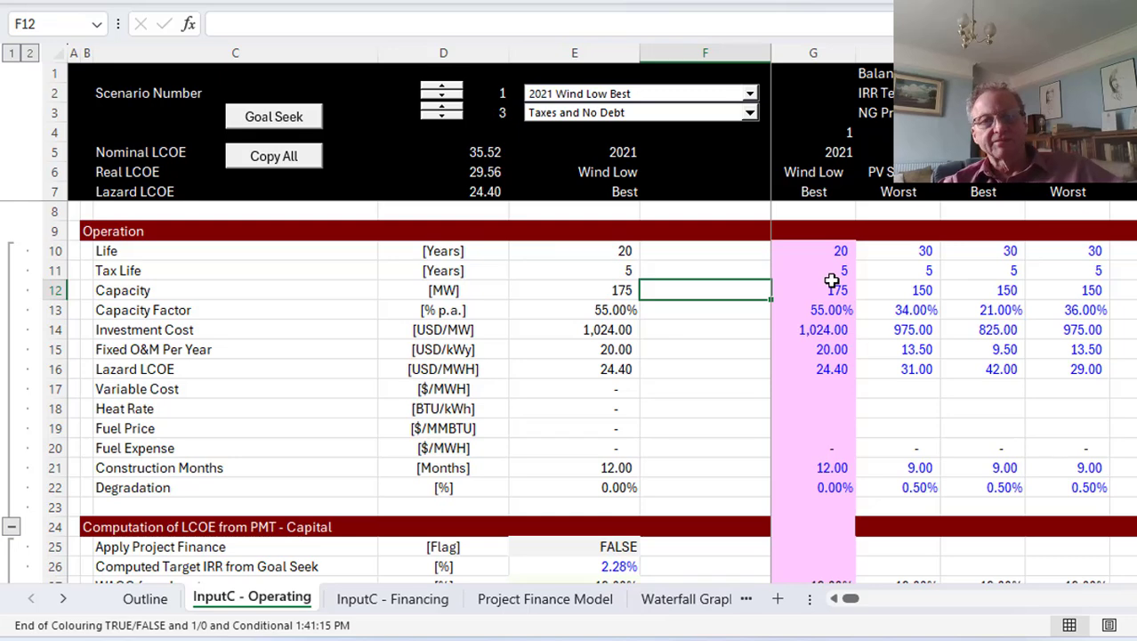
# Step: Inspect the formula behind the selected scenario's Value of Tax Shield in E41
pyautogui.press('Left')
pyautogui.press('pagedown')
pyautogui.press('Down')
pyautogui.press('Down')
pyautogui.press('Down')
pyautogui.press('Down')
pyautogui.press('Down')
pyautogui.press('Down')
pyautogui.press('Down')
pyautogui.press('Down')
pyautogui.press('Down')
pyautogui.press('Down')
pyautogui.press('Down')
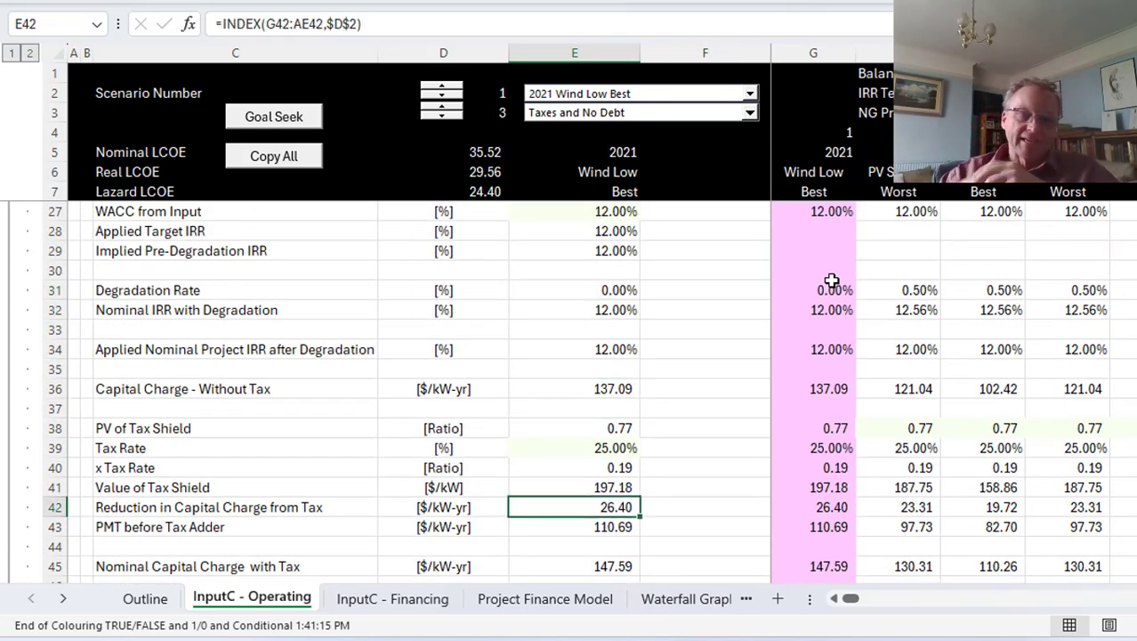
pyautogui.press('Up')
pyautogui.press('F2')
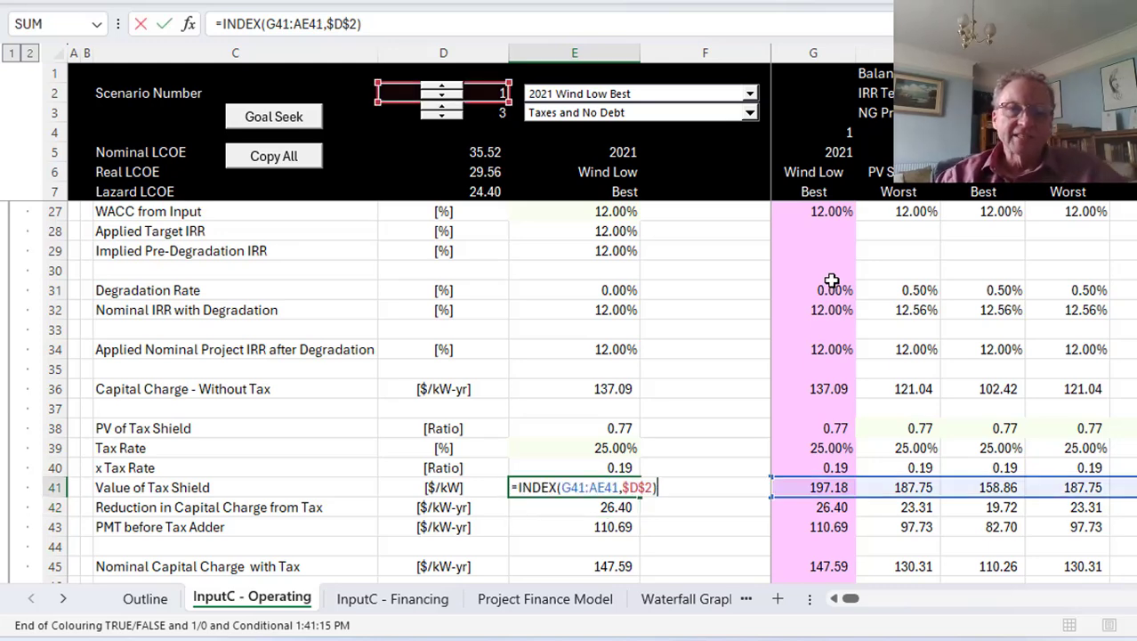
pyautogui.press('Escape')
# Step: Replace the lookup in E41 with the direct Value of Tax Shield formula copied from G41, and check its references
pyautogui.press('Right')
pyautogui.press('Right')
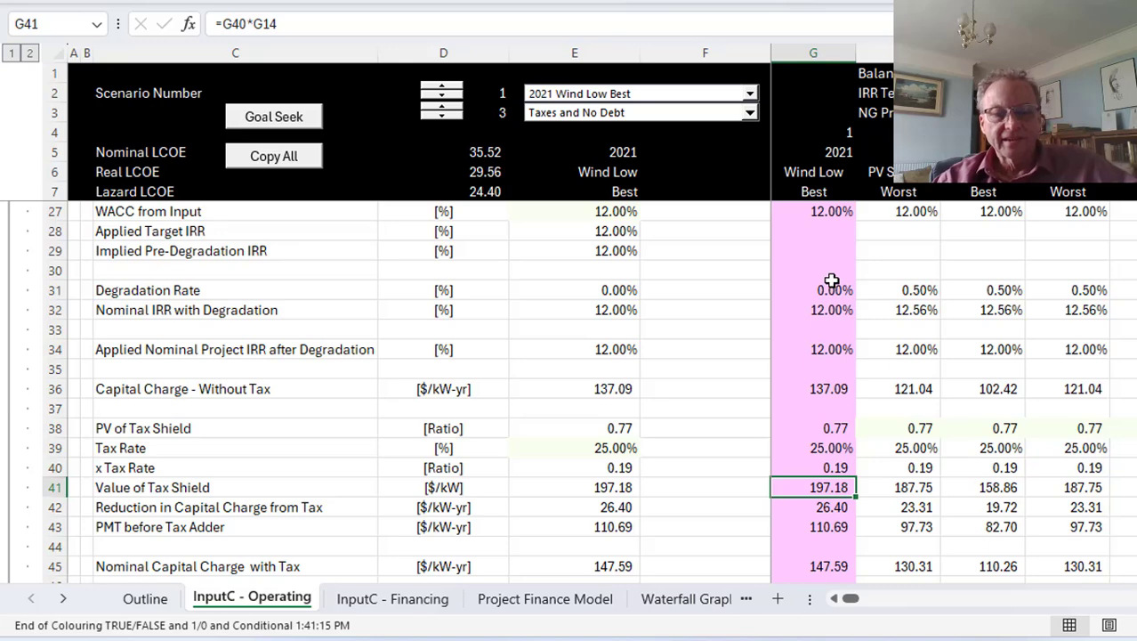
pyautogui.hotkey('ctrl', 'c')
pyautogui.press('Left')
pyautogui.press('Left')
pyautogui.hotkey('ctrl', 'v')
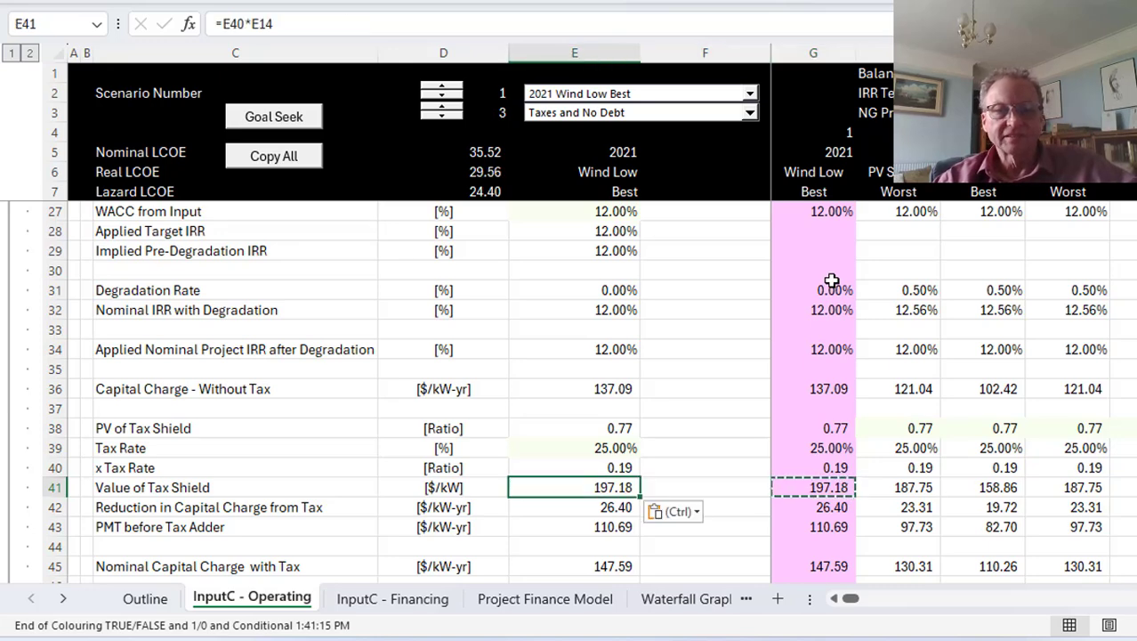
pyautogui.press('Left')
pyautogui.press('Right')
pyautogui.press('F2')
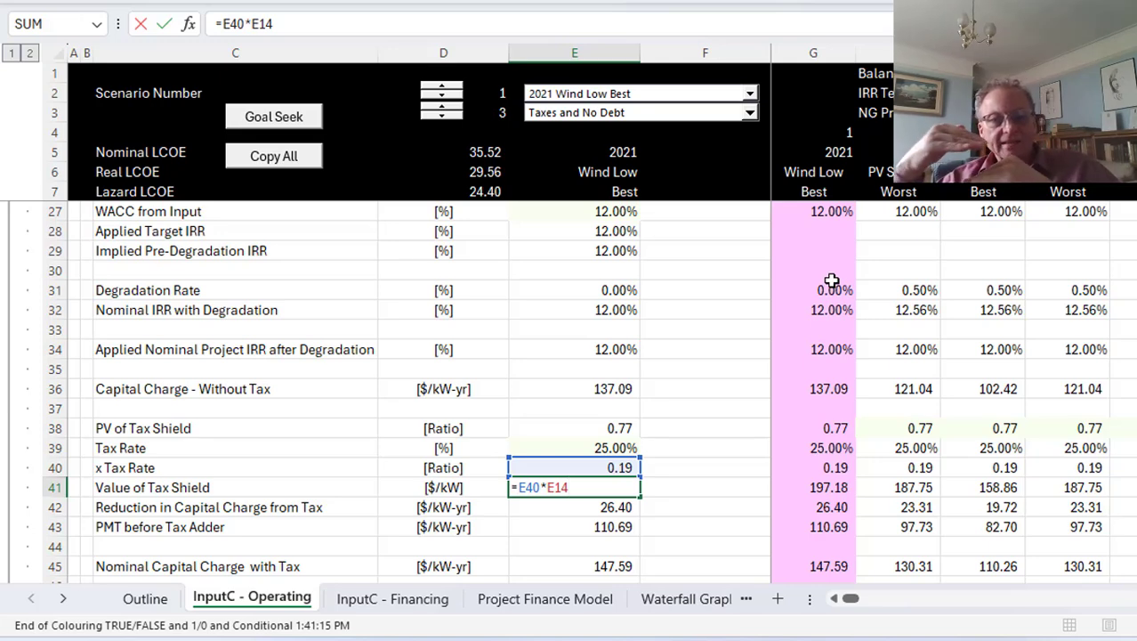
pyautogui.press('Escape')
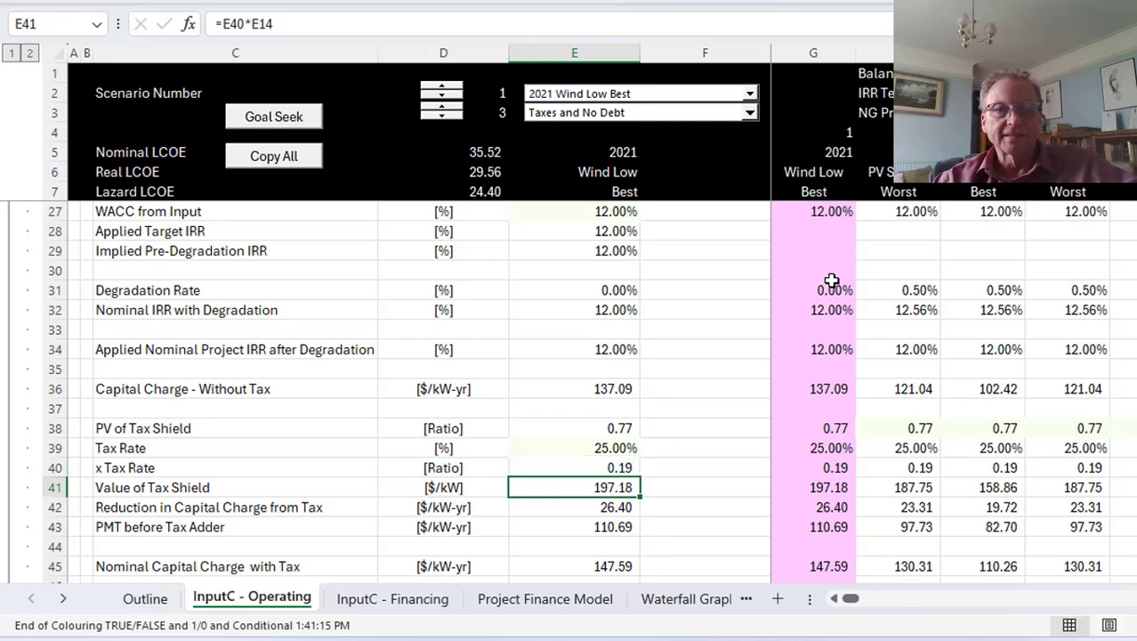
# Step: Review the cost inputs in the Operation section, and return to the Value of Tax Shield in E41
pyautogui.press('pageup')
pyautogui.press('Up')
pyautogui.press('Up')
pyautogui.press('Up')
pyautogui.press('Up')
pyautogui.press('Up')
pyautogui.press('Up')
pyautogui.press('Up')
pyautogui.press('Up')
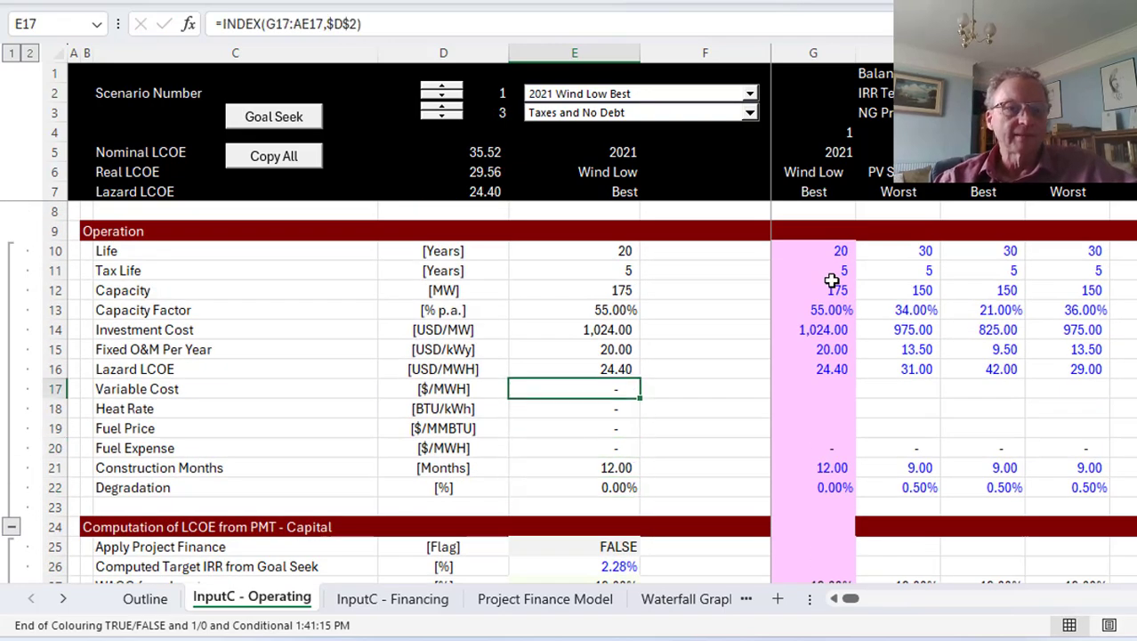
pyautogui.press('pagedown')
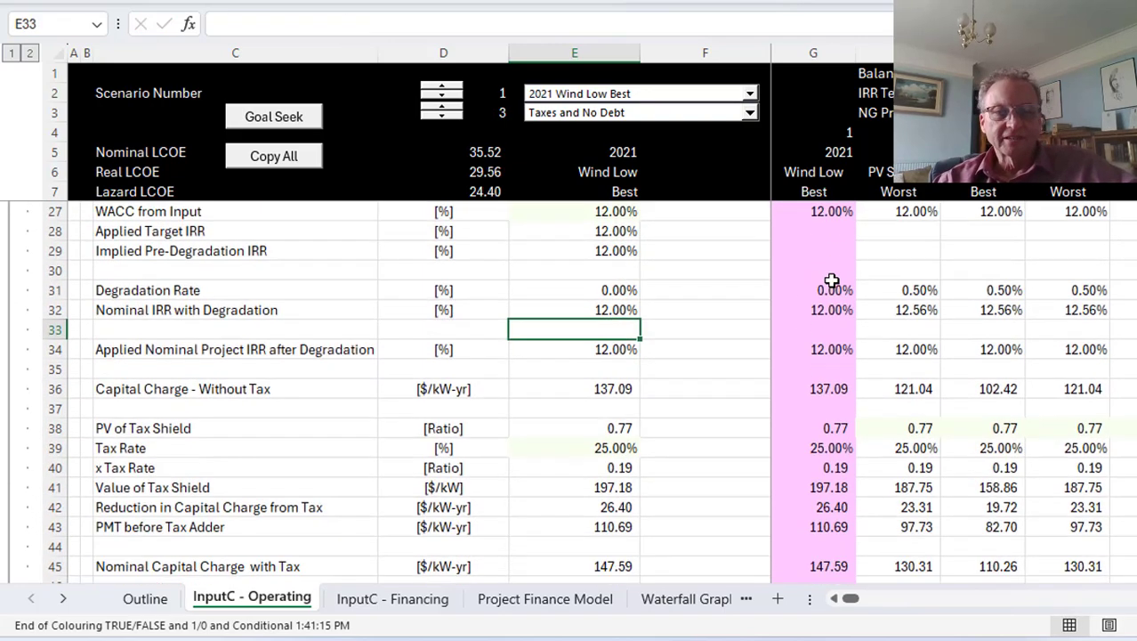
pyautogui.press('Down')
pyautogui.press('Down')
pyautogui.press('Down')
pyautogui.press('Down')
pyautogui.press('Down')
pyautogui.press('Down')
pyautogui.press('Down')
pyautogui.press('Down')
pyautogui.press('Down')
pyautogui.press('Up')
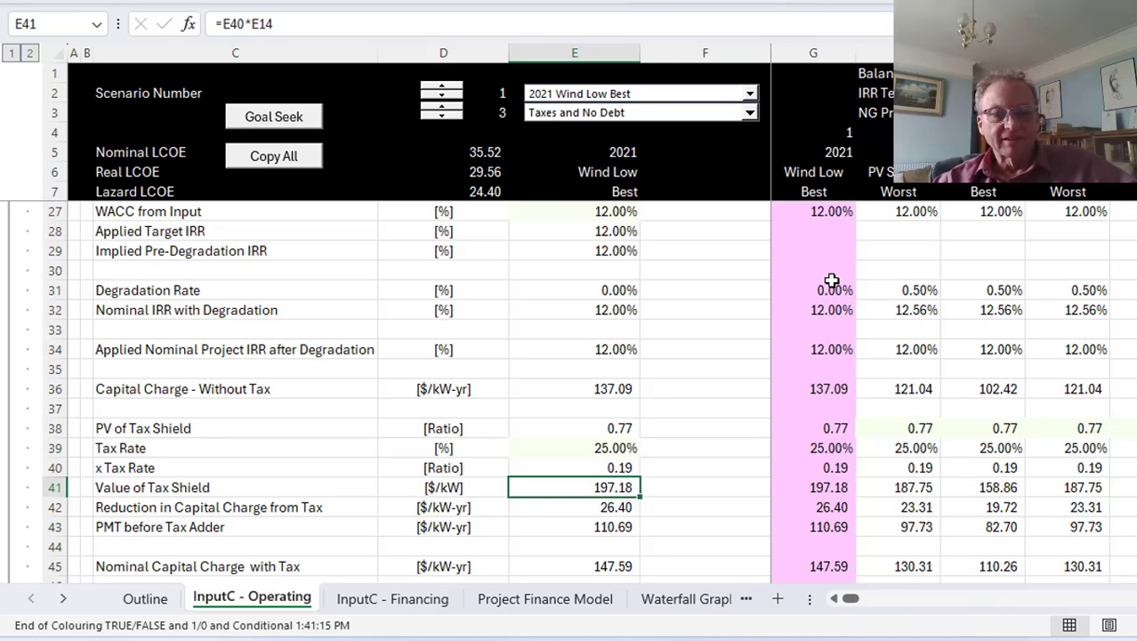
# Step: Replace the lookup in E42 with the PMT formula for Reduction in Capital Charge from Tax copied from G42, and check its references
pyautogui.press('Down')
pyautogui.press('F2')
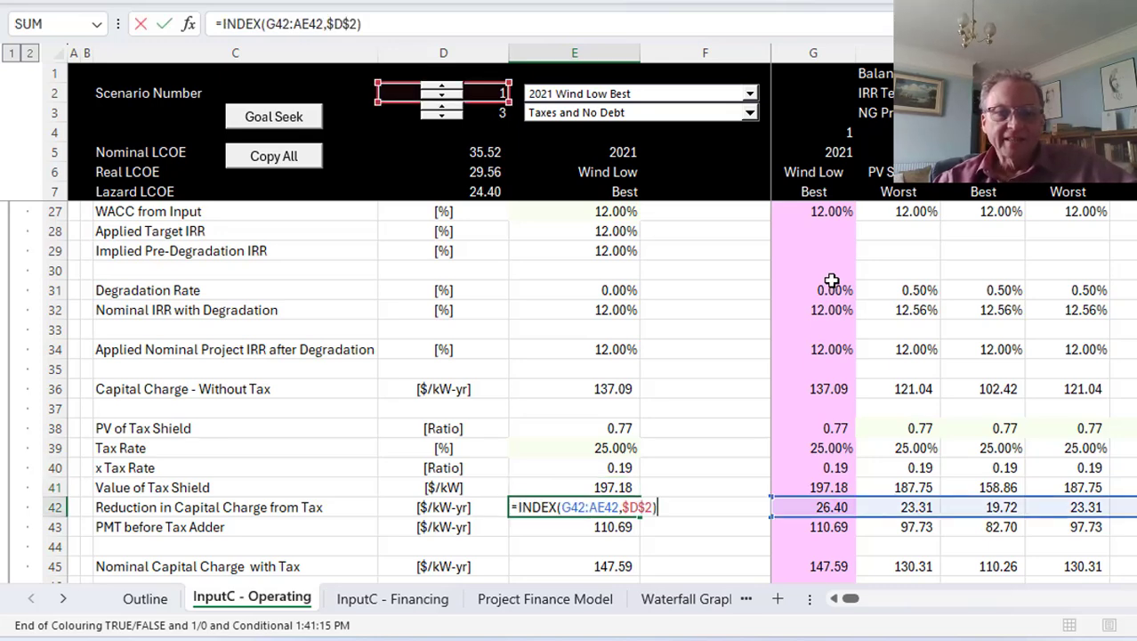
pyautogui.hotkey('ctrl', '[')
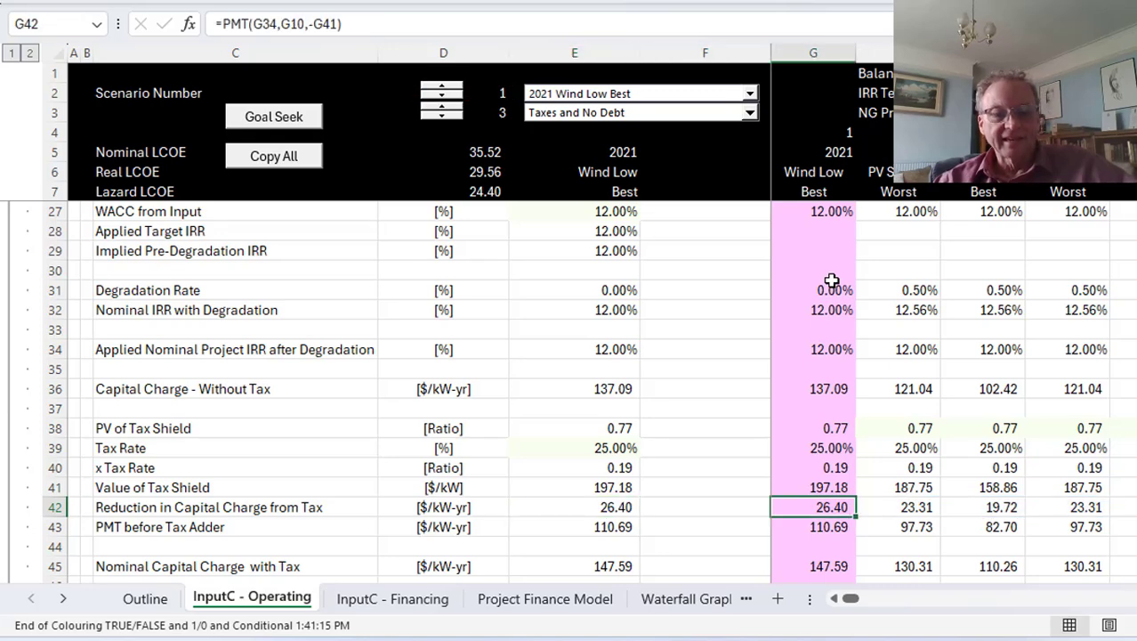
pyautogui.hotkey('ctrl', 'c')
pyautogui.press('Left')
pyautogui.press('Left')
pyautogui.hotkey('ctrl', 'v')
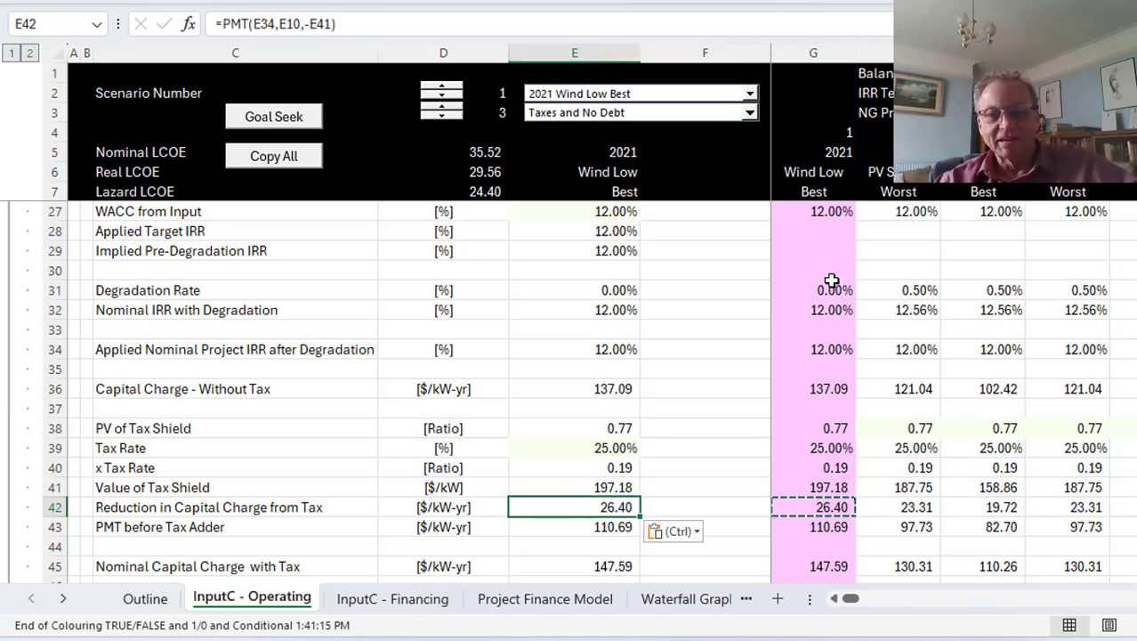
pyautogui.press('Escape')
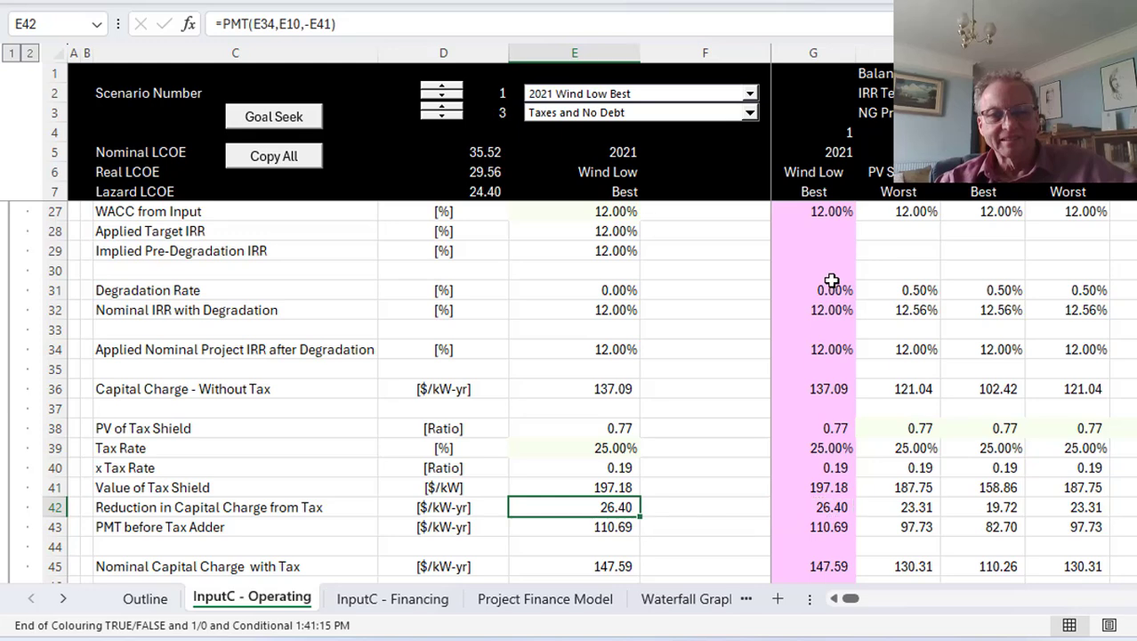
pyautogui.press('F2')
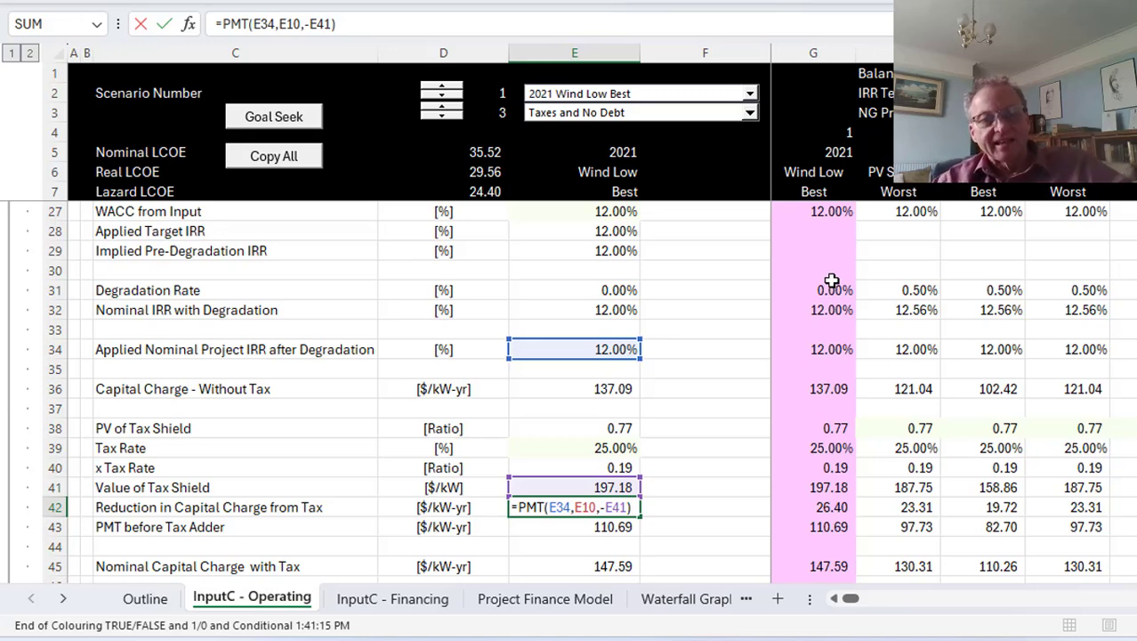
# Step: Replace the PMT before Tax Adder lookup in E43 with the formula =E36-E42, following G43
pyautogui.press('Return')
pyautogui.press('F2')
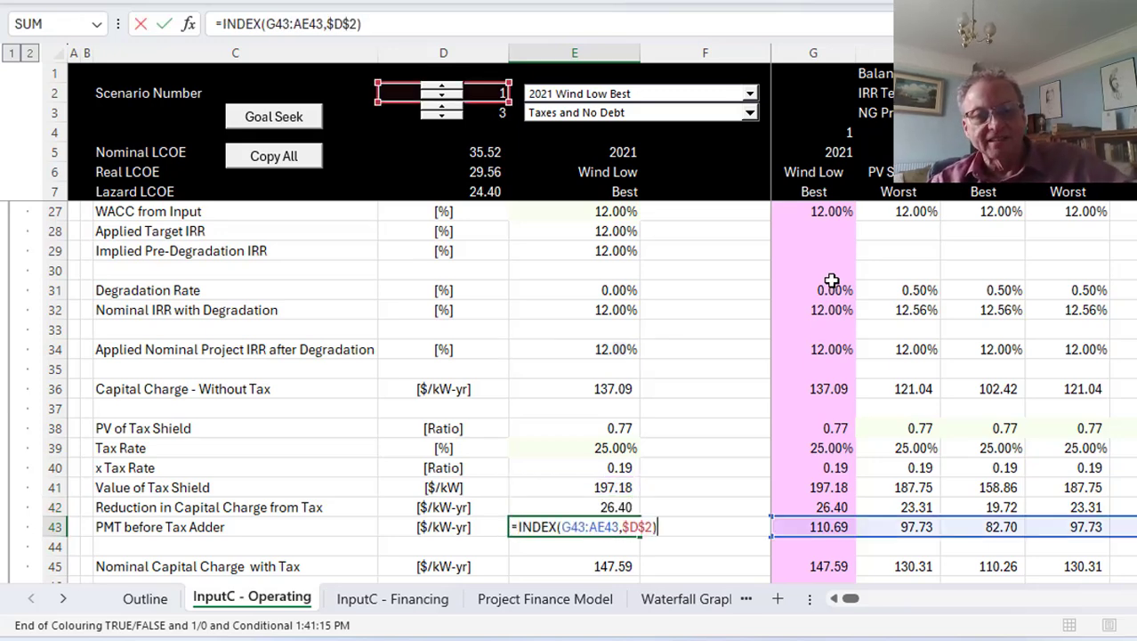
pyautogui.press('Tab')
pyautogui.press('Right')
pyautogui.hotkey('ctrl', 'c')
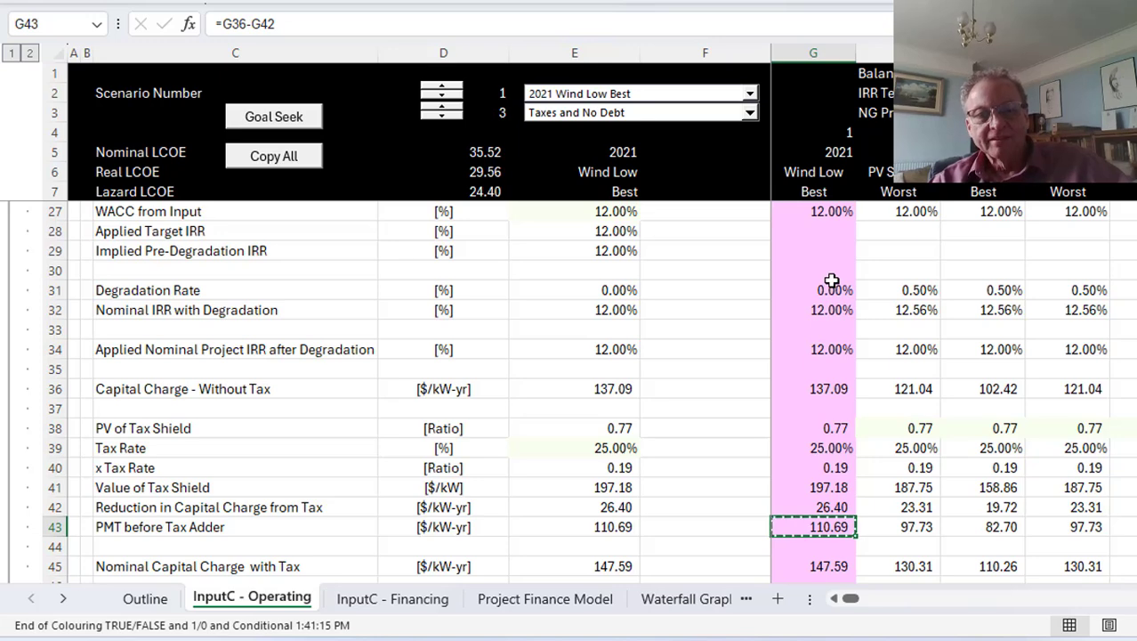
pyautogui.press('Left')
pyautogui.press('Left')
pyautogui.write('=E36-E42')
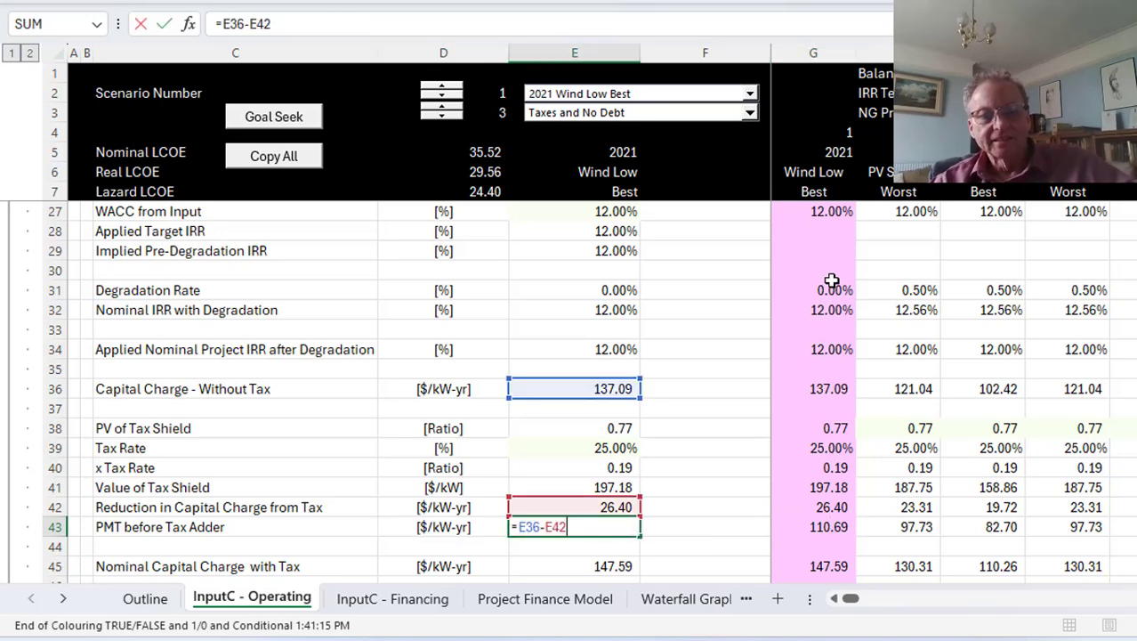
# Step: Trace the rows feeding PMT before Tax Adder, from the Capital Charge - Without Tax down through the tax shield rows
pyautogui.press('Up')
pyautogui.press('Up')
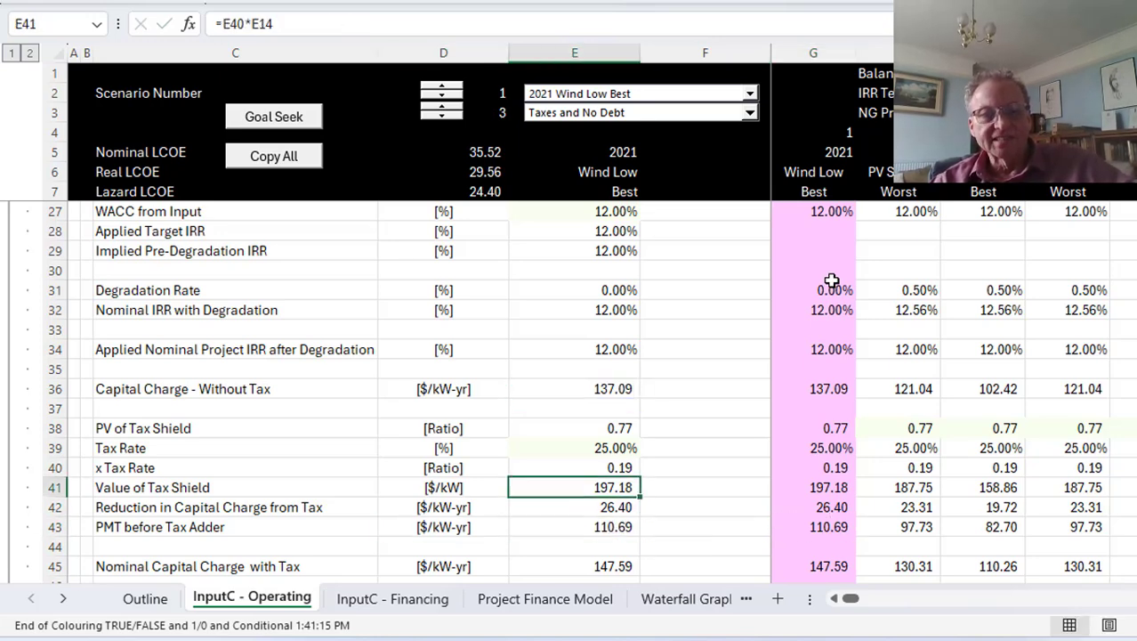
pyautogui.press('Up')
pyautogui.press('Up')
pyautogui.press('Up')
pyautogui.press('Up')
pyautogui.press('Up')
pyautogui.press('Up')
pyautogui.press('Down')
pyautogui.press('Down')
pyautogui.press('Down')
pyautogui.press('Down')
pyautogui.press('Down')
pyautogui.press('Down')
pyautogui.press('Down')
pyautogui.press('Down')
pyautogui.press('Down')
pyautogui.press('Down')
pyautogui.press('Down')
pyautogui.press('Down')
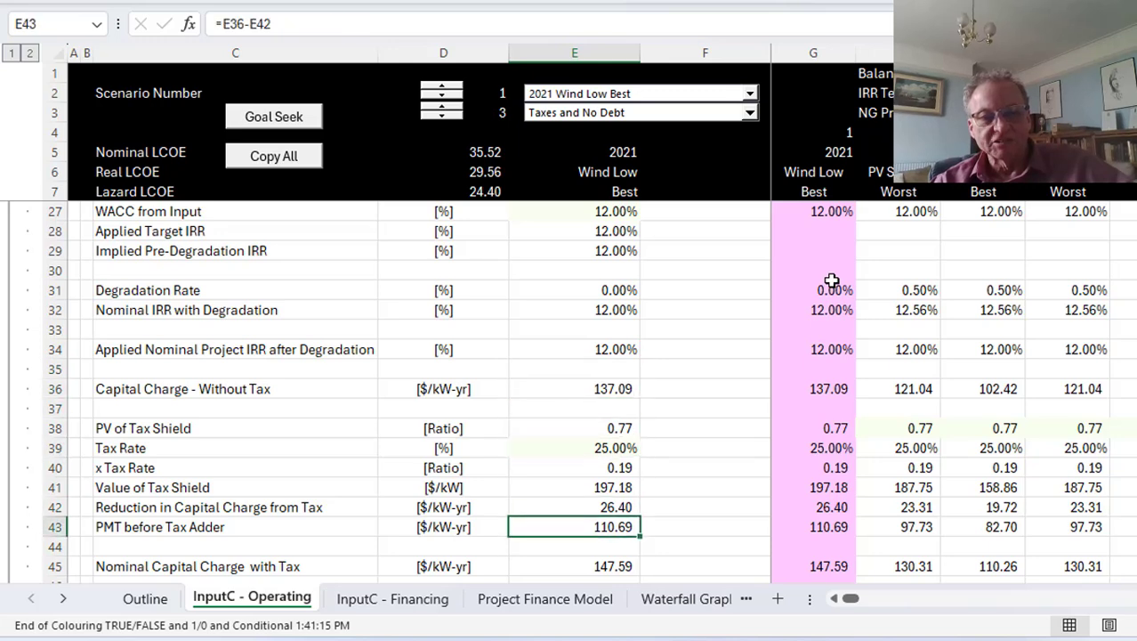
# Step: Replace the Nominal Capital Charge with Tax lookup in E45 with the formula from G45, giving =E43/(1-E39), and check its references
pyautogui.press('Up')
pyautogui.press('Up')
pyautogui.press('F2')
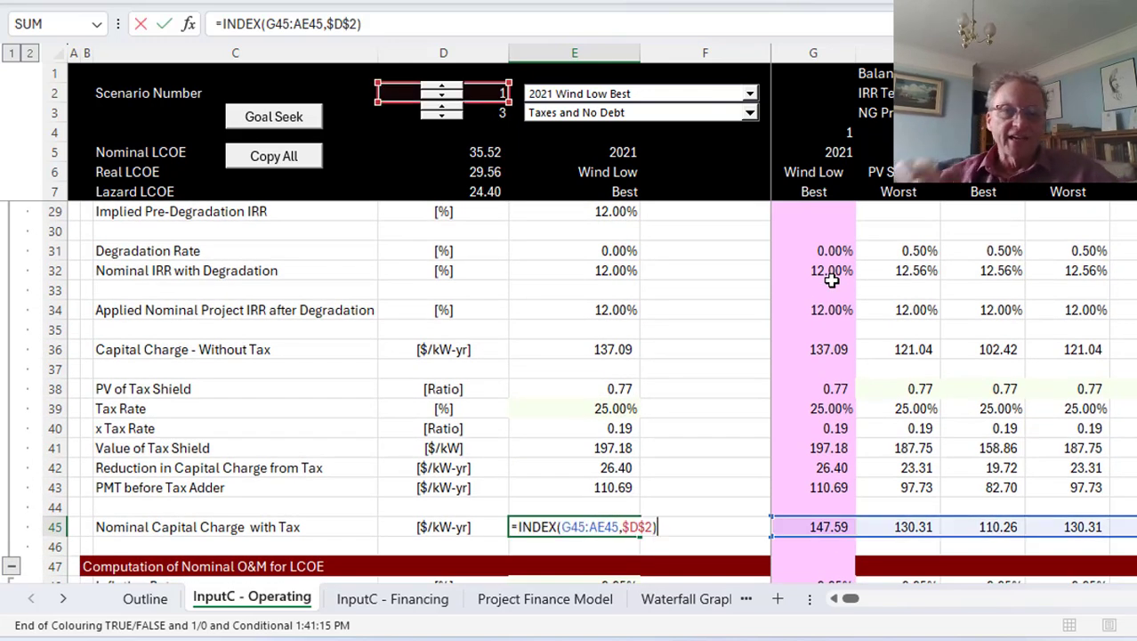
pyautogui.press('Escape')
pyautogui.press('Right')
pyautogui.press('Right')
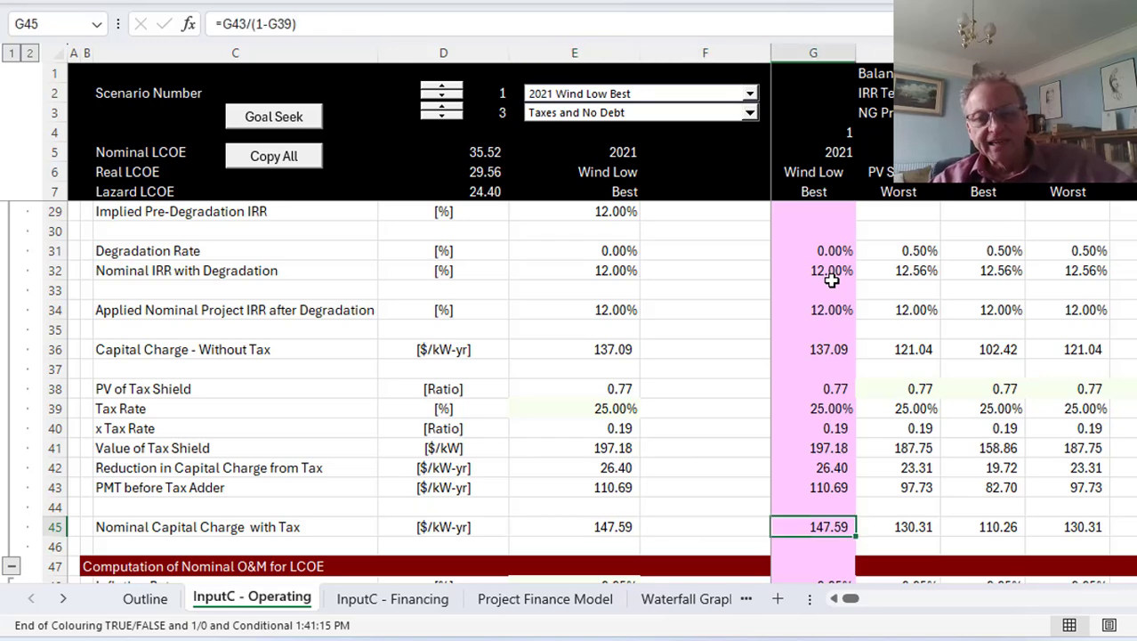
pyautogui.hotkey('ctrl', 'c')
pyautogui.press('Left')
pyautogui.press('Left')
pyautogui.hotkey('ctrl', 'v')
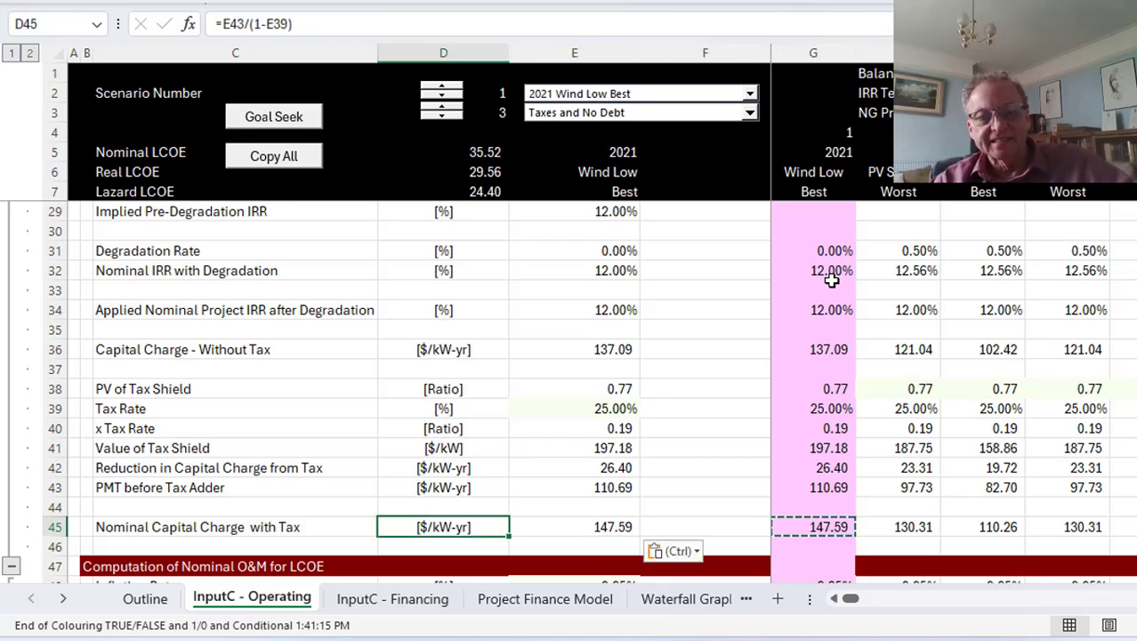
pyautogui.press('F2')
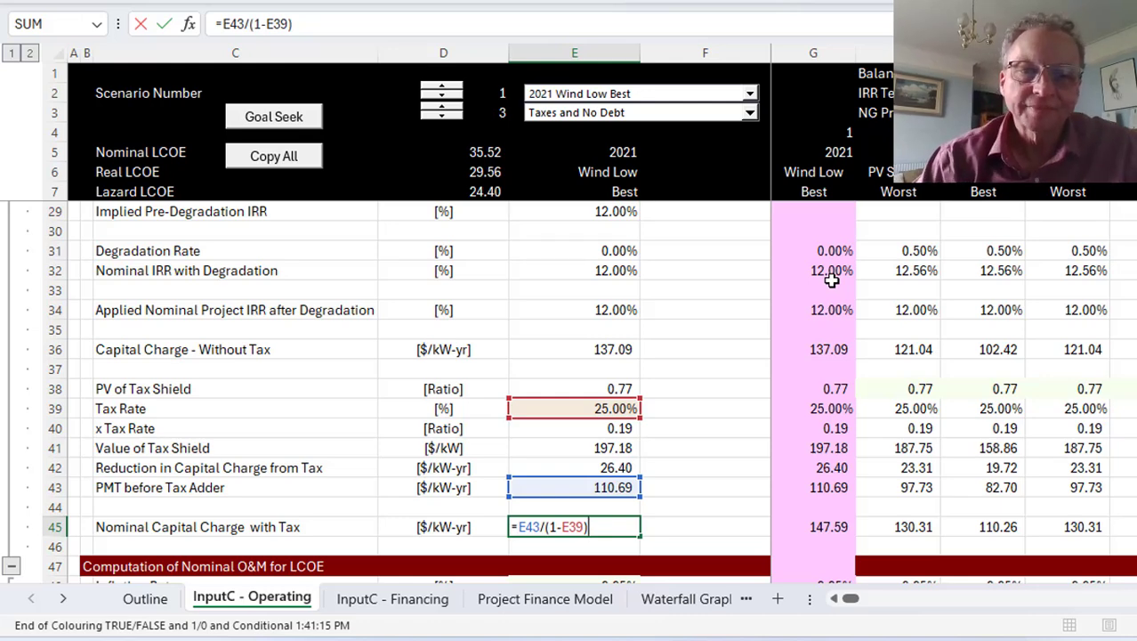
# Step: Examine the inflation, real WACC and degradation rows in the Computation of Nominal O&M for LCOE section
pyautogui.press('Return')
pyautogui.press('Return')
pyautogui.press('Return')
pyautogui.press('Down')
pyautogui.press('Down')
pyautogui.press('Down')
pyautogui.press('Down')
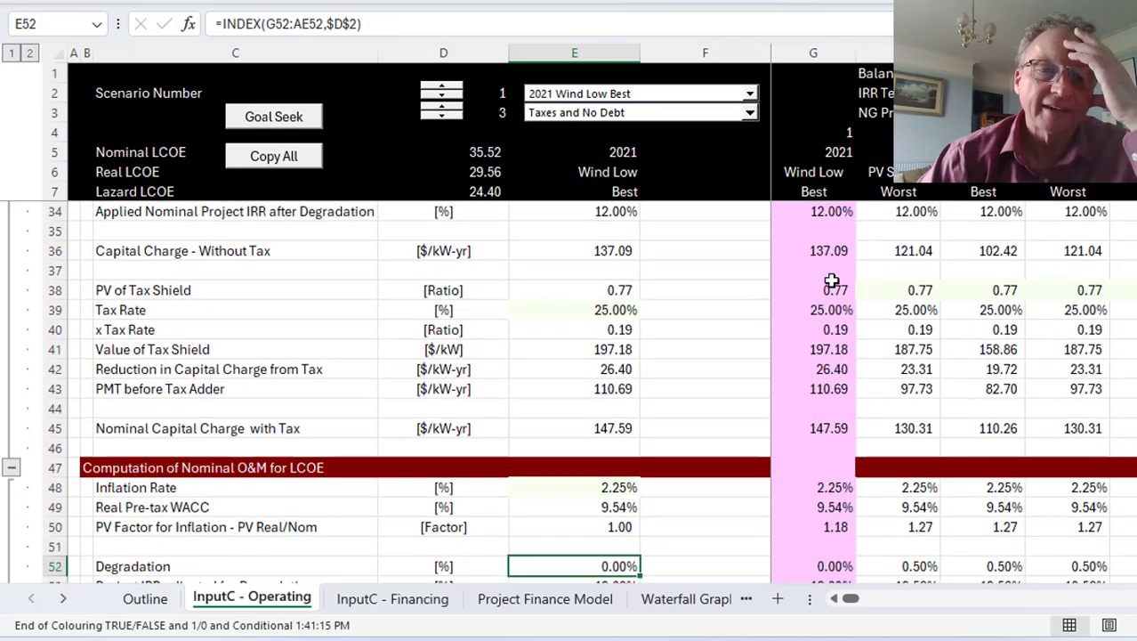
pyautogui.press('Up')
pyautogui.press('Up')
pyautogui.press('Up')
pyautogui.press('Up')
pyautogui.press('Down')
pyautogui.press('Down')
pyautogui.press('Down')
pyautogui.press('Down')
pyautogui.press('Down')
pyautogui.press('Down')
pyautogui.press('Down')
pyautogui.press('Down')
pyautogui.press('Down')
pyautogui.press('Down')
pyautogui.press('Down')
pyautogui.press('Down')
pyautogui.press('Down')
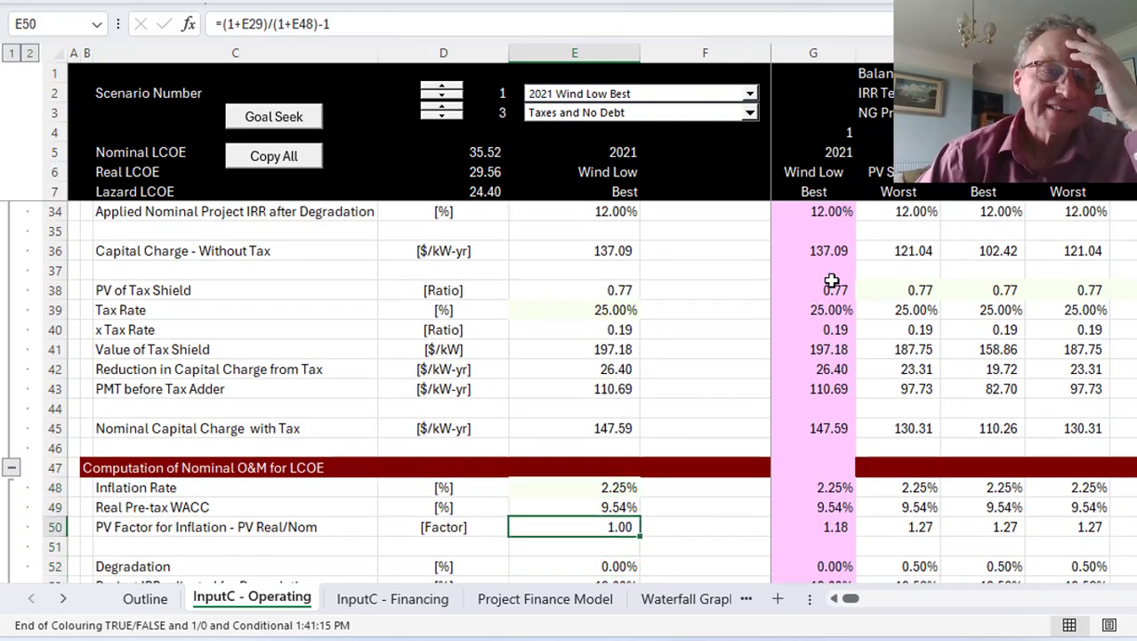
# Step: Return to the capital charge rows and recheck which cells the Nominal Capital Charge with Tax formula in E45 uses
pyautogui.press('Down')
pyautogui.press('Down')
pyautogui.press('Down')
pyautogui.press('Down')
pyautogui.press('Down')
pyautogui.press('Down')
pyautogui.press('Down')
pyautogui.press('Down')
pyautogui.press('Down')
pyautogui.press('Down')
pyautogui.press('Down')
pyautogui.press('Down')
pyautogui.press('Down')
pyautogui.press('Down')
pyautogui.press('Down')
pyautogui.press('Down')
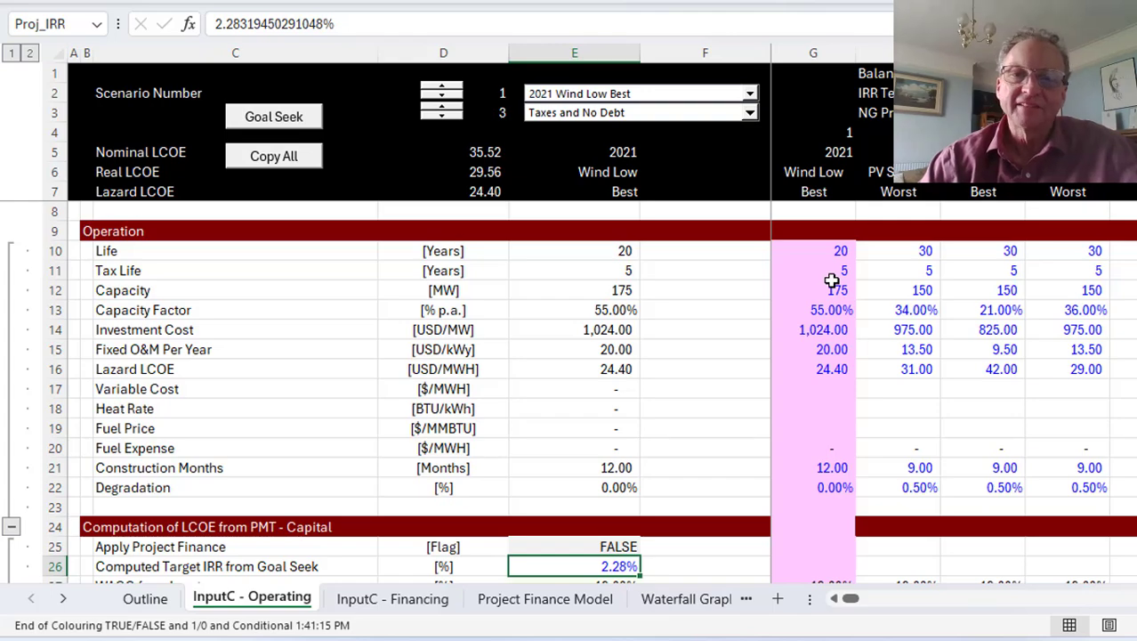
pyautogui.press('pagedown')
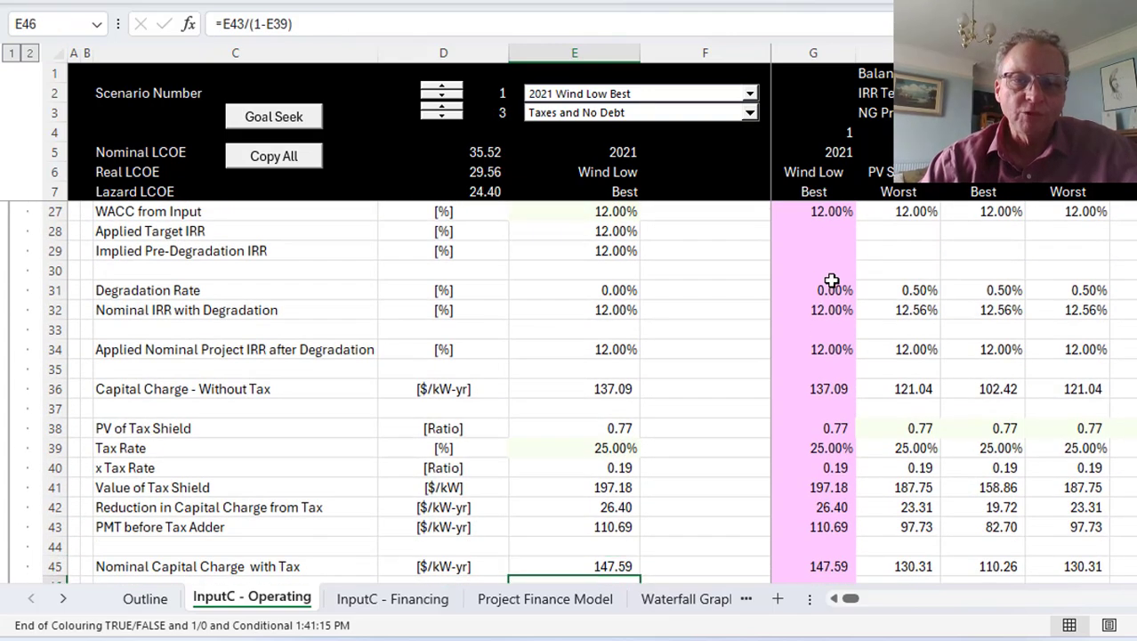
pyautogui.press('Down')
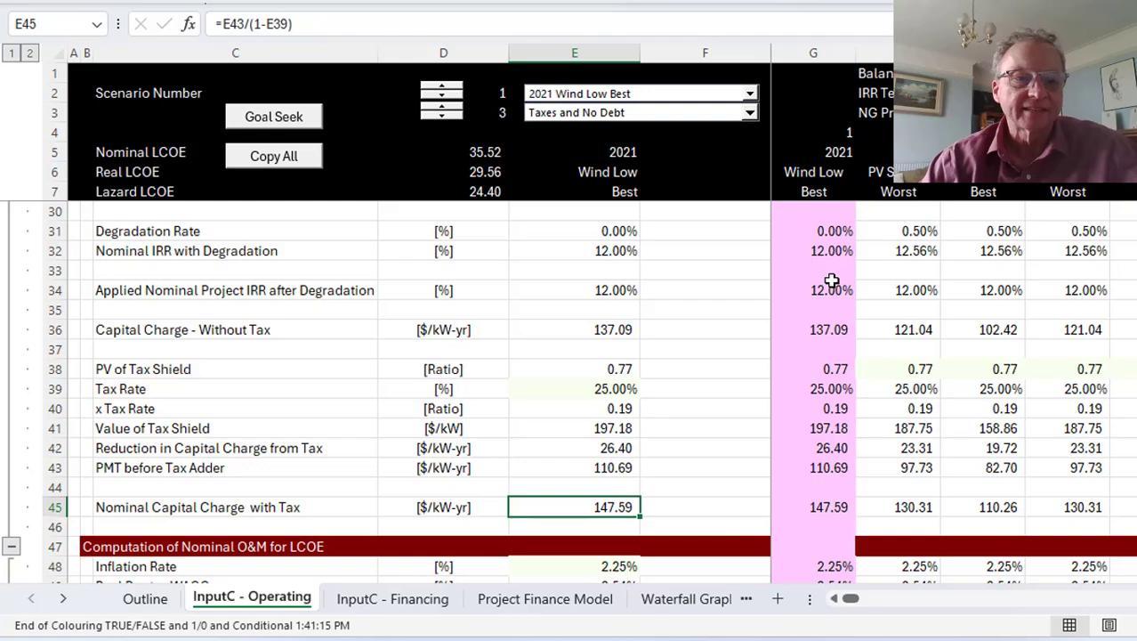
pyautogui.press('F2')
pyautogui.press('Escape')
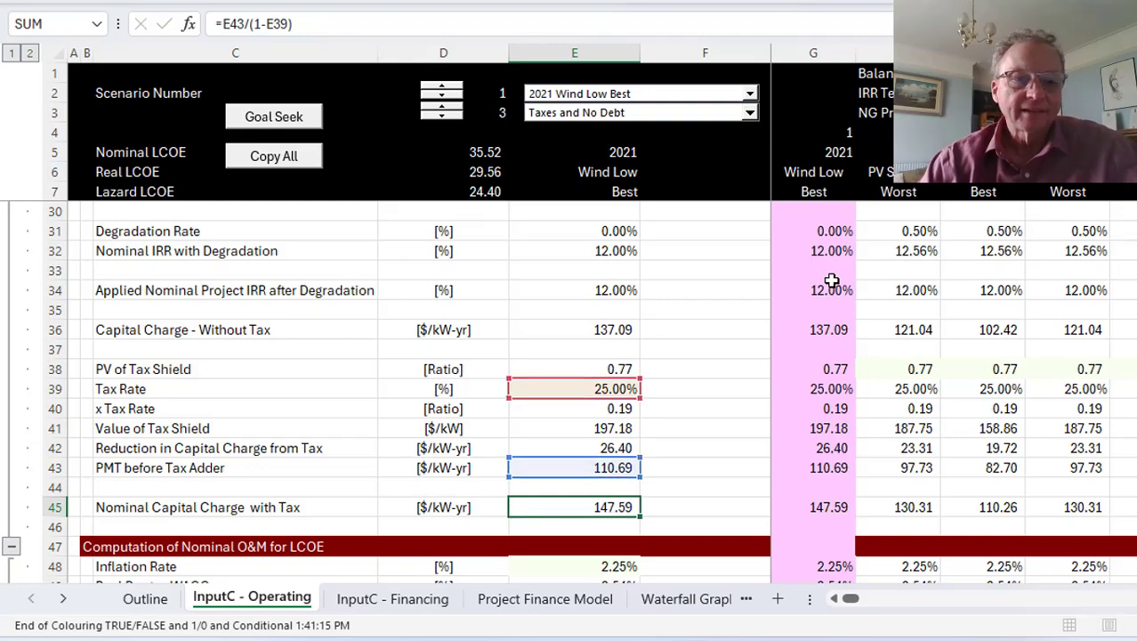
# Step: Examine the nominal O&M rows in column E, from the inflation rate down to Total O&M - Inflated/Degradation
pyautogui.press('Down')
pyautogui.press('Down')
pyautogui.press('Down')
pyautogui.press('Down')
pyautogui.press('Down')
pyautogui.press('Down')
pyautogui.press('Down')
pyautogui.press('Down')
pyautogui.press('Down')
pyautogui.press('Down')
pyautogui.press('Down')
pyautogui.press('Down')
pyautogui.press('Down')
pyautogui.press('Down')
pyautogui.press('Down')
pyautogui.press('Down')
pyautogui.press('Down')
pyautogui.press('Down')
pyautogui.press('Down')
pyautogui.press('Down')
pyautogui.press('Down')
pyautogui.press('Down')
pyautogui.press('Down')
pyautogui.press('Down')
pyautogui.press('Down')
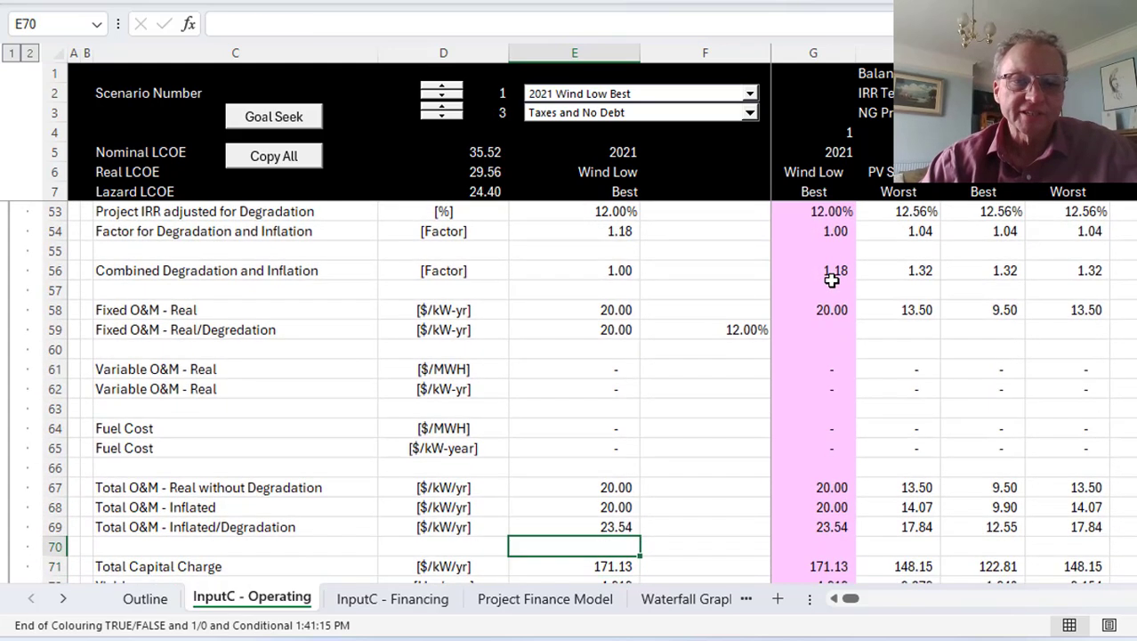
# Step: Review the Total Capital Charge and Yield rows below the O&M totals
pyautogui.press('Down')
pyautogui.press('Down')
pyautogui.press('Down')
pyautogui.press('Down')
pyautogui.press('Down')
pyautogui.press('Up')
pyautogui.press('Up')
pyautogui.press('Up')
pyautogui.press('Up')
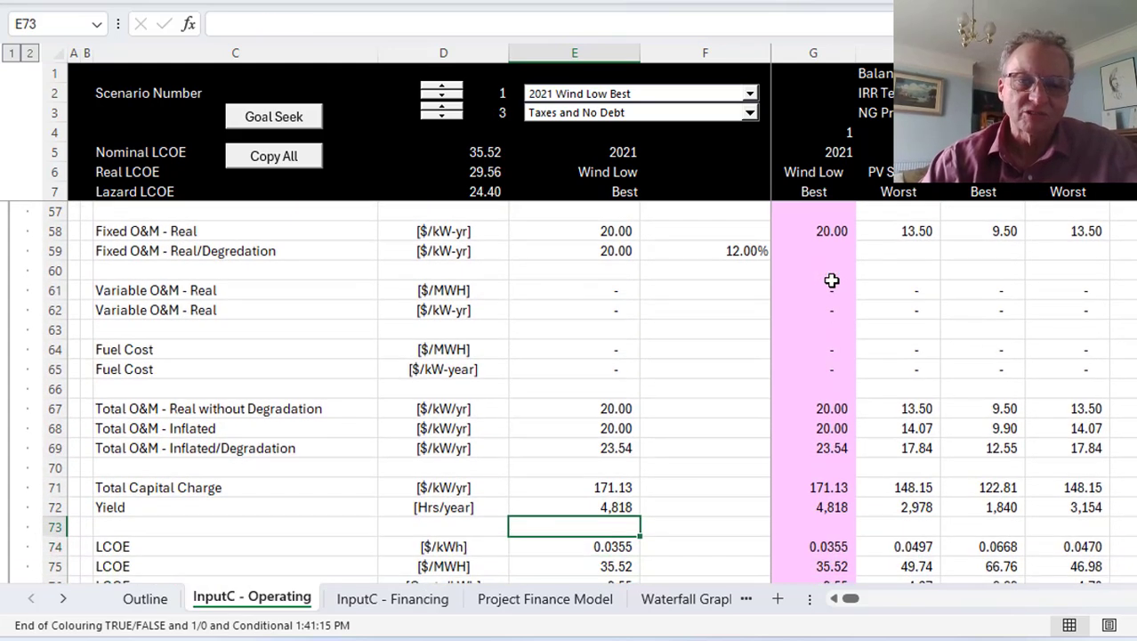
pyautogui.press('Down')
pyautogui.press('Down')
pyautogui.press('Down')
pyautogui.press('Up')
pyautogui.press('Up')
pyautogui.press('Up')
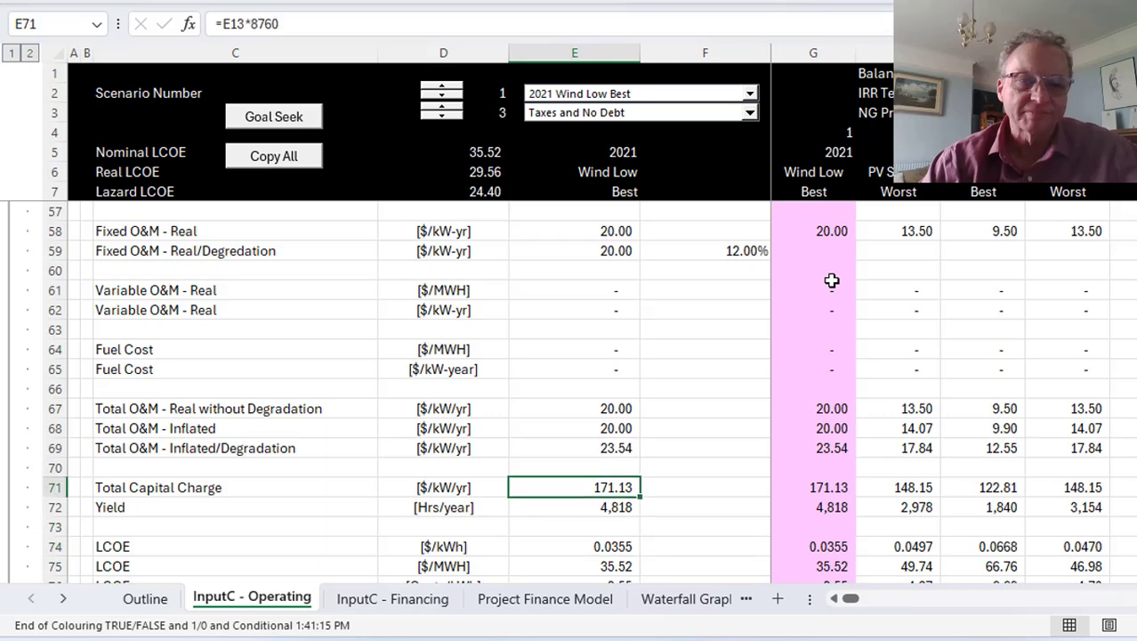
# Step: Check the units of Yield and the cells that the LCOE formula in E74 divides
pyautogui.press('Left')
pyautogui.press('Down')
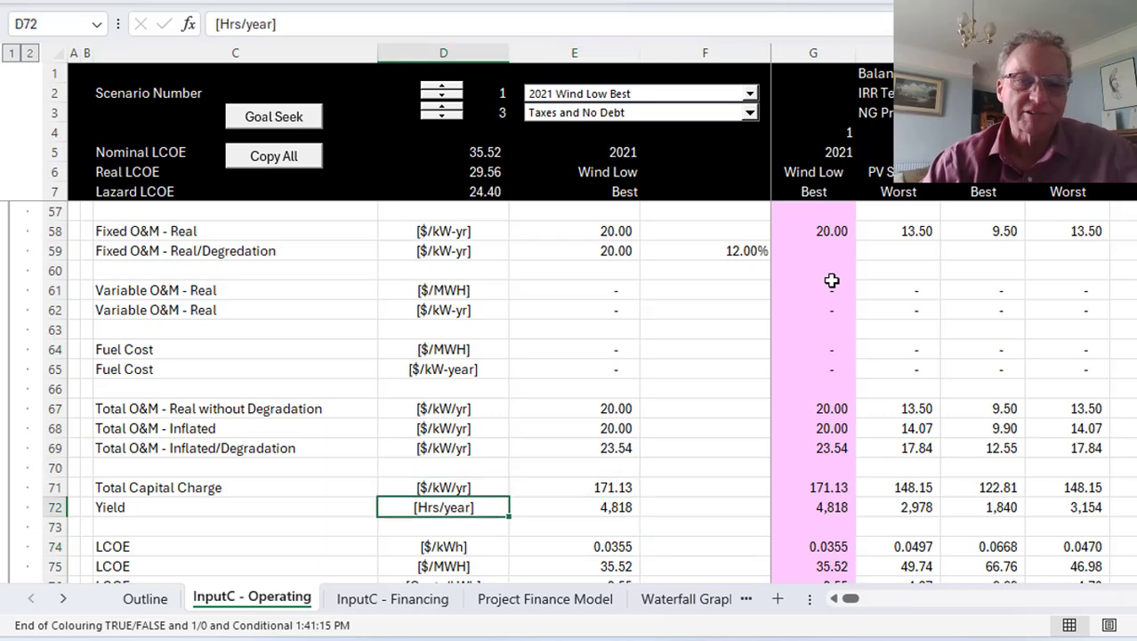
pyautogui.press('Right')
pyautogui.press('Up')
pyautogui.press('Down')
pyautogui.press('Down')
pyautogui.press('Down')
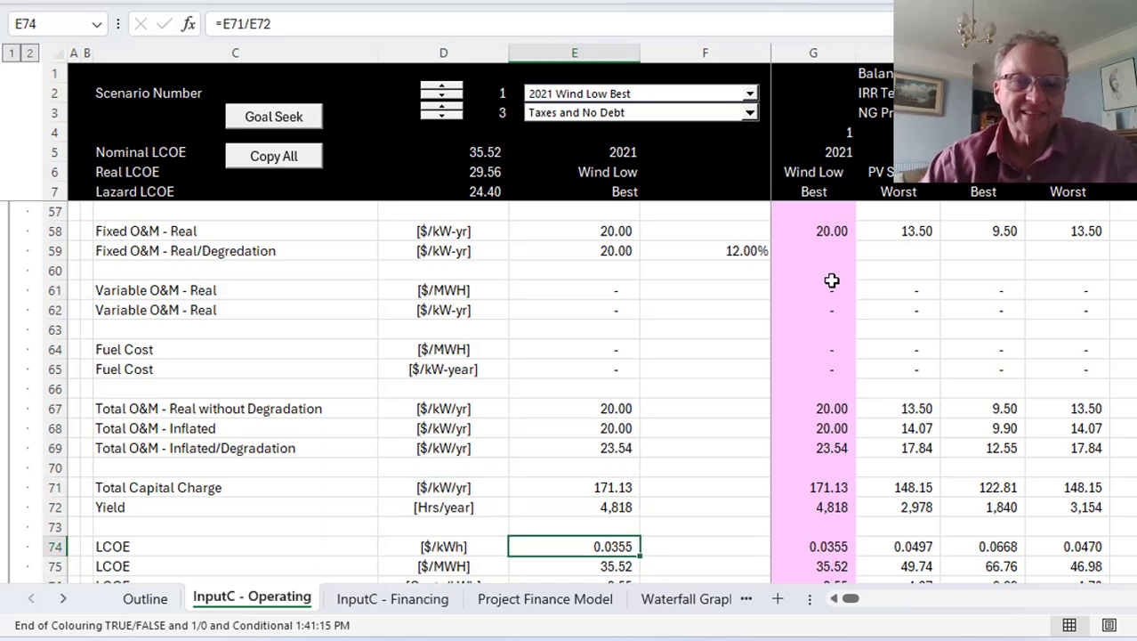
pyautogui.press('F2')
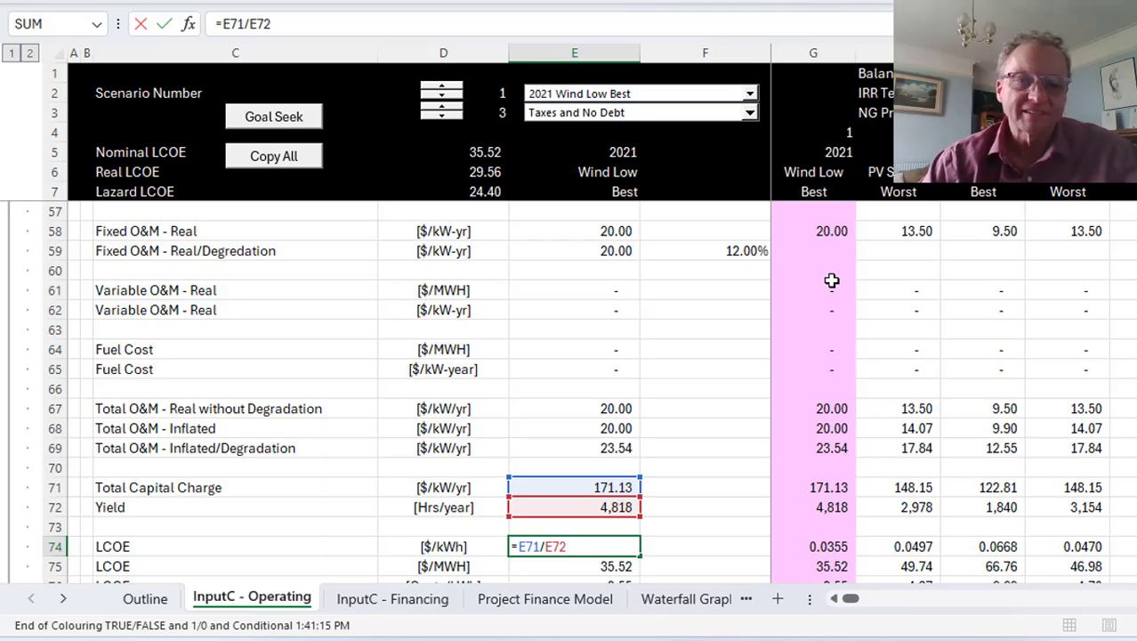
pyautogui.press('Escape')
# Step: Examine the LCOE rows below E74, checking the $/MWH conversion formula and unit in row 75
pyautogui.press('Down')
pyautogui.press('Down')
pyautogui.press('Down')
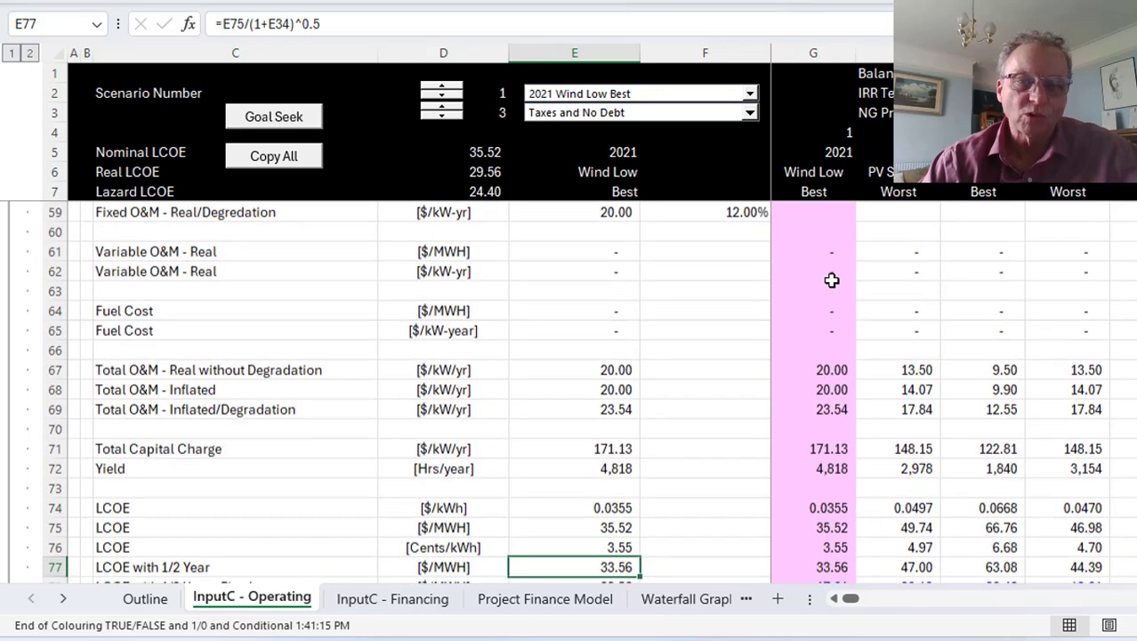
pyautogui.press('Down')
pyautogui.press('Up')
pyautogui.press('Up')
pyautogui.press('Up')
pyautogui.press('F2')
pyautogui.press('Escape')
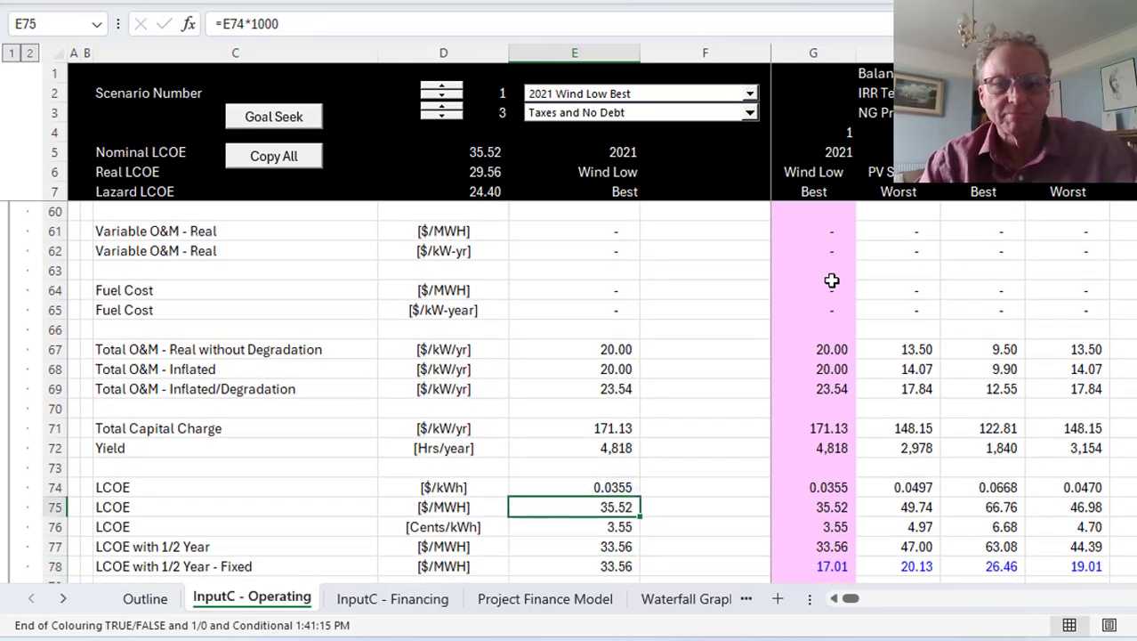
pyautogui.press('Left')
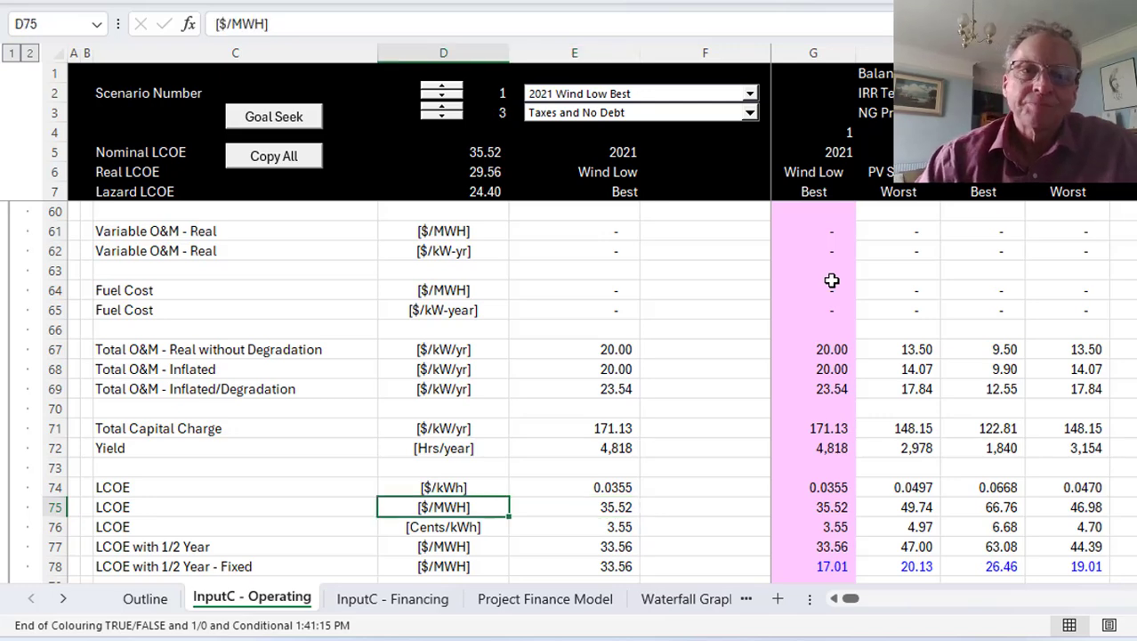
pyautogui.press('Right')
pyautogui.press('Up')
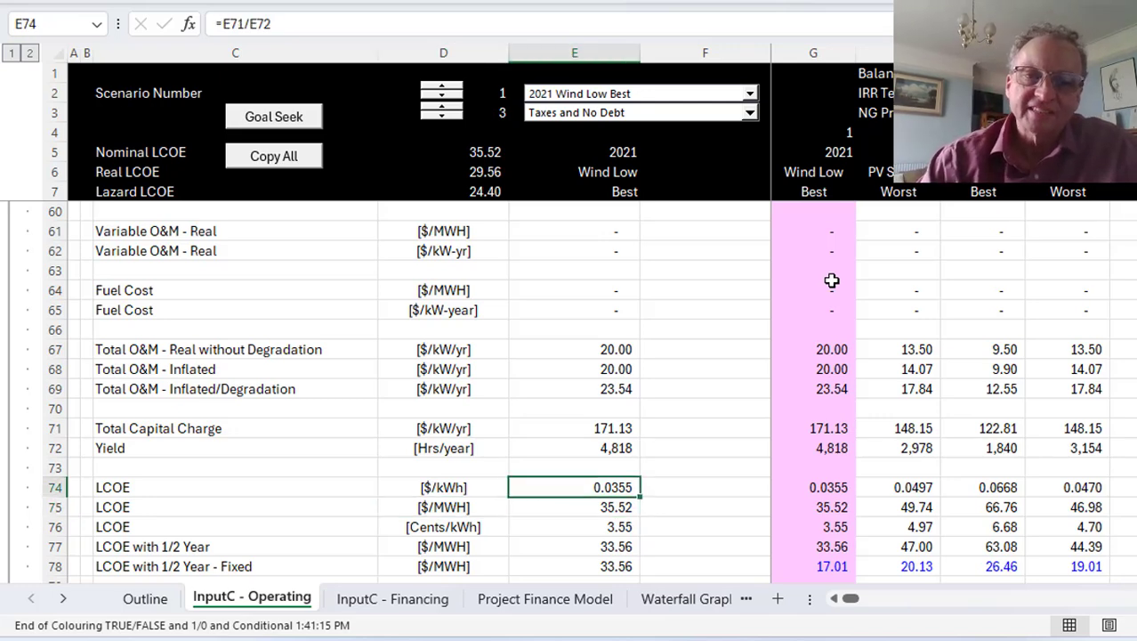
pyautogui.press('Down')
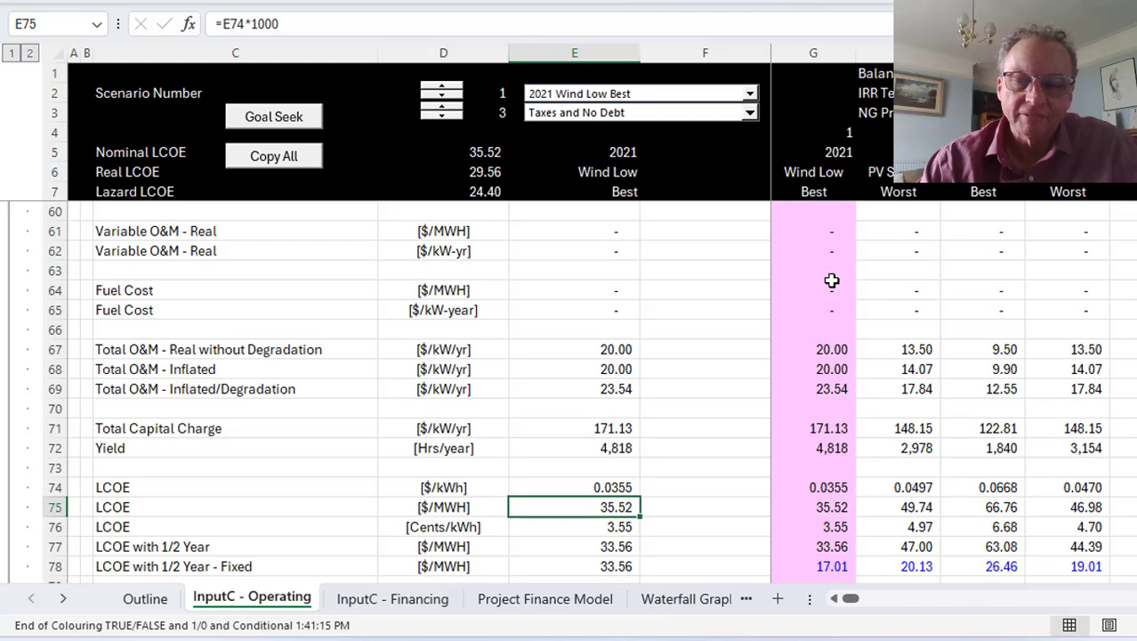
# Step: Trace the dependents of the $/MWH LCOE in E75 and follow the arrow into the Real LCOE section
pyautogui.hotkey('alt', 'm')
pyautogui.press('d')
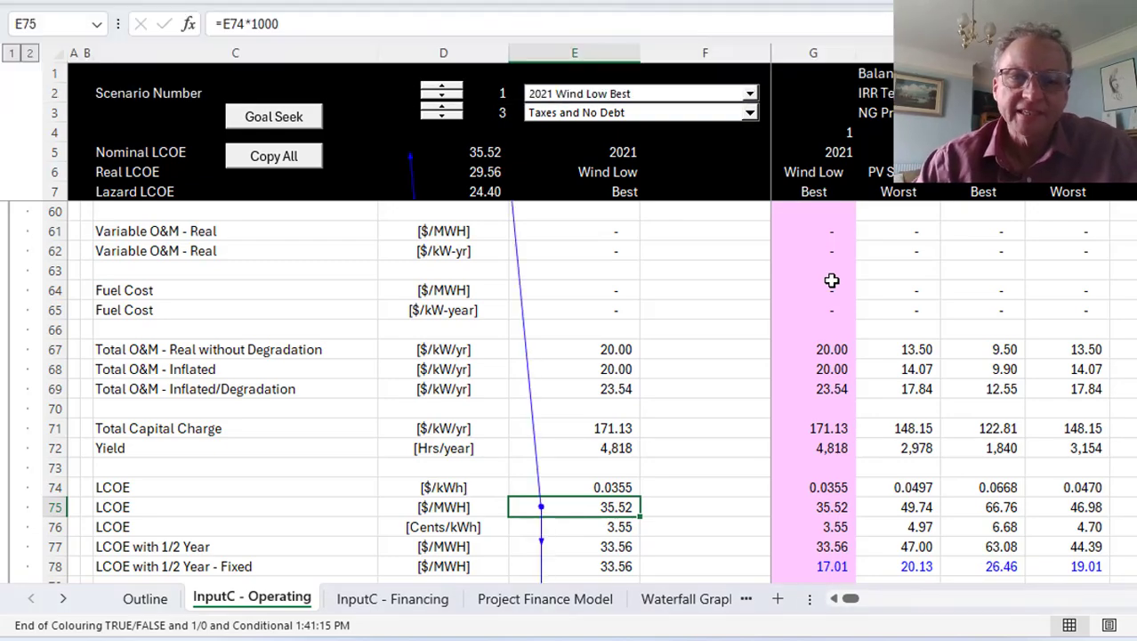
pyautogui.press('pagedown')
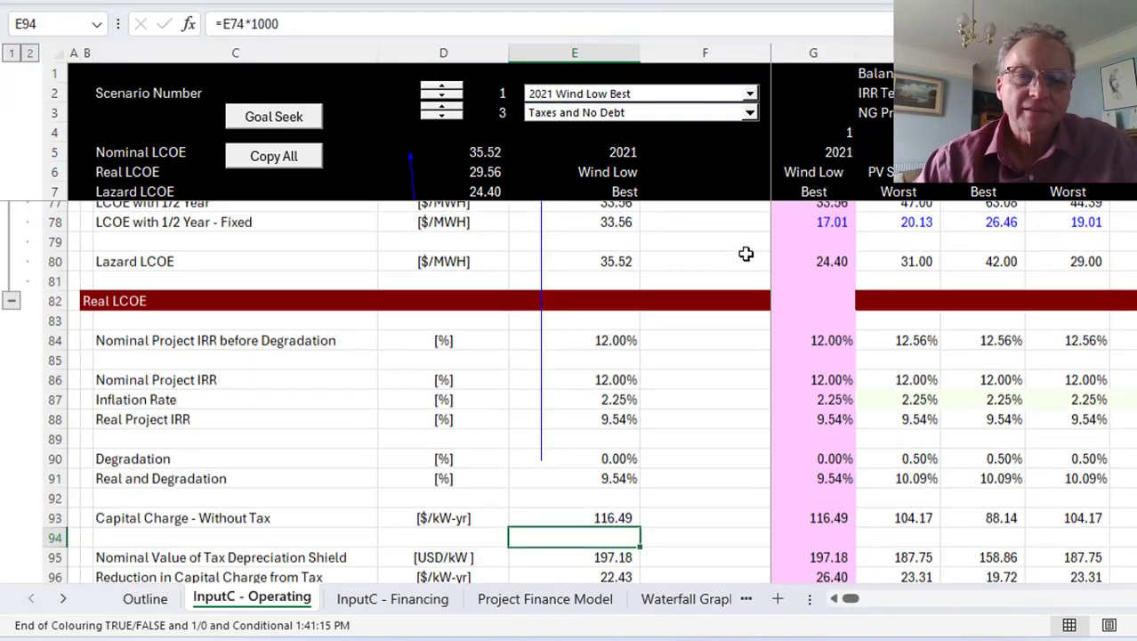
pyautogui.press('pageup')
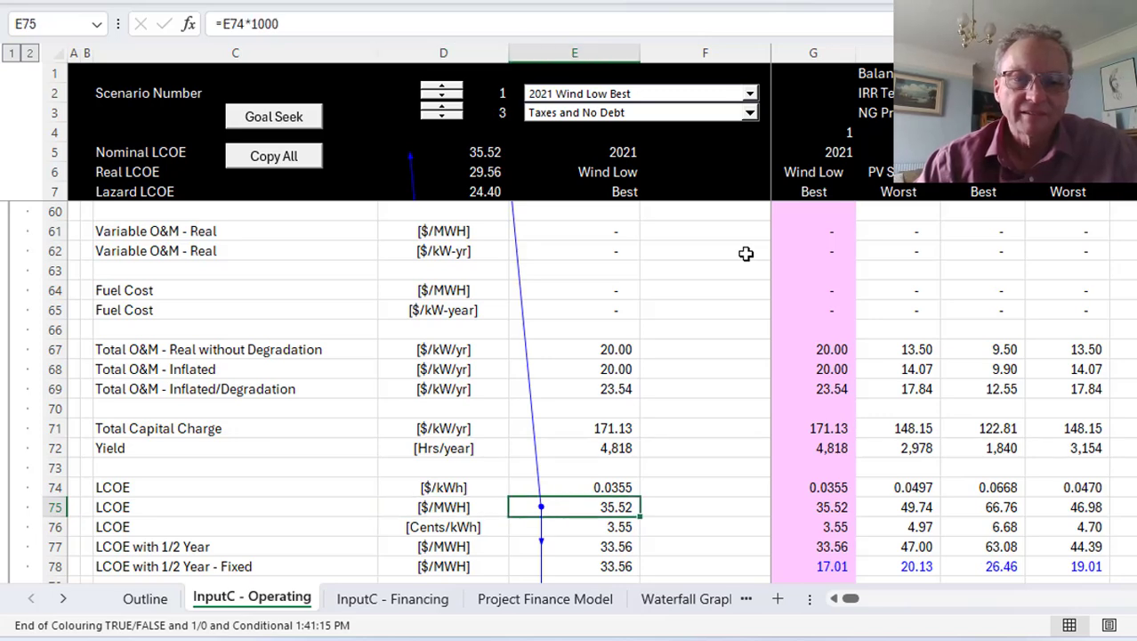
# Step: Follow the Levelised Cost in F22 of the Project Finance Model sheet back to the LCOE Applied formula it references
pyautogui.hotkey('ctrl', 'pagedown')
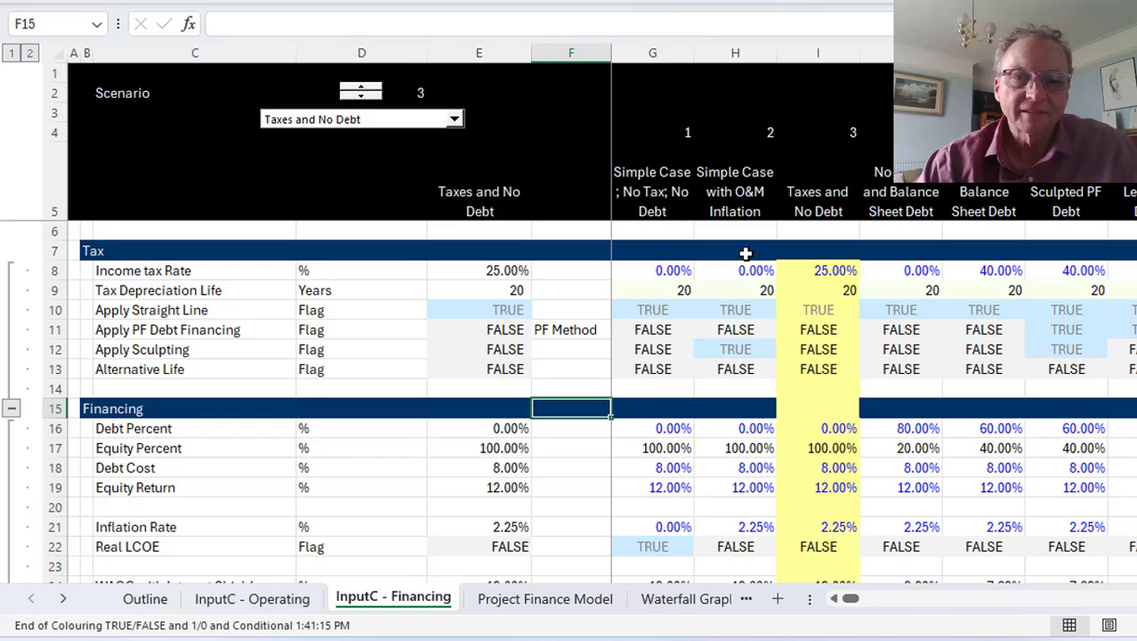
pyautogui.hotkey('ctrl', 'pagedown')
pyautogui.press('Left')
pyautogui.press('Left')
pyautogui.press('Left')
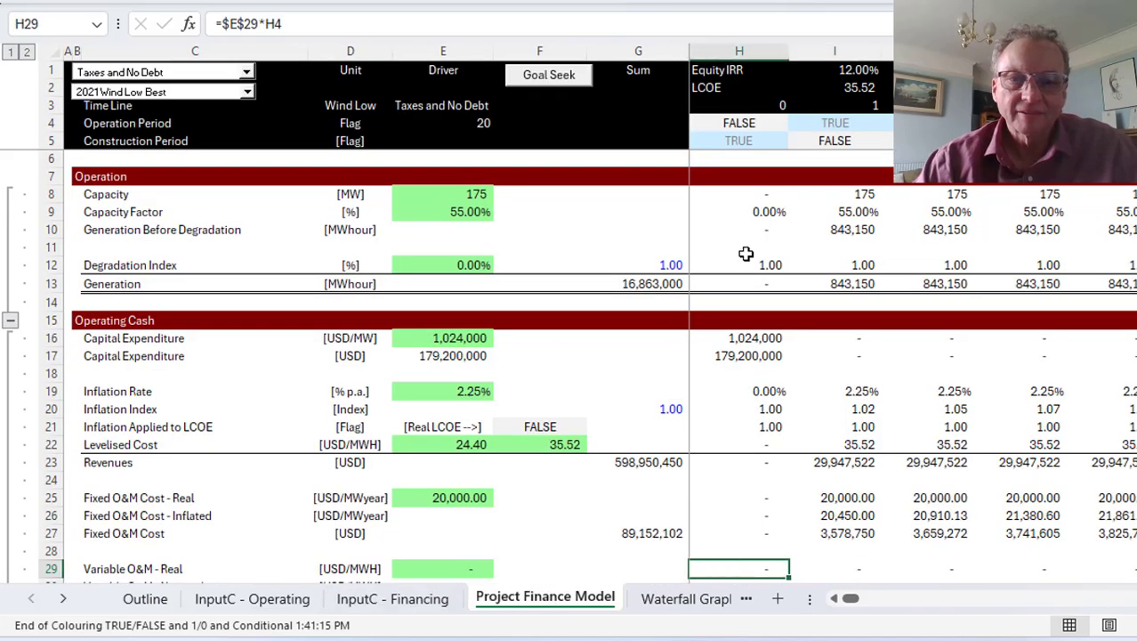
pyautogui.press('Up')
pyautogui.press('Up')
pyautogui.press('Up')
pyautogui.press('Up')
pyautogui.press('Up')
pyautogui.press('Up')
pyautogui.press('Up')
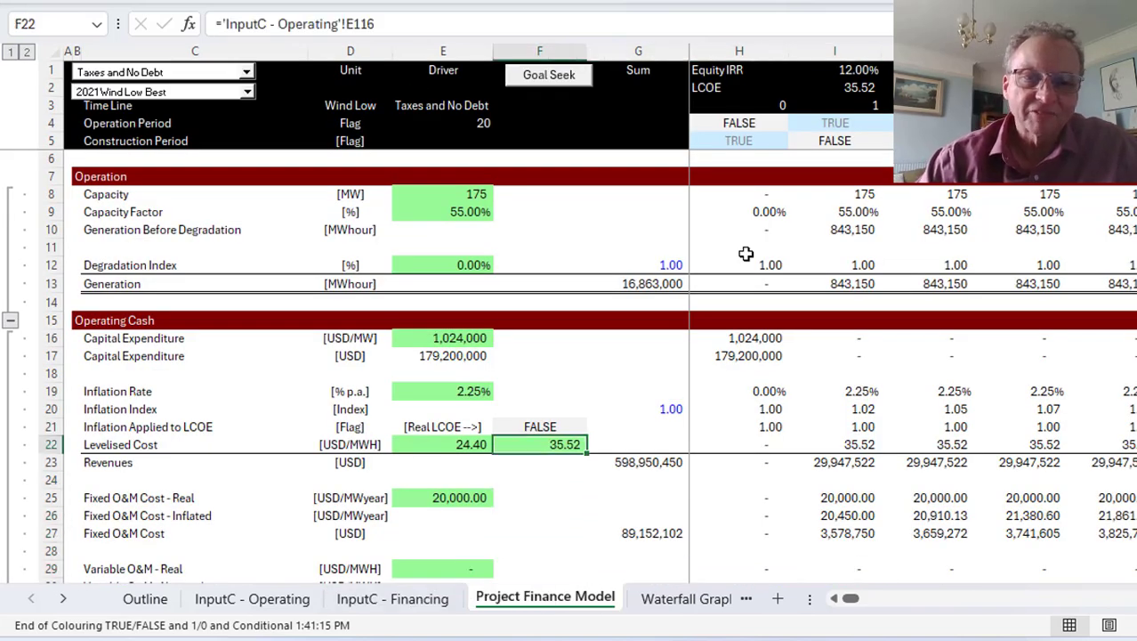
pyautogui.hotkey('ctrl', '[')
pyautogui.press('Left')
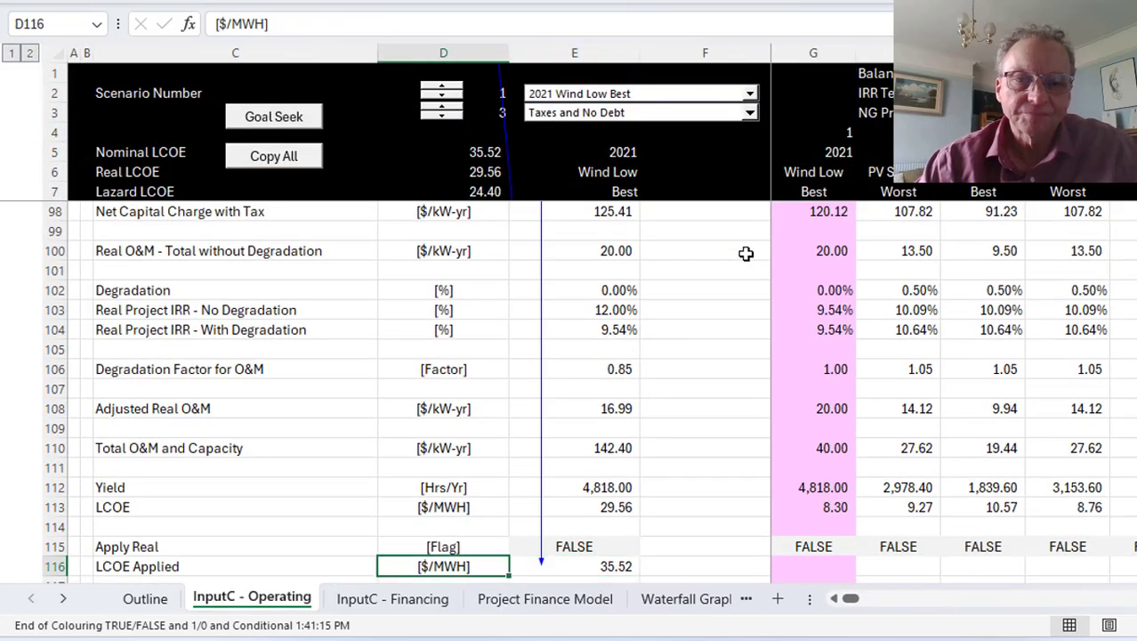
pyautogui.press('Right')
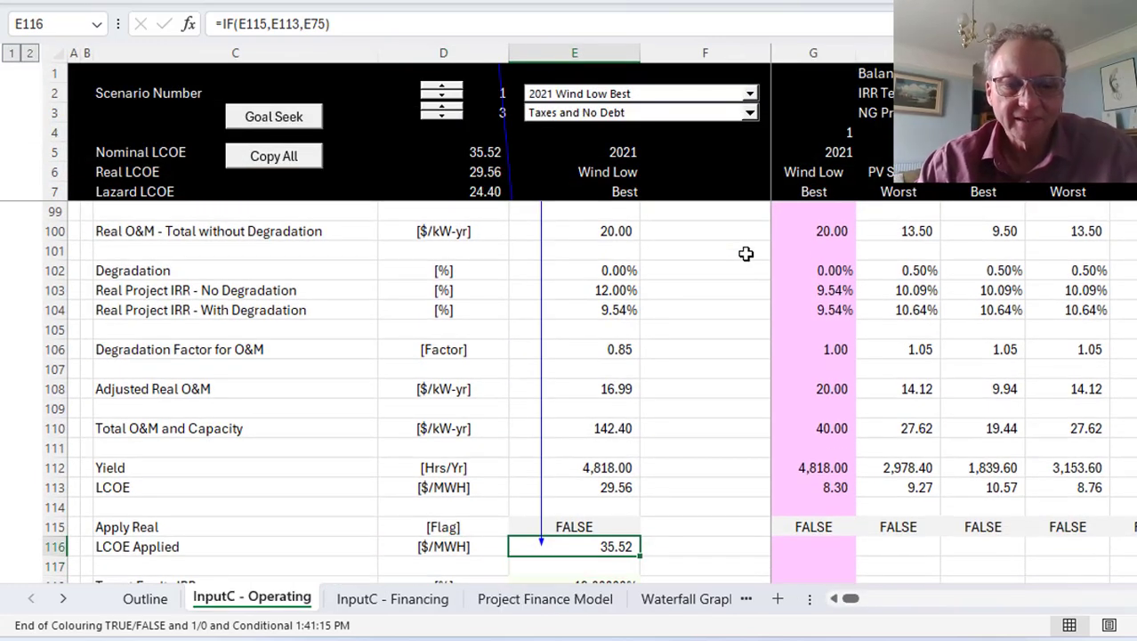
# Step: Return to the Project Finance Model sheet and examine the Levelised Cost formulas across the yearly columns of row 22
pyautogui.press('F5')
pyautogui.press('Return')
pyautogui.press('Left')
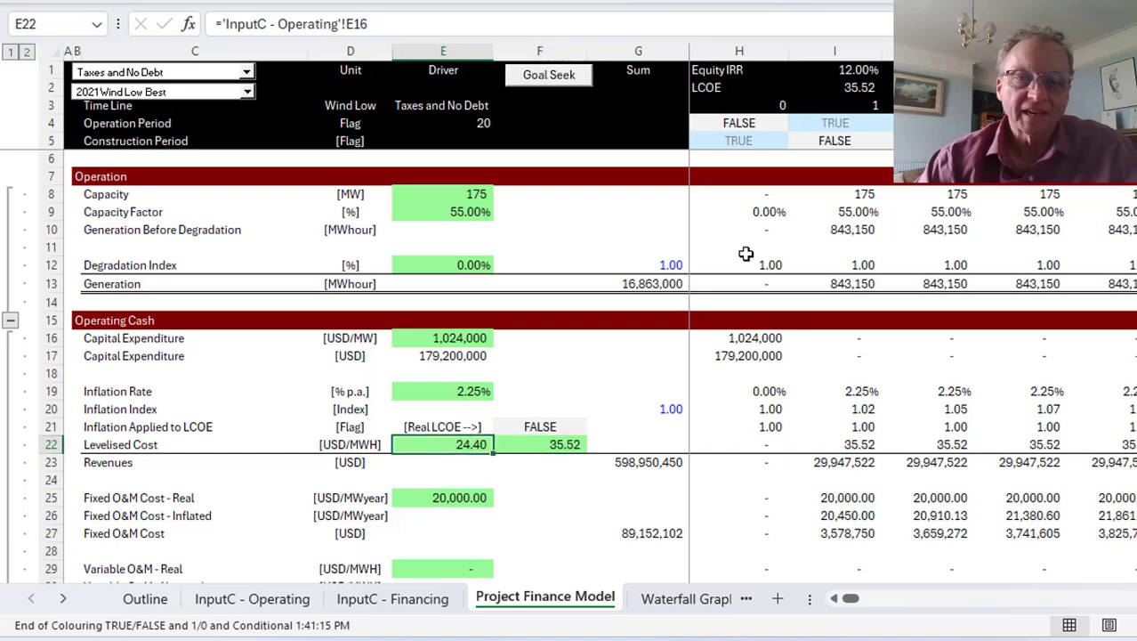
pyautogui.press('Right')
pyautogui.press('Right')
pyautogui.press('Right')
pyautogui.press('Right')
pyautogui.press('Right')
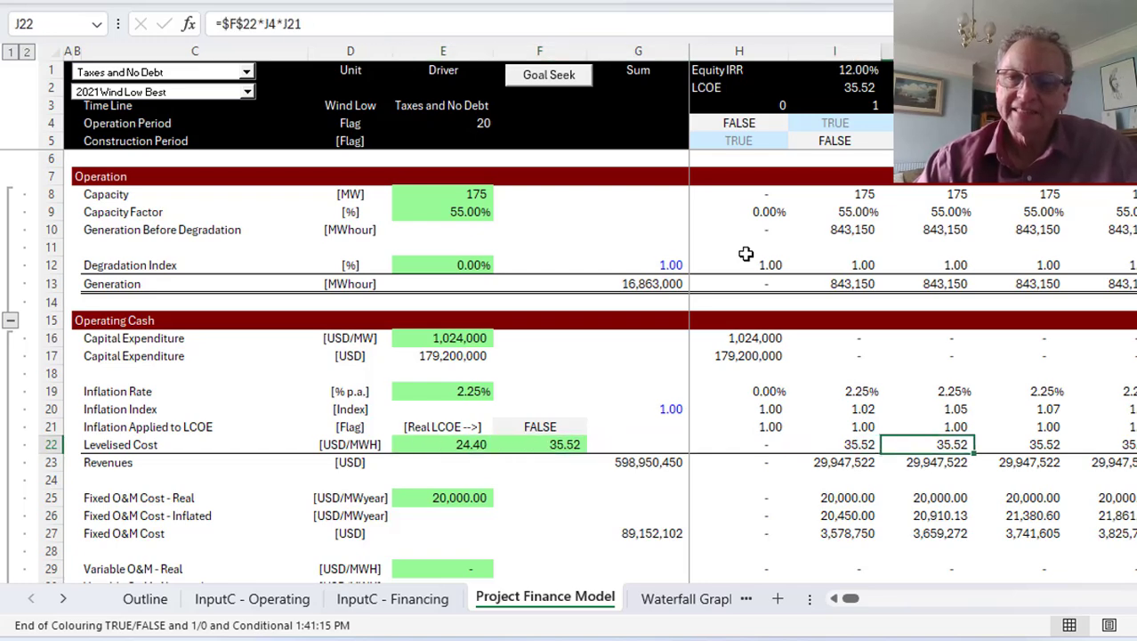
pyautogui.press('Right')
pyautogui.press('Right')
pyautogui.press('Right')
pyautogui.press('Right')
pyautogui.press('Right')
pyautogui.press('Left')
pyautogui.press('Left')
pyautogui.press('Left')
pyautogui.press('Left')
pyautogui.press('Left')
pyautogui.press('Left')
pyautogui.press('Left')
pyautogui.press('Left')
pyautogui.press('Left')
pyautogui.press('Left')
pyautogui.press('Left')
pyautogui.press('Left')
pyautogui.press('Left')
pyautogui.press('Left')
pyautogui.press('Right')
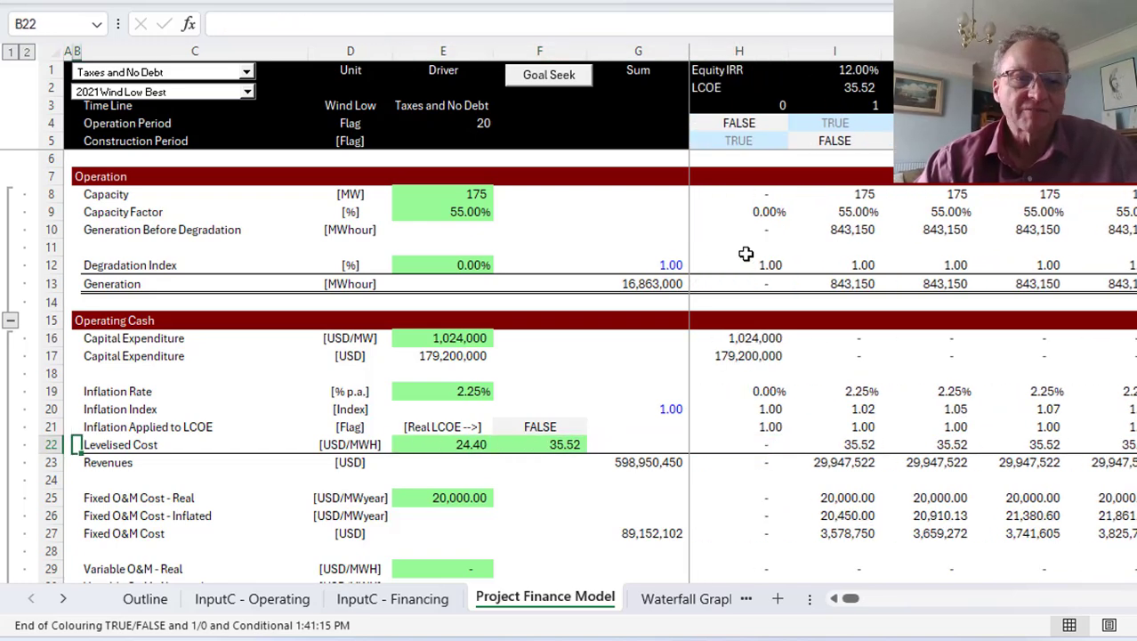
# Step: Review the Revenues and operating cost rows down to Total Operating Cost, and consult the InputC - Financing sheet
pyautogui.press('Right')
pyautogui.press('Right')
pyautogui.press('Right')
pyautogui.press('Right')
pyautogui.press('Right')
pyautogui.press('Right')
pyautogui.press('Down')
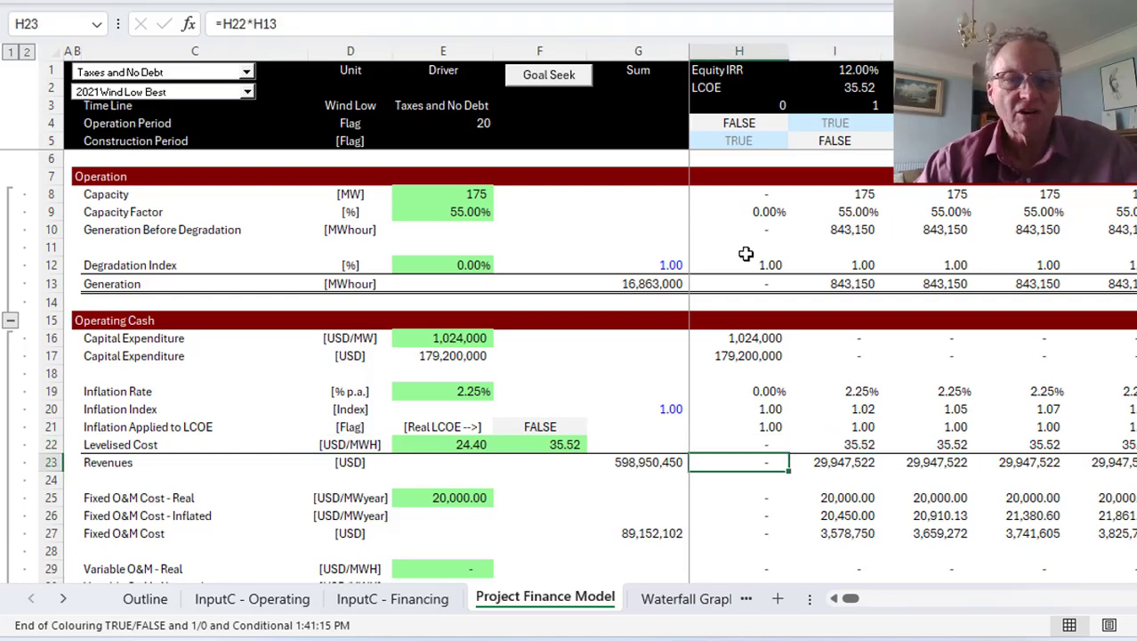
pyautogui.press('Down')
pyautogui.press('Down')
pyautogui.press('Down')
pyautogui.press('Down')
pyautogui.press('Down')
pyautogui.press('Down')
pyautogui.press('Down')
pyautogui.press('Down')
pyautogui.press('Down')
pyautogui.press('Down')
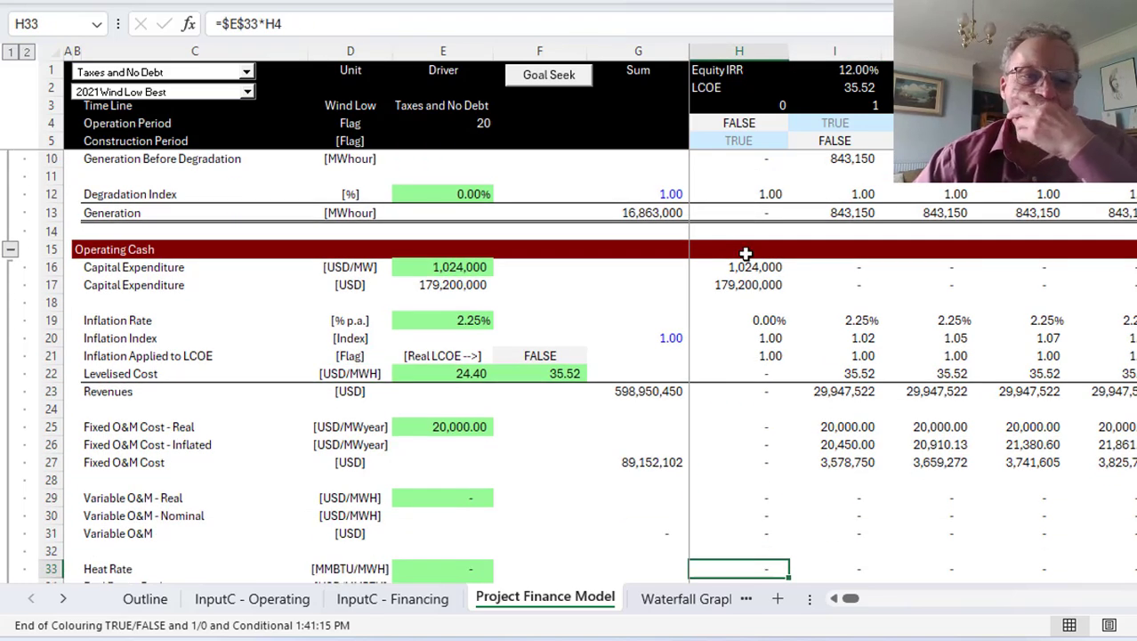
pyautogui.press('Down')
pyautogui.press('Down')
pyautogui.press('Down')
pyautogui.press('Down')
pyautogui.press('Down')
pyautogui.press('Down')
pyautogui.press('Down')
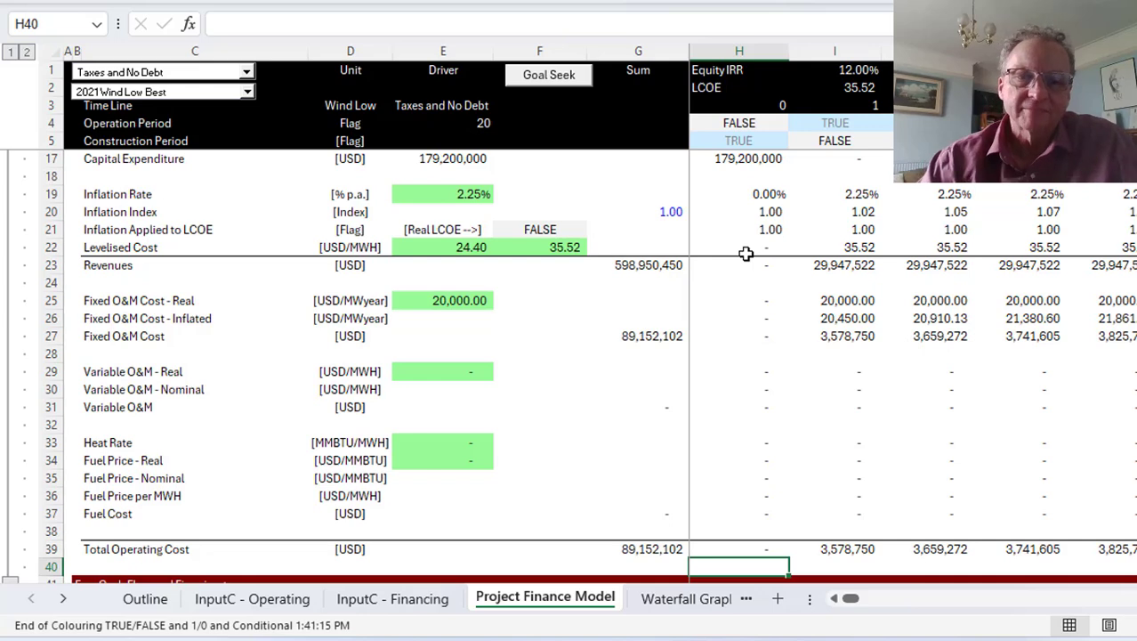
pyautogui.press('Up')
pyautogui.hotkey('ctrl', 'pageup')
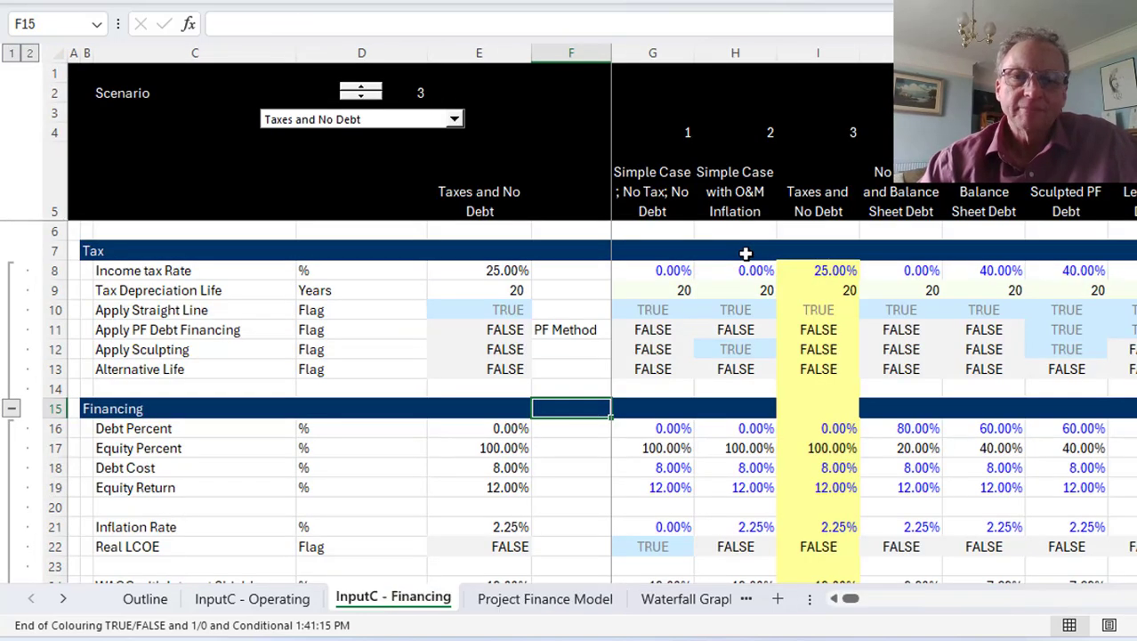
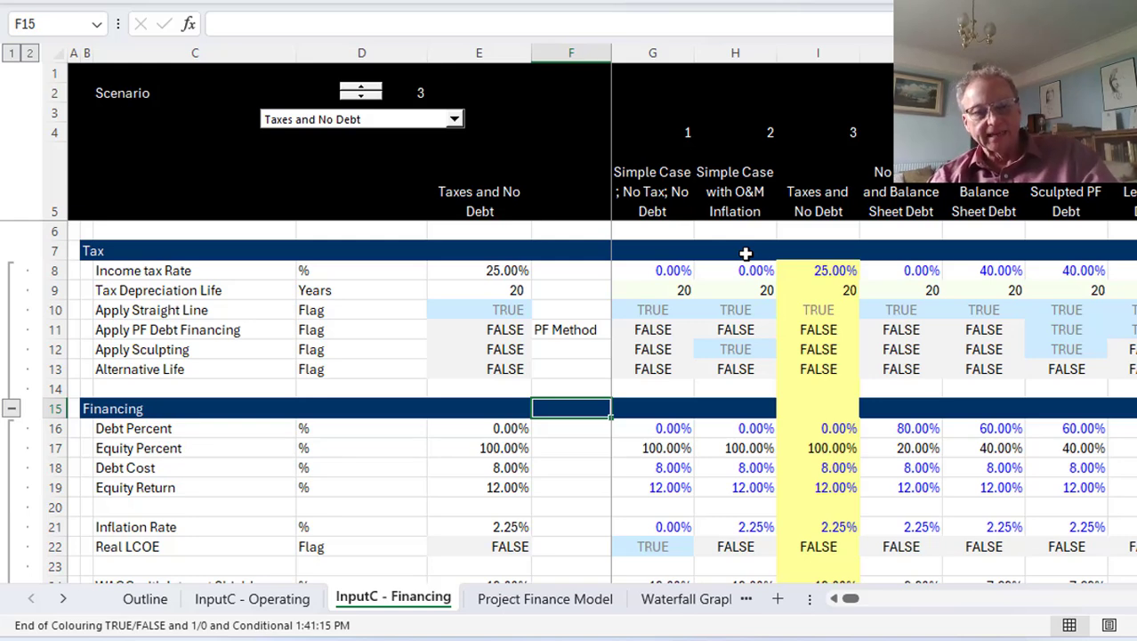
# Step: Examine the Project Finance Model's EBITDA and Pre-tax Free Cash Flow rows down to Tax Depreciation Rate - Read
pyautogui.hotkey('ctrl', 'pagedown')
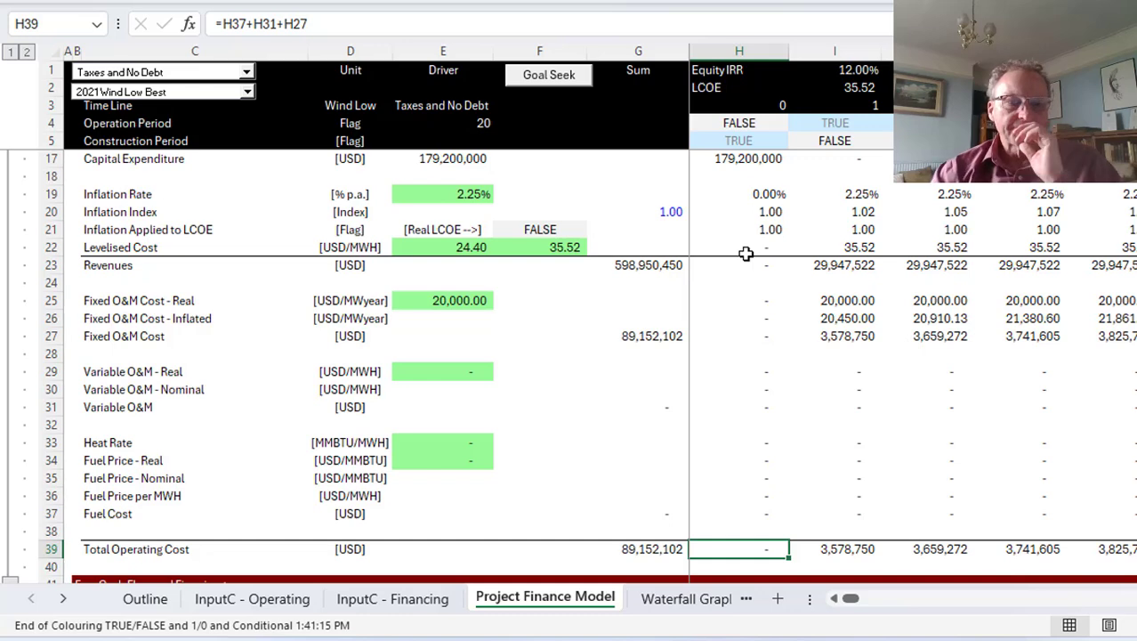
pyautogui.press('Down')
pyautogui.press('Down')
pyautogui.press('Down')
pyautogui.press('Down')
pyautogui.press('Down')
pyautogui.press('Down')
pyautogui.press('Down')
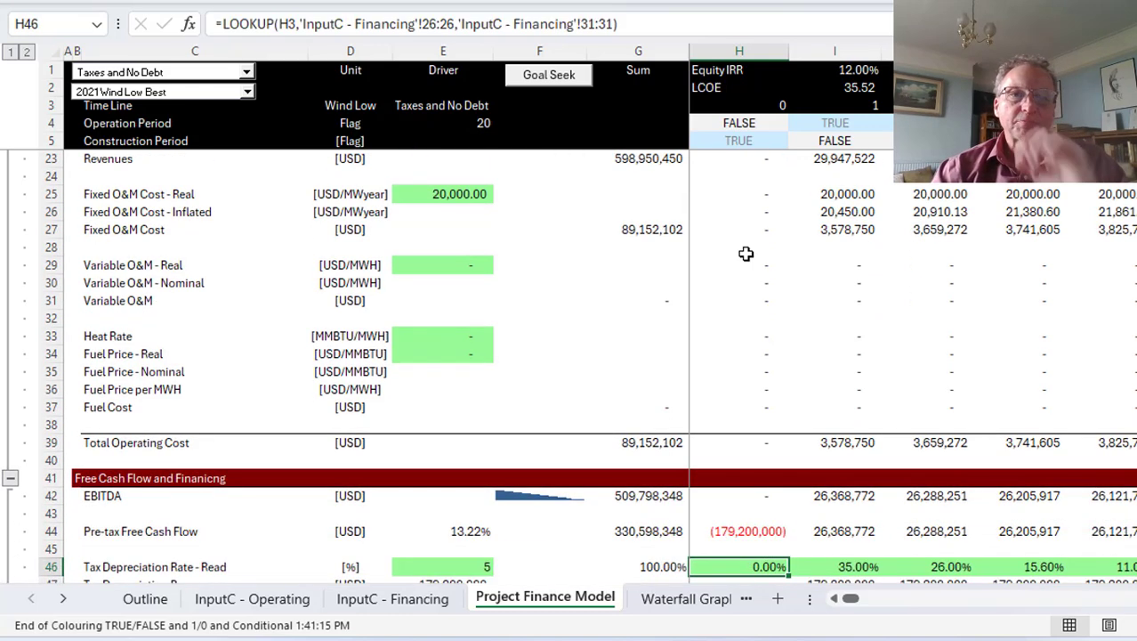
# Step: Switch the financing scenario of the Project Finance Model to No Taxes and Balance Sheet Debt
pyautogui.click(144, 75)
pyautogui.press('Down')
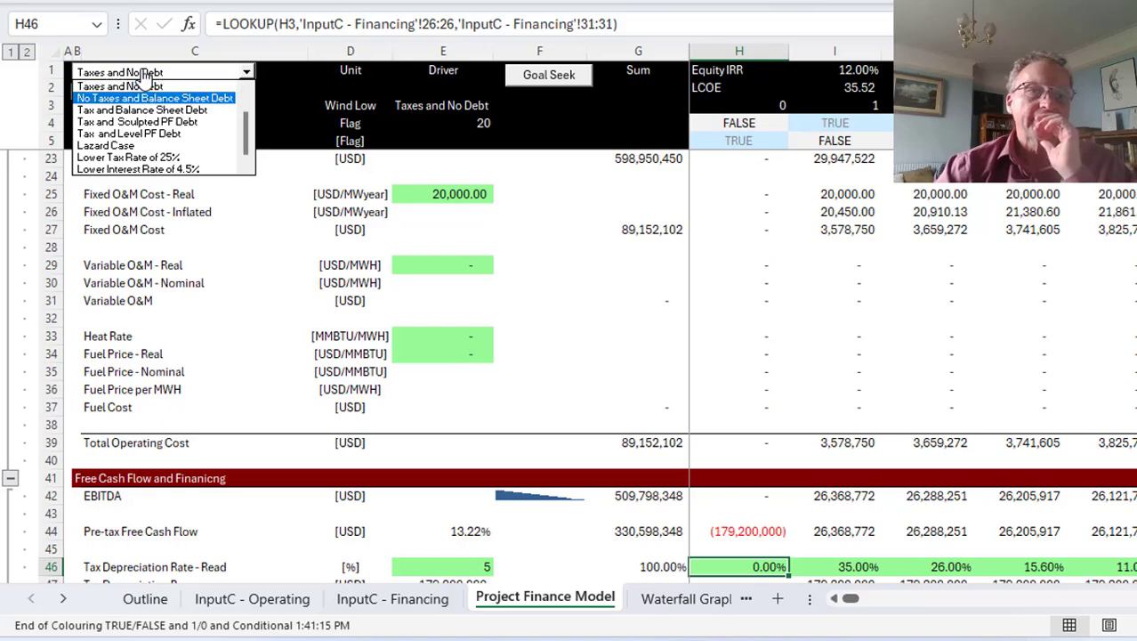
pyautogui.press('Return')
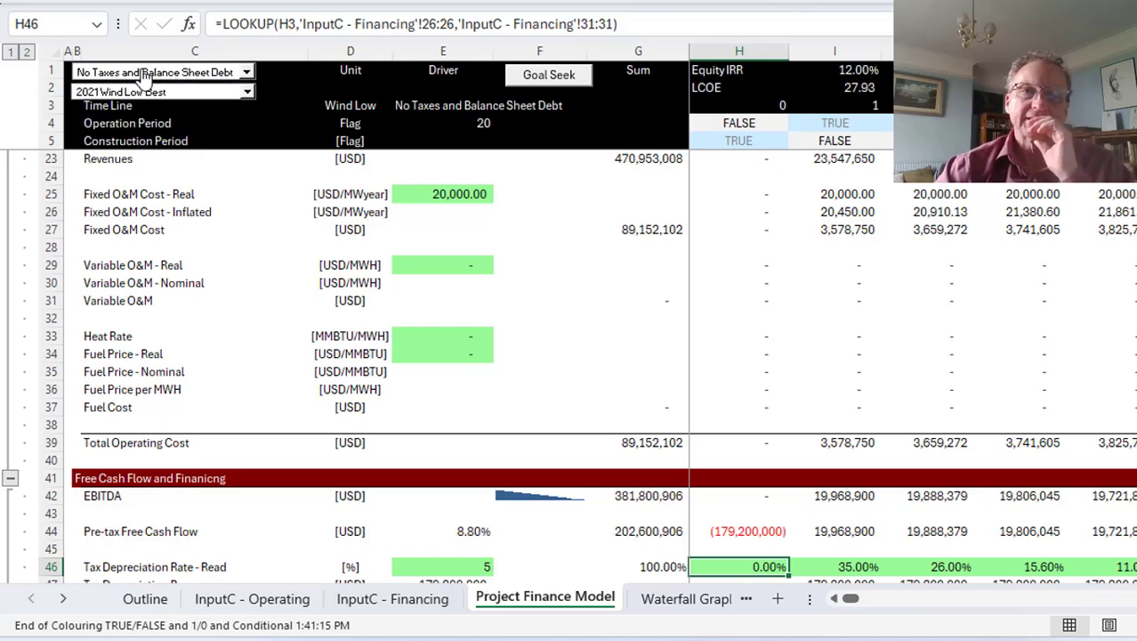
pyautogui.click(369, 249)
pyautogui.press('Right')
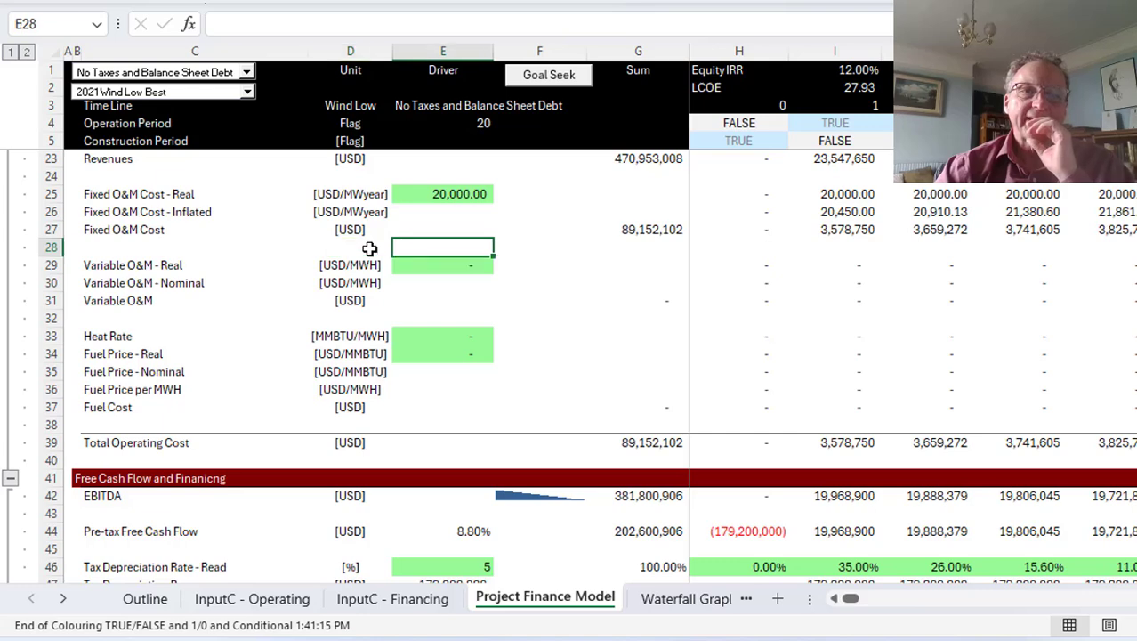
pyautogui.press('Right')
pyautogui.press('Right')
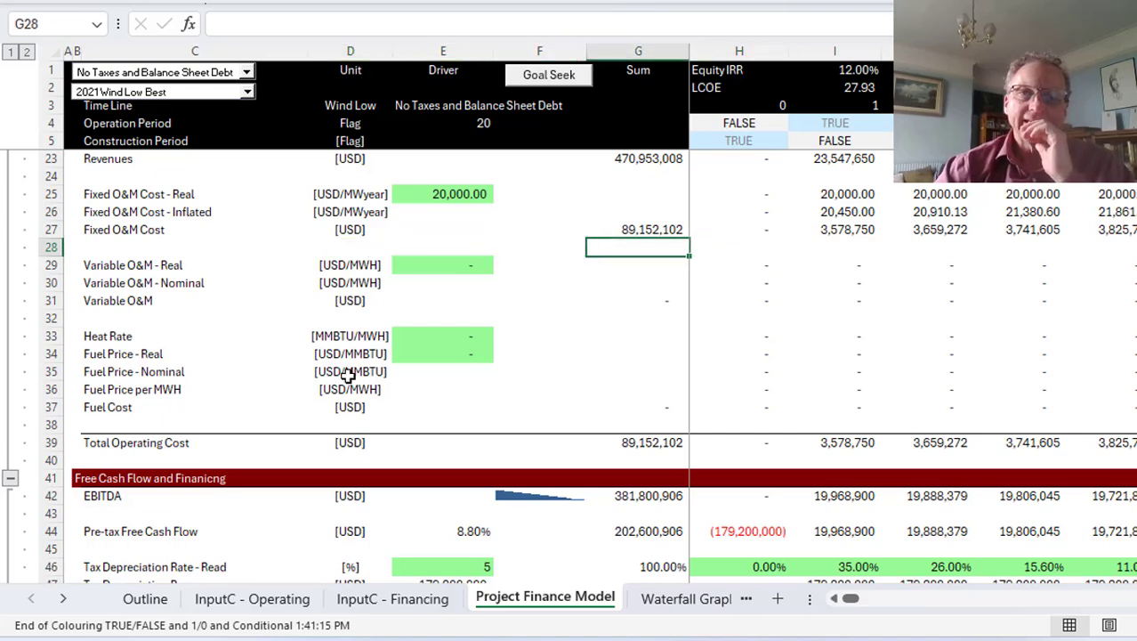
# Step: Examine the Sum column of the Project Finance Model from the Variable O&M rows down past Tax Depreciation Expense Subtotal
pyautogui.press('Down')
pyautogui.press('Down')
pyautogui.press('Down')
pyautogui.press('Down')
pyautogui.press('Down')
pyautogui.press('Down')
pyautogui.press('Down')
pyautogui.press('Down')
pyautogui.press('Down')
pyautogui.press('Down')
pyautogui.press('Down')
pyautogui.press('Down')
pyautogui.press('Down')
pyautogui.press('Down')
pyautogui.press('Down')
pyautogui.press('Down')
pyautogui.press('Down')
pyautogui.press('Down')
pyautogui.press('Down')
pyautogui.press('Down')
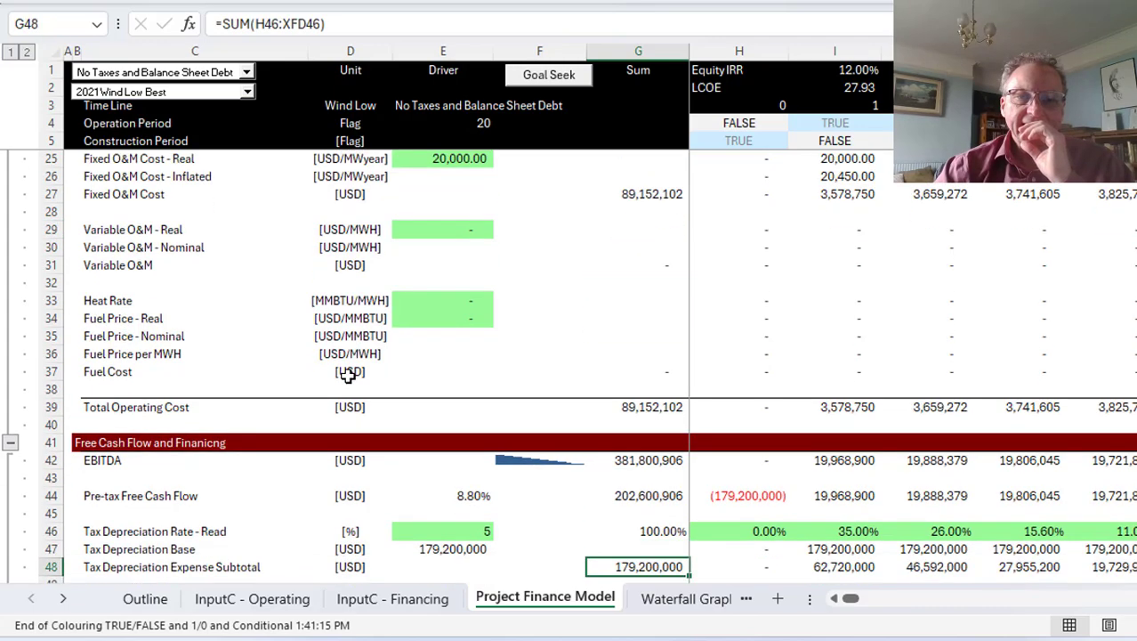
pyautogui.press('Down')
pyautogui.press('Down')
pyautogui.press('Down')
pyautogui.press('Down')
pyautogui.press('Down')
pyautogui.press('Down')
pyautogui.press('Down')
pyautogui.press('Down')
pyautogui.press('Down')
pyautogui.press('Down')
pyautogui.press('Down')
pyautogui.press('Down')
pyautogui.press('Down')
pyautogui.press('Down')
pyautogui.press('Down')
pyautogui.press('Down')
pyautogui.press('Down')
pyautogui.press('Down')
# Step: Trace the Levelised Cost in F22 to its source cell on the InputC - Operating sheet, and return to the Project Finance Model
pyautogui.press('Up')
pyautogui.press('Up')
pyautogui.press('Up')
pyautogui.press('Up')
pyautogui.press('Up')
pyautogui.press('Up')
pyautogui.press('Up')
pyautogui.press('Up')
pyautogui.press('Up')
pyautogui.press('Up')
pyautogui.press('Up')
pyautogui.press('Up')
pyautogui.press('Up')
pyautogui.press('Up')
pyautogui.press('Up')
pyautogui.press('Up')
pyautogui.press('Up')
pyautogui.press('Up')
pyautogui.press('Up')
pyautogui.press('Up')
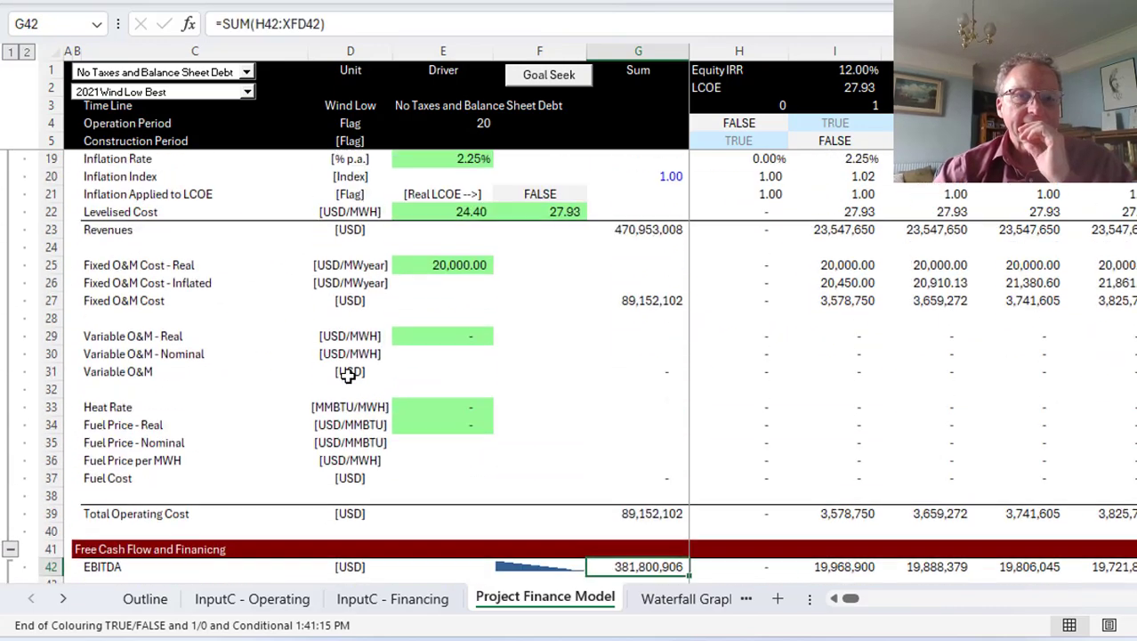
pyautogui.press('Up')
pyautogui.press('Up')
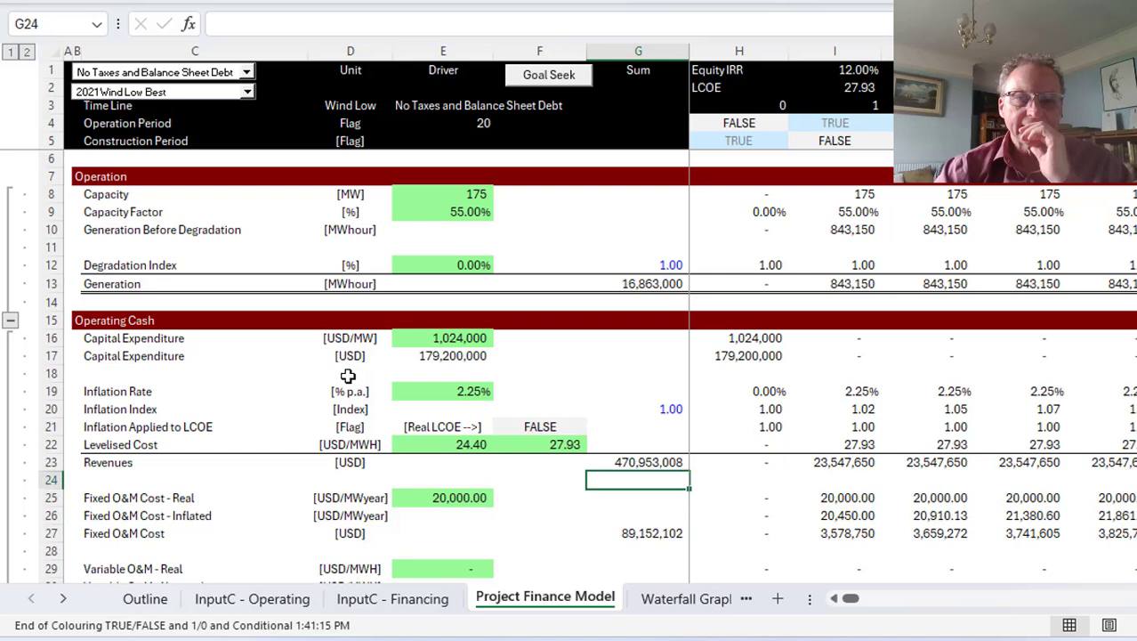
pyautogui.press('Up')
pyautogui.press('Left')
pyautogui.press('Up')
pyautogui.press('F2')
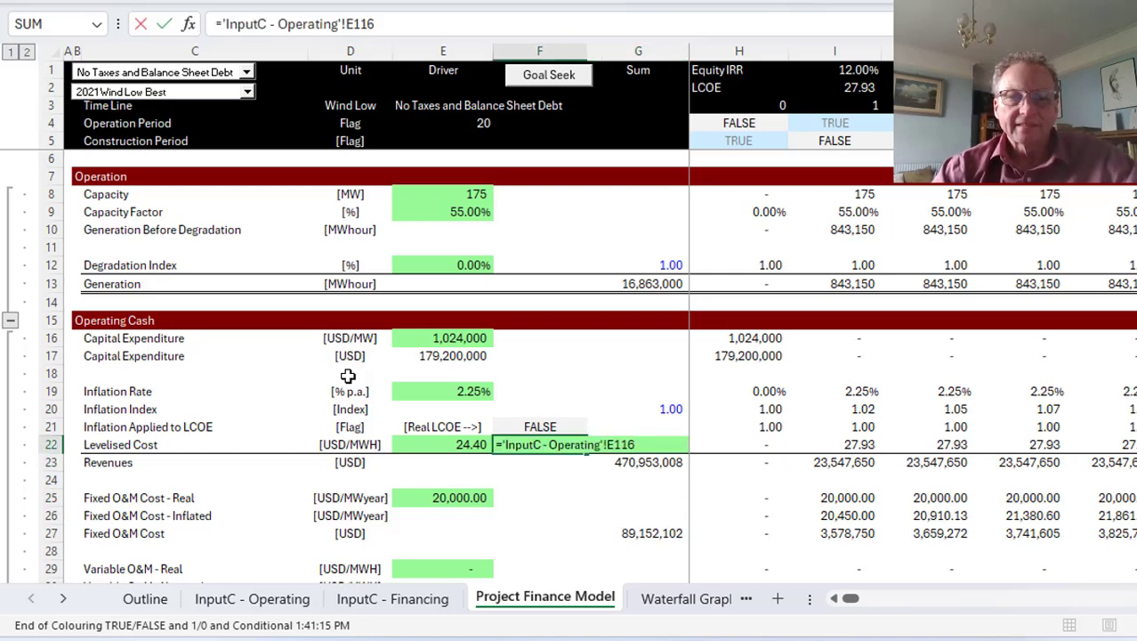
pyautogui.press('Escape')
pyautogui.hotkey('ctrl', '[')
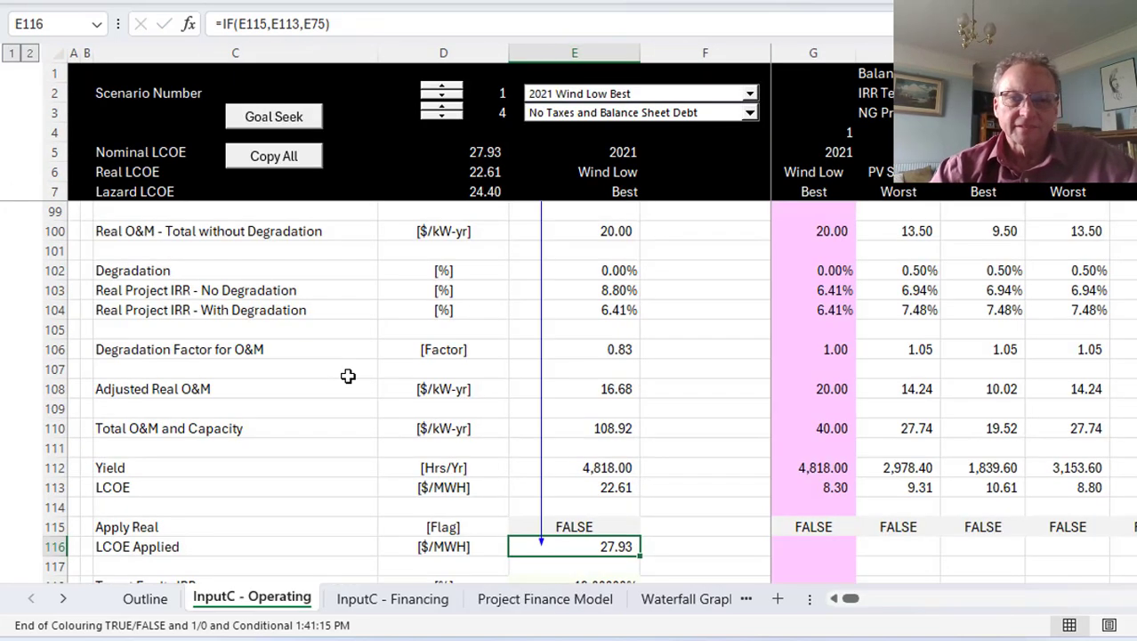
pyautogui.press('F5')
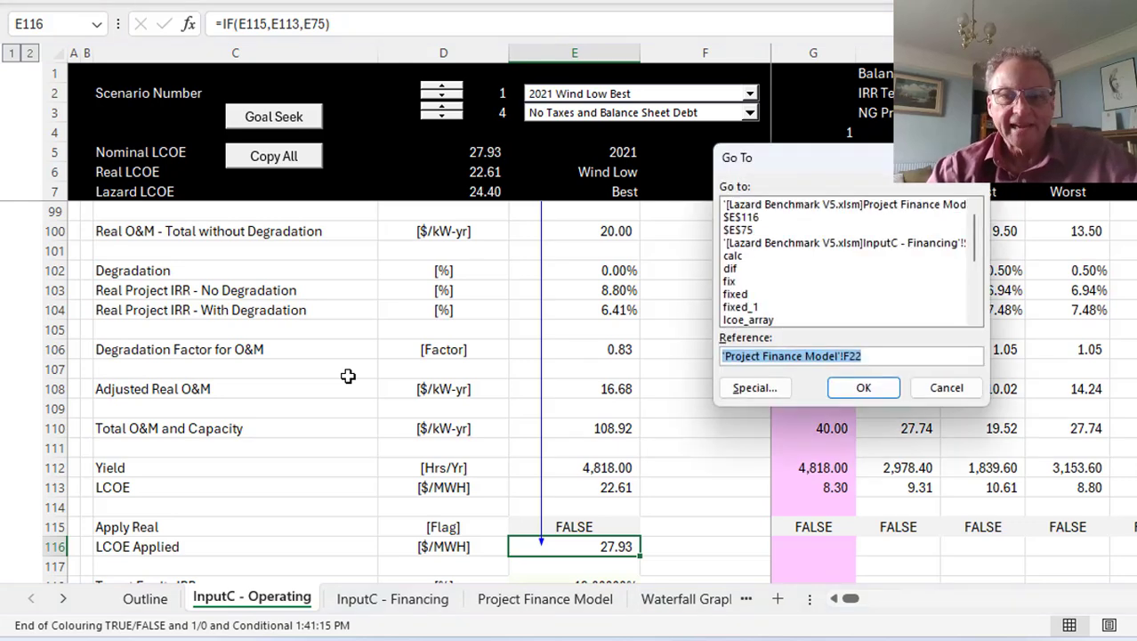
pyautogui.press('Return')
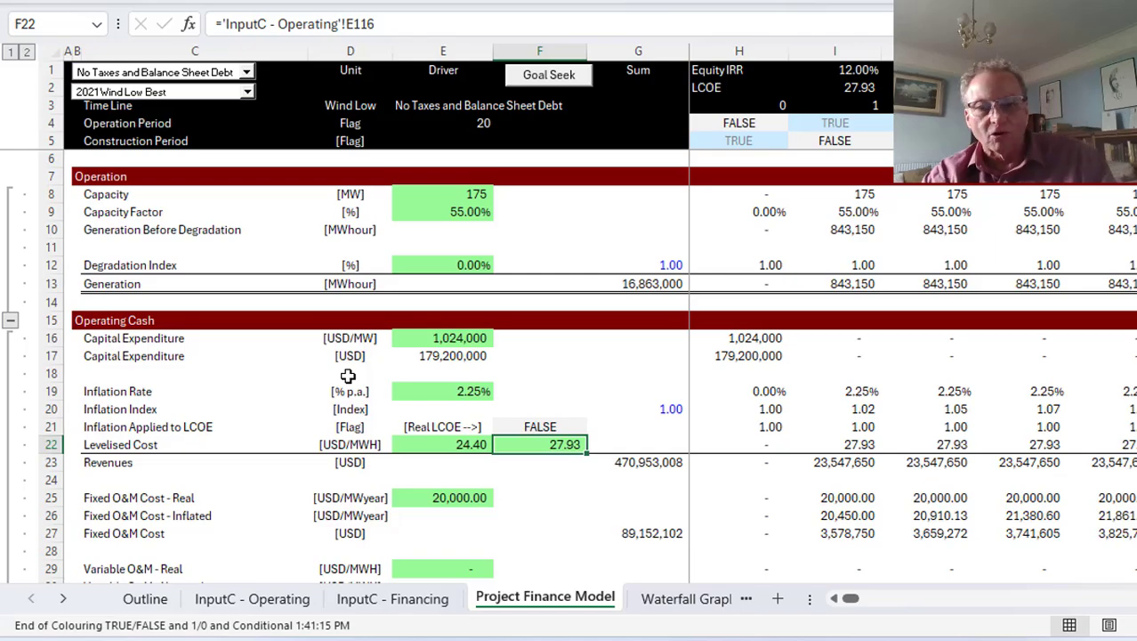
# Step: Examine the first operating year's Balance Sheet rows in column I down to Return on Equity
pyautogui.press('Right')
pyautogui.press('Right')
pyautogui.press('Right')
pyautogui.press('pagedown')
pyautogui.press('pagedown')
pyautogui.press('pagedown')
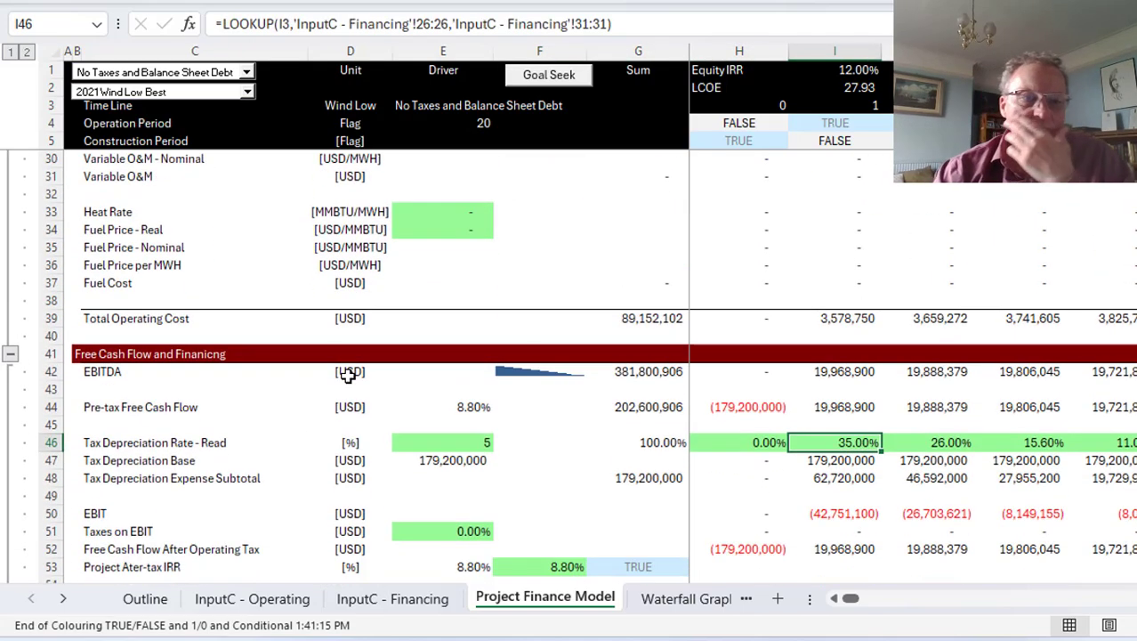
pyautogui.press('pagedown')
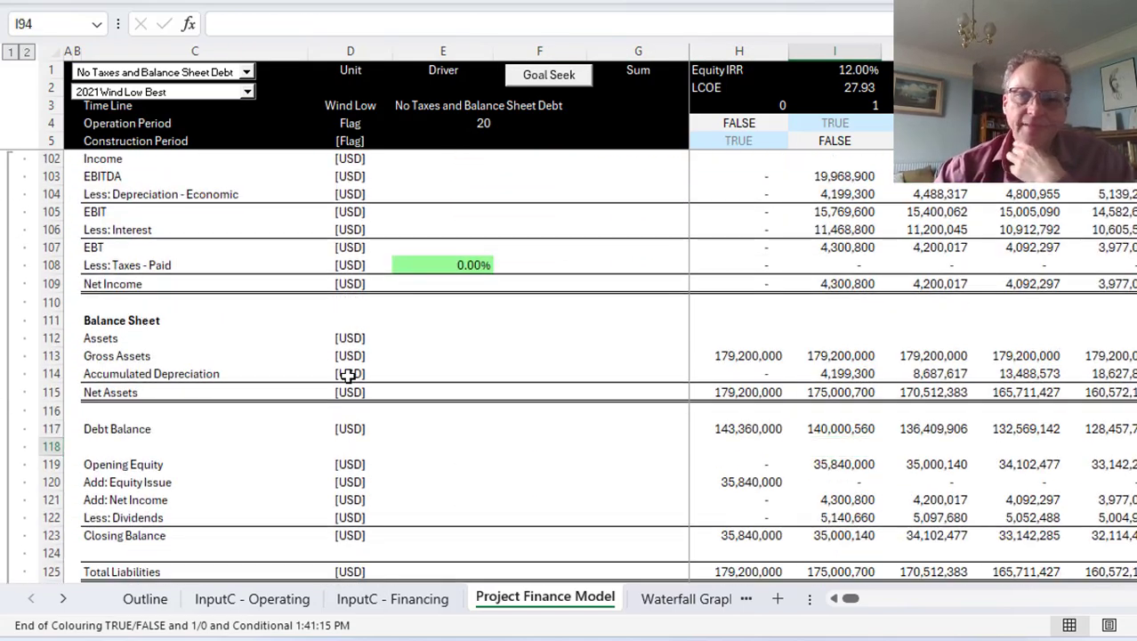
pyautogui.press('pageup')
pyautogui.press('pagedown')
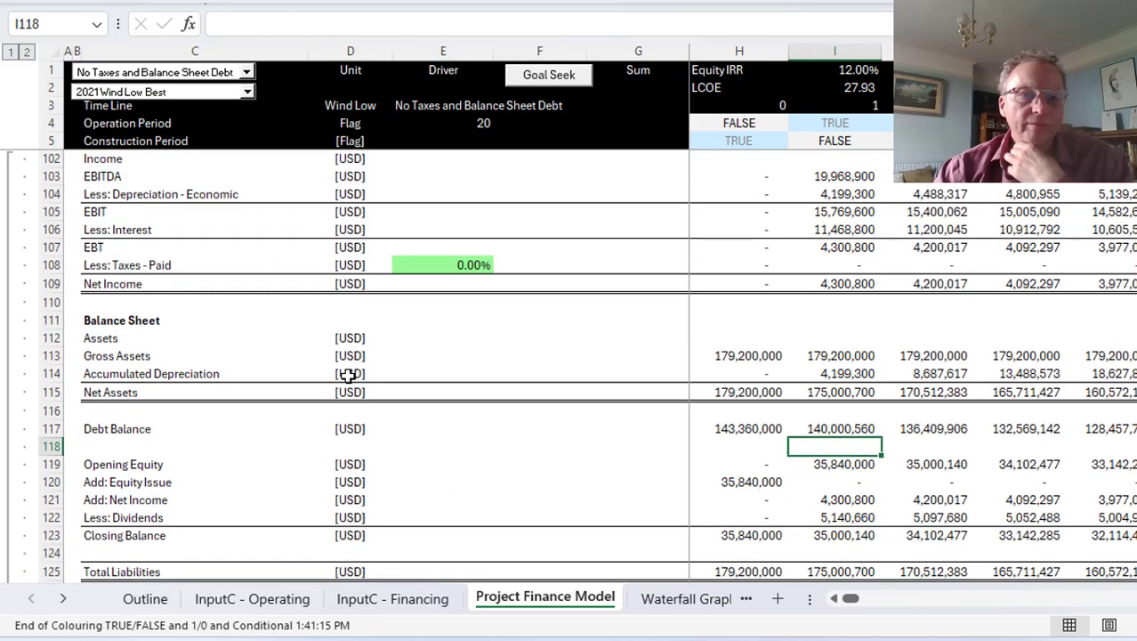
pyautogui.press('Down')
pyautogui.press('Down')
pyautogui.press('Down')
pyautogui.press('Down')
pyautogui.press('Down')
pyautogui.press('Down')
pyautogui.press('Down')
pyautogui.press('Down')
pyautogui.press('Down')
pyautogui.press('Down')
pyautogui.press('Down')
pyautogui.press('Down')
pyautogui.press('Down')
pyautogui.press('Down')
pyautogui.press('Down')
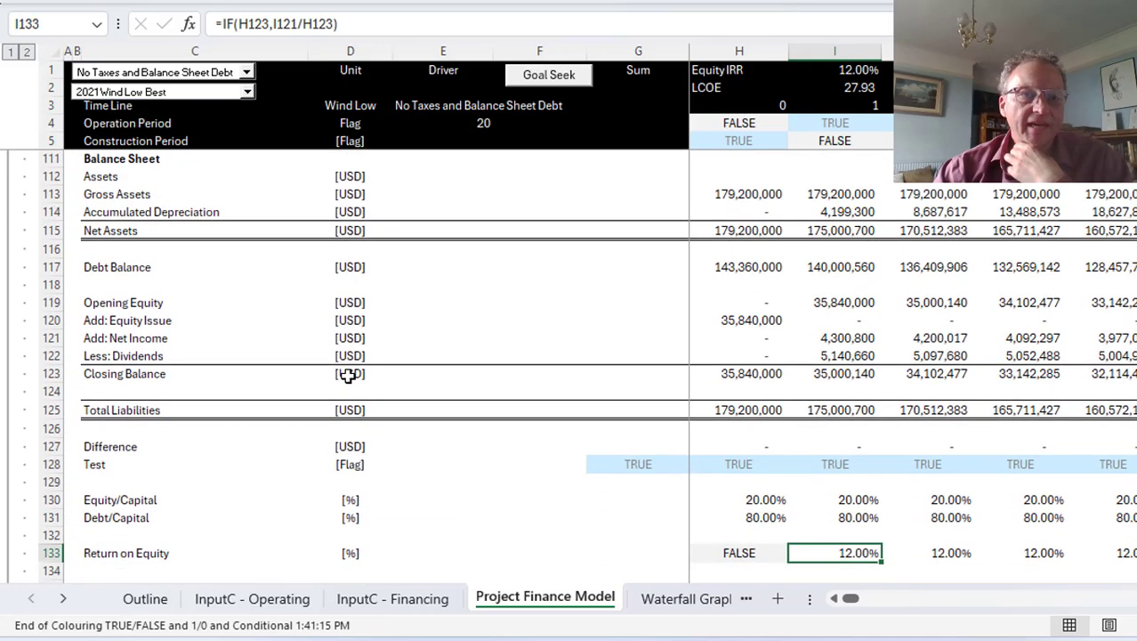
# Step: Review the Equity Cash Flow and Equity IRR rows above the Income and Balance Sheet section
pyautogui.press('pageup')
pyautogui.press('Up')
pyautogui.press('Up')
pyautogui.press('Up')
pyautogui.press('Up')
pyautogui.press('Up')
pyautogui.press('Up')
pyautogui.press('Up')
pyautogui.press('Up')
pyautogui.press('Up')
pyautogui.press('Up')
pyautogui.press('Up')
pyautogui.press('Up')
pyautogui.press('Up')
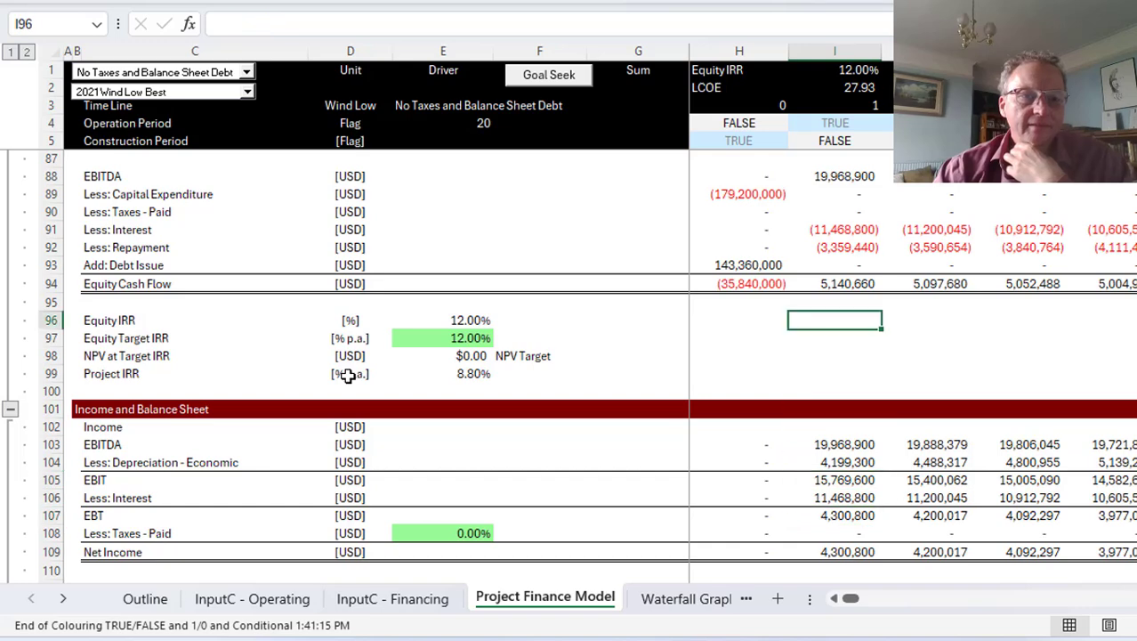
# Step: Examine the Income and Balance Sheet section again, covering the rows around Net Income and the Balance Sheet
pyautogui.press('Down')
pyautogui.press('Down')
pyautogui.press('Down')
pyautogui.press('Down')
pyautogui.press('Down')
pyautogui.press('Down')
pyautogui.press('Down')
pyautogui.press('Down')
pyautogui.press('Down')
pyautogui.press('Down')
pyautogui.press('Down')
pyautogui.press('Down')
pyautogui.press('Down')
pyautogui.press('Down')
pyautogui.press('Down')
pyautogui.press('Down')
pyautogui.press('Down')
pyautogui.press('Down')
pyautogui.press('Down')
pyautogui.press('Down')
pyautogui.press('Up')
pyautogui.press('Up')
pyautogui.press('Up')
pyautogui.press('Up')
pyautogui.press('Up')
pyautogui.press('Up')
pyautogui.press('Up')
pyautogui.press('Up')
pyautogui.press('Up')
pyautogui.press('Up')
pyautogui.press('Up')
pyautogui.press('Up')
pyautogui.press('Up')
pyautogui.press('Up')
pyautogui.press('Up')
pyautogui.press('Up')
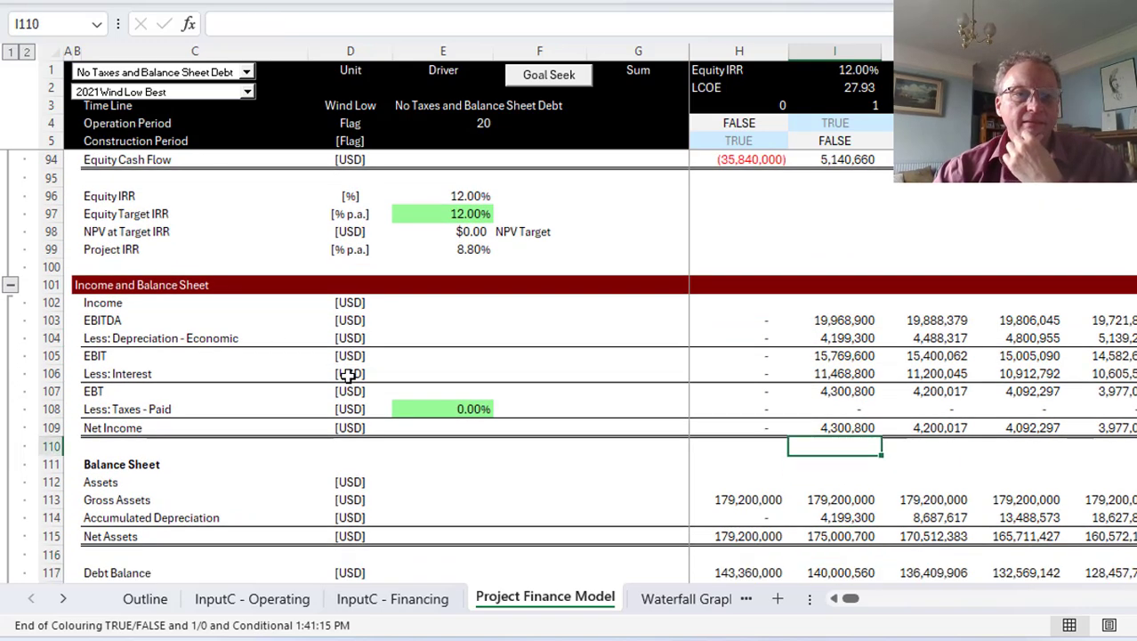
# Step: Rename the Income label in cell C102 as Income Statement
pyautogui.press('Left')
pyautogui.press('Left')
pyautogui.press('Left')
pyautogui.press('Left')
pyautogui.press('Left')
pyautogui.press('Left')
pyautogui.press('Left')
pyautogui.press('Left')
pyautogui.press('Down')
pyautogui.press('Down')
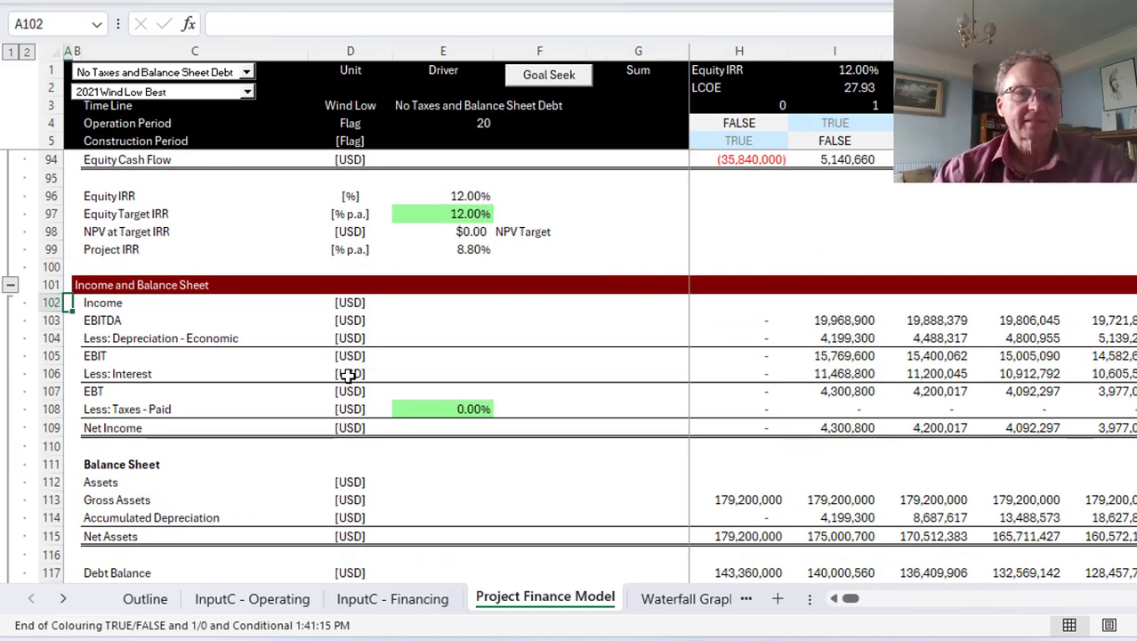
pyautogui.press('Right')
pyautogui.press('Right')
pyautogui.press('F2')
pyautogui.write('S')
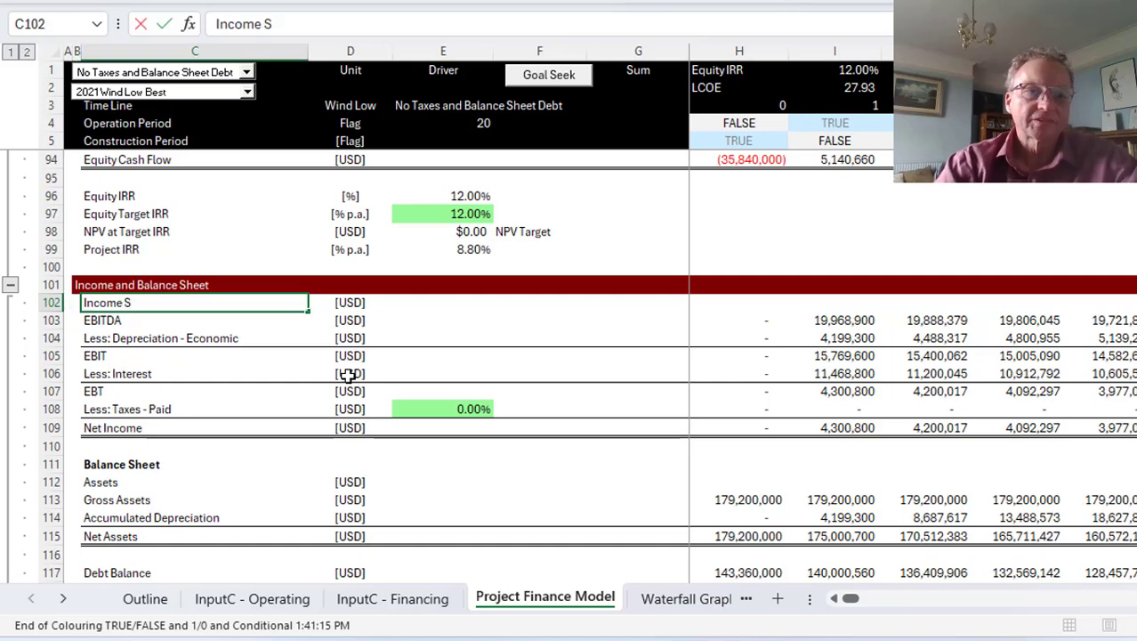
pyautogui.write('tatement')
pyautogui.hotkey('ctrl', 'Return')
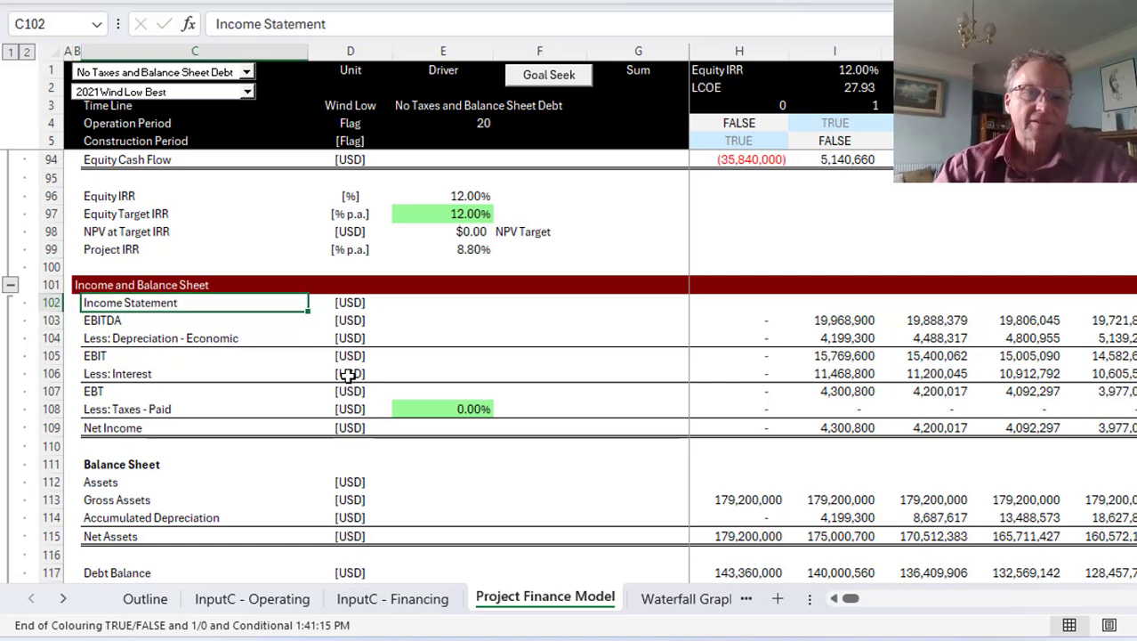
# Step: Make the Income Statement heading in cell C102 bold
pyautogui.hotkey('ctrl', 'b')
pyautogui.press('Down')
pyautogui.press('Down')
pyautogui.hotkey('ctrl', 'Down')
pyautogui.hotkey('ctrl', 'Down')
pyautogui.hotkey('ctrl', 'Down')
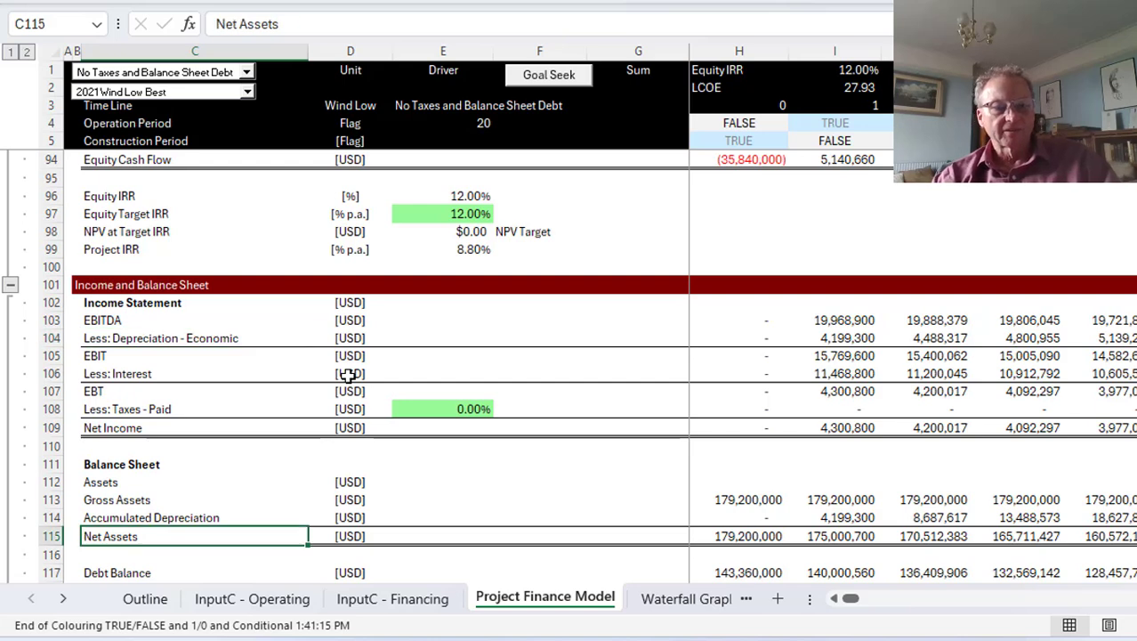
# Step: Examine the Income Statement's Less: Interest row and its first operating year formula in cell I106
pyautogui.press('Up')
pyautogui.press('Up')
pyautogui.press('Up')
pyautogui.press('Up')
pyautogui.press('Up')
pyautogui.press('Up')
pyautogui.press('Up')
pyautogui.press('Up')
pyautogui.press('Up')
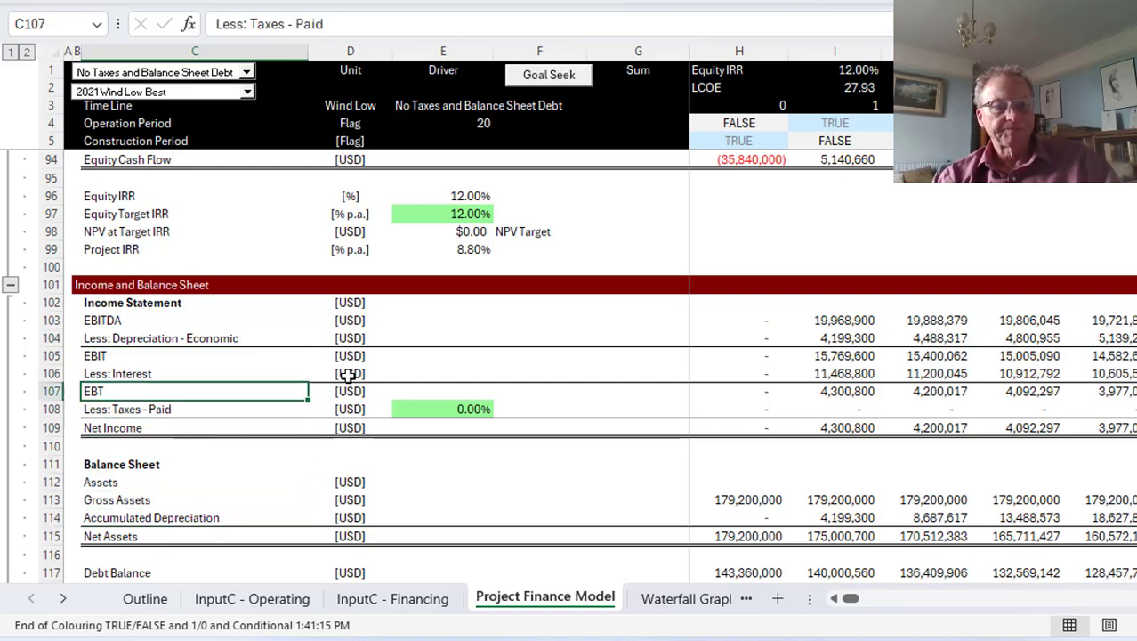
pyautogui.press('Right')
pyautogui.press('Right')
pyautogui.press('Right')
pyautogui.press('Right')
pyautogui.press('Right')
pyautogui.press('Right')
pyautogui.press('Right')
pyautogui.press('Left')
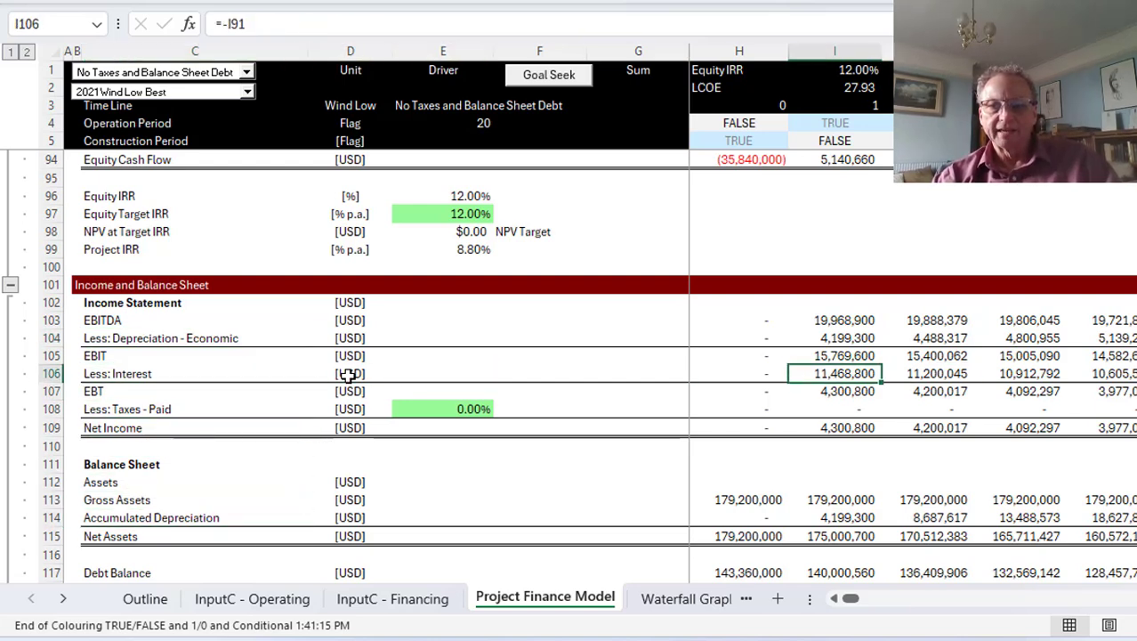
# Step: Trace column I from the Income Statement rows through Net Assets, Debt Balance and the equity rows to Total Liabilities
pyautogui.press('Down')
pyautogui.hotkey('ctrl', 'Down')
pyautogui.hotkey('ctrl', 'Down')
pyautogui.hotkey('ctrl', 'Down')
pyautogui.hotkey('ctrl', 'Down')
pyautogui.press('Down')
pyautogui.press('Down')
pyautogui.press('Down')
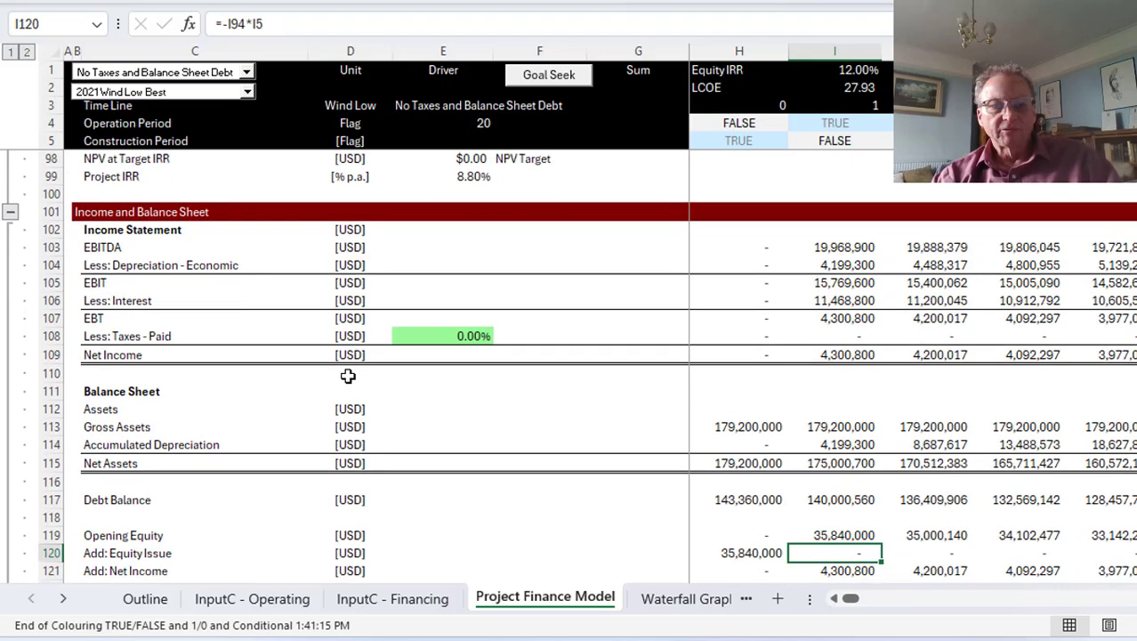
pyautogui.press('Up')
pyautogui.press('Up')
pyautogui.press('Up')
pyautogui.press('Up')
pyautogui.press('Up')
pyautogui.press('Up')
pyautogui.press('Up')
pyautogui.press('Up')
pyautogui.press('Up')
pyautogui.press('Up')
pyautogui.press('Up')
pyautogui.press('Down')
pyautogui.press('Down')
pyautogui.press('Down')
pyautogui.hotkey('ctrl', 'Down')
pyautogui.hotkey('ctrl', 'Down')
pyautogui.hotkey('ctrl', 'Down')
pyautogui.hotkey('ctrl', 'Down')
pyautogui.hotkey('ctrl', 'Down')
pyautogui.hotkey('ctrl', 'Down')
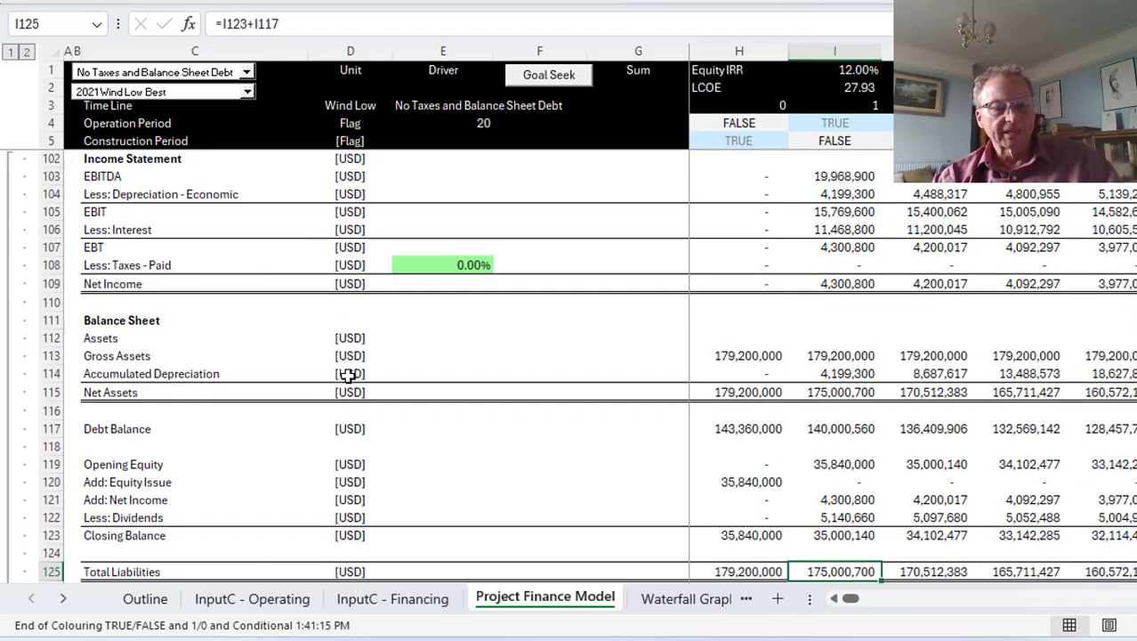
# Step: Review the first operating year's equity roll-forward in column I, from Total Liabilities back up to Opening Equity
pyautogui.press('Down')
pyautogui.press('Up')
pyautogui.press('Up')
pyautogui.press('Up')
pyautogui.press('Up')
pyautogui.press('Up')
pyautogui.press('Up')
pyautogui.press('Up')
pyautogui.press('Up')
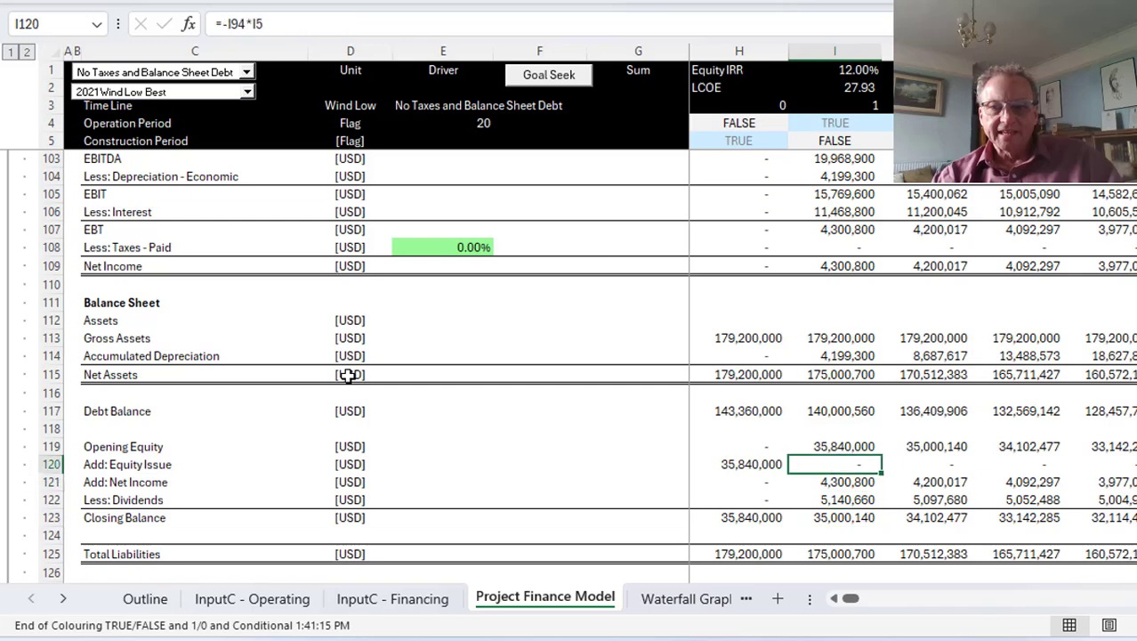
pyautogui.press('Up')
# Step: Check the Balance Sheet's Difference and Test rows in column I, including the rounding test formula in cell I128
pyautogui.press('Down')
pyautogui.press('Down')
pyautogui.press('Down')
pyautogui.press('Down')
pyautogui.press('Down')
pyautogui.press('Down')
pyautogui.press('Down')
pyautogui.press('Down')
pyautogui.press('Down')
pyautogui.press('Down')
pyautogui.press('Down')
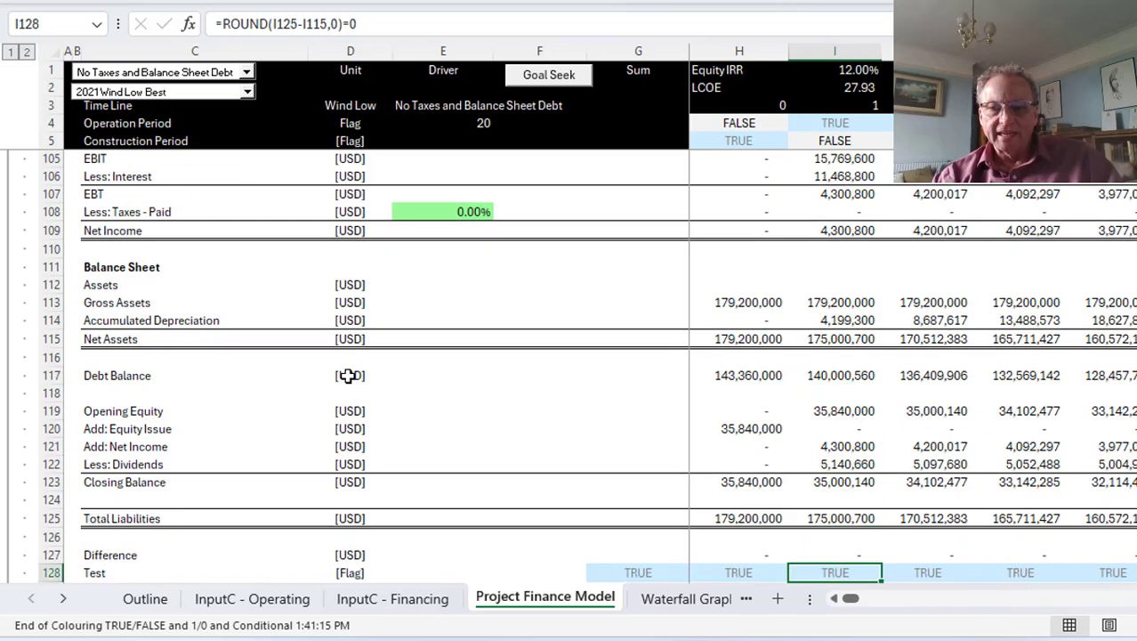
pyautogui.press('Up')
pyautogui.press('Down')
# Step: Examine the capital ratios, Return on Equity, NOPAT, Invested Capital and Return on Capital rows in column I
pyautogui.press('Down')
pyautogui.press('Down')
pyautogui.press('Down')
pyautogui.press('Down')
pyautogui.press('Down')
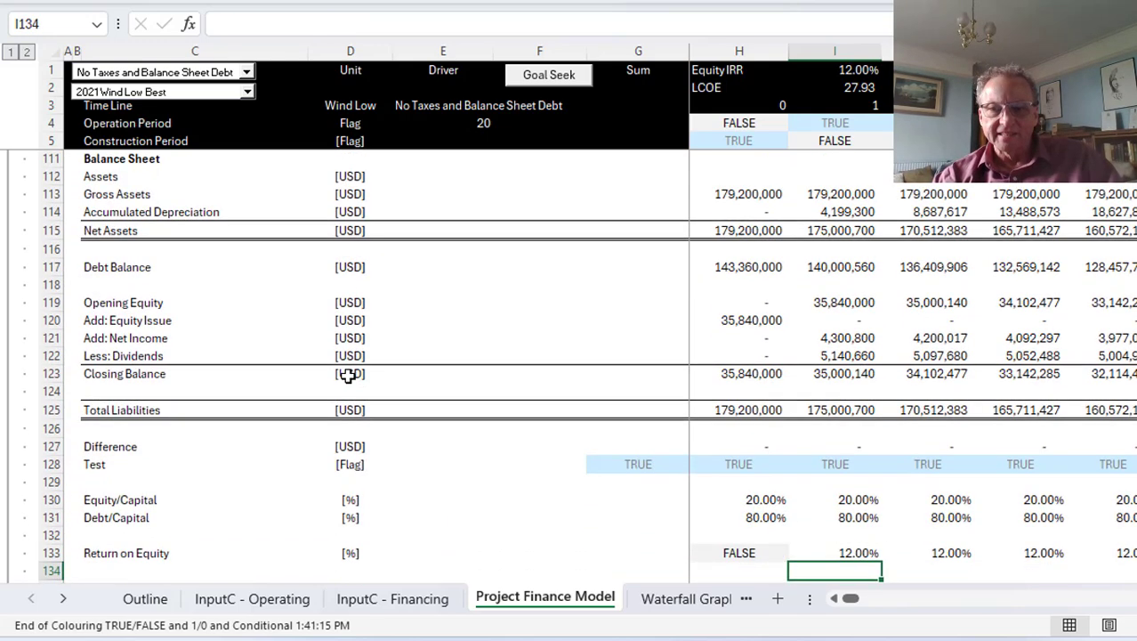
pyautogui.press('Up')
pyautogui.press('Down')
pyautogui.press('Down')
pyautogui.press('Down')
pyautogui.press('Down')
pyautogui.press('Down')
pyautogui.press('Down')
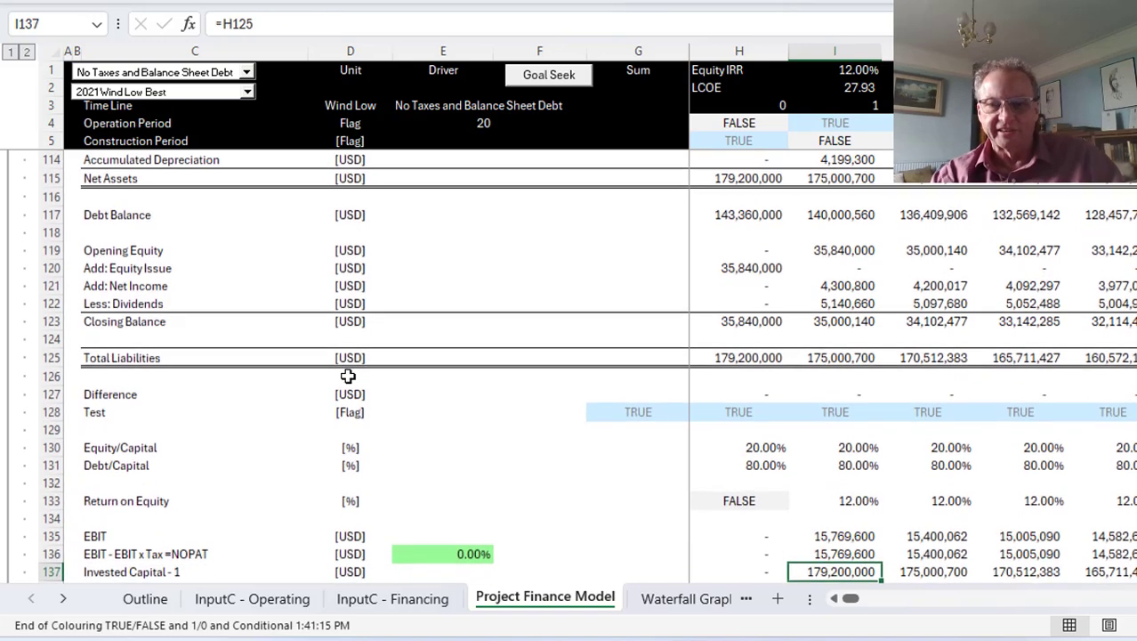
pyautogui.press('Down')
pyautogui.press('Up')
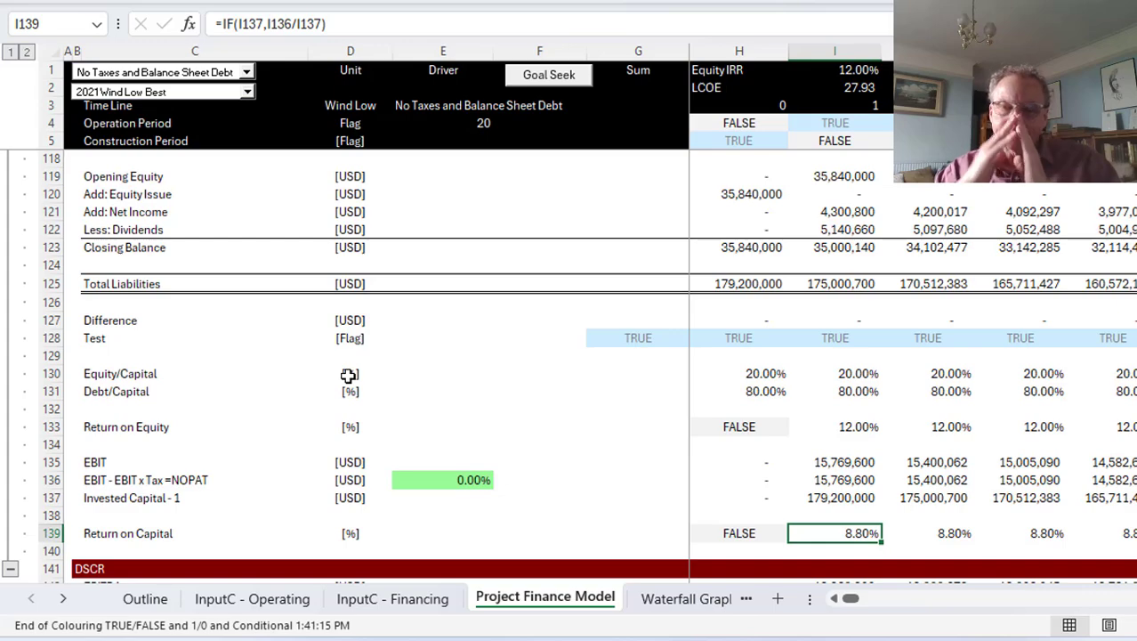
# Step: Review the Financing, operating cost and Free Cash Flow sections above the Income and Balance Sheet section
pyautogui.press('Up')
pyautogui.press('pageup')
pyautogui.press('pageup')
pyautogui.press('pageup')
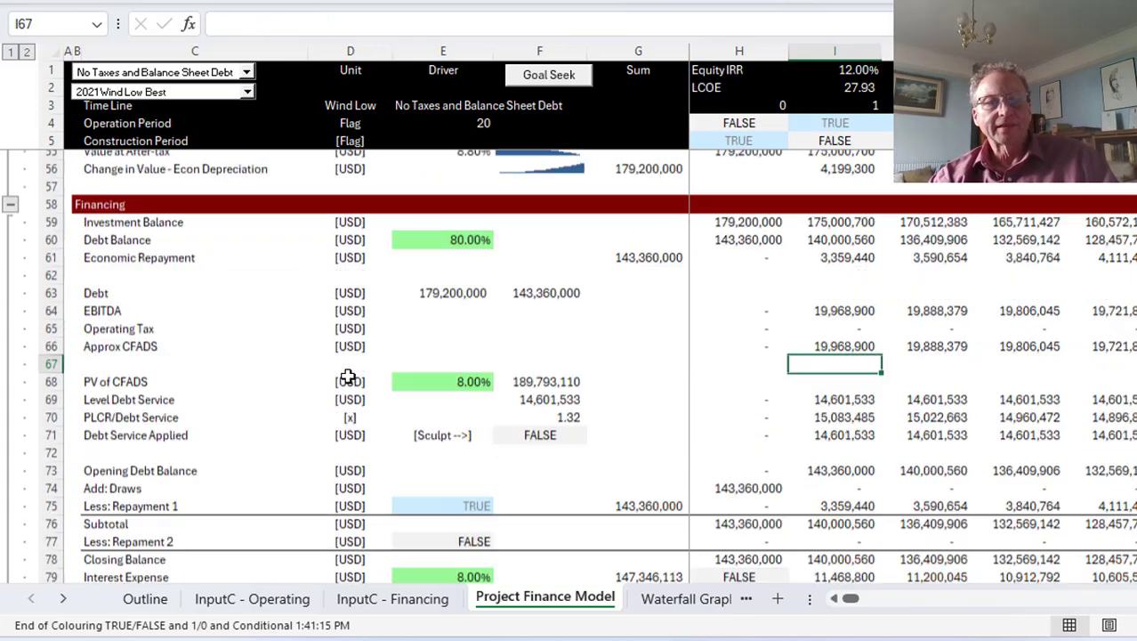
pyautogui.press('pageup')
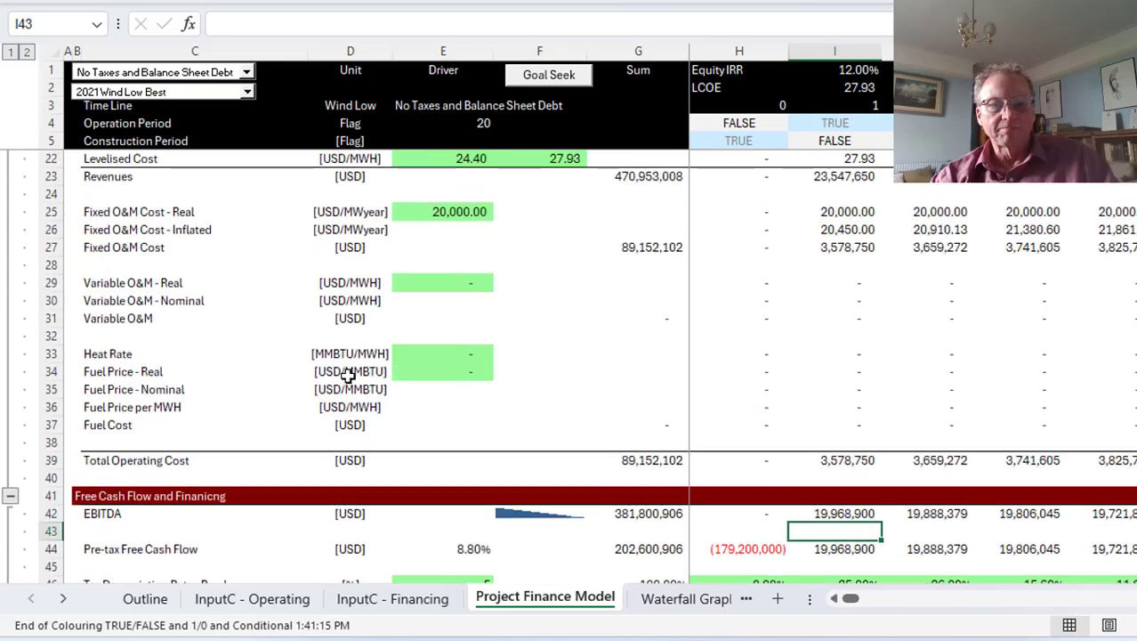
pyautogui.press('Down')
pyautogui.press('Down')
pyautogui.press('Down')
pyautogui.press('Down')
pyautogui.press('Down')
pyautogui.press('Down')
pyautogui.press('Down')
pyautogui.press('Down')
pyautogui.press('Down')
pyautogui.press('Down')
pyautogui.press('Down')
pyautogui.press('Down')
pyautogui.press('Down')
pyautogui.press('Down')
pyautogui.press('Down')
pyautogui.press('Down')
pyautogui.press('Down')
pyautogui.press('Down')
pyautogui.press('Down')
pyautogui.press('Down')
pyautogui.press('Down')
# Step: Inspect the NPV formula for Value at After-tax in cell I55 and its referenced cells, leaving it unedited
pyautogui.press('Up')
pyautogui.press('Up')
pyautogui.press('Up')
pyautogui.press('Up')
pyautogui.press('Up')
pyautogui.press('Up')
pyautogui.press('Up')
pyautogui.press('Up')
pyautogui.press('Up')
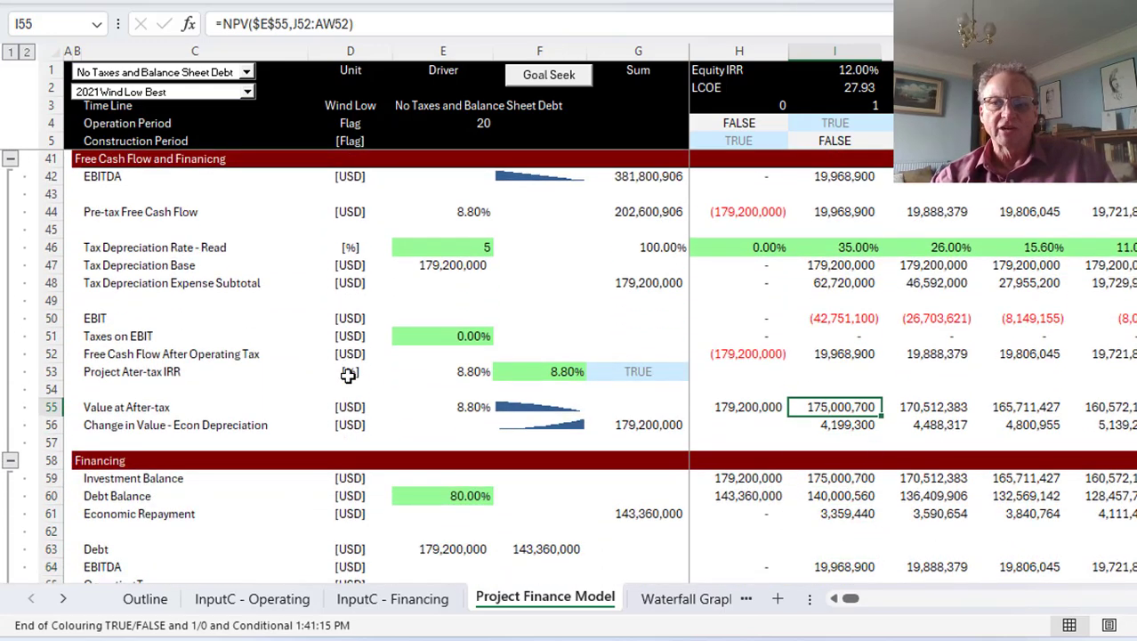
pyautogui.press('F2')
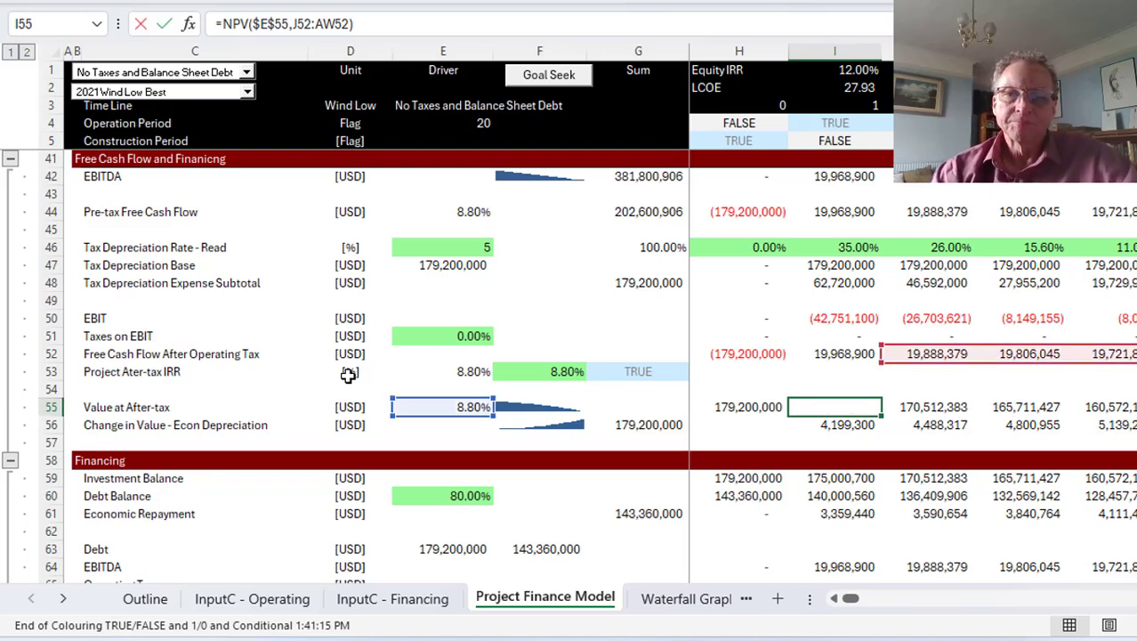
pyautogui.press('Escape')
# Step: Inspect the Free Cash Flow After Operating Tax formula in cell I52 and the cells it references
pyautogui.press('Up')
pyautogui.press('Up')
pyautogui.press('Up')
pyautogui.press('F2')
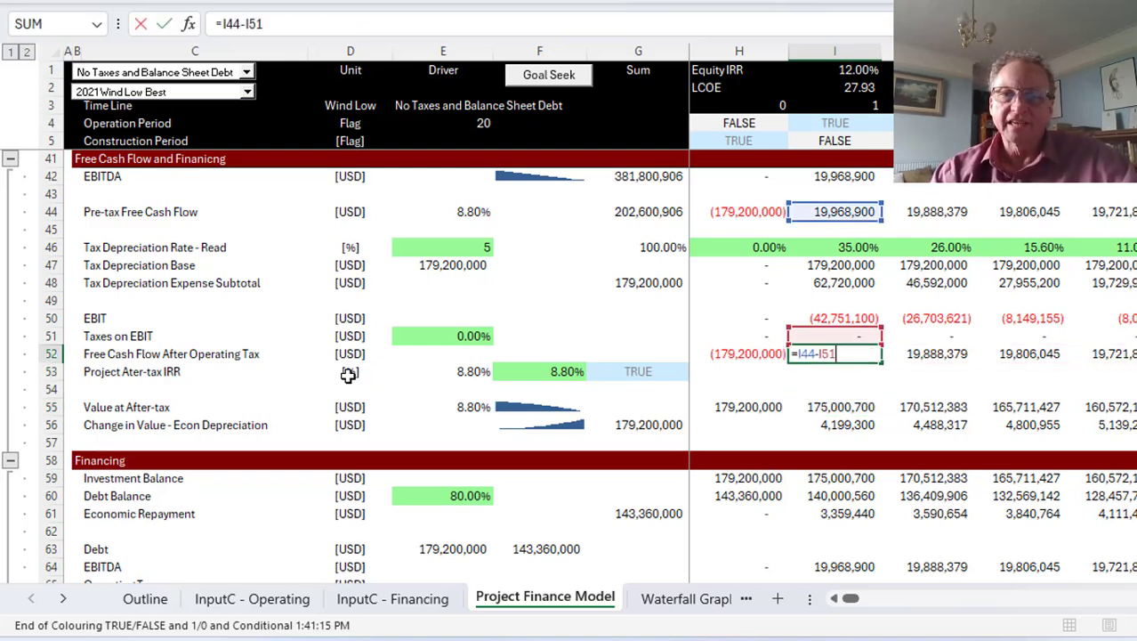
pyautogui.press('Escape')
pyautogui.press('F2')
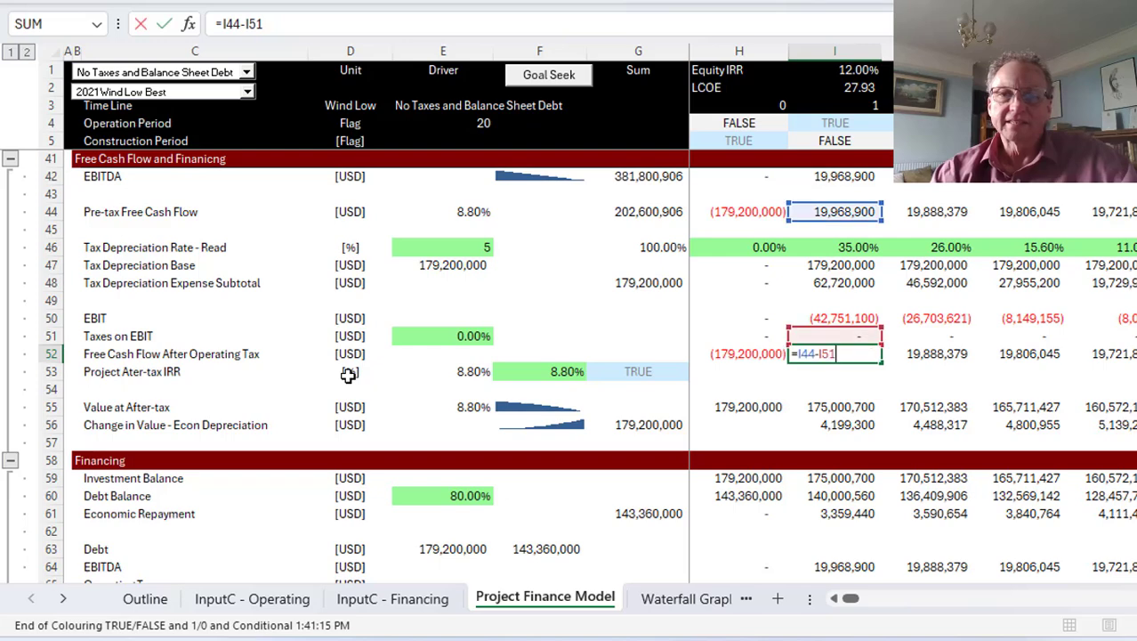
pyautogui.press('Escape')
pyautogui.press('Right')
pyautogui.press('Left')
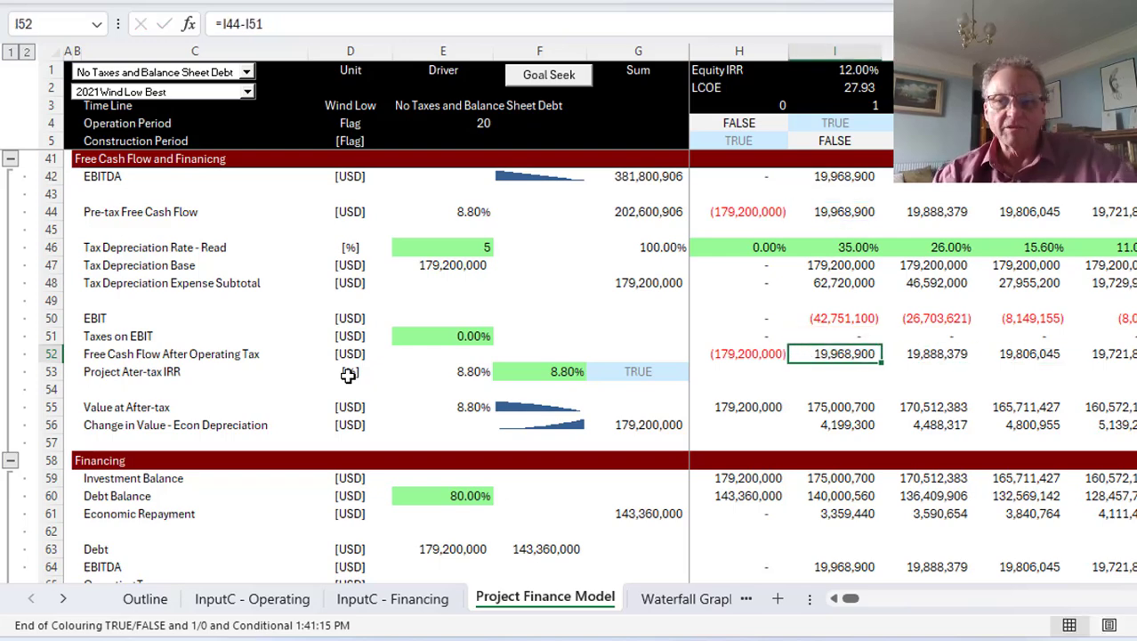
# Step: Examine the Value at After-tax and Econ Depreciation rows against the Investment Balance row in column I
pyautogui.press('Down')
pyautogui.press('Down')
pyautogui.press('Down')
pyautogui.press('Down')
pyautogui.press('Down')
pyautogui.press('Down')
pyautogui.press('Down')
pyautogui.press('Up')
pyautogui.press('Up')
pyautogui.press('Up')
pyautogui.press('Up')
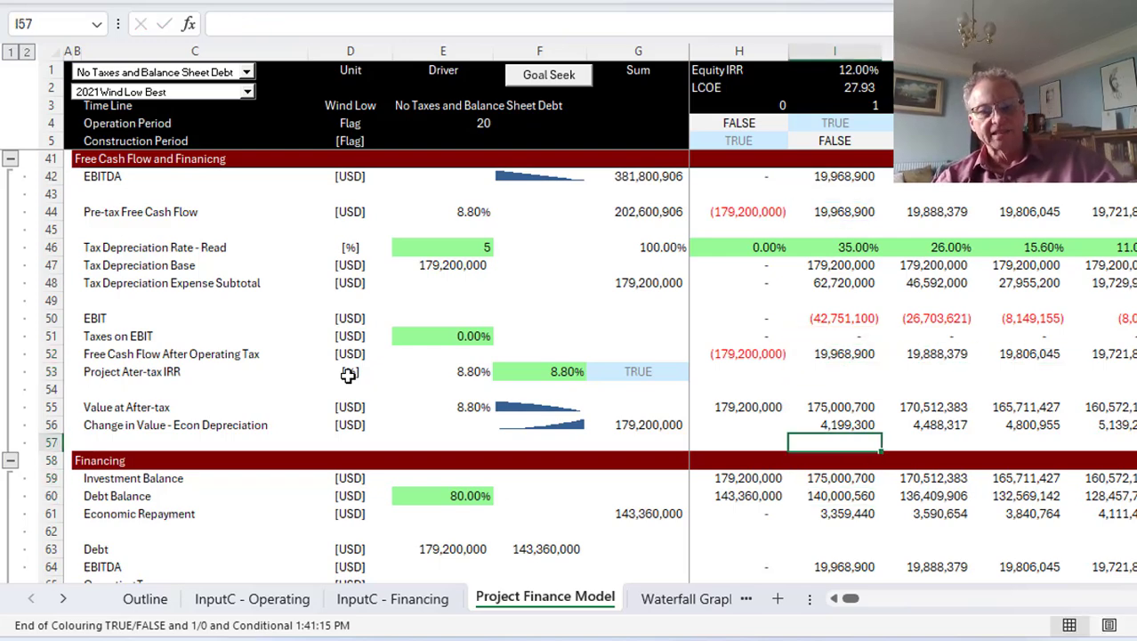
# Step: Inspect the discount rate reference in cell E55 of the Value at After-tax row
pyautogui.press('Left')
pyautogui.press('Left')
pyautogui.press('Left')
pyautogui.press('Left')
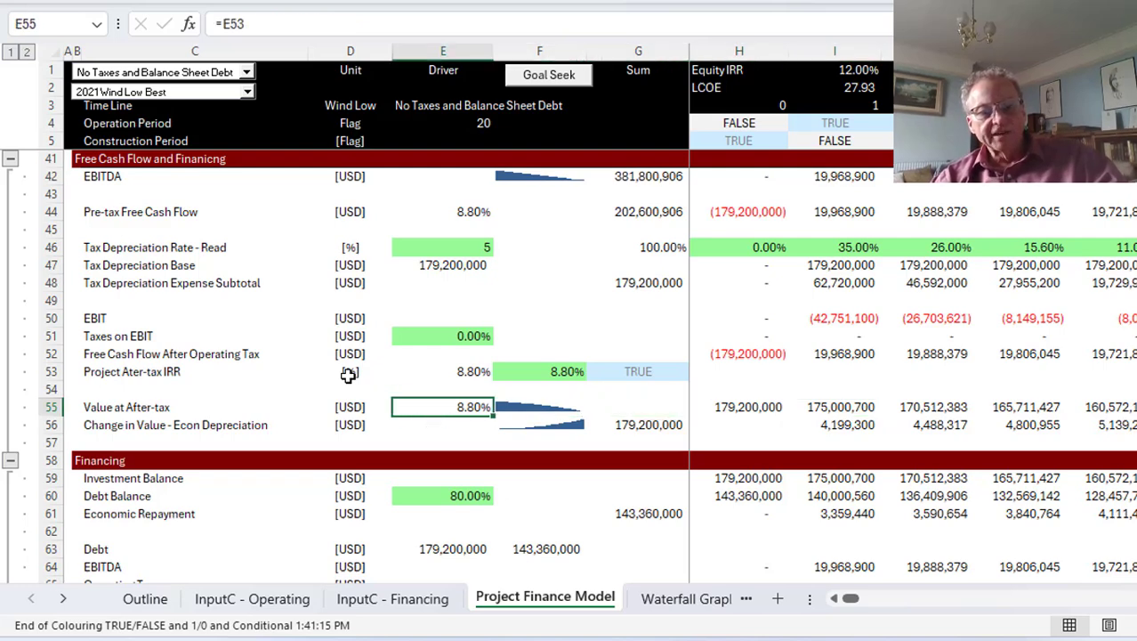
pyautogui.press('F2')
pyautogui.press('Escape')
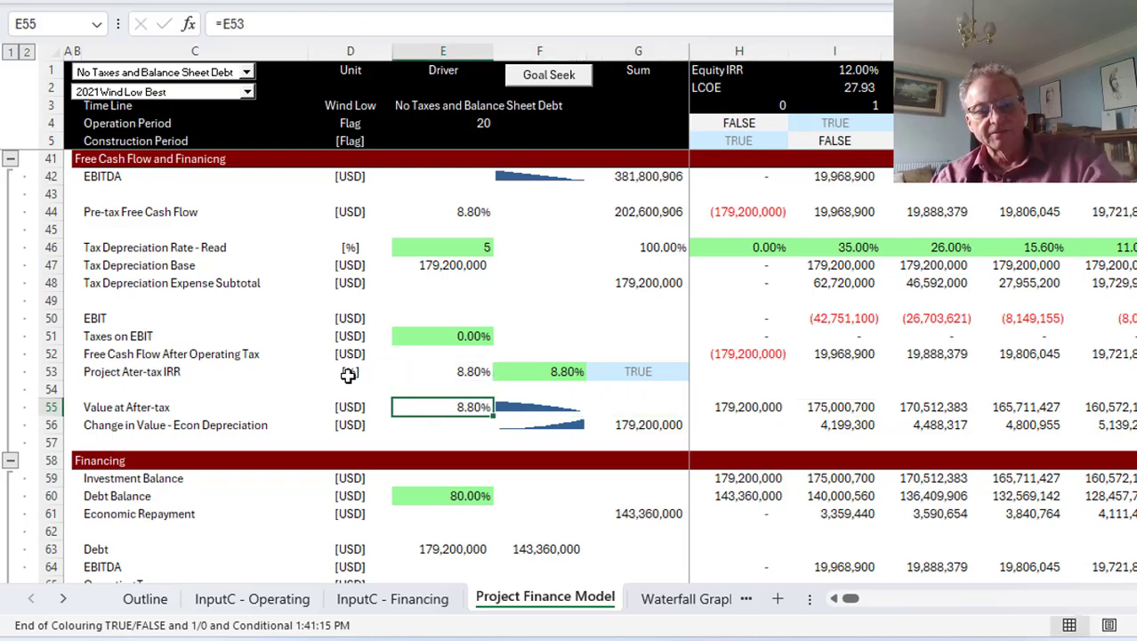
# Step: Review the Value at After-tax row from its discount rate across to the first operating year's value in cell I55
pyautogui.press('Right')
pyautogui.press('Right')
pyautogui.press('Right')
pyautogui.press('Left')
pyautogui.press('Left')
pyautogui.press('Right')
pyautogui.press('Right')
pyautogui.press('Right')
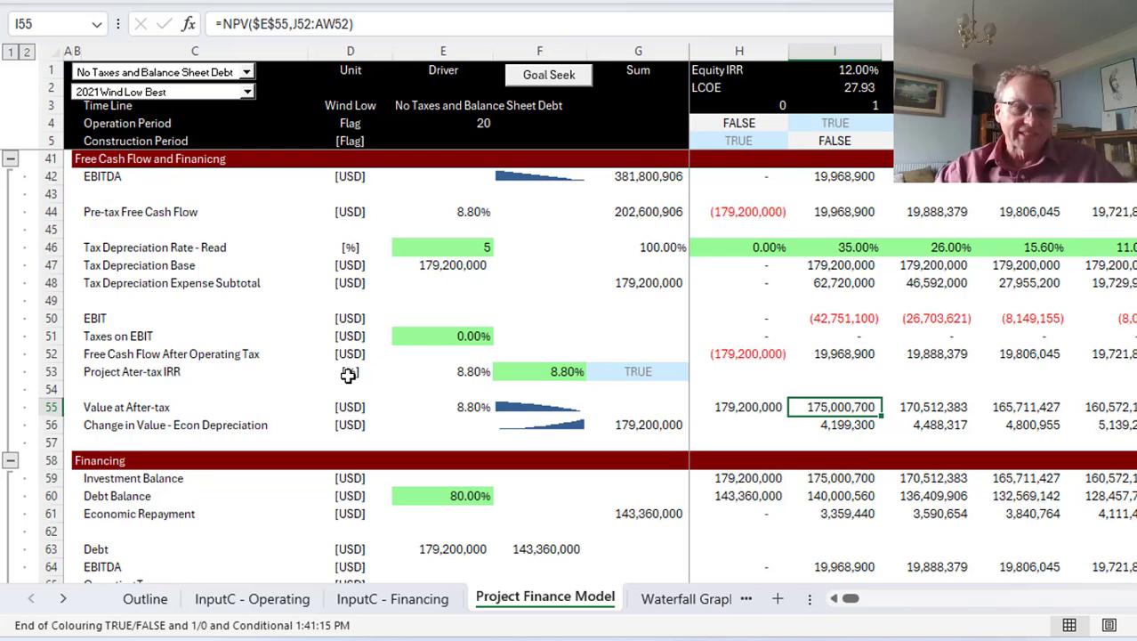
# Step: Inspect the first operating year's Investment Balance formula in cell I59 of the Financing section
pyautogui.press('Down')
pyautogui.press('Down')
pyautogui.press('Down')
pyautogui.press('Down')
pyautogui.press('Down')
pyautogui.press('Down')
pyautogui.press('Down')
pyautogui.press('Down')
pyautogui.press('Down')
pyautogui.press('Down')
pyautogui.press('Down')
pyautogui.press('Down')
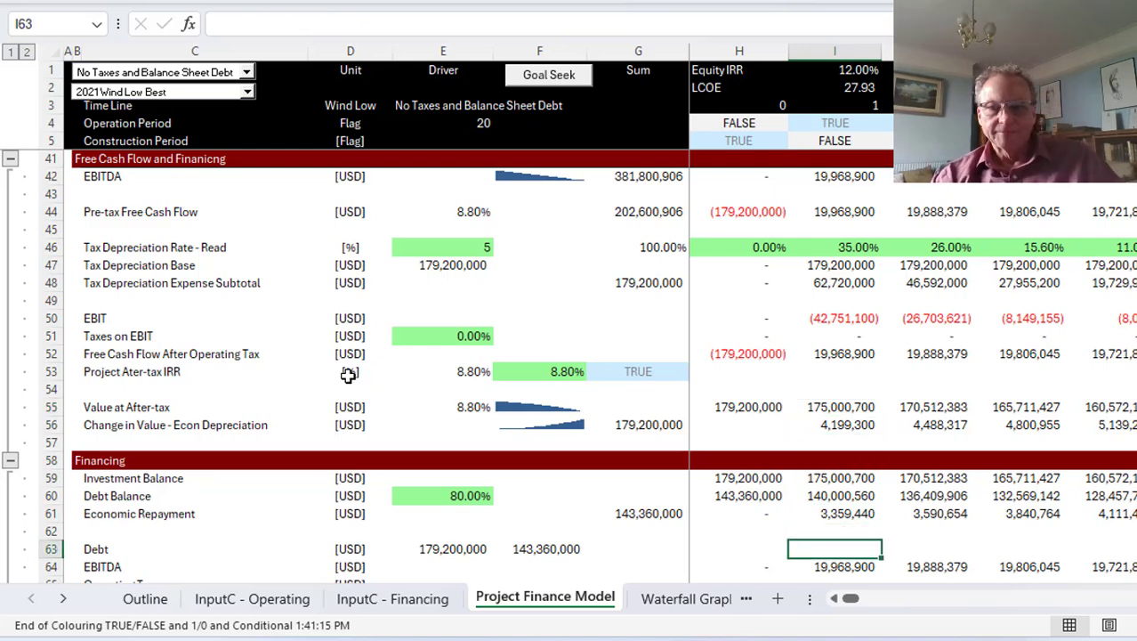
pyautogui.press('Up')
pyautogui.press('Up')
pyautogui.press('Up')
pyautogui.press('Up')
pyautogui.press('Up')
pyautogui.press('Up')
pyautogui.press('Up')
pyautogui.press('Up')
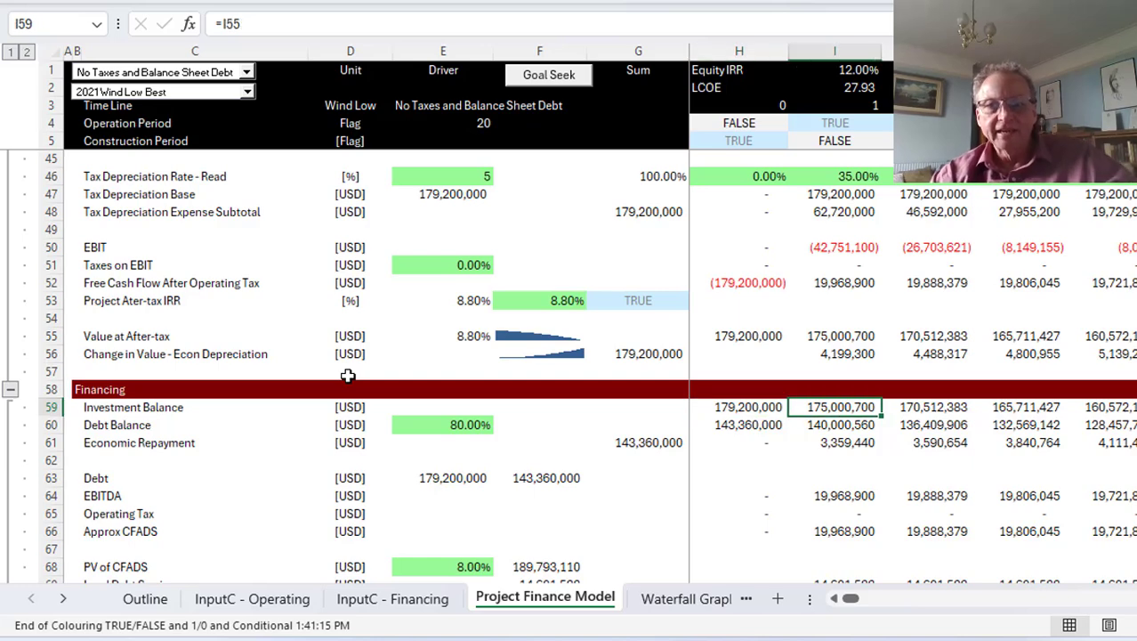
pyautogui.press('F2')
pyautogui.press('Escape')
# Step: Check the Investment Balance formulas across cells J59 to L59 for their links to the Value at After-tax row
pyautogui.press('Right')
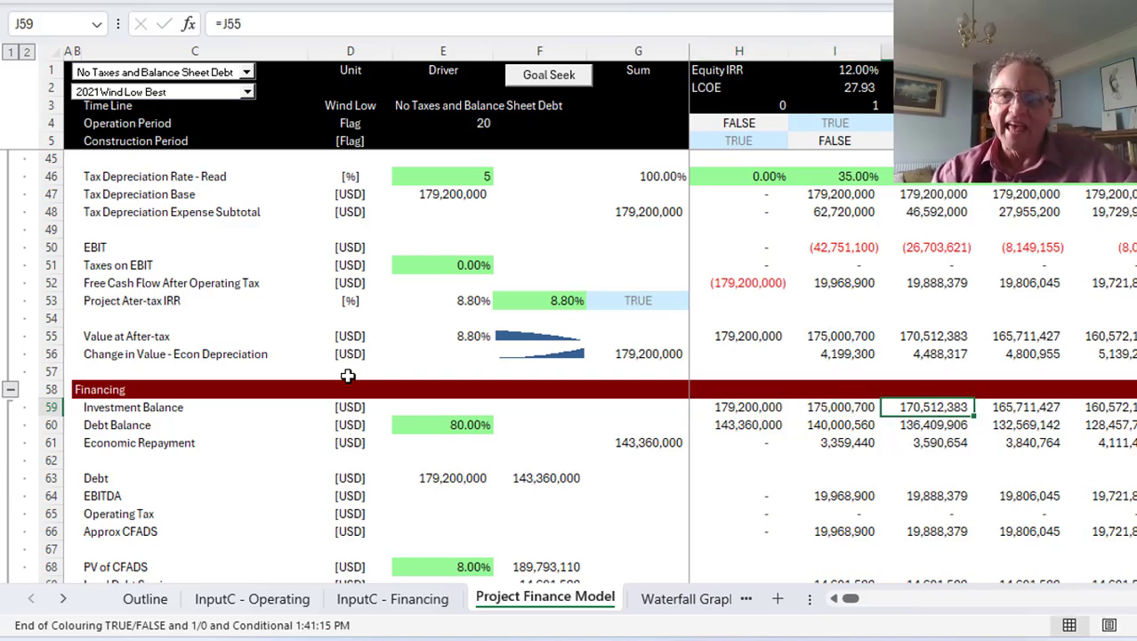
pyautogui.press('F2')
pyautogui.press('Escape')
pyautogui.press('Right')
pyautogui.press('F2')
pyautogui.press('Escape')
pyautogui.press('Right')
pyautogui.press('F2')
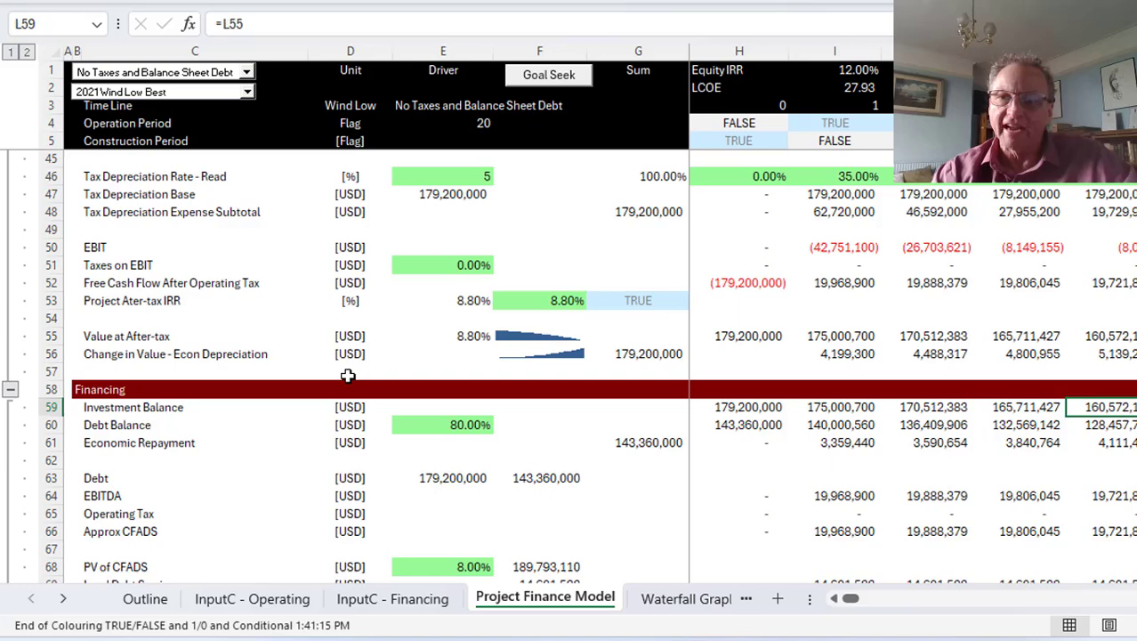
pyautogui.press('Escape')
# Step: Inspect the Debt Balance formula in cell H60 and its references to the investment balance and debt percentage
pyautogui.press('Down')
pyautogui.press('Left')
pyautogui.press('Left')
pyautogui.press('Left')
pyautogui.press('Left')
pyautogui.press('Left')
pyautogui.press('Left')
pyautogui.press('Left')
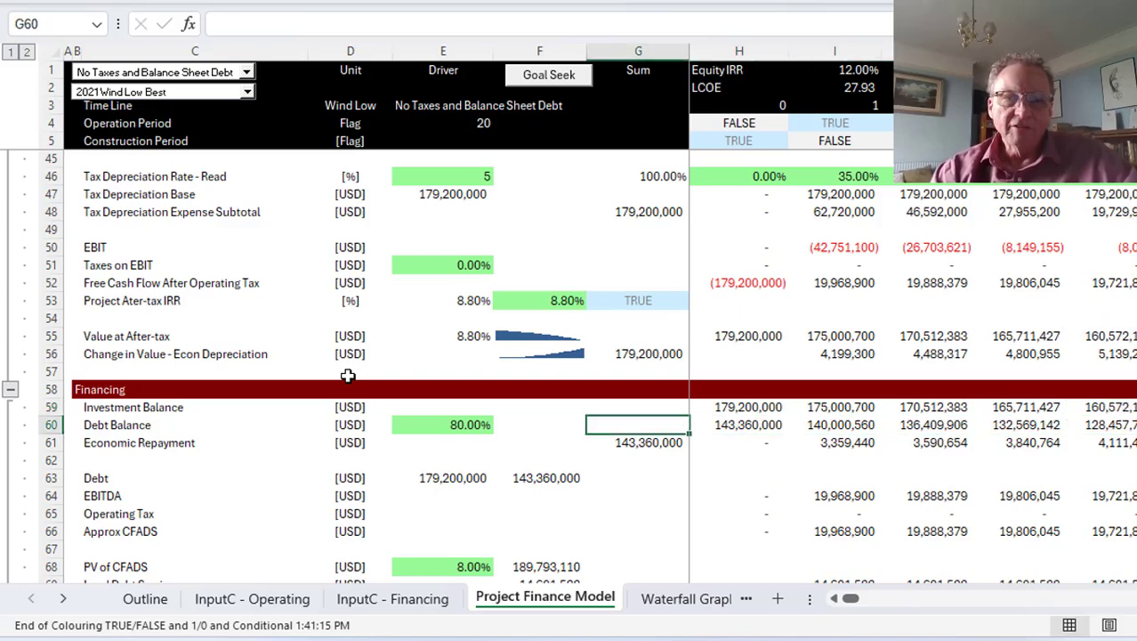
pyautogui.press('Right')
pyautogui.press('Right')
pyautogui.press('Right')
pyautogui.press('F2')
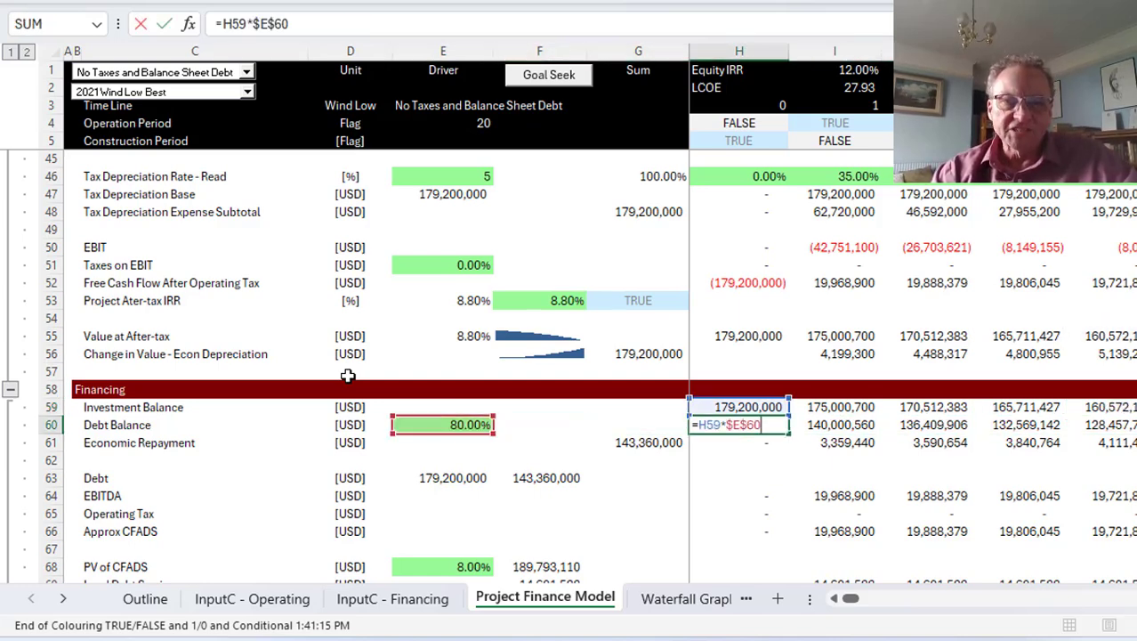
pyautogui.press('Escape')
# Step: Check the Debt Balance formulas across the operating years in cells I60 to L60
pyautogui.press('Right')
pyautogui.press('F2')
pyautogui.press('Escape')
pyautogui.press('Right')
pyautogui.press('F2')
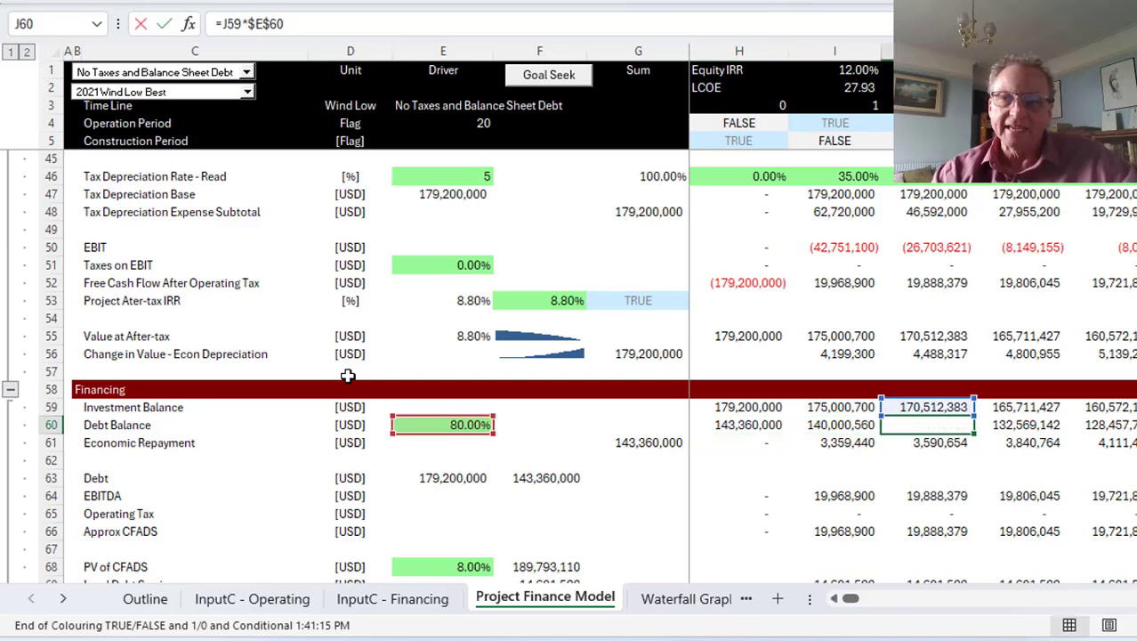
pyautogui.press('Escape')
pyautogui.press('Right')
pyautogui.press('F2')
pyautogui.press('Escape')
pyautogui.press('Right')
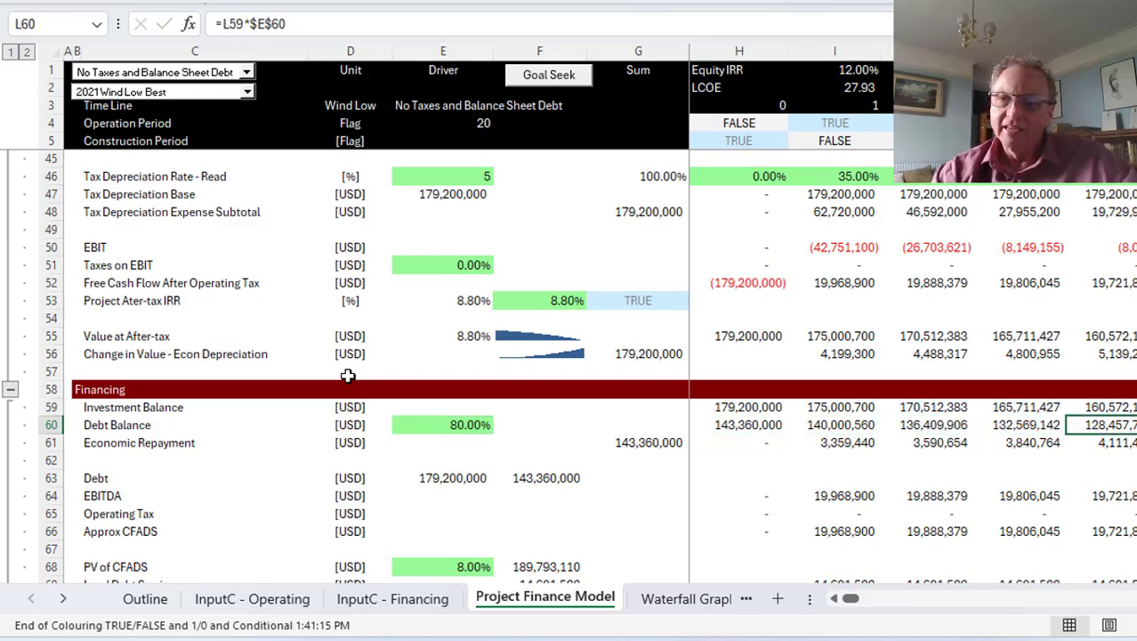
pyautogui.press('F2')
pyautogui.press('Escape')
# Step: Review the Economic Repayment row from cell I61 out to the later operating years
pyautogui.press('Down')
pyautogui.press('Left')
pyautogui.press('Left')
pyautogui.press('Left')
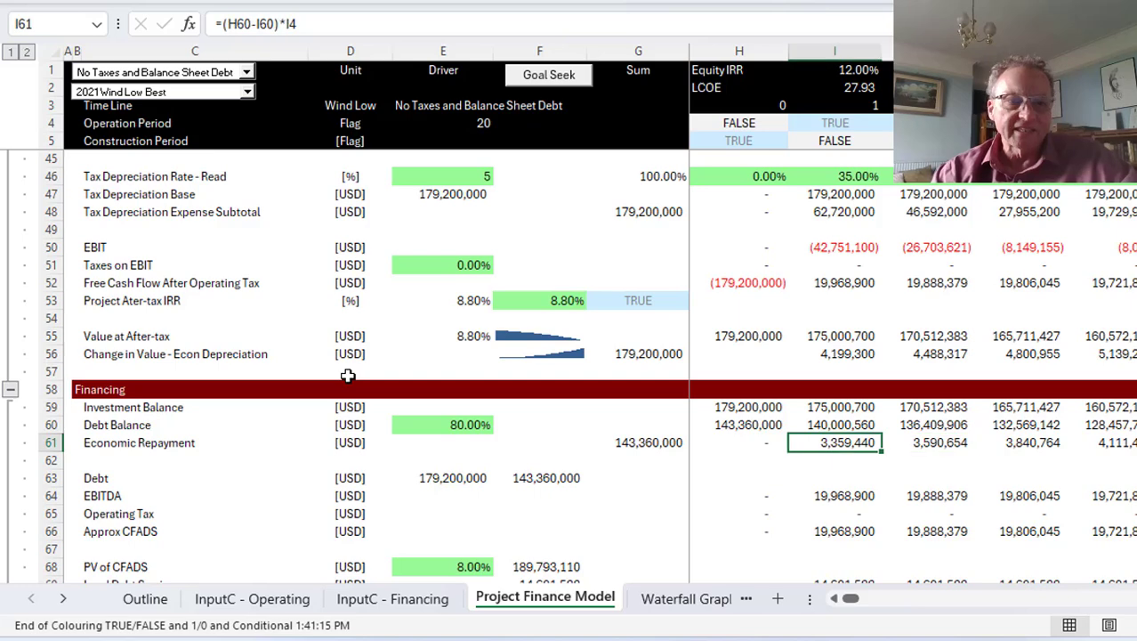
pyautogui.press('Right')
pyautogui.press('Right')
pyautogui.press('Right')
pyautogui.press('Right')
pyautogui.press('Right')
pyautogui.press('Right')
pyautogui.press('Right')
pyautogui.press('Right')
pyautogui.press('Right')
pyautogui.press('Right')
pyautogui.press('Right')
pyautogui.press('Right')
pyautogui.press('Right')
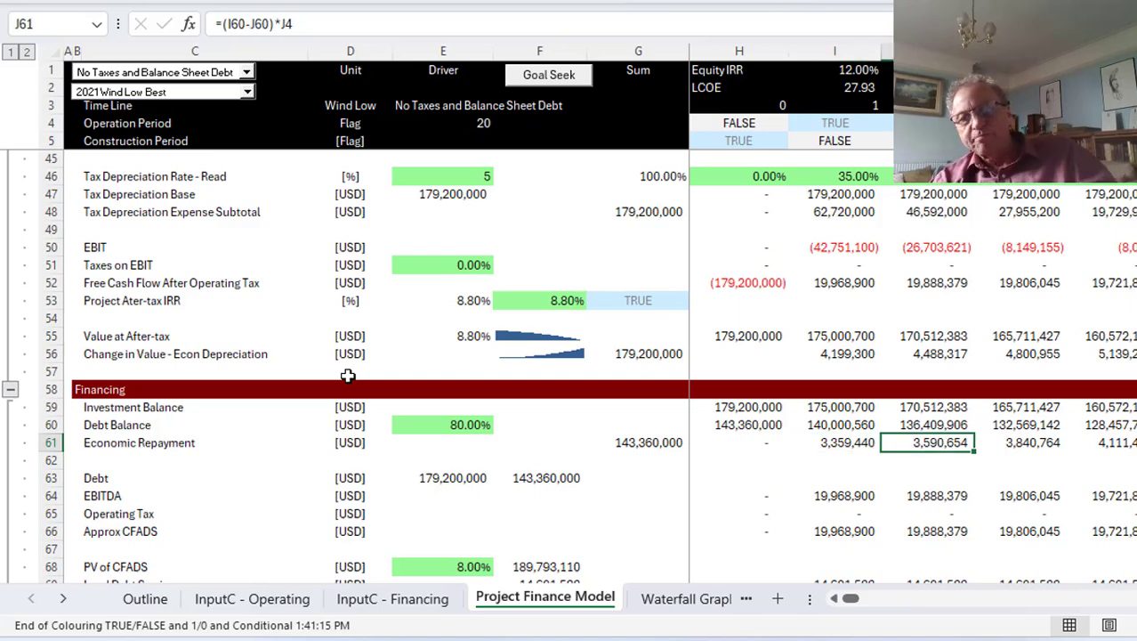
pyautogui.press('Right')
pyautogui.press('Right')
pyautogui.press('Right')
pyautogui.press('Right')
pyautogui.press('Right')
pyautogui.press('Right')
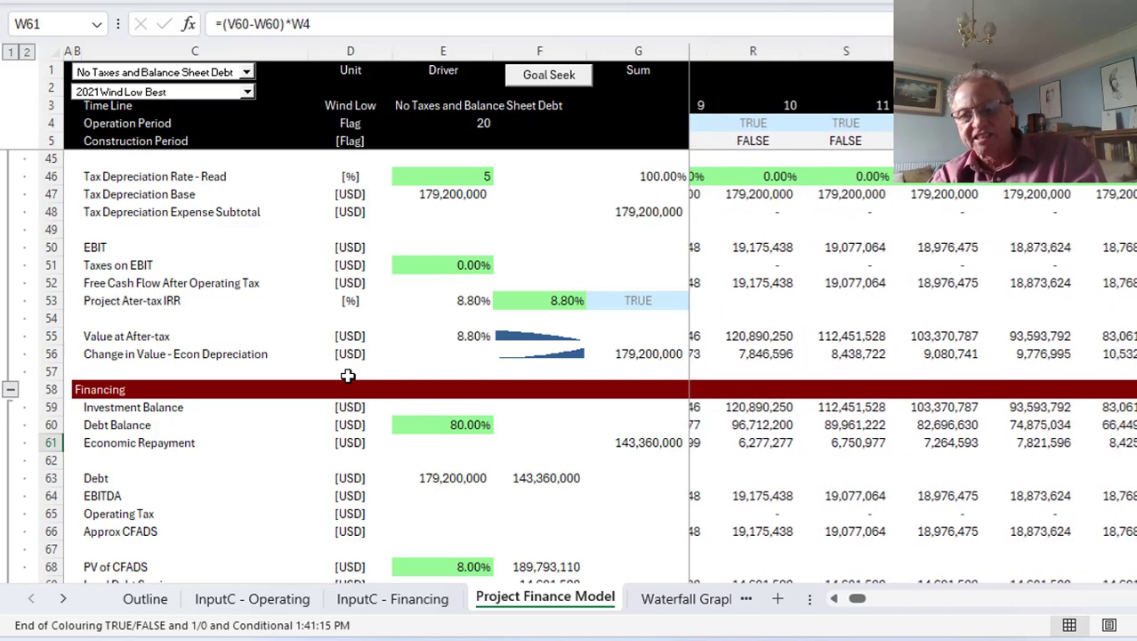
# Step: Compare the later years' Economic Repayment amounts with the first operating year's value in cell I61
pyautogui.press('Left')
pyautogui.press('Left')
pyautogui.press('Left')
pyautogui.press('Left')
pyautogui.press('Left')
pyautogui.press('Left')
pyautogui.press('Left')
pyautogui.press('Left')
pyautogui.press('Left')
pyautogui.press('Left')
pyautogui.press('Left')
pyautogui.press('Left')
pyautogui.press('Left')
pyautogui.press('Left')
pyautogui.press('Left')
pyautogui.press('Left')
pyautogui.press('Left')
pyautogui.press('Left')
pyautogui.press('Left')
pyautogui.press('Left')
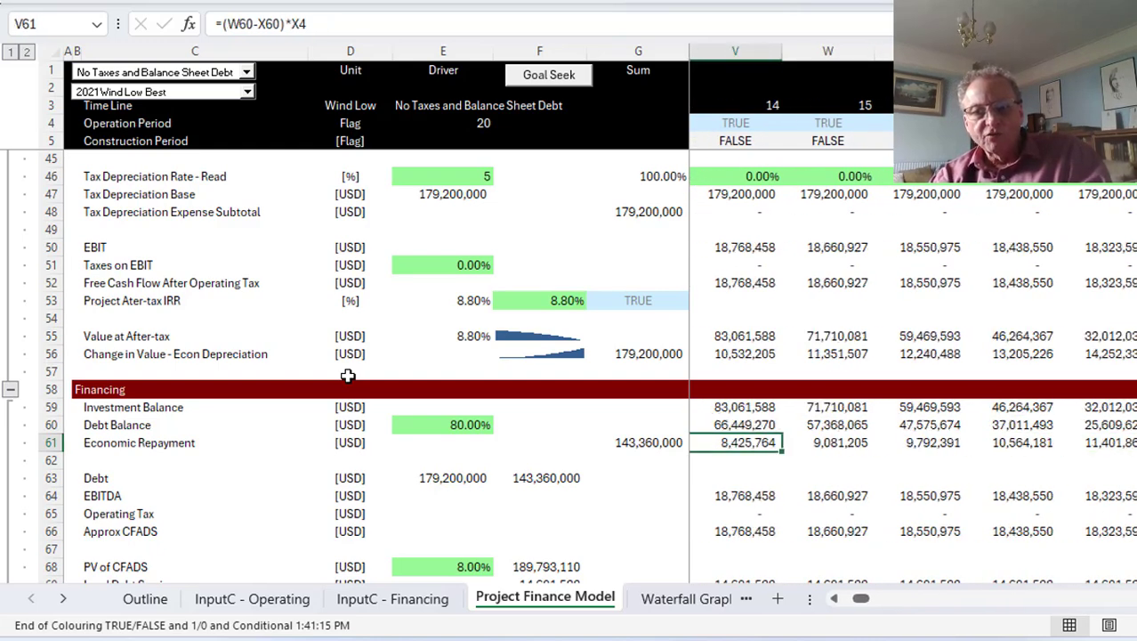
pyautogui.press('Right')
pyautogui.press('Right')
pyautogui.press('Right')
pyautogui.press('Right')
pyautogui.press('Right')
pyautogui.press('Right')
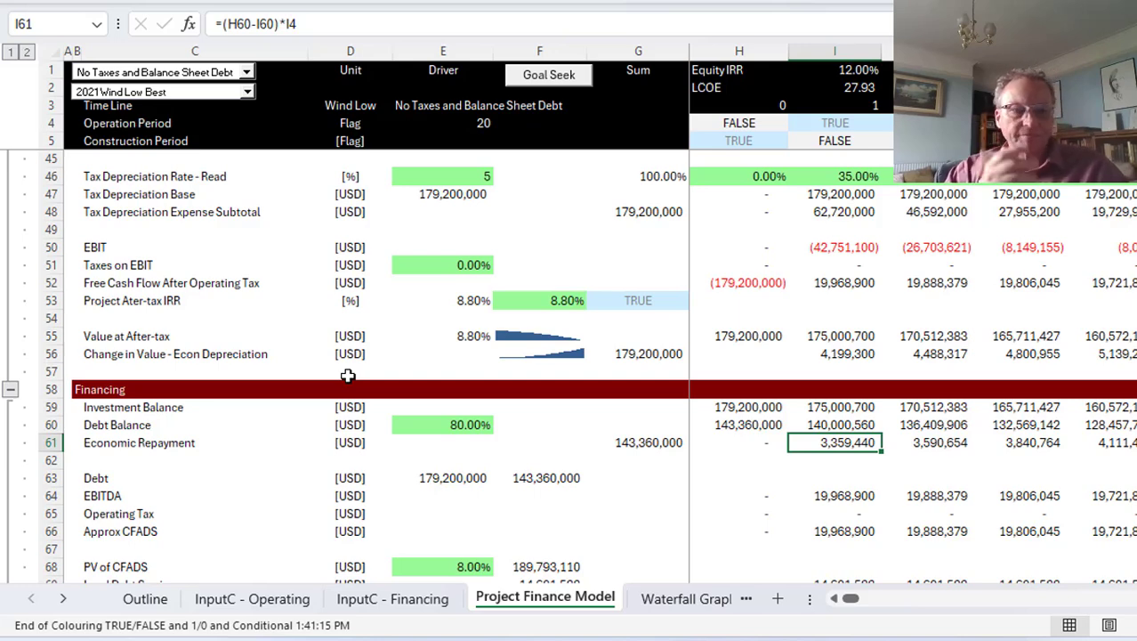
# Step: Look through column I of the debt sizing and debt schedule rows down to Less: Interest in the Cash Flow section
pyautogui.press('Down')
pyautogui.press('Down')
pyautogui.press('Down')
pyautogui.press('Down')
pyautogui.press('Down')
pyautogui.press('Down')
pyautogui.press('Down')
pyautogui.press('Down')
pyautogui.press('Down')
pyautogui.press('Down')
pyautogui.press('Down')
pyautogui.press('Down')
pyautogui.press('Down')
pyautogui.press('Down')
pyautogui.press('Down')
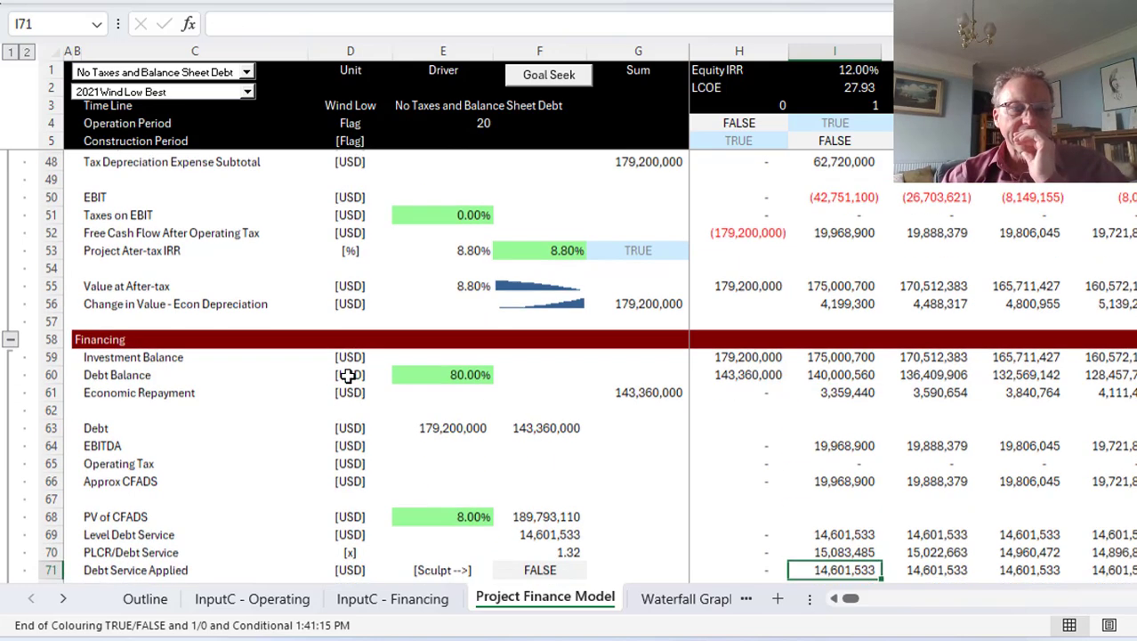
pyautogui.press('Down')
pyautogui.press('Down')
pyautogui.press('Down')
pyautogui.press('Down')
pyautogui.press('Down')
pyautogui.press('Down')
pyautogui.press('Down')
pyautogui.press('Down')
pyautogui.press('Down')
pyautogui.press('Up')
pyautogui.press('Up')
pyautogui.press('Up')
pyautogui.press('Up')
pyautogui.press('Up')
pyautogui.press('Up')
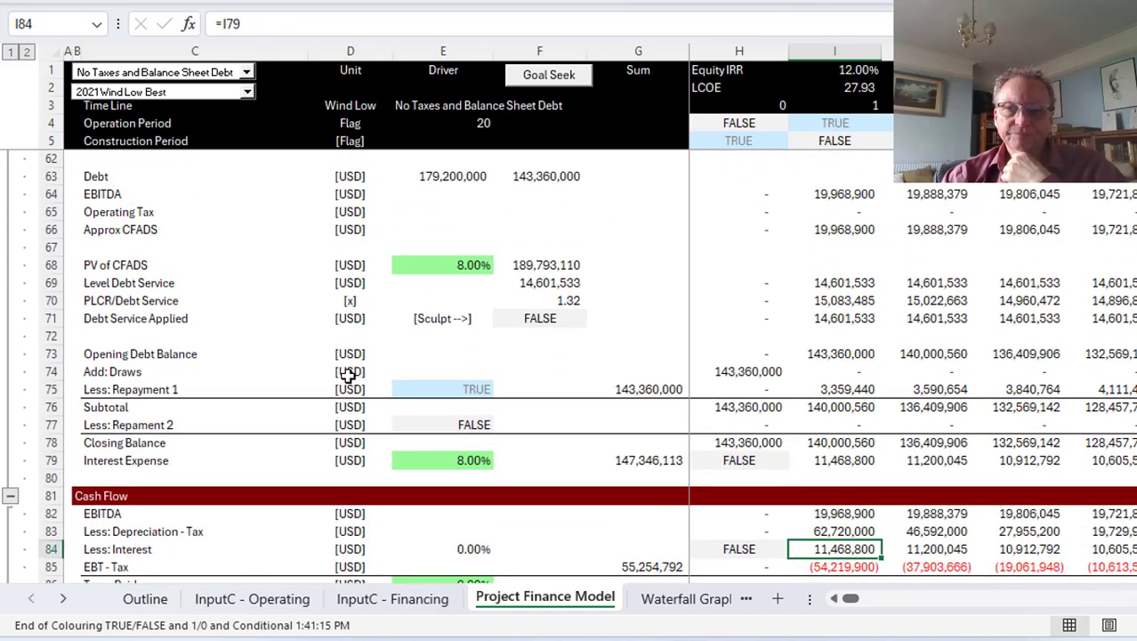
# Step: Inspect the Less: Repayment 1 formula in cell I75 and its references to the Economic Repayment row and repayment switch
pyautogui.press('Up')
pyautogui.press('Up')
pyautogui.press('Up')
pyautogui.press('Up')
pyautogui.press('Up')
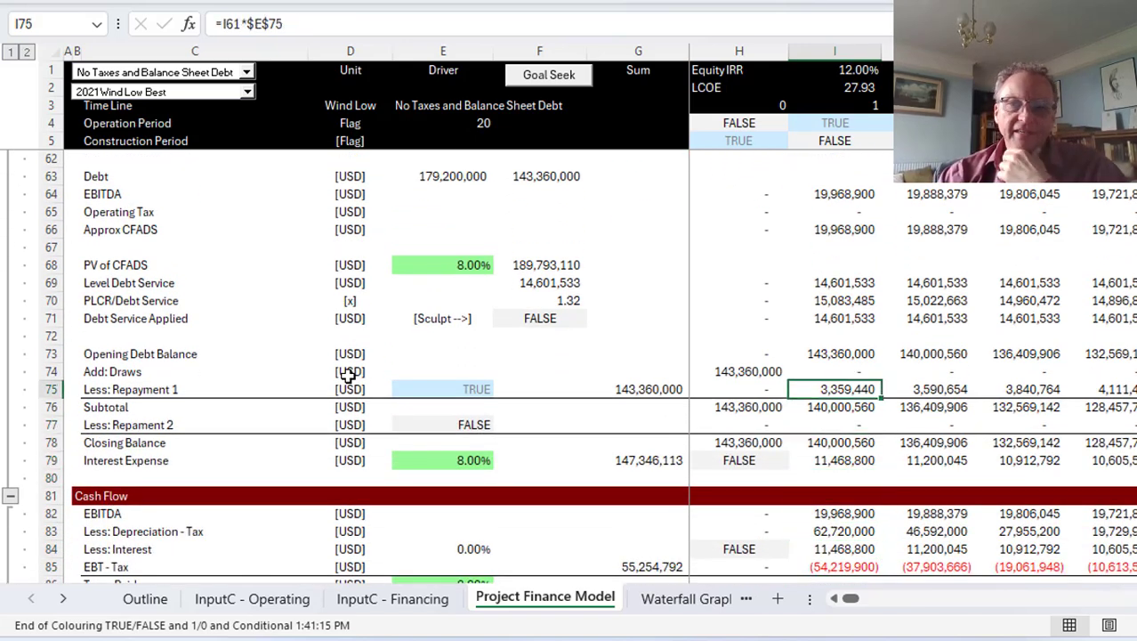
pyautogui.press('Down')
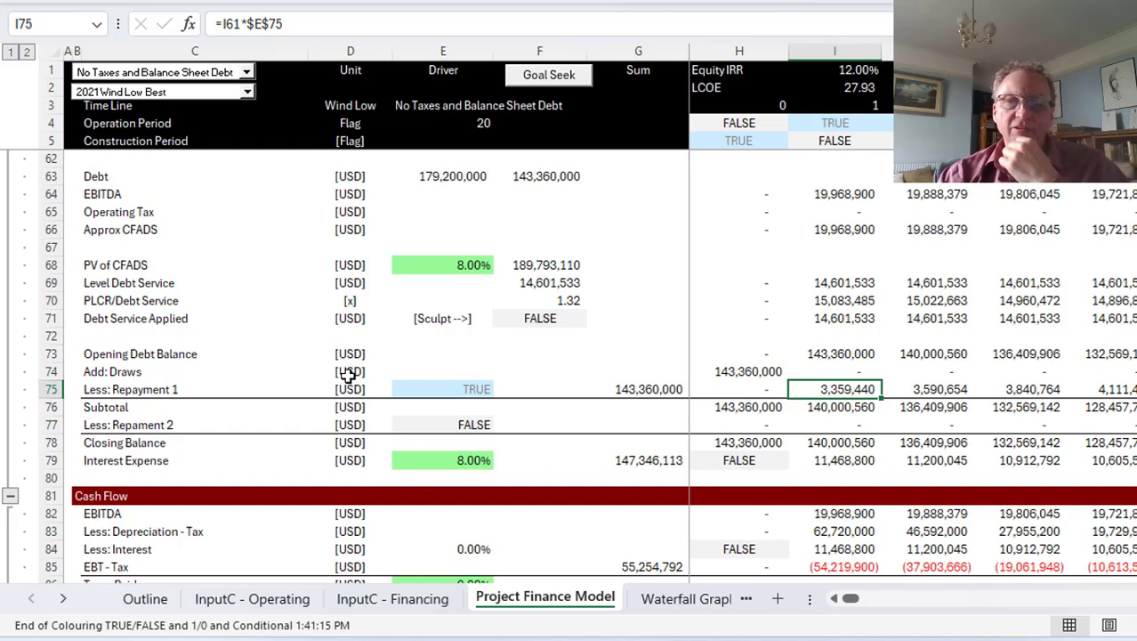
pyautogui.press('F2')
pyautogui.press('Escape')
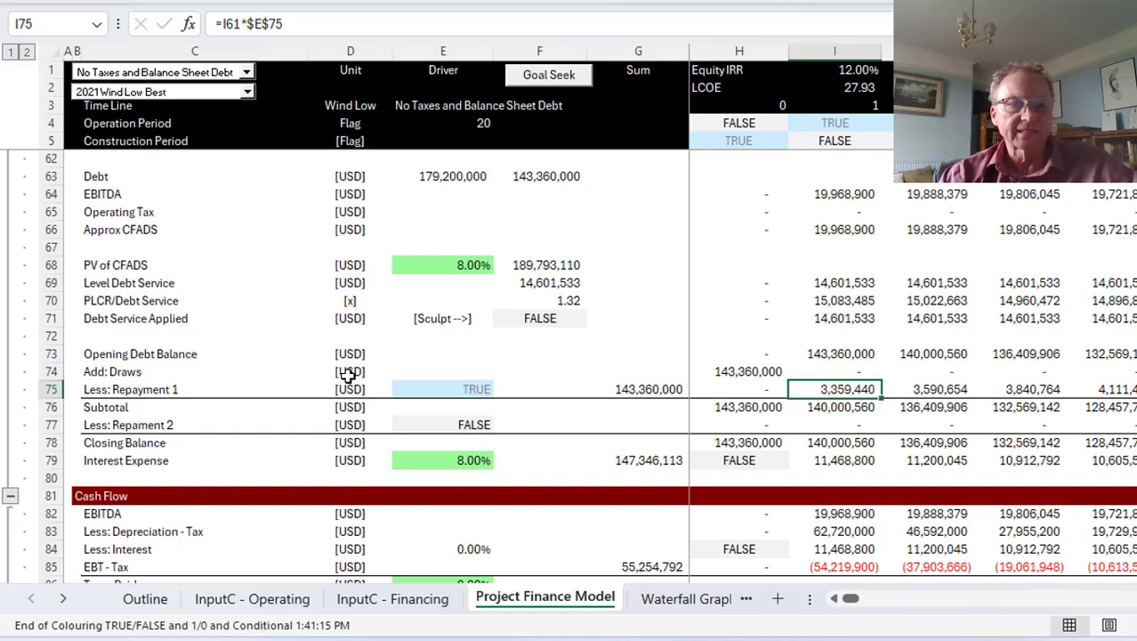
pyautogui.press('F2')
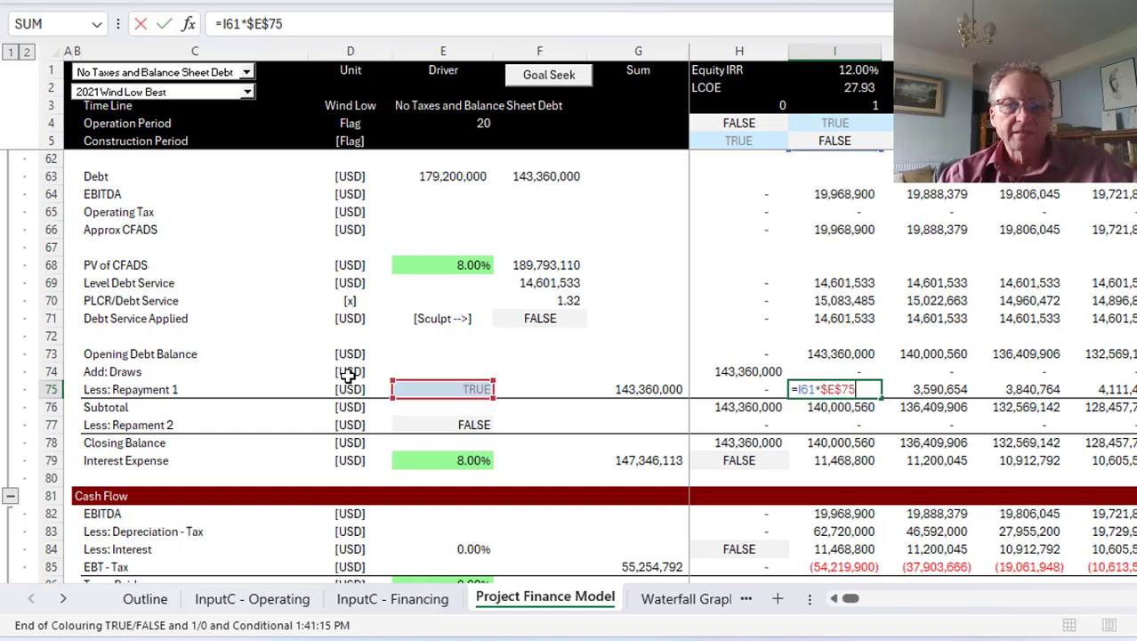
# Step: Trace column I from Less: Repayment 1 back up to the Change in Value - Econ Depreciation formula in cell I56
pyautogui.press('Escape')
pyautogui.press('Up')
pyautogui.press('Up')
pyautogui.press('Up')
pyautogui.press('Up')
pyautogui.press('Up')
pyautogui.press('Up')
pyautogui.press('Up')
pyautogui.press('Up')
pyautogui.press('Up')
pyautogui.press('Up')
pyautogui.press('Up')
pyautogui.press('Up')
pyautogui.press('Up')
pyautogui.press('Up')
pyautogui.press('Up')
pyautogui.press('Up')
pyautogui.press('Up')
pyautogui.press('Up')
pyautogui.press('Up')
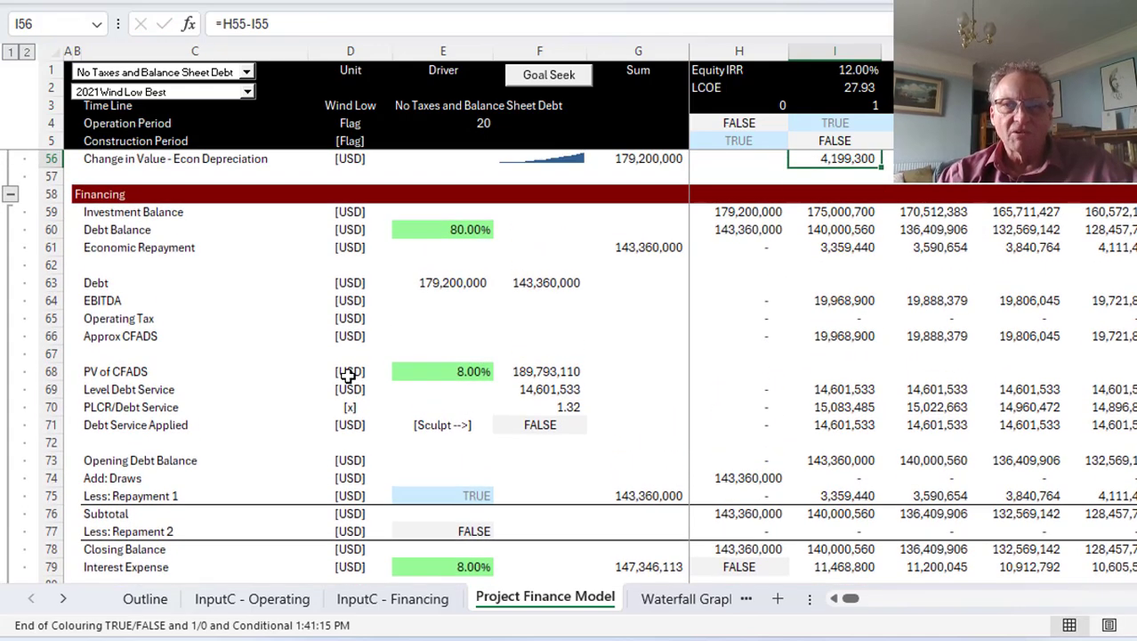
# Step: Compare the Less: Repayment 1 formulas in cells I75 and J75 and their references to the Economic Repayment row
pyautogui.press('Down')
pyautogui.press('Down')
pyautogui.press('Down')
pyautogui.press('Down')
pyautogui.press('Down')
pyautogui.press('Down')
pyautogui.press('Down')
pyautogui.press('Down')
pyautogui.press('Down')
pyautogui.press('Down')
pyautogui.press('Down')
pyautogui.press('Down')
pyautogui.press('Down')
pyautogui.press('Down')
pyautogui.press('Down')
pyautogui.press('Down')
pyautogui.press('Down')
pyautogui.press('Down')
pyautogui.press('Down')
pyautogui.press('F2')
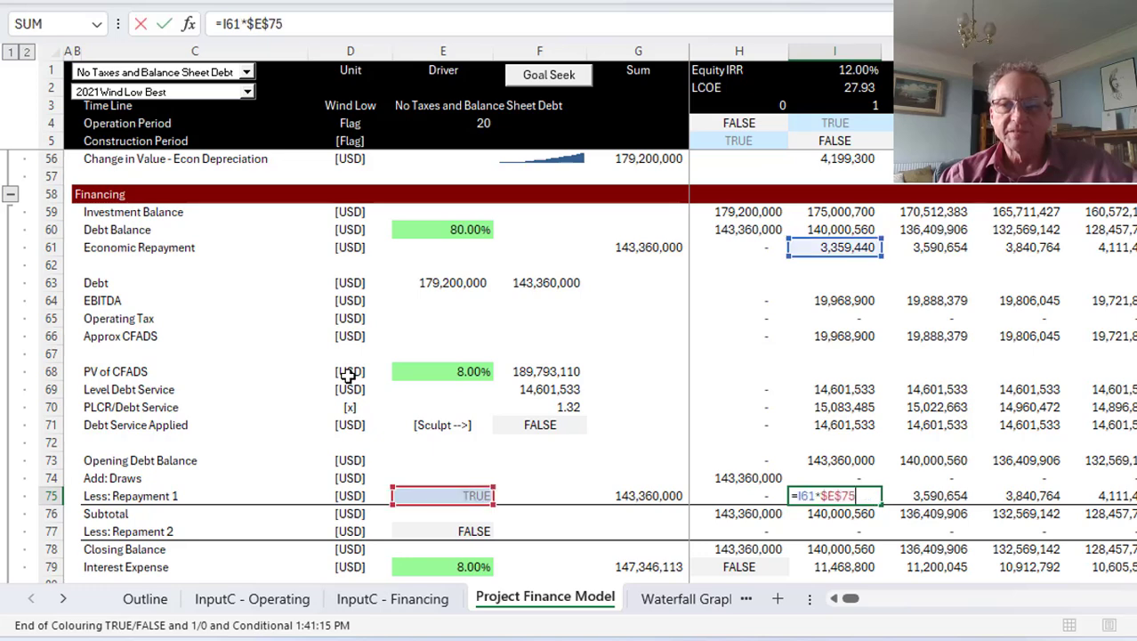
pyautogui.press('Escape')
pyautogui.press('Right')
pyautogui.press('F2')
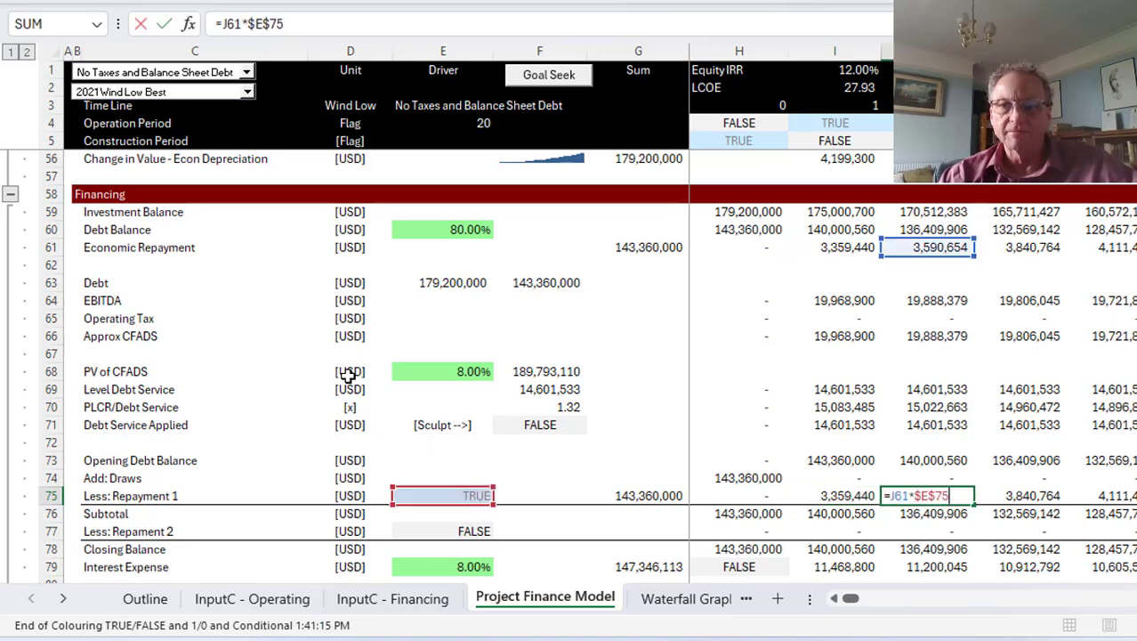
pyautogui.press('Escape')
pyautogui.press('Left')
pyautogui.press('F2')
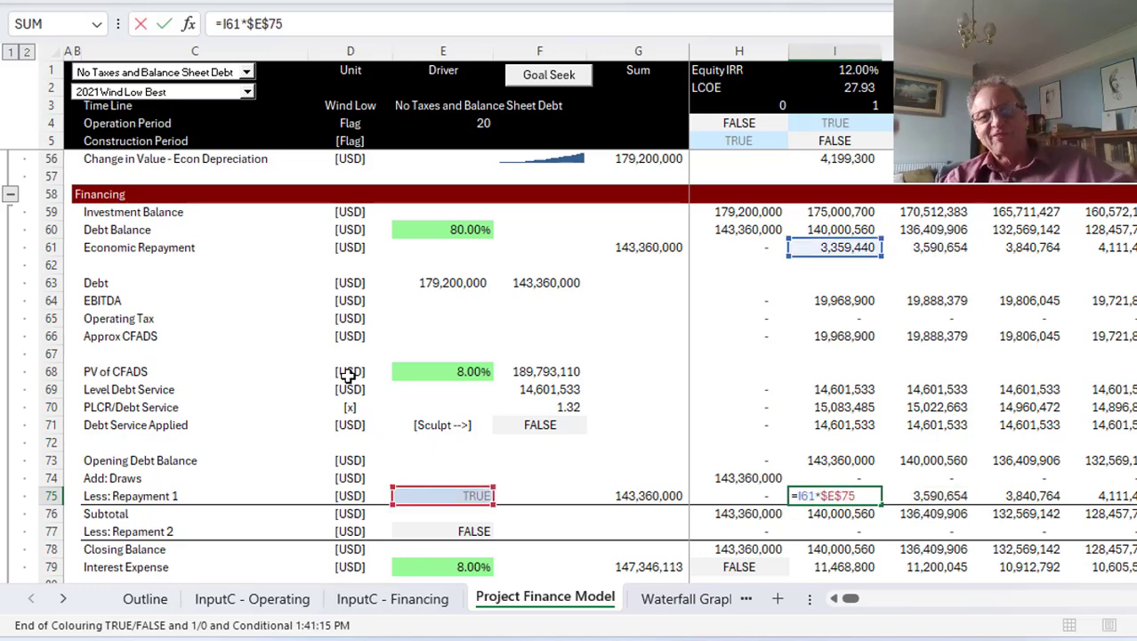
pyautogui.press('Escape')
# Step: Look down column I from the debt Subtotal through Interest Expense and the Cash Flow section to the equity returns
pyautogui.press('Down')
pyautogui.press('Down')
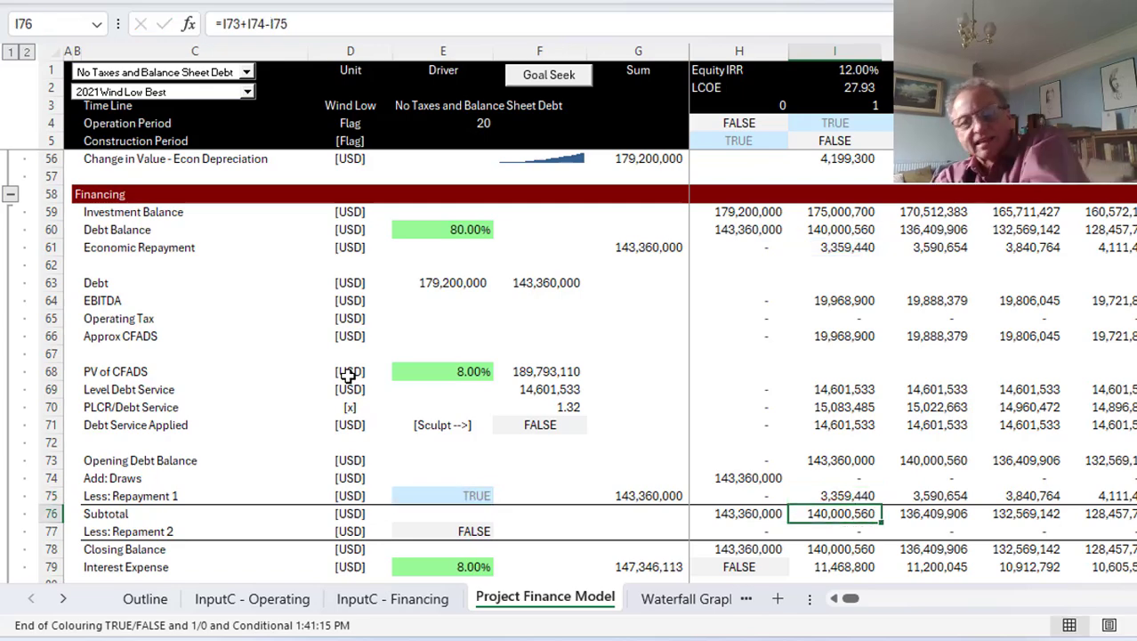
pyautogui.press('Down')
pyautogui.press('Down')
pyautogui.press('Down')
pyautogui.press('Down')
pyautogui.press('Down')
pyautogui.press('Down')
pyautogui.press('Down')
pyautogui.press('Down')
pyautogui.press('Down')
pyautogui.press('Down')
pyautogui.press('Down')
pyautogui.press('Down')
pyautogui.press('Down')
pyautogui.press('Down')
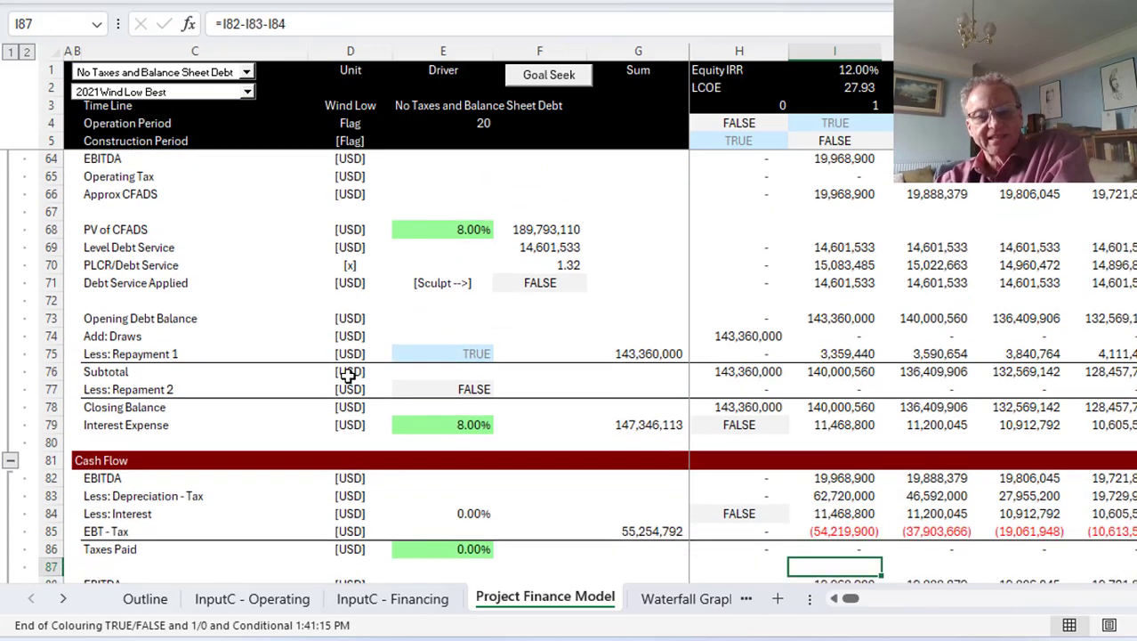
pyautogui.press('Down')
pyautogui.press('Down')
pyautogui.press('Down')
pyautogui.press('Down')
pyautogui.press('Down')
pyautogui.press('Down')
pyautogui.press('Down')
pyautogui.press('Down')
pyautogui.press('Down')
pyautogui.press('Down')
pyautogui.press('Down')
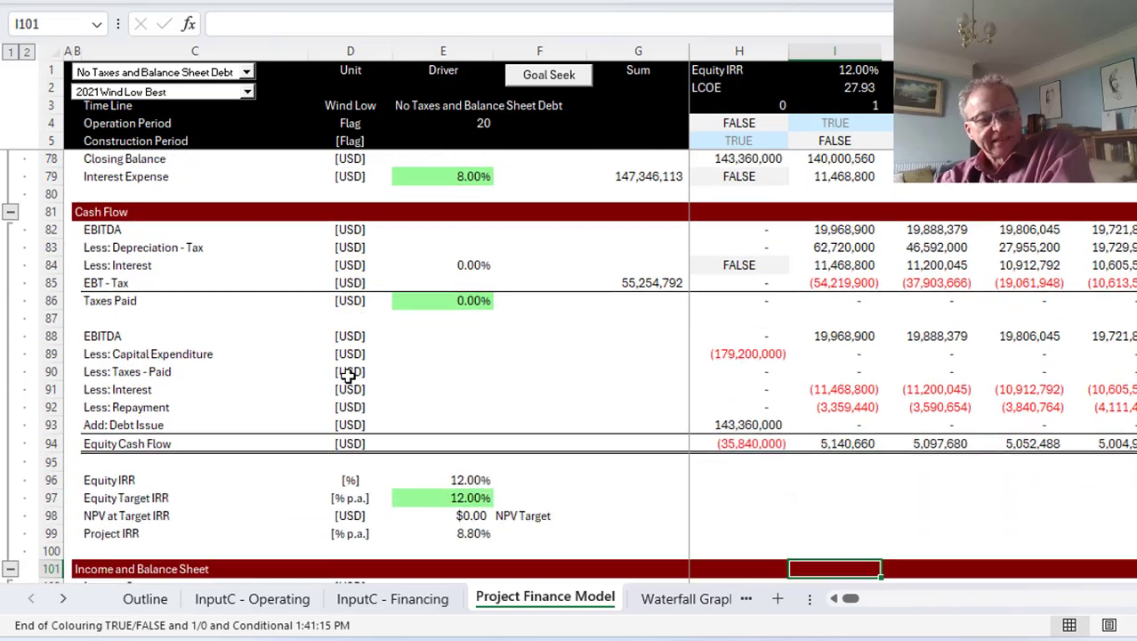
# Step: Review the first operating year's Income Statement from EBITDA down to Net Income in cell I109
pyautogui.press('Down')
pyautogui.press('Down')
pyautogui.press('Down')
pyautogui.press('Down')
pyautogui.press('Down')
pyautogui.press('Down')
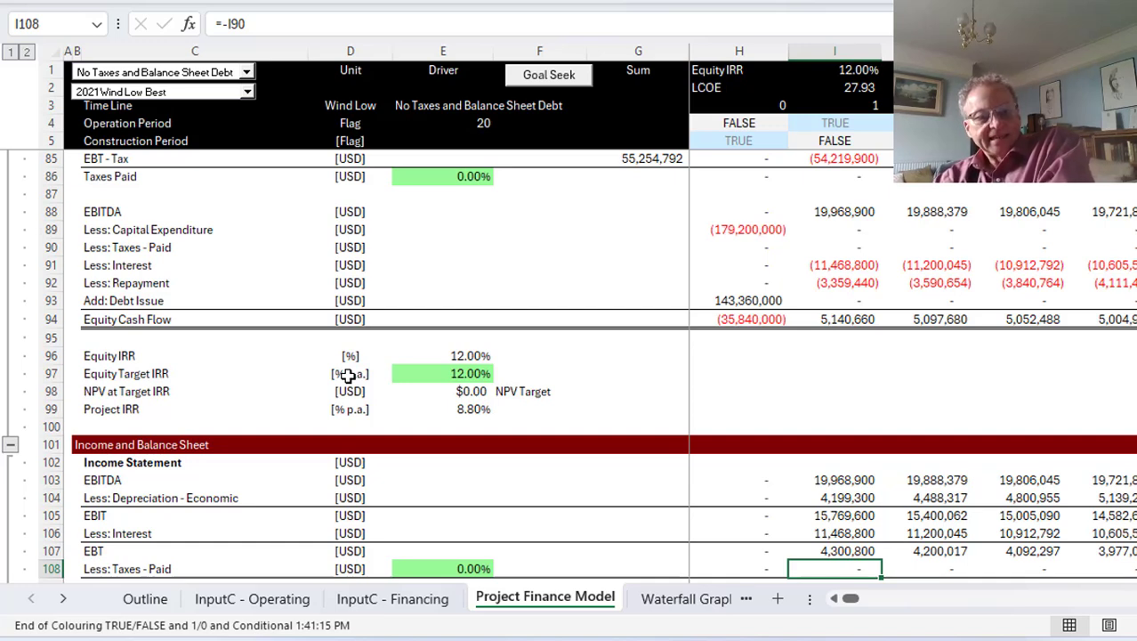
pyautogui.press('Down')
pyautogui.press('Down')
pyautogui.press('Down')
pyautogui.press('Down')
pyautogui.press('Down')
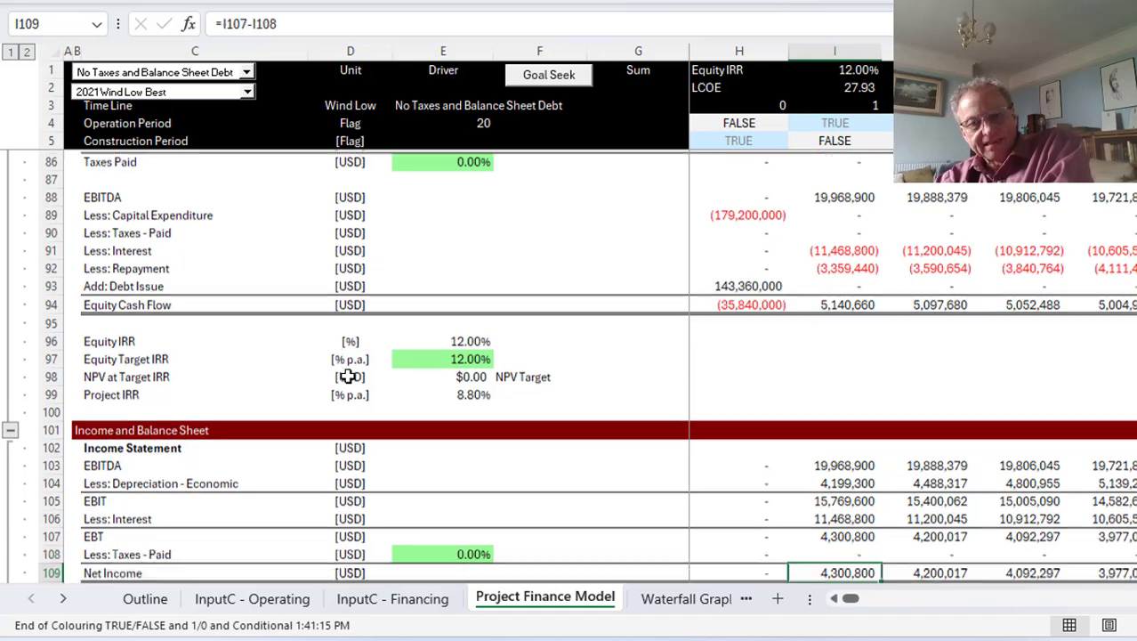
# Step: Review column I of the Balance Sheet from Gross Assets through equity, balance test and Return on Equity to Invested Capital - 1
pyautogui.press('Down')
pyautogui.press('Down')
pyautogui.press('Down')
pyautogui.press('Down')
pyautogui.press('Down')
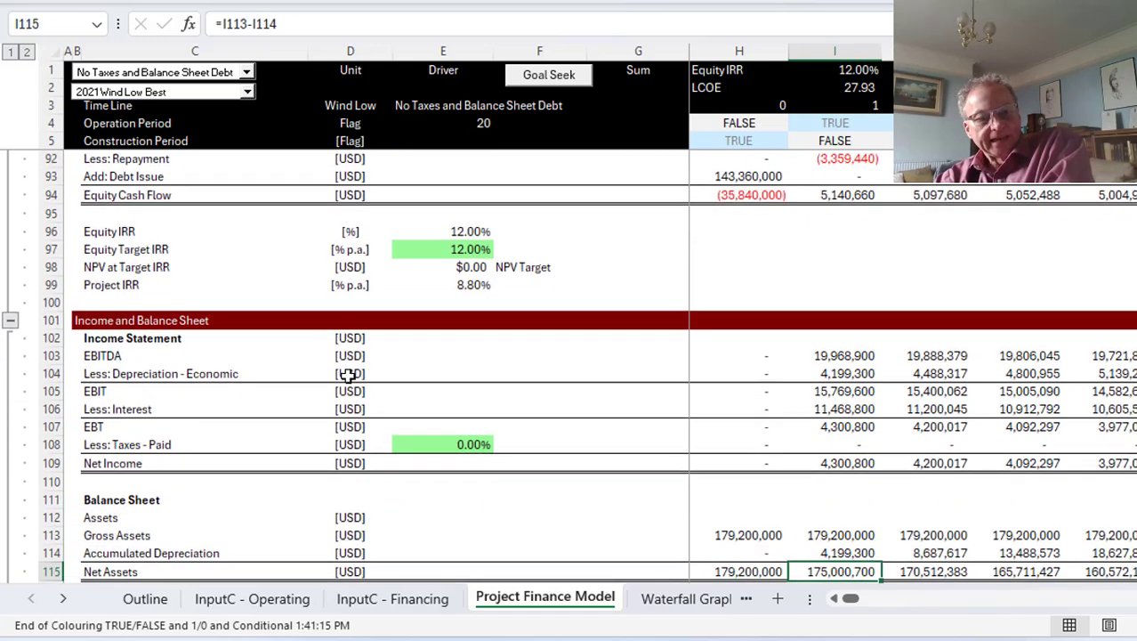
pyautogui.press('Down')
pyautogui.press('Down')
pyautogui.press('Down')
pyautogui.press('Down')
pyautogui.press('Down')
pyautogui.press('Up')
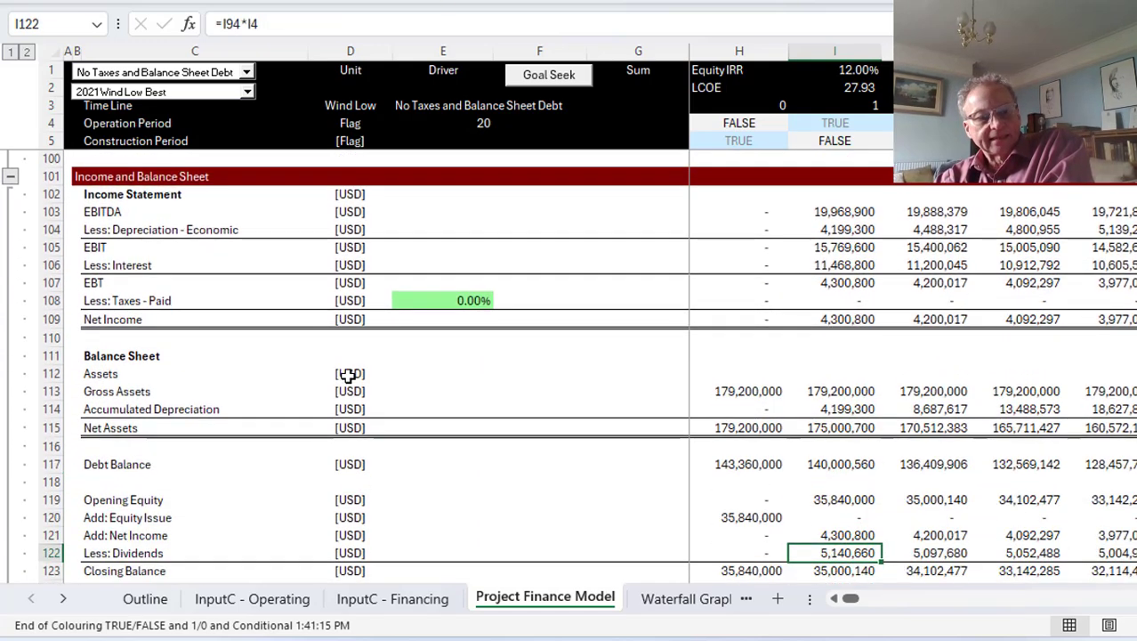
pyautogui.press('Down')
pyautogui.press('Down')
pyautogui.press('Down')
pyautogui.scroll(-3, 347, 376)
pyautogui.press('Down')
pyautogui.press('Down')
pyautogui.press('Down')
pyautogui.press('Down')
pyautogui.press('Down')
pyautogui.press('Down')
pyautogui.press('Down')
pyautogui.press('Down')
pyautogui.press('Down')
pyautogui.press('Down')
pyautogui.press('Down')
pyautogui.press('Down')
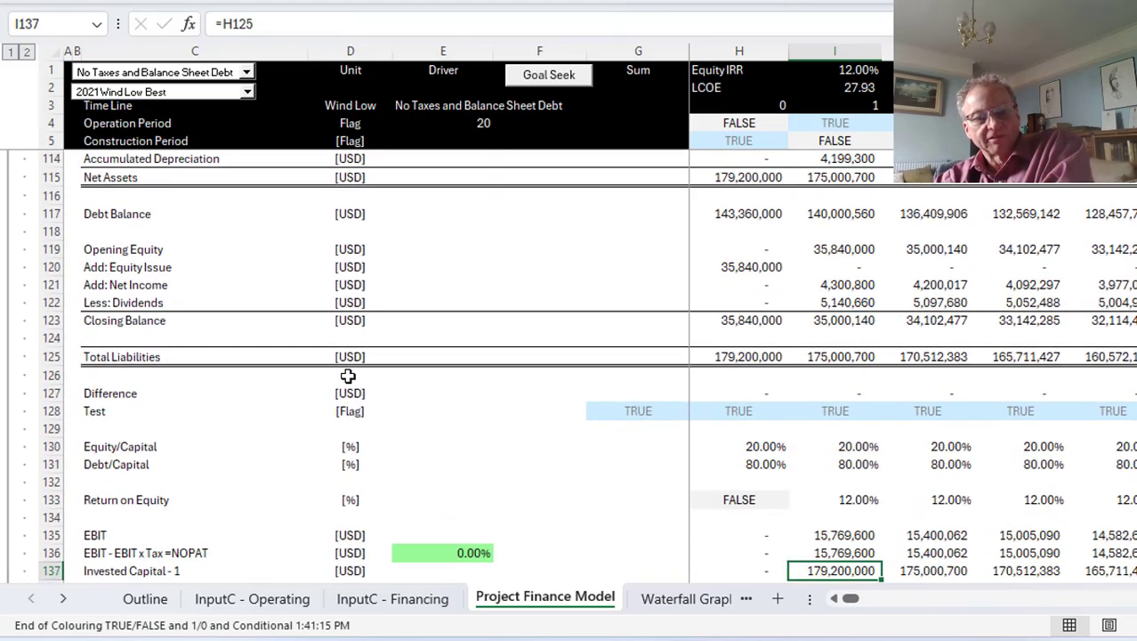
# Step: Return up column I to the Financing section and the after-tax value and economic depreciation rows above it
pyautogui.press('Up')
pyautogui.press('Up')
pyautogui.press('Up')
pyautogui.press('Up')
pyautogui.press('Up')
pyautogui.press('Up')
pyautogui.press('Up')
pyautogui.press('Up')
pyautogui.press('Up')
pyautogui.press('Up')
pyautogui.press('Up')
pyautogui.press('Up')
pyautogui.press('Up')
pyautogui.press('Up')
pyautogui.press('Up')
pyautogui.press('Up')
pyautogui.press('Up')
pyautogui.press('Up')
pyautogui.press('Up')
pyautogui.press('Up')
pyautogui.press('pageup')
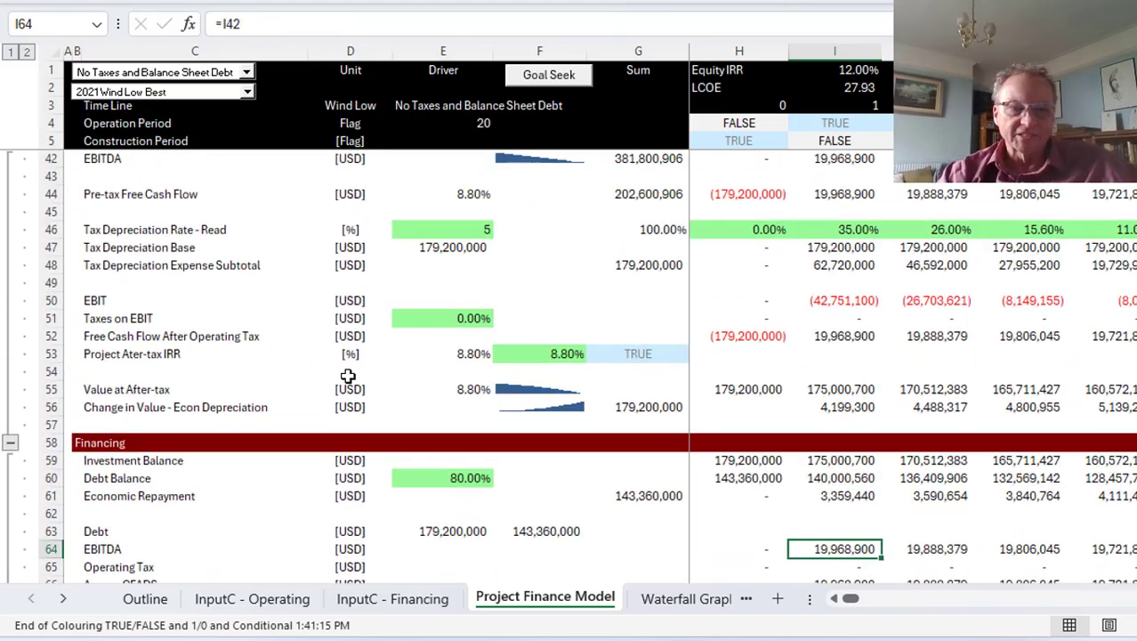
# Step: On the InputC - Financing sheet, review the No Taxes and Balance Sheet Debt inputs from Debt Percent down to Real LCOE
pyautogui.hotkey('ctrl', 'pageup')
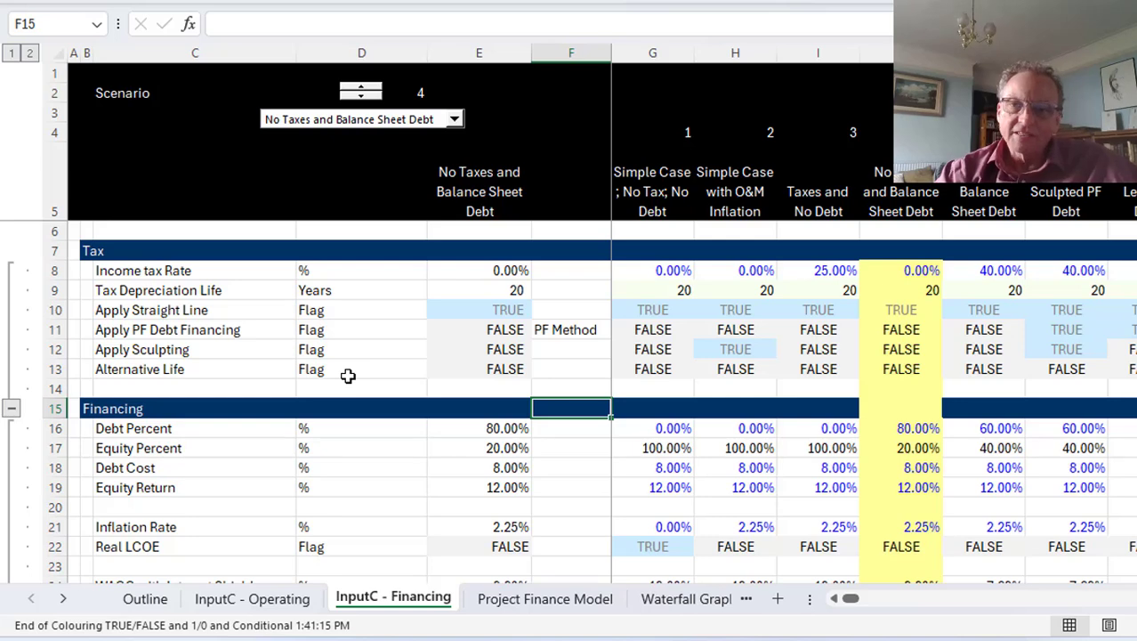
pyautogui.click(899, 433)
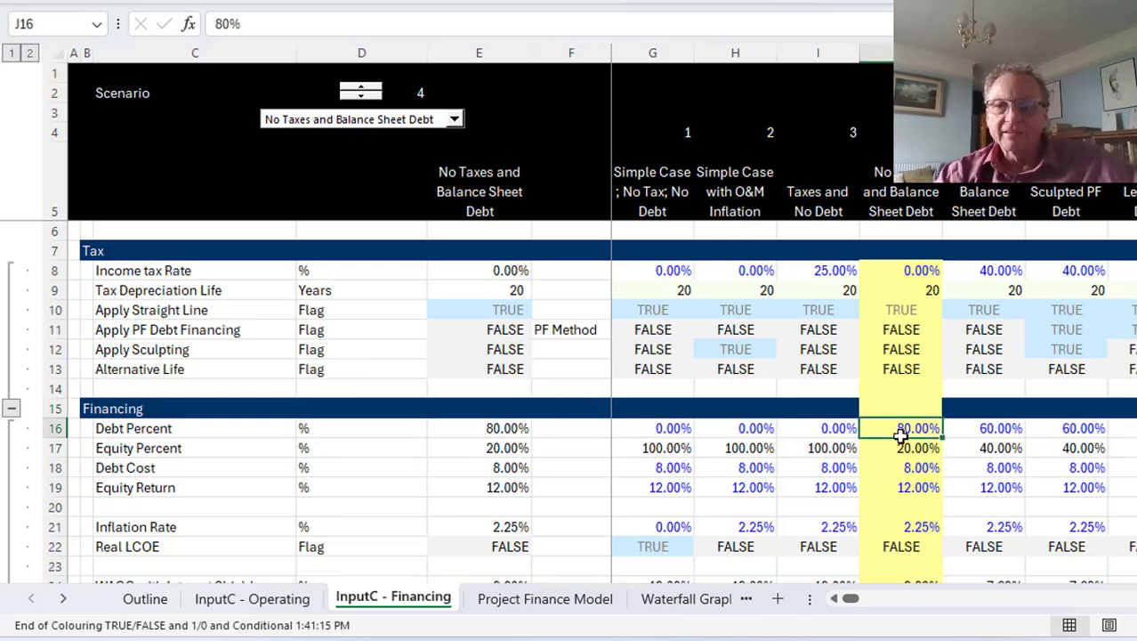
pyautogui.press('Down')
pyautogui.press('Down')
pyautogui.press('Down')
pyautogui.press('Down')
pyautogui.press('Down')
pyautogui.press('Down')
pyautogui.press('Down')
pyautogui.press('Down')
pyautogui.press('Down')
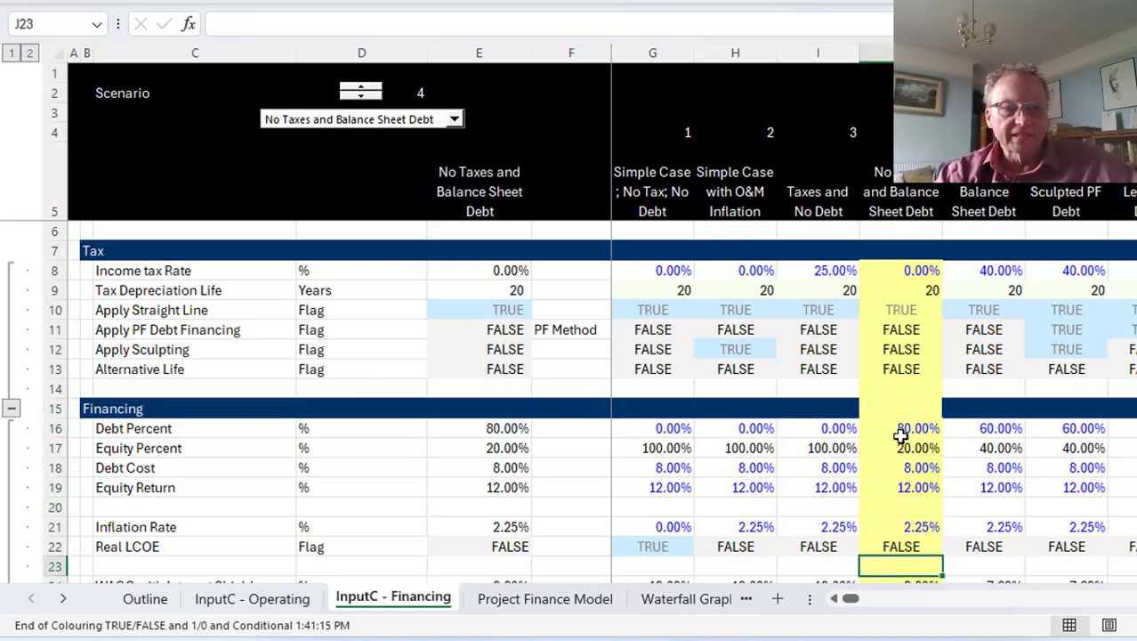
# Step: Inspect the WACC with Interest Shield formula in cell J24 and its references to the debt and equity inputs
pyautogui.scroll(-1, 901, 436)
pyautogui.press('Up')
pyautogui.press('F2')
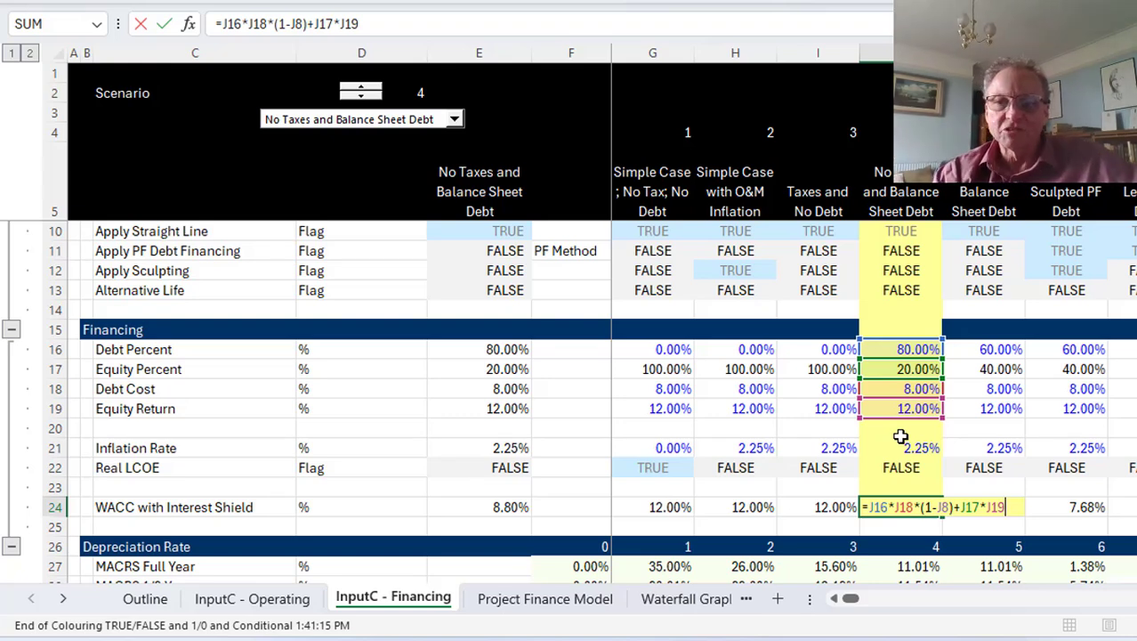
pyautogui.hotkey('ctrl', 'Return')
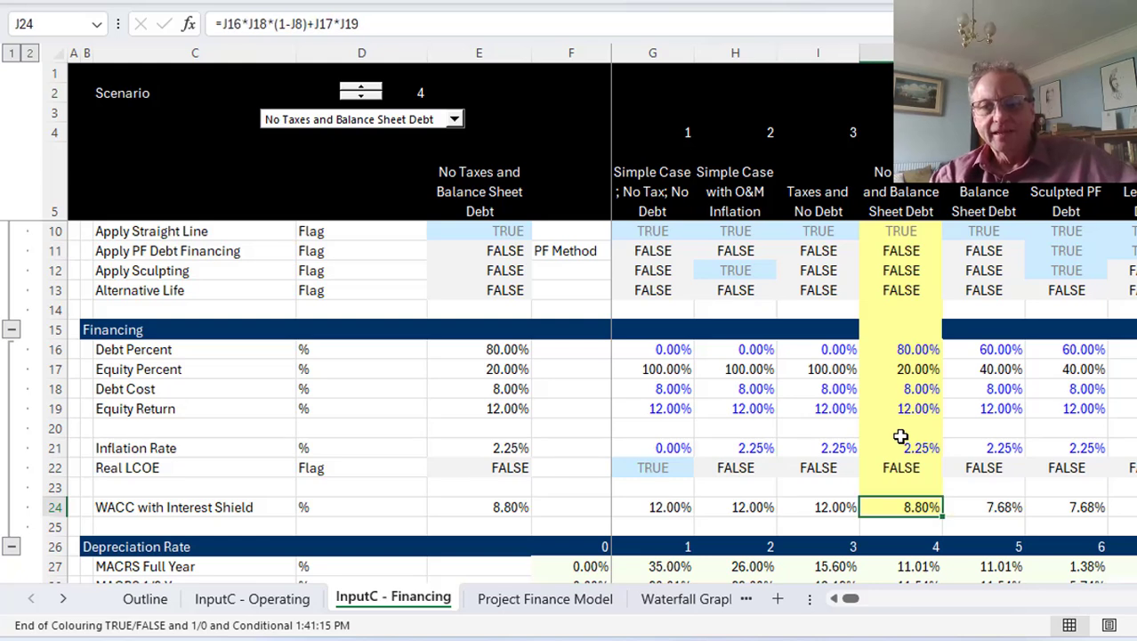
# Step: On the InputC - Operating sheet, review column E from LCOE Applied up through the Real LCOE section to the PMT capital computation
pyautogui.hotkey('ctrl', 'pageup')
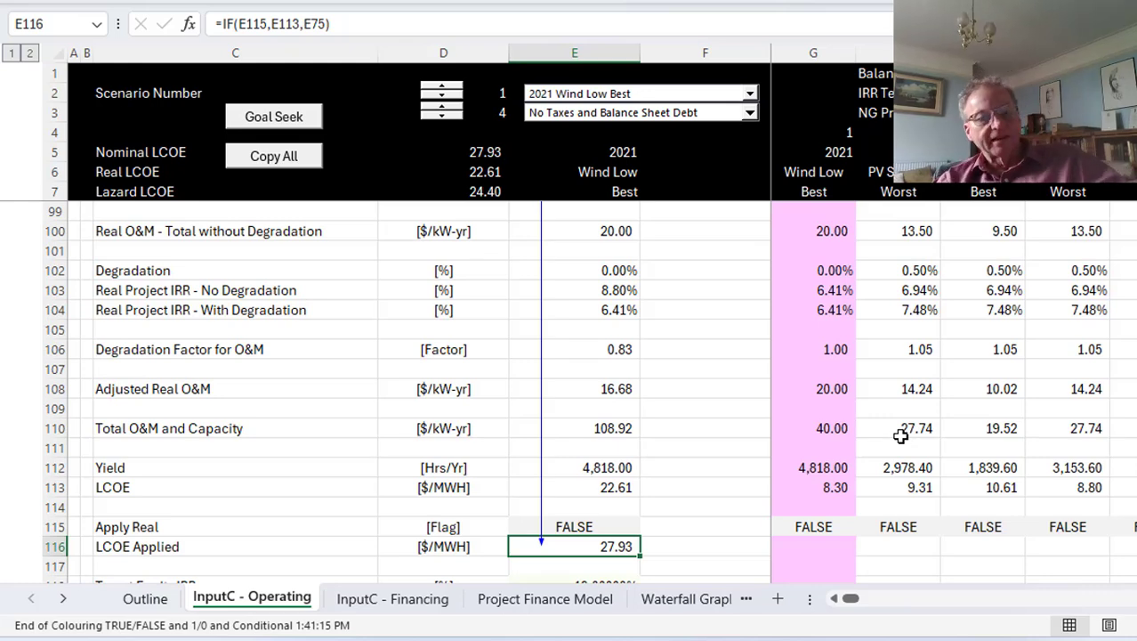
pyautogui.press('Up')
pyautogui.press('Up')
pyautogui.press('Up')
pyautogui.press('Up')
pyautogui.press('Up')
pyautogui.press('Up')
pyautogui.press('Up')
pyautogui.press('Up')
pyautogui.press('Up')
pyautogui.press('Up')
pyautogui.press('Up')
pyautogui.press('Up')
pyautogui.press('Up')
pyautogui.press('Up')
pyautogui.press('Up')
pyautogui.press('Up')
pyautogui.press('Up')
pyautogui.press('Up')
pyautogui.press('Up')
pyautogui.press('Up')
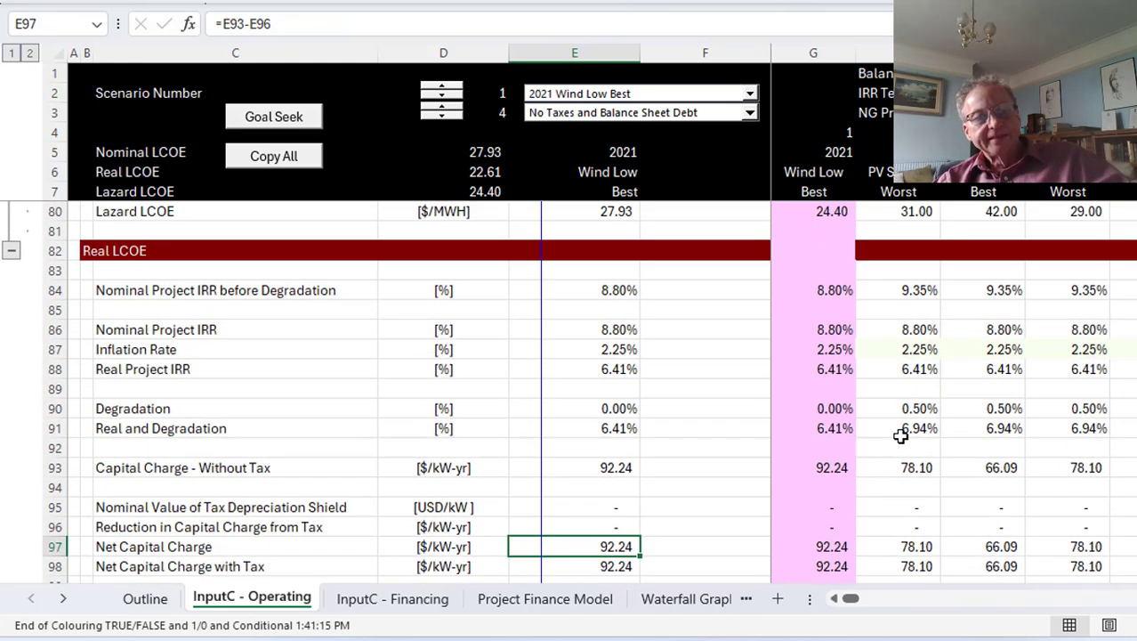
pyautogui.scroll(2, 900, 435)
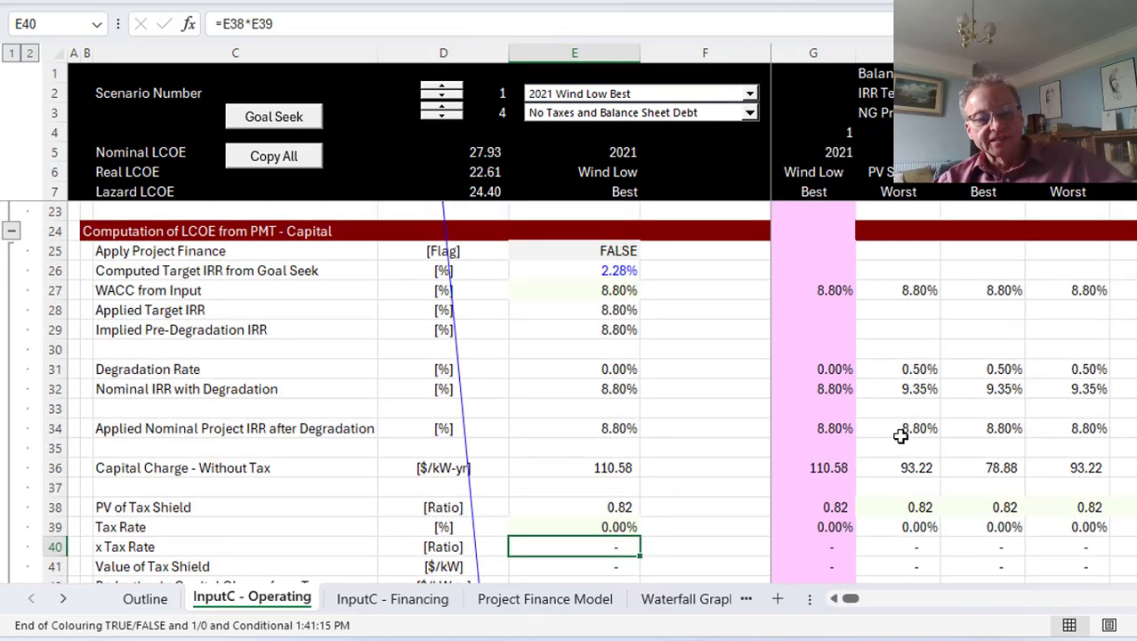
# Step: Remove the formula tracing arrows from the InputC - Operating sheet
pyautogui.hotkey('alt', 'm')
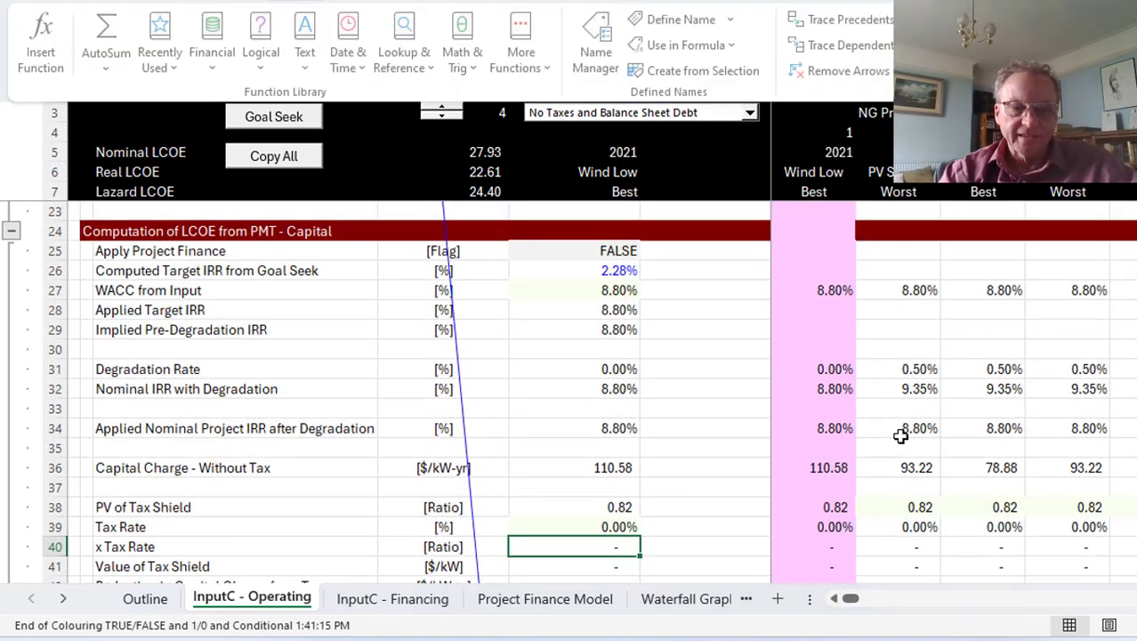
pyautogui.press('a')
pyautogui.press('a')
# Step: Return up column E to the Operation inputs, from Life and Capacity to Degradation
pyautogui.press('Up')
pyautogui.press('Up')
pyautogui.press('Up')
pyautogui.press('Up')
pyautogui.press('Up')
pyautogui.press('Up')
pyautogui.press('Up')
pyautogui.press('Up')
pyautogui.press('Up')
pyautogui.press('Up')
pyautogui.press('Up')
pyautogui.press('Up')
pyautogui.press('Up')
pyautogui.press('Up')
pyautogui.press('Up')
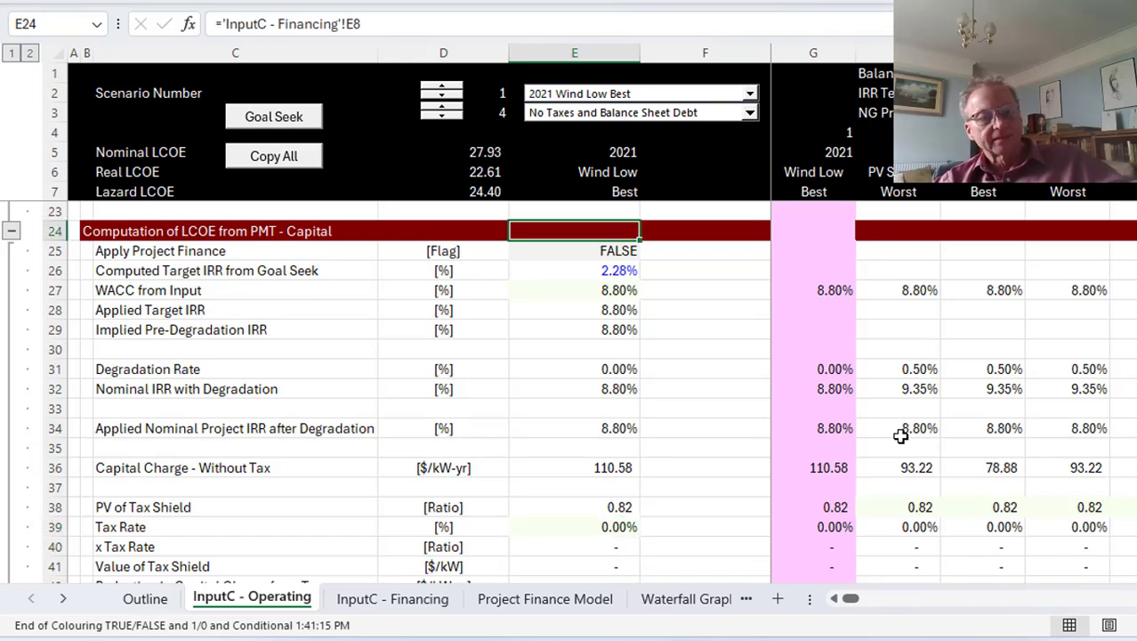
pyautogui.scroll(5, 901, 435)
# Step: Review column E down through the Computation of LCOE from PMT - Capital section to PV Factor for Inflation
pyautogui.press('Down')
pyautogui.press('Down')
pyautogui.press('Down')
pyautogui.press('Down')
pyautogui.press('Down')
pyautogui.press('Down')
pyautogui.press('Down')
pyautogui.press('Down')
pyautogui.press('Down')
pyautogui.press('Down')
pyautogui.press('Down')
pyautogui.press('Down')
pyautogui.press('Down')
pyautogui.press('Down')
pyautogui.press('Down')
pyautogui.press('Down')
pyautogui.press('Down')
pyautogui.press('Down')
pyautogui.press('Down')
pyautogui.press('Down')
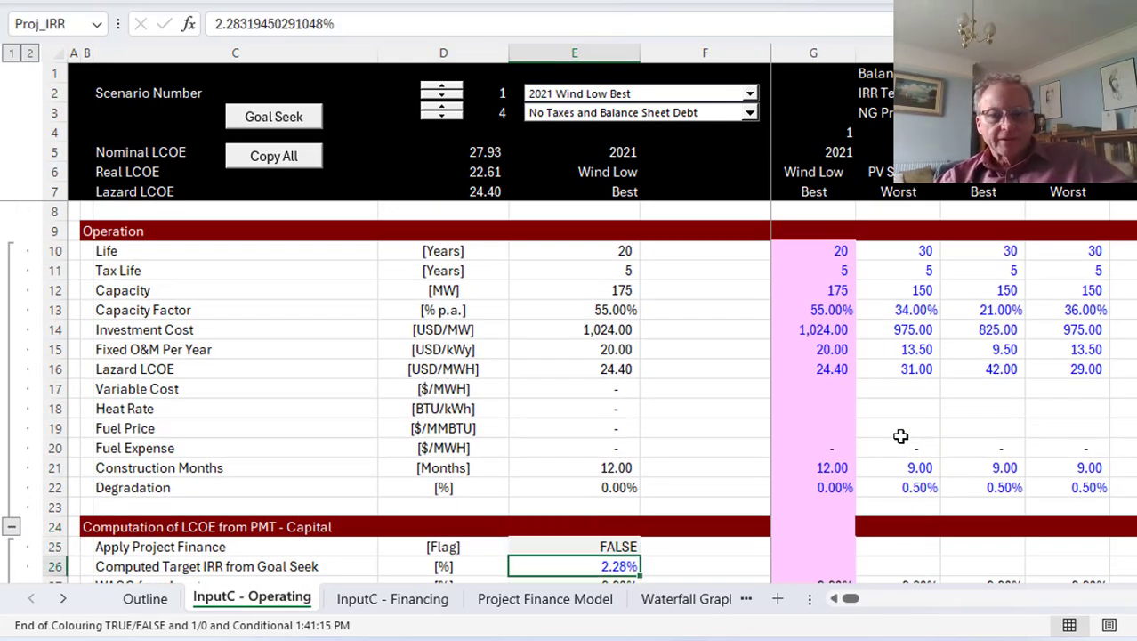
pyautogui.press('Down')
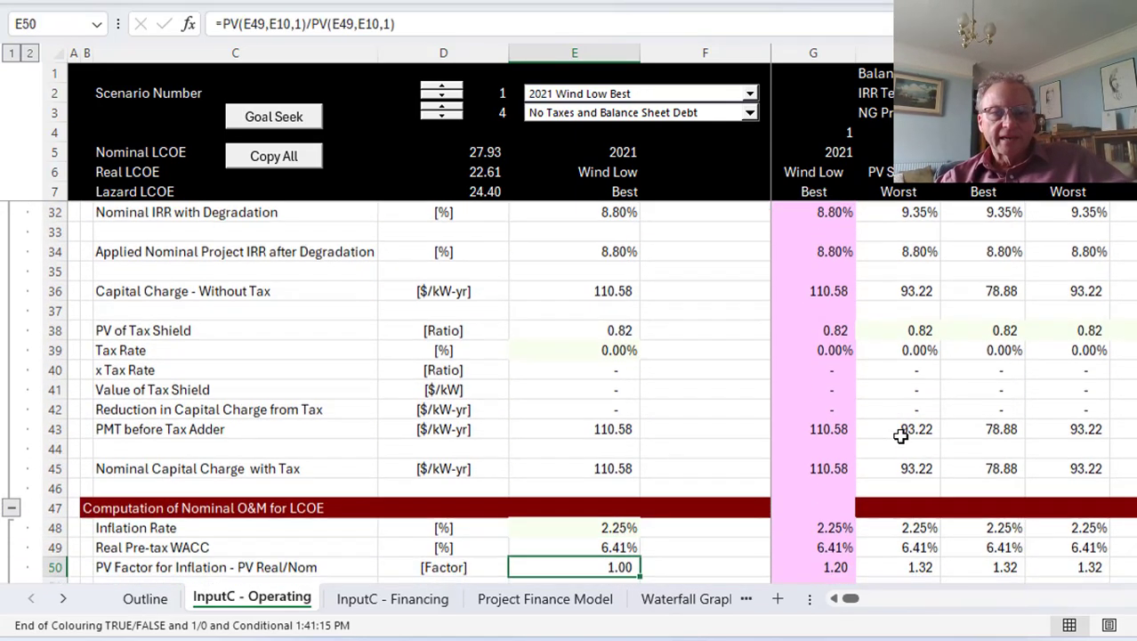
# Step: Go back up column E to WACC from Input and examine its link to the InputC - Financing sheet
pyautogui.press('Up')
pyautogui.press('Up')
pyautogui.press('Up')
pyautogui.press('Up')
pyautogui.press('Up')
pyautogui.press('Up')
pyautogui.press('Up')
pyautogui.press('Up')
pyautogui.press('Up')
pyautogui.press('Up')
pyautogui.press('Up')
pyautogui.press('Up')
pyautogui.press('Up')
pyautogui.press('Up')
pyautogui.press('Up')
pyautogui.press('Up')
pyautogui.press('Up')
pyautogui.press('Up')
pyautogui.press('Up')
pyautogui.press('Up')
pyautogui.press('Up')
pyautogui.press('Up')
pyautogui.press('Up')
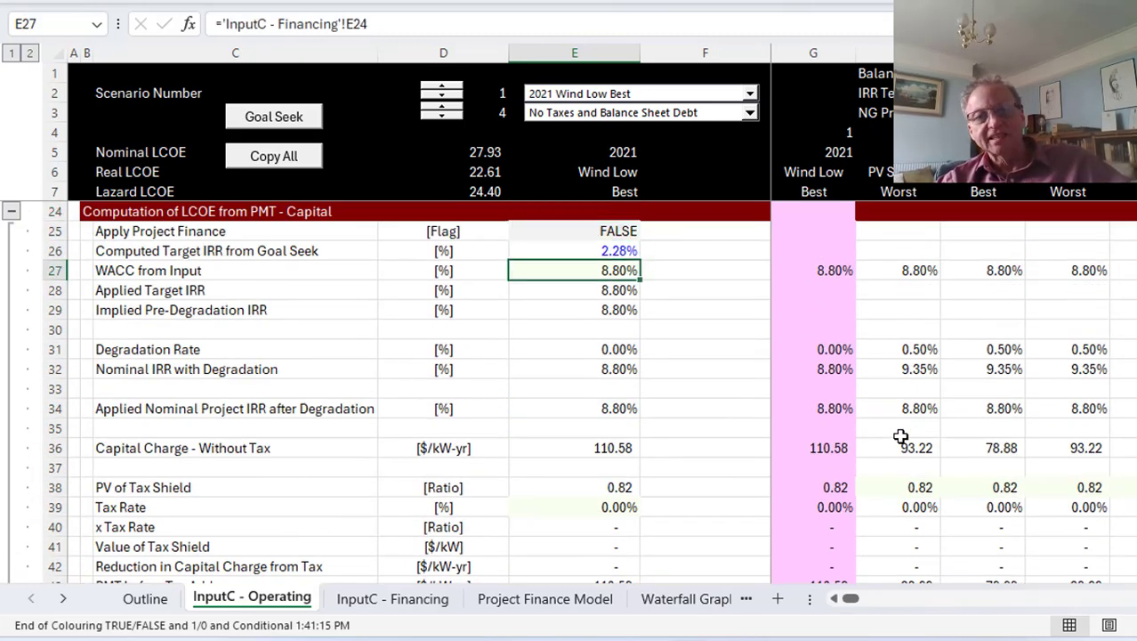
# Step: Review the IRR and degradation rows and inspect the PMT formula for Capital Charge - Without Tax in cell E36
pyautogui.press('Down')
pyautogui.press('Down')
pyautogui.press('Down')
pyautogui.press('Down')
pyautogui.press('Down')
pyautogui.press('Down')
pyautogui.press('Down')
pyautogui.press('Down')
pyautogui.press('Down')
pyautogui.press('Down')
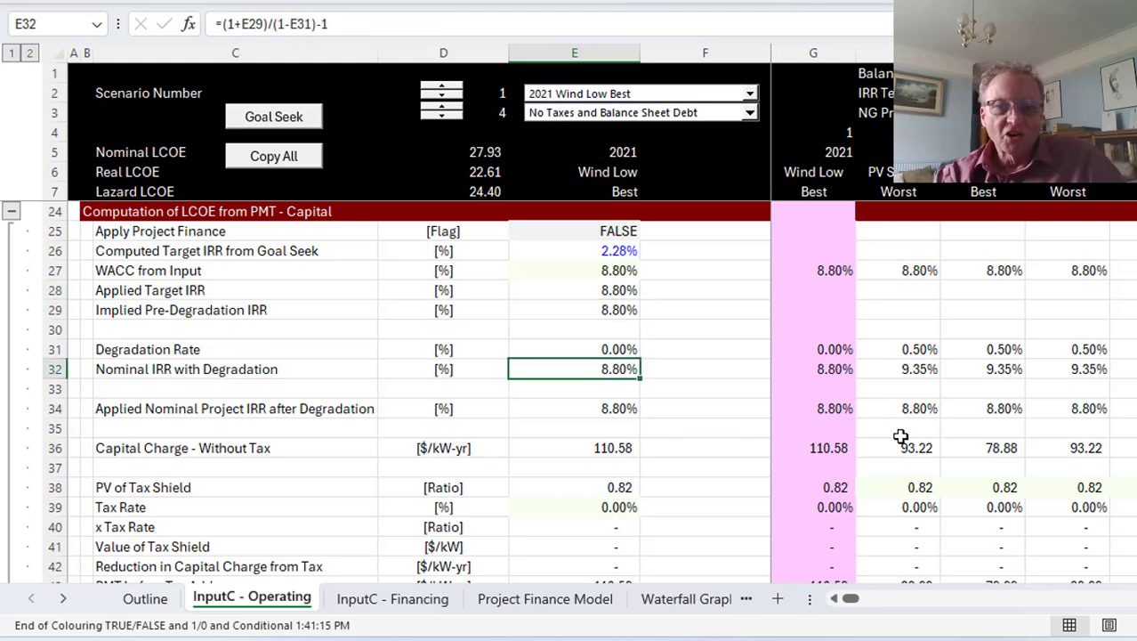
pyautogui.press('Up')
pyautogui.press('F2')
pyautogui.press('Escape')
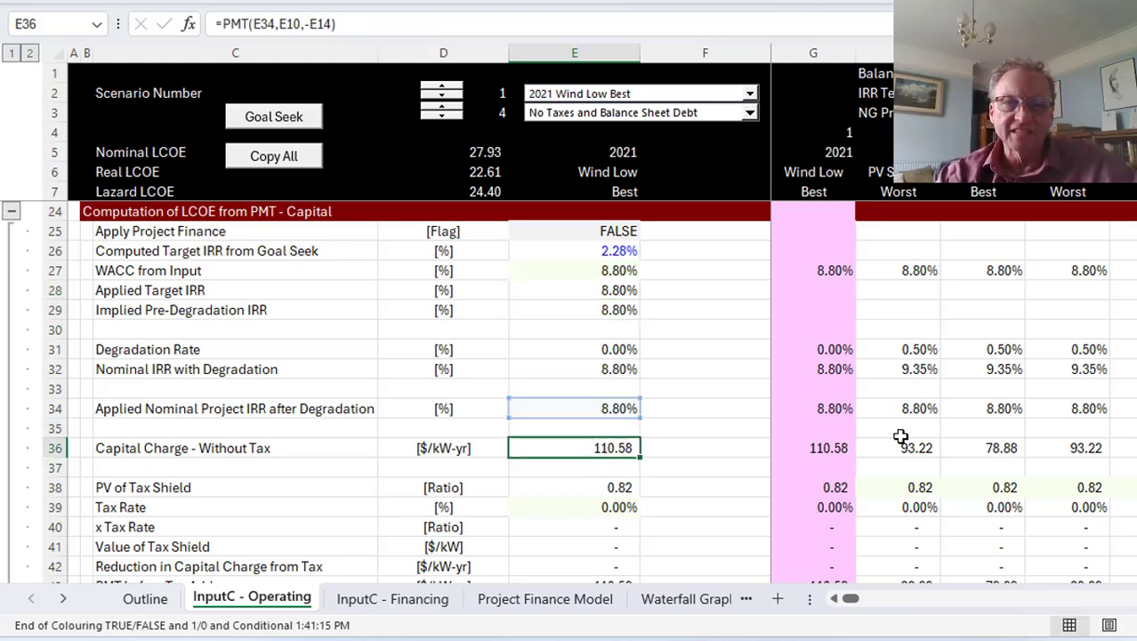
# Step: Inspect the formulas and references for PMT before Tax Adder in E43 and Reduction in Capital Charge from Tax in E42
pyautogui.press('Down')
pyautogui.press('Down')
pyautogui.press('Down')
pyautogui.press('Down')
pyautogui.press('Down')
pyautogui.press('Down')
pyautogui.press('Down')
pyautogui.press('Down')
pyautogui.press('Down')
pyautogui.press('Down')
pyautogui.press('Up')
pyautogui.press('Up')
pyautogui.press('Up')
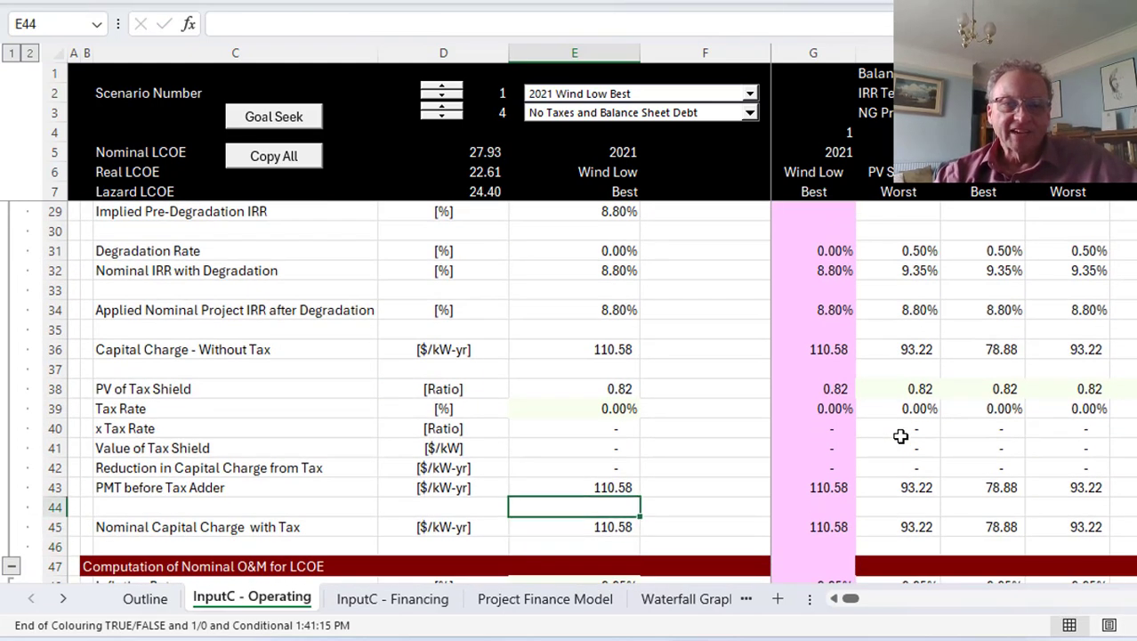
pyautogui.press('F2')
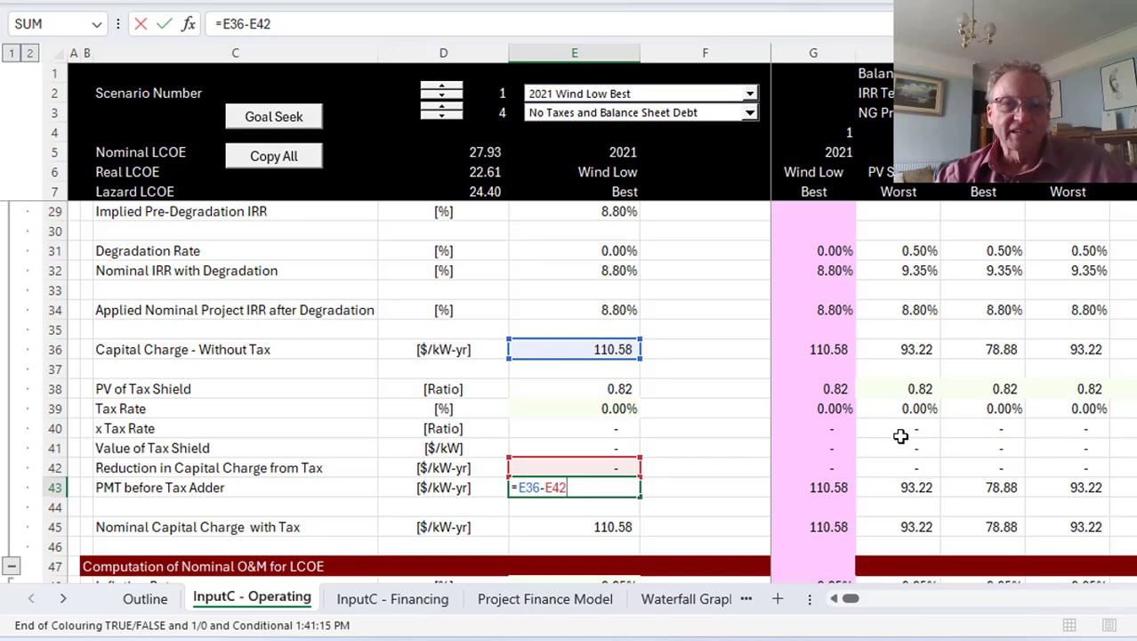
pyautogui.press('Escape')
pyautogui.press('Up')
pyautogui.press('F2')
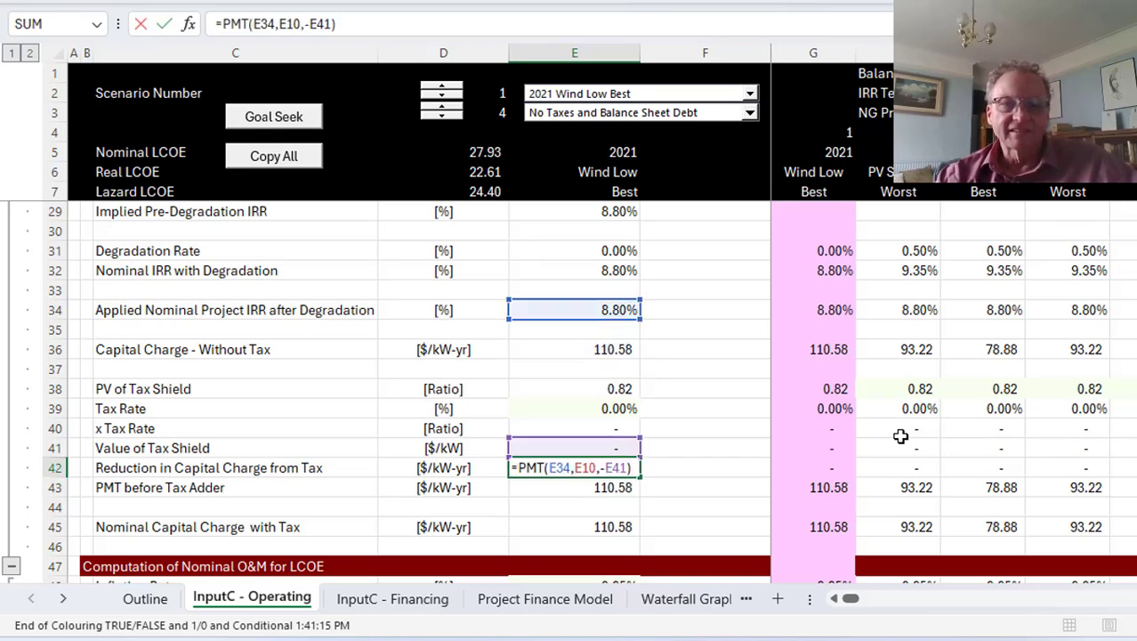
pyautogui.press('Escape')
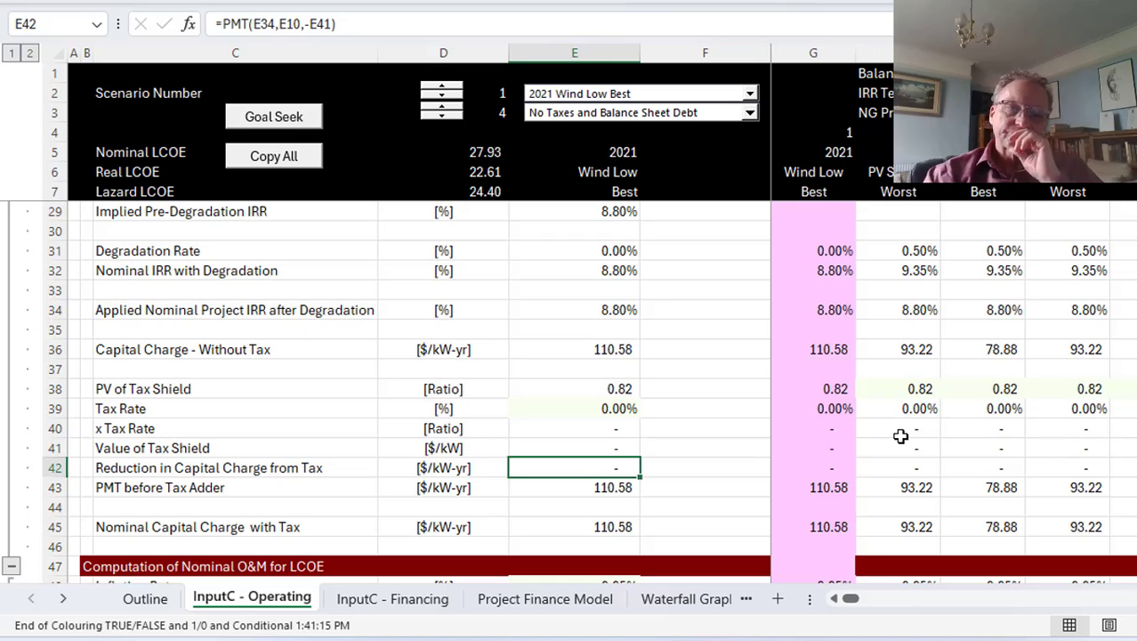
# Step: Review column E from Reduction in Capital Charge from Tax to the Degradation row under Computation of Nominal O&M for LCOE
pyautogui.press('Down')
pyautogui.press('Down')
pyautogui.press('Down')
pyautogui.press('Down')
pyautogui.press('Down')
pyautogui.press('Down')
pyautogui.press('Down')
pyautogui.press('Down')
pyautogui.press('Down')
pyautogui.press('Down')
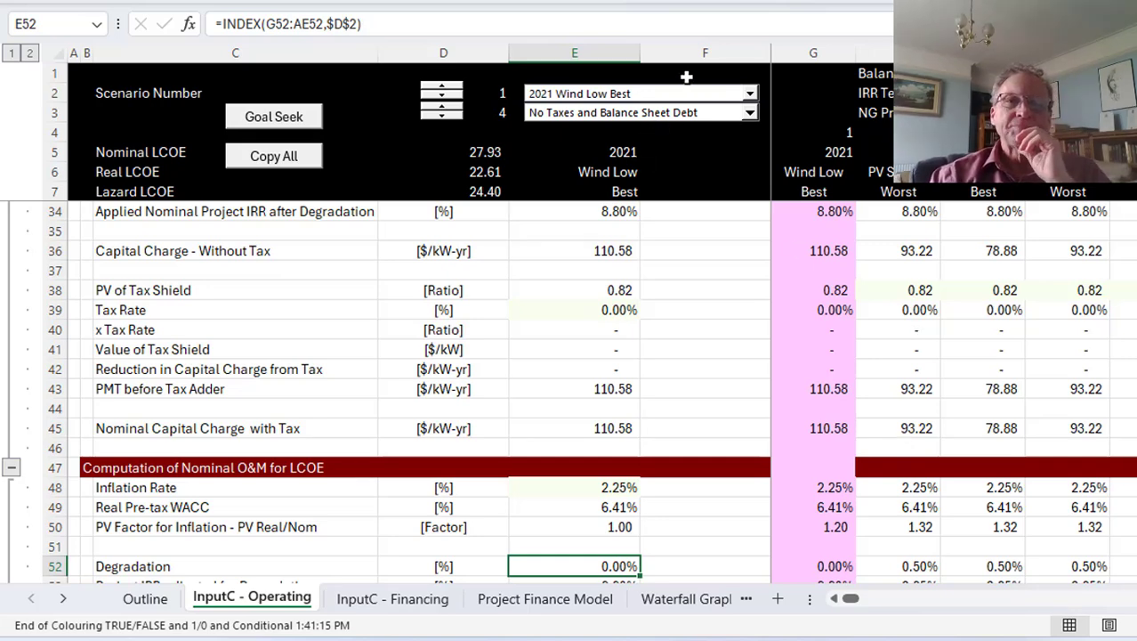
# Step: Switch the financing scenario to Tax and Balance Sheet Debt
pyautogui.click(683, 114)
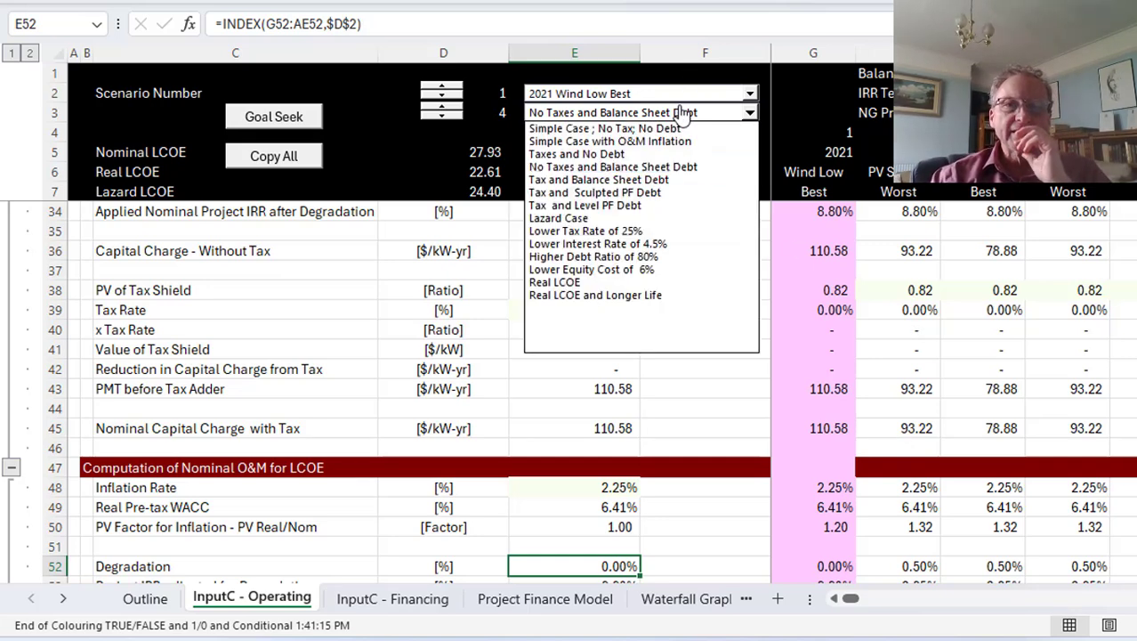
pyautogui.press('Down')
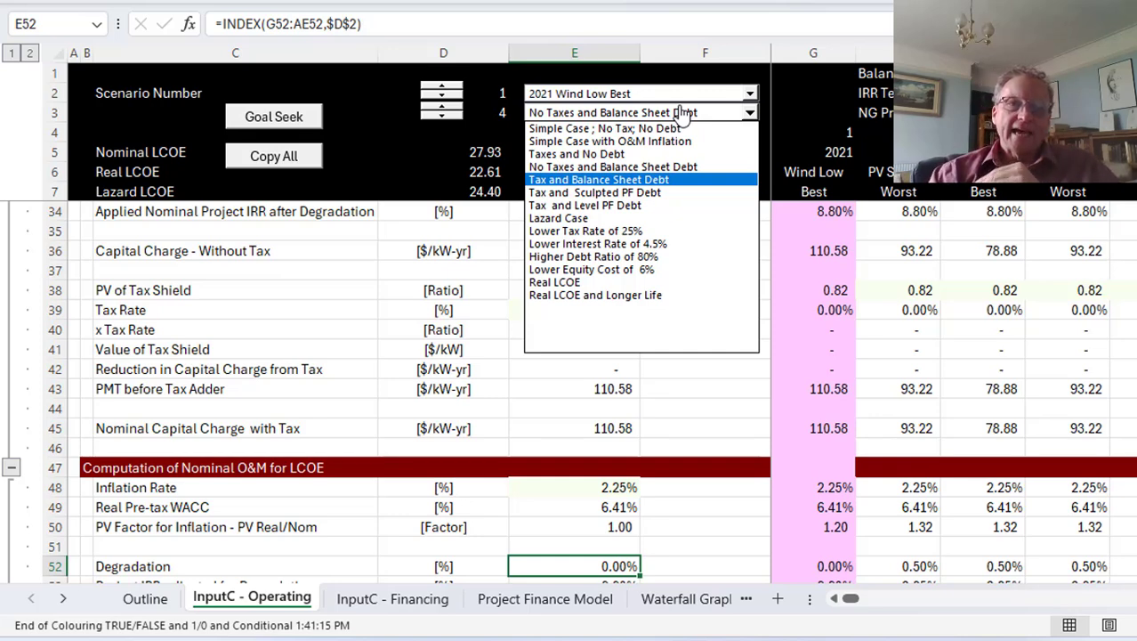
pyautogui.press('Return')
# Step: Review the tax shield, tax rate and capital charge rows in column E under the Tax and Balance Sheet Debt scenario
pyautogui.press('Up')
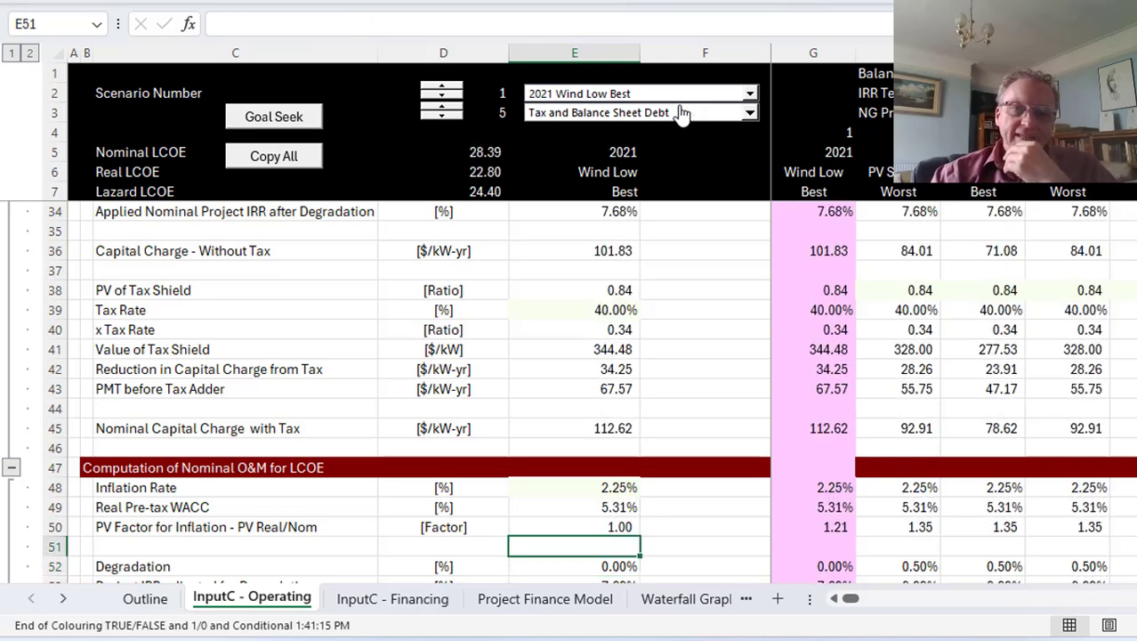
pyautogui.press('Up')
pyautogui.press('Up')
pyautogui.press('Up')
pyautogui.press('Up')
pyautogui.press('Up')
pyautogui.press('Up')
pyautogui.press('Up')
pyautogui.press('Up')
pyautogui.press('Up')
pyautogui.press('Up')
pyautogui.press('Up')
pyautogui.press('Up')
pyautogui.press('Up')
pyautogui.press('Up')
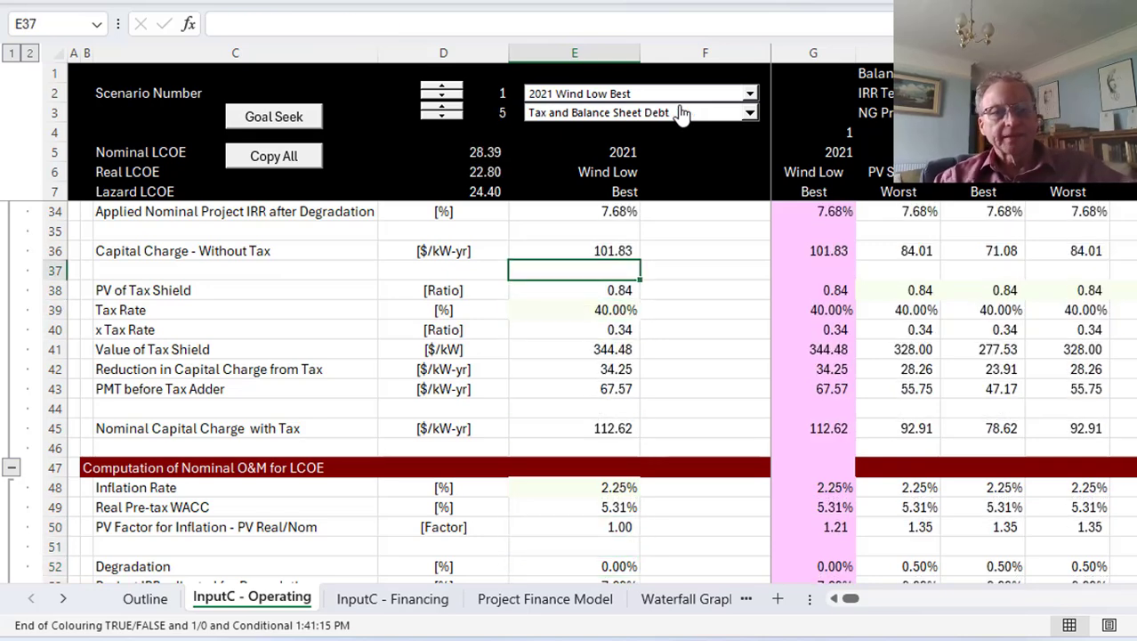
# Step: Review the generation, capital expenditure, levelised cost and operating cost rows on the Project Finance Model sheet
pyautogui.hotkey('ctrl', 'pagedown')
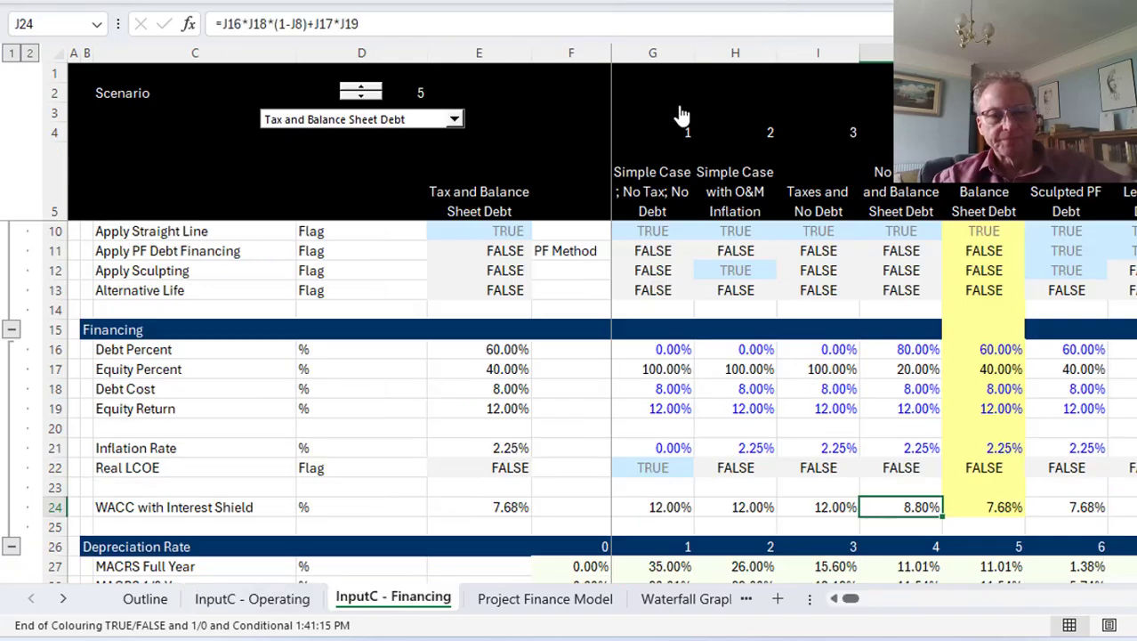
pyautogui.hotkey('ctrl', 'pagedown')
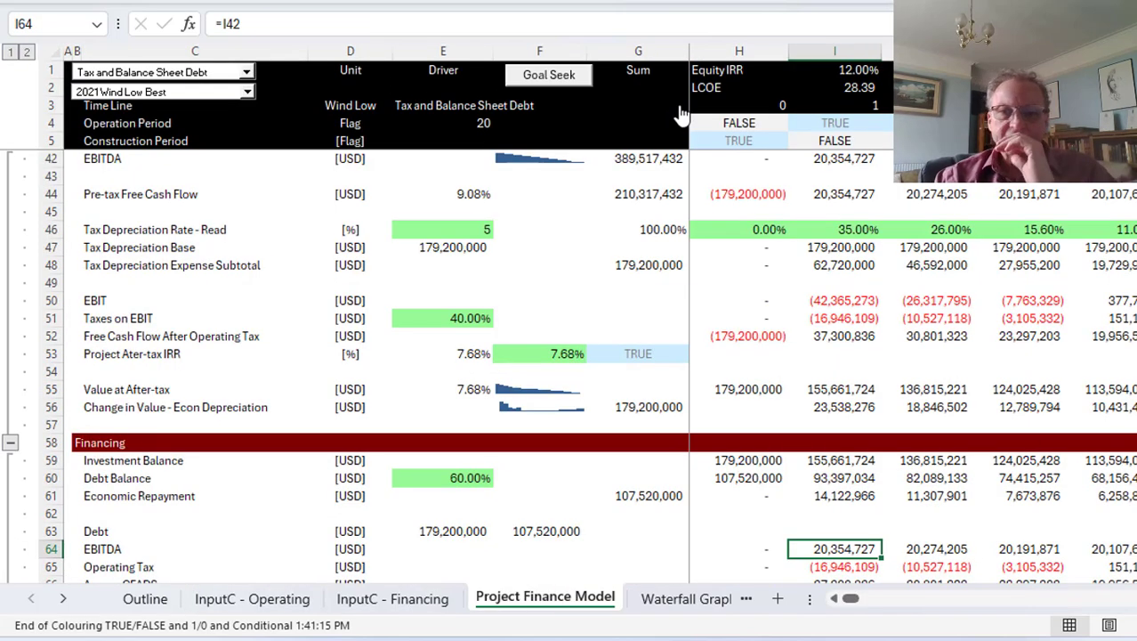
pyautogui.press('Left')
pyautogui.press('Left')
pyautogui.press('pageup')
pyautogui.press('pageup')
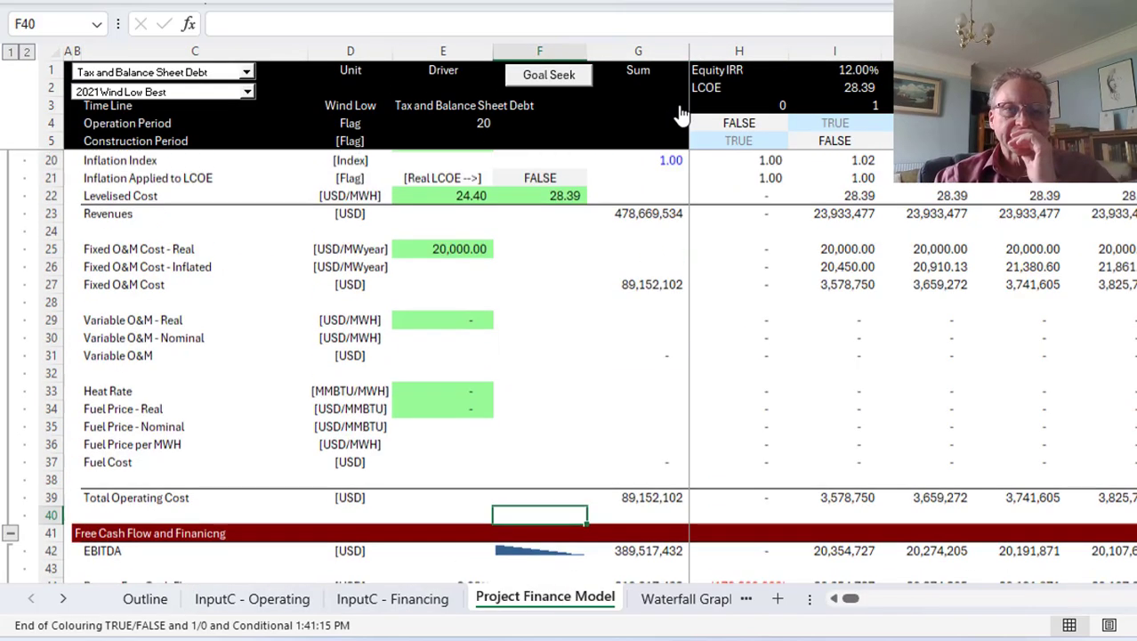
pyautogui.press('Down')
pyautogui.press('Down')
pyautogui.press('Down')
pyautogui.press('Down')
pyautogui.press('Down')
pyautogui.press('Down')
pyautogui.press('Down')
pyautogui.press('Down')
pyautogui.press('Down')
pyautogui.press('Down')
pyautogui.press('Down')
pyautogui.press('Down')
pyautogui.press('Down')
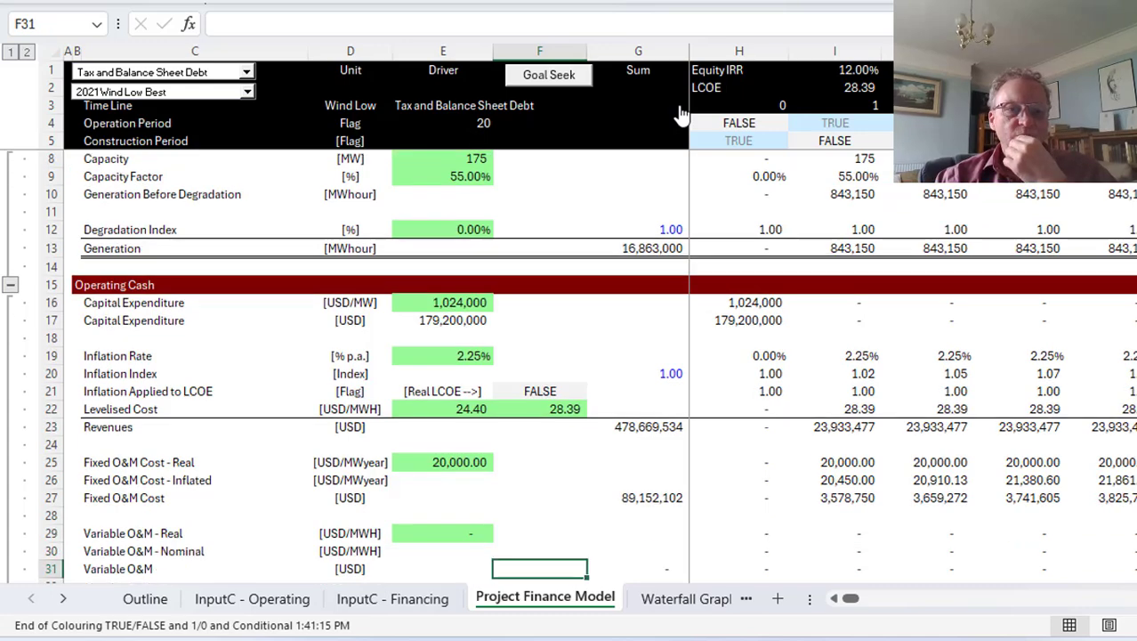
pyautogui.press('Down')
pyautogui.press('Down')
pyautogui.press('Down')
pyautogui.press('Down')
pyautogui.press('Down')
pyautogui.press('Down')
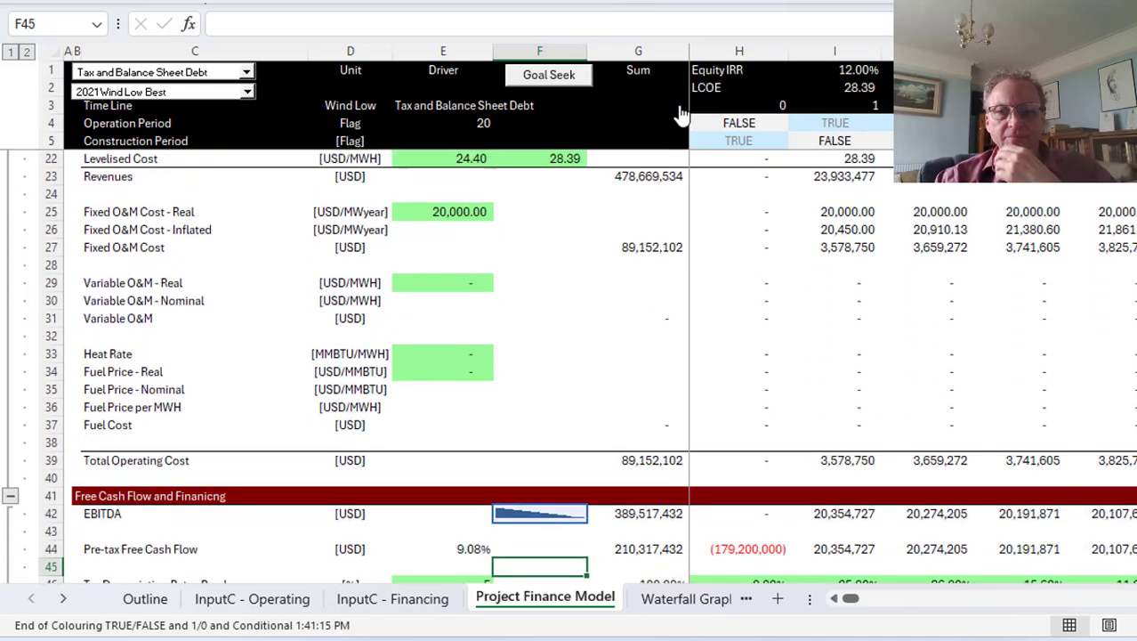
# Step: Review the Free Cash Flow section in column F from EBITDA through tax depreciation to Project After-tax IRR
pyautogui.press('pageup')
pyautogui.press('Down')
pyautogui.press('Down')
pyautogui.press('Down')
pyautogui.press('Down')
pyautogui.press('Down')
pyautogui.press('Down')
pyautogui.press('Down')
pyautogui.press('Down')
pyautogui.press('Down')
pyautogui.press('Down')
pyautogui.press('Down')
pyautogui.press('Down')
pyautogui.press('Down')
pyautogui.press('Down')
pyautogui.press('Down')
pyautogui.press('Down')
pyautogui.press('Down')
pyautogui.press('Down')
pyautogui.press('Down')
pyautogui.press('Down')
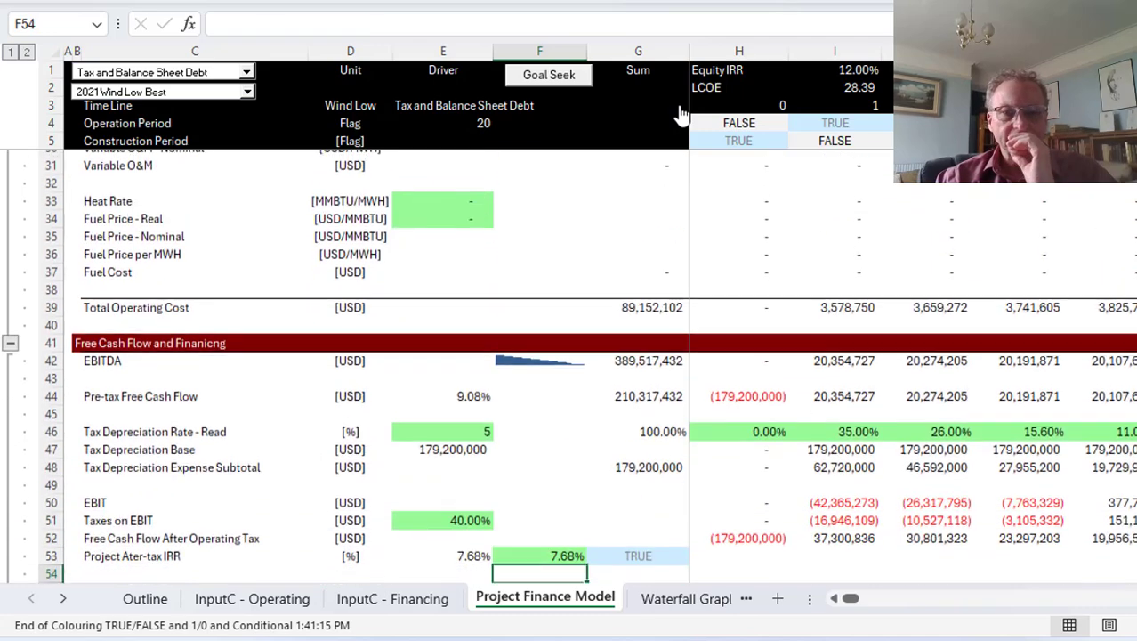
pyautogui.press('Up')
pyautogui.press('Up')
pyautogui.press('Up')
pyautogui.press('Up')
pyautogui.press('Up')
pyautogui.press('Up')
pyautogui.press('Up')
pyautogui.press('Up')
pyautogui.press('Up')
pyautogui.press('Up')
pyautogui.press('Up')
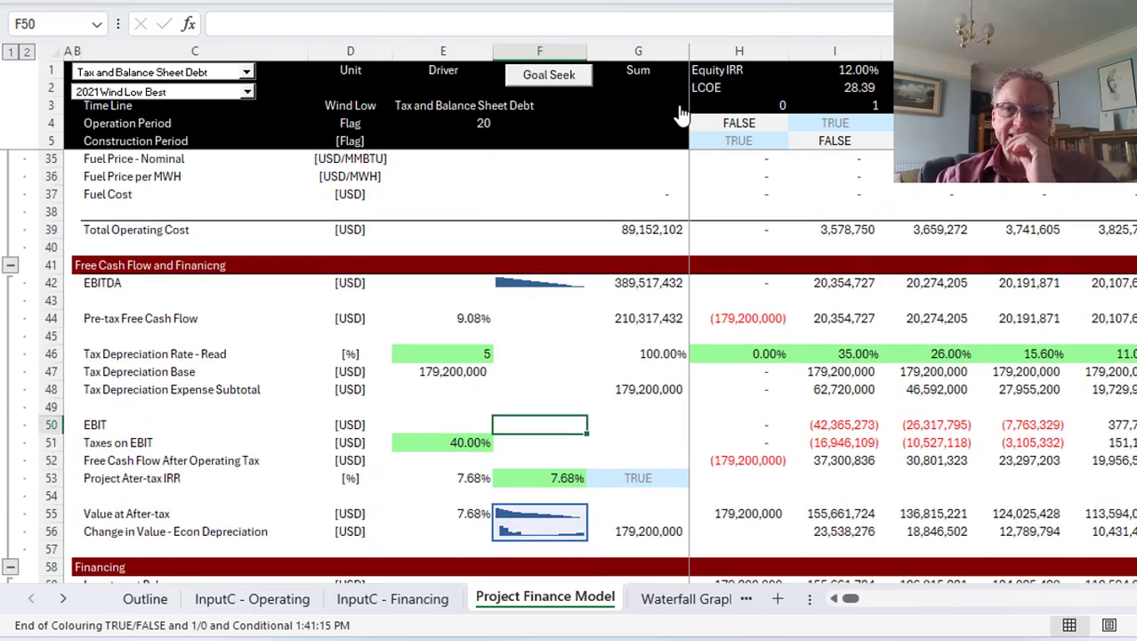
# Step: Inspect the period 1 formulas for EBIT, Taxes on EBIT and Free Cash Flow After Operating Tax in I50 to I52
pyautogui.press('Right')
pyautogui.press('Right')
pyautogui.press('Right')
pyautogui.press('Down')
pyautogui.press('Down')
pyautogui.press('Down')
pyautogui.press('Down')
pyautogui.press('Down')
pyautogui.press('Down')
pyautogui.press('Down')
pyautogui.press('Down')
pyautogui.press('Down')
pyautogui.press('Down')
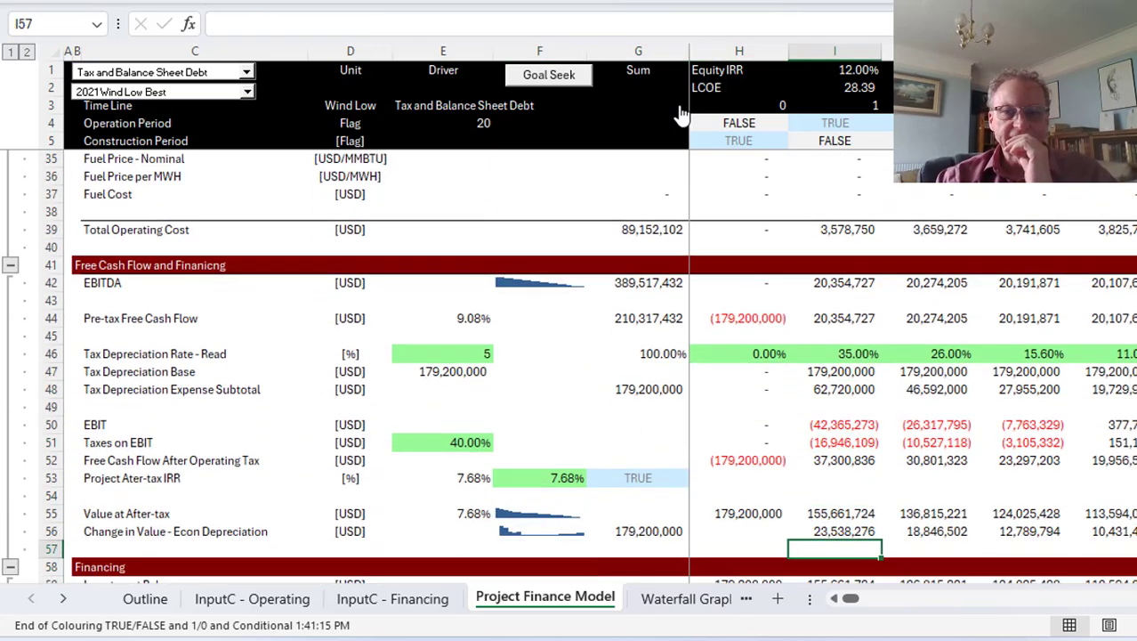
pyautogui.press('Up')
pyautogui.press('Up')
pyautogui.press('Up')
pyautogui.press('Up')
pyautogui.press('Up')
pyautogui.press('Up')
pyautogui.press('Up')
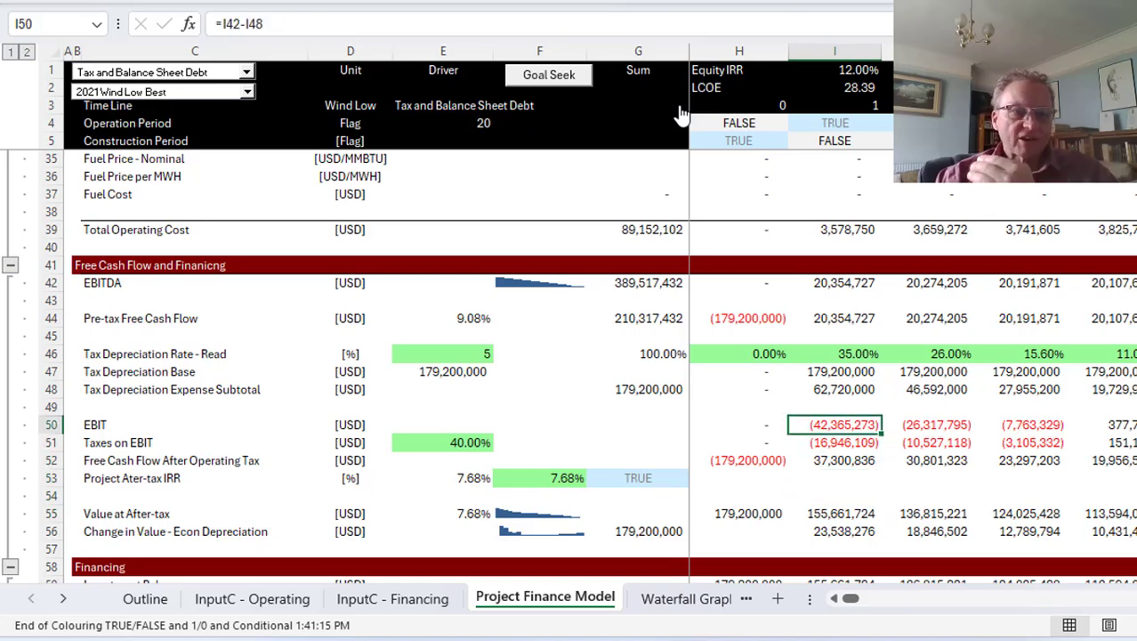
pyautogui.press('Down')
pyautogui.press('Down')
pyautogui.press('Up')
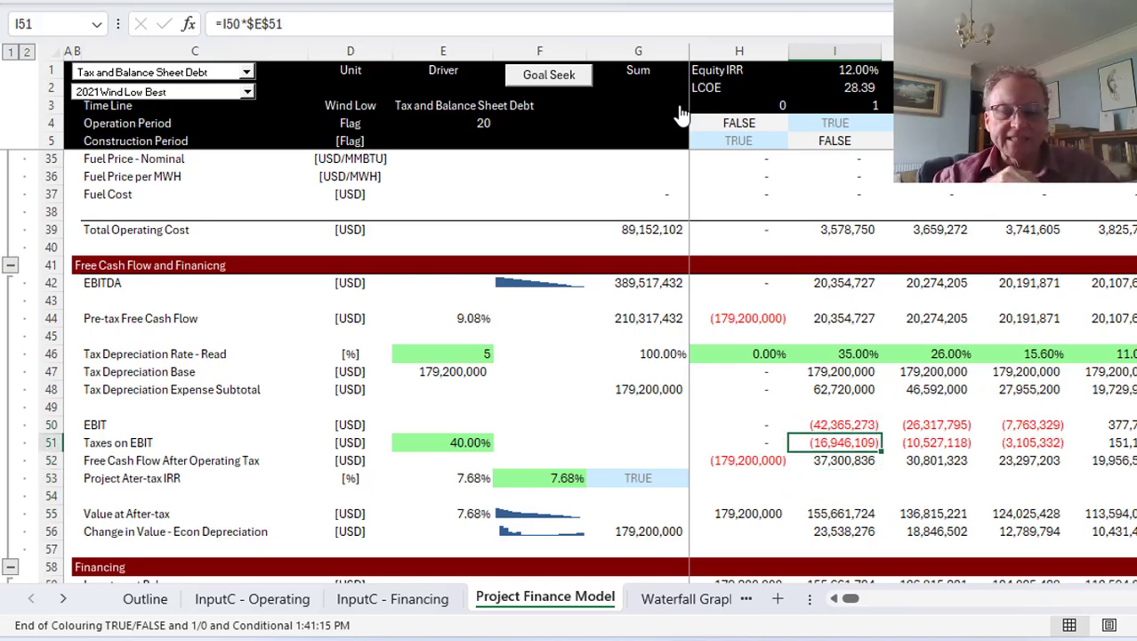
pyautogui.press('Down')
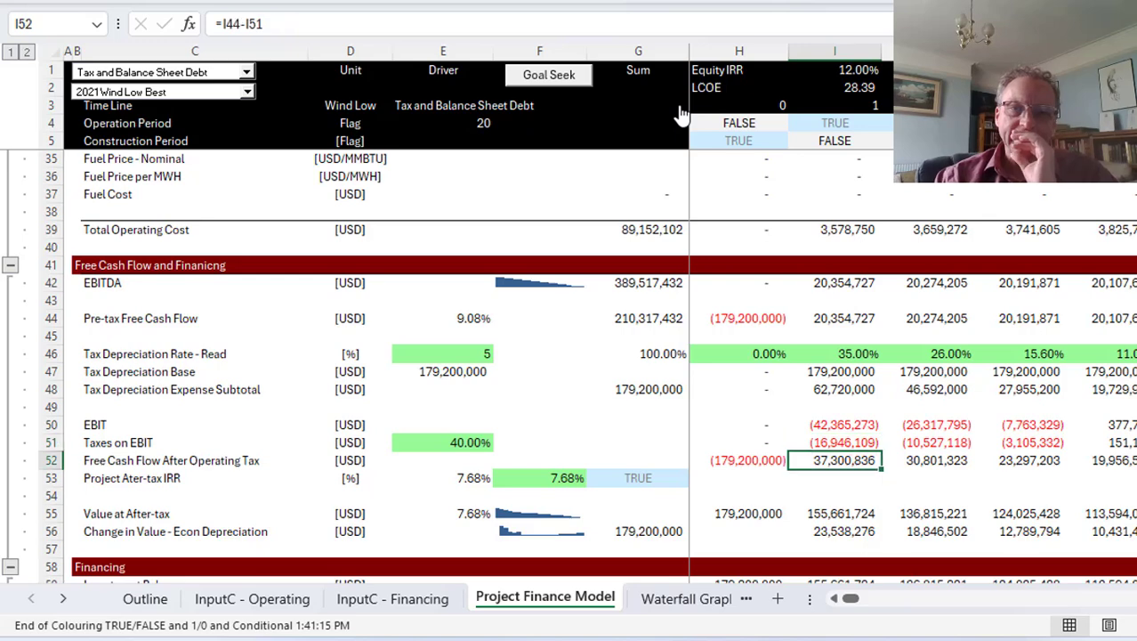
# Step: Examine the NPV formula for Value at After-tax in I55 and the source of its discount rate in E55
pyautogui.press('Down')
pyautogui.press('Down')
pyautogui.press('Down')
pyautogui.press('Down')
pyautogui.press('Down')
pyautogui.press('Up')
pyautogui.press('Up')
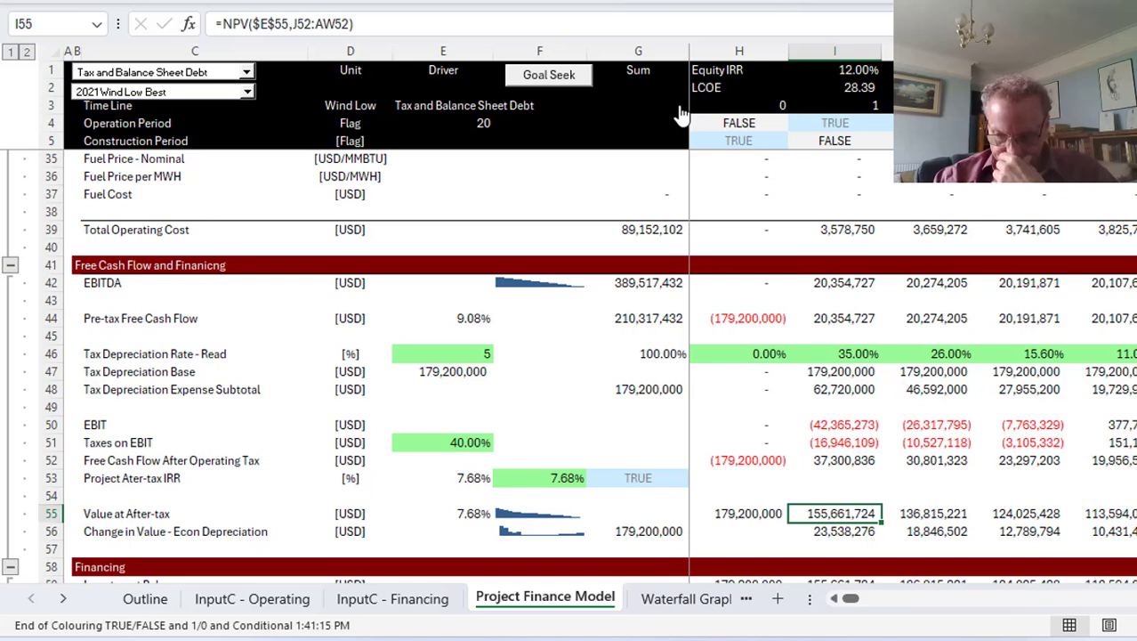
pyautogui.press('Left')
pyautogui.press('Left')
pyautogui.press('Left')
pyautogui.press('Left')
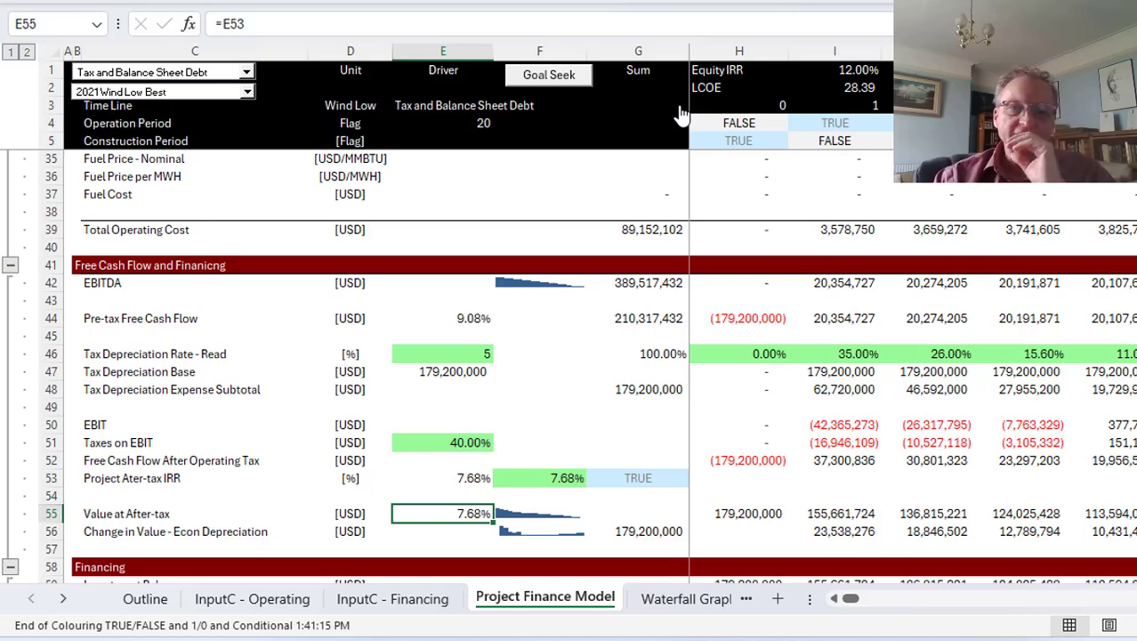
# Step: Trace the Project After-tax IRR reference in F53 back to its source cell on the InputC - Operating sheet
pyautogui.press('Up')
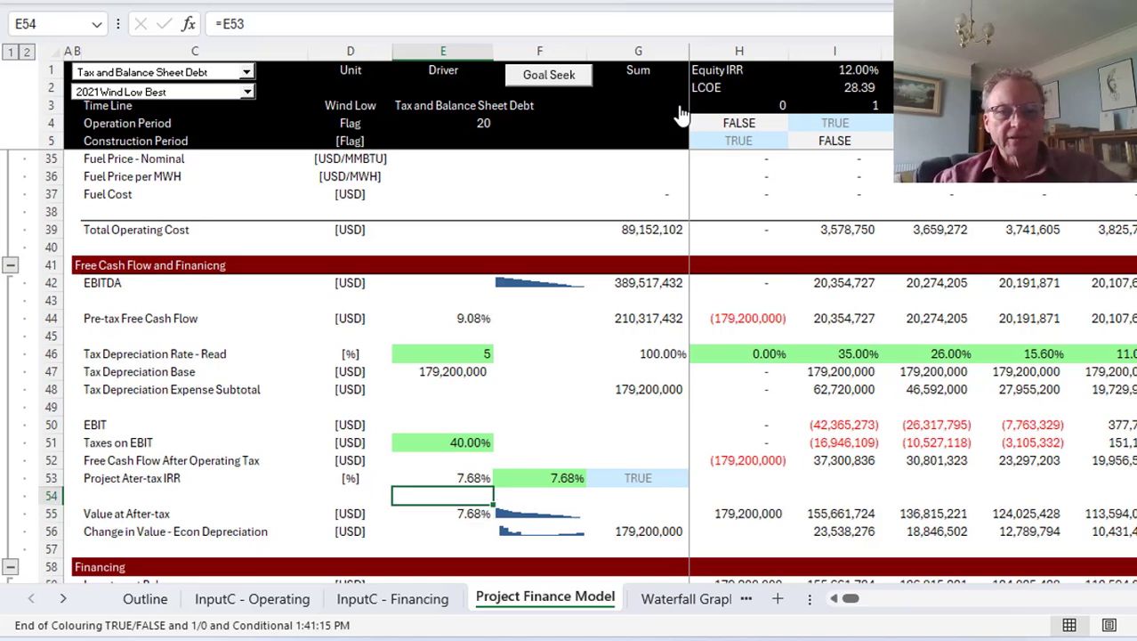
pyautogui.press('Up')
pyautogui.press('Right')
pyautogui.hotkey('ctrl', '[')
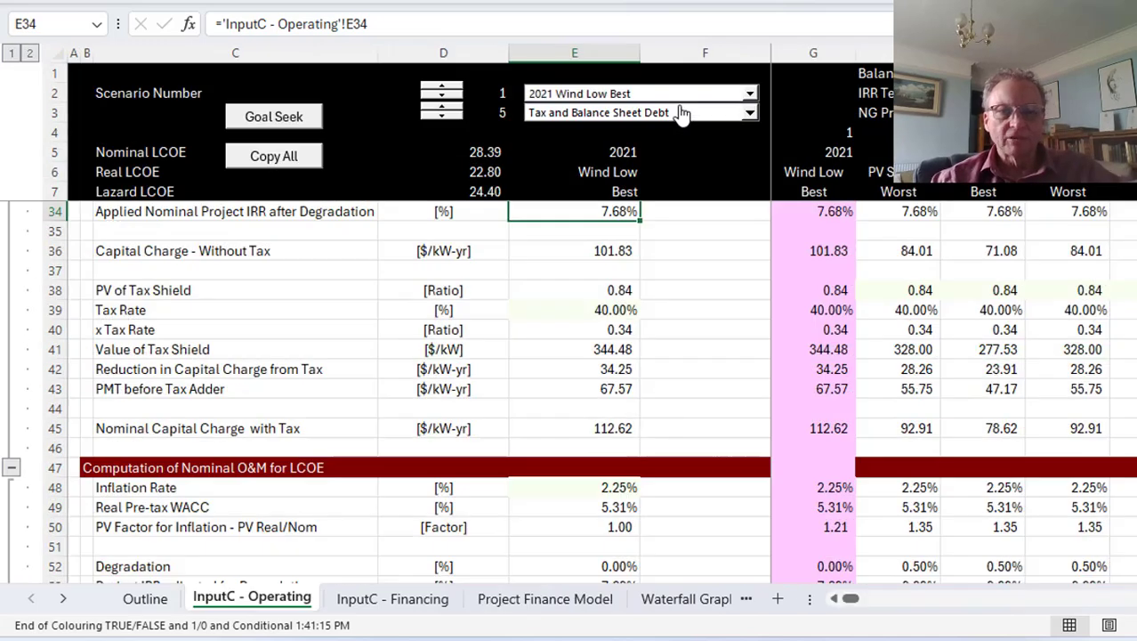
# Step: Check Degradation Rate in E31 and the Applied Nominal Project IRR after Degradation formulas in E34 and G34
pyautogui.press('Left')
pyautogui.press('Right')
pyautogui.press('Up')
pyautogui.press('Up')
pyautogui.press('Up')
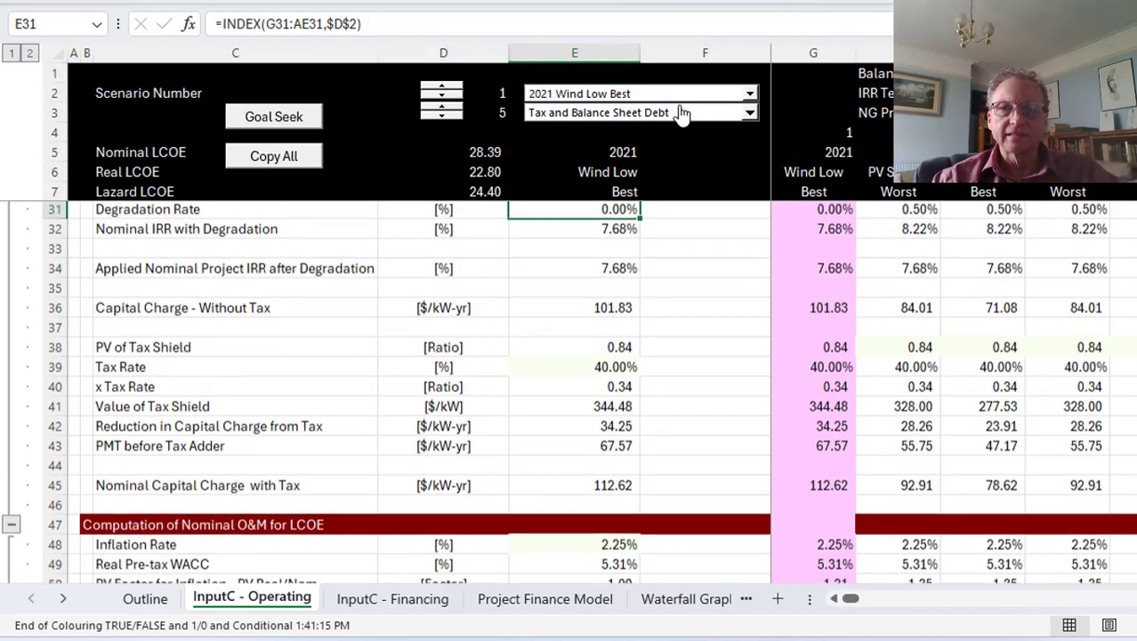
pyautogui.press('Down')
pyautogui.press('Down')
pyautogui.press('Down')
pyautogui.press('Right')
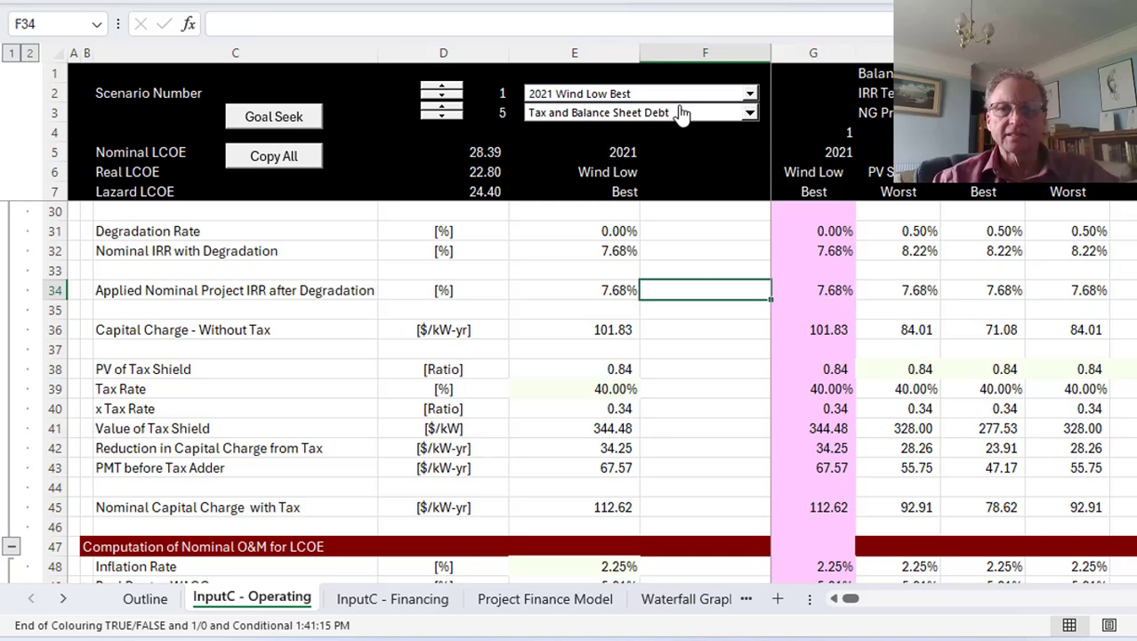
pyautogui.press('Left')
pyautogui.press('Right')
pyautogui.press('Right')
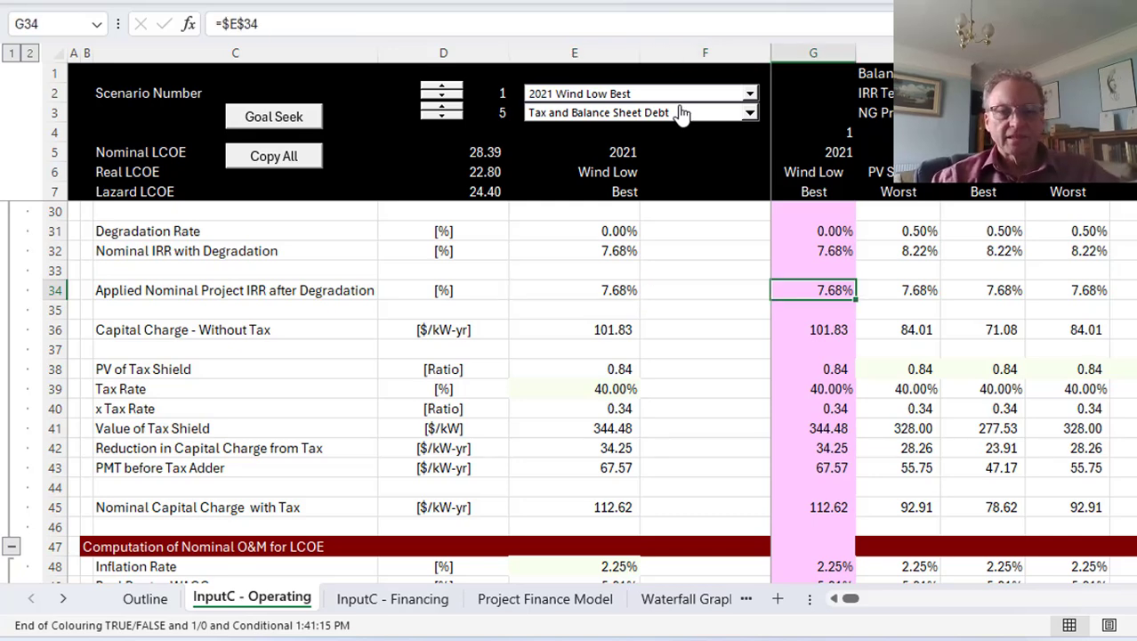
# Step: Inspect the WACC with Interest Shield formula and its references in K24 on the InputC - Financing sheet
pyautogui.hotkey('ctrl', 'pagedown')
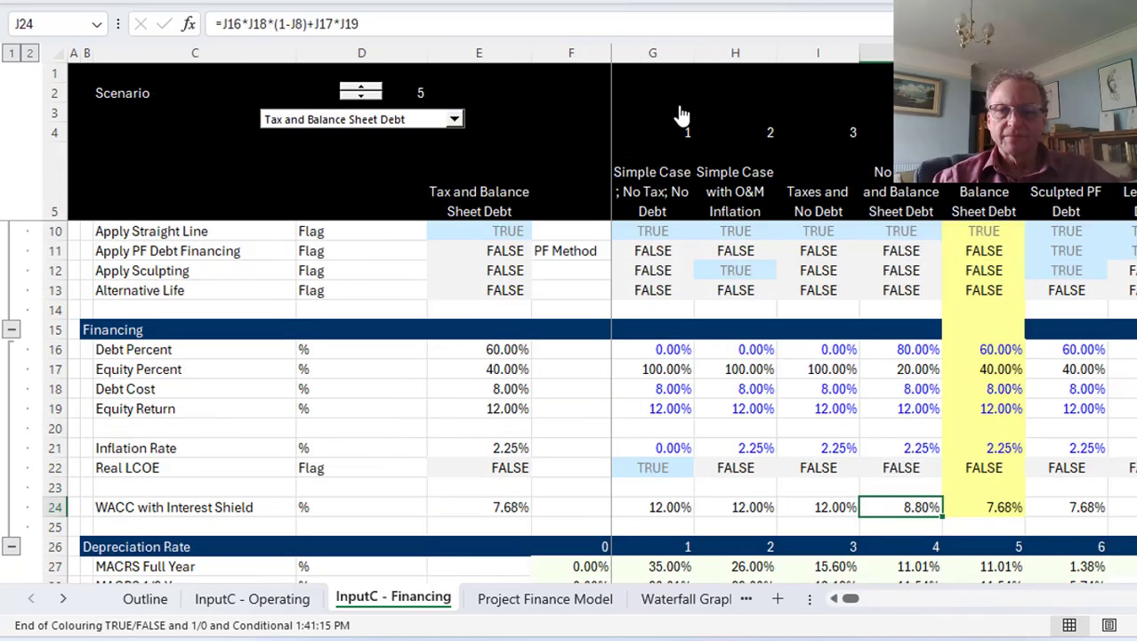
pyautogui.press('Right')
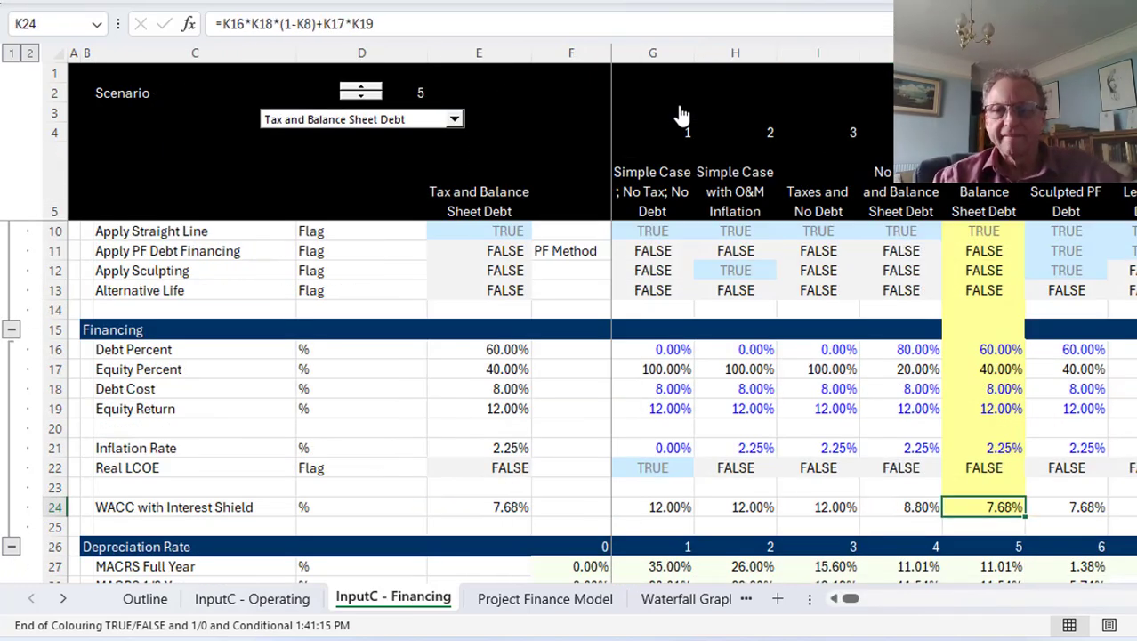
pyautogui.press('F2')
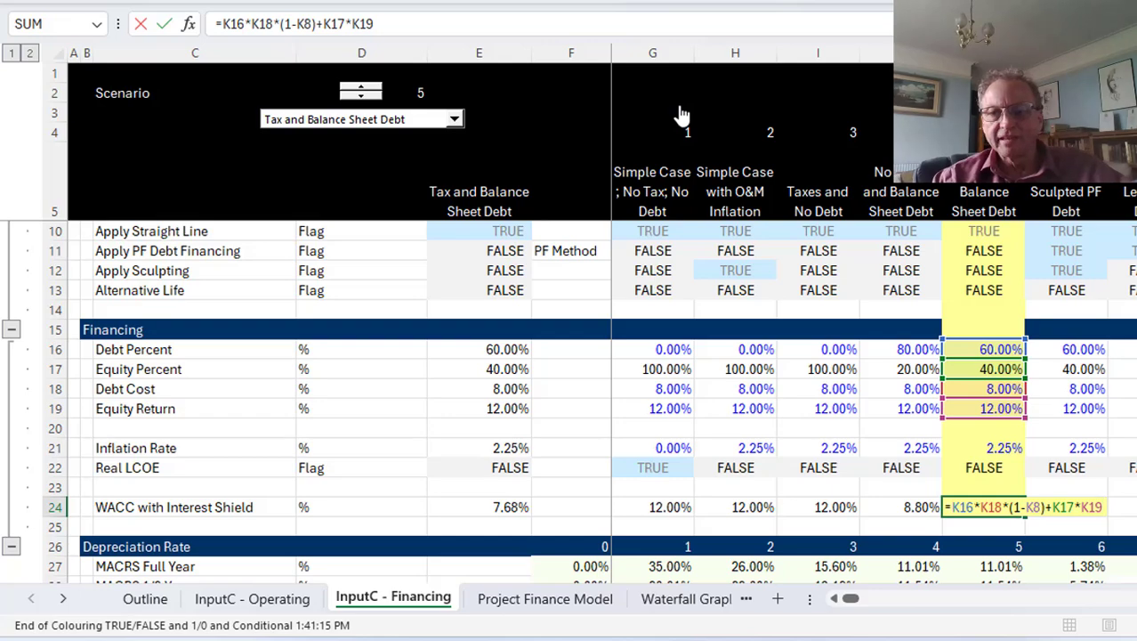
pyautogui.press('Escape')
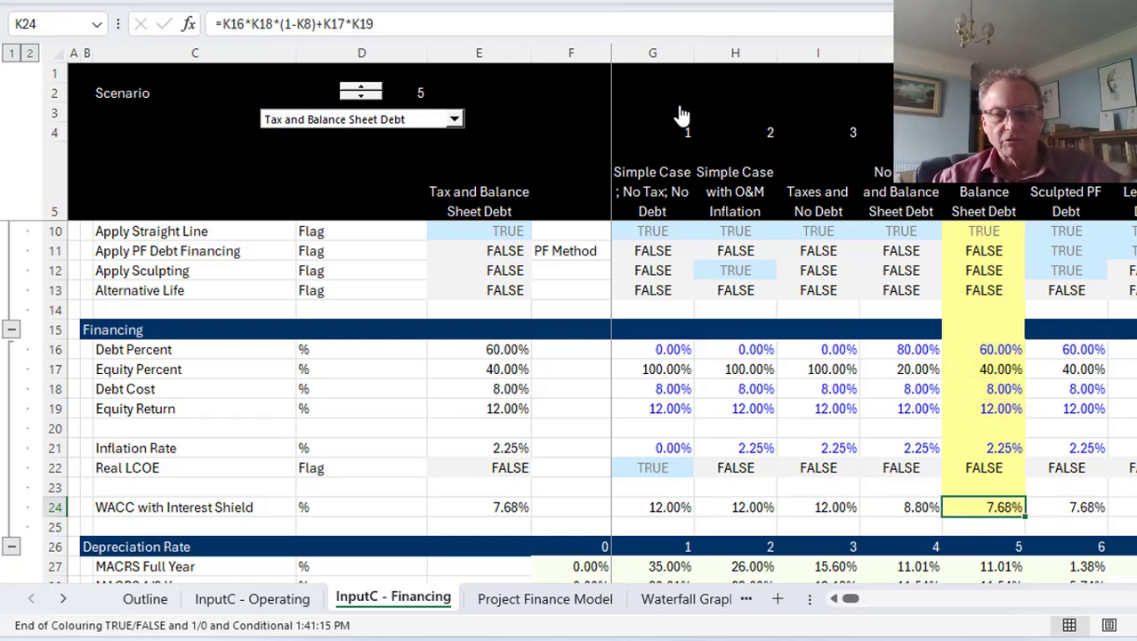
pyautogui.hotkey('ctrl', 'Tab')
pyautogui.hotkey('ctrl', 'Tab')
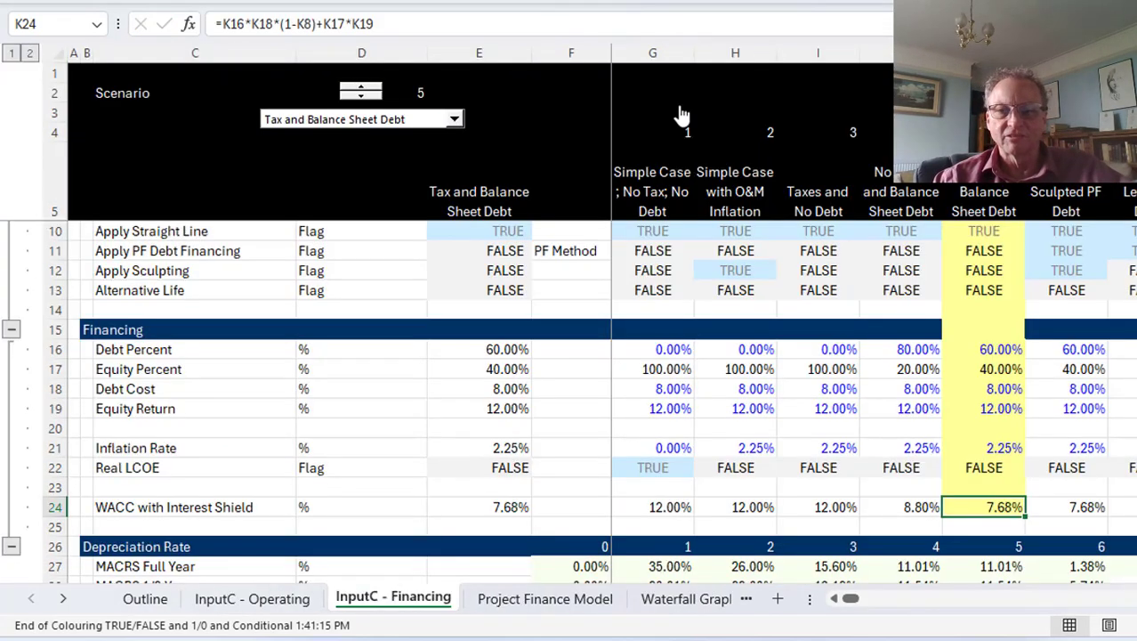
# Step: Review the Project Finance Model rows from Project After-tax IRR through Debt Balance to the Operating Tax formula in I65
pyautogui.hotkey('ctrl', 'pagedown')
pyautogui.hotkey('ctrl', 'pagedown')
pyautogui.press('Right')
pyautogui.press('Right')
pyautogui.press('Right')
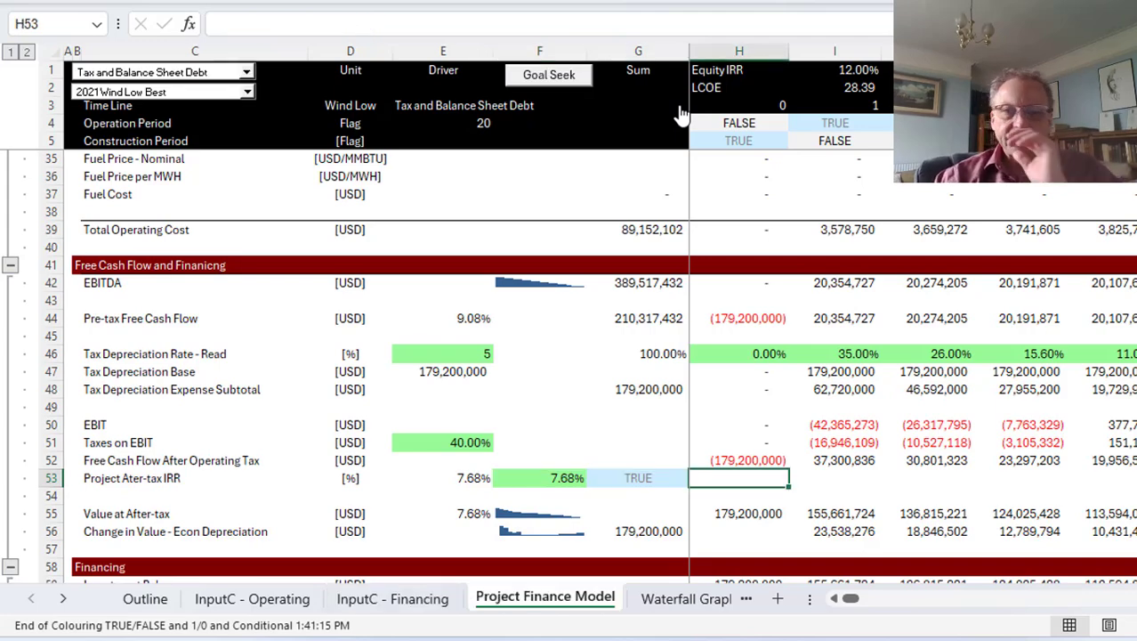
pyautogui.press('Down')
pyautogui.press('Down')
pyautogui.press('Down')
pyautogui.press('Down')
pyautogui.press('Down')
pyautogui.press('Down')
pyautogui.press('Down')
pyautogui.press('Down')
pyautogui.press('Down')
pyautogui.press('Down')
pyautogui.press('Down')
pyautogui.press('Down')
pyautogui.press('Down')
pyautogui.press('Down')
pyautogui.press('Down')
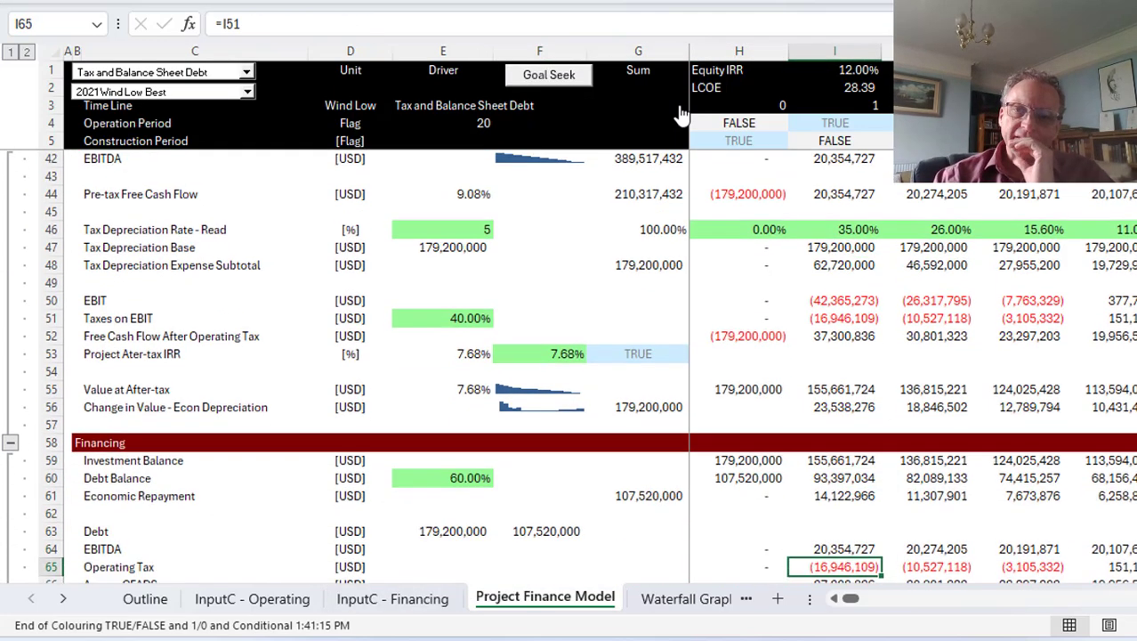
# Step: Compare the after-tax cash flow rows with the Financing section and inspect the Approx CFADS formula in I66
pyautogui.press('Up')
pyautogui.press('Up')
pyautogui.press('Up')
pyautogui.press('Up')
pyautogui.press('Up')
pyautogui.press('Up')
pyautogui.press('Up')
pyautogui.press('Up')
pyautogui.press('Up')
pyautogui.press('Up')
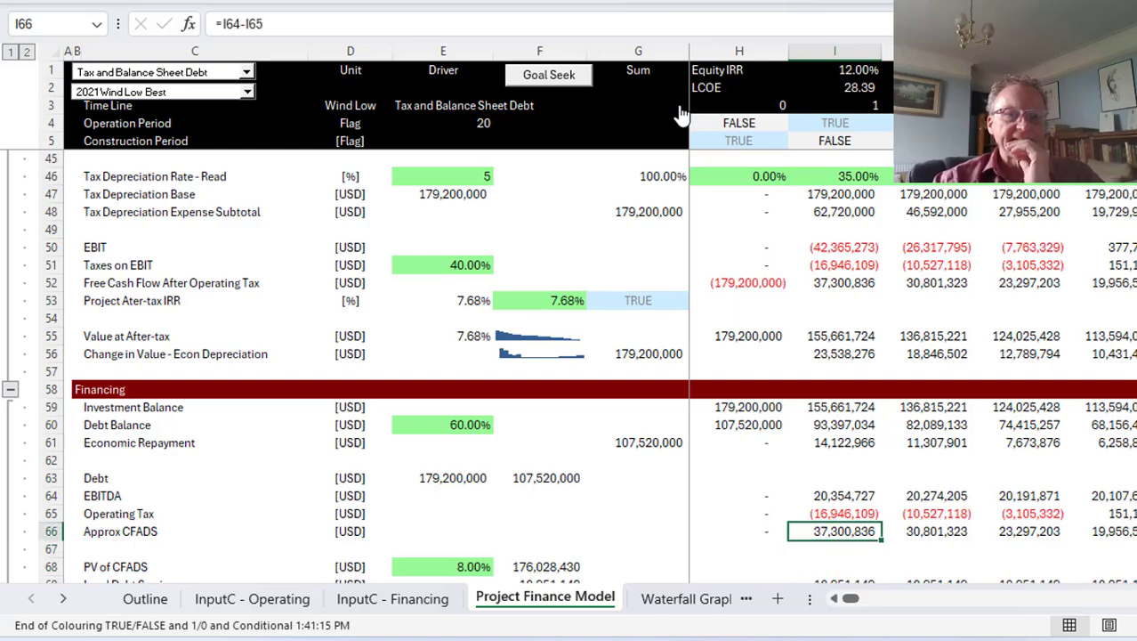
# Step: Review the Financing rows from Approx CFADS through PV of CFADS, Level Debt Service and PLCR to Debt Service Applied
pyautogui.press('Down')
pyautogui.press('Down')
pyautogui.press('Down')
pyautogui.press('Down')
pyautogui.press('Down')
pyautogui.press('Down')
pyautogui.press('Down')
pyautogui.press('Down')
pyautogui.press('Down')
pyautogui.press('Down')
pyautogui.press('Down')
pyautogui.press('Down')
pyautogui.press('Down')
pyautogui.press('Down')
pyautogui.press('Down')
pyautogui.press('Down')
pyautogui.press('Down')
pyautogui.press('Down')
pyautogui.press('Down')
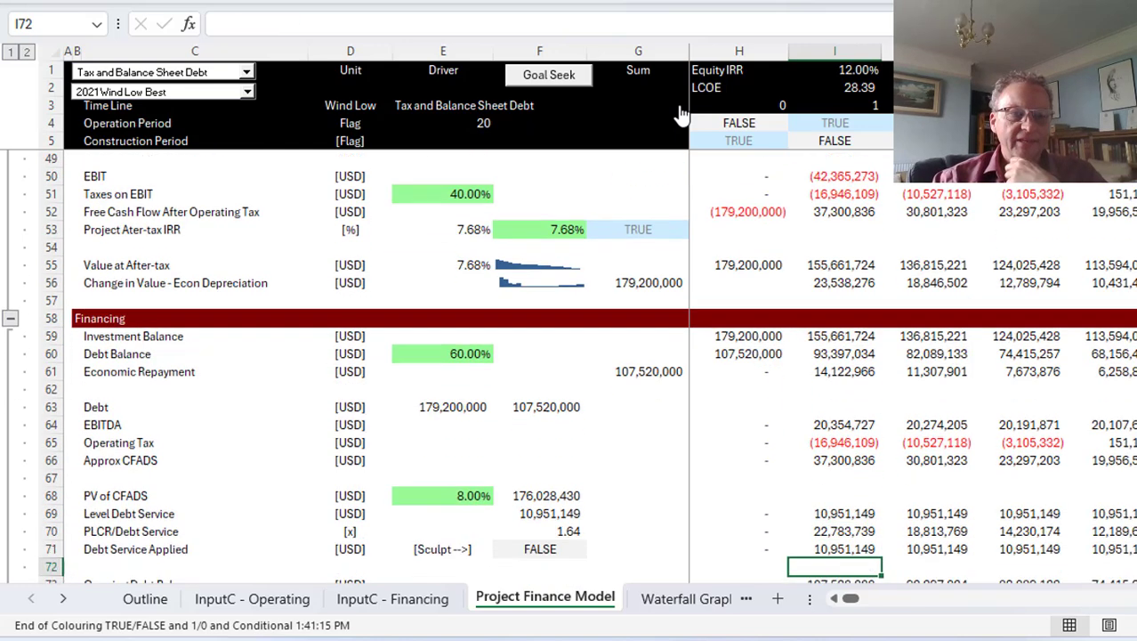
# Step: Examine the debt balance schedule and Interest Expense, continuing to the Taxes Paid formula in I86 of the Cash Flow section
pyautogui.press('Up')
pyautogui.press('Up')
pyautogui.press('Up')
pyautogui.press('Down')
pyautogui.press('Down')
pyautogui.press('Down')
pyautogui.press('Down')
pyautogui.press('Down')
pyautogui.press('Down')
pyautogui.press('Down')
pyautogui.press('Down')
pyautogui.press('Down')
pyautogui.press('Down')
pyautogui.press('Down')
pyautogui.press('Down')
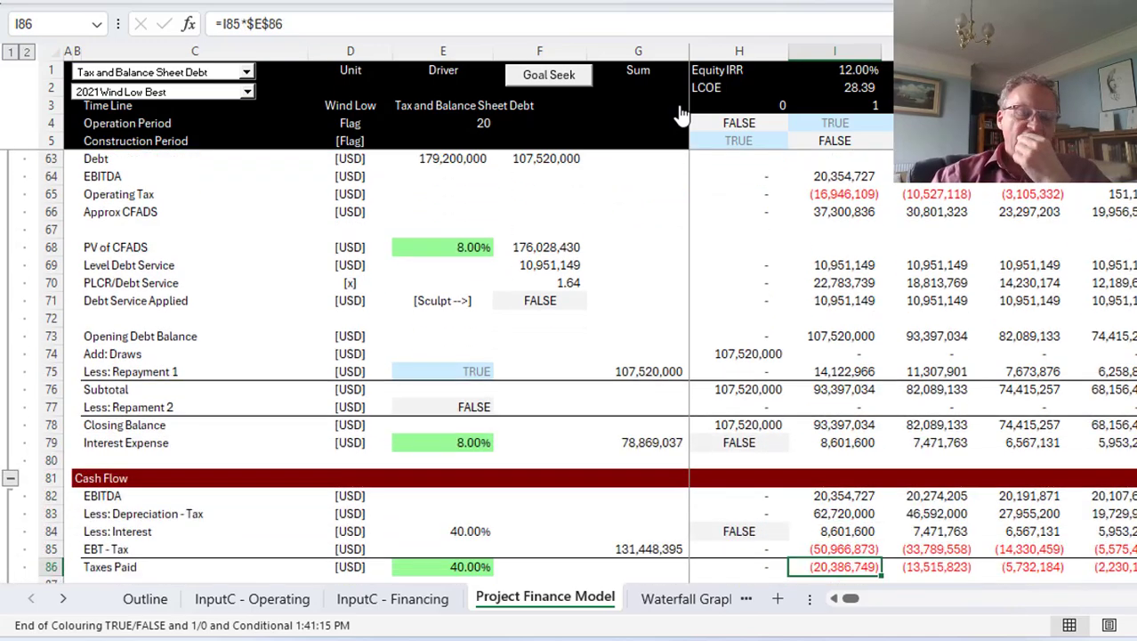
# Step: Review the cash flow items from EBITDA to Less: Repayment and inspect the Debt Issue formula in I93
pyautogui.press('Down')
pyautogui.press('Down')
pyautogui.press('Down')
pyautogui.press('Down')
pyautogui.press('Down')
pyautogui.press('Down')
pyautogui.press('Down')
pyautogui.press('Down')
pyautogui.press('Down')
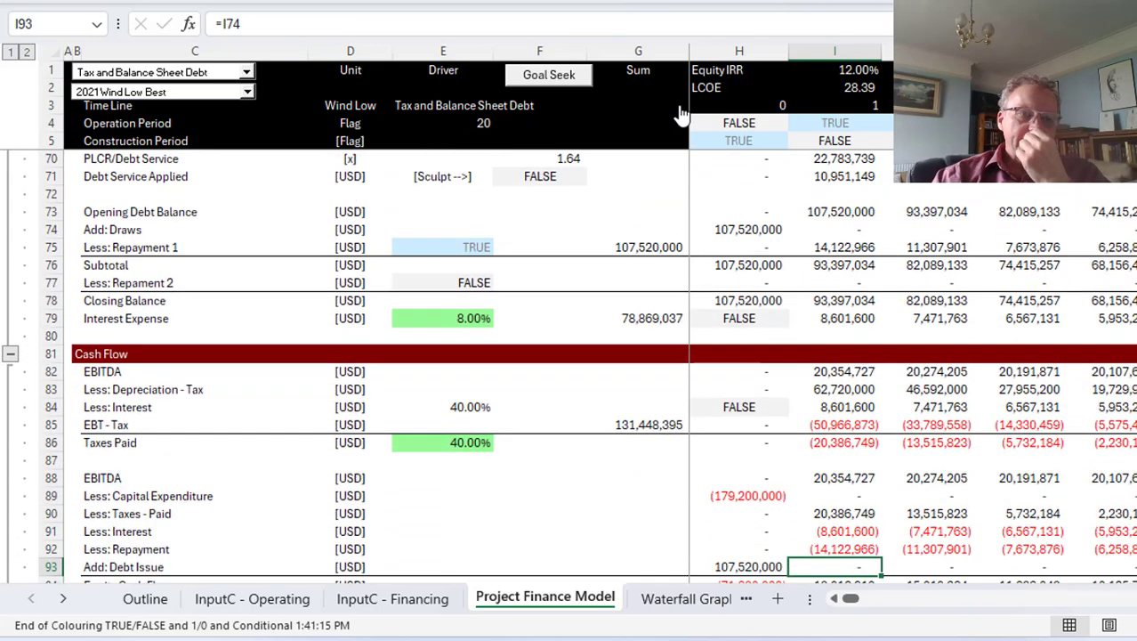
# Step: Review Equity Cash Flow, the IRR rows and the Income Statement down to Gross Assets in row 113
pyautogui.press('Down')
pyautogui.press('Down')
pyautogui.press('Down')
pyautogui.press('Down')
pyautogui.press('Down')
pyautogui.press('Down')
pyautogui.press('Down')
pyautogui.press('Down')
pyautogui.press('Down')
pyautogui.press('Down')
pyautogui.press('Down')
pyautogui.press('Down')
pyautogui.press('Down')
pyautogui.press('Down')
pyautogui.press('Down')
pyautogui.press('Down')
pyautogui.press('Down')
pyautogui.press('Down')
pyautogui.press('Down')
pyautogui.press('Down')
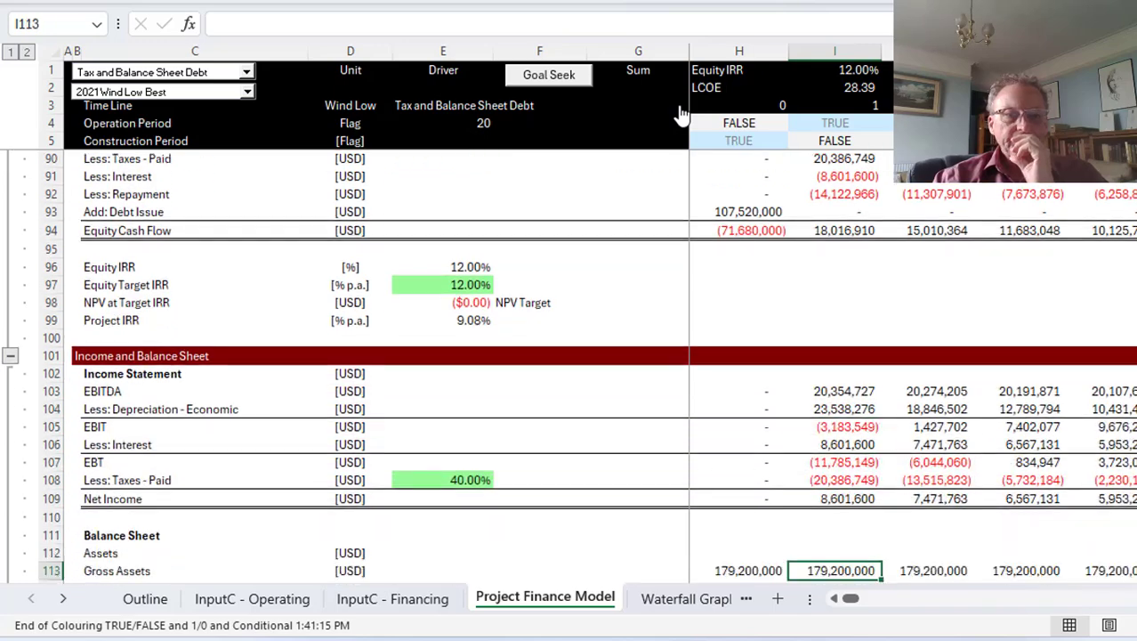
# Step: Examine the Balance Sheet through Return on Equity and inspect the Equity/Capital formula in I130
pyautogui.press('Down')
pyautogui.press('Down')
pyautogui.press('Down')
pyautogui.press('Down')
pyautogui.press('Down')
pyautogui.press('Down')
pyautogui.press('Down')
pyautogui.press('Down')
pyautogui.press('Down')
pyautogui.press('Down')
pyautogui.press('Down')
pyautogui.press('Down')
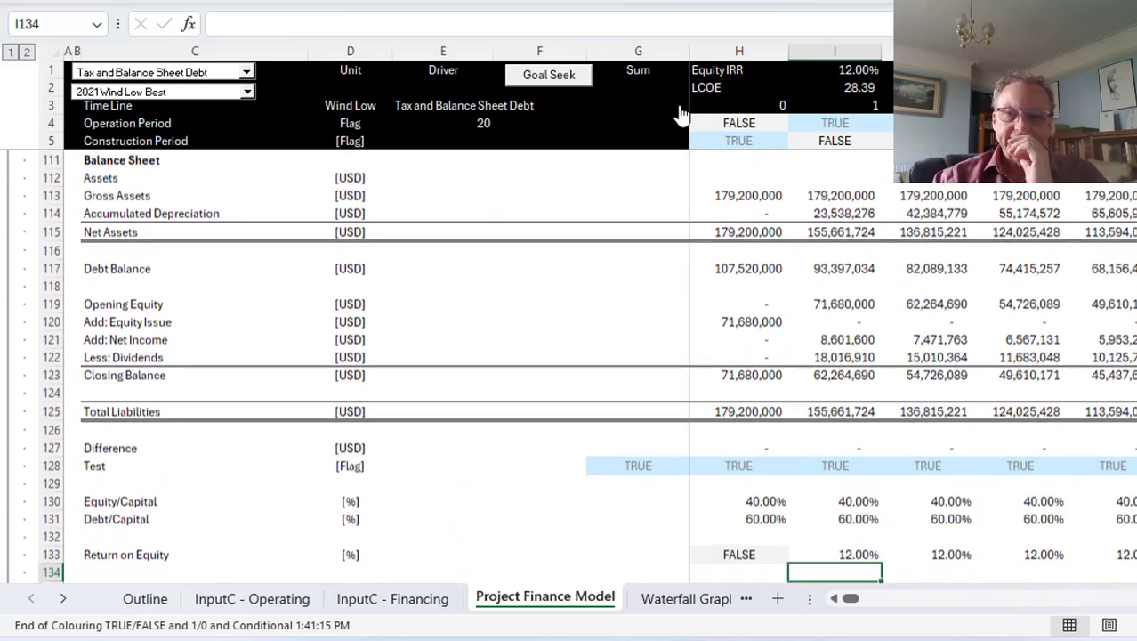
pyautogui.press('Up')
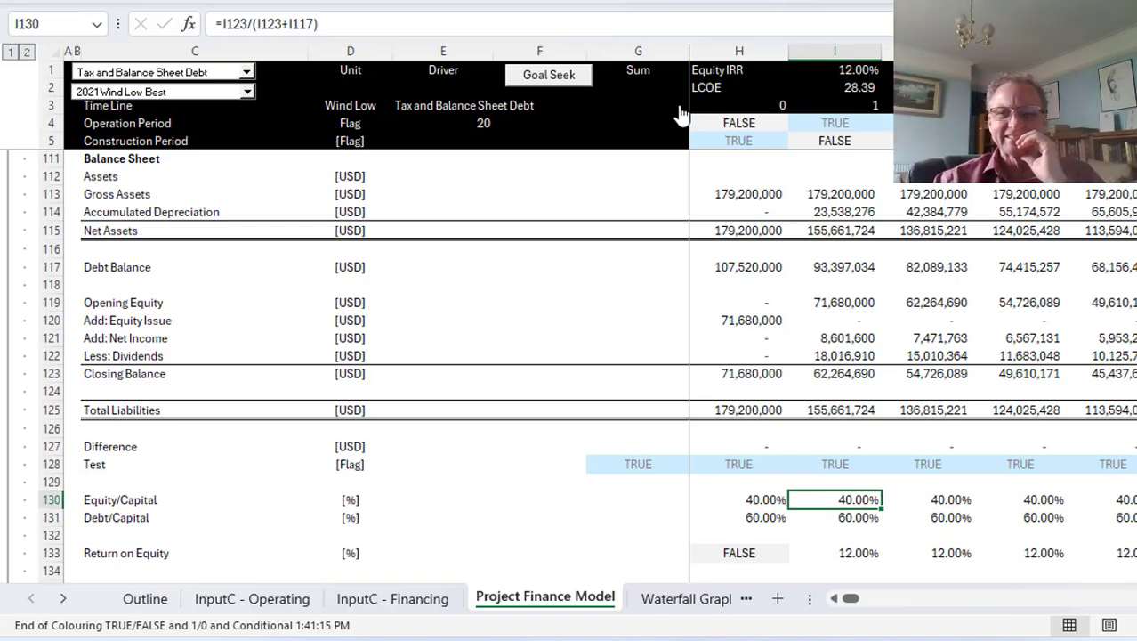
# Step: Review the NOPAT and Invested Capital rows and inspect the Return on Capital formula in I139
pyautogui.press('Down')
pyautogui.press('Down')
pyautogui.press('Down')
pyautogui.press('Down')
pyautogui.press('Down')
pyautogui.press('Down')
pyautogui.press('Down')
pyautogui.press('Down')
pyautogui.press('Down')
pyautogui.press('Down')
pyautogui.press('Down')
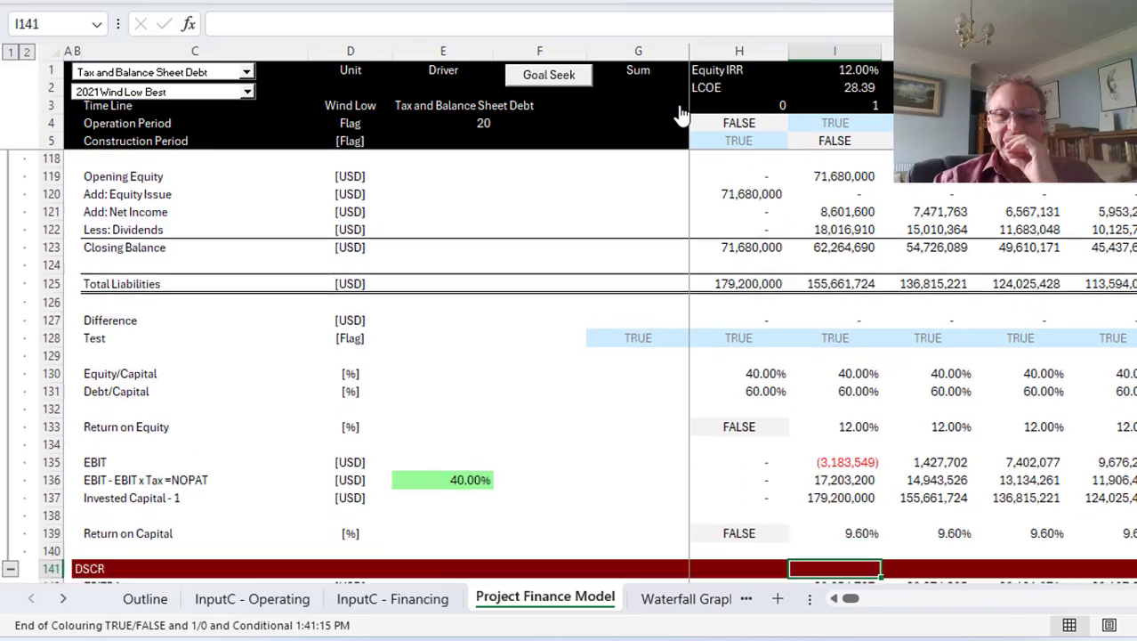
pyautogui.press('Up')
pyautogui.press('Up')
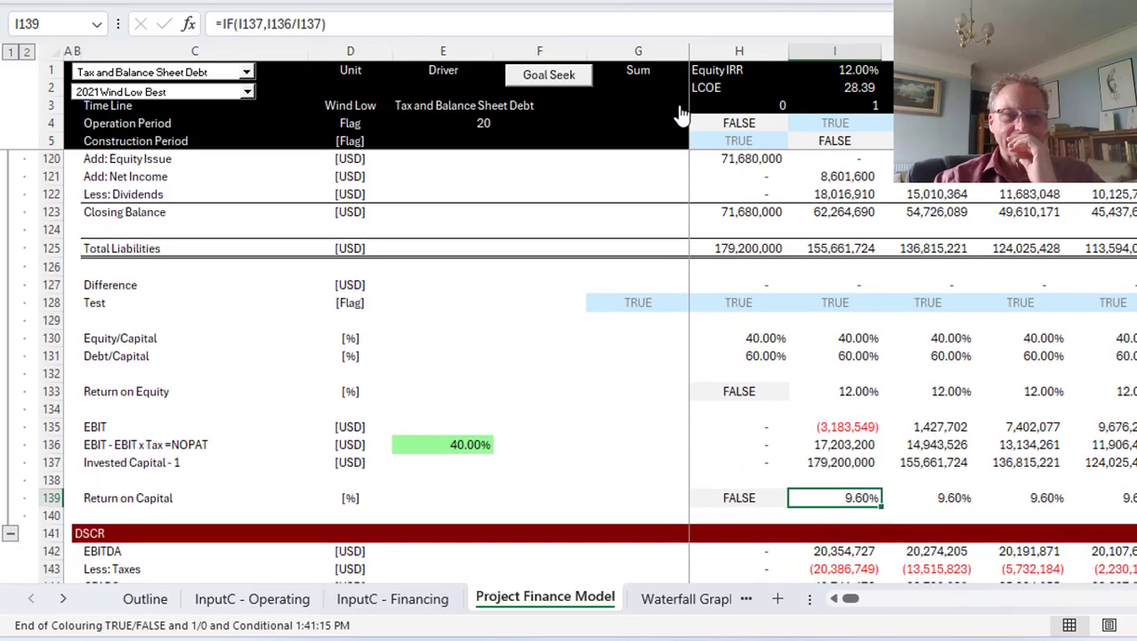
# Step: Compare the Accumulated Depreciation formula in I114 and the Less: Interest formula in I91 with the return rows
pyautogui.press('pageup')
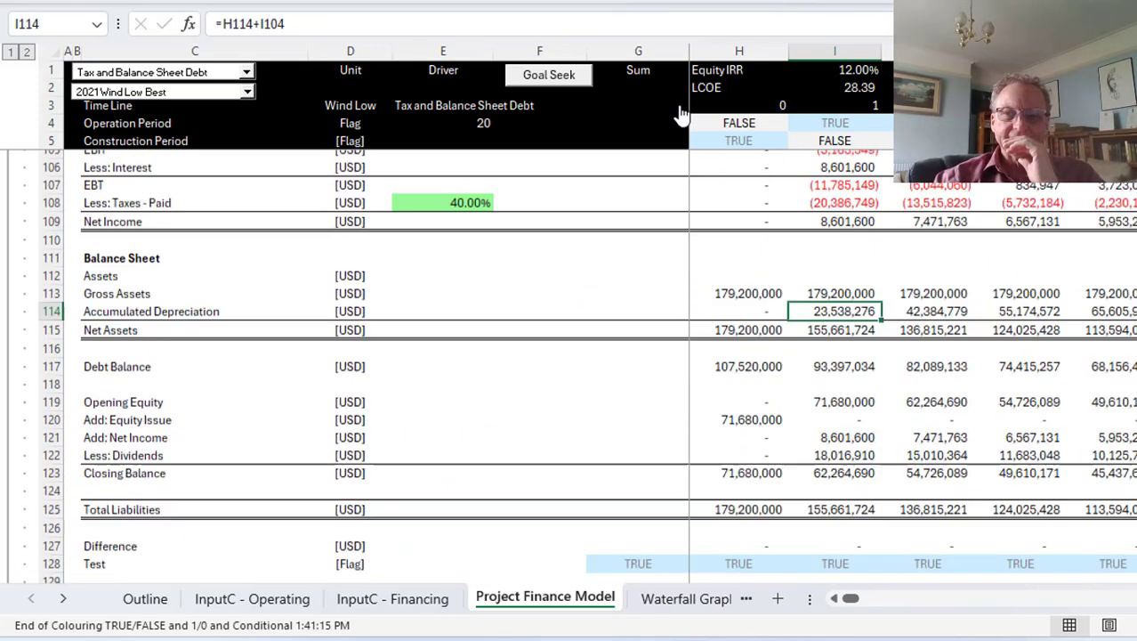
pyautogui.press('pageup')
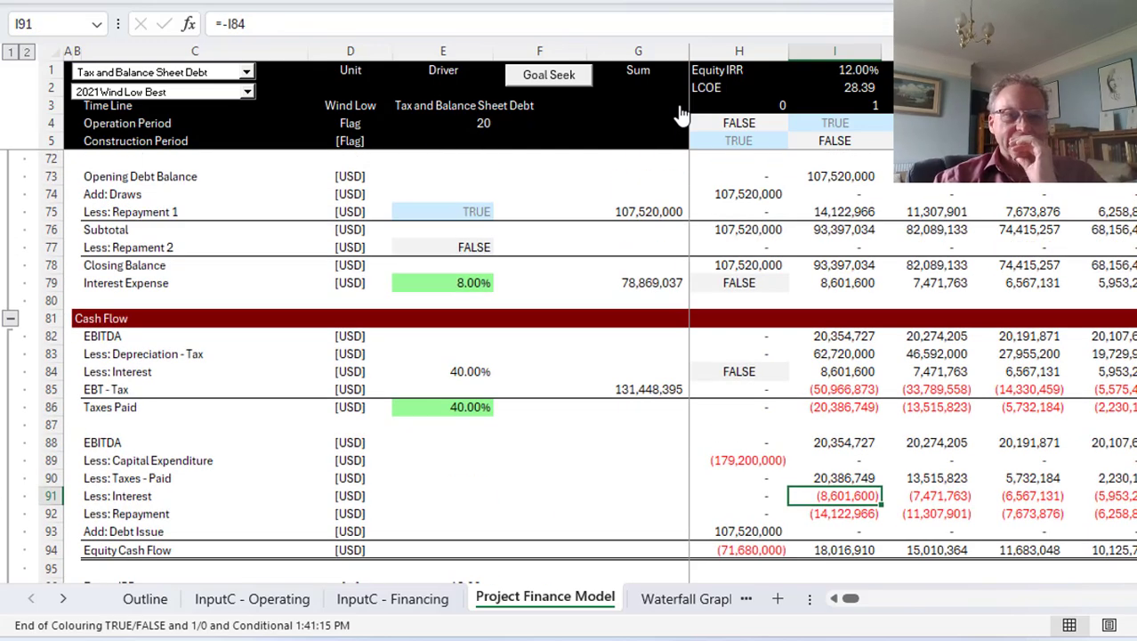
pyautogui.press('Up')
pyautogui.press('pagedown')
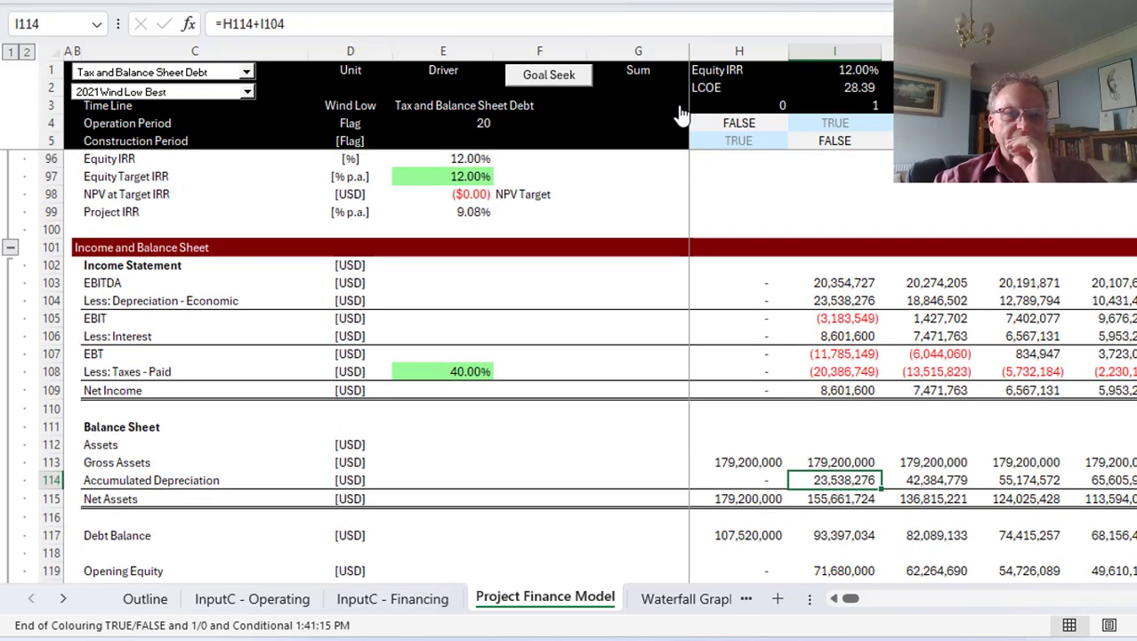
pyautogui.press('pagedown')
pyautogui.scroll(-1, 681, 114)
pyautogui.press('Left')
pyautogui.press('Home')
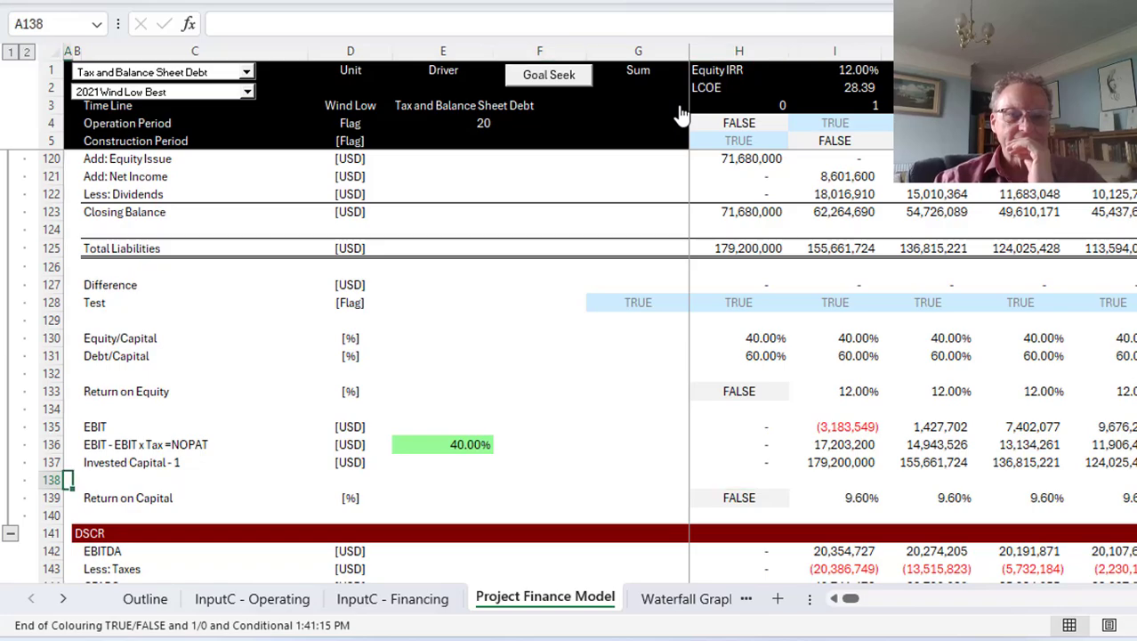
# Step: Return to the Cash Flow section and locate the Equity IRR row beneath Equity Cash Flow
pyautogui.press('pagedown')
pyautogui.press('pageup')
pyautogui.press('pageup')
pyautogui.press('pageup')
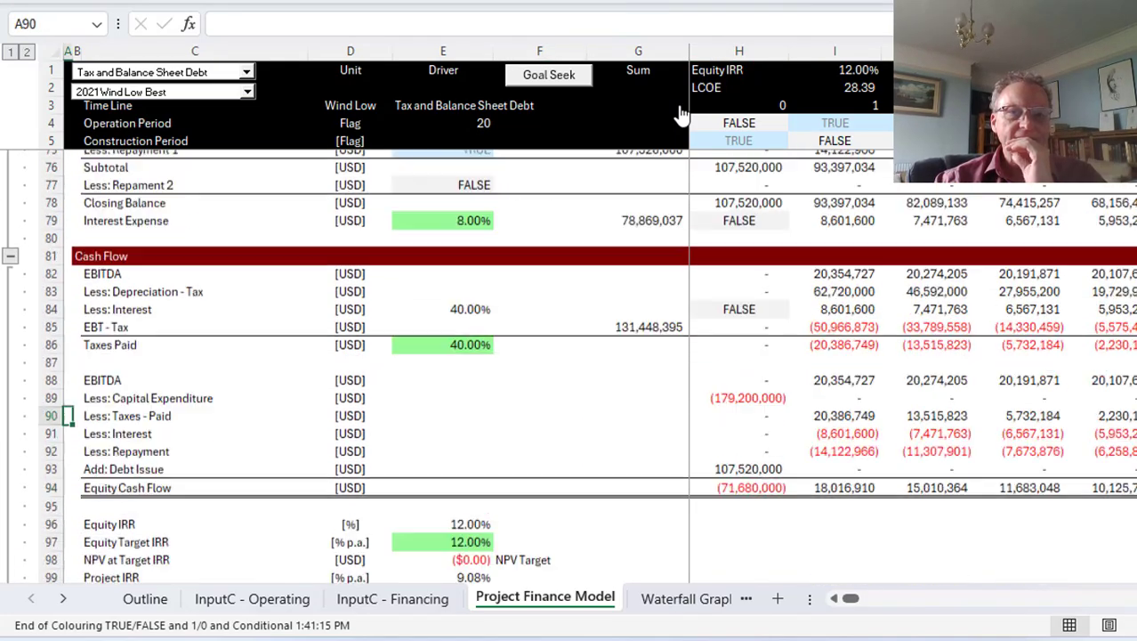
pyautogui.press('pagedown')
pyautogui.press('Up')
pyautogui.hotkey('ctrl', 'Up')
pyautogui.hotkey('ctrl', 'Up')
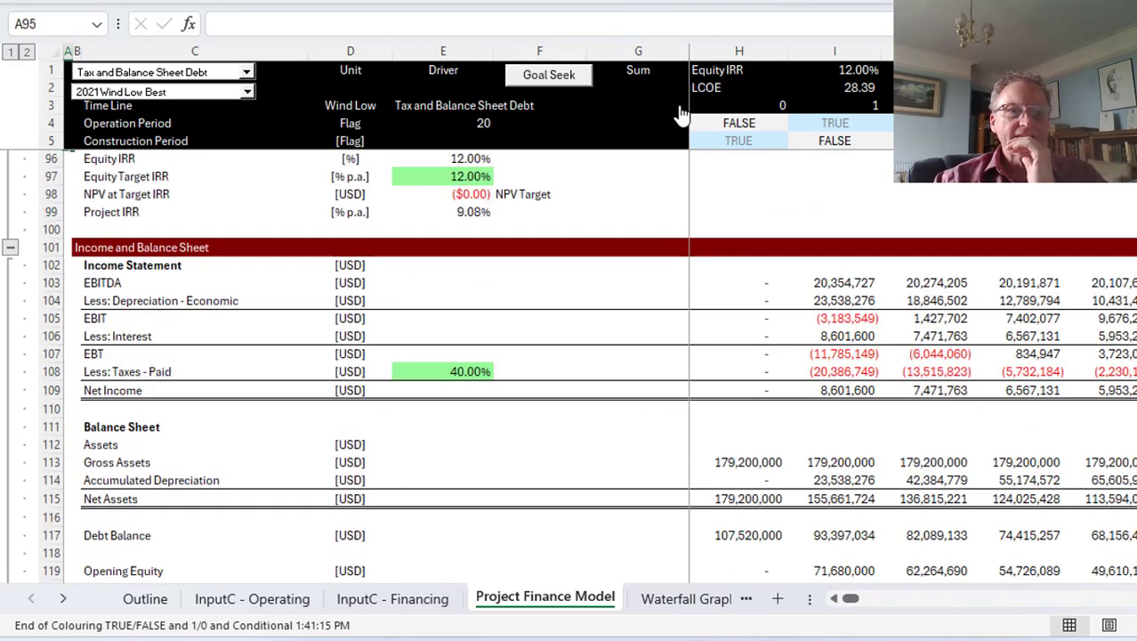
pyautogui.press('Down')
pyautogui.press('Down')
pyautogui.press('Down')
pyautogui.press('Down')
pyautogui.press('Down')
pyautogui.press('Down')
pyautogui.press('Down')
pyautogui.press('Down')
pyautogui.press('Right')
pyautogui.press('Right')
pyautogui.press('Right')
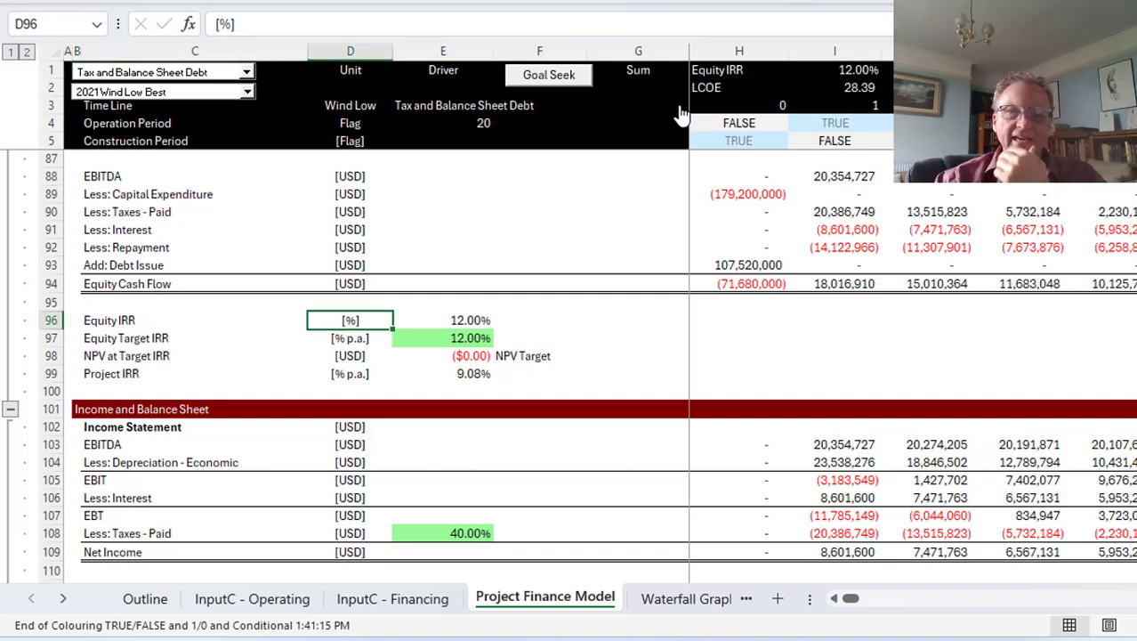
# Step: Inspect the period 0 Equity Cash Flow formula in H94
pyautogui.press('Right')
pyautogui.press('Right')
pyautogui.press('Right')
pyautogui.press('Right')
pyautogui.press('Up')
pyautogui.press('Up')
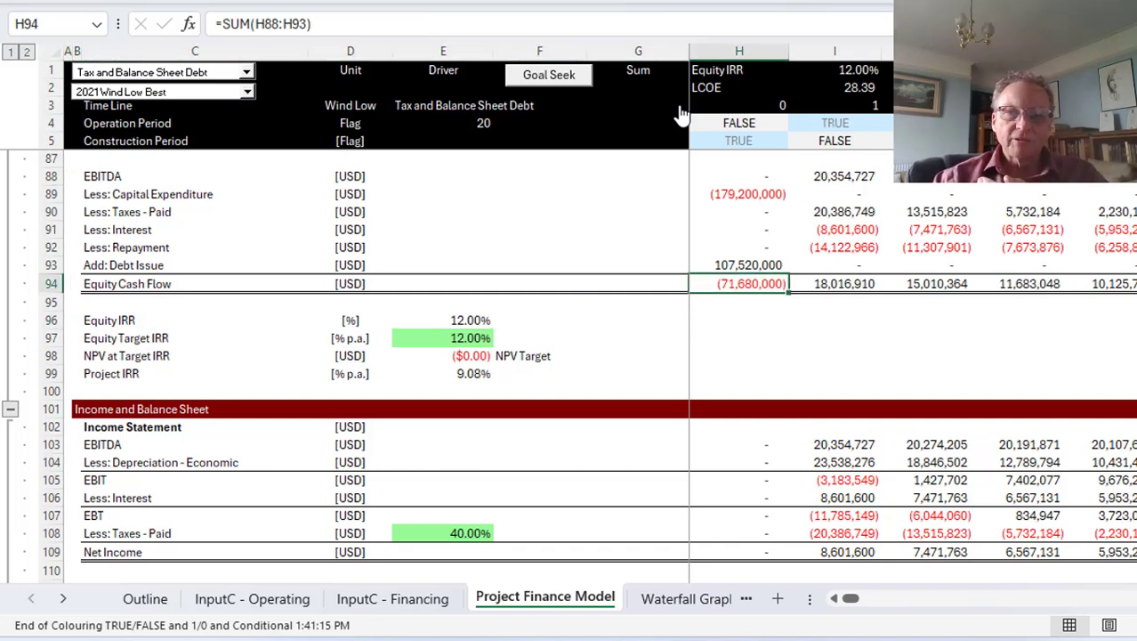
# Step: Check the period 0 entries above Equity Cash Flow and inspect the Capital Expenditure formula in H89
pyautogui.press('Up')
pyautogui.press('Up')
pyautogui.press('Up')
pyautogui.press('Up')
pyautogui.press('Up')
pyautogui.press('Up')
pyautogui.press('Up')
pyautogui.press('Up')
pyautogui.press('Down')
pyautogui.press('Down')
pyautogui.press('Down')
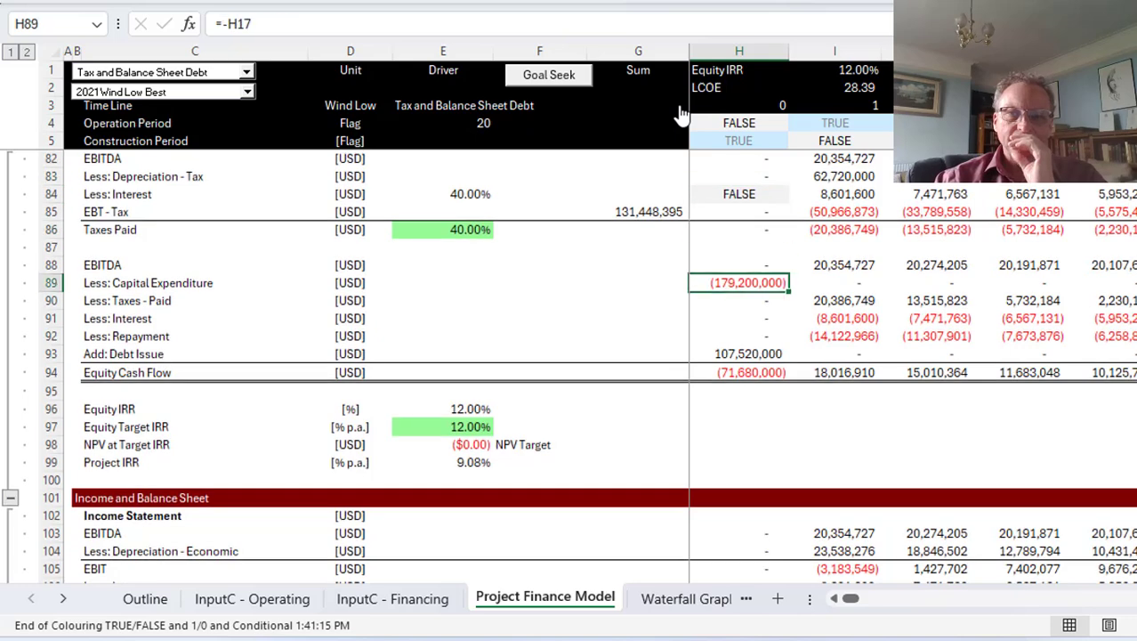
# Step: Trace how period 0 Capital Expenditure and Debt Issue feed into Equity Cash Flow across H89 to H94
pyautogui.press('Down')
pyautogui.press('Down')
pyautogui.press('Down')
pyautogui.press('Down')
pyautogui.press('Down')
pyautogui.press('Down')
pyautogui.press('Down')
pyautogui.press('Up')
pyautogui.press('Up')
pyautogui.press('Up')
pyautogui.press('Up')
pyautogui.press('Up')
pyautogui.press('Up')
pyautogui.press('Up')
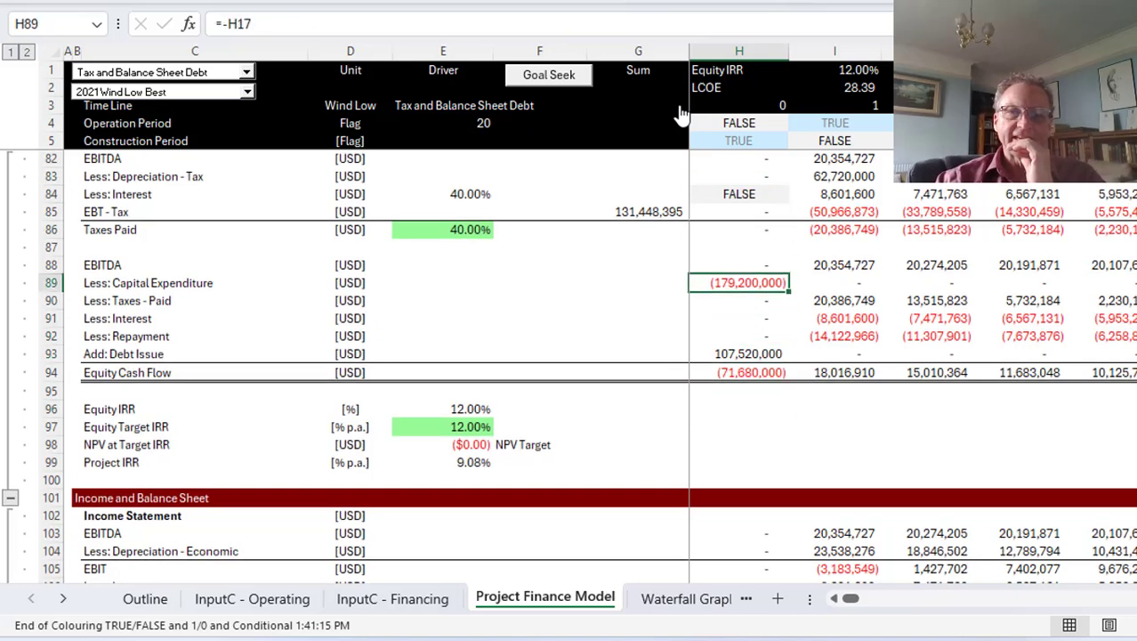
pyautogui.press('Down')
pyautogui.press('Down')
pyautogui.press('Down')
pyautogui.press('Down')
pyautogui.press('Down')
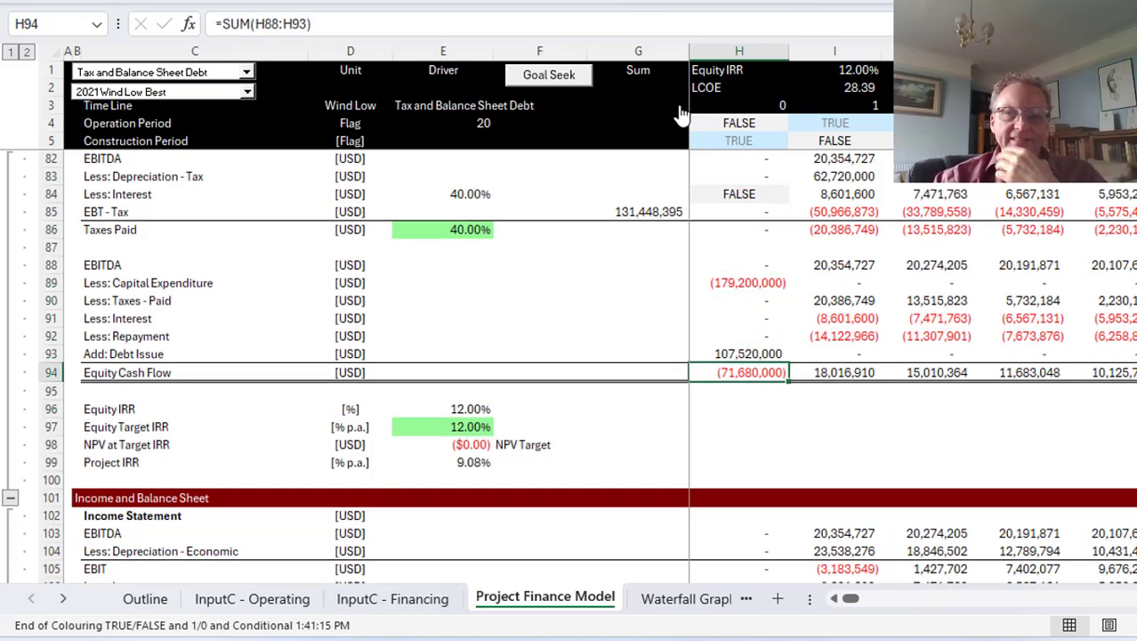
# Step: Step through the period 1 entries above Equity Cash Flow, checking the Debt Issue formula in I93 and the Interest formula in I91
pyautogui.press('Right')
pyautogui.press('Up')
pyautogui.press('Up')
pyautogui.press('Up')
pyautogui.press('Up')
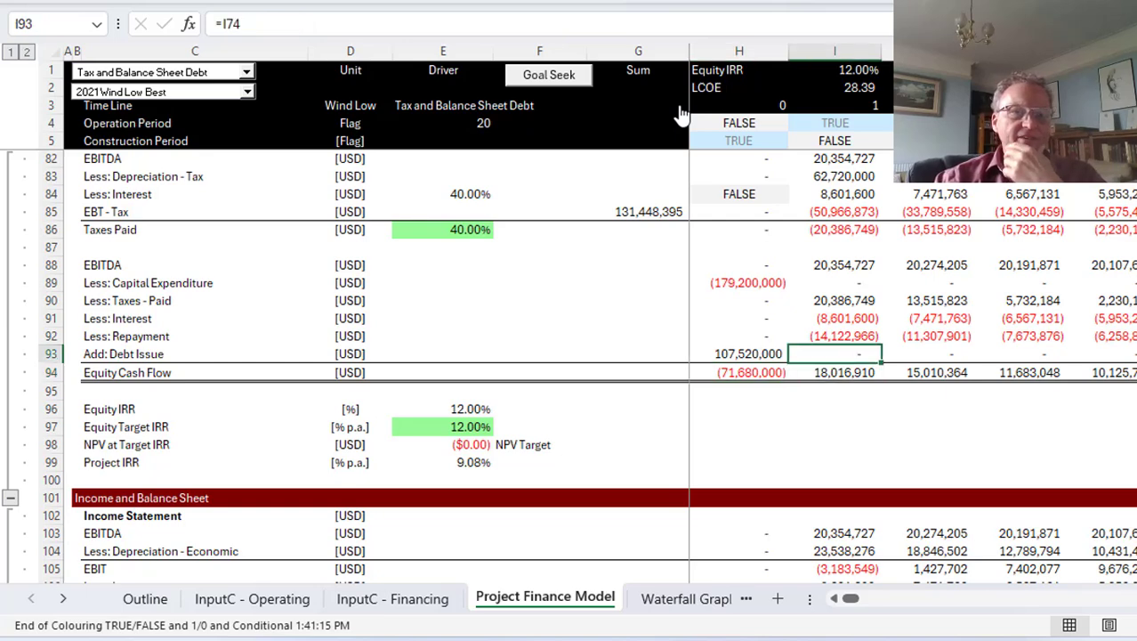
pyautogui.press('Down')
pyautogui.press('Down')
pyautogui.press('Up')
pyautogui.press('Up')
pyautogui.press('Up')
pyautogui.press('Up')
pyautogui.press('Up')
pyautogui.press('Up')
pyautogui.press('Up')
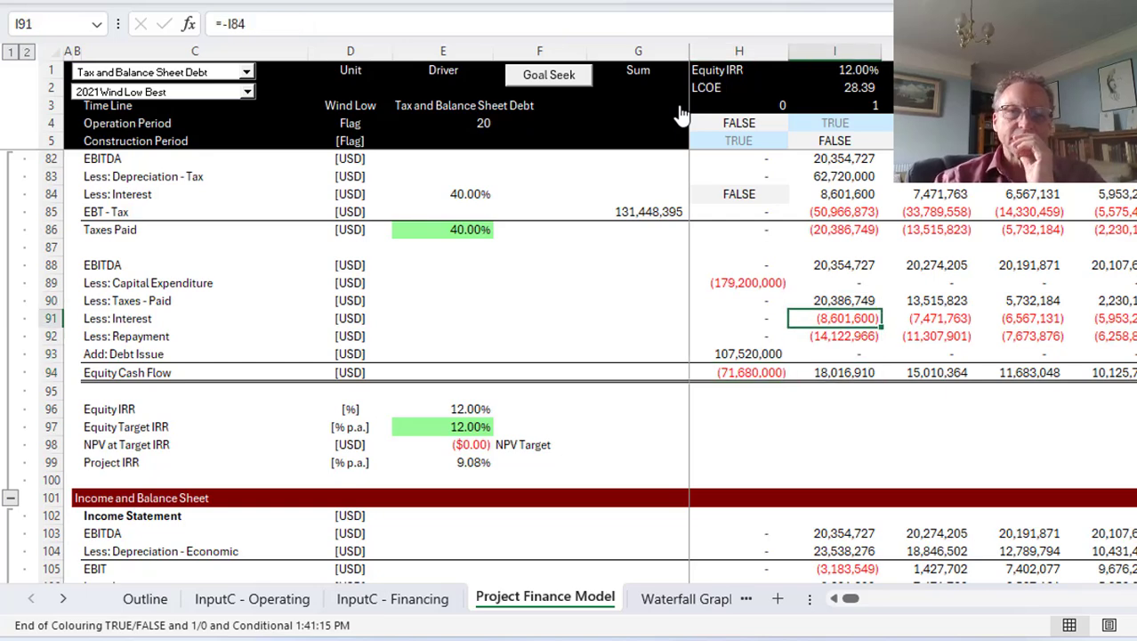
# Step: Trace the period 1 interest deduction back to the Less: Interest formula in I84 of the tax calculation
pyautogui.press('Down')
pyautogui.press('Up')
pyautogui.press('Up')
pyautogui.press('Up')
pyautogui.press('Up')
pyautogui.press('Up')
pyautogui.press('Up')
pyautogui.press('Up')
pyautogui.press('Up')
pyautogui.press('Up')
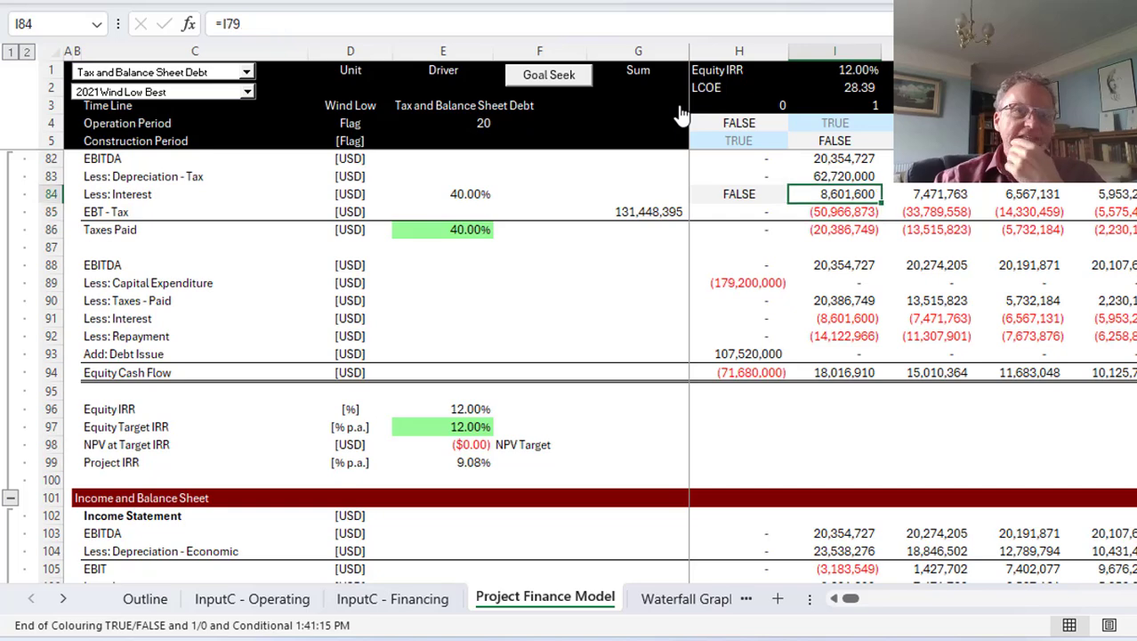
# Step: Review the period 1 rows linking the interest in the tax calculation to the equity cash flow deductions
pyautogui.press('Down')
pyautogui.press('Down')
pyautogui.press('Down')
pyautogui.press('Down')
pyautogui.press('Down')
pyautogui.press('Down')
pyautogui.press('Down')
pyautogui.press('Up')
pyautogui.press('Down')
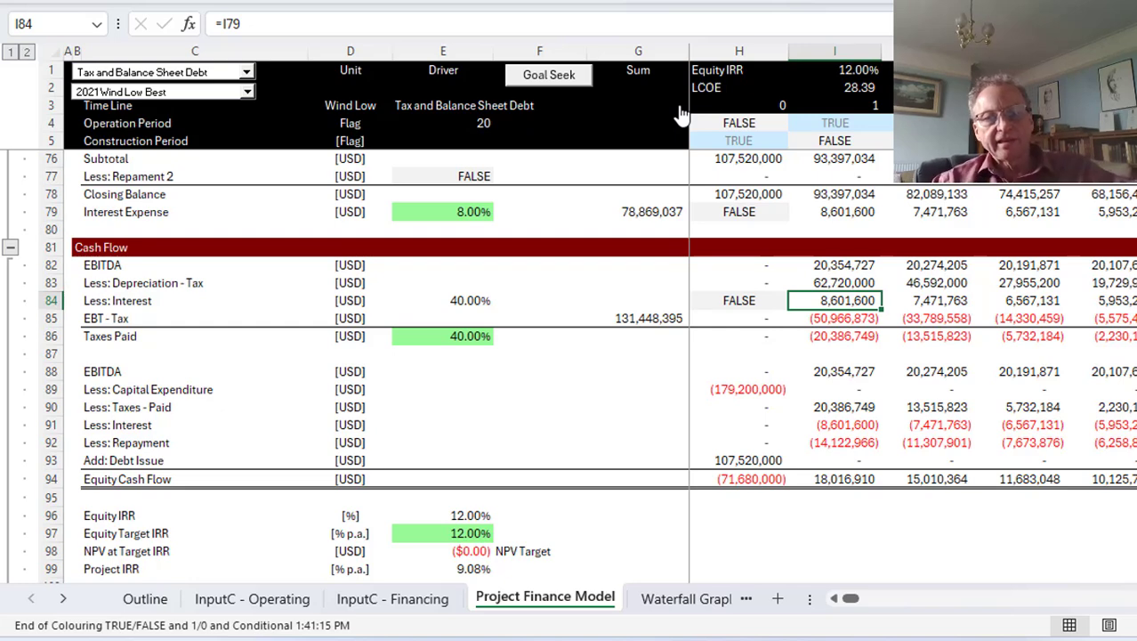
# Step: Return to the InputC - Financing sheet and compare the WACC with Interest Shield formulas in K24 and L24
pyautogui.press('Left')
pyautogui.press('Left')
pyautogui.press('Left')
pyautogui.press('Left')
pyautogui.press('Left')
pyautogui.press('Left')
pyautogui.press('Left')
pyautogui.press('Left')
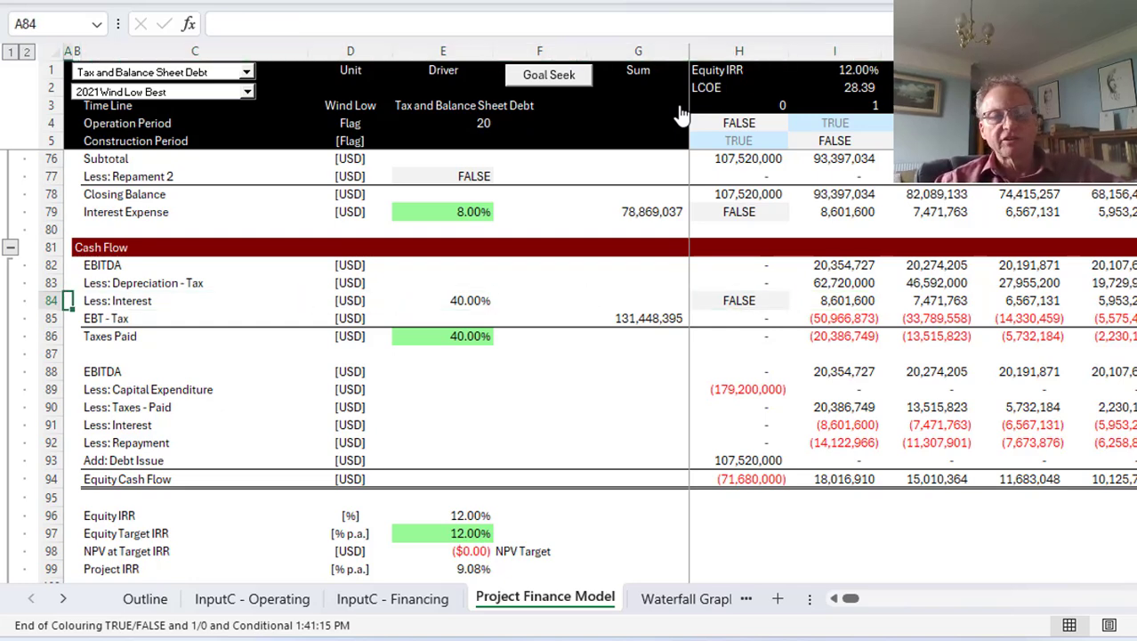
pyautogui.hotkey('ctrl', 'pageup')
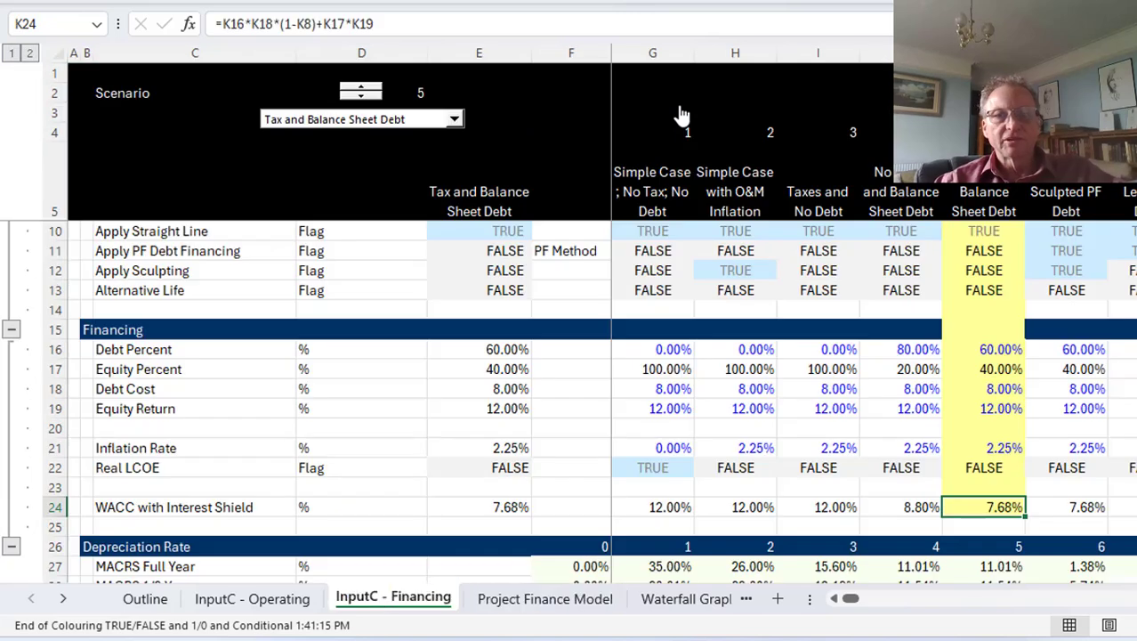
pyautogui.press('Left')
pyautogui.press('Right')
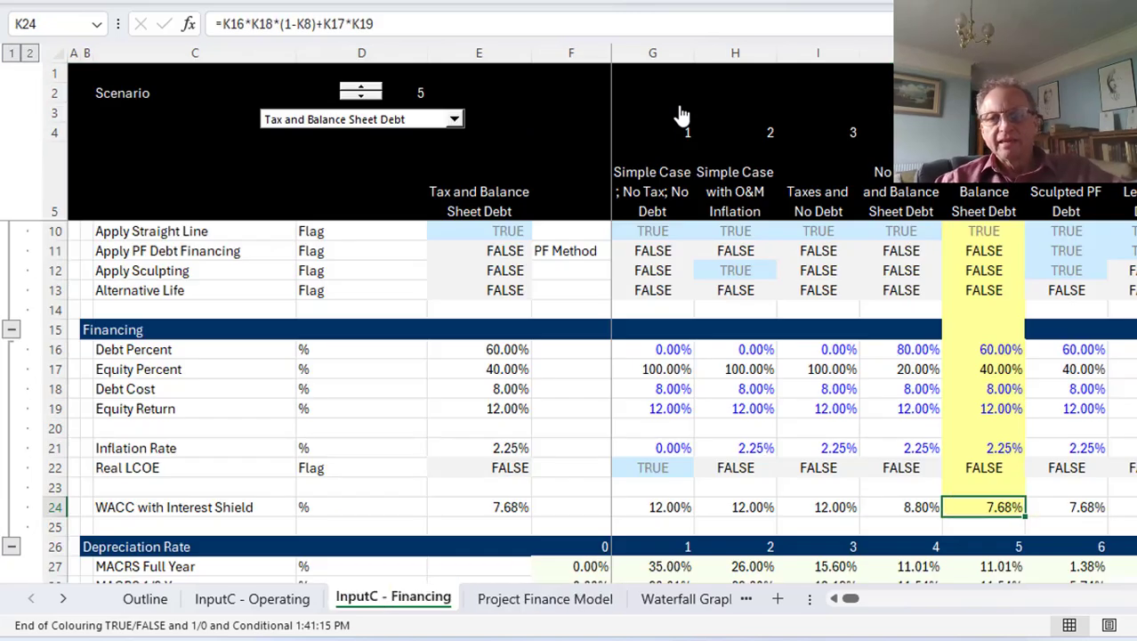
pyautogui.press('Right')
pyautogui.press('Left')
pyautogui.press('Right')
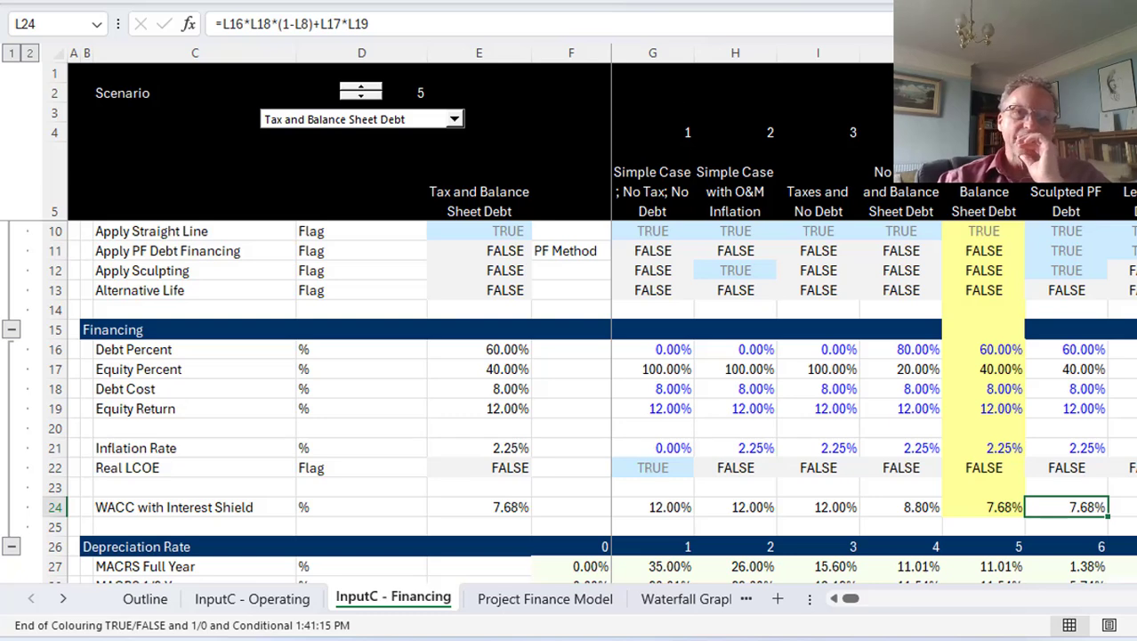
# Step: Compare the Apply Straight Line flags in row 10 across the balance sheet, sculpted and level PF debt scenarios
pyautogui.click(991, 233)
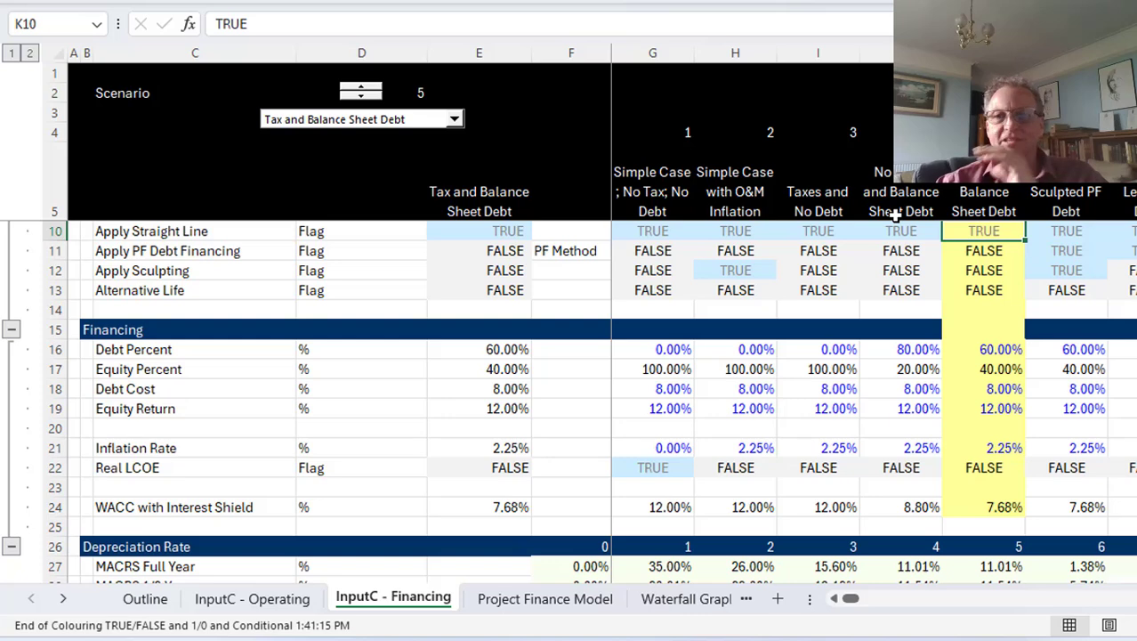
pyautogui.press('Right')
pyautogui.scroll(1, 897, 213)
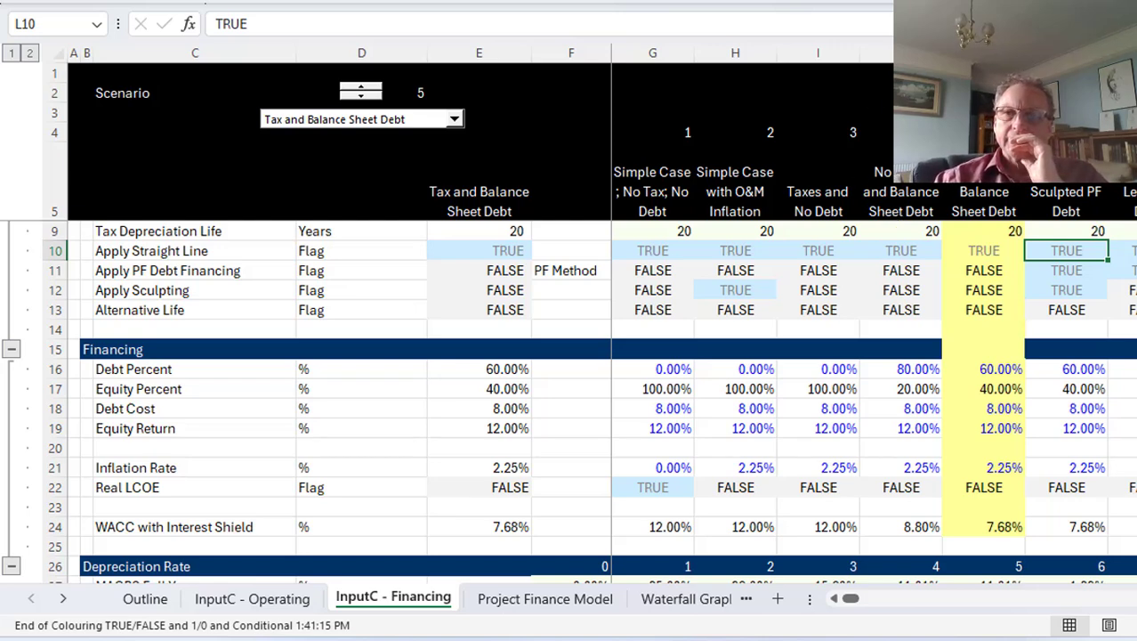
pyautogui.press('Left')
pyautogui.press('Left')
pyautogui.press('Right')
pyautogui.press('Right')
pyautogui.press('Right')
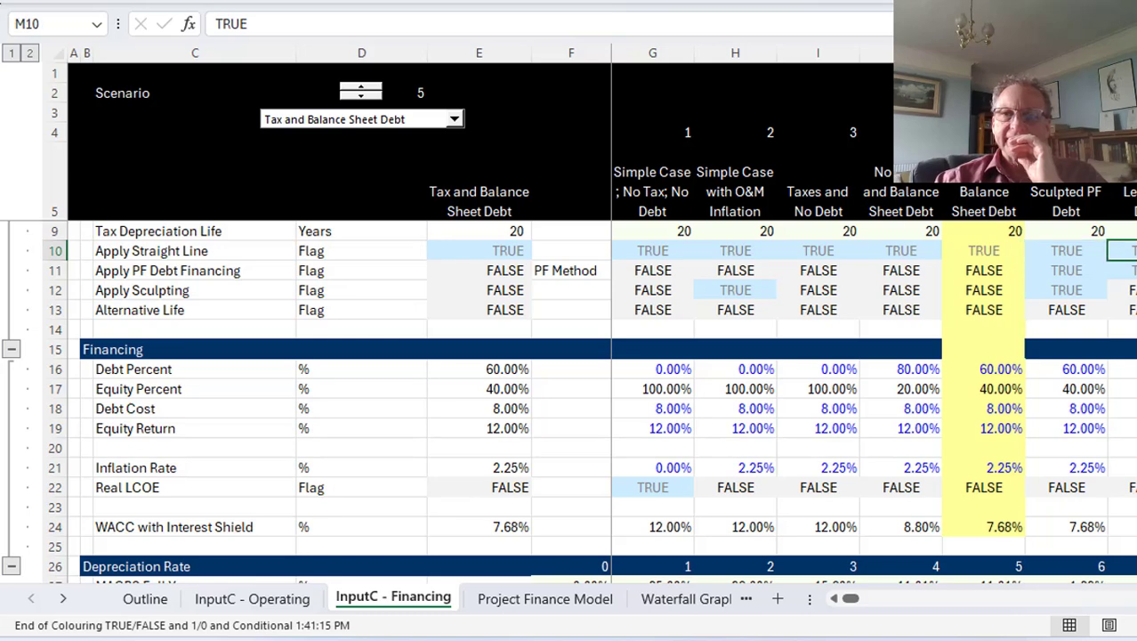
pyautogui.press('Right')
pyautogui.press('Left')
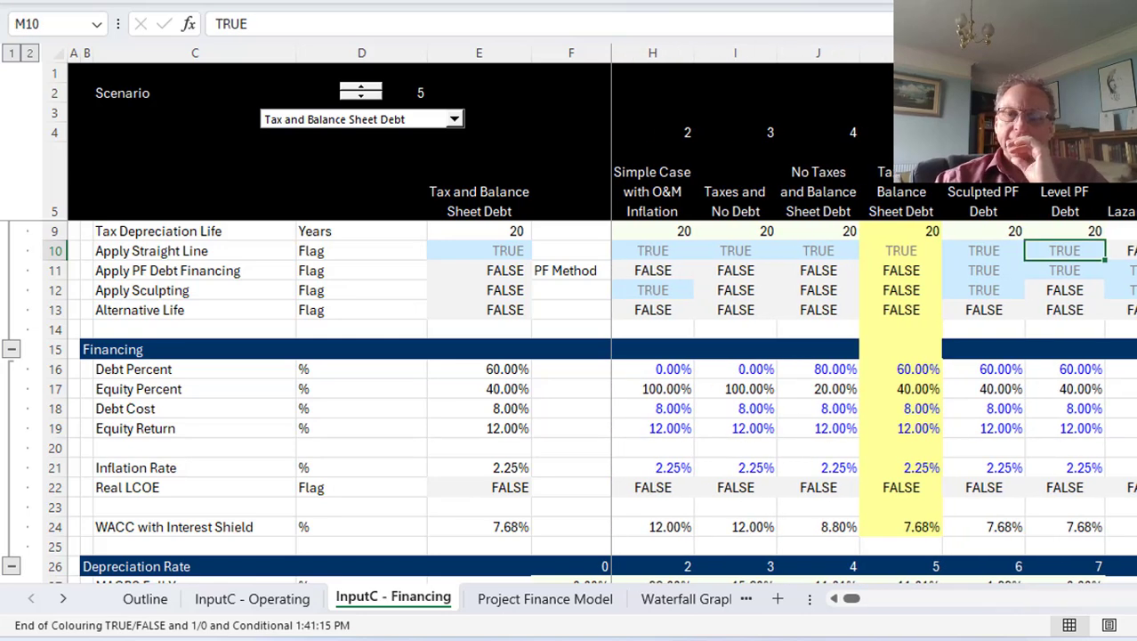
# Step: Switch the active financing scenario to Tax and Level PF Debt
pyautogui.click(425, 122)
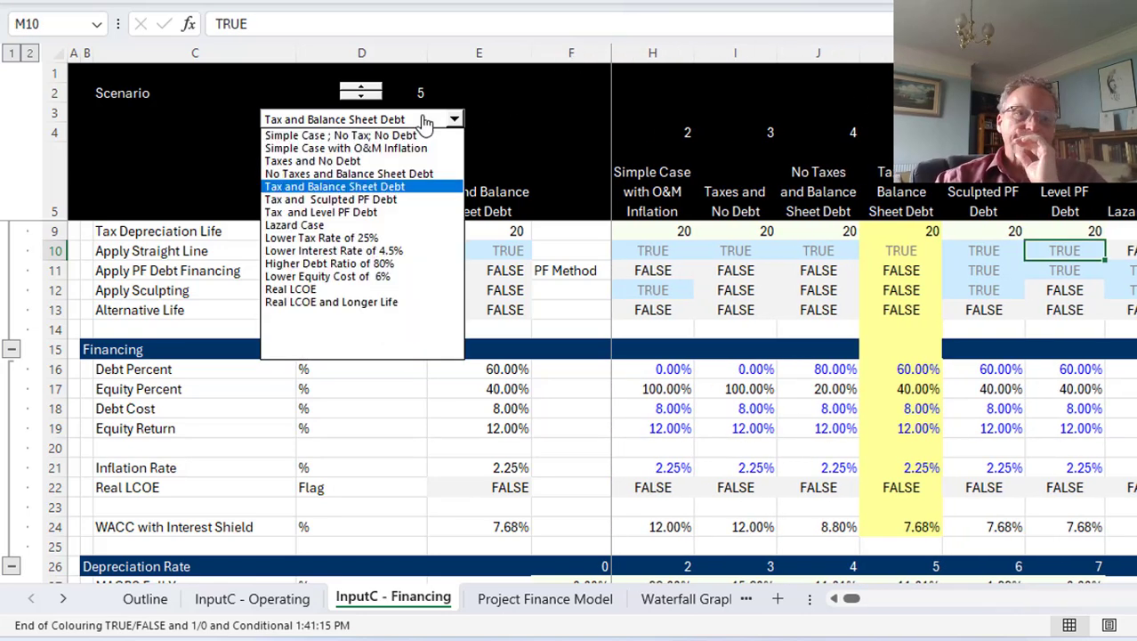
pyautogui.click(365, 212)
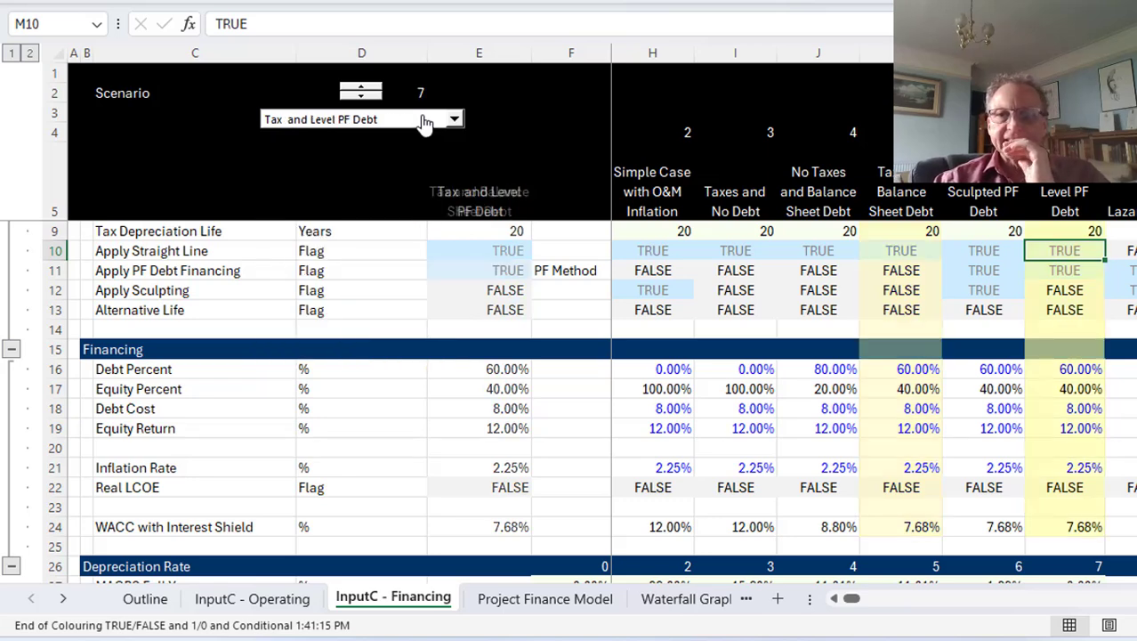
pyautogui.click(656, 368)
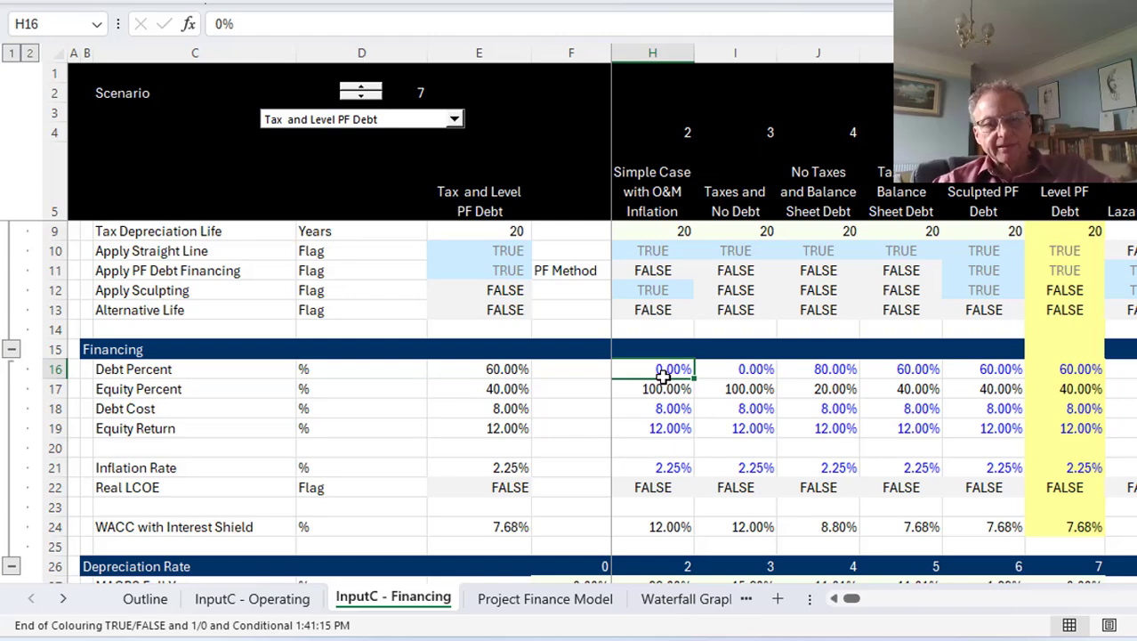
# Step: Open the Lazard PDF sheet and examine the Levelized Debt Service row in the onshore wind sample calculation
pyautogui.hotkey('ctrl', 'pagedown')
pyautogui.hotkey('ctrl', 'pagedown')
pyautogui.hotkey('ctrl', 'pagedown')
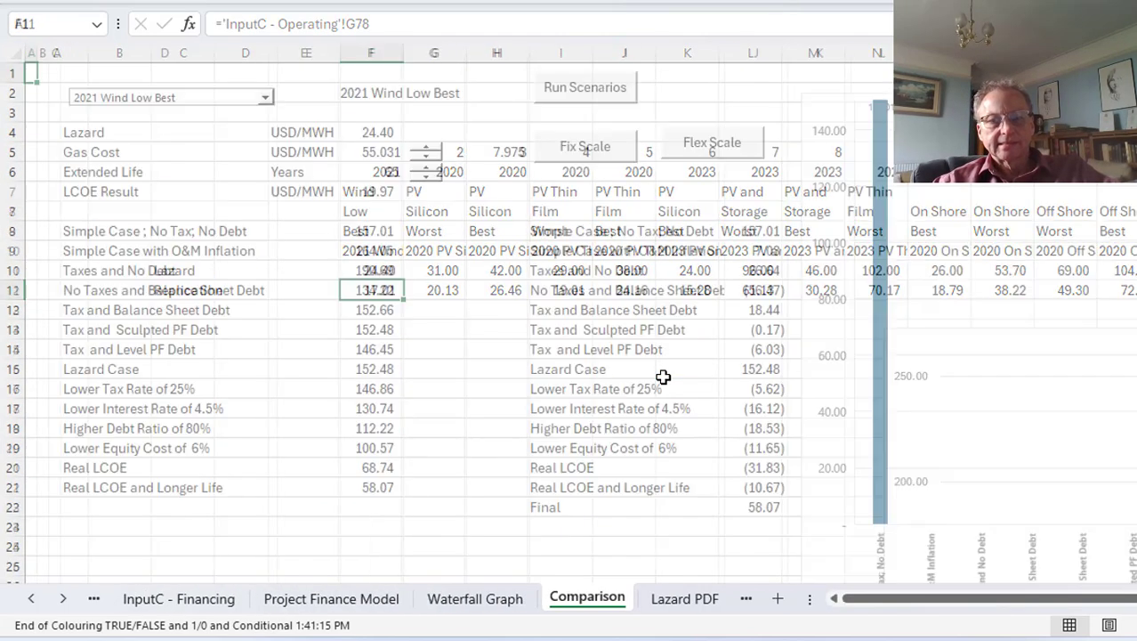
pyautogui.hotkey('ctrl', 'pagedown')
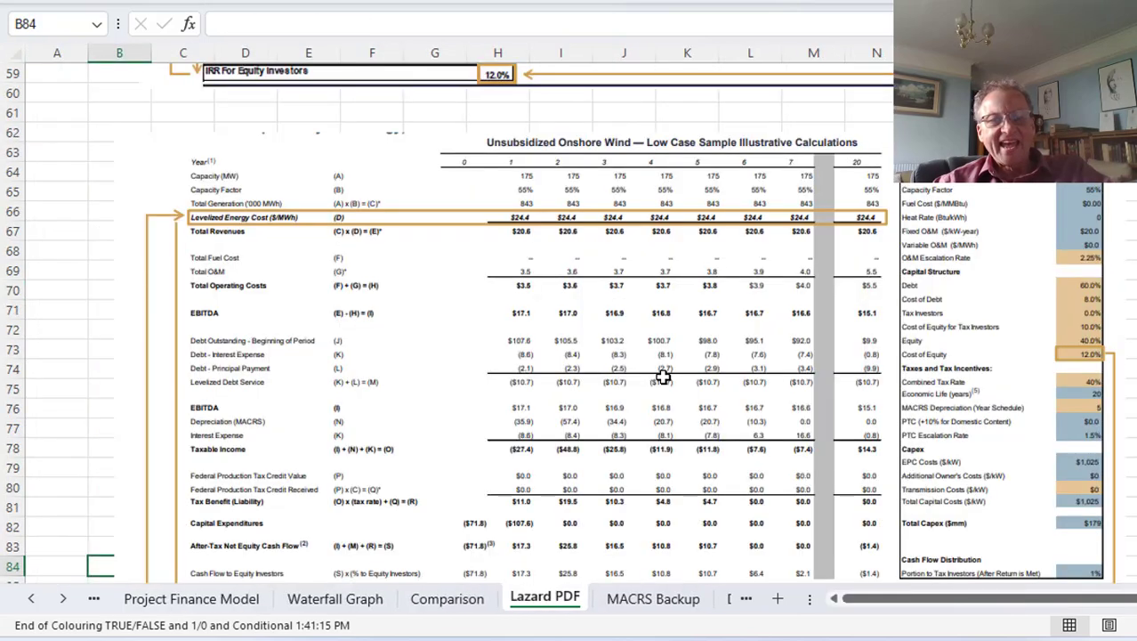
pyautogui.click(56, 391)
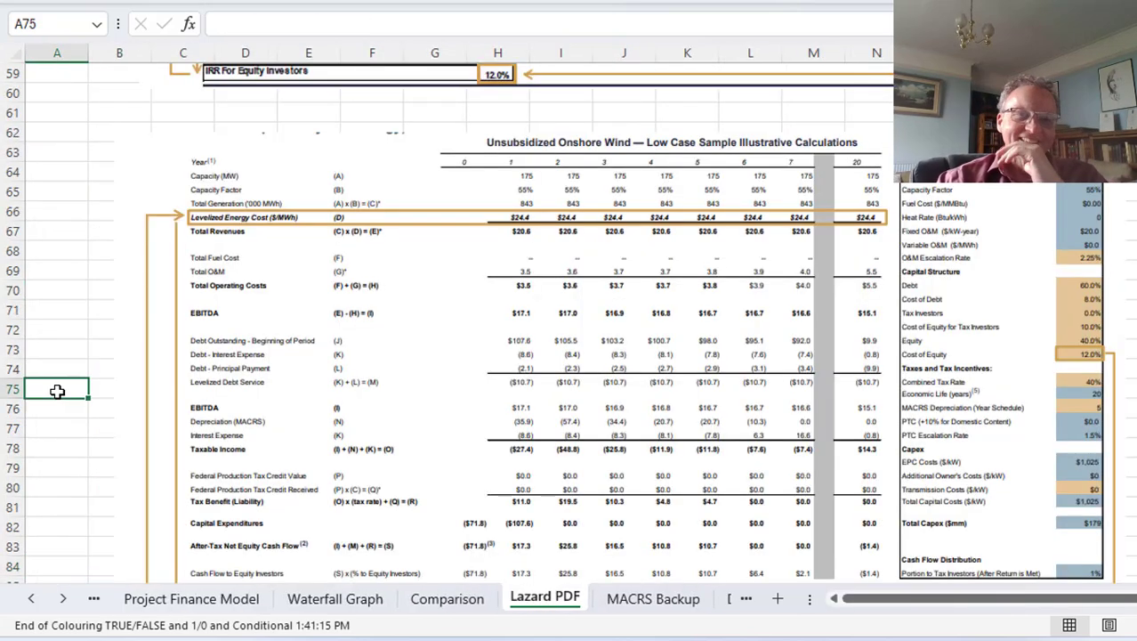
pyautogui.press('Right')
pyautogui.press('Right')
pyautogui.press('Right')
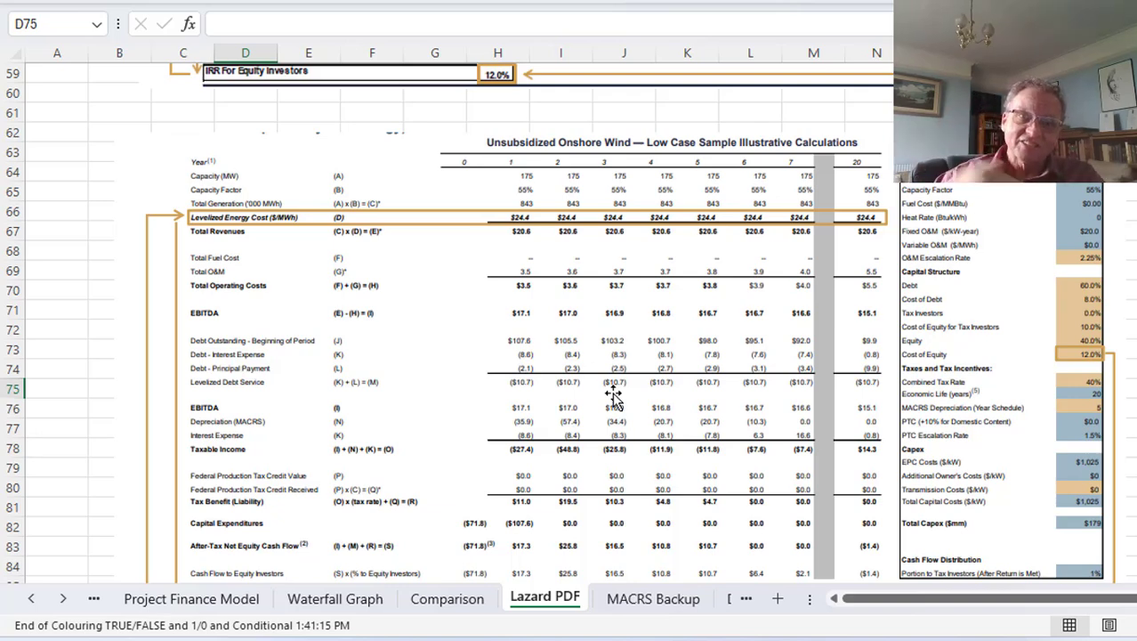
pyautogui.click(56, 396)
# Step: Return to the Project Finance Model sheet and inspect the Equity IRR formula in E96 and the return rows beneath it
pyautogui.hotkey('ctrl', 'pagedown')
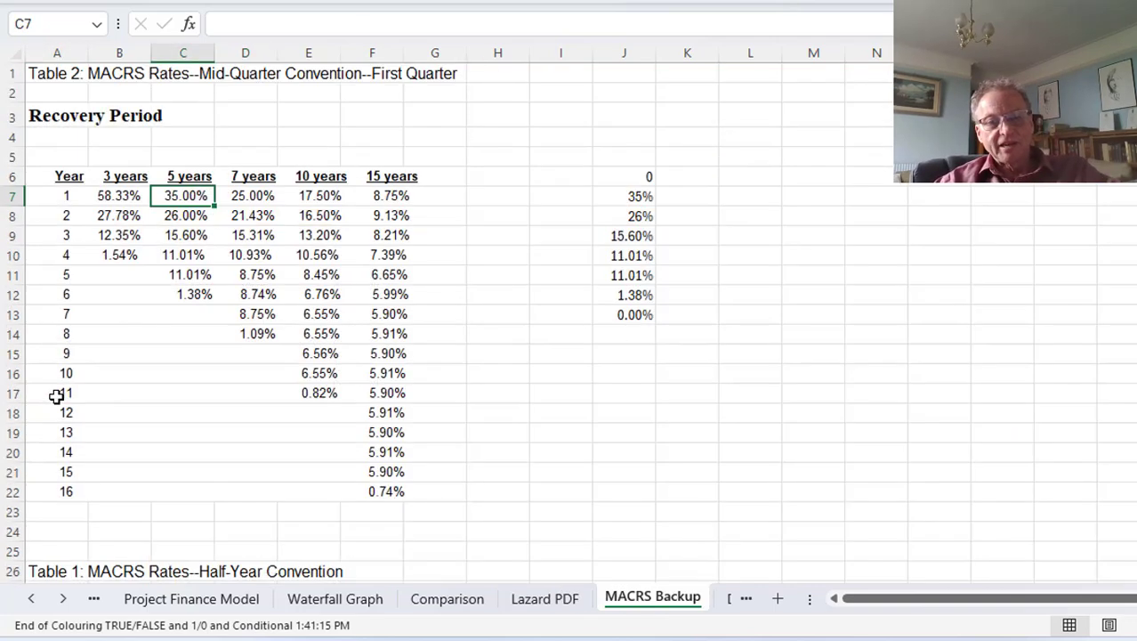
pyautogui.hotkey('ctrl', 'pageup')
pyautogui.hotkey('ctrl', 'pageup')
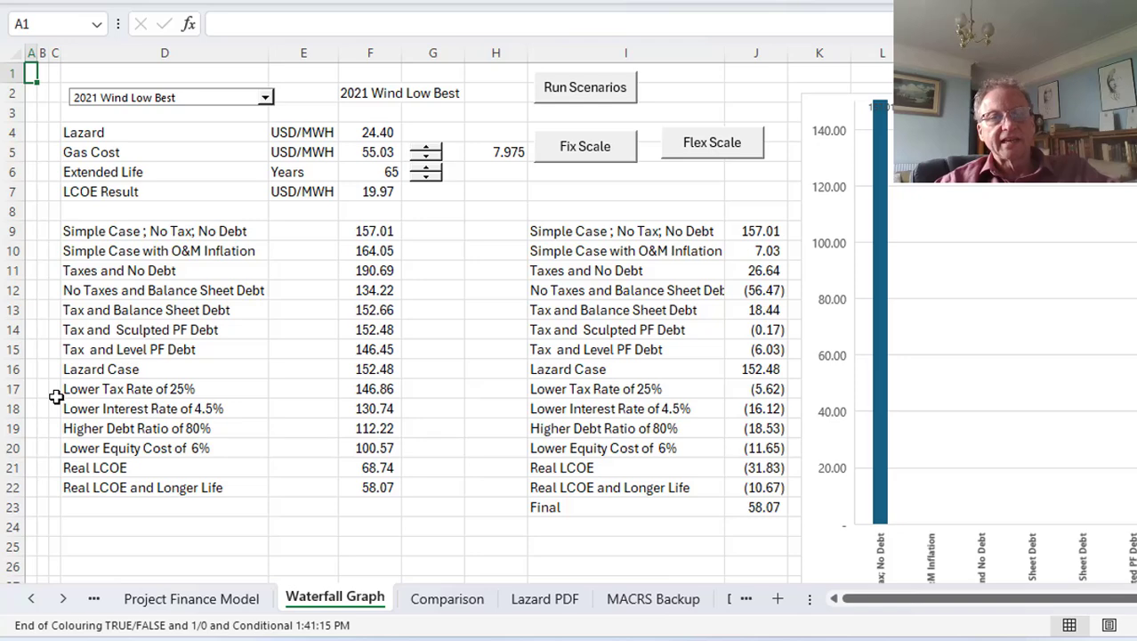
pyautogui.hotkey('ctrl', 'pageup')
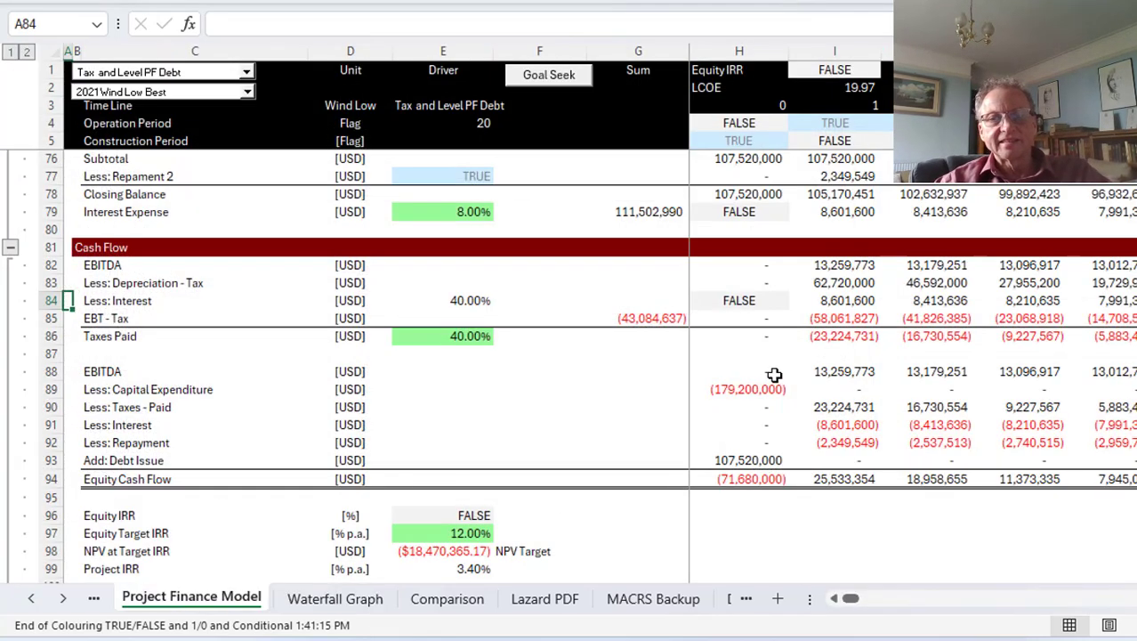
pyautogui.click(476, 517)
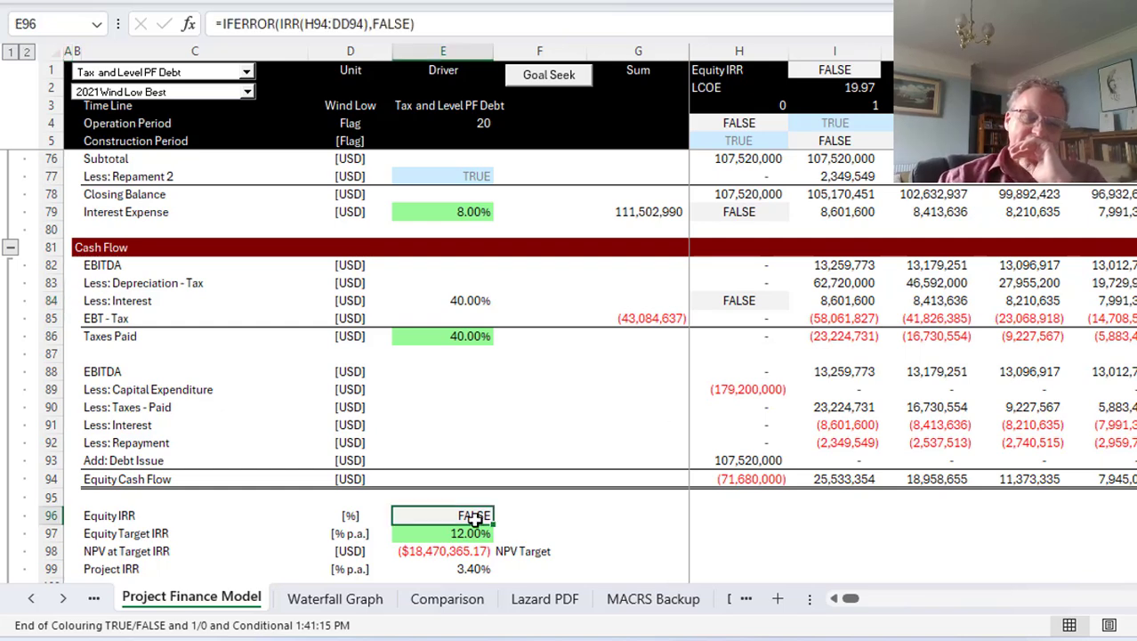
pyautogui.press('Down')
pyautogui.press('Down')
pyautogui.press('Down')
pyautogui.press('Up')
pyautogui.press('Up')
pyautogui.press('Up')
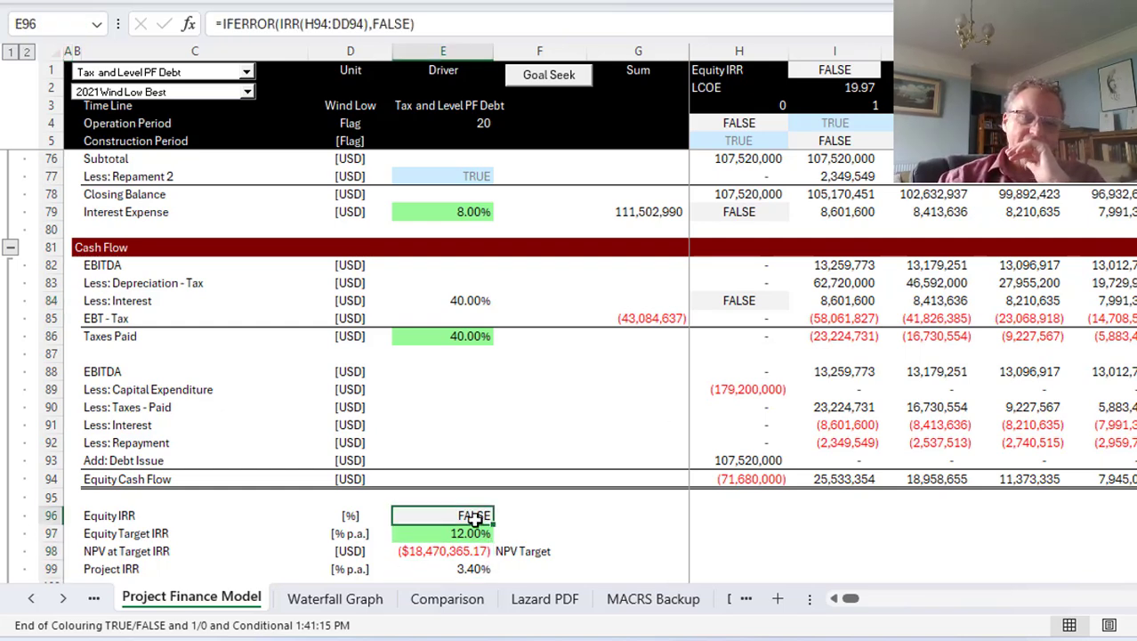
# Step: Go to the Financing section and examine the period 1 debt service formulas in I69 and I70
pyautogui.press('Right')
pyautogui.press('Right')
pyautogui.press('Right')
pyautogui.press('Right')
pyautogui.press('pageup')
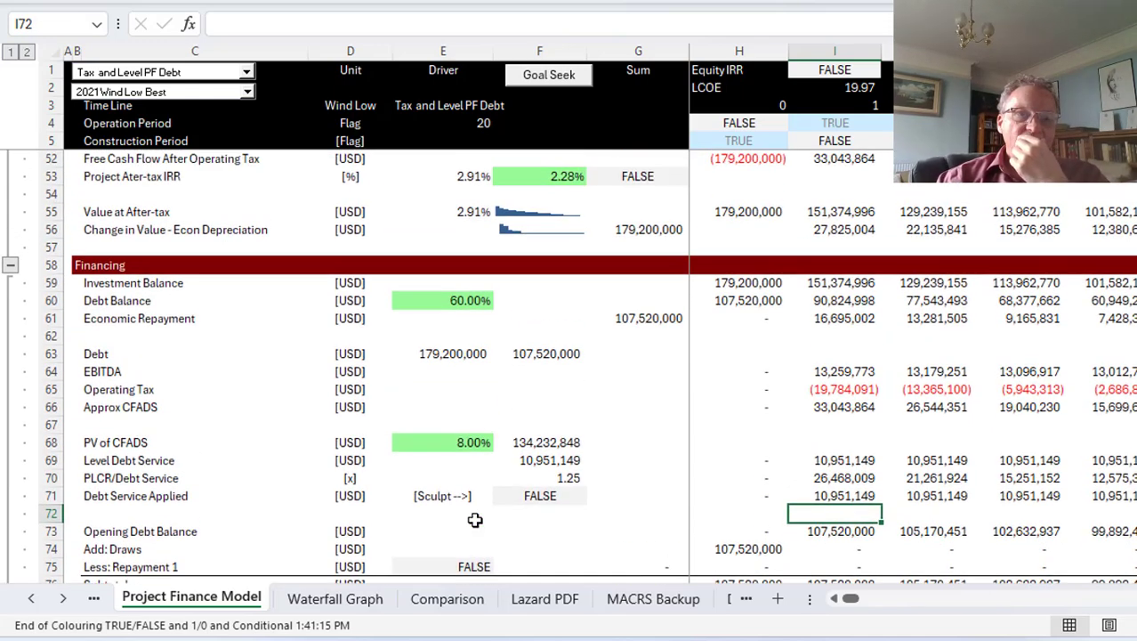
pyautogui.press('Up')
pyautogui.press('Up')
pyautogui.press('Up')
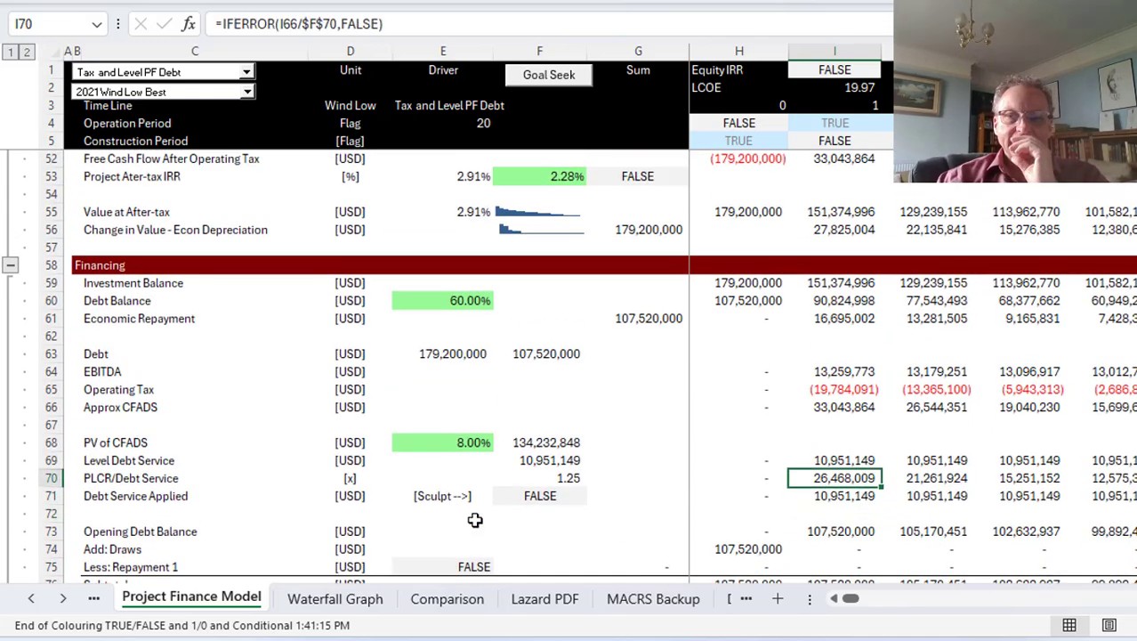
pyautogui.press('Down')
pyautogui.press('Up')
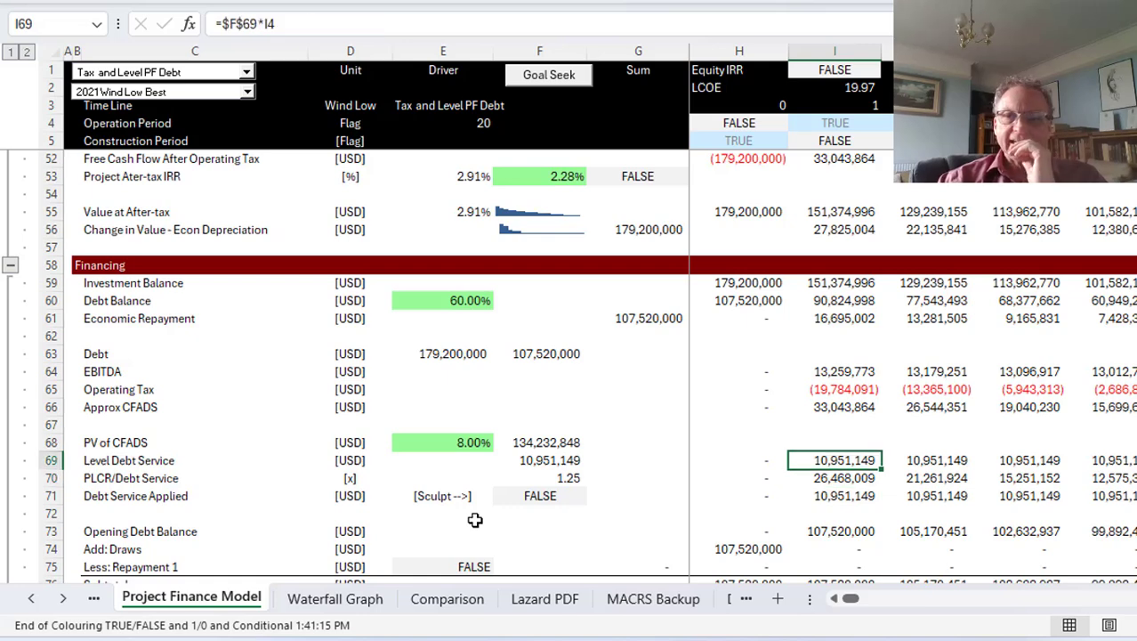
# Step: Examine the PV of CFADS formula and the debt figures above it in the Financing section
pyautogui.press('Left')
pyautogui.press('Left')
pyautogui.press('Left')
pyautogui.press('Left')
pyautogui.press('Right')
pyautogui.press('Up')
pyautogui.press('Up')
pyautogui.press('Up')
pyautogui.press('Up')
pyautogui.press('Up')
pyautogui.press('Up')
pyautogui.press('Up')
pyautogui.press('Up')
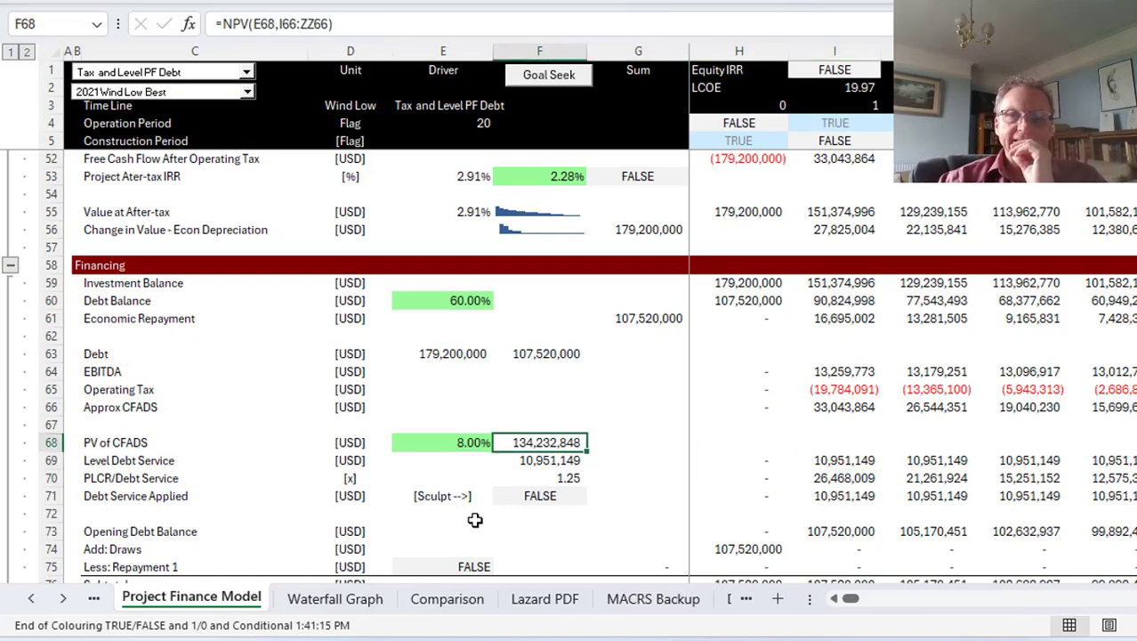
# Step: Inspect the PMT formula behind Level Debt Service in F69 and the cells it references
pyautogui.press('Right')
pyautogui.press('Down')
pyautogui.press('Down')
pyautogui.press('Down')
pyautogui.press('Down')
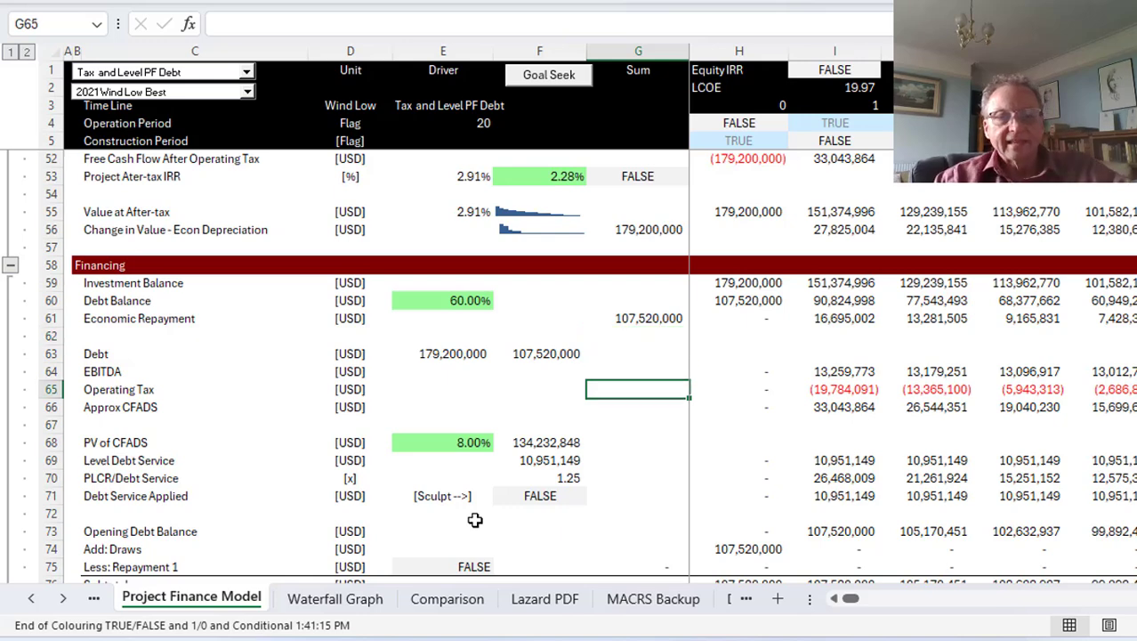
pyautogui.press('Left')
pyautogui.press('Down')
pyautogui.press('Down')
pyautogui.press('Down')
pyautogui.press('Down')
pyautogui.press('F2')
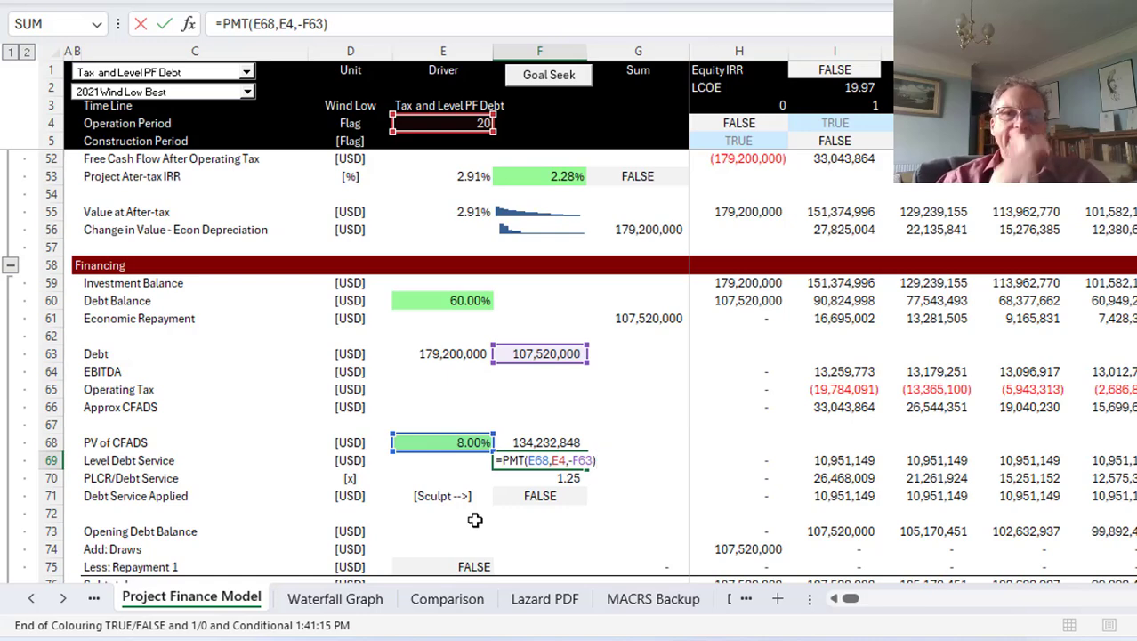
pyautogui.press('Return')
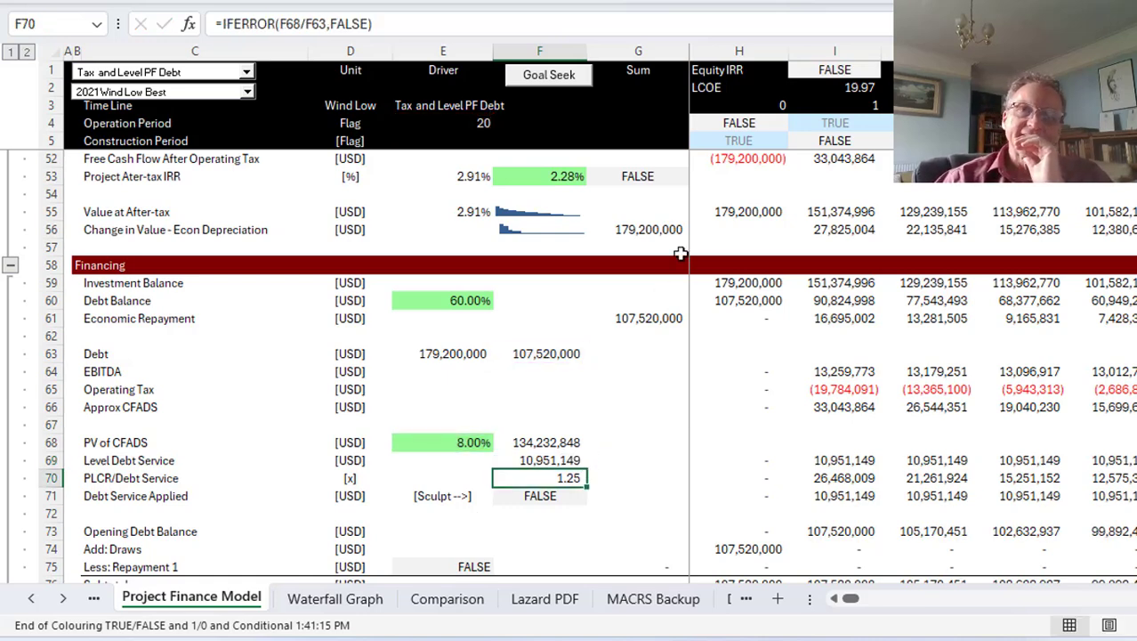
# Step: Trace the Equity IRR in I1 back to its source cell E96 and inspect the IFERROR/IRR formula there
pyautogui.click(820, 68)
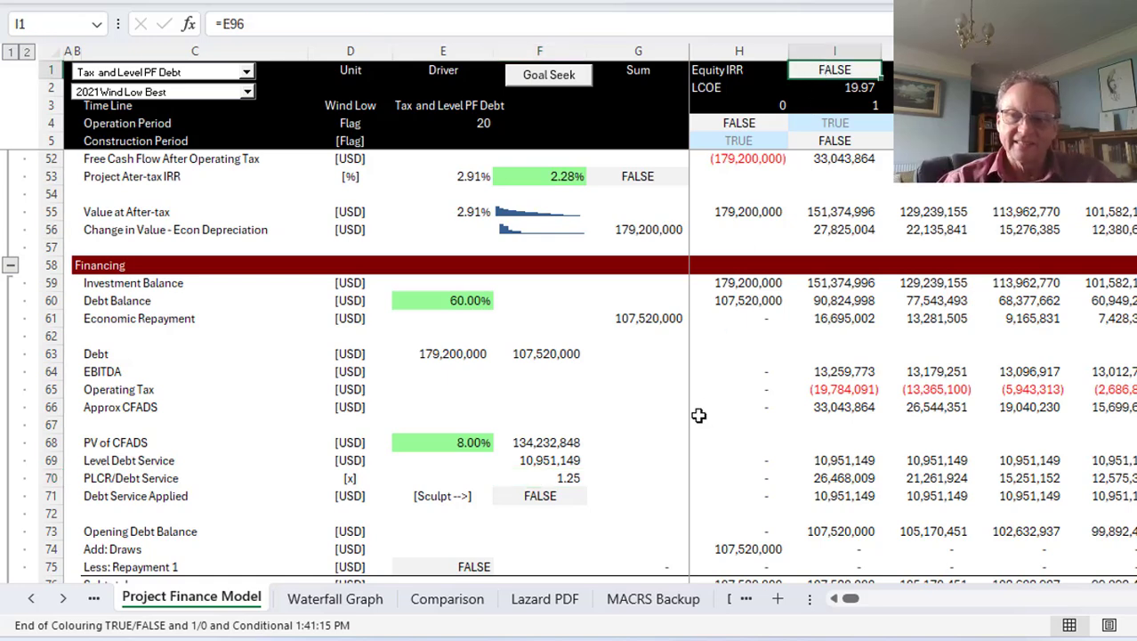
pyautogui.hotkey('ctrl', '[')
pyautogui.press('Down')
pyautogui.press('Down')
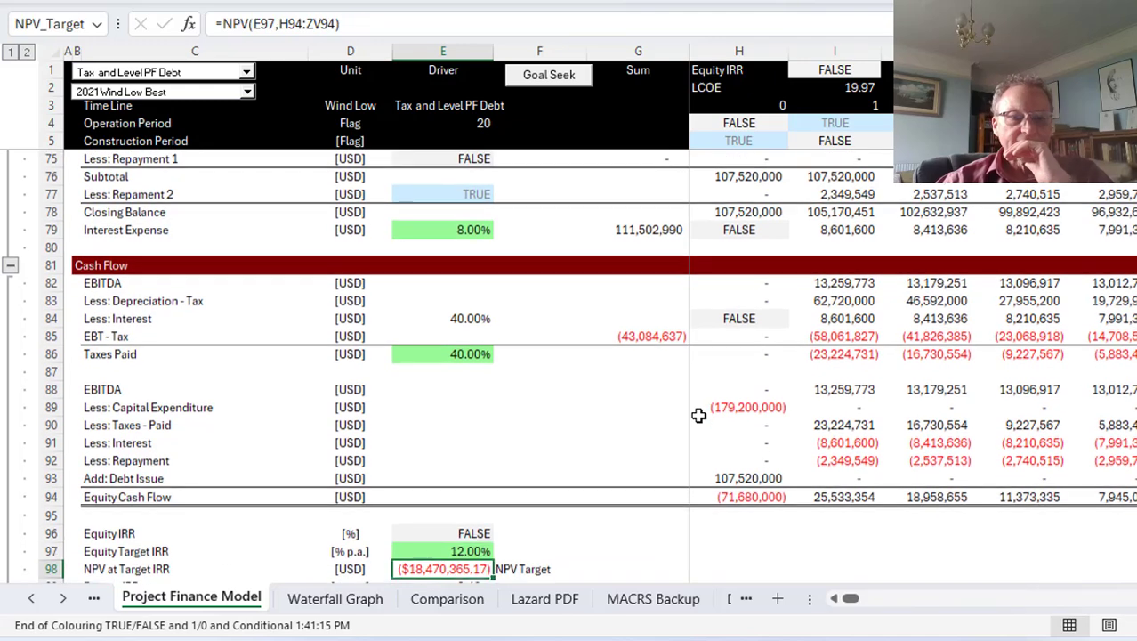
pyautogui.press('Down')
pyautogui.press('Up')
pyautogui.press('Down')
pyautogui.press('Down')
pyautogui.press('Up')
pyautogui.press('Up')
pyautogui.press('Up')
pyautogui.press('Up')
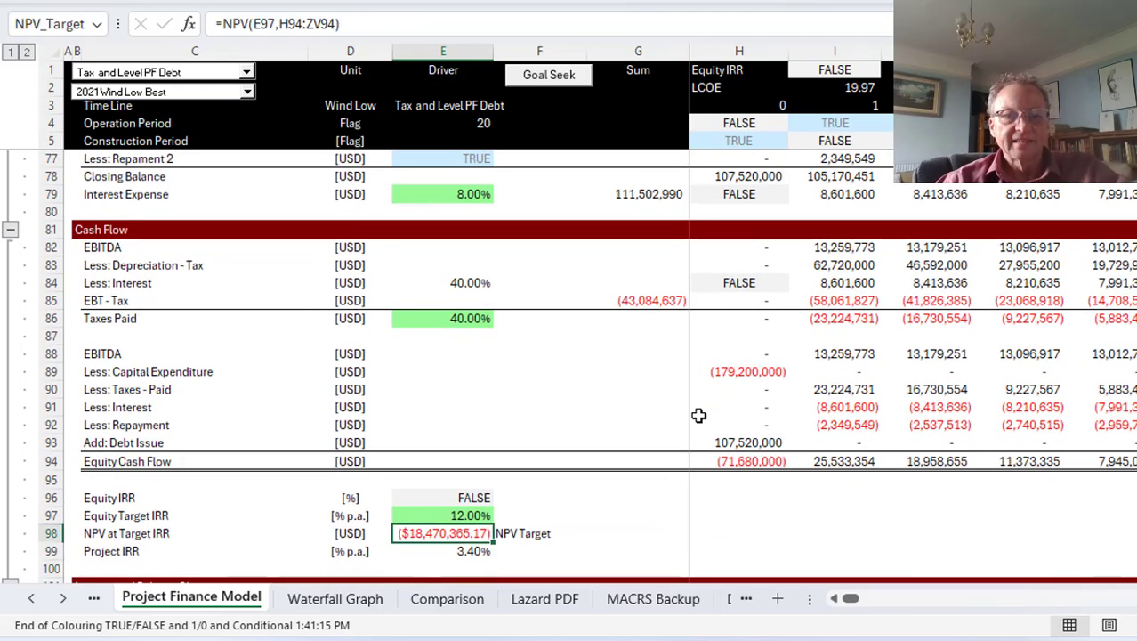
pyautogui.press('F2')
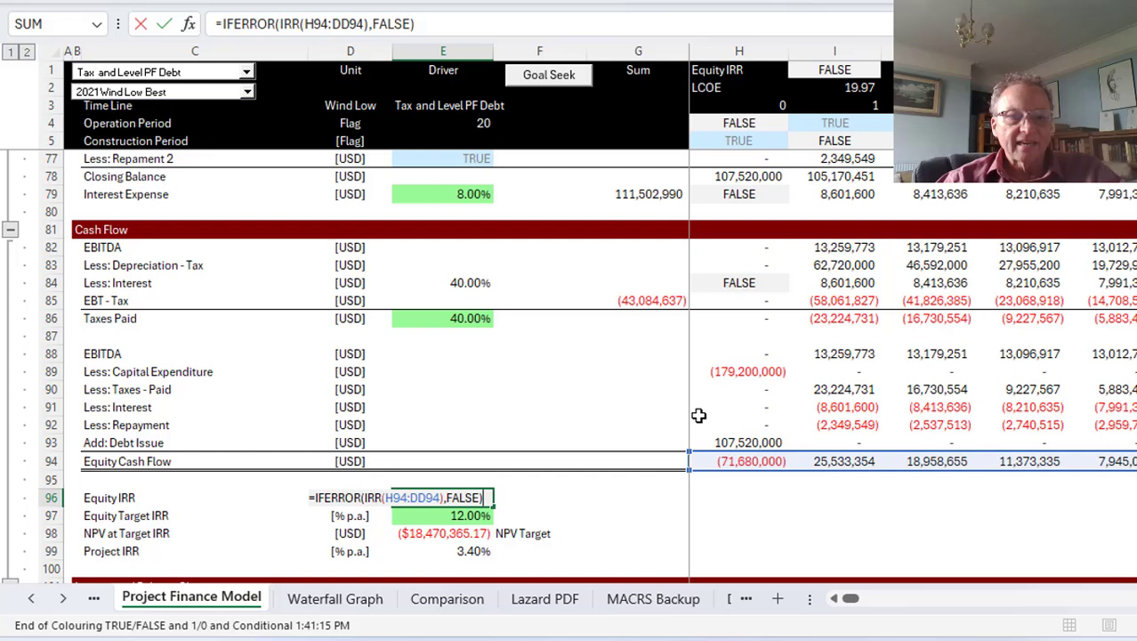
pyautogui.press('Escape')
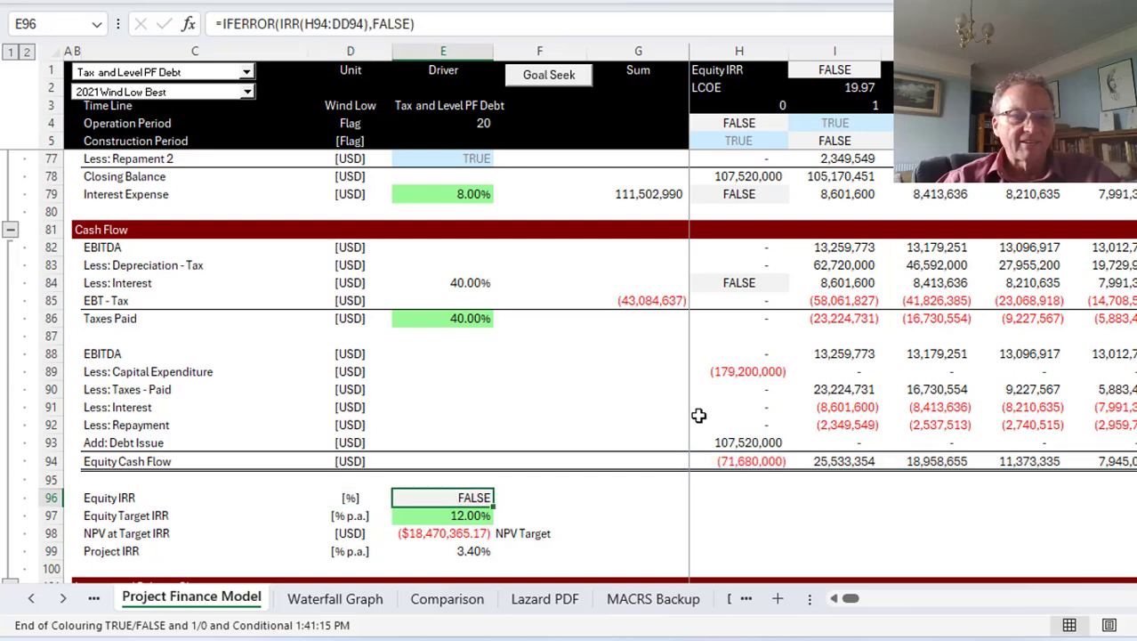
# Step: Examine the NPV at Target IRR, Project IRR and Equity Target IRR formulas in E97:E99
pyautogui.press('Down')
pyautogui.press('Up')
pyautogui.press('Down')
pyautogui.press('Down')
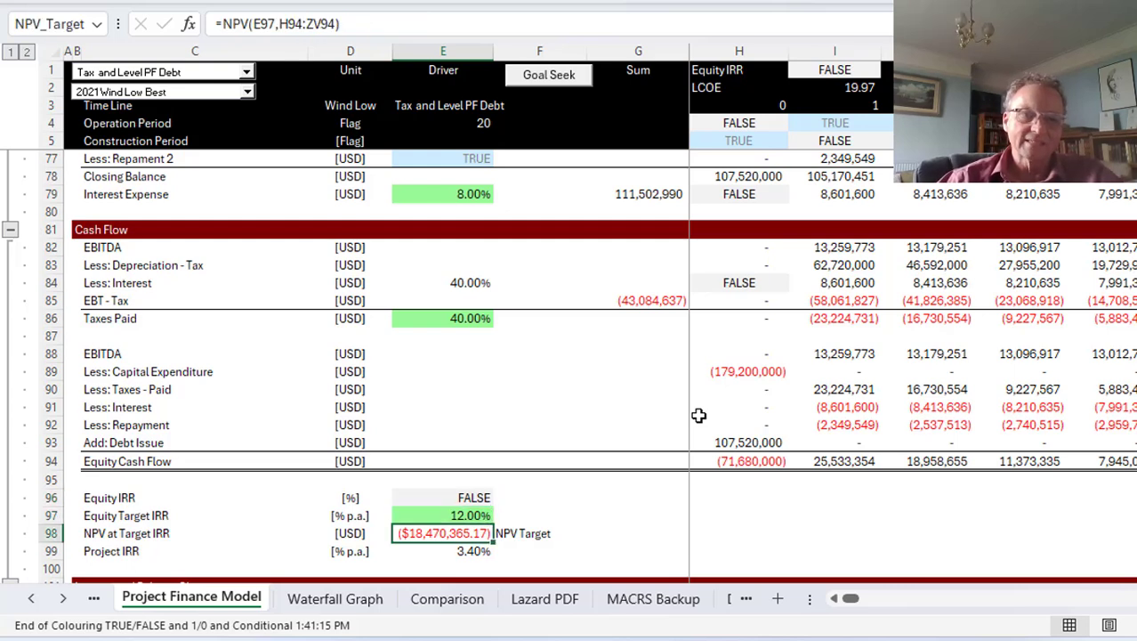
pyautogui.press('Down')
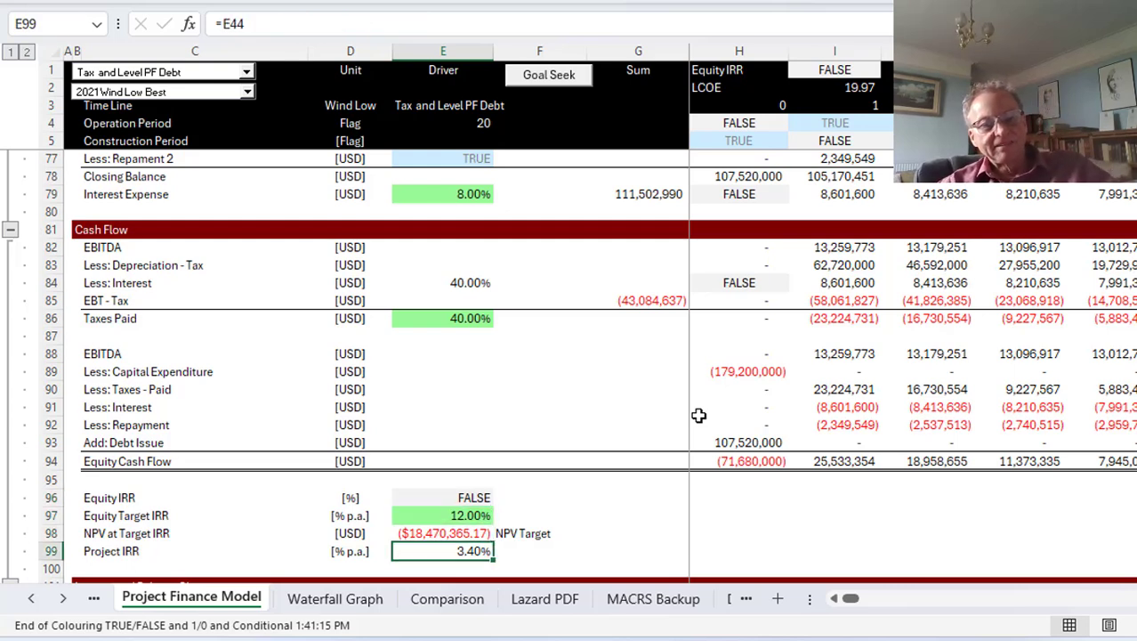
pyautogui.press('Up')
pyautogui.press('Up')
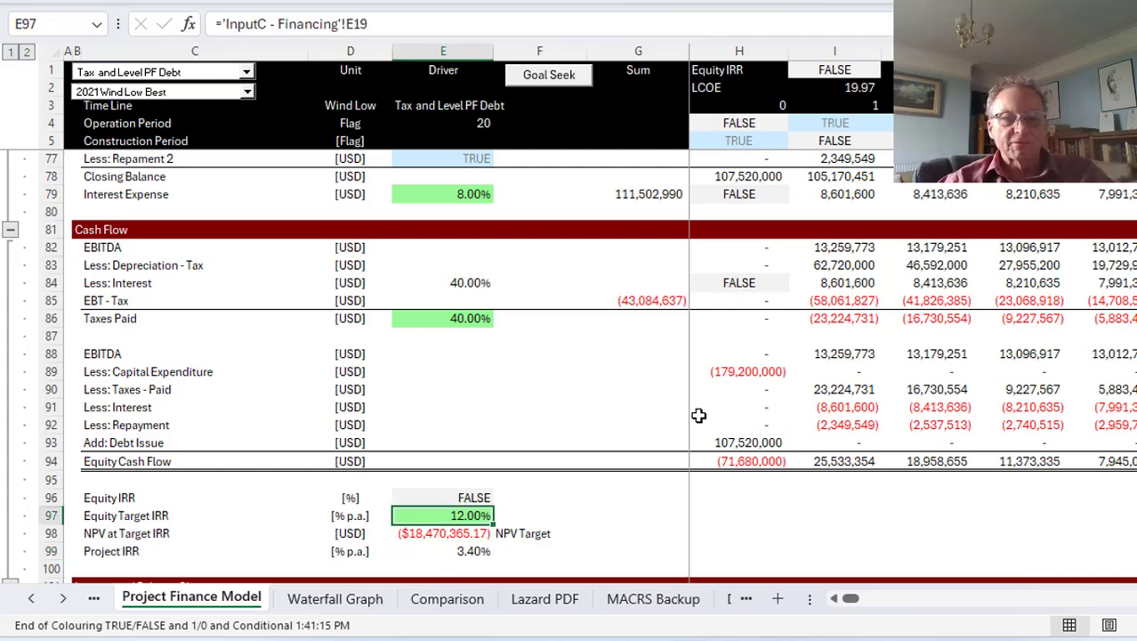
# Step: Check the IRR For Equity Investors in the Lazard PDF sheet's onshore wind example, and return to the Project Finance Model sheet
pyautogui.hotkey('ctrl', 'pagedown')
pyautogui.hotkey('ctrl', 'pagedown')
pyautogui.hotkey('ctrl', 'pagedown')
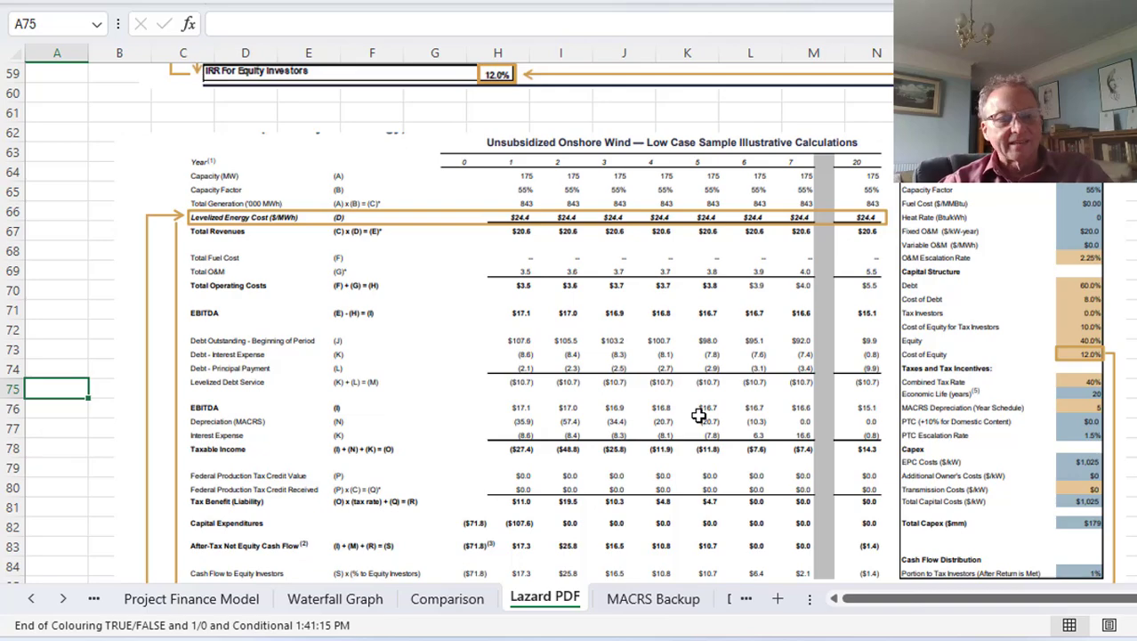
pyautogui.press('Down')
pyautogui.press('Down')
pyautogui.press('Down')
pyautogui.press('Down')
pyautogui.press('Down')
pyautogui.press('Down')
pyautogui.press('Down')
pyautogui.press('Down')
pyautogui.press('Down')
pyautogui.press('Down')
pyautogui.press('Down')
pyautogui.press('Down')
pyautogui.press('Down')
pyautogui.press('Down')
pyautogui.press('Down')
pyautogui.press('Down')
pyautogui.press('Down')
pyautogui.press('Down')
pyautogui.press('Down')
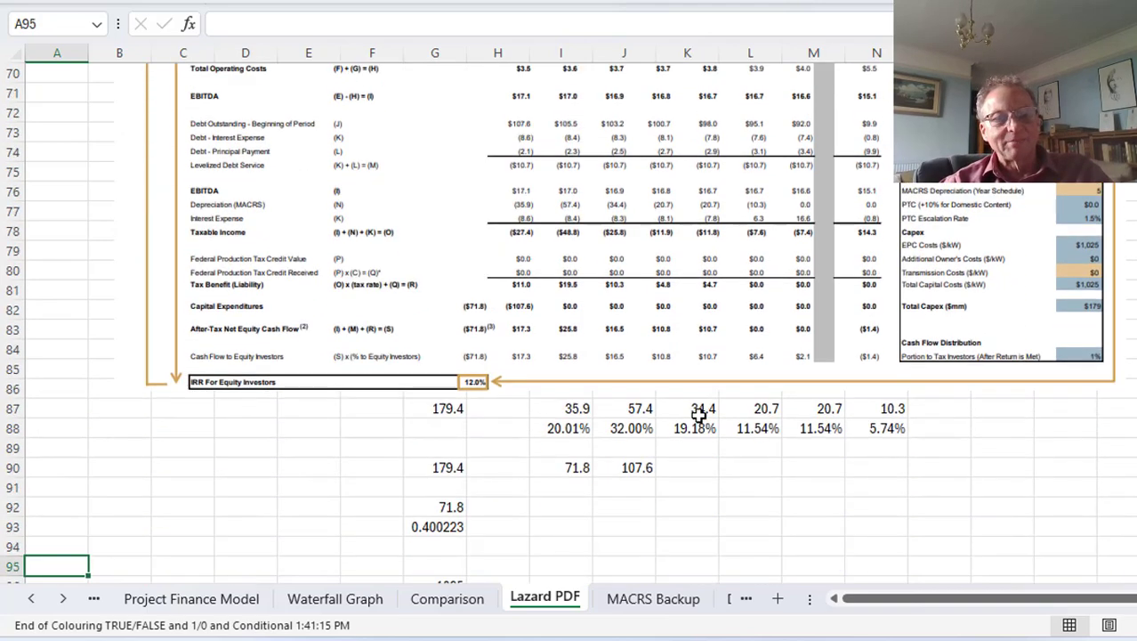
pyautogui.press('Up')
pyautogui.press('Up')
pyautogui.press('Up')
pyautogui.press('Up')
pyautogui.press('Up')
pyautogui.hotkey('ctrl', 'pageup')
pyautogui.hotkey('ctrl', 'pageup')
pyautogui.hotkey('ctrl', 'pageup')
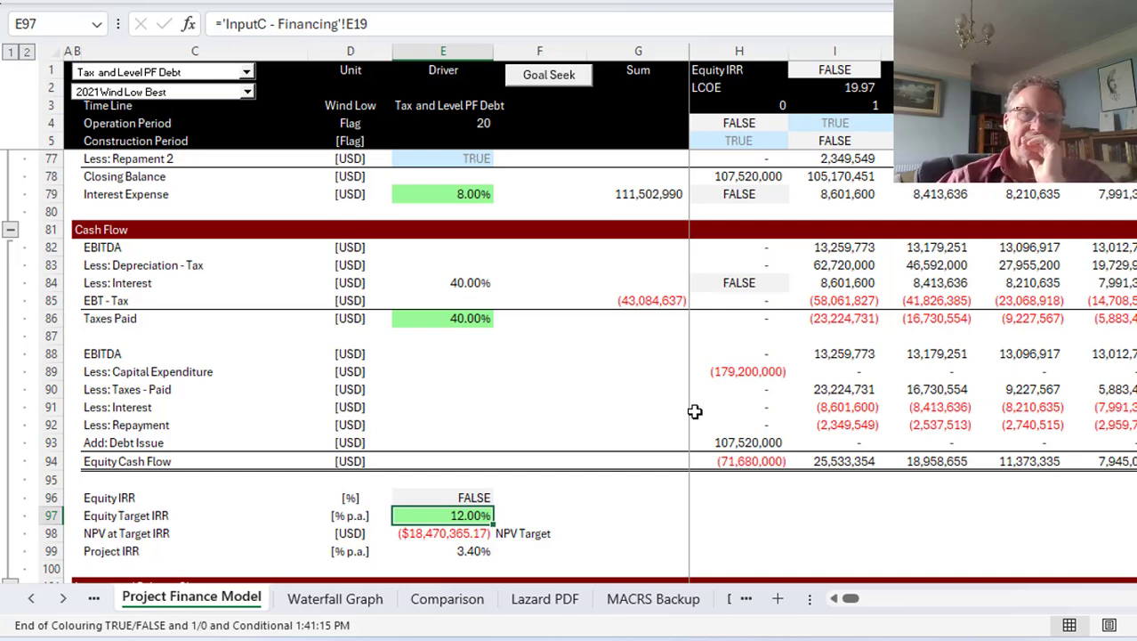
# Step: Name the NPV at Target IRR cell E98 NPV_Target by creating names from the right column of E98:F98
pyautogui.click(452, 531)
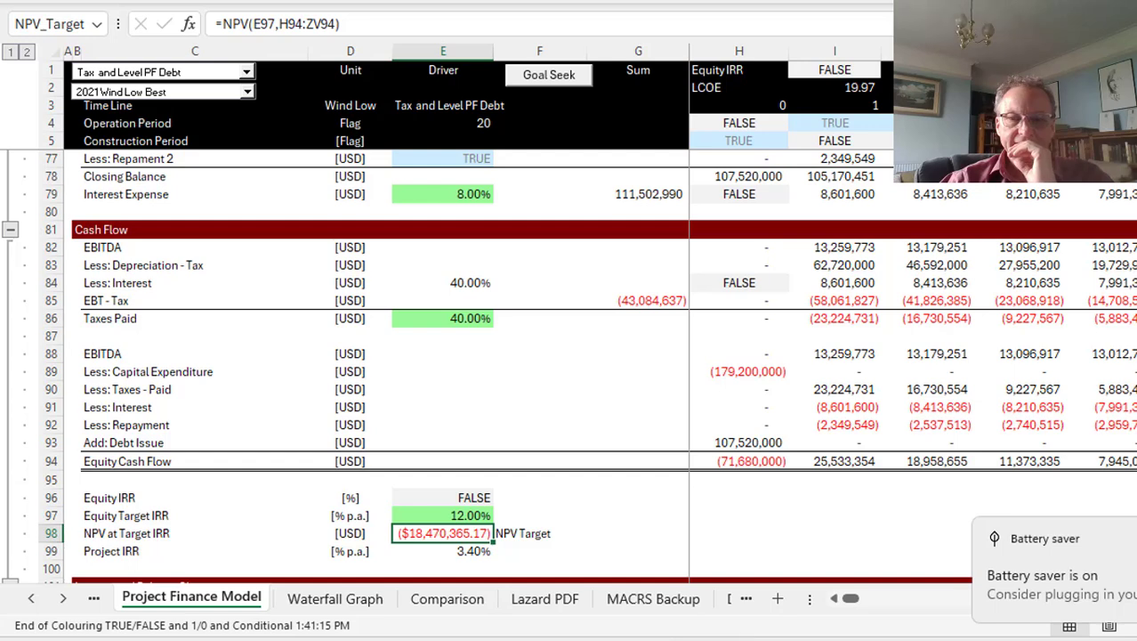
pyautogui.moveTo(620, 619)
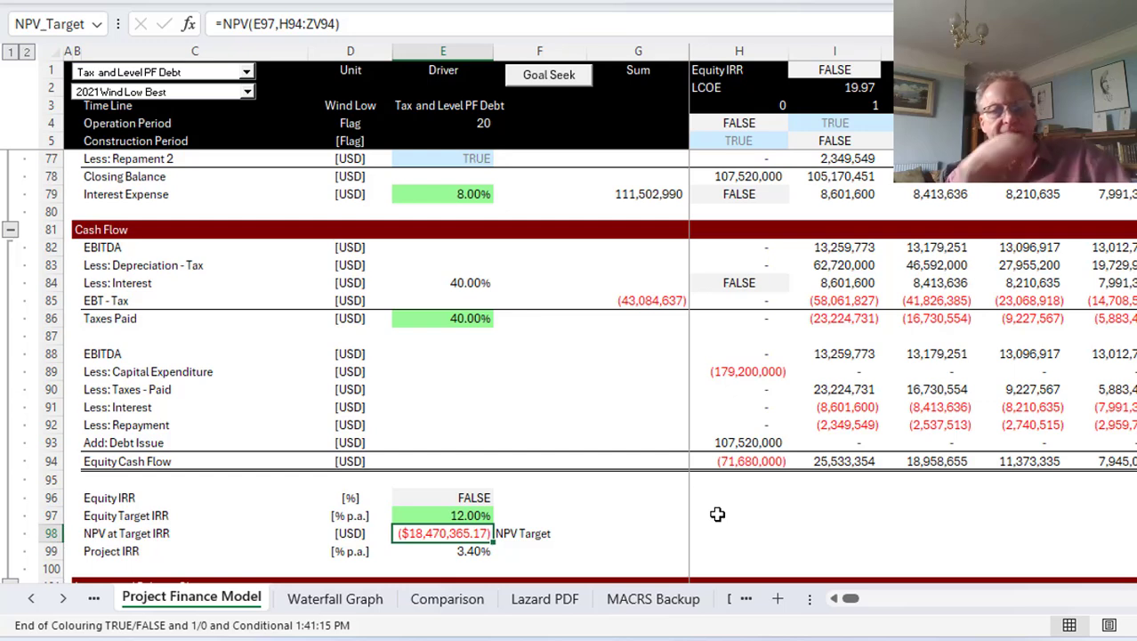
pyautogui.press('Right')
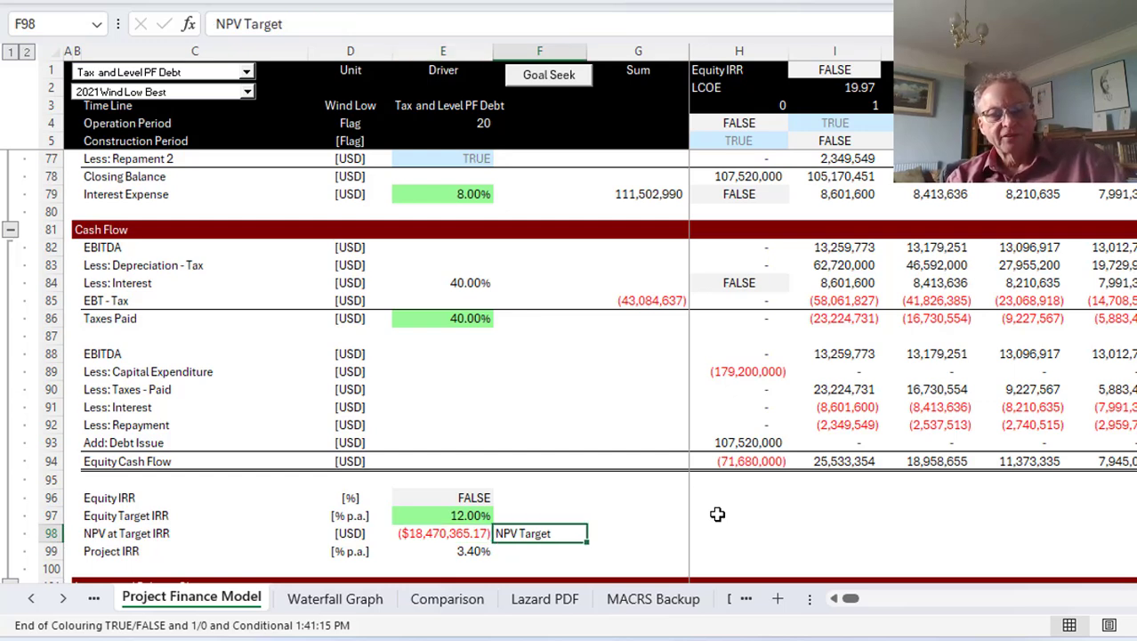
pyautogui.press('Left')
pyautogui.press('Right')
pyautogui.press('Left')
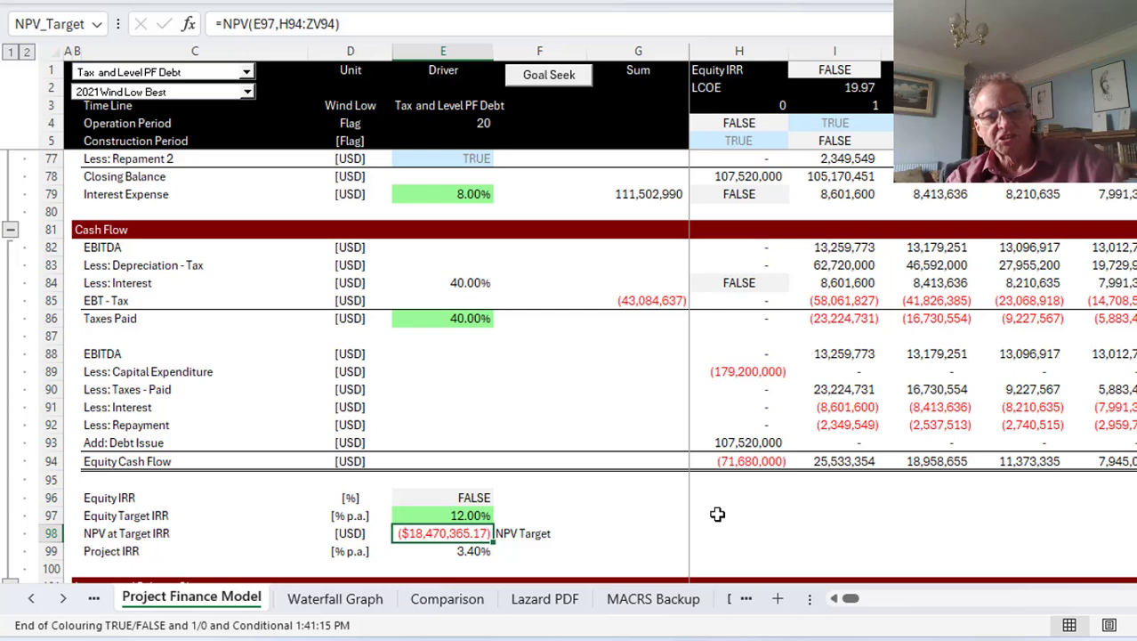
pyautogui.hotkey('shift', 'Right')
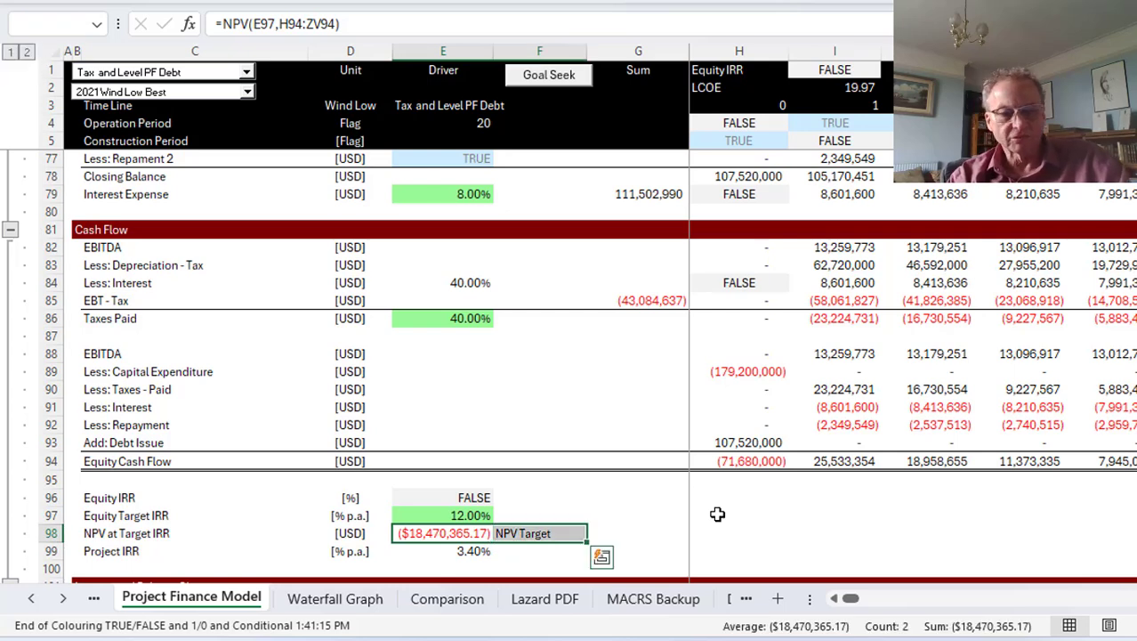
pyautogui.hotkey('ctrl', 'shift', 'F3')
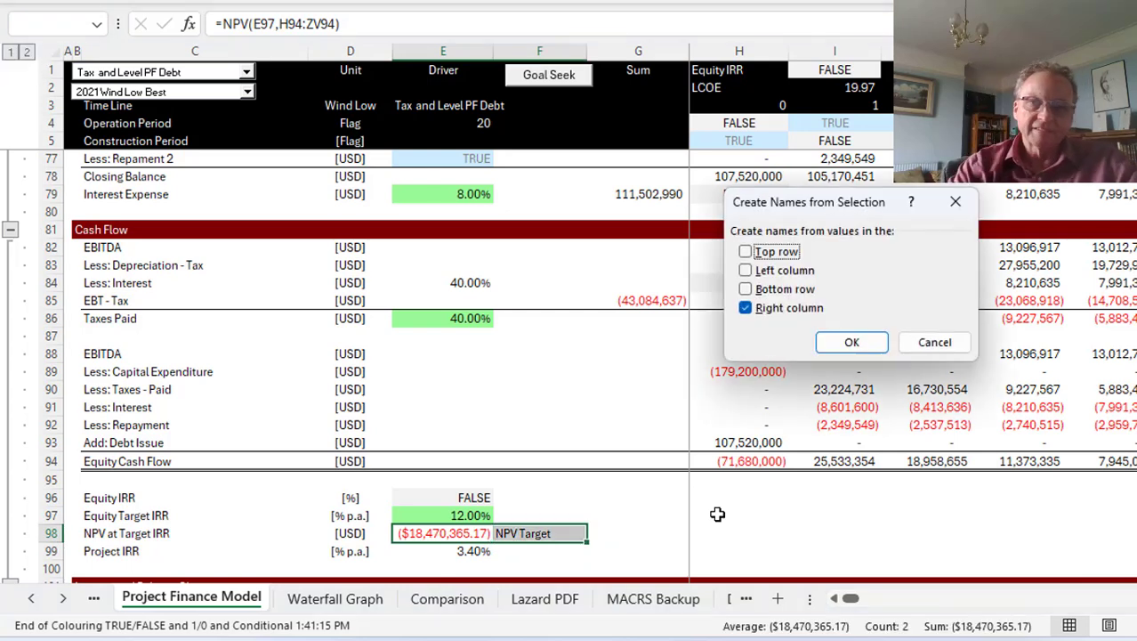
pyautogui.press('Return')
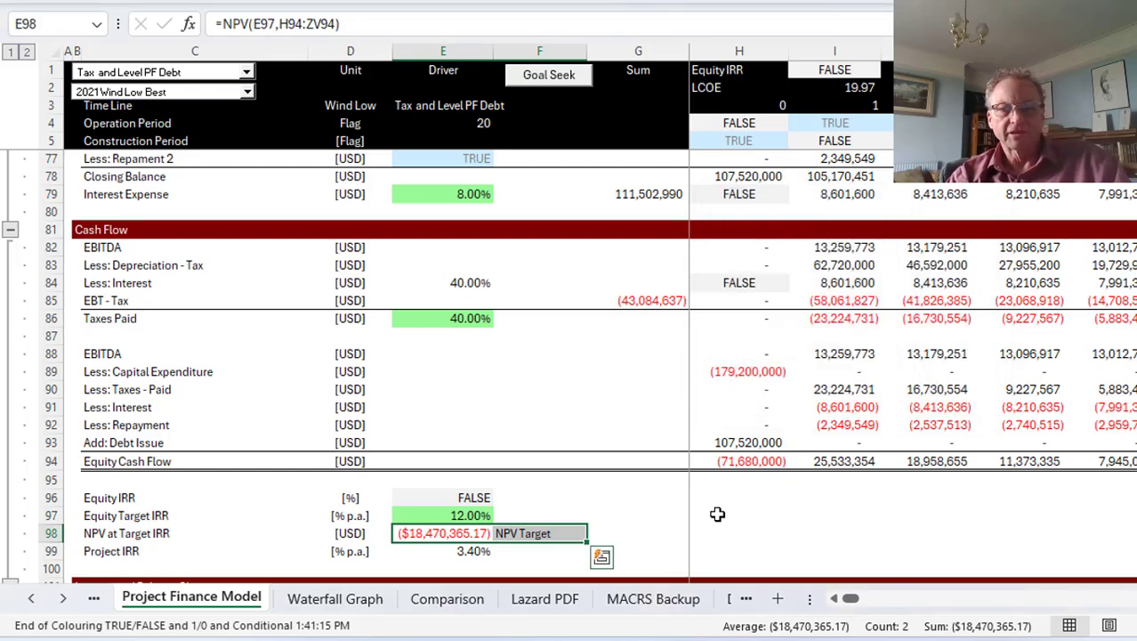
pyautogui.hotkey('shift', 'Left')
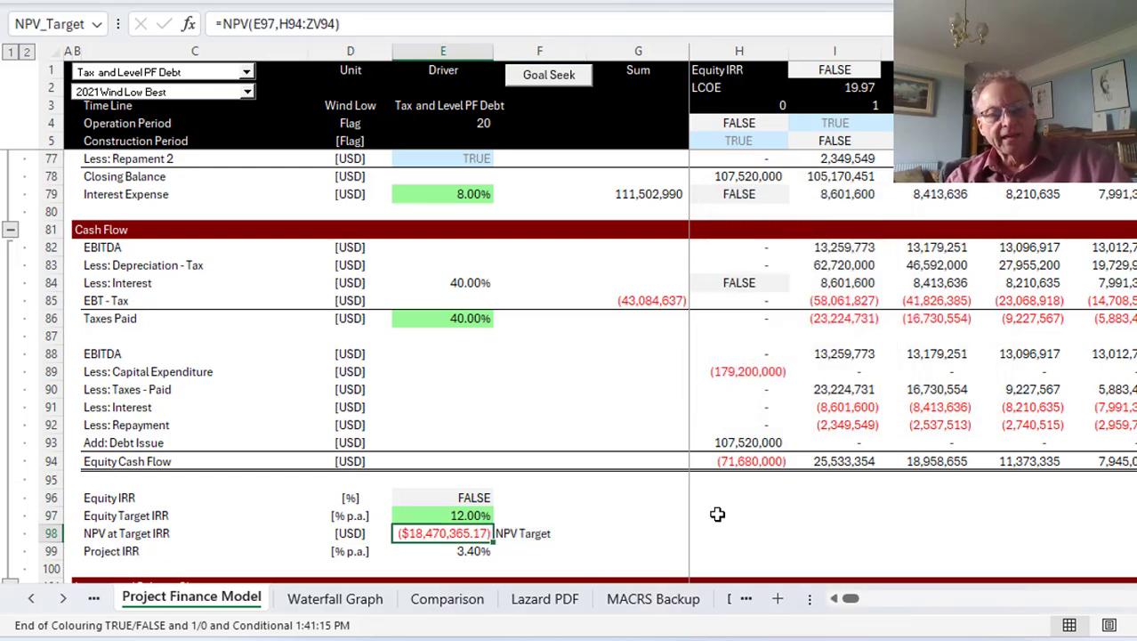
# Step: View the active Debt Percent formula in E16 on the InputC - Financing sheet
pyautogui.hotkey('ctrl', 'pageup')
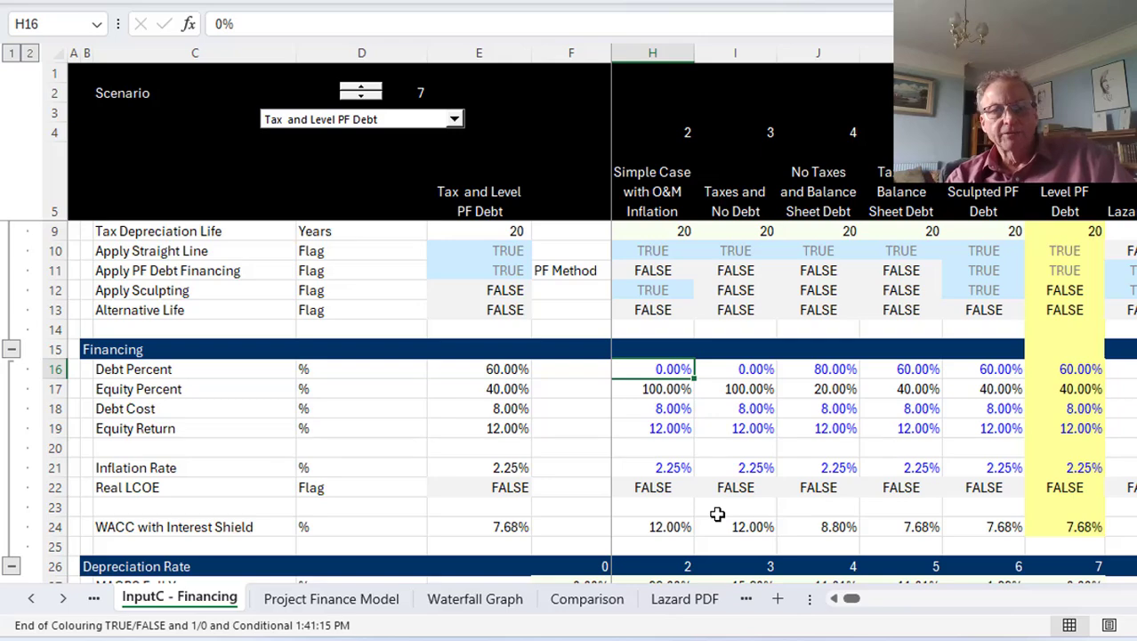
pyautogui.press('Left')
pyautogui.press('Left')
pyautogui.press('Left')
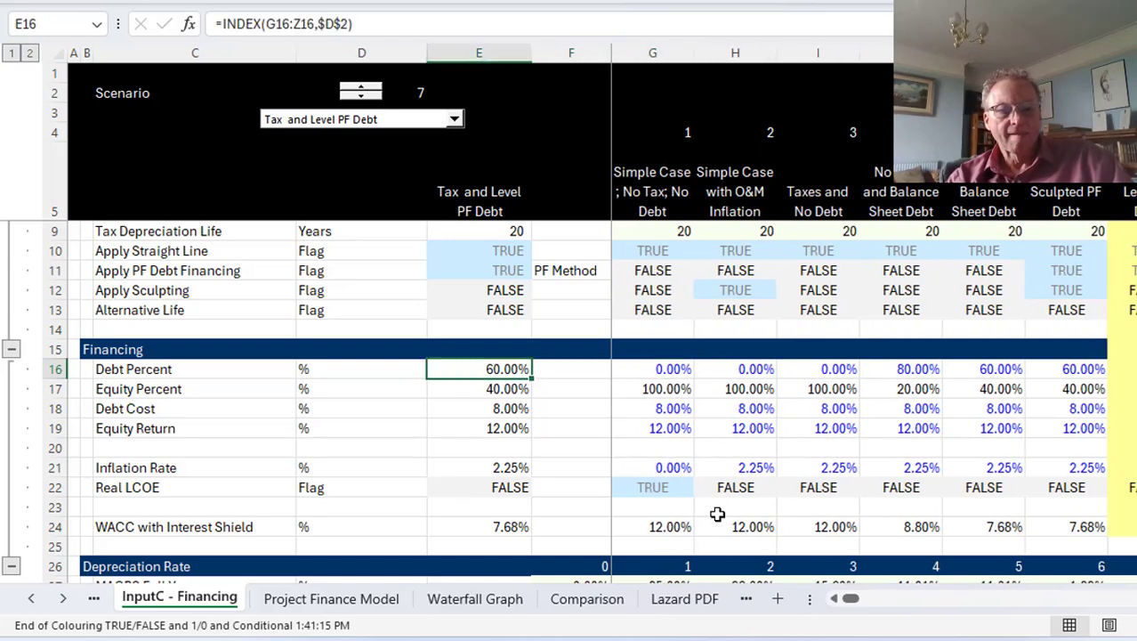
# Step: Look through the capital charge, O&M and LCOE calculations in column E of the InputC - Operating sheet
pyautogui.hotkey('ctrl', 'pageup')
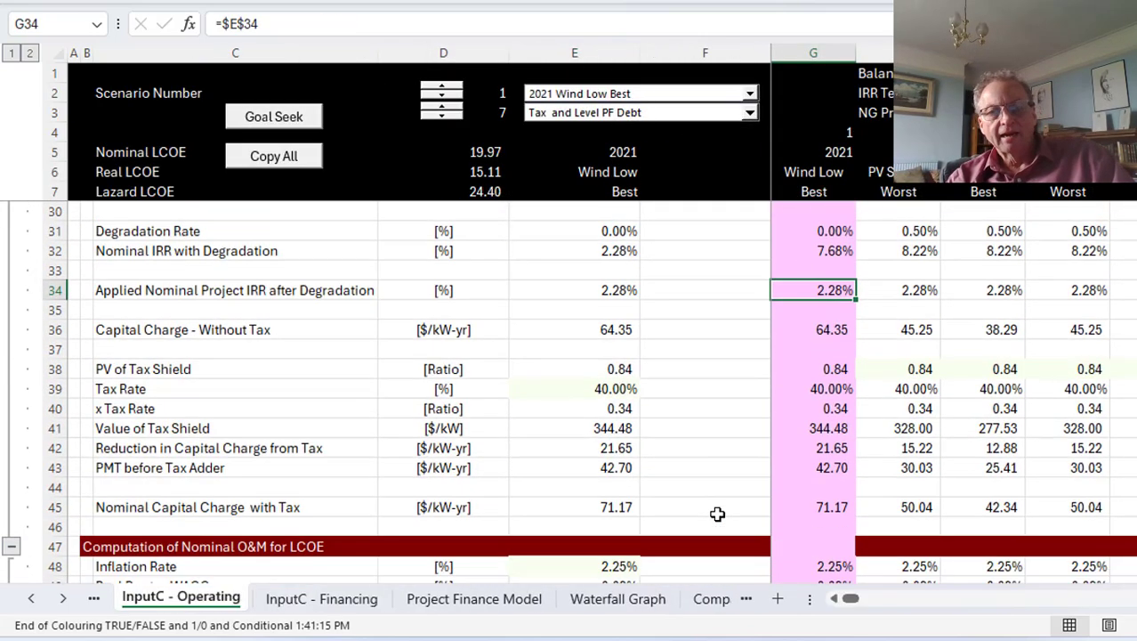
pyautogui.press('pagedown')
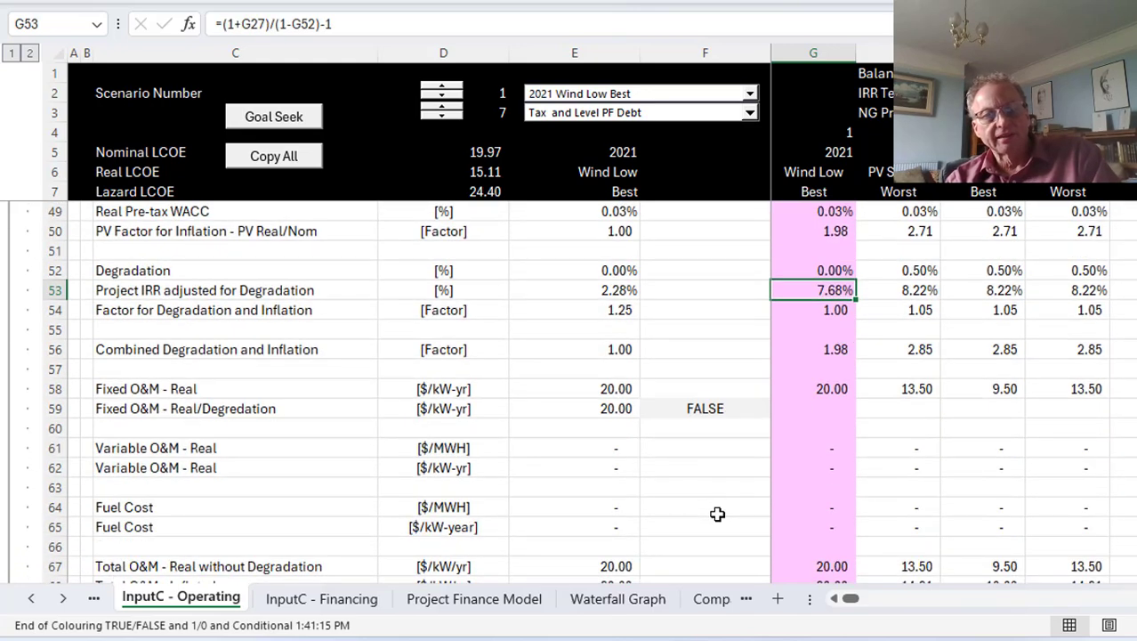
pyautogui.press('pageup')
pyautogui.press('Left')
pyautogui.press('Left')
pyautogui.press('pagedown')
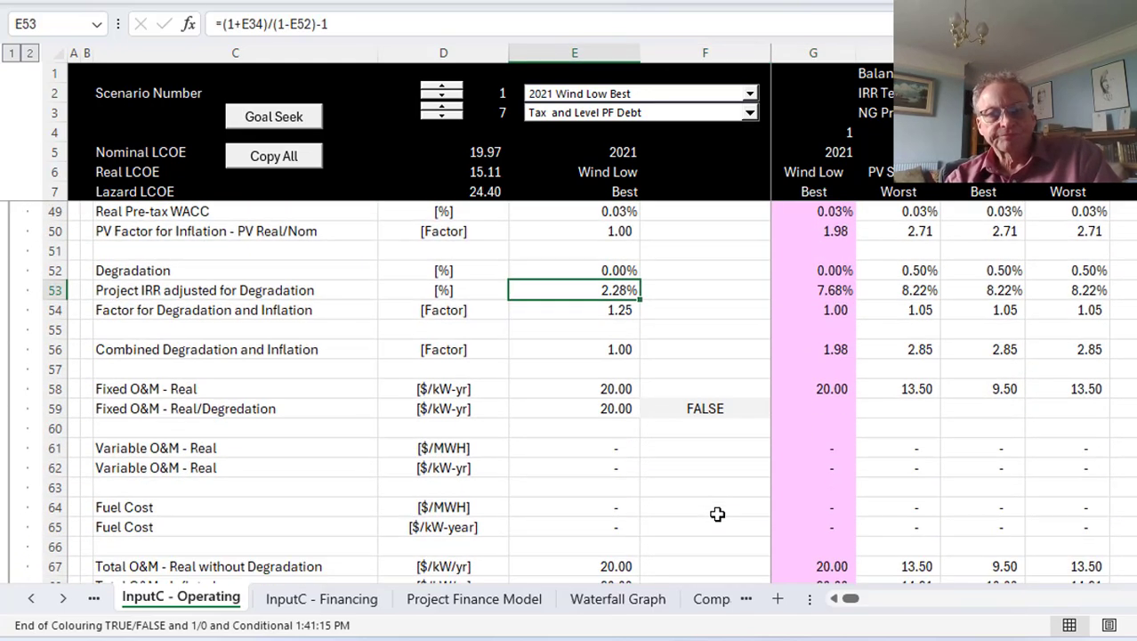
pyautogui.press('pagedown')
pyautogui.press('Down')
pyautogui.press('Down')
pyautogui.press('Down')
pyautogui.press('Down')
pyautogui.press('Down')
pyautogui.press('Down')
pyautogui.press('Down')
pyautogui.press('Down')
pyautogui.press('Down')
pyautogui.press('Down')
pyautogui.press('Down')
pyautogui.press('Down')
pyautogui.press('Down')
pyautogui.press('Down')
pyautogui.press('Down')
pyautogui.press('Down')
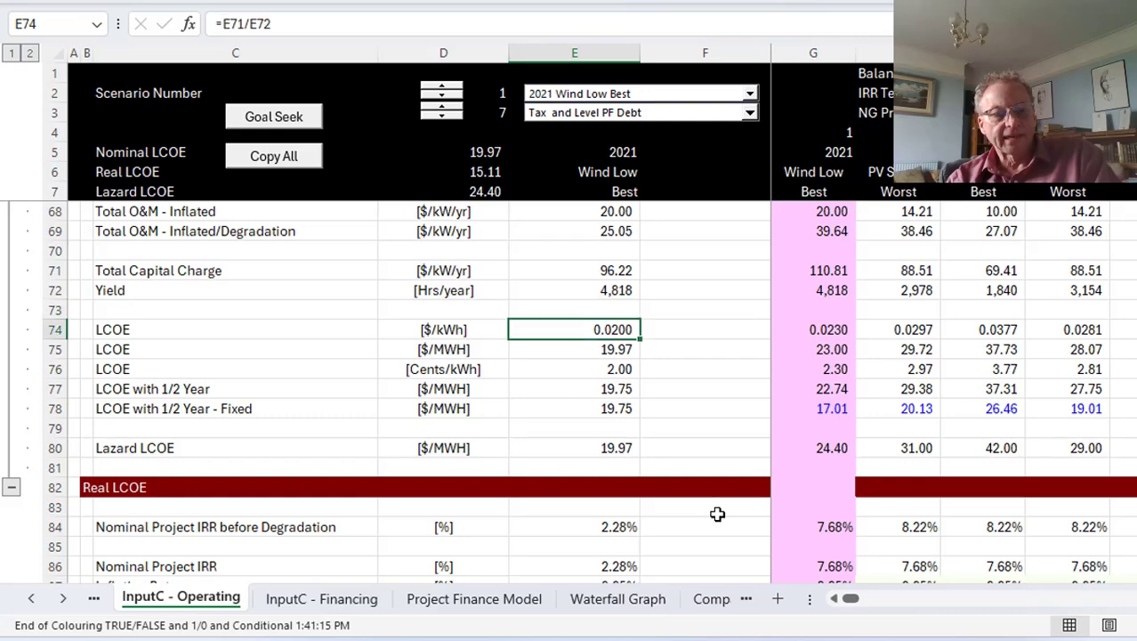
# Step: Check the Apply Project Finance flag and Computed Target IRR from Goal Seek on InputC - Operating, and return to the Project Finance Model sheet
pyautogui.press('pageup')
pyautogui.press('pageup')
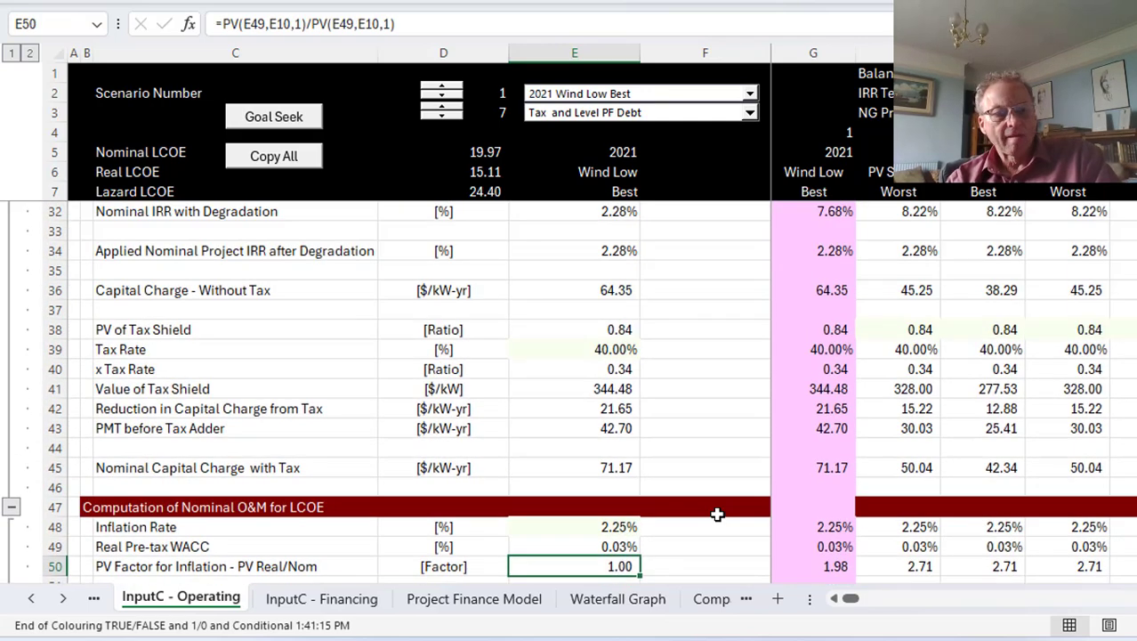
pyautogui.press('Up')
pyautogui.press('Up')
pyautogui.press('Down')
pyautogui.press('pageup')
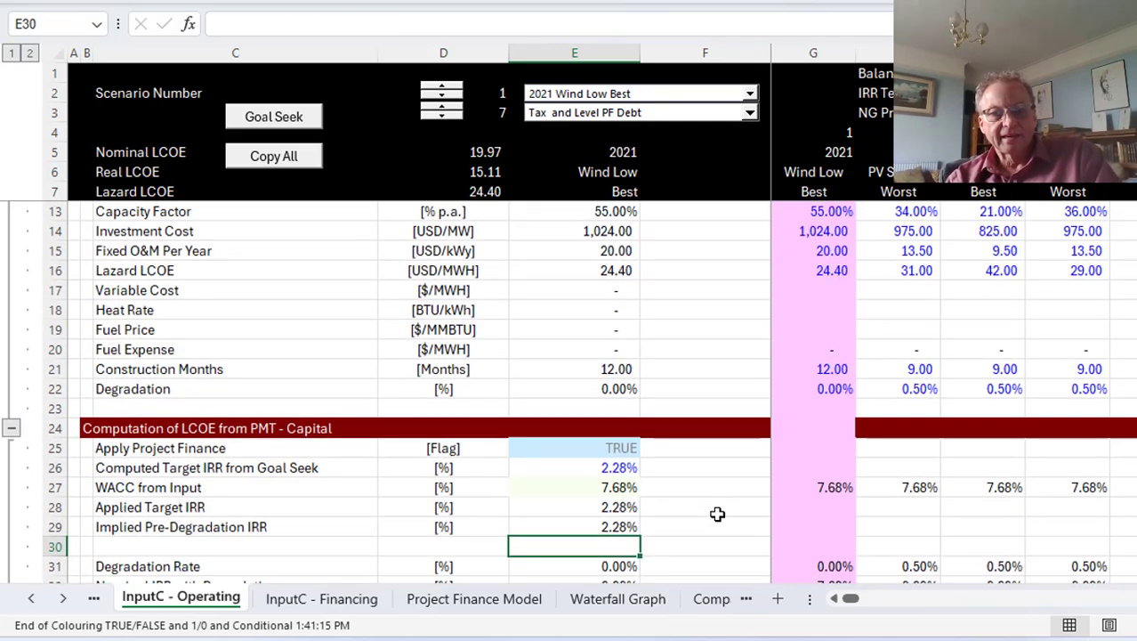
pyautogui.press('Up')
pyautogui.press('Up')
pyautogui.press('Up')
pyautogui.press('Up')
pyautogui.press('Up')
pyautogui.press('Left')
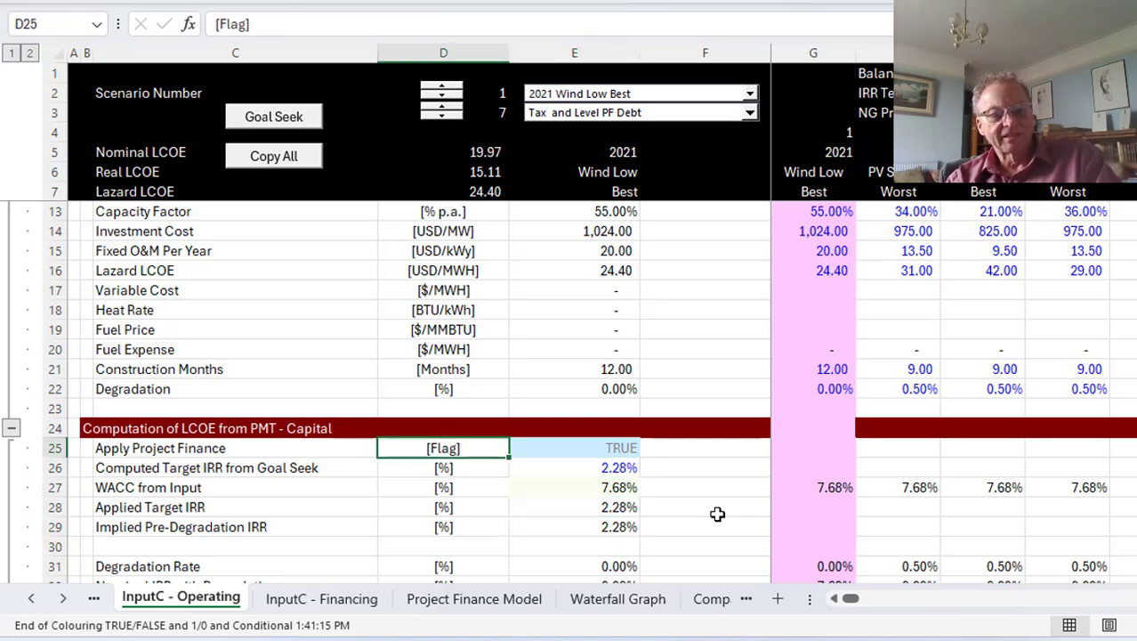
pyautogui.press('Right')
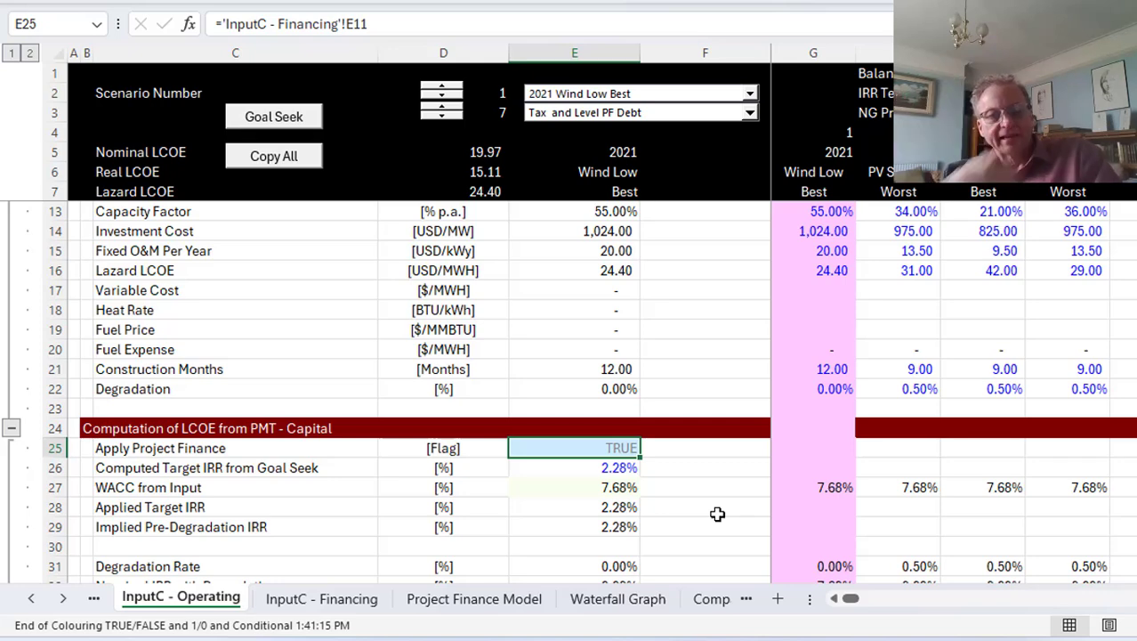
pyautogui.press('Down')
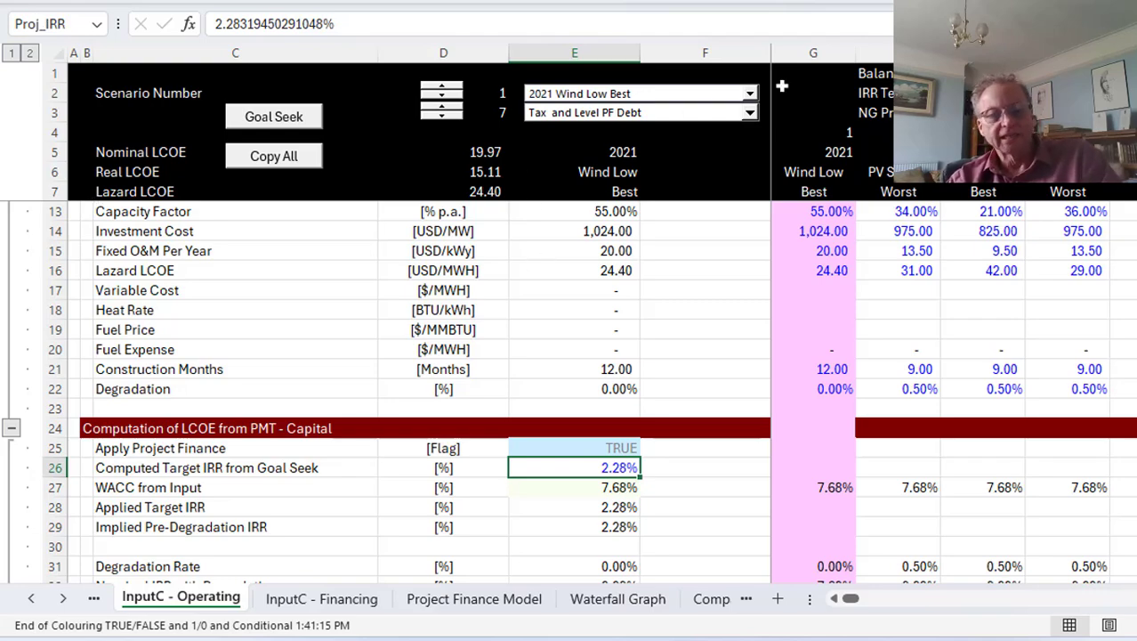
pyautogui.hotkey('ctrl', 'pagedown')
pyautogui.hotkey('ctrl', 'pagedown')
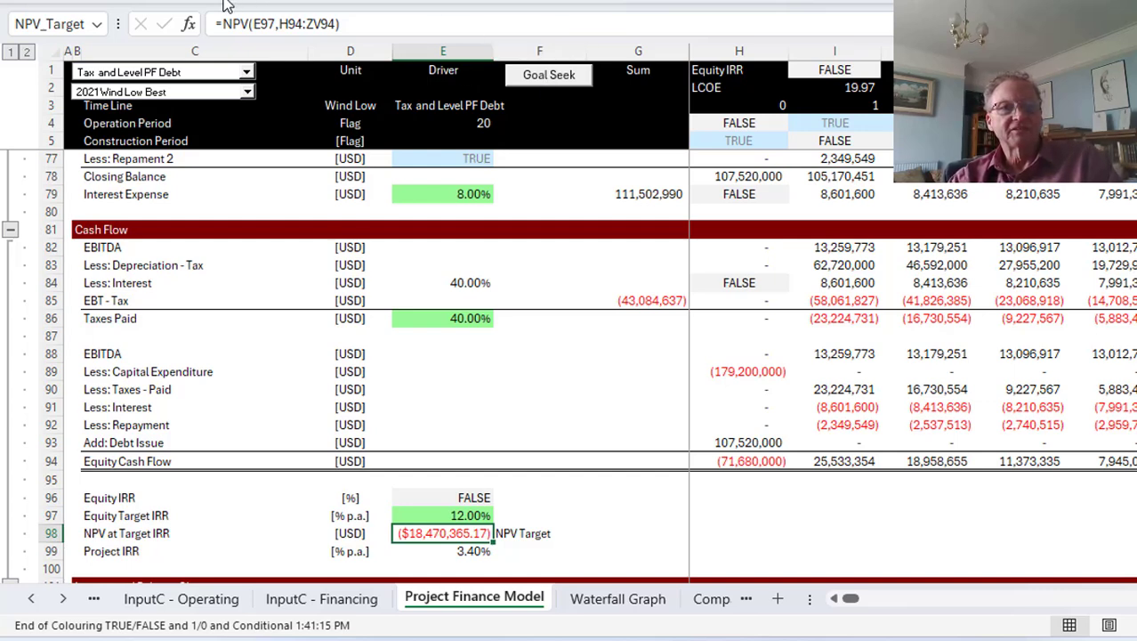
# Step: Goal seek NPV at Target IRR E98 to 0 by changing the Computed Target IRR in E26 of InputC - Operating
pyautogui.click(358, 1)
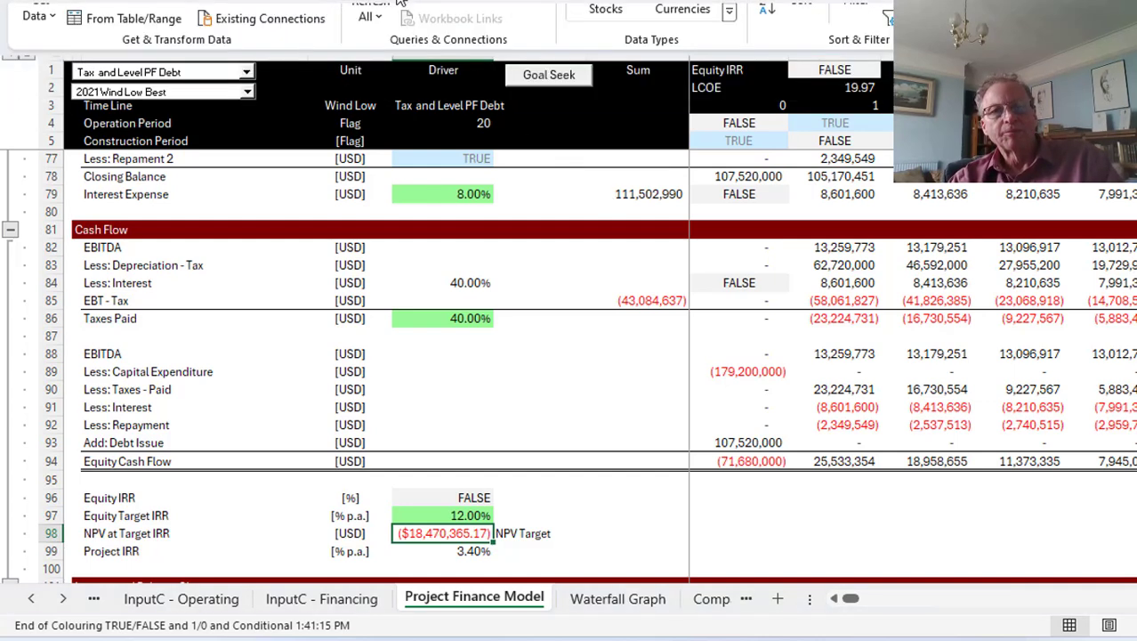
pyautogui.moveTo(372, 3)
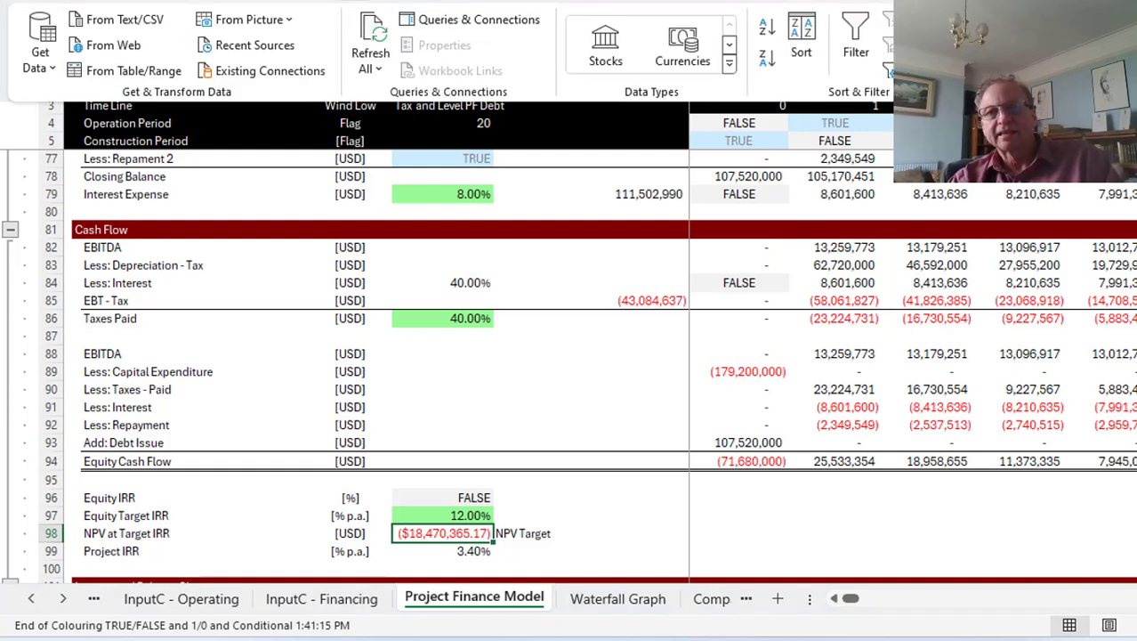
pyautogui.click(549, 74)
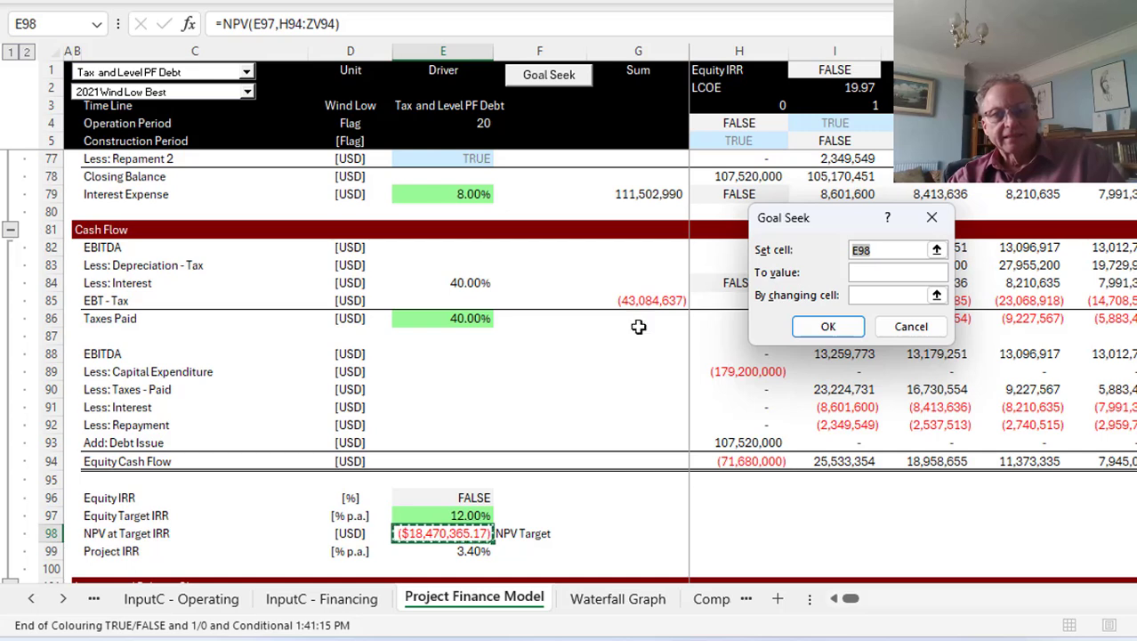
pyautogui.click(866, 276)
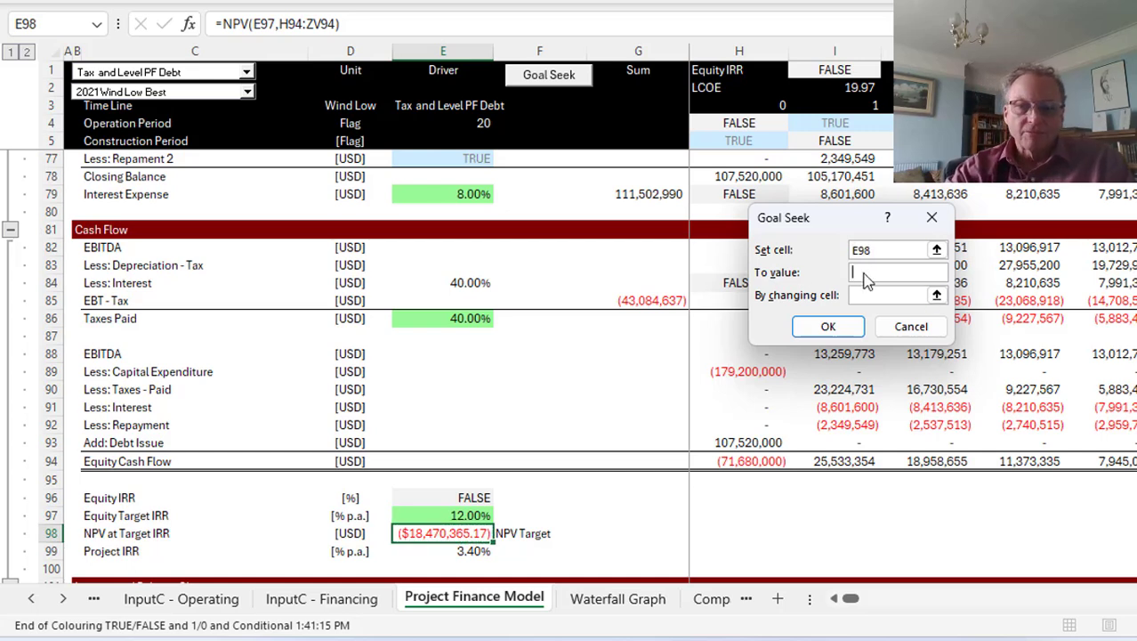
pyautogui.write('0')
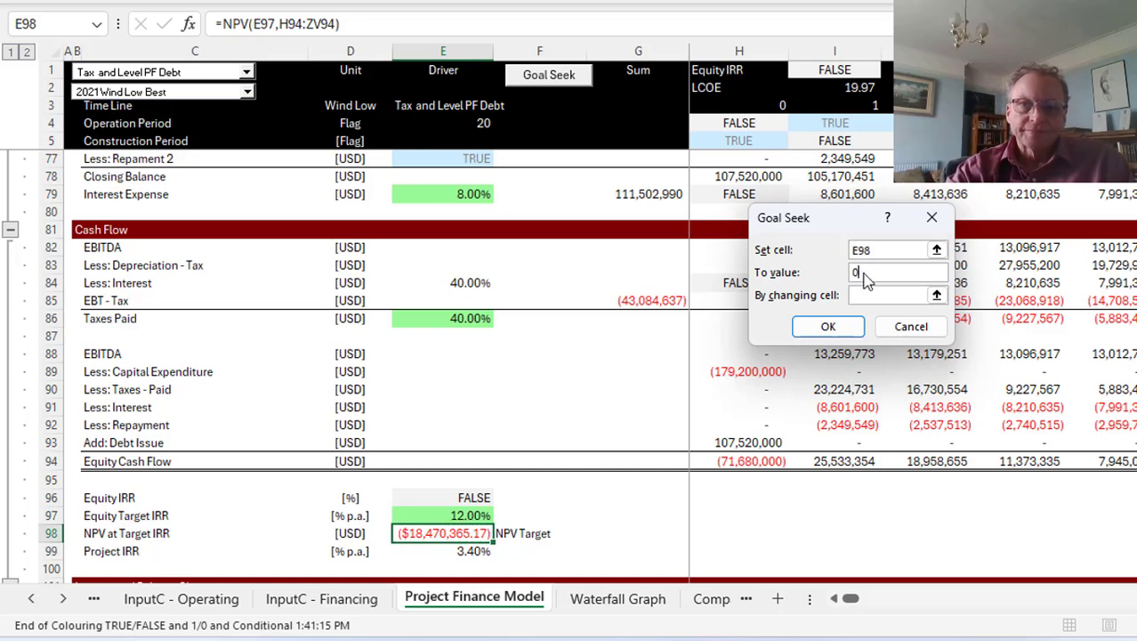
pyautogui.click(936, 294)
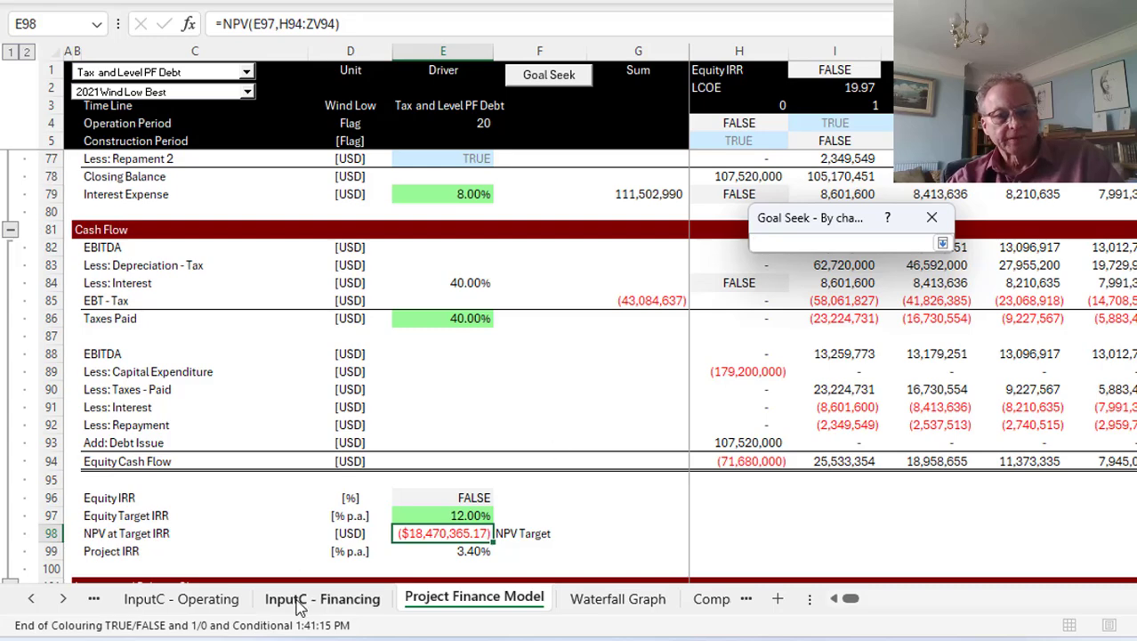
pyautogui.click(212, 607)
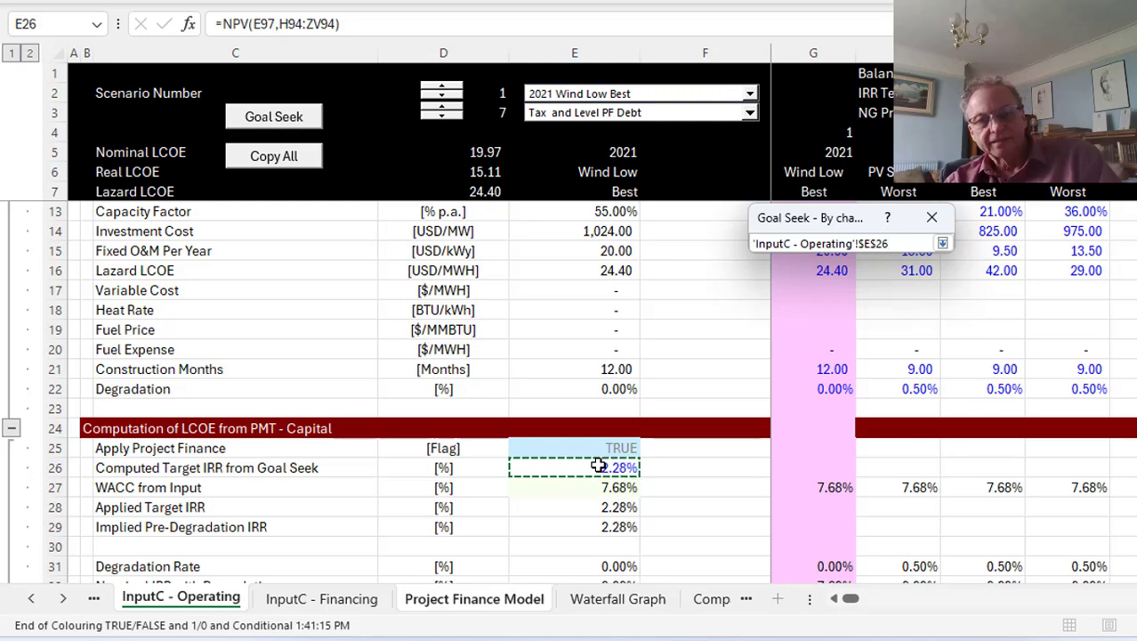
pyautogui.press('Return')
pyautogui.press('Return')
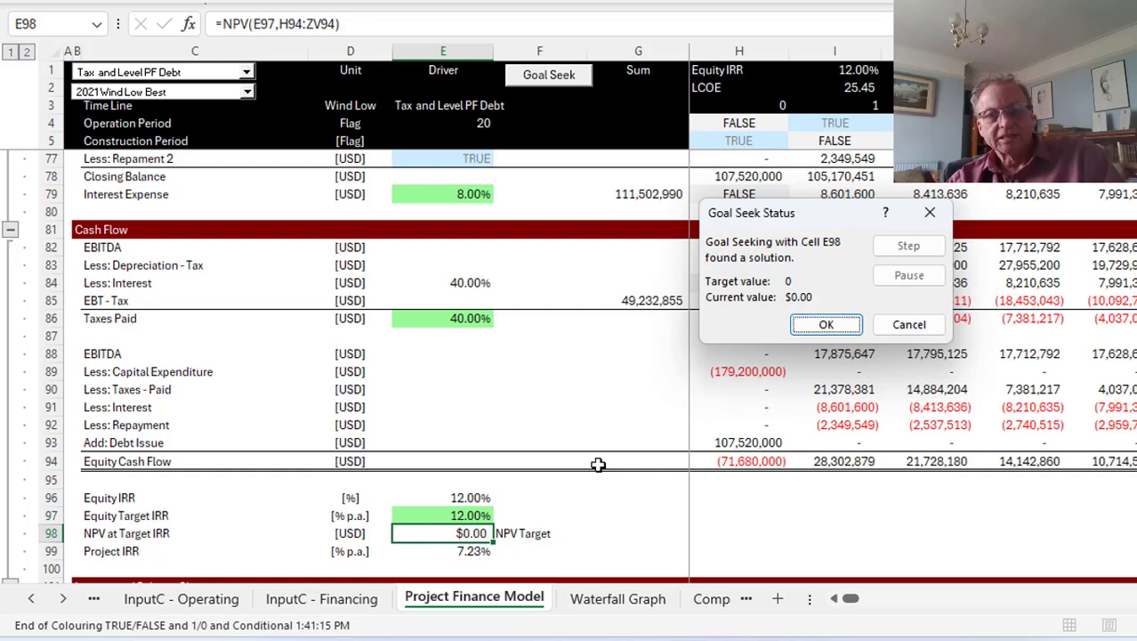
pyautogui.click(820, 327)
# Step: Check Computed Target IRR, WACC from Input and the Applied Target IRR formula in E26:E28 on the InputC - Operating sheet
pyautogui.click(497, 444)
pyautogui.scroll(8, 496, 446)
pyautogui.click(497, 444)
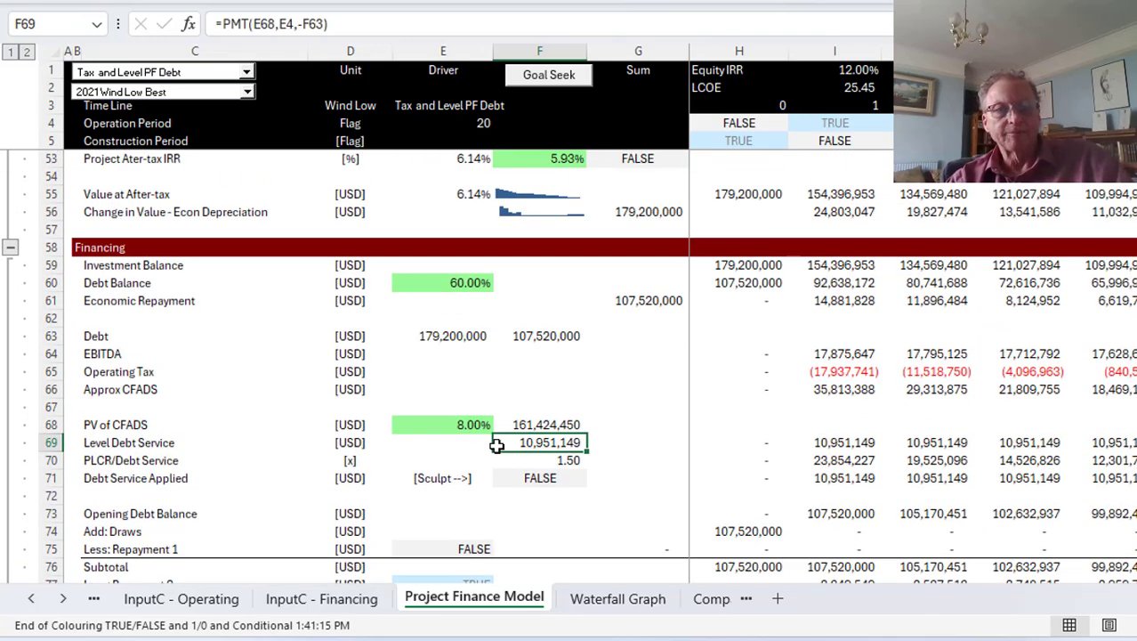
pyautogui.hotkey('ctrl', 'pageup')
pyautogui.hotkey('ctrl', 'pageup')
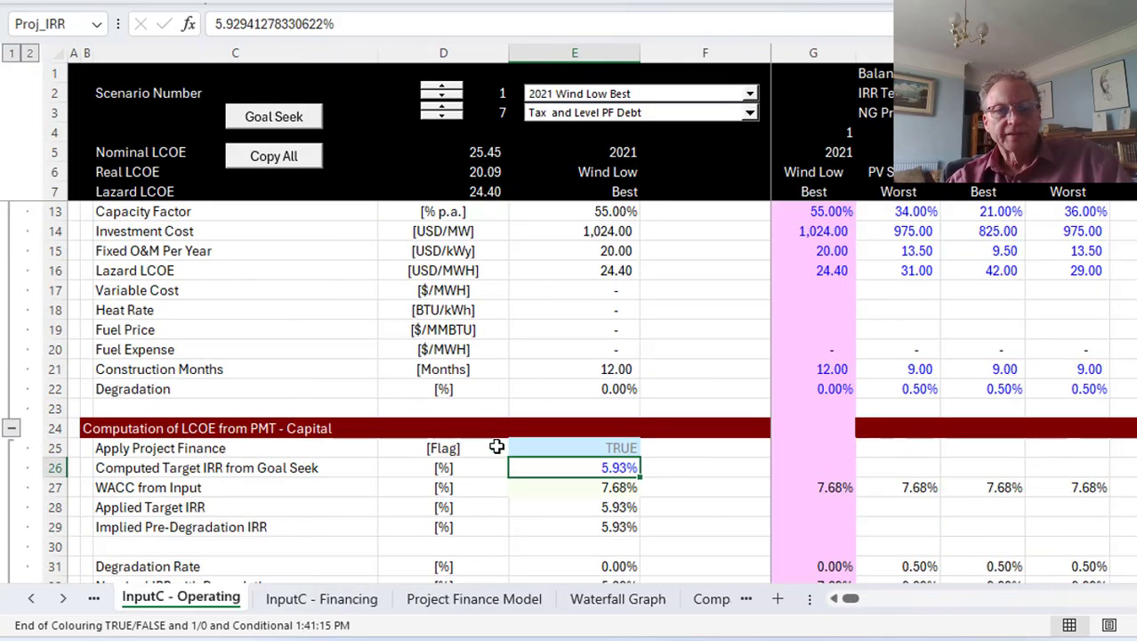
pyautogui.press('Down')
pyautogui.press('Up')
pyautogui.press('Down')
pyautogui.press('Down')
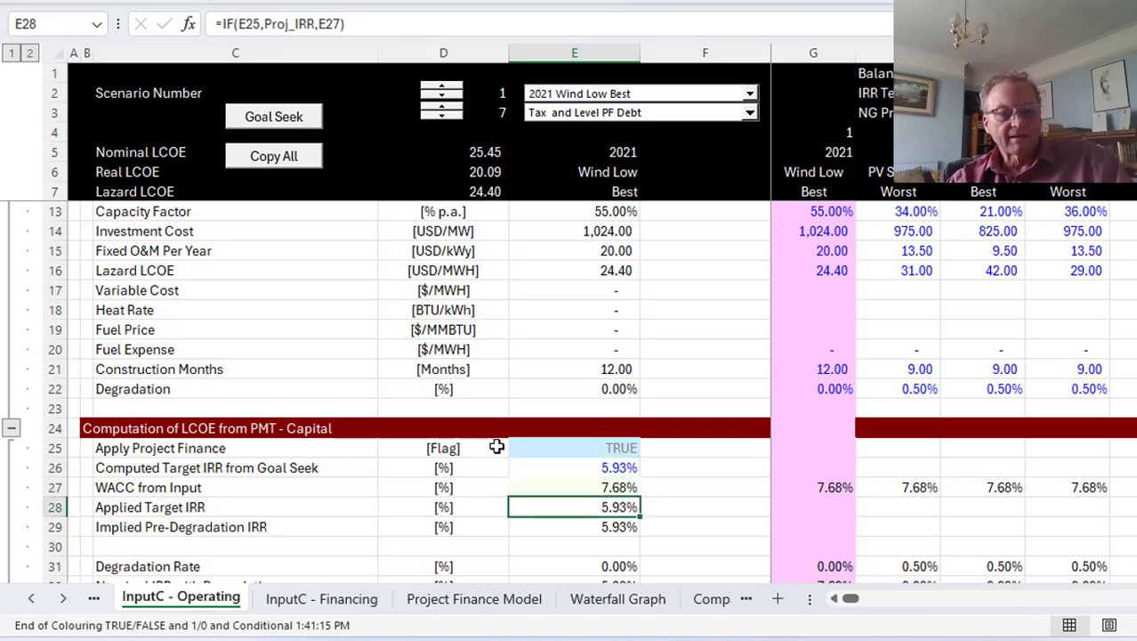
pyautogui.press('Left')
pyautogui.press('Right')
pyautogui.press('Up')
pyautogui.press('Left')
pyautogui.press('Right')
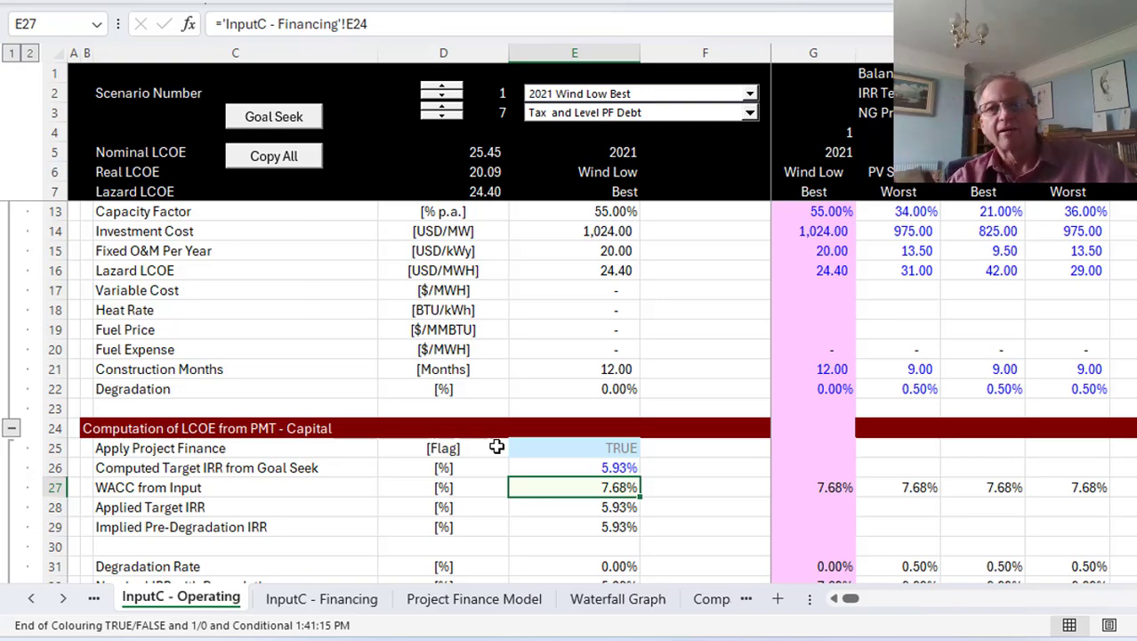
# Step: Return to the Project Finance Model sheet and inspect the second repayment formula in I77 of the Financing section
pyautogui.hotkey('ctrl', 'pagedown')
pyautogui.hotkey('ctrl', 'pagedown')
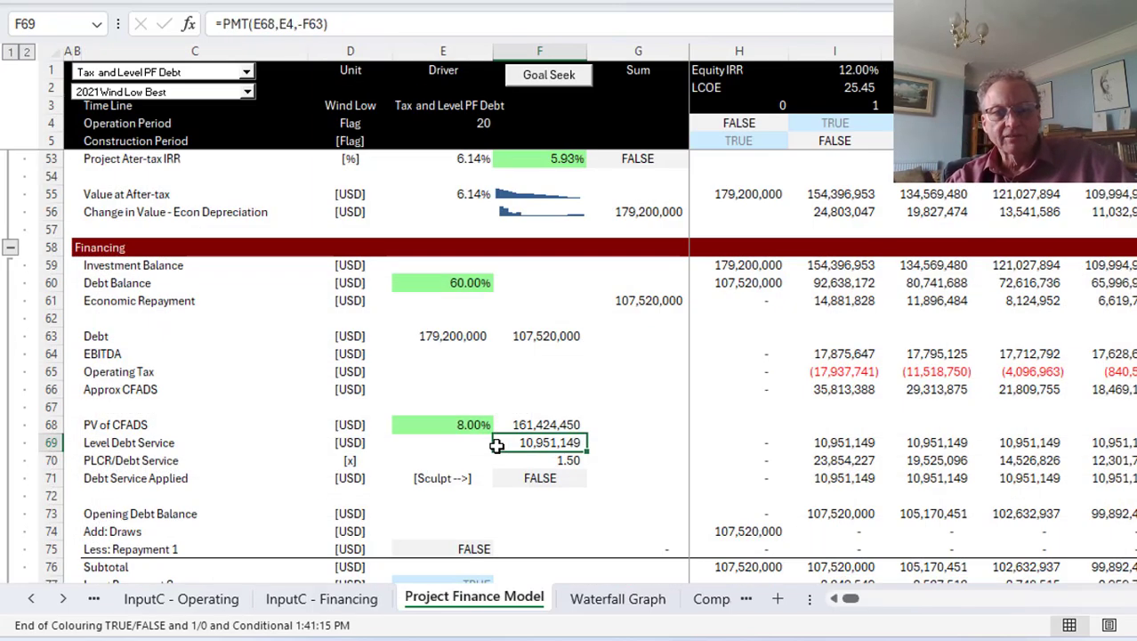
pyautogui.scroll(7, 497, 445)
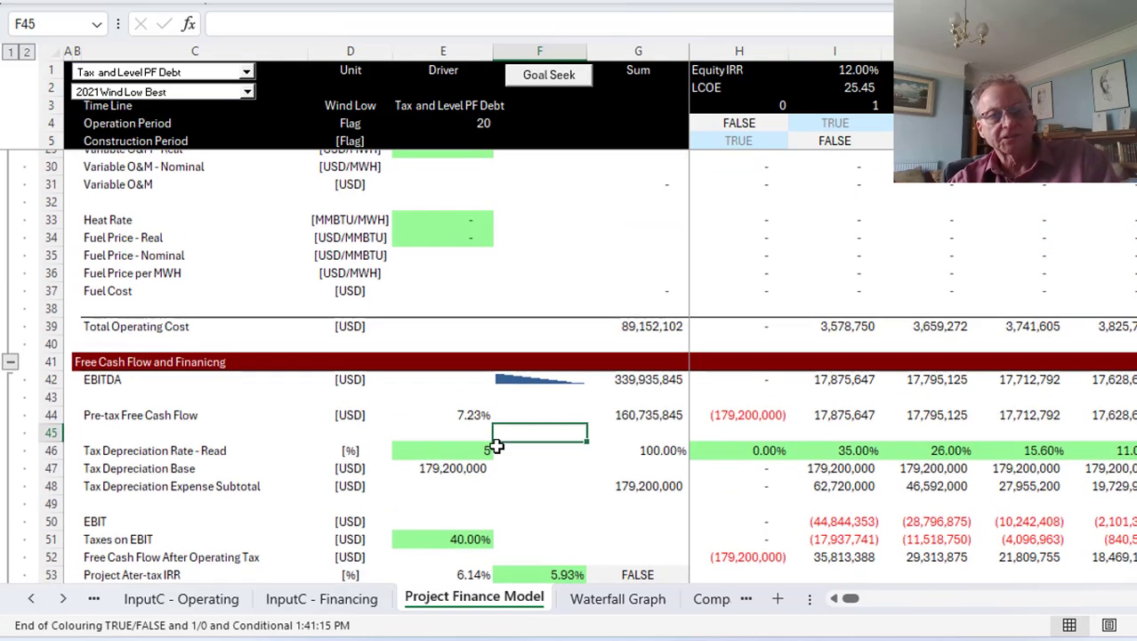
pyautogui.scroll(-7, 497, 445)
pyautogui.press('Down')
pyautogui.press('Down')
pyautogui.press('Down')
pyautogui.press('Down')
pyautogui.press('Down')
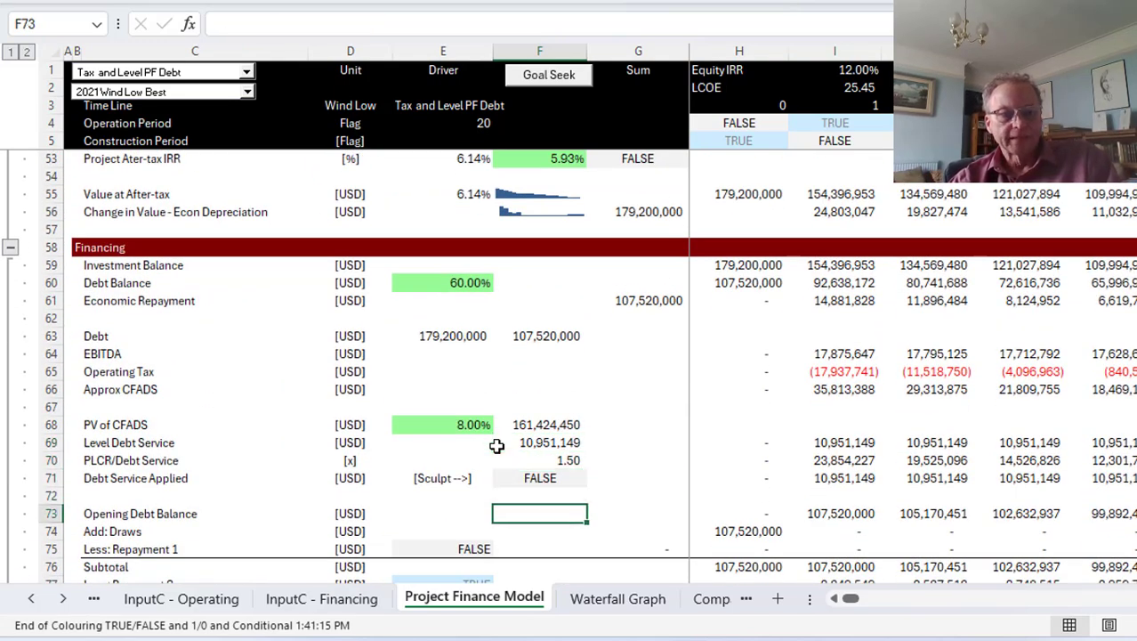
pyautogui.press('Right')
pyautogui.press('Right')
pyautogui.press('Right')
pyautogui.press('Down')
pyautogui.press('Down')
pyautogui.press('Down')
pyautogui.press('Down')
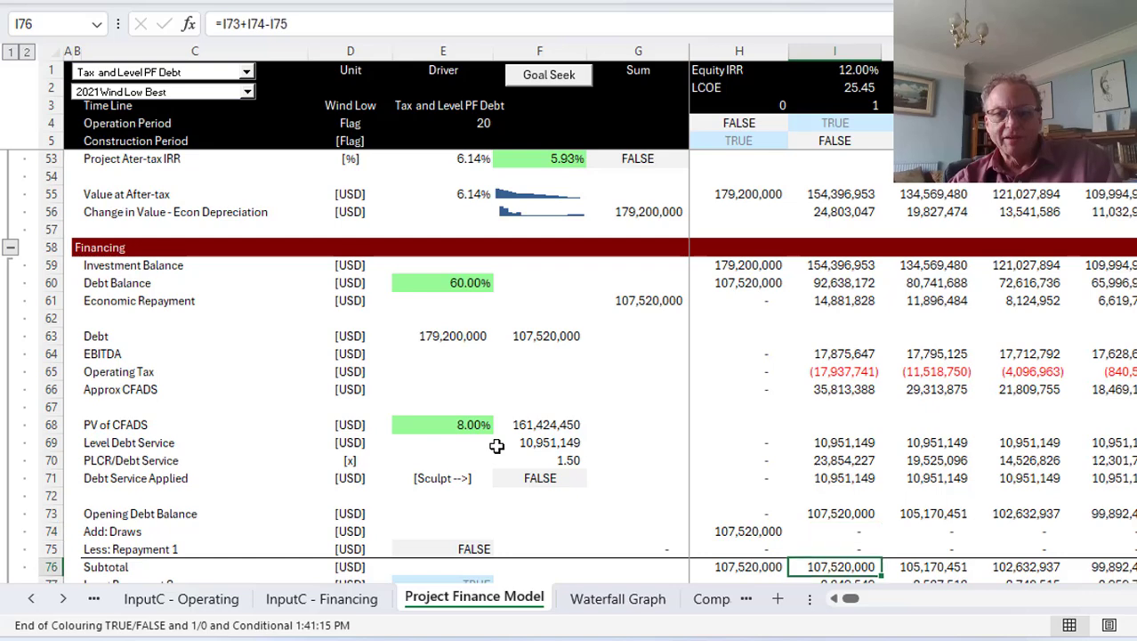
pyautogui.press('Up')
pyautogui.press('F2')
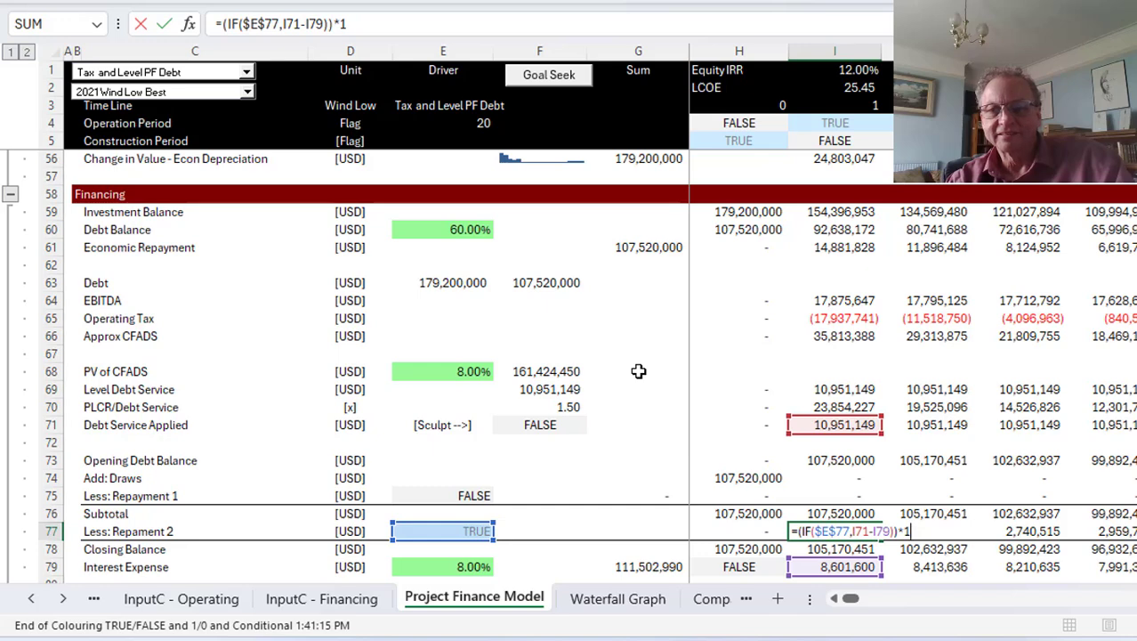
pyautogui.hotkey('ctrl', 'Return')
pyautogui.press('Down')
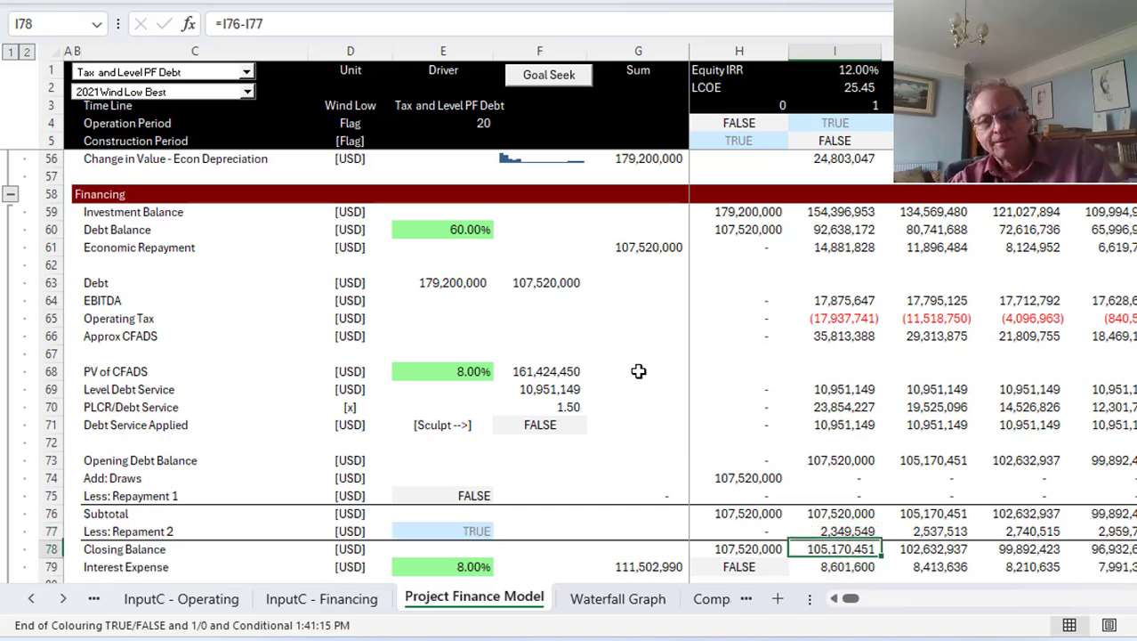
# Step: Trace the debt Closing Balance in row 78 across the timeline past year 20 and come back to the first years
pyautogui.press('Down')
pyautogui.press('Up')
pyautogui.press('Right')
pyautogui.press('Right')
pyautogui.press('Right')
pyautogui.press('Right')
pyautogui.press('Right')
pyautogui.press('Right')
pyautogui.press('Right')
pyautogui.press('Right')
pyautogui.press('Right')
pyautogui.press('Right')
pyautogui.press('Right')
pyautogui.press('Right')
pyautogui.press('Right')
pyautogui.press('Right')
pyautogui.press('Right')
pyautogui.press('Right')
pyautogui.press('Right')
pyautogui.press('Right')
pyautogui.press('Right')
pyautogui.press('Right')
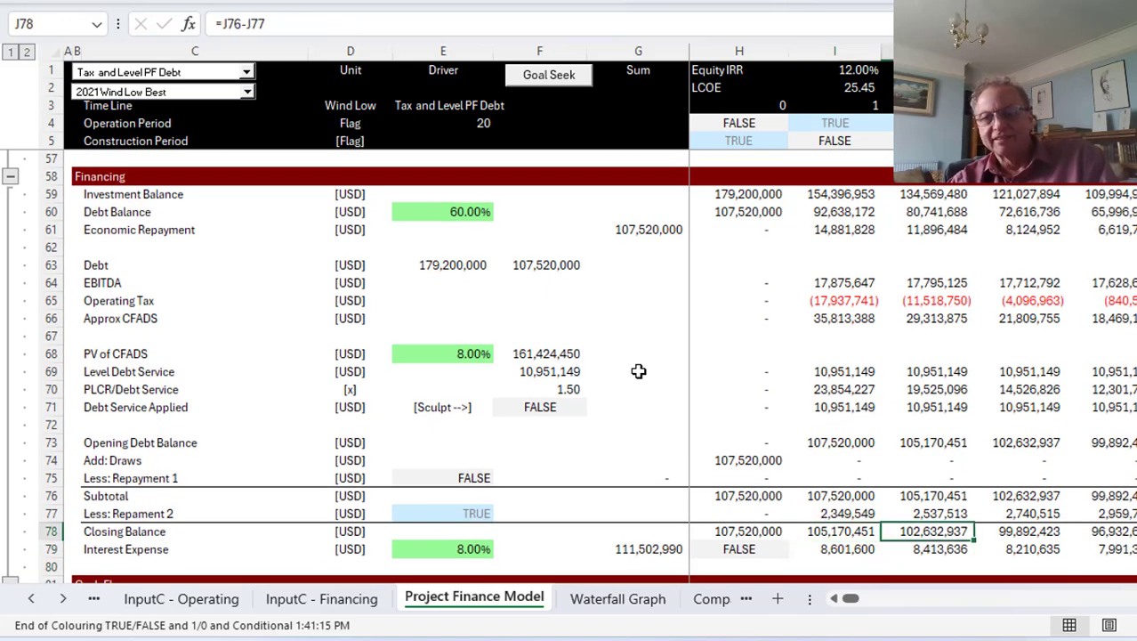
pyautogui.press('Left')
pyautogui.press('Left')
pyautogui.press('Left')
pyautogui.press('Left')
pyautogui.press('Left')
pyautogui.press('Left')
pyautogui.press('Left')
pyautogui.press('Left')
pyautogui.press('Left')
pyautogui.press('Left')
pyautogui.press('Left')
pyautogui.press('Left')
pyautogui.press('Left')
pyautogui.press('Left')
pyautogui.press('Left')
pyautogui.press('Left')
pyautogui.press('Left')
pyautogui.press('Left')
pyautogui.press('Left')
pyautogui.press('Left')
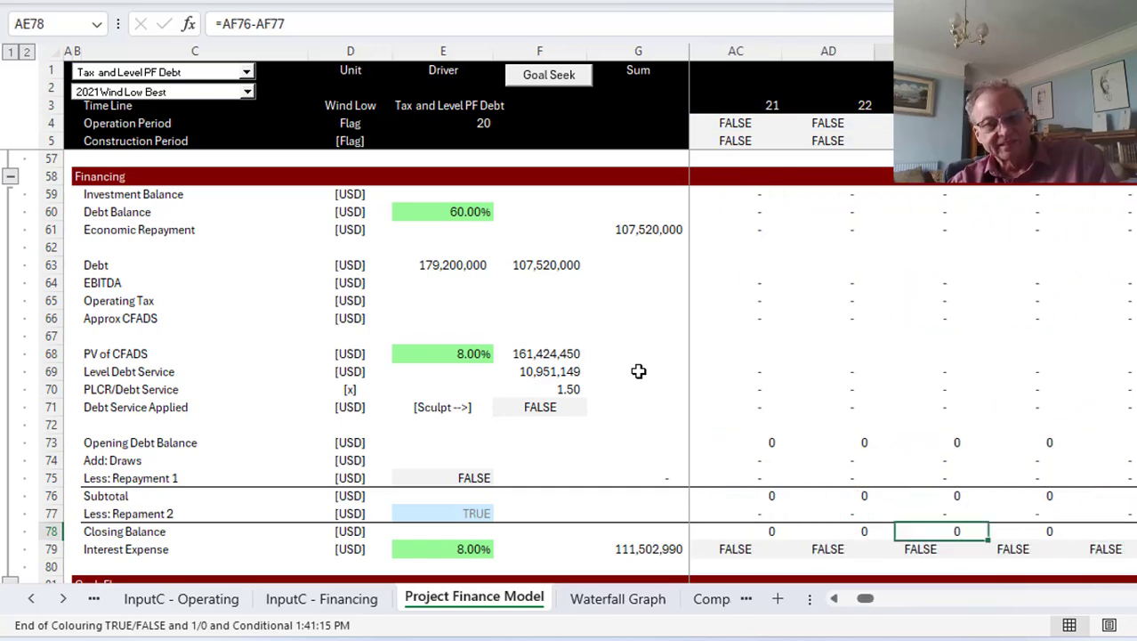
pyautogui.press('Left')
pyautogui.press('Left')
pyautogui.press('Left')
pyautogui.press('Left')
pyautogui.press('Left')
pyautogui.press('Left')
pyautogui.press('Left')
pyautogui.press('Left')
pyautogui.press('Left')
pyautogui.press('Left')
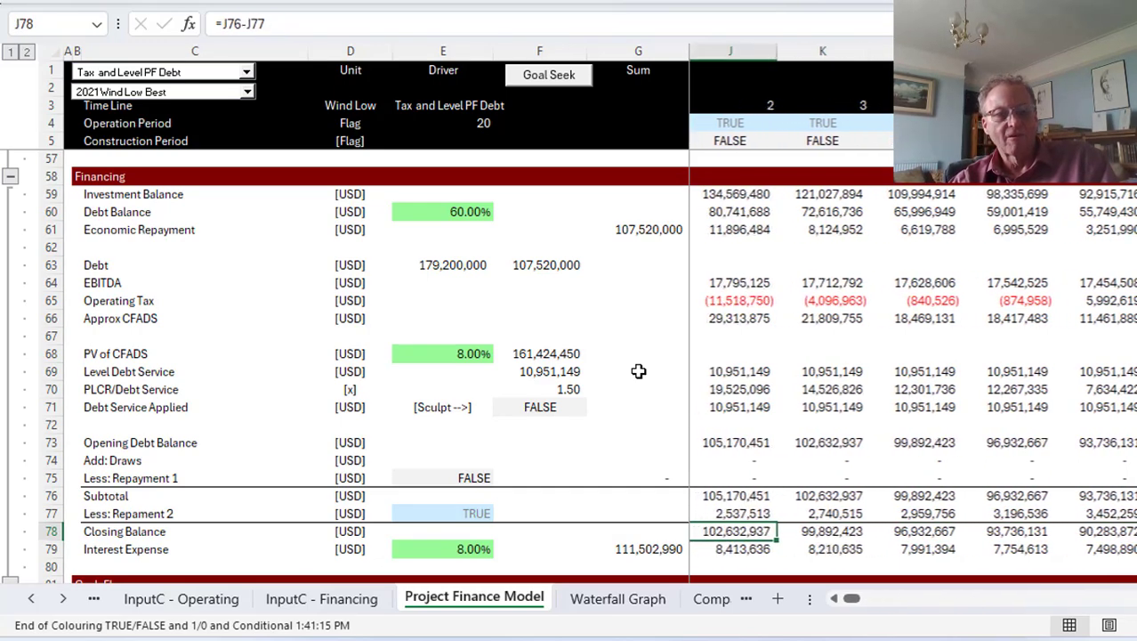
pyautogui.press('Right')
pyautogui.press('Right')
pyautogui.press('Right')
pyautogui.press('Right')
pyautogui.press('Right')
pyautogui.press('Right')
pyautogui.press('Right')
pyautogui.press('Right')
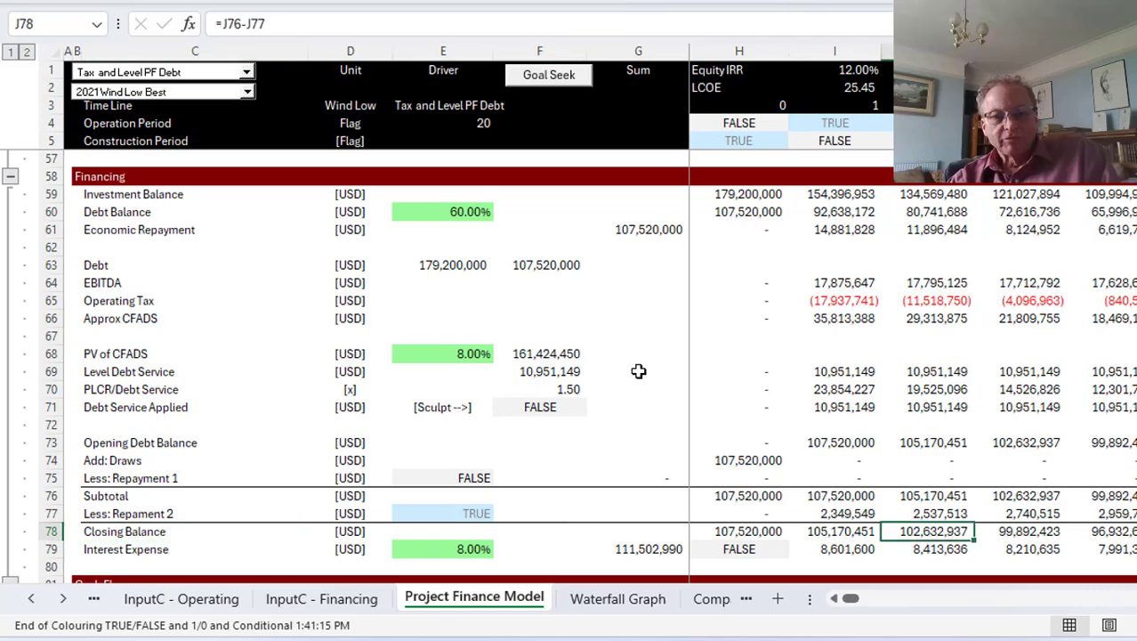
# Step: Look down column I through the Cash Flow section, from EBITDA and taxes paid to the Equity Cash Flow
pyautogui.press('Left')
pyautogui.press('Down')
pyautogui.press('Down')
pyautogui.press('Down')
pyautogui.press('Down')
pyautogui.press('Down')
pyautogui.press('Down')
pyautogui.press('Down')
pyautogui.press('Down')
pyautogui.press('Down')
pyautogui.press('Down')
pyautogui.press('Down')
pyautogui.press('Down')
pyautogui.press('Down')
pyautogui.press('Down')
pyautogui.press('Down')
pyautogui.press('Down')
pyautogui.press('Down')
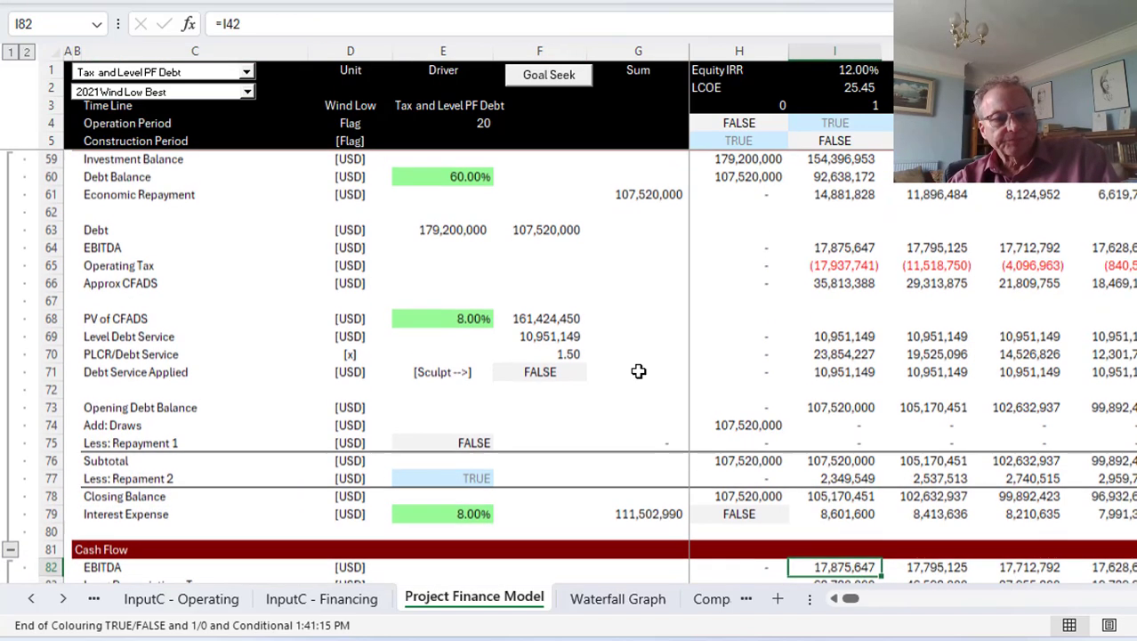
pyautogui.press('Down')
pyautogui.press('Down')
pyautogui.press('Down')
pyautogui.press('Down')
pyautogui.press('Down')
pyautogui.press('Down')
pyautogui.press('Down')
pyautogui.press('Down')
pyautogui.press('Down')
pyautogui.press('Down')
pyautogui.press('Down')
pyautogui.press('Down')
pyautogui.press('Down')
pyautogui.press('Down')
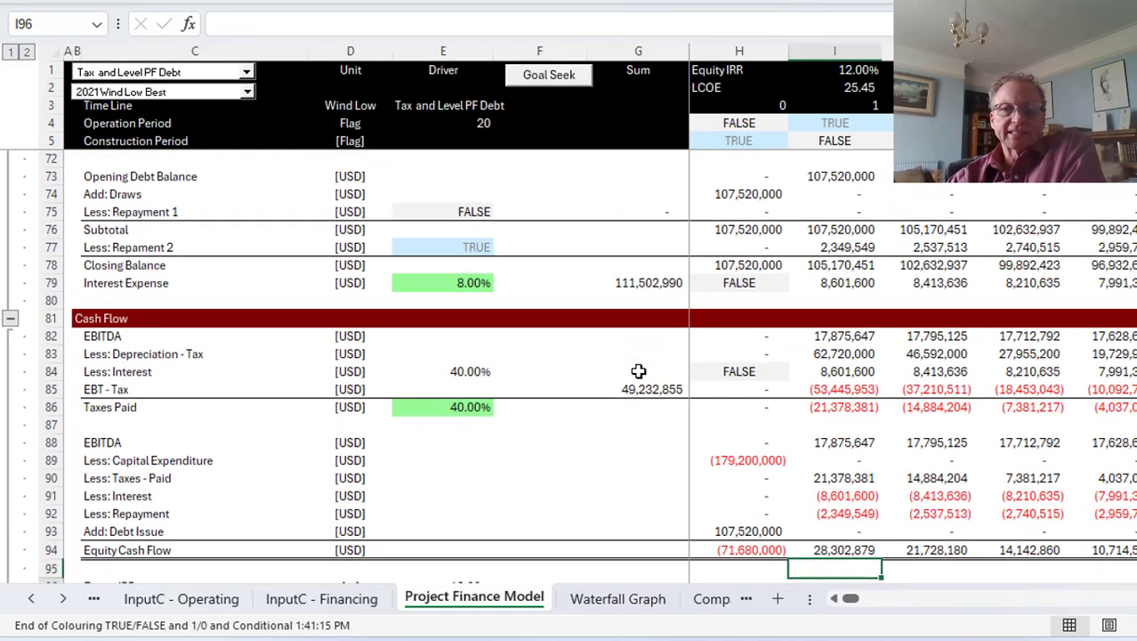
# Step: Review the Income Statement and Balance Sheet rows in column I down to Opening Equity
pyautogui.press('Down')
pyautogui.press('Down')
pyautogui.press('Down')
pyautogui.press('Down')
pyautogui.press('Down')
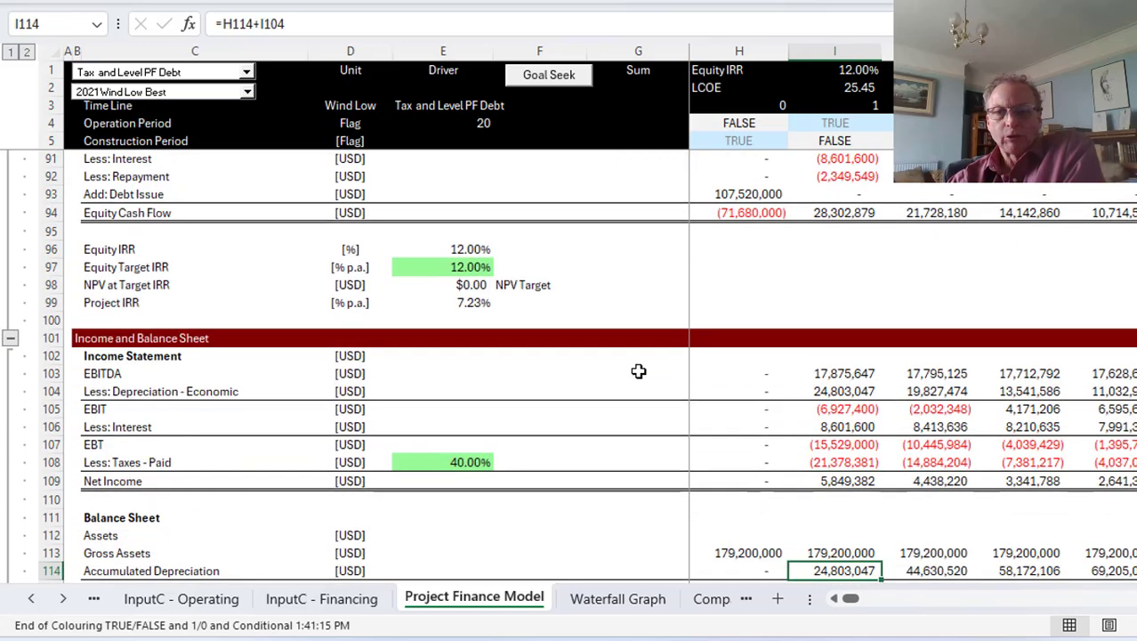
pyautogui.press('Down')
pyautogui.press('Down')
pyautogui.press('Down')
pyautogui.press('Down')
pyautogui.press('Down')
pyautogui.press('Down')
pyautogui.press('Down')
pyautogui.press('Down')
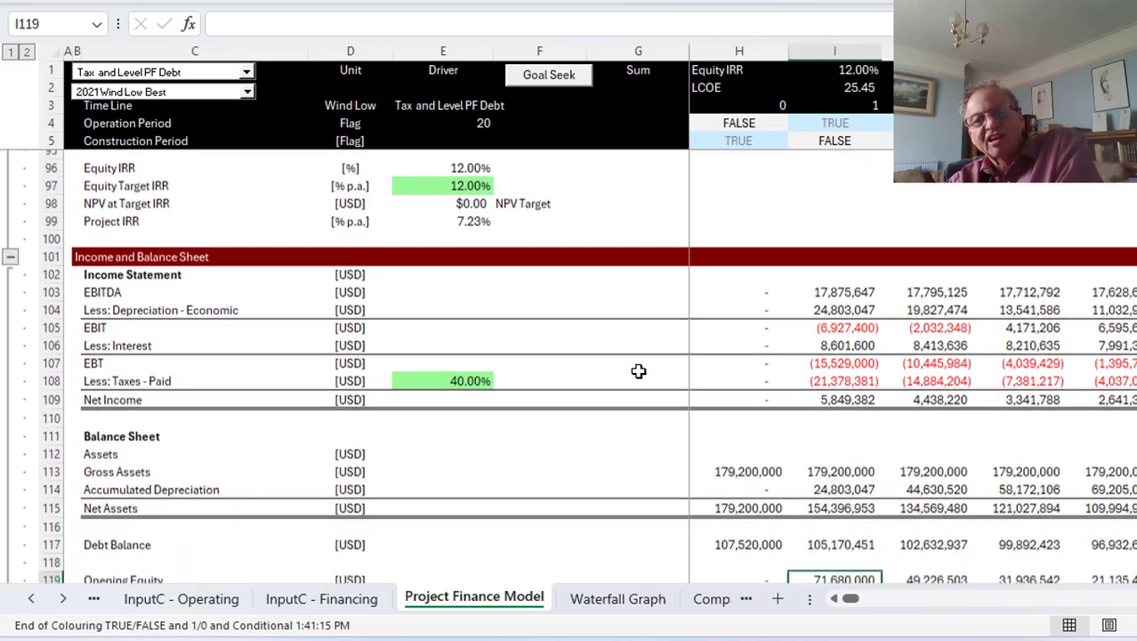
# Step: Look down column I through the Balance Sheet to Return on Equity and come back up to the Equity/Capital ratio in I130
pyautogui.press('Down')
pyautogui.press('Down')
pyautogui.press('Down')
pyautogui.press('Down')
pyautogui.press('Down')
pyautogui.press('Down')
pyautogui.press('Down')
pyautogui.press('Down')
pyautogui.press('Down')
pyautogui.press('Down')
pyautogui.press('Down')
pyautogui.press('Down')
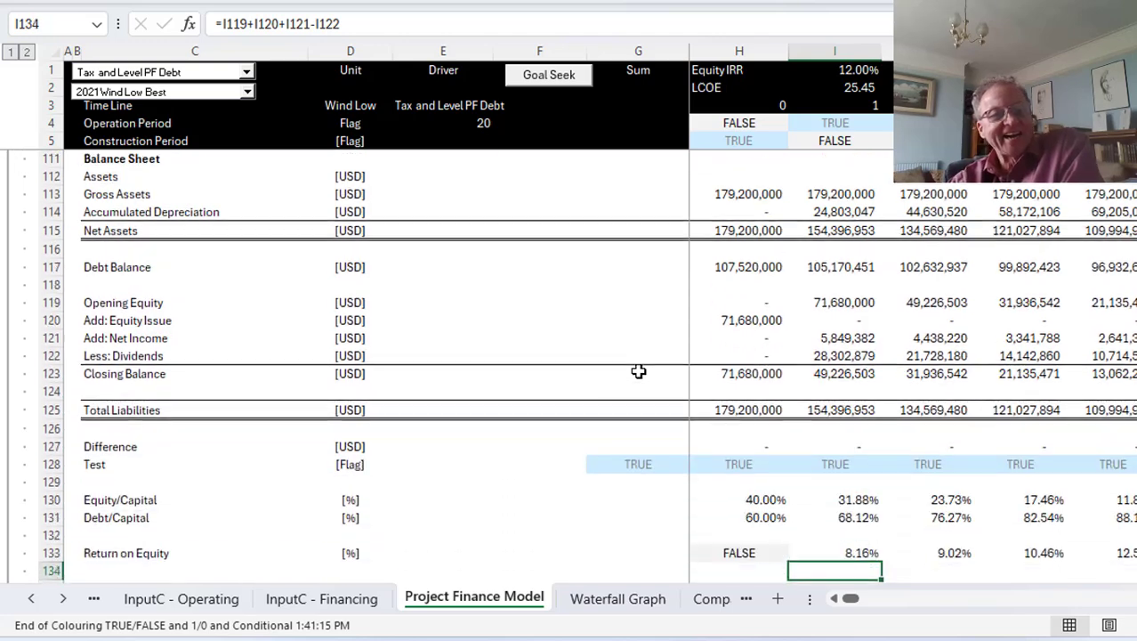
pyautogui.press('Down')
pyautogui.press('Up')
pyautogui.press('Up')
pyautogui.press('Up')
pyautogui.press('Up')
pyautogui.press('Up')
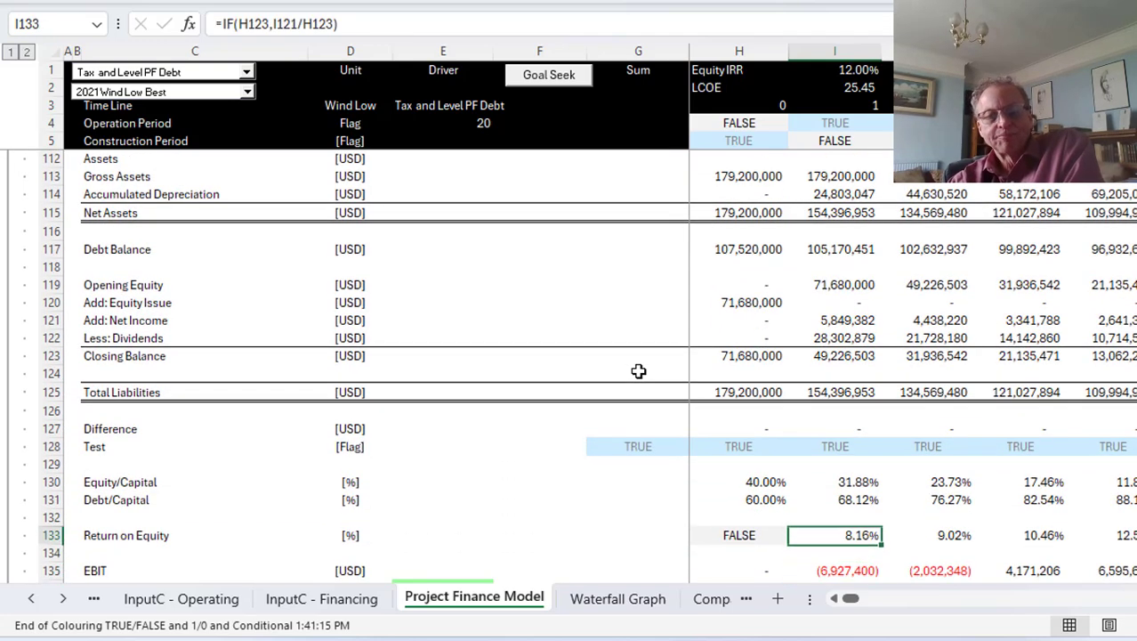
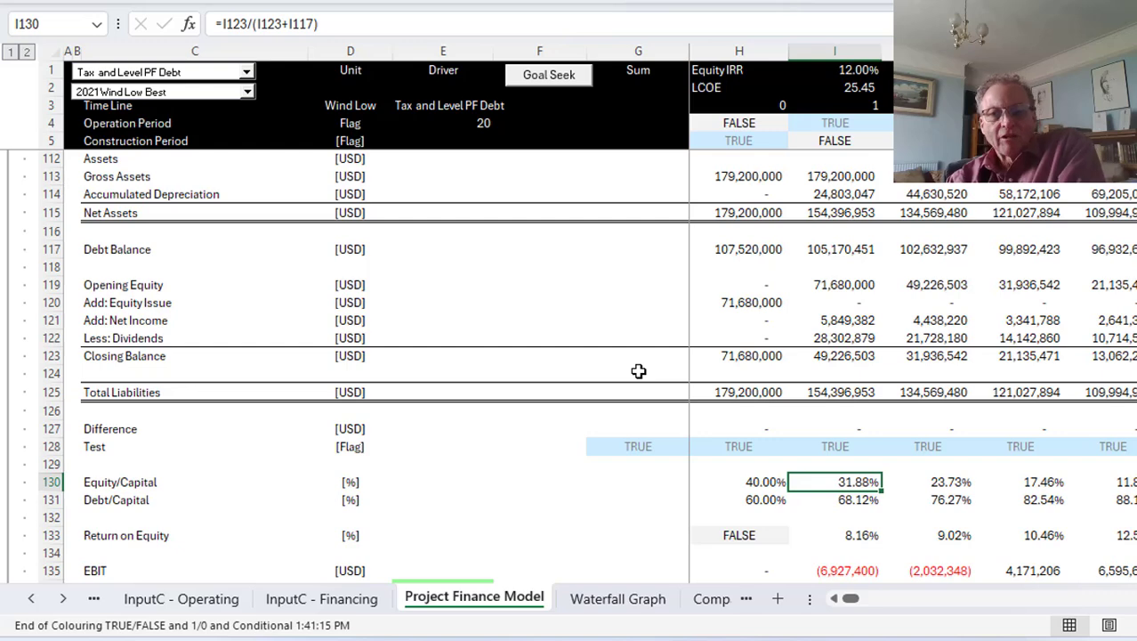
# Step: Trace the Equity/Capital ratio in row 130 from the construction column across the operating years and return to H130
pyautogui.press('Left')
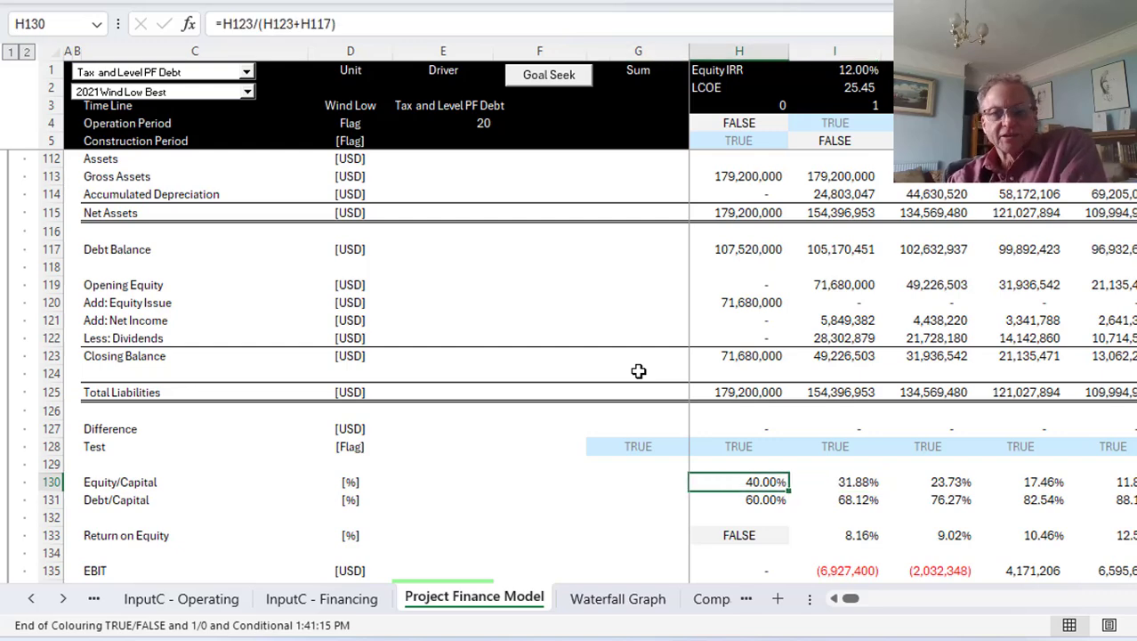
pyautogui.press('Right')
pyautogui.press('Right')
pyautogui.press('Right')
pyautogui.press('Right')
pyautogui.press('Right')
pyautogui.press('Right')
pyautogui.press('Right')
pyautogui.press('Right')
pyautogui.press('Right')
pyautogui.press('Right')
pyautogui.press('Right')
pyautogui.press('Right')
pyautogui.press('Right')
pyautogui.press('Right')
pyautogui.press('Right')
pyautogui.press('Right')
pyautogui.press('Right')
pyautogui.press('Right')
pyautogui.press('Right')
pyautogui.press('Right')
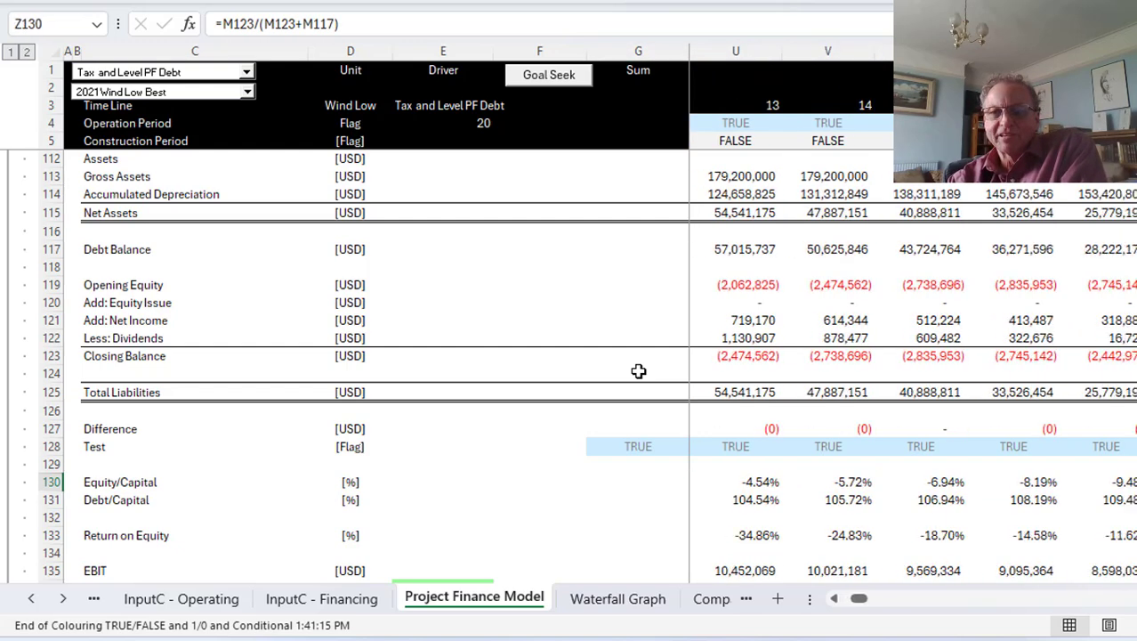
pyautogui.press('Left')
pyautogui.press('Left')
pyautogui.press('Left')
pyautogui.press('Left')
pyautogui.press('Left')
pyautogui.press('Left')
pyautogui.press('Left')
pyautogui.press('Left')
pyautogui.press('Left')
pyautogui.press('Left')
pyautogui.press('Left')
pyautogui.press('Left')
pyautogui.press('Left')
pyautogui.press('Left')
pyautogui.press('Left')
pyautogui.press('Left')
pyautogui.press('Left')
pyautogui.press('Left')
pyautogui.press('Left')
pyautogui.press('Left')
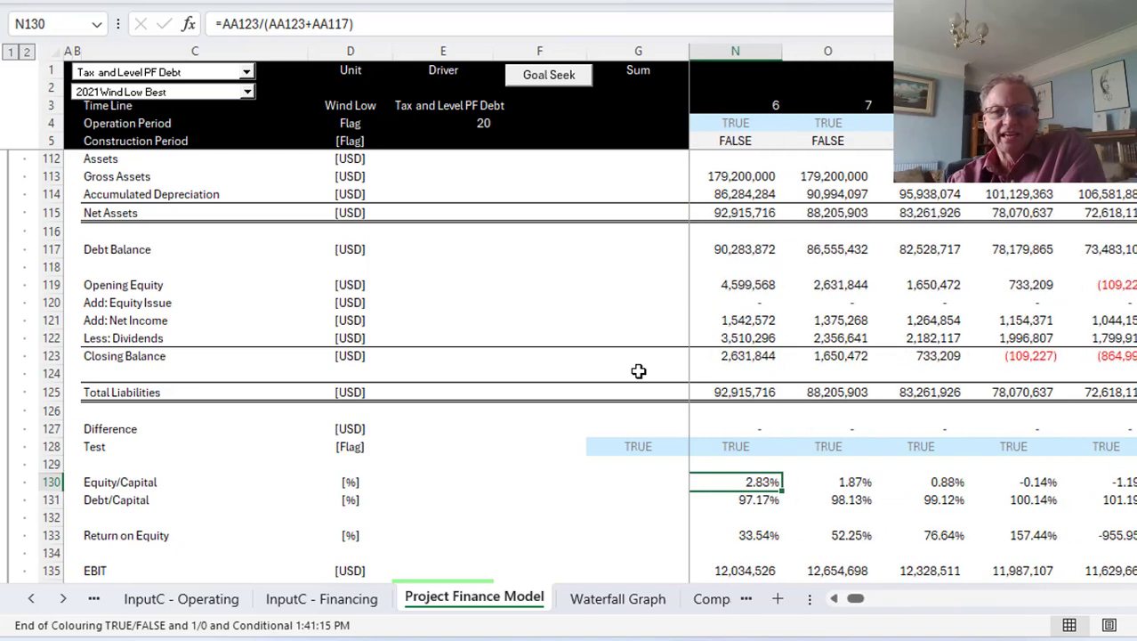
pyautogui.press('Left')
pyautogui.press('Right')
pyautogui.press('Right')
pyautogui.press('Left')
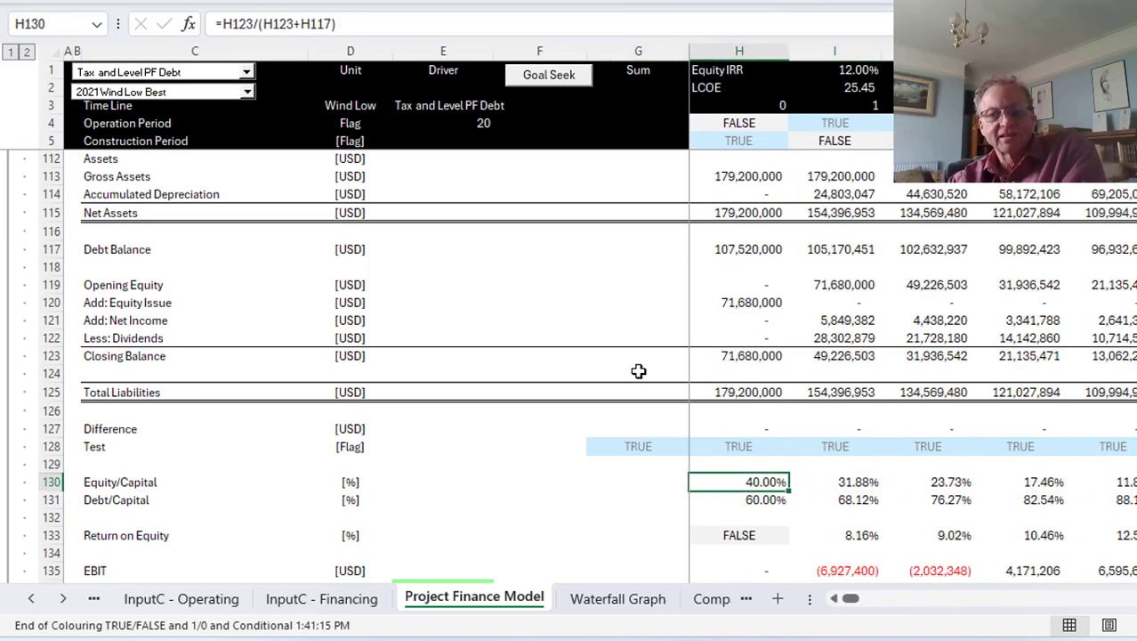
# Step: Follow the Debt/Capital ratio in row 131 across the project timeline and return to the construction column in H131
pyautogui.press('Down')
pyautogui.press('Right')
pyautogui.press('Right')
pyautogui.press('Right')
pyautogui.press('Right')
pyautogui.press('Right')
pyautogui.press('Right')
pyautogui.press('Right')
pyautogui.press('Right')
pyautogui.press('Right')
pyautogui.press('Right')
pyautogui.press('Right')
pyautogui.press('Right')
pyautogui.press('Right')
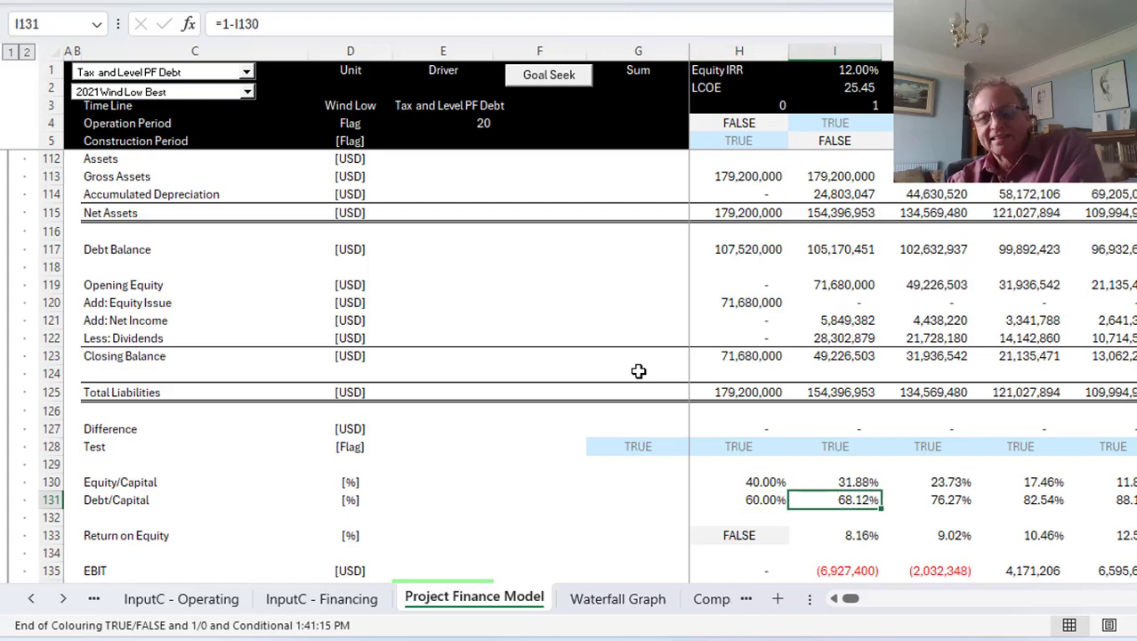
pyautogui.press('Right')
pyautogui.press('Right')
pyautogui.press('Right')
pyautogui.press('Right')
pyautogui.press('Right')
pyautogui.press('Right')
pyautogui.press('Right')
pyautogui.press('Right')
pyautogui.press('Right')
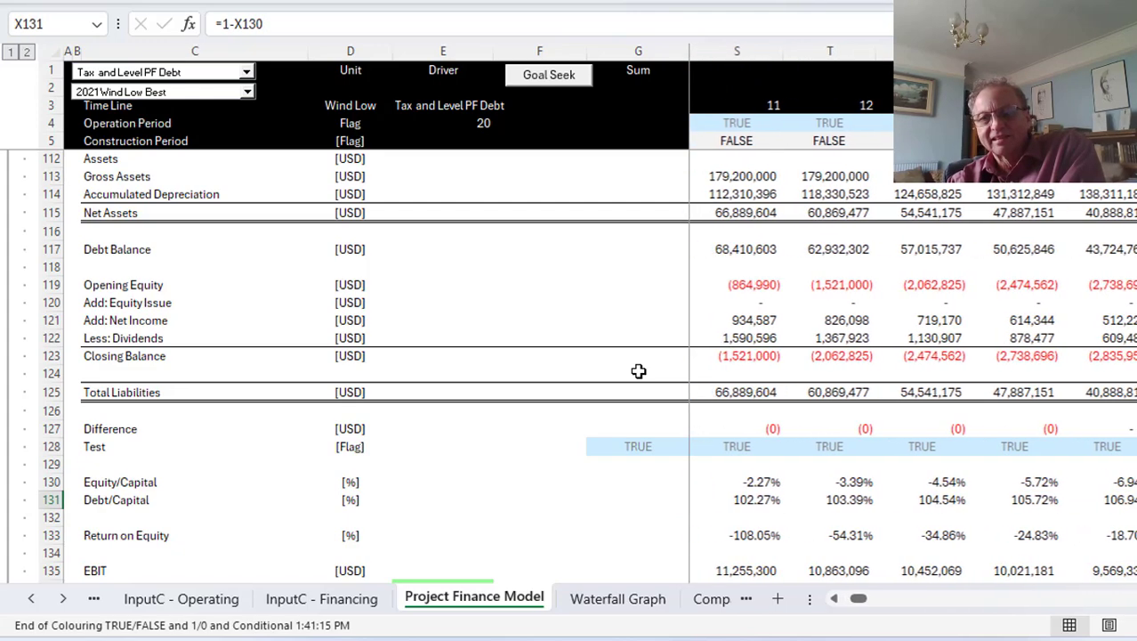
pyautogui.press('Left')
pyautogui.press('Left')
pyautogui.press('Left')
pyautogui.press('Left')
pyautogui.press('Left')
pyautogui.press('Left')
pyautogui.press('Left')
pyautogui.press('Left')
pyautogui.press('Left')
pyautogui.press('Left')
pyautogui.press('Left')
pyautogui.press('Left')
pyautogui.press('Left')
pyautogui.press('Left')
pyautogui.press('Left')
pyautogui.press('Left')
pyautogui.press('Left')
pyautogui.press('Left')
pyautogui.press('Left')
pyautogui.press('Left')
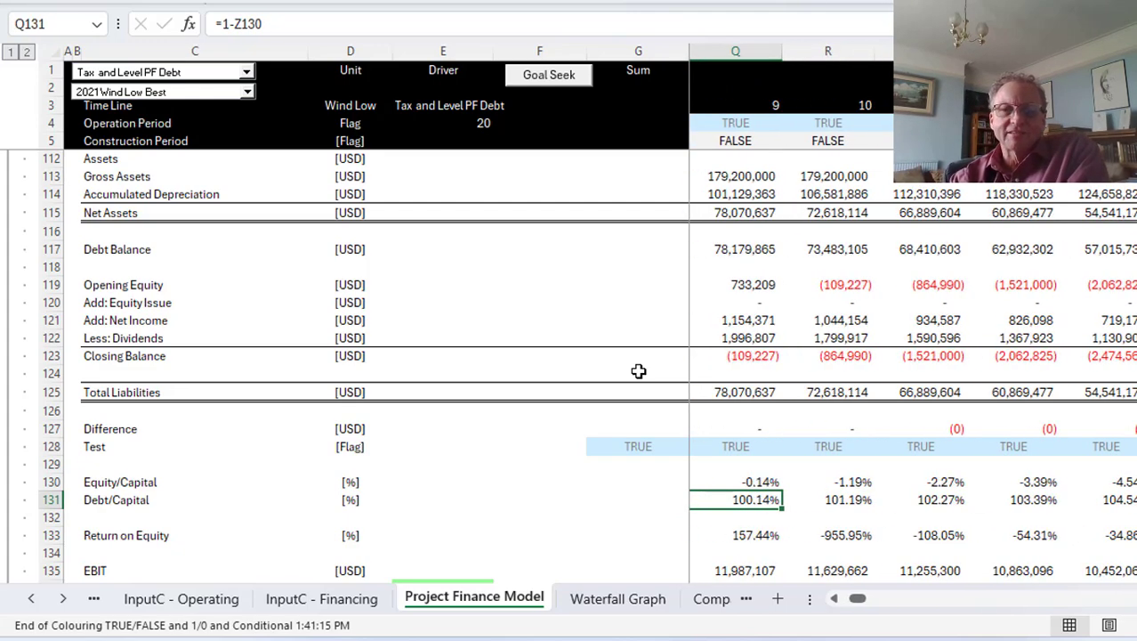
pyautogui.press('Right')
pyautogui.press('Right')
pyautogui.press('Right')
pyautogui.press('Right')
pyautogui.press('Right')
pyautogui.press('Right')
pyautogui.press('Right')
pyautogui.press('Right')
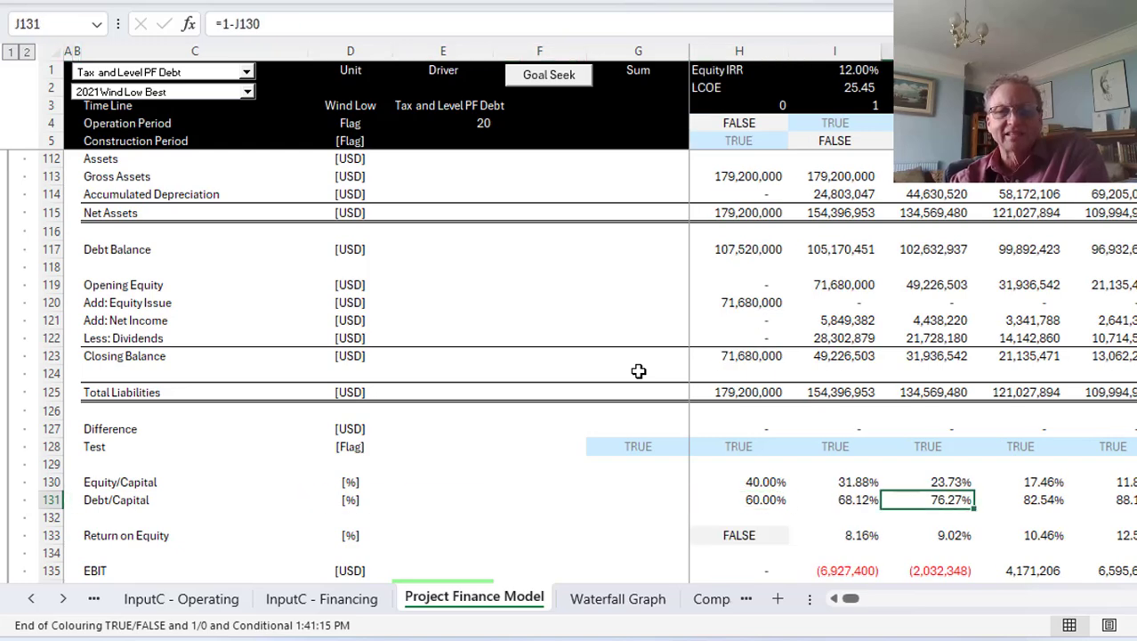
pyautogui.press('Left')
pyautogui.press('Left')
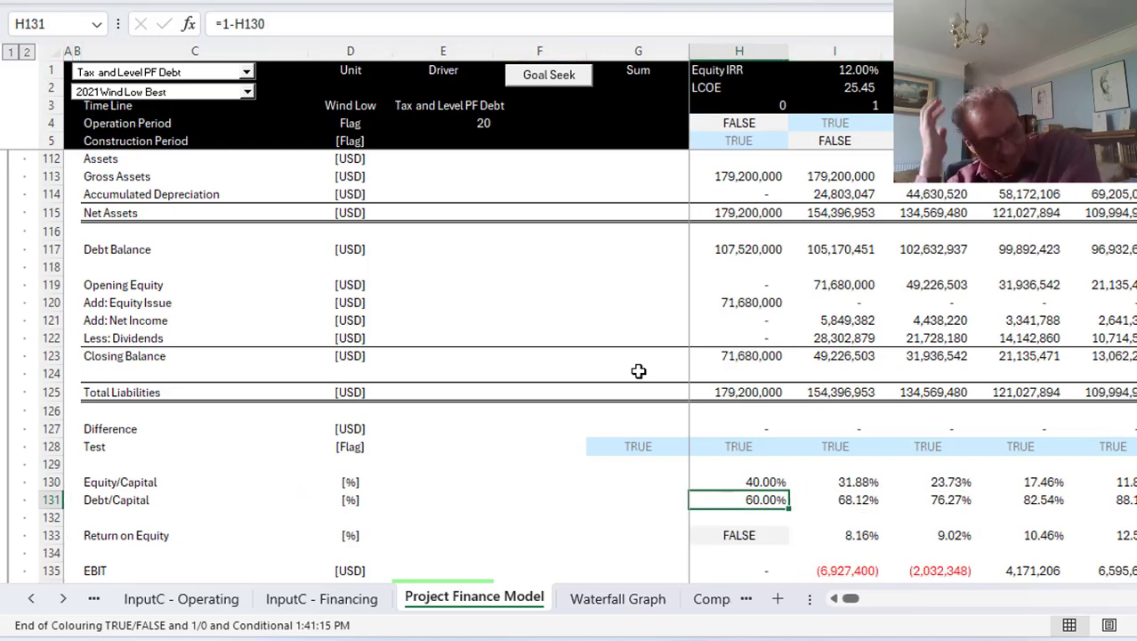
# Step: Look down column H past the Return on Equity and Return on Capital rows to row 140 and come back up to row 133
pyautogui.press('Down')
pyautogui.press('Down')
pyautogui.press('Down')
pyautogui.press('Down')
pyautogui.press('Down')
pyautogui.press('Down')
pyautogui.press('Down')
pyautogui.press('Down')
pyautogui.press('Down')
pyautogui.press('Down')
pyautogui.press('Down')
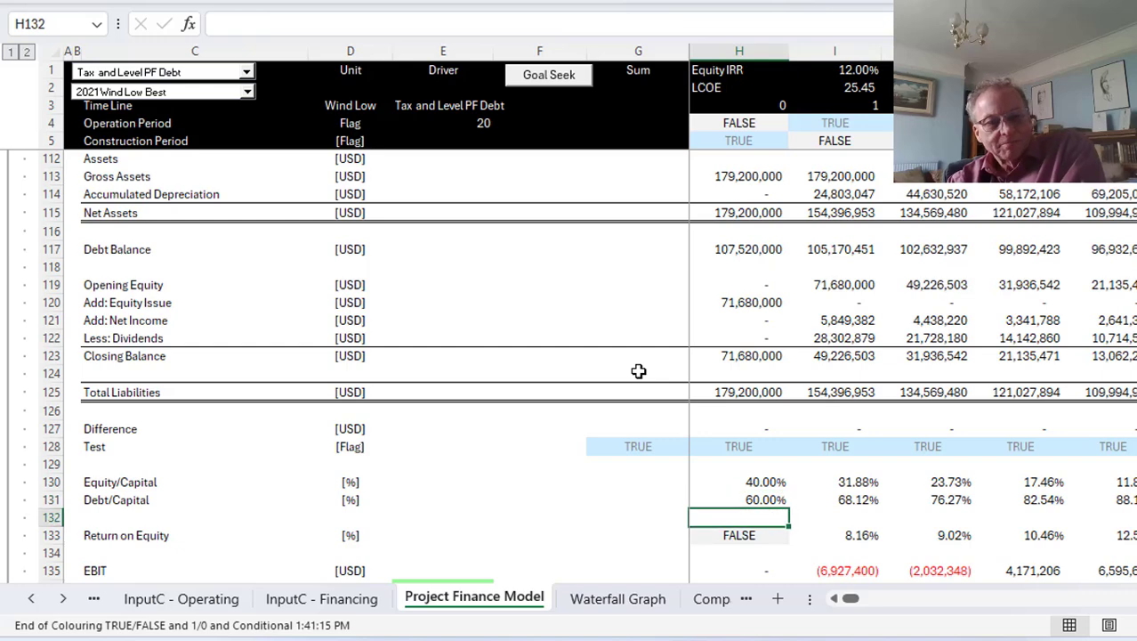
pyautogui.press('Up')
pyautogui.press('Up')
pyautogui.press('Up')
pyautogui.press('Up')
pyautogui.press('Up')
pyautogui.press('Up')
pyautogui.press('Up')
pyautogui.press('Up')
pyautogui.press('Up')
pyautogui.press('Up')
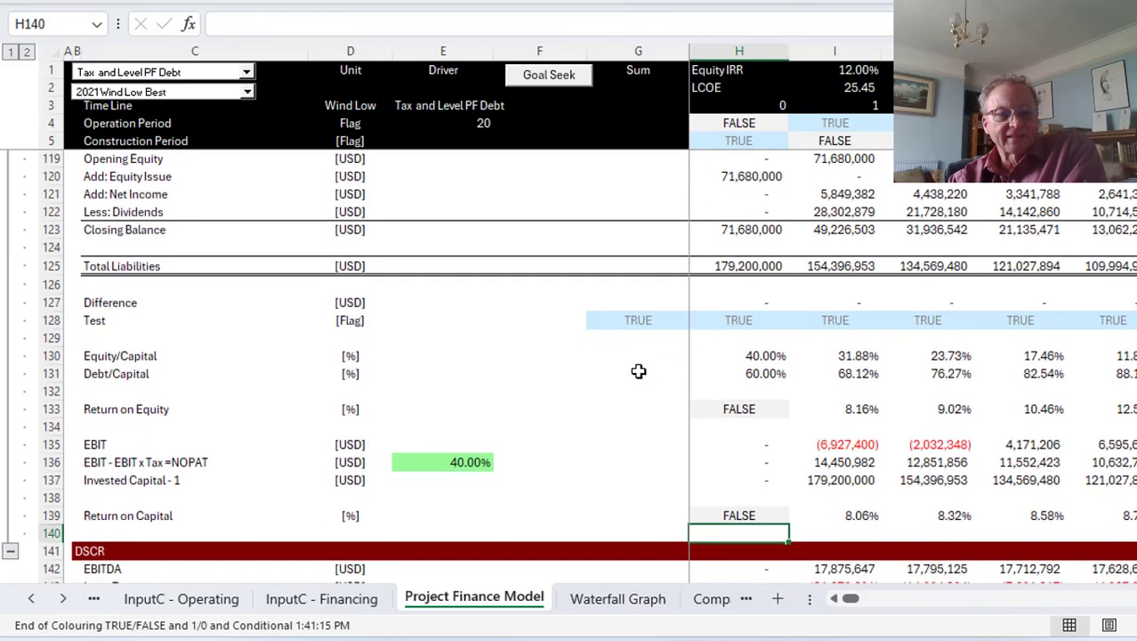
# Step: Inspect the Return on Equity formula in row 133 for the first operating years, and the Return on Capital formula in I139
pyautogui.press('Right')
pyautogui.press('Down')
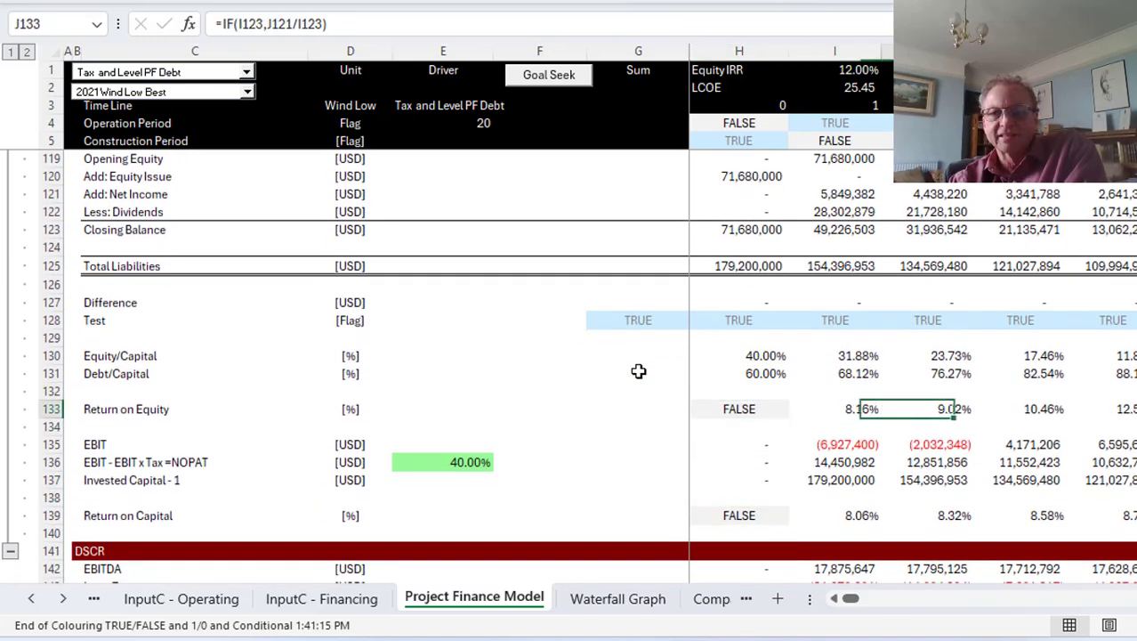
pyautogui.press('Right')
pyautogui.press('Down')
pyautogui.press('Down')
pyautogui.press('Down')
pyautogui.press('Down')
pyautogui.press('Down')
pyautogui.press('Left')
pyautogui.press('Down')
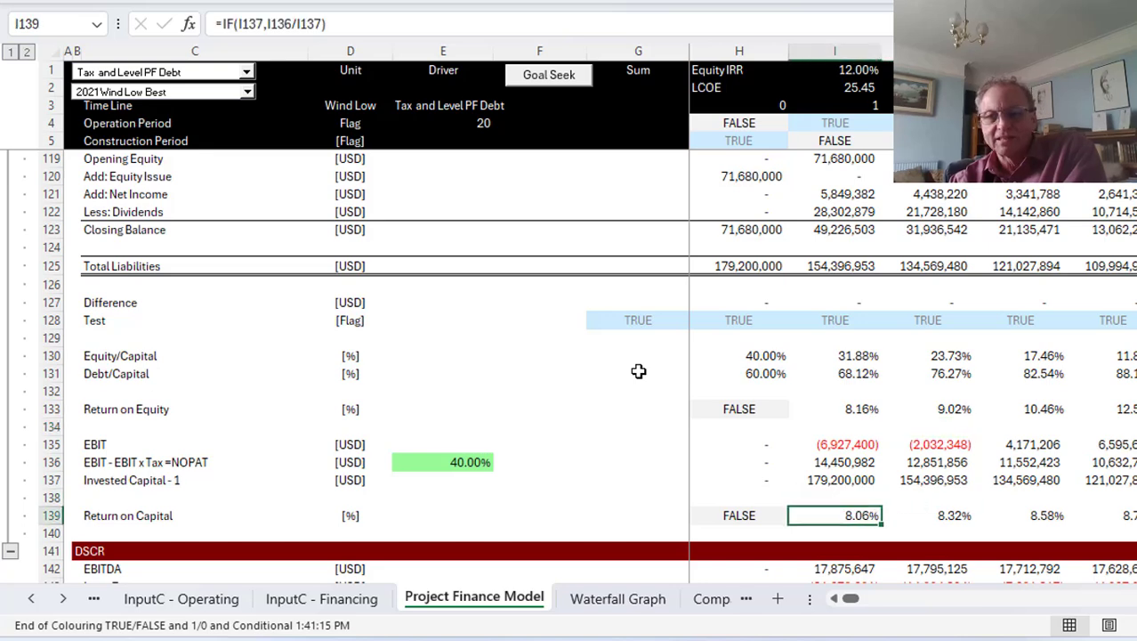
# Step: Look down column I from Return on Capital to the DSCR section, covering EBITDA, taxes, CFADS and debt service to row 150
pyautogui.press('Down')
pyautogui.press('Down')
pyautogui.press('Down')
pyautogui.press('Down')
pyautogui.press('Down')
pyautogui.press('Down')
pyautogui.press('Down')
pyautogui.press('Down')
pyautogui.press('Down')
pyautogui.press('Down')
pyautogui.press('Down')
pyautogui.press('Down')
pyautogui.press('Down')
pyautogui.press('Down')
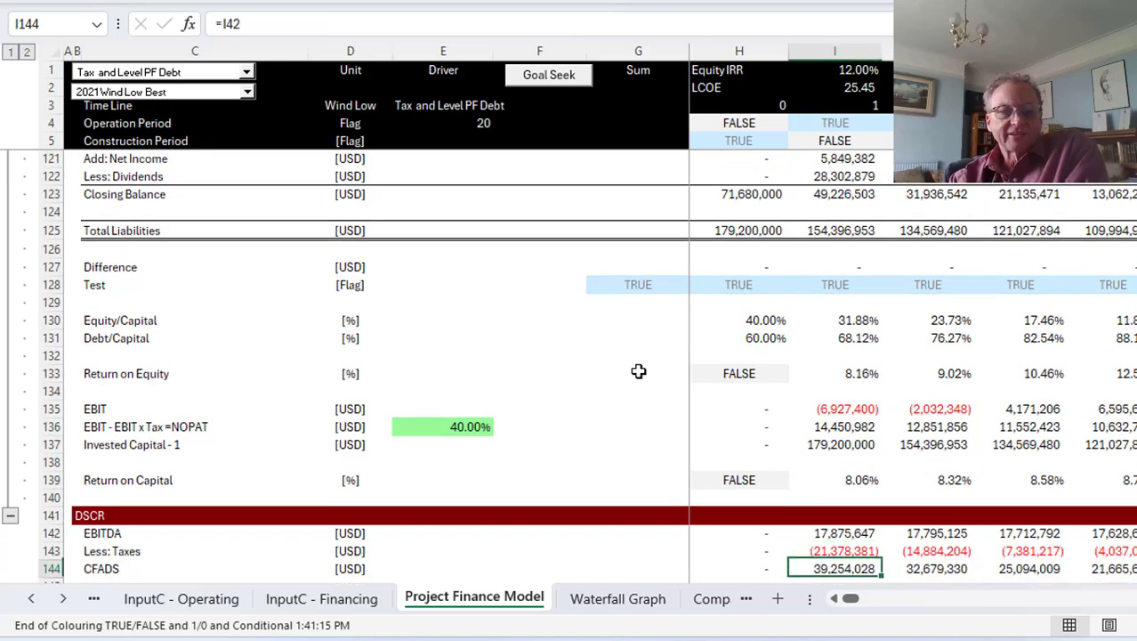
pyautogui.press('Up')
pyautogui.press('Up')
pyautogui.press('Up')
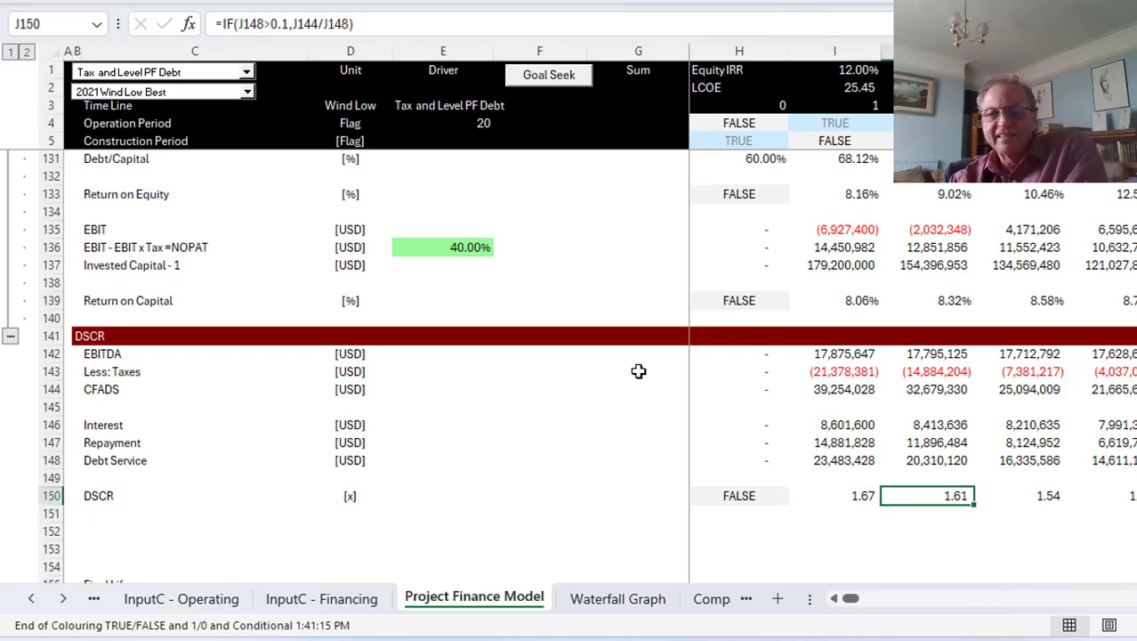
# Step: Trace the DSCR in row 150 past the last operating year to column AI and back through the later operating years
pyautogui.press('Right')
pyautogui.press('Right')
pyautogui.press('Right')
pyautogui.press('Right')
pyautogui.press('Right')
pyautogui.press('Right')
pyautogui.press('Right')
pyautogui.press('Right')
pyautogui.press('Right')
pyautogui.press('Right')
pyautogui.press('Right')
pyautogui.press('Right')
pyautogui.press('Right')
pyautogui.press('Right')
pyautogui.press('Right')
pyautogui.press('Right')
pyautogui.press('Right')
pyautogui.press('Right')
pyautogui.press('Right')
pyautogui.press('Right')
pyautogui.press('Right')
pyautogui.press('Right')
pyautogui.press('Right')
pyautogui.press('Right')
pyautogui.press('Right')
pyautogui.press('Right')
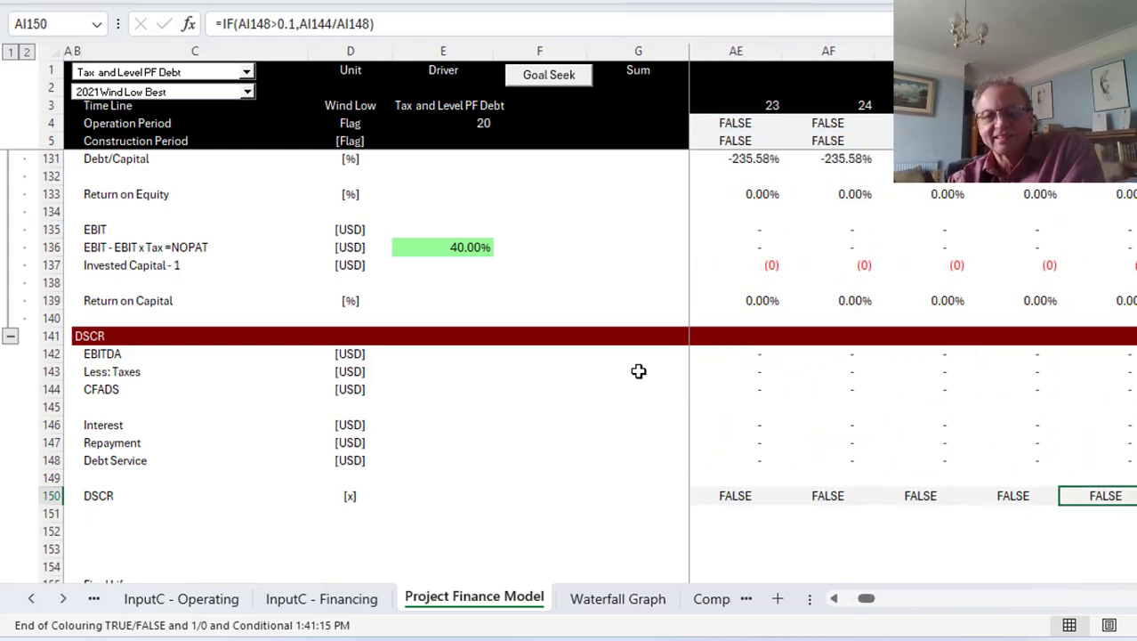
pyautogui.press('Left')
pyautogui.press('Left')
pyautogui.press('Left')
pyautogui.press('Left')
pyautogui.press('Left')
pyautogui.press('Left')
pyautogui.press('Left')
pyautogui.press('Left')
pyautogui.press('Left')
pyautogui.press('Left')
pyautogui.press('Right')
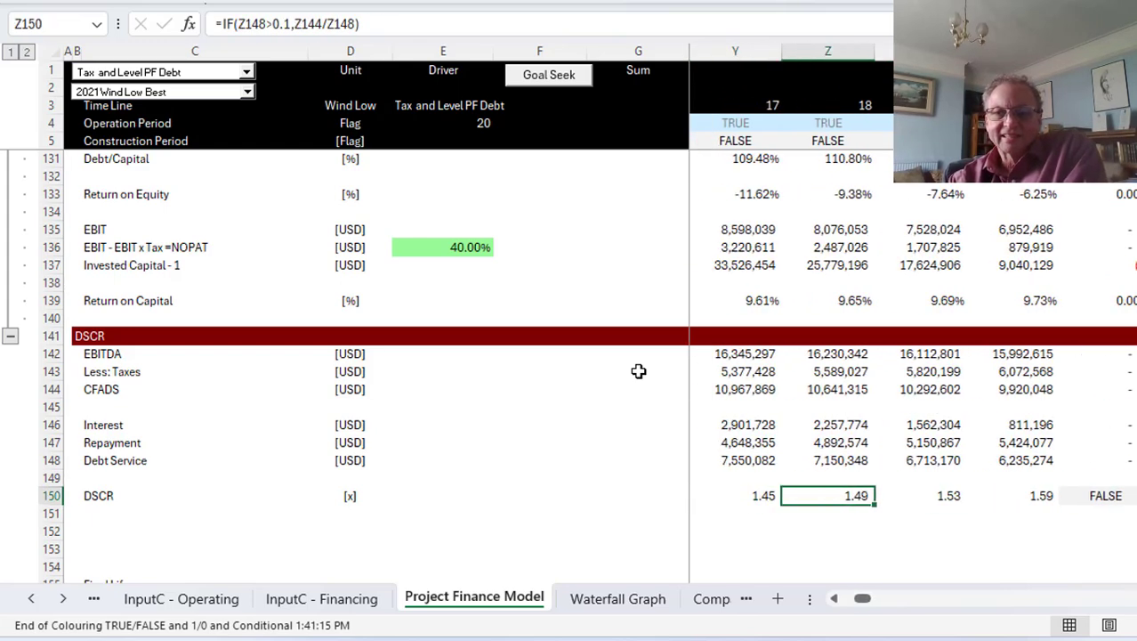
pyautogui.press('Left')
pyautogui.press('Left')
pyautogui.press('Left')
pyautogui.press('Left')
pyautogui.press('Left')
pyautogui.press('Left')
pyautogui.press('Left')
pyautogui.press('Left')
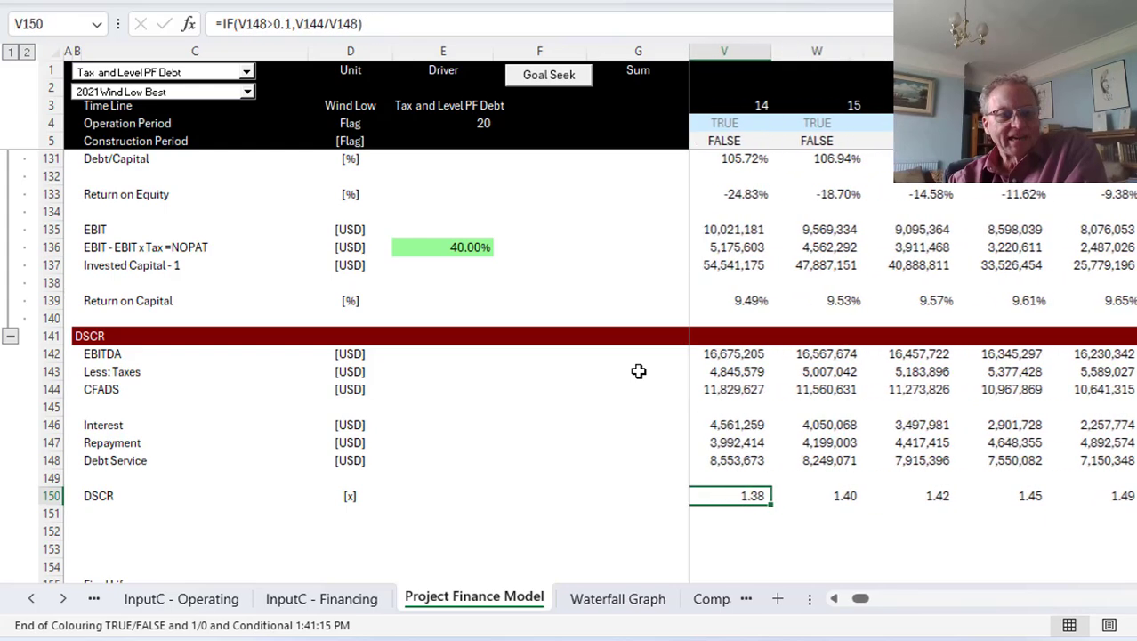
# Step: Examine the EBITDA link in R142 and the CFADS formula in Q144 that feed the DSCR
pyautogui.press('Up')
pyautogui.press('Up')
pyautogui.press('Up')
pyautogui.press('Up')
pyautogui.press('Up')
pyautogui.press('Up')
pyautogui.press('Up')
pyautogui.press('Up')
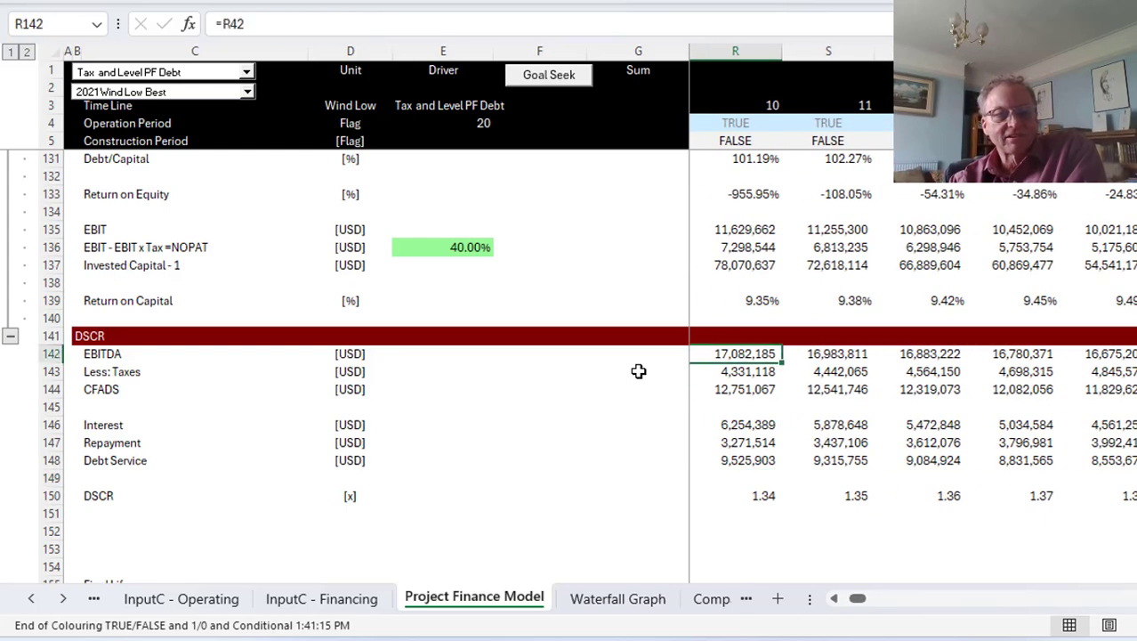
pyautogui.press('Down')
pyautogui.press('Down')
pyautogui.press('Left')
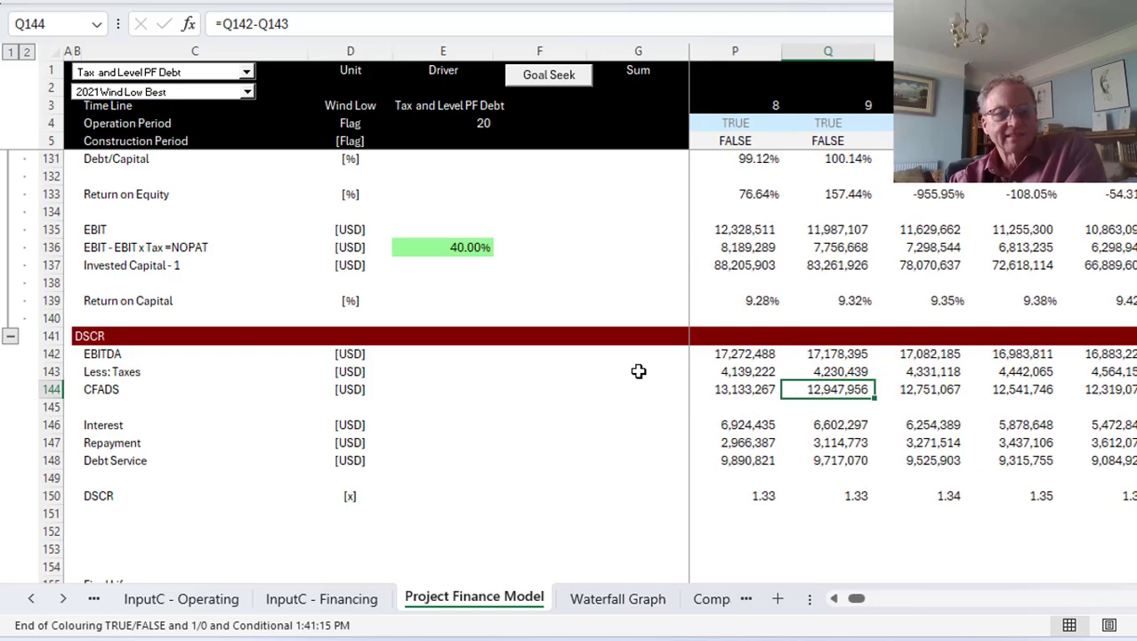
# Step: Follow the DSCR in row 150 from the middle operating years back to the construction column in H150
pyautogui.press('Down')
pyautogui.press('Down')
pyautogui.press('Down')
pyautogui.press('Down')
pyautogui.press('Down')
pyautogui.press('Left')
pyautogui.press('Left')
pyautogui.press('Left')
pyautogui.press('Left')
pyautogui.press('Left')
pyautogui.press('Left')
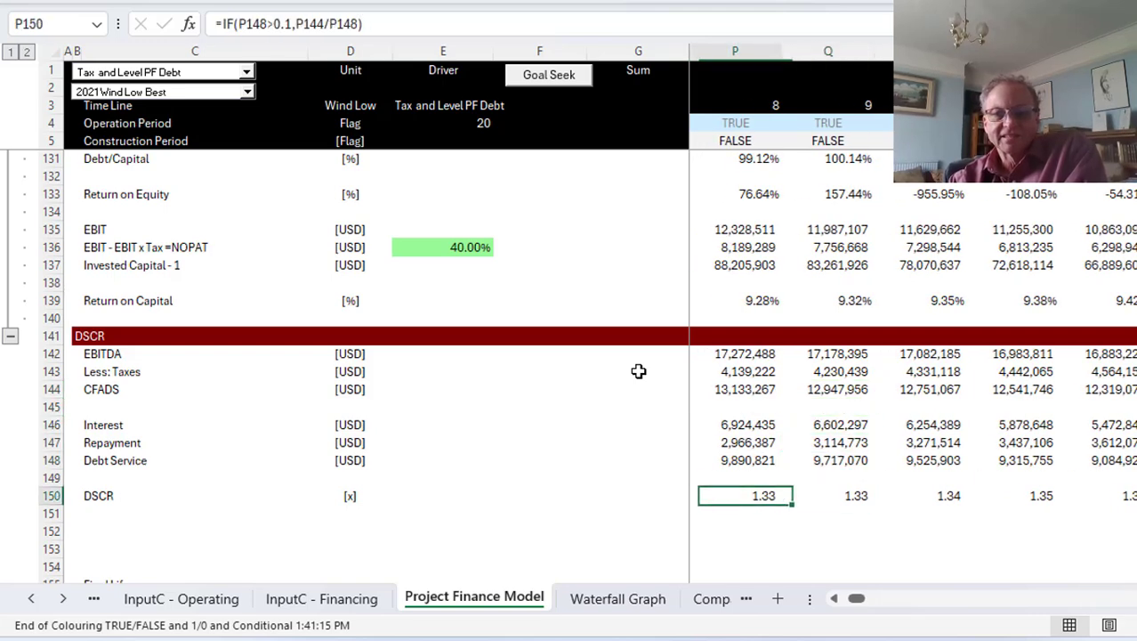
pyautogui.press('Left')
pyautogui.press('Left')
pyautogui.press('Left')
pyautogui.press('Left')
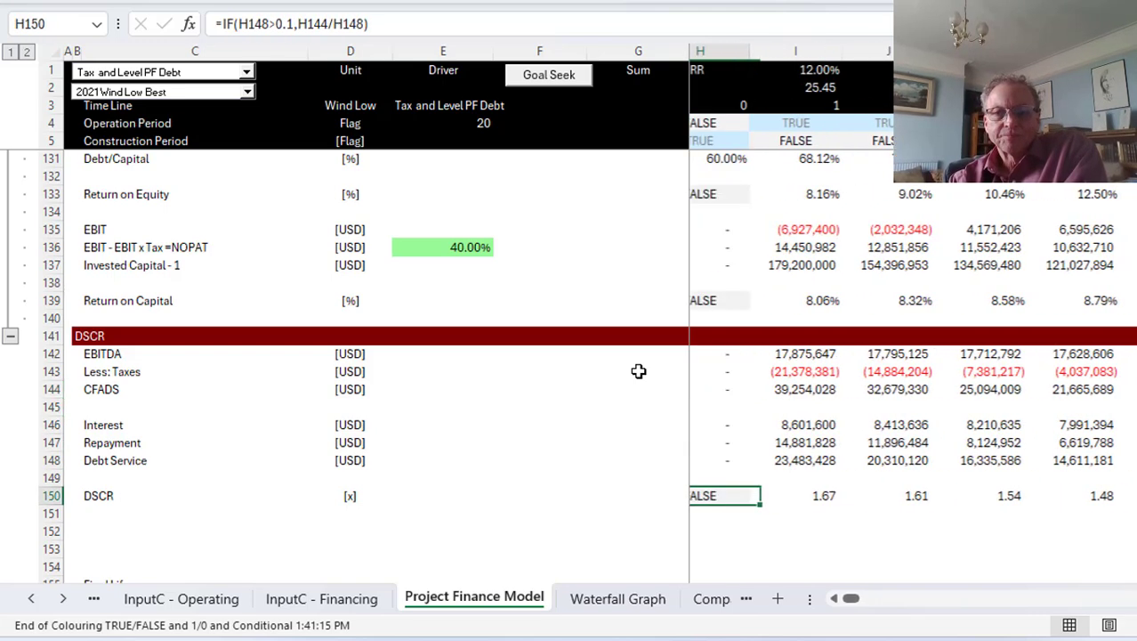
# Step: Compare the DSCR of the first five operating years, from I150 to M150
pyautogui.press('Right')
pyautogui.press('Right')
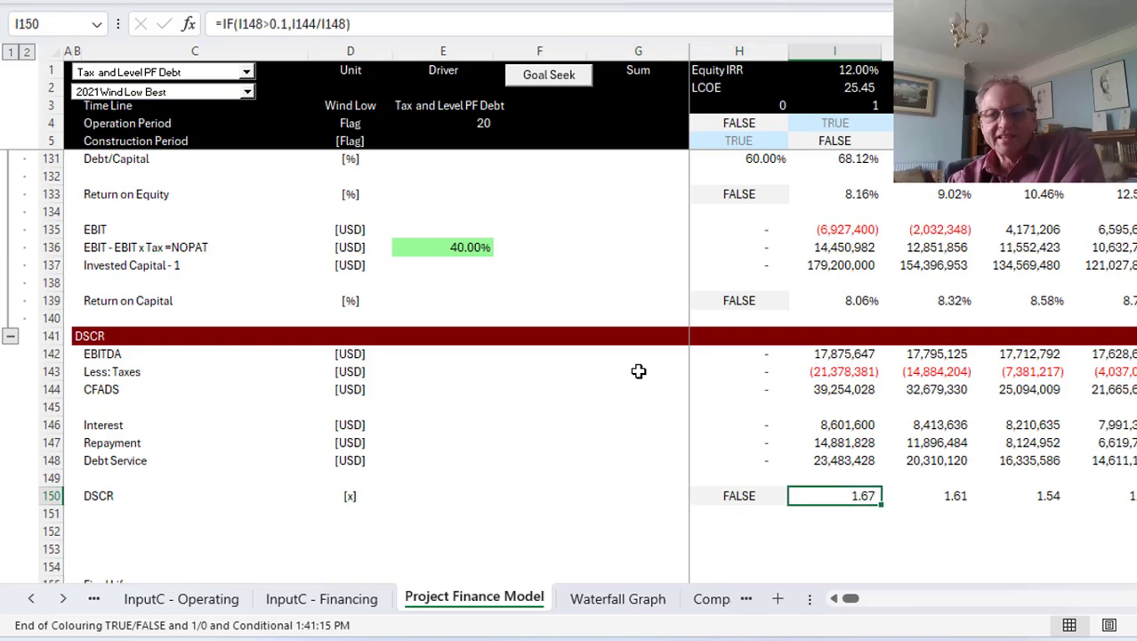
pyautogui.press('Right')
pyautogui.press('Right')
pyautogui.press('Left')
pyautogui.press('Left')
pyautogui.press('Right')
pyautogui.press('Right')
pyautogui.press('Right')
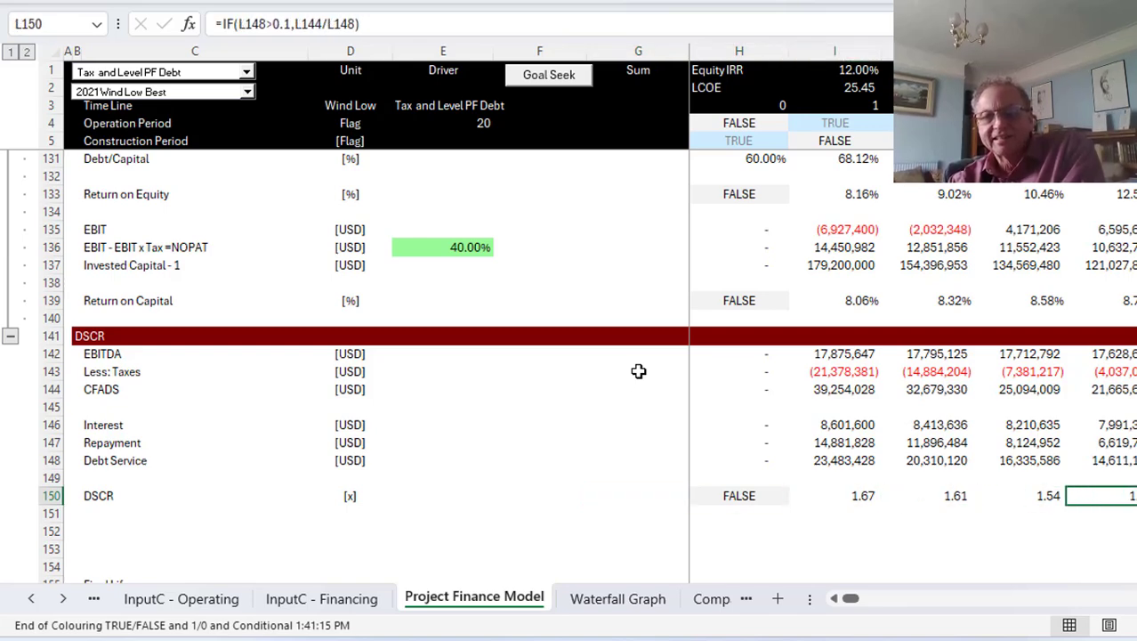
pyautogui.press('Right')
pyautogui.press('Right')
pyautogui.press('Left')
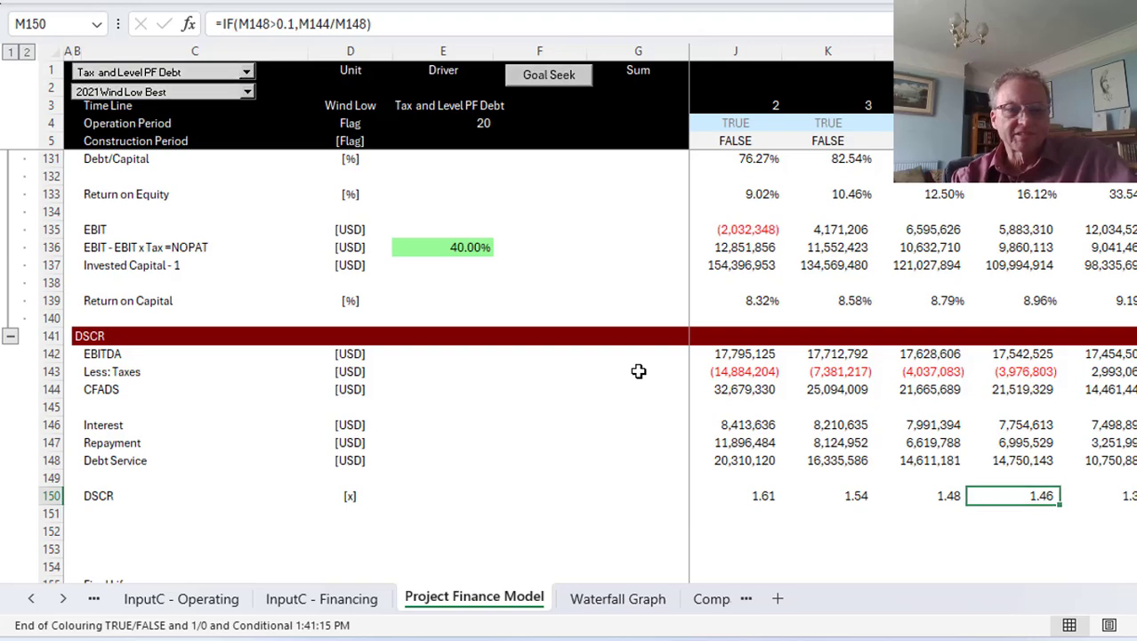
# Step: On the InputC - Financing sheet, set the Tax Depreciation Life of the Level PF Debt case in M9 to 5 years
pyautogui.hotkey('ctrl', 'pageup')
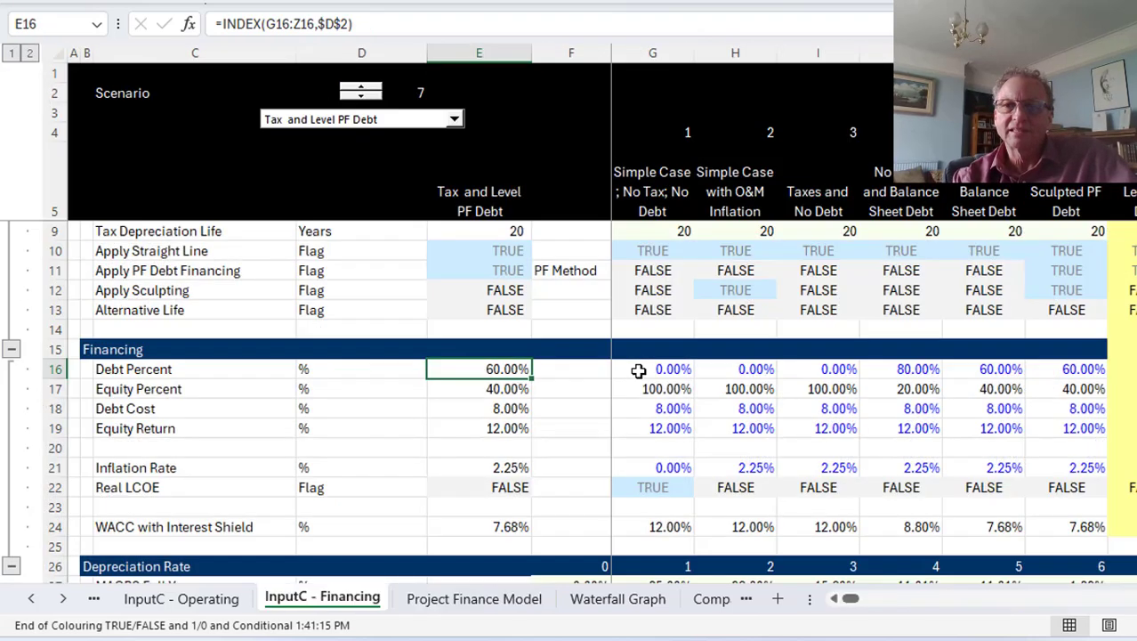
pyautogui.click(1131, 230)
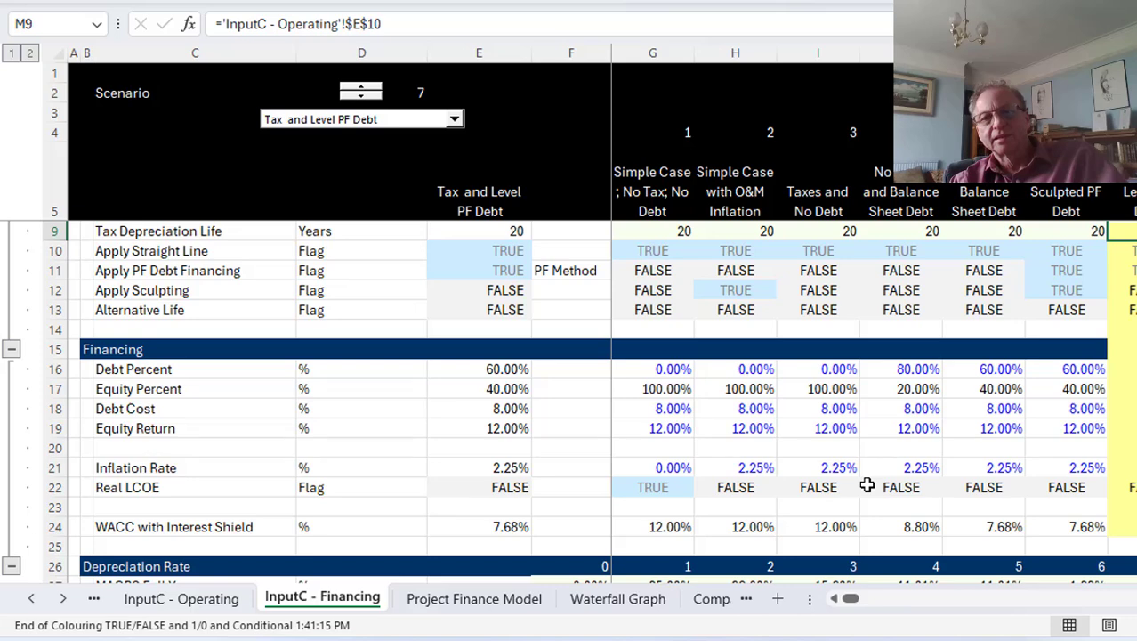
pyautogui.scroll(1, 867, 485)
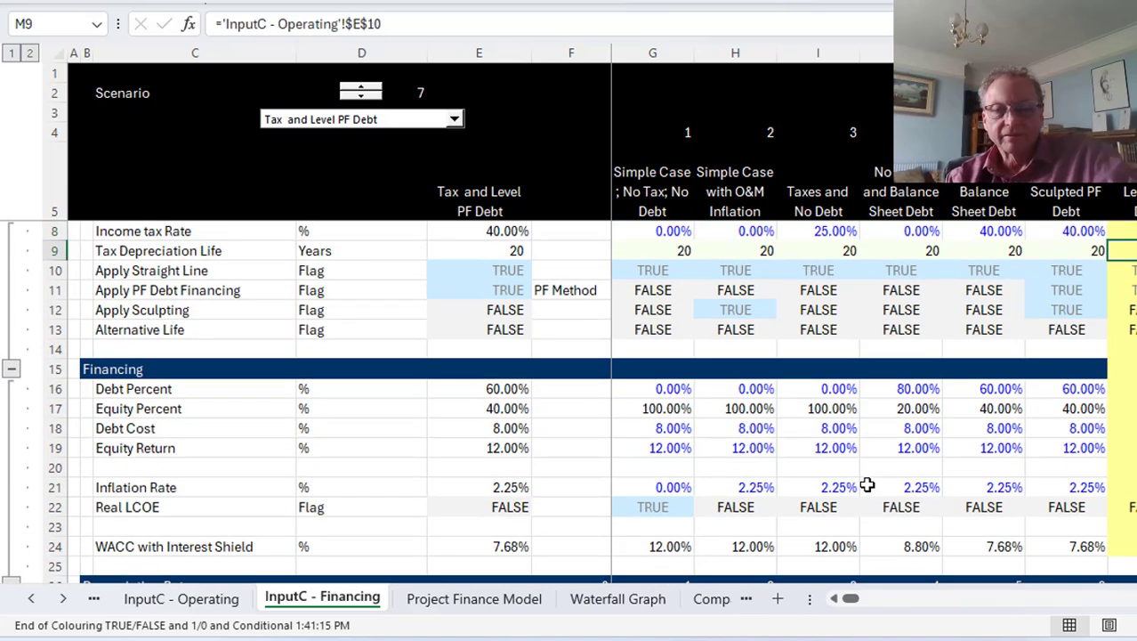
pyautogui.write('5')
pyautogui.press('Return')
pyautogui.press('Up')
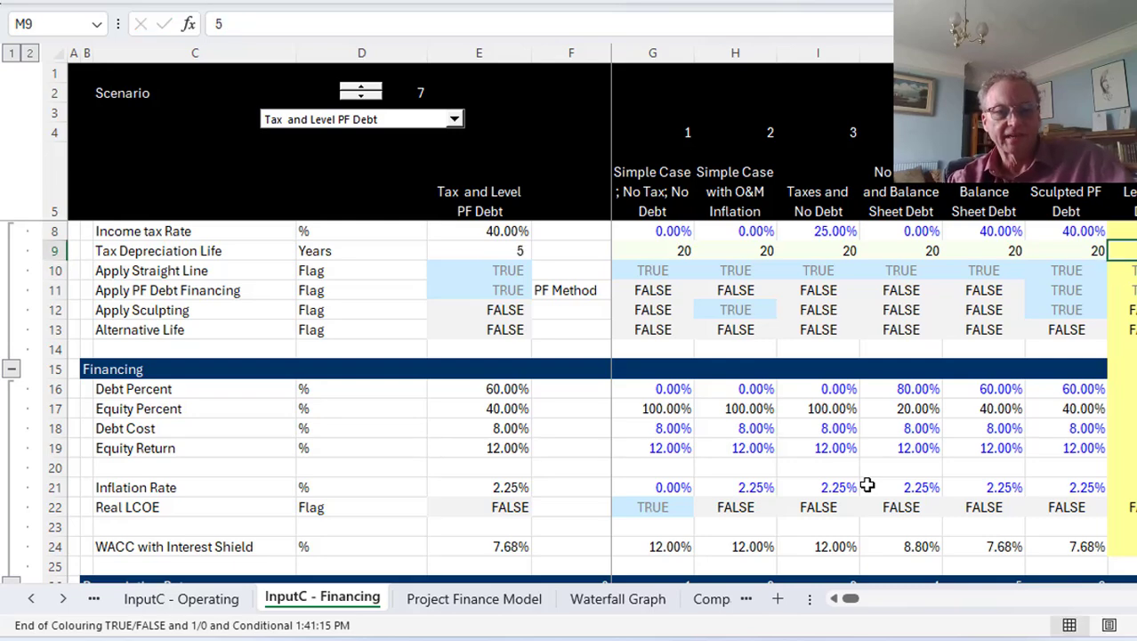
# Step: Check the Depreciation Rate section with the MACRS and straight-line rates on the InputC - Financing sheet
pyautogui.hotkey('ctrl', 'pagedown')
pyautogui.hotkey('ctrl', 'pageup')
pyautogui.press('pagedown')
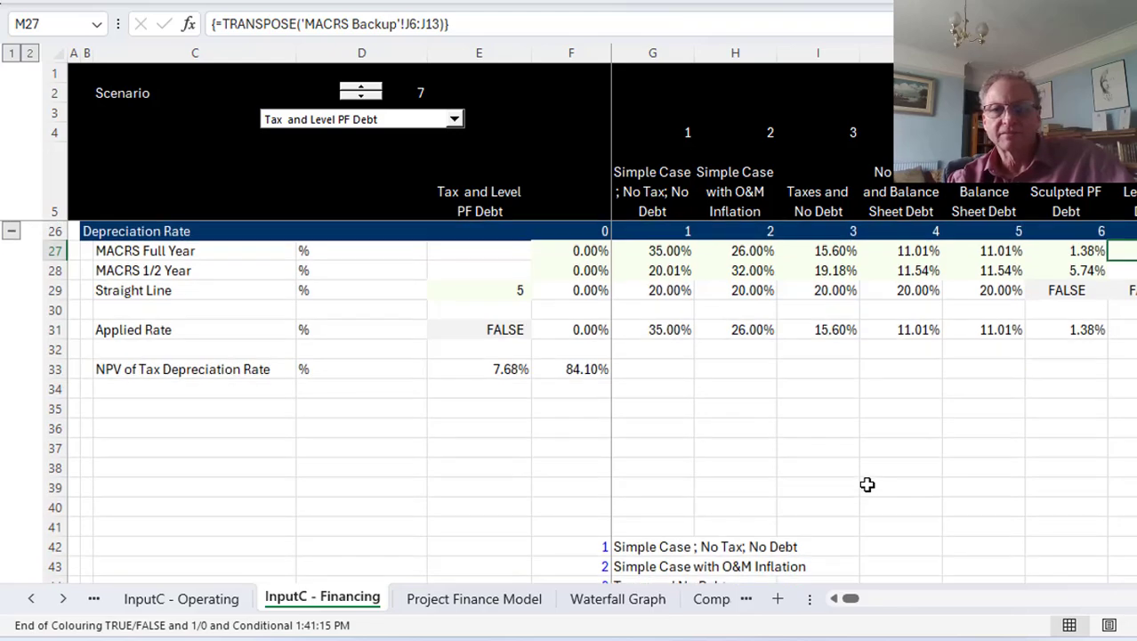
# Step: On the Project Finance Model sheet, find the tax depreciation rows under Free Cash Flow and inspect the base formula in L47
pyautogui.hotkey('ctrl', 'pagedown')
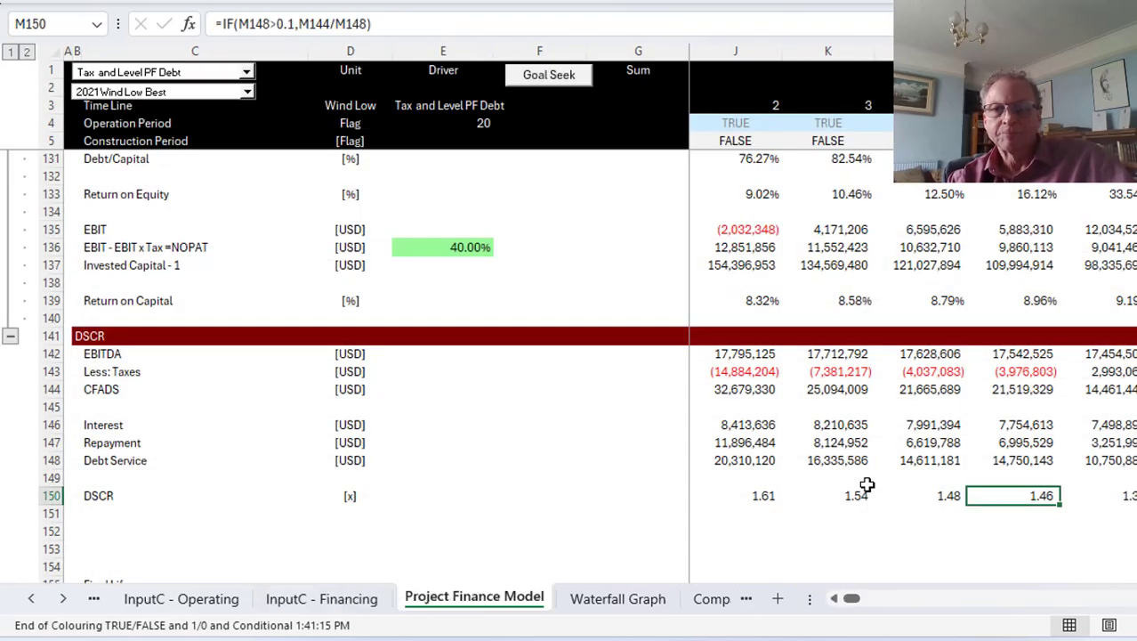
pyautogui.press('pageup')
pyautogui.press('pageup')
pyautogui.press('pageup')
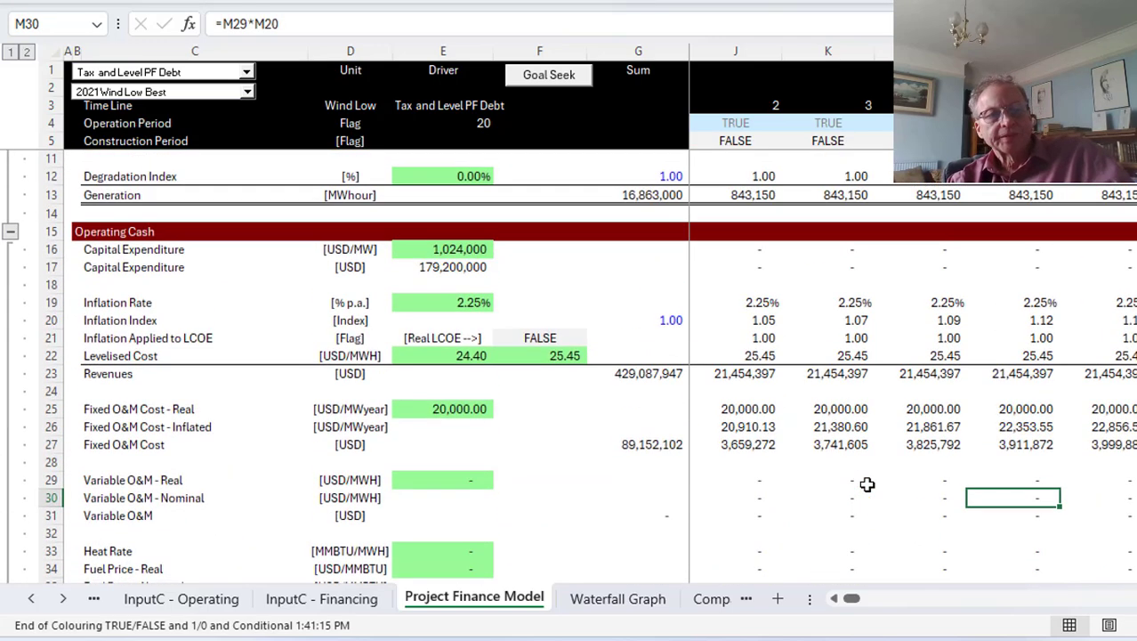
pyautogui.press('pagedown')
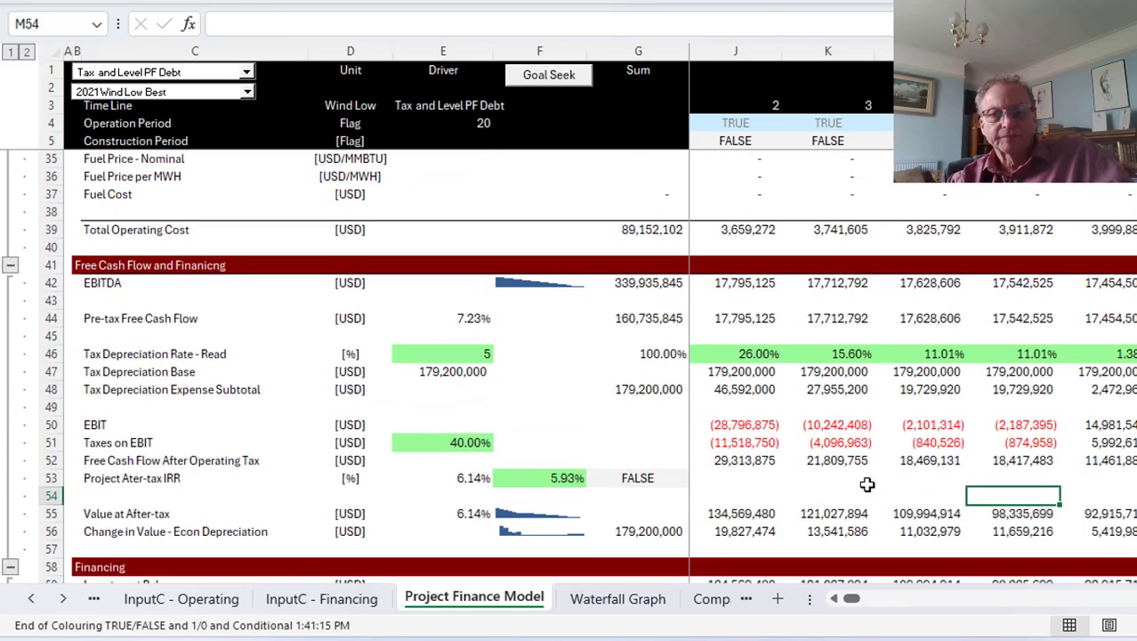
pyautogui.press('Left')
pyautogui.press('Up')
pyautogui.press('Up')
pyautogui.press('Up')
pyautogui.press('Up')
pyautogui.press('Up')
pyautogui.press('Up')
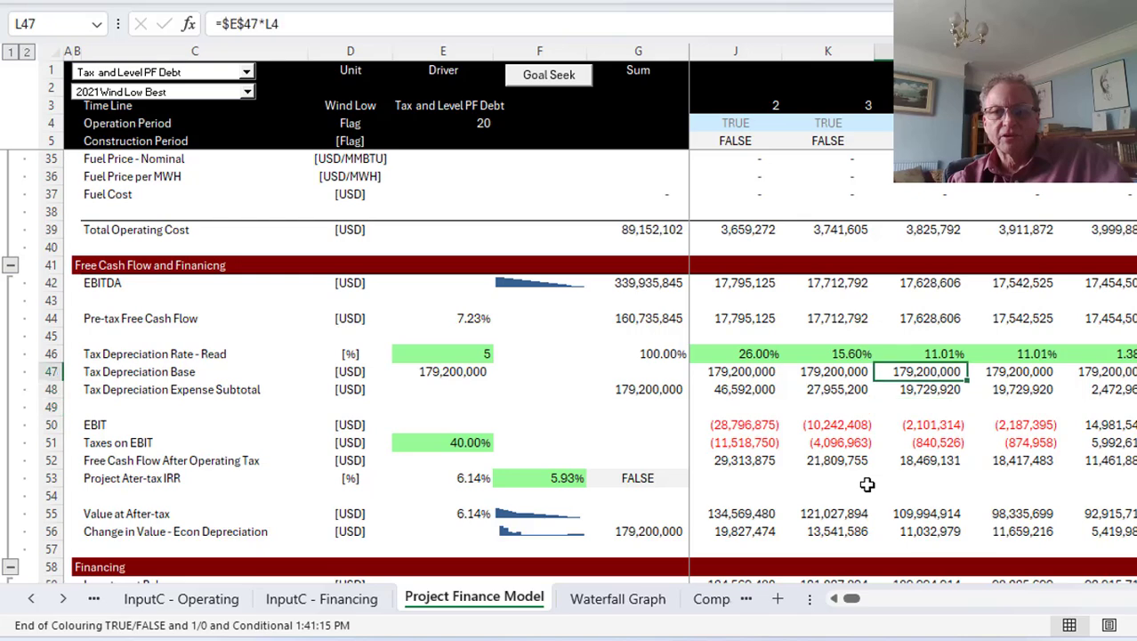
# Step: Inspect the Tax Depreciation Expense Subtotal formula in I48 for the first operating year and go back to the row's label in C48
pyautogui.press('Left')
pyautogui.press('Left')
pyautogui.press('Left')
pyautogui.press('Left')
pyautogui.press('Right')
pyautogui.press('Right')
pyautogui.press('Right')
pyautogui.press('Right')
pyautogui.press('Right')
pyautogui.press('Right')
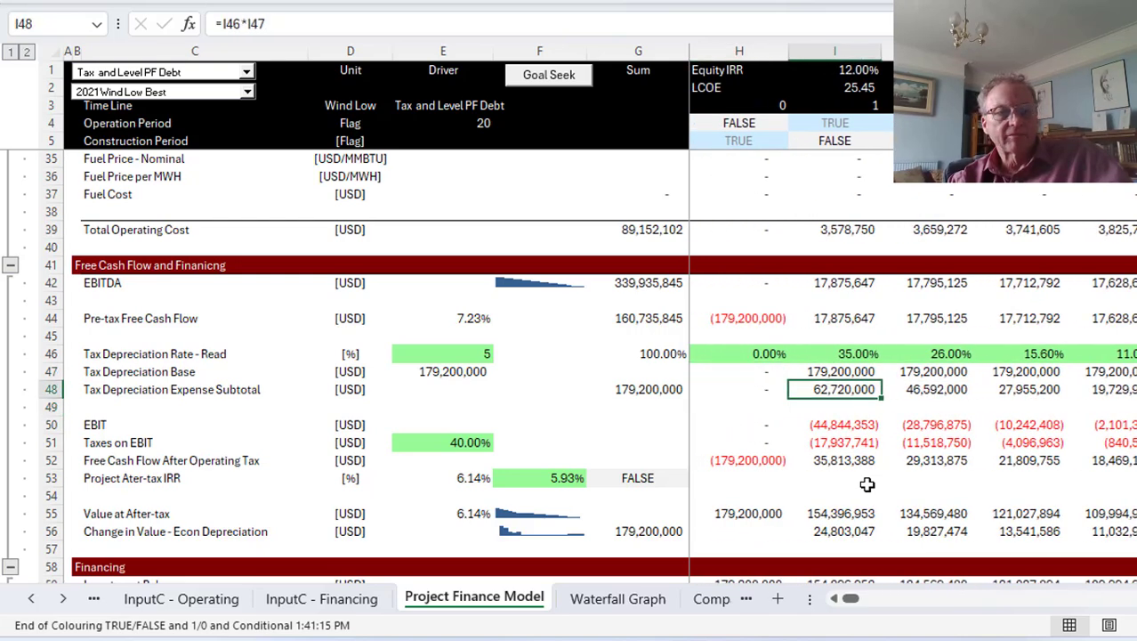
pyautogui.press('Left')
pyautogui.press('Left')
pyautogui.press('Left')
pyautogui.press('Left')
pyautogui.press('Left')
pyautogui.press('Left')
pyautogui.press('Left')
pyautogui.press('Left')
pyautogui.press('Left')
pyautogui.press('Left')
pyautogui.press('Left')
pyautogui.press('Left')
pyautogui.press('Left')
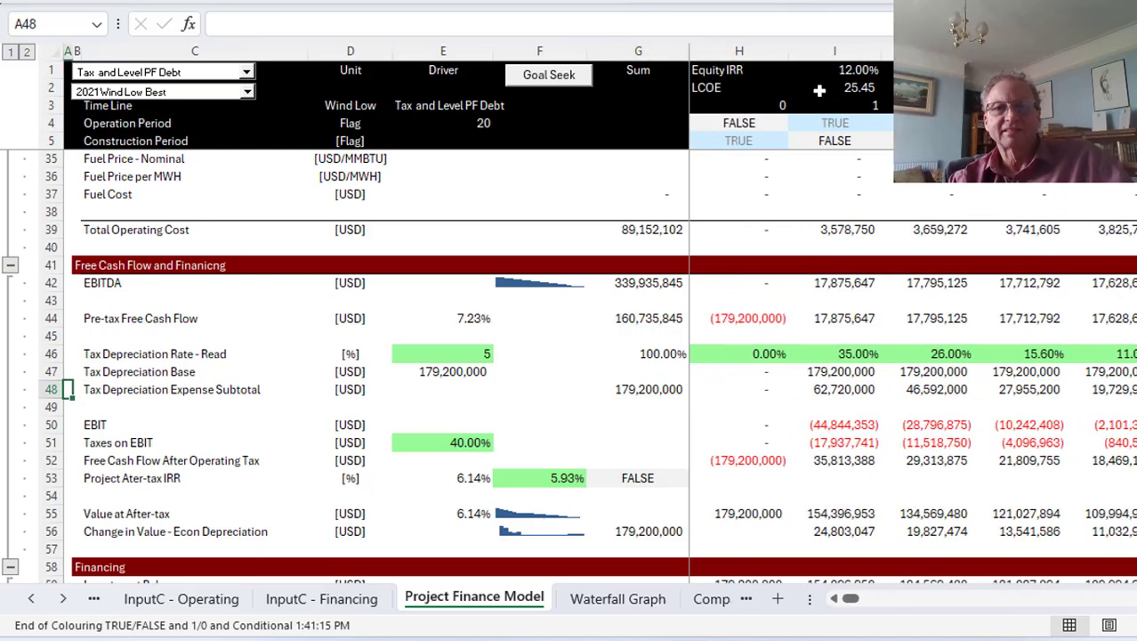
pyautogui.press('Right')
pyautogui.press('Right')
pyautogui.press('Right')
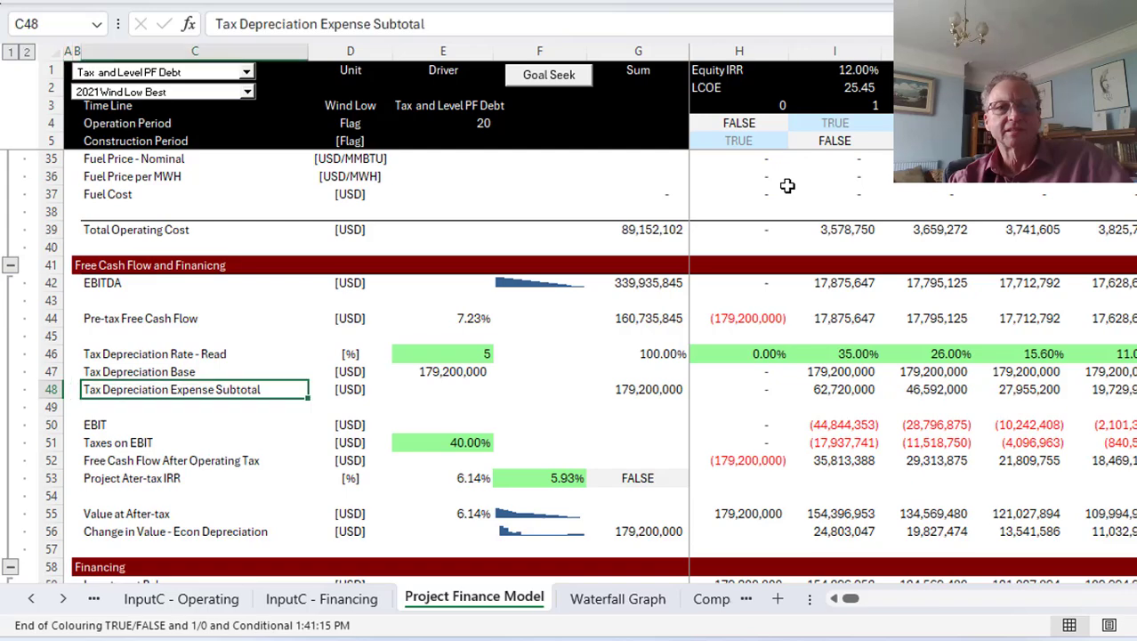
# Step: Look through the model from the Financing section down to the Final Life block at row 155 and return to the tax depreciation rows
pyautogui.press('pagedown')
pyautogui.press('pagedown')
pyautogui.press('pagedown')
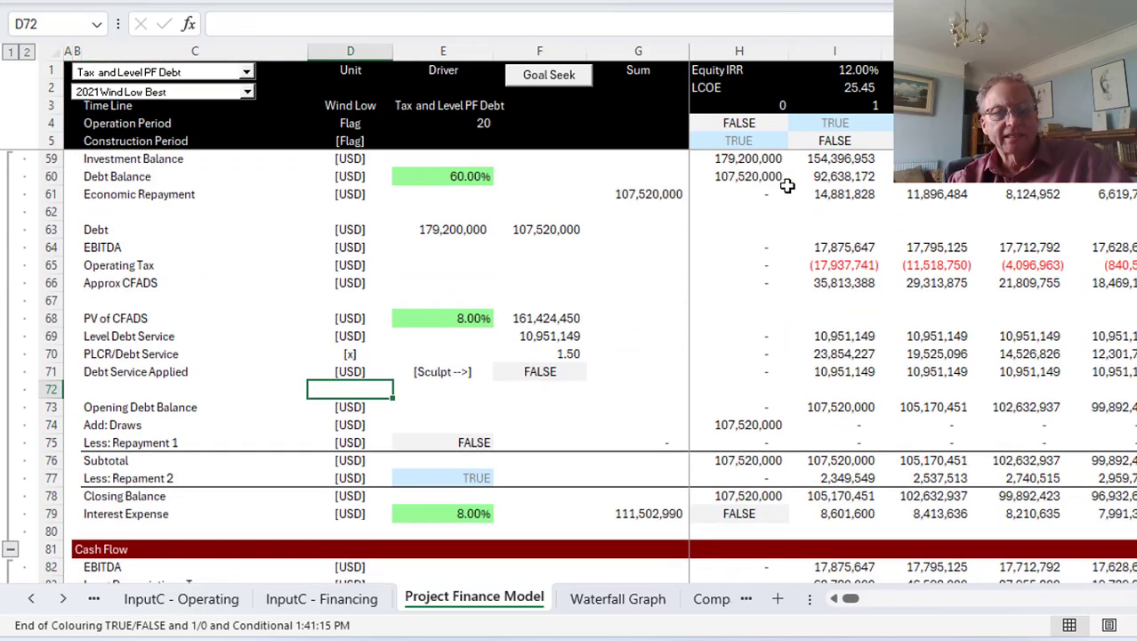
pyautogui.press('pagedown')
pyautogui.press('pagedown')
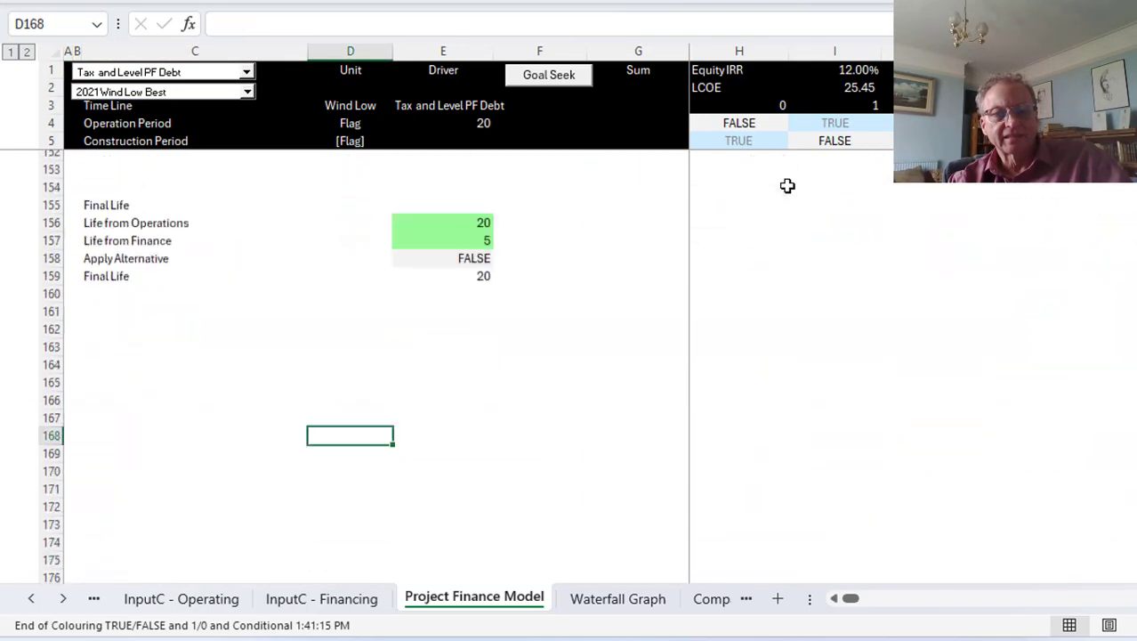
pyautogui.press('pageup')
pyautogui.press('pageup')
pyautogui.press('pageup')
pyautogui.press('pageup')
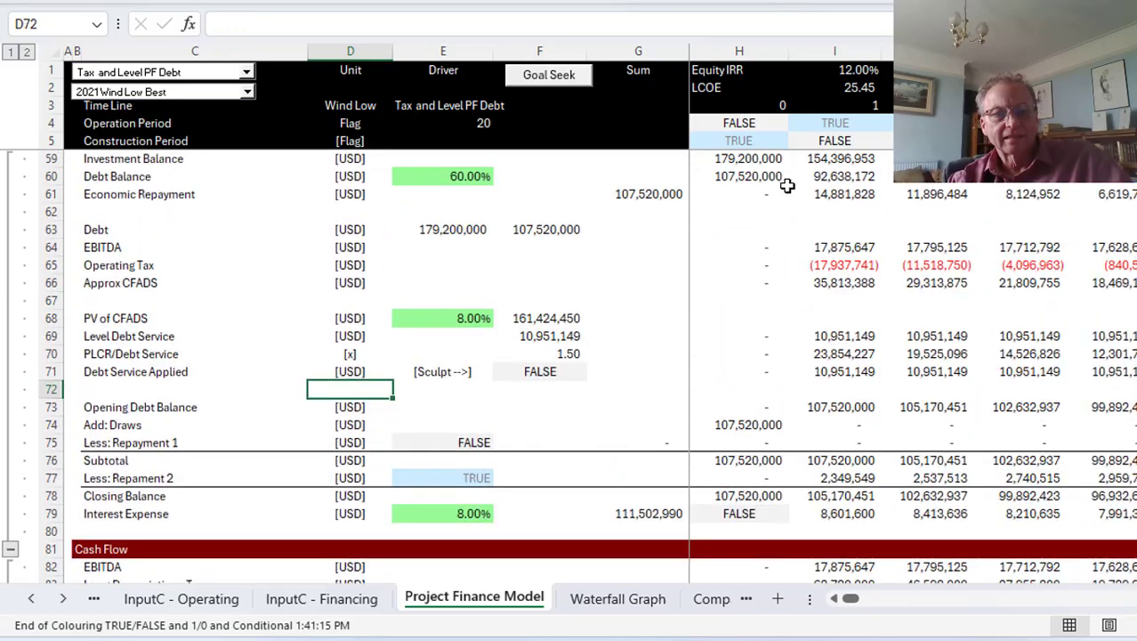
pyautogui.press('Down')
pyautogui.press('pageup')
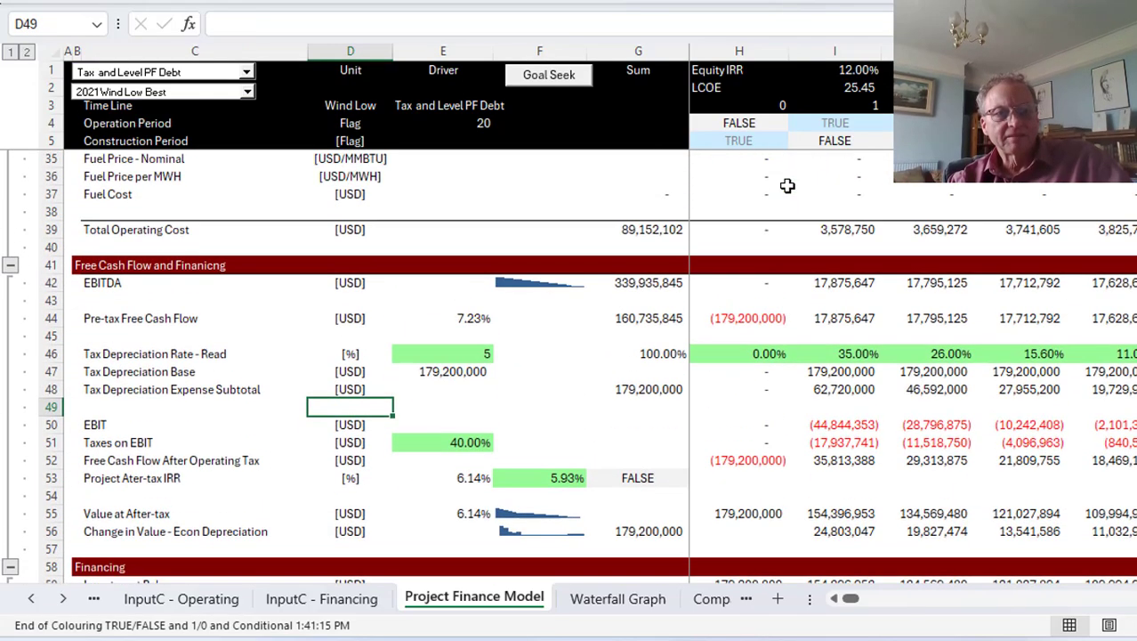
# Step: Look through the model from the tax depreciation rows past the Financing section to the Equity Cash Flow and Equity IRR rows
pyautogui.press('Down')
pyautogui.press('Down')
pyautogui.press('Down')
pyautogui.press('Down')
pyautogui.press('Down')
pyautogui.press('Down')
pyautogui.press('Down')
pyautogui.press('Down')
pyautogui.press('Down')
pyautogui.press('Down')
pyautogui.press('Down')
pyautogui.press('Down')
pyautogui.press('Down')
pyautogui.press('Down')
pyautogui.press('Down')
pyautogui.press('Down')
pyautogui.press('Down')
pyautogui.press('Down')
pyautogui.press('Down')
pyautogui.press('Down')
pyautogui.press('Down')
pyautogui.press('Down')
pyautogui.press('Down')
pyautogui.press('Down')
pyautogui.press('Down')
pyautogui.press('Down')
pyautogui.press('Down')
pyautogui.press('Down')
pyautogui.press('Down')
pyautogui.press('Down')
pyautogui.press('Down')
pyautogui.press('Down')
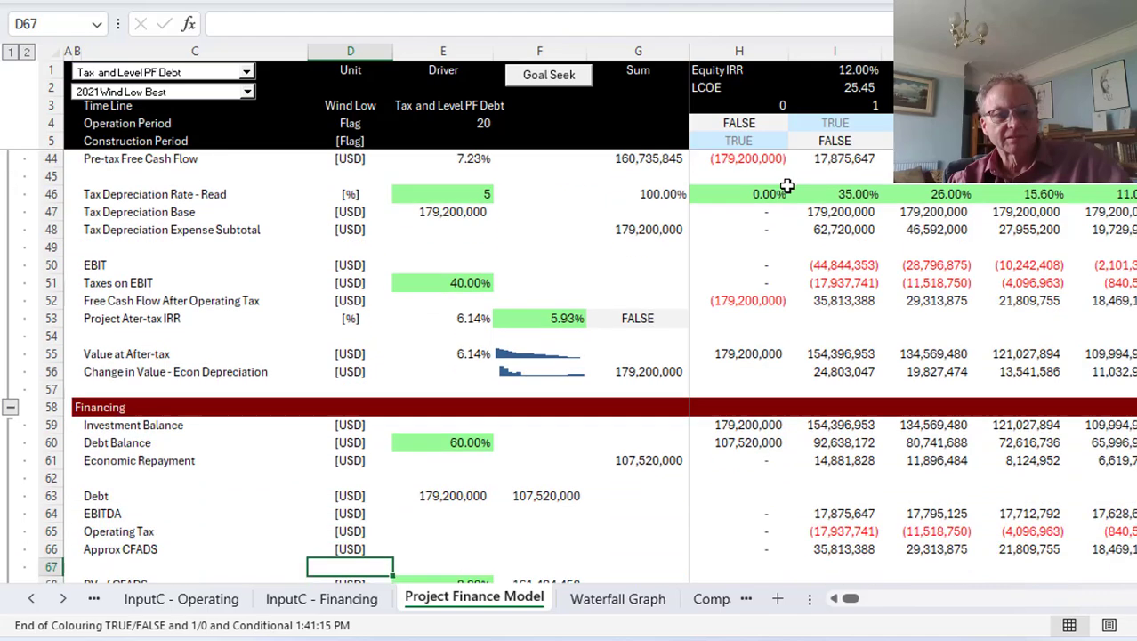
pyautogui.press('pagedown')
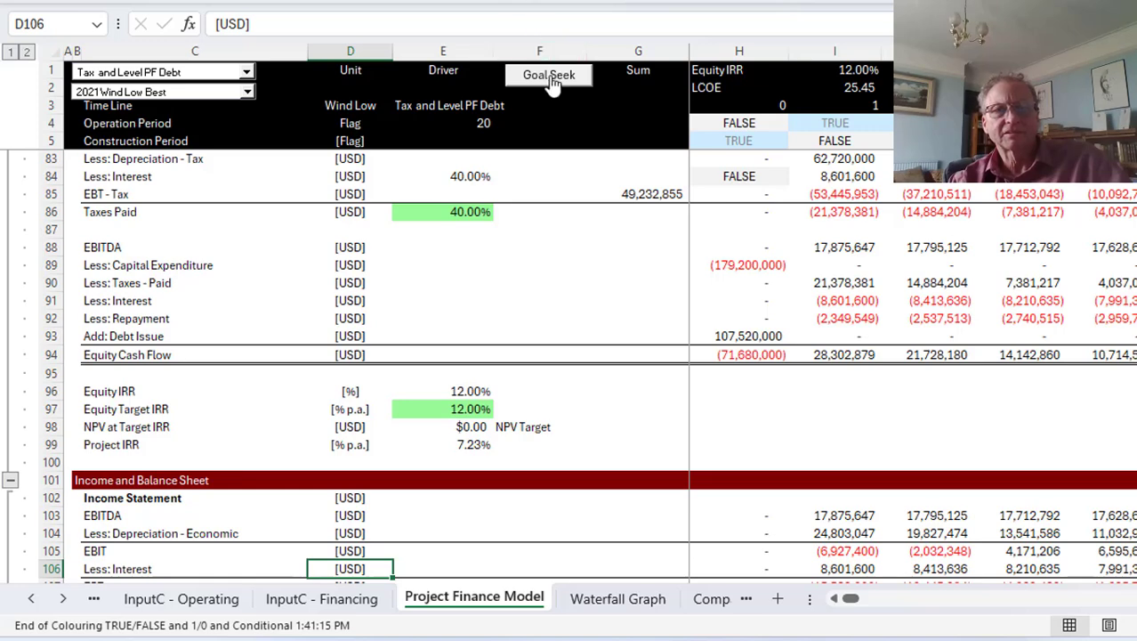
# Step: Inspect the Less: Interest formulas in the equity cash flow calculation, cells H91 and I91
pyautogui.click(573, 302)
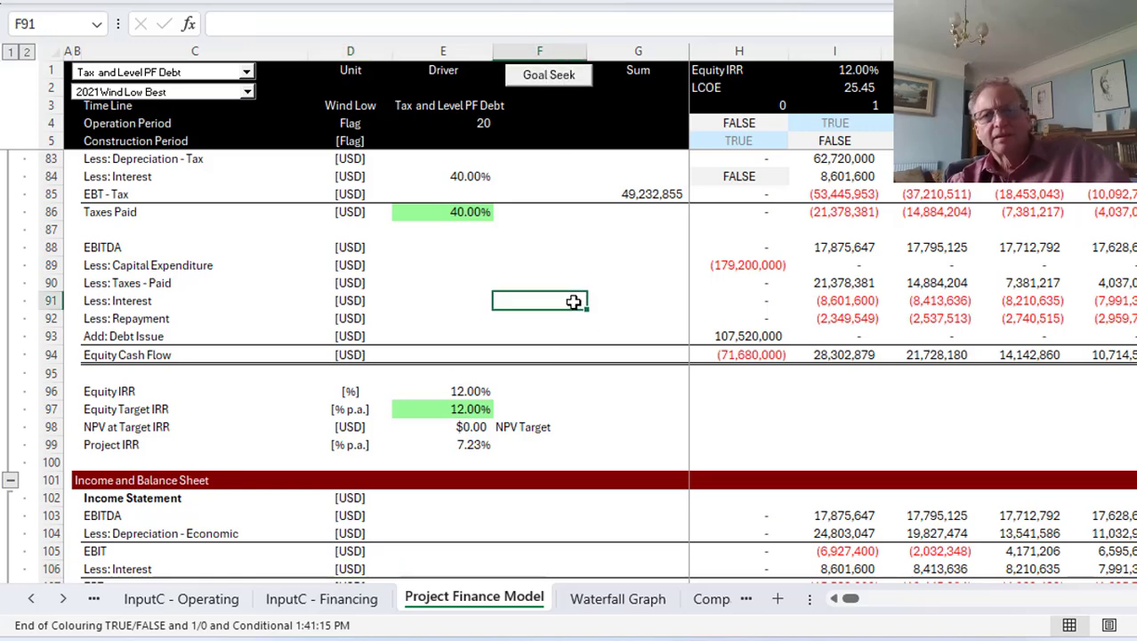
pyautogui.press('Right')
pyautogui.press('Right')
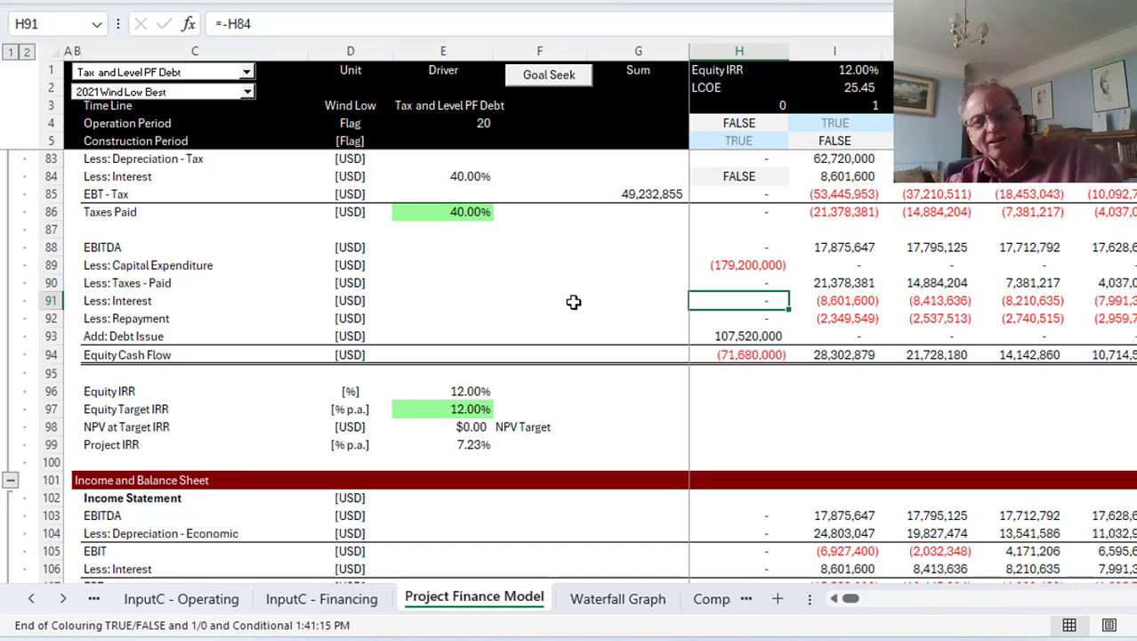
pyautogui.press('Right')
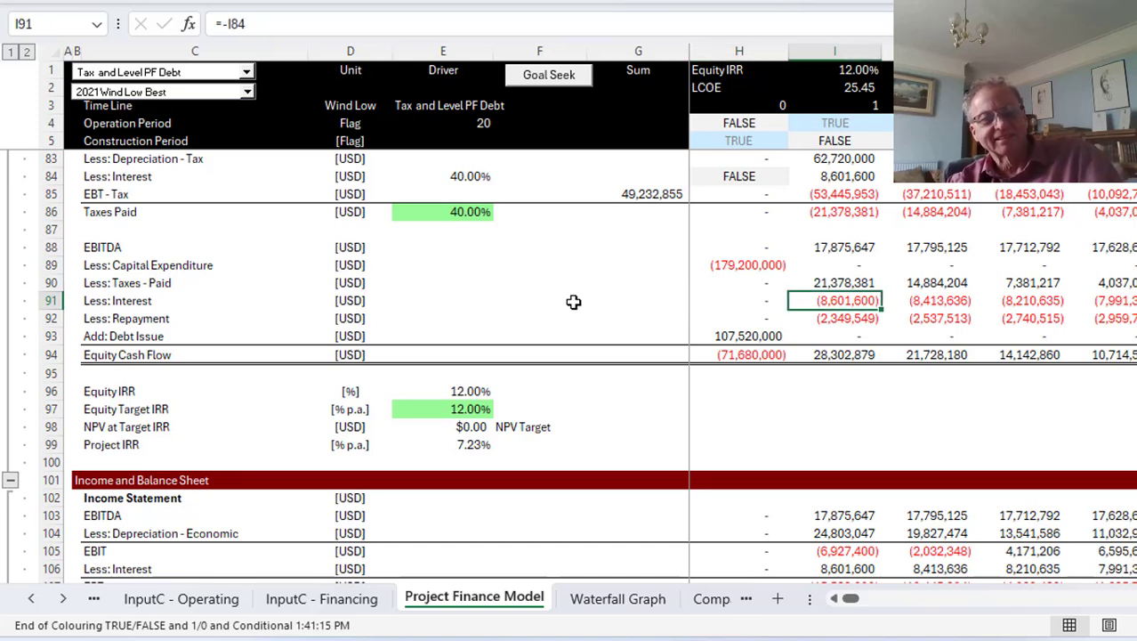
# Step: On the InputC - Operating sheet, inspect the Applied Target IRR formula in E28 and the Computed Target IRR from Goal Seek in E26
pyautogui.hotkey('ctrl', 'pageup')
pyautogui.hotkey('ctrl', 'pageup')
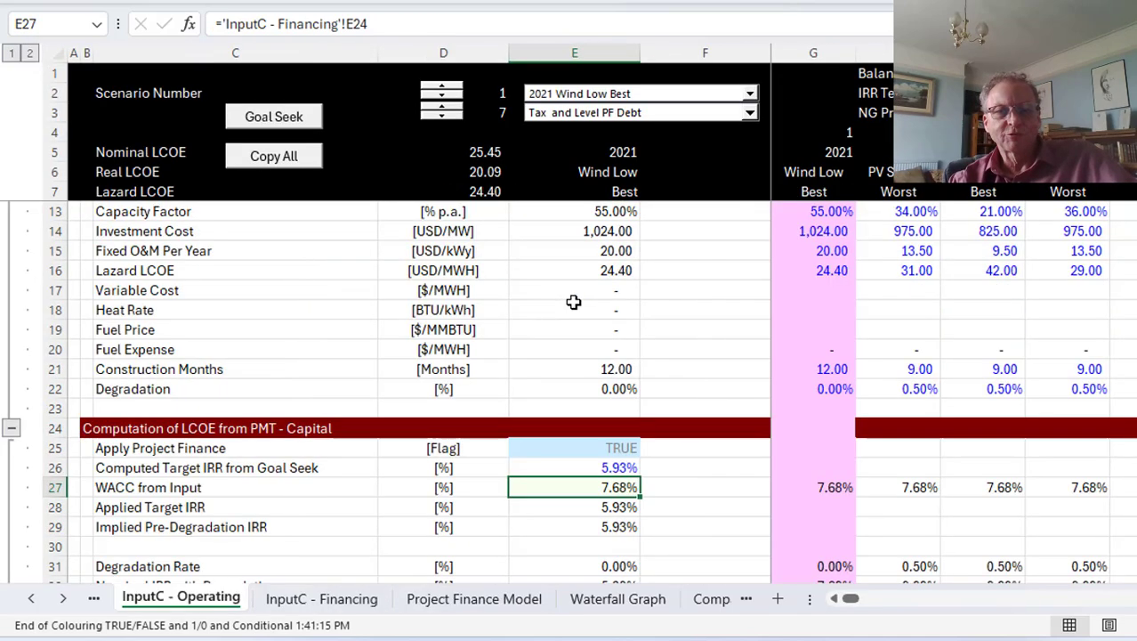
pyautogui.press('Up')
pyautogui.press('Down')
pyautogui.press('Down')
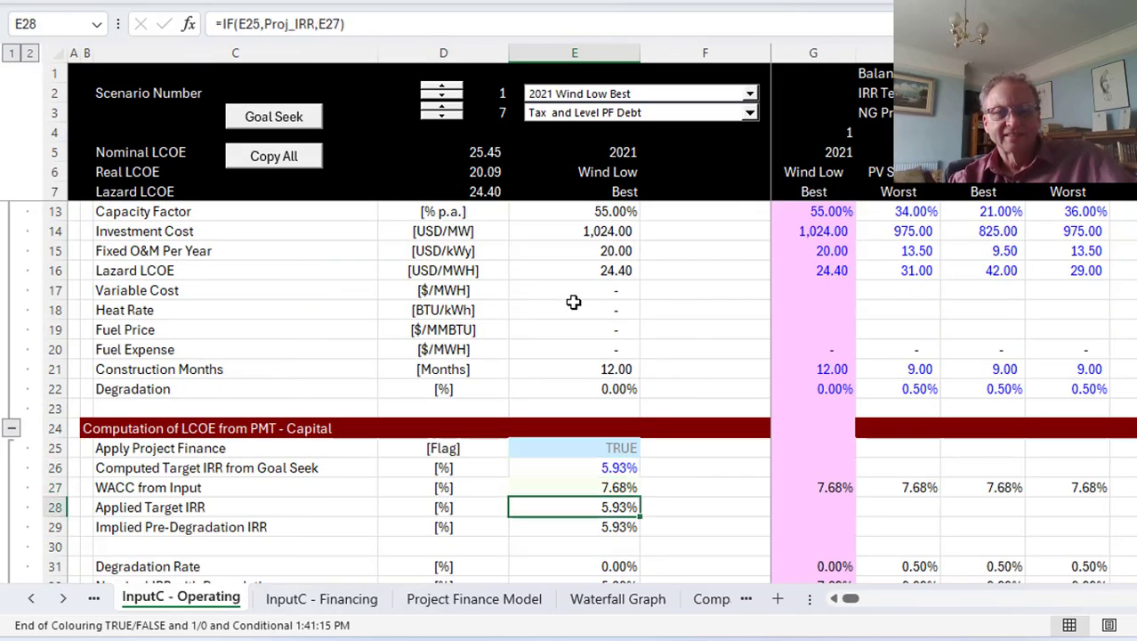
pyautogui.press('Up')
pyautogui.press('Up')
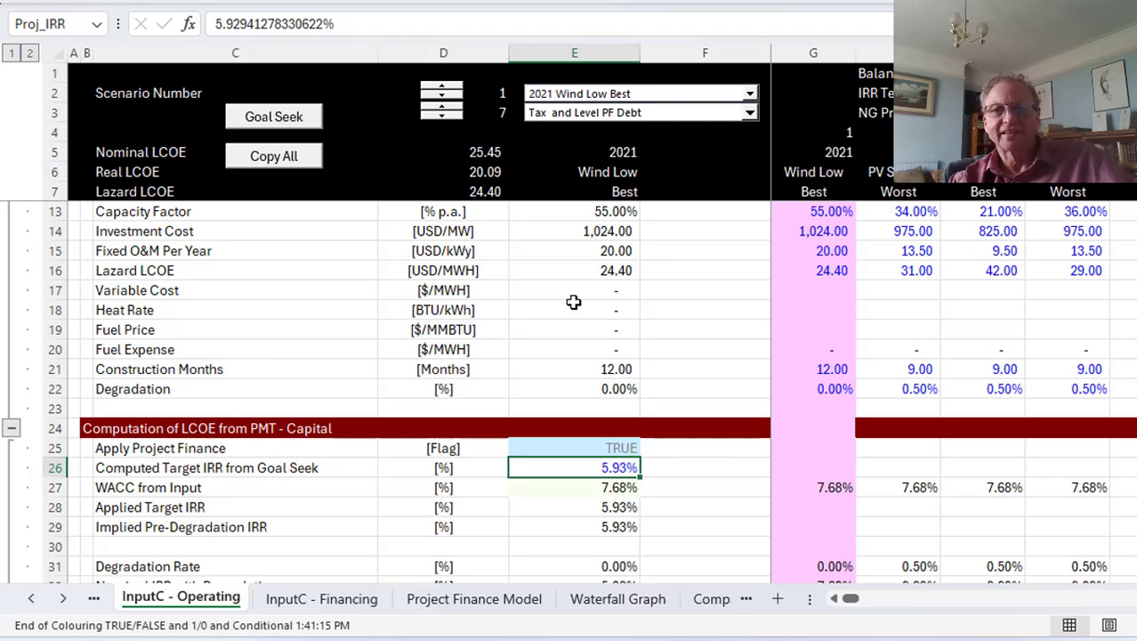
# Step: Return to the Project Finance Model sheet and look through the Balance Sheet and return ratios down to the DSCR section
pyautogui.hotkey('ctrl', 'pagedown')
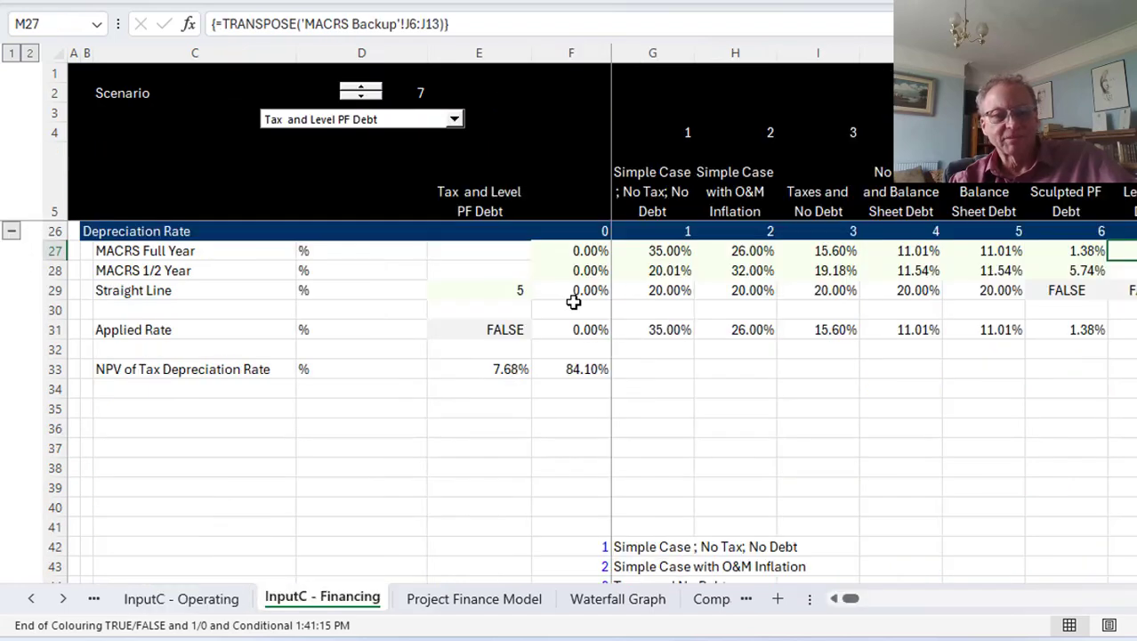
pyautogui.hotkey('ctrl', 'pagedown')
pyautogui.press('pagedown')
pyautogui.press('pagedown')
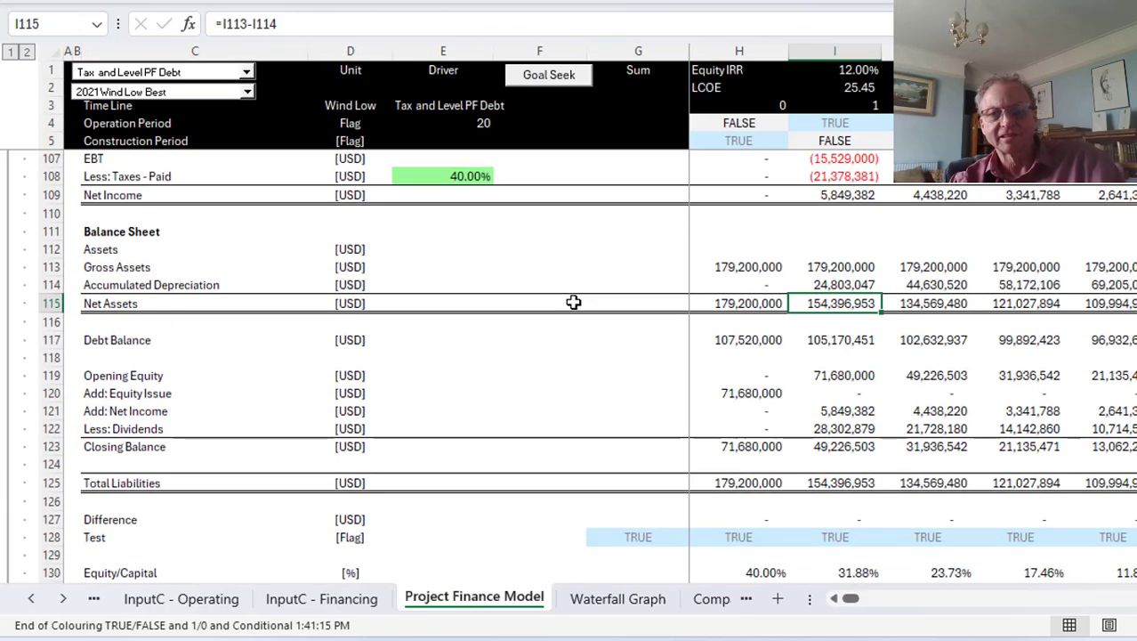
pyautogui.press('Down')
pyautogui.press('Down')
pyautogui.press('Down')
pyautogui.press('Down')
pyautogui.press('Down')
pyautogui.press('Down')
pyautogui.press('Down')
pyautogui.press('Down')
pyautogui.press('Down')
pyautogui.press('Down')
pyautogui.press('Down')
pyautogui.press('Down')
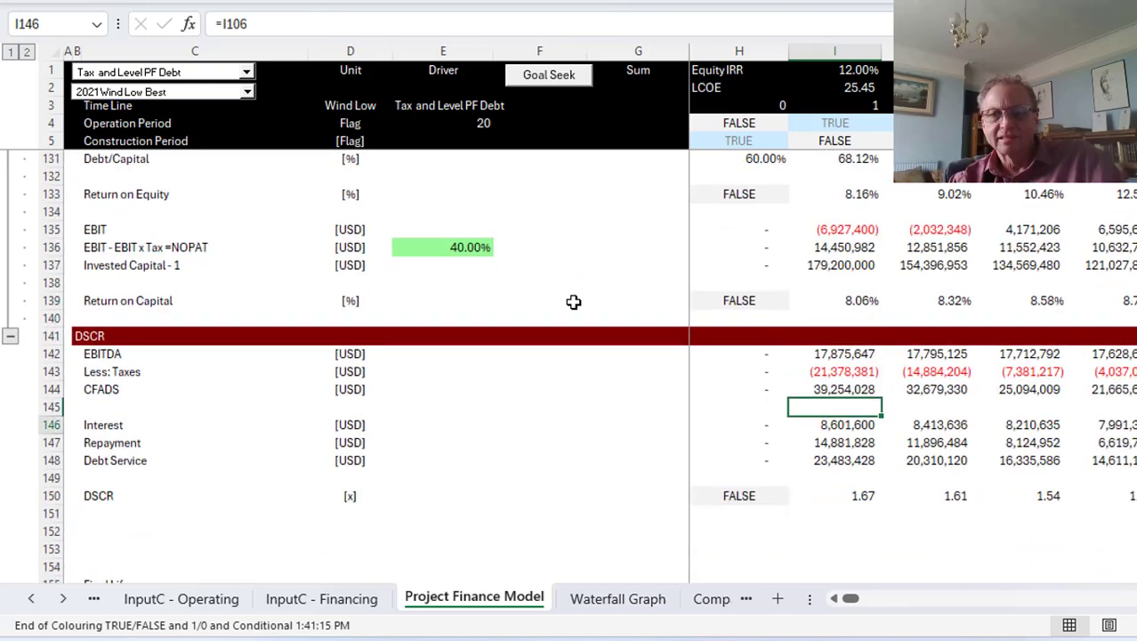
# Step: Examine the DSCR row 150 across the operating years and check the formula for the first operating year in I150
pyautogui.press('Up')
pyautogui.press('Right')
pyautogui.press('Right')
pyautogui.press('Right')
pyautogui.press('Right')
pyautogui.press('Right')
pyautogui.press('Right')
pyautogui.press('Right')
pyautogui.press('Right')
pyautogui.press('Right')
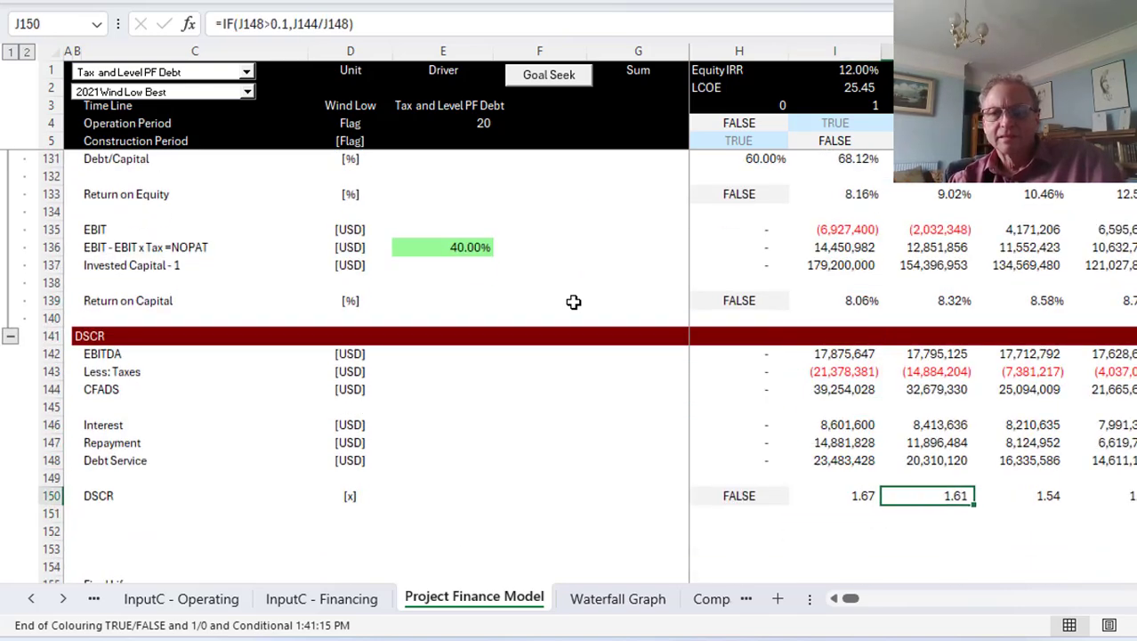
pyautogui.press('Left')
pyautogui.press('Left')
pyautogui.press('Left')
pyautogui.press('Left')
pyautogui.press('Left')
pyautogui.press('Left')
pyautogui.press('Left')
pyautogui.press('Left')
pyautogui.press('Left')
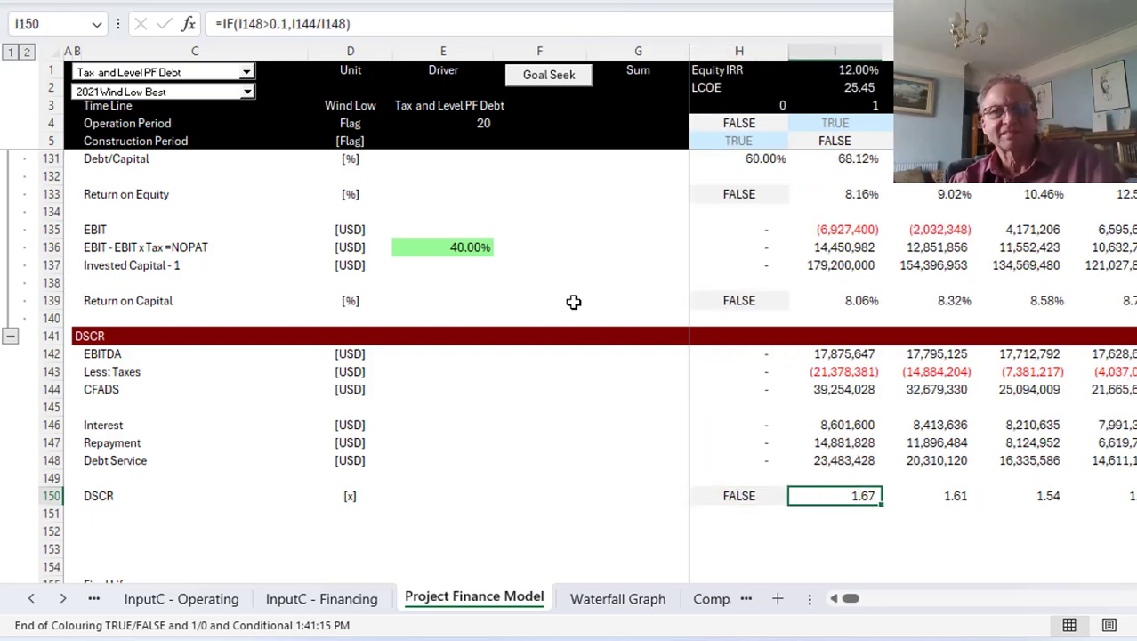
pyautogui.press('Left')
pyautogui.press('Right')
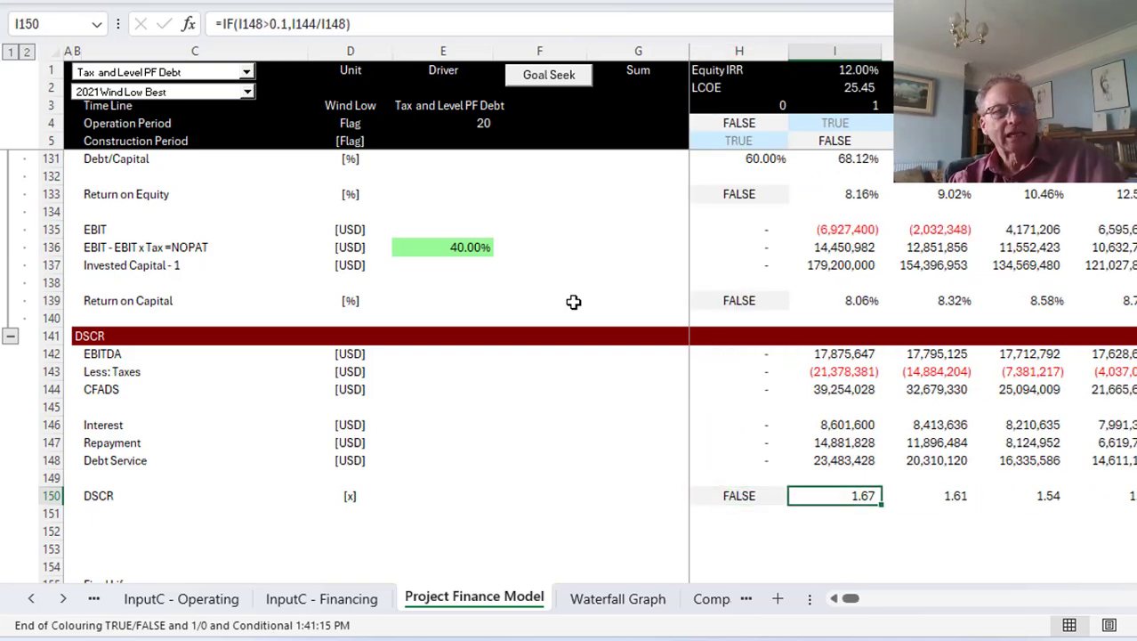
# Step: Go back up to the Cash Flow section and inspect the Less: Depreciation - Tax formula in I83
pyautogui.press('pageup')
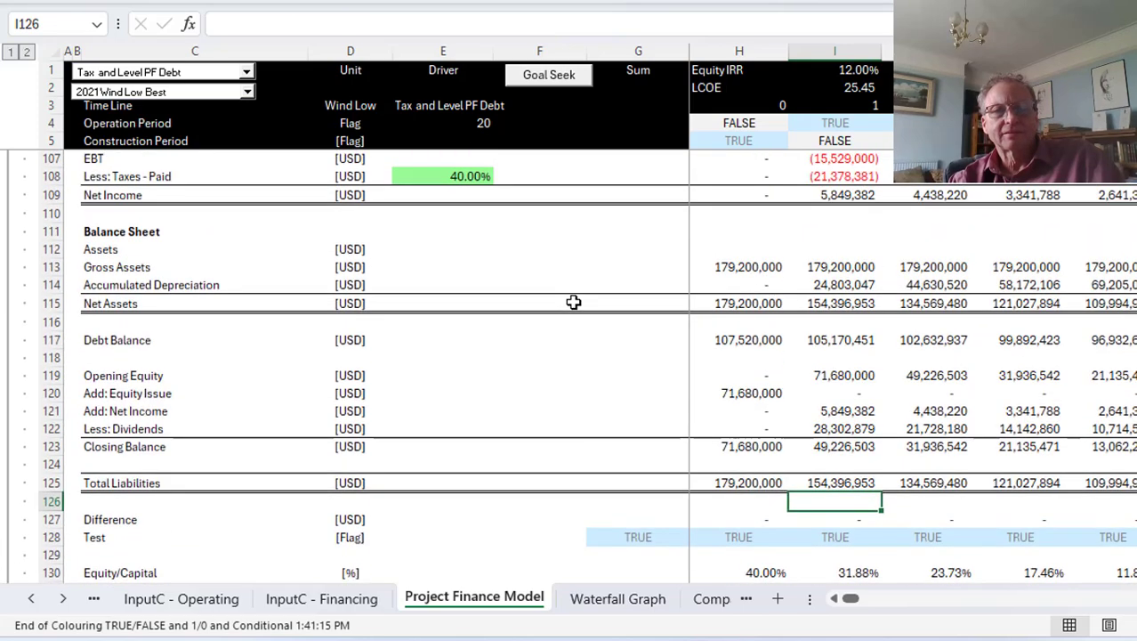
pyautogui.press('pageup')
pyautogui.press('Up')
pyautogui.press('Up')
pyautogui.press('Up')
pyautogui.press('Up')
pyautogui.press('Up')
pyautogui.press('Up')
pyautogui.press('Up')
pyautogui.press('Up')
pyautogui.press('Up')
pyautogui.press('Up')
pyautogui.press('Up')
pyautogui.press('Up')
pyautogui.press('Up')
pyautogui.press('Up')
pyautogui.press('Up')
pyautogui.press('Up')
pyautogui.press('Up')
pyautogui.press('Up')
pyautogui.press('Up')
pyautogui.press('Up')
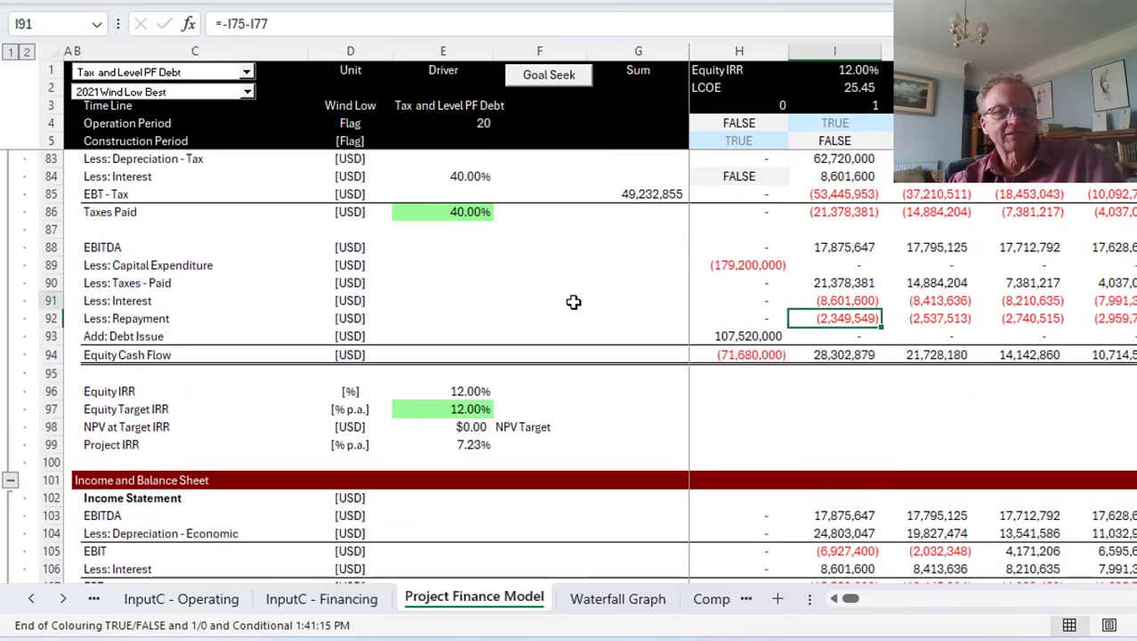
pyautogui.press('Down')
pyautogui.press('Down')
pyautogui.press('Down')
pyautogui.press('Down')
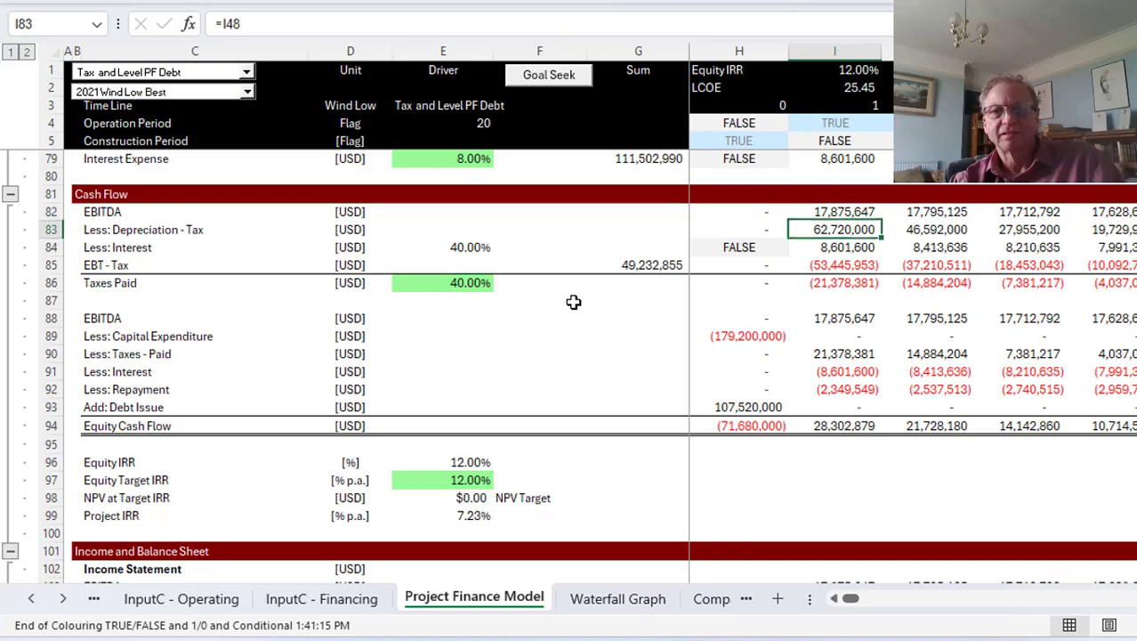
# Step: Examine the Less: Depreciation - Tax row 83 across the operating years as far as O83 and return to I83
pyautogui.press('Right')
pyautogui.press('Right')
pyautogui.press('Right')
pyautogui.press('Right')
pyautogui.press('Left')
pyautogui.press('Left')
pyautogui.press('Left')
pyautogui.press('Left')
pyautogui.press('Left')
pyautogui.press('Left')
pyautogui.press('Left')
pyautogui.press('Left')
pyautogui.press('Left')
pyautogui.press('Left')
pyautogui.press('Left')
pyautogui.press('Left')
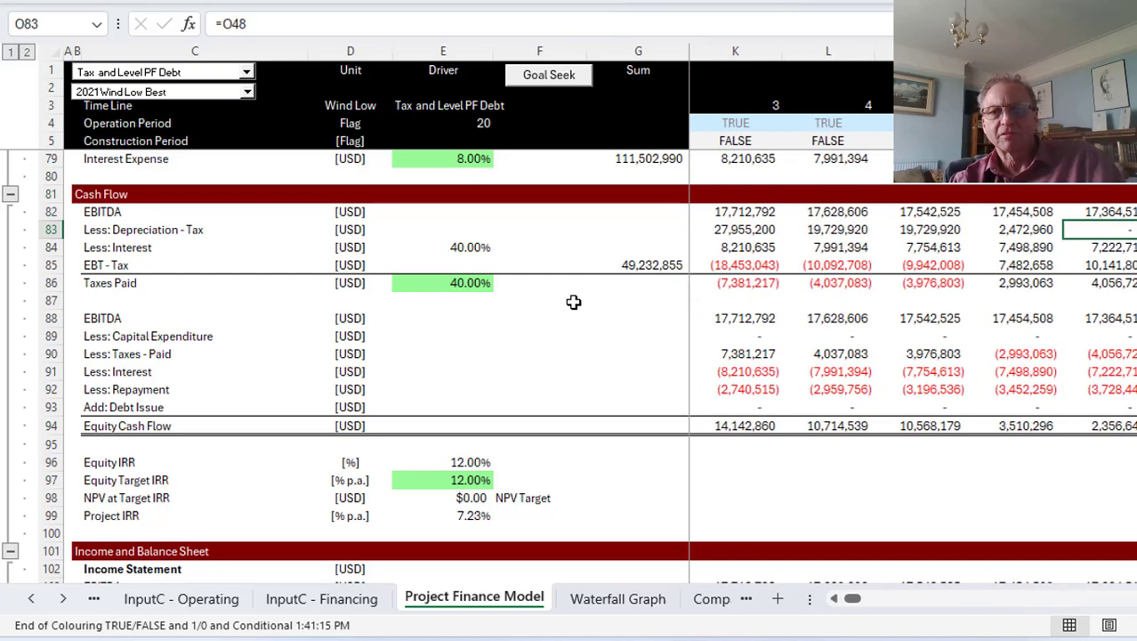
pyautogui.press('Right')
pyautogui.press('Right')
pyautogui.press('Right')
pyautogui.press('Right')
pyautogui.press('Right')
pyautogui.press('Right')
pyautogui.press('Right')
pyautogui.press('Right')
pyautogui.press('Right')
pyautogui.press('Right')
pyautogui.press('Right')
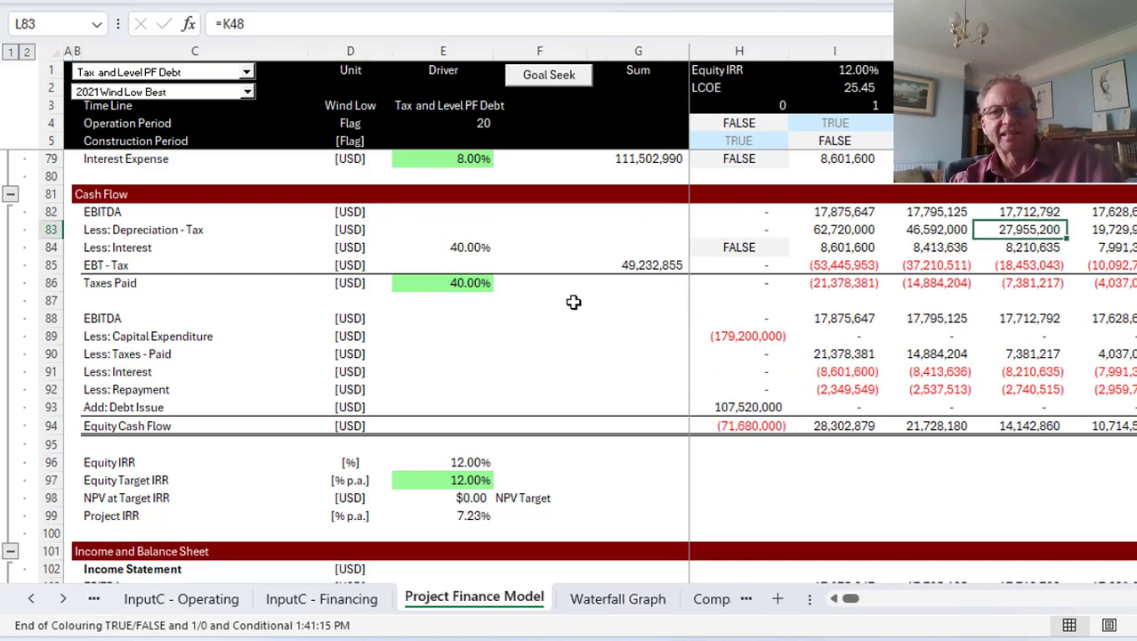
pyautogui.press('Left')
pyautogui.press('Left')
pyautogui.press('Left')
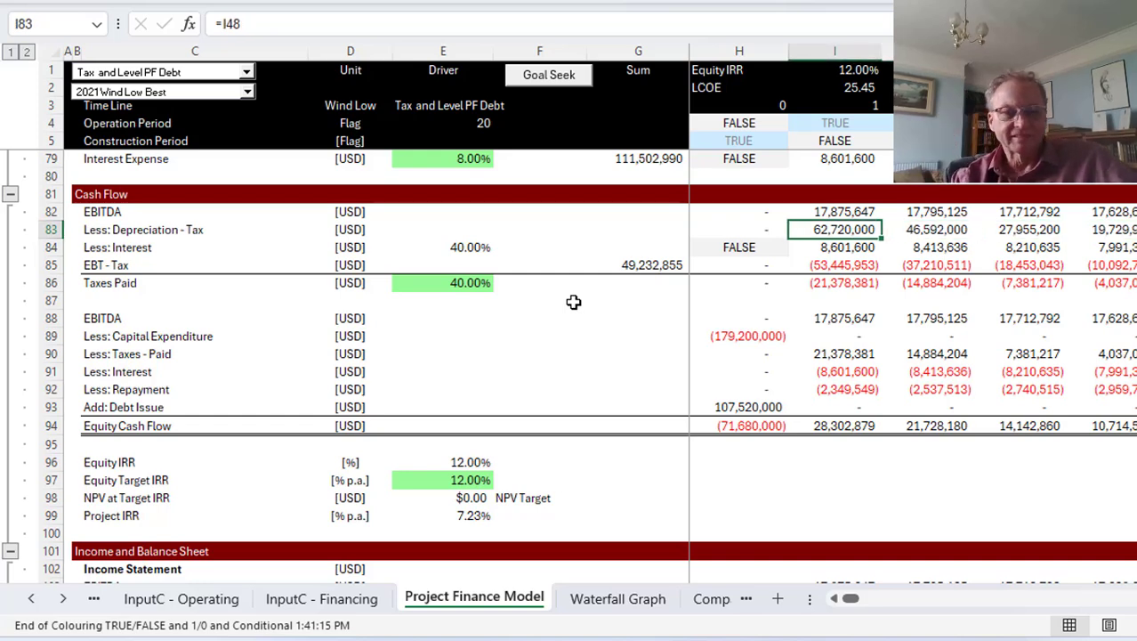
# Step: On the InputC - Financing sheet, set the Tax Depreciation Life of the Tax and Level PF Debt scenario (M9) to 20 years
pyautogui.hotkey('ctrl', 'pageup')
pyautogui.press('Up')
pyautogui.press('Up')
pyautogui.press('Up')
pyautogui.press('Up')
pyautogui.press('Up')
pyautogui.press('Up')
pyautogui.press('Up')
pyautogui.press('Up')
pyautogui.press('Up')
pyautogui.press('Up')
pyautogui.press('Up')
pyautogui.press('Up')
pyautogui.press('Up')
pyautogui.press('Up')
pyautogui.press('Up')
pyautogui.press('Up')
pyautogui.press('Up')
pyautogui.press('Up')
pyautogui.press('Up')
pyautogui.press('Up')
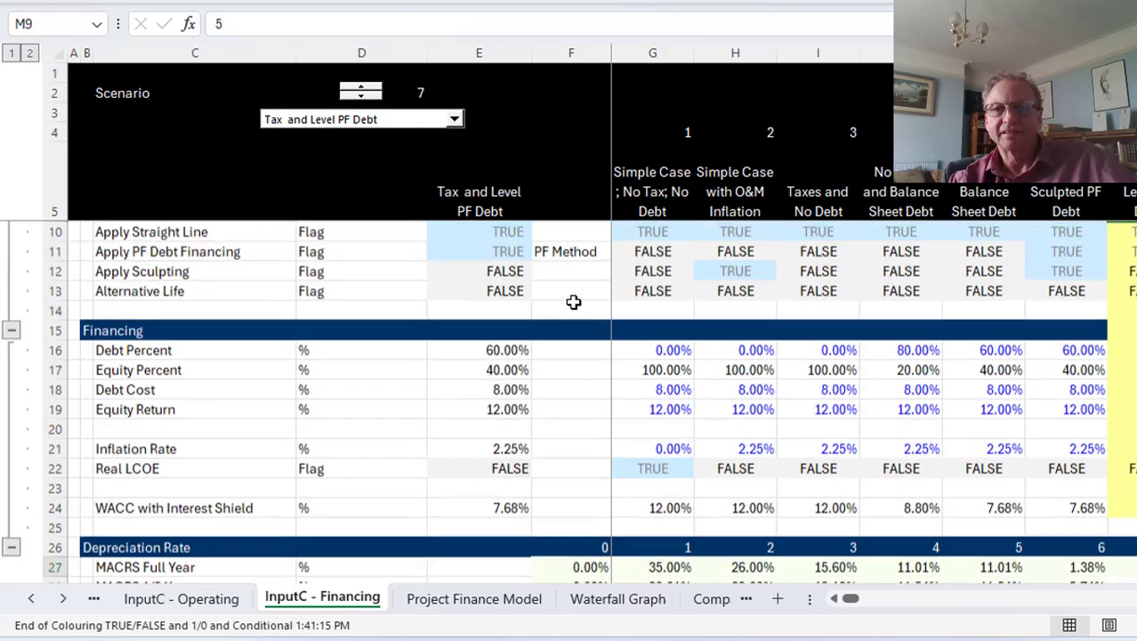
pyautogui.press('Down')
pyautogui.press('Down')
pyautogui.write('2')
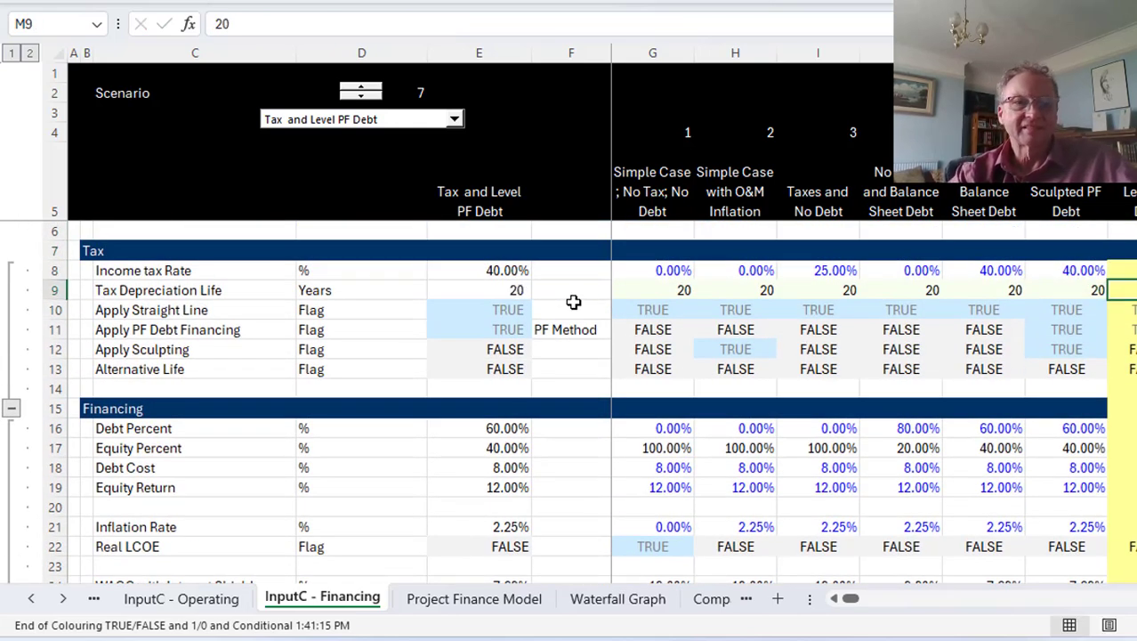
# Step: On the InputC - Operating sheet, examine the Tax Life row 11 across the technology cases
pyautogui.hotkey('ctrl', 'pageup')
pyautogui.press('Up')
pyautogui.press('Up')
pyautogui.press('Up')
pyautogui.press('Up')
pyautogui.press('Up')
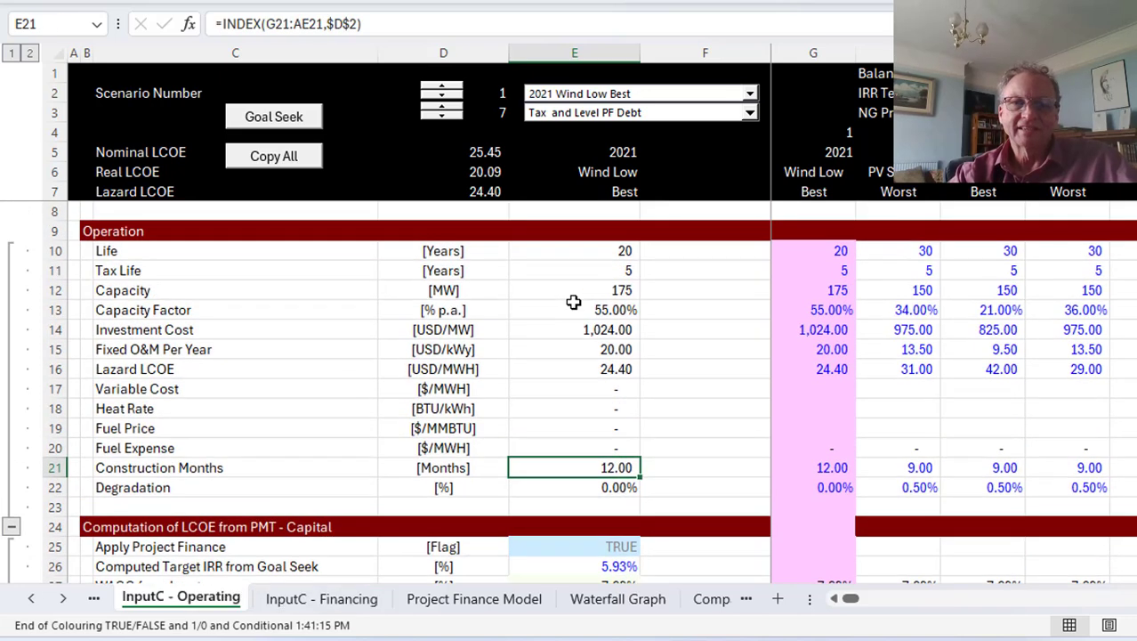
pyautogui.press('Up')
pyautogui.press('Up')
pyautogui.press('Up')
pyautogui.press('Up')
pyautogui.press('Up')
pyautogui.press('Up')
pyautogui.press('Up')
pyautogui.press('Up')
pyautogui.press('Up')
pyautogui.press('Up')
pyautogui.press('Right')
pyautogui.press('Right')
pyautogui.press('Right')
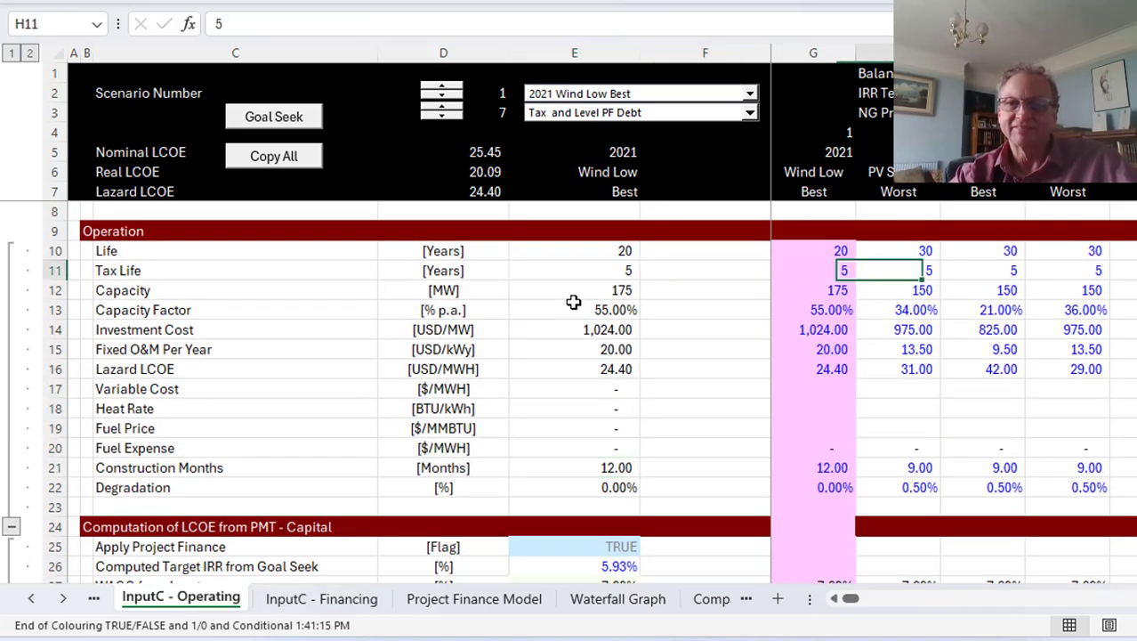
pyautogui.press('Right')
pyautogui.press('Right')
pyautogui.press('Right')
pyautogui.press('Left')
pyautogui.press('Left')
pyautogui.press('Left')
pyautogui.press('Right')
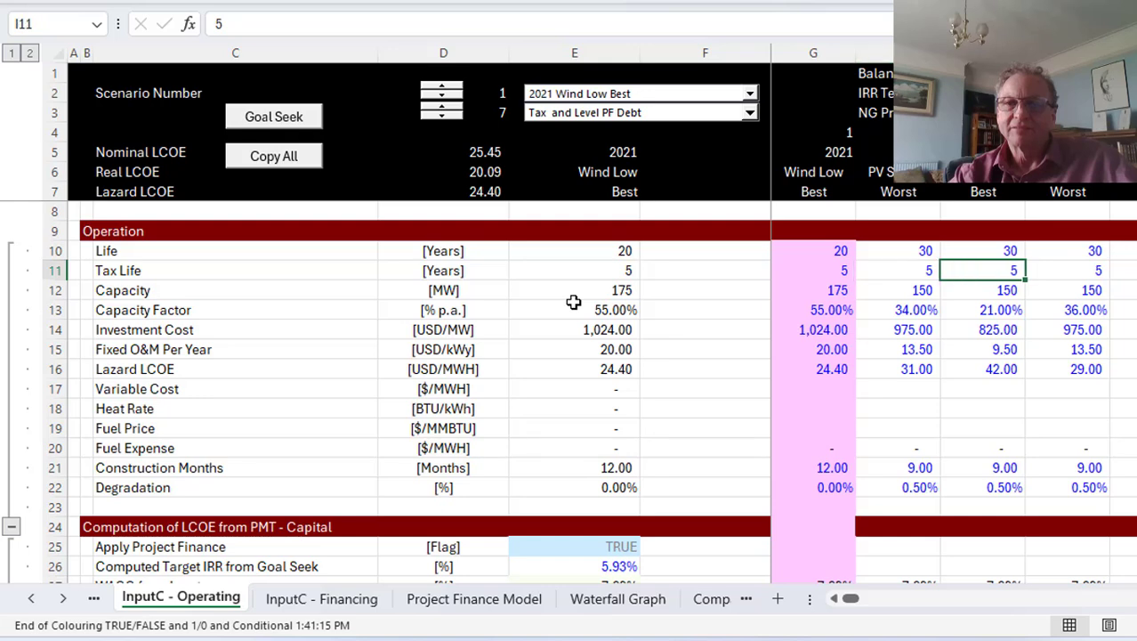
pyautogui.press('Right')
pyautogui.press('Left')
pyautogui.press('Left')
pyautogui.press('Left')
pyautogui.press('Left')
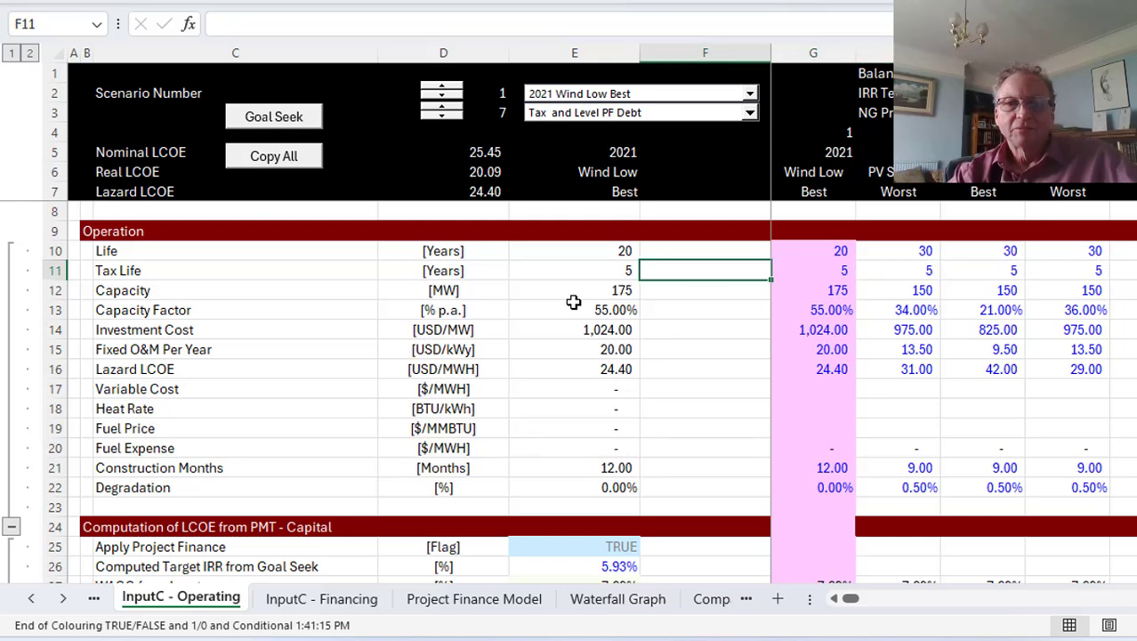
# Step: Set the Tax Life of the 2021 Wind Low Best case (G11) to 20 years, rerun the goal seek and check the LCOE in D5:D6
pyautogui.press('Right')
pyautogui.write('20')
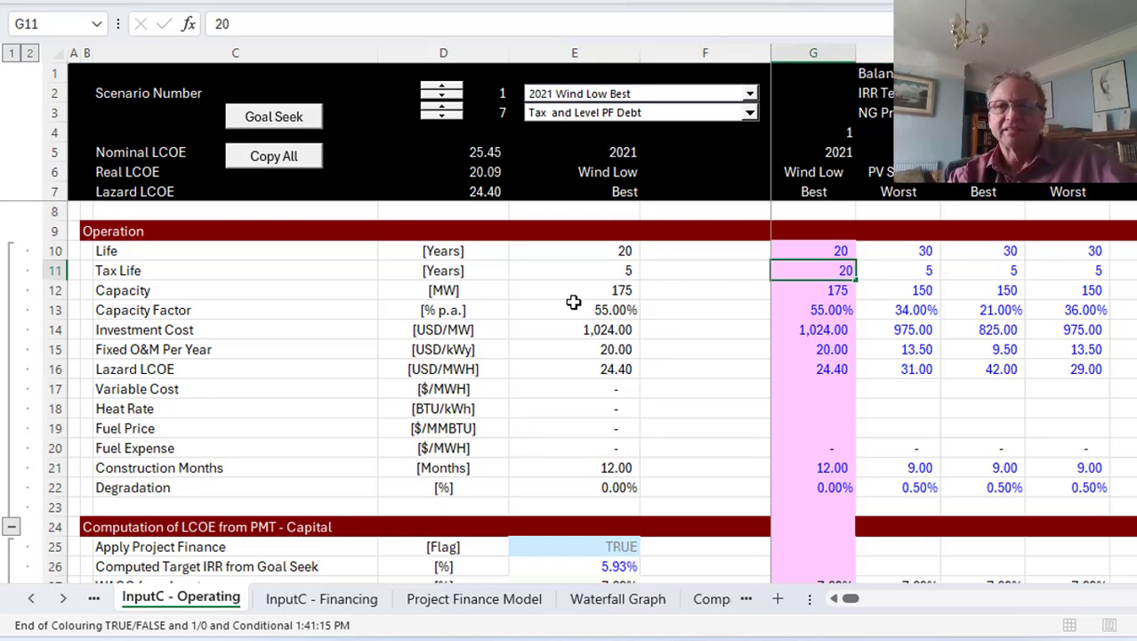
pyautogui.press('Return')
pyautogui.press('Up')
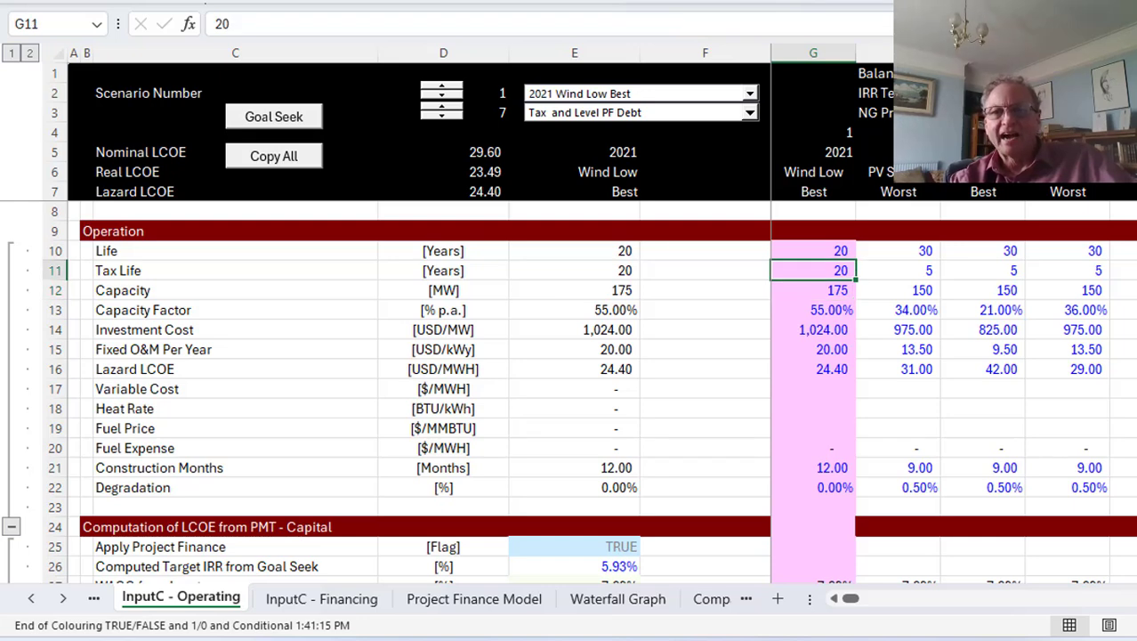
pyautogui.click(288, 125)
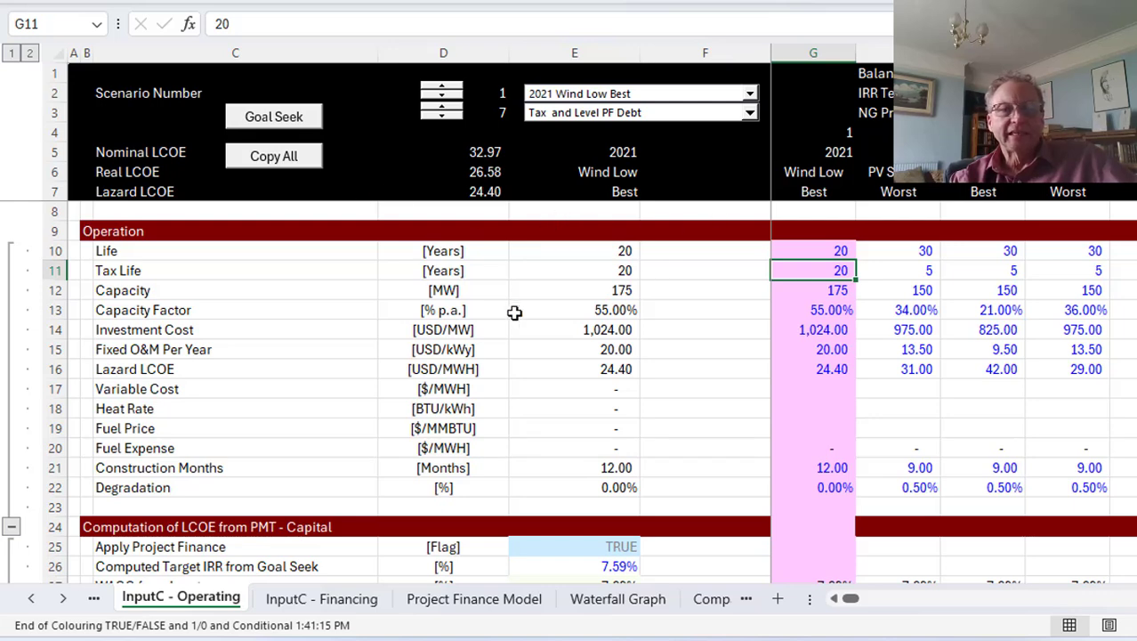
pyautogui.press('Left')
pyautogui.press('Right')
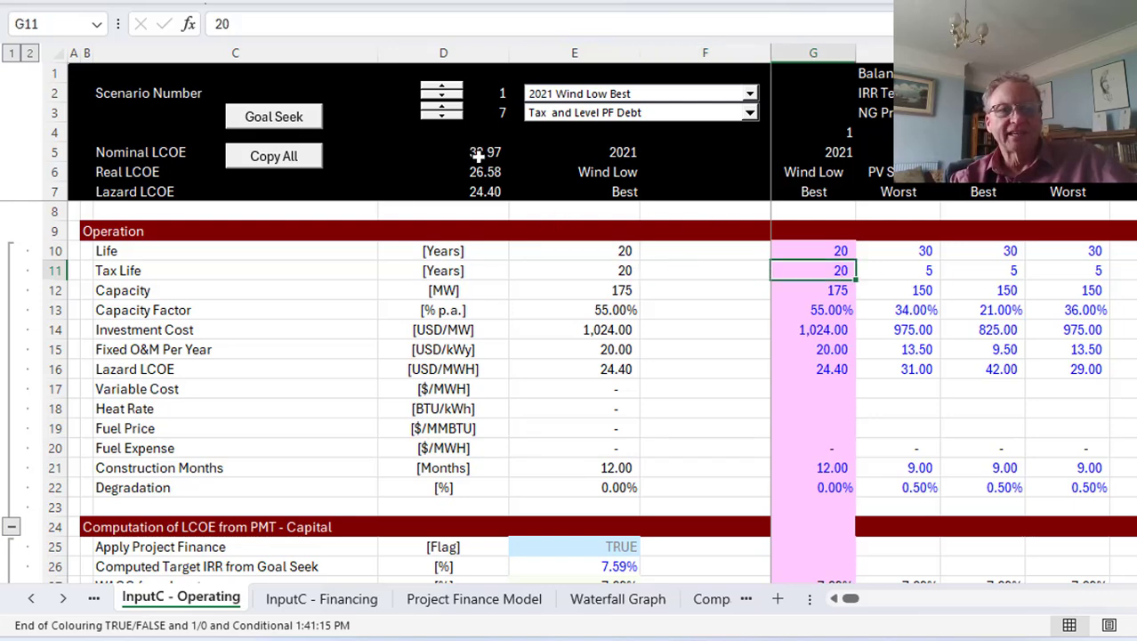
pyautogui.moveTo(478, 155); pyautogui.dragTo(448, 170)
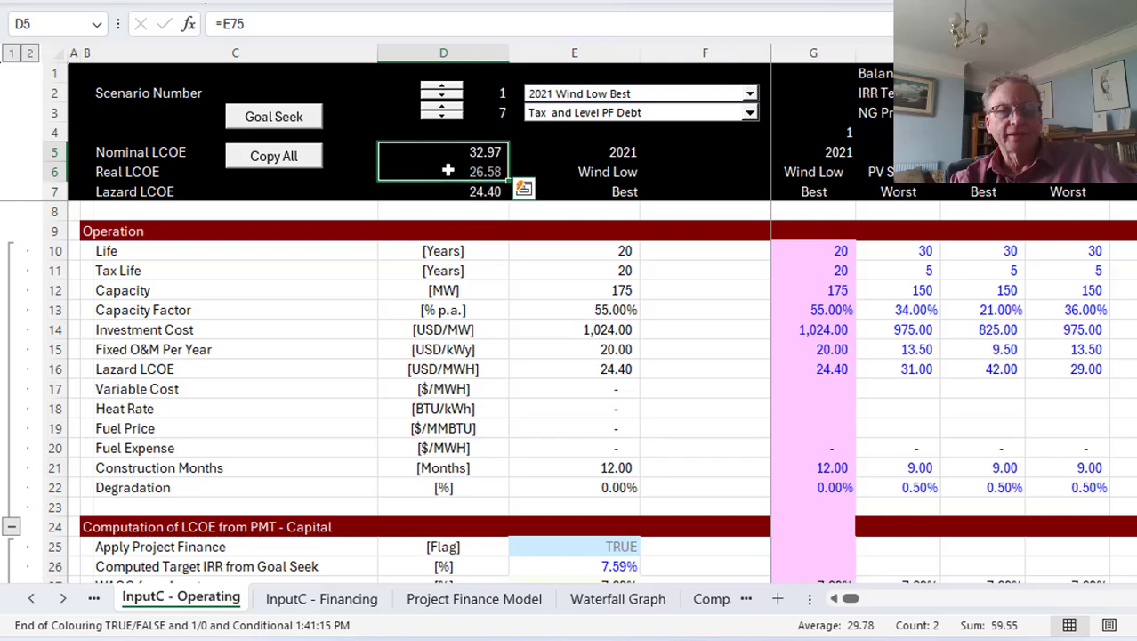
pyautogui.click(447, 163)
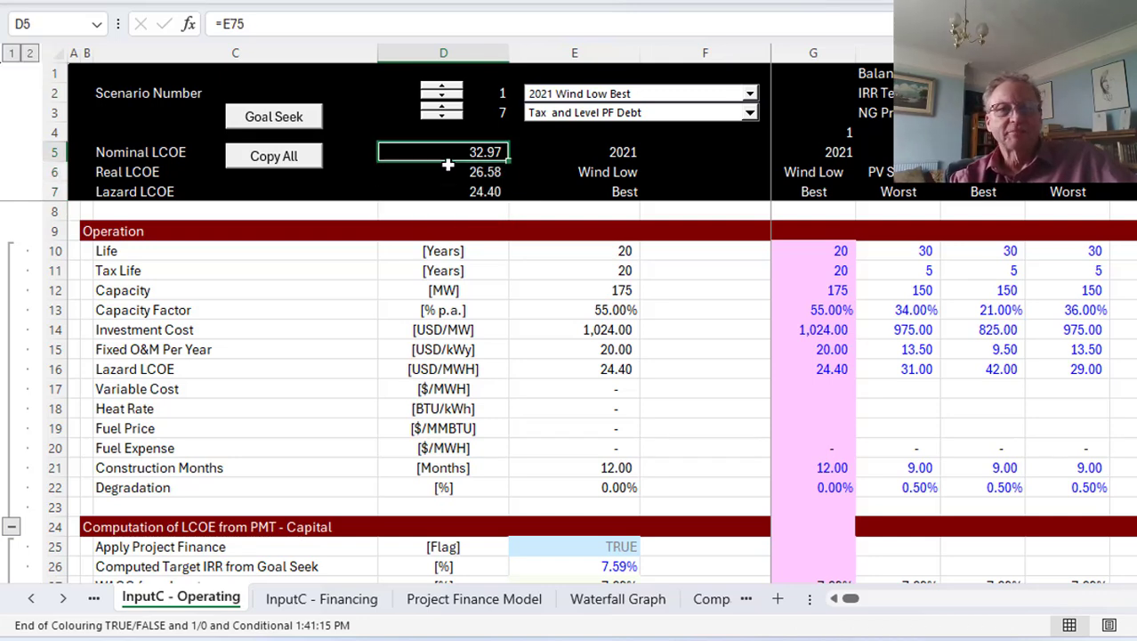
# Step: Set the Wind Low Best Tax Life in G11 back to 5 years and rerun the goal seek
pyautogui.click(832, 265)
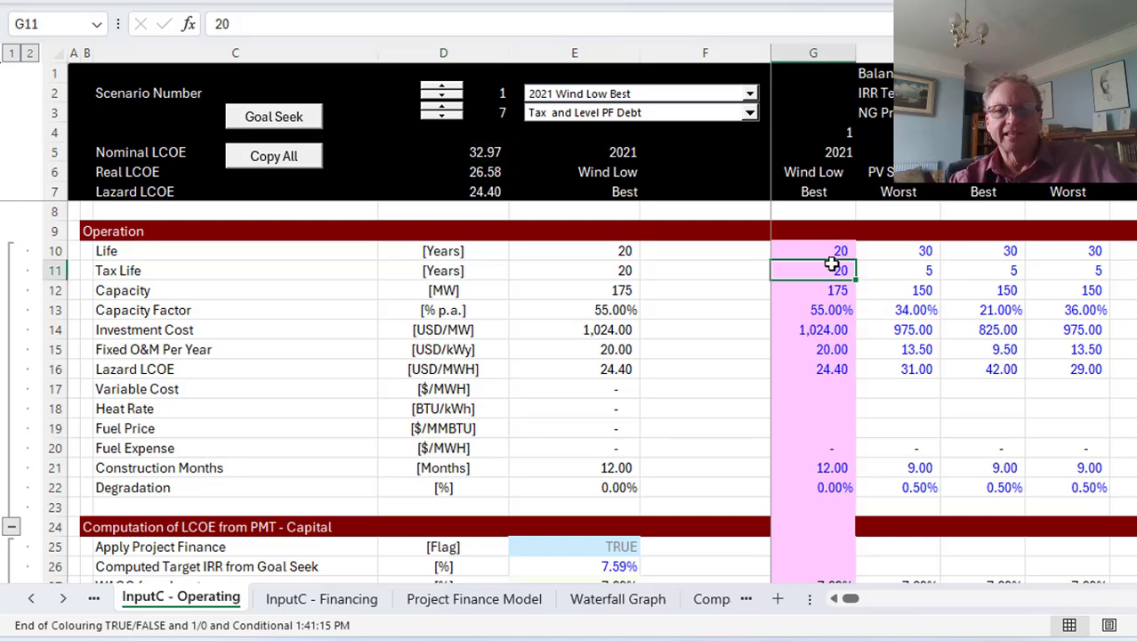
pyautogui.write('5')
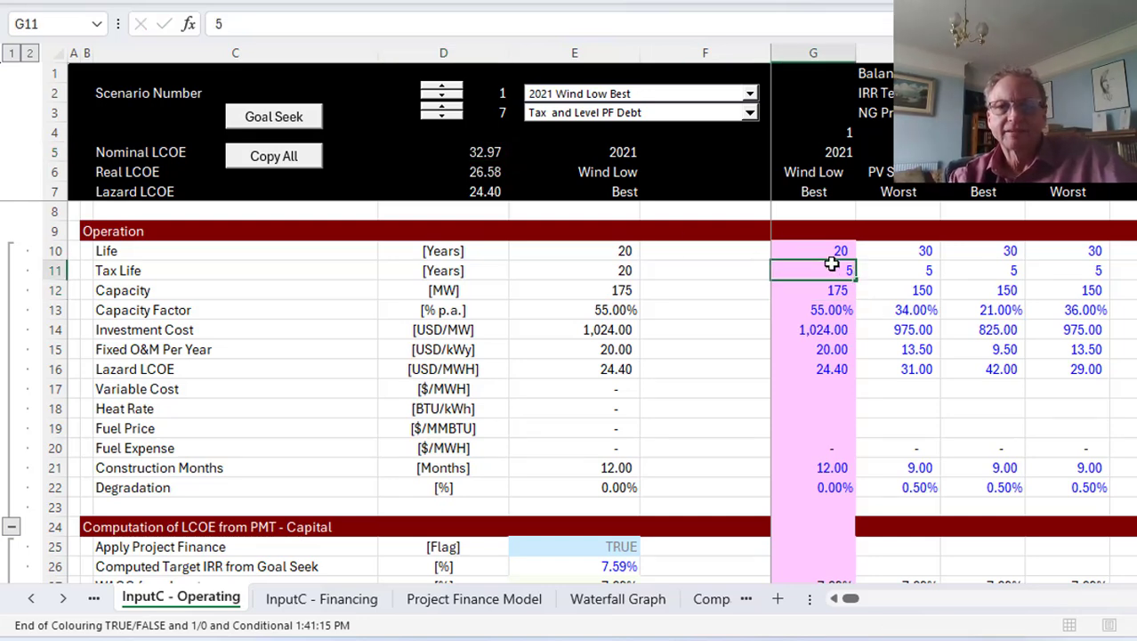
pyautogui.press('Return')
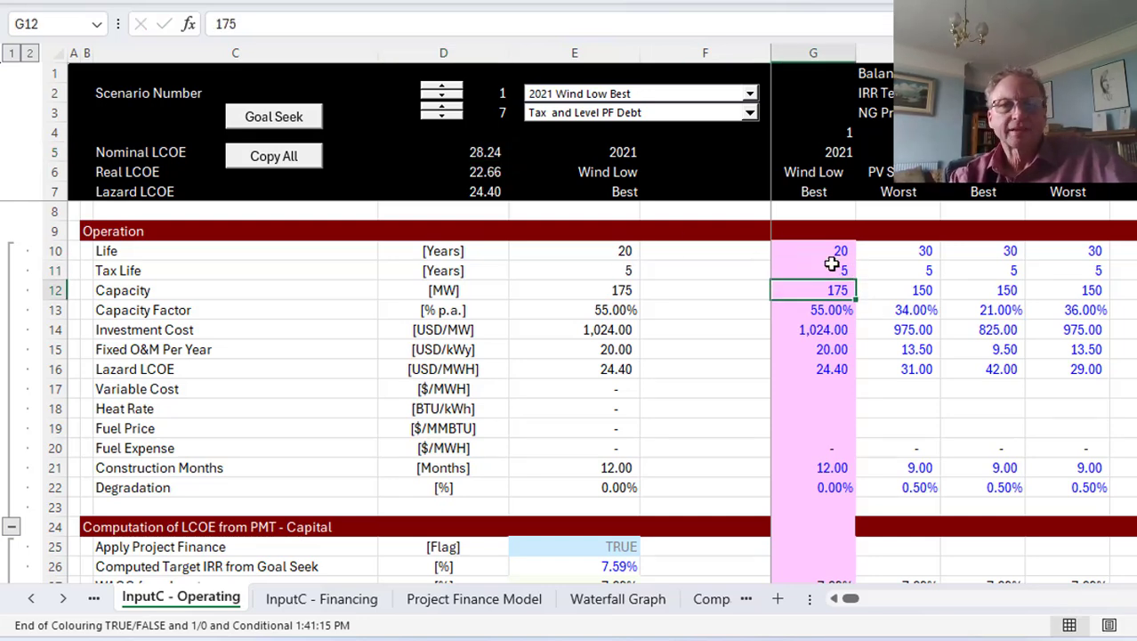
pyautogui.click(279, 122)
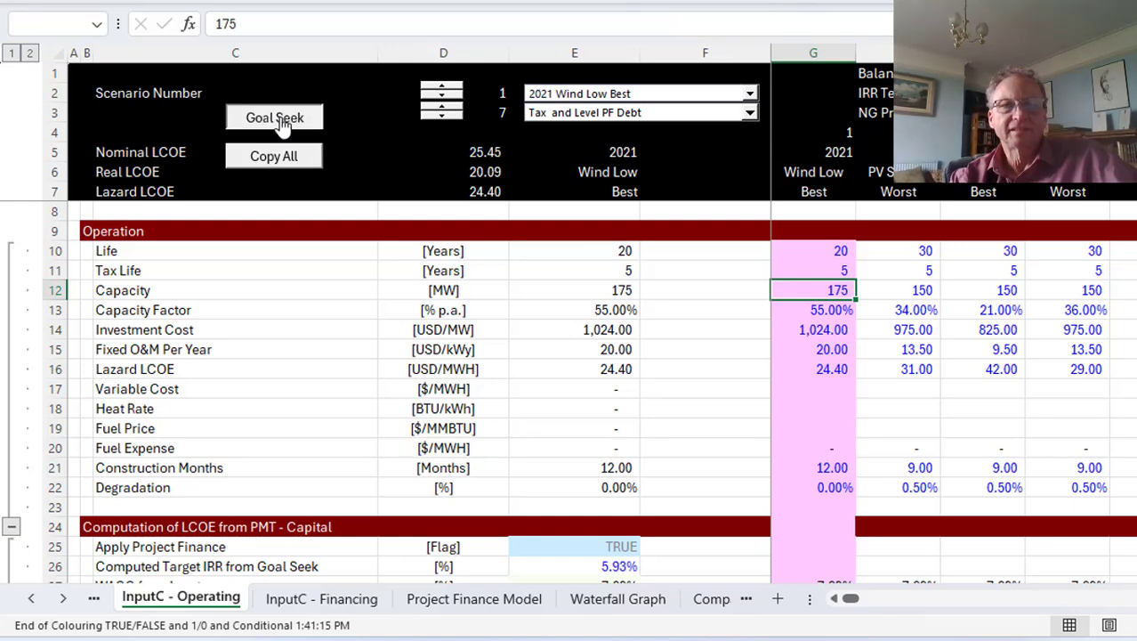
# Step: Set the Wind Low Best Tax Life in G11 to 20 years again and recalculate with the goal seek
pyautogui.press('Up')
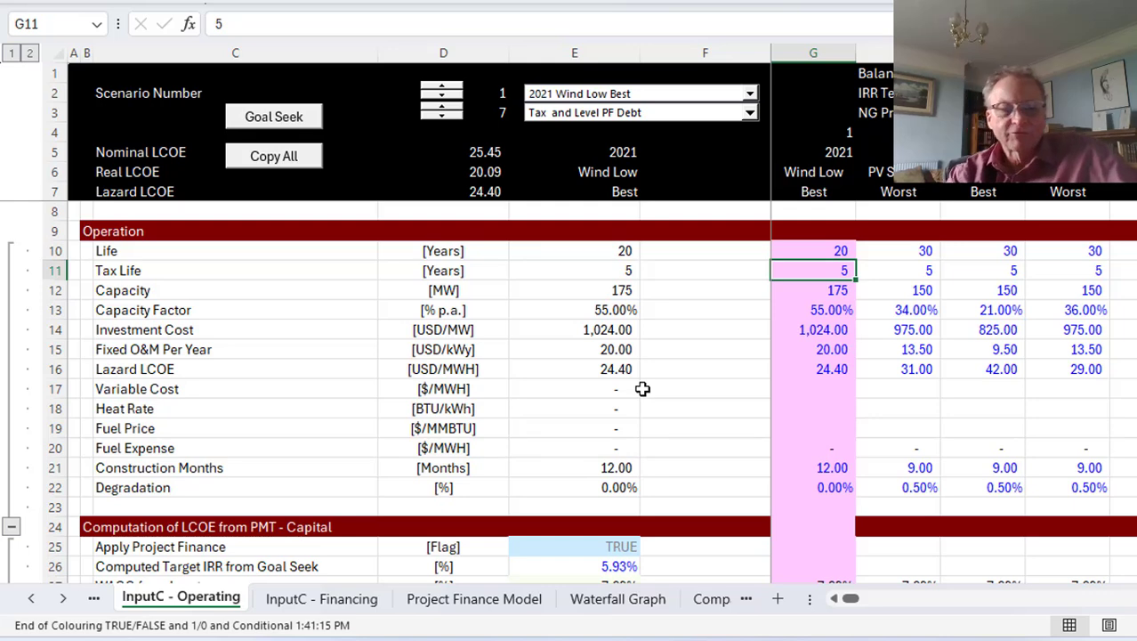
pyautogui.write('20')
pyautogui.hotkey('ctrl', 'Return')
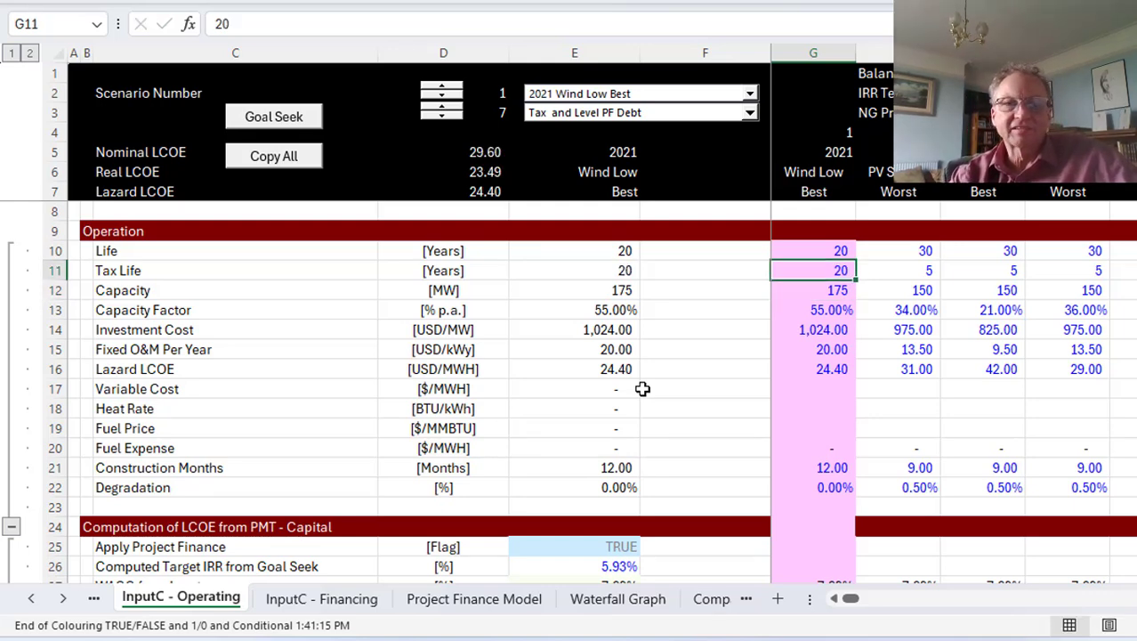
pyautogui.click(276, 119)
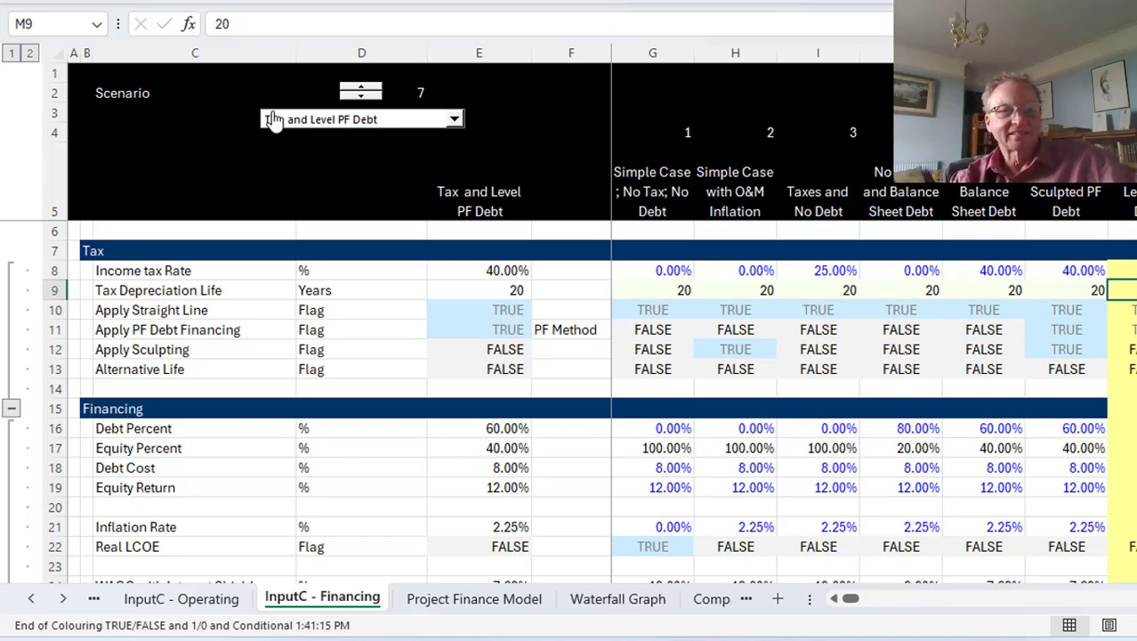
# Step: On the Project Finance Model sheet, look through the income statement, balance sheet and return ratios down to the DSCR section
pyautogui.press('Down')
pyautogui.press('Down')
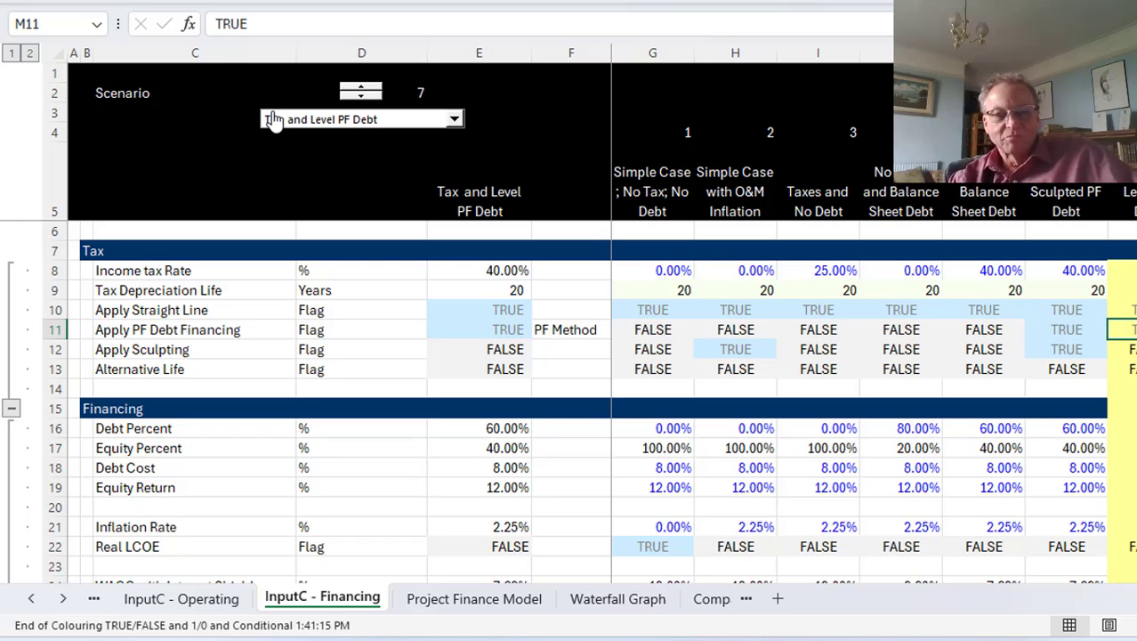
pyautogui.hotkey('ctrl', 'pagedown')
pyautogui.press('pagedown')
pyautogui.press('pagedown')
pyautogui.press('pagedown')
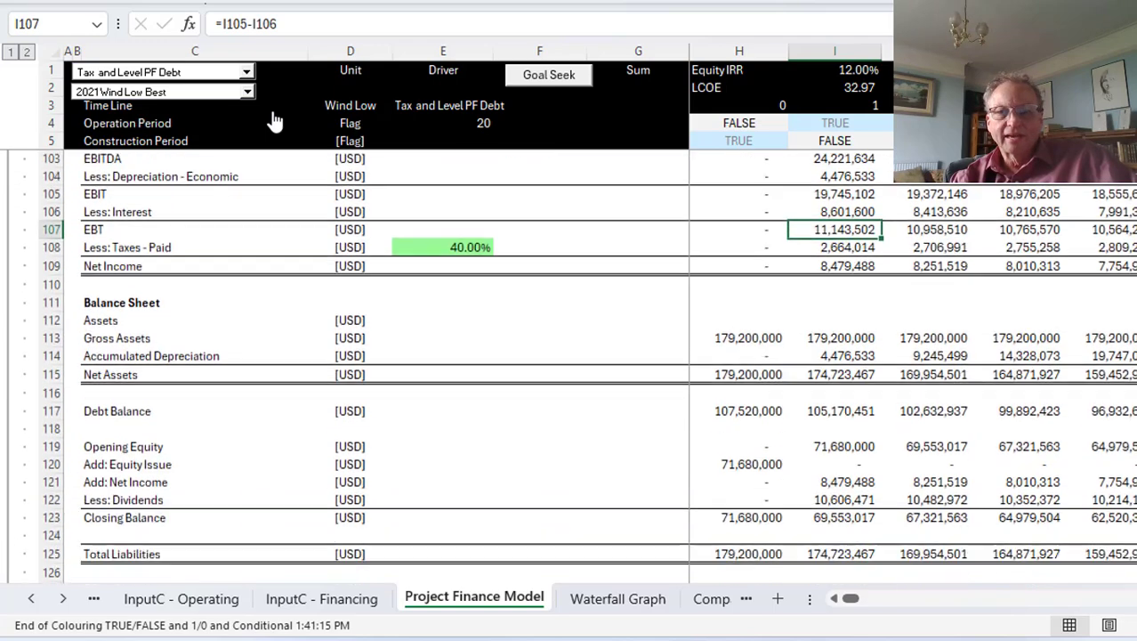
pyautogui.press('pageup')
pyautogui.press('Down')
pyautogui.press('Down')
pyautogui.press('Down')
pyautogui.press('Down')
pyautogui.press('Down')
pyautogui.press('Down')
pyautogui.press('Down')
pyautogui.press('Down')
pyautogui.press('Down')
pyautogui.press('Down')
pyautogui.press('Down')
pyautogui.press('Down')
pyautogui.press('Down')
pyautogui.press('Down')
pyautogui.press('Down')
pyautogui.press('Down')
pyautogui.press('Down')
pyautogui.press('Down')
pyautogui.press('Down')
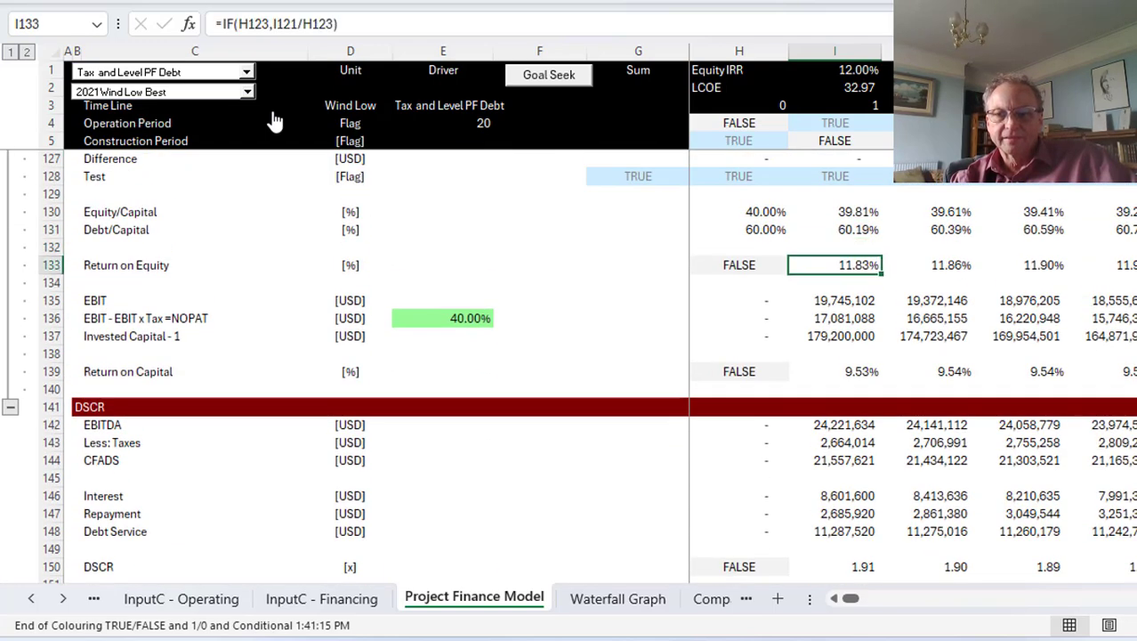
# Step: Examine the DSCR row 150 across the operating years as far as AB150 and return to the start of the row
pyautogui.press('Right')
pyautogui.press('Right')
pyautogui.press('Right')
pyautogui.press('Right')
pyautogui.press('Right')
pyautogui.press('Right')
pyautogui.press('Right')
pyautogui.press('Right')
pyautogui.press('Right')
pyautogui.press('Right')
pyautogui.press('Right')
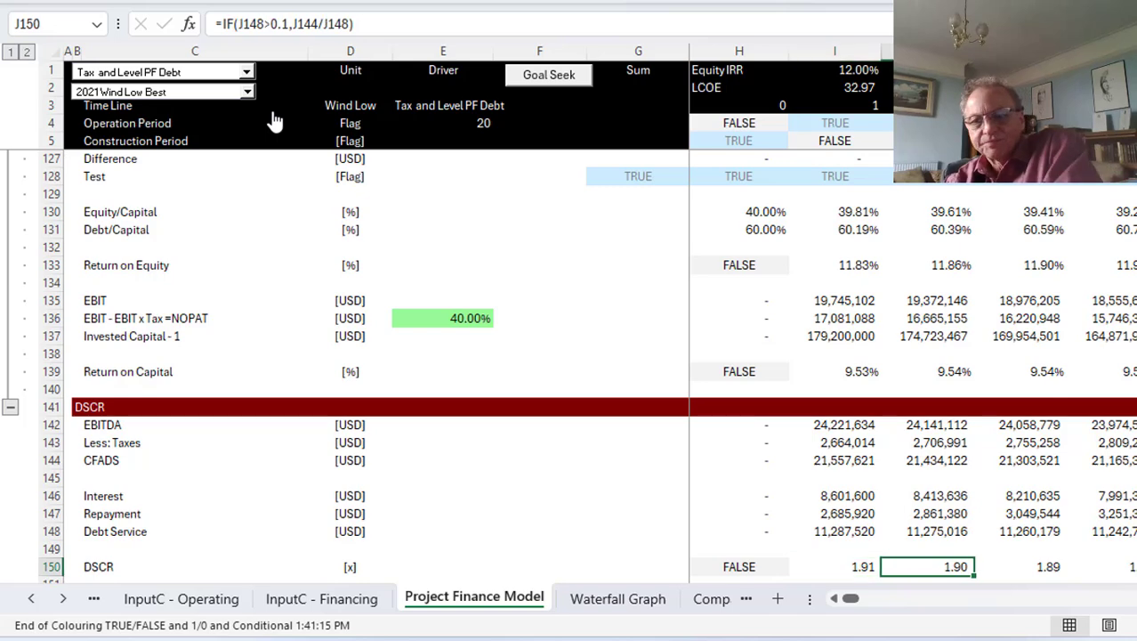
pyautogui.press('Right')
pyautogui.press('Right')
pyautogui.press('Right')
pyautogui.press('Right')
pyautogui.press('Right')
pyautogui.press('Right')
pyautogui.press('Right')
pyautogui.press('Right')
pyautogui.press('Right')
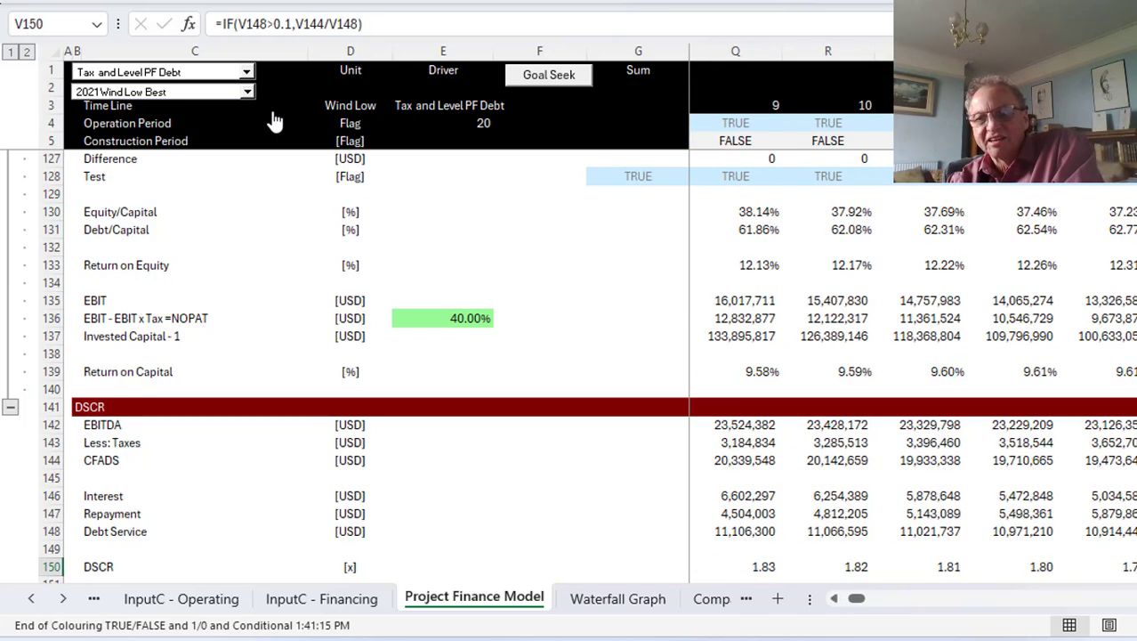
pyautogui.press('Left')
pyautogui.press('Left')
pyautogui.press('Left')
pyautogui.press('Left')
pyautogui.press('Left')
pyautogui.press('Left')
pyautogui.press('Left')
pyautogui.press('Left')
pyautogui.press('Left')
pyautogui.press('Left')
pyautogui.press('Left')
pyautogui.press('Left')
pyautogui.press('Left')
pyautogui.press('Left')
pyautogui.press('Left')
pyautogui.press('Left')
pyautogui.press('Left')
pyautogui.press('Left')
pyautogui.press('Left')
pyautogui.press('Left')
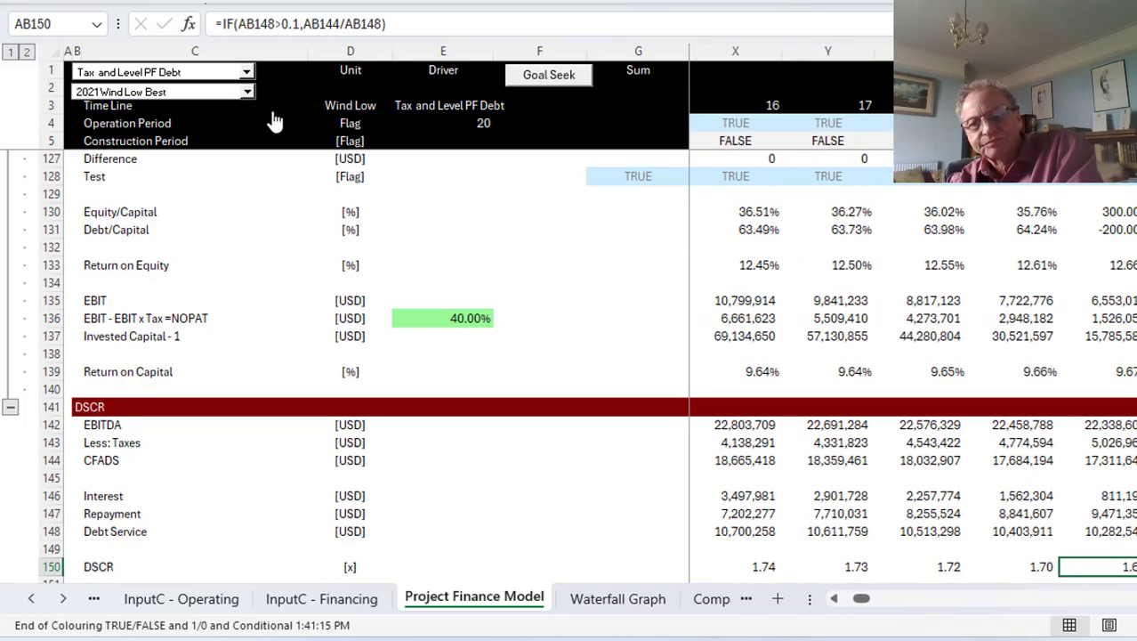
pyautogui.press('Right')
pyautogui.press('Right')
pyautogui.press('Right')
pyautogui.press('Right')
pyautogui.press('Right')
pyautogui.press('Right')
pyautogui.press('Right')
pyautogui.press('Right')
pyautogui.press('Right')
pyautogui.press('Right')
pyautogui.press('Right')
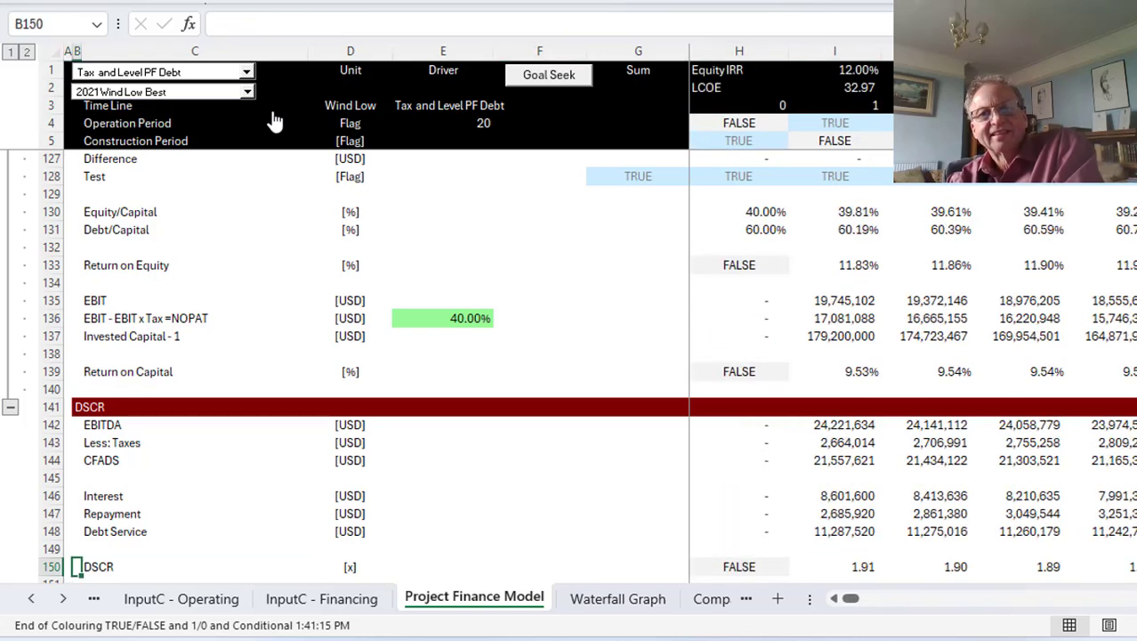
pyautogui.press('Left')
pyautogui.press('Left')
pyautogui.press('Left')
pyautogui.press('Left')
pyautogui.press('Left')
pyautogui.press('Left')
pyautogui.press('Left')
pyautogui.press('Left')
pyautogui.press('Left')
pyautogui.press('Left')
pyautogui.press('Left')
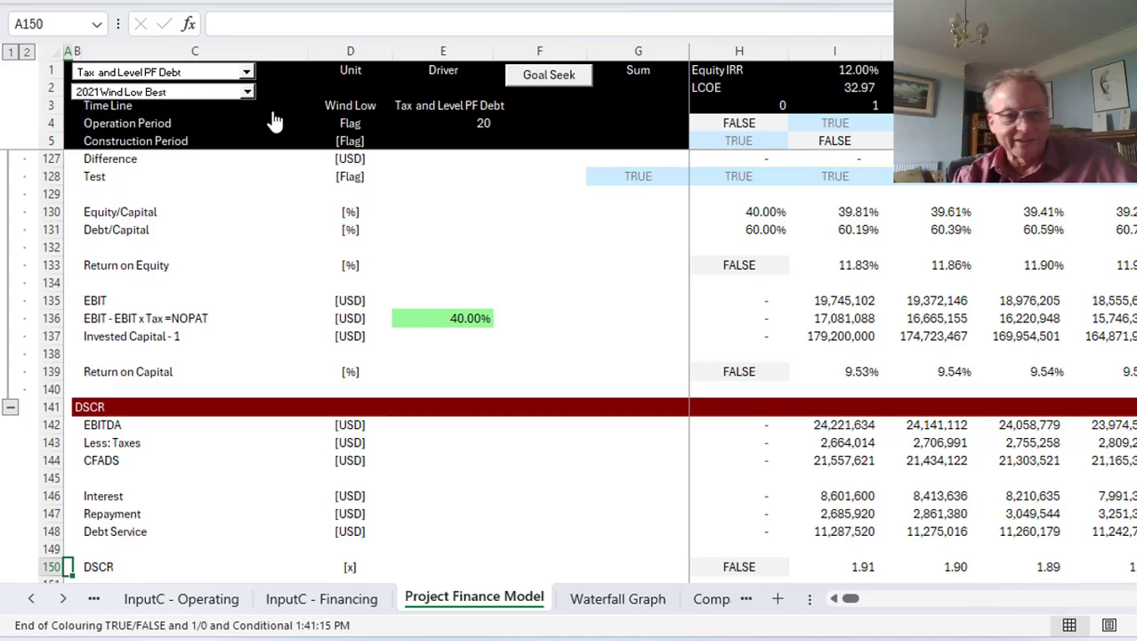
# Step: Look back up through the model to the Operation and Operating Cash sections, and return to the Financing section
pyautogui.press('pageup')
pyautogui.press('pageup')
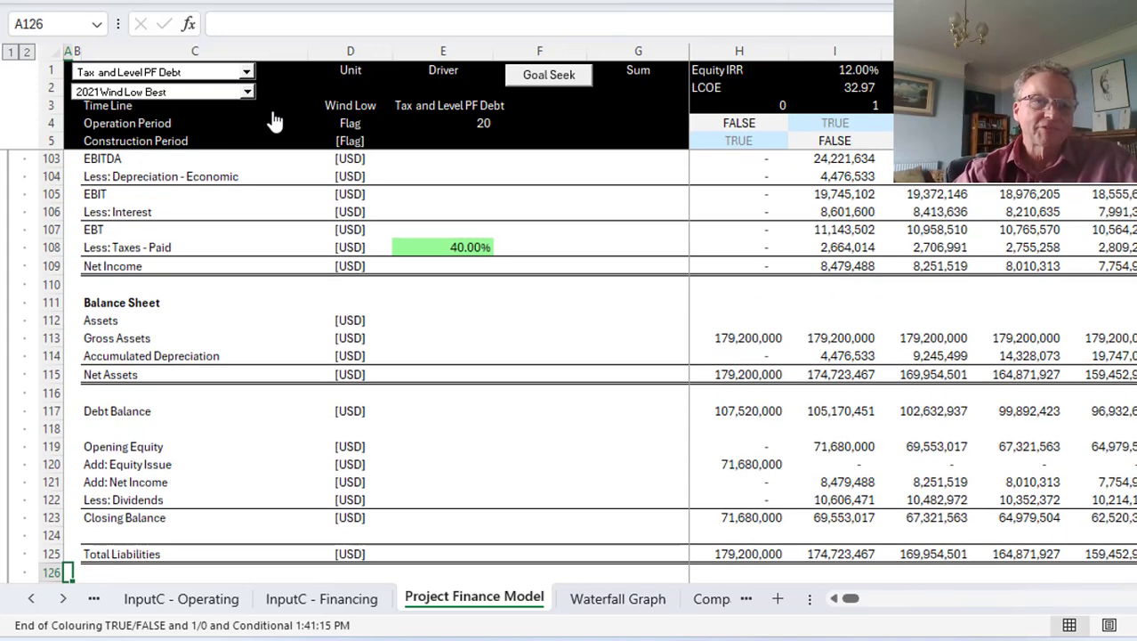
pyautogui.press('pageup')
pyautogui.press('pageup')
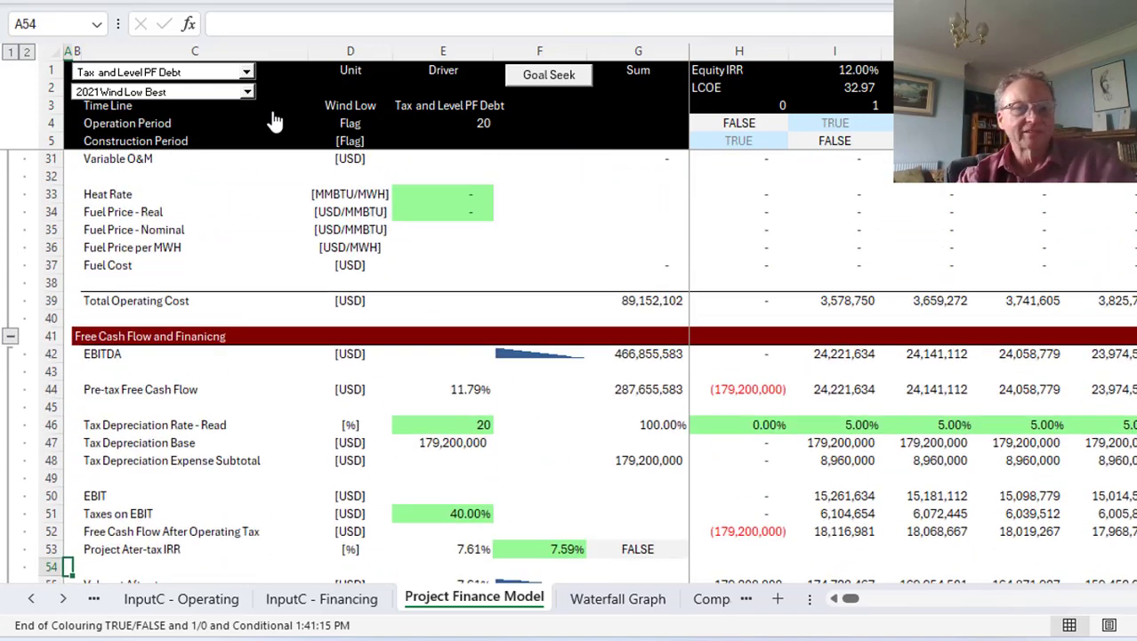
pyautogui.press('pageup')
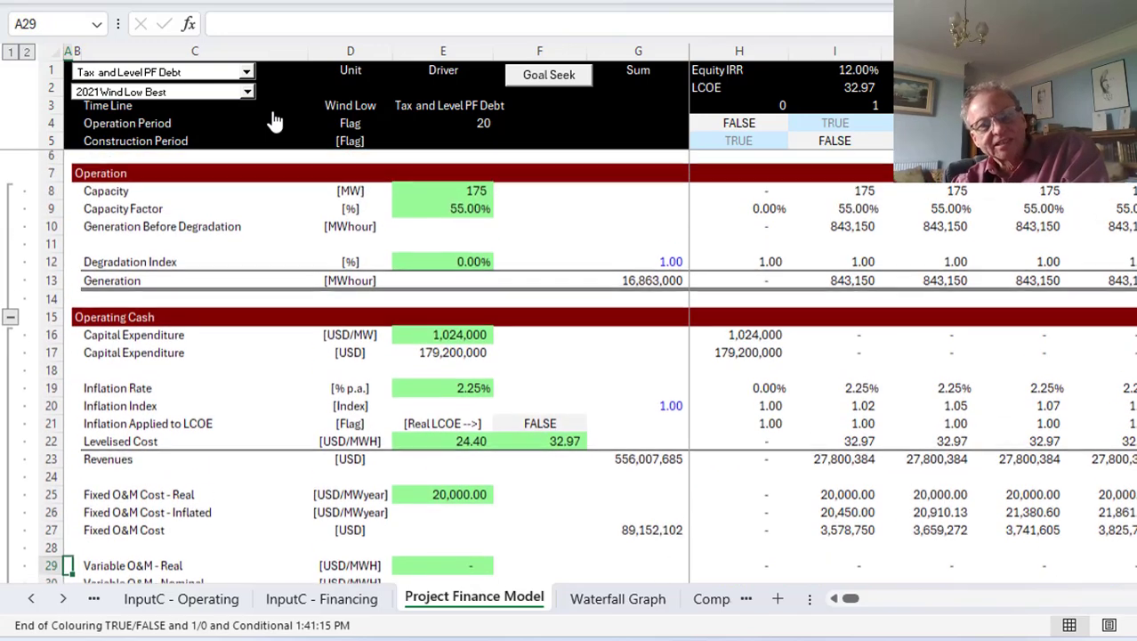
pyautogui.press('pagedown')
pyautogui.press('pagedown')
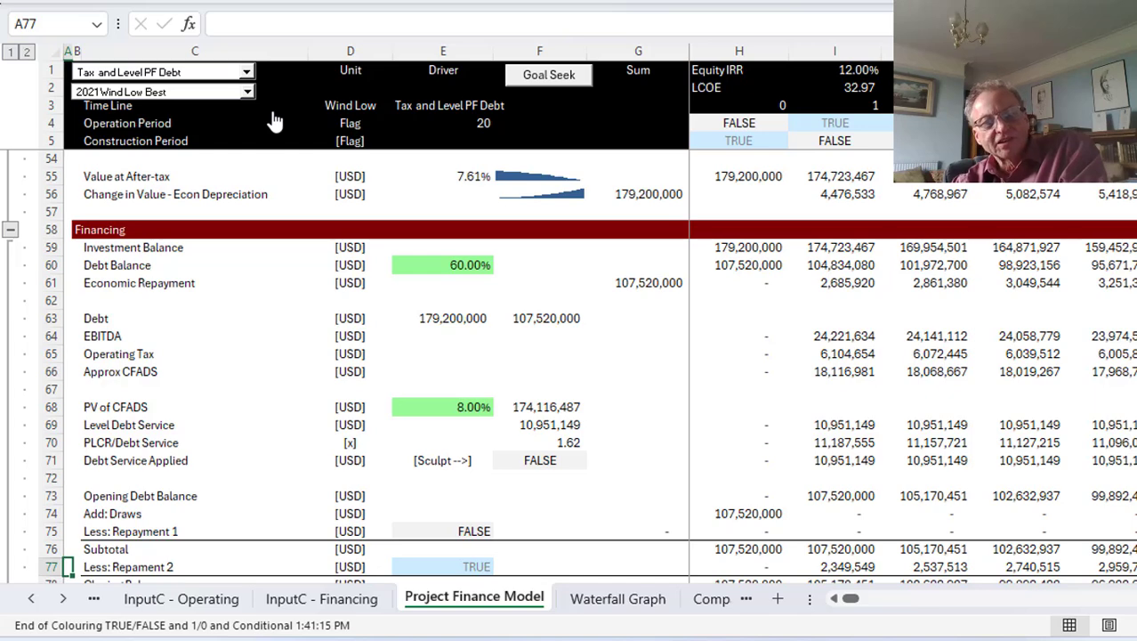
pyautogui.press('Down')
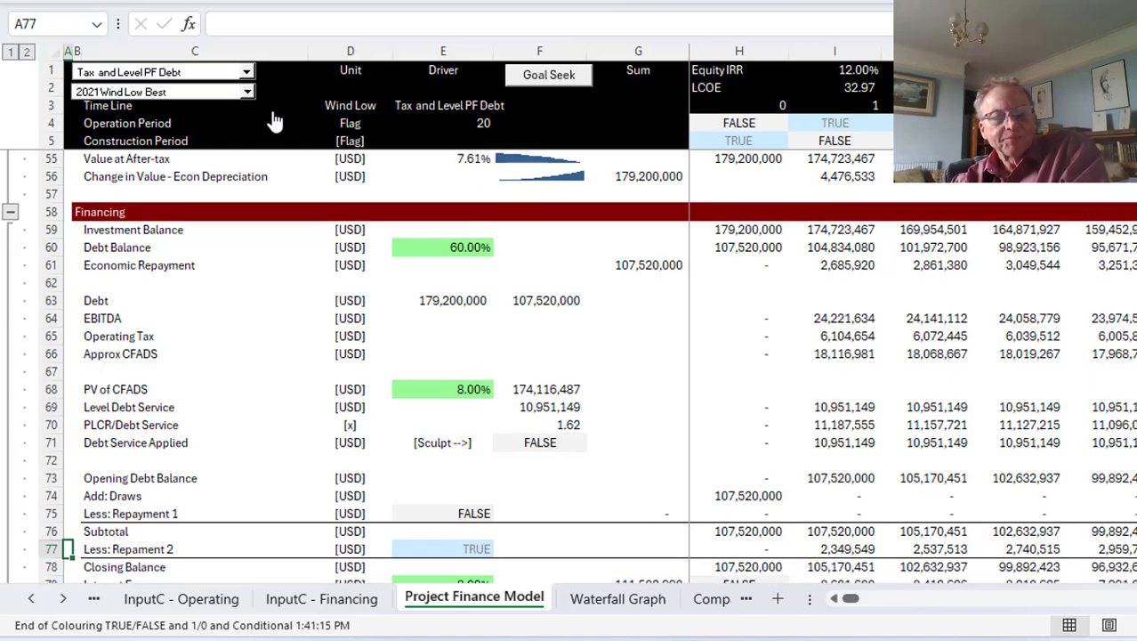
# Step: Examine the PV of CFADS formula in F68 and the Approx CFADS row 66 that it discounts
pyautogui.press('Up')
pyautogui.press('Up')
pyautogui.press('Up')
pyautogui.press('Up')
pyautogui.press('Up')
pyautogui.press('Up')
pyautogui.press('Up')
pyautogui.press('Up')
pyautogui.press('Up')
pyautogui.press('Up')
pyautogui.press('Up')
pyautogui.press('Right')
pyautogui.press('Right')
pyautogui.press('Down')
pyautogui.press('Right')
pyautogui.press('Right')
pyautogui.press('Right')
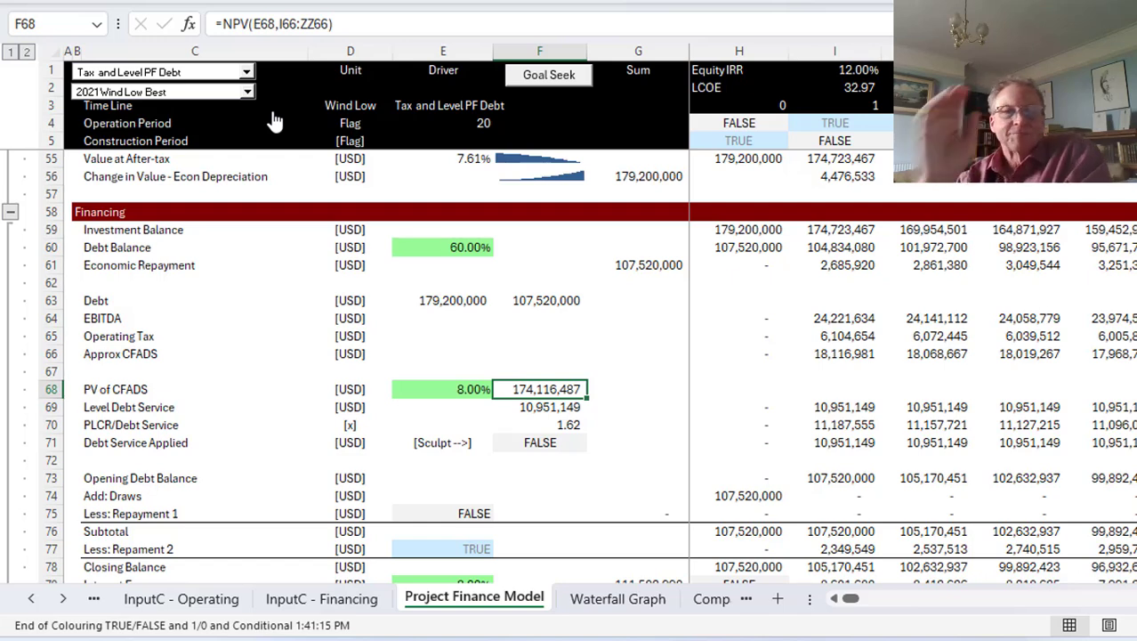
pyautogui.press('Up')
pyautogui.press('Up')
pyautogui.press('Right')
pyautogui.press('Right')
pyautogui.press('Right')
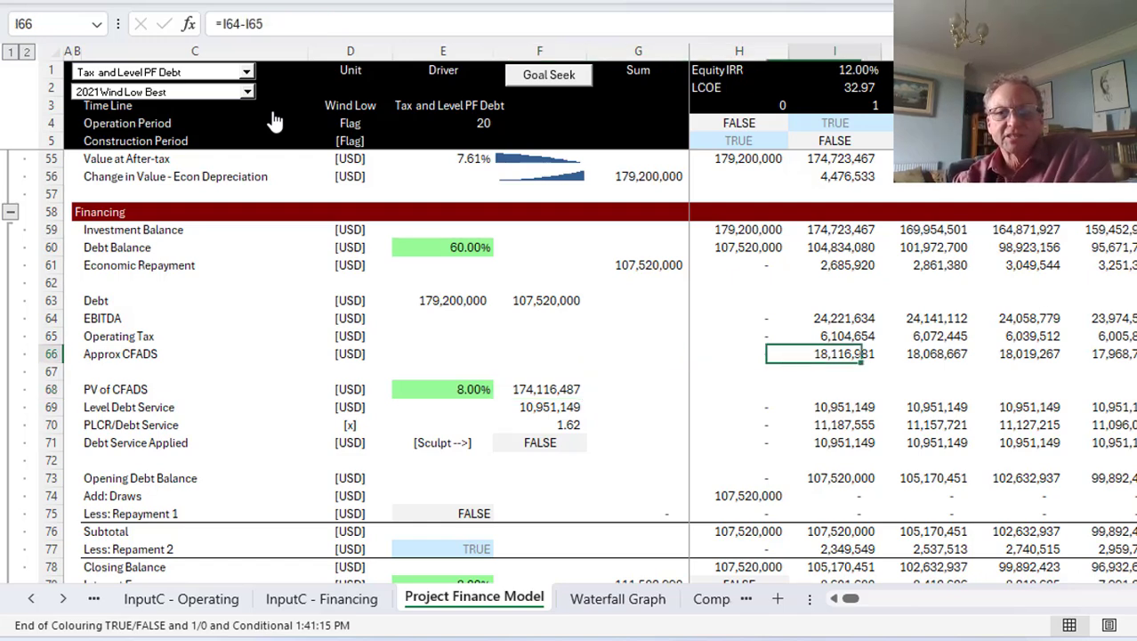
pyautogui.press('Left')
pyautogui.press('Left')
pyautogui.press('Right')
pyautogui.press('Down')
pyautogui.press('Left')
pyautogui.press('Down')
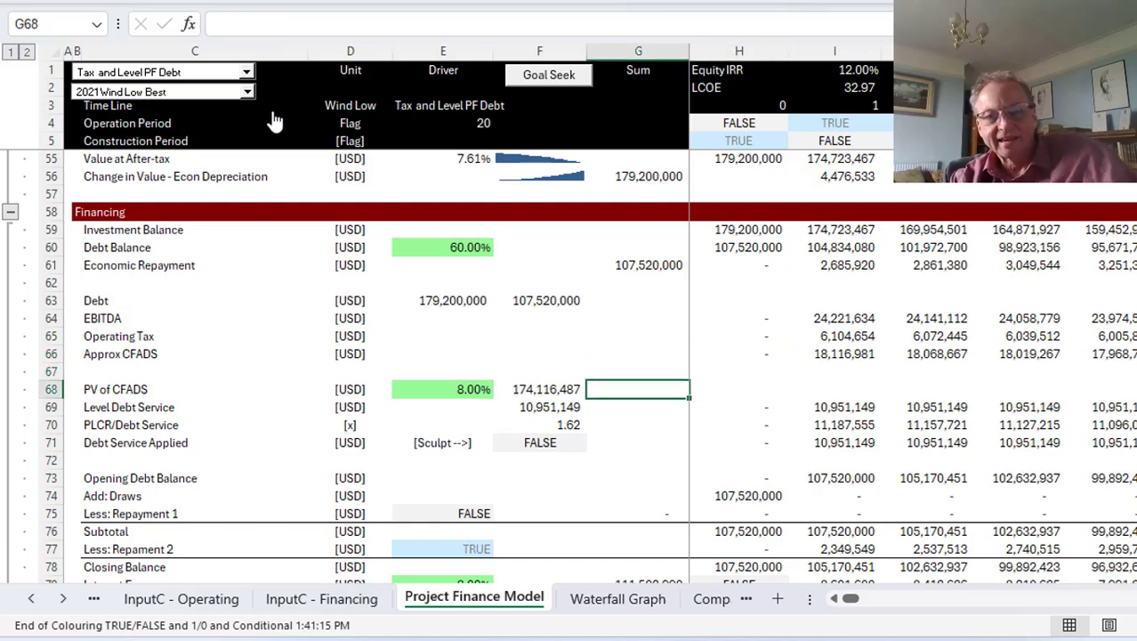
pyautogui.press('Left')
pyautogui.press('F2')
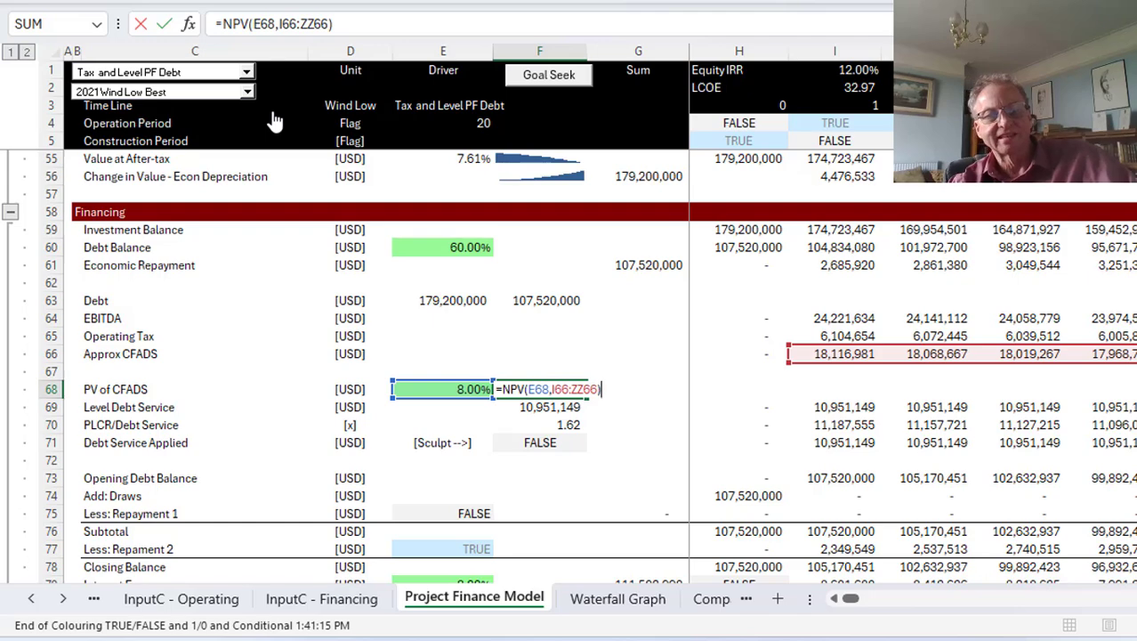
pyautogui.press('Return')
# Step: Examine the PLCR in F70 and follow the PLCR/Debt Service row across the operating years to W70 and back to H70
pyautogui.press('Down')
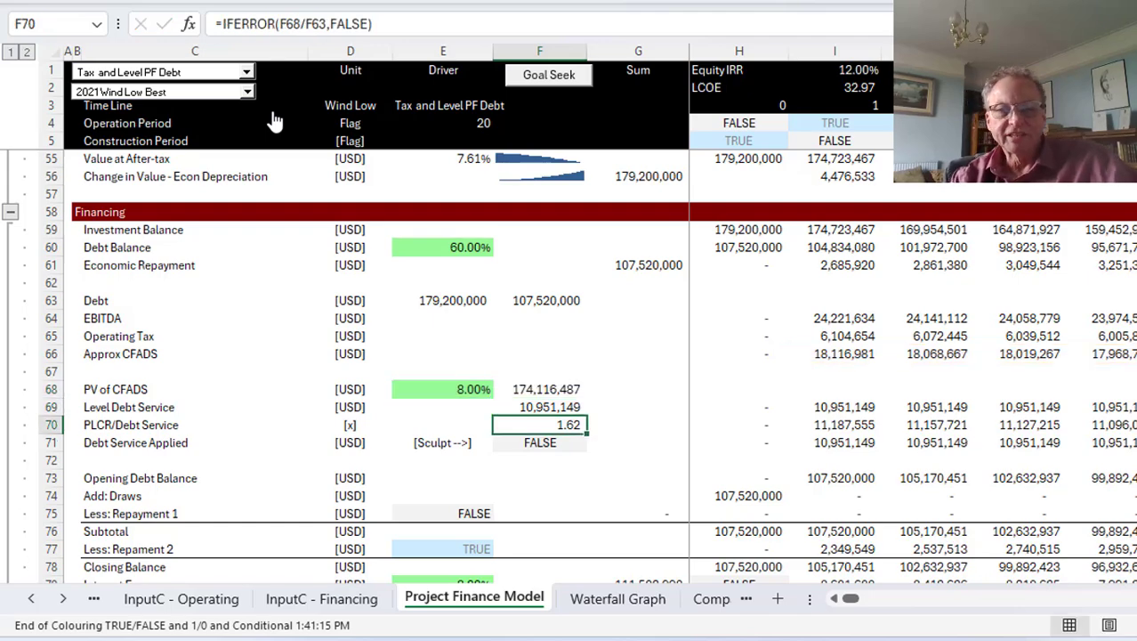
pyautogui.press('Right')
pyautogui.press('Right')
pyautogui.press('Right')
pyautogui.press('Right')
pyautogui.press('Right')
pyautogui.press('Right')
pyautogui.press('Right')
pyautogui.press('Right')
pyautogui.press('Right')
pyautogui.press('Right')
pyautogui.press('Right')
pyautogui.press('Right')
pyautogui.press('Right')
pyautogui.press('Right')
pyautogui.press('Right')
pyautogui.press('Right')
pyautogui.press('Right')
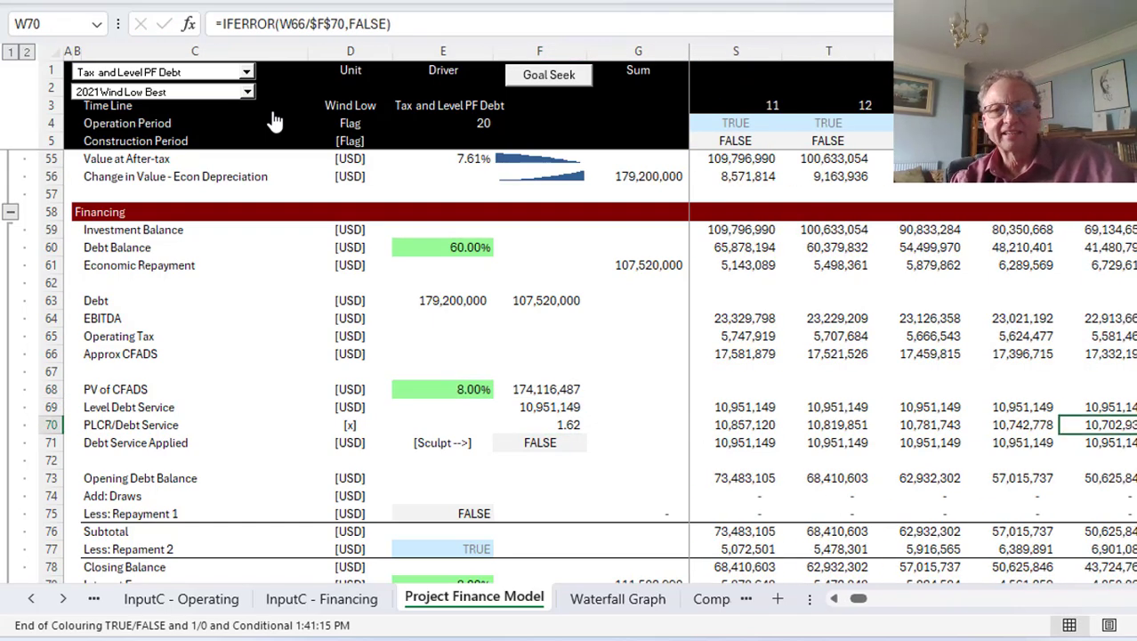
pyautogui.press('Left')
pyautogui.press('Left')
pyautogui.press('Left')
pyautogui.press('Left')
pyautogui.press('Left')
pyautogui.press('Left')
pyautogui.press('Left')
pyautogui.press('Left')
pyautogui.press('Left')
pyautogui.press('Left')
pyautogui.press('Left')
pyautogui.press('Left')
pyautogui.press('Left')
pyautogui.press('Left')
pyautogui.press('Left')
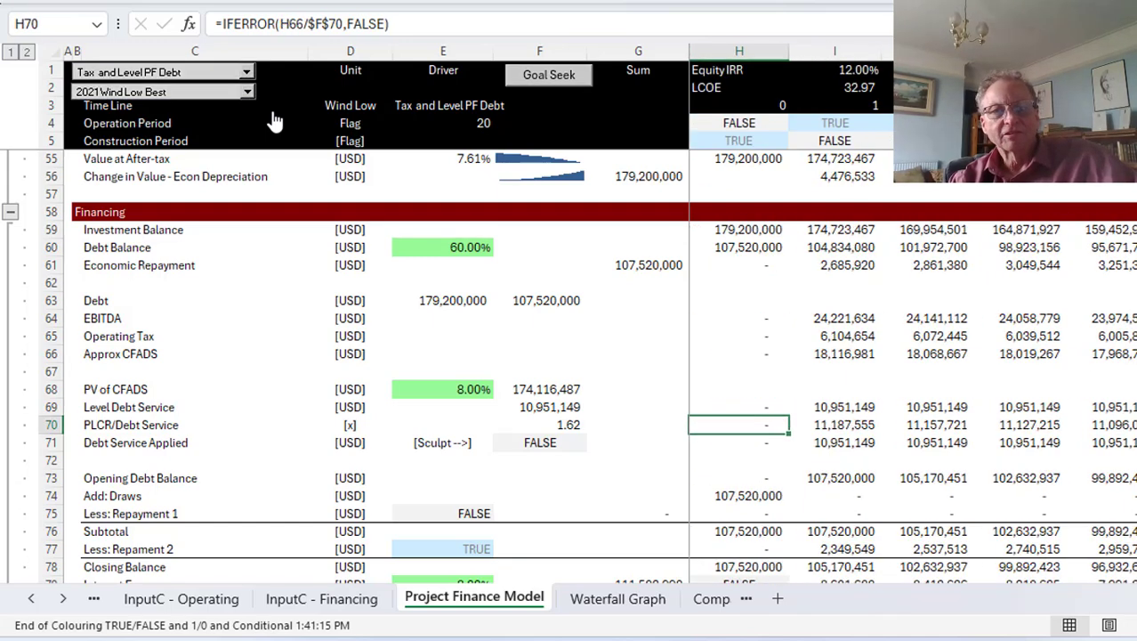
# Step: On the InputC - Operating sheet, switch the financing scenario to Tax and Sculpted PF Debt
pyautogui.hotkey('ctrl', 'pageup')
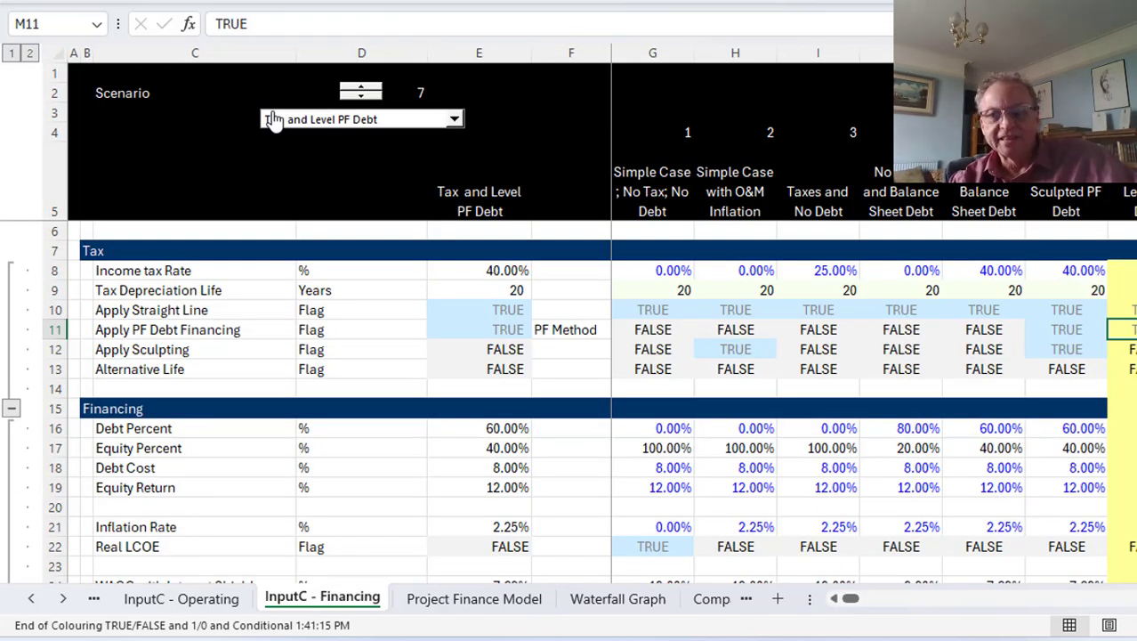
pyautogui.hotkey('ctrl', 'pageup')
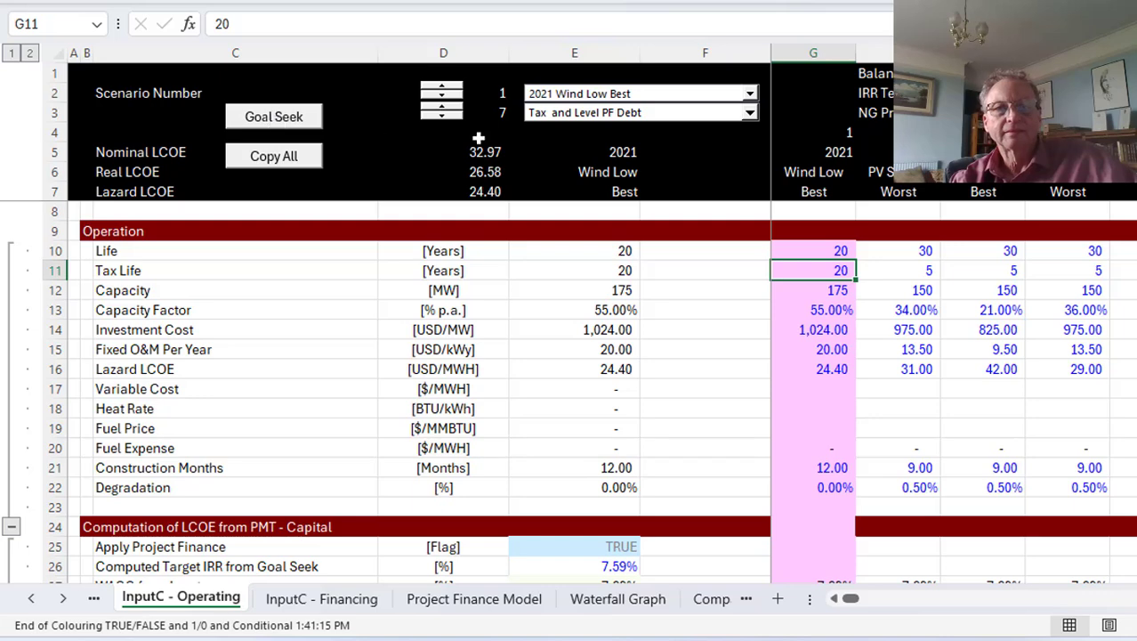
pyautogui.click(547, 116)
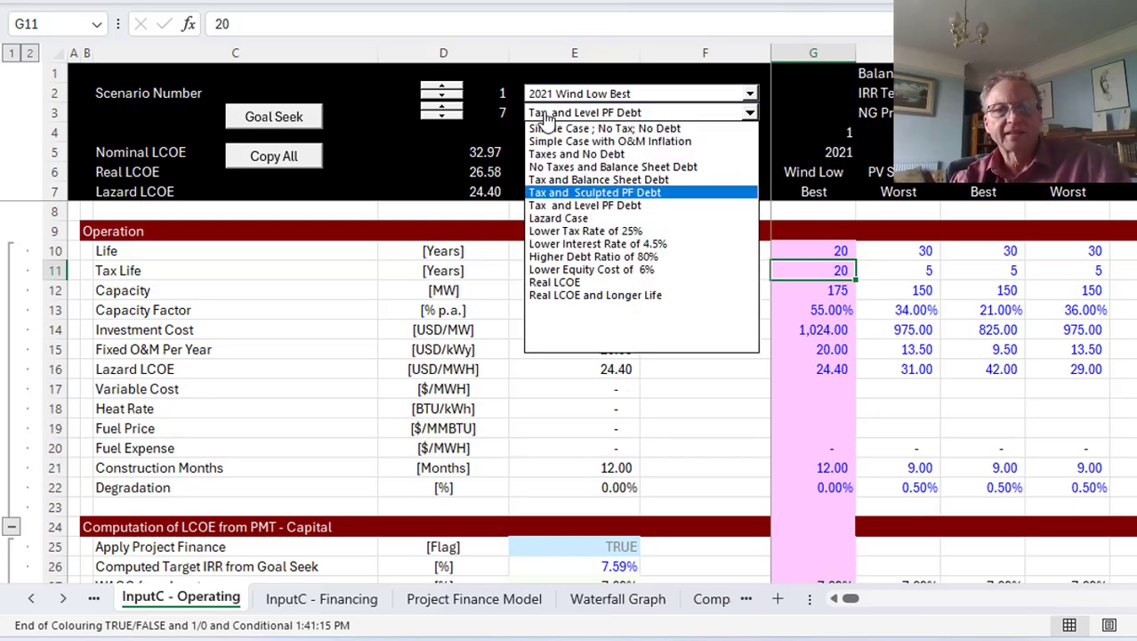
pyautogui.click(594, 192)
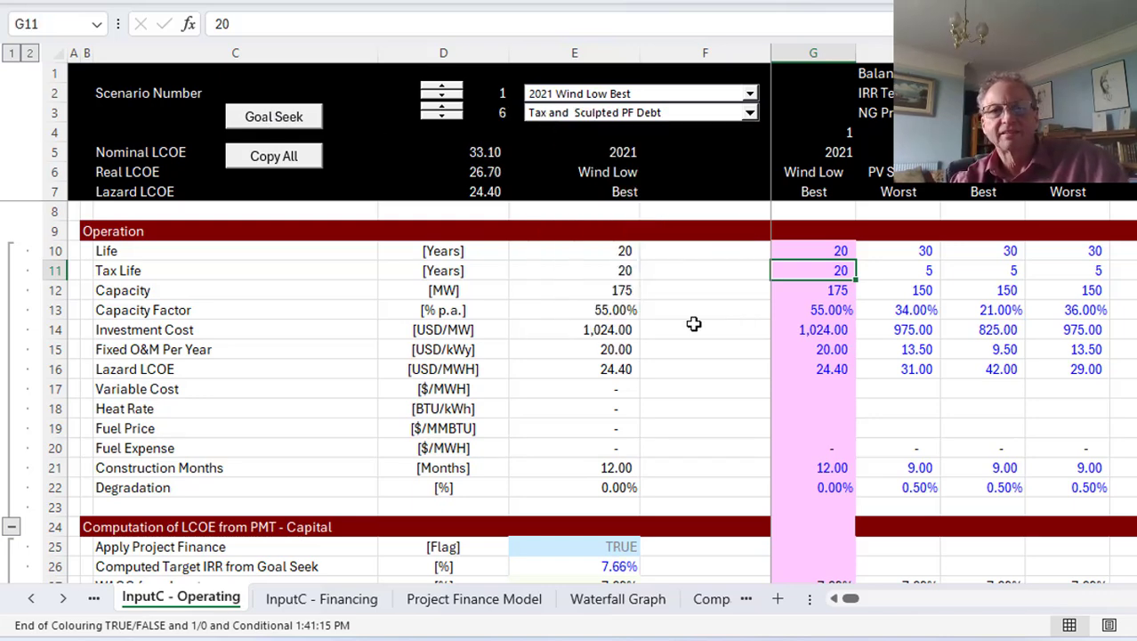
pyautogui.click(692, 323)
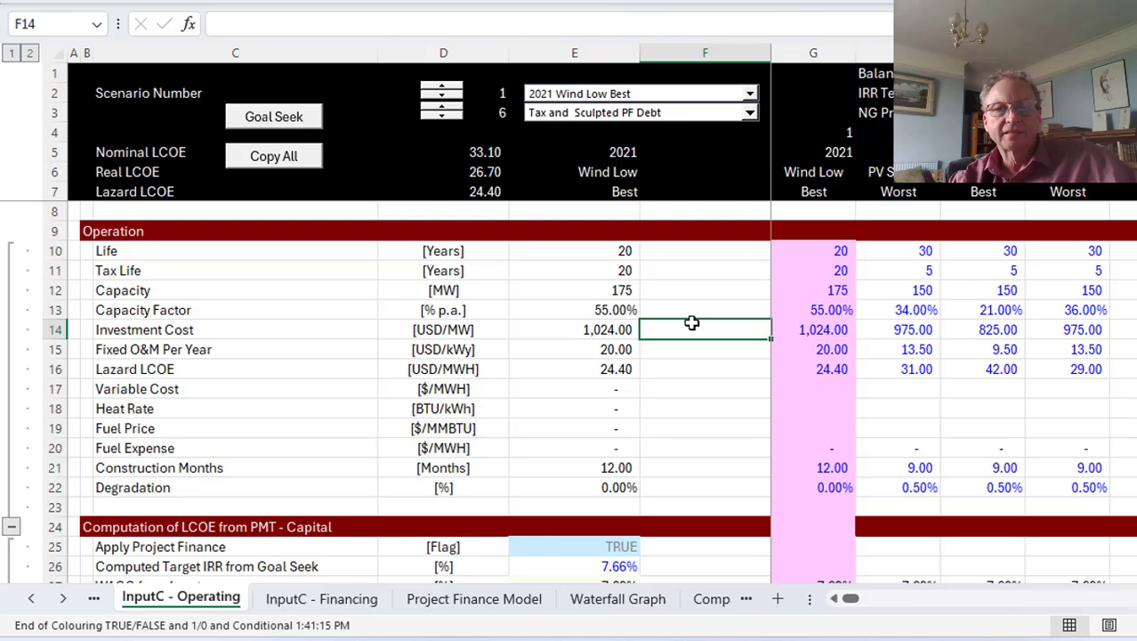
# Step: On the InputC - Financing sheet, check the straight-line, PF debt and sculpting flags in L10 to L12 for the sculpted case
pyautogui.press('Left')
pyautogui.press('Right')
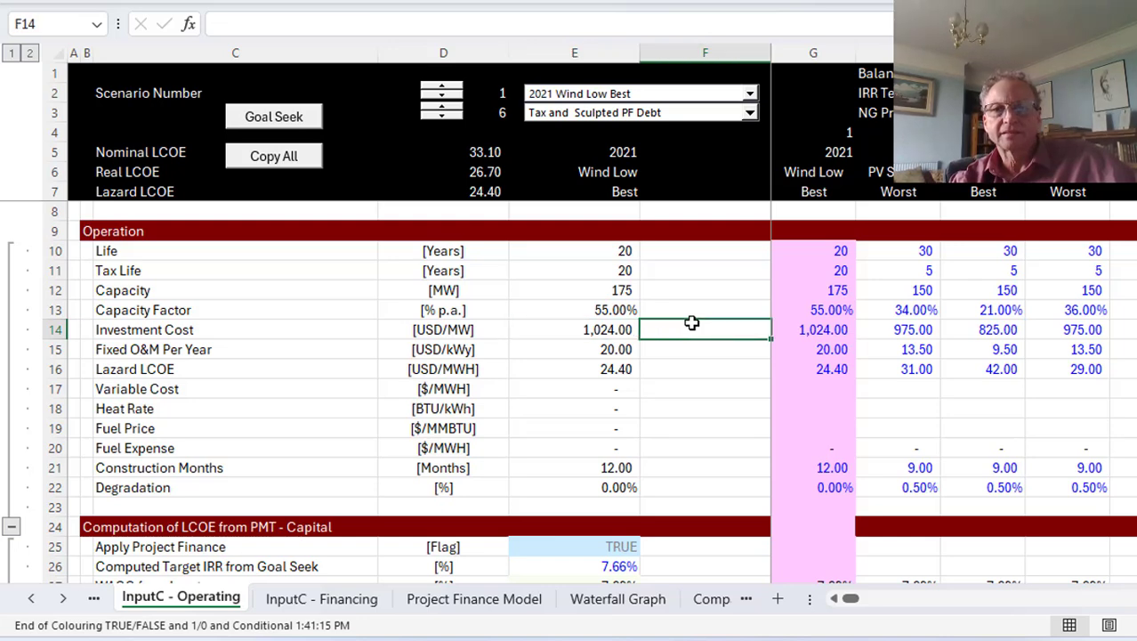
pyautogui.press('Right')
pyautogui.hotkey('ctrl', 'pagedown')
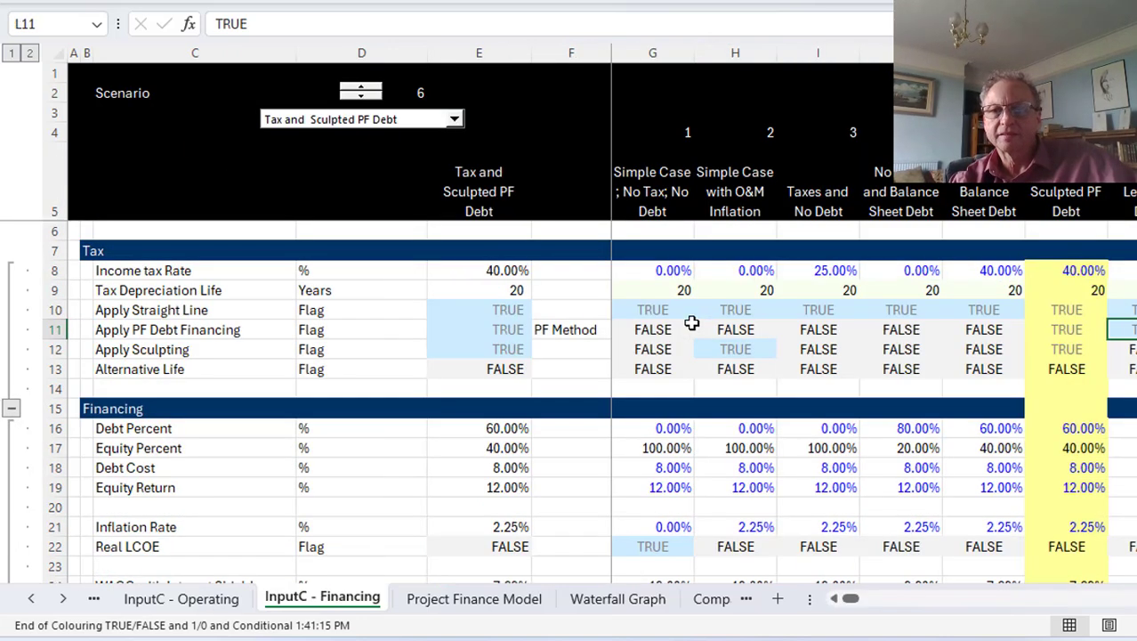
pyautogui.press('Left')
pyautogui.press('Left')
pyautogui.press('Right')
pyautogui.press('Up')
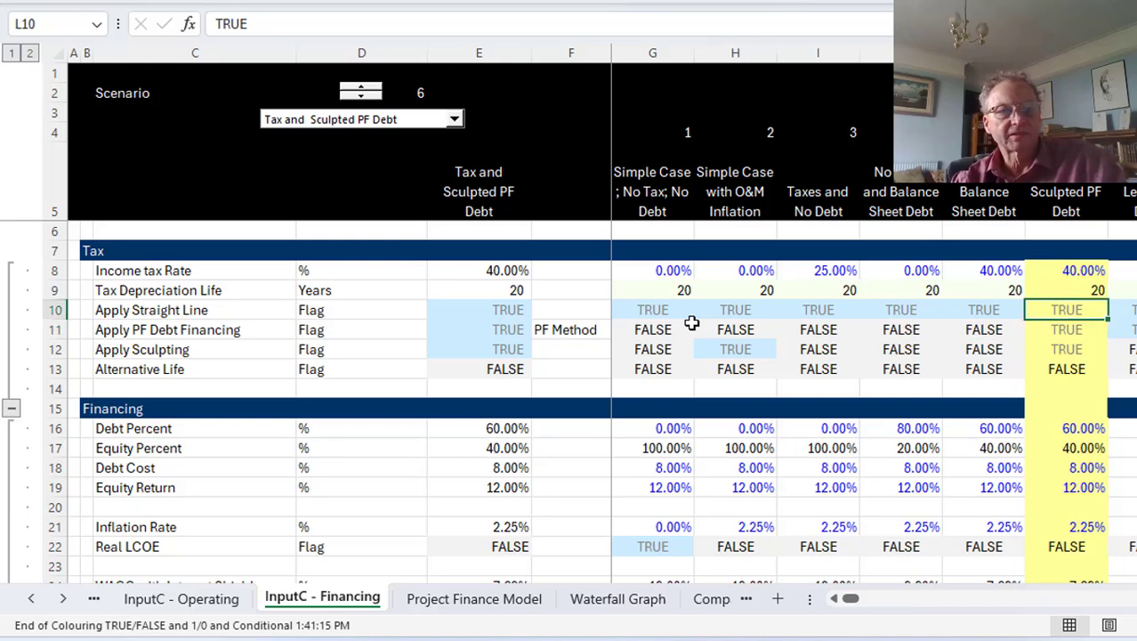
pyautogui.press('Down')
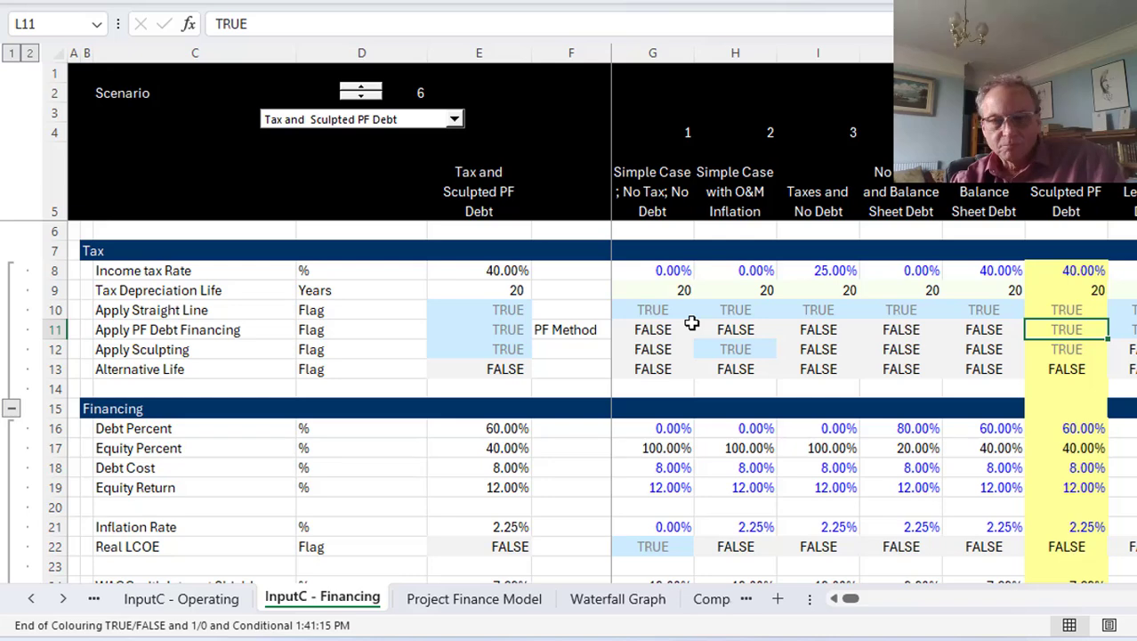
pyautogui.press('Down')
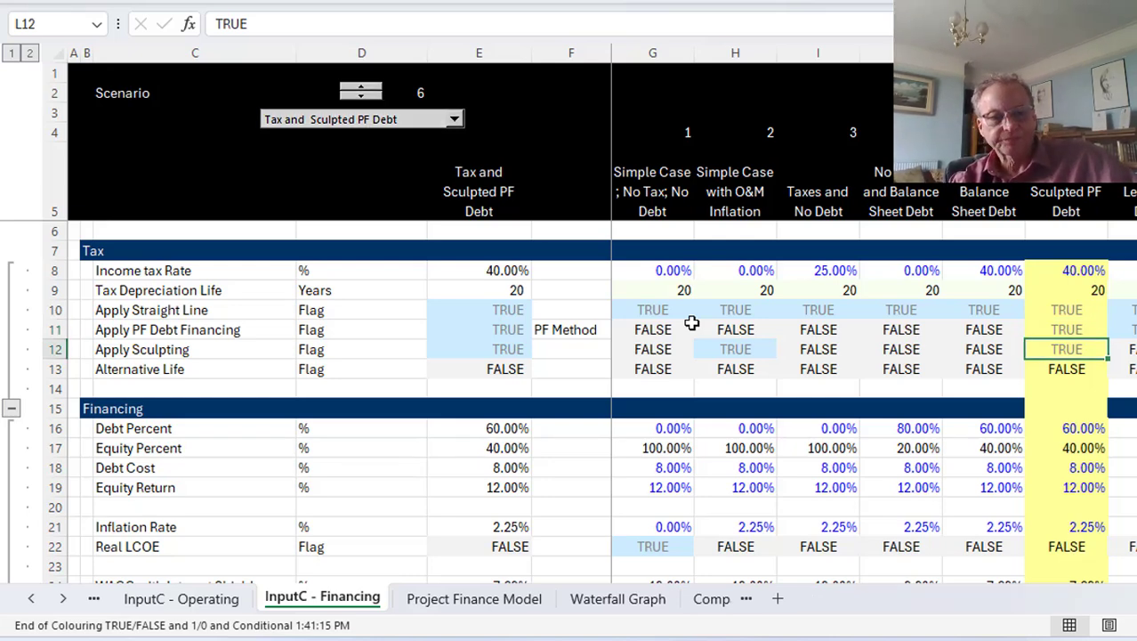
# Step: On the Project Finance Model sheet, inspect the PLCR/Debt Service formulas in row 70 for the first periods of the sculpted case
pyautogui.hotkey('ctrl', 'pagedown')
pyautogui.press('Right')
pyautogui.press('Right')
pyautogui.press('Left')
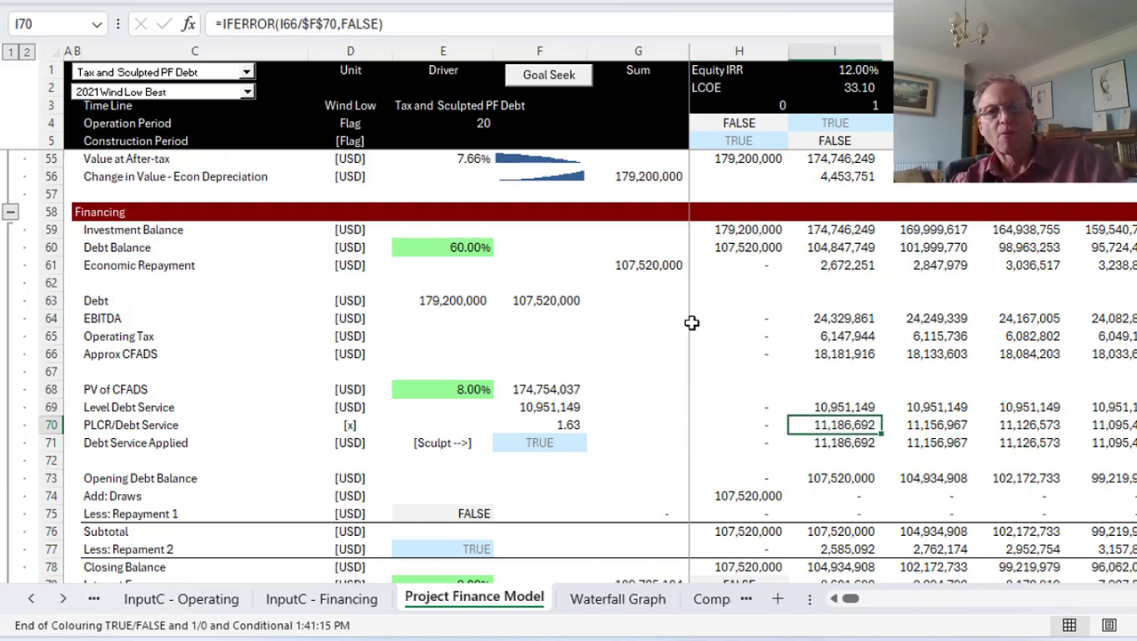
pyautogui.press('Left')
pyautogui.press('Left')
pyautogui.press('Right')
pyautogui.press('Right')
pyautogui.press('Right')
pyautogui.press('Left')
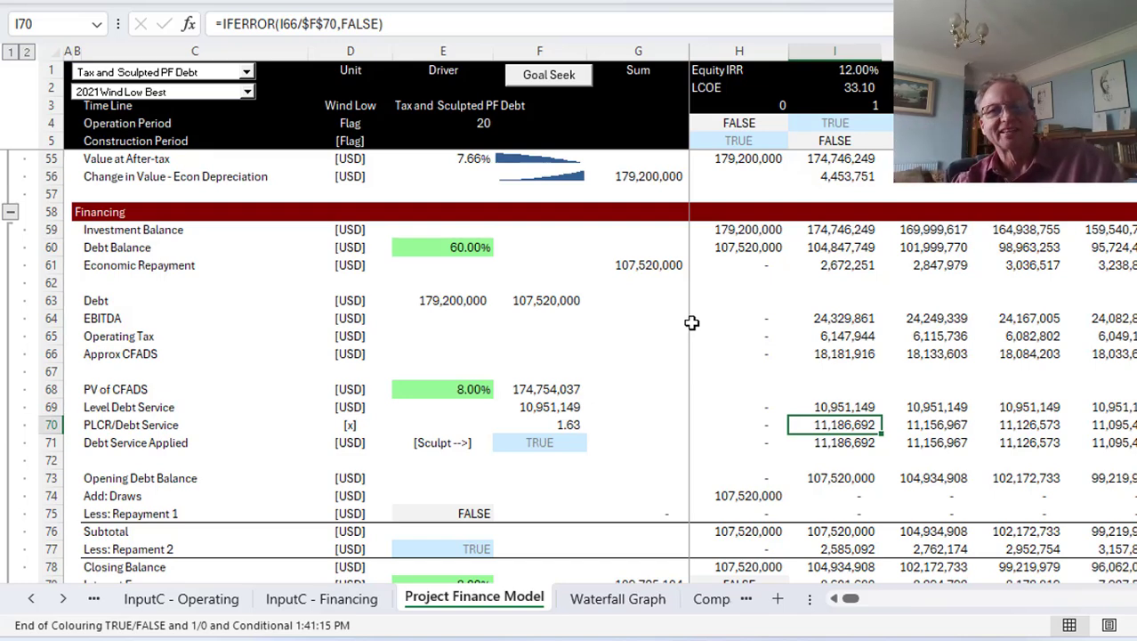
pyautogui.press('Left')
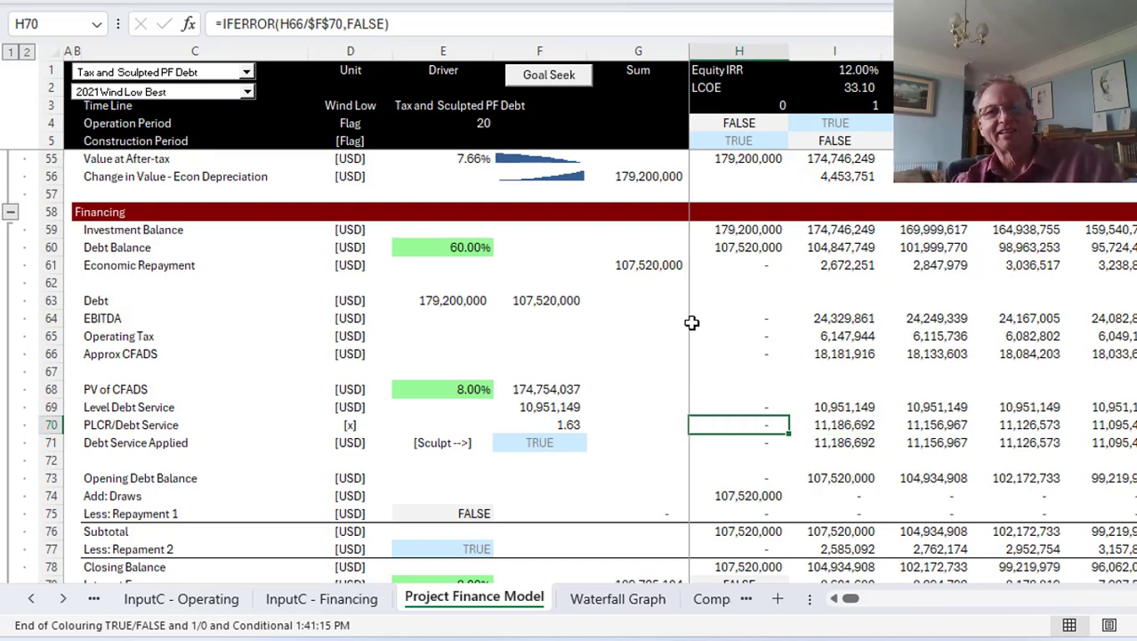
# Step: Check the LCOE in the header and compare year 1 sculpted debt service in I70 with level debt service in I69
pyautogui.click(850, 87)
pyautogui.click(833, 426)
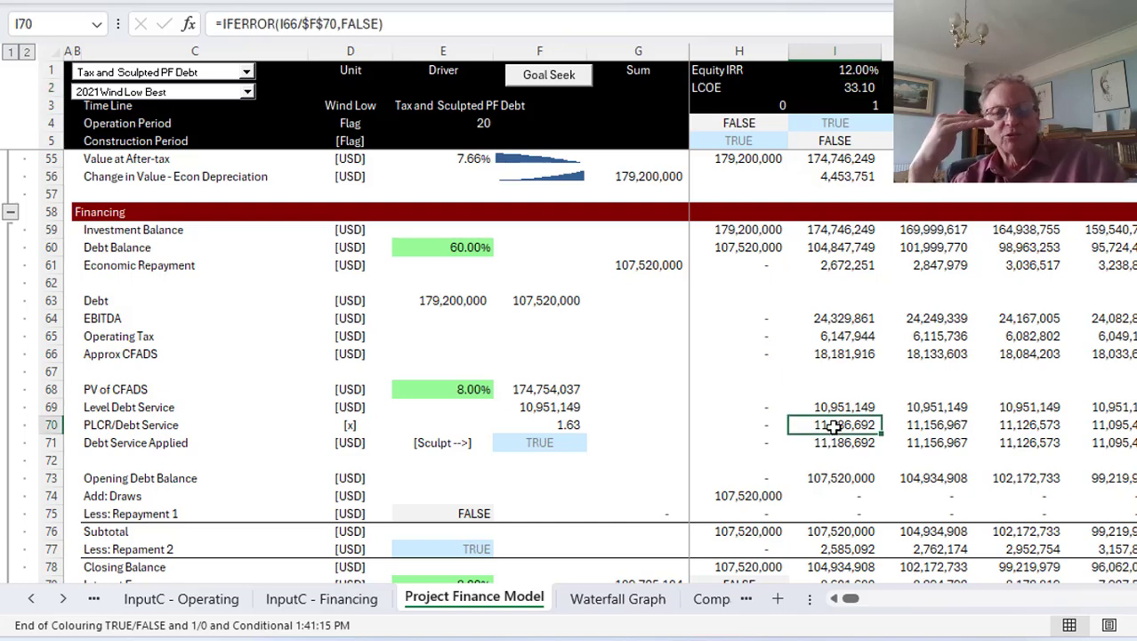
pyautogui.press('Up')
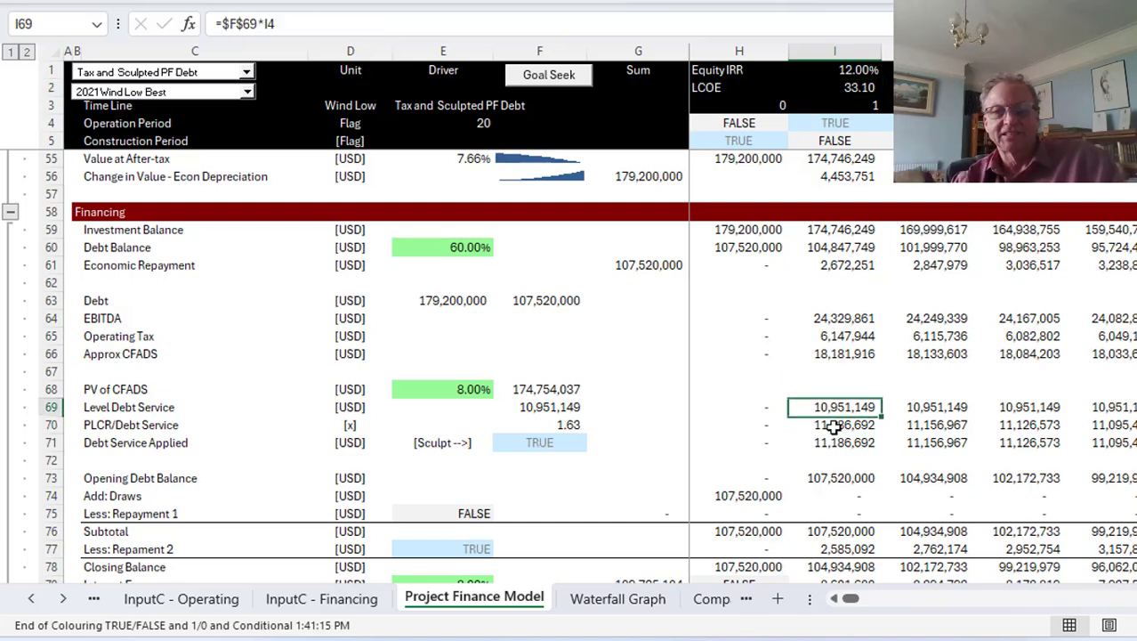
pyautogui.press('Left')
pyautogui.press('Left')
pyautogui.press('Right')
pyautogui.press('Right')
# Step: On the Project Finance Model sheet, review year 1 of the sculpted case from debt service through taxes paid and equity cash flow
pyautogui.press('Down')
pyautogui.press('Down')
pyautogui.press('Down')
pyautogui.press('Down')
pyautogui.press('Down')
pyautogui.press('Down')
pyautogui.press('Down')
pyautogui.press('Down')
pyautogui.press('Down')
pyautogui.press('Down')
pyautogui.press('Down')
pyautogui.press('Down')
pyautogui.press('Down')
pyautogui.press('Down')
pyautogui.press('Down')
pyautogui.press('Down')
pyautogui.press('Down')
pyautogui.press('Down')
pyautogui.press('Down')
pyautogui.press('Down')
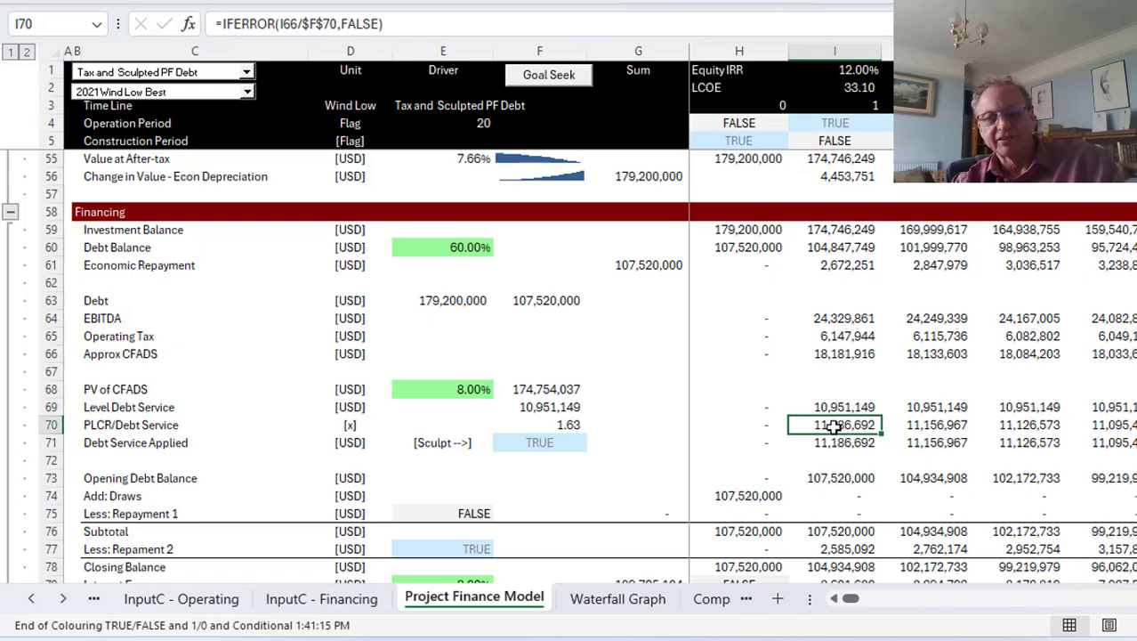
pyautogui.press('Down')
pyautogui.press('Down')
pyautogui.press('Down')
pyautogui.press('Down')
pyautogui.press('Down')
pyautogui.press('Down')
pyautogui.press('Down')
pyautogui.press('Down')
pyautogui.press('Down')
pyautogui.press('Down')
pyautogui.press('Down')
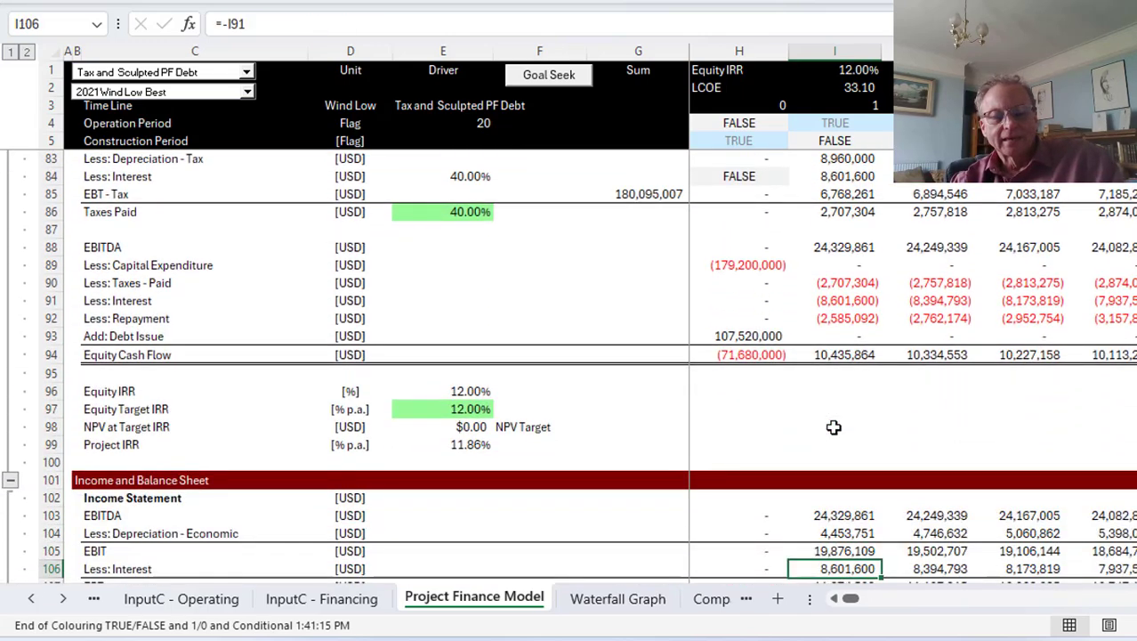
# Step: Review the sculpted case's income statement and balance sheet in year 1, down to the capital ratios and Return on Equity
pyautogui.press('Down')
pyautogui.press('Down')
pyautogui.press('Down')
pyautogui.press('Down')
pyautogui.press('Down')
pyautogui.press('Down')
pyautogui.press('Down')
pyautogui.press('Down')
pyautogui.press('Down')
pyautogui.press('Down')
pyautogui.press('Down')
pyautogui.press('Down')
pyautogui.press('Down')
pyautogui.press('Down')
pyautogui.press('Down')
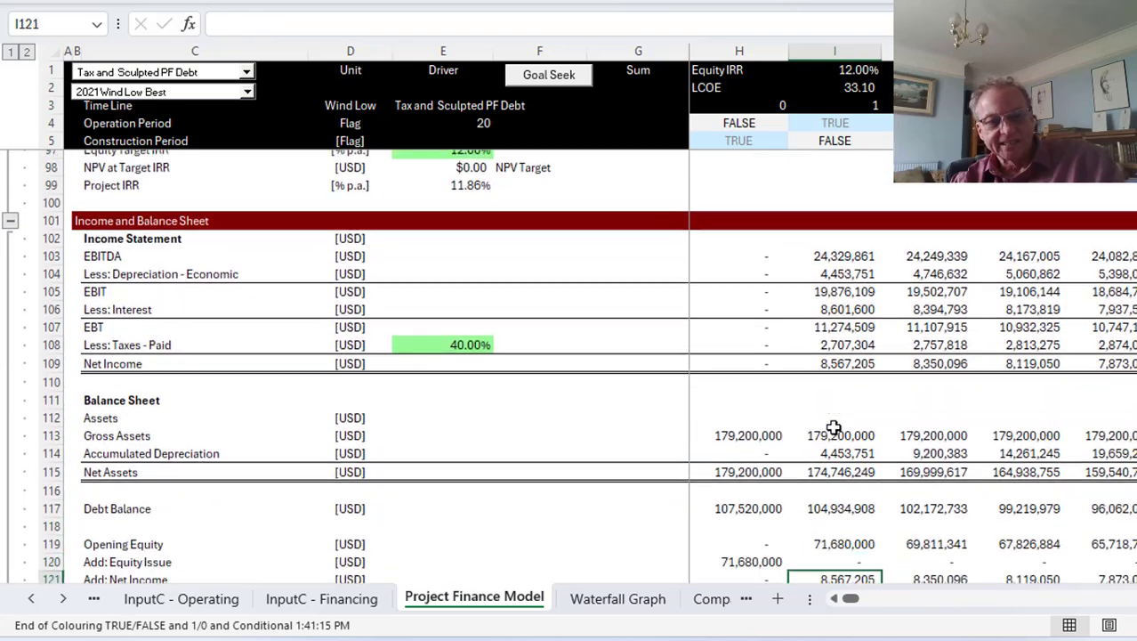
pyautogui.press('Down')
pyautogui.press('Down')
pyautogui.press('Down')
pyautogui.press('Down')
pyautogui.press('Down')
pyautogui.press('Down')
pyautogui.press('Down')
pyautogui.press('Down')
pyautogui.press('Down')
pyautogui.press('Down')
pyautogui.press('Down')
pyautogui.press('Down')
pyautogui.press('Down')
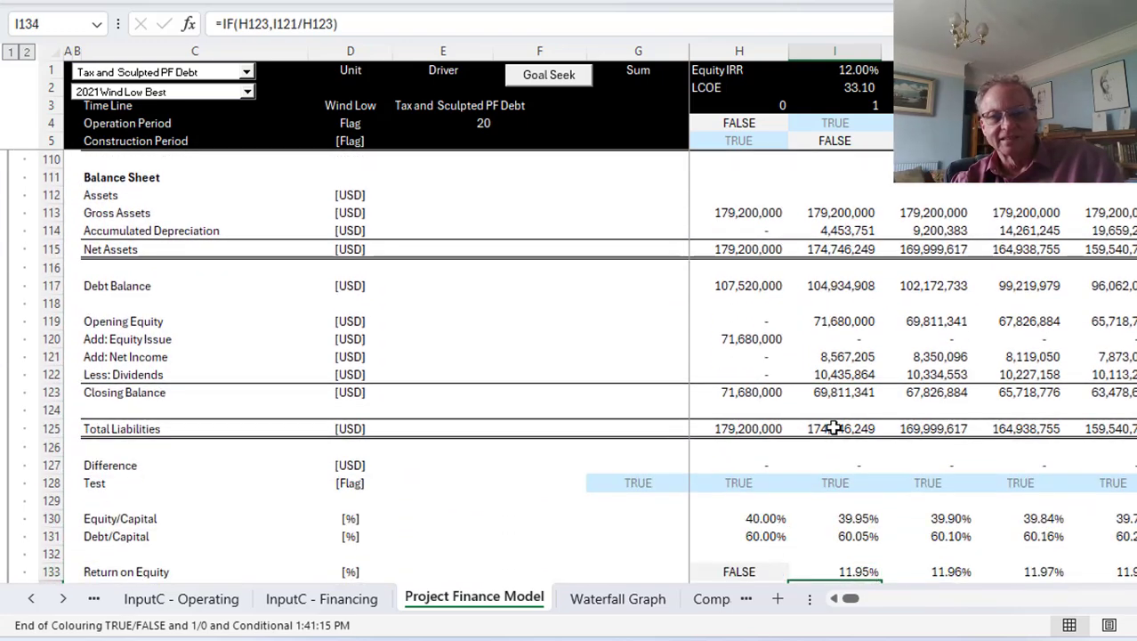
pyautogui.press('Down')
# Step: Inspect the Debt/Capital formula in I131 and the Equity/Capital formulas in row 130 for the first periods
pyautogui.press('Up')
pyautogui.press('Up')
pyautogui.press('Up')
pyautogui.press('Up')
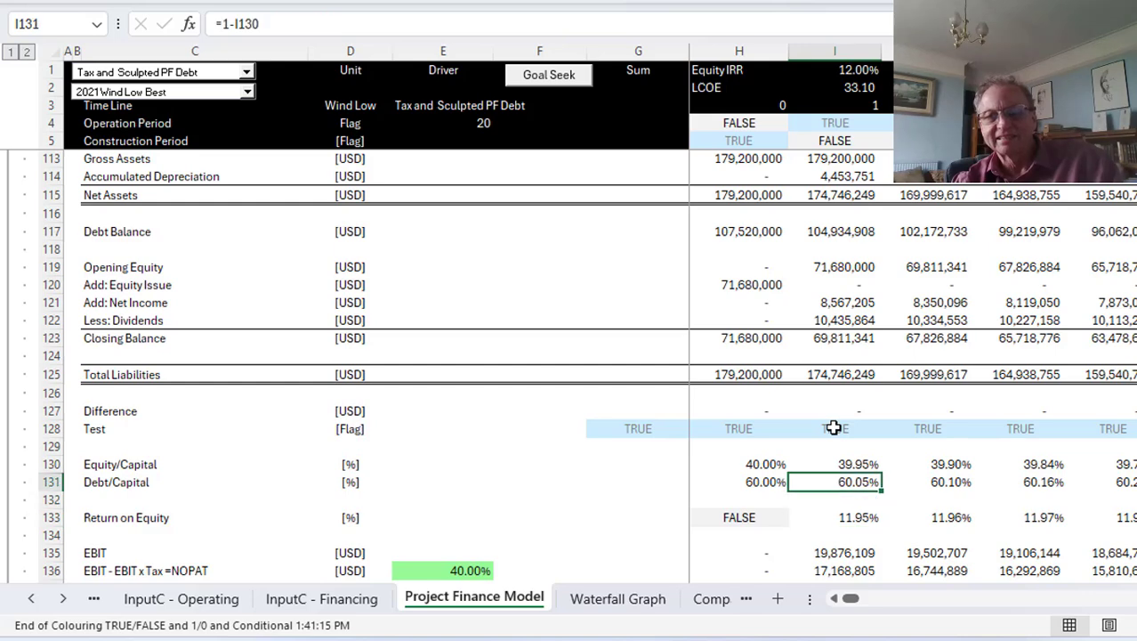
pyautogui.press('Up')
pyautogui.press('Left')
pyautogui.press('Left')
pyautogui.press('Right')
pyautogui.press('Right')
pyautogui.press('Right')
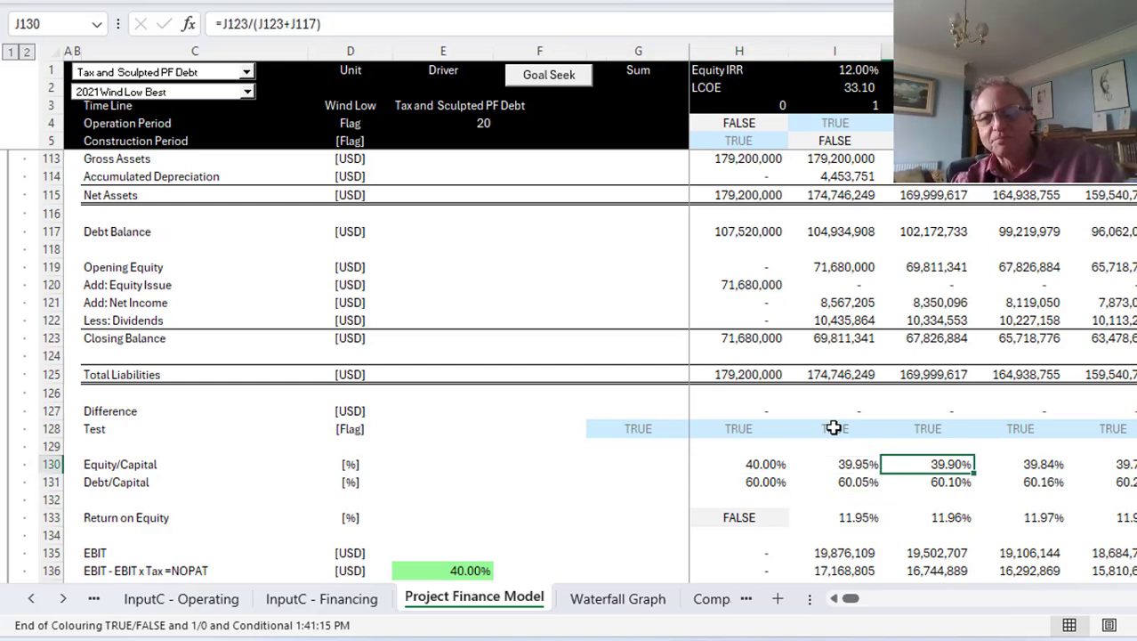
# Step: Follow the Equity/Capital and Debt/Capital ratios in rows 130 and 131 across to the end of the operating period
pyautogui.press('Right')
pyautogui.press('Right')
pyautogui.press('Right')
pyautogui.press('Right')
pyautogui.press('Right')
pyautogui.press('Right')
pyautogui.press('Right')
pyautogui.press('Right')
pyautogui.press('Right')
pyautogui.press('Right')
pyautogui.press('Right')
pyautogui.press('Right')
pyautogui.press('Right')
pyautogui.press('Right')
pyautogui.press('Right')
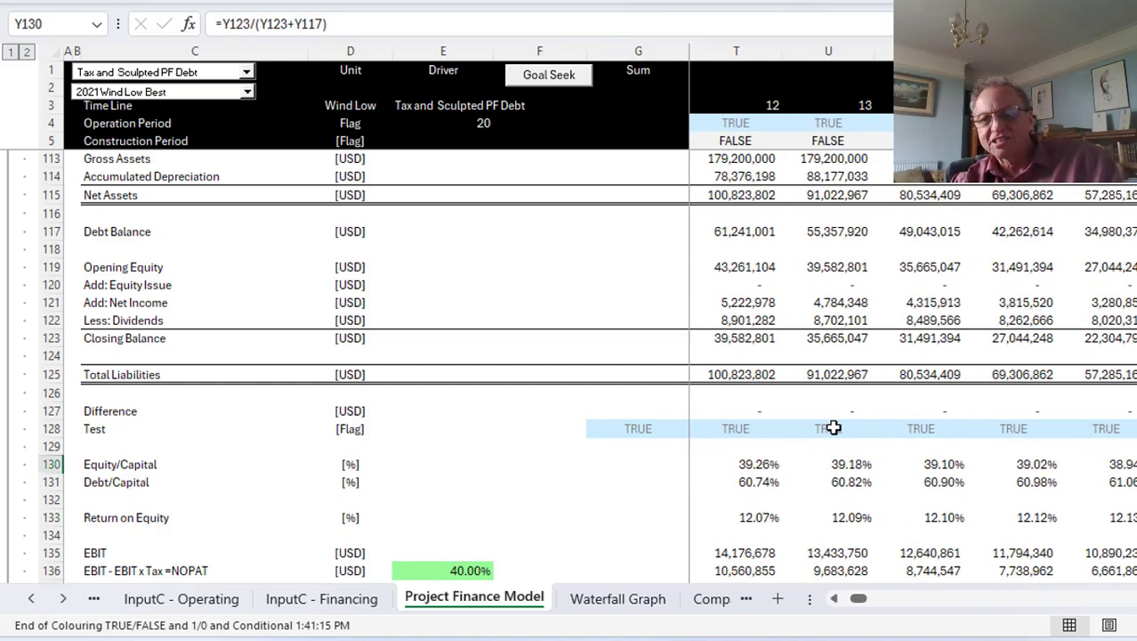
pyautogui.press('Right')
pyautogui.press('Right')
pyautogui.press('Right')
pyautogui.press('Right')
pyautogui.press('Right')
pyautogui.press('Right')
pyautogui.press('Right')
# Step: Trace the Equity/Capital ratio in row 130 back from the final years to year 1 in I130
pyautogui.press('Left')
pyautogui.press('Left')
pyautogui.press('Left')
pyautogui.press('Left')
pyautogui.press('Left')
pyautogui.press('Left')
pyautogui.press('Left')
pyautogui.press('Left')
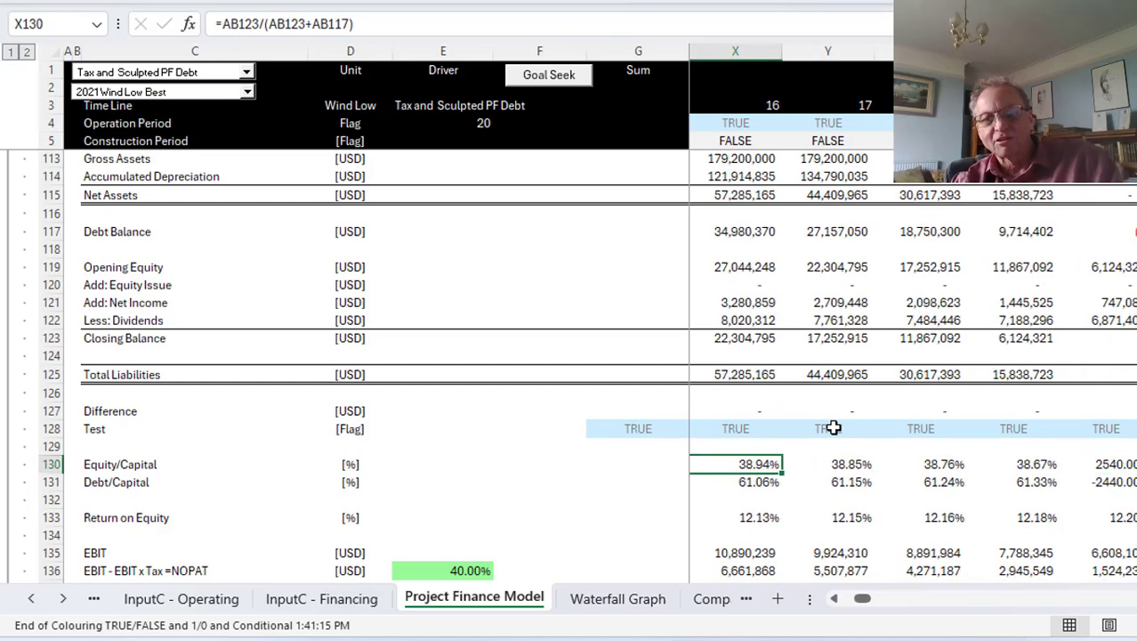
pyautogui.press('Left')
pyautogui.press('Left')
pyautogui.press('Left')
pyautogui.press('Left')
pyautogui.press('Left')
pyautogui.press('Left')
pyautogui.press('Left')
pyautogui.press('Left')
pyautogui.press('Left')
pyautogui.press('Left')
pyautogui.press('Left')
pyautogui.press('Left')
pyautogui.press('Left')
pyautogui.press('Left')
pyautogui.press('Left')
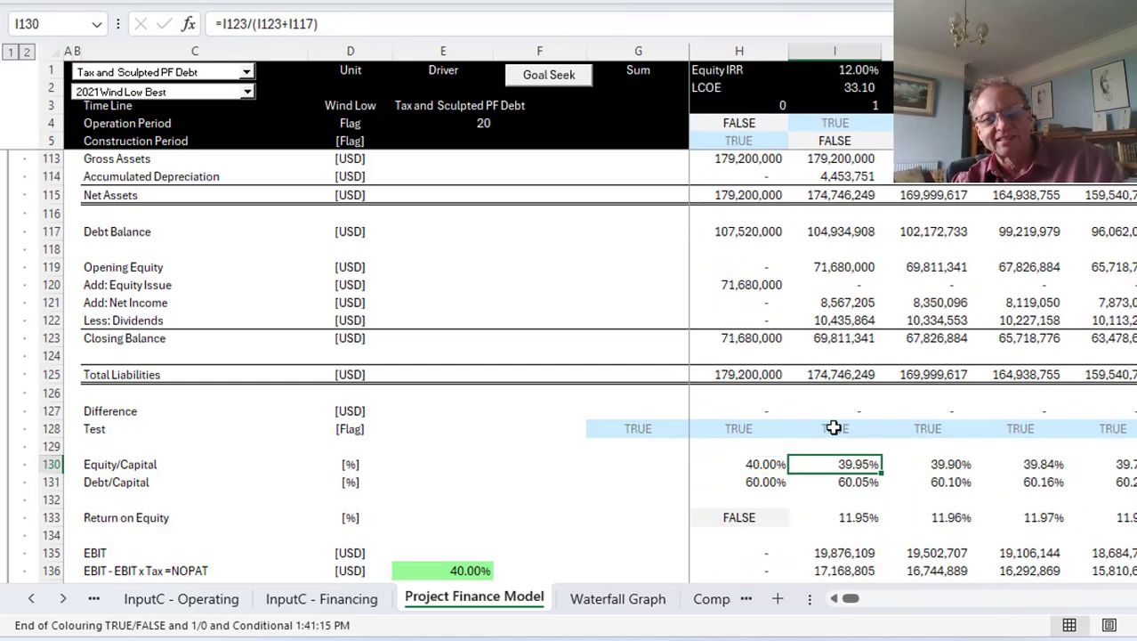
# Step: Compare the period 0 Equity/Capital ratio in H130 with the Debt/Capital ratios of the first periods in row 131
pyautogui.press('Left')
pyautogui.press('Left')
pyautogui.press('Left')
pyautogui.press('Right')
pyautogui.press('Right')
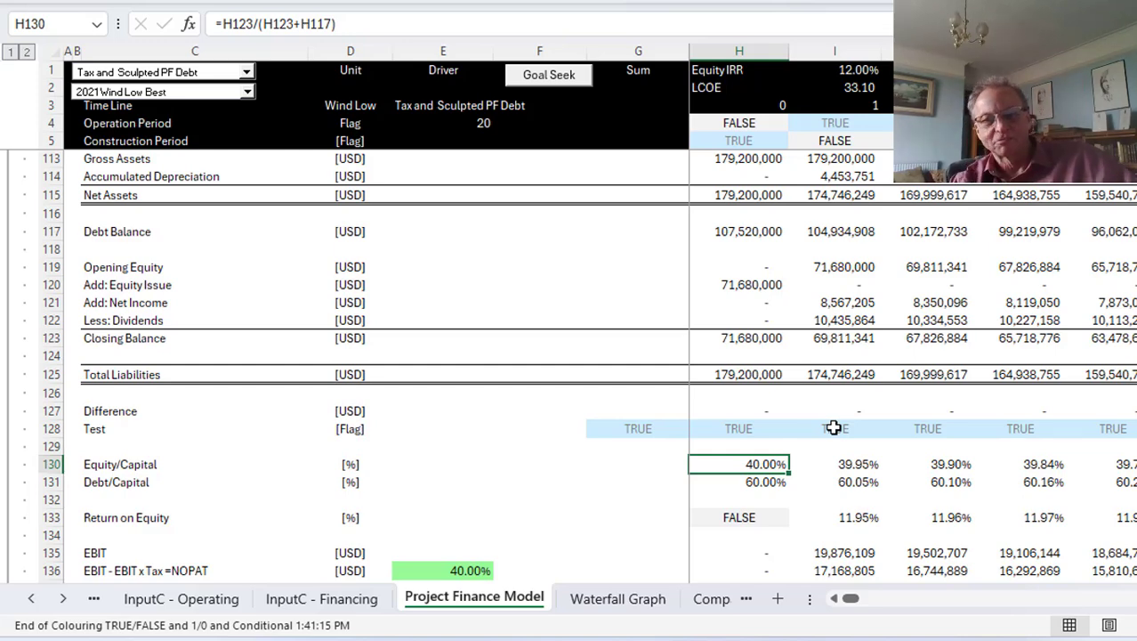
pyautogui.press('Down')
pyautogui.press('Right')
pyautogui.press('Right')
pyautogui.press('Right')
pyautogui.press('Left')
pyautogui.press('Left')
pyautogui.press('Down')
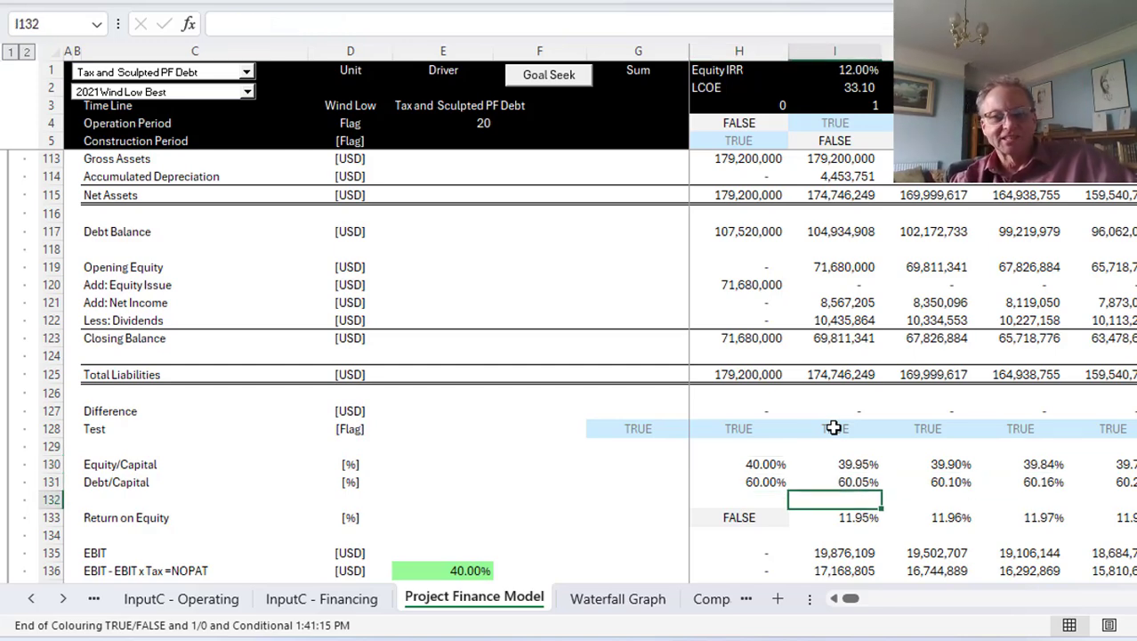
# Step: Examine year 1 Return on Equity, NOPAT, invested capital and Return on Capital, down to the taxes line of the DSCR section
pyautogui.press('Down')
pyautogui.press('Down')
pyautogui.press('Down')
pyautogui.press('Down')
pyautogui.press('Down')
pyautogui.press('Down')
pyautogui.press('Down')
pyautogui.press('Down')
pyautogui.press('Down')
pyautogui.press('Down')
pyautogui.press('Down')
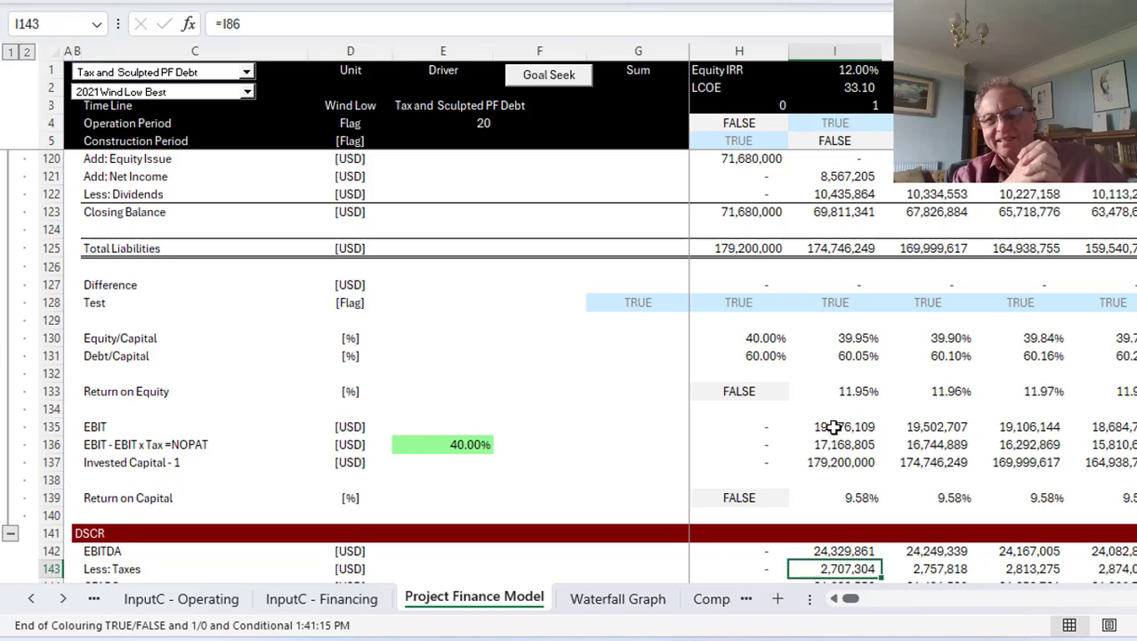
# Step: Trace the Return on Equity in row 133 from year 1 across the following operating years and back to the row's start
pyautogui.press('Up')
pyautogui.press('Up')
pyautogui.press('Up')
pyautogui.press('Up')
pyautogui.press('Up')
pyautogui.press('Up')
pyautogui.press('Up')
pyautogui.press('Up')
pyautogui.press('Up')
pyautogui.press('Up')
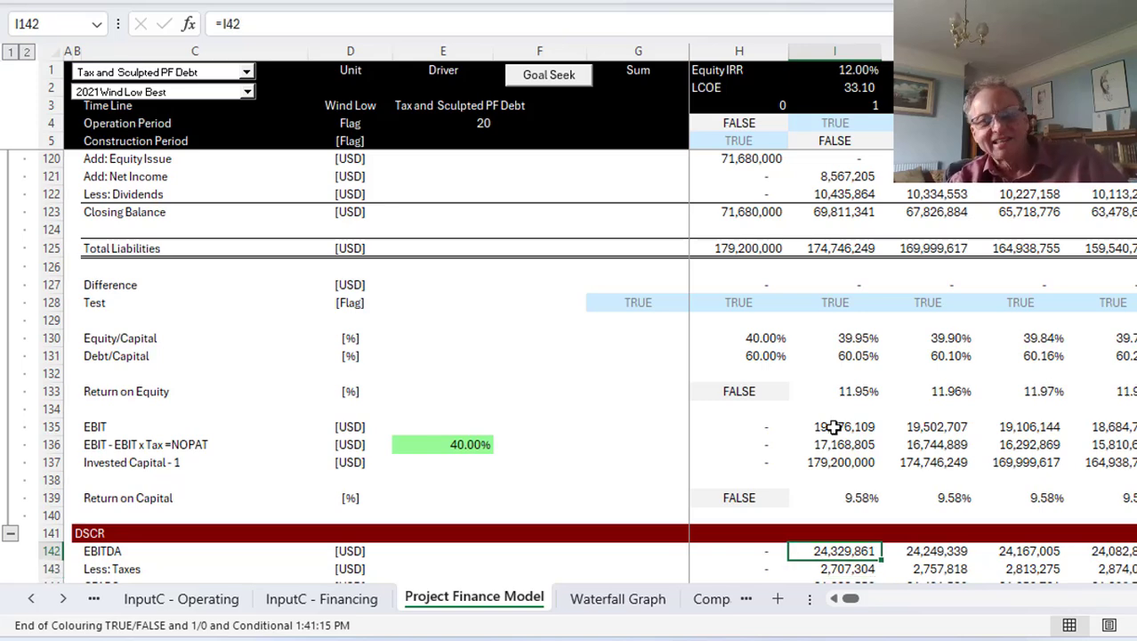
pyautogui.press('Right')
pyautogui.press('Right')
pyautogui.press('Right')
pyautogui.press('Right')
pyautogui.press('Right')
pyautogui.press('Right')
pyautogui.press('Right')
pyautogui.press('Right')
pyautogui.press('Right')
pyautogui.press('Right')
pyautogui.press('Right')
pyautogui.press('Right')
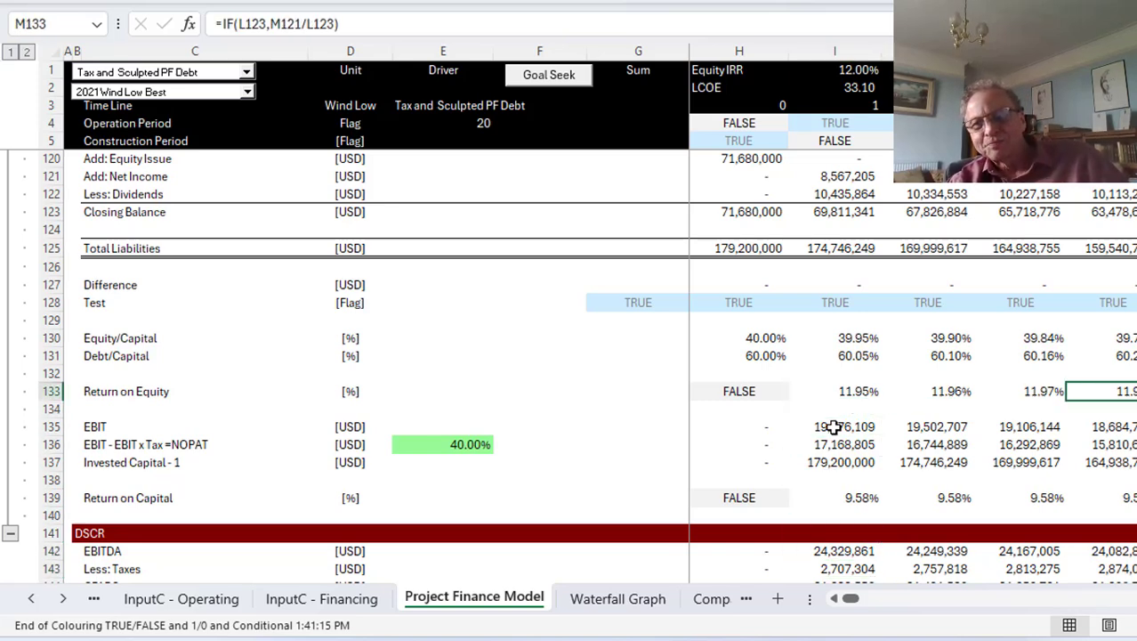
pyautogui.press('Left')
pyautogui.press('Left')
pyautogui.press('Left')
pyautogui.press('Left')
pyautogui.press('Left')
pyautogui.press('Left')
pyautogui.press('Left')
pyautogui.press('Left')
pyautogui.press('Left')
pyautogui.press('Left')
pyautogui.press('Home')
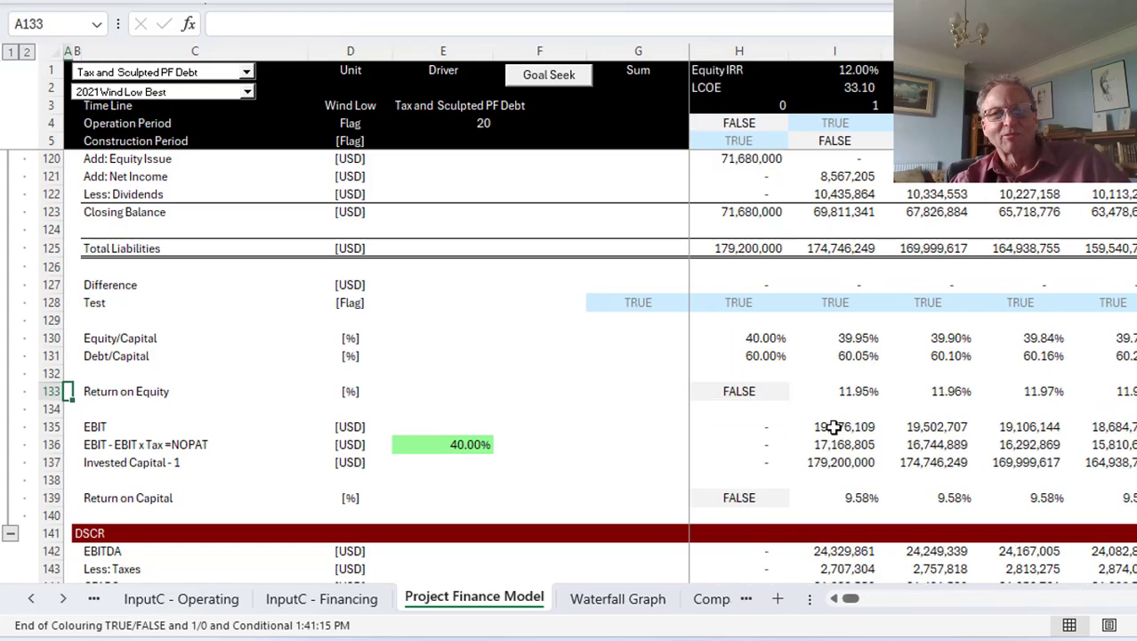
# Step: Go to the InputC - Operating sheet and inspect the Nominal LCOE in D5
pyautogui.hotkey('ctrl', 'pageup')
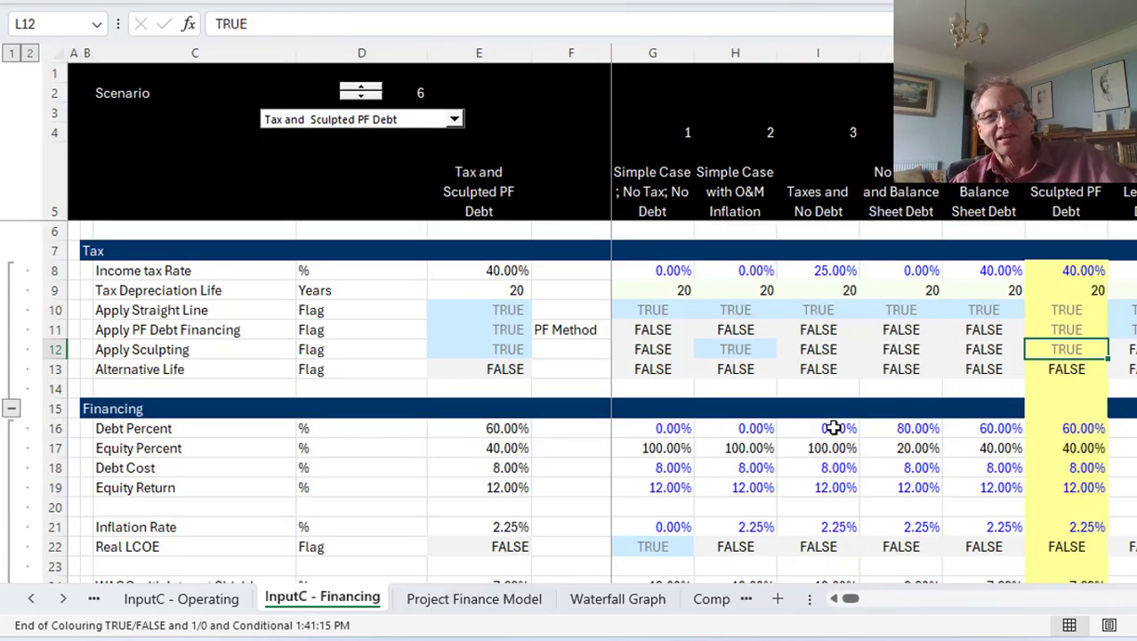
pyautogui.hotkey('ctrl', 'pageup')
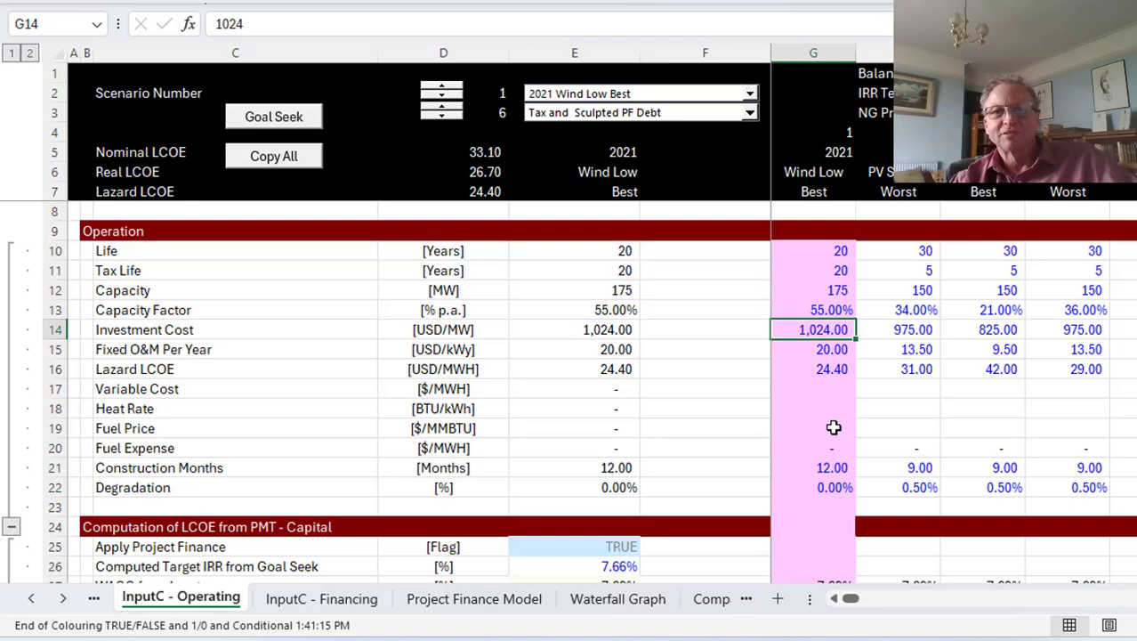
pyautogui.click(481, 153)
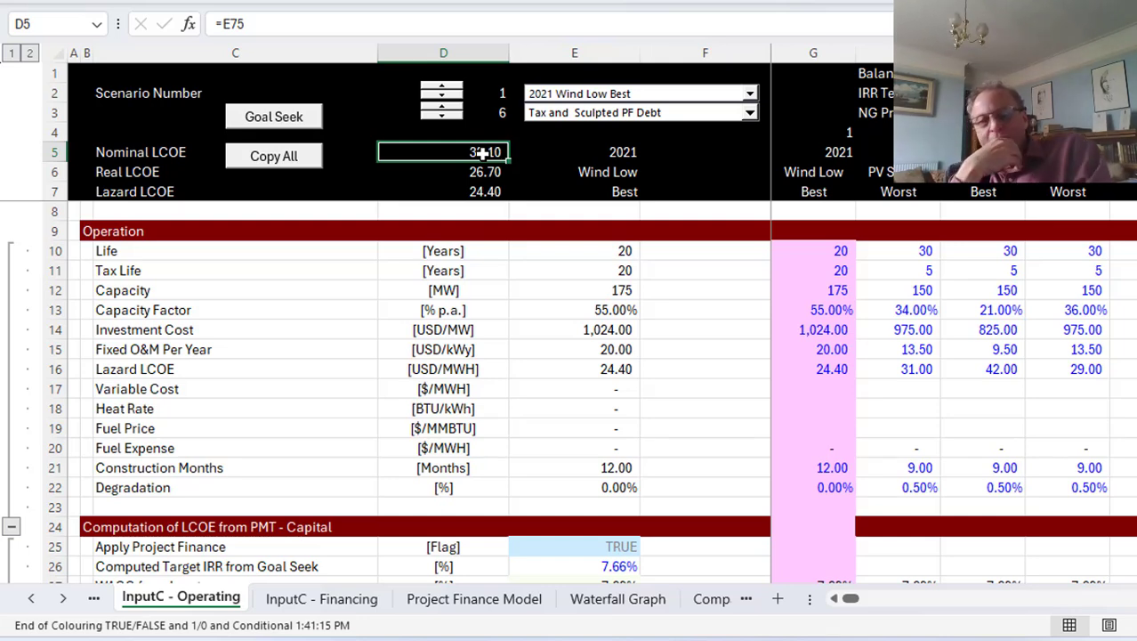
# Step: Switch the financing scenario to Tax and Balance Sheet Debt and back to Tax and Sculpted PF Debt to compare the LCOE
pyautogui.click(599, 116)
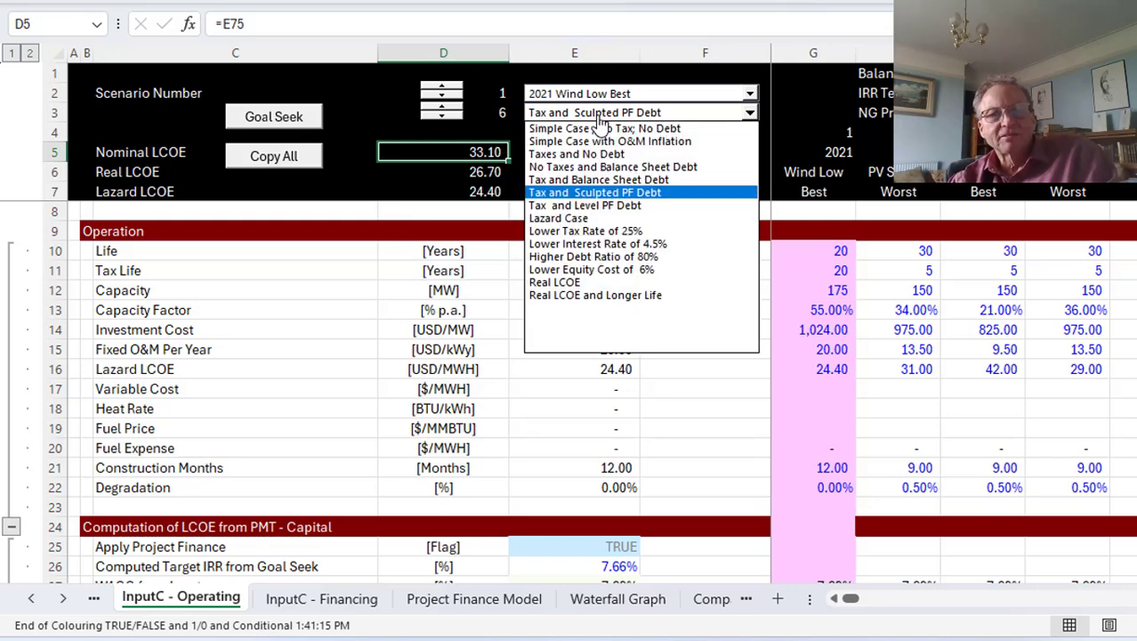
pyautogui.press('Up')
pyautogui.press('Return')
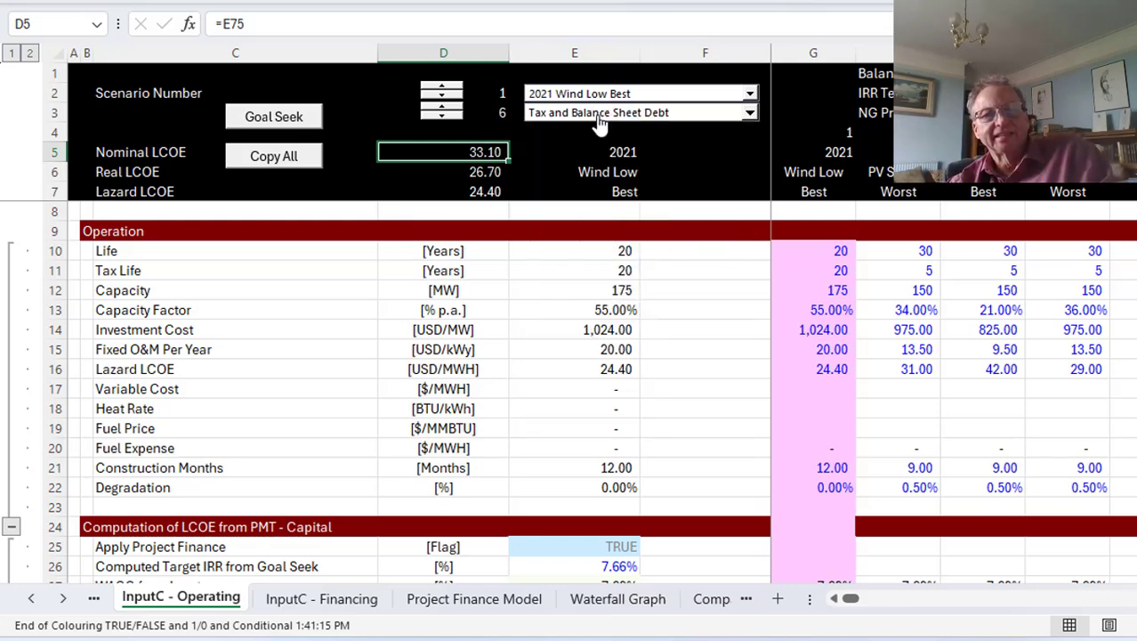
pyautogui.click(600, 122)
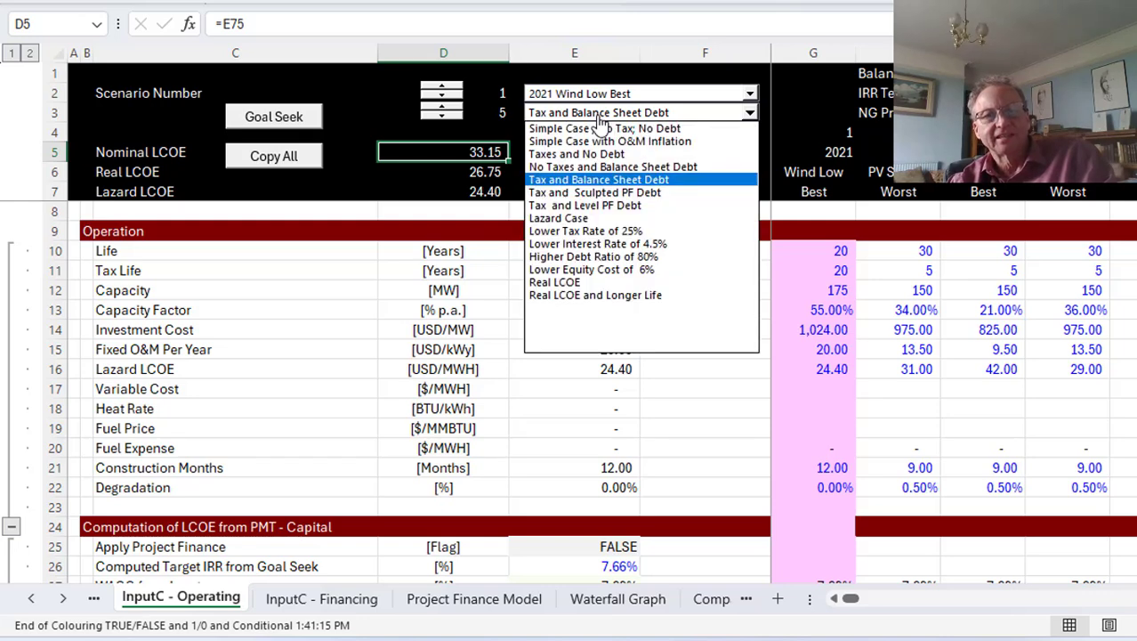
pyautogui.press('Return')
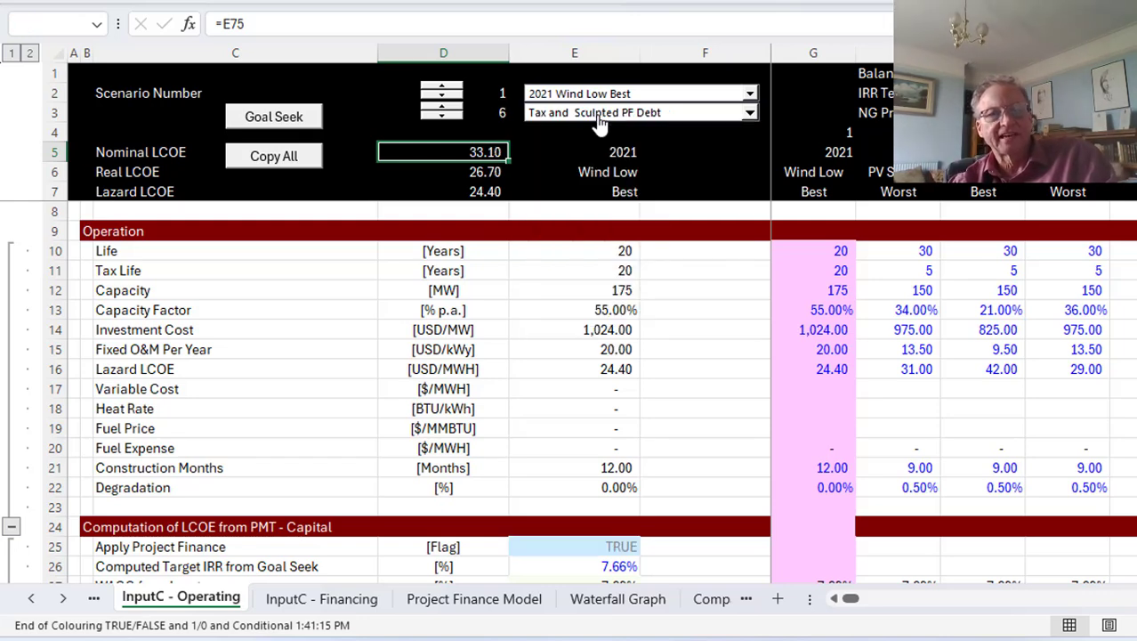
# Step: Set the financing scenario to Tax and Level PF Debt
pyautogui.click(601, 122)
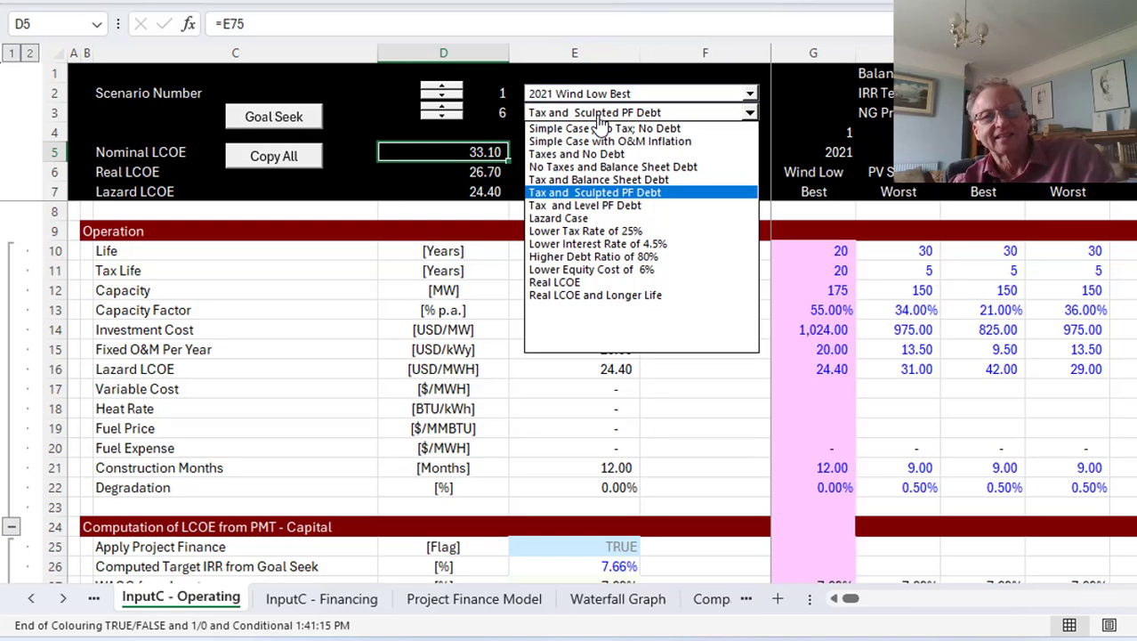
pyautogui.press('Down')
pyautogui.press('Return')
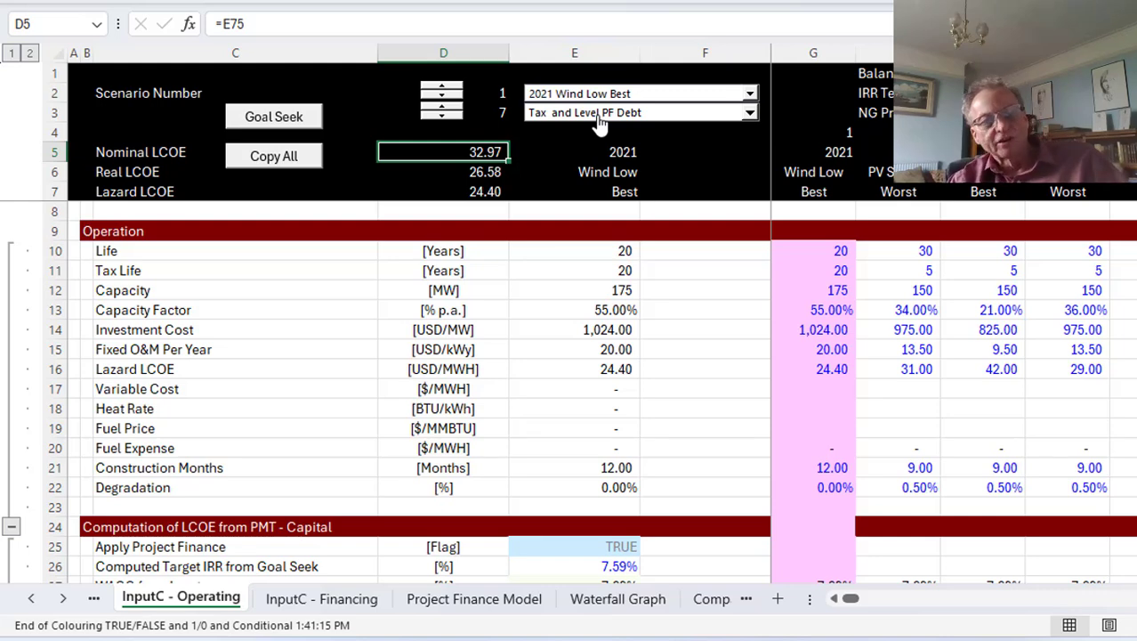
# Step: Examine the LCOE capital charge computation and the nominal O&M section down to Fixed O&M in row 59
pyautogui.press('pagedown')
pyautogui.press('Down')
pyautogui.press('Down')
pyautogui.press('Down')
pyautogui.press('Down')
pyautogui.press('Down')
pyautogui.press('Down')
pyautogui.press('Down')
pyautogui.press('Down')
pyautogui.press('Down')
pyautogui.press('Down')
pyautogui.press('Down')
pyautogui.press('Down')
pyautogui.press('Down')
pyautogui.press('Down')
pyautogui.press('Down')
pyautogui.press('Down')
pyautogui.press('Down')
pyautogui.press('Down')
pyautogui.press('Down')
pyautogui.press('Down')
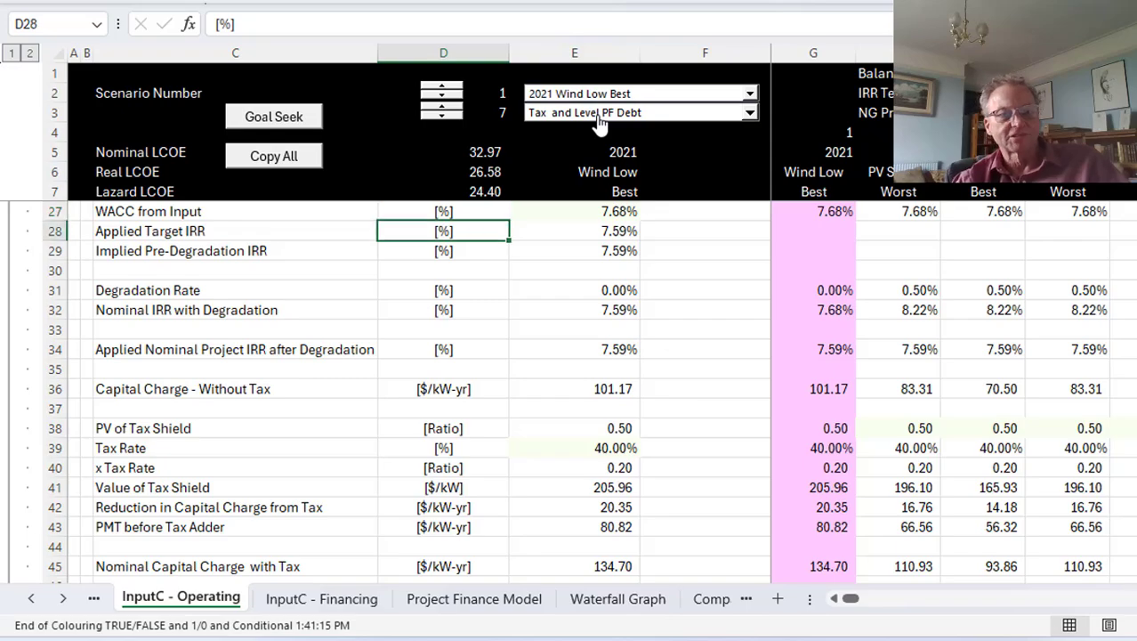
pyautogui.press('Down')
pyautogui.press('Down')
pyautogui.press('Down')
pyautogui.press('Down')
pyautogui.press('Down')
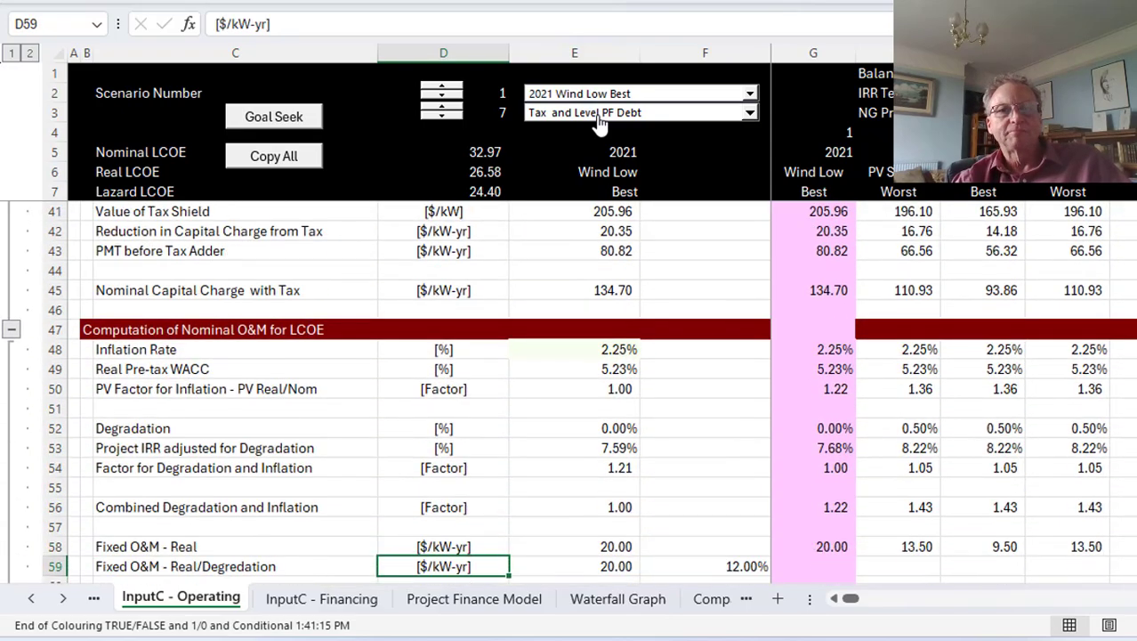
# Step: Review the nominal O&M computation together with the total capital charge, yield and LCOE rows down to row 80
pyautogui.press('pagedown')
pyautogui.press('pagedown')
pyautogui.press('pageup')
pyautogui.press('pageup')
pyautogui.press('pageup')
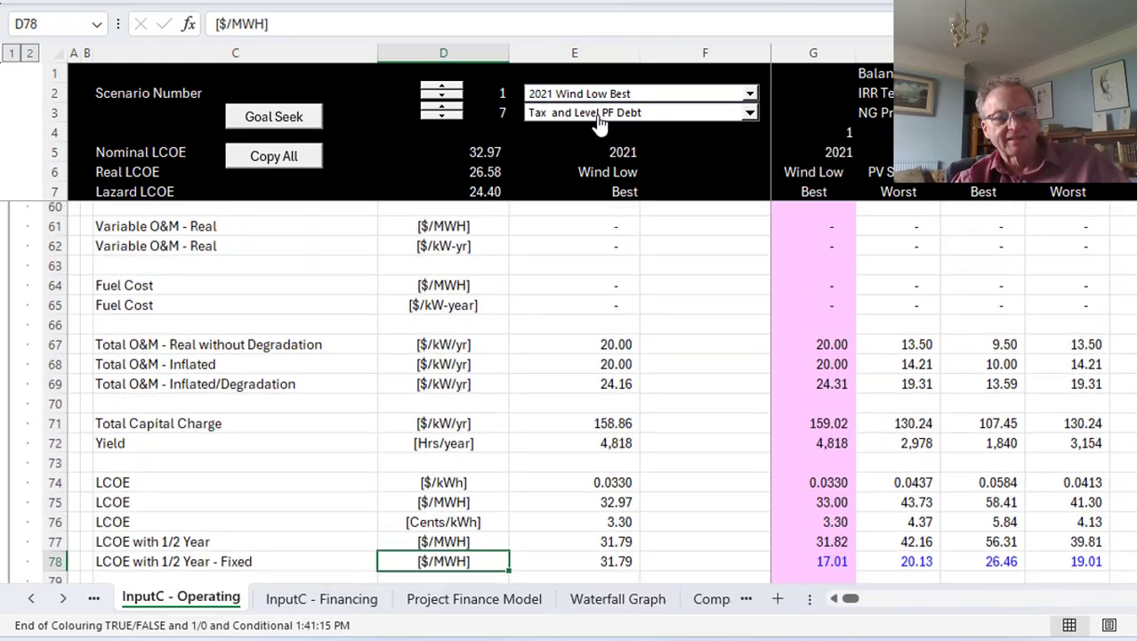
pyautogui.scroll(4, 601, 125)
pyautogui.press('Down')
pyautogui.press('Down')
pyautogui.press('Down')
pyautogui.press('Down')
pyautogui.press('Down')
pyautogui.press('Down')
pyautogui.press('Down')
pyautogui.press('Down')
pyautogui.press('Down')
pyautogui.press('Down')
pyautogui.press('Down')
pyautogui.press('Down')
pyautogui.press('Down')
pyautogui.press('Down')
pyautogui.press('Down')
pyautogui.press('Down')
pyautogui.press('Down')
pyautogui.press('Down')
pyautogui.press('Down')
pyautogui.press('Down')
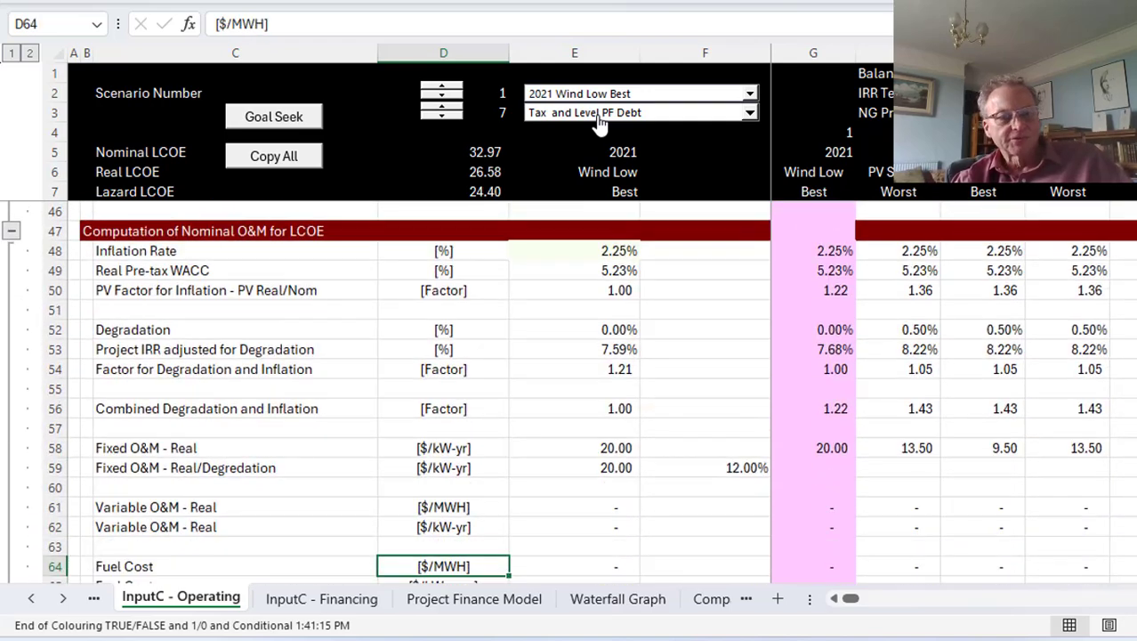
pyautogui.press('pagedown')
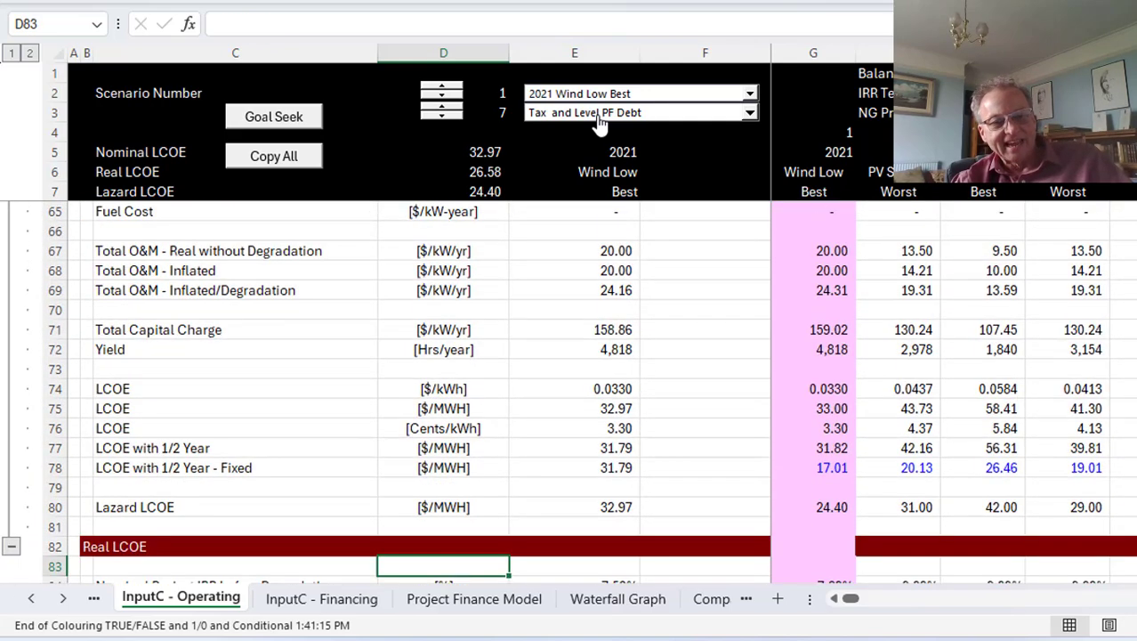
# Step: Examine the Real LCOE section from Nominal Project IRR in row 84 to Net Capital Charge in row 97
pyautogui.press('Down')
pyautogui.press('Down')
pyautogui.press('Down')
pyautogui.press('Down')
pyautogui.press('Down')
pyautogui.press('Down')
pyautogui.press('Down')
pyautogui.press('Down')
pyautogui.press('Down')
pyautogui.press('Down')
pyautogui.press('Down')
pyautogui.press('Down')
pyautogui.press('Down')
pyautogui.press('Down')
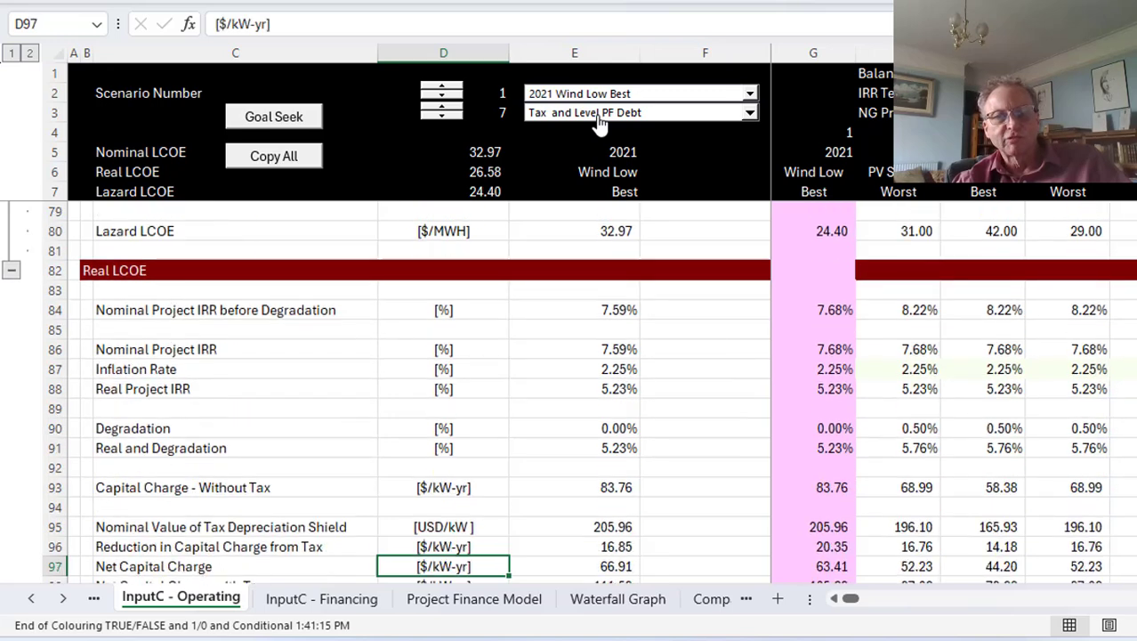
pyautogui.press('Up')
pyautogui.press('Up')
pyautogui.press('Up')
pyautogui.press('Up')
pyautogui.press('Up')
pyautogui.press('Up')
pyautogui.press('Up')
pyautogui.press('Up')
pyautogui.press('Up')
pyautogui.press('Up')
pyautogui.press('Up')
pyautogui.press('Up')
pyautogui.press('Up')
pyautogui.press('Down')
pyautogui.press('Down')
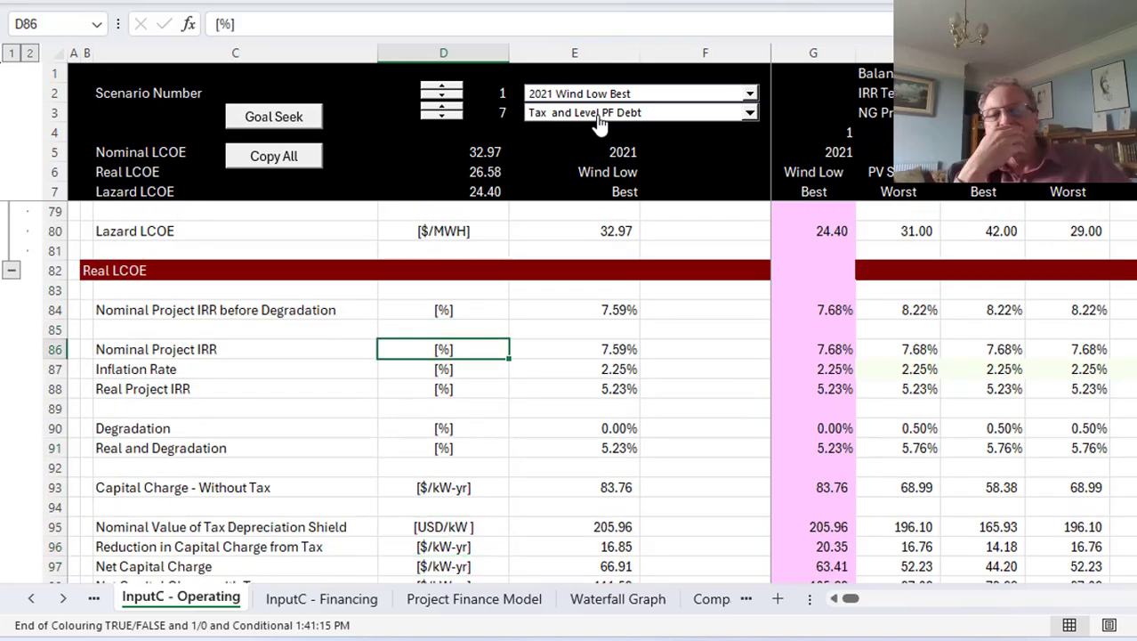
# Step: Set the financing scenario to Real LCOE
pyautogui.click(602, 116)
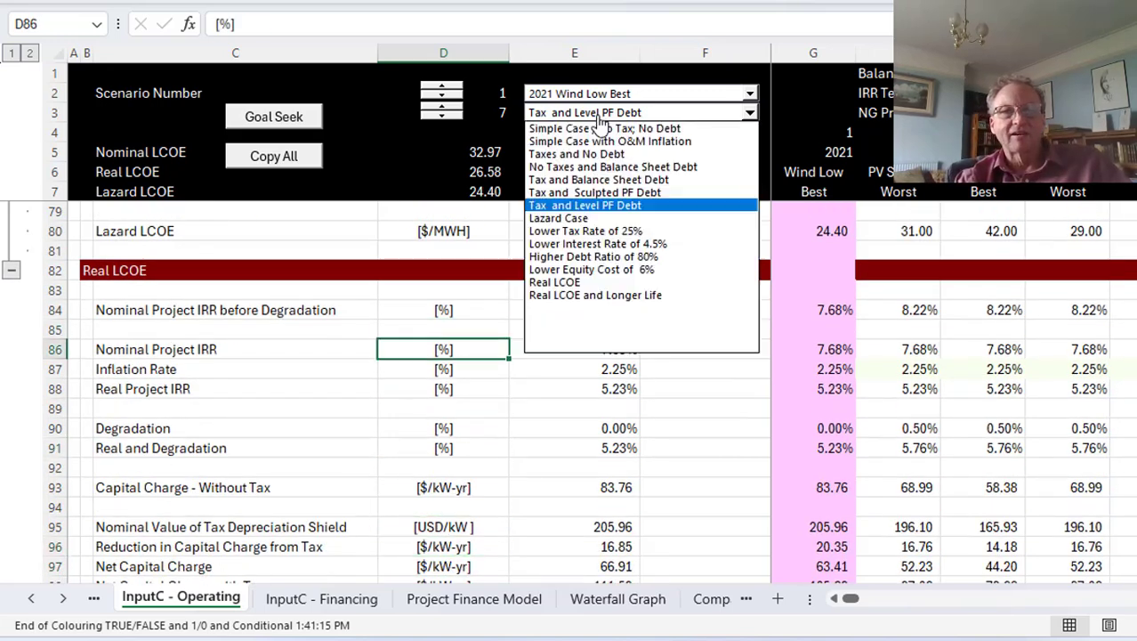
pyautogui.press('Down')
pyautogui.press('Down')
pyautogui.press('Down')
pyautogui.press('Down')
pyautogui.press('Down')
pyautogui.press('Down')
pyautogui.press('Down')
pyautogui.press('Down')
pyautogui.press('Down')
pyautogui.press('Down')
pyautogui.press('Down')
pyautogui.press('Up')
pyautogui.press('Up')
pyautogui.press('Up')
pyautogui.press('Up')
pyautogui.press('Up')
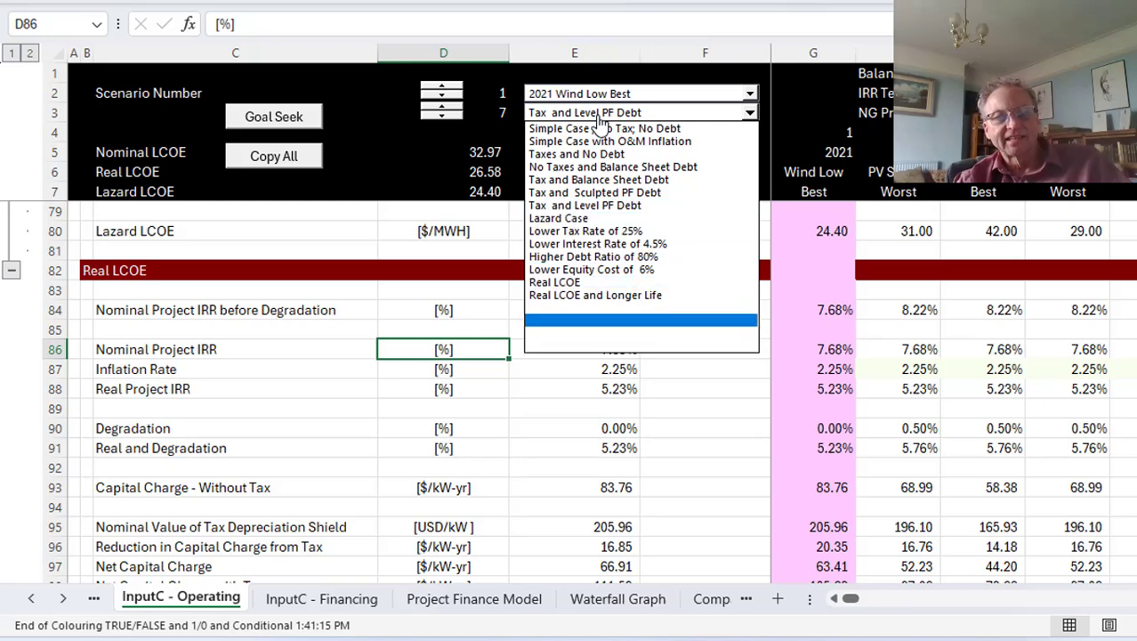
pyautogui.press('Return')
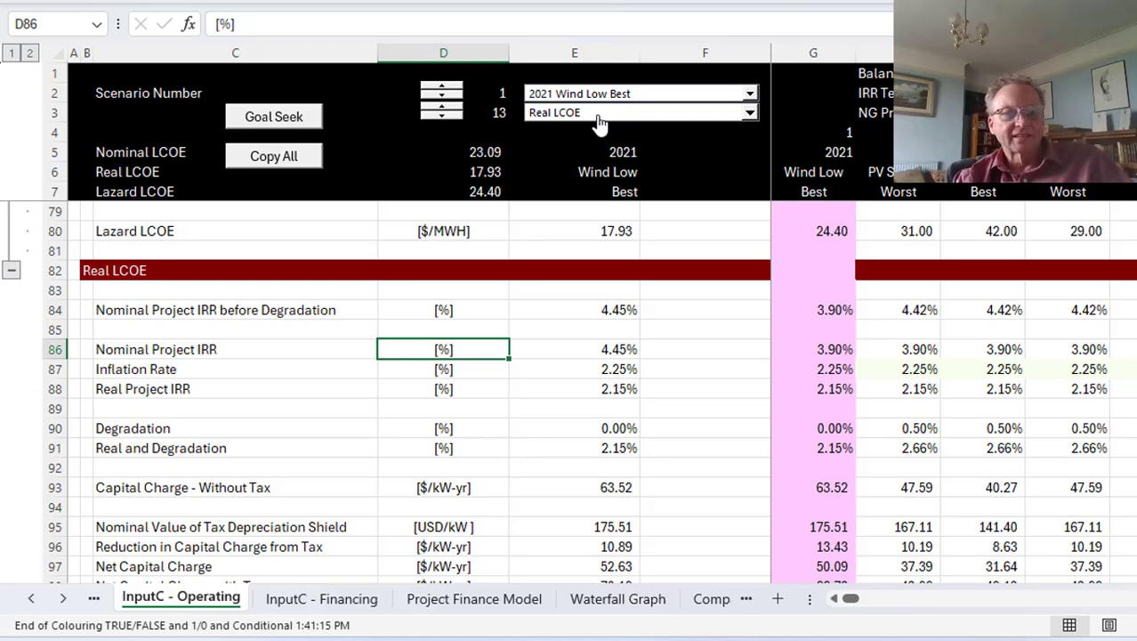
# Step: Inspect the formulas behind the Nominal Project IRR in E86 and the IRR before Degradation in E84
pyautogui.press('Right')
pyautogui.press('Right')
pyautogui.press('Left')
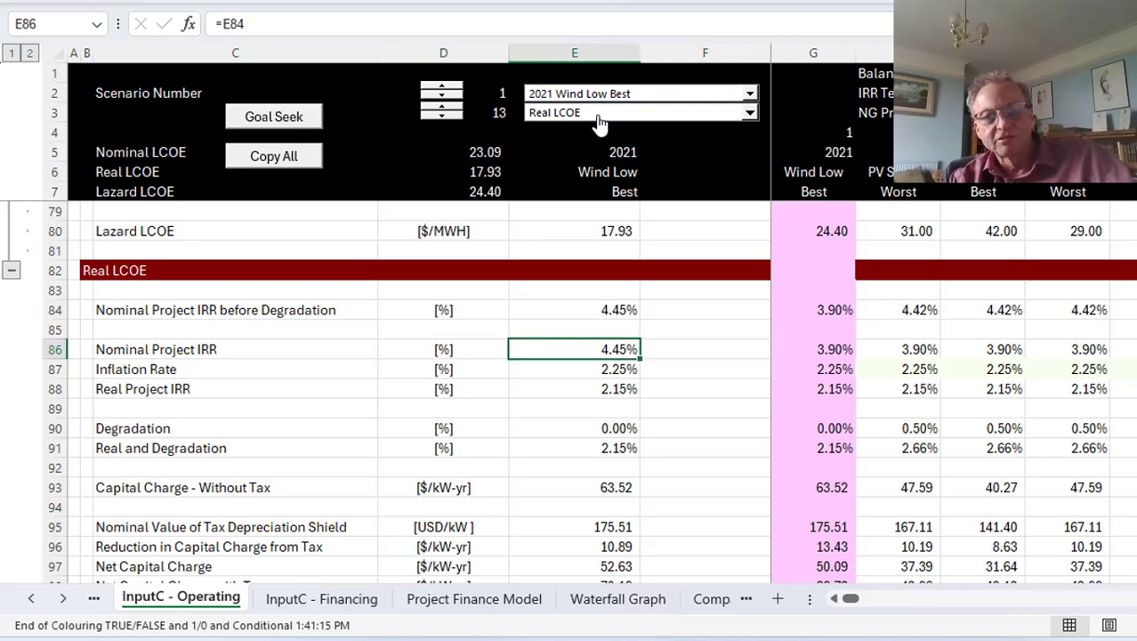
pyautogui.press('Up')
pyautogui.press('Up')
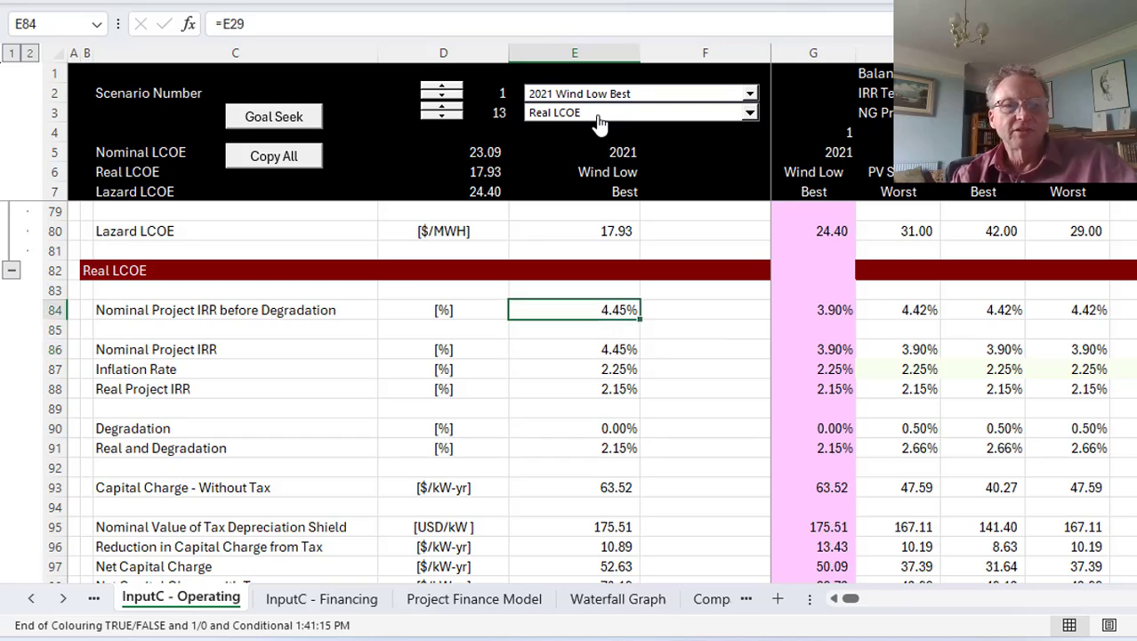
pyautogui.press('F2')
pyautogui.press('Escape')
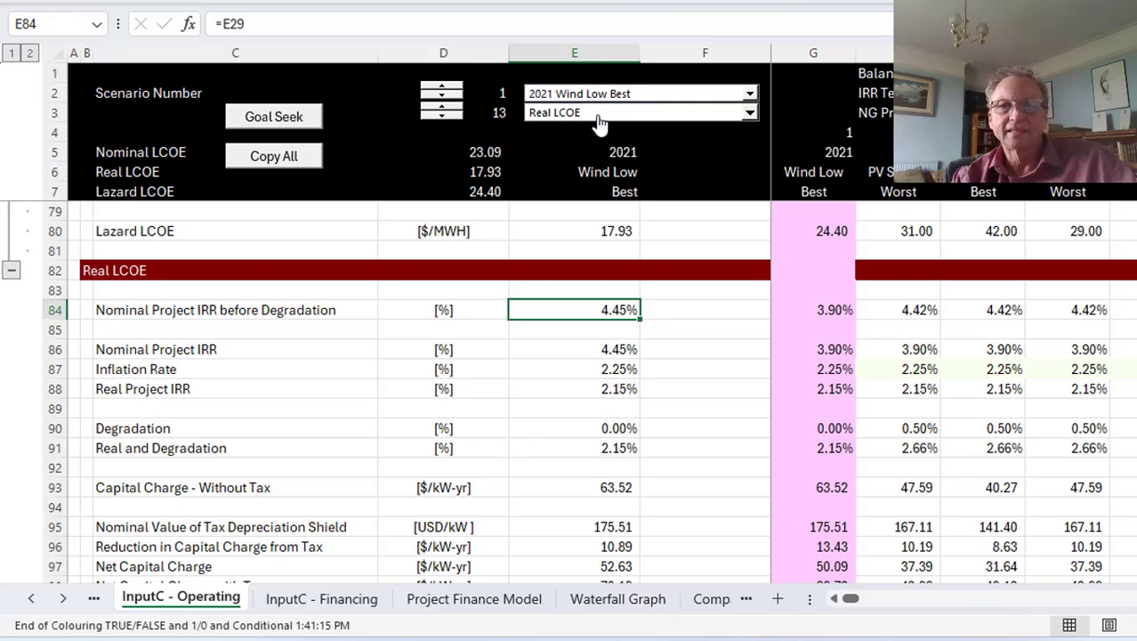
# Step: Return to the Operation inputs and inspect the selected project's Tax Life in E11
pyautogui.press('pageup')
pyautogui.press('pageup')
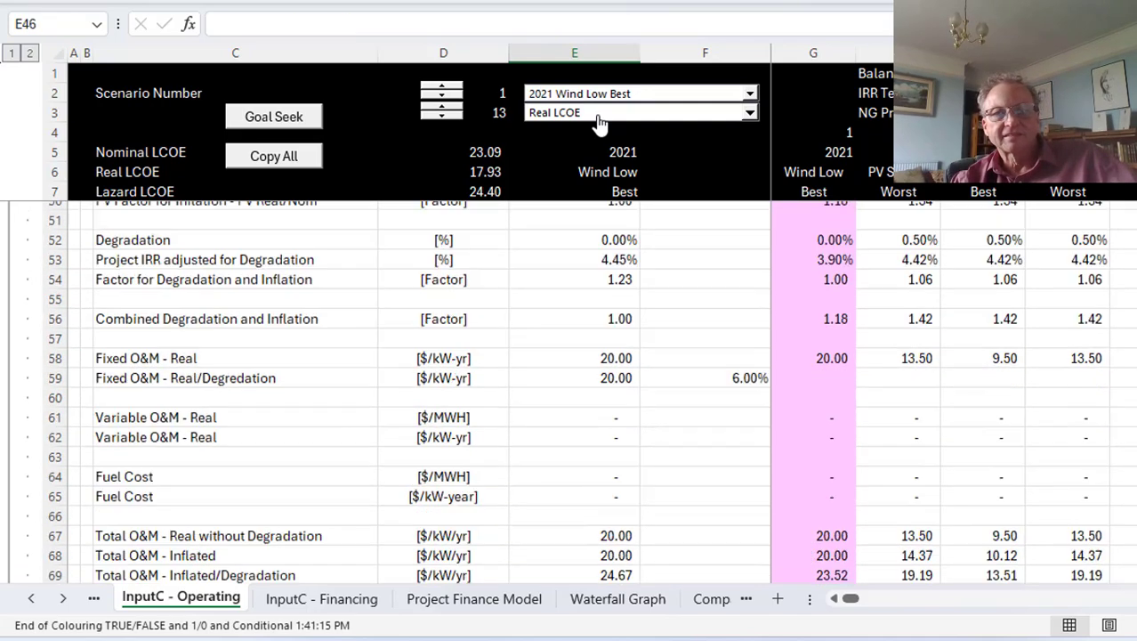
pyautogui.press('Up')
pyautogui.press('Up')
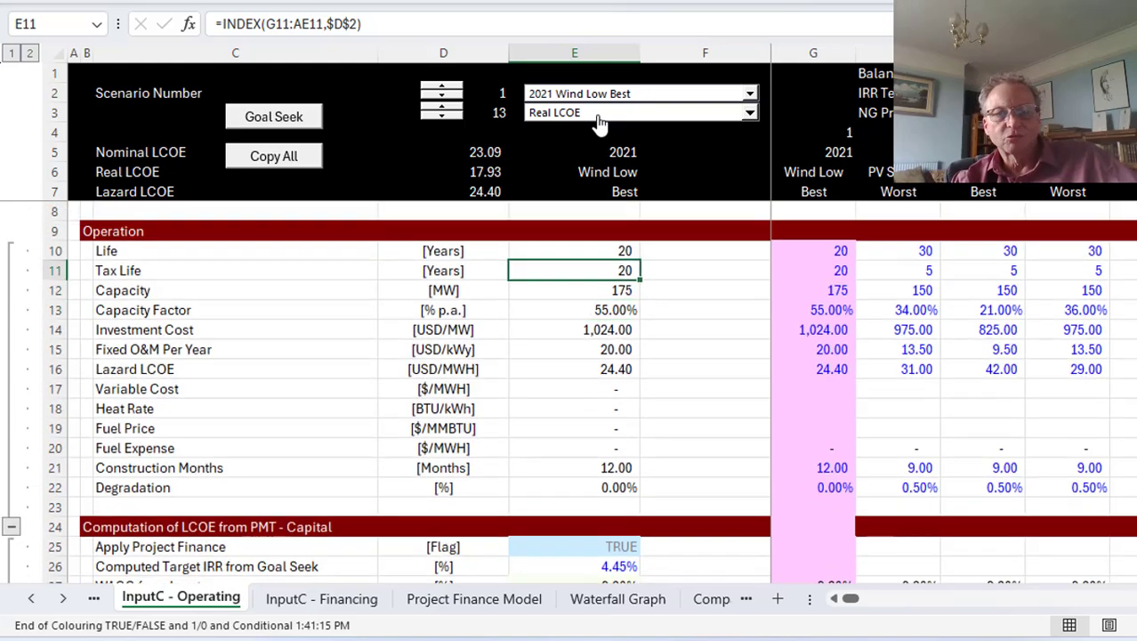
# Step: Review the selected project's Operation inputs in column E from Tax Life down to Construction Months
pyautogui.press('Down')
pyautogui.press('Down')
pyautogui.press('Down')
pyautogui.press('Down')
pyautogui.press('Down')
pyautogui.press('Down')
pyautogui.press('Down')
pyautogui.press('Down')
pyautogui.press('Down')
pyautogui.press('Down')
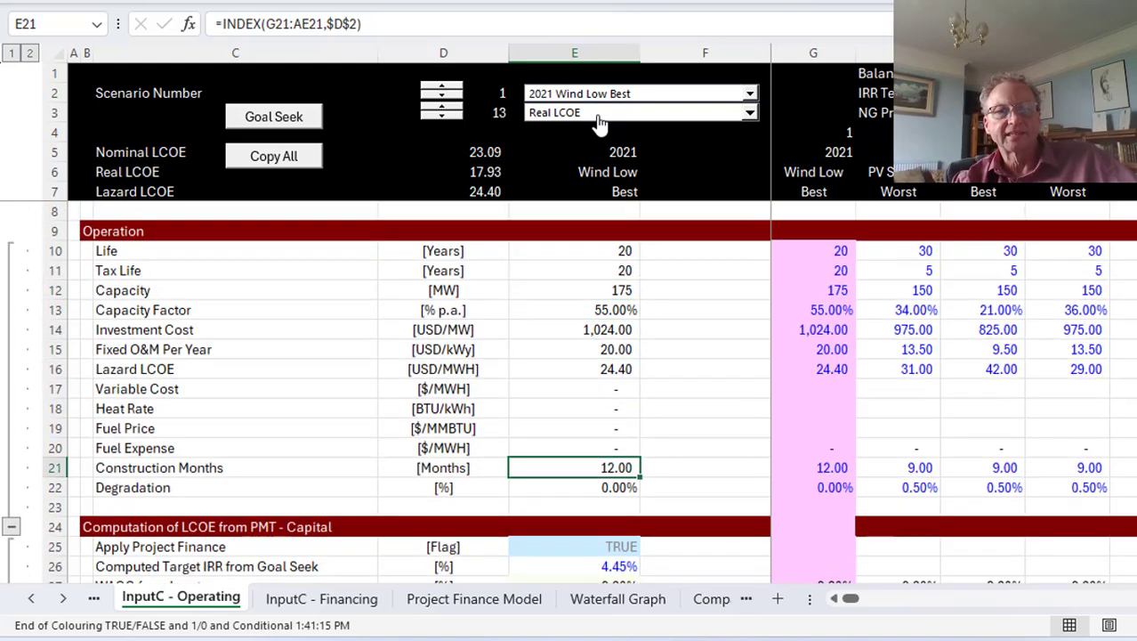
pyautogui.press('Up')
pyautogui.press('Up')
pyautogui.press('Down')
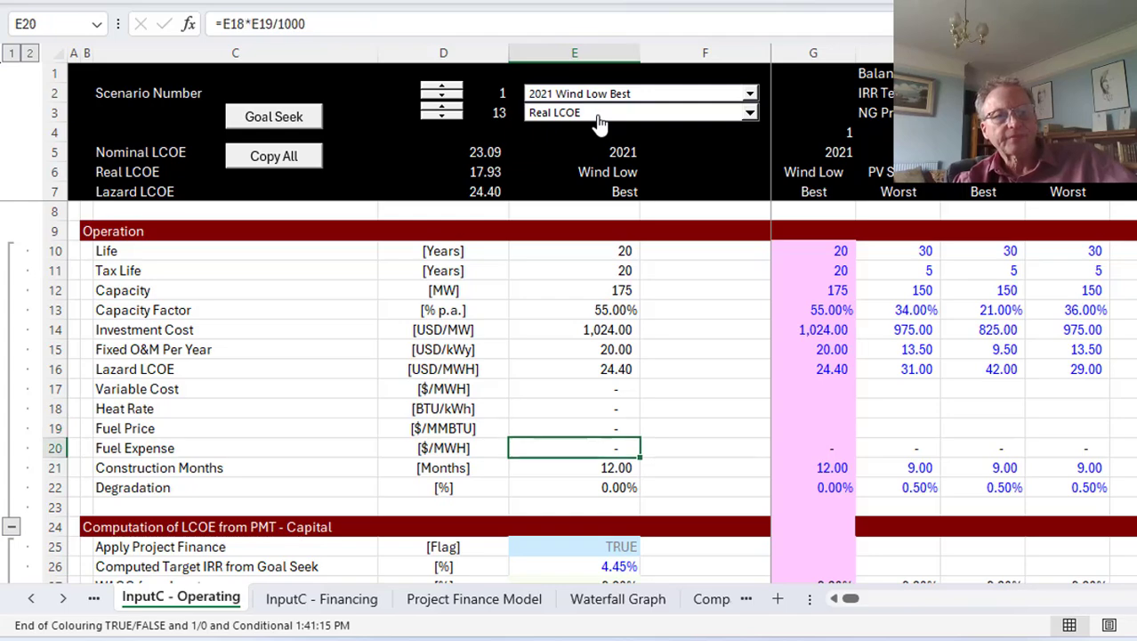
# Step: Go to the Real LCOE section and inspect the Real Project IRR formula in E88
pyautogui.press('pagedown')
pyautogui.press('pagedown')
pyautogui.press('pagedown')
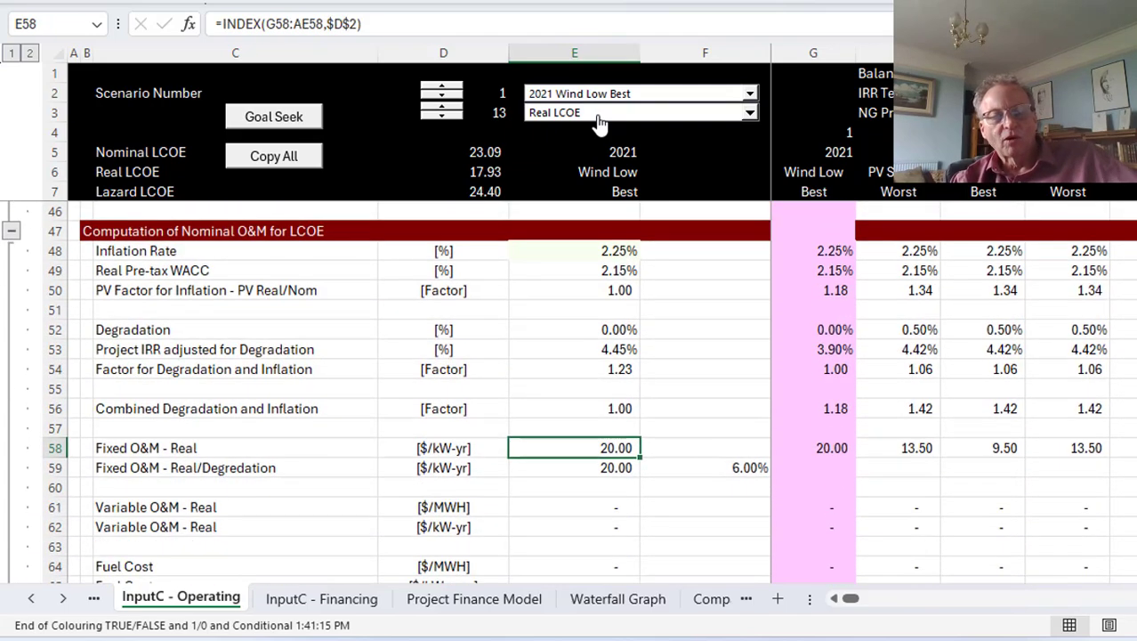
pyautogui.press('Up')
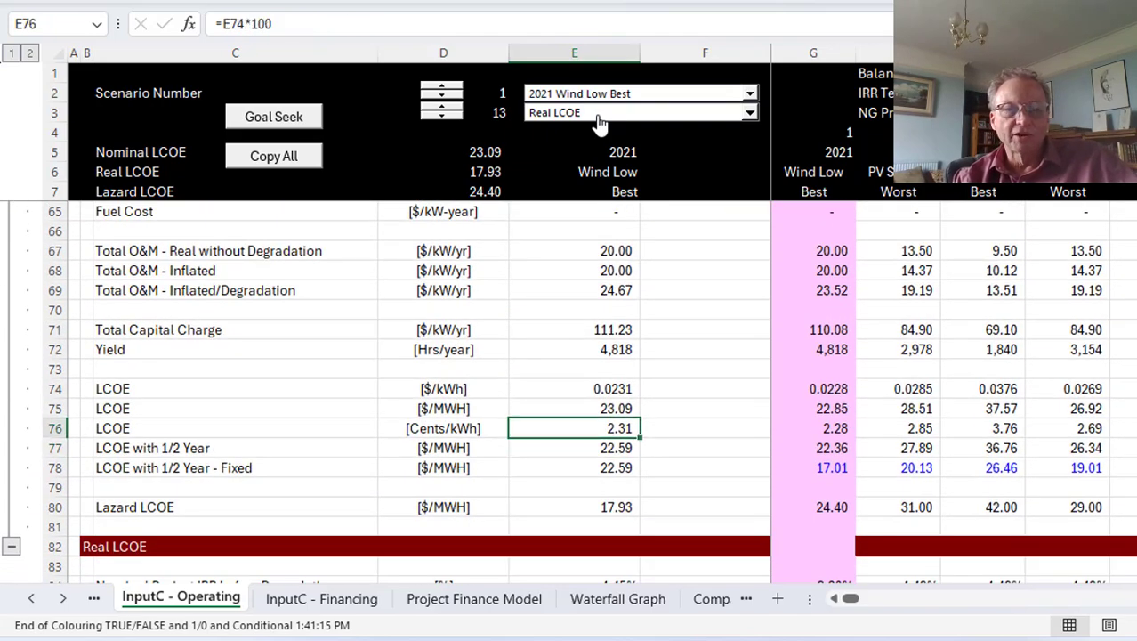
pyautogui.press('Down')
pyautogui.press('Down')
pyautogui.press('Down')
pyautogui.press('Down')
pyautogui.press('Down')
pyautogui.press('Down')
pyautogui.press('Down')
pyautogui.press('Down')
pyautogui.press('Down')
pyautogui.press('Down')
pyautogui.press('Down')
pyautogui.press('Down')
pyautogui.press('Down')
pyautogui.press('Down')
pyautogui.press('Down')
pyautogui.press('Down')
pyautogui.press('Down')
pyautogui.press('Up')
pyautogui.press('Up')
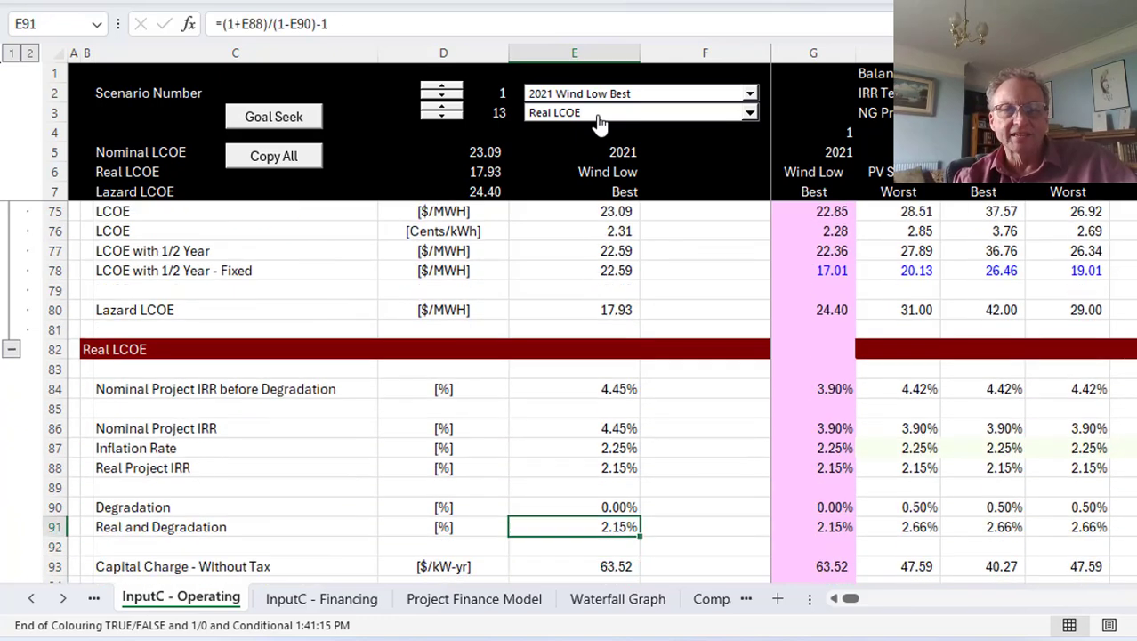
pyautogui.press('Up')
pyautogui.press('Up')
pyautogui.press('Up')
pyautogui.press('F2')
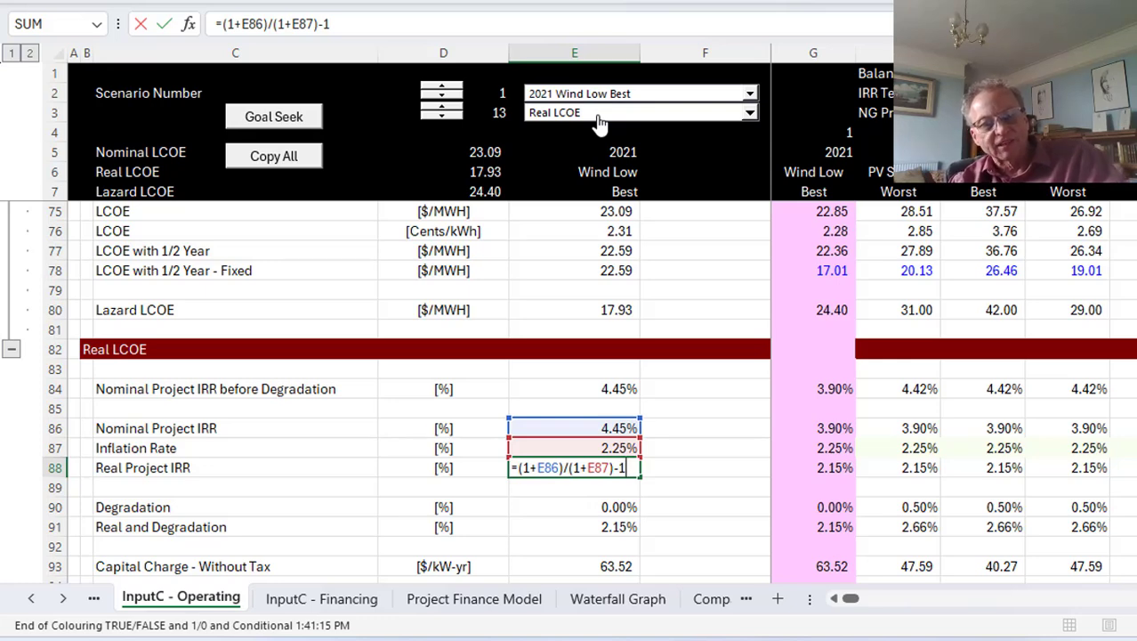
pyautogui.press('Return')
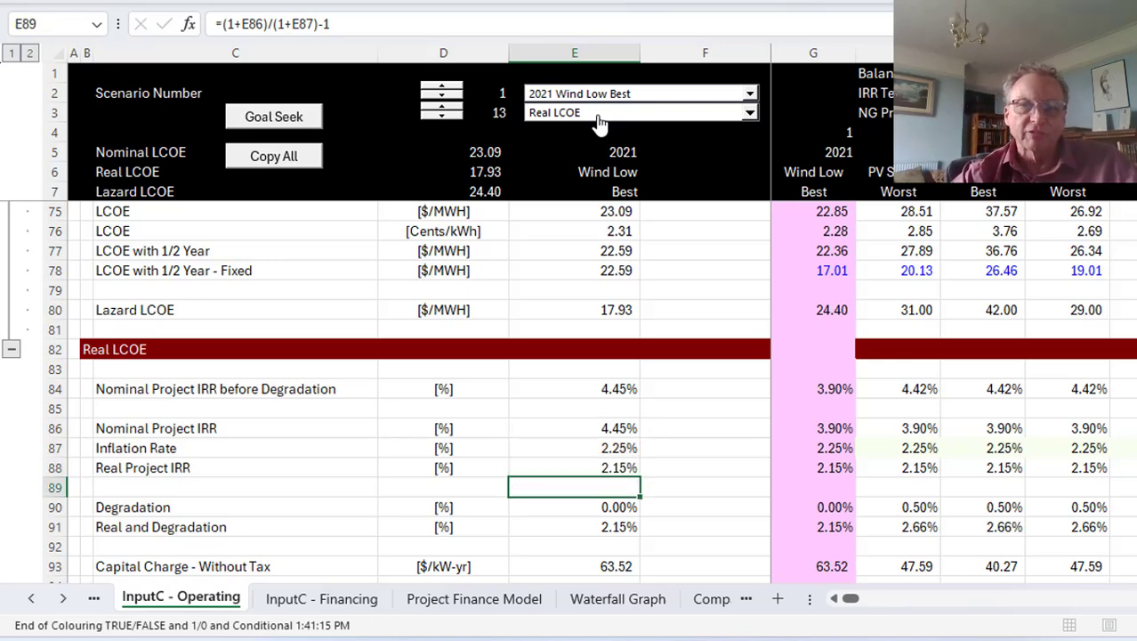
# Step: Inspect the PMT formula behind Capital Charge - Without Tax in E93
pyautogui.press('Down')
pyautogui.press('Up')
pyautogui.press('Up')
pyautogui.press('Down')
pyautogui.press('Down')
pyautogui.press('Down')
pyautogui.press('Down')
pyautogui.press('Down')
pyautogui.press('Down')
pyautogui.press('Down')
pyautogui.press('Down')
pyautogui.press('Down')
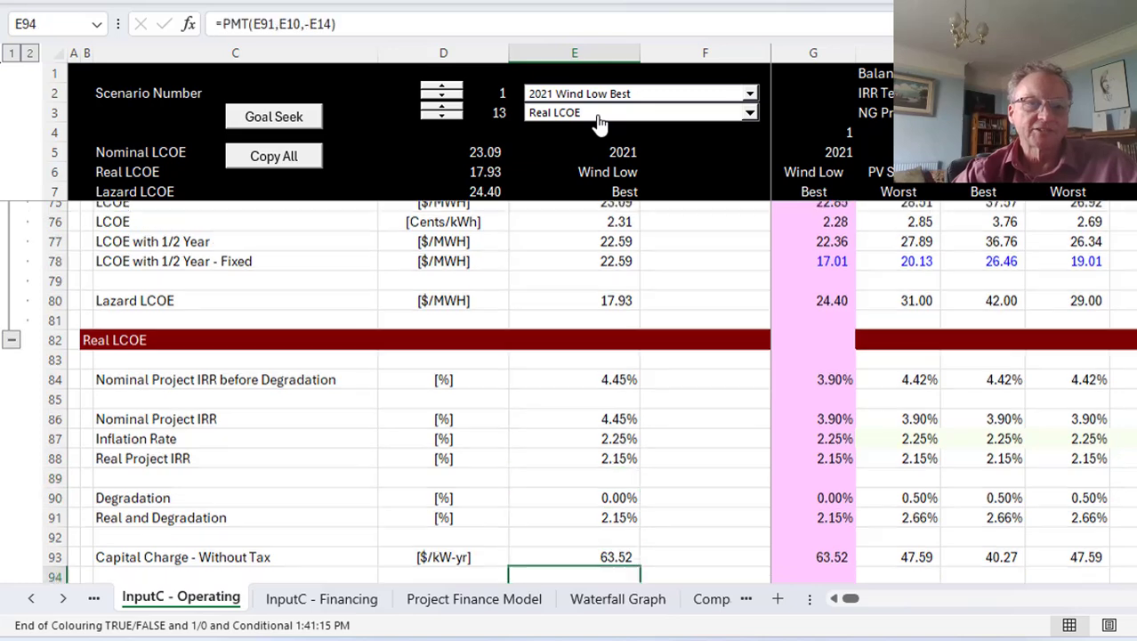
pyautogui.press('Up')
pyautogui.press('Up')
pyautogui.press('Up')
pyautogui.press('Up')
pyautogui.press('F2')
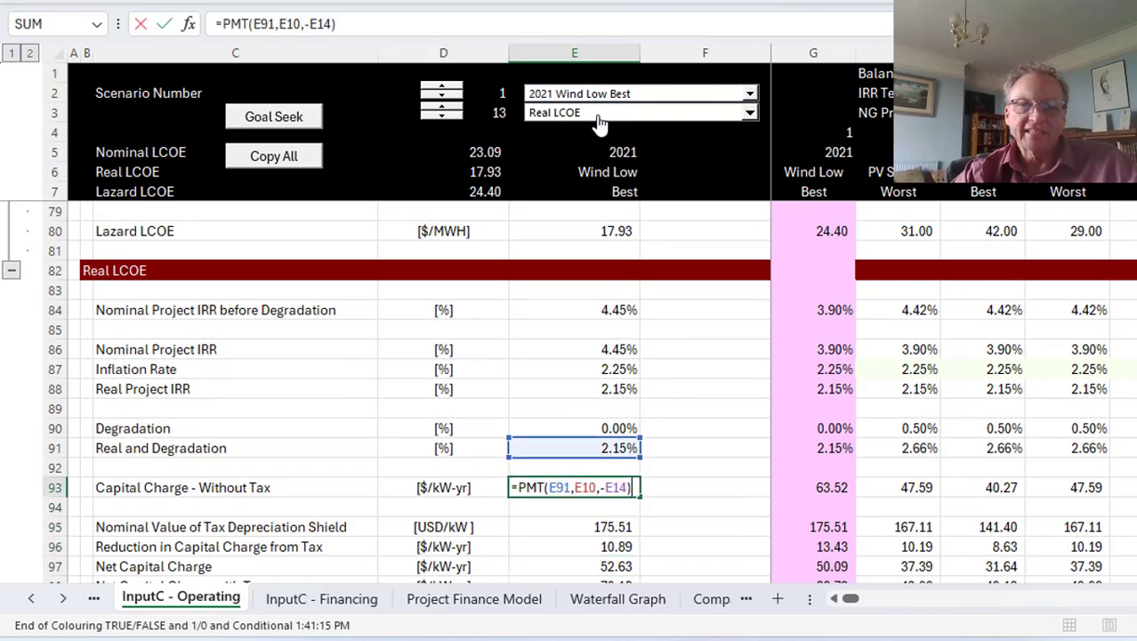
pyautogui.press('Escape')
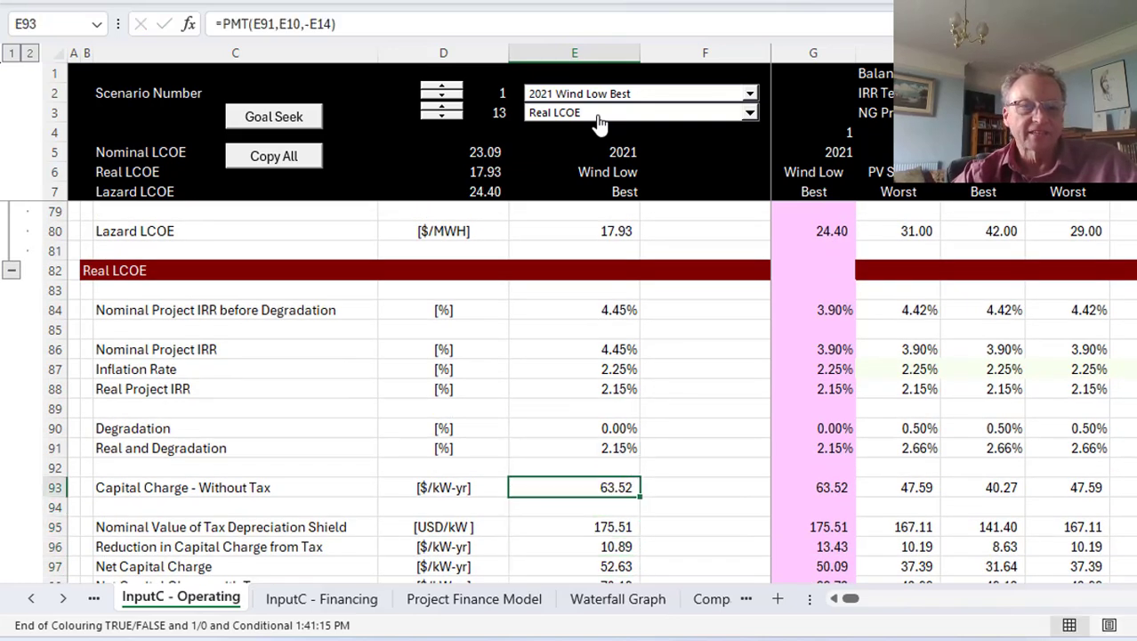
# Step: Review the capital charge and O&M rows 95 to 100, and inspect the Nominal Value of Tax Depreciation Shield reference in E95
pyautogui.press('Down')
pyautogui.press('Down')
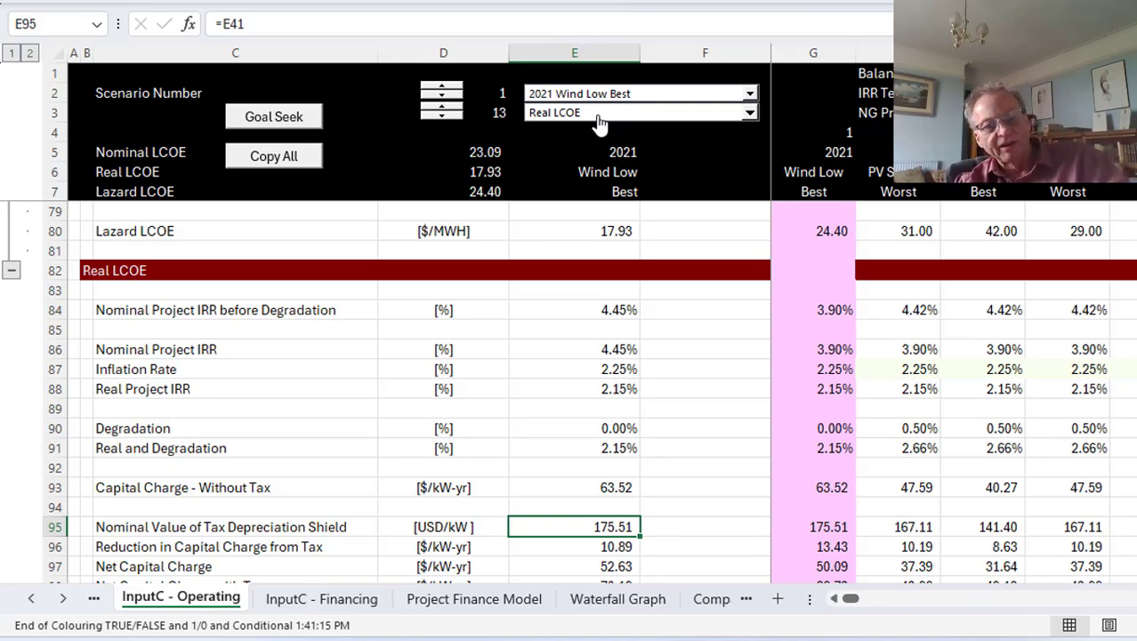
pyautogui.press('Down')
pyautogui.press('Down')
pyautogui.press('Down')
pyautogui.press('Down')
pyautogui.press('Down')
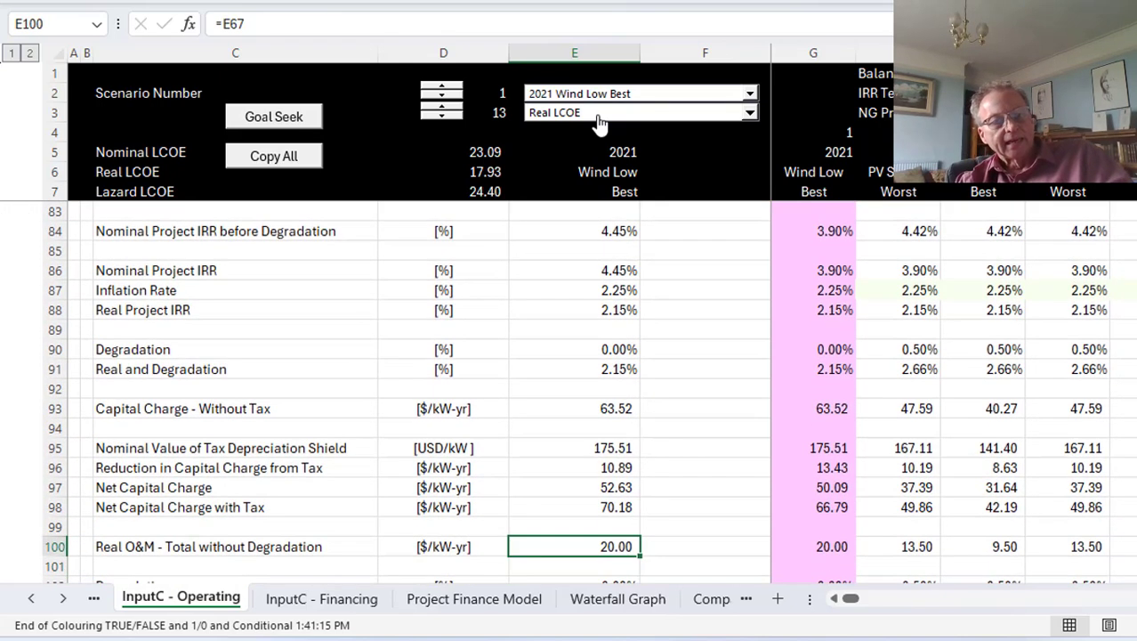
pyautogui.press('Up')
pyautogui.press('Up')
pyautogui.press('Up')
pyautogui.press('Up')
pyautogui.press('Up')
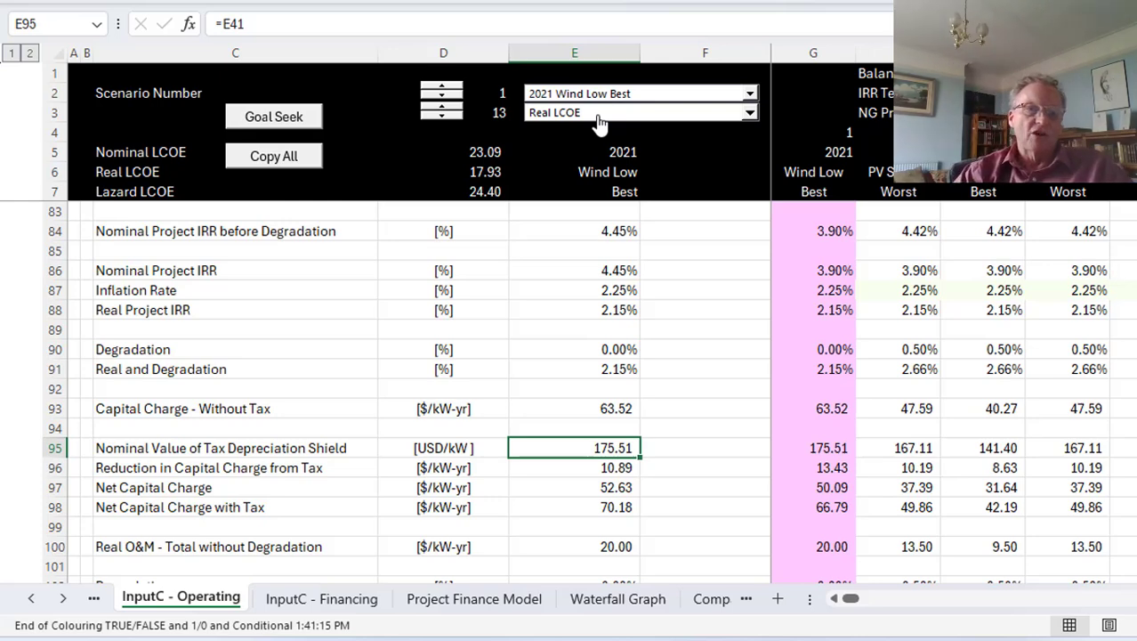
pyautogui.press('F2')
pyautogui.press('Escape')
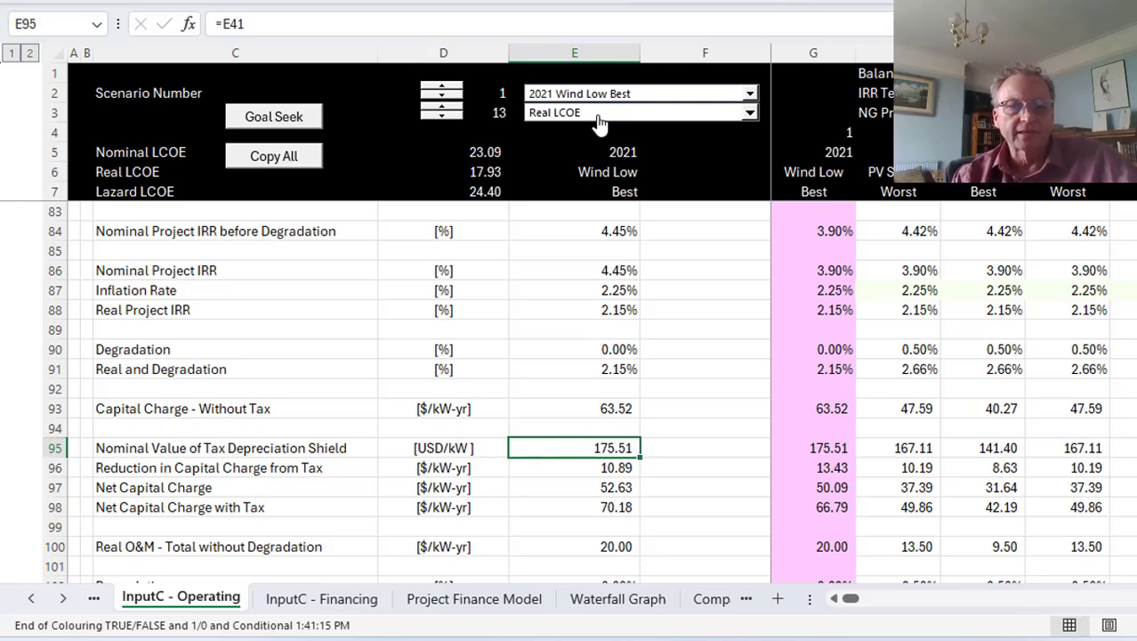
# Step: Inspect the PMT formula for Reduction in Capital Charge from Tax in E96 and compare it with the Capital Charge - Without Tax formula
pyautogui.press('Left')
pyautogui.press('Right')
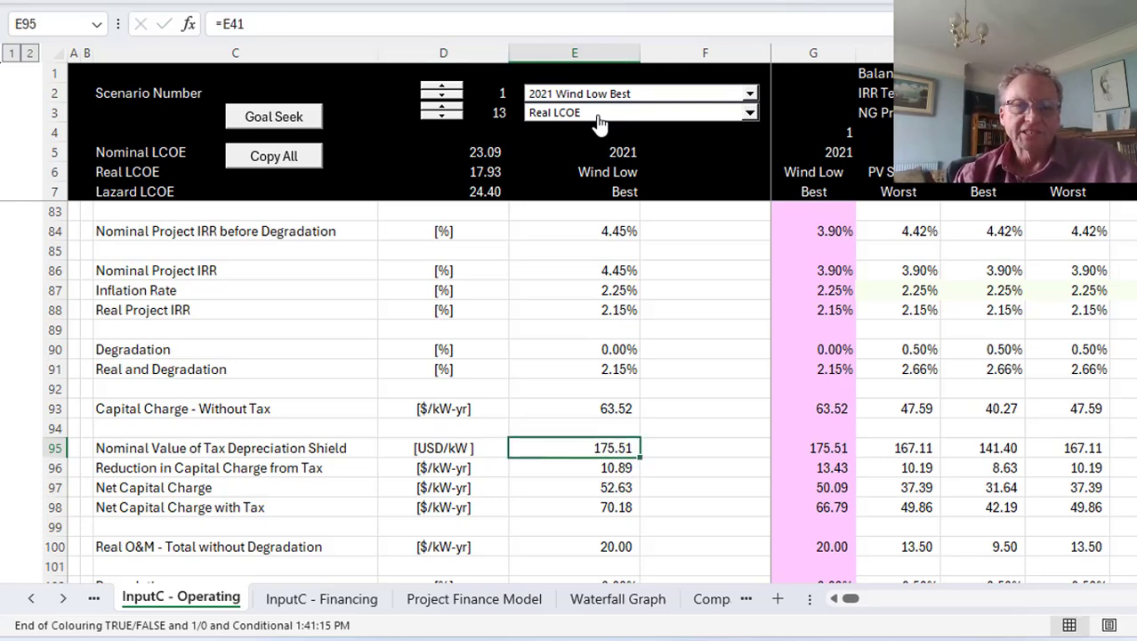
pyautogui.press('Down')
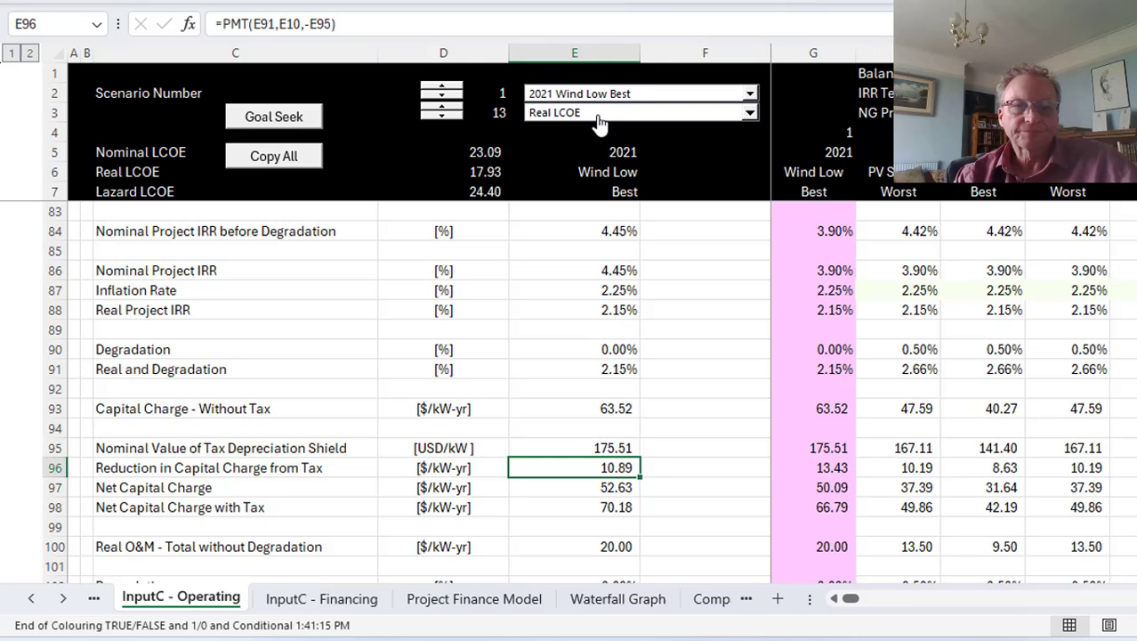
pyautogui.press('F2')
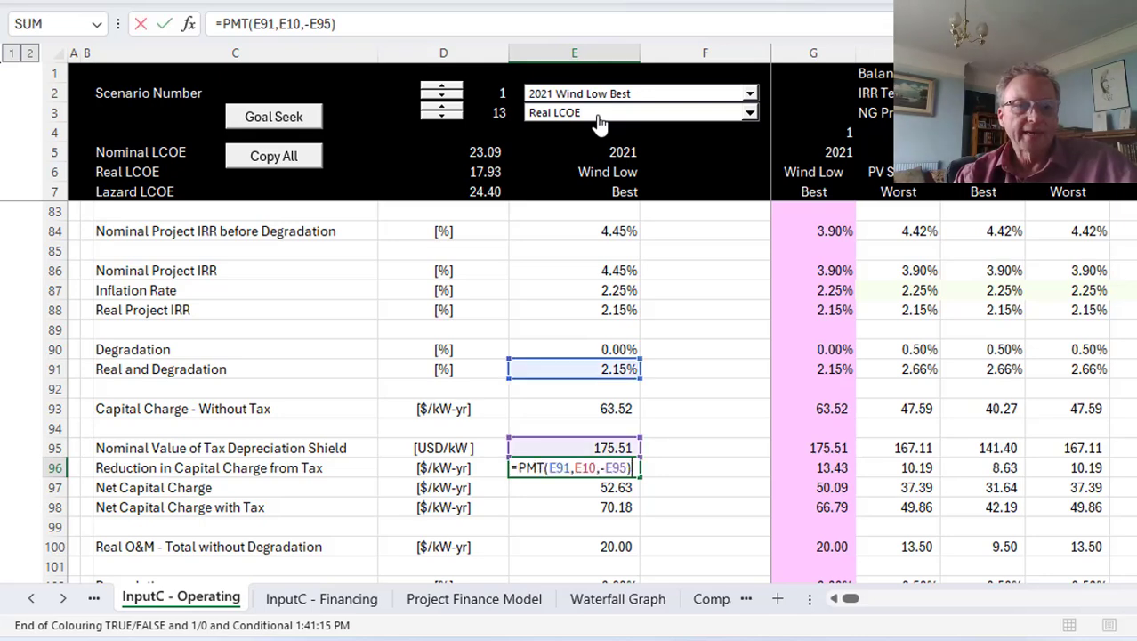
pyautogui.press('Escape')
pyautogui.press('Up')
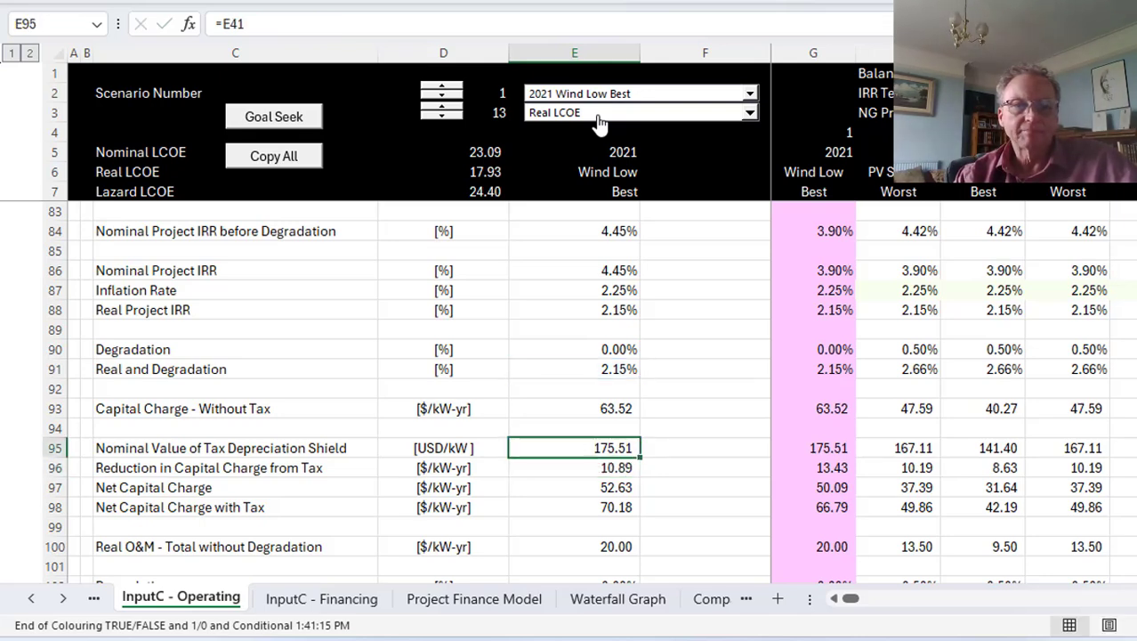
pyautogui.press('Up')
pyautogui.press('Up')
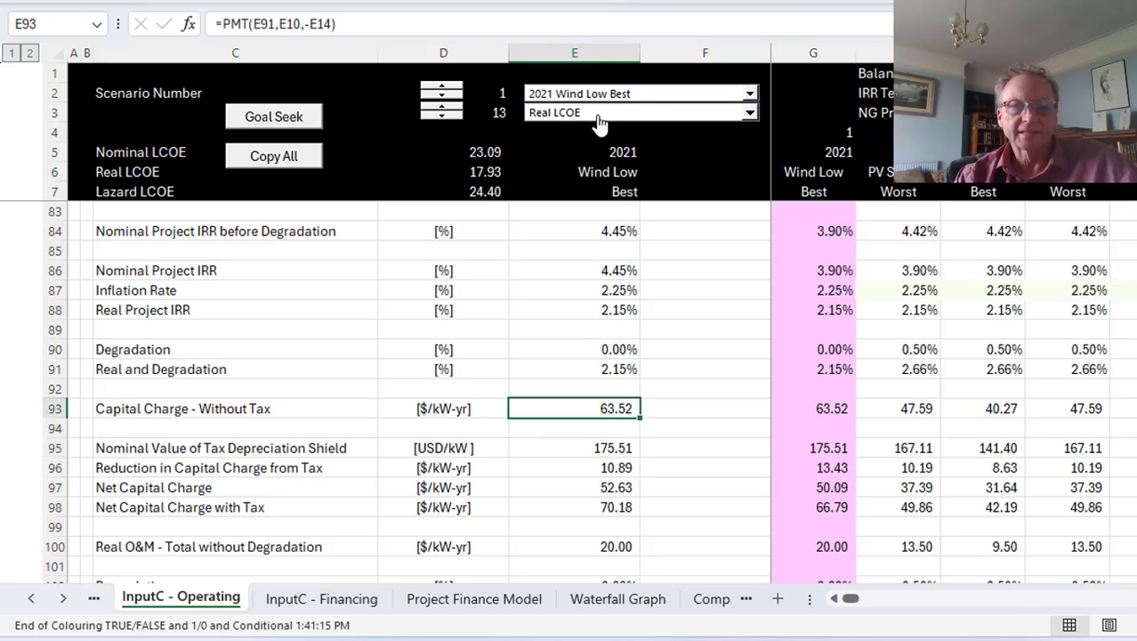
# Step: Inspect the formulas for Net Capital Charge in E97 and Net Capital Charge with Tax in E98
pyautogui.press('Down')
pyautogui.press('Down')
pyautogui.press('Down')
pyautogui.press('Down')
pyautogui.press('F2')
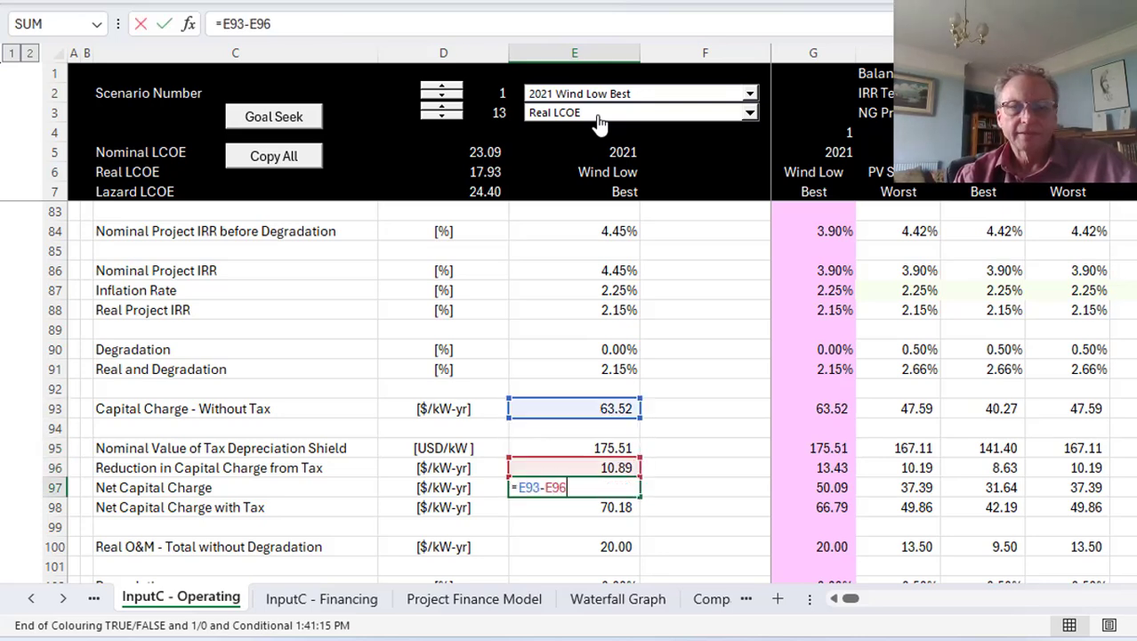
pyautogui.press('Return')
pyautogui.press('F2')
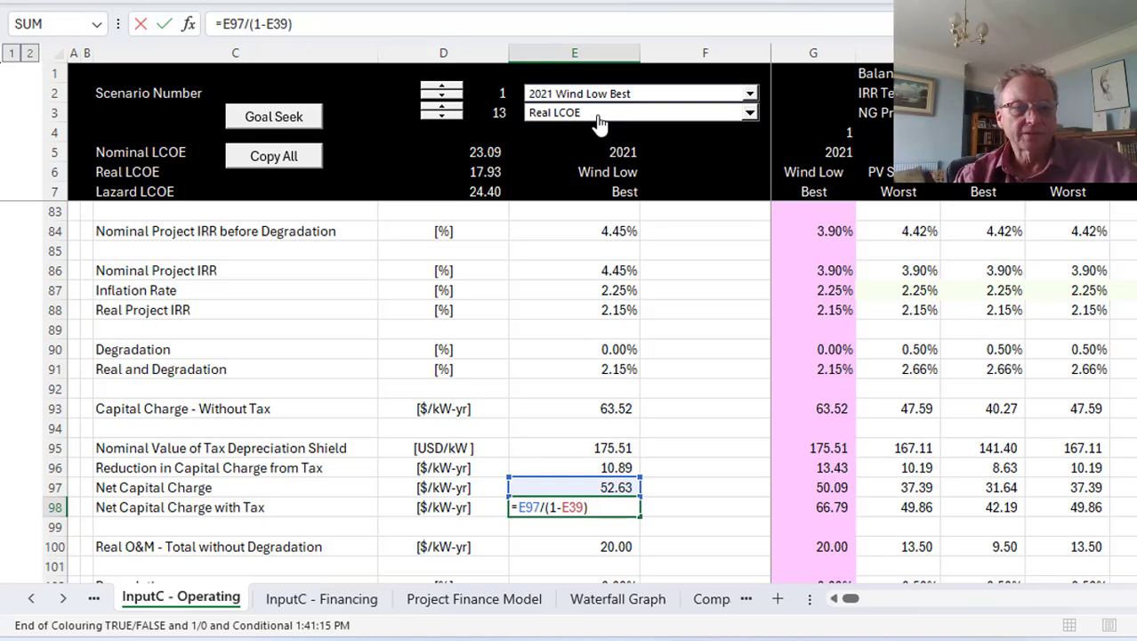
pyautogui.press('Escape')
pyautogui.press('Up')
pyautogui.press('F2')
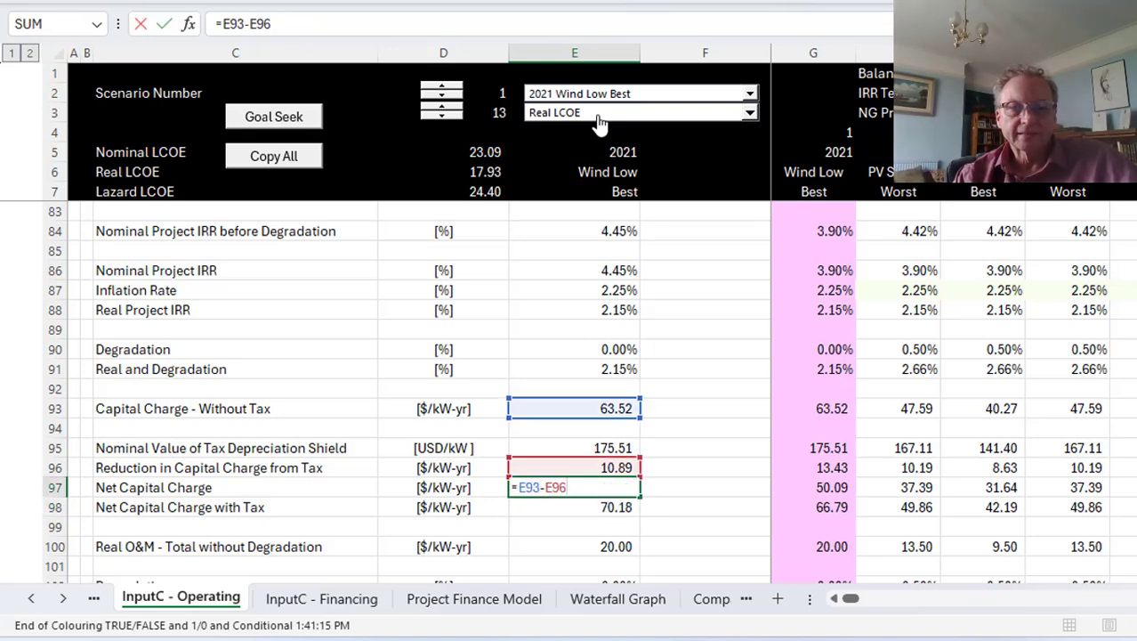
pyautogui.press('Escape')
# Step: Recheck the tax depreciation shield reference in E95 and compare it with the Wind Low Best formula in G95
pyautogui.press('Up')
pyautogui.press('Up')
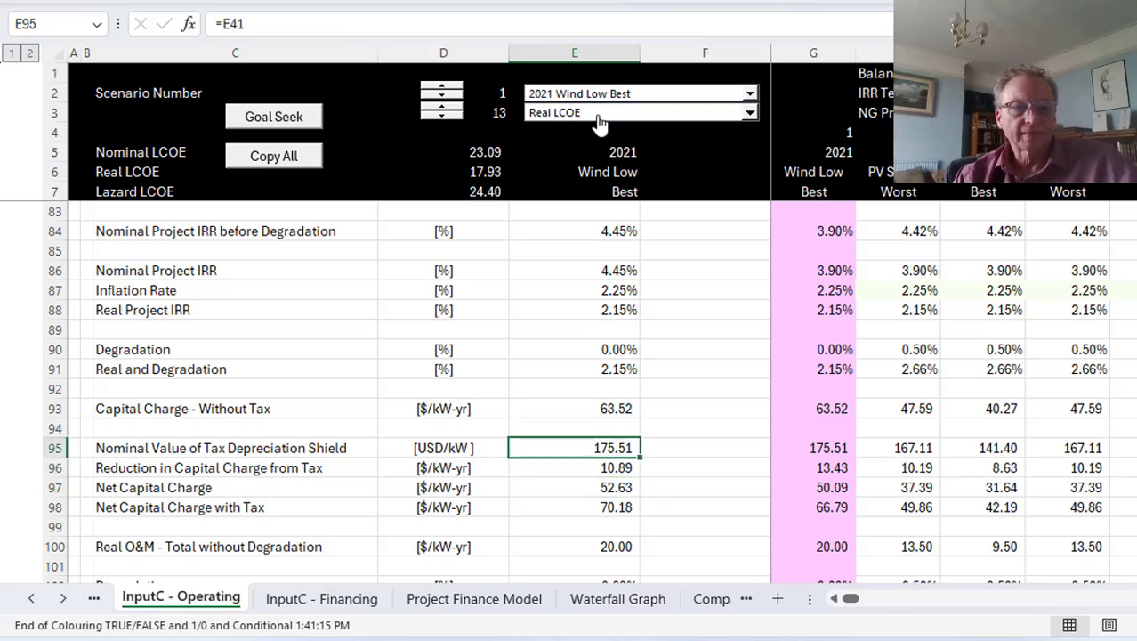
pyautogui.press('F2')
pyautogui.press('Escape')
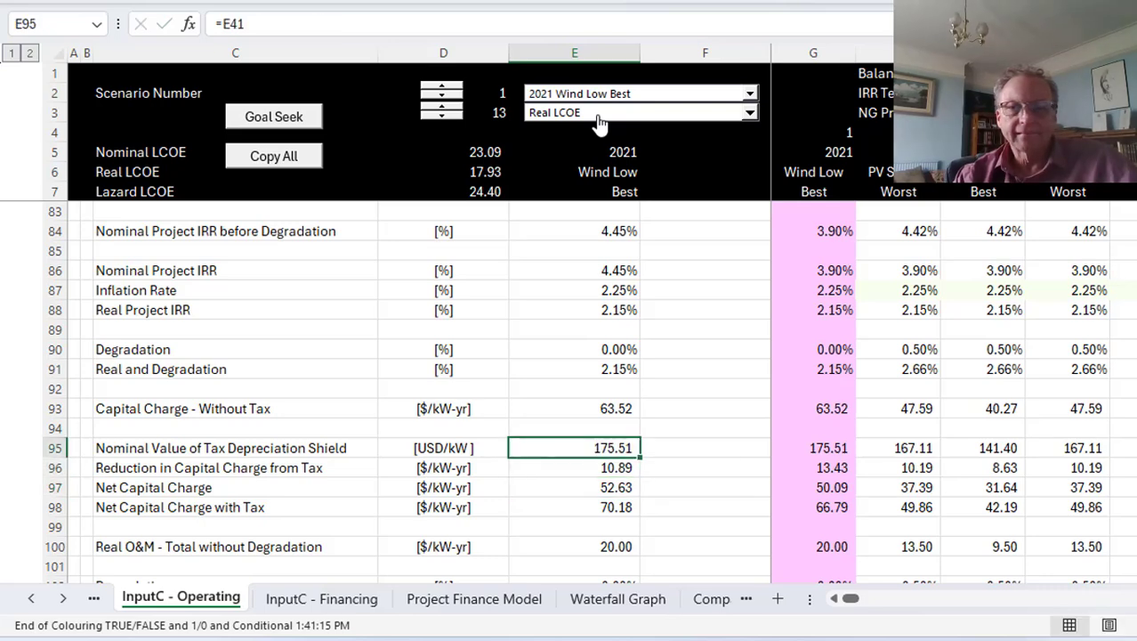
pyautogui.press('Right')
pyautogui.press('Right')
pyautogui.press('Right')
pyautogui.press('Left')
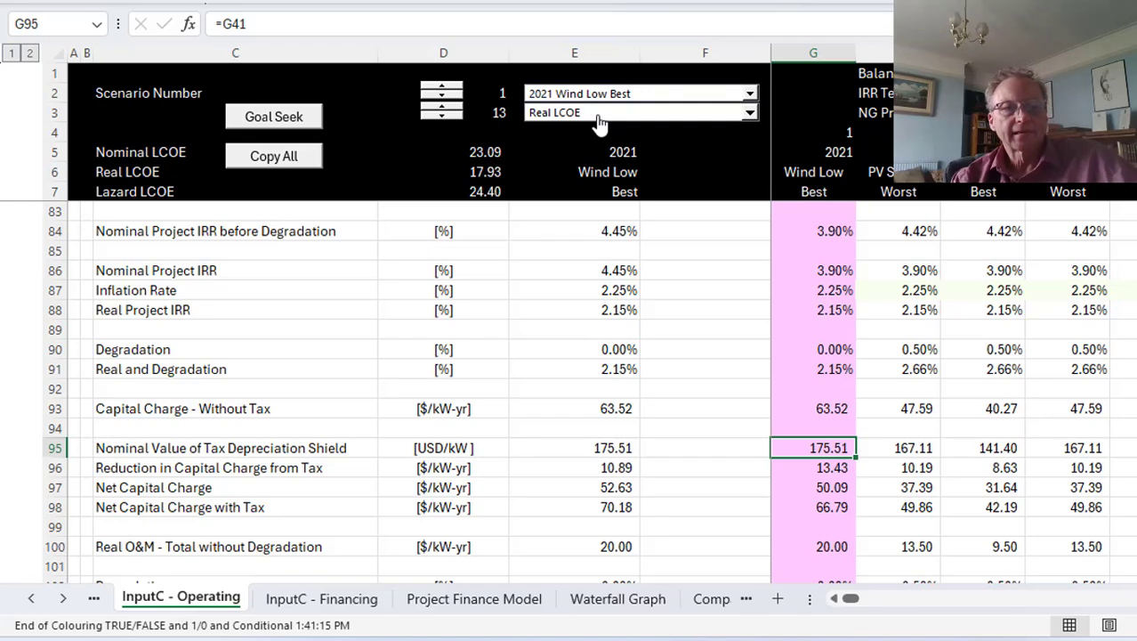
pyautogui.press('pagedown')
pyautogui.press('pagedown')
pyautogui.press('pageup')
pyautogui.press('pageup')
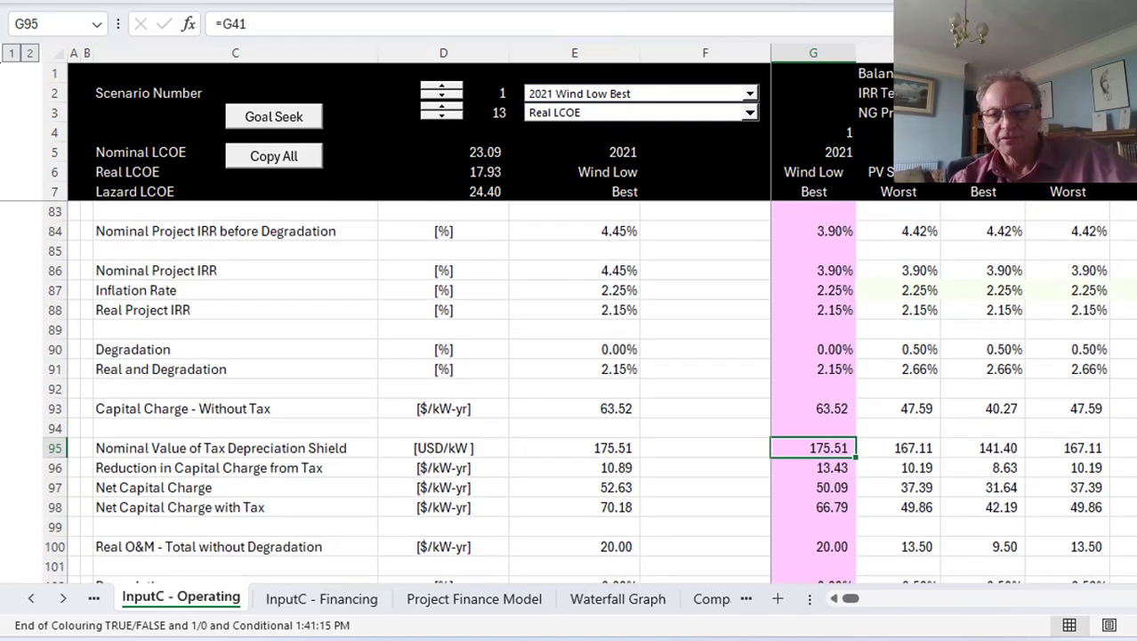
pyautogui.click(953, 639)
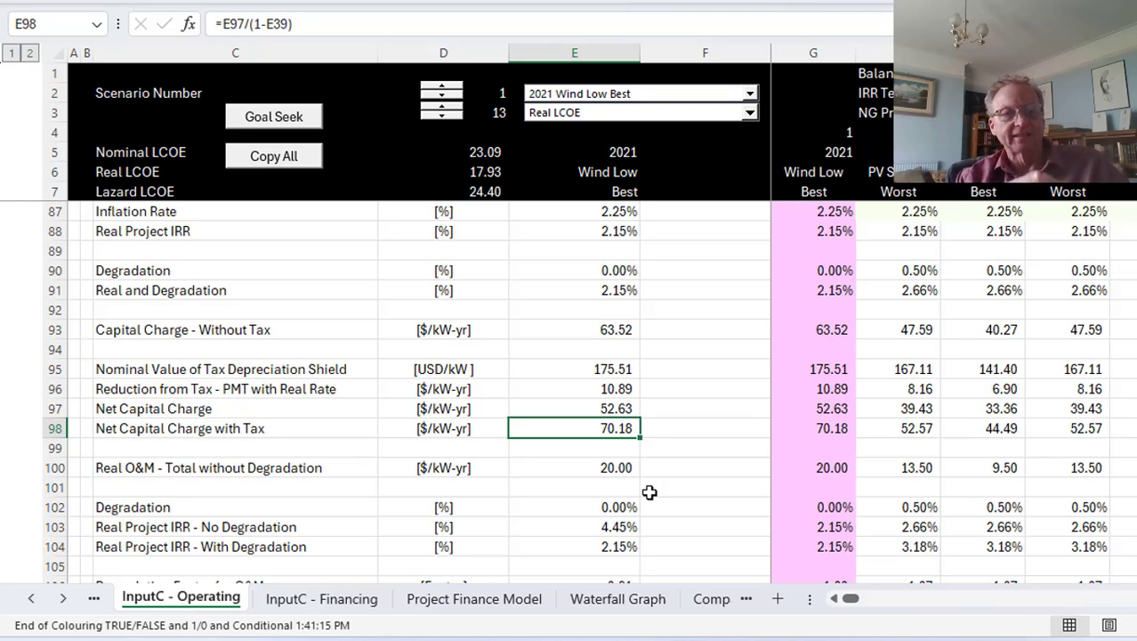
# Step: Inspect the formulas for Net Capital Charge in E97 and Reduction from Tax - PMT with Real Rate in E96
pyautogui.press('Up')
pyautogui.press('F2')
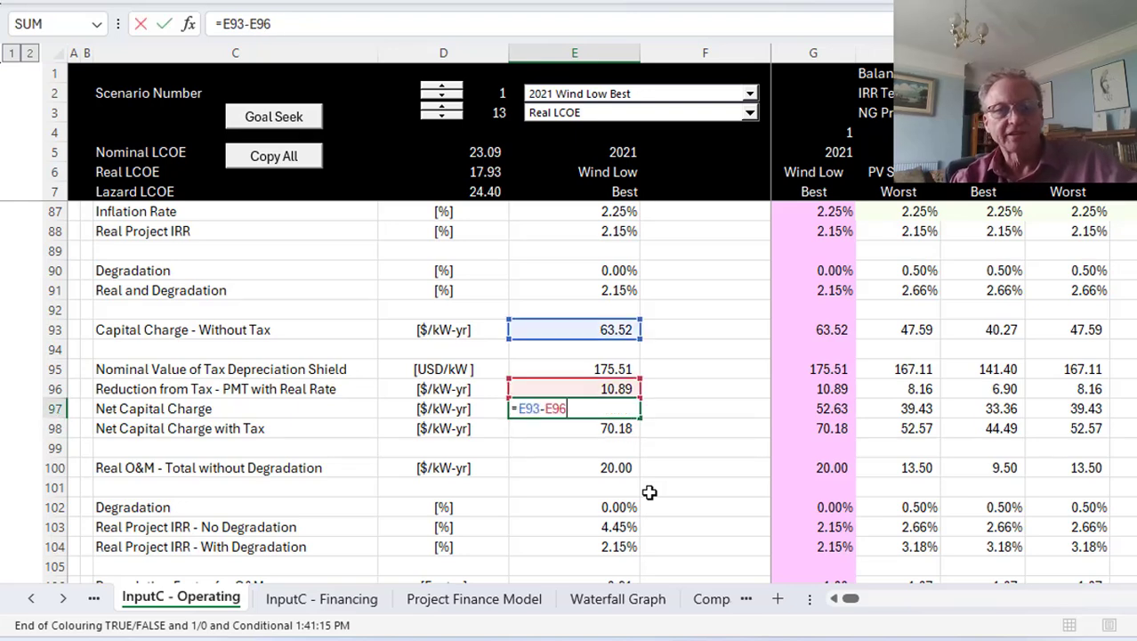
pyautogui.press('Escape')
pyautogui.press('Up')
pyautogui.press('F2')
pyautogui.press('Escape')
# Step: Display the formula of E96 as text in F96 using FORMULATEXT(E96)
pyautogui.press('Right')
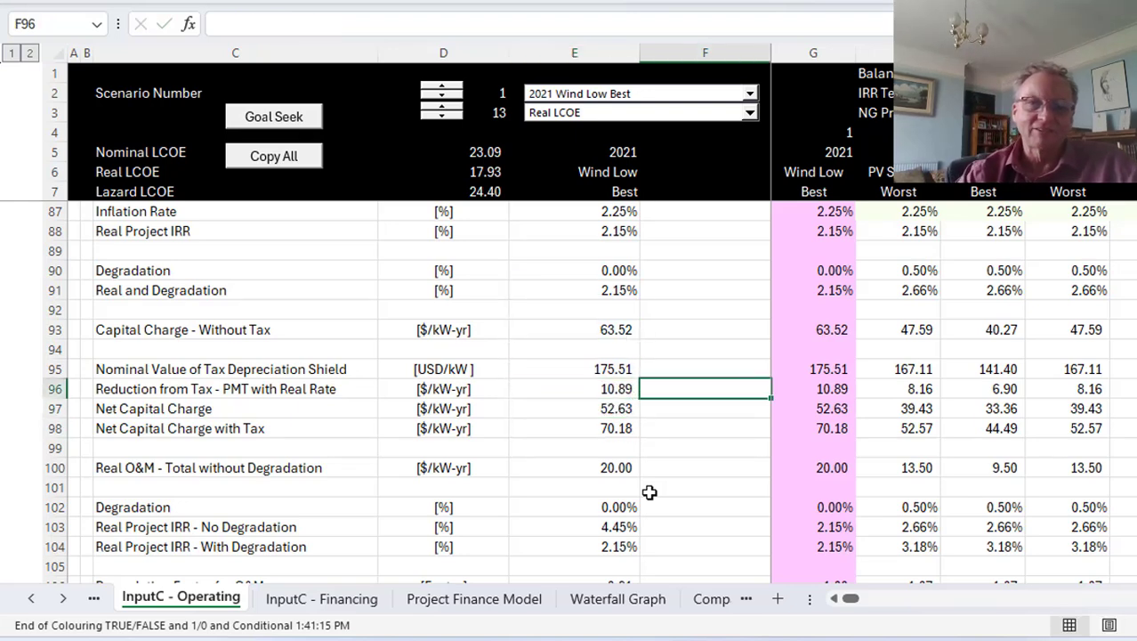
pyautogui.write('=form')
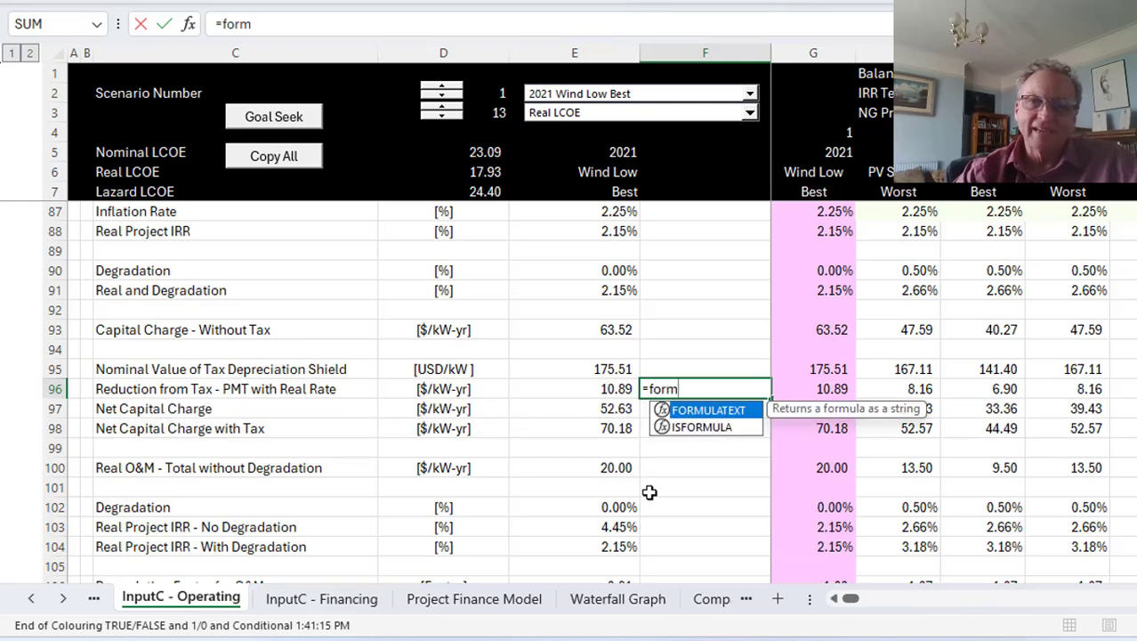
pyautogui.press('Tab')
pyautogui.press('Left')
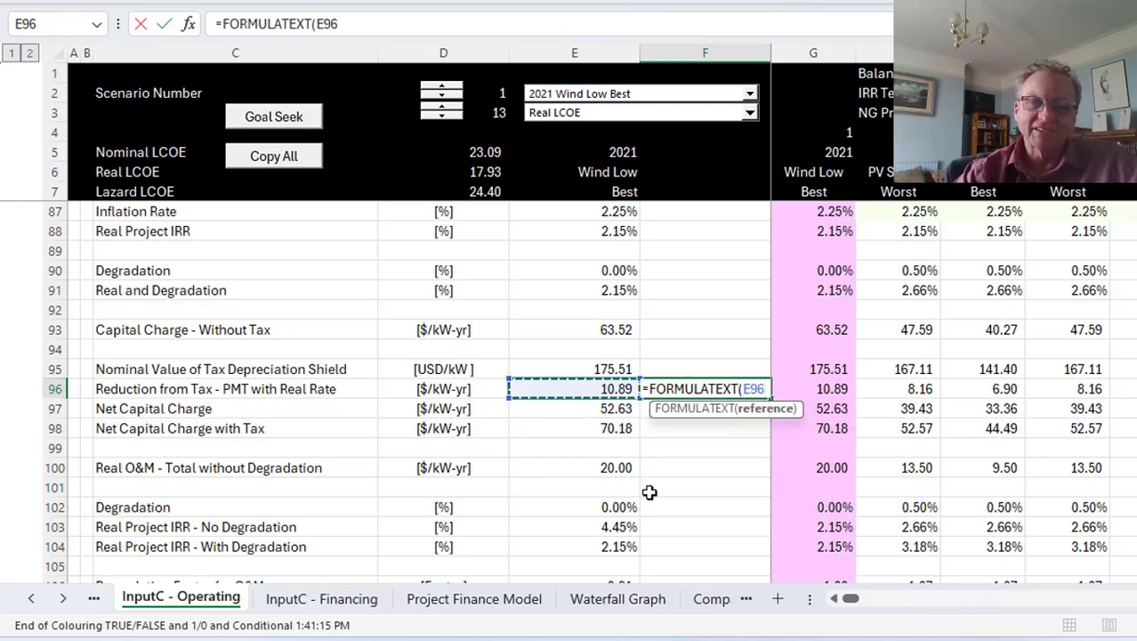
pyautogui.press('Return')
pyautogui.press('Up')
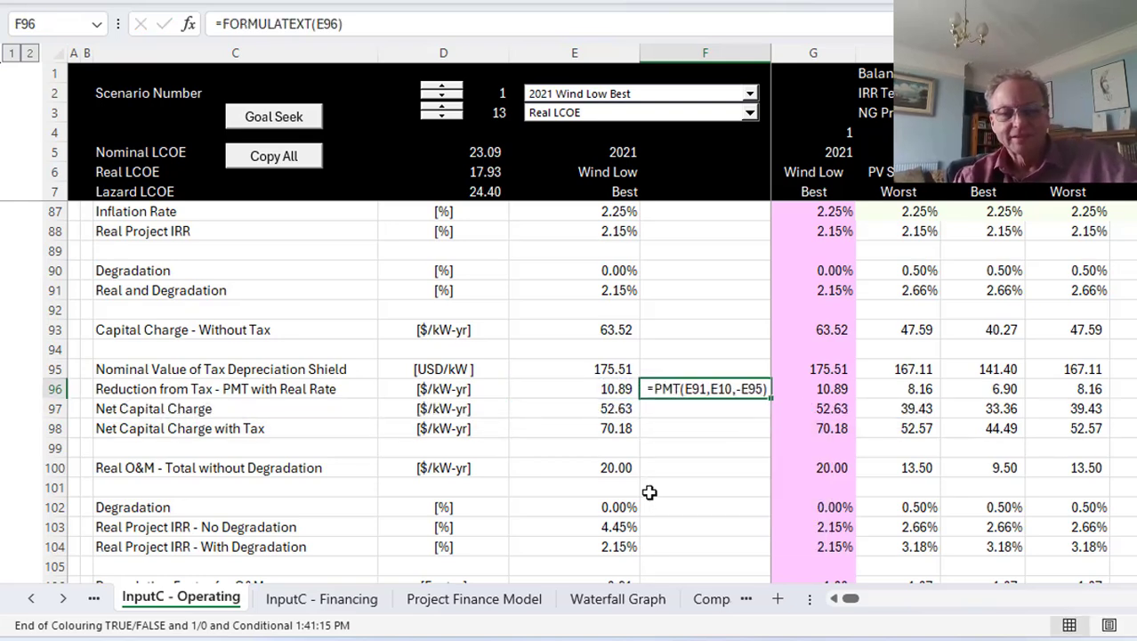
# Step: Copy the FORMULATEXT formula from F96 to F97 and F98 for the two Net Capital Charge rows
pyautogui.hotkey('ctrl', 'c')
pyautogui.press('Down')
pyautogui.hotkey('ctrl', 'v')
pyautogui.press('Down')
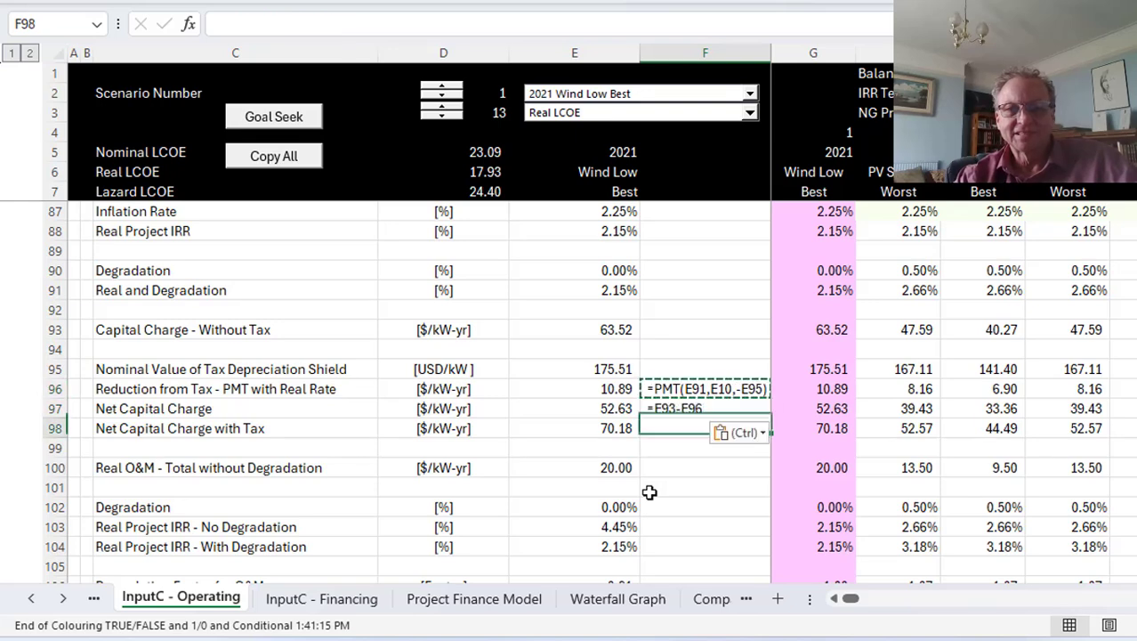
pyautogui.hotkey('ctrl', 'v')
pyautogui.press('Escape')
pyautogui.press('Up')
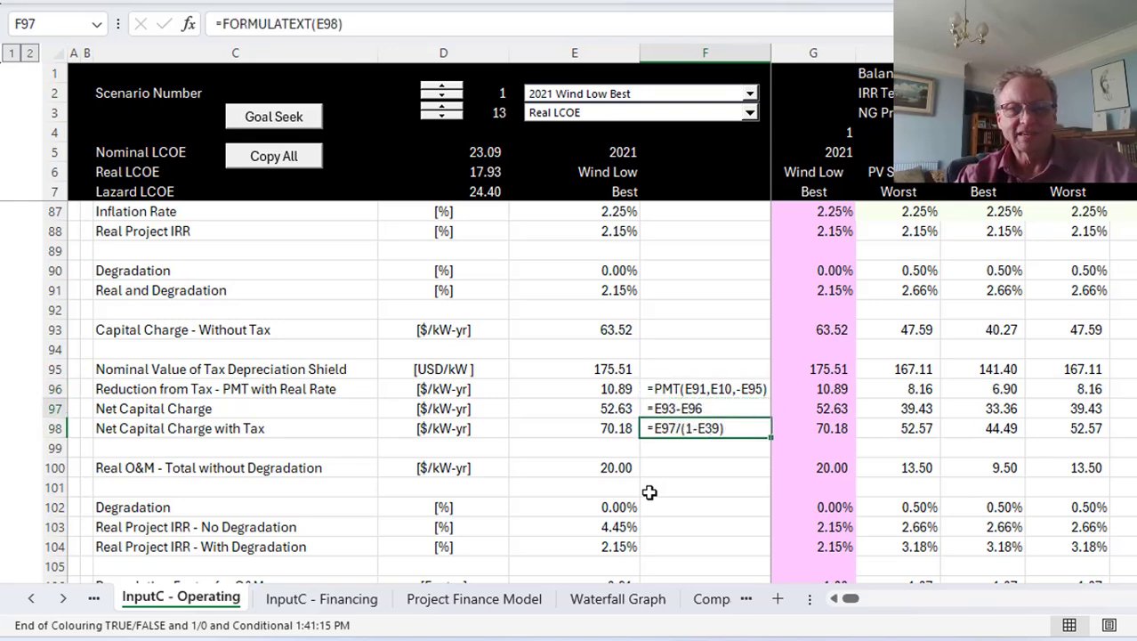
pyautogui.press('Up')
pyautogui.press('Up')
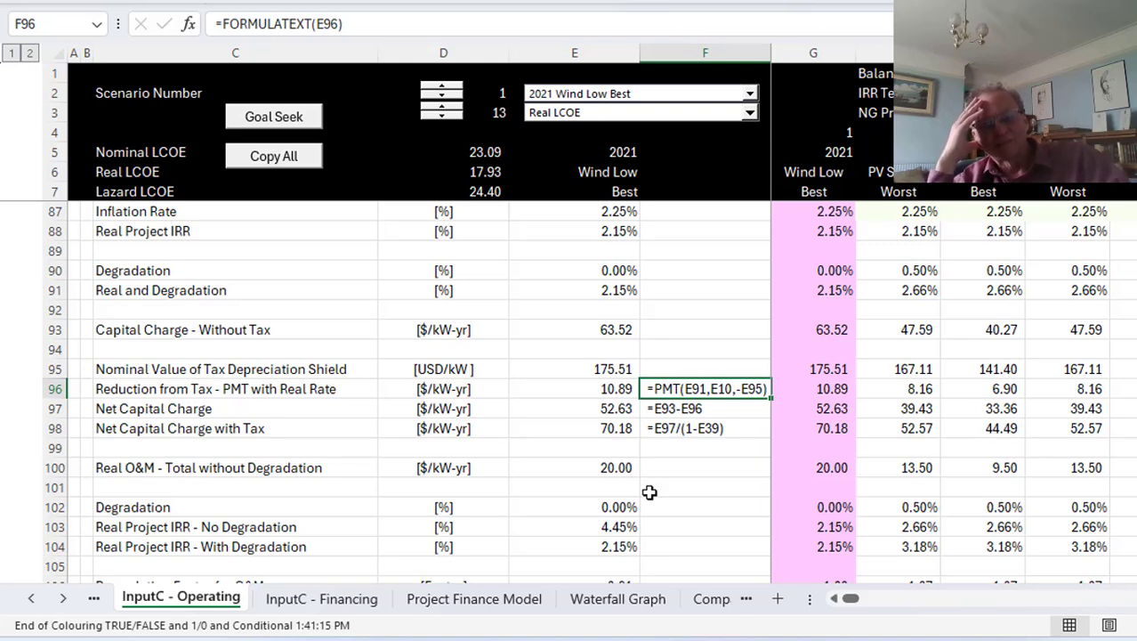
# Step: Copy the FORMULATEXT formula from F96 to F95 for the Nominal Value of Tax Depreciation Shield row
pyautogui.hotkey('ctrl', 'c')
pyautogui.press('Up')
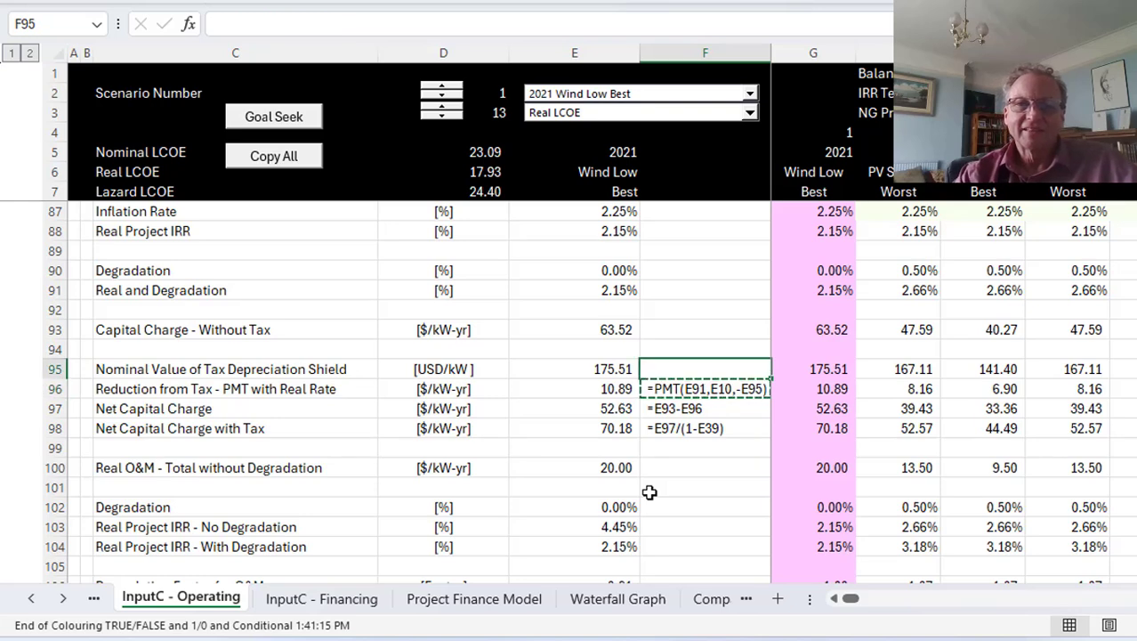
pyautogui.hotkey('ctrl', 'v')
pyautogui.press('Down')
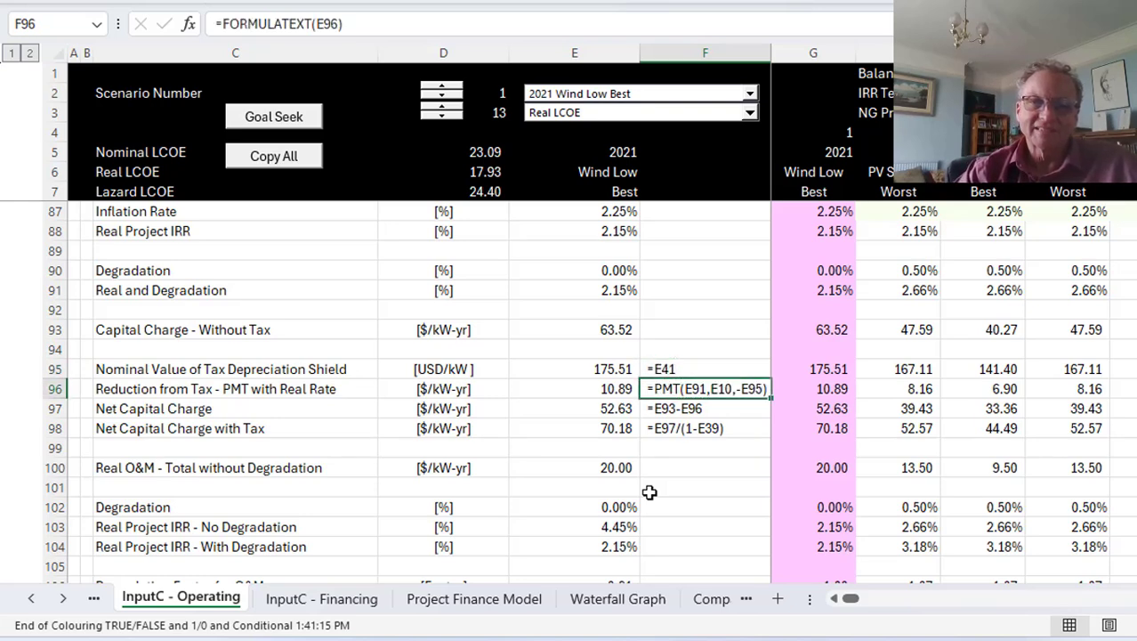
pyautogui.press('F2')
pyautogui.press('Escape')
# Step: Clear the formula texts from F95:F98 beside the tax shield and net capital charge rows
pyautogui.press('Up')
pyautogui.hotkey('shift', 'Down')
pyautogui.hotkey('shift', 'Down')
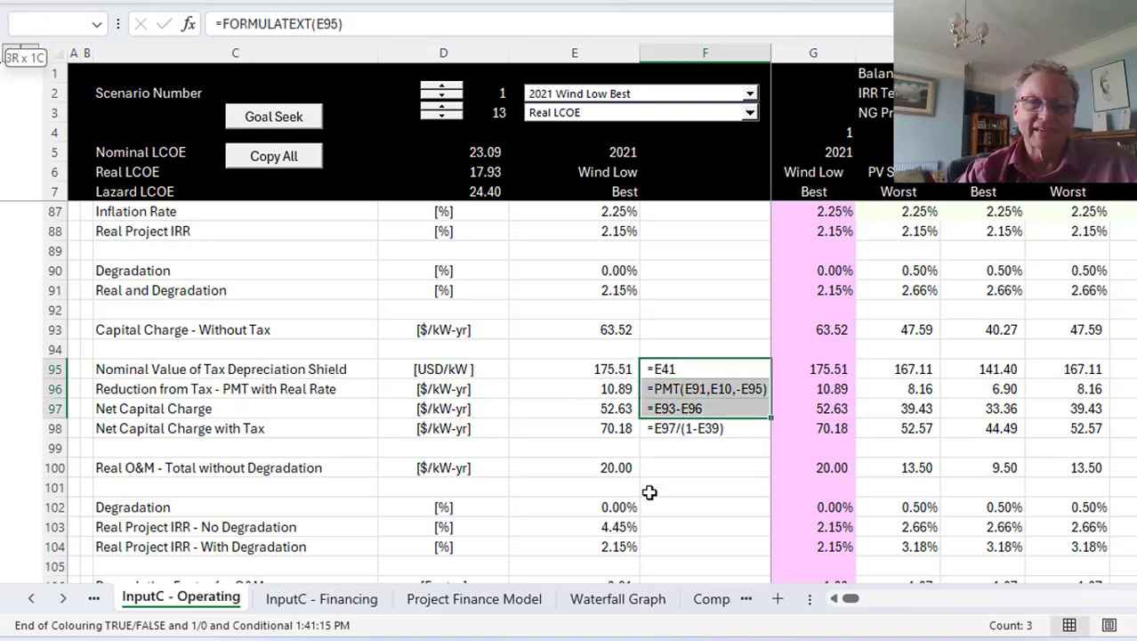
pyautogui.hotkey('shift', 'Down')
pyautogui.press('Delete')
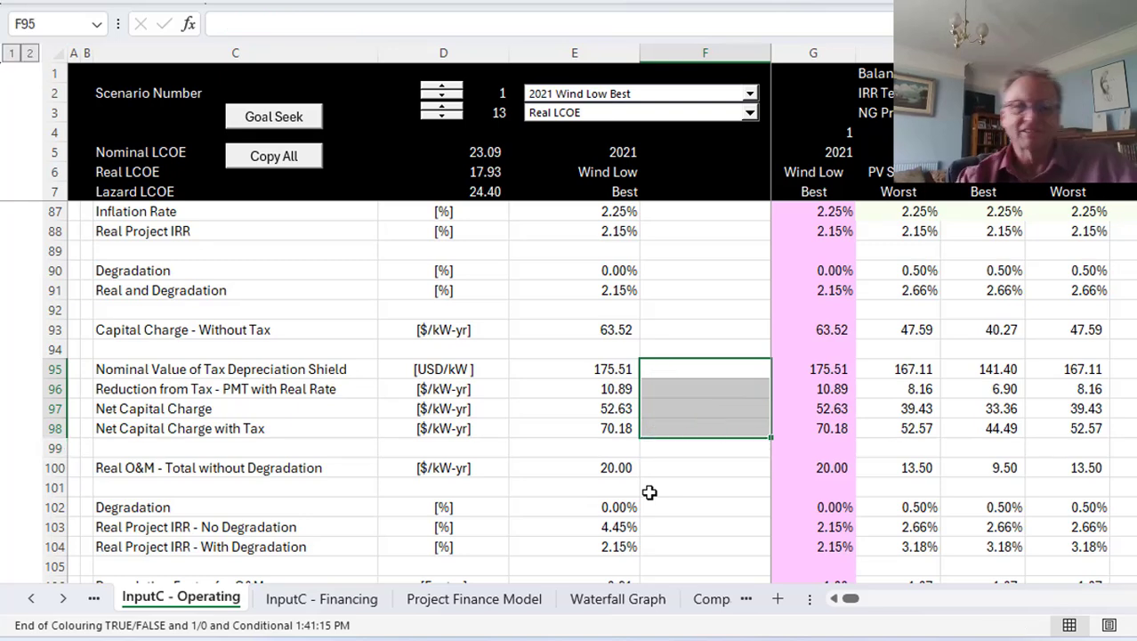
# Step: Review the Real LCOE rows from the tax depreciation shield in E95 through Real O&M in E100 and Degradation in E102
pyautogui.press('Left')
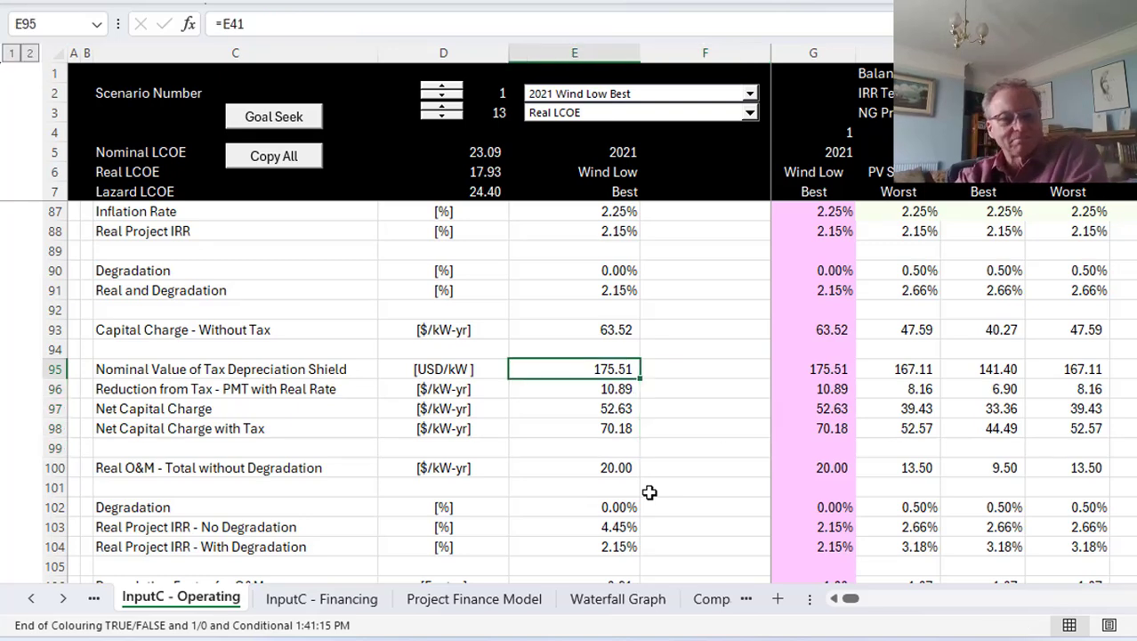
pyautogui.press('Down')
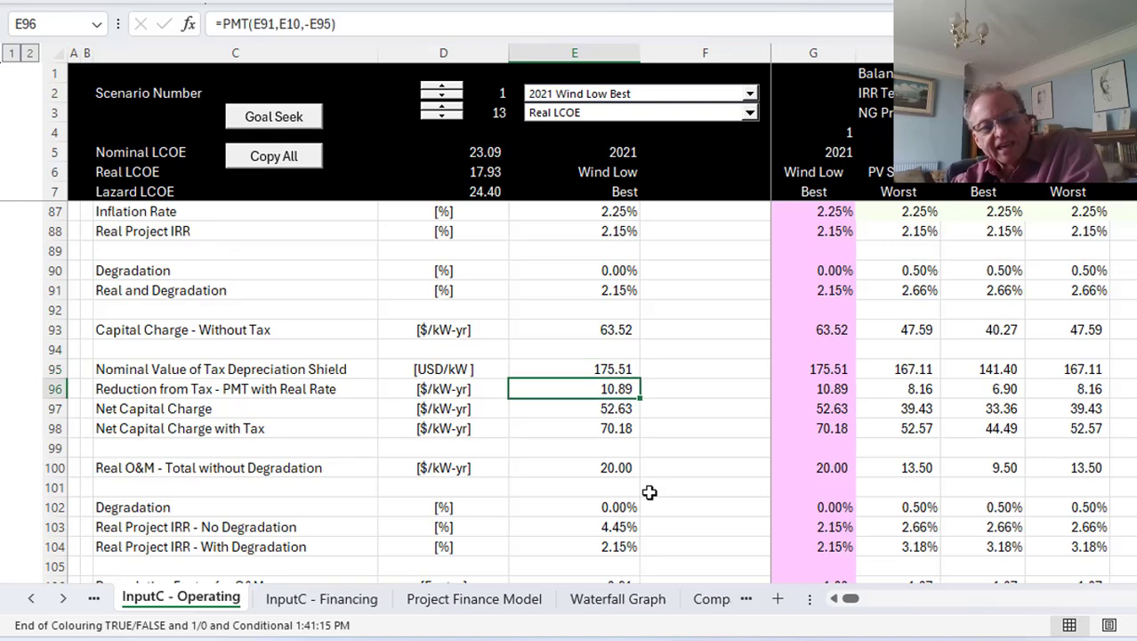
pyautogui.press('Down')
pyautogui.press('Down')
pyautogui.press('Down')
pyautogui.press('Down')
pyautogui.press('Down')
pyautogui.press('Down')
pyautogui.press('Up')
pyautogui.press('Down')
pyautogui.press('Down')
pyautogui.press('Down')
pyautogui.press('Down')
pyautogui.press('Down')
pyautogui.press('Down')
pyautogui.press('Down')
pyautogui.press('Down')
pyautogui.press('Down')
pyautogui.press('Down')
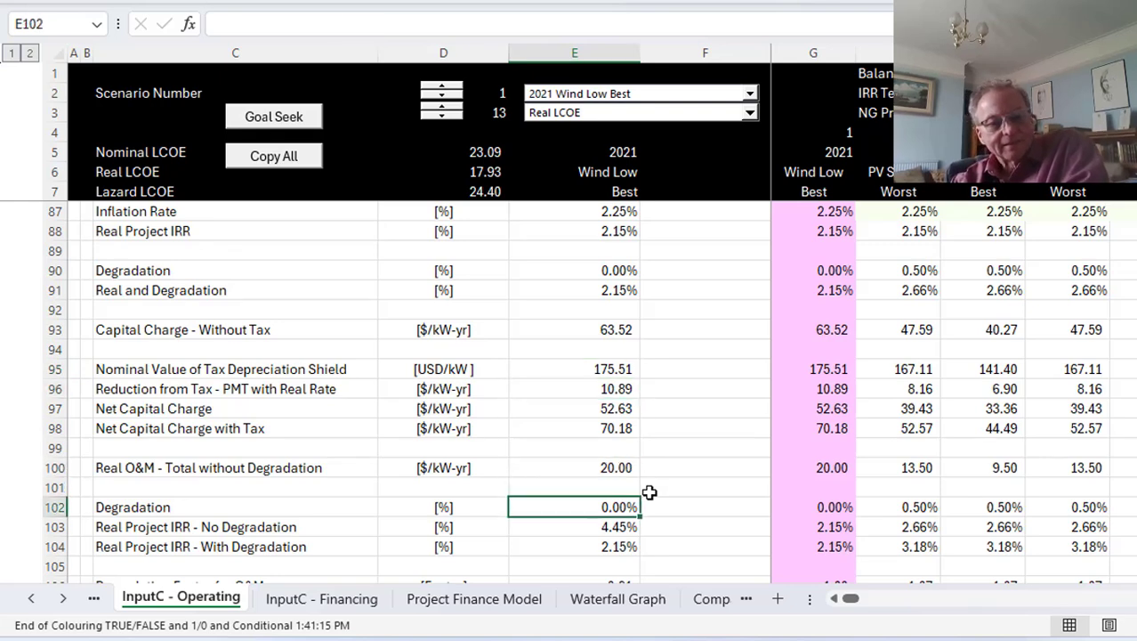
pyautogui.press('Up')
pyautogui.press('Up')
pyautogui.press('Up')
pyautogui.press('Up')
pyautogui.press('Up')
pyautogui.press('Up')
pyautogui.press('Up')
pyautogui.press('Up')
pyautogui.press('Up')
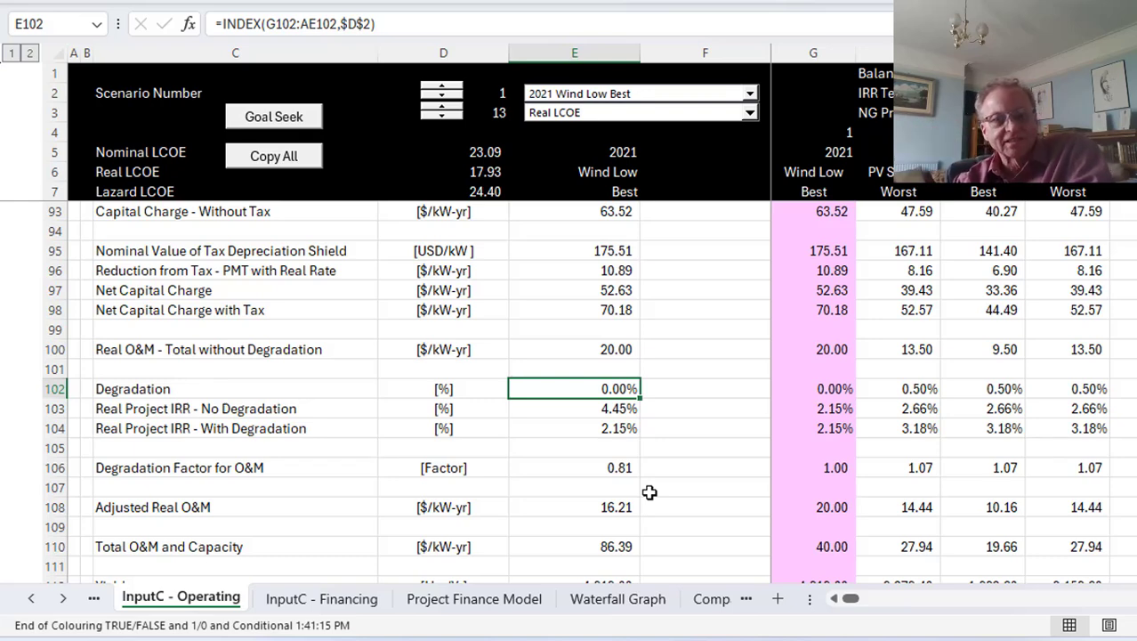
pyautogui.press('Down')
pyautogui.press('Up')
pyautogui.press('Up')
pyautogui.press('Up')
pyautogui.press('Down')
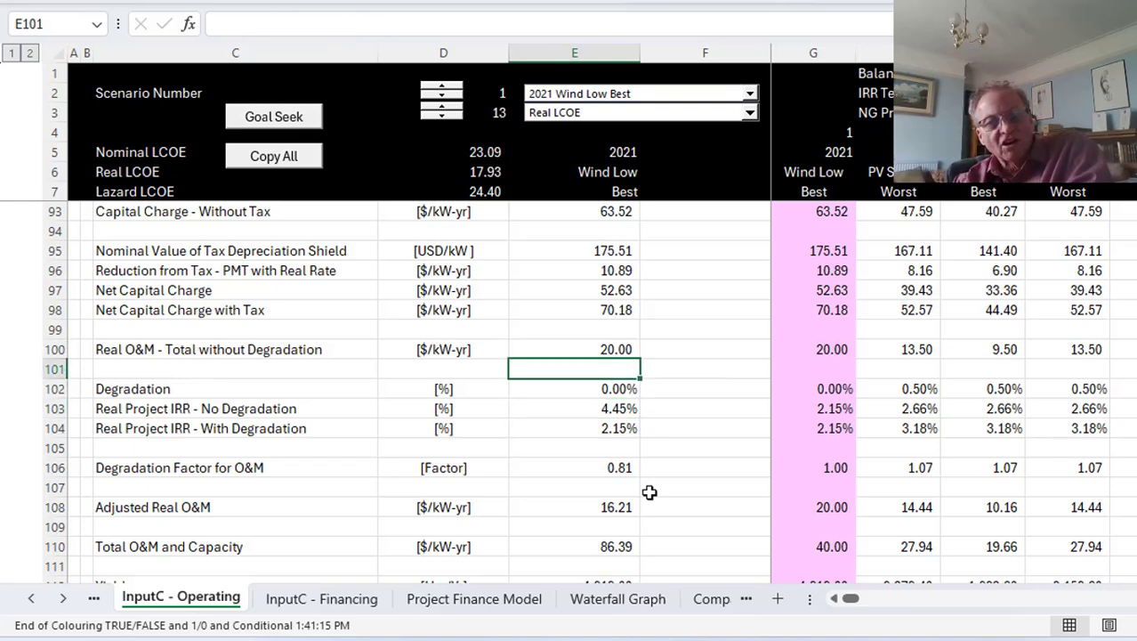
# Step: Look through the rows down to LCOE and inspect the Total O&M and Capacity formula in E110
pyautogui.press('Up')
pyautogui.press('Down')
pyautogui.press('Down')
pyautogui.press('Down')
pyautogui.press('Down')
pyautogui.press('Down')
pyautogui.press('Down')
pyautogui.press('Down')
pyautogui.press('Down')
pyautogui.press('Down')
pyautogui.press('Down')
pyautogui.press('Down')
pyautogui.press('Down')
pyautogui.press('Down')
pyautogui.press('Down')
pyautogui.press('Down')
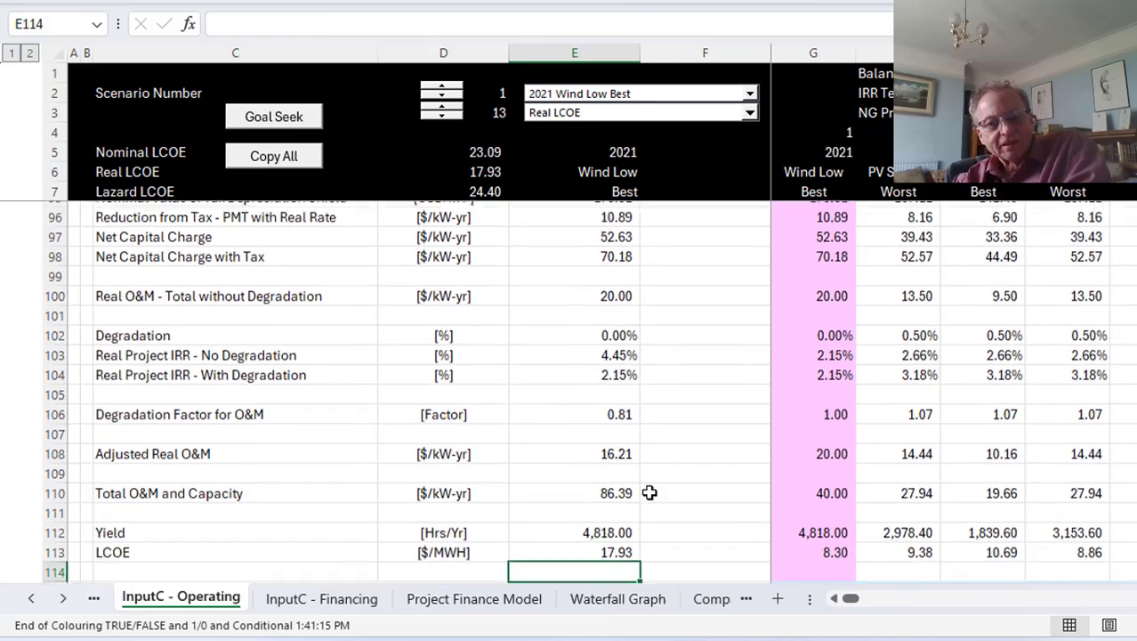
pyautogui.press('Up')
pyautogui.press('Up')
pyautogui.press('Up')
pyautogui.press('Up')
pyautogui.press('Up')
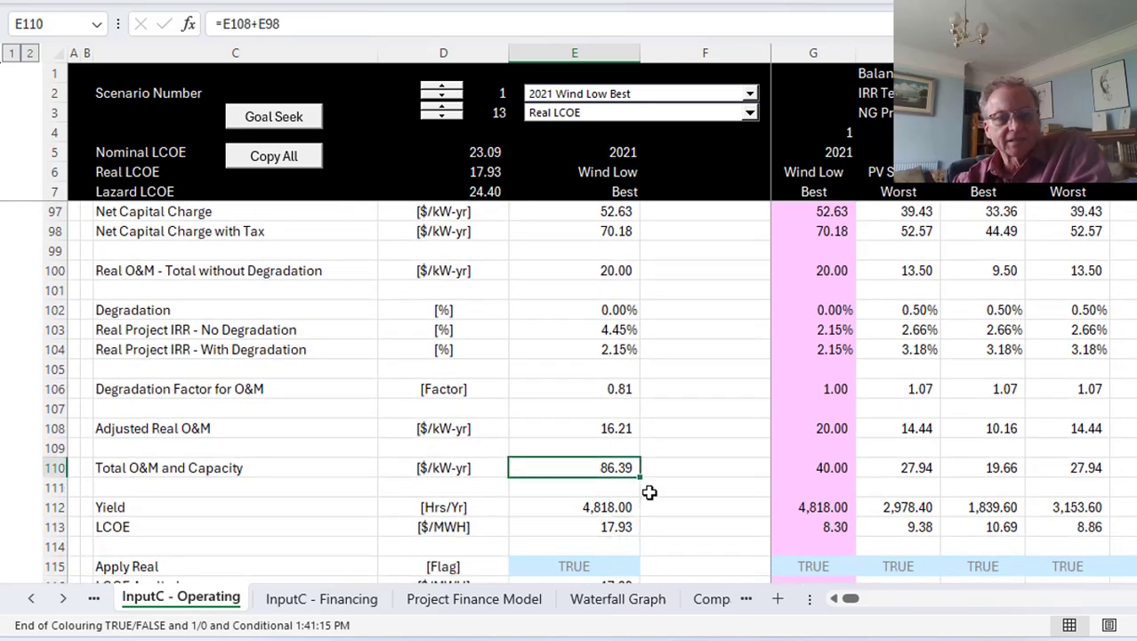
pyautogui.press('F2')
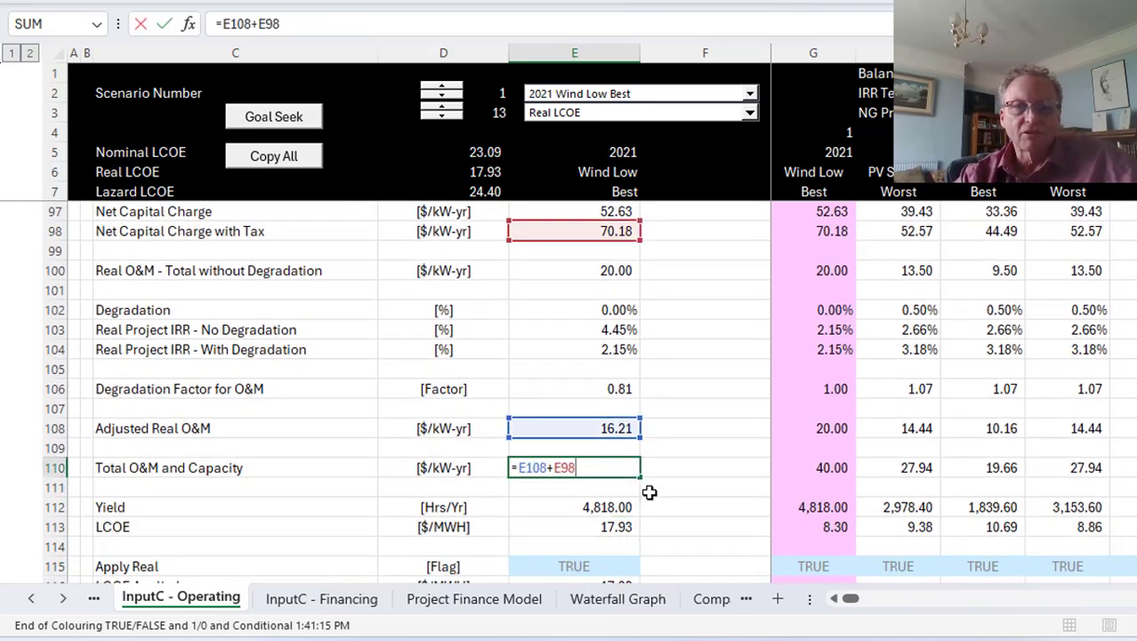
pyautogui.press('Escape')
# Step: Inspect the formulas for Adjusted Real O&M in E108 and Degradation Factor for O&M in E106
pyautogui.press('Up')
pyautogui.press('Up')
pyautogui.press('F2')
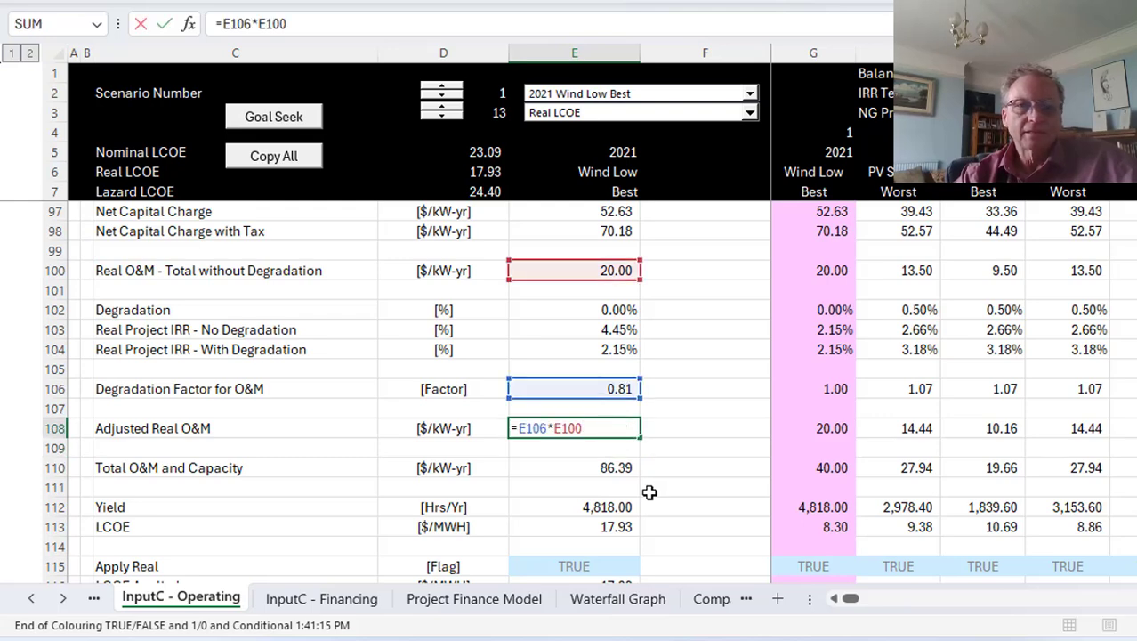
pyautogui.press('Escape')
pyautogui.press('Up')
pyautogui.press('Up')
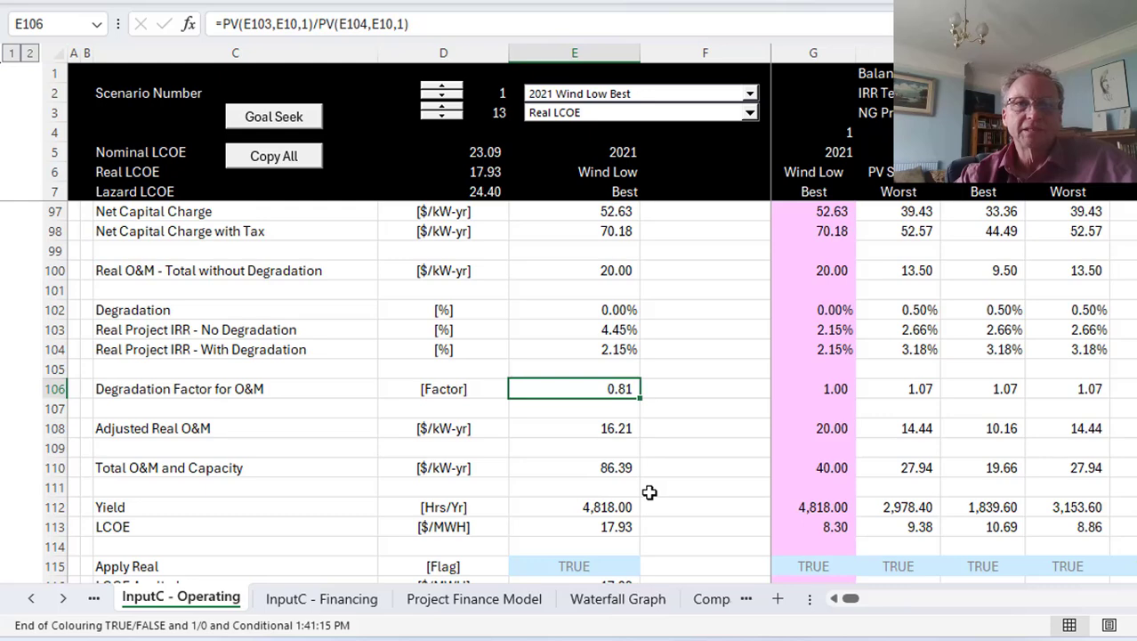
# Step: Trace the cells used by the PV ratio in the Degradation Factor for O&M formula in E106
pyautogui.click(945, 628)
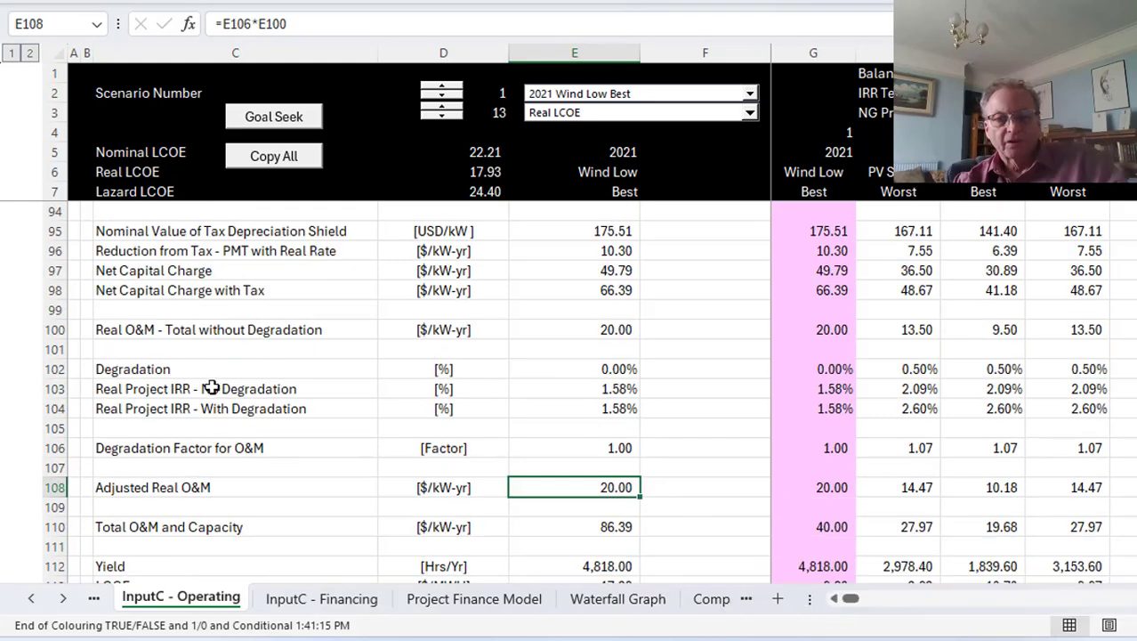
pyautogui.press('Up')
pyautogui.press('Up')
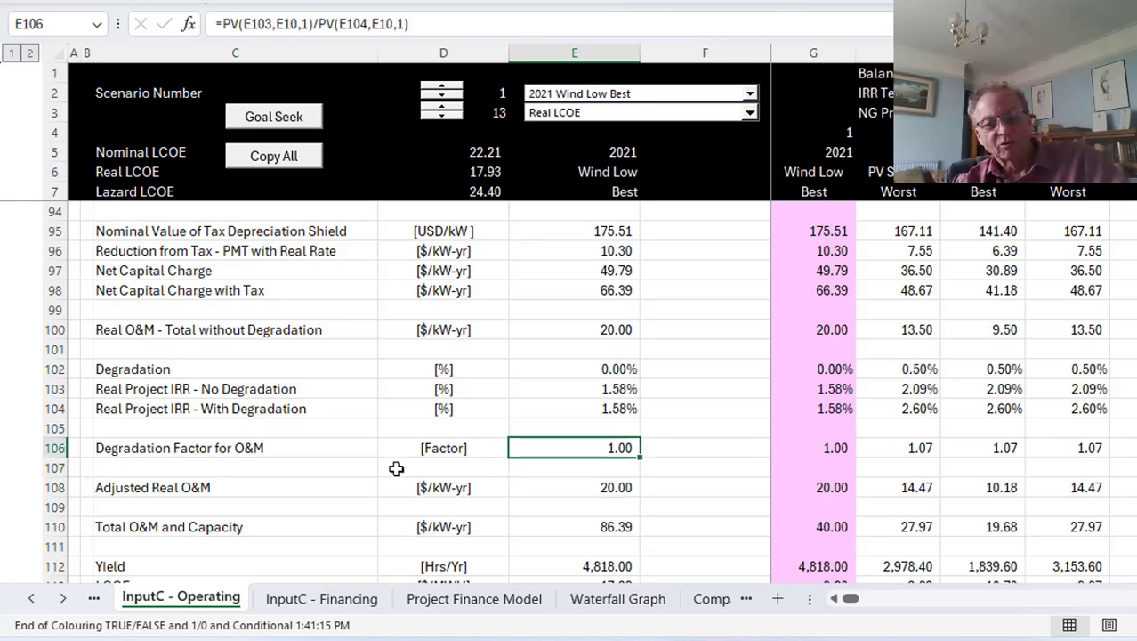
pyautogui.press('F2')
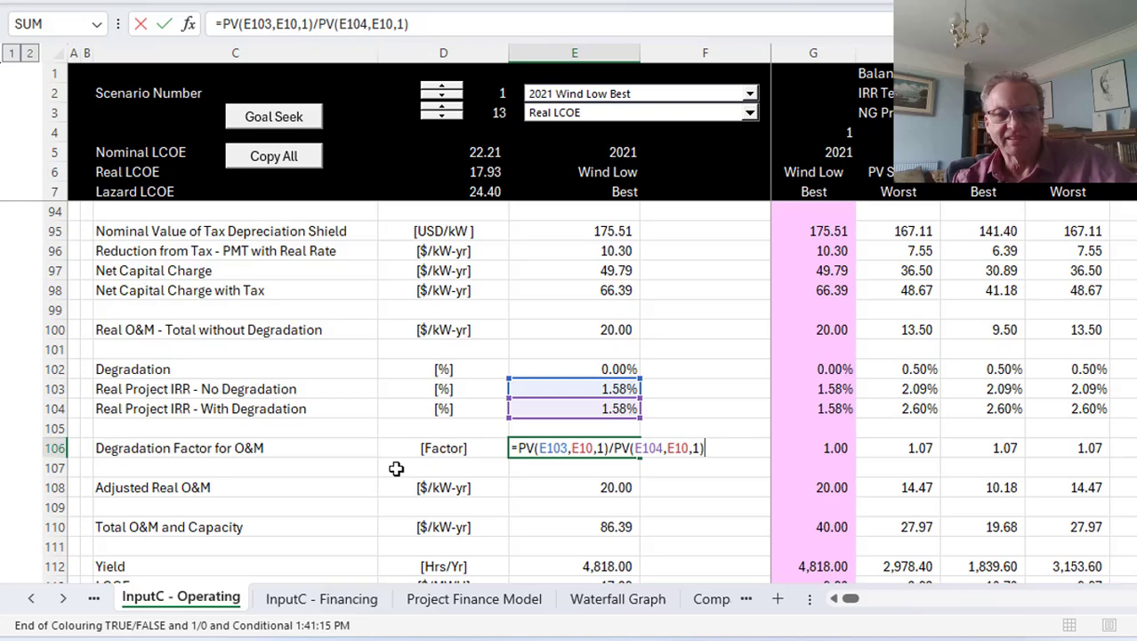
pyautogui.press('Escape')
pyautogui.press('Down')
pyautogui.press('Down')
pyautogui.press('Up')
pyautogui.press('Up')
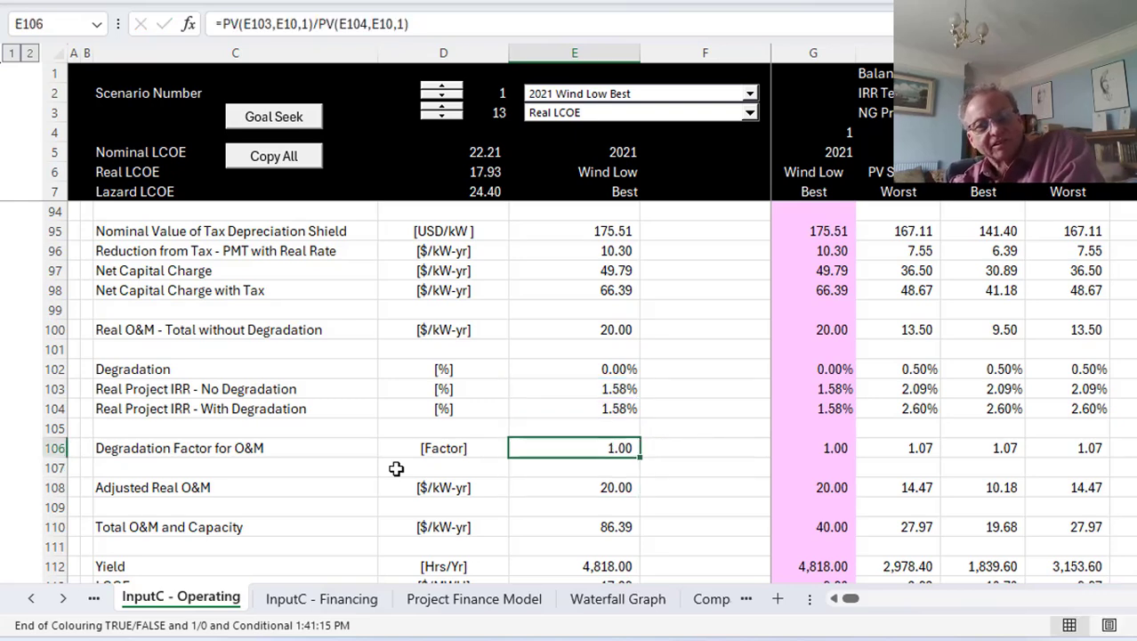
# Step: Inspect the Real Project IRR - No Degradation formula in E103 and its referenced cells
pyautogui.press('Up')
pyautogui.press('Up')
pyautogui.press('Up')
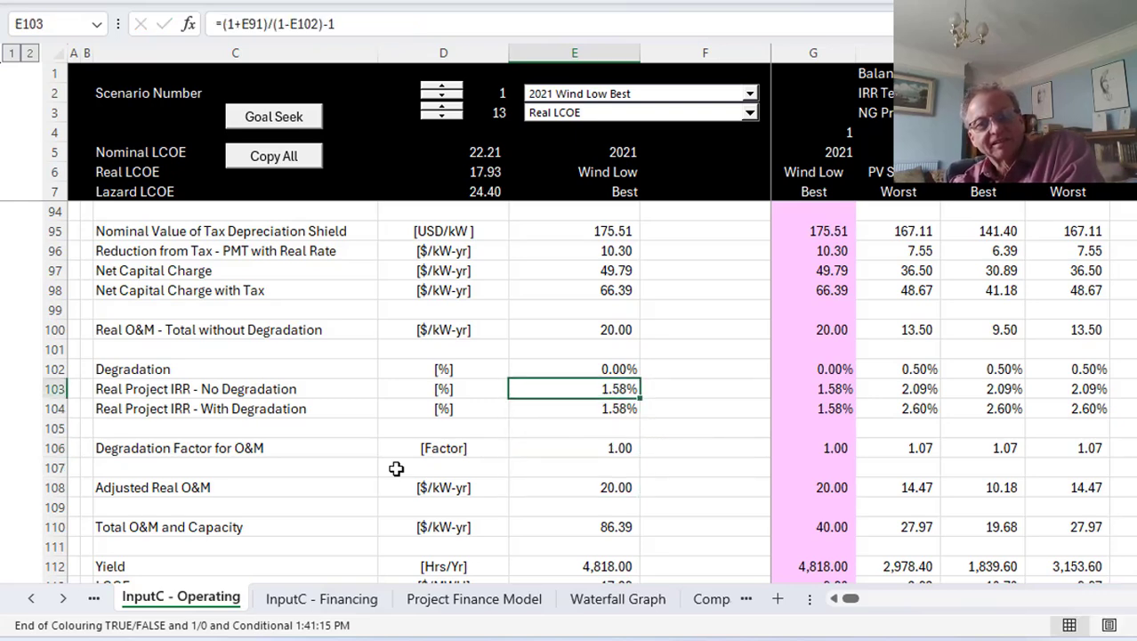
pyautogui.press('F2')
pyautogui.press('Escape')
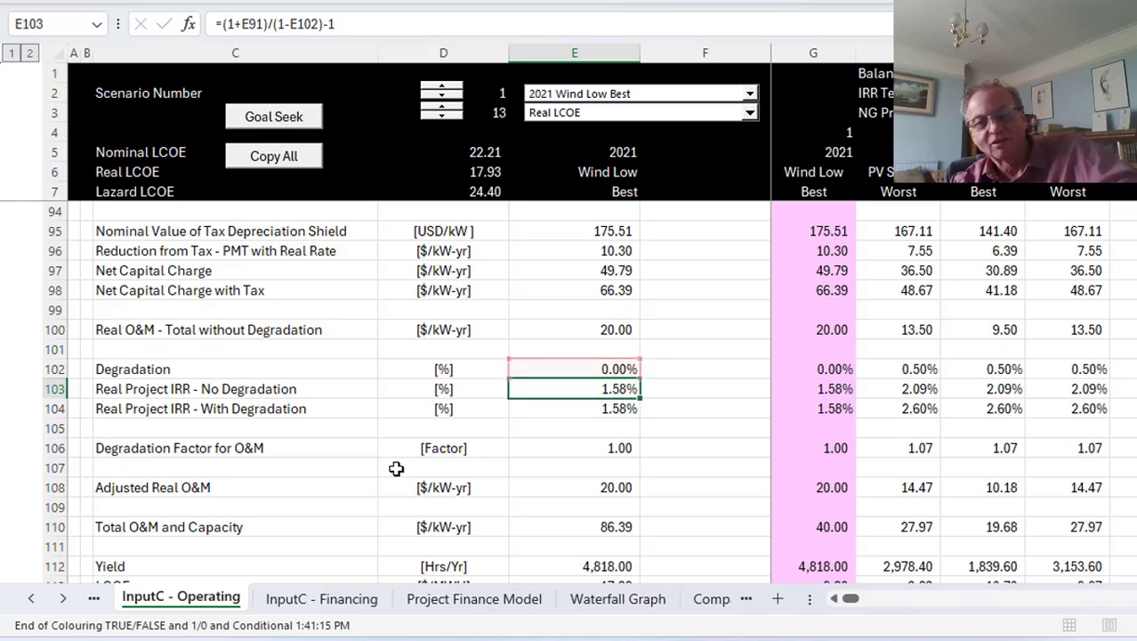
# Step: Recheck the Total O&M and Capacity formula in E110
pyautogui.press('Down')
pyautogui.press('Down')
pyautogui.press('Down')
pyautogui.press('Down')
pyautogui.press('Down')
pyautogui.press('Down')
pyautogui.press('Down')
pyautogui.press('Down')
pyautogui.press('Up')
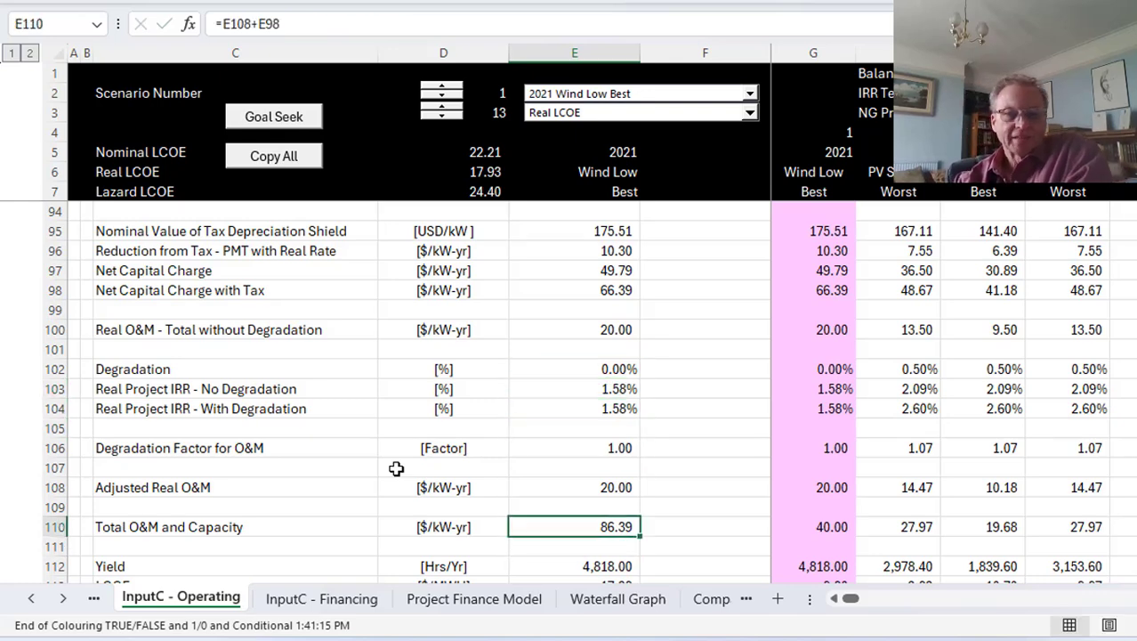
# Step: Review the LCOE, Apply Real, LCOE Applied, equity IRR and test flag rows down to Balance Sheet Test in E122
pyautogui.press('Down')
pyautogui.press('Down')
pyautogui.press('Down')
pyautogui.press('Down')
pyautogui.press('Down')
pyautogui.press('Down')
pyautogui.press('Down')
pyautogui.press('Down')
pyautogui.press('Down')
pyautogui.press('Down')
pyautogui.press('Down')
pyautogui.press('Down')
pyautogui.press('Down')
pyautogui.press('Down')
pyautogui.press('Down')
pyautogui.press('Down')
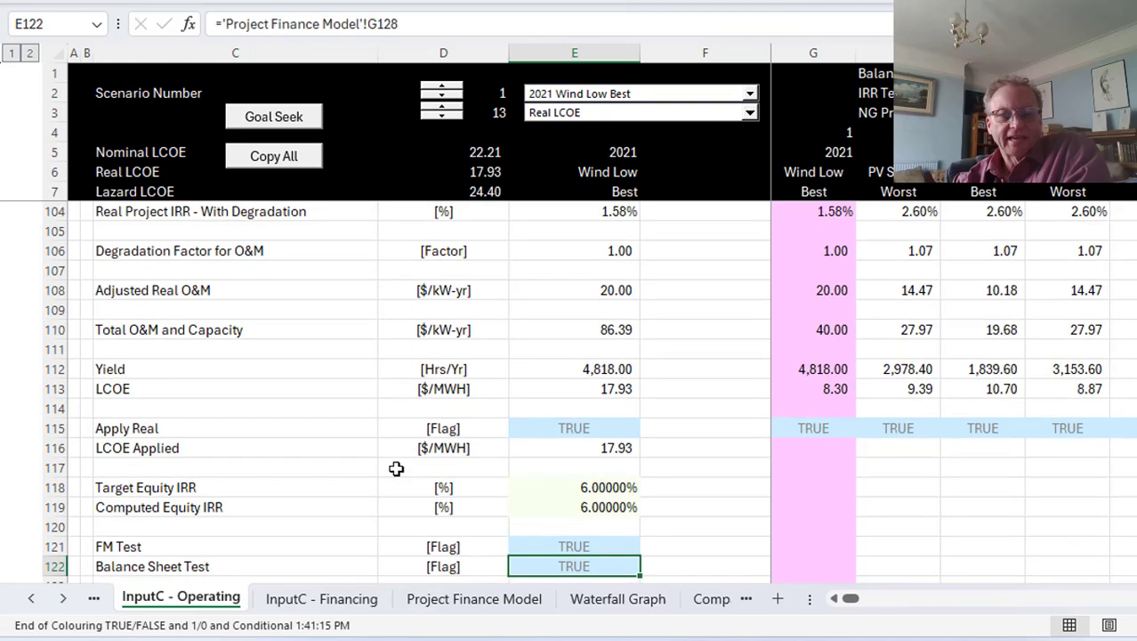
# Step: Go back to the Yield row and check the reference in E112
pyautogui.press('Up')
pyautogui.press('Up')
pyautogui.press('Up')
pyautogui.press('Up')
pyautogui.press('Up')
pyautogui.press('Up')
pyautogui.press('Up')
pyautogui.press('Up')
pyautogui.press('Up')
pyautogui.press('Up')
pyautogui.press('Up')
pyautogui.press('Up')
pyautogui.press('Up')
pyautogui.press('Up')
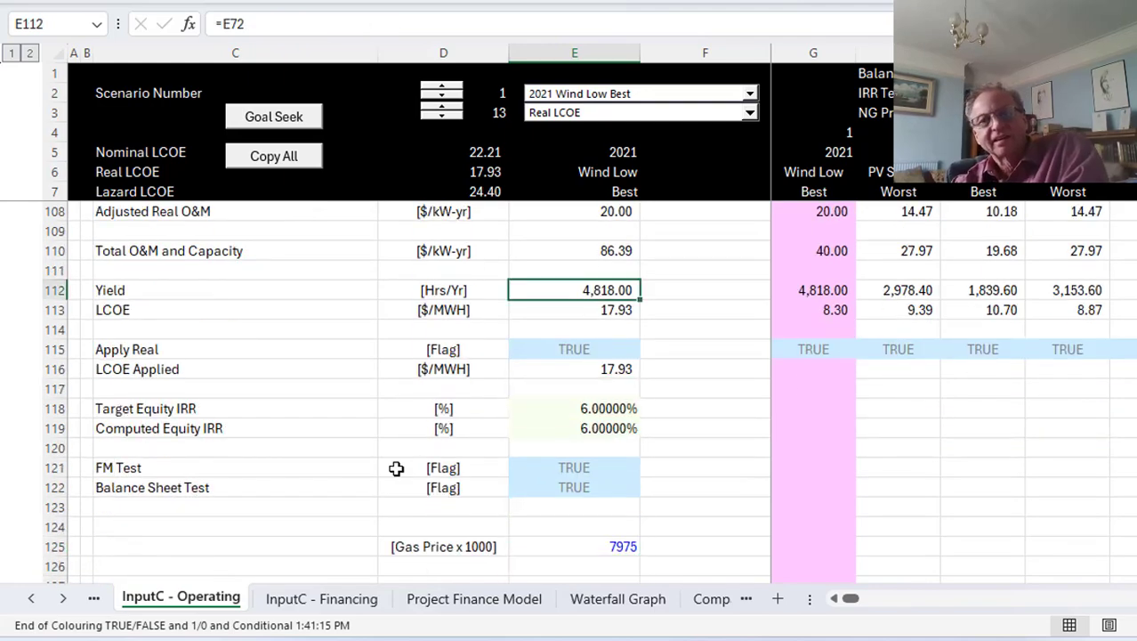
# Step: Return to the nominal calculation and examine the Capital Charge - Without Tax formula in E36 and its tax shield rows
pyautogui.press('Up')
pyautogui.press('Up')
pyautogui.press('Up')
pyautogui.press('Up')
pyautogui.press('Up')
pyautogui.press('Up')
pyautogui.press('Up')
pyautogui.press('Up')
pyautogui.press('Up')
pyautogui.press('Up')
pyautogui.press('Up')
pyautogui.press('Up')
pyautogui.press('Up')
pyautogui.press('Up')
pyautogui.press('Up')
pyautogui.press('Up')
pyautogui.press('Up')
pyautogui.press('Up')
pyautogui.press('Up')
pyautogui.press('Up')
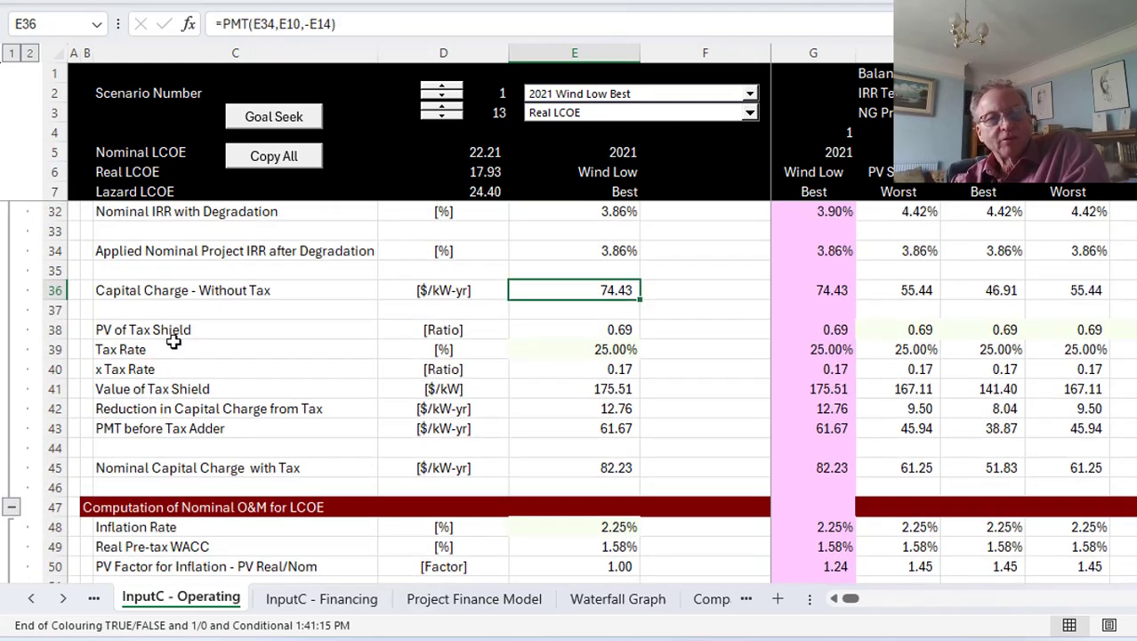
# Step: Check the Real LCOE reference in D6 and open the Project Finance Model sheet
pyautogui.click(463, 172)
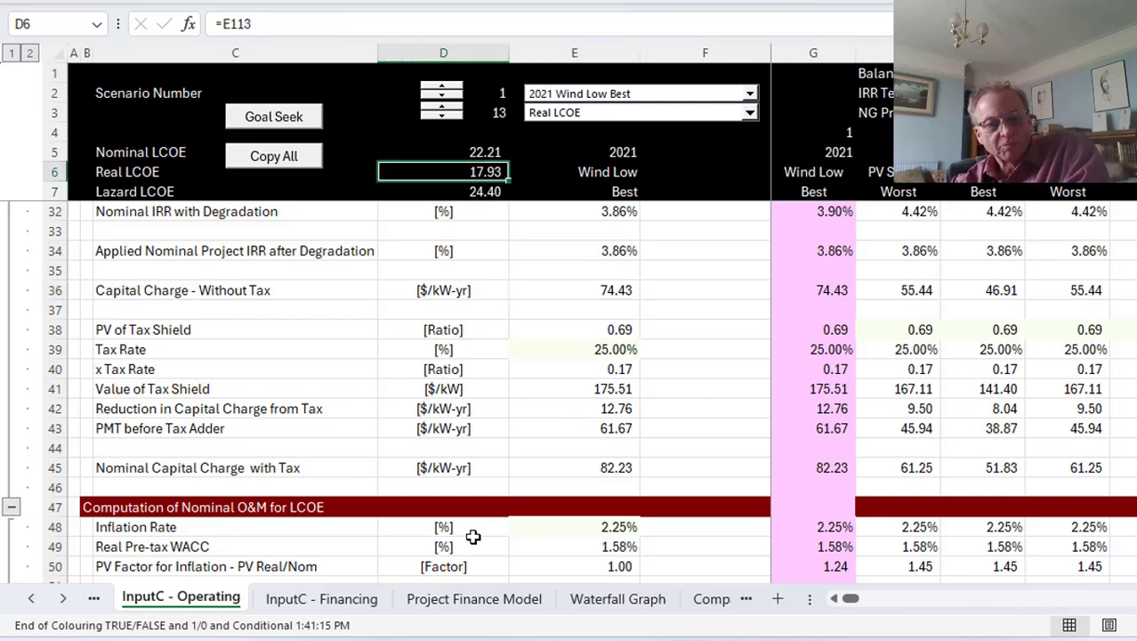
pyautogui.click(474, 599)
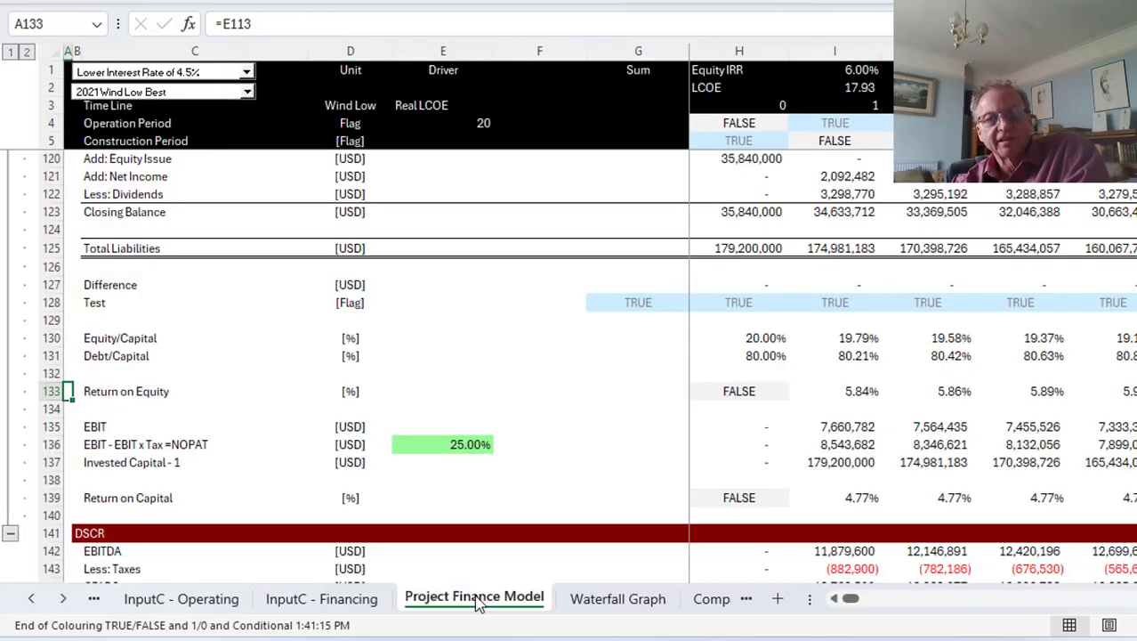
# Step: Go back through the financing and free cash flow rows in column H to Capacity in the Operation section
pyautogui.click(695, 197)
pyautogui.press('Up')
pyautogui.press('Up')
pyautogui.press('Up')
pyautogui.press('Up')
pyautogui.press('Up')
pyautogui.press('Up')
pyautogui.press('Up')
pyautogui.press('Up')
pyautogui.press('Up')
pyautogui.press('Up')
pyautogui.press('Up')
pyautogui.press('Up')
pyautogui.press('Up')
pyautogui.press('Up')
pyautogui.press('Up')
pyautogui.press('Up')
pyautogui.press('Up')
pyautogui.press('Up')
pyautogui.press('Up')
pyautogui.press('Up')
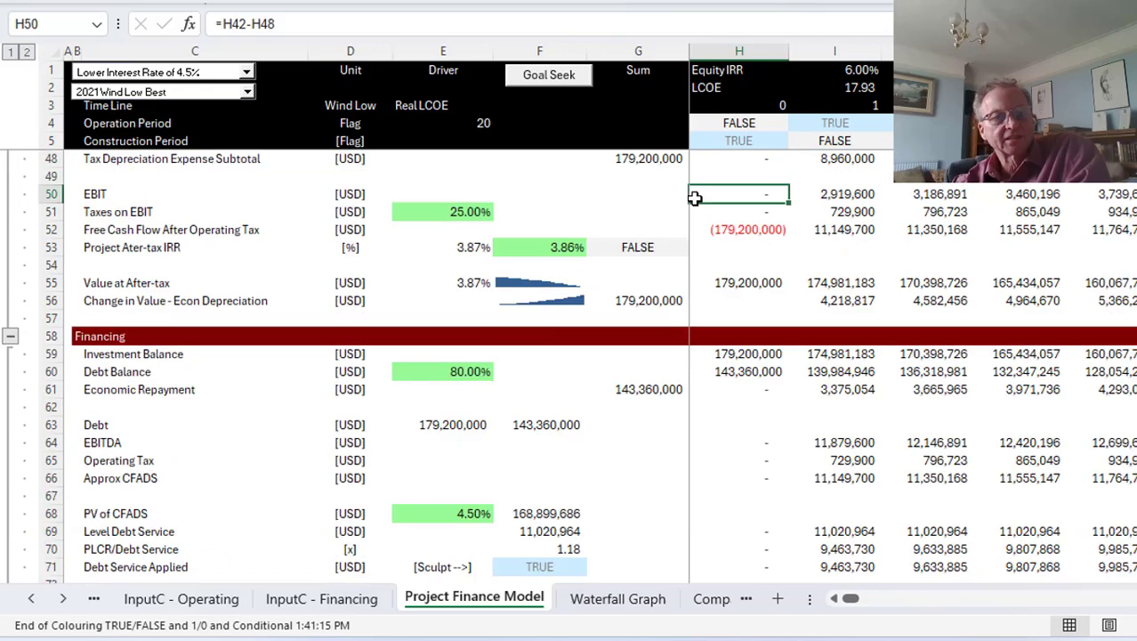
pyautogui.press('Up')
pyautogui.press('Up')
pyautogui.press('Up')
pyautogui.press('Up')
pyautogui.press('Up')
pyautogui.press('Up')
pyautogui.press('Up')
pyautogui.press('Up')
pyautogui.press('Up')
pyautogui.press('Up')
pyautogui.press('Up')
pyautogui.press('Up')
pyautogui.press('Up')
pyautogui.press('Up')
pyautogui.press('Up')
pyautogui.press('Up')
pyautogui.press('Up')
pyautogui.press('Up')
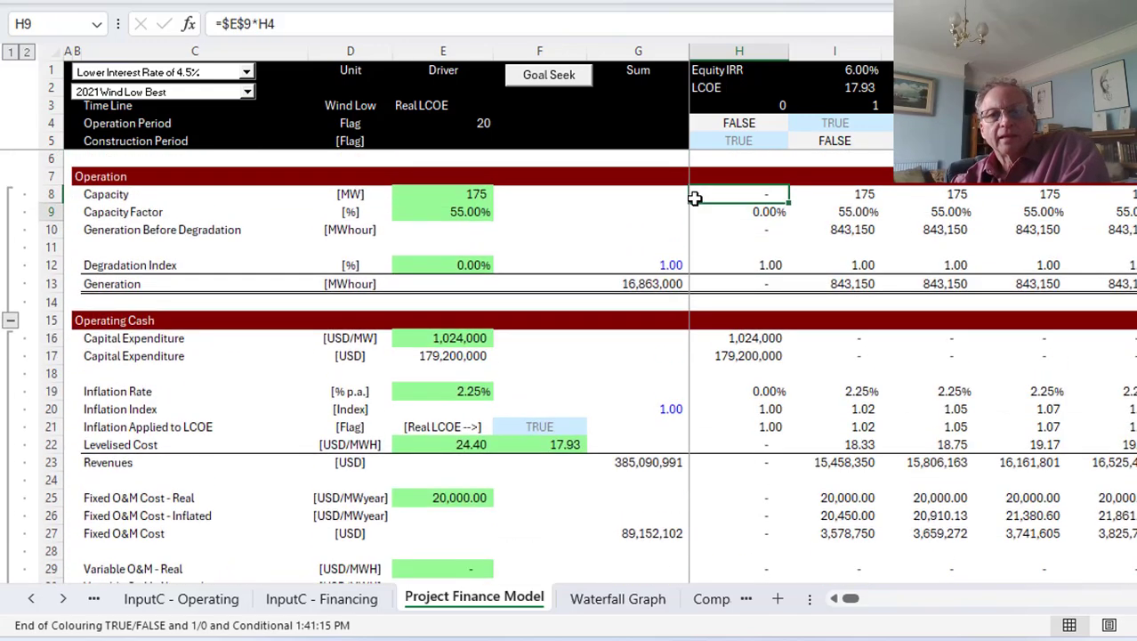
# Step: Check the Generation formula in H13 and the Degradation Index formula in H12 with its driver
pyautogui.press('Down')
pyautogui.press('Down')
pyautogui.press('Down')
pyautogui.press('Down')
pyautogui.press('Down')
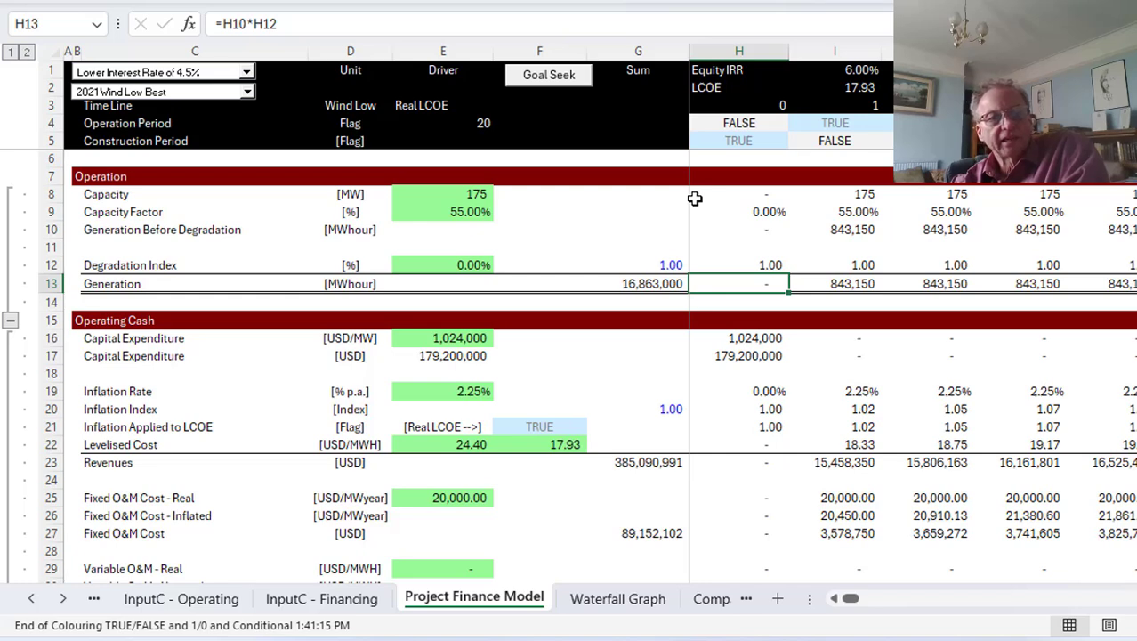
pyautogui.press('Up')
pyautogui.press('Up')
pyautogui.press('Down')
pyautogui.press('Left')
pyautogui.press('Left')
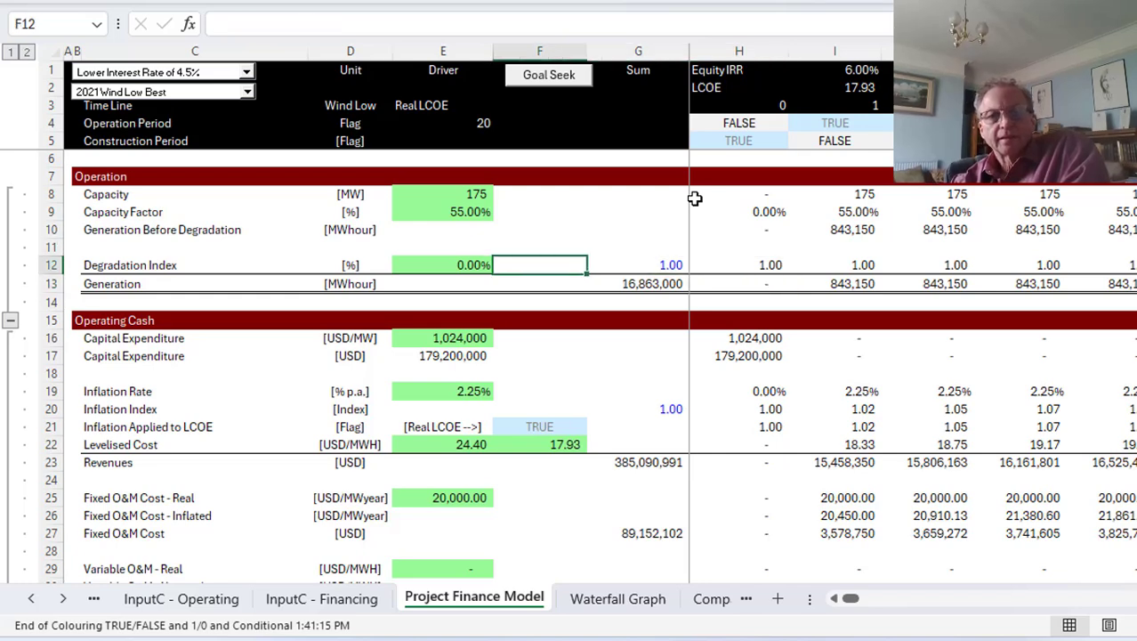
pyautogui.press('Right')
pyautogui.press('Right')
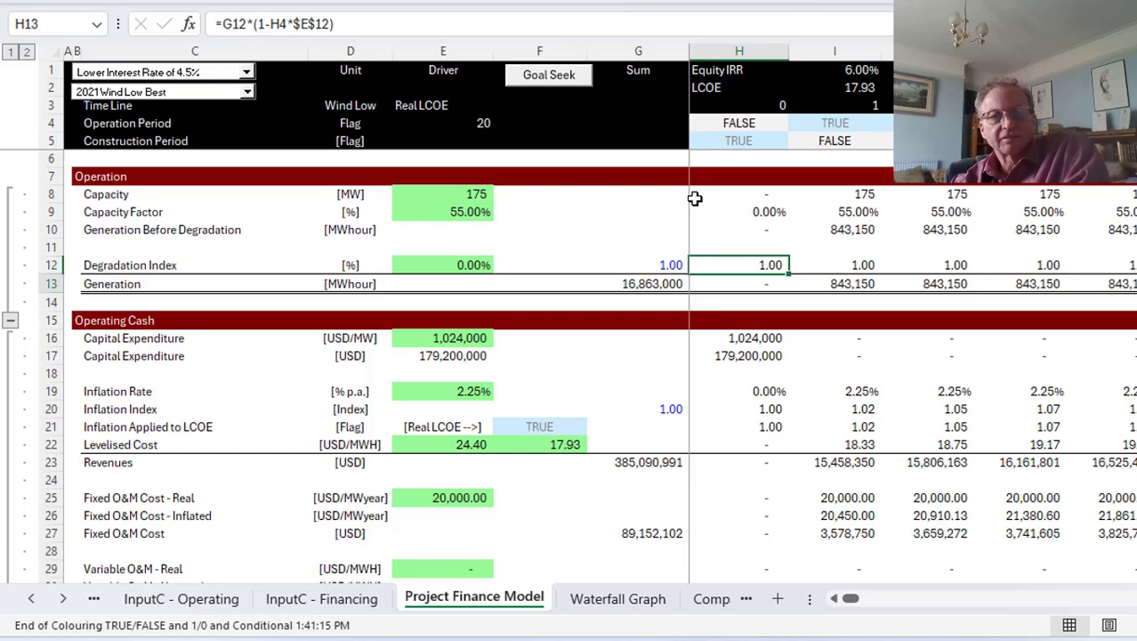
# Step: Review the Operating Cash rows from Capital Expenditure through O&M and fuel costs to EBITDA
pyautogui.press('Down')
pyautogui.press('Down')
pyautogui.press('Down')
pyautogui.press('Down')
pyautogui.press('Down')
pyautogui.press('Down')
pyautogui.press('Down')
pyautogui.press('Down')
pyautogui.press('Down')
pyautogui.press('Down')
pyautogui.press('Down')
pyautogui.press('Down')
pyautogui.press('Down')
pyautogui.press('Down')
pyautogui.press('Down')
pyautogui.press('Down')
pyautogui.press('Down')
pyautogui.press('Down')
pyautogui.press('Down')
pyautogui.press('Down')
pyautogui.press('Down')
pyautogui.press('Down')
pyautogui.press('Down')
pyautogui.press('Down')
pyautogui.press('Down')
pyautogui.press('Down')
pyautogui.press('Down')
pyautogui.press('Down')
pyautogui.press('Down')
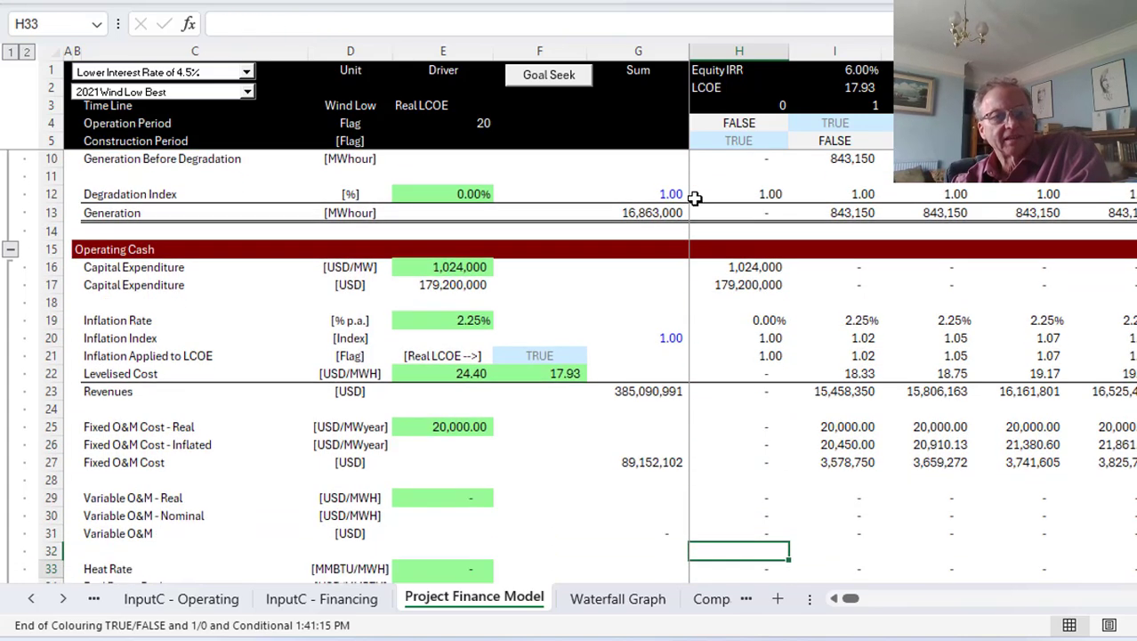
pyautogui.press('Down')
pyautogui.press('Down')
pyautogui.press('Down')
pyautogui.press('Down')
pyautogui.press('Down')
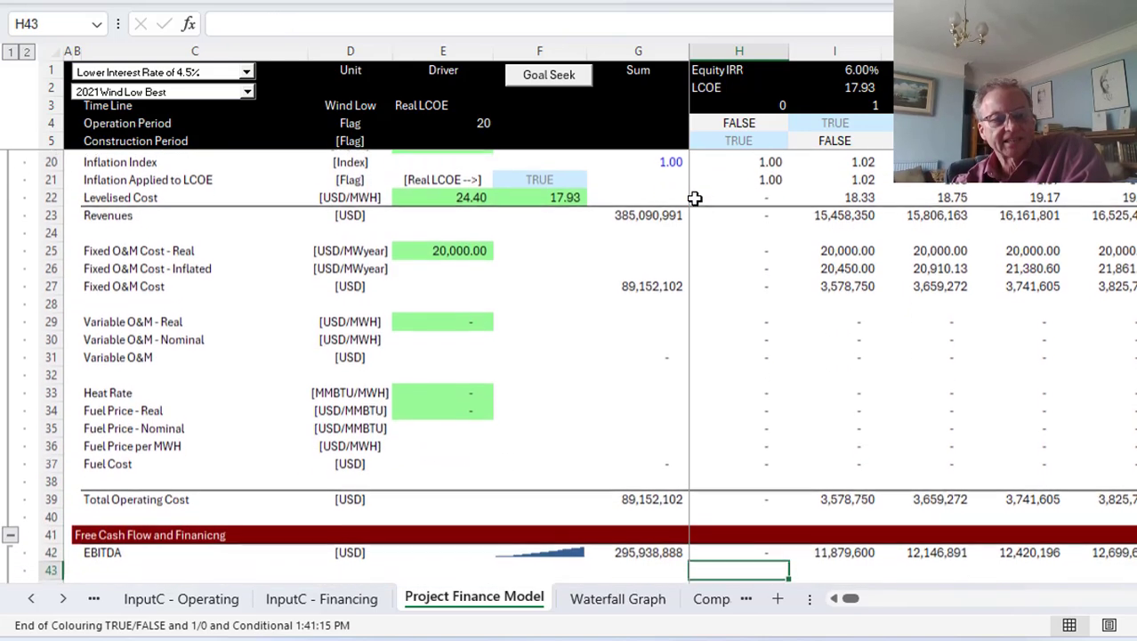
# Step: Return from the EBITDA row to the Levelised Cost row in the Operating Cash section
pyautogui.press('Up')
pyautogui.press('Up')
pyautogui.press('Up')
pyautogui.press('Up')
pyautogui.press('Up')
pyautogui.press('Up')
pyautogui.press('Up')
pyautogui.press('Up')
pyautogui.press('Up')
pyautogui.press('Up')
pyautogui.press('Up')
pyautogui.press('Up')
pyautogui.press('Up')
pyautogui.press('Up')
pyautogui.press('Up')
pyautogui.press('Up')
pyautogui.press('Up')
pyautogui.press('Up')
pyautogui.press('Up')
pyautogui.press('Up')
pyautogui.press('Up')
pyautogui.press('Up')
pyautogui.press('Up')
pyautogui.press('Up')
pyautogui.press('Up')
pyautogui.press('Up')
pyautogui.press('Up')
pyautogui.press('Up')
pyautogui.press('Up')
pyautogui.press('Up')
pyautogui.press('Up')
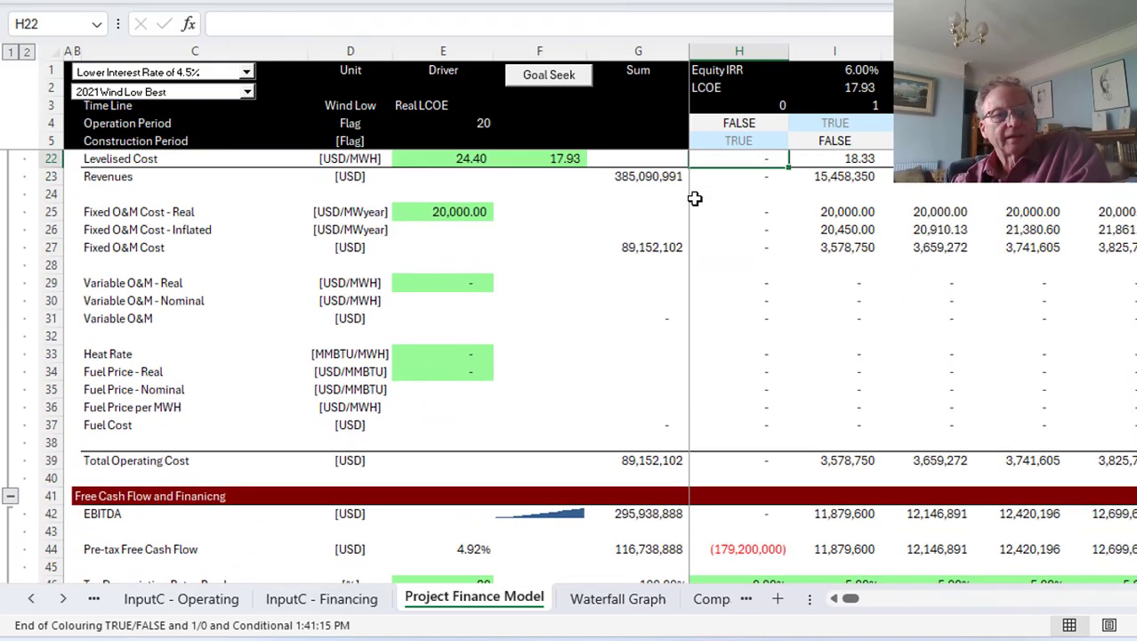
# Step: Look over the operating cost rows again and check the Fixed O&M Cost - Inflated formula in H26
pyautogui.press('Down')
pyautogui.press('Down')
pyautogui.press('Down')
pyautogui.press('Down')
pyautogui.press('Down')
pyautogui.press('Down')
pyautogui.press('Down')
pyautogui.press('Down')
pyautogui.press('Down')
pyautogui.press('Down')
pyautogui.press('Down')
pyautogui.press('Down')
pyautogui.press('Down')
pyautogui.press('Down')
pyautogui.press('Up')
pyautogui.press('Up')
pyautogui.press('Up')
pyautogui.press('Up')
pyautogui.press('Up')
pyautogui.press('Up')
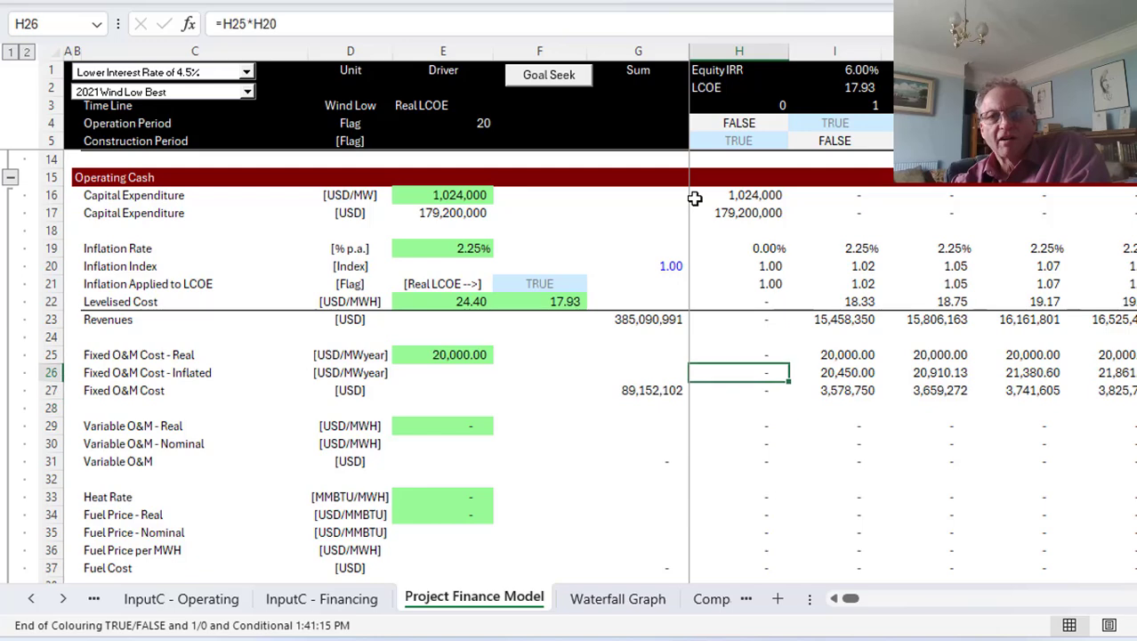
# Step: Examine the Levelised Cost formula across the yearly columns of row 22, including K22
pyautogui.press('Right')
pyautogui.press('Right')
pyautogui.press('Right')
pyautogui.press('Right')
pyautogui.press('Right')
pyautogui.press('Right')
pyautogui.press('Right')
pyautogui.press('Right')
pyautogui.press('Right')
pyautogui.press('Right')
pyautogui.press('Right')
pyautogui.press('Right')
pyautogui.press('Right')
pyautogui.press('Right')
pyautogui.press('Right')
pyautogui.press('Right')
pyautogui.press('Right')
pyautogui.press('Right')
pyautogui.press('Right')
pyautogui.press('Right')
pyautogui.press('Right')
pyautogui.press('Right')
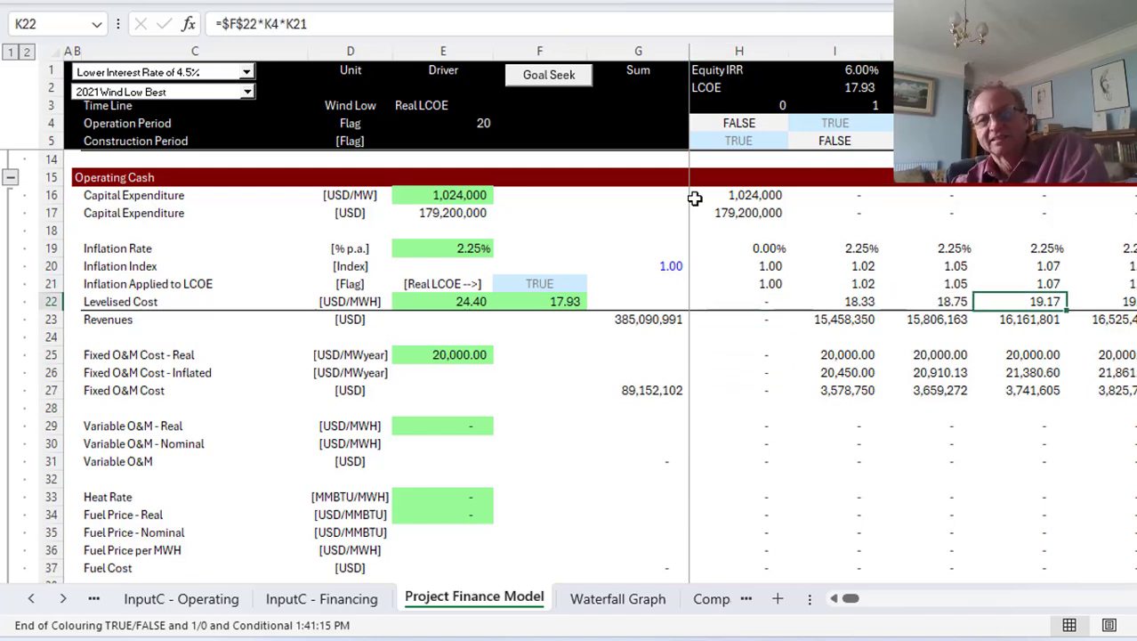
# Step: Trace the Levelised Cost row through the final operating years and return to the driver in F22
pyautogui.press('Left')
pyautogui.press('Left')
pyautogui.press('Left')
pyautogui.press('Left')
pyautogui.press('Left')
pyautogui.press('Left')
pyautogui.press('Left')
pyautogui.press('Left')
pyautogui.press('Left')
pyautogui.press('Left')
pyautogui.press('Left')
pyautogui.press('Left')
pyautogui.press('Left')
pyautogui.press('Left')
pyautogui.press('Left')
pyautogui.press('Left')
pyautogui.press('Left')
pyautogui.press('Left')
pyautogui.press('Left')
pyautogui.press('Left')
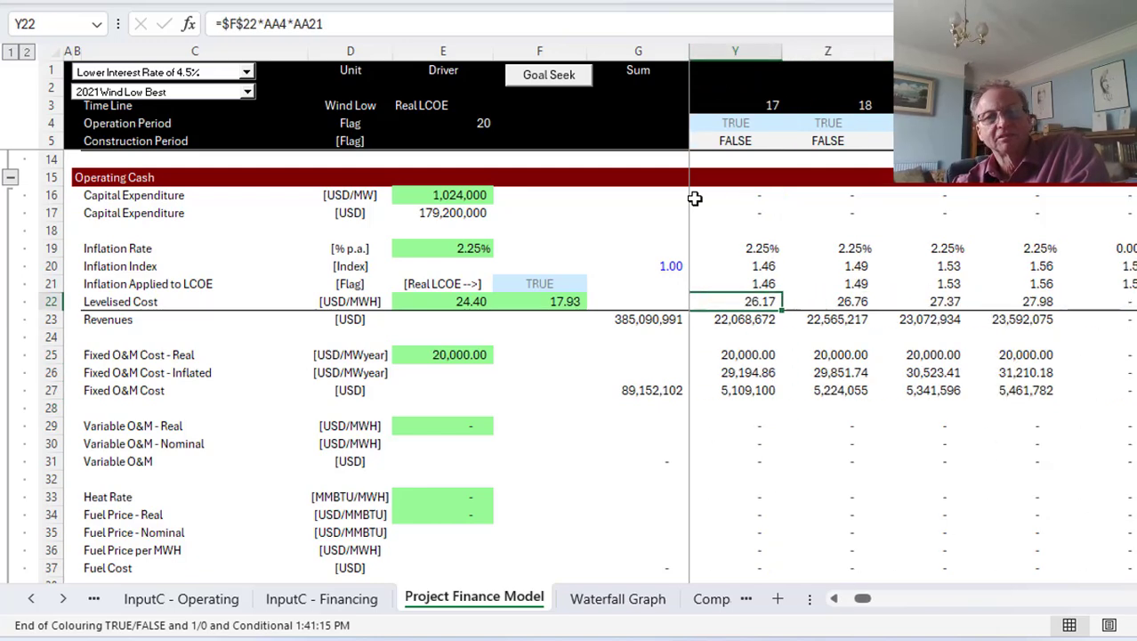
pyautogui.press('Right')
pyautogui.press('Right')
pyautogui.press('Right')
pyautogui.press('Right')
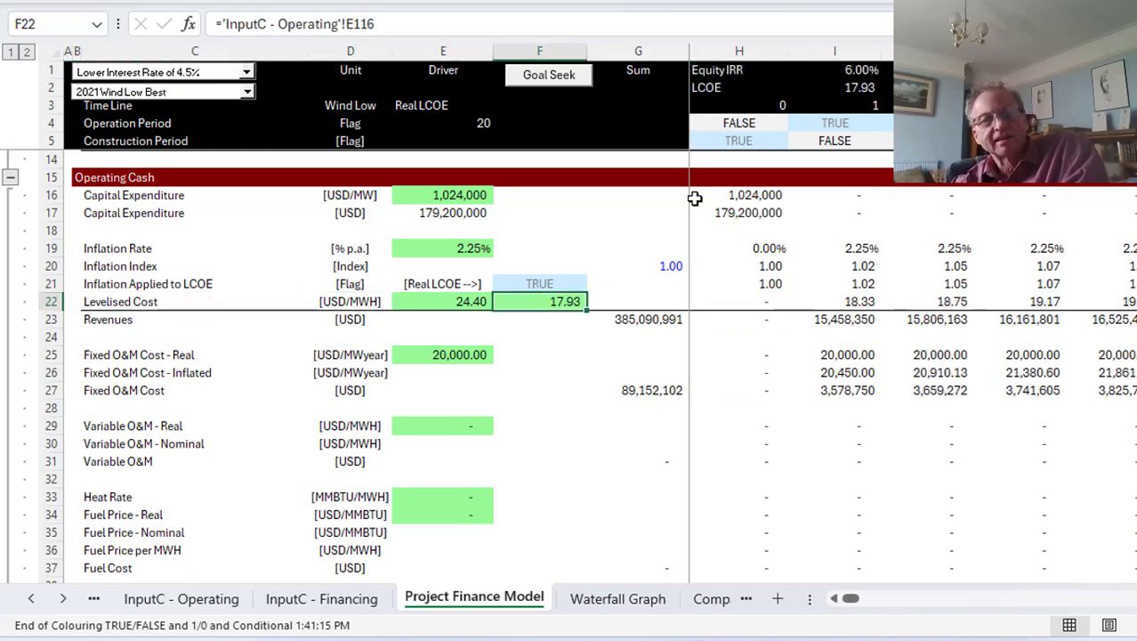
# Step: Review the first operating year in column I from the tax depreciation rate through the Financing section to the debt Closing Balance in I78
pyautogui.press('Right')
pyautogui.press('Right')
pyautogui.press('Right')
pyautogui.press('pagedown')
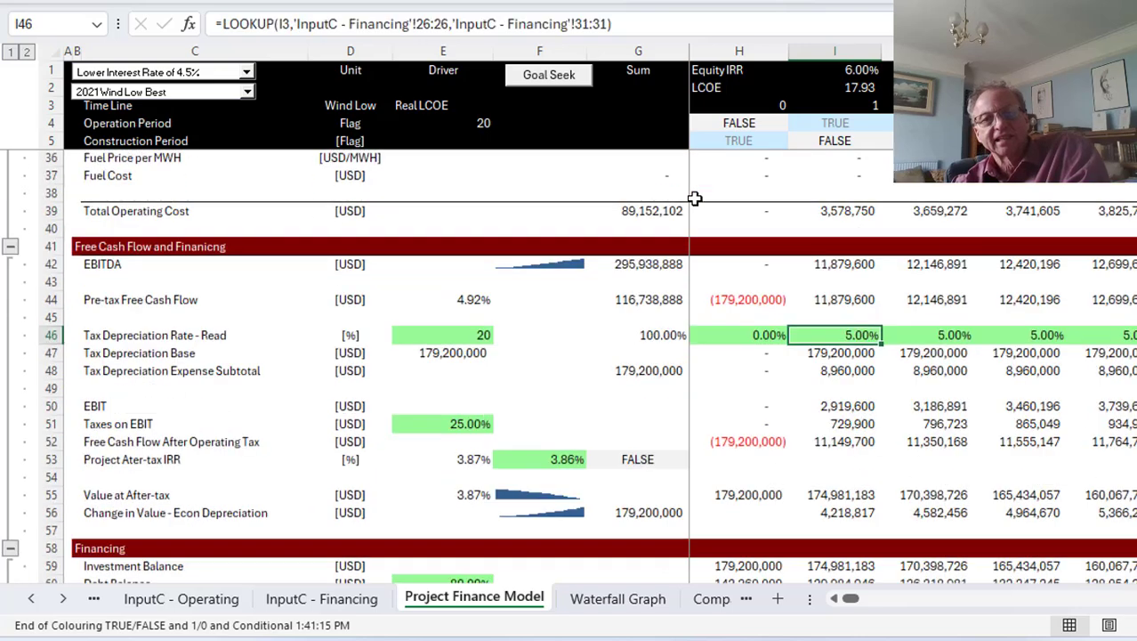
pyautogui.scroll(-1, 696, 198)
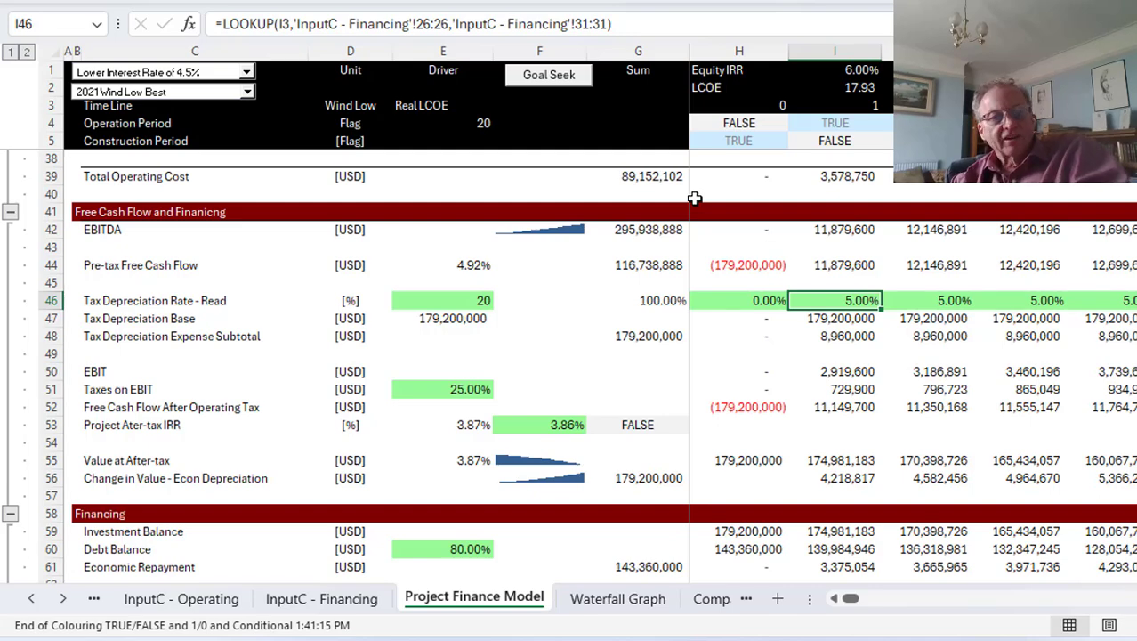
pyautogui.press('Down')
pyautogui.press('Down')
pyautogui.press('Down')
pyautogui.press('Down')
pyautogui.press('Down')
pyautogui.press('Down')
pyautogui.press('Down')
pyautogui.press('Down')
pyautogui.press('Down')
pyautogui.press('Down')
pyautogui.press('Down')
pyautogui.press('Down')
pyautogui.press('Down')
pyautogui.press('Down')
pyautogui.press('Down')
pyautogui.press('Down')
pyautogui.press('Down')
pyautogui.press('Down')
pyautogui.press('Down')
pyautogui.press('Down')
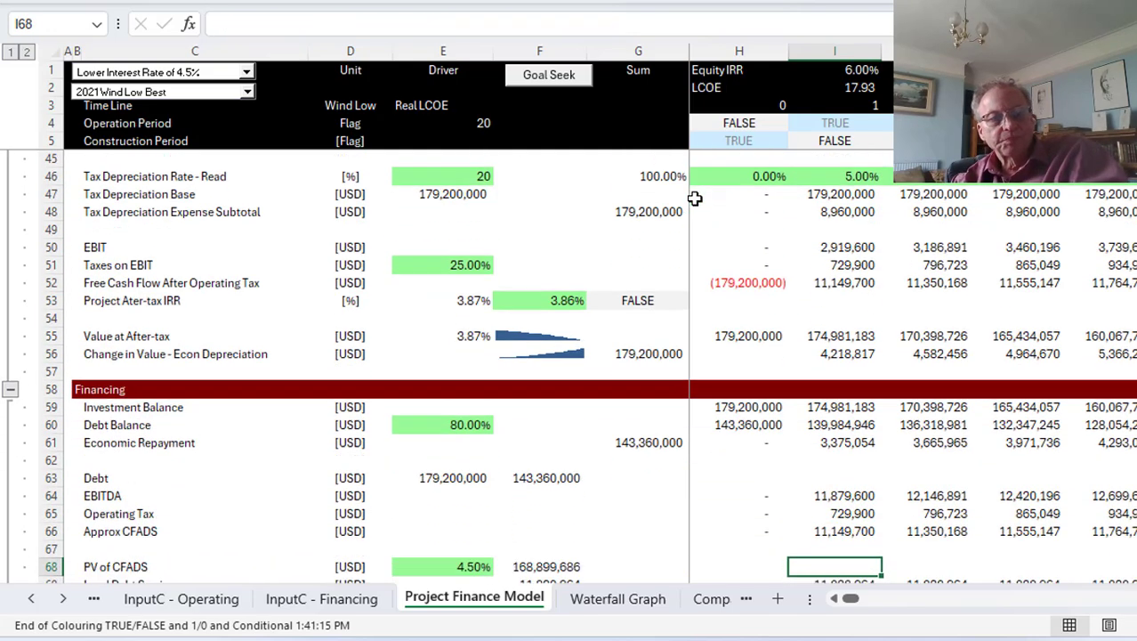
pyautogui.press('Down')
pyautogui.press('Down')
pyautogui.press('Down')
pyautogui.press('Down')
pyautogui.press('Down')
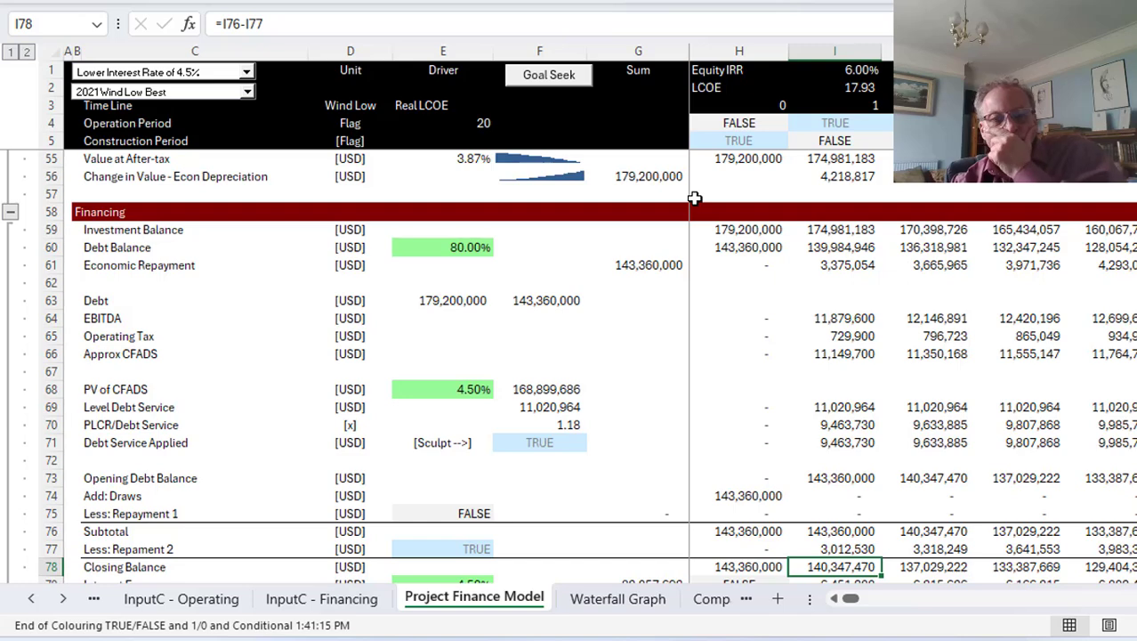
# Step: Check the second repayment formula in I77 and go over the debt service and balance rows to Interest Expense in I79
pyautogui.press('Up')
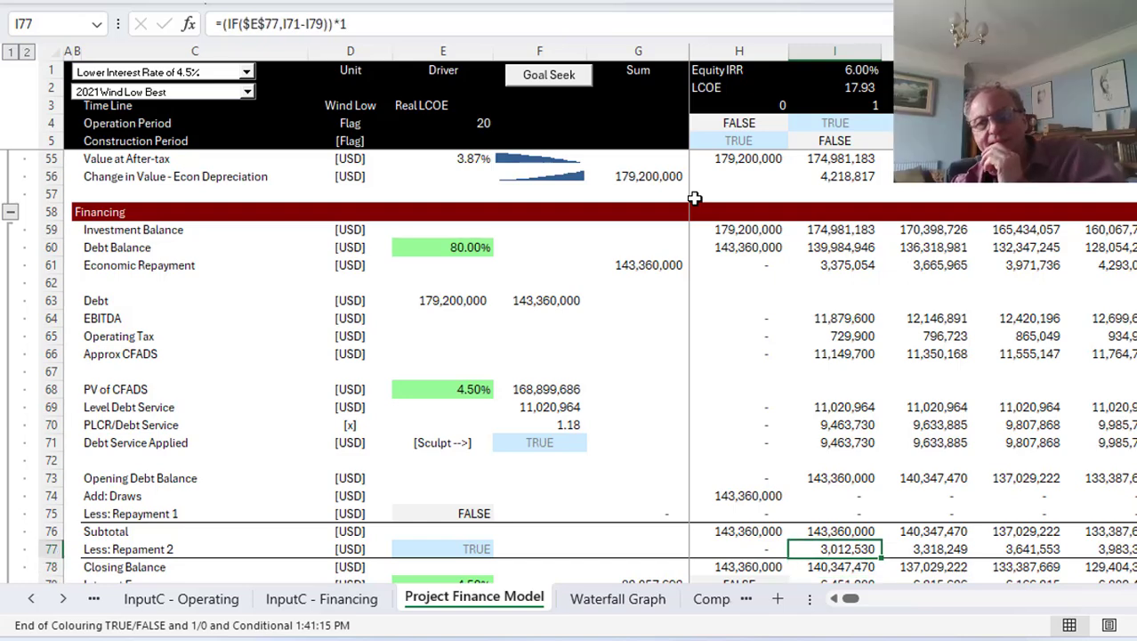
pyautogui.press('Up')
pyautogui.press('Up')
pyautogui.press('Up')
pyautogui.press('Up')
pyautogui.press('Up')
pyautogui.press('Up')
pyautogui.press('Up')
pyautogui.press('Up')
pyautogui.press('Up')
pyautogui.press('Down')
pyautogui.press('Down')
pyautogui.press('Down')
pyautogui.press('Down')
pyautogui.press('Down')
pyautogui.press('Down')
pyautogui.press('Down')
pyautogui.press('Down')
pyautogui.press('Down')
pyautogui.press('Down')
pyautogui.press('Down')
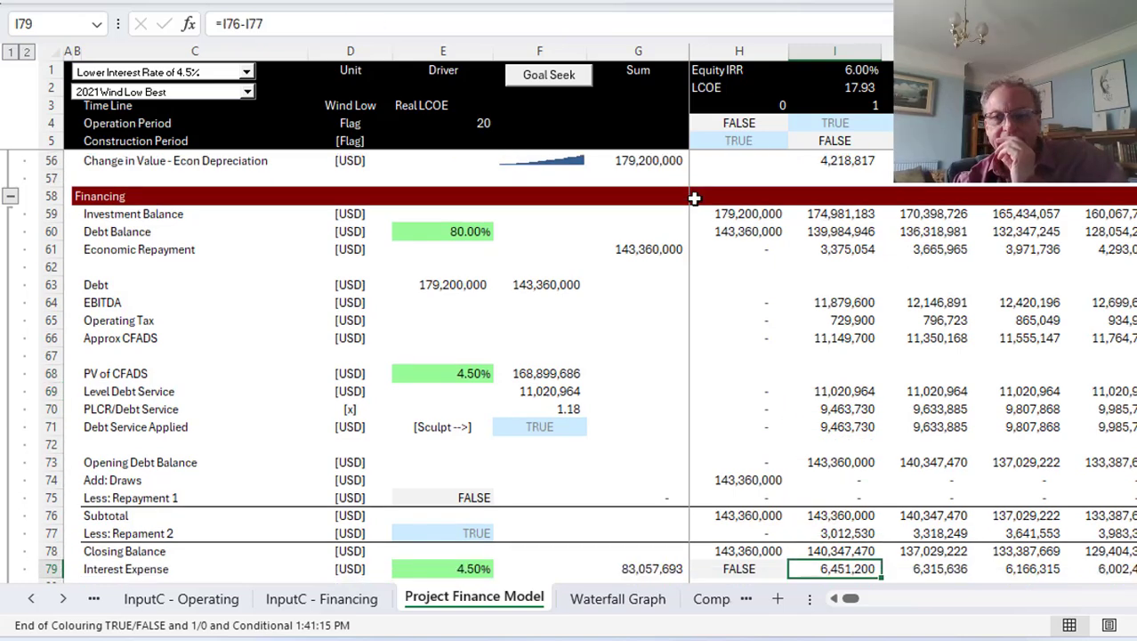
# Step: Inspect the debt schedule formulas, including Less: Repayment 1 in I75 and Opening Debt Balance in I73
pyautogui.press('Down')
pyautogui.press('Down')
pyautogui.press('Down')
pyautogui.press('Up')
pyautogui.press('Up')
pyautogui.press('Up')
pyautogui.press('Up')
pyautogui.press('Up')
pyautogui.press('Up')
pyautogui.press('Up')
pyautogui.press('Up')
pyautogui.press('Down')
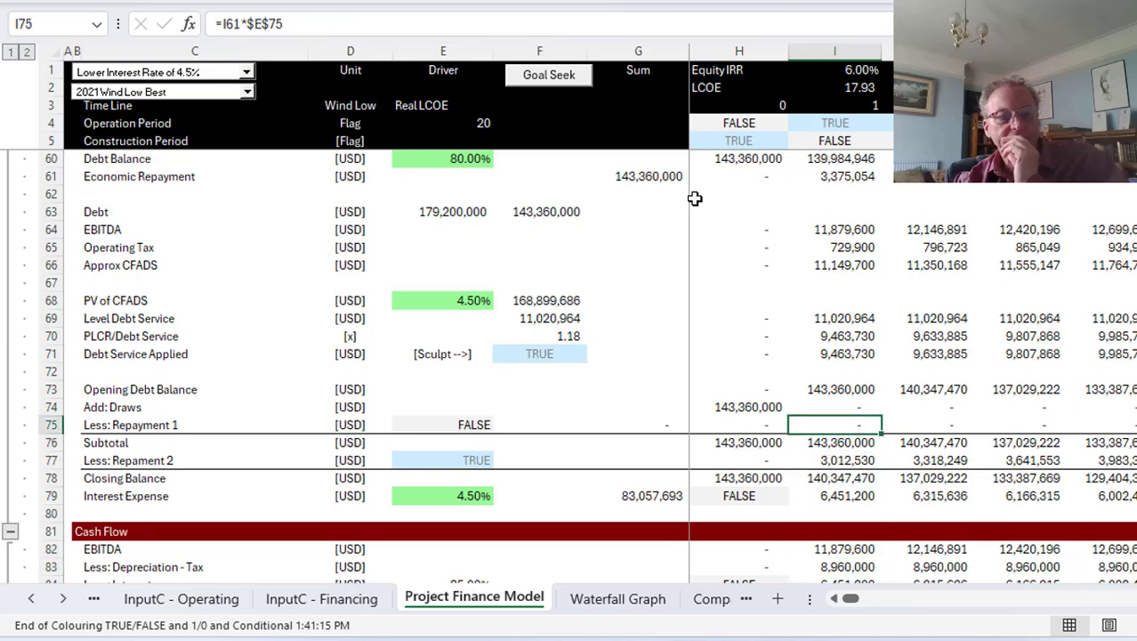
pyautogui.press('Down')
pyautogui.press('Down')
pyautogui.press('Down')
pyautogui.press('Up')
pyautogui.press('Up')
pyautogui.press('Up')
pyautogui.press('Up')
pyautogui.press('Up')
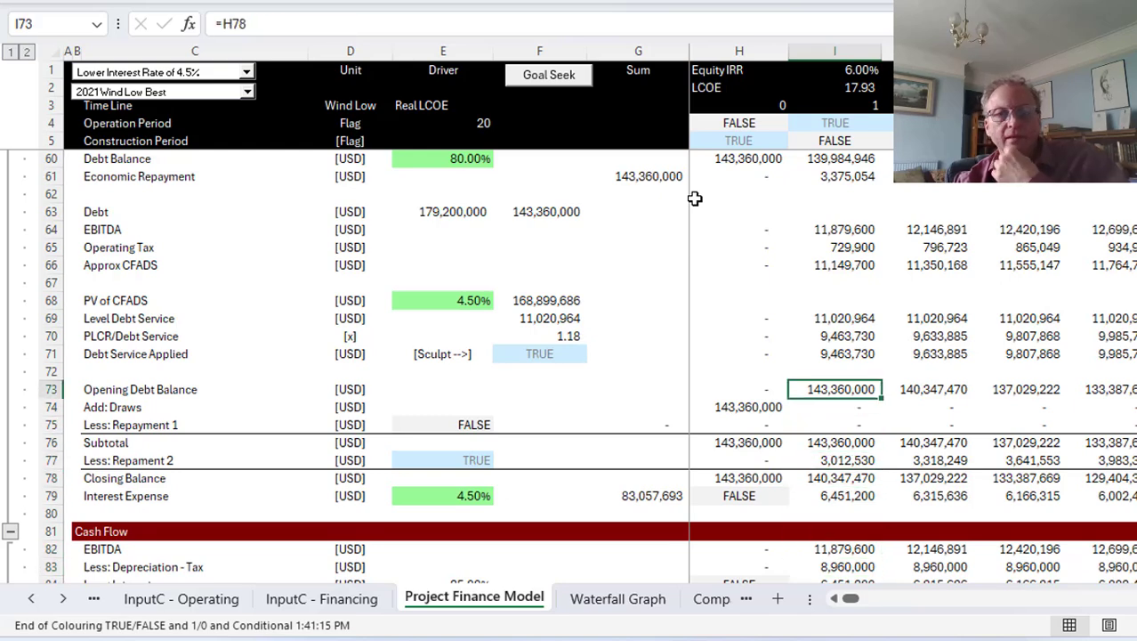
# Step: Look over the debt schedule and the first Cash Flow rows, and return to the EBITDA row of the Financing section in I64
pyautogui.press('Down')
pyautogui.press('Down')
pyautogui.press('Down')
pyautogui.press('Down')
pyautogui.press('Down')
pyautogui.press('Down')
pyautogui.press('Down')
pyautogui.press('Down')
pyautogui.press('Down')
pyautogui.press('Down')
pyautogui.press('Down')
pyautogui.press('Down')
pyautogui.press('Down')
pyautogui.press('Down')
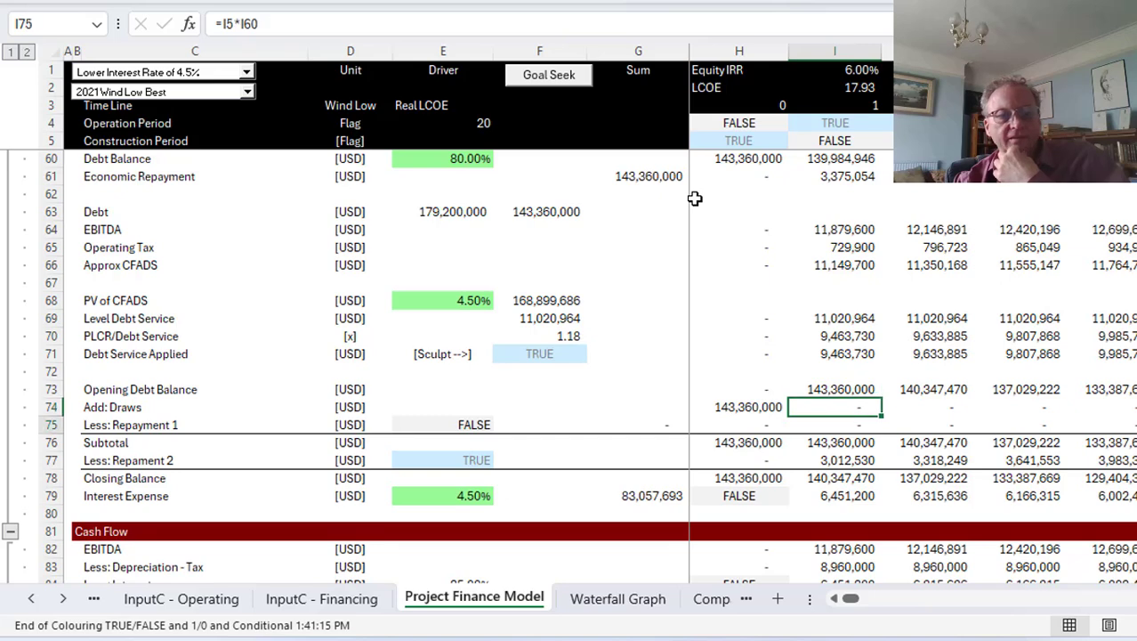
pyautogui.press('Up')
pyautogui.press('Up')
pyautogui.press('Up')
pyautogui.press('Up')
pyautogui.press('Up')
pyautogui.press('Up')
pyautogui.press('Up')
pyautogui.press('Up')
pyautogui.press('Up')
pyautogui.press('Up')
pyautogui.press('Up')
pyautogui.press('Up')
pyautogui.press('Up')
pyautogui.press('Up')
pyautogui.press('Up')
pyautogui.press('Up')
pyautogui.press('Up')
pyautogui.press('Up')
pyautogui.press('Up')
pyautogui.press('Up')
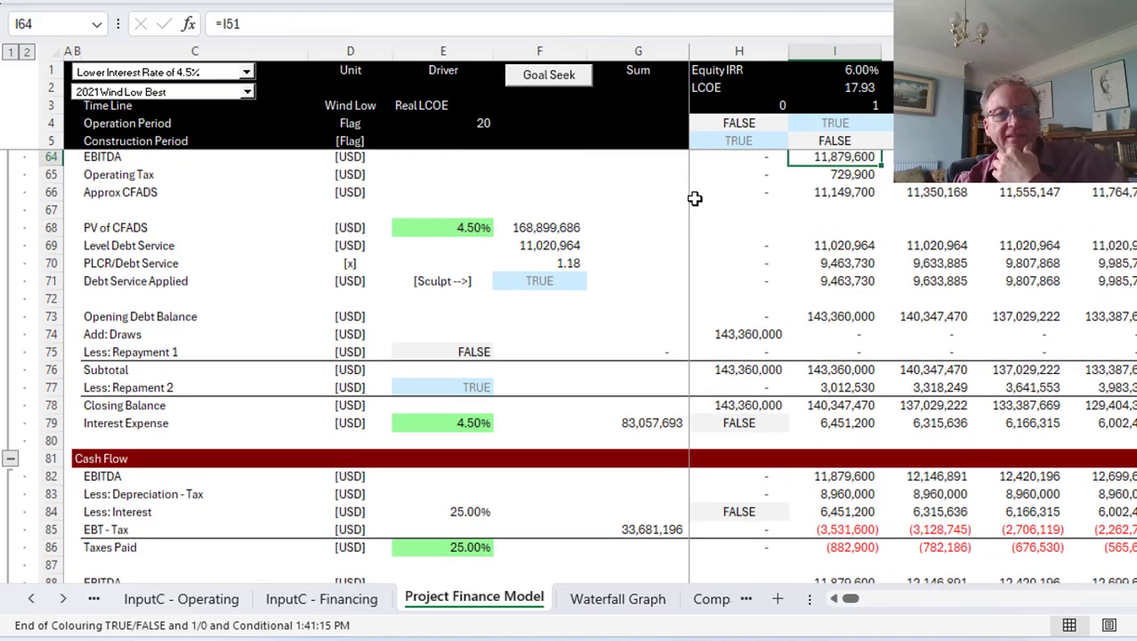
# Step: Examine how debt service is sculpted, checking the PLCR/Debt Service formula in I70 and the Debt Service Applied formula in I71
pyautogui.press('Down')
pyautogui.press('Down')
pyautogui.press('Down')
pyautogui.press('Down')
pyautogui.press('Down')
pyautogui.press('Down')
pyautogui.press('Down')
pyautogui.press('Down')
pyautogui.press('Down')
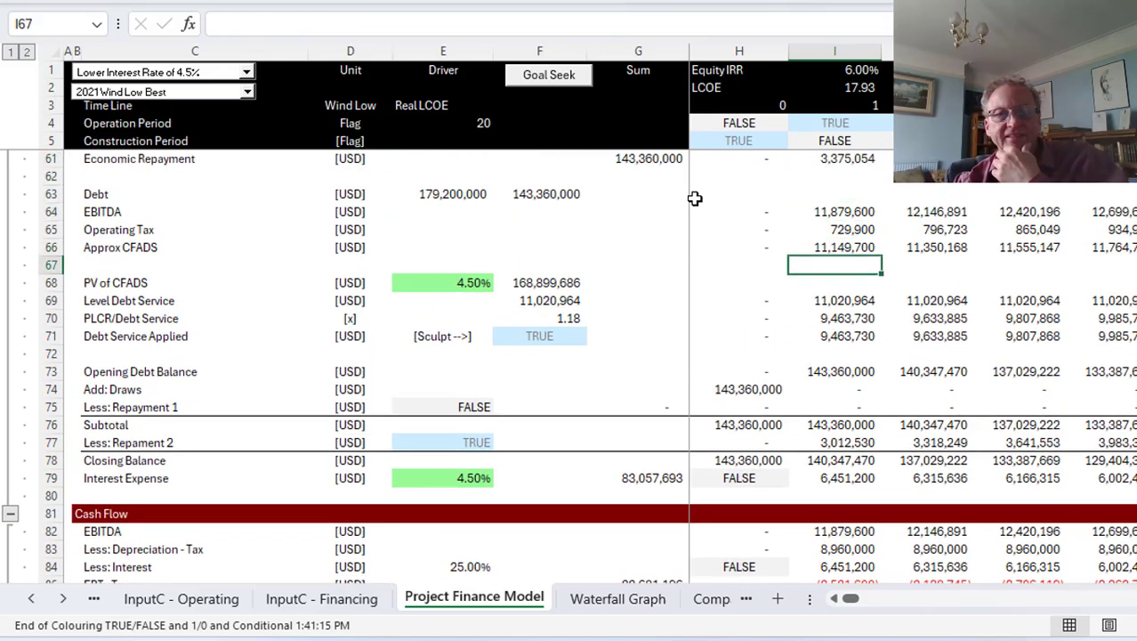
pyautogui.press('Left')
pyautogui.press('Left')
pyautogui.press('Left')
pyautogui.press('Right')
pyautogui.press('Right')
pyautogui.press('Right')
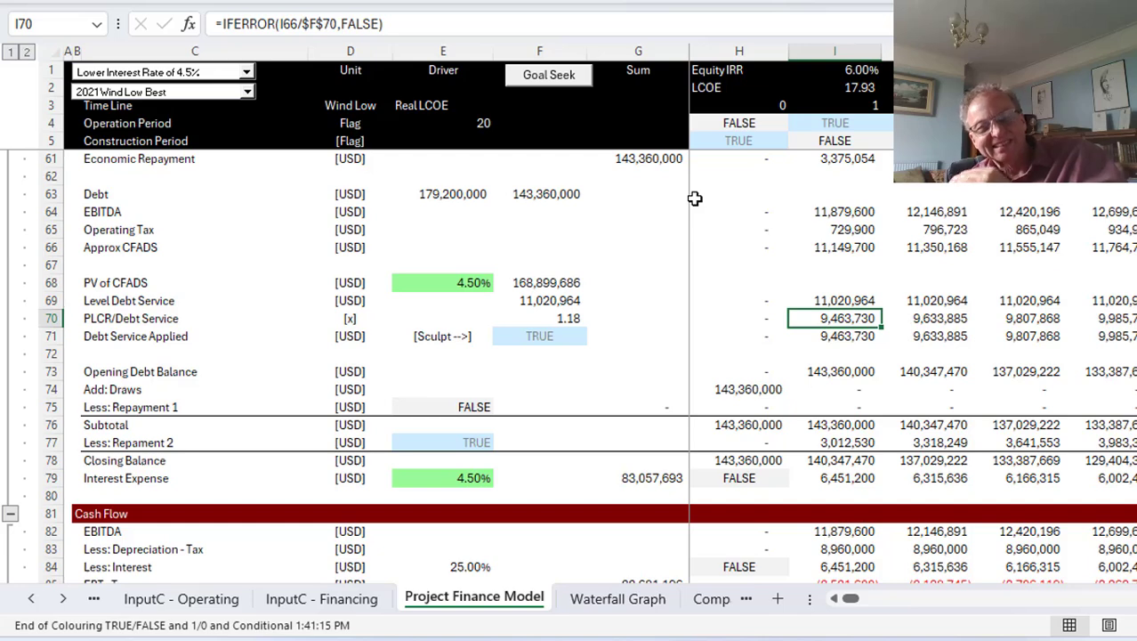
pyautogui.press('Down')
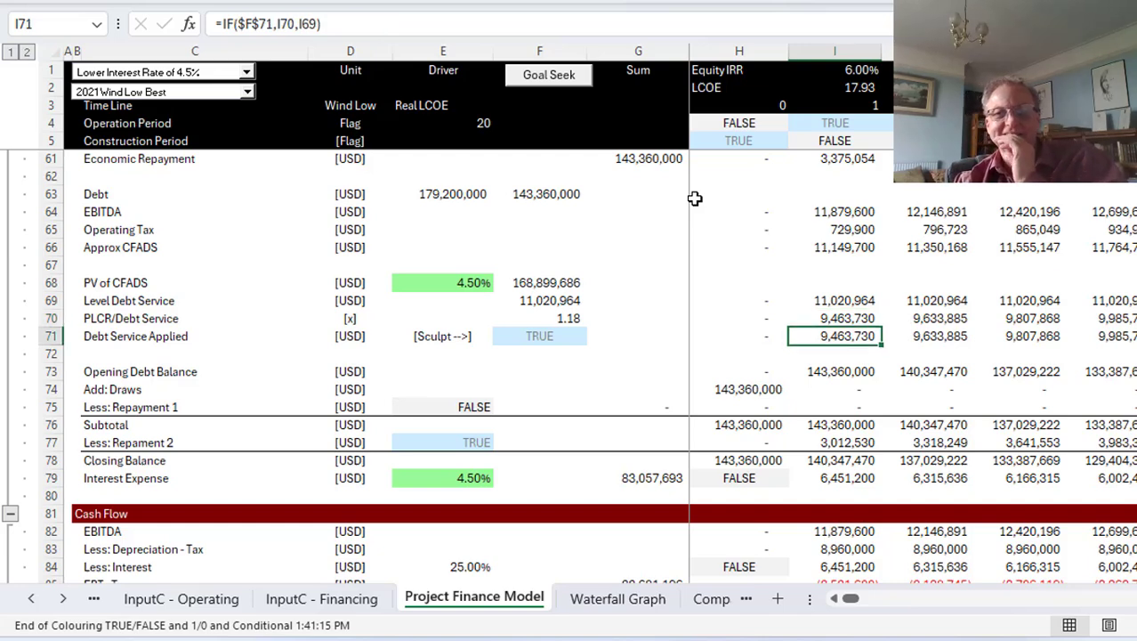
pyautogui.press('Up')
pyautogui.press('Down')
pyautogui.press('Down')
pyautogui.press('Down')
pyautogui.press('Down')
pyautogui.press('Down')
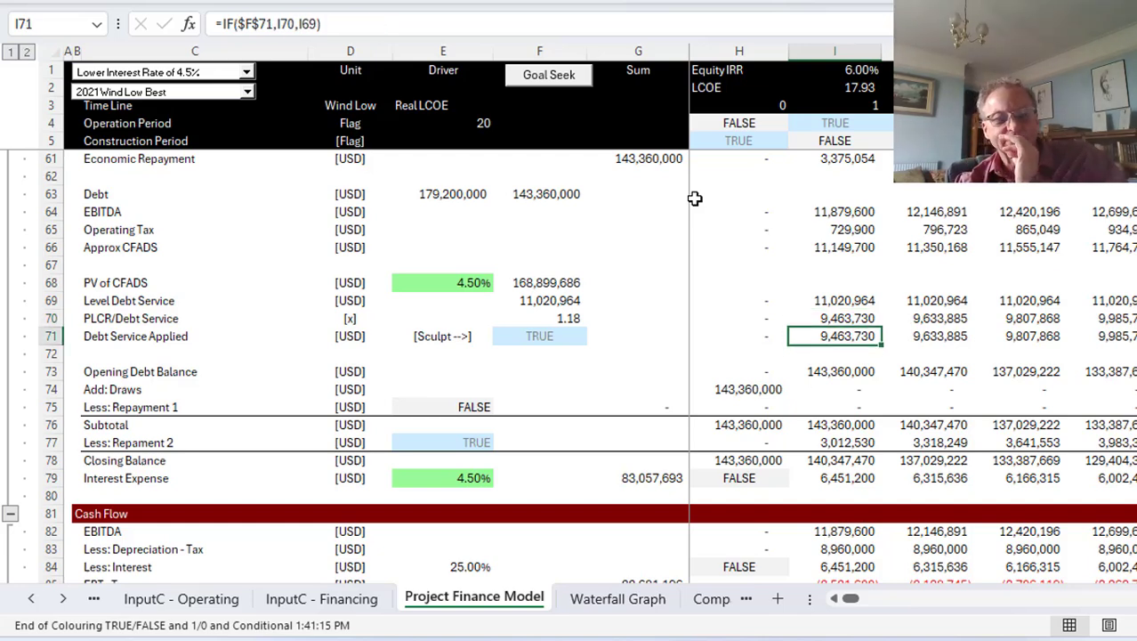
# Step: View the Equity Cash Flow and IRR rows and return to the Less: Repayment 1 row of the debt schedule
pyautogui.press('pagedown')
pyautogui.press('pagedown')
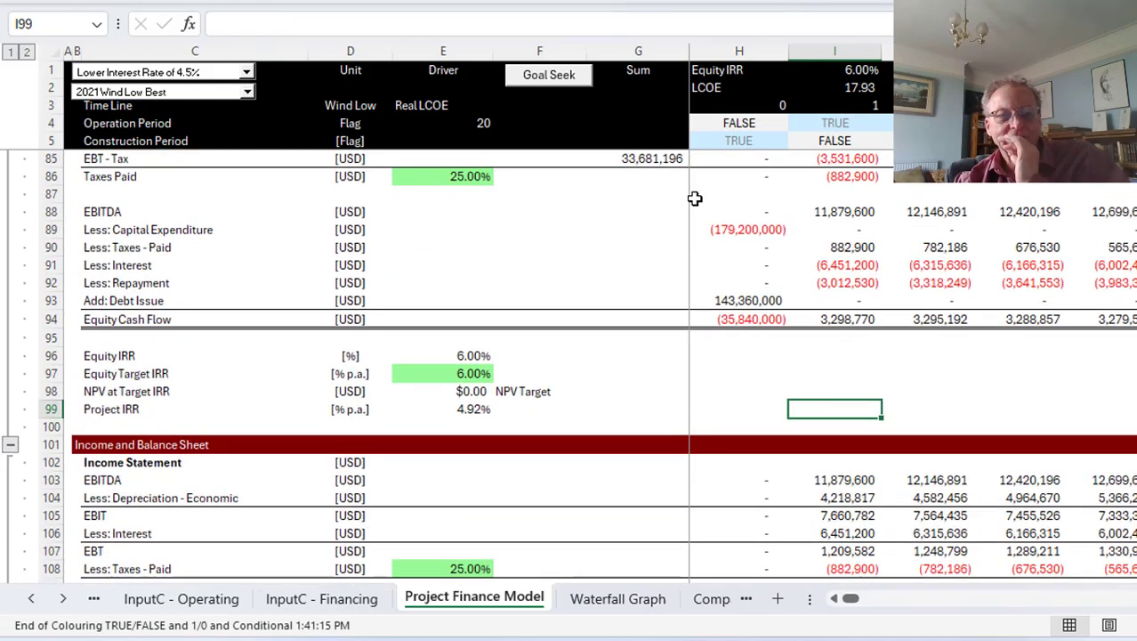
pyautogui.press('pageup')
pyautogui.press('pageup')
pyautogui.press('pageup')
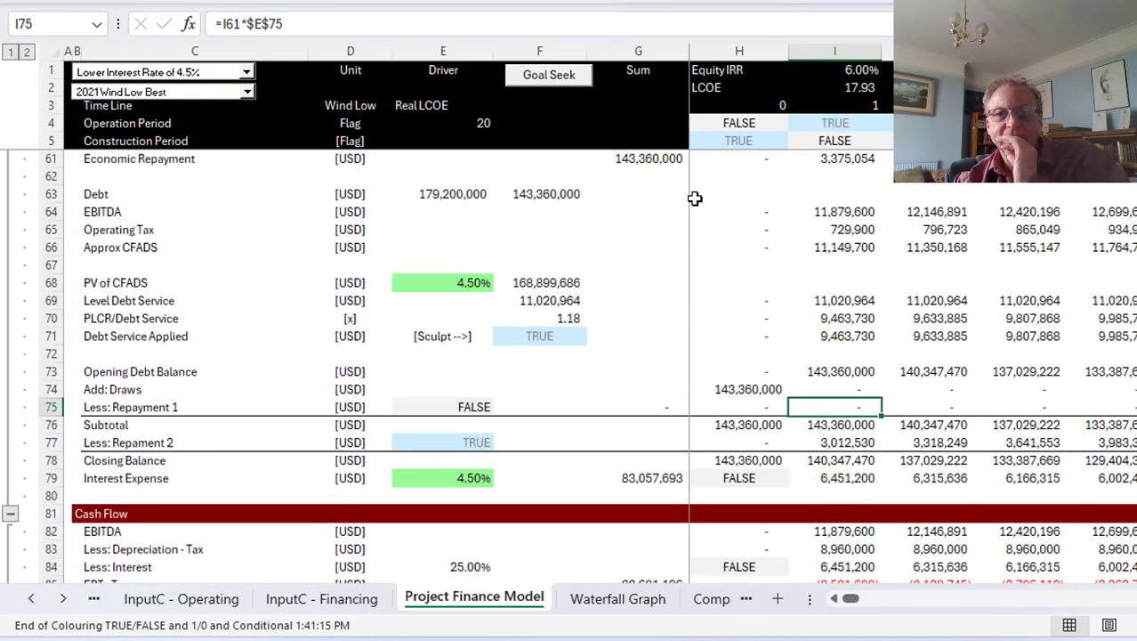
# Step: Review the pre-tax free cash flow, tax depreciation, after-tax IRR and economic depreciation rows above the Financing section
pyautogui.press('Down')
pyautogui.press('Down')
pyautogui.press('Down')
pyautogui.press('Down')
pyautogui.press('Down')
pyautogui.press('Down')
pyautogui.press('Down')
pyautogui.press('Down')
pyautogui.press('Down')
pyautogui.press('Down')
pyautogui.press('Down')
pyautogui.press('Down')
pyautogui.press('Down')
pyautogui.press('Down')
pyautogui.press('Down')
pyautogui.press('Down')
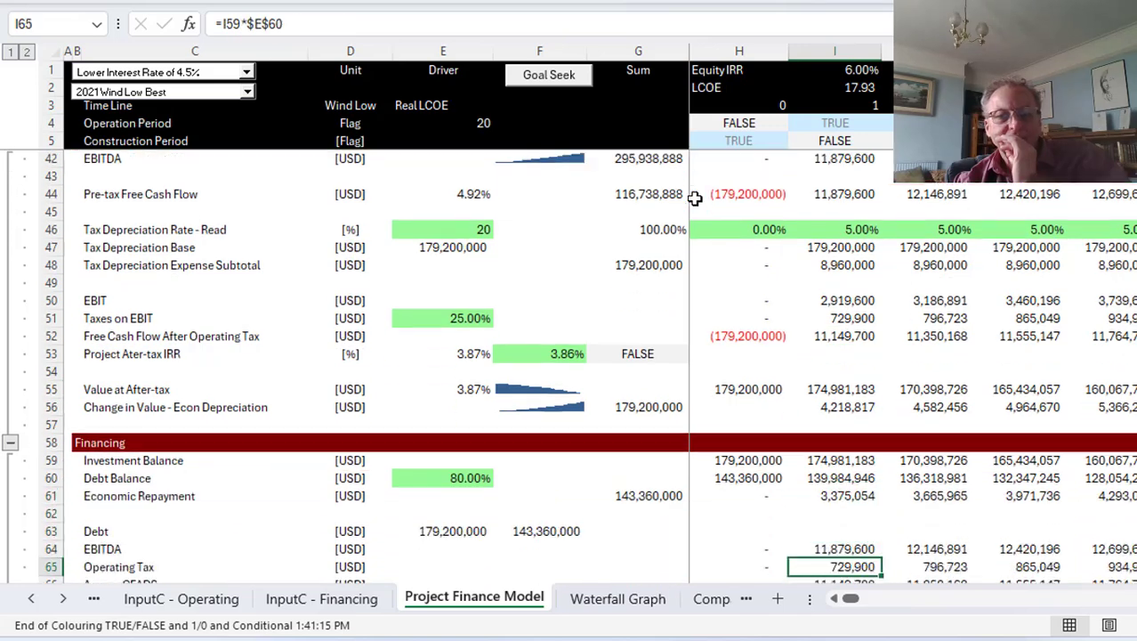
pyautogui.press('Up')
pyautogui.press('Up')
pyautogui.press('Up')
pyautogui.press('Up')
pyautogui.press('Up')
pyautogui.press('Up')
pyautogui.press('Up')
pyautogui.press('Up')
pyautogui.press('Up')
pyautogui.press('Up')
pyautogui.press('Up')
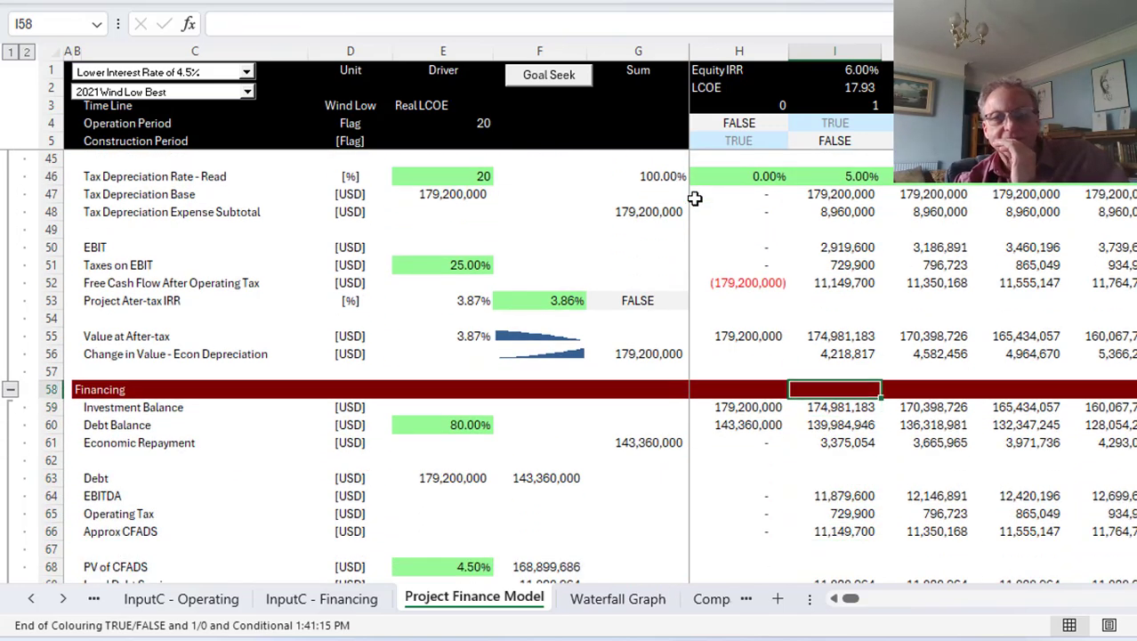
# Step: Look over the Financing section from Investment Balance through CFADS and debt service to the debt schedule's Subtotal in I76
pyautogui.press('Down')
pyautogui.press('Down')
pyautogui.press('Down')
pyautogui.press('Down')
pyautogui.press('Down')
pyautogui.press('Down')
pyautogui.press('Down')
pyautogui.press('Down')
pyautogui.press('Down')
pyautogui.press('Down')
pyautogui.press('Down')
pyautogui.press('Down')
pyautogui.press('Down')
pyautogui.press('Down')
pyautogui.press('Down')
pyautogui.press('Down')
pyautogui.press('Down')
pyautogui.press('Down')
pyautogui.press('Down')
pyautogui.press('Down')
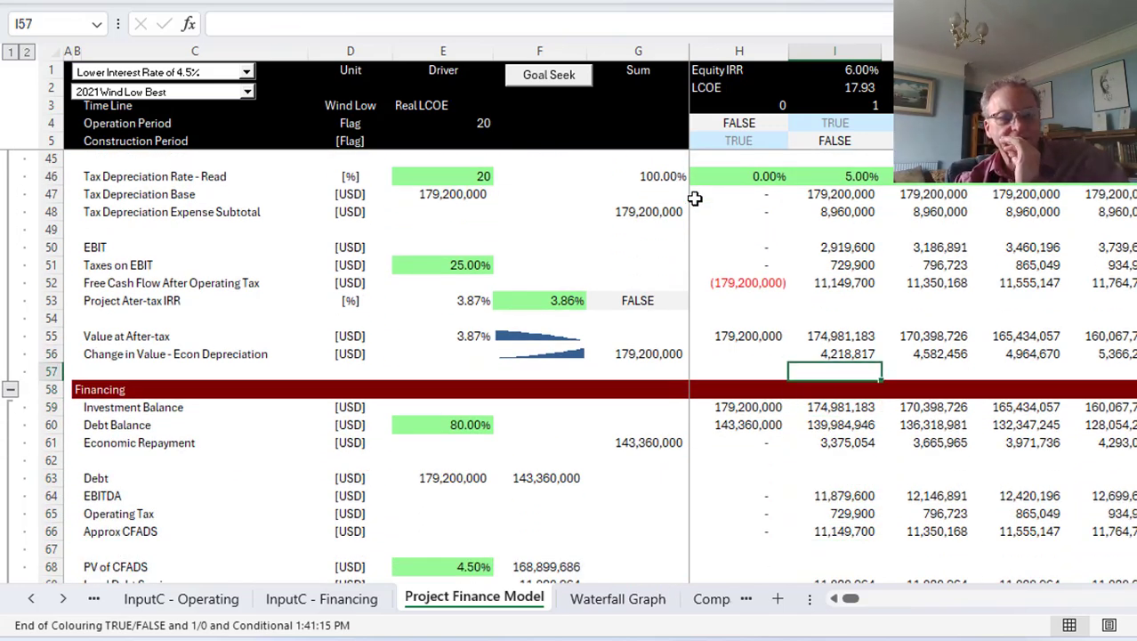
pyautogui.press('Up')
pyautogui.press('Up')
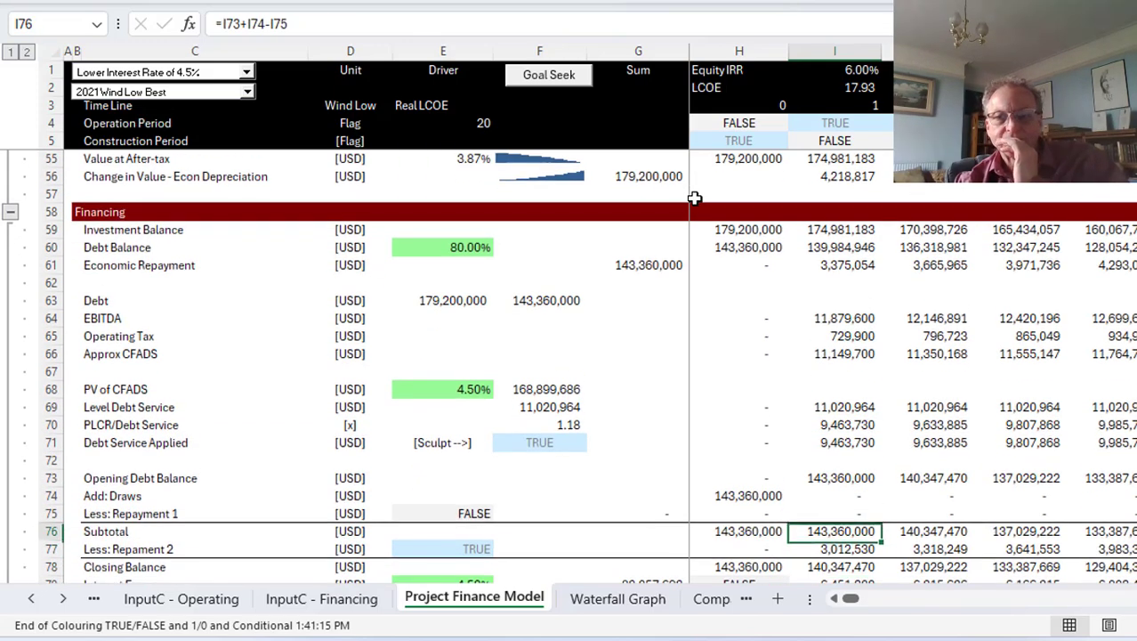
# Step: Trace the second repayment line in row 77 across the timeline to the final operating years
pyautogui.press('Down')
pyautogui.press('Right')
pyautogui.press('Right')
pyautogui.press('Right')
pyautogui.press('Right')
pyautogui.press('Right')
pyautogui.press('Right')
pyautogui.press('Right')
pyautogui.press('Right')
pyautogui.press('Right')
pyautogui.press('Right')
pyautogui.press('Right')
pyautogui.press('Right')
pyautogui.press('Right')
pyautogui.press('Right')
pyautogui.press('Right')
pyautogui.press('Right')
pyautogui.press('Right')
pyautogui.press('Right')
pyautogui.press('Right')
pyautogui.press('Right')
pyautogui.press('Right')
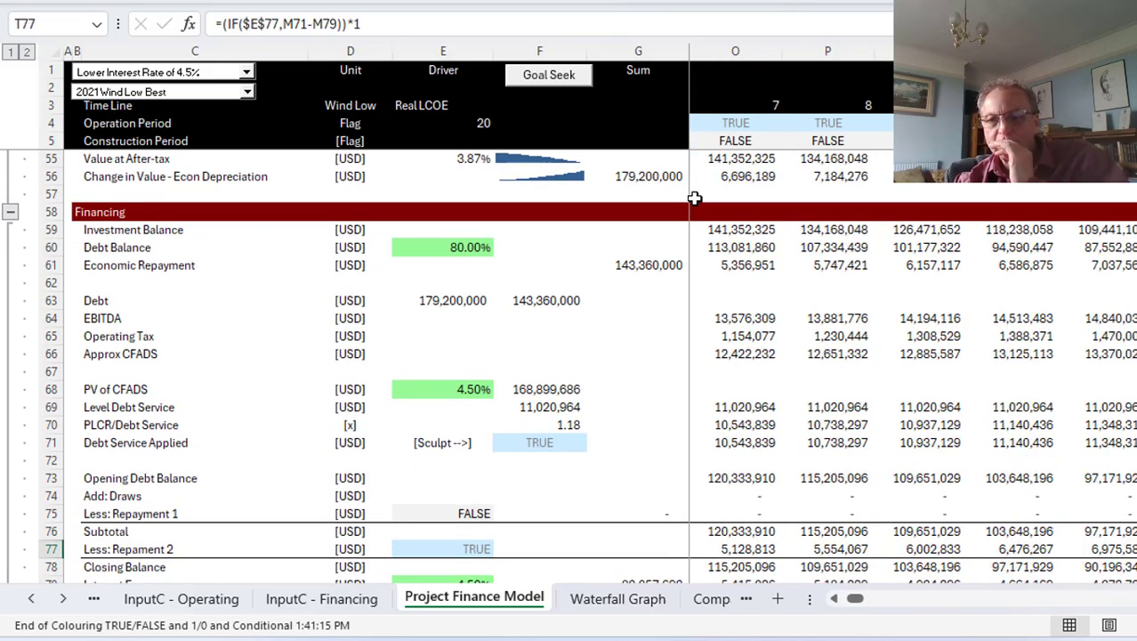
pyautogui.press('Left')
pyautogui.press('Left')
pyautogui.press('Left')
pyautogui.press('Left')
pyautogui.press('Left')
pyautogui.press('Left')
pyautogui.press('Left')
pyautogui.press('Left')
pyautogui.press('Left')
pyautogui.press('Left')
pyautogui.press('Left')
pyautogui.press('Left')
pyautogui.press('Left')
pyautogui.press('Left')
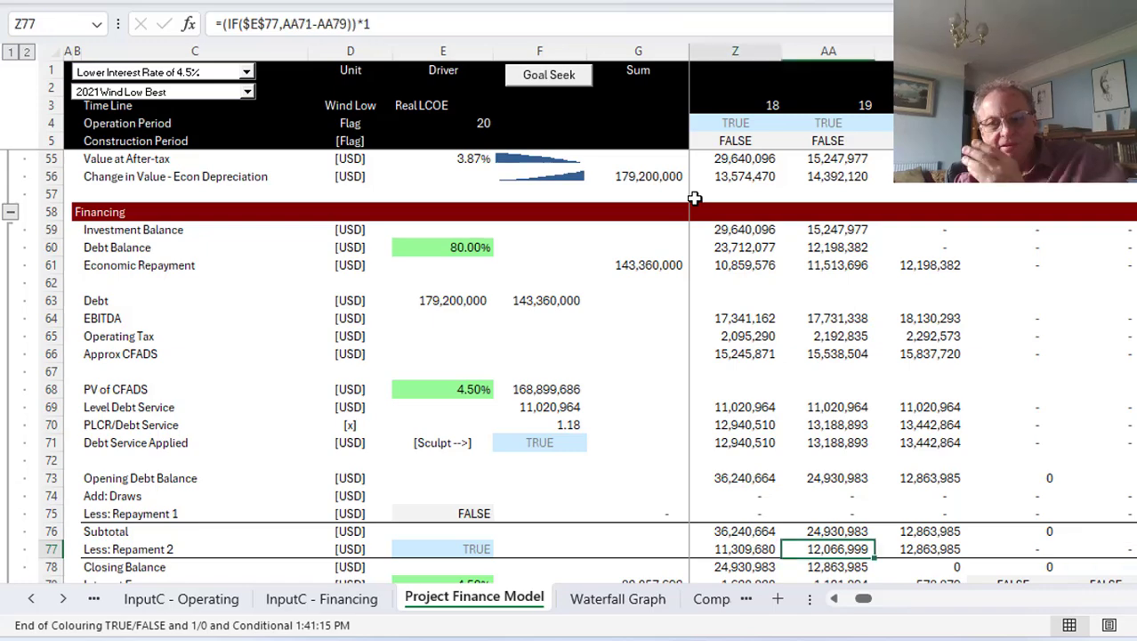
# Step: Go back along row 77 to the first operating years and examine the sculpted repayment formula there
pyautogui.press('Left')
pyautogui.press('Left')
pyautogui.press('Left')
pyautogui.press('Left')
pyautogui.press('Left')
pyautogui.press('Left')
pyautogui.press('Left')
pyautogui.press('Left')
pyautogui.press('Left')
pyautogui.press('Left')
pyautogui.press('Left')
pyautogui.press('Left')
pyautogui.press('Left')
pyautogui.press('Left')
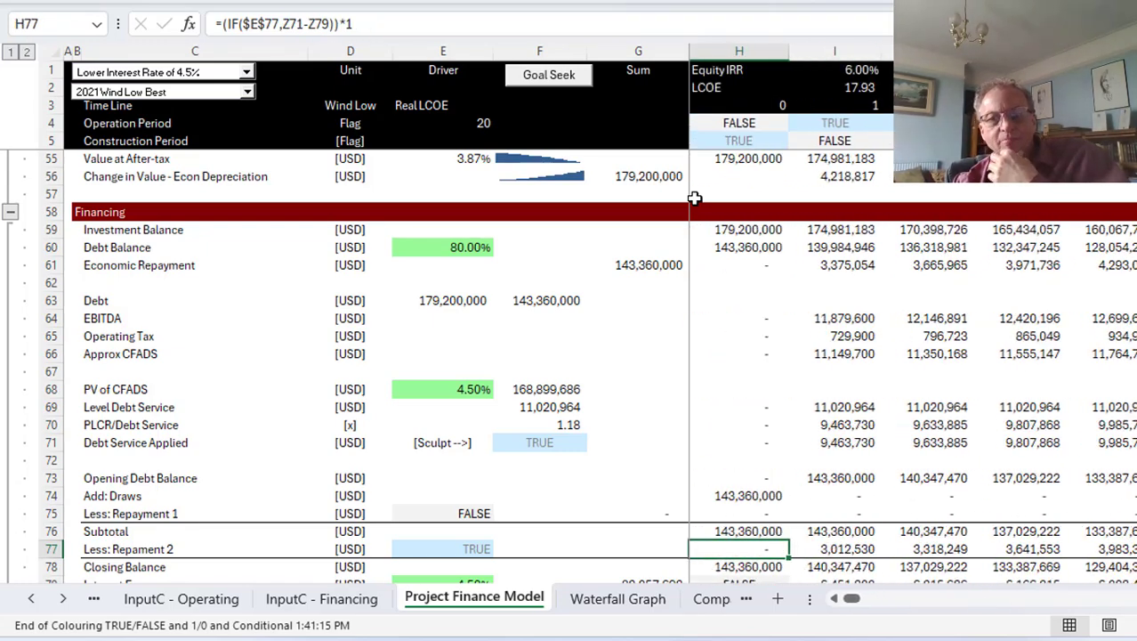
pyautogui.press('Right')
pyautogui.press('Right')
pyautogui.press('Right')
pyautogui.press('Right')
pyautogui.press('Right')
pyautogui.press('Right')
pyautogui.press('Right')
pyautogui.press('Right')
pyautogui.press('Right')
pyautogui.press('Left')
pyautogui.press('Left')
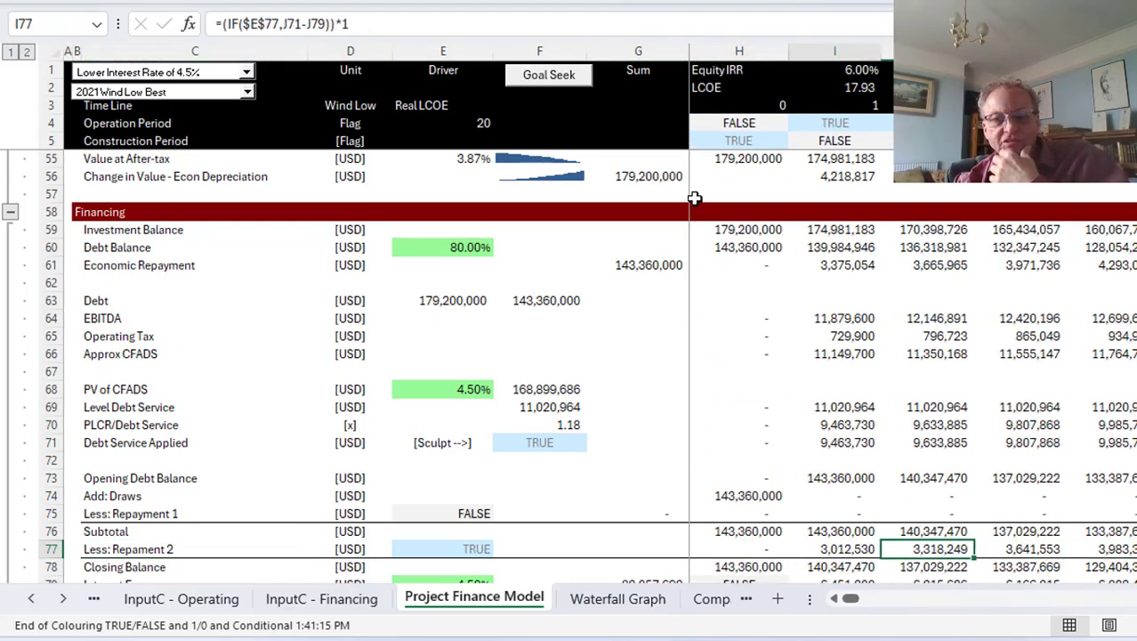
# Step: Follow the debt schedule into the Cash Flow section, reading the tax, interest and repayment rows through Add: Debt Issue in I93
pyautogui.press('Down')
pyautogui.press('Down')
pyautogui.press('Down')
pyautogui.press('Down')
pyautogui.press('Down')
pyautogui.press('Down')
pyautogui.press('Down')
pyautogui.press('Down')
pyautogui.press('Down')
pyautogui.press('Down')
pyautogui.press('Down')
pyautogui.press('Down')
pyautogui.press('Down')
pyautogui.press('Down')
pyautogui.press('Down')
pyautogui.press('Down')
pyautogui.press('Down')
pyautogui.press('Down')
pyautogui.press('Down')
pyautogui.press('Down')
pyautogui.press('Down')
pyautogui.press('Down')
pyautogui.press('Down')
pyautogui.press('Down')
pyautogui.press('Down')
pyautogui.press('Down')
pyautogui.press('Down')
pyautogui.press('Down')
pyautogui.press('Down')
pyautogui.press('Down')
pyautogui.press('Down')
pyautogui.press('Down')
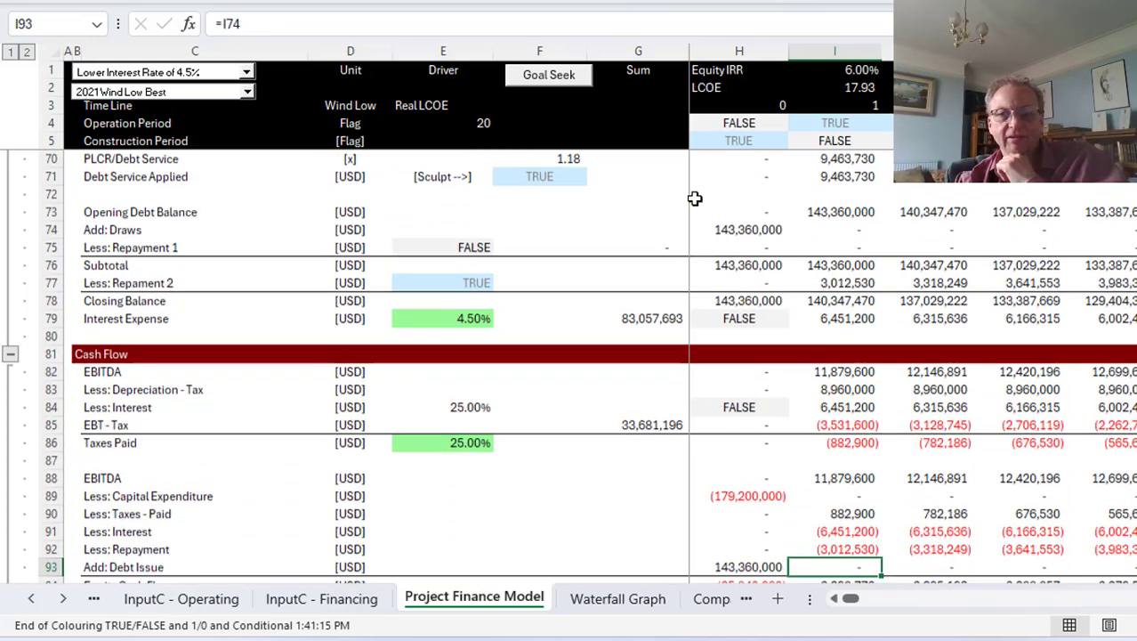
# Step: View the Equity Cash Flow and IRR rows and the Income Statement through Net Income
pyautogui.press('Down')
pyautogui.press('Down')
pyautogui.press('Down')
pyautogui.press('Down')
pyautogui.press('Down')
pyautogui.press('Down')
pyautogui.press('Down')
pyautogui.press('Down')
pyautogui.press('Down')
pyautogui.press('Down')
pyautogui.press('Down')
pyautogui.press('Down')
pyautogui.press('Down')
pyautogui.press('Down')
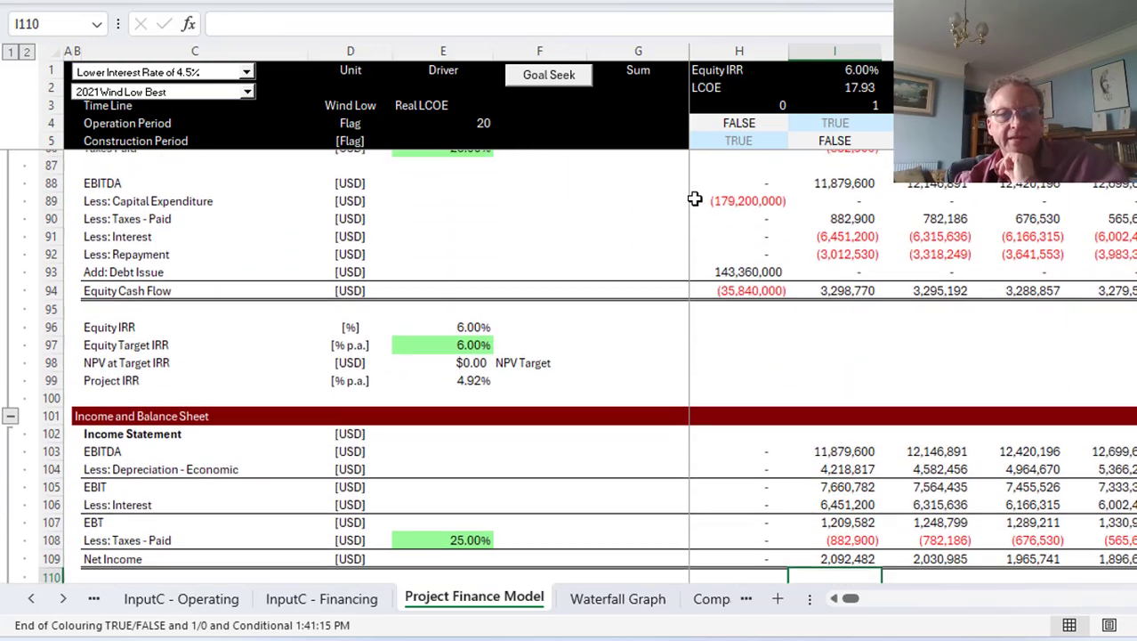
# Step: Read the Balance Sheet from Gross Assets through the Test row, ending at the Equity/Capital ratio in I130
pyautogui.press('Down')
pyautogui.press('Down')
pyautogui.press('Down')
pyautogui.press('Down')
pyautogui.press('Down')
pyautogui.press('Down')
pyautogui.press('Down')
pyautogui.press('Down')
pyautogui.press('Down')
pyautogui.press('Down')
pyautogui.press('Down')
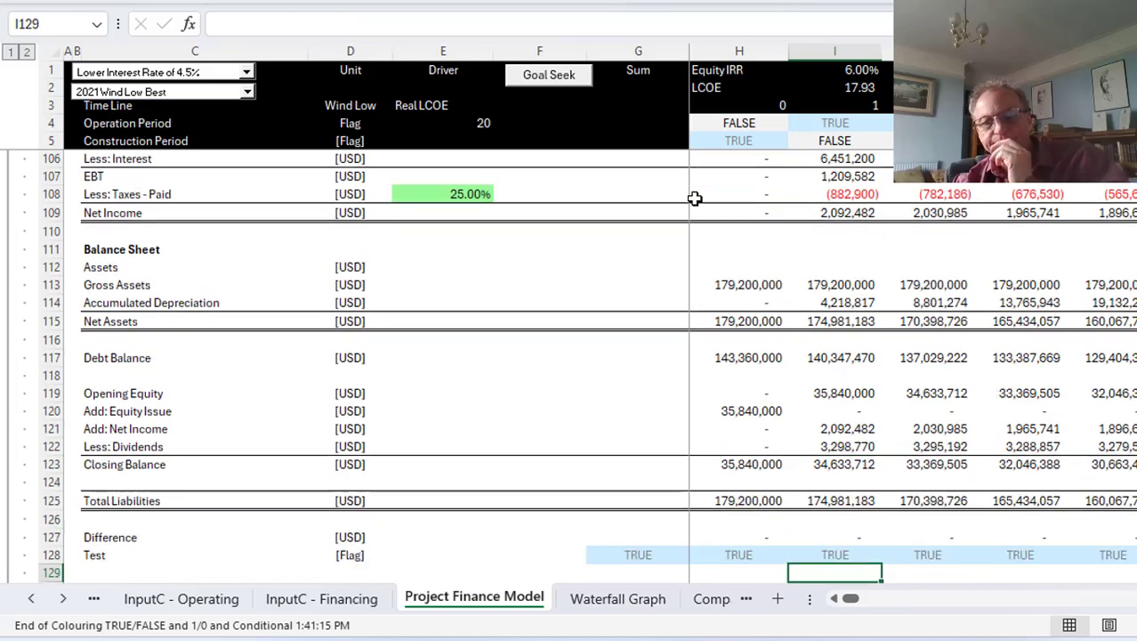
pyautogui.press('Up')
pyautogui.press('Up')
pyautogui.press('Up')
pyautogui.press('Up')
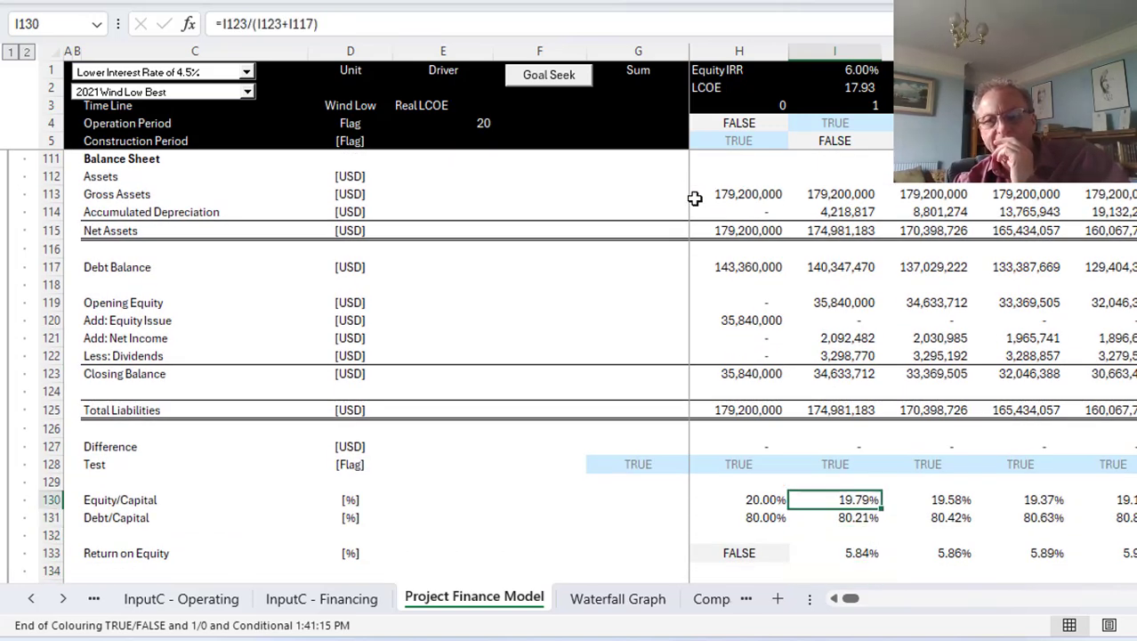
# Step: Check the Debt/Capital formula in H131, and trace the Equity/Capital ratio along row 130 to column S
pyautogui.press('Left')
pyautogui.press('Left')
pyautogui.press('Right')
pyautogui.press('Down')
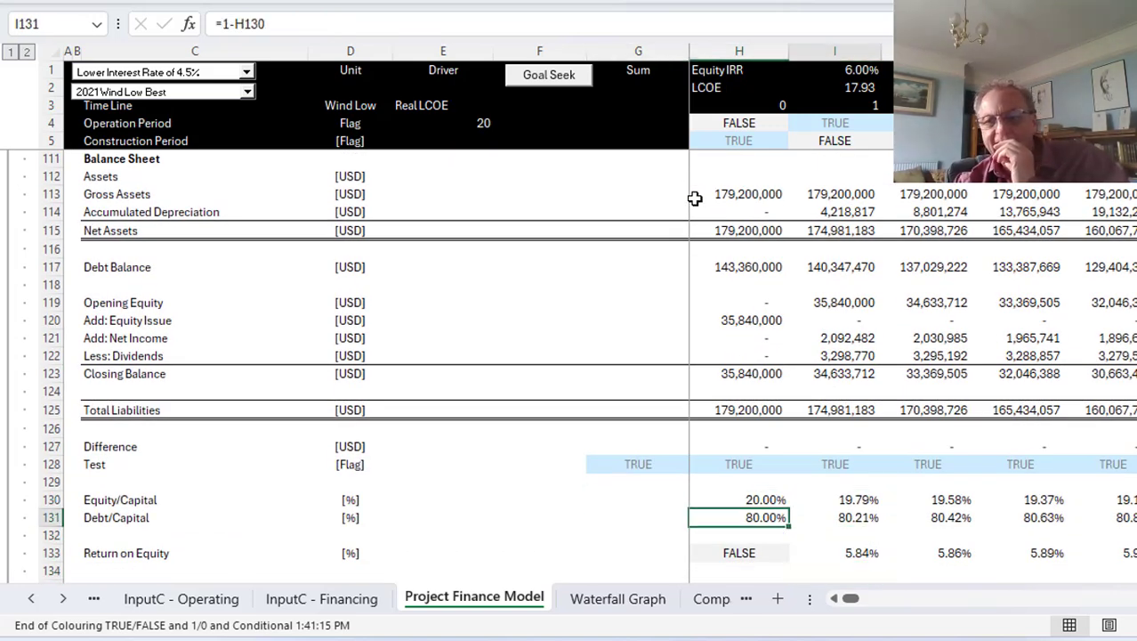
pyautogui.press('Up')
pyautogui.press('Right')
pyautogui.press('Right')
pyautogui.press('Right')
pyautogui.press('Right')
pyautogui.press('Right')
pyautogui.press('Right')
pyautogui.press('Right')
pyautogui.press('Right')
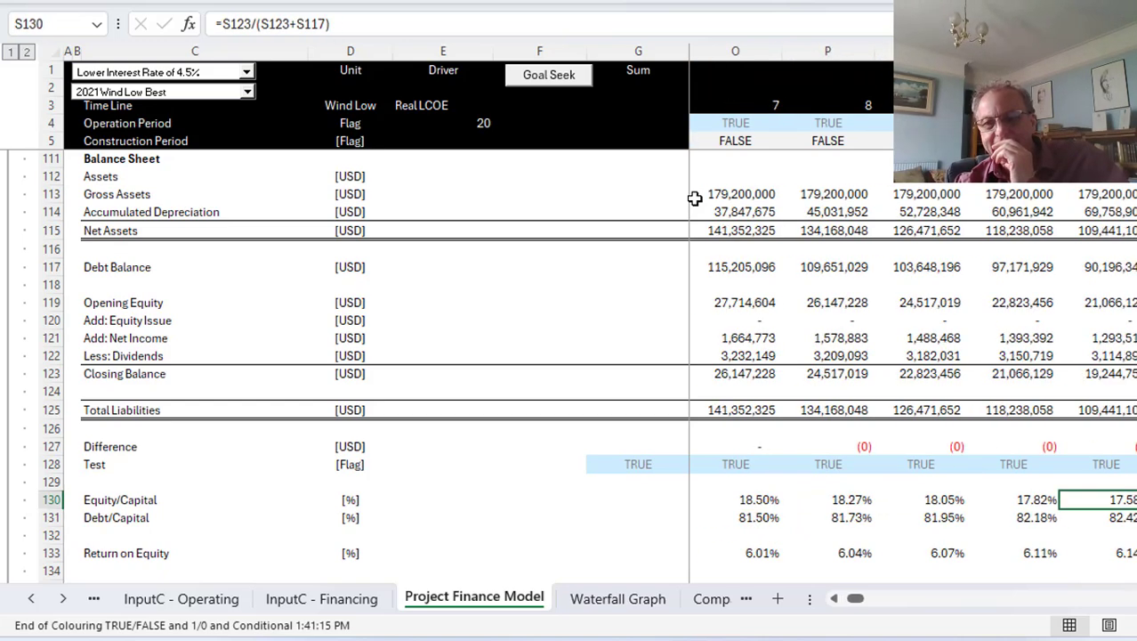
# Step: Go back to the start of row 130 and read the Return on Equity, Return on Capital and DSCR rows below it
pyautogui.press('Left')
pyautogui.press('Left')
pyautogui.press('Left')
pyautogui.press('Left')
pyautogui.press('Left')
pyautogui.press('Left')
pyautogui.press('Left')
pyautogui.press('Left')
pyautogui.press('Left')
pyautogui.press('Left')
pyautogui.press('Left')
pyautogui.press('Left')
pyautogui.press('Left')
pyautogui.press('Left')
pyautogui.press('Left')
pyautogui.press('Left')
pyautogui.press('Left')
pyautogui.press('Left')
pyautogui.press('Down')
pyautogui.press('Down')
pyautogui.press('Down')
pyautogui.press('Down')
pyautogui.press('Down')
pyautogui.press('Down')
pyautogui.press('Down')
pyautogui.press('Down')
pyautogui.press('Down')
pyautogui.press('Down')
pyautogui.press('Down')
pyautogui.press('Down')
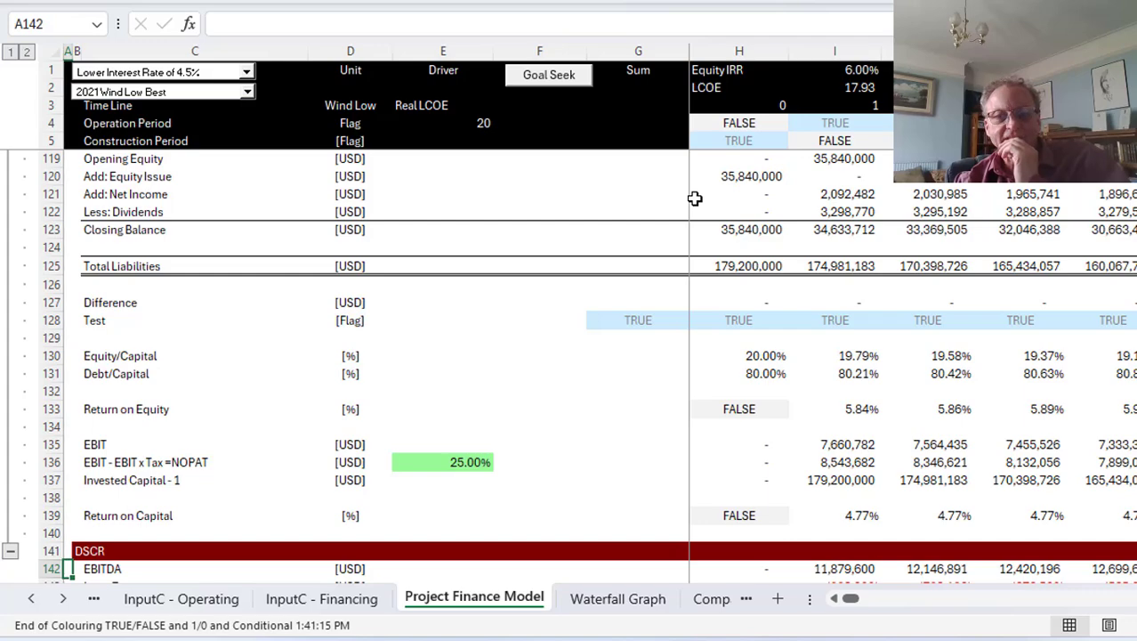
pyautogui.press('Down')
pyautogui.press('Down')
pyautogui.press('Down')
pyautogui.press('Down')
pyautogui.press('Down')
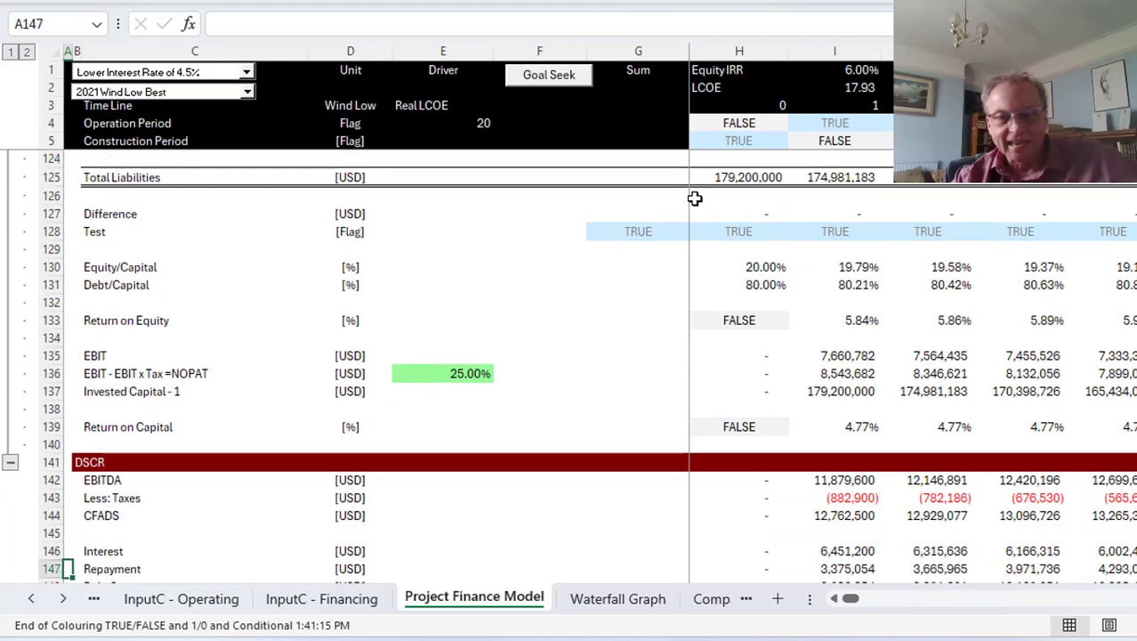
# Step: Return to the Operation and Operating Cash sections at the start of the Project Finance Model sheet
pyautogui.press('pageup')
pyautogui.press('pageup')
pyautogui.press('pageup')
pyautogui.press('pageup')
pyautogui.press('pageup')
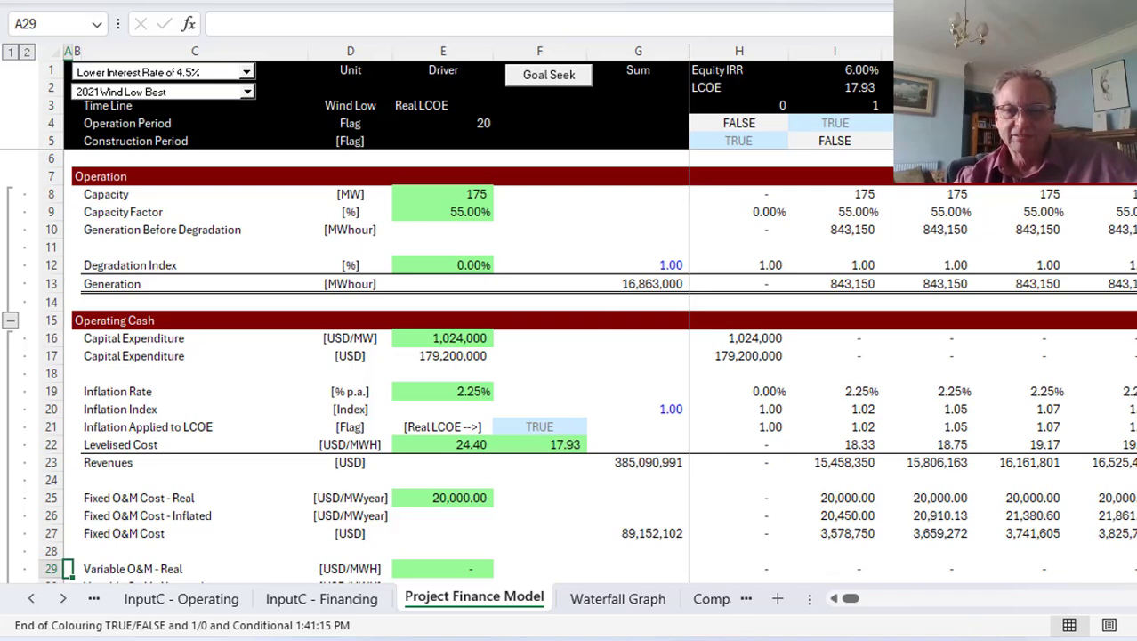
# Step: On the InputC - Operating sheet, examine the Total O&M and Capacity formula in E110 and the Computed LCOE formula in E113
pyautogui.moveTo(901, 571)
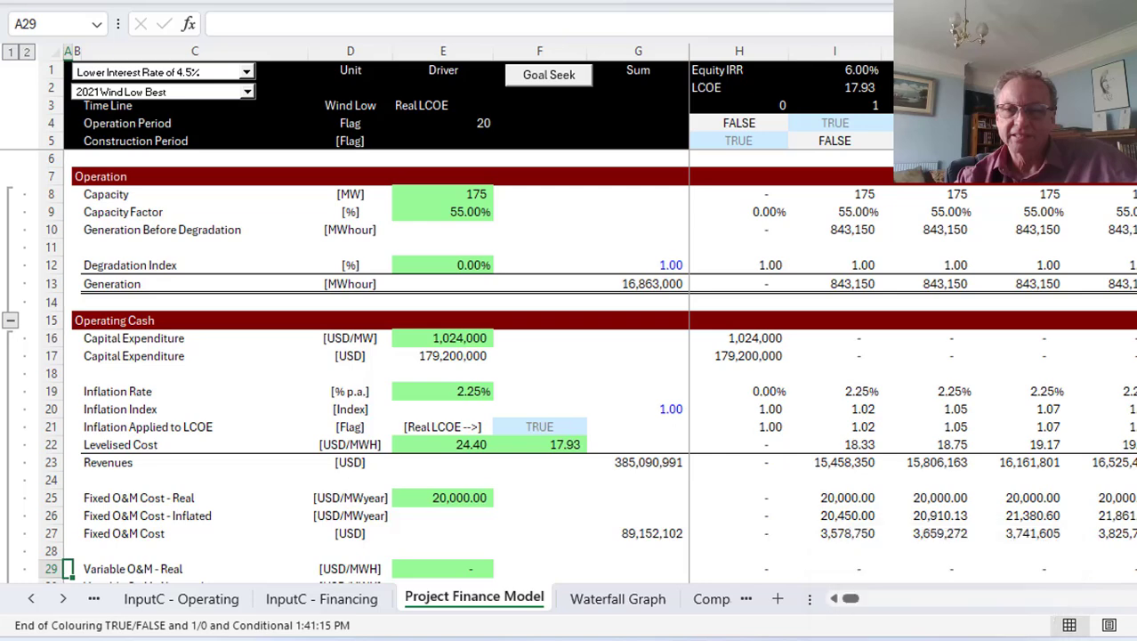
pyautogui.click(948, 587)
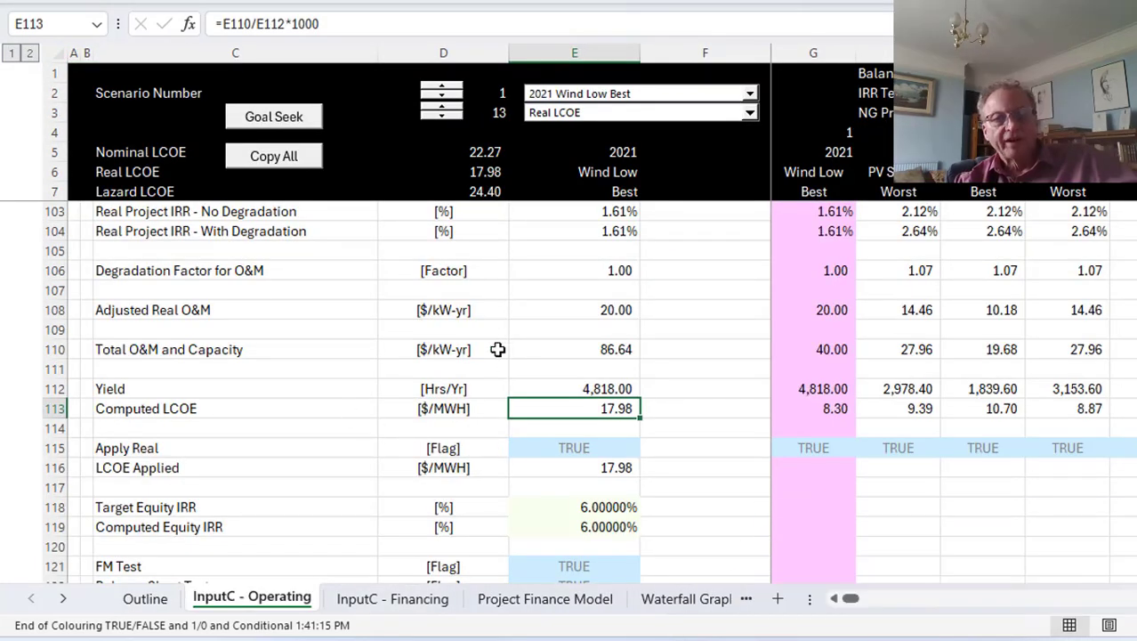
pyautogui.click(532, 340)
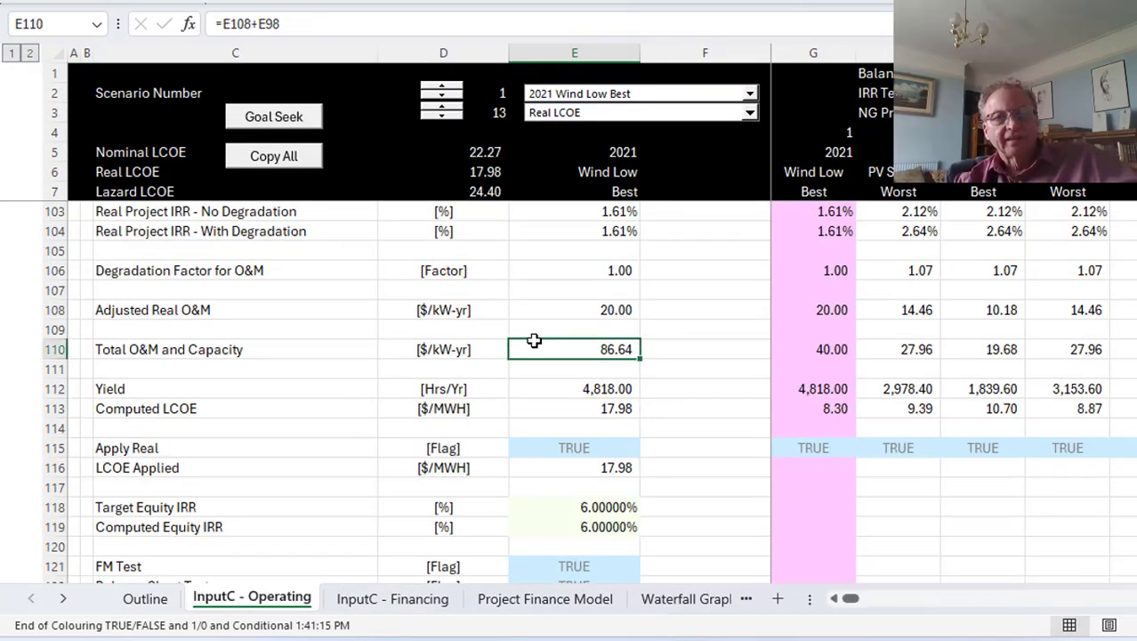
pyautogui.press('Down')
pyautogui.press('Down')
pyautogui.press('Down')
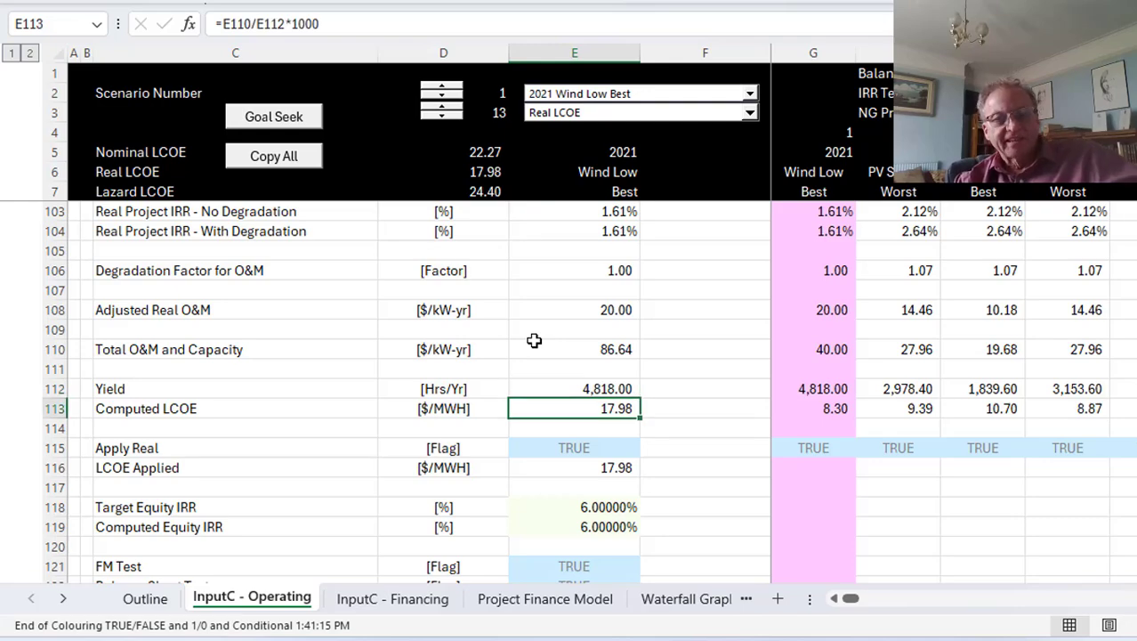
# Step: Trace column E back to the Computation of Nominal O&M for LCOE section, around the degradation and inflation factors
pyautogui.press('Up')
pyautogui.press('Up')
pyautogui.press('Up')
pyautogui.press('Up')
pyautogui.press('Up')
pyautogui.press('Up')
pyautogui.press('Up')
pyautogui.press('Up')
pyautogui.press('Up')
pyautogui.press('Up')
pyautogui.press('Up')
pyautogui.press('Up')
pyautogui.press('Up')
pyautogui.press('Up')
pyautogui.press('Up')
pyautogui.press('Up')
pyautogui.press('Up')
pyautogui.press('Up')
pyautogui.press('Up')
pyautogui.press('Up')
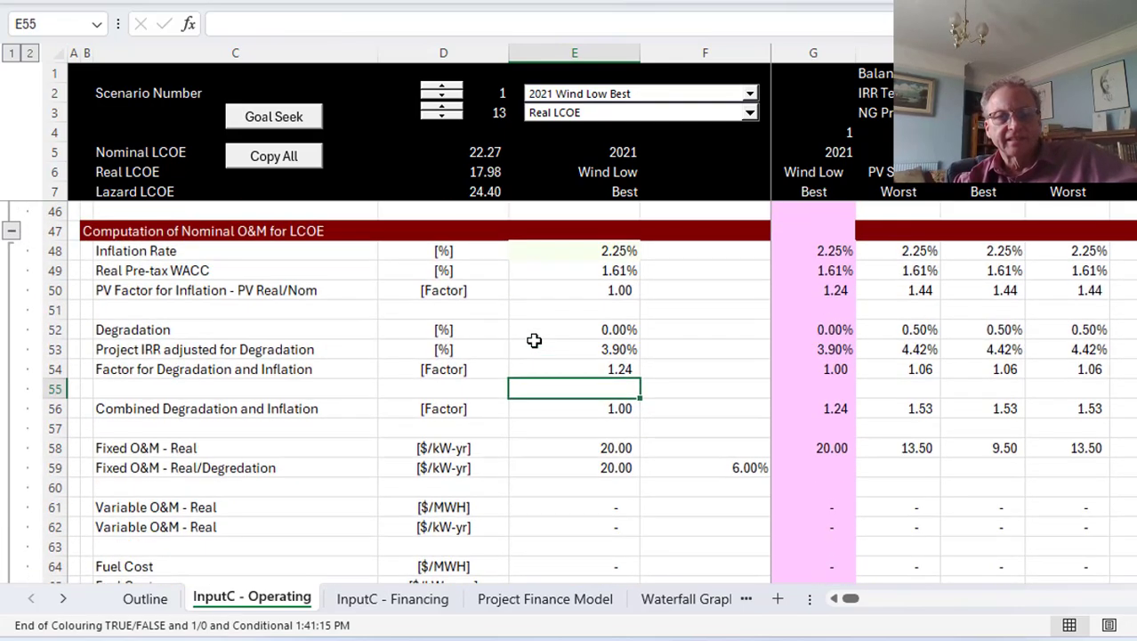
# Step: Follow the O&M, capital charge and yield rows through the LCOE formula in E74 to the PMT capital charge in E93
pyautogui.press('Down')
pyautogui.press('Down')
pyautogui.press('Down')
pyautogui.press('Down')
pyautogui.press('Down')
pyautogui.press('Down')
pyautogui.press('Down')
pyautogui.press('Down')
pyautogui.press('Down')
pyautogui.press('Down')
pyautogui.press('Down')
pyautogui.press('Down')
pyautogui.press('Down')
pyautogui.press('Down')
pyautogui.press('Down')
pyautogui.press('Down')
pyautogui.press('Down')
pyautogui.press('Down')
pyautogui.press('Down')
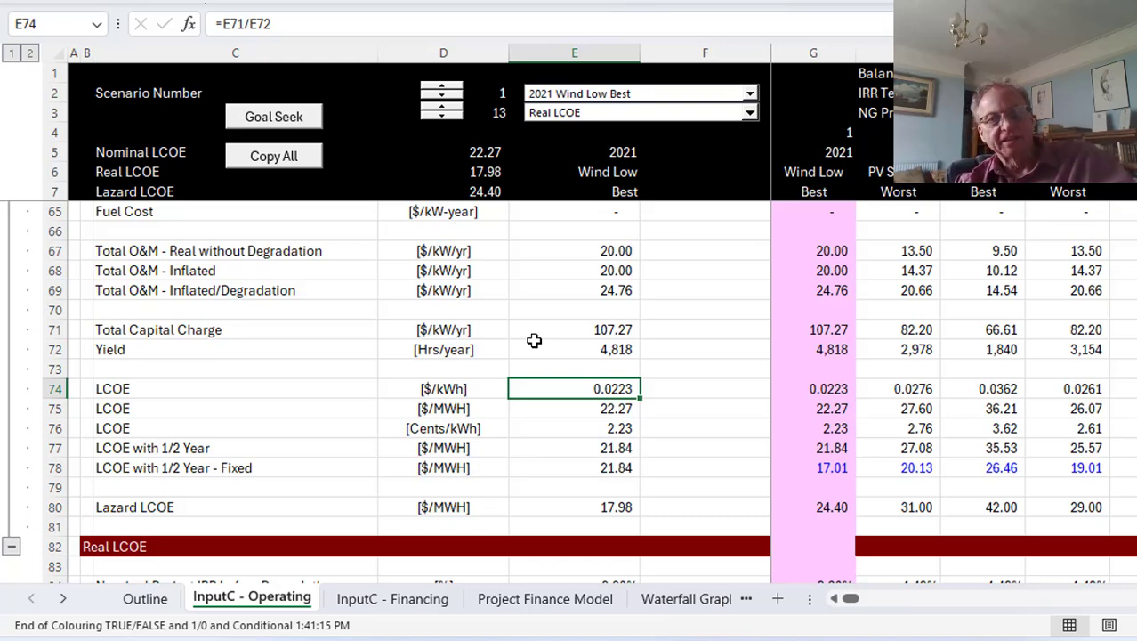
pyautogui.press('pagedown')
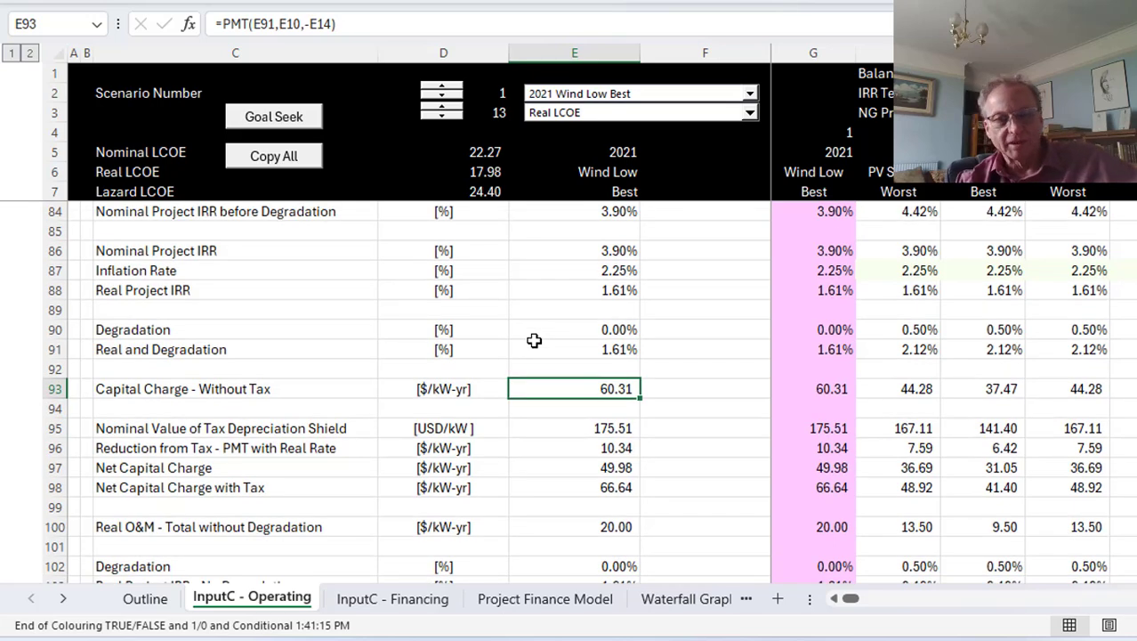
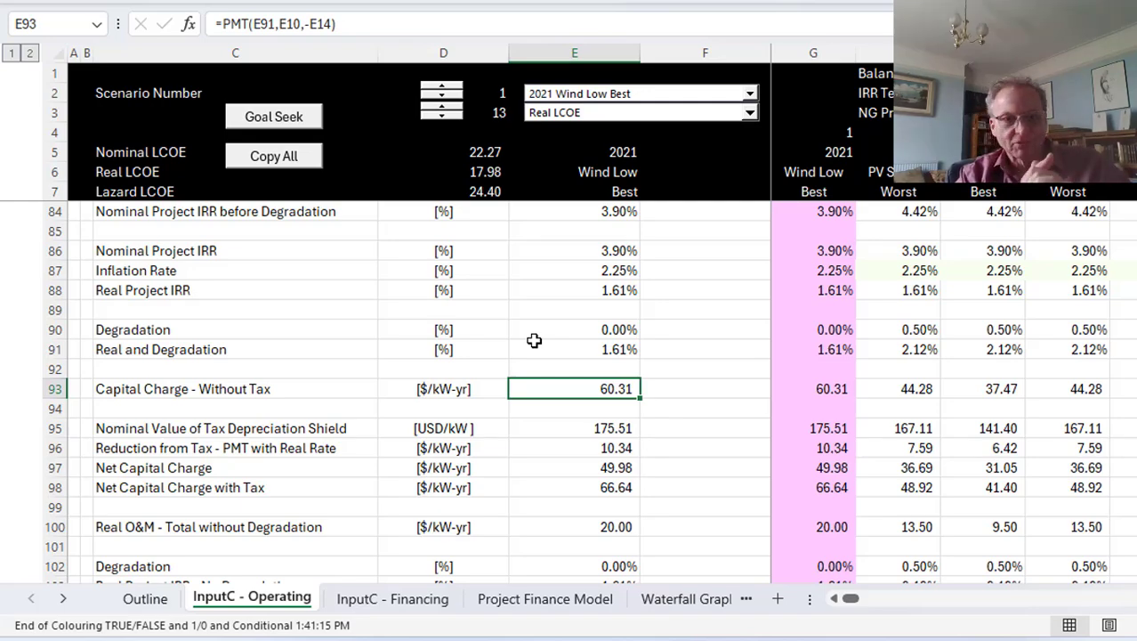
# Step: Return to the Project Finance Model sheet and examine the Levelised Cost link in F22
pyautogui.hotkey('ctrl', 'pagedown')
pyautogui.hotkey('ctrl', 'pagedown')
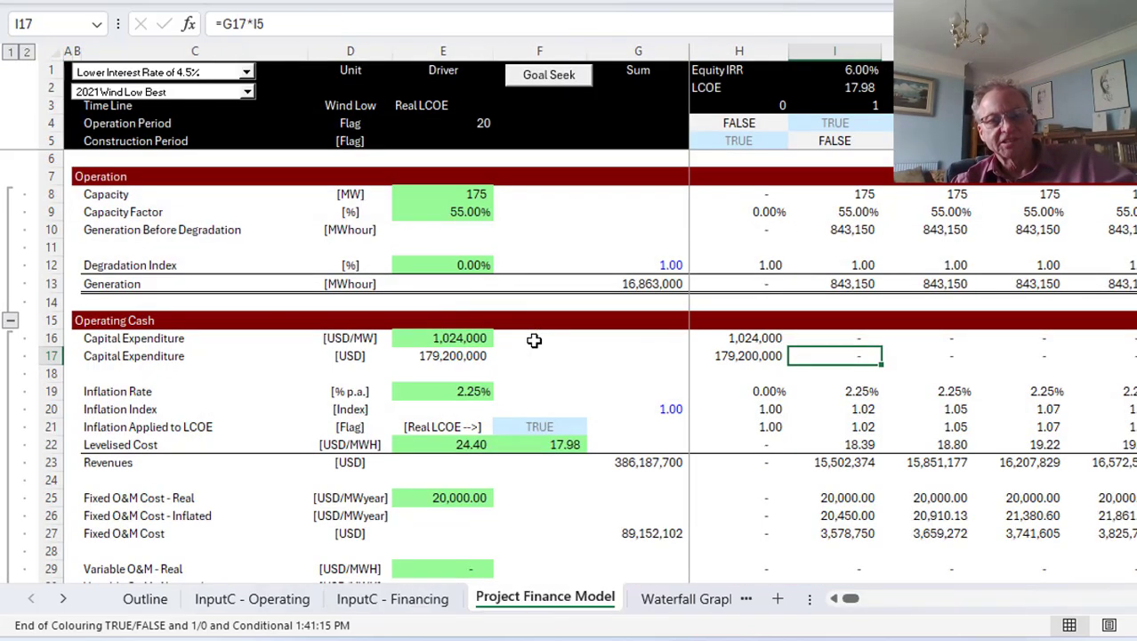
pyautogui.press('Left')
pyautogui.press('Left')
pyautogui.press('Left')
pyautogui.press('Down')
pyautogui.press('Down')
pyautogui.press('Down')
pyautogui.press('Down')
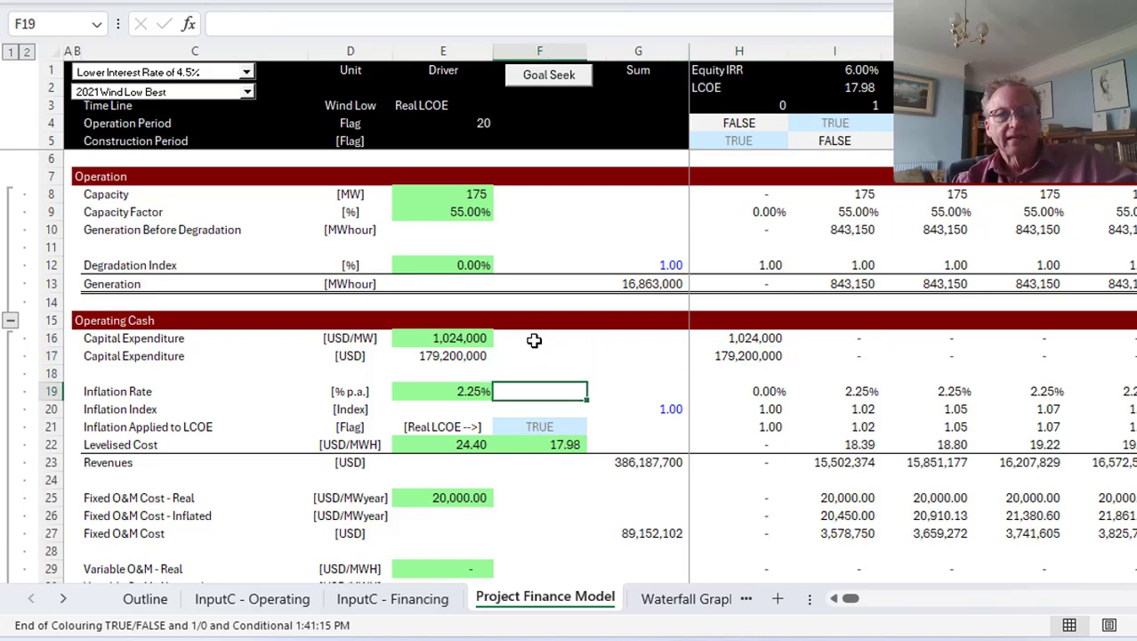
pyautogui.press('Down')
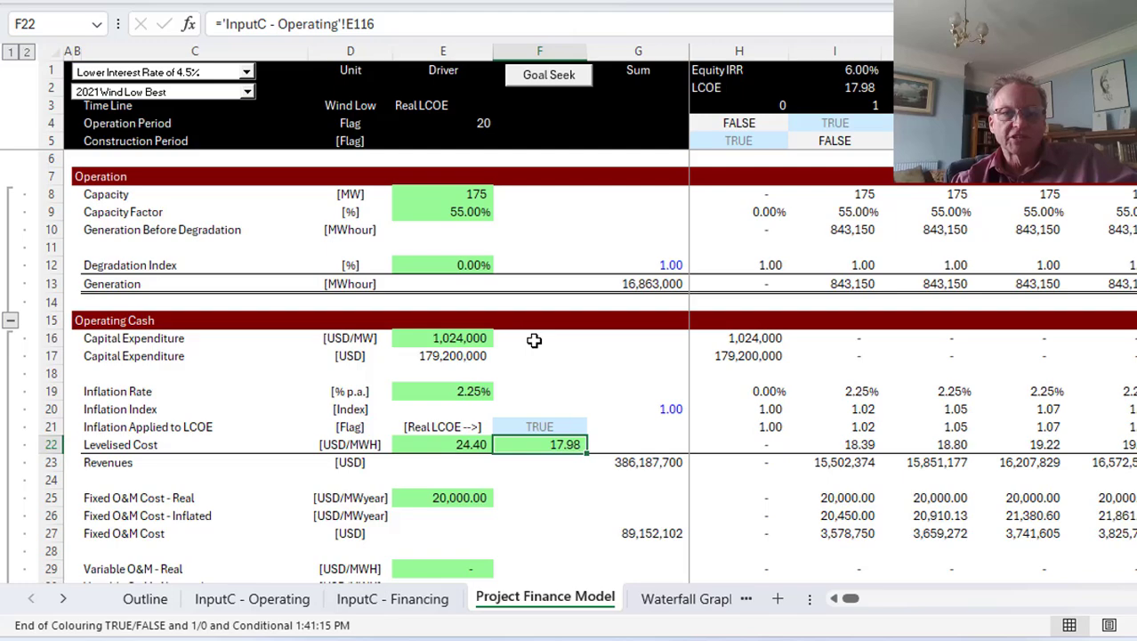
# Step: Follow the F22 link to LCOE Applied in E116 of InputC - Operating and inspect the formula that picks real or nominal LCOE
pyautogui.hotkey('ctrl', '[')
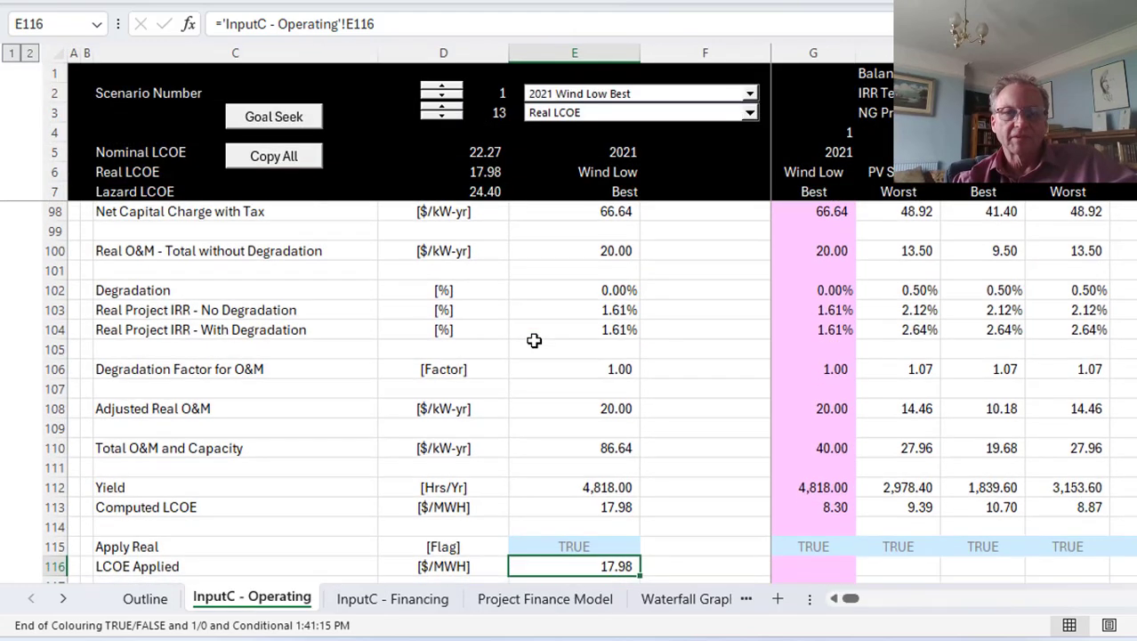
pyautogui.press('Left')
pyautogui.press('Right')
pyautogui.press('Down')
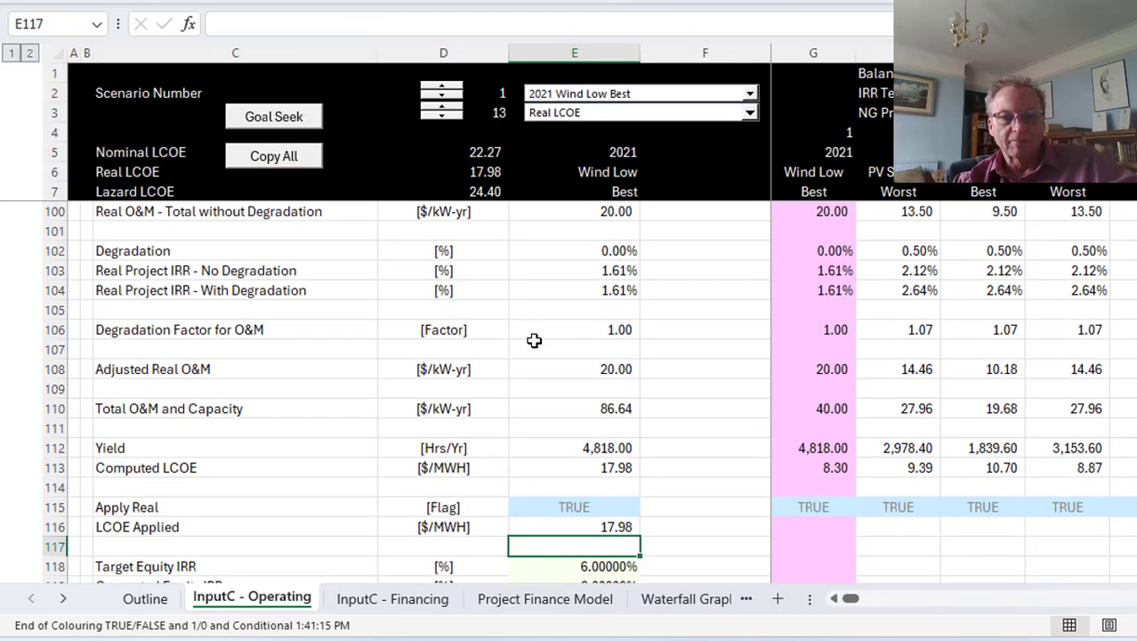
pyautogui.press('Up')
pyautogui.press('F2')
pyautogui.press('Escape')
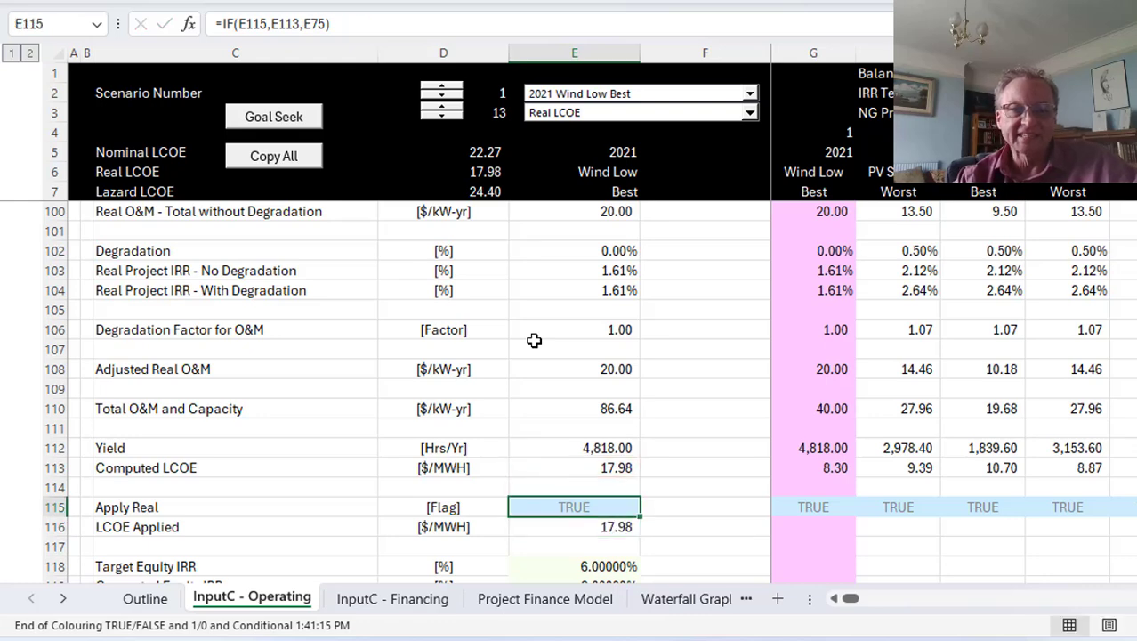
# Step: Review the Real LCOE calculation in column E from Apply Real back to the tax reduction row 96
pyautogui.press('Up')
pyautogui.press('Up')
pyautogui.press('Up')
pyautogui.press('Up')
pyautogui.click(534, 343)
pyautogui.press('Up')
pyautogui.press('Up')
pyautogui.press('Up')
pyautogui.press('Up')
pyautogui.press('Up')
pyautogui.press('Up')
pyautogui.press('Up')
pyautogui.press('Up')
pyautogui.press('Up')
pyautogui.press('Up')
pyautogui.press('Up')
pyautogui.press('Up')
pyautogui.press('Up')
pyautogui.press('Up')
pyautogui.press('Up')
pyautogui.press('Up')
pyautogui.press('Up')
pyautogui.press('Up')
pyautogui.press('Up')
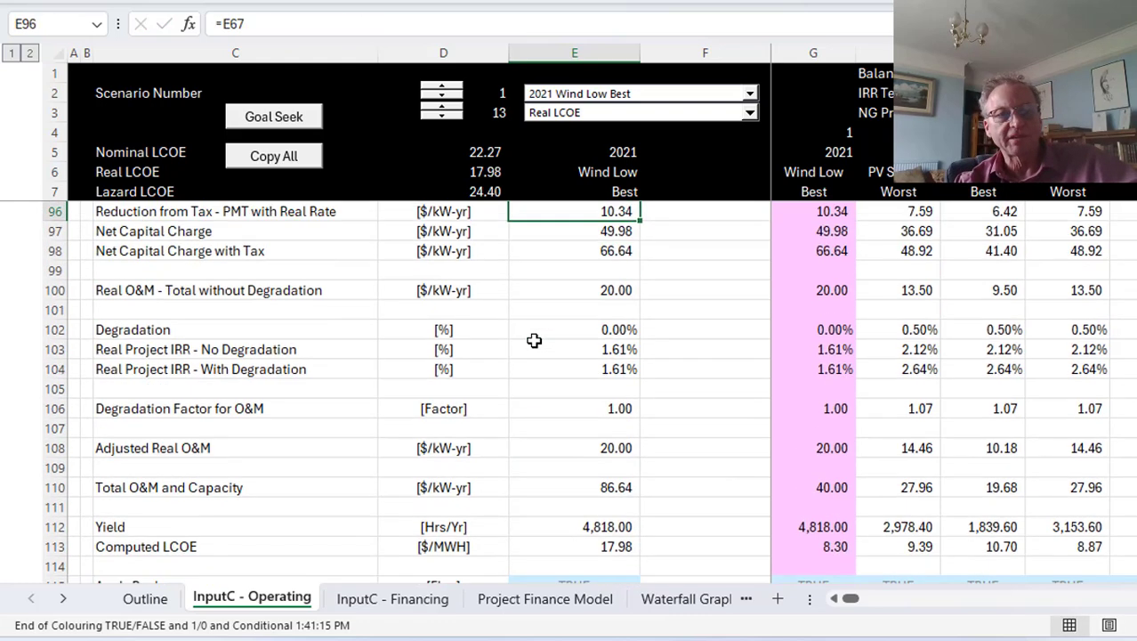
# Step: Go back to the Project Finance Model sheet and examine the inflated Levelised Cost formula in H22
pyautogui.hotkey('ctrl', 'pagedown')
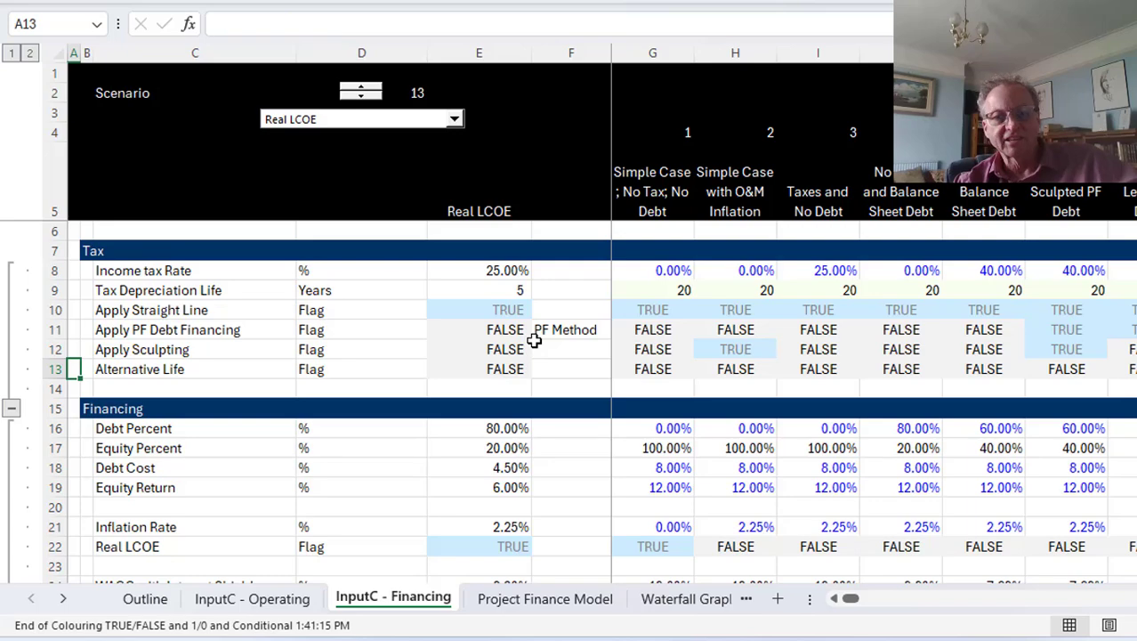
pyautogui.hotkey('ctrl', 'pagedown')
pyautogui.press('Right')
pyautogui.press('Right')
pyautogui.press('Right')
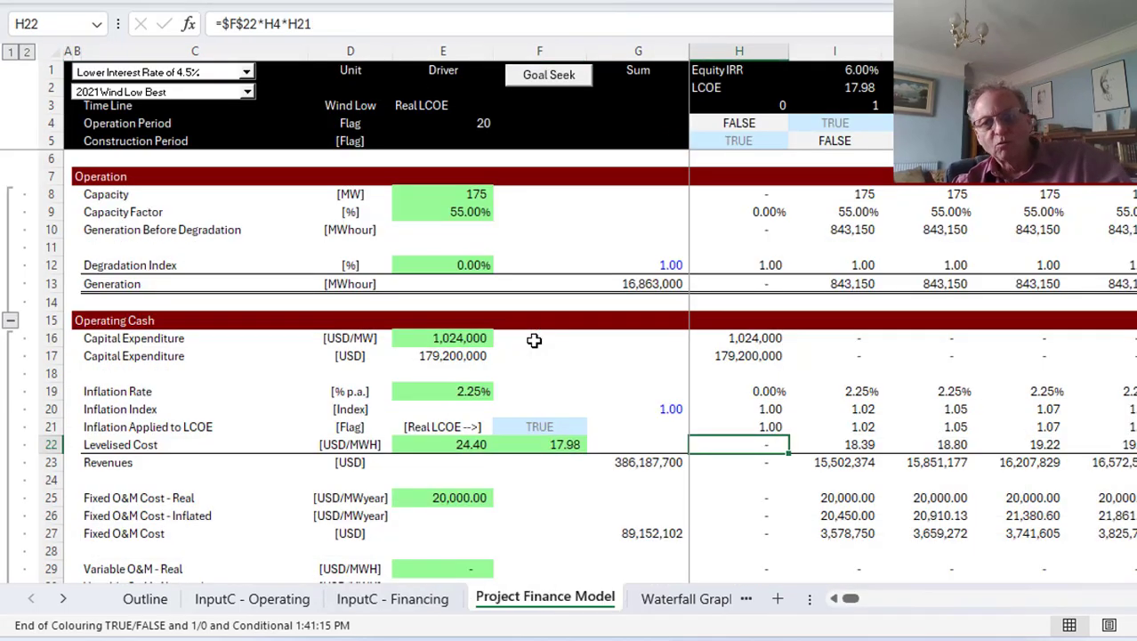
# Step: Review the Financing section and the Cash Flow section through the Equity Cash Flow formula in I94
pyautogui.press('pagedown')
pyautogui.press('pagedown')
pyautogui.press('pagedown')
pyautogui.press('pagedown')
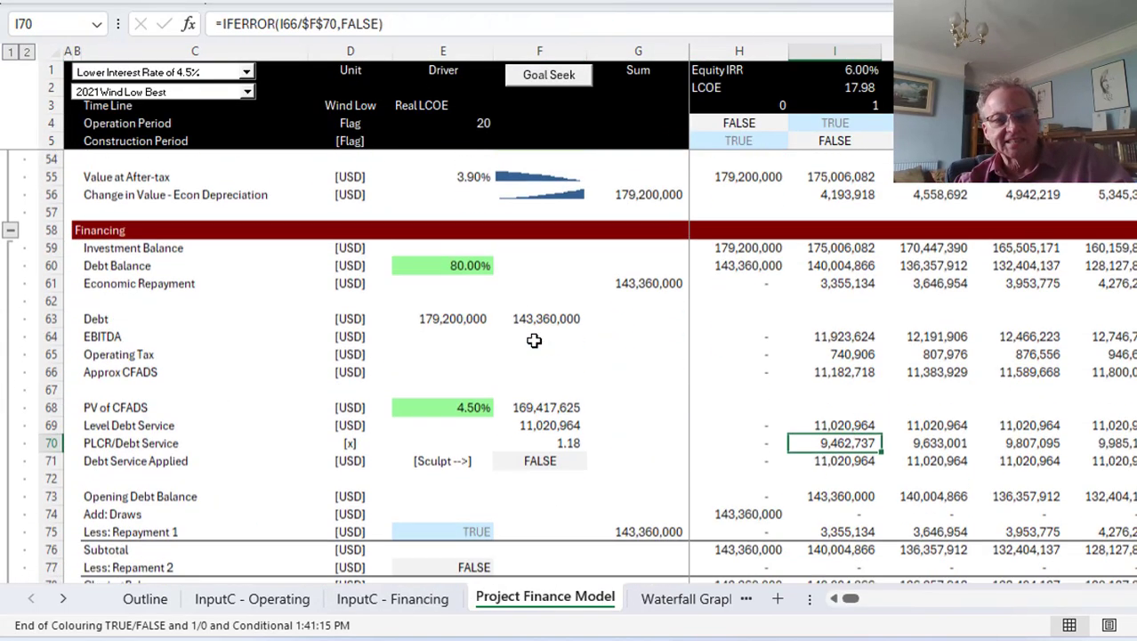
pyautogui.press('pageup')
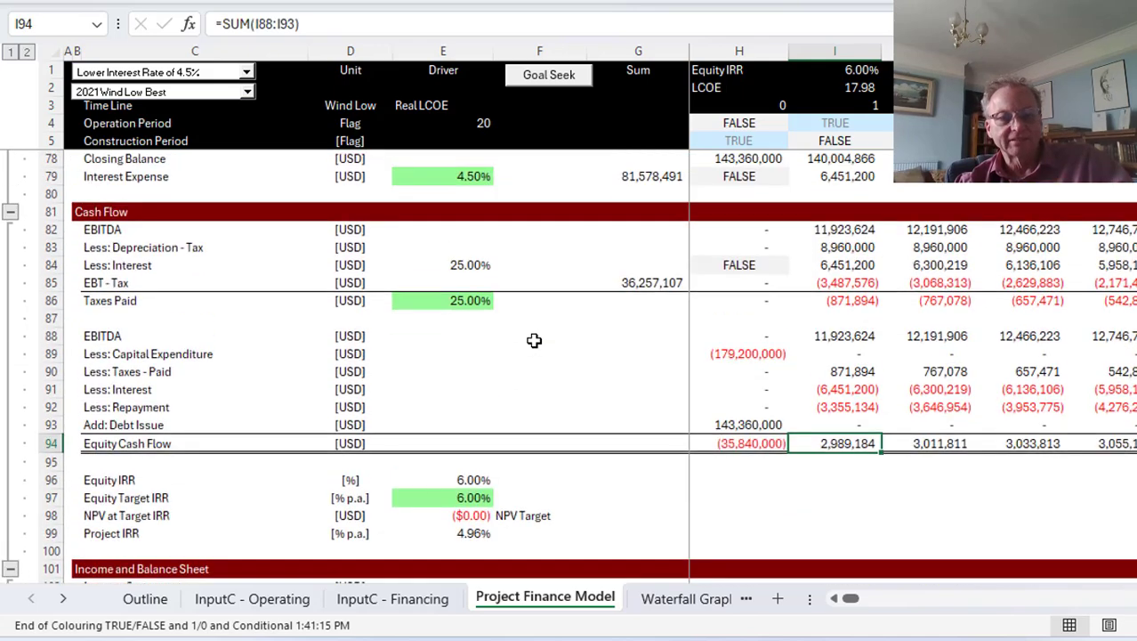
# Step: Review the income statement and balance sheet through the Equity Issue row 120
pyautogui.press('Down')
pyautogui.press('Down')
pyautogui.press('Down')
pyautogui.press('Down')
pyautogui.press('Down')
pyautogui.press('Down')
pyautogui.press('Down')
pyautogui.press('Down')
pyautogui.press('Down')
pyautogui.press('Down')
pyautogui.press('Down')
pyautogui.press('Down')
pyautogui.press('Down')
pyautogui.press('Down')
pyautogui.press('Down')
pyautogui.press('Down')
pyautogui.press('Down')
pyautogui.press('Down')
pyautogui.press('Down')
pyautogui.press('Down')
pyautogui.scroll(-3, 534, 340)
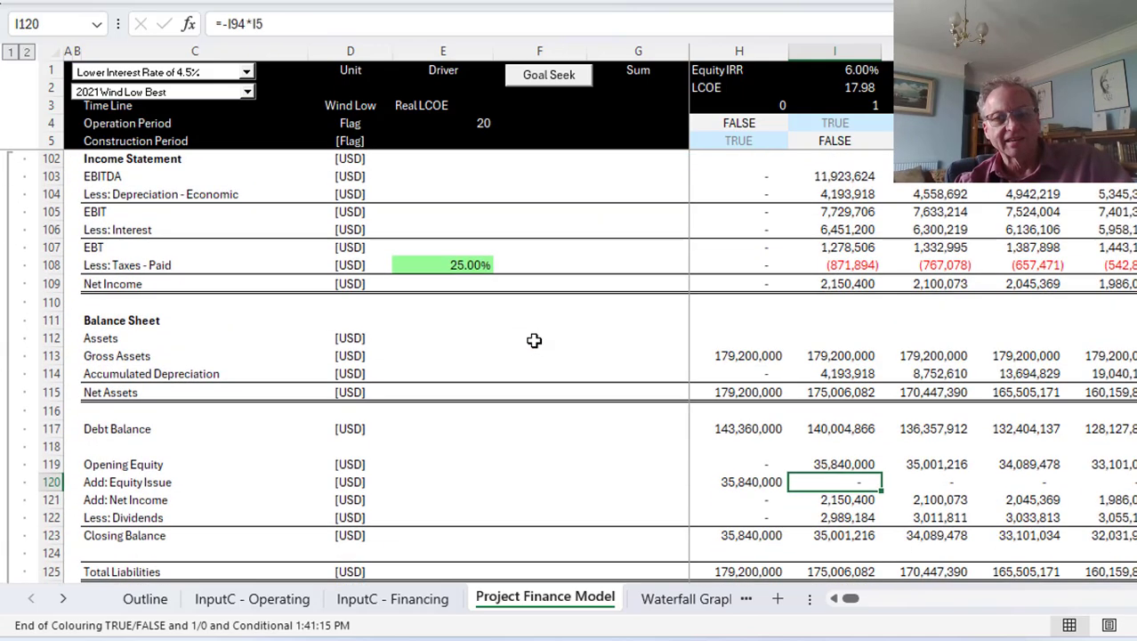
# Step: Examine the EBITDA, taxes and CFADS formulas in column I, along with the return on equity and return on capital rows above
pyautogui.press('pagedown')
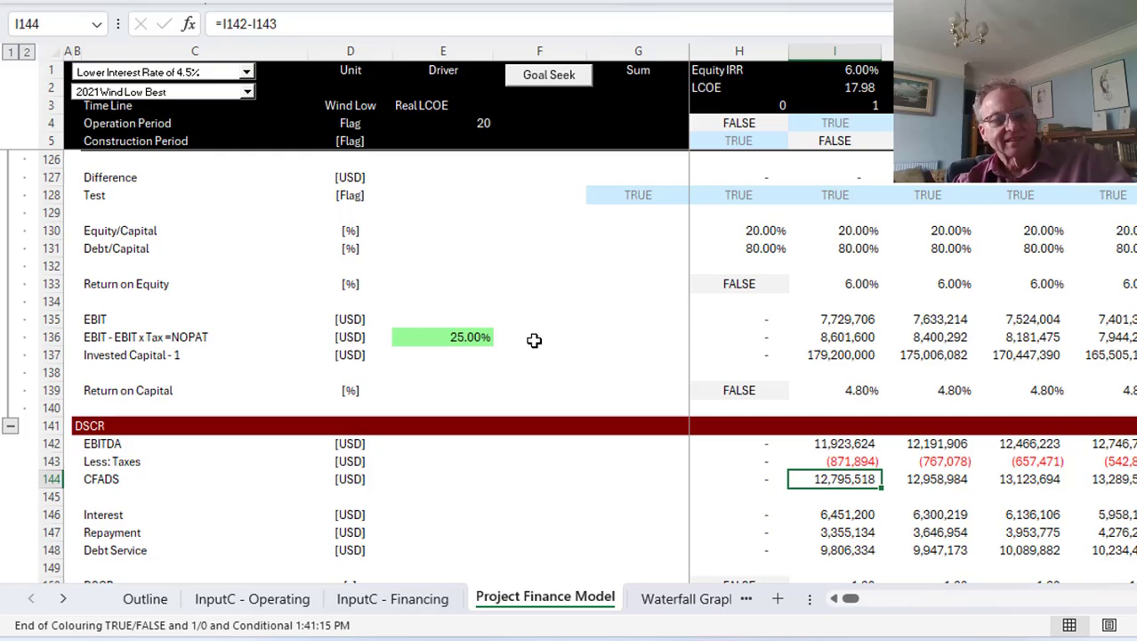
pyautogui.press('Down')
pyautogui.press('Down')
pyautogui.press('Up')
pyautogui.press('Up')
pyautogui.press('Up')
pyautogui.press('Up')
pyautogui.press('Up')
pyautogui.press('Up')
pyautogui.press('Up')
pyautogui.press('Up')
pyautogui.press('Up')
pyautogui.press('Up')
pyautogui.press('Up')
pyautogui.press('Up')
pyautogui.press('Up')
pyautogui.press('Up')
pyautogui.press('Up')
pyautogui.press('Up')
pyautogui.press('Up')
pyautogui.press('Up')
pyautogui.press('Up')
pyautogui.press('Up')
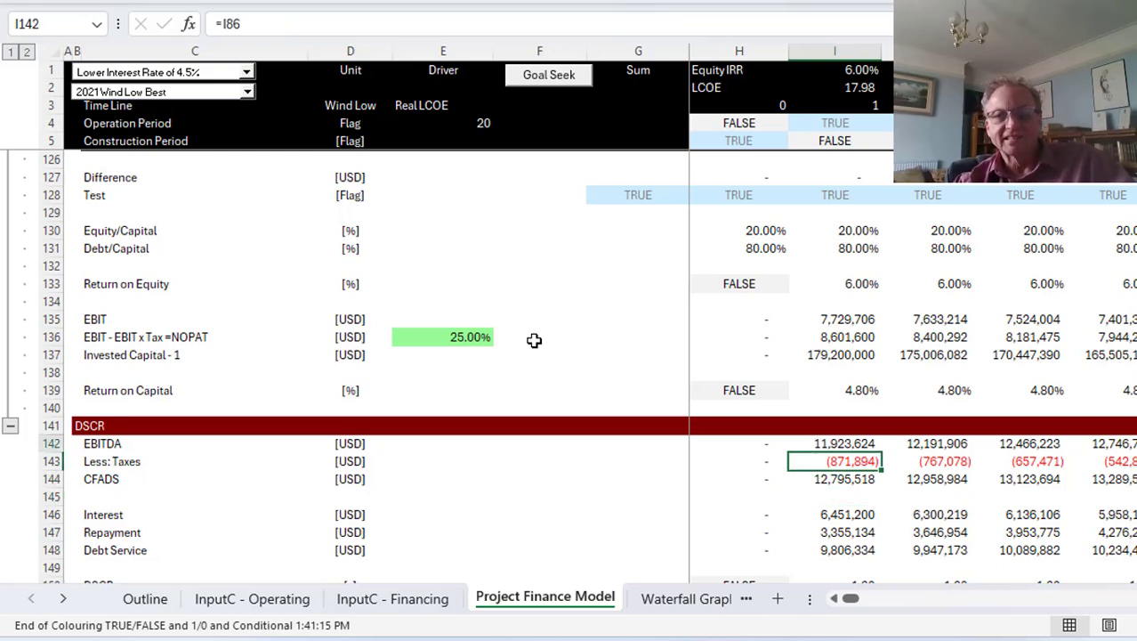
pyautogui.press('Down')
pyautogui.press('Down')
pyautogui.press('Down')
pyautogui.press('Down')
# Step: Follow the Equity/Capital ratio in row 130 across the operating years to column W
pyautogui.press('Right')
pyautogui.press('Right')
pyautogui.press('Right')
pyautogui.press('Right')
pyautogui.press('Right')
pyautogui.press('Right')
pyautogui.press('Right')
pyautogui.press('Right')
pyautogui.press('Right')
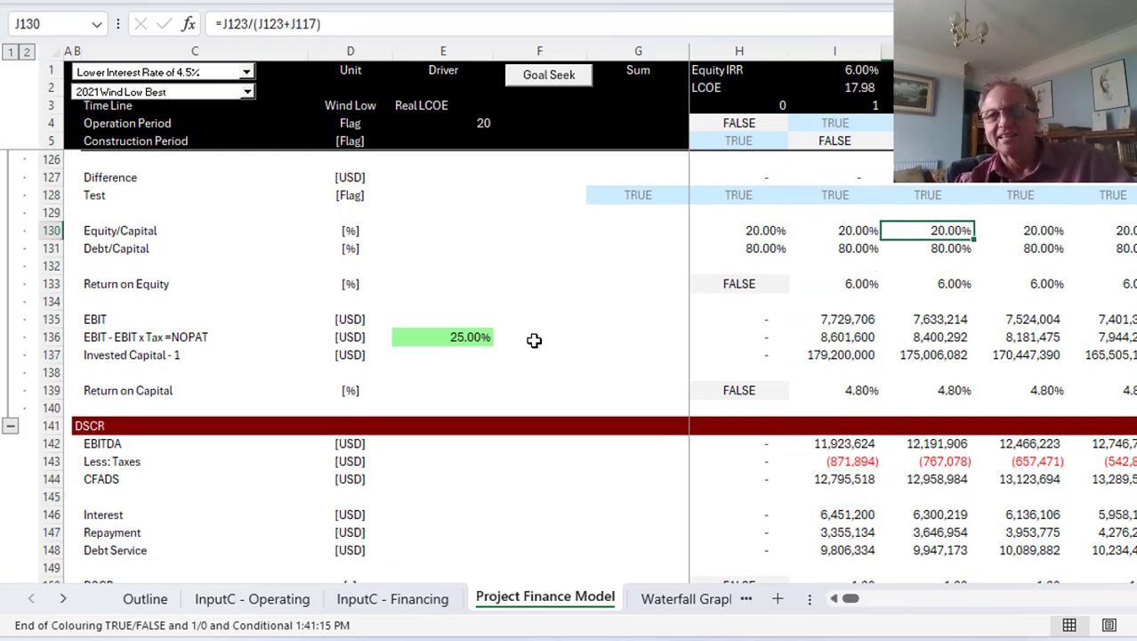
pyautogui.press('Right')
pyautogui.press('Right')
pyautogui.press('Right')
pyautogui.press('Right')
pyautogui.press('Right')
# Step: Review the DSCR section's EBITDA, taxes, CFADS and debt service rows for the years around columns V and W
pyautogui.press('Down')
pyautogui.press('Down')
pyautogui.press('Down')
pyautogui.press('Down')
pyautogui.press('Down')
pyautogui.press('Down')
pyautogui.press('Down')
pyautogui.press('Down')
pyautogui.press('Down')
pyautogui.press('Down')
pyautogui.press('Down')
pyautogui.press('Down')
pyautogui.press('Down')
pyautogui.press('Down')
pyautogui.press('Down')
pyautogui.press('Down')
pyautogui.press('Down')
pyautogui.press('Down')
pyautogui.press('Down')
pyautogui.press('Down')
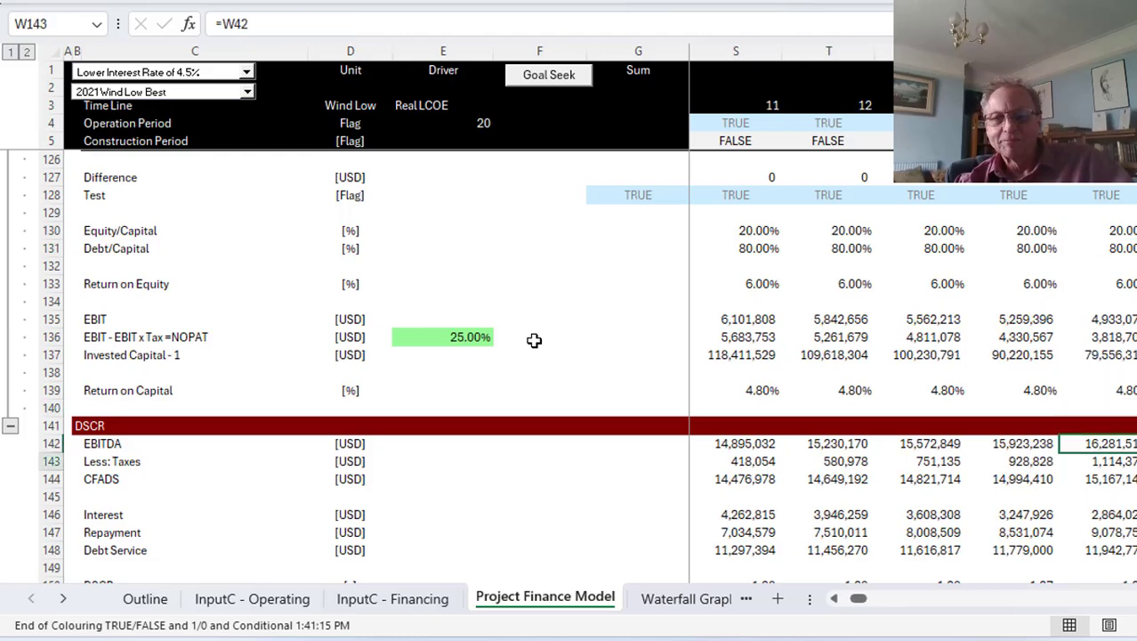
pyautogui.press('Down')
pyautogui.press('Up')
pyautogui.press('Up')
pyautogui.press('Up')
pyautogui.press('Up')
pyautogui.press('Up')
pyautogui.press('Up')
pyautogui.press('Up')
pyautogui.press('Left')
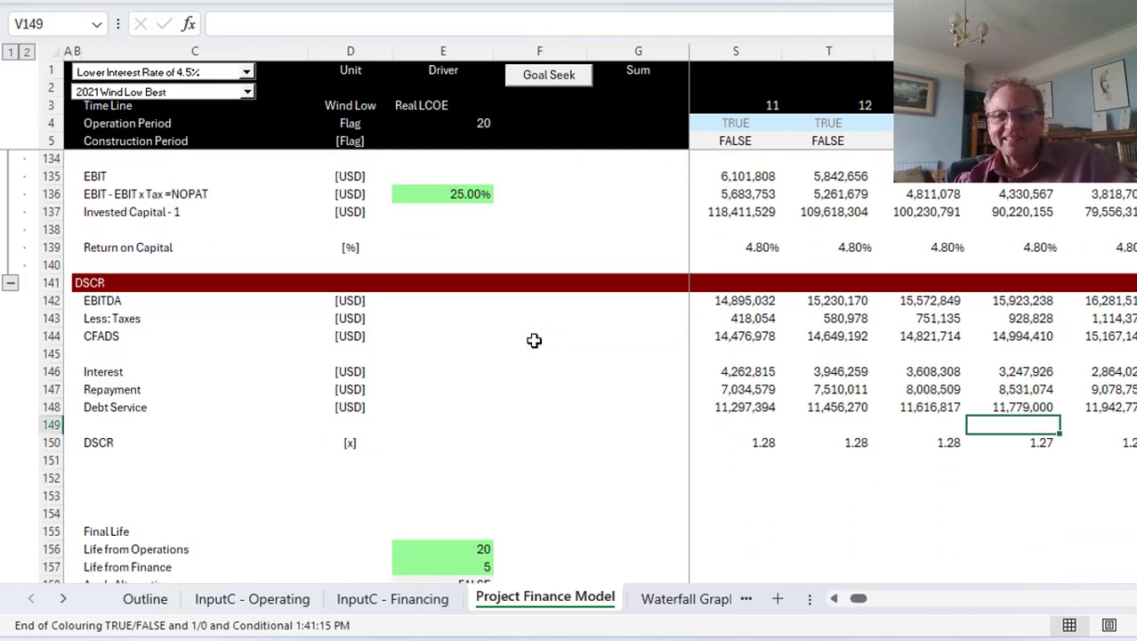
# Step: Trace the DSCR formula in row 150 back across the years to column H
pyautogui.press('Down')
pyautogui.press('Left')
pyautogui.press('Left')
pyautogui.press('Left')
pyautogui.press('Left')
pyautogui.press('Left')
pyautogui.press('Left')
pyautogui.press('Left')
pyautogui.press('Left')
pyautogui.press('Left')
pyautogui.press('Left')
pyautogui.press('Left')
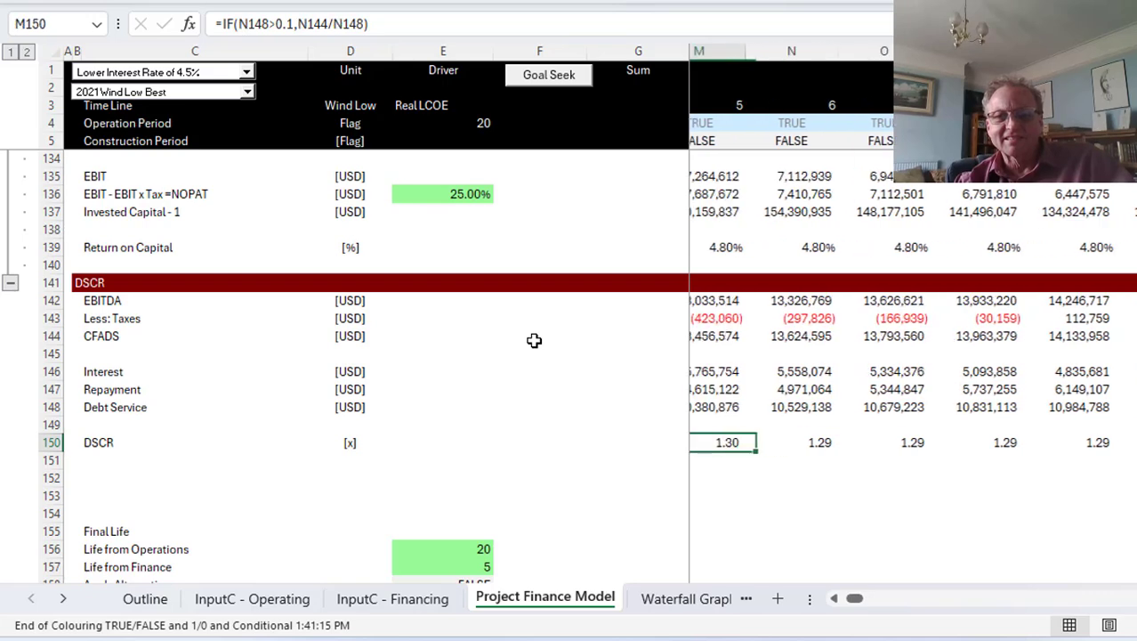
pyautogui.press('Left')
pyautogui.press('Left')
pyautogui.press('Left')
pyautogui.press('Left')
pyautogui.press('Right')
pyautogui.press('Right')
pyautogui.press('Right')
pyautogui.press('Right')
pyautogui.press('Right')
pyautogui.press('Right')
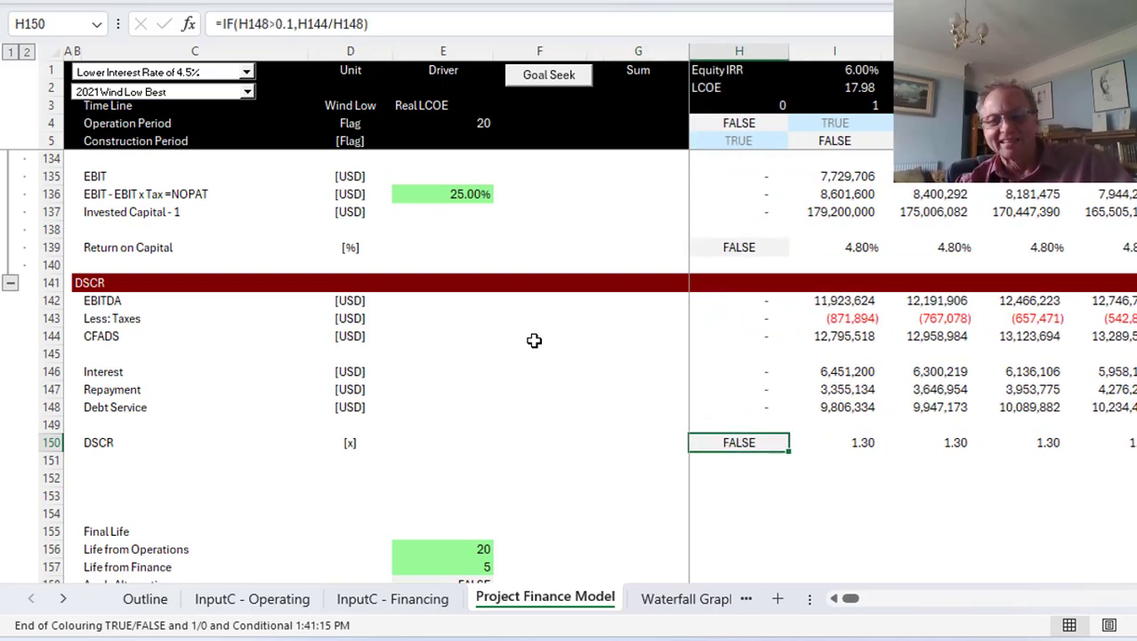
# Step: Compare the DSCR values in row 150 forward through the later operating years to column Z
pyautogui.press('Right')
pyautogui.press('Right')
pyautogui.press('Right')
pyautogui.press('Right')
pyautogui.press('Right')
pyautogui.press('Right')
pyautogui.press('Right')
pyautogui.press('Right')
pyautogui.press('Right')
pyautogui.press('Right')
pyautogui.press('Right')
pyautogui.press('Right')
pyautogui.press('Right')
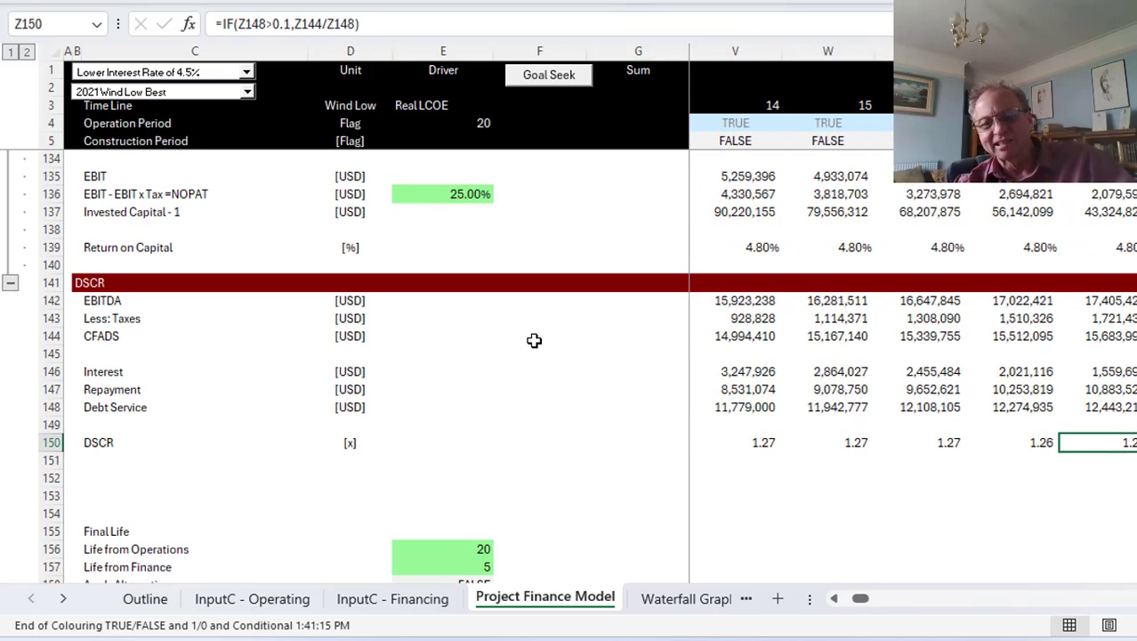
# Step: Return along the DSCR row to its start at A150 to view the first operating years again
pyautogui.press('Left')
pyautogui.press('Left')
pyautogui.press('Left')
pyautogui.press('Left')
pyautogui.press('Left')
pyautogui.press('Left')
pyautogui.press('Left')
pyautogui.press('Left')
pyautogui.press('Left')
pyautogui.press('Left')
pyautogui.press('Left')
pyautogui.press('Left')
pyautogui.press('Left')
pyautogui.press('Left')
pyautogui.press('Left')
pyautogui.press('Left')
pyautogui.press('Left')
pyautogui.press('Left')
pyautogui.press('Left')
pyautogui.press('Left')
pyautogui.press('Left')
pyautogui.press('Left')
pyautogui.press('Left')
pyautogui.press('Left')
pyautogui.press('Left')
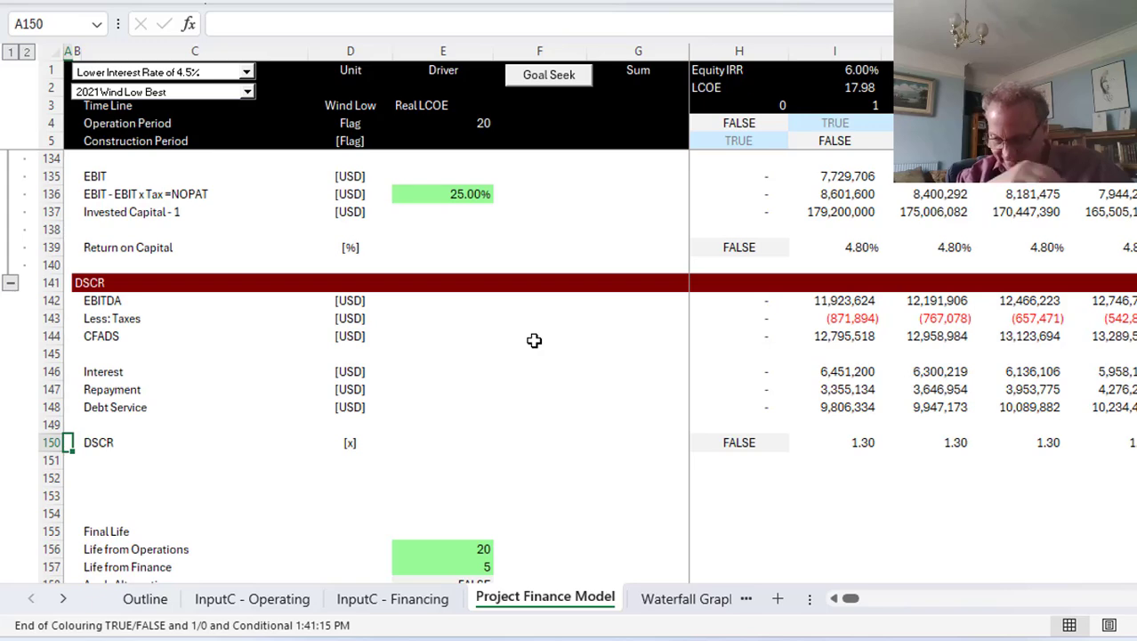
# Step: Open the Waterfall Graph sheet and select G14 beside the LCOE scenario results
pyautogui.hotkey('ctrl', 'pagedown')
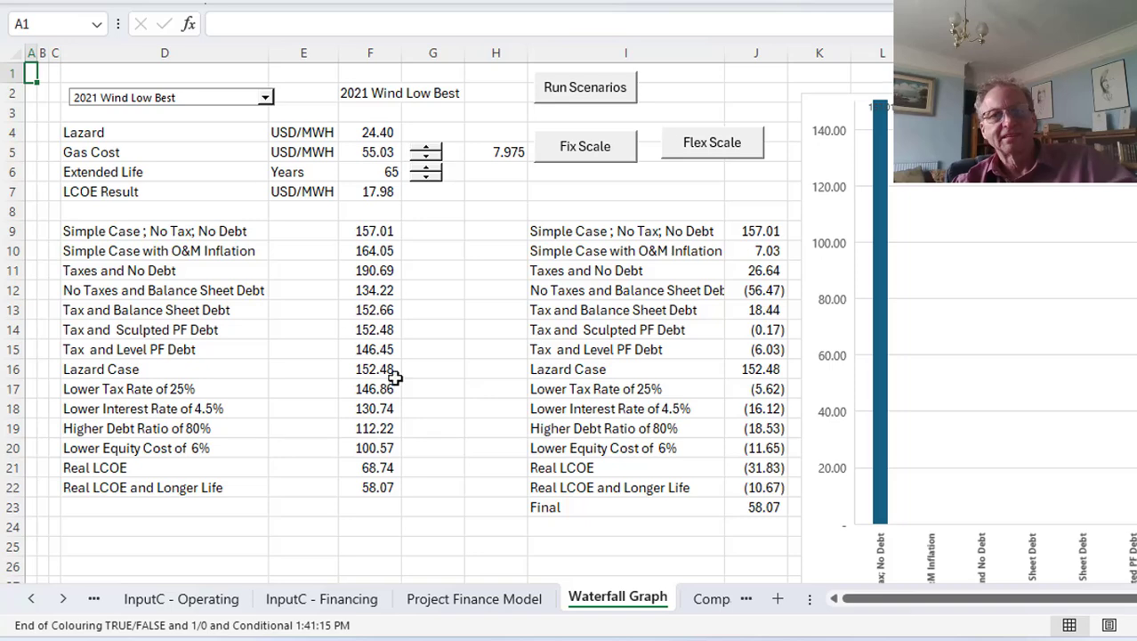
pyautogui.click(434, 321)
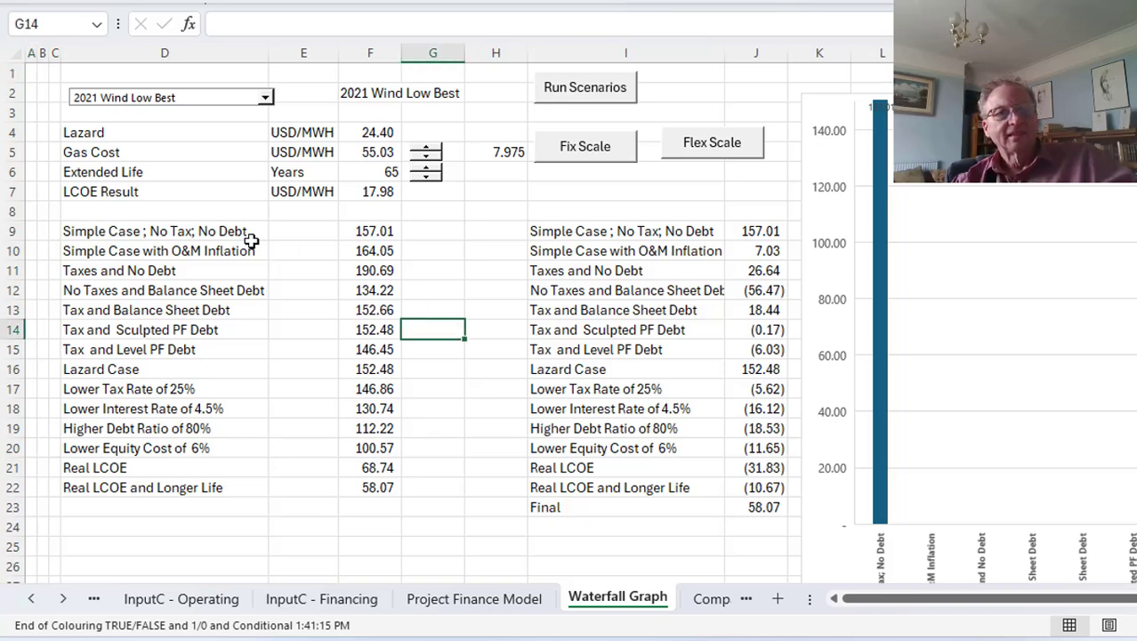
# Step: Choose the 2023 Nuclear Best case from the project list and run the LCOE scenarios for it
pyautogui.click(227, 109)
pyautogui.press('Down')
pyautogui.press('Down')
pyautogui.press('Down')
pyautogui.press('Down')
pyautogui.press('Down')
pyautogui.press('Down')
pyautogui.press('Down')
pyautogui.press('Down')
pyautogui.press('Down')
pyautogui.press('Down')
pyautogui.press('Down')
pyautogui.press('Down')
pyautogui.press('Down')
pyautogui.press('Down')
pyautogui.press('Down')
pyautogui.press('Down')
pyautogui.press('Down')
pyautogui.press('Down')
pyautogui.press('Down')
pyautogui.press('Down')
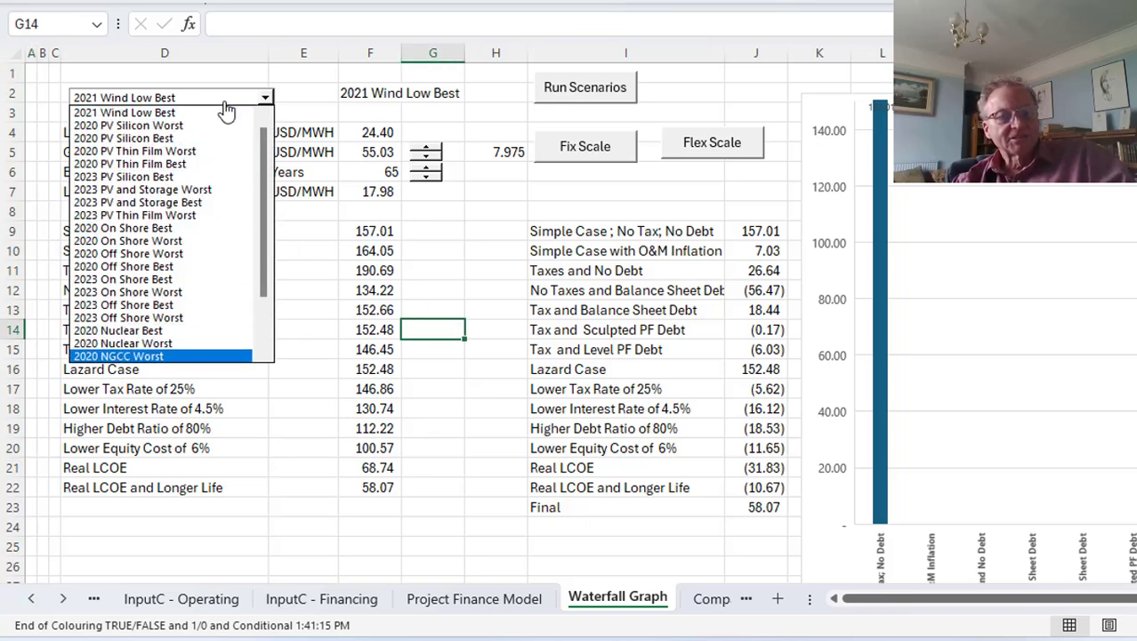
pyautogui.press('Up')
pyautogui.press('Up')
pyautogui.press('Return')
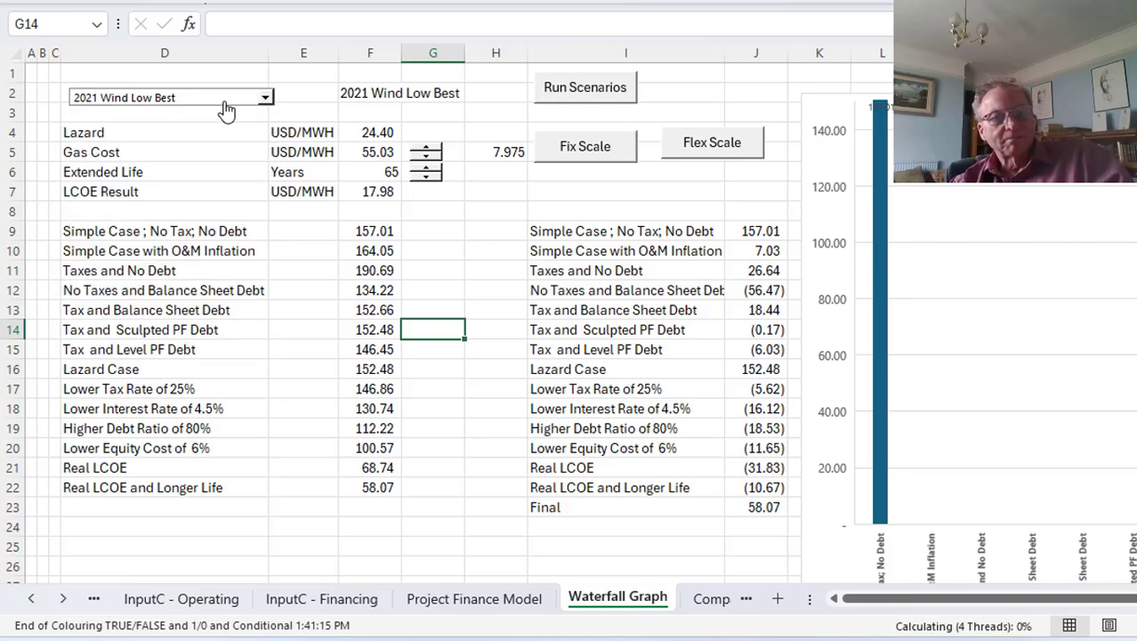
pyautogui.click(584, 89)
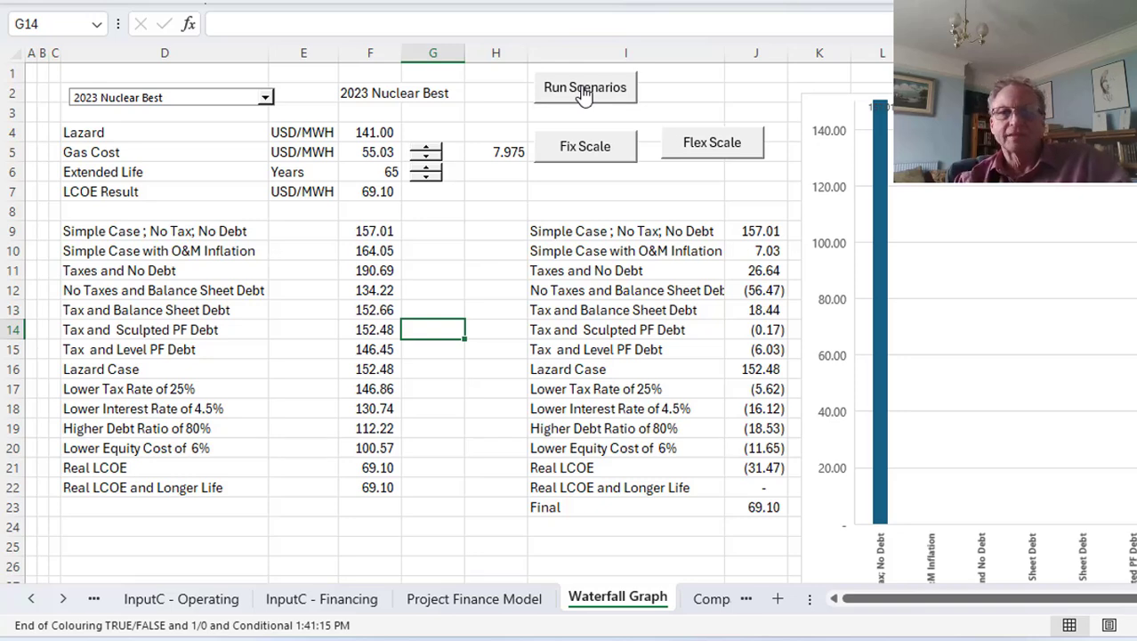
# Step: Move along row 1 to Y1 to view the full waterfall chart for the nuclear case
pyautogui.press('Up')
pyautogui.press('Up')
pyautogui.press('Up')
pyautogui.press('Up')
pyautogui.press('Up')
pyautogui.press('Up')
pyautogui.press('Up')
pyautogui.press('Up')
pyautogui.press('Up')
pyautogui.press('Up')
pyautogui.press('Up')
pyautogui.press('Up')
pyautogui.press('Up')
pyautogui.press('Right')
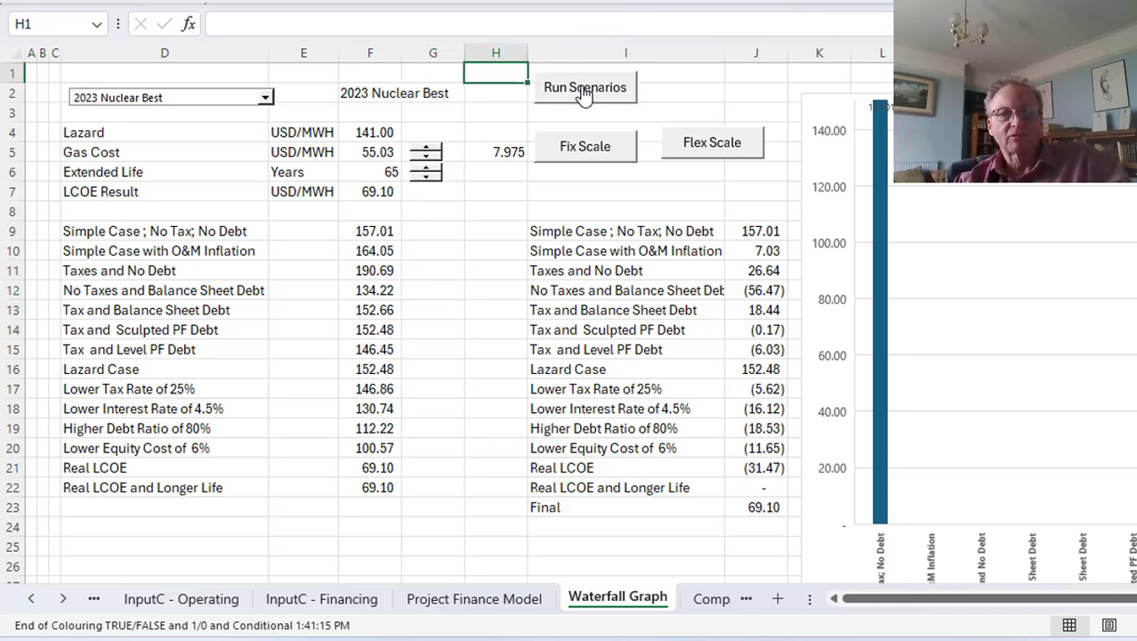
pyautogui.press('Right')
pyautogui.press('Right')
pyautogui.press('Right')
pyautogui.press('Right')
pyautogui.press('Right')
pyautogui.press('Right')
pyautogui.press('Right')
pyautogui.press('Right')
pyautogui.press('Right')
pyautogui.press('Right')
pyautogui.press('Right')
pyautogui.press('Right')
pyautogui.press('Right')
pyautogui.press('Right')
pyautogui.press('Right')
pyautogui.press('Right')
pyautogui.press('Right')
pyautogui.press('Right')
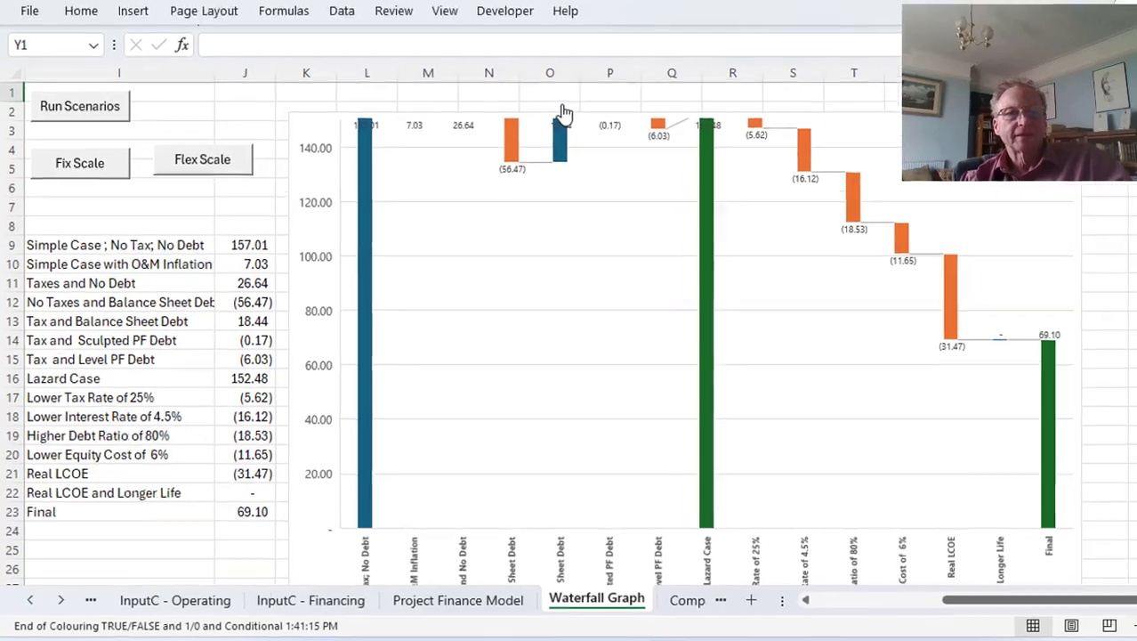
# Step: Return to the scenario tables and flex the waterfall chart's scale so the tall bars fit
pyautogui.press('Left')
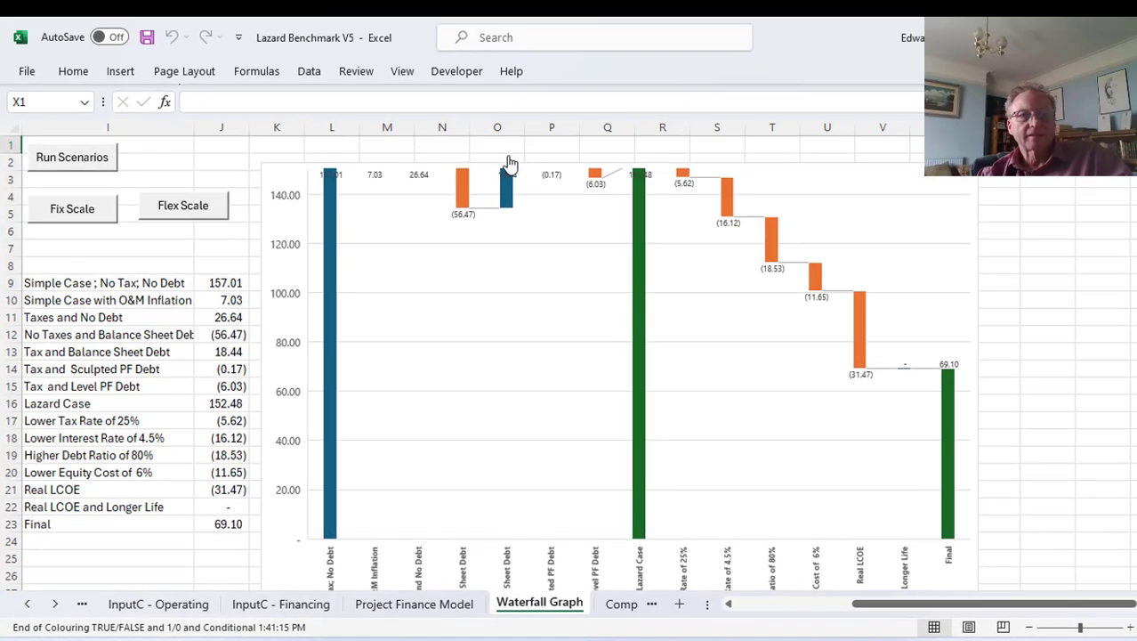
pyautogui.press('Left')
pyautogui.press('Left')
pyautogui.press('Left')
pyautogui.press('Left')
pyautogui.press('Left')
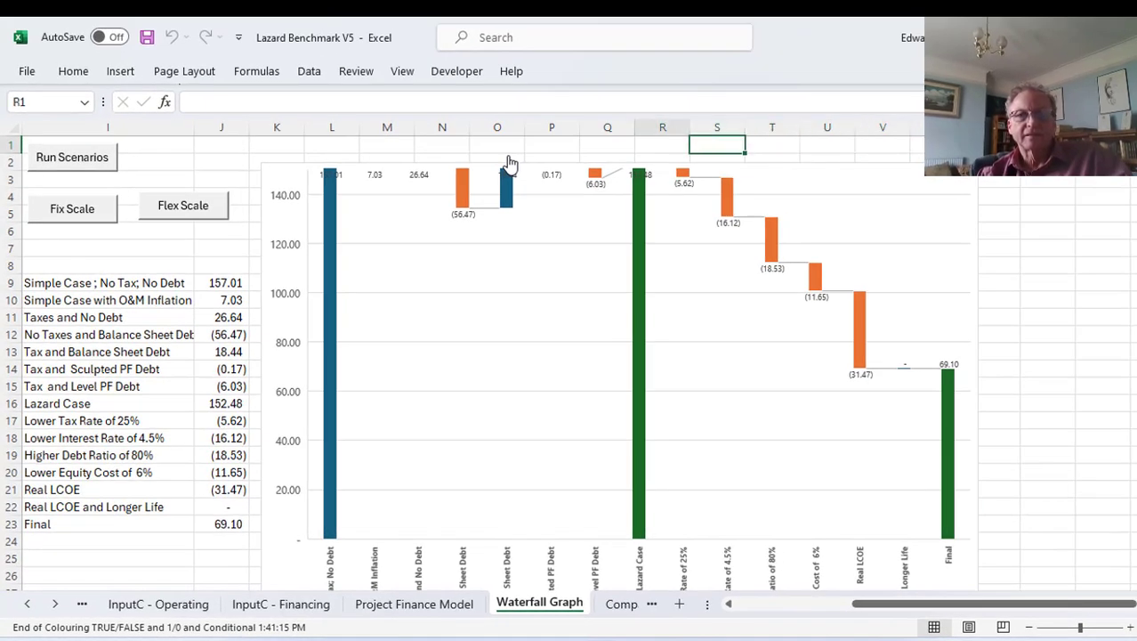
pyautogui.press('Down')
pyautogui.press('Left')
pyautogui.press('Left')
pyautogui.press('Left')
pyautogui.press('Left')
pyautogui.press('Left')
pyautogui.press('Left')
pyautogui.press('Left')
pyautogui.press('Left')
pyautogui.press('Left')
pyautogui.press('Left')
pyautogui.press('Left')
pyautogui.press('Left')
pyautogui.press('Left')
pyautogui.press('Left')
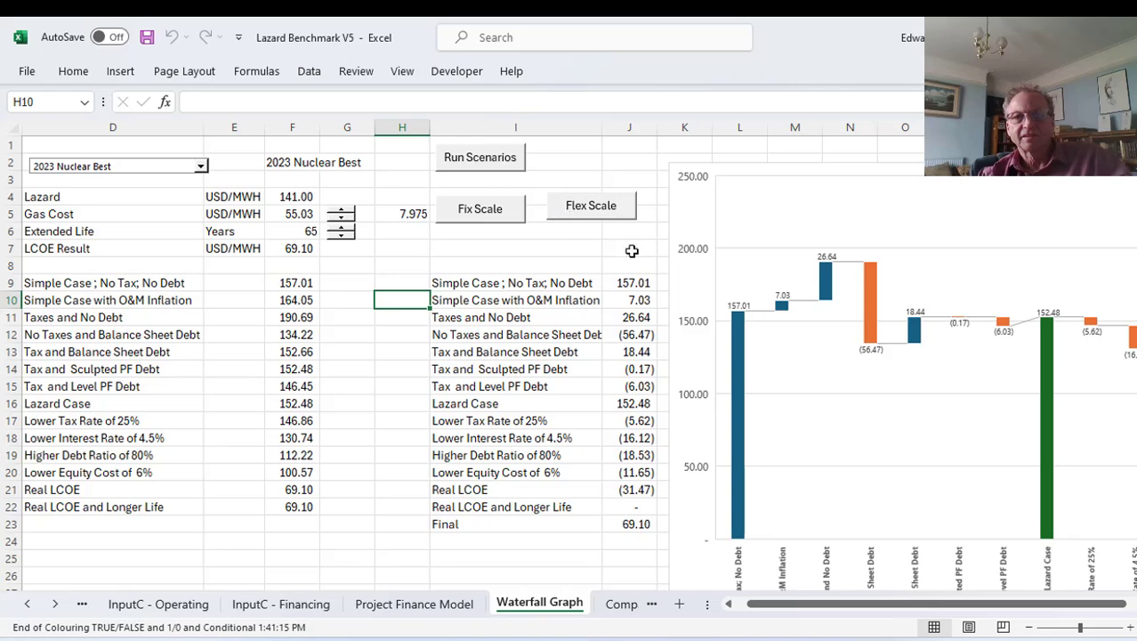
# Step: Select I7 and move along row 7 to X7 to view the whole rescaled waterfall chart
pyautogui.click(527, 249)
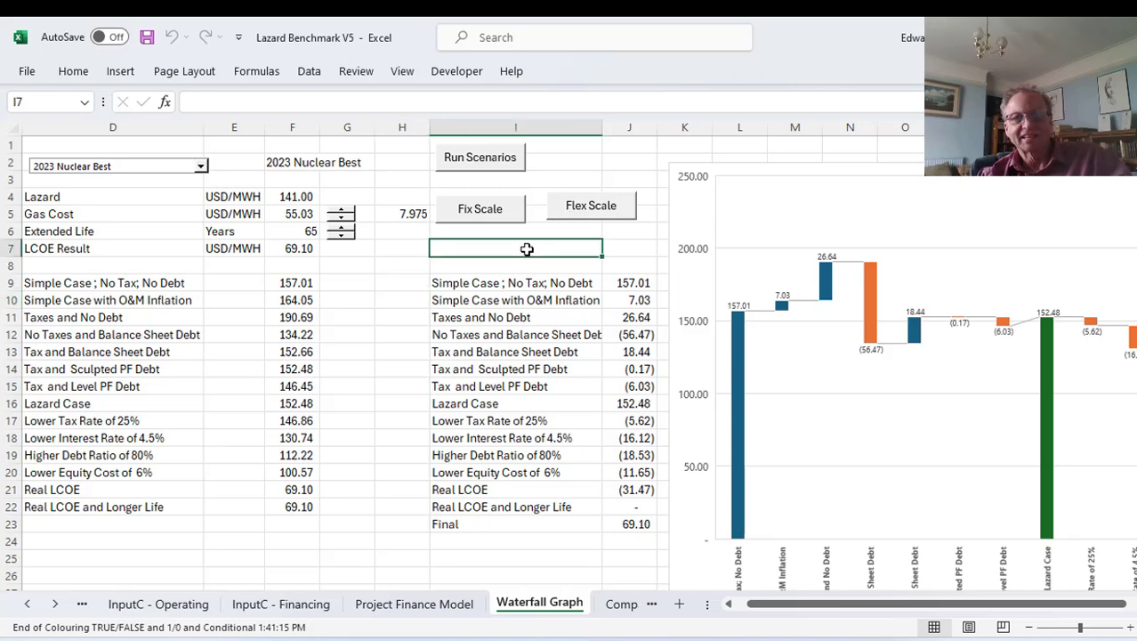
pyautogui.press('Right')
pyautogui.press('Right')
pyautogui.press('Right')
pyautogui.press('Right')
pyautogui.press('Right')
pyautogui.press('Right')
pyautogui.press('Right')
pyautogui.press('Right')
pyautogui.press('Right')
pyautogui.press('Right')
pyautogui.press('Right')
pyautogui.press('Right')
pyautogui.press('Right')
pyautogui.press('Right')
pyautogui.press('Right')
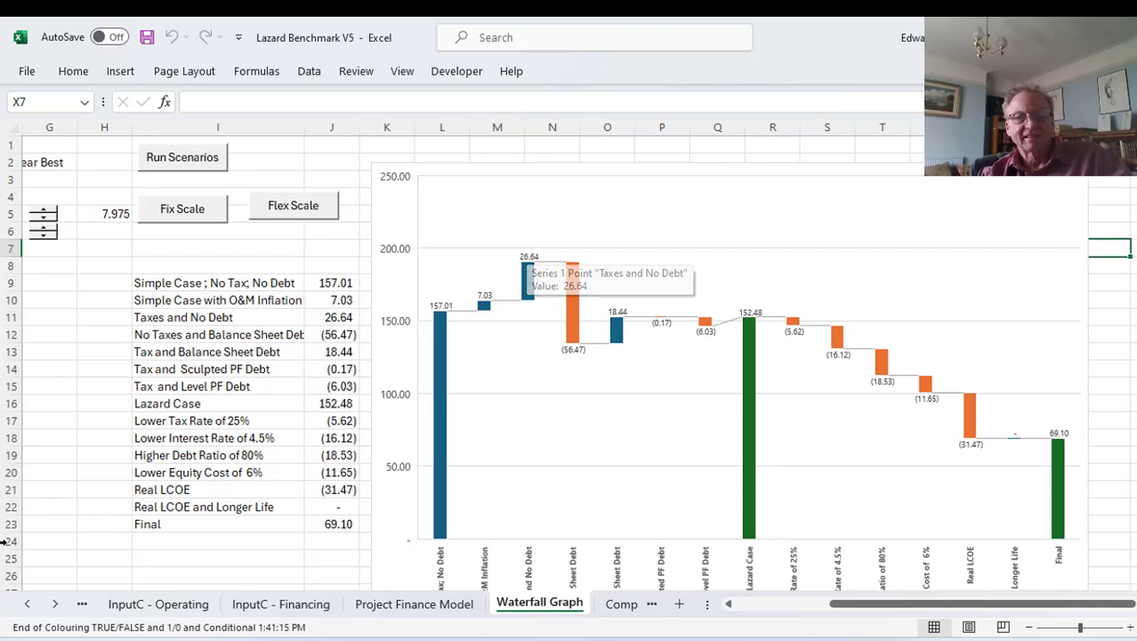
# Step: Inspect the Real LCOE and Longer Life row's formula in J22 and its label in I22
pyautogui.click(164, 551)
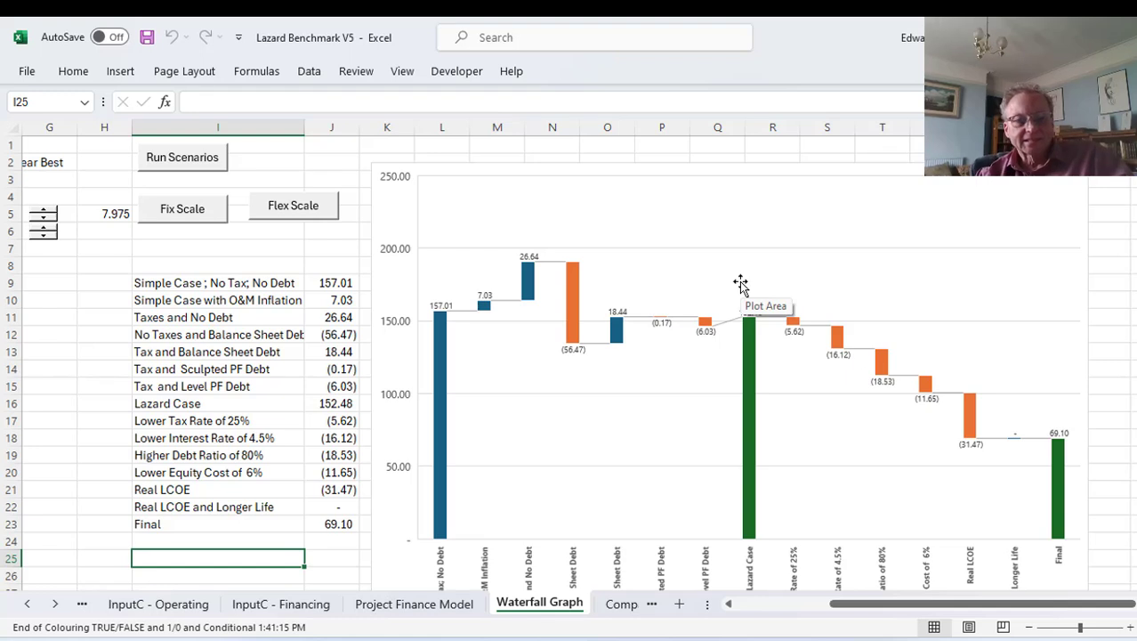
pyautogui.press('Up')
pyautogui.press('Up')
pyautogui.press('Up')
pyautogui.press('Right')
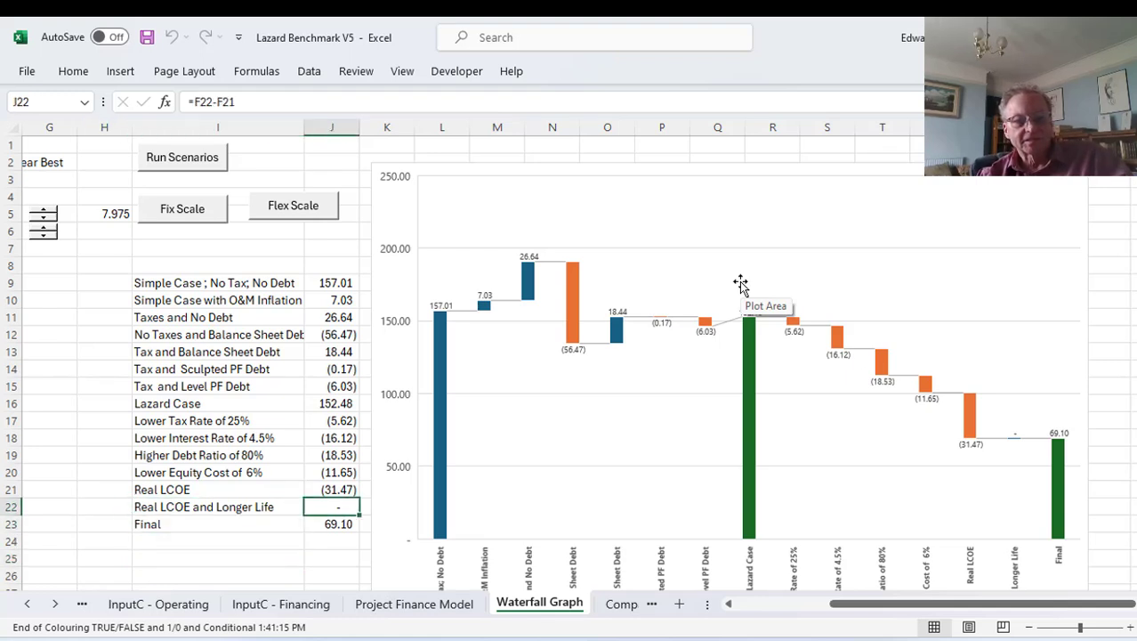
pyautogui.press('Left')
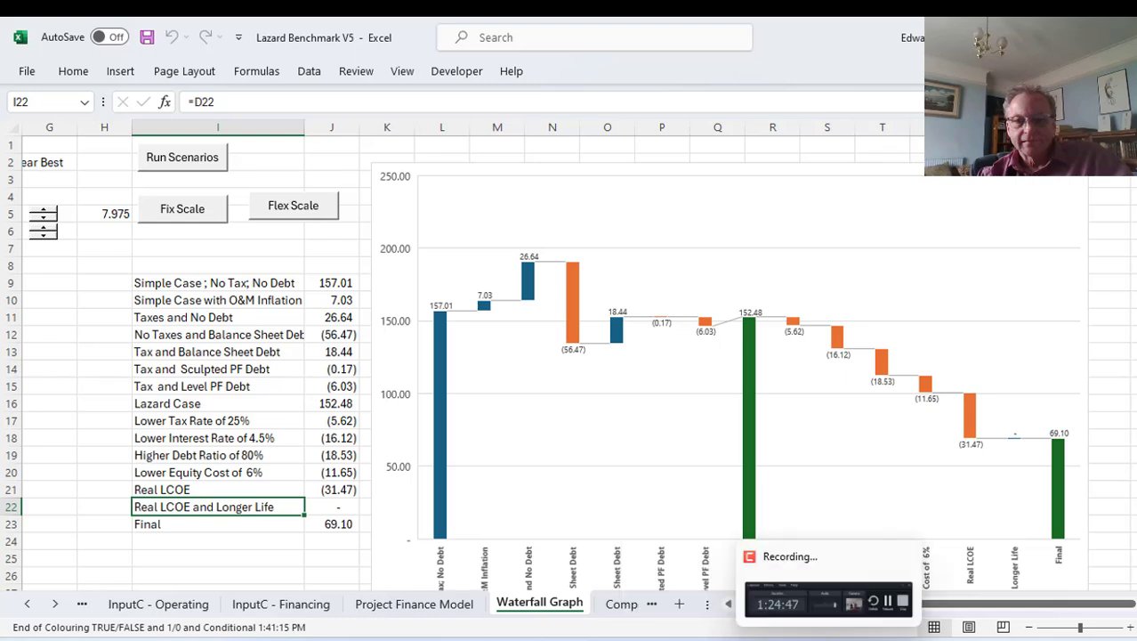
pyautogui.click(847, 634)
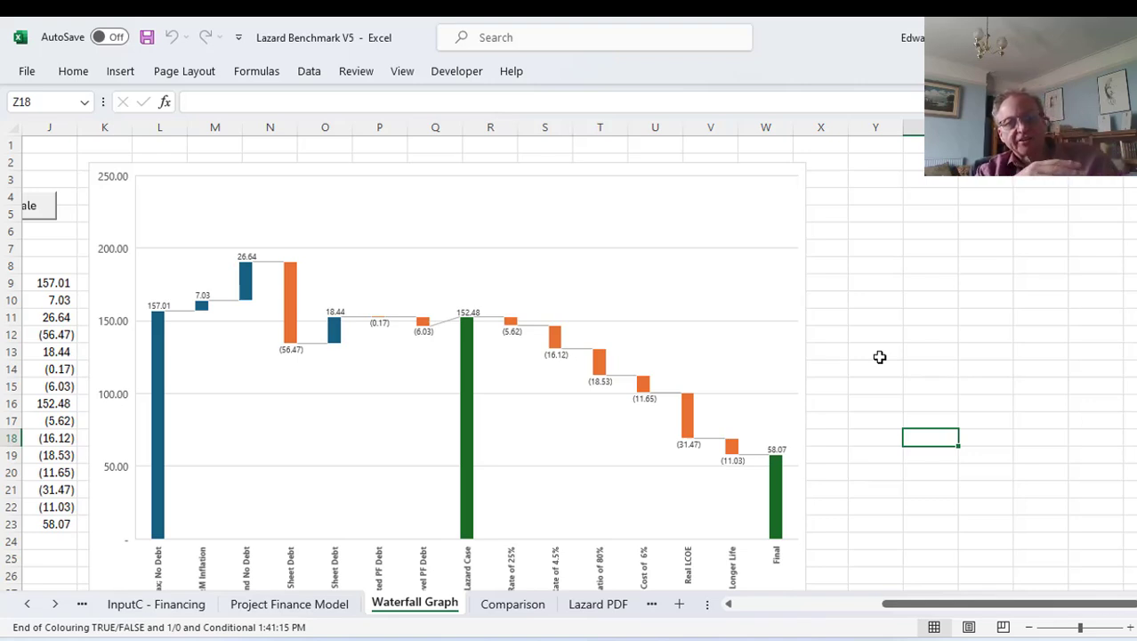
# Step: Move back along row 18 to G18 to review the waterfall chart with the longer-life reduction beside the scenario changes
pyautogui.press('Left')
pyautogui.press('Left')
pyautogui.press('Left')
pyautogui.press('Left')
pyautogui.press('Left')
pyautogui.press('Left')
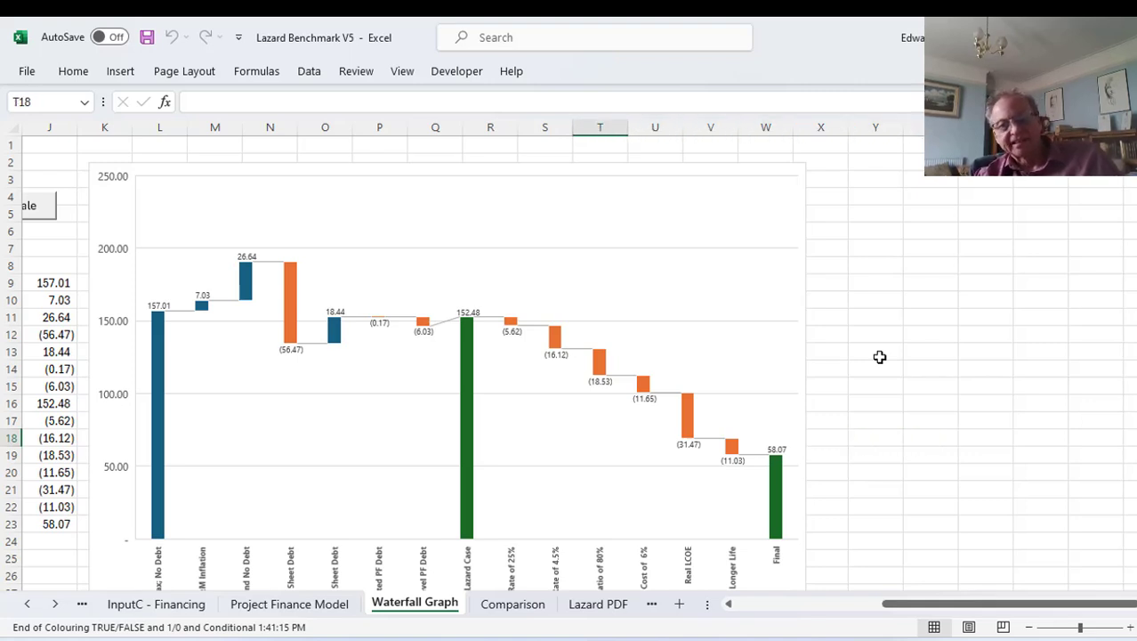
pyautogui.press('Left')
pyautogui.press('Left')
pyautogui.press('Left')
pyautogui.press('Left')
pyautogui.press('Left')
pyautogui.press('Left')
pyautogui.press('Left')
pyautogui.press('Left')
pyautogui.press('Left')
pyautogui.press('Left')
pyautogui.press('Left')
pyautogui.press('Left')
pyautogui.press('Left')
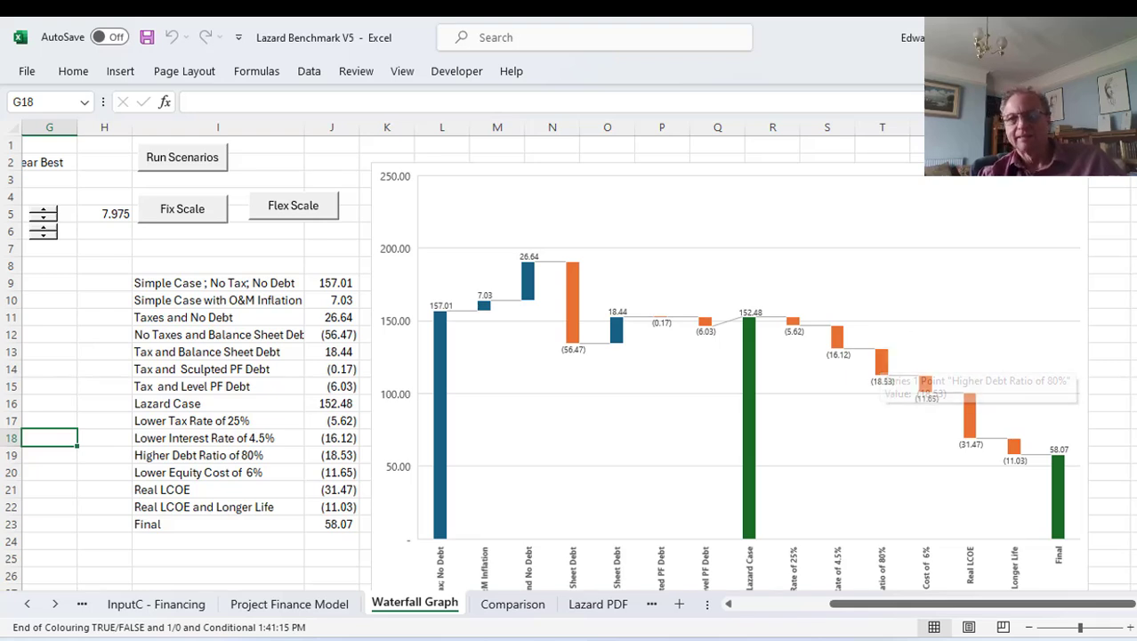
# Step: Select X5 beside the chart, and go back along row 19 to A19 to view the scenario LCOE results
pyautogui.click(1126, 207)
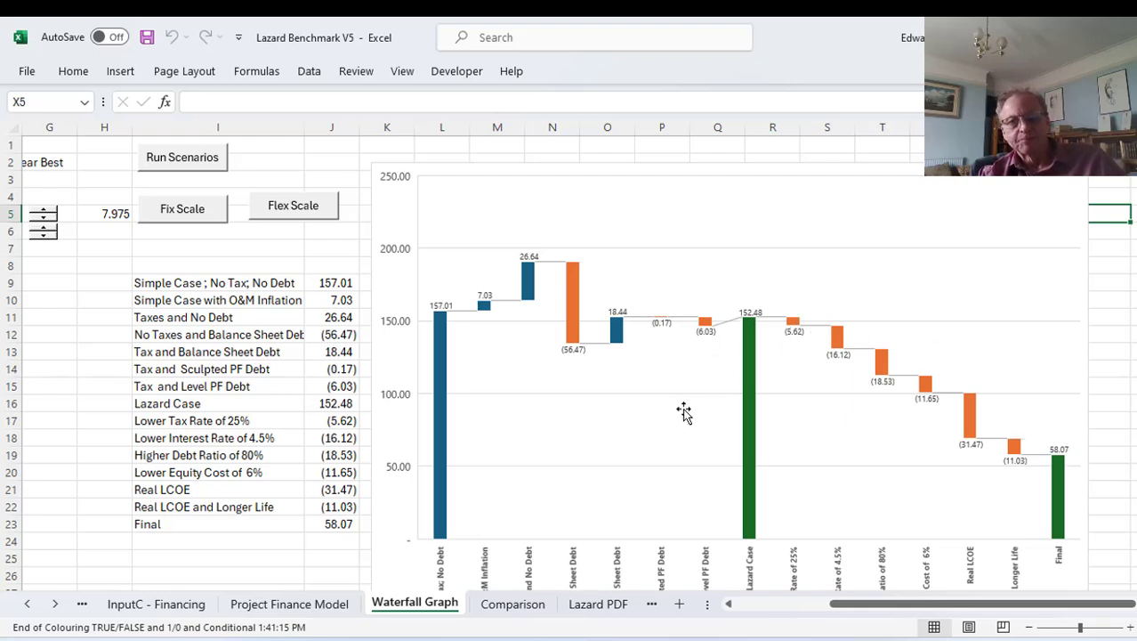
pyautogui.click(55, 459)
pyautogui.press('Left')
pyautogui.press('Left')
pyautogui.press('Left')
pyautogui.press('Left')
pyautogui.press('Left')
pyautogui.press('Left')
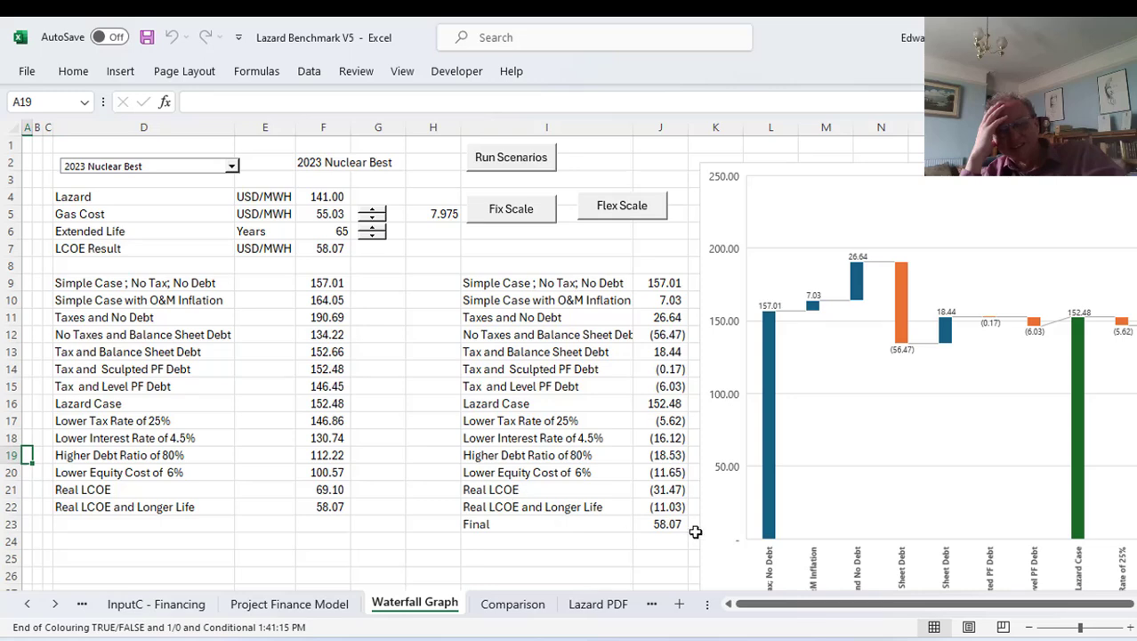
pyautogui.click(828, 638)
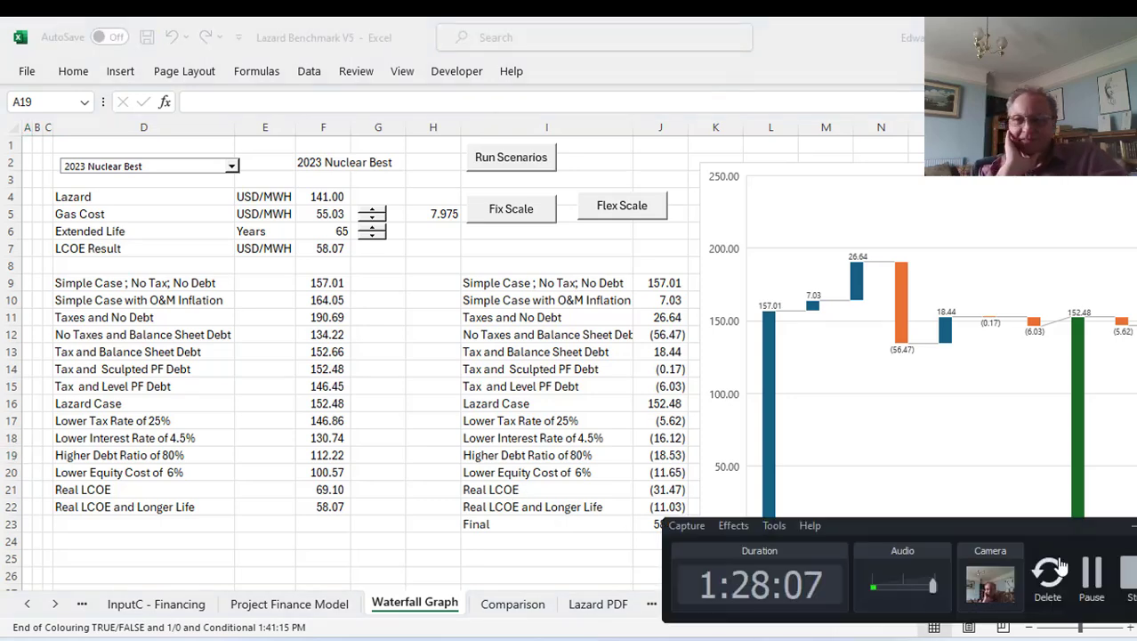